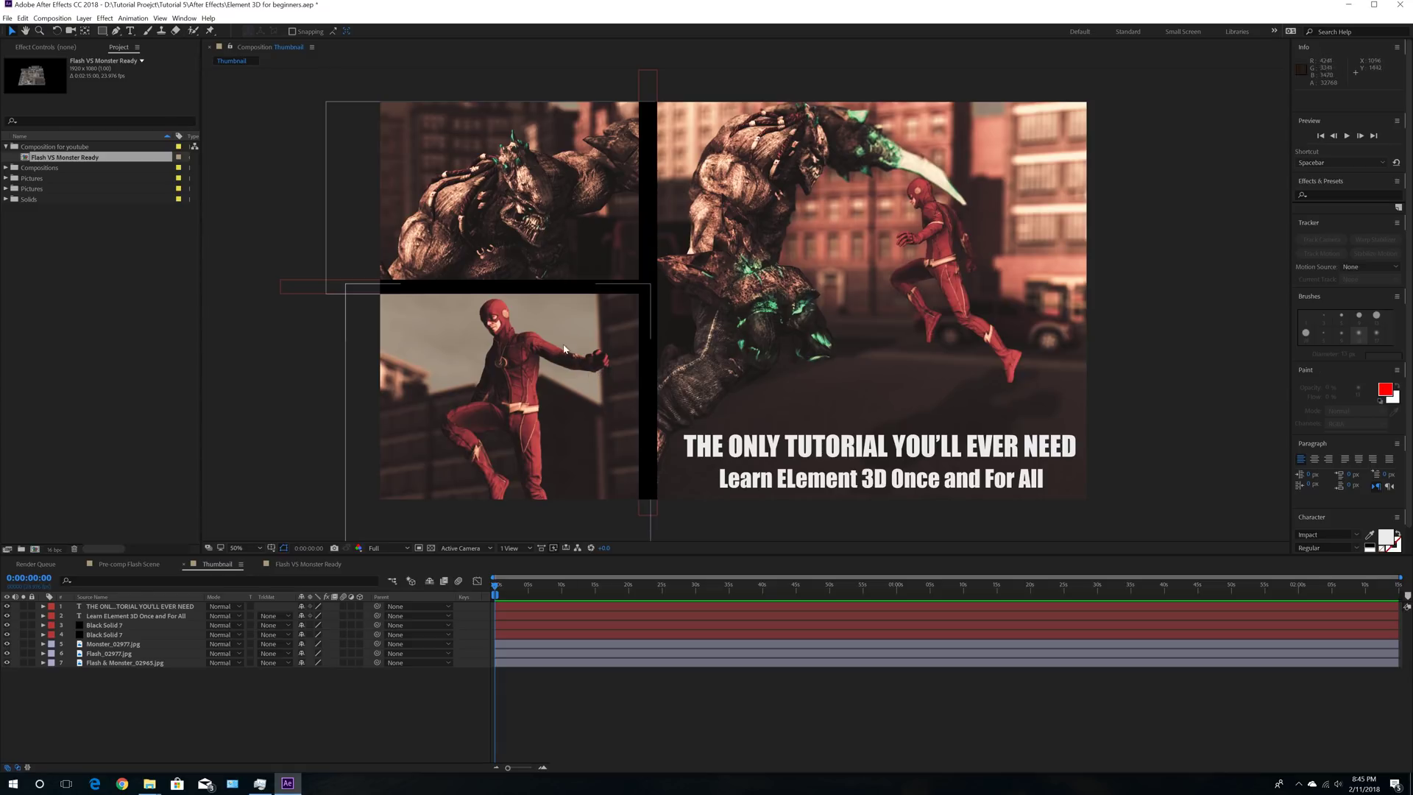
Step: Create a new composition named "Flash VS Monster"
left_click(53, 17)
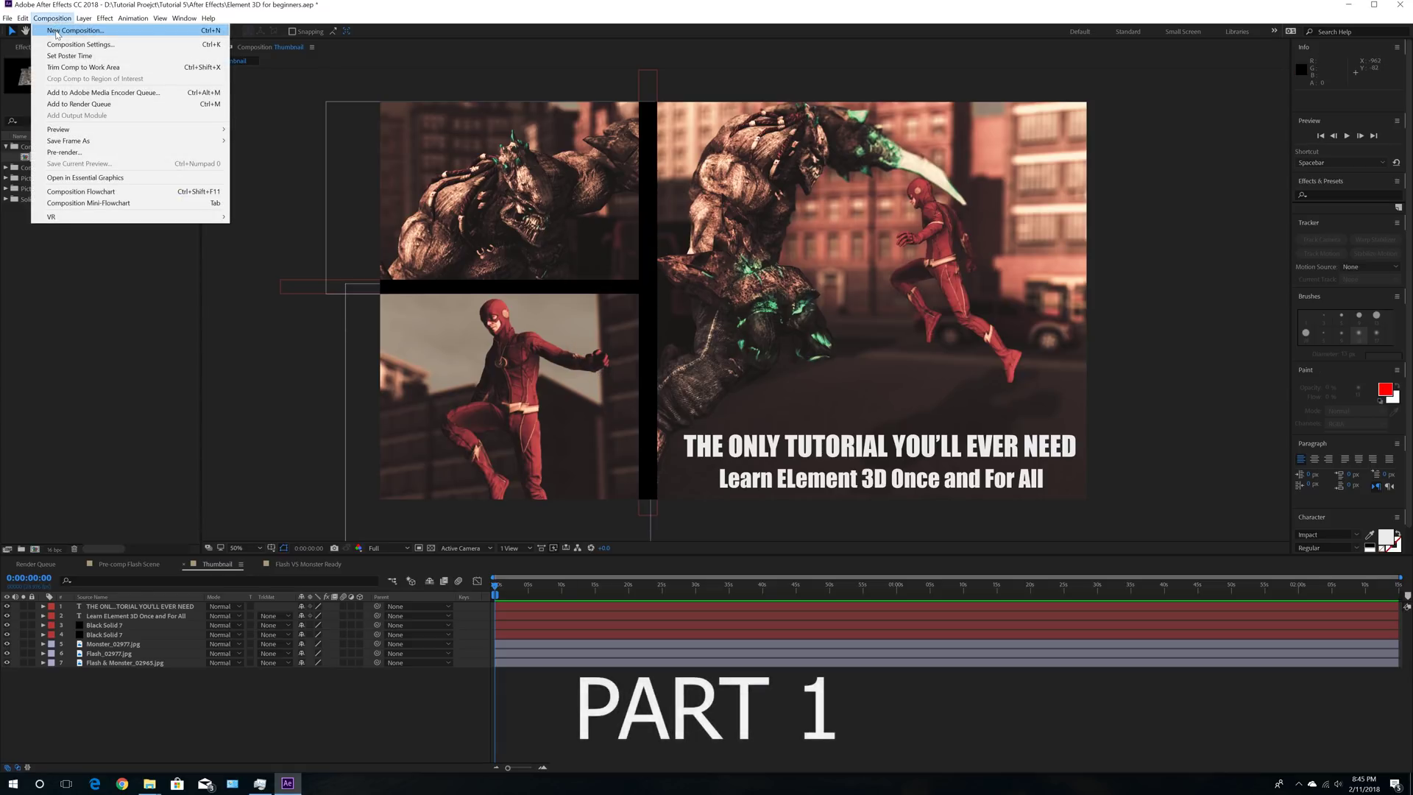
left_click(57, 31)
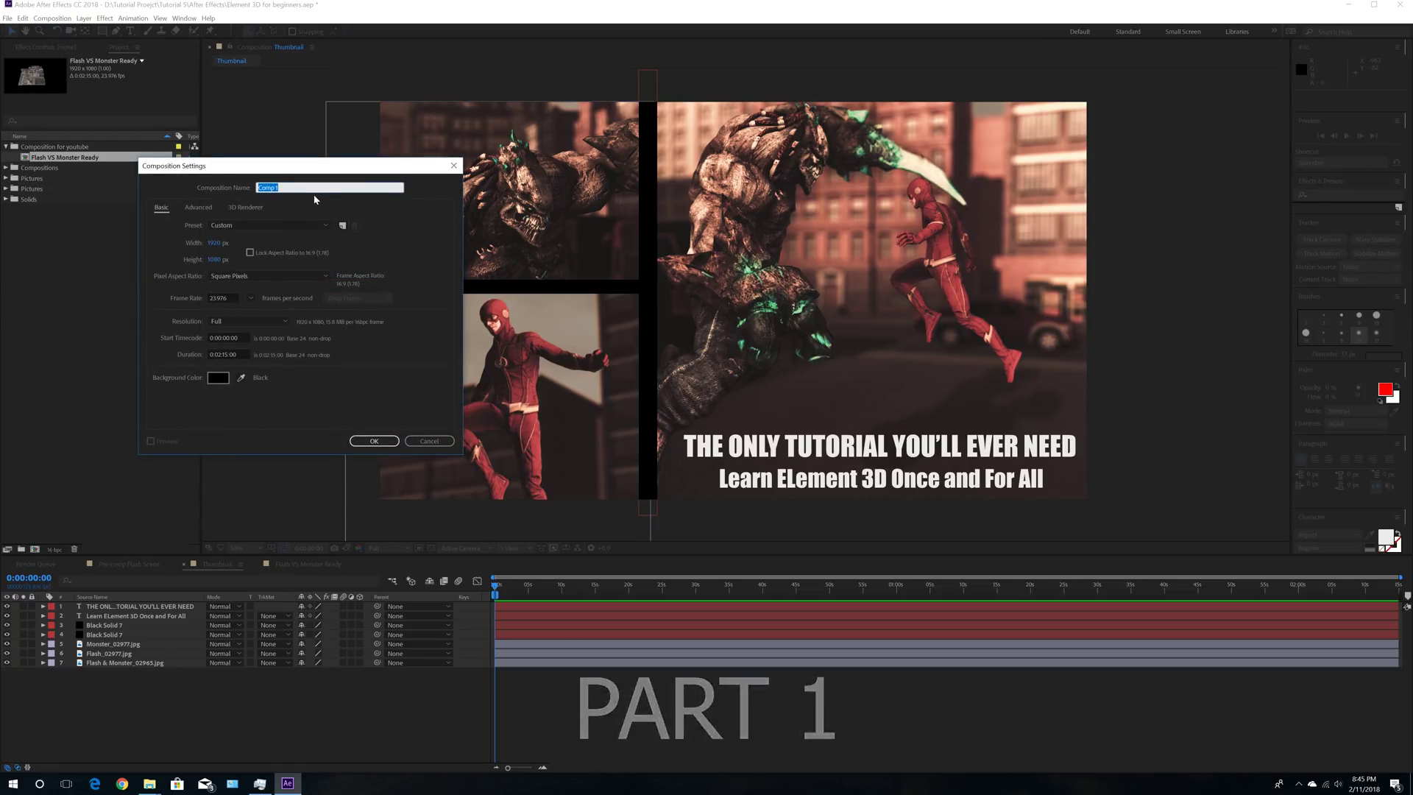
type("F")
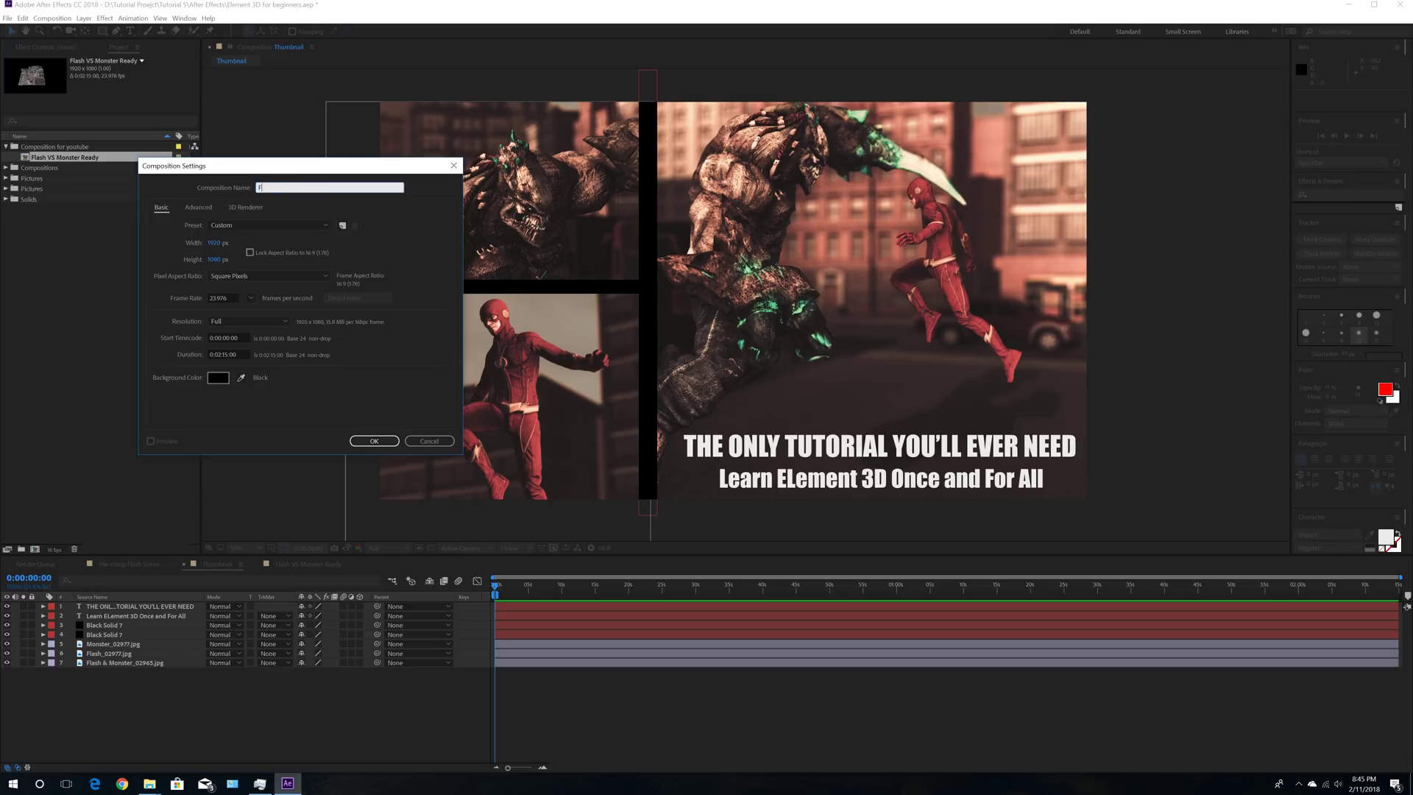
type("lash VS Monster")
key("Return")
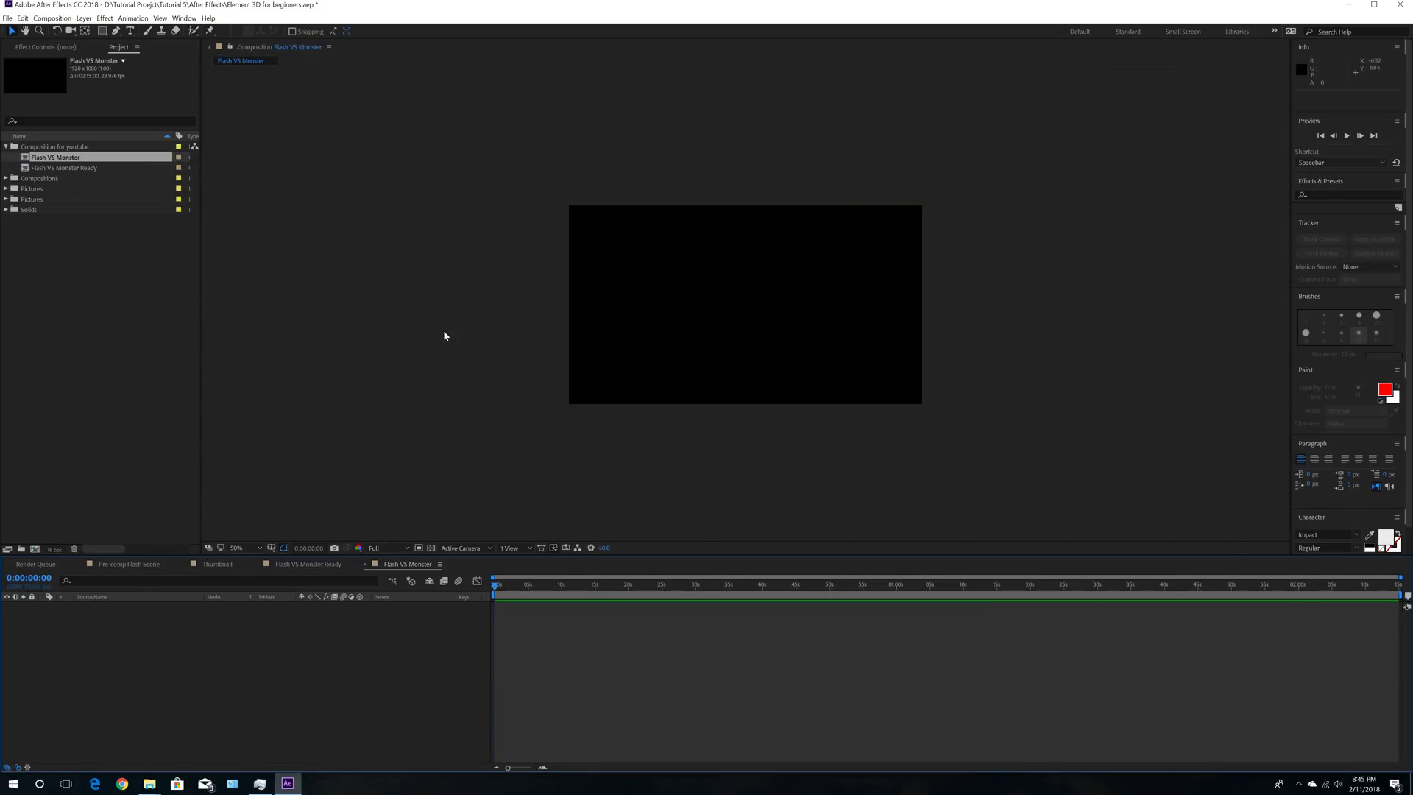
Step: Add a new solid layer named "Master City" to the composition
left_click(84, 18)
mouse_move(117, 33)
left_click(308, 43)
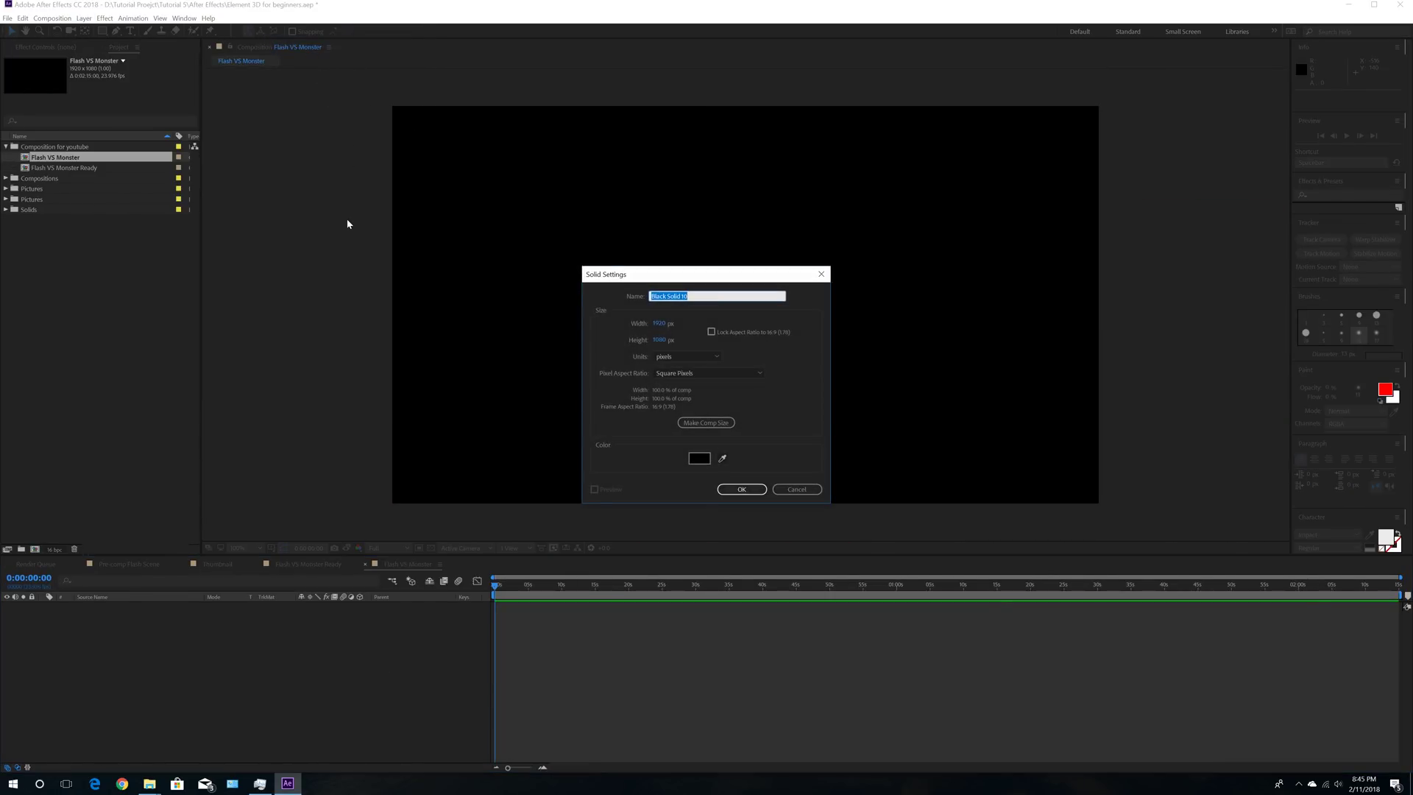
type("Master City")
key("Return")
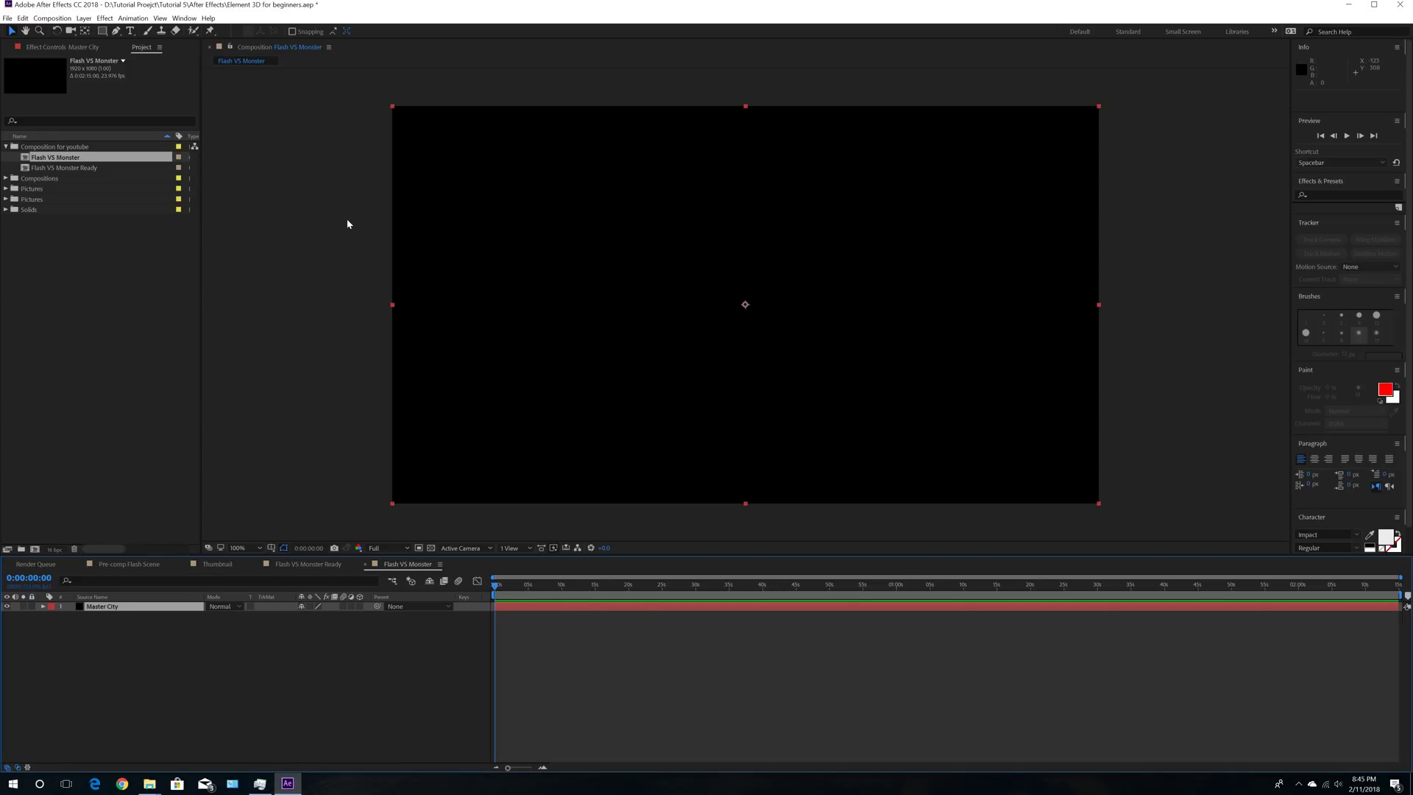
Step: Apply the Video Copilot Element effect to the Master City layer and open its Scene Setup
left_click(105, 18)
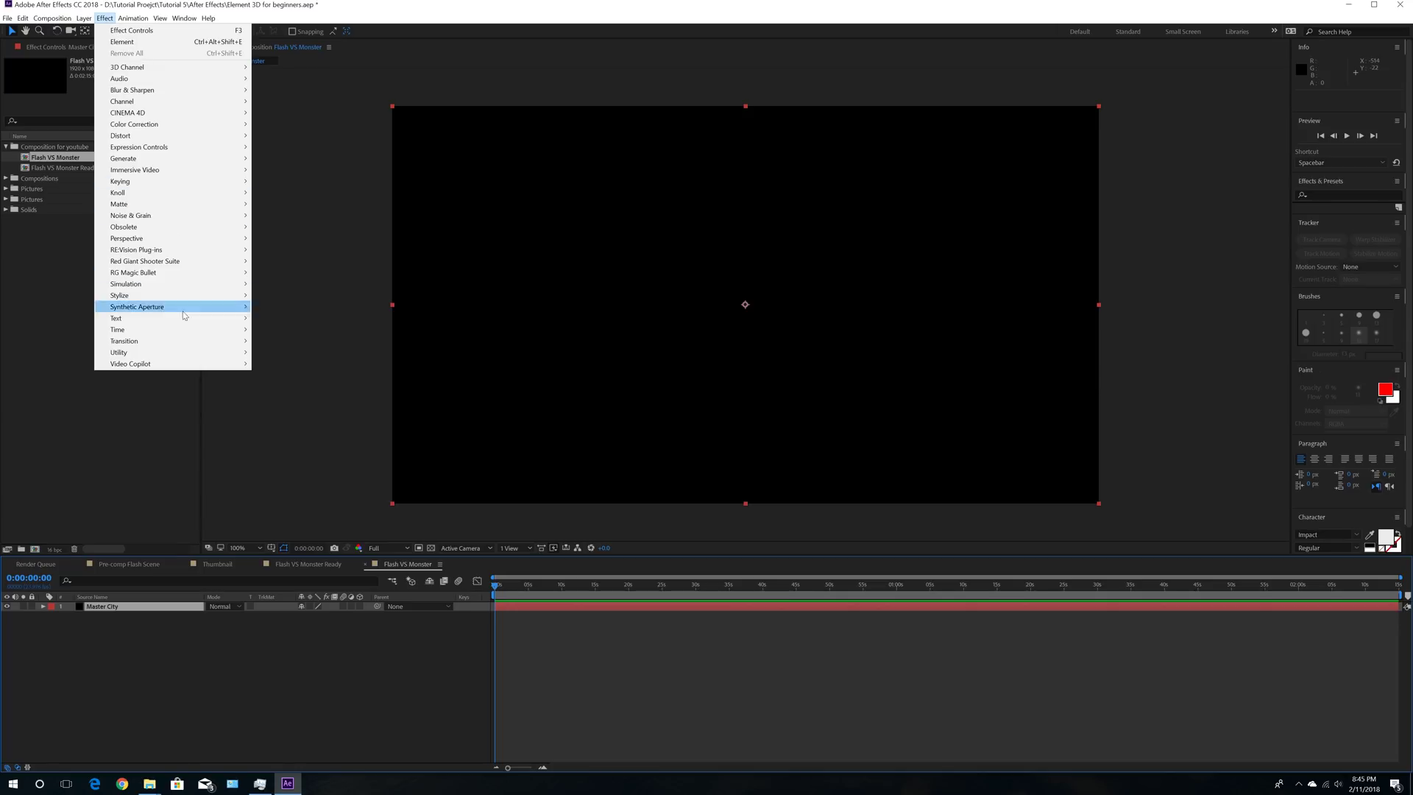
mouse_move(213, 363)
left_click(266, 365)
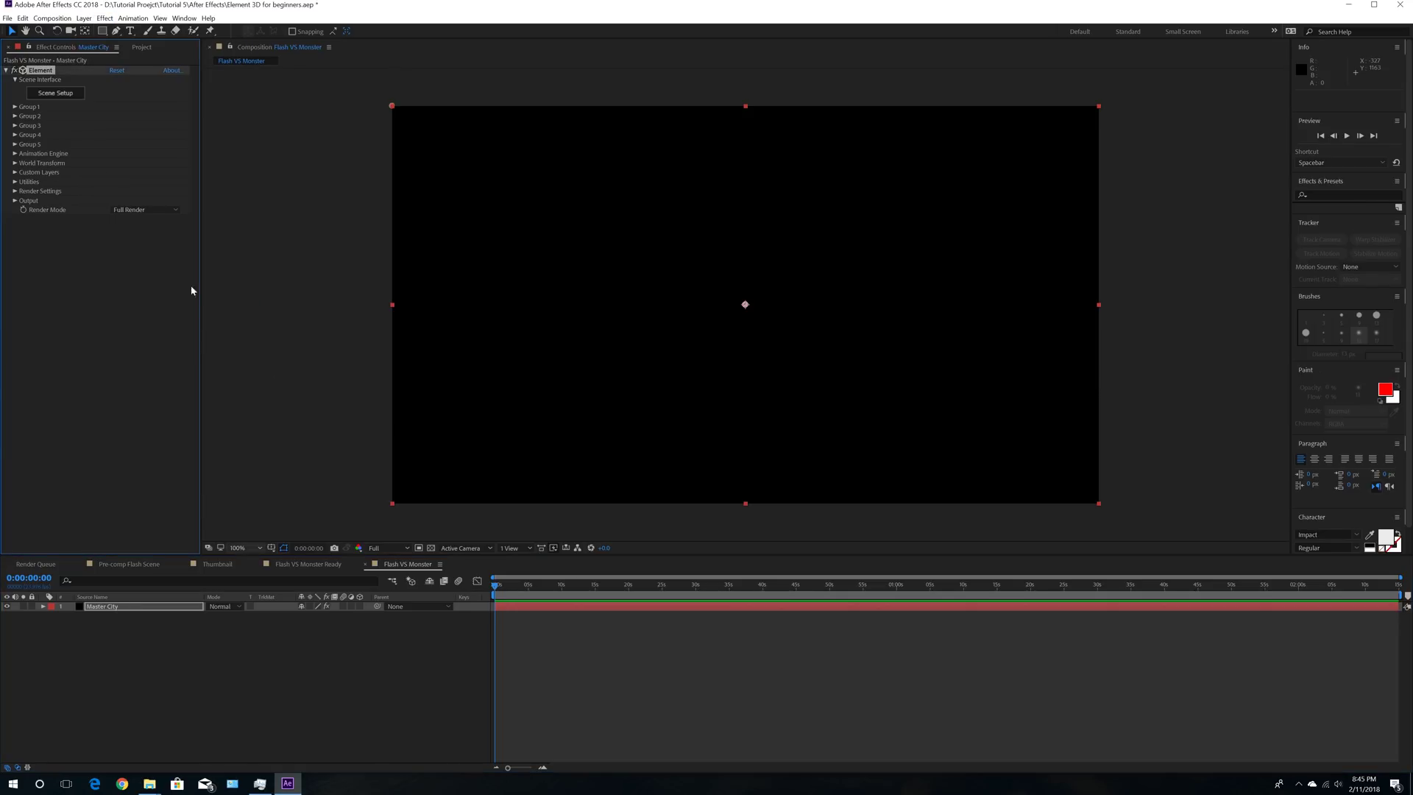
left_click(54, 94)
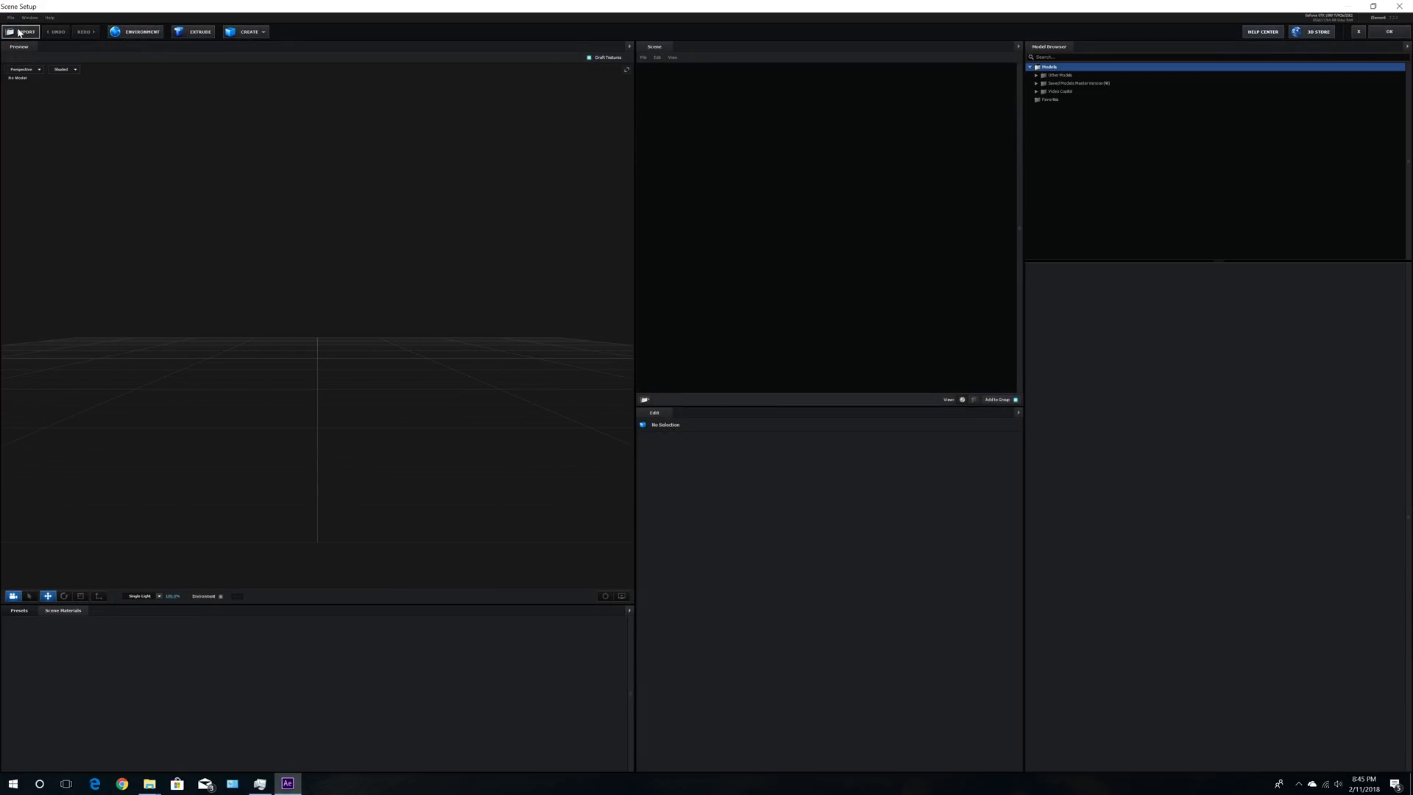
Step: Import the 3D object City Streets.obj from the For Youtube project's City Streets folder, keeping the offered import preferences
left_click(10, 18)
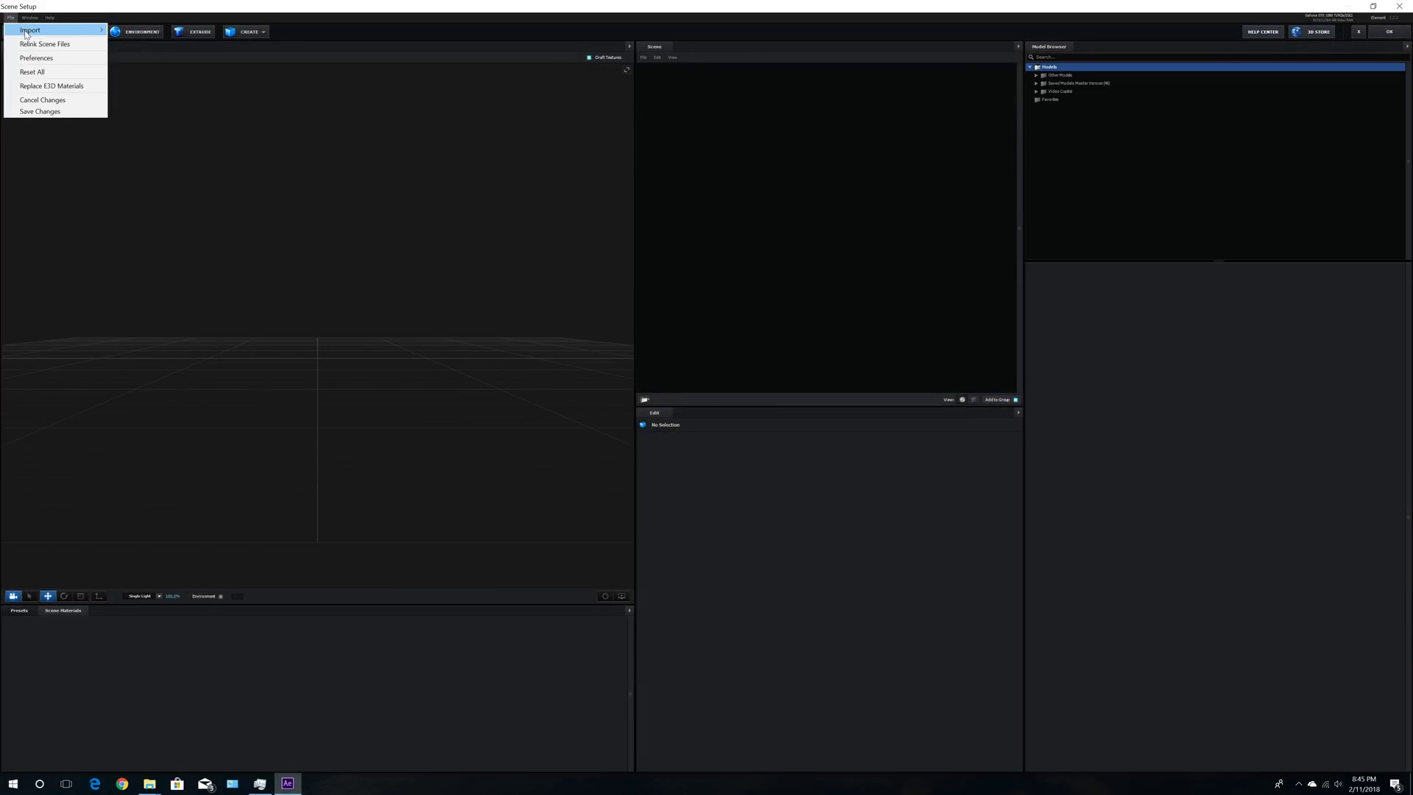
mouse_move(81, 30)
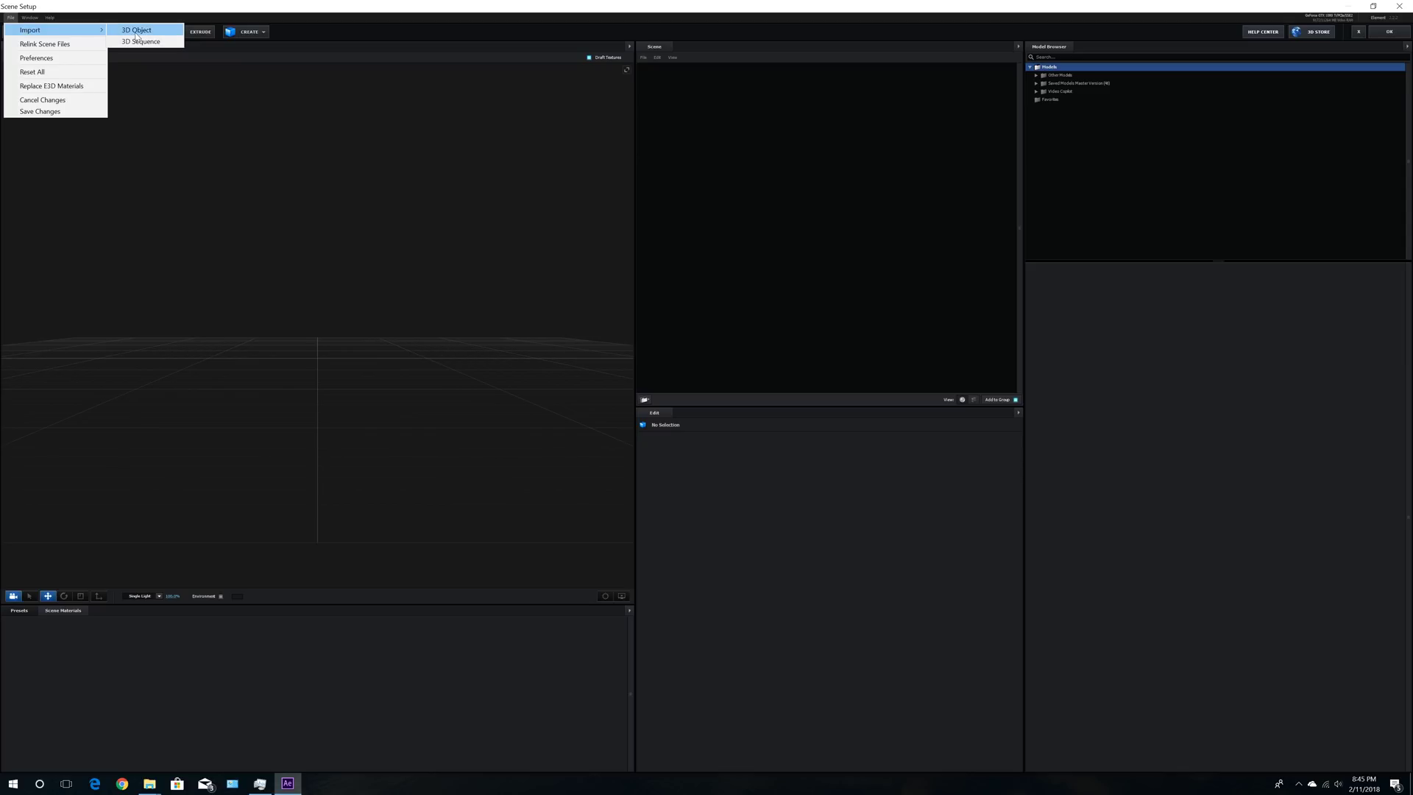
left_click(139, 33)
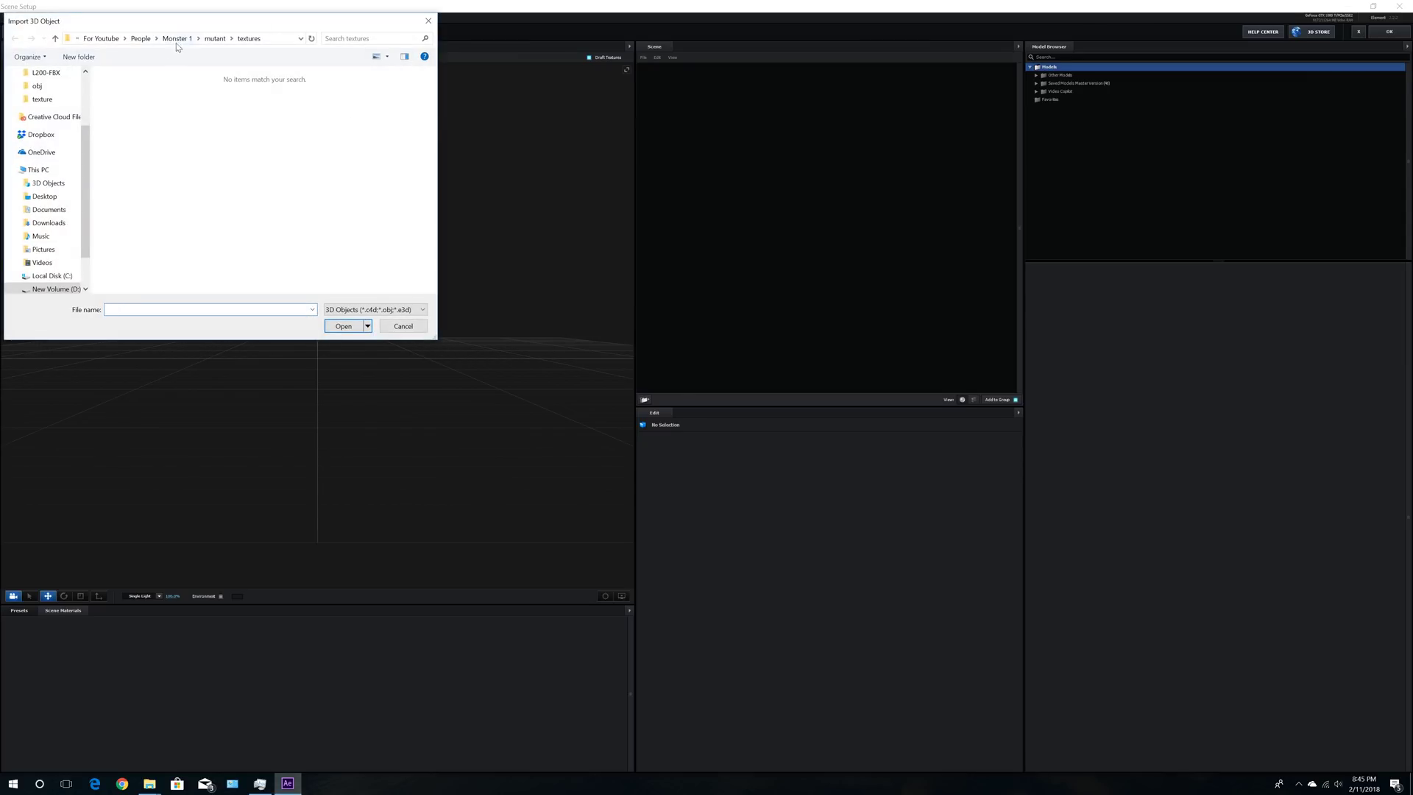
left_click(96, 38)
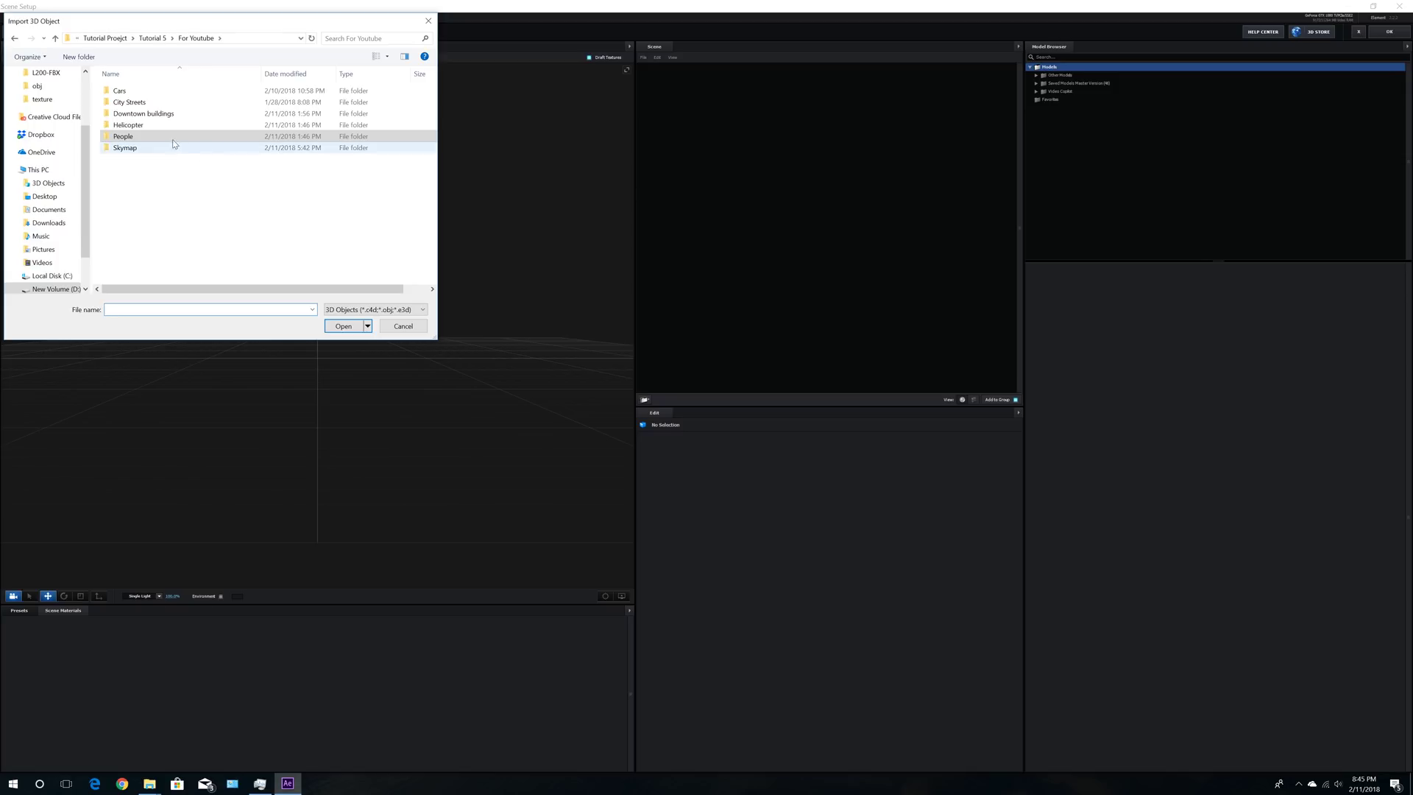
left_click(152, 38)
double_click(140, 113)
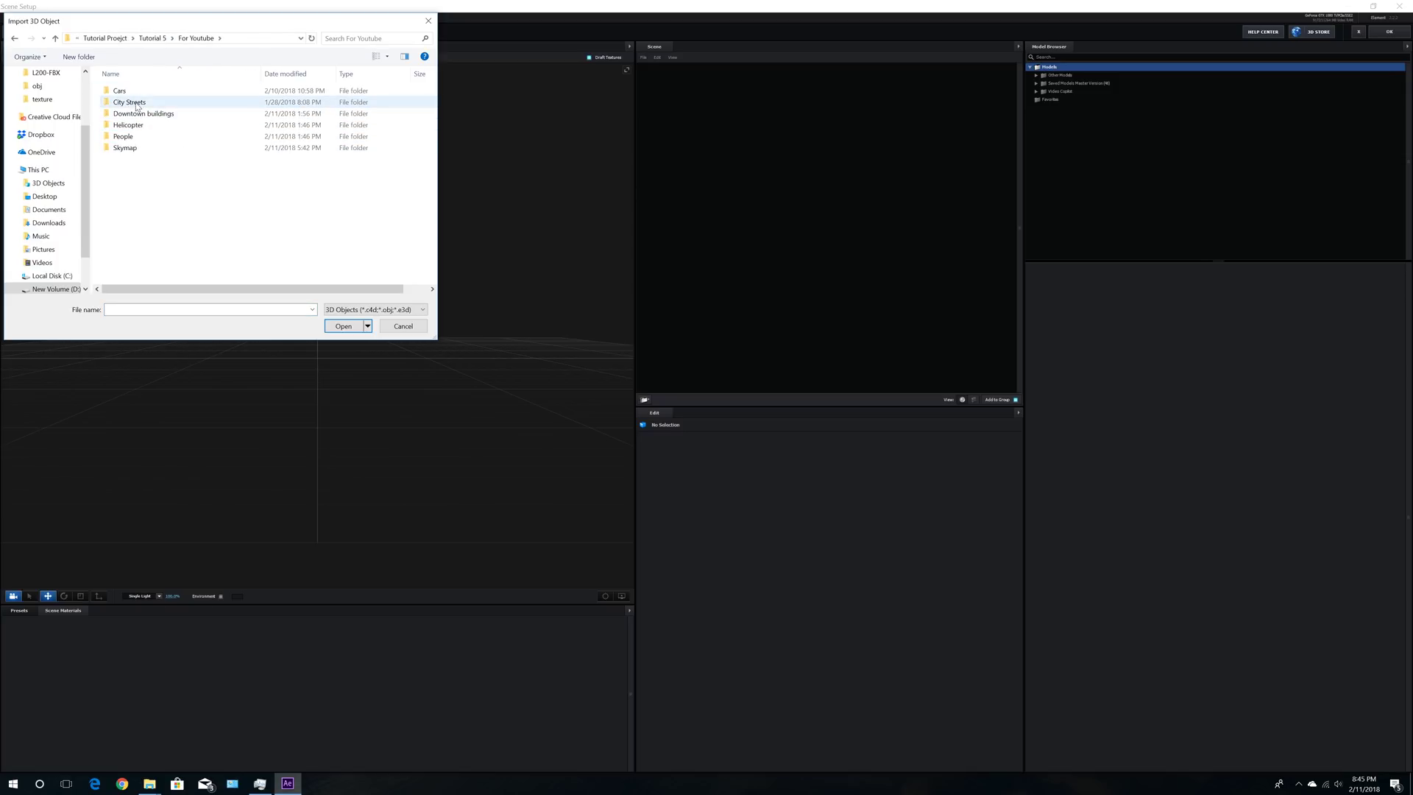
double_click(136, 103)
double_click(133, 91)
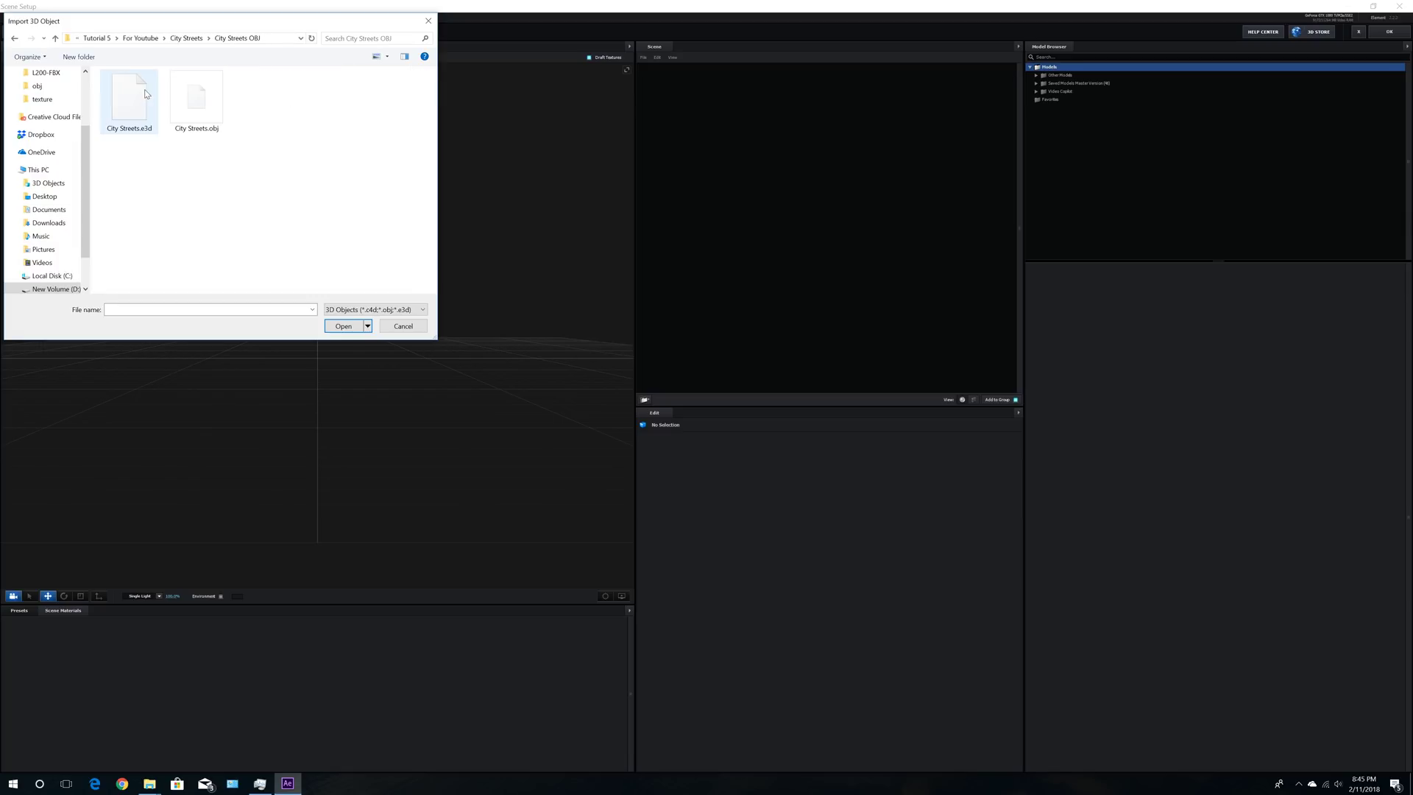
double_click(197, 102)
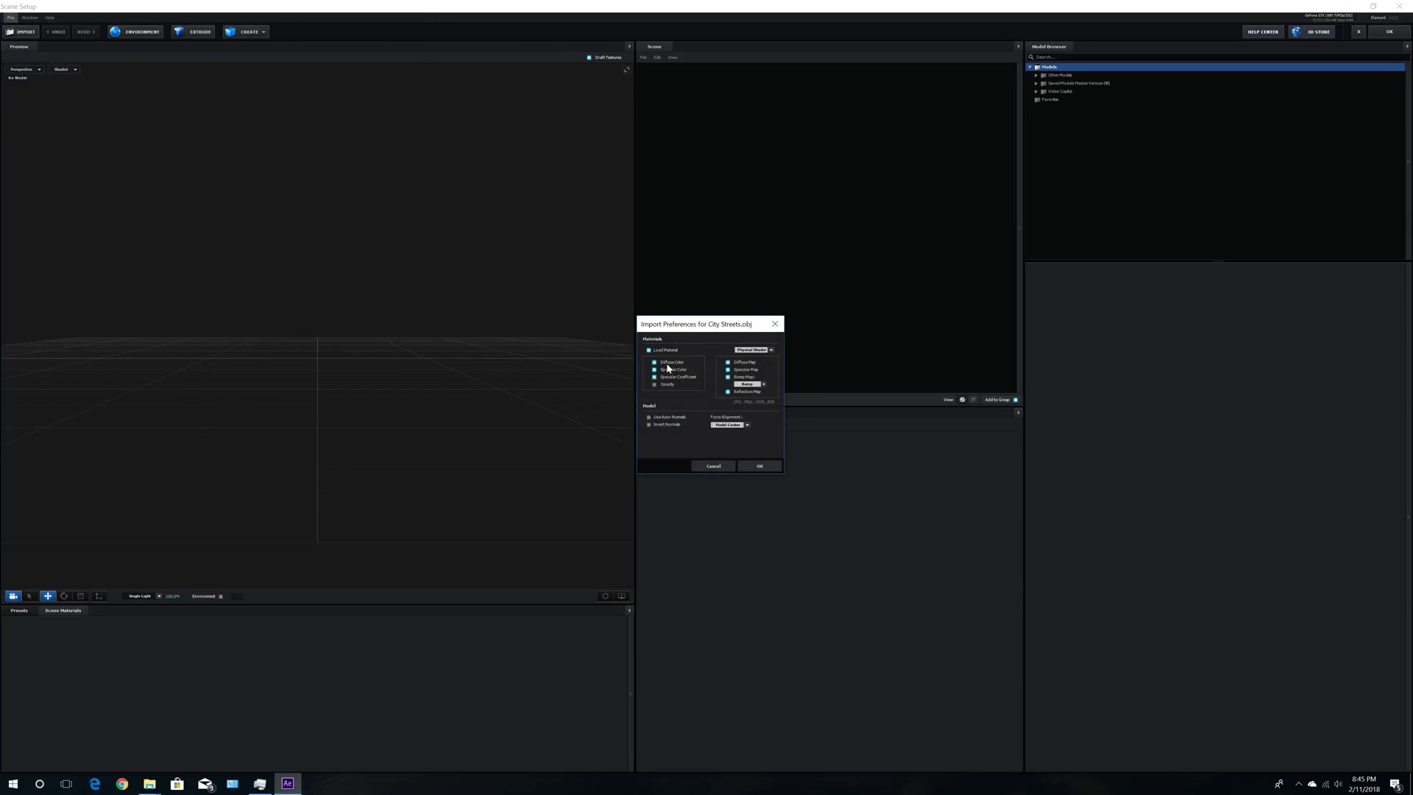
left_click(779, 466)
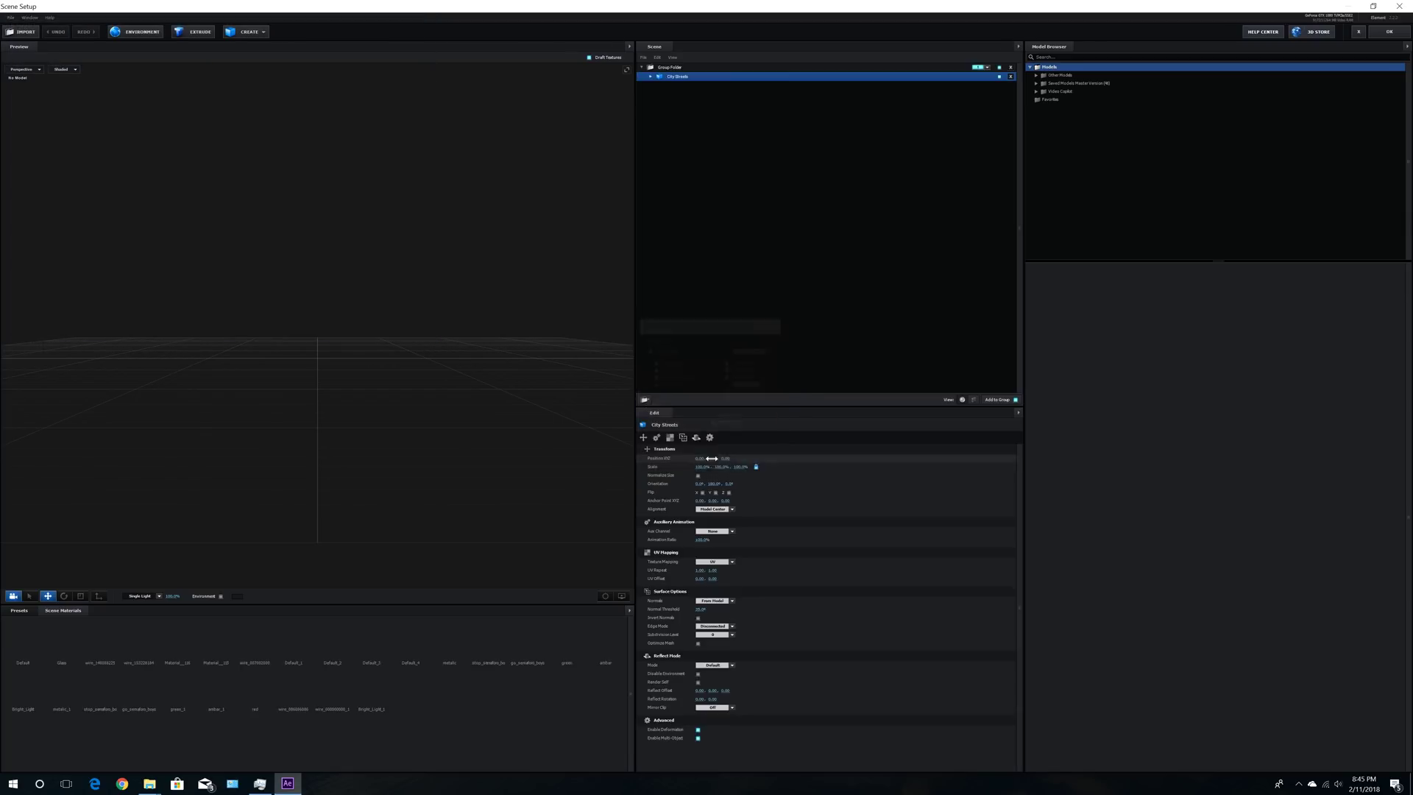
Step: Examine the imported city streets model from above and up close around the bus shelter at the intersection
left_click_drag(444, 425, 440, 459)
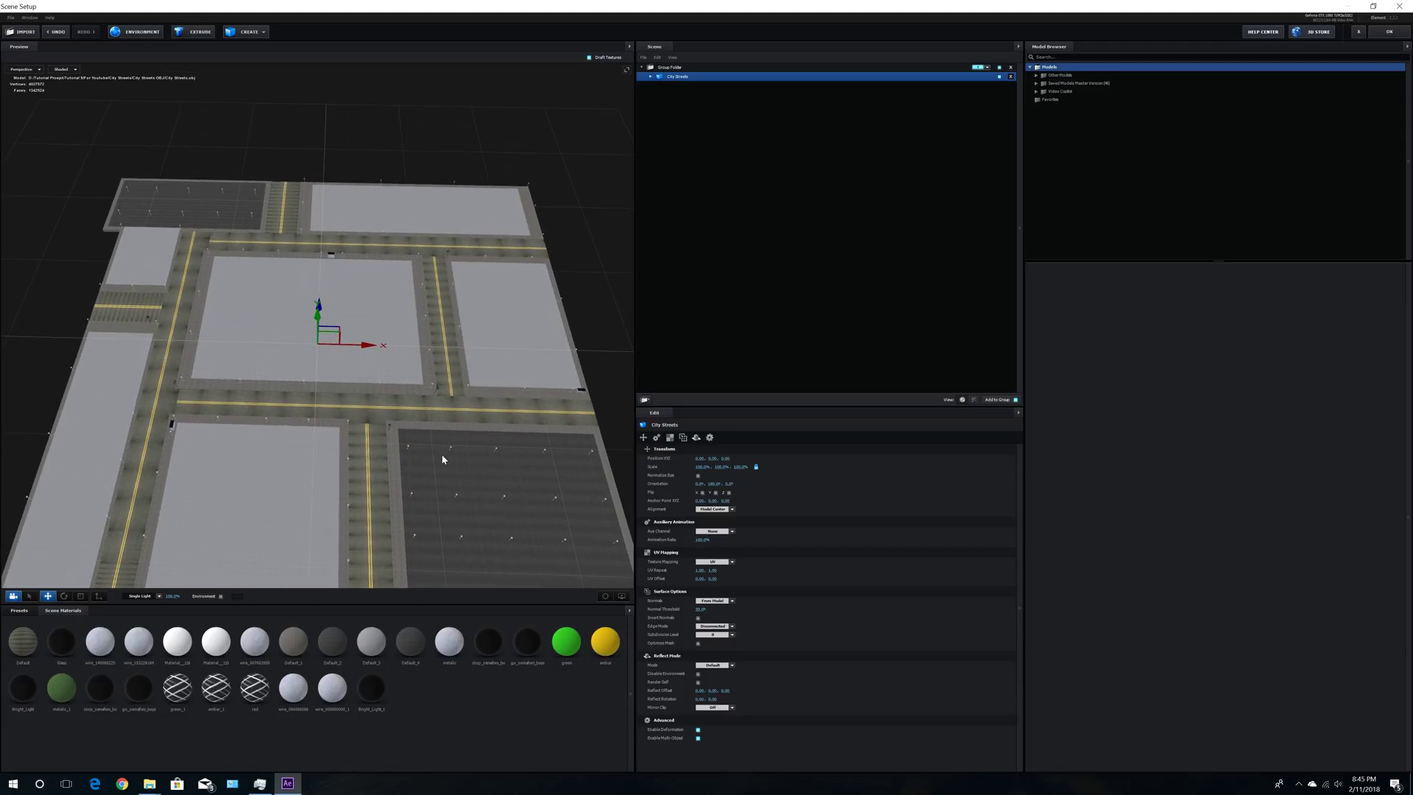
scroll(443, 459, "down", 5)
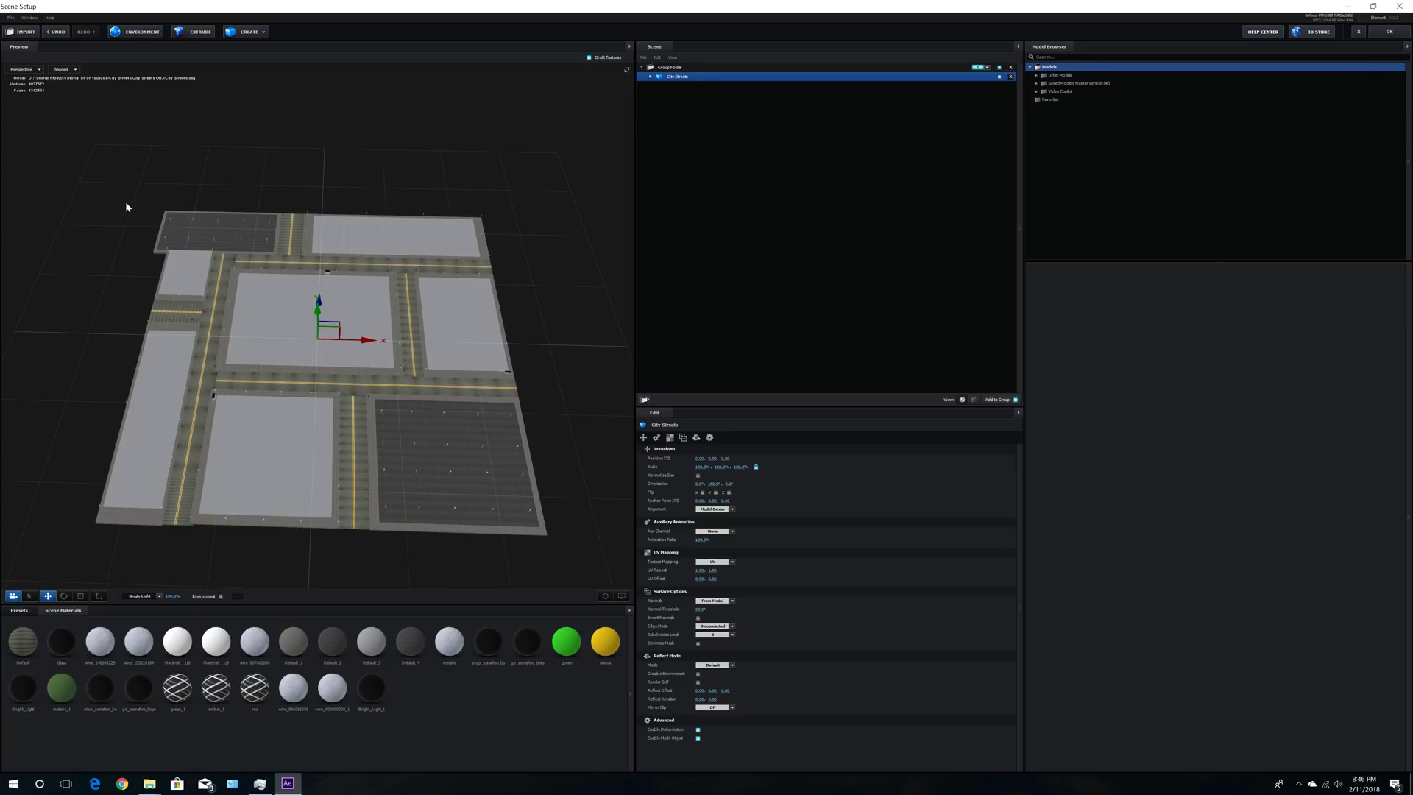
left_click_drag(310, 436, 368, 421)
middle_click_drag(368, 415, 303, 347)
scroll(374, 435, "up", 4)
scroll(373, 433, "up", 7)
middle_click_drag(372, 429, 404, 247)
scroll(378, 332, "up", 5)
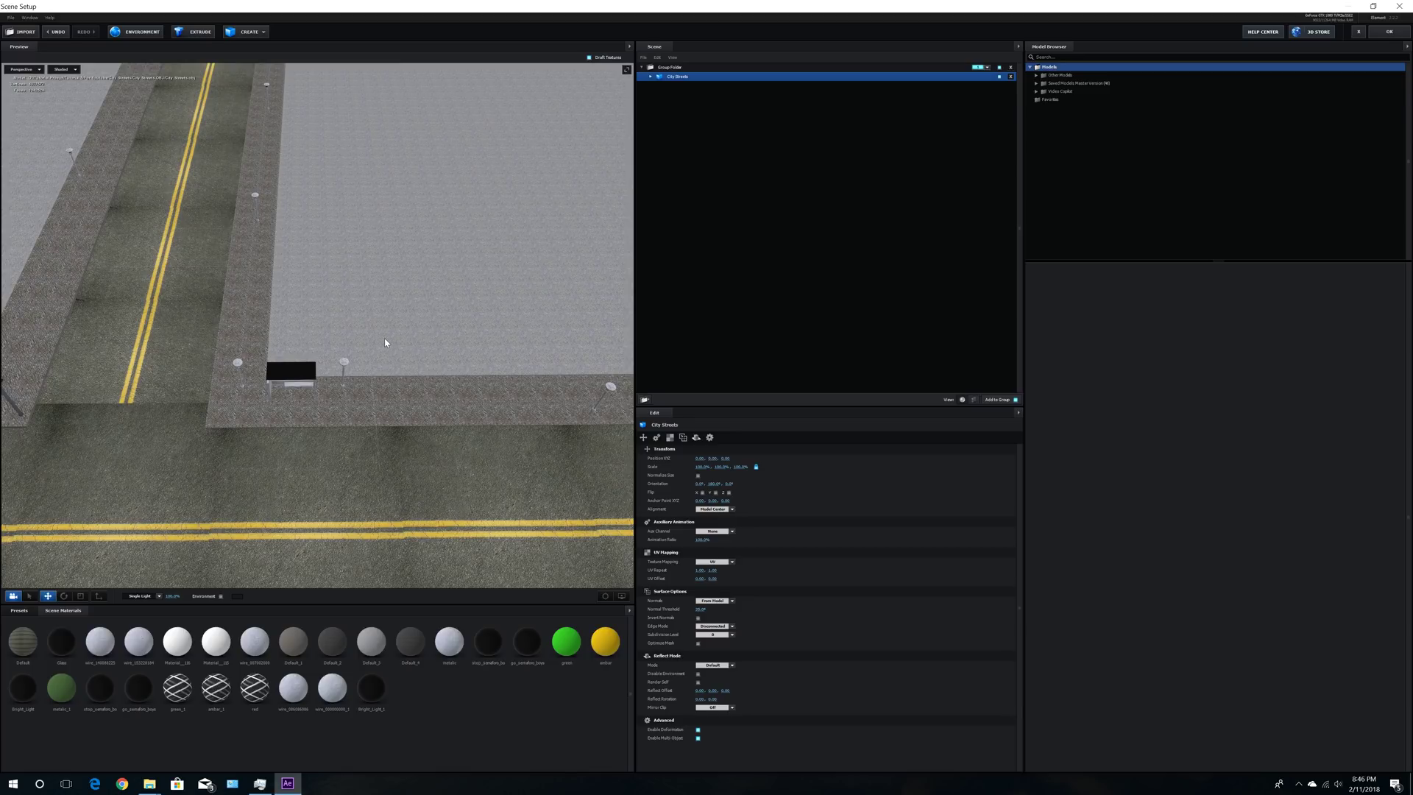
left_click_drag(375, 342, 418, 340)
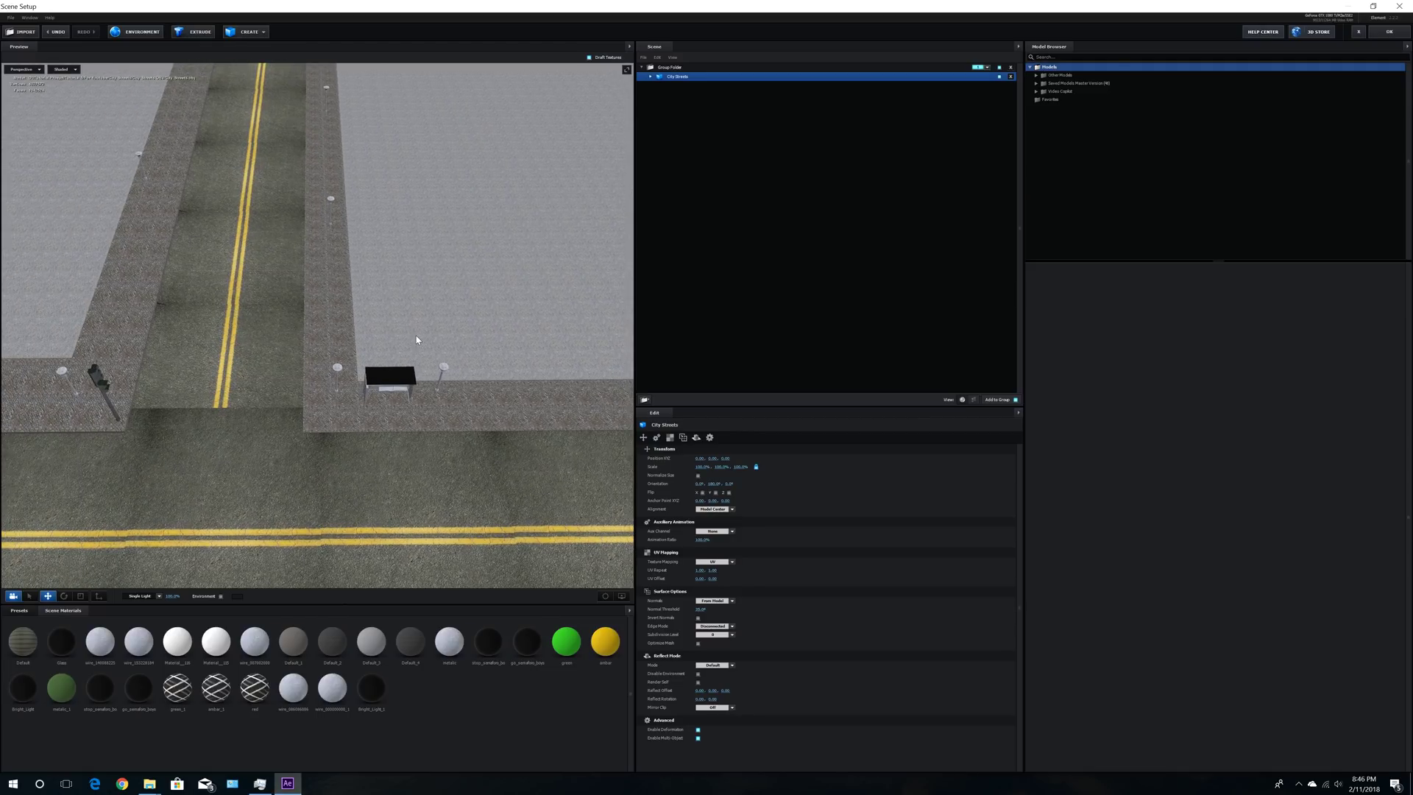
Step: Expand the City Streets materials and set the Glass material's diffuse color to a light blue
left_click(651, 76)
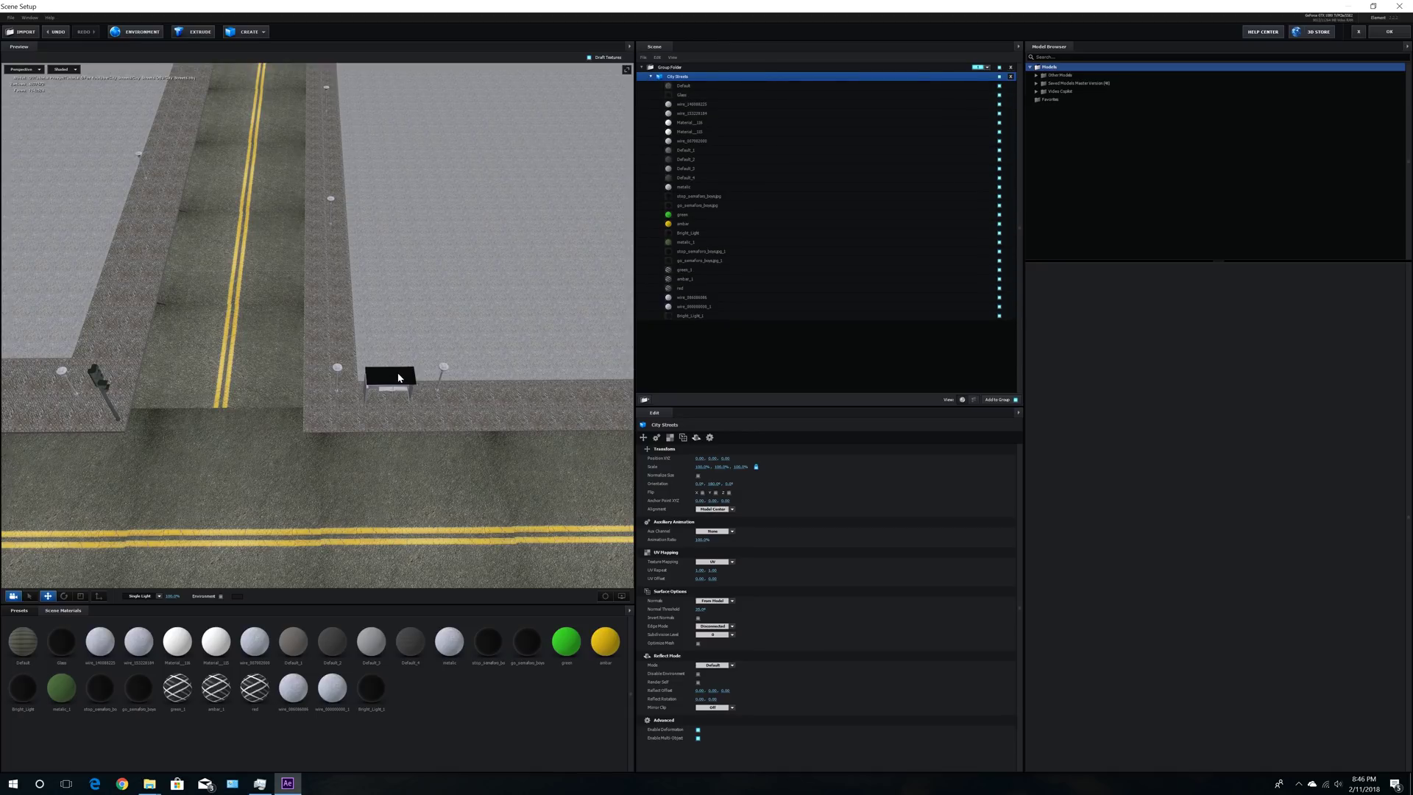
left_click(678, 96)
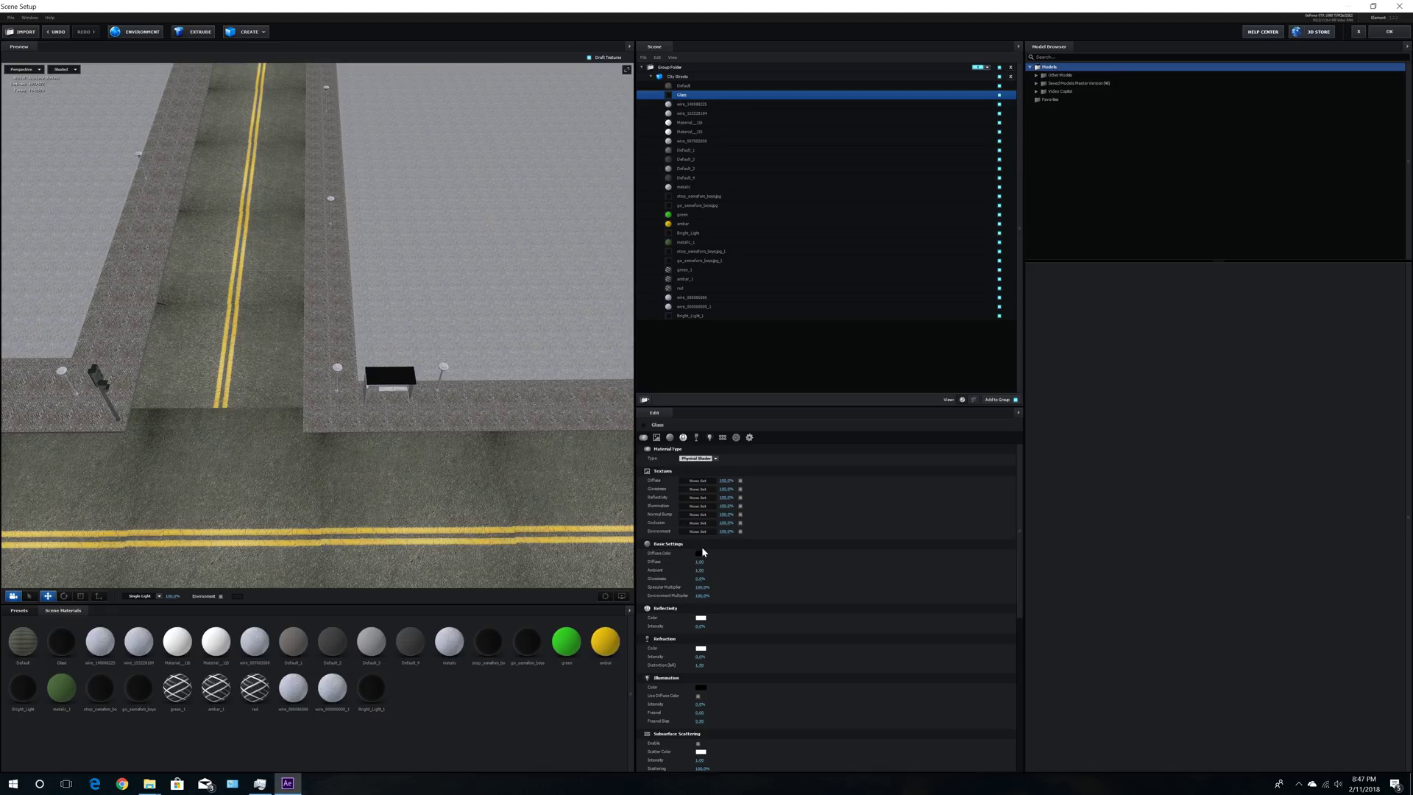
left_click(699, 553)
left_click(645, 544)
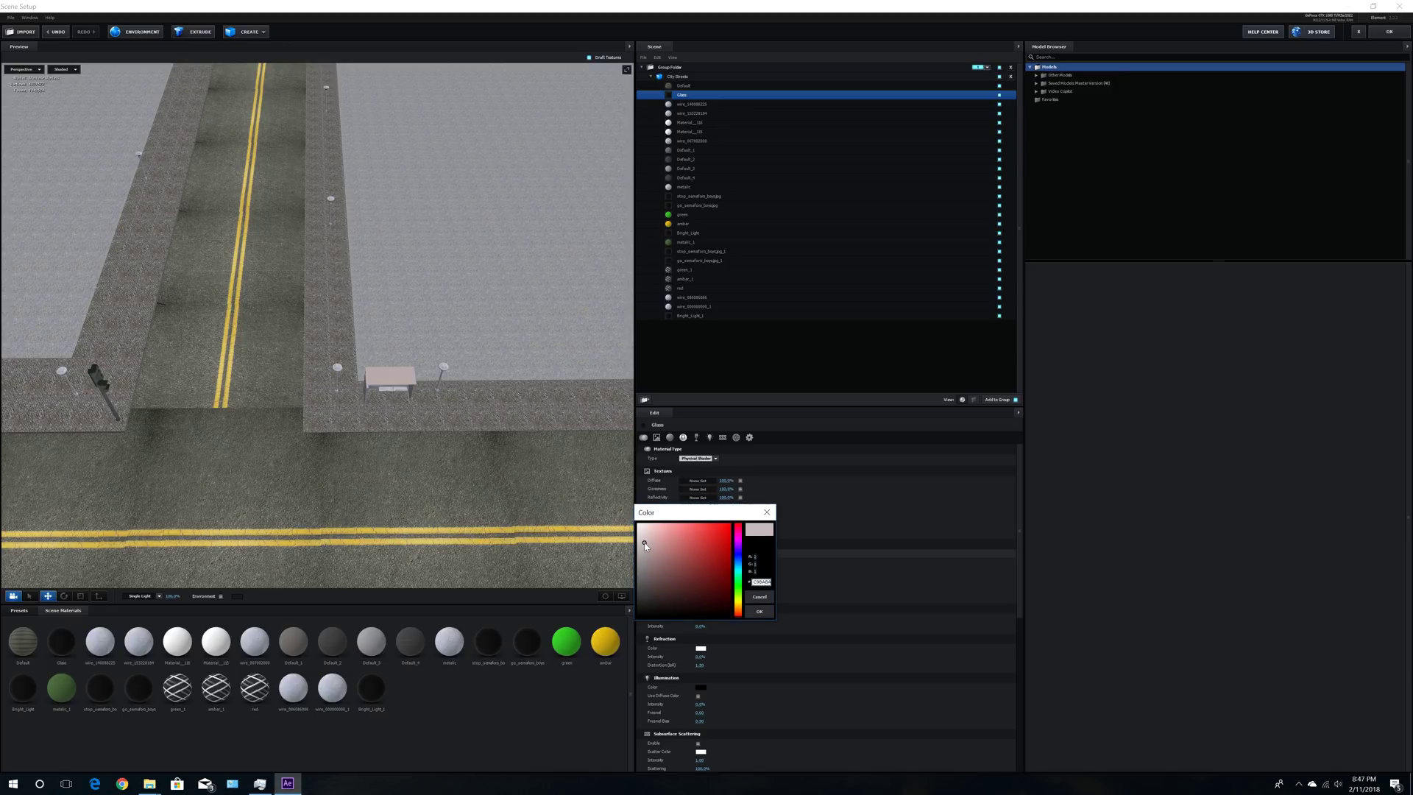
left_click_drag(738, 608, 737, 569)
left_click(654, 535)
left_click(760, 612)
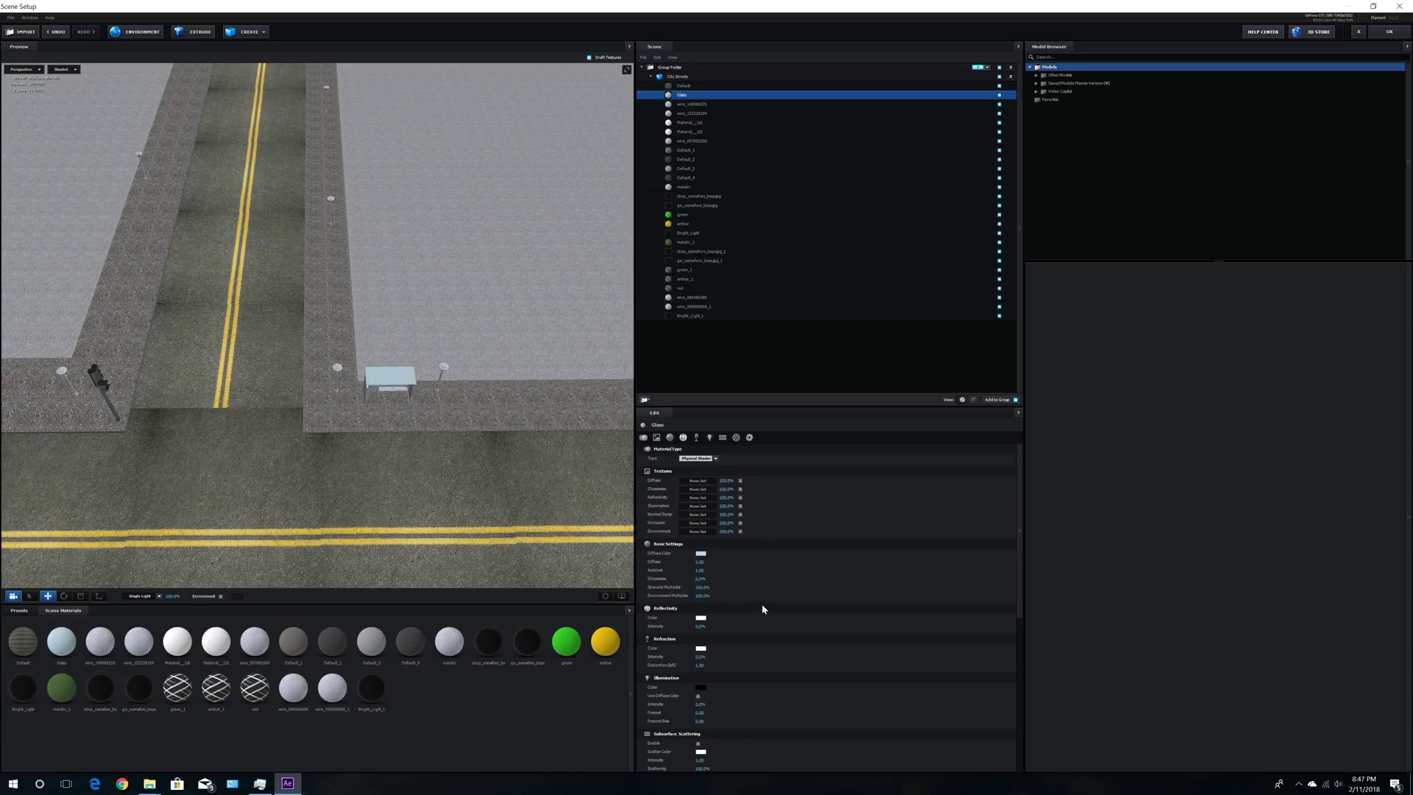
Step: Change the Glass material's blend mode and set its force opacity to 20%
scroll(762, 598, "down", 2)
scroll(766, 596, "down", 3)
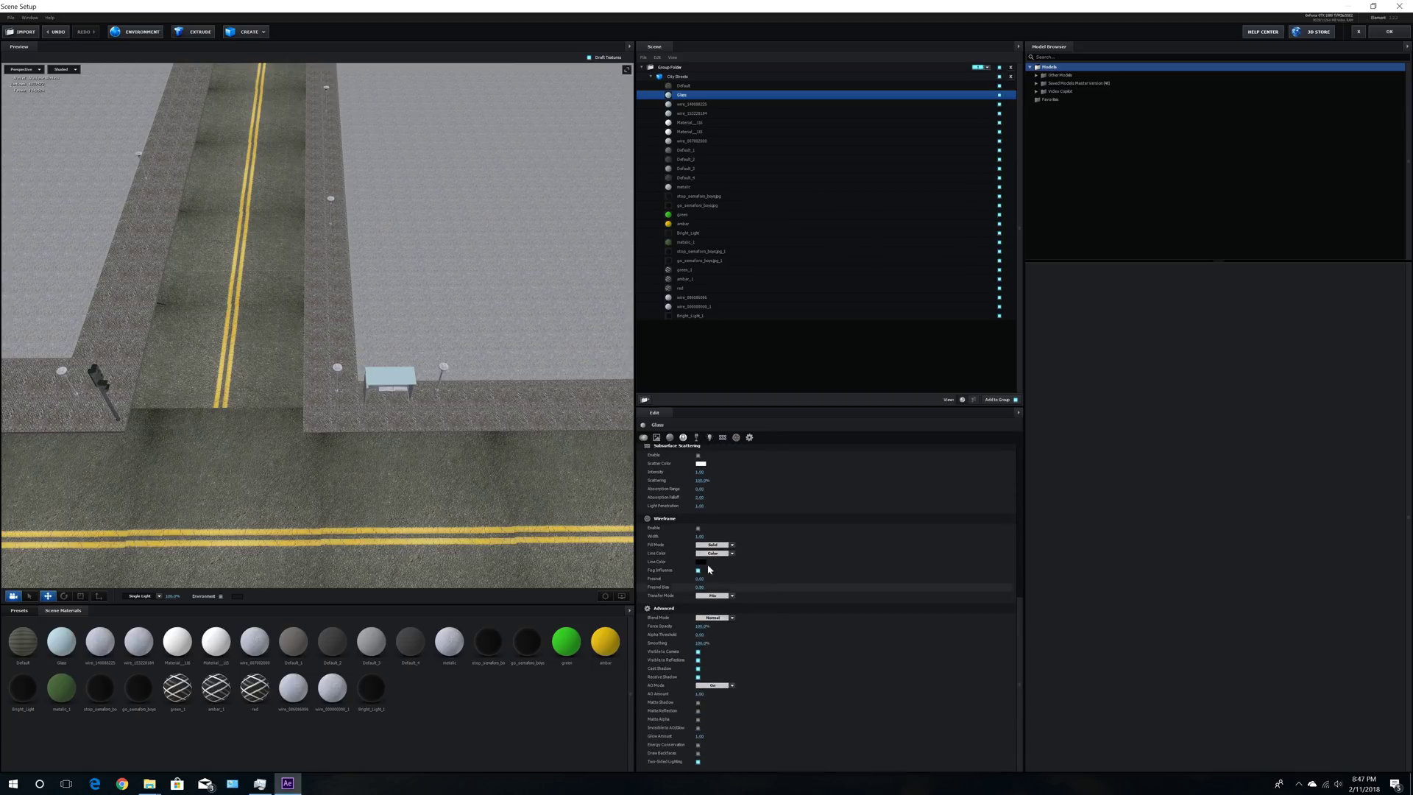
left_click(713, 618)
left_click(722, 645)
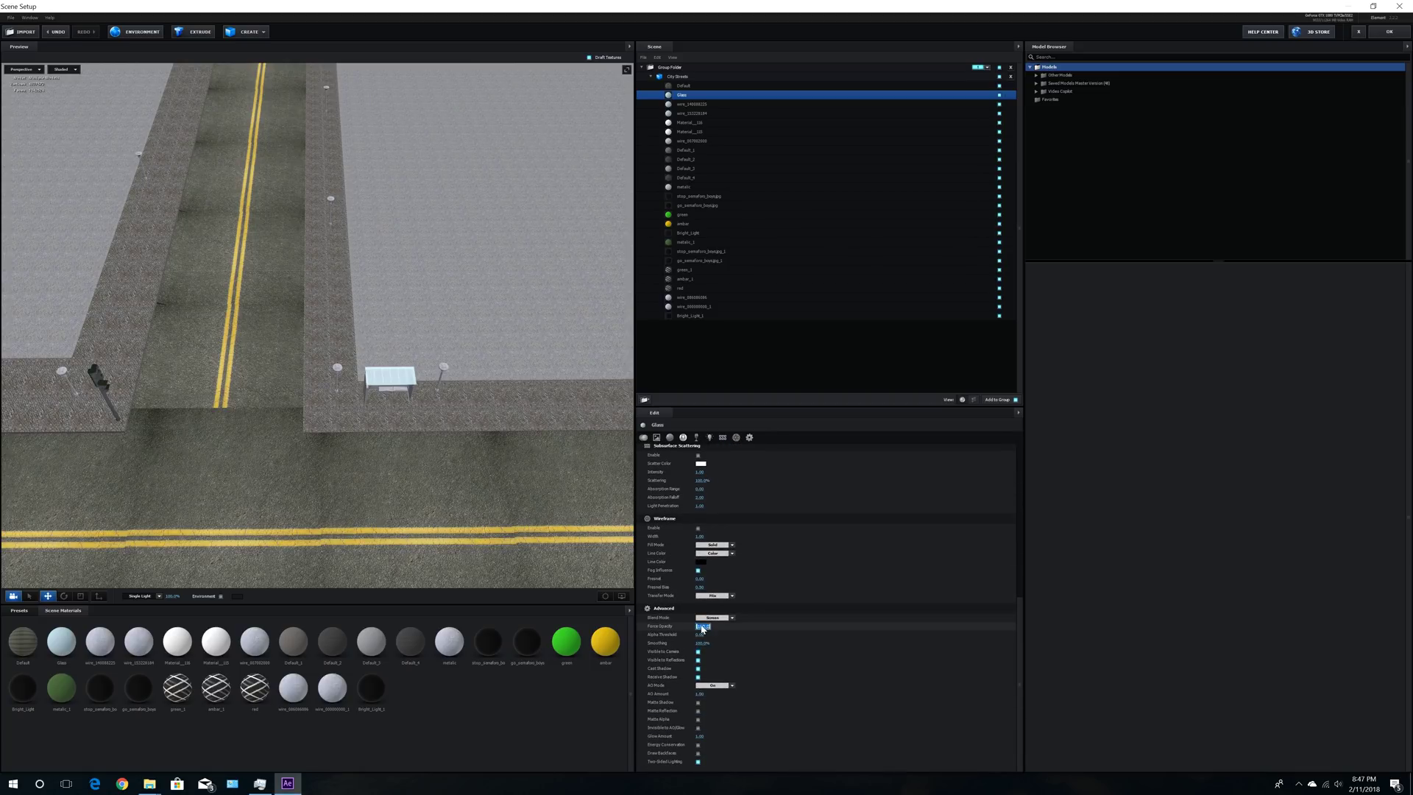
type("20")
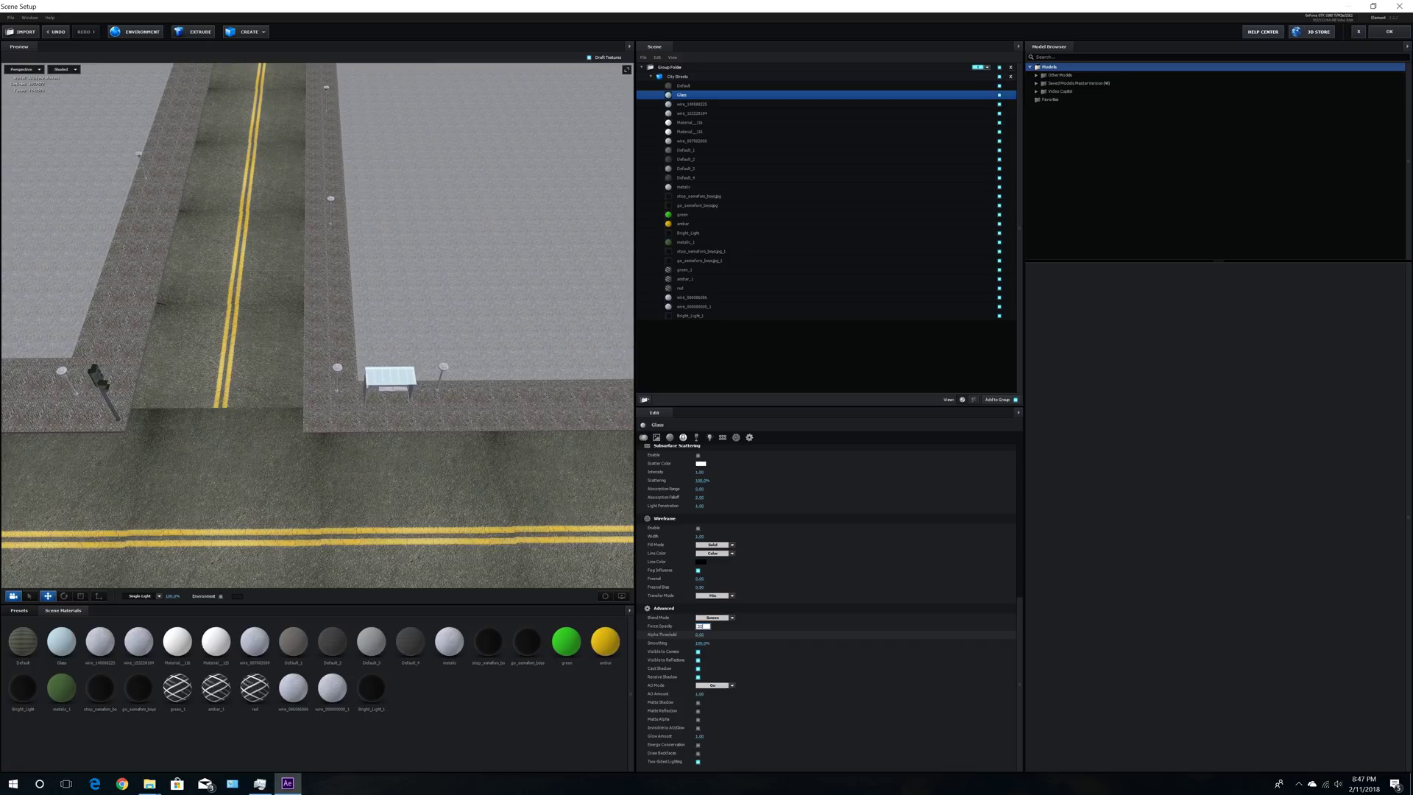
key("Return")
Step: Apply the Bright_Light preset from the Physical materials to the street lamps' Bright_Light_1 material
left_click_drag(454, 425, 451, 404)
middle_click_drag(447, 330, 429, 391)
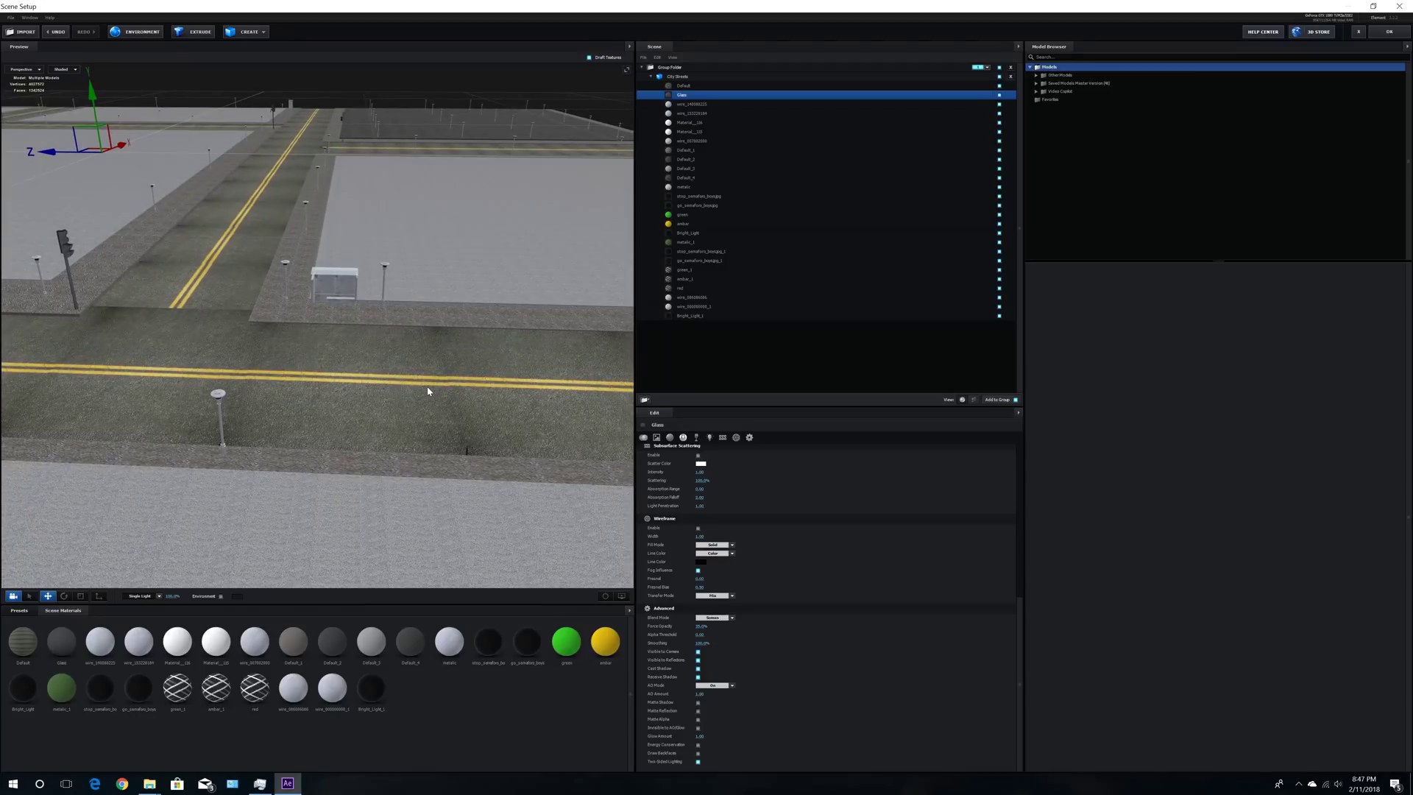
scroll(428, 391, "up", 10)
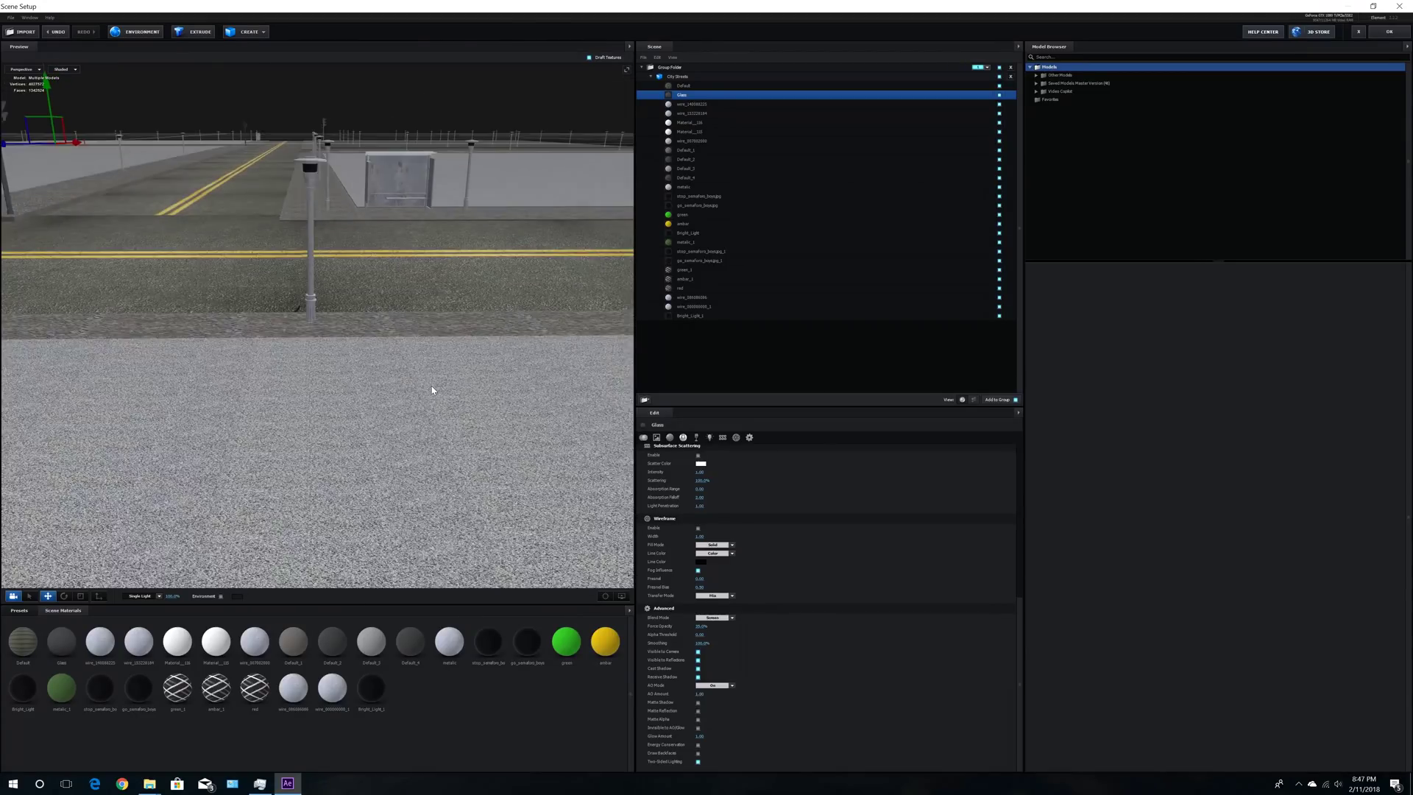
middle_click_drag(432, 386, 431, 414)
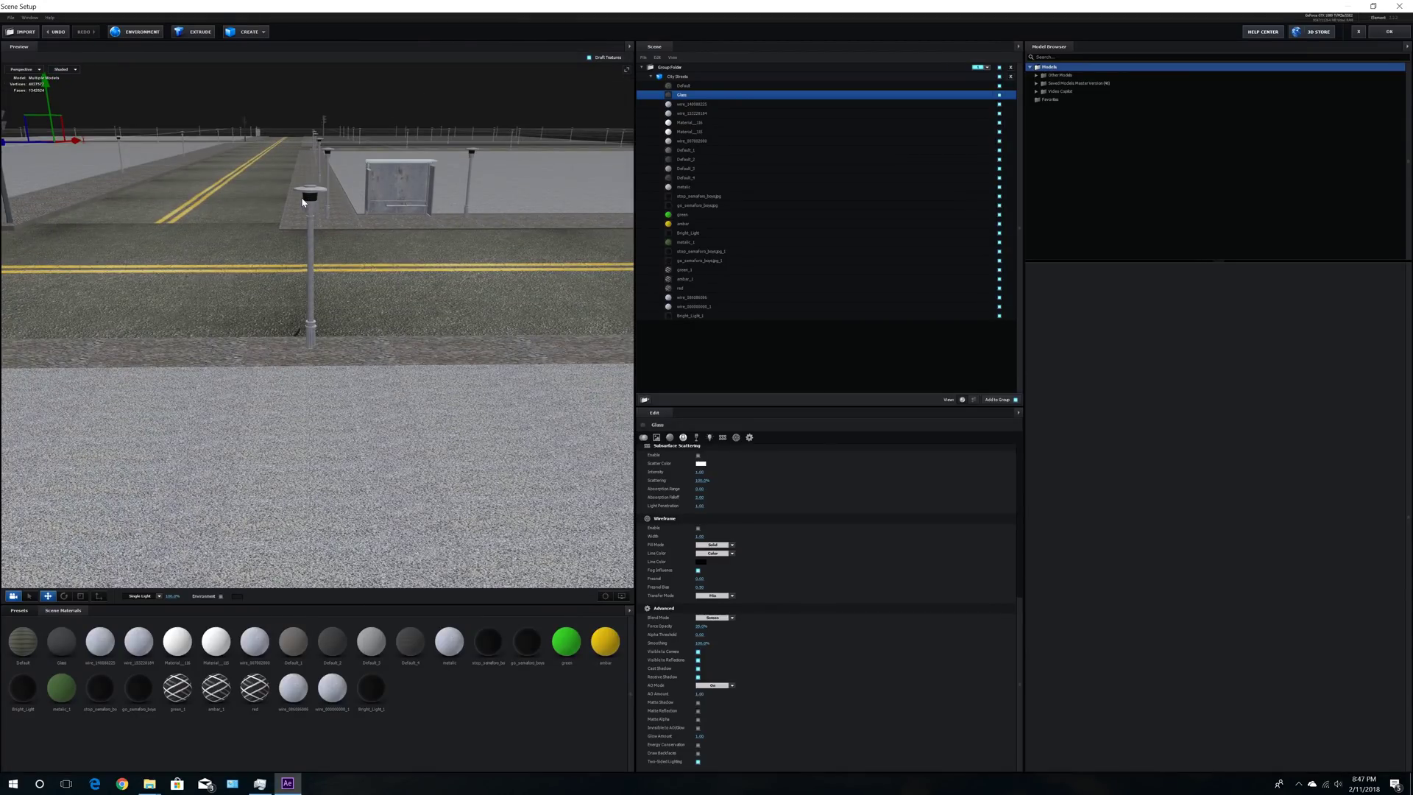
left_click(699, 317)
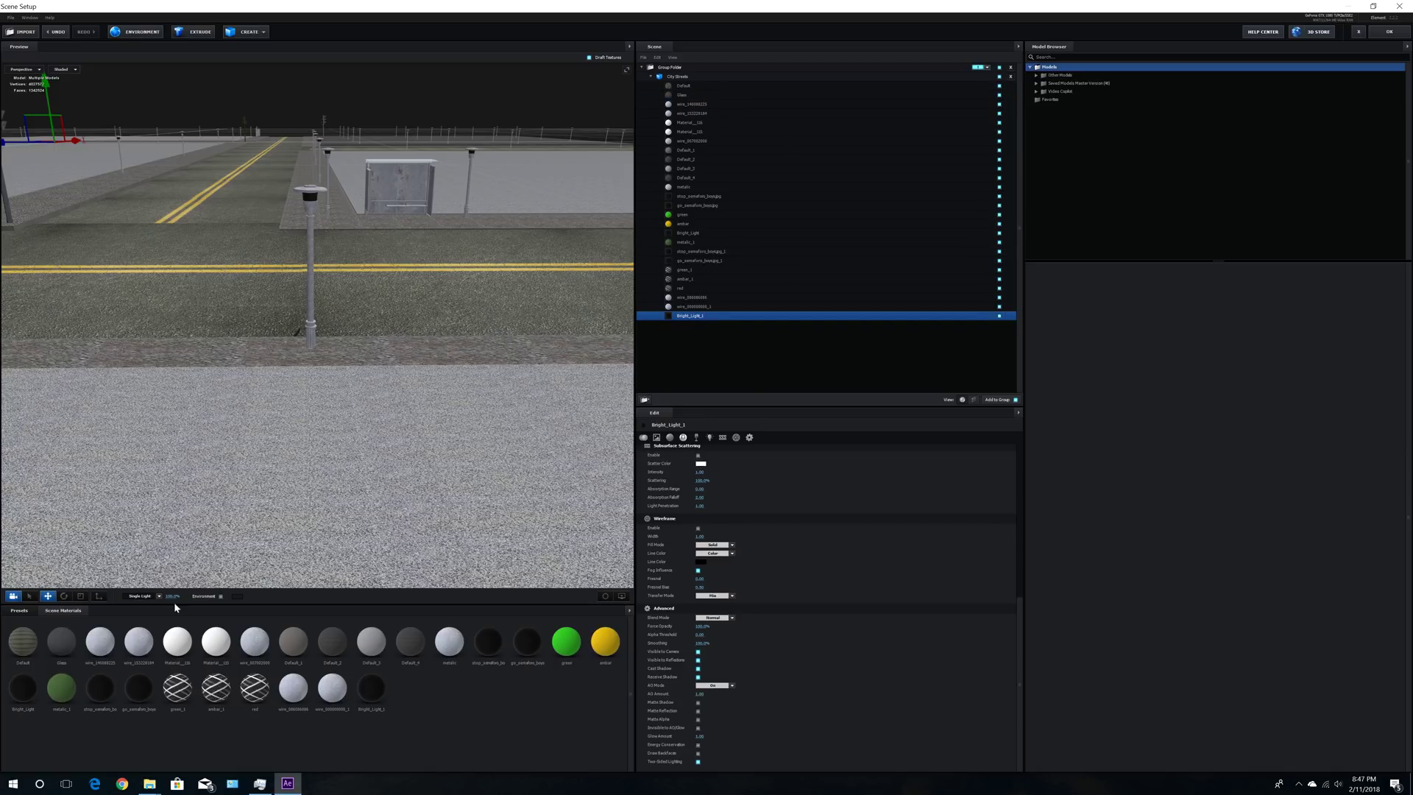
left_click(20, 610)
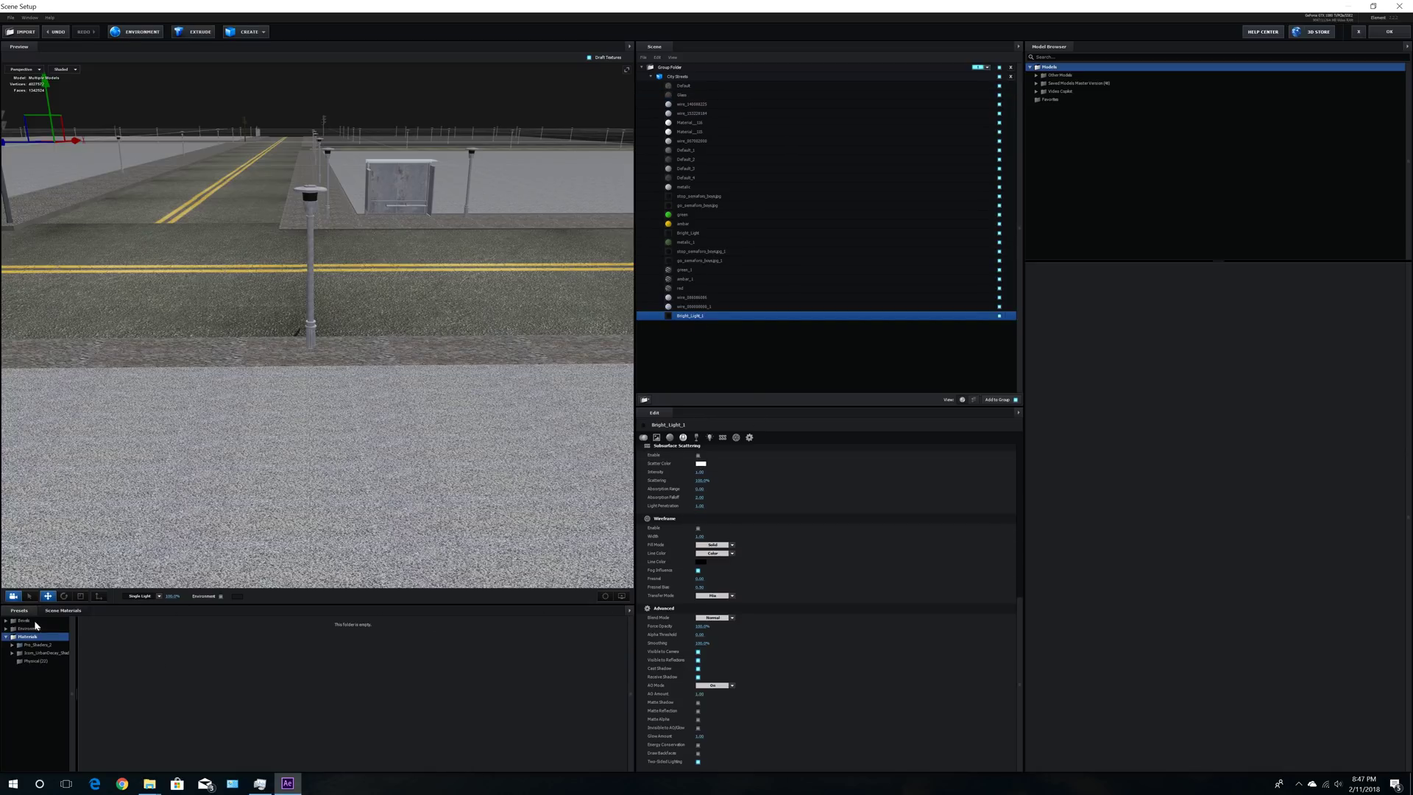
left_click(34, 662)
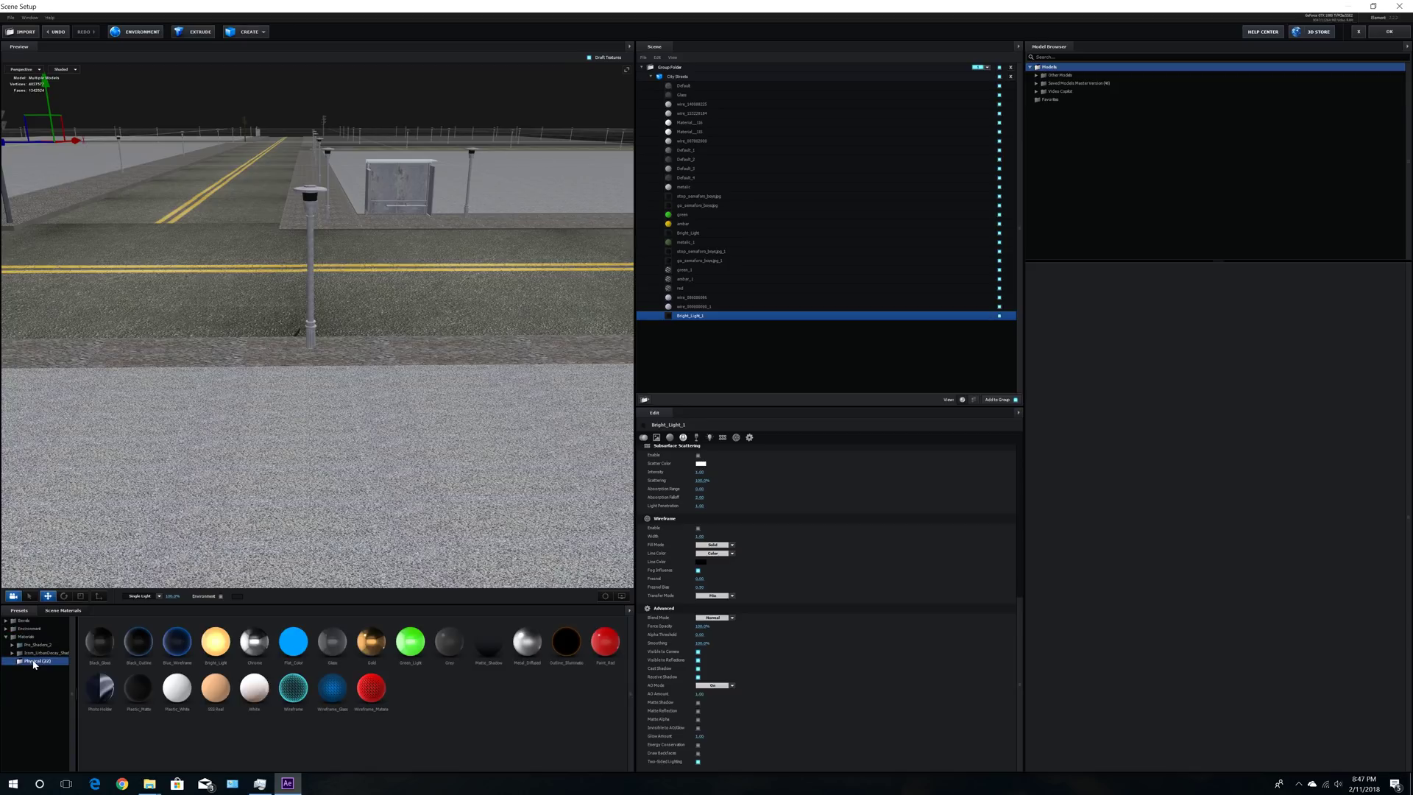
double_click(212, 649)
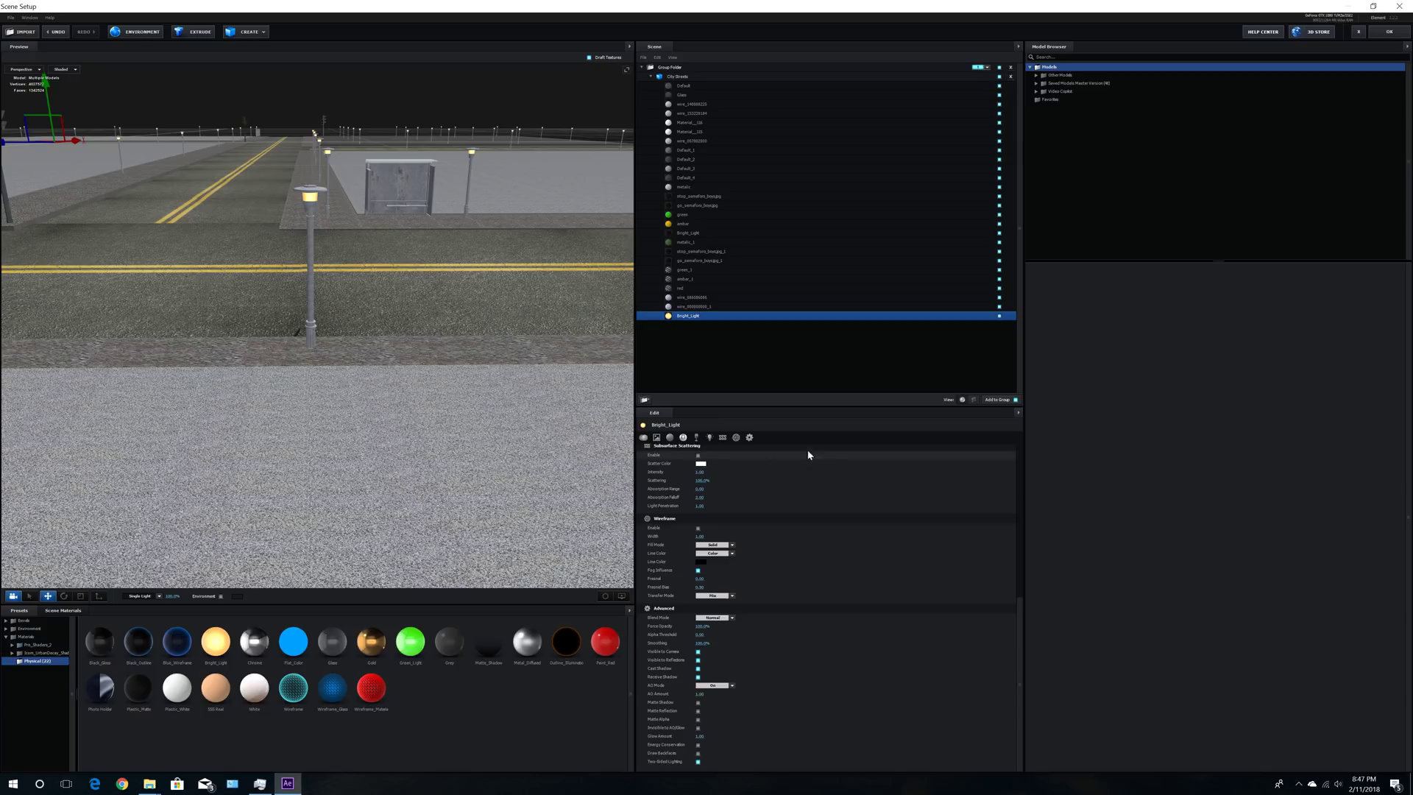
Step: Set the Bright_Light material's illumination intensity to 50%
scroll(884, 602, "up", 3)
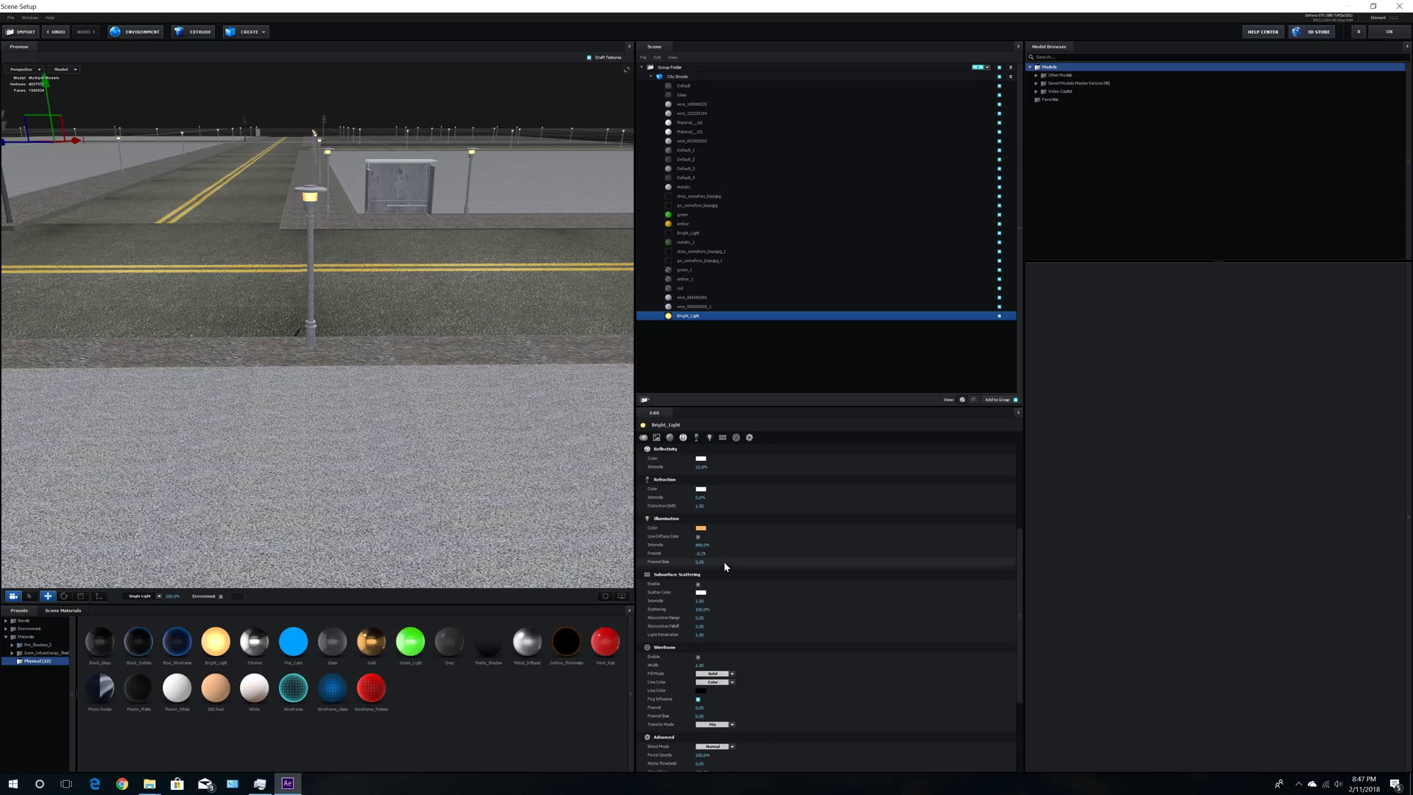
left_click(703, 544)
type("50")
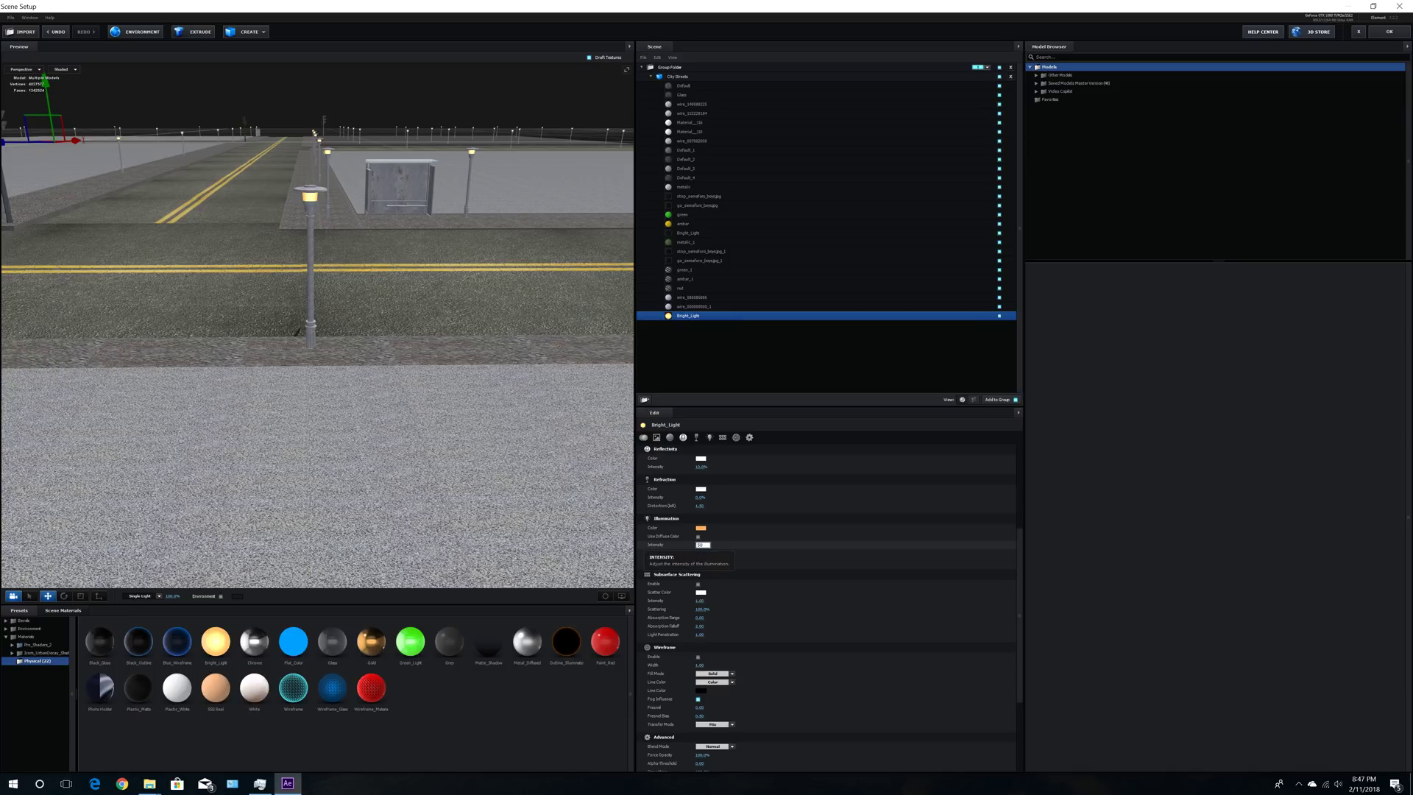
key("Return")
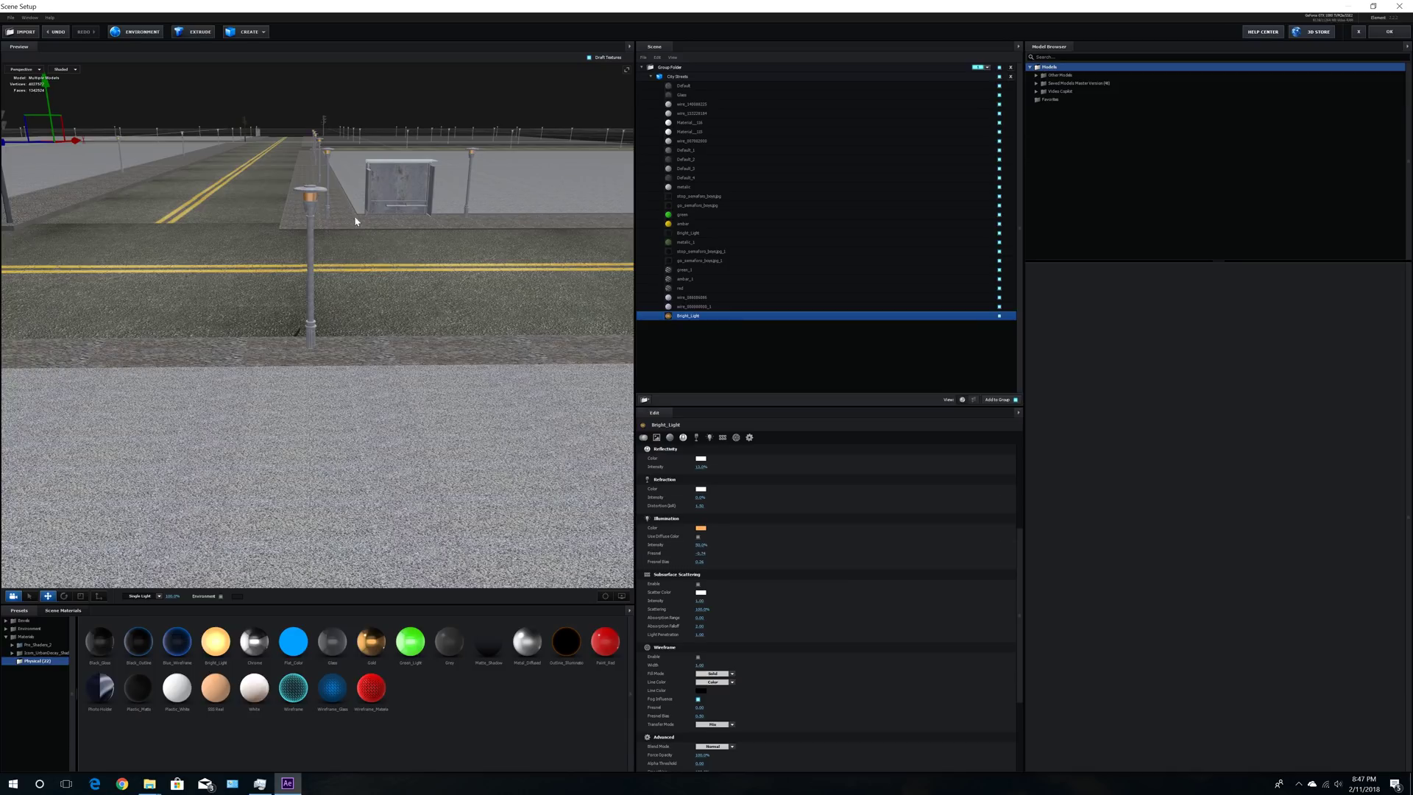
Step: Turn off the surfaces of the green, amber and unlit Bright_Light materials and of the metal material listed directly below them
middle_click_drag(344, 220, 444, 303)
scroll(444, 301, "down", 5)
scroll(453, 259, "down", 1)
middle_click_drag(444, 267, 524, 301)
scroll(394, 377, "up", 5)
left_click_drag(424, 361, 454, 371)
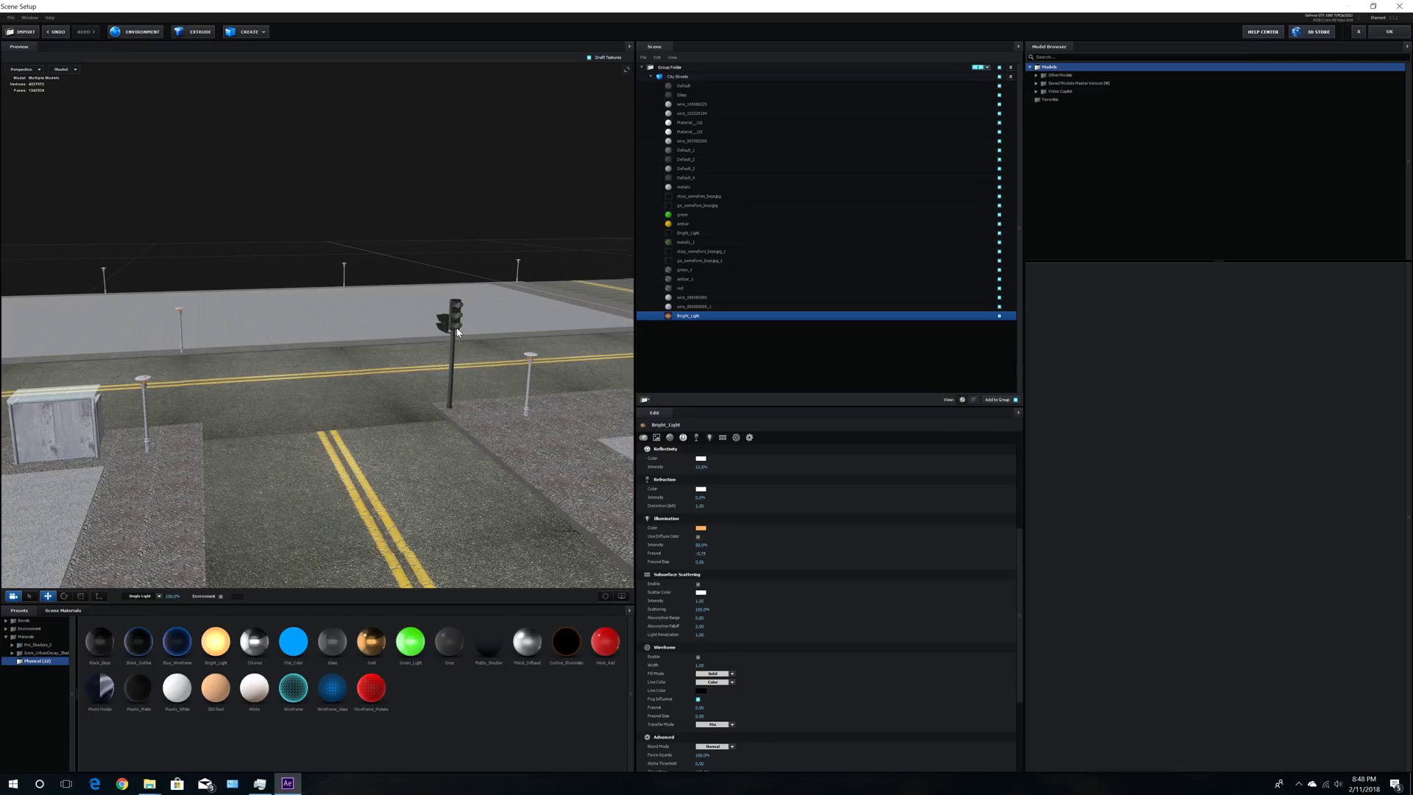
left_click_drag(512, 423, 503, 418)
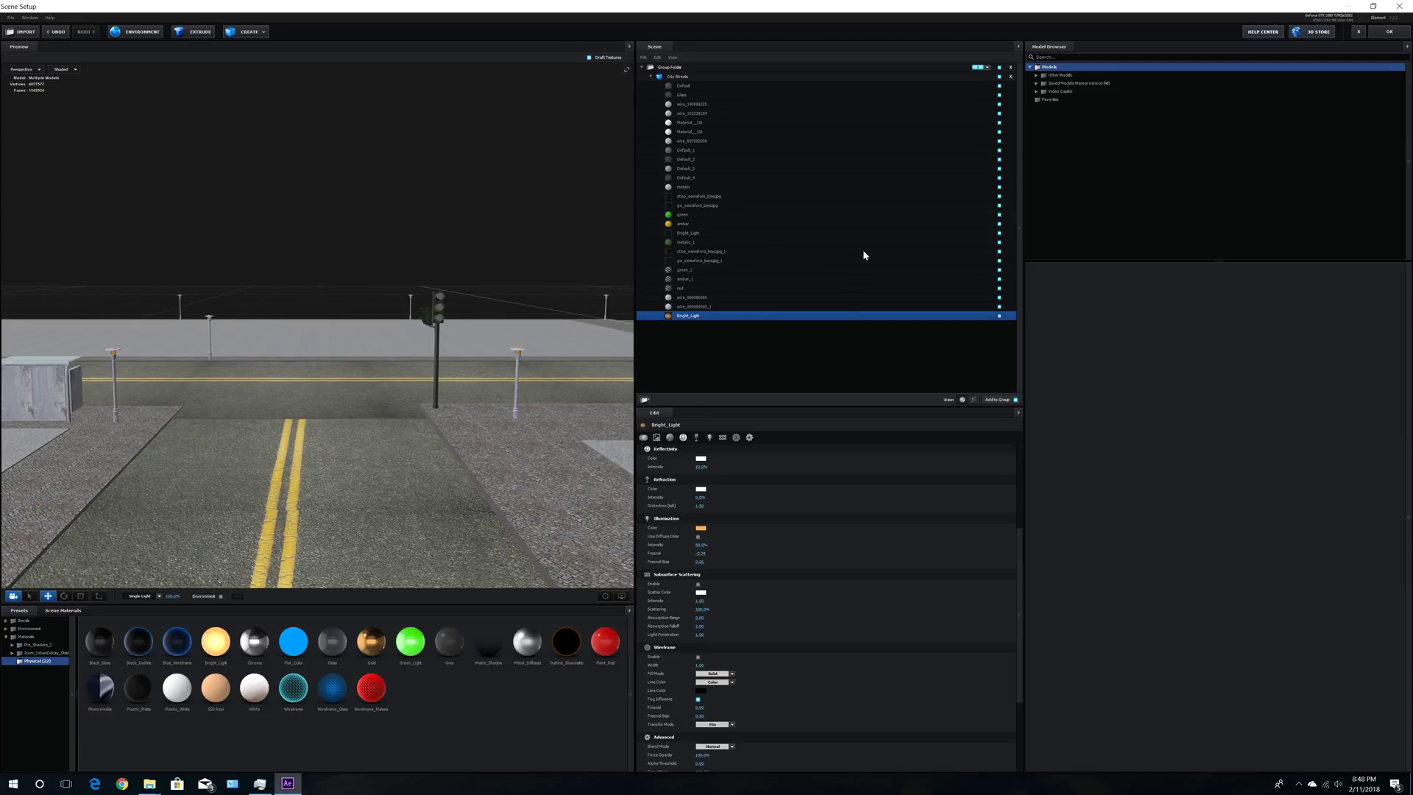
left_click(689, 216)
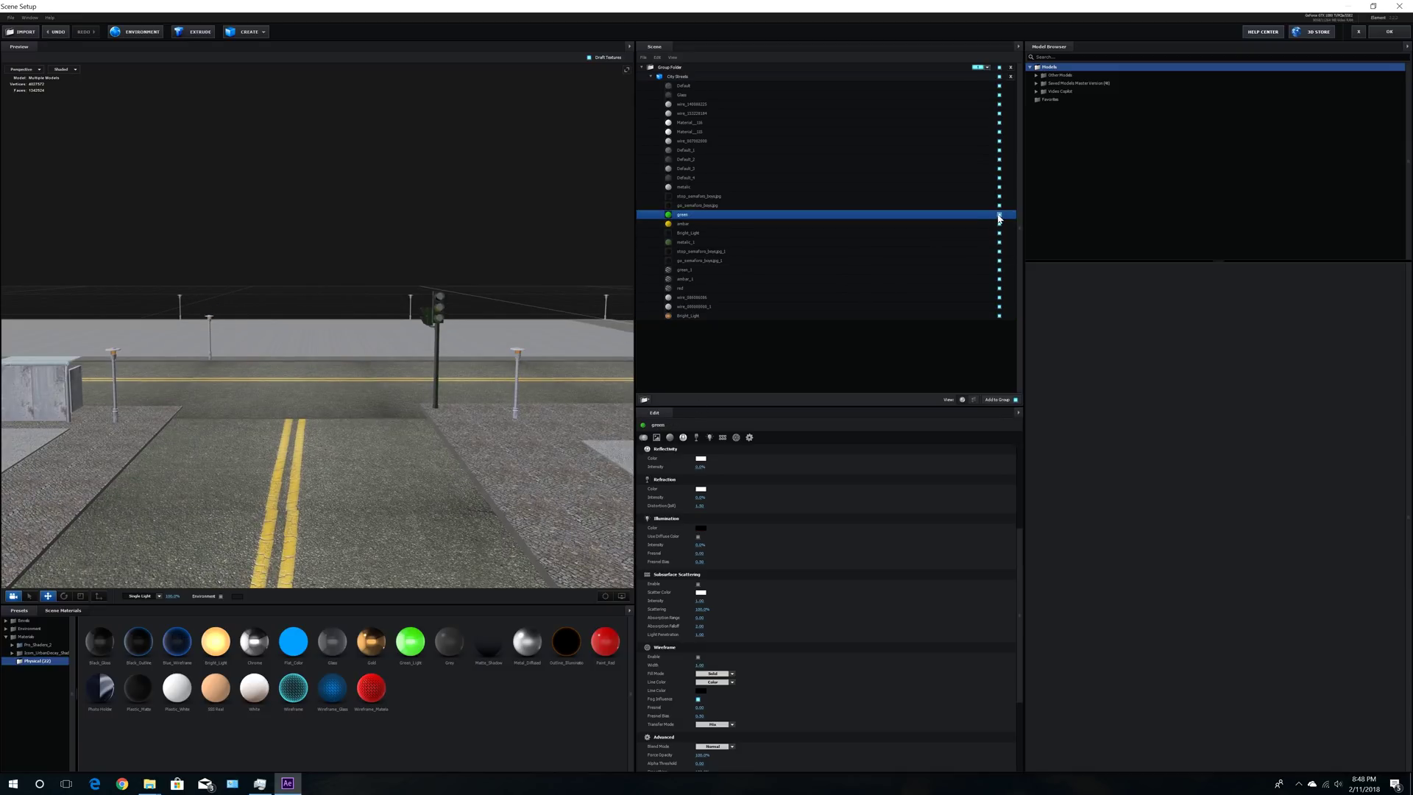
left_click(1000, 224)
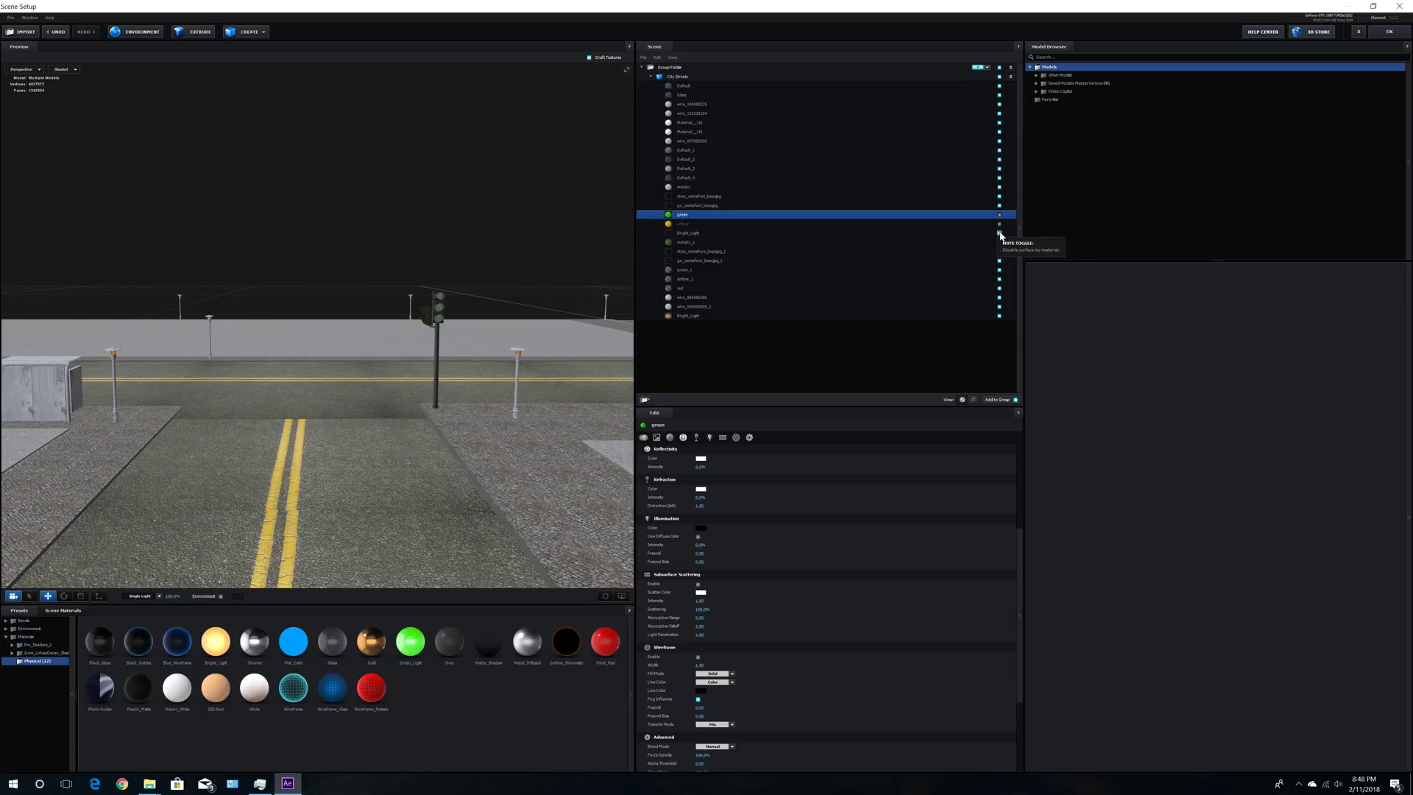
left_click(999, 233)
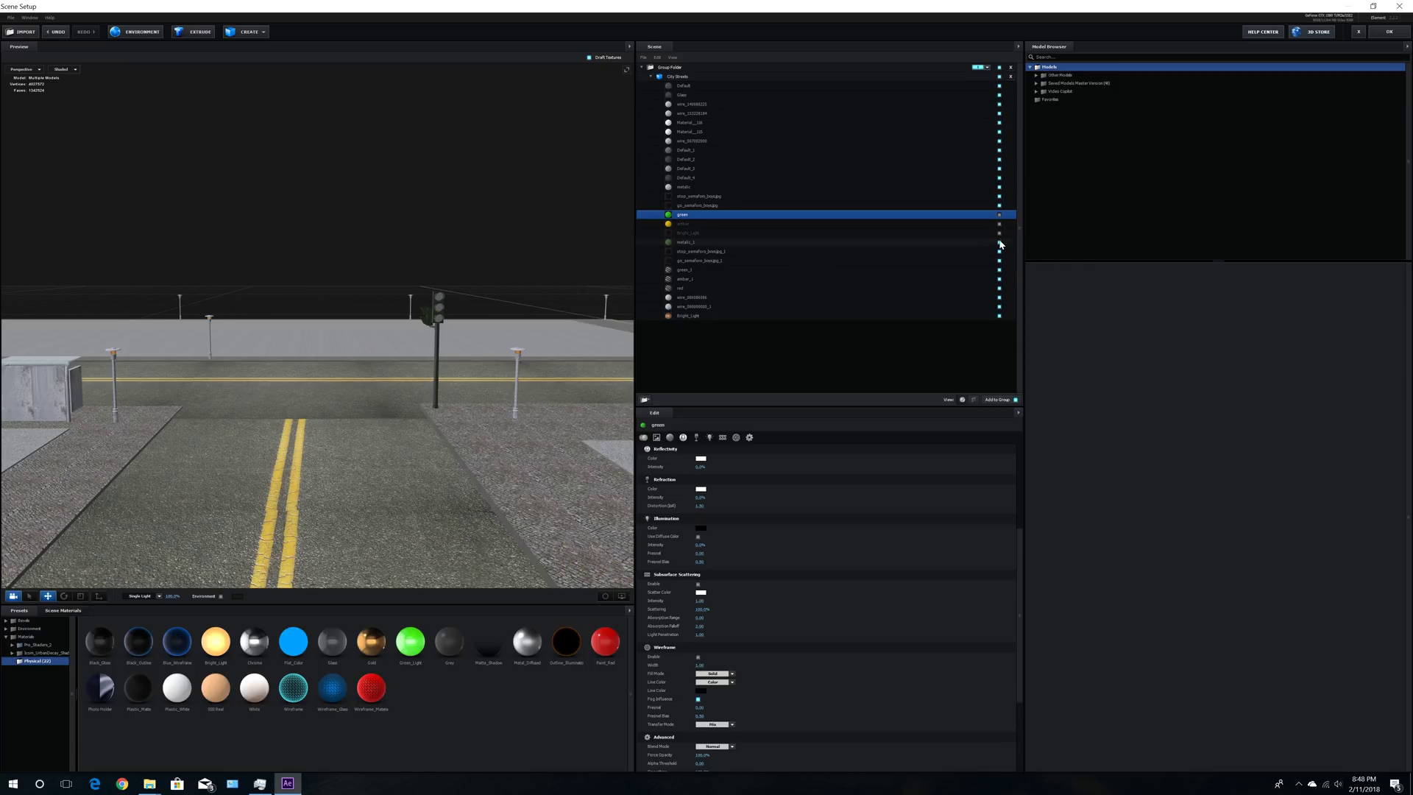
left_click(1000, 242)
Step: Inspect the traffic light at the intersection and turn off the two textured material surfaces listed just above green_1
left_click_drag(530, 407, 555, 406)
left_click_drag(565, 402, 532, 404)
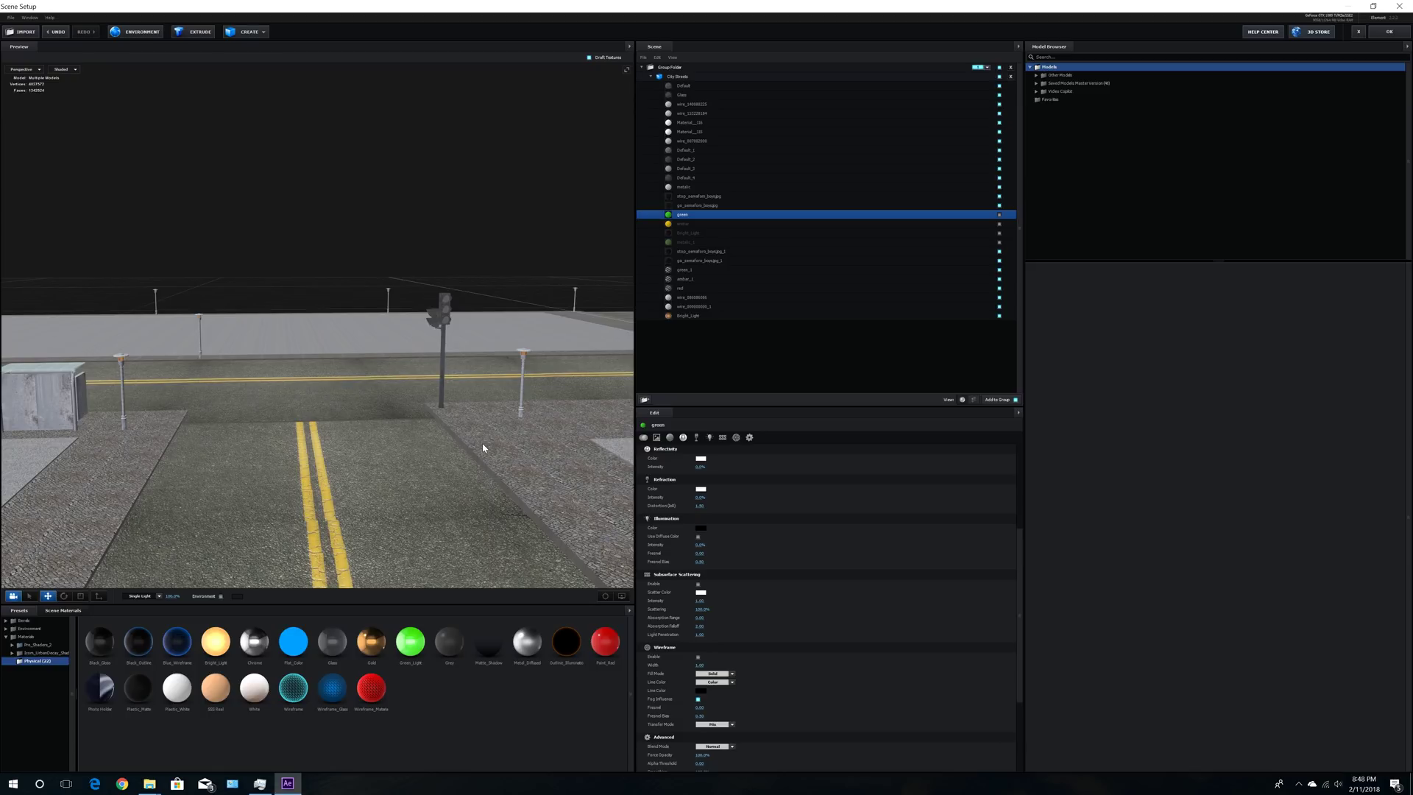
left_click_drag(485, 449, 508, 427)
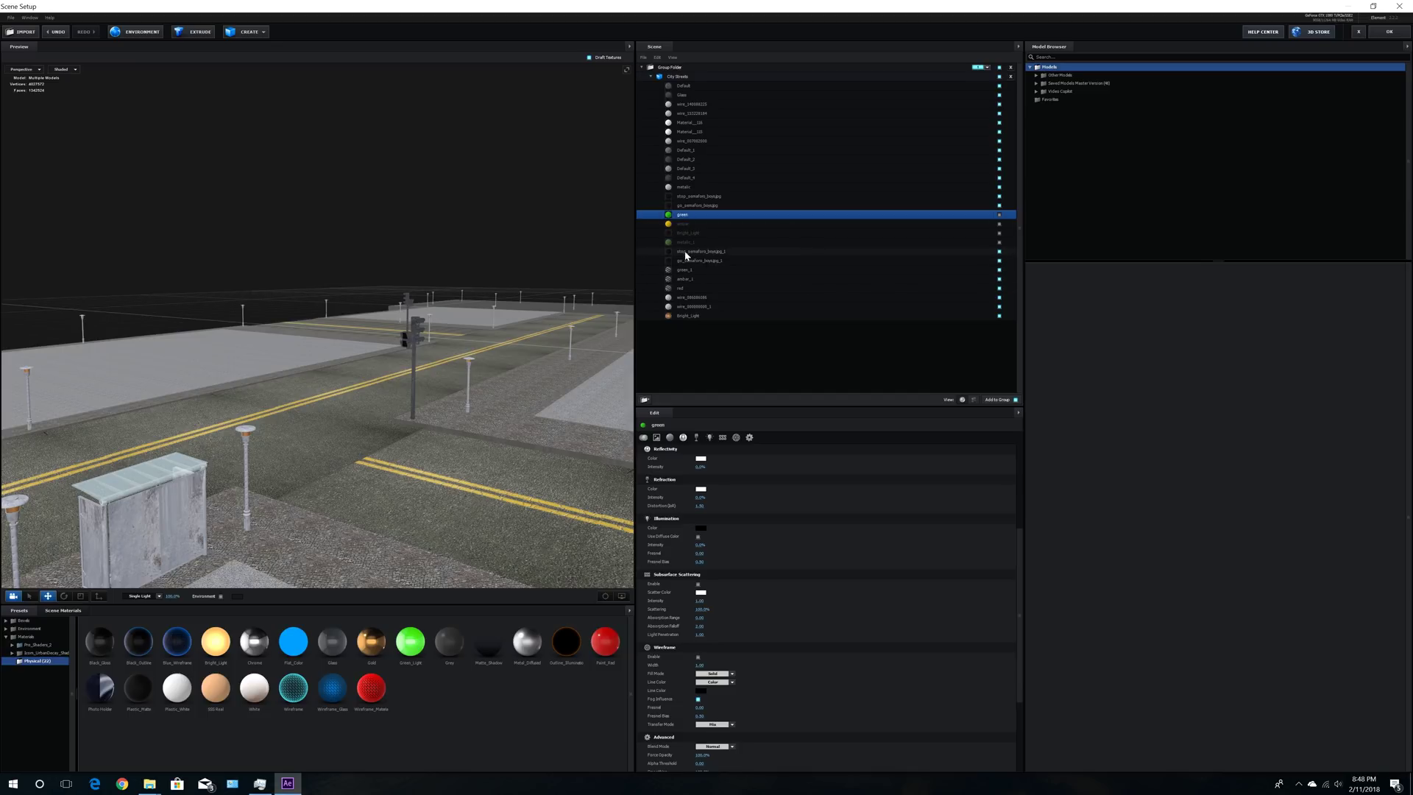
left_click(999, 252)
left_click(1000, 261)
Step: Give the traffic light's red material a bright red illumination color and set its illumination intensity to 250%
left_click(684, 270)
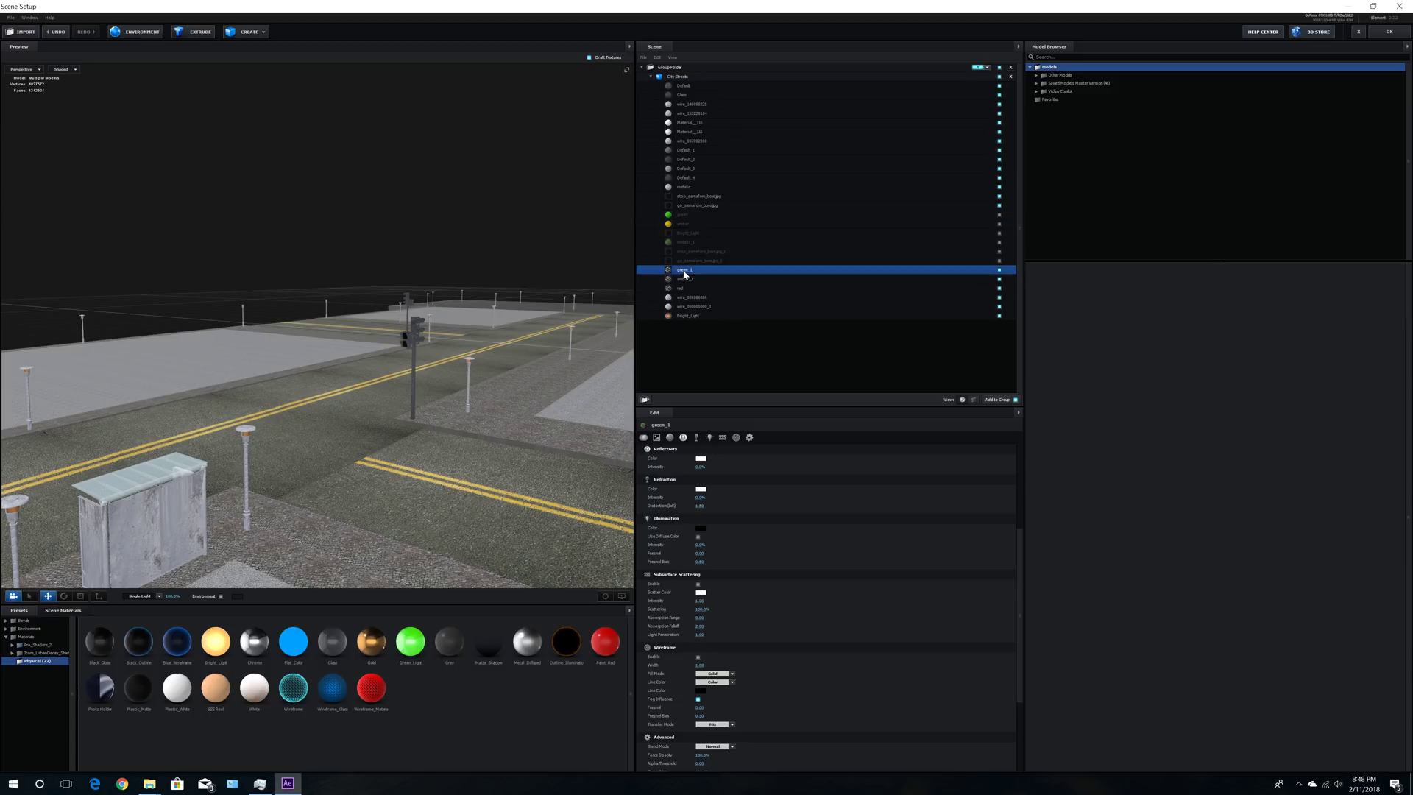
left_click(681, 288)
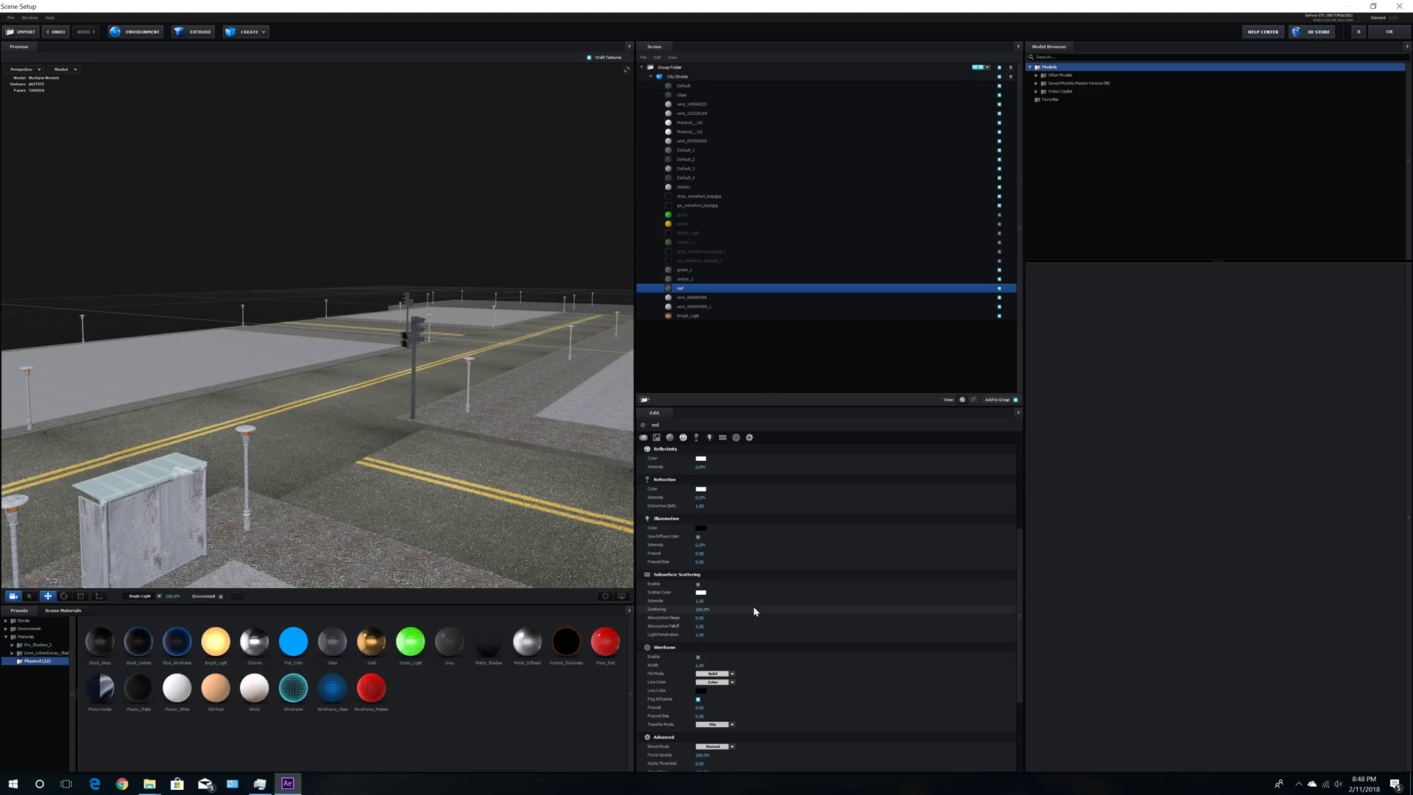
left_click(700, 528)
left_click_drag(718, 516, 725, 509)
left_click(759, 586)
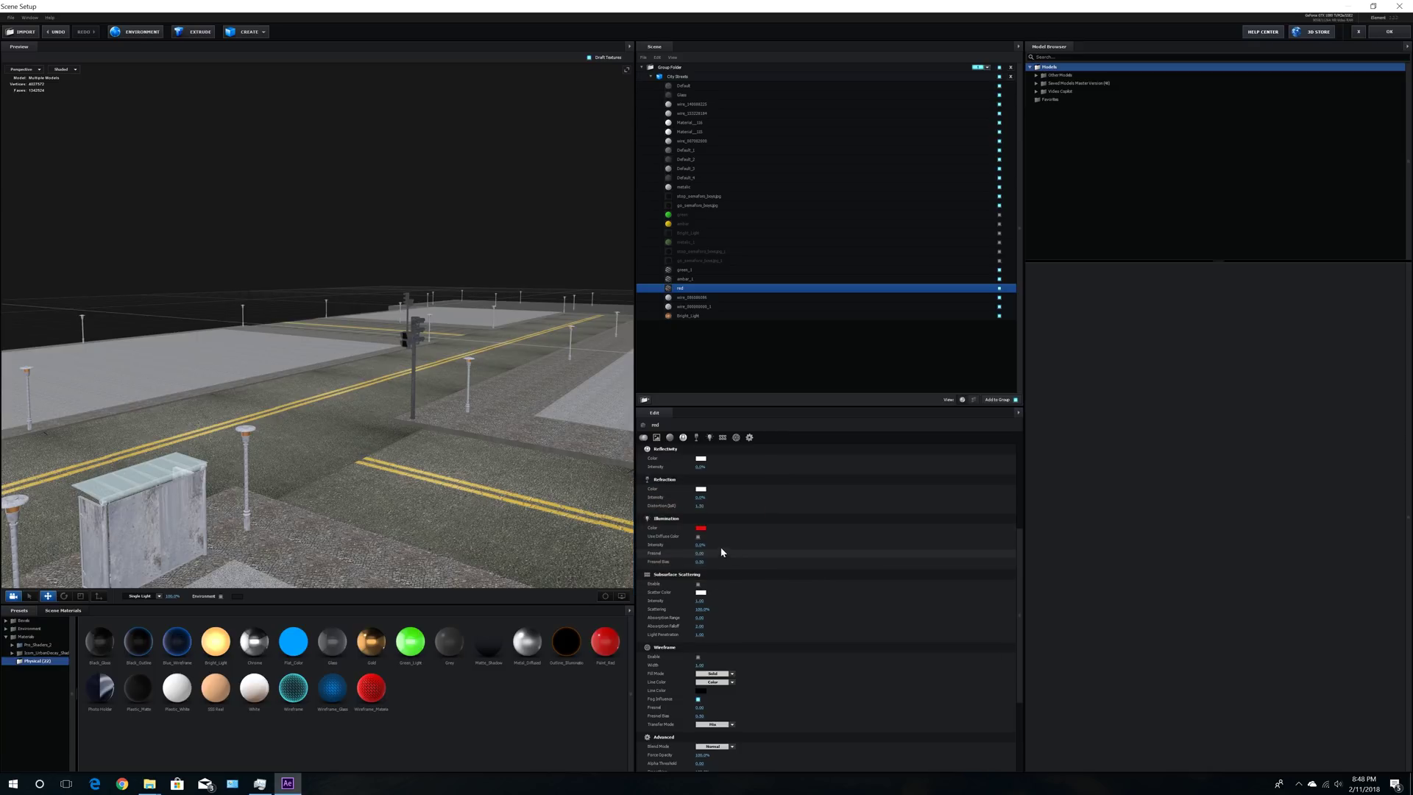
left_click(700, 545)
type("250")
key("Return")
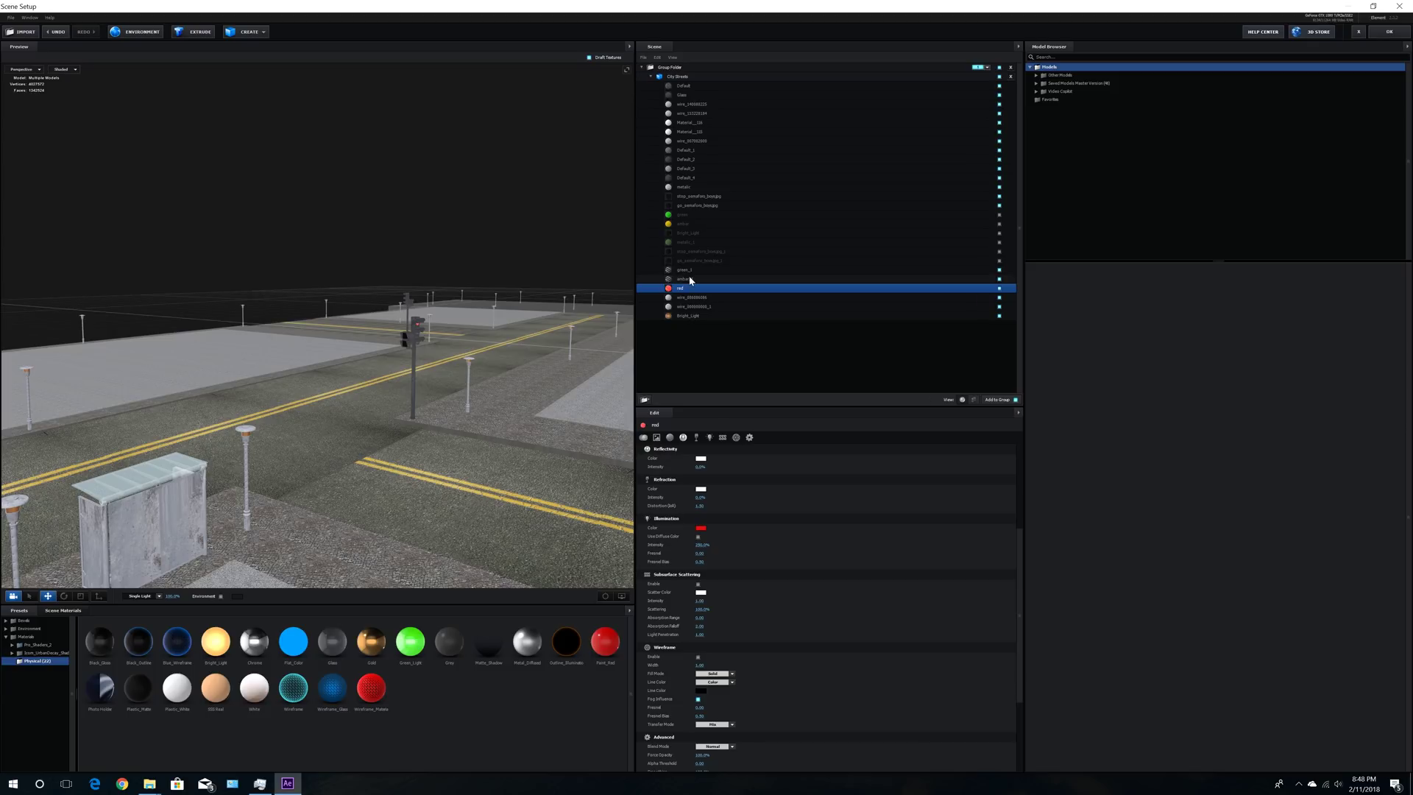
Step: Give the traffic light's amber_1 material an orange illumination color and raise its illumination intensity
left_click(684, 279)
left_click(701, 528)
left_click_drag(738, 566, 740, 585)
left_click(719, 527)
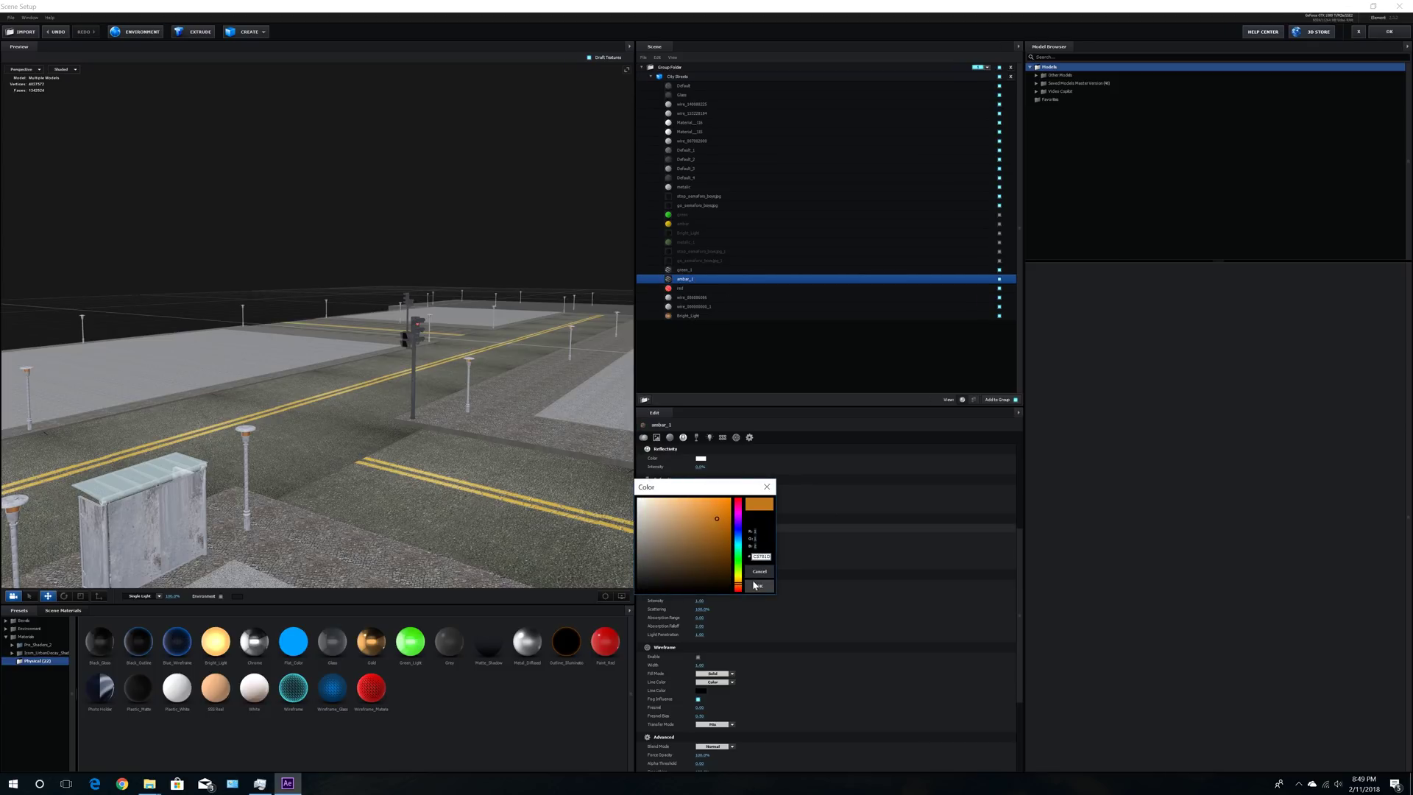
left_click(760, 586)
left_click(701, 544)
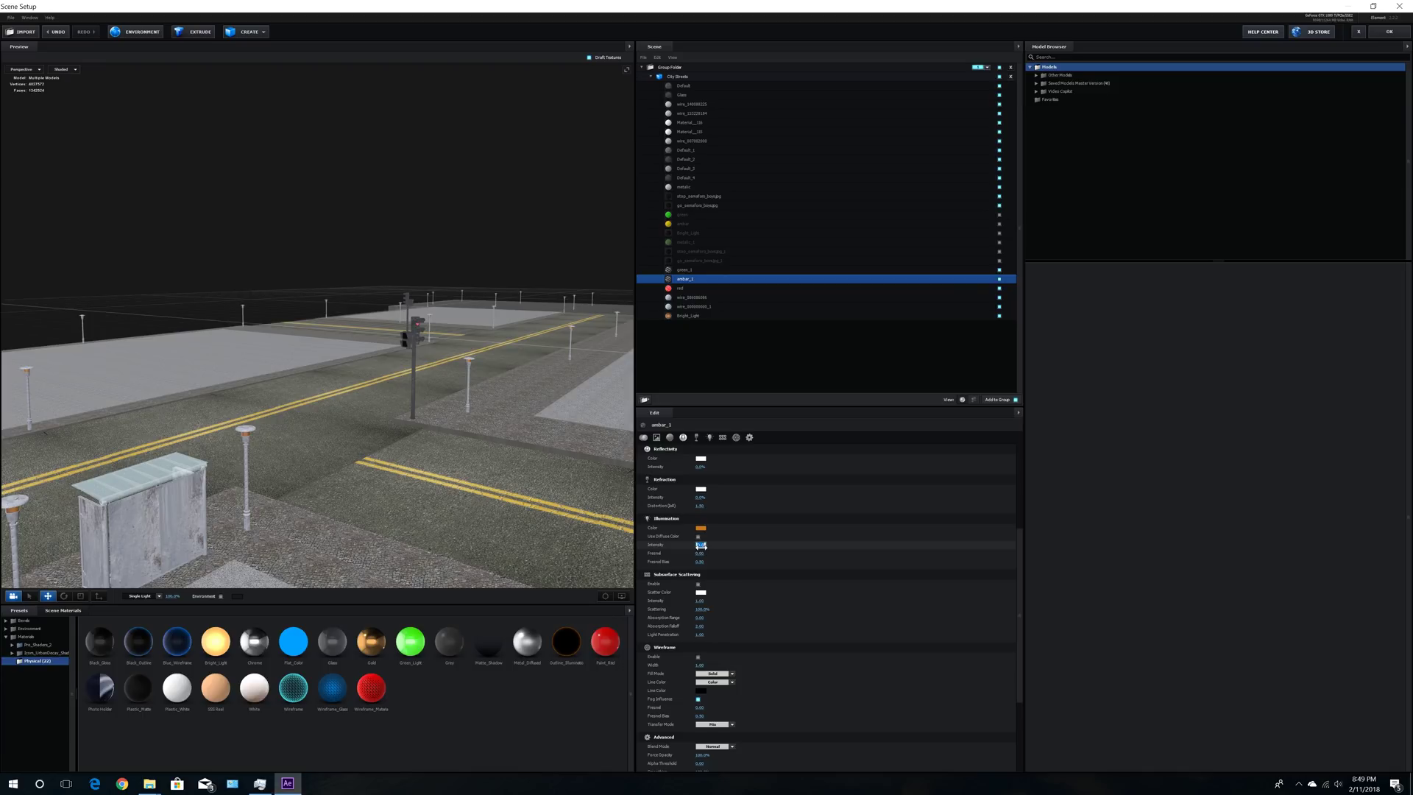
Step: Give the traffic light's green_1 material a dark green illumination color and set its illumination intensity to 20%
left_click(689, 271)
left_click(701, 528)
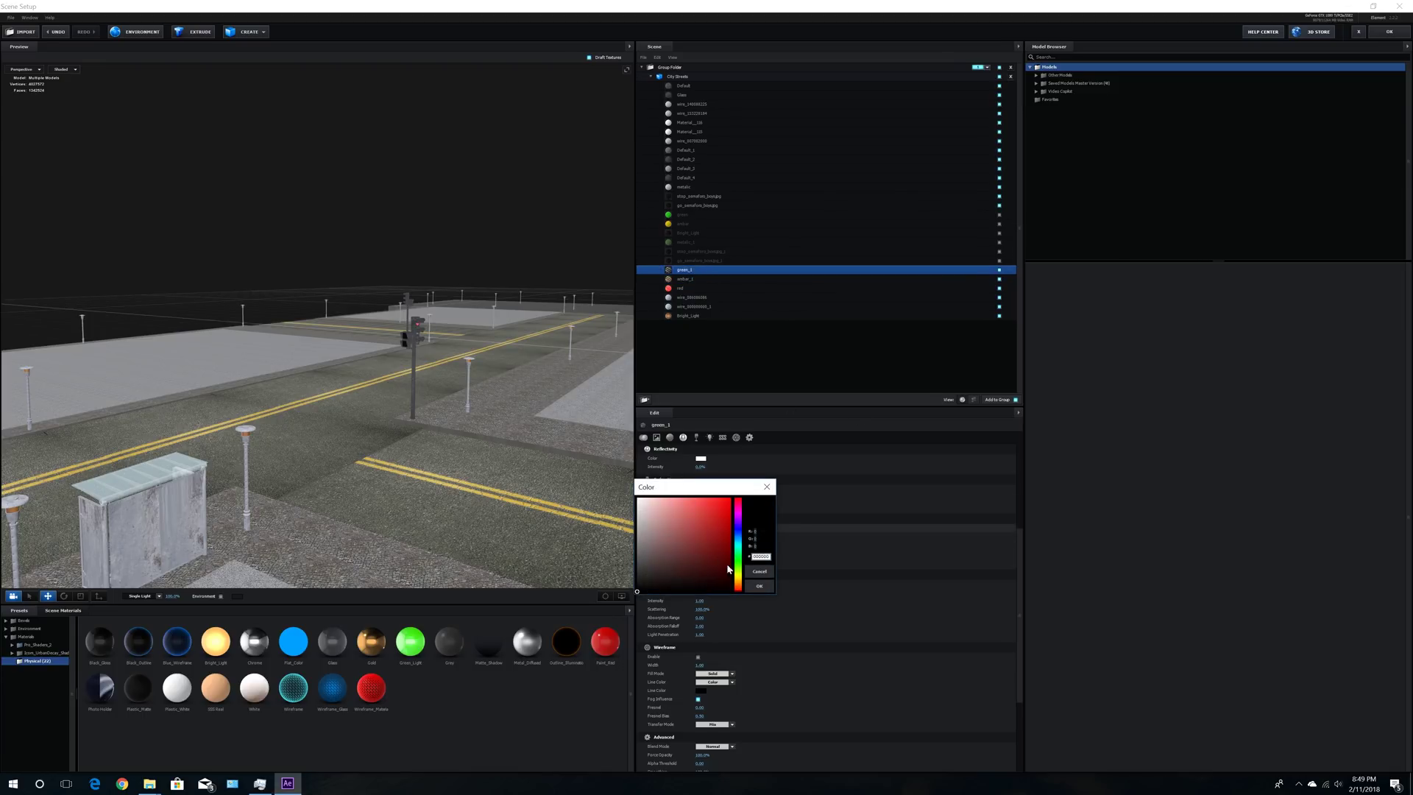
left_click_drag(738, 579, 715, 552)
left_click(716, 559)
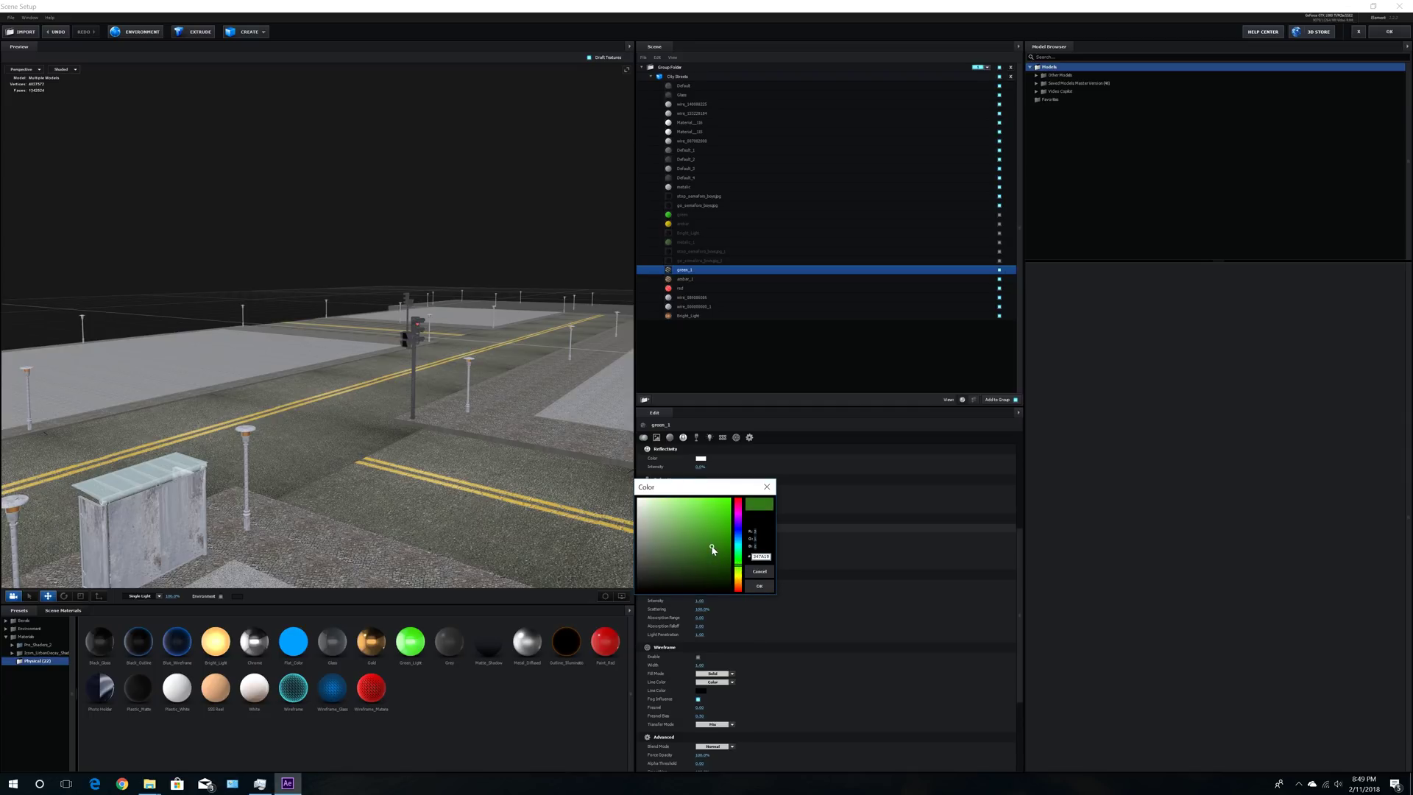
left_click(759, 586)
left_click(703, 546)
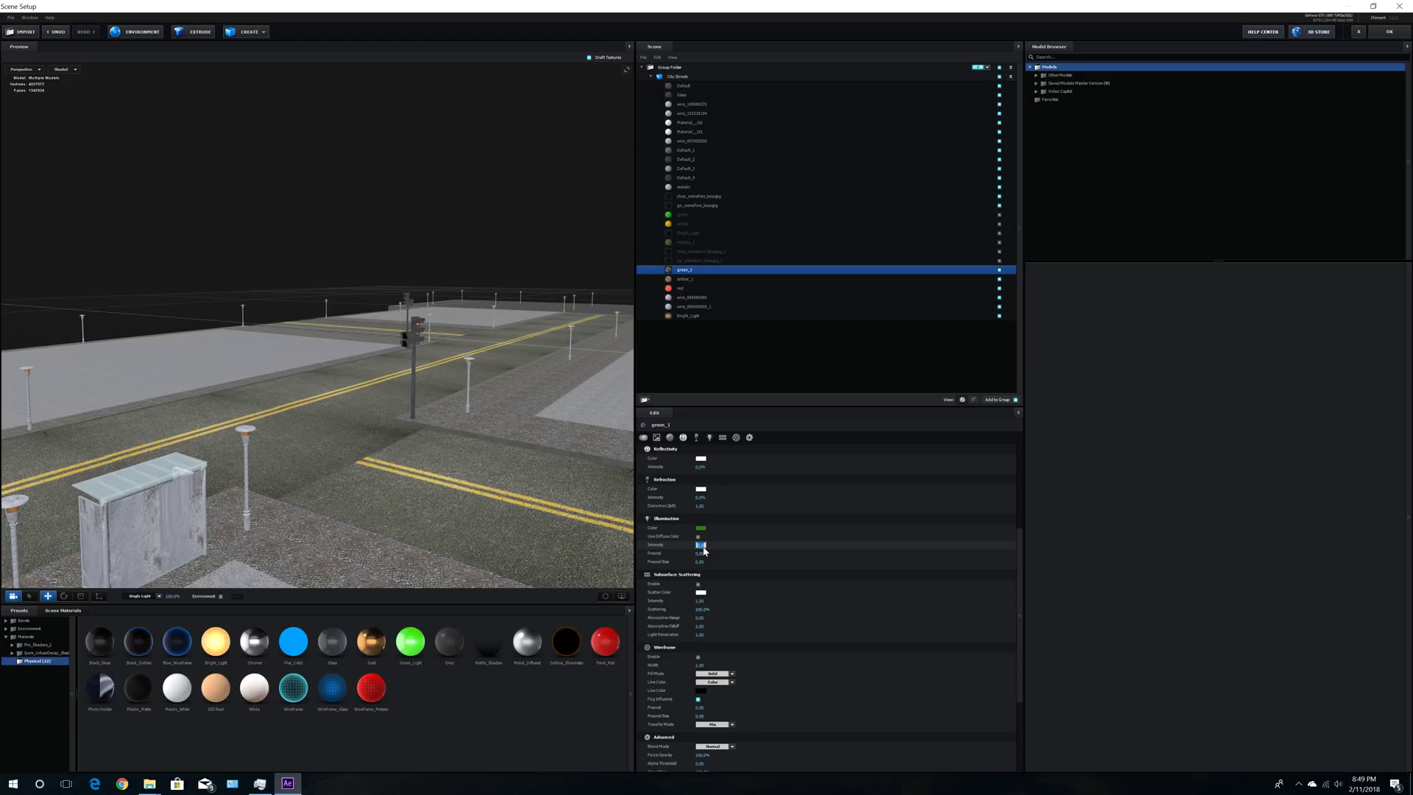
type("20")
key("Return")
Step: Check the whole street layout from above and accept the scene setup to return to the Flash VS Monster composition
left_click_drag(629, 416, 534, 366)
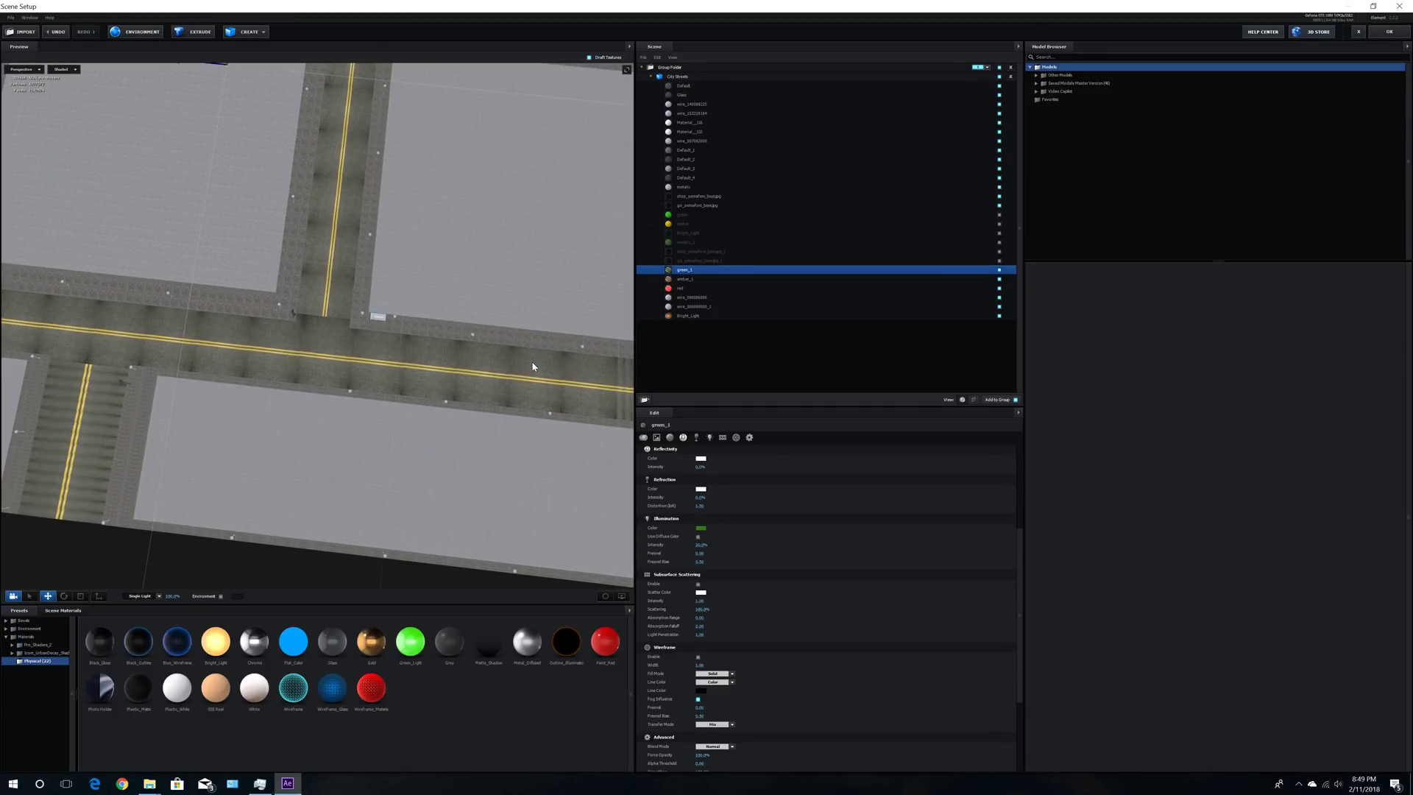
scroll(558, 258, "down", 3)
left_click_drag(559, 280, 515, 283)
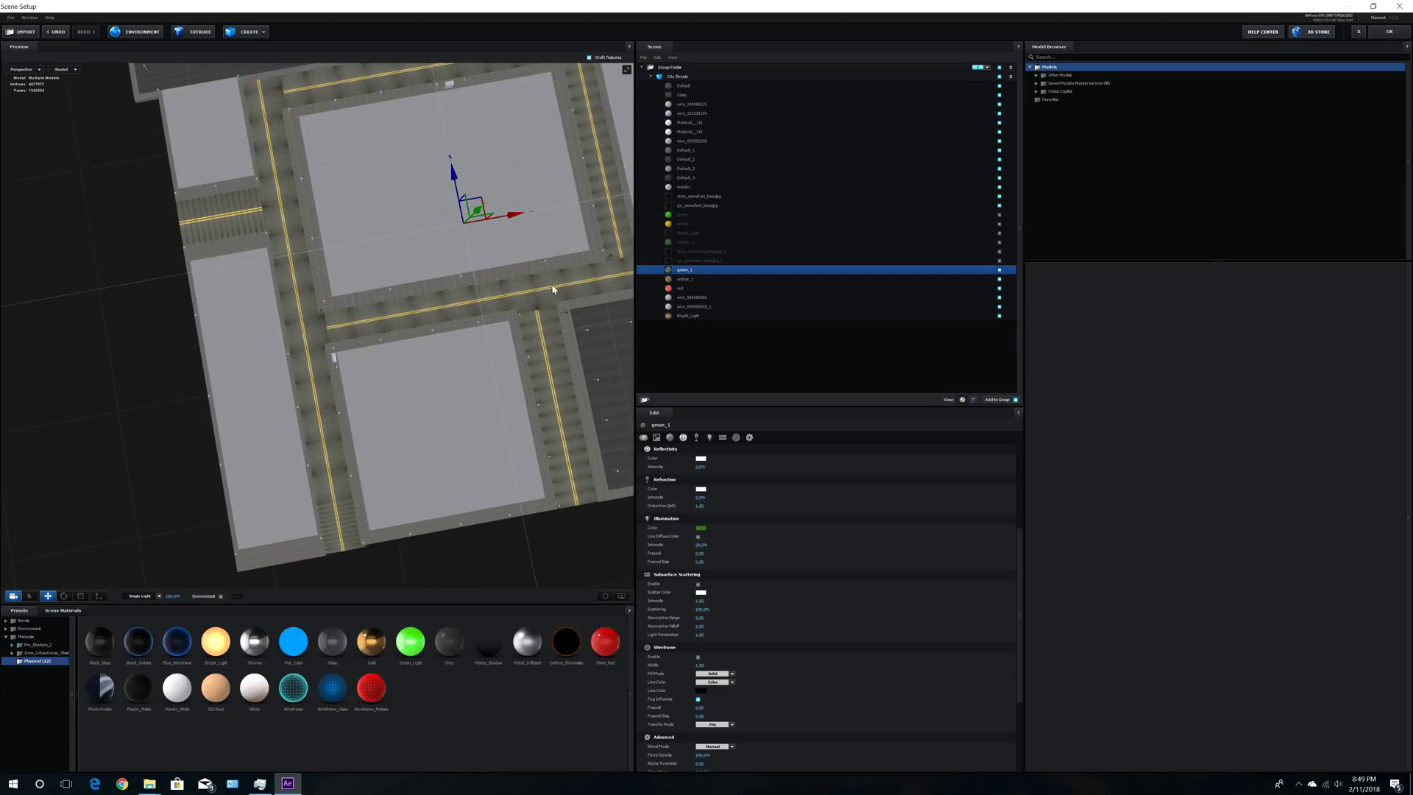
middle_click_drag(552, 290, 498, 296)
left_click_drag(611, 459, 625, 350)
middle_click_drag(558, 335, 452, 328)
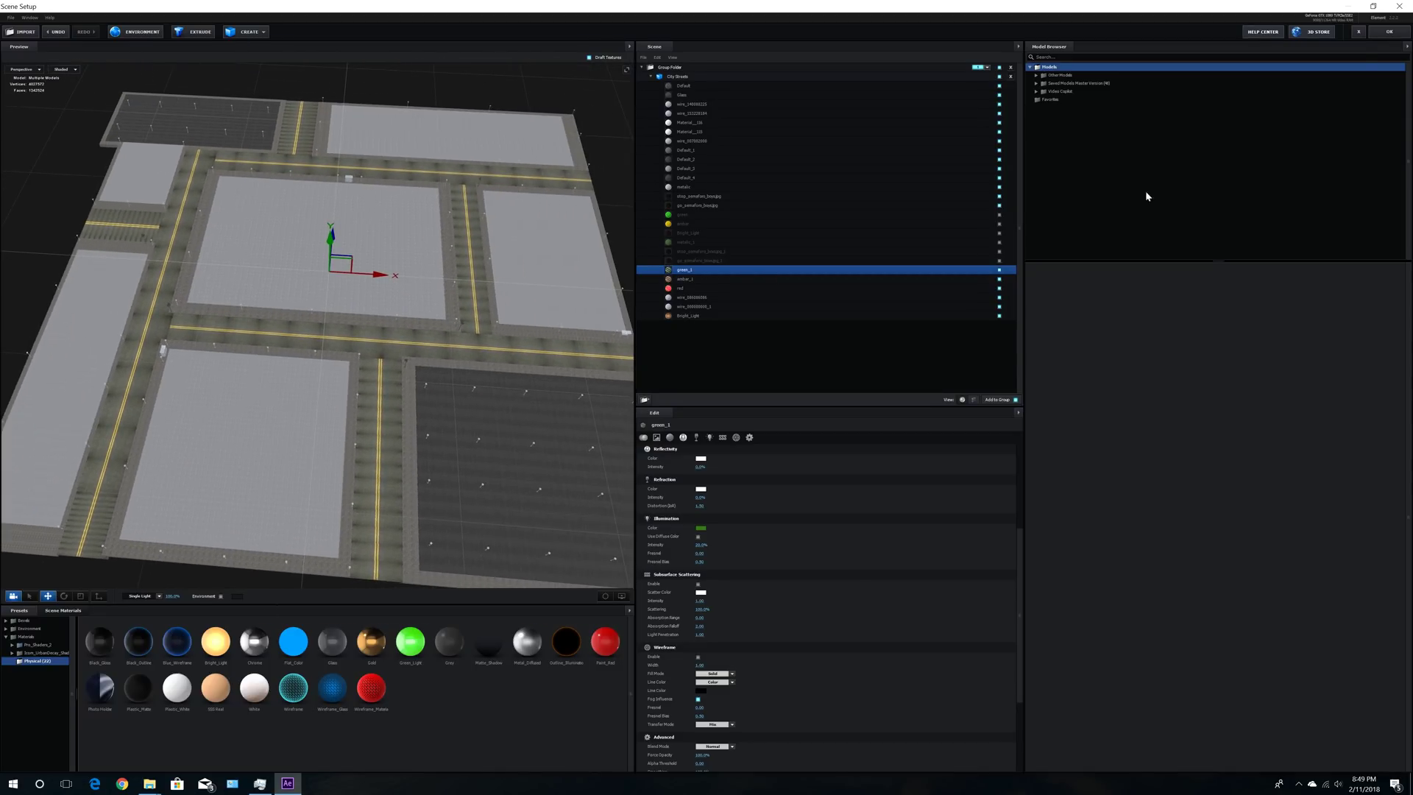
left_click(1389, 33)
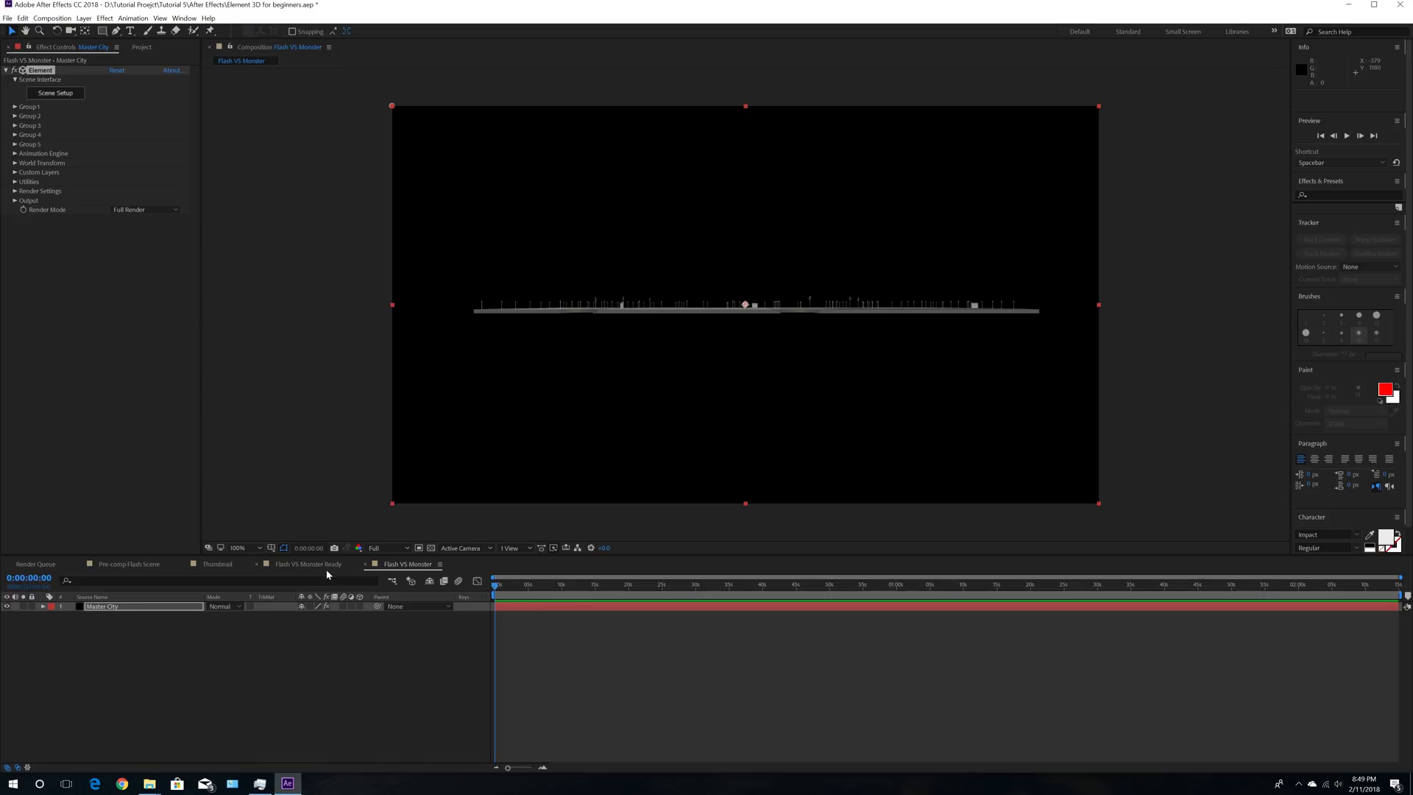
Step: Open the Flash VS Monster Ready composition and examine the finished city with the camera from several sides
left_click(328, 564)
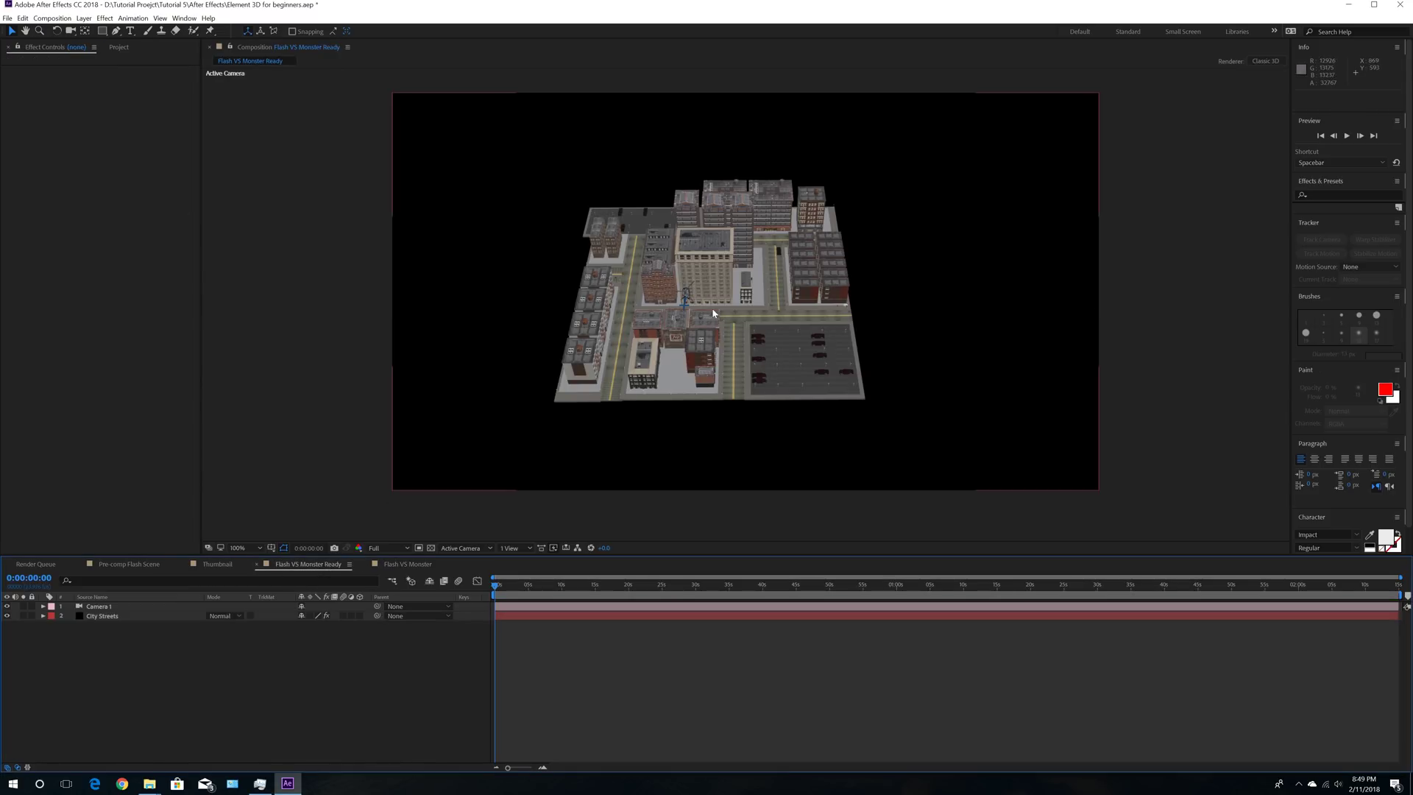
left_click(70, 31)
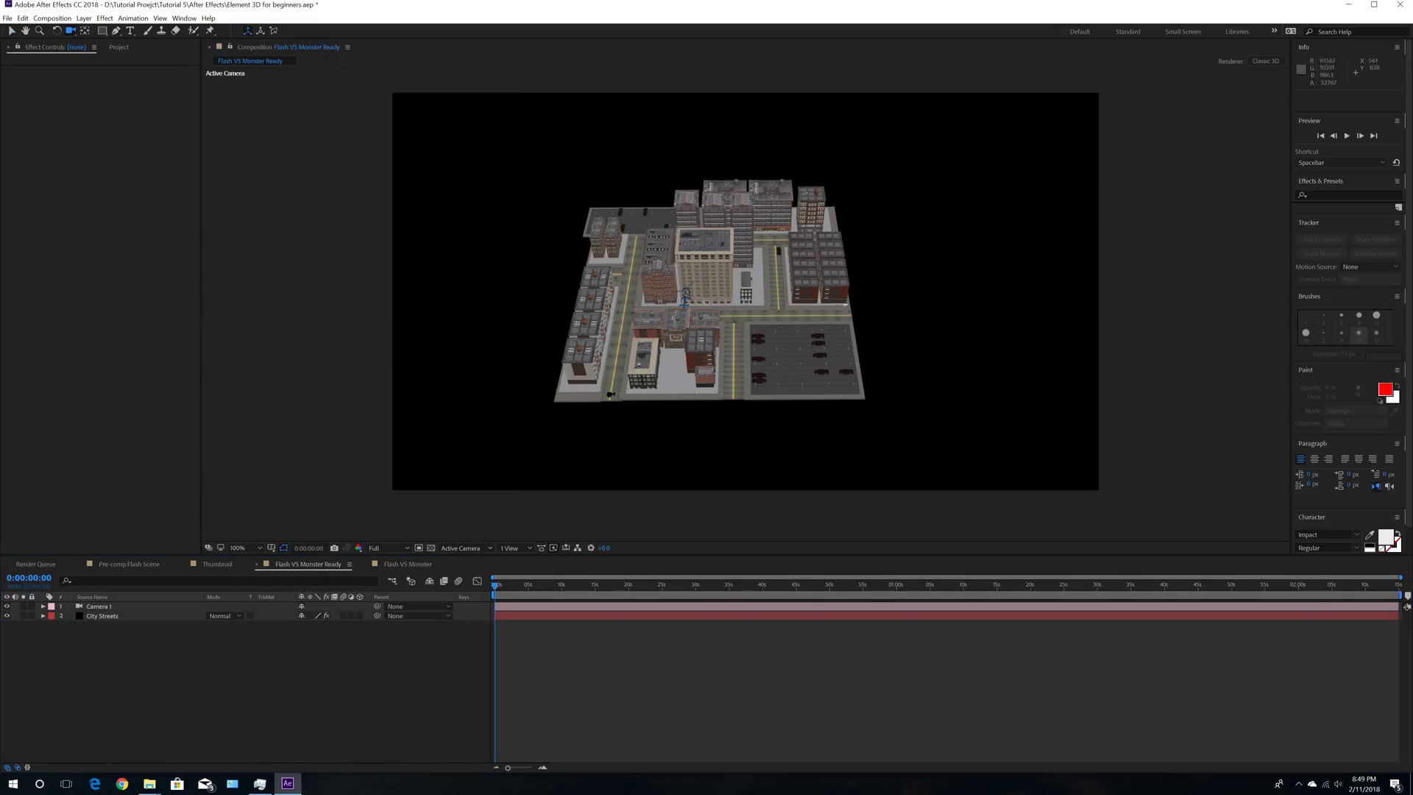
left_click(728, 319)
right_click_drag(728, 319, 574, 148)
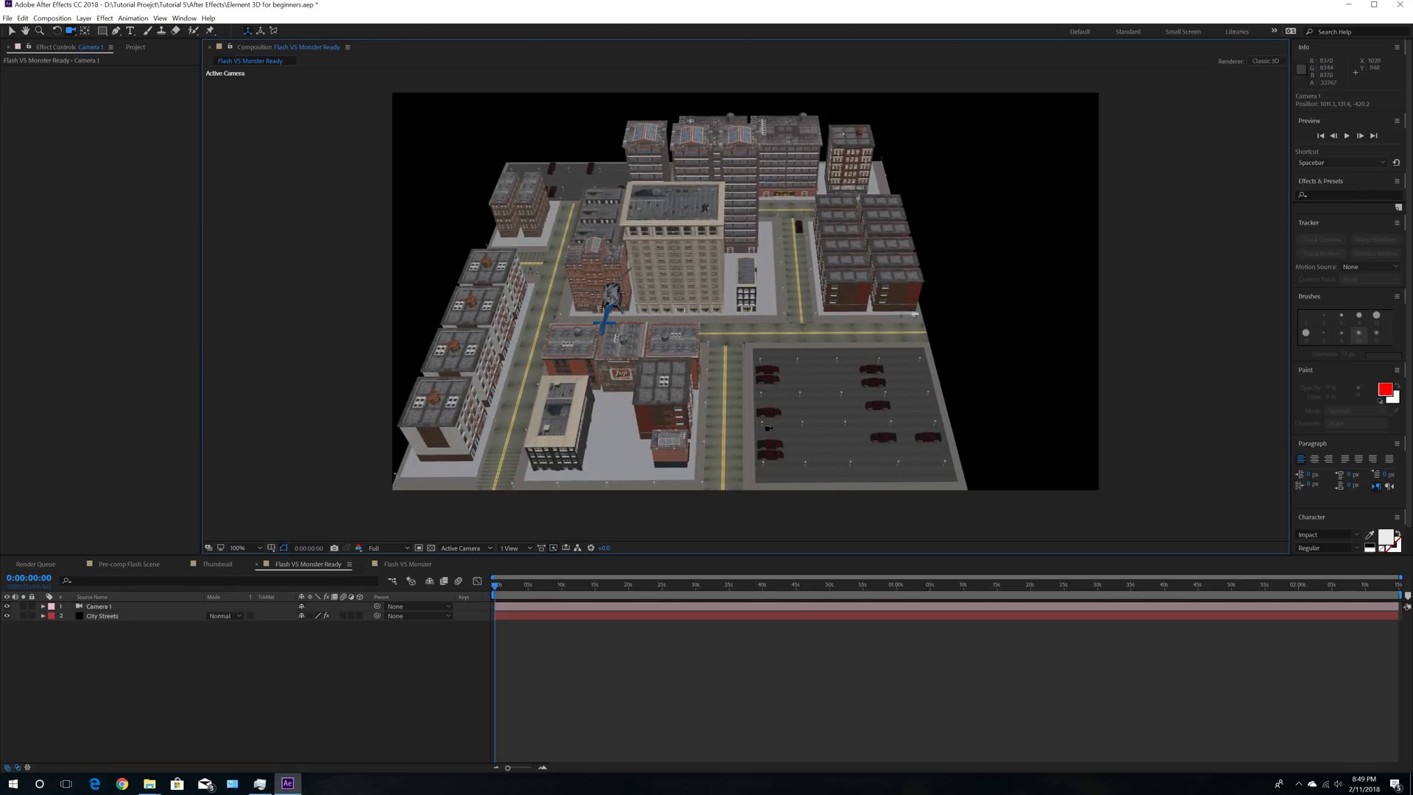
left_click_drag(517, 271, 957, 239)
left_click_drag(801, 343, 903, 191)
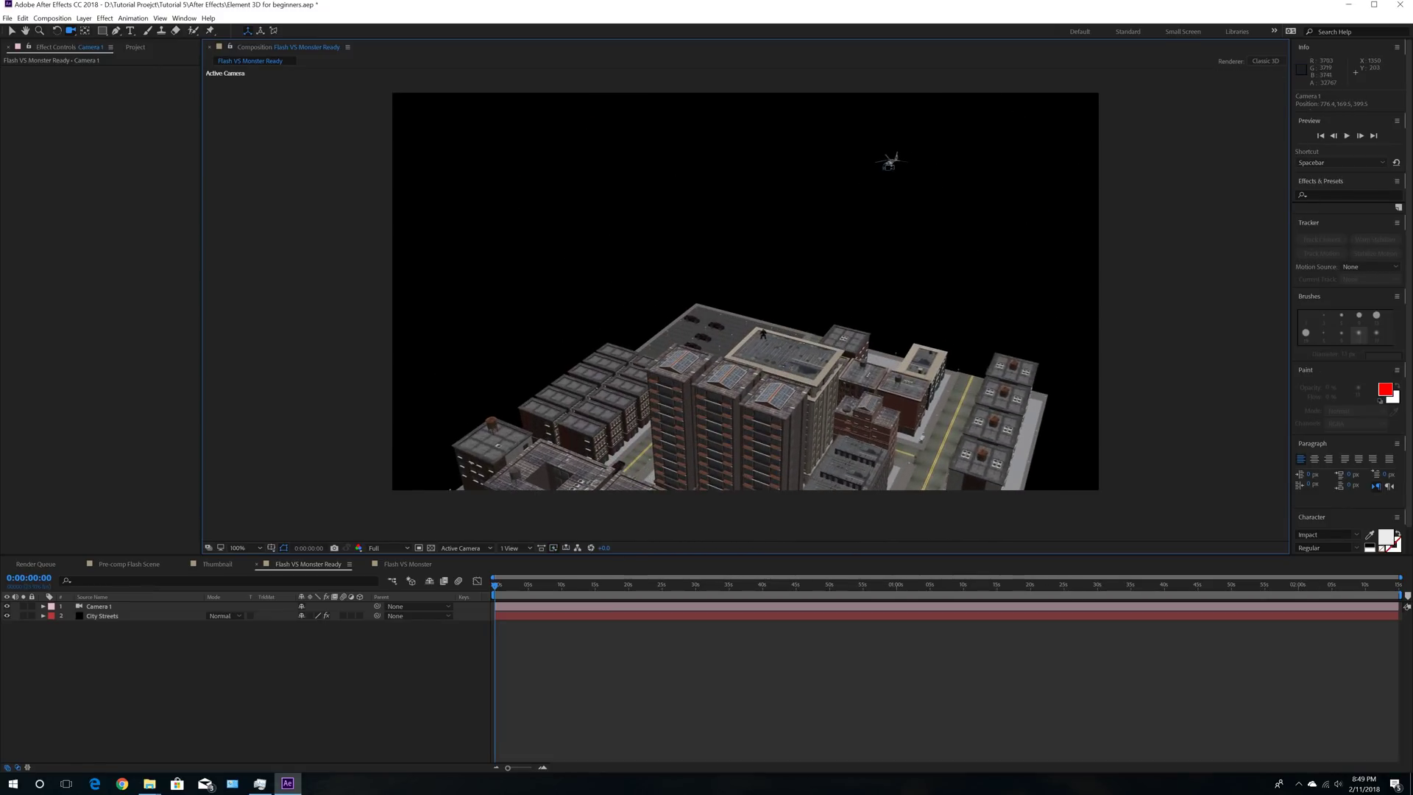
Step: Examine the parking lot and the characters on the street near the bus shelter up close
left_click_drag(756, 433, 812, 318)
right_click_drag(812, 318, 839, 283)
middle_click_drag(776, 354, 565, 197)
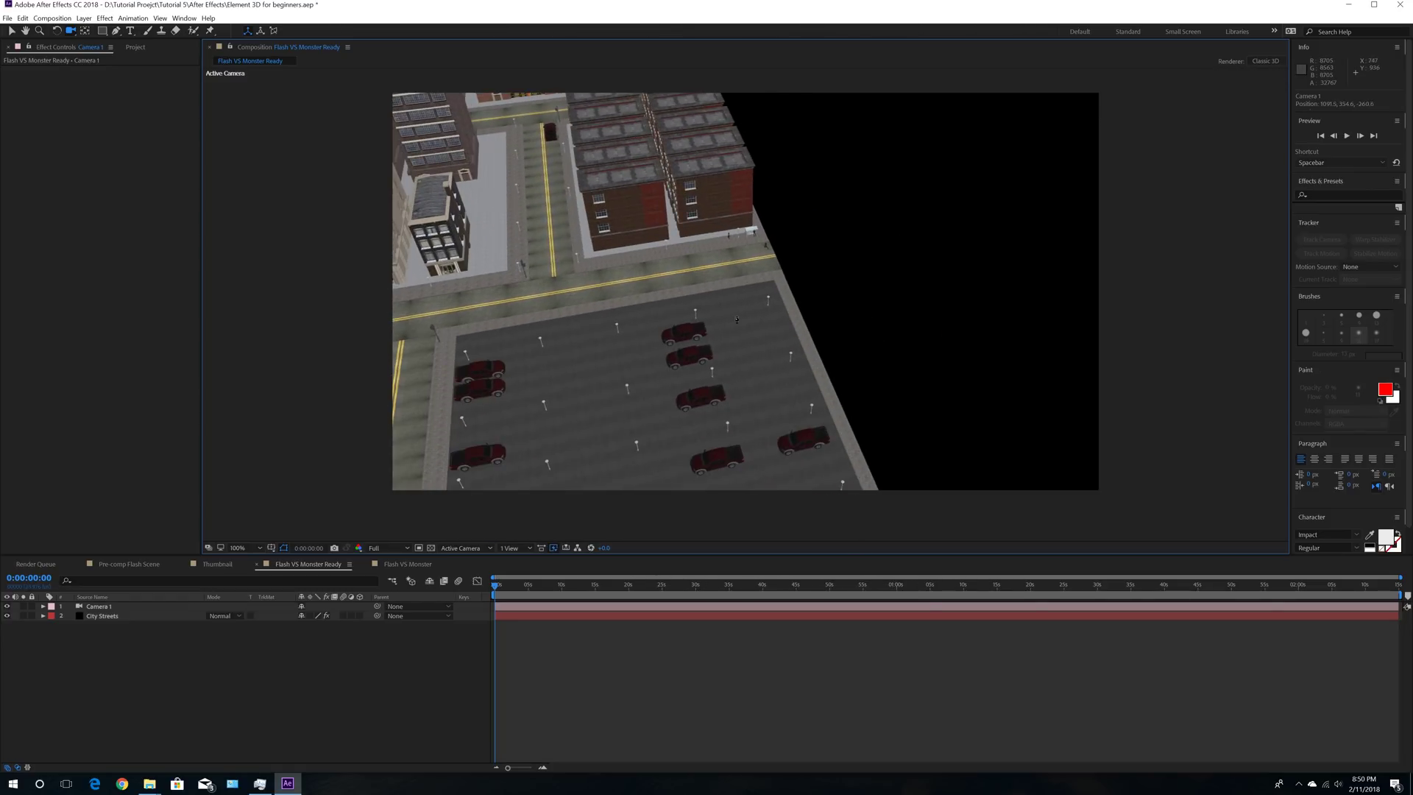
right_click_drag(626, 276, 729, 196)
left_click_drag(730, 195, 784, 337)
right_click_drag(784, 338, 824, 281)
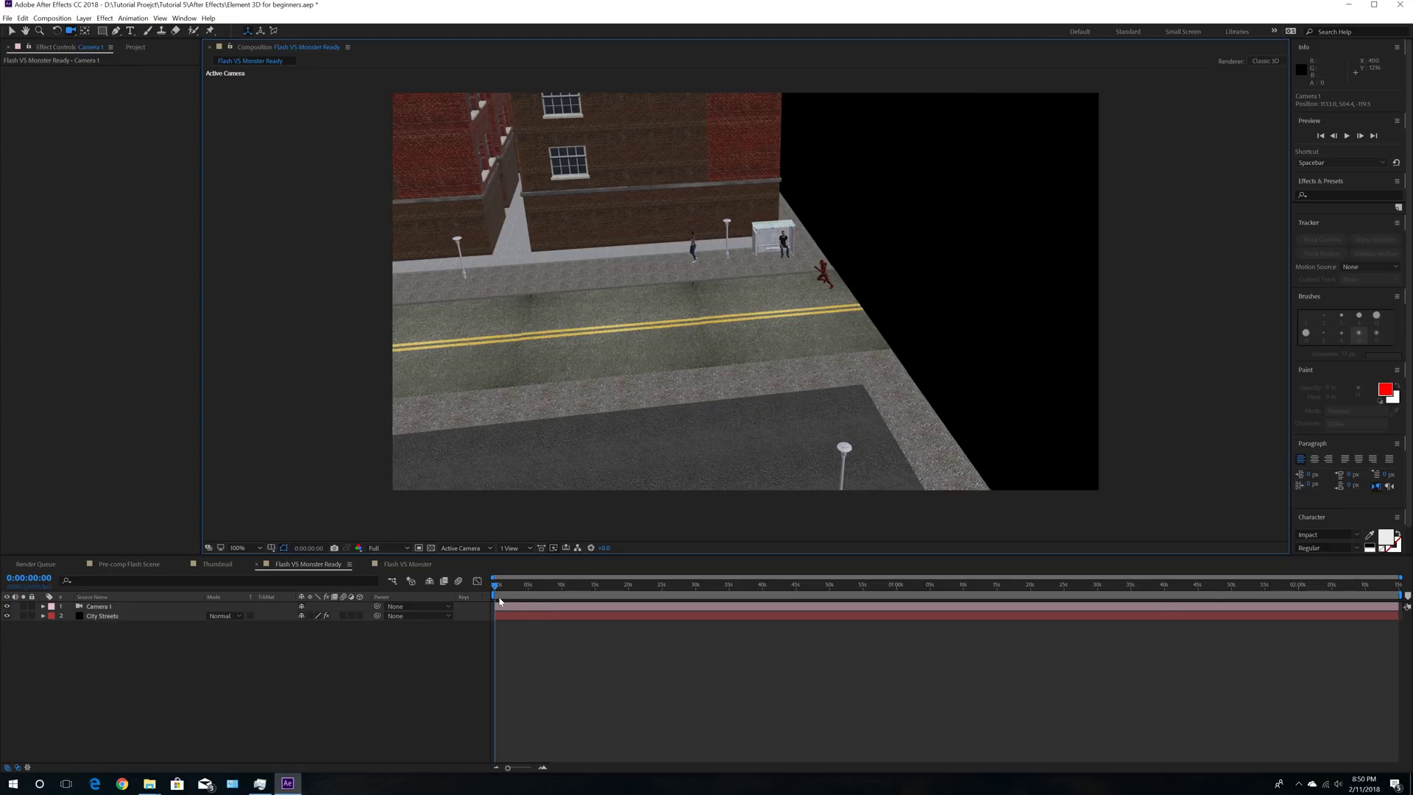
Step: Preview the street animation up to 0:00:05:15 and inspect the far side of the city from above
left_click_drag(495, 585, 533, 595)
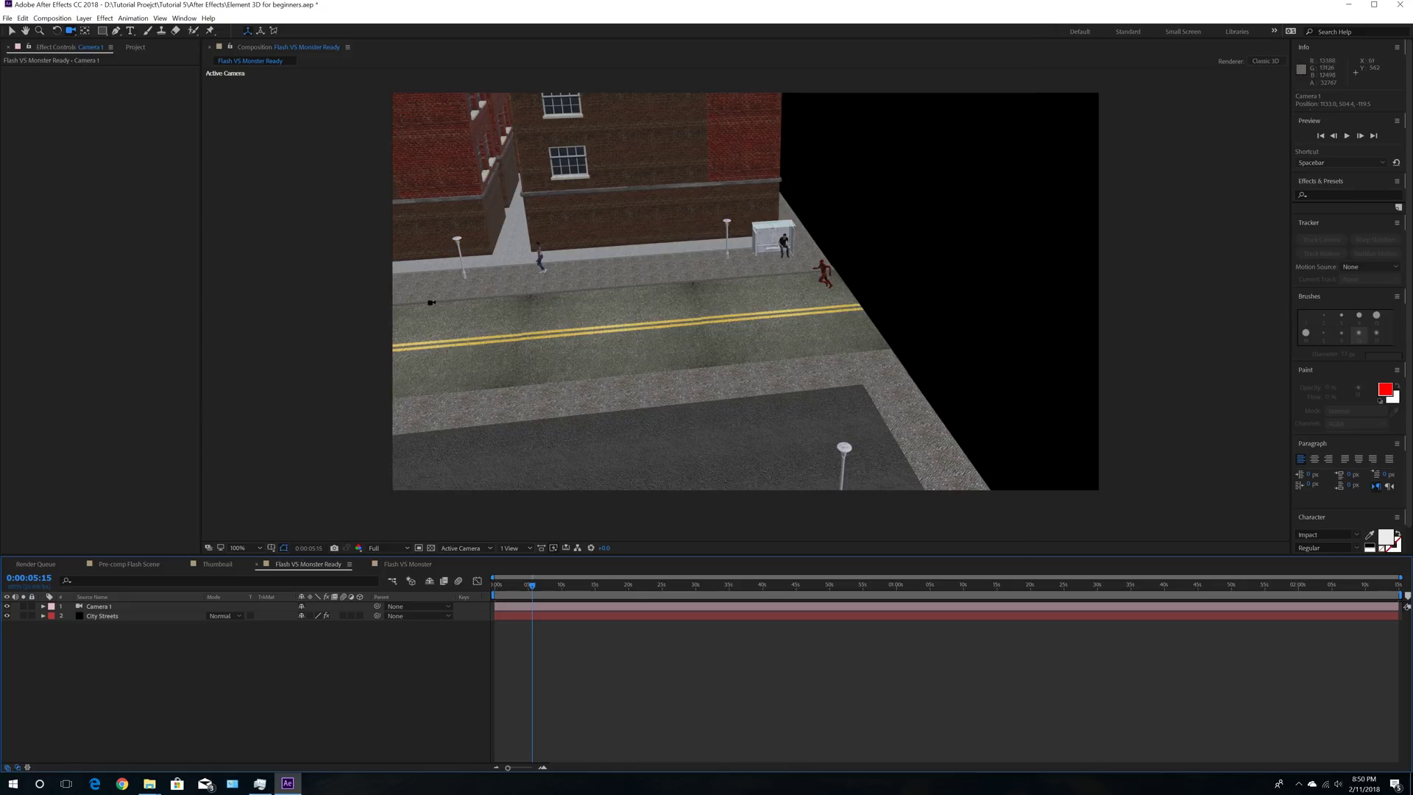
right_click_drag(582, 350, 694, 788)
right_click_drag(654, 314, 608, 789)
left_click_drag(590, 373, 698, 371)
left_click_drag(631, 156, 752, 316)
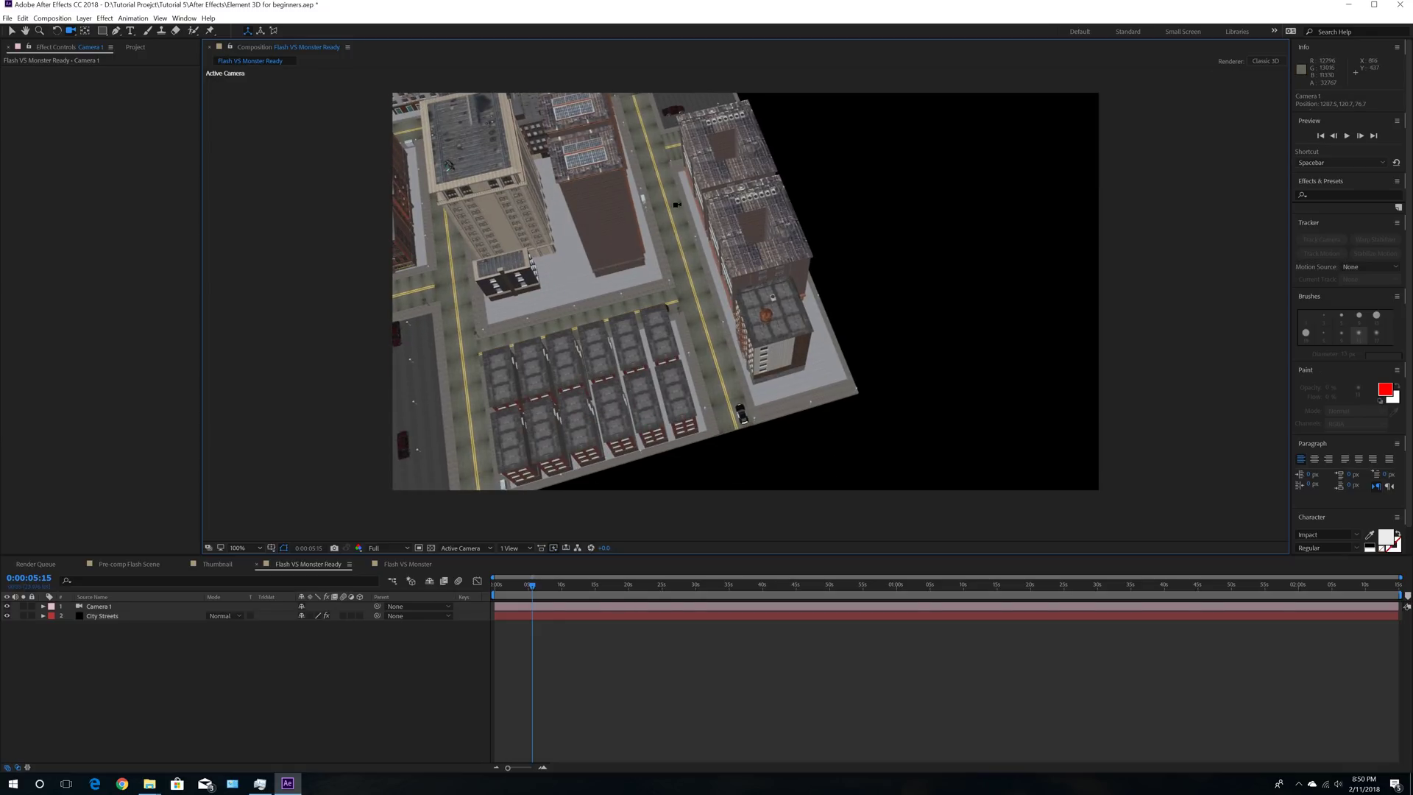
Step: Examine the city streets and bring the camera in close to the monster on the tall building's roof
left_click_drag(616, 345, 646, 335)
middle_click_drag(645, 335, 785, 293)
right_click_drag(631, 347, 623, 270)
mouse_move(623, 269)
left_mouse_down()
mouse_move(568, 323)
mouse_move(605, 302)
left_mouse_up()
left_click_drag(600, 409, 706, 383)
right_click_drag(508, 378, 647, 307)
left_click_drag(647, 307, 684, 125)
middle_click_drag(668, 193, 674, 246)
right_click_drag(674, 243, 668, 157)
middle_click_drag(648, 217, 671, 219)
Step: Scrub the animation to 0:00:41:01 and back to 0:00:07:06, and pull the camera away from the rooftop
left_click_drag(534, 587, 768, 608)
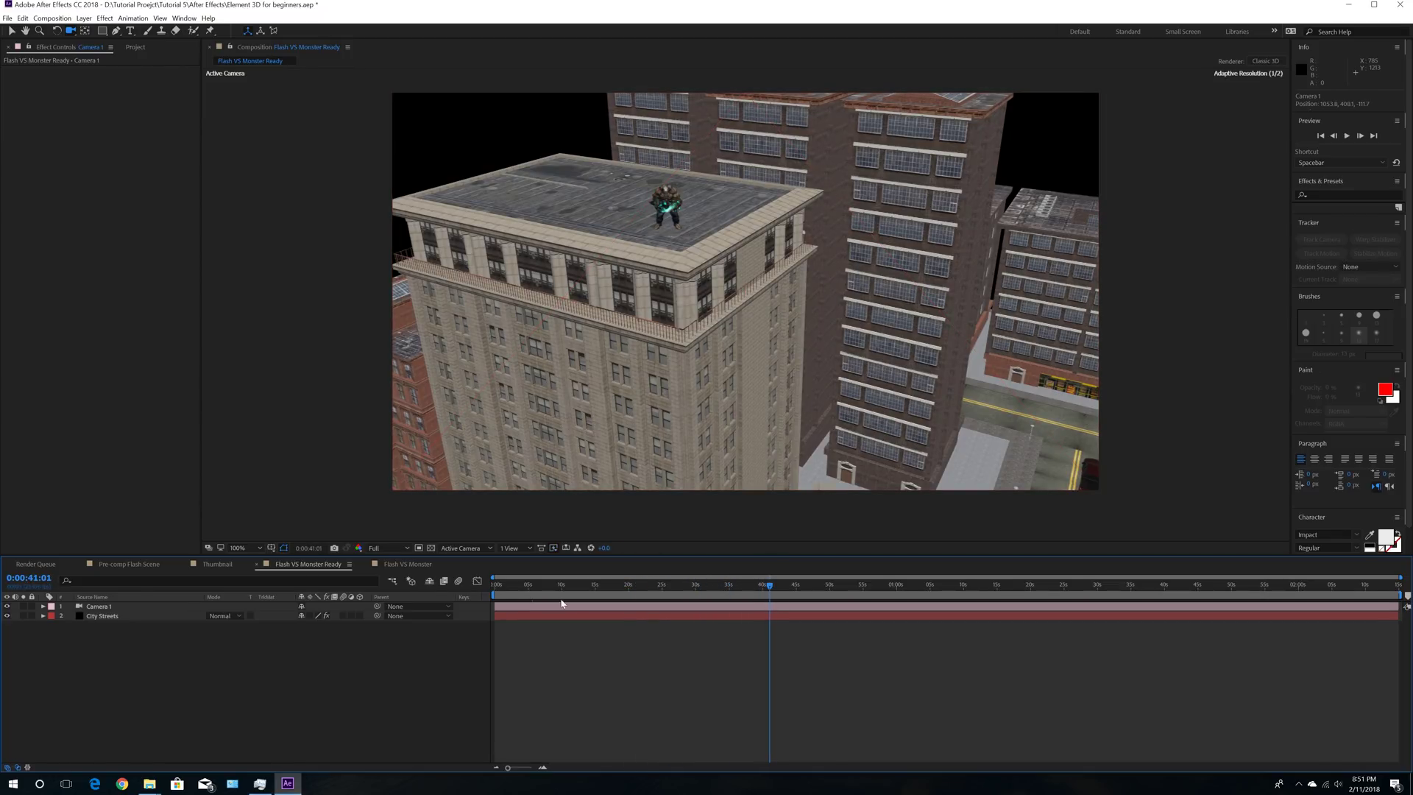
left_click(515, 589)
left_click_drag(516, 589, 543, 588)
right_click_drag(578, 206, 647, 748)
right_click_drag(587, 192, 652, 770)
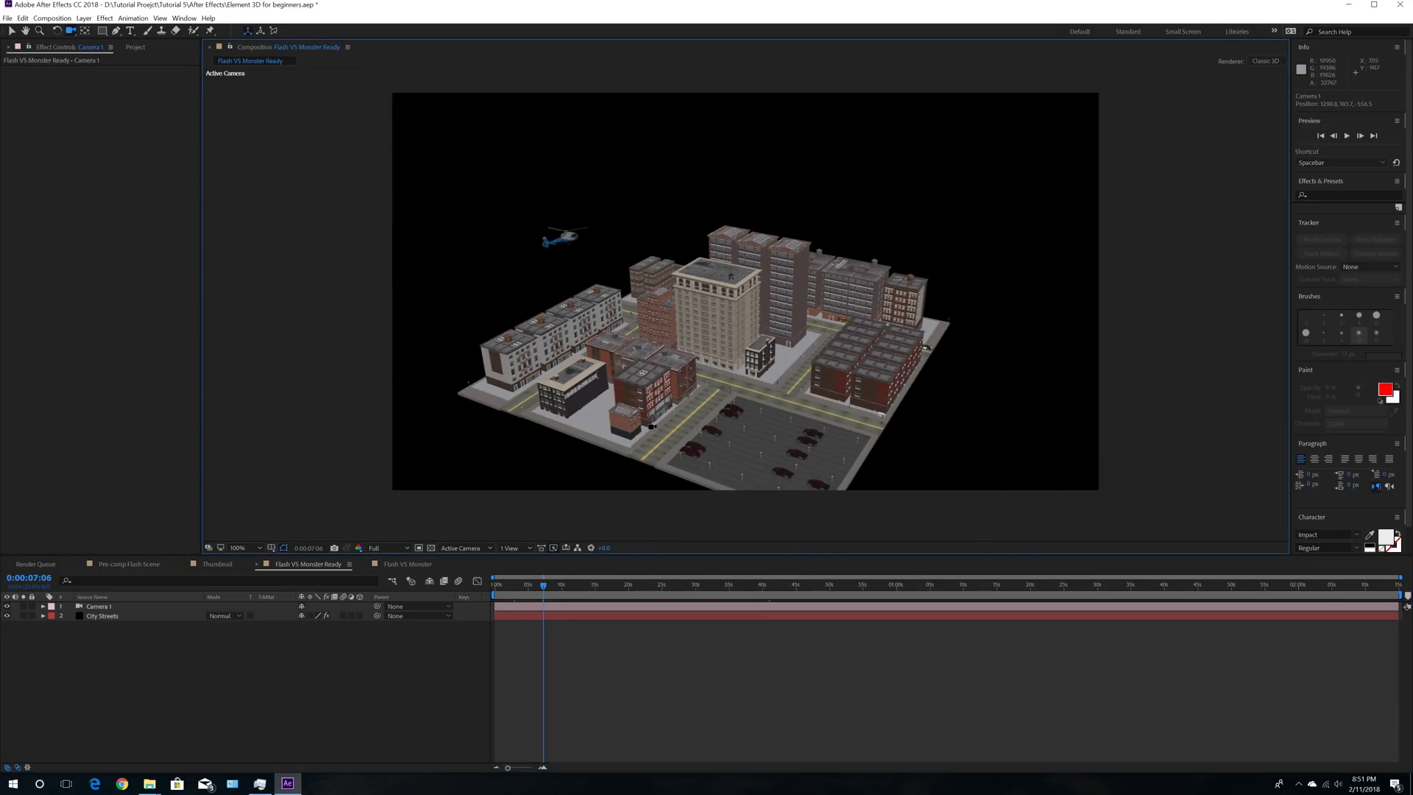
Step: Examine the entire city block and the helicopter from a high front angle
left_click_drag(648, 422, 692, 461)
middle_click_drag(709, 335, 695, 272)
left_click_drag(750, 345, 716, 366)
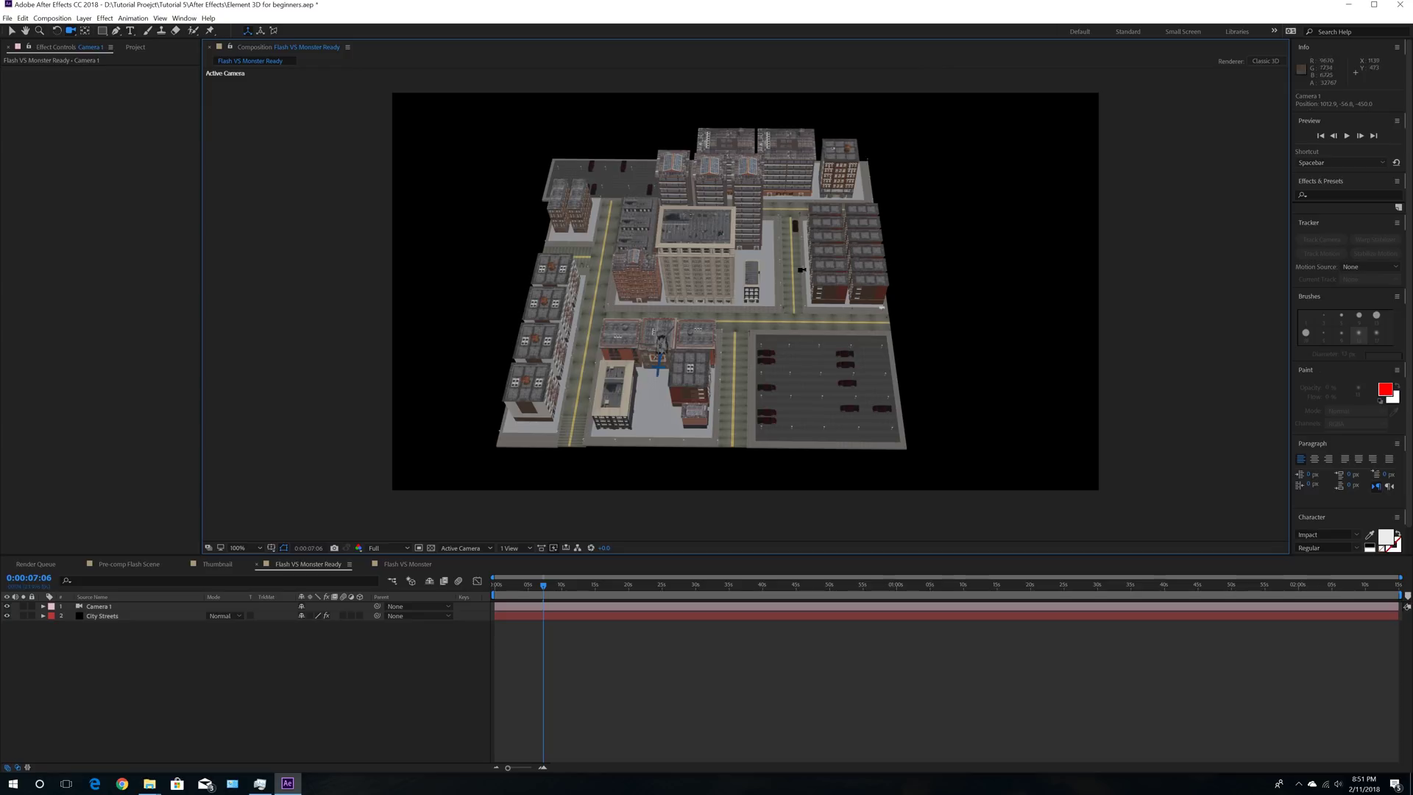
left_click_drag(768, 302, 773, 264)
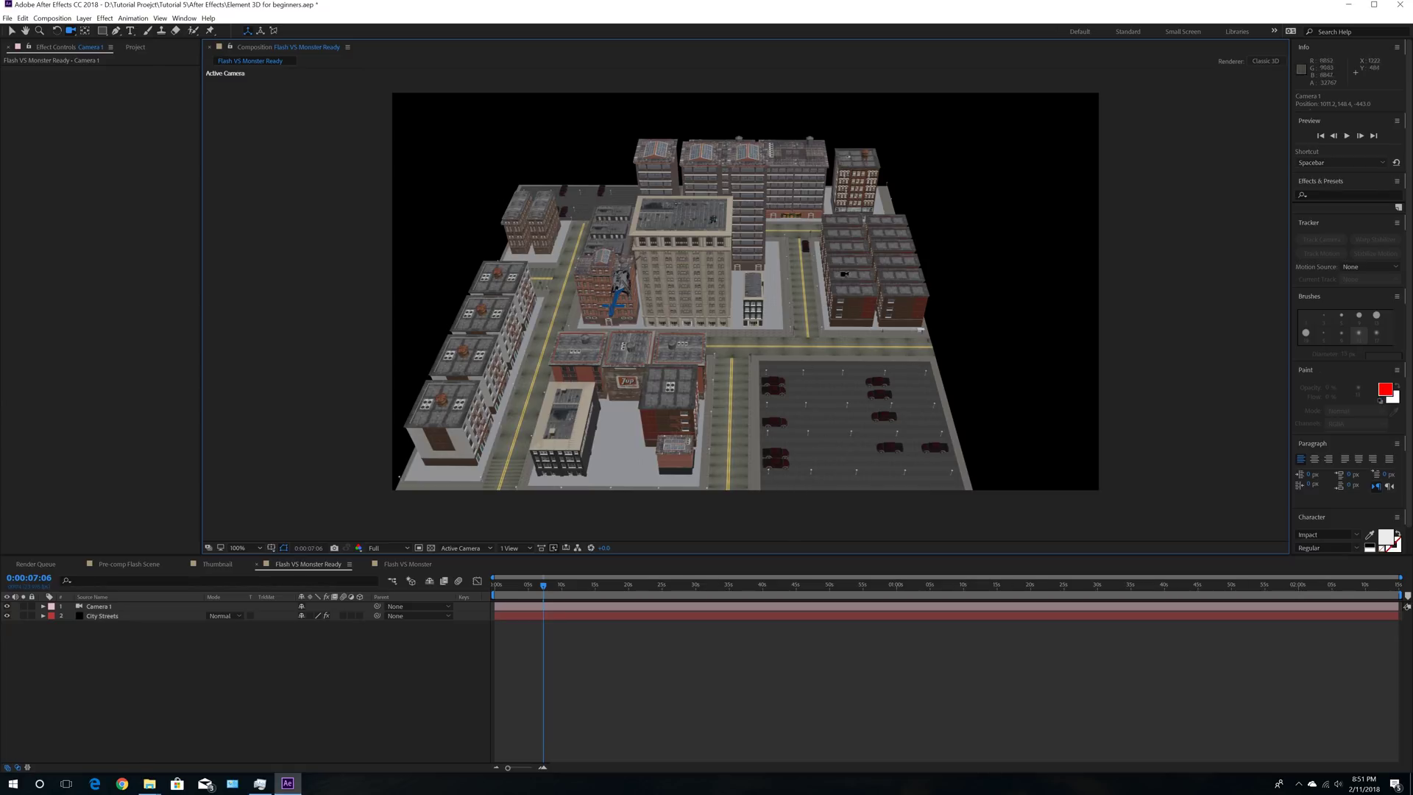
Step: Add a two-node 35mm camera named Camera 1 to the Flash VS Monster composition
left_click_drag(868, 291, 889, 373)
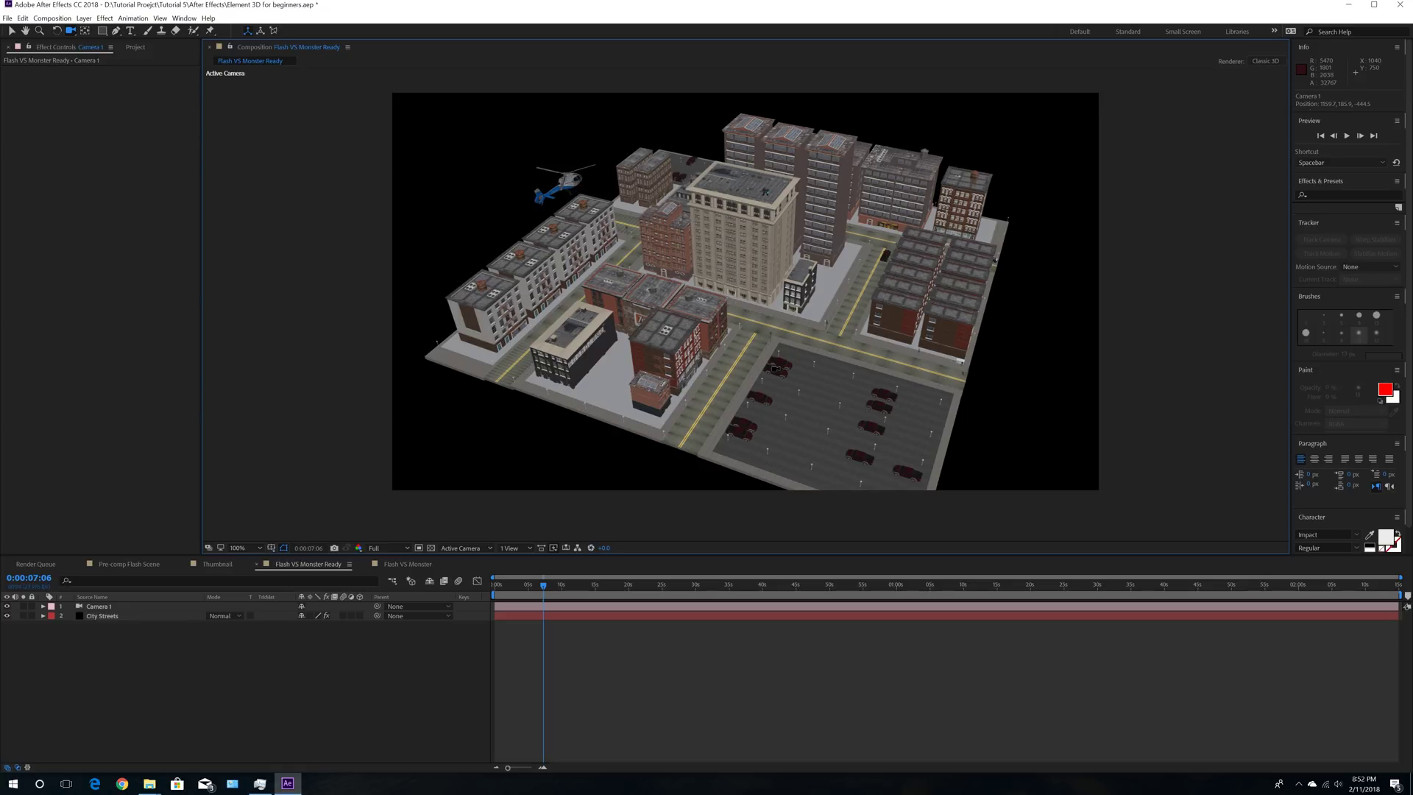
left_click(404, 564)
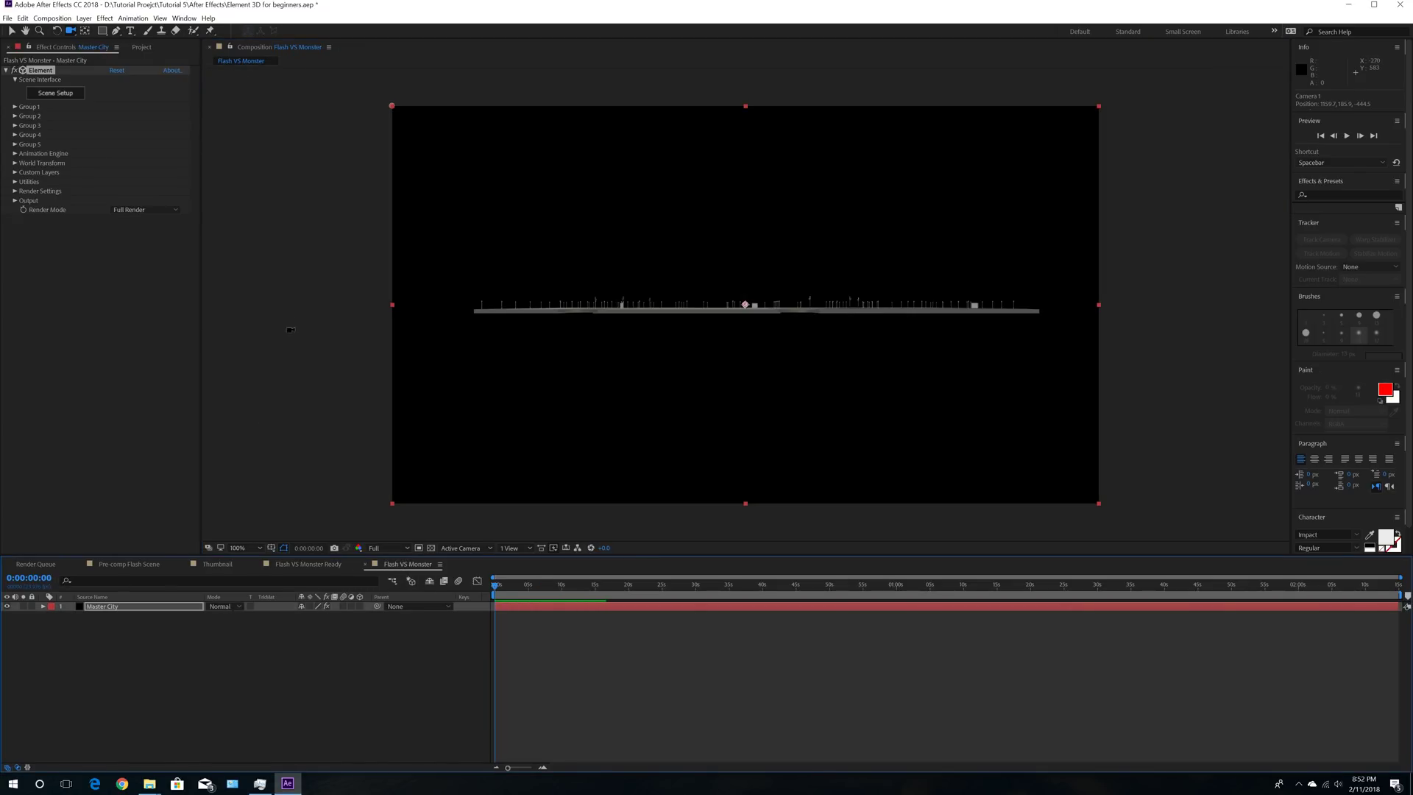
left_click(141, 607)
left_click(83, 18)
mouse_move(225, 33)
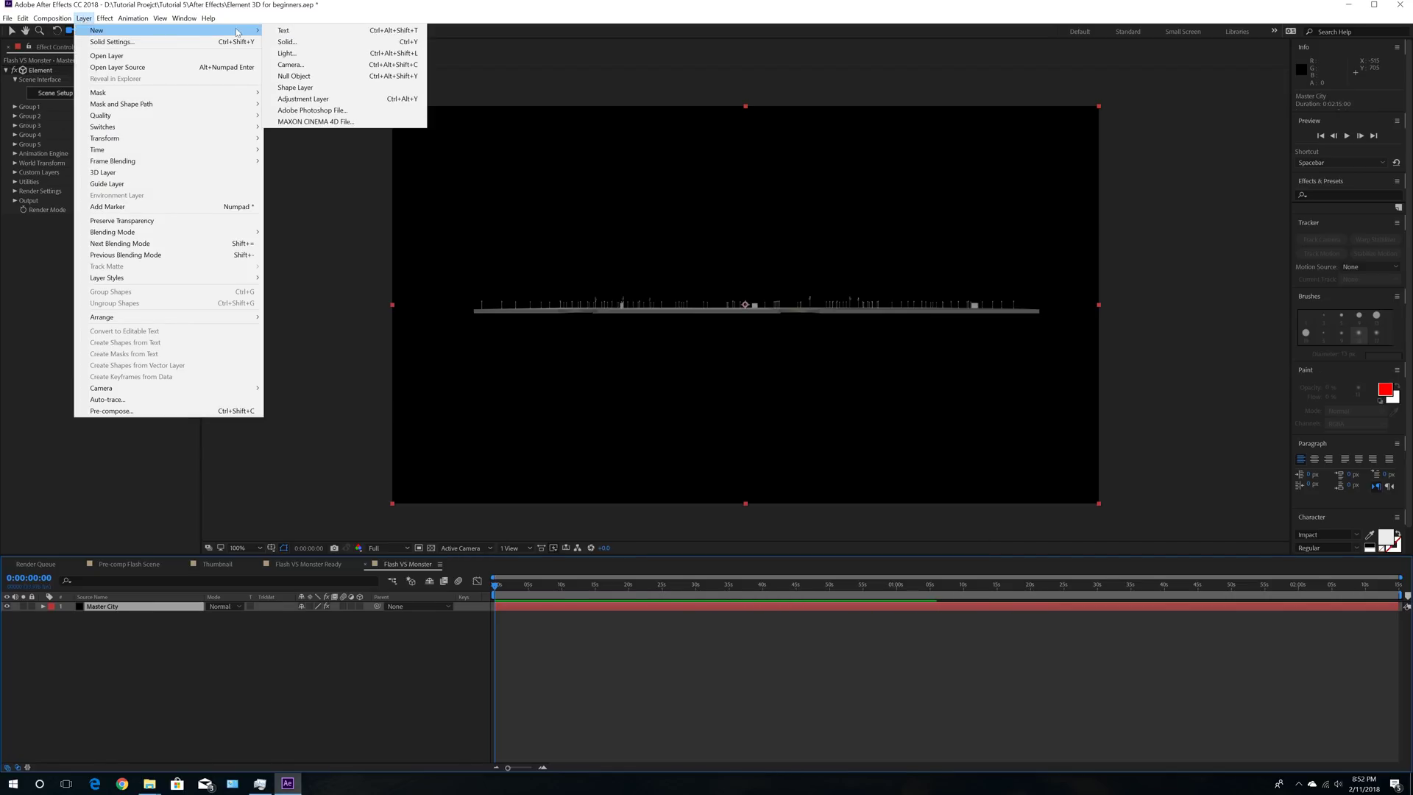
left_click(291, 65)
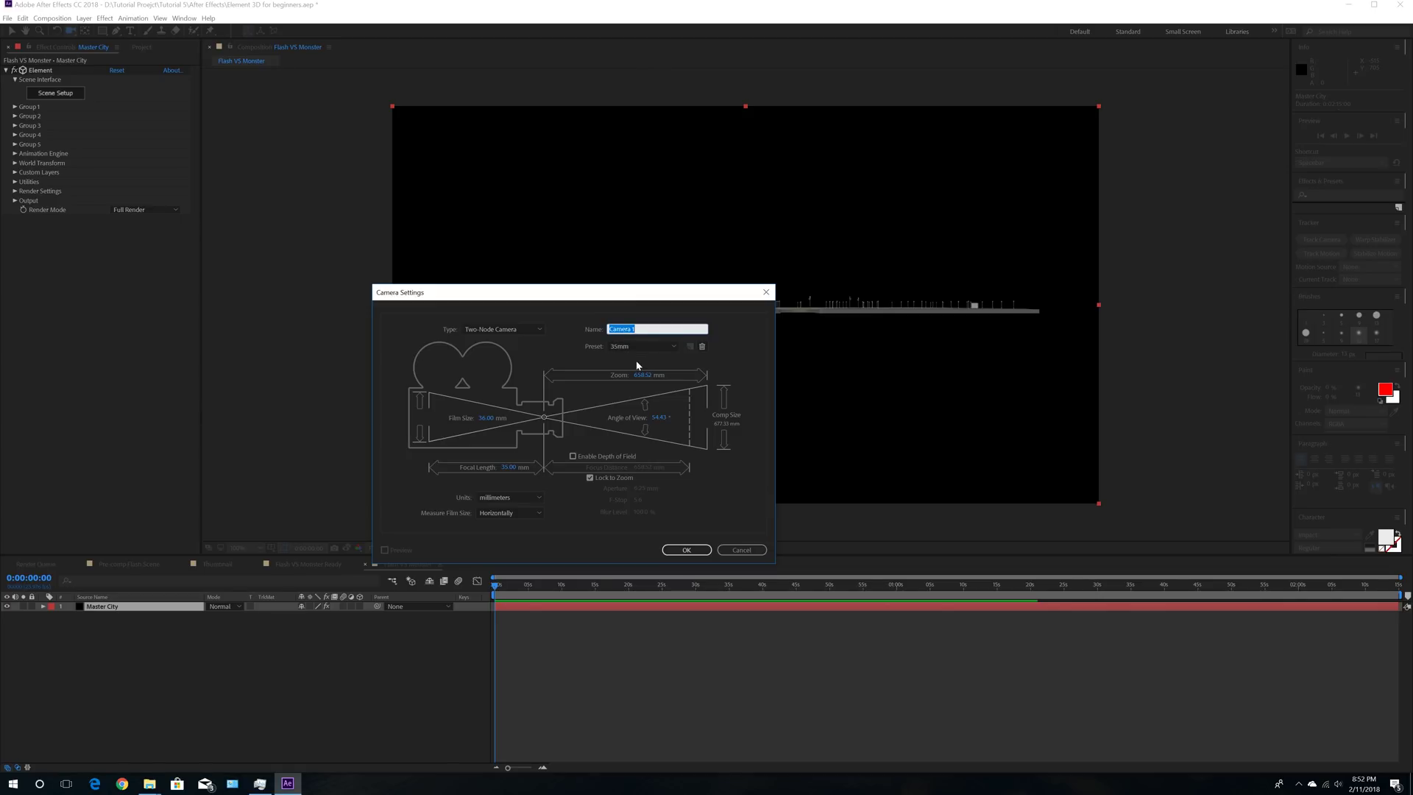
left_click(692, 553)
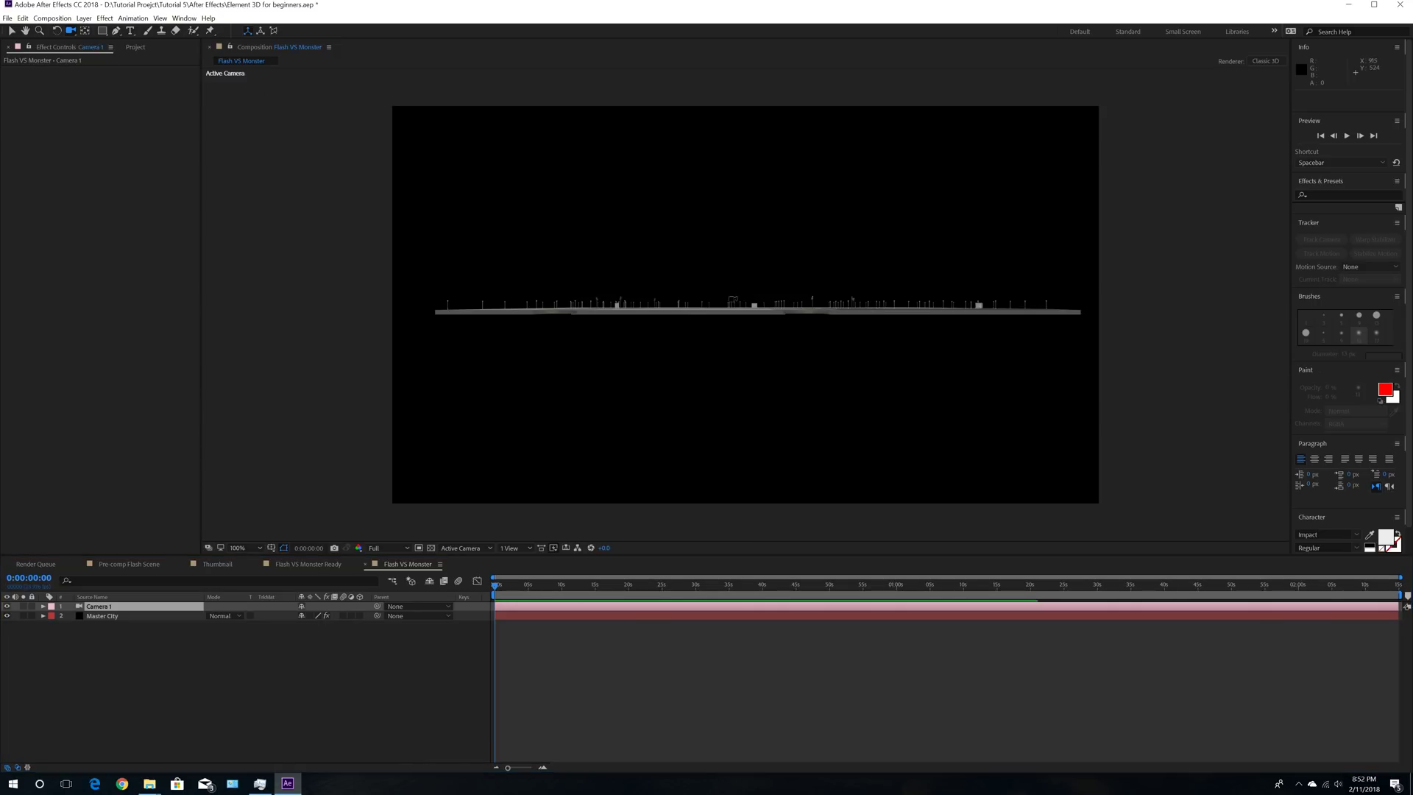
Step: Orbit Camera 1 to a high front view that frames the whole street layout, and save the project
left_click(736, 299)
left_click_drag(735, 299, 754, 322)
mouse_move(772, 324)
right_mouse_down()
mouse_move(764, 372)
mouse_move(767, 328)
right_mouse_up()
middle_click_drag(754, 314, 744, 280)
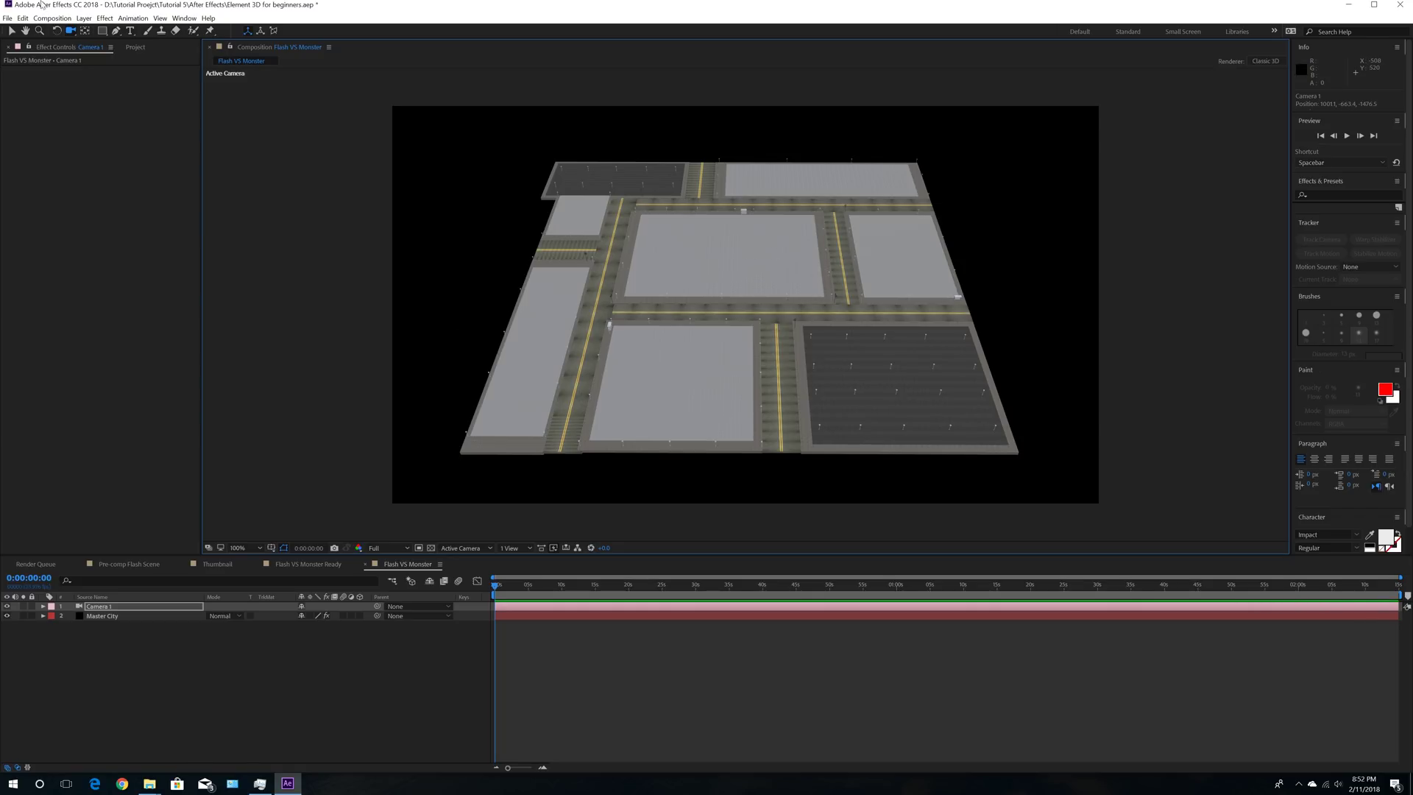
left_click(7, 18)
left_click(28, 113)
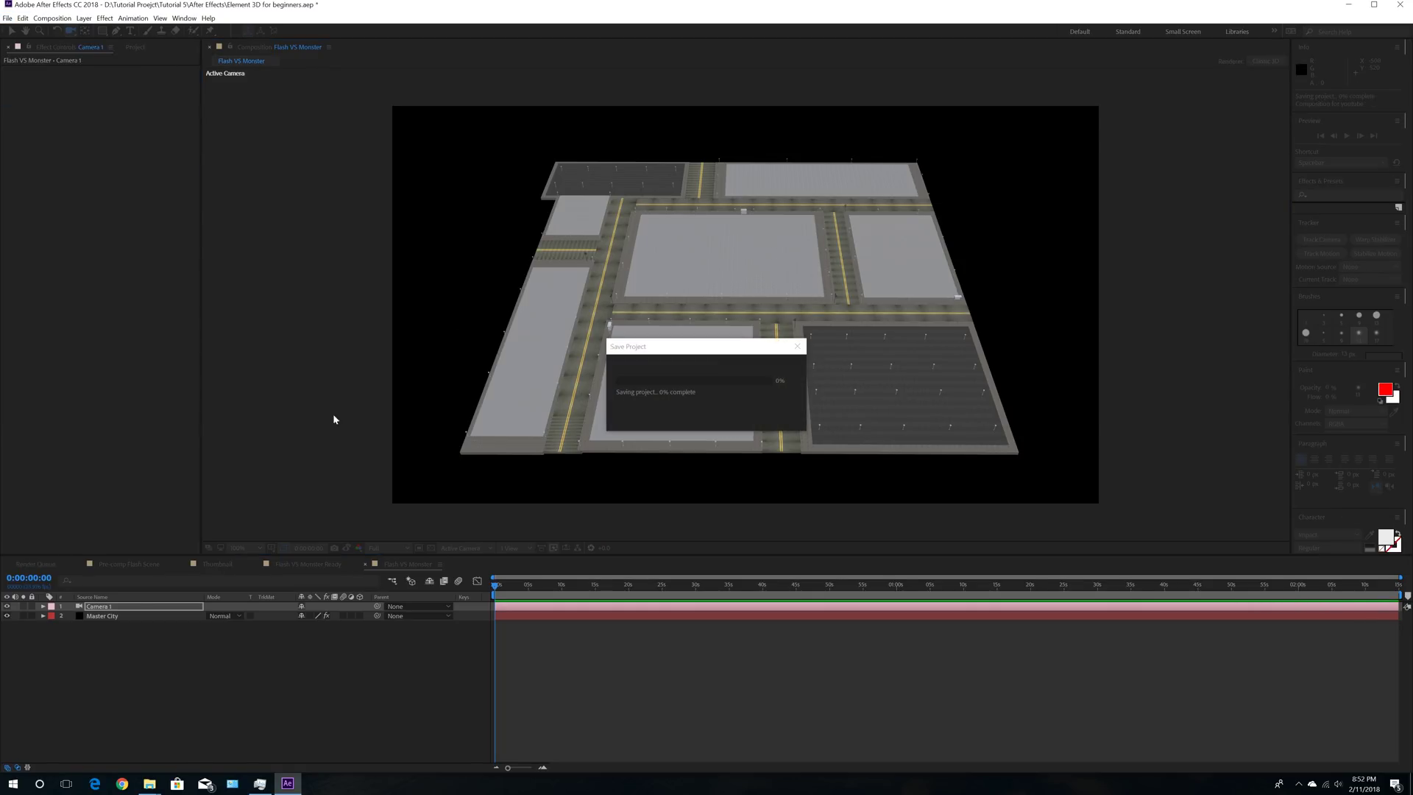
Step: Open the Element scene setup of the Master City layer and rename the top group folder as Master City
left_click(101, 616)
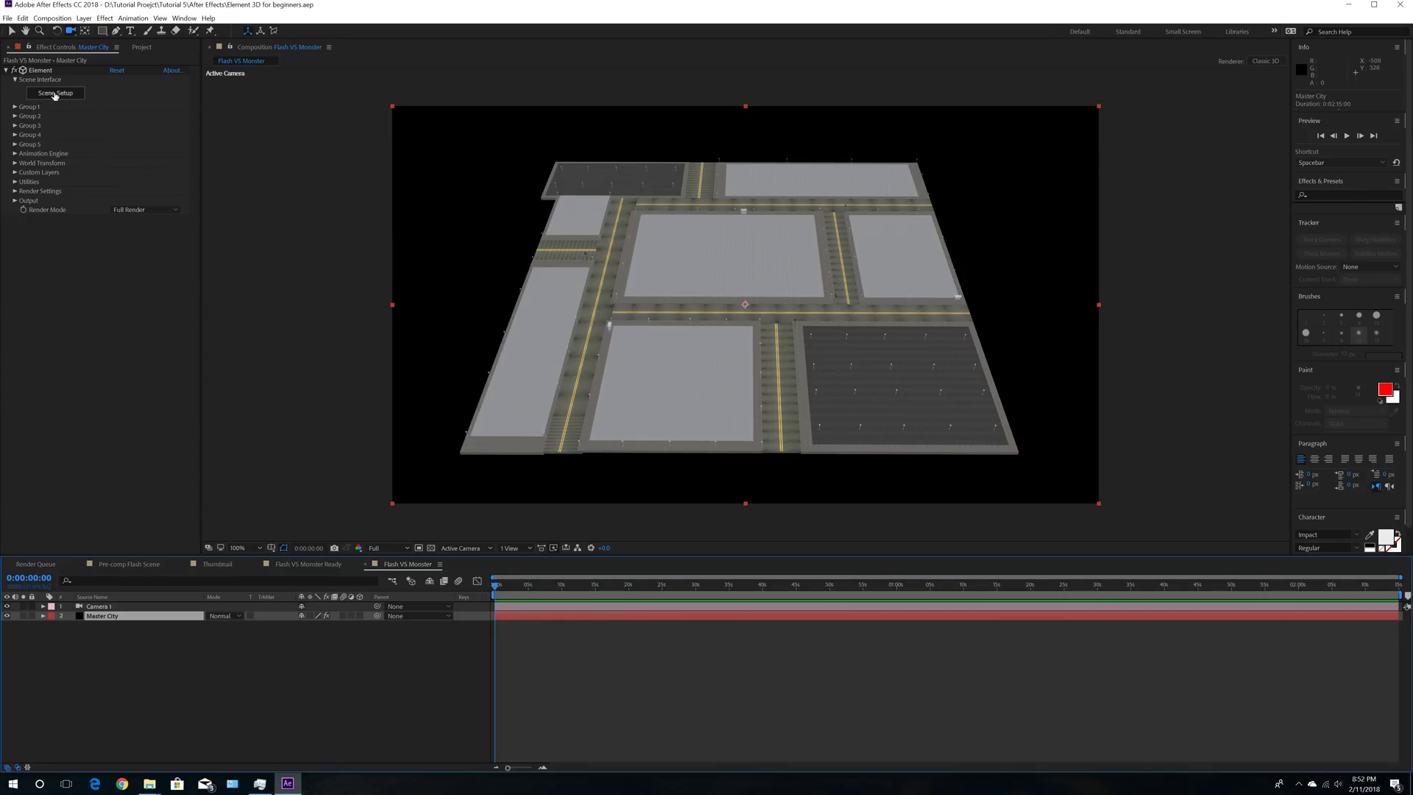
left_click(52, 95)
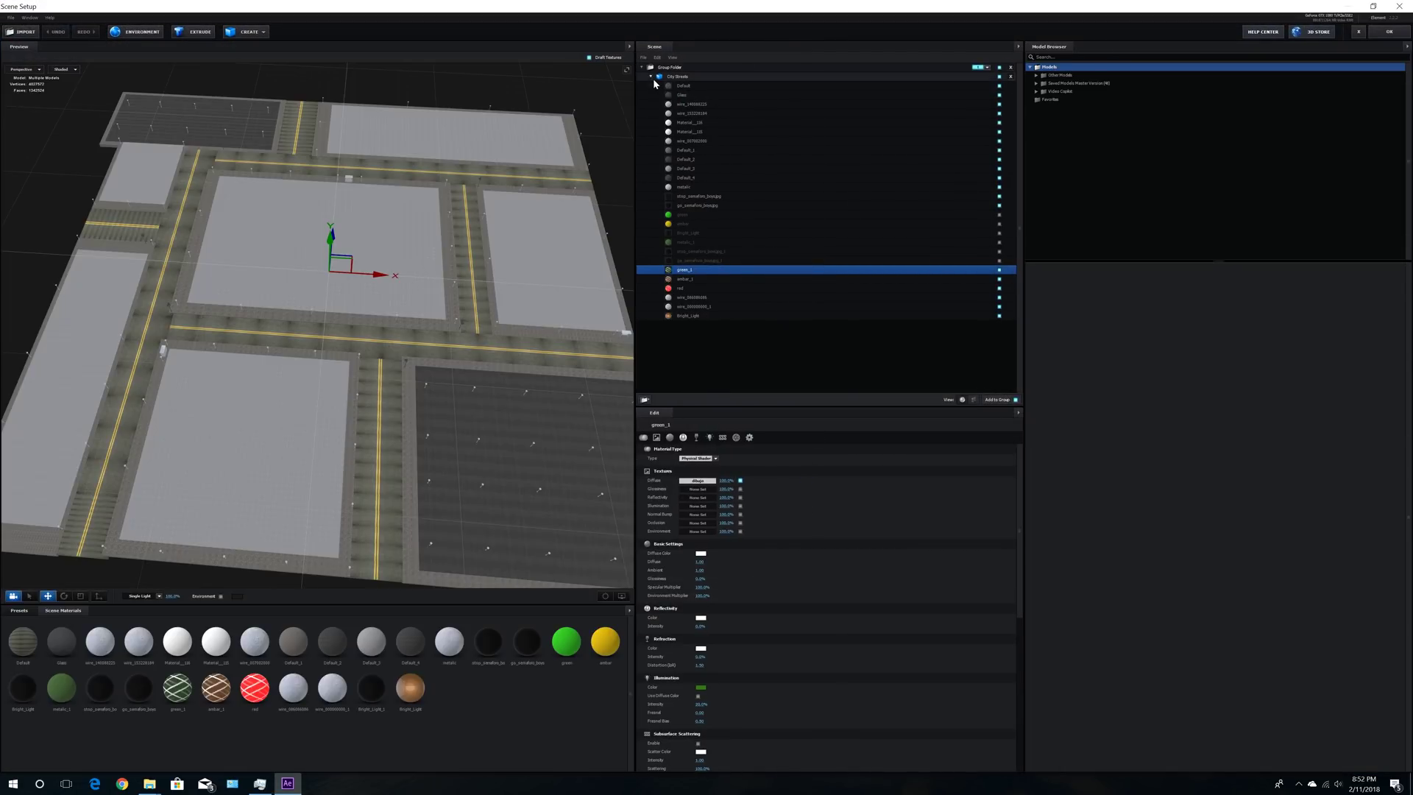
left_click(650, 77)
left_click(677, 77)
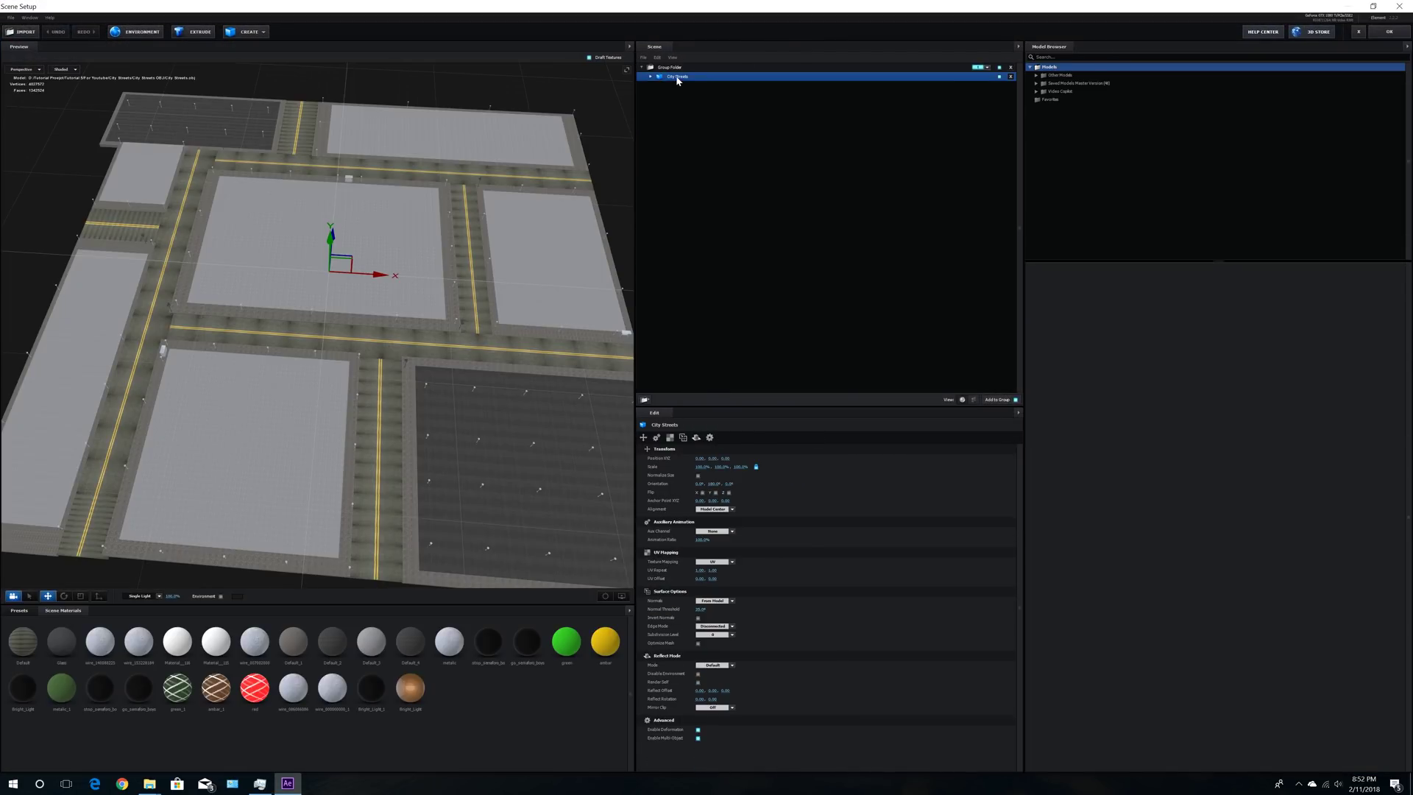
left_click(671, 68)
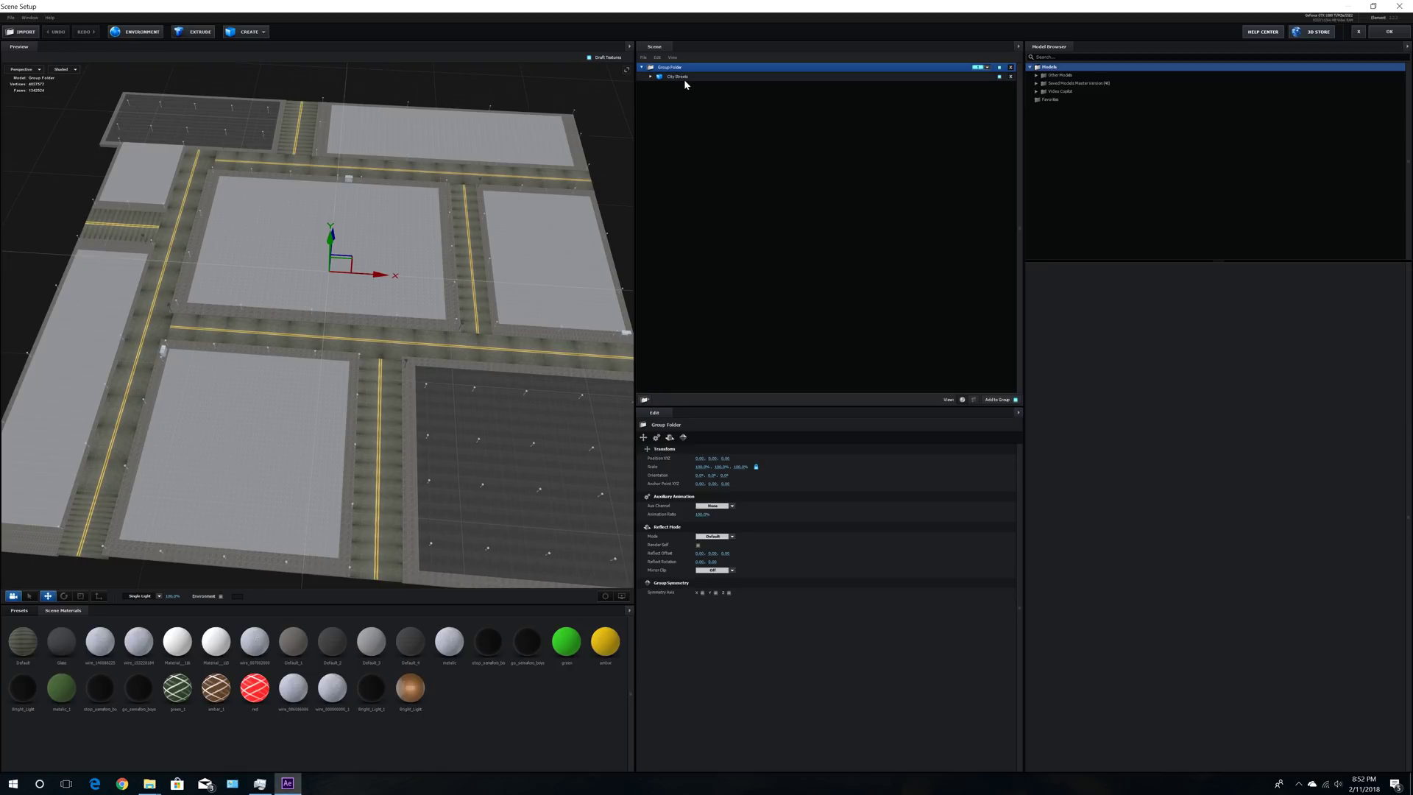
key("F2")
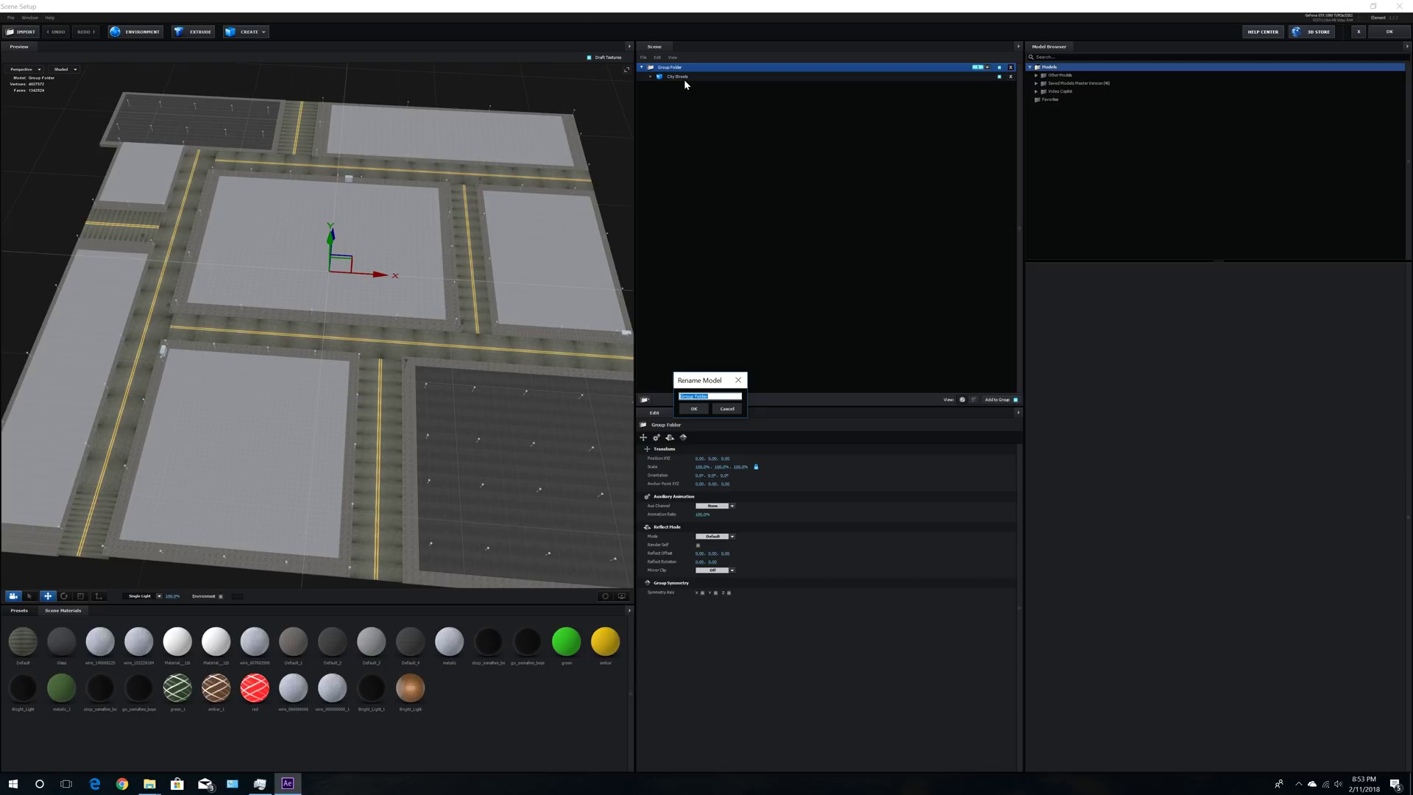
type("Master City")
key("Return")
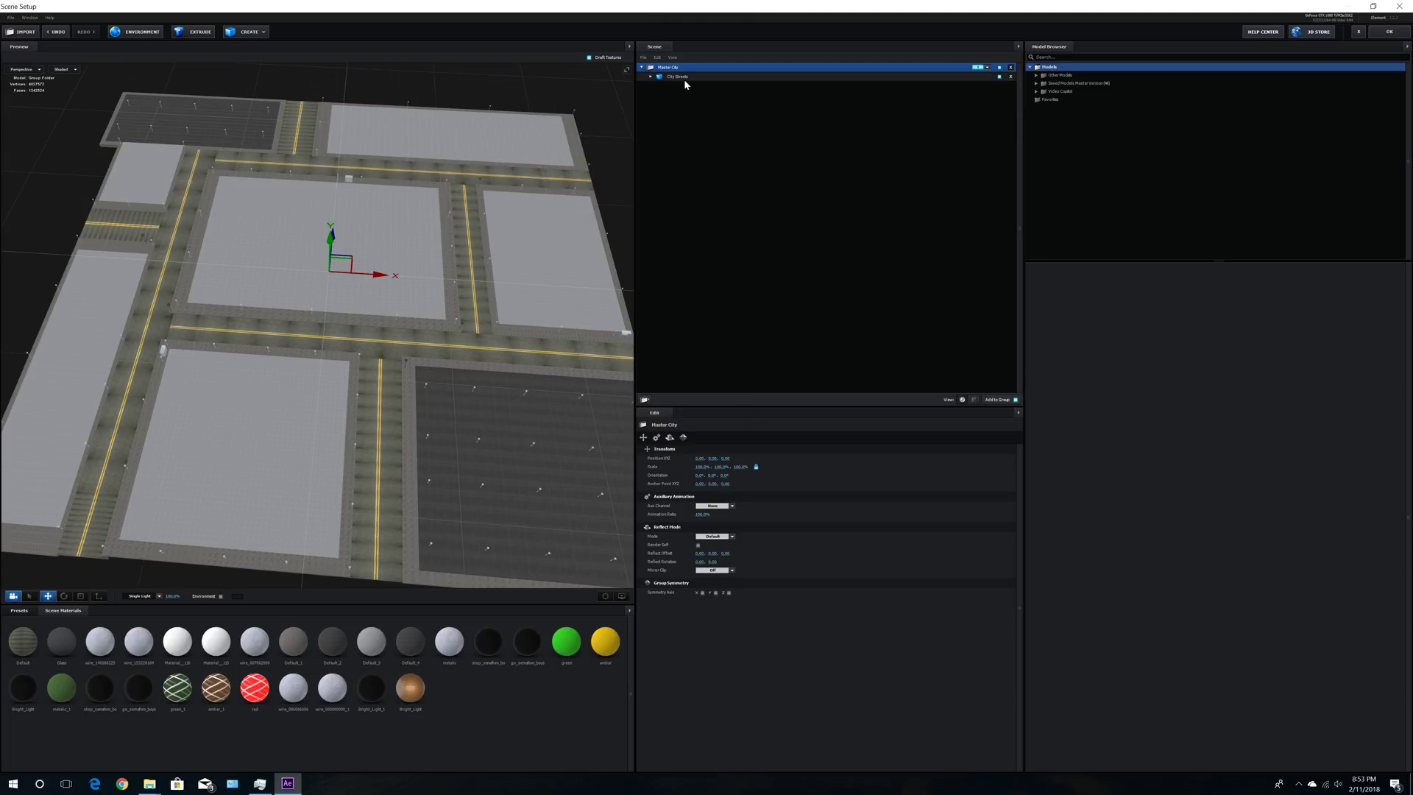
Step: Create a City Streets folder inside the Master City folder and move the streets model into it
left_click(646, 402)
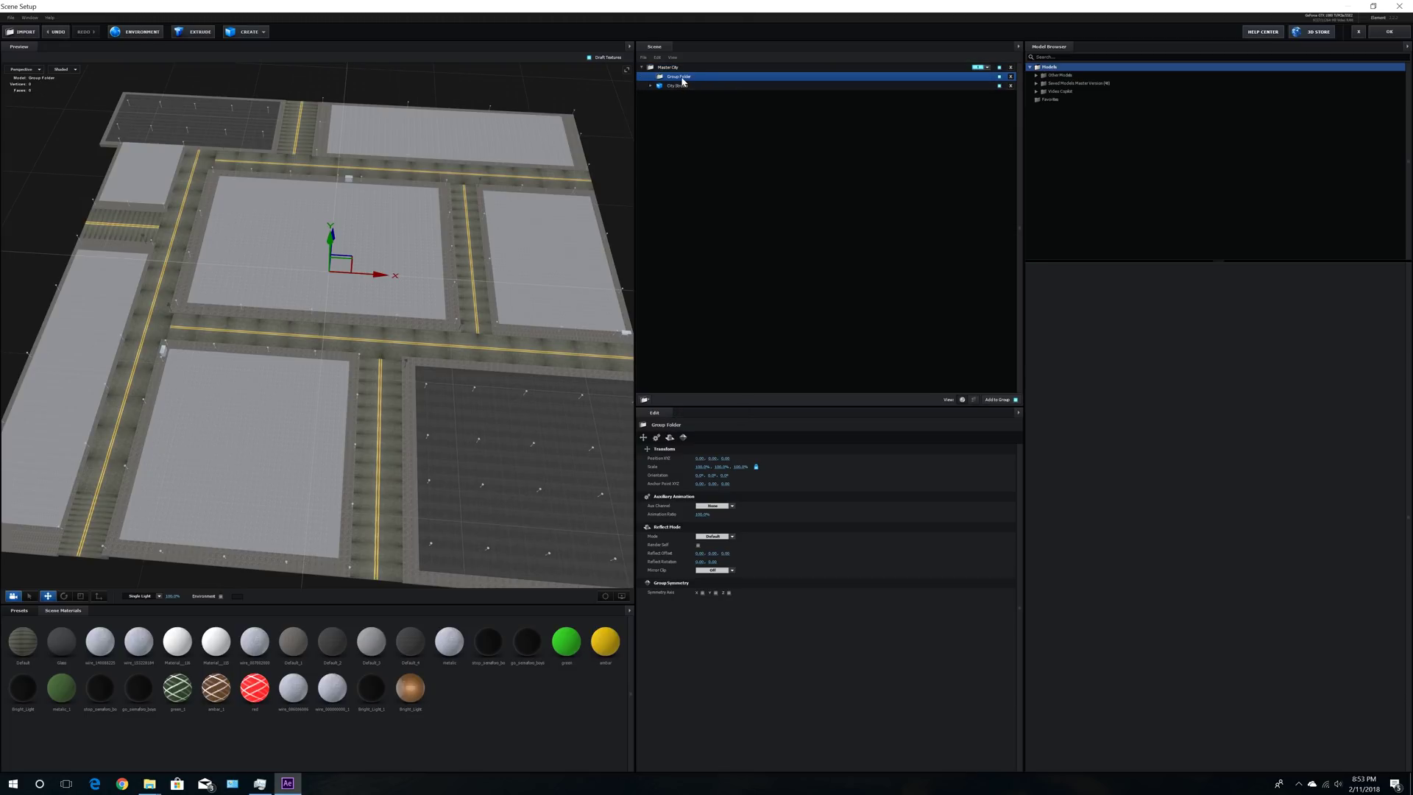
double_click(682, 77)
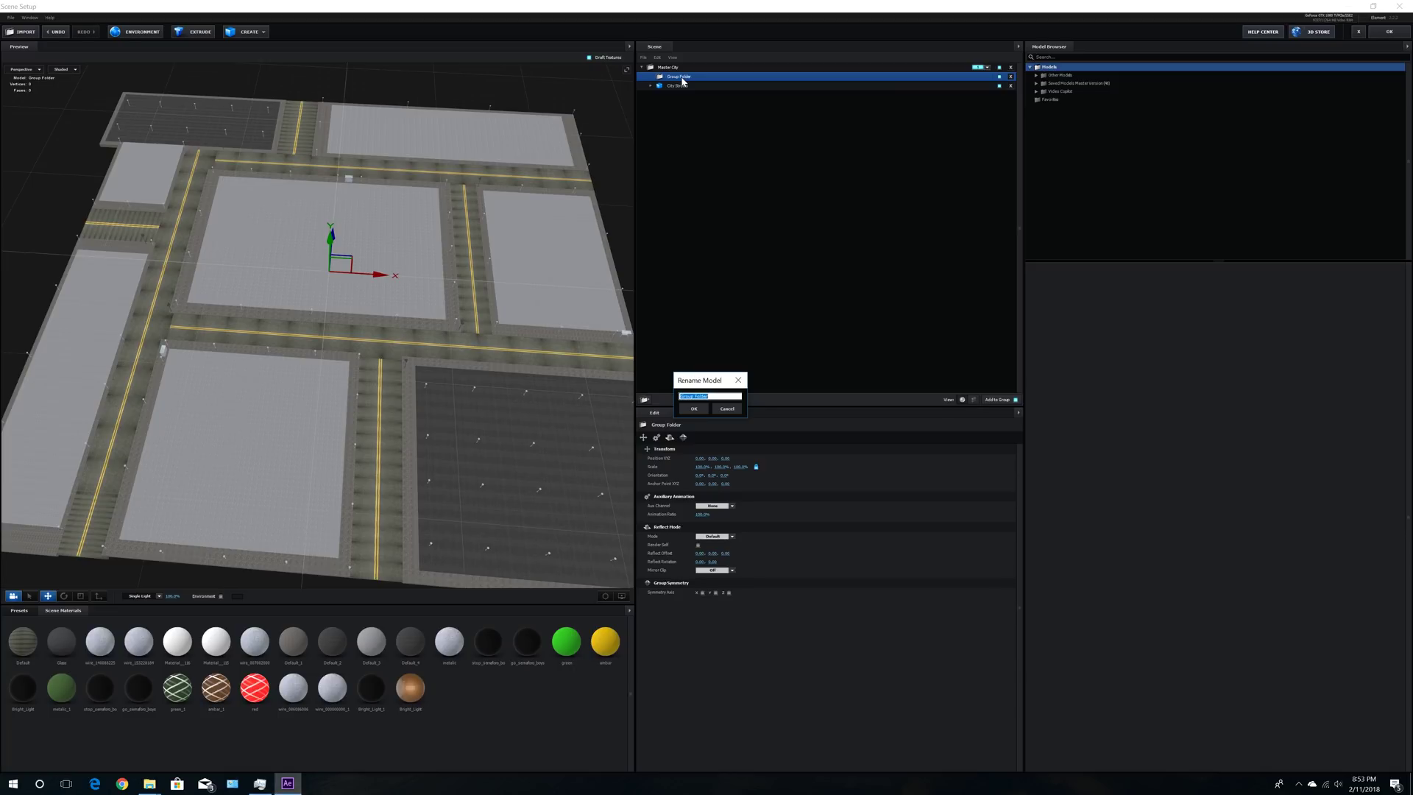
type("City Streets")
key("Return")
left_click_drag(683, 85, 655, 79)
left_click(652, 76)
Step: Create another folder inside Master City and name it People
left_click(666, 67)
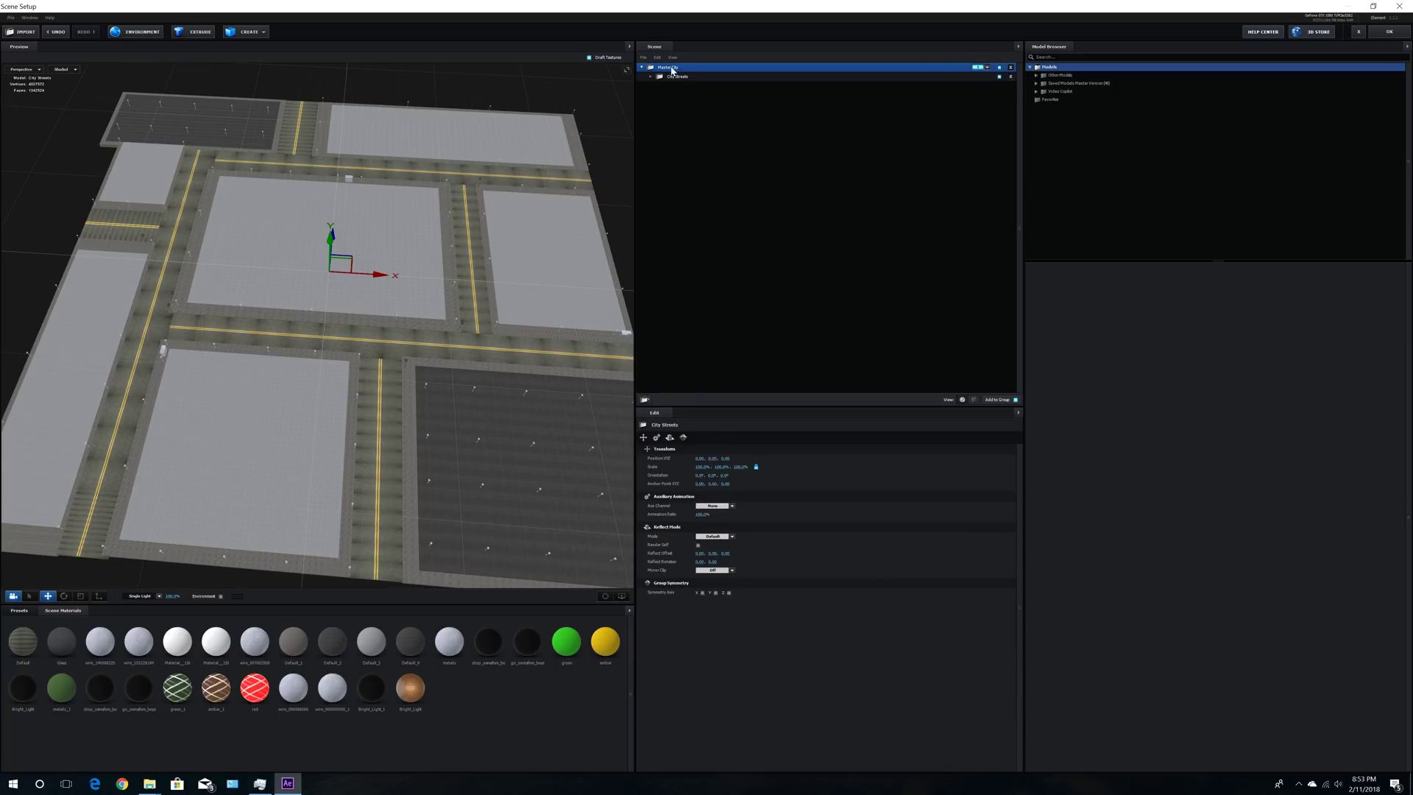
left_click(645, 401)
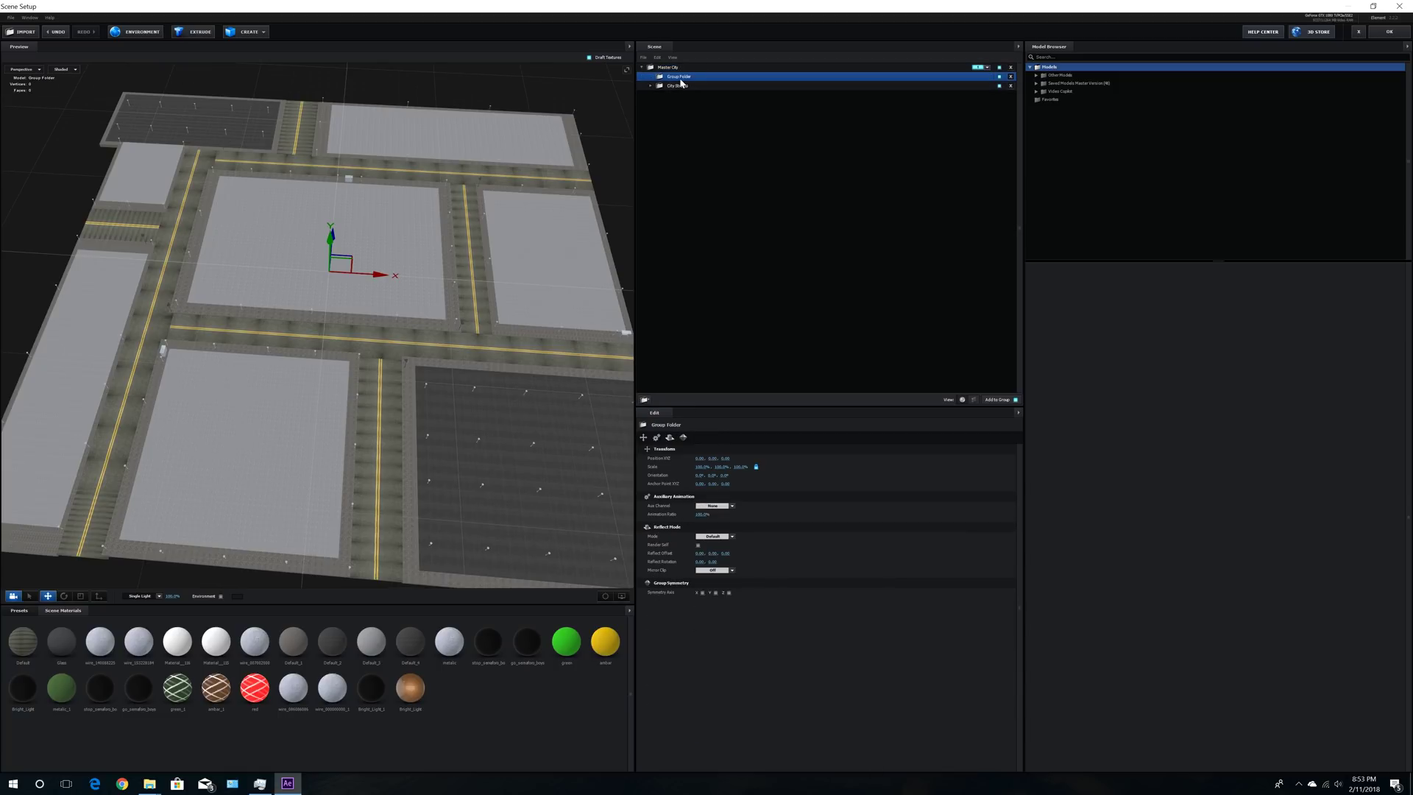
double_click(678, 77)
type("People")
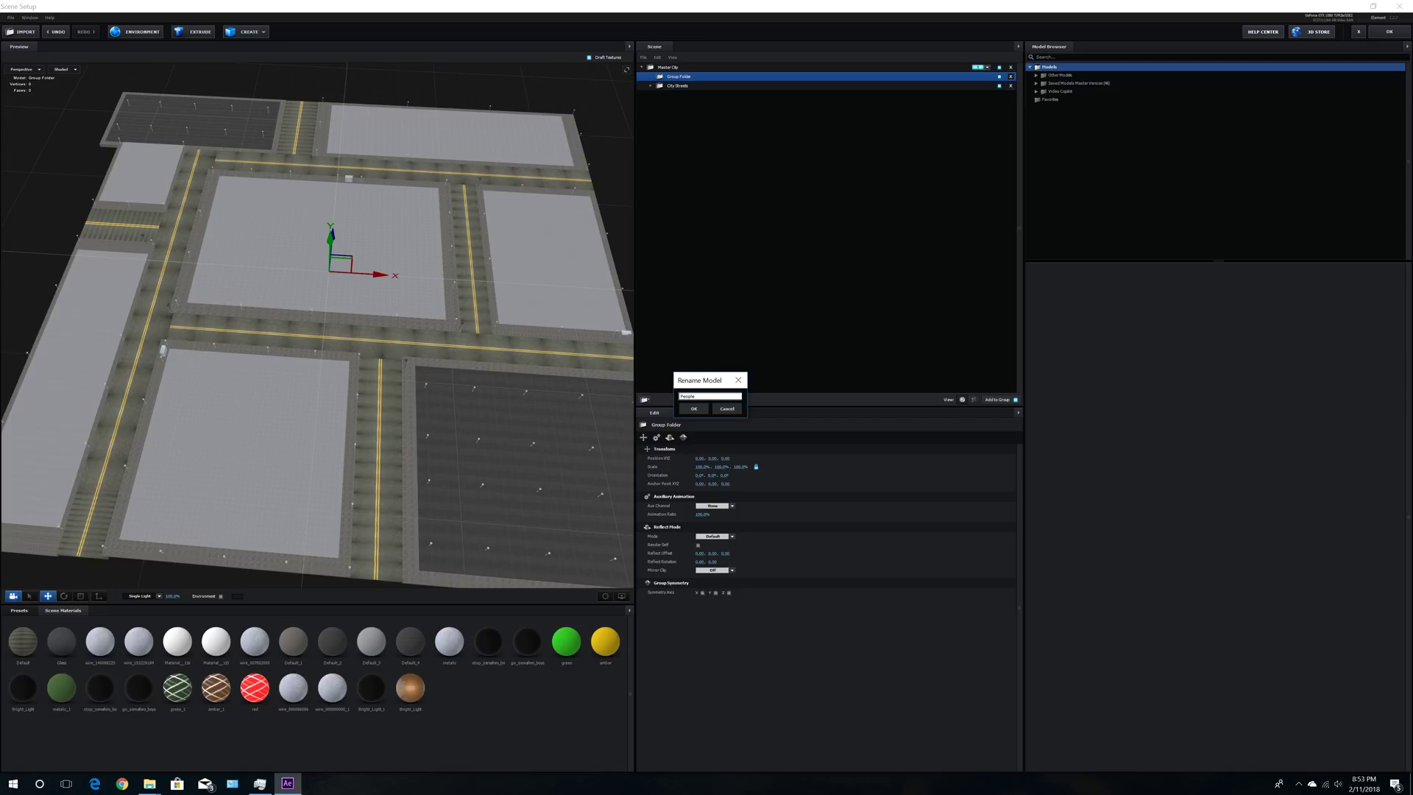
key("Return")
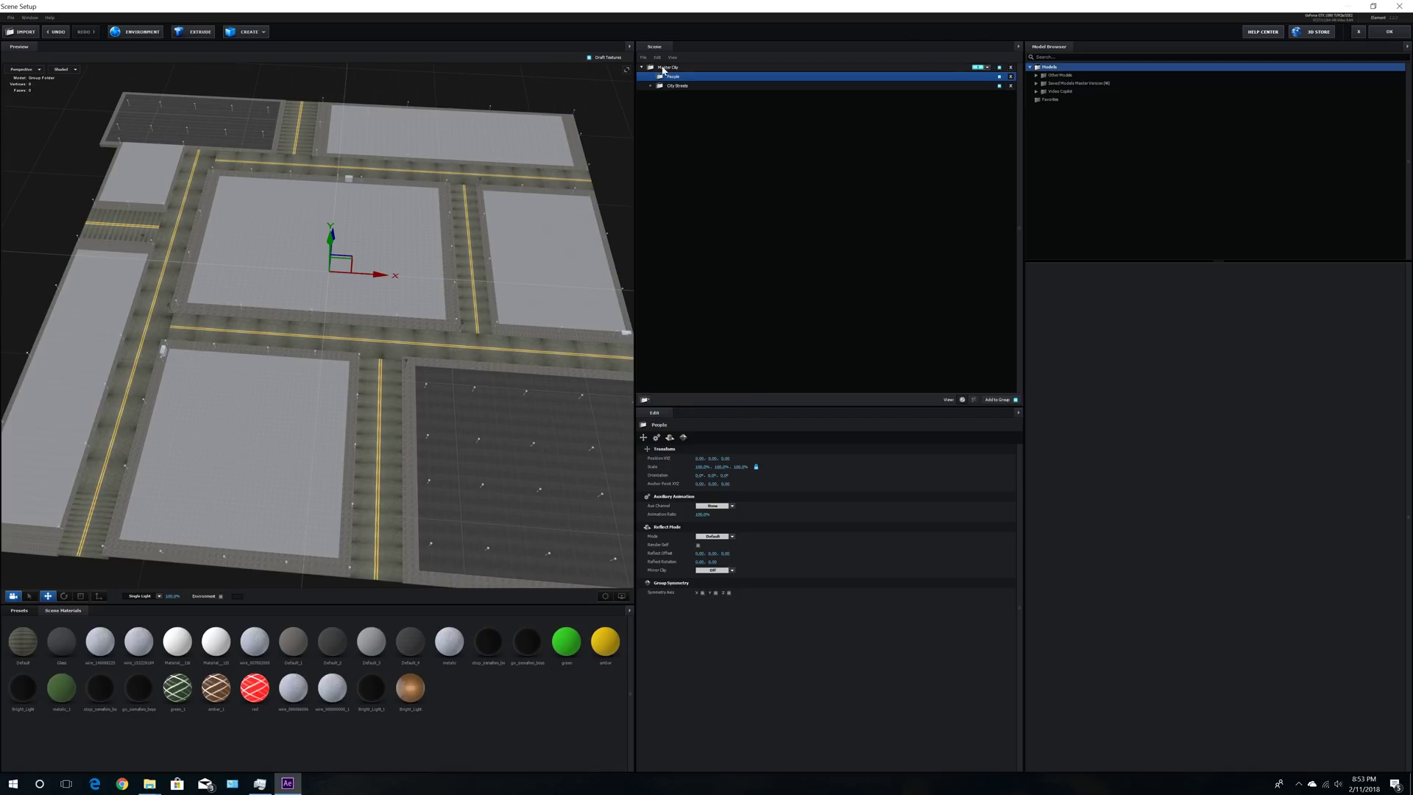
Step: Import the casual man sitting and waiting animation into the People folder as a 3D sequence, with the default import preferences
left_click(20, 31)
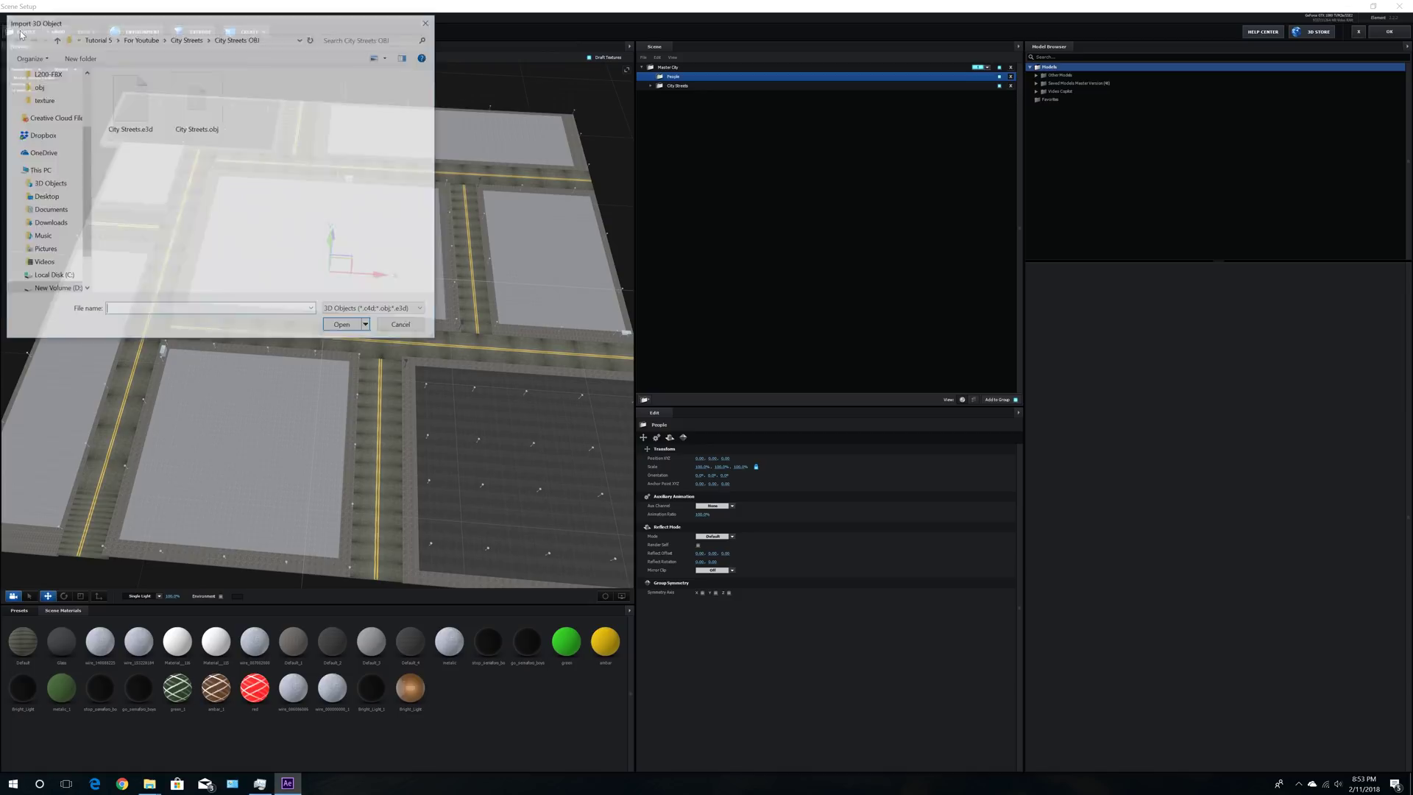
left_click(403, 327)
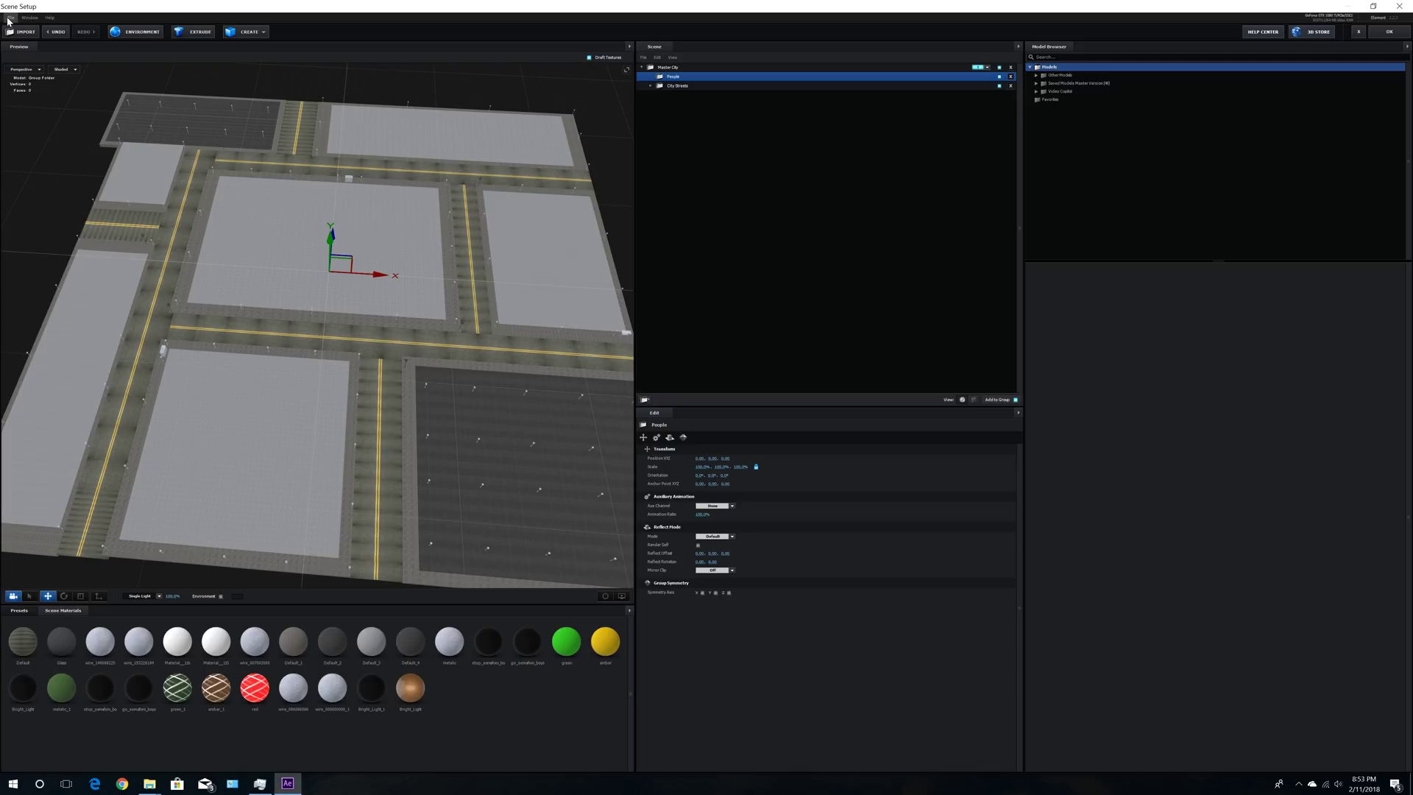
left_click(9, 17)
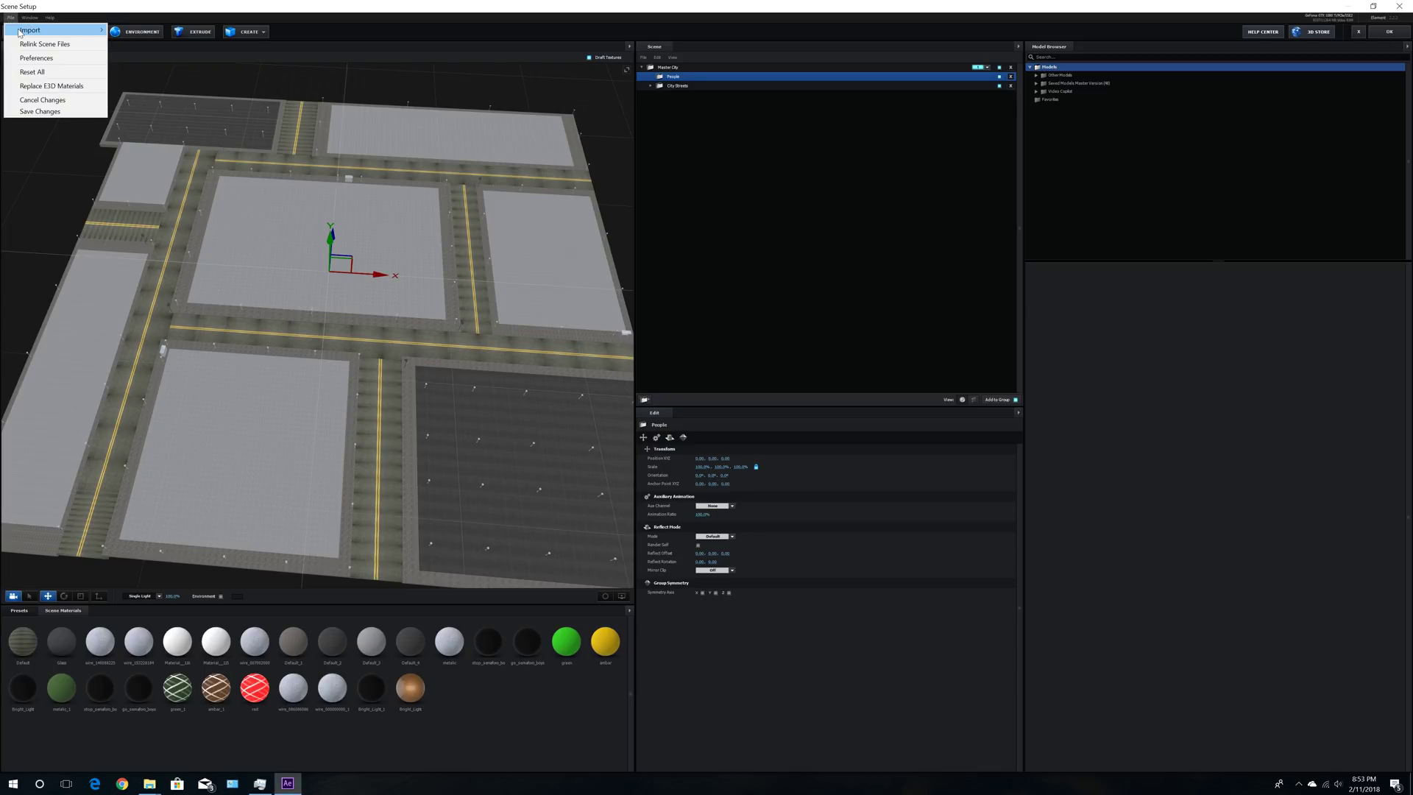
mouse_move(44, 30)
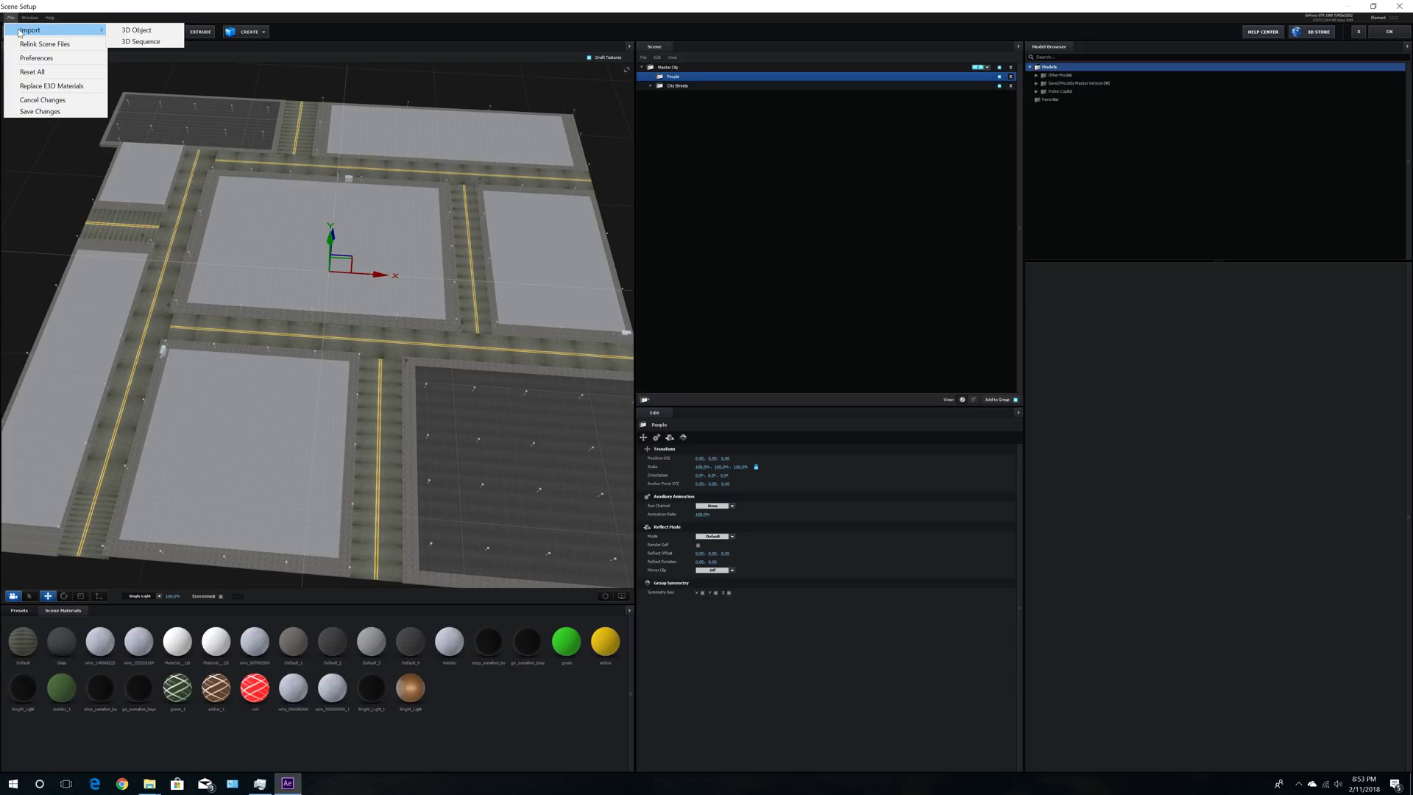
left_click(132, 42)
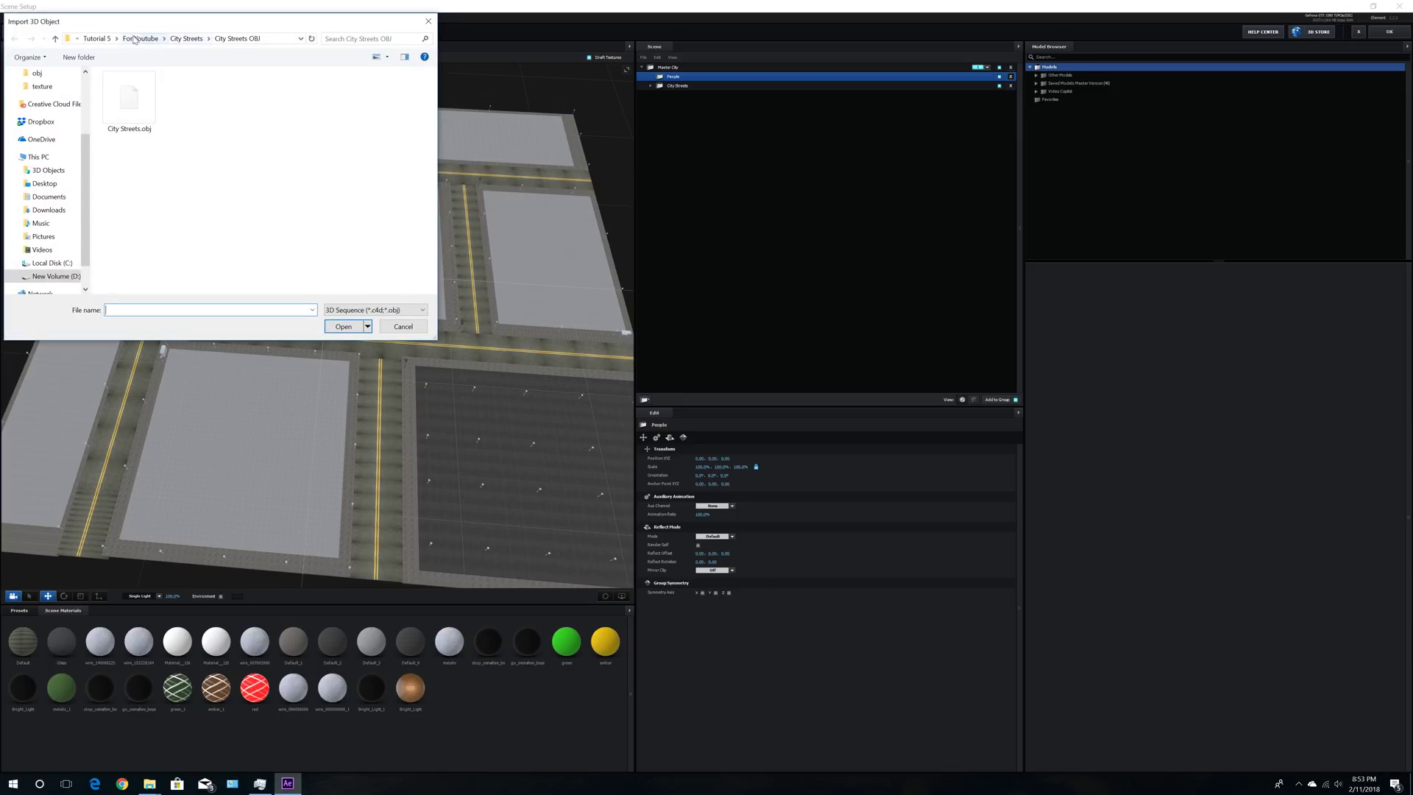
left_click(142, 43)
double_click(129, 138)
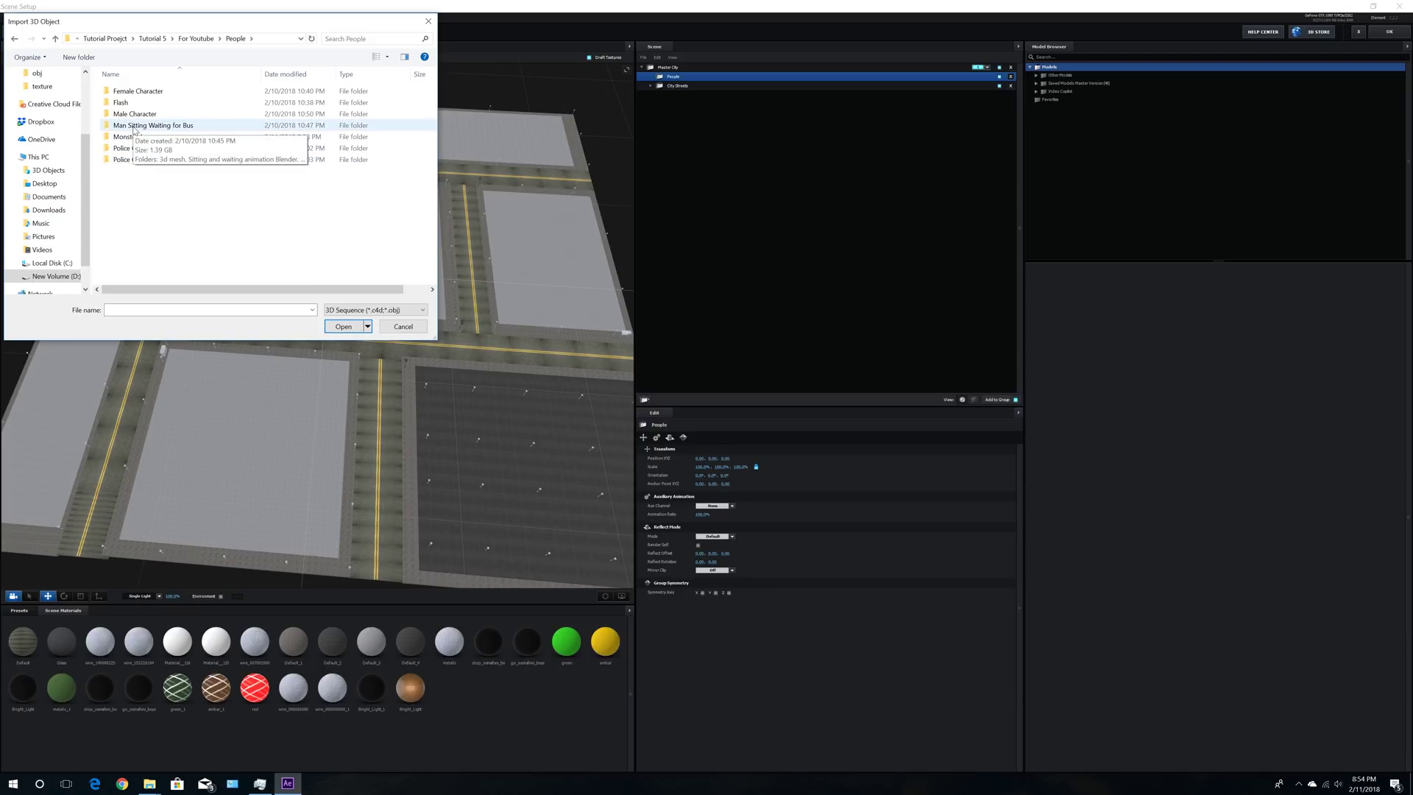
double_click(134, 127)
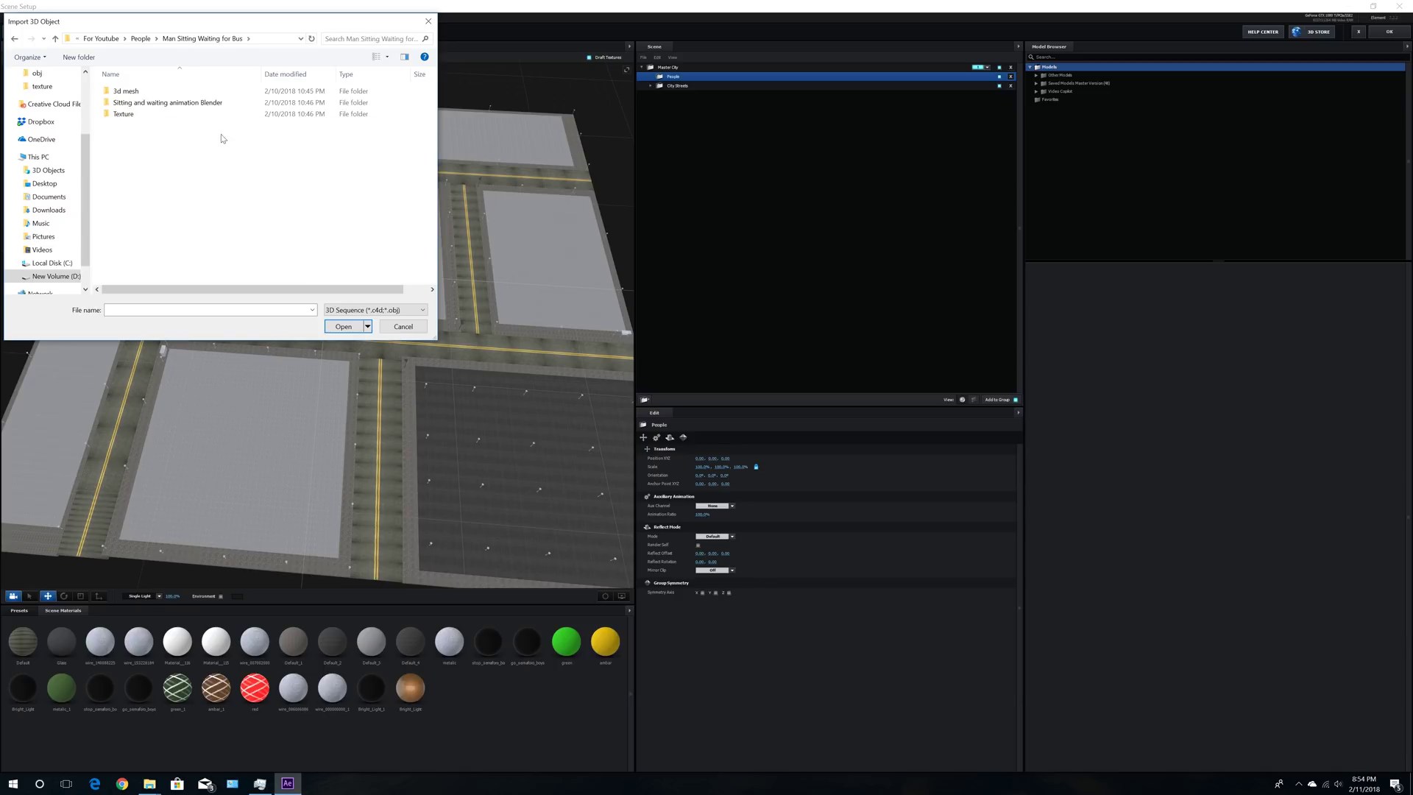
double_click(156, 105)
double_click(132, 116)
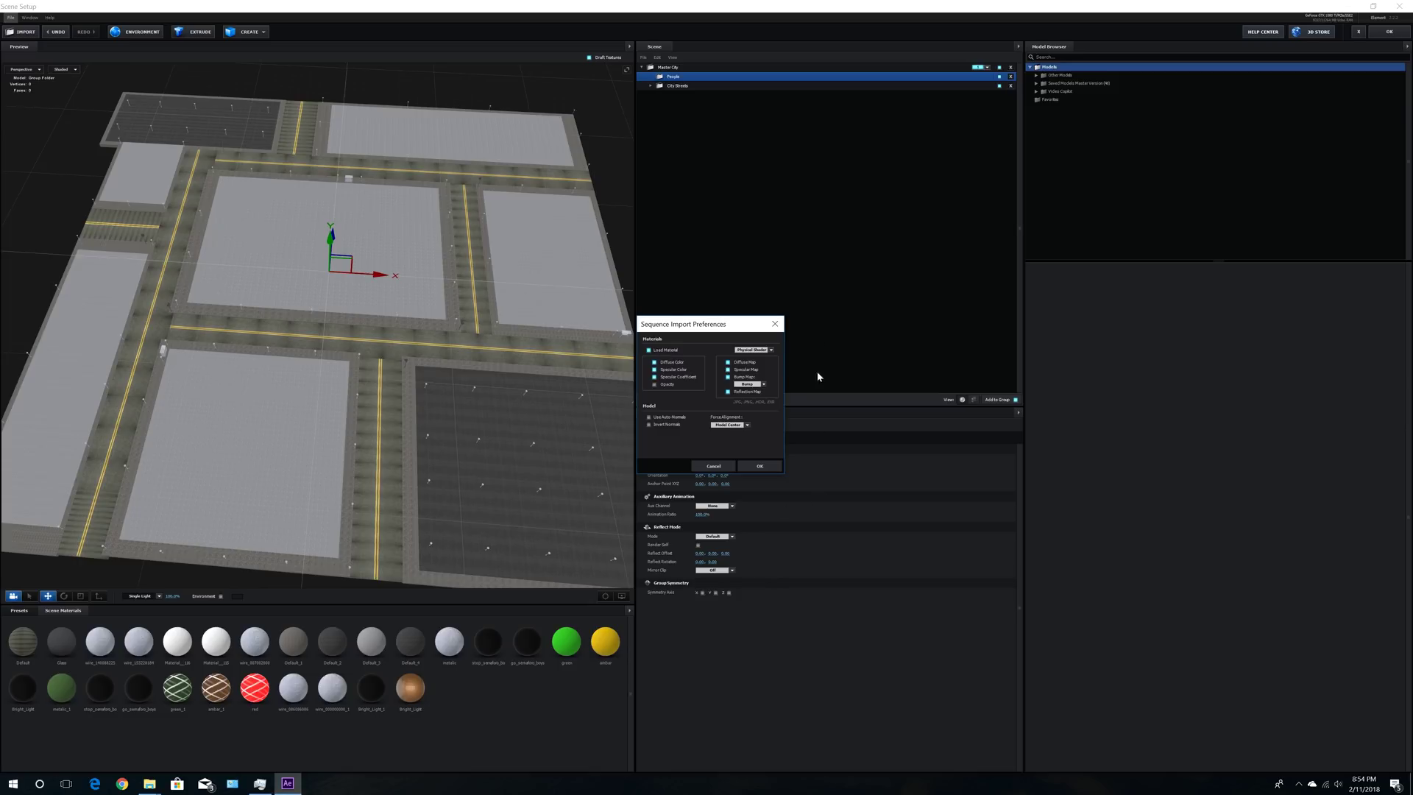
left_click(763, 464)
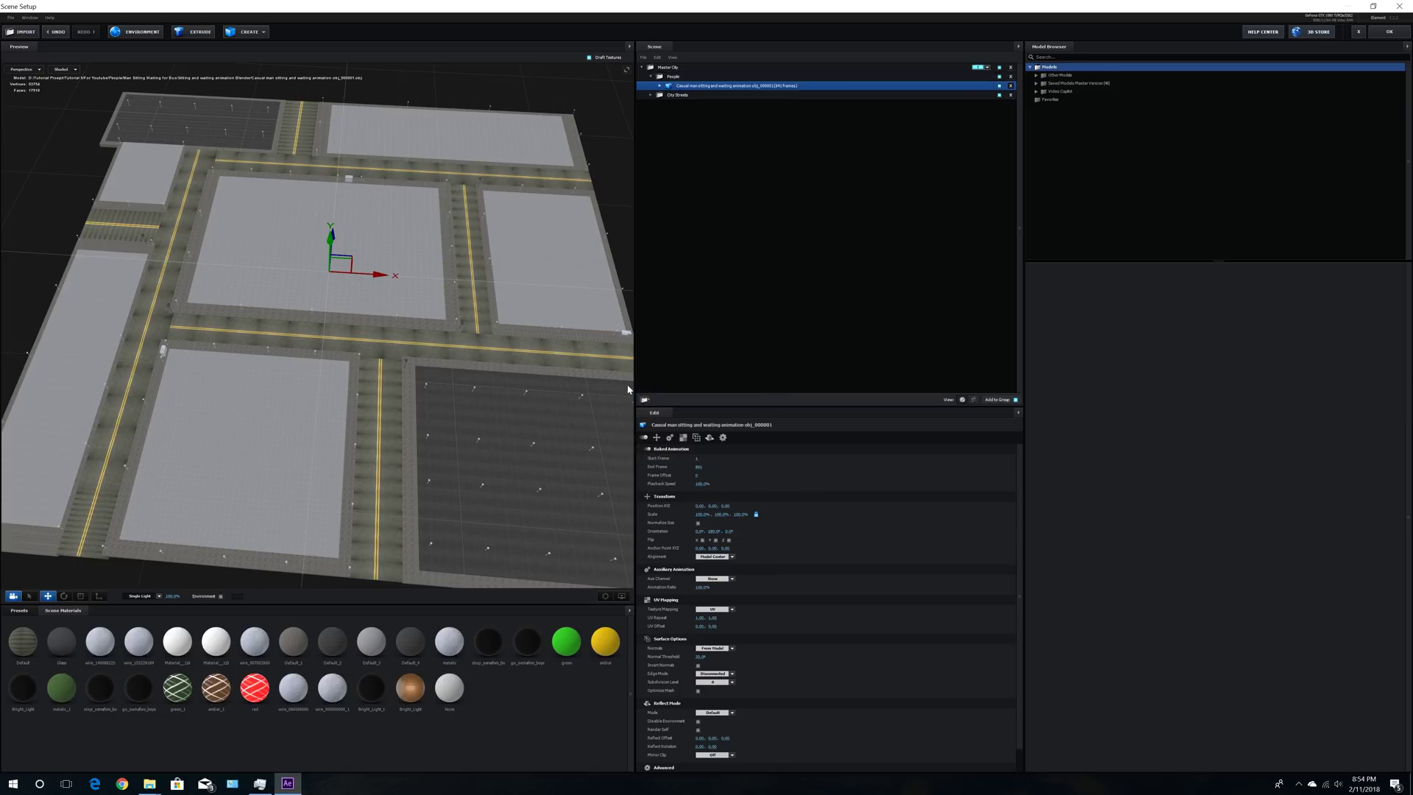
Step: Frame the imported sitting man in the preview and examine the model from the front
left_click(606, 599)
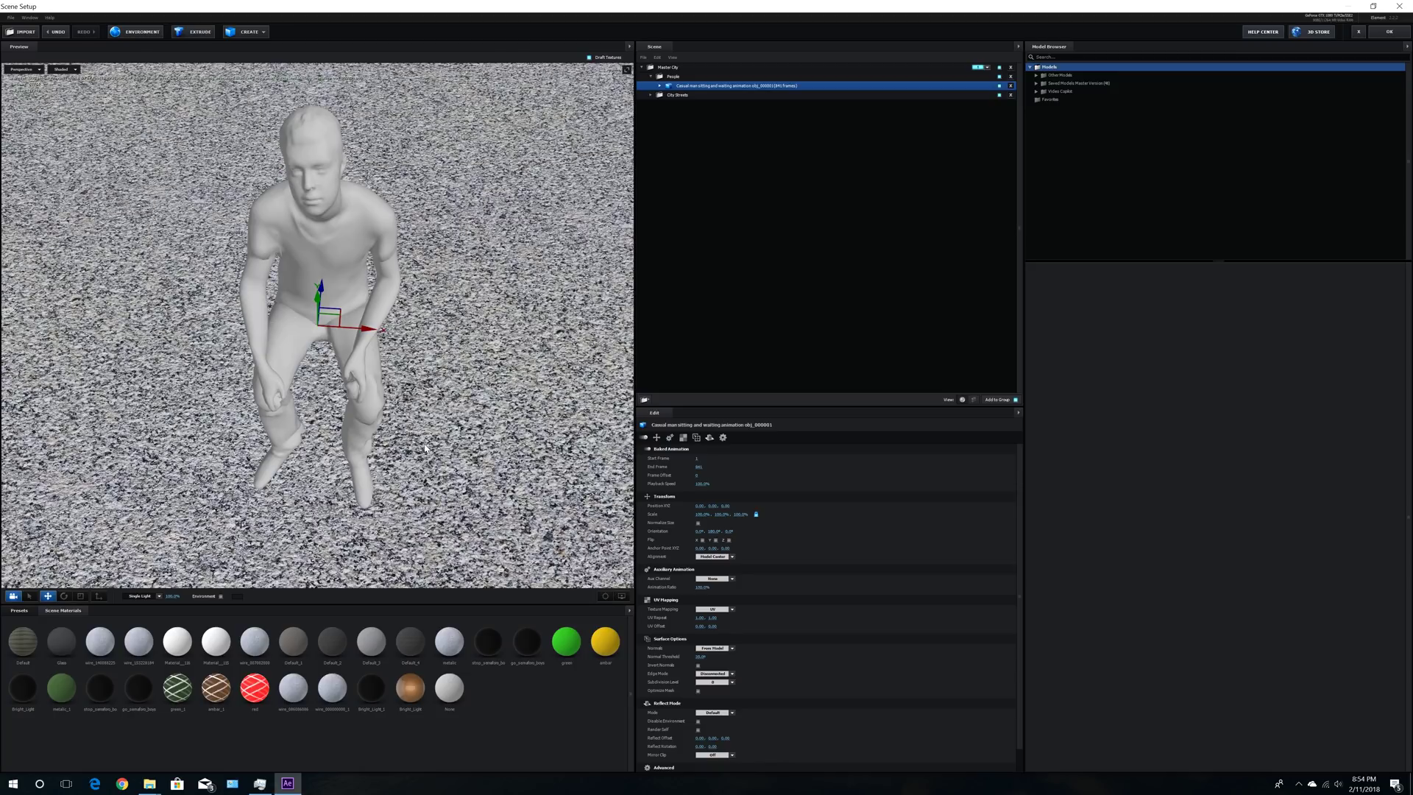
scroll(440, 425, "up", 3)
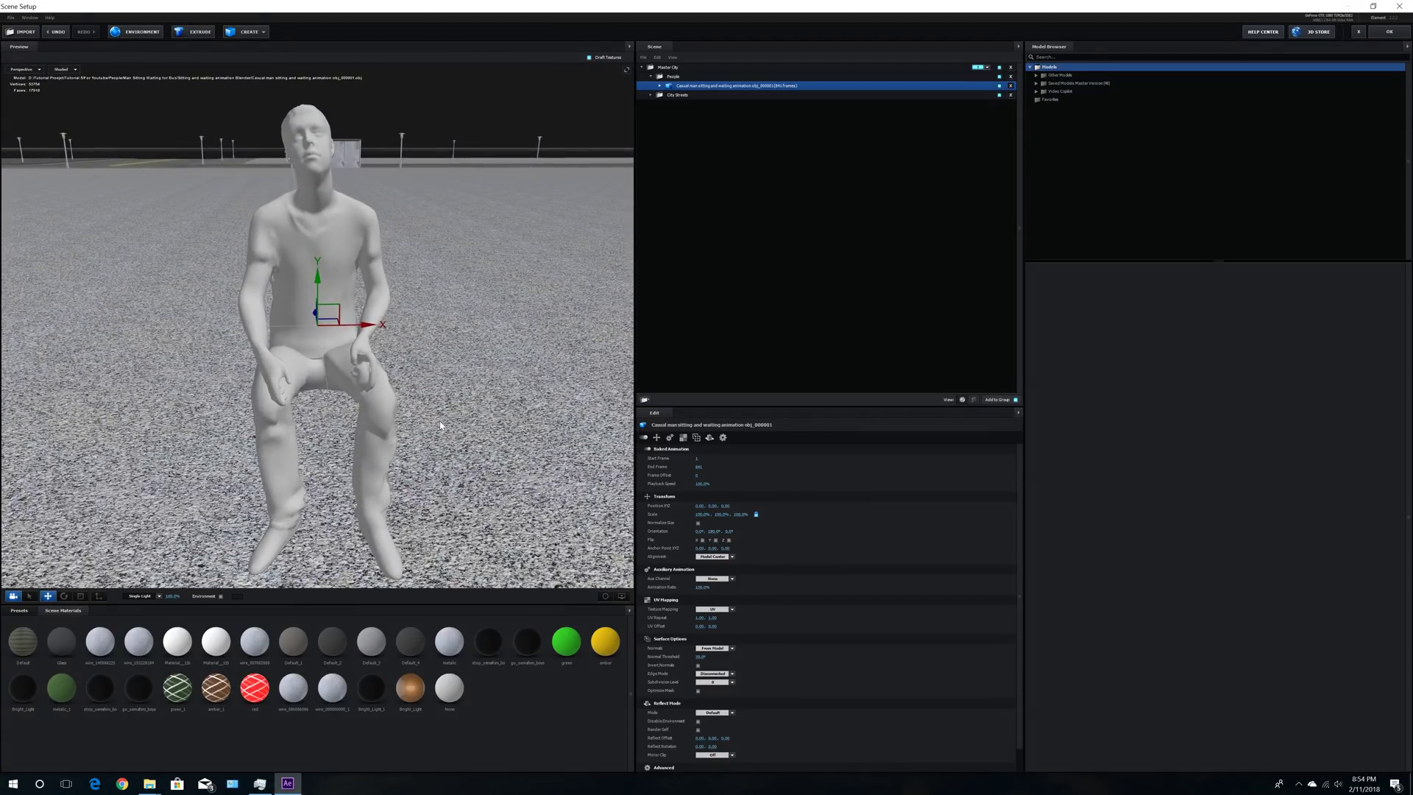
mouse_move(464, 423)
left_mouse_down()
mouse_move(425, 424)
mouse_move(469, 427)
left_mouse_up()
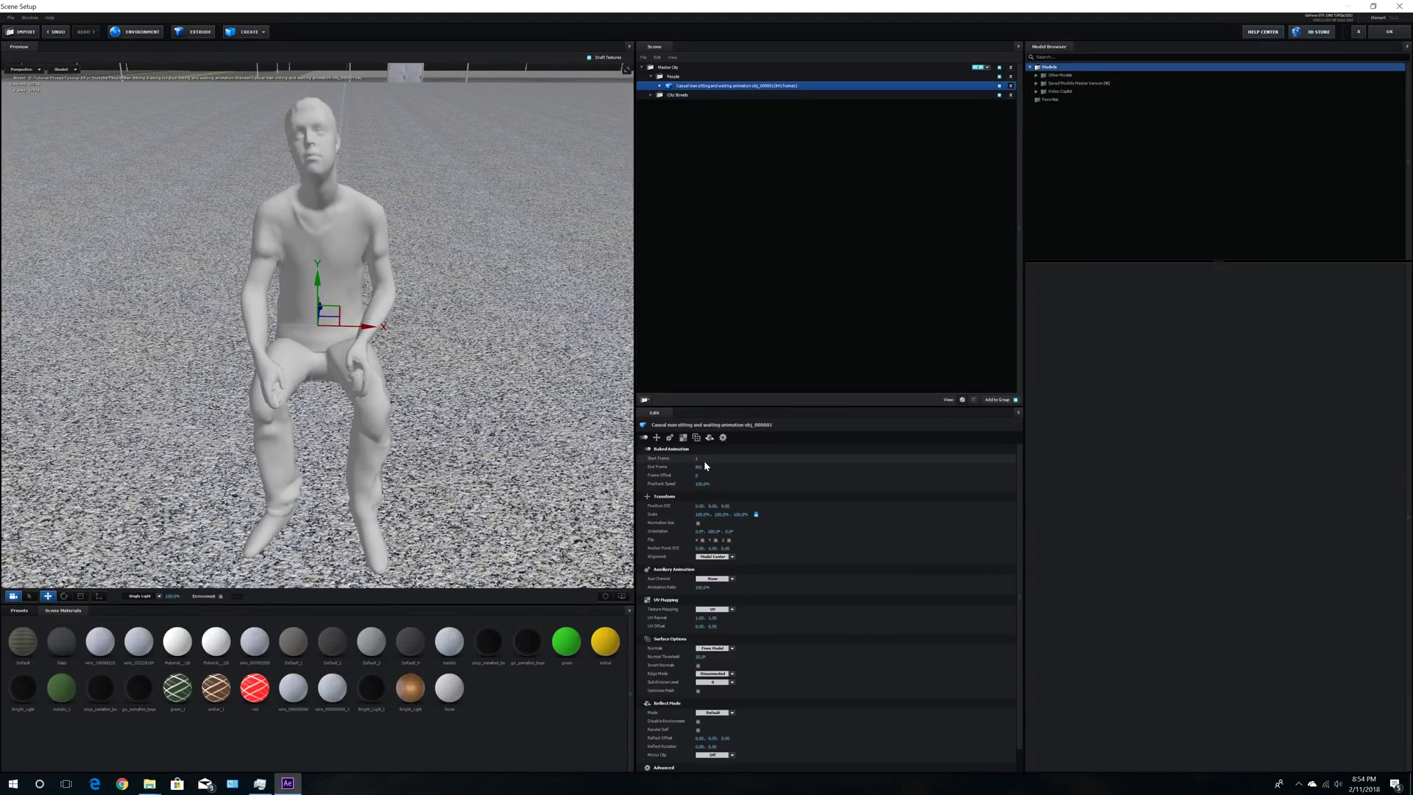
left_click_drag(695, 459, 660, 458)
Step: Load the casual man diffuse image from the Man Sitting Waiting for Bus texture folder into the sitting man's Diffuse channel
left_click(659, 86)
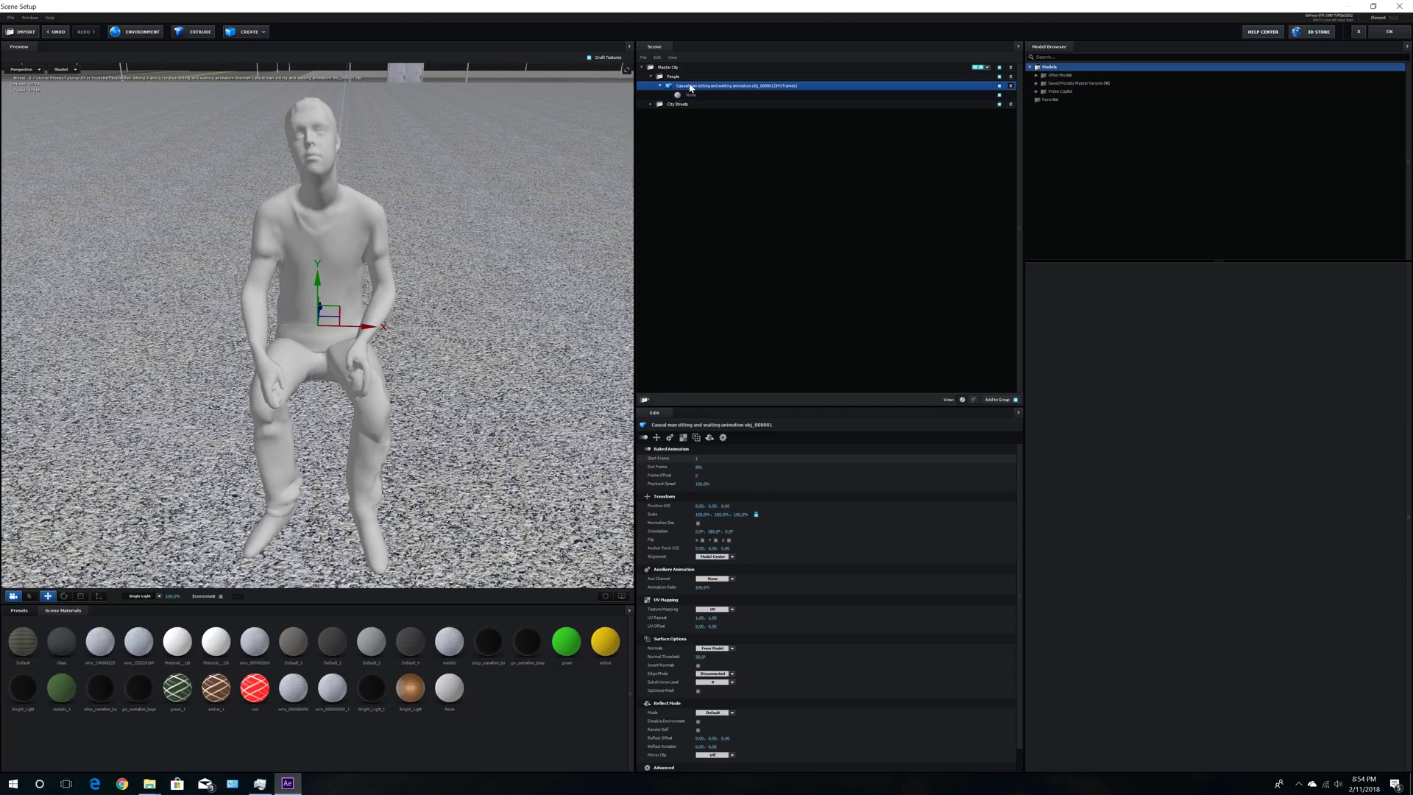
left_click(679, 95)
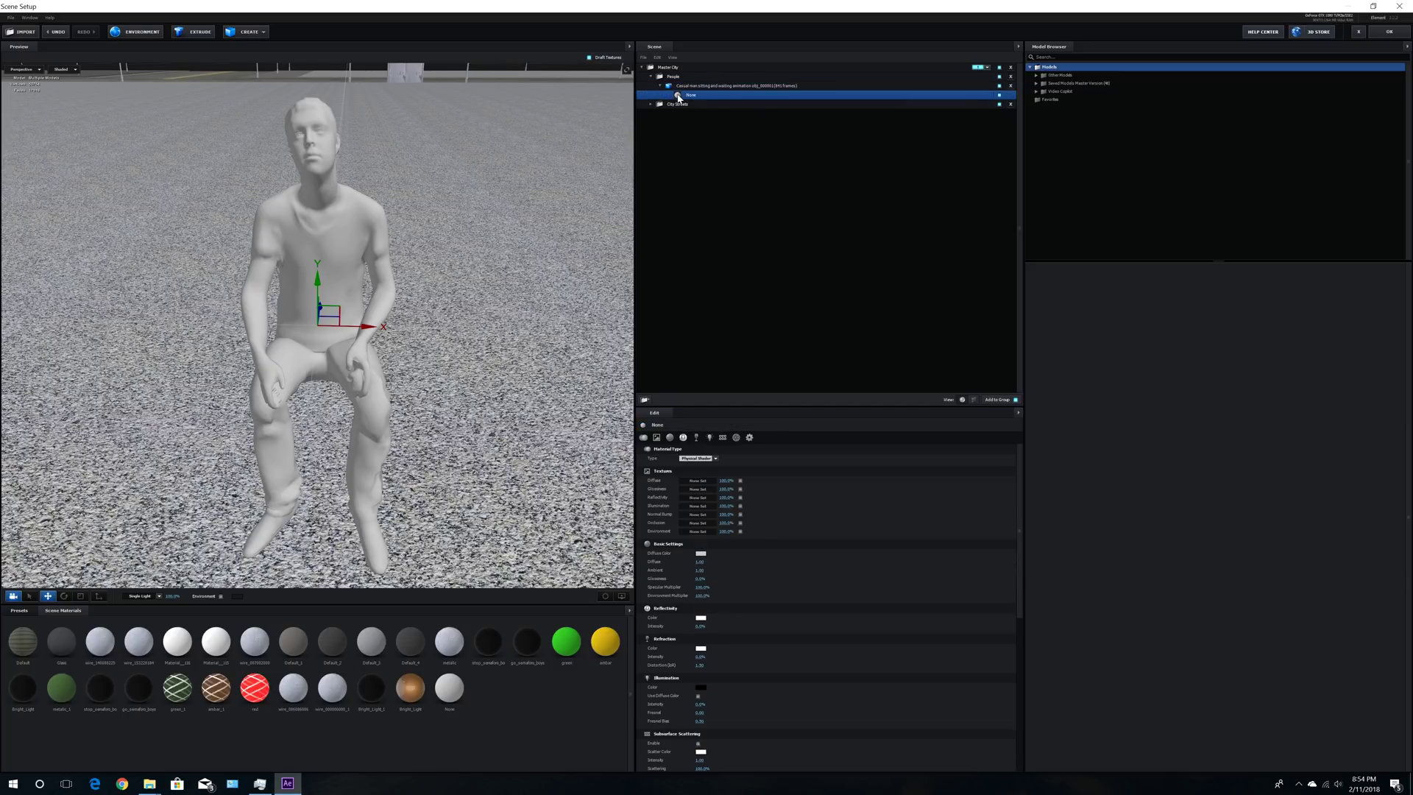
left_click(698, 483)
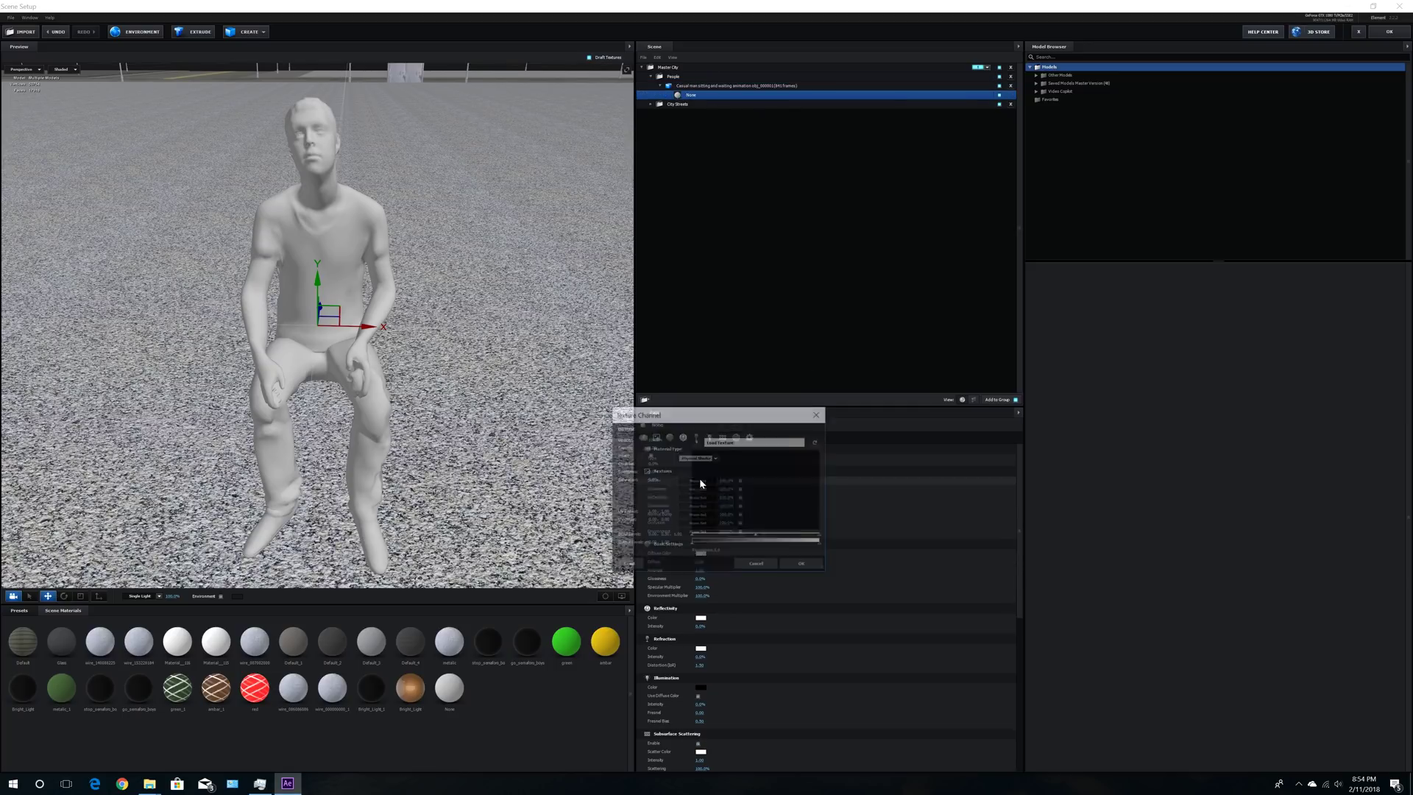
left_click(725, 443)
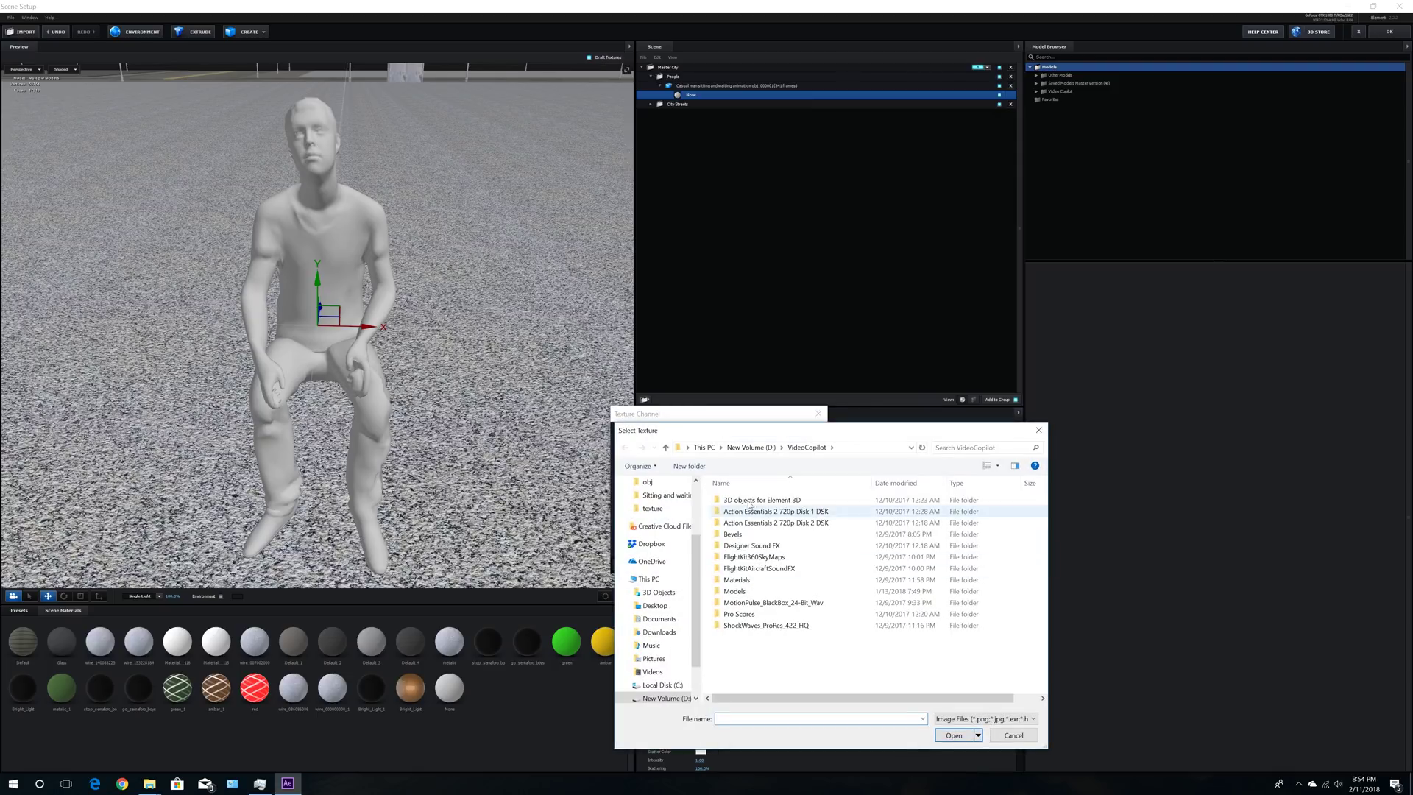
left_click(749, 447)
double_click(744, 610)
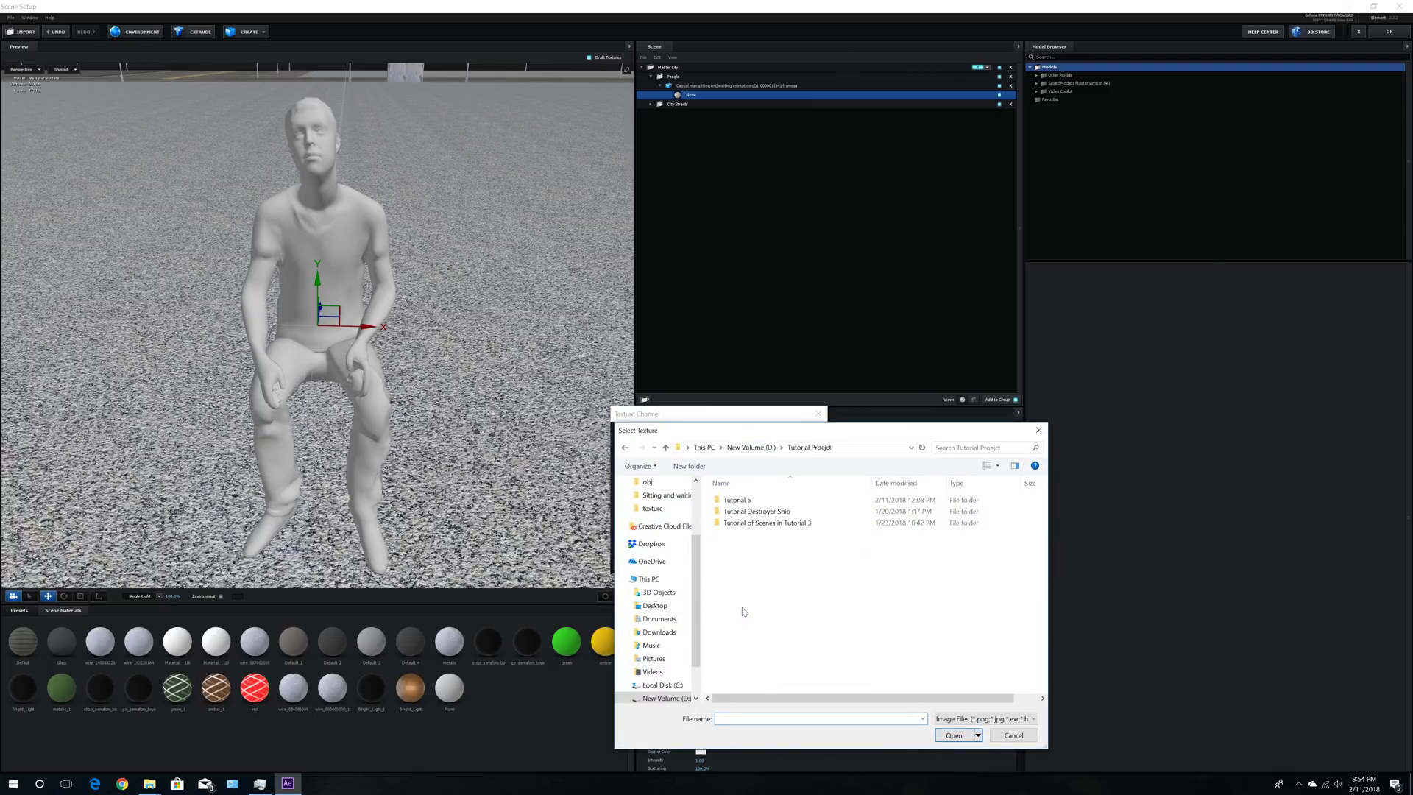
double_click(741, 506)
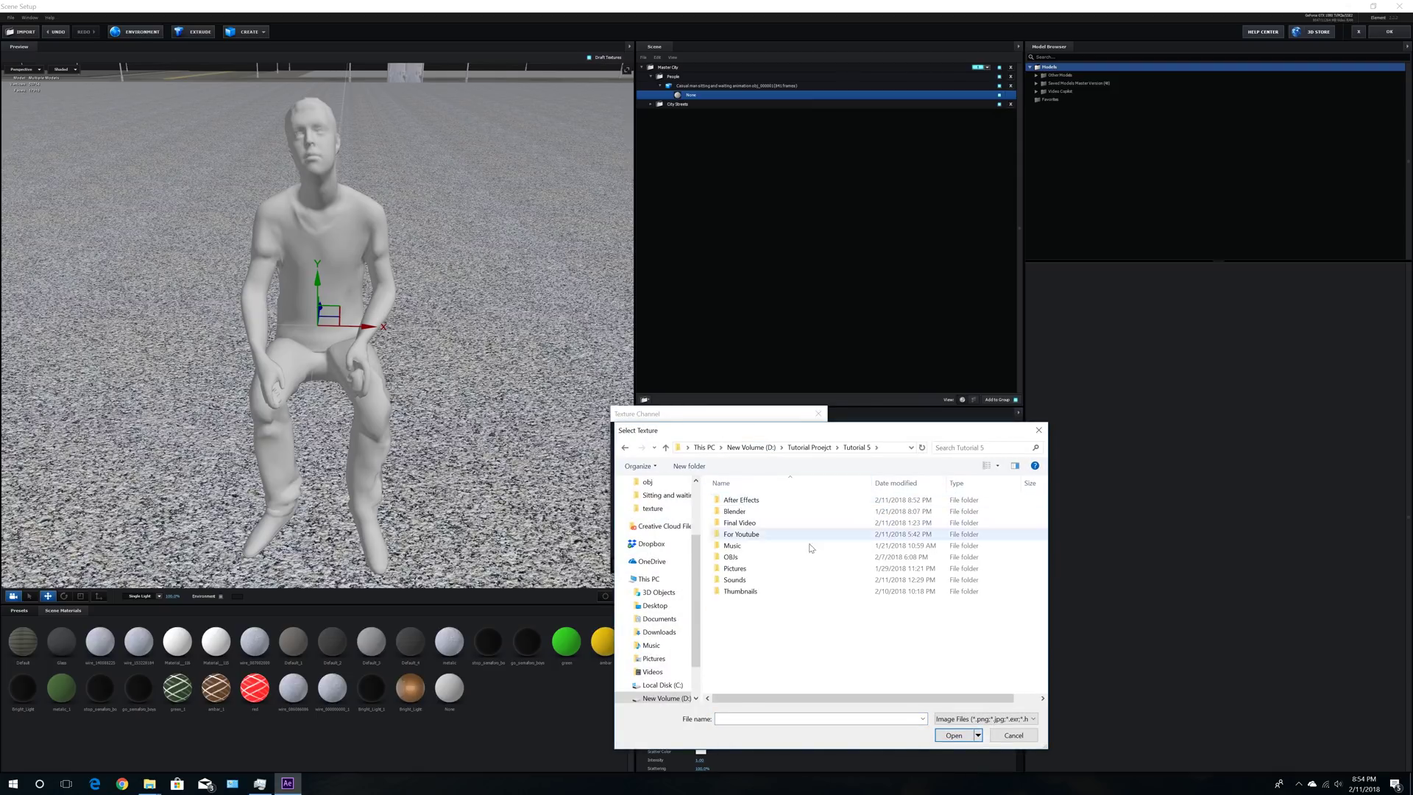
double_click(752, 534)
double_click(746, 546)
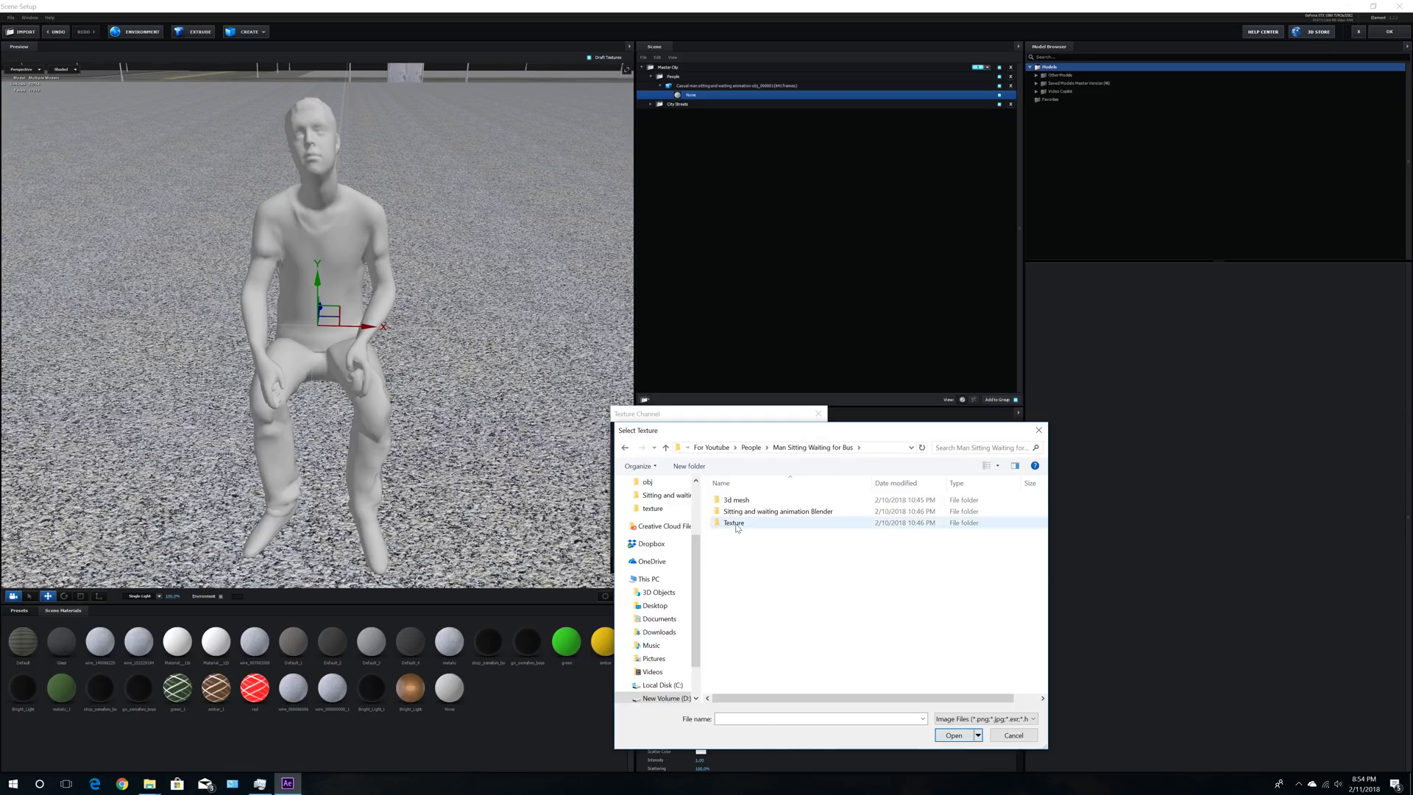
double_click(736, 522)
left_click(739, 508)
double_click(739, 508)
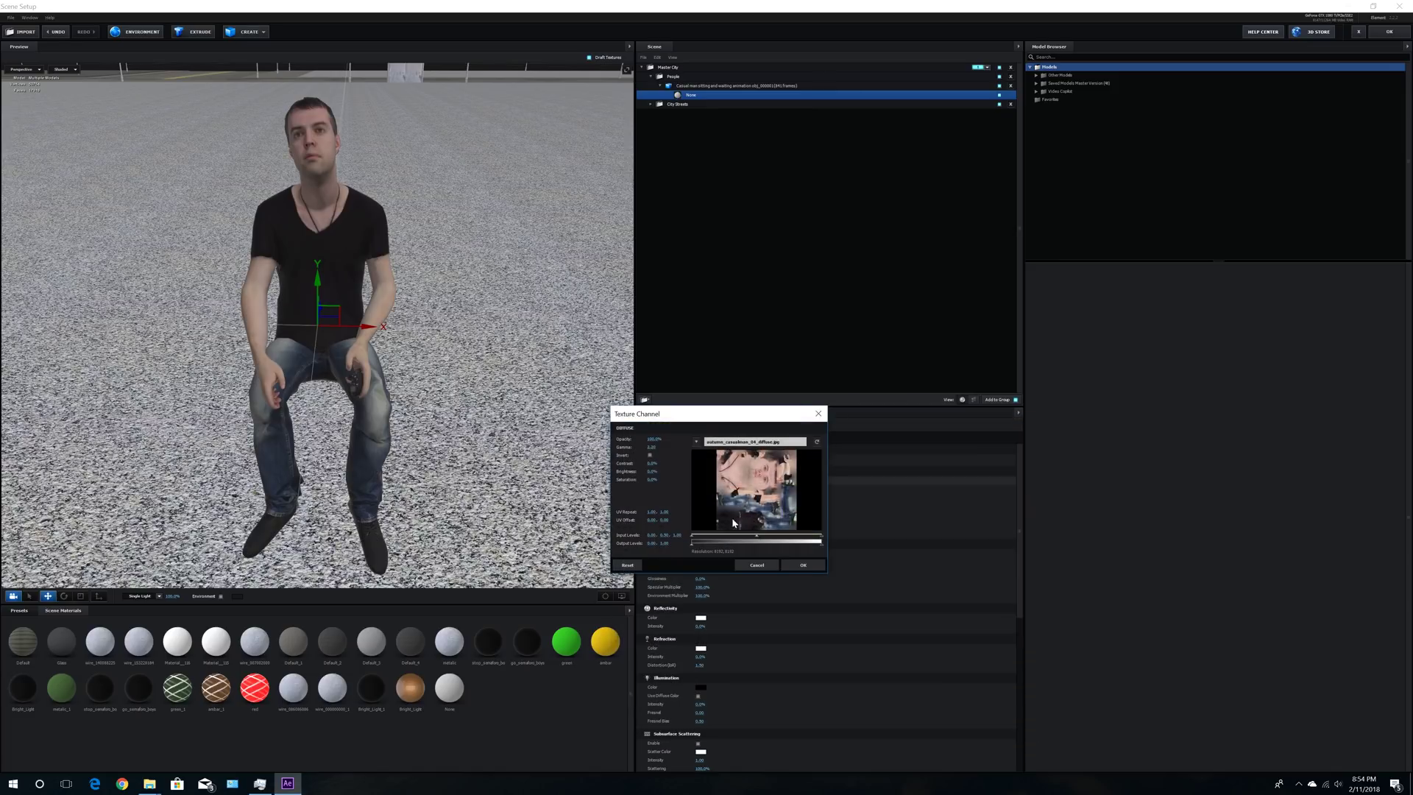
left_click(795, 564)
Step: Load the casual man normal map into the Normal Bump channel of the sitting man's material
left_click(698, 514)
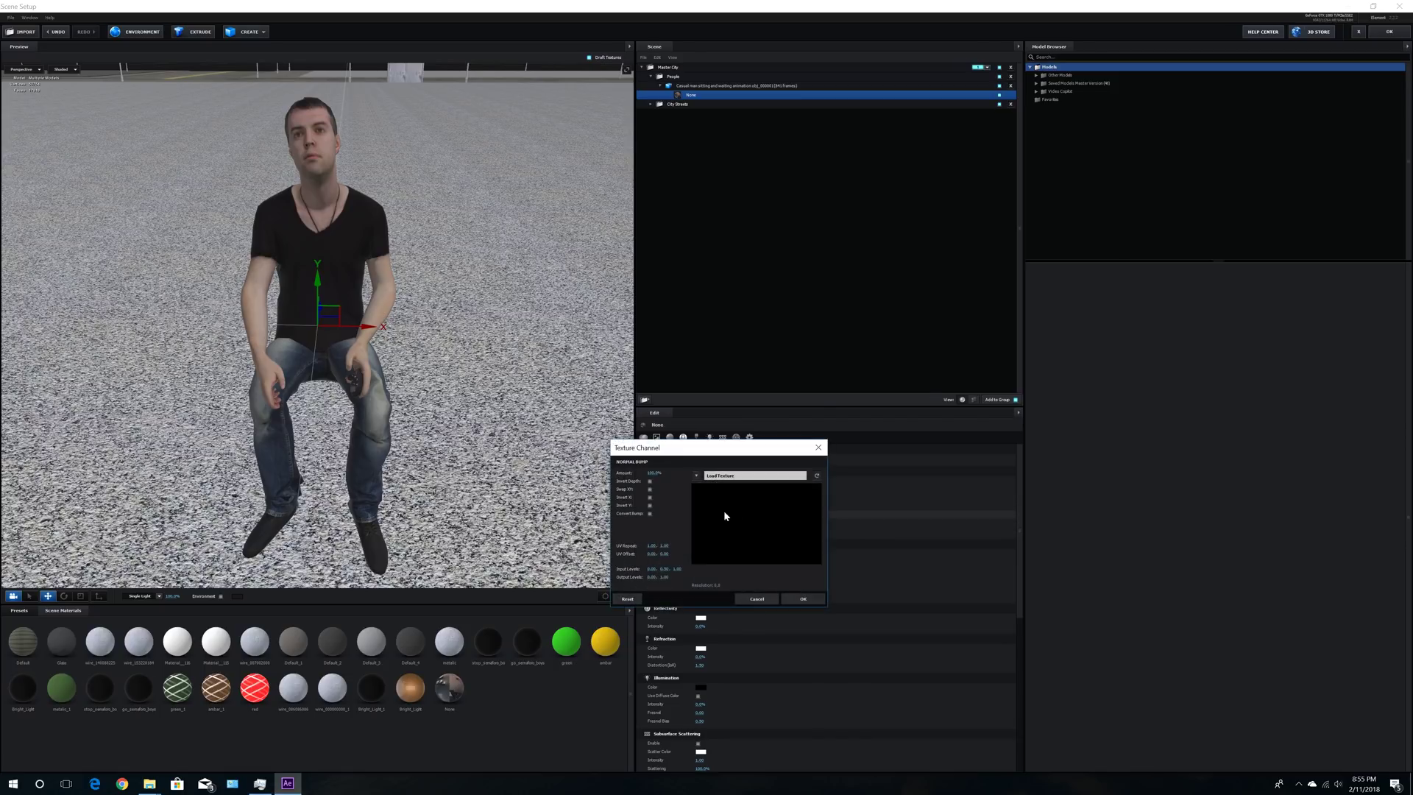
left_click(739, 475)
double_click(808, 529)
left_click(803, 599)
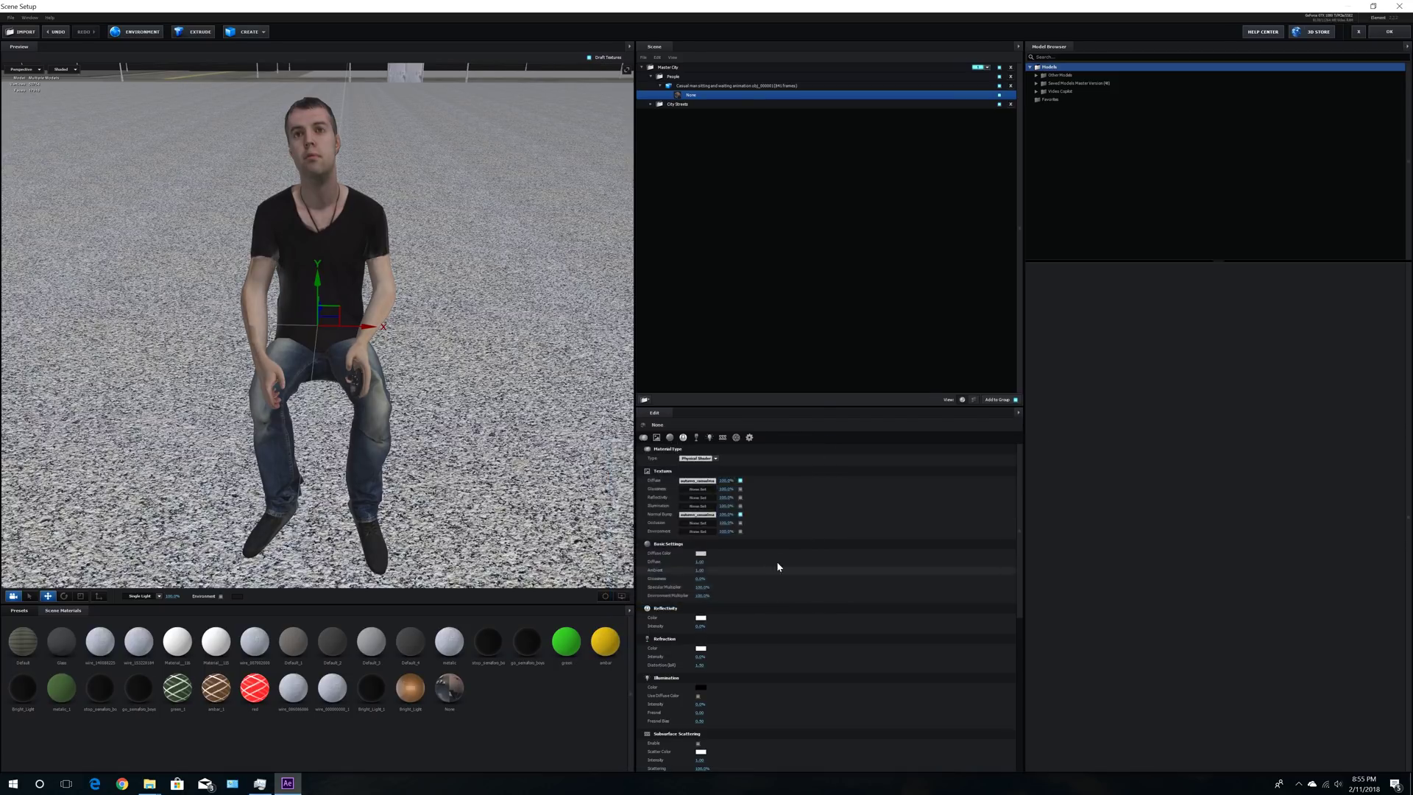
Step: Set the man's normal bump strength to 30% and the material's glossiness to 5%
mouse_move(549, 341)
left_mouse_down()
mouse_move(488, 329)
mouse_move(541, 335)
left_mouse_up()
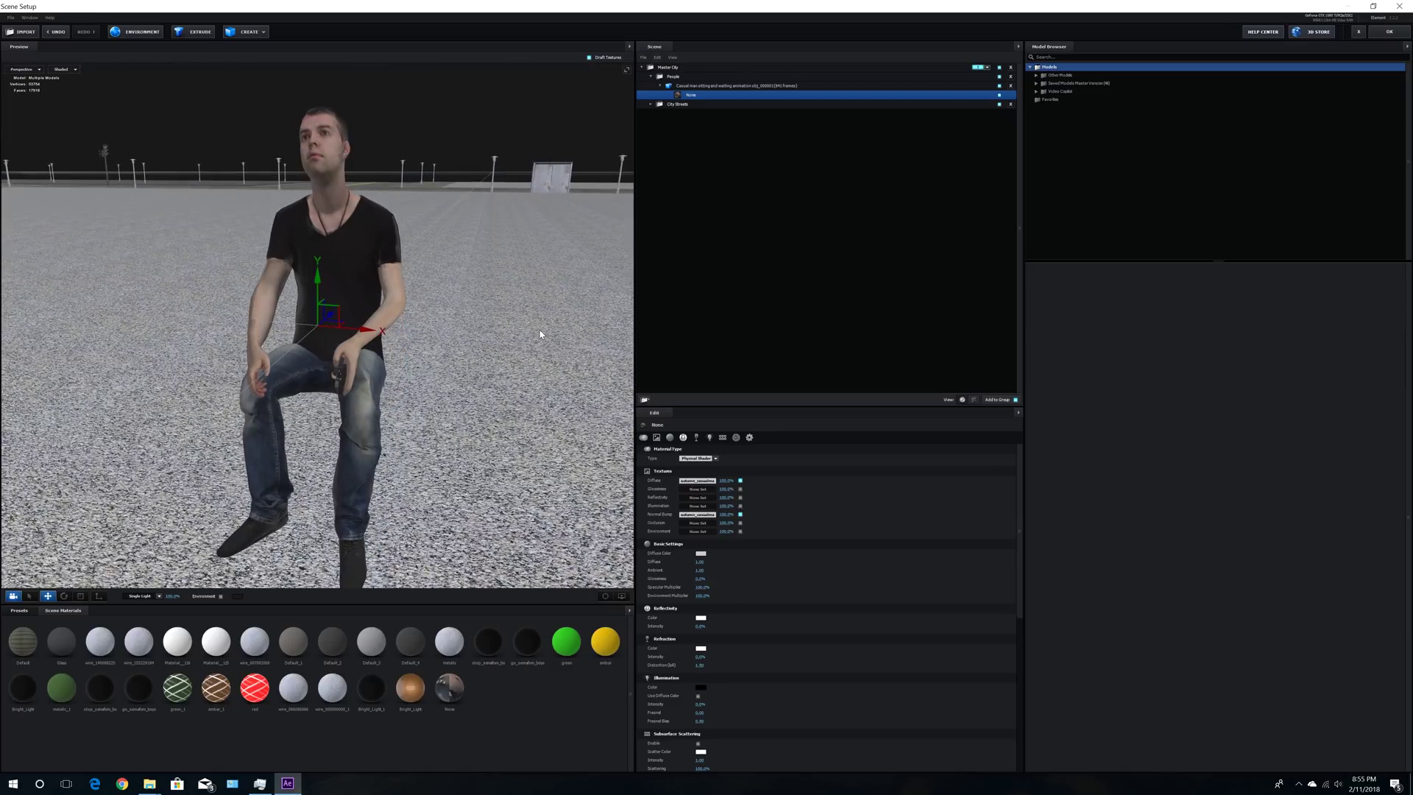
left_click(724, 515)
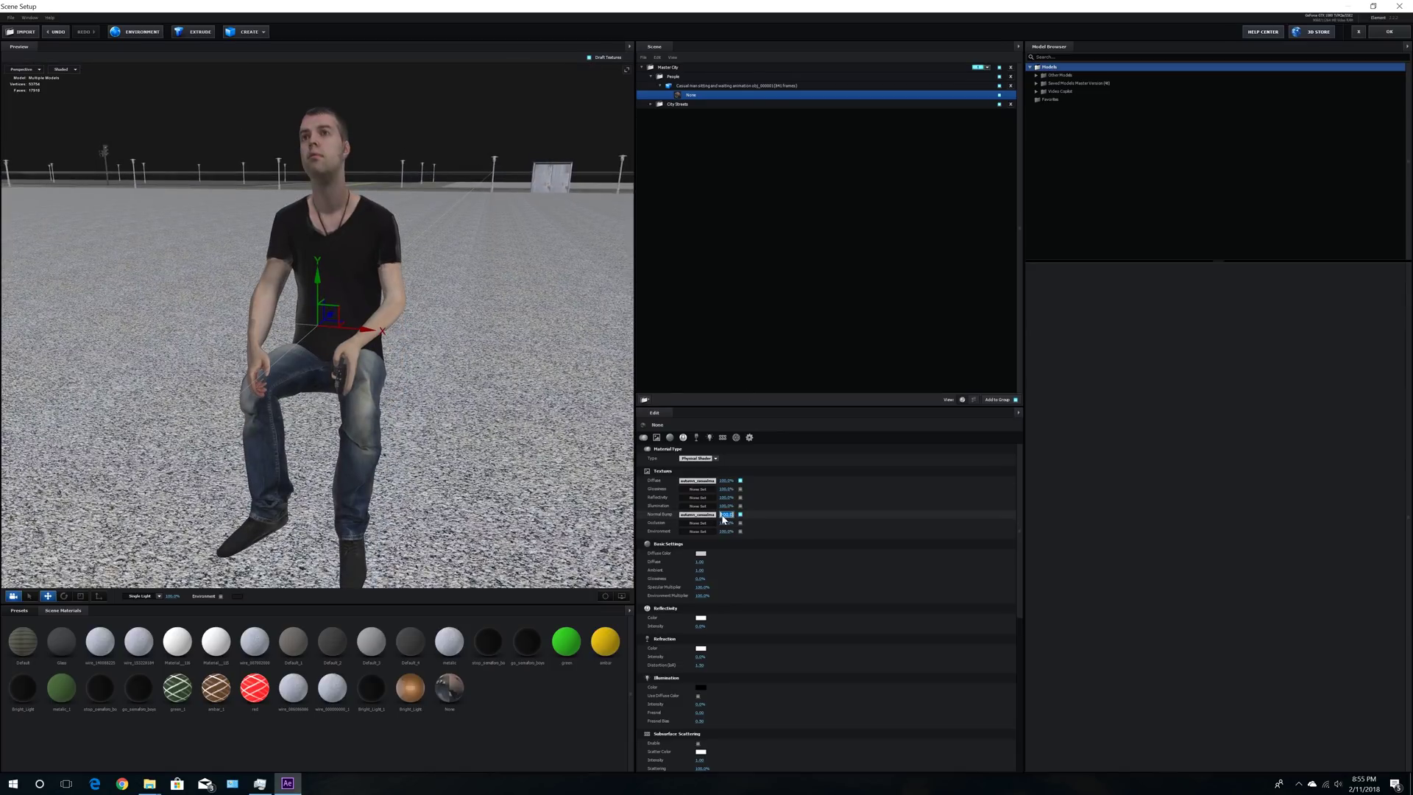
type("30")
key("Return")
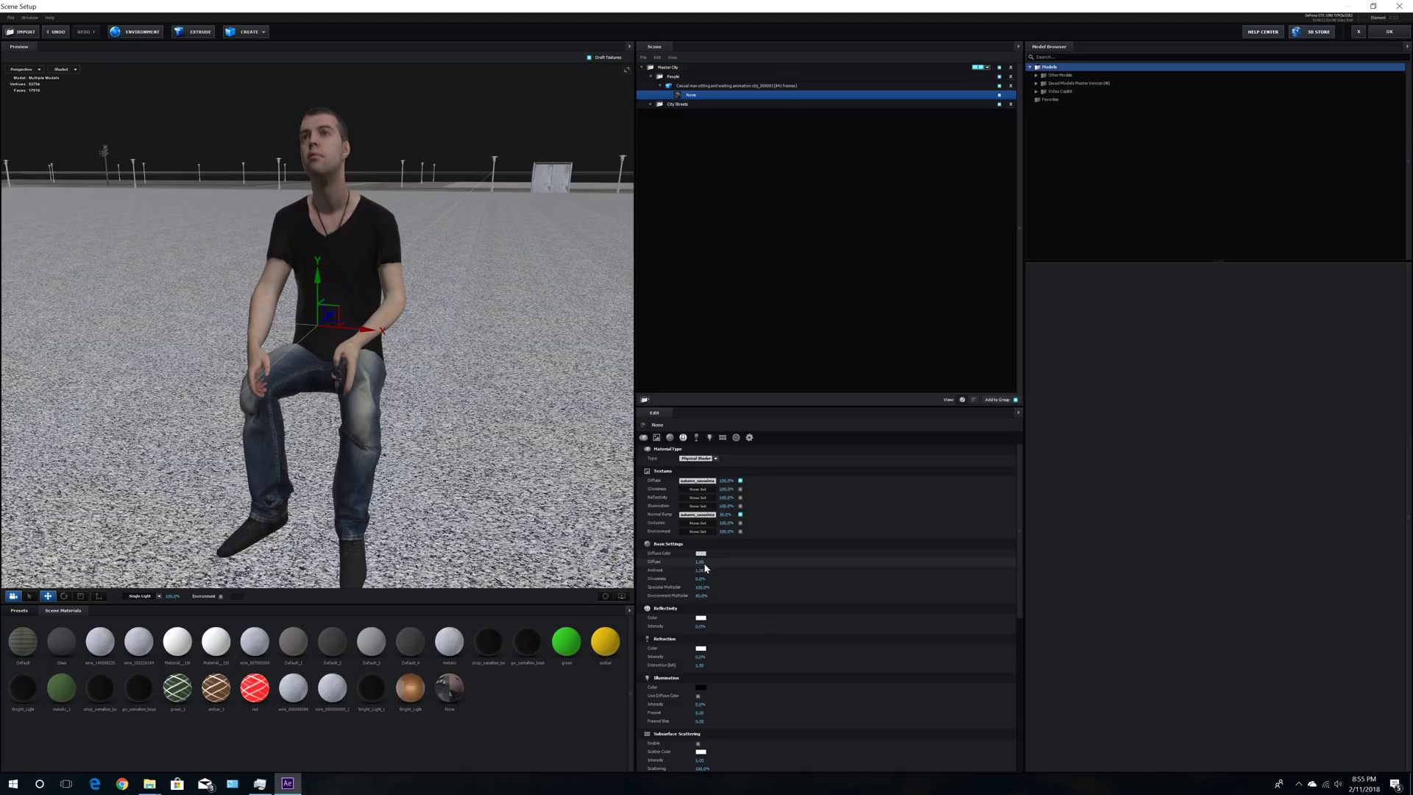
left_click(700, 579)
type("5")
key("Return")
Step: Compare the preview with ambient occlusion on and off, and examine the textured man from several sides
left_click(622, 596)
left_click(564, 572)
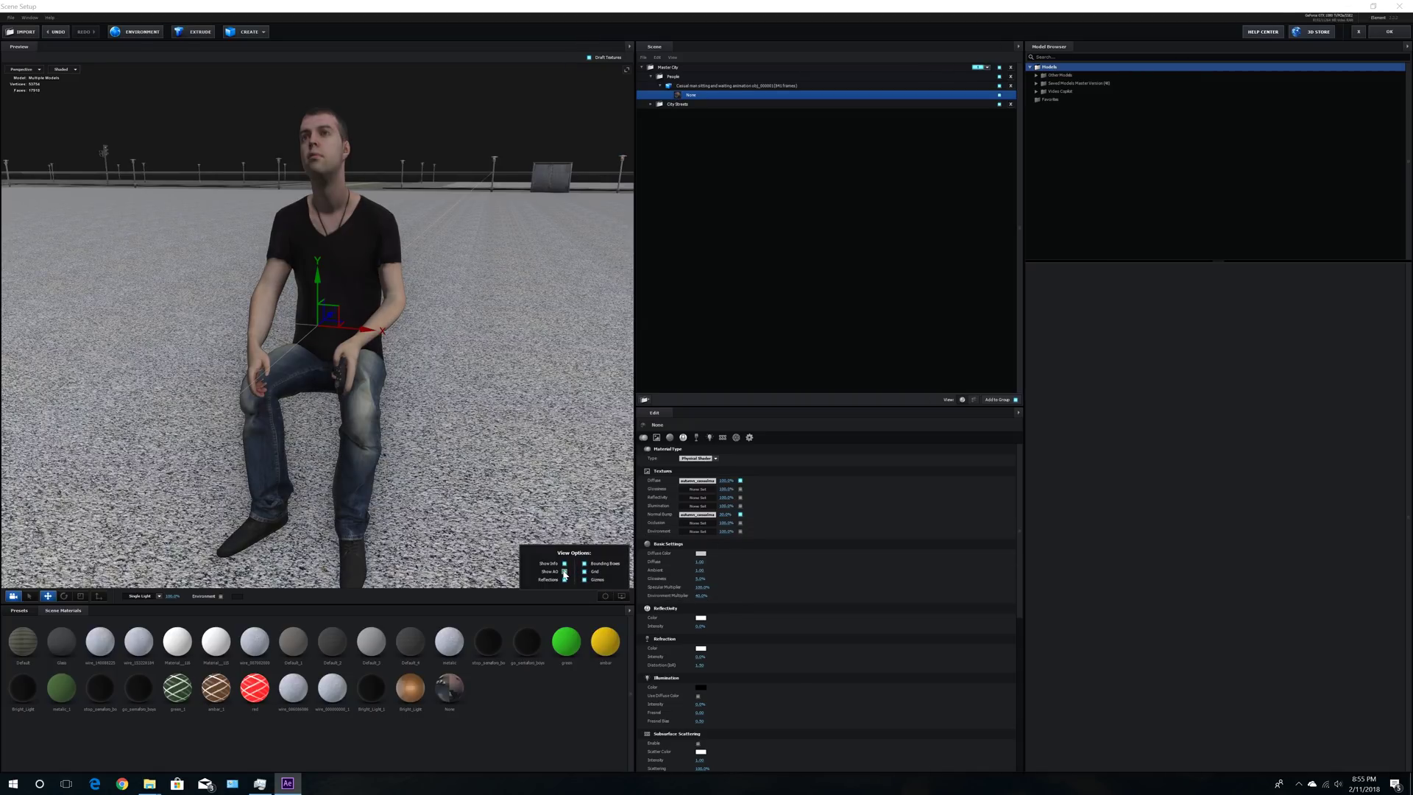
left_click(564, 573)
left_click(623, 597)
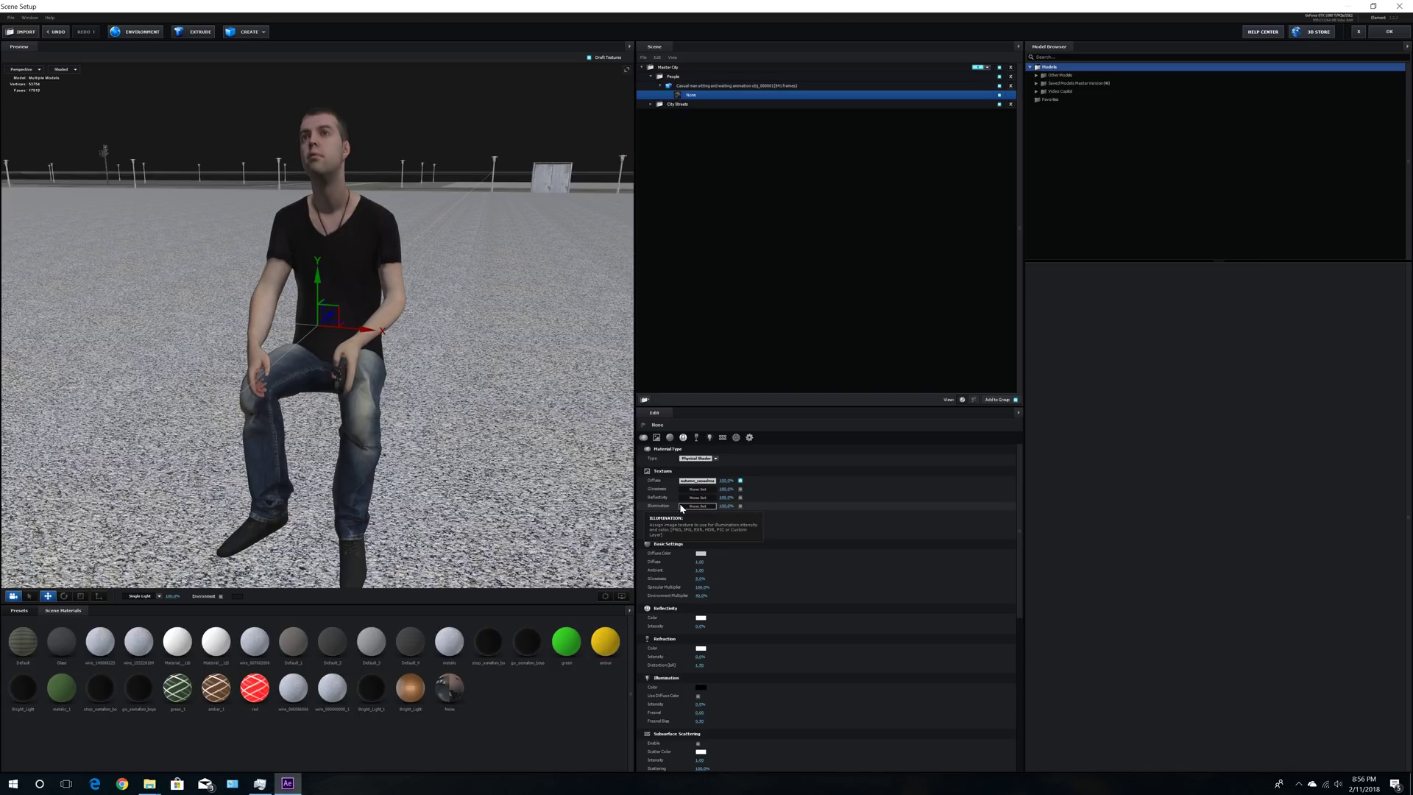
left_click_drag(340, 421, 382, 380)
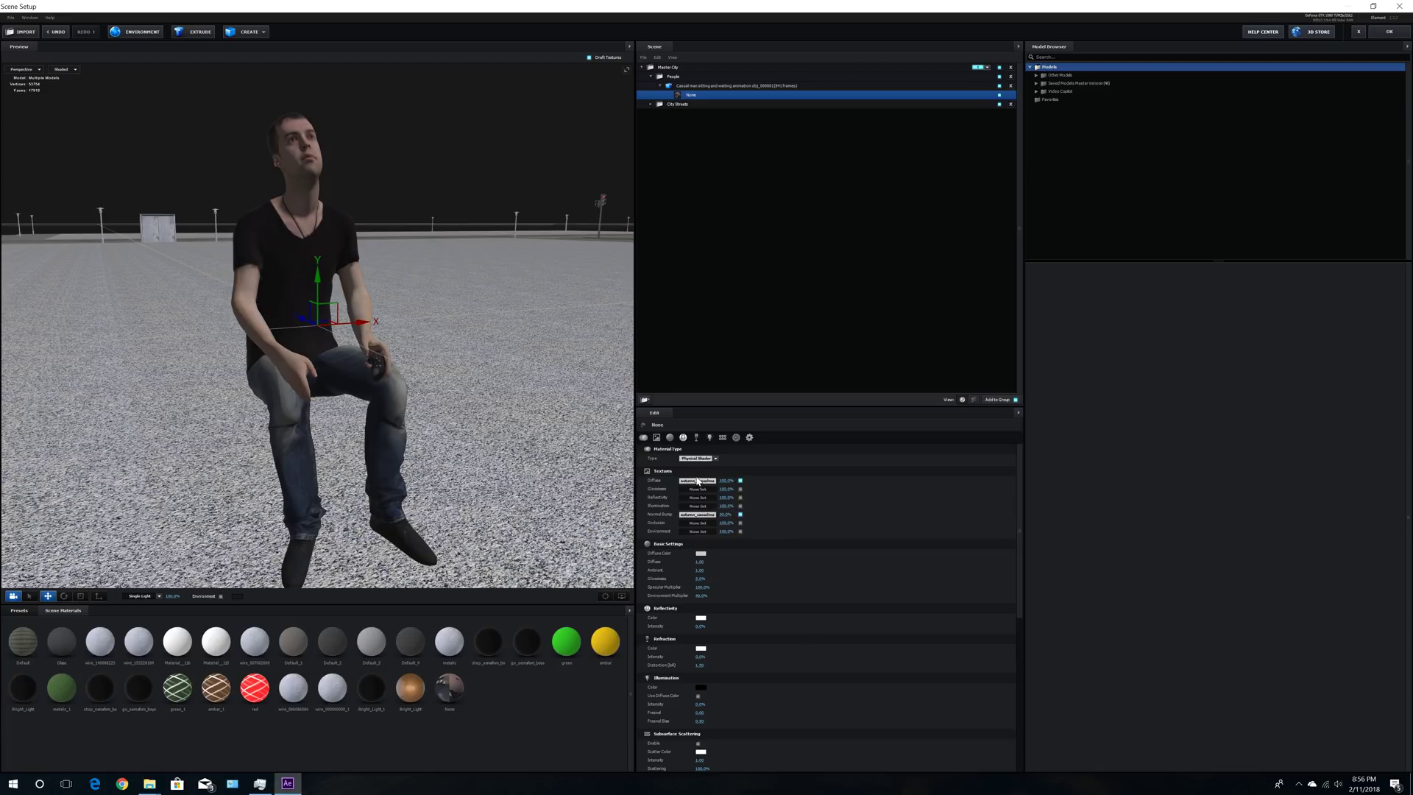
left_click_drag(457, 445, 418, 461)
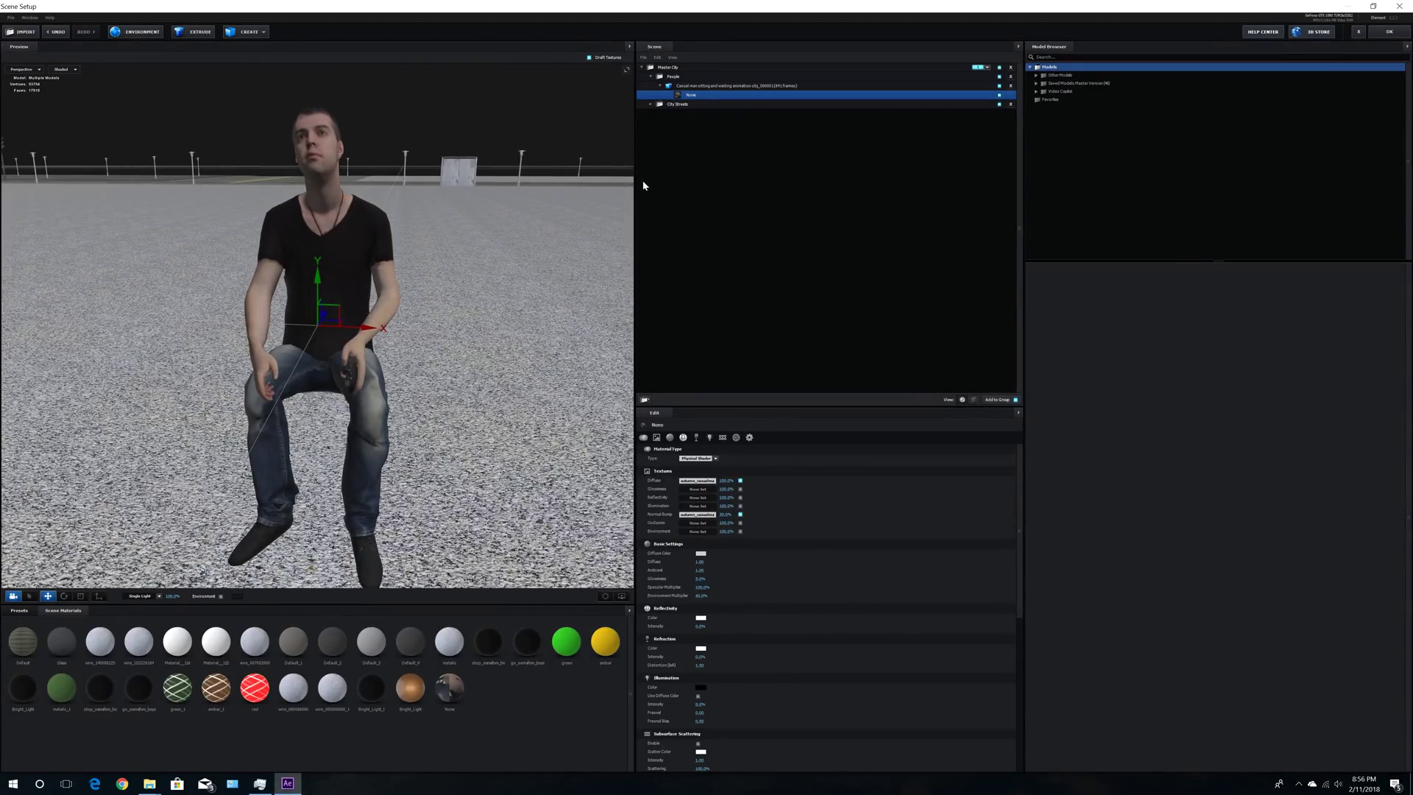
Step: Assign the sitting man model to auxiliary animation Channel 1 and apply the scene setup
left_click(661, 86)
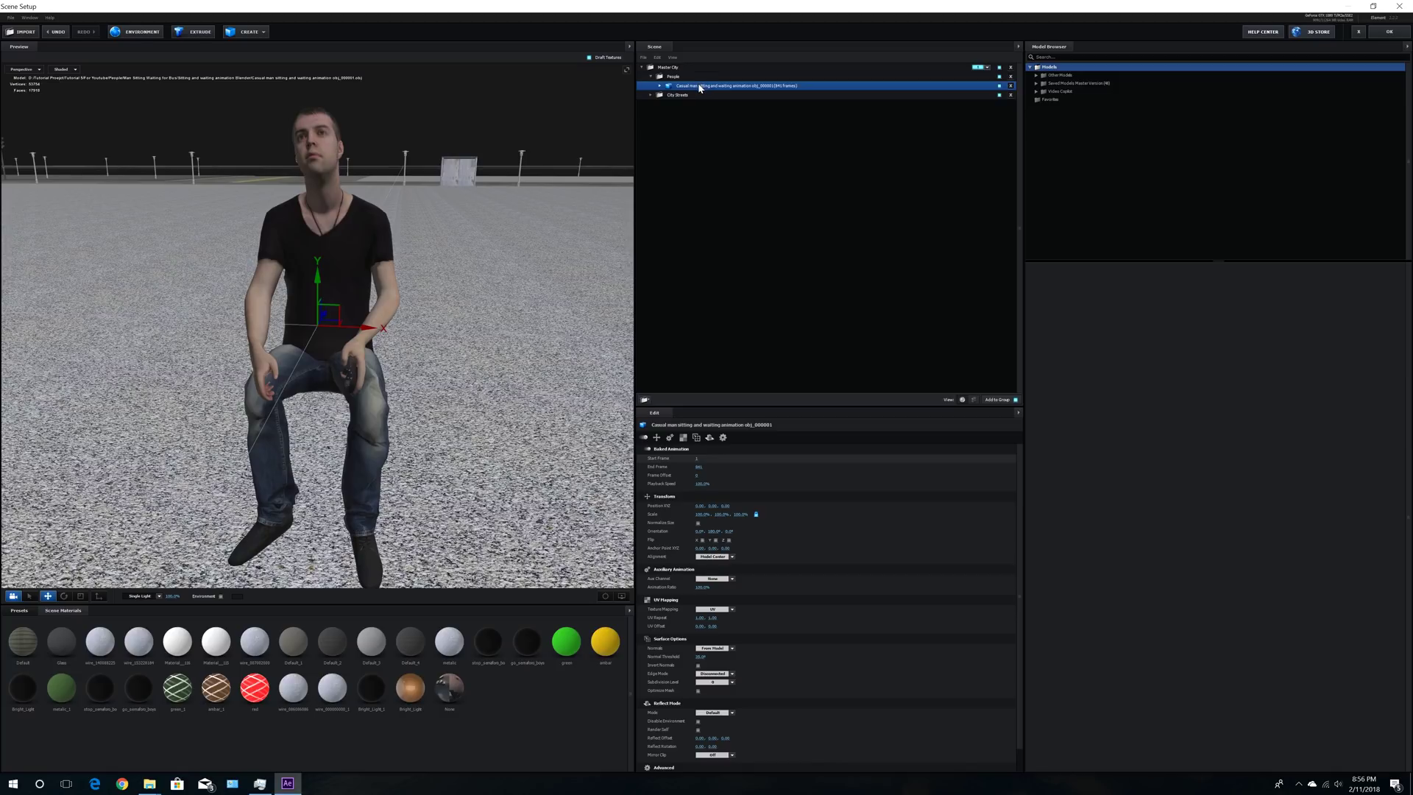
left_click(733, 579)
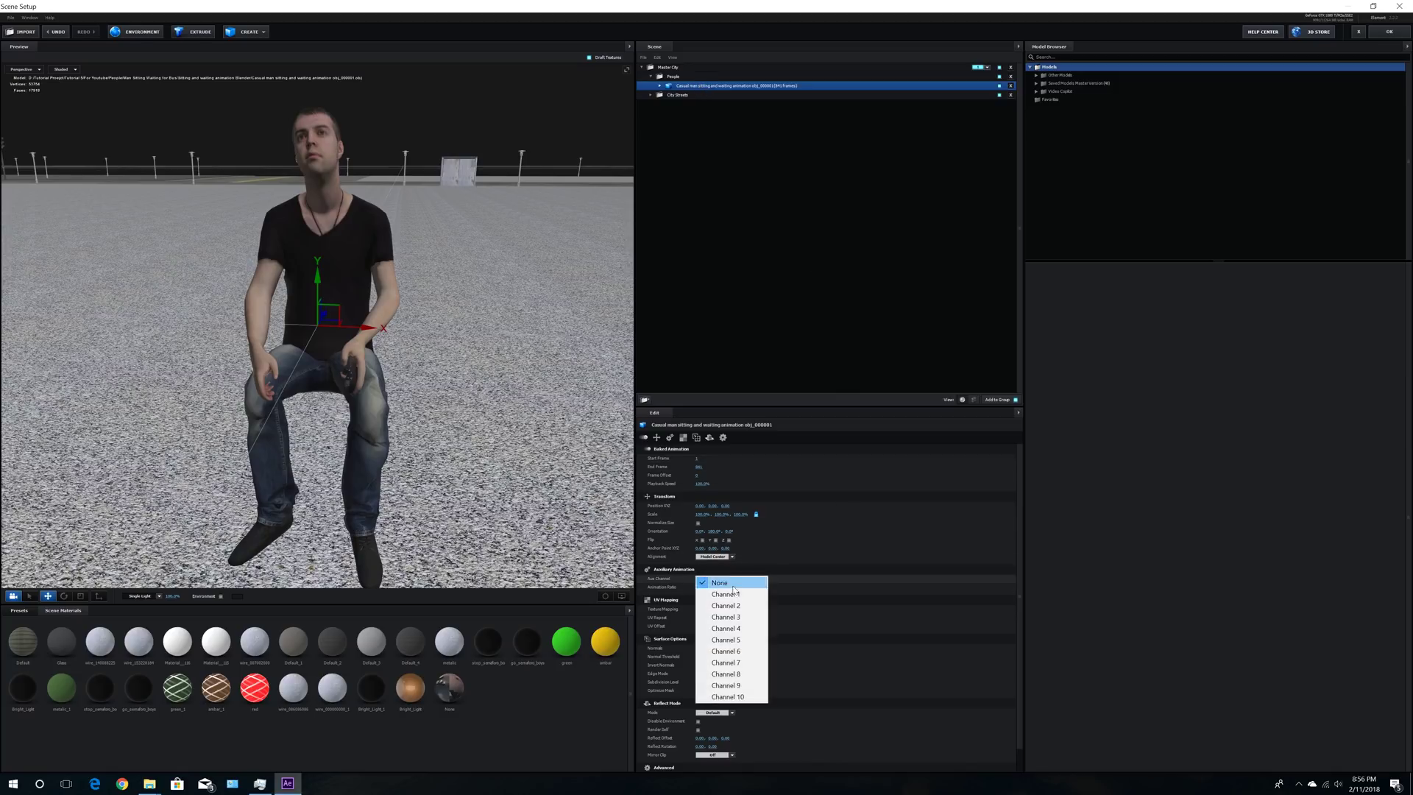
left_click(729, 594)
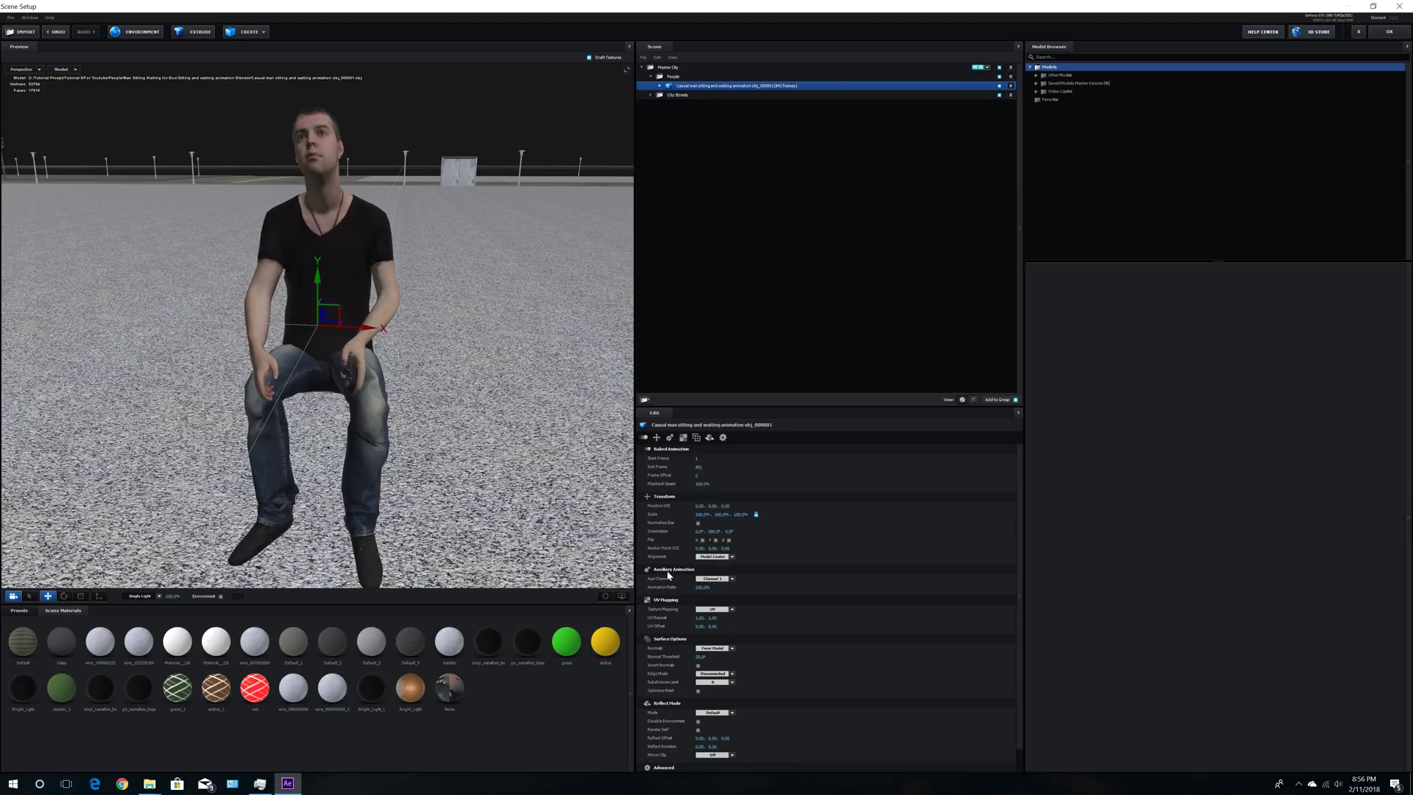
left_click(732, 580)
left_click(740, 594)
left_click(1390, 33)
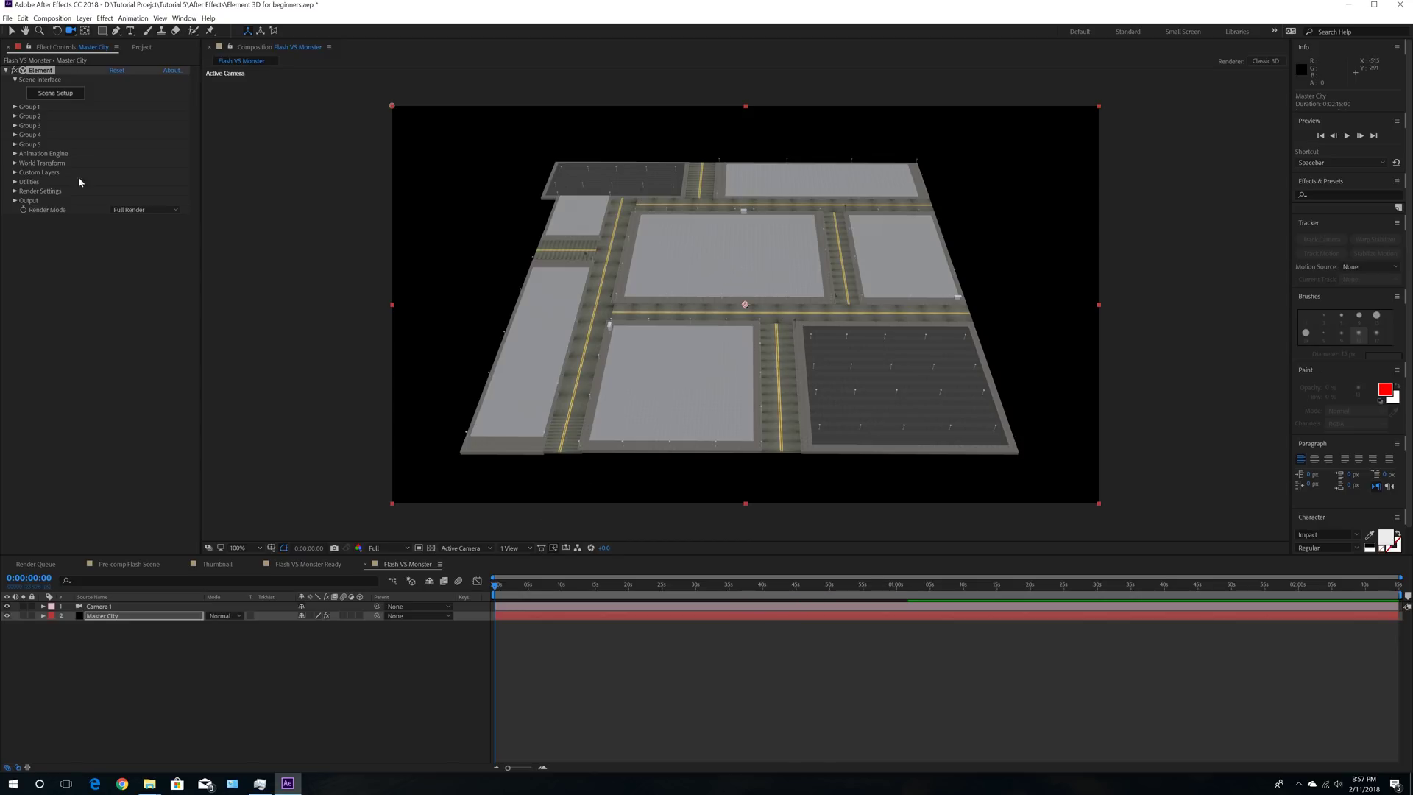
Step: Offset the man's position with the Channel 1 position values in Group 1 of the Element effect
left_click(15, 106)
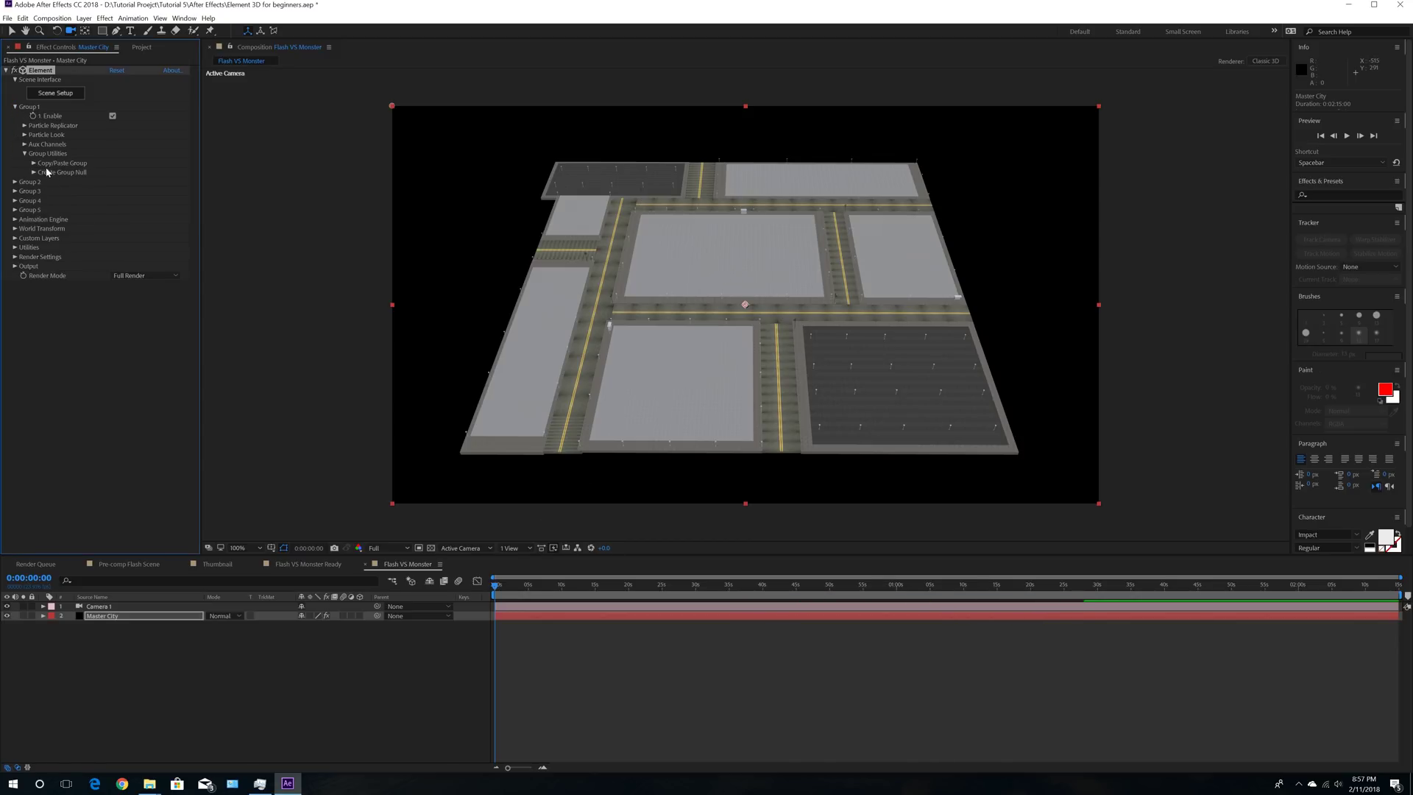
left_click(26, 146)
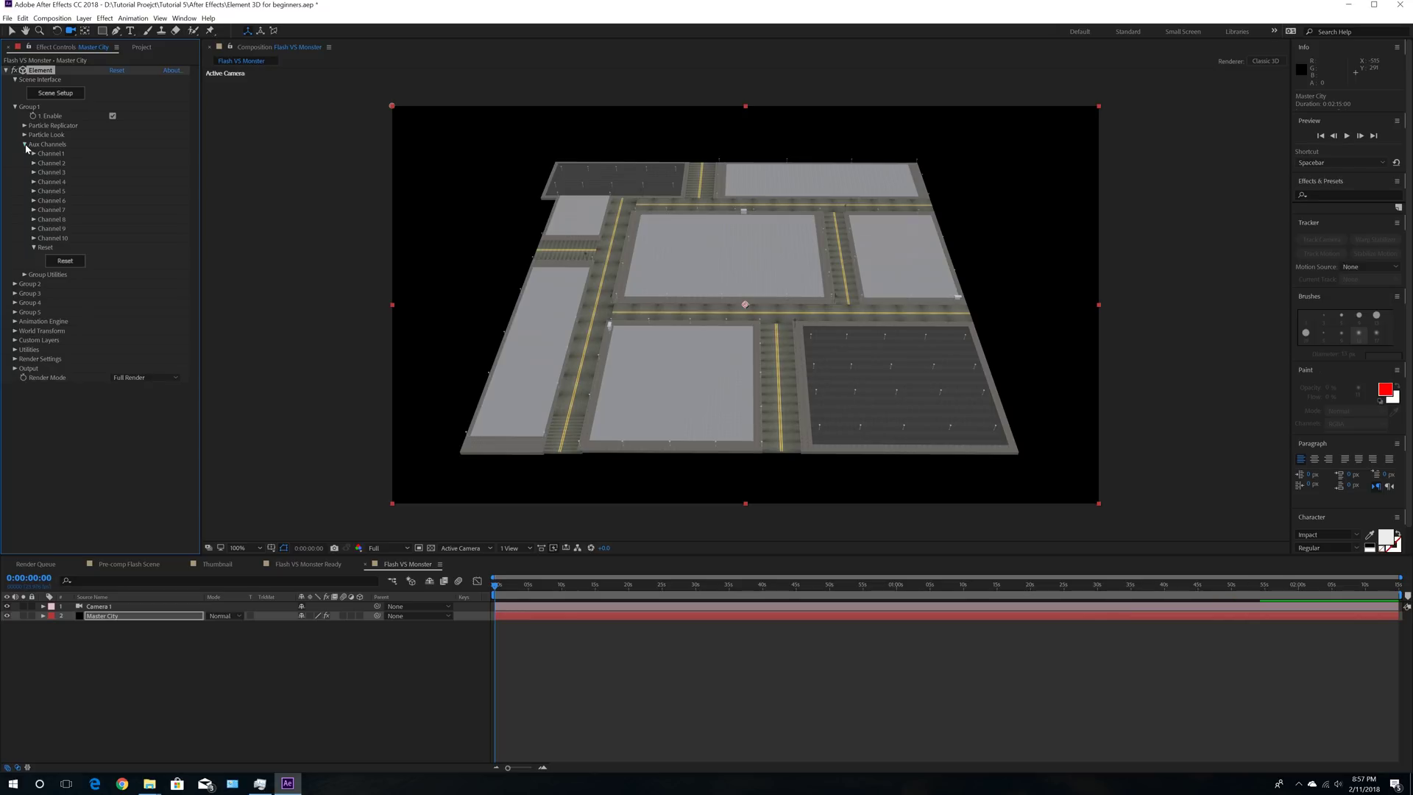
left_click(34, 154)
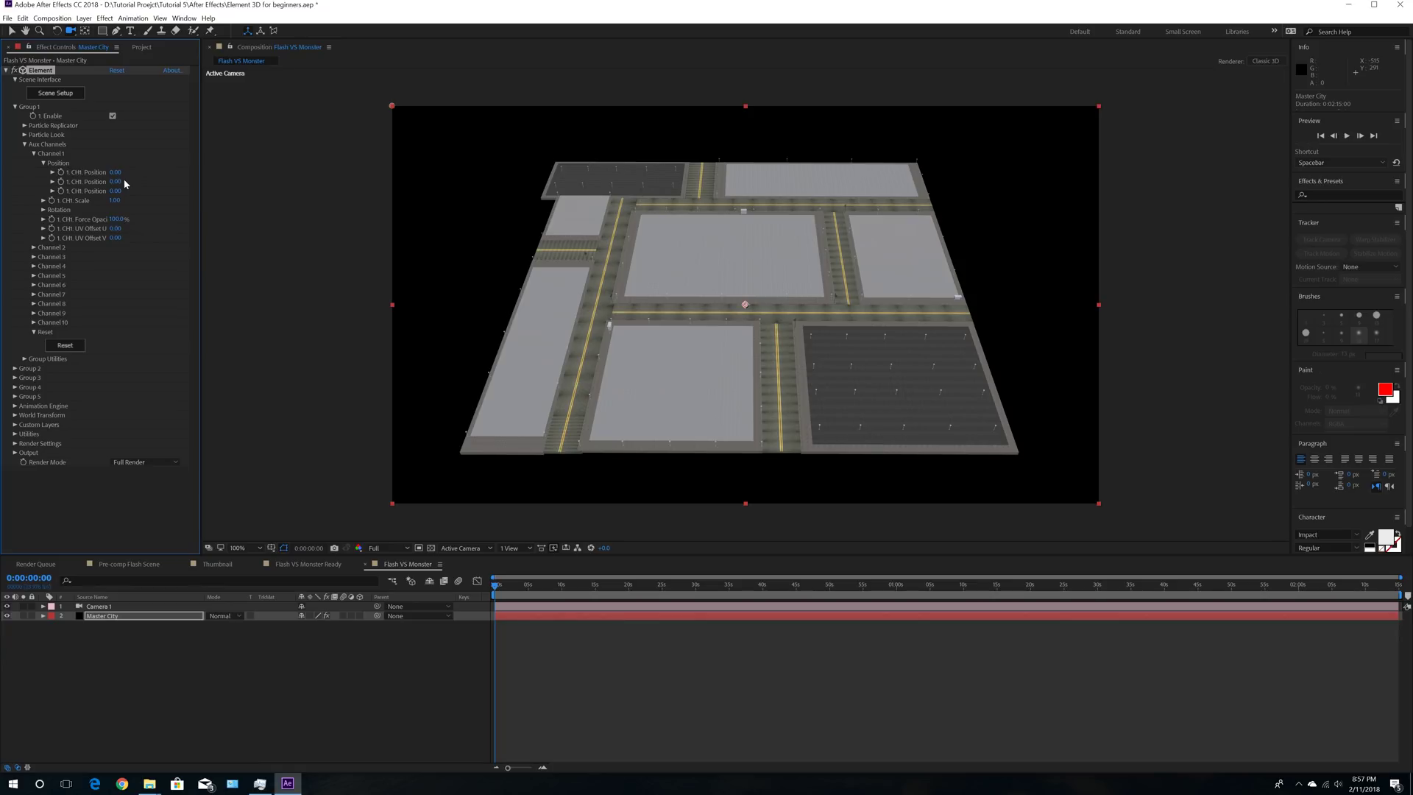
left_click_drag(116, 182, 127, 181)
left_click_drag(122, 190, 116, 192)
Step: Scale the sitting man model to 200% in the scene setup and apply the change
left_click(53, 99)
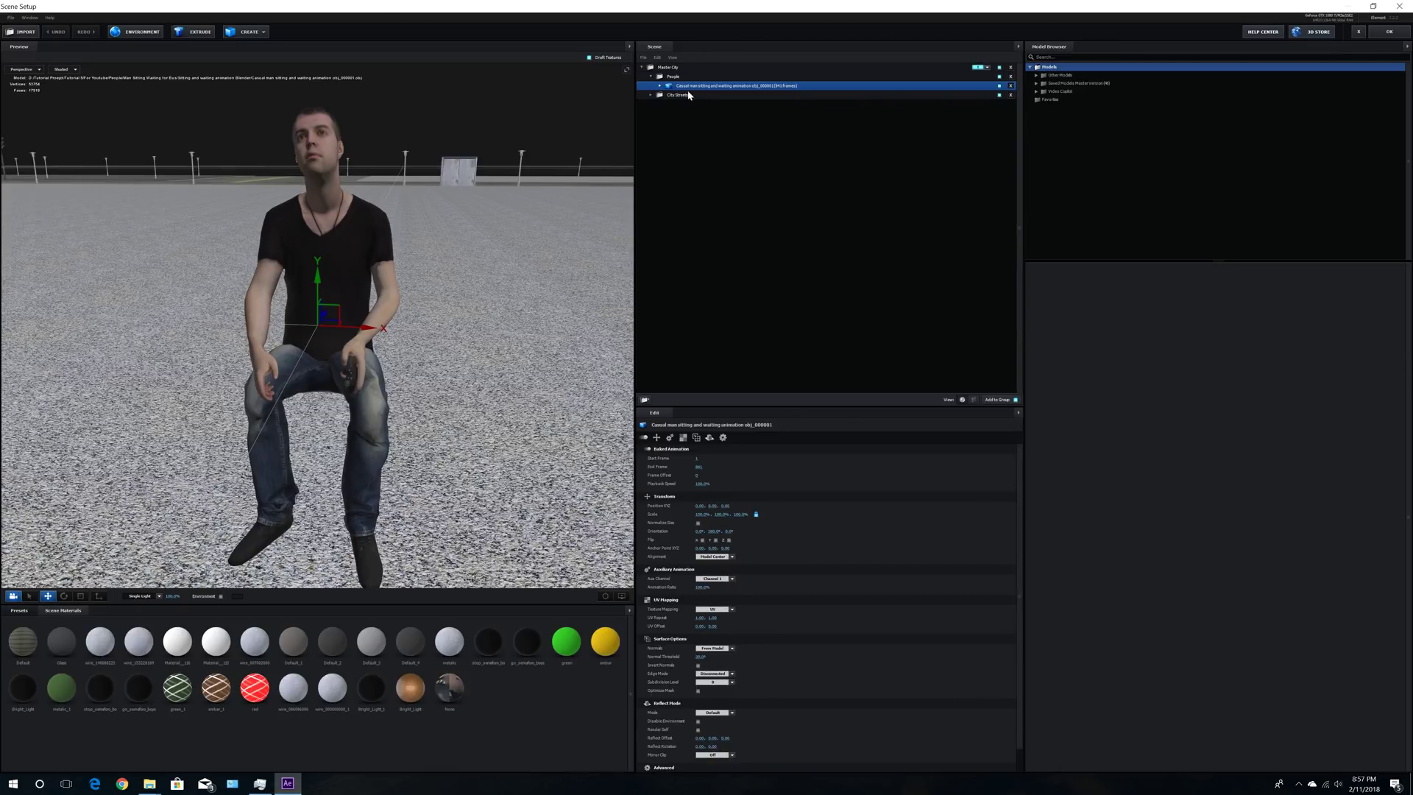
left_click(700, 515)
type("200")
key("Return")
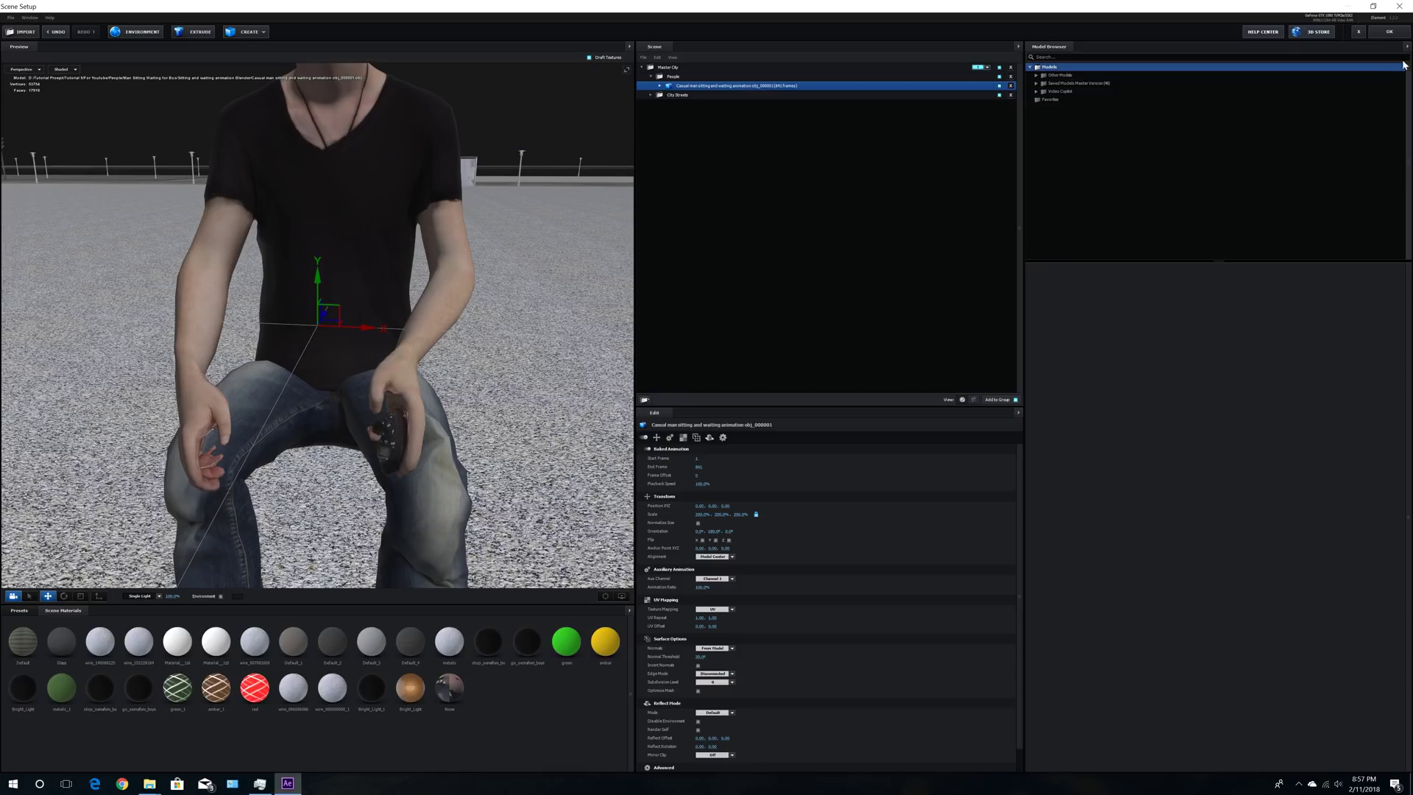
left_click(1389, 31)
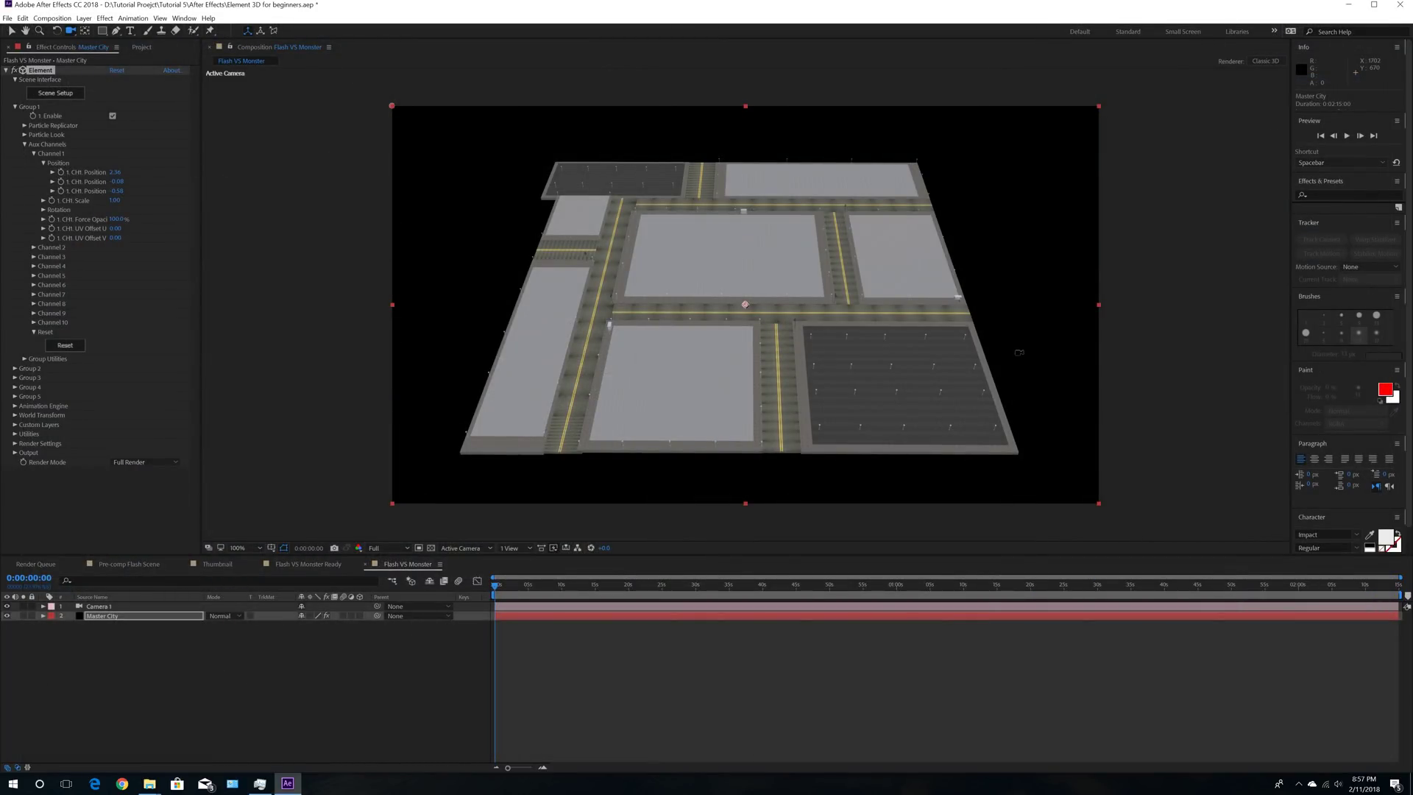
Step: Show the composition in two horizontal views and move Camera 1's point of interest to the street at the city's outer edge
left_click(510, 549)
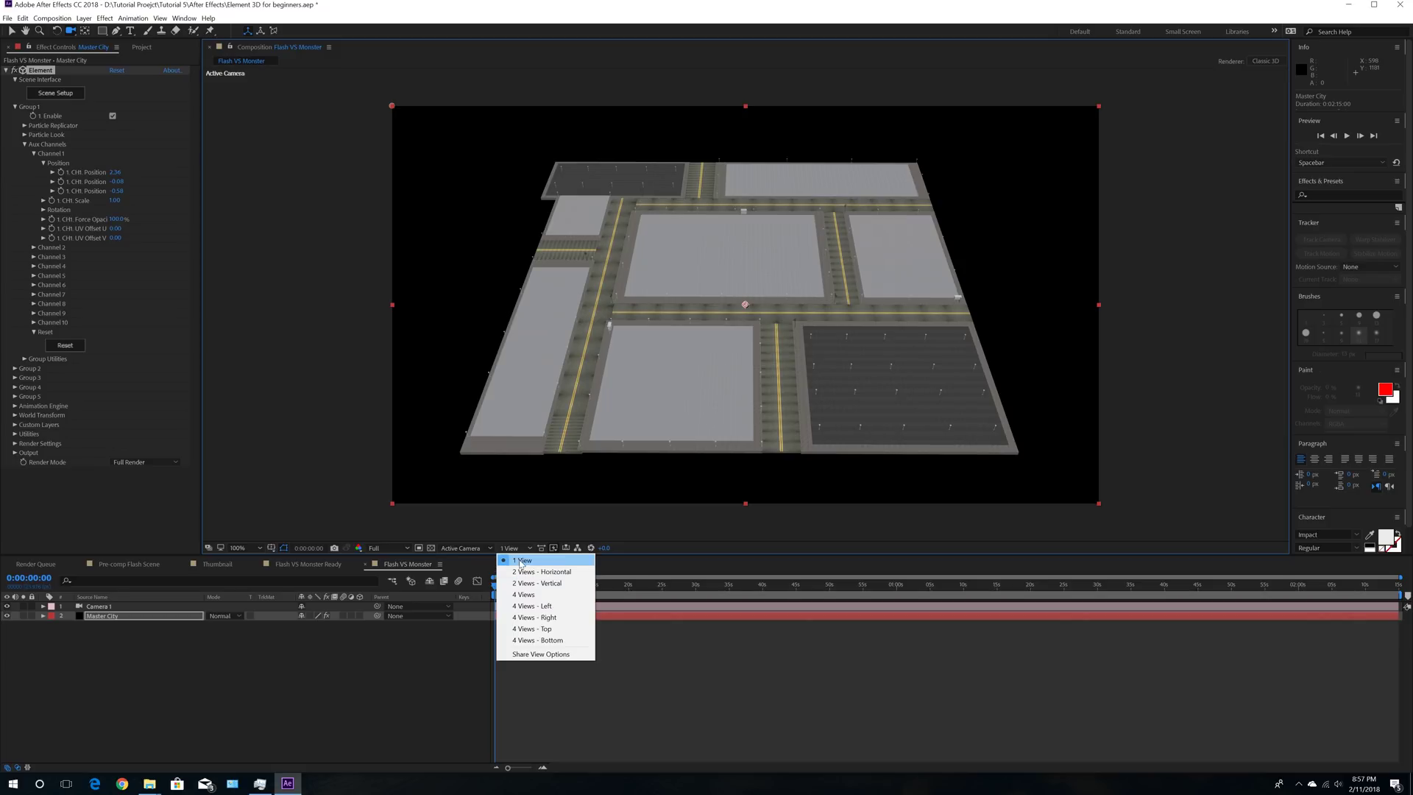
left_click(524, 573)
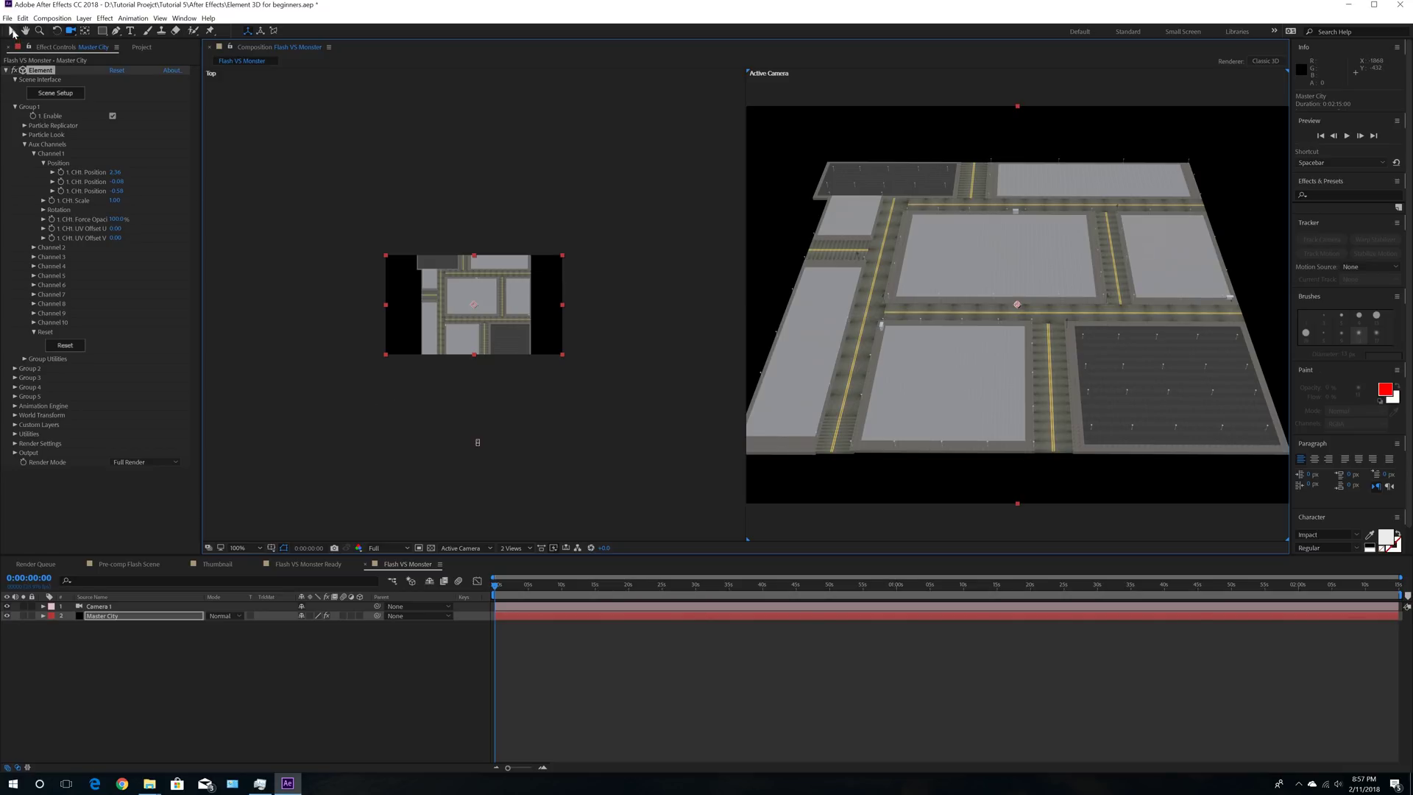
left_click(11, 31)
left_click(110, 606)
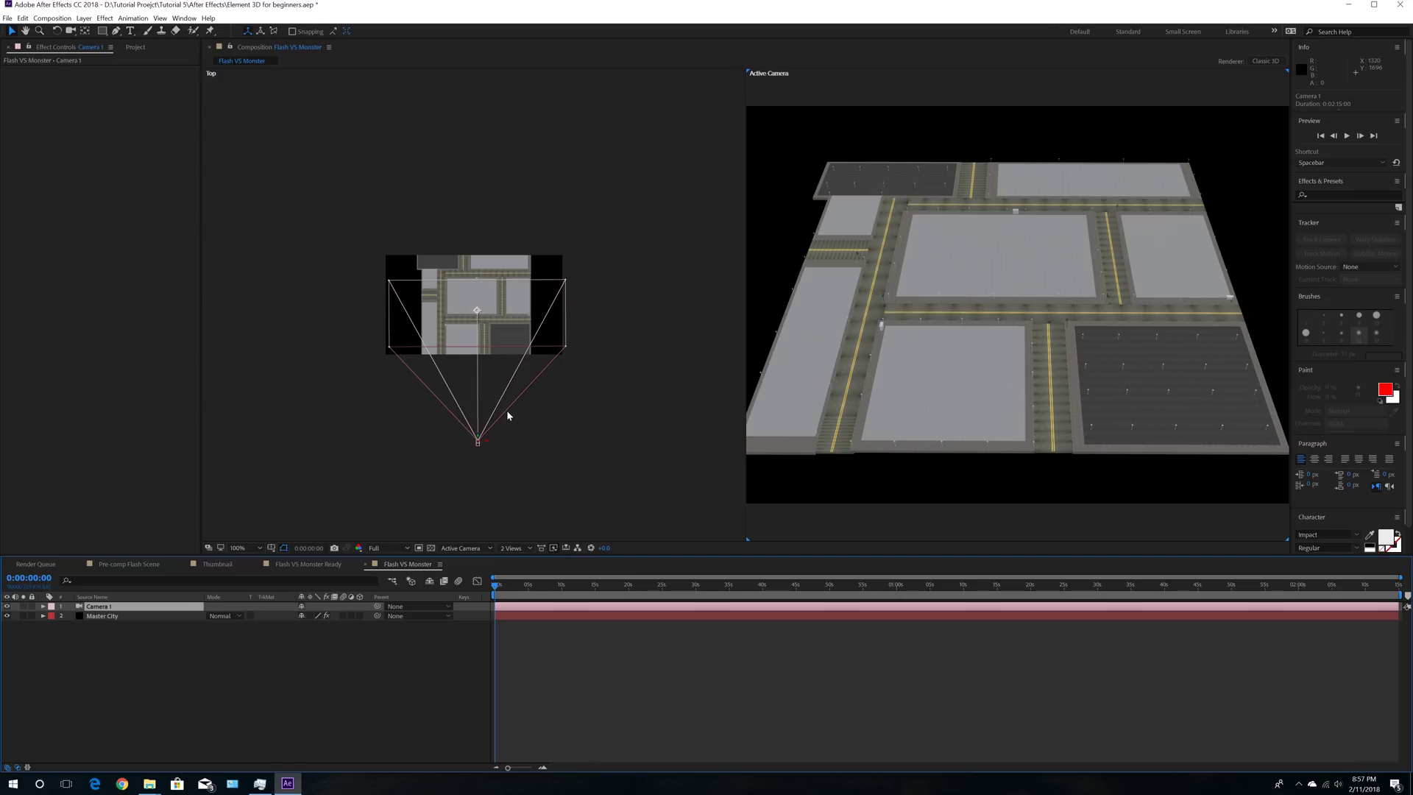
scroll(507, 409, "up", 3)
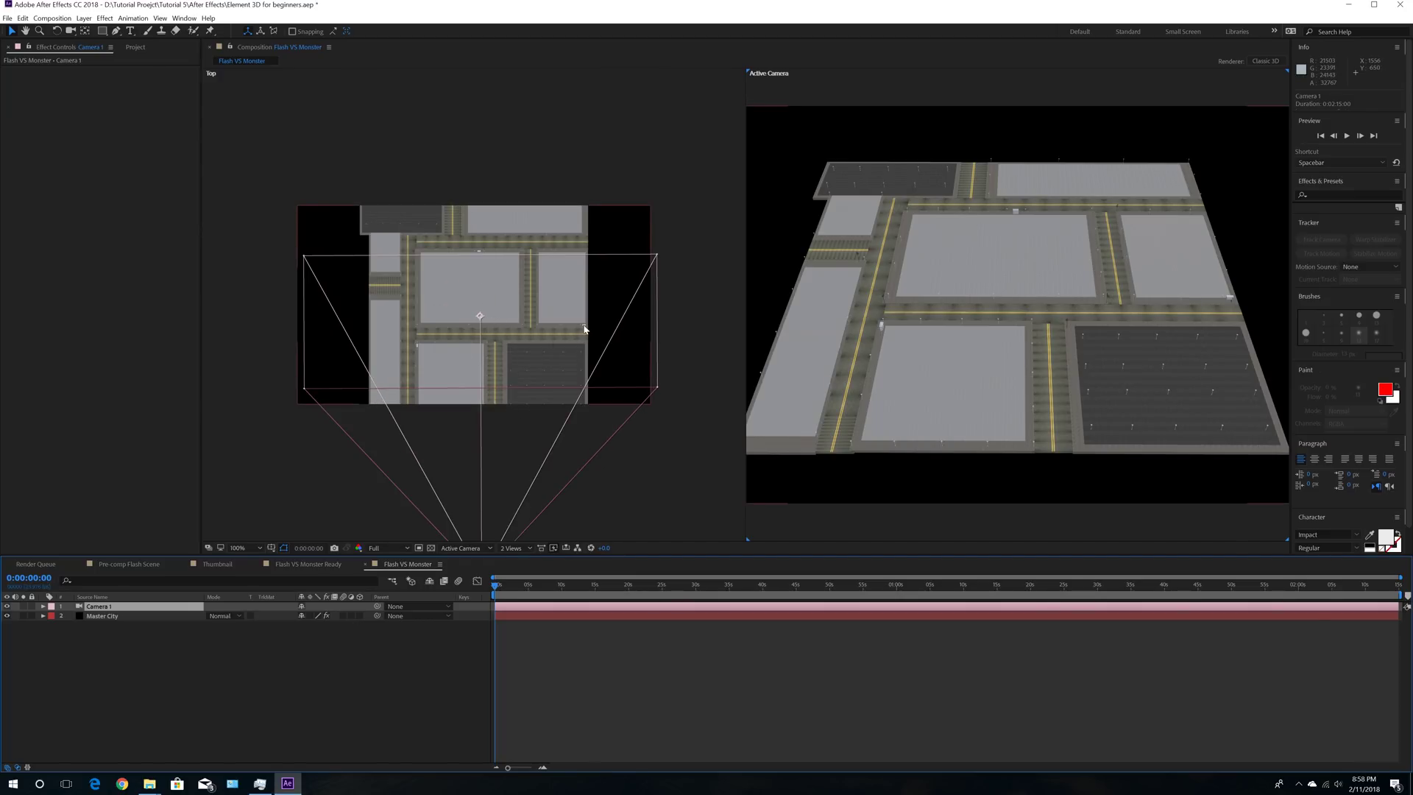
left_click(480, 317)
left_click_drag(480, 317, 584, 325)
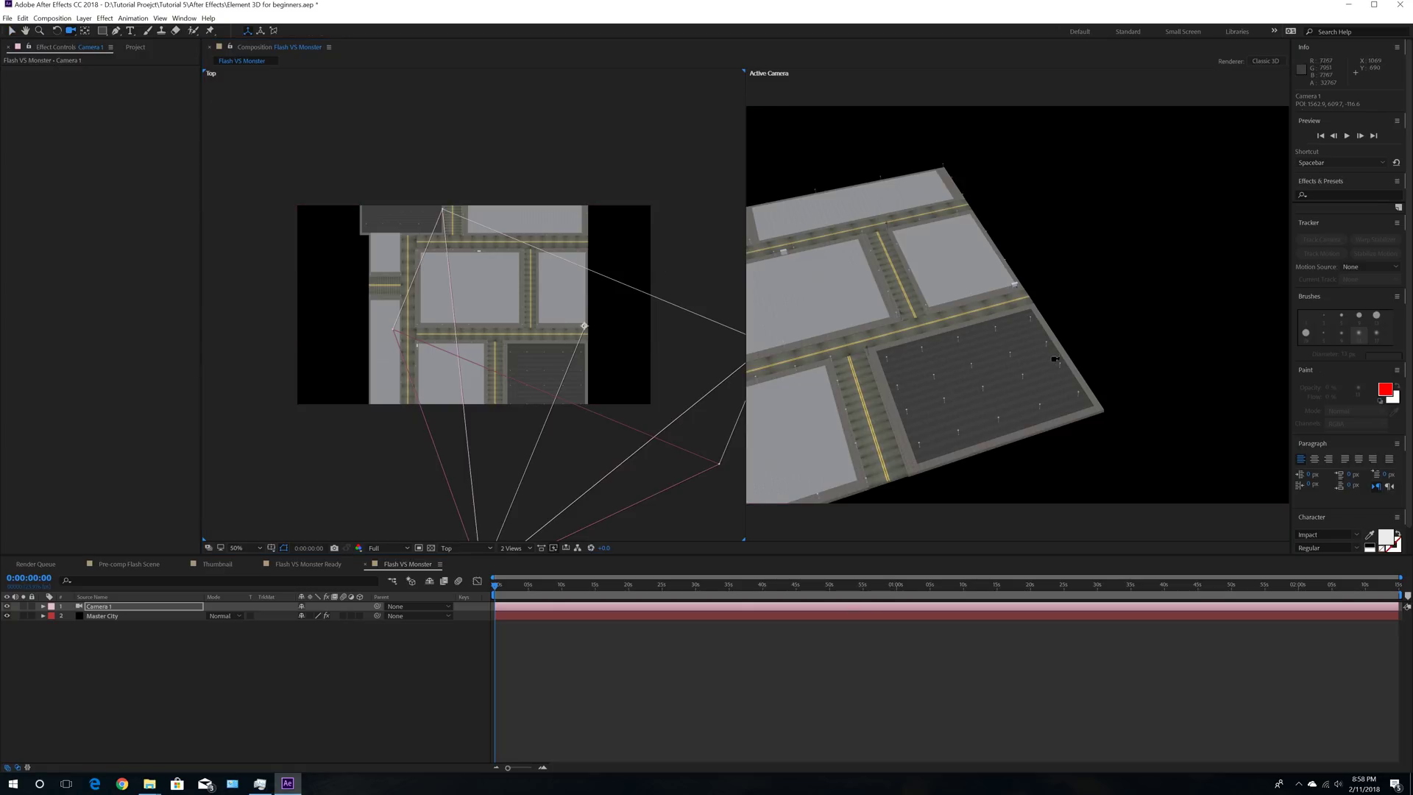
Step: Bring Camera 1 down to street level, looking along the sidewalk and the road with the double yellow line
right_click_drag(1019, 347, 1002, 180)
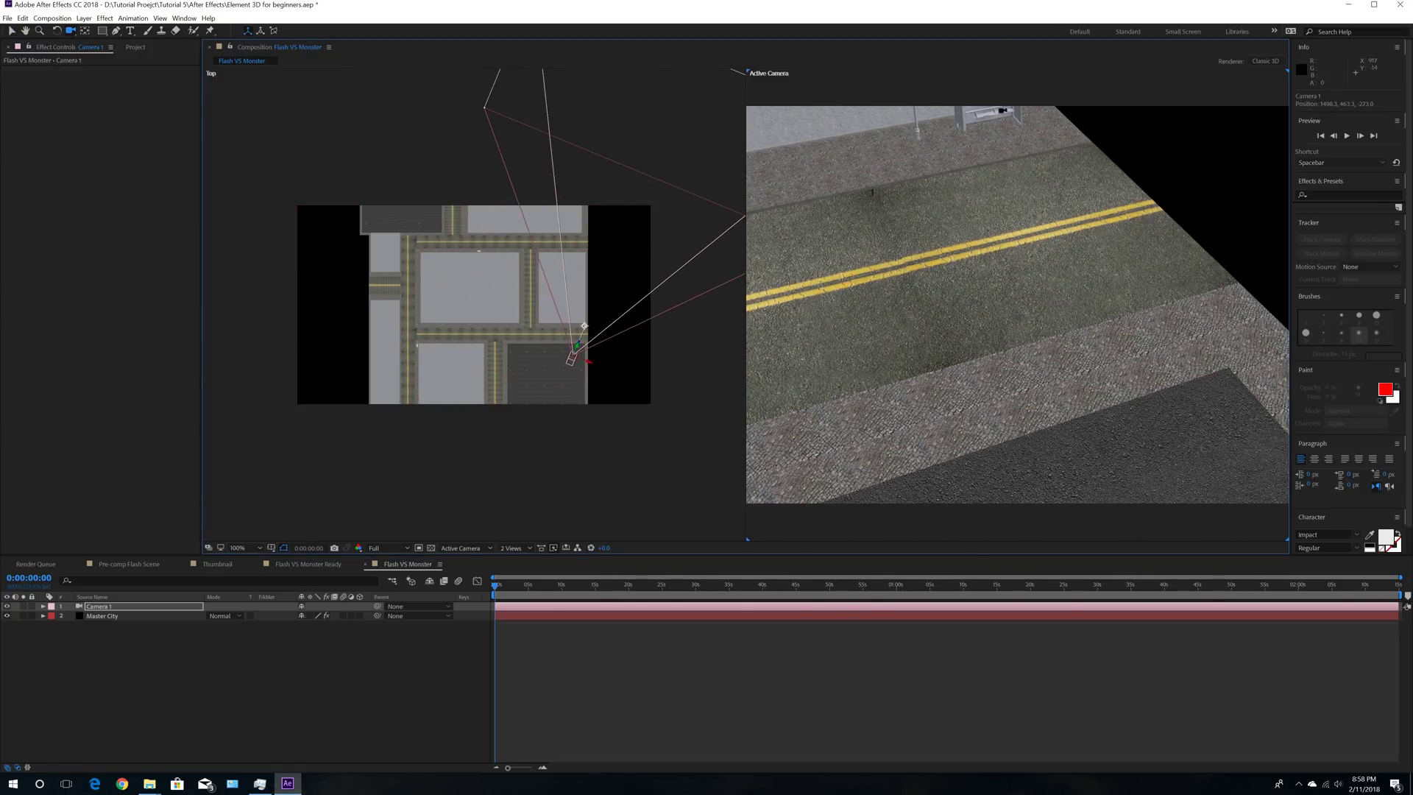
left_click_drag(1002, 180, 1117, 164)
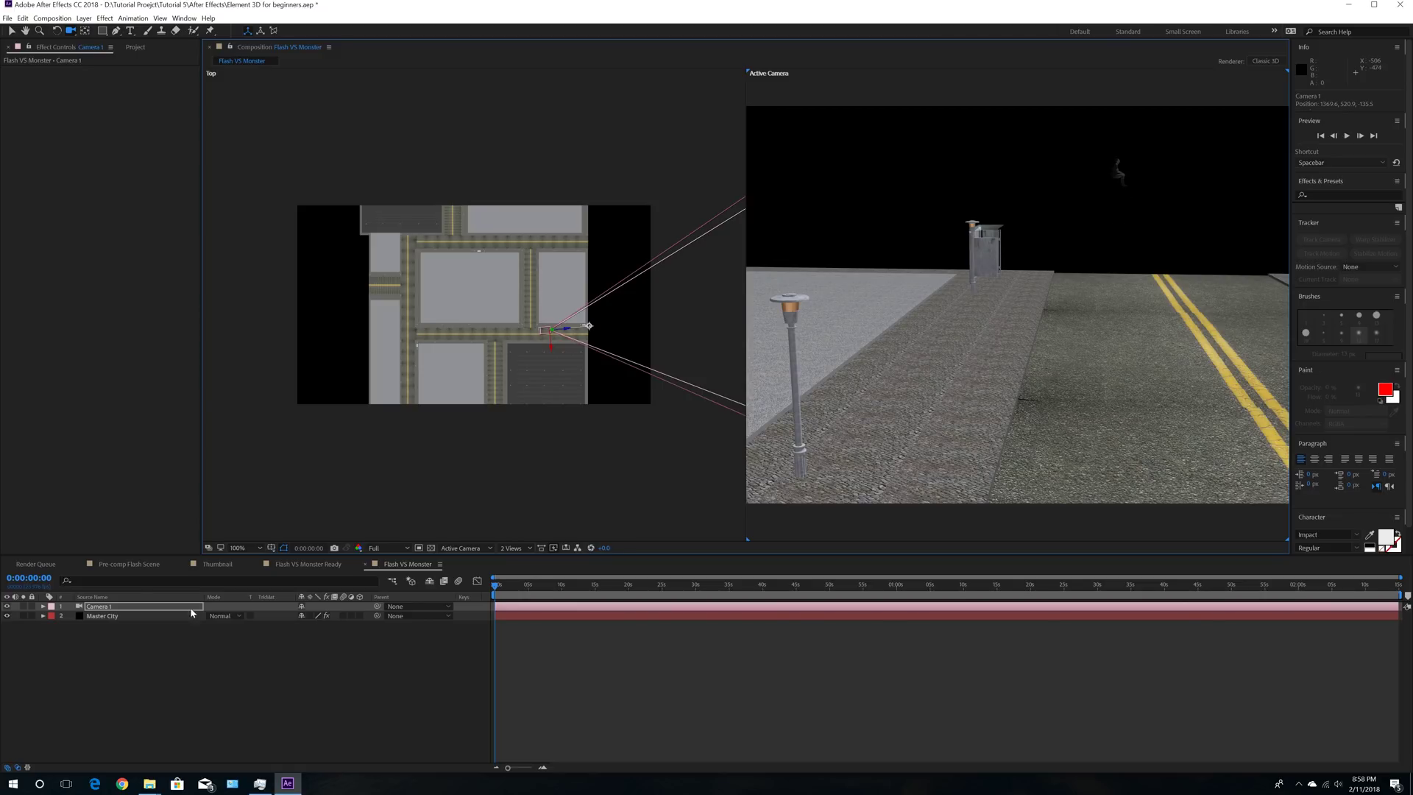
Step: Lower the sitting man to street level with Master City's Channel 1 Y position and set the Z position to -0.45, at the bus shelter
left_click(116, 615)
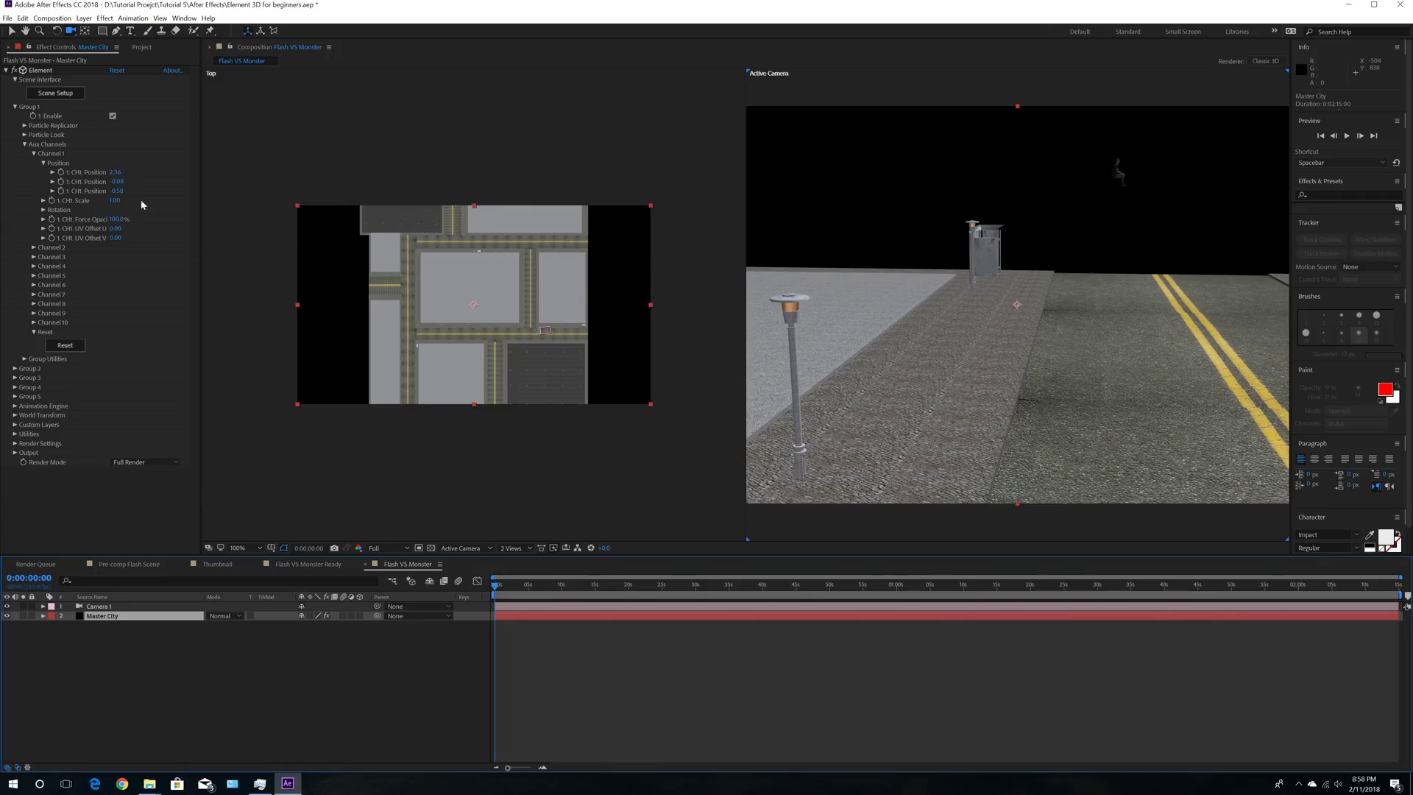
left_click_drag(117, 181, 125, 181)
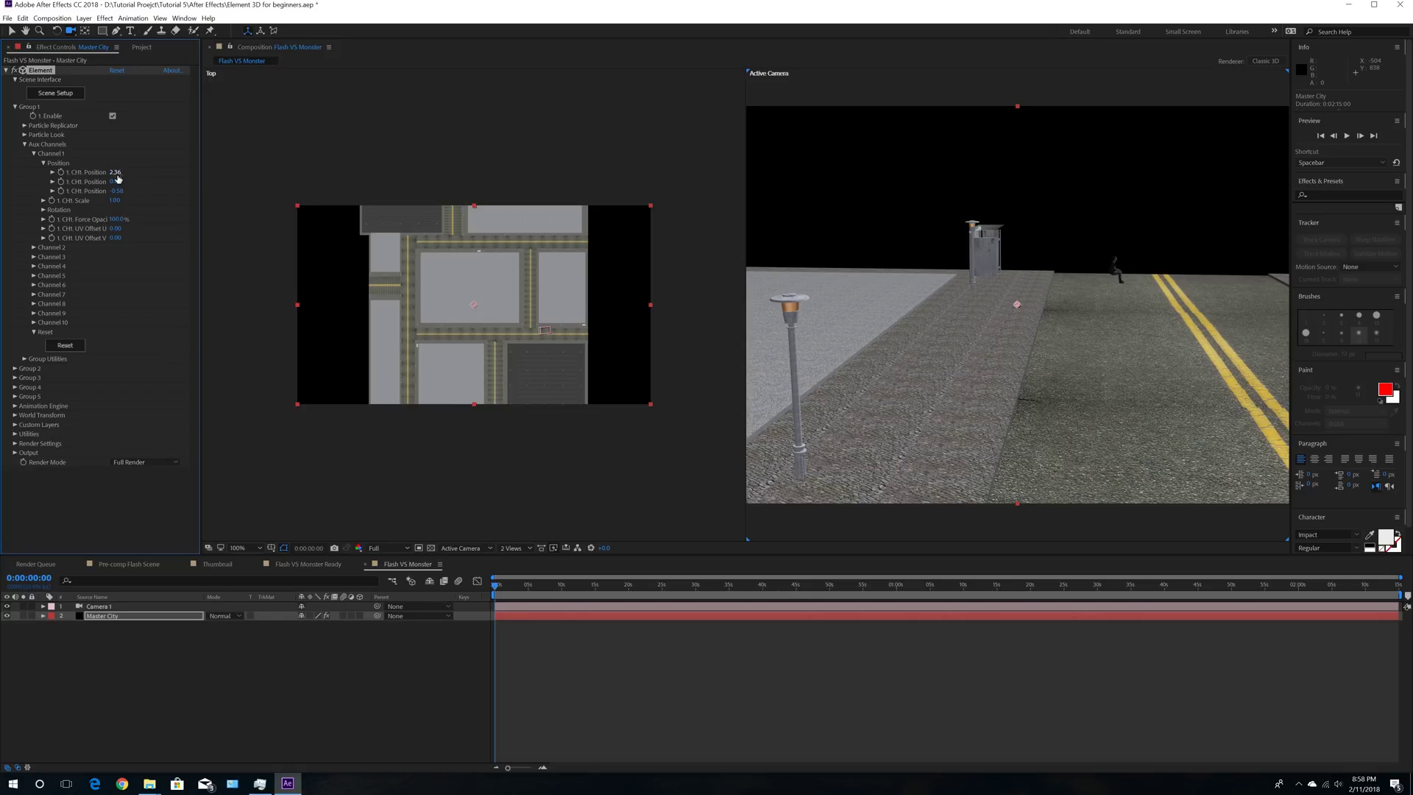
left_click(116, 174)
left_click(134, 189)
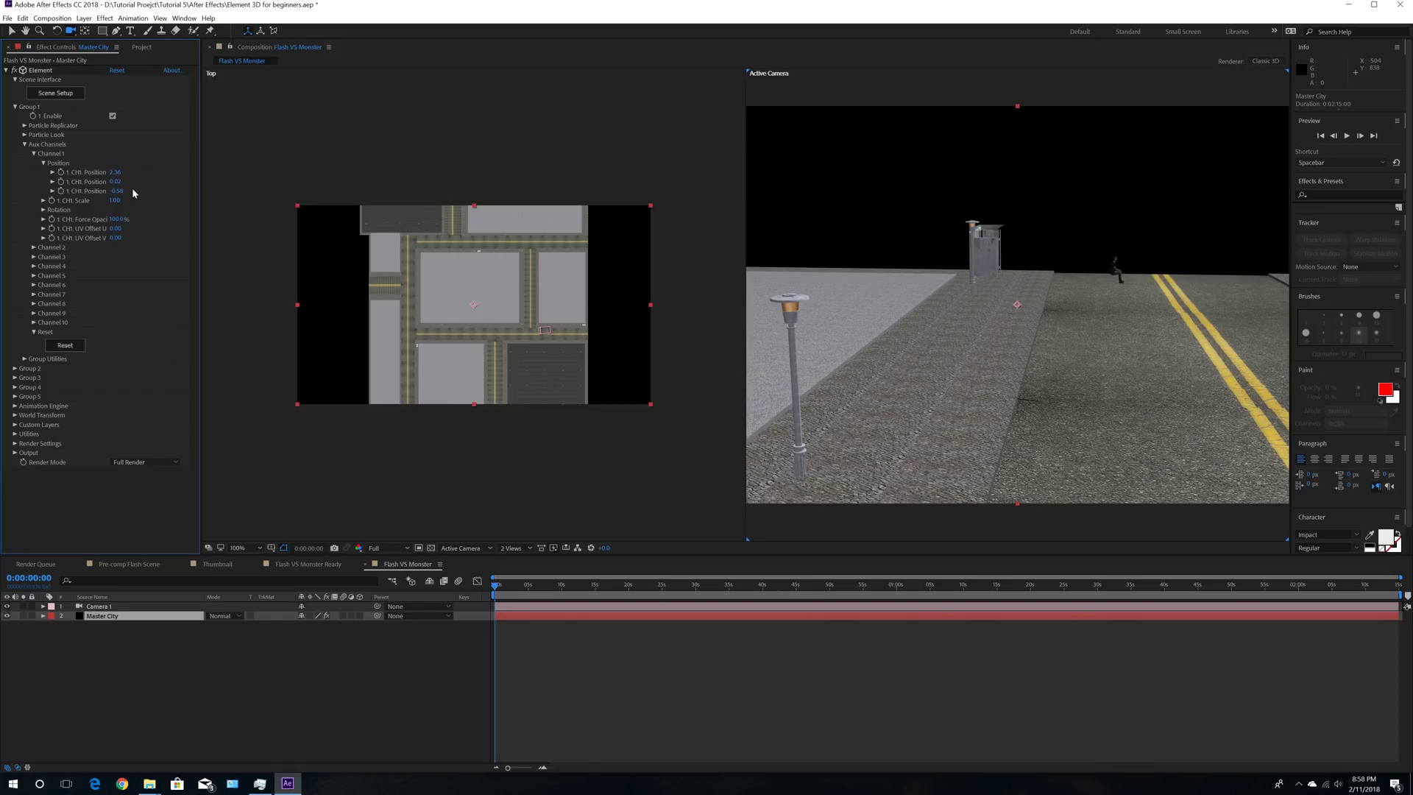
left_click_drag(121, 192, 128, 191)
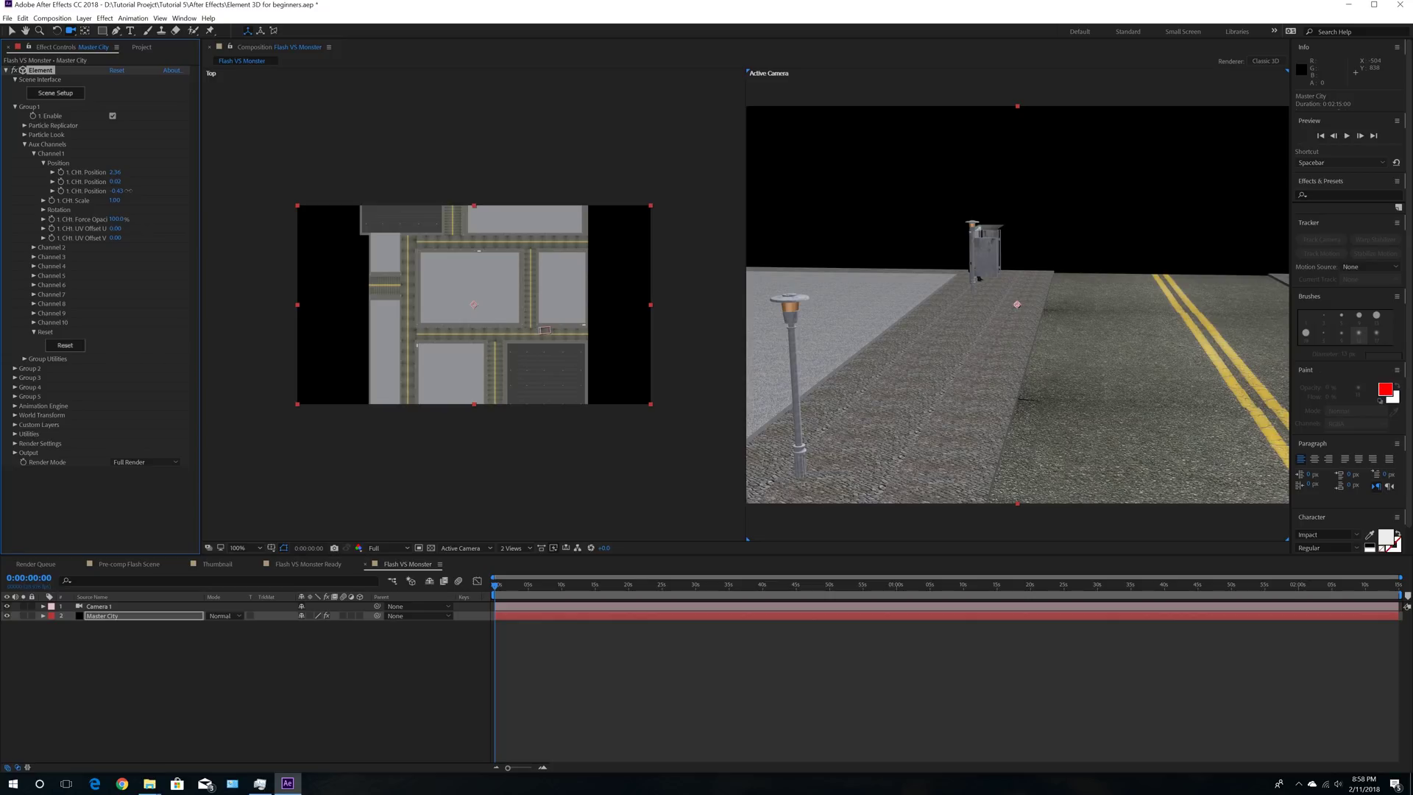
Step: View the bus shelter from the front and slide the man along its bench with the Channel 1 X position
left_click_drag(1002, 268, 927, 298)
right_click_drag(927, 298, 898, 129)
middle_click_drag(895, 254, 965, 278)
right_click_drag(968, 277, 980, 125)
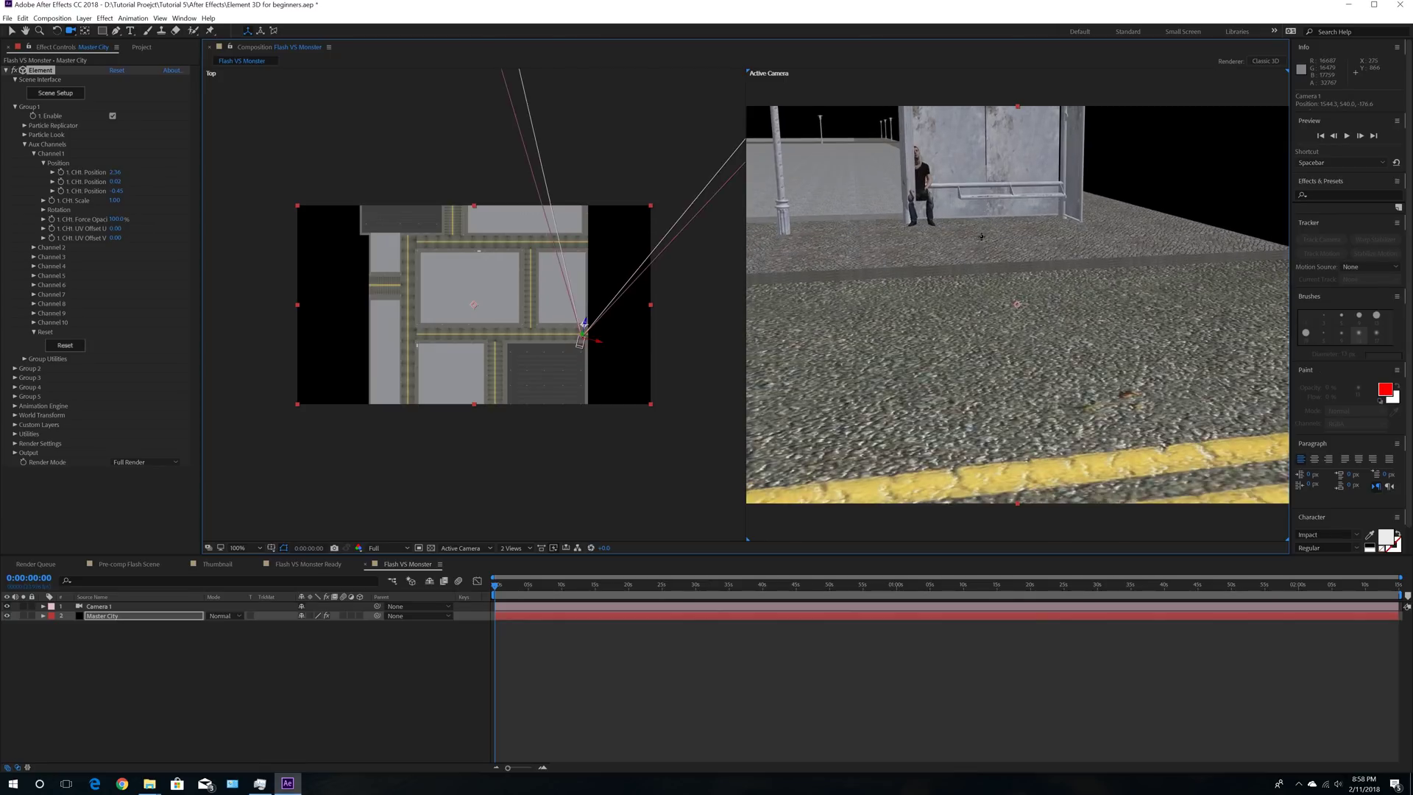
middle_click_drag(990, 143, 987, 245)
left_click_drag(987, 248, 978, 261)
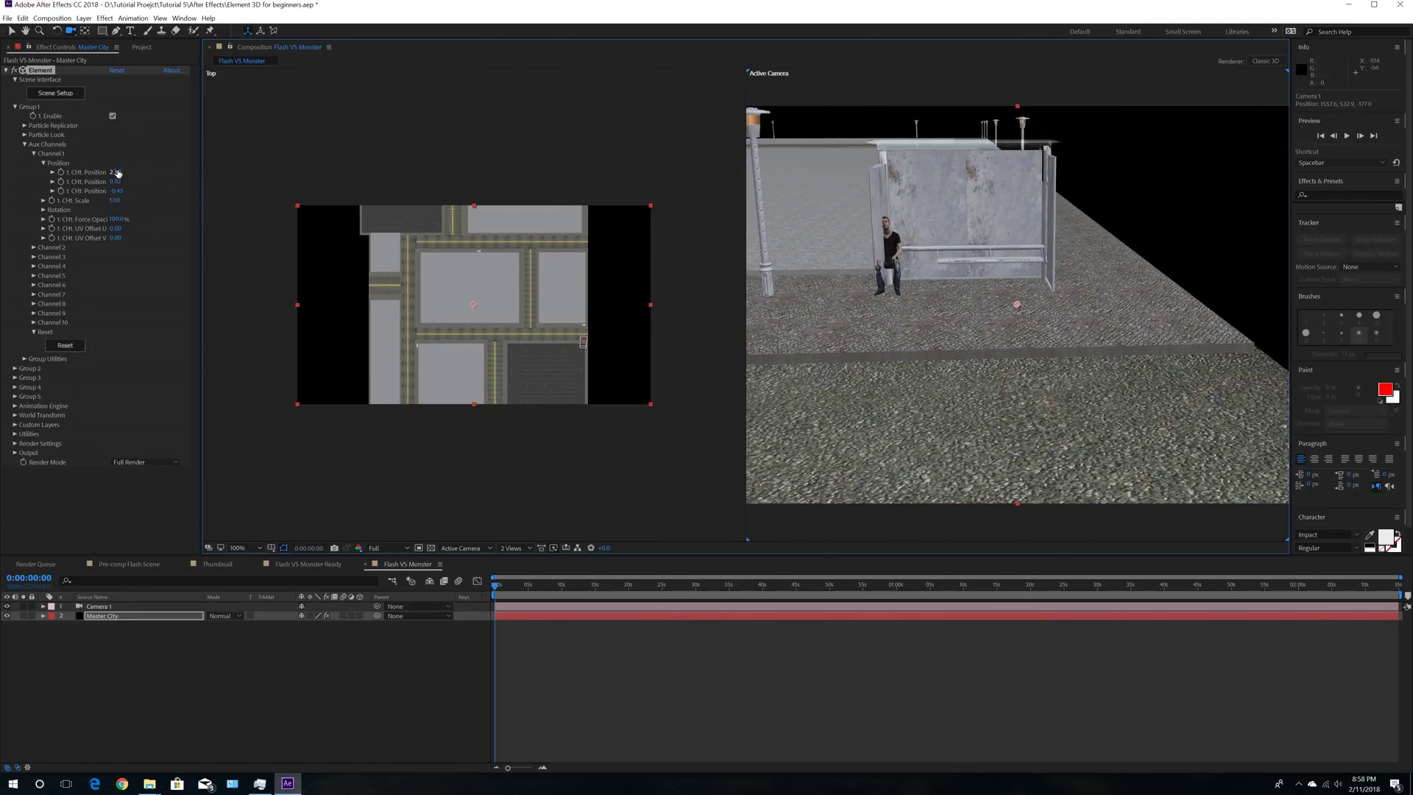
left_click_drag(116, 172, 117, 171)
Step: Set the man's Channel 1 Z position to -0.44 to seat him on the shelter bench, checking the placement from several angles
left_click_drag(879, 323, 936, 222)
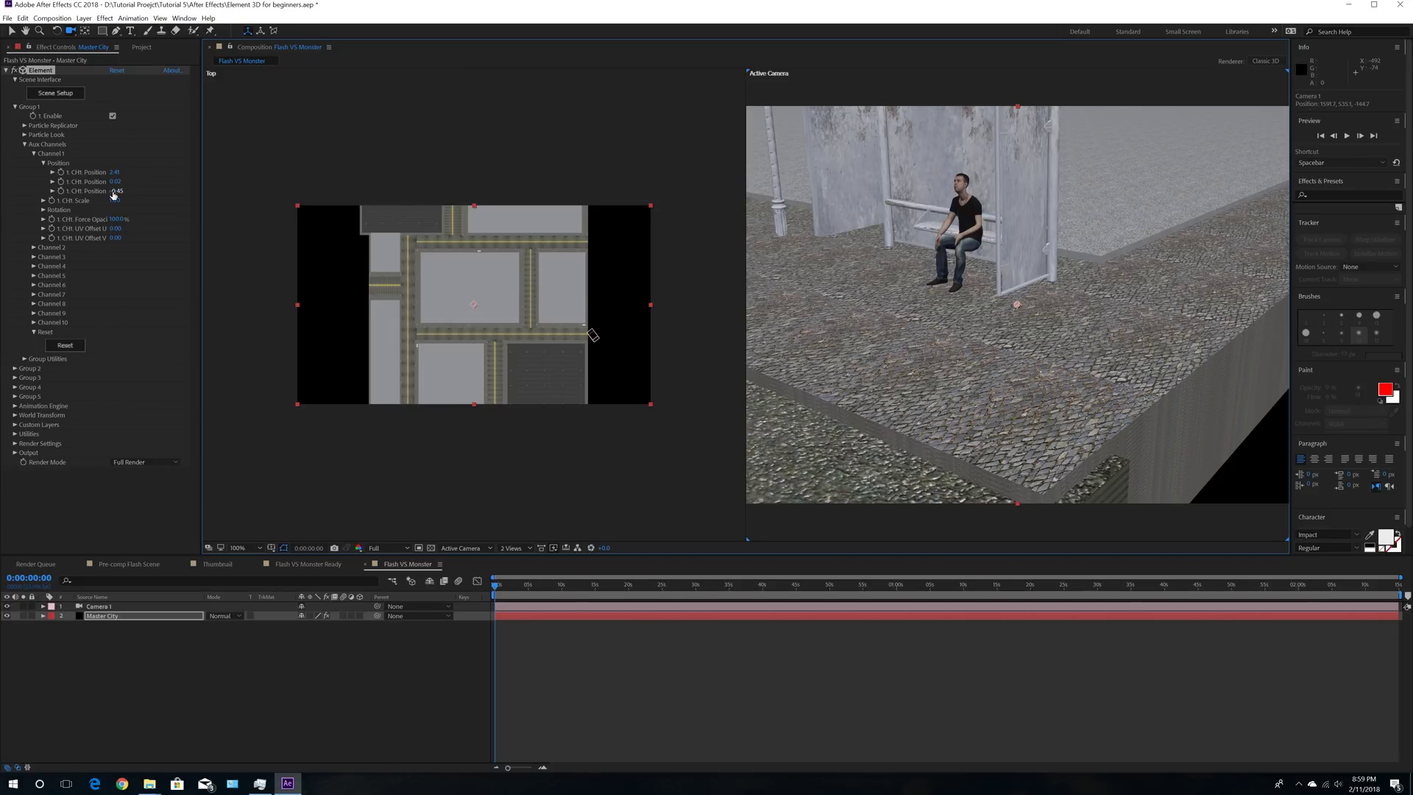
left_click_drag(117, 191, 119, 190)
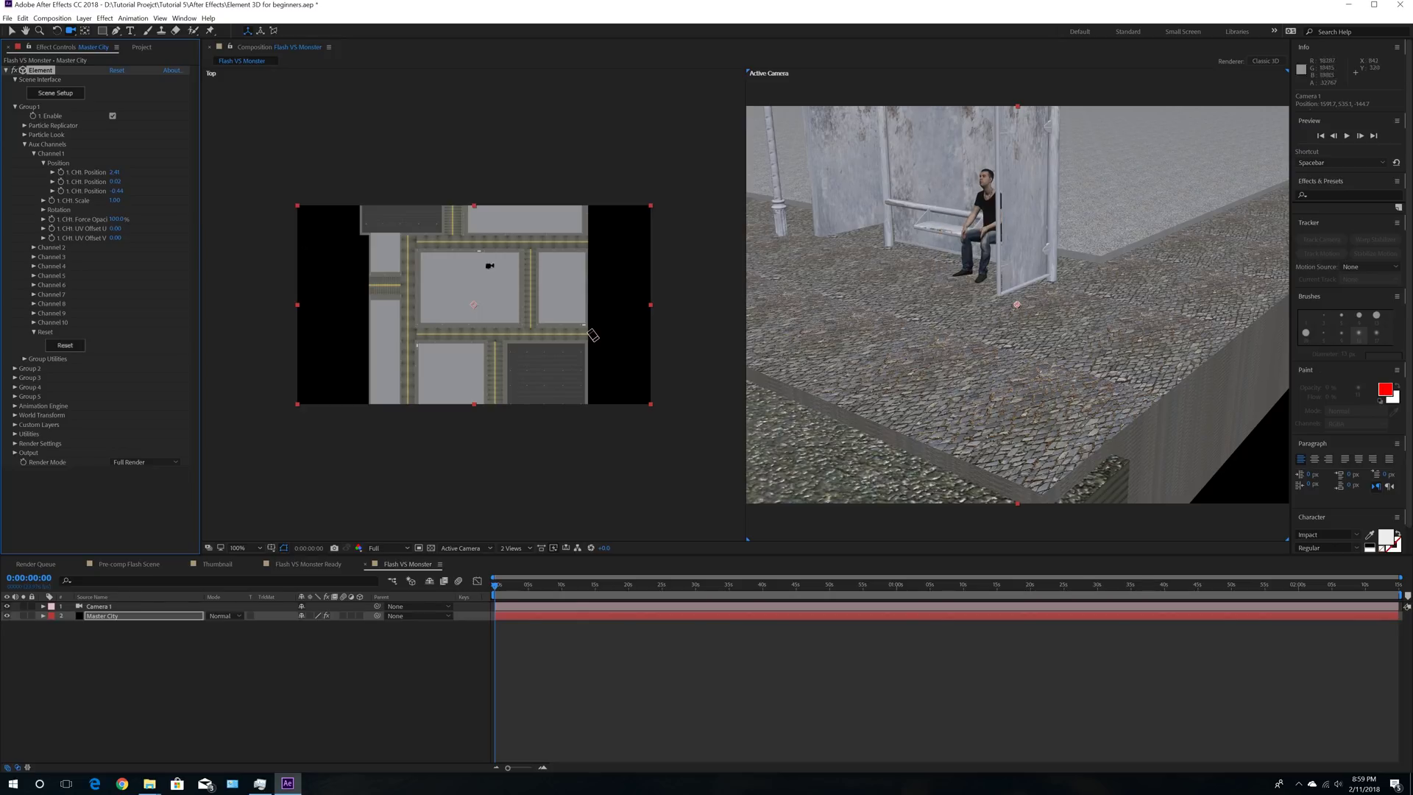
left_click_drag(851, 338, 1026, 292)
Step: Scale the sitting man model to 300% in the scene setup, apply it and view him from the side
left_click(46, 94)
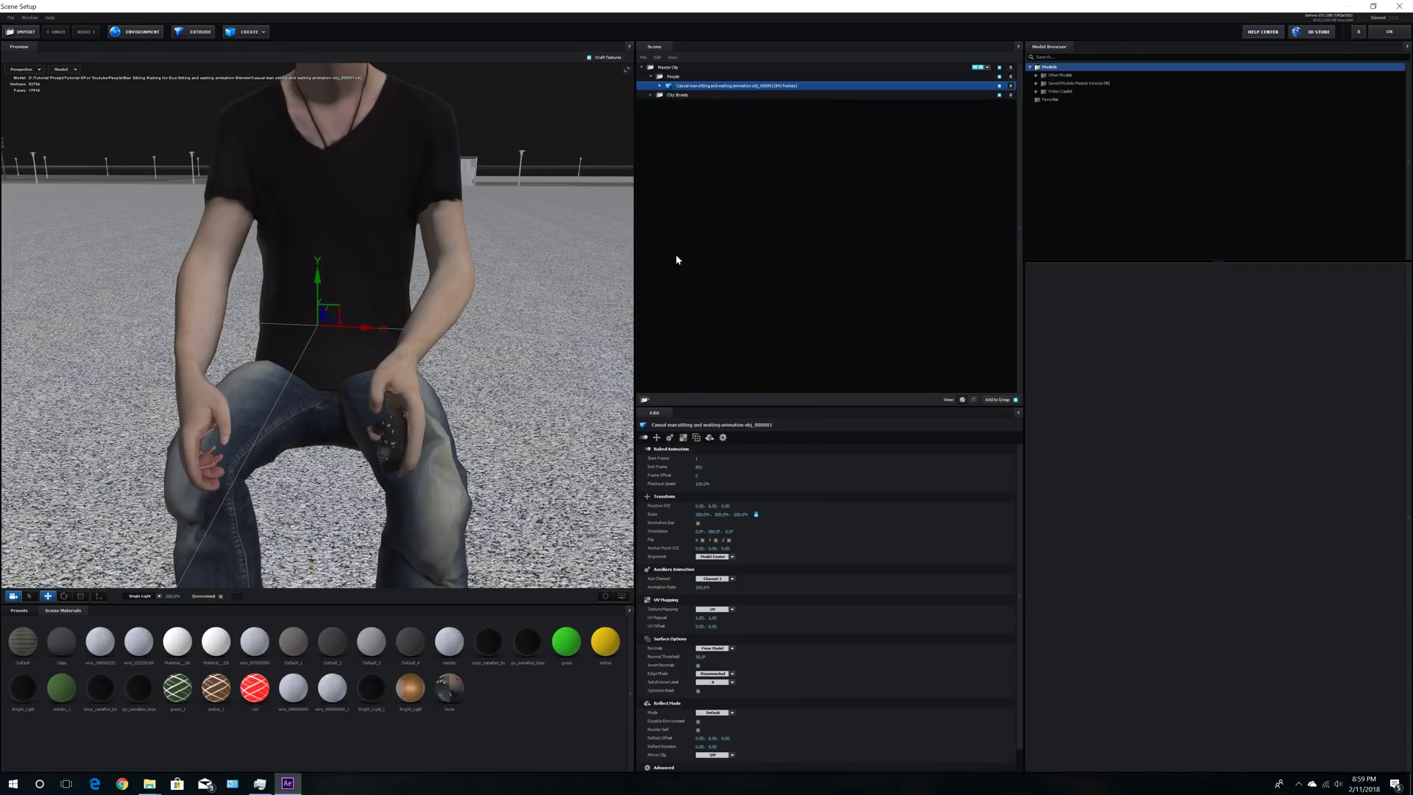
left_click(699, 515)
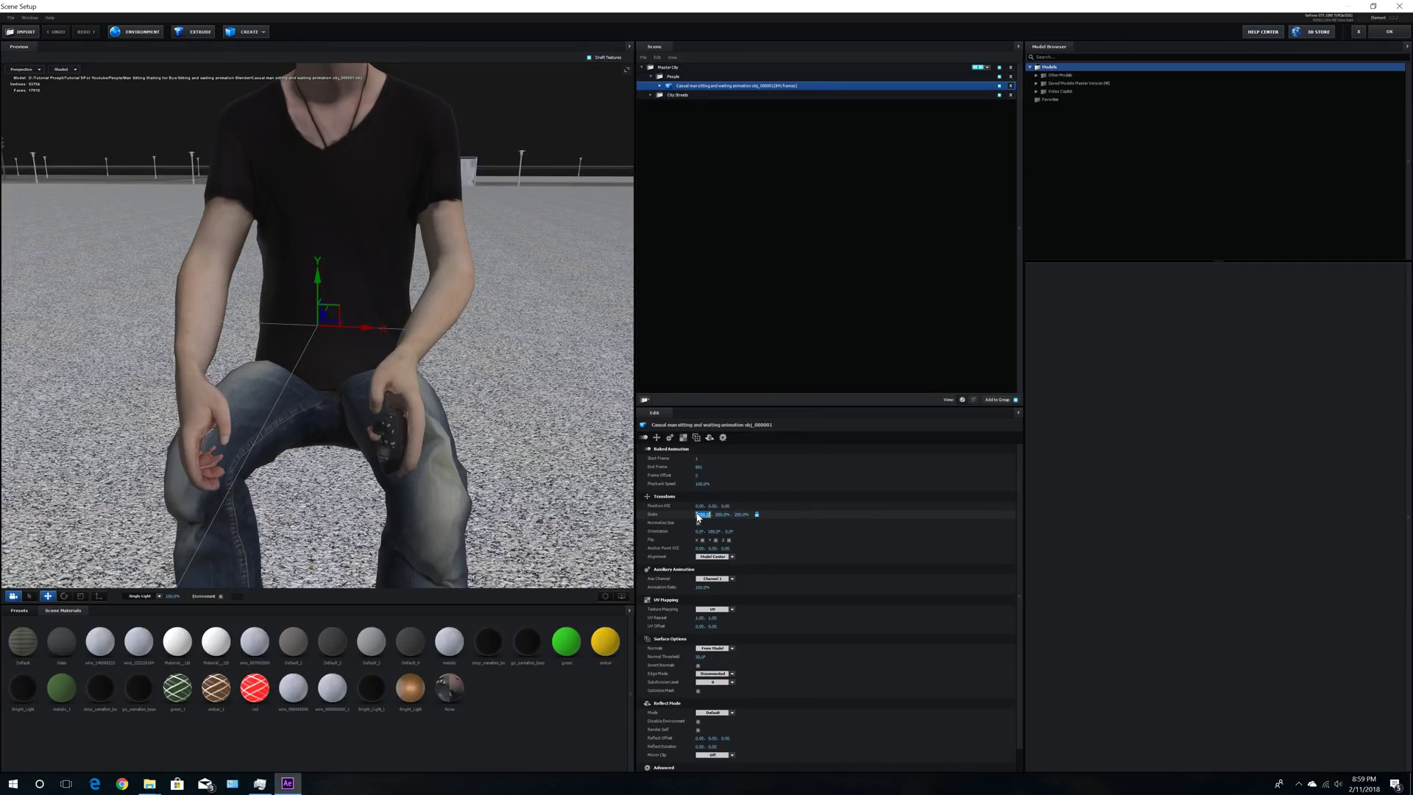
type("300")
key("Return")
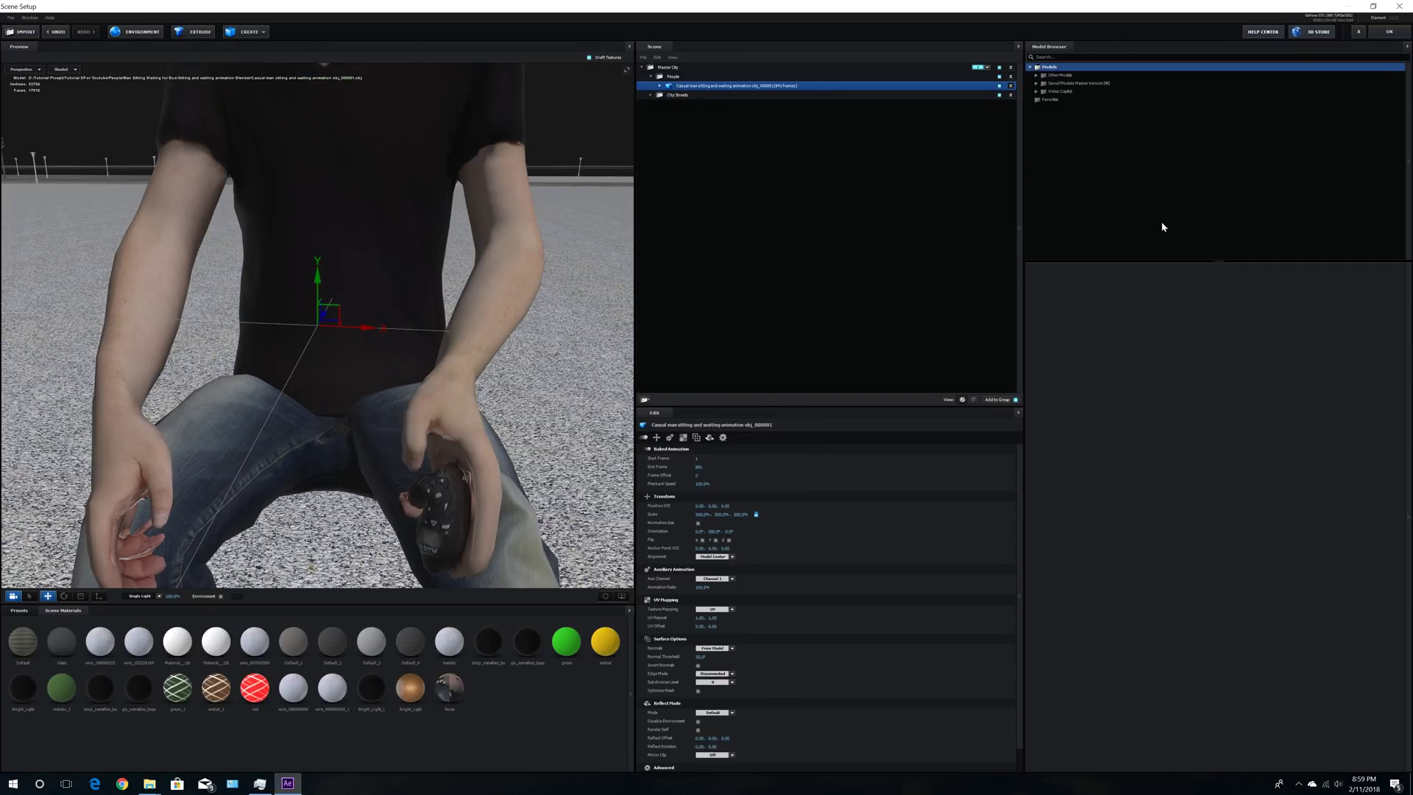
left_click(1390, 32)
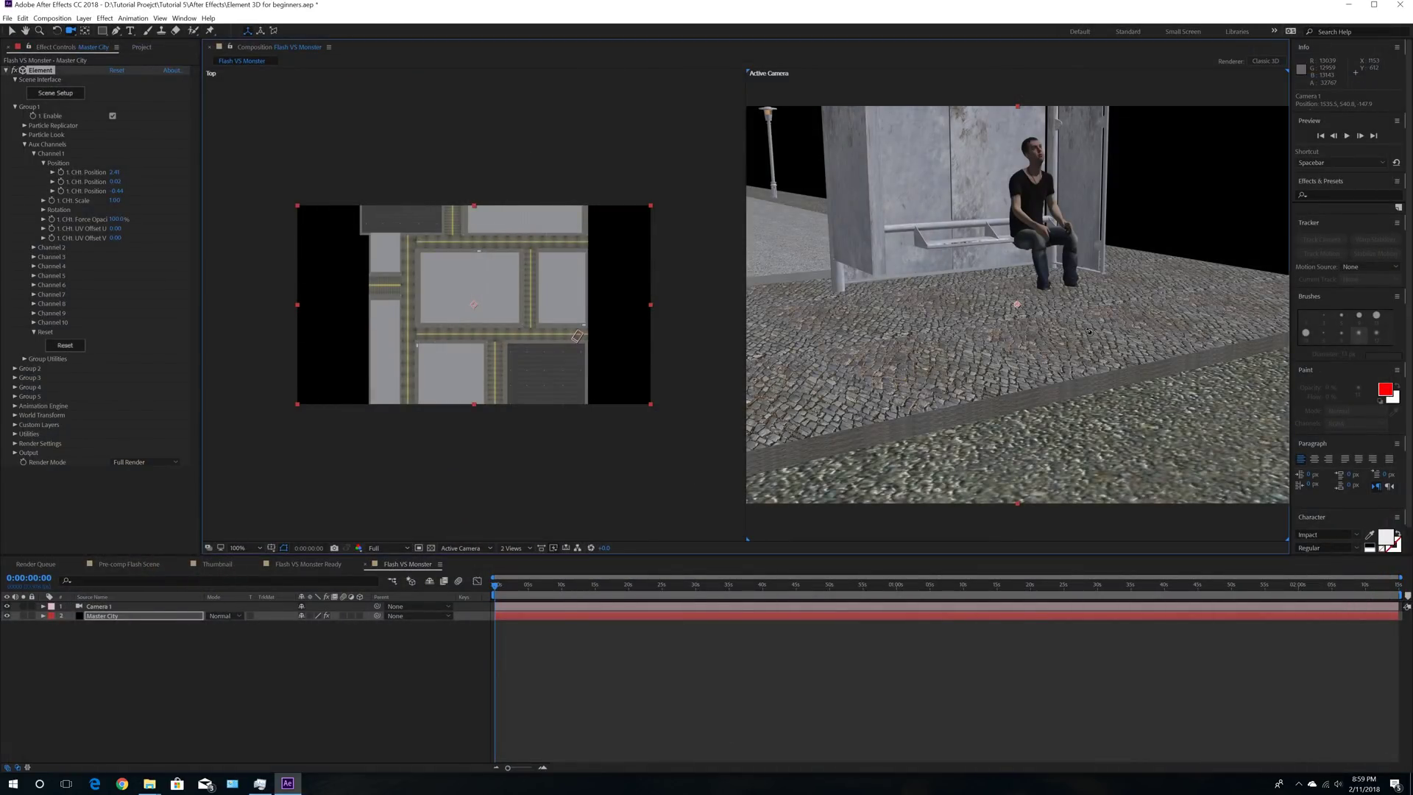
left_click_drag(1120, 331, 1161, 351)
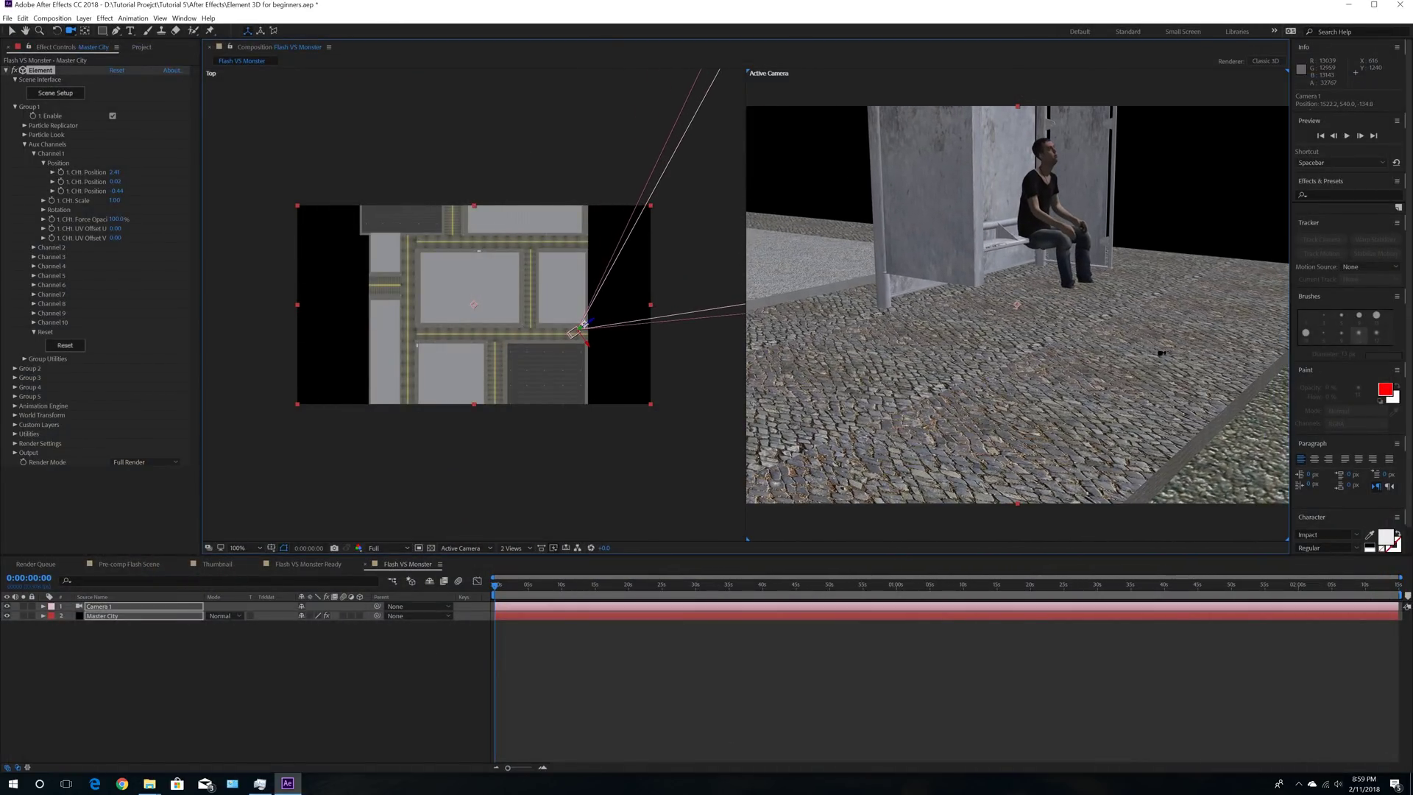
Step: Set the sitting man model's scale to 250% in the scene setup and apply the change
left_click(55, 93)
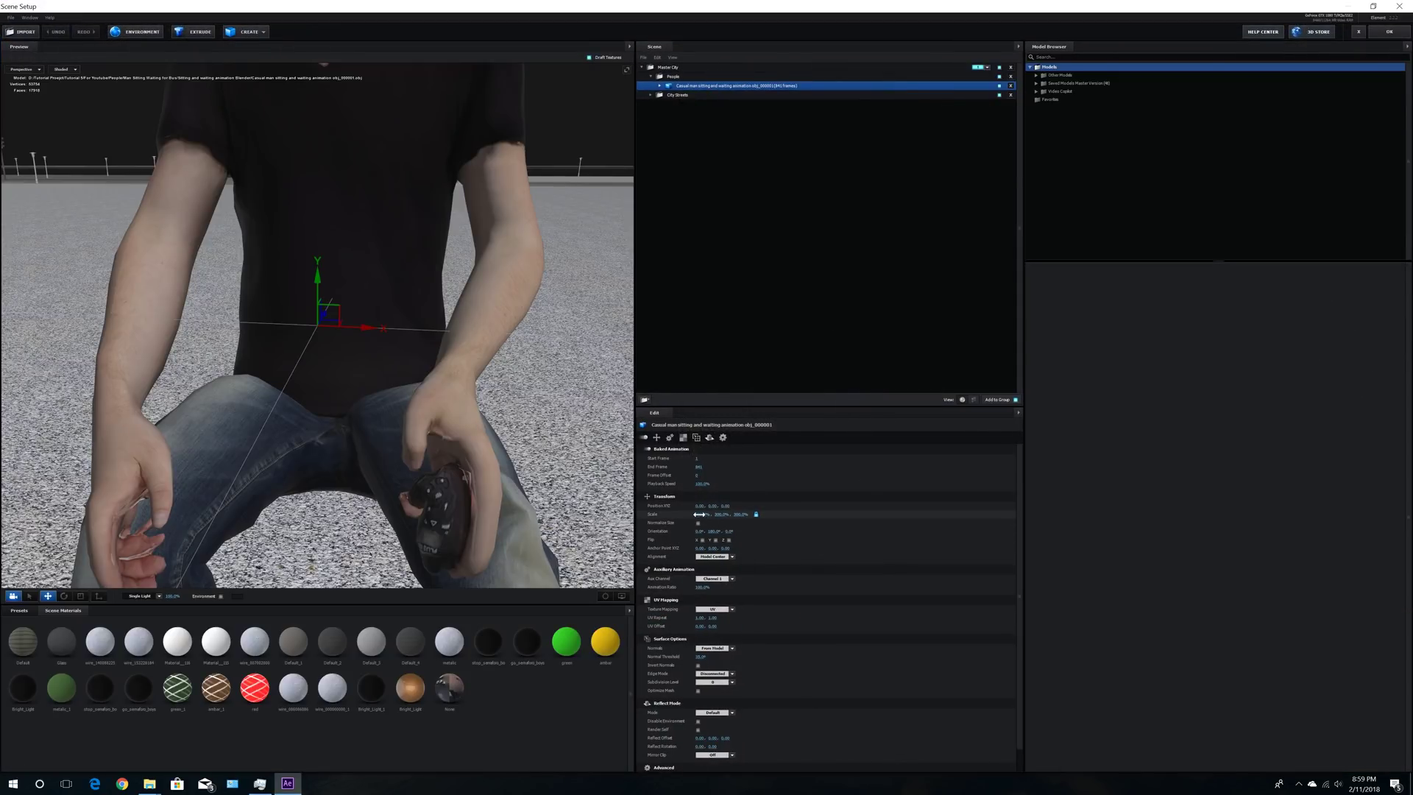
left_click(700, 514)
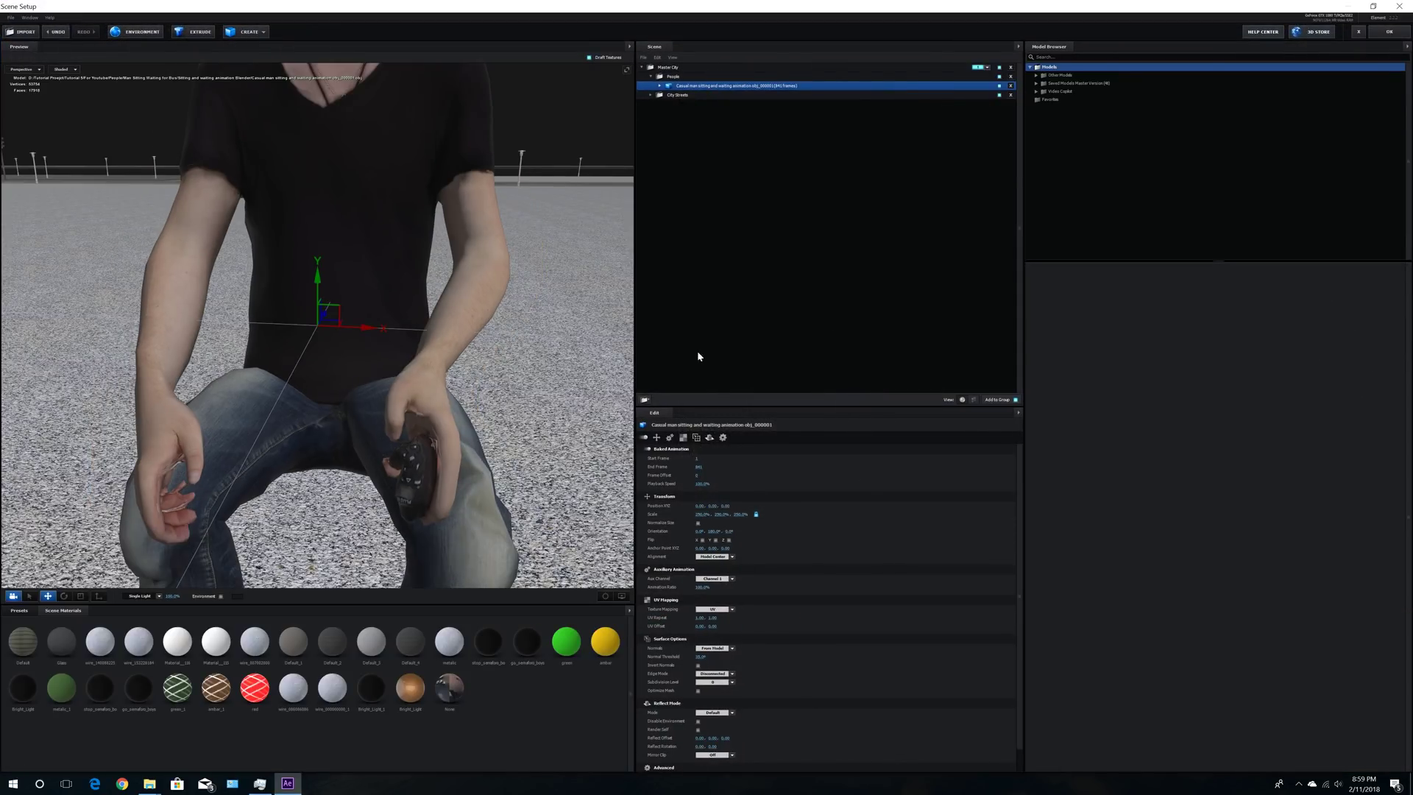
left_click(1389, 31)
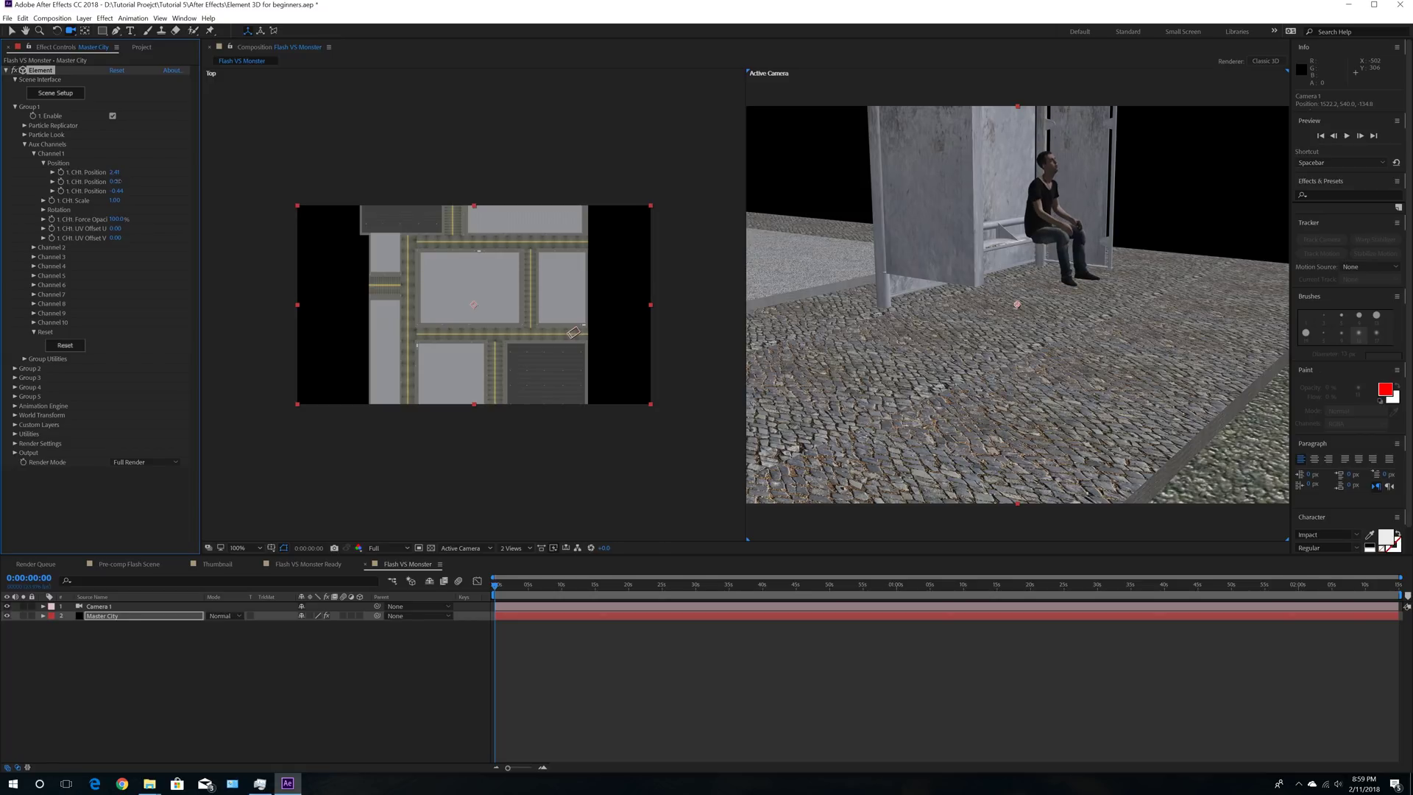
Step: Adjust the man's Channel 1 Y position to match the bench height, checking the seat from the front of the shelter
left_click_drag(118, 181, 112, 181)
left_click(118, 182)
key("Return")
left_click_drag(852, 390, 790, 333)
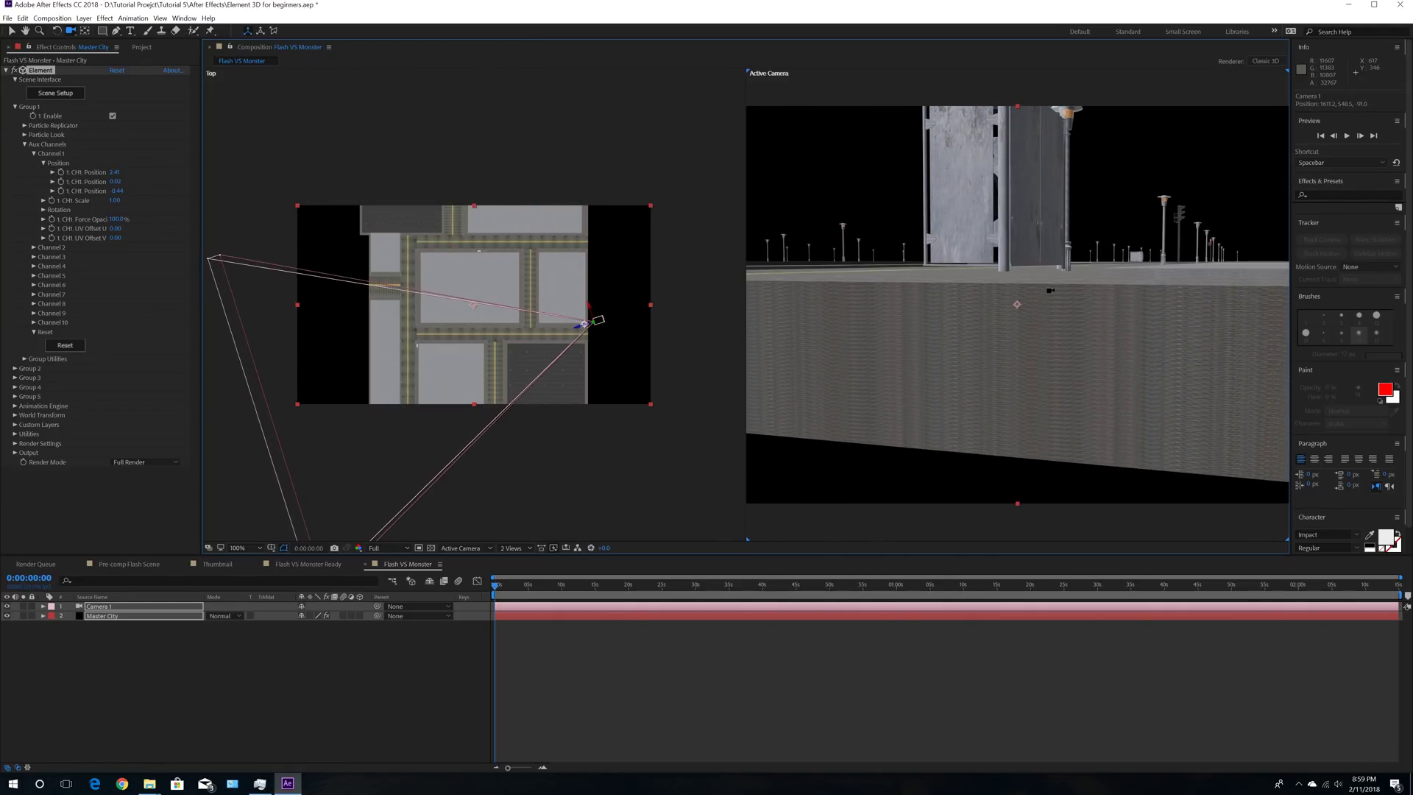
left_click_drag(1003, 282, 991, 248)
left_click_drag(957, 305, 937, 500)
right_click_drag(938, 500, 932, 518)
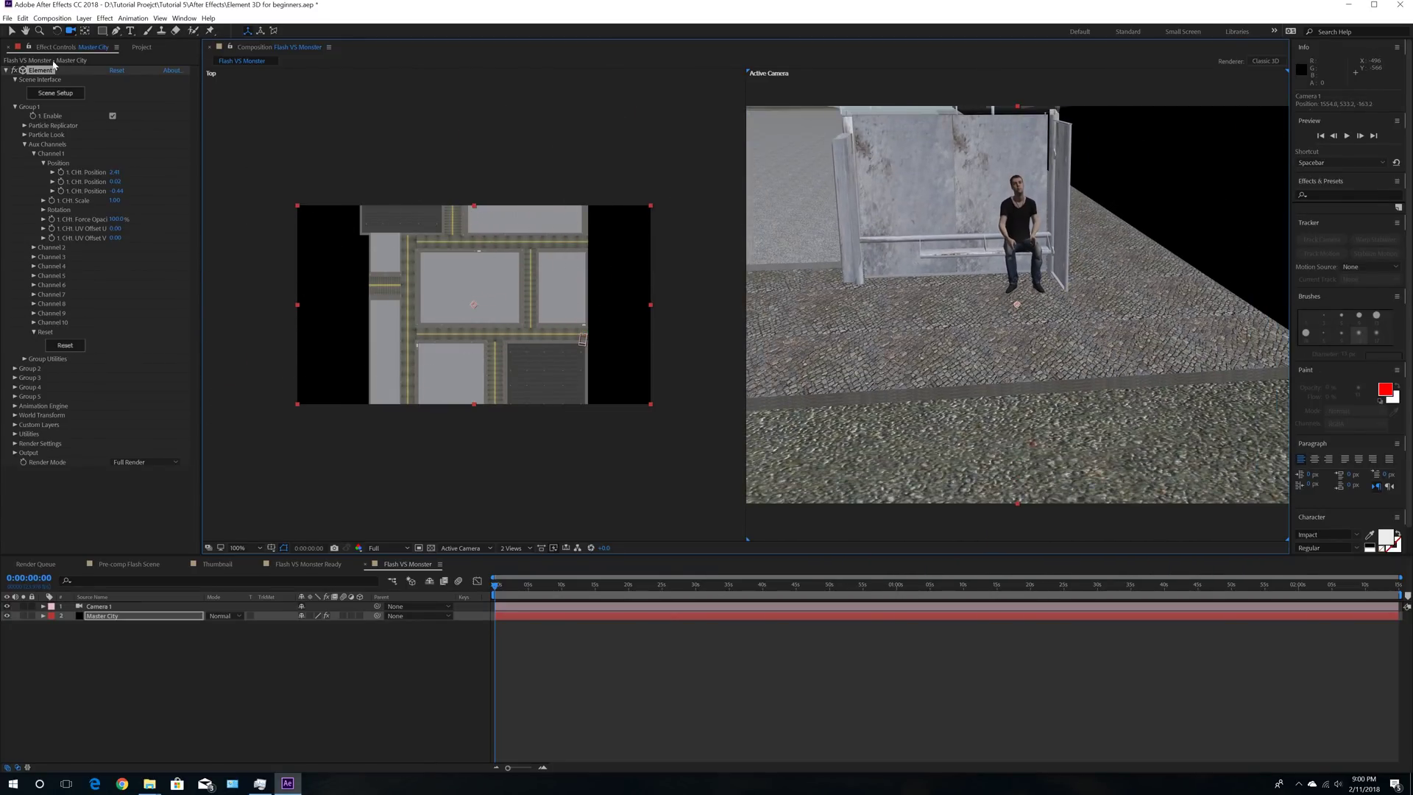
Step: Look through the individual parts of the City Streets model in the scene setup and return to the composition
left_click(51, 93)
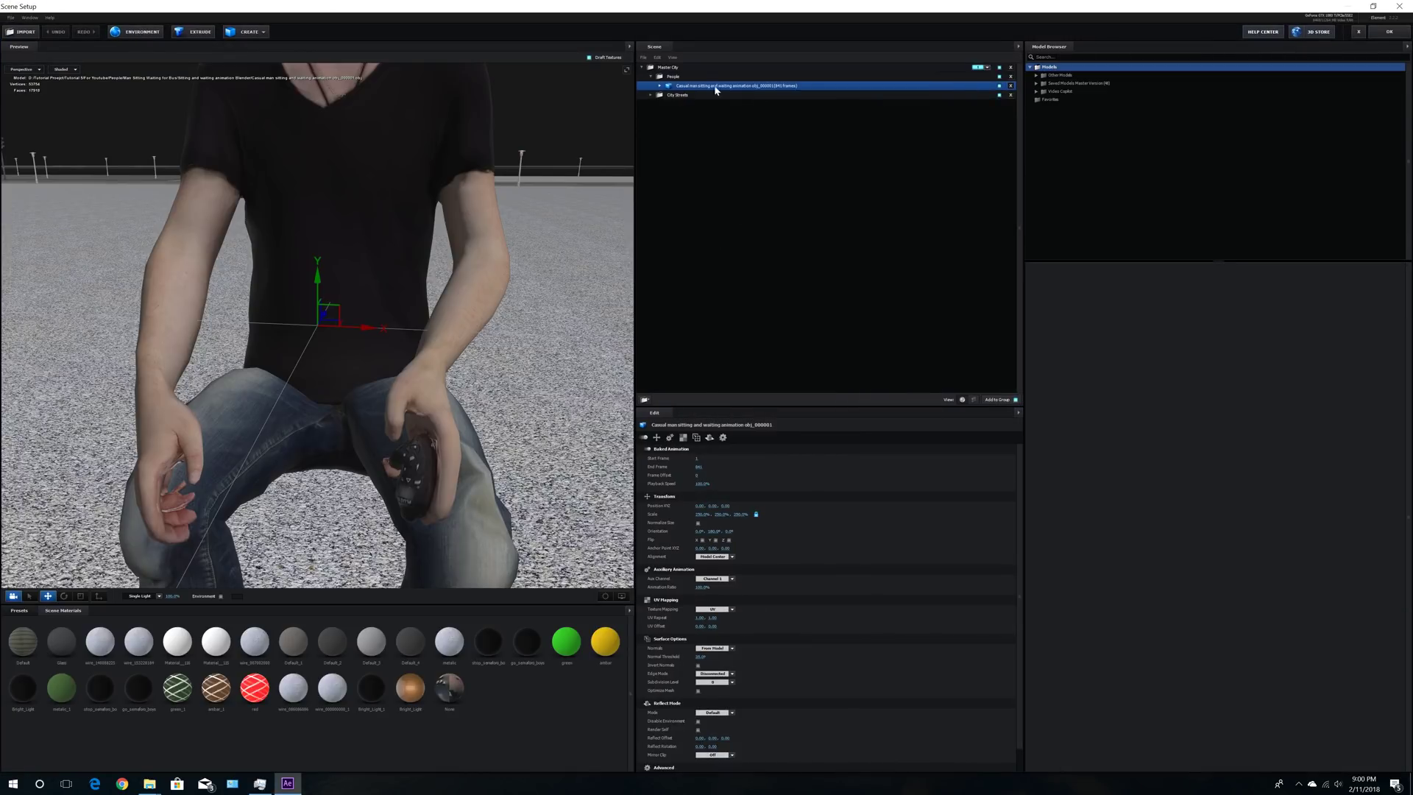
left_click(652, 95)
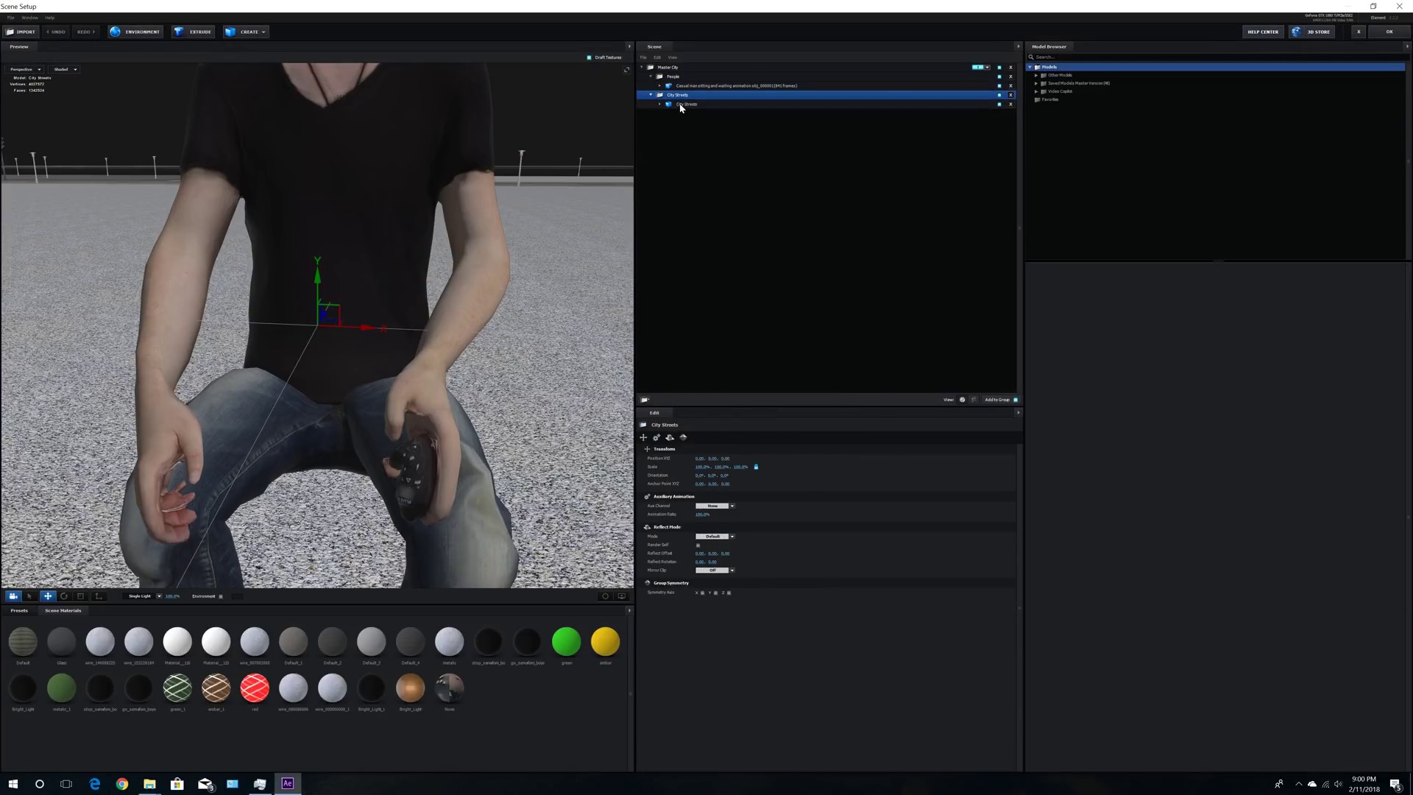
left_click(674, 104)
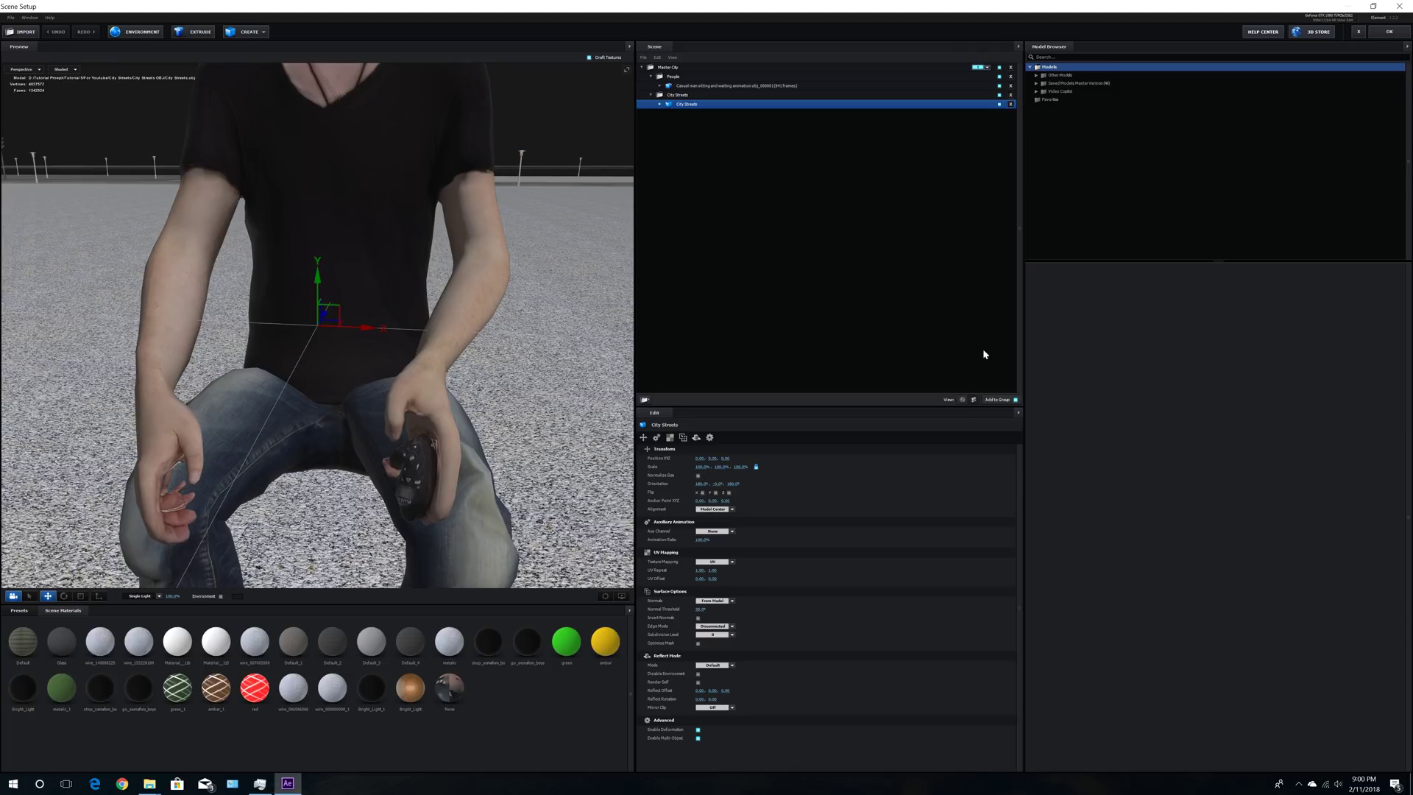
left_click(660, 105)
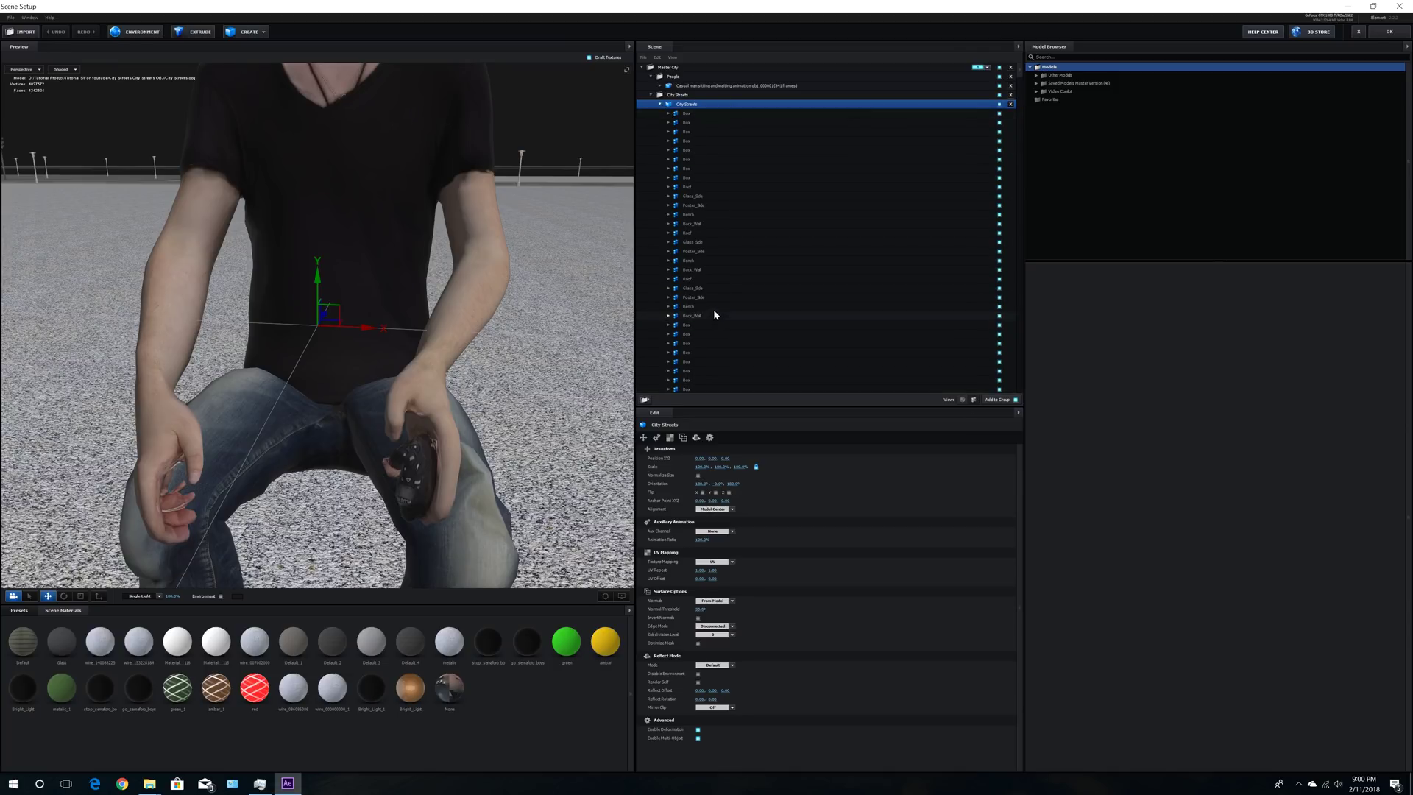
scroll(718, 305, "down", 10)
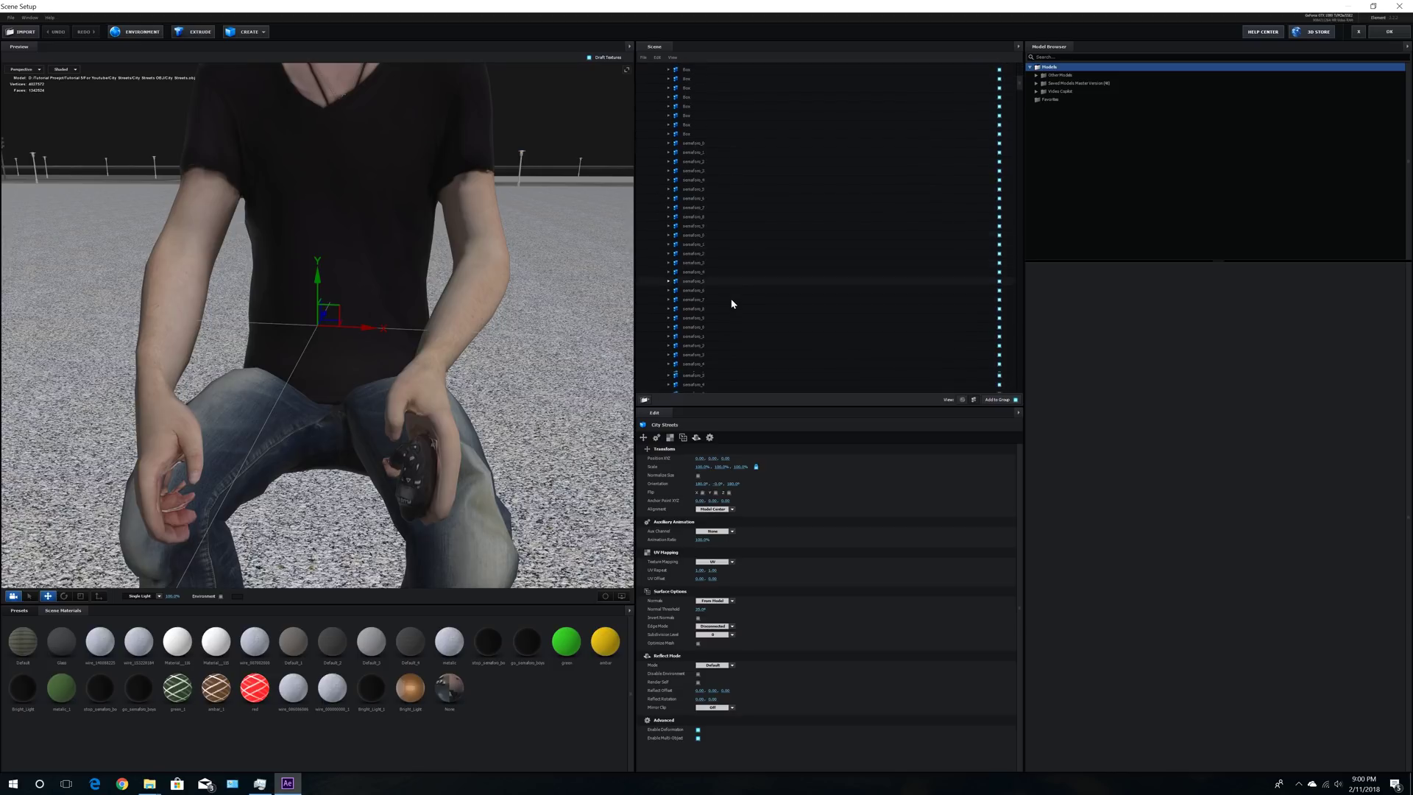
scroll(732, 302, "down", 5)
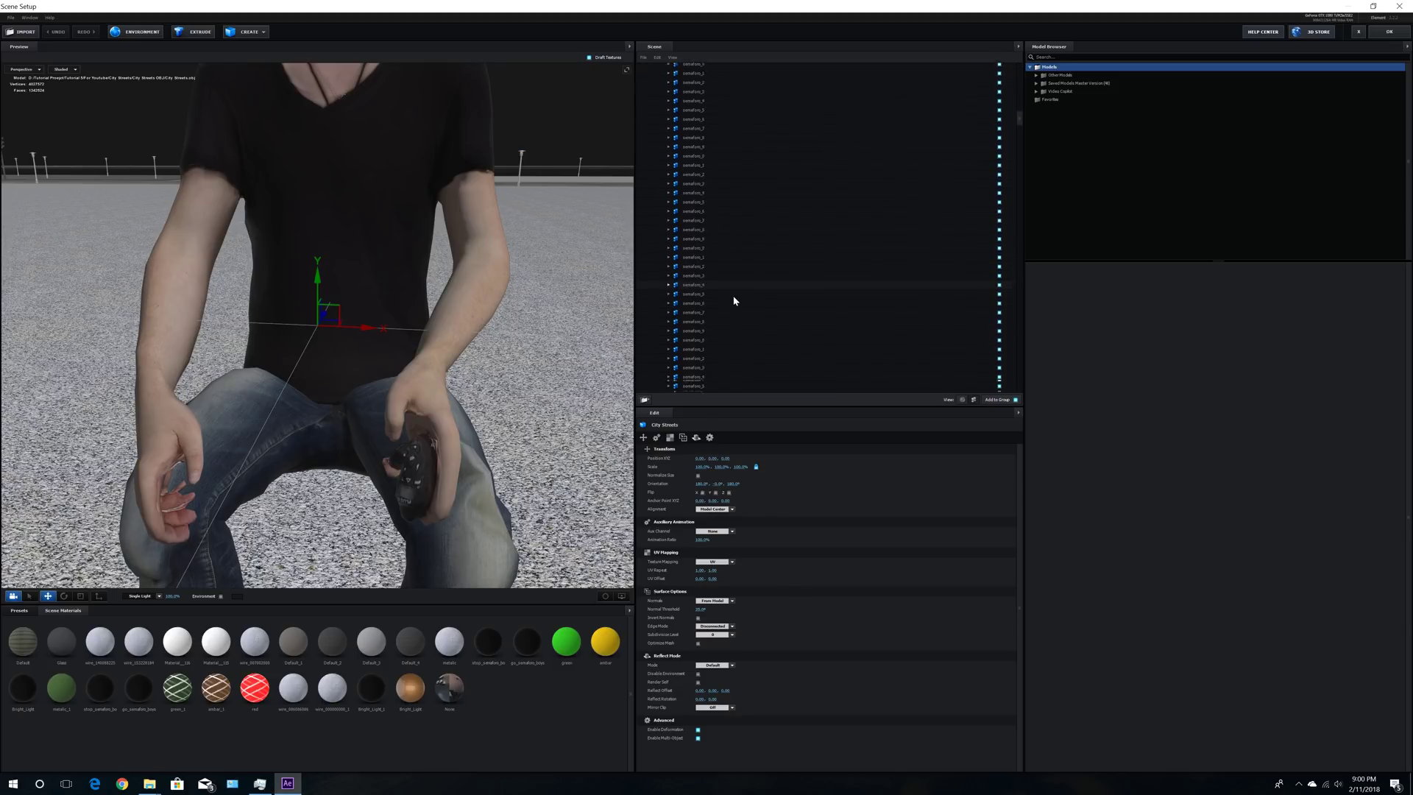
scroll(733, 295, "up", 2)
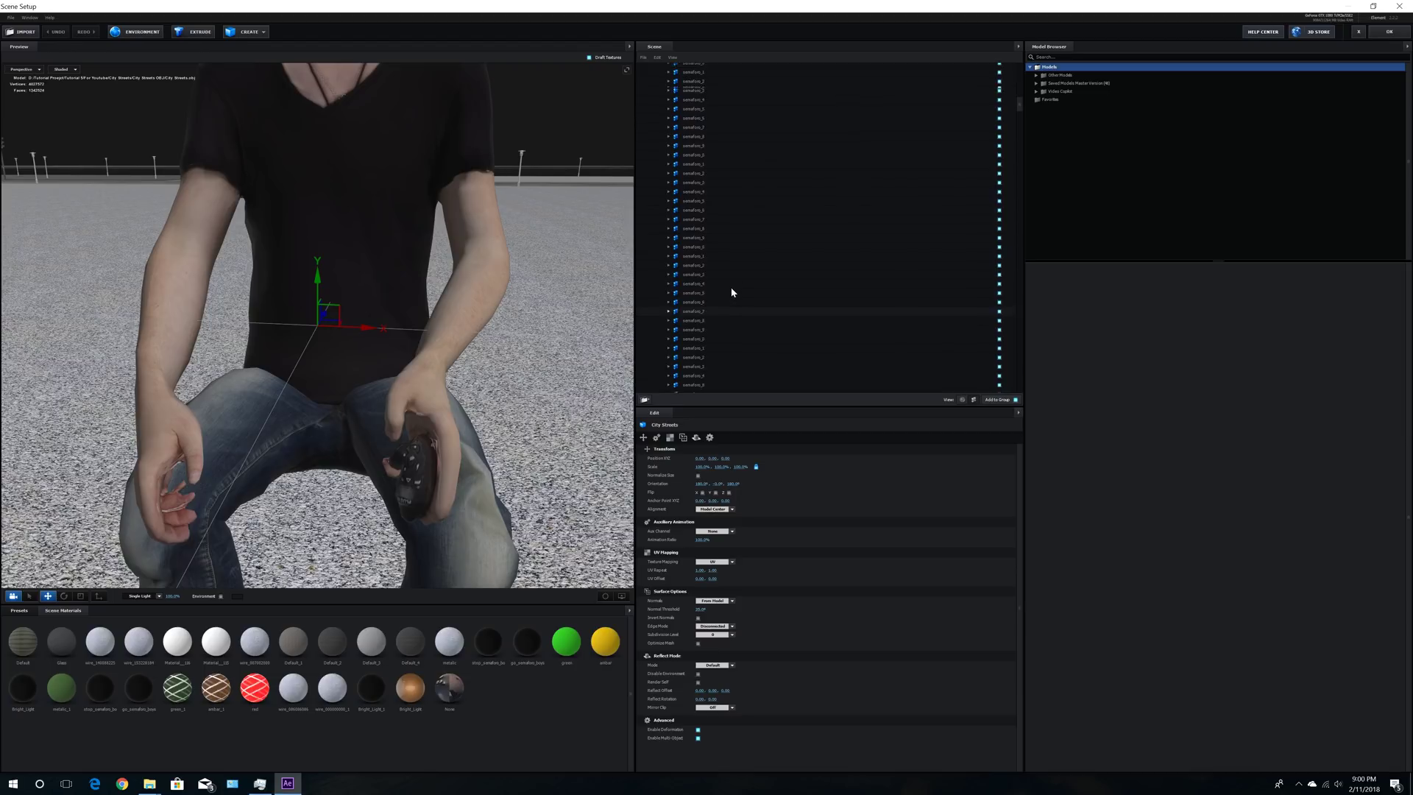
scroll(729, 276, "up", 15)
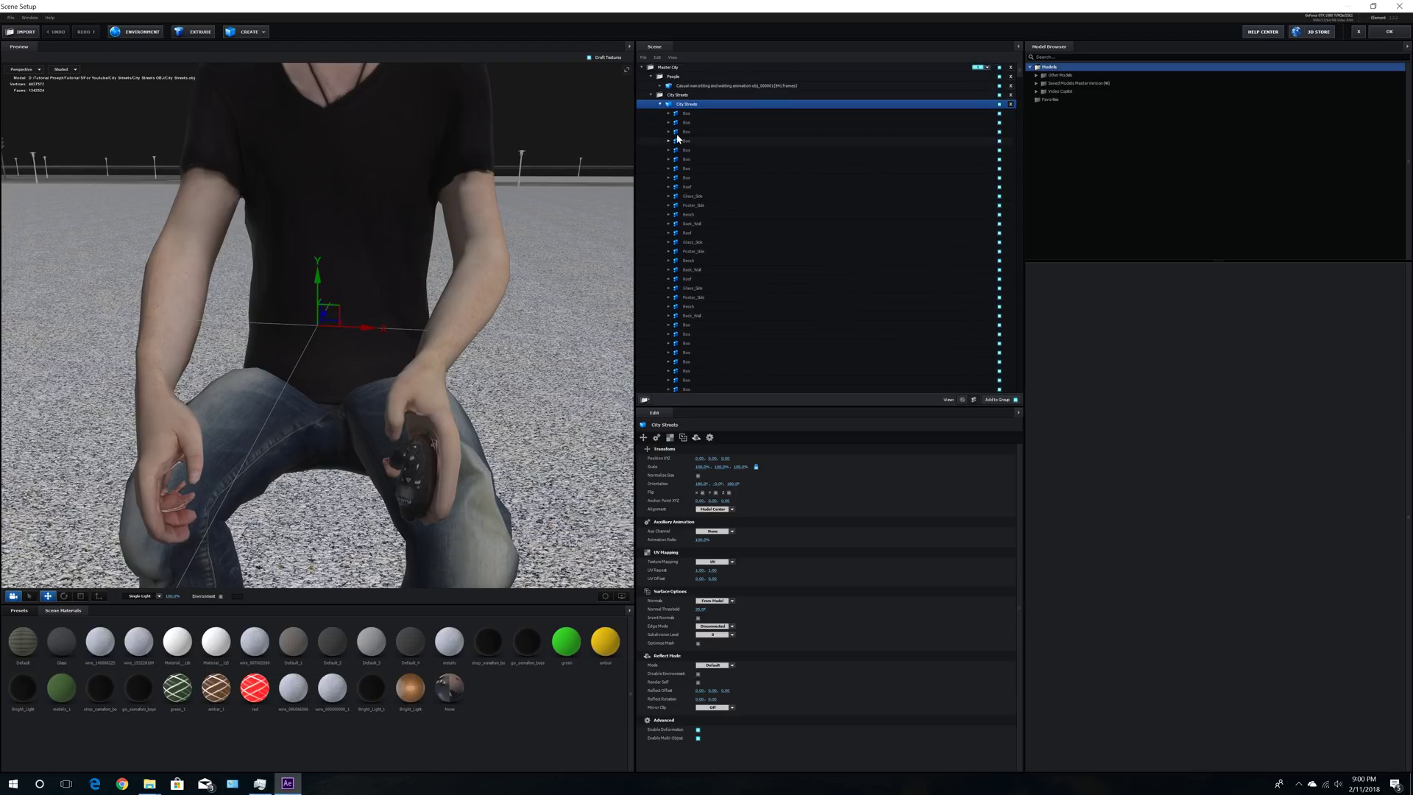
left_click(660, 105)
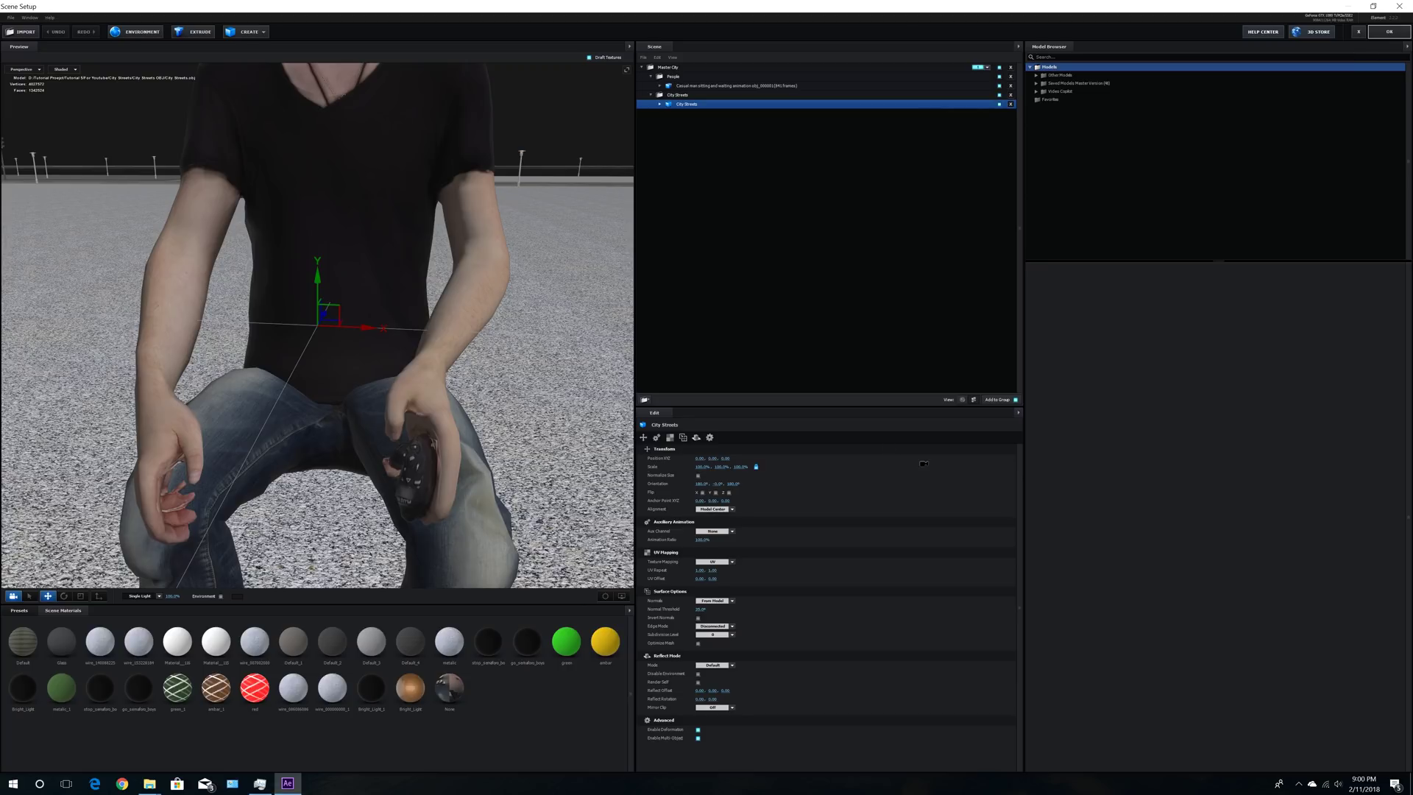
left_click(1387, 32)
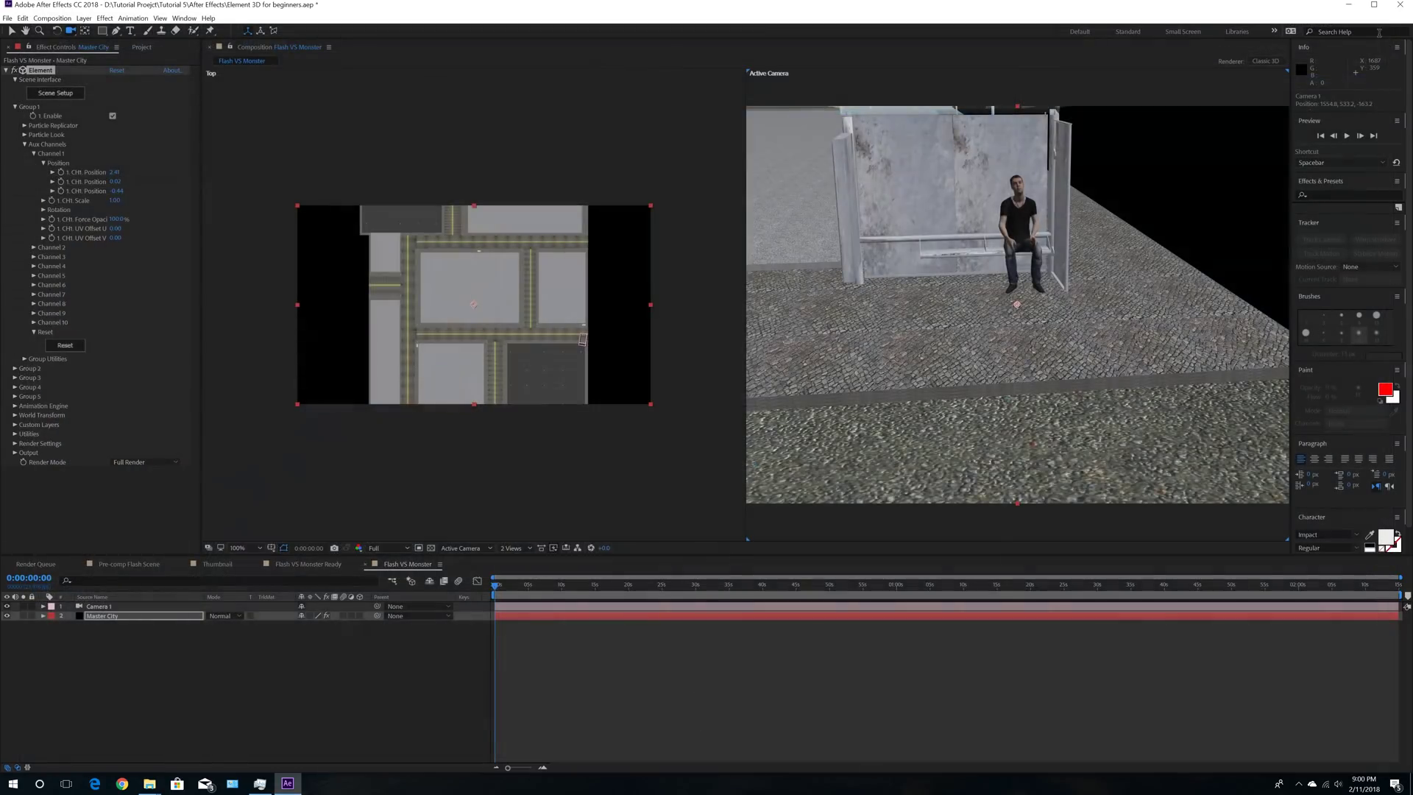
Step: Scale the sitting man model to 275% in the scene setup and apply the change
left_click_drag(1052, 305, 1071, 299)
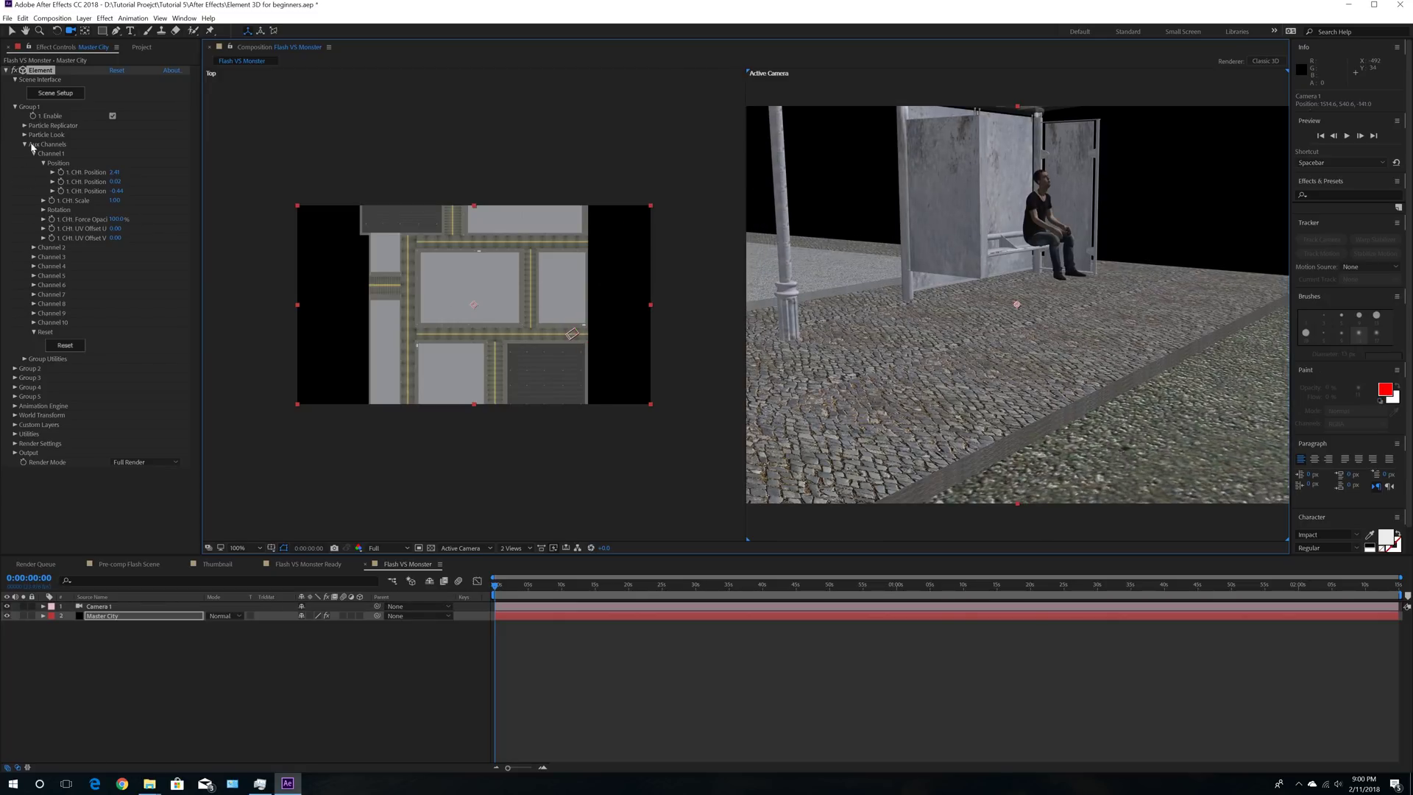
left_click(51, 94)
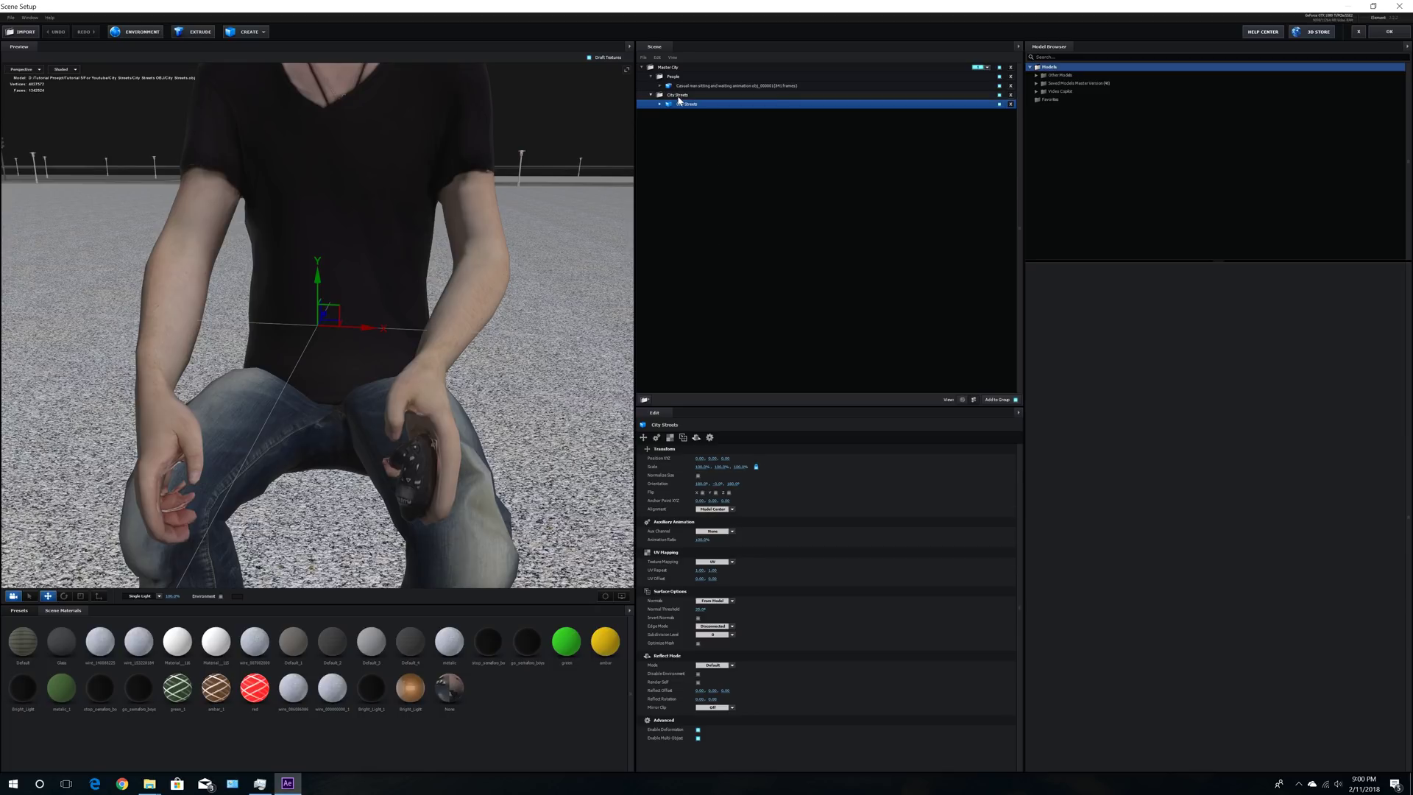
left_click(707, 86)
left_click(703, 515)
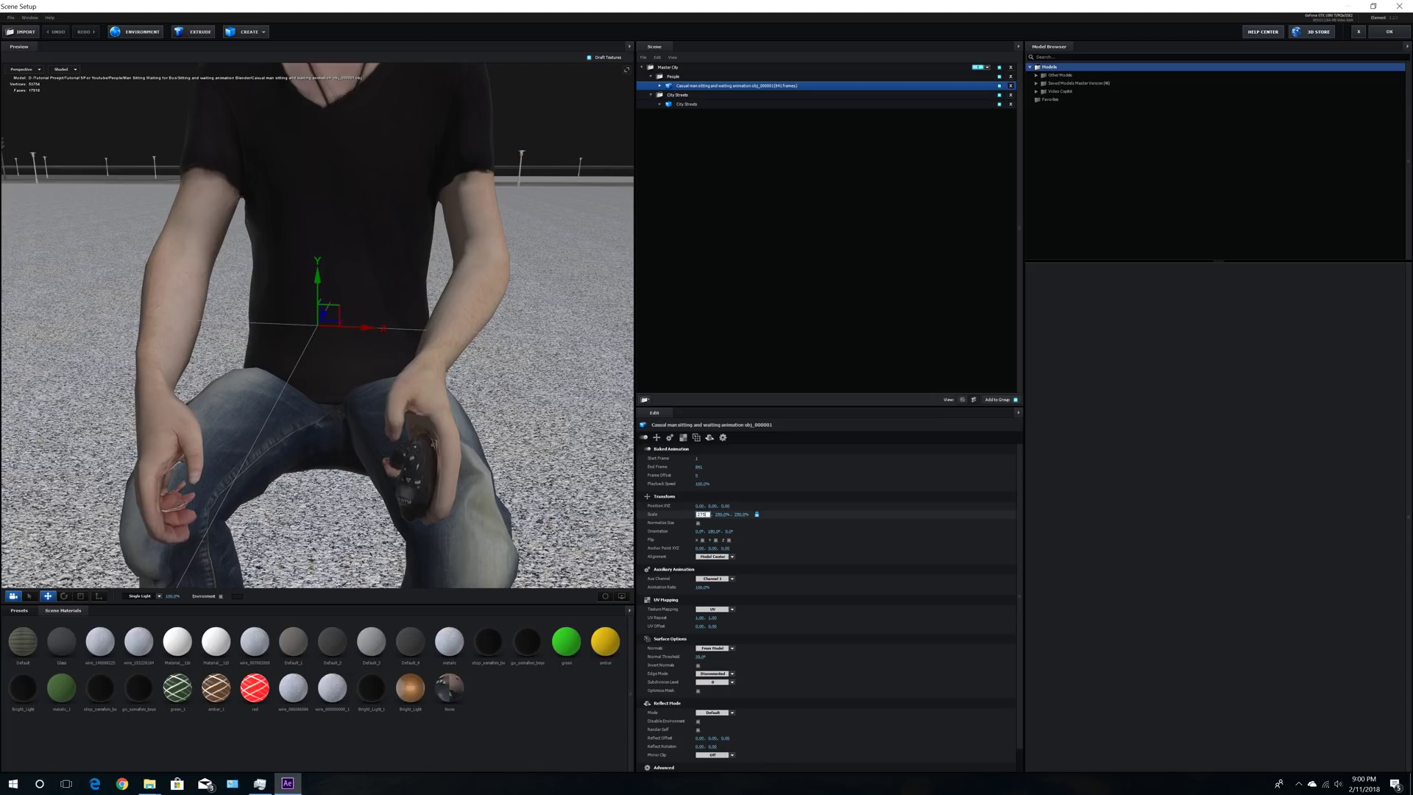
type("275")
key("Return")
left_click(1378, 33)
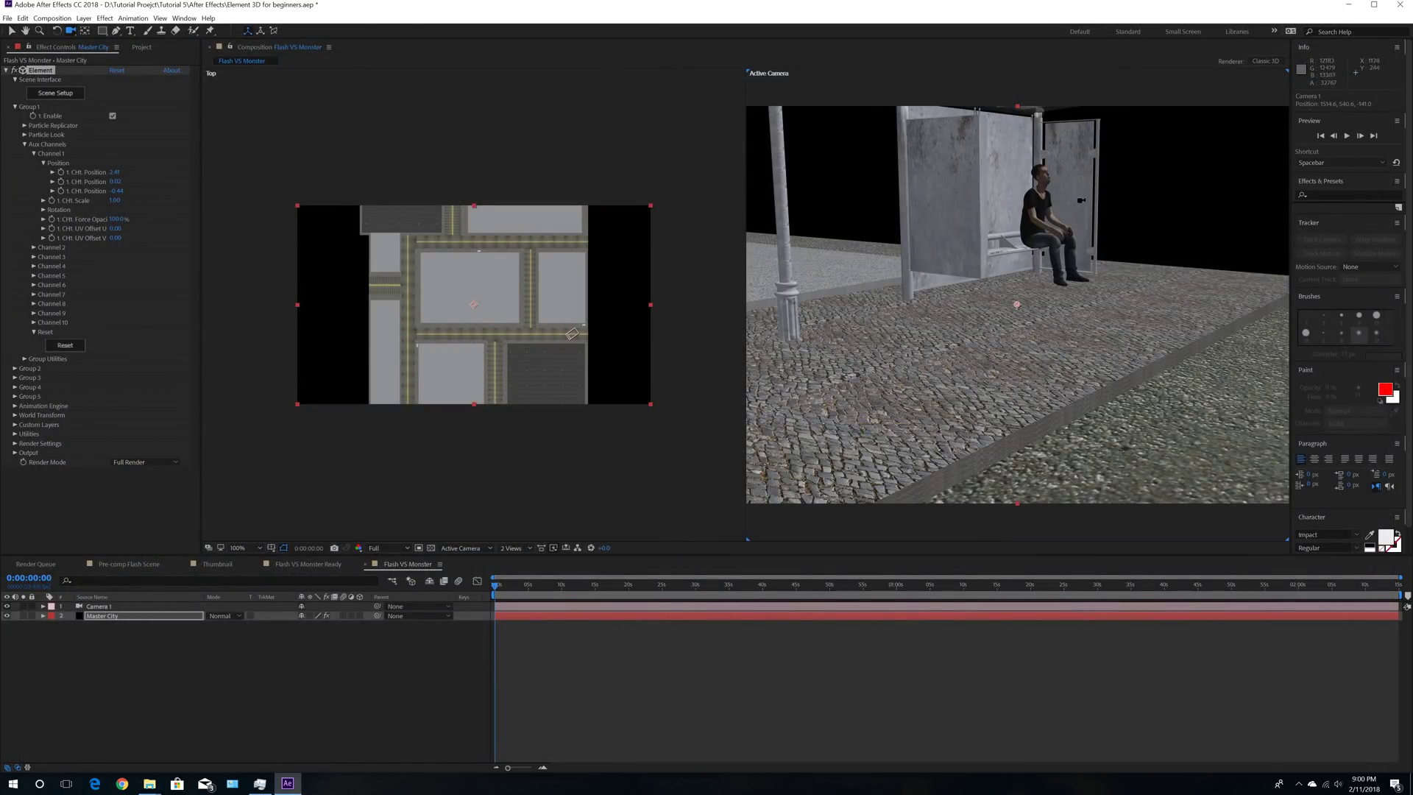
Step: Fine-tune the sitting man's Channel 1 Y position to 0.019 so he rests on the shelter bench
left_click(116, 181)
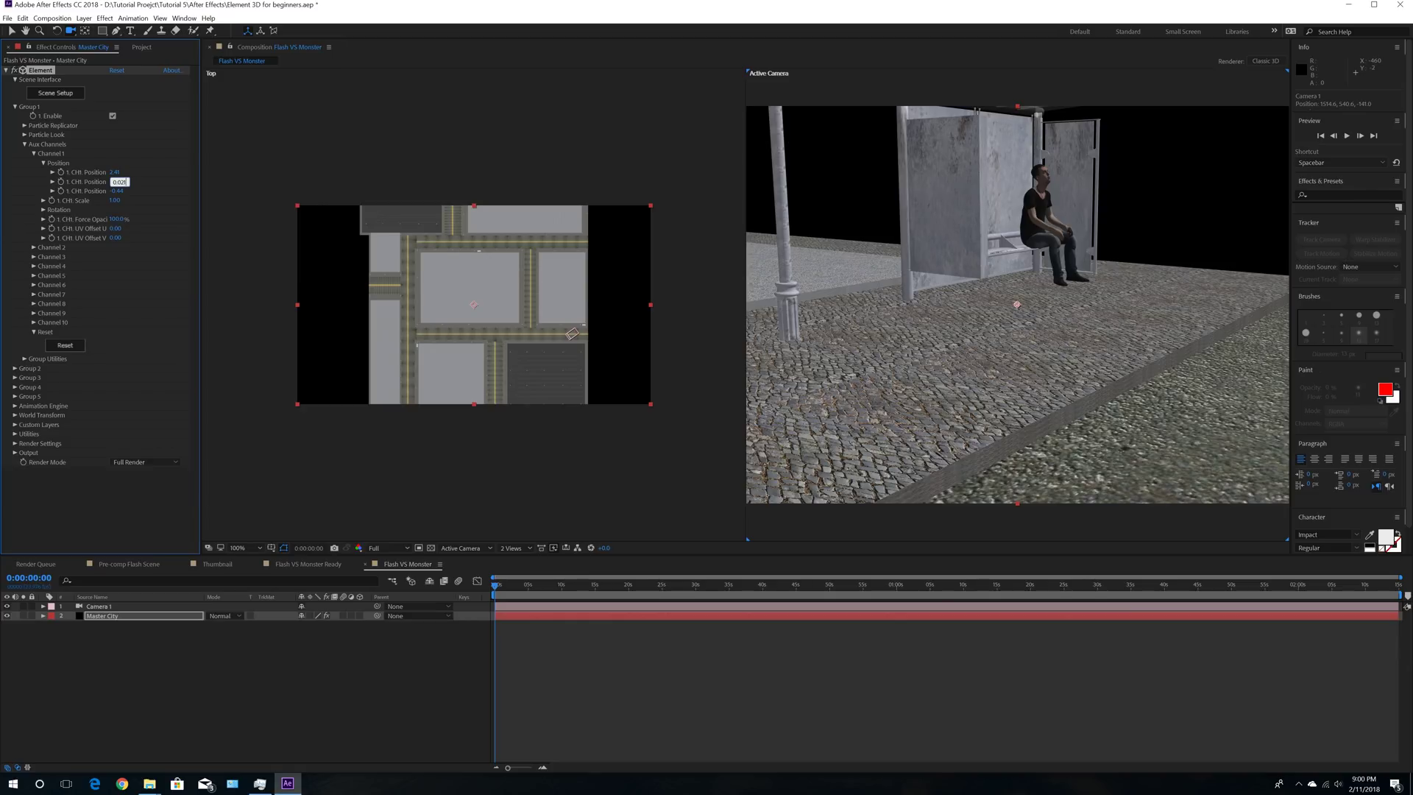
key("Return")
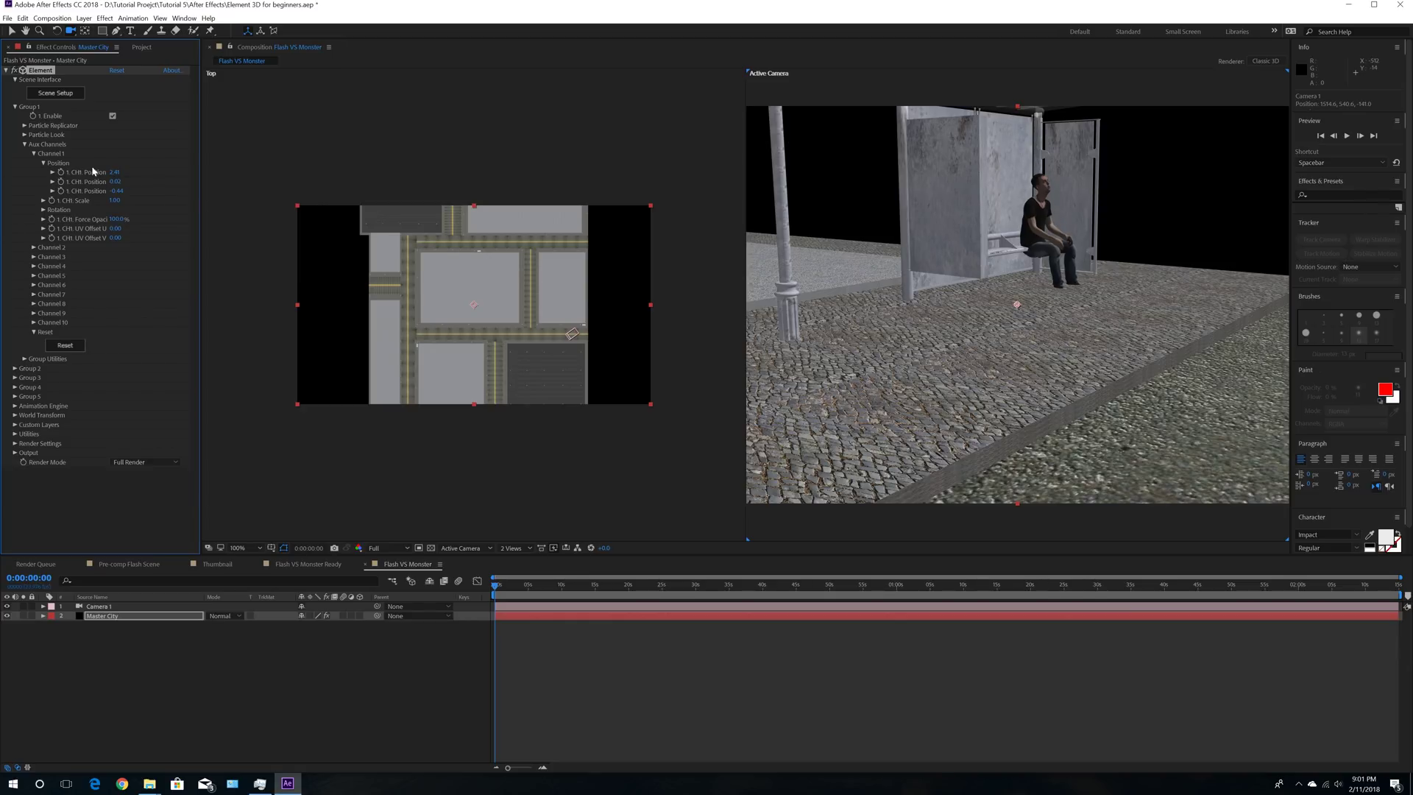
key("Return")
left_click(116, 181)
key("Return")
left_click(117, 182)
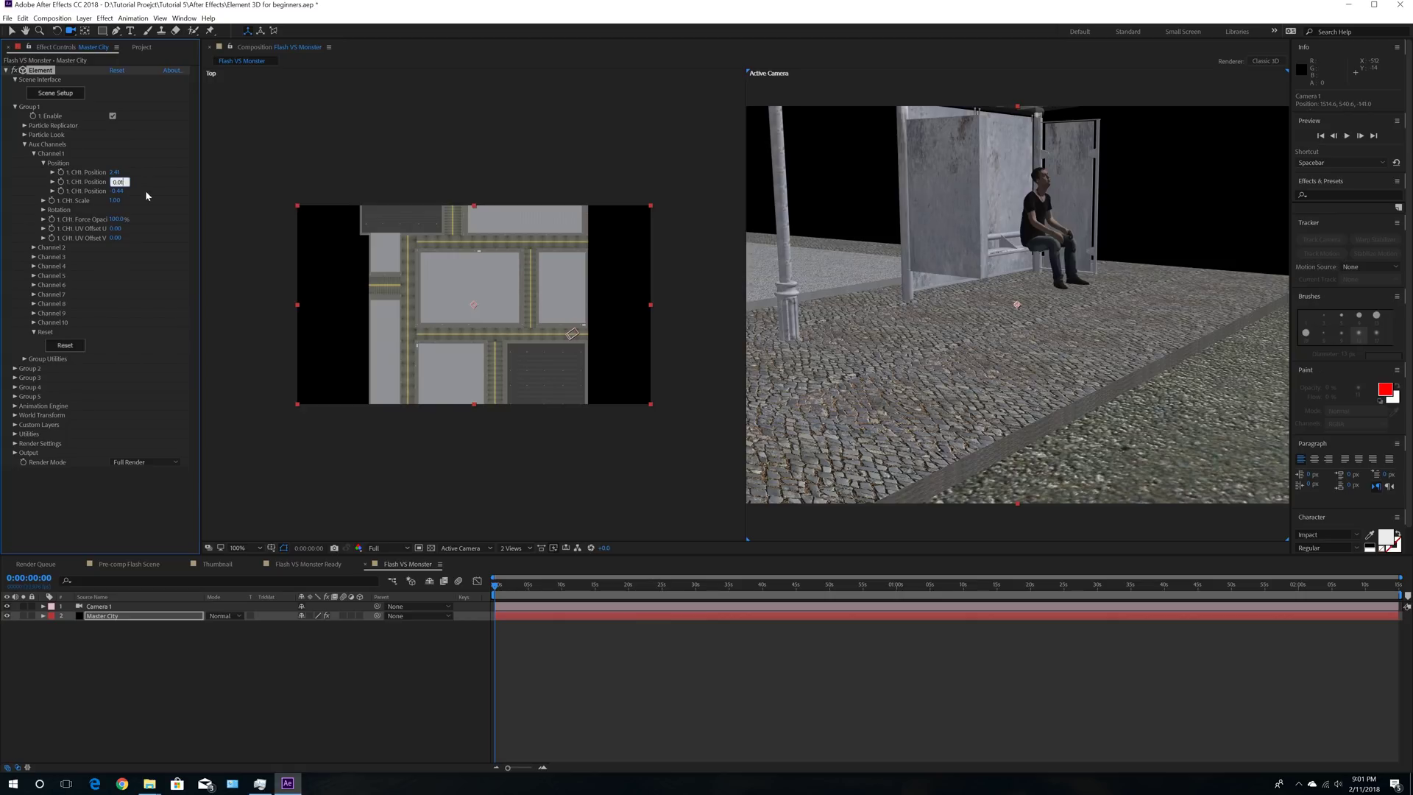
key("Return")
left_click_drag(1268, 391, 1026, 333)
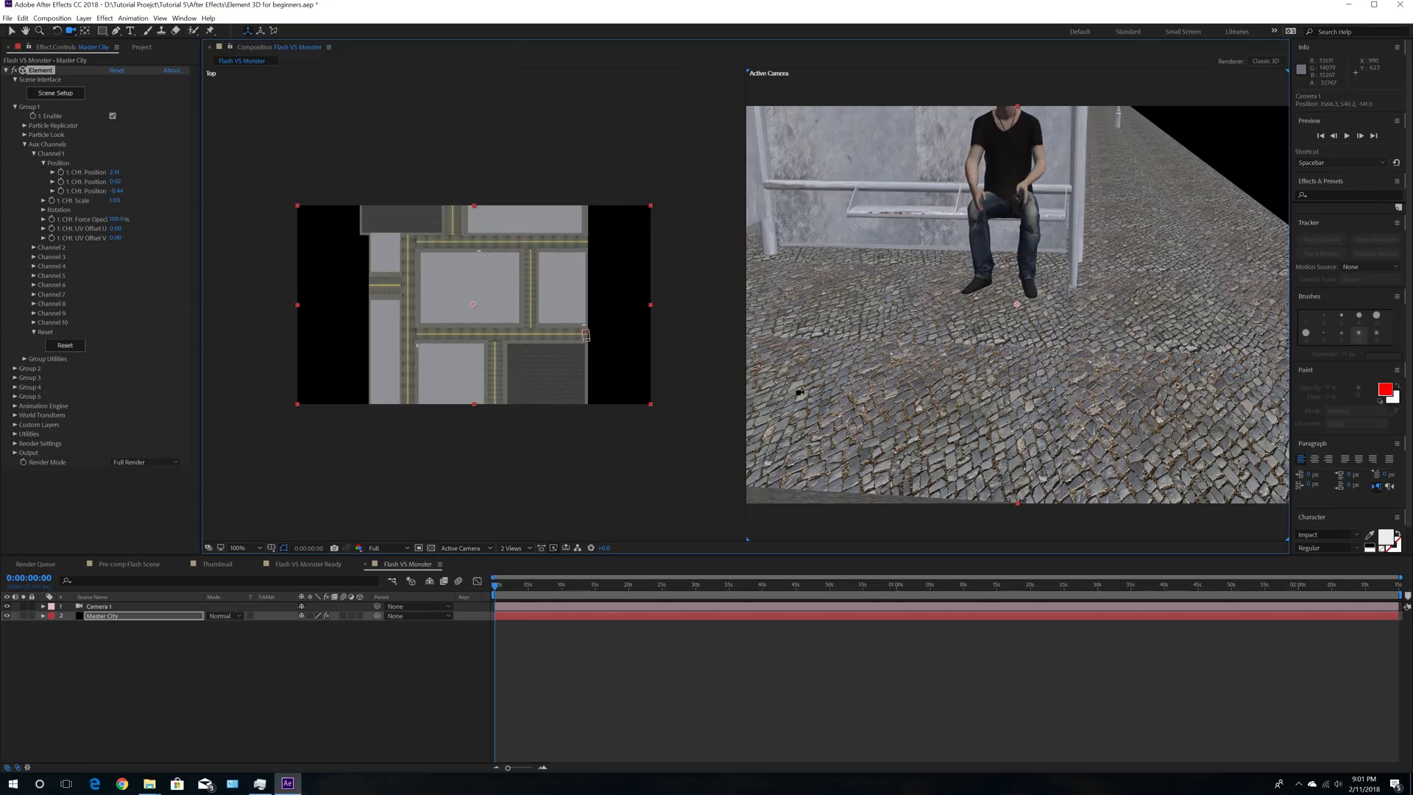
left_click(115, 181)
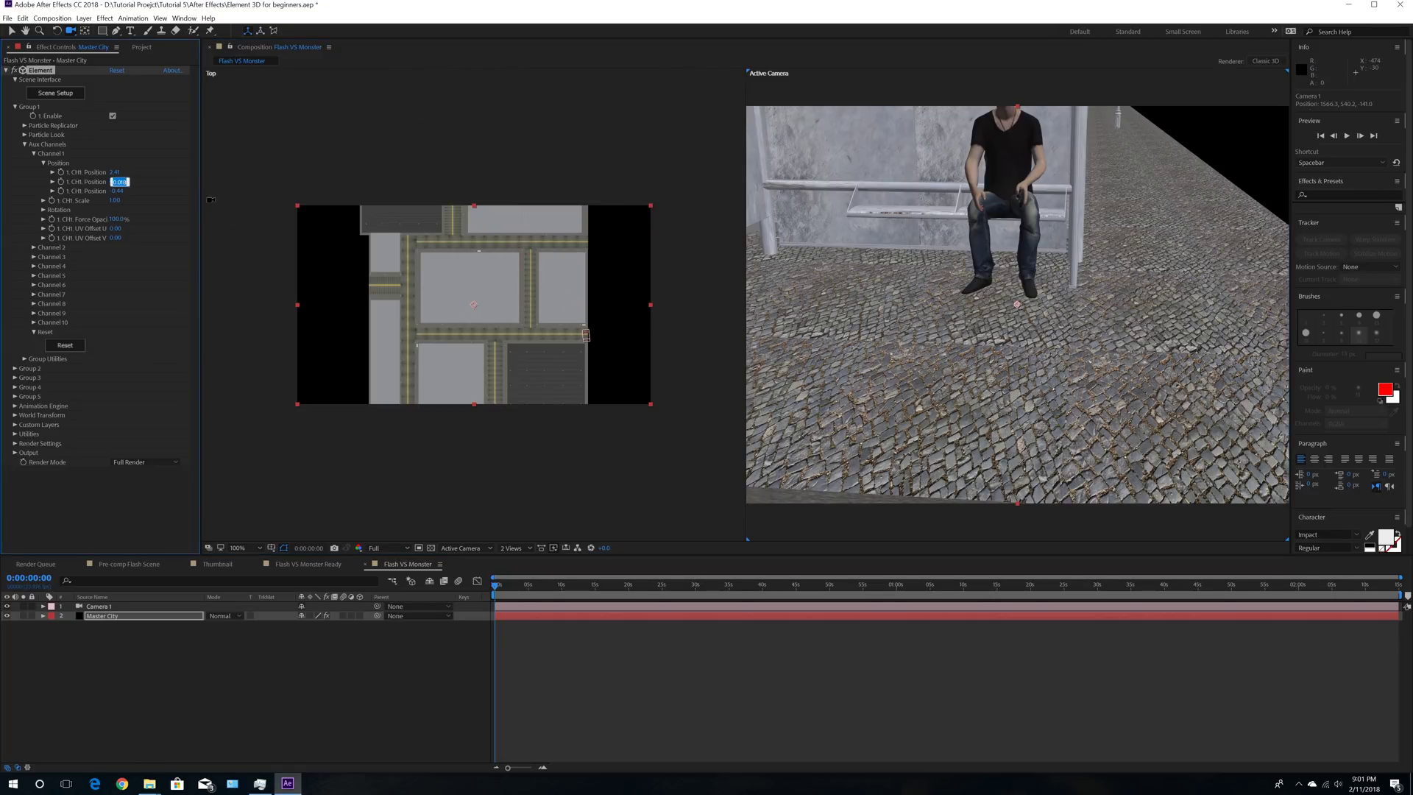
type("0.019")
key("Return")
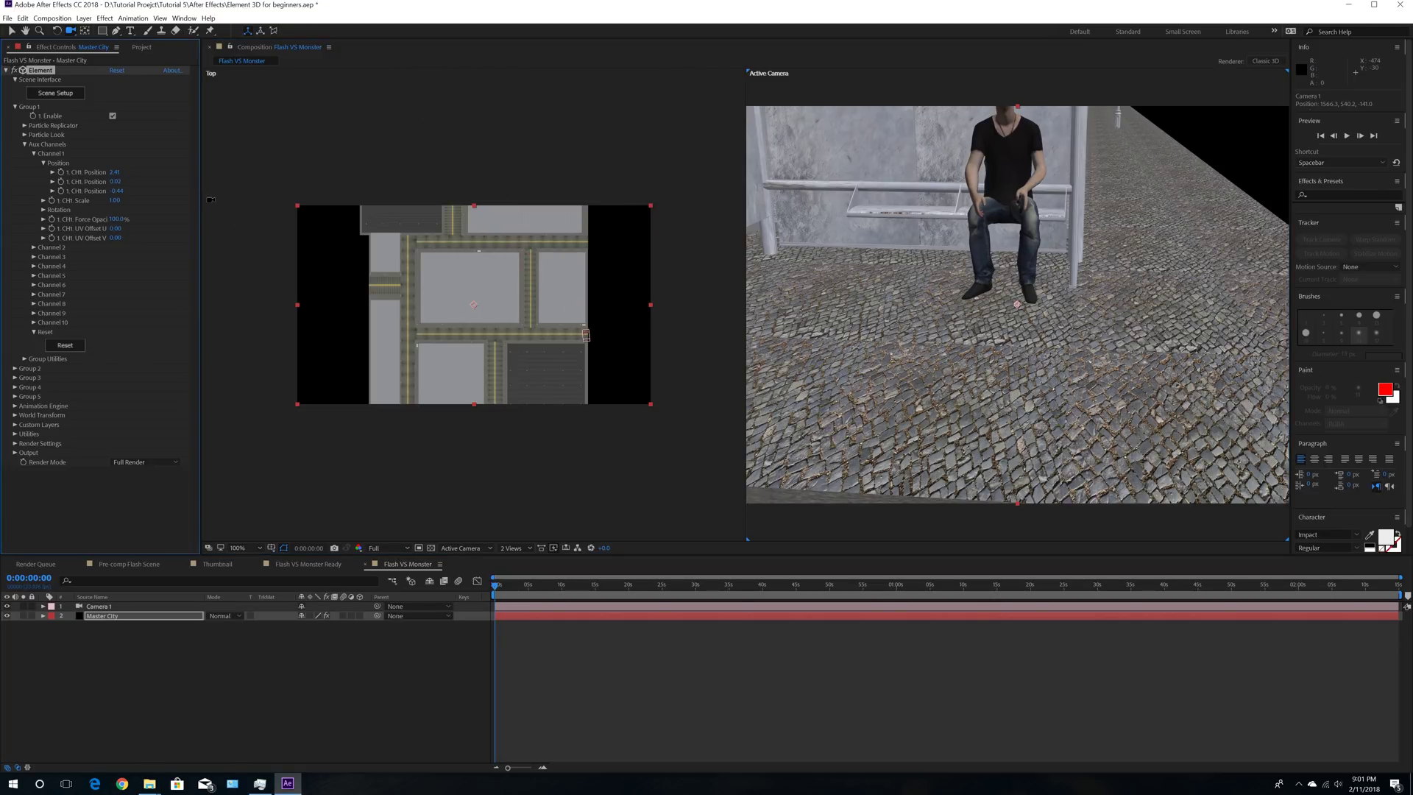
Step: Inspect the seated man from the front and from across the street, and scrub through his animation before returning to the first frame
left_click_drag(902, 482, 973, 436)
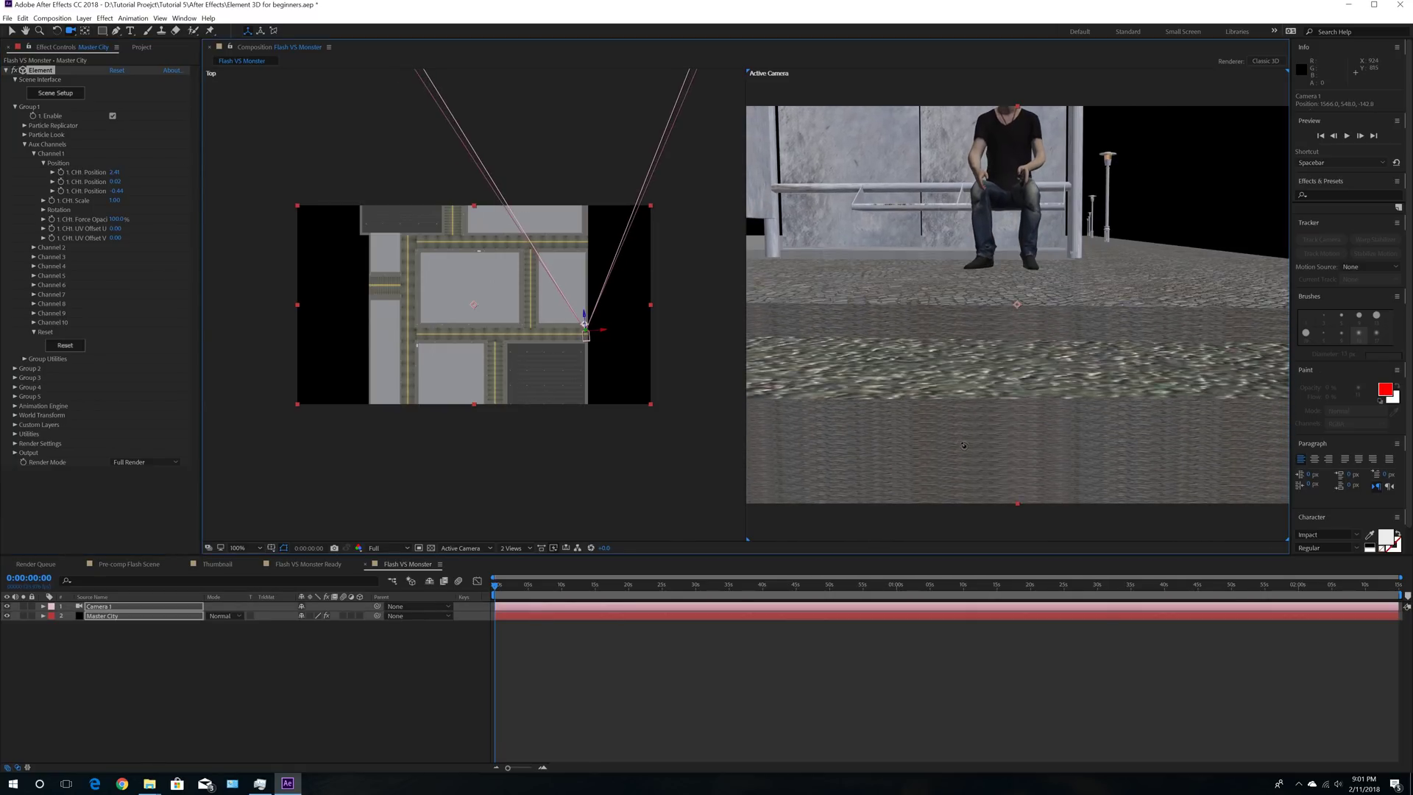
right_click_drag(1158, 424, 984, 603)
left_click_drag(875, 502, 1051, 341)
right_click_drag(1050, 341, 1072, 439)
left_click_drag(1072, 439, 814, 248)
left_click_drag(842, 367, 911, 356)
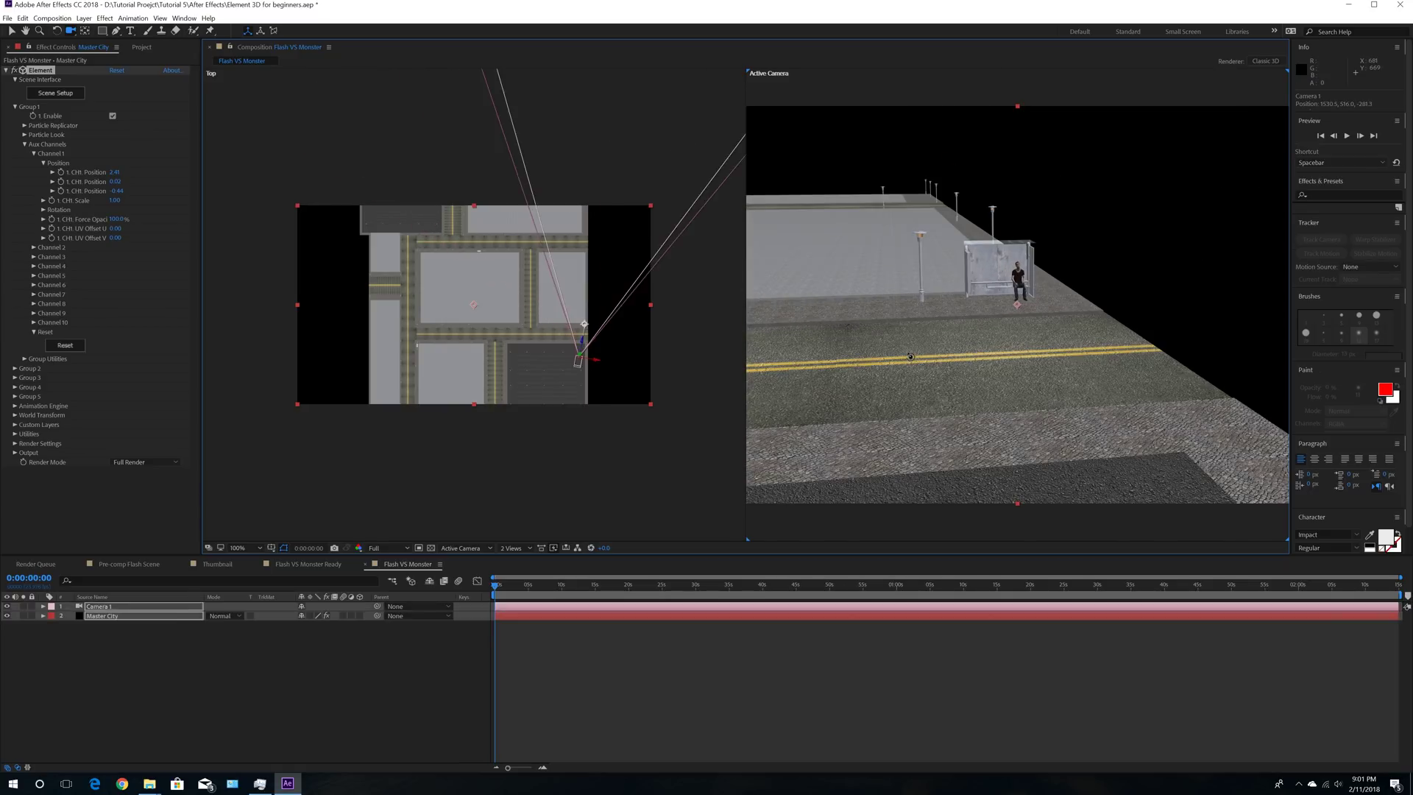
right_click_drag(984, 369, 958, 304)
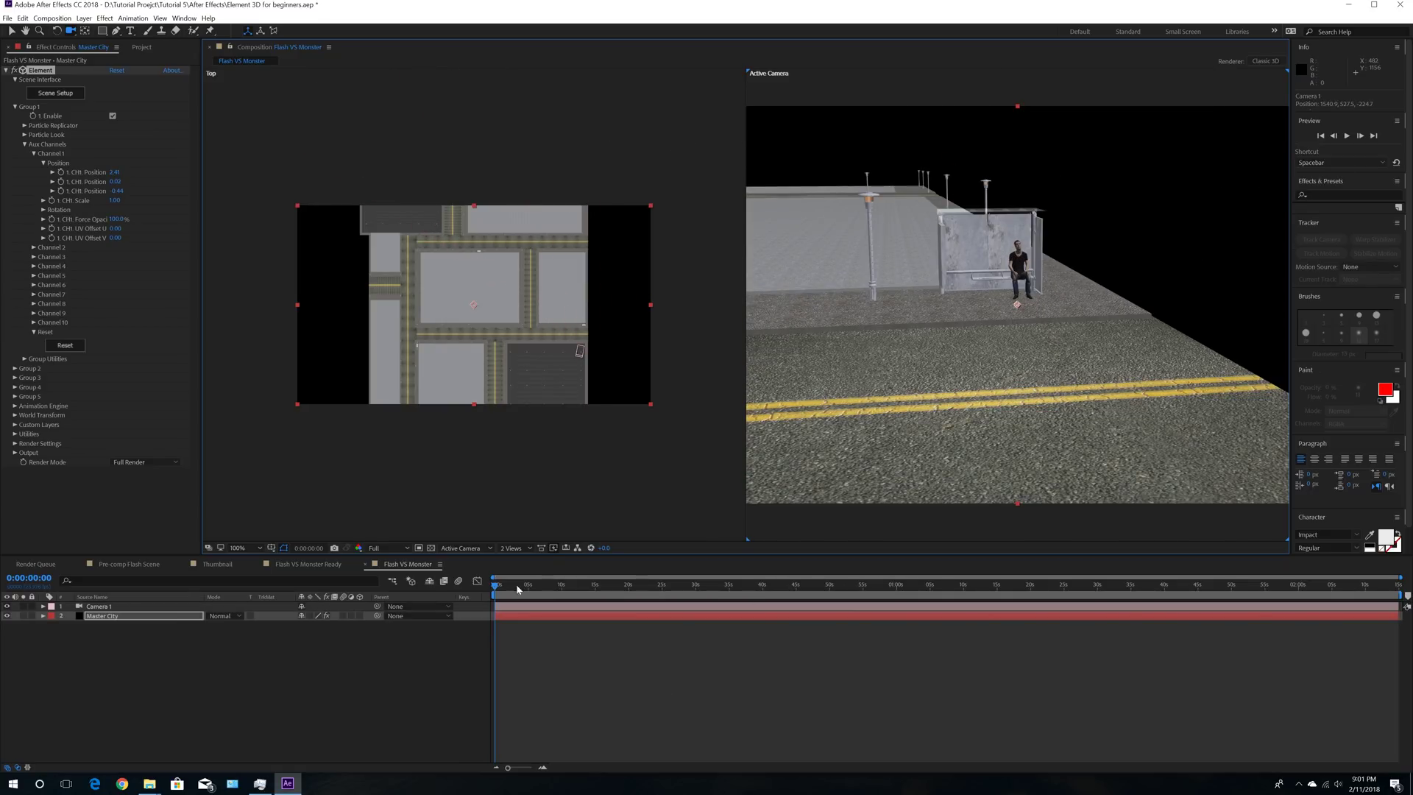
left_click_drag(495, 588, 615, 592)
key("Home")
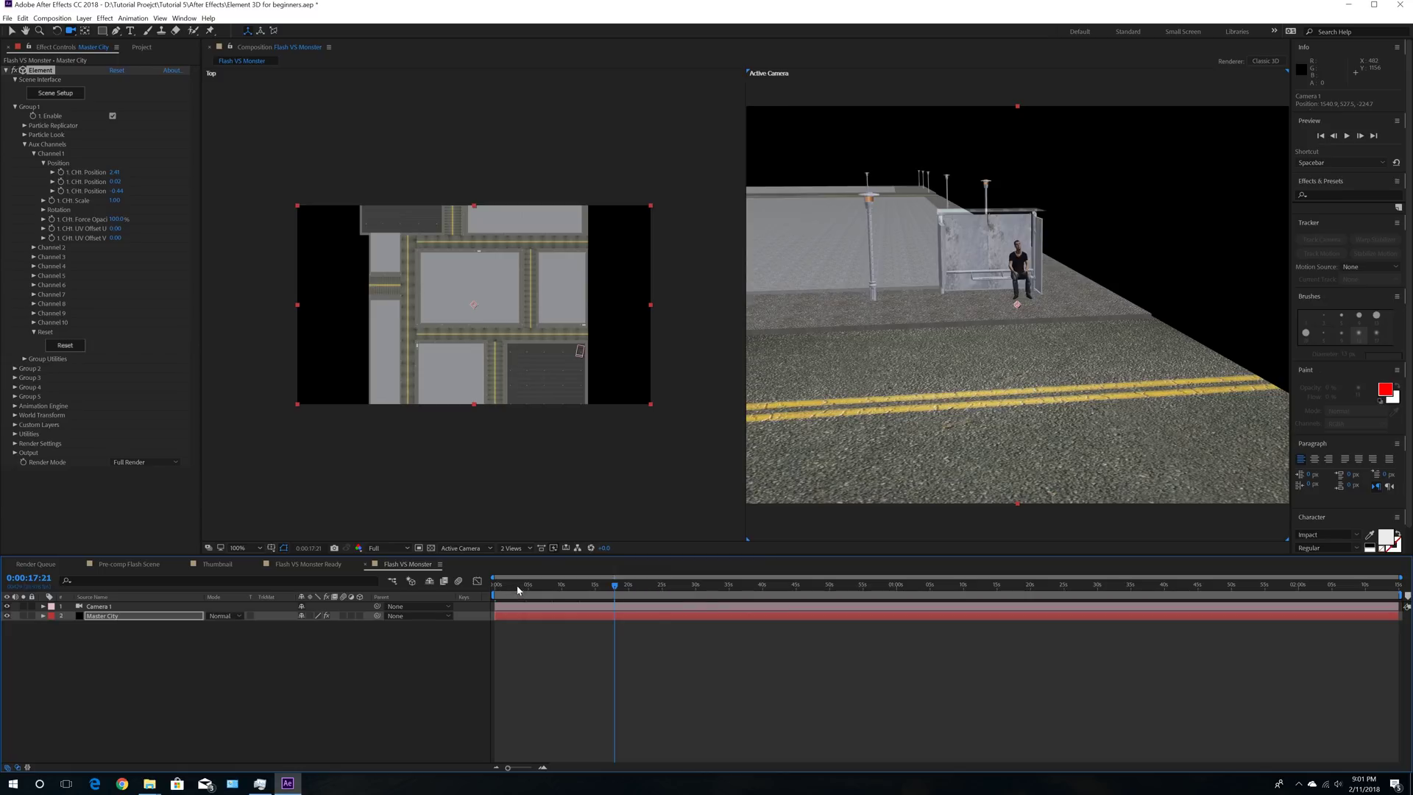
right_click_drag(848, 495, 847, 532)
right_click_drag(837, 266, 821, 485)
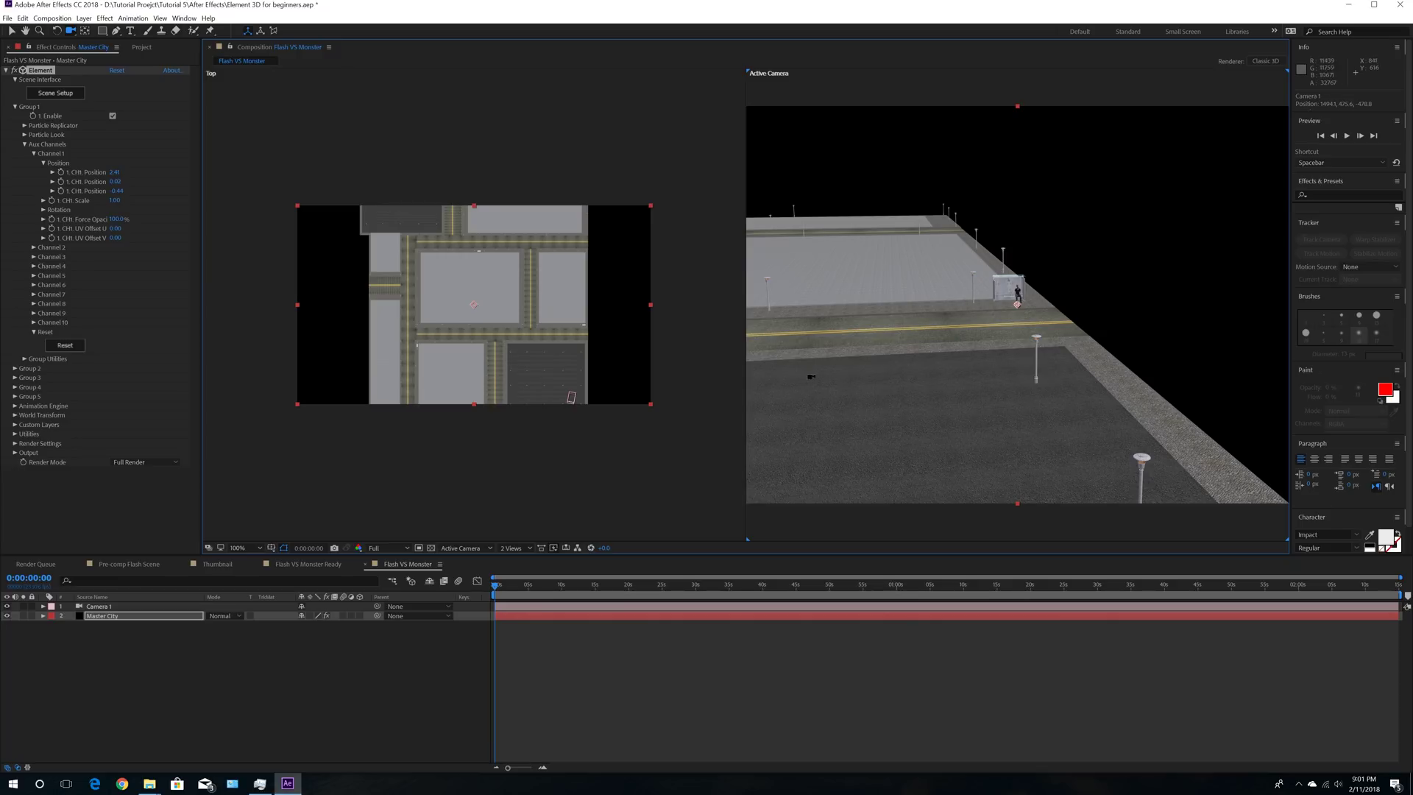
Step: Import the female character's 60fps running animation as a 3D sequence into the People group of the scene setup
left_click(53, 93)
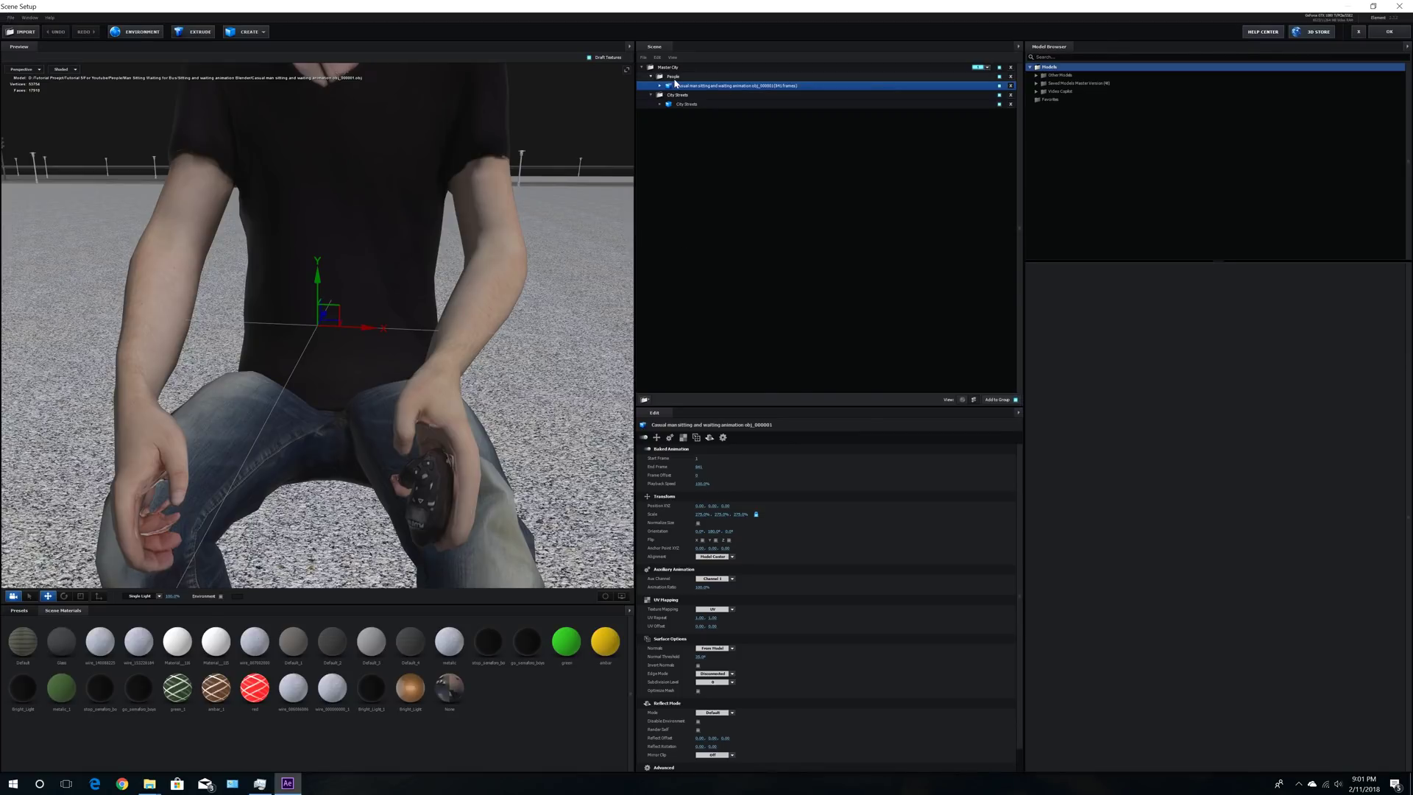
left_click(674, 78)
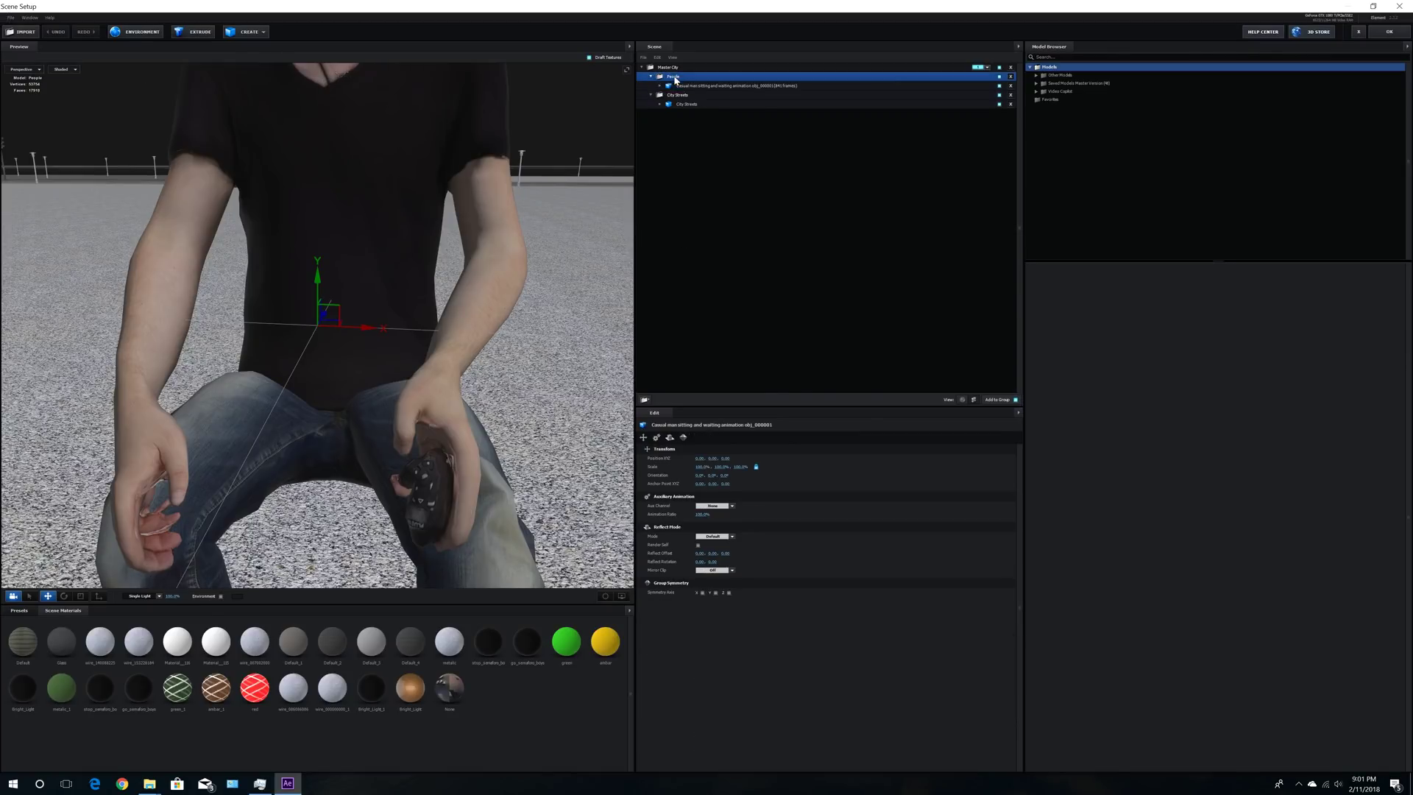
scroll(492, 305, "down", 5)
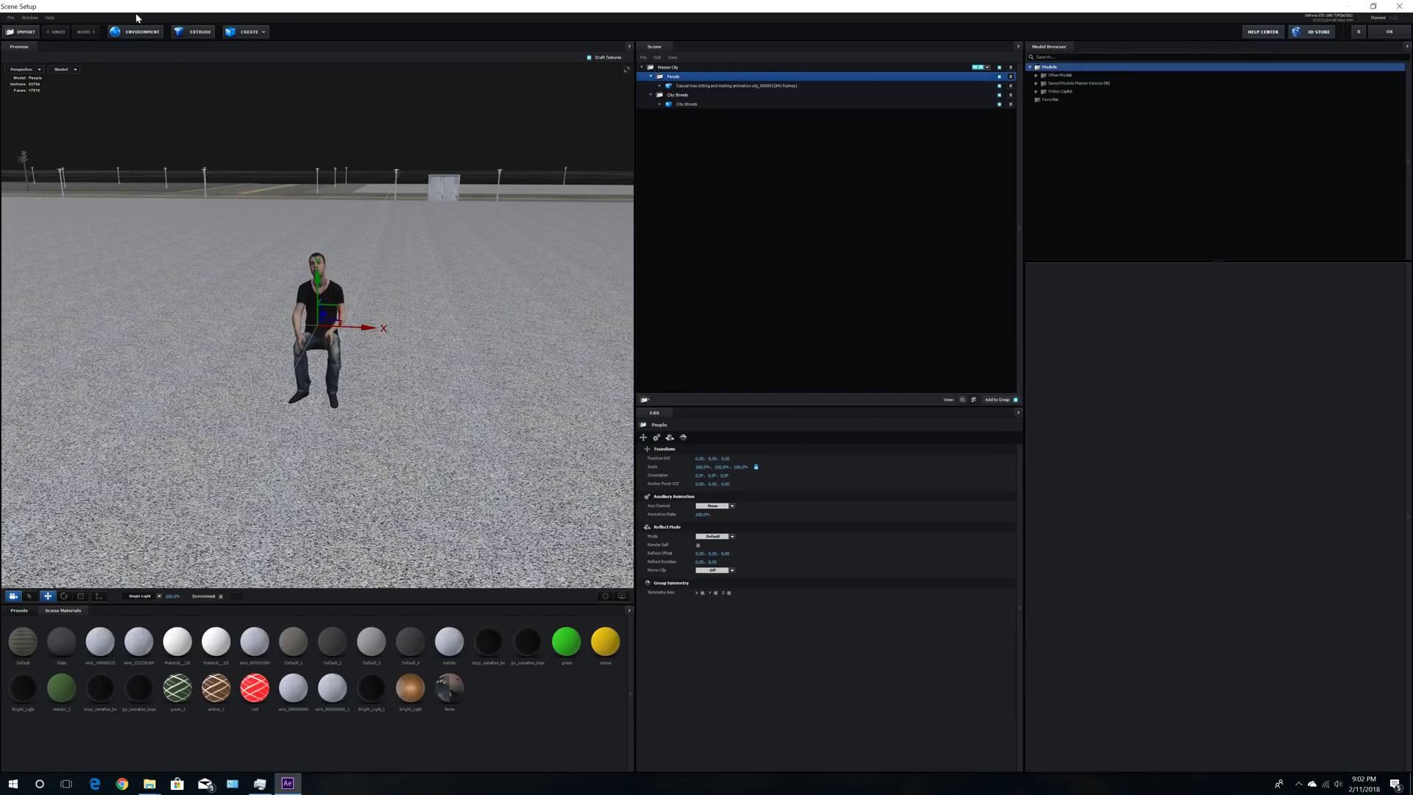
left_click(18, 33)
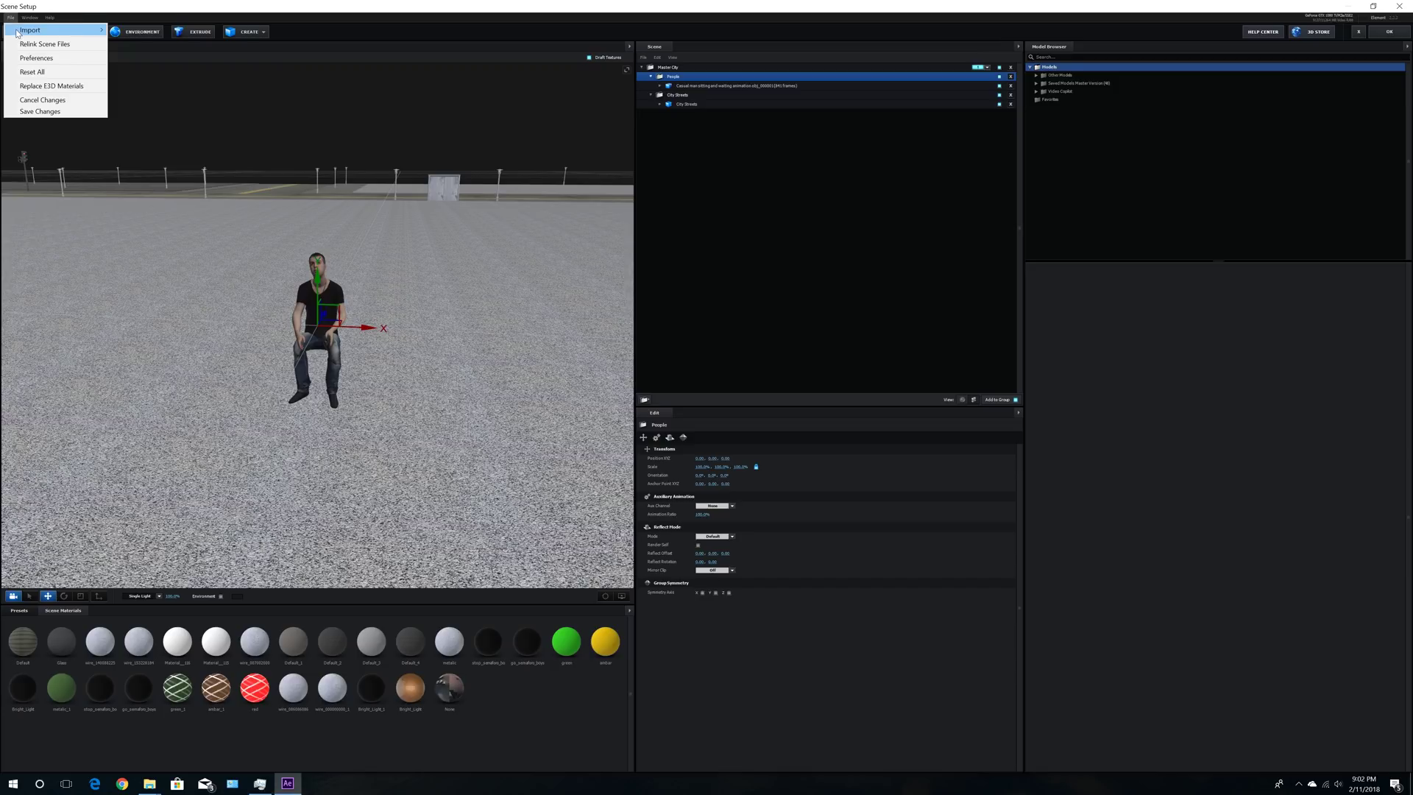
mouse_move(20, 32)
left_click(145, 42)
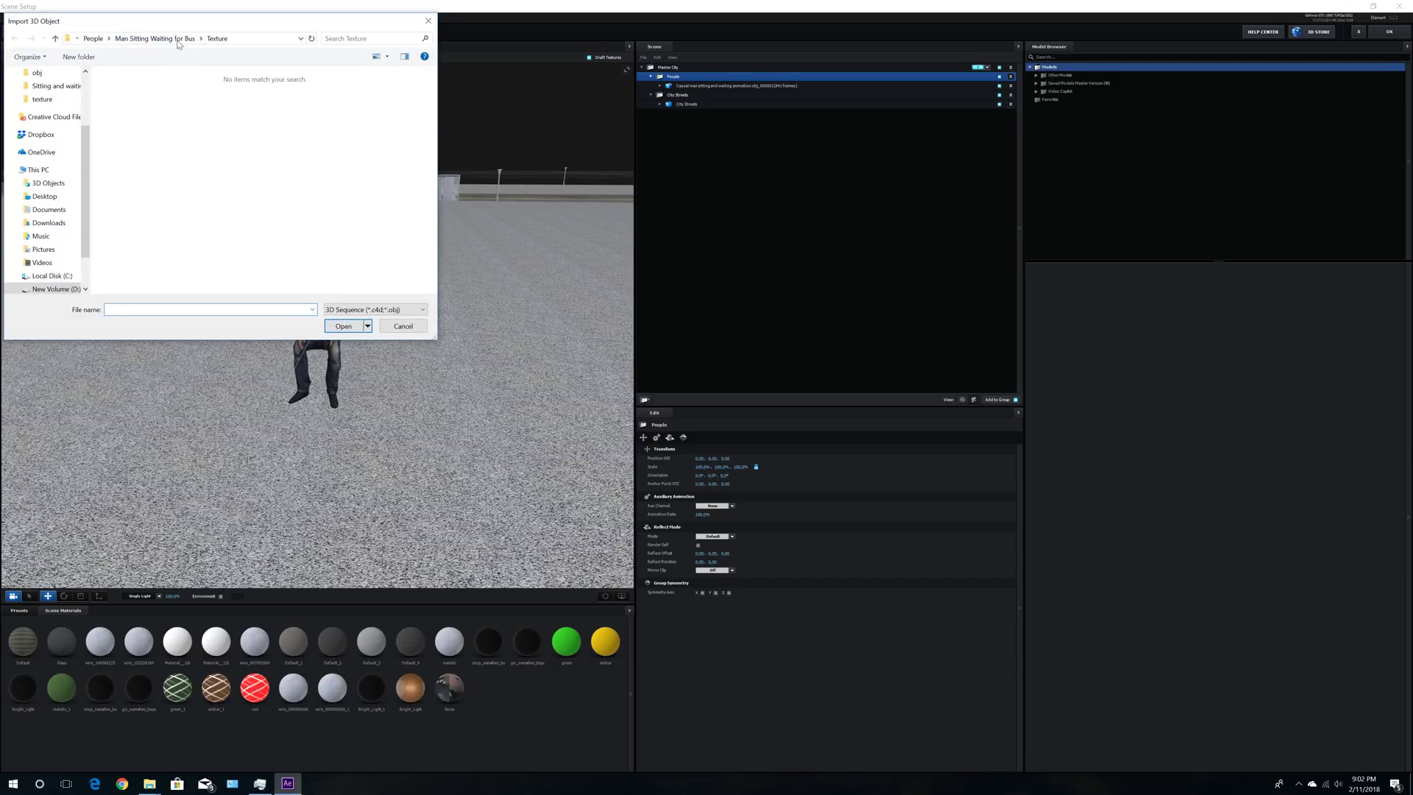
double_click(136, 91)
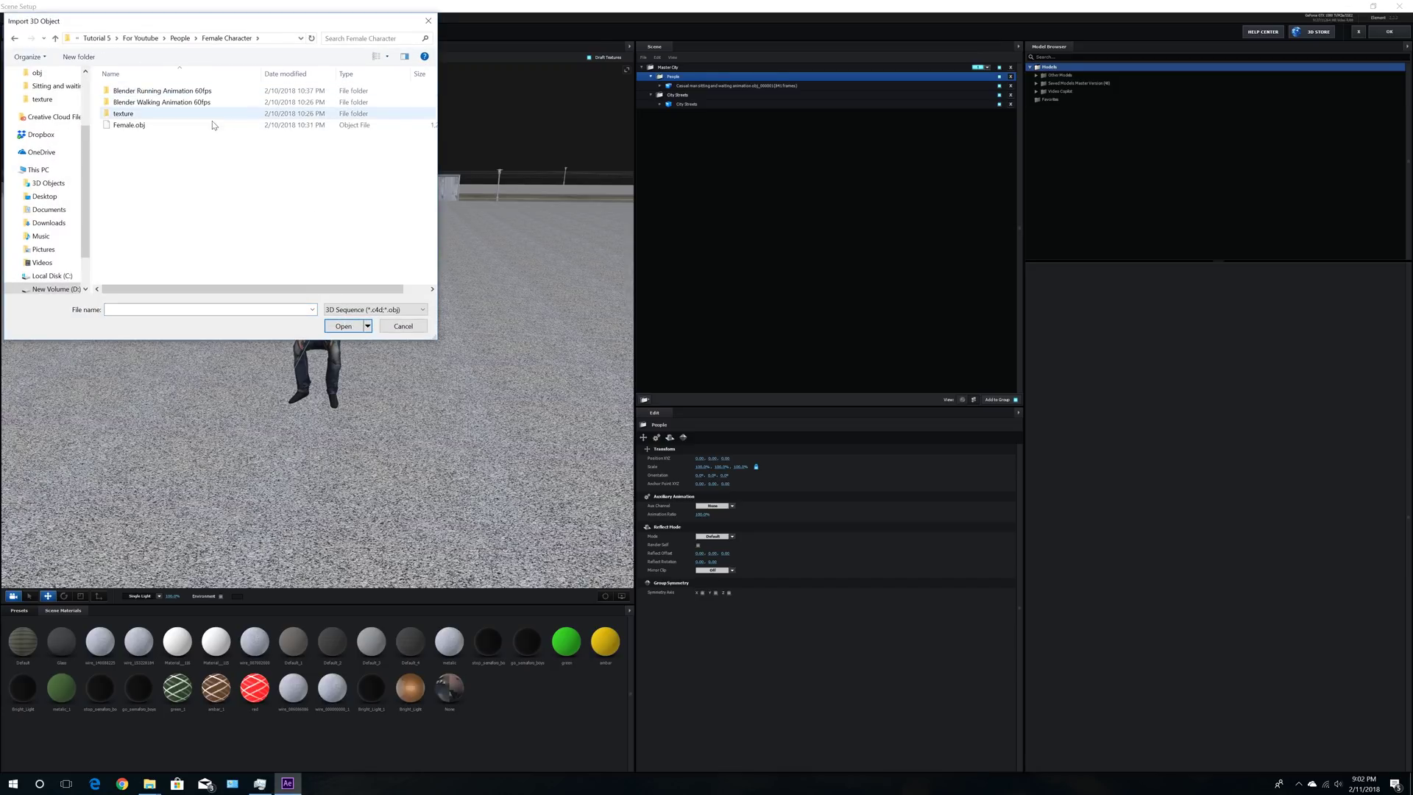
double_click(150, 91)
double_click(136, 107)
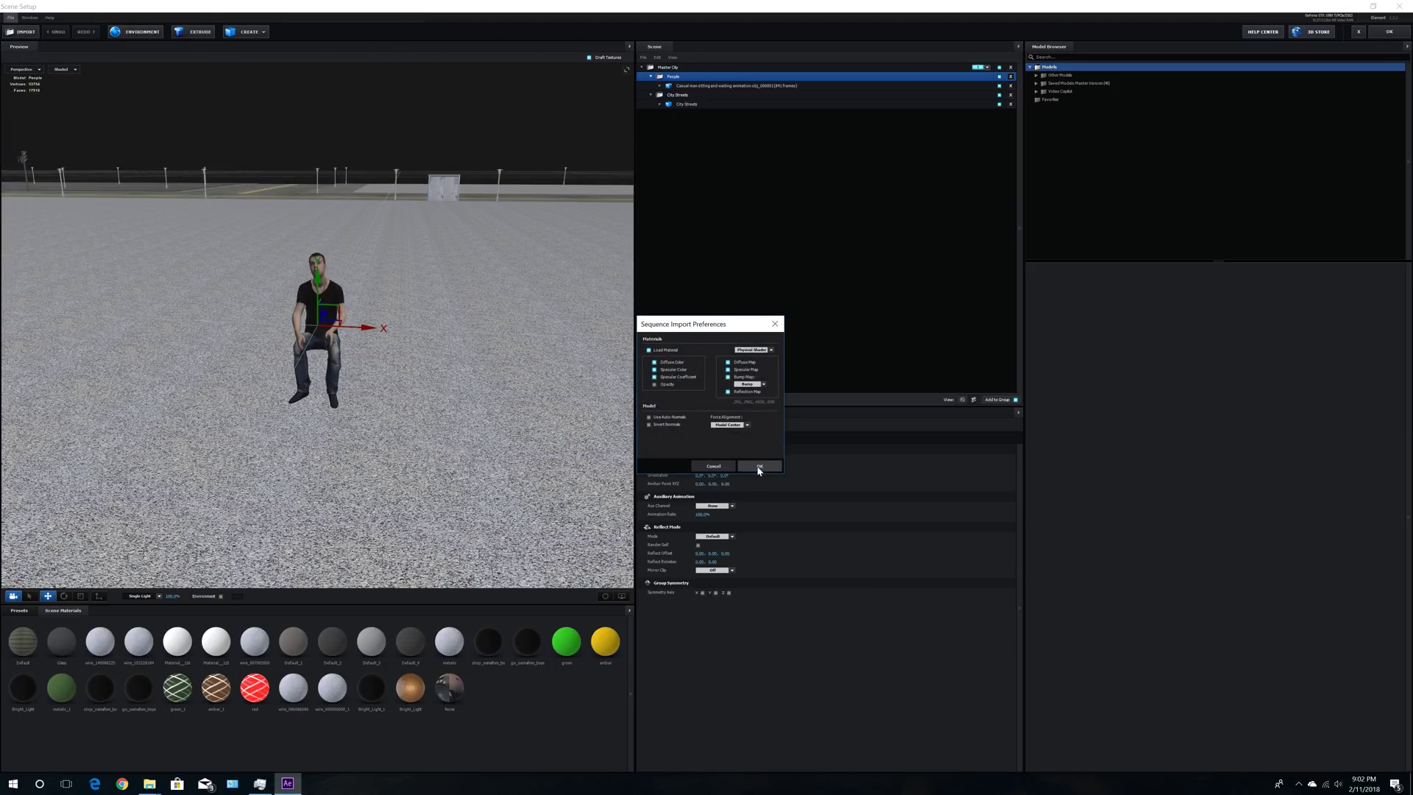
left_click(759, 467)
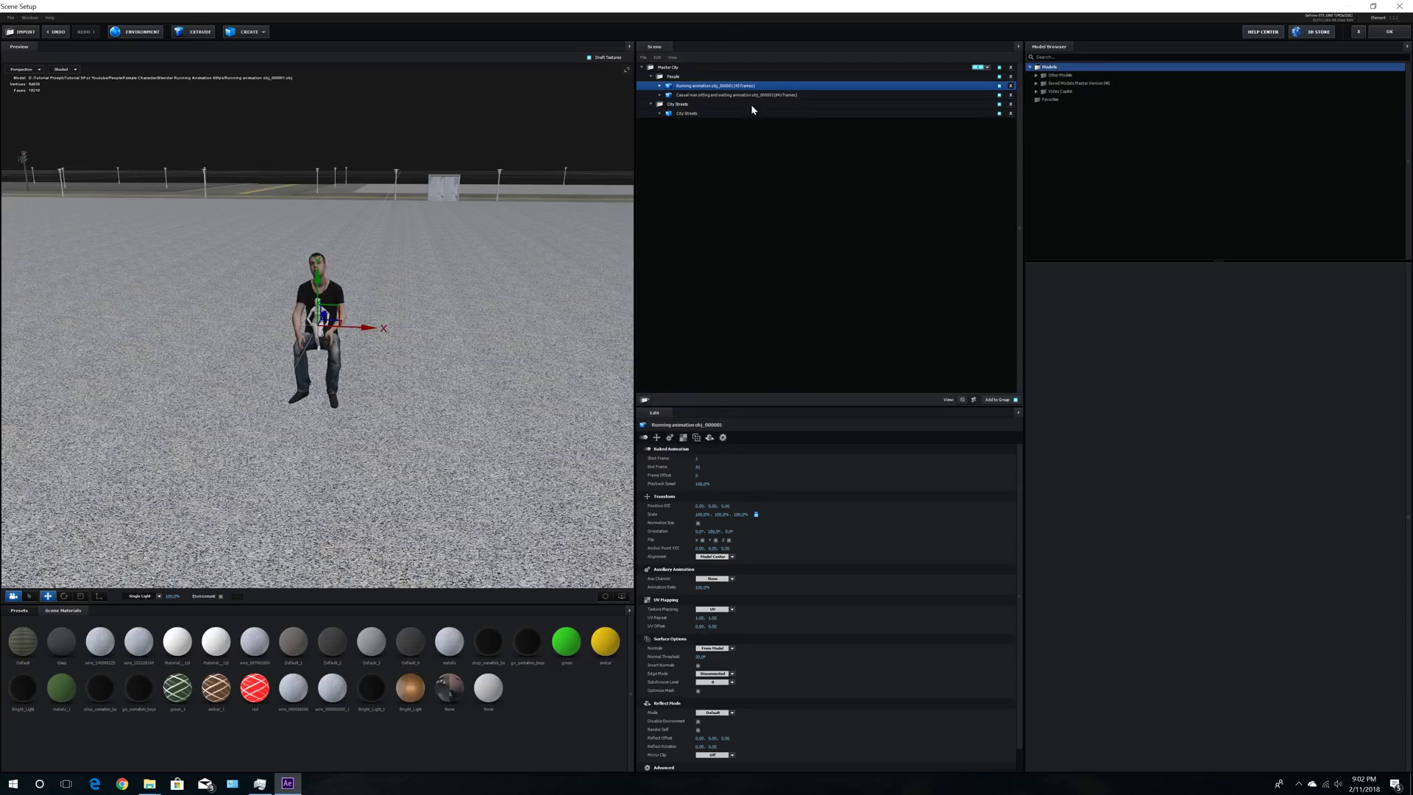
Step: Try scaling the running woman model to 275% and compare her size with the sitting man from the side
left_click_drag(557, 392, 460, 374)
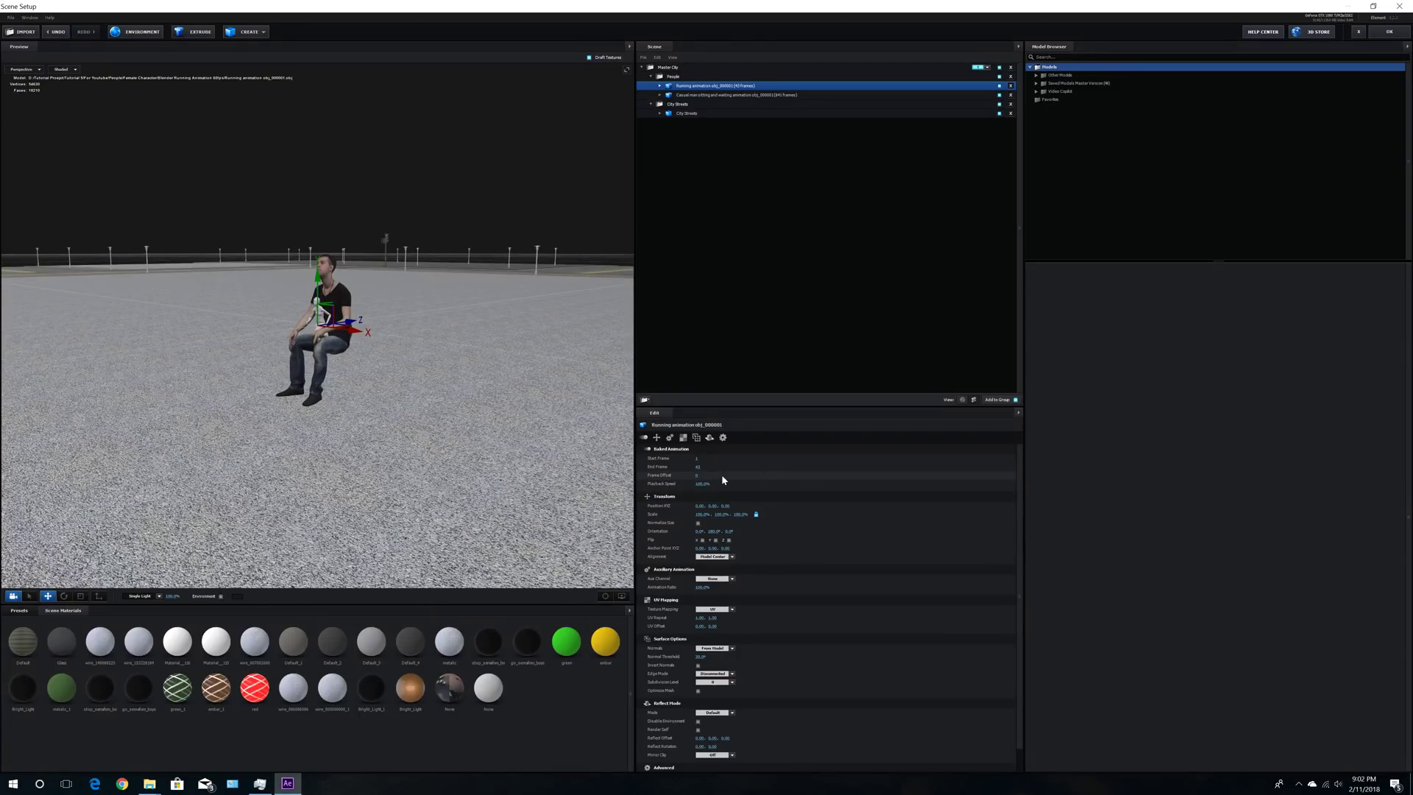
left_click(702, 514)
type("275")
key("Return")
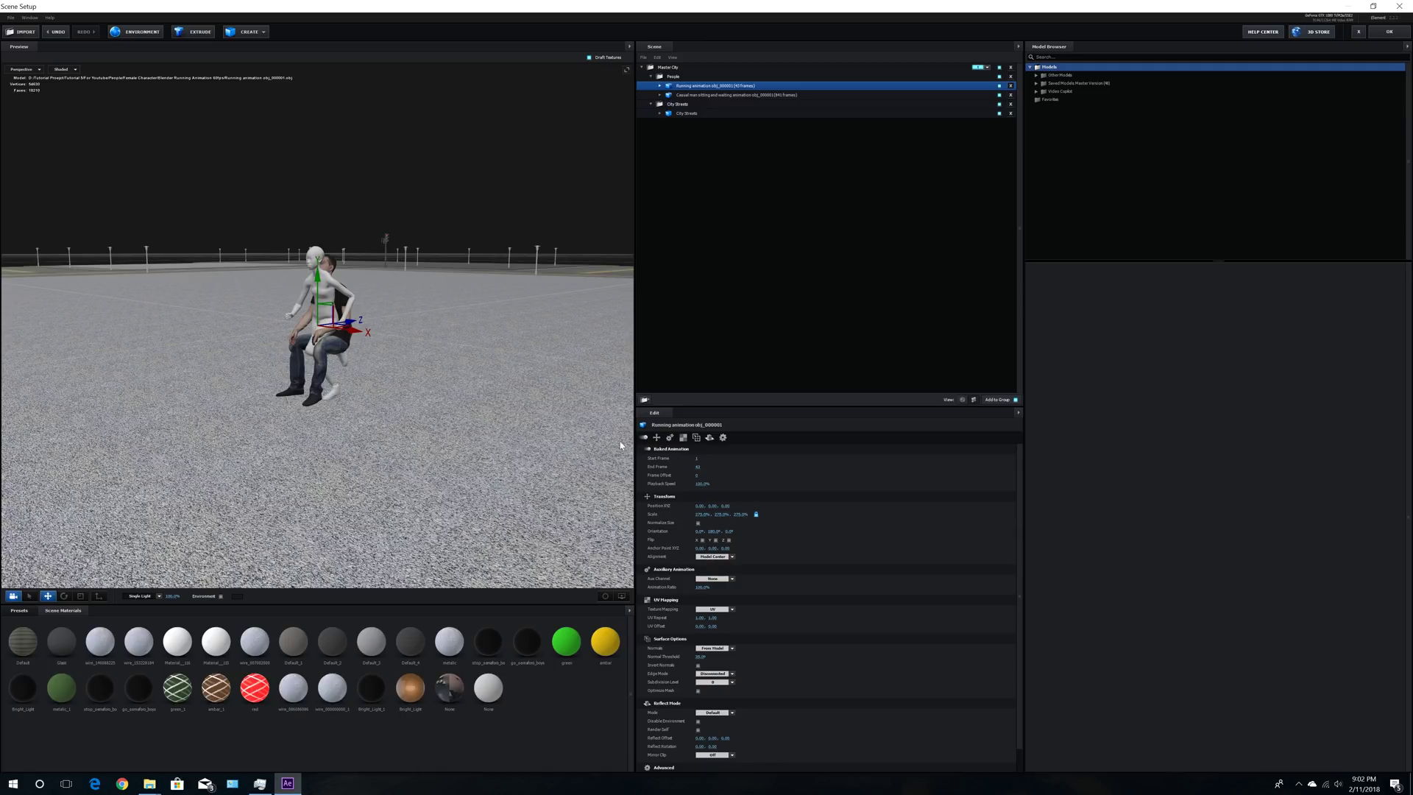
left_click(696, 95)
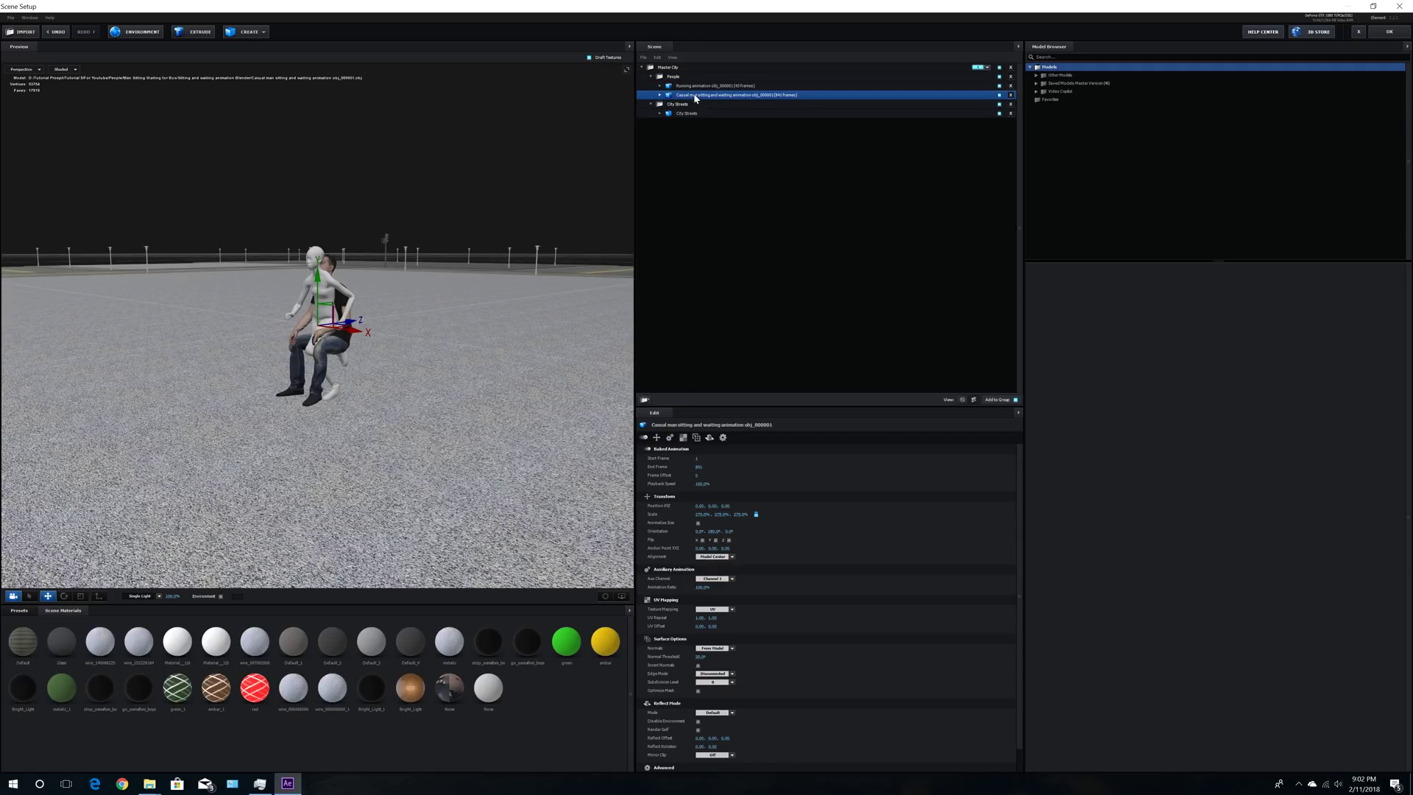
left_click(707, 85)
mouse_move(397, 430)
left_mouse_down()
mouse_move(490, 434)
mouse_move(414, 439)
left_mouse_up()
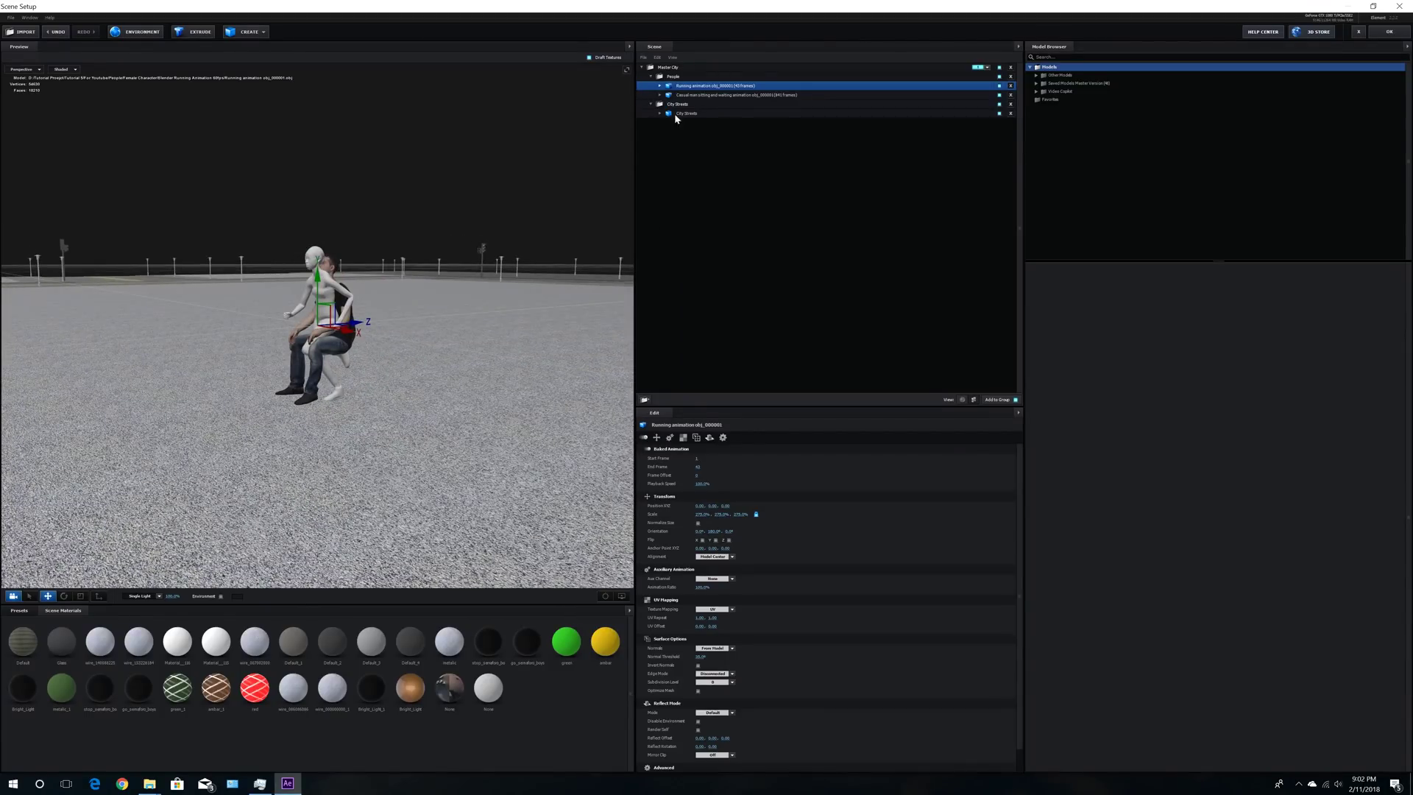
left_click_drag(362, 447, 350, 443)
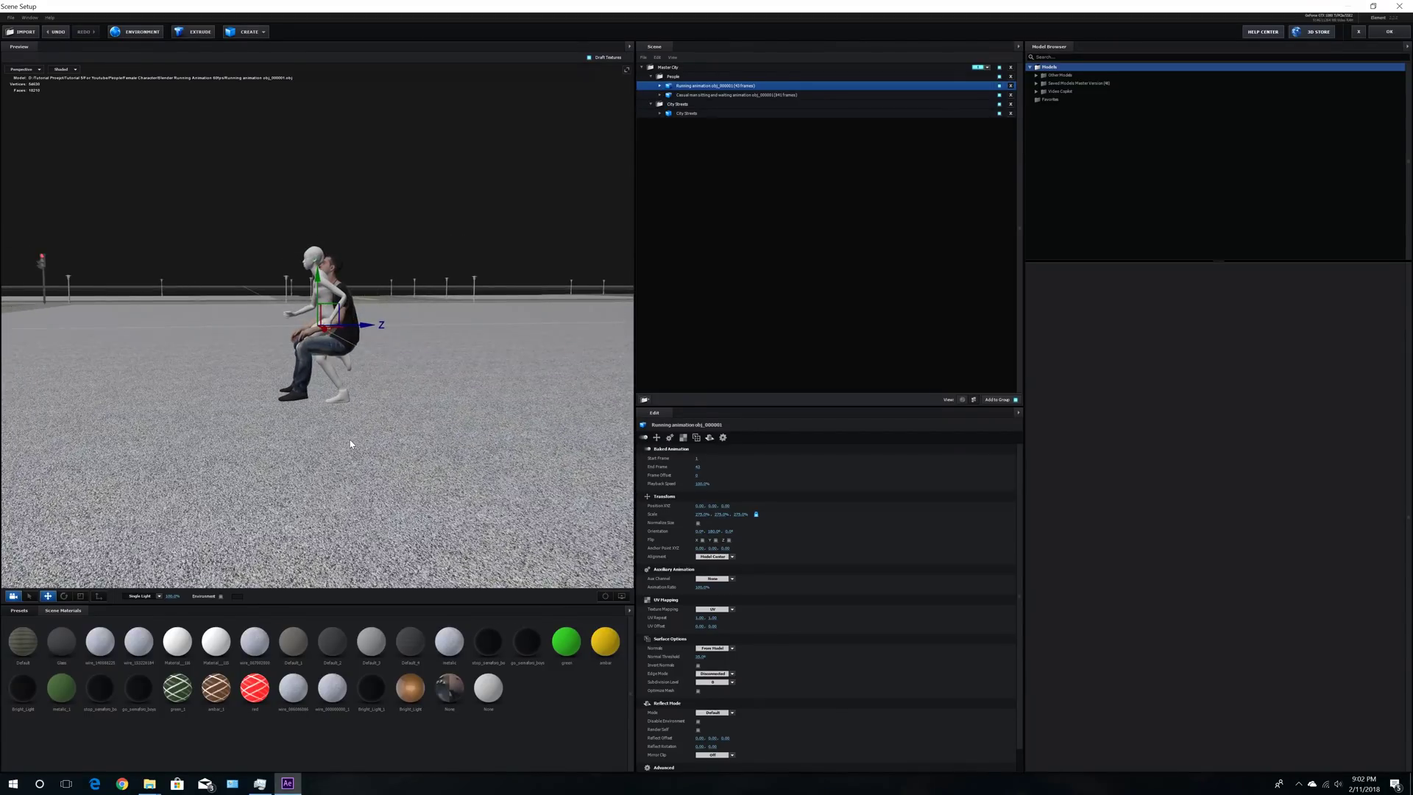
Step: Set the running woman model's scale to 300%
left_click(701, 514)
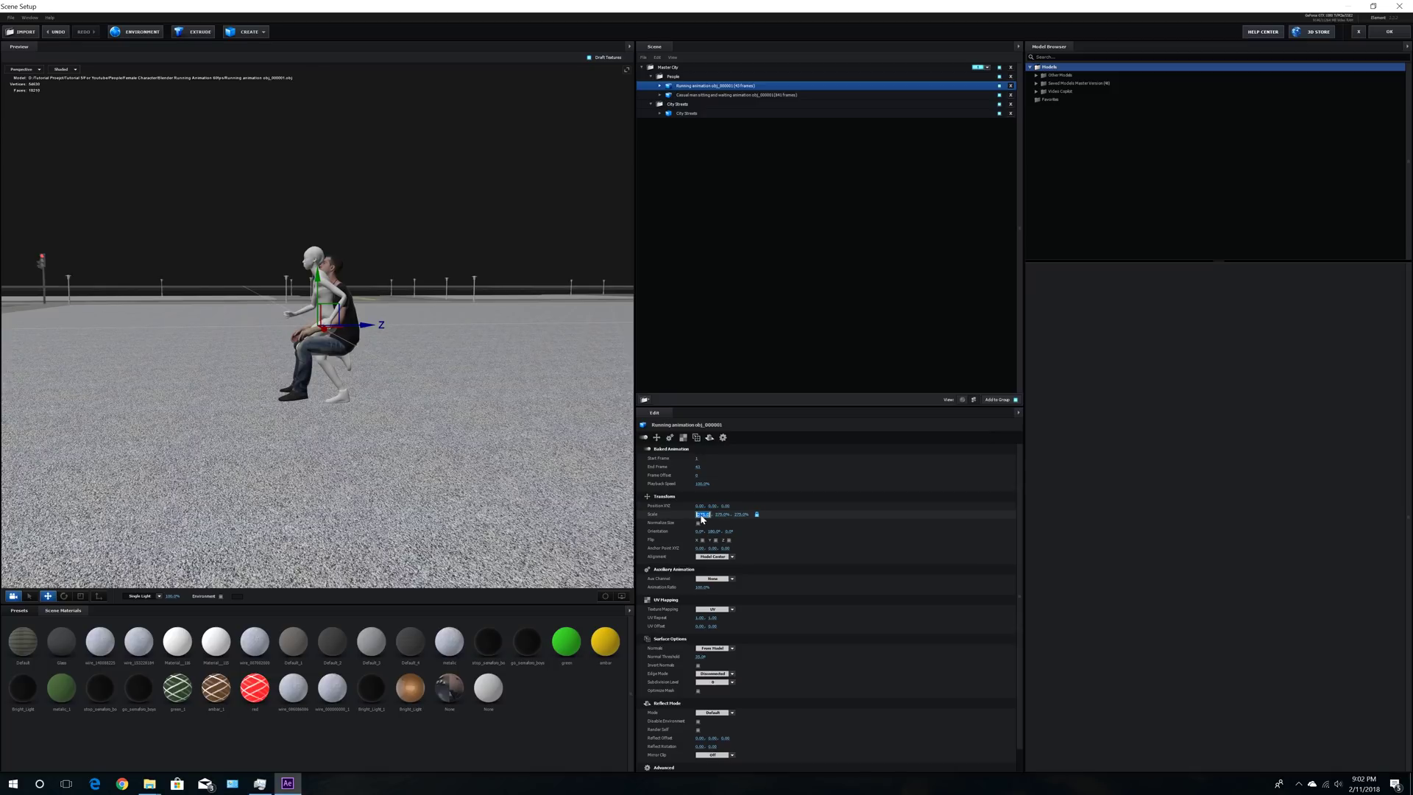
type("30")
key("Return")
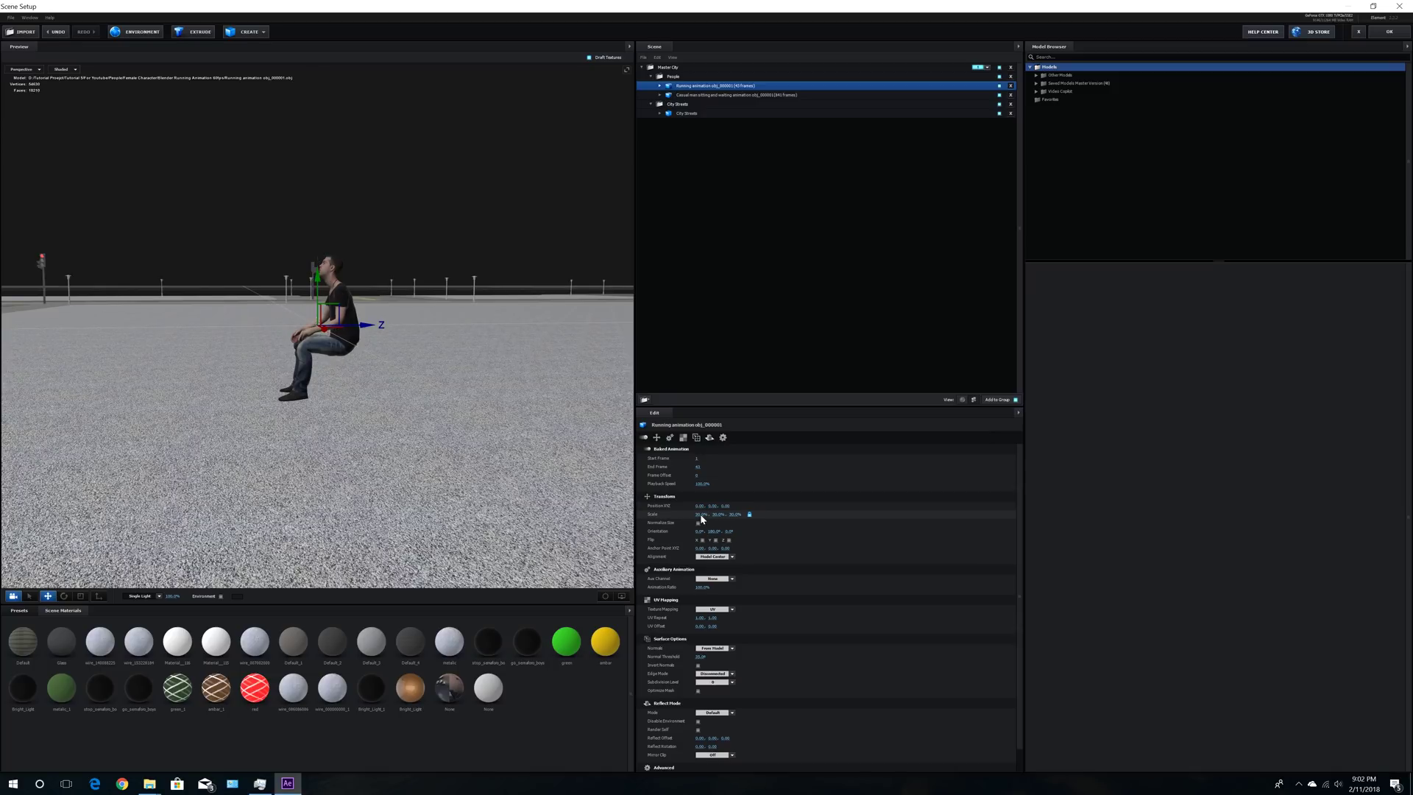
type("200")
key("Return")
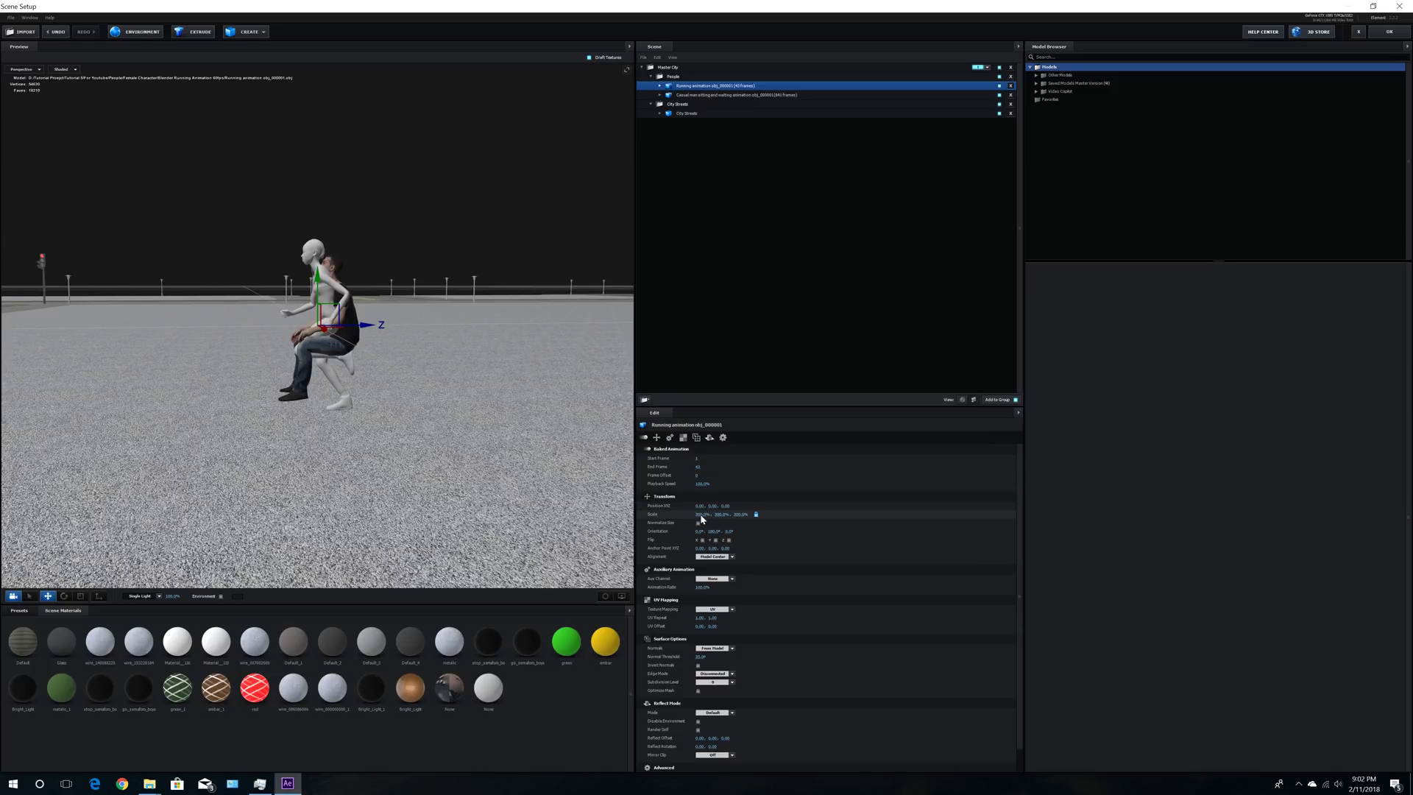
left_click_drag(470, 439, 521, 444)
Step: Show the running woman model's material in the scene list and open its diffuse texture channel
left_click(660, 86)
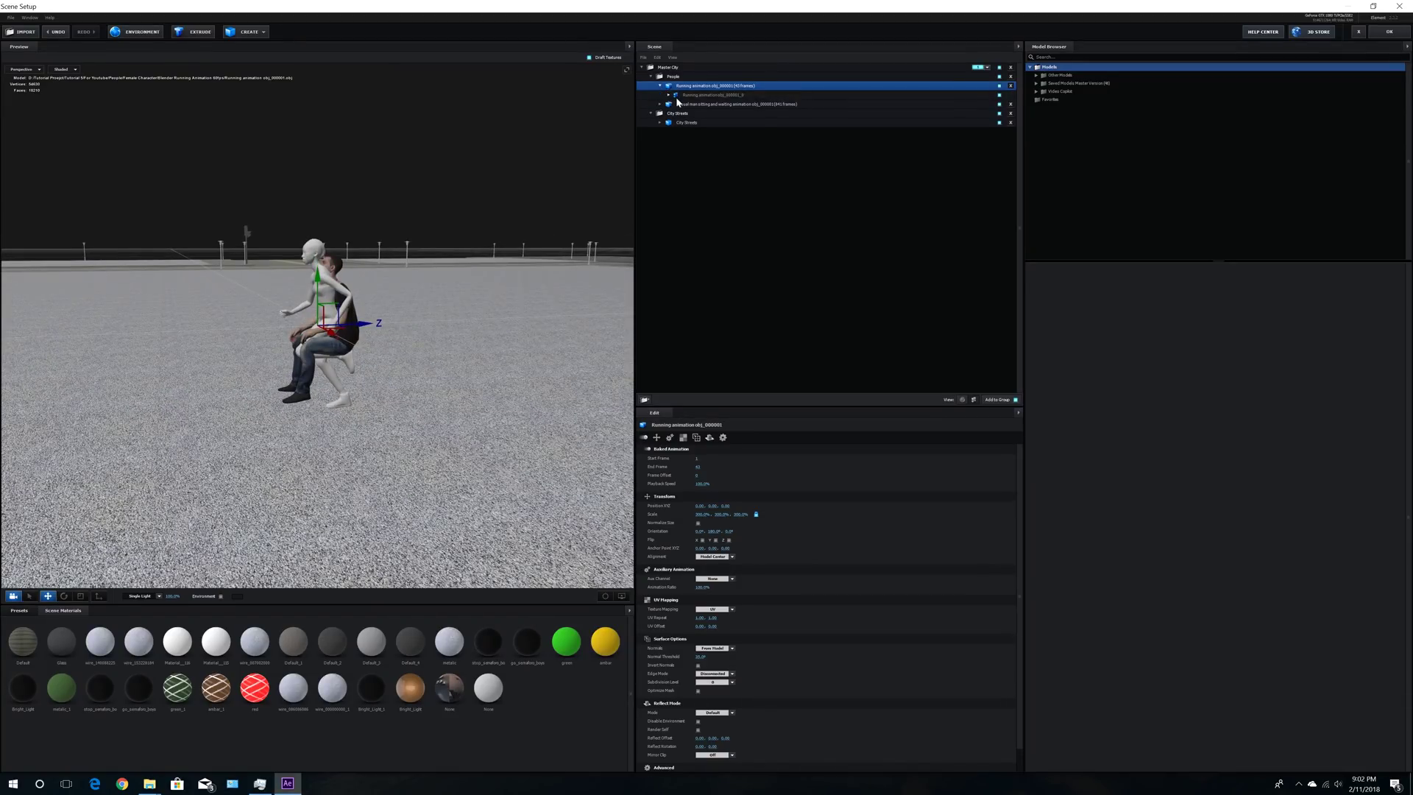
left_click(962, 399)
left_click(687, 96)
left_click(698, 480)
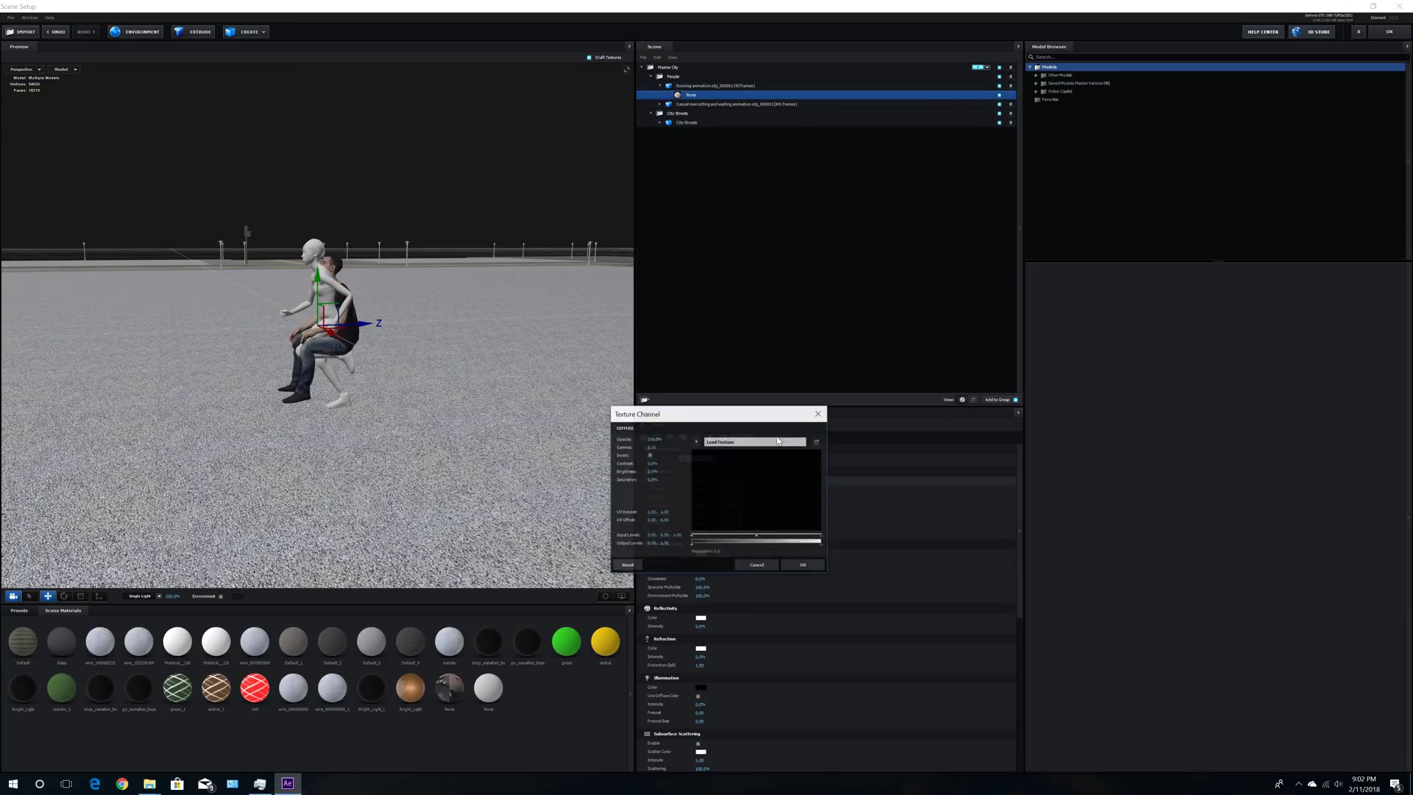
Step: Load rp_alison_rigged_001_dif.jpg from the Female Character texture folder as the running woman's diffuse texture
left_click(738, 442)
left_click(761, 447)
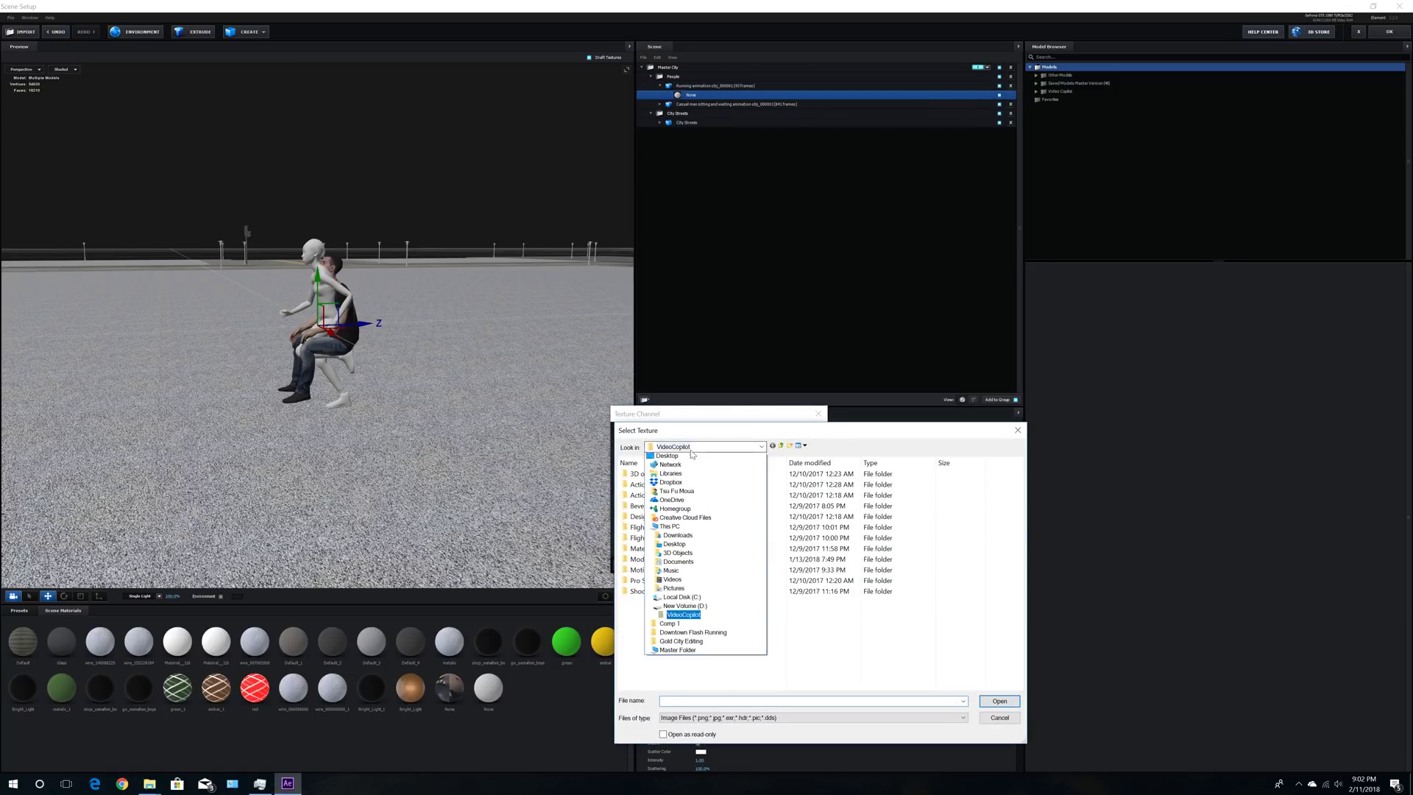
left_click(703, 615)
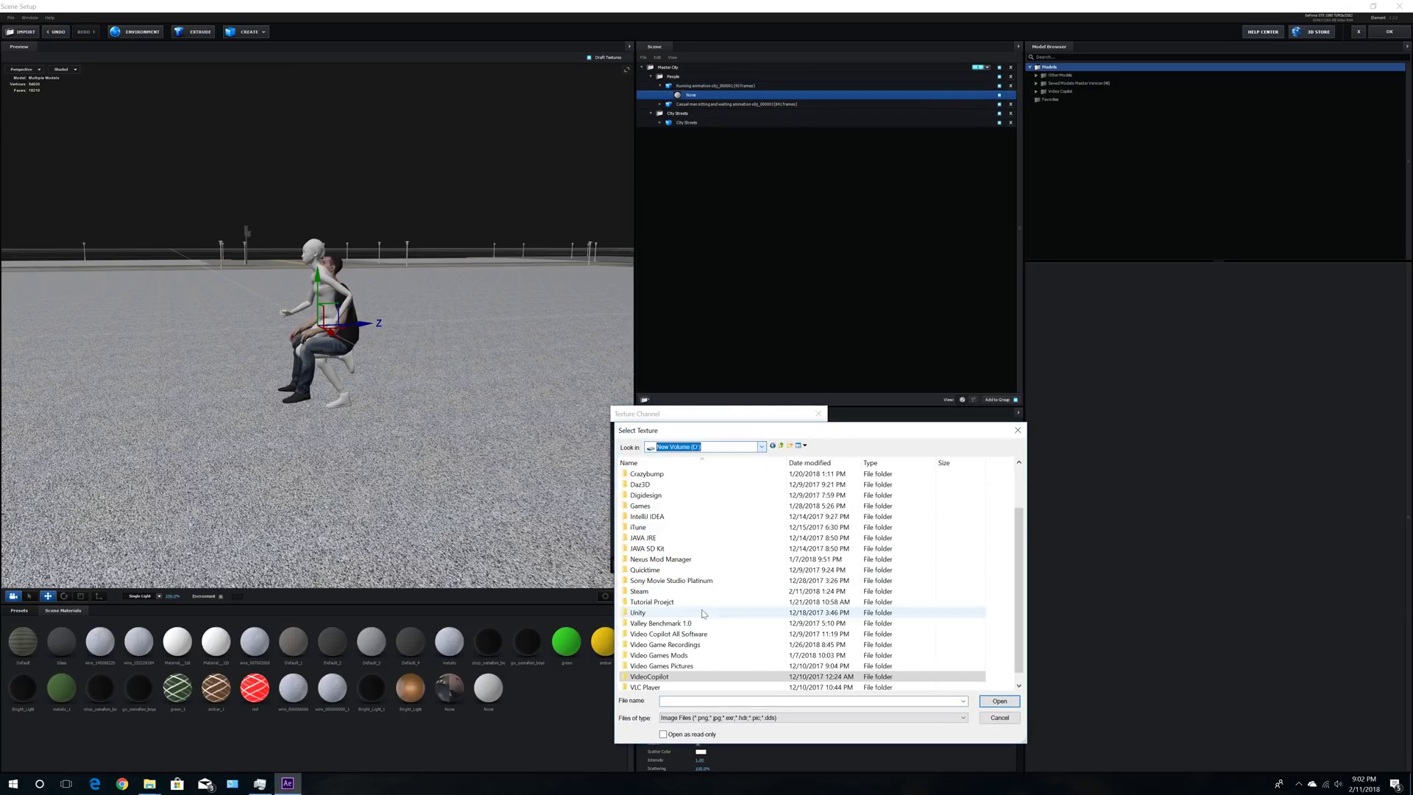
double_click(654, 602)
double_click(643, 474)
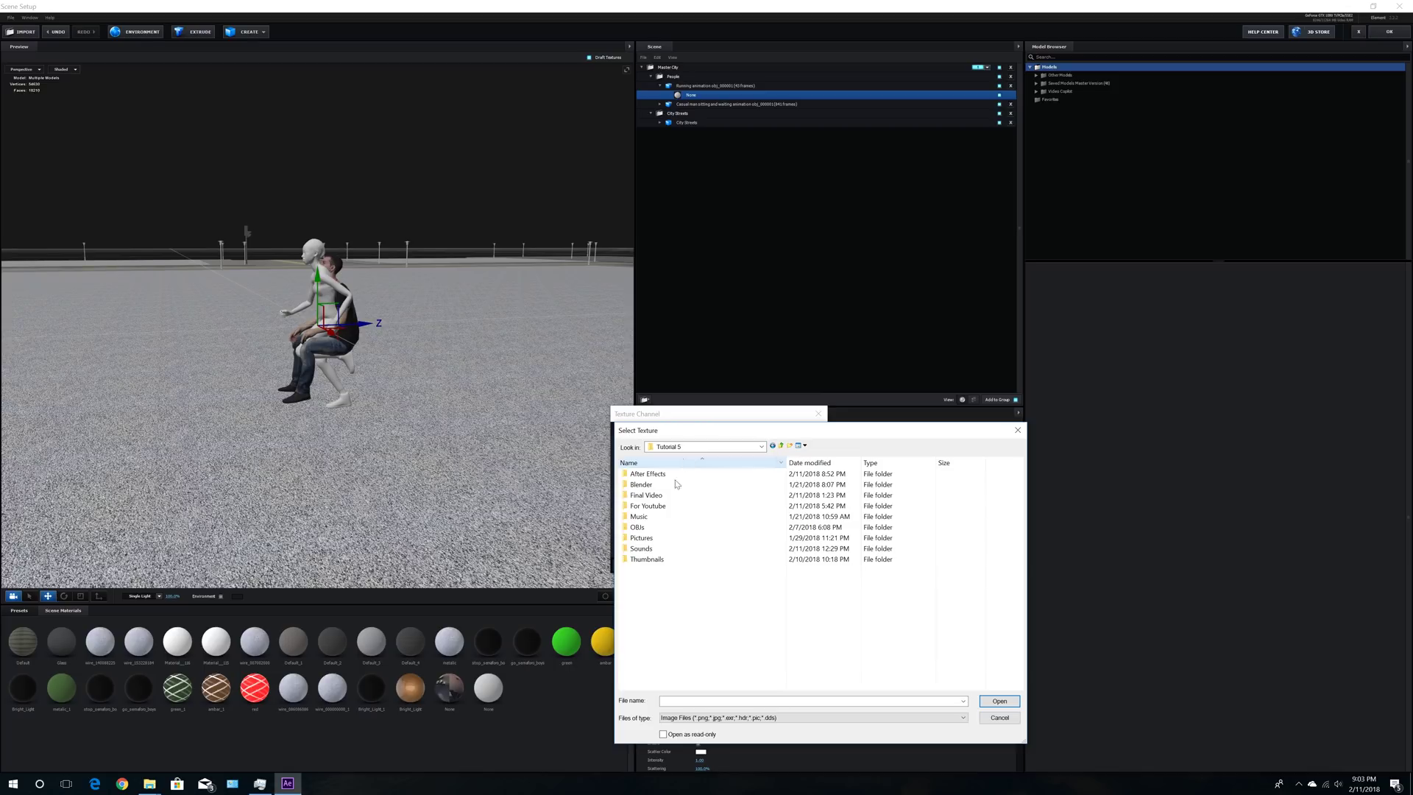
double_click(648, 506)
double_click(653, 519)
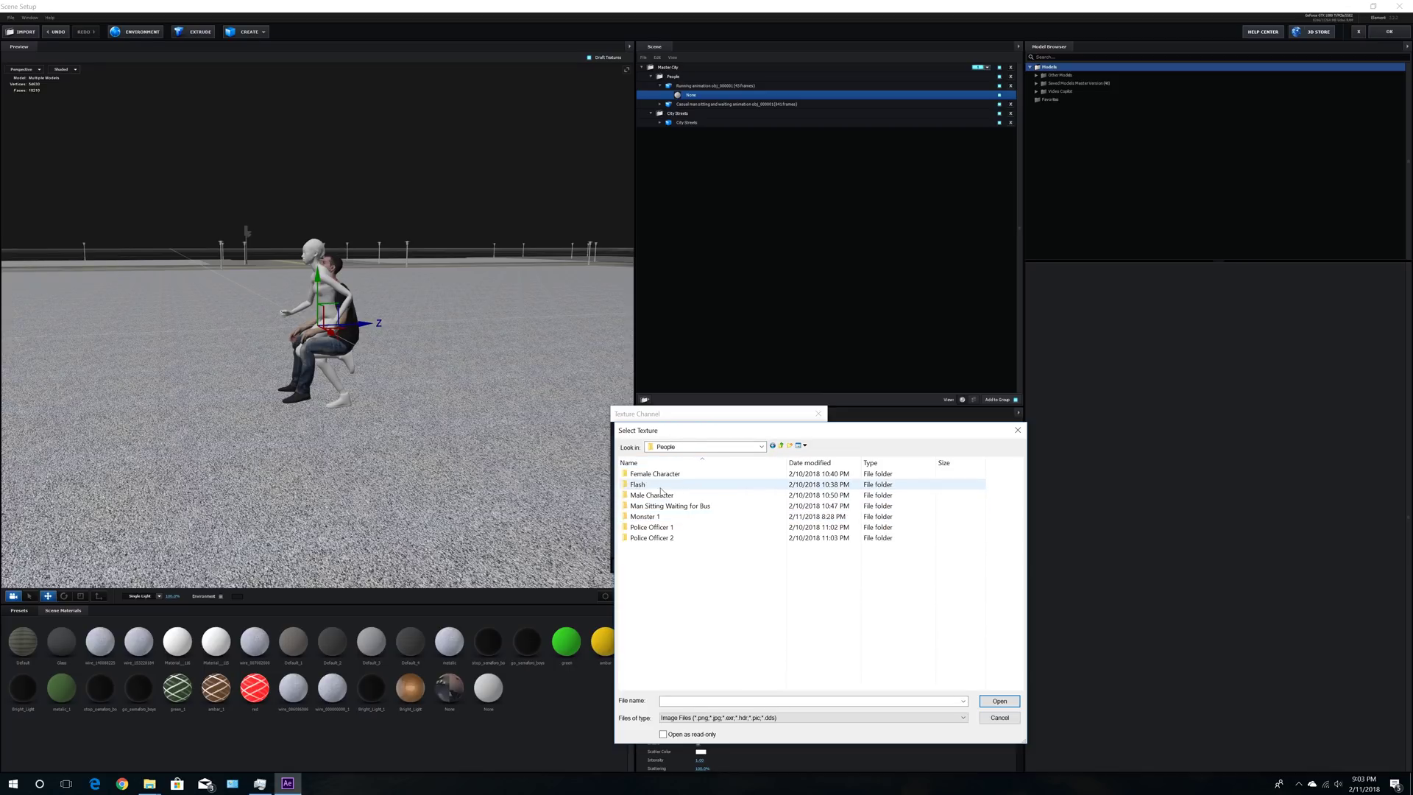
double_click(658, 474)
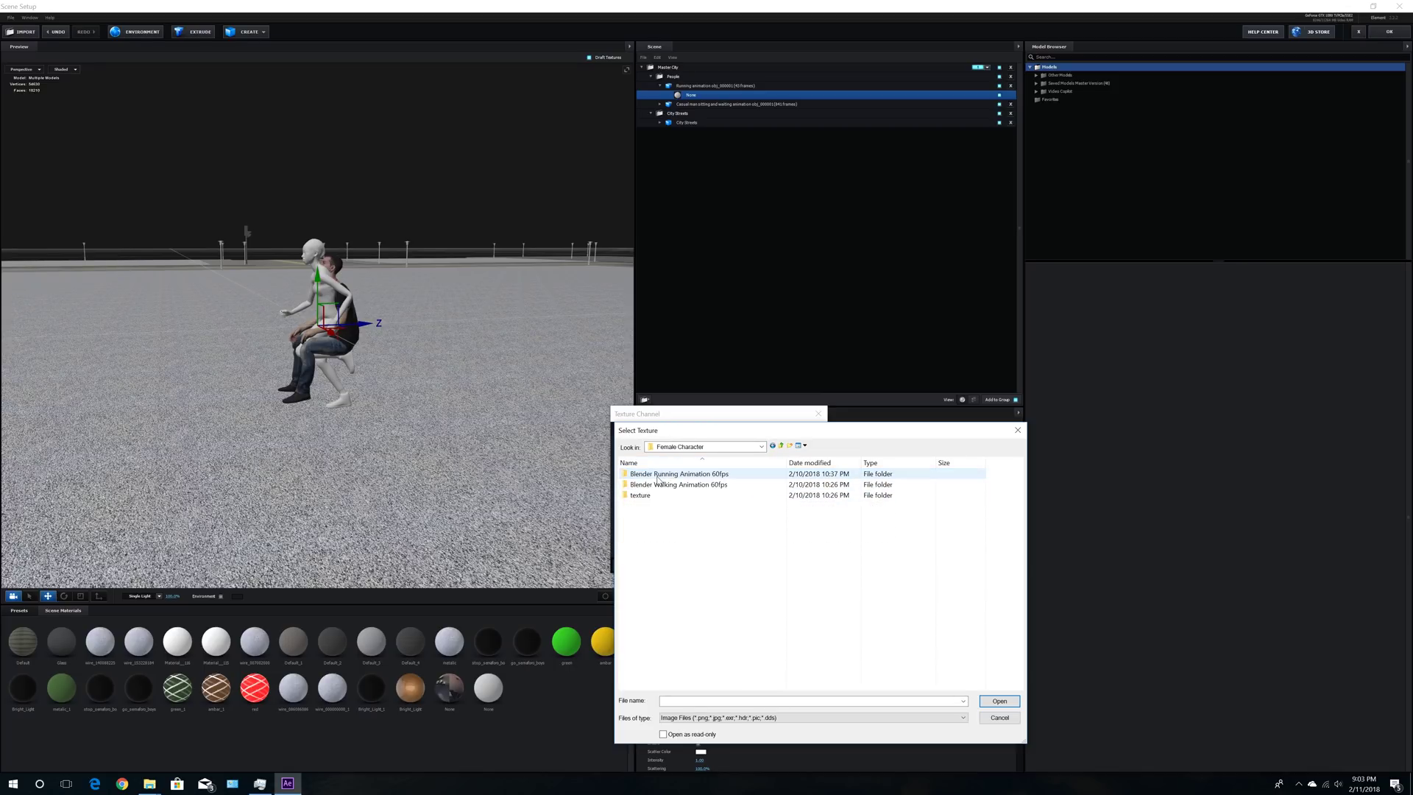
double_click(655, 495)
double_click(656, 497)
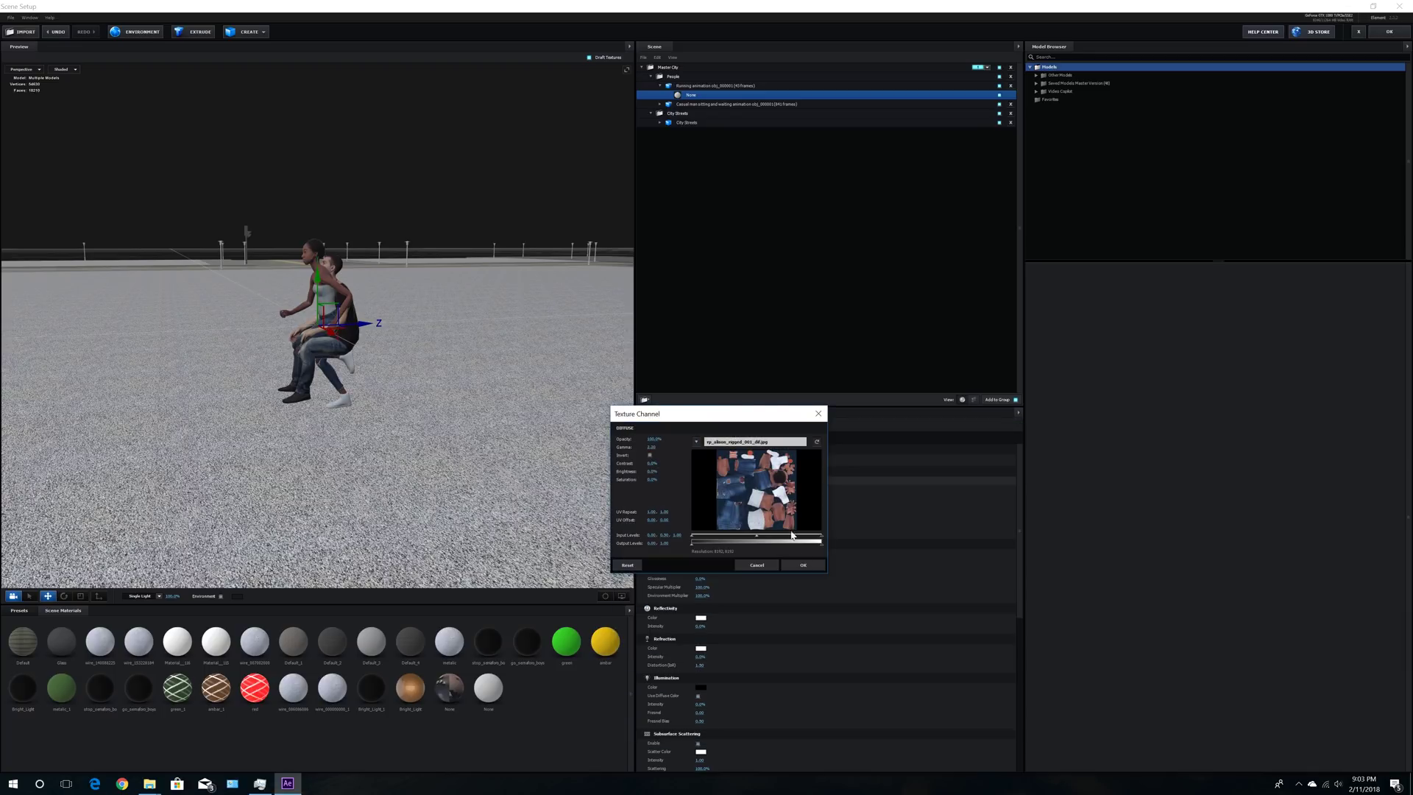
Step: Apply the loaded diffuse texture and set a lighter diffuse color for the running woman's material
left_click(804, 569)
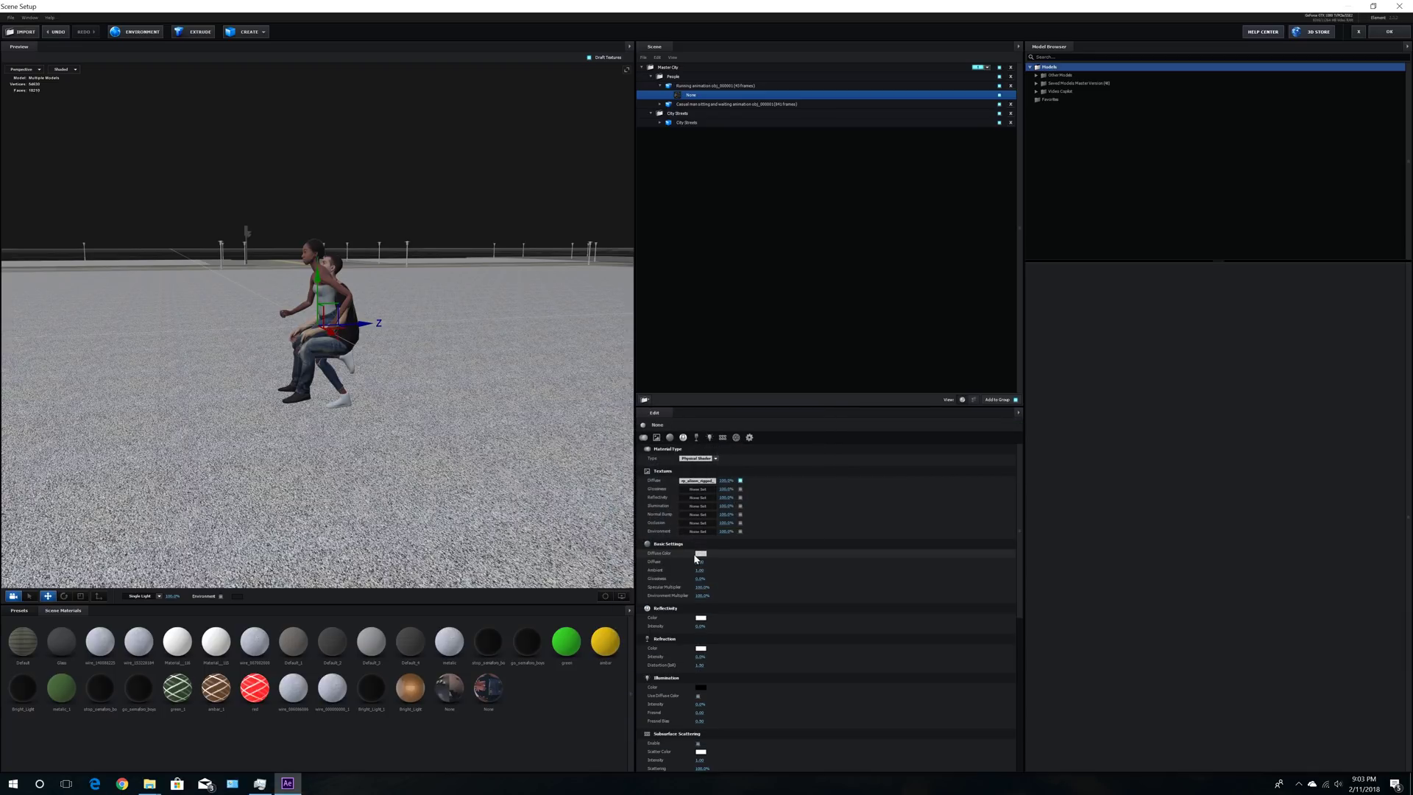
left_click(701, 552)
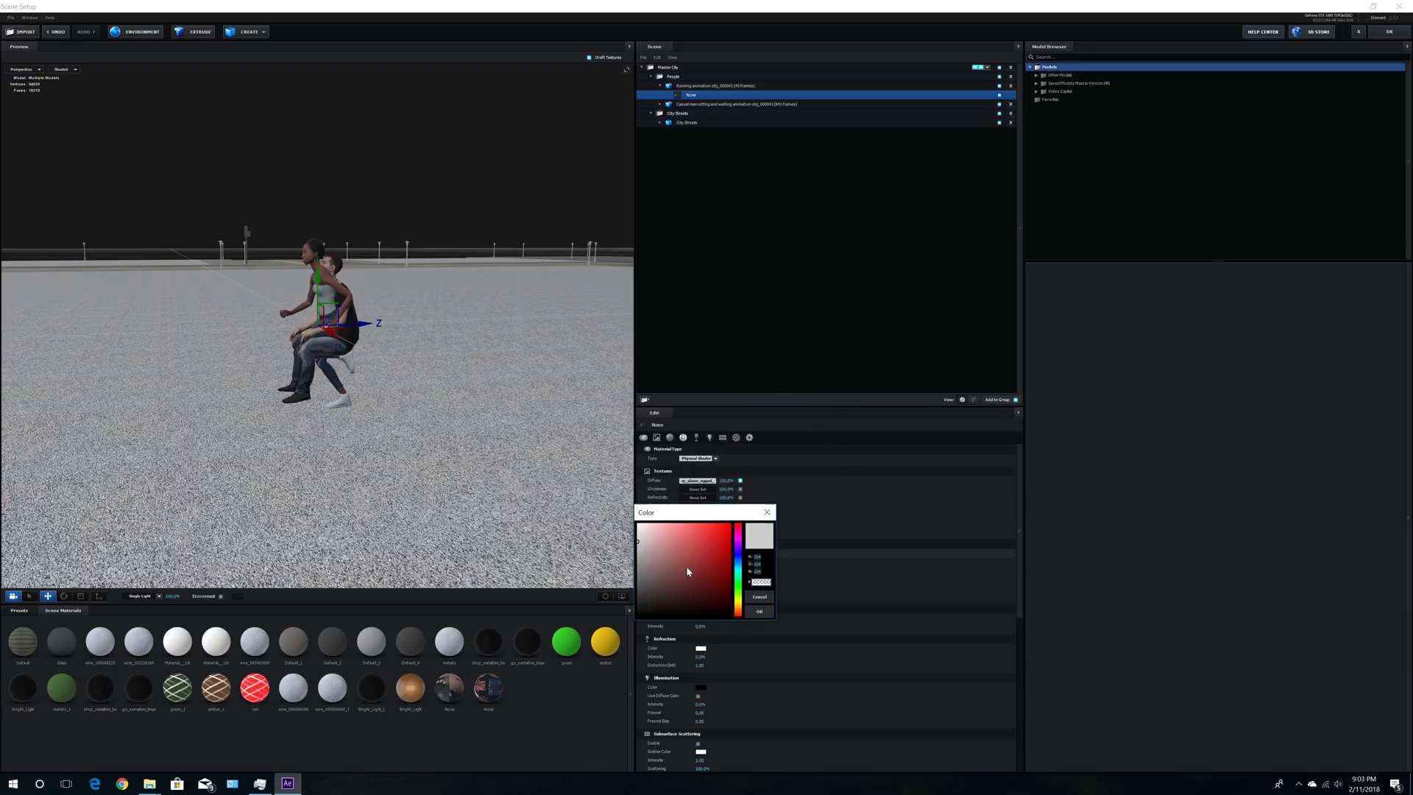
left_click_drag(640, 536, 638, 538)
left_click(759, 612)
left_click_drag(421, 480, 483, 471)
Step: Set the running woman material's glossiness to 5% and environment multiplier to 70%, and inspect her shading
left_click(701, 580)
type("5")
key("Return")
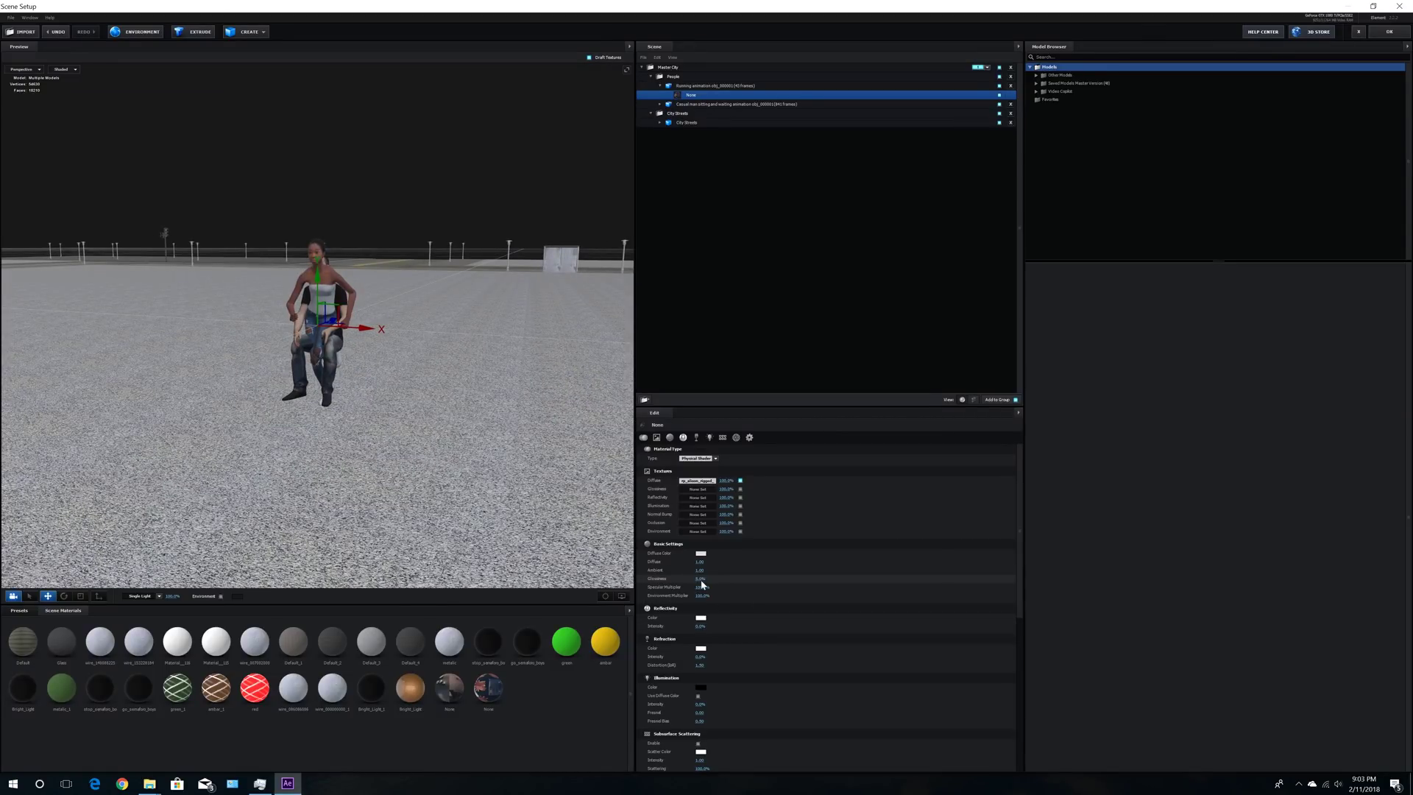
left_click(700, 596)
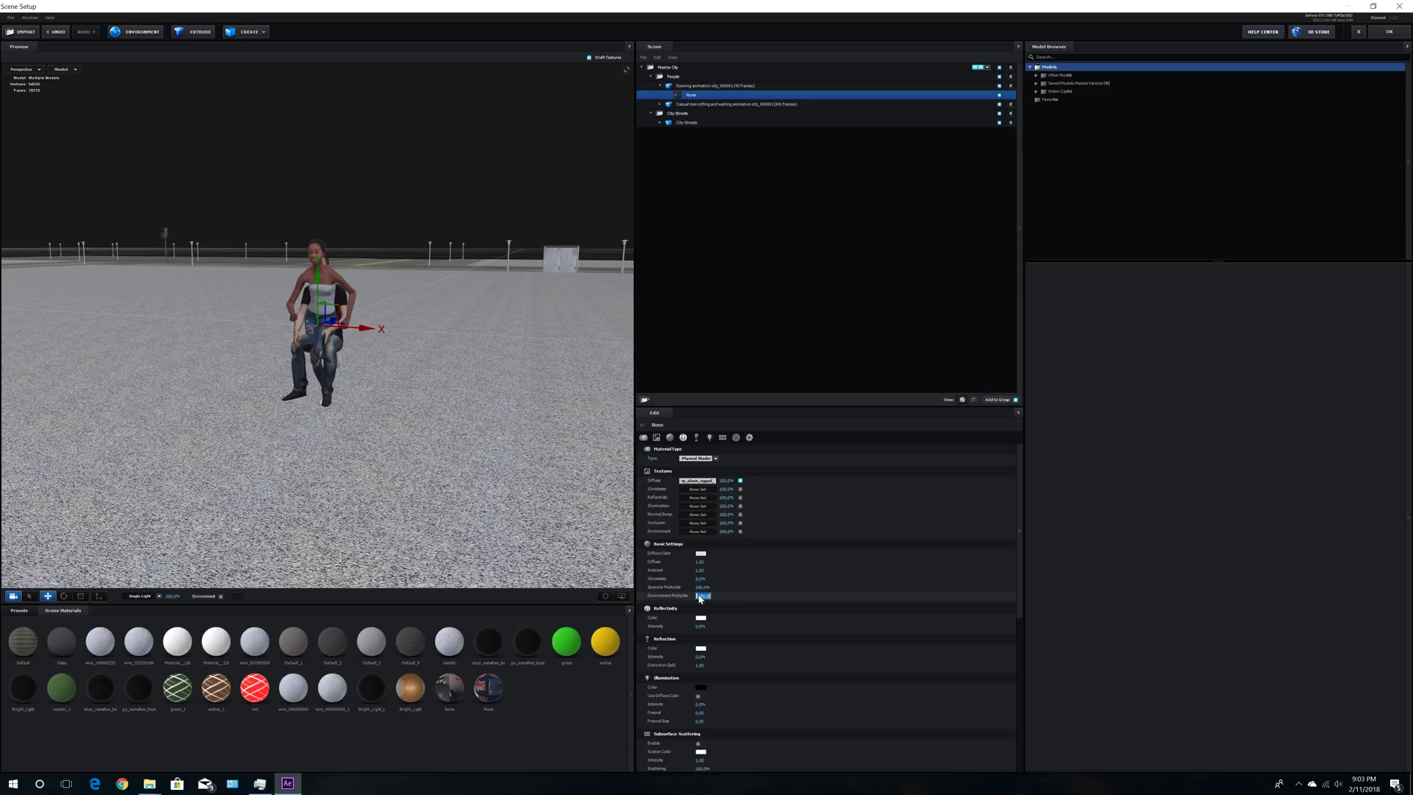
type("70")
key("Return")
left_click_drag(463, 410, 501, 406)
scroll(499, 412, "up", 5)
scroll(474, 404, "down", 6)
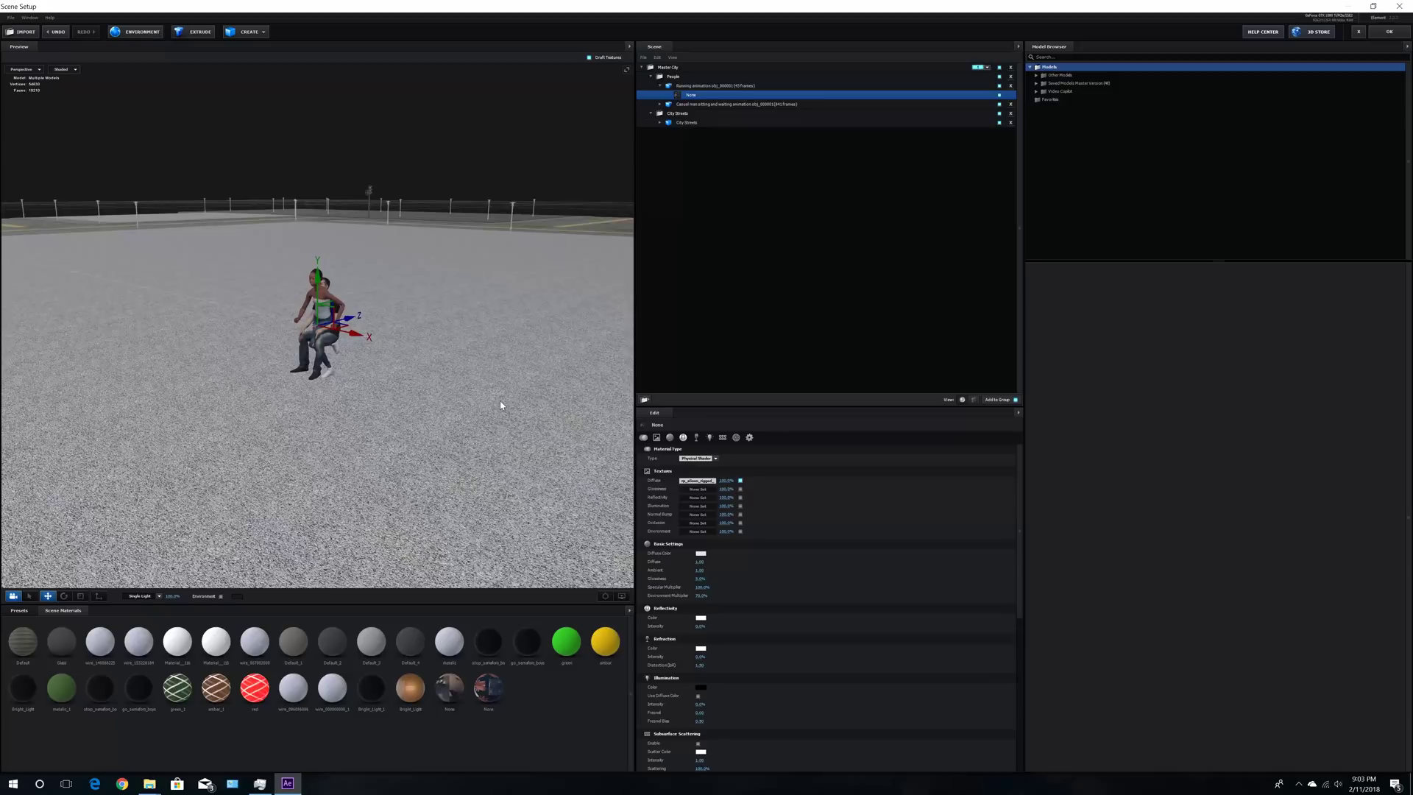
left_click_drag(573, 347, 527, 301)
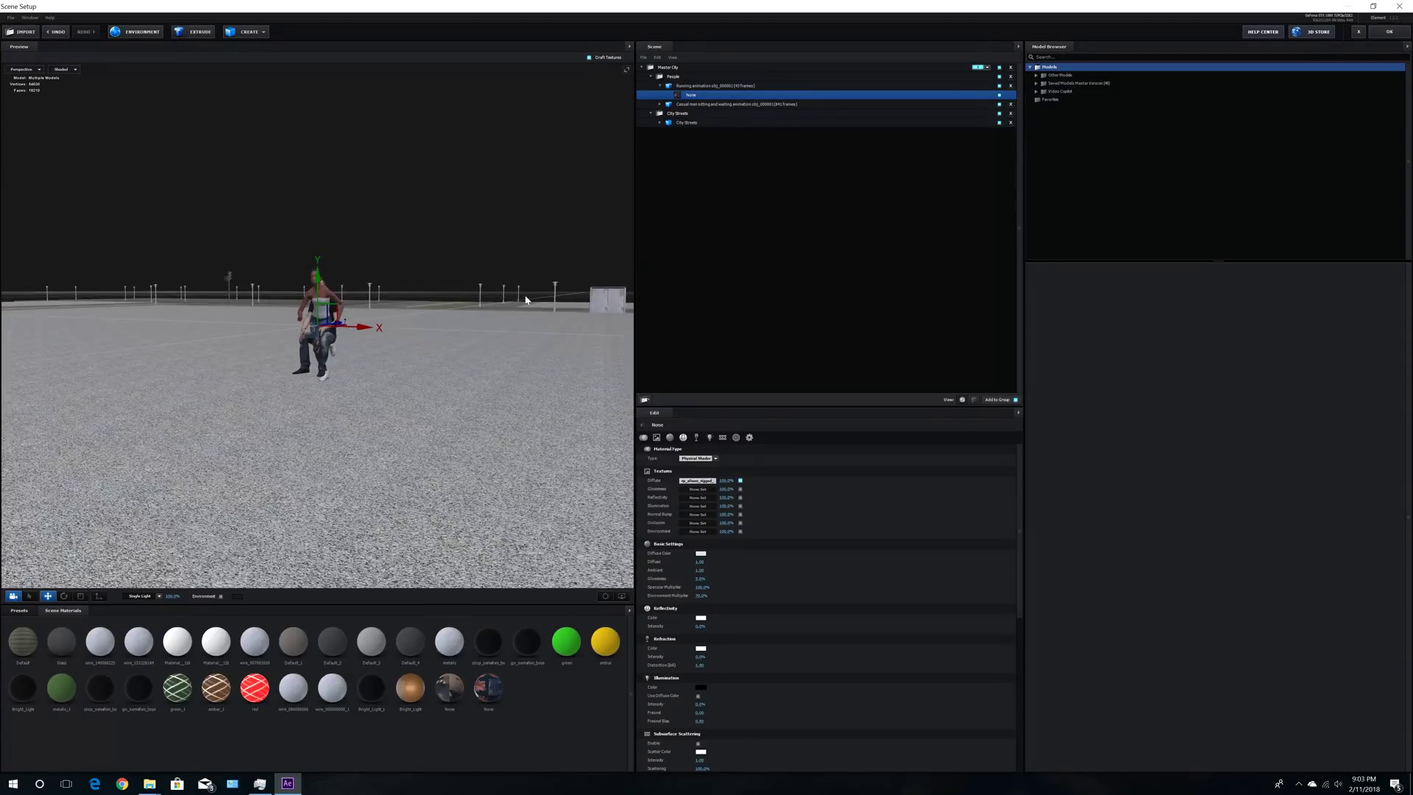
Step: Assign the running animation model to auxiliary Channel 2 and apply the scene setup
left_click(660, 85)
left_click(672, 86)
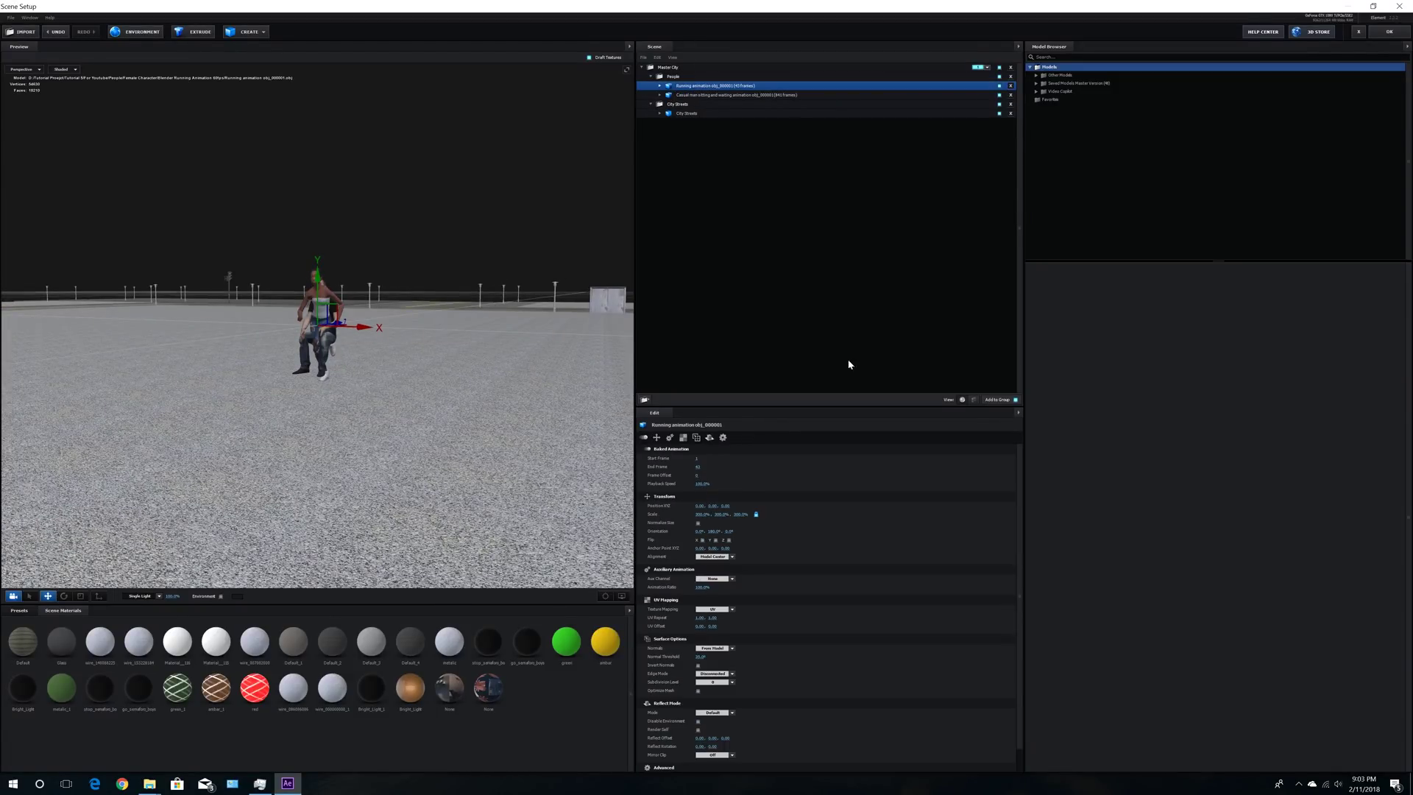
left_click(731, 579)
left_click(730, 605)
left_click(1389, 31)
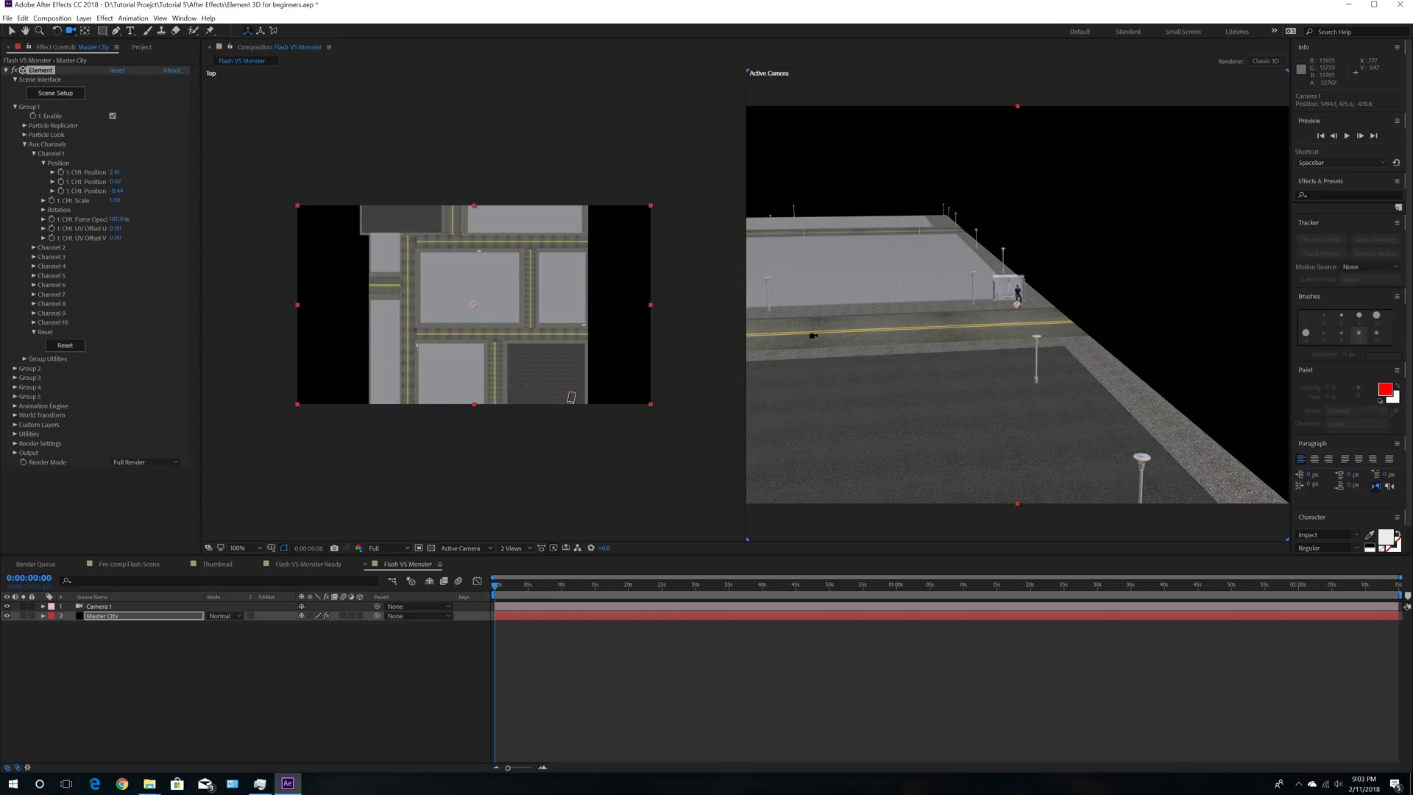
Step: Copy Channel 1's X position value of 2.41 into Channel 2's X position
left_click(33, 247)
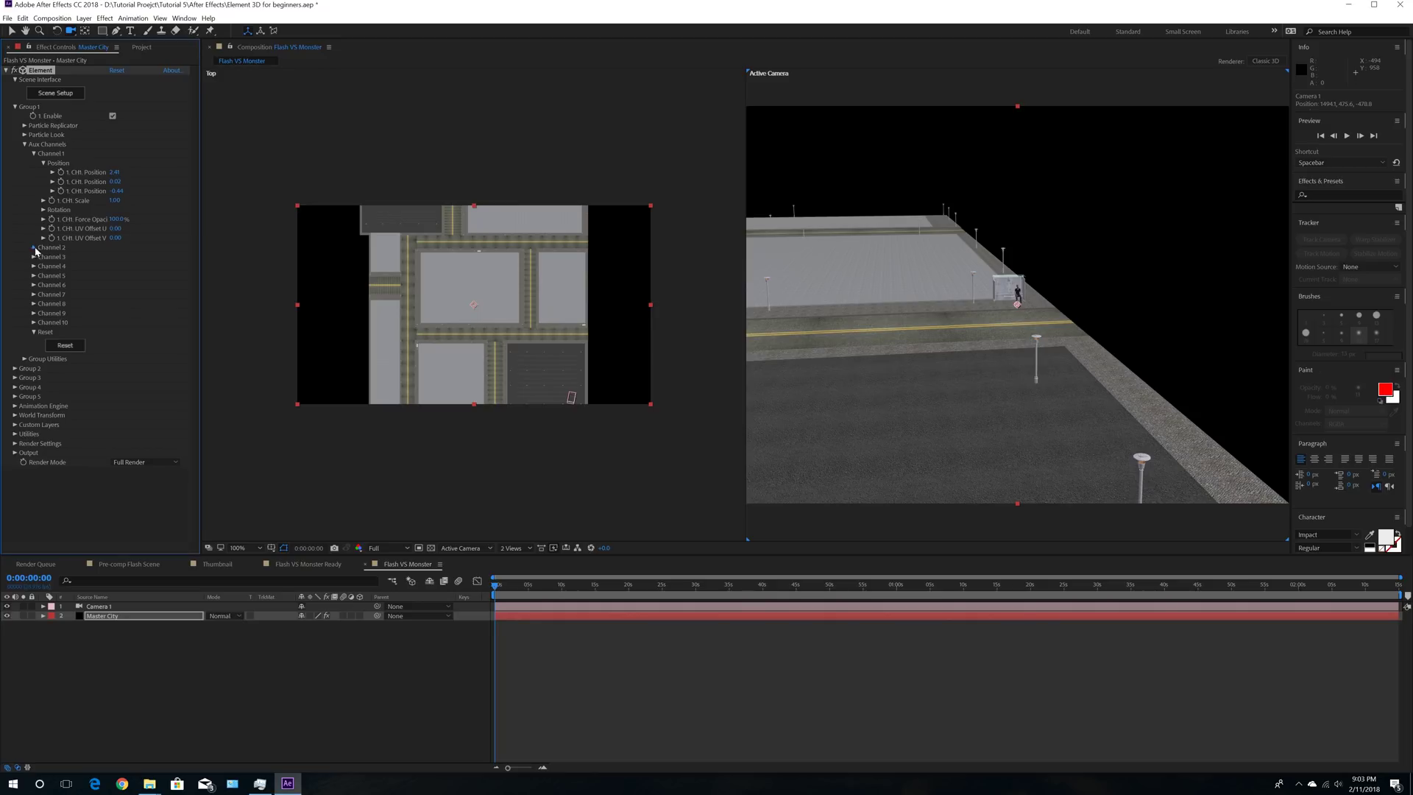
left_click(116, 173)
key("ctrl+c")
right_click(119, 173)
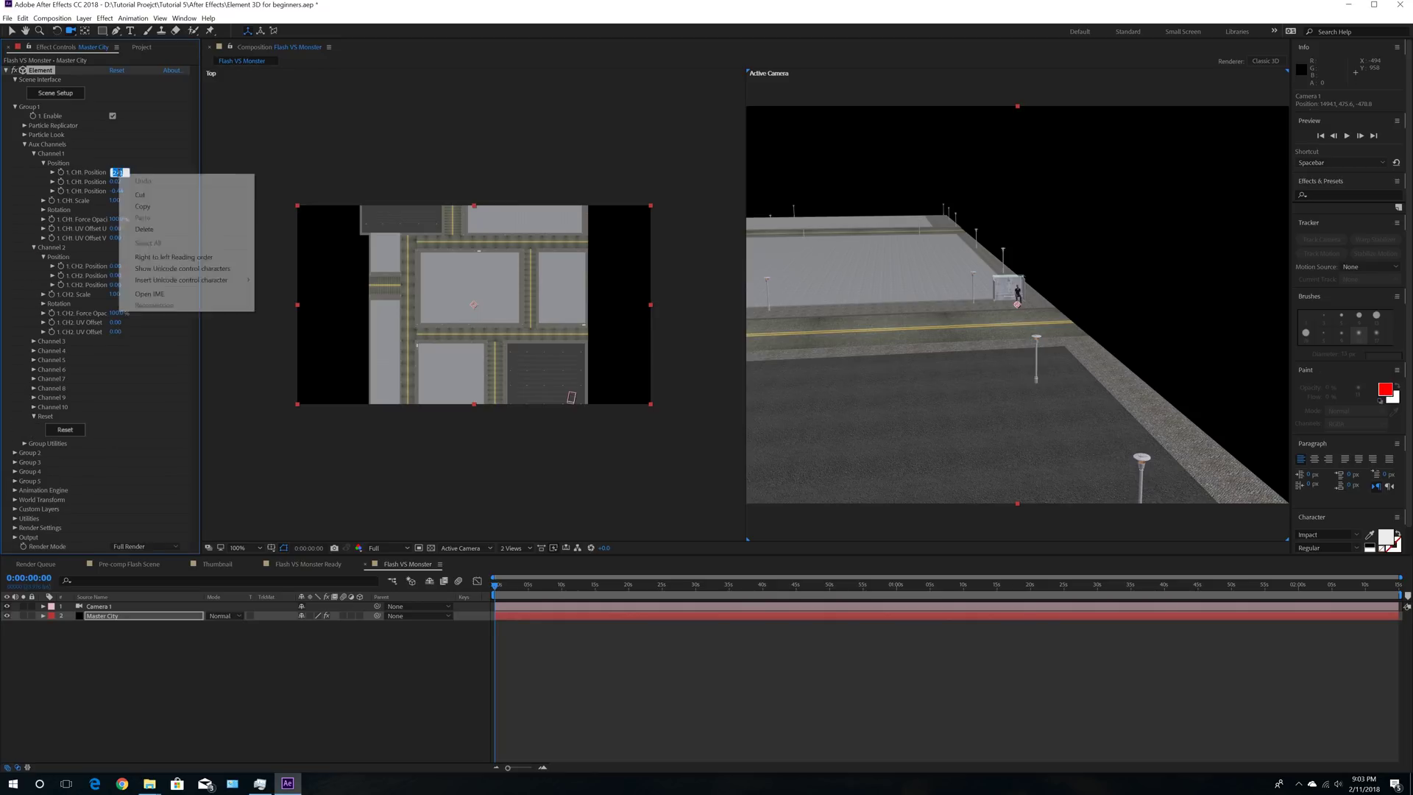
left_click(167, 206)
left_click(116, 266)
right_click(118, 267)
left_click(167, 309)
Step: Copy Channel 1's Y position value of 0.02 into Channel 2's Y position
left_click(116, 182)
right_click(118, 182)
left_click(167, 212)
left_click(117, 275)
right_click(118, 276)
left_click(148, 319)
Step: Copy Channel 1's Z position value of -0.44 into Channel 2's Z position
left_click(117, 190)
right_click(118, 192)
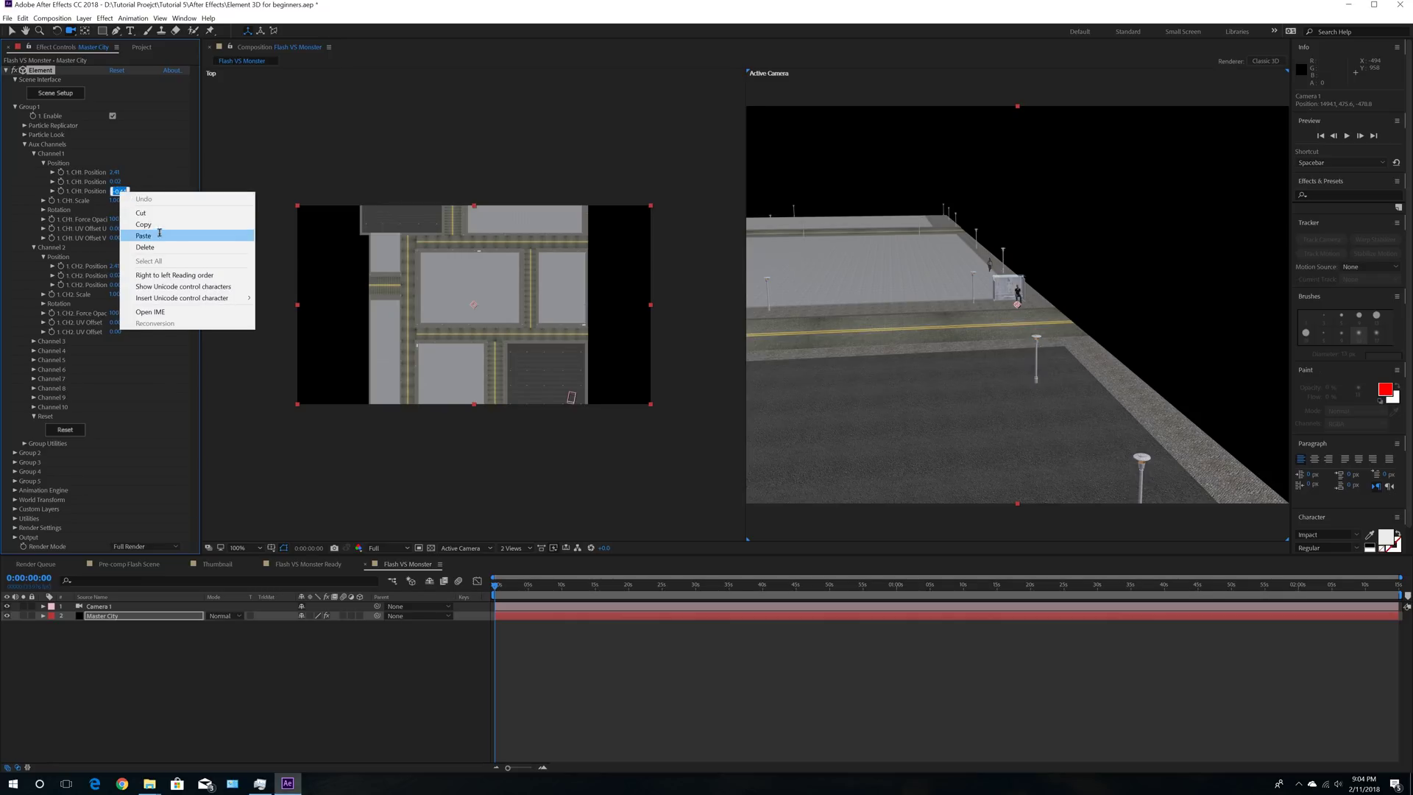
left_click(160, 226)
left_click(137, 289)
left_click(118, 285)
right_click(119, 286)
left_click(157, 327)
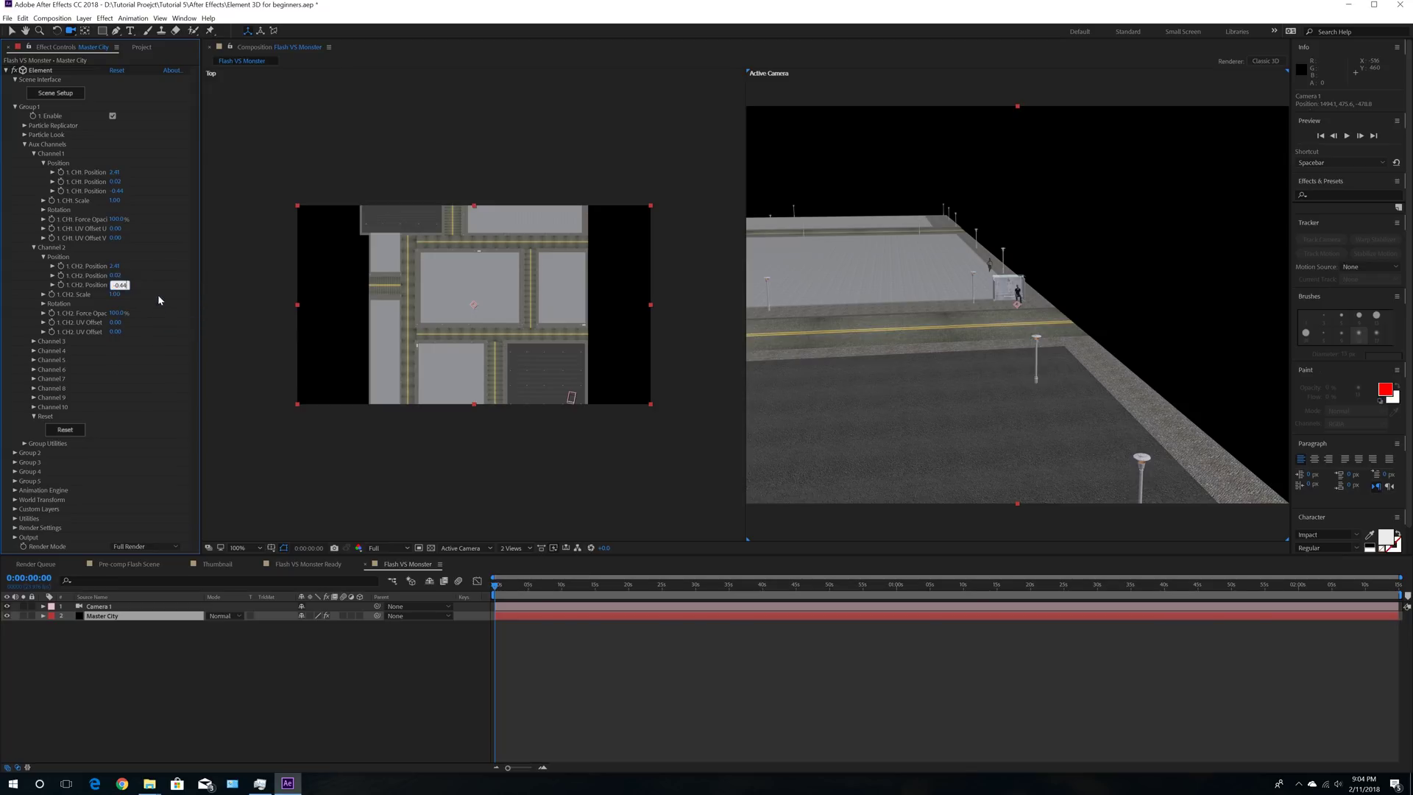
Step: Move the running woman away from the bus stop by lowering Channel 2's X position to about 2.2
right_click_drag(1076, 440, 995, 133)
right_click_drag(1029, 343, 1012, 169)
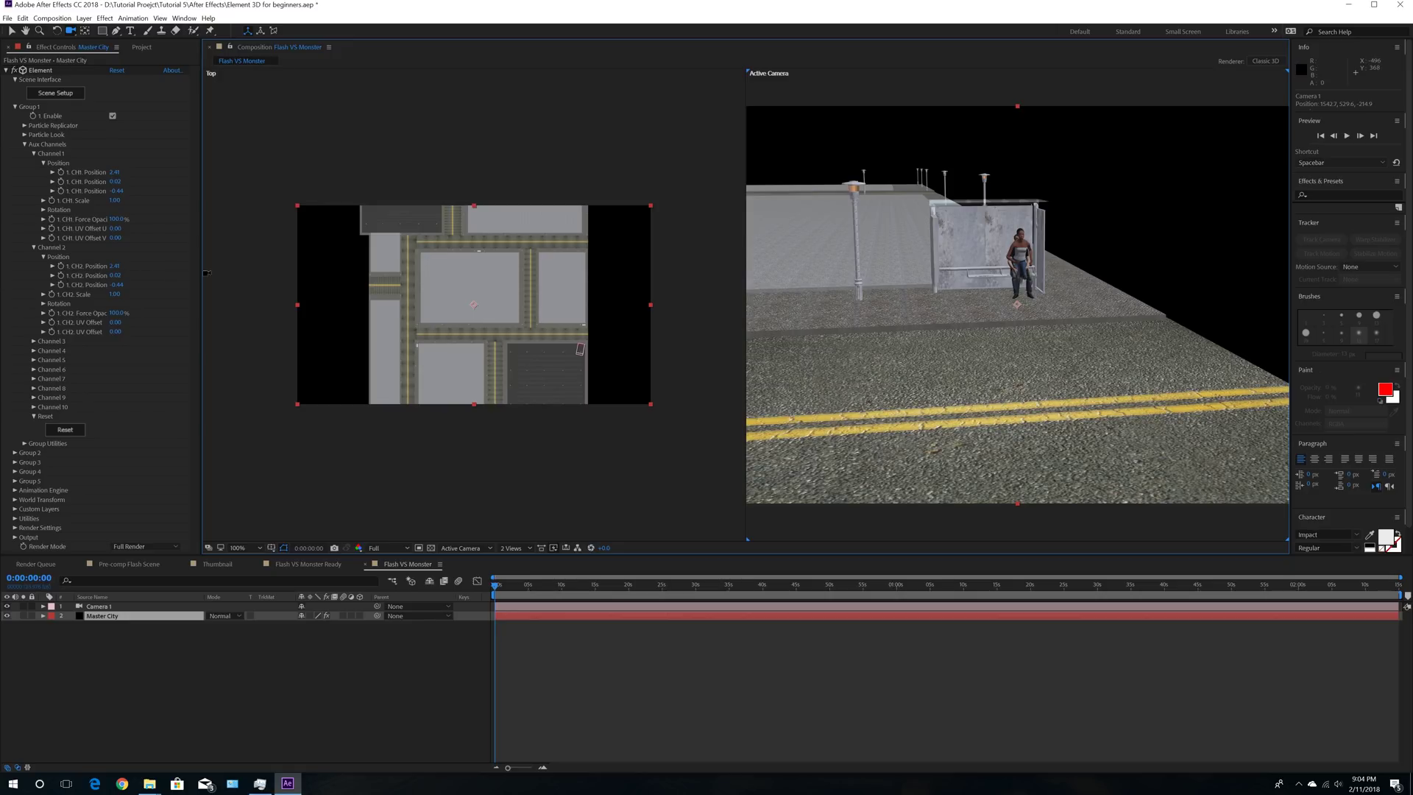
left_click(33, 153)
left_click_drag(117, 183, 108, 182)
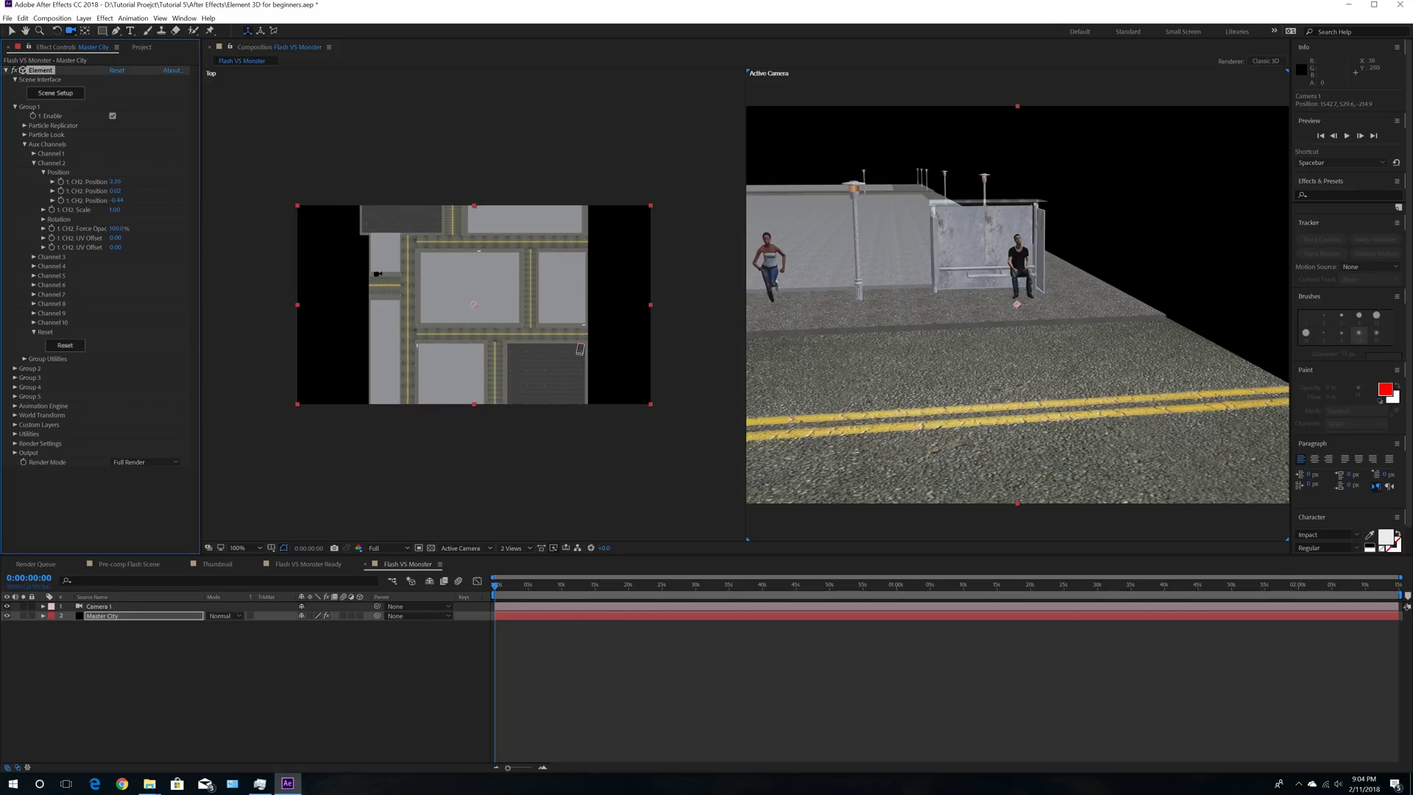
middle_click_drag(827, 306, 975, 309)
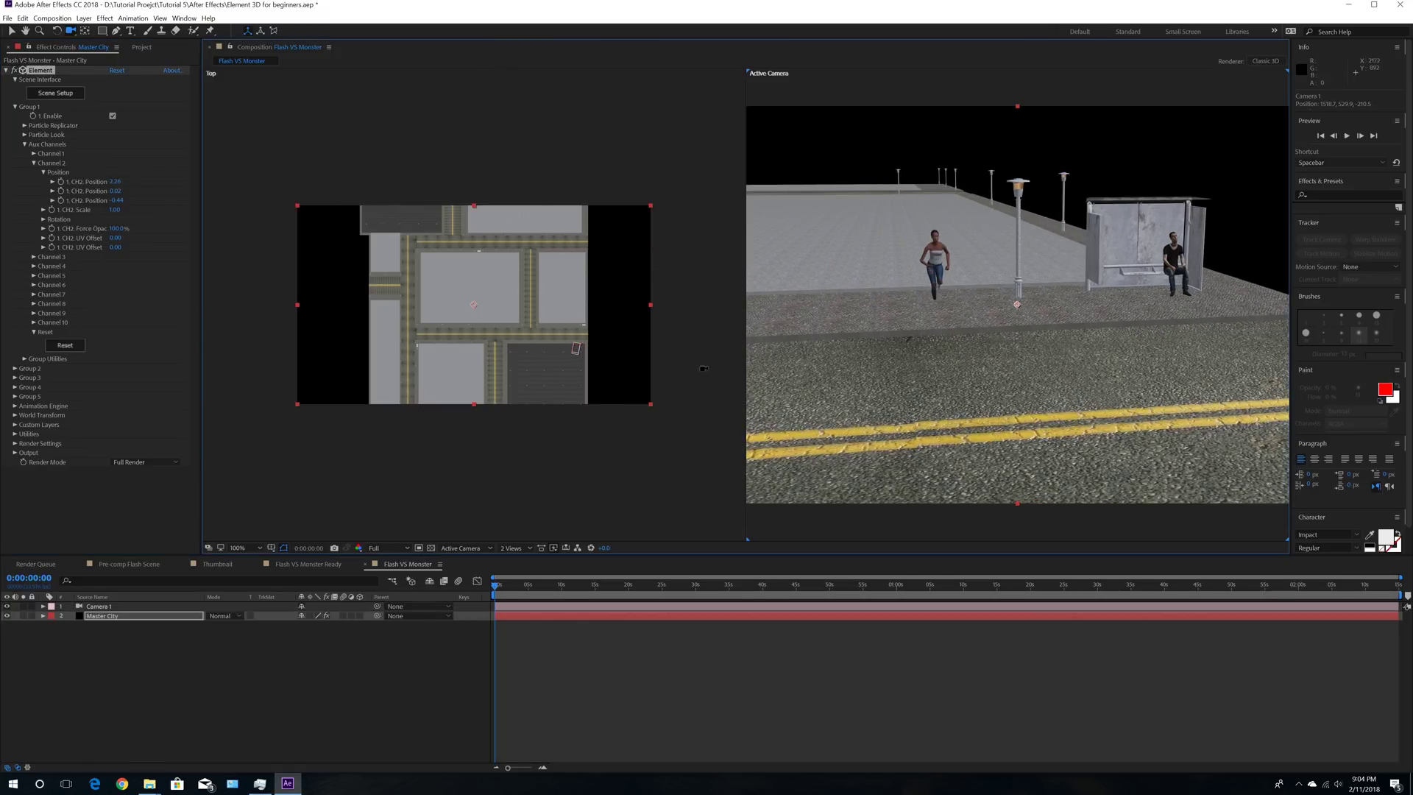
Step: Try small changes to Channel 2's Y position to adjust the running woman's height above the sidewalk
left_click(116, 191)
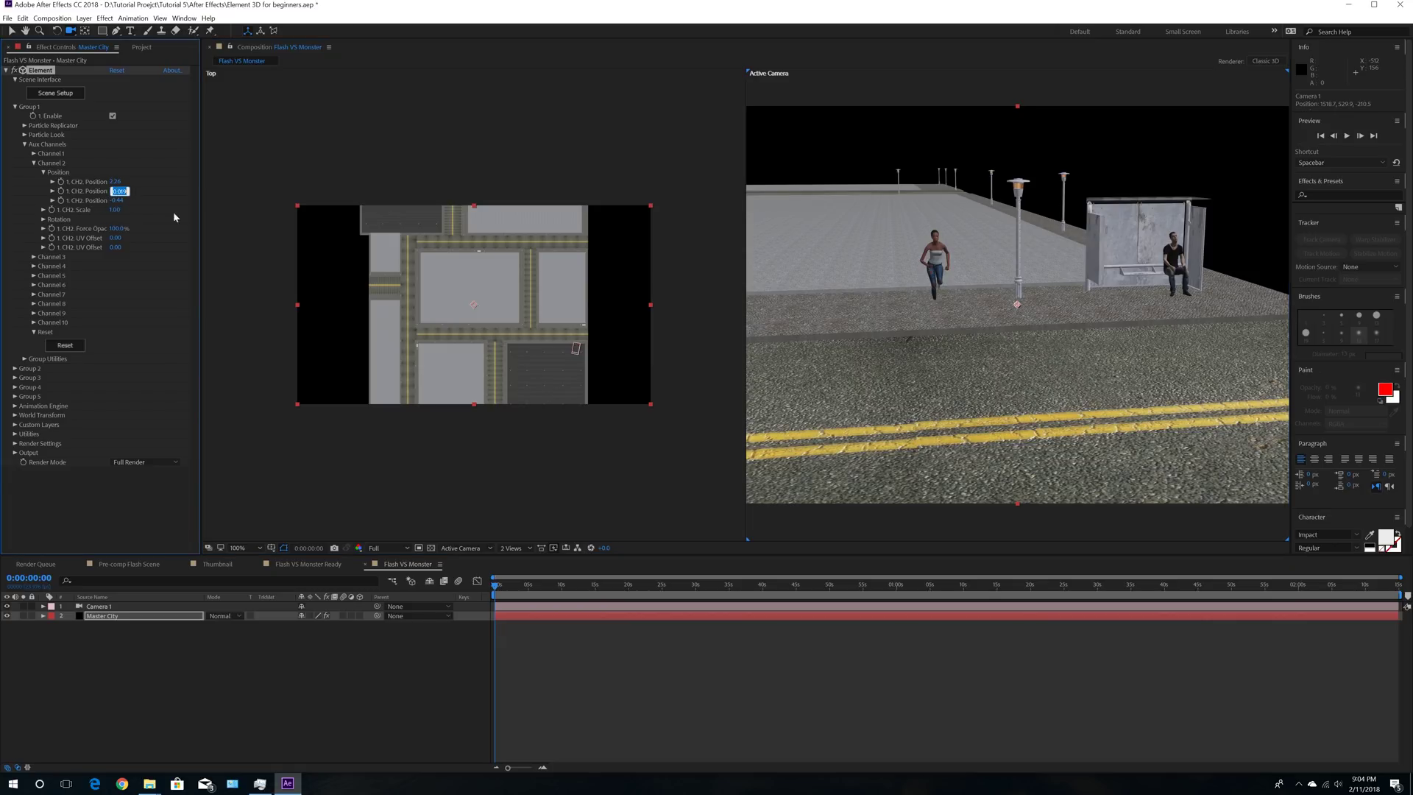
left_click(129, 191)
key("Return")
key("Right")
key("Return")
left_click(117, 191)
key("Return")
Step: Fine-tune Channel 2's Y position to 0.01 using a close-up of the running woman's feet on the sidewalk
right_click_drag(1007, 366, 825, 292)
middle_click_drag(832, 293, 971, 296)
left_click_drag(891, 295, 1069, 230)
left_click(194, 199)
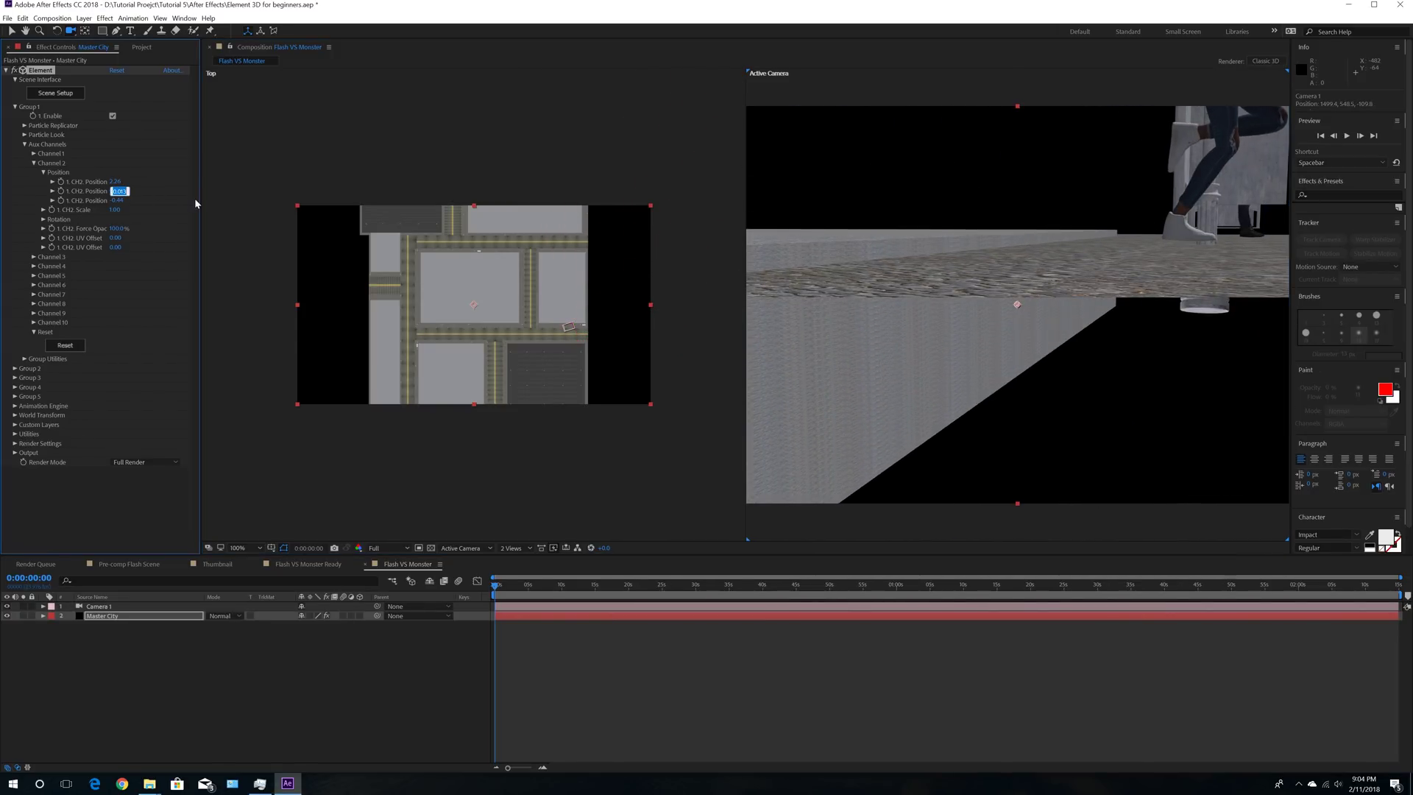
key("Return")
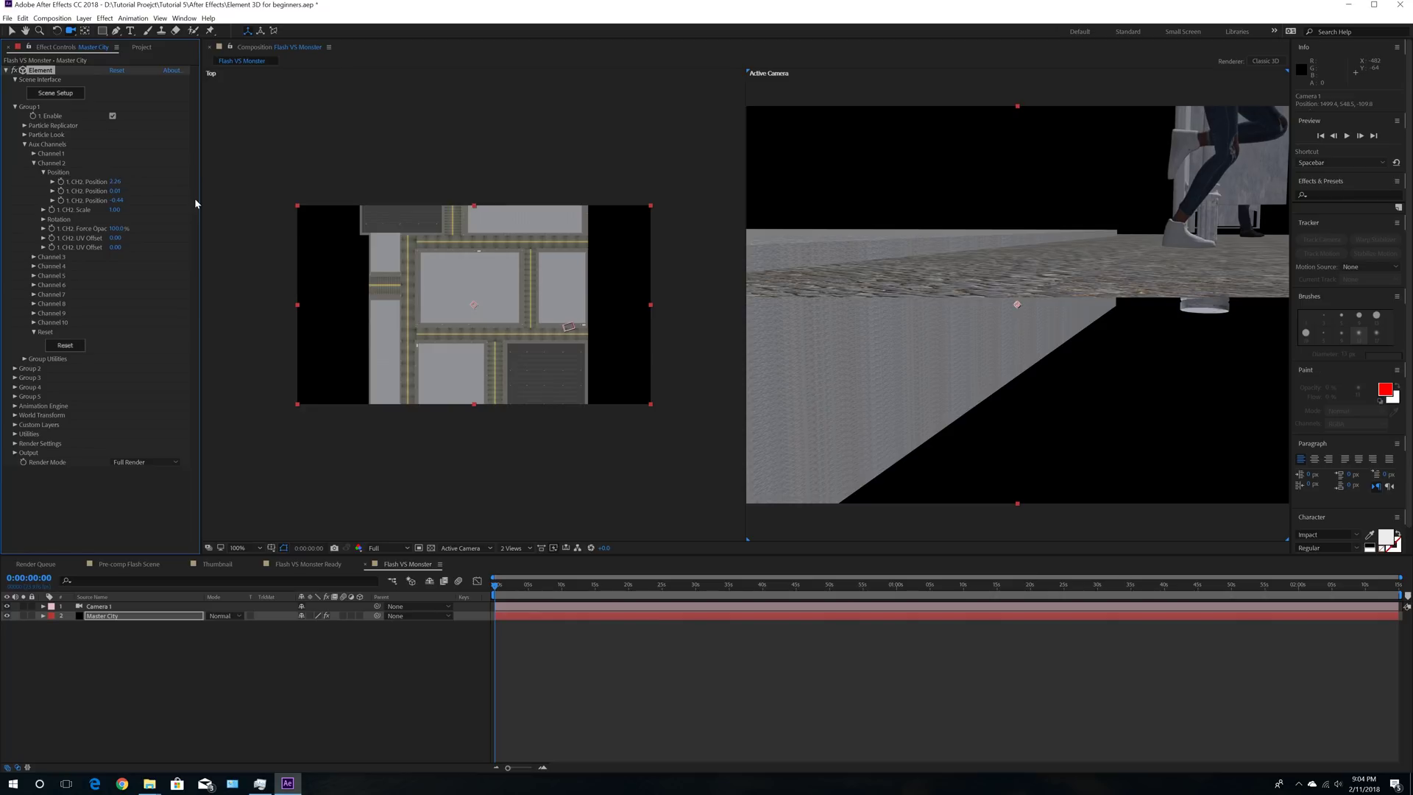
left_click(127, 192)
key("Return")
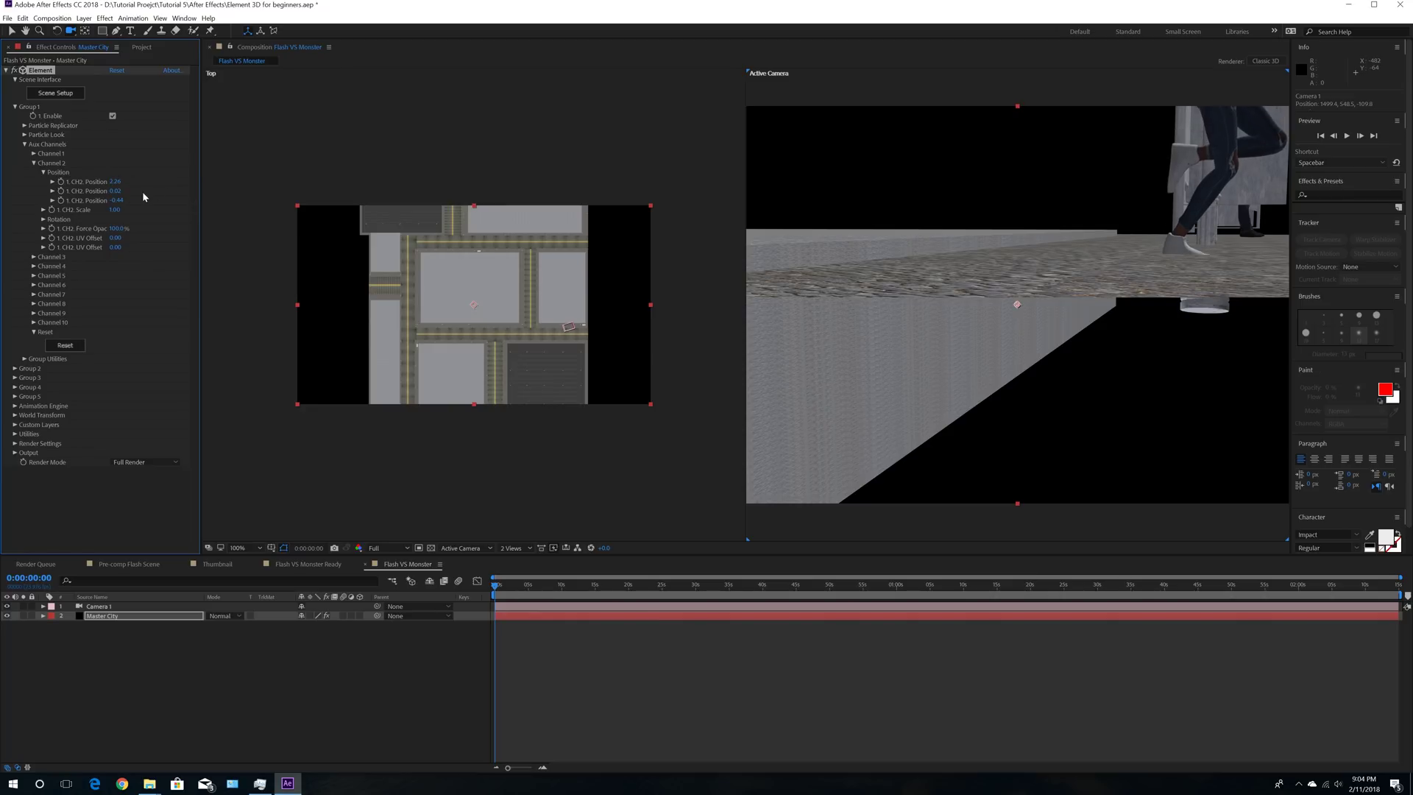
left_click(114, 191)
key("Right")
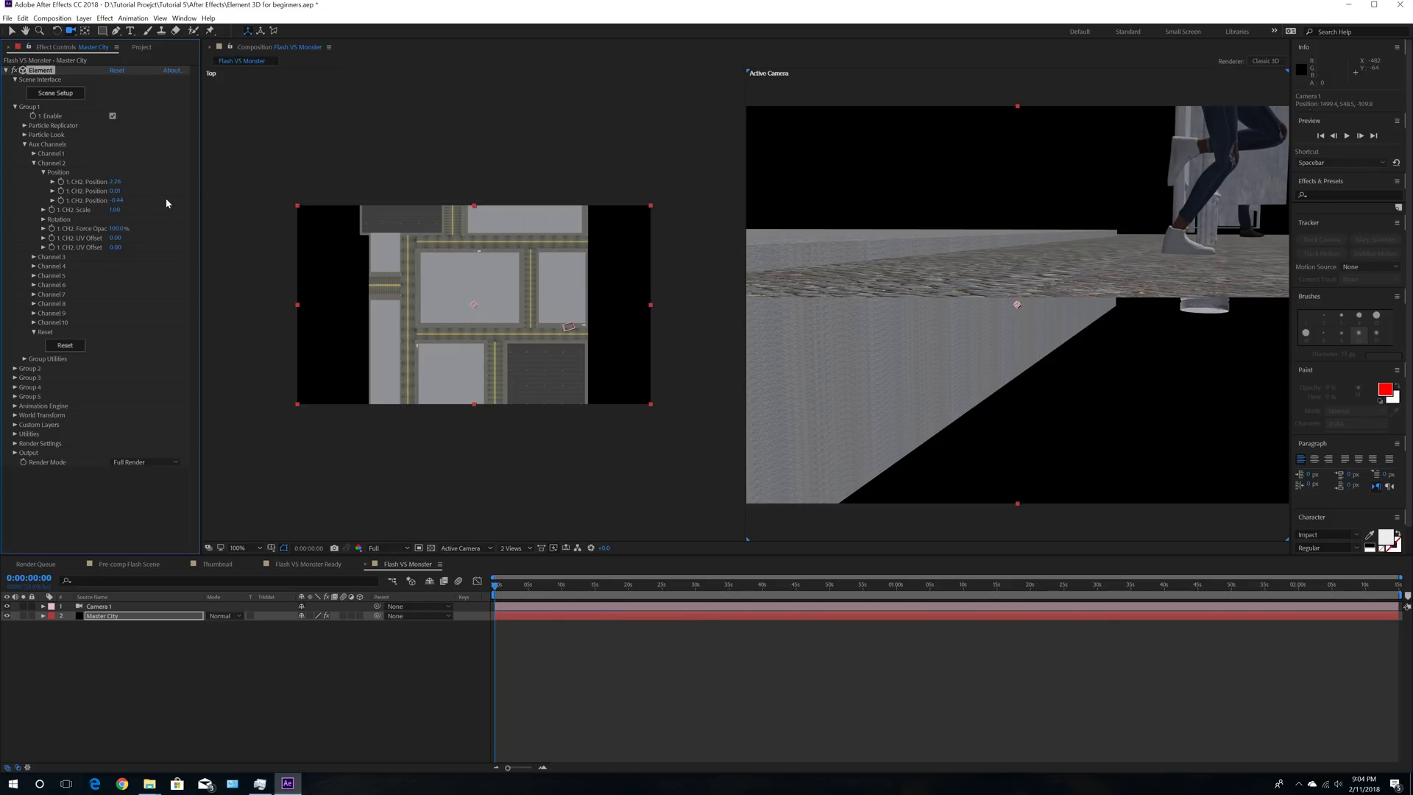
Step: Turn the running woman sideways along the sidewalk with Channel 2's Y rotation and preview her animation in the timeline
left_click_drag(995, 259, 962, 344)
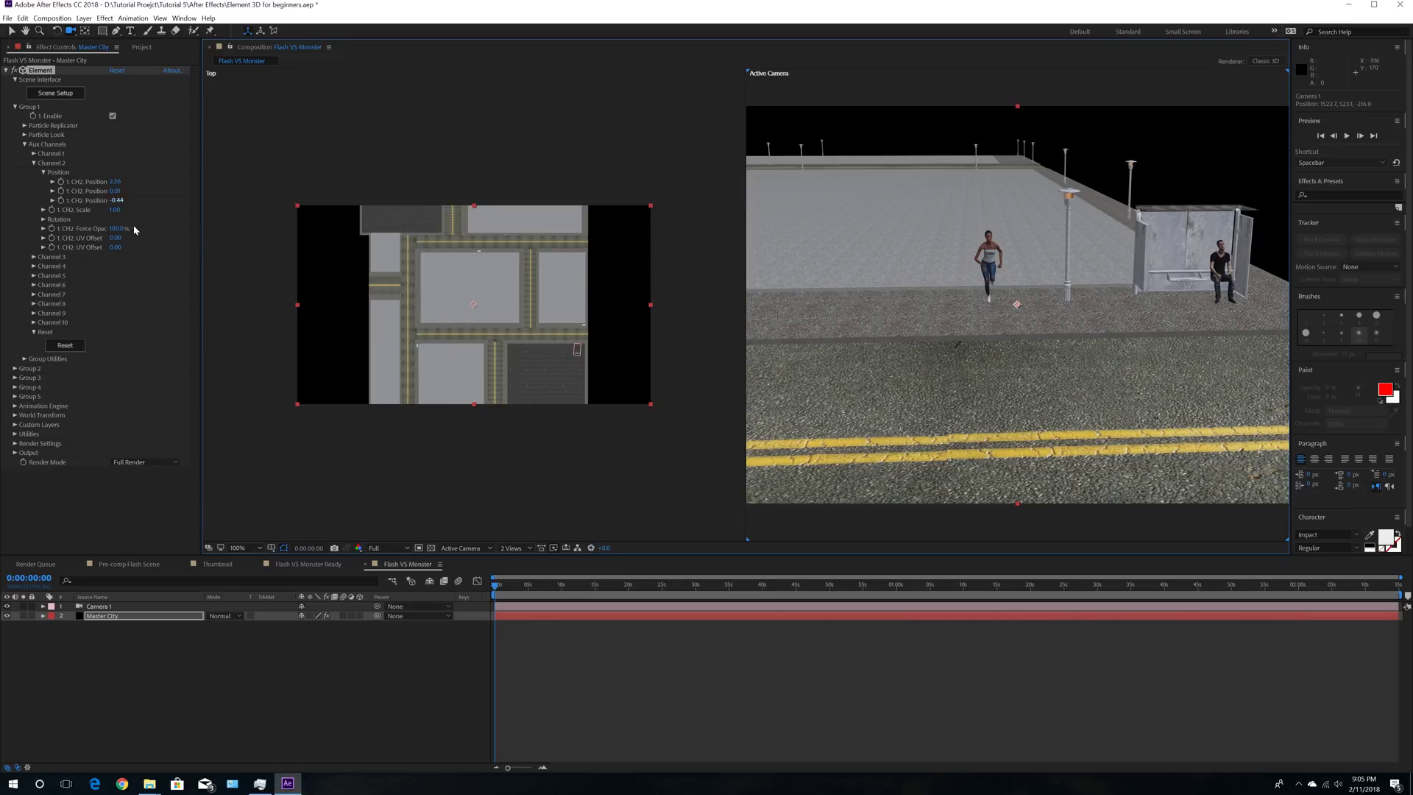
left_click(43, 220)
left_click_drag(131, 238, 70, 238)
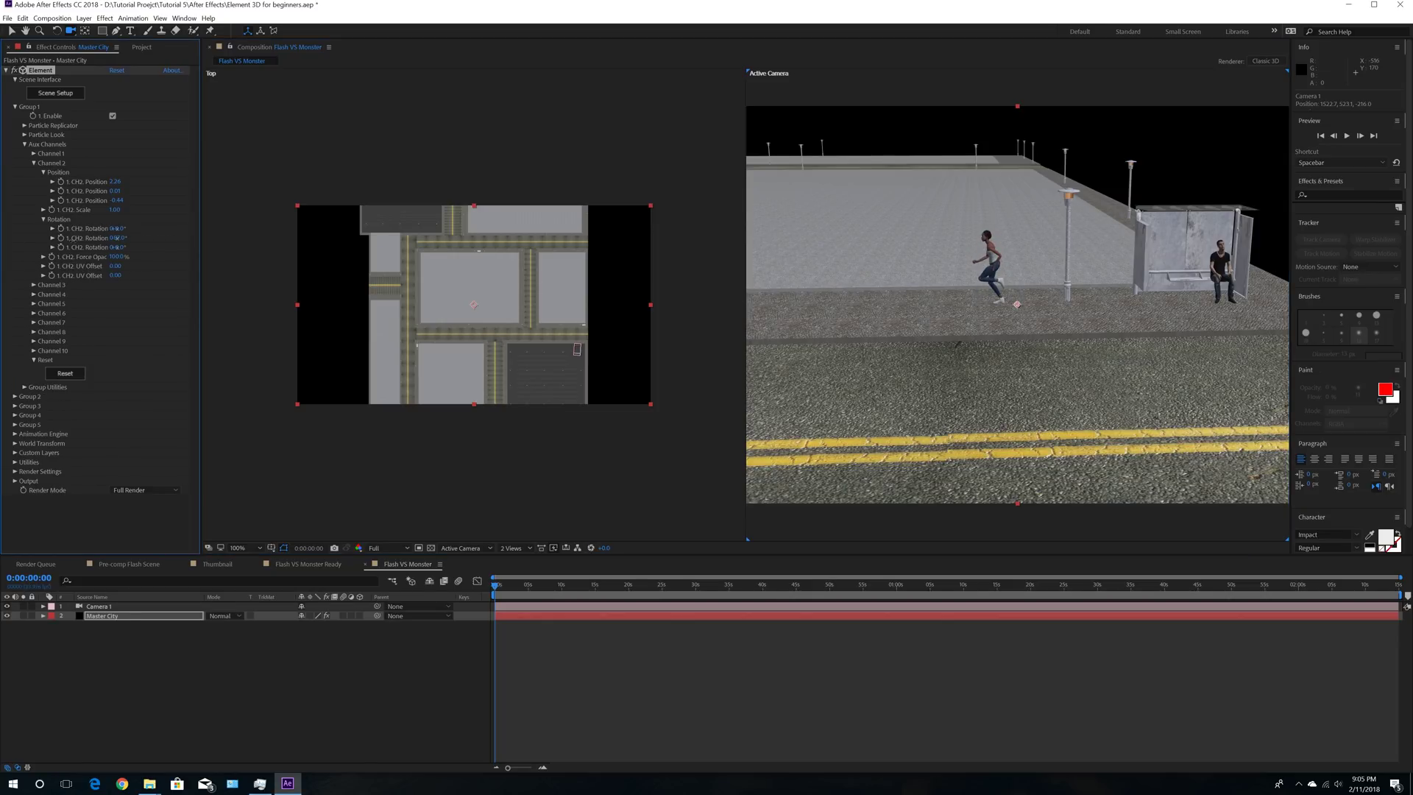
left_click_drag(529, 591, 585, 589)
Step: Import walking animation obj_000001.obj as a 3D sequence from the Female Character's Blender Walking Animation 60fps folder
left_click(51, 96)
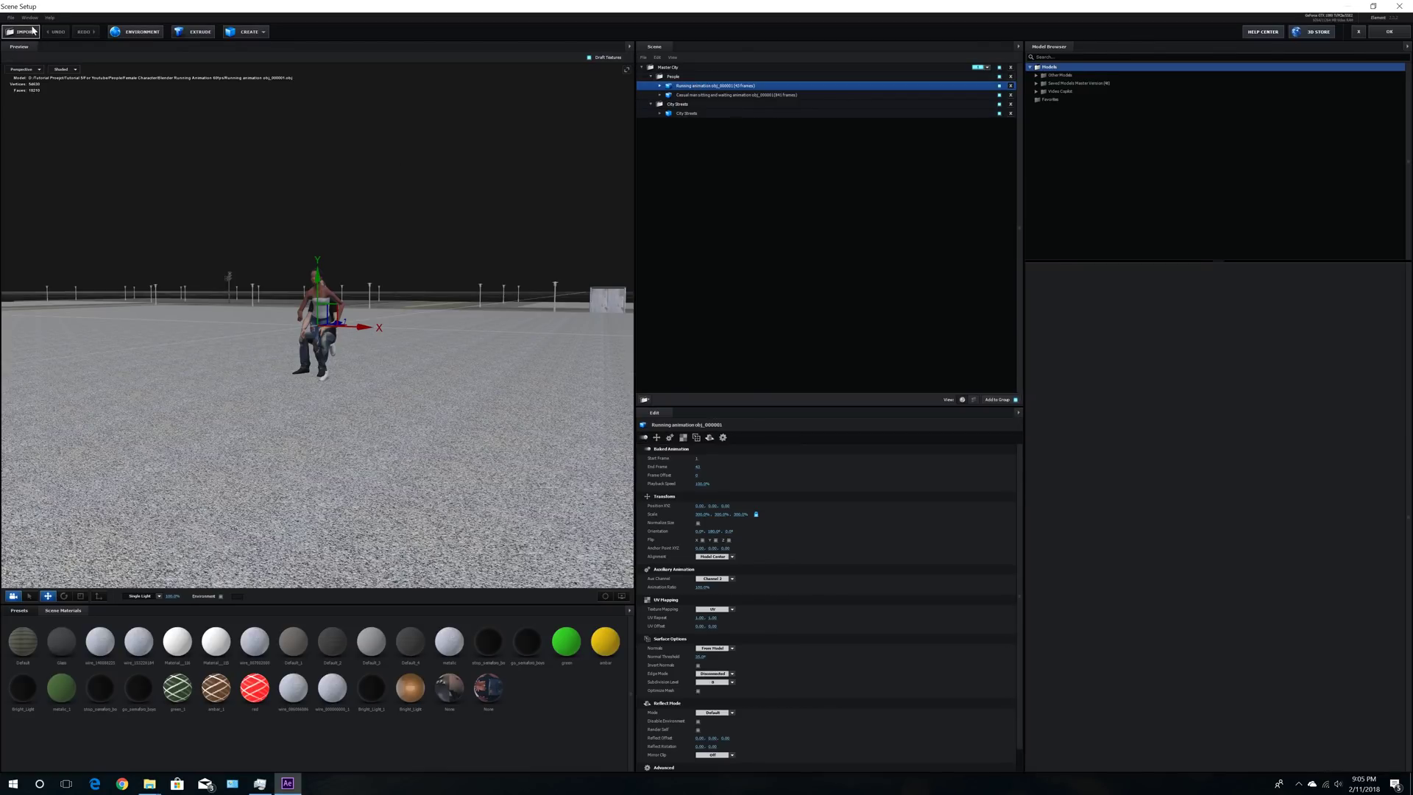
left_click(10, 17)
mouse_move(23, 30)
left_click(149, 30)
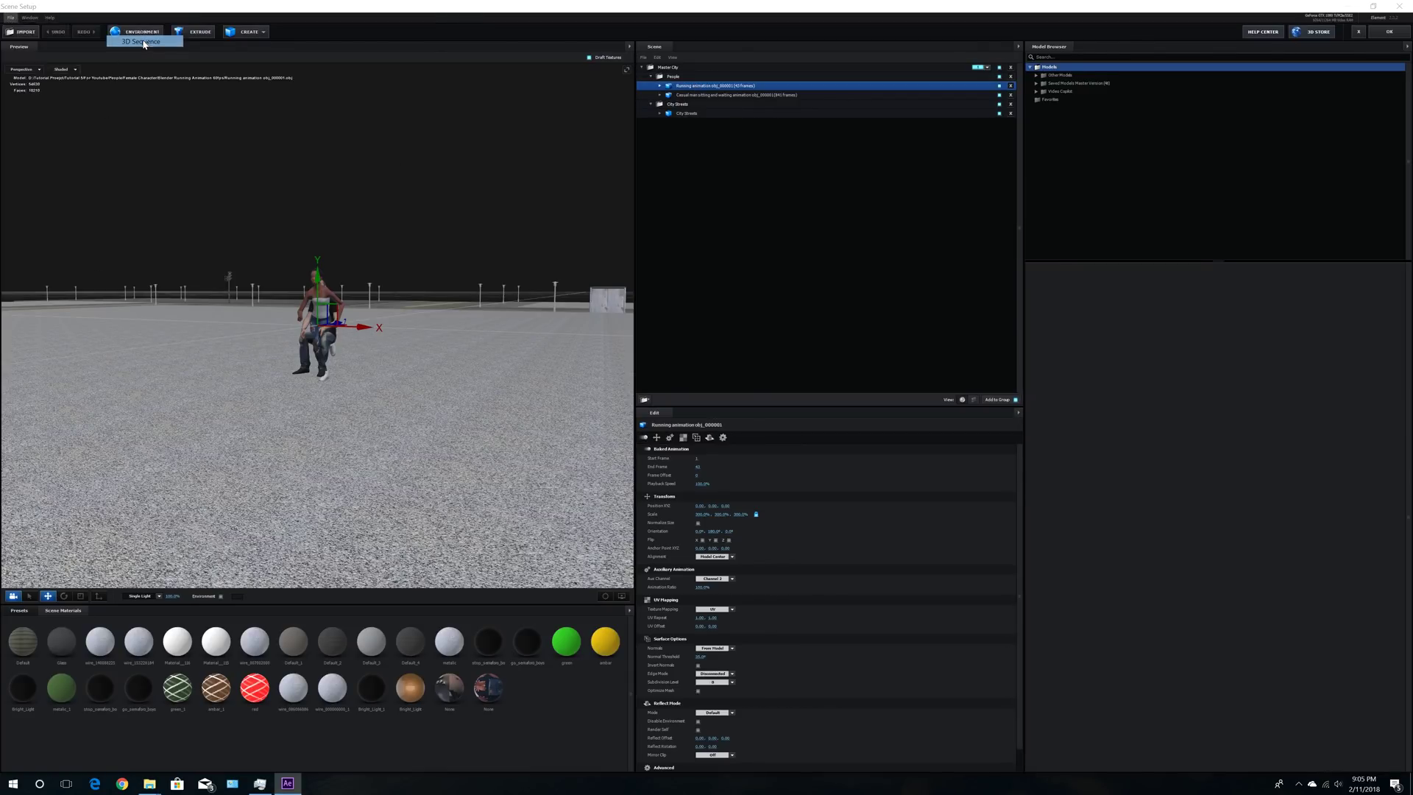
left_click(124, 39)
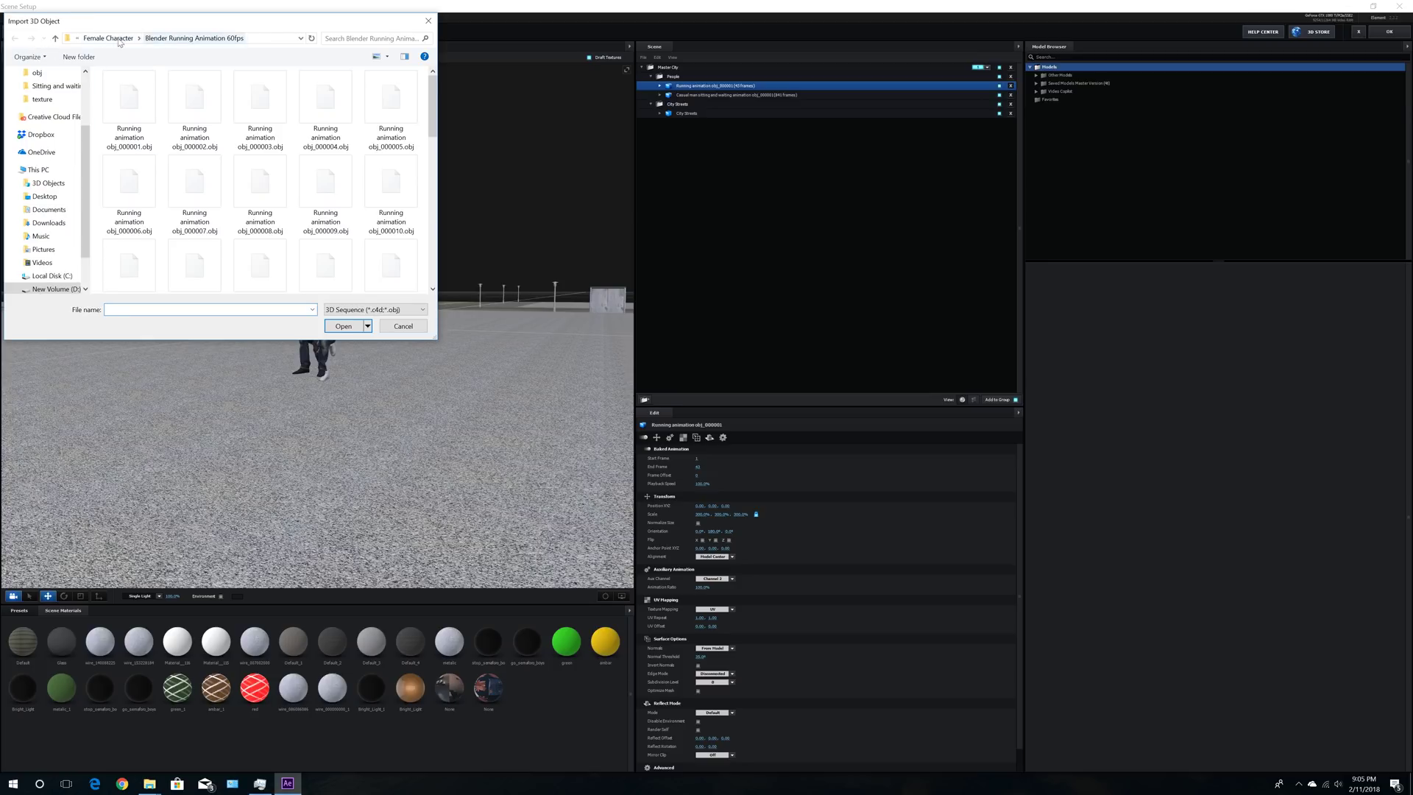
double_click(165, 105)
double_click(129, 103)
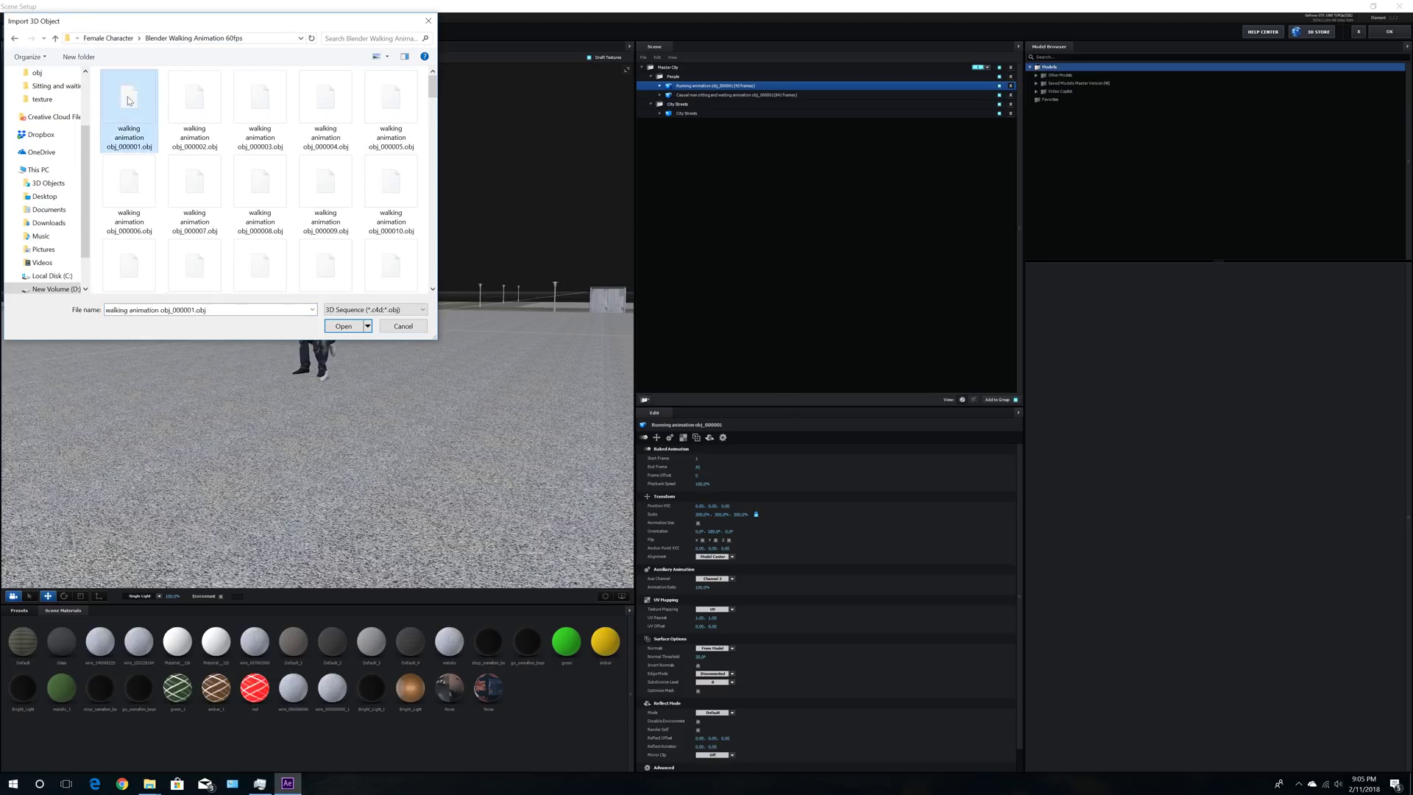
left_click(760, 468)
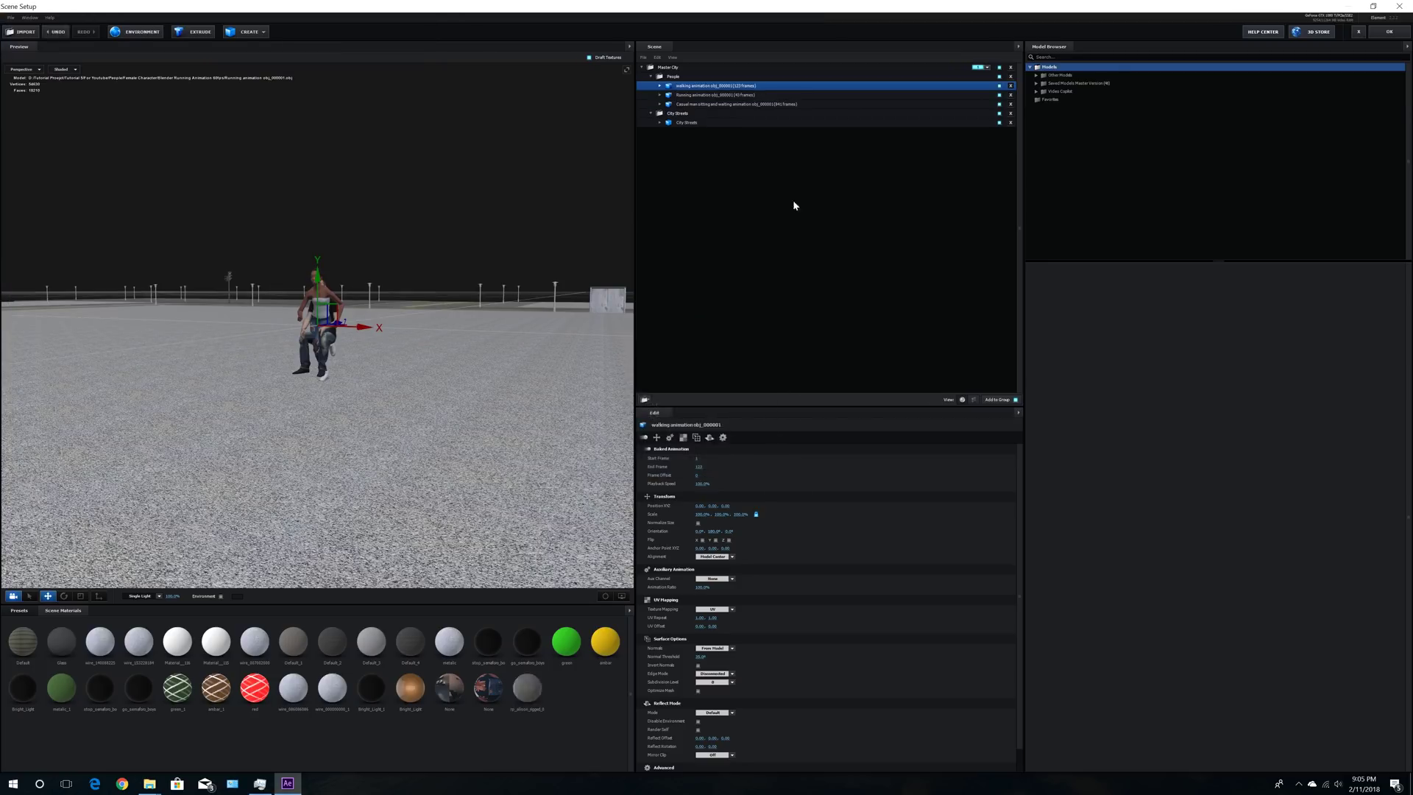
Step: Assign the walking animation model to auxiliary Channel 2 and delete the running animation model from the scene
left_click(722, 95)
left_click(722, 87)
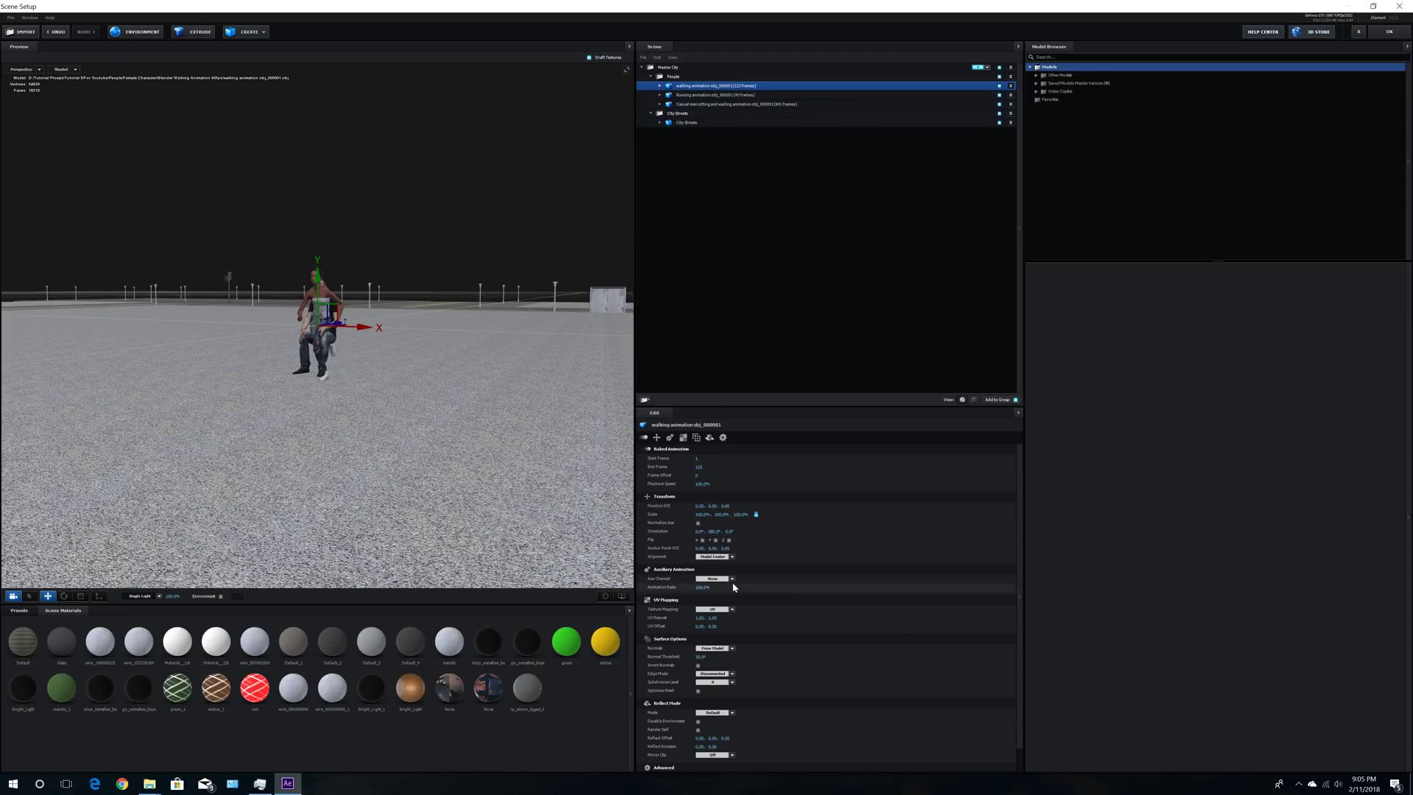
left_click(714, 578)
left_click(734, 605)
left_click(725, 95)
left_click(1011, 95)
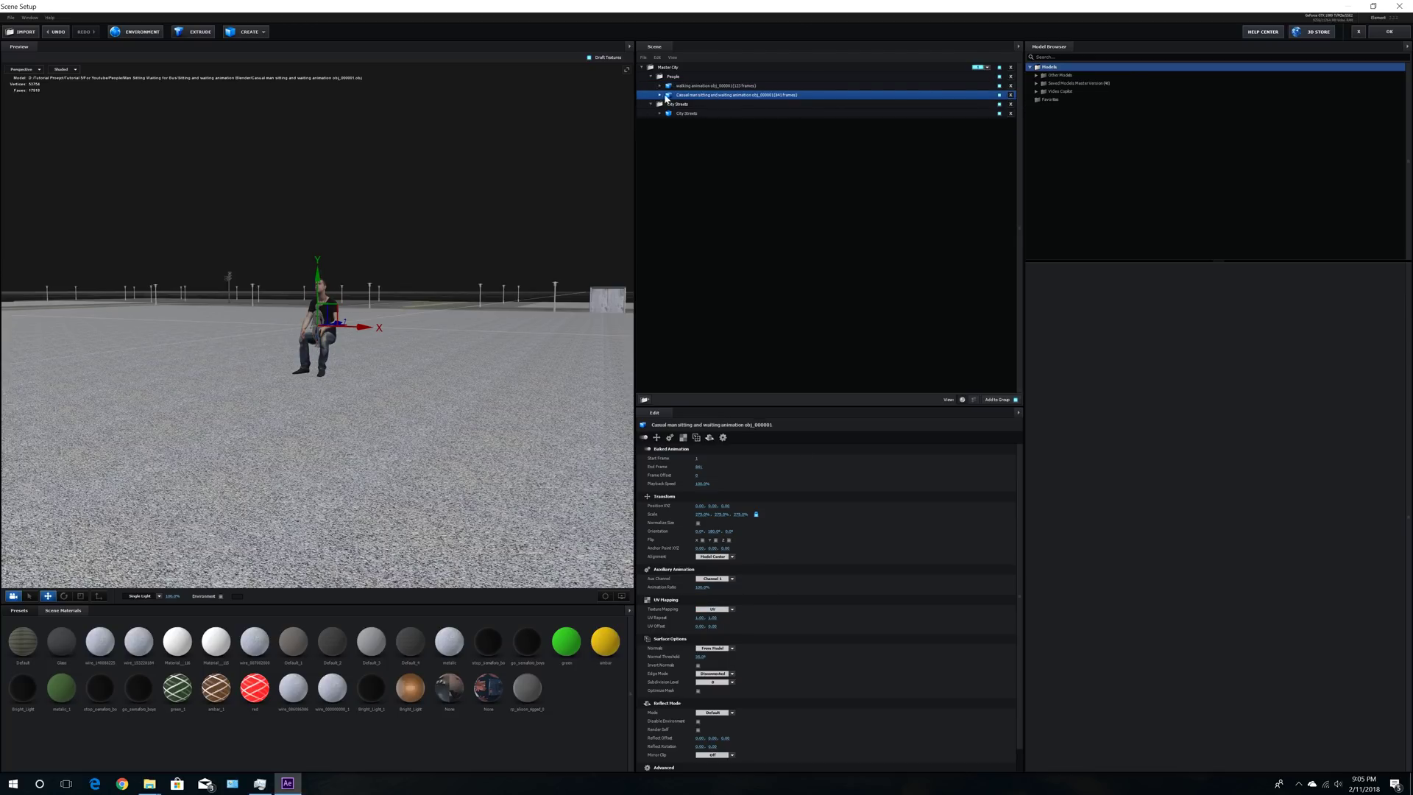
Step: Set the walking animation model's scale to 300%
left_click(695, 86)
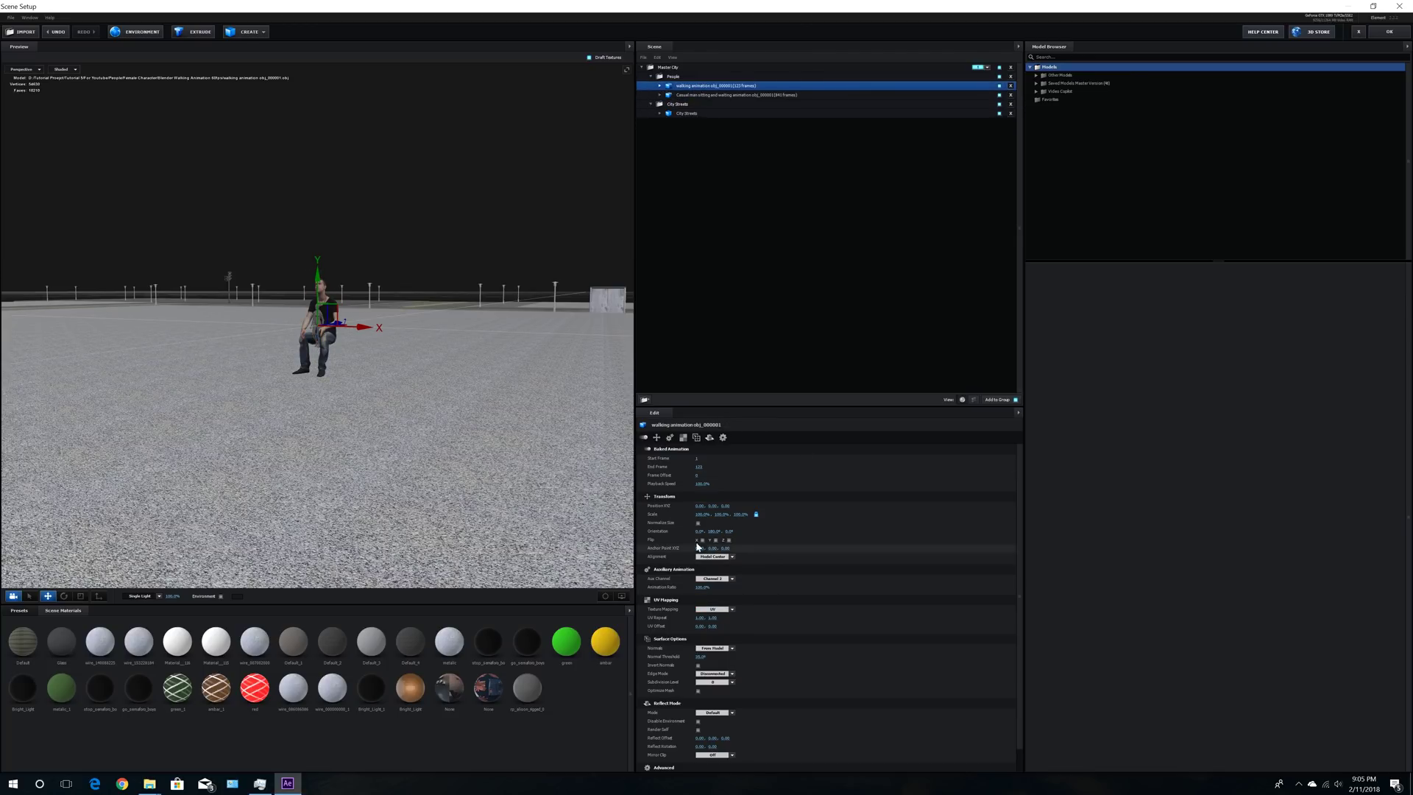
type("300")
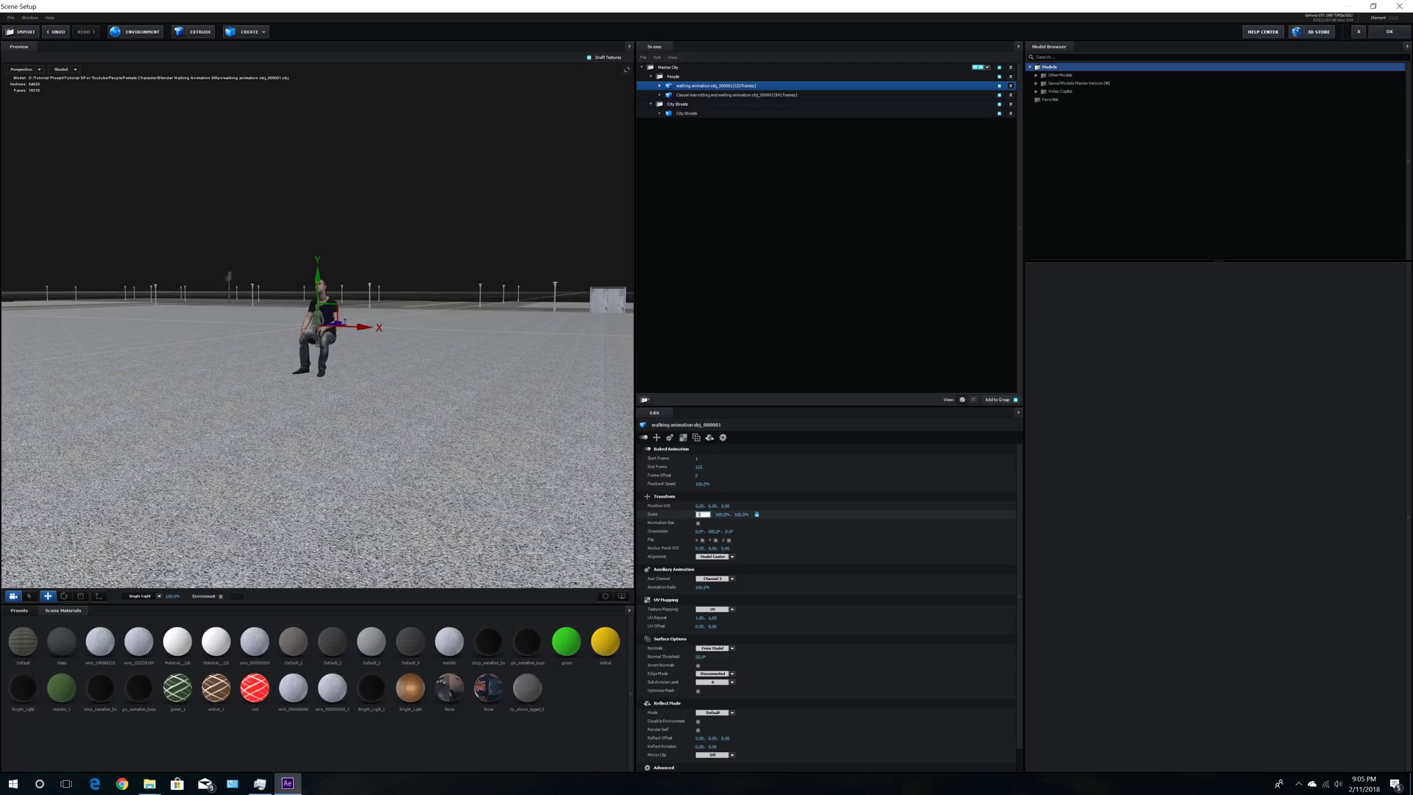
key("Return")
Step: Load the texture image from the Female Character's texture folder as the diffuse map of the walking woman's material
left_click(660, 85)
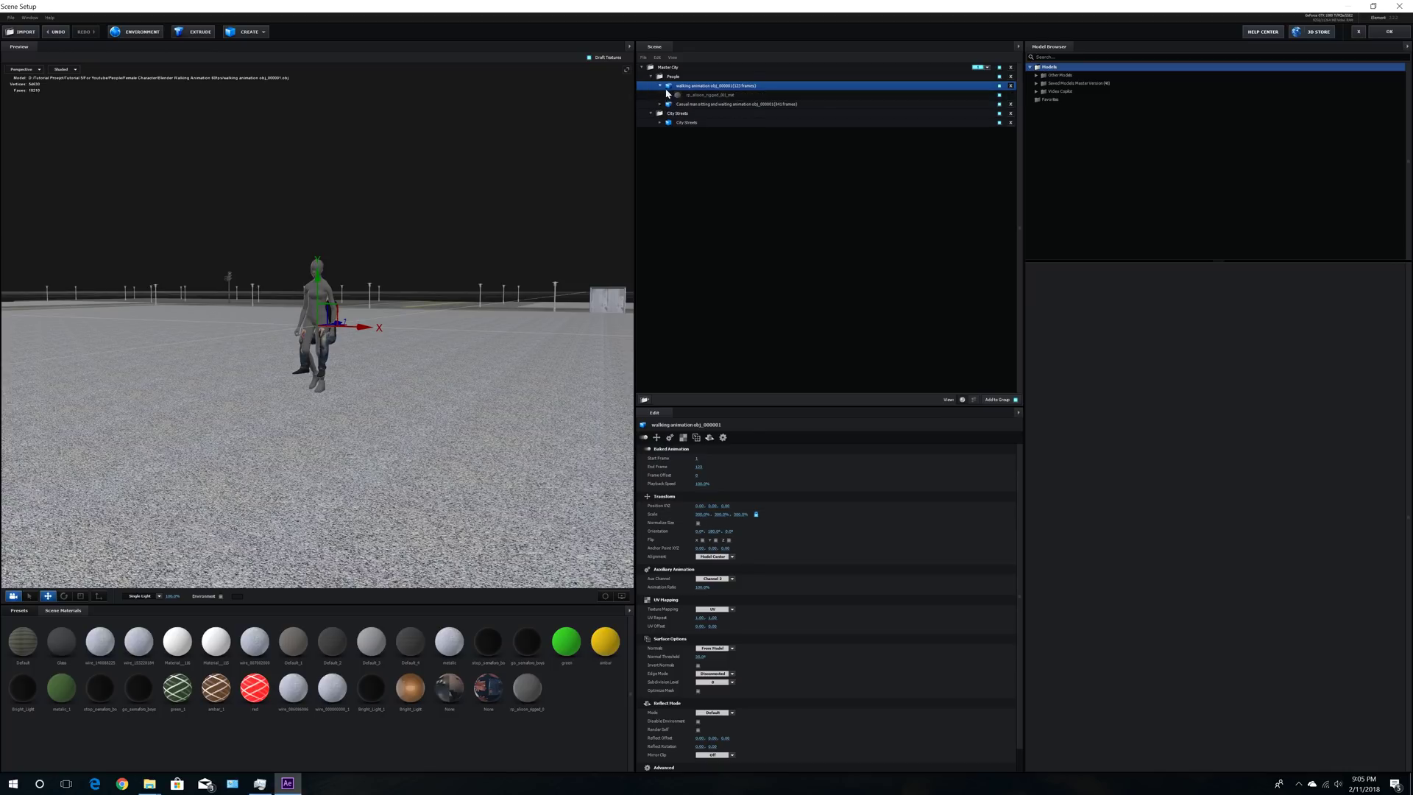
left_click(700, 95)
left_click(691, 482)
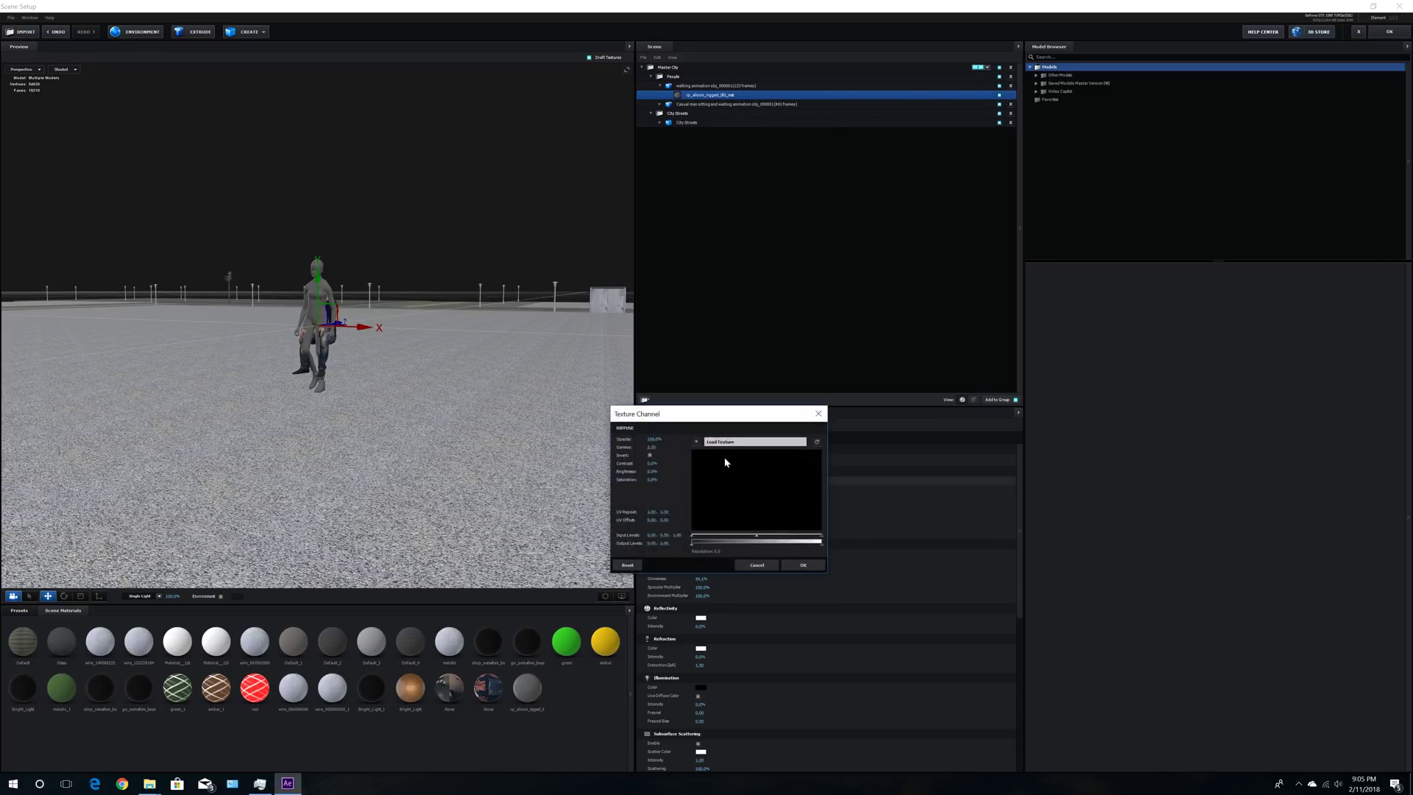
left_click(740, 444)
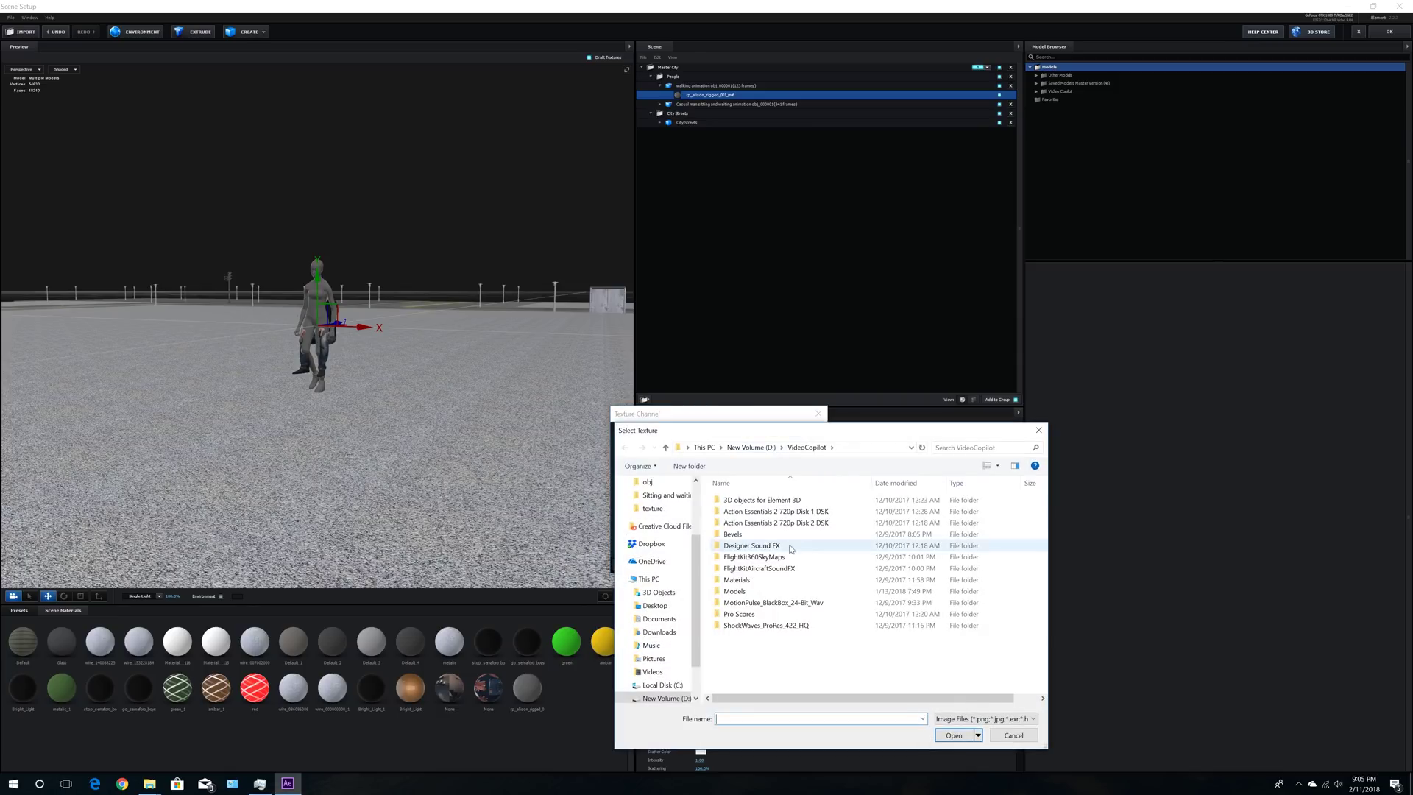
left_click(750, 447)
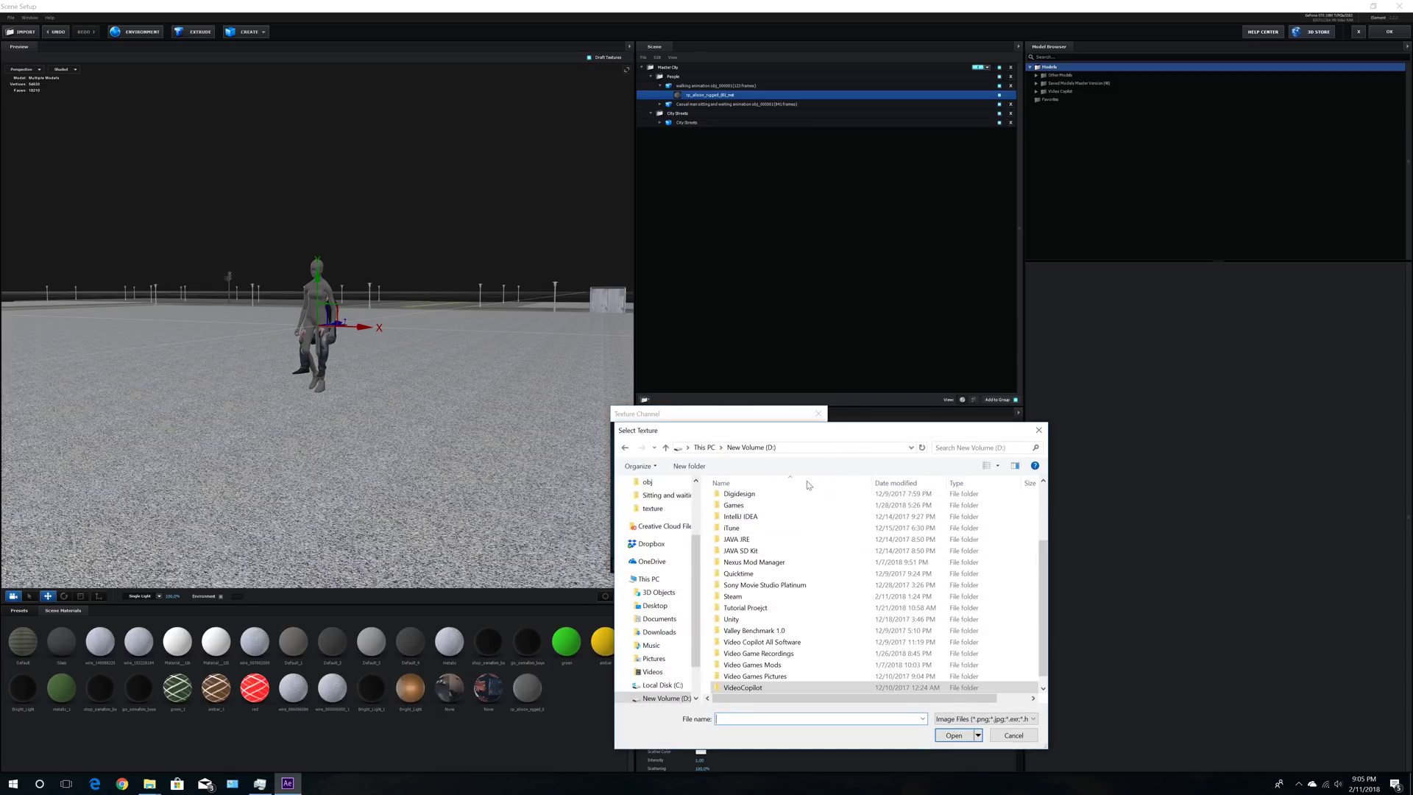
double_click(745, 607)
double_click(746, 504)
double_click(744, 534)
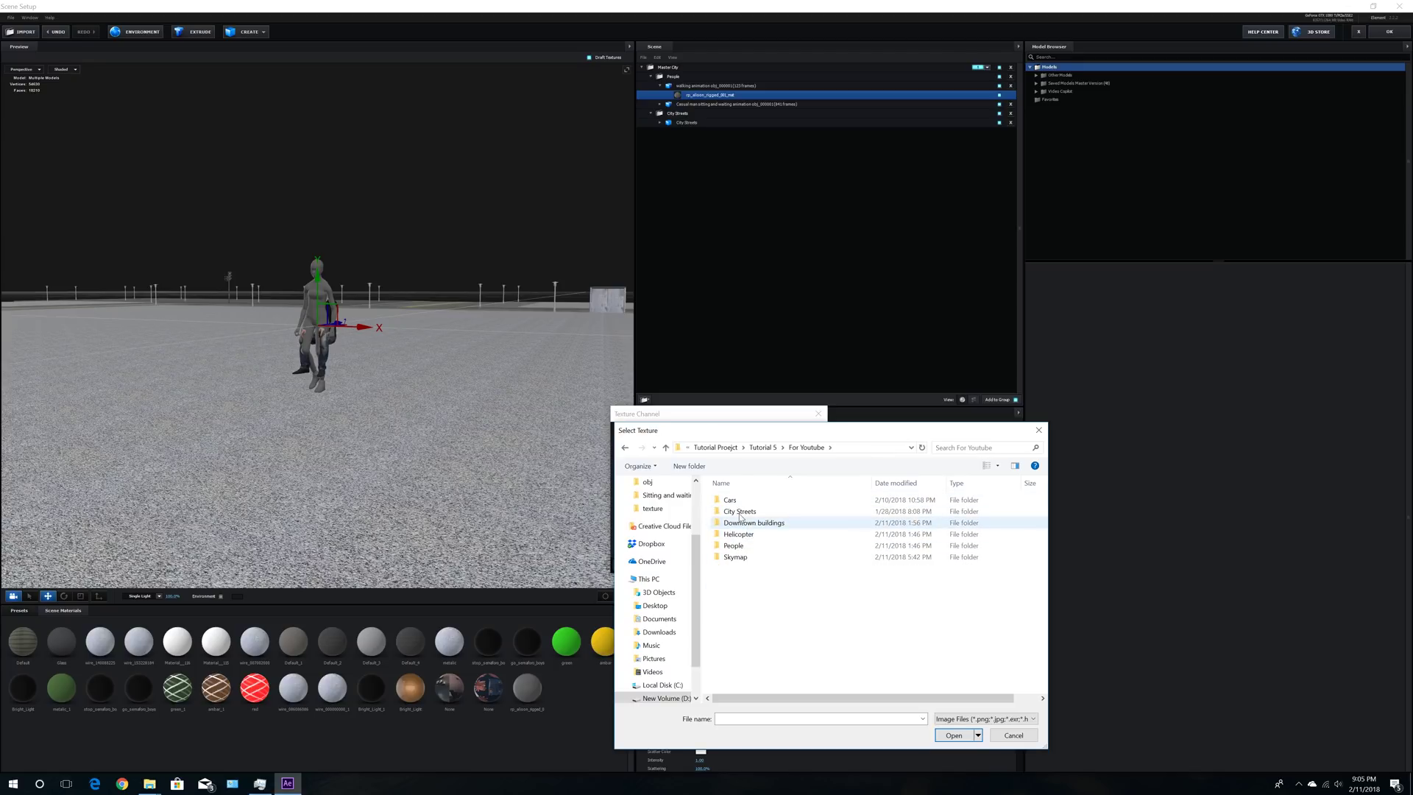
double_click(738, 546)
double_click(747, 501)
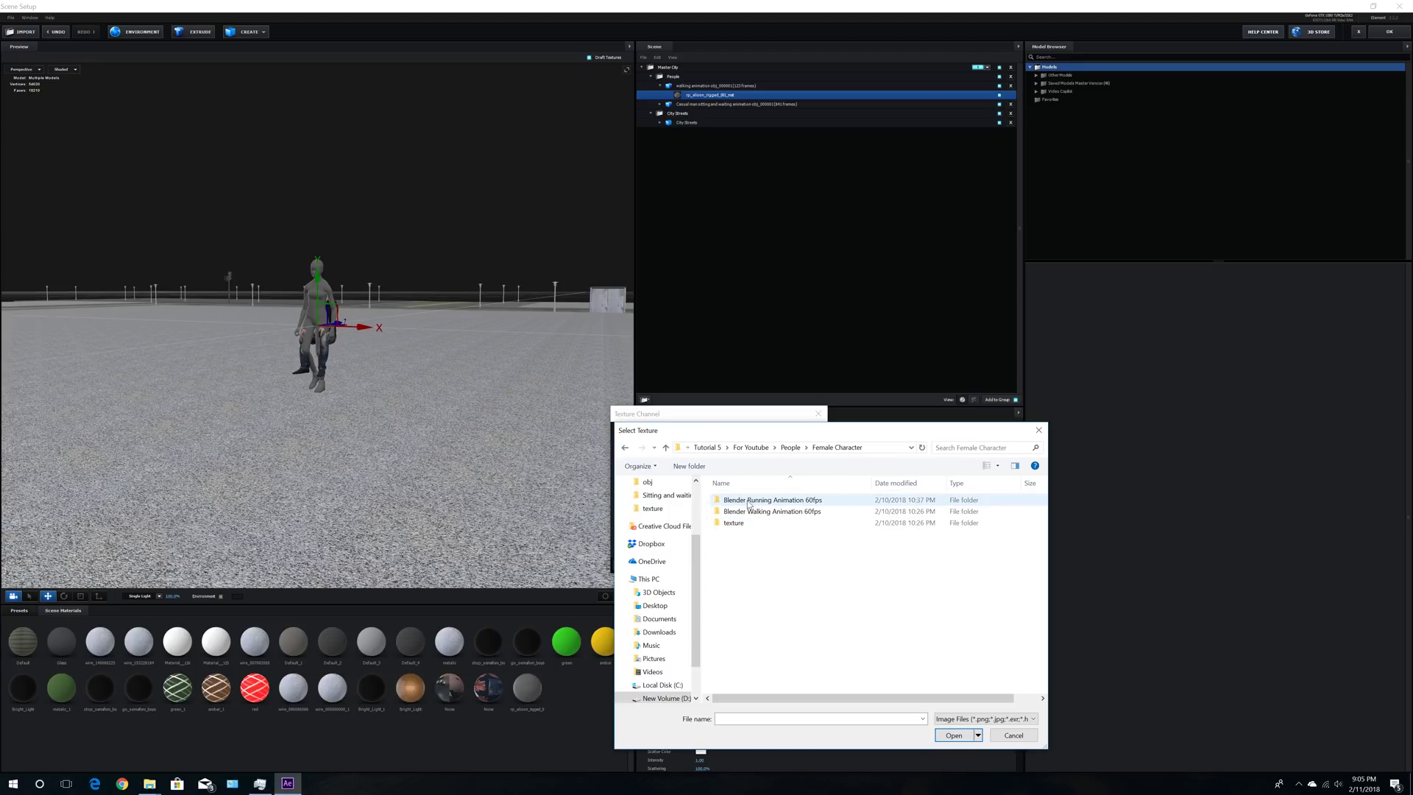
double_click(733, 523)
double_click(740, 508)
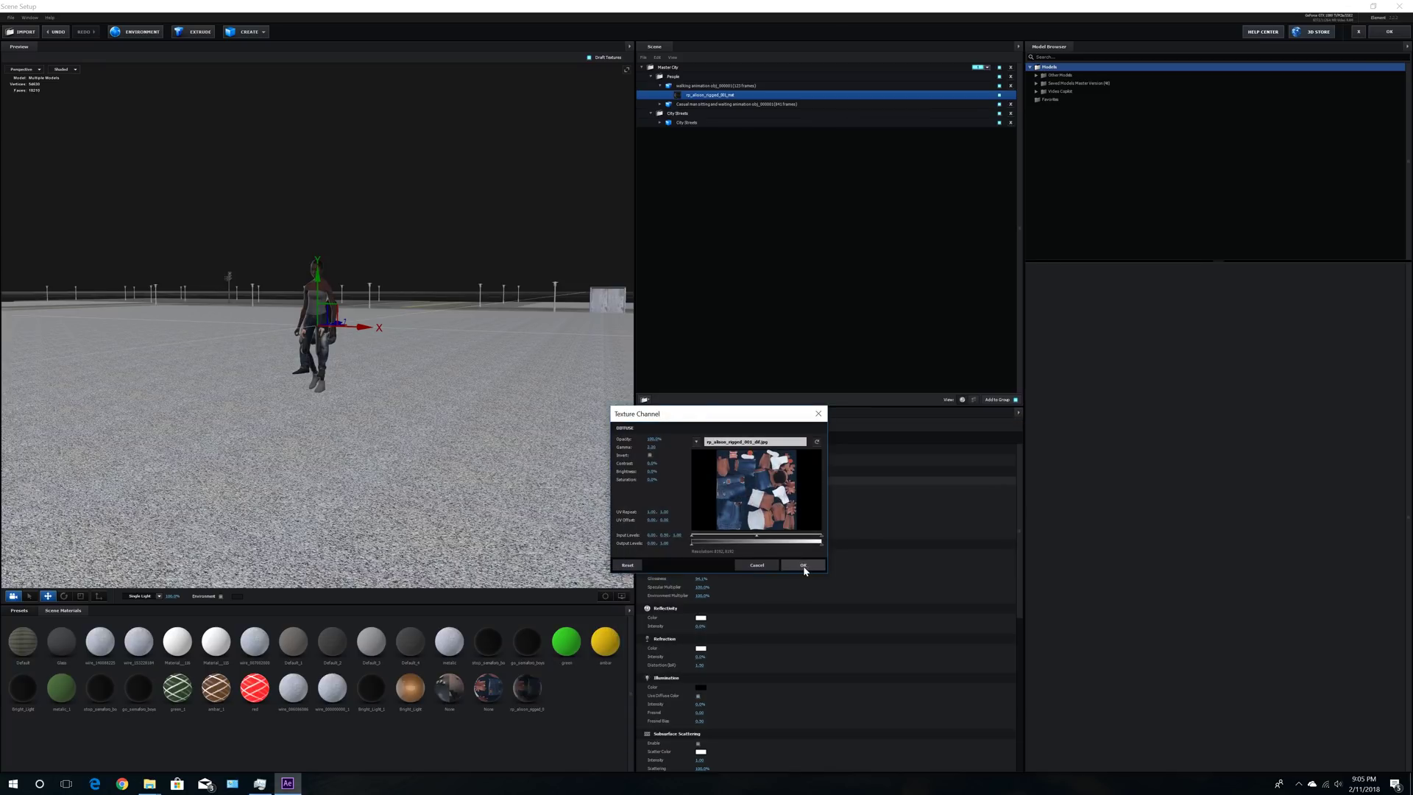
left_click(803, 568)
Step: Brighten the walking woman's material by changing its diffuse color to a near-white grey
left_click(701, 554)
left_click_drag(643, 540, 638, 541)
left_click(756, 610)
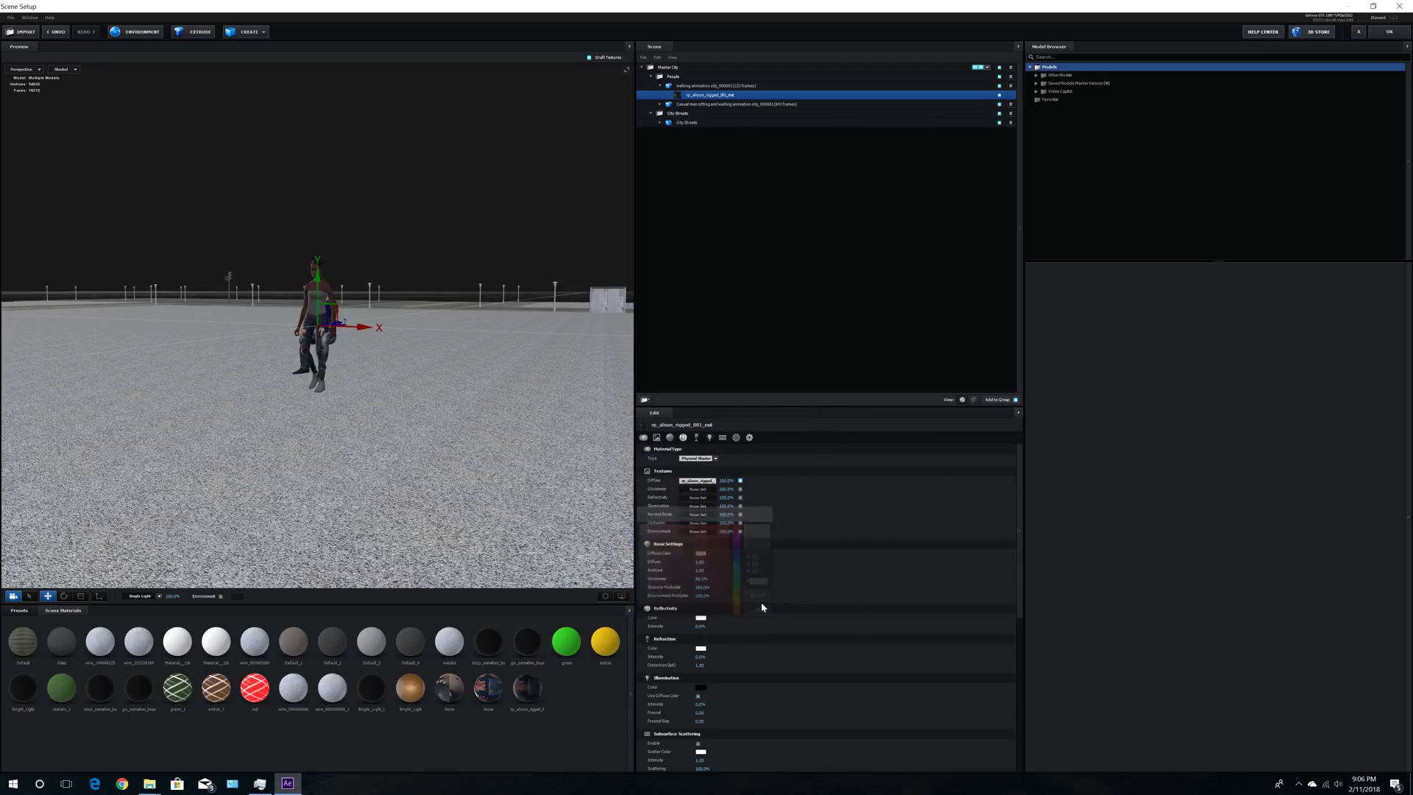
left_click(701, 557)
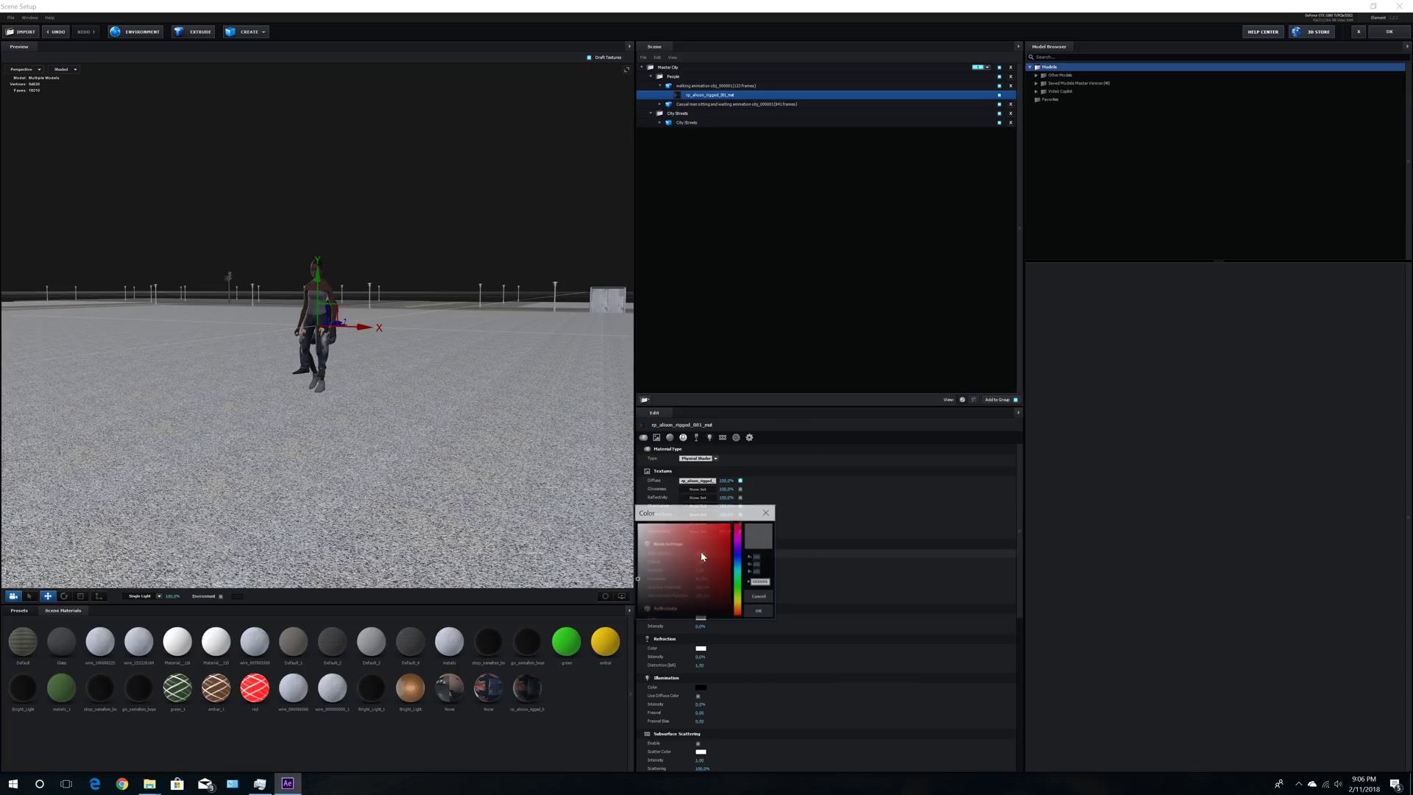
left_click(639, 539)
left_click(760, 611)
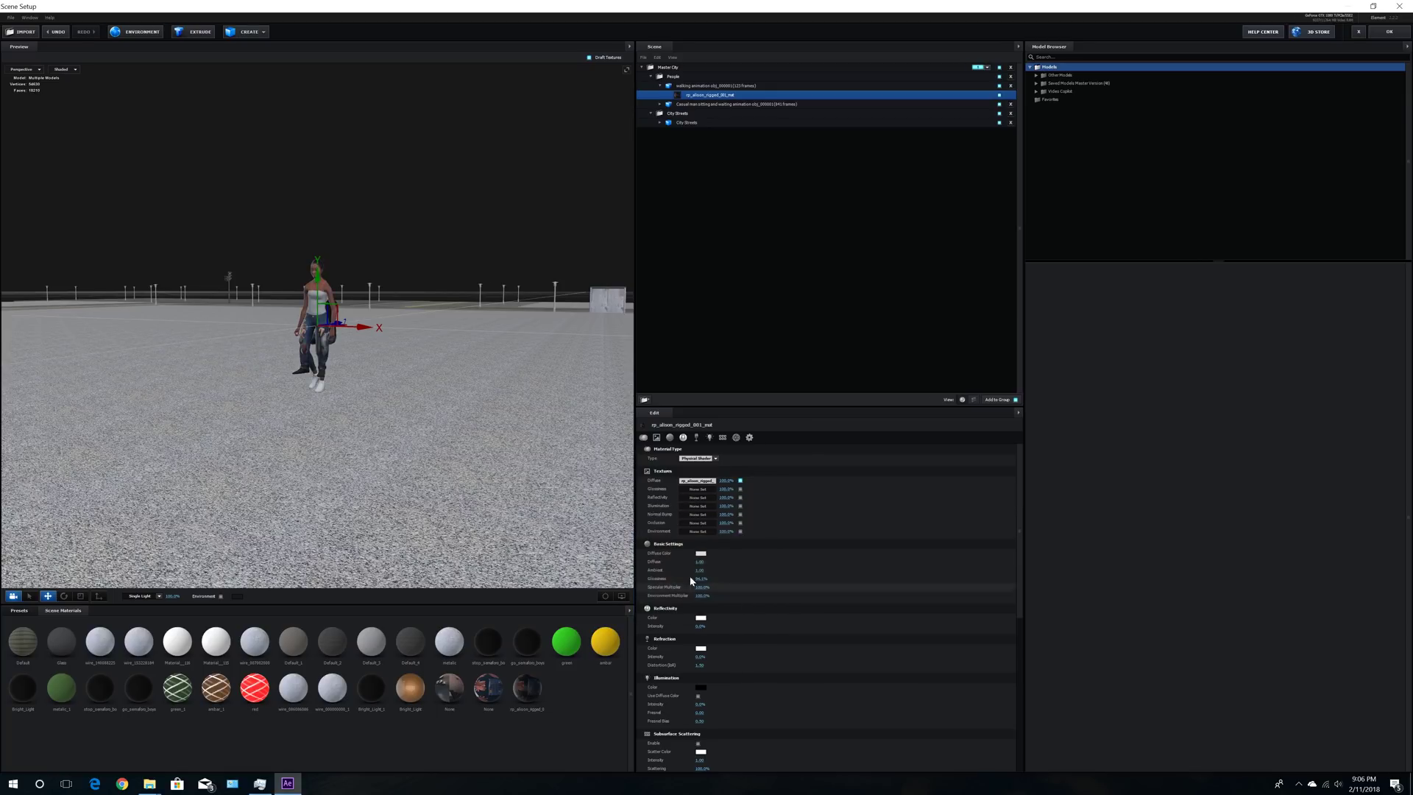
Step: Set the material's glossiness to 5%, lower its environment multiplier, and apply the scene changes to the composition
type("5")
key("Return")
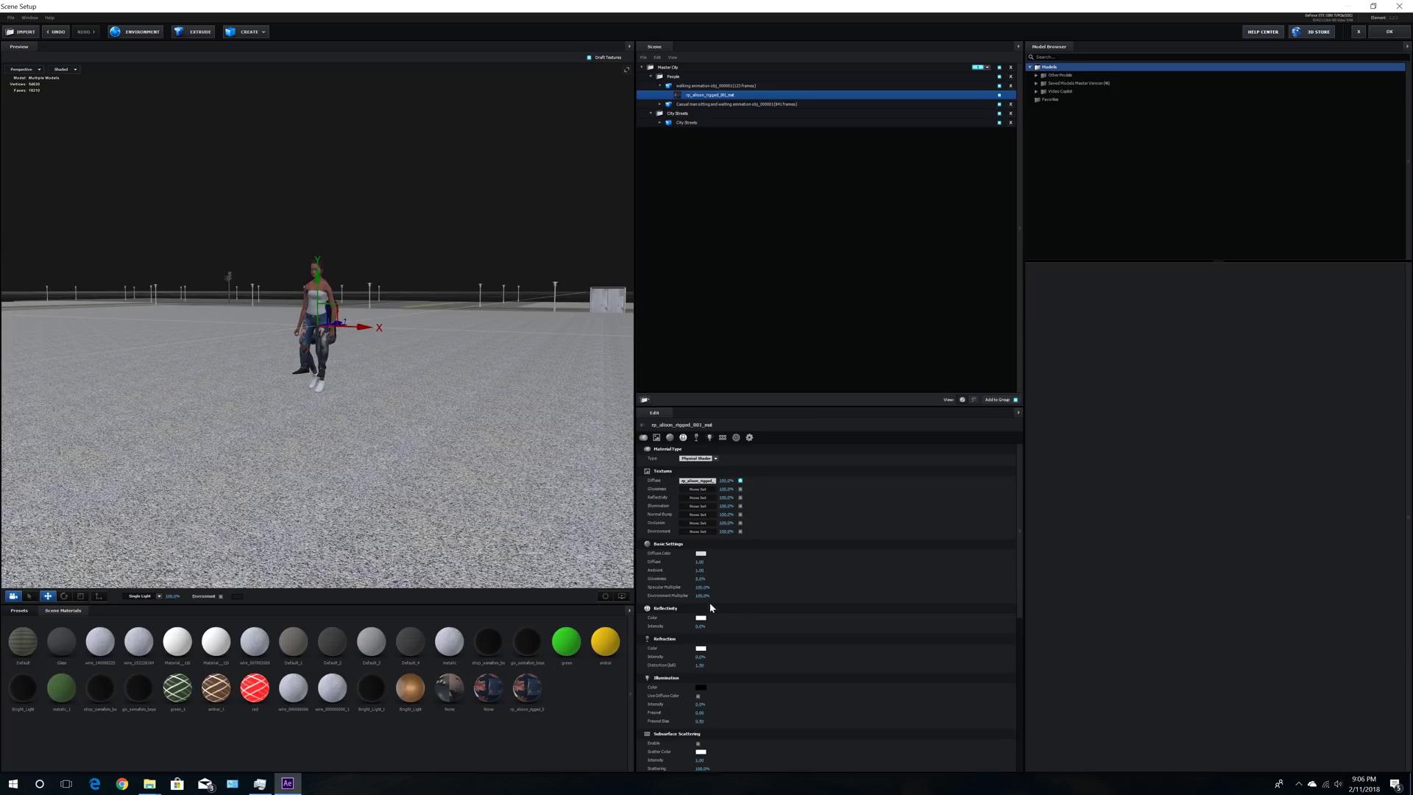
type("7")
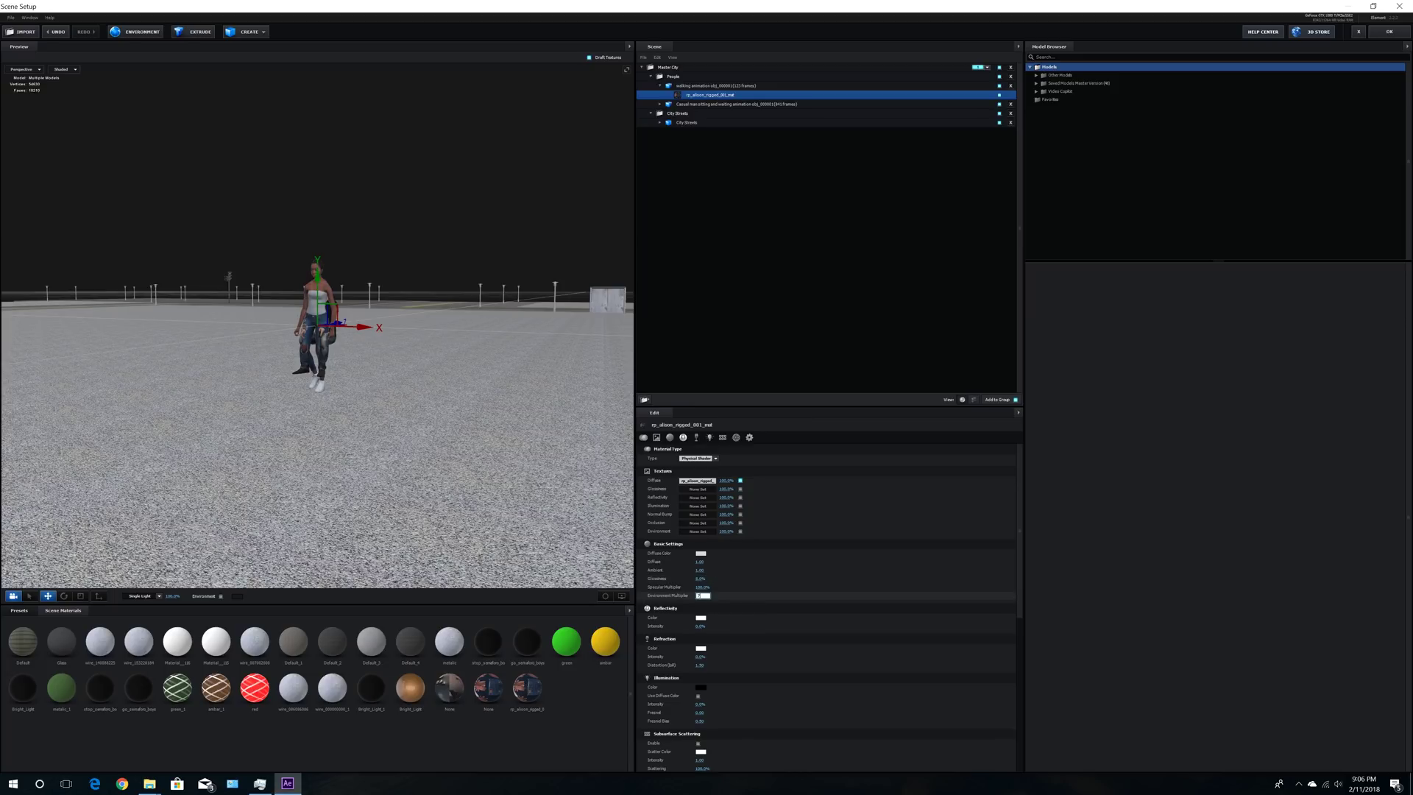
mouse_move(464, 397)
left_mouse_down()
mouse_move(504, 396)
mouse_move(464, 403)
left_mouse_up()
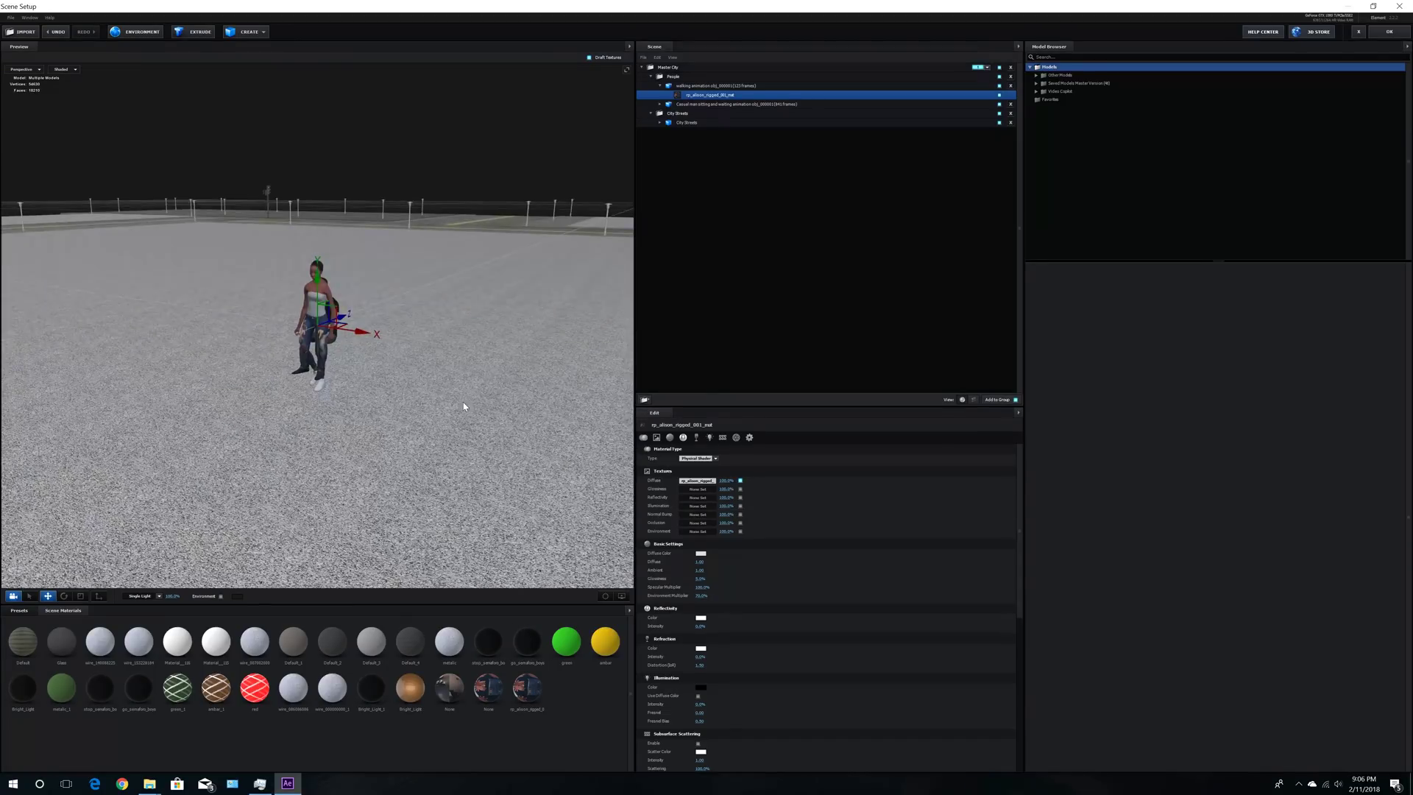
left_click(660, 86)
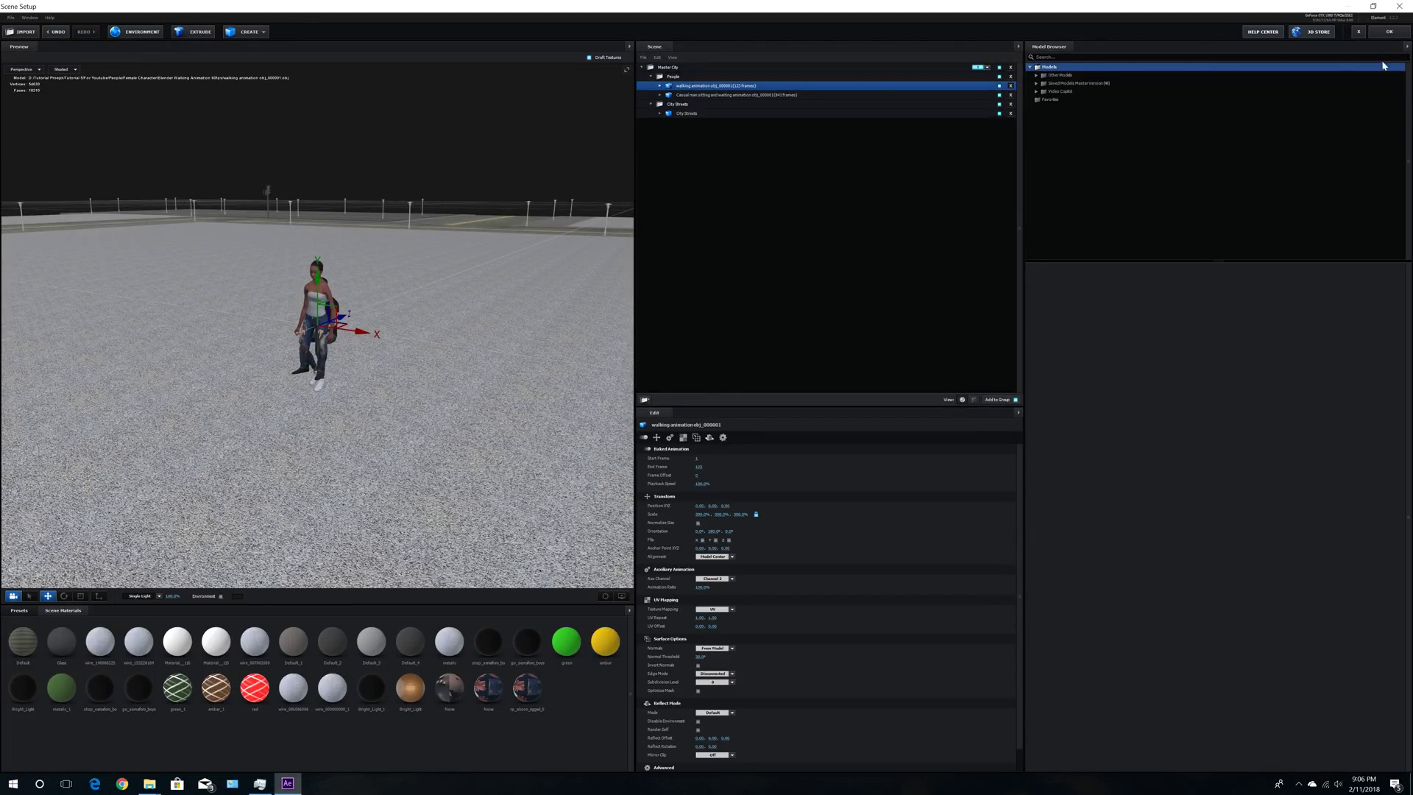
left_click(1389, 37)
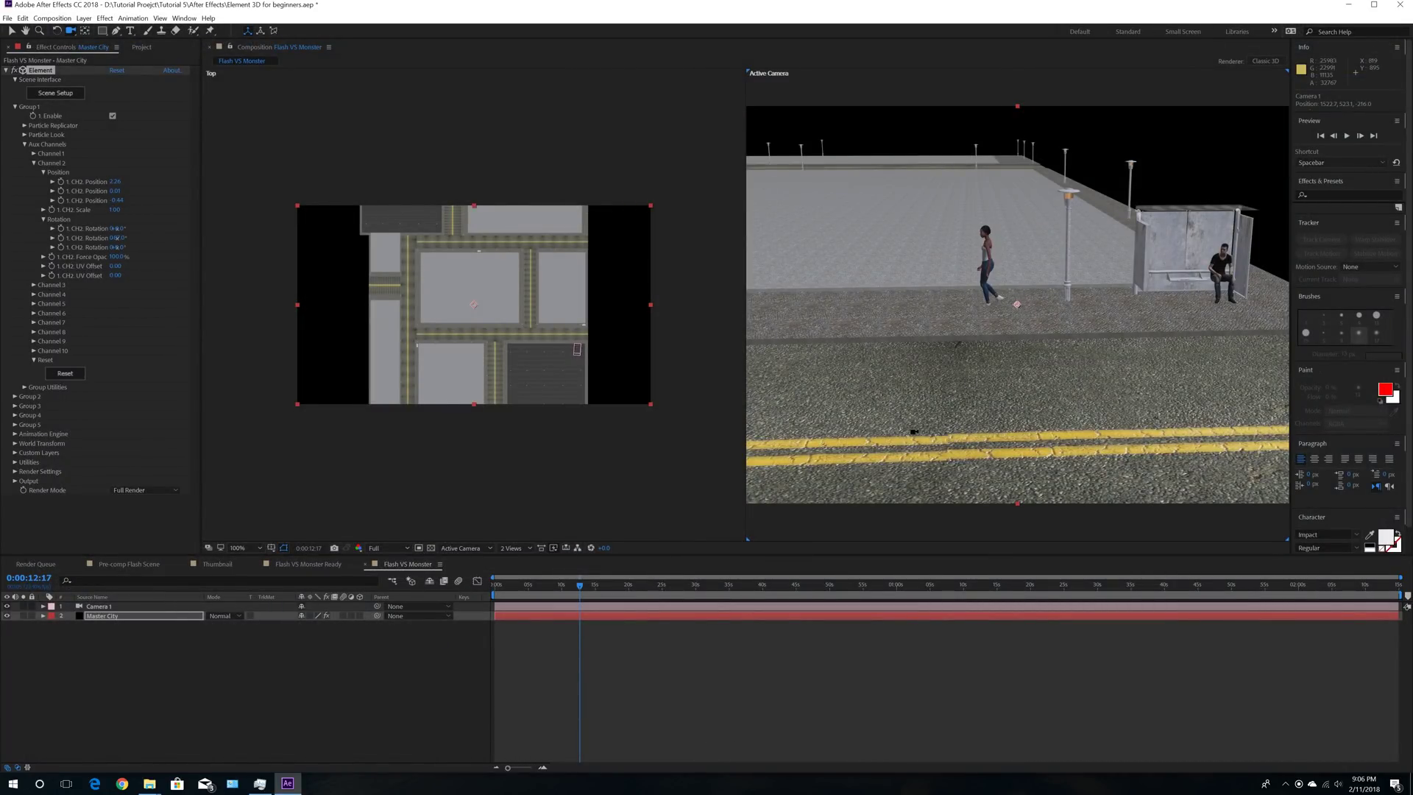
Step: Fine-tune Channel 2's Y position so the walking woman's feet rest on the sidewalk
right_click_drag(997, 286, 813, 428)
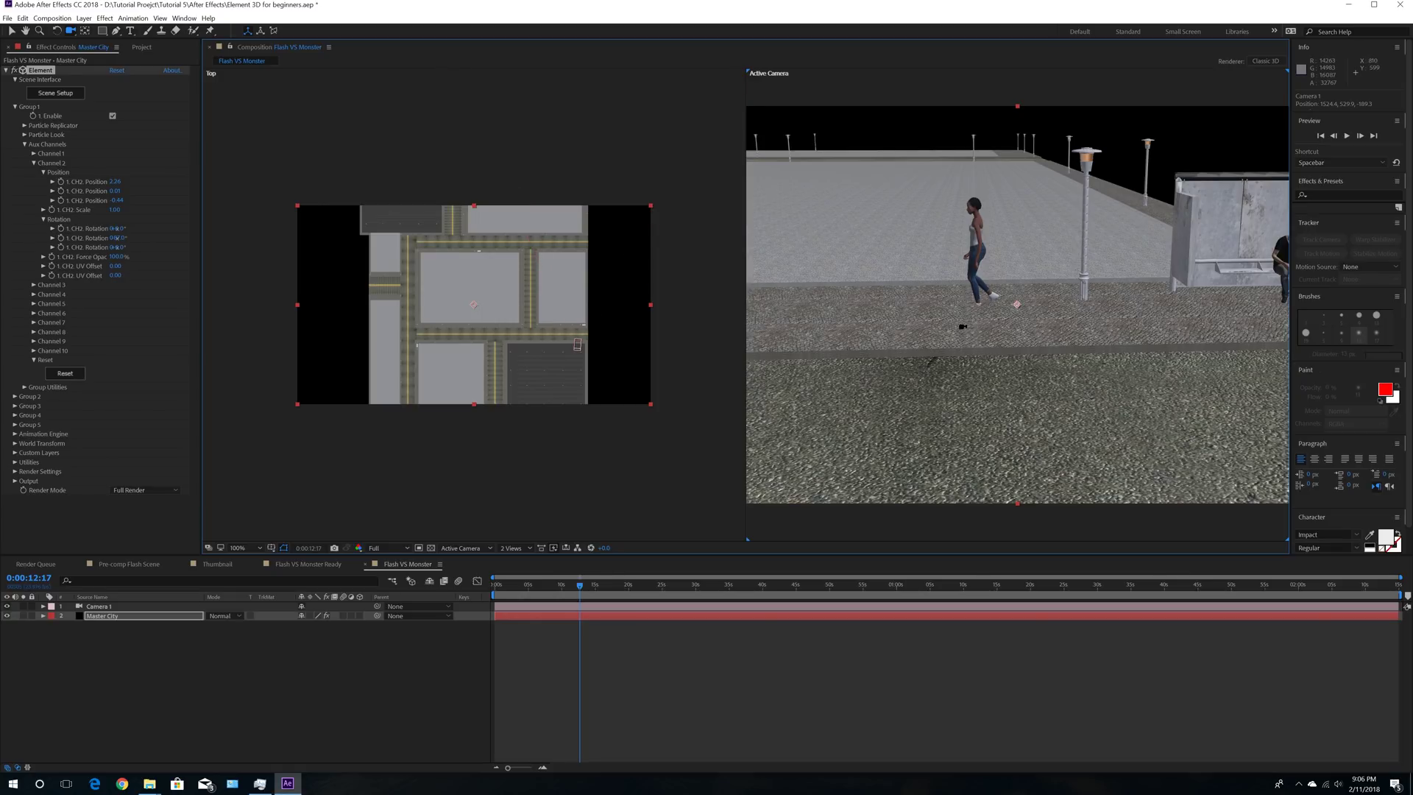
right_click_drag(973, 306, 448, 307)
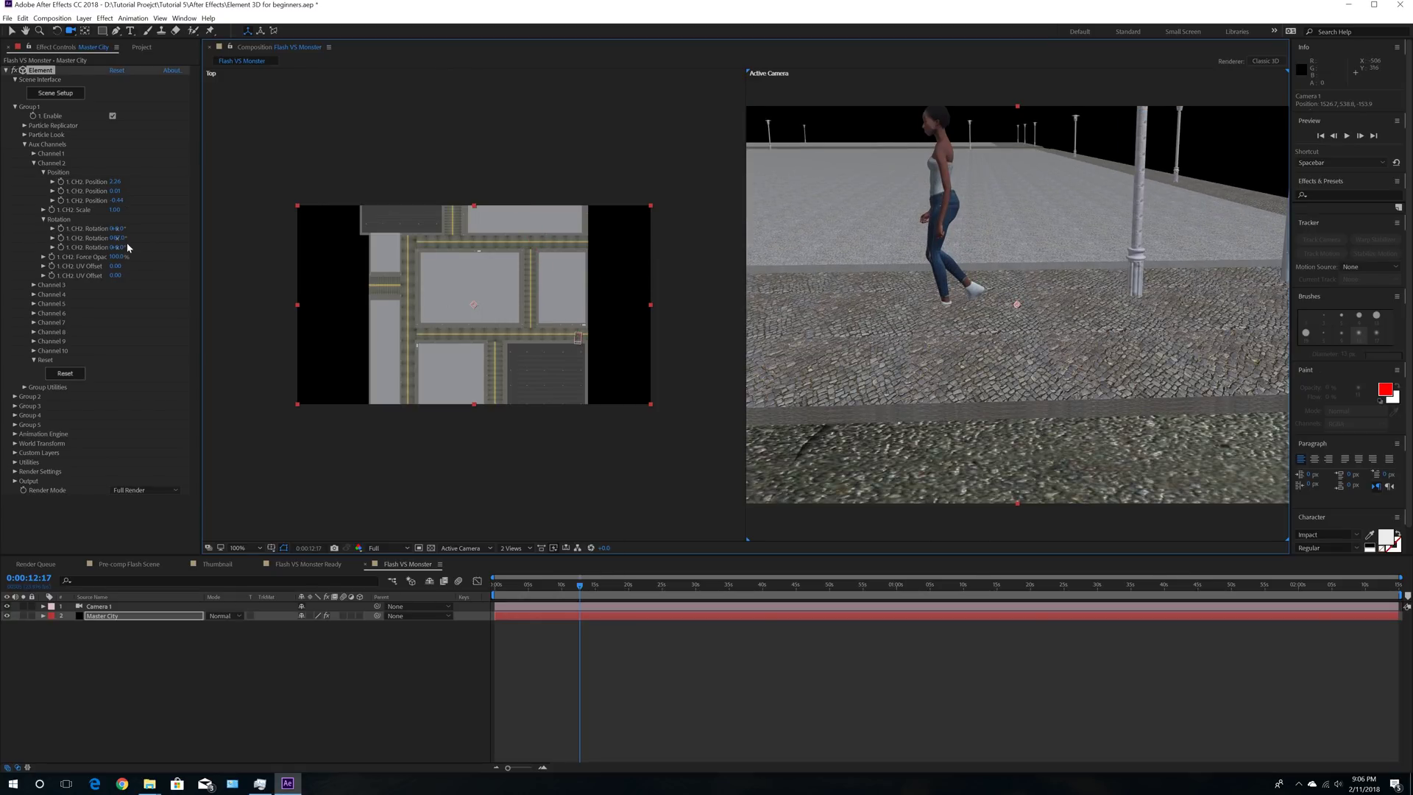
left_click(116, 191)
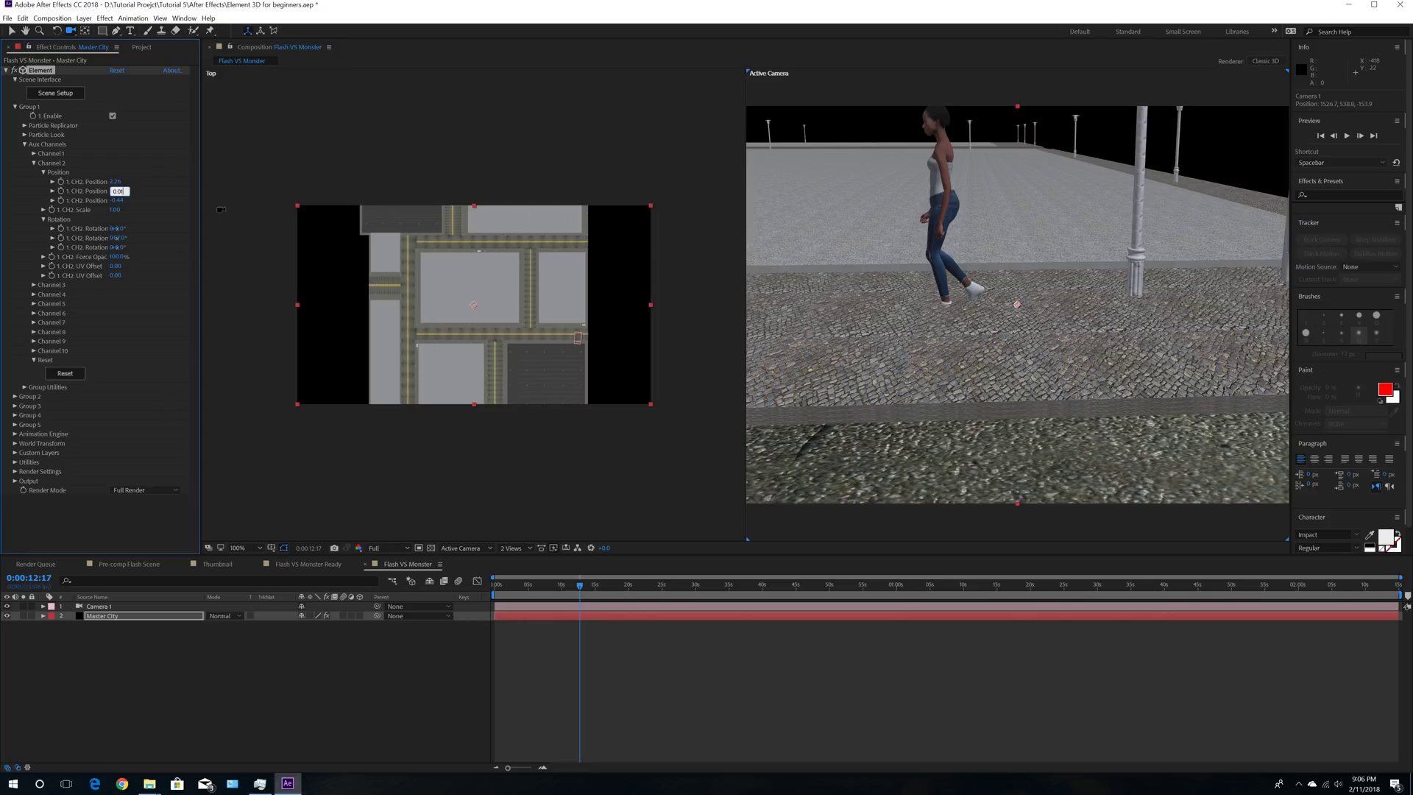
key("Return")
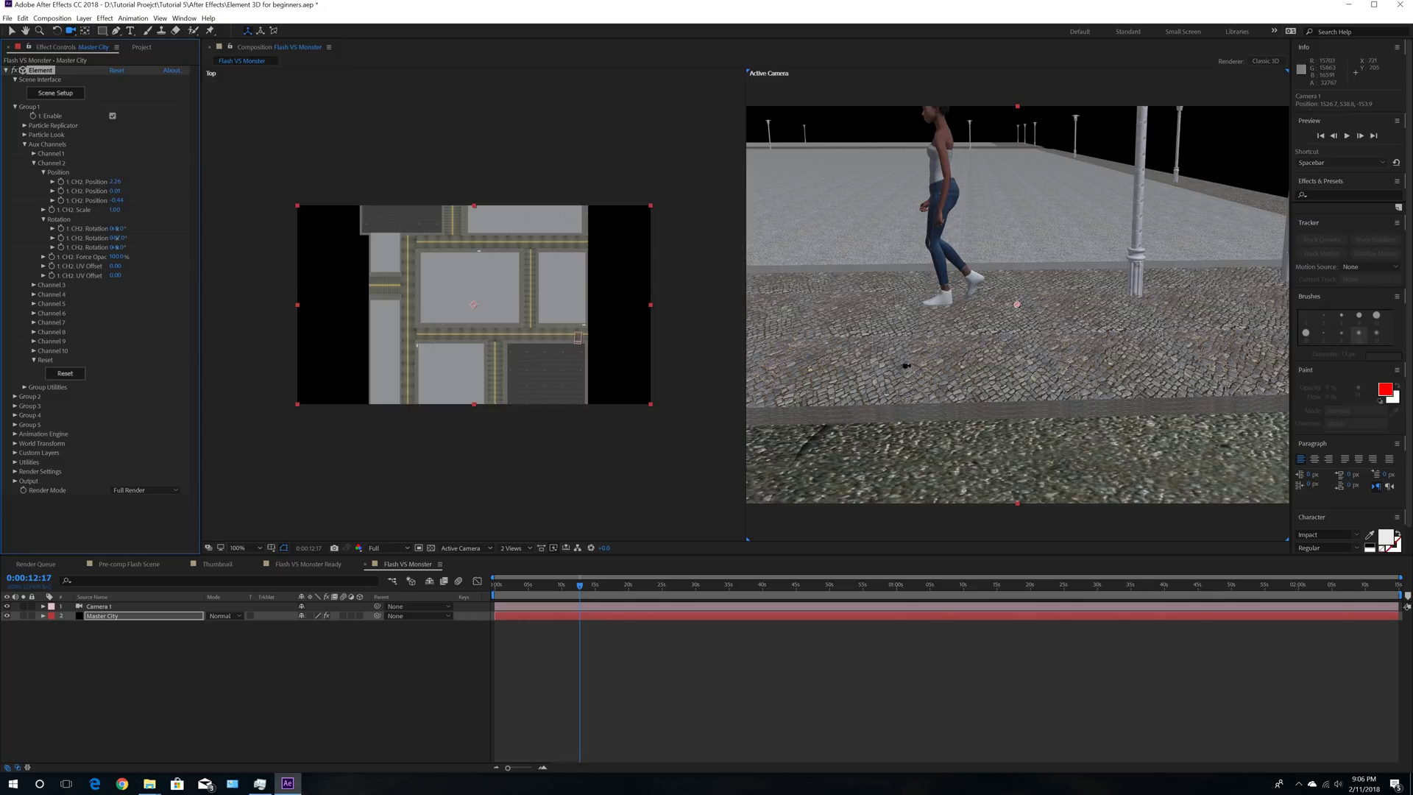
Step: Preview the woman's walking animation at several points in the timeline and inspect her placement near the bus stop
left_click_drag(890, 341, 853, 263)
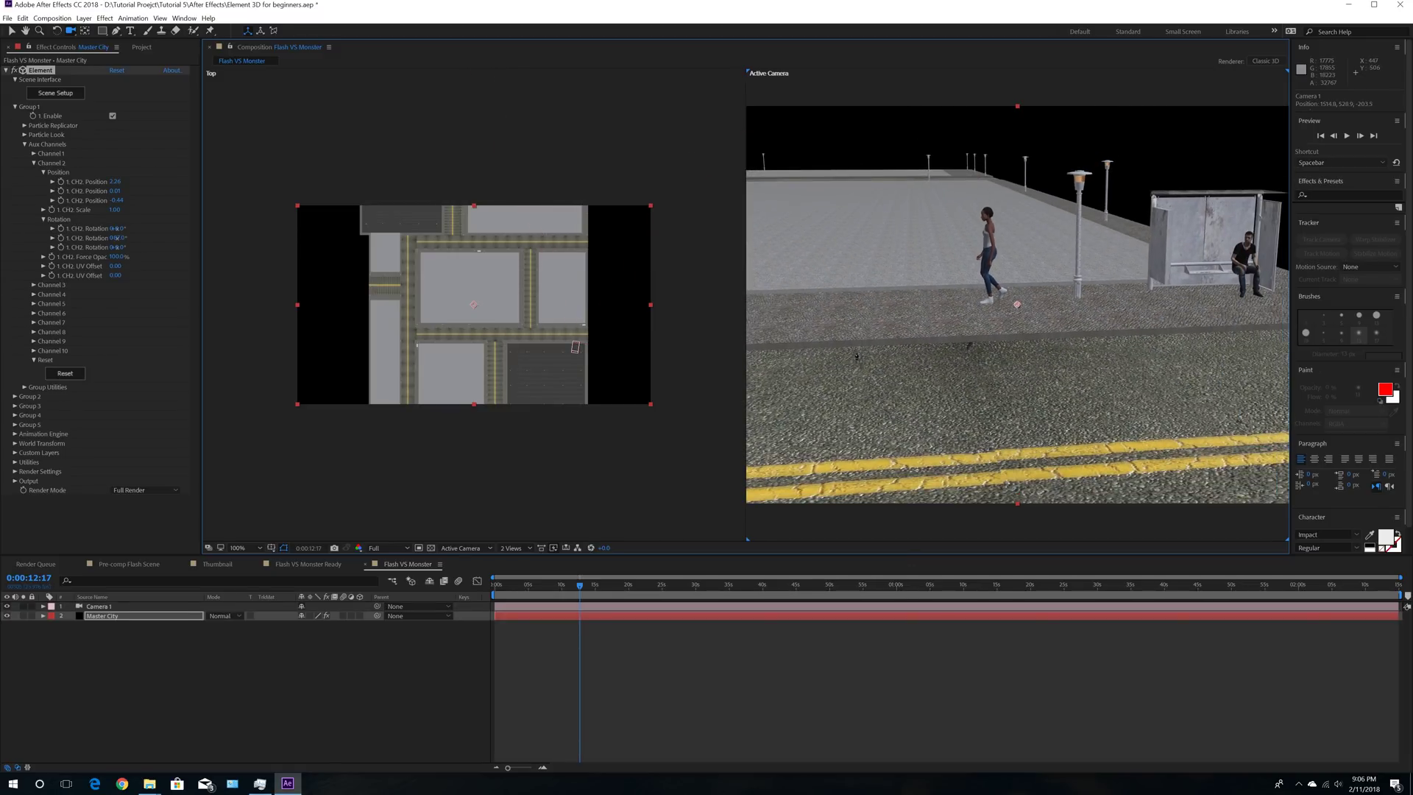
left_click_drag(594, 591, 639, 595)
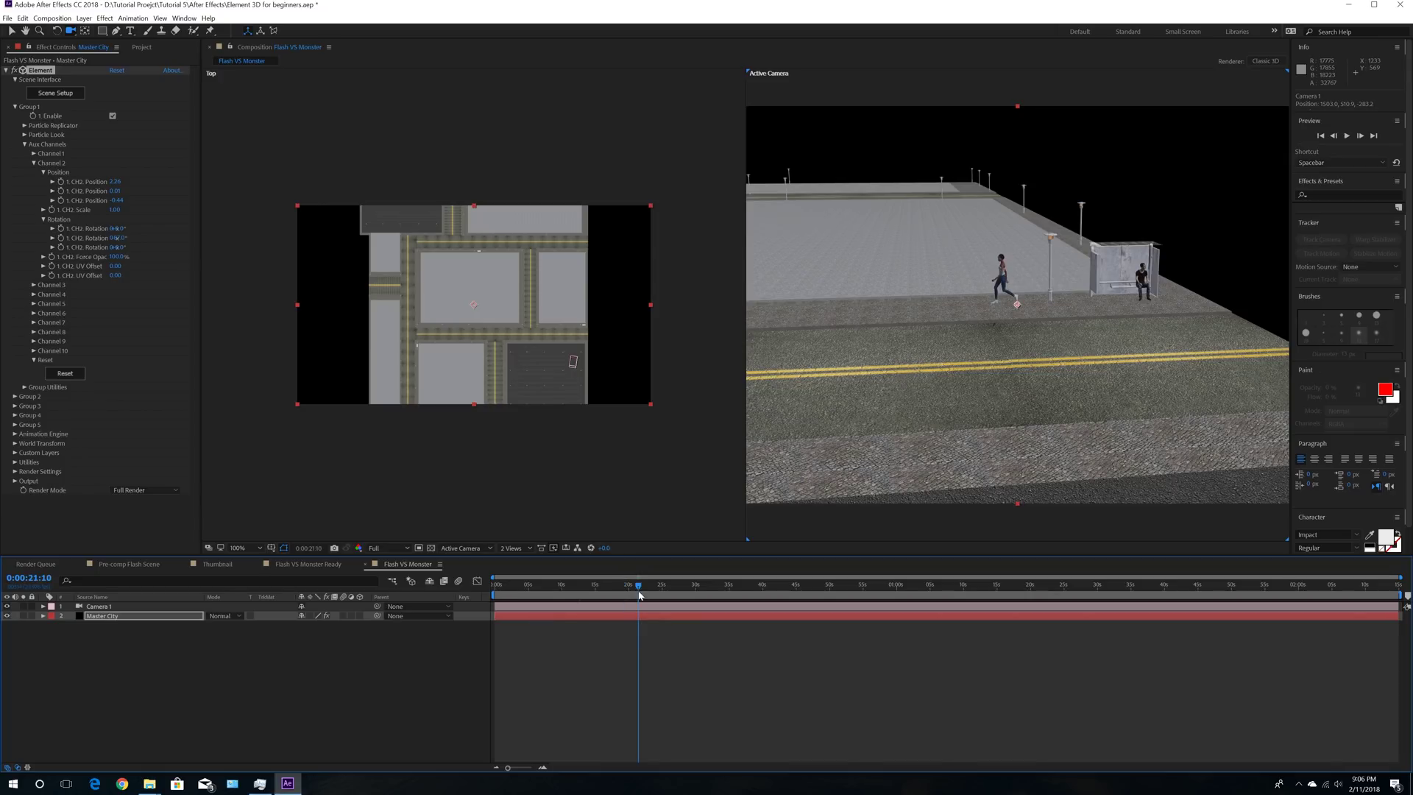
left_click(599, 589)
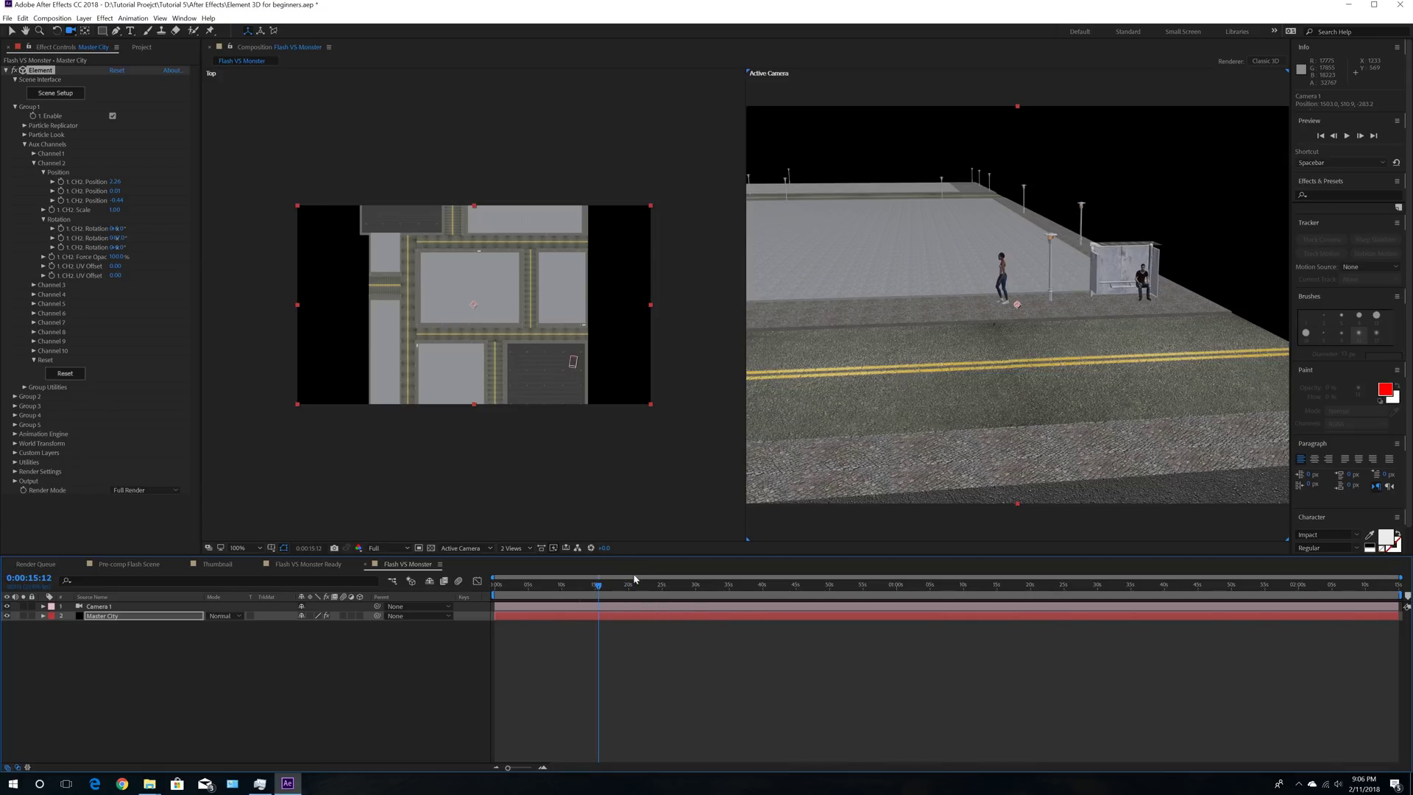
right_click_drag(891, 214, 873, 334)
left_click_drag(874, 334, 867, 337)
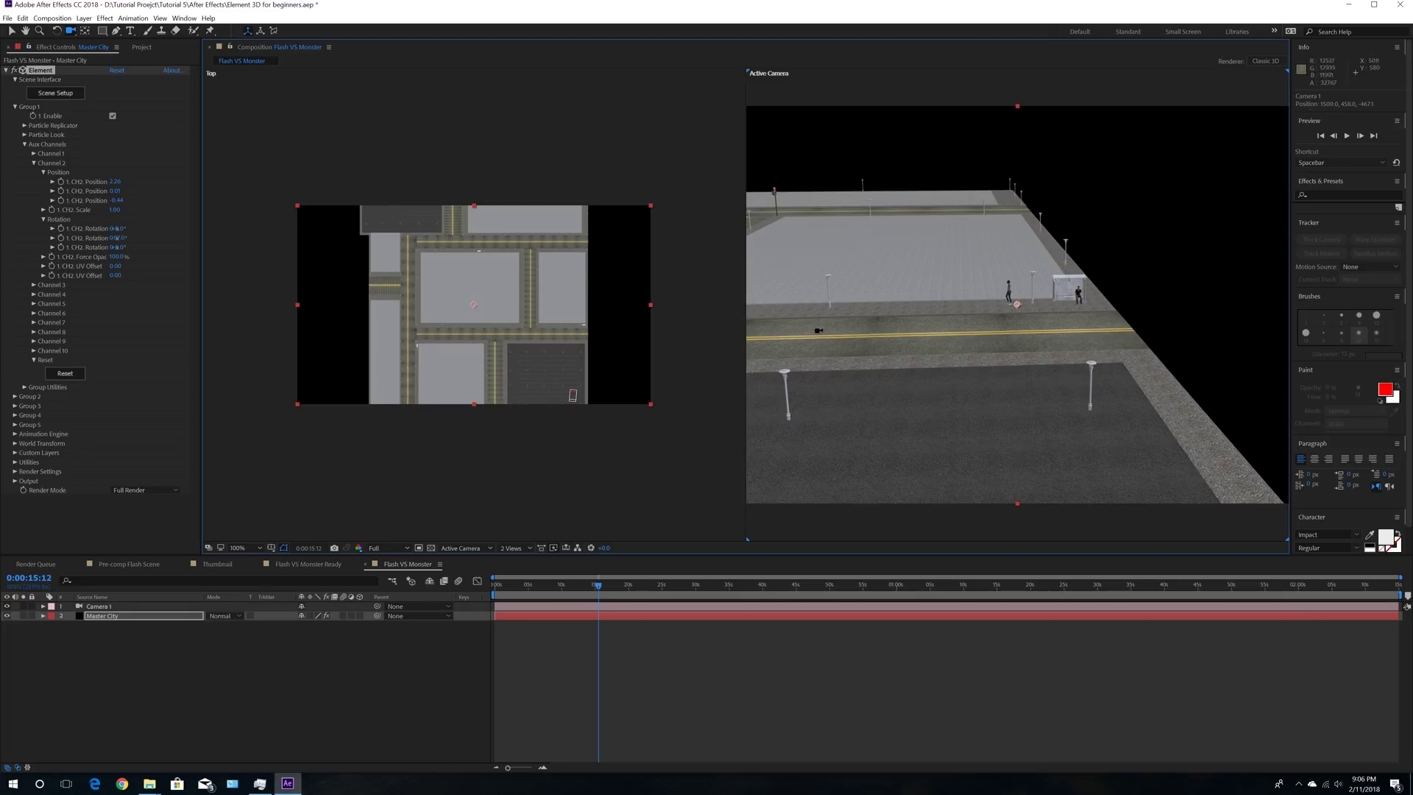
Step: Save the project, reopen the Element scene setup, and collapse the People and City Streets folders
left_click(9, 20)
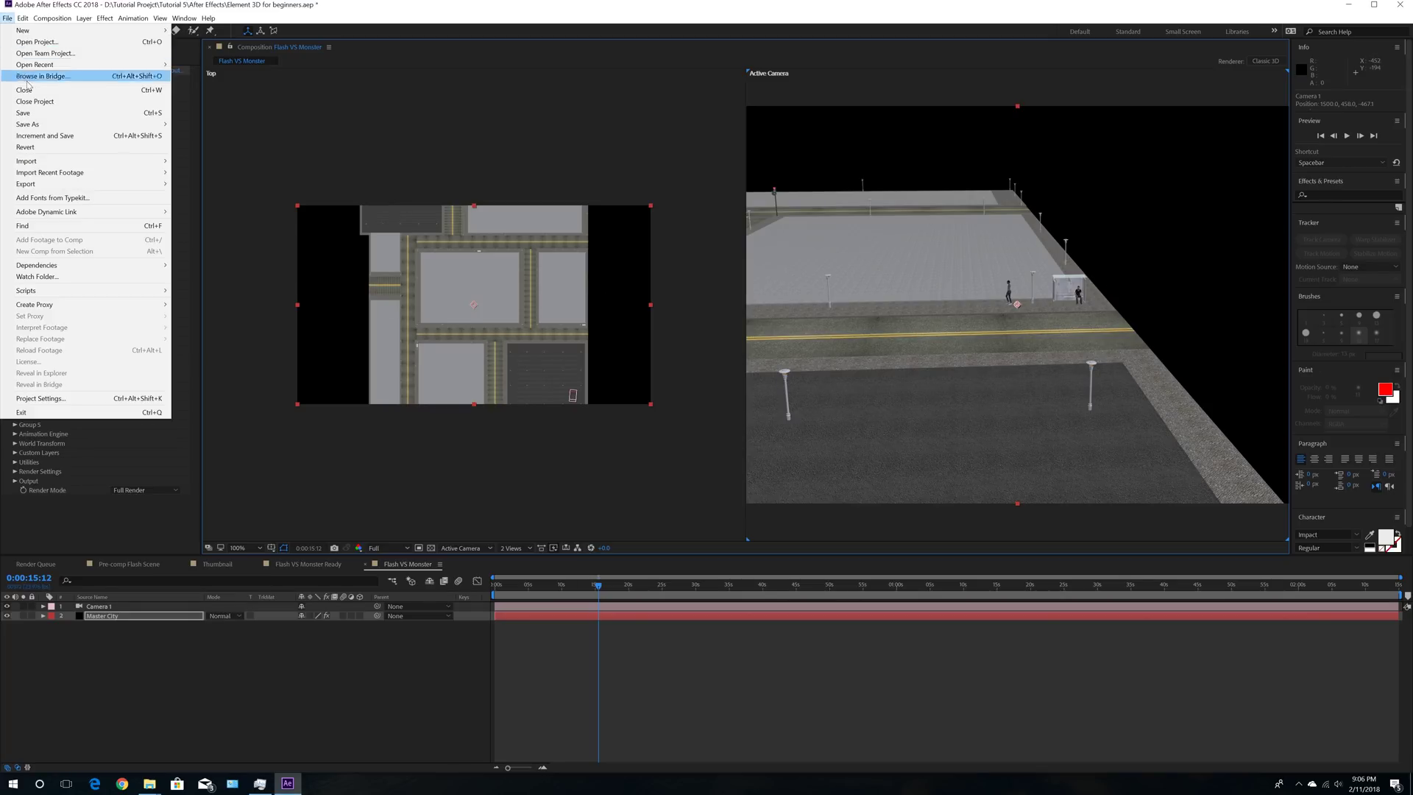
left_click(59, 107)
left_click(55, 93)
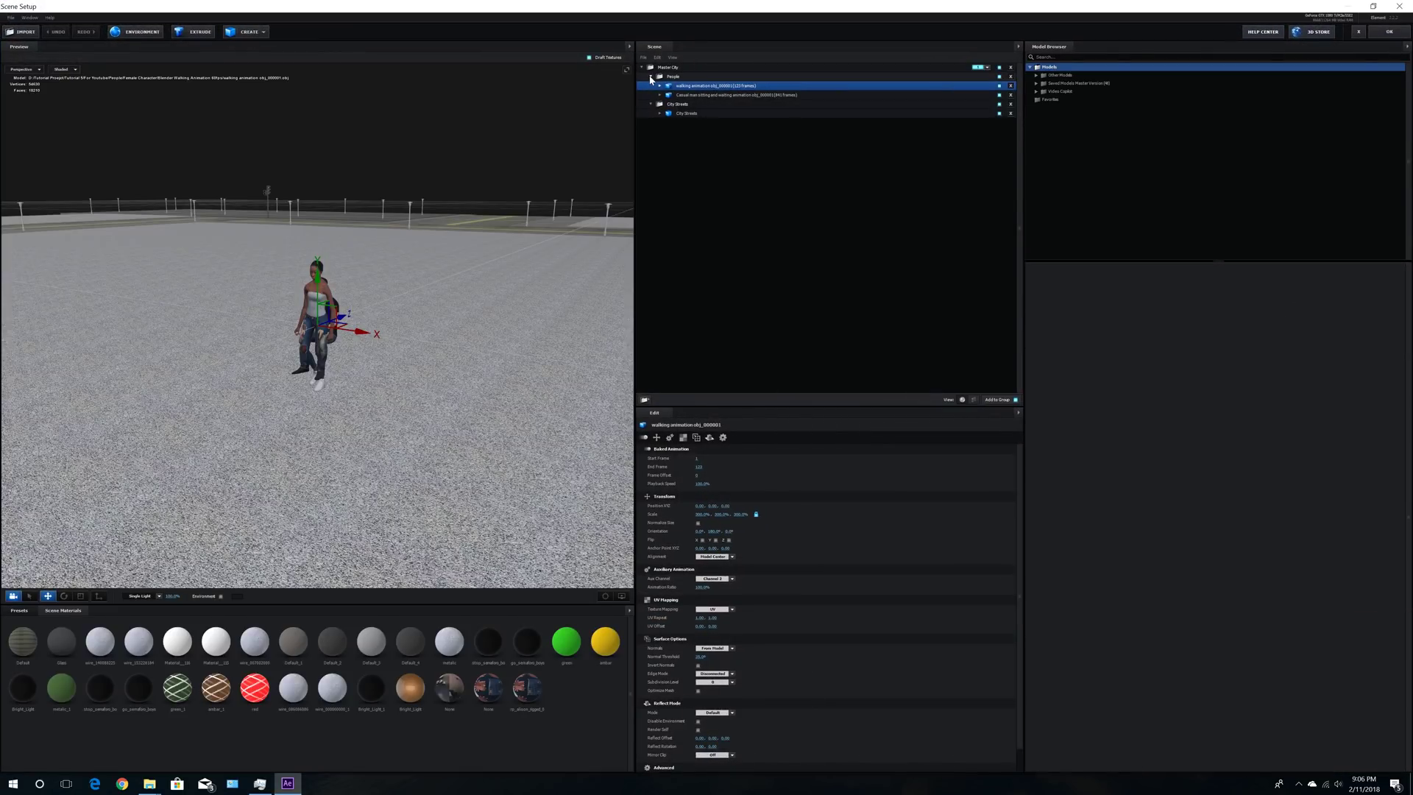
left_click(651, 76)
left_click(650, 85)
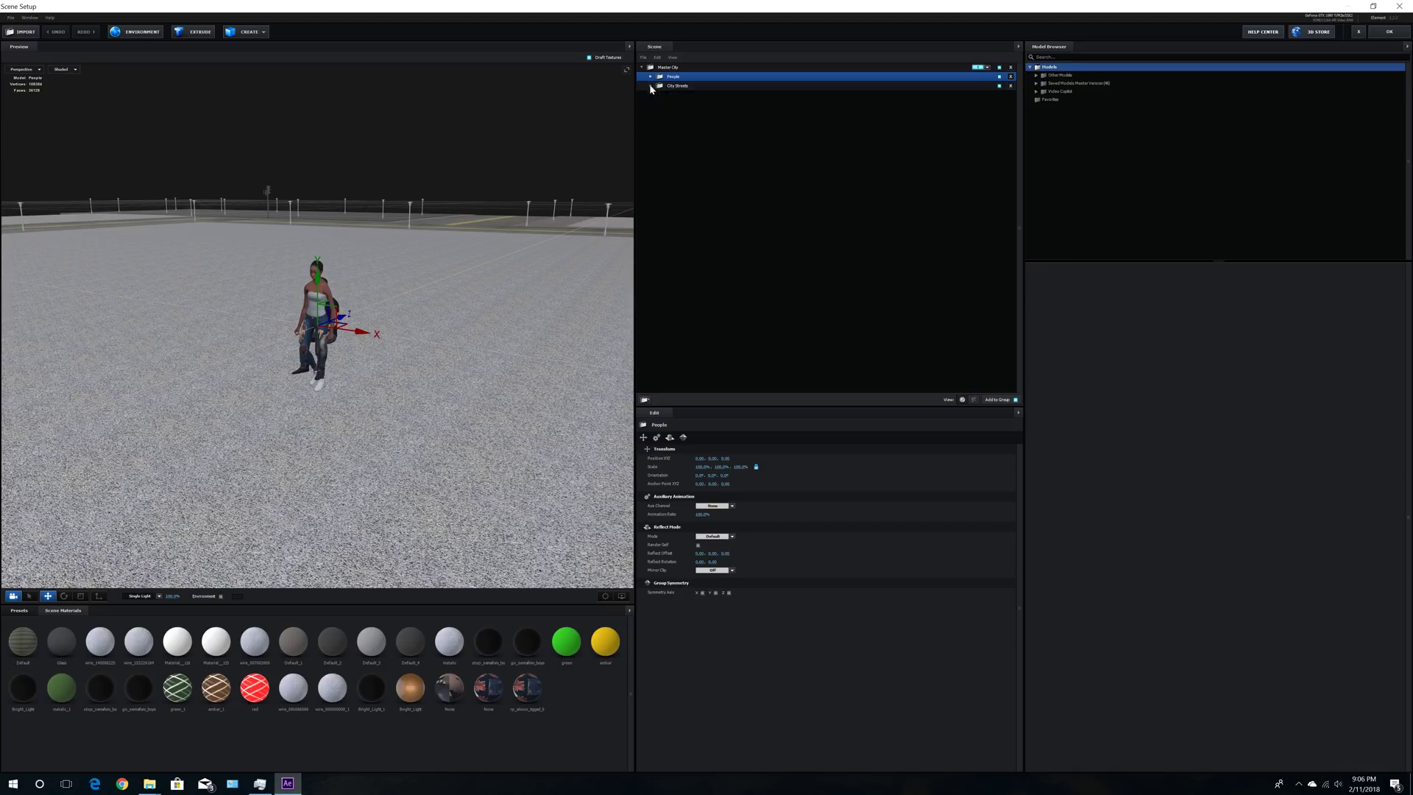
Step: Create a group folder named Police Car inside the Master City group
left_click(665, 68)
left_click_drag(440, 408, 508, 415)
scroll(508, 412, "down", 5)
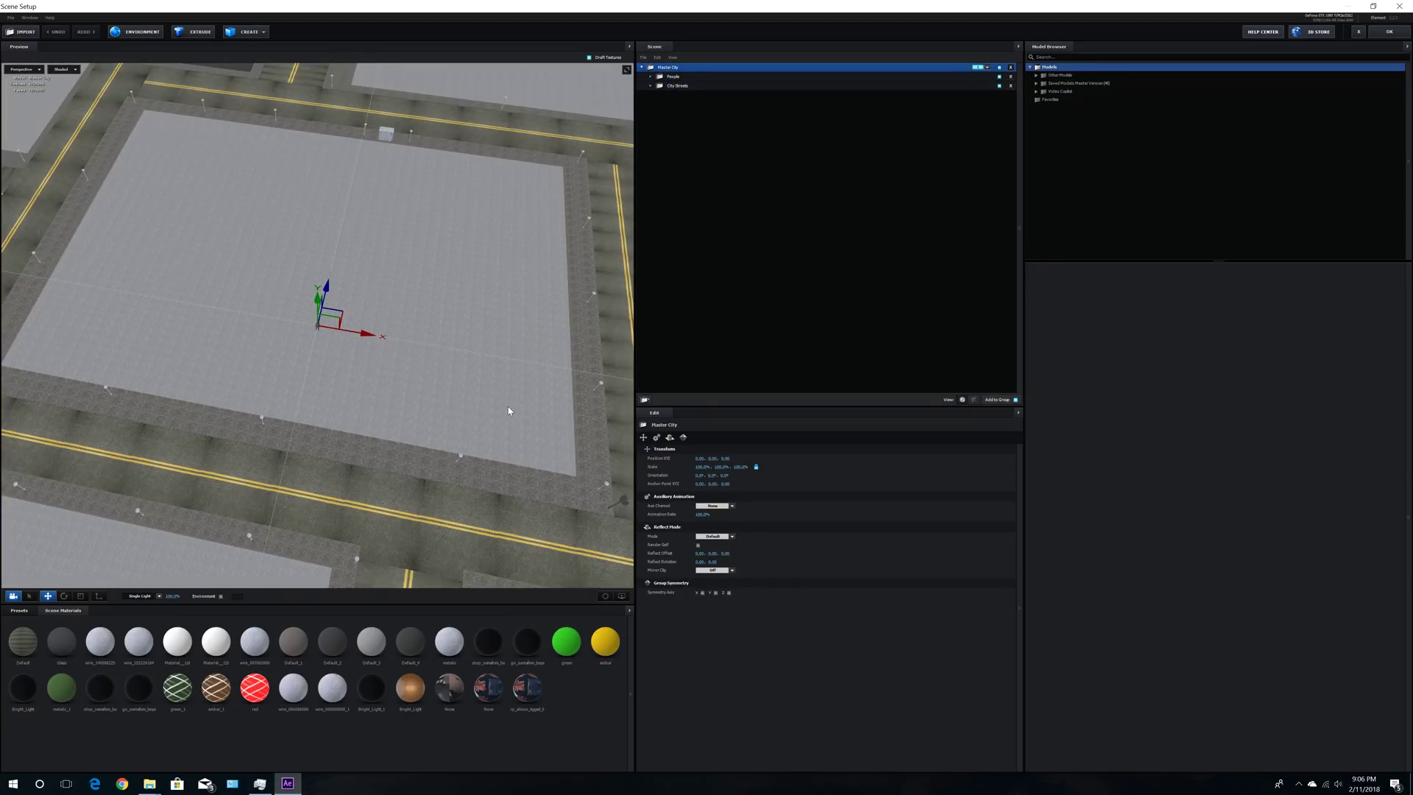
left_click_drag(551, 267, 541, 222)
left_click_drag(610, 155, 489, 359)
scroll(375, 400, "up", 6)
middle_click_drag(489, 359, 790, 200)
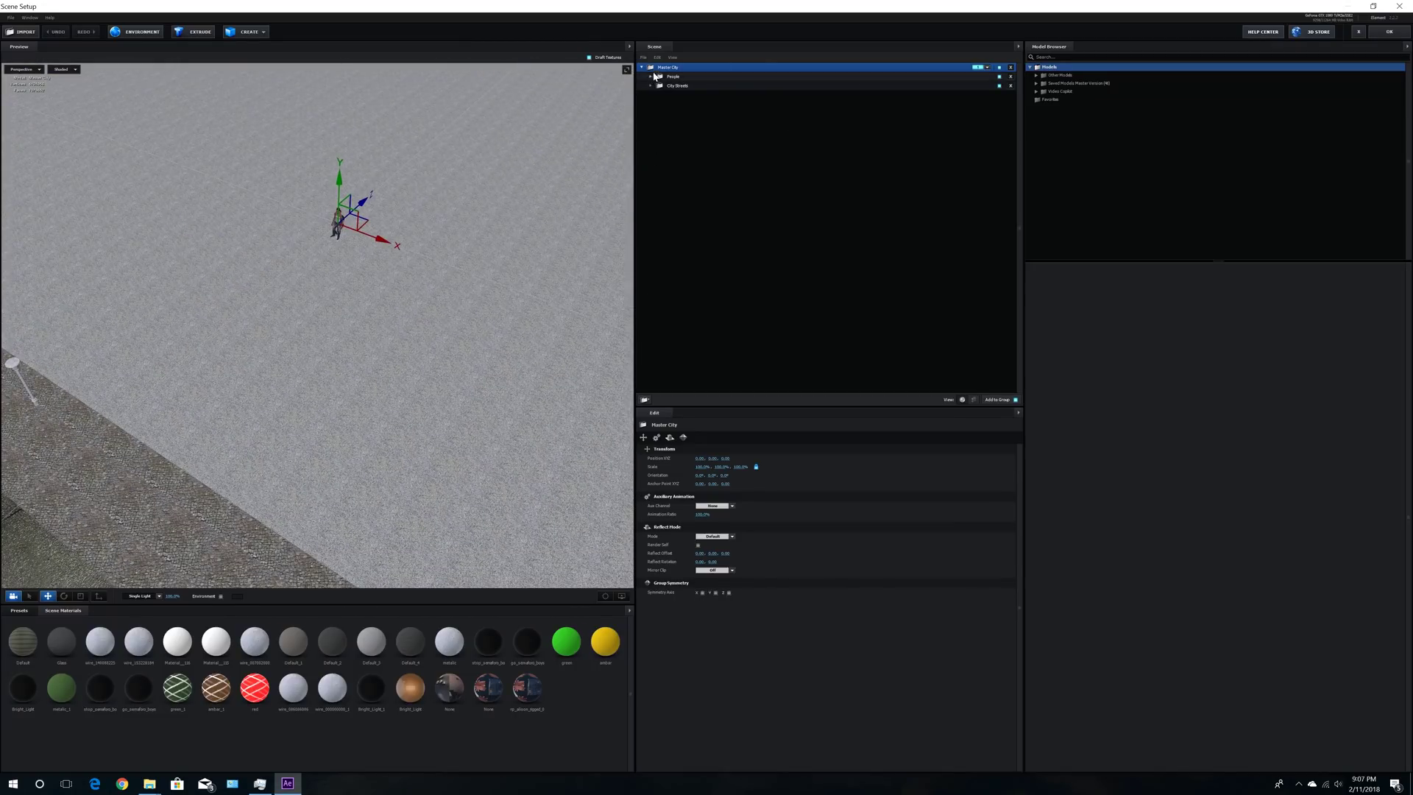
left_click(646, 398)
double_click(691, 78)
type("Car")
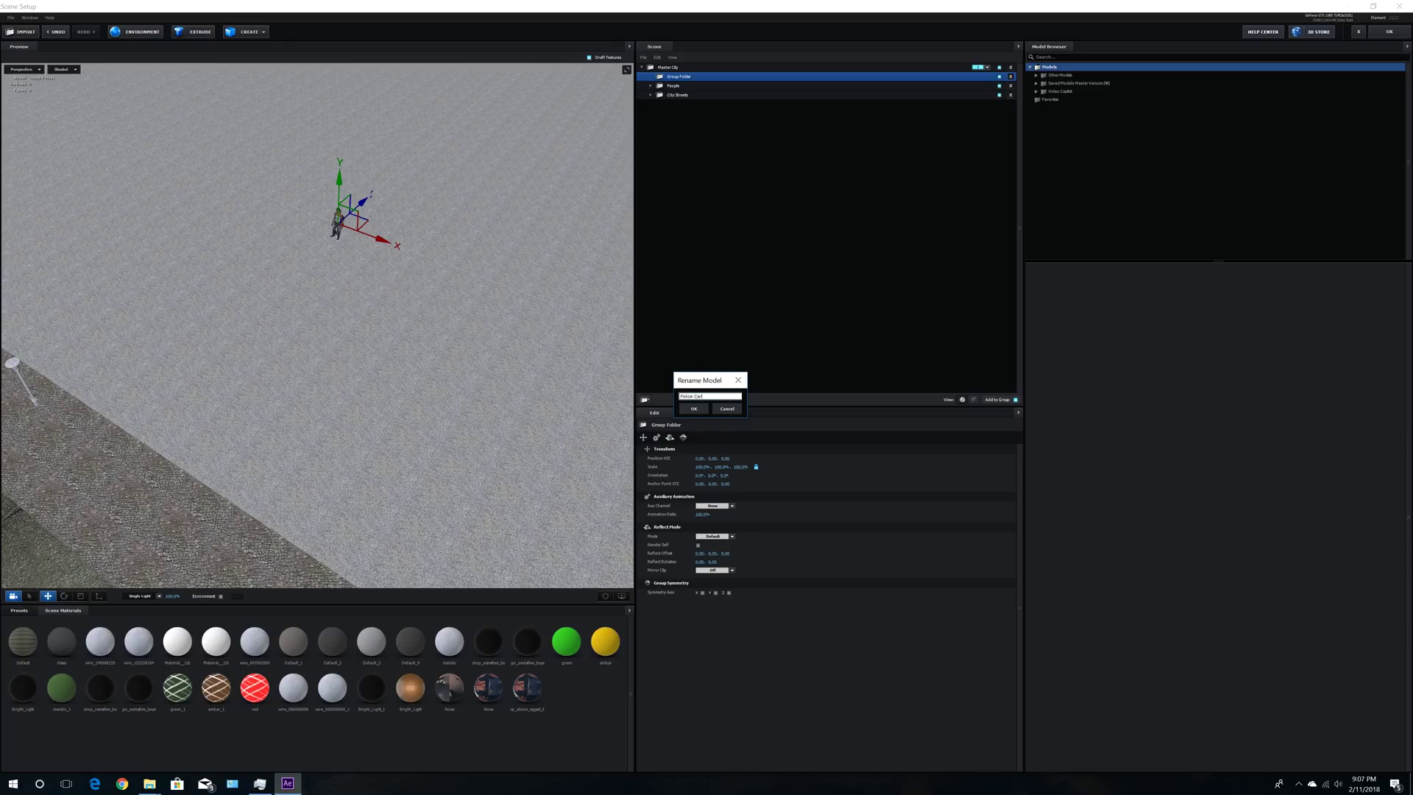
key("Return")
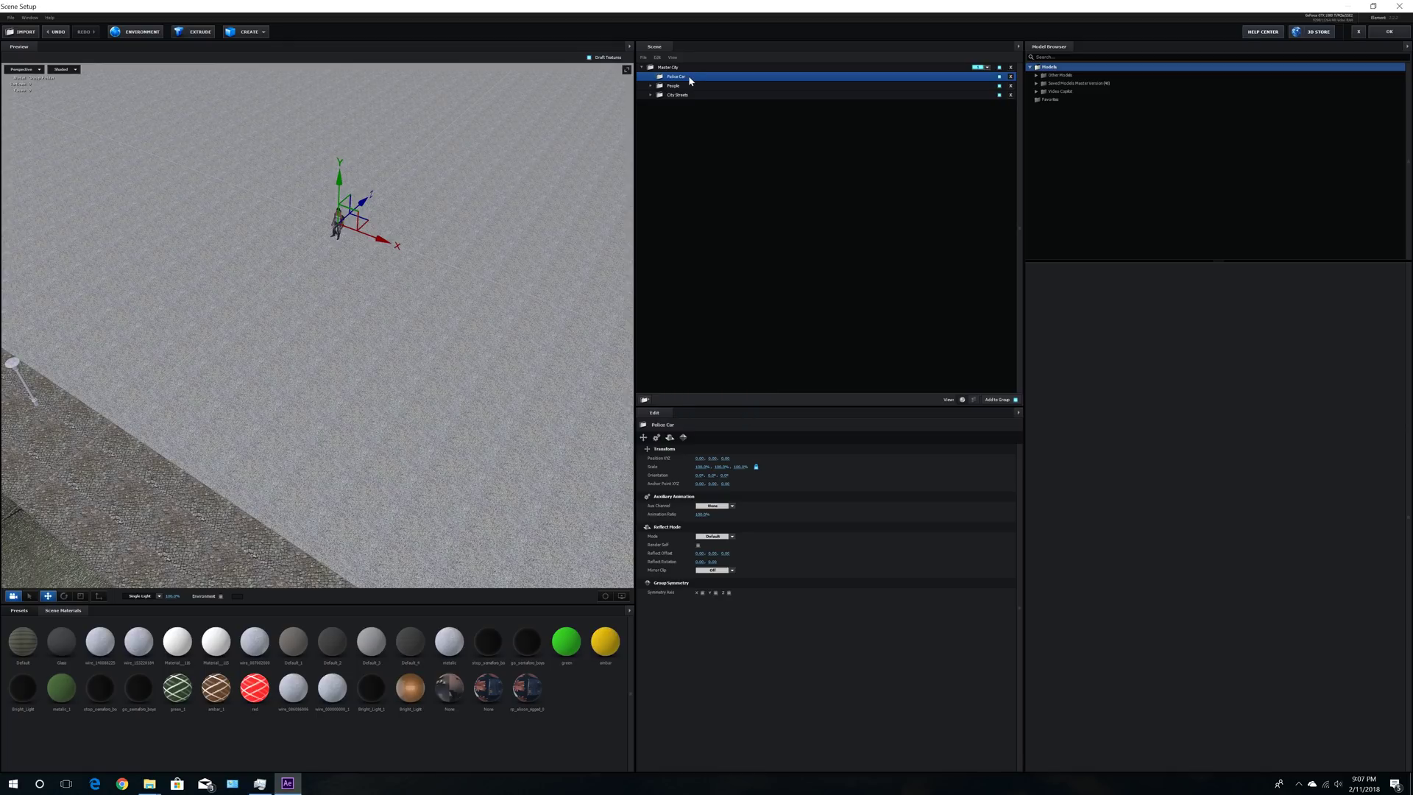
Step: Import Chevrolet Camaro Highway Patrol.obj from the Camaro Highway Patrol folder under Cars into the Police Car group
left_click(11, 17)
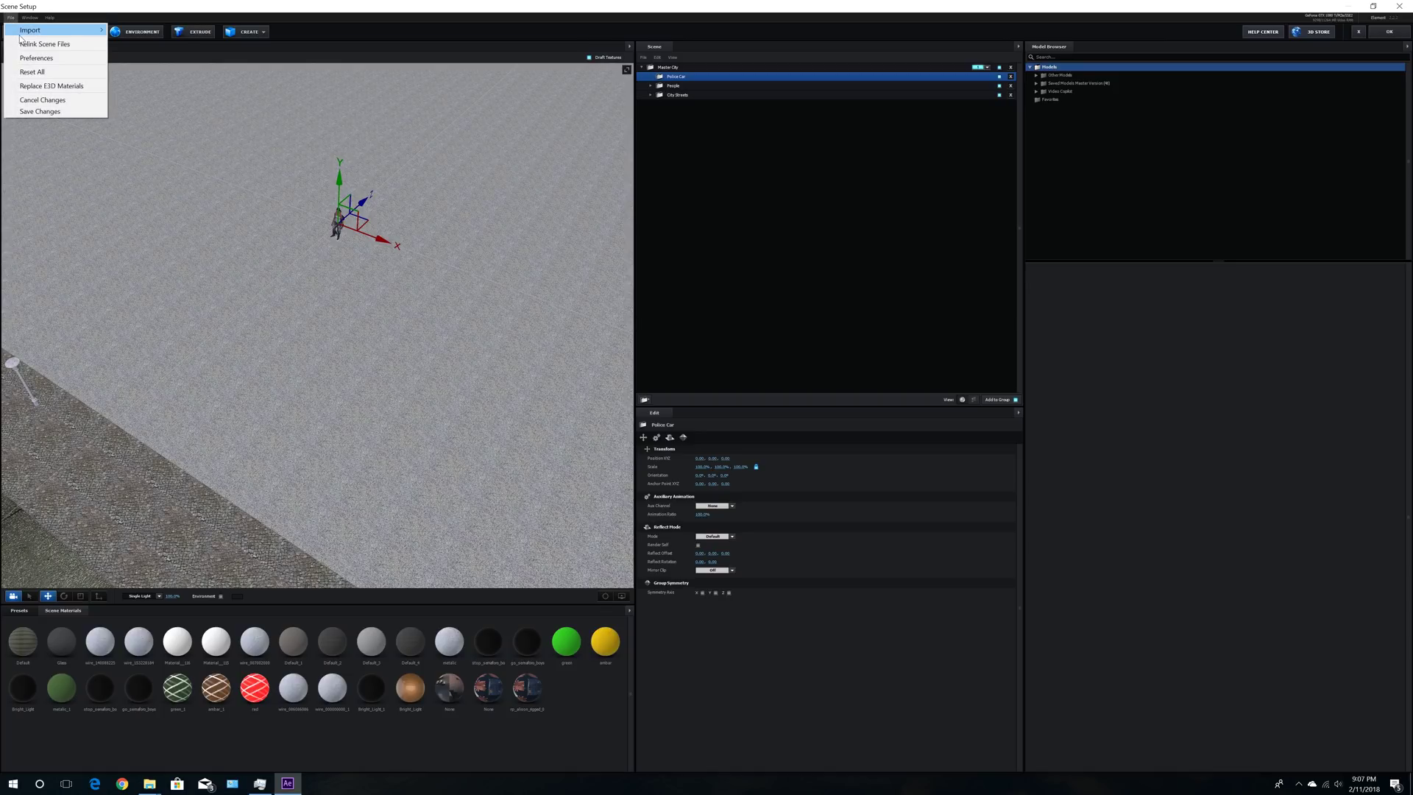
mouse_move(33, 28)
left_click(136, 28)
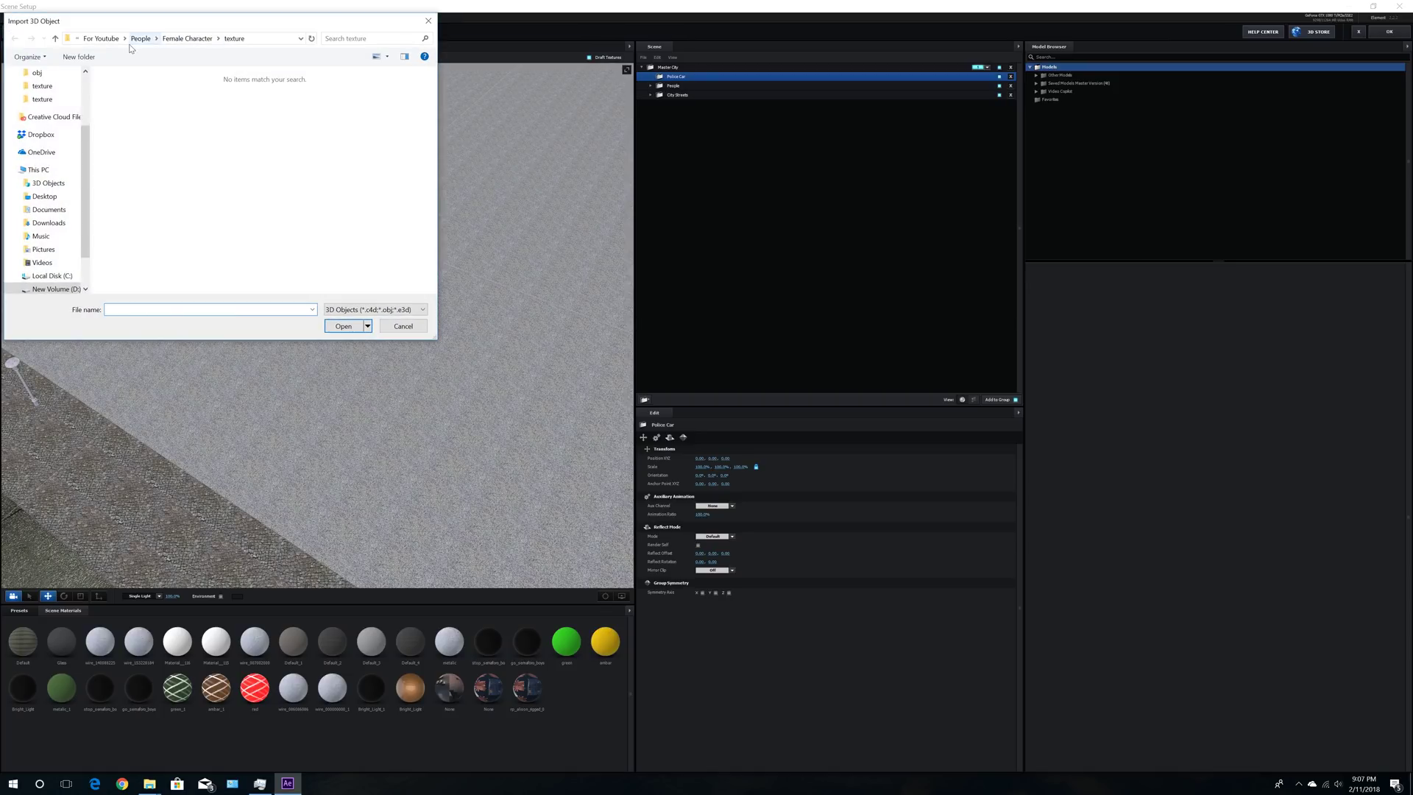
left_click(101, 39)
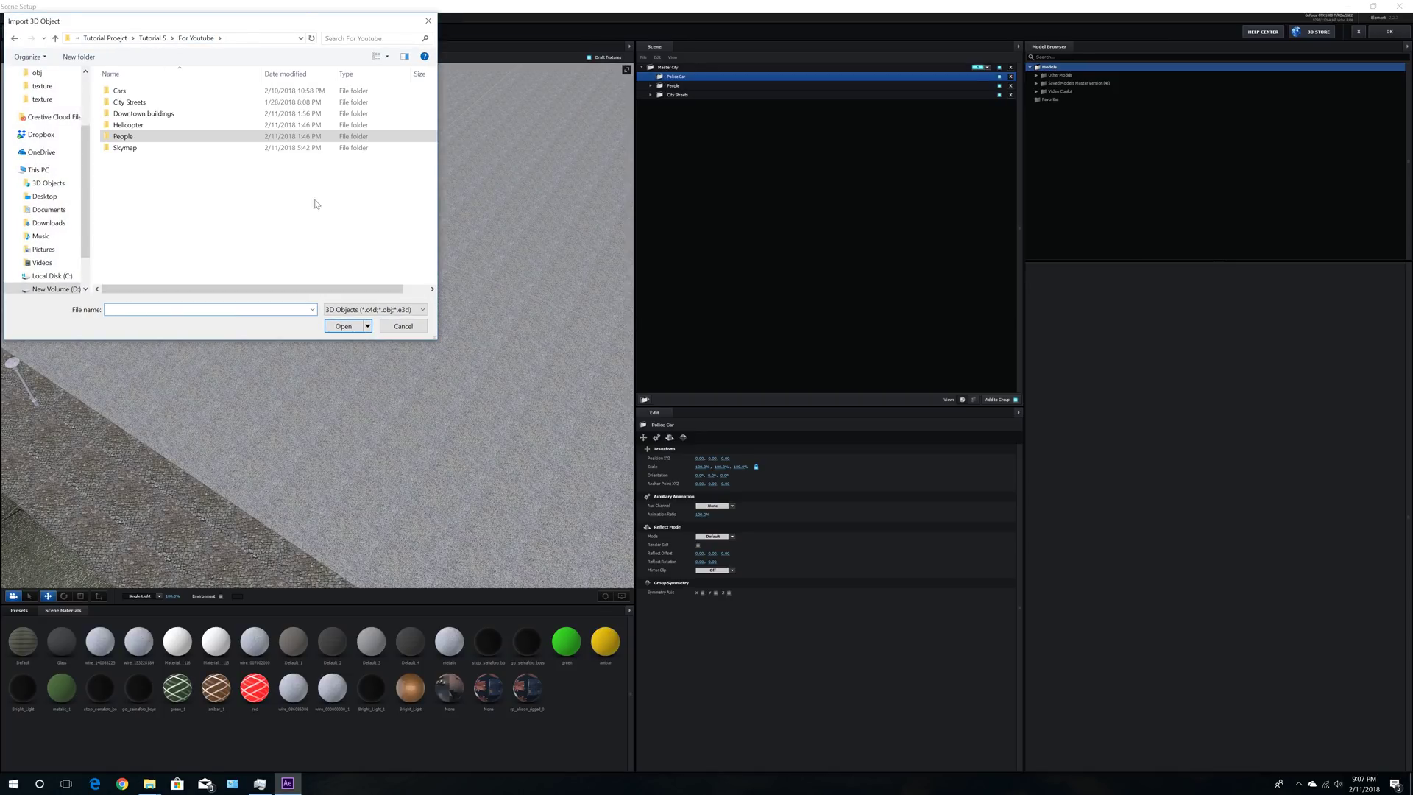
double_click(129, 91)
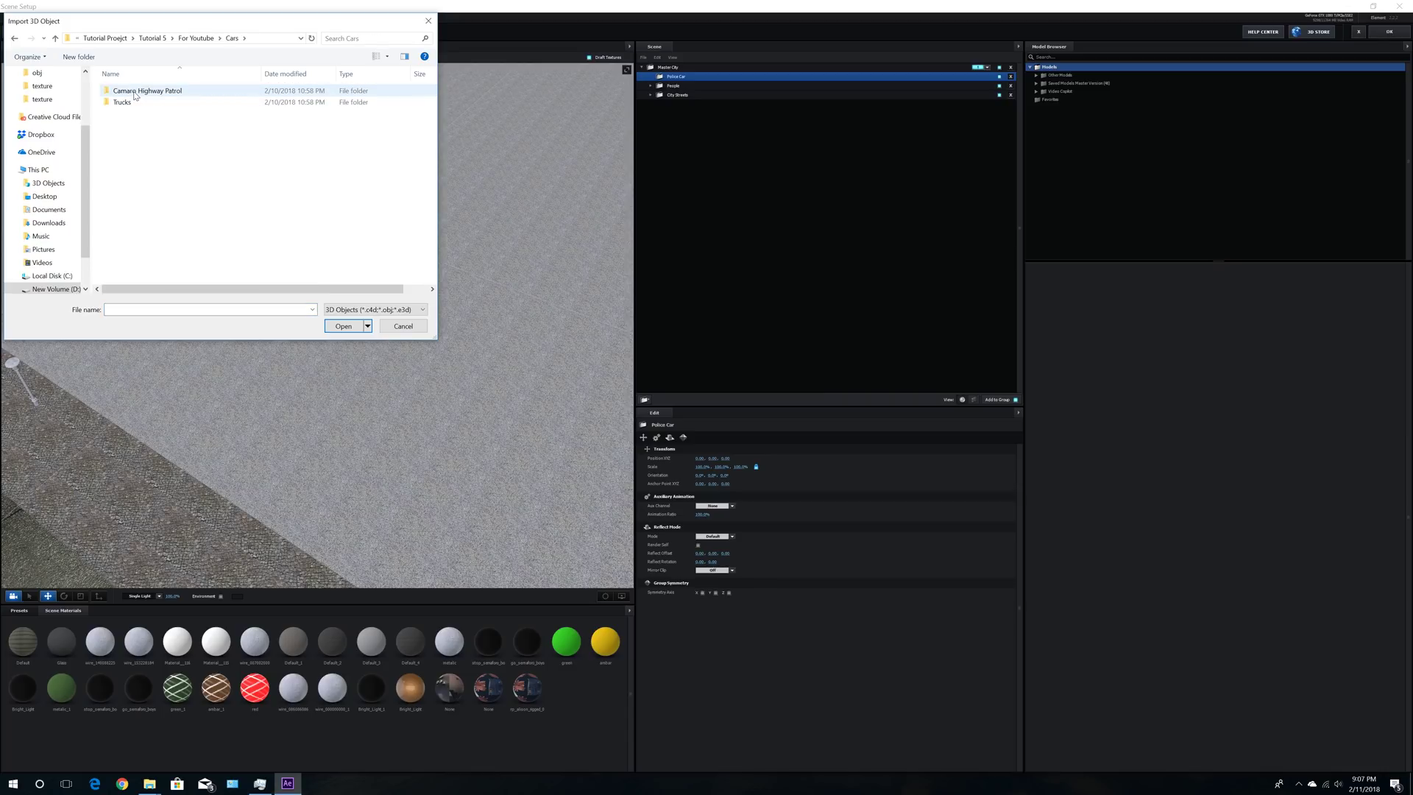
double_click(134, 92)
left_click(127, 109)
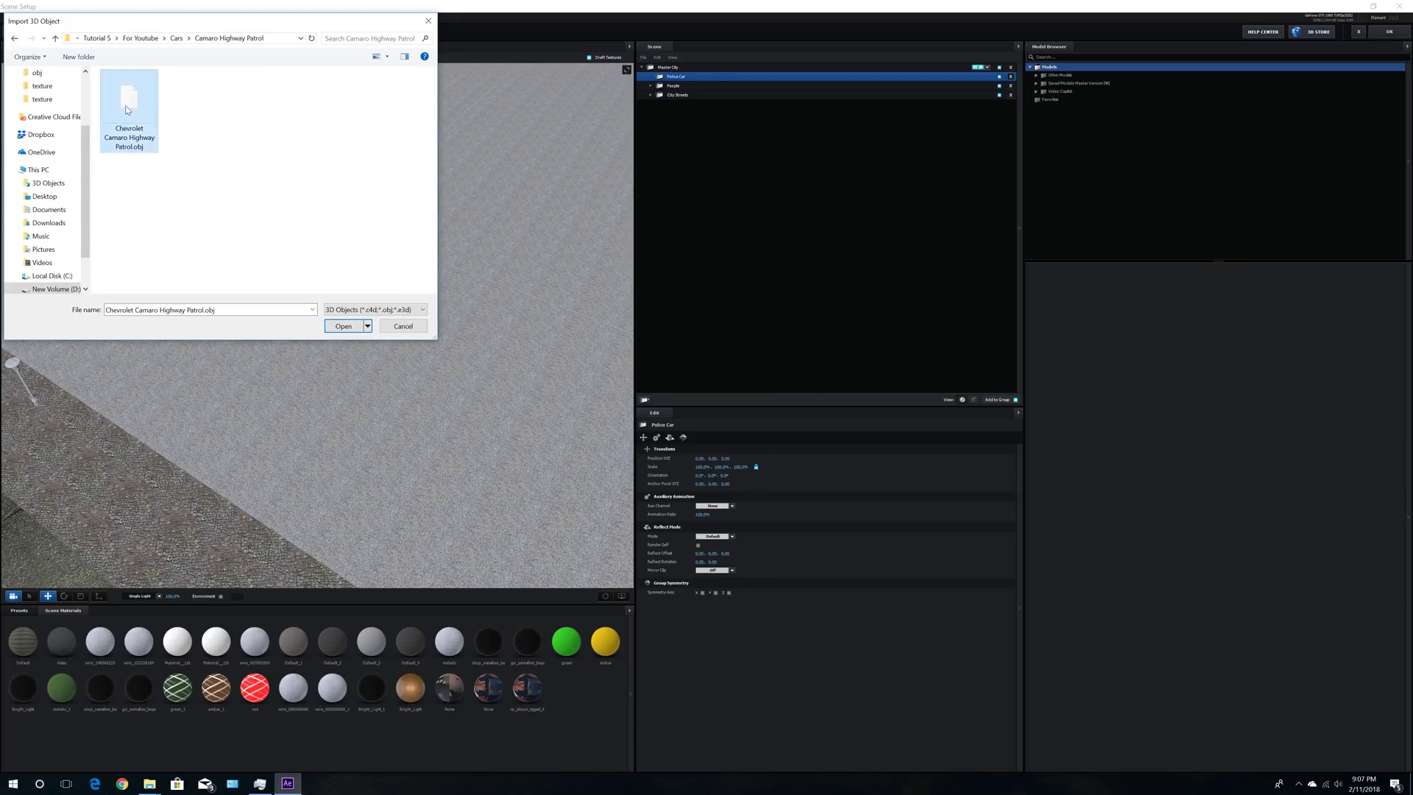
double_click(126, 109)
left_click(758, 467)
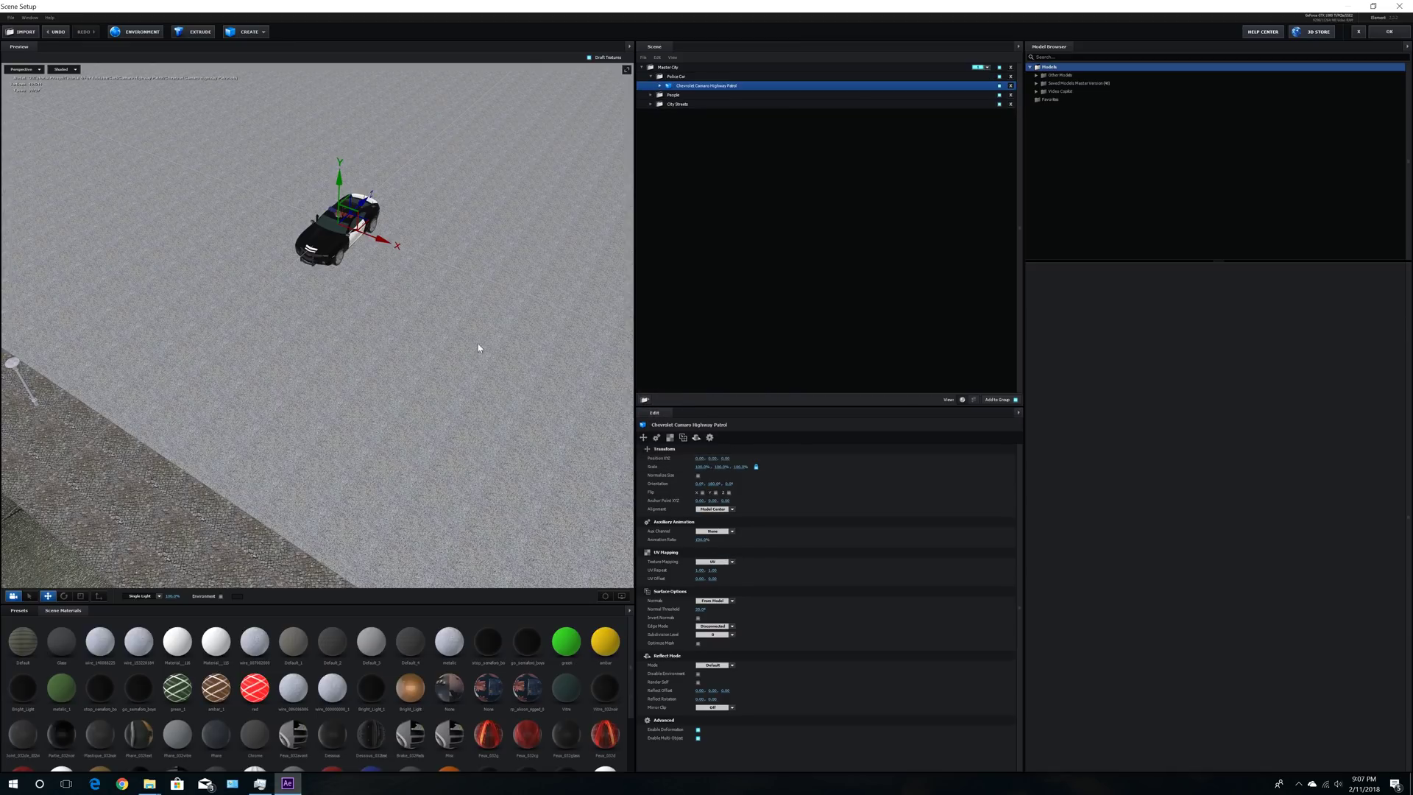
Step: Hide the People group so the patrol car can be viewed on its own
left_click_drag(403, 278, 403, 267)
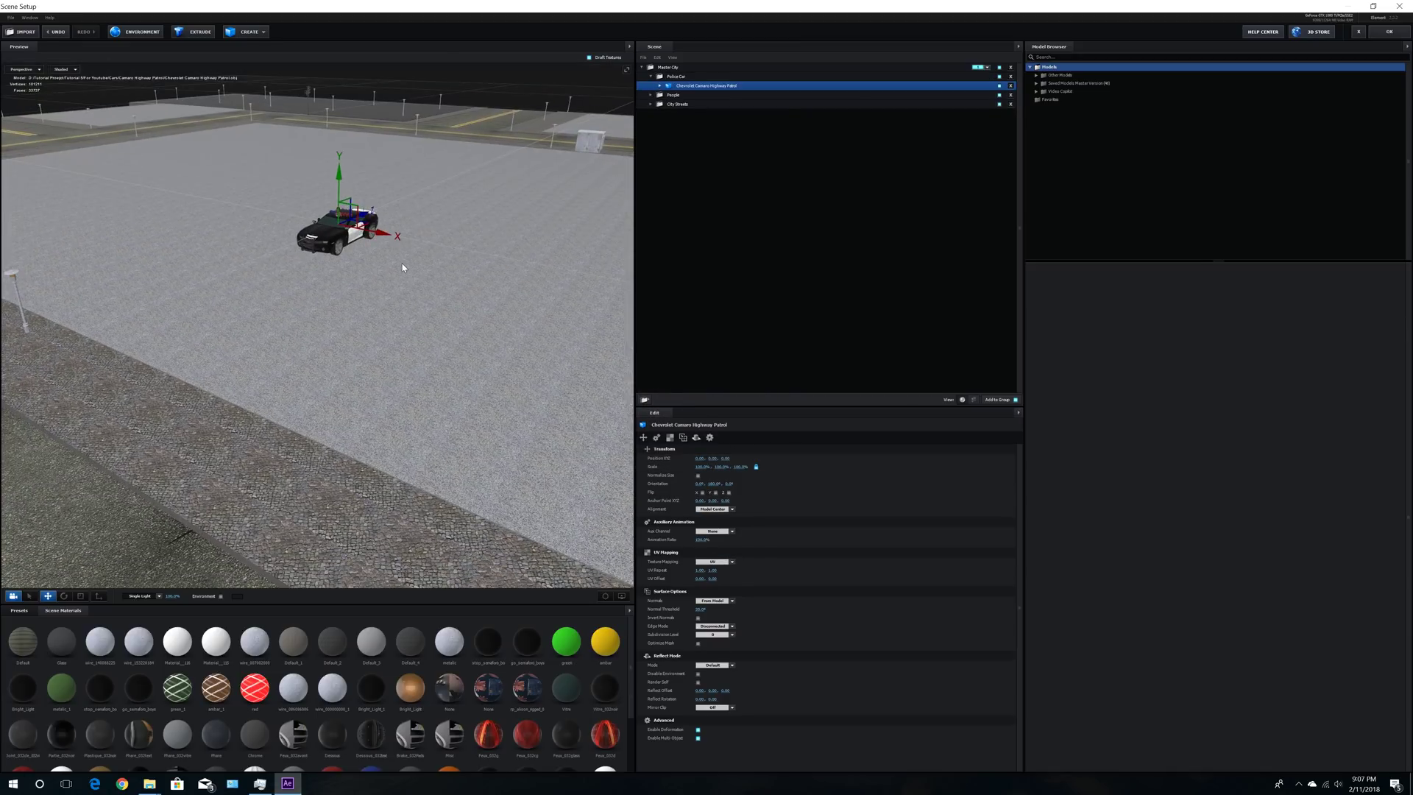
left_click(607, 596)
left_click_drag(548, 512, 844, 260)
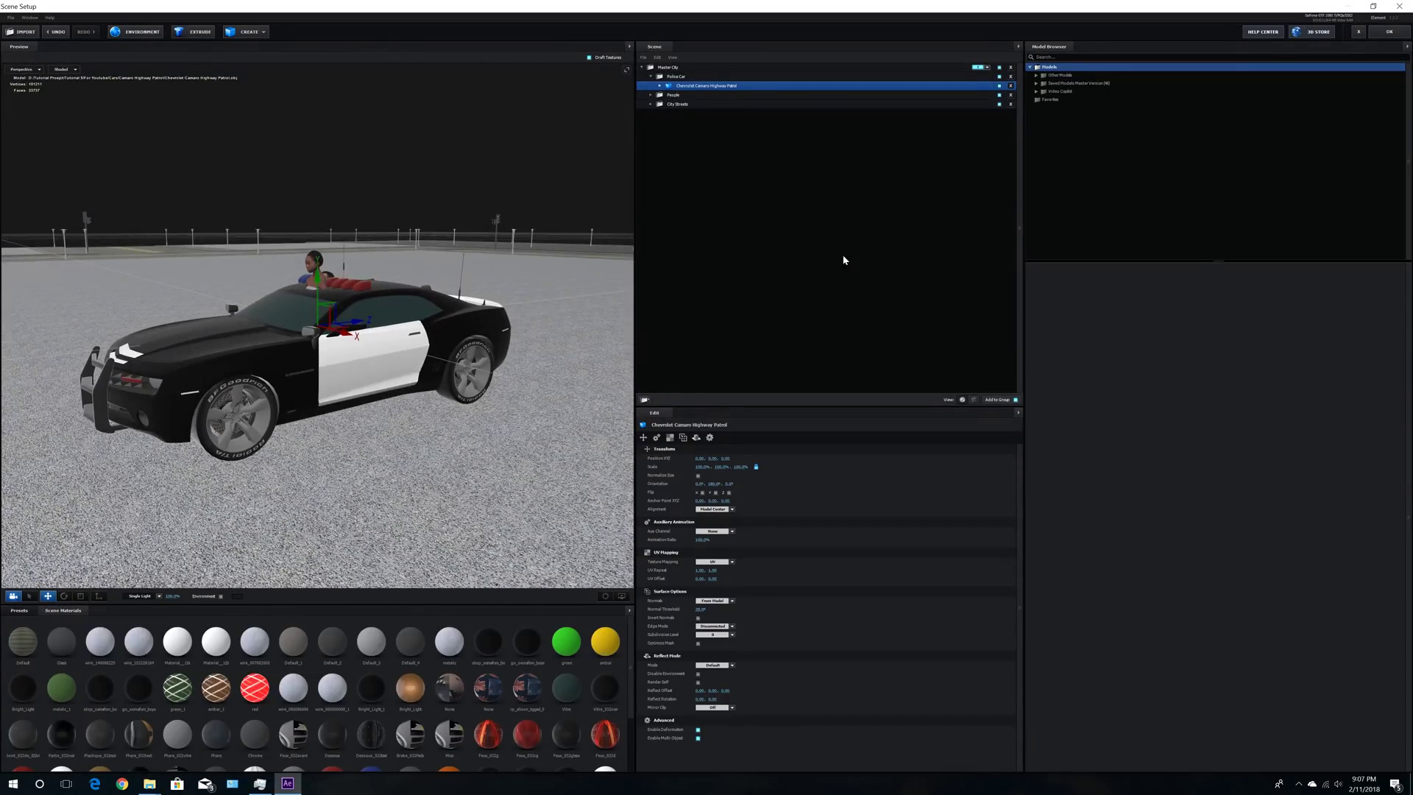
left_click(670, 96)
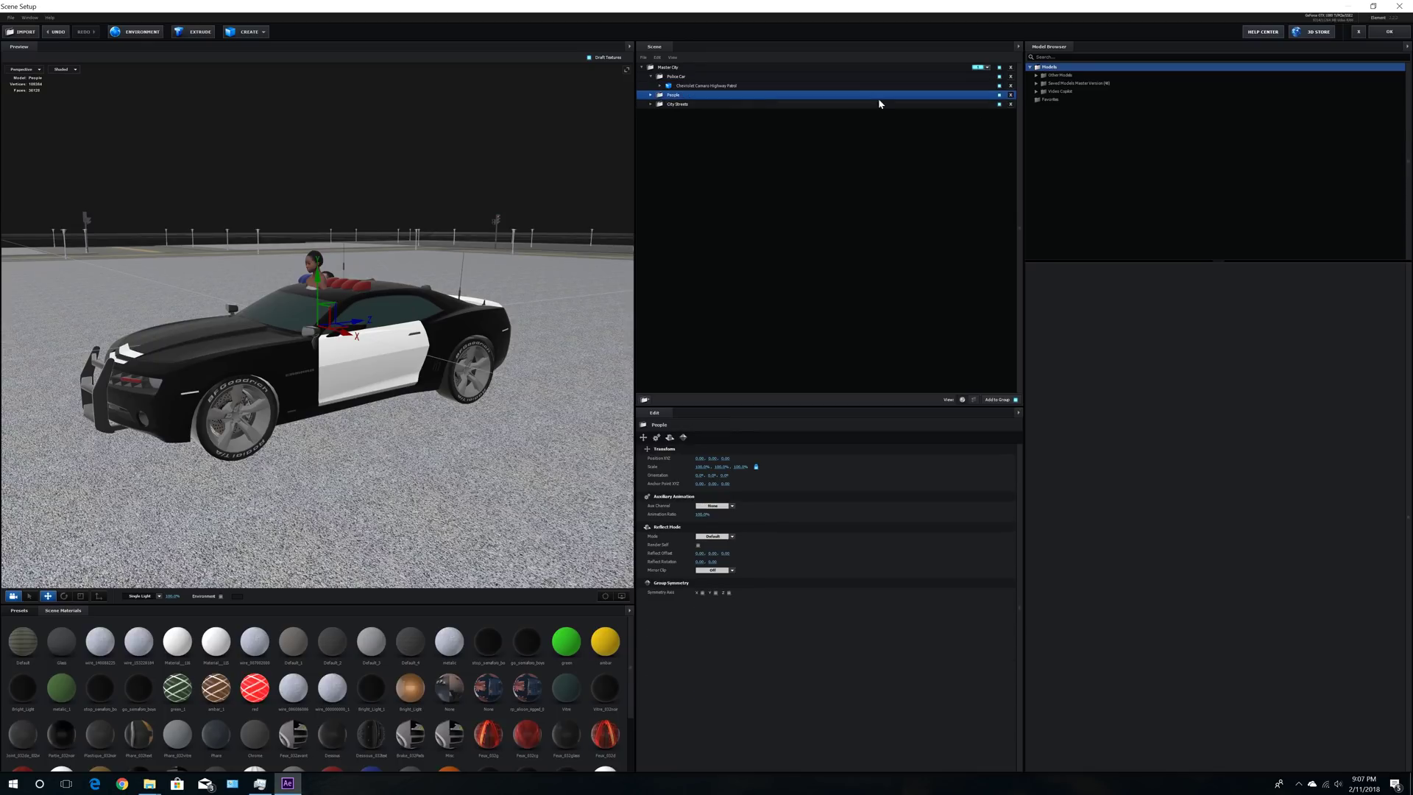
left_click(999, 96)
Step: Expand the patrol car's materials and set the window glass material's Force Opacity to 20%
left_click(659, 86)
left_click(688, 96)
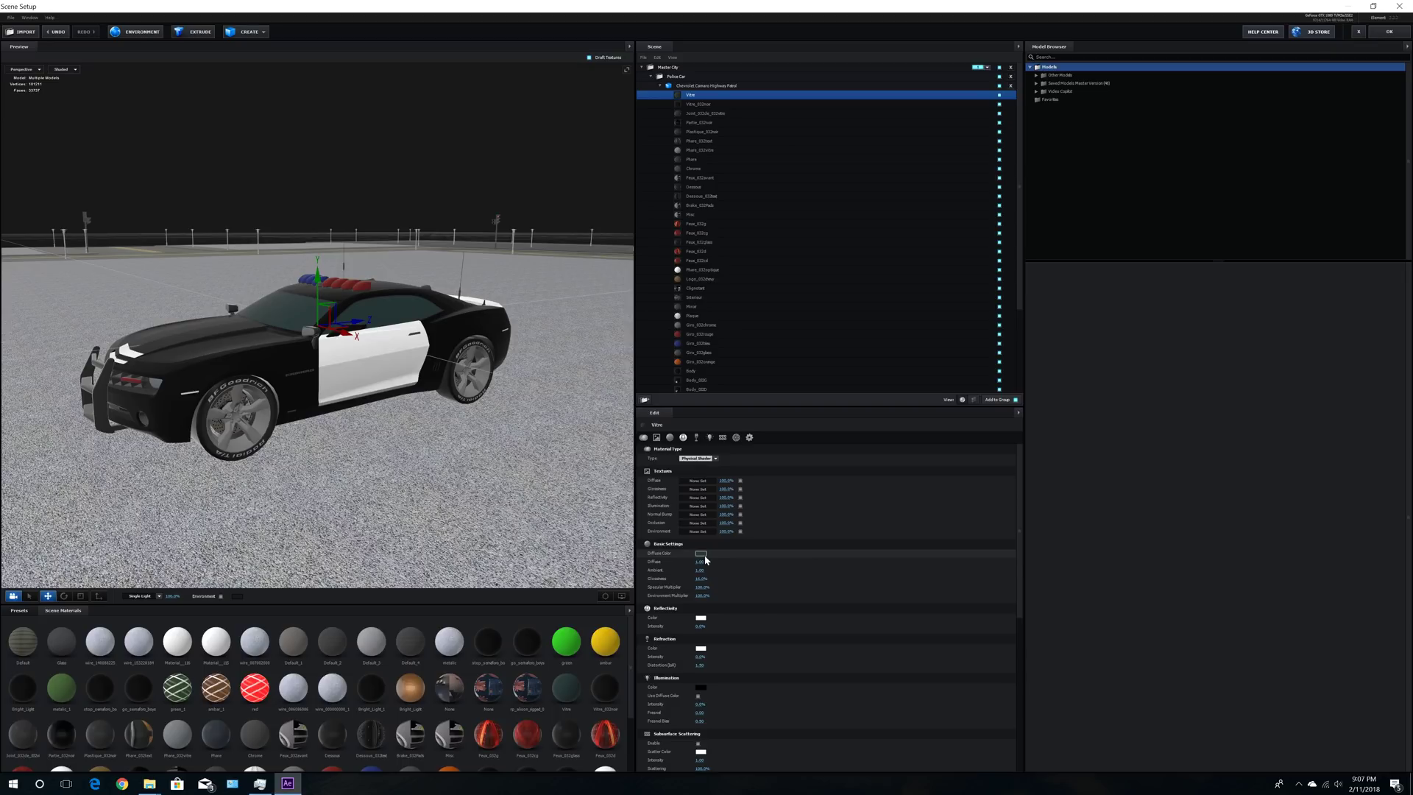
scroll(761, 603, "down", 8)
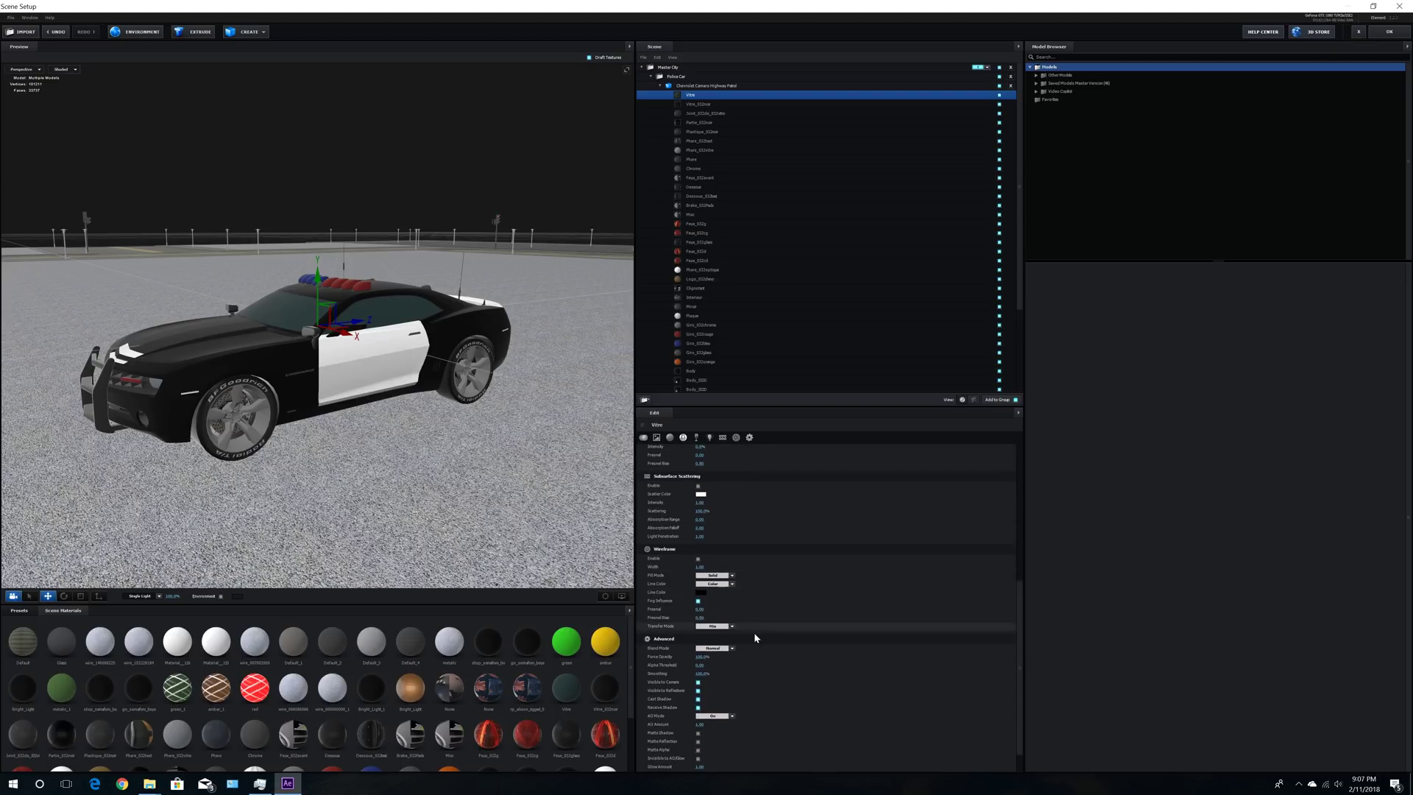
scroll(773, 618, "down", 1)
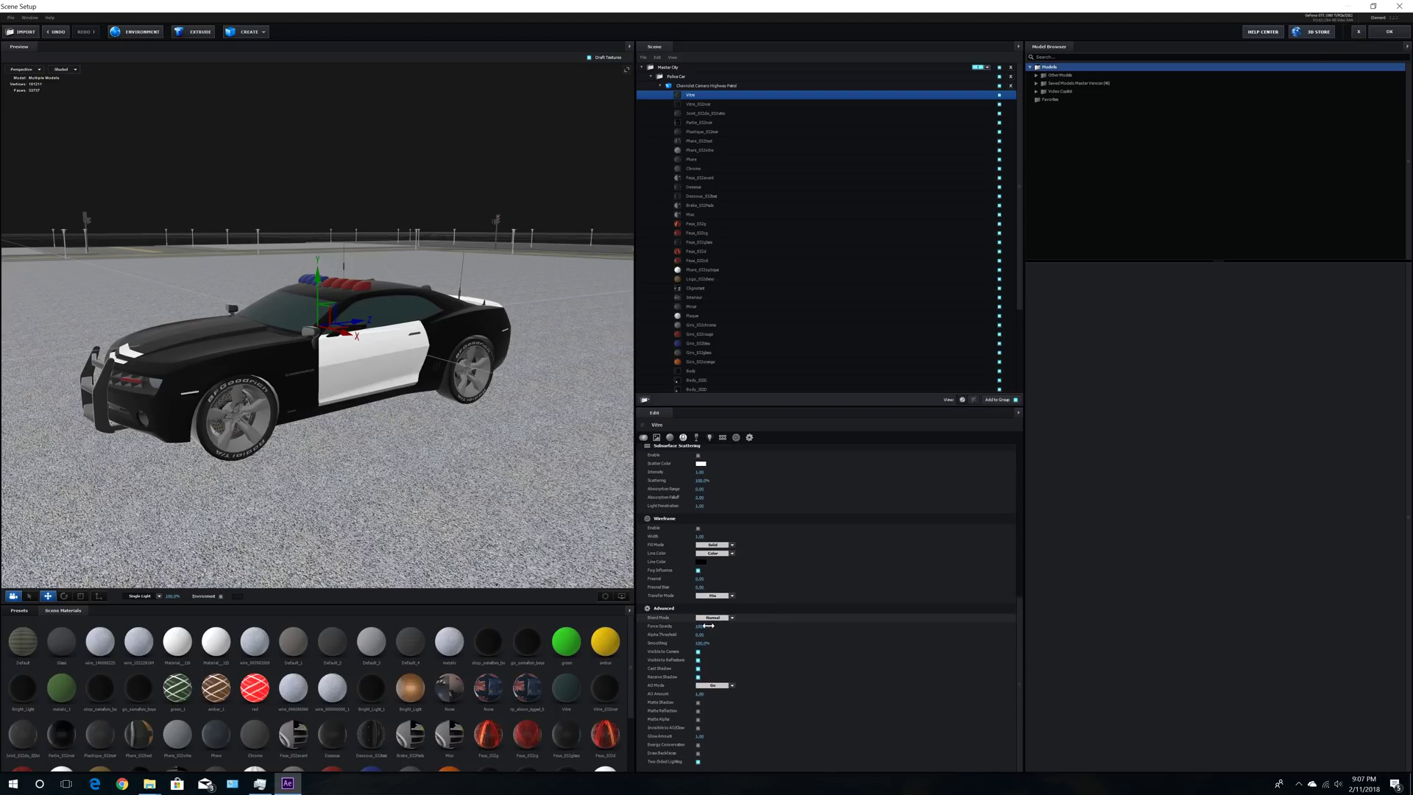
left_click_drag(700, 627, 687, 627)
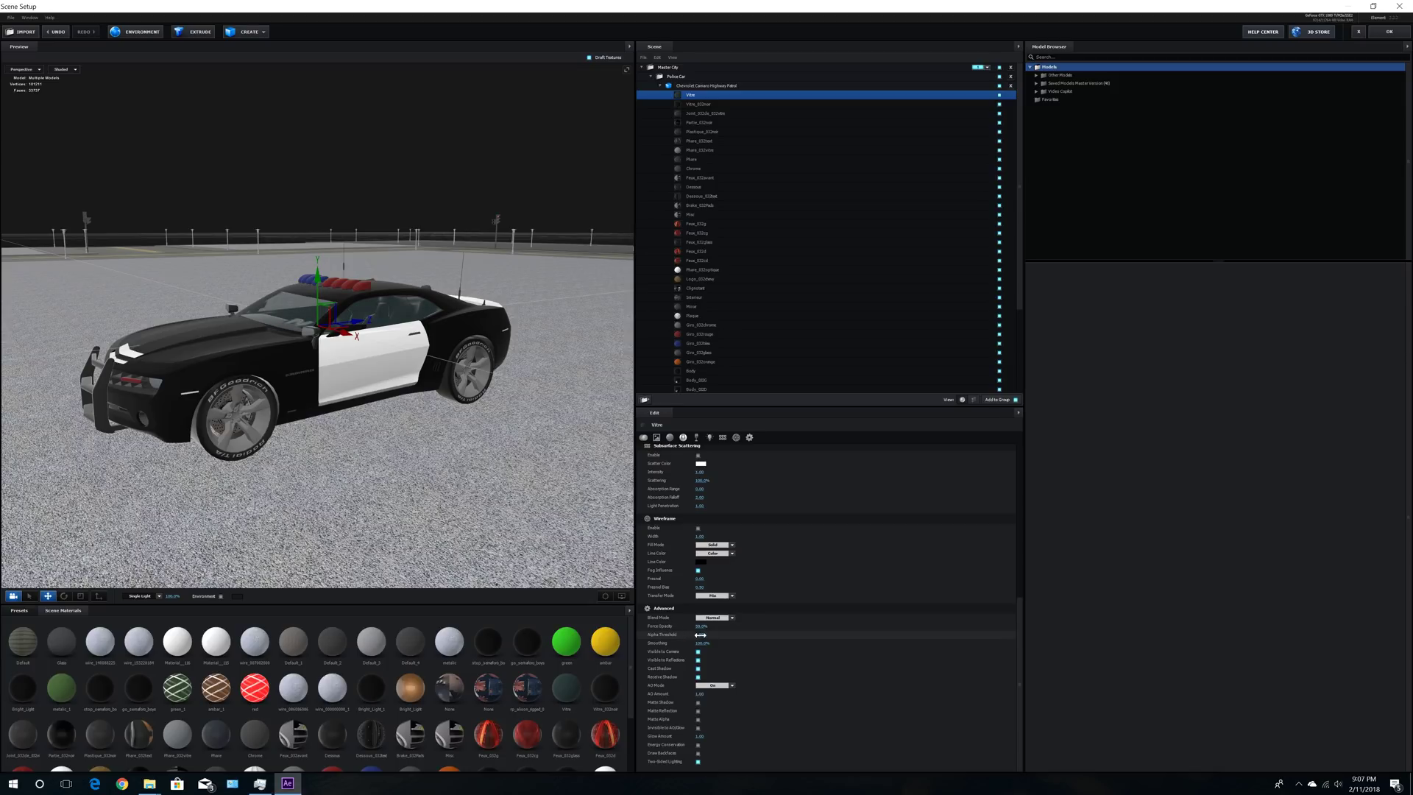
left_click(701, 626)
type("20")
key("Return")
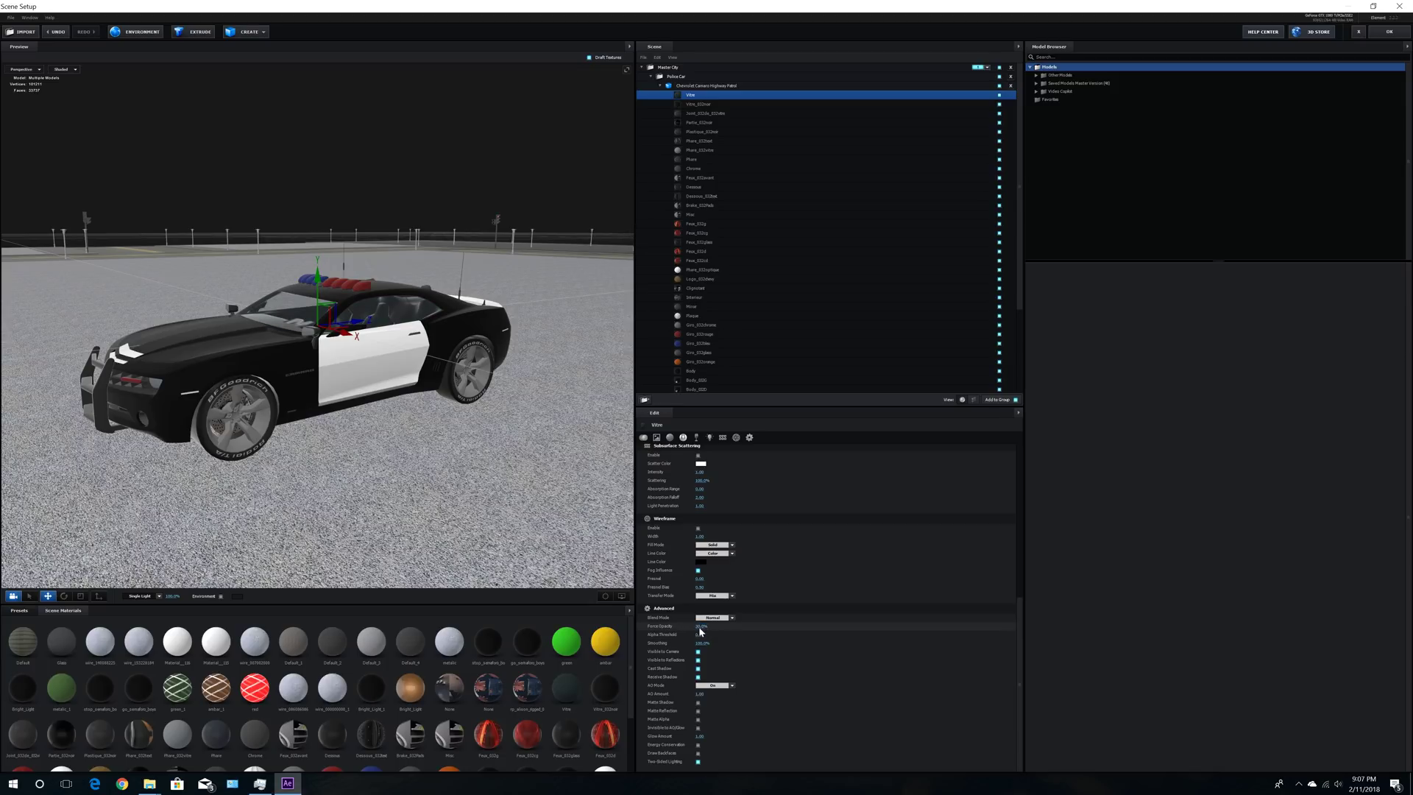
Step: Raise the Glossiness of the patrol car's black hood material to 100%
left_click_drag(463, 441, 619, 448)
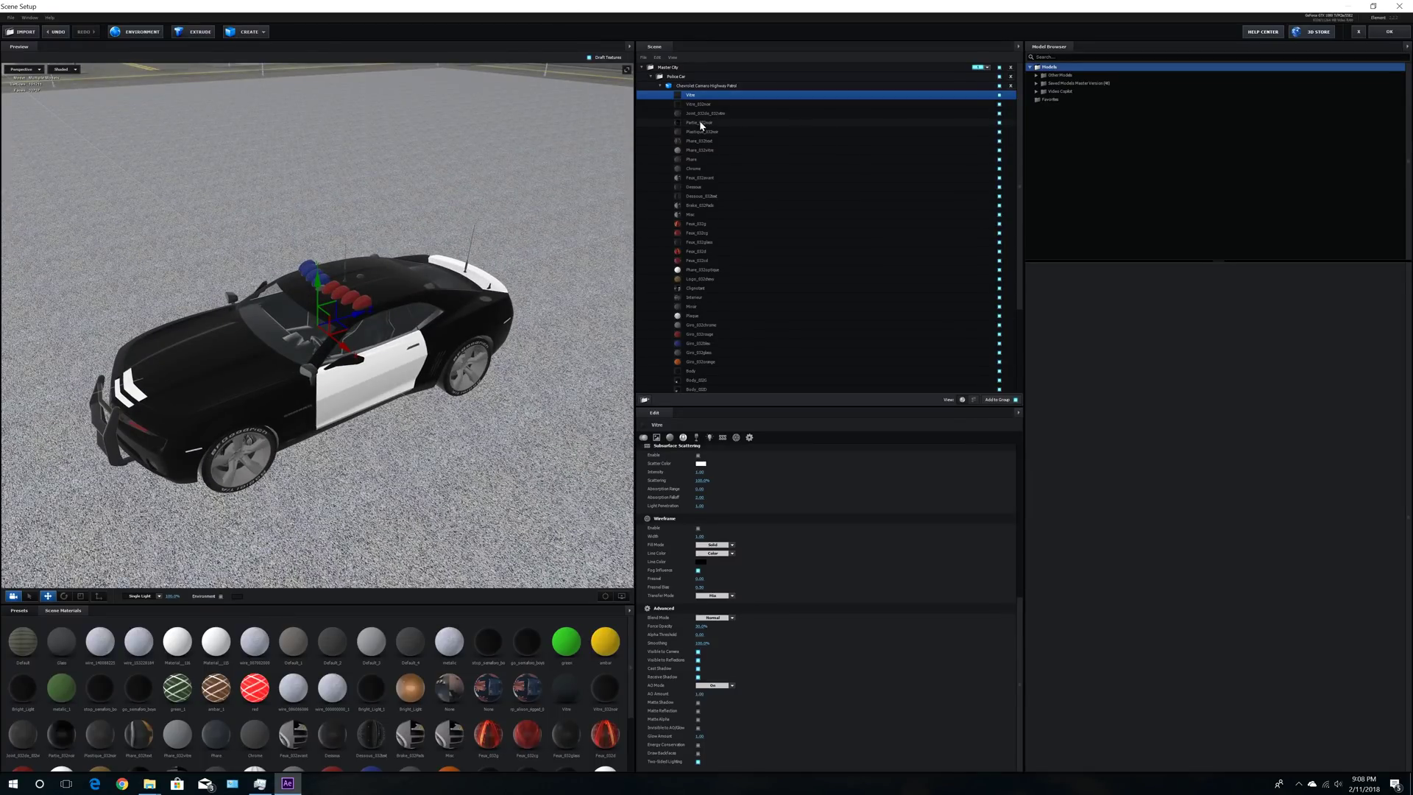
scroll(776, 332, "down", 3)
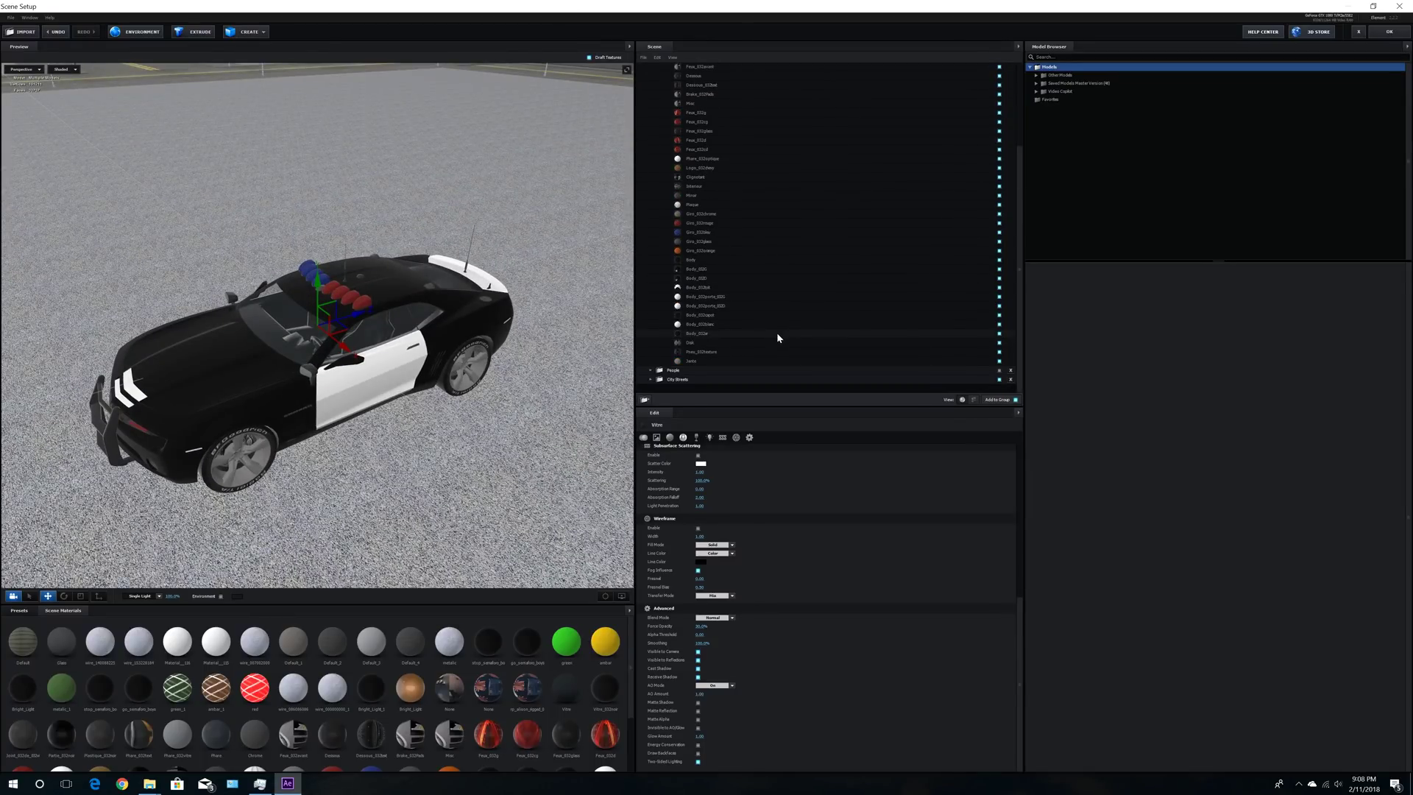
left_click(701, 353)
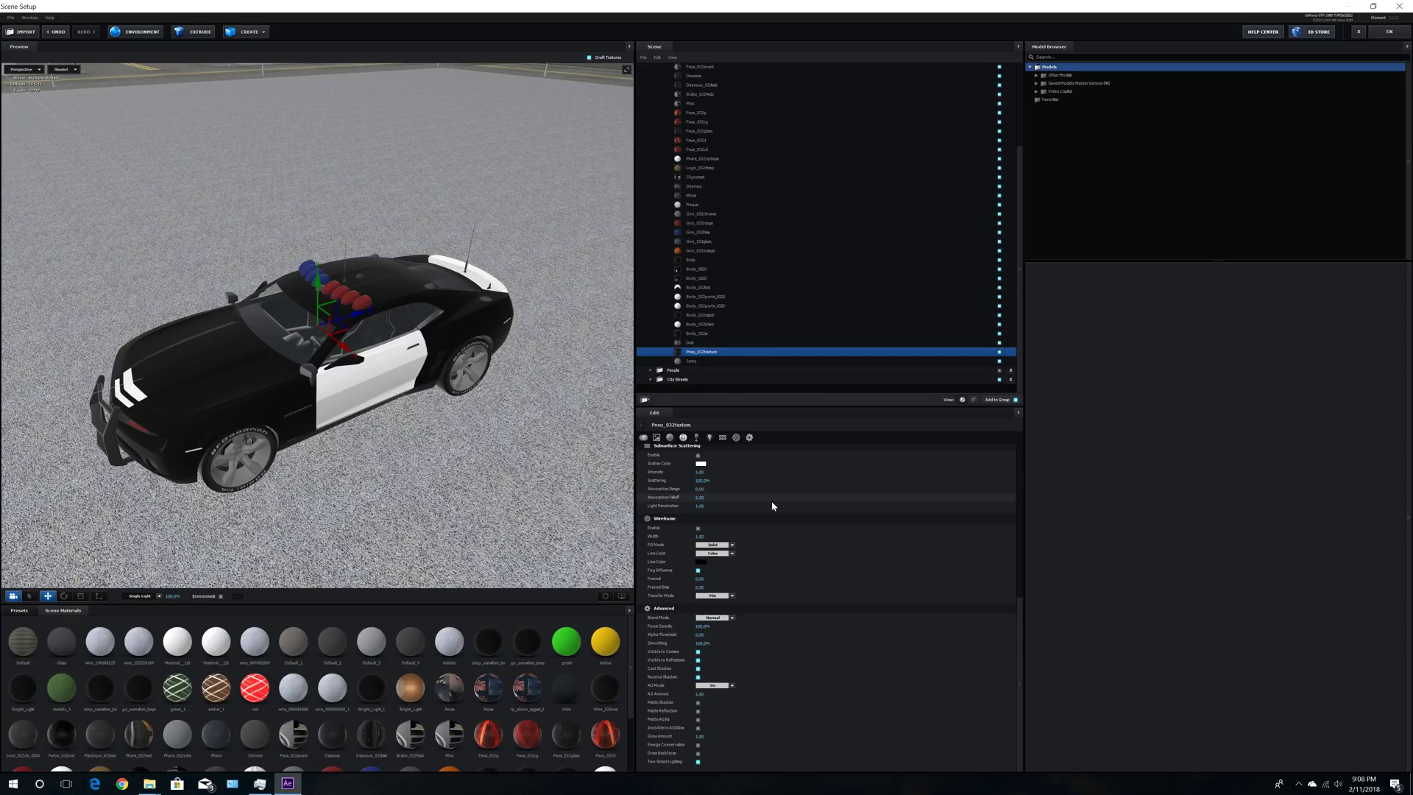
scroll(771, 516, "up", 5)
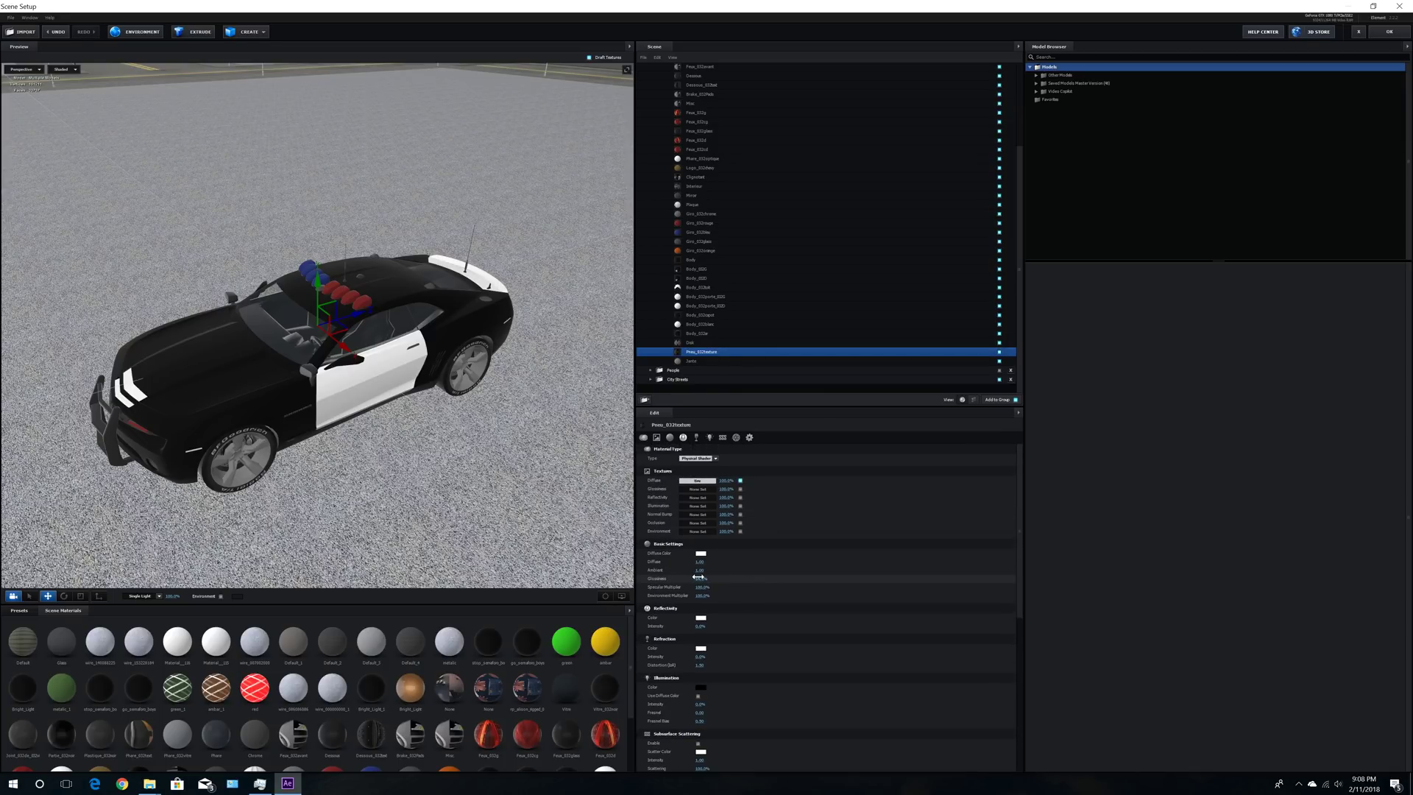
left_click(693, 333)
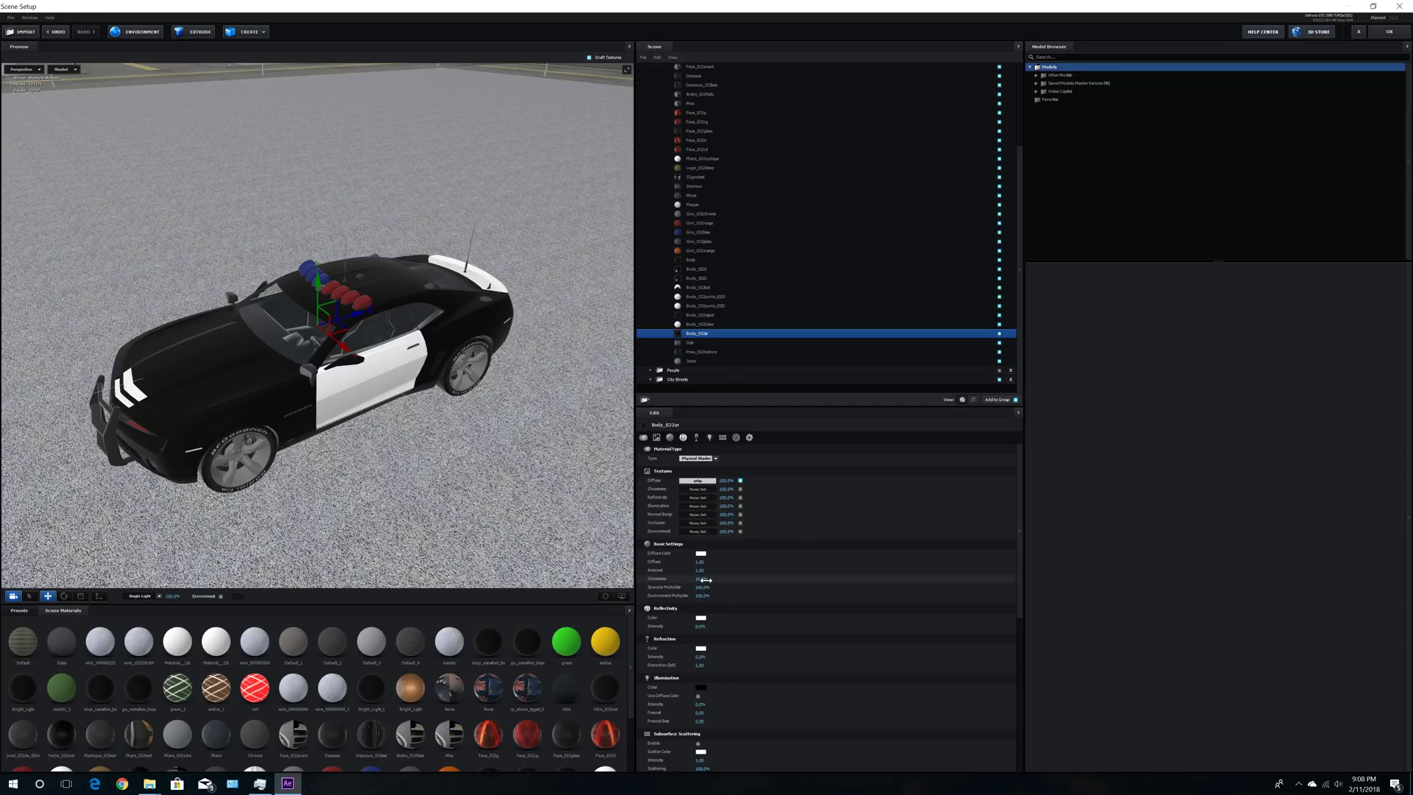
key("Up")
key("Up")
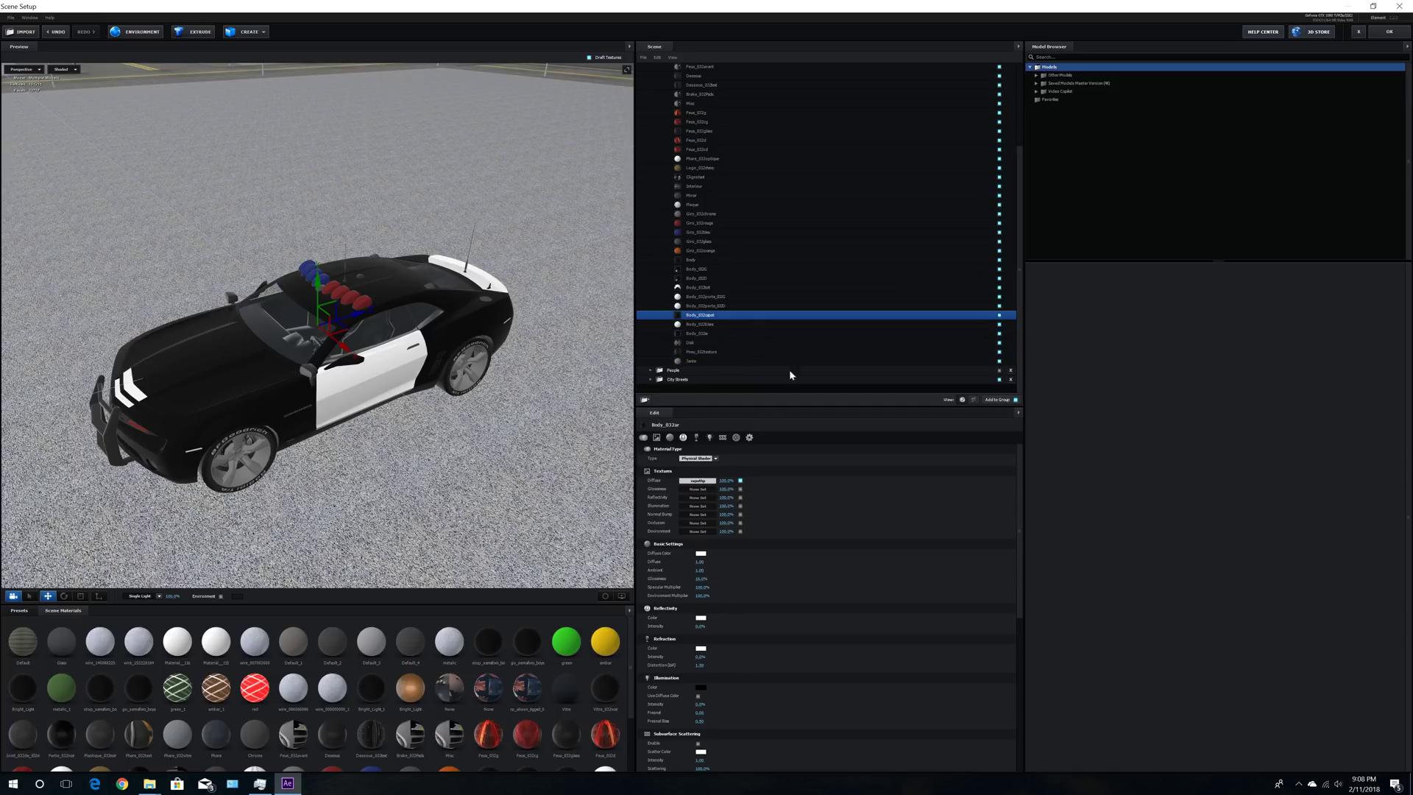
left_click_drag(700, 578, 965, 577)
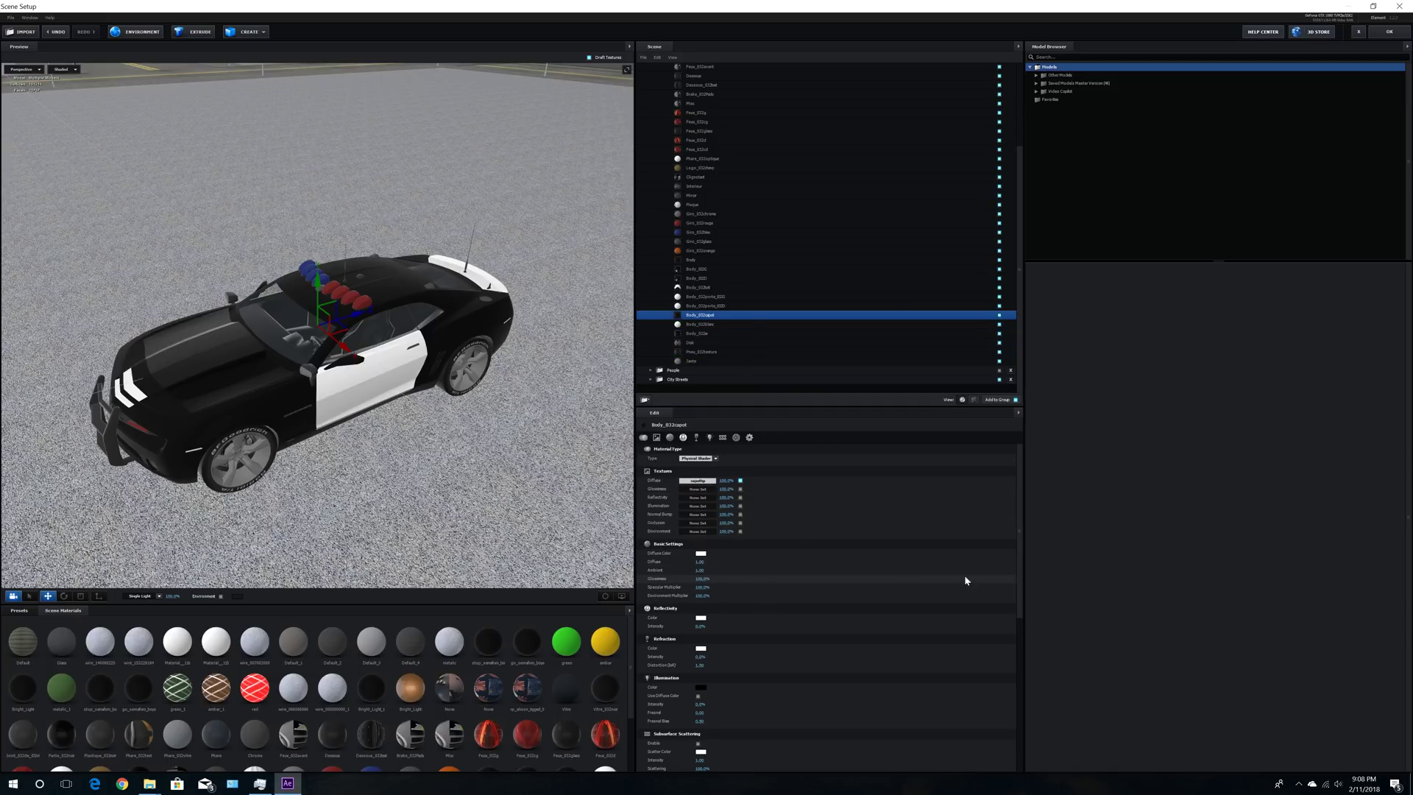
Step: Raise the Glossiness to 100% on the car's other Body materials, including the main body, roof and door panels
left_click(697, 278)
left_click_drag(699, 578, 1019, 580)
left_click(697, 268)
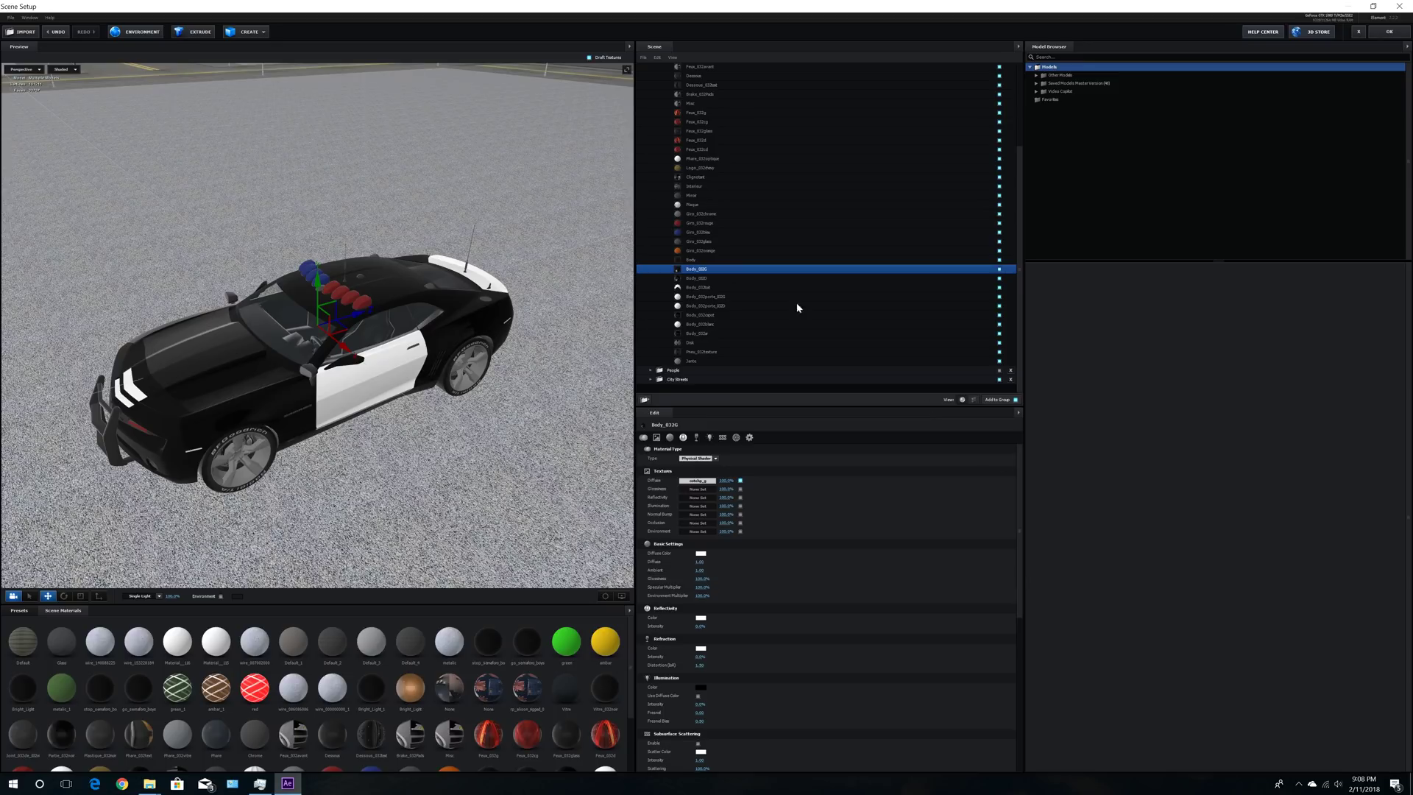
left_click(695, 260)
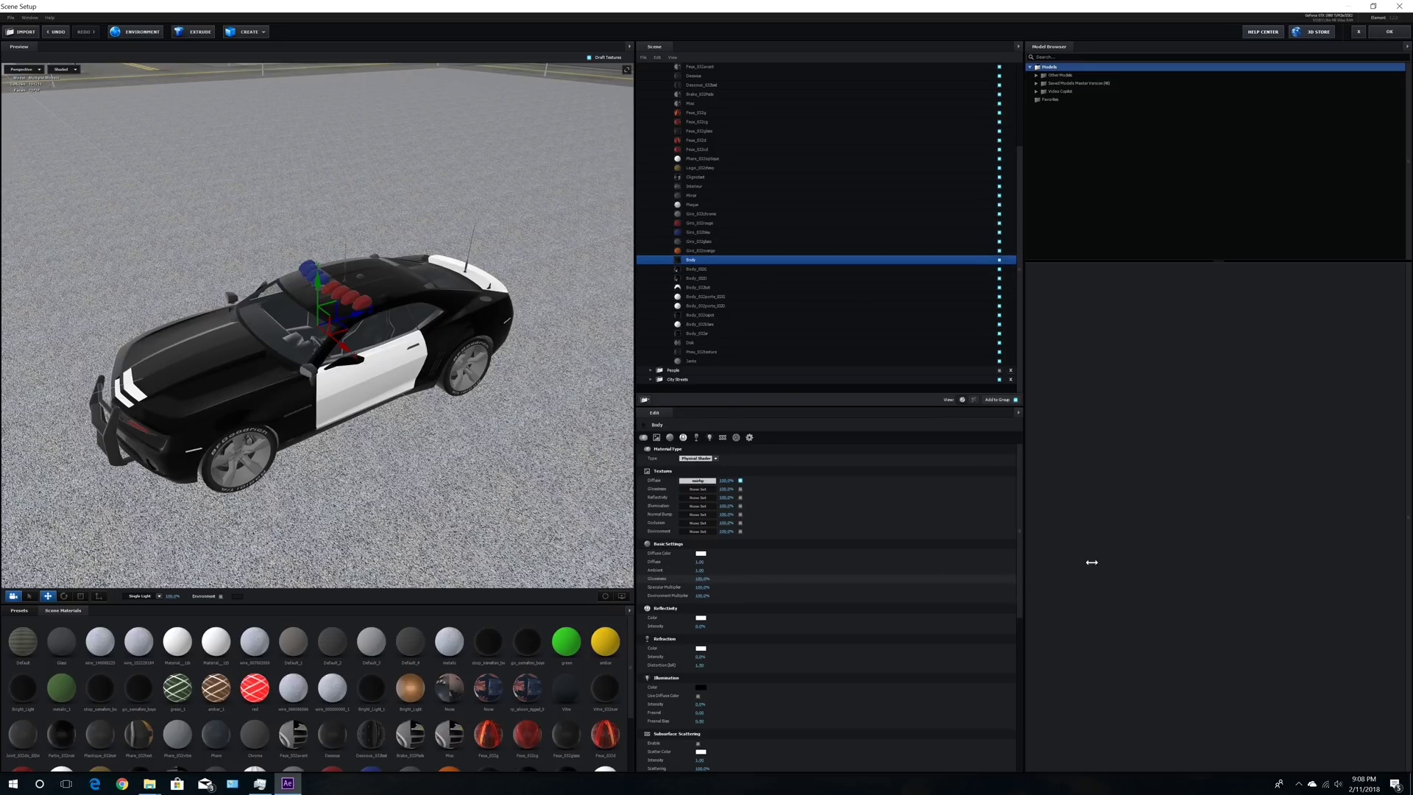
left_click(699, 287)
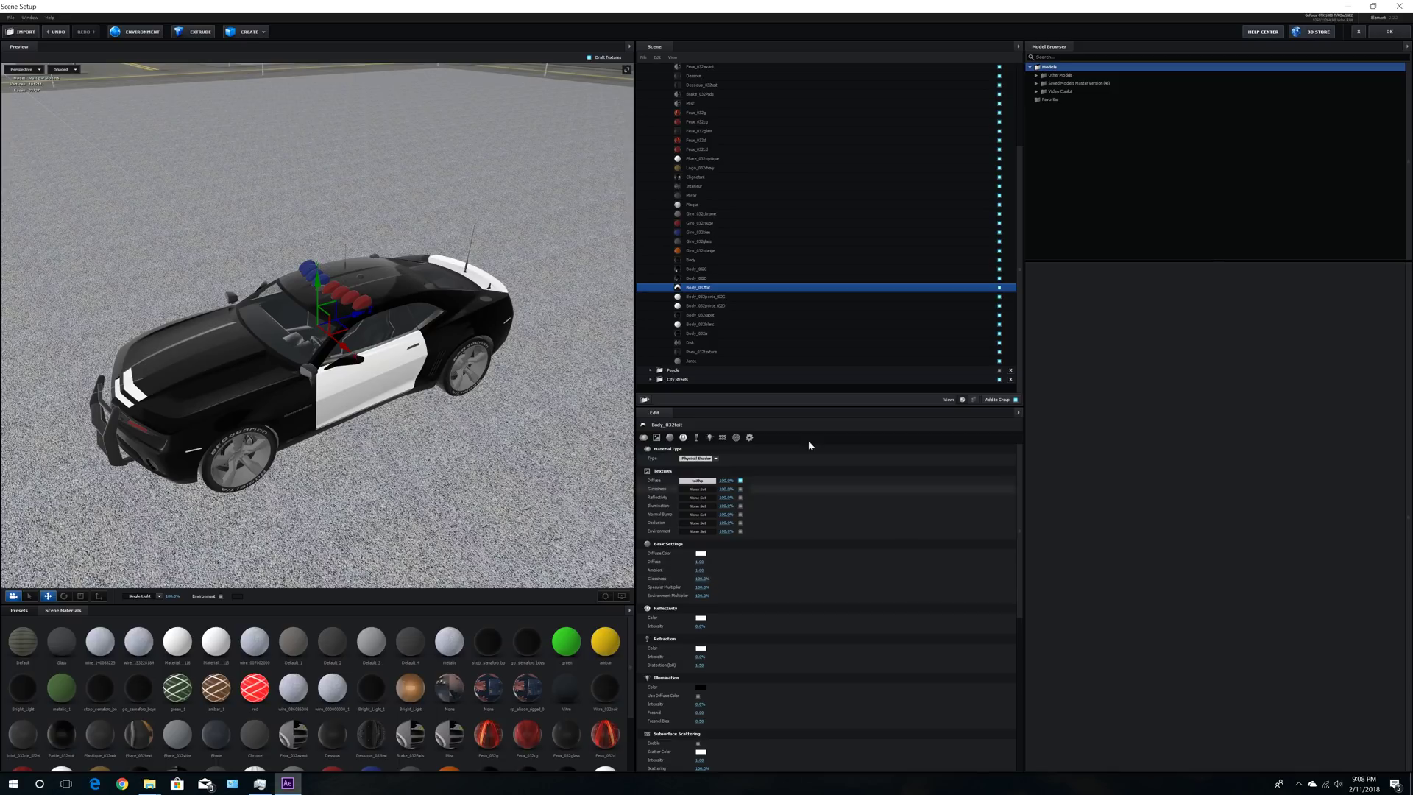
left_click(700, 297)
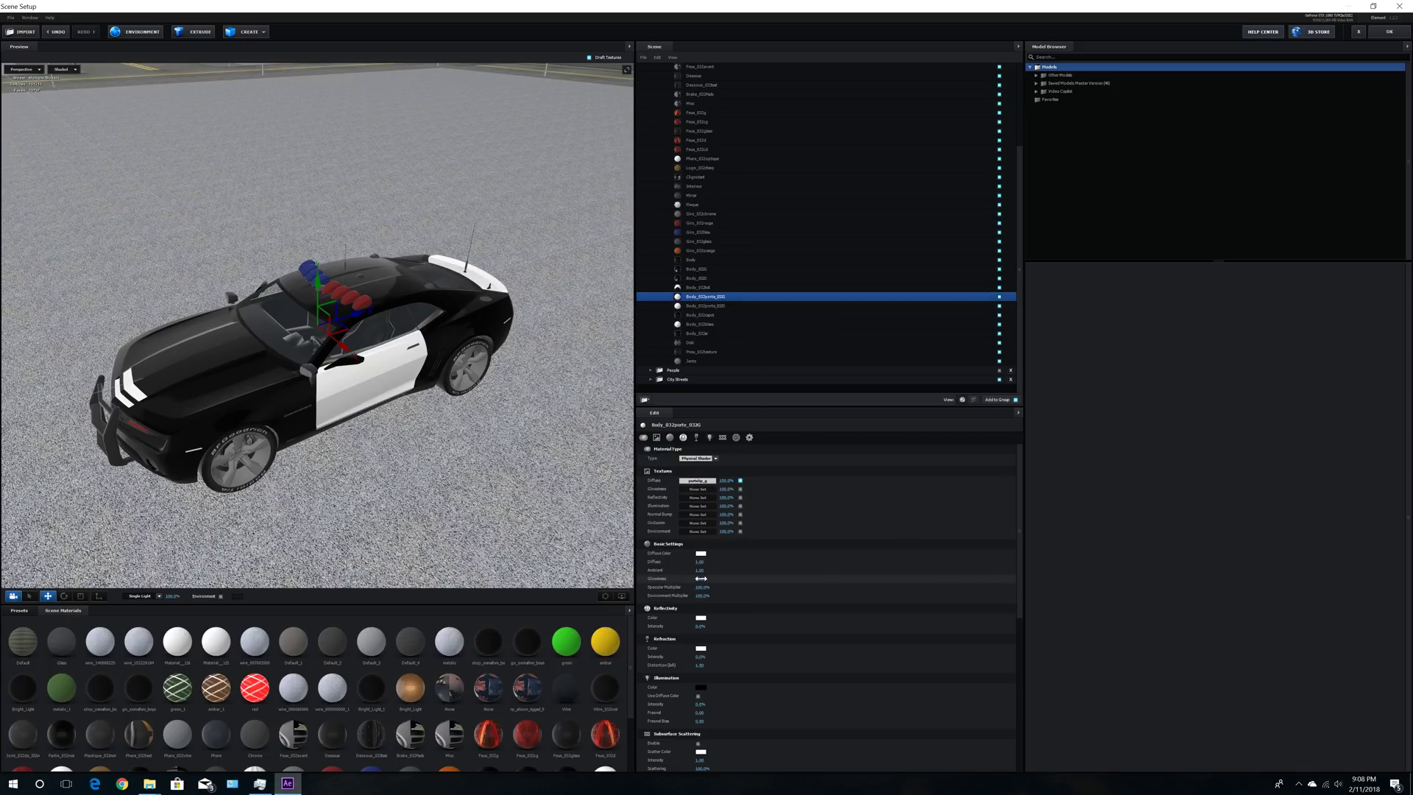
left_click(705, 306)
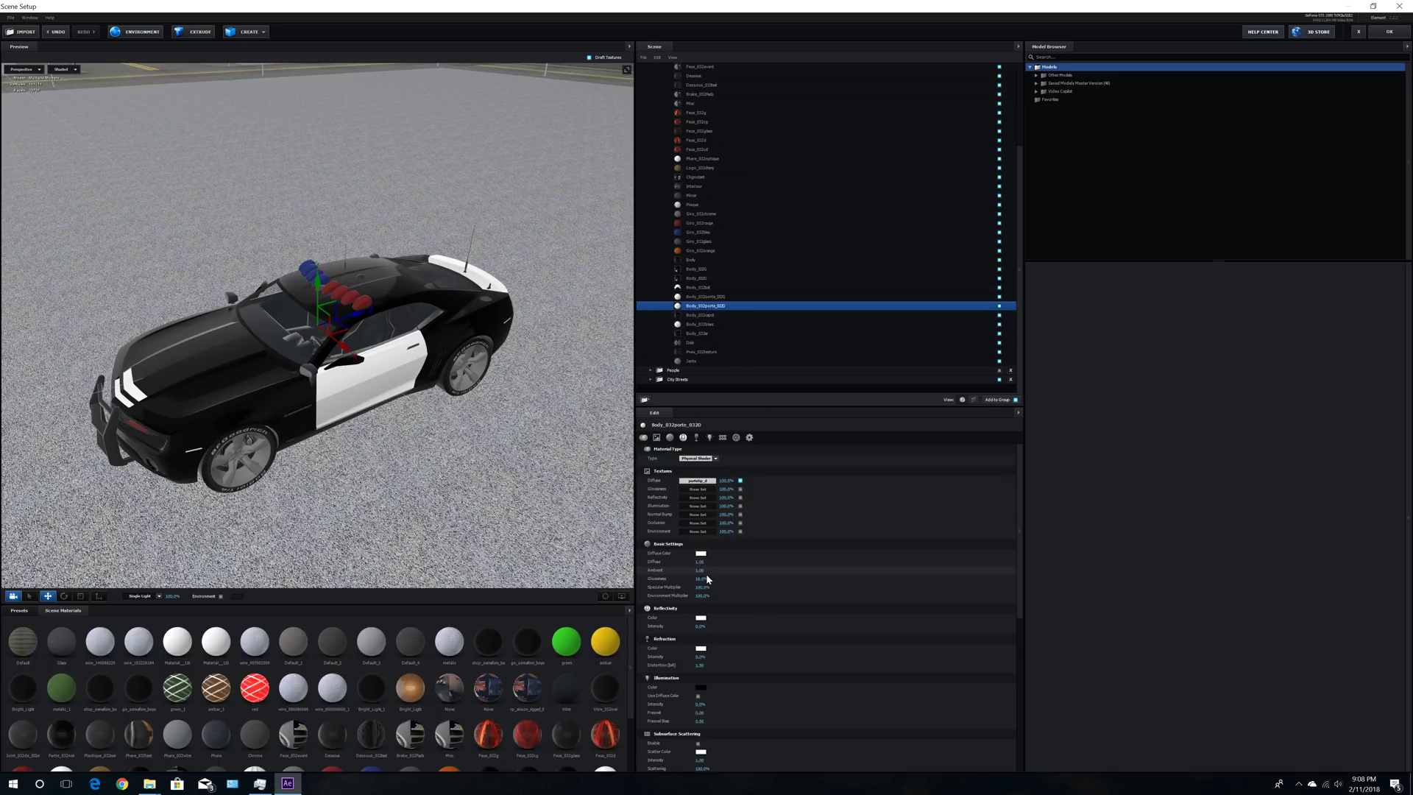
left_click(702, 324)
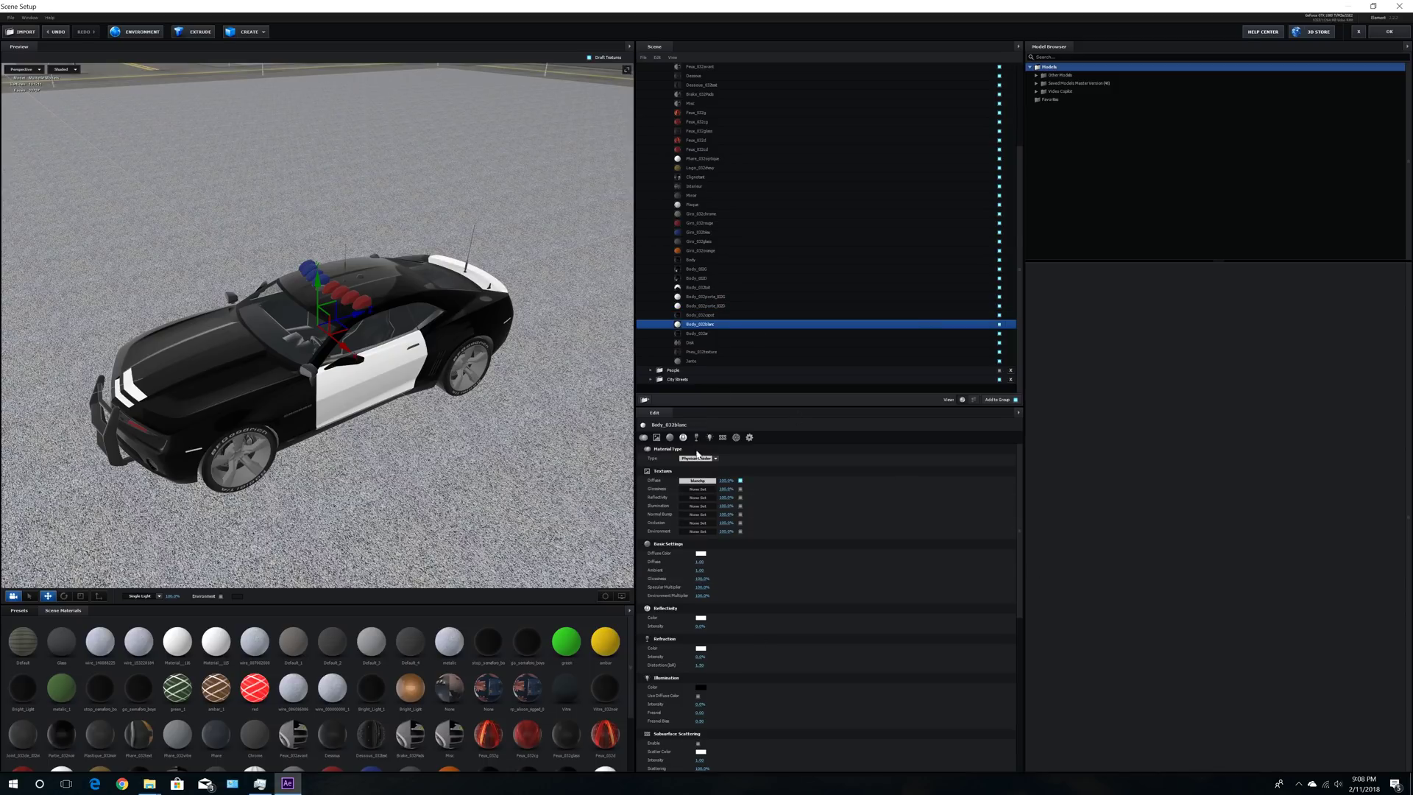
Step: Raise the Glossiness of the car's black Partie material to 100%
left_click(697, 161)
scroll(718, 230, "up", 3)
scroll(718, 221, "up", 1)
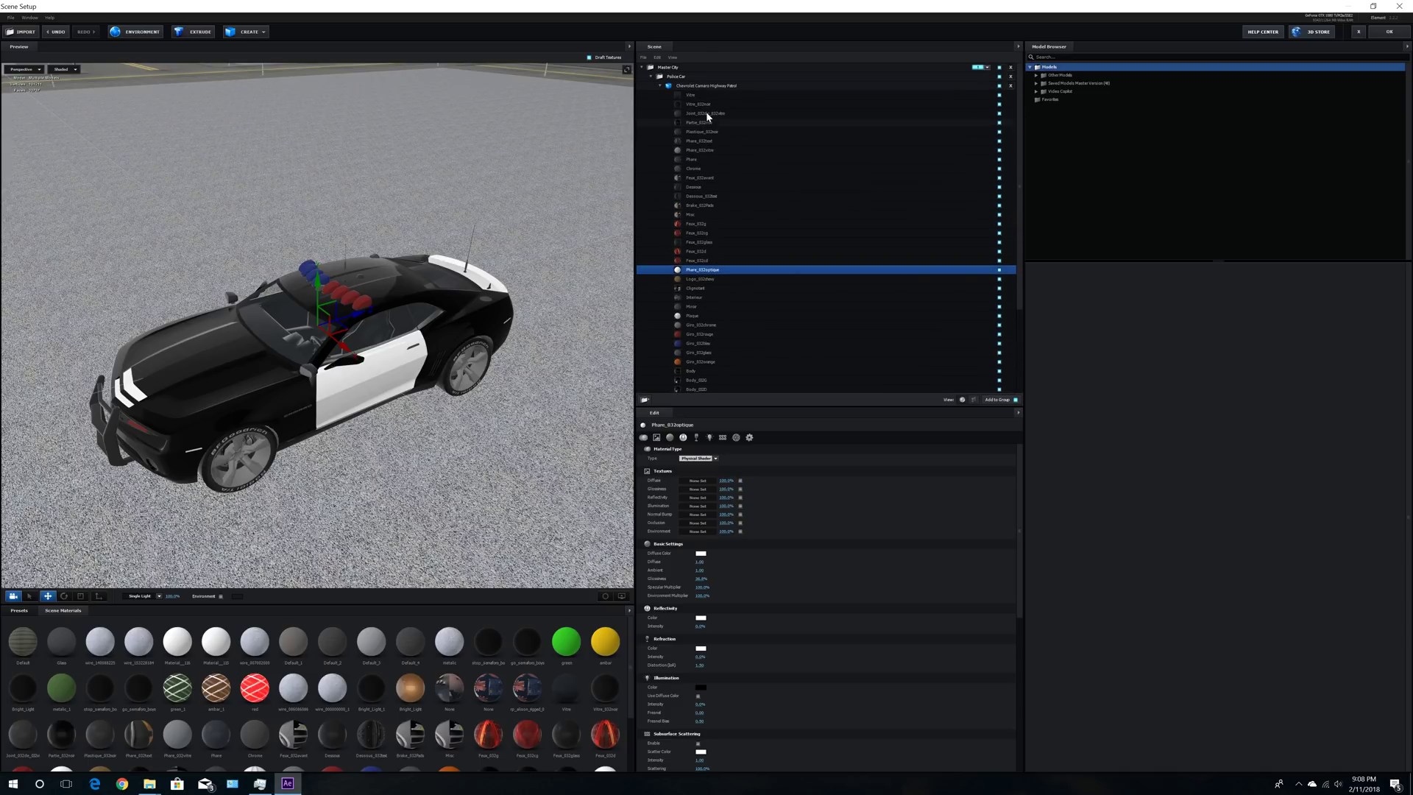
left_click(703, 122)
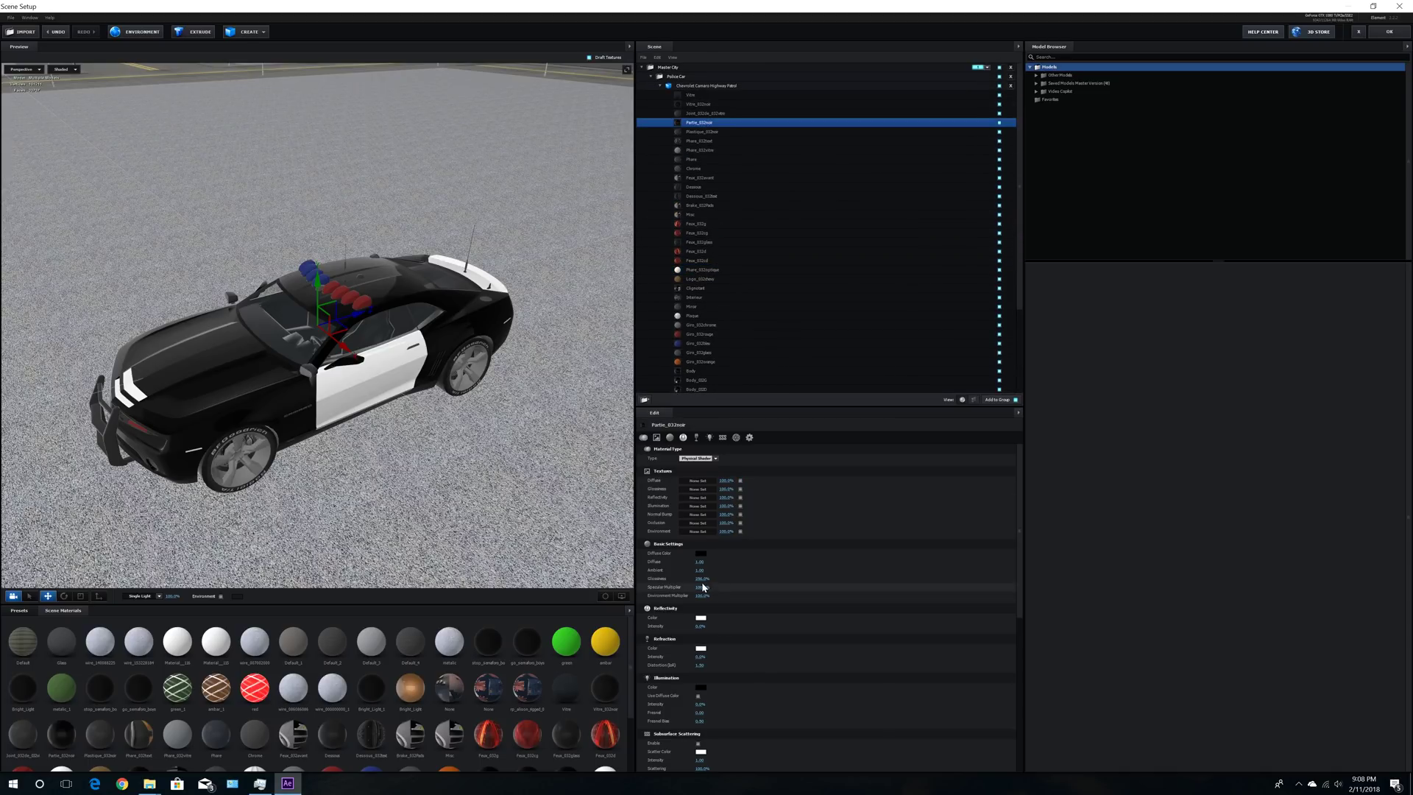
Step: Inspect the car's glossy finish, collapse the model's material list, and select the Police Car group
scroll(721, 287, "down", 4)
left_click_drag(377, 448, 466, 402)
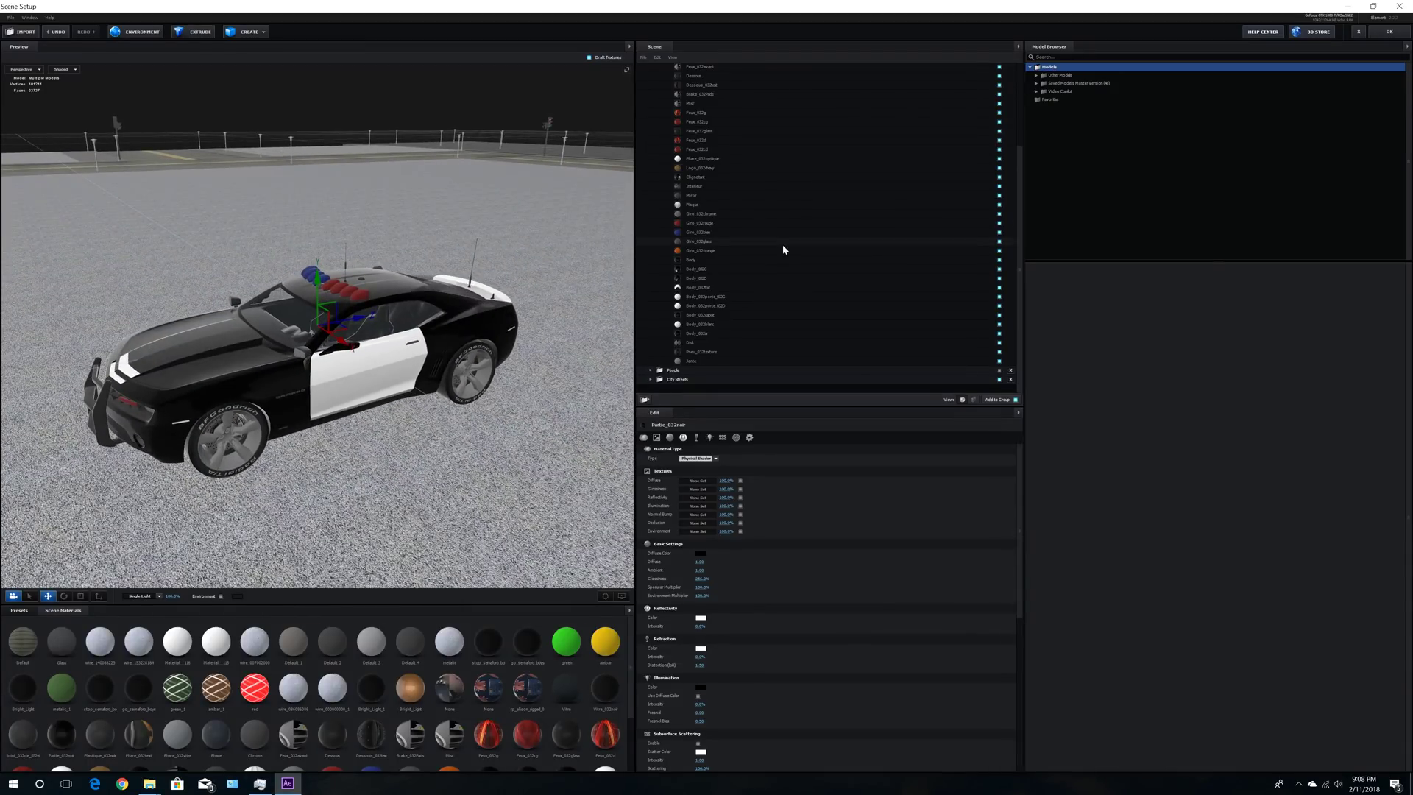
scroll(783, 250, "up", 4)
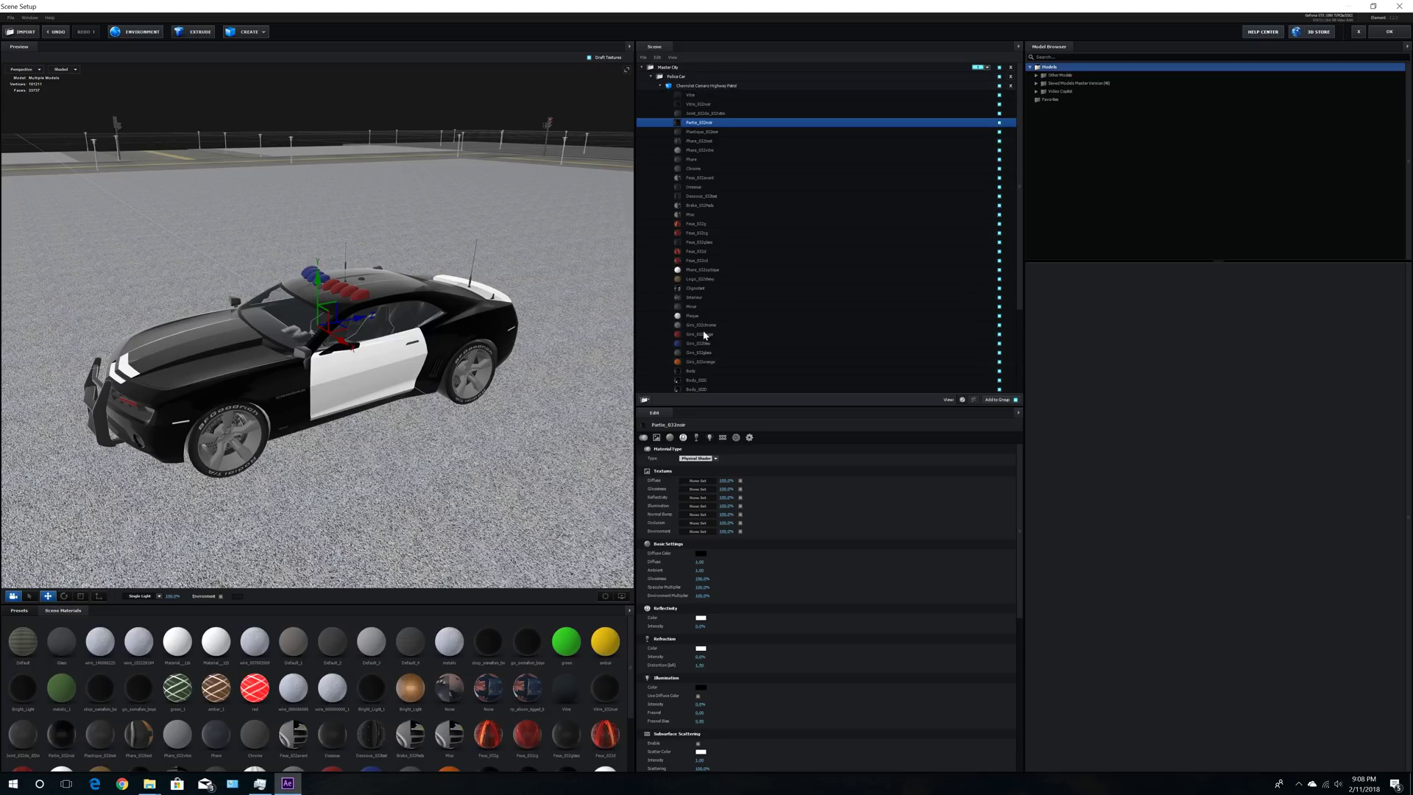
scroll(703, 342, "down", 4)
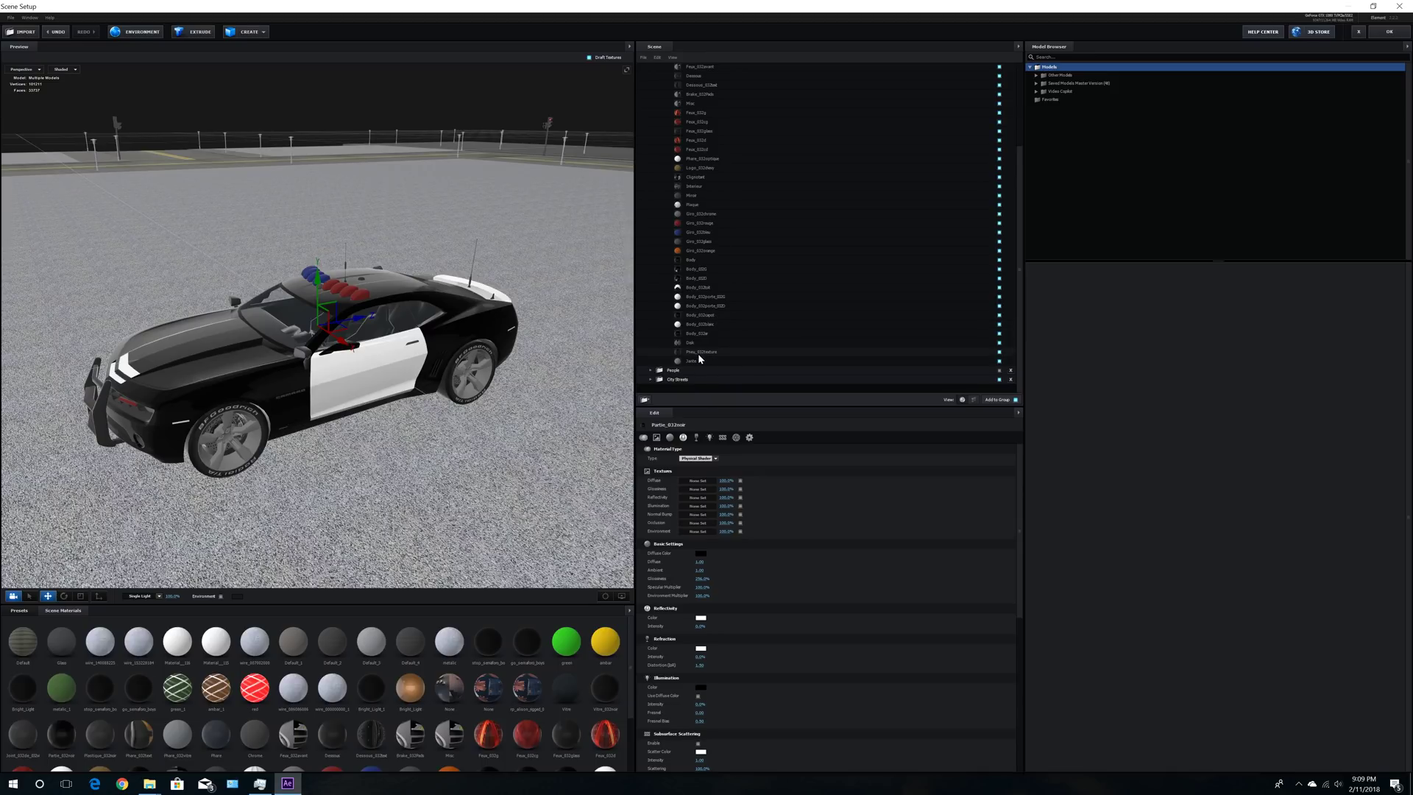
scroll(703, 346, "up", 4)
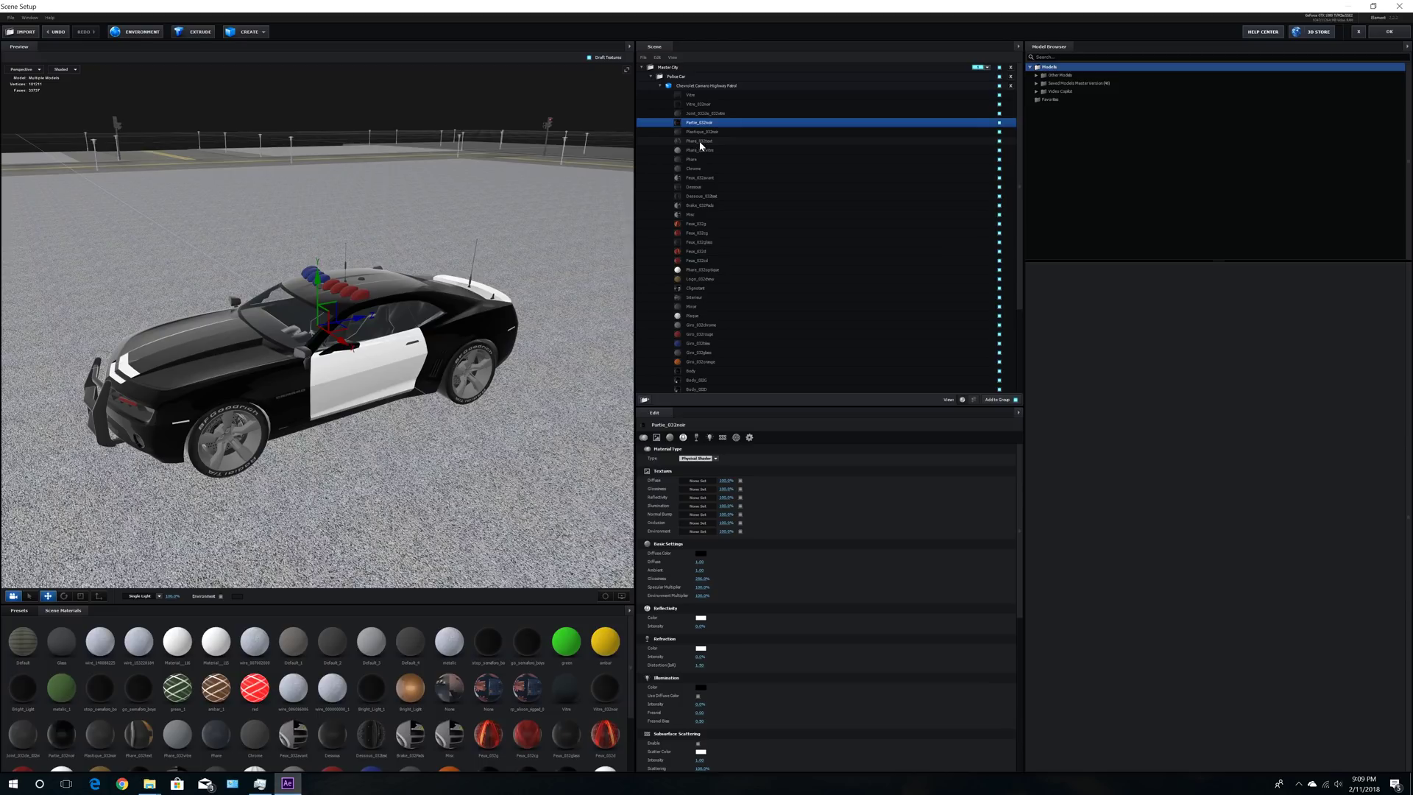
left_click_drag(380, 407, 442, 397)
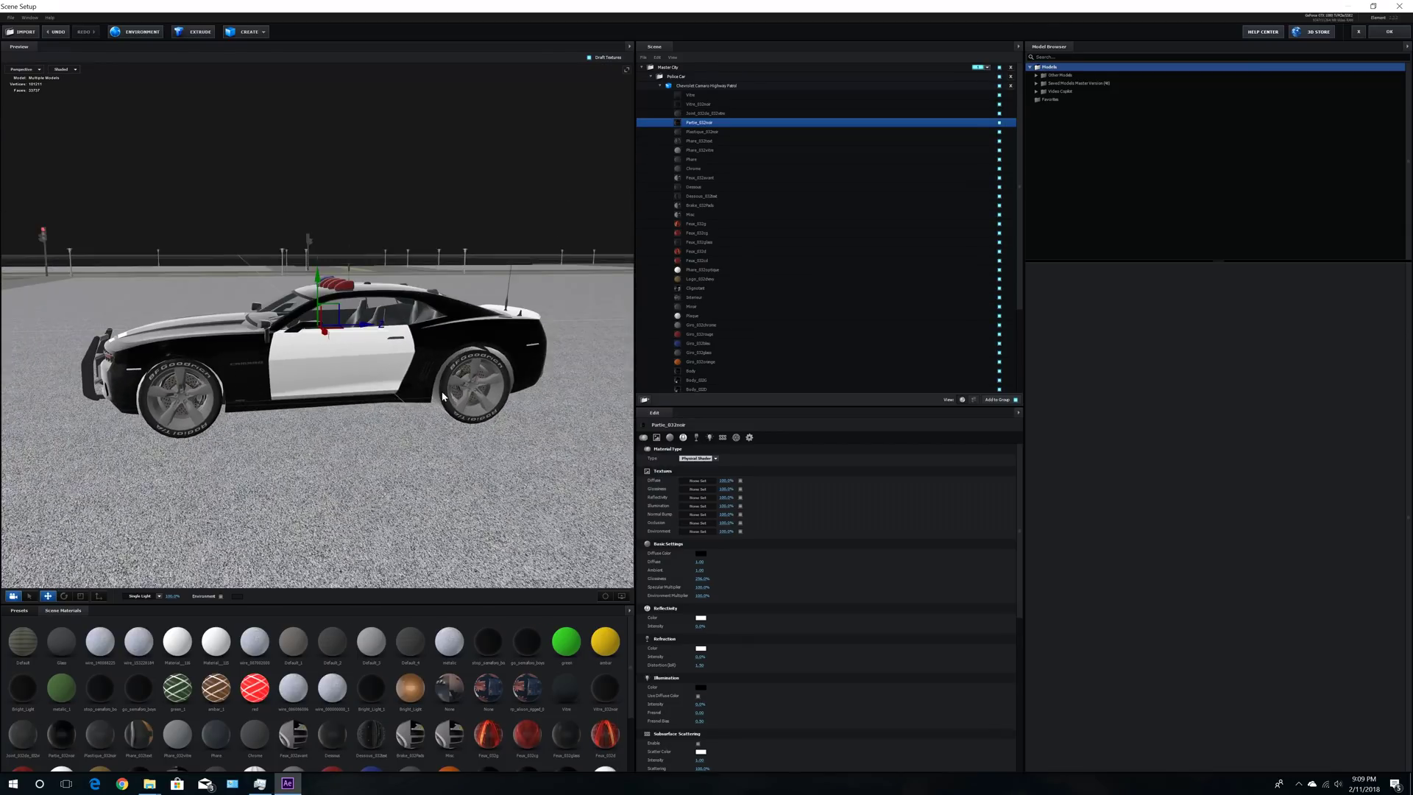
left_click(658, 86)
left_click(674, 77)
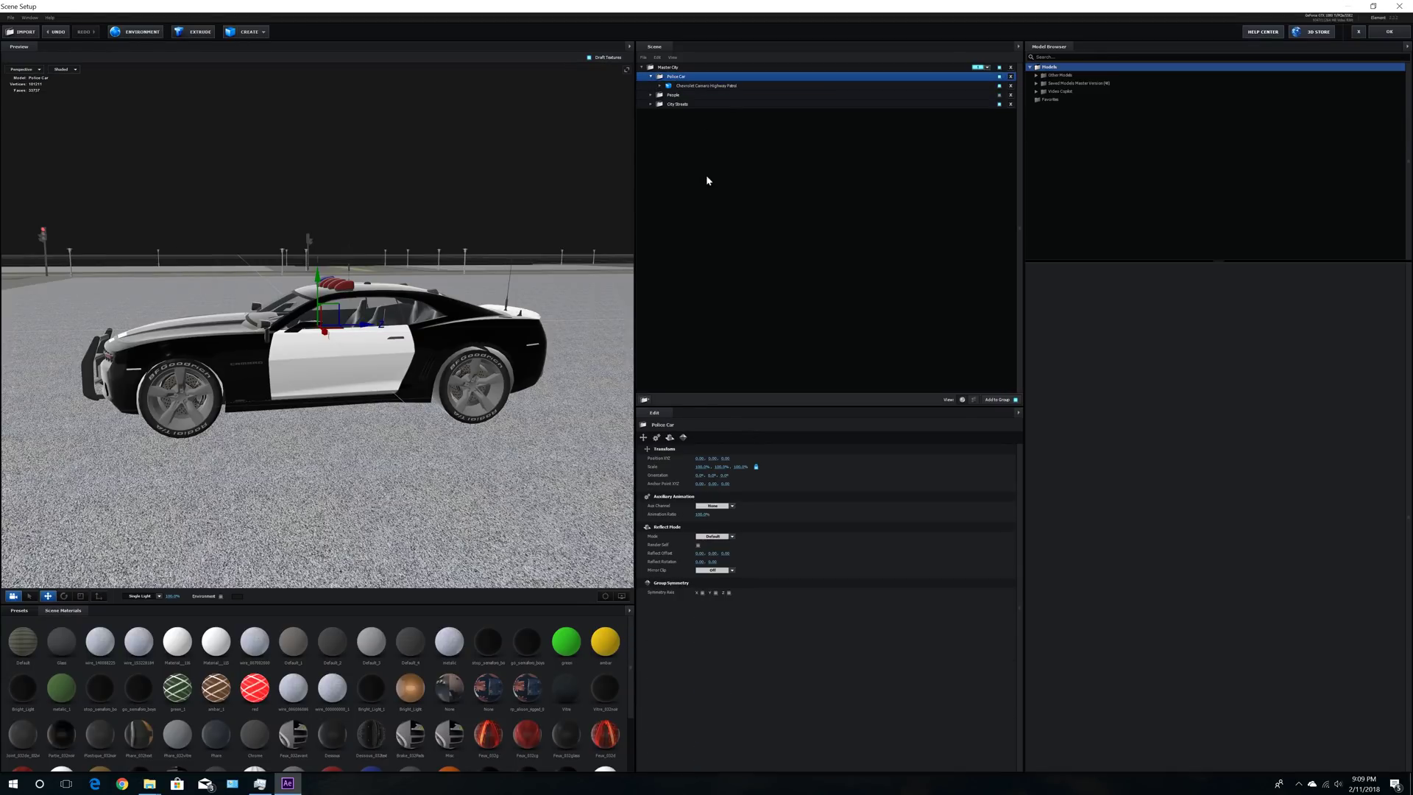
Step: Import the first frame of the police officer driving animation OBJ from People > Police Officer 1 > Blender animation into the Police Car group
left_click(9, 18)
mouse_move(59, 29)
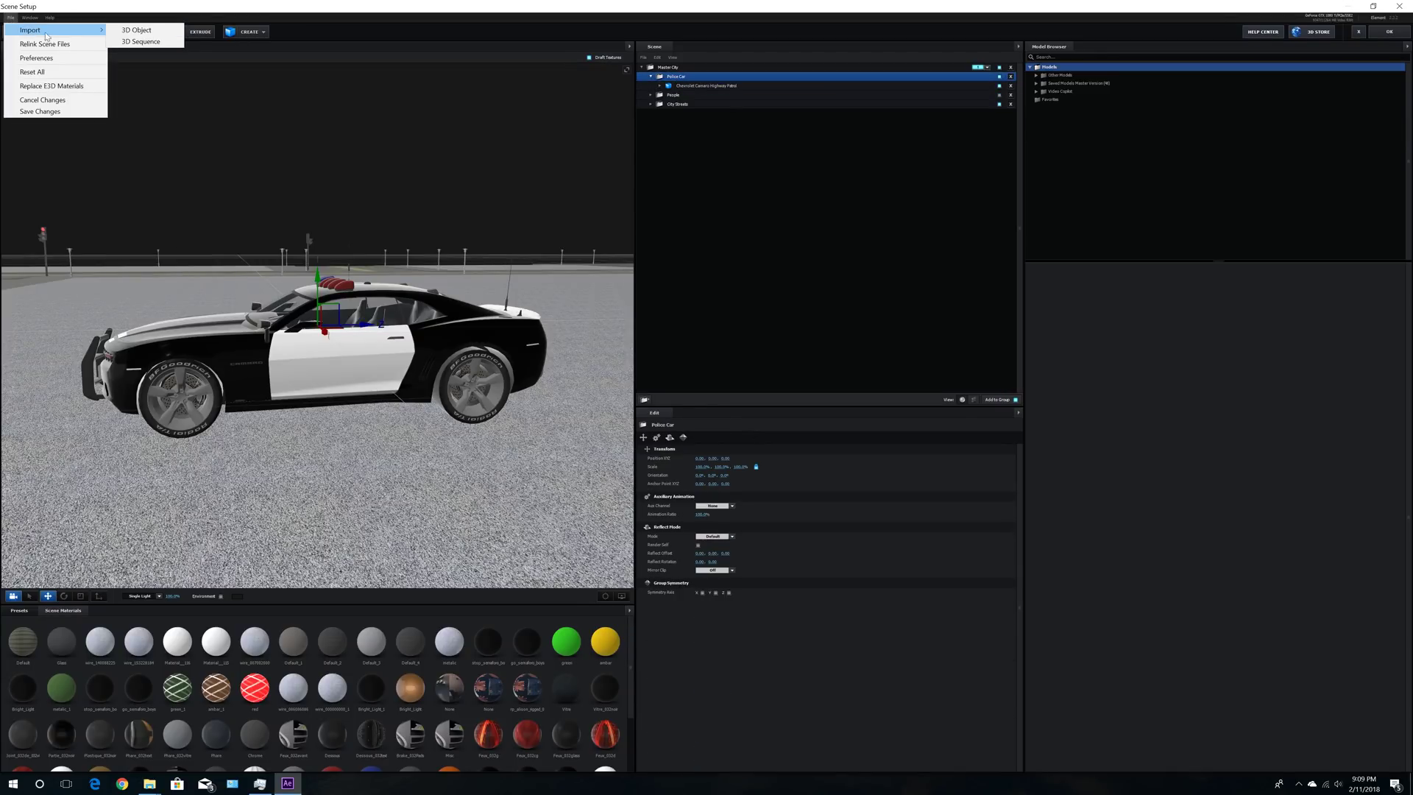
left_click(136, 38)
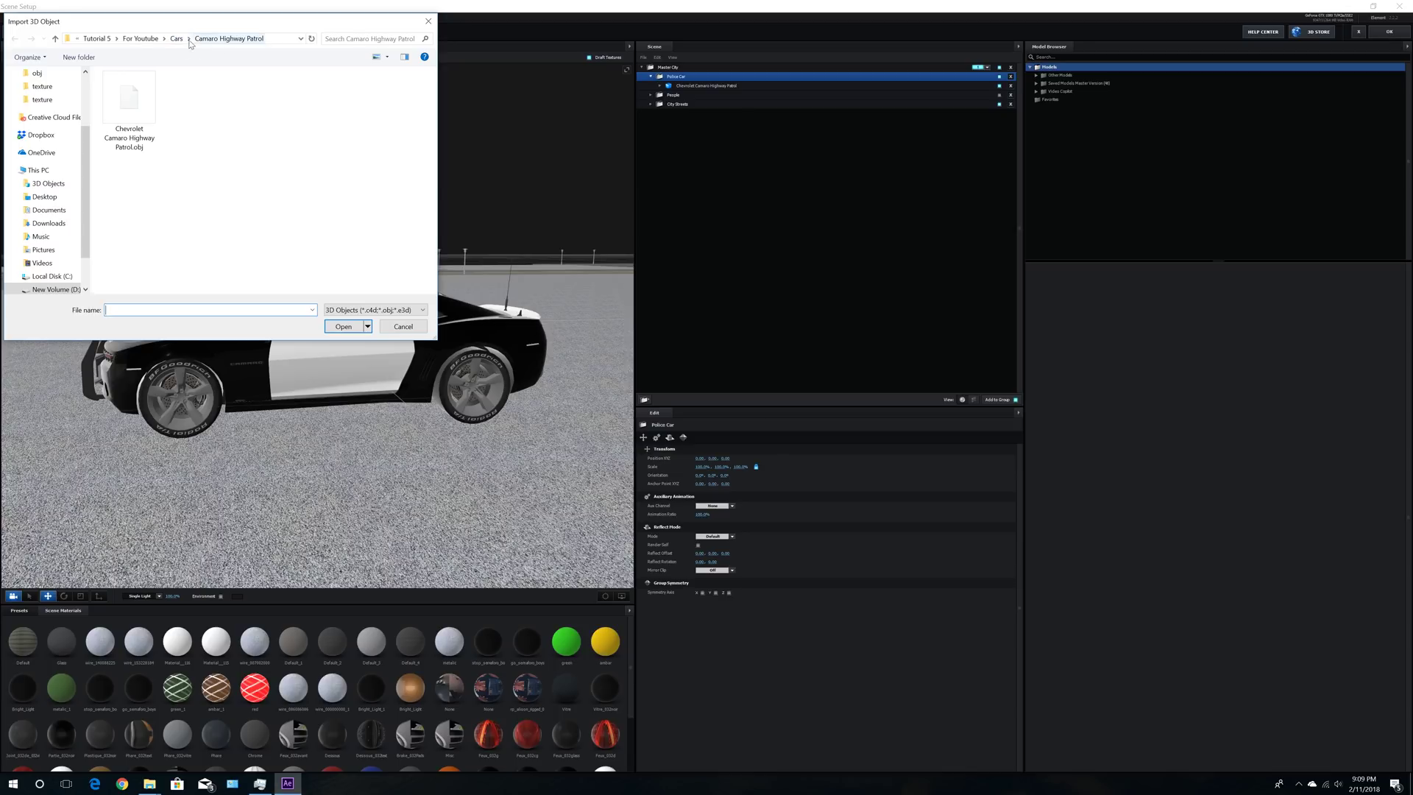
left_click(141, 39)
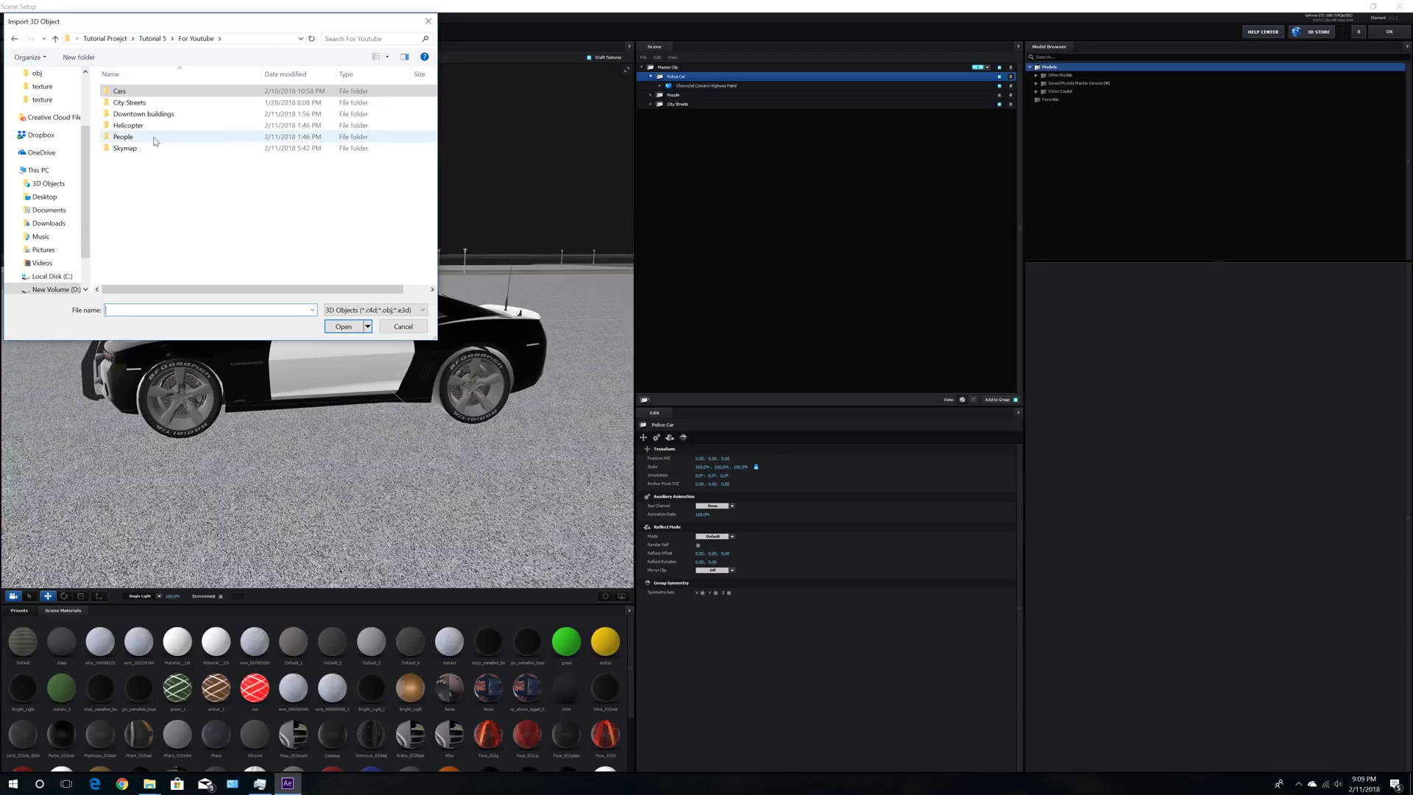
double_click(127, 137)
left_click(135, 149)
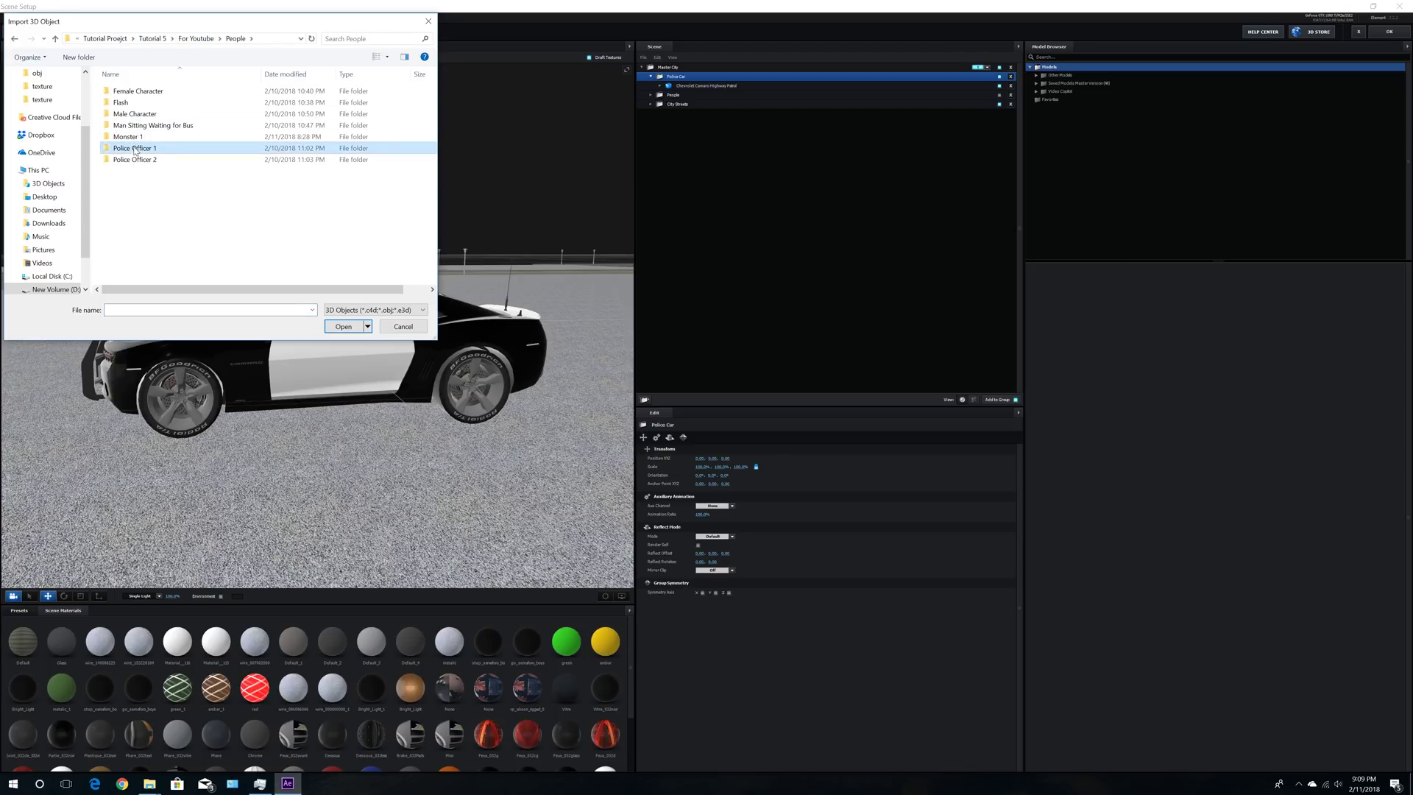
double_click(135, 149)
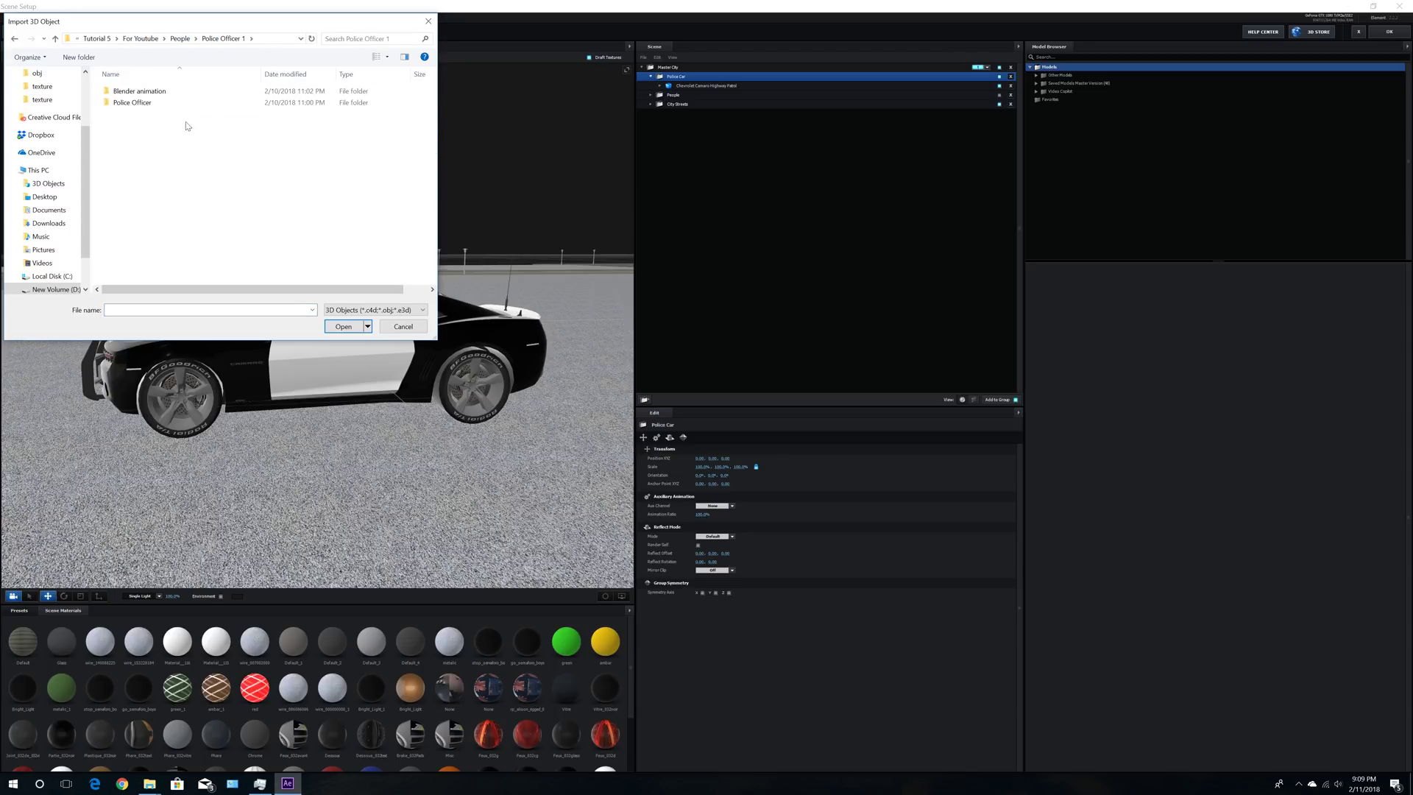
double_click(139, 91)
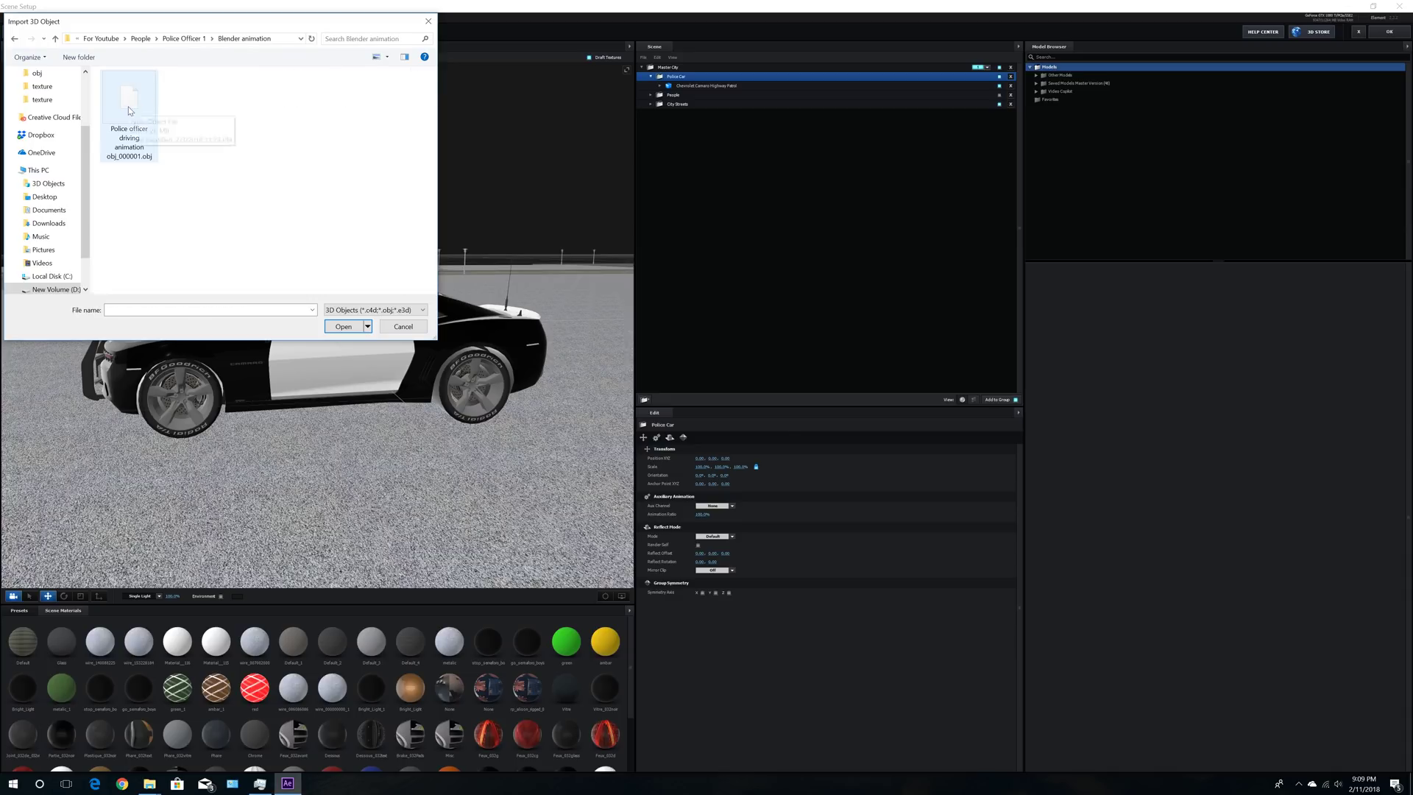
double_click(129, 110)
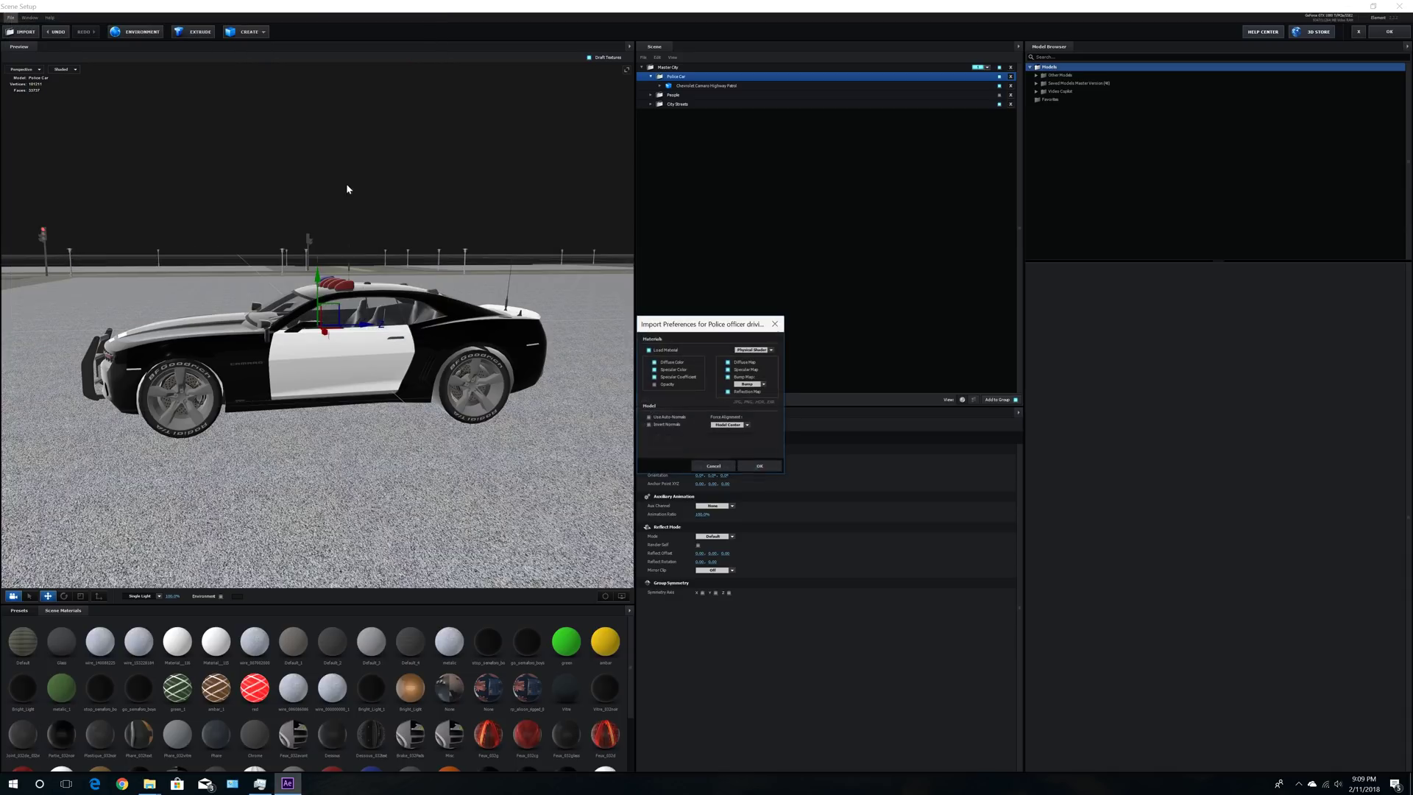
left_click(762, 466)
Step: Enlarge the police officer model and position it behind the wheel inside the patrol car
left_click_drag(472, 344, 520, 356)
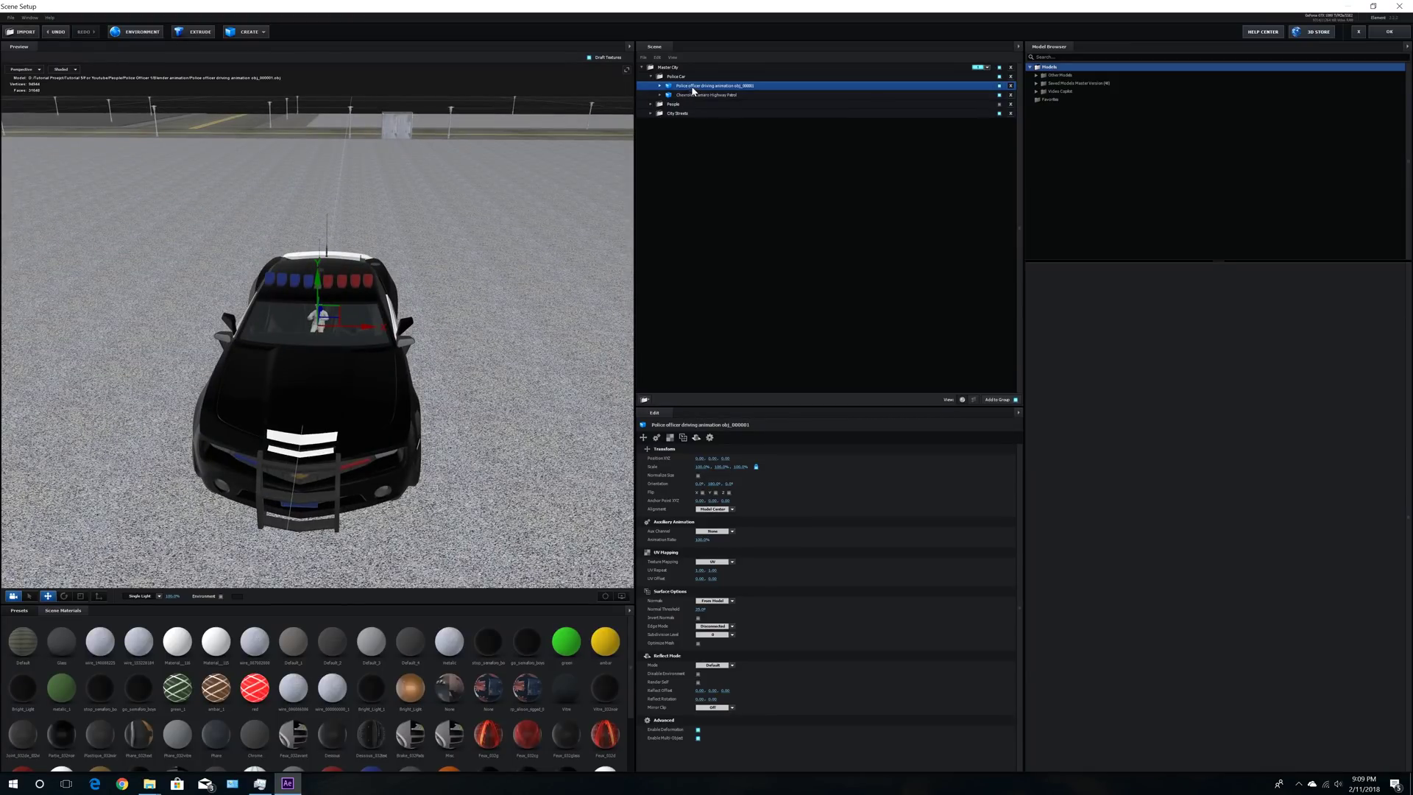
left_click_drag(697, 467, 787, 474)
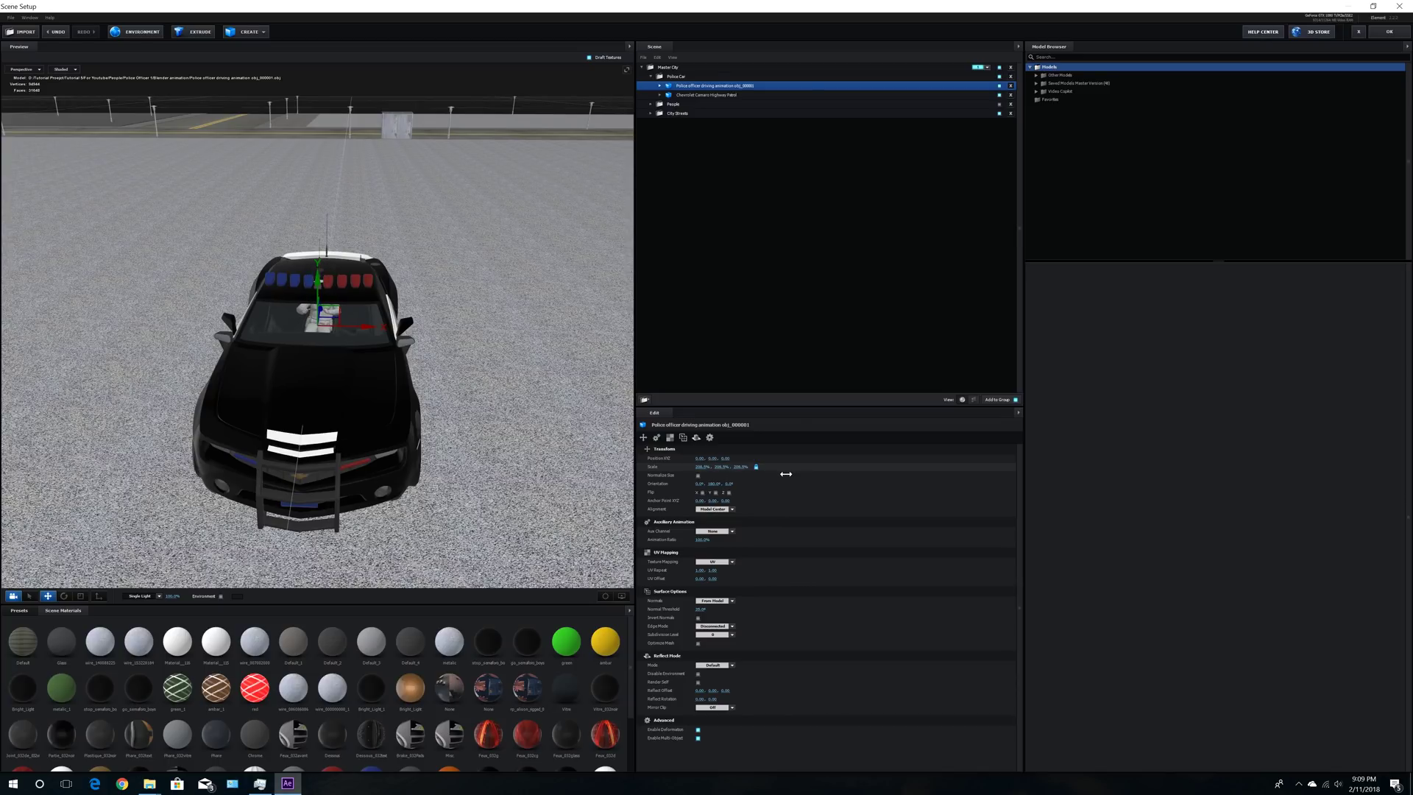
left_click(696, 467)
key("Return")
left_click_drag(440, 381, 430, 338)
left_click_drag(317, 286, 318, 299)
left_click_drag(407, 347, 377, 345)
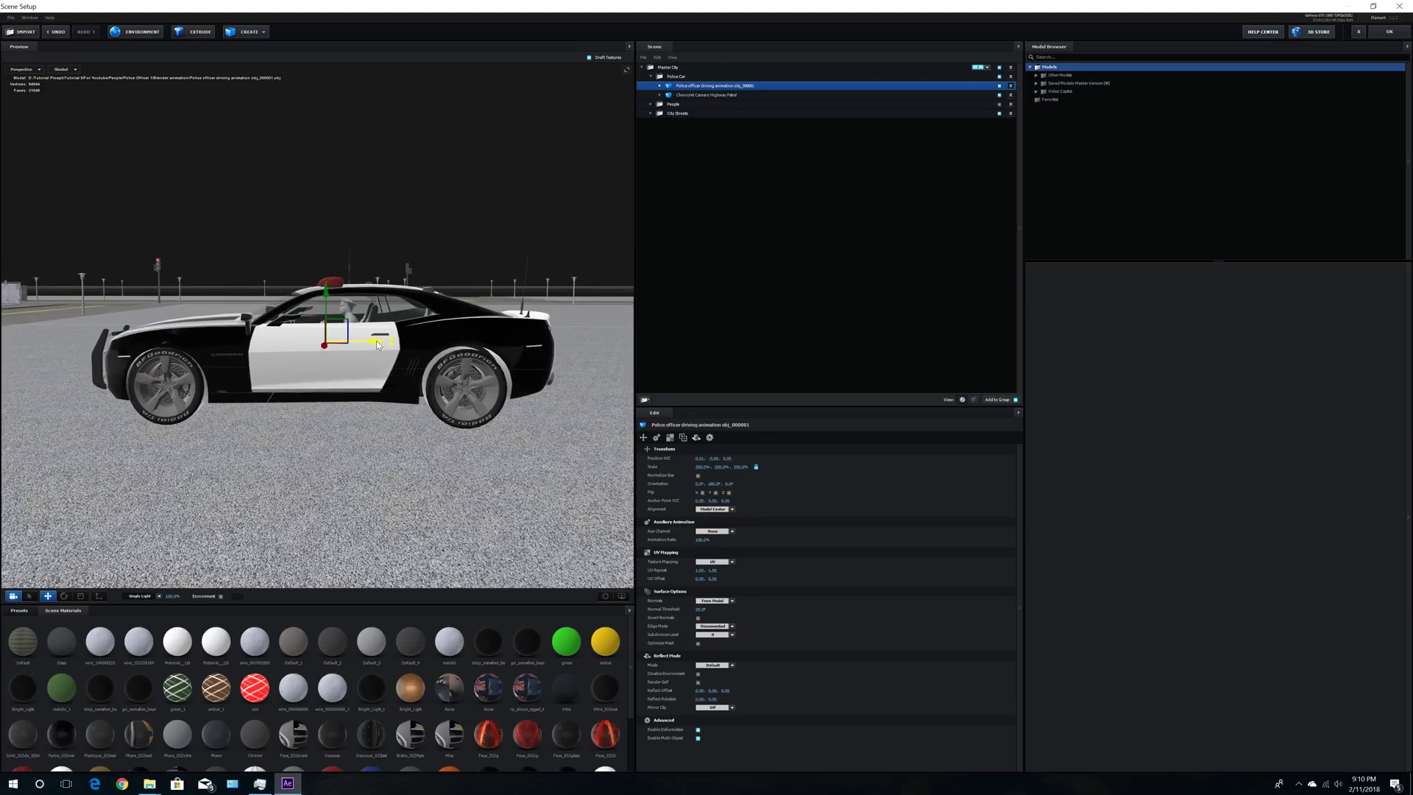
Step: Set the police officer's scale to 250% and lower the model slightly into the driver's seat
left_click(702, 468)
type("250")
key("Return")
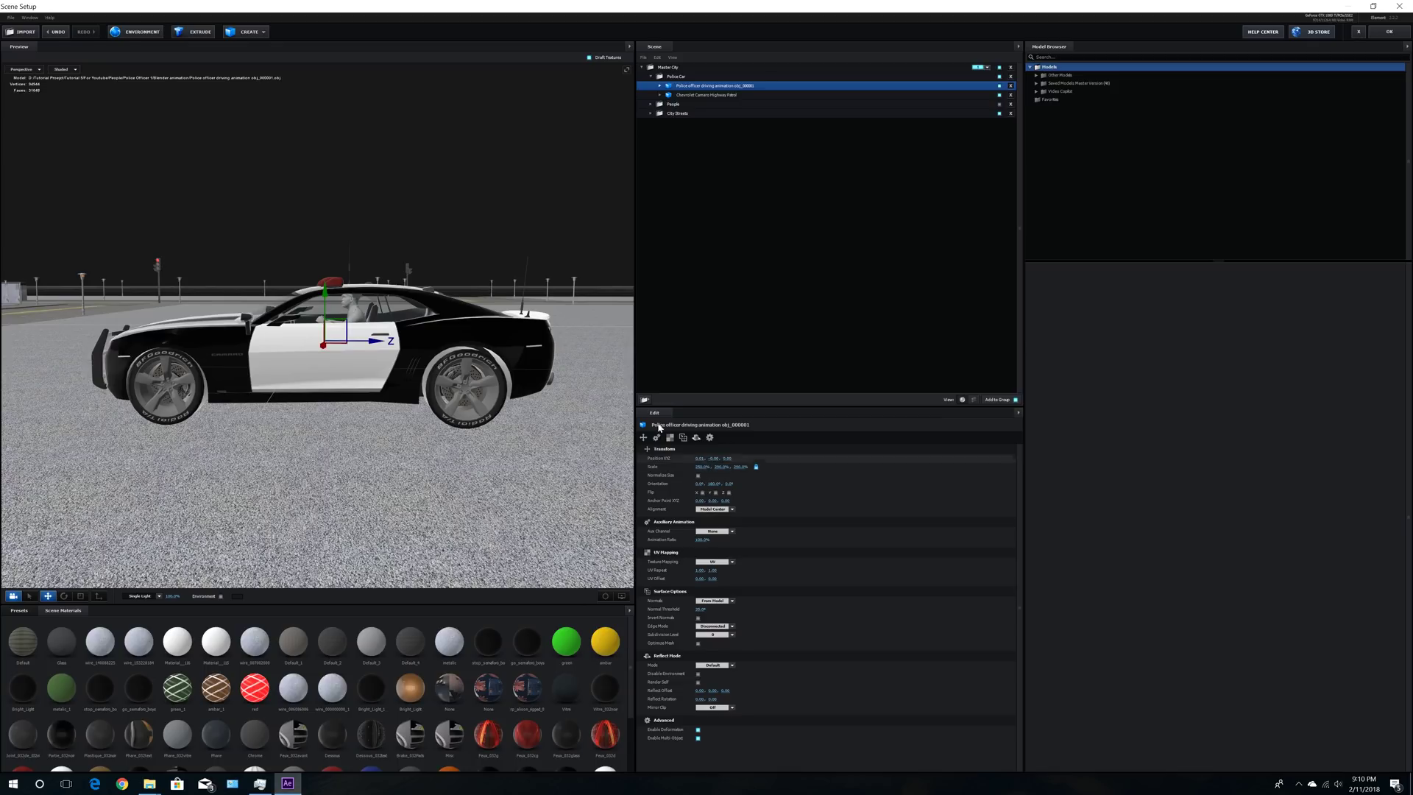
left_click_drag(323, 296, 325, 302)
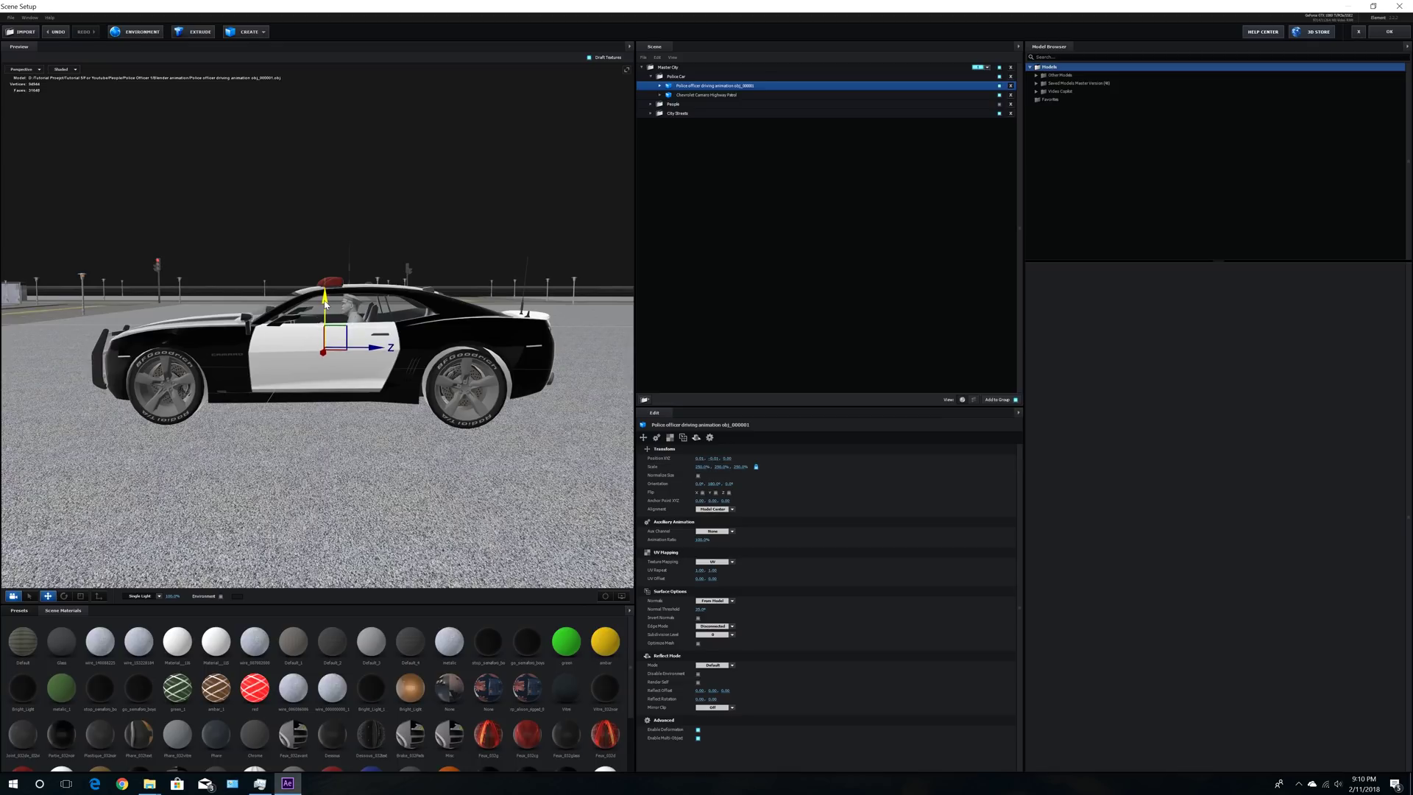
left_click_drag(325, 436, 329, 387)
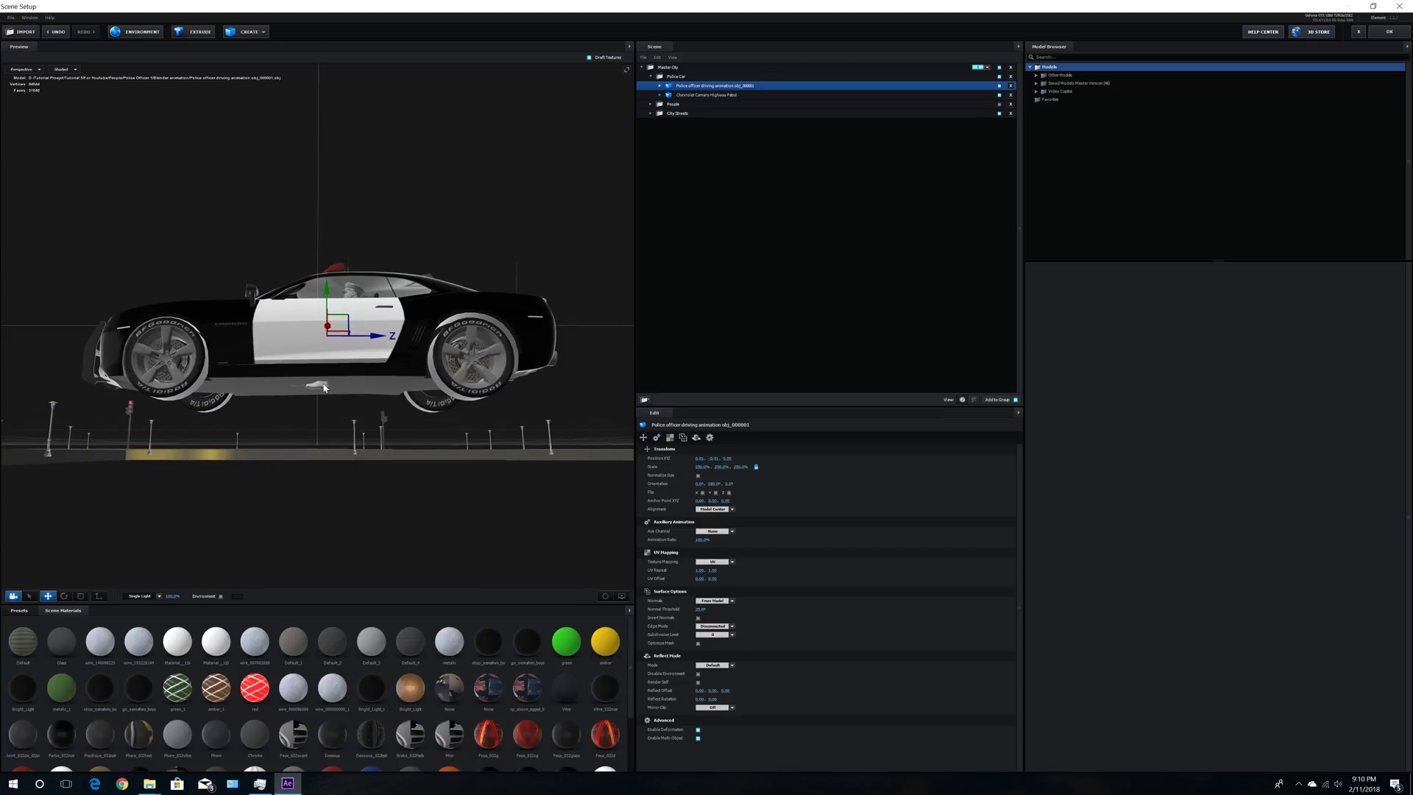
Step: Create a box primitive in the Police Car group and set its scale to 2%
left_click(675, 77)
left_click(243, 32)
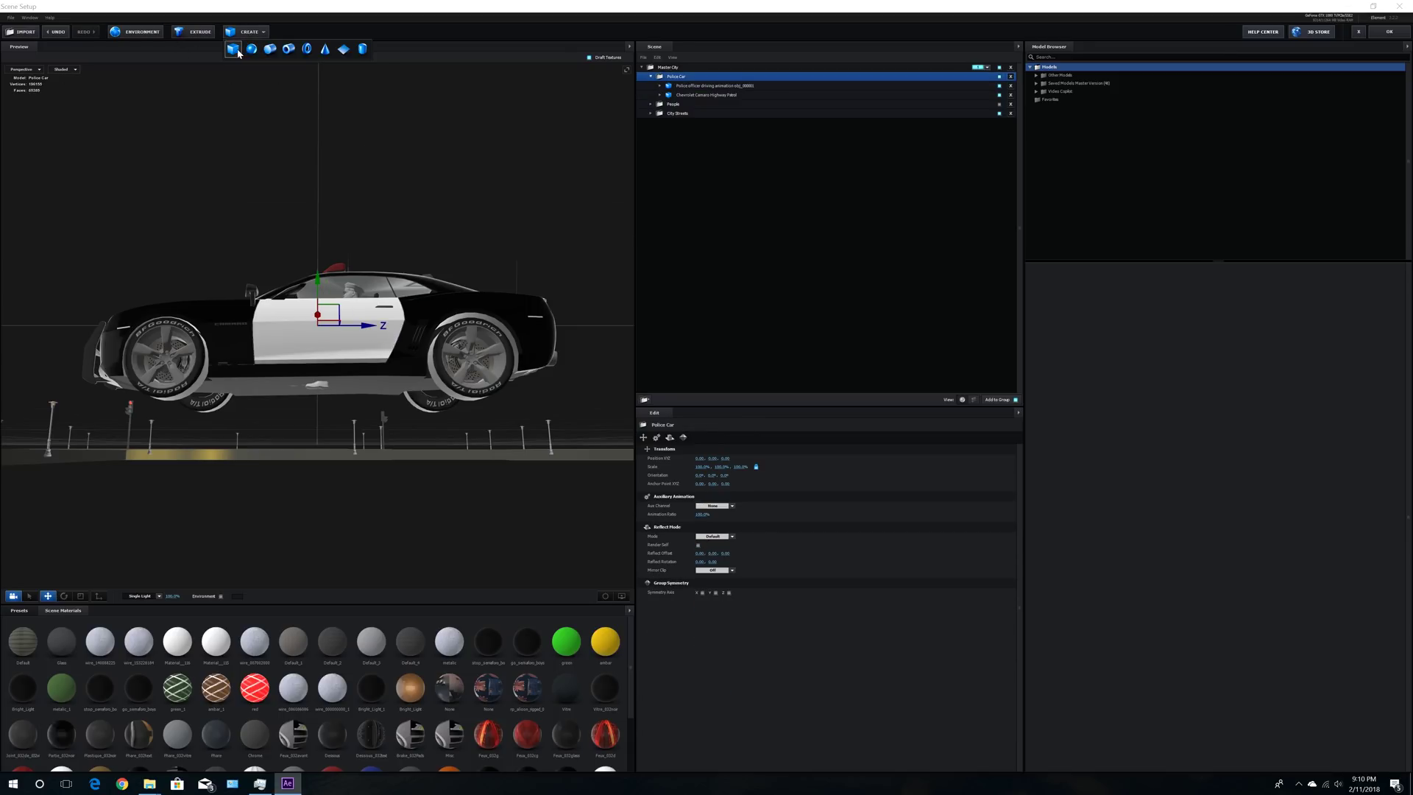
left_click(233, 50)
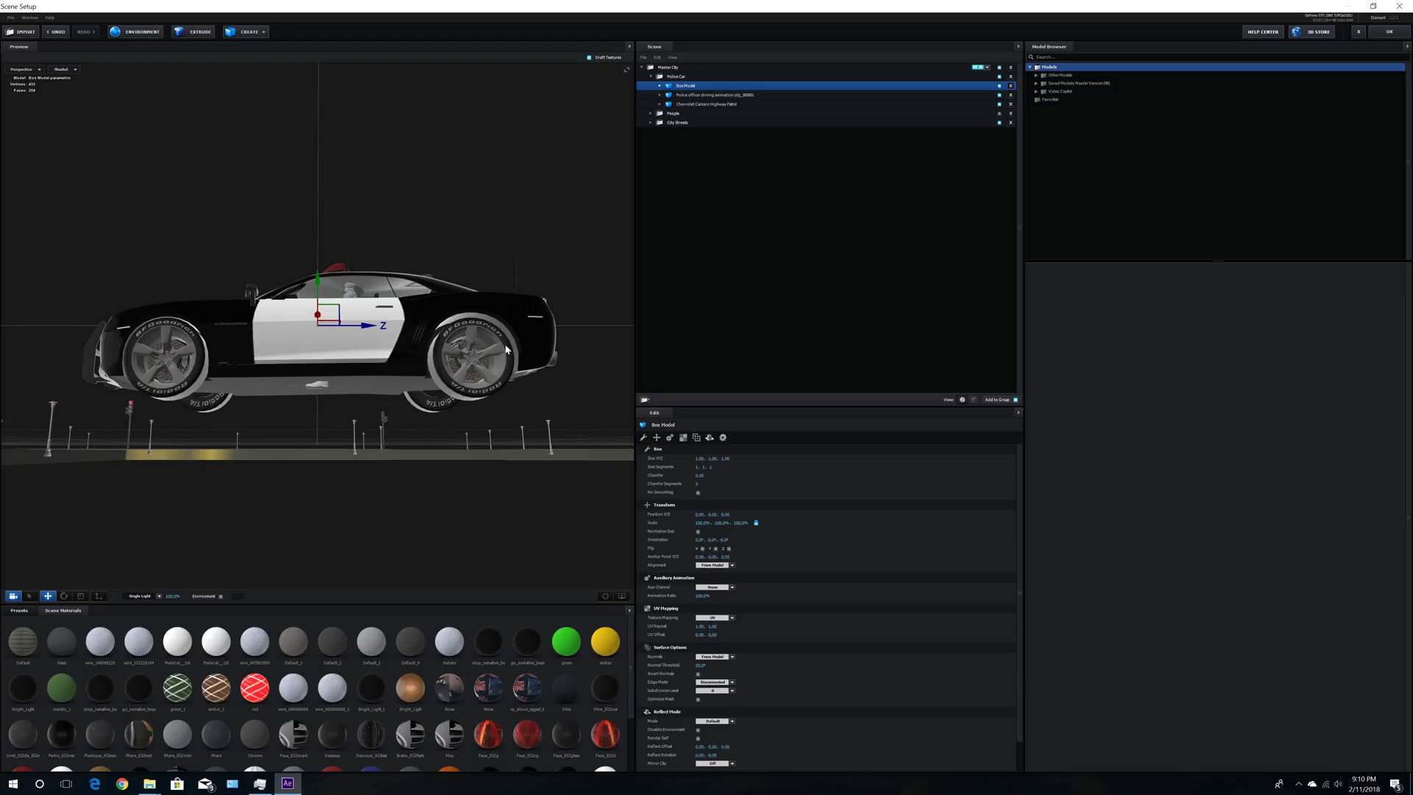
scroll(413, 284, "down", 8)
left_click_drag(414, 284, 432, 304)
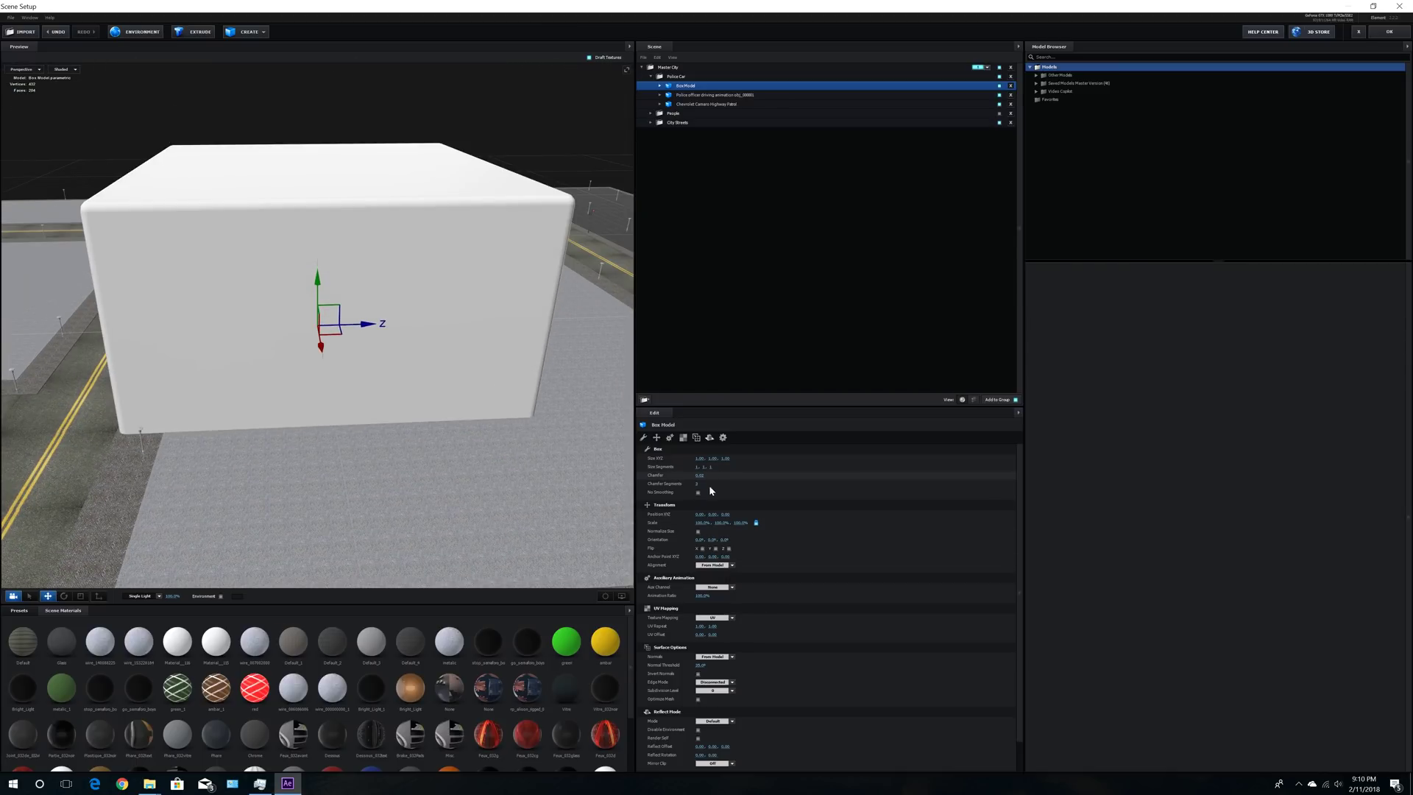
left_click(701, 523)
type("2")
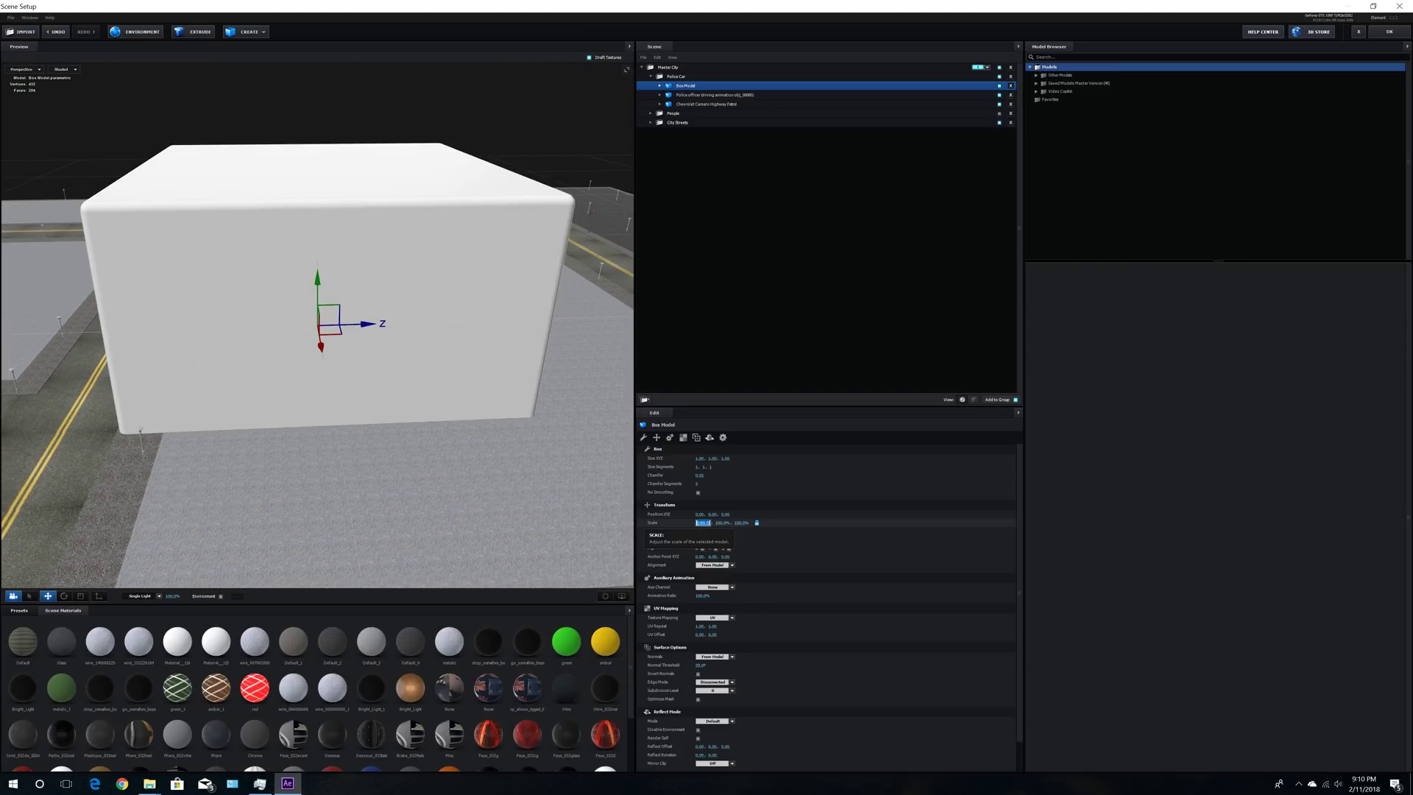
key("Return")
Step: Move the box beneath the patrol car and flatten it vertically into a thin slab
left_click(606, 598)
left_click_drag(456, 372, 416, 324)
scroll(467, 360, "down", 5)
left_click_drag(314, 282, 459, 364)
left_click(80, 596)
left_click_drag(318, 340, 318, 353)
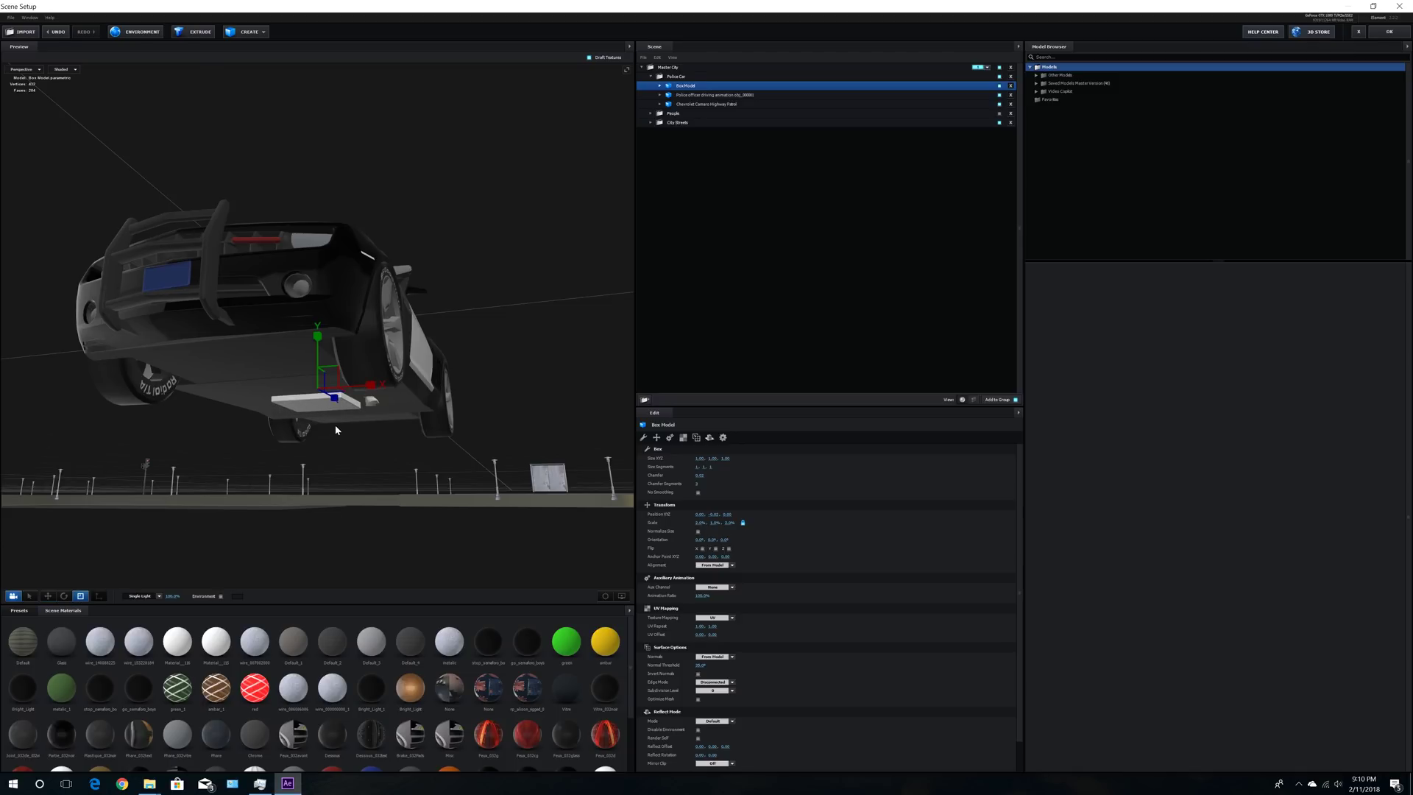
Step: Stretch the flattened box across the car's underside between the wheels and adjust its height against the floor
left_click_drag(370, 384, 134, 520)
left_click(48, 596)
left_click_drag(317, 343, 315, 341)
left_click_drag(467, 398, 461, 425)
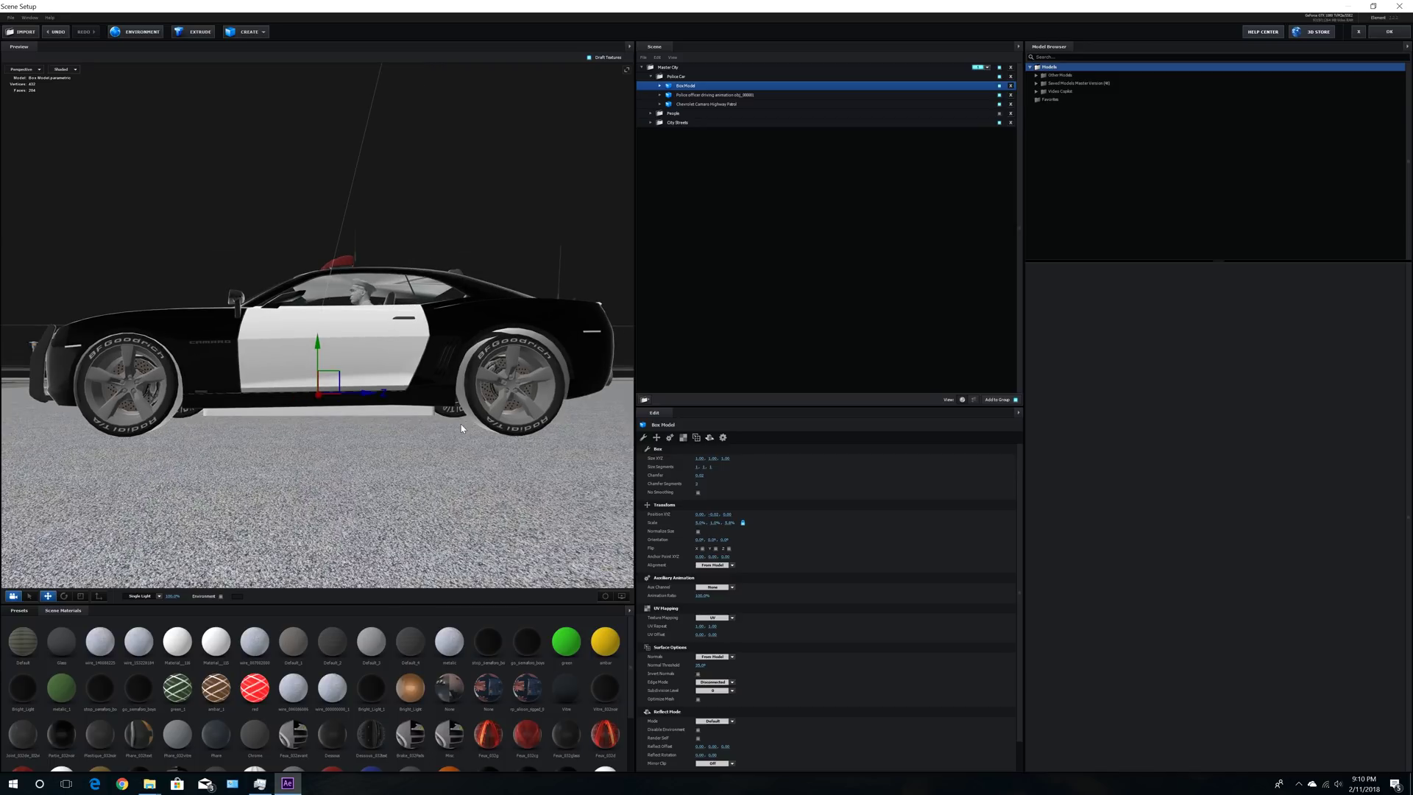
Step: Change the diffuse color of the box's Default material to black
left_click(661, 87)
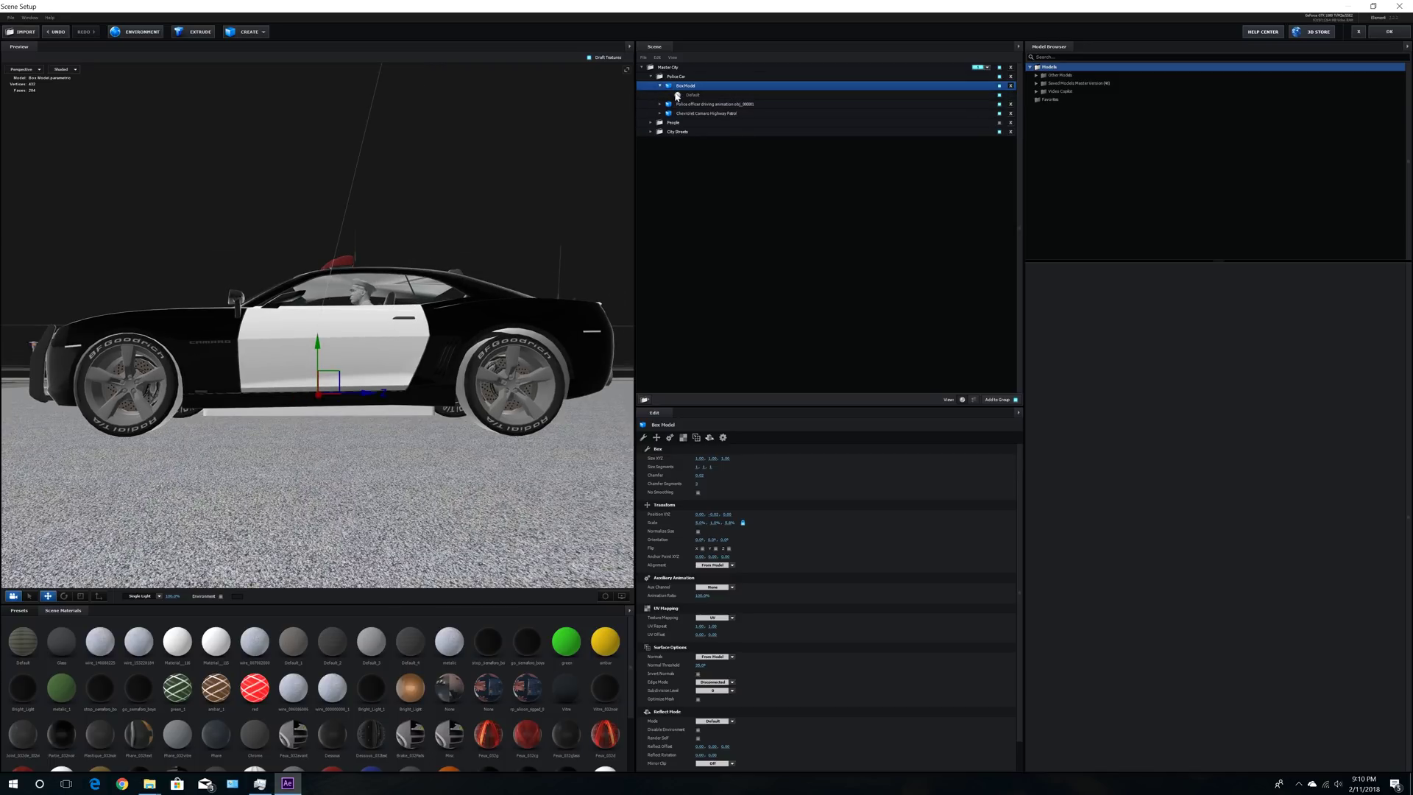
left_click(678, 95)
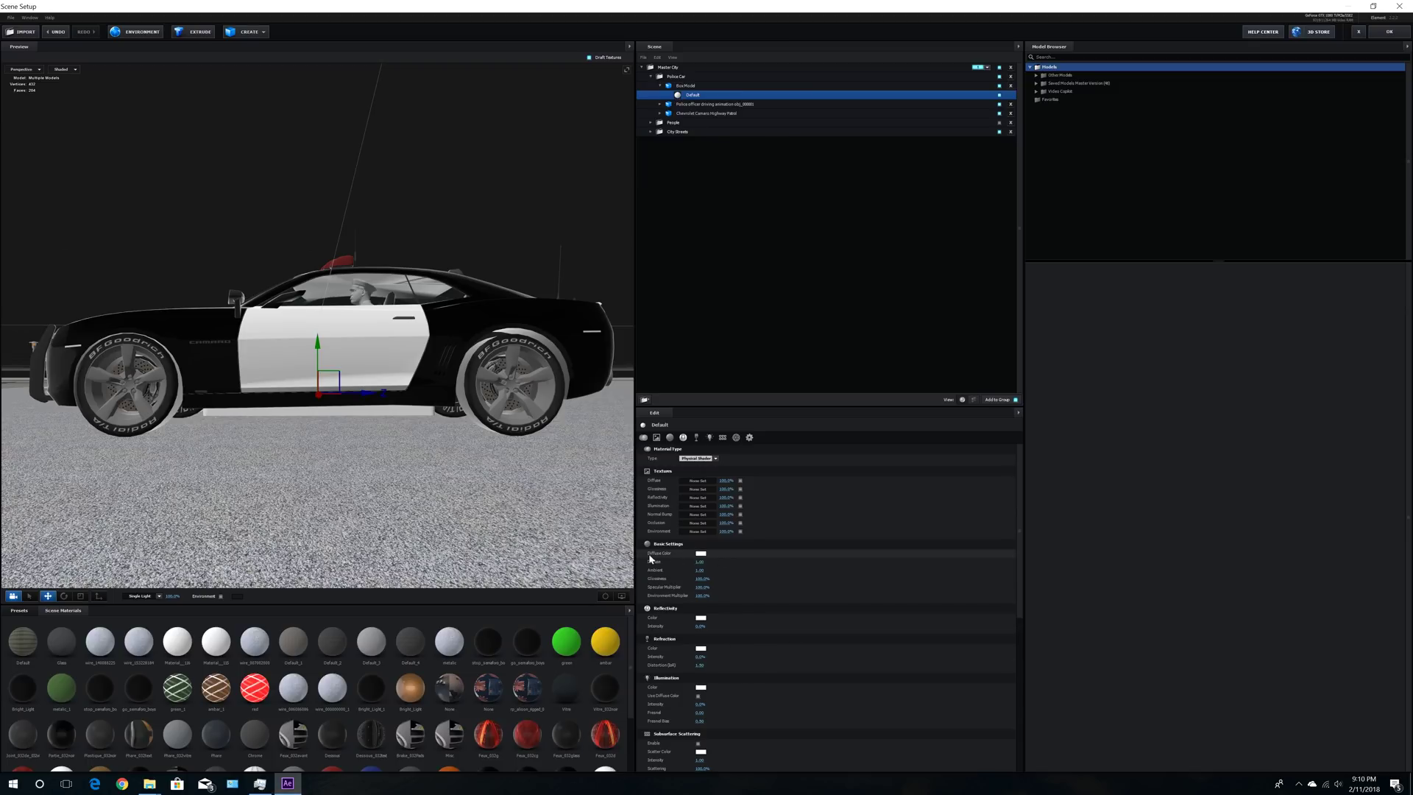
left_click(701, 553)
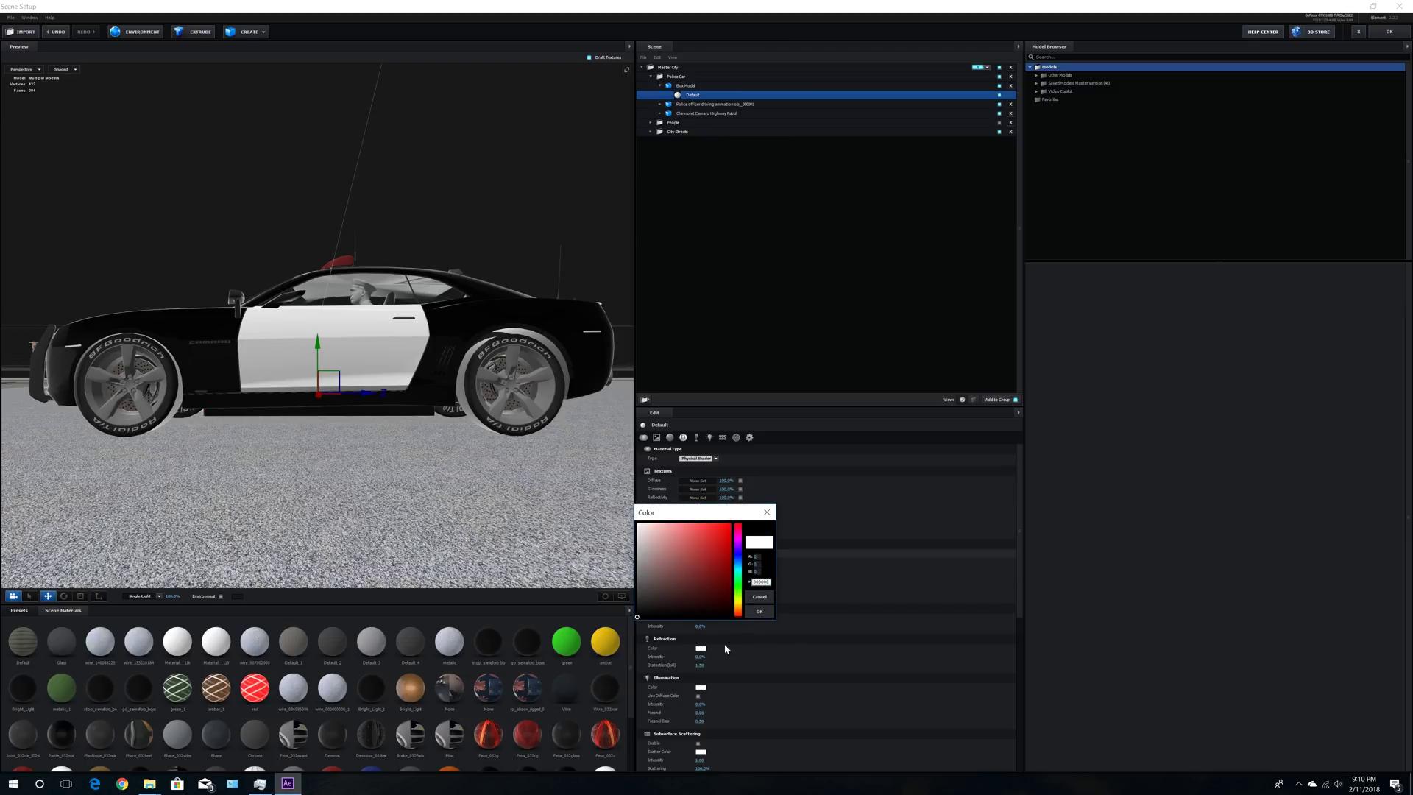
Step: Confirm black as the box material's diffuse color and set its environment multiplier to 50%
left_click(759, 612)
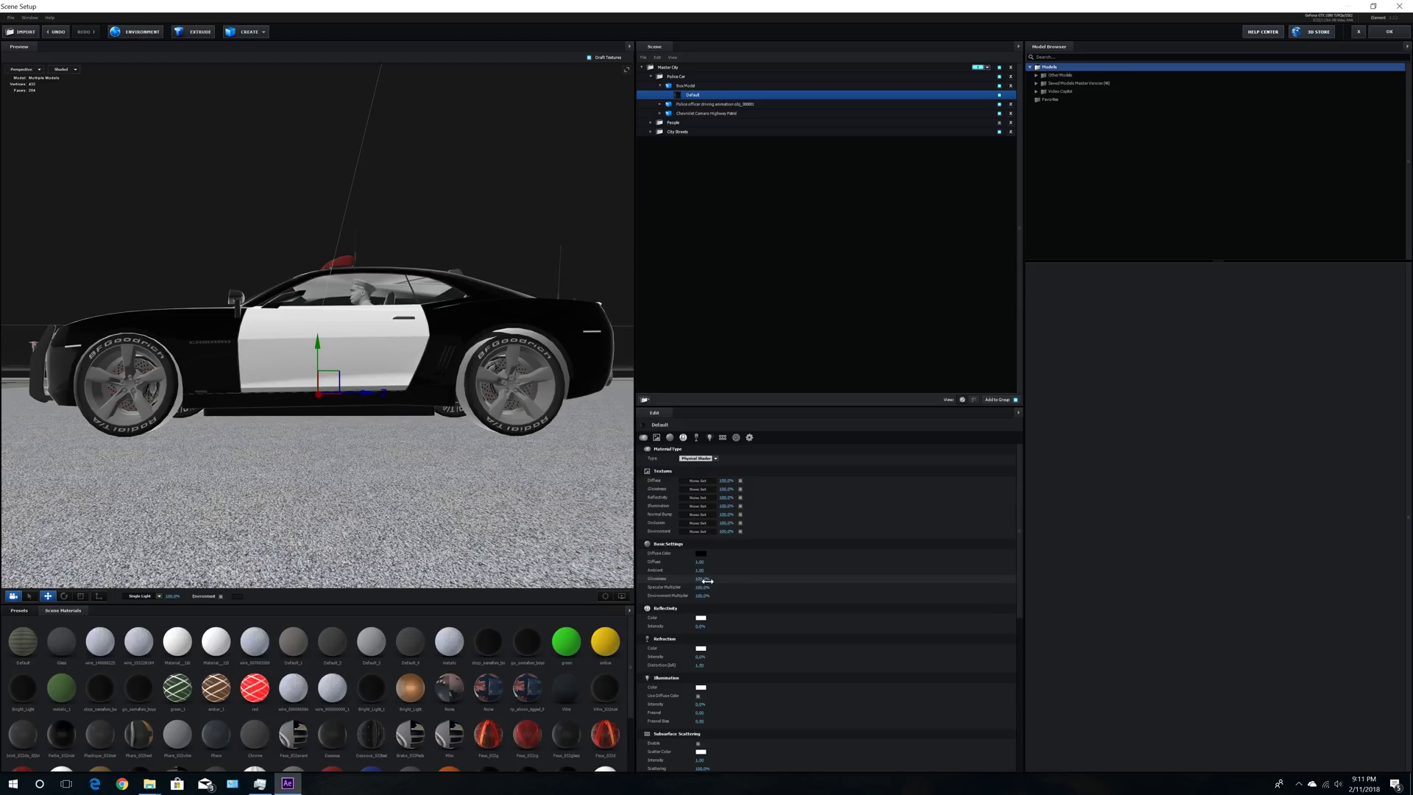
left_click(709, 597)
type("50")
key("Return")
left_click_drag(361, 470, 385, 435)
left_click_drag(291, 355, 393, 401)
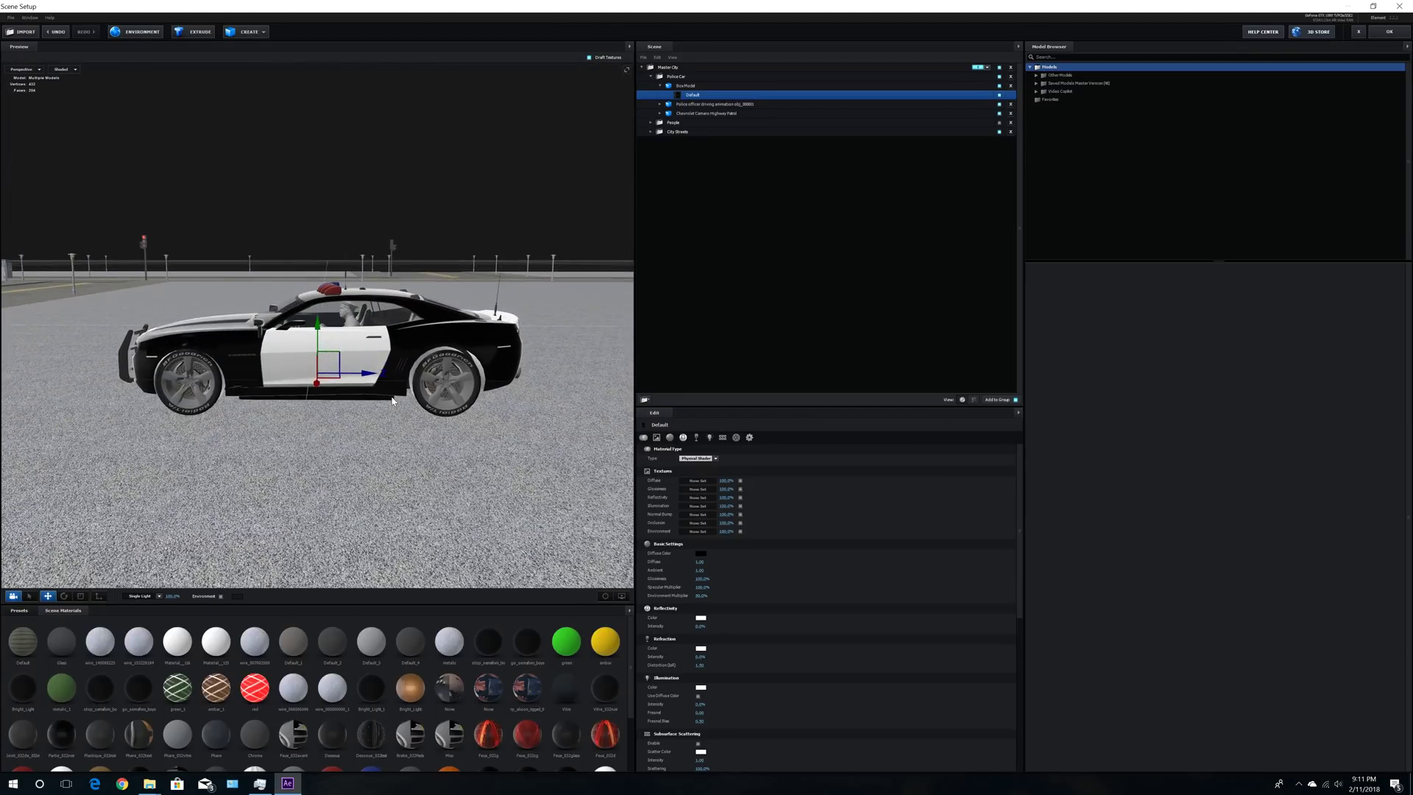
left_click_drag(374, 403, 376, 401)
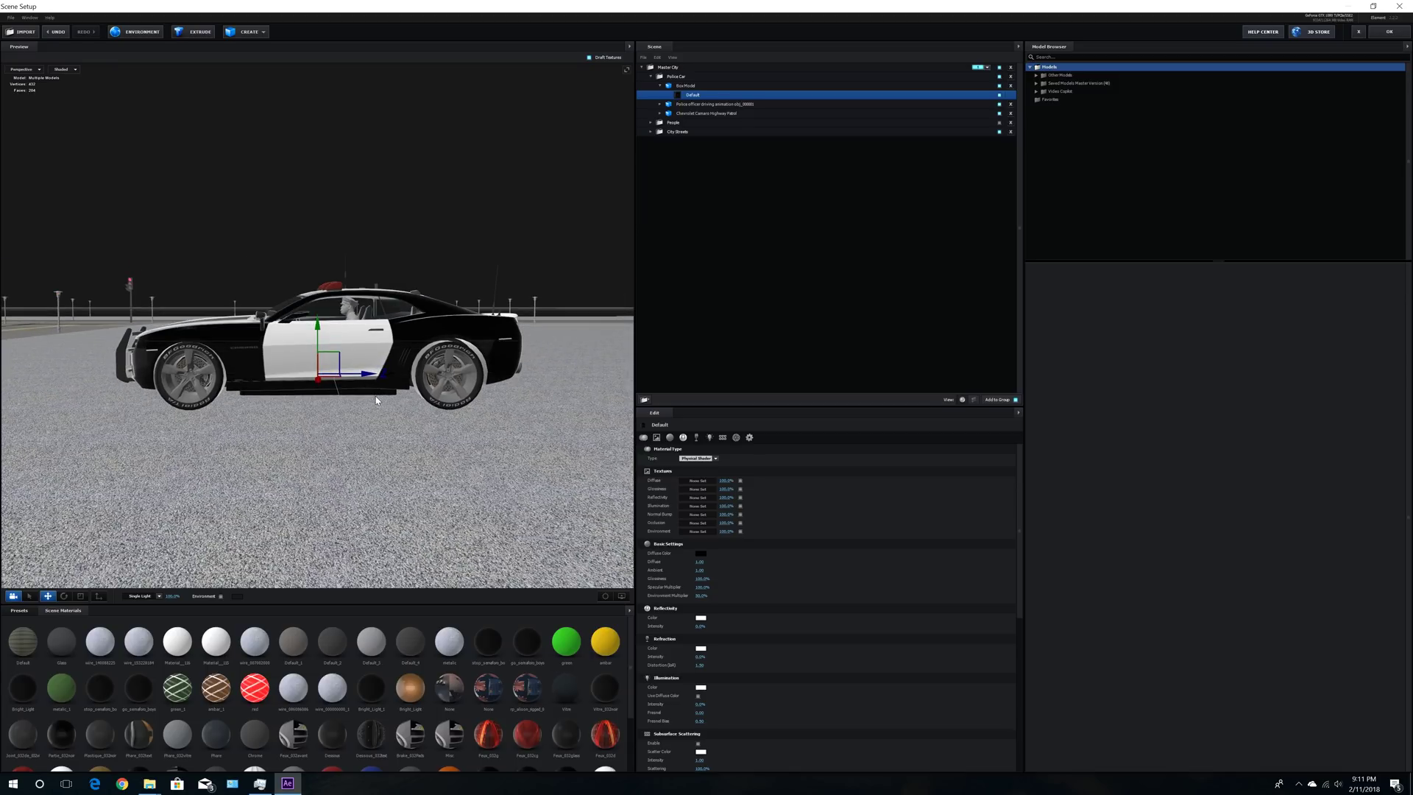
mouse_move(376, 401)
left_mouse_down()
mouse_move(400, 391)
mouse_move(444, 411)
mouse_move(394, 401)
left_mouse_up()
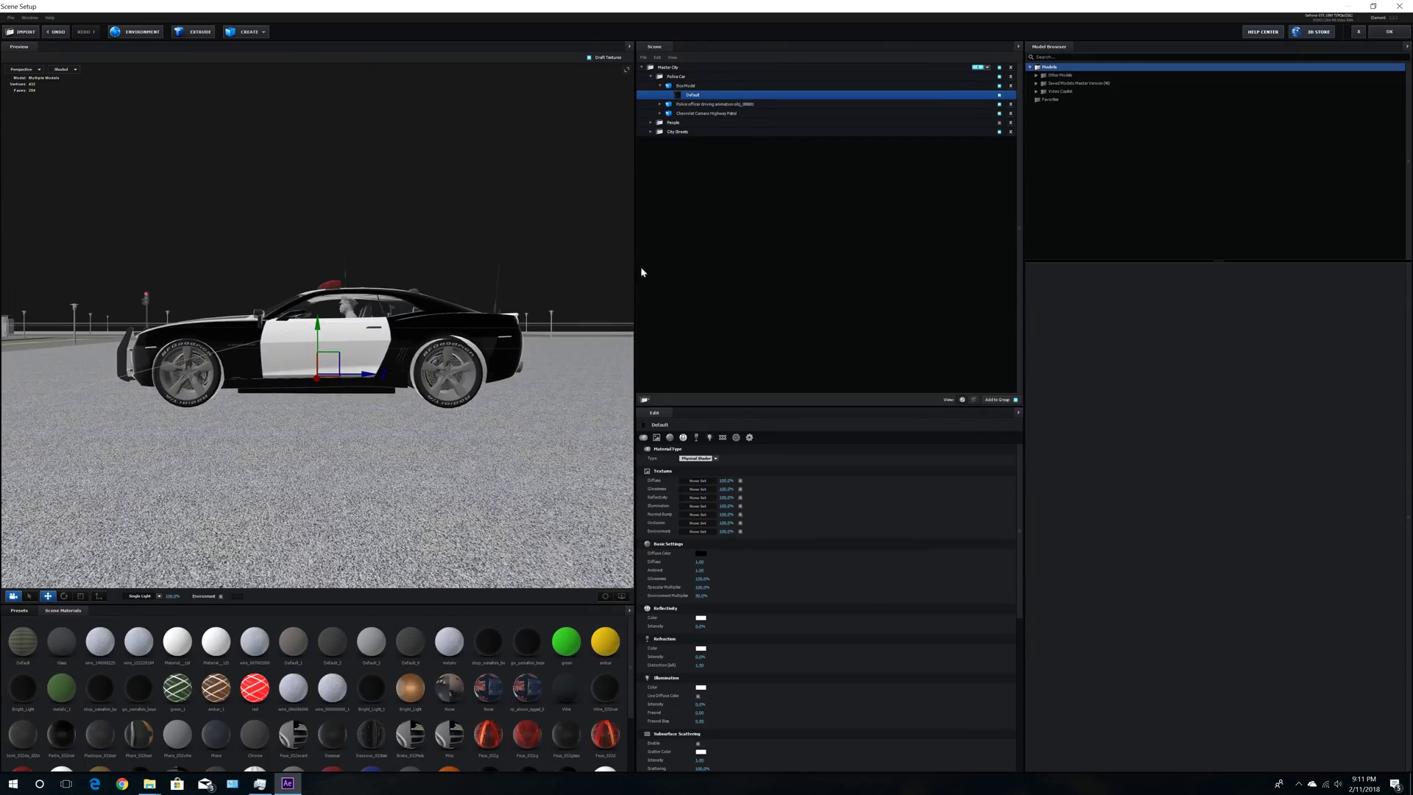
Step: Scale the police officer driving model to 260%
left_click(685, 105)
left_click(701, 468)
type("260")
key("Return")
left_click_drag(400, 352, 510, 368)
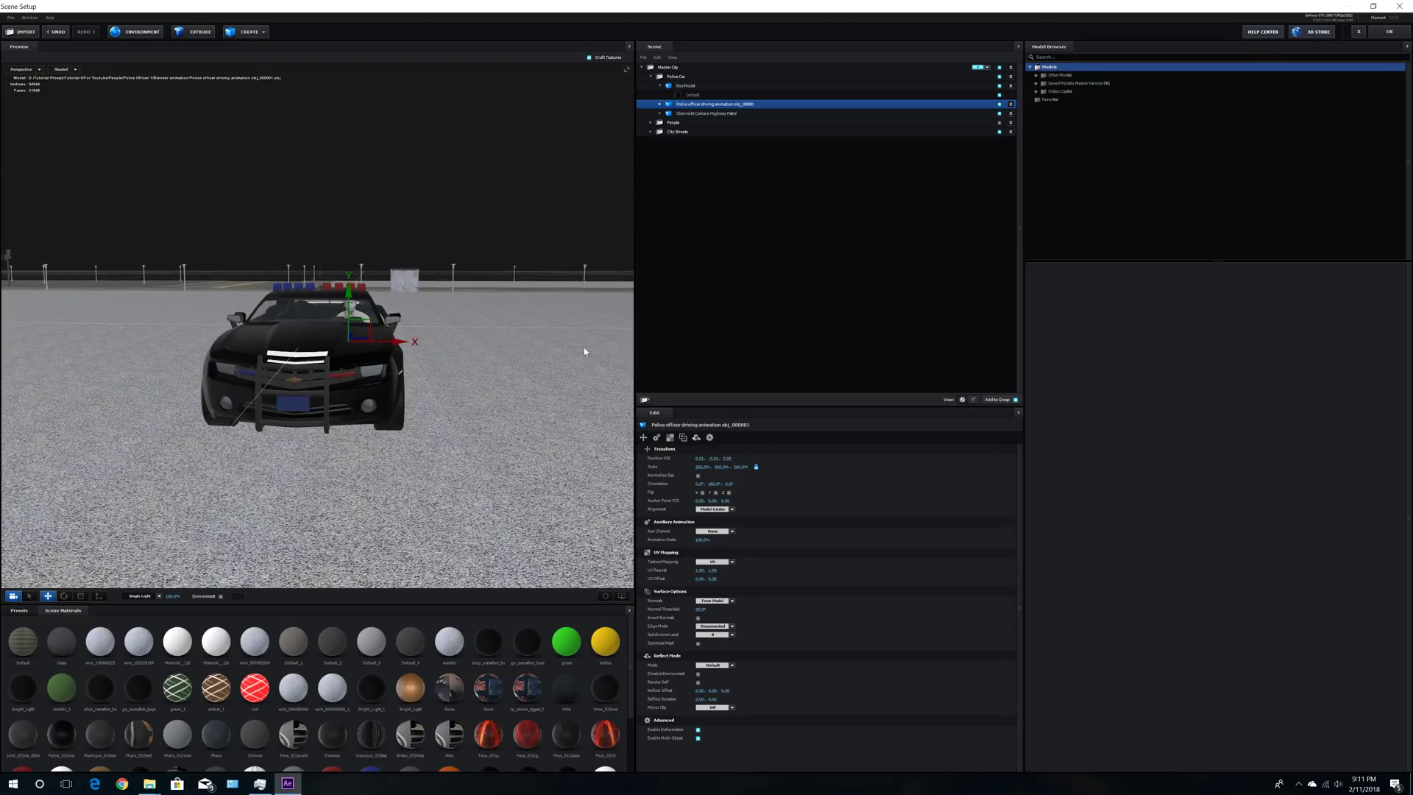
Step: Load the Police_Officer_Packed0 diffuse image from the People > Police Officer 1 folder as the driving officer material's diffuse texture
left_click(660, 105)
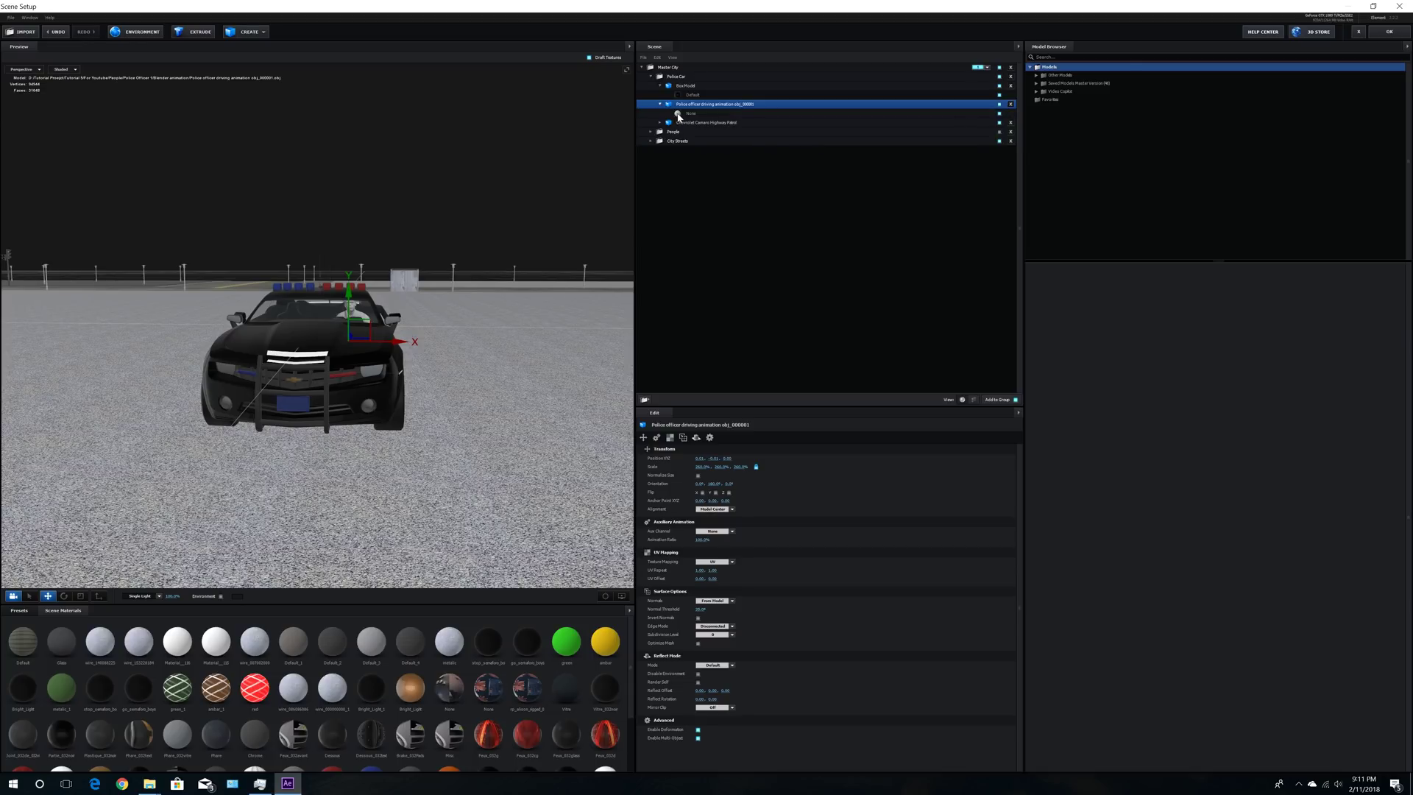
left_click(678, 114)
left_click(711, 486)
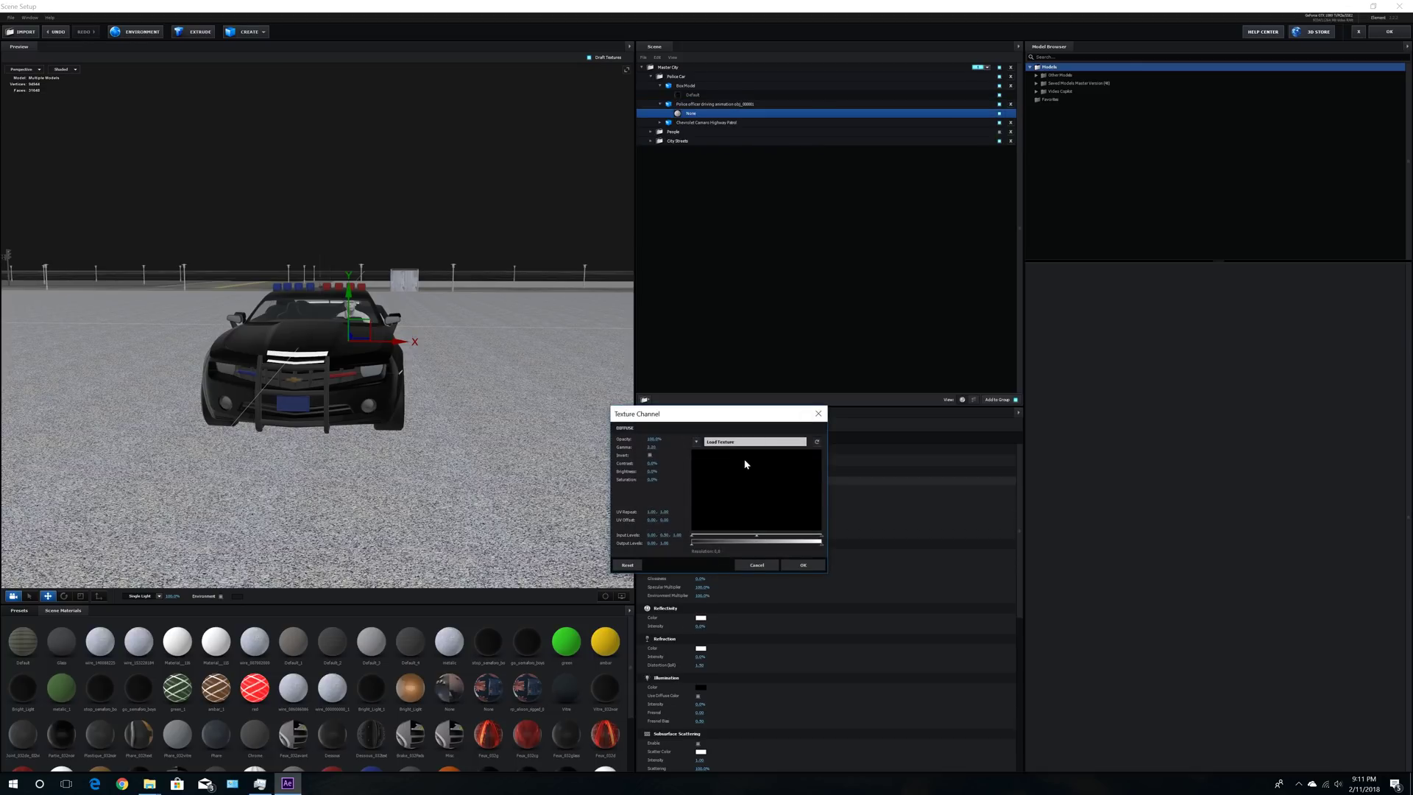
left_click(736, 441)
left_click(692, 447)
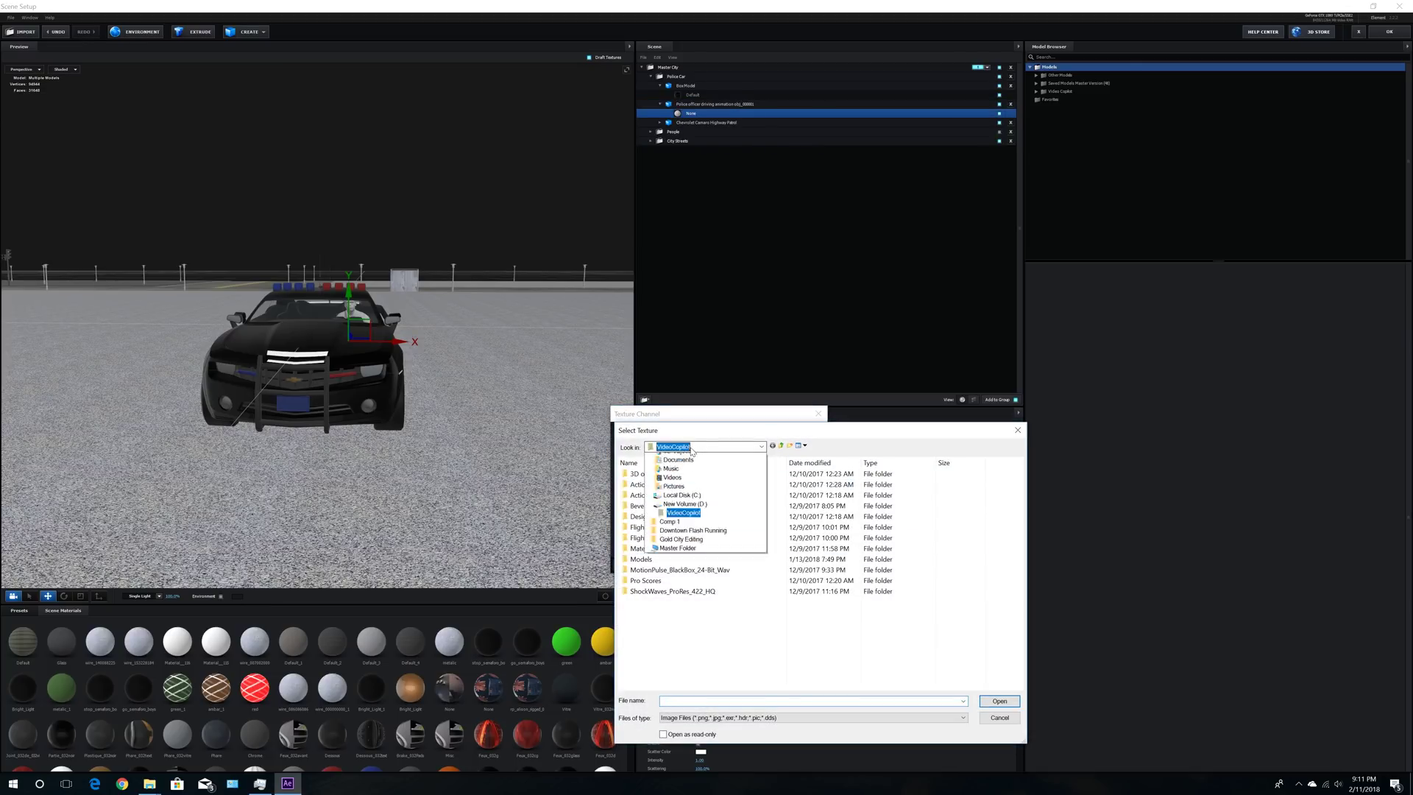
left_click(681, 504)
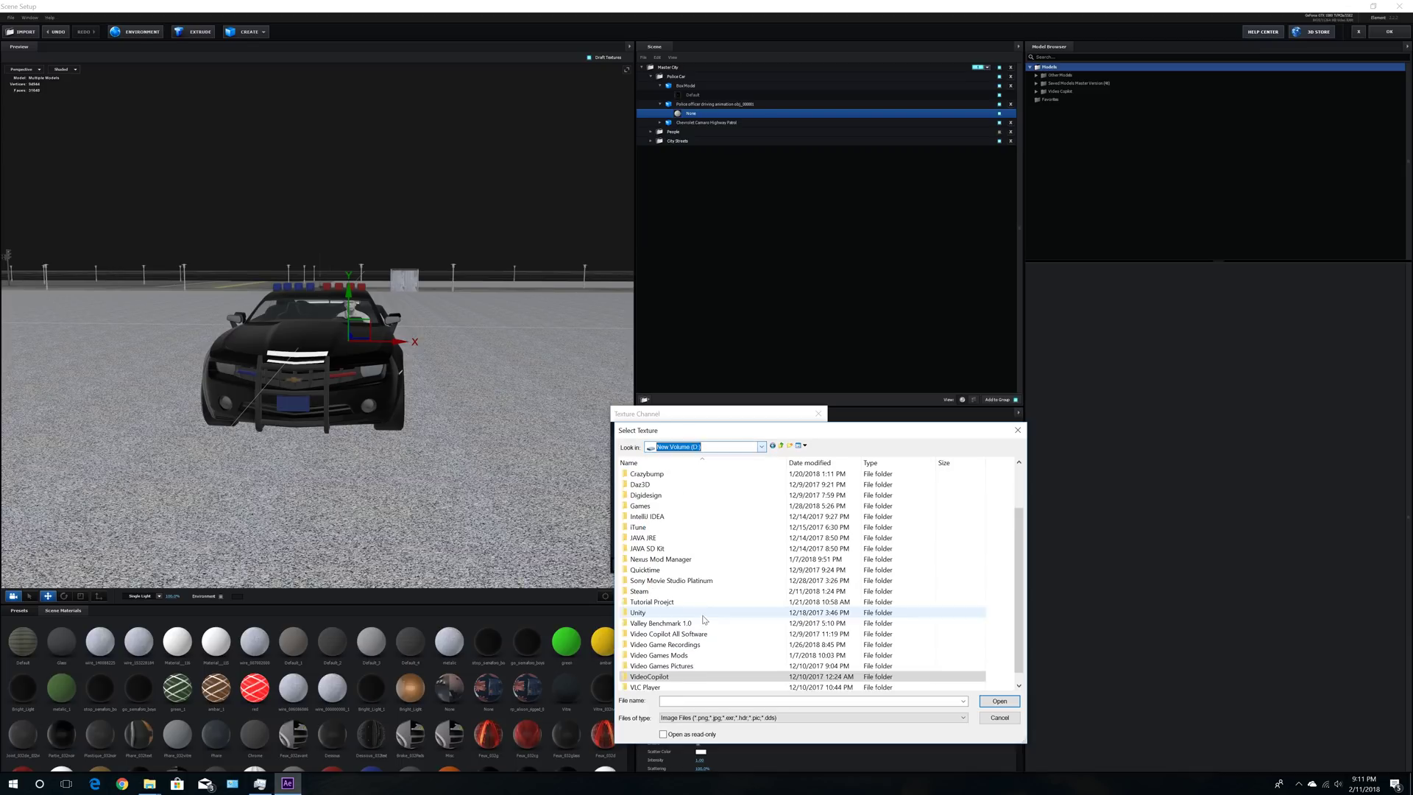
double_click(653, 602)
double_click(652, 477)
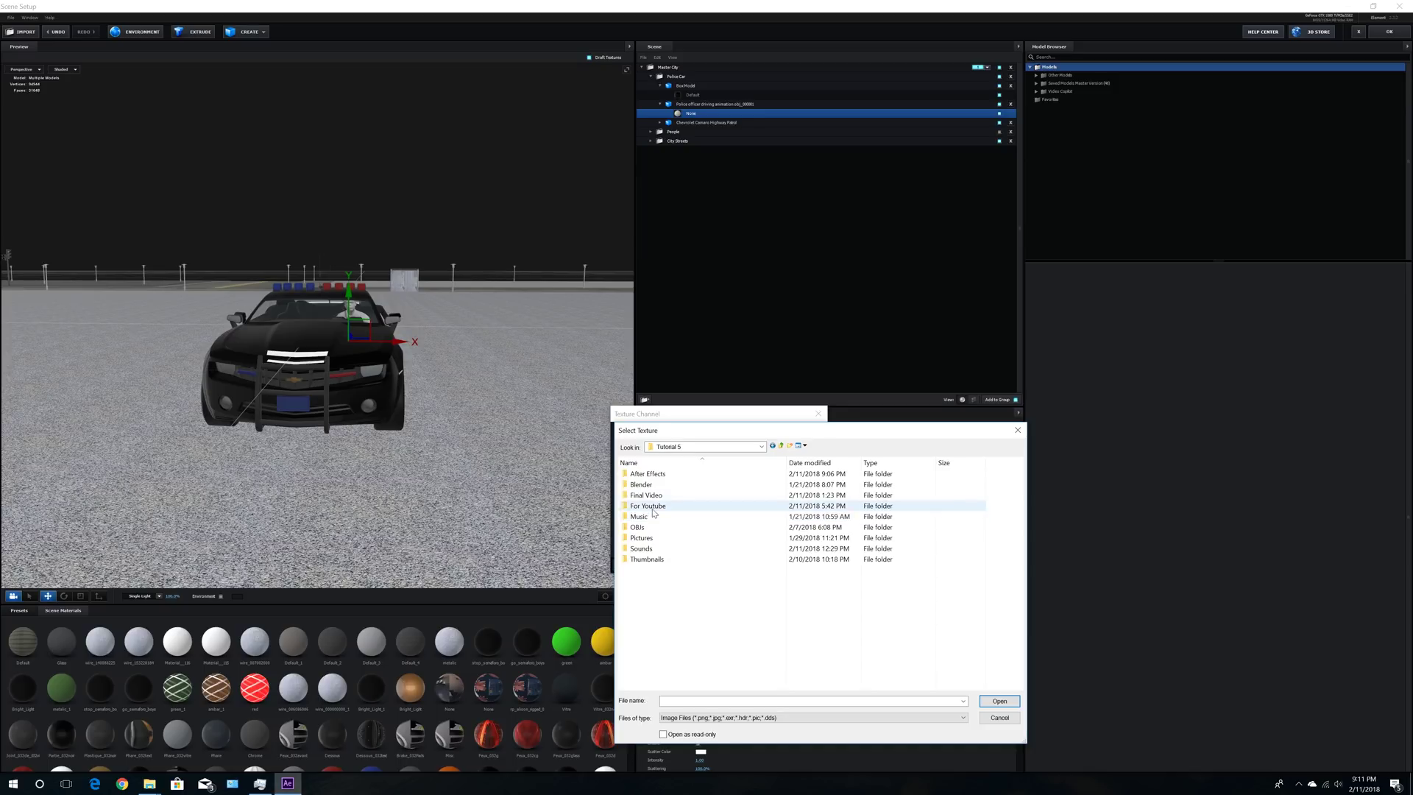
double_click(652, 508)
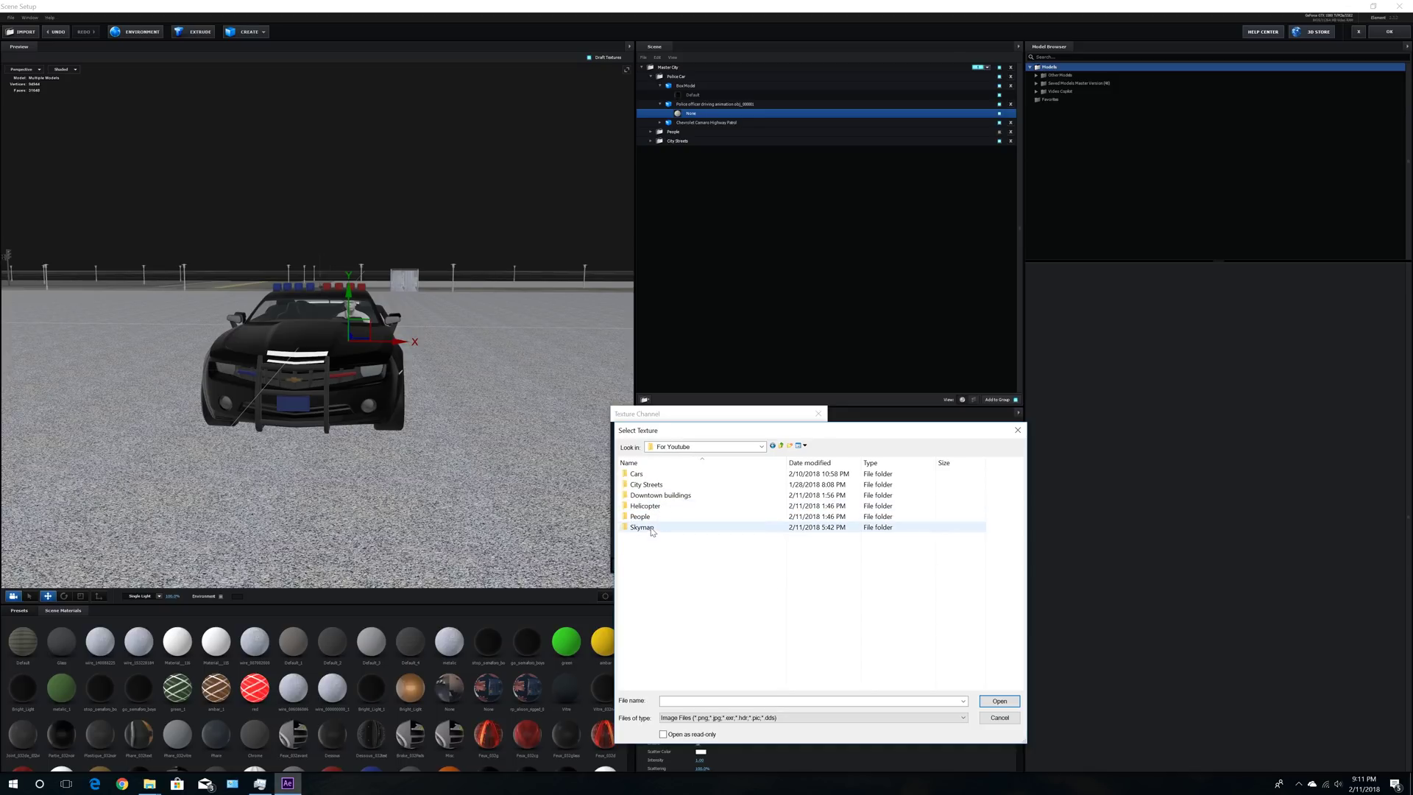
double_click(646, 516)
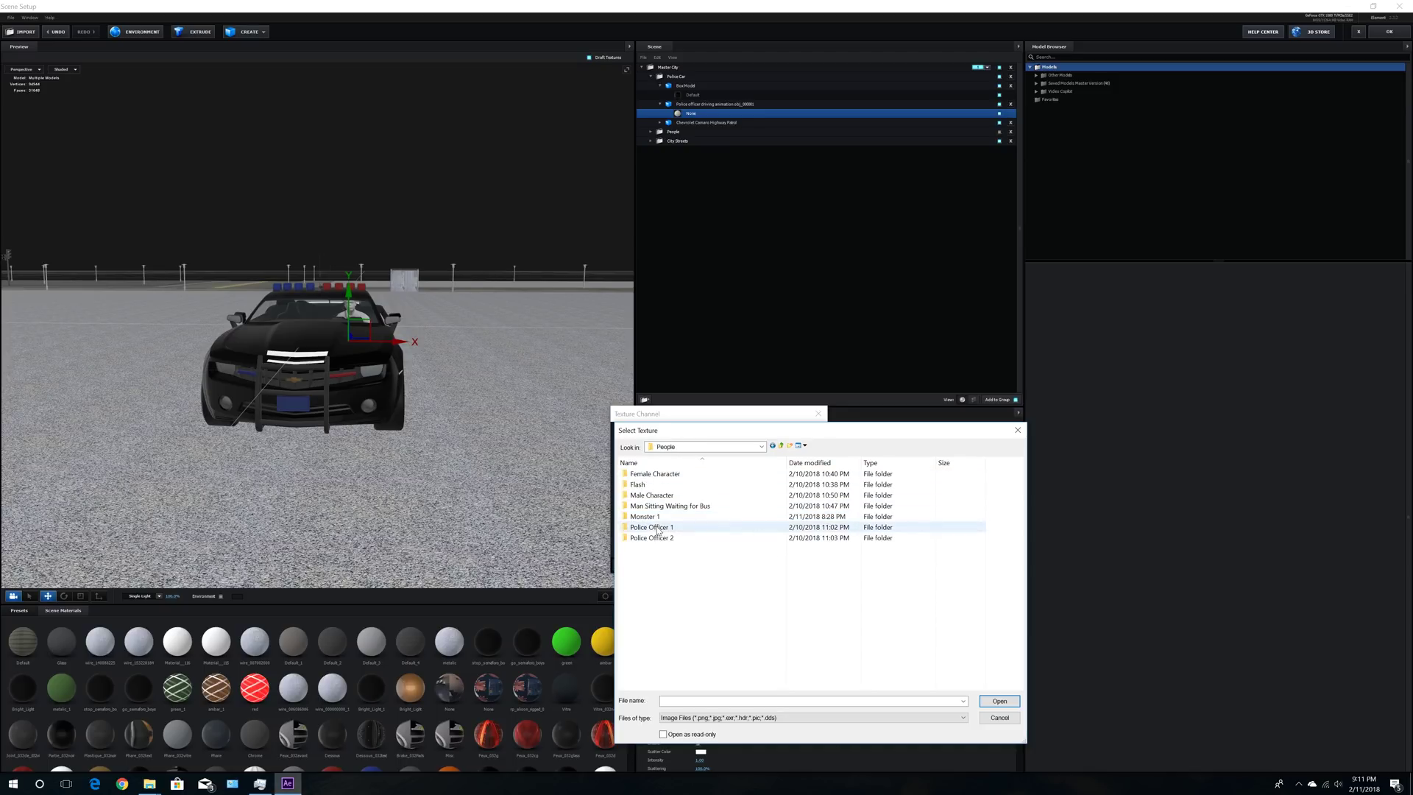
double_click(657, 529)
double_click(653, 485)
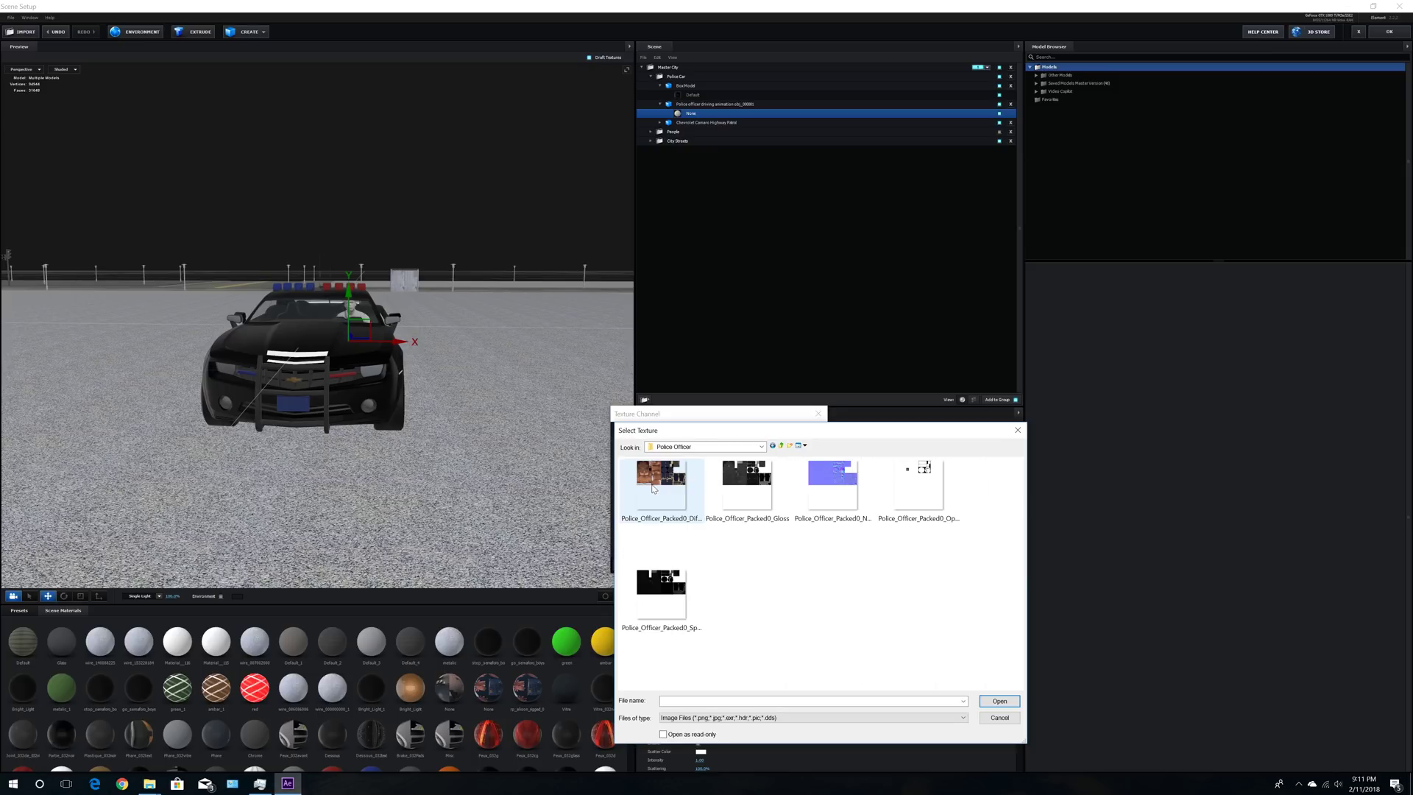
double_click(661, 486)
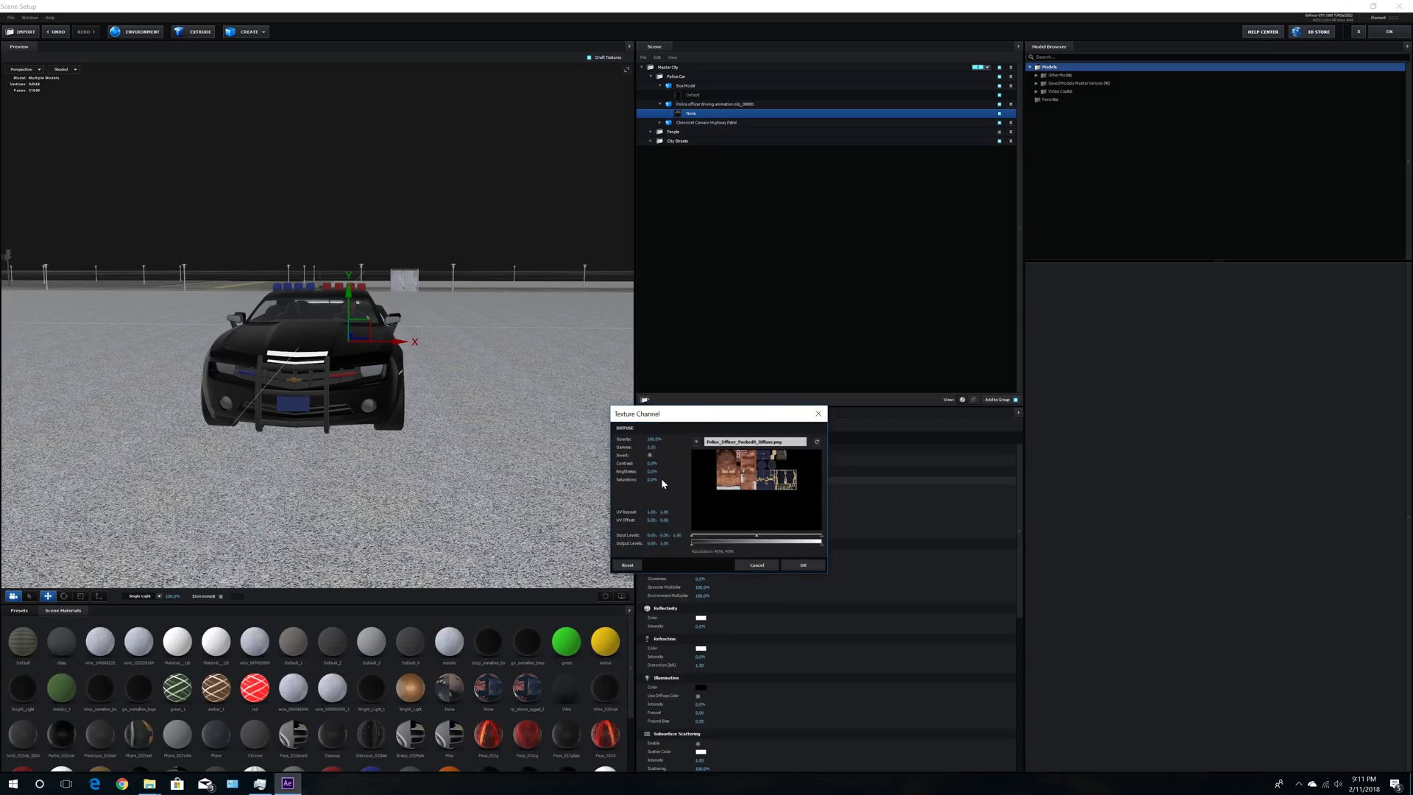
left_click(802, 566)
Step: Load Police_Officer_Packed0_Normal as the driving officer material's normal bump texture
left_click(699, 509)
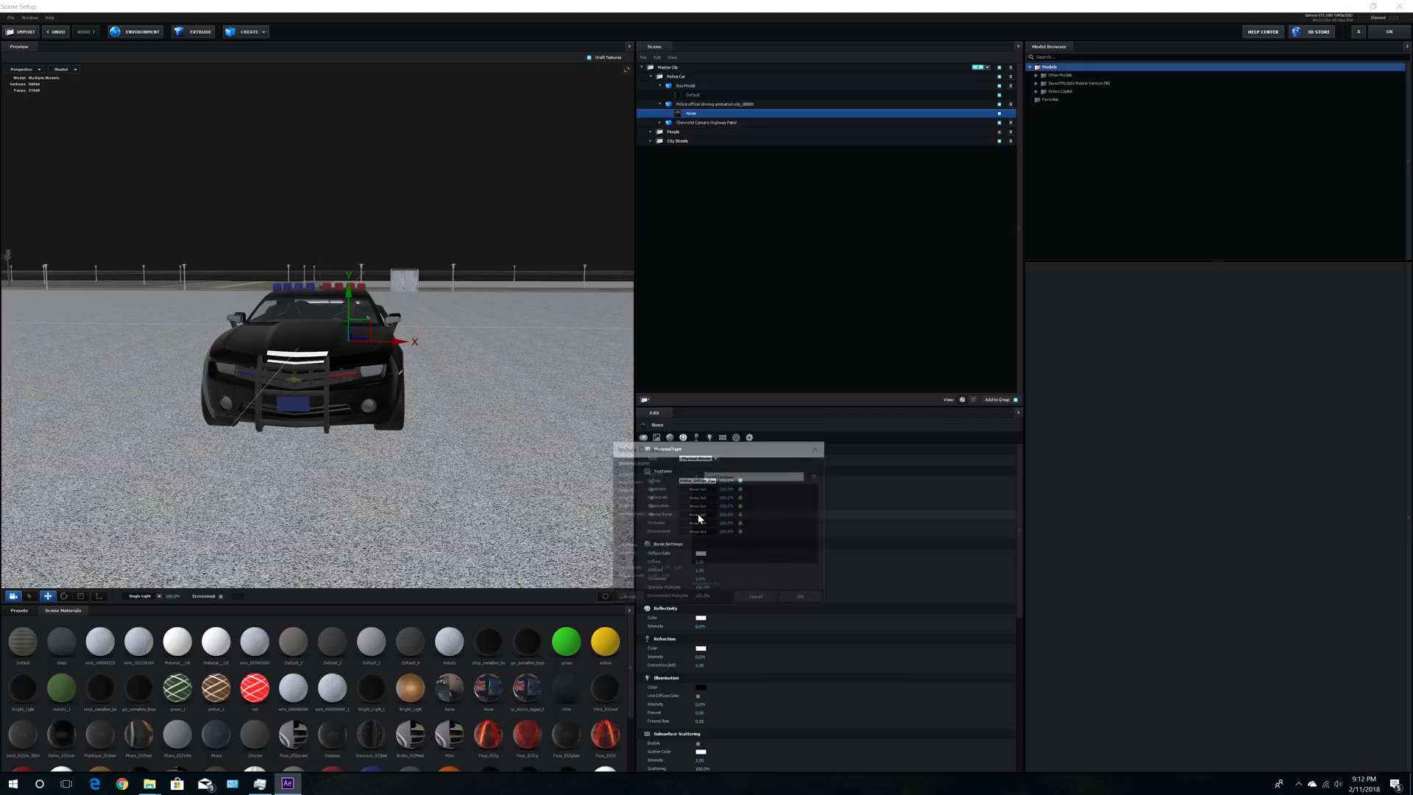
left_click(736, 499)
double_click(892, 522)
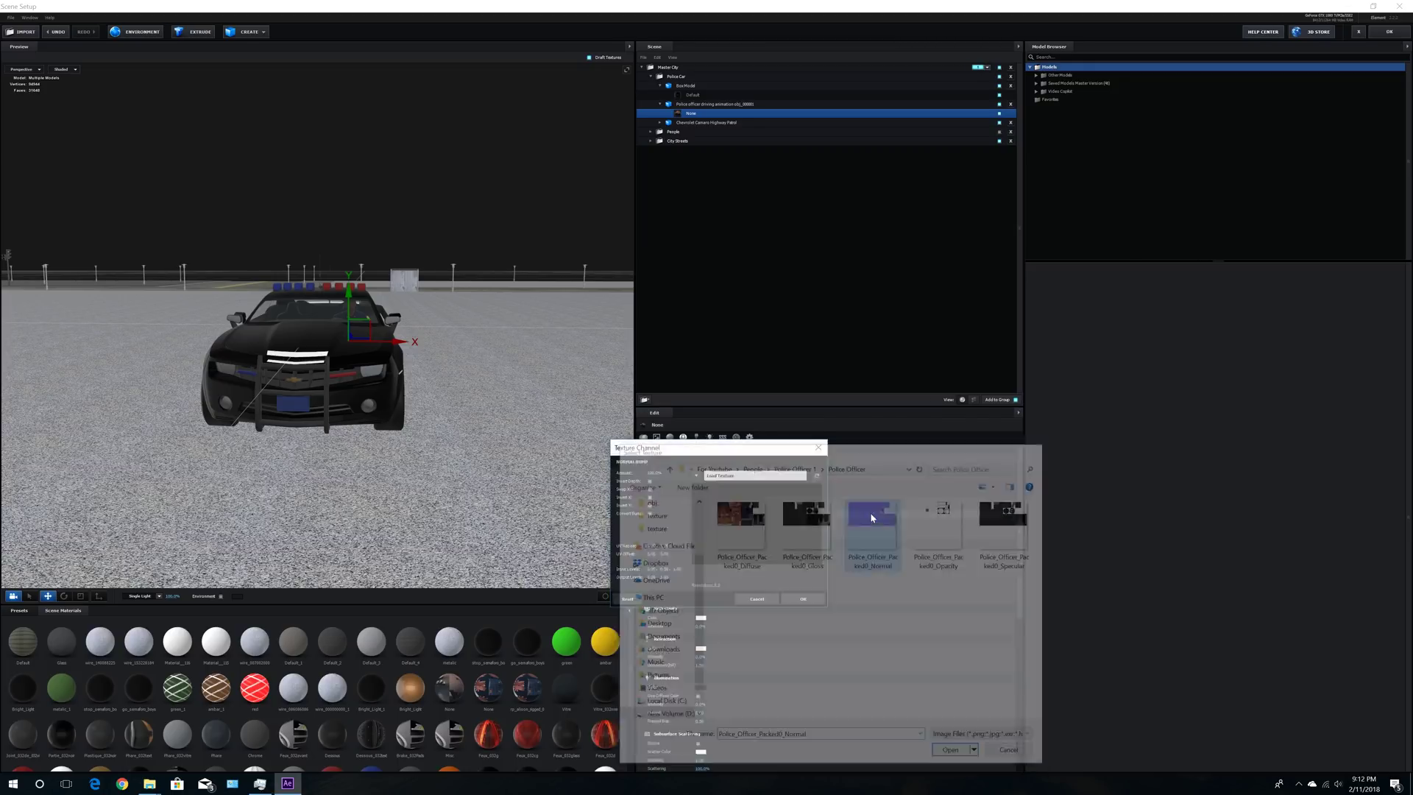
left_click(797, 600)
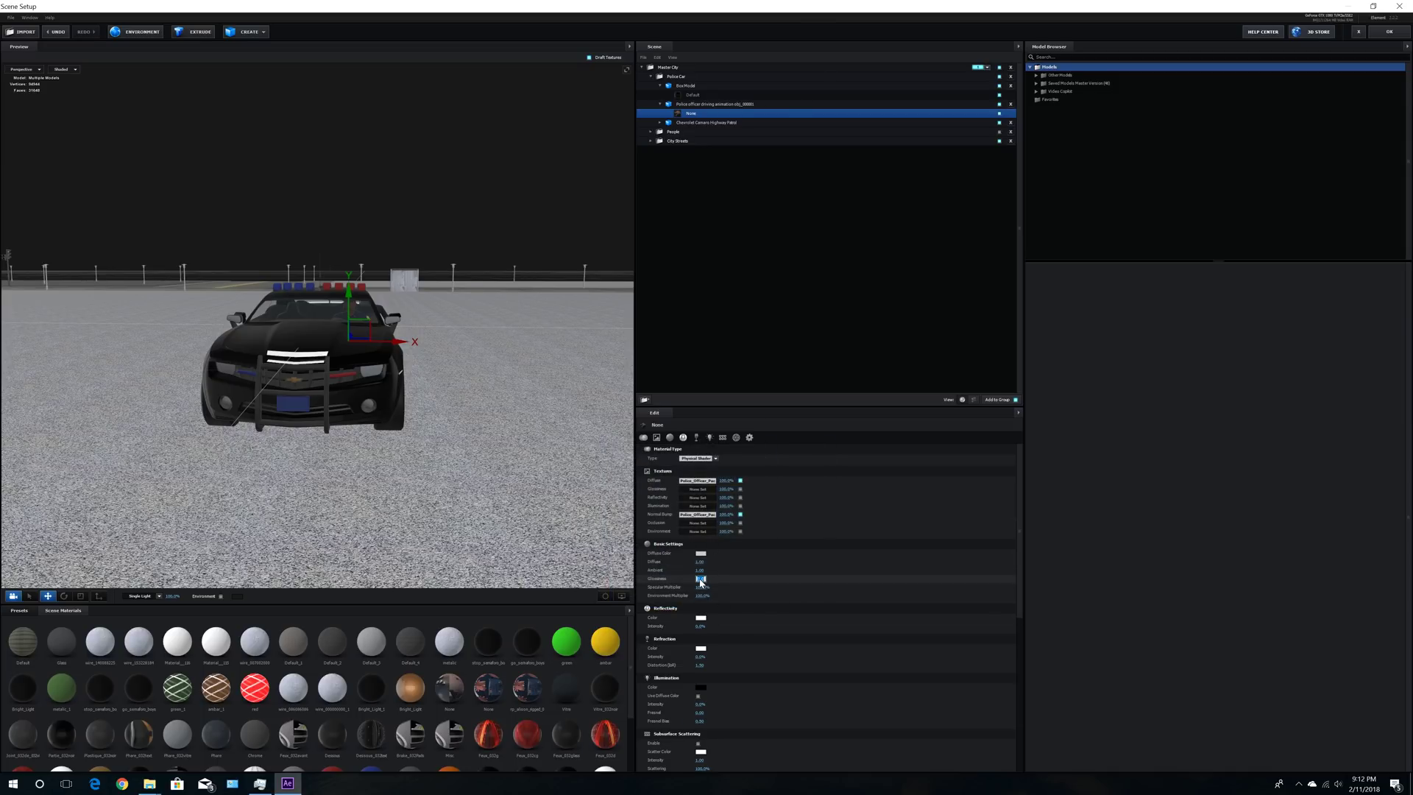
Step: Set the driving officer material's glossiness to 0% and environment multiplier to 60%, and check the textured officer in the car
type("0")
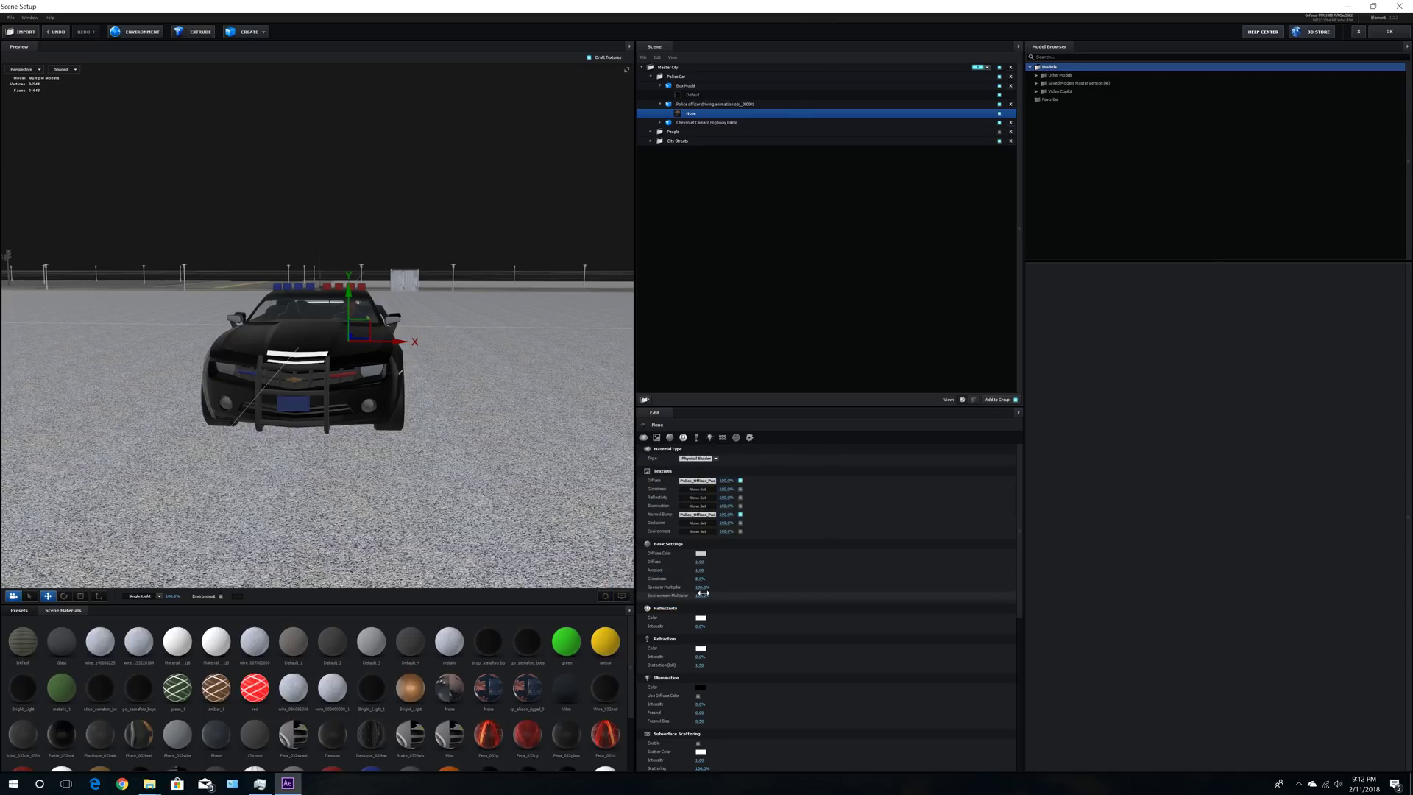
type("60")
key("Return")
mouse_move(502, 415)
left_mouse_down()
mouse_move(477, 422)
mouse_move(474, 402)
mouse_move(537, 416)
mouse_move(482, 416)
left_mouse_up()
scroll(486, 414, "up", 5)
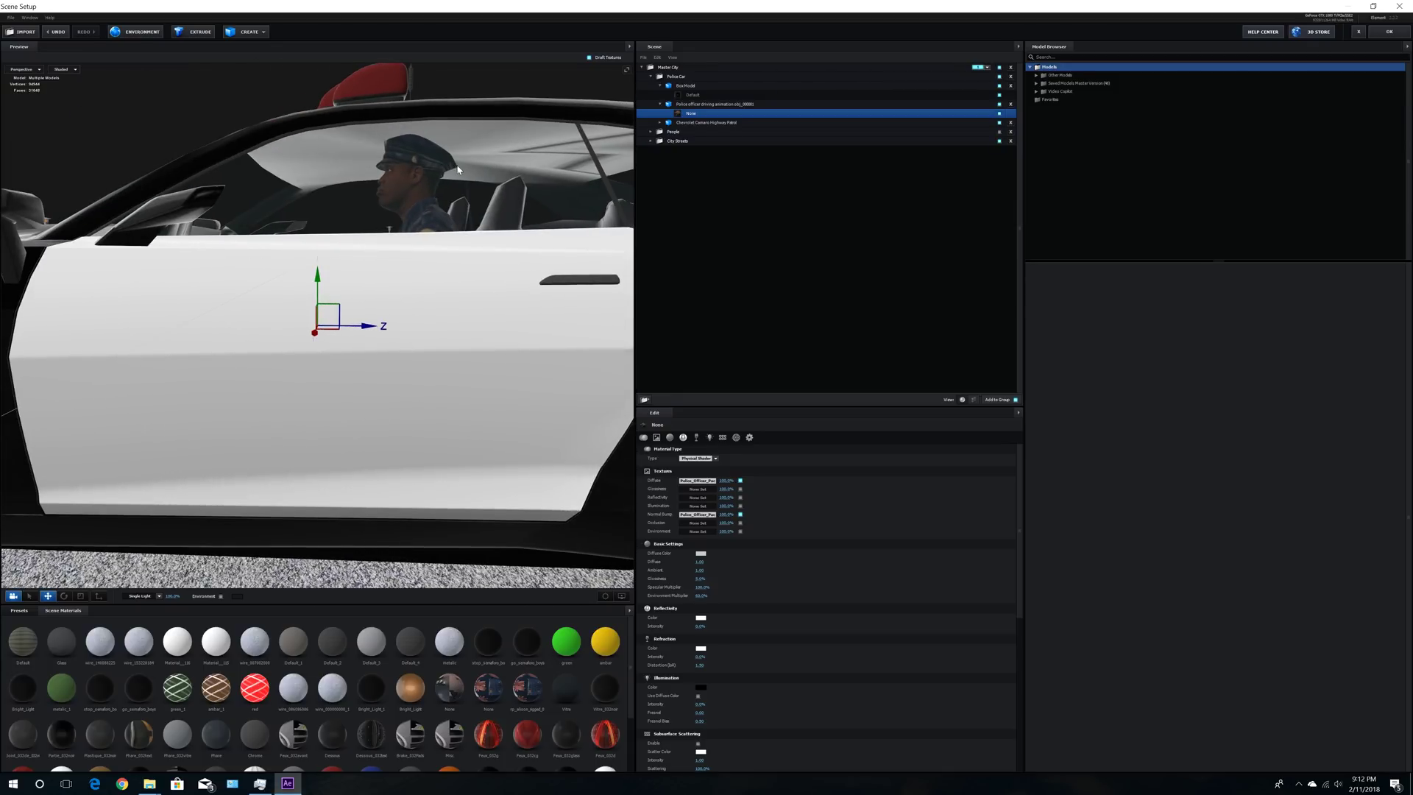
left_click_drag(477, 154, 705, 276)
scroll(483, 324, "down", 5)
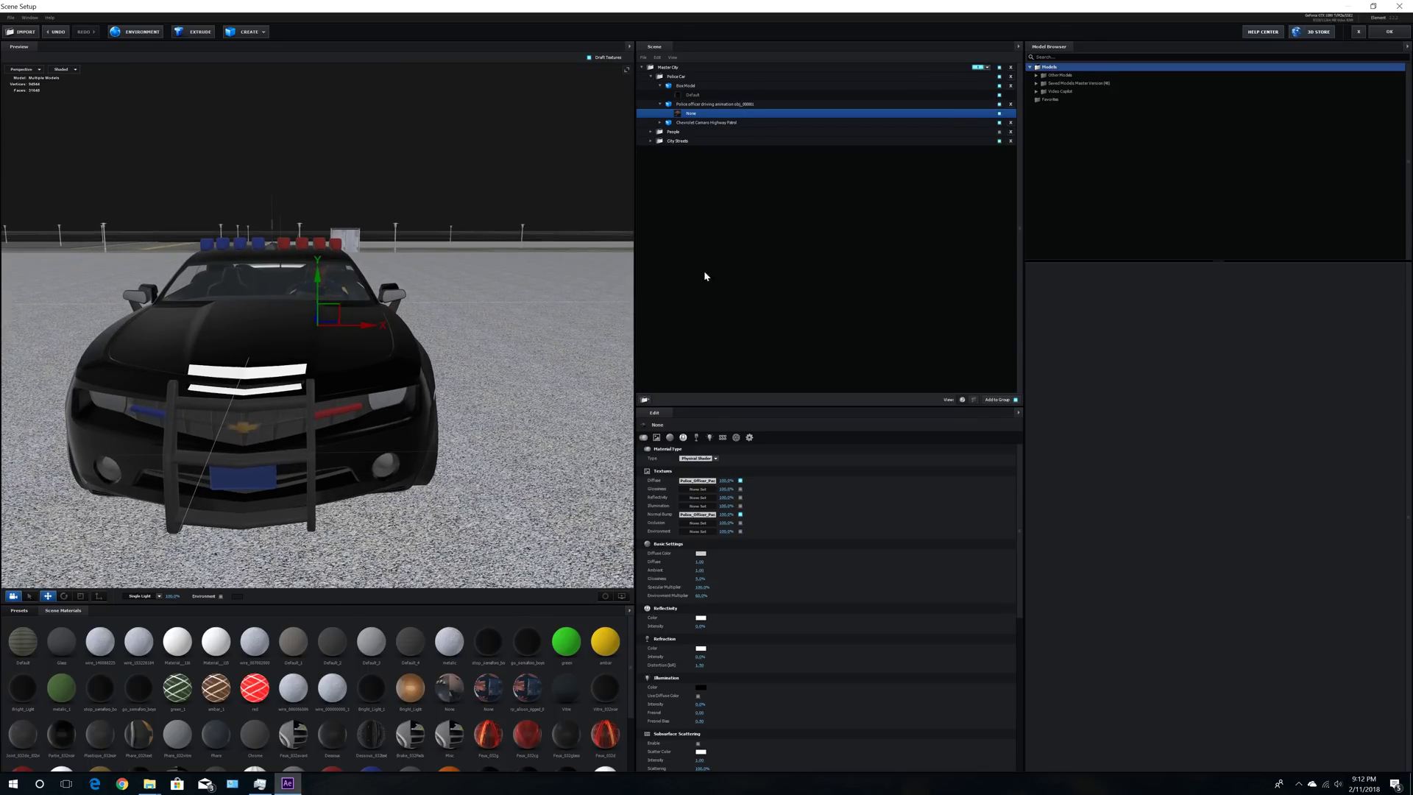
Step: Import the police officer talking in car animation OBJ from Police Officer 2's Blender Animation folder into the Police Car group
left_click(660, 104)
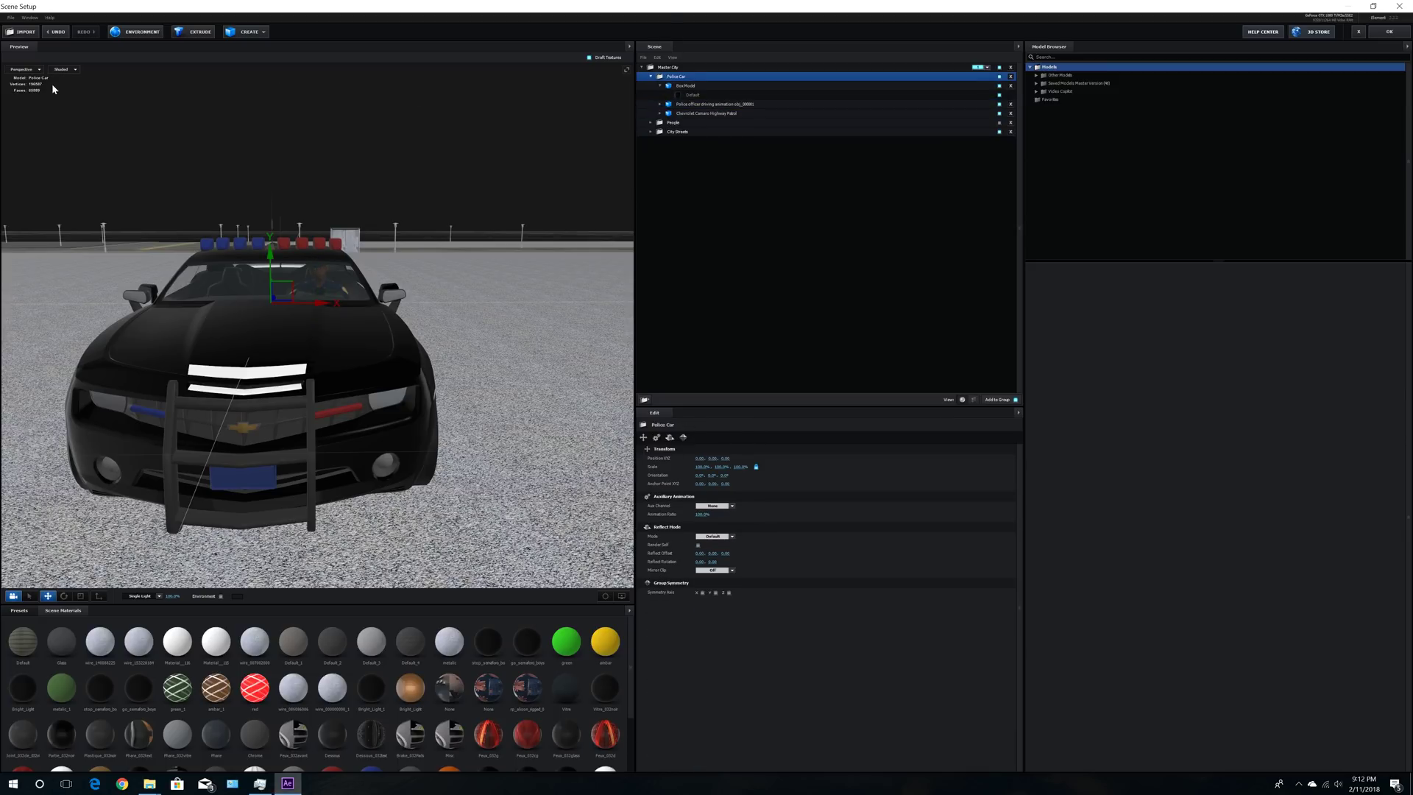
left_click(10, 17)
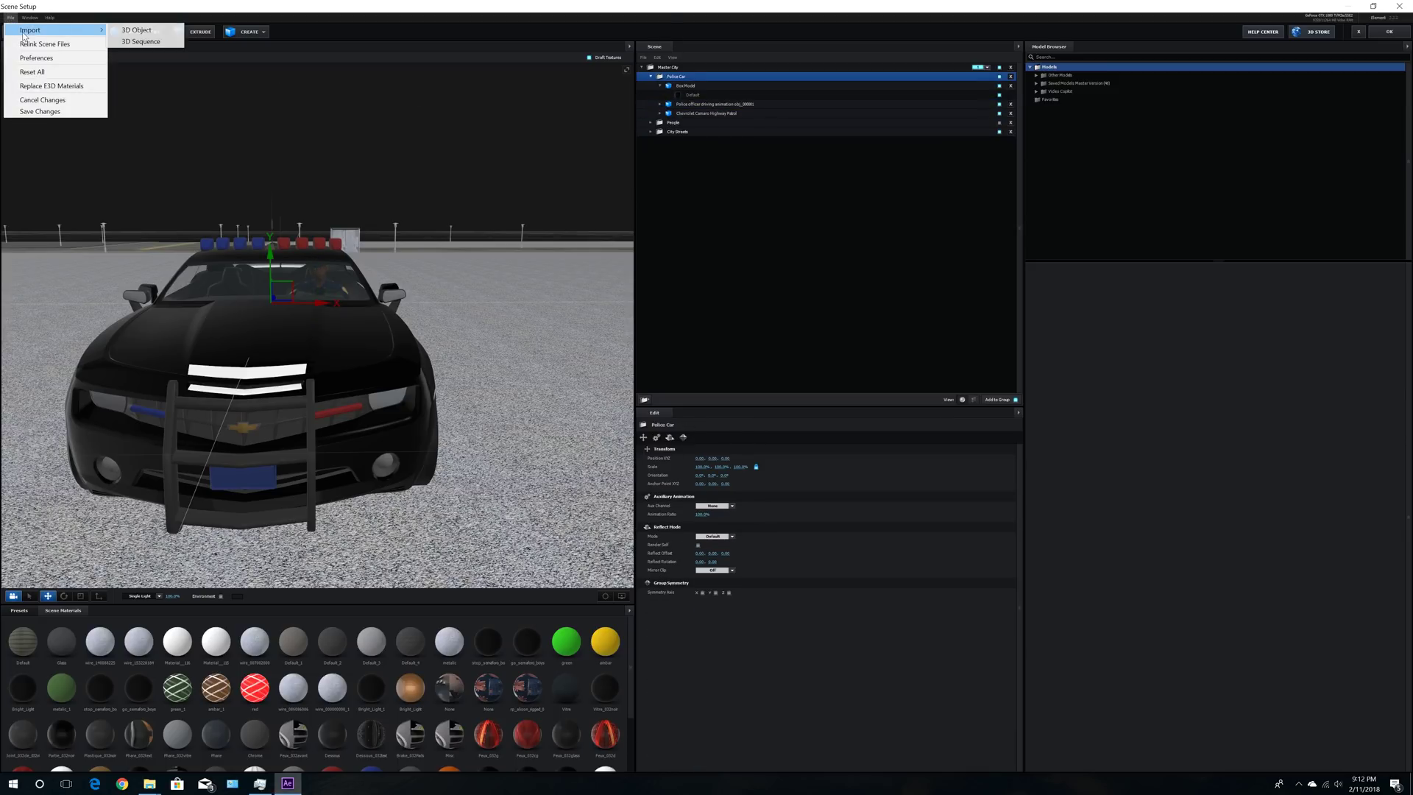
left_click(120, 31)
left_click(140, 37)
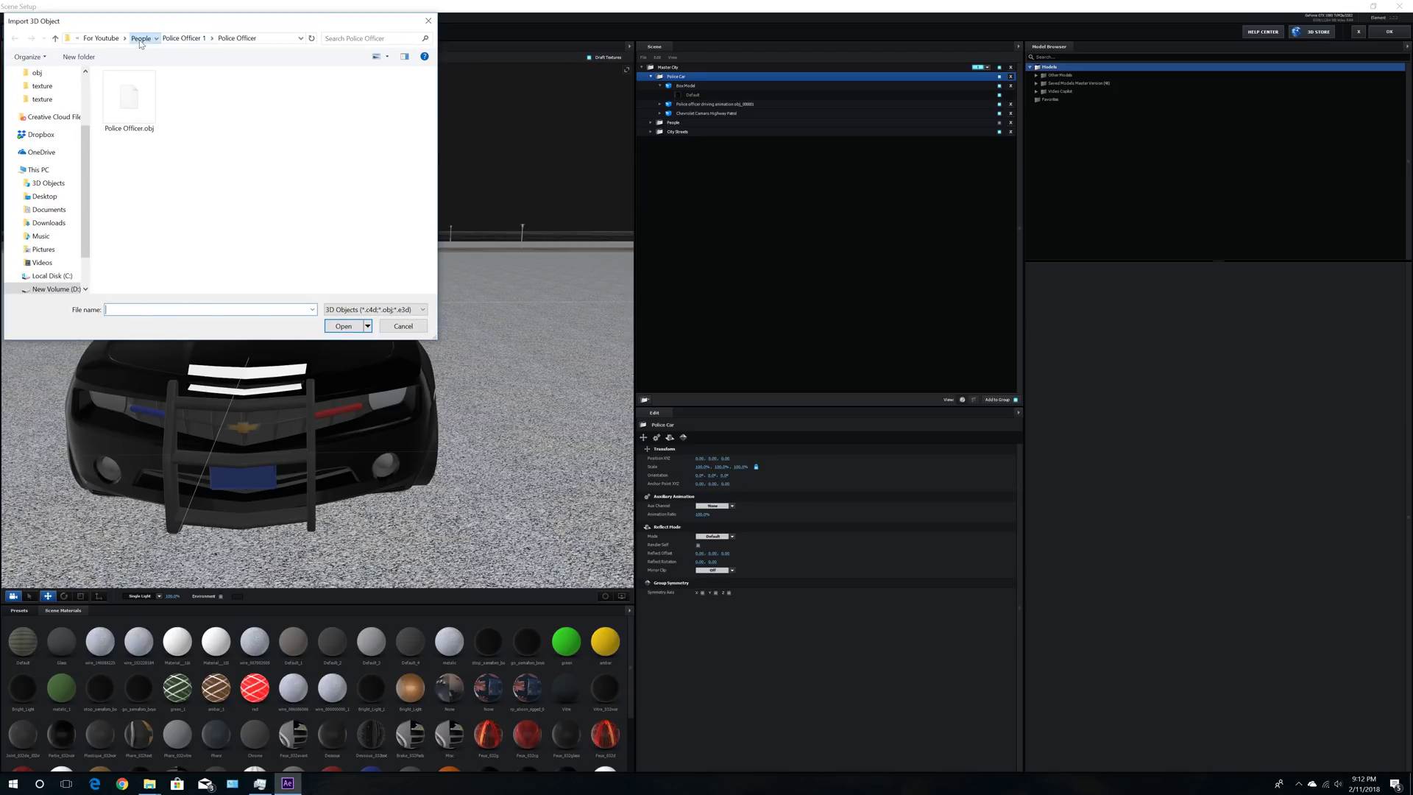
double_click(161, 154)
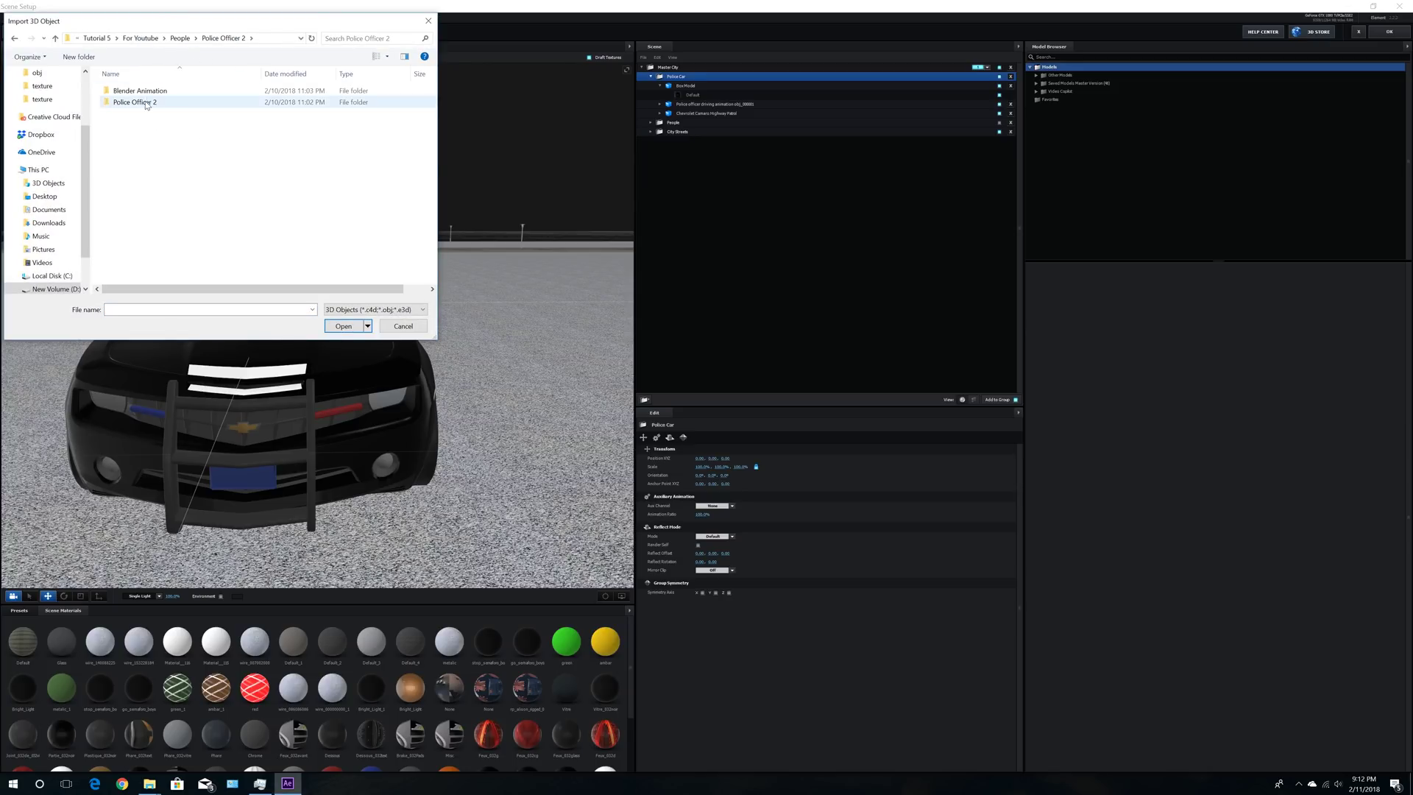
double_click(140, 91)
double_click(155, 110)
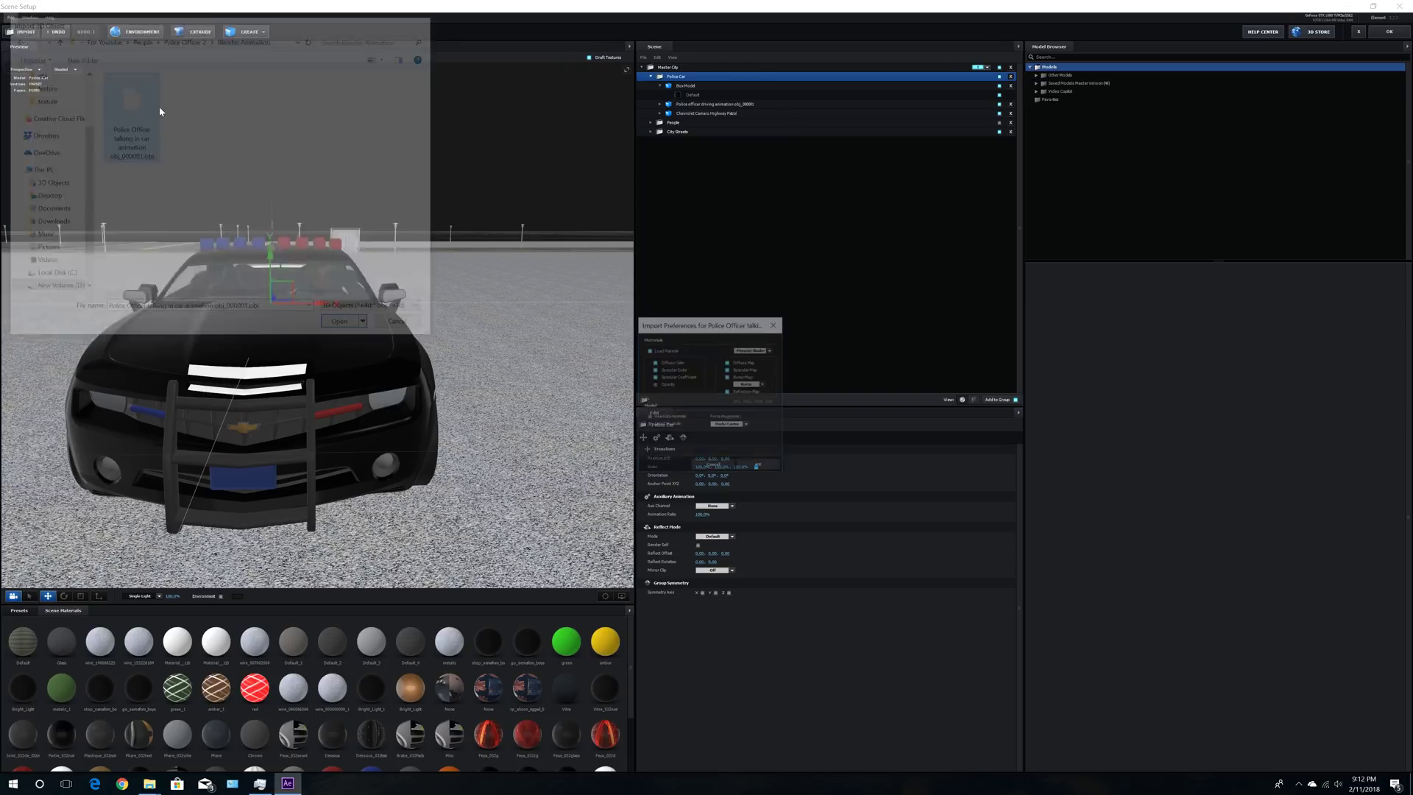
left_click(758, 466)
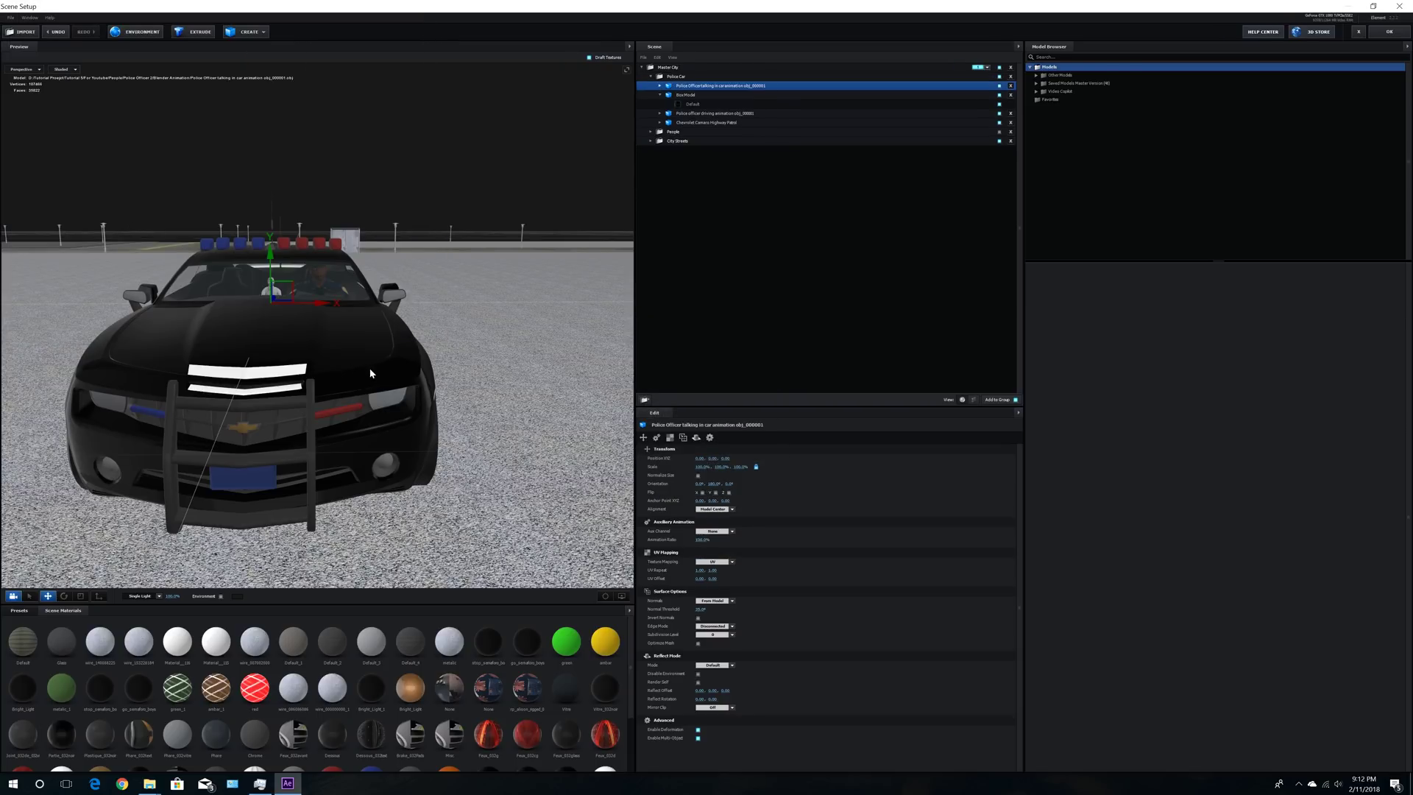
Step: Scale the police officer talking in car model to 260%
left_click_drag(371, 374, 368, 379)
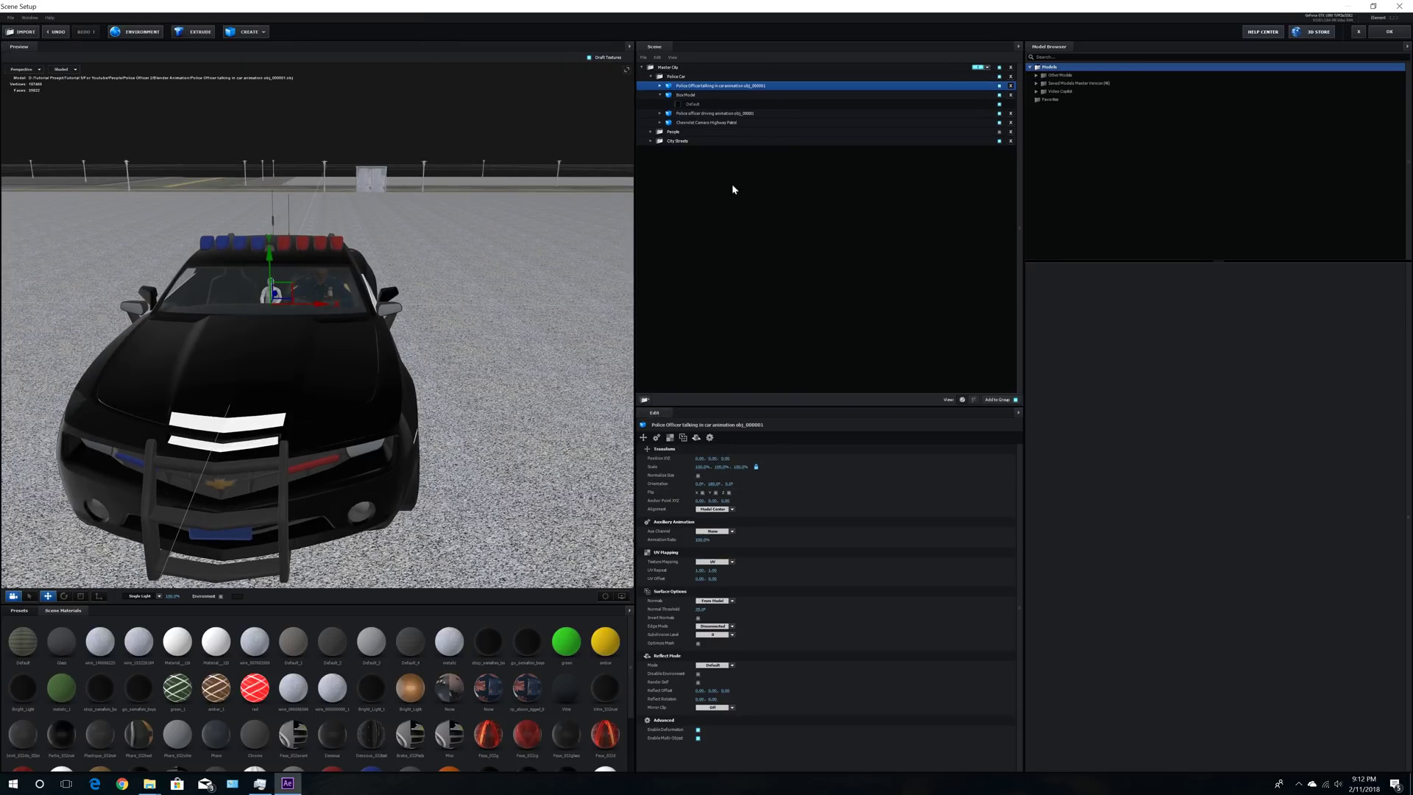
left_click(692, 114)
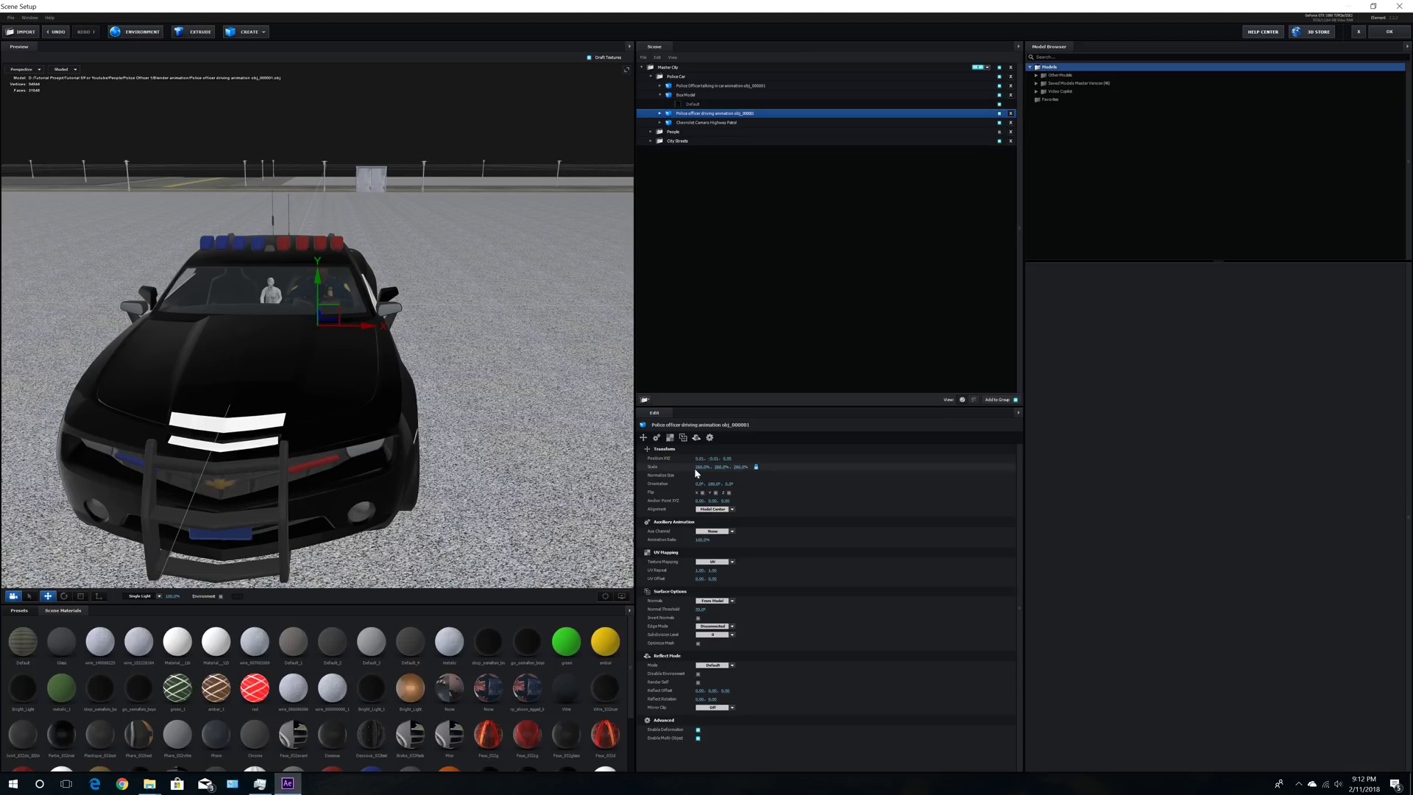
left_click(694, 86)
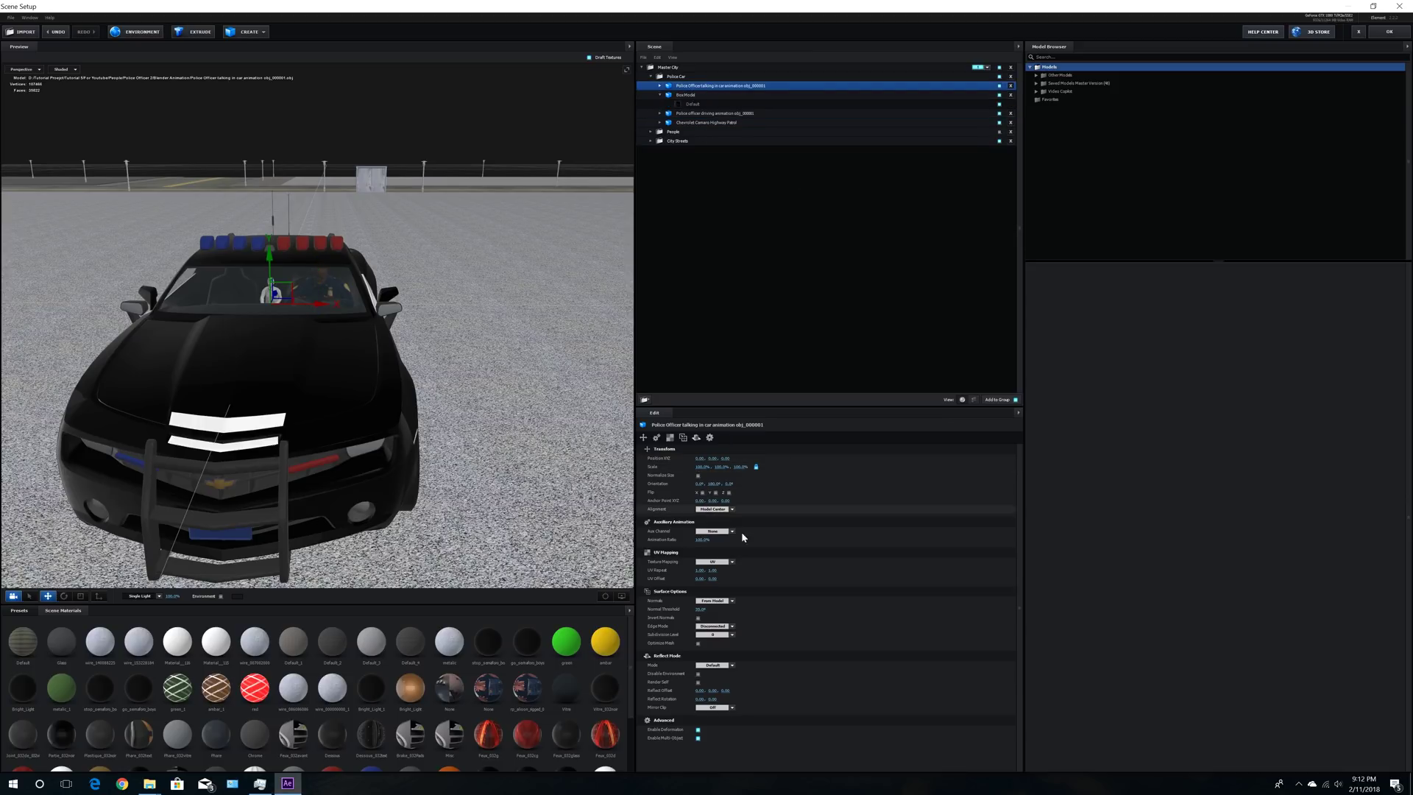
left_click(703, 466)
type("2")
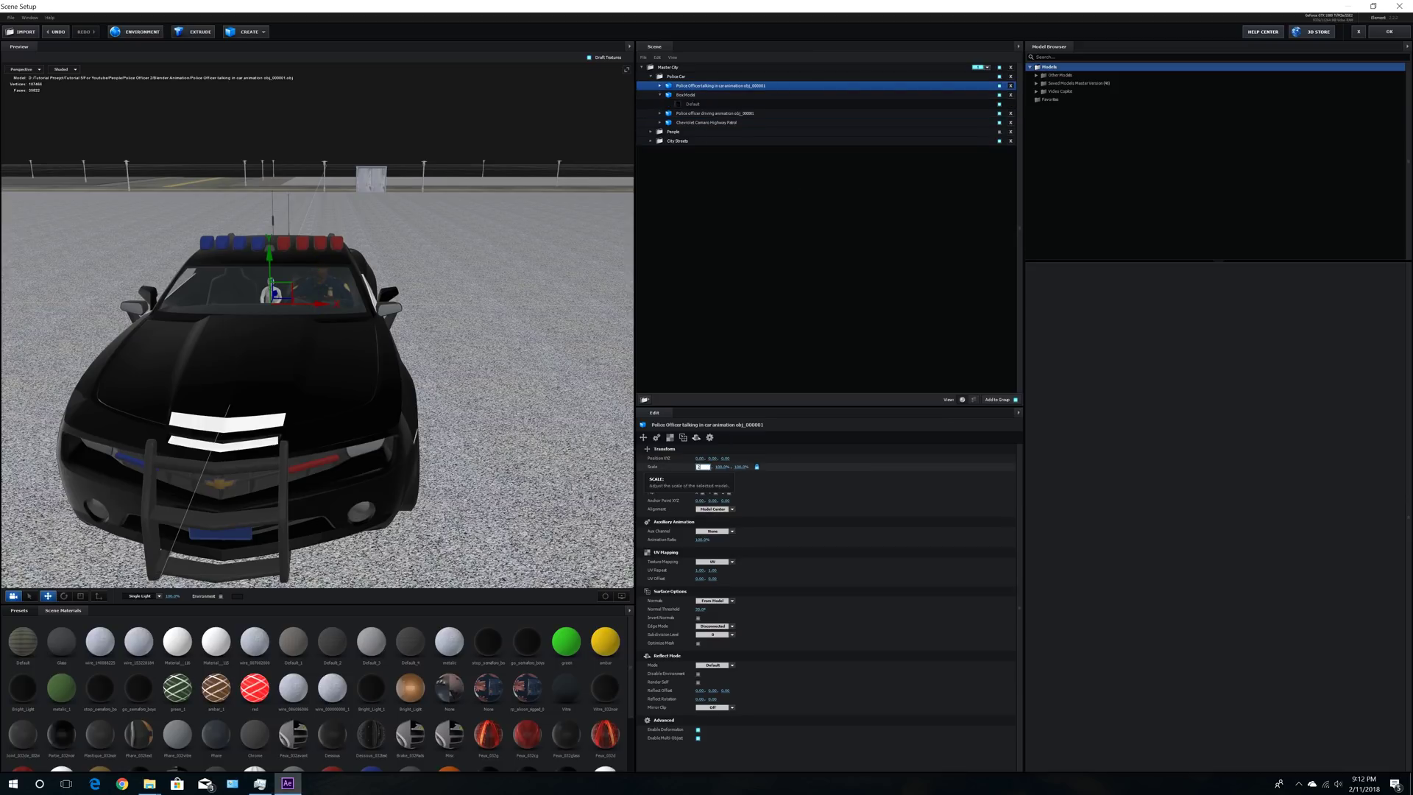
type("60")
key("Return")
Step: Move the talking officer into the car's passenger seat, aligning him along the car's length
left_click_drag(436, 403, 347, 324)
left_click_drag(325, 249, 324, 279)
left_click_drag(280, 333, 254, 334)
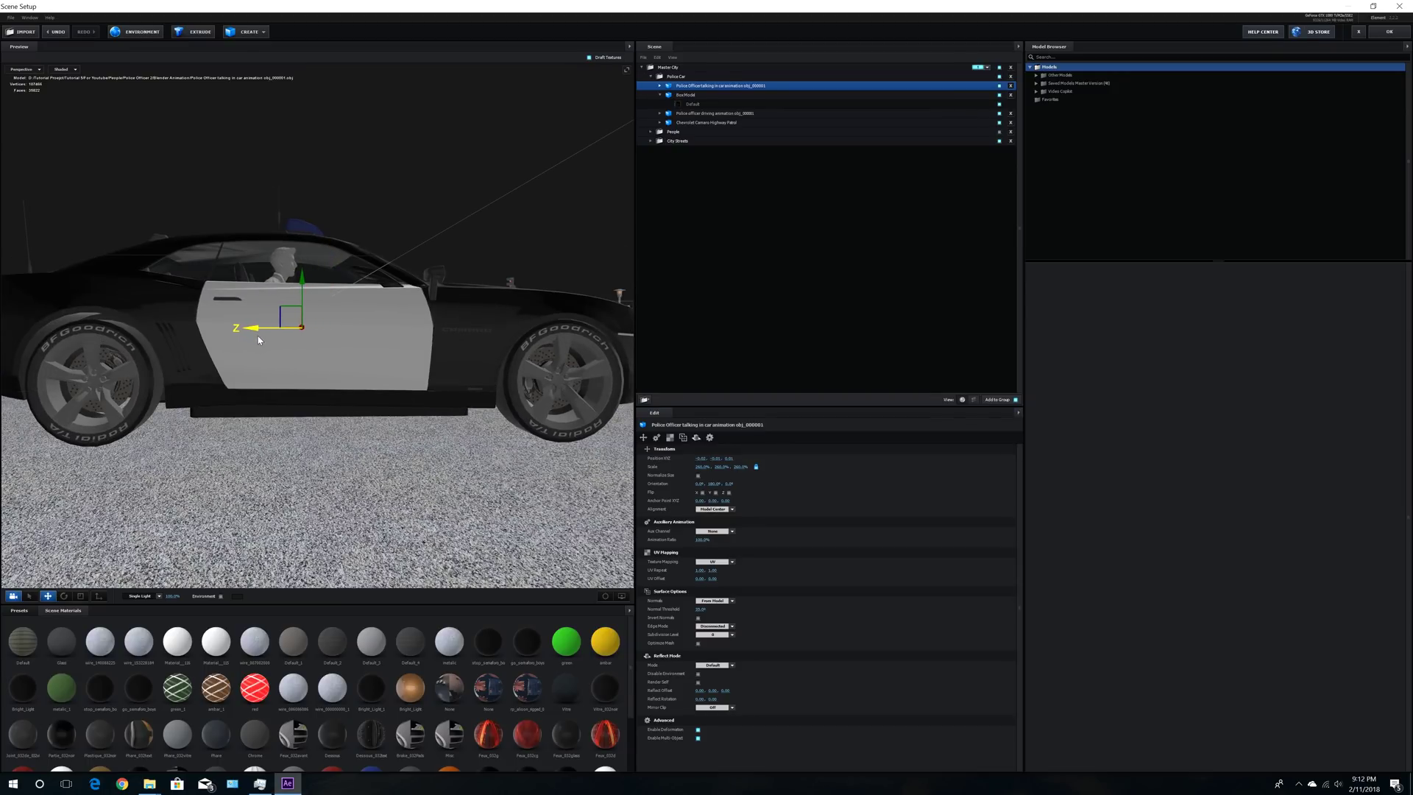
left_click_drag(431, 347, 275, 334)
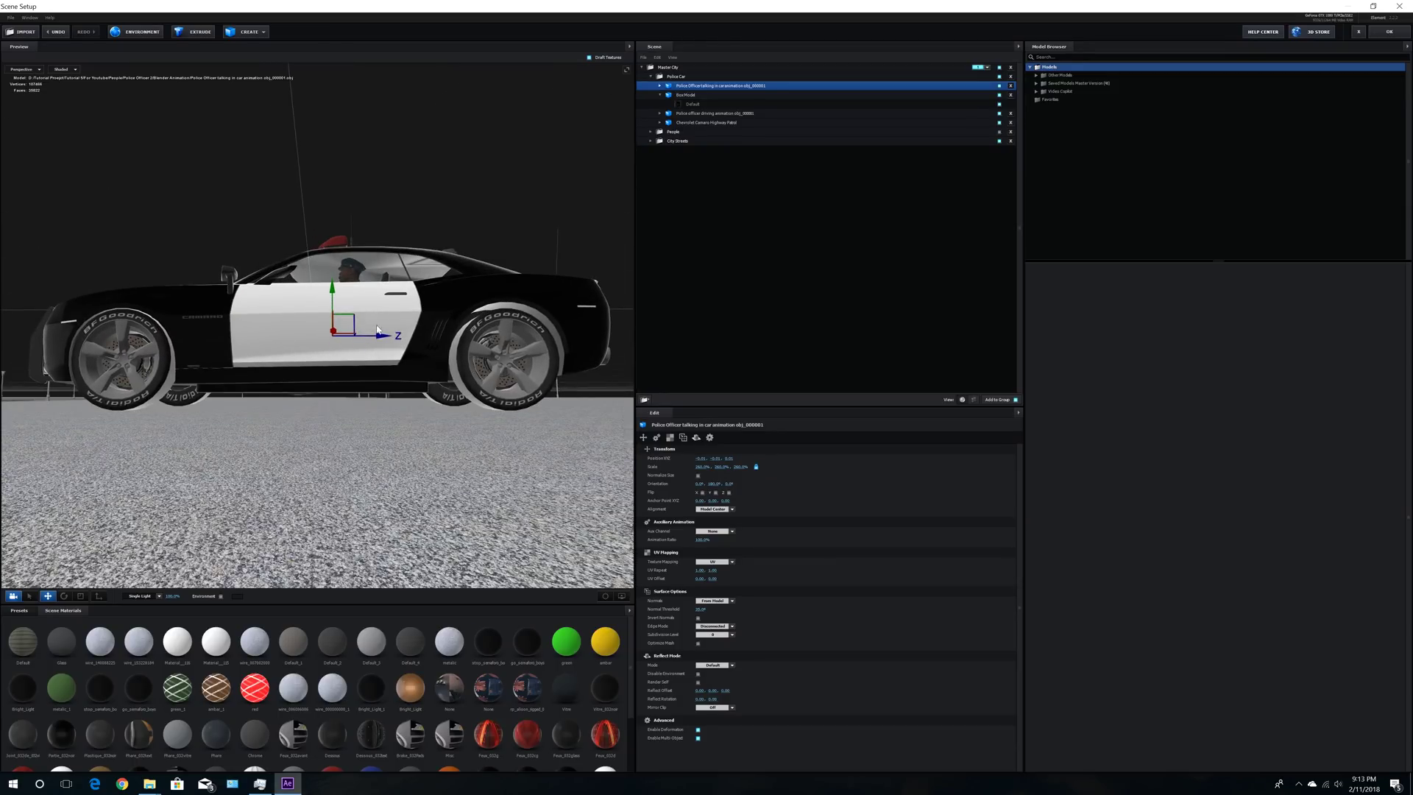
Step: Examine how the box model sits beneath the police car from the side
left_click(686, 95)
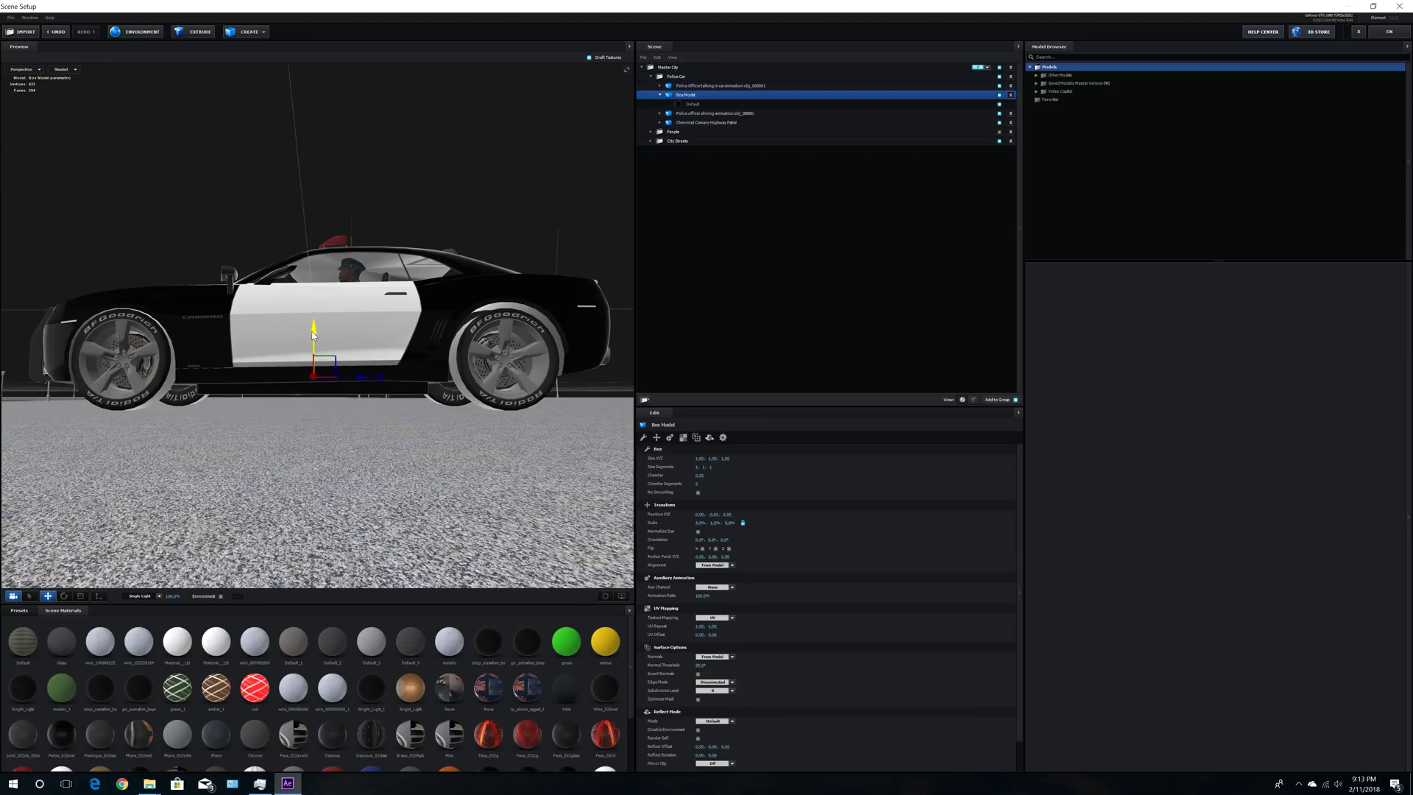
mouse_move(416, 452)
left_mouse_down()
mouse_move(425, 432)
mouse_move(418, 455)
left_mouse_up()
mouse_move(372, 335)
left_mouse_down()
mouse_move(549, 347)
mouse_move(398, 346)
left_mouse_up()
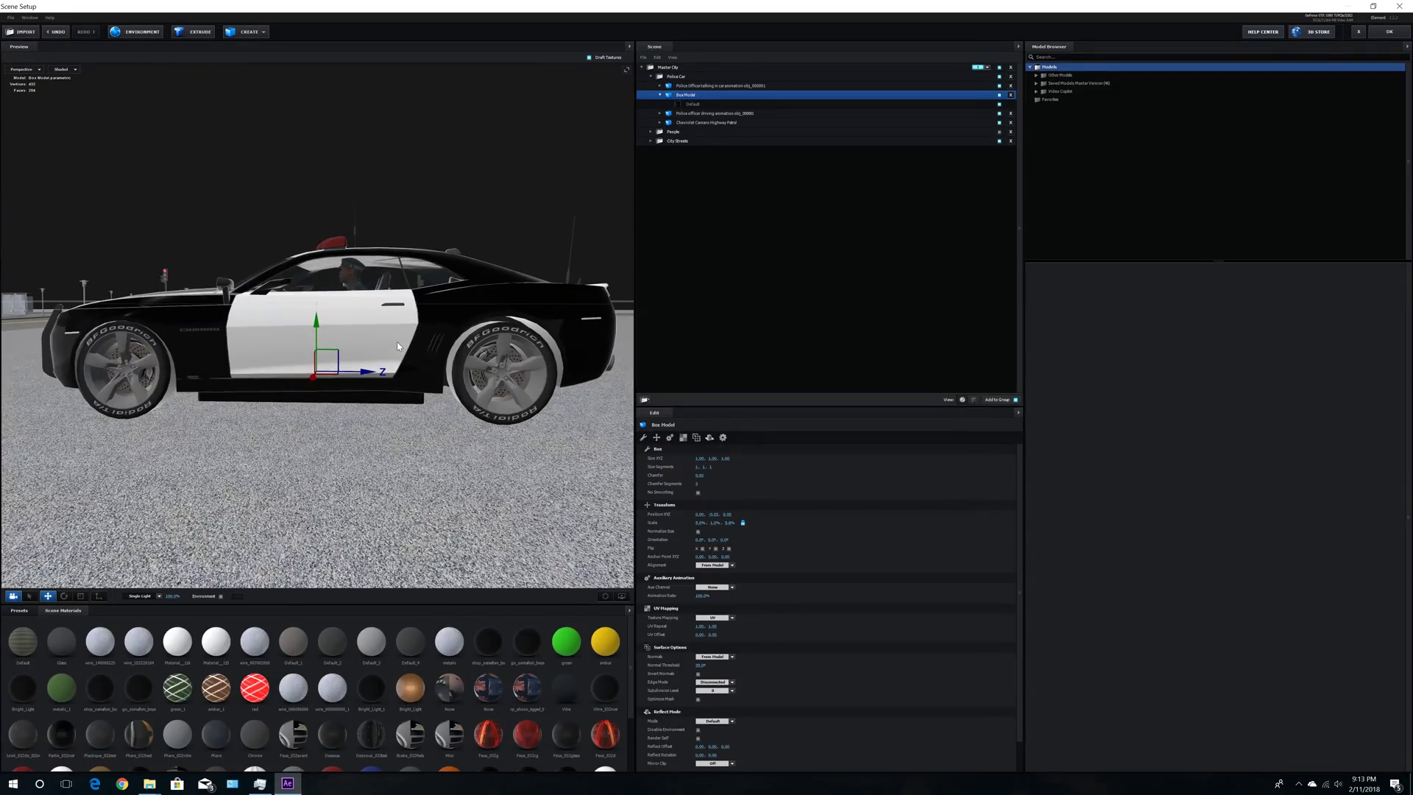
mouse_move(442, 403)
left_mouse_down()
mouse_move(378, 420)
mouse_move(463, 421)
left_mouse_up()
Step: Apply the Police_Officer_2_Packed0_Diffuse image from the Police Officer 2 folder as the talking officer material's diffuse texture
left_click(659, 96)
left_click(682, 86)
left_click(660, 86)
left_click(682, 96)
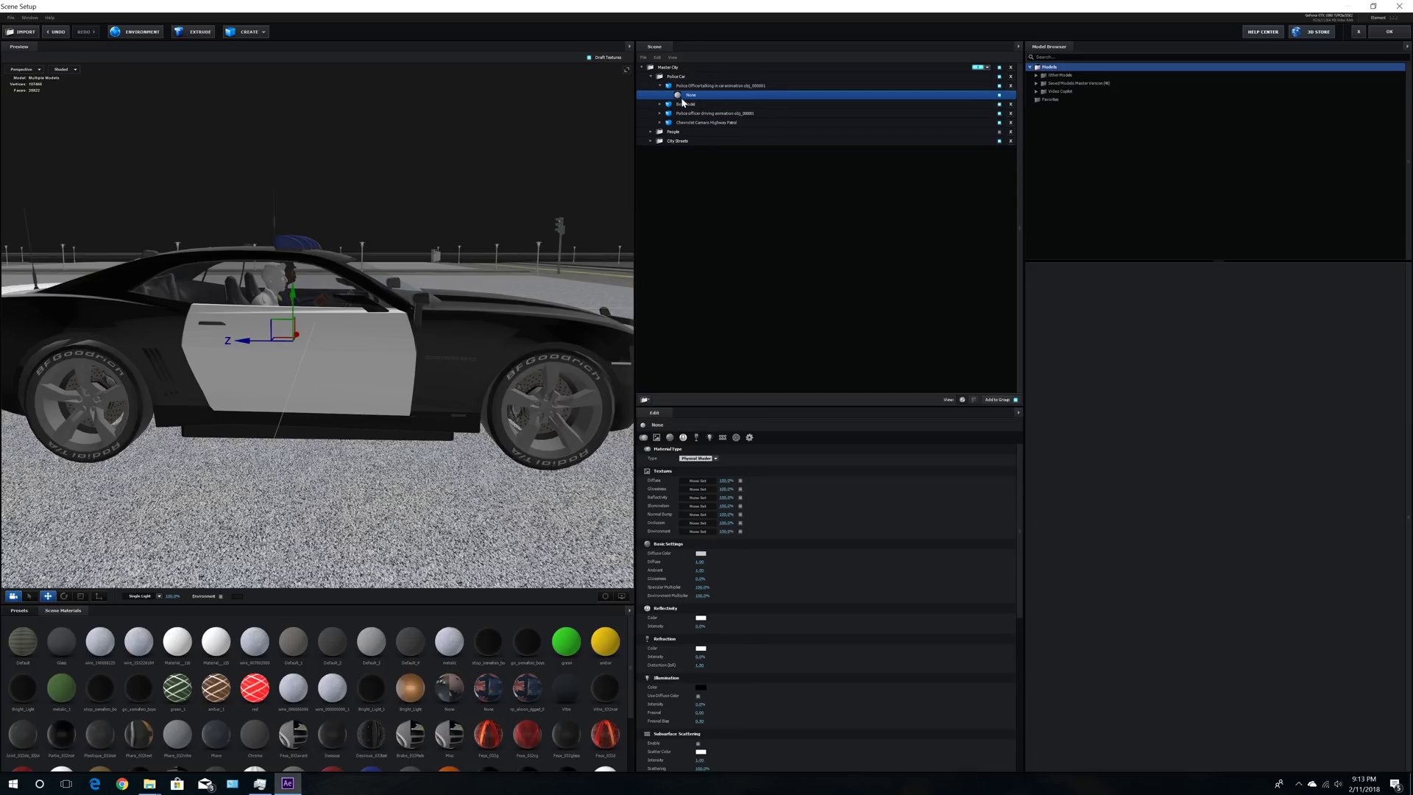
left_click(698, 481)
left_click(734, 444)
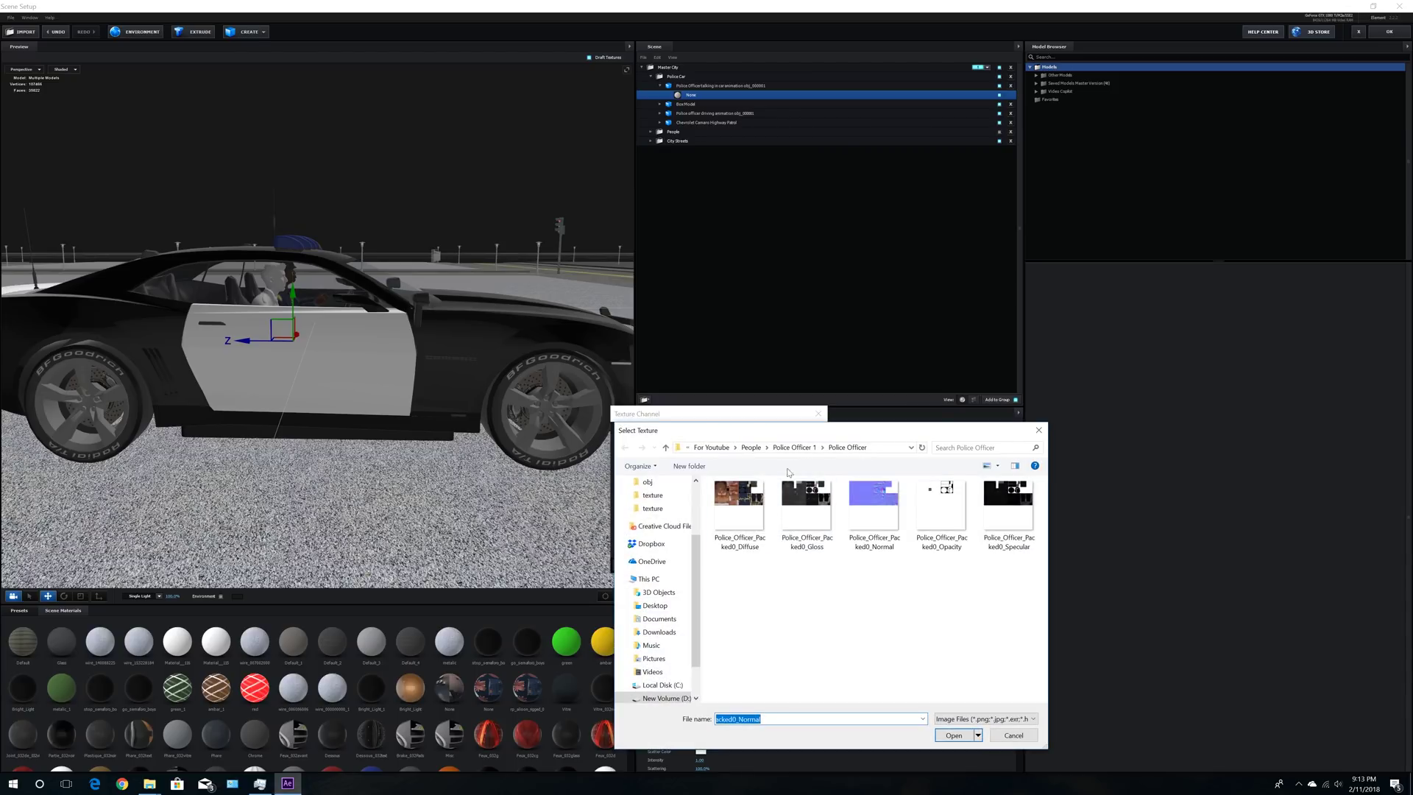
double_click(748, 568)
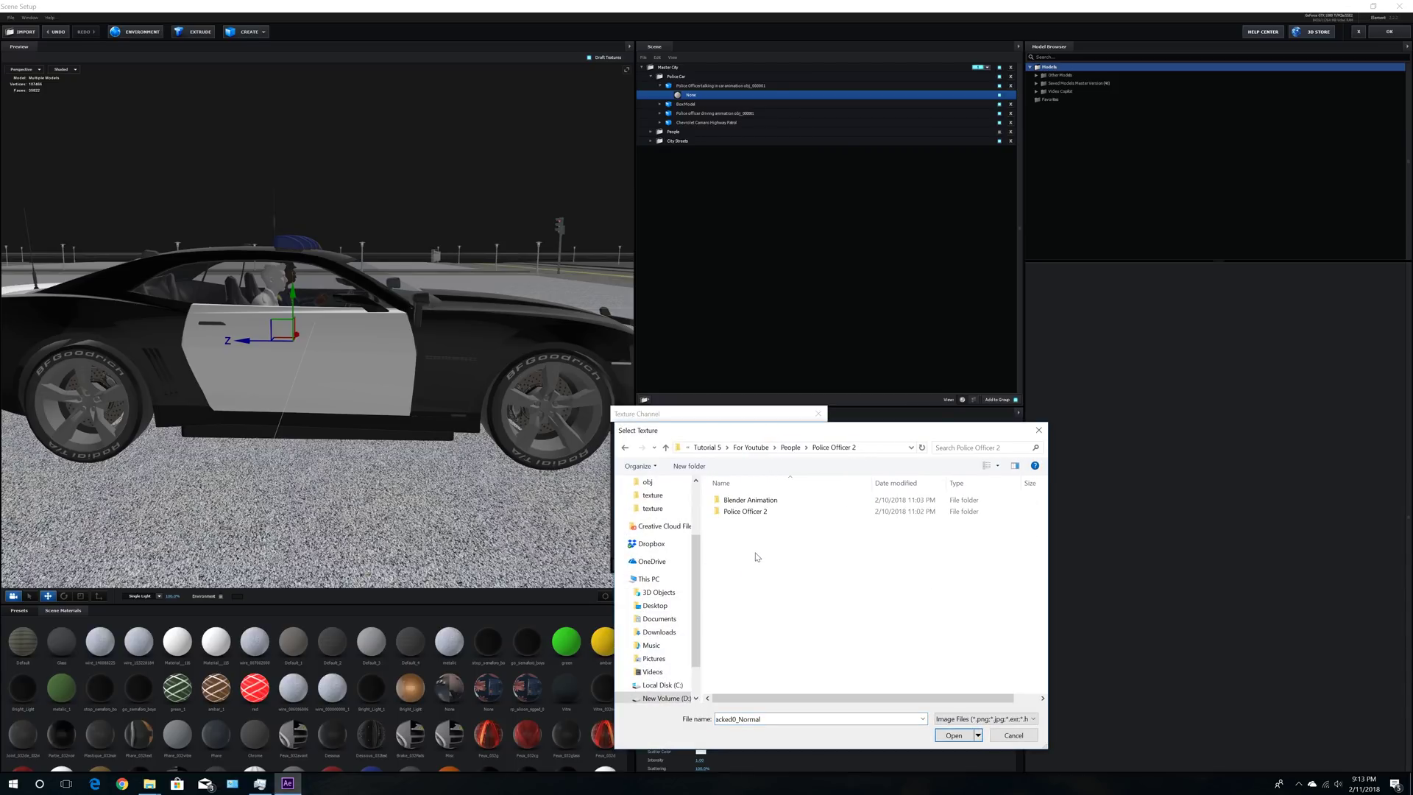
double_click(749, 515)
double_click(742, 512)
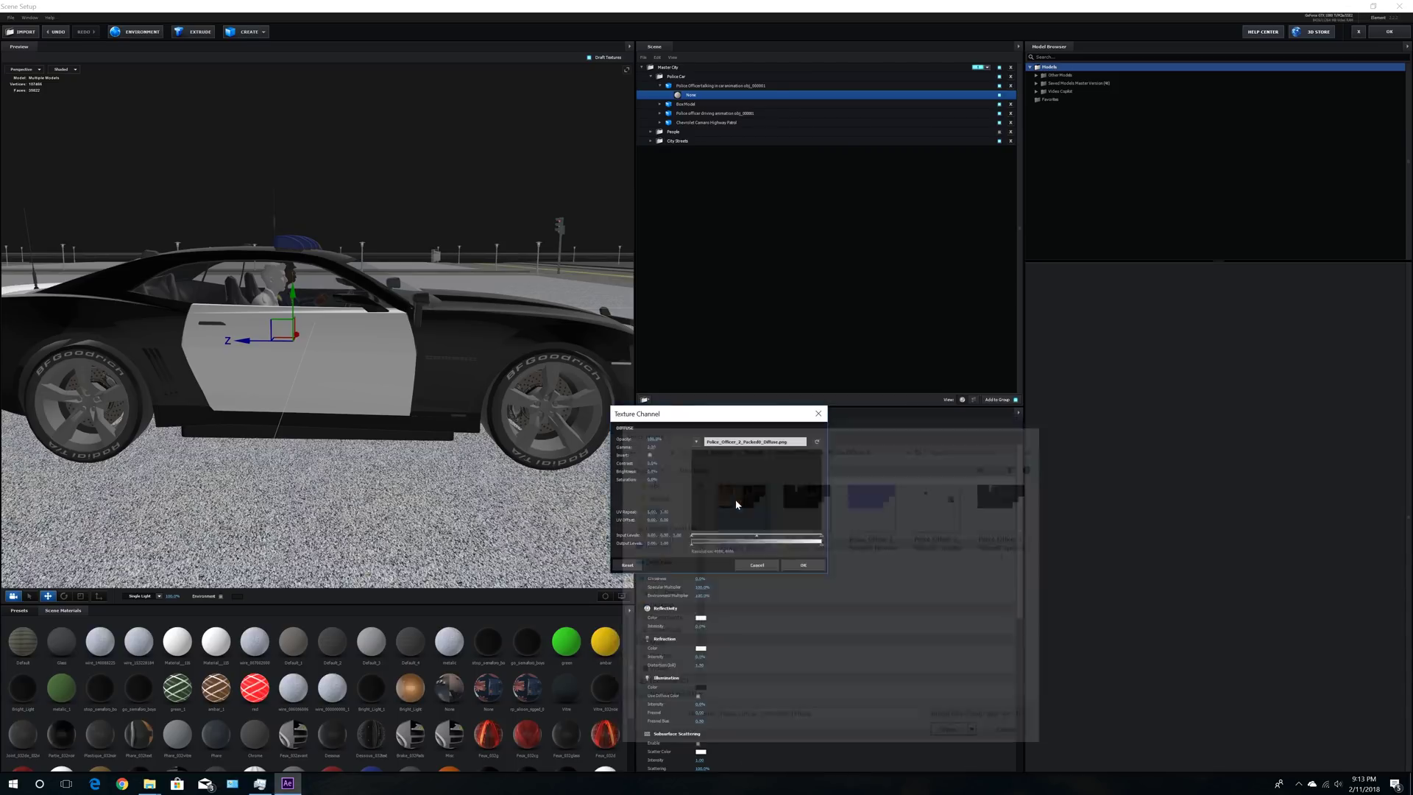
left_click(802, 565)
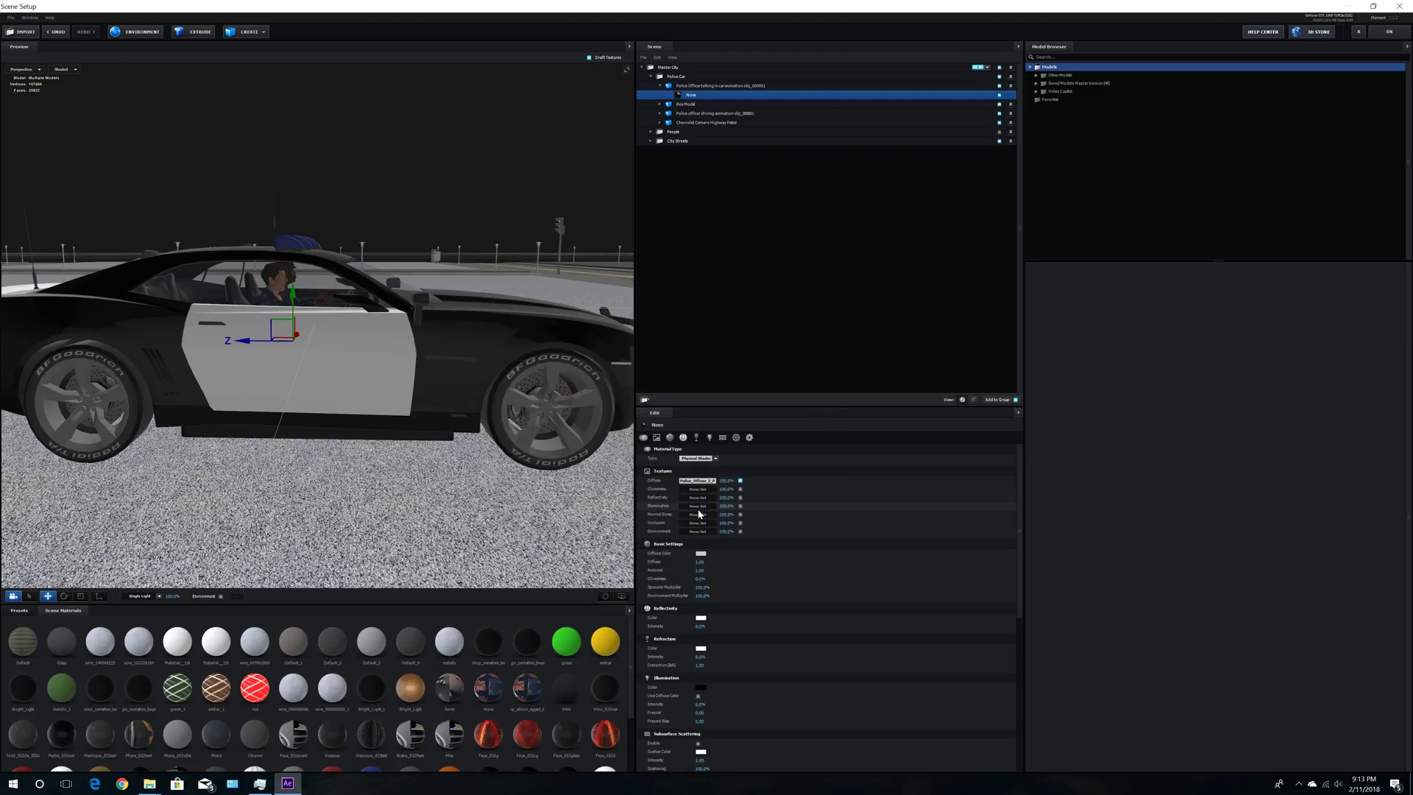
Step: Apply the Police_Officer_2_Packed0_Normal image as the normal bump texture of the talking officer's material
left_click(710, 510)
left_click(711, 509)
double_click(868, 530)
left_click(804, 599)
left_click(711, 523)
left_click(757, 598)
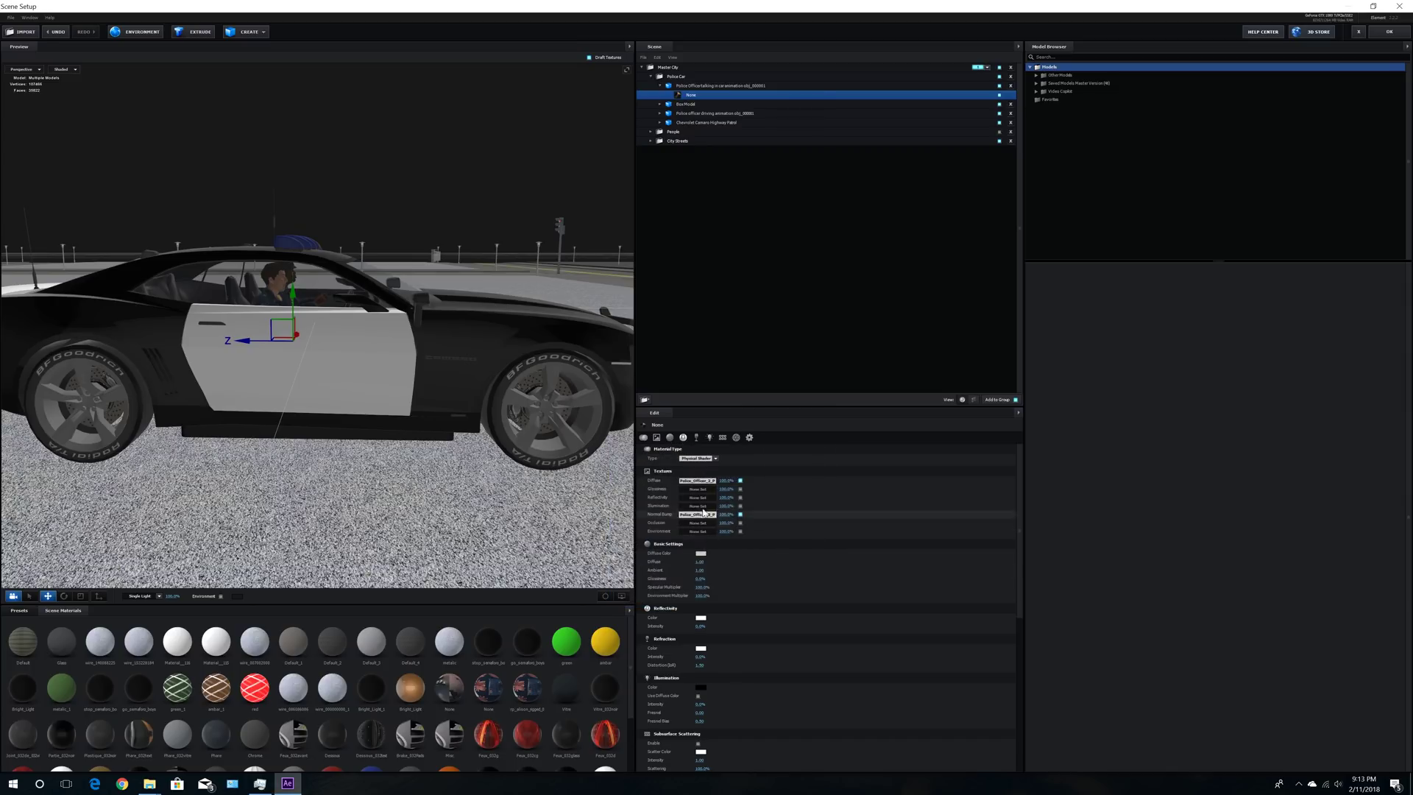
left_click(707, 493)
left_click(736, 451)
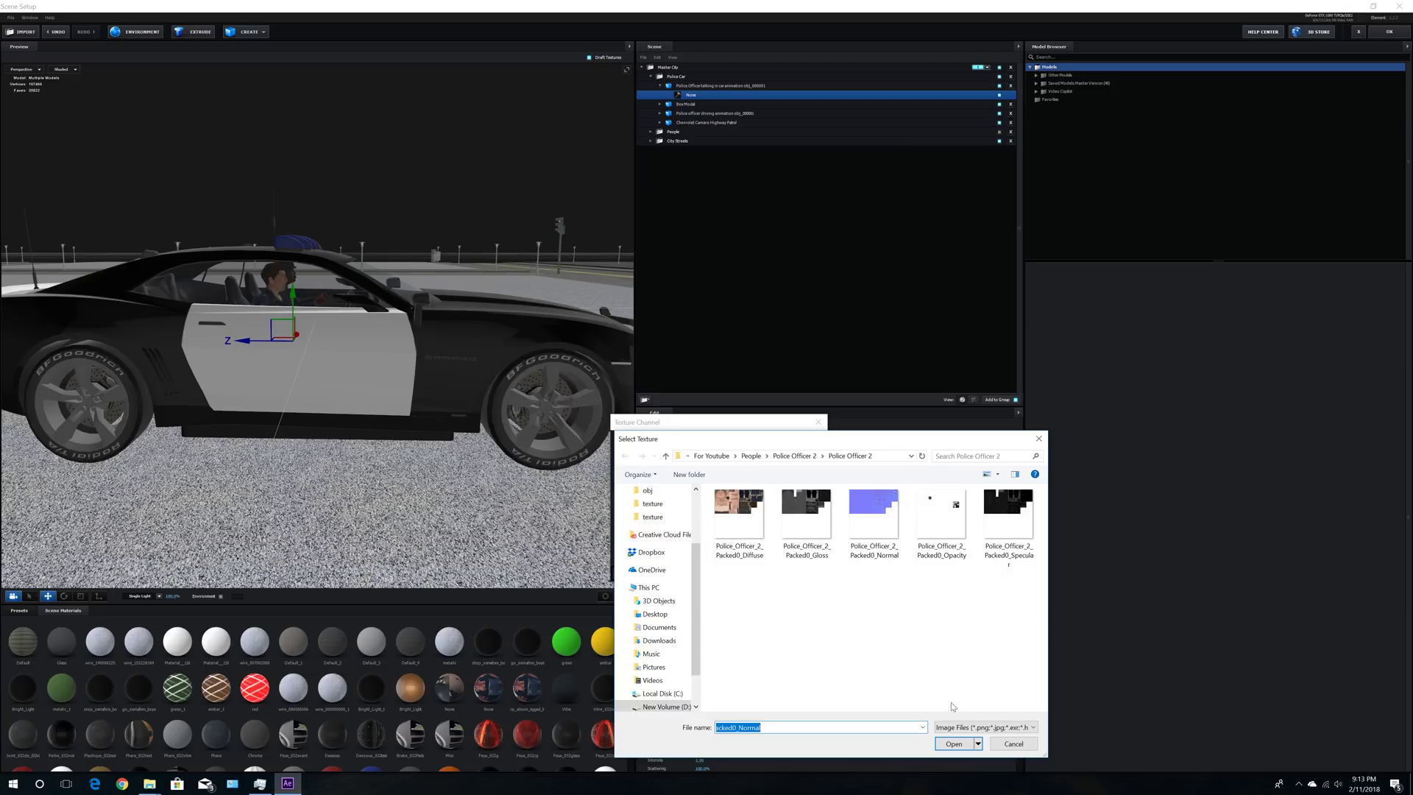
left_click(954, 743)
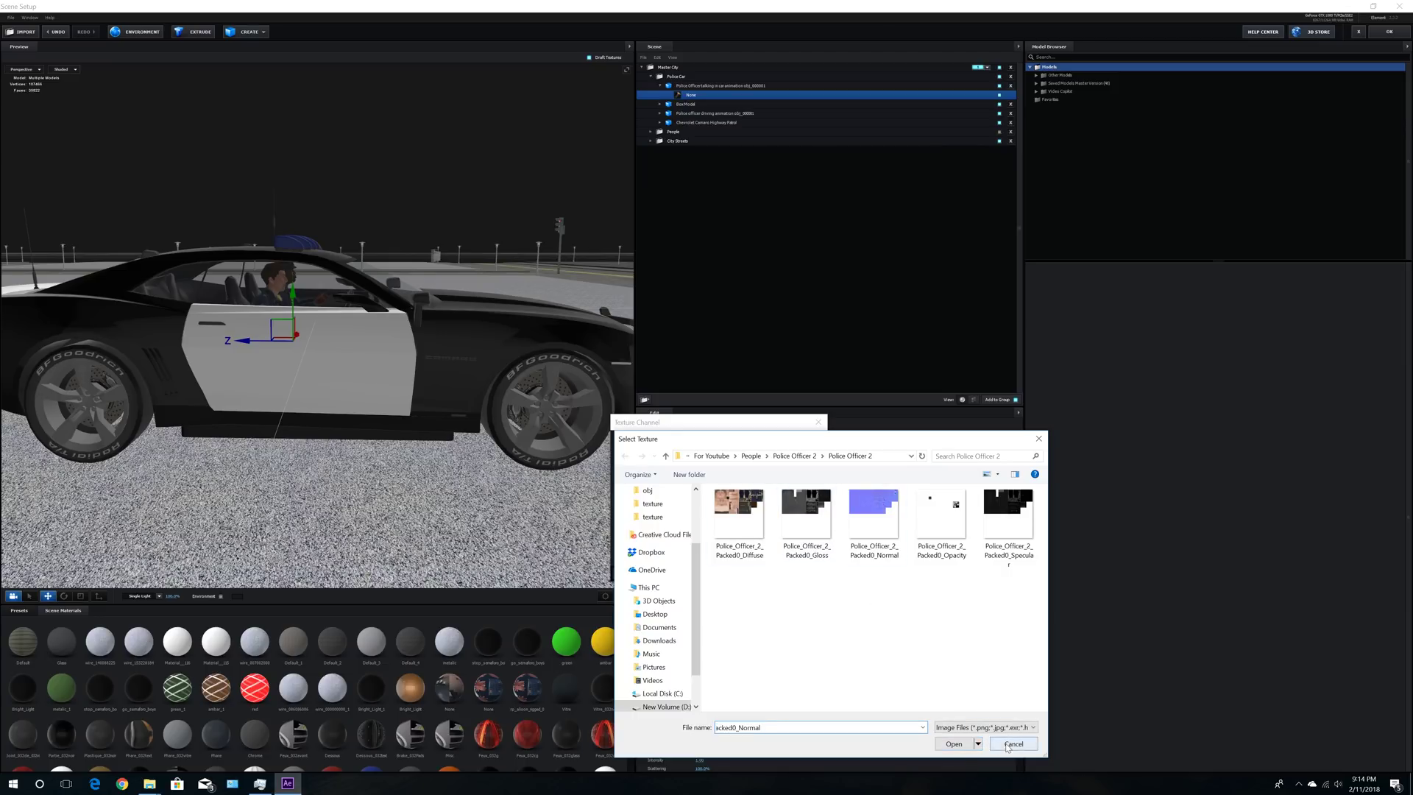
left_click(761, 574)
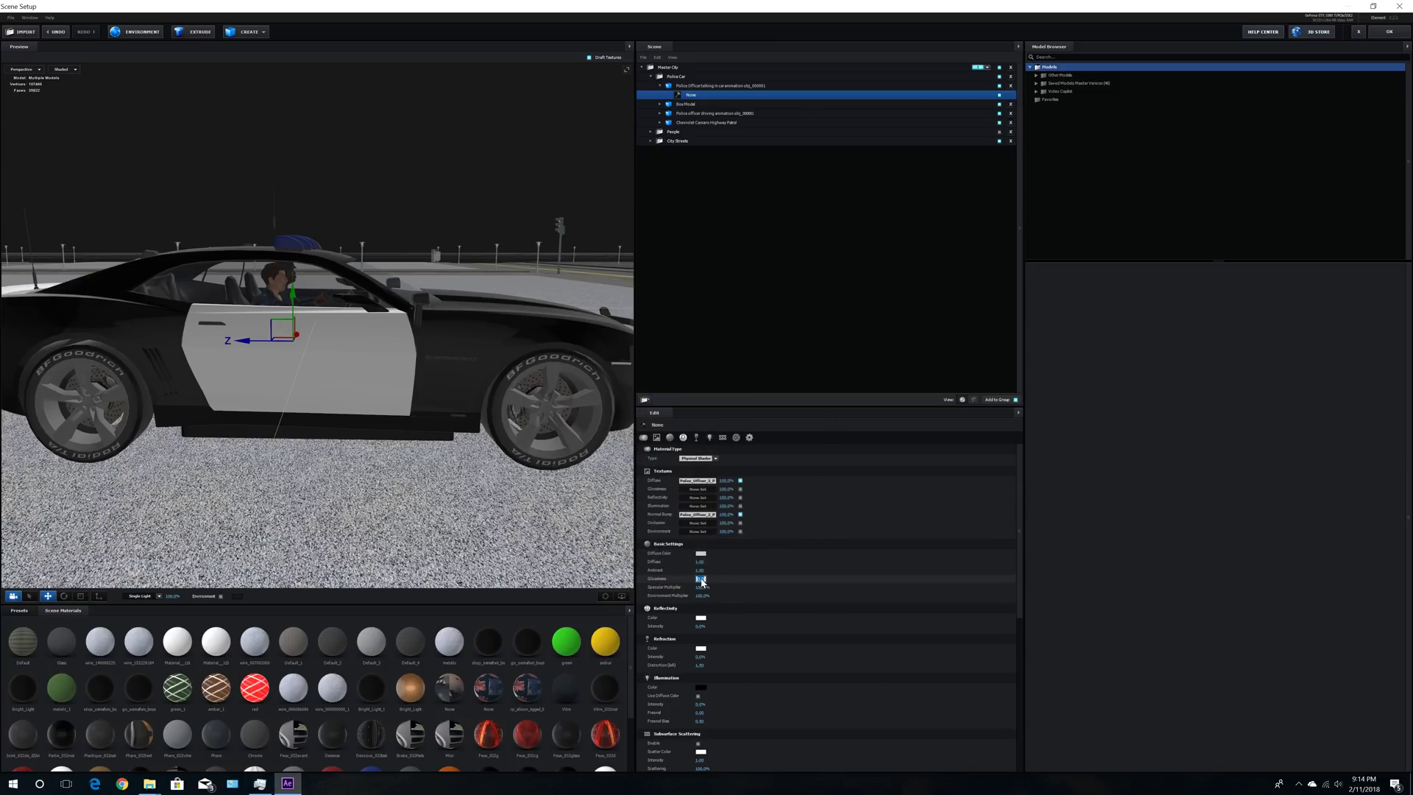
Step: Set the talking officer material's glossiness to 5% and its environment texture amount to 60%
type("5")
key("Return")
left_click(728, 531)
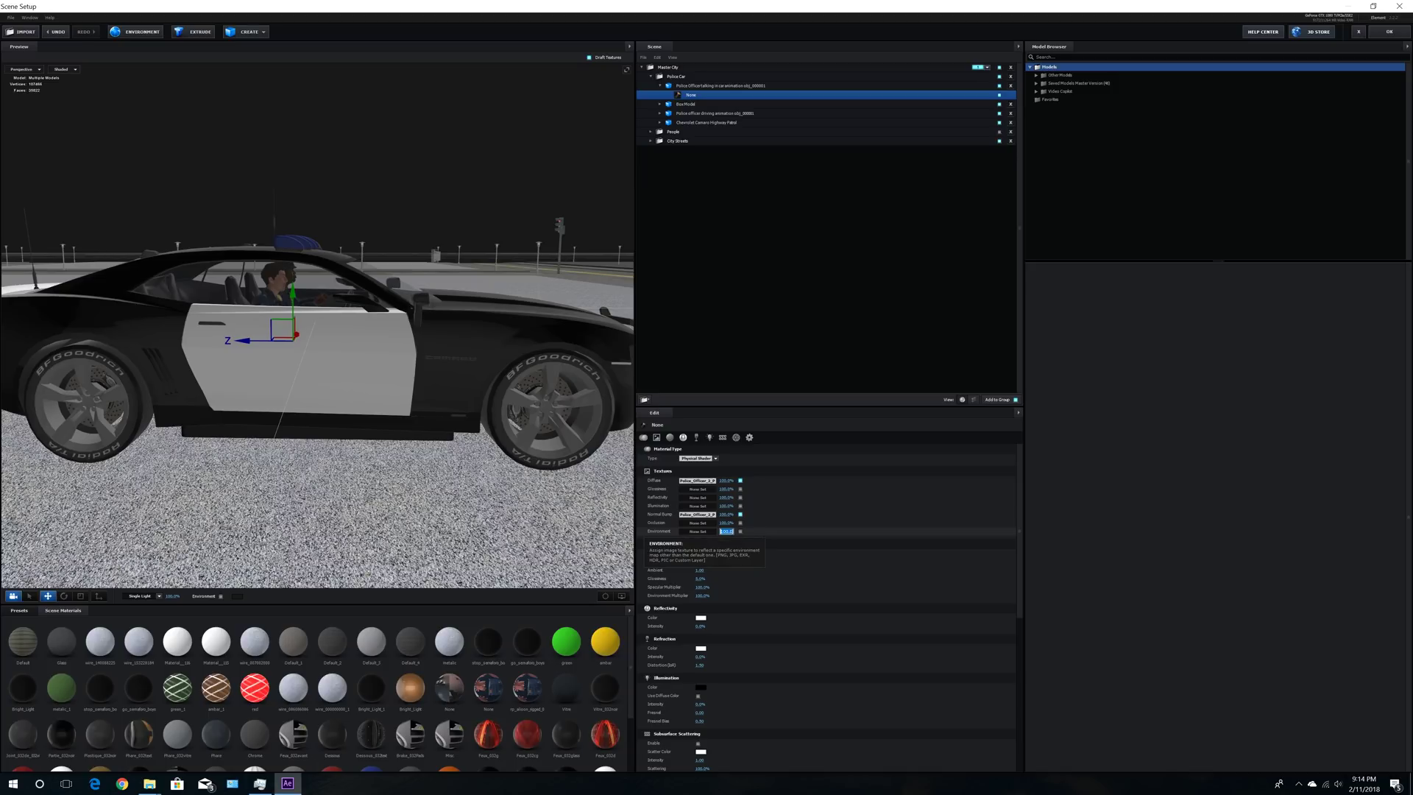
type("60")
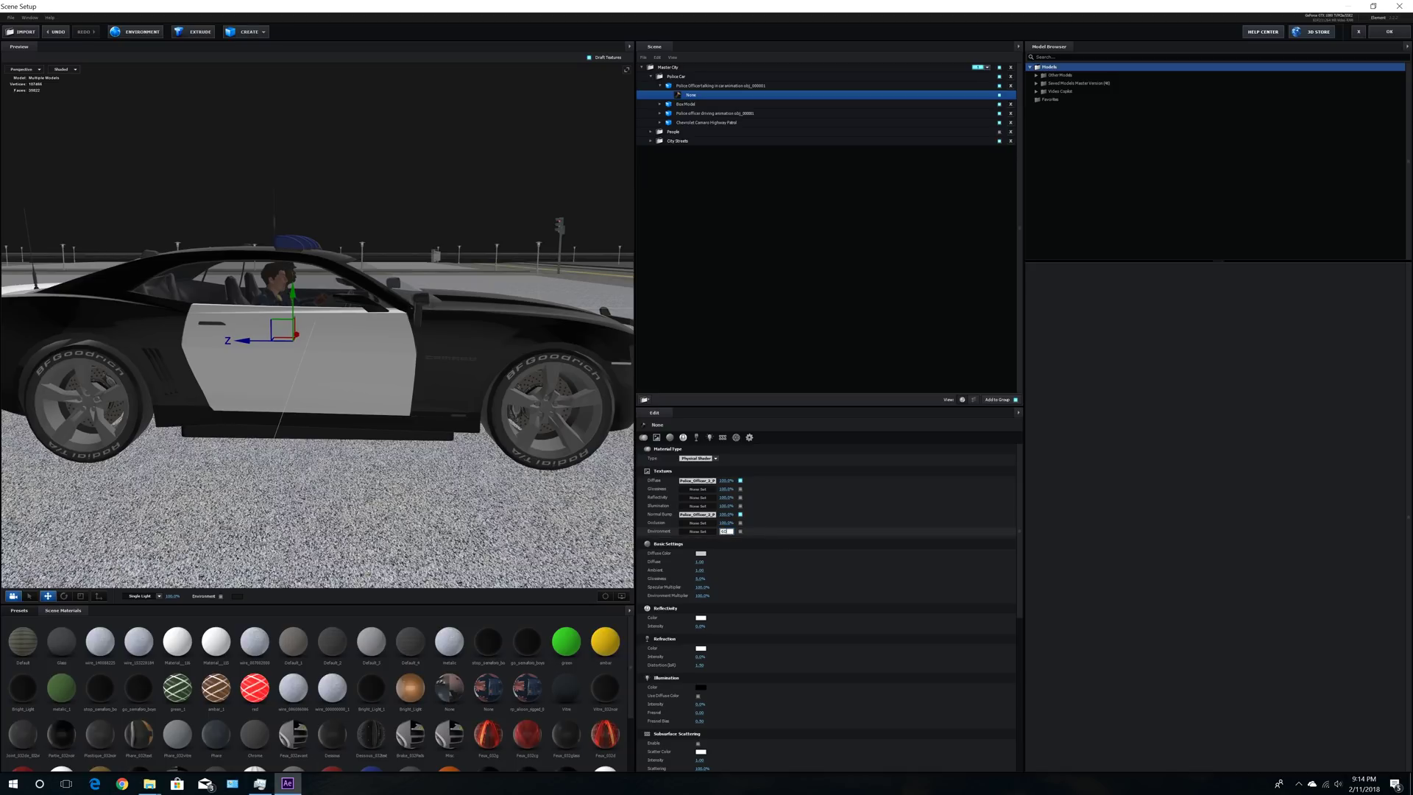
Step: Collapse the talking officer model and list the individual sub-objects of the police officer driving model instead of its material
left_click_drag(600, 442, 526, 434)
left_click_drag(607, 417, 522, 407)
left_click_drag(569, 480, 555, 454)
left_click(660, 86)
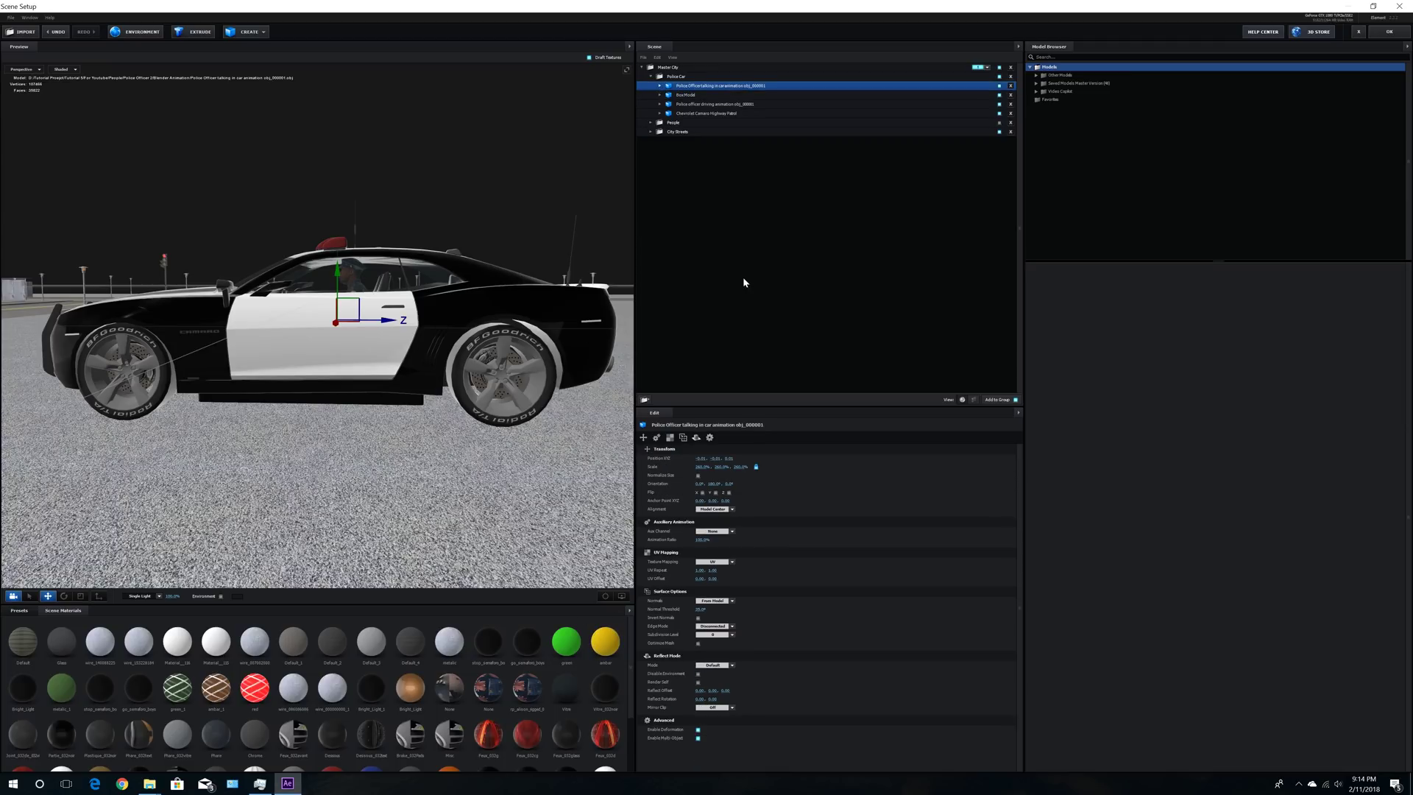
left_click(663, 105)
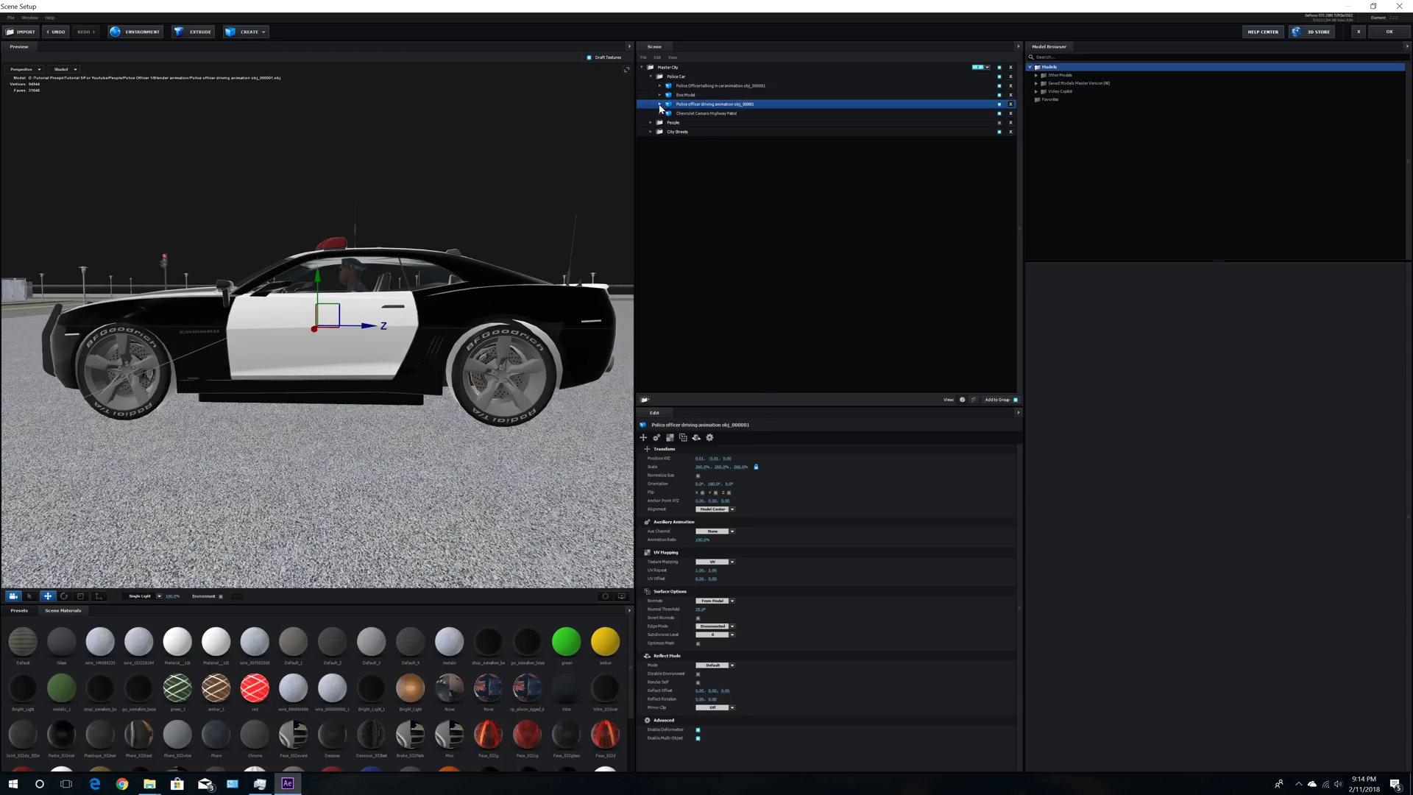
left_click(661, 105)
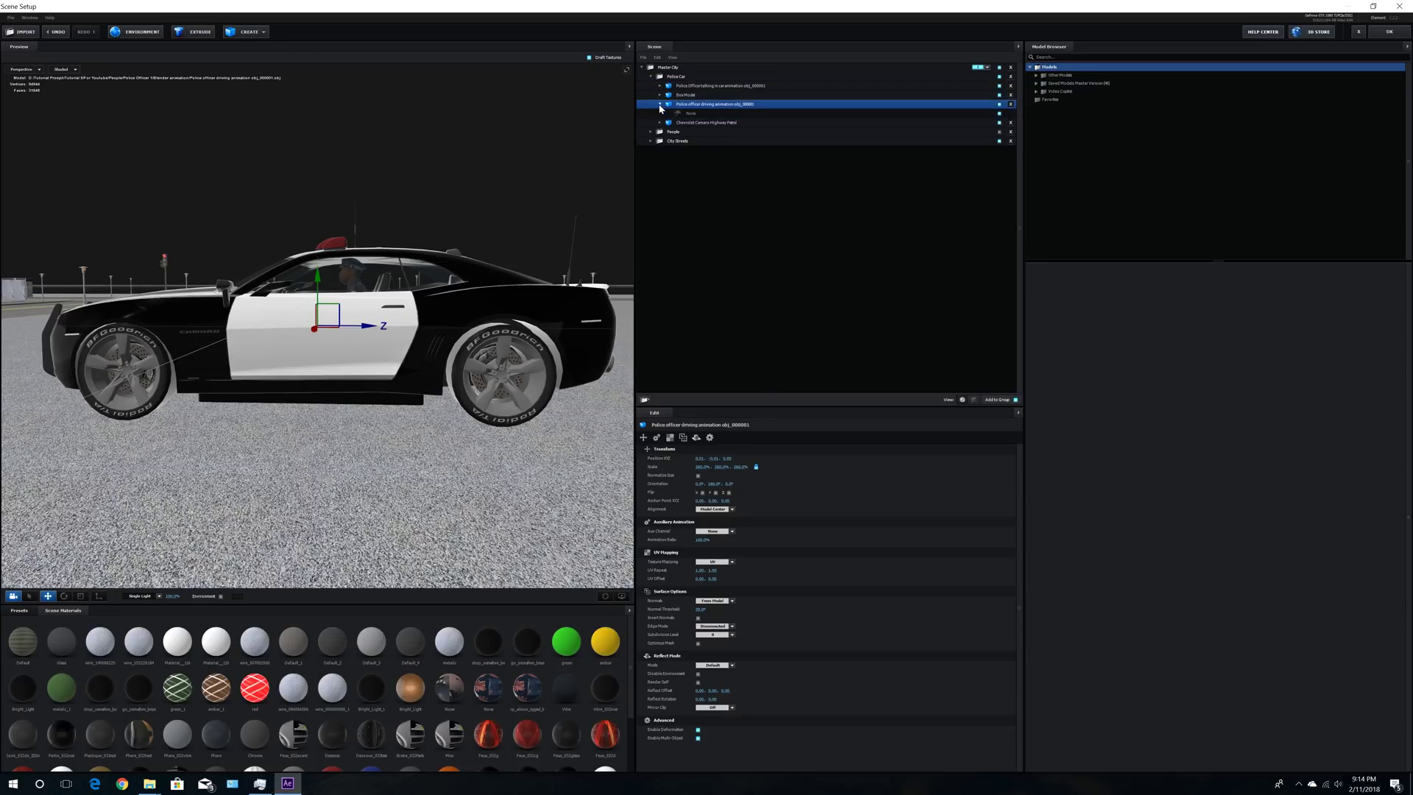
left_click(975, 401)
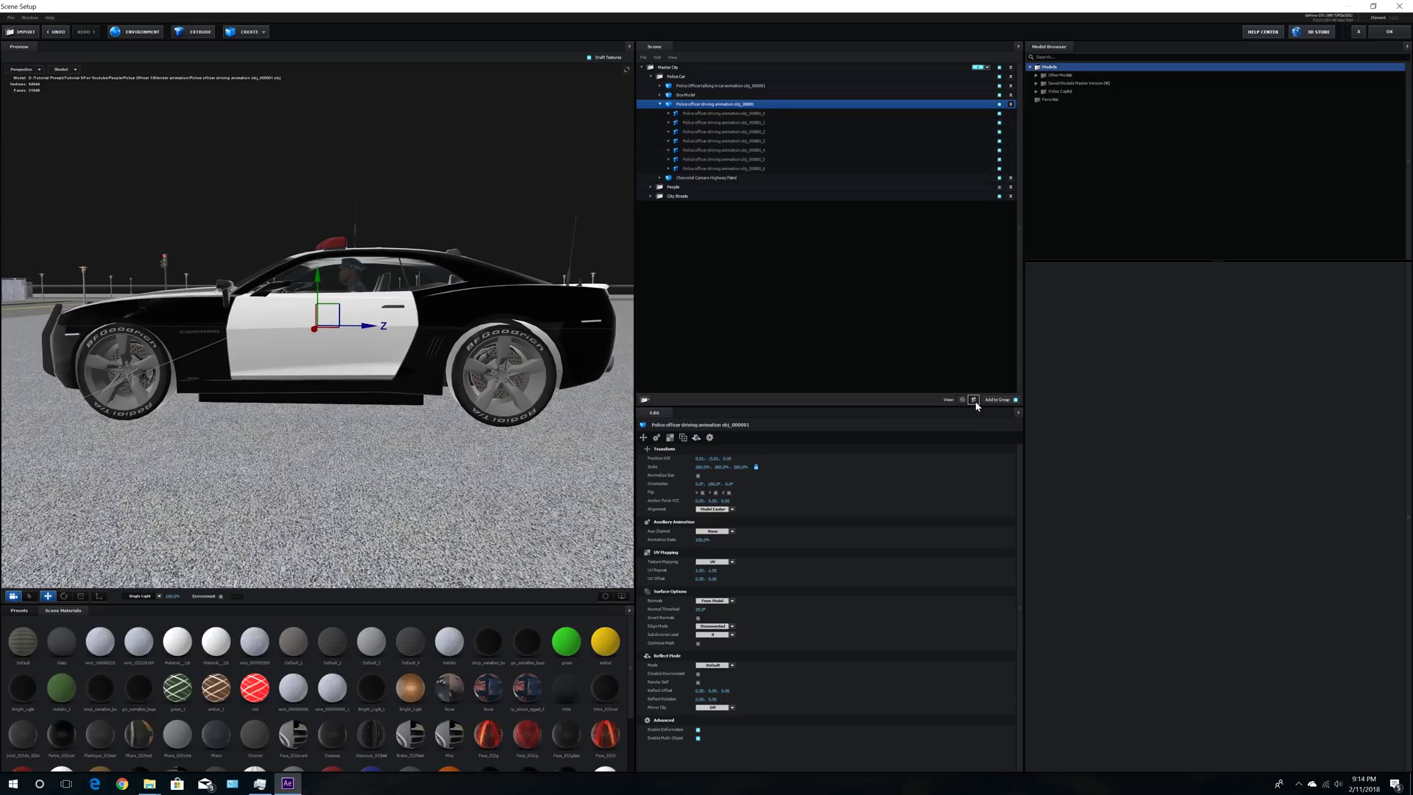
Step: Examine which part of the driving officer each of the model's first four sub-objects represents
left_click(706, 114)
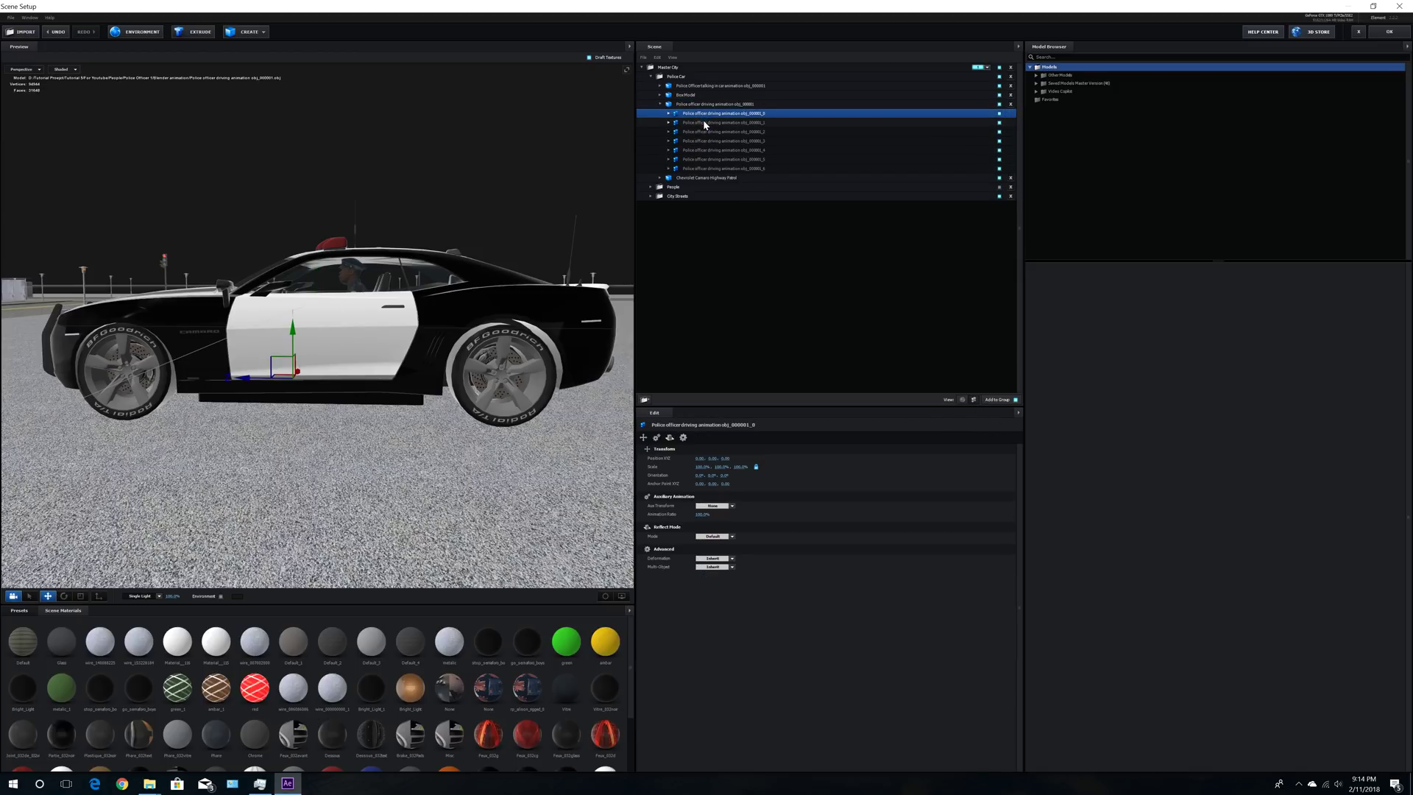
left_click(702, 124)
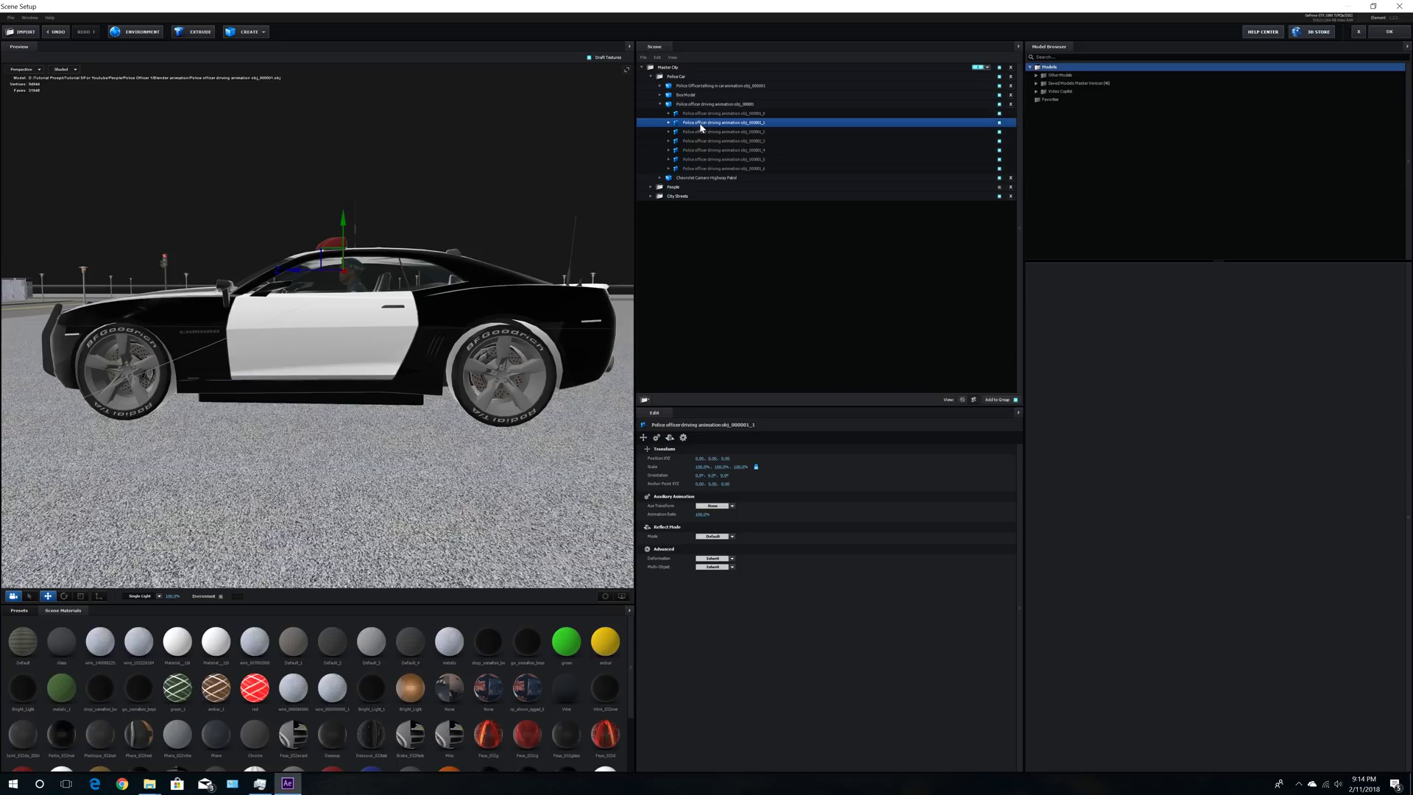
left_click(700, 132)
left_click(696, 141)
left_click(694, 133)
left_click(698, 114)
Step: Hide individual sub-objects of the driving officer to inspect them, and restore the visibility of all of them
left_click(1000, 114)
left_click(1000, 122)
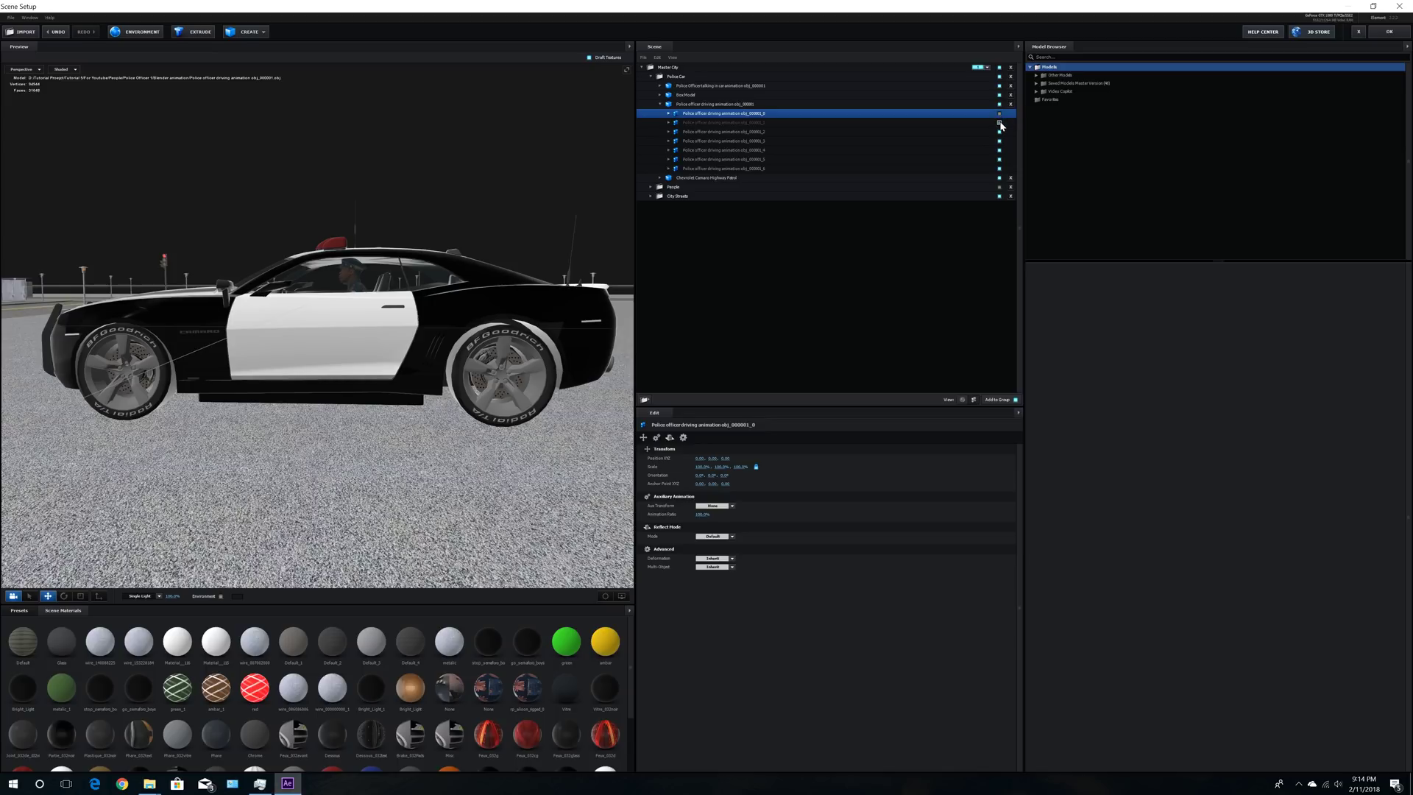
left_click(999, 133)
left_click(707, 141)
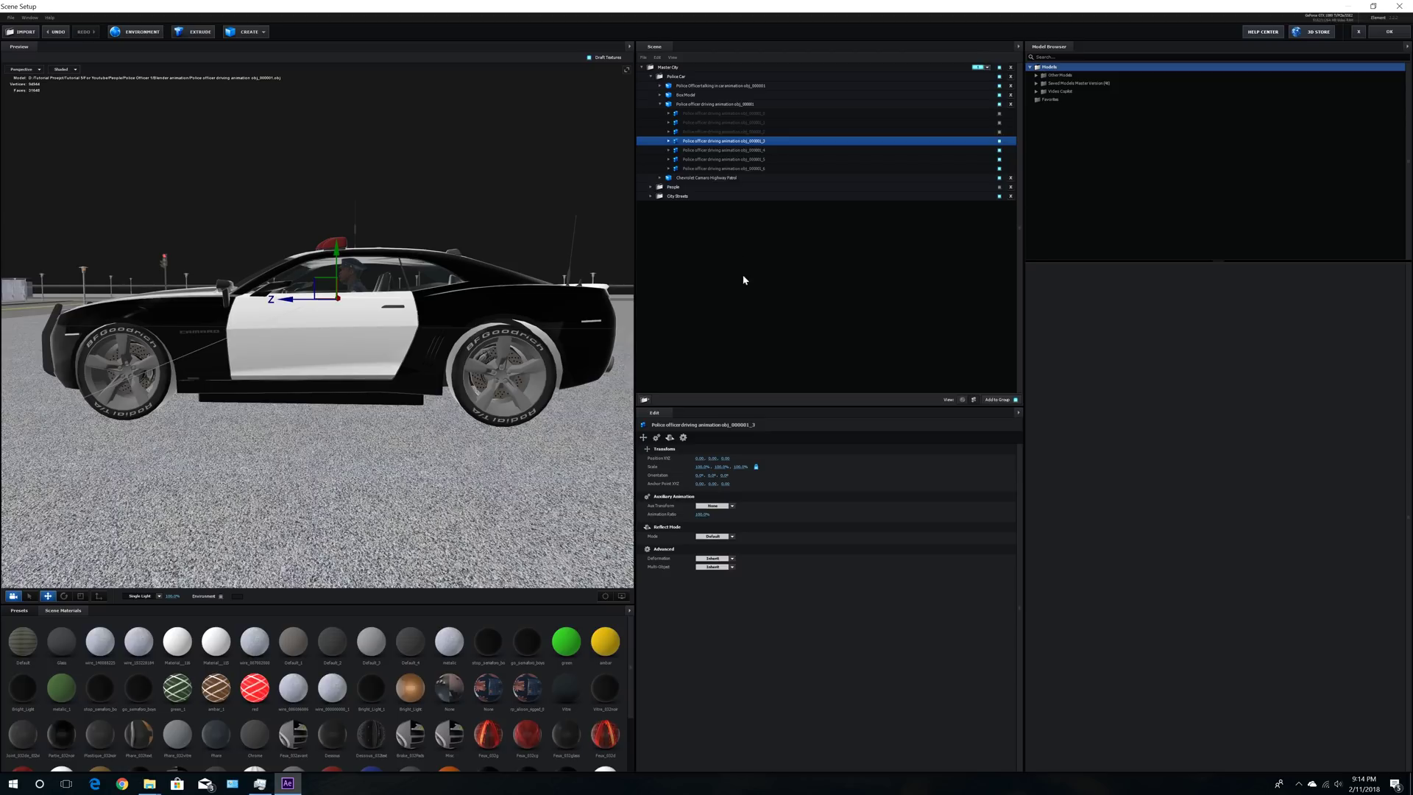
left_click_drag(529, 423, 484, 404)
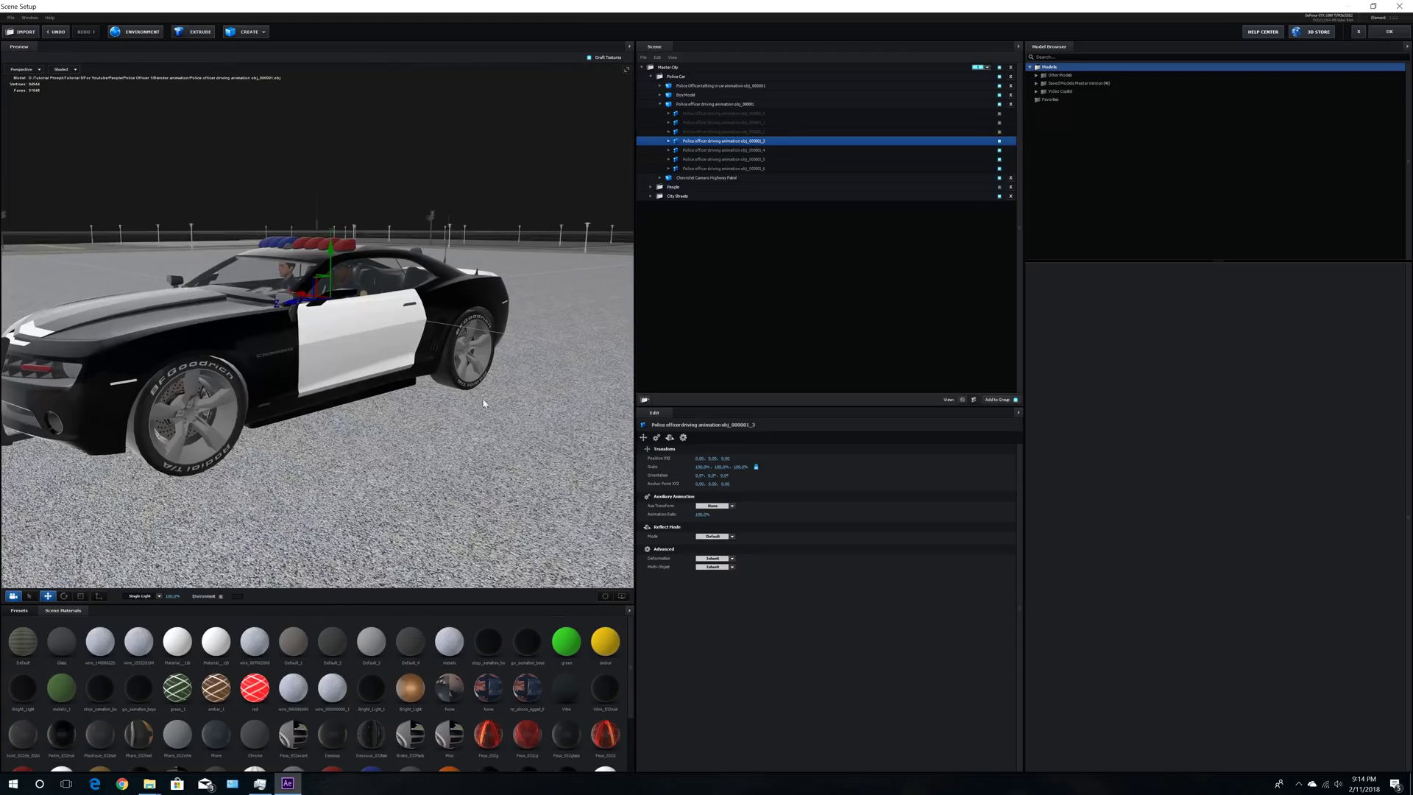
left_click(1000, 150)
left_click(1000, 150)
left_click(1000, 132)
left_click(1000, 122)
left_click(999, 113)
left_click(999, 133)
left_click(692, 105)
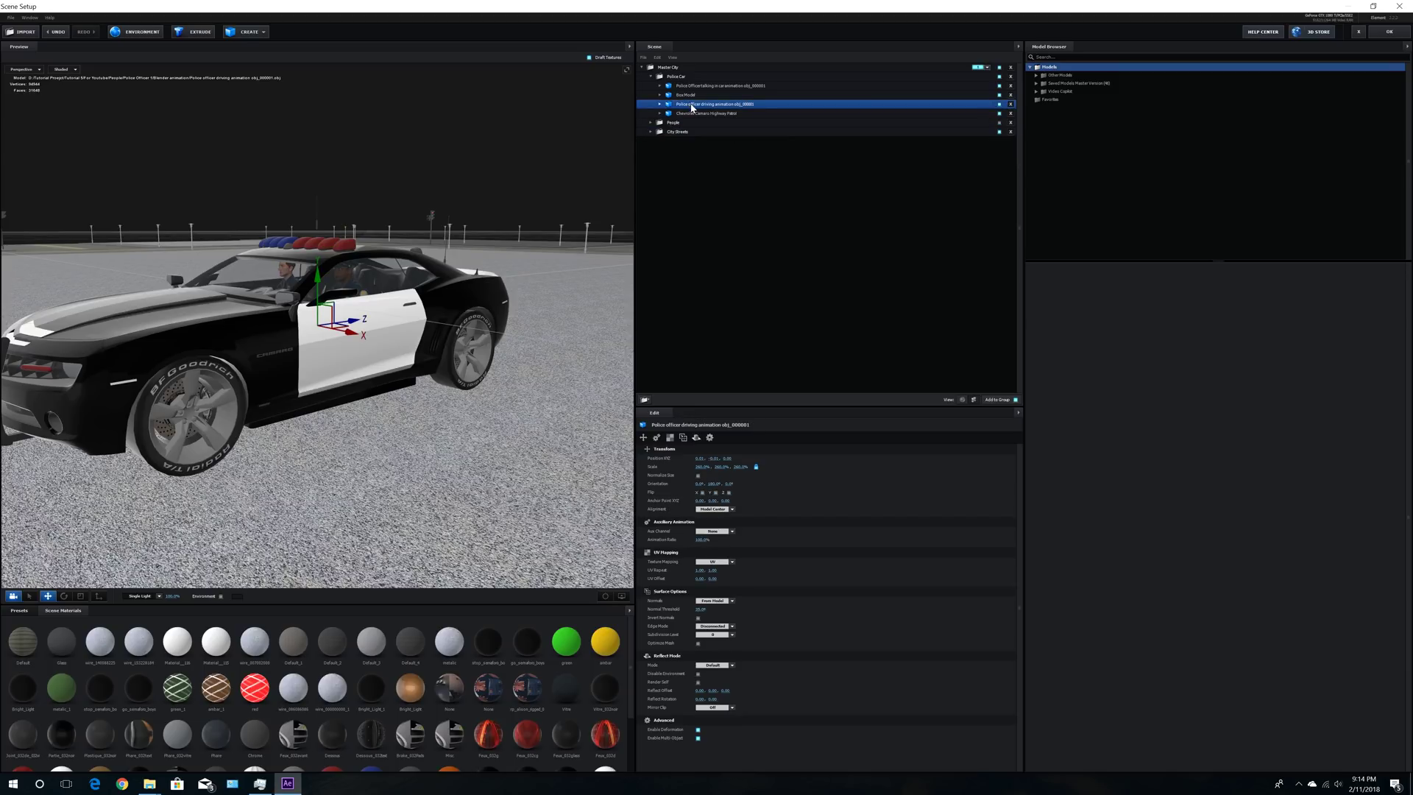
Step: Temporarily hide the Chevrolet Camaro Highway Patrol body to inspect the officers and box inside, and show it again
left_click(696, 114)
left_click(660, 113)
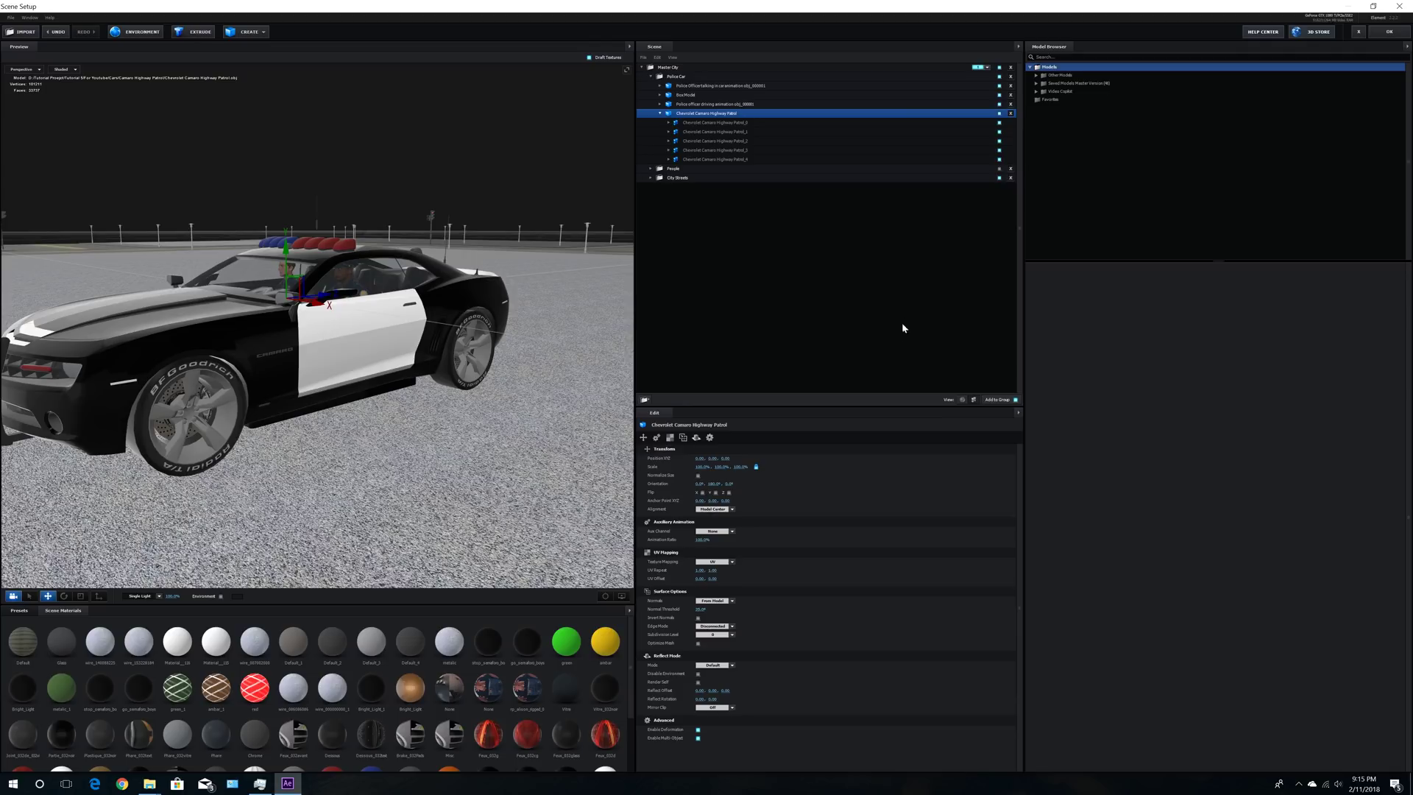
left_click(1000, 122)
left_click_drag(461, 415, 497, 369)
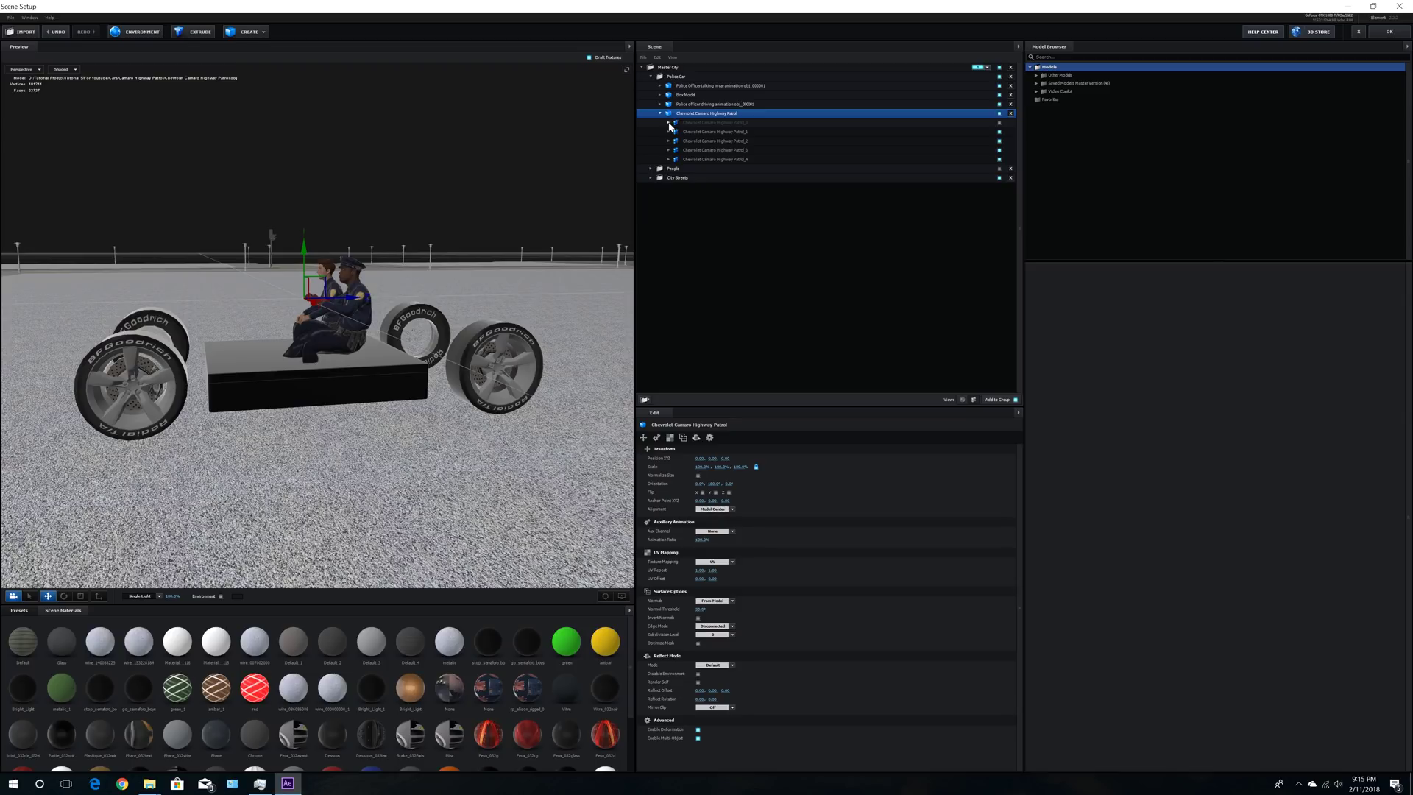
left_click(719, 124)
left_click(999, 122)
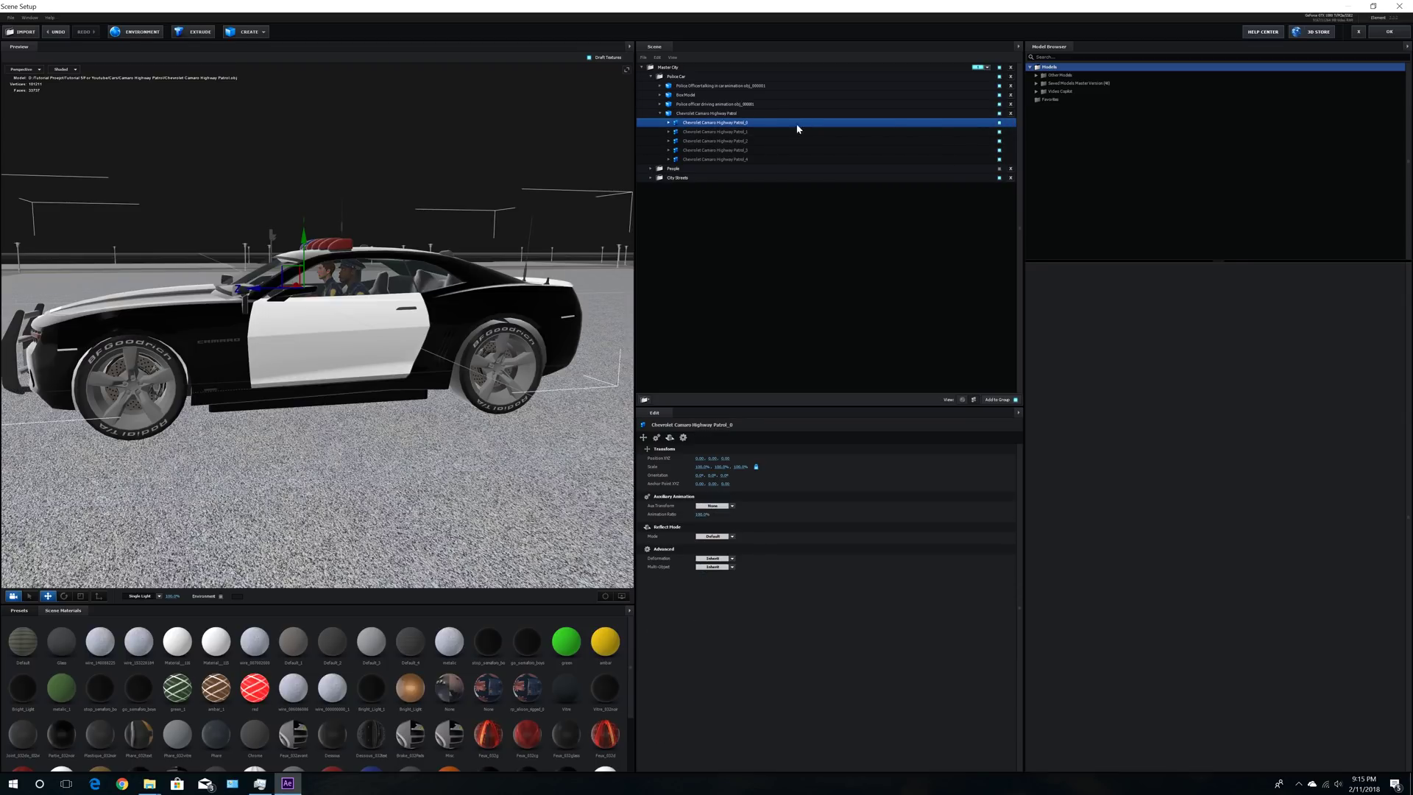
left_click(660, 114)
Step: Assign the Chevrolet Camaro Highway Patrol model to auxiliary Channel 3
left_click(689, 114)
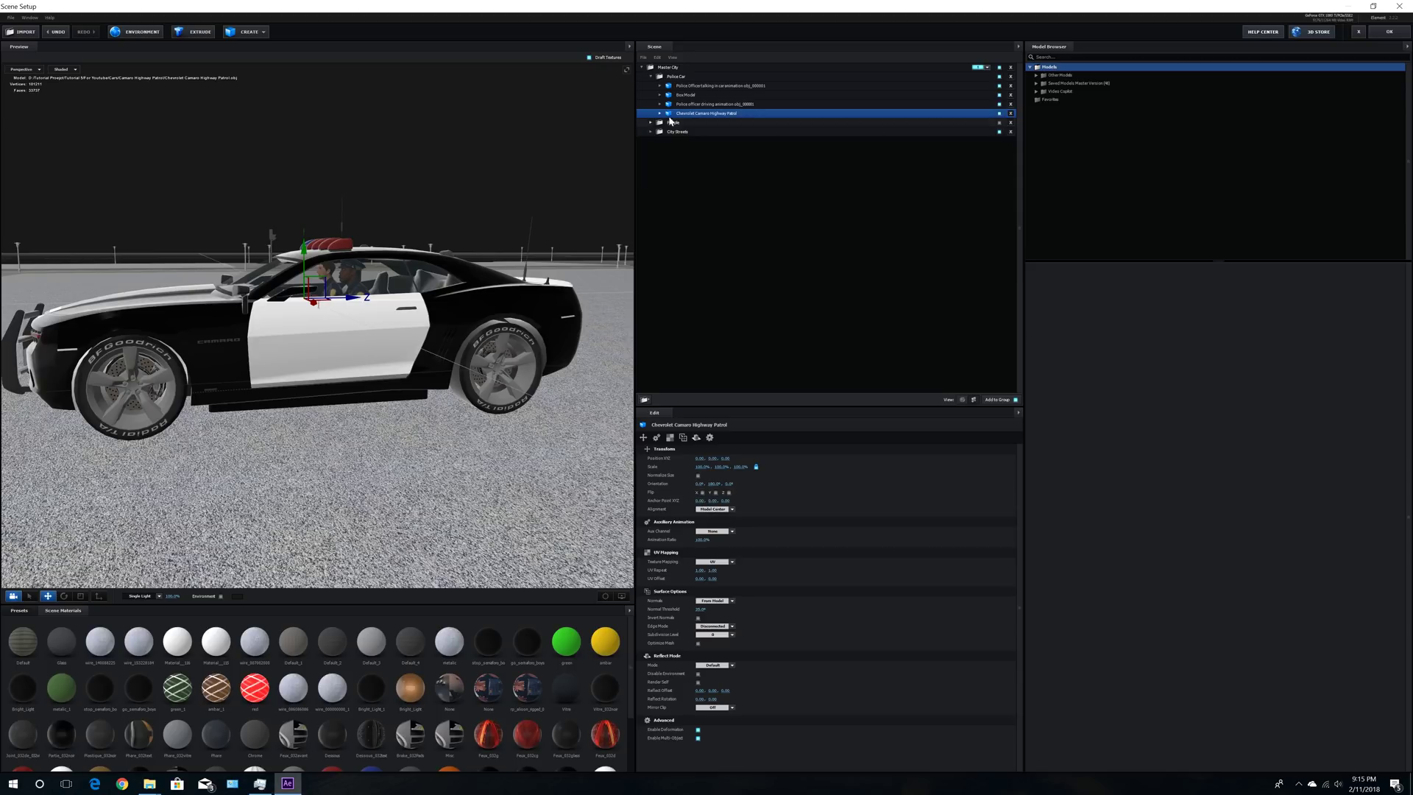
left_click(733, 532)
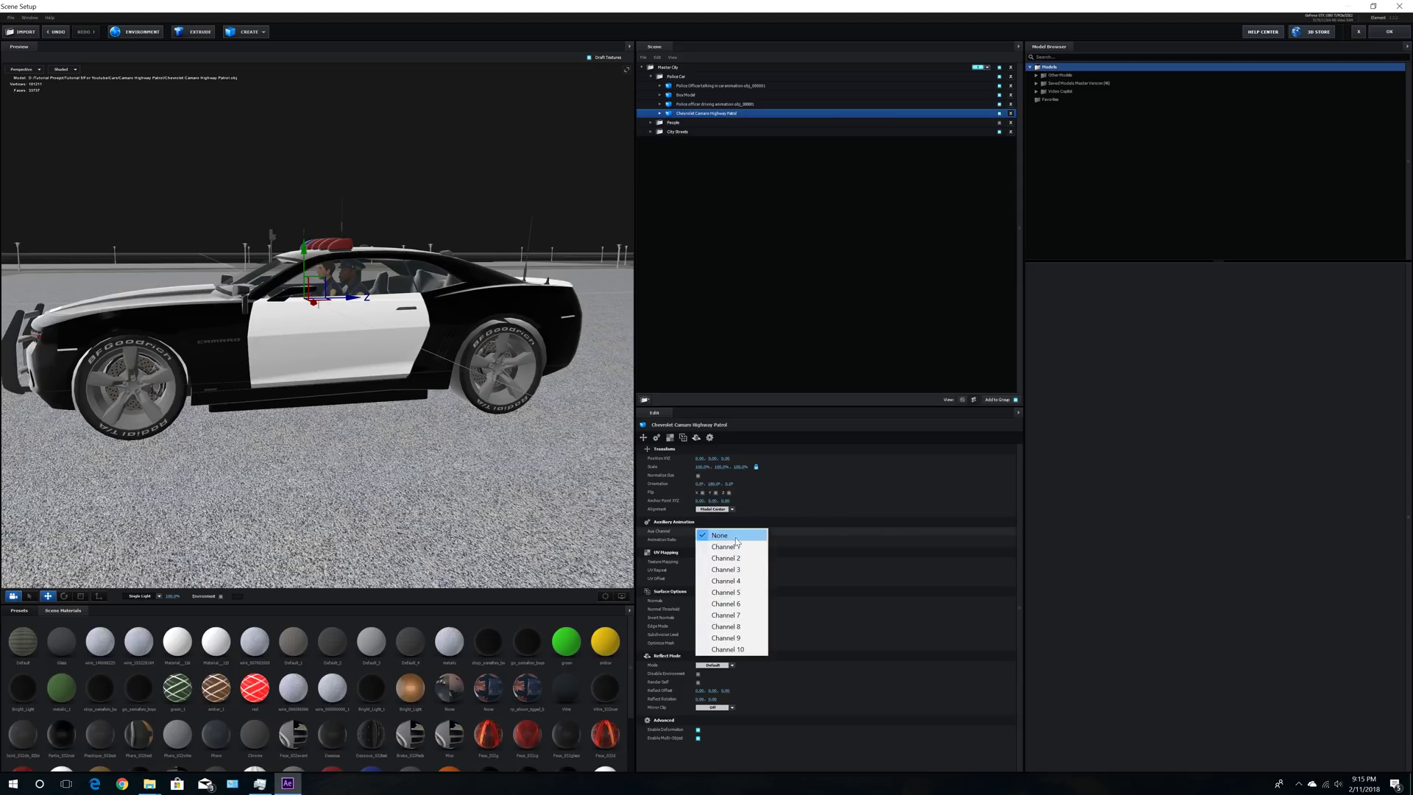
left_click(728, 570)
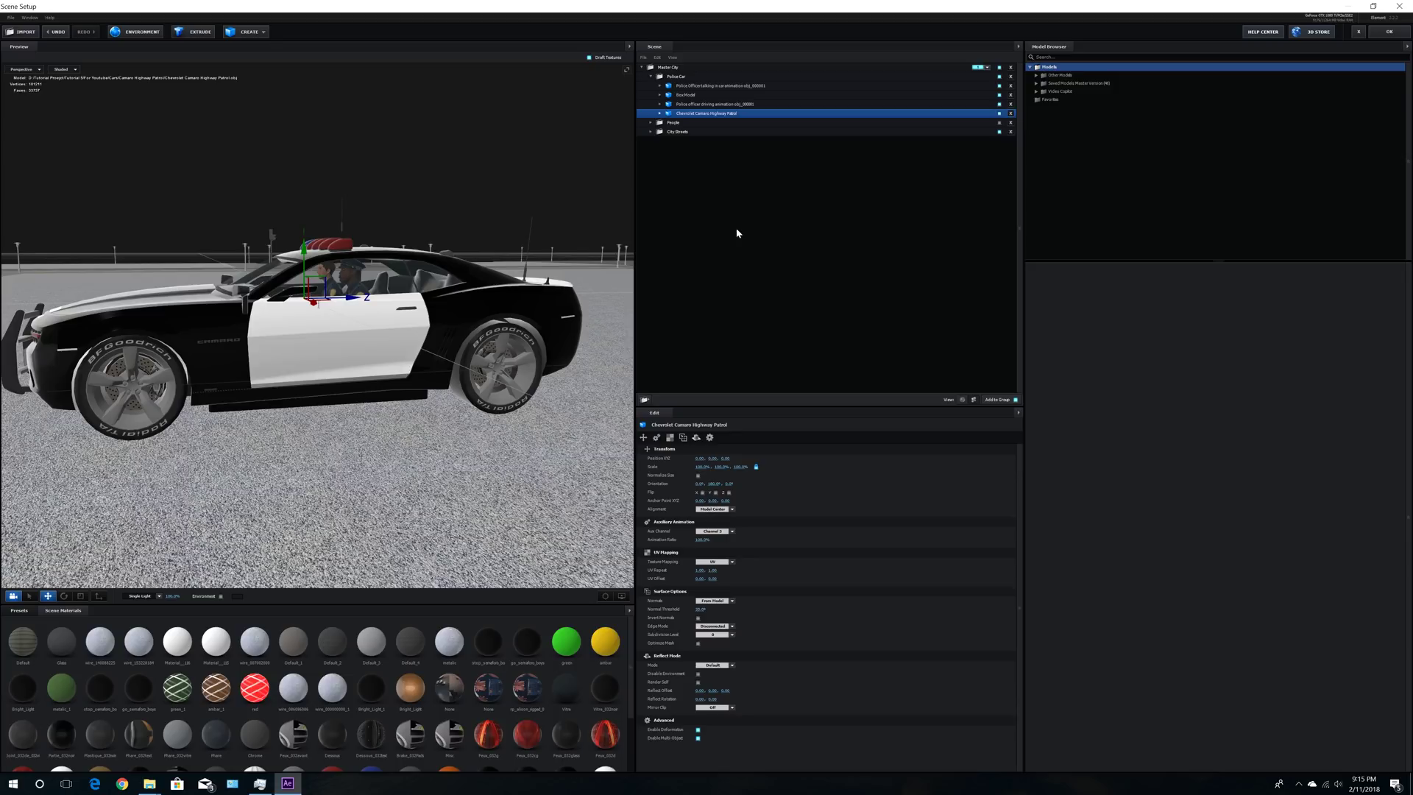
Step: Set the auxiliary transform of the car sub-objects Chevrolet Camaro Highway Patrol_1 and _2 to Channel 4
left_click(660, 113)
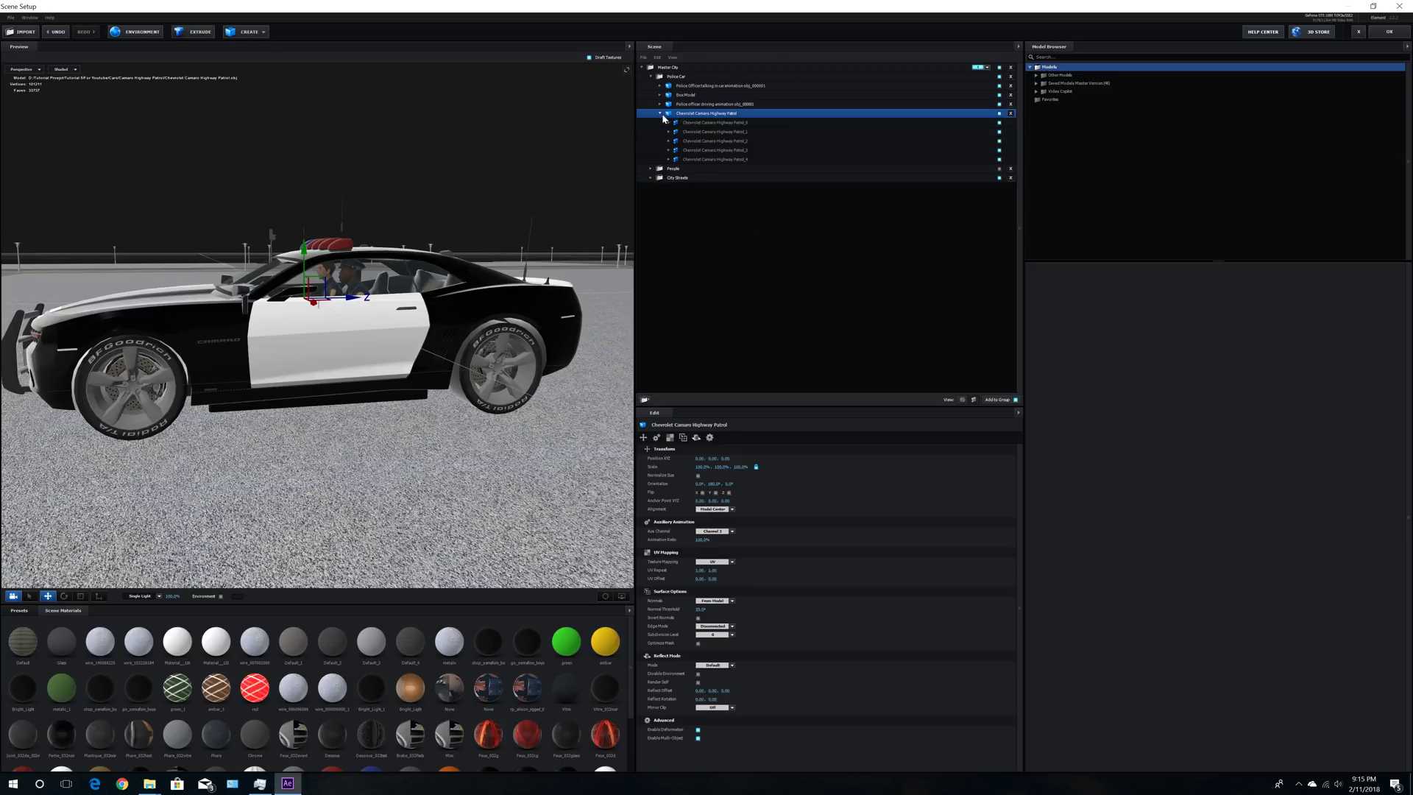
left_click(684, 132)
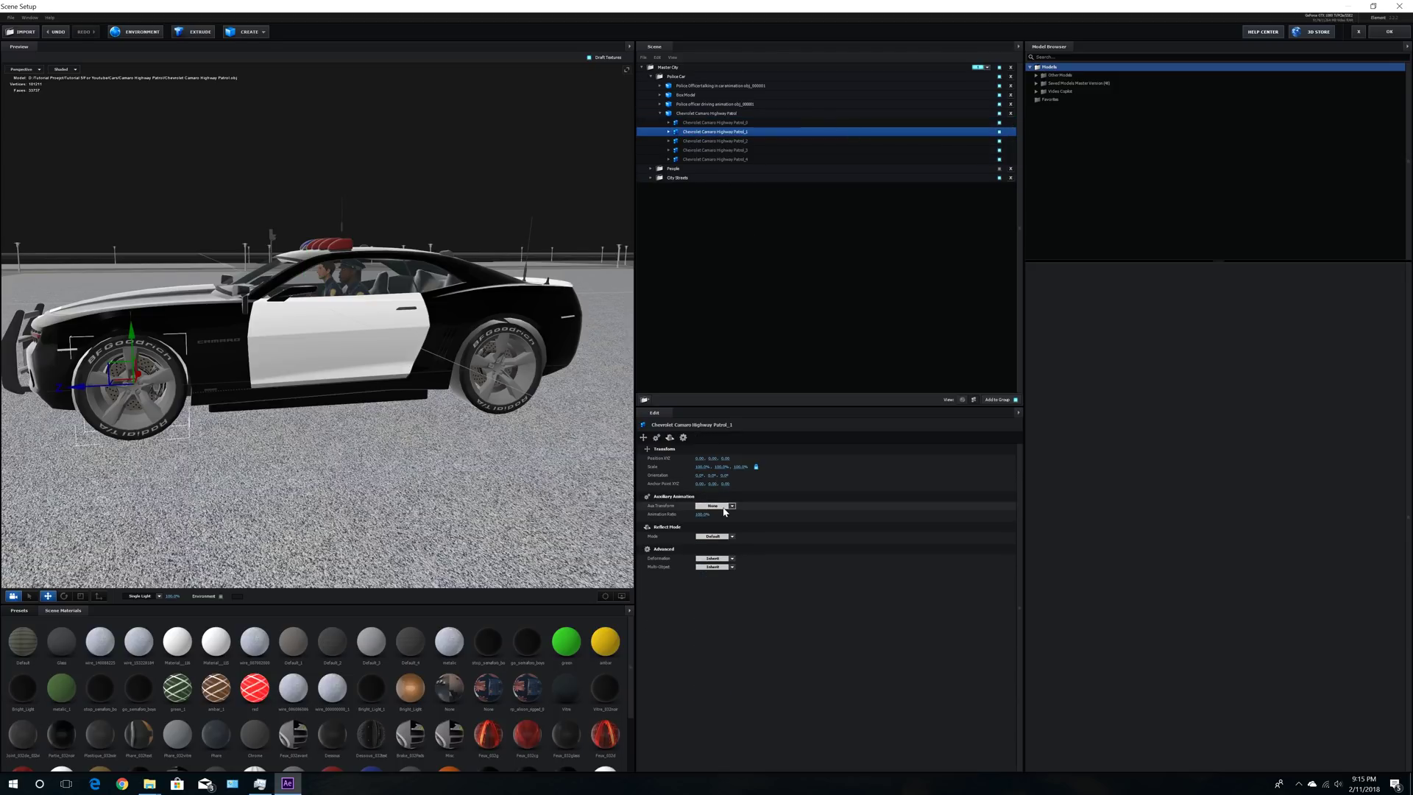
left_click(724, 508)
left_click(721, 555)
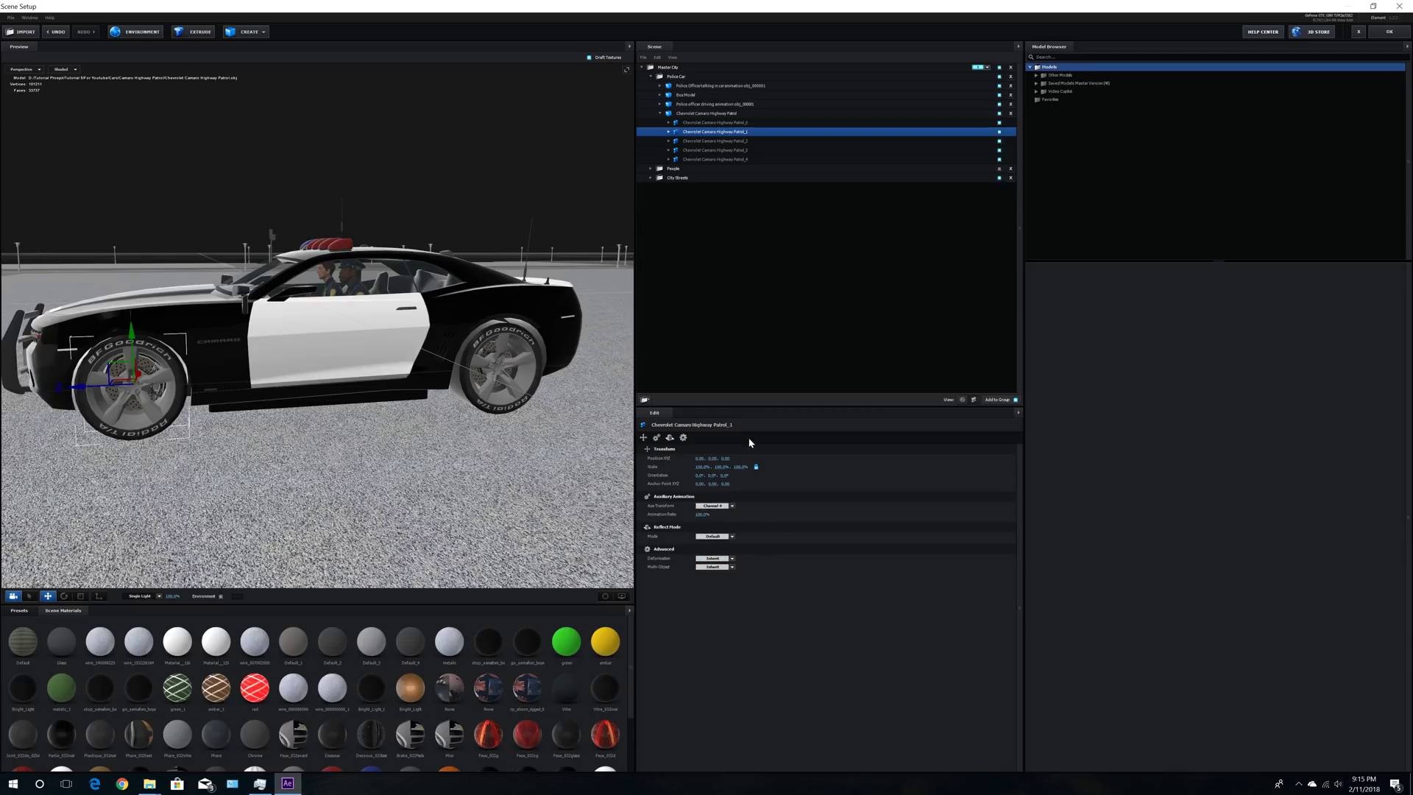
left_click(715, 142)
left_click(720, 507)
left_click(762, 368)
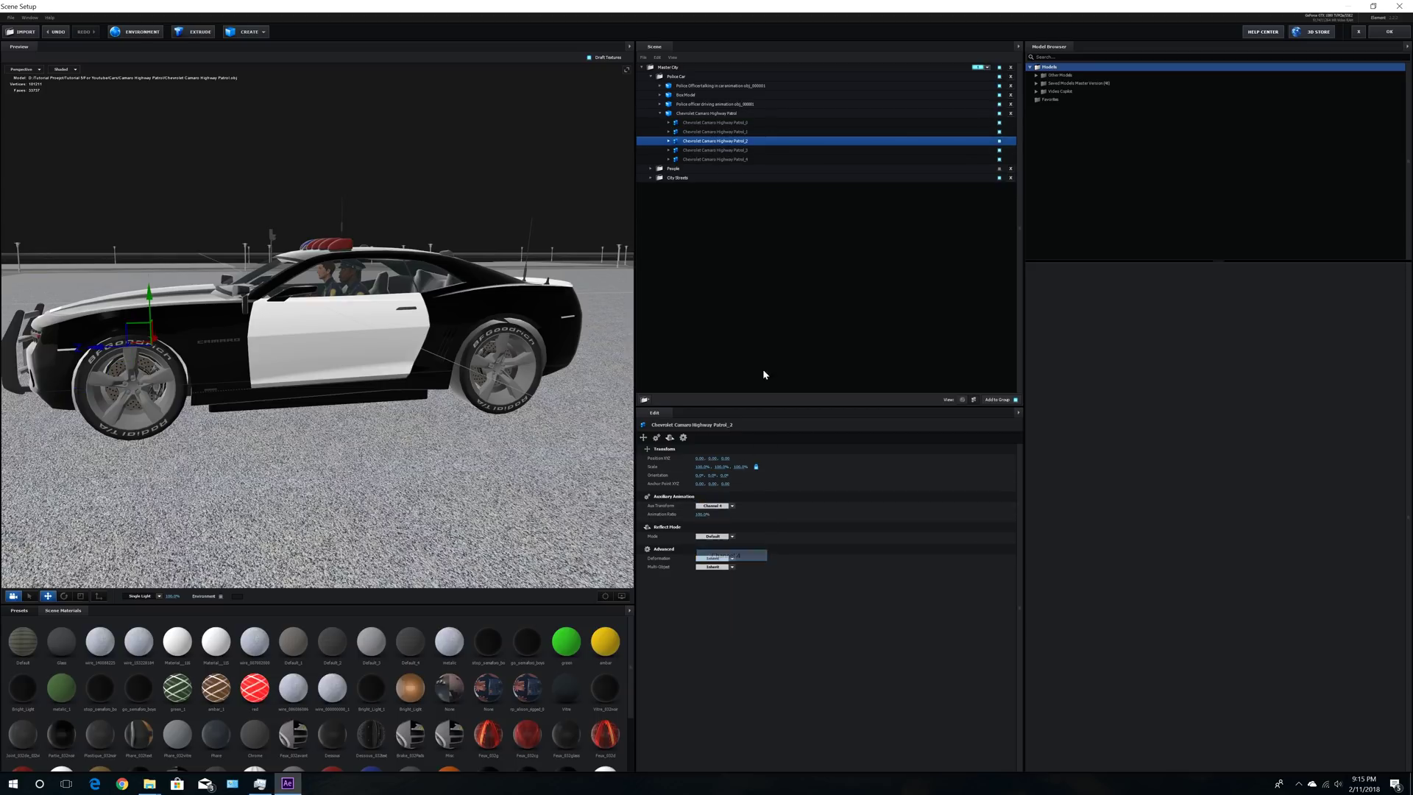
Step: Set the auxiliary transform of the car sub-objects Chevrolet Camaro Highway Patrol_3 and _4 to Channel 4
left_click(720, 150)
left_click(722, 506)
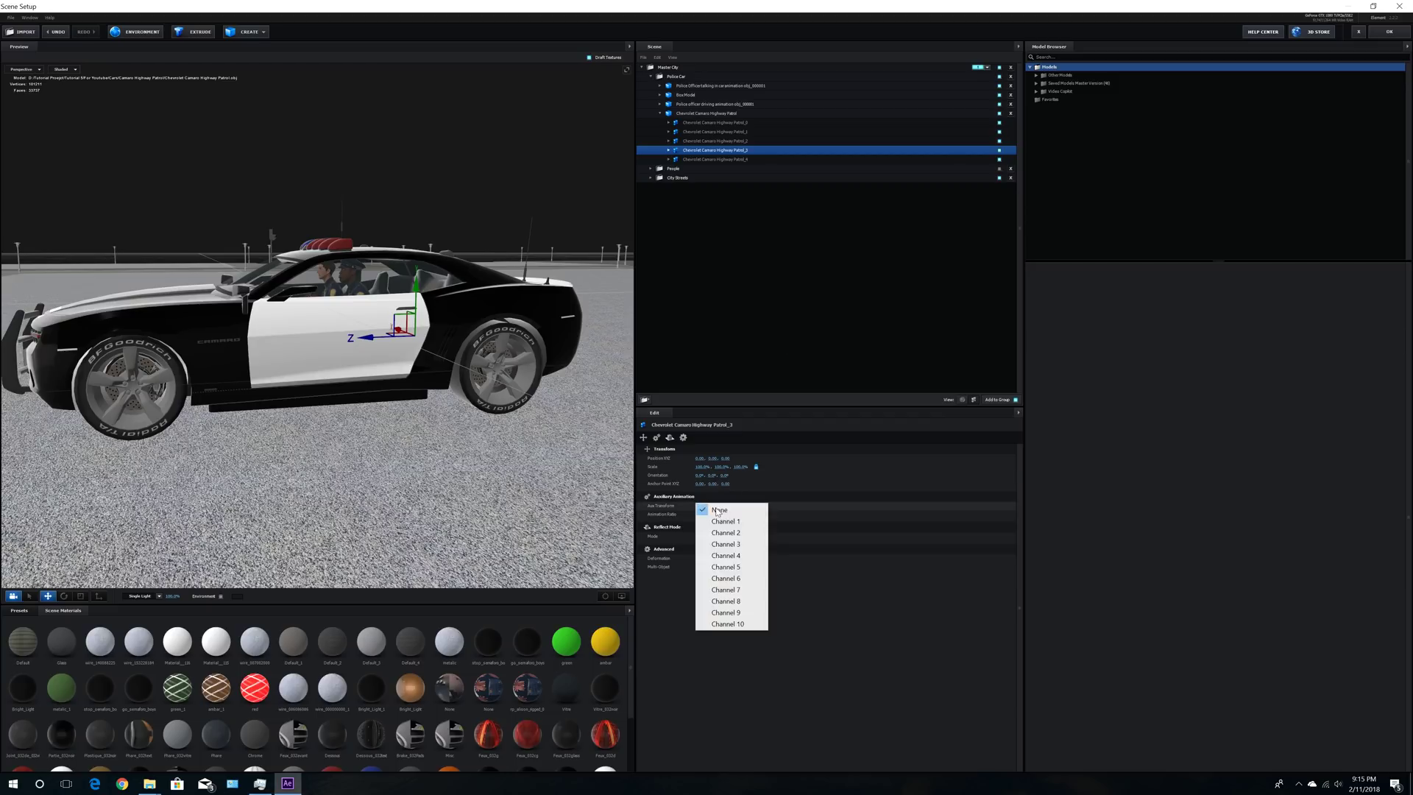
left_click(722, 554)
left_click(729, 159)
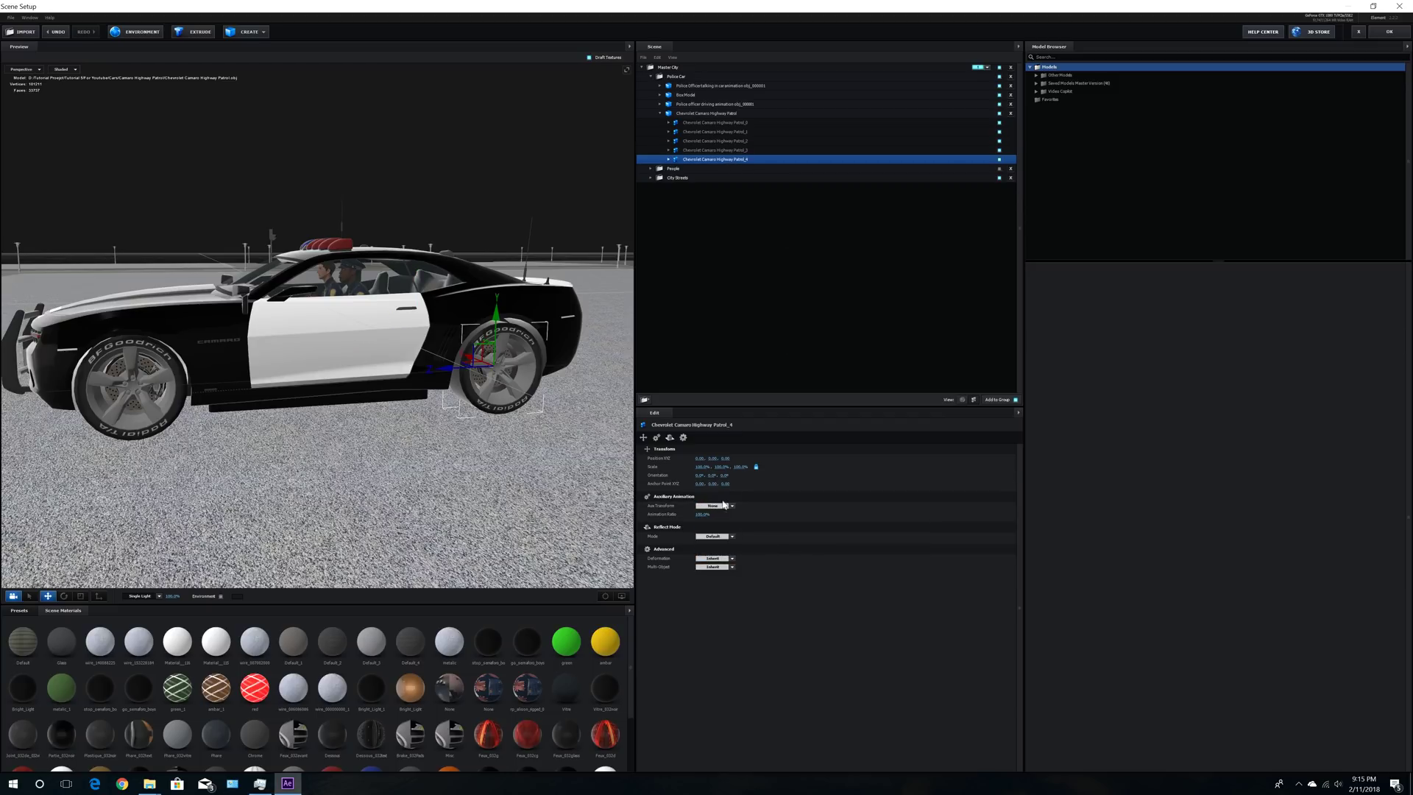
left_click(727, 504)
left_click(722, 555)
left_click(661, 114)
Step: Assign the Police Officer talking in car animation model to auxiliary Channel 3
left_click(692, 115)
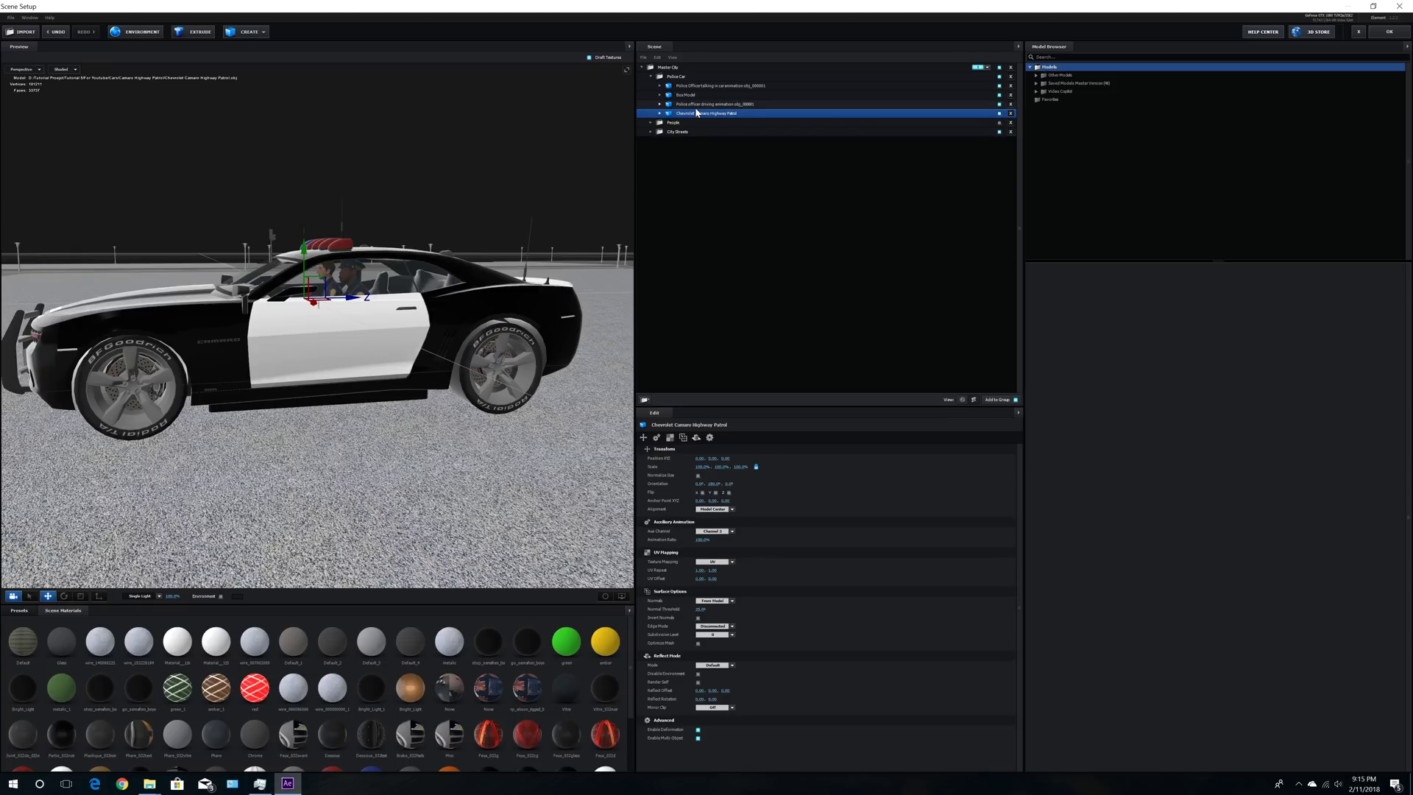
left_click(697, 104)
left_click(707, 86)
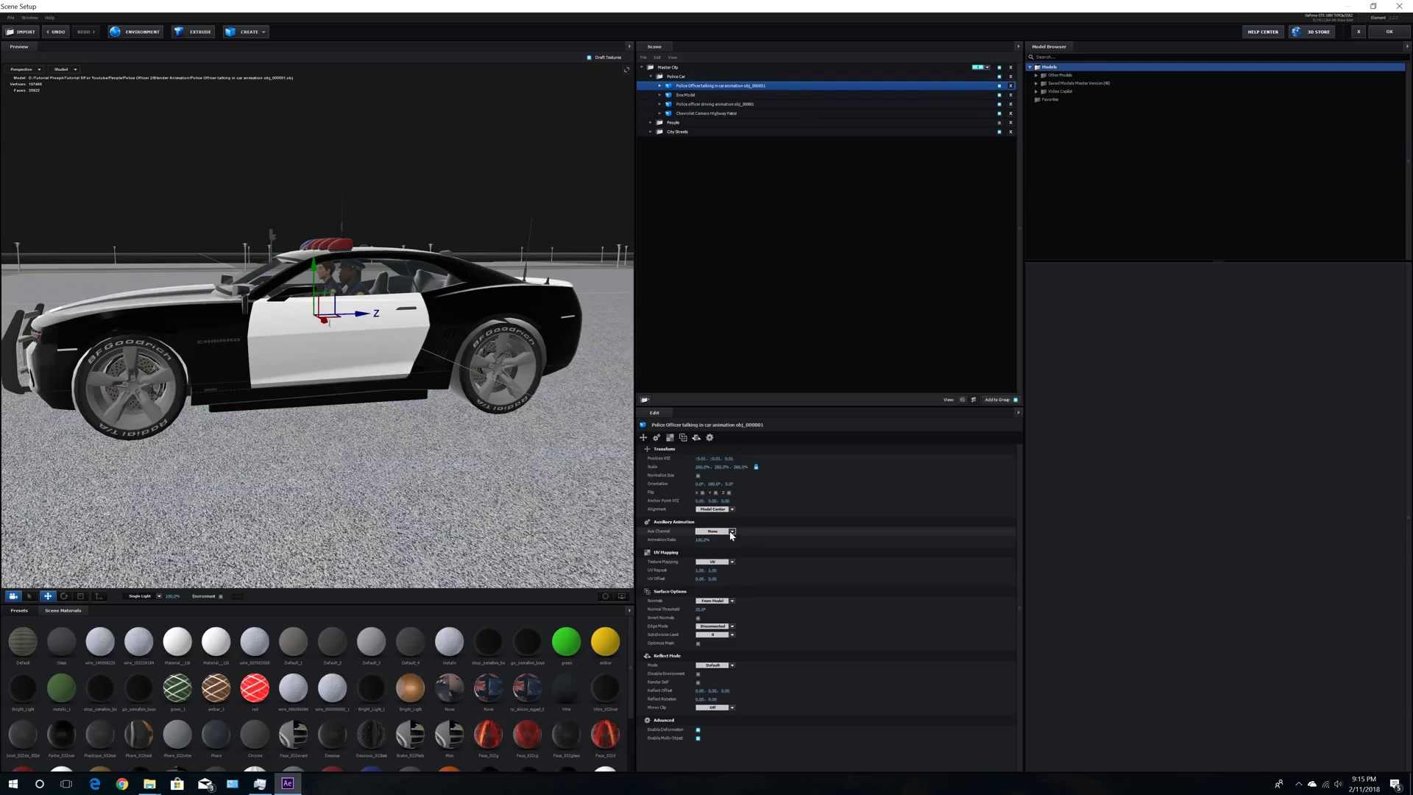
left_click(732, 531)
left_click(738, 572)
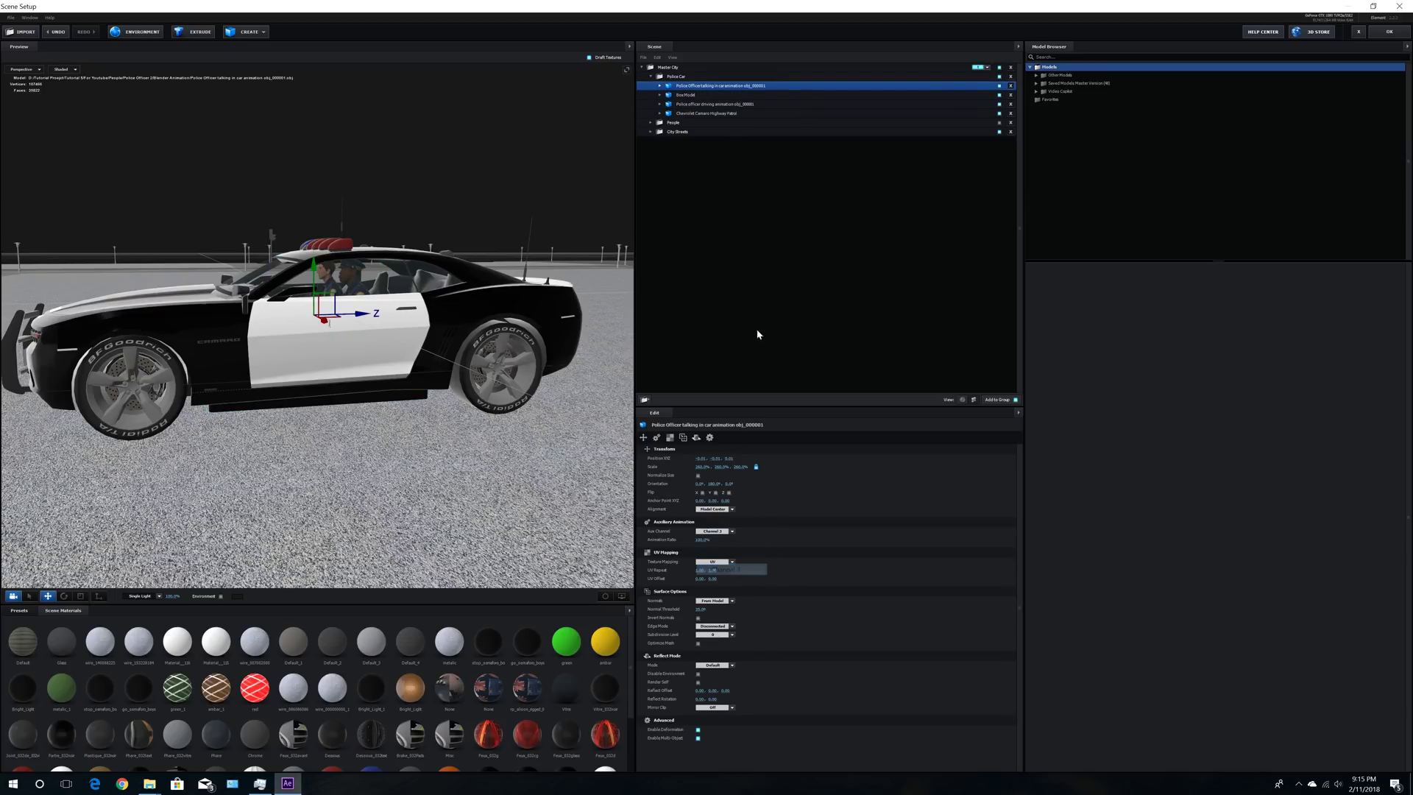
Step: Assign the Box Model and the police officer driving animation model to auxiliary Channel 3
left_click(693, 95)
left_click(732, 587)
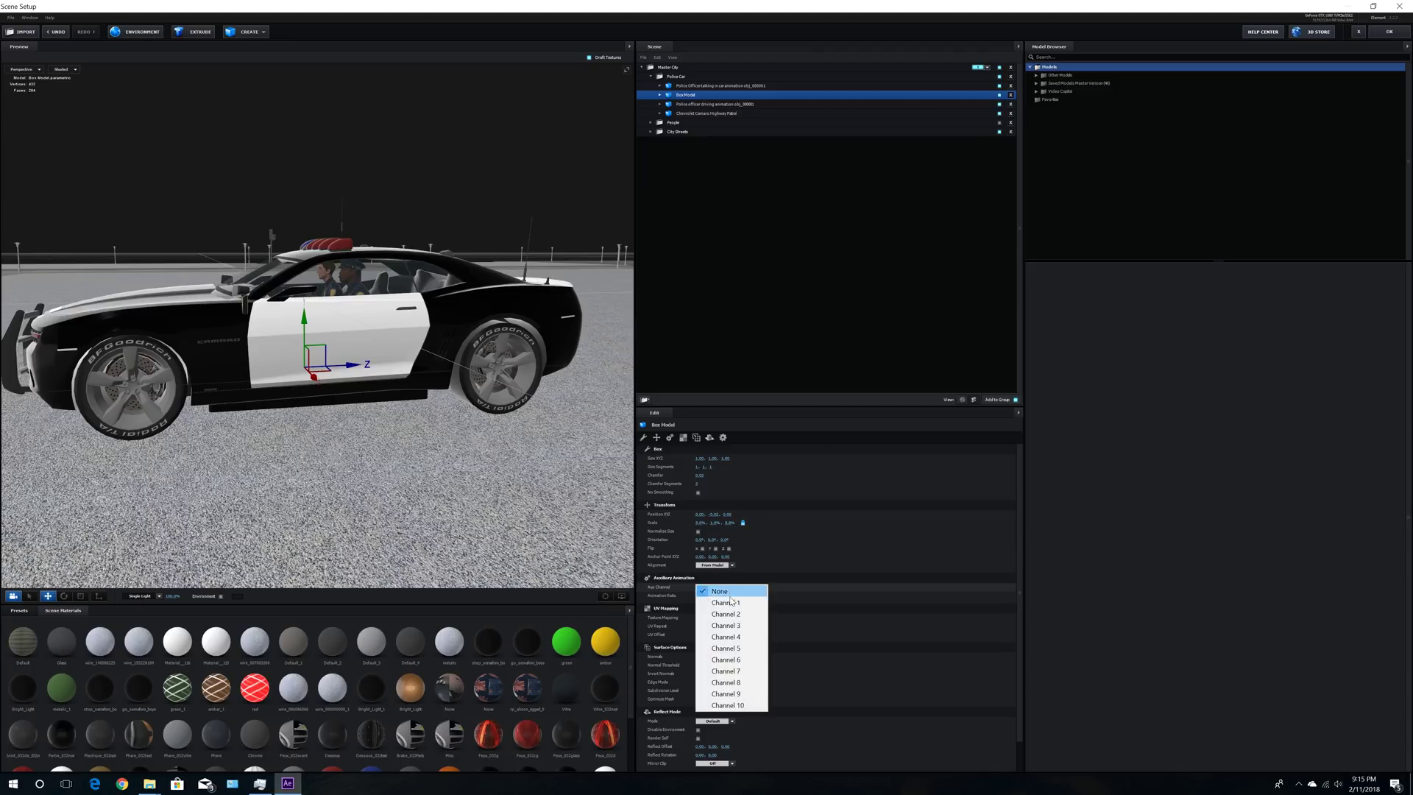
left_click(735, 625)
left_click(698, 104)
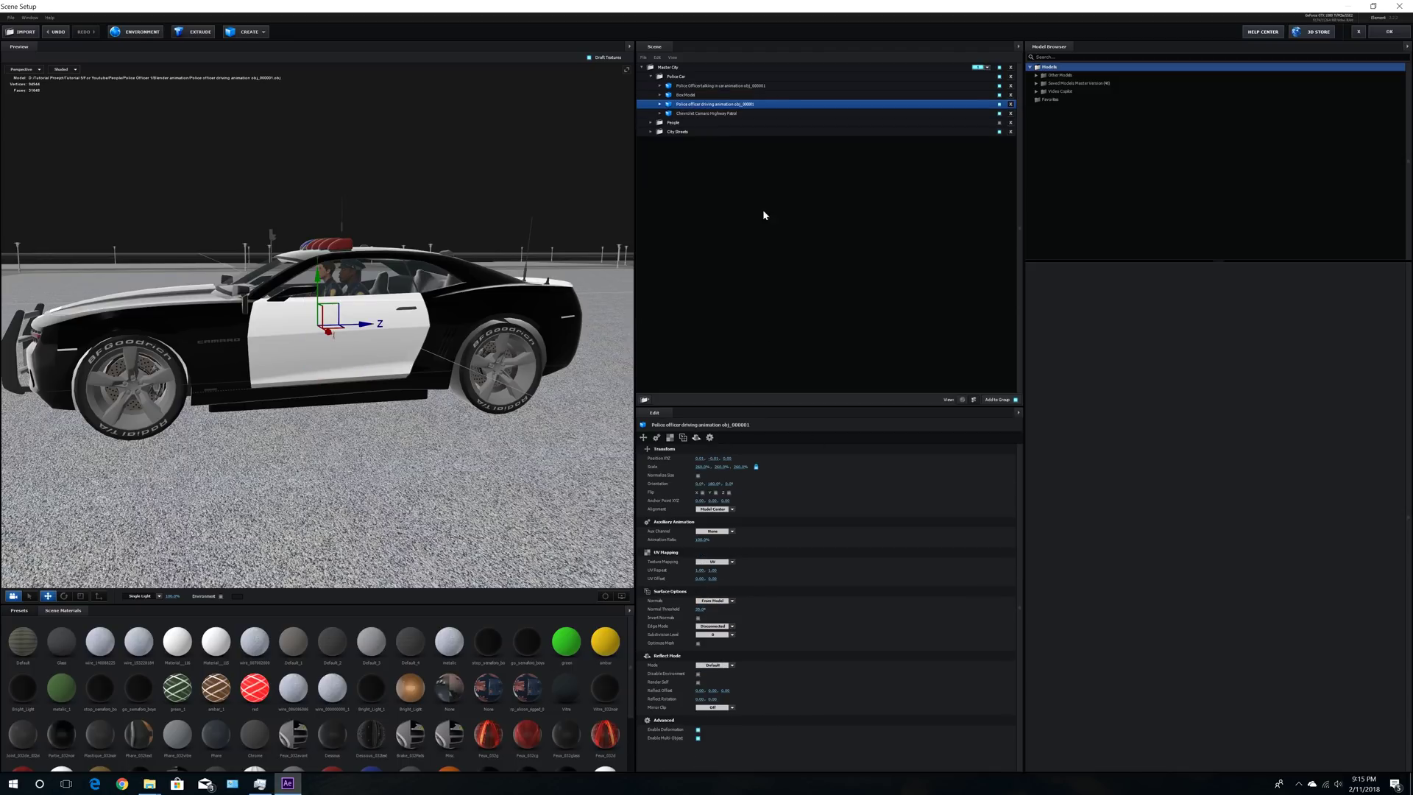
left_click(731, 532)
left_click(739, 572)
Step: Collapse the Police Car group and move it from the central city block onto the neighbouring street
double_click(662, 77)
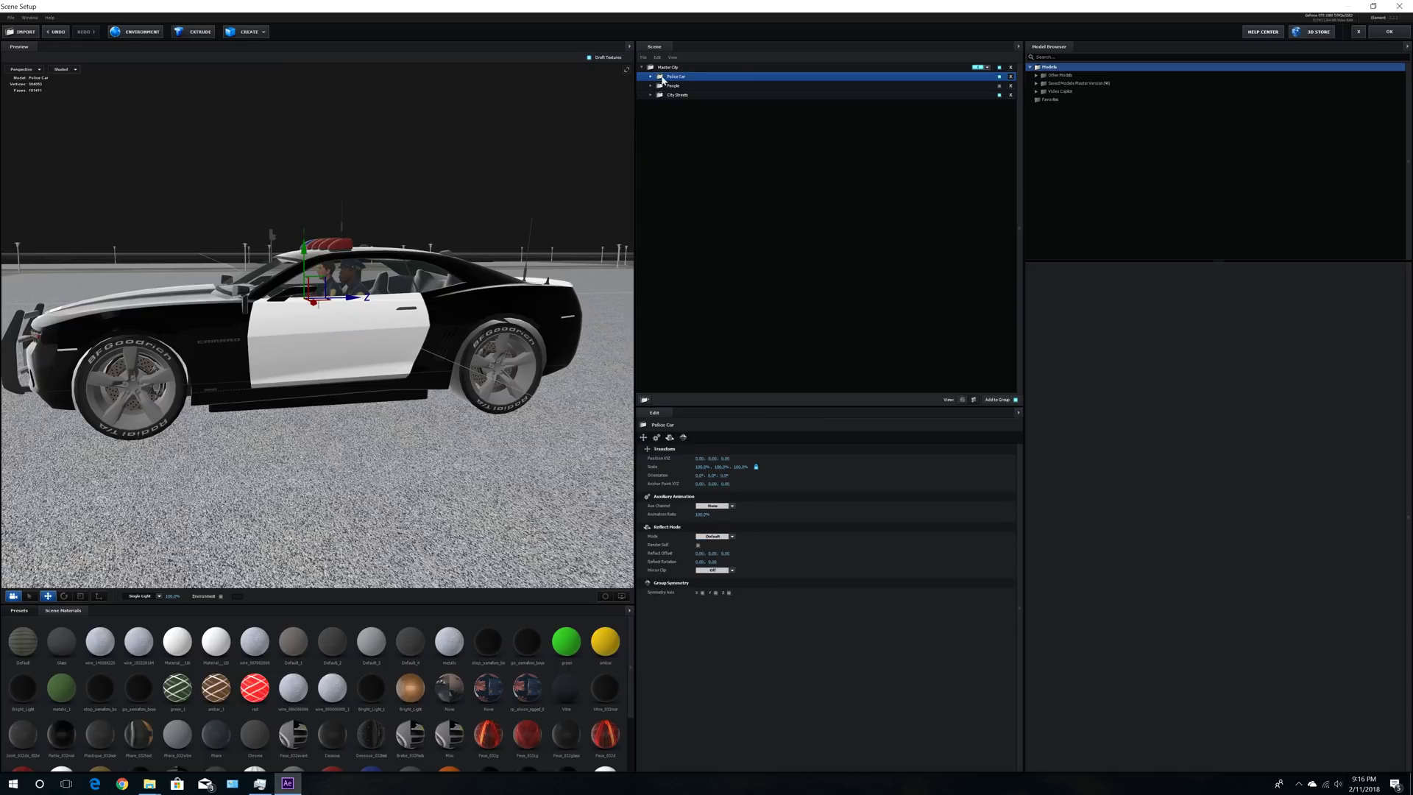
left_click_drag(497, 375, 494, 385)
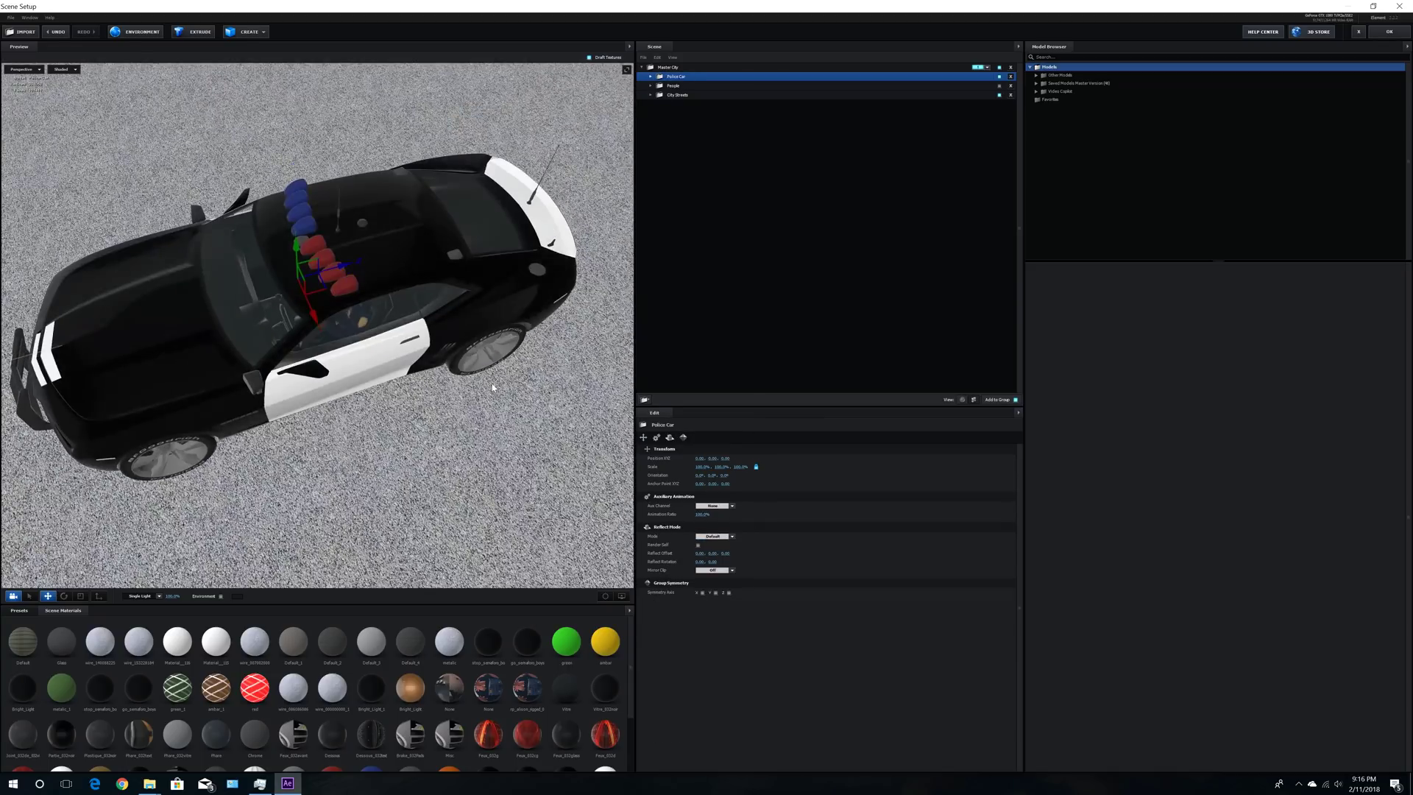
scroll(498, 367, "down", 5)
scroll(499, 367, "down", 10)
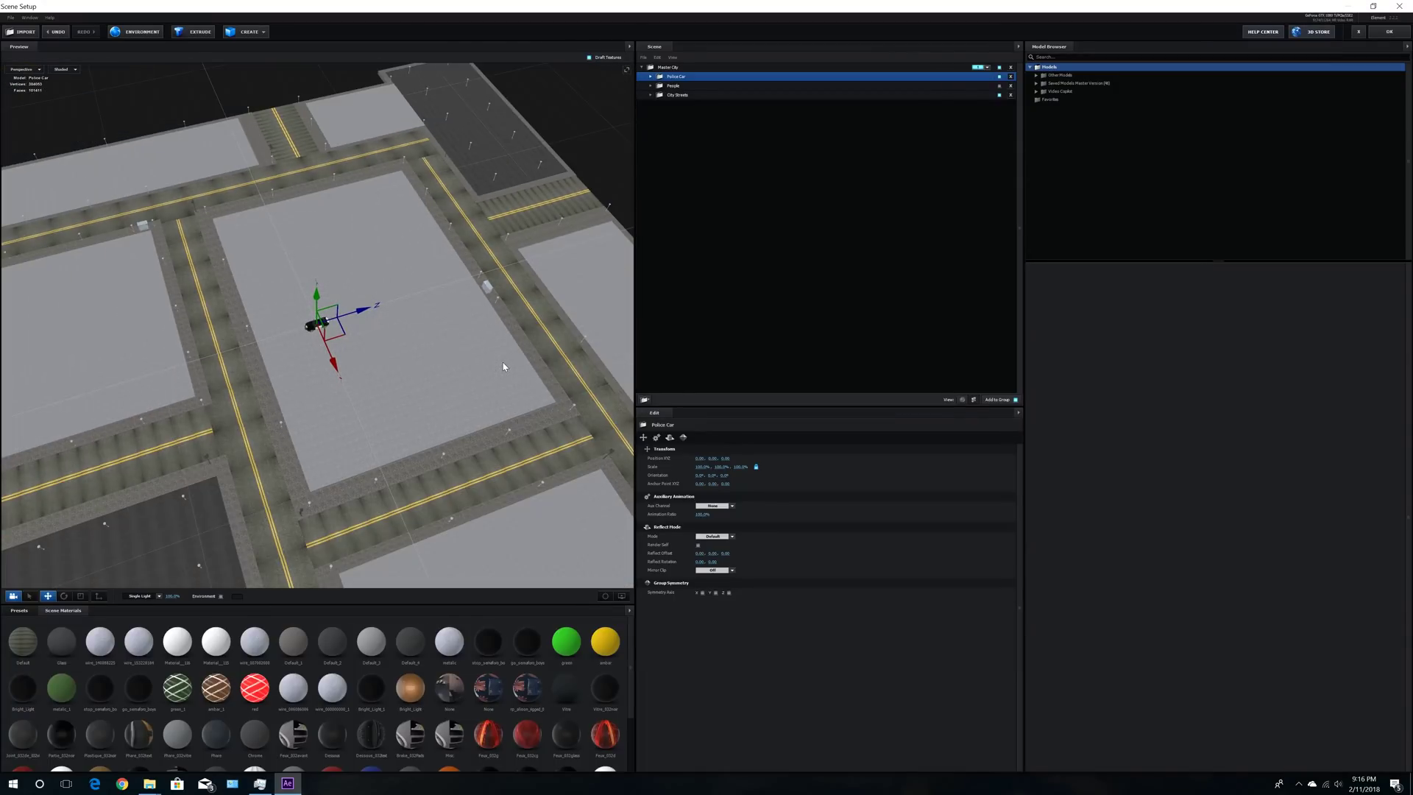
middle_click_drag(600, 403, 442, 349)
left_click_drag(207, 256, 420, 254)
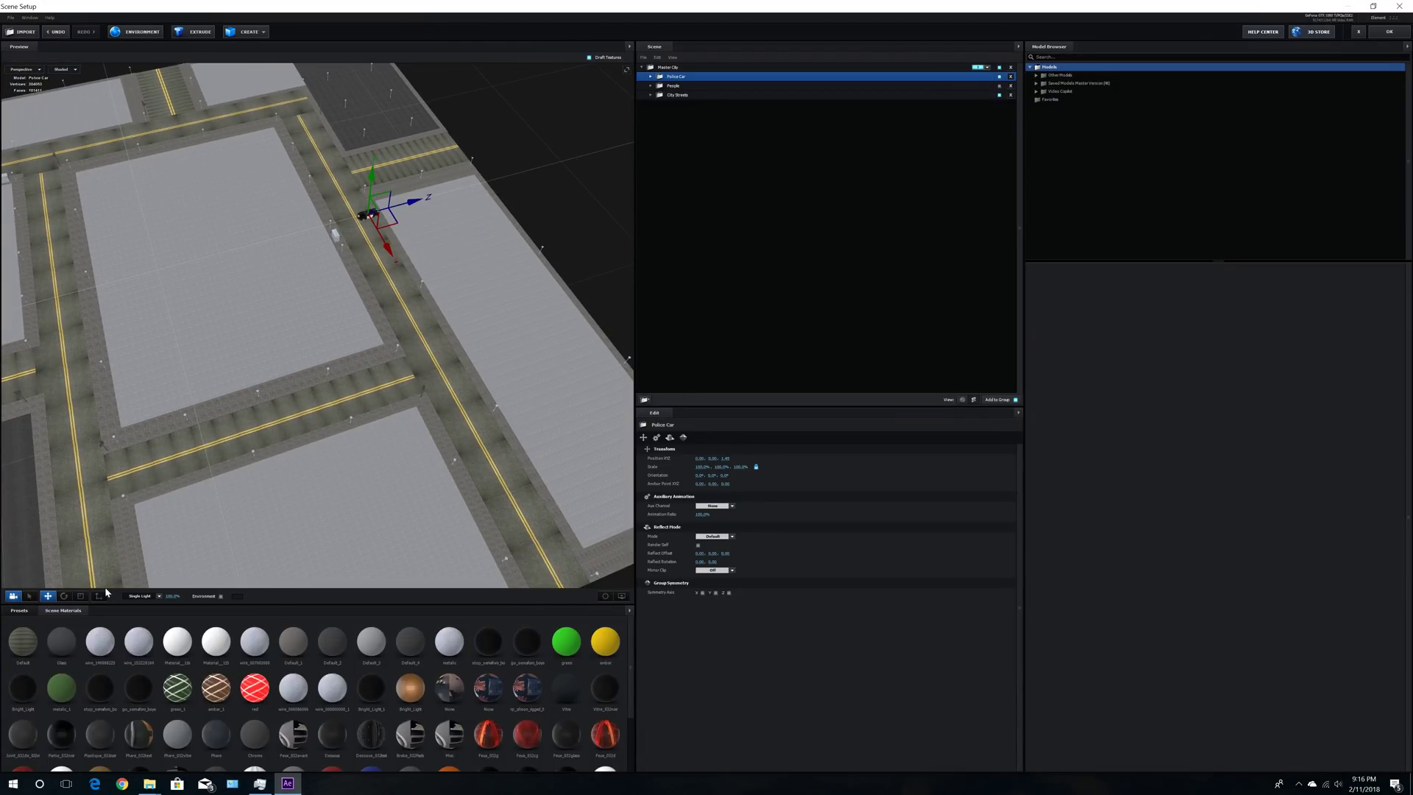
Step: Rotate the Police Car group to a Y orientation of 270° and move it along the street to the city's outer edge
left_click(64, 596)
left_click_drag(418, 238, 333, 289)
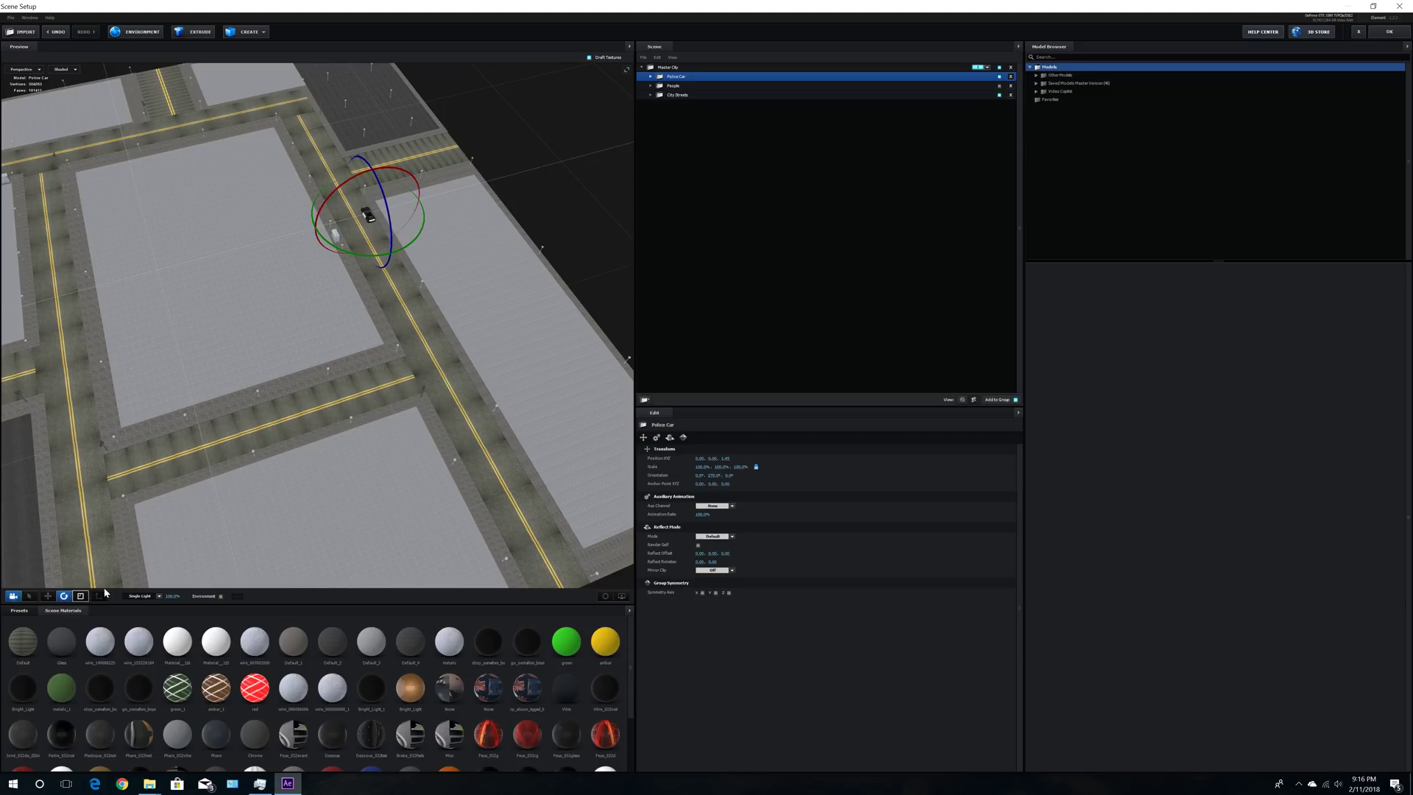
left_click(48, 595)
left_click_drag(394, 256, 598, 598)
middle_click_drag(429, 495, 376, 392)
left_click_drag(376, 391, 425, 390)
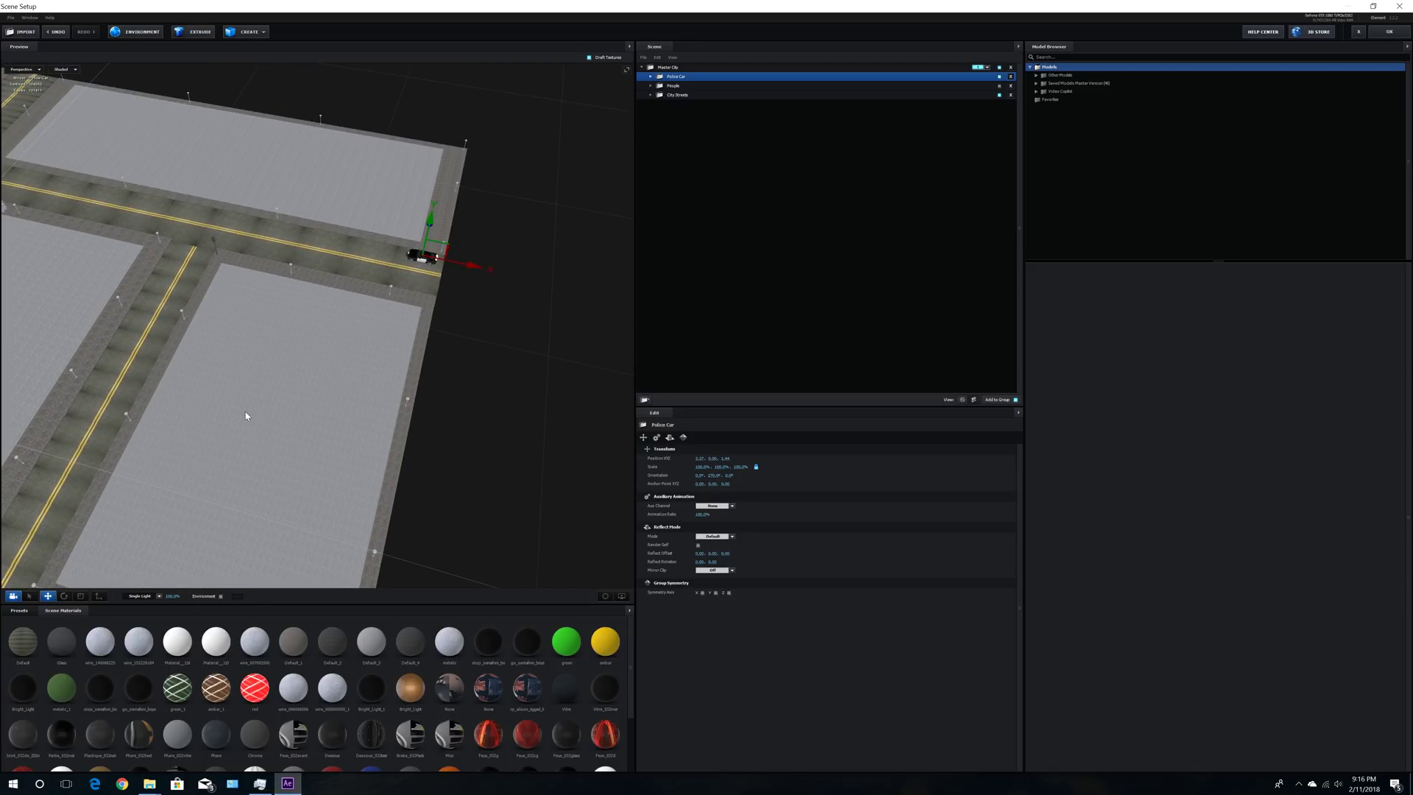
Step: Check the police car's placement within the street layout and apply the scene setup
middle_click_drag(246, 416, 401, 346)
scroll(322, 388, "down", 3)
left_click_drag(322, 388, 326, 399)
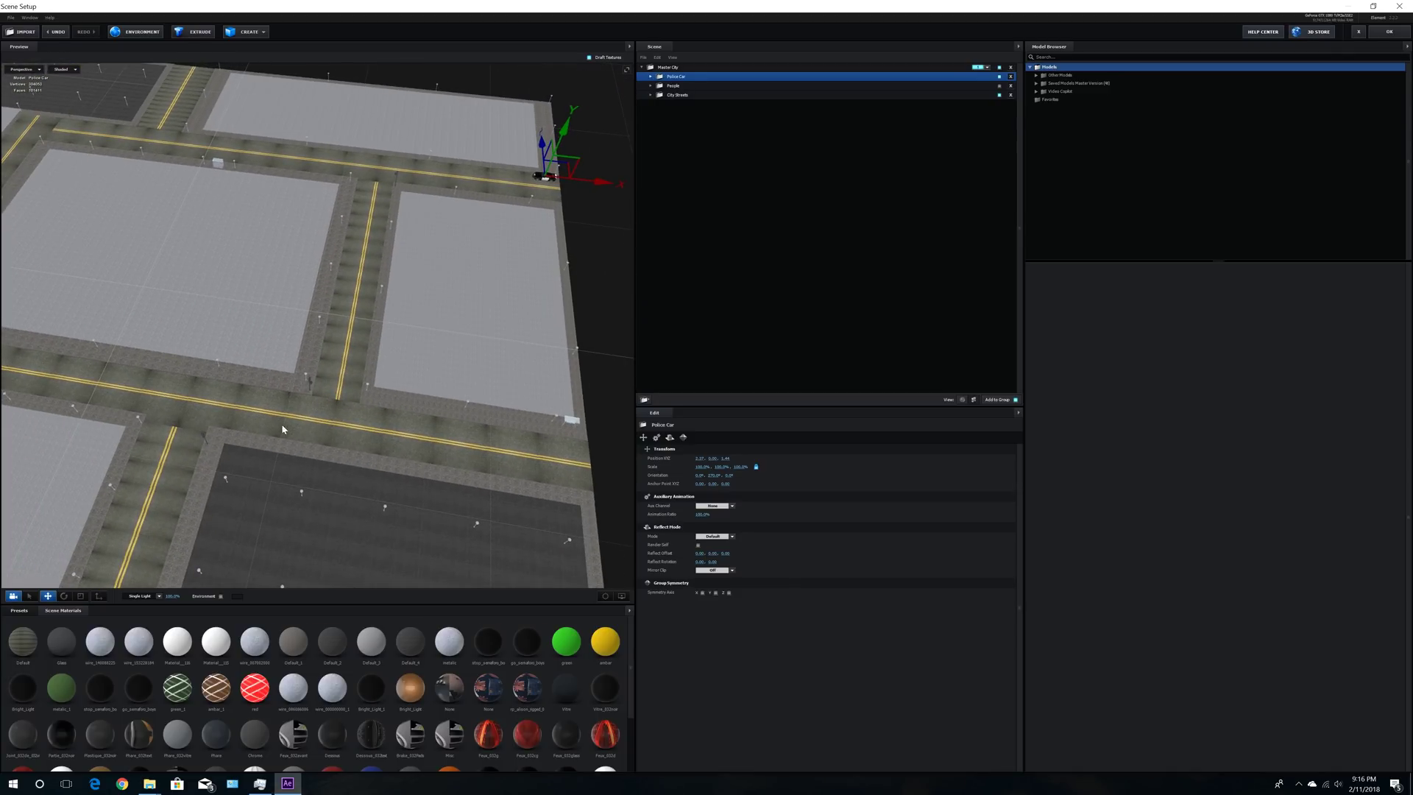
left_click(676, 86)
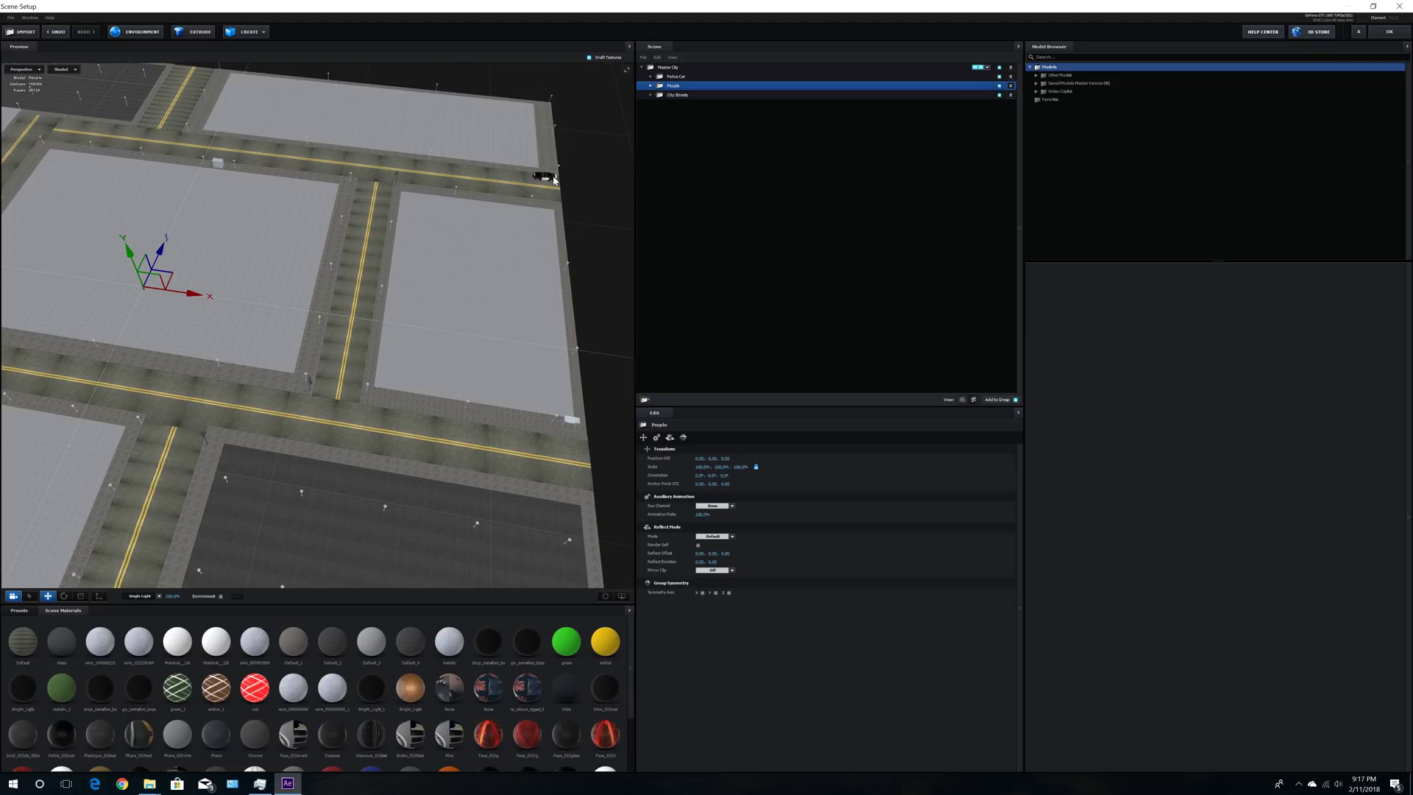
middle_click_drag(454, 204, 353, 347)
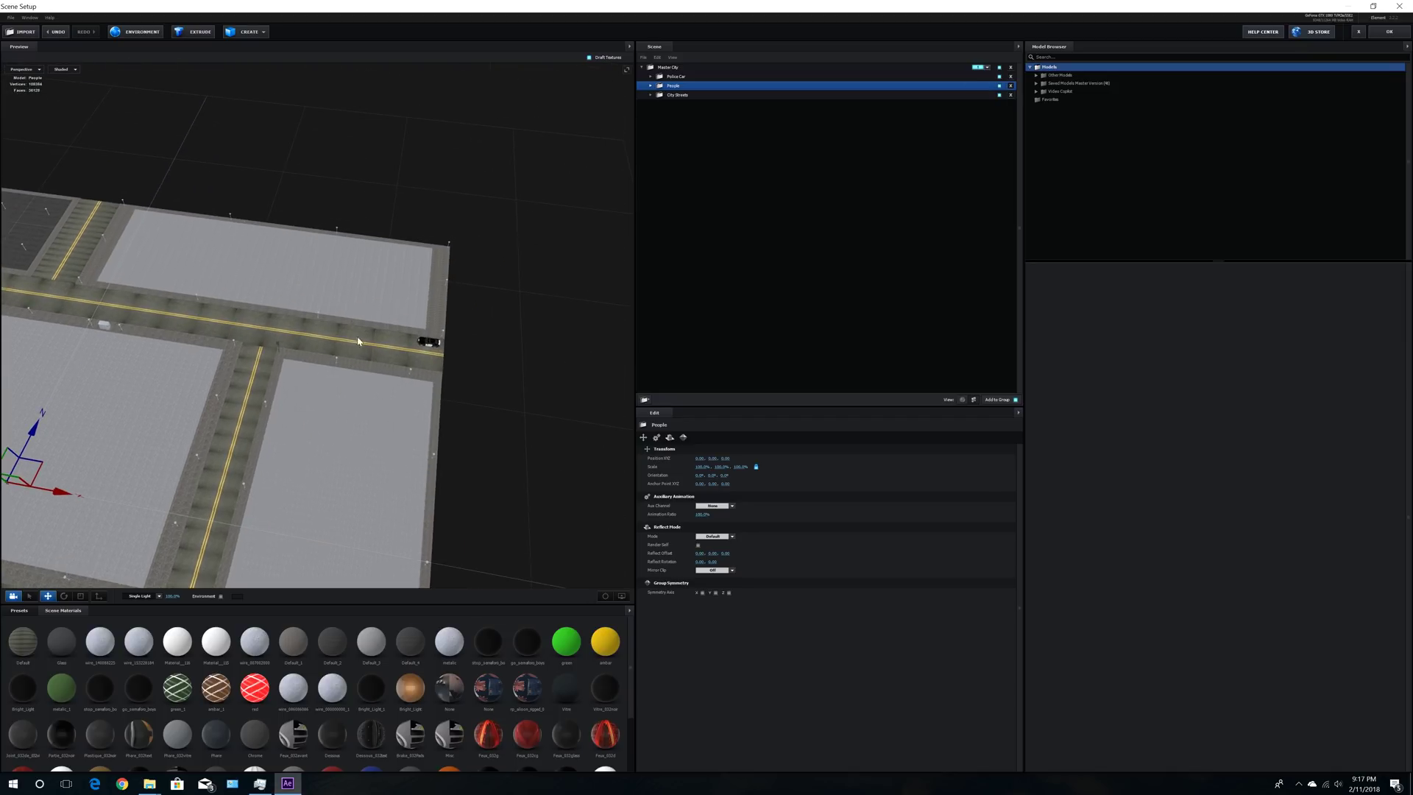
left_click(1389, 32)
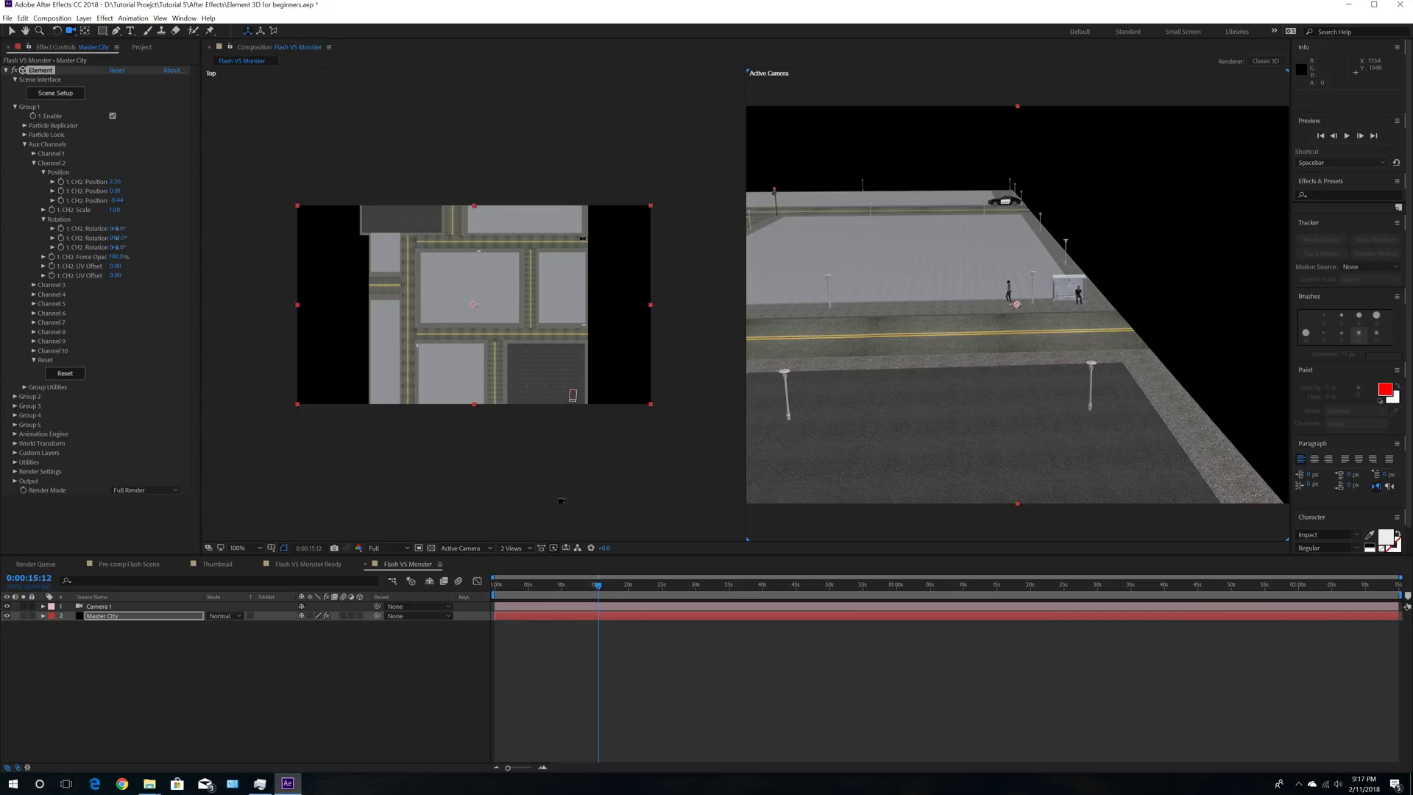
left_click(514, 548)
left_click(531, 566)
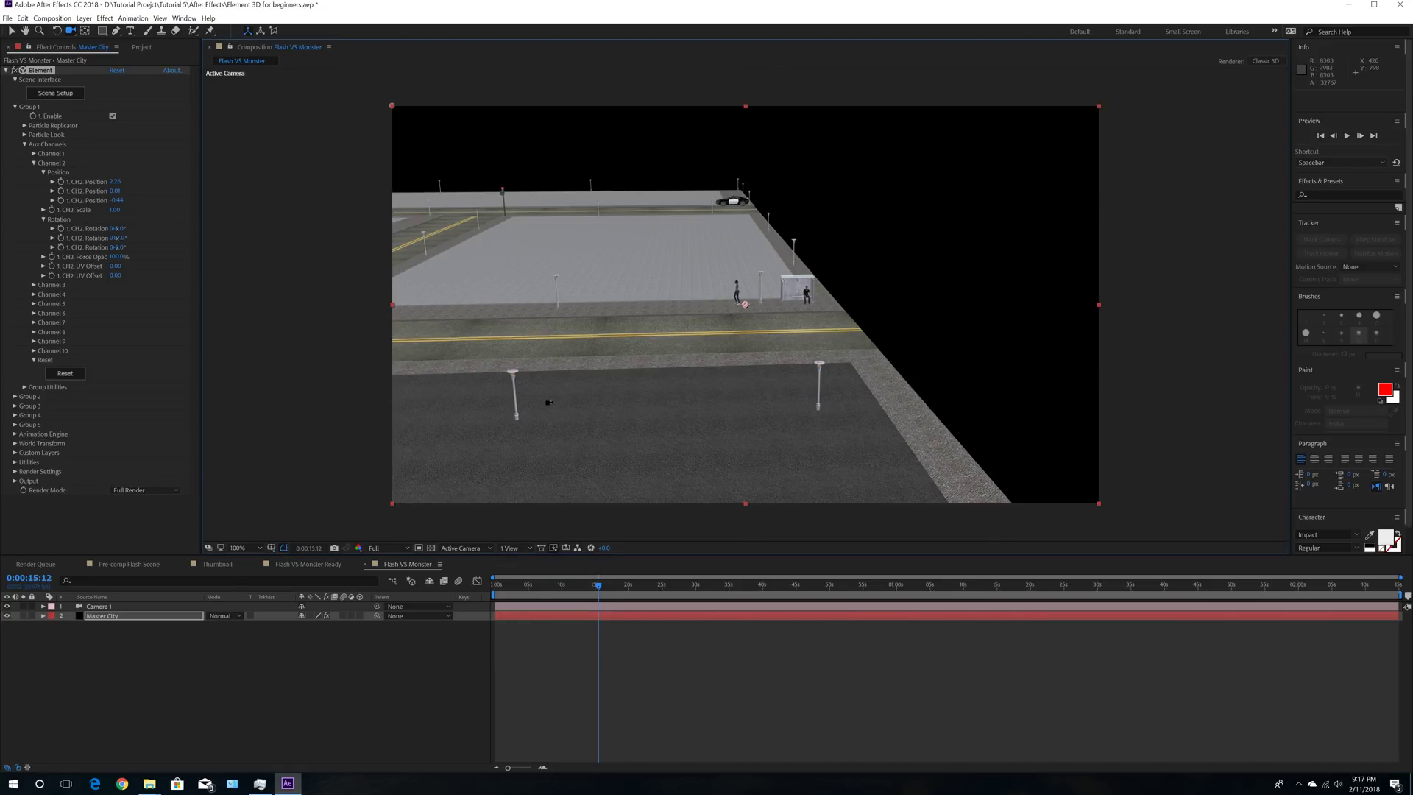
left_click(515, 548)
left_click(527, 575)
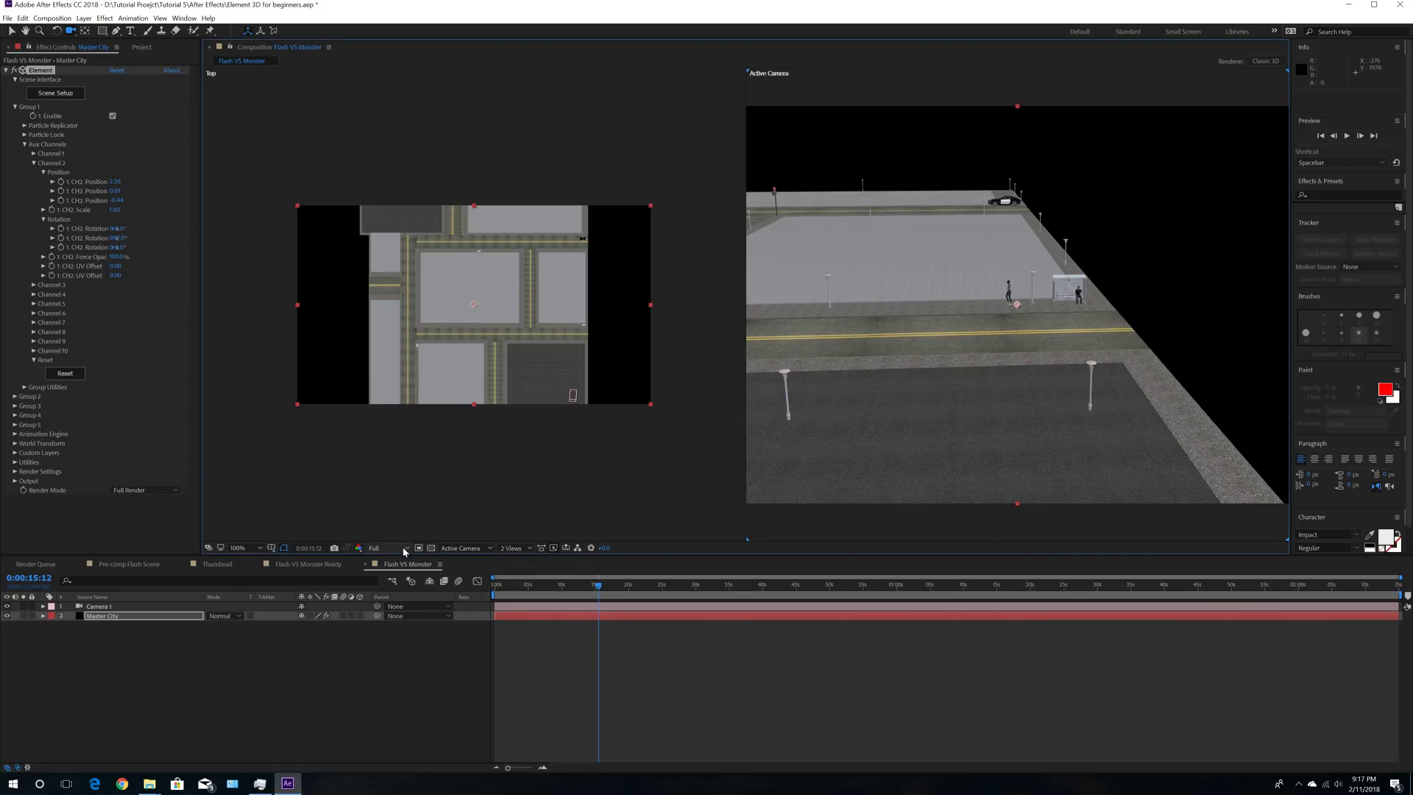
Step: Move Camera 1's point of interest onto the police car and bring the camera in to a close side view
left_click(12, 32)
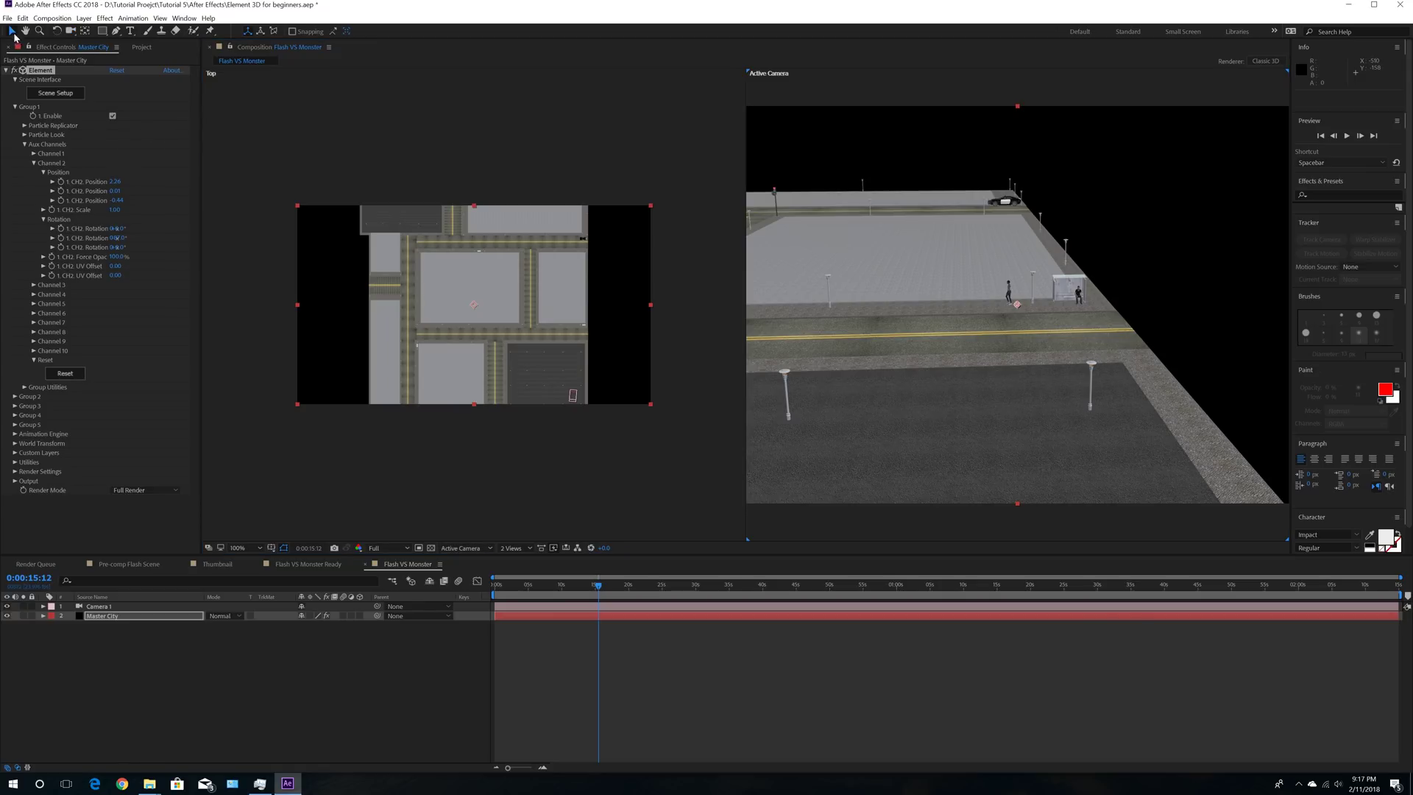
left_click(572, 395)
left_click_drag(580, 328, 582, 240)
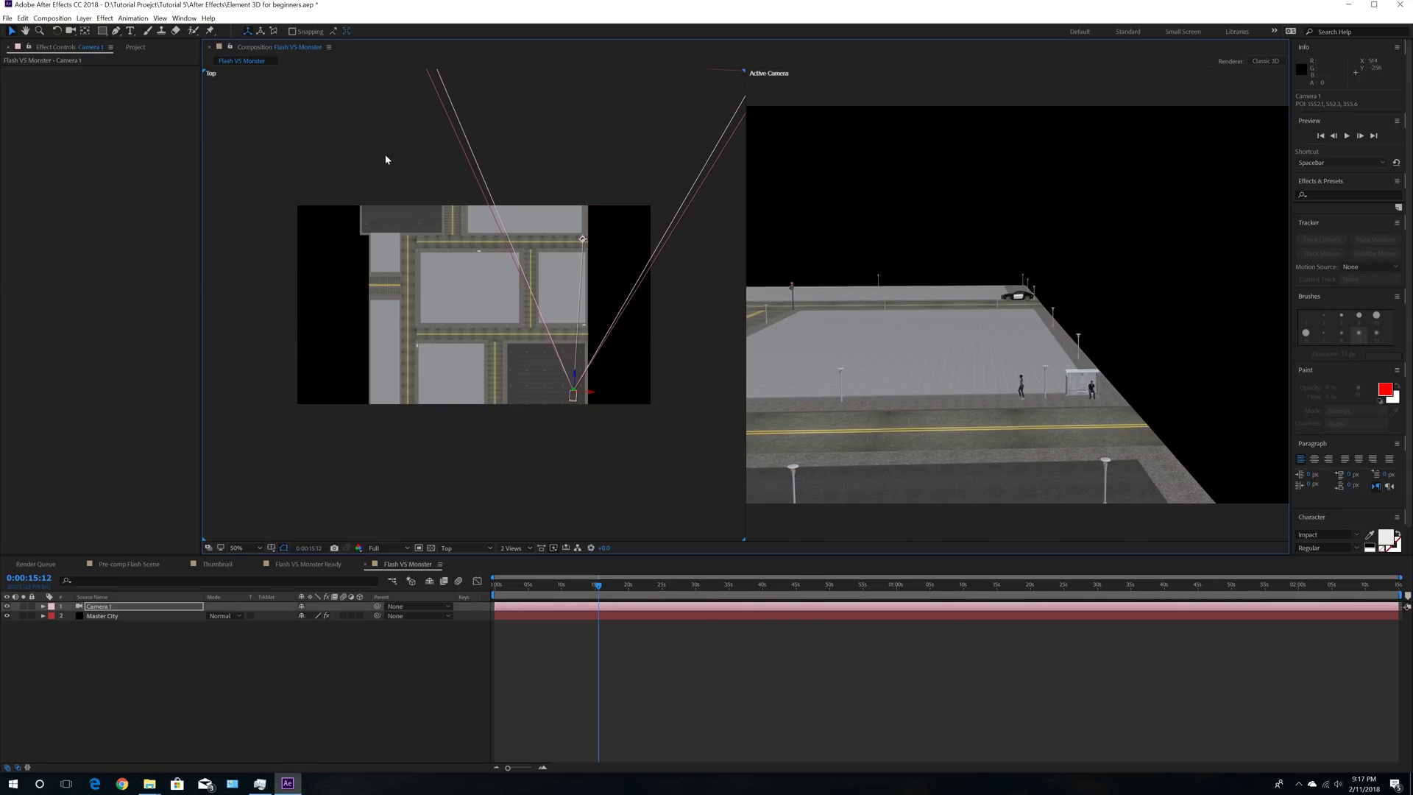
left_click(70, 31)
right_click_drag(1005, 434, 997, 285)
right_click_drag(995, 398, 990, 288)
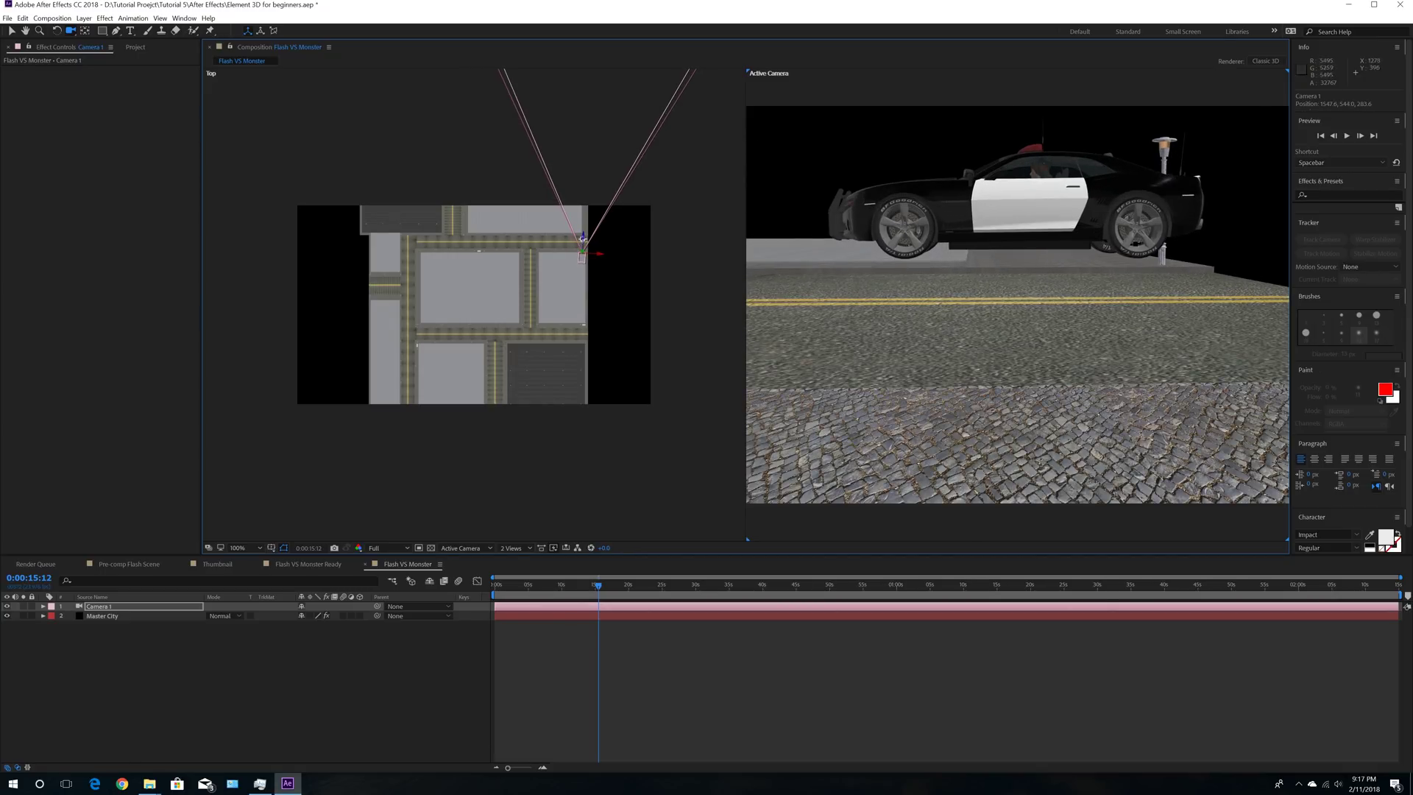
Step: Lower the Police Car group in Scene Setup until its wheels rest on the road surface, and apply the scene
left_click(124, 616)
left_click(56, 92)
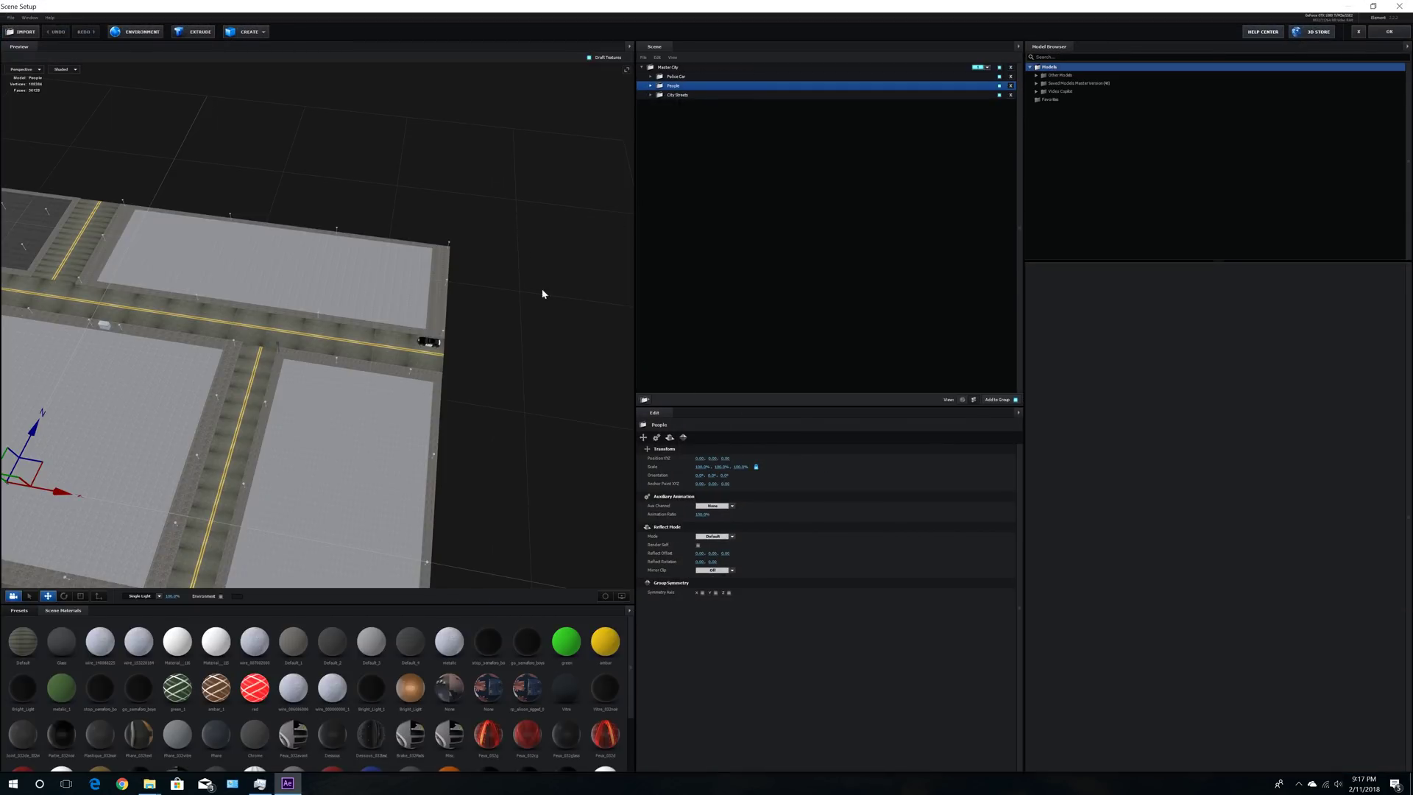
left_click(677, 77)
left_click(605, 597)
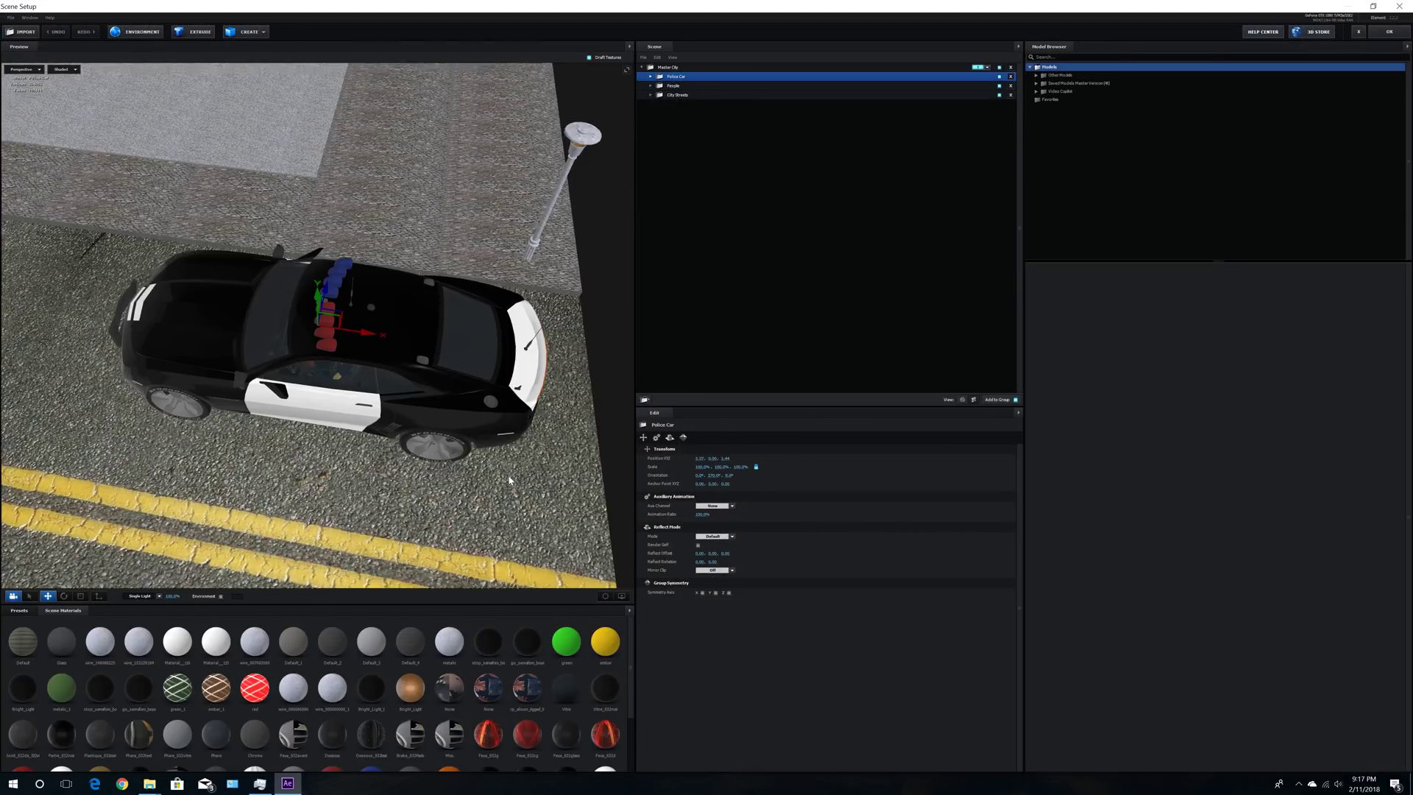
left_click_drag(317, 277, 322, 315)
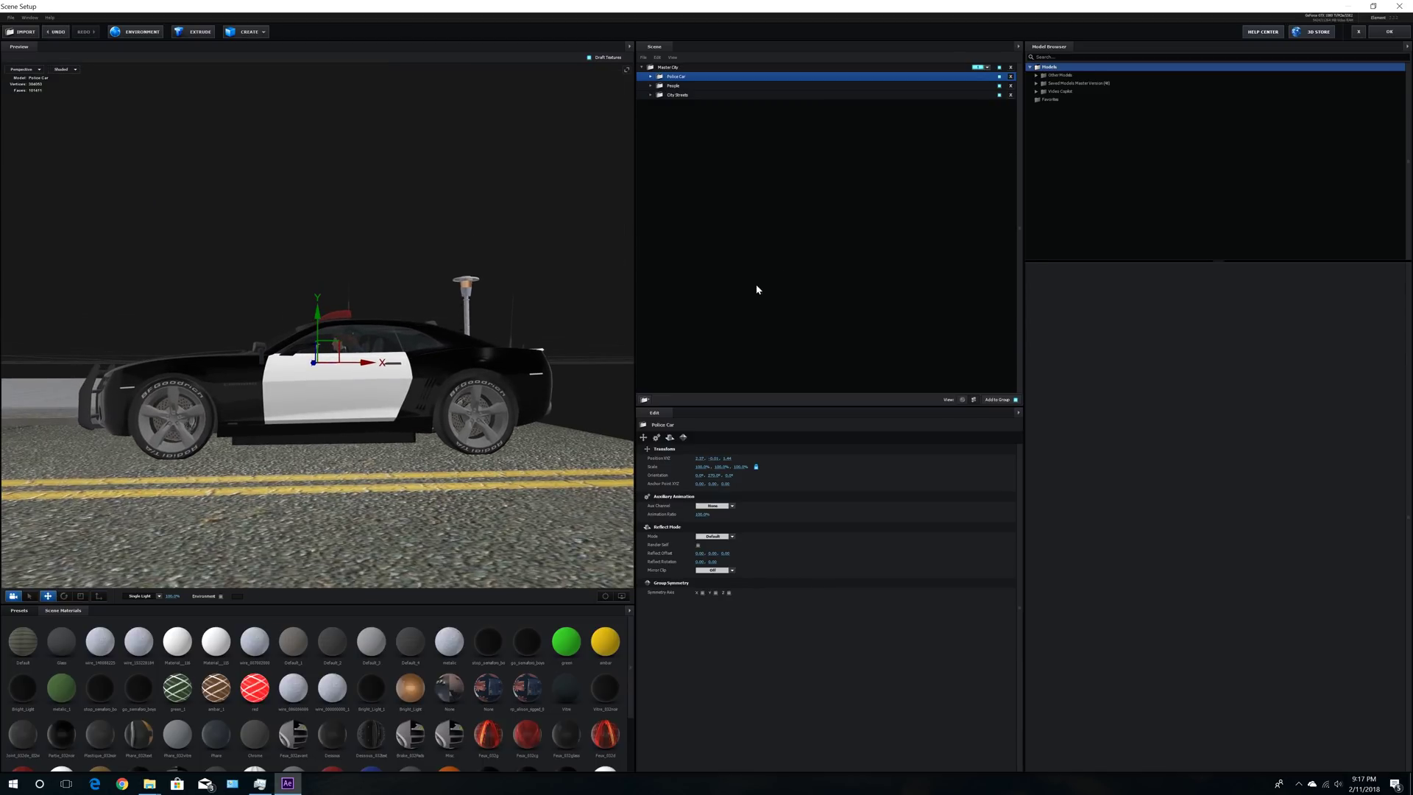
left_click(1389, 32)
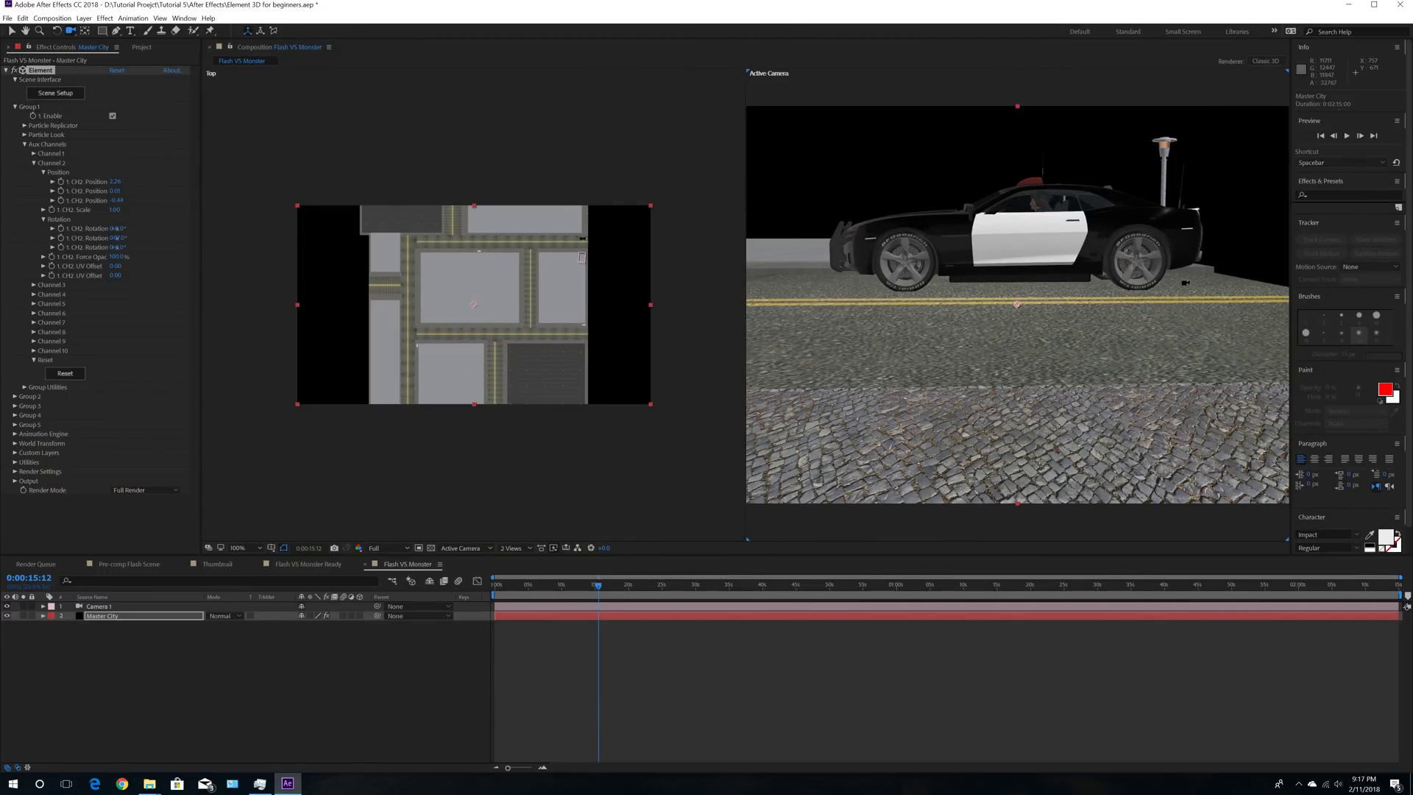
Step: Pull the camera back and raise it to frame an angled overview of the whole city layout
left_click_drag(965, 297, 987, 348)
right_click_drag(987, 348, 846, 648)
left_click_drag(817, 294, 876, 302)
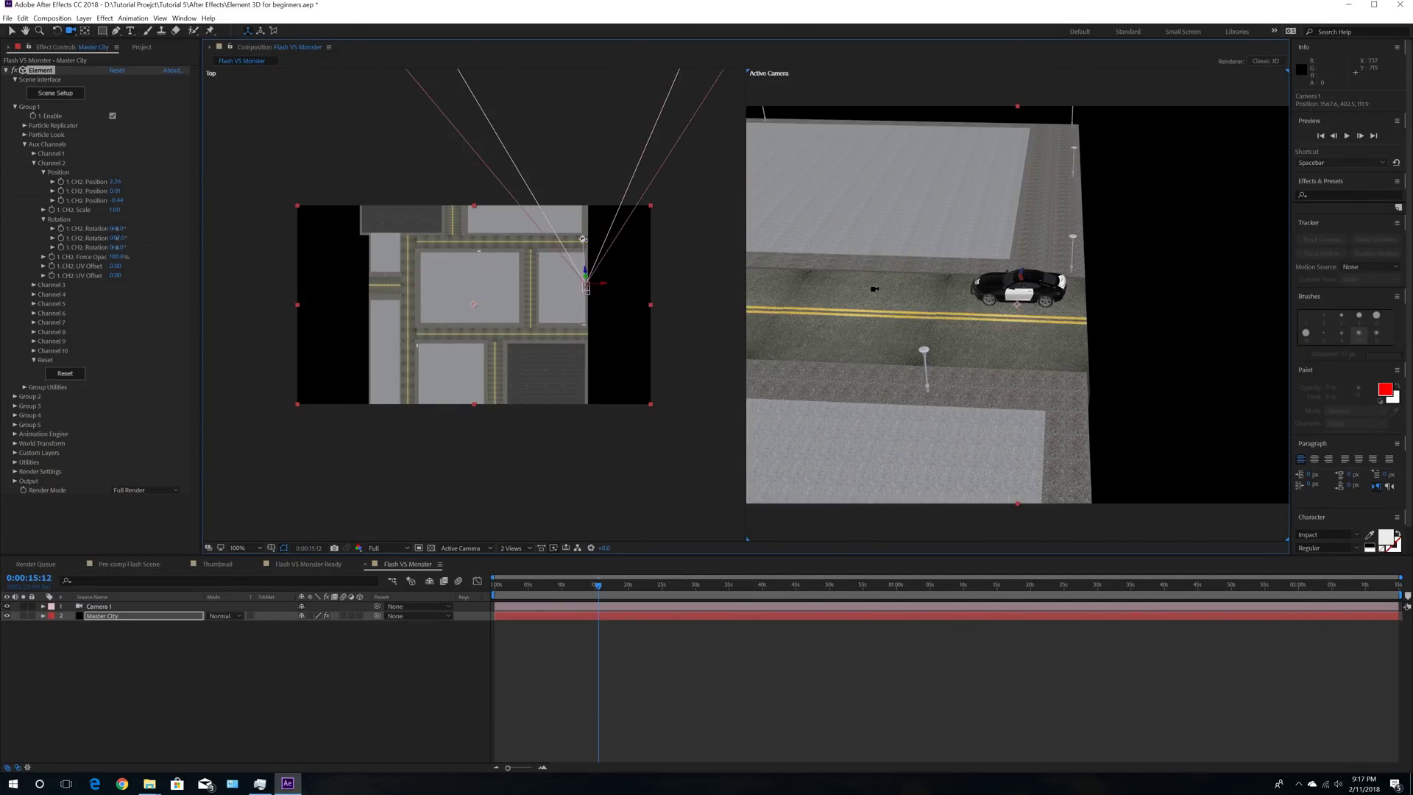
right_click_drag(877, 302, 893, 793)
right_click_drag(897, 268, 907, 721)
middle_click_drag(971, 355, 1082, 305)
right_click_drag(1060, 272, 1008, 662)
left_click_drag(980, 456, 1023, 425)
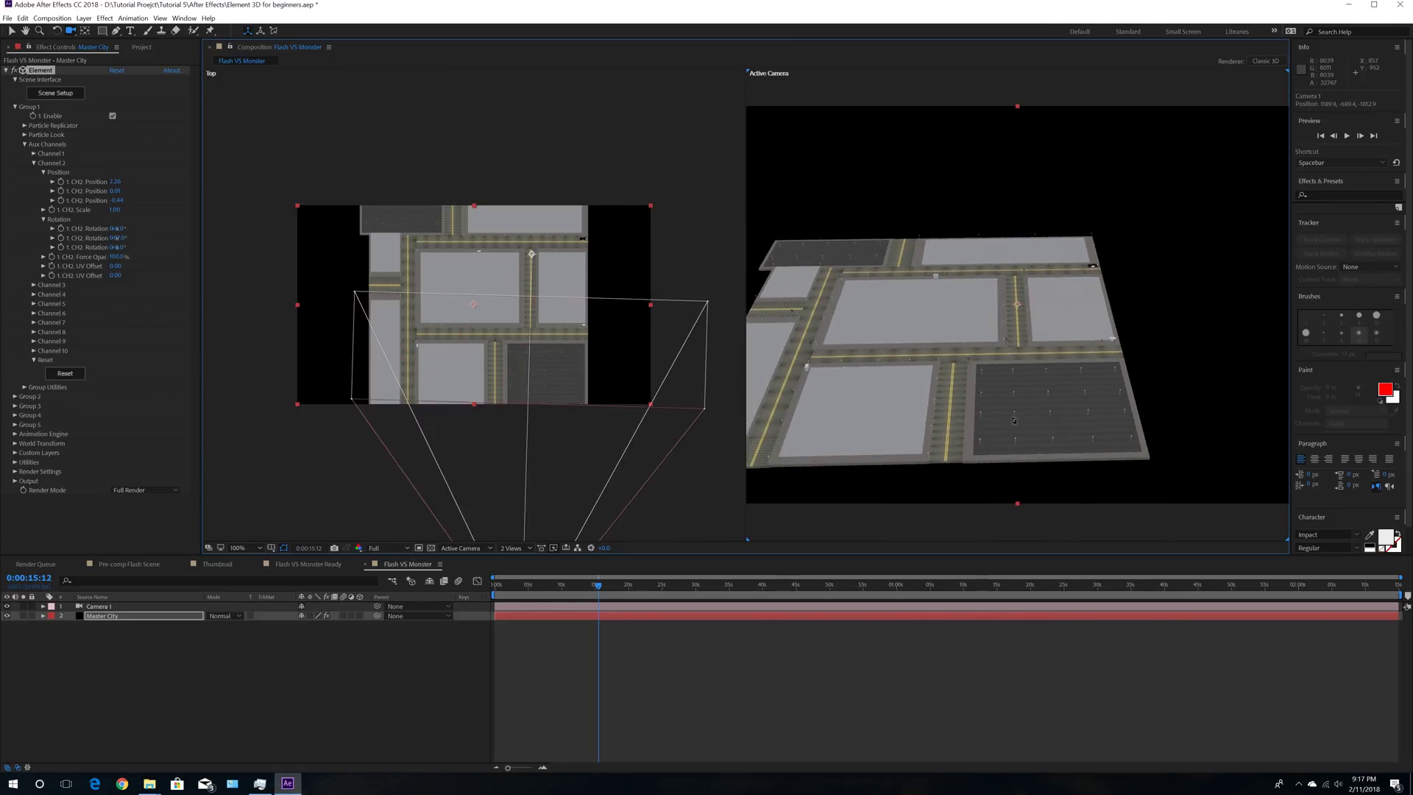
left_click_drag(1119, 317, 1126, 374)
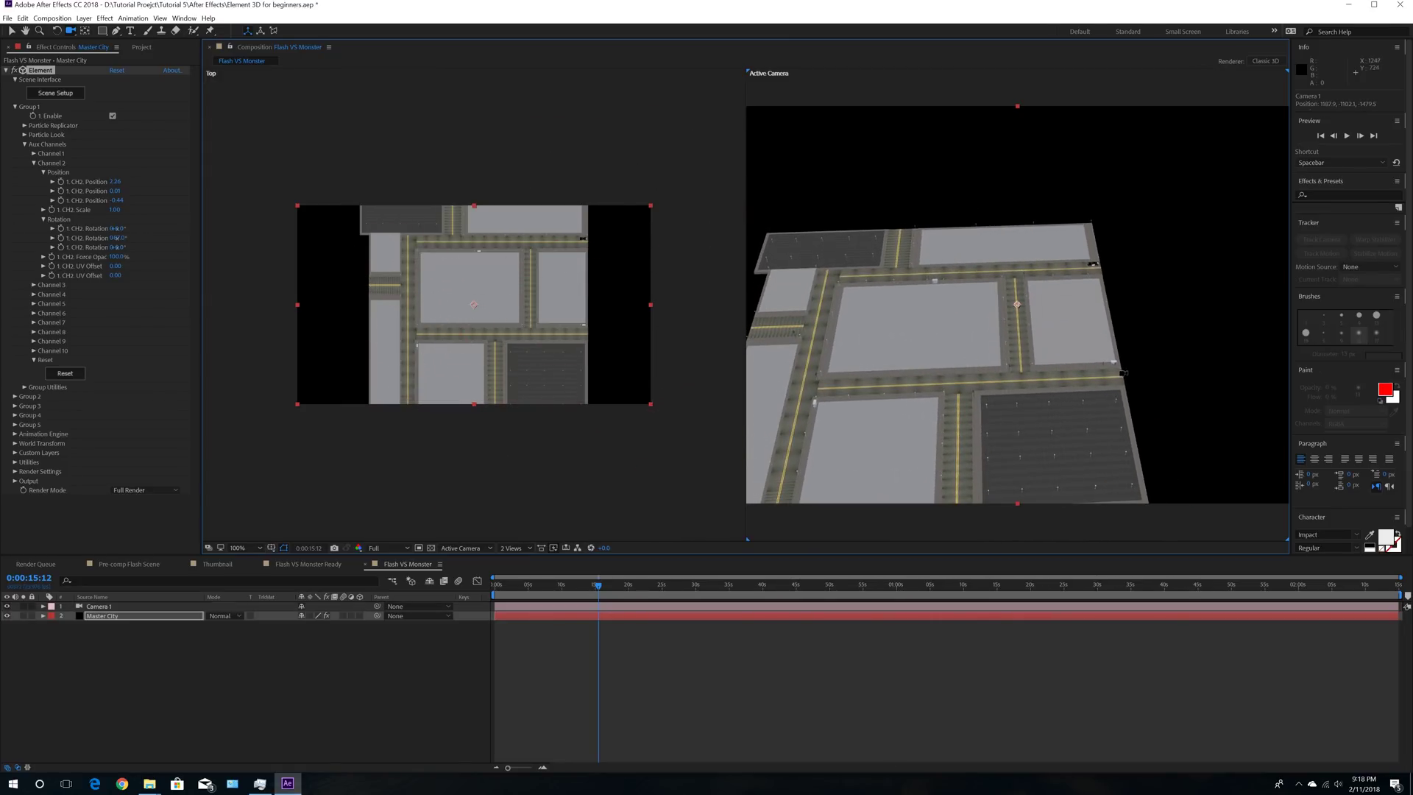
Step: Save the project and reopen Scene Setup for the Master City layer
left_click(7, 18)
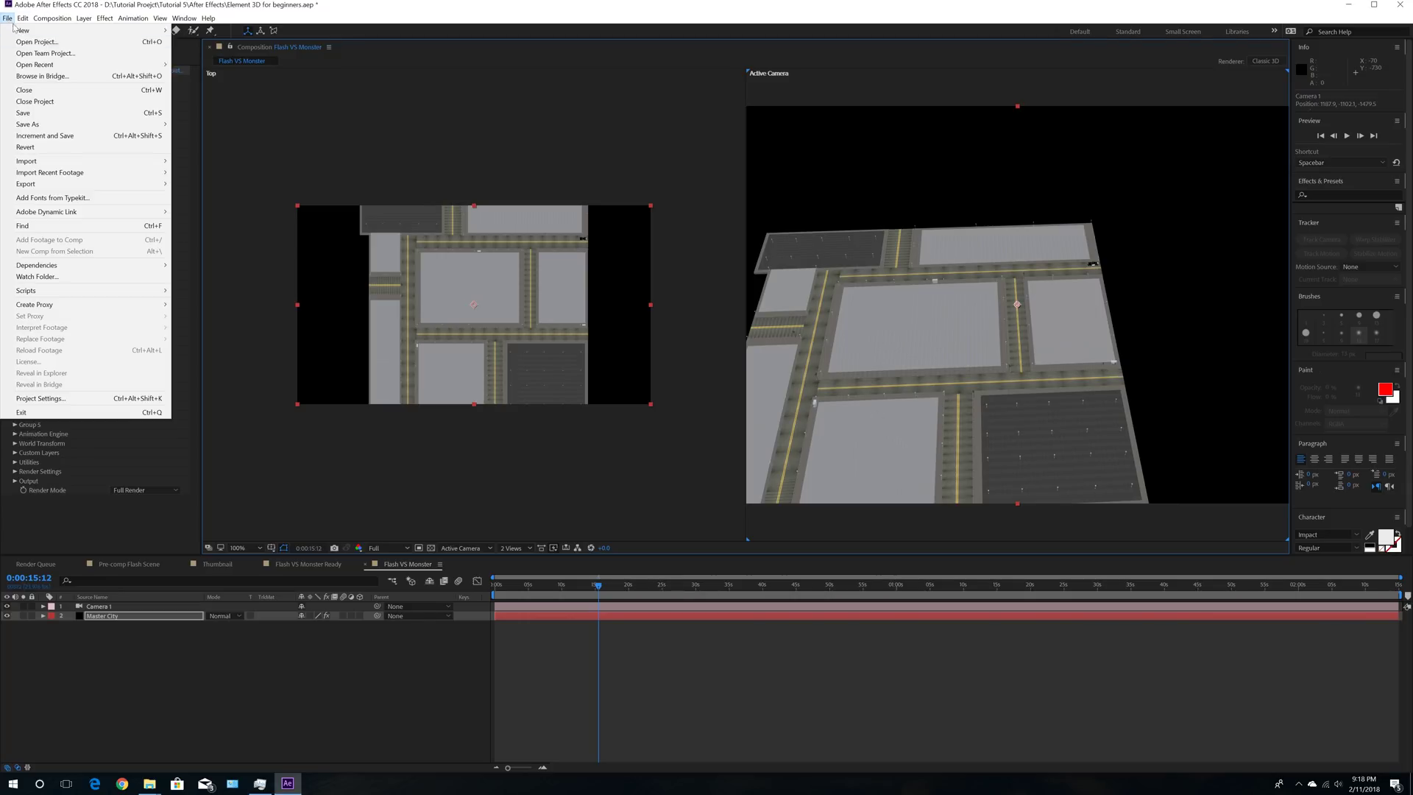
left_click(30, 111)
left_click(54, 94)
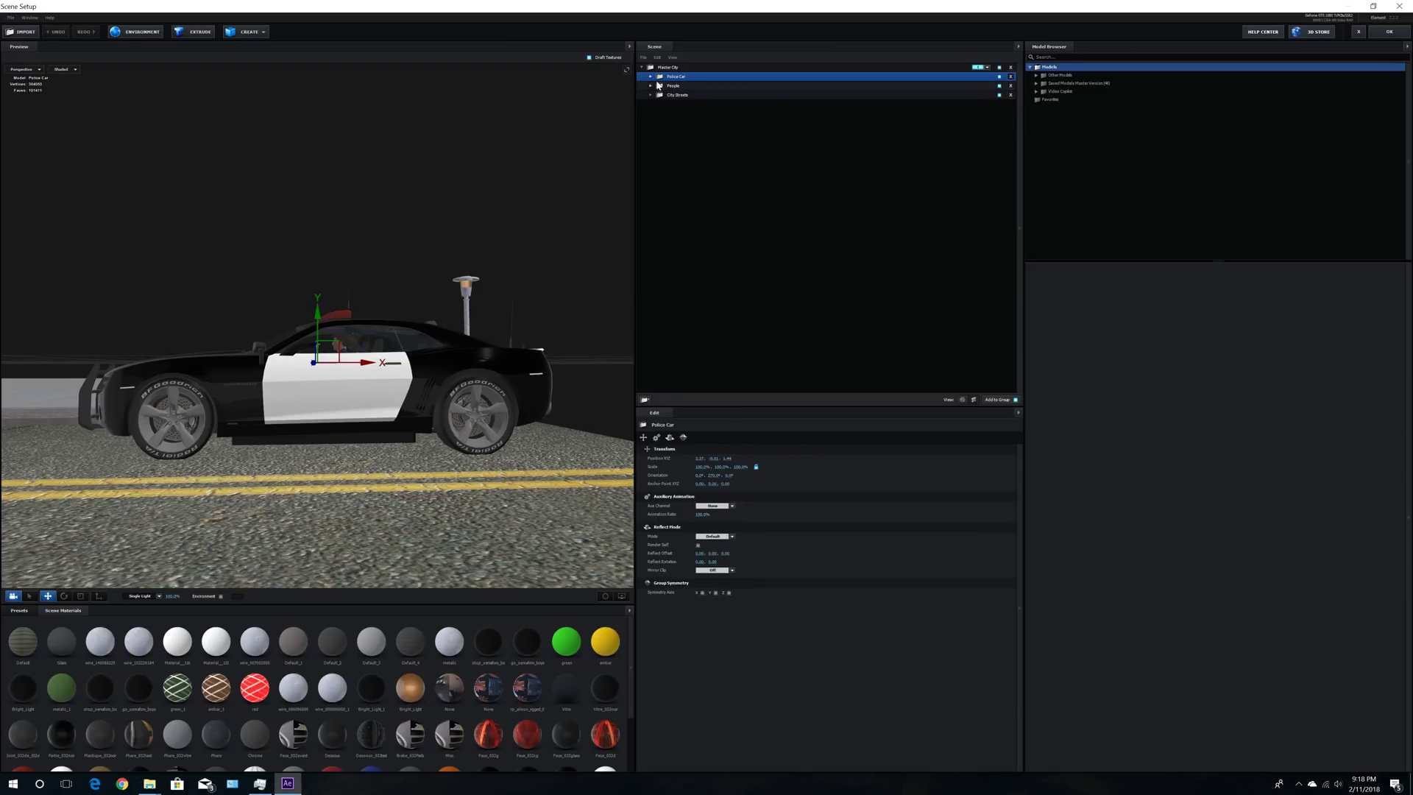
Step: Create a new group folder and move it out of Master City to the scene's root level
left_click_drag(430, 427, 436, 471)
scroll(439, 395, "down", 12)
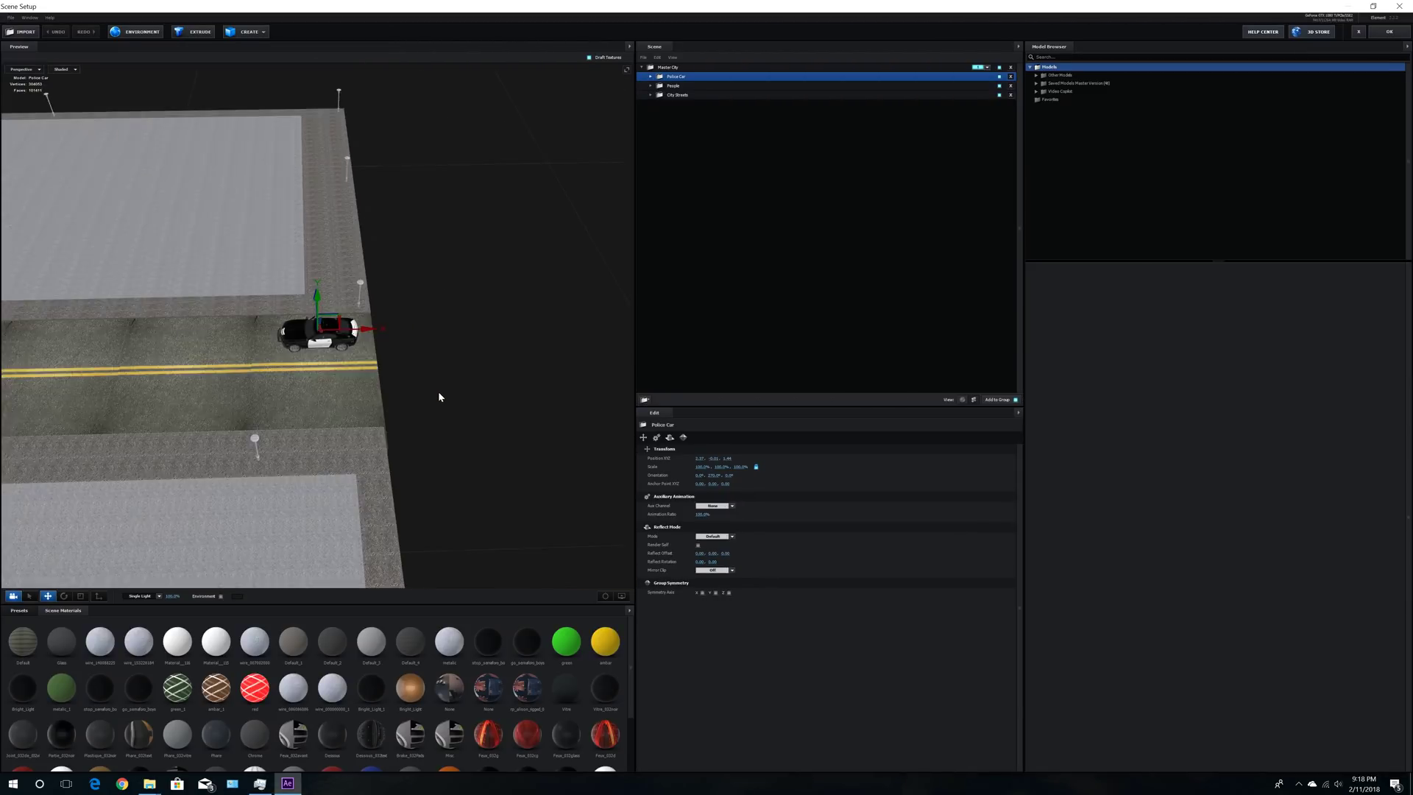
scroll(439, 393, "up", 10)
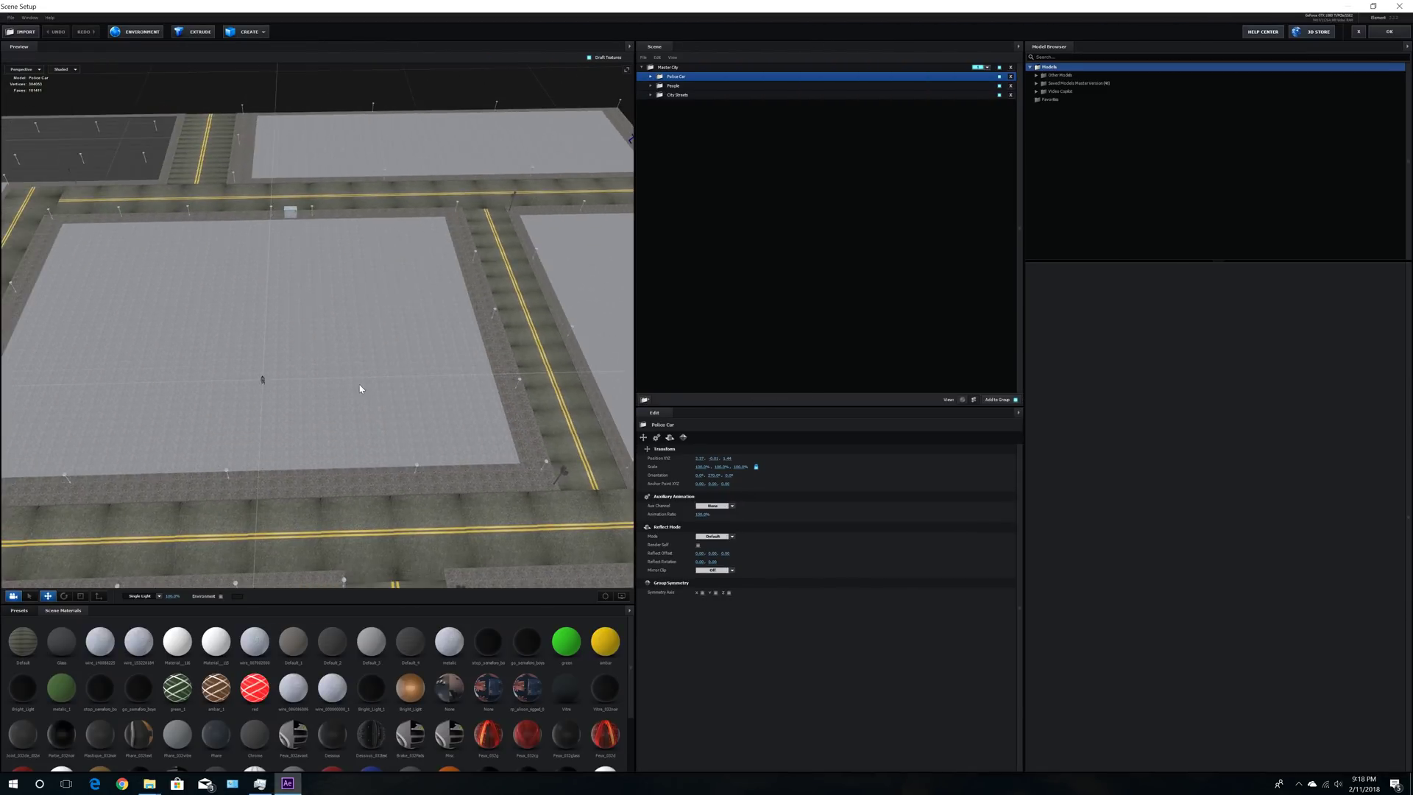
scroll(347, 408, "up", 6)
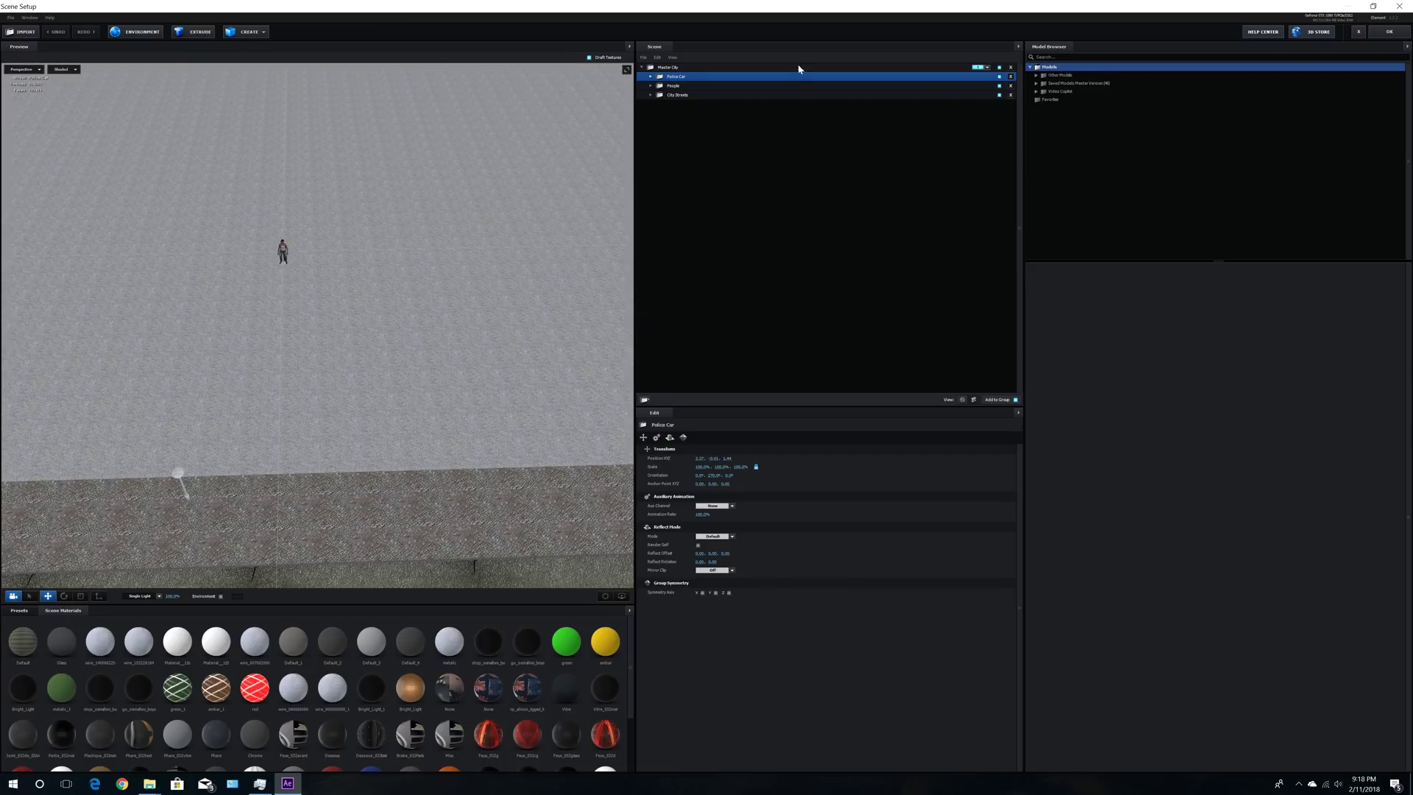
left_click(665, 68)
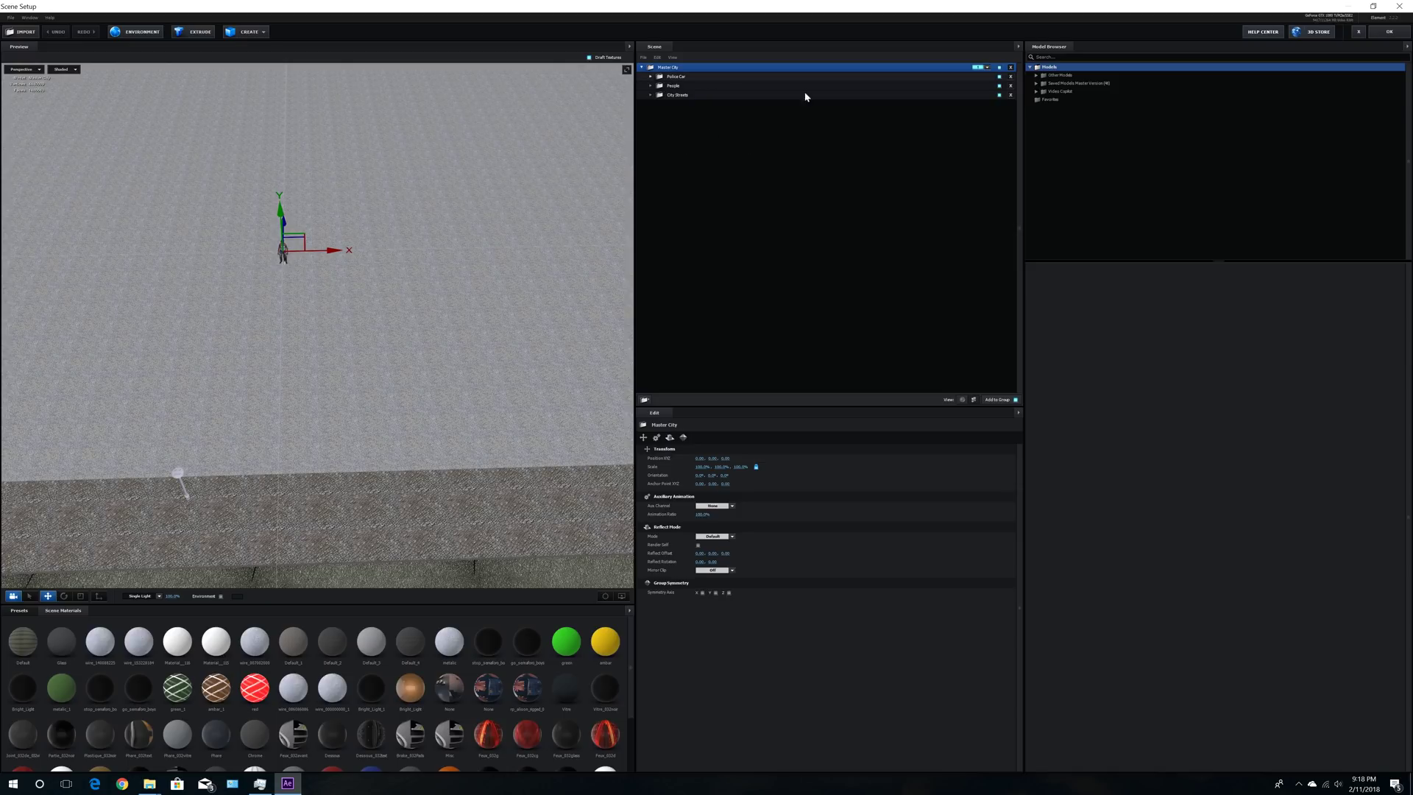
left_click(645, 400)
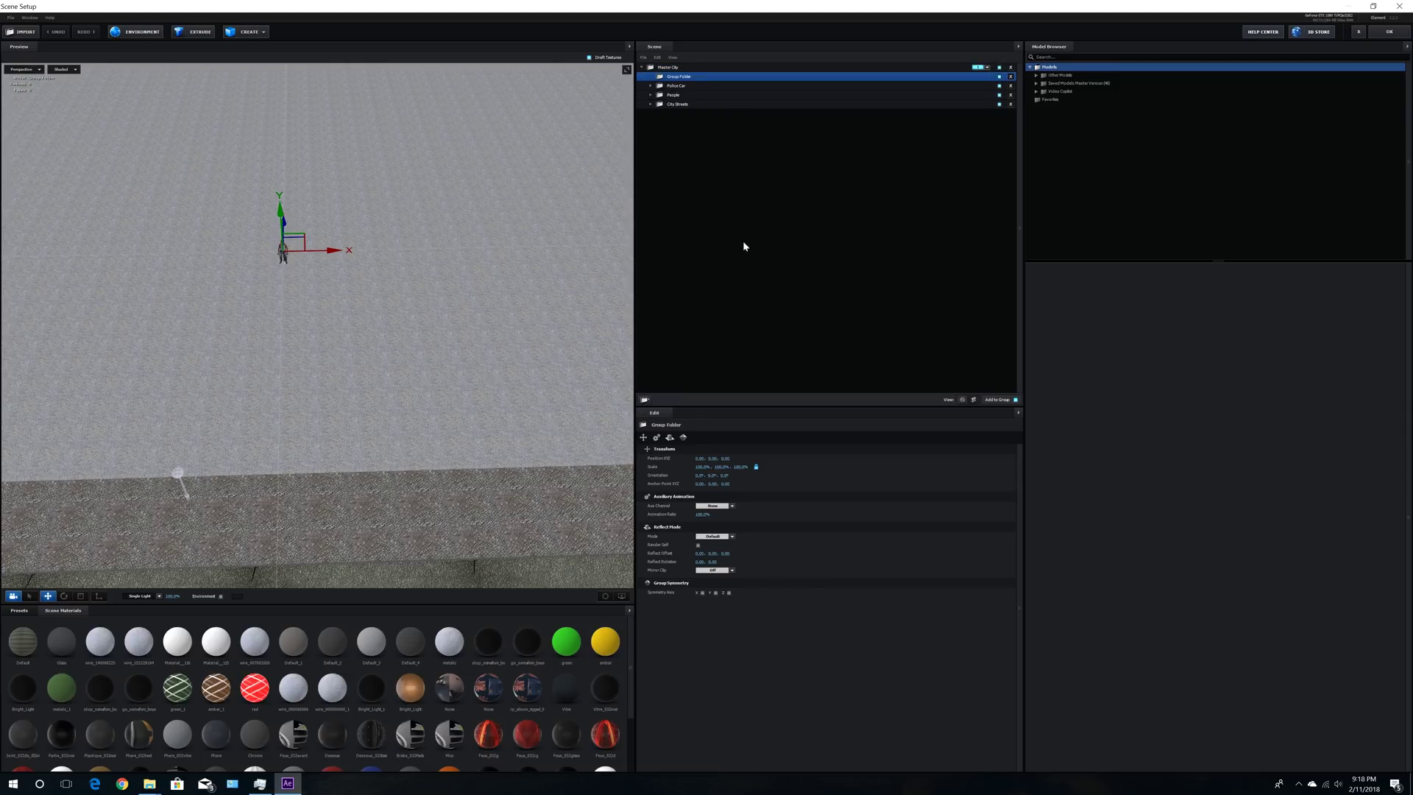
left_click_drag(680, 80, 675, 139)
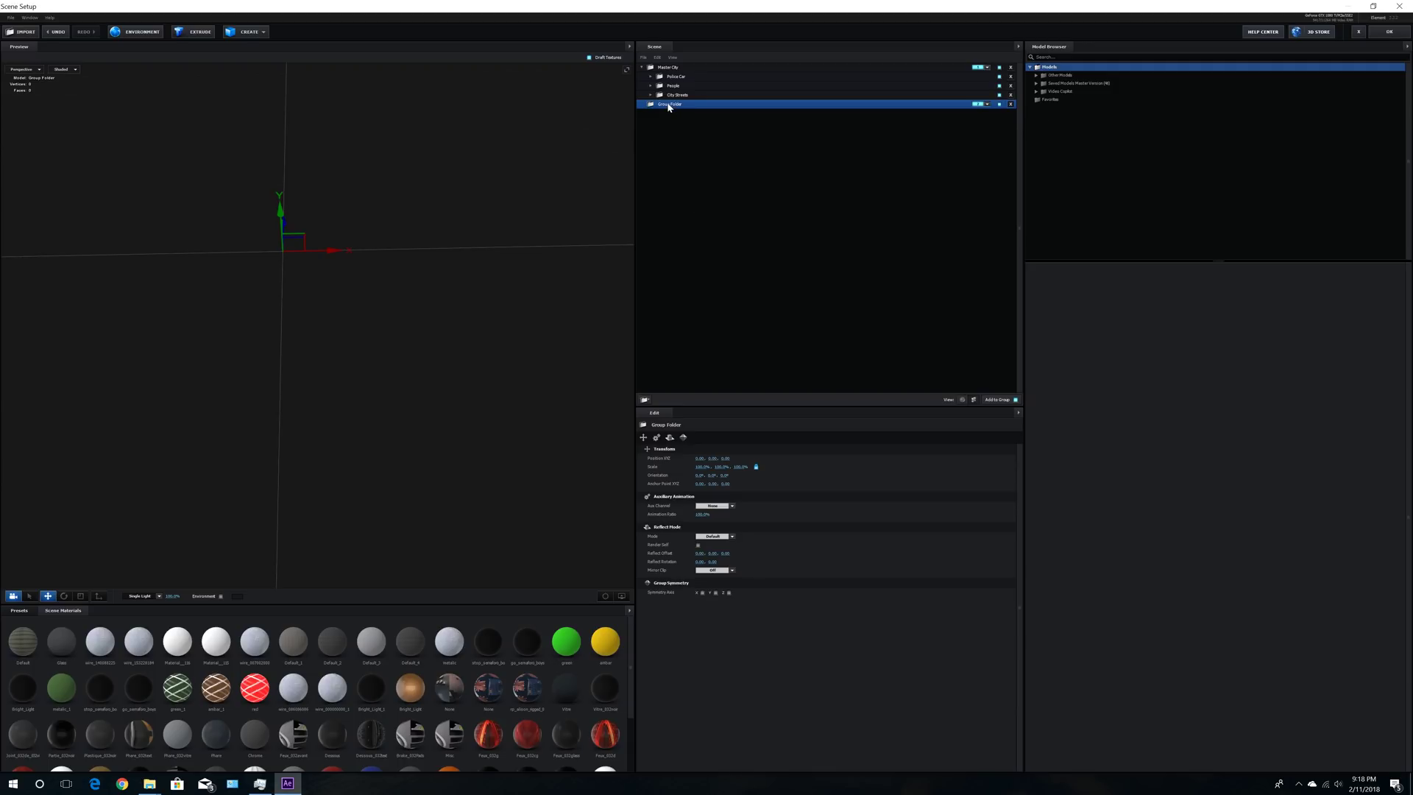
Step: Import the Flash Blender Running 60fps OBJ files as a 3D sequence into the new group folder with the default import settings
left_click(11, 17)
mouse_move(25, 34)
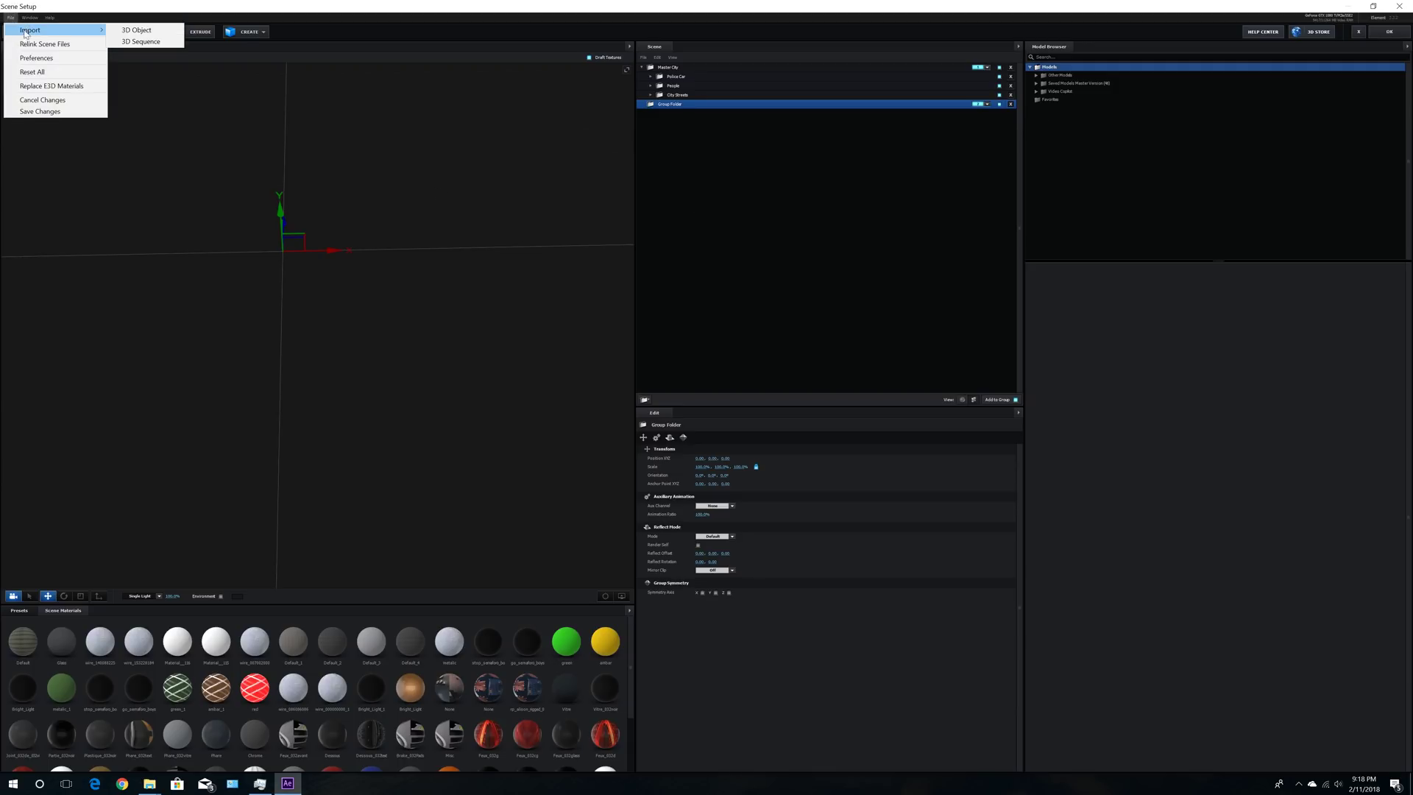
left_click(140, 42)
left_click(140, 37)
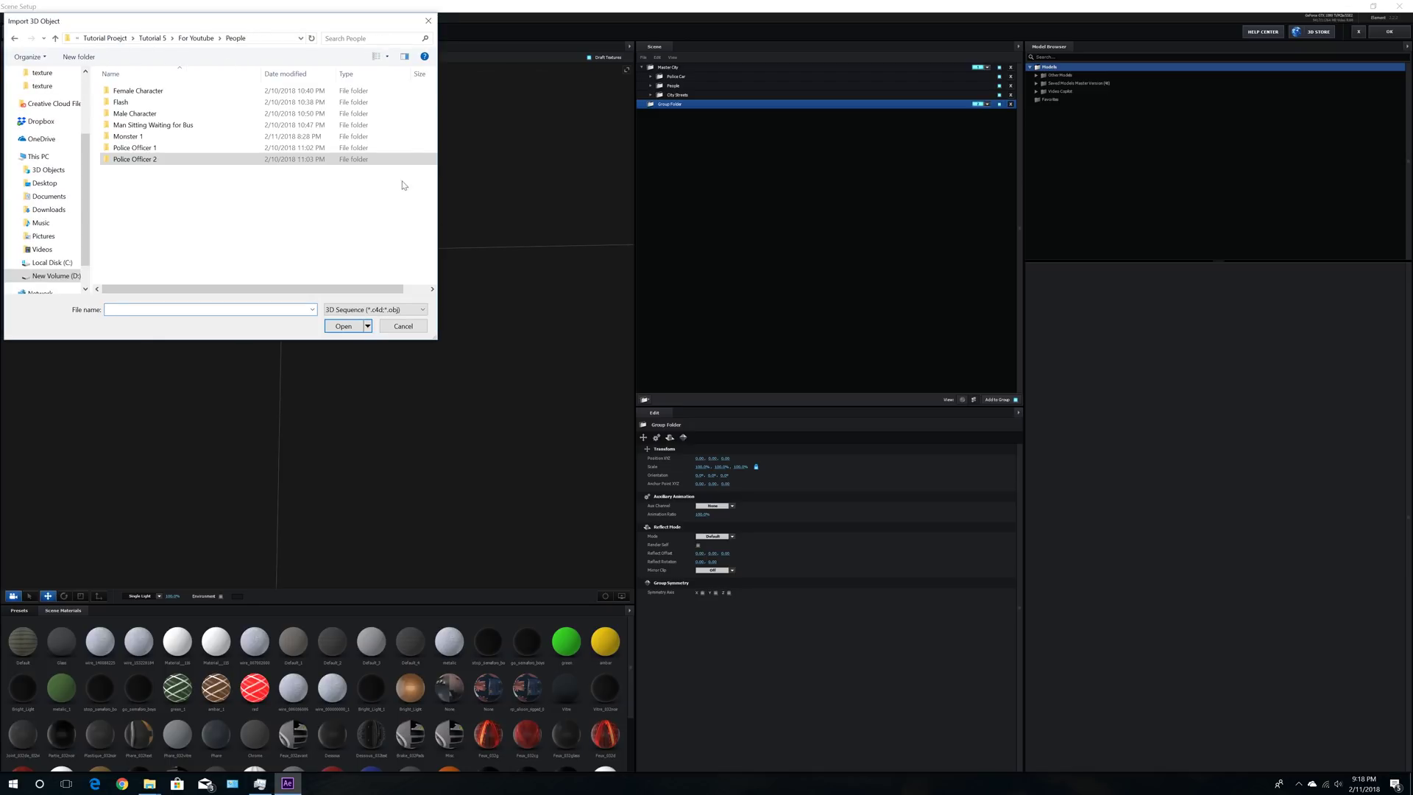
double_click(140, 103)
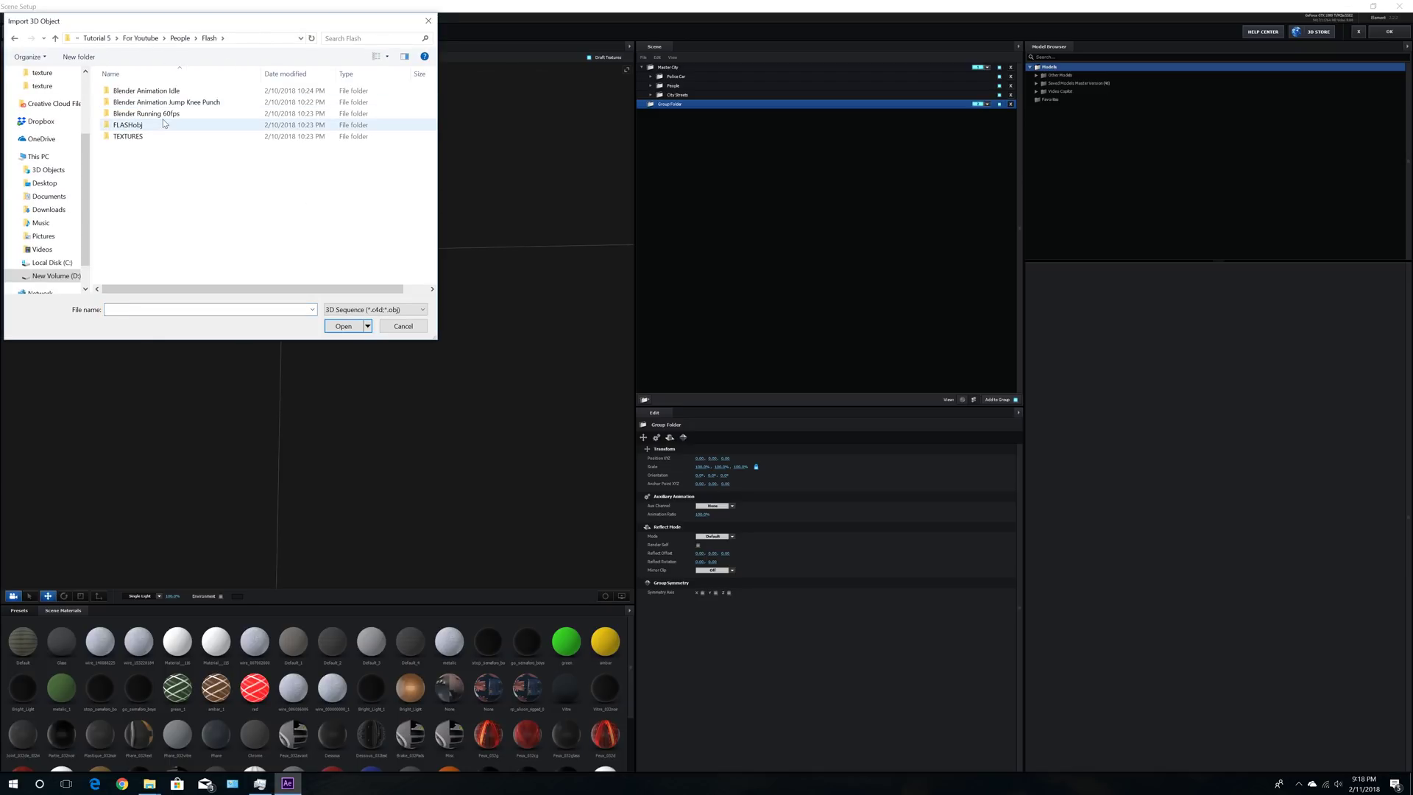
double_click(147, 114)
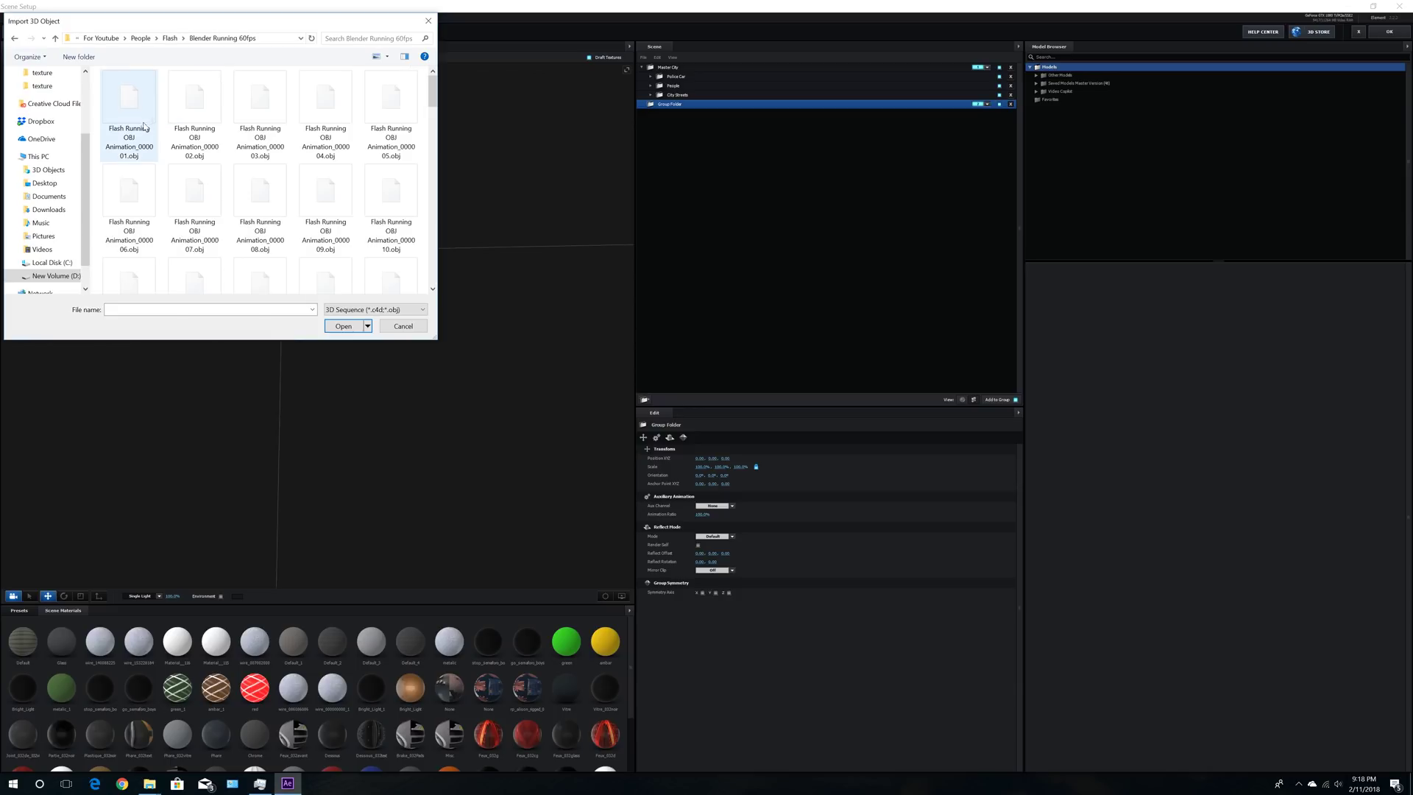
double_click(125, 106)
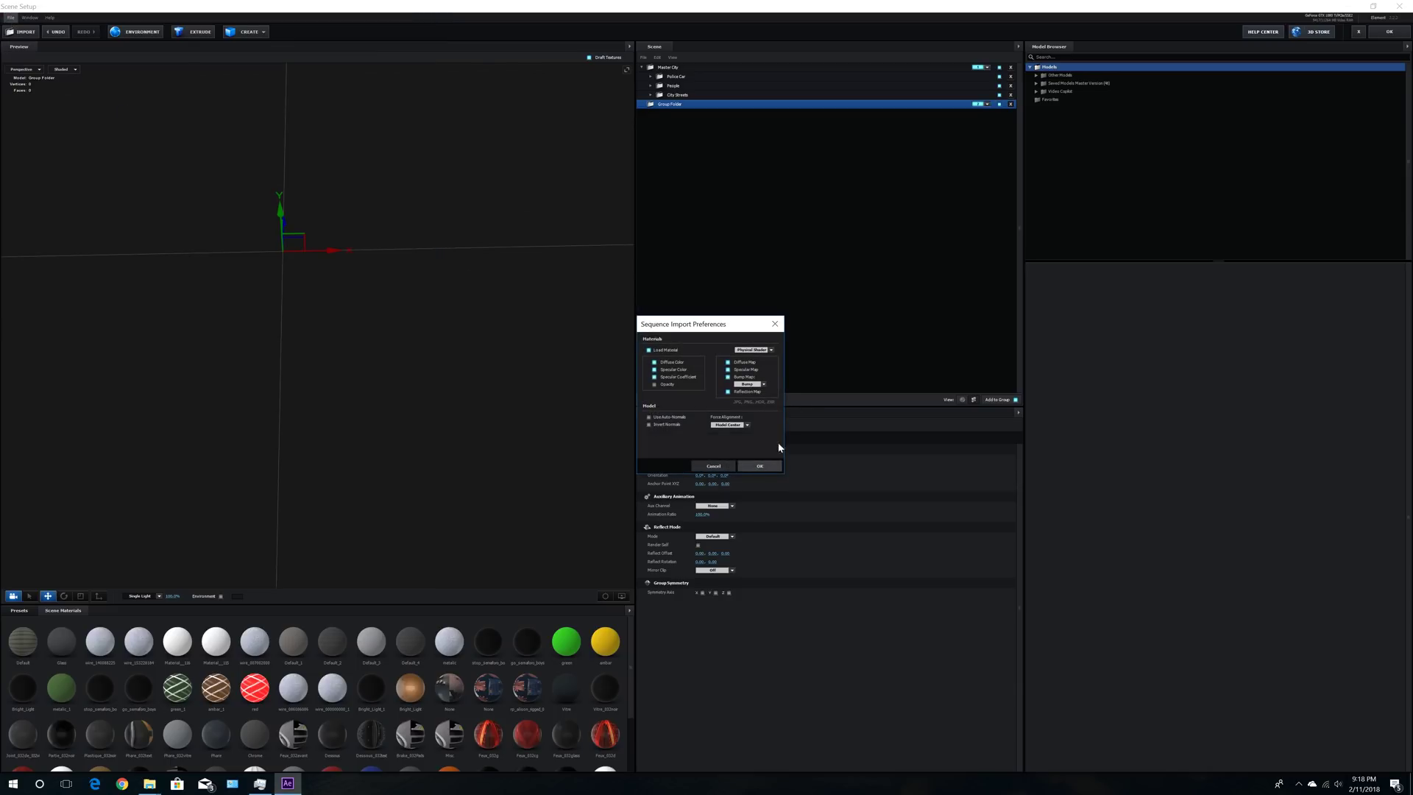
left_click(760, 466)
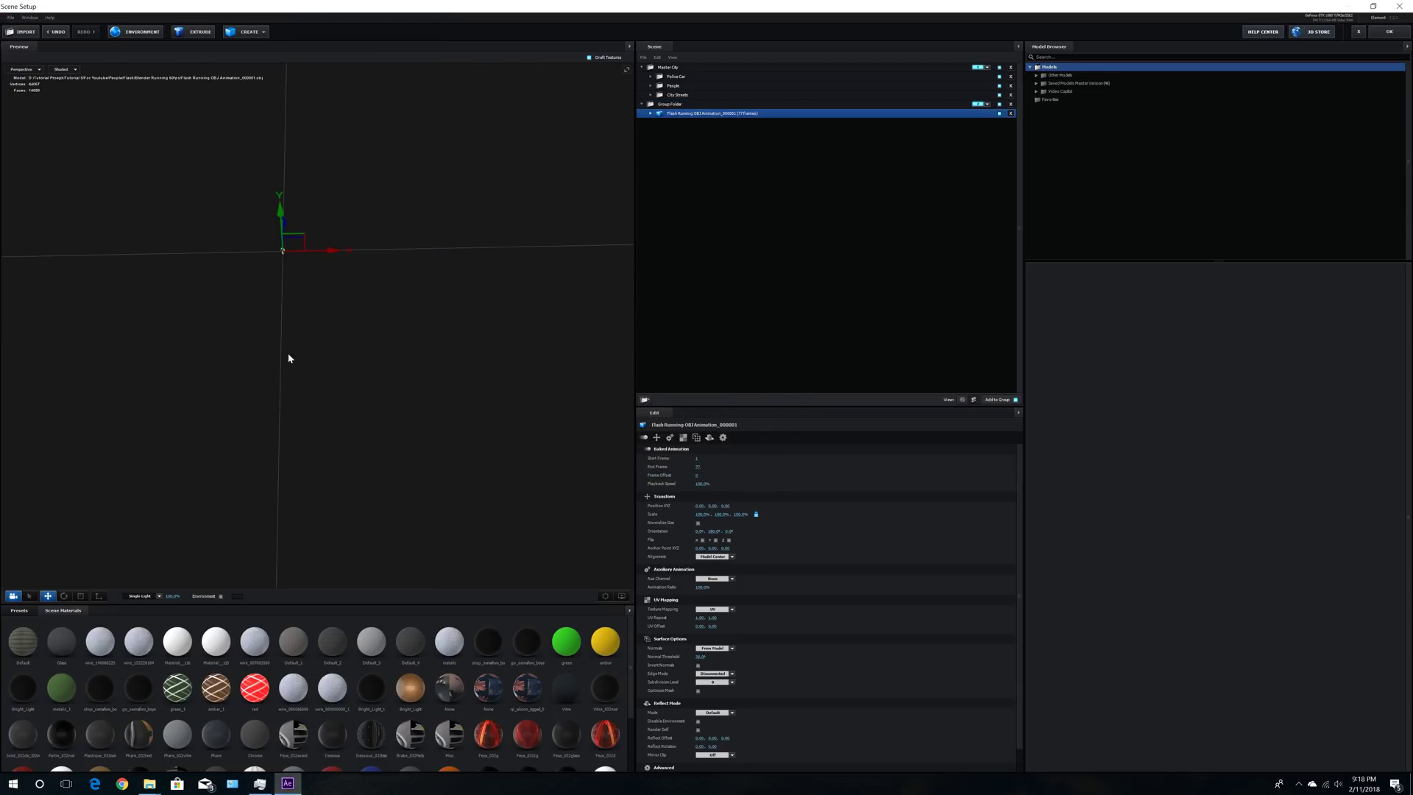
Step: Move the group folder with the Flash sequence into Master City and frame the runner beside the people models for a size comparison
left_click(670, 105)
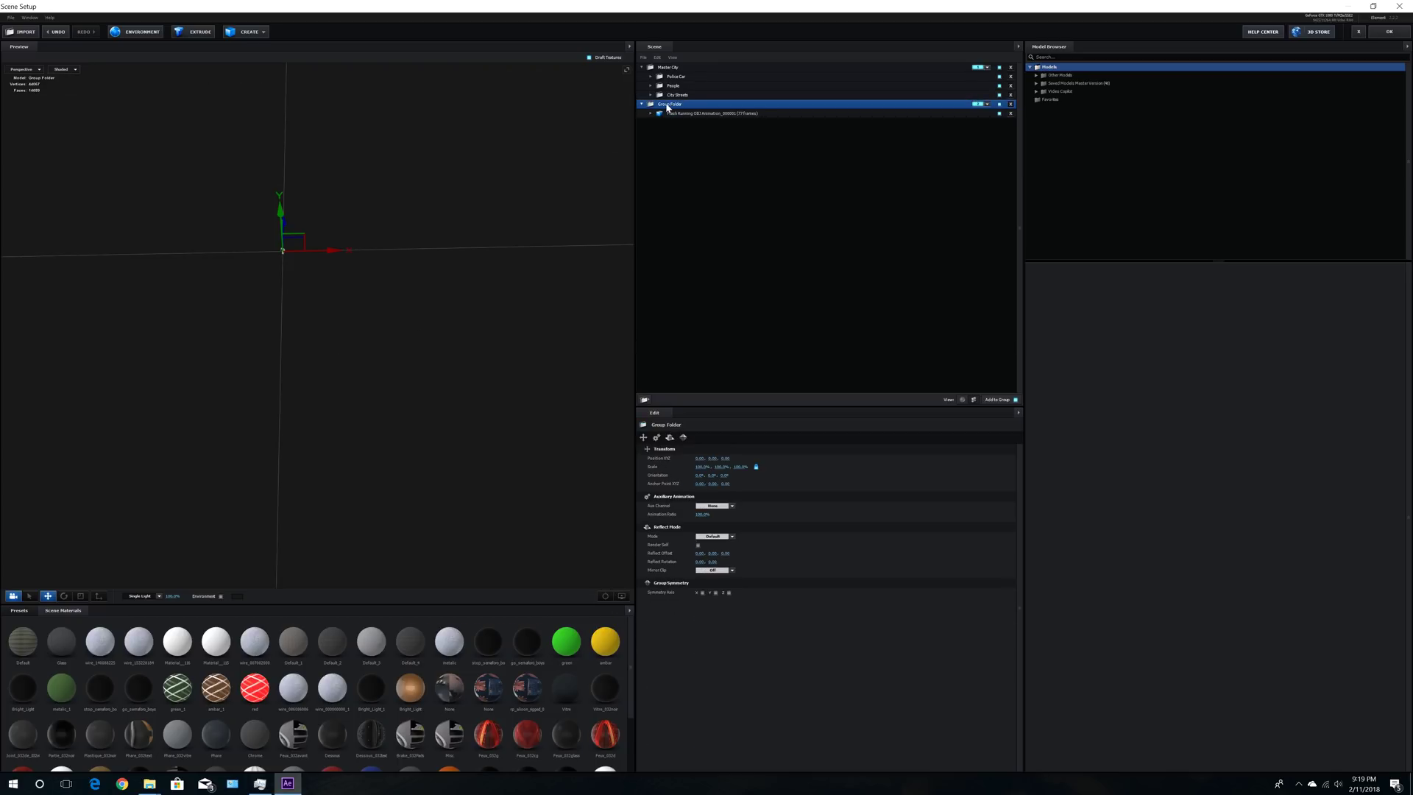
left_click_drag(669, 107, 684, 75)
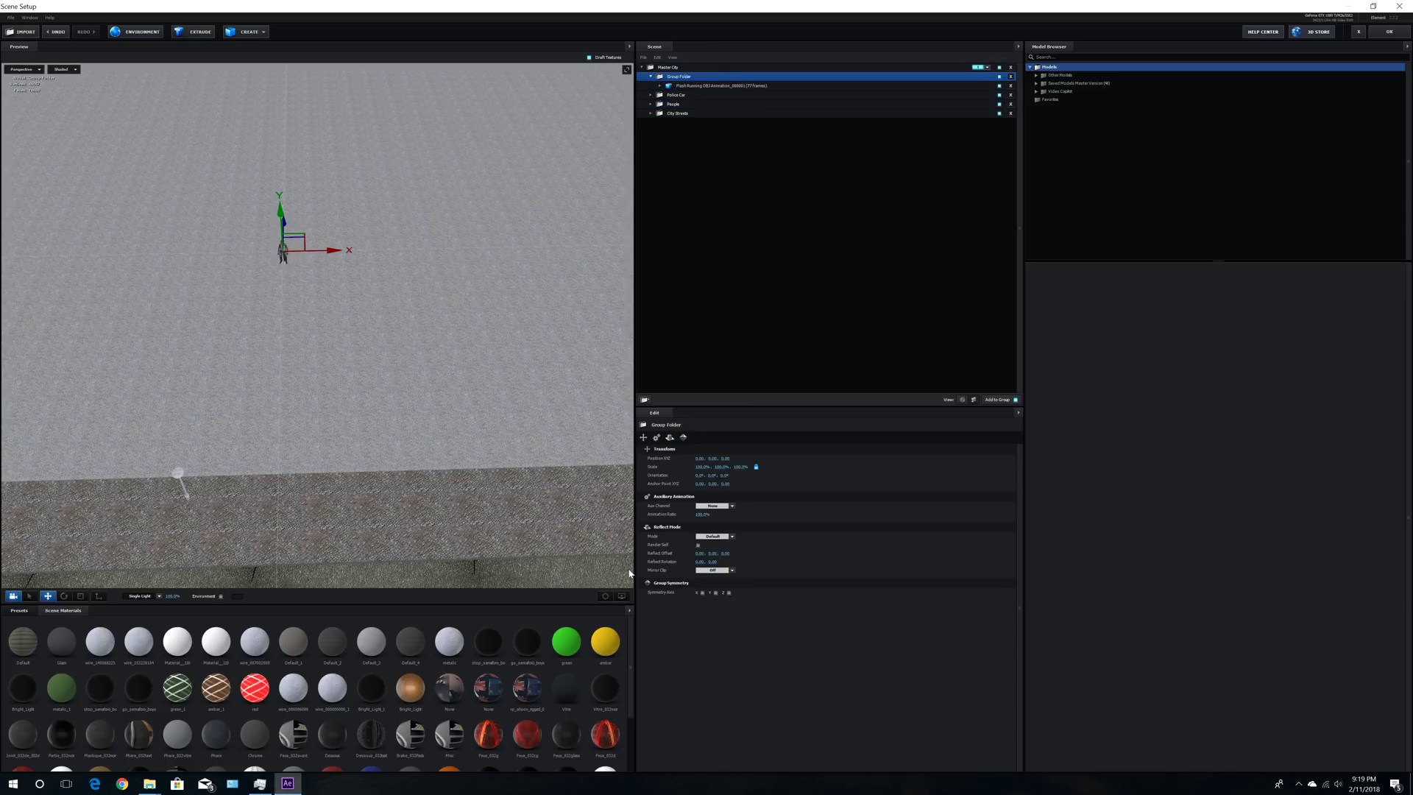
left_click(605, 596)
left_click_drag(590, 568, 471, 382)
scroll(481, 383, "down", 8)
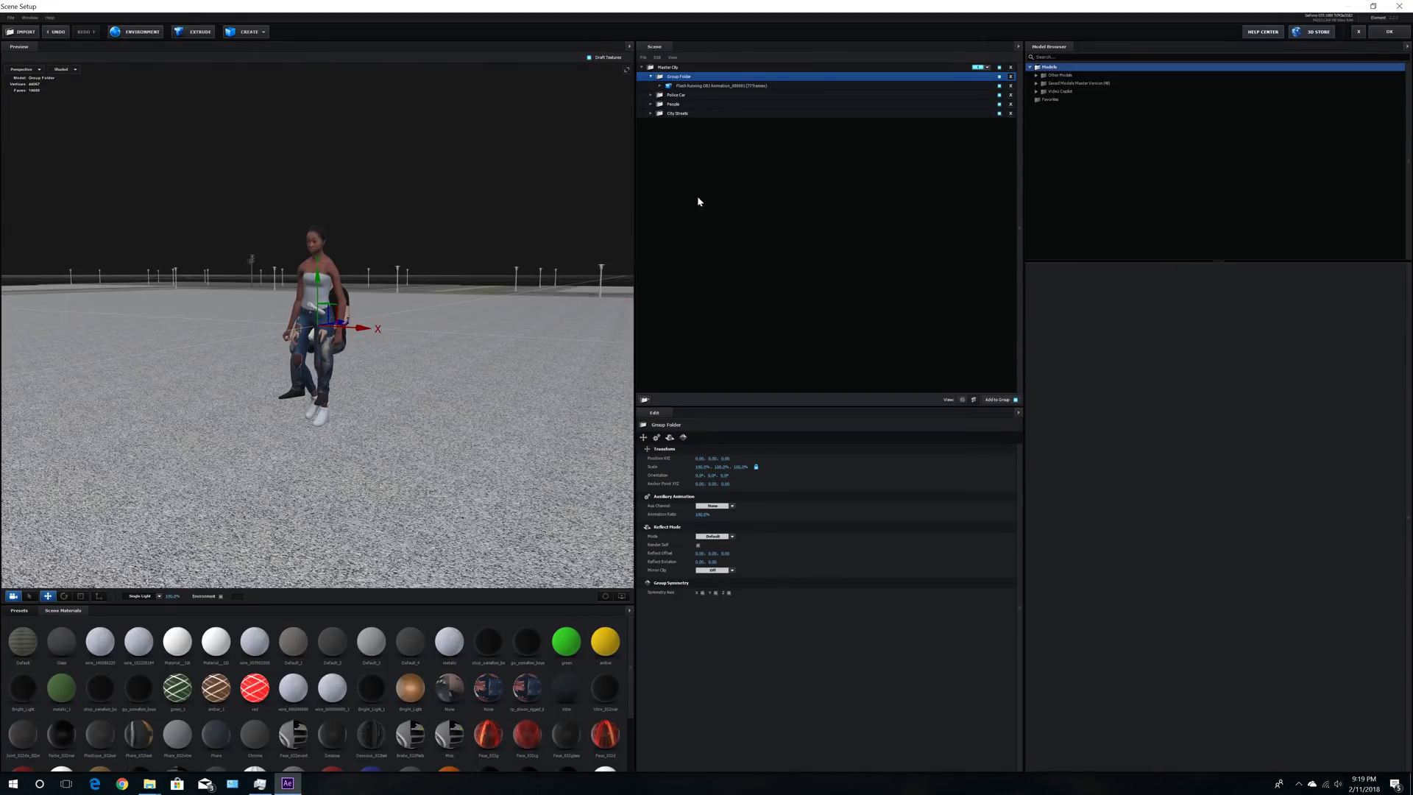
Step: Scale the Flash running model to 270% so its height matches the neighbouring people
left_click(672, 87)
left_click_drag(699, 514, 827, 507)
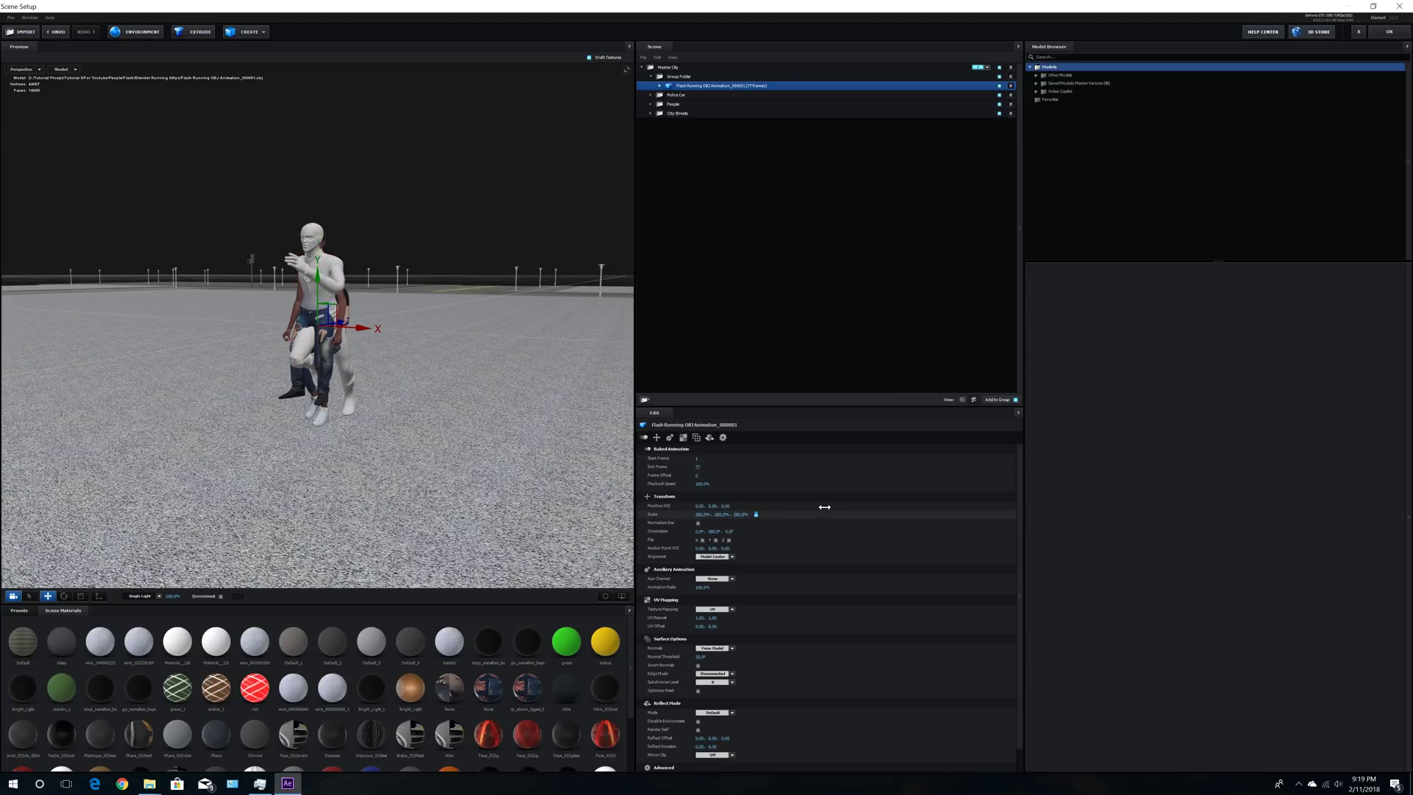
left_click_drag(826, 507, 781, 511)
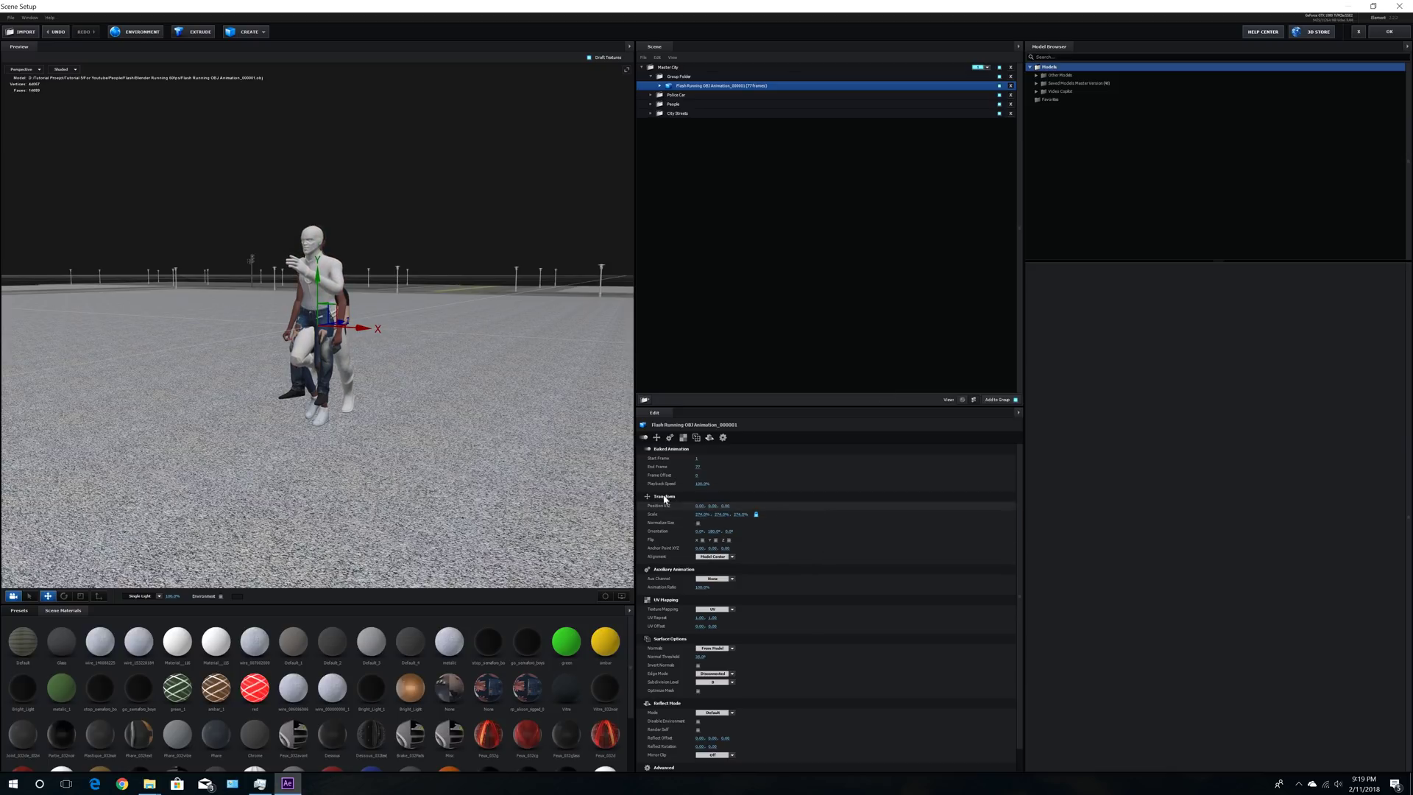
left_click_drag(593, 460, 489, 477)
left_click(700, 514)
type("290")
key("Return")
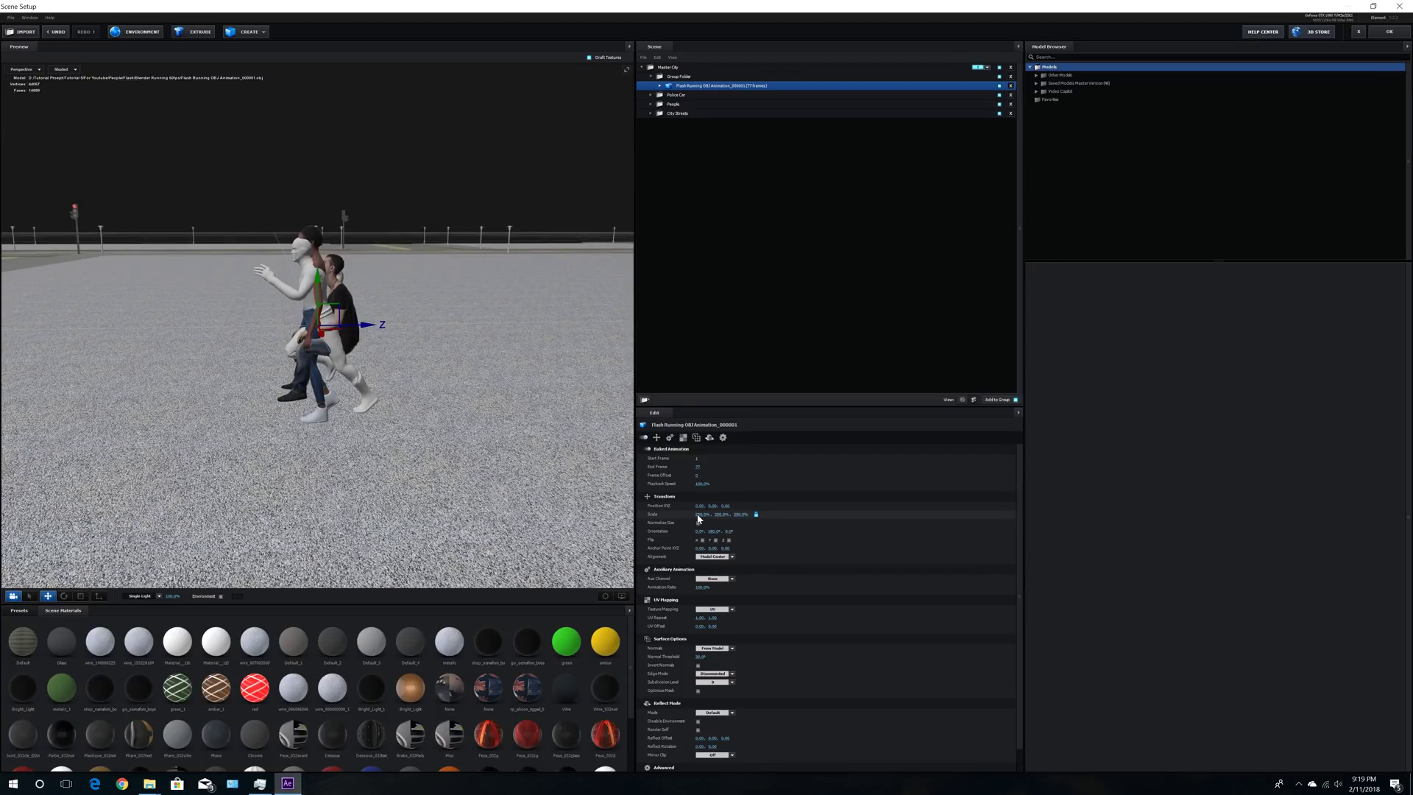
left_click(701, 514)
type("270")
key("Return")
mouse_move(434, 426)
left_mouse_down()
mouse_move(461, 422)
mouse_move(416, 425)
left_mouse_up()
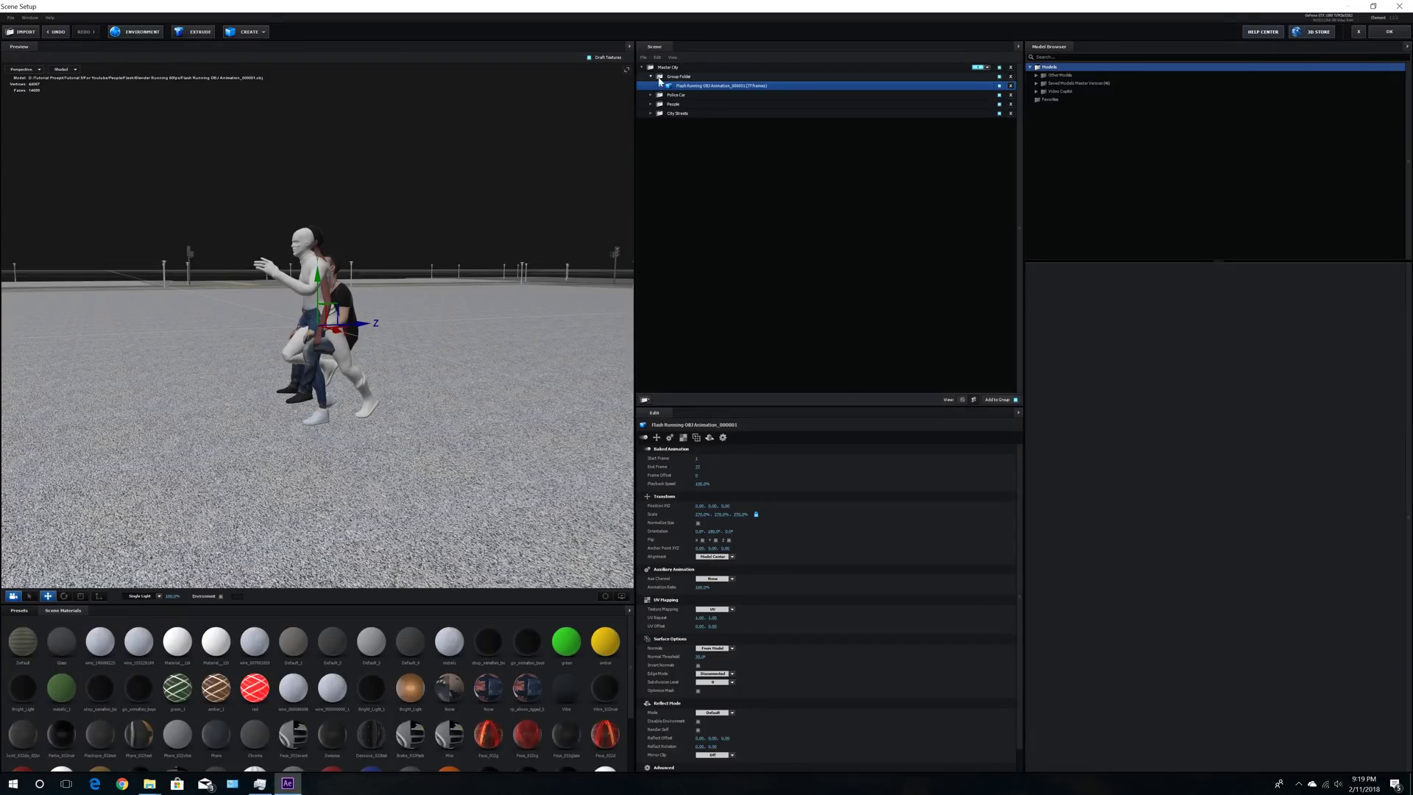
Step: Move the group folder back to the scene's root level and show the Flash model's material in the scene tree
left_click_drag(684, 77, 801, 167)
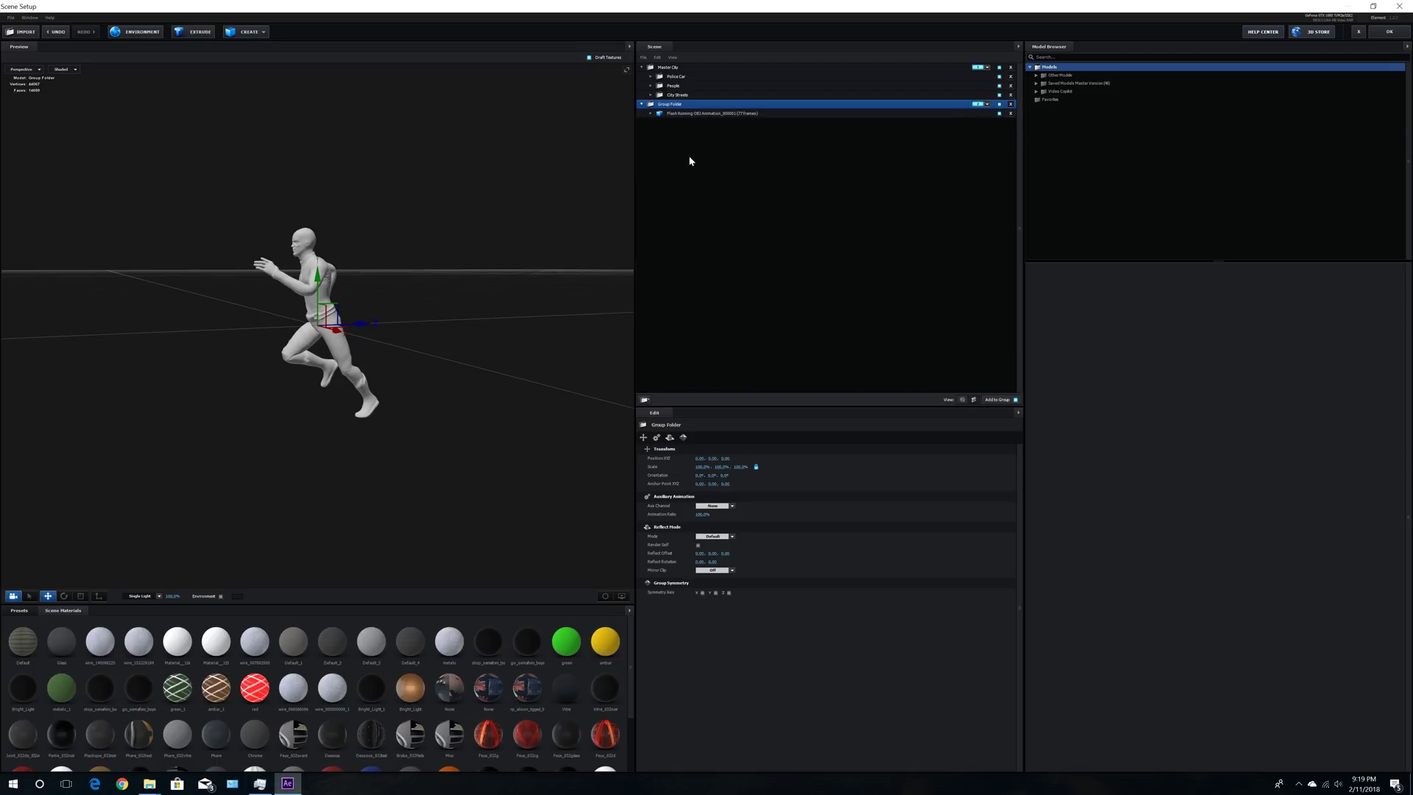
left_click_drag(368, 383, 493, 401)
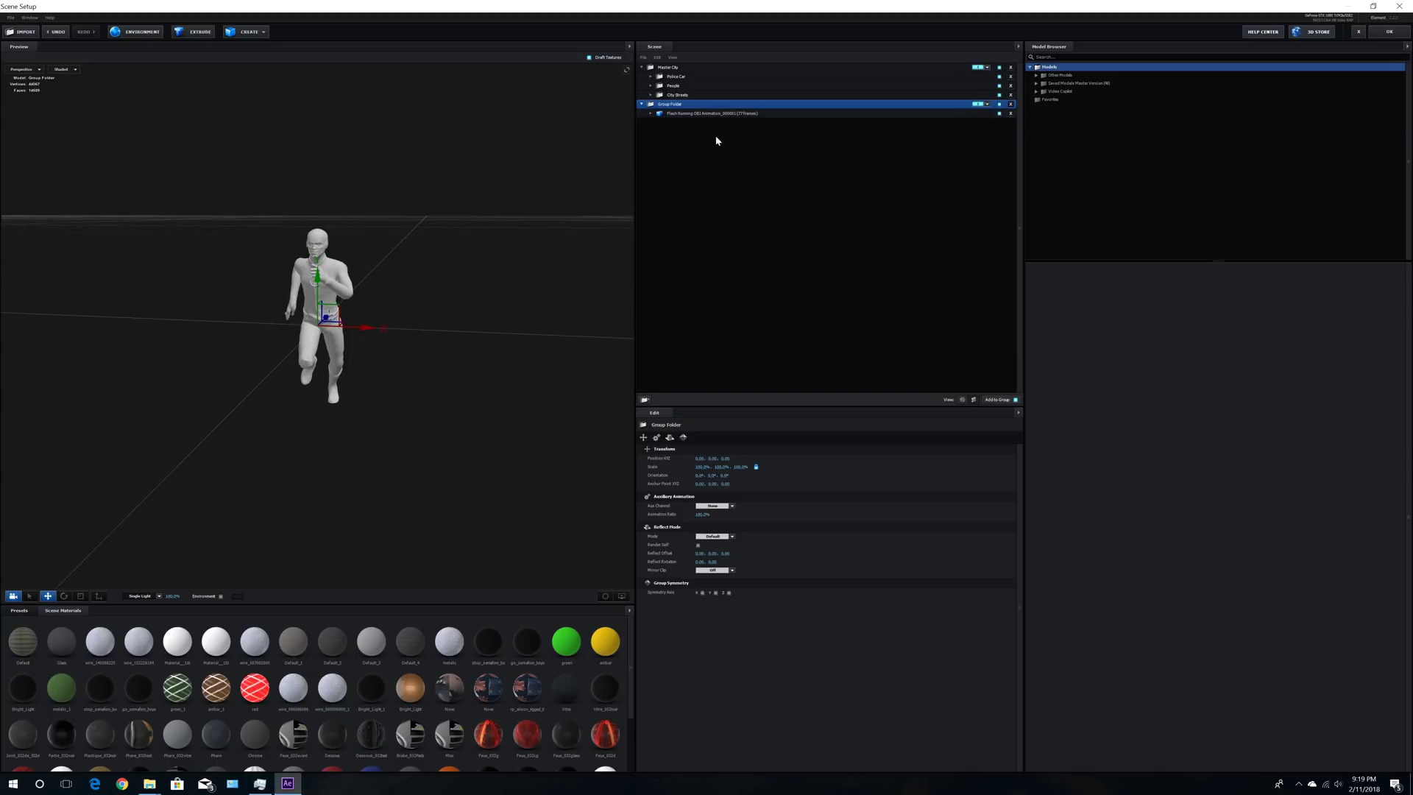
left_click(650, 114)
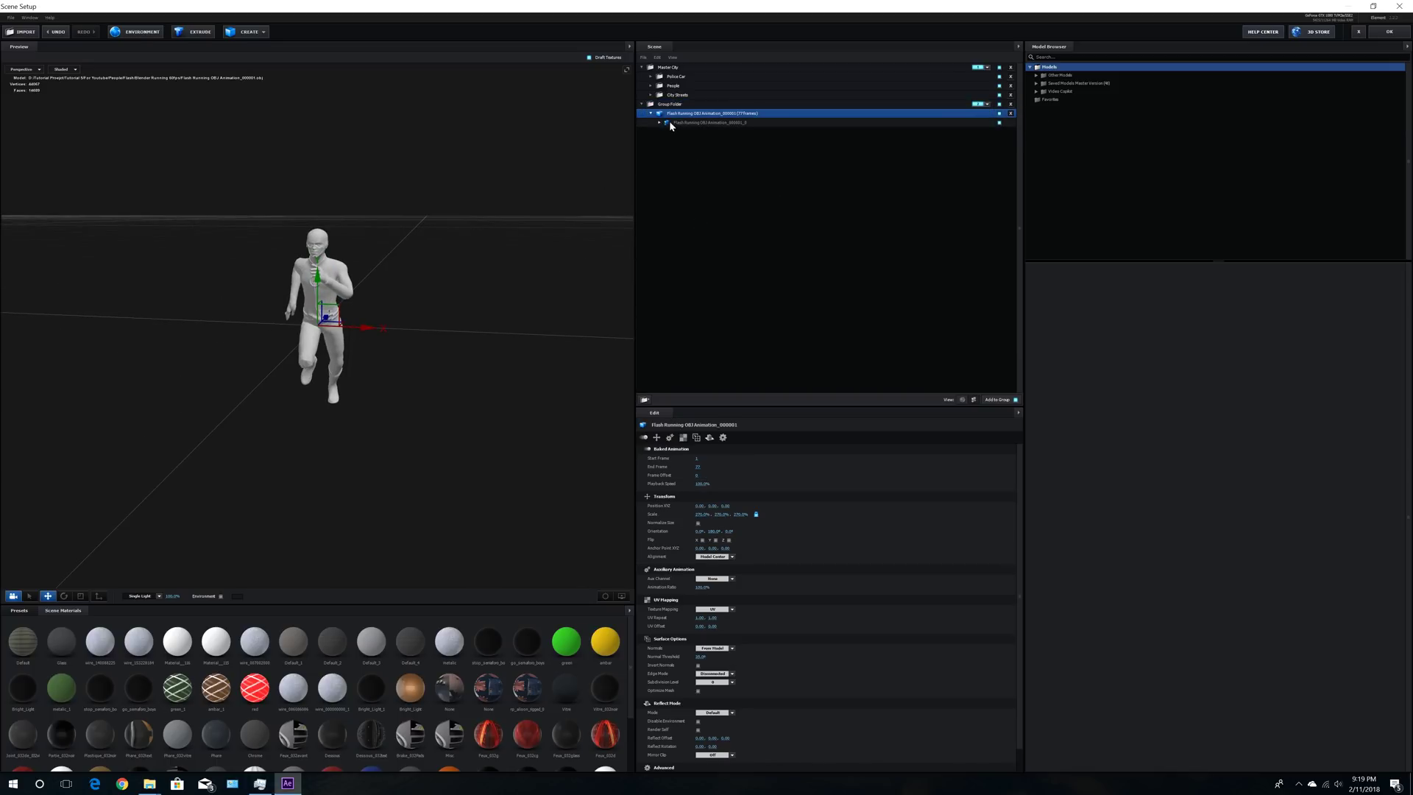
left_click(962, 400)
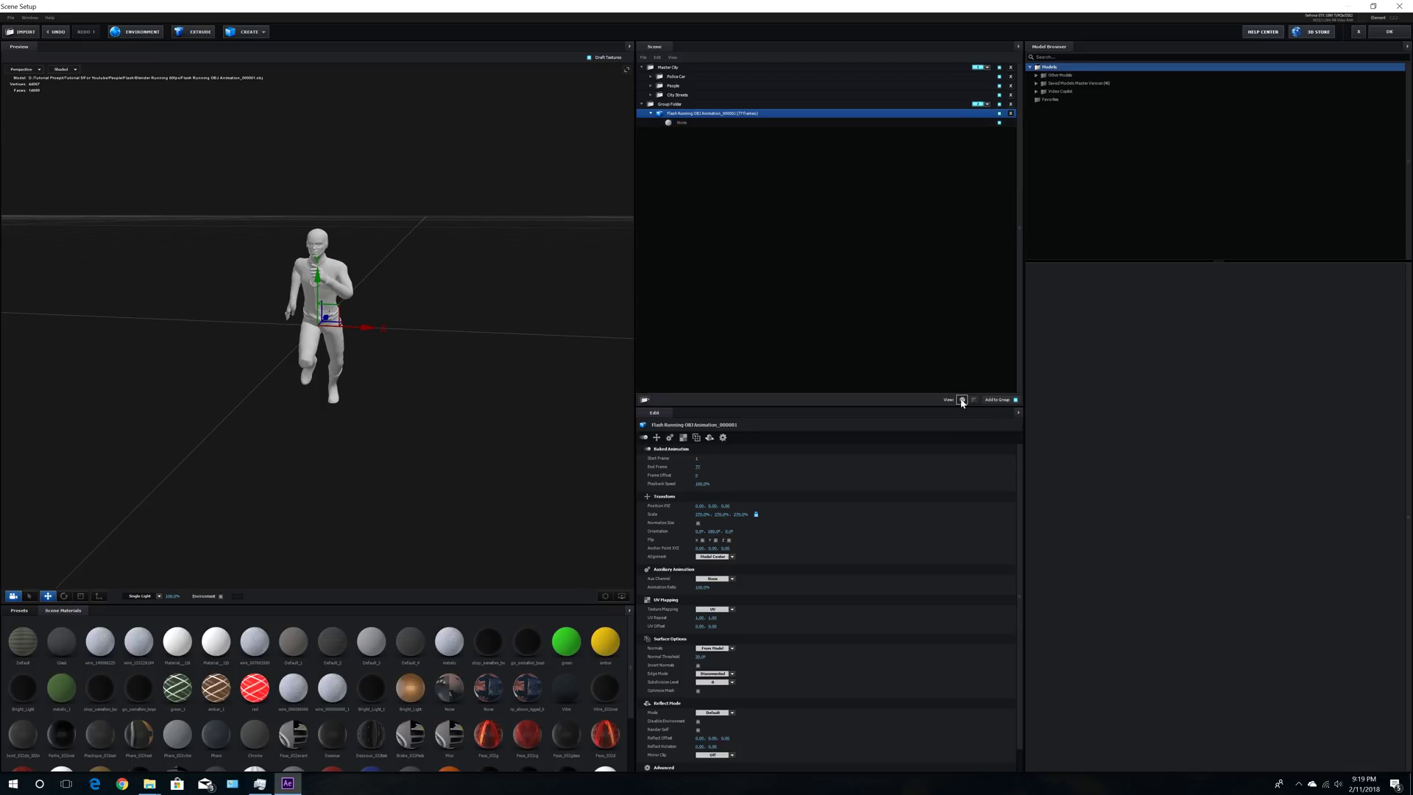
Step: Load FL_CW_A_1 from the Flash TEXTURES folder as the diffuse texture of the running model's material
left_click(682, 122)
left_click(698, 480)
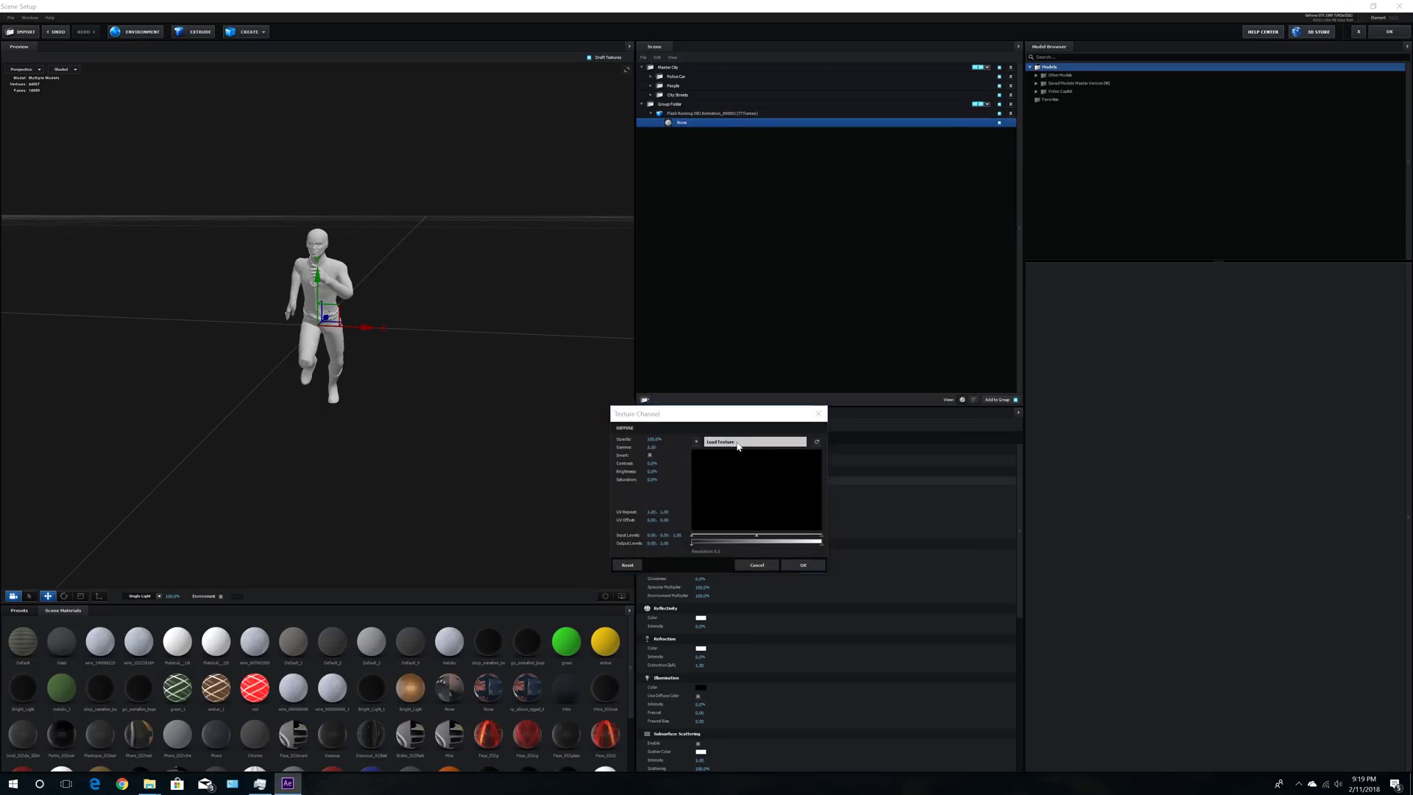
left_click(741, 444)
left_click(750, 449)
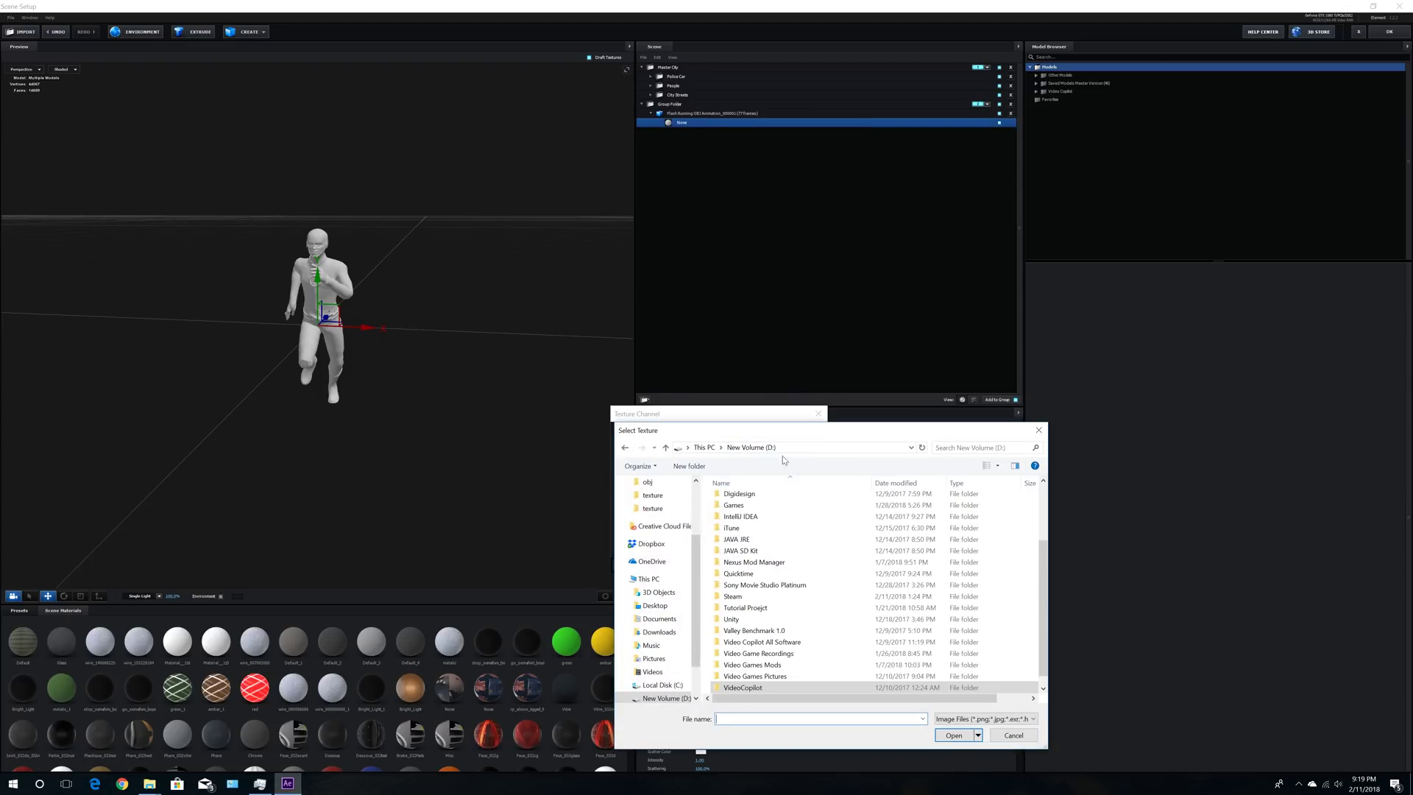
double_click(748, 609)
double_click(747, 501)
double_click(743, 534)
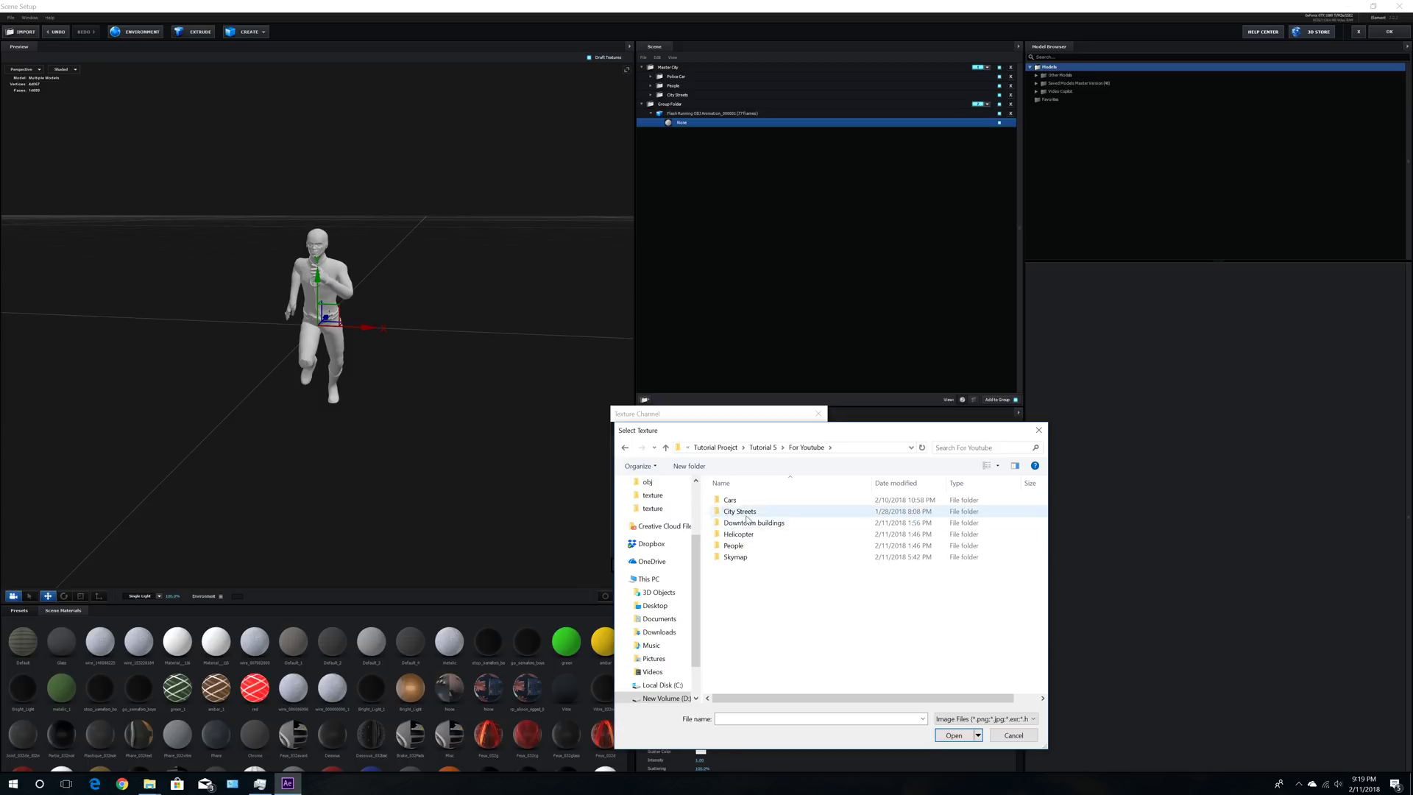
double_click(752, 546)
double_click(736, 511)
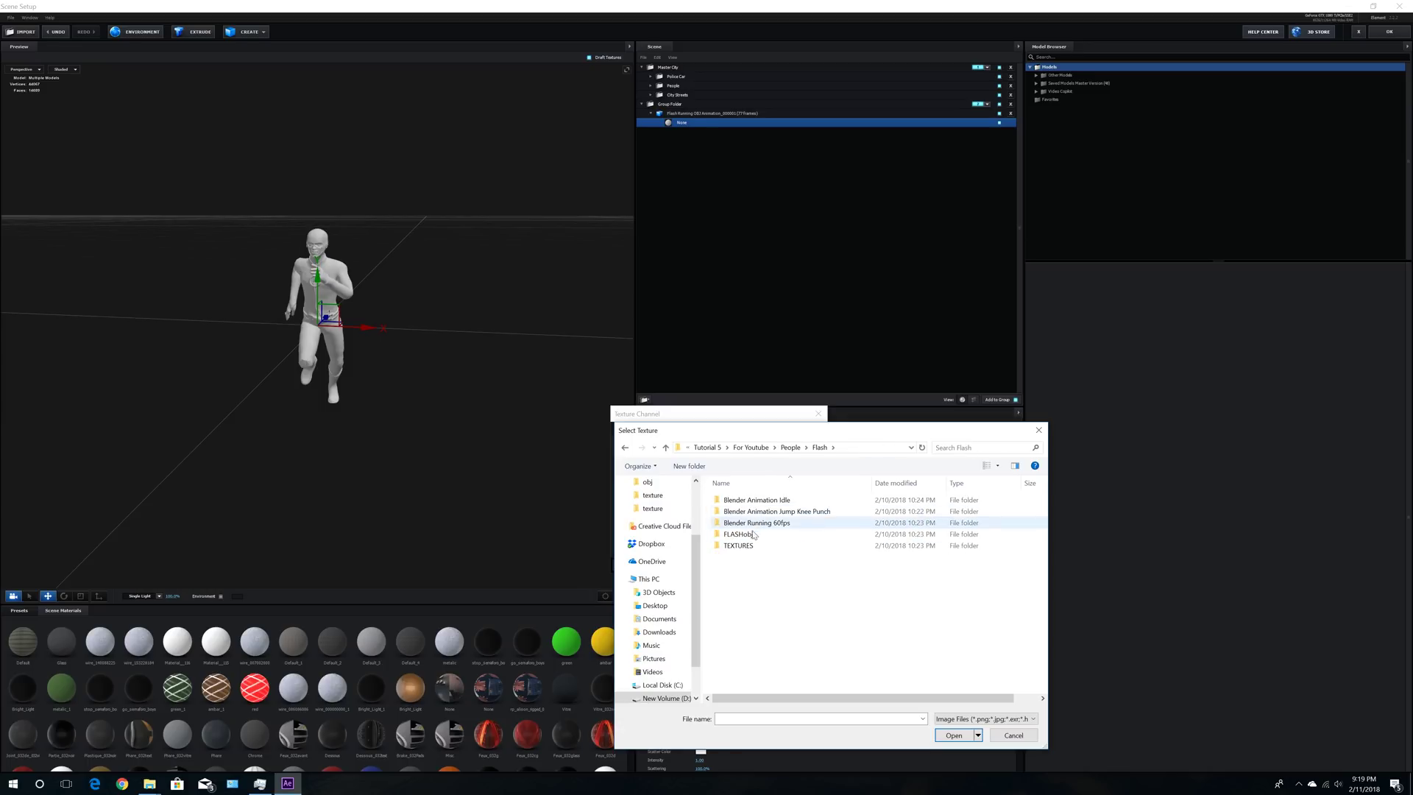
double_click(753, 546)
double_click(738, 501)
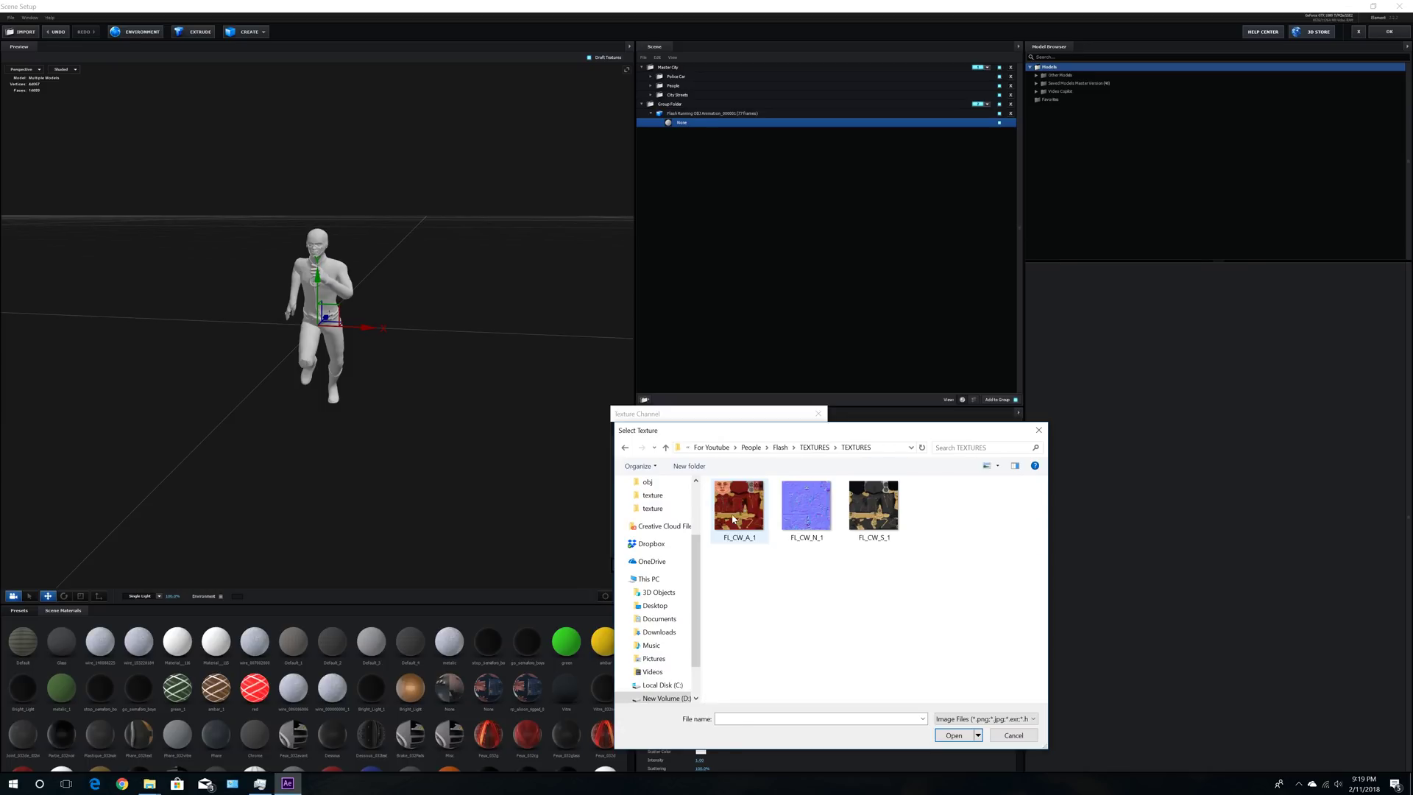
double_click(740, 509)
left_click(796, 564)
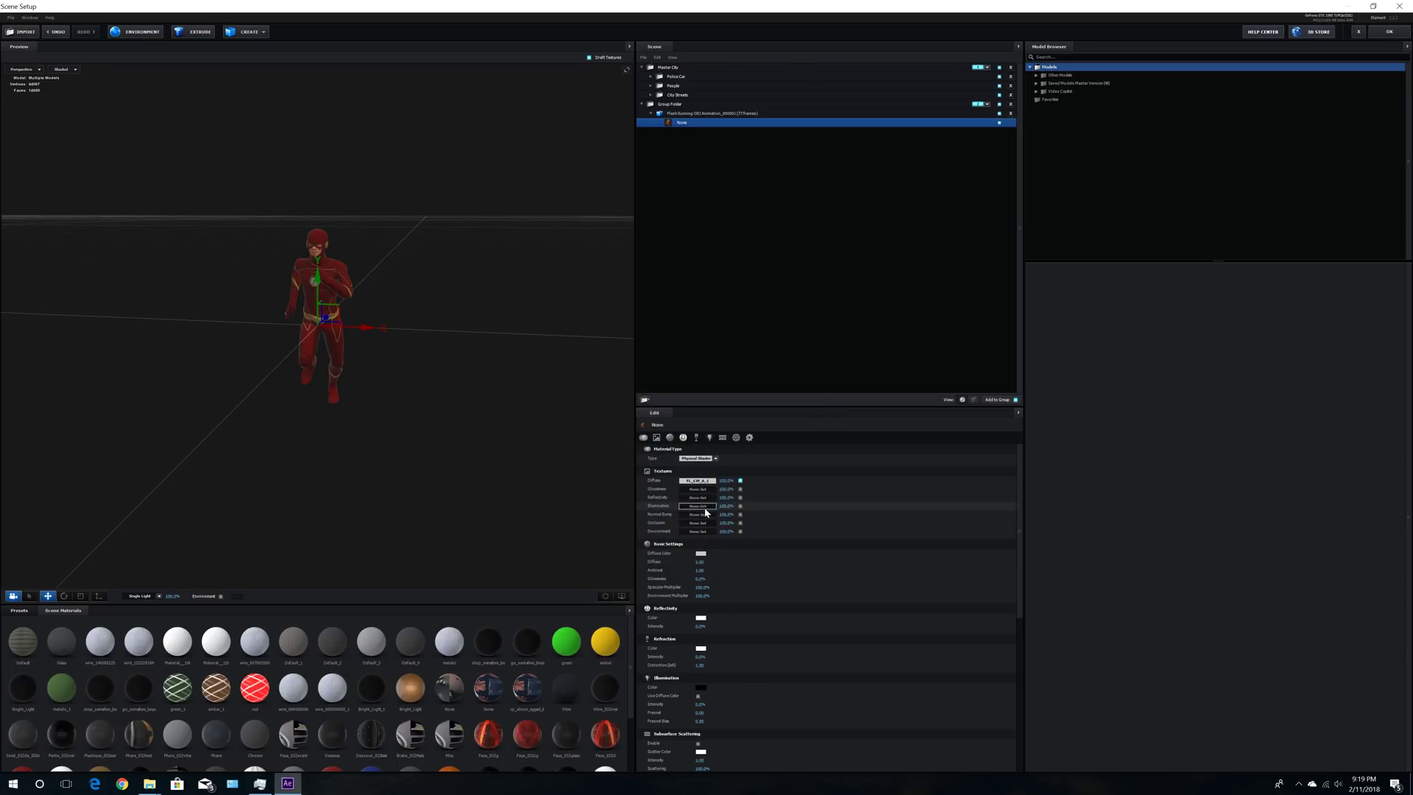
Step: Load FL_CW_N_1 as the material's normal bump texture and set its strength to 50%
left_click(699, 514)
left_click(721, 476)
double_click(811, 526)
left_click(802, 599)
left_click(727, 514)
type("50")
key("Return")
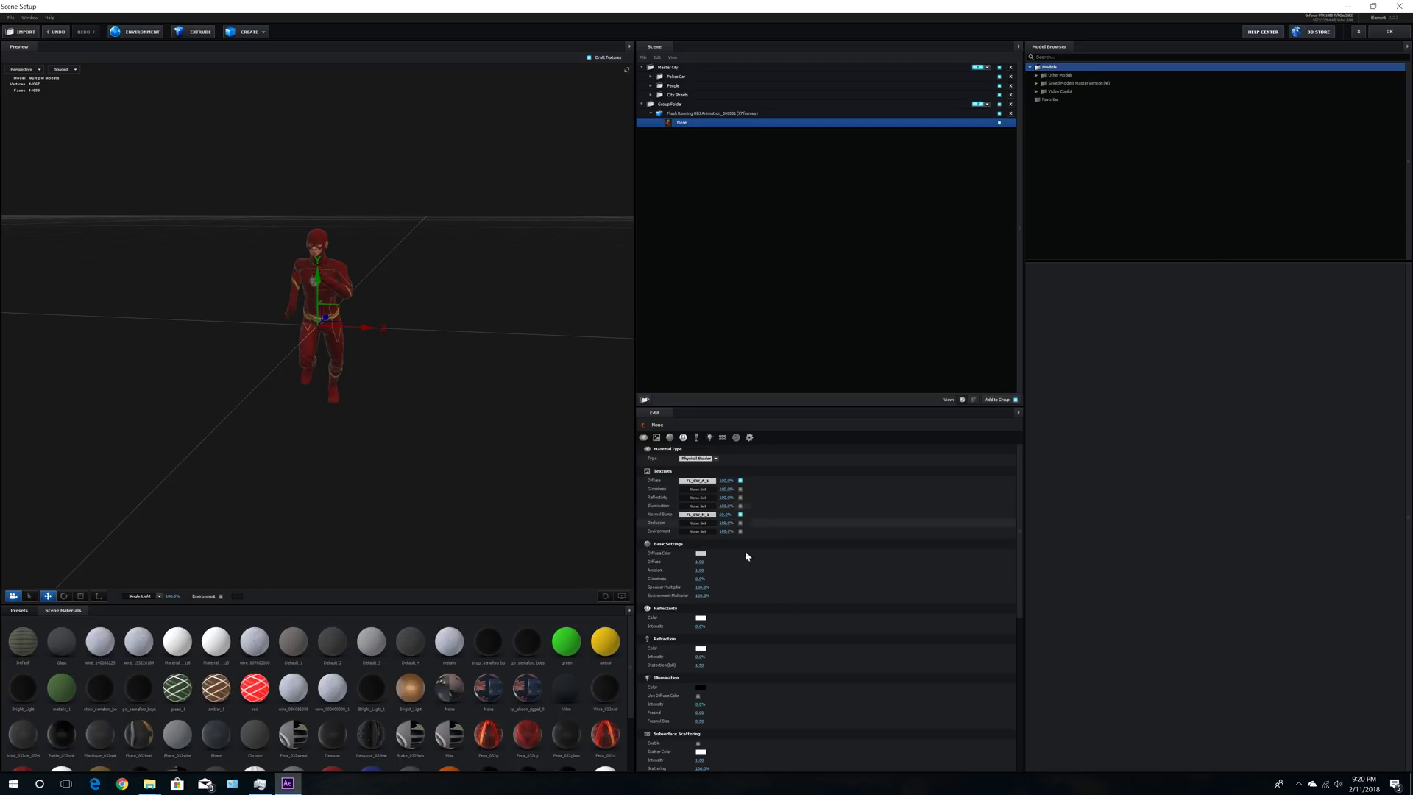
Step: Set the Flash material's glossiness to 10% and its environment multiplier to 60%
left_click(701, 579)
type("10")
key("Return")
left_click(701, 597)
type("50")
key("Return")
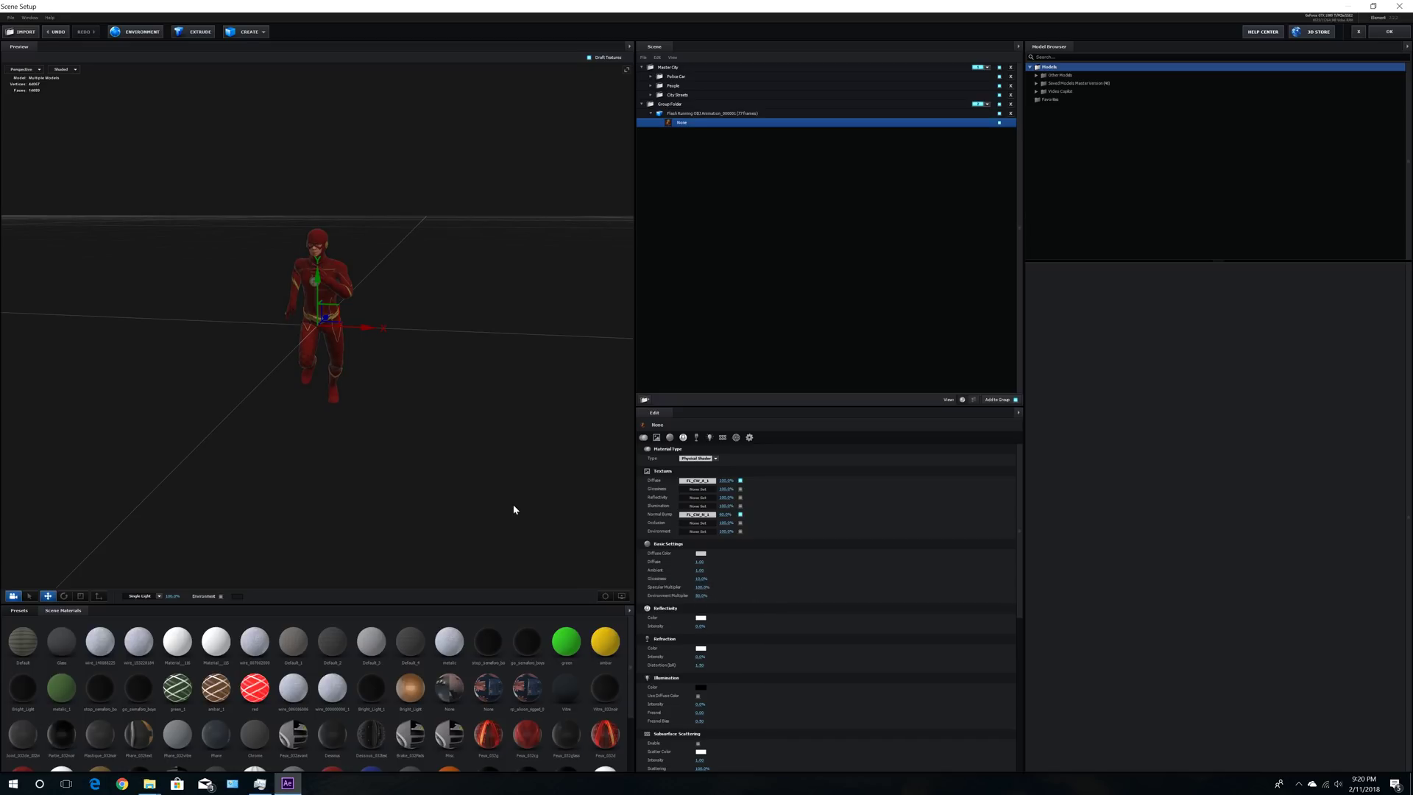
left_click(701, 597)
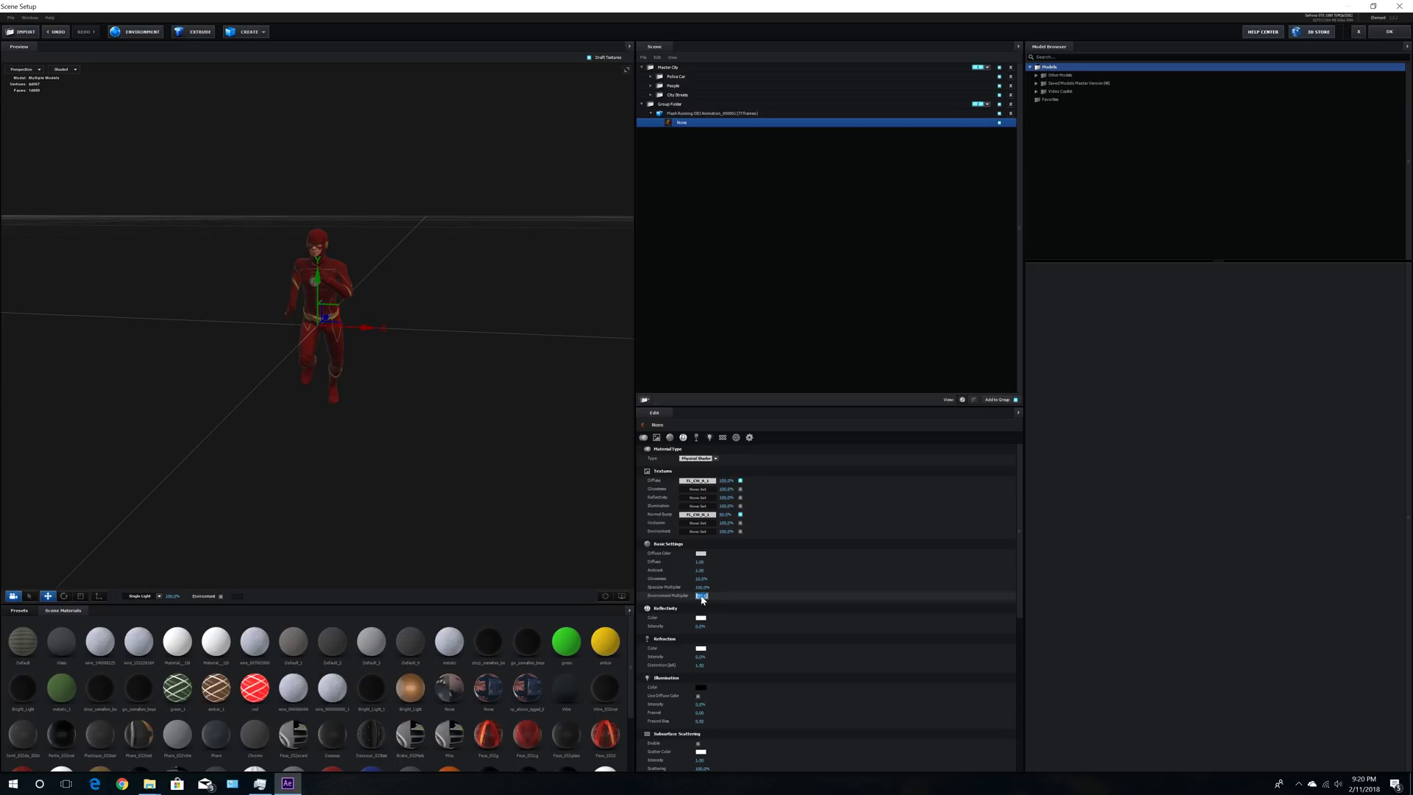
type("60")
key("Return")
left_click_drag(462, 427, 414, 419)
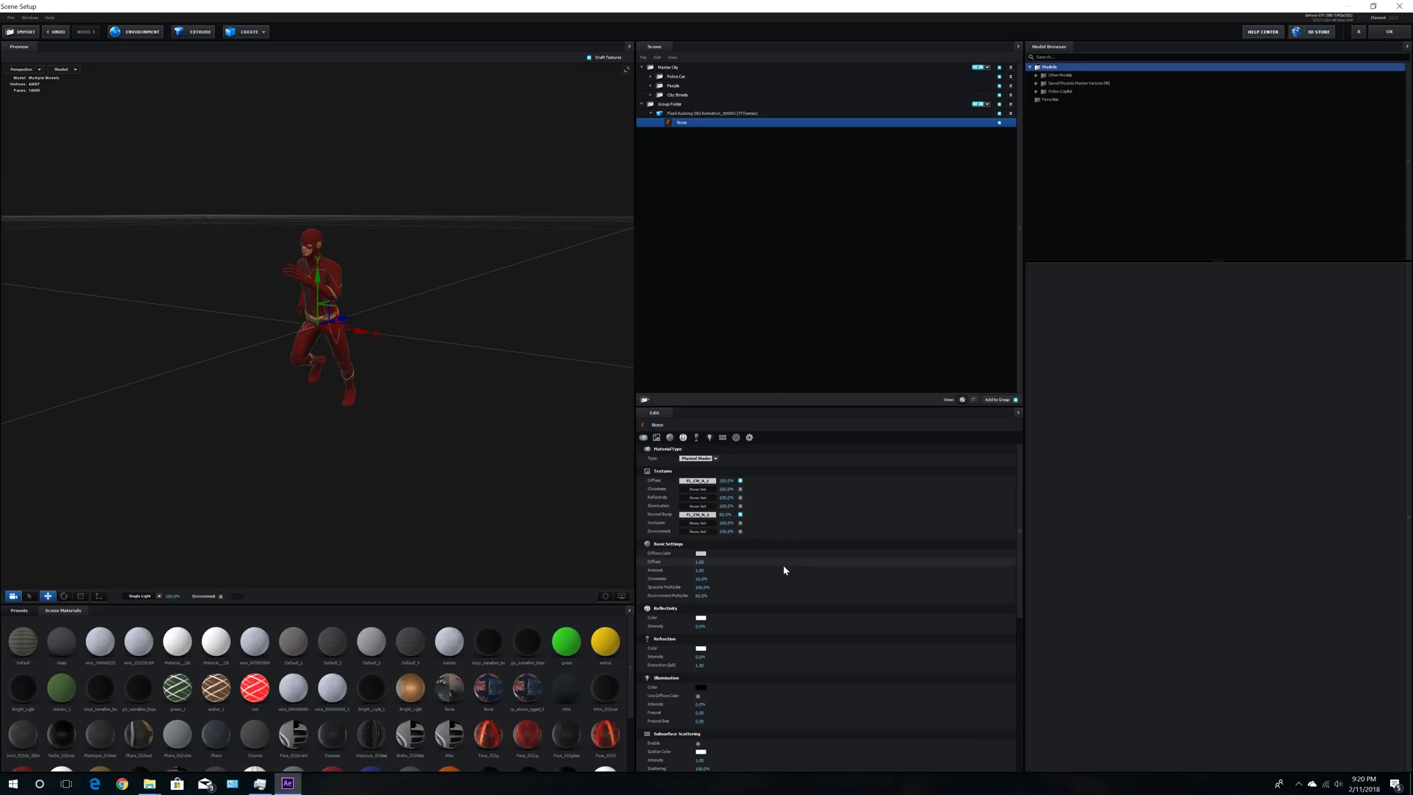
Step: Preview the running motion by varying the Flash sequence's start frame, and return it to the first frame
left_click(693, 114)
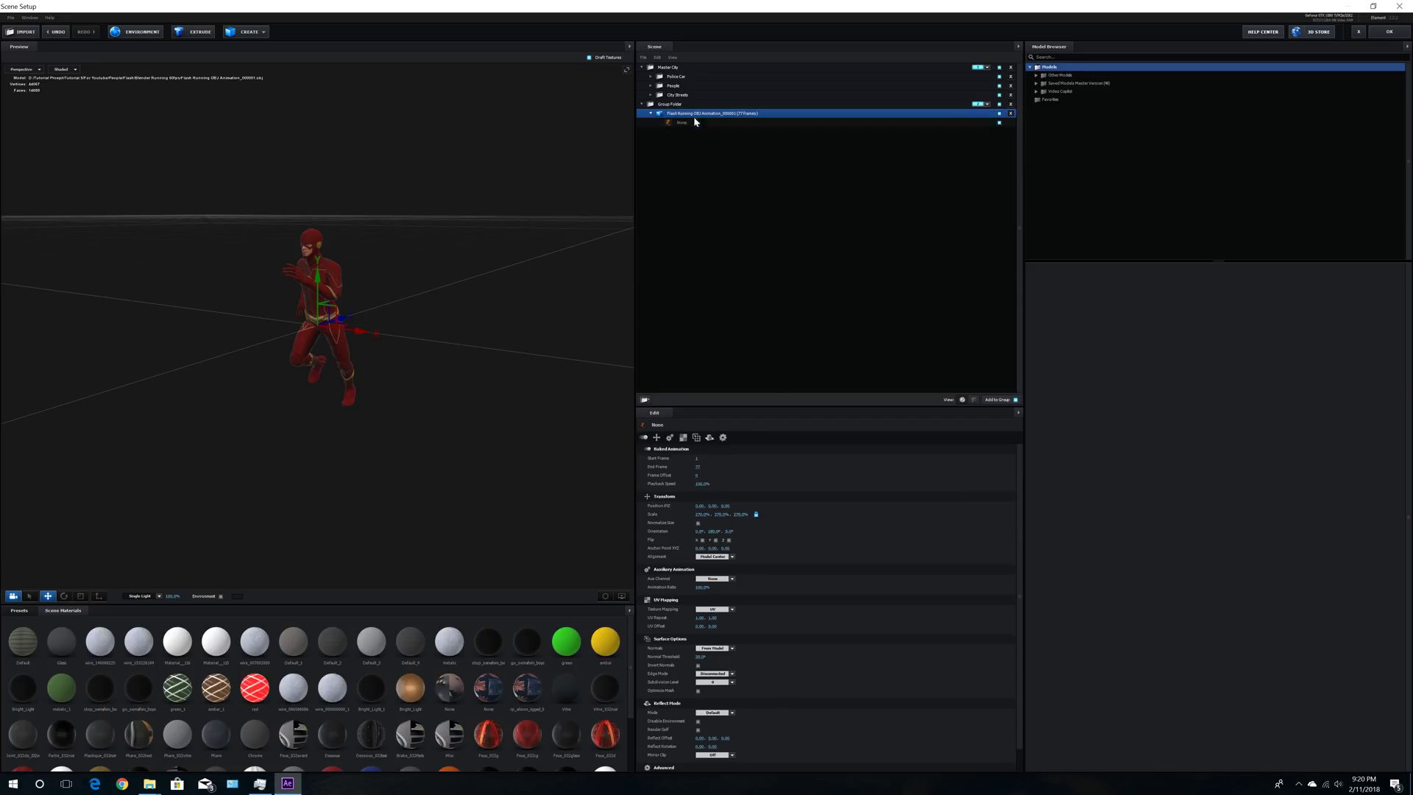
left_click(696, 458)
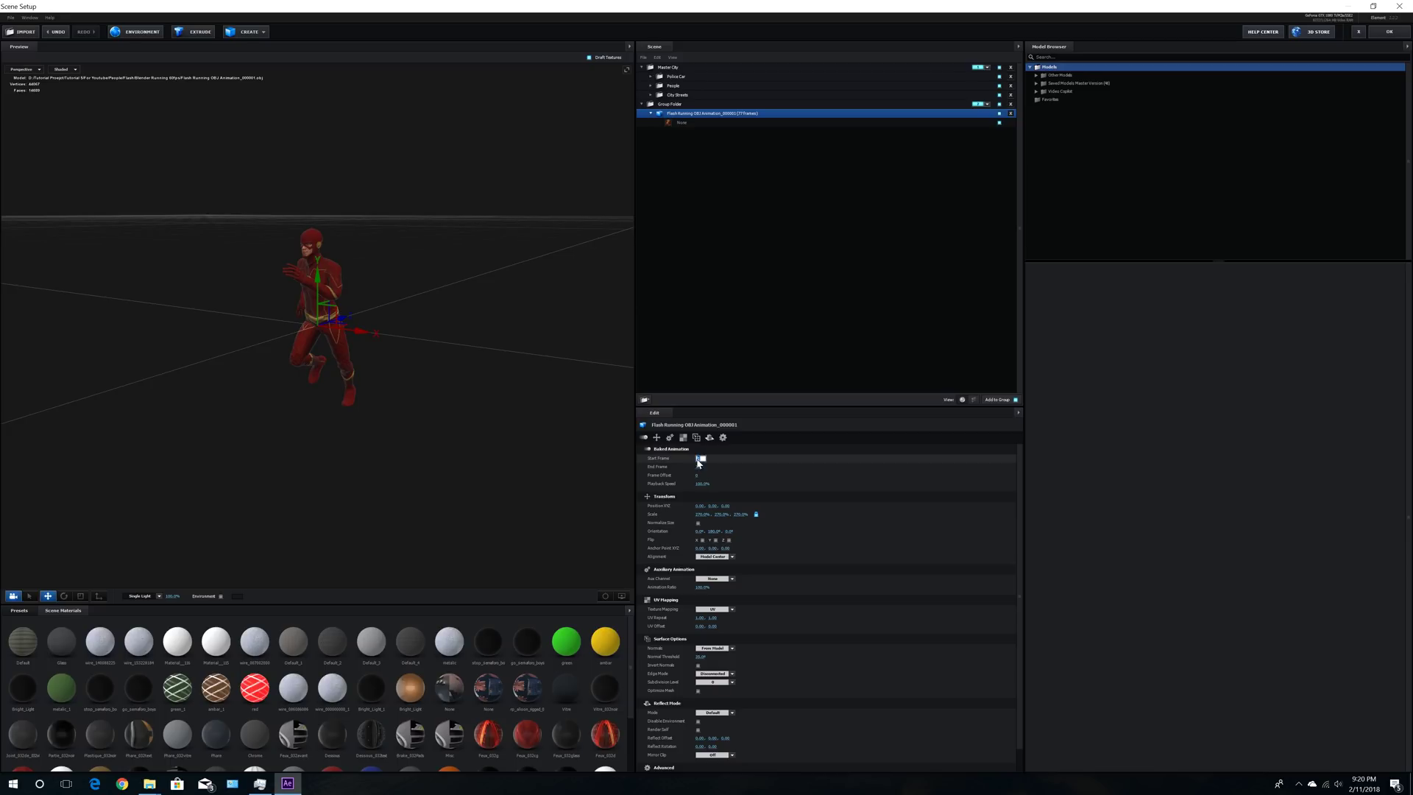
type("181")
key("Return")
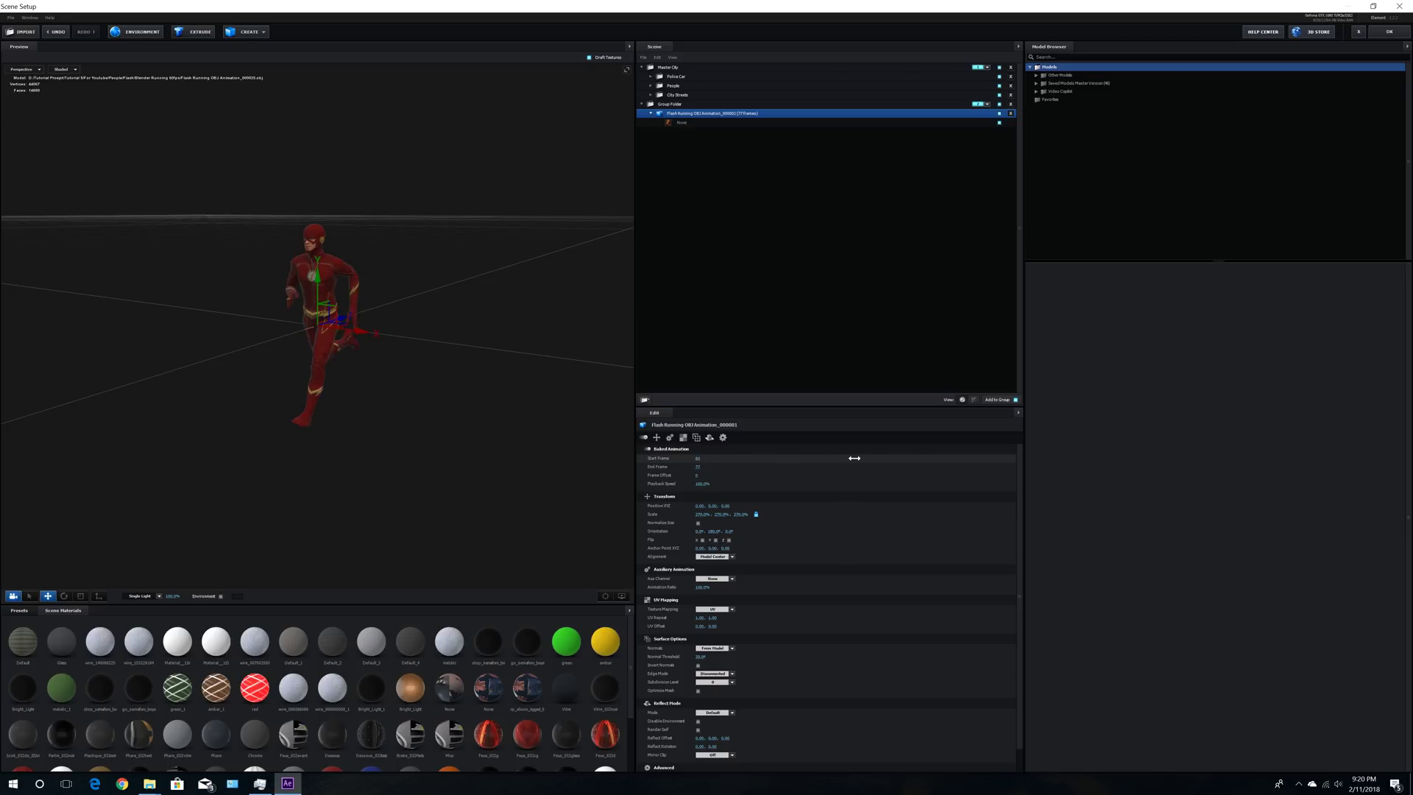
left_click_drag(1161, 458, 518, 468)
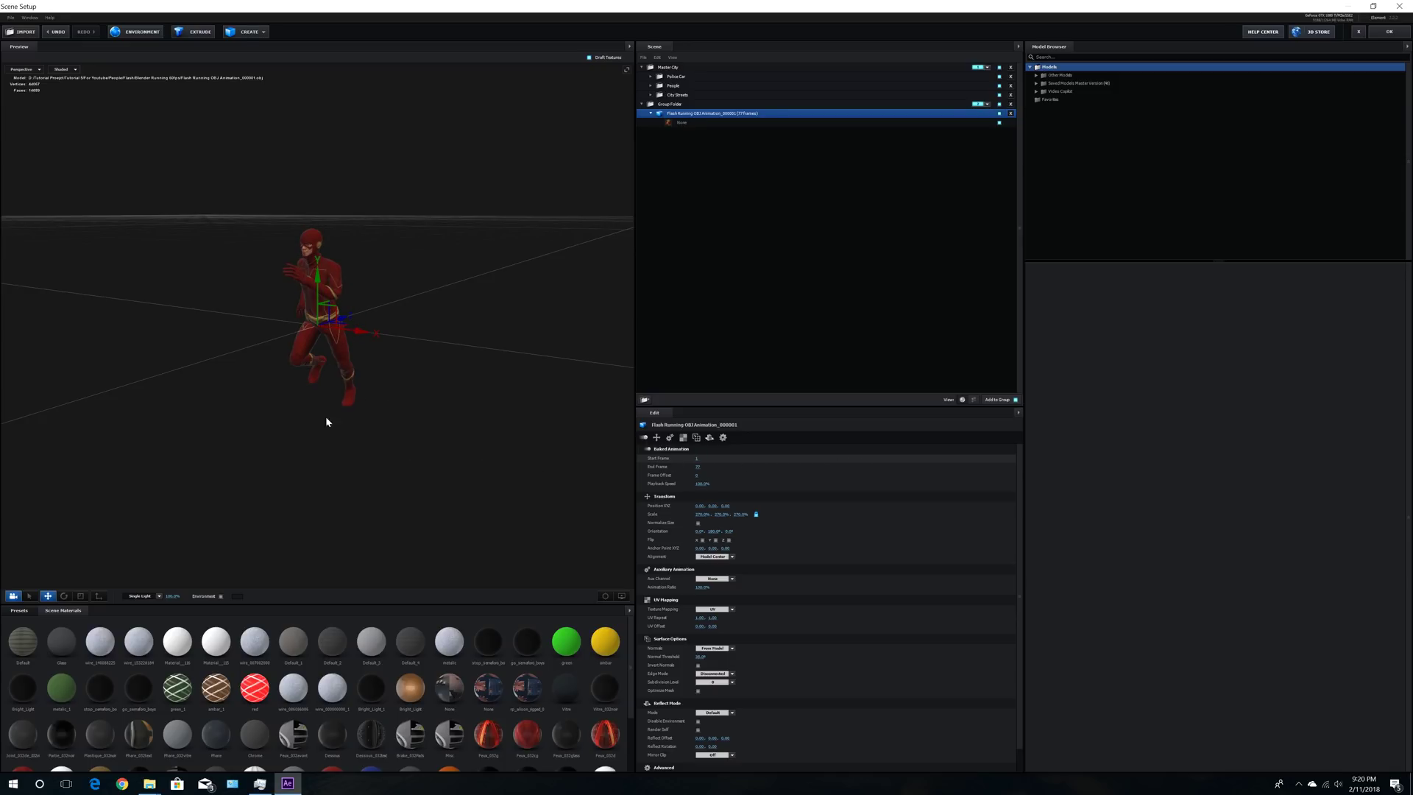
Step: Assign the Flash running model to an auxiliary channel and apply the scene setup
left_click(651, 113)
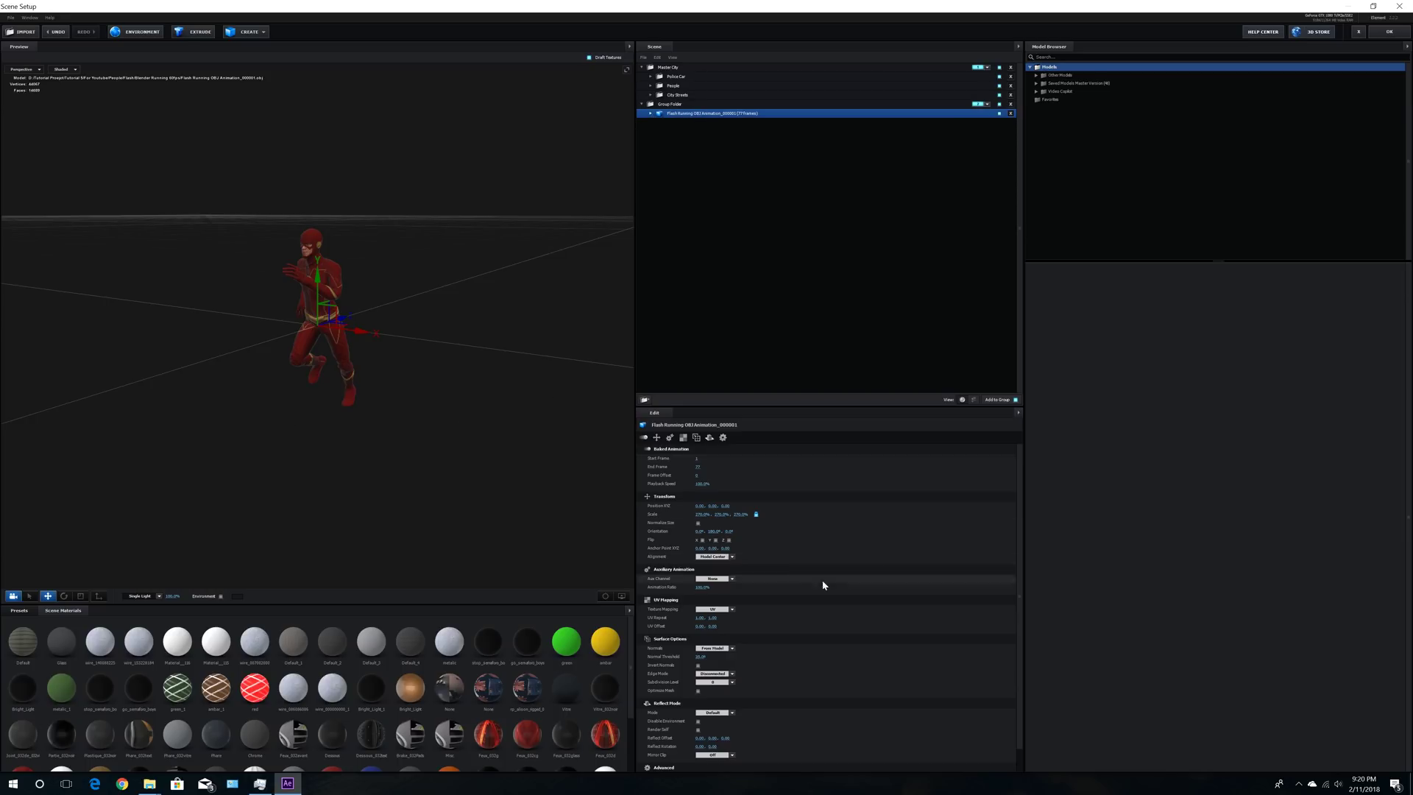
left_click(733, 579)
left_click(743, 595)
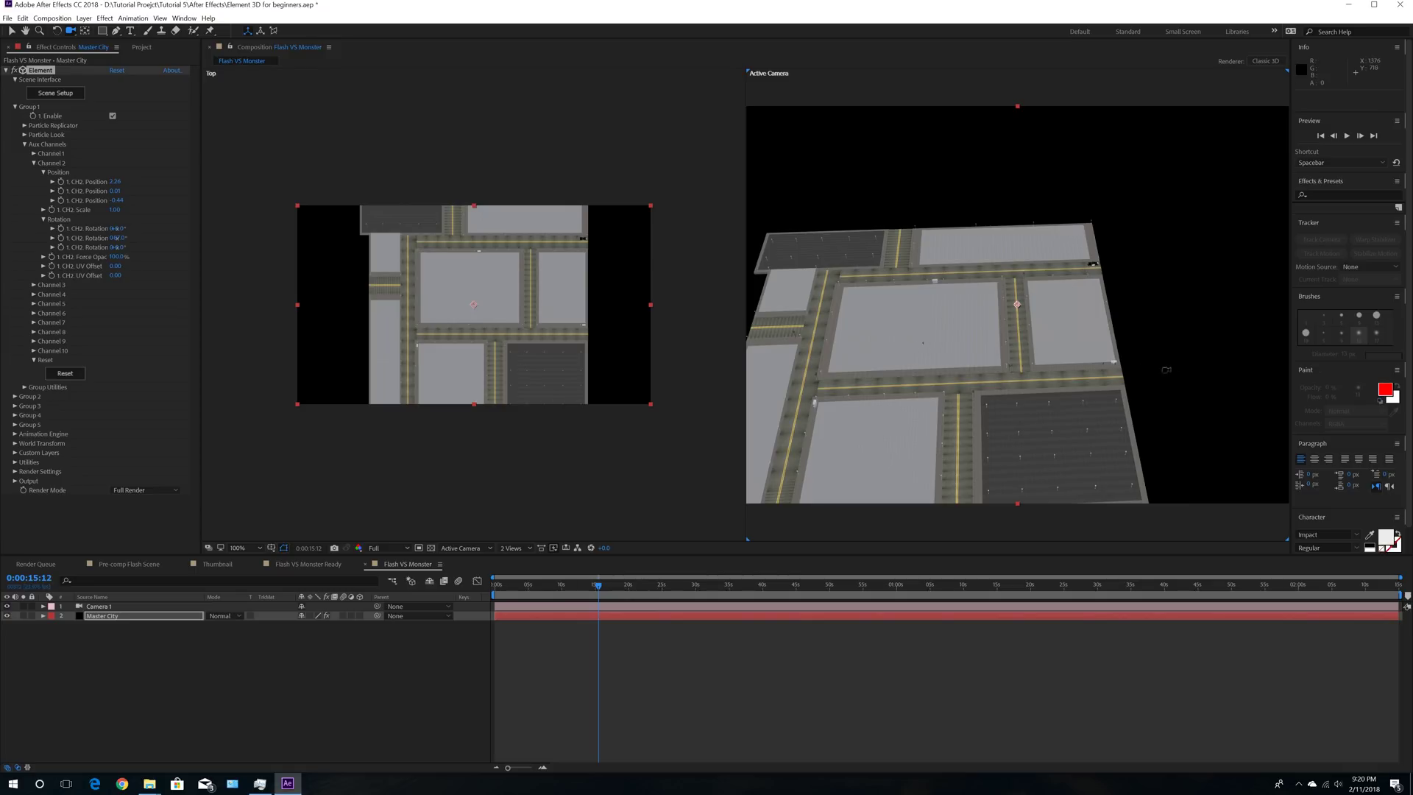
Step: Copy the X position of Group 1's auxiliary channel 1 into the X position of Group 2's channel 1
left_click(15, 396)
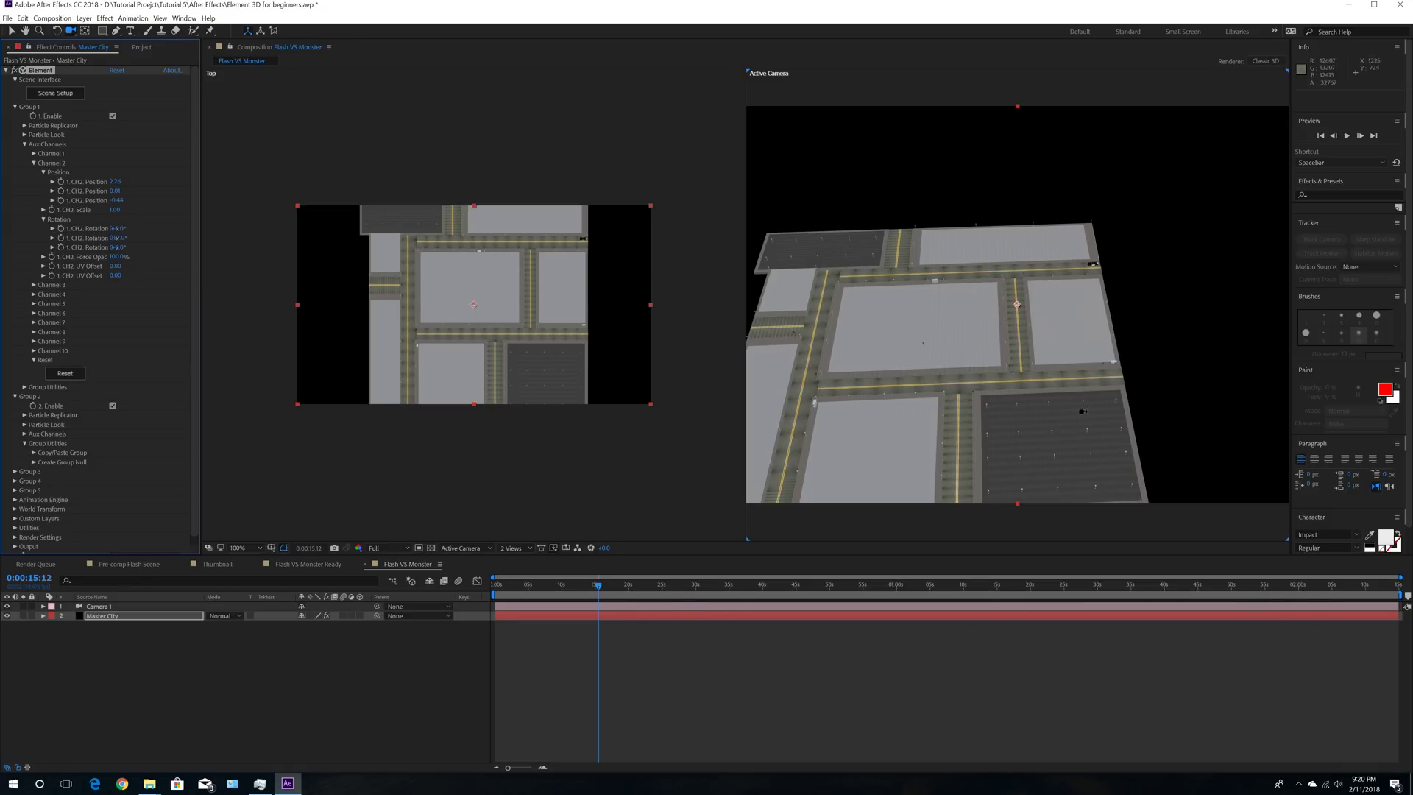
left_click(25, 434)
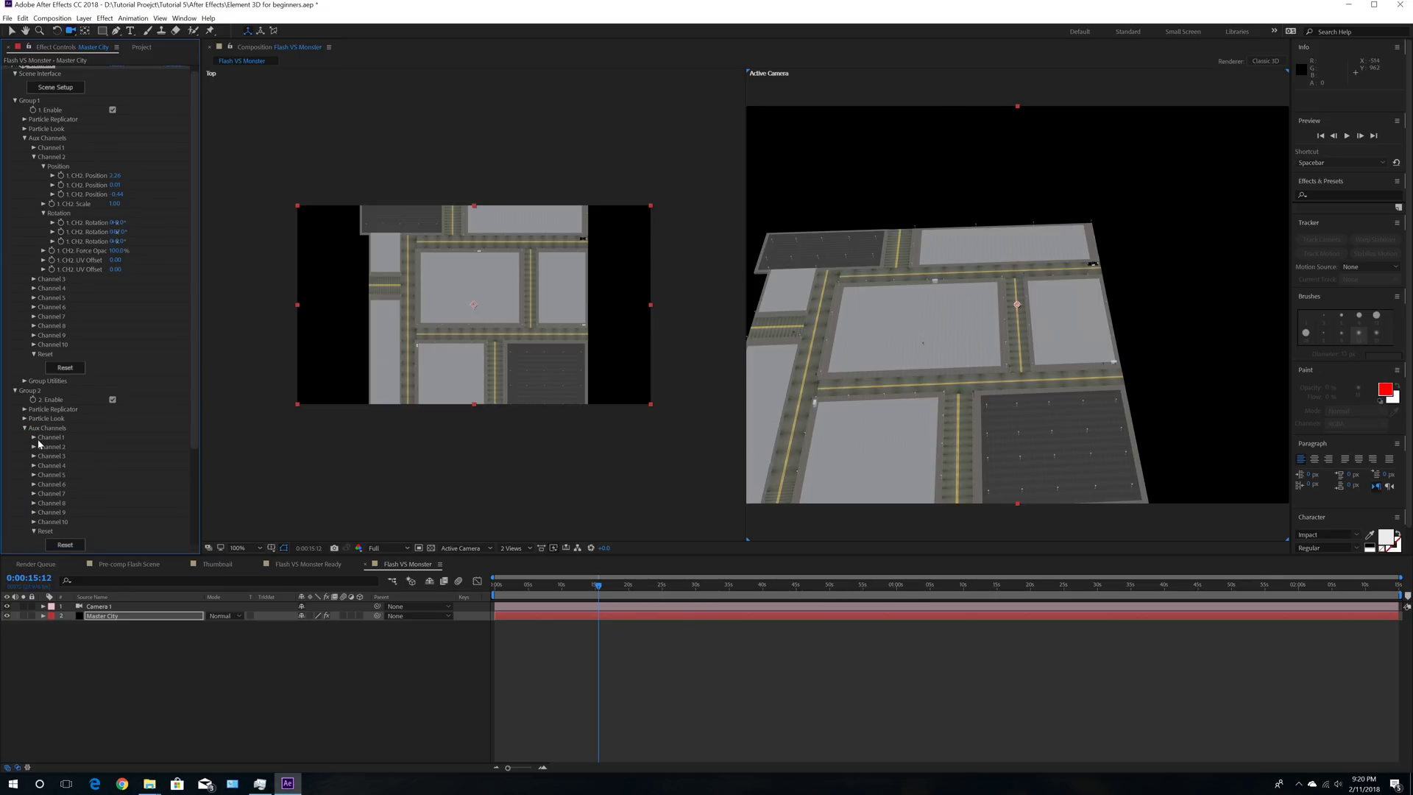
left_click(33, 438)
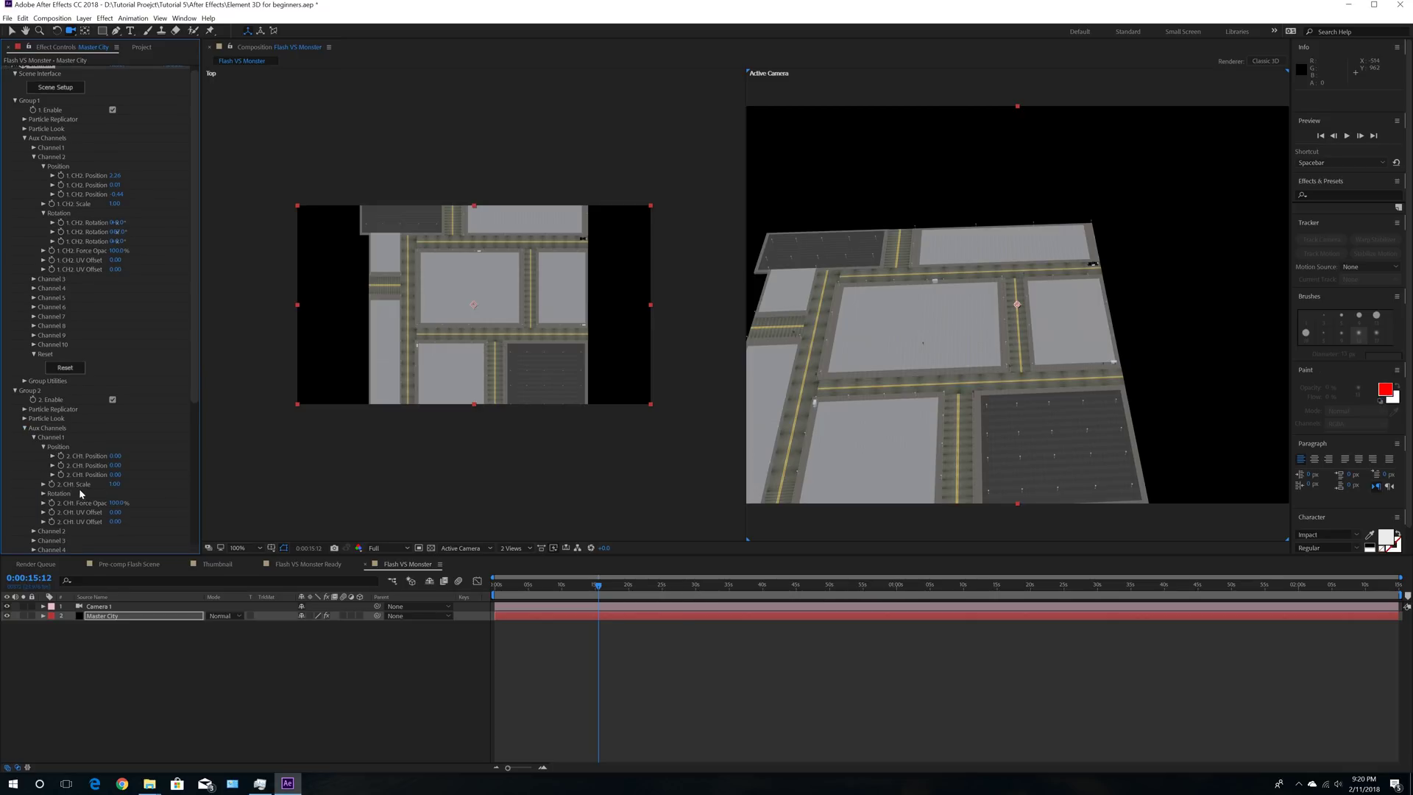
left_click(33, 155)
left_click(33, 148)
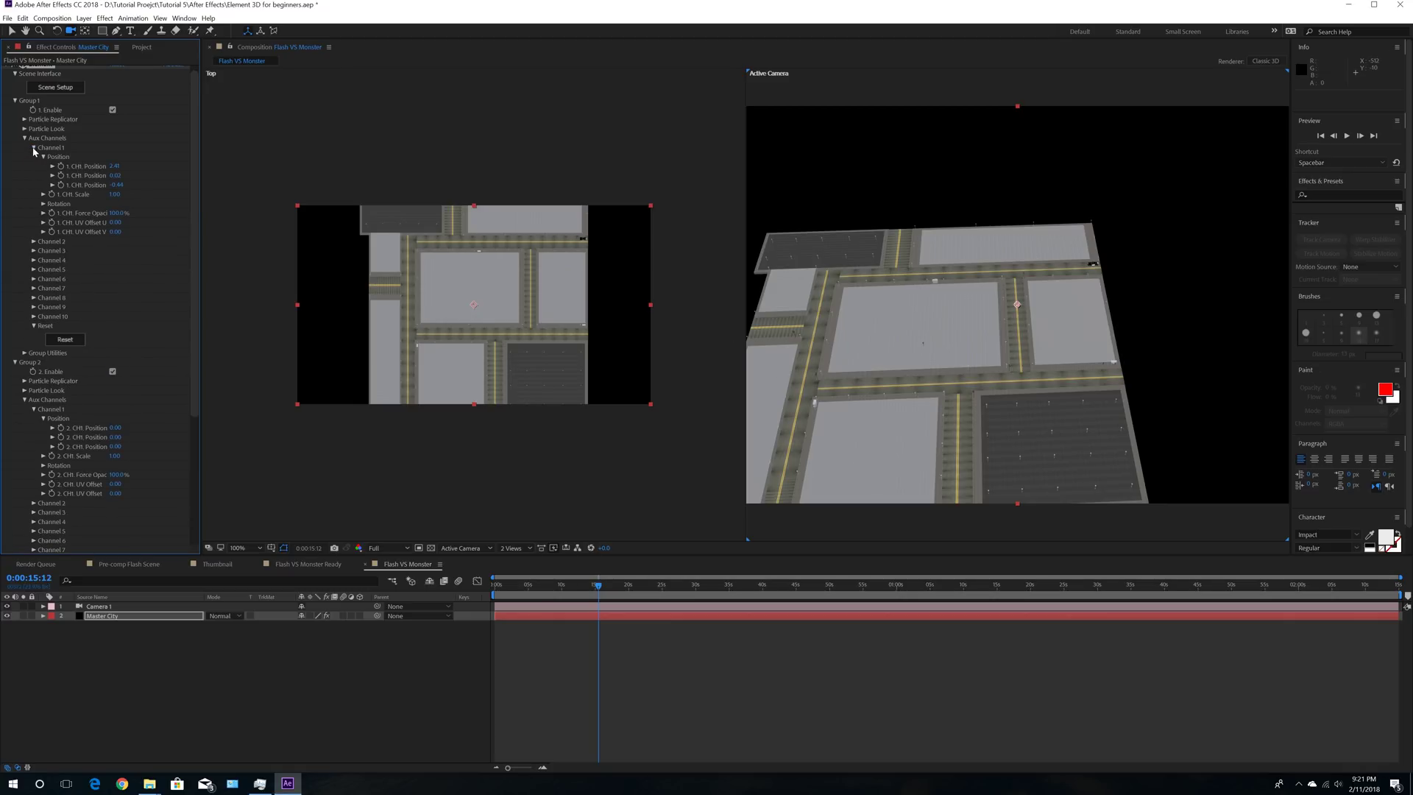
left_click(114, 166)
right_click(115, 167)
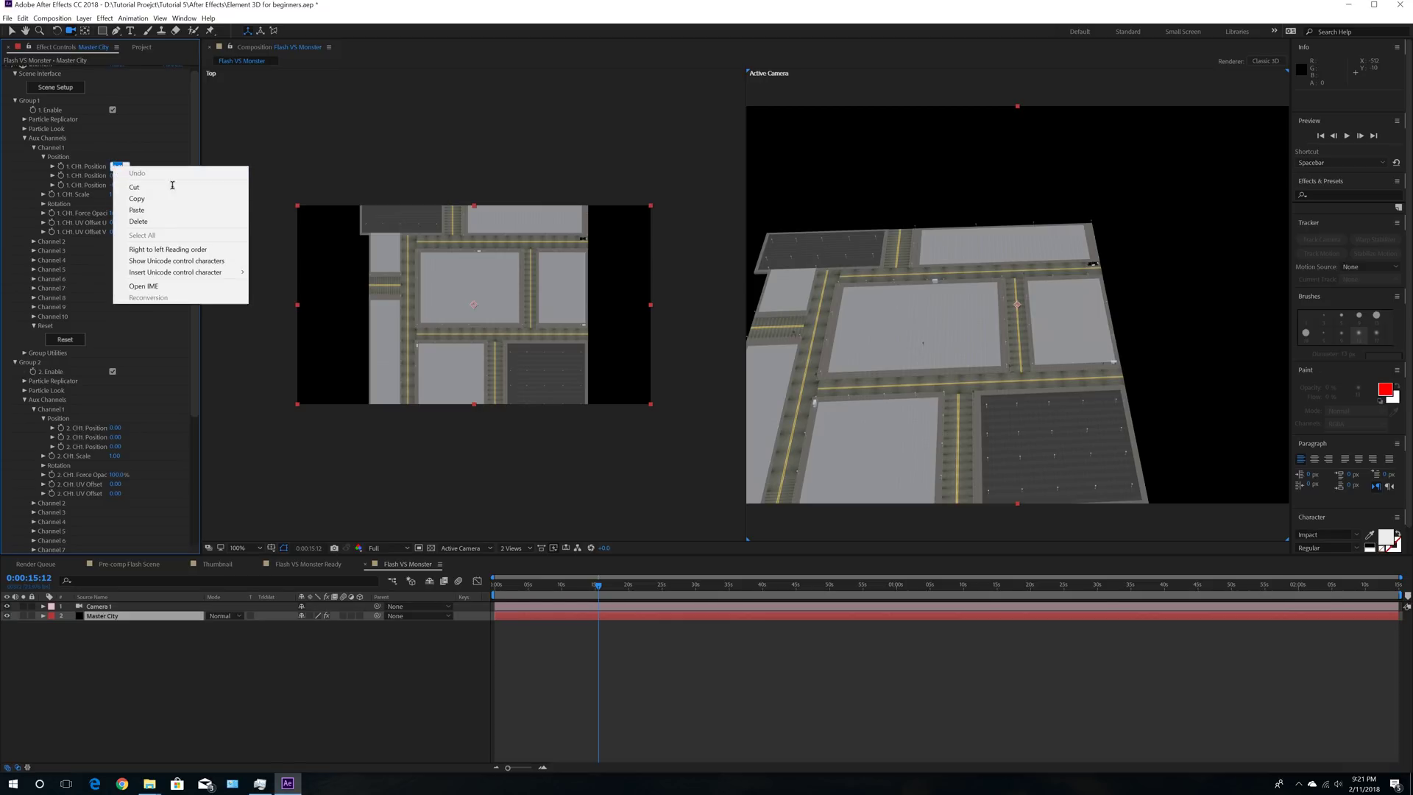
left_click(136, 198)
left_click(116, 429)
right_click(116, 428)
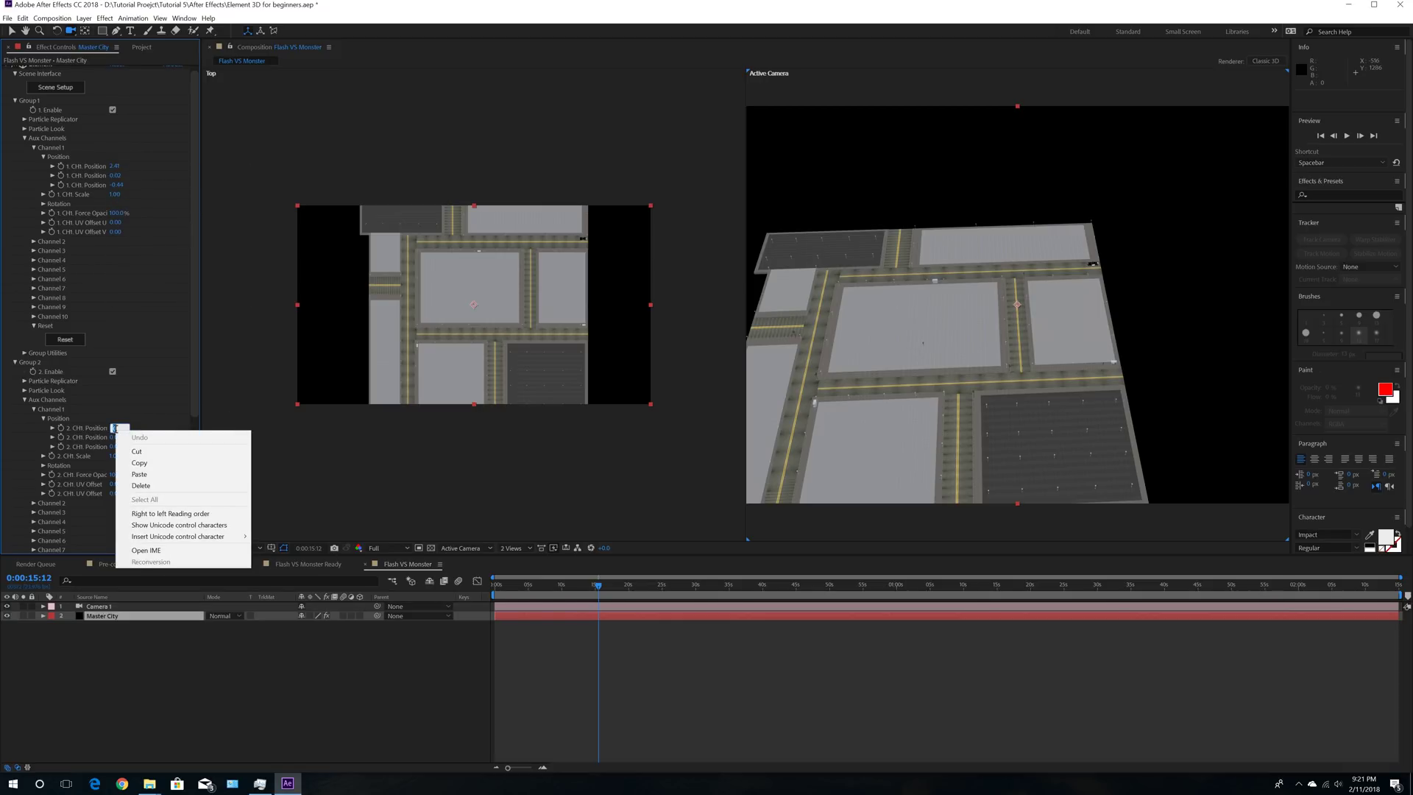
left_click(139, 474)
left_click(147, 334)
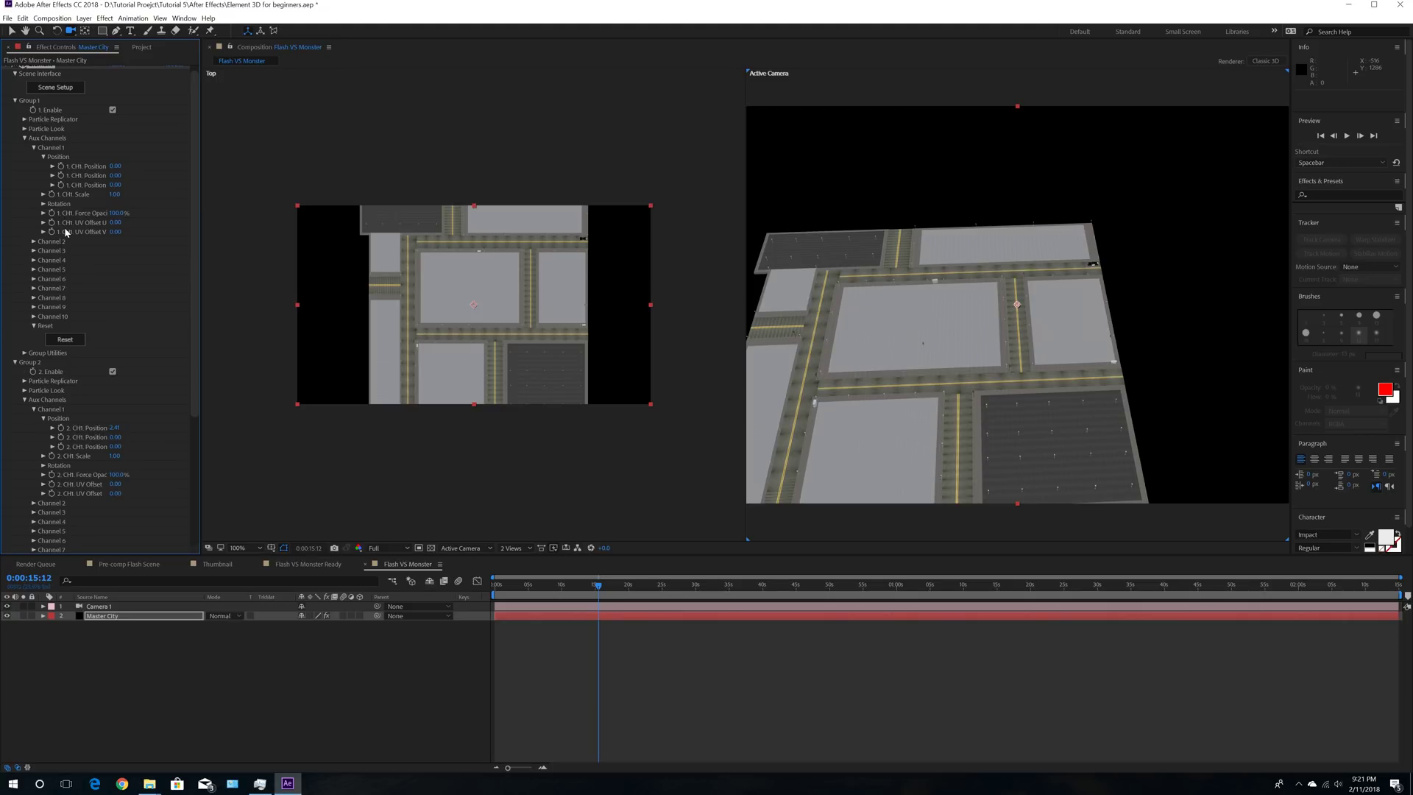
Step: Undo the last effect value change to restore the position of Group 1's channel 1
left_click(115, 166)
left_click(147, 183)
left_click(125, 177)
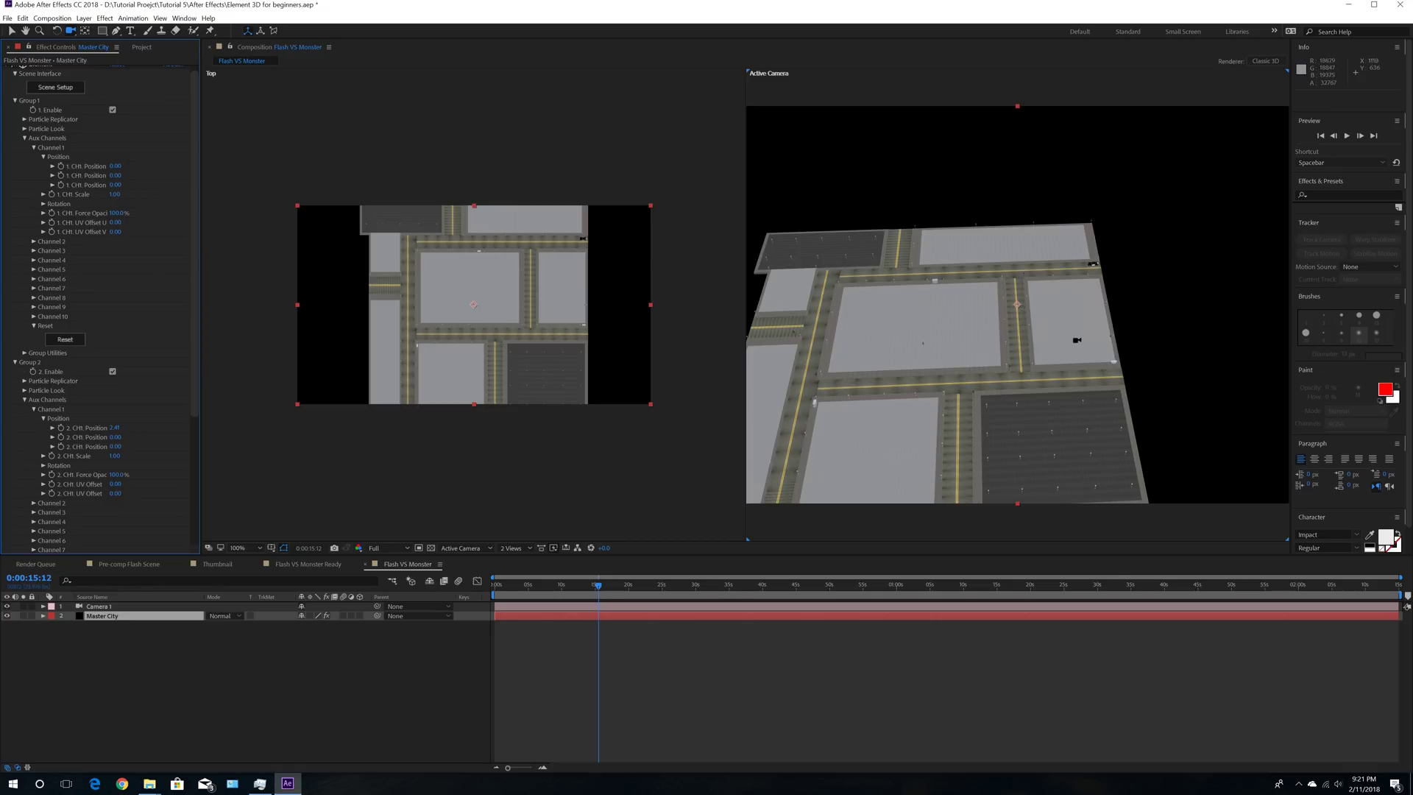
left_click(22, 18)
left_click(34, 30)
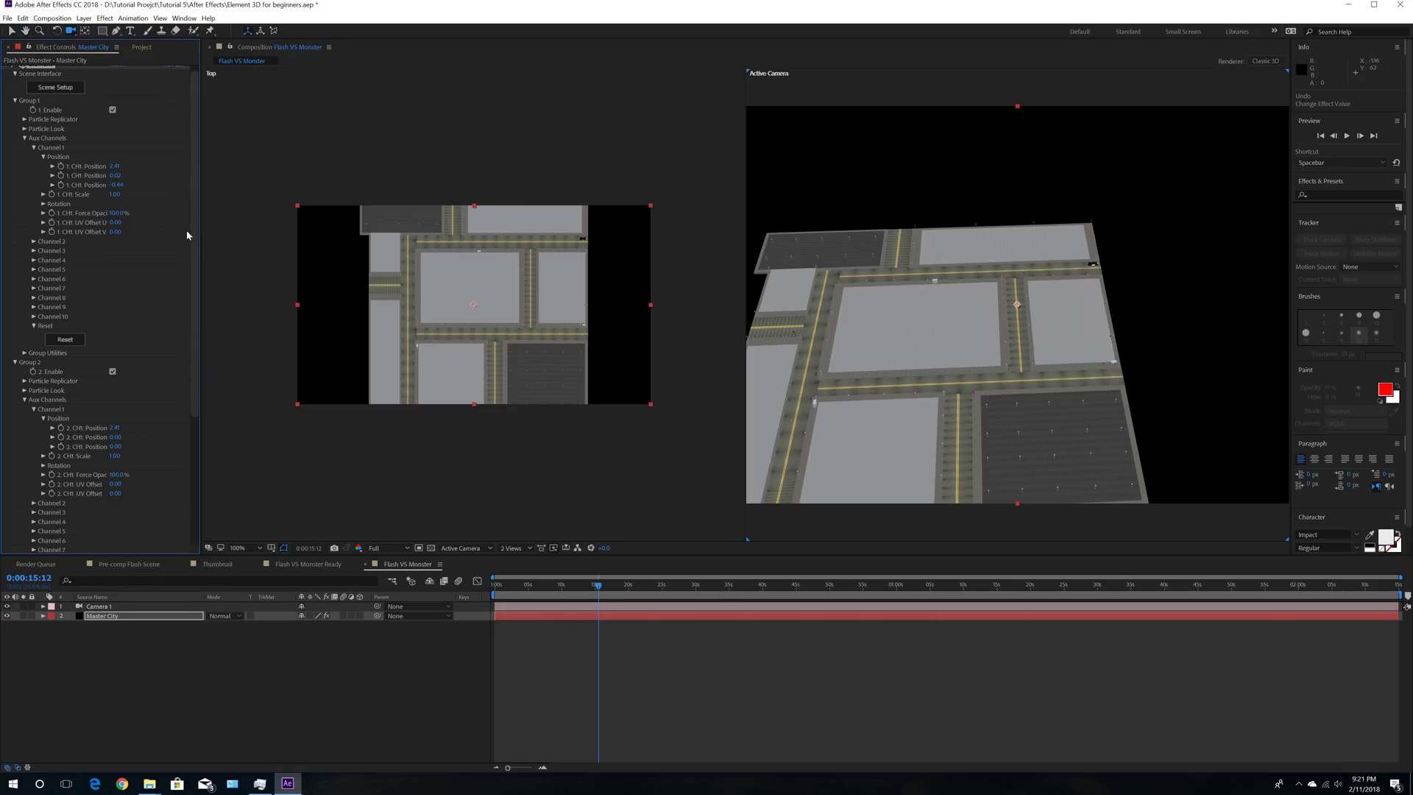
Step: Copy Group 1's channel 1 X position again and paste it into Group 2's channel 1 X position
left_click(115, 166)
right_click(115, 168)
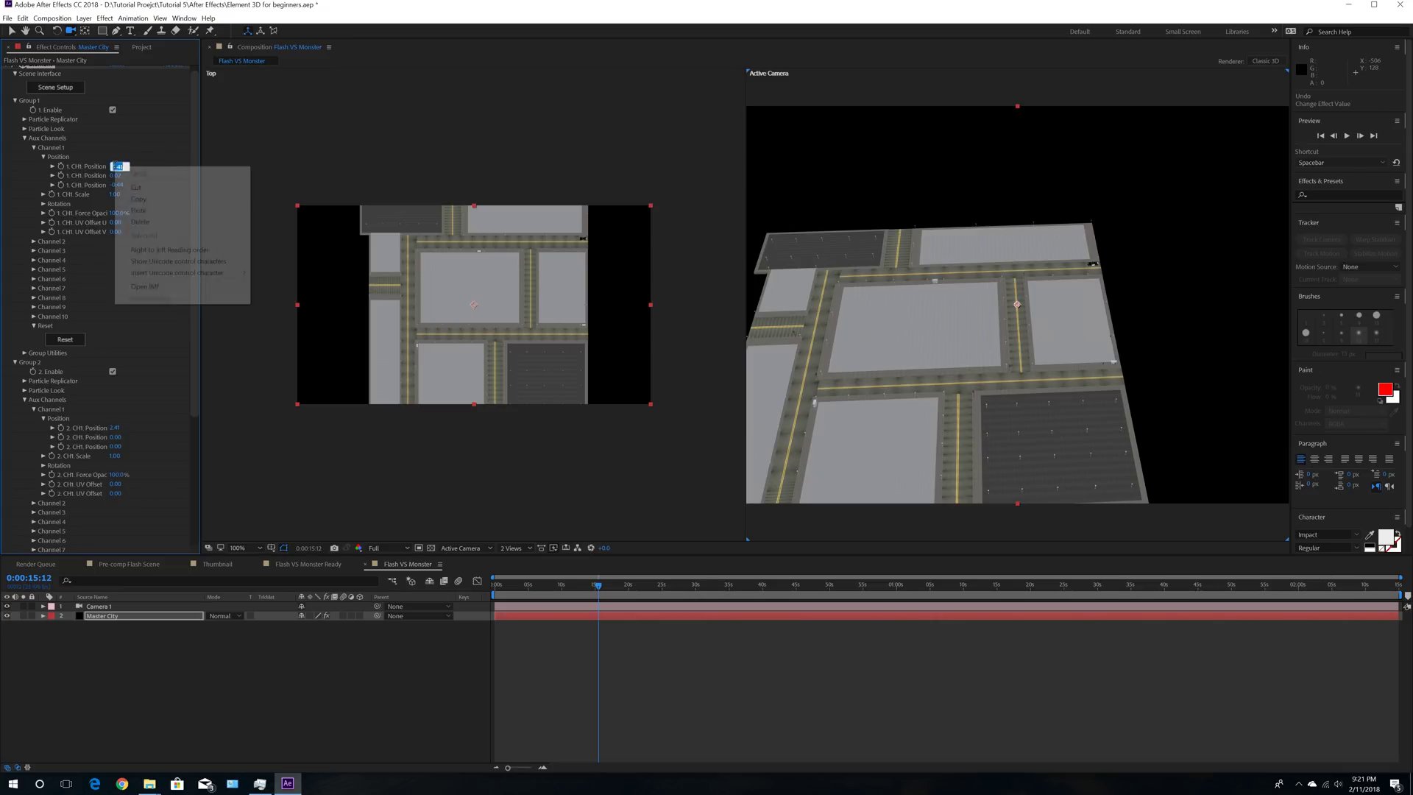
left_click(140, 198)
left_click(118, 428)
right_click(118, 429)
left_click(143, 472)
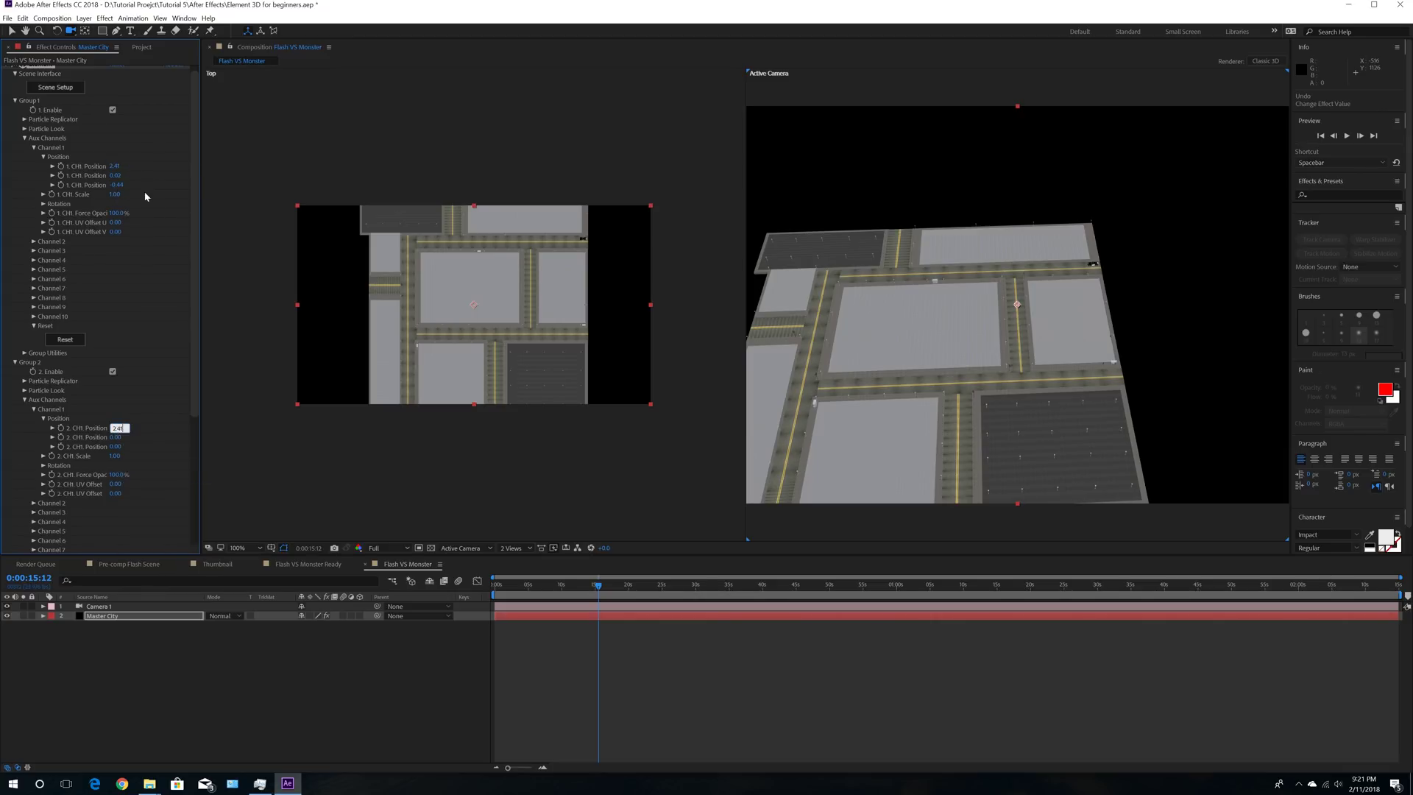
Step: Copy Group 1's channel 1 Y position of 0.02 into Group 2's channel 1 Y position
left_click(118, 175)
right_click(127, 177)
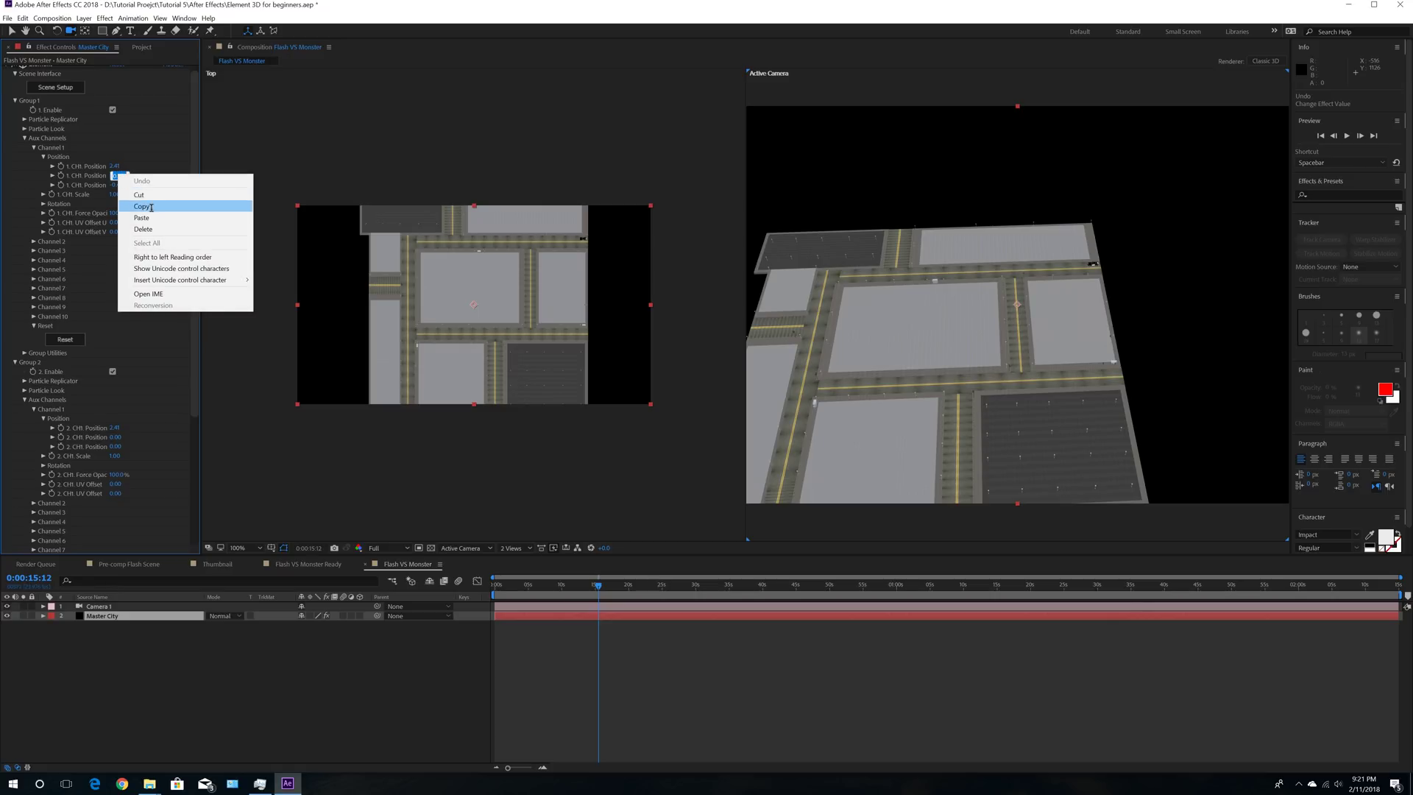
left_click(141, 206)
left_click(123, 439)
right_click(121, 440)
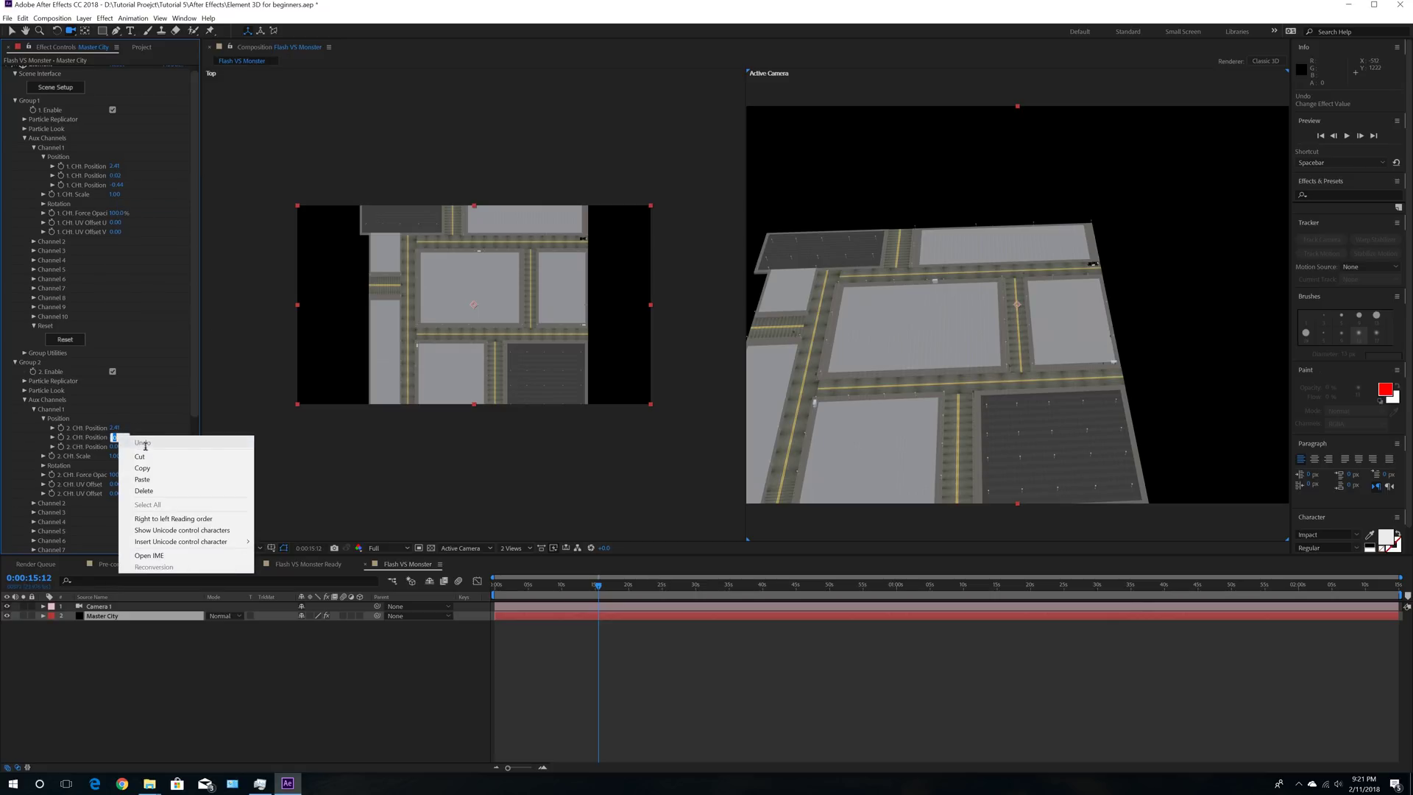
left_click(147, 479)
Step: Copy Group 1's channel 1 Z position of -0.44 into Group 2's channel 1 Z position
left_click(118, 185)
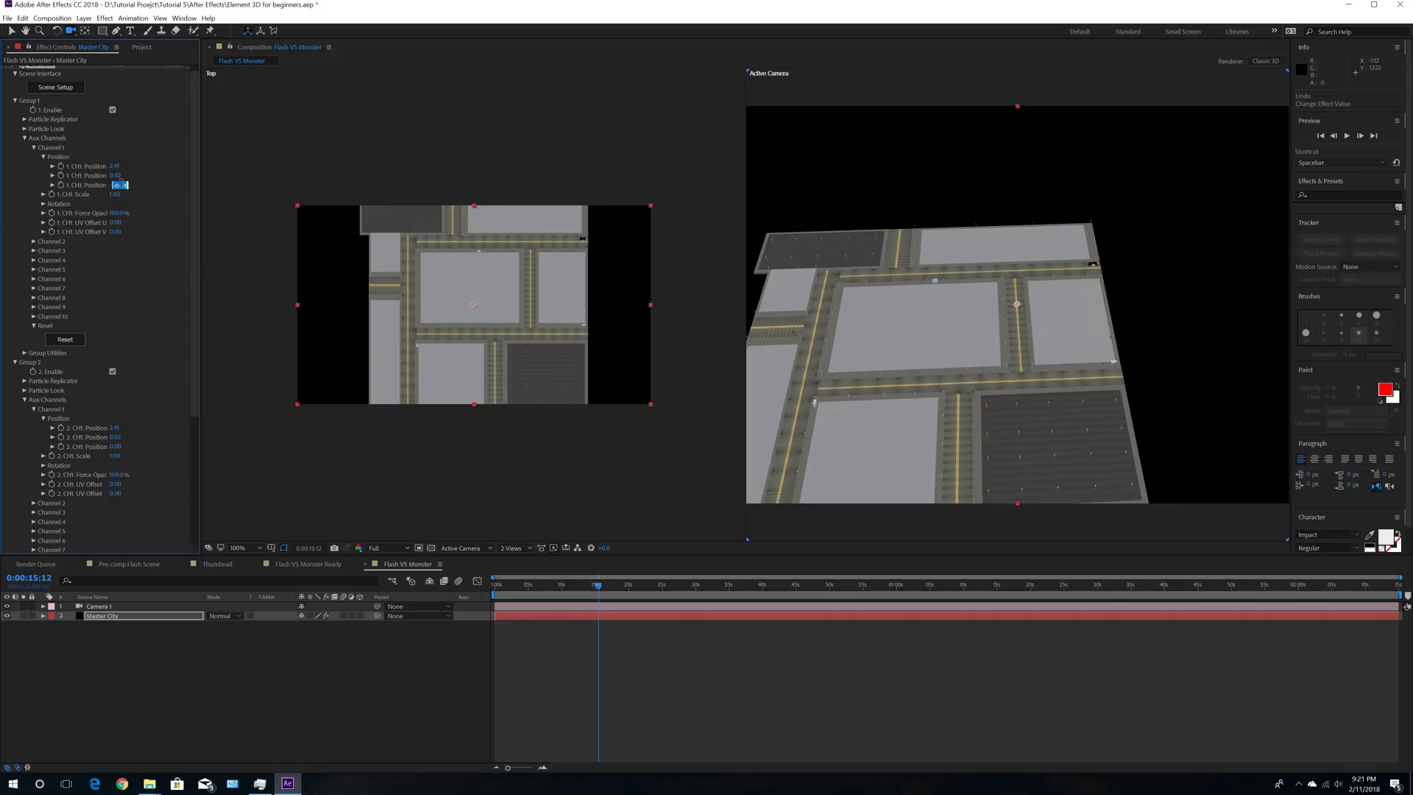
right_click(120, 184)
left_click(148, 217)
left_click(116, 446)
right_click(116, 447)
left_click(151, 488)
key("Return")
left_click(101, 606)
left_click(12, 31)
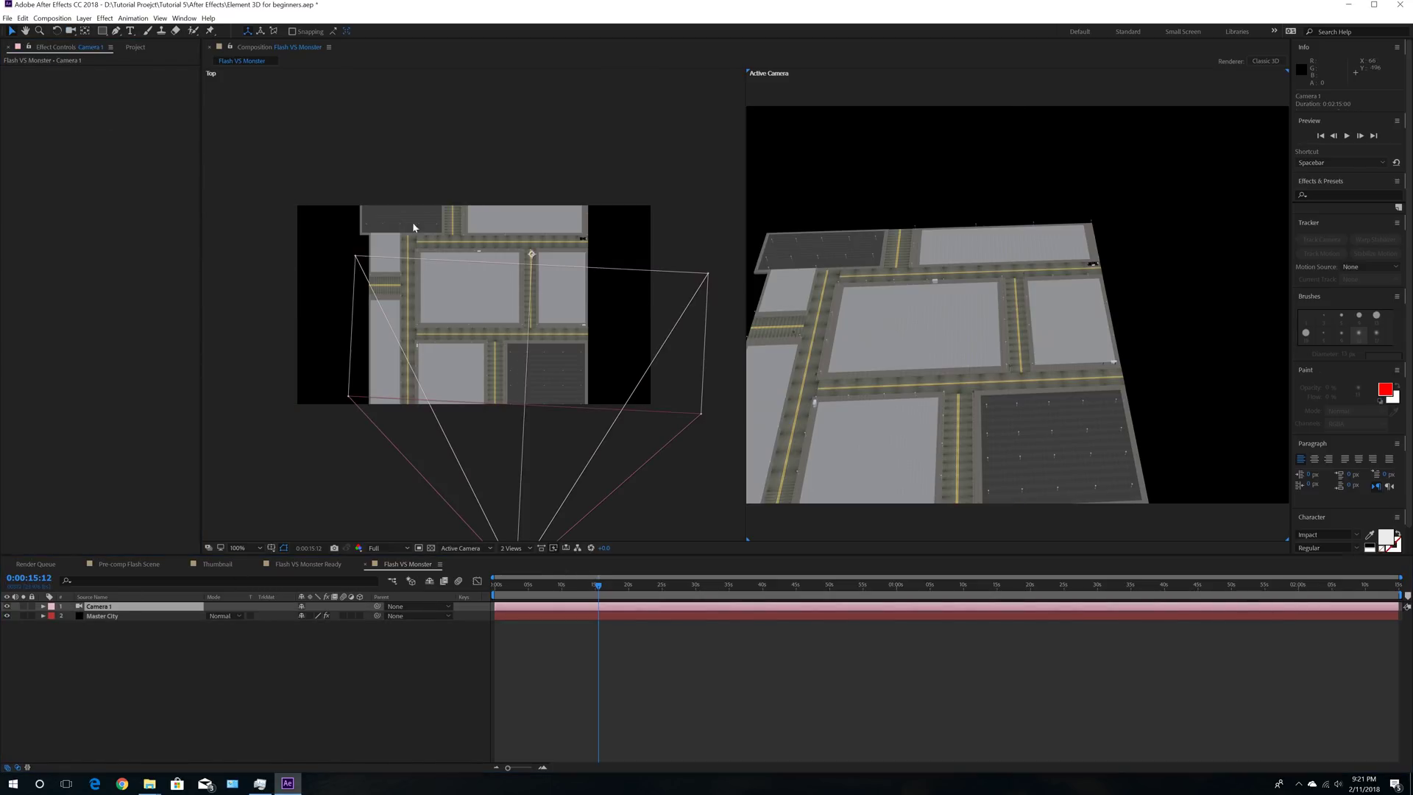
left_click_drag(532, 255, 572, 314)
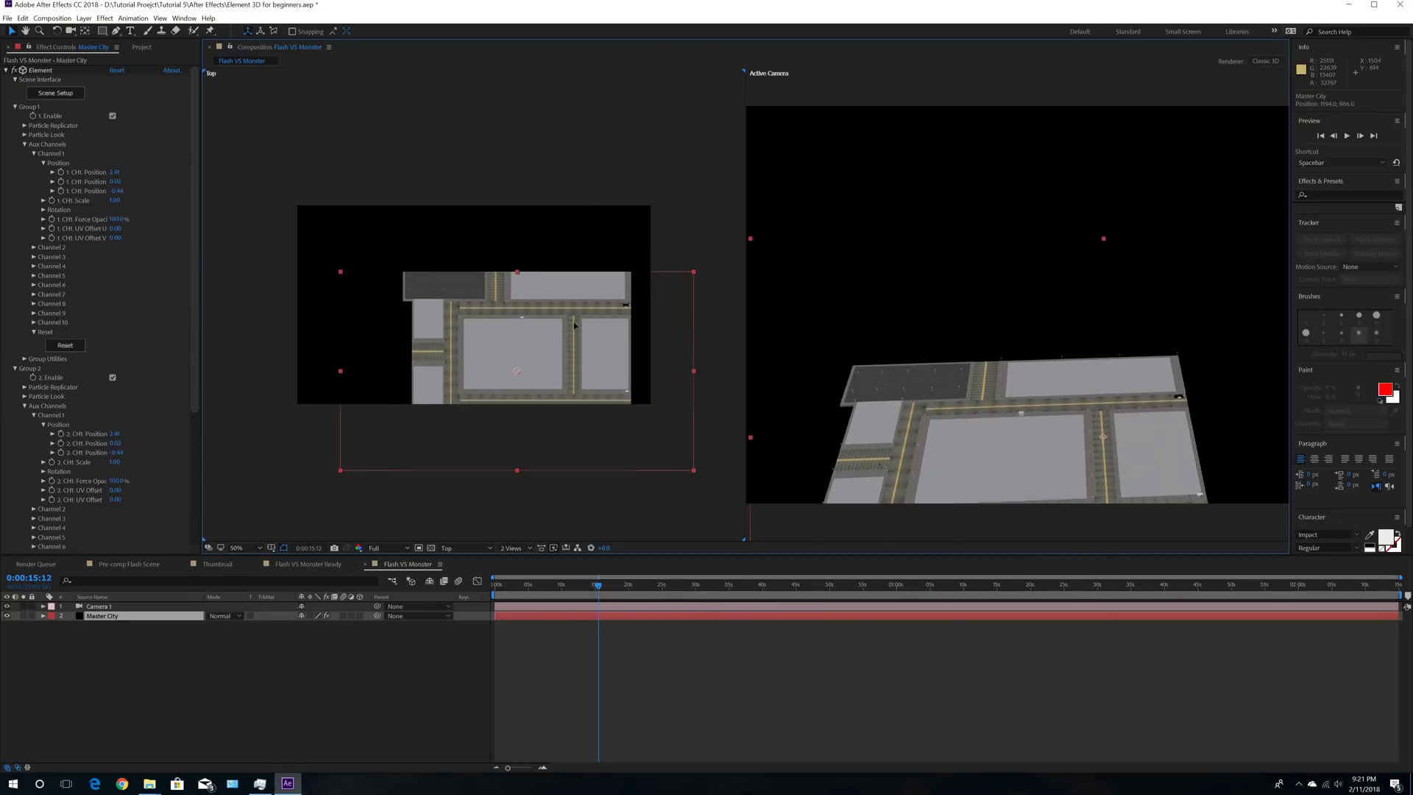
left_click(23, 18)
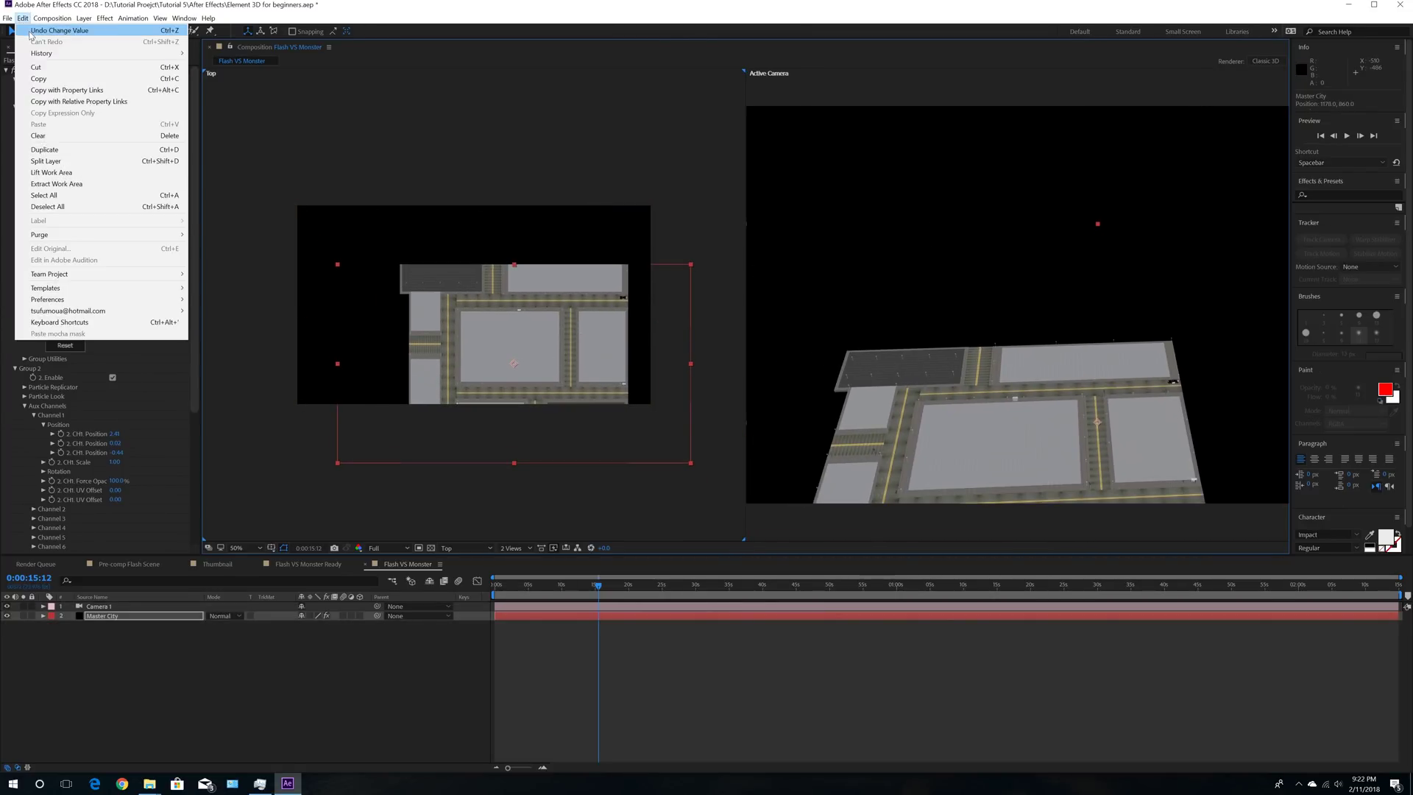
left_click(38, 31)
Step: Aim Camera 1's point of interest at the city's east edge and frame the bus stop with the Flash character
left_click(120, 607)
left_click_drag(474, 304, 582, 326)
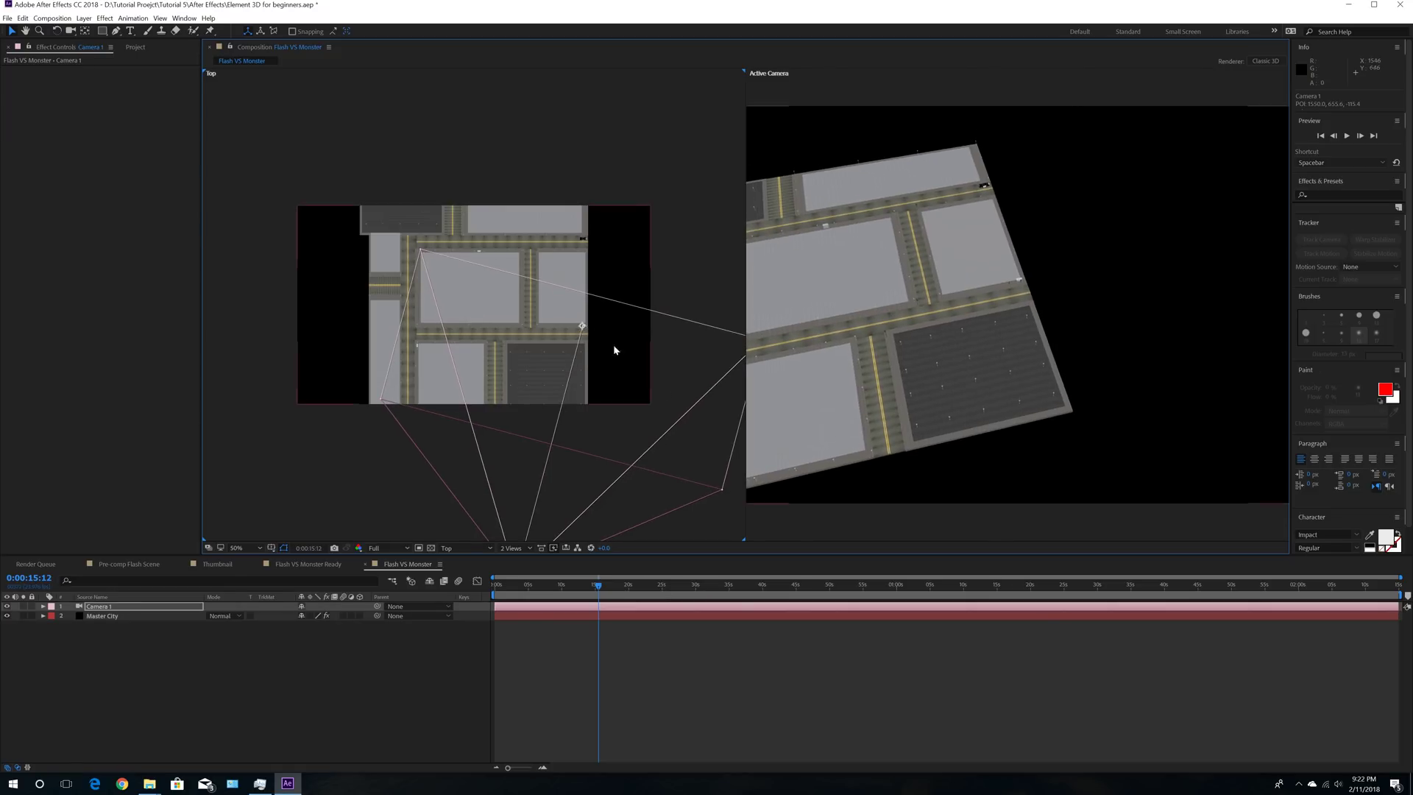
left_click(72, 32)
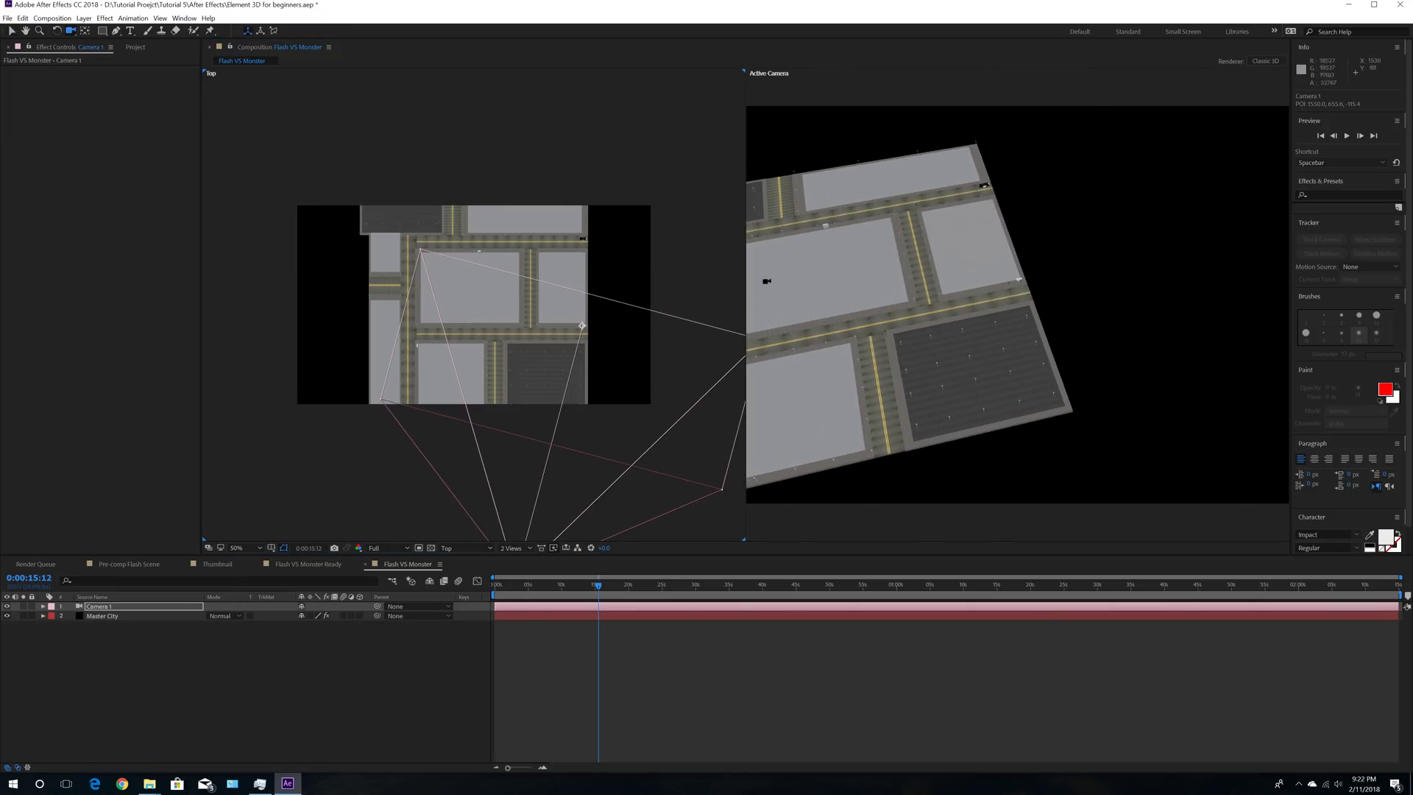
right_click_drag(968, 400, 1005, 212)
left_click_drag(963, 459, 981, 211)
middle_click_drag(981, 211, 1022, 421)
left_click_drag(1022, 422, 967, 252)
left_click_drag(867, 293, 748, 428)
Step: Move the Flash character onto the street with Group 2's channel 1 Z position and rotate him to run along the road
left_click(110, 616)
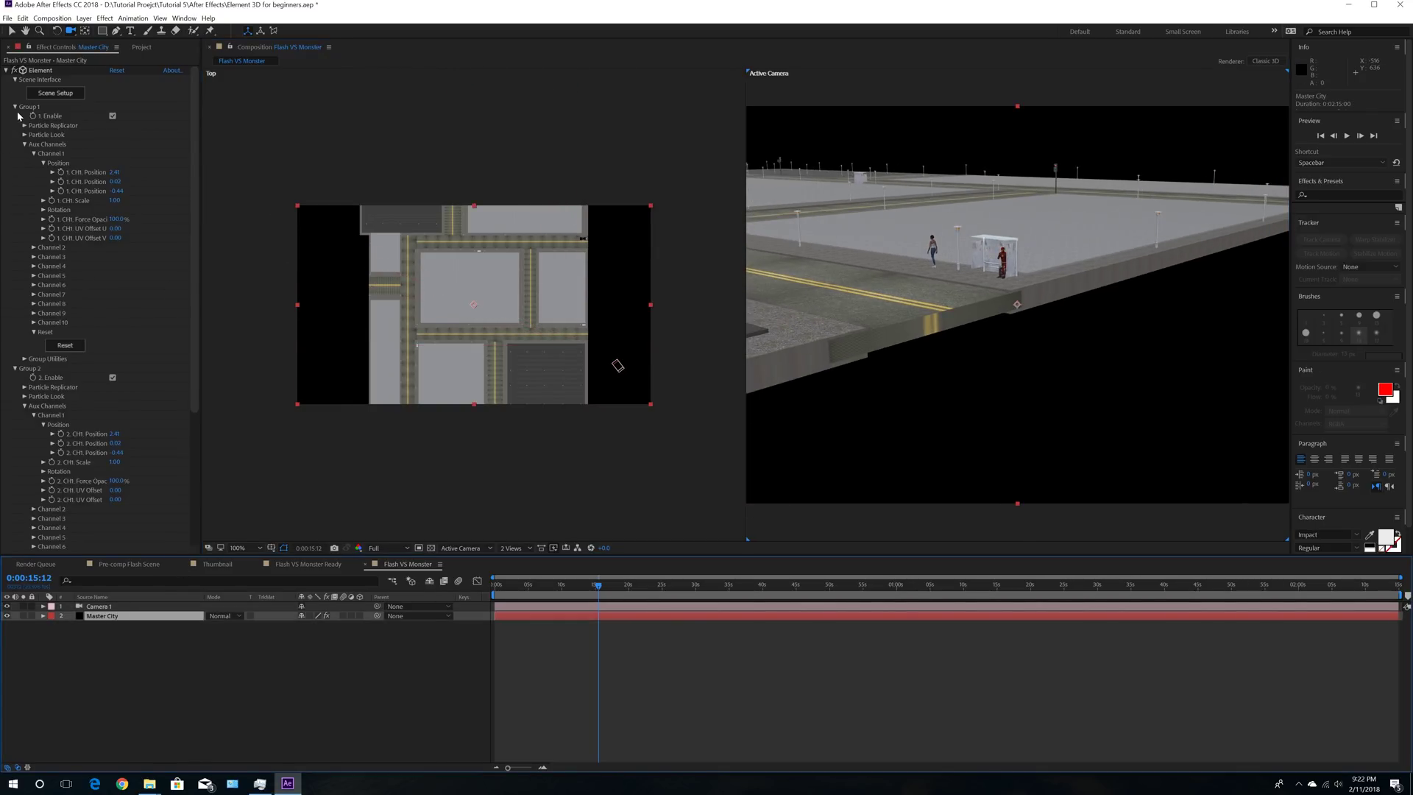
left_click(15, 107)
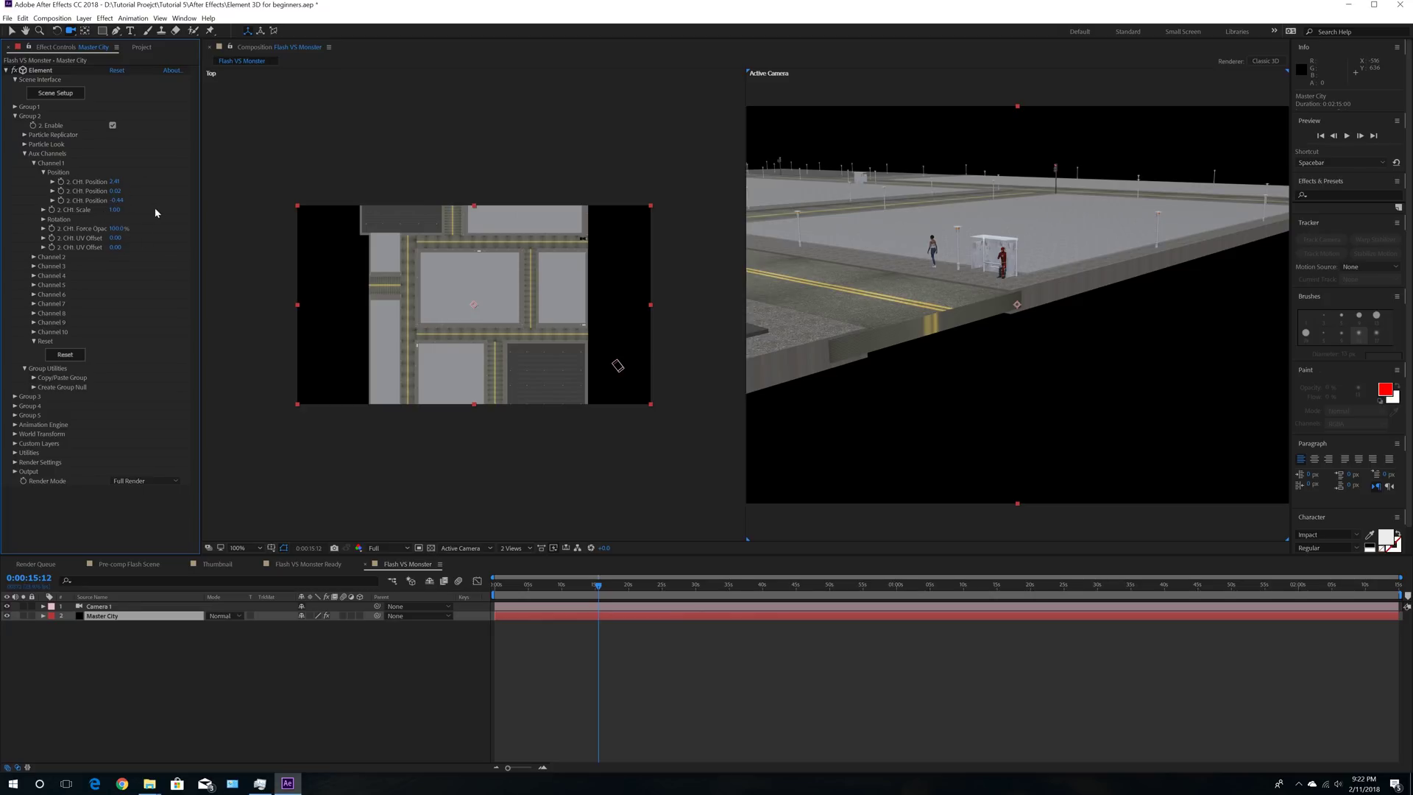
left_click_drag(125, 200, 111, 200)
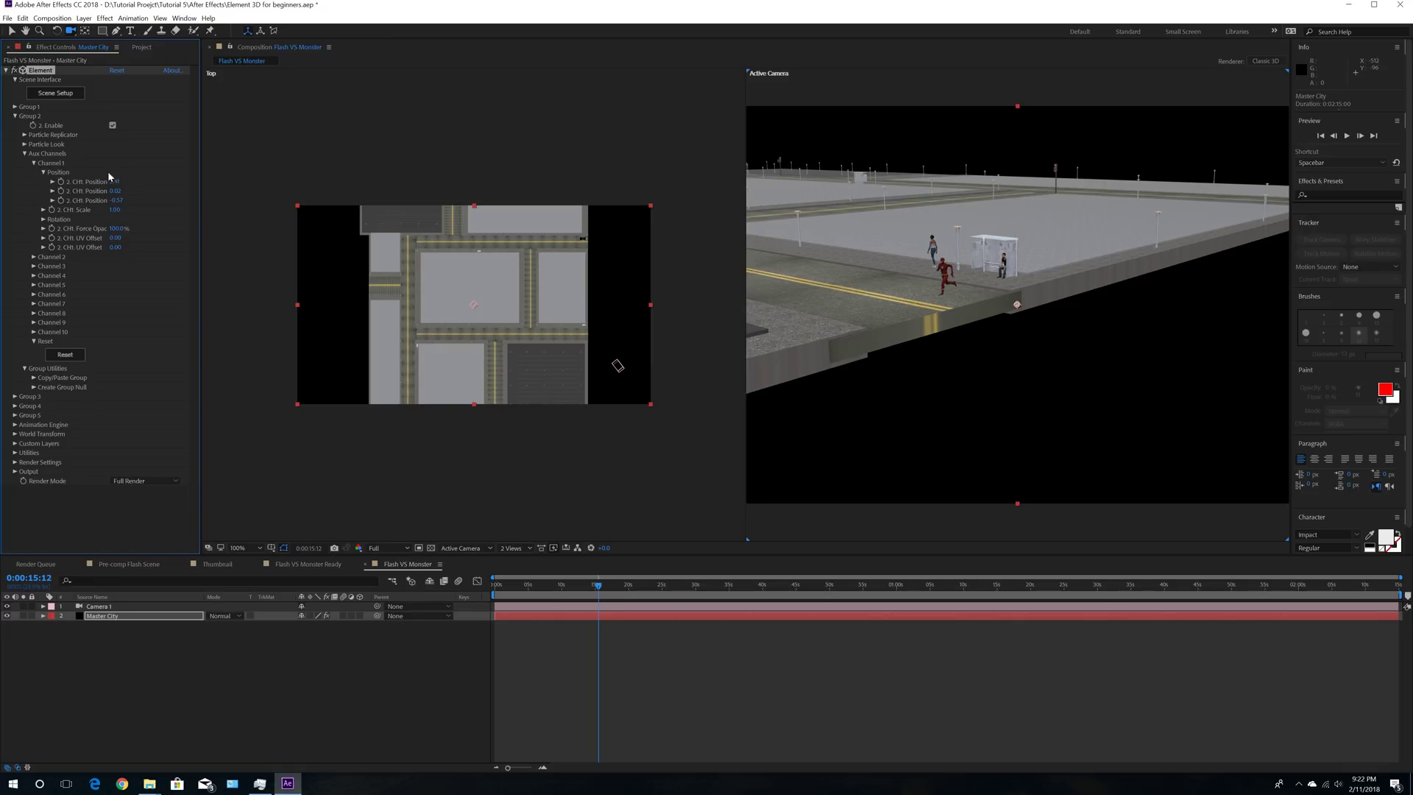
left_click(44, 220)
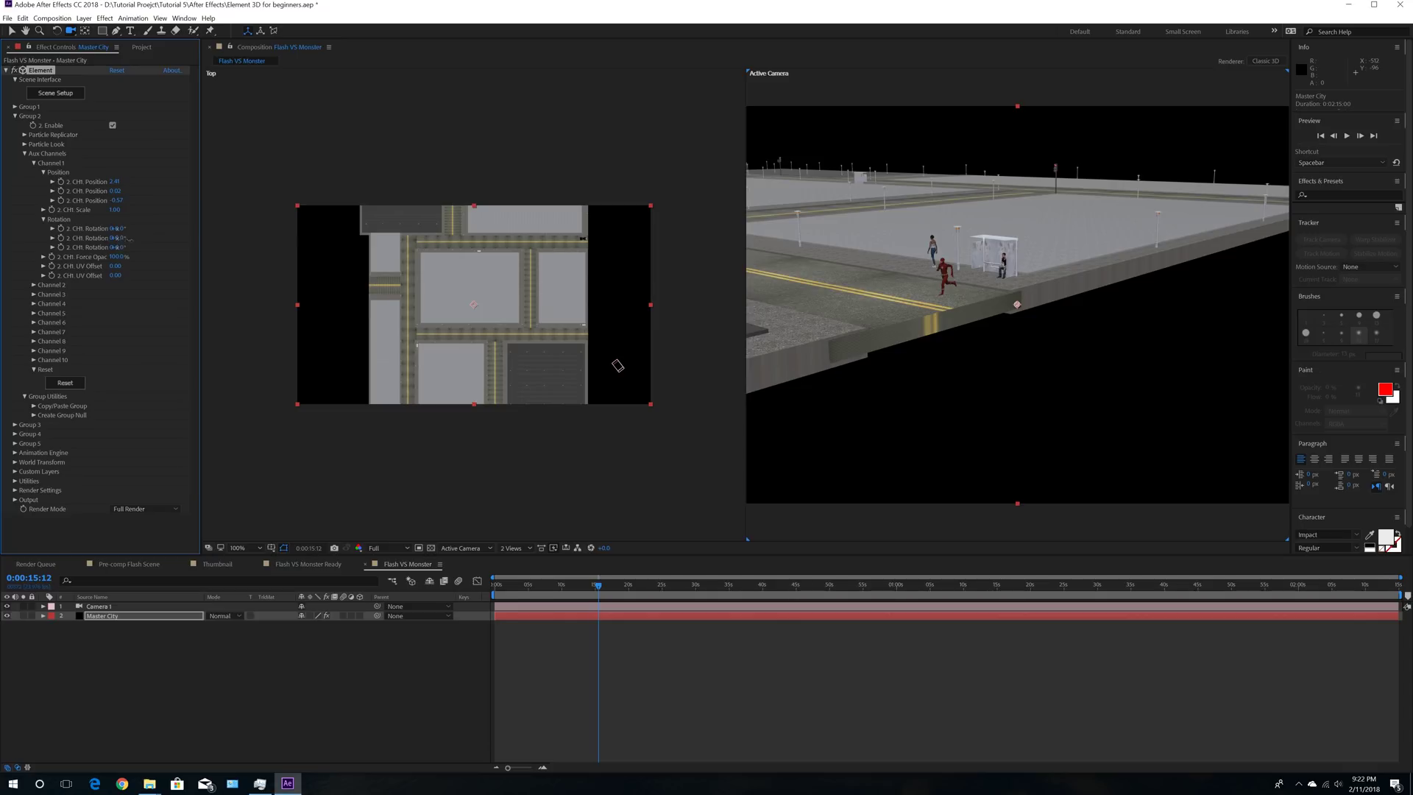
left_click_drag(77, 229, 60, 229)
Step: Fine-tune Group 2's channel 1 Y position to about 0.018 so the Flash character's feet sit on the road surface
left_click_drag(994, 323, 914, 304)
right_click_drag(840, 327, 829, 257)
middle_click_drag(830, 269, 925, 303)
right_click_drag(920, 317, 919, 265)
left_click_drag(919, 264, 1026, 274)
right_click_drag(1211, 442, 1192, 331)
middle_click_drag(1148, 295, 1035, 315)
left_click(114, 190)
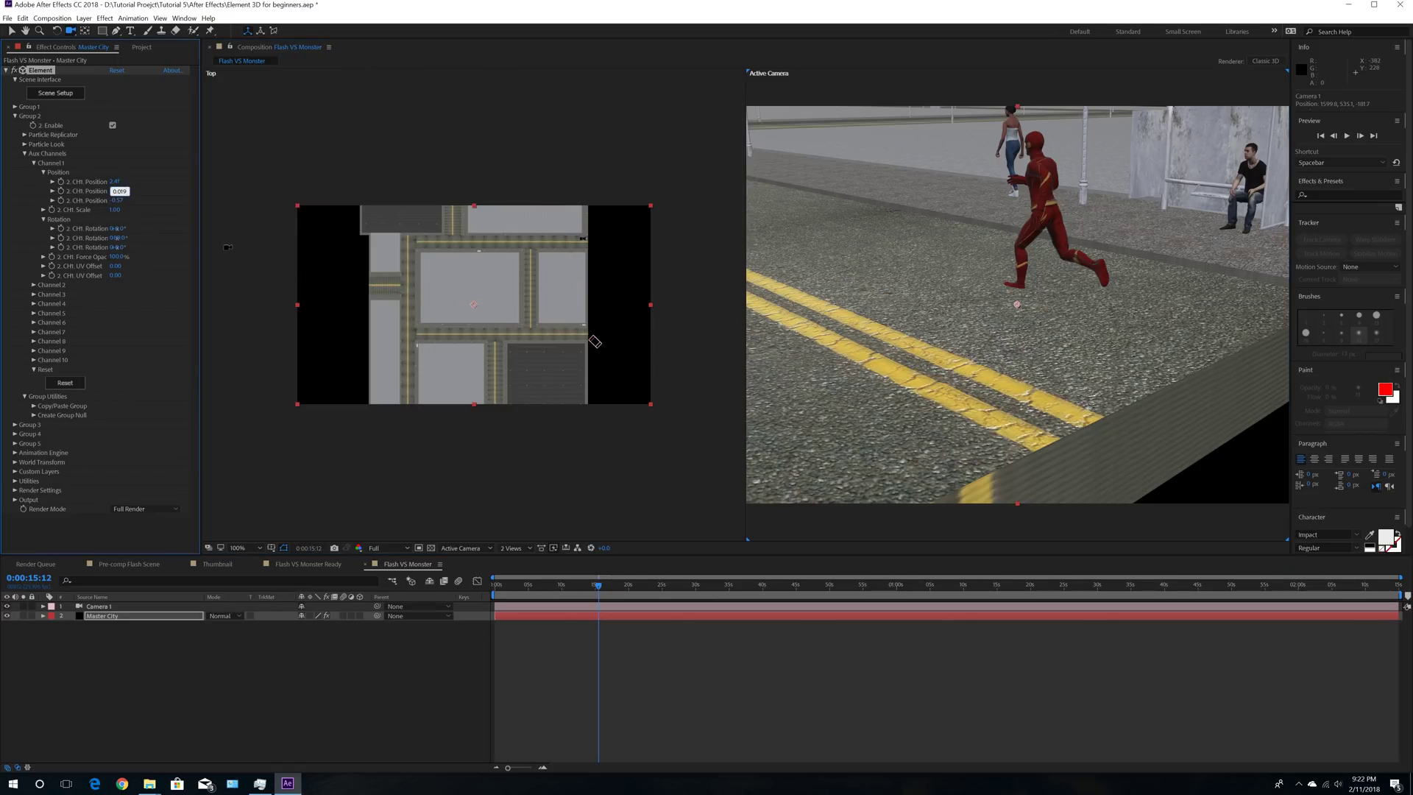
type("0.018")
key("Return")
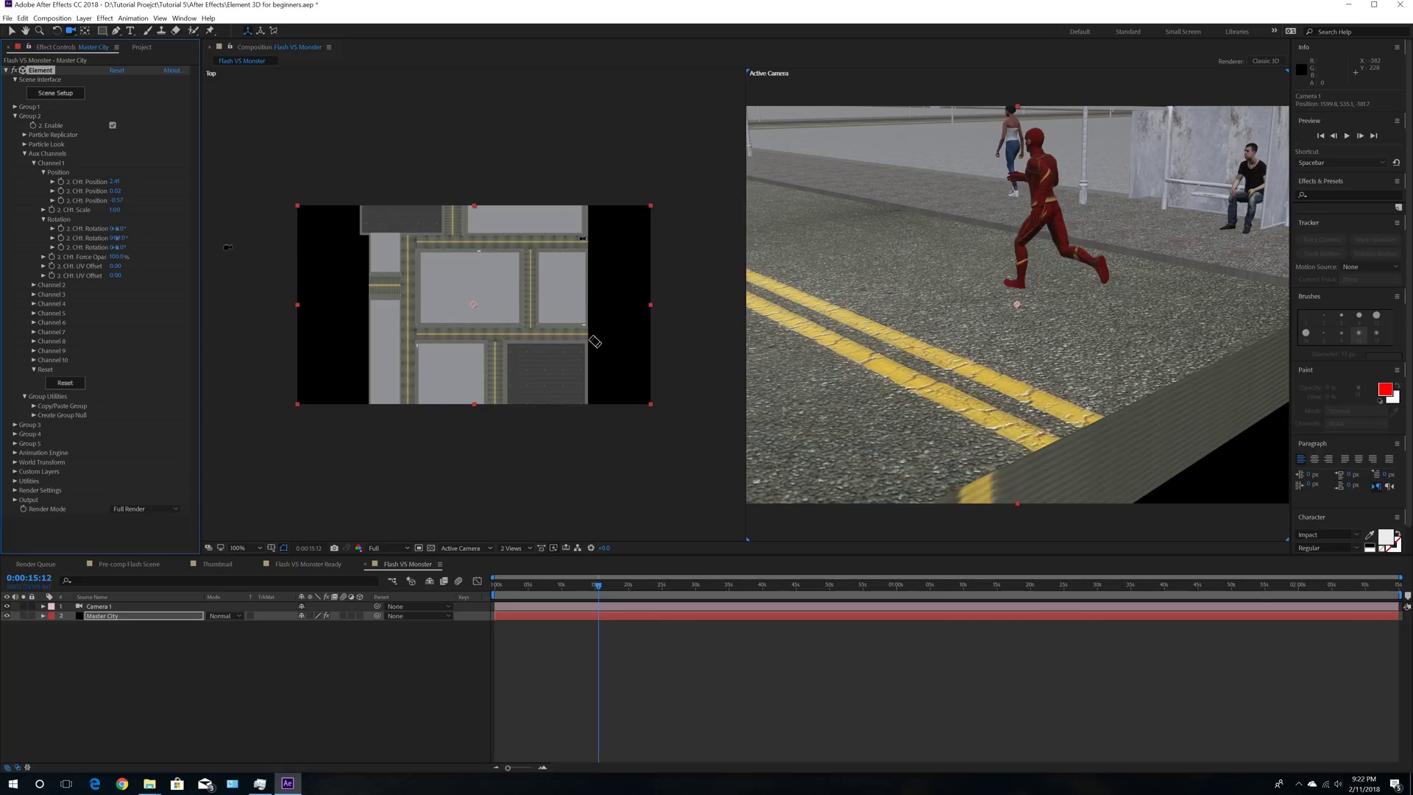
left_click(115, 191)
key("Right")
key("Return")
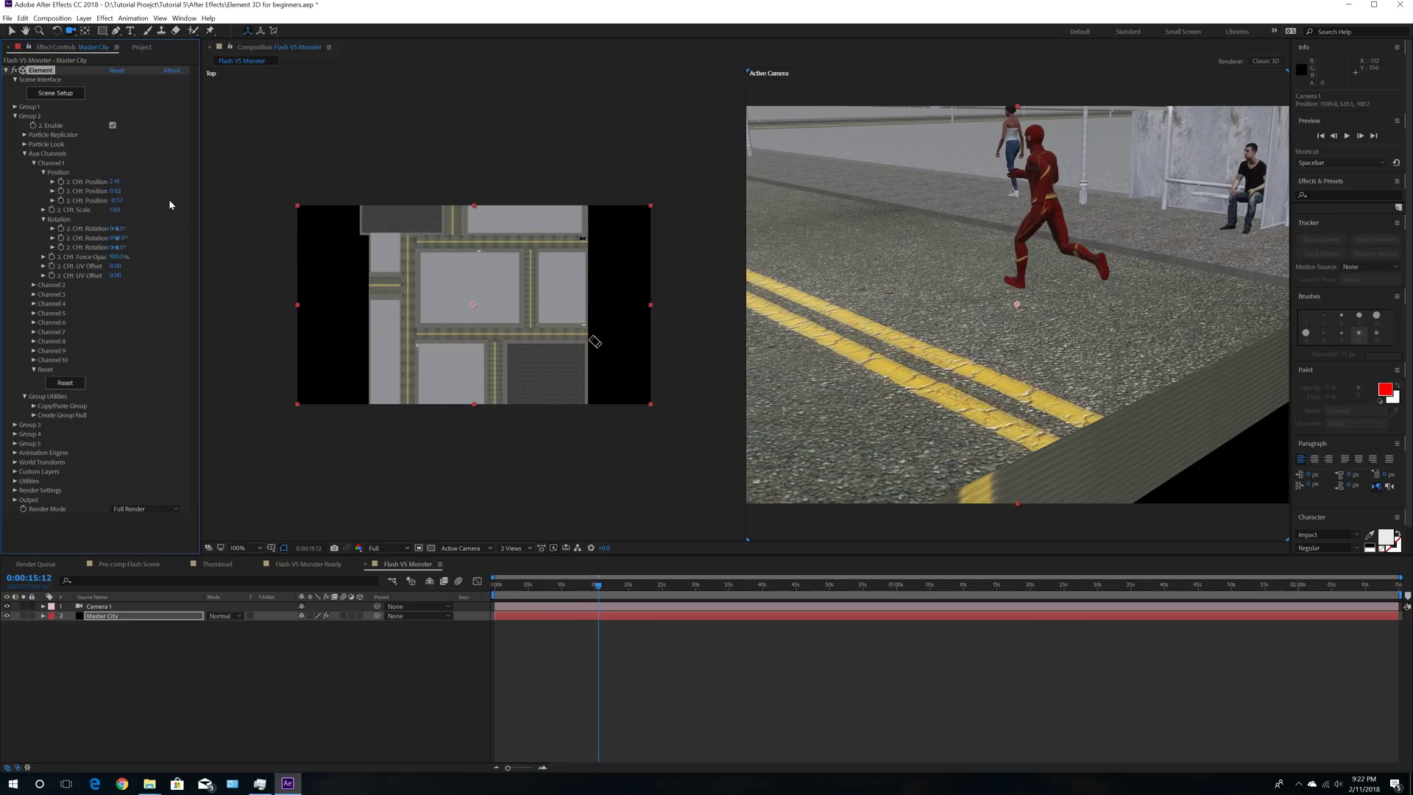
Step: Frame the street from farther away and check the running animation at several points of the timeline
mouse_move(1025, 363)
left_mouse_down()
mouse_move(1070, 352)
mouse_move(1014, 303)
mouse_move(925, 361)
mouse_move(1008, 363)
left_mouse_up()
left_click(574, 589)
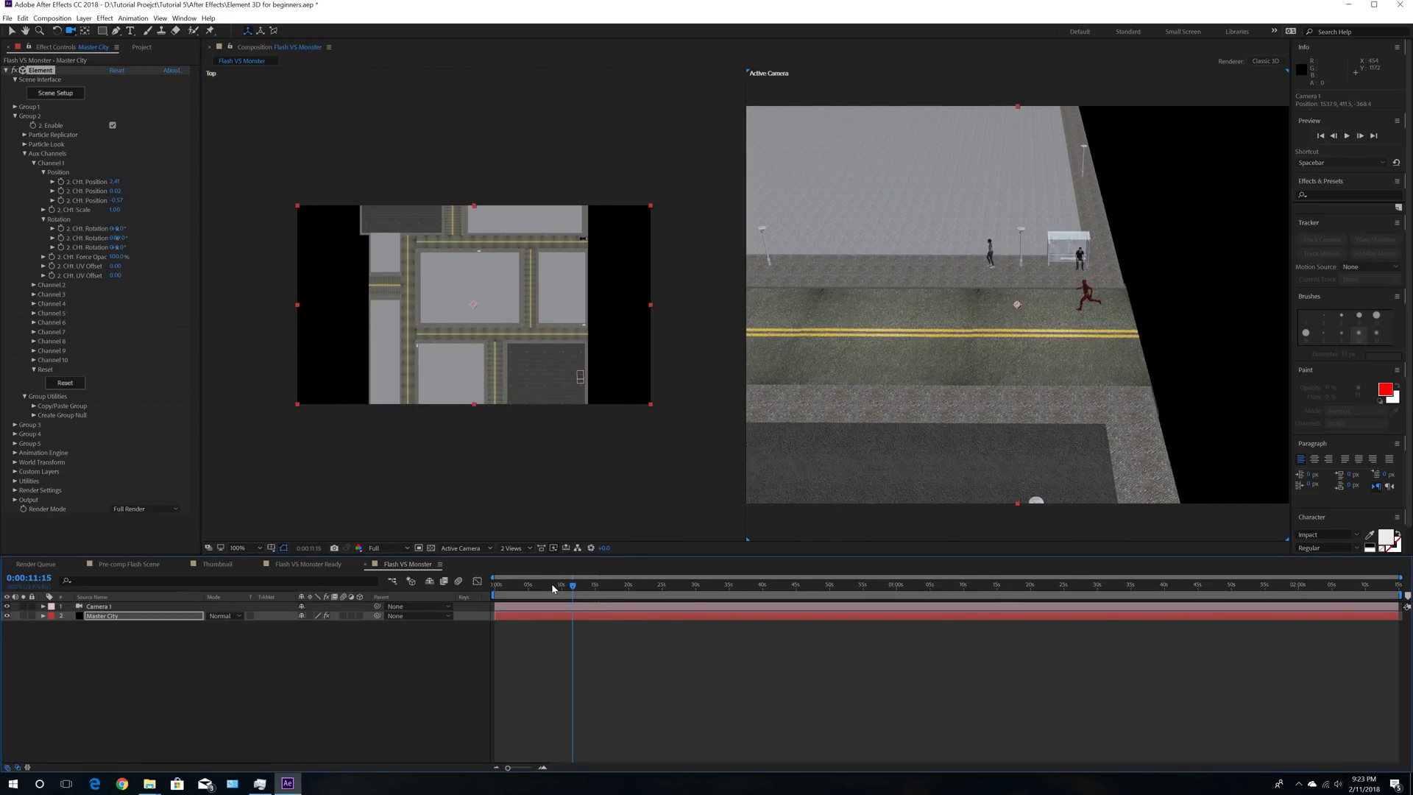
left_click(546, 589)
left_click(530, 589)
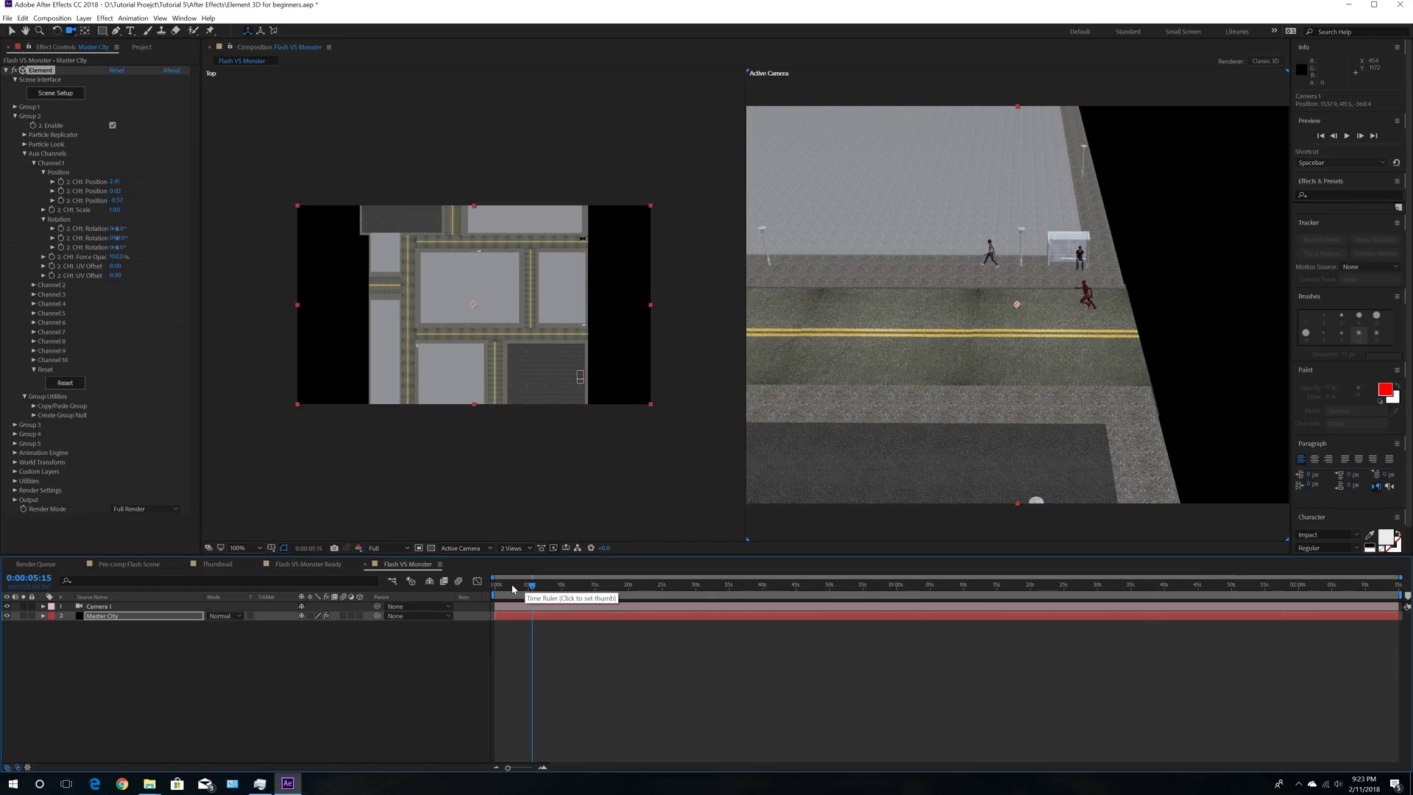
left_click(509, 590)
left_click(535, 590)
left_click(562, 589)
left_click(594, 590)
left_click(629, 591)
left_click(510, 590)
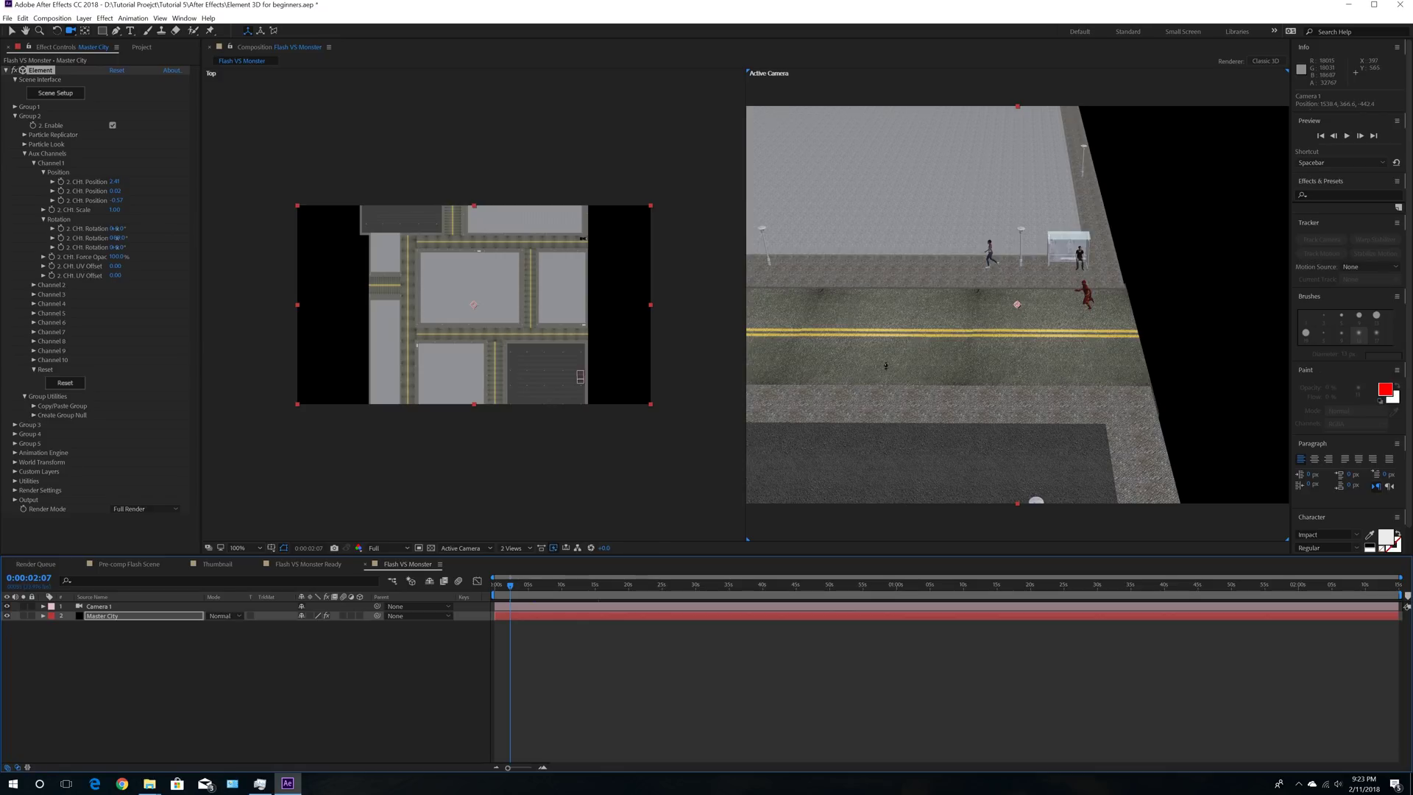
Step: Pull the camera back to frame the whole city from above, and save the project
right_click_drag(943, 279, 1023, 780)
middle_click_drag(868, 360, 1078, 318)
right_click_drag(895, 202, 982, 788)
middle_click_drag(969, 401, 1046, 386)
left_click_drag(1045, 385, 1130, 368)
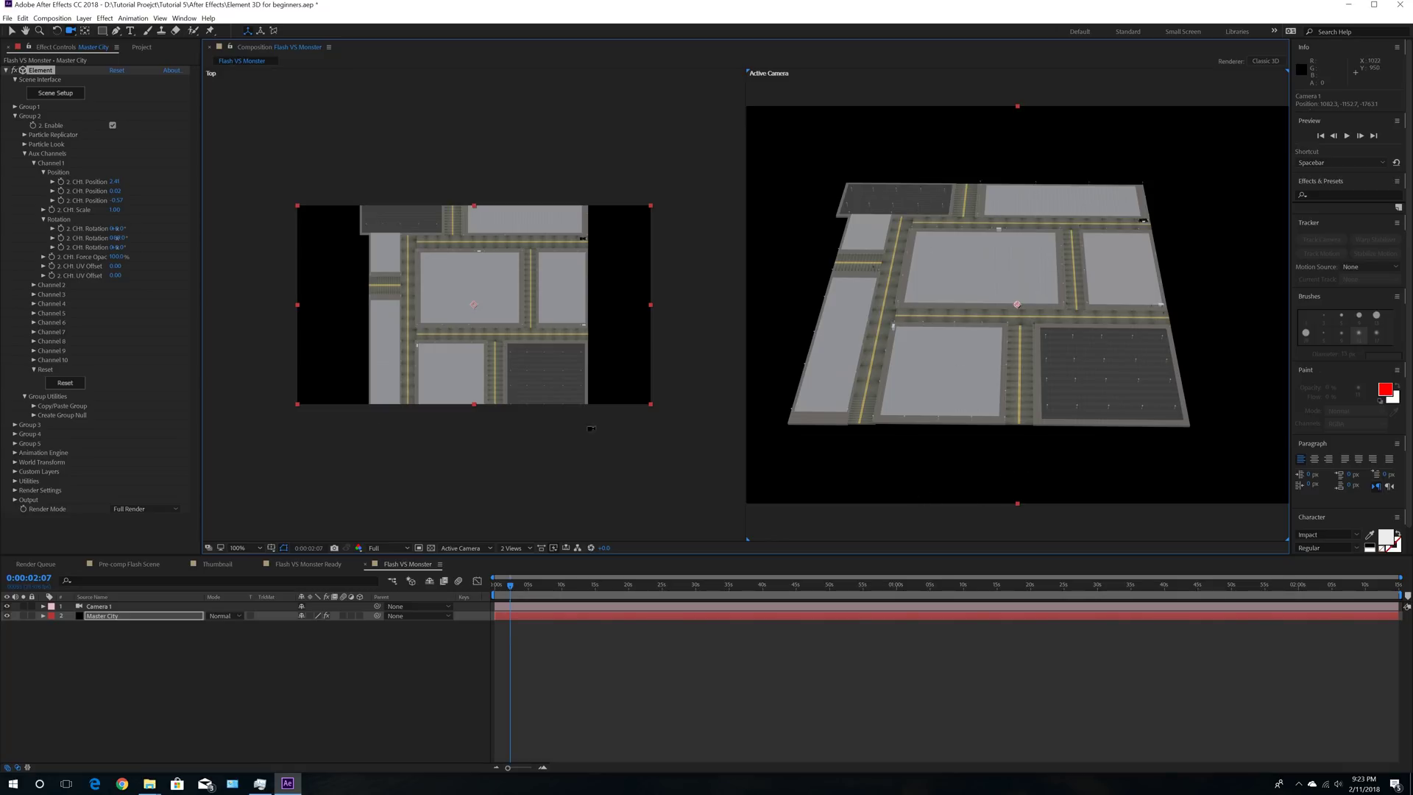
left_click(7, 18)
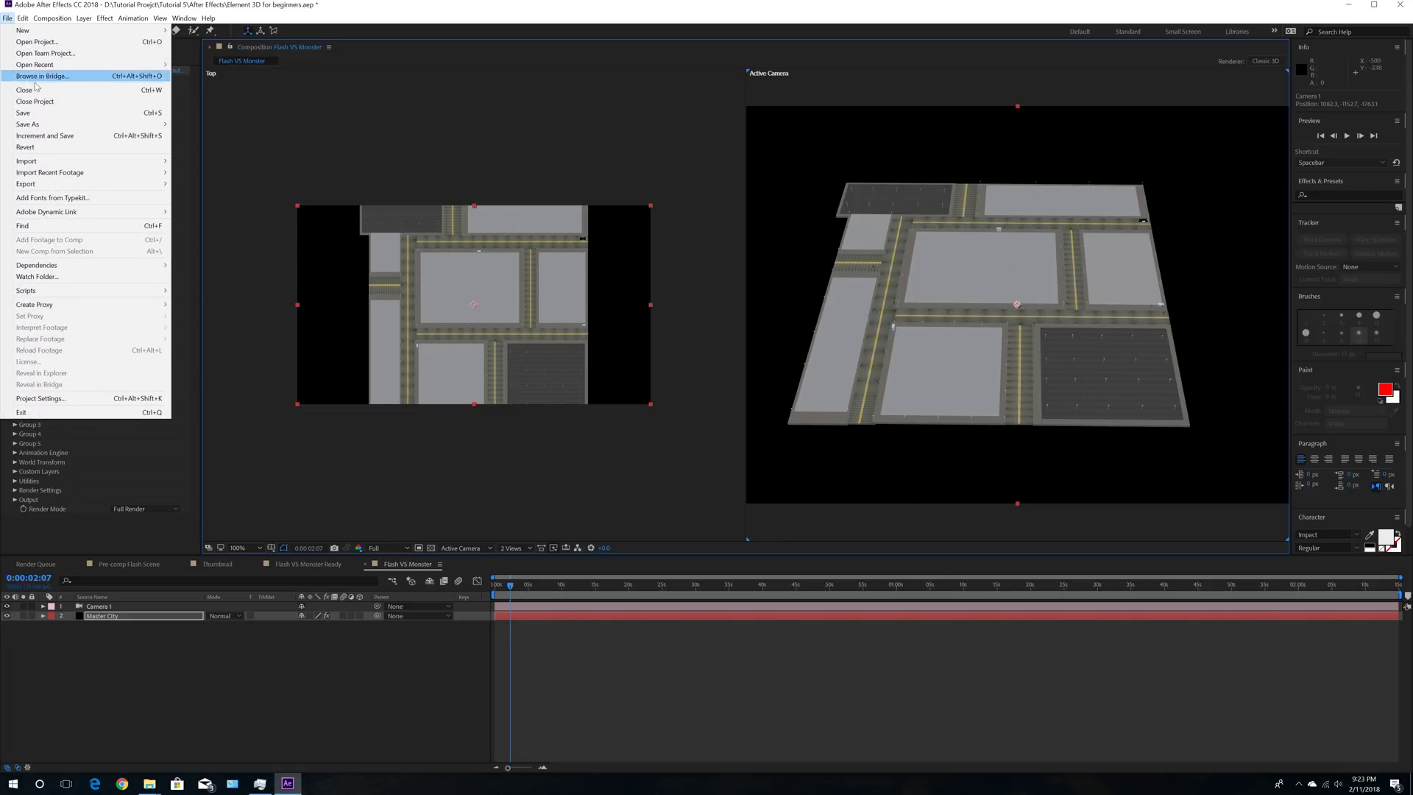
left_click(44, 108)
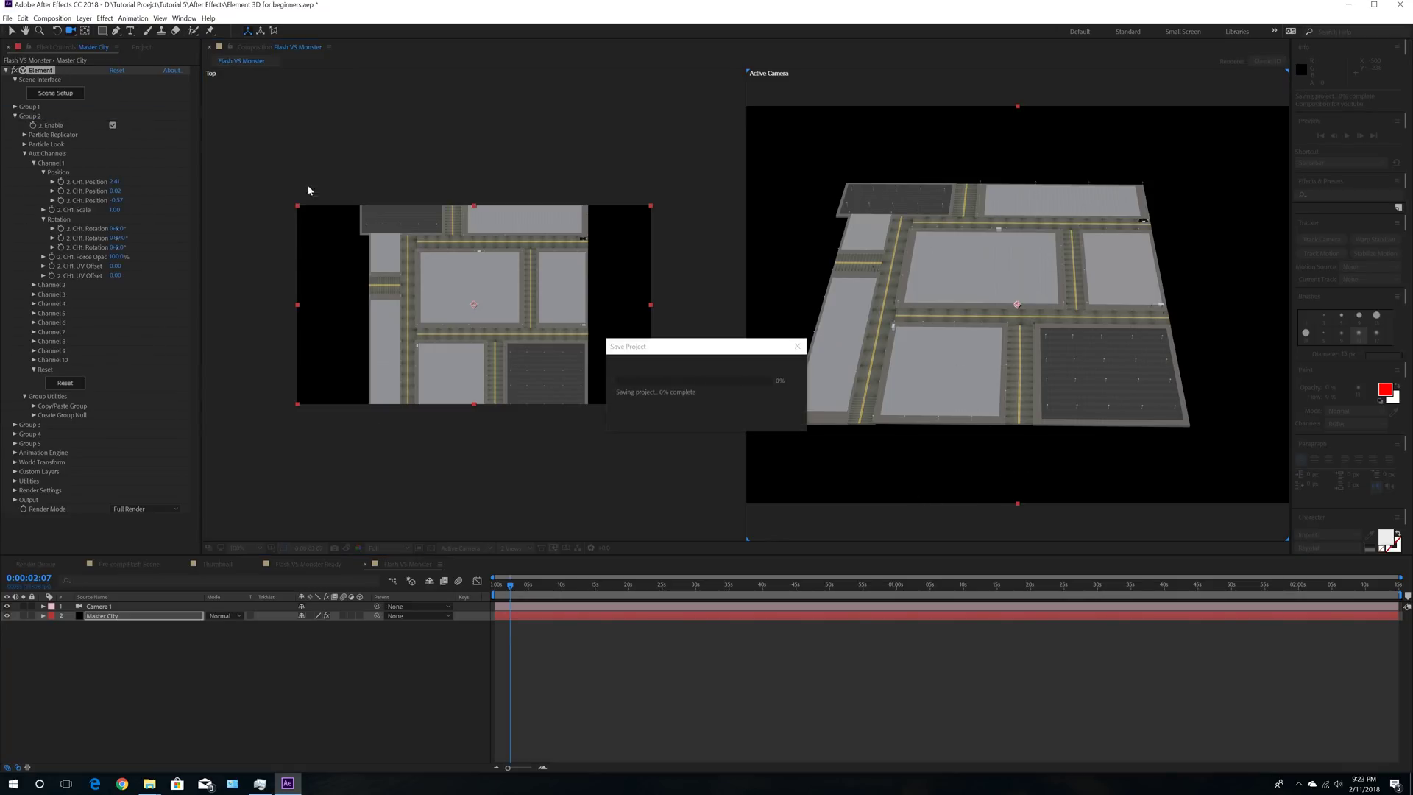
Step: Open the Element scene setup and rename the folder holding the running Flash model to Flash
left_click(56, 94)
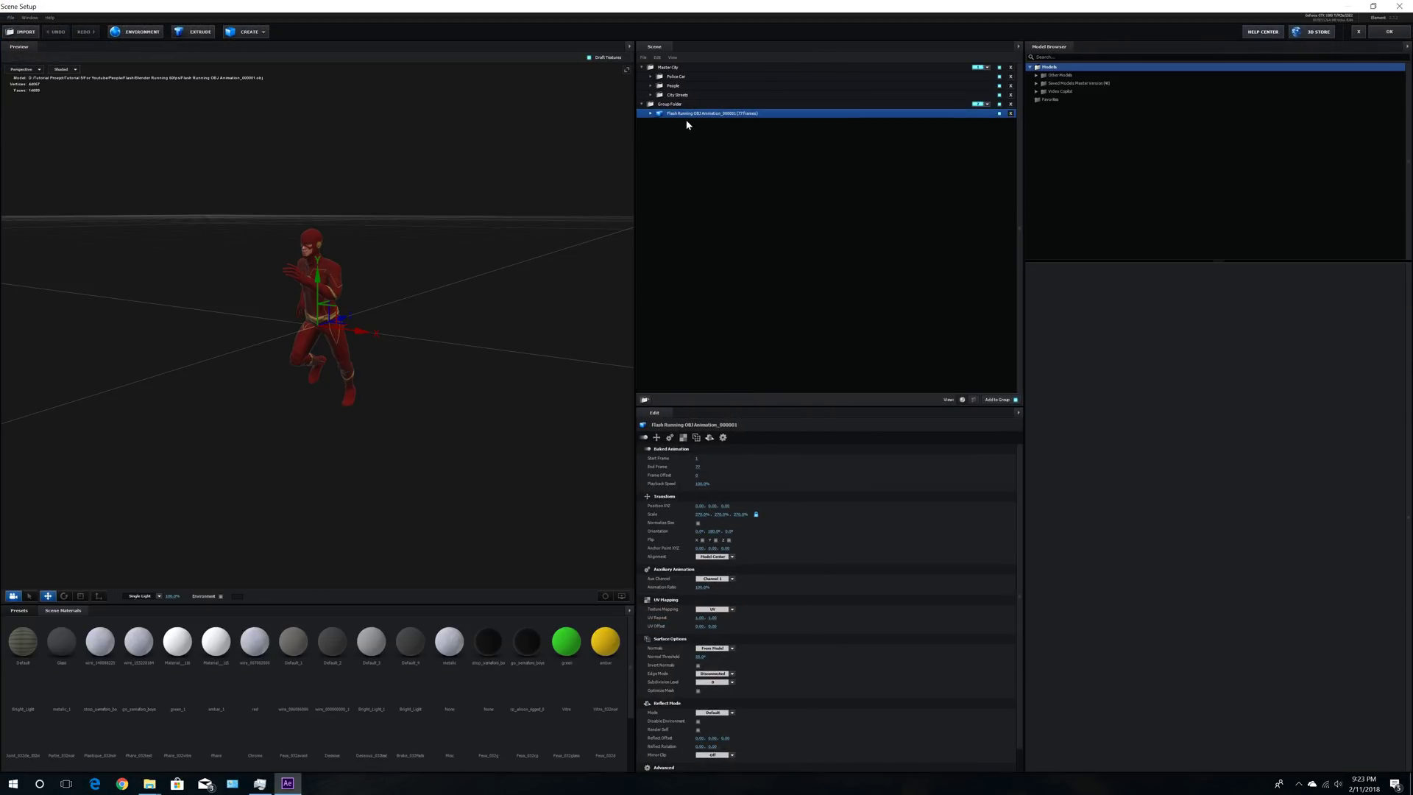
left_click(641, 103)
left_click(670, 105)
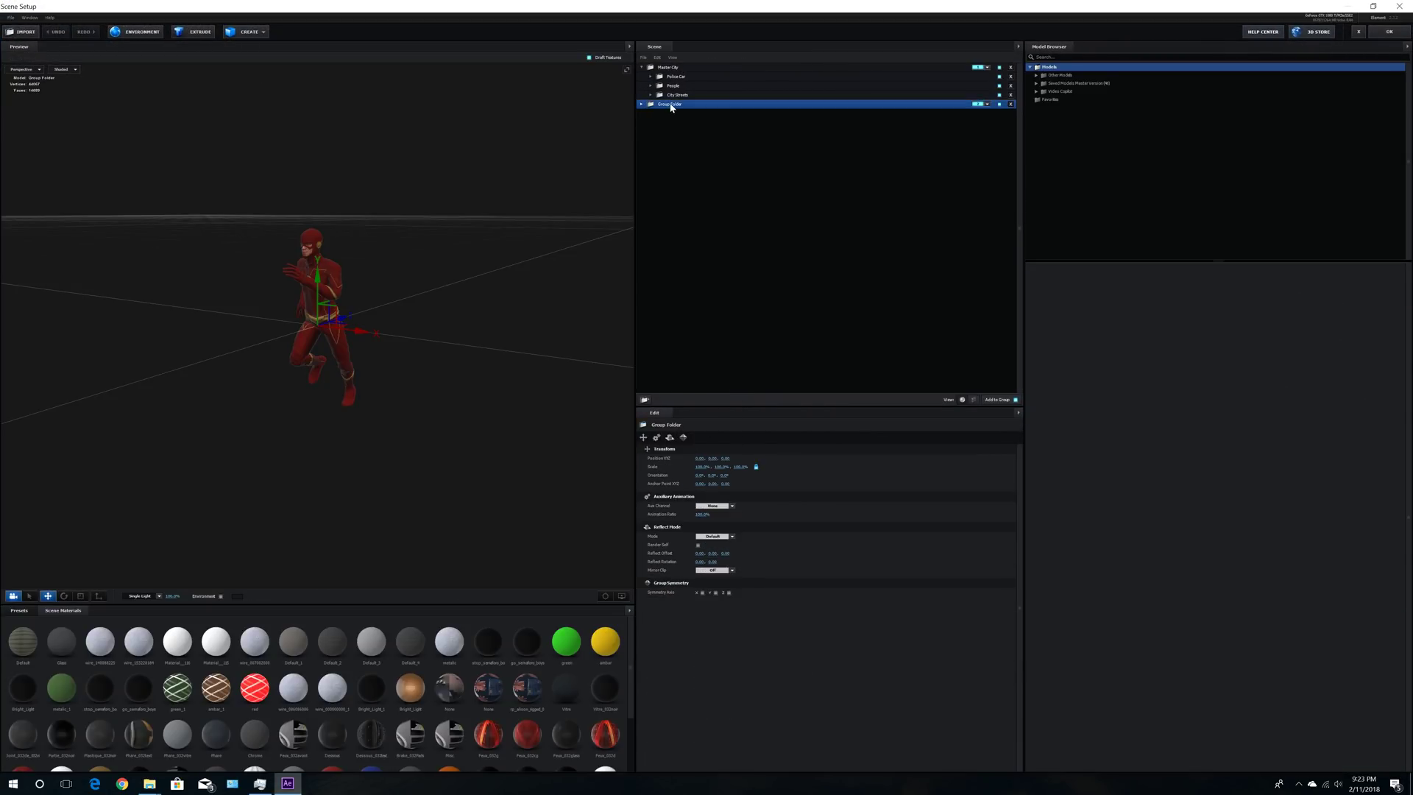
double_click(671, 105)
type("f")
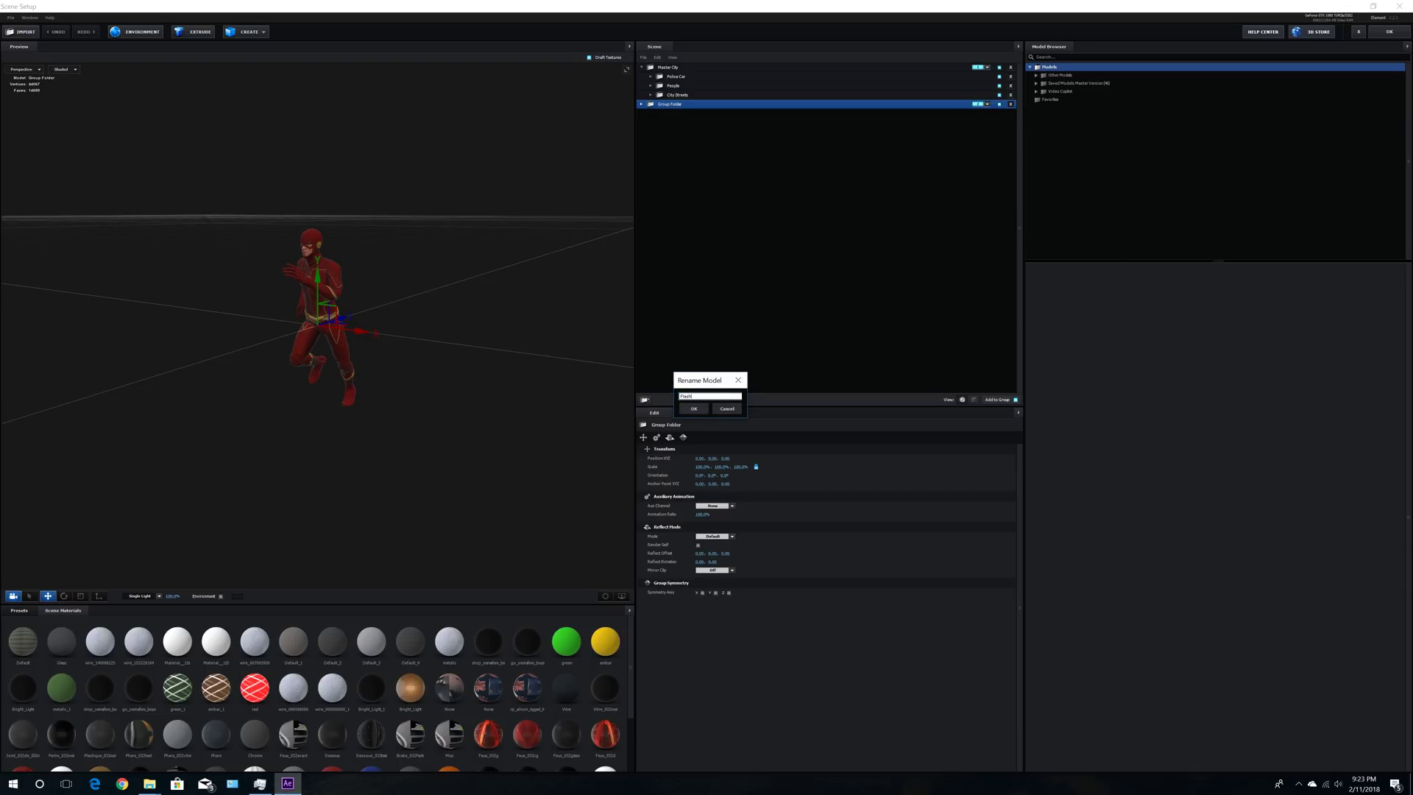
key("Return")
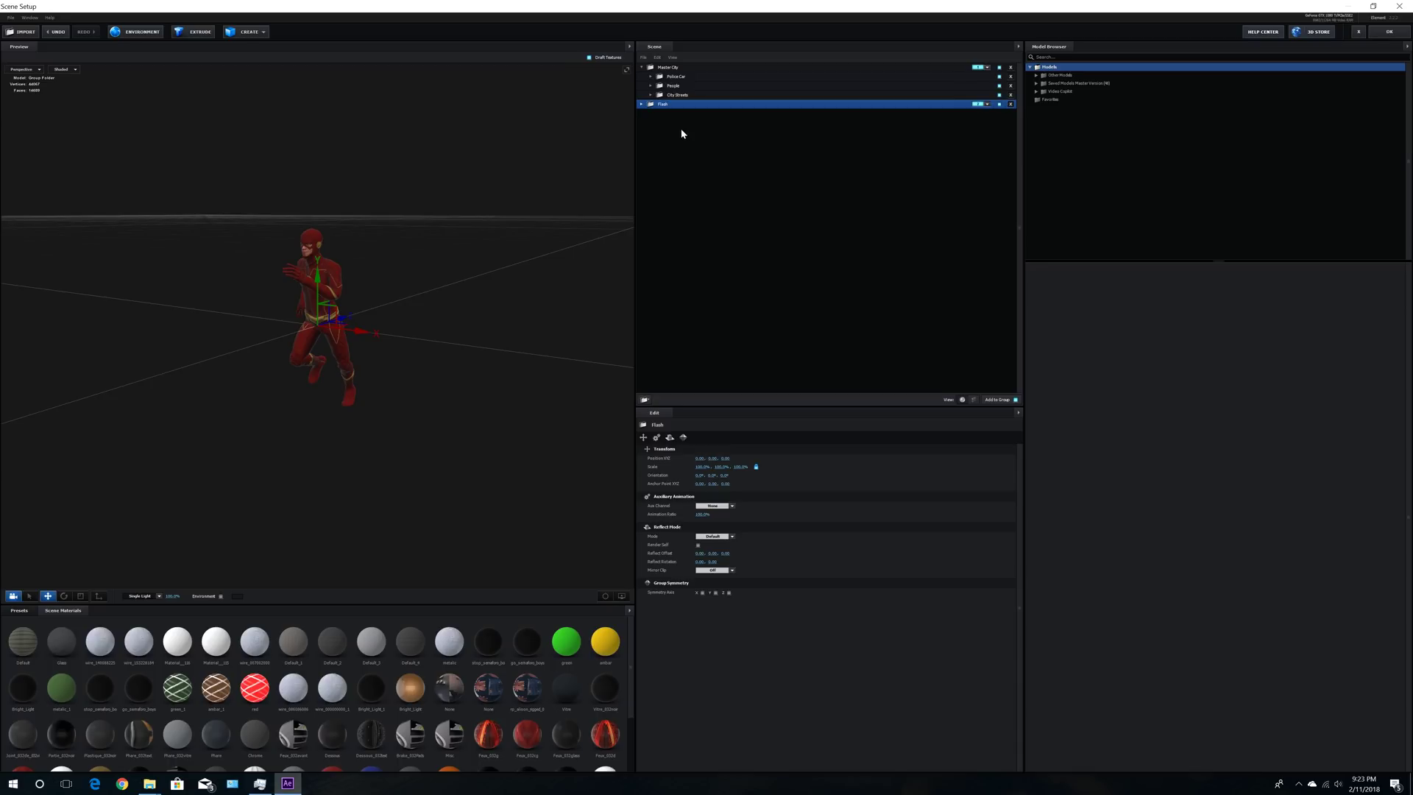
Step: Add a new top-level group folder below the Flash folder and name it Monster
left_click(645, 400)
left_click_drag(679, 116, 678, 164)
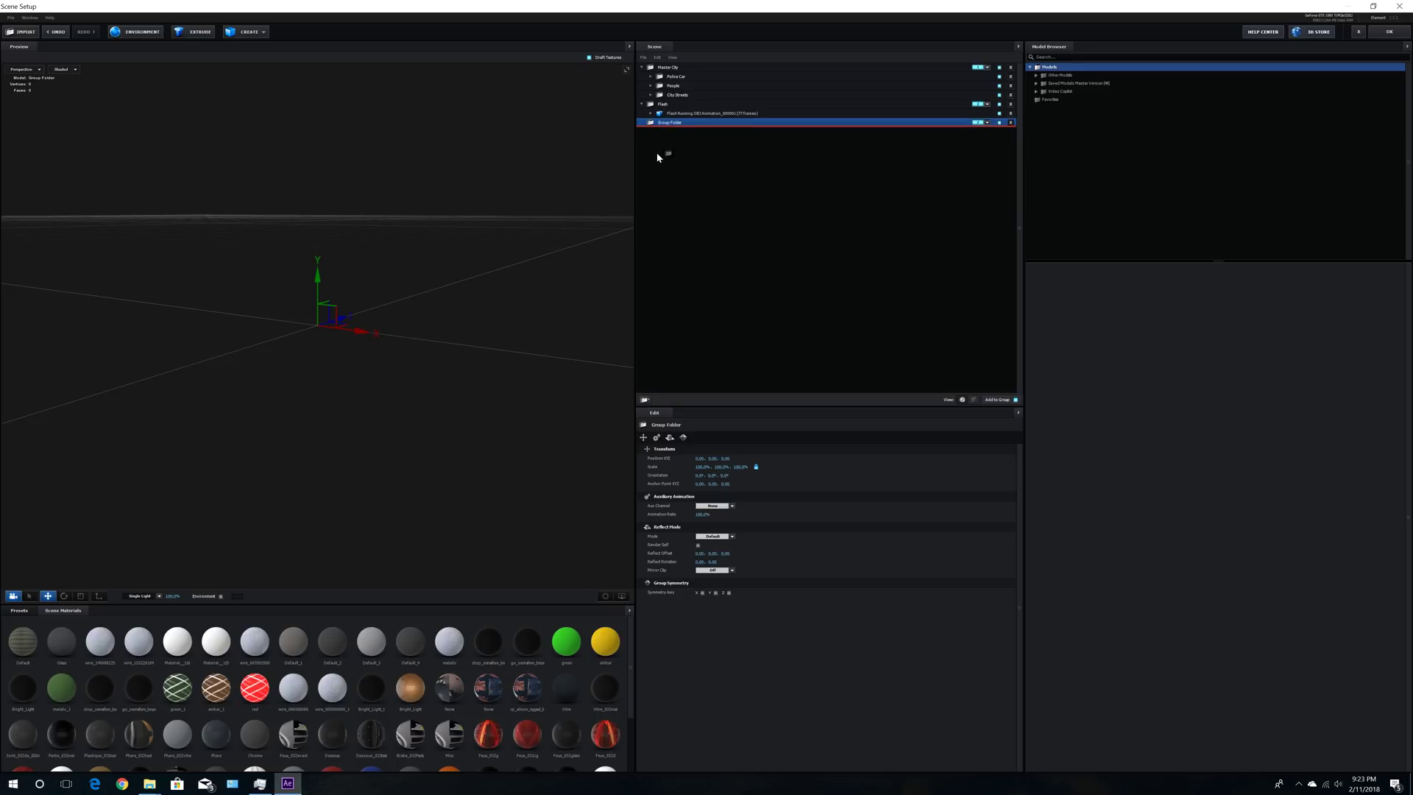
left_click(987, 122)
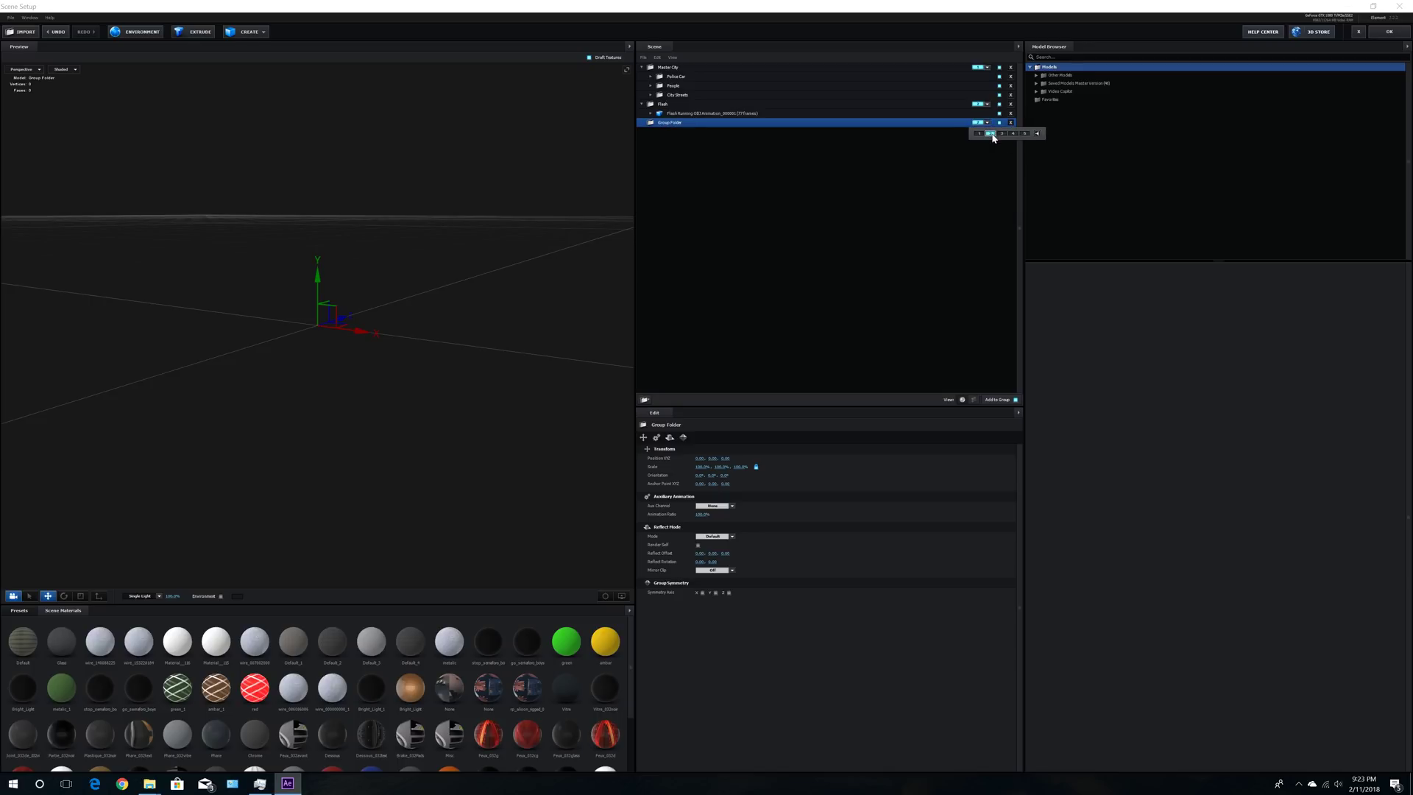
left_click(722, 176)
double_click(671, 123)
type("Monster")
key("Return")
Step: Import the OBJ sequence from the Monster Screaming Animation folder into the Monster group with the default import options
left_click(10, 17)
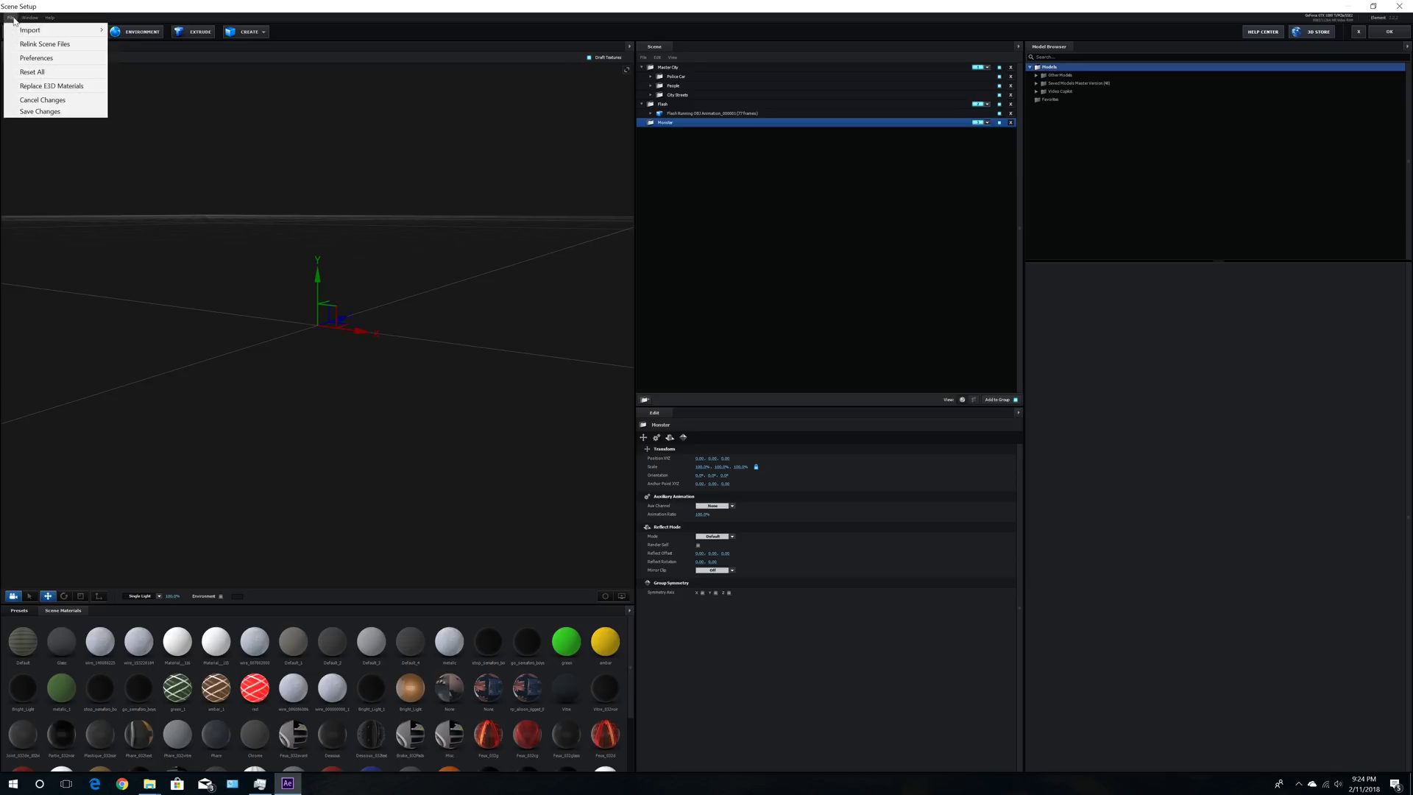
mouse_move(88, 30)
left_click(138, 41)
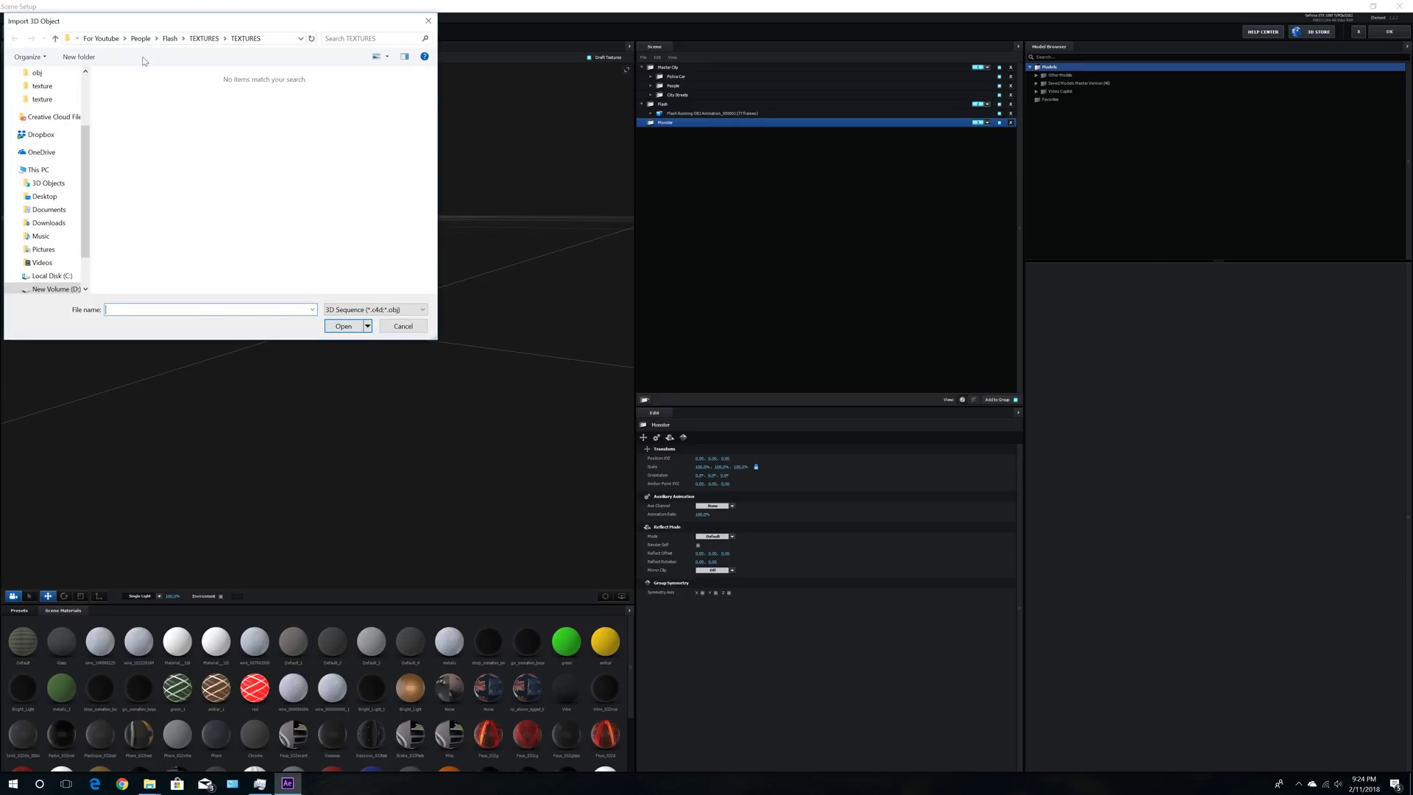
double_click(146, 136)
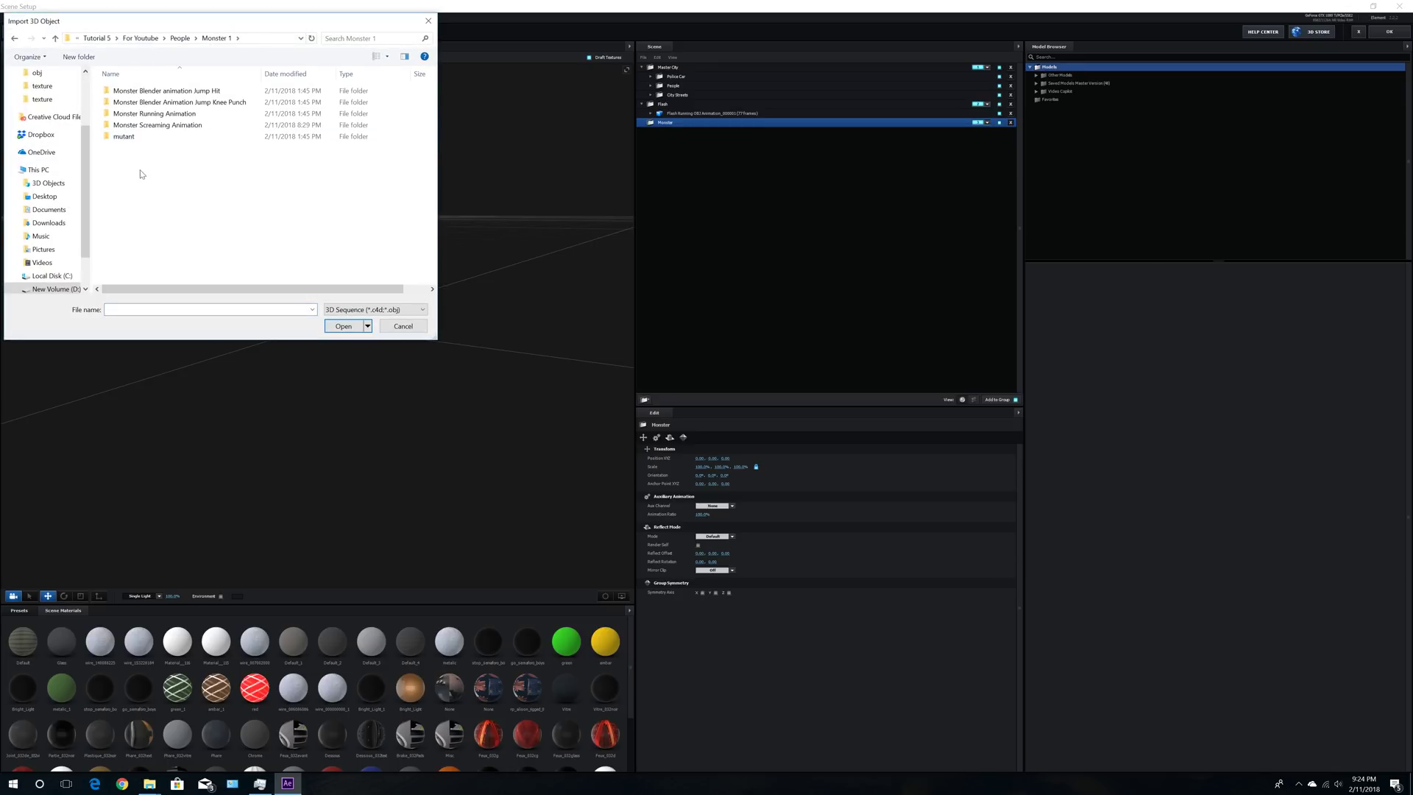
double_click(177, 126)
double_click(127, 110)
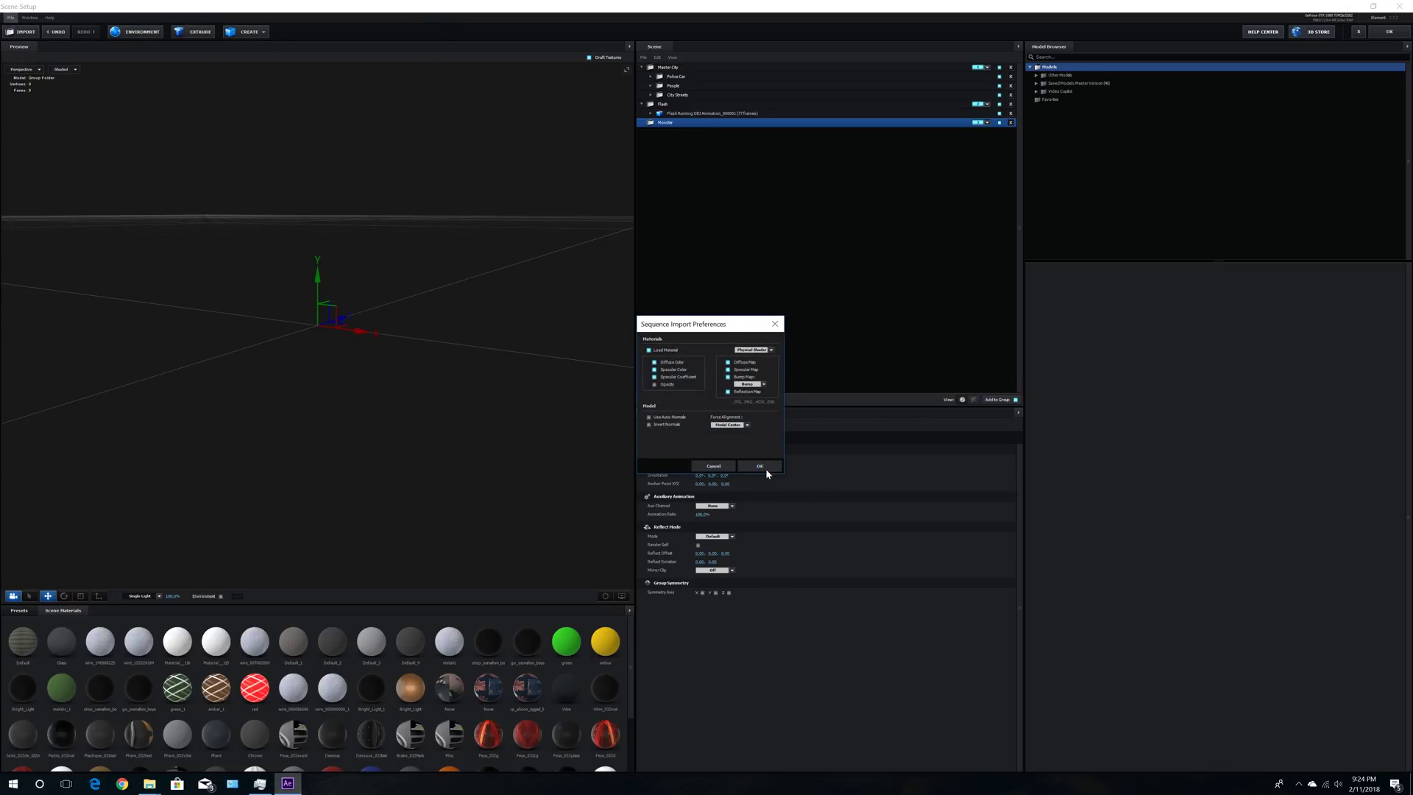
left_click(764, 468)
left_click_drag(439, 361, 445, 359)
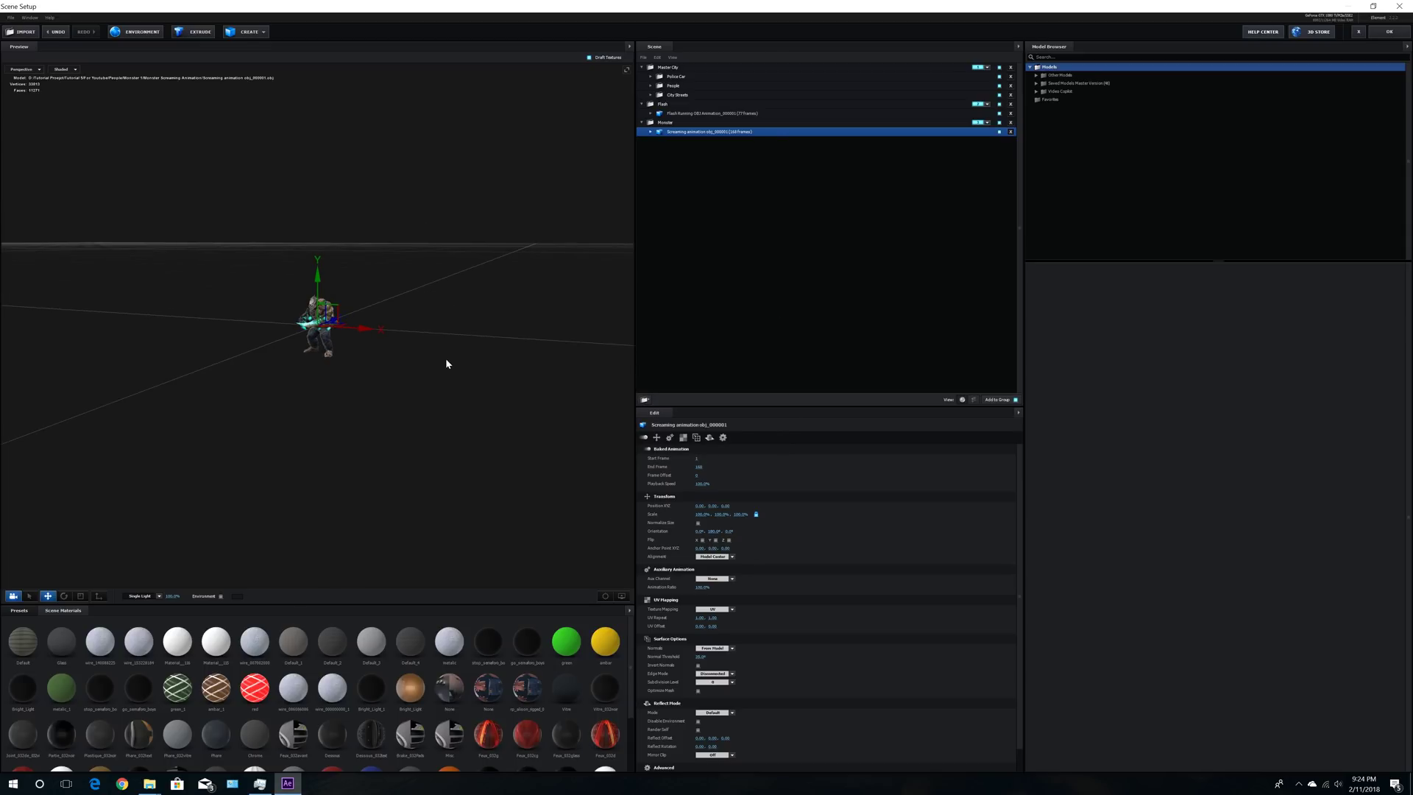
Step: Nest the Monster folder inside the Flash folder to compare sizes, and set the Monster folder's scale to 500%
left_click(642, 123)
left_click_drag(662, 123, 668, 108)
left_click_drag(500, 342, 473, 369)
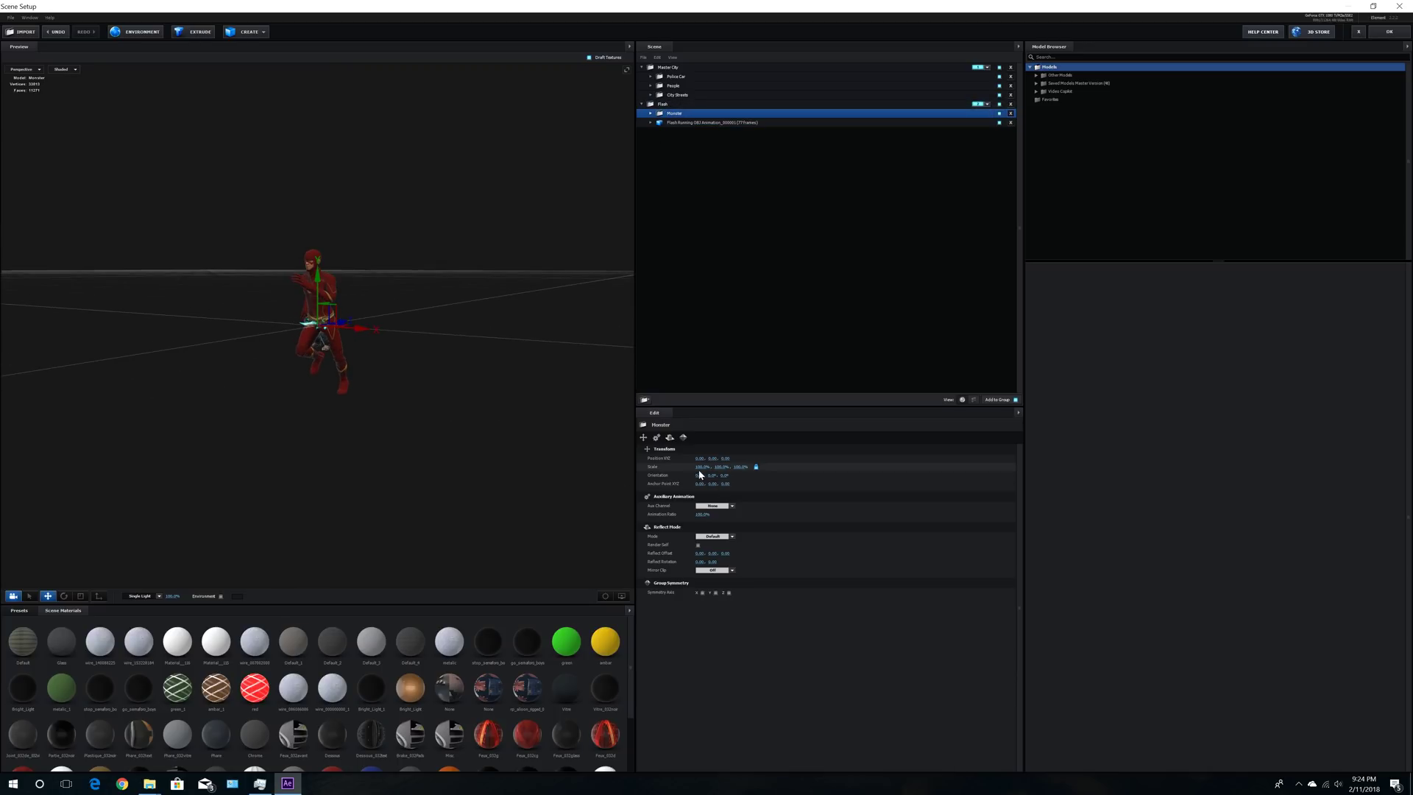
left_click_drag(722, 467, 1088, 499)
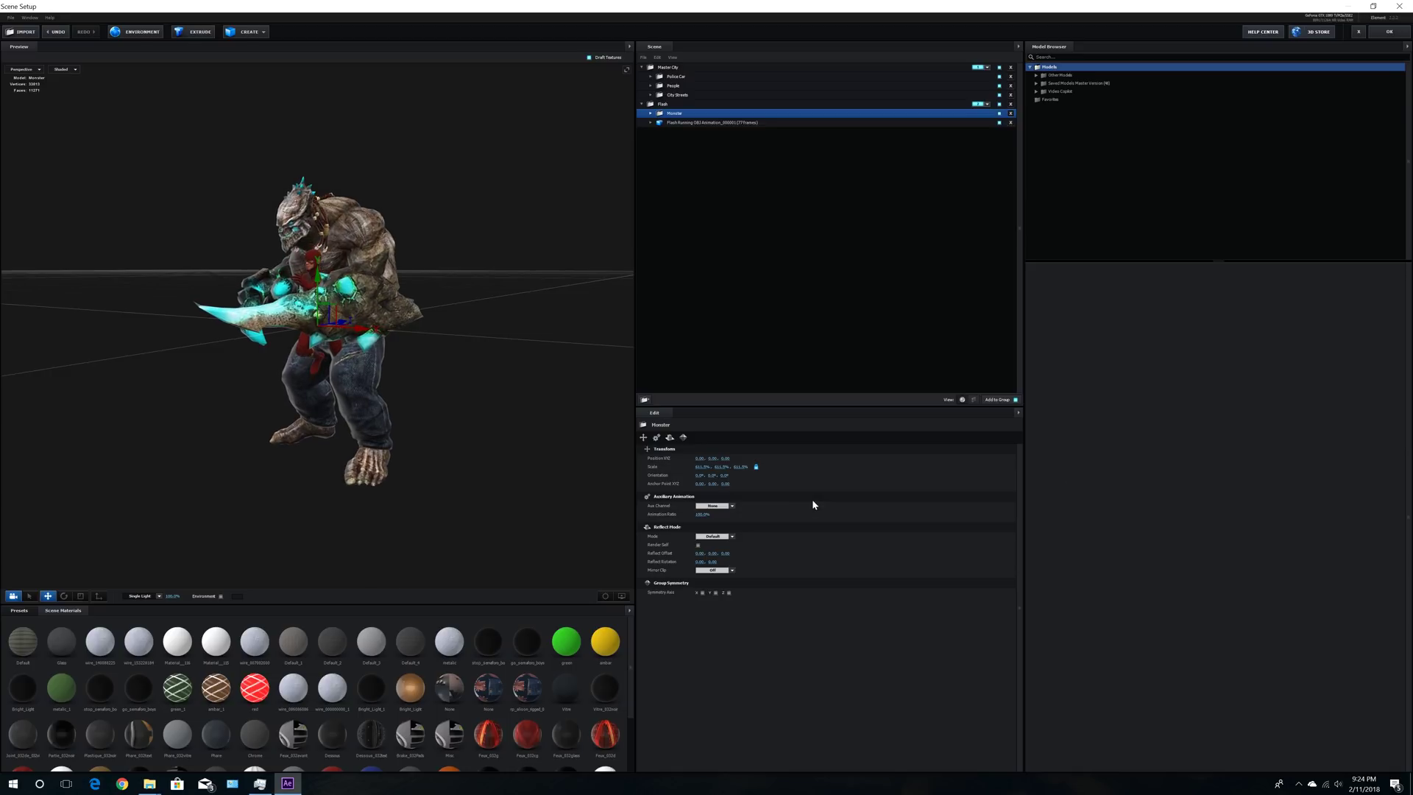
left_click(701, 468)
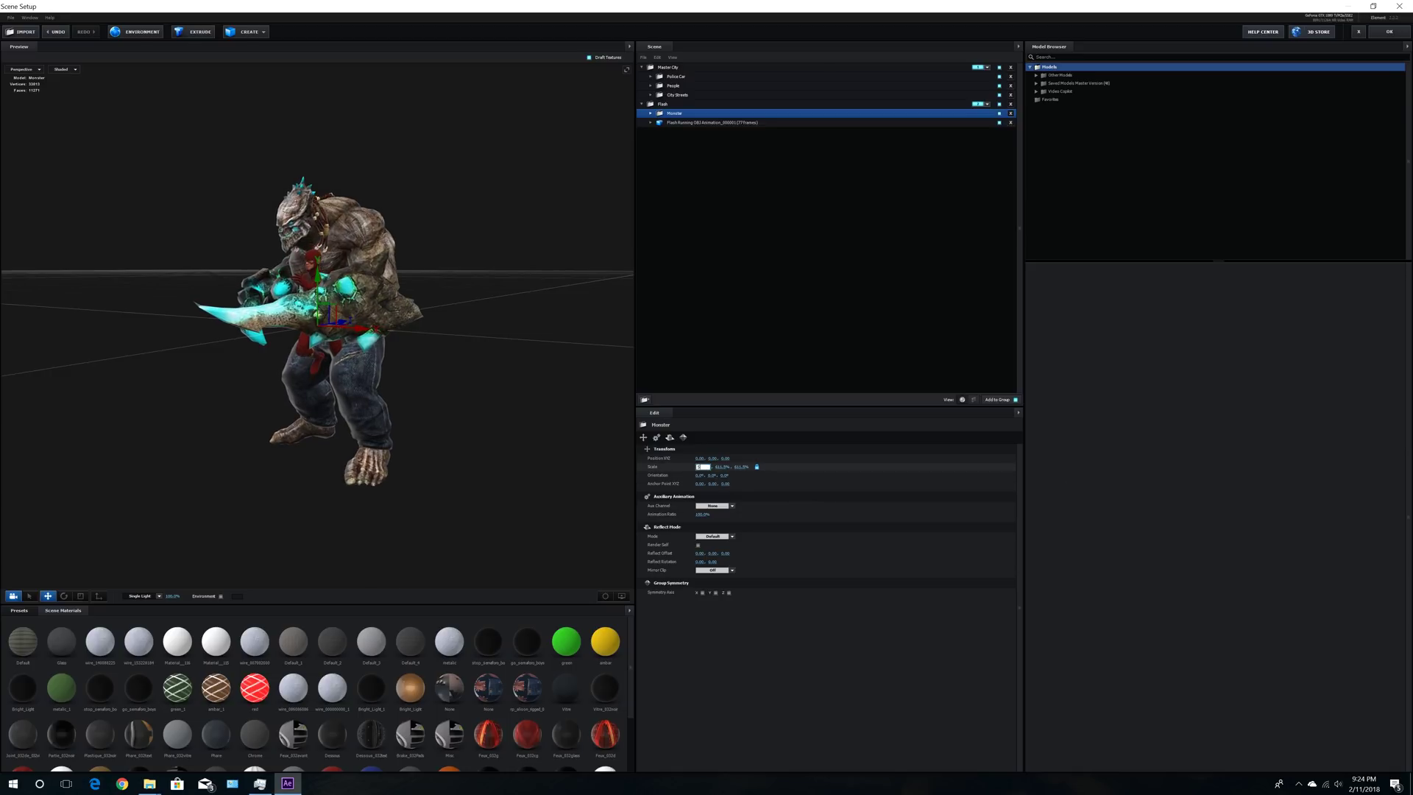
type("500")
key("Return")
left_click_drag(458, 440, 745, 215)
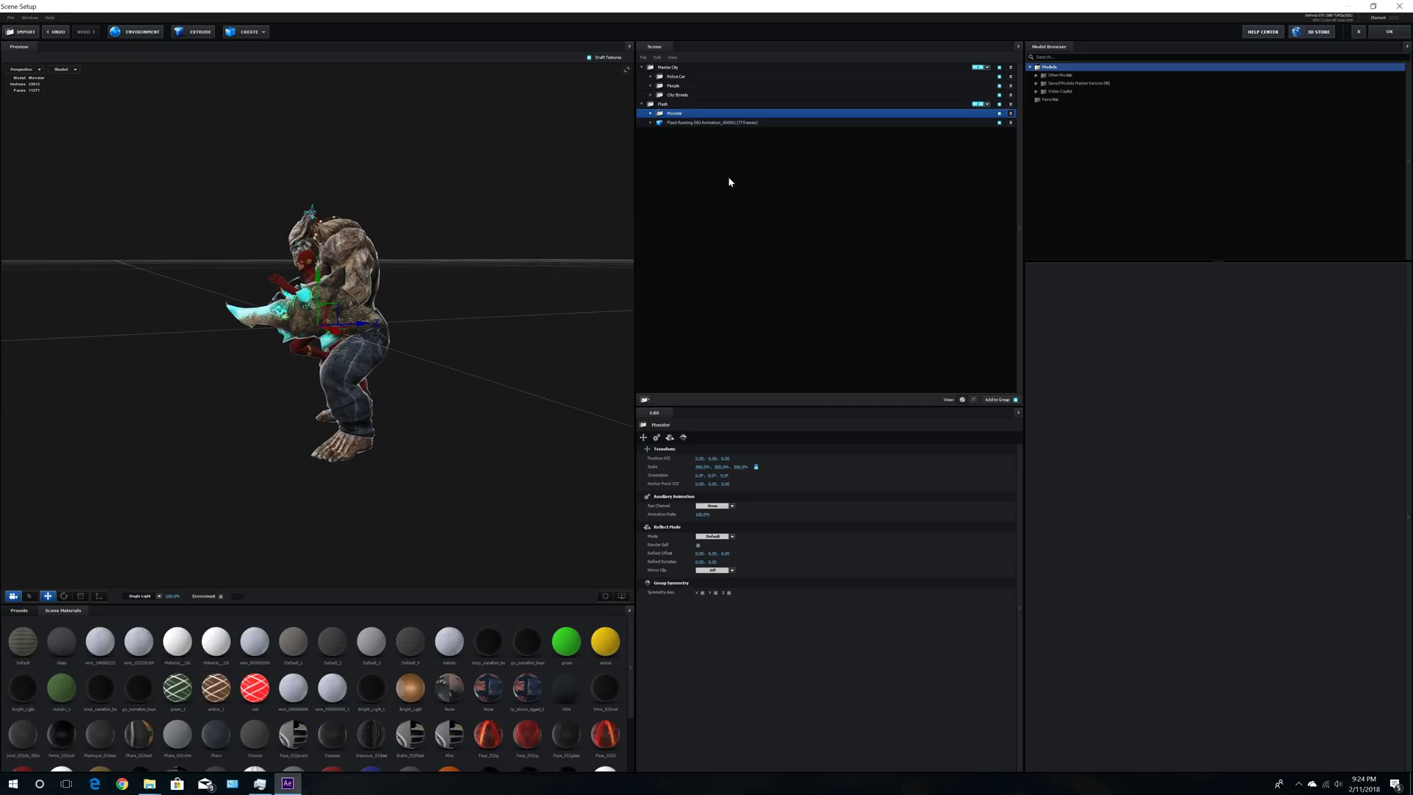
Step: Move the Monster folder back to the top level in group 3 and expand its screaming model's contents
left_click_drag(676, 115, 678, 160)
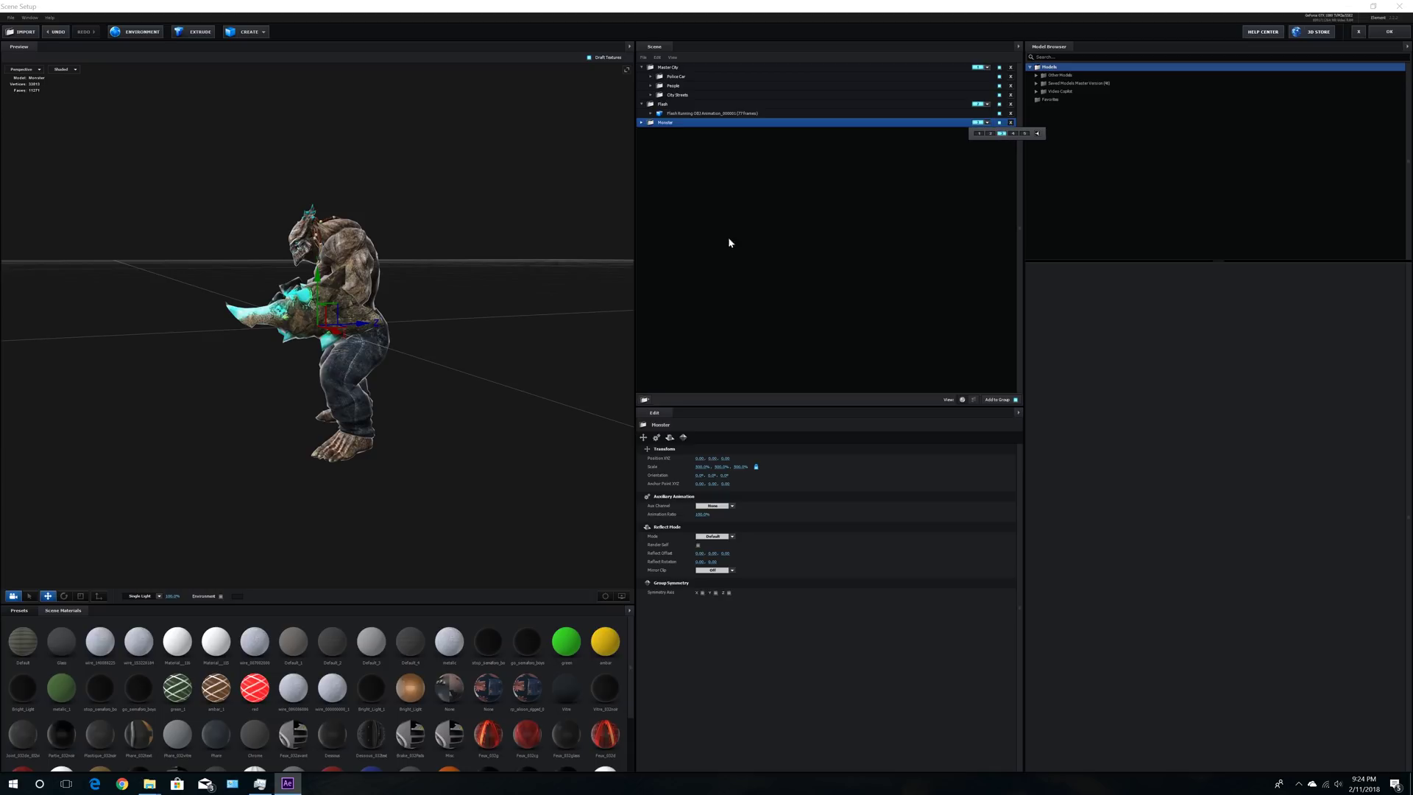
left_click(643, 123)
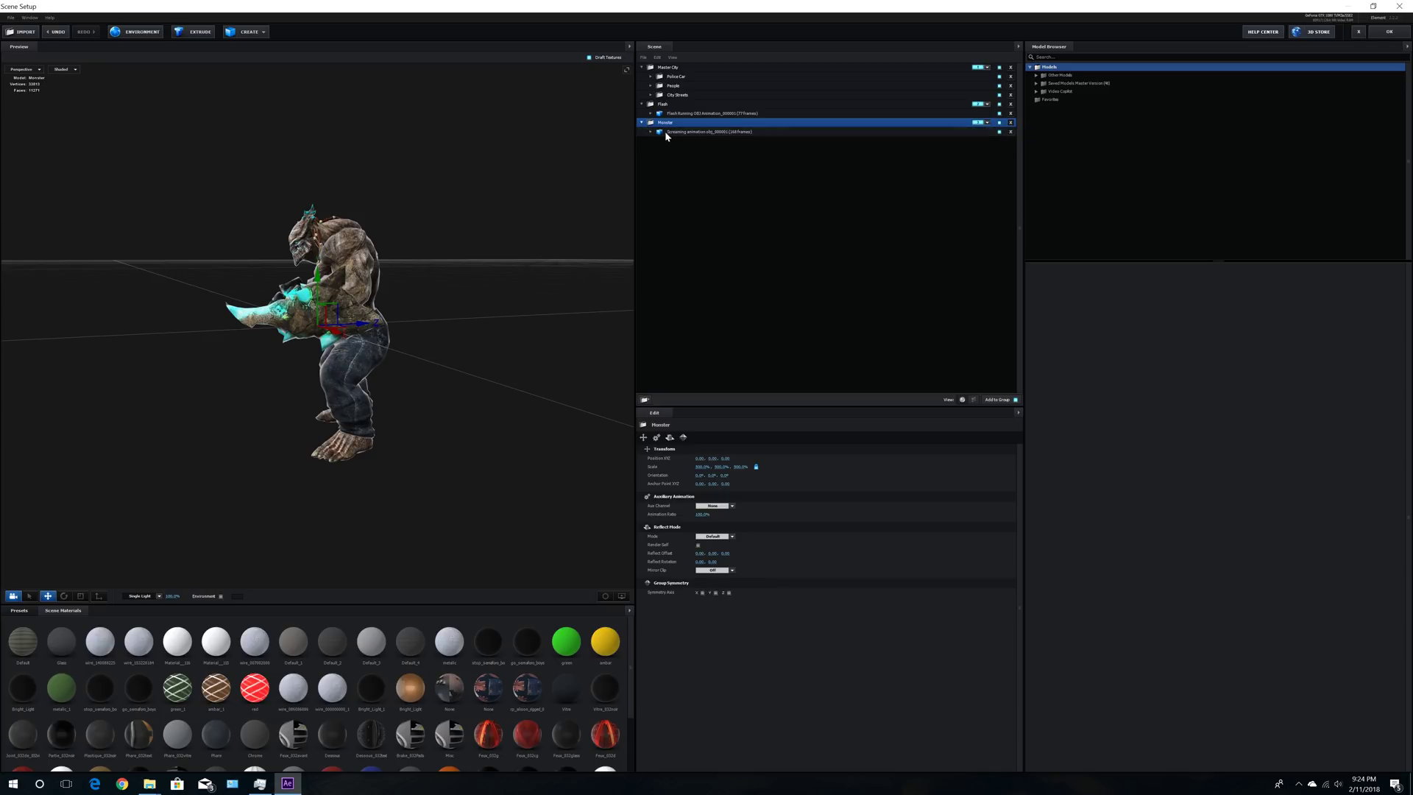
left_click(666, 132)
left_click(651, 132)
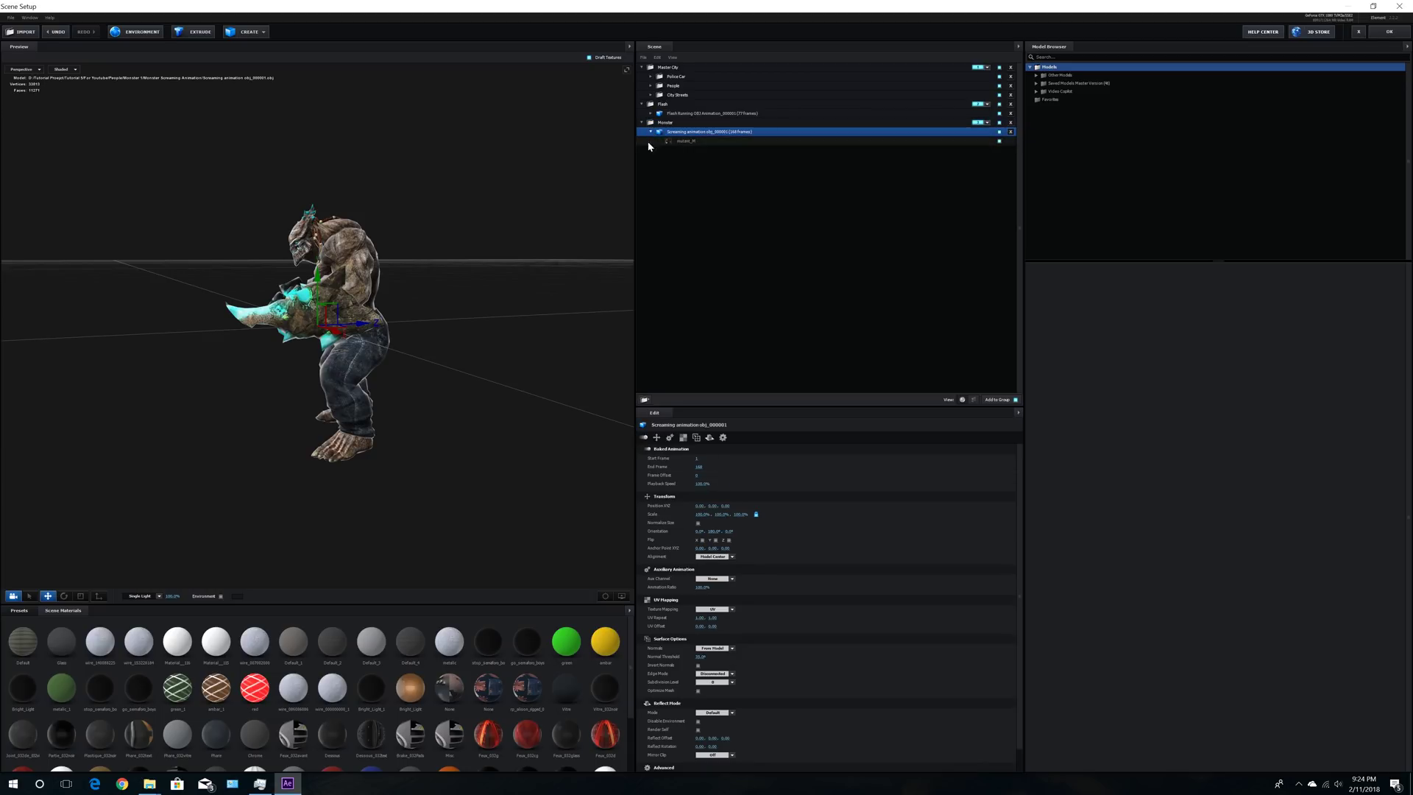
left_click_drag(396, 324, 329, 333)
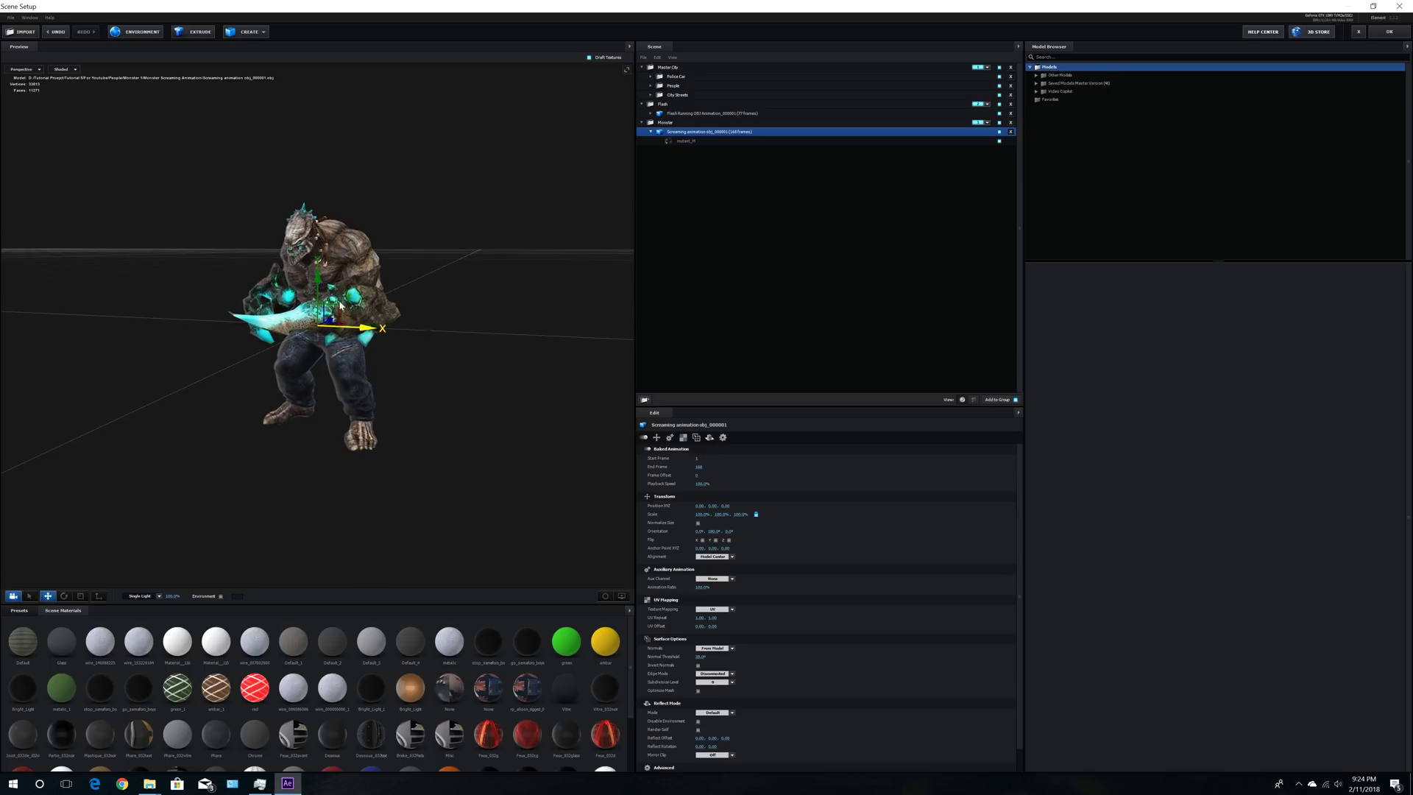
Step: Load the mutant normal texture into the monster material's Normal Bump channel and set its strength to 60%
left_click(685, 141)
left_click(702, 516)
left_click(755, 477)
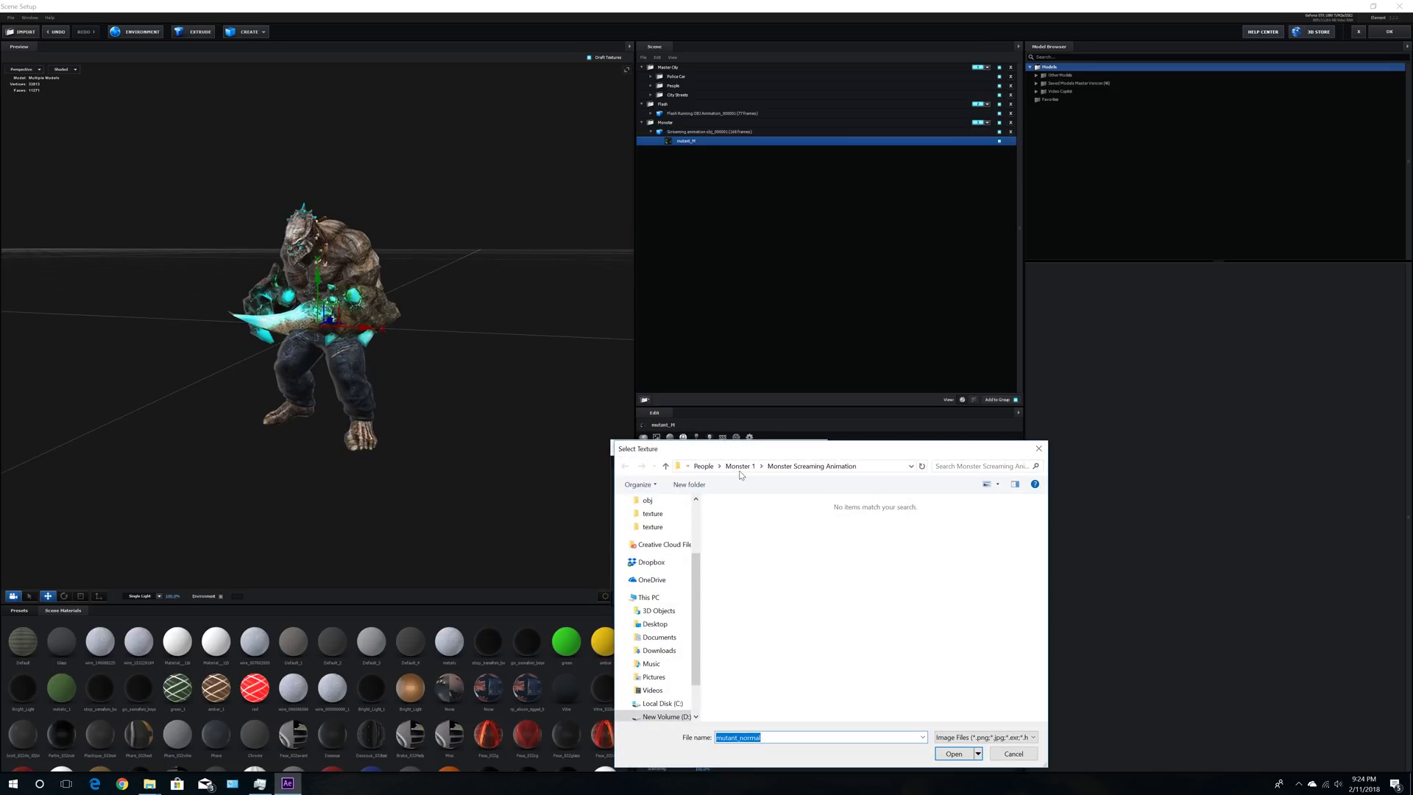
double_click(766, 565)
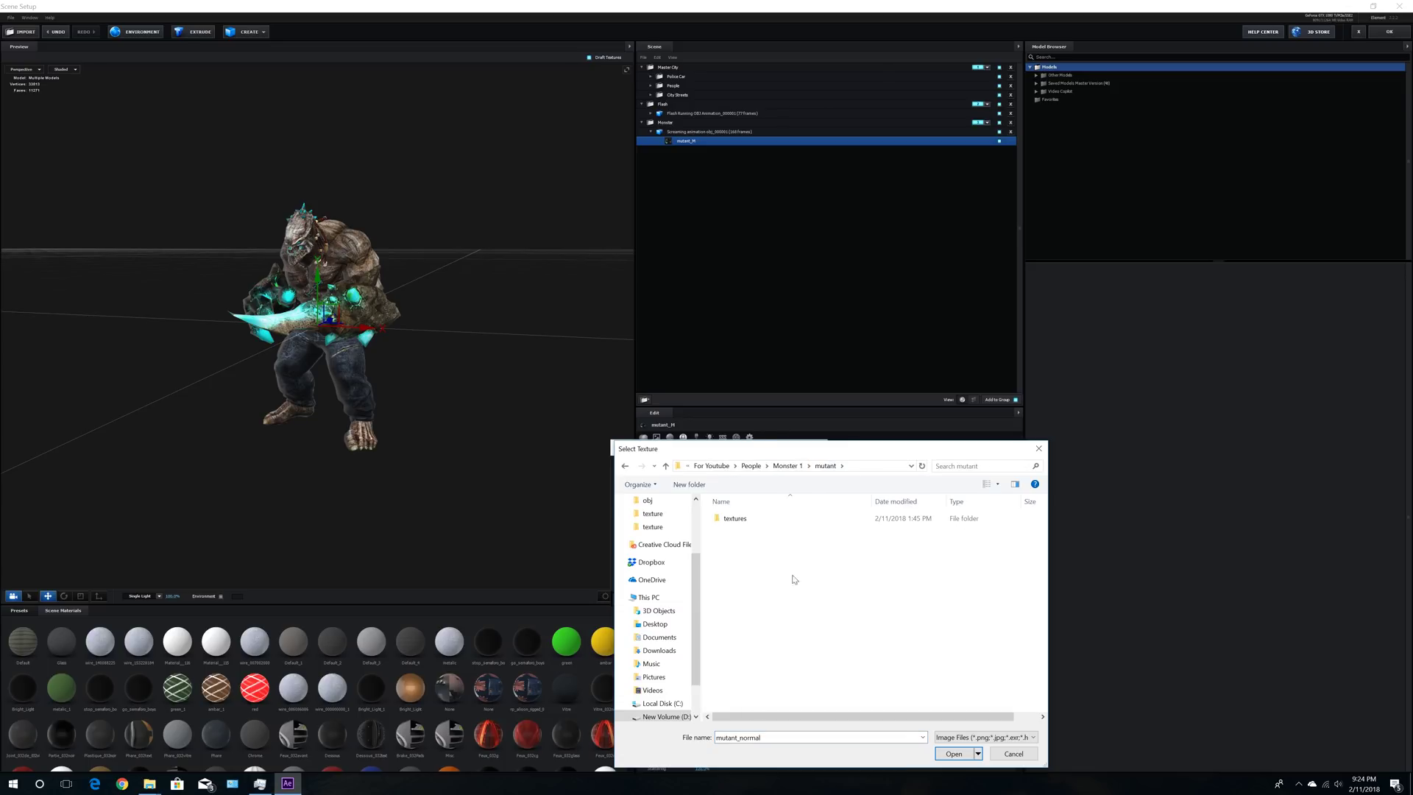
double_click(770, 523)
double_click(806, 524)
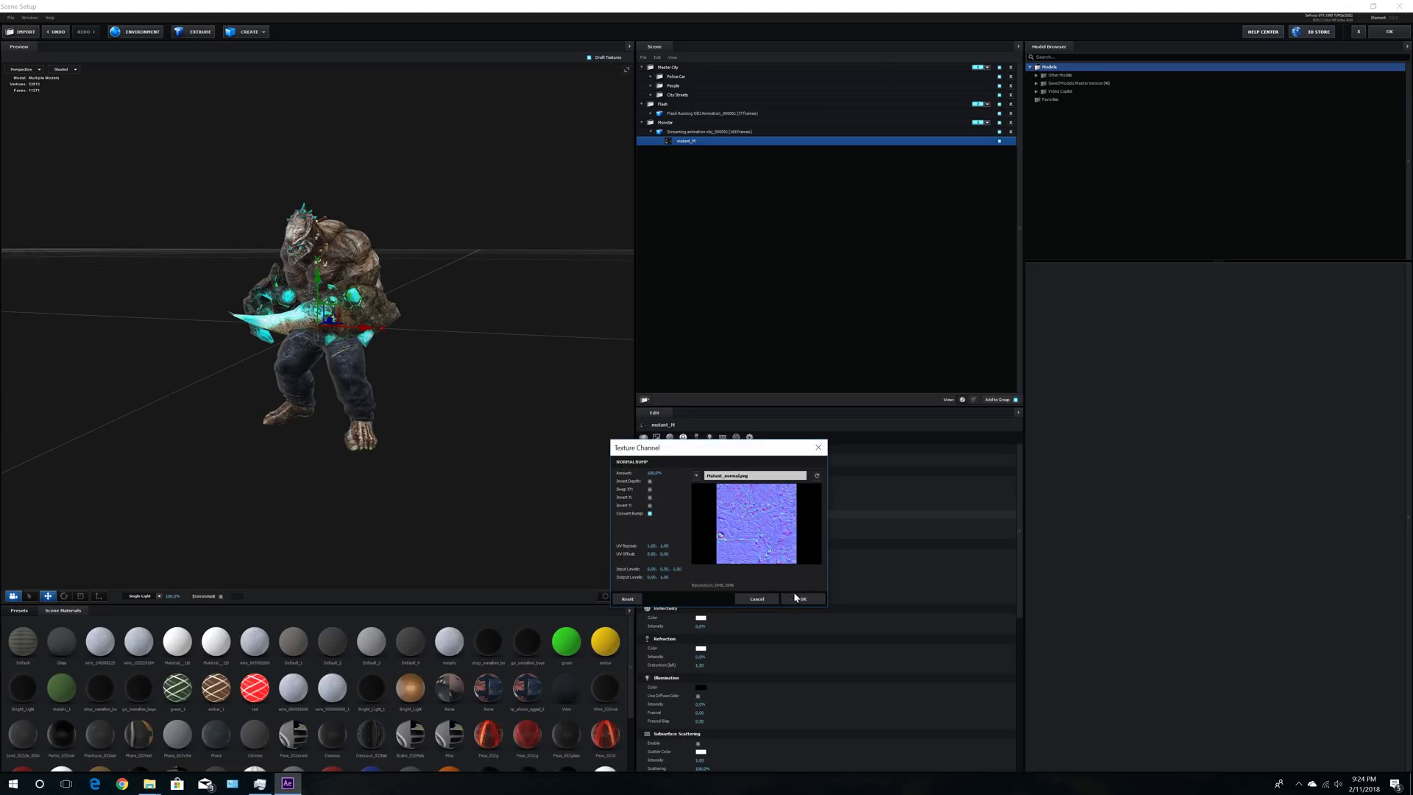
left_click(793, 594)
left_click(727, 515)
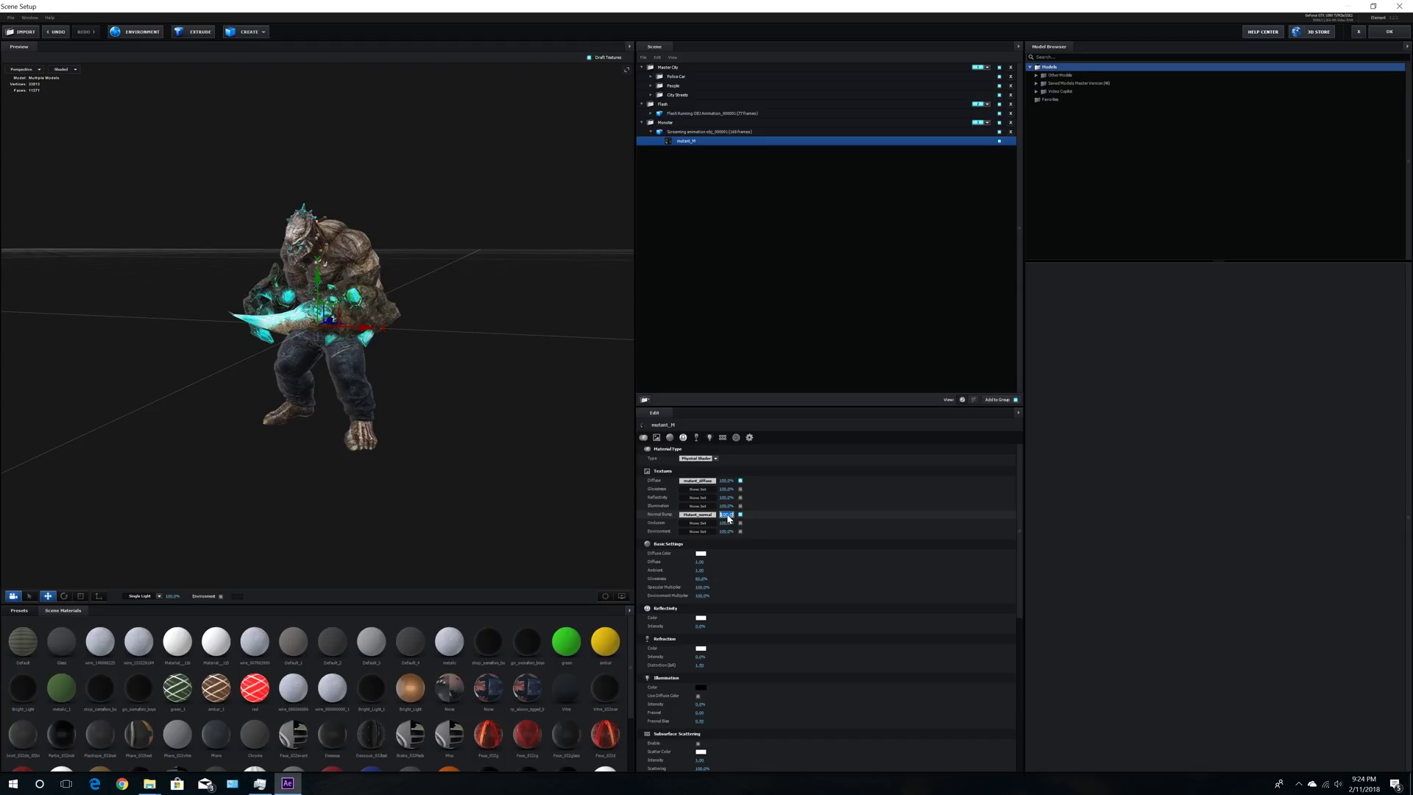
type("60")
key("Return")
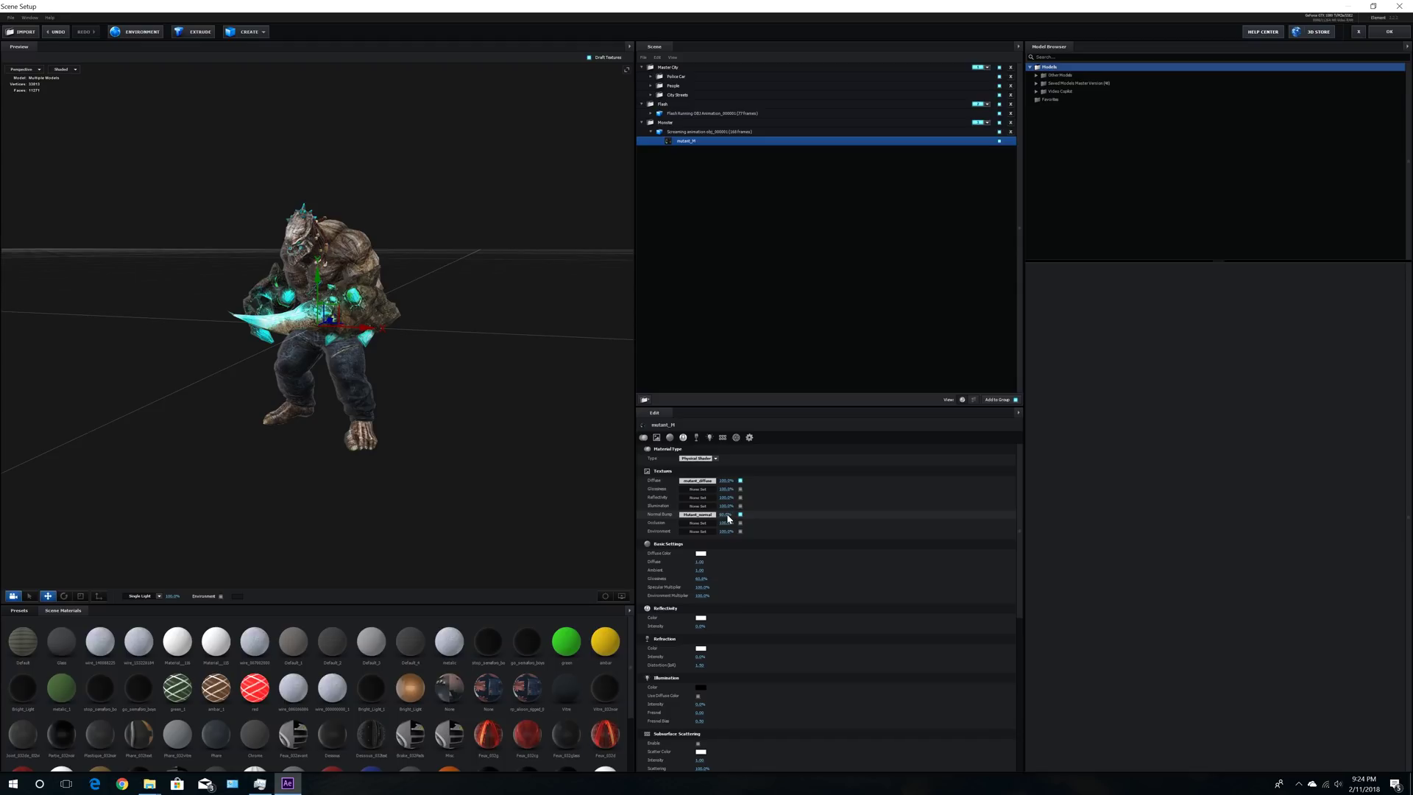
Step: Set the monster material's Environment Multiplier to 20% and check the shading from different angles
left_click(703, 597)
type("20")
key("Return")
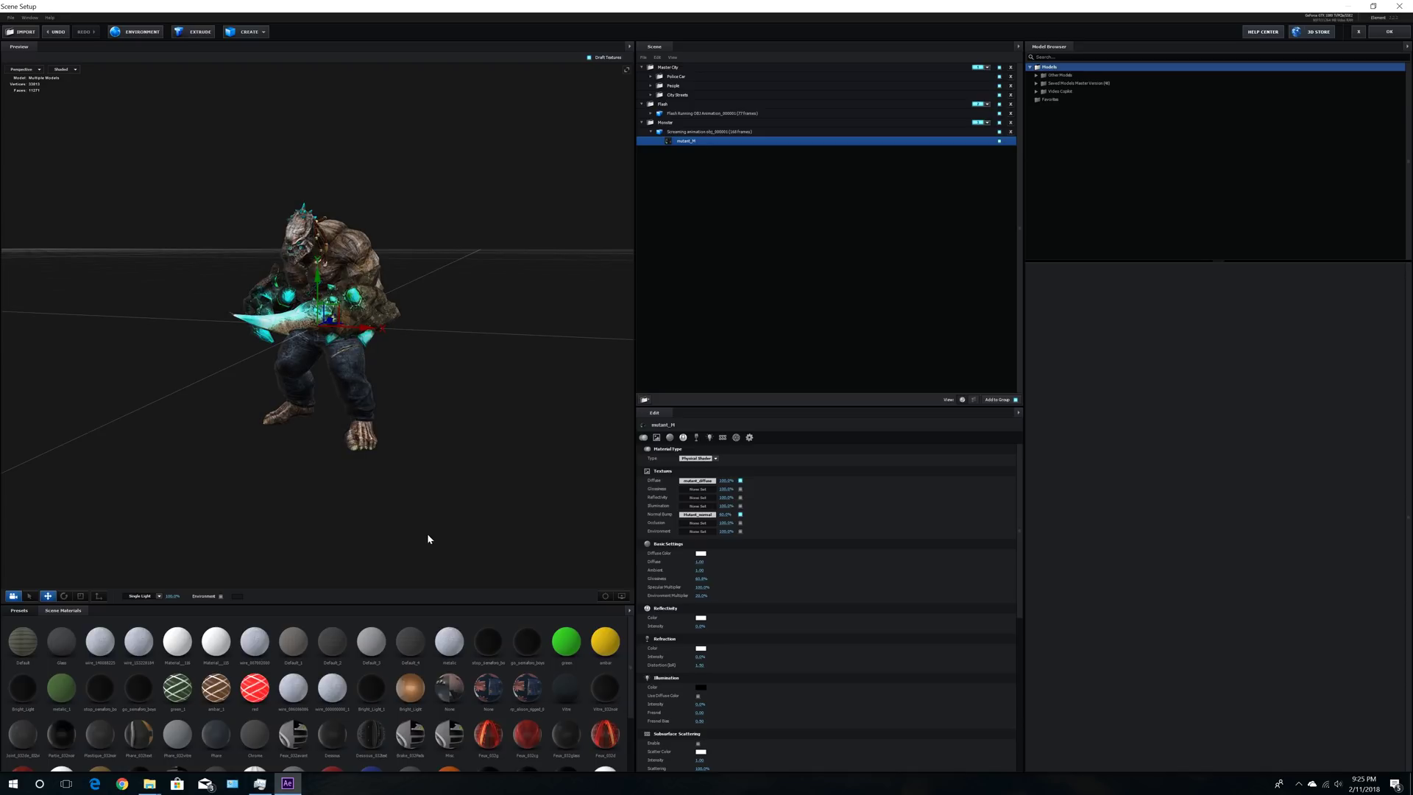
left_click_drag(479, 530, 441, 538)
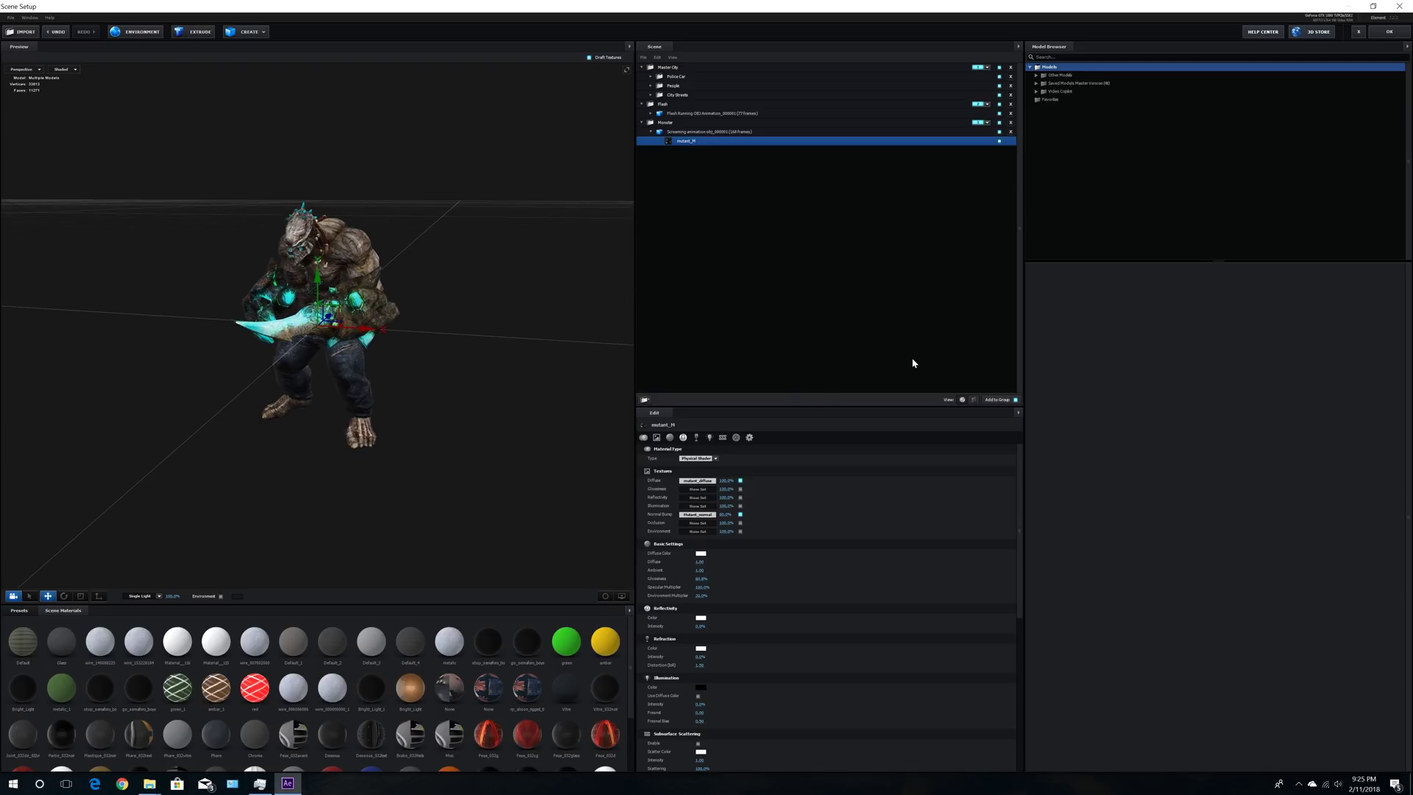
mouse_move(499, 381)
left_mouse_down()
mouse_move(473, 378)
mouse_move(514, 363)
left_mouse_up()
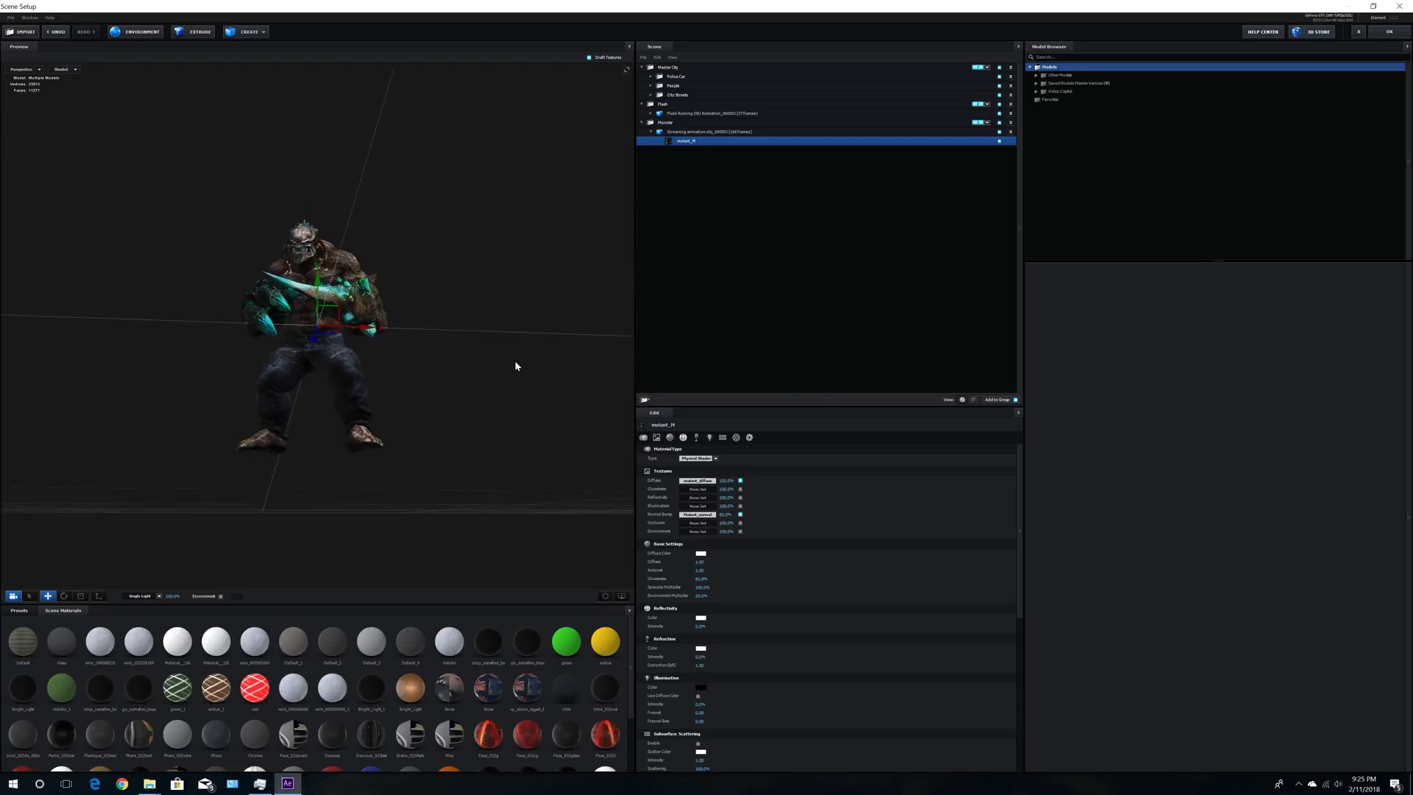
Step: Assign the monster's screaming animation model to auxiliary Channel 1
left_click(696, 132)
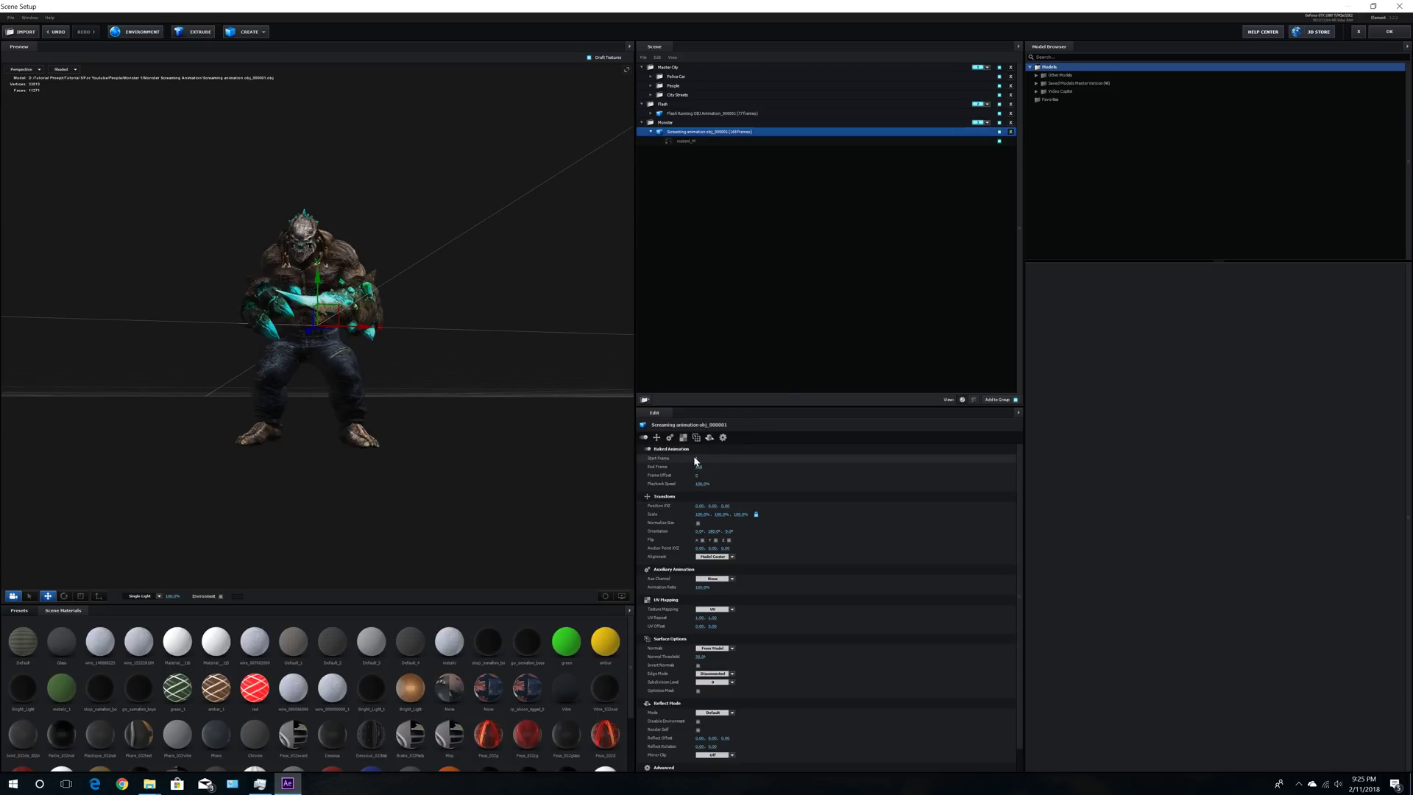
mouse_move(696, 458)
left_mouse_down()
mouse_move(943, 476)
mouse_move(681, 473)
left_mouse_up()
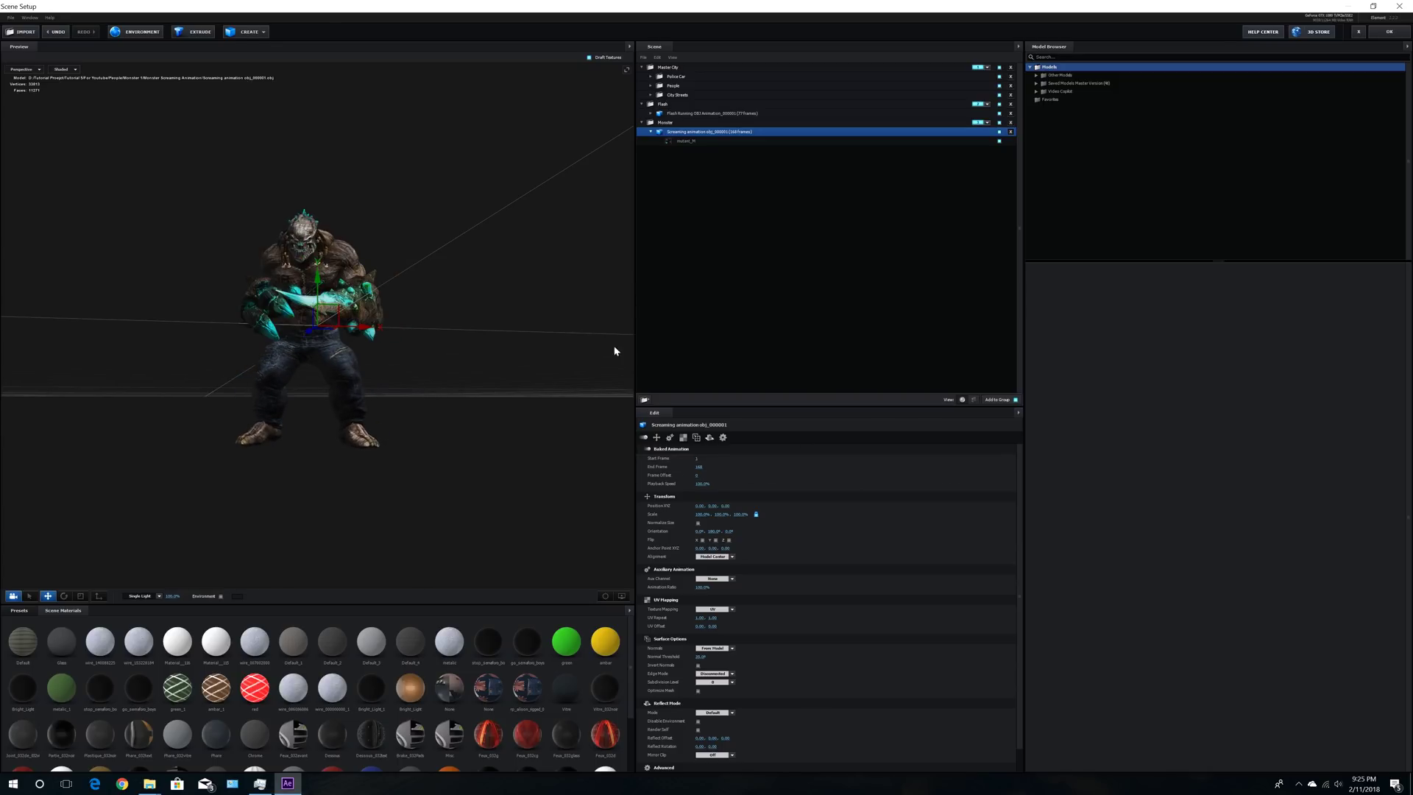
left_click_drag(505, 383, 484, 396)
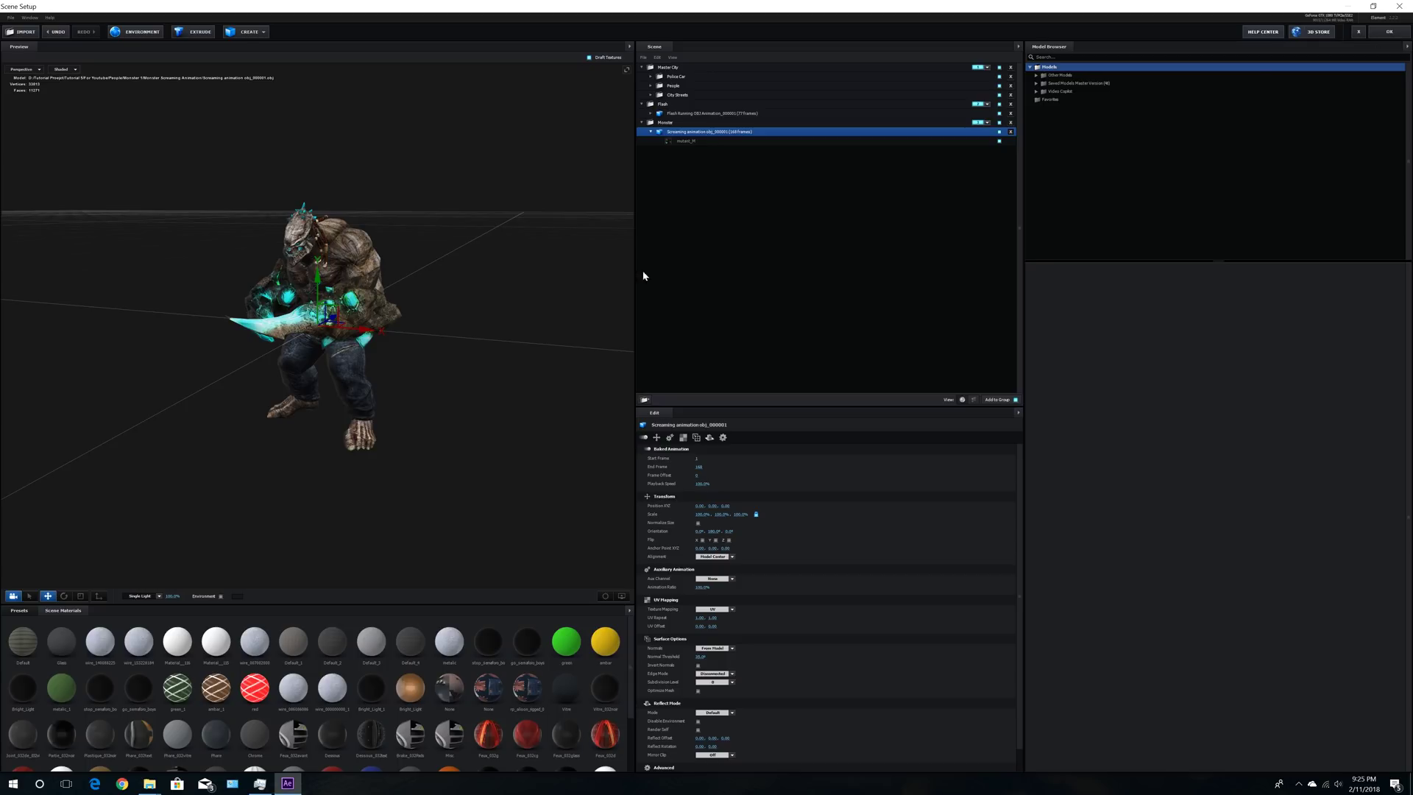
left_click(651, 132)
left_click(733, 578)
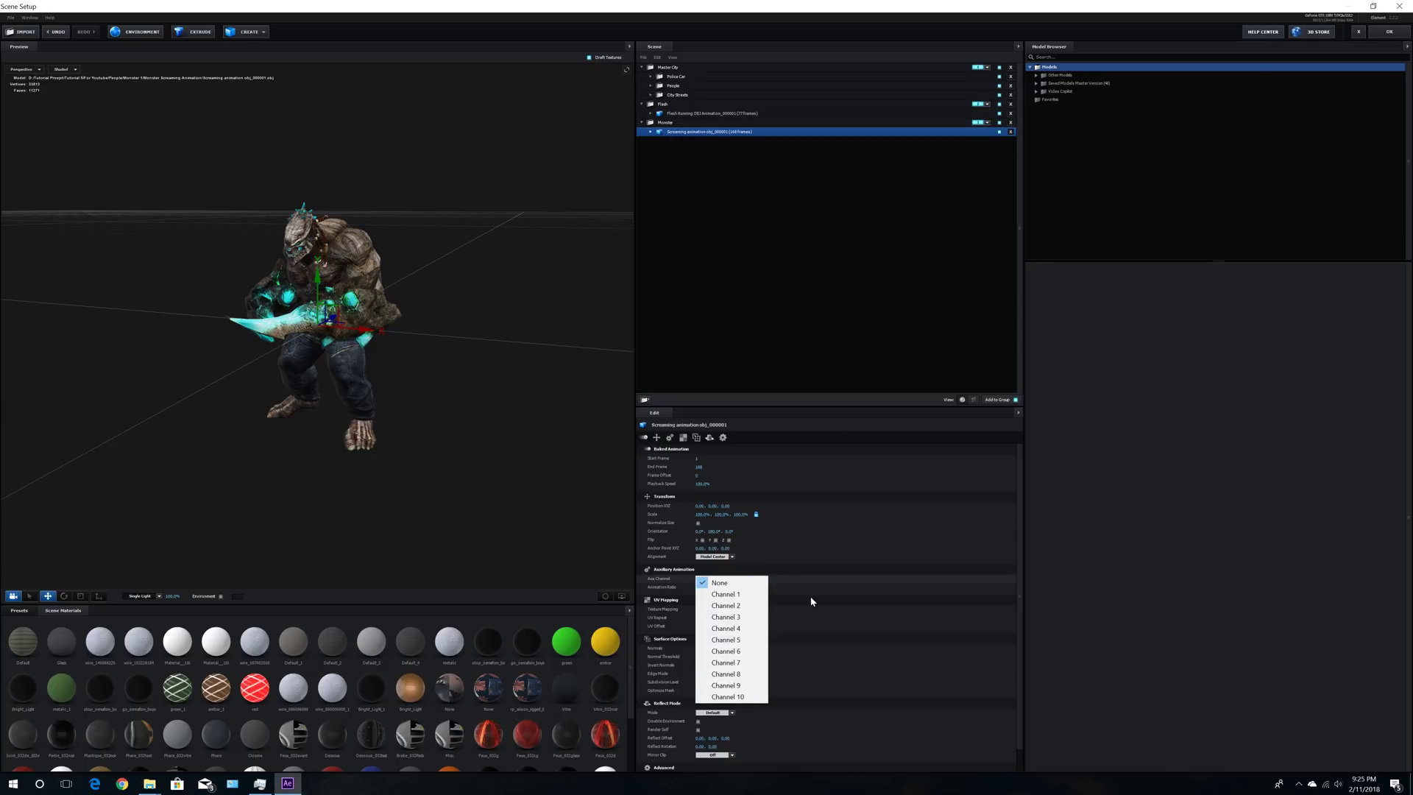
left_click(725, 594)
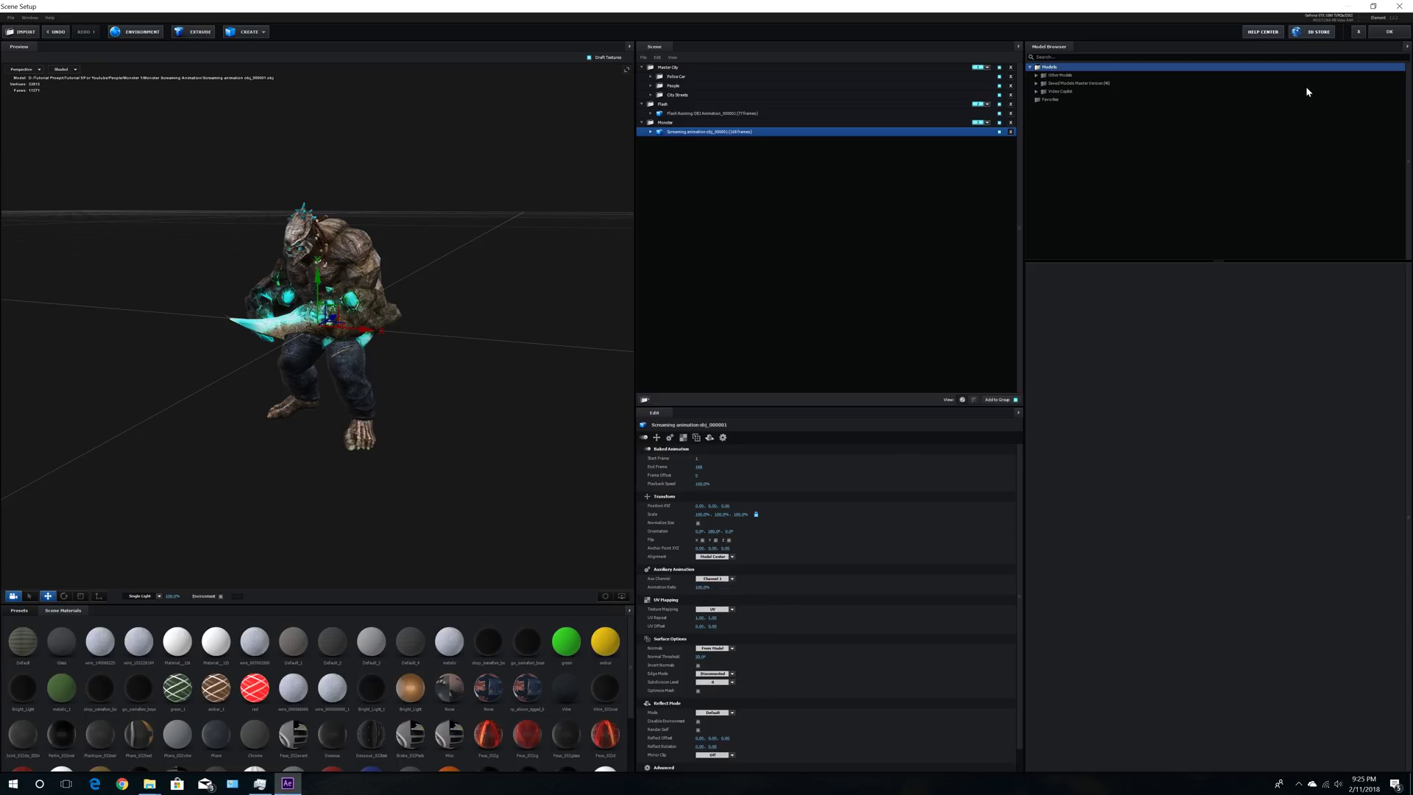
Step: Apply the scene setup and raise the monster above the city using Group 3's Channel 1 Y position, checking its height through the camera
left_click(1388, 33)
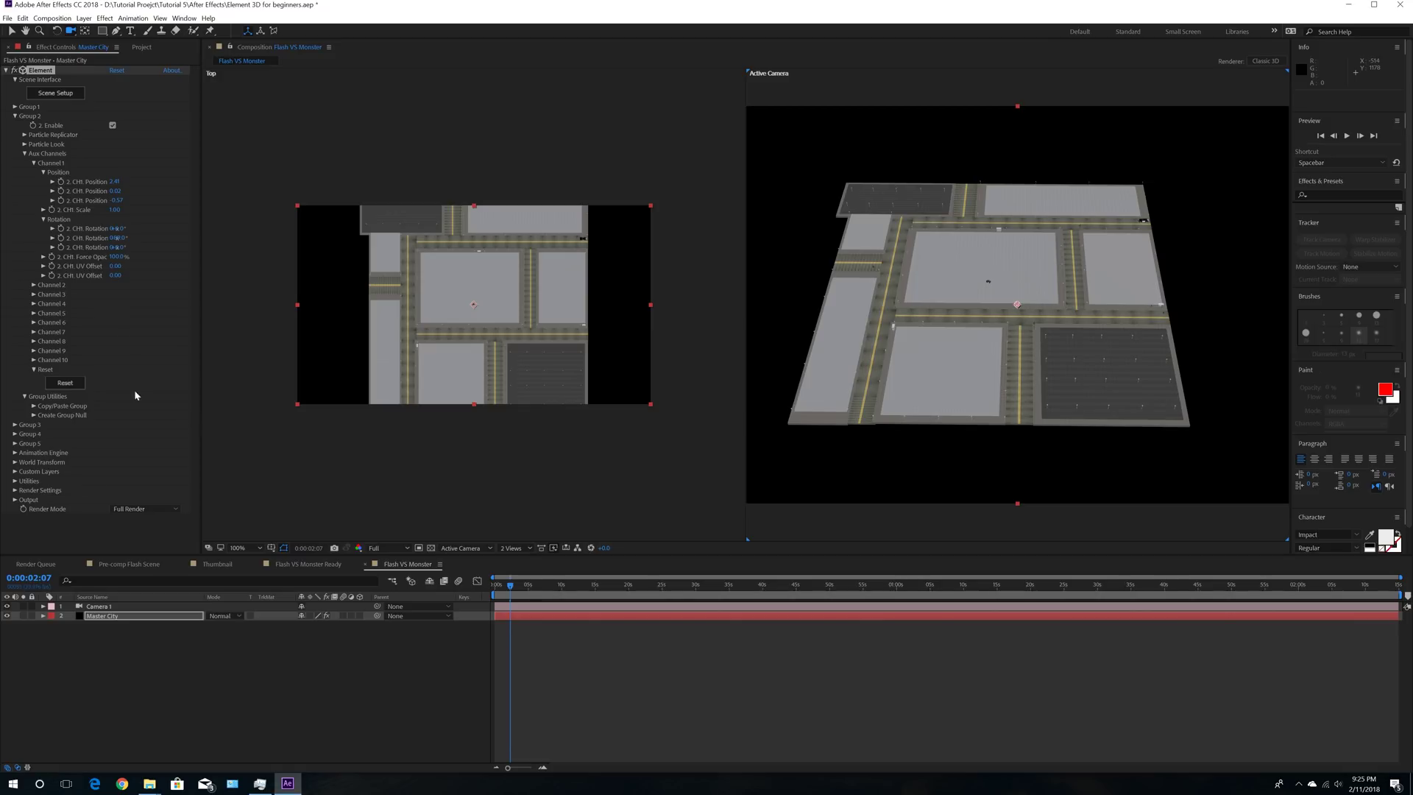
left_click(15, 117)
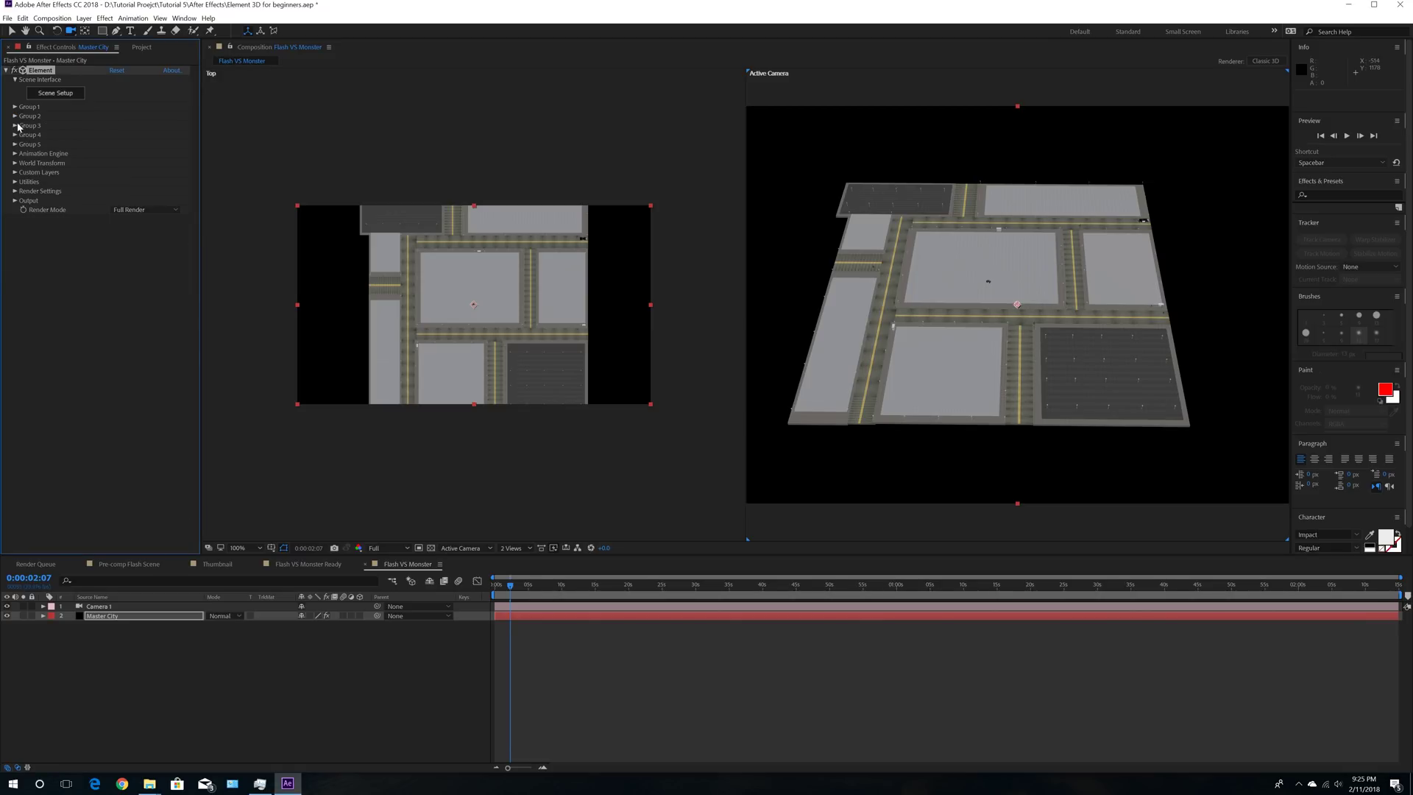
left_click(15, 126)
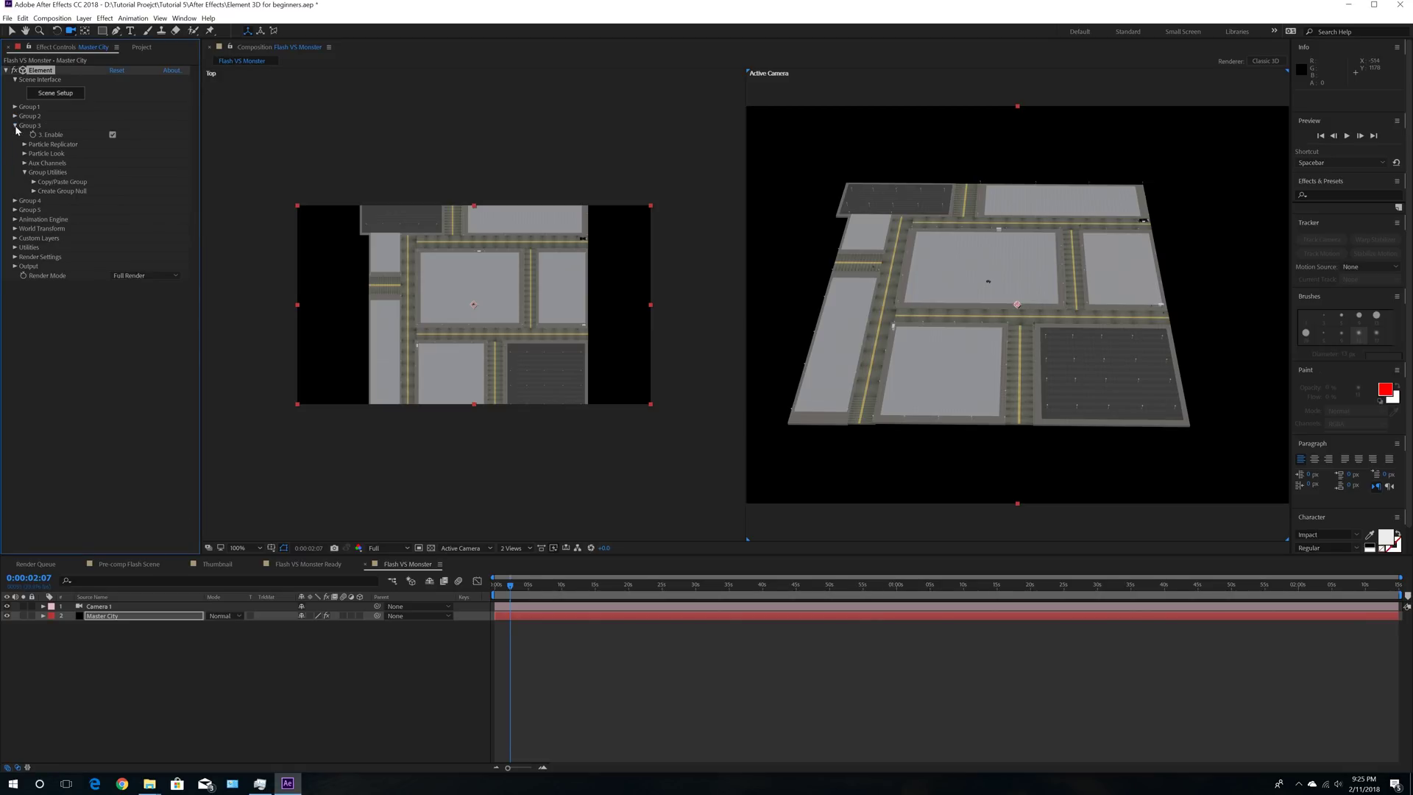
left_click(25, 163)
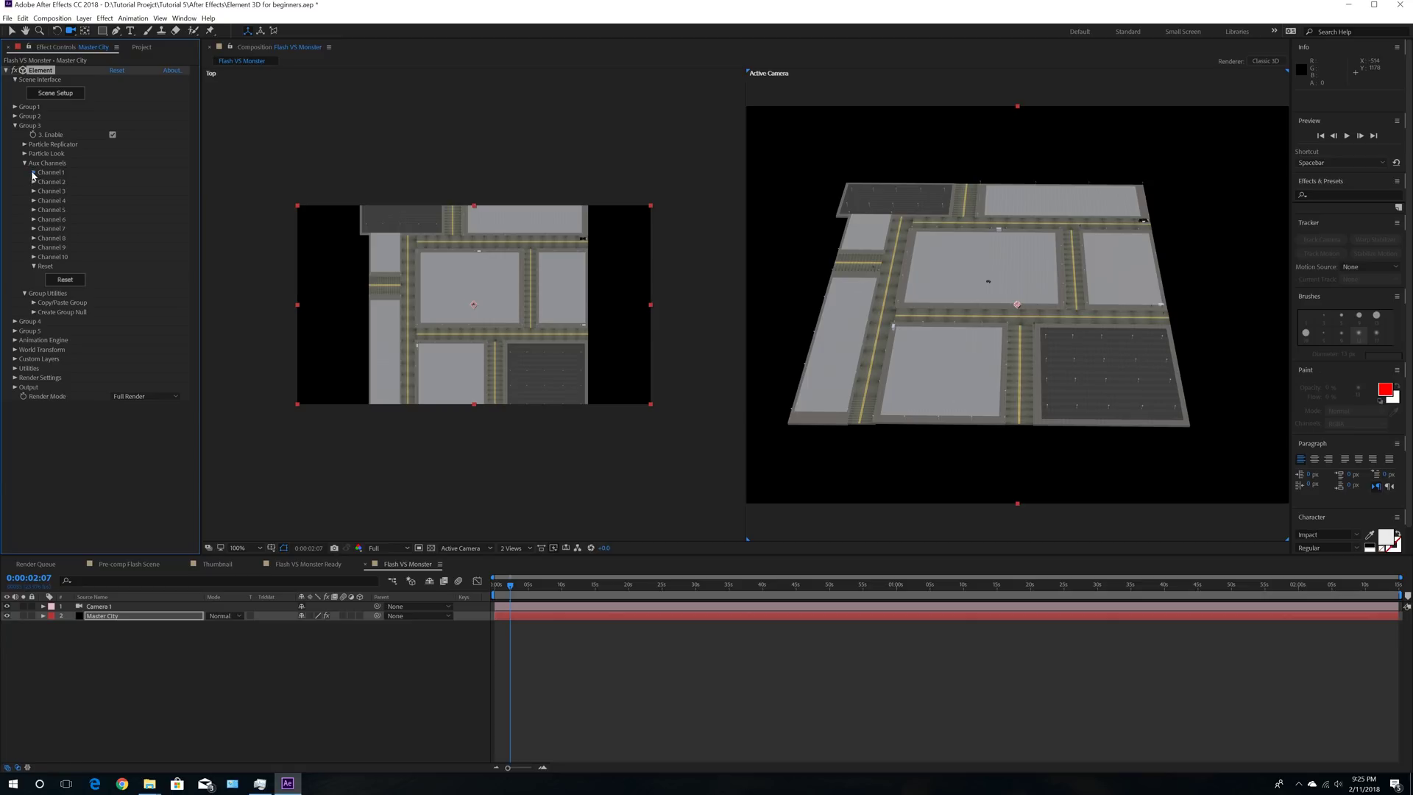
left_click(34, 173)
left_click(44, 182)
left_click(115, 200)
left_click_drag(115, 200, 103, 200)
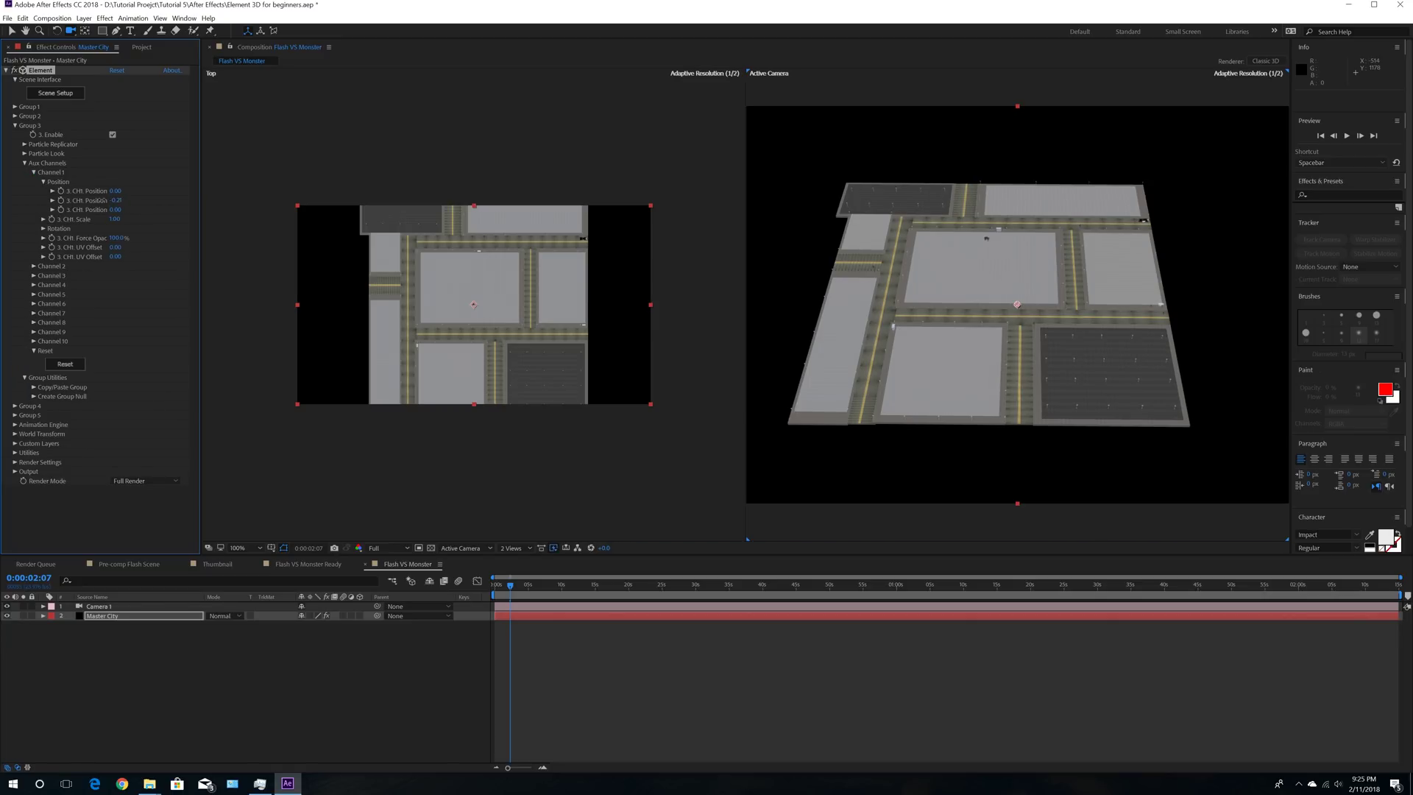
left_click_drag(937, 348, 940, 278)
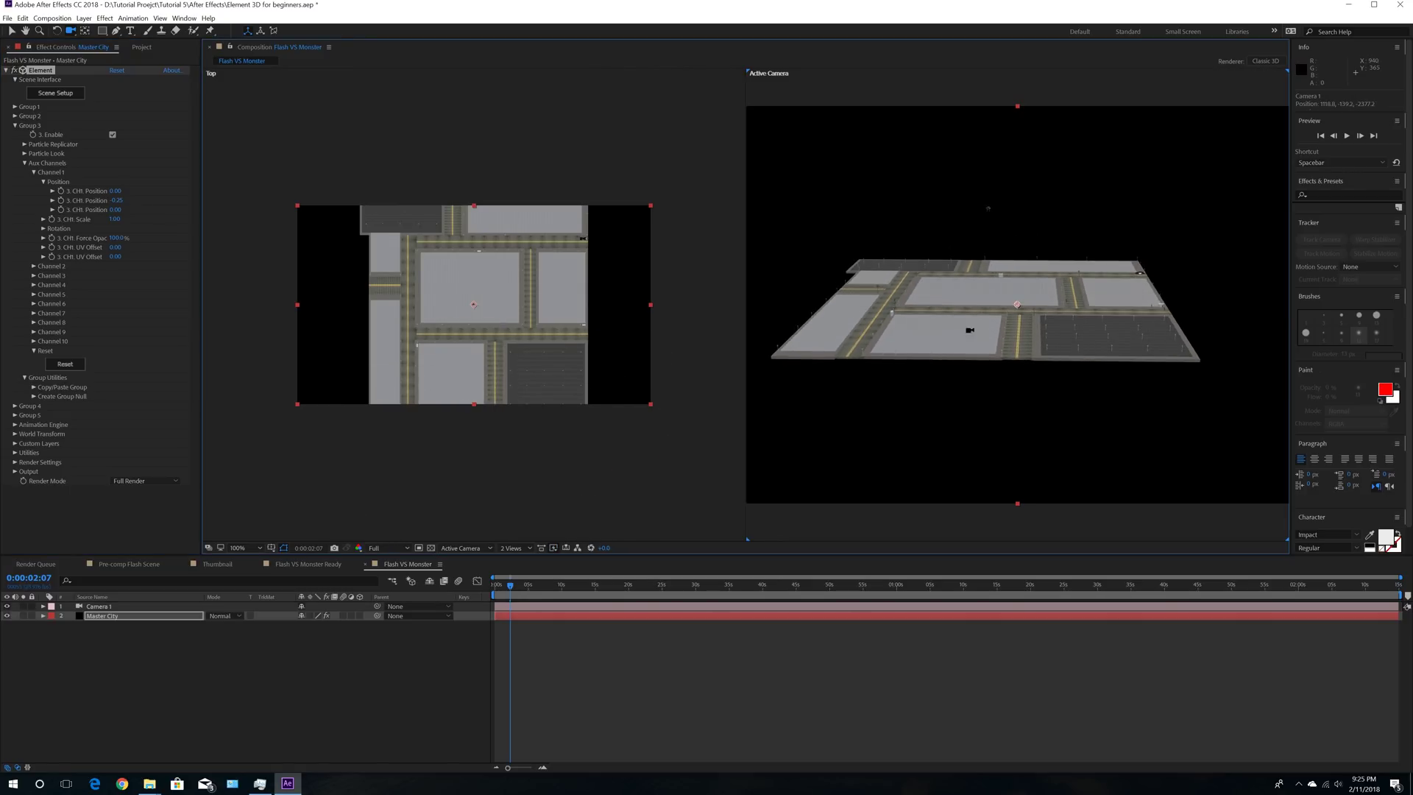
left_click_drag(995, 277, 997, 337)
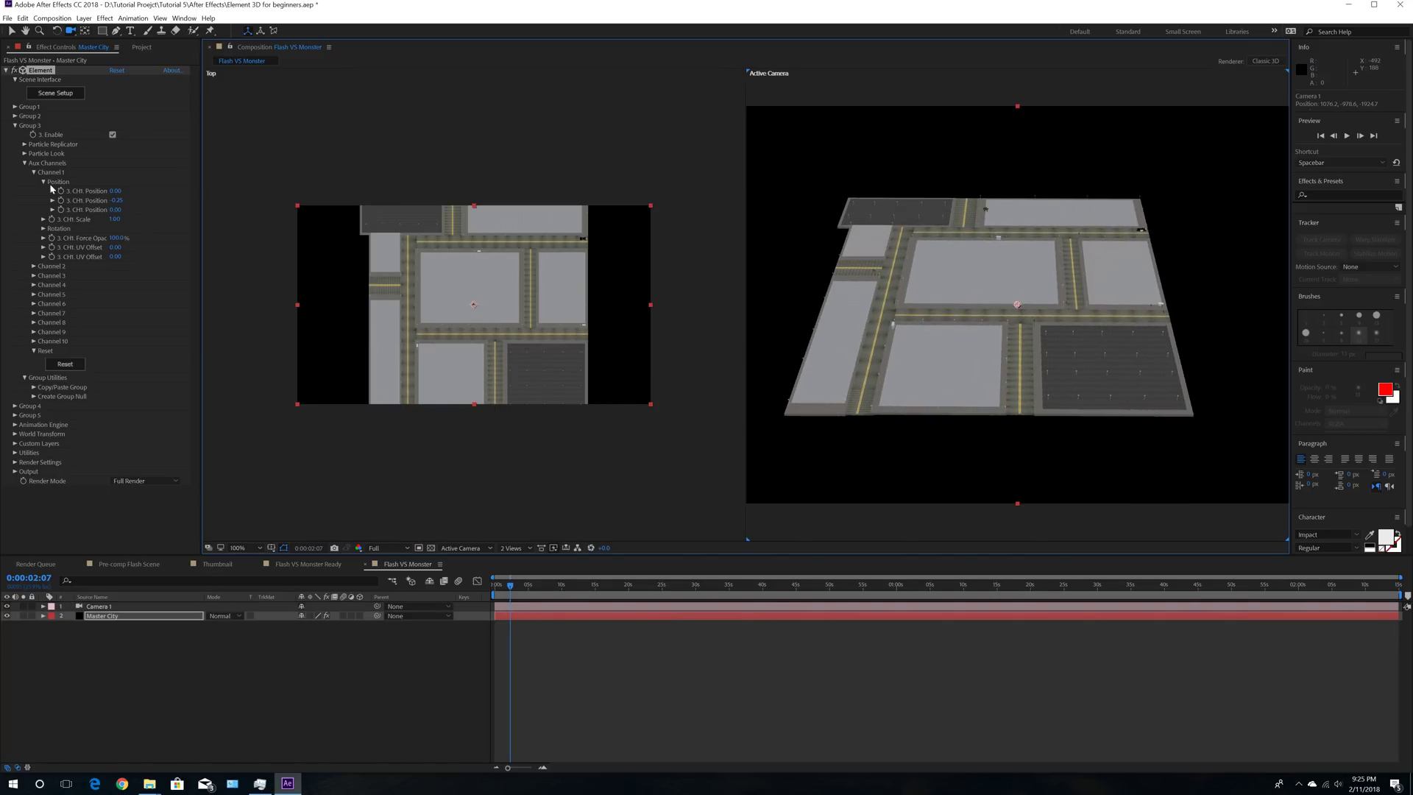
Step: Collapse the Group 3 settings and save the project
left_click(24, 163)
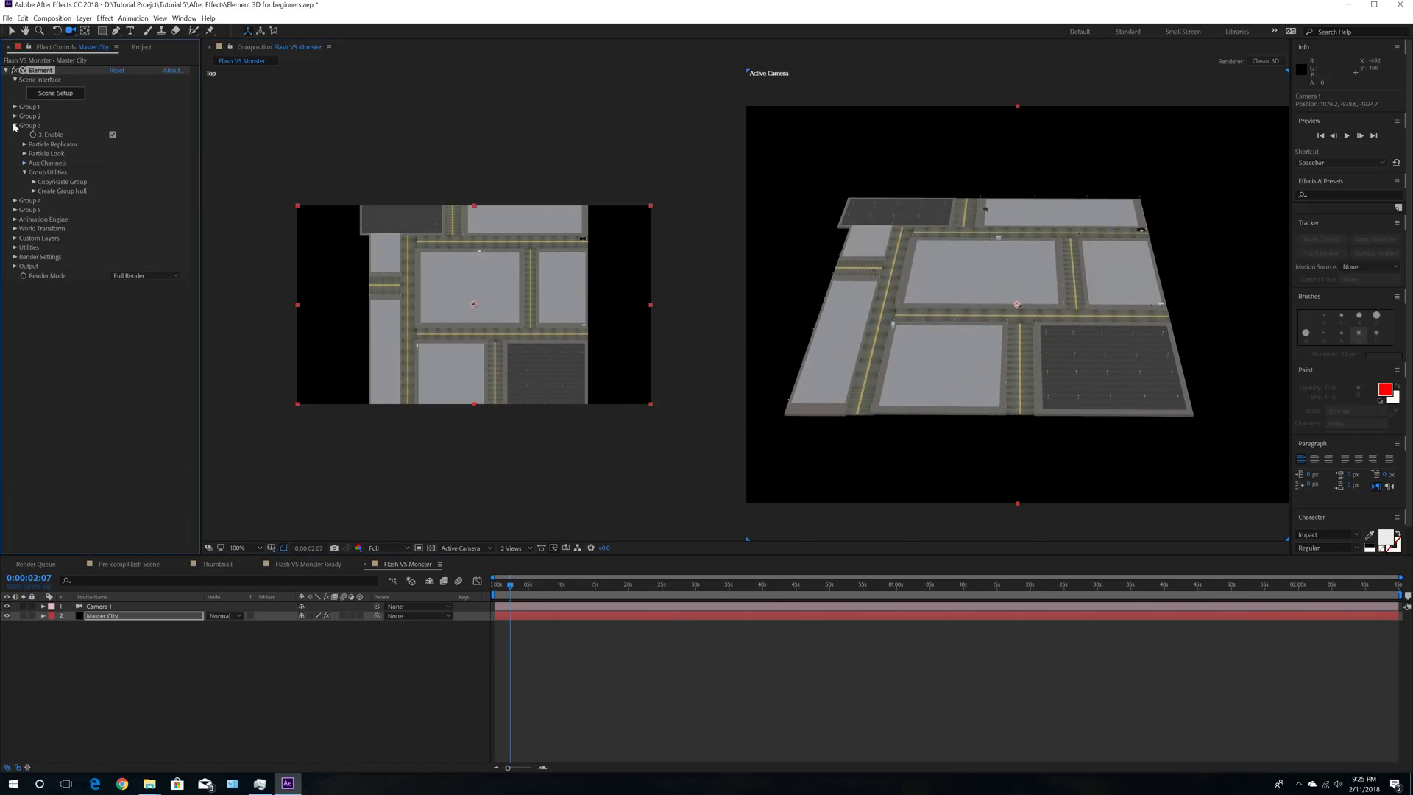
left_click(15, 125)
left_click(12, 16)
left_click(95, 114)
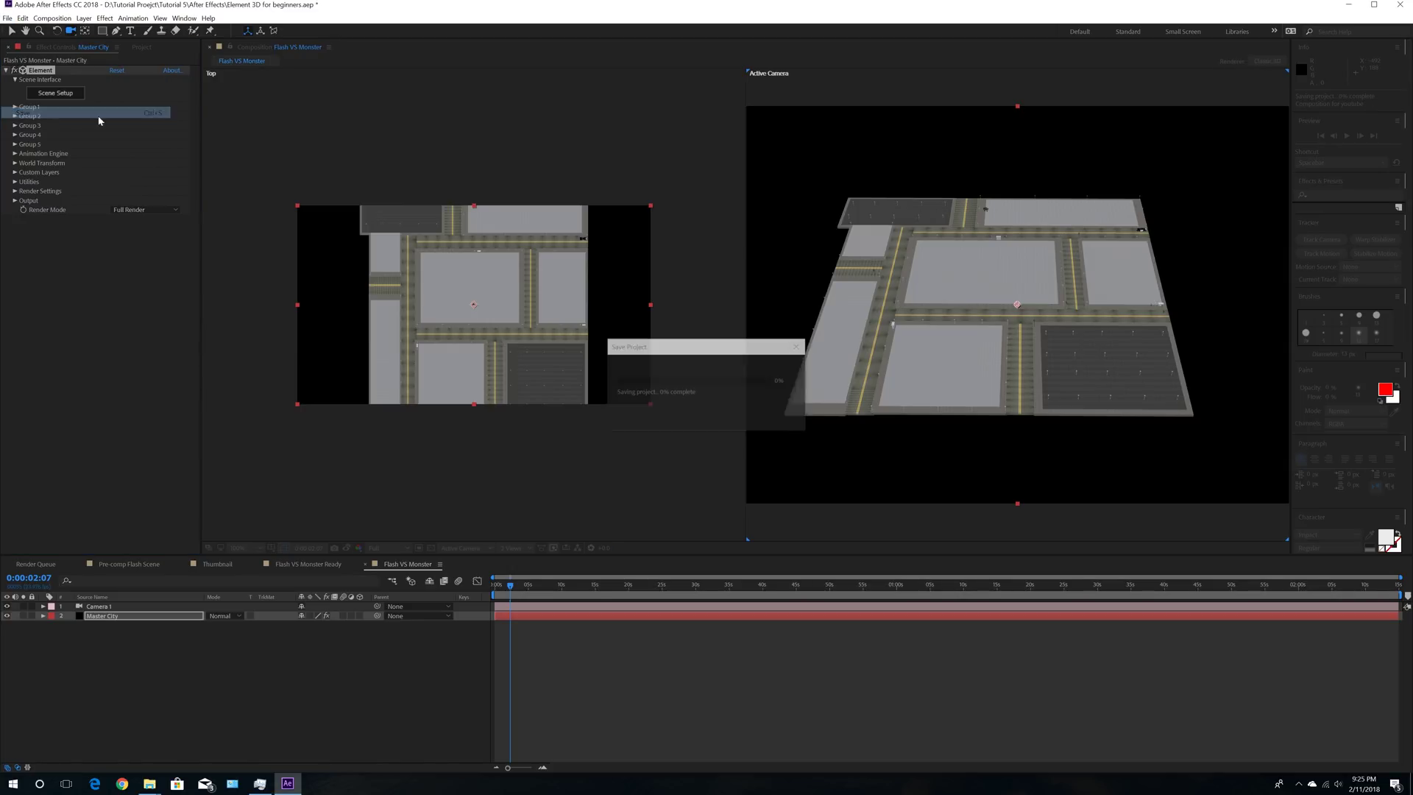
Step: Reopen the Element scene setup and create a top-level group folder named Helicopter
left_click(55, 95)
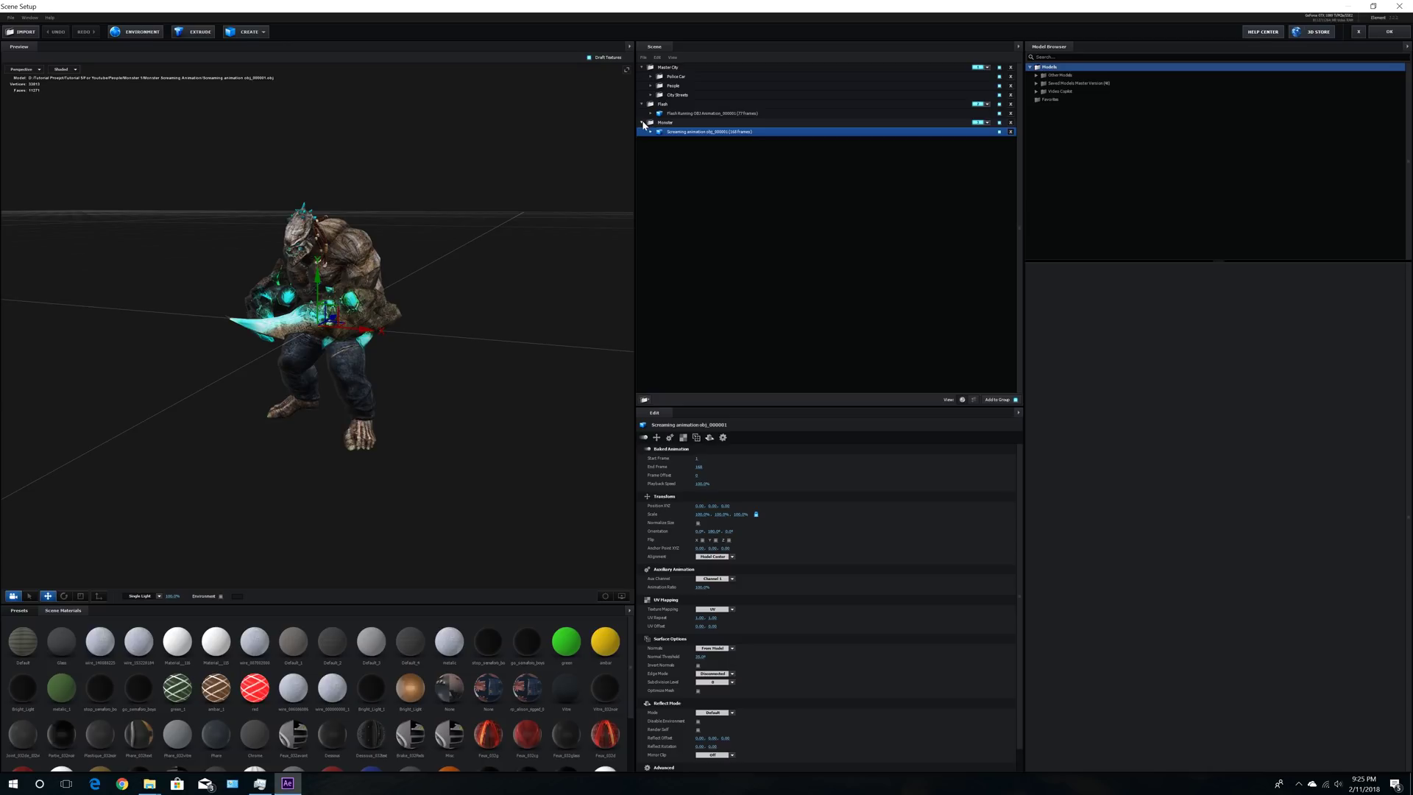
left_click(643, 124)
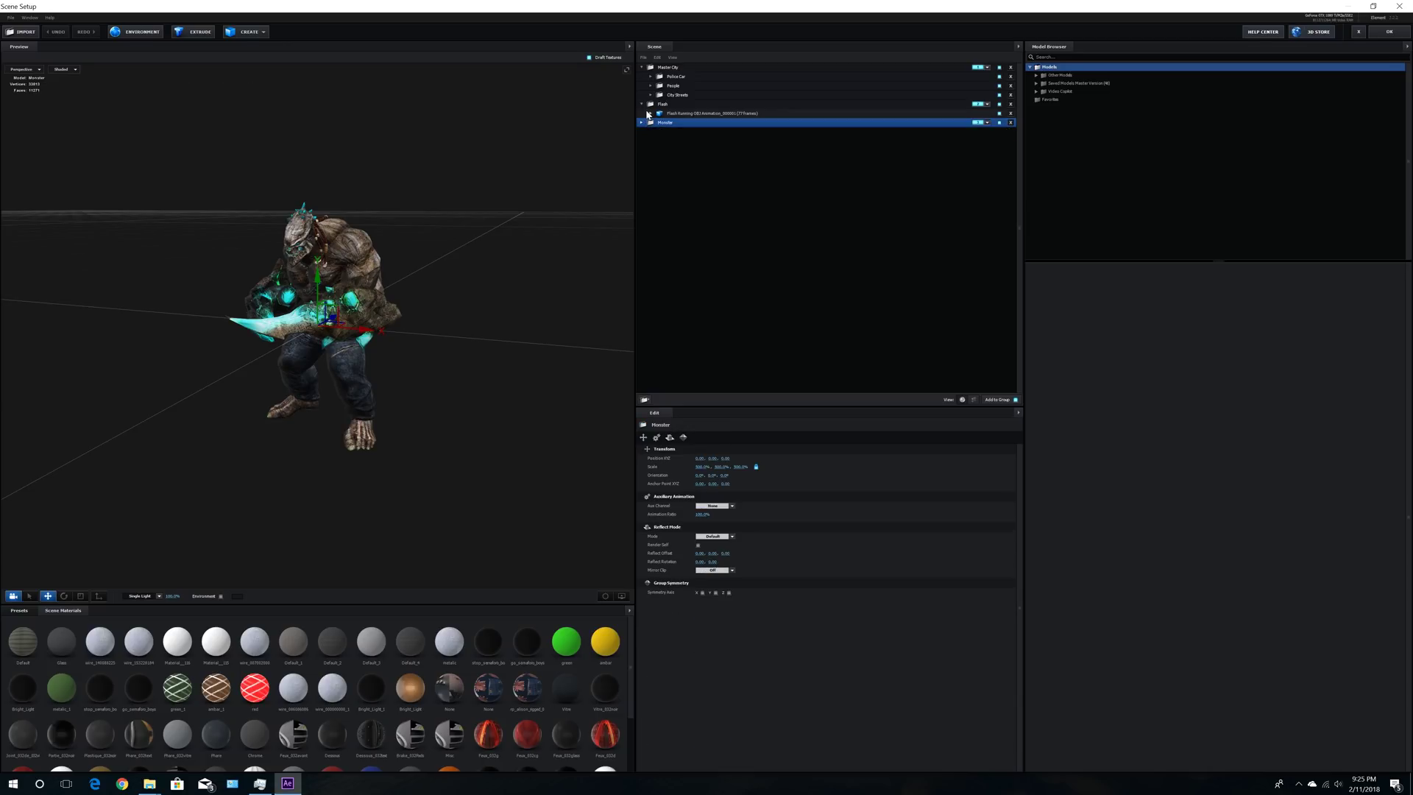
left_click(644, 400)
left_click_drag(682, 155, 681, 195)
double_click(670, 141)
type("Helicopter")
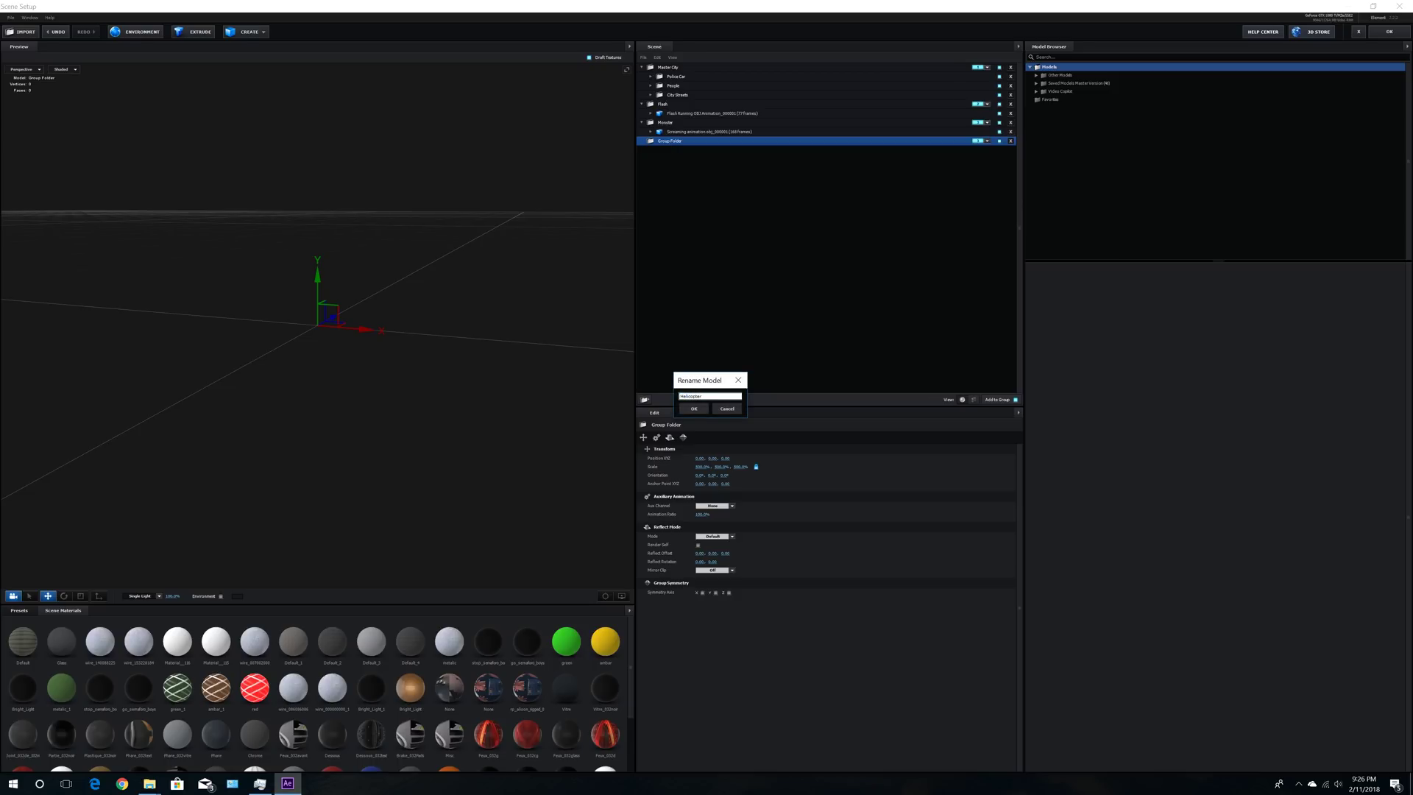
key("Return")
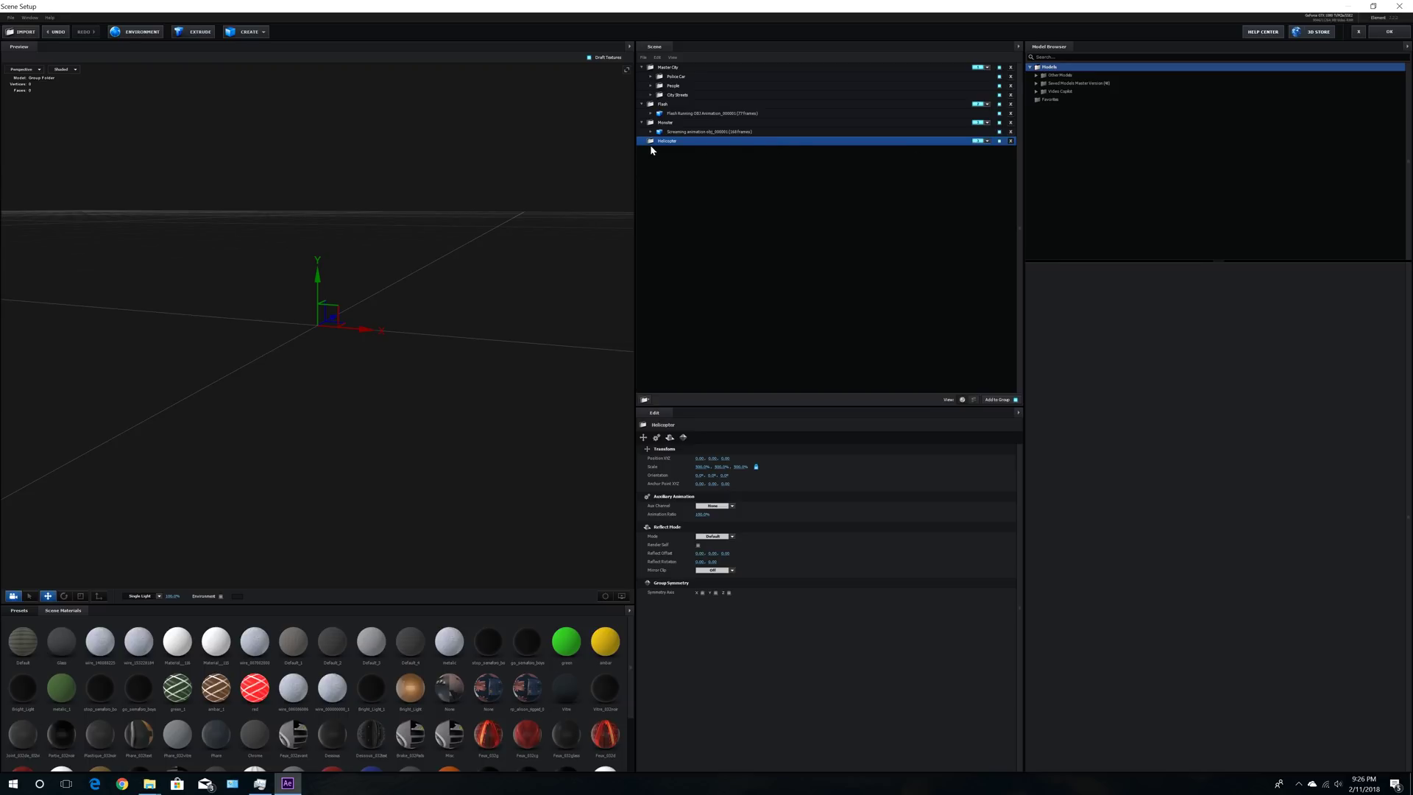
Step: Import HelicopterBlender.obj from the For Youtube project's Helicopter obj folder into the Helicopter group, keeping the default import preferences
left_click(11, 17)
mouse_move(21, 33)
left_click(136, 32)
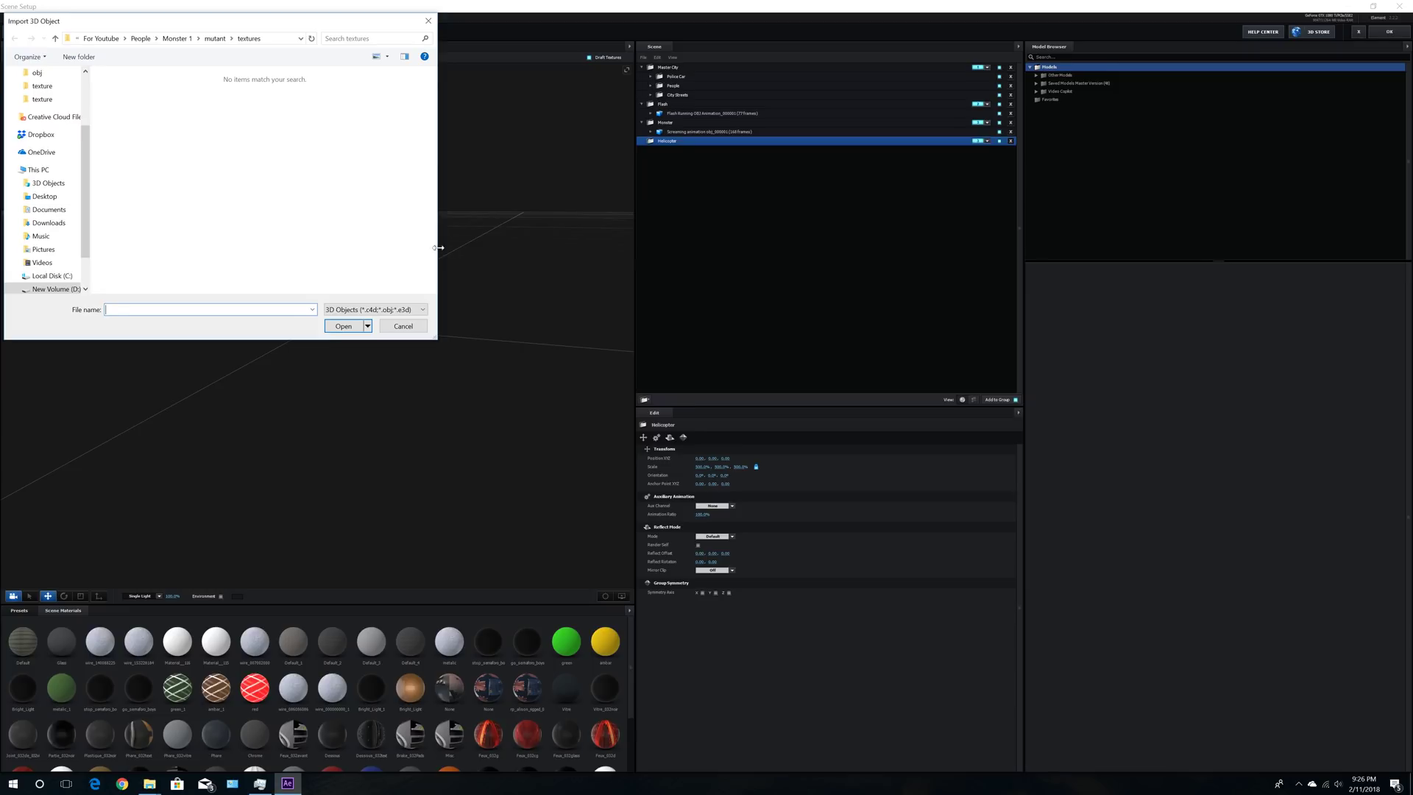
left_click(101, 38)
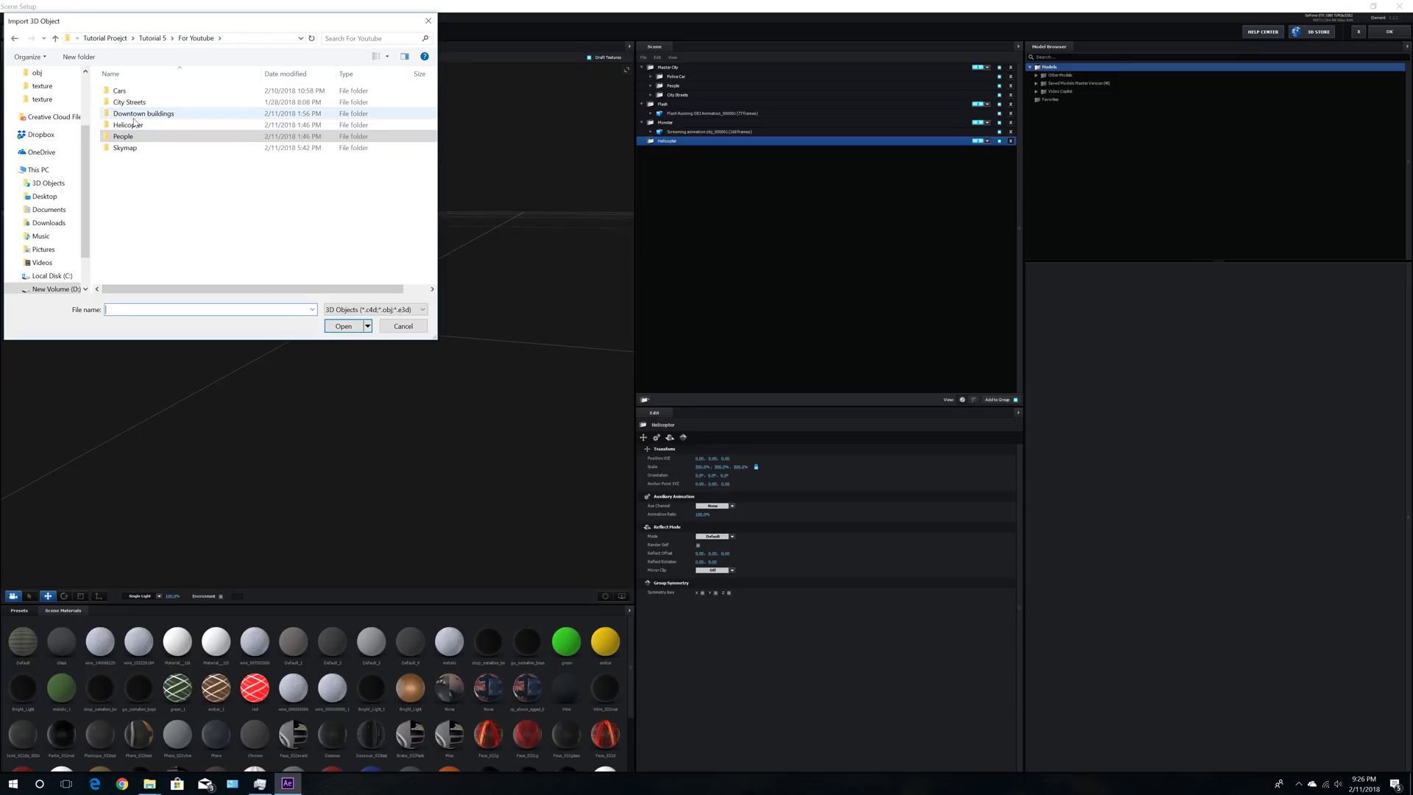
double_click(132, 126)
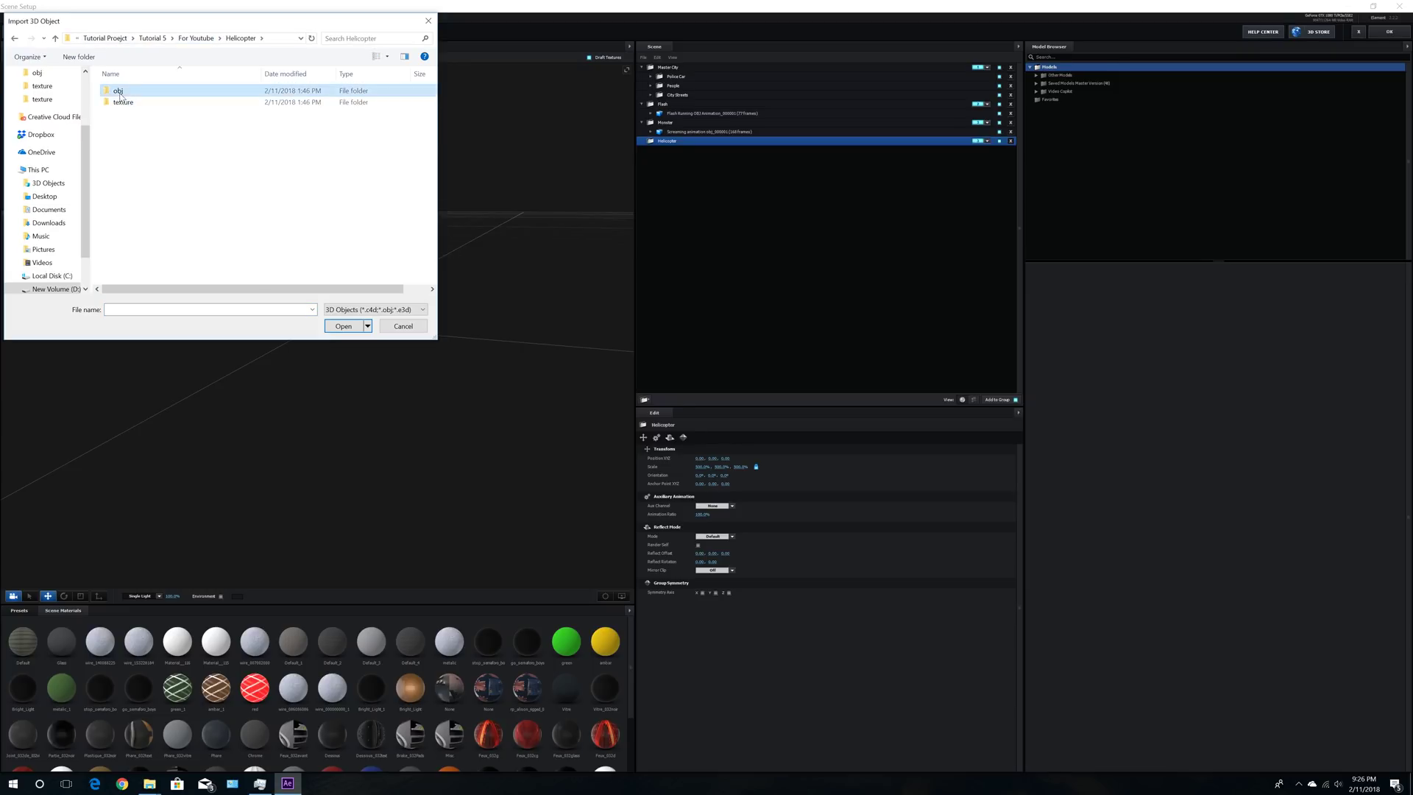
double_click(126, 92)
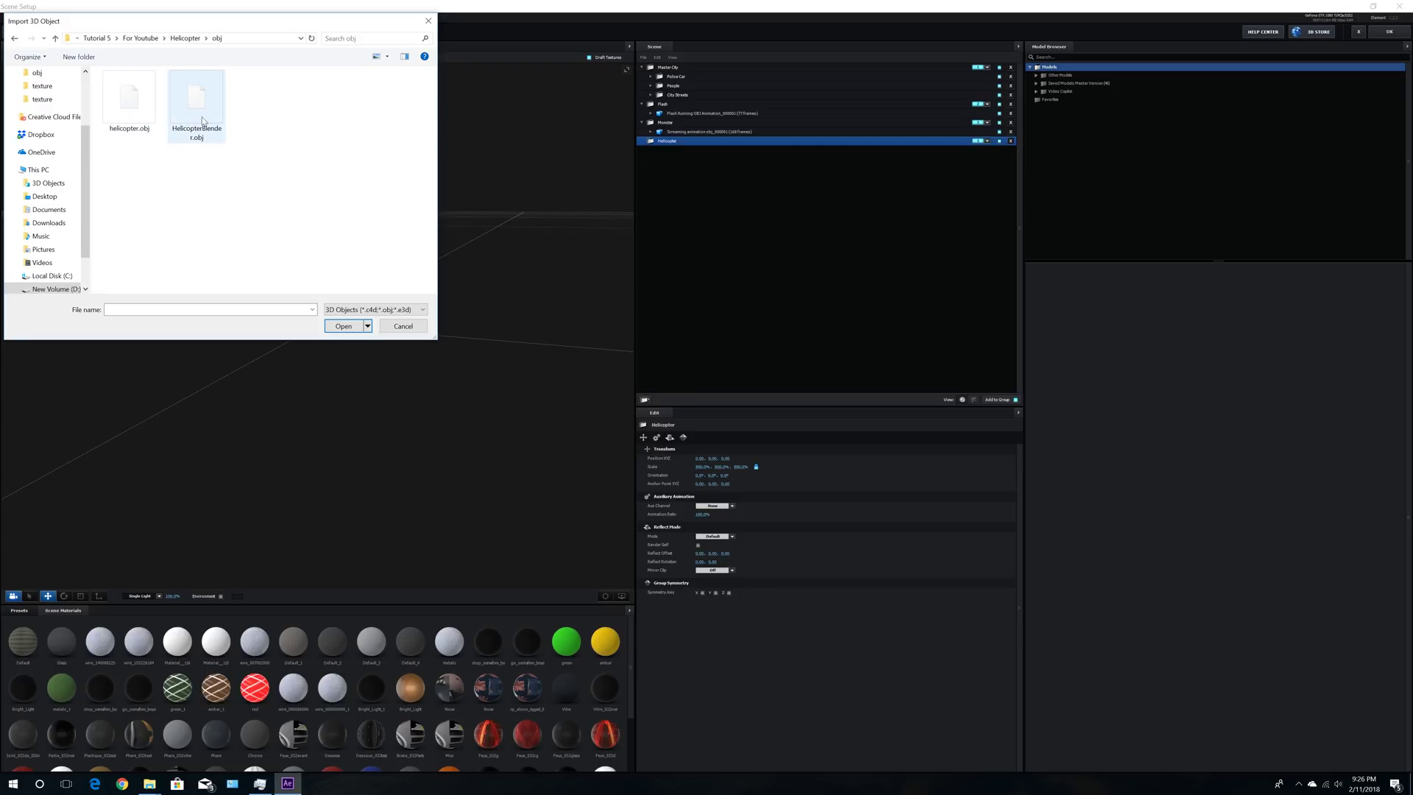
left_click(132, 116)
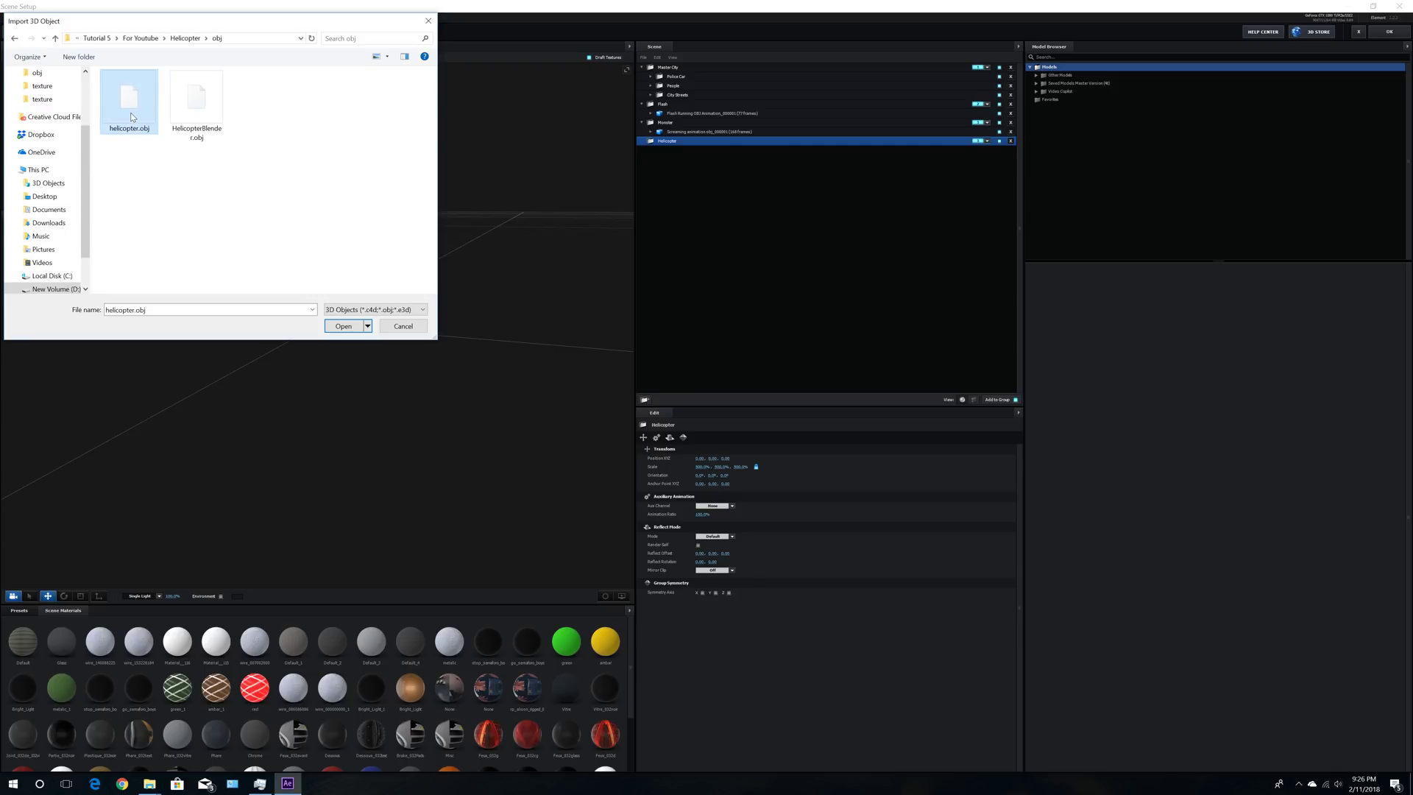
left_click(280, 124)
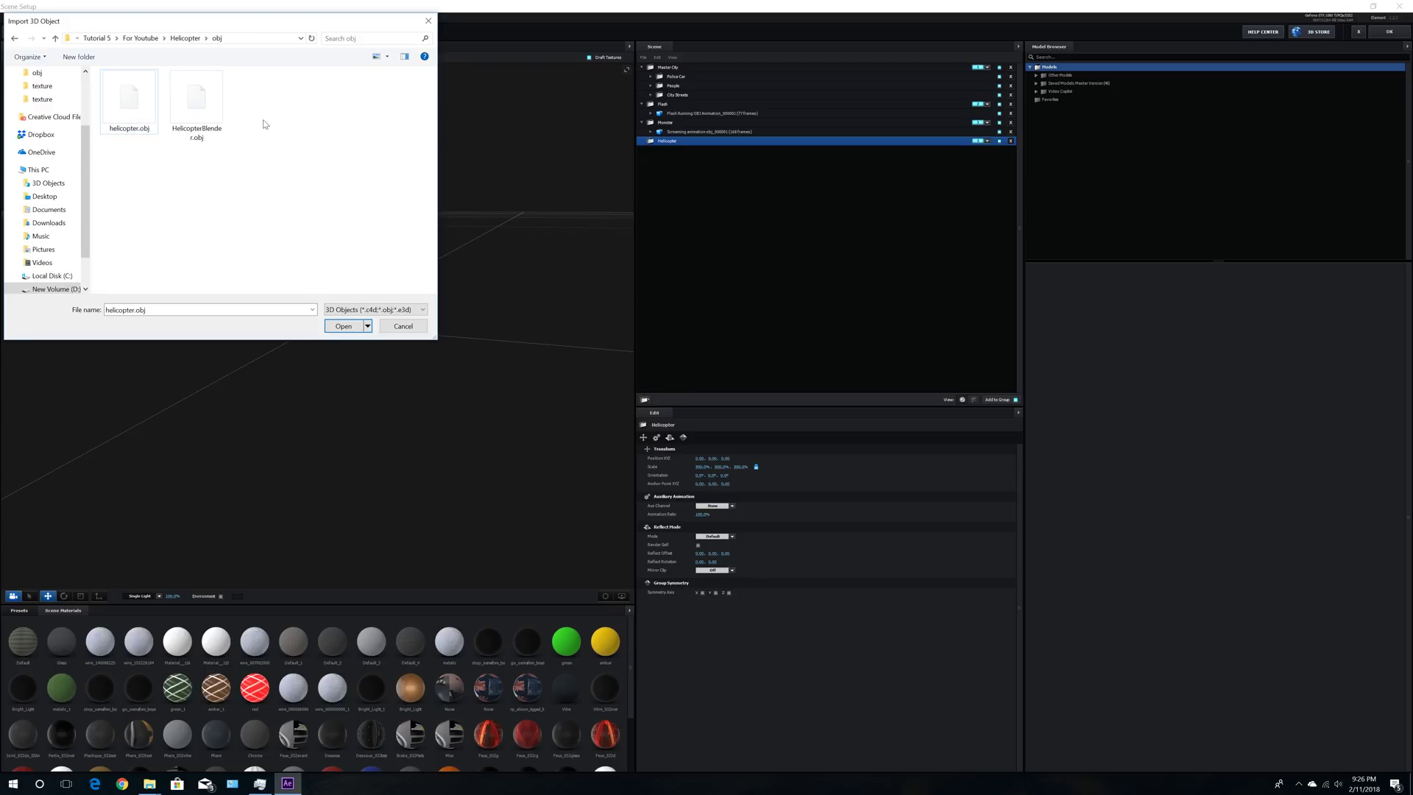
left_click(197, 115)
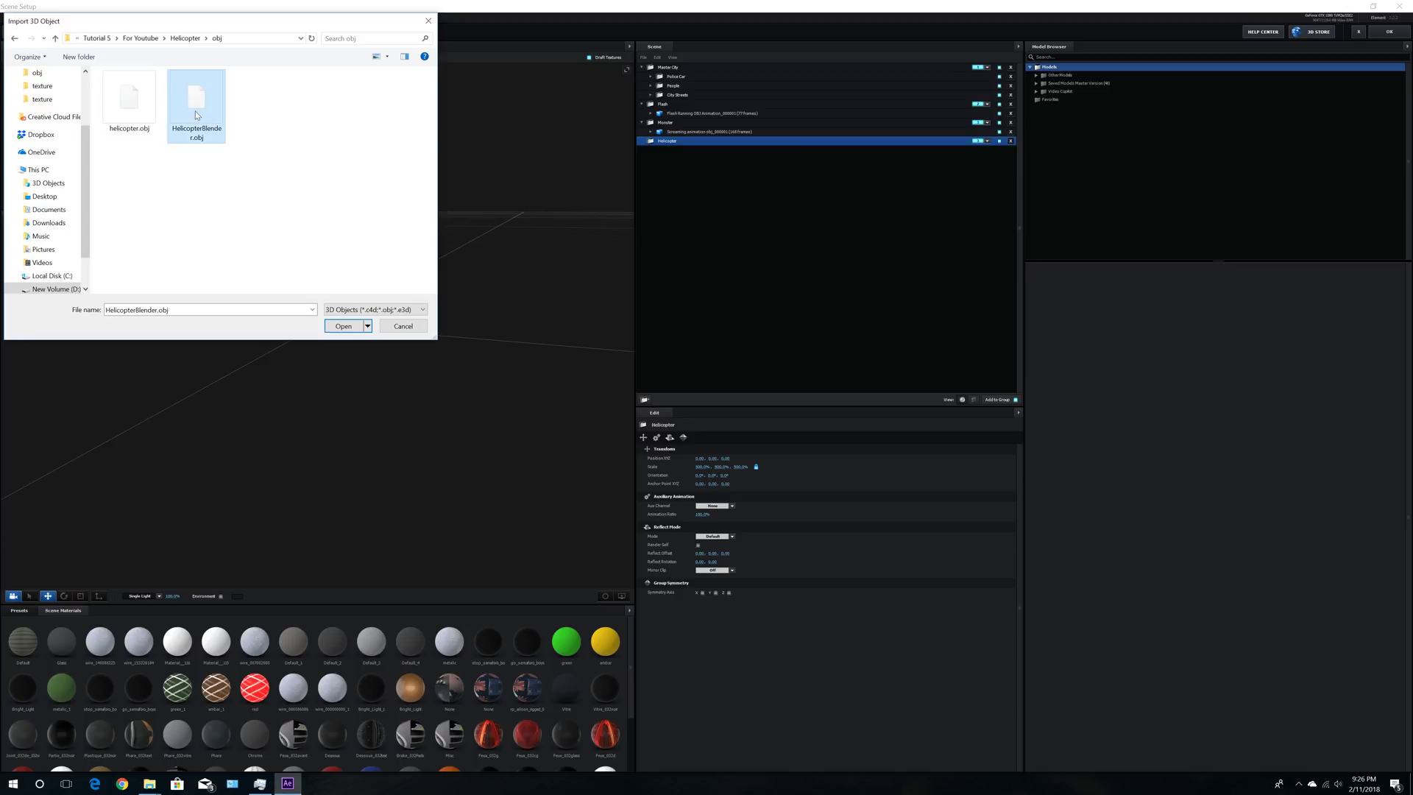
double_click(197, 111)
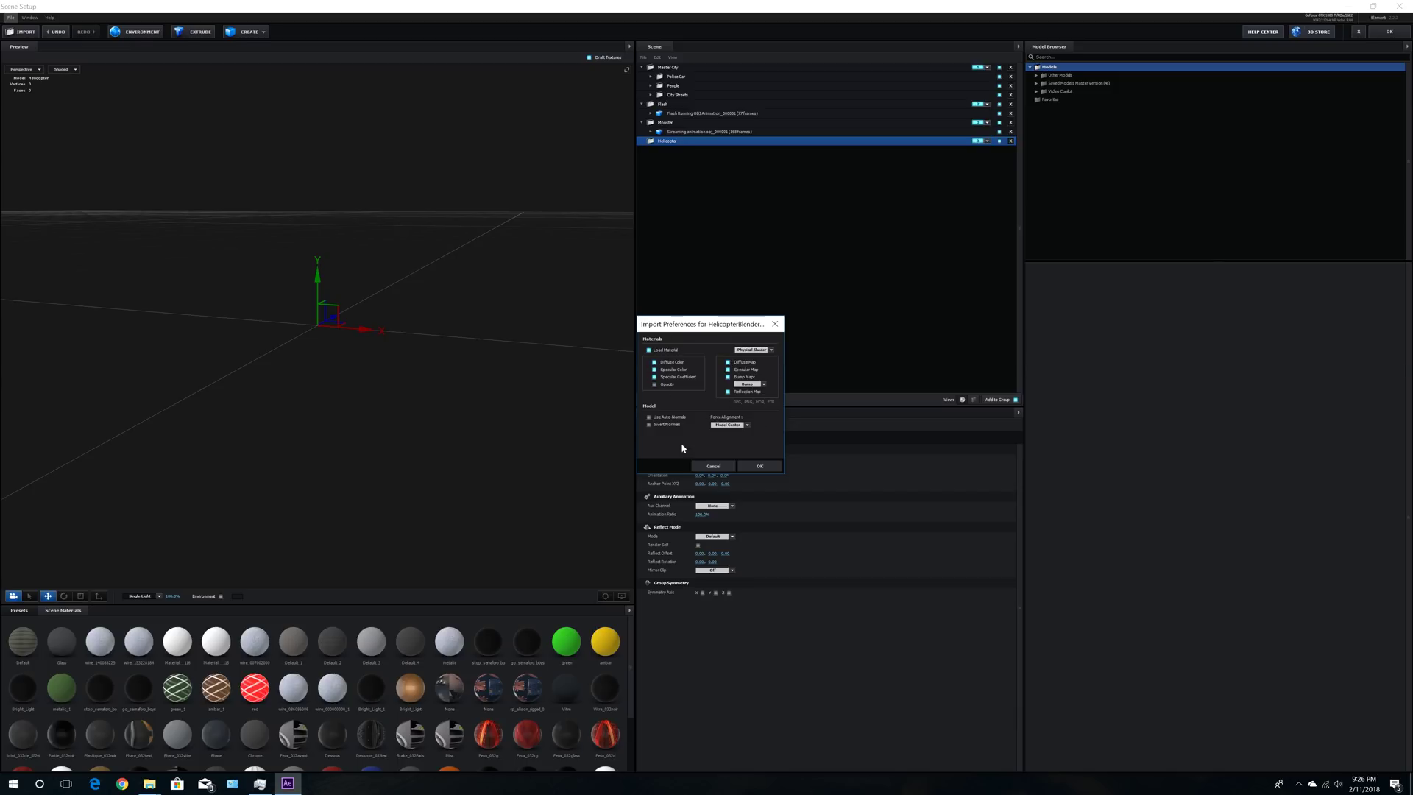
left_click(759, 466)
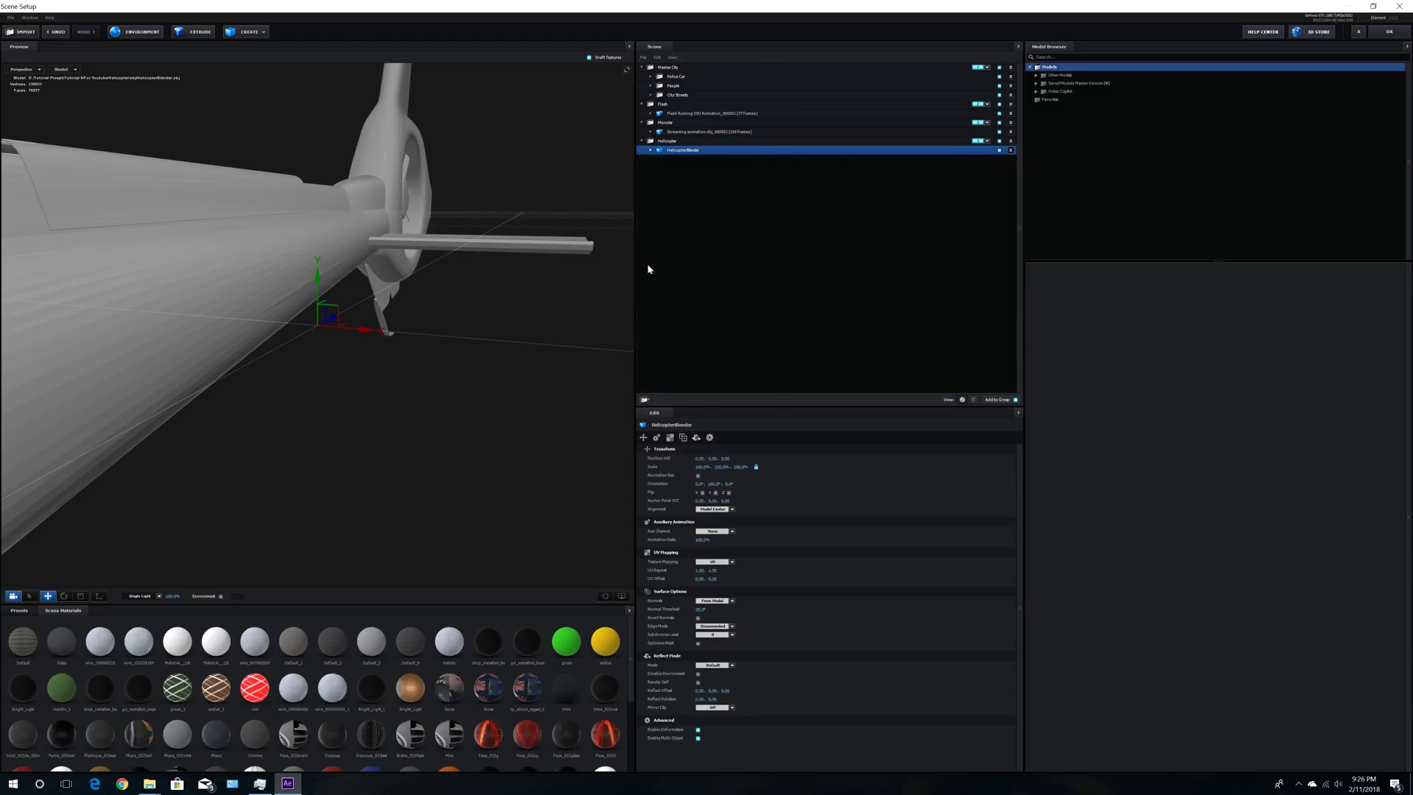
Step: Move the Helicopter folder into Master City's People folder and compare the helicopter's size with the people and streets
left_click_drag(668, 143, 676, 87)
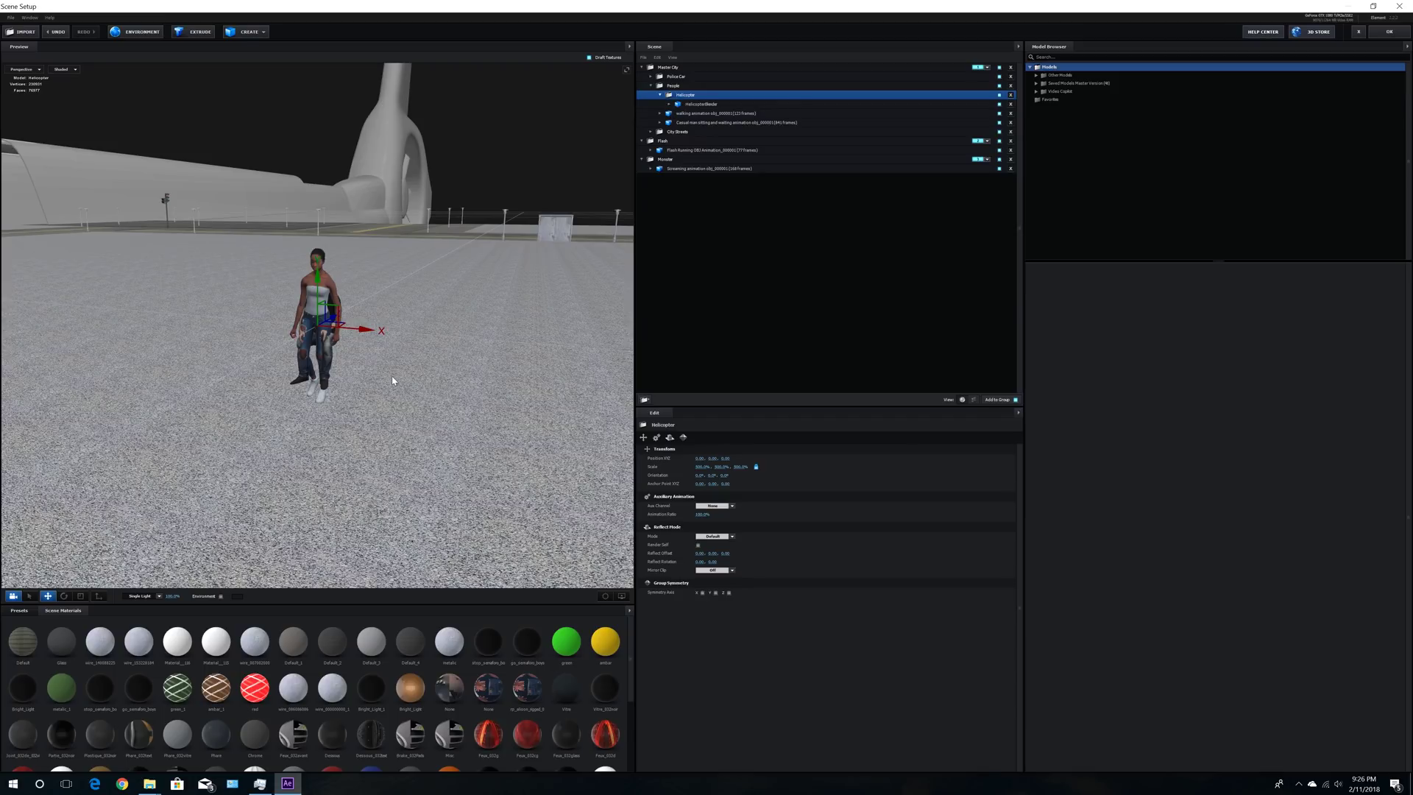
scroll(392, 378, "down", 15)
mouse_move(412, 368)
left_mouse_down()
mouse_move(416, 342)
mouse_move(402, 377)
left_mouse_up()
scroll(416, 340, "down", 10)
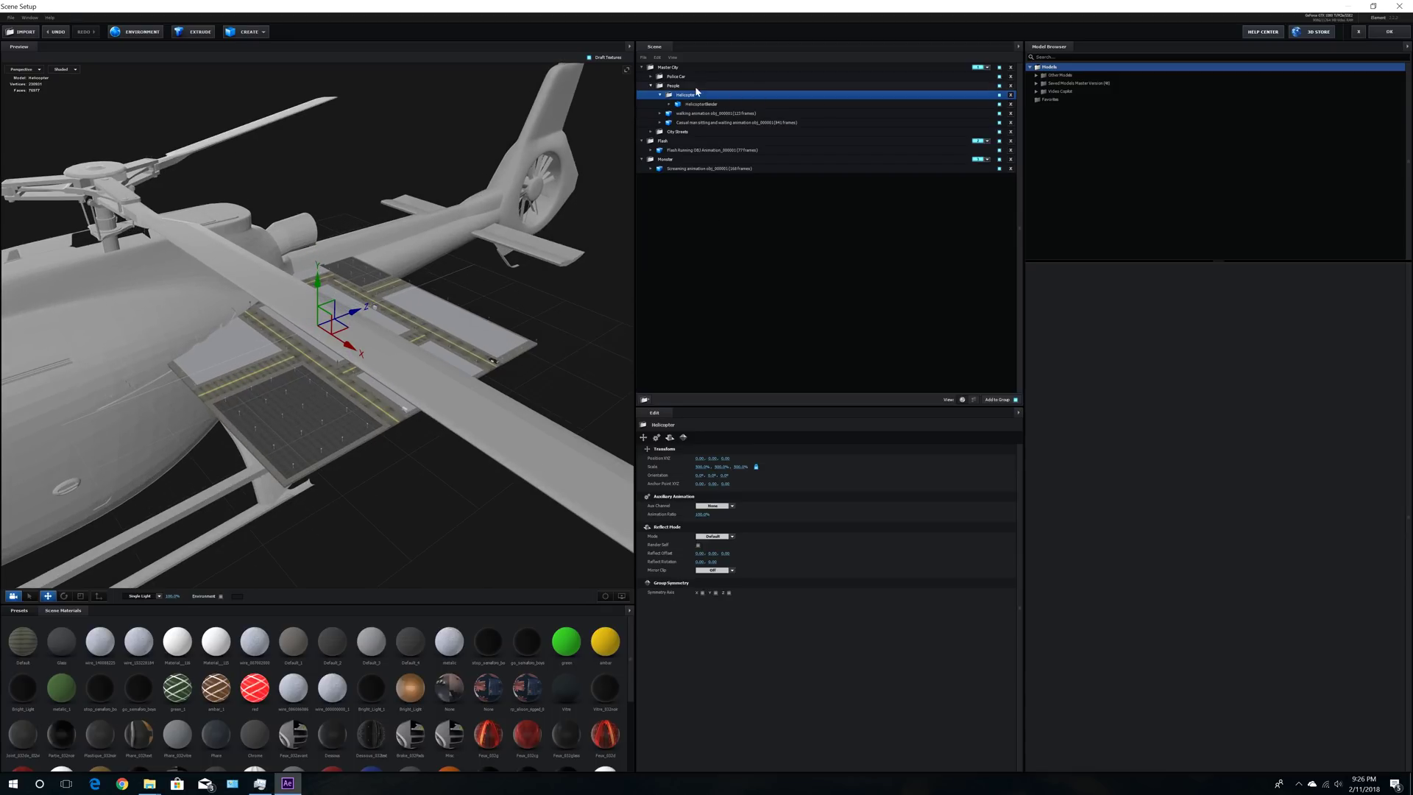
Step: Set the HelicopterBlender model's scale to 5% and inspect its size against the street objects
left_click(693, 104)
double_click(703, 467)
type("5")
key("Return")
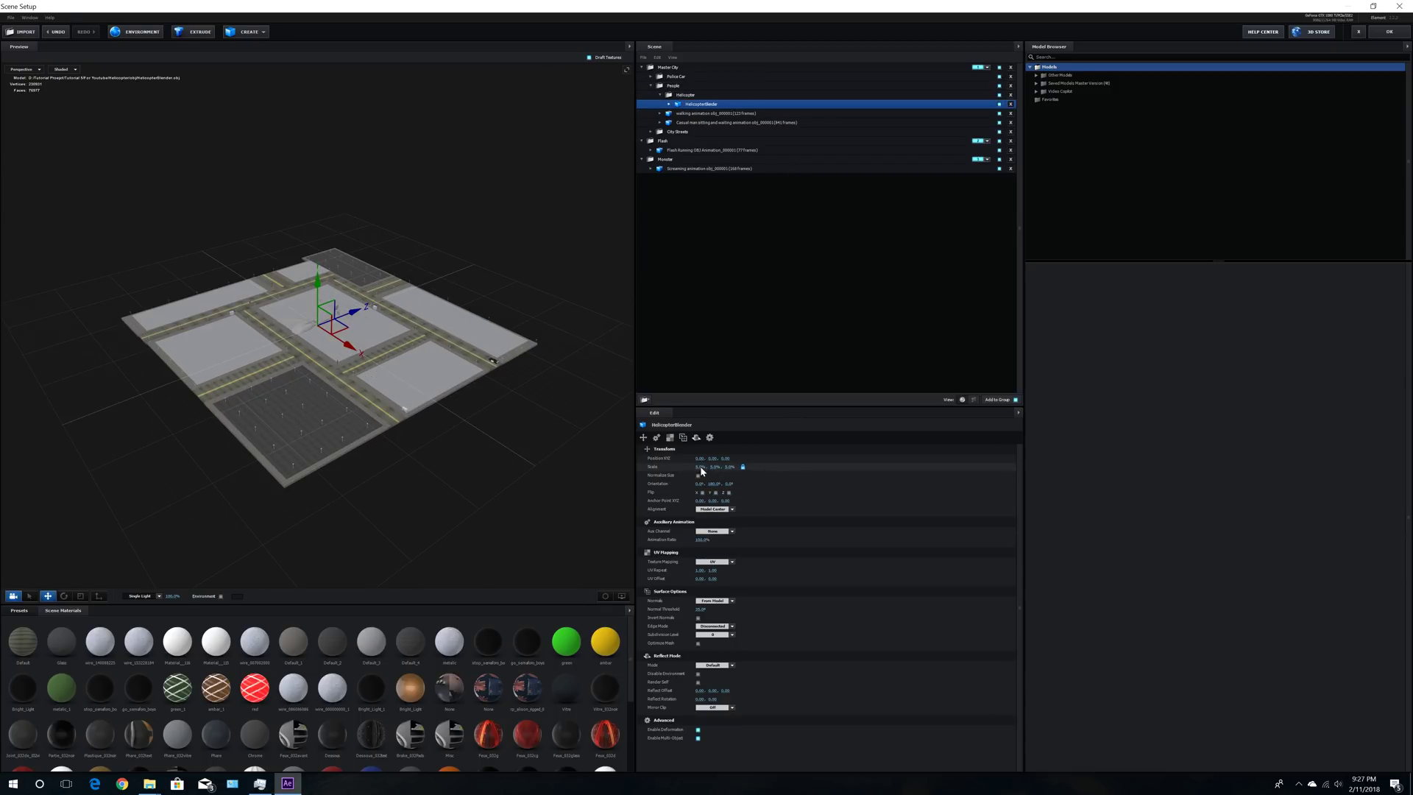
scroll(450, 419, "up", 10)
left_click_drag(448, 413, 402, 404)
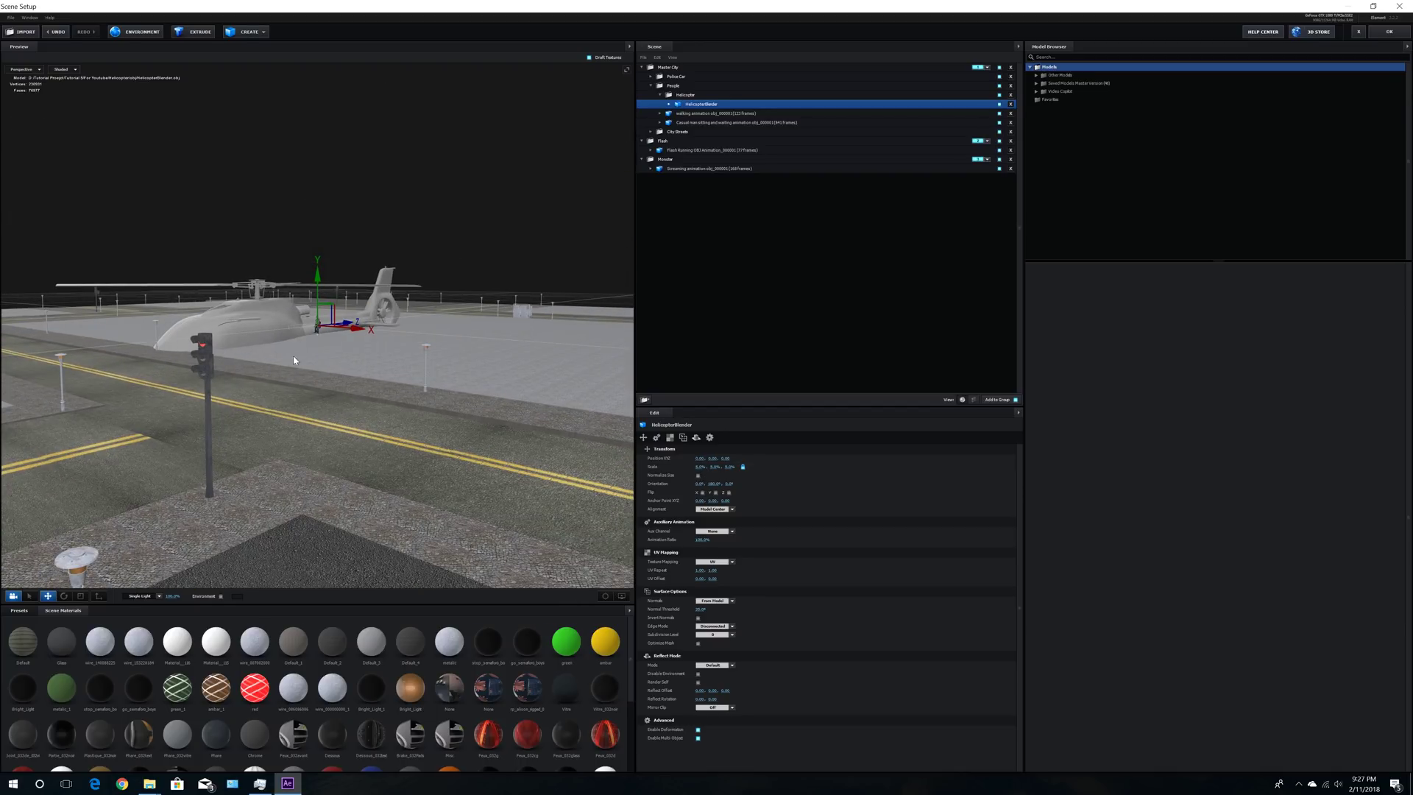
left_click_drag(294, 360, 253, 345)
Step: Reduce the helicopter's scale to 2% and compare it from the side with the people
left_click(700, 467)
type("2")
key("Return")
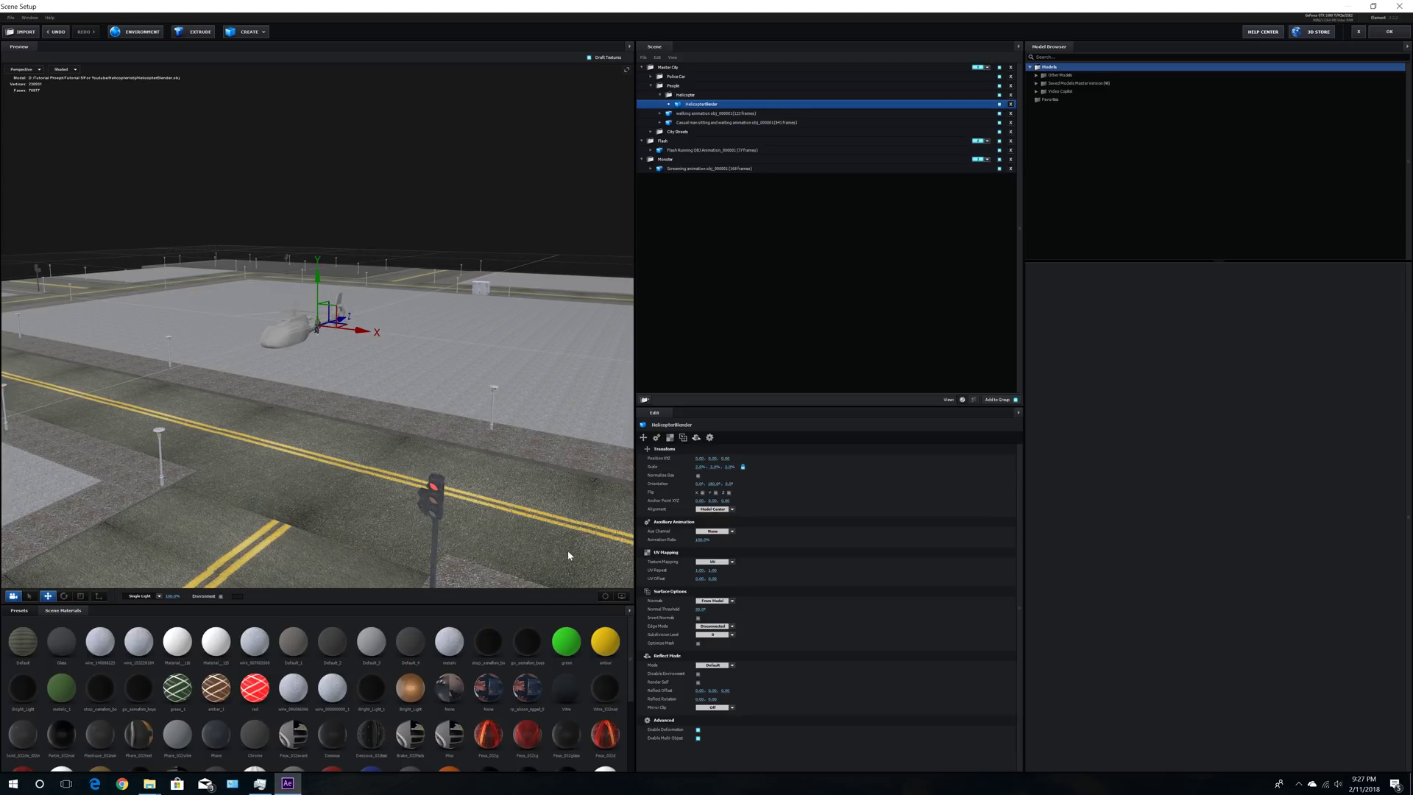
left_click_drag(416, 413, 380, 402)
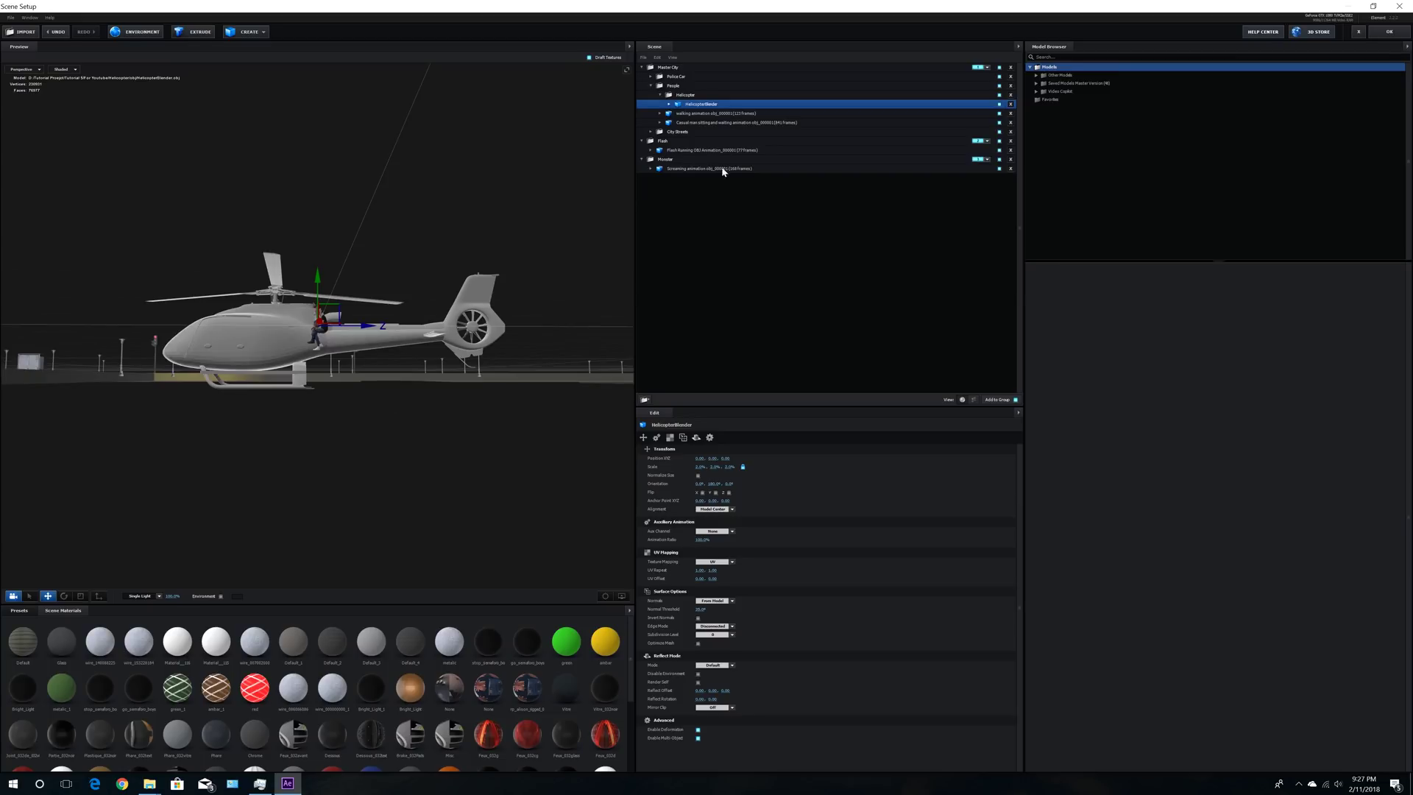
Step: Try helicopter scales of 3%, 2.5% and 2.2%, comparing each with the people beside it
left_click(700, 467)
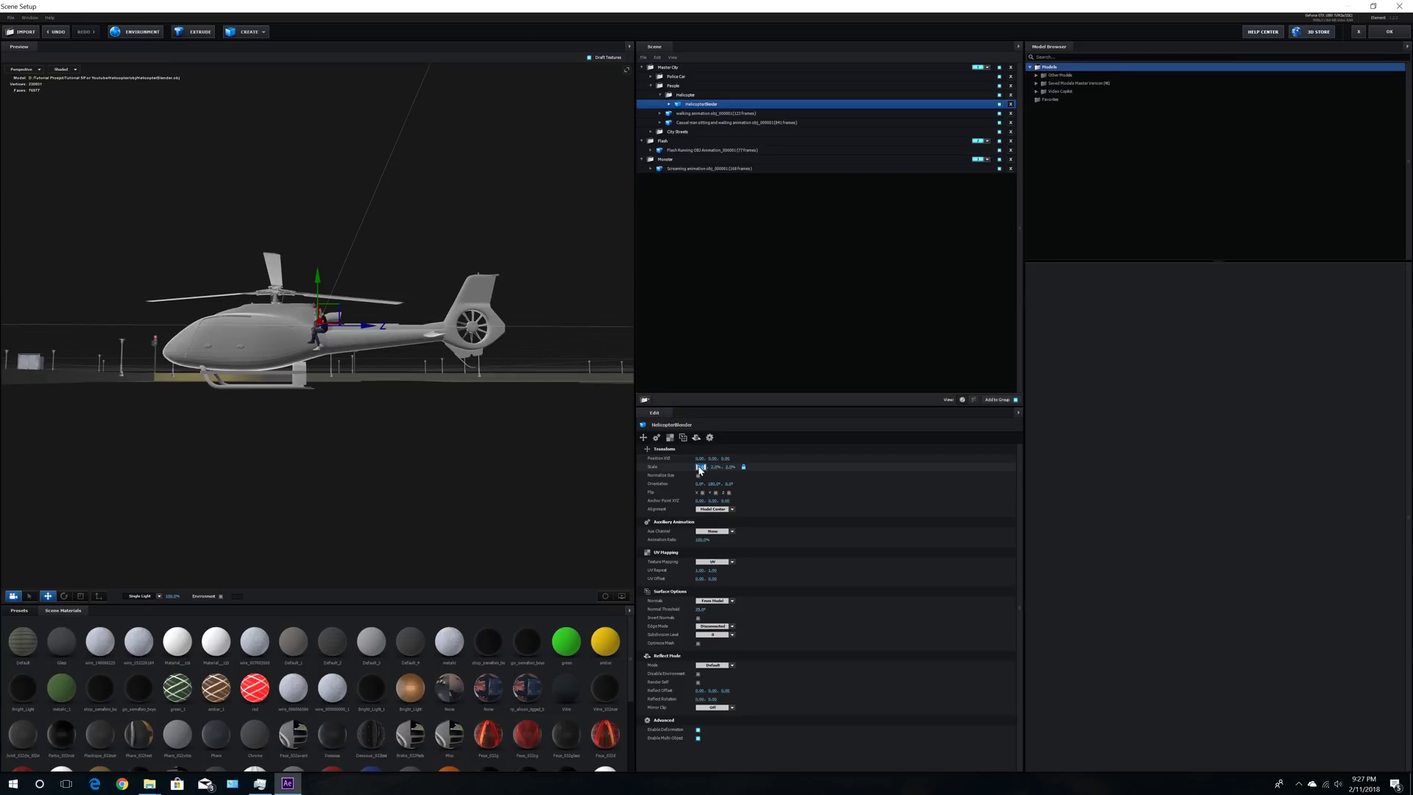
type("3")
key("Return")
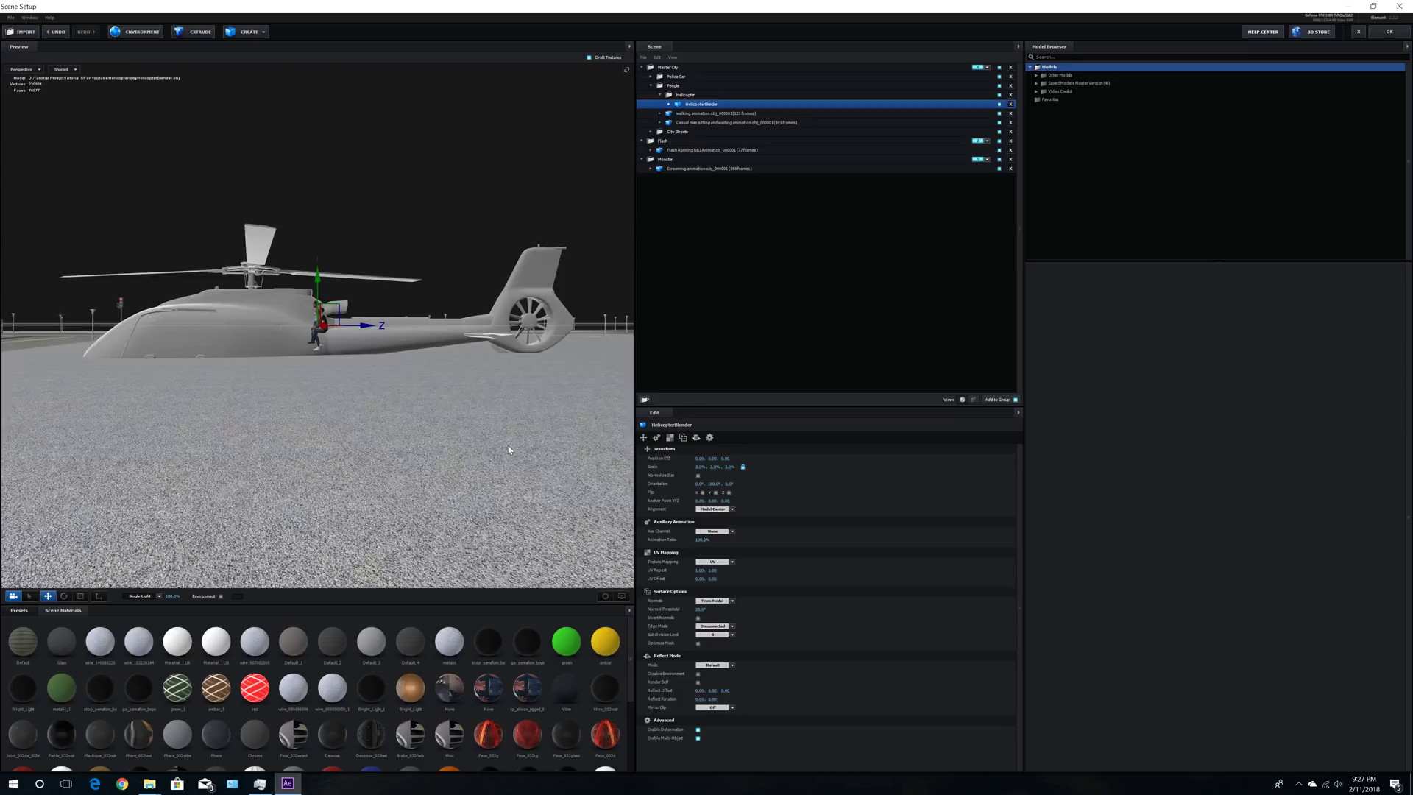
left_click(700, 467)
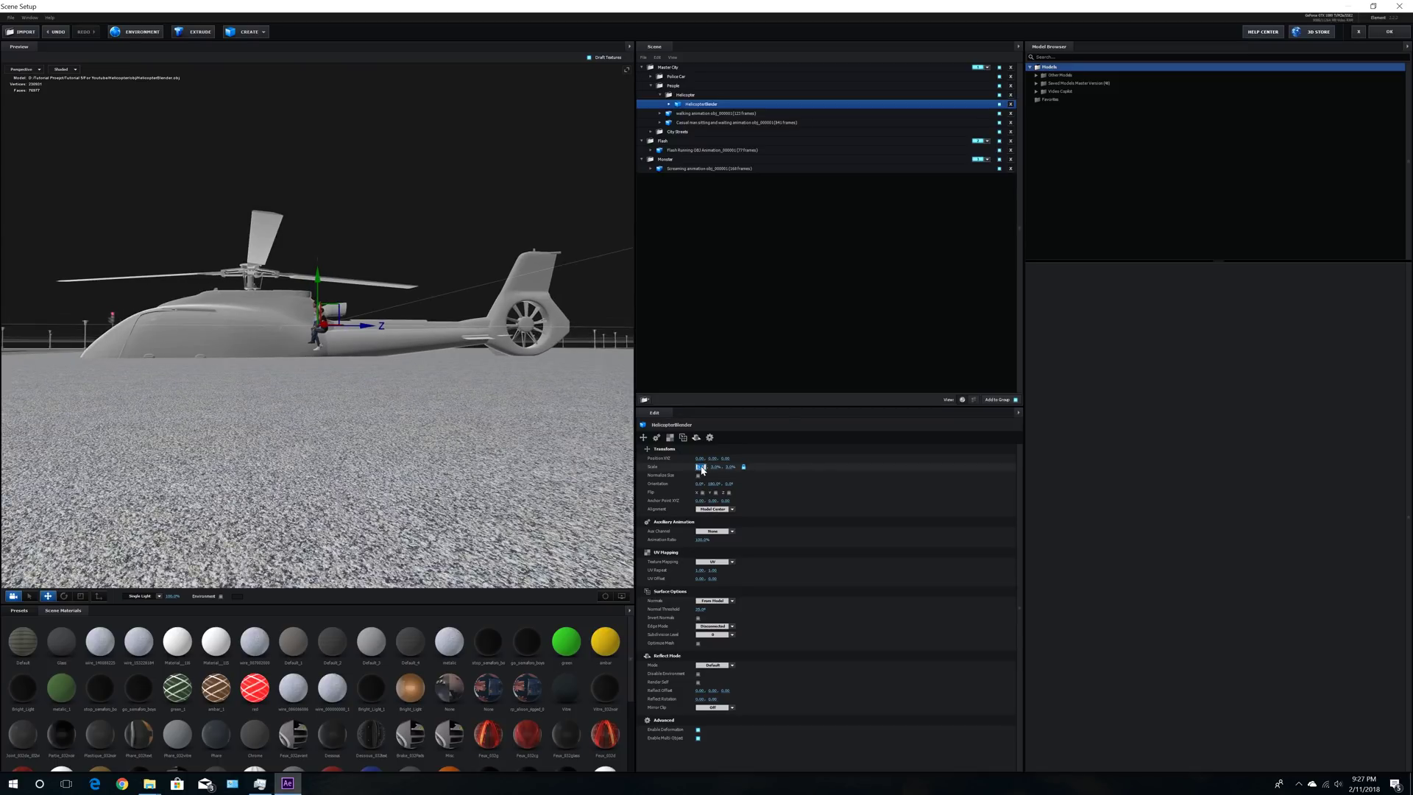
type("2.5")
key("Return")
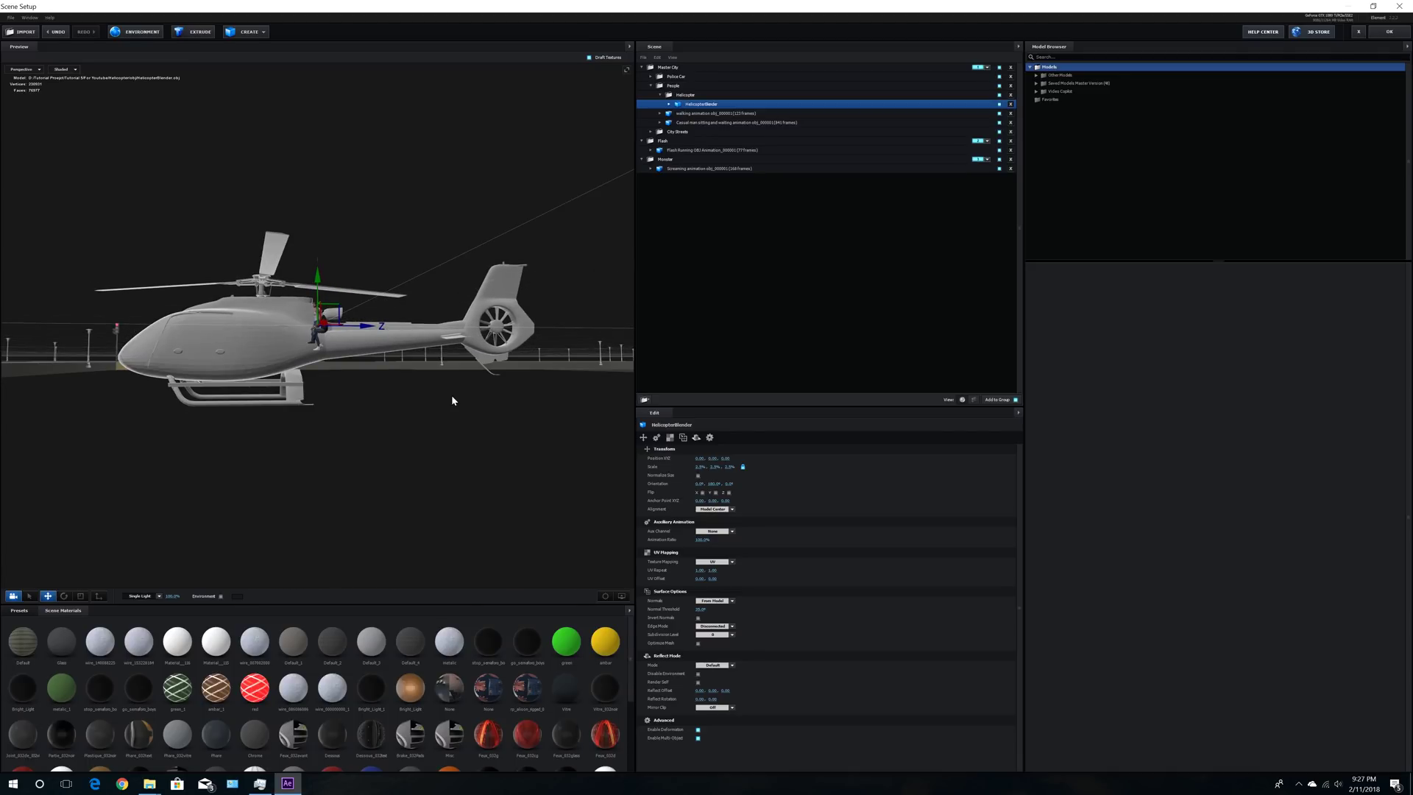
left_click(700, 468)
type("2.2")
key("Return")
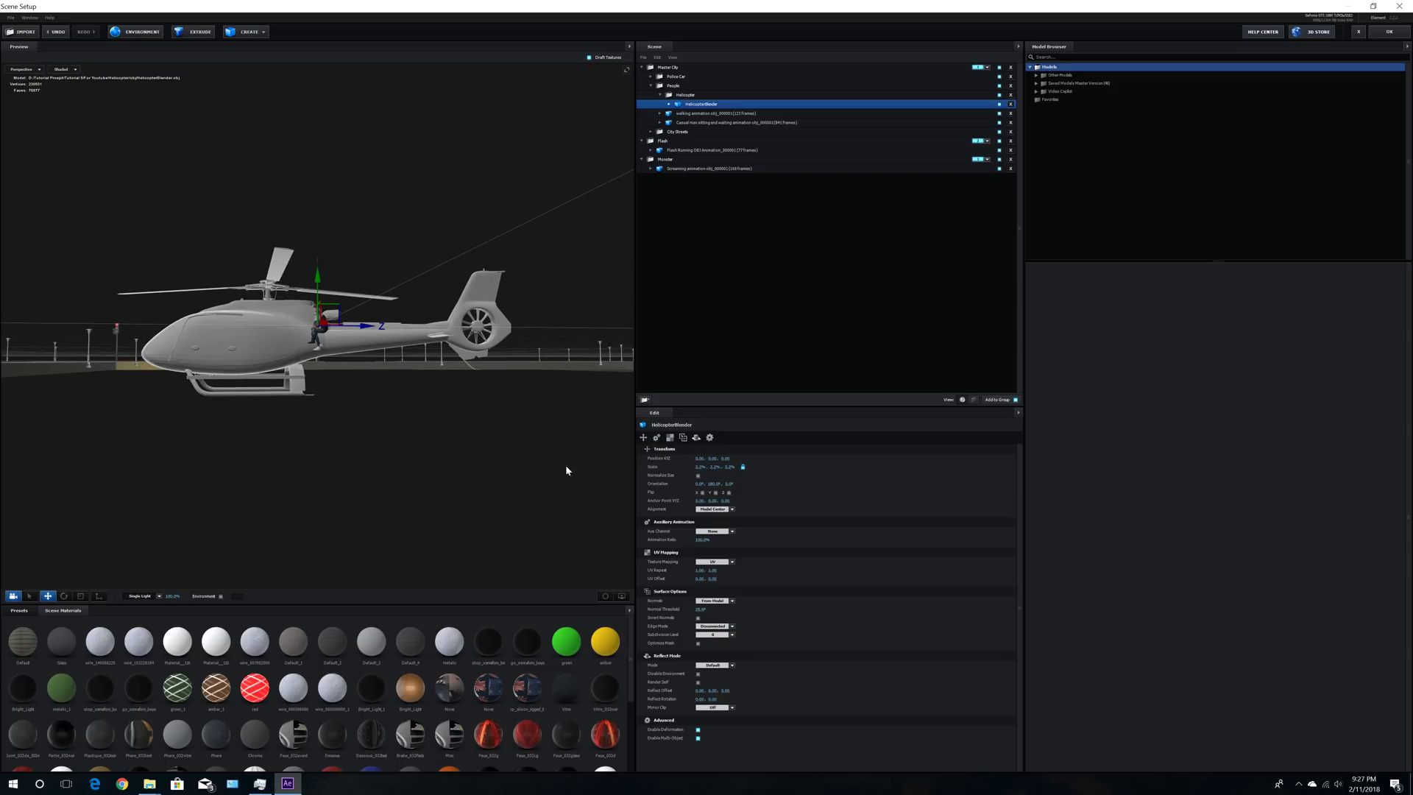
left_click_drag(443, 462, 514, 466)
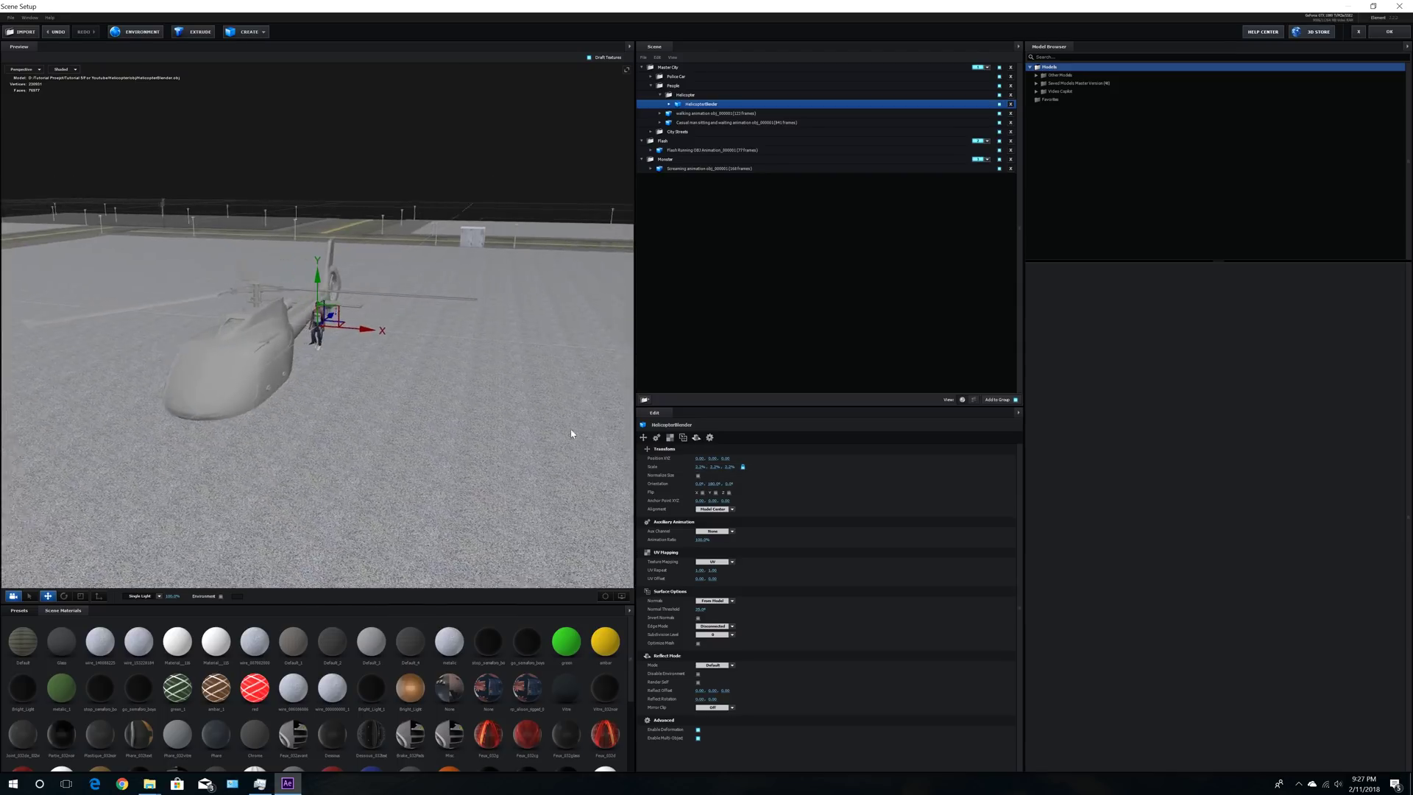
Step: Set the HelicopterBlender model's scale back to 2% and check it from the side
left_click(700, 467)
type("2")
key("Return")
mouse_move(521, 385)
left_mouse_down()
mouse_move(490, 368)
mouse_move(542, 381)
mouse_move(536, 368)
left_mouse_up()
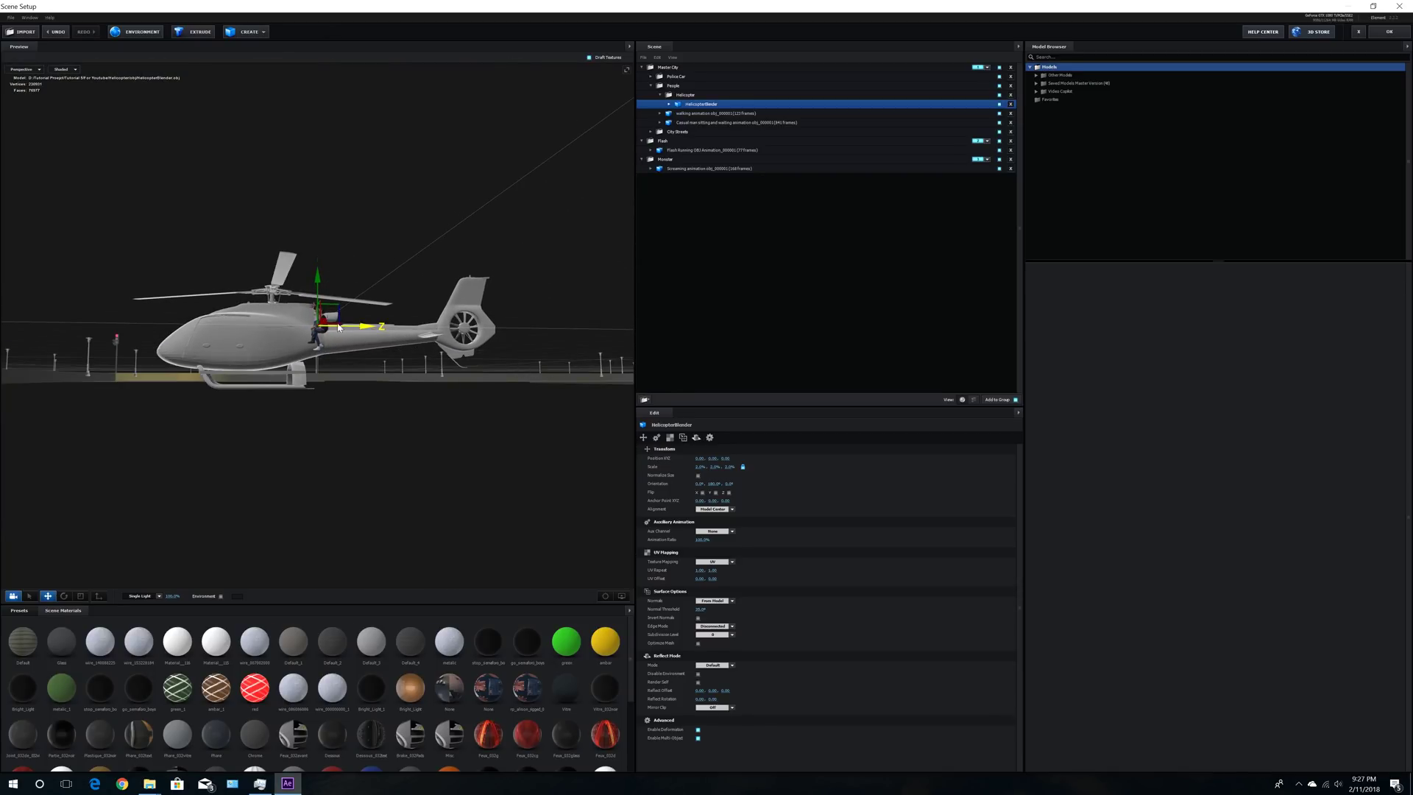
Step: Move the Helicopter folder out of Master City to become its own top-level group and assign it to channel 4
left_click_drag(173, 345, 578, 343)
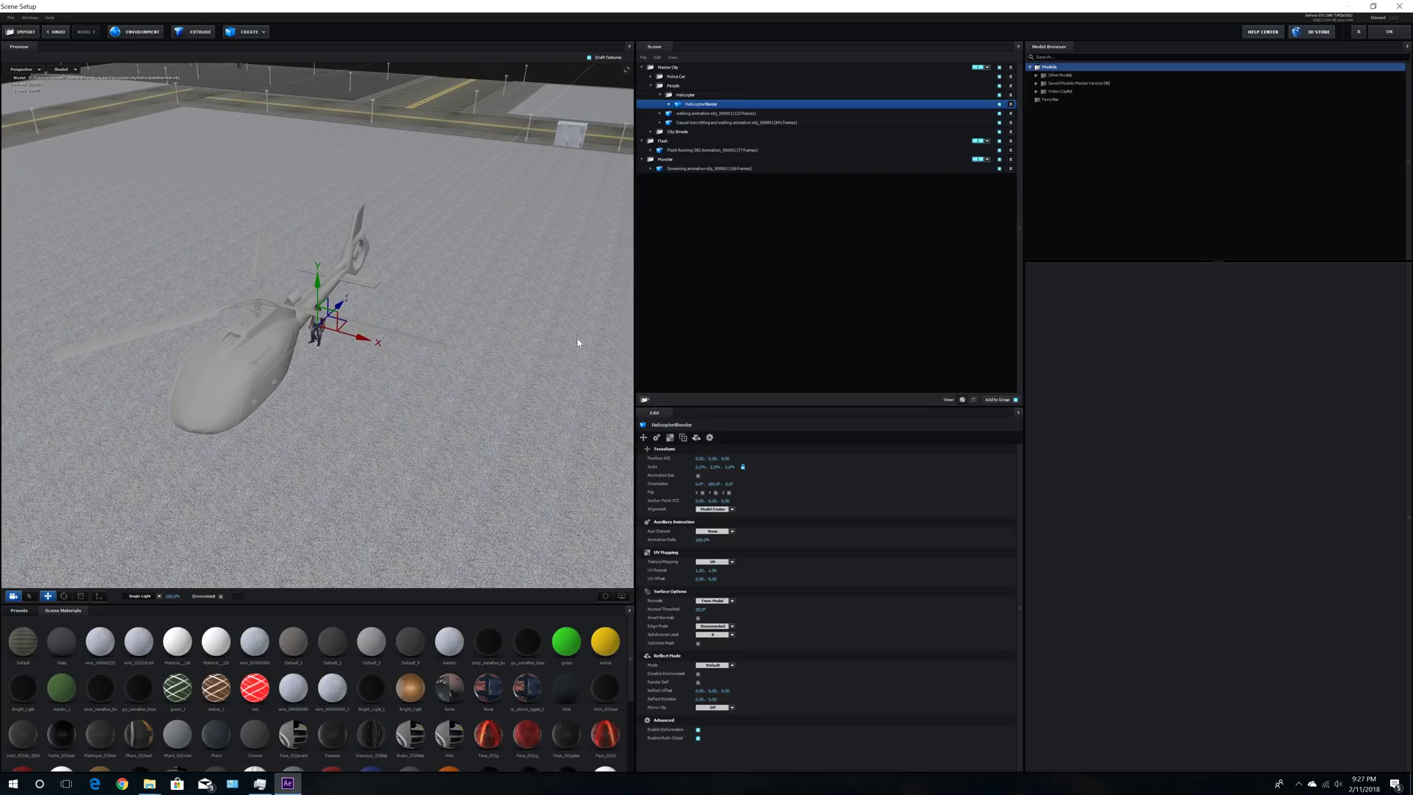
left_click(660, 95)
left_click_drag(690, 98, 683, 212)
left_click(988, 159)
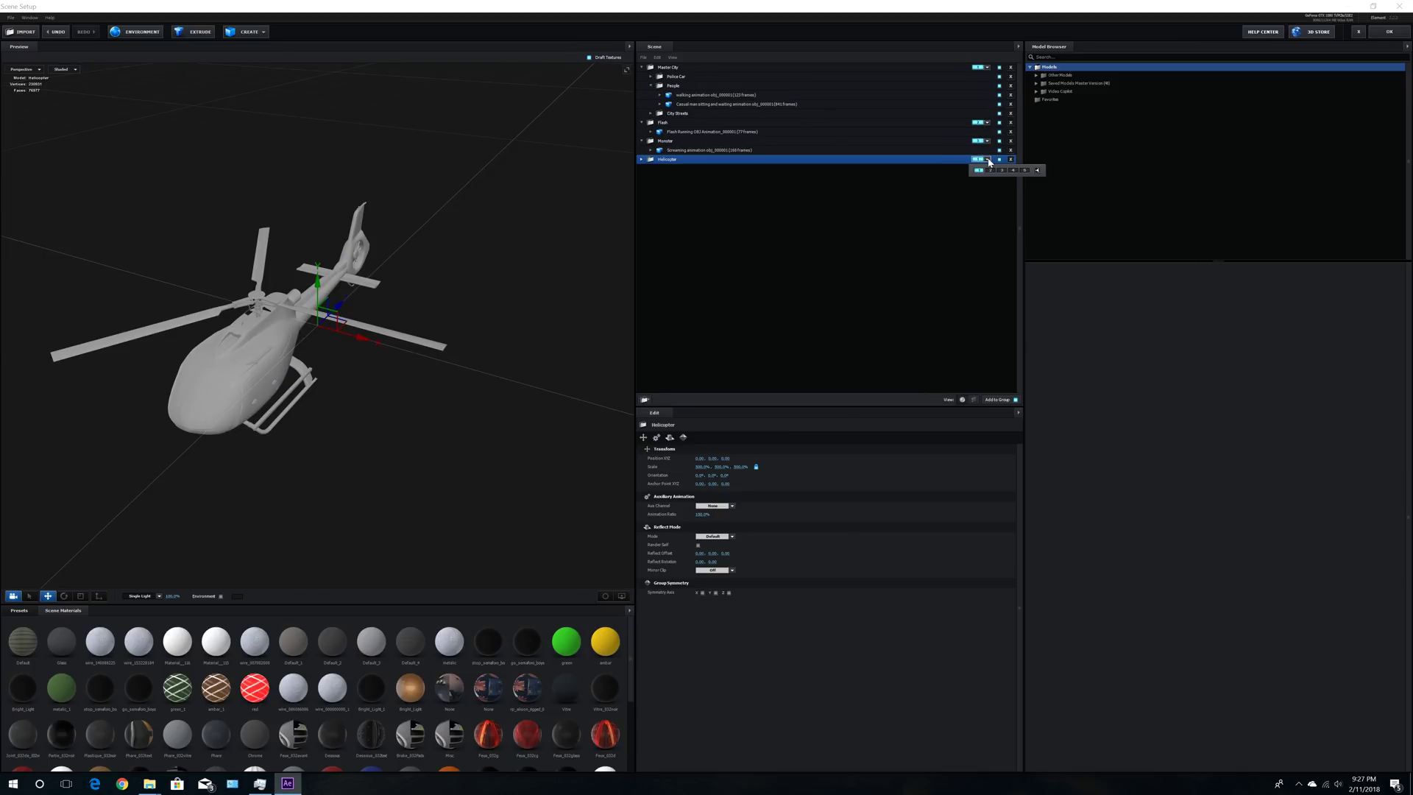
left_click(1013, 171)
left_click(776, 230)
Step: Reposition the Helicopter group's anchor point from the tail area to the centre of the body beneath the main rotor
left_click_drag(330, 445, 346, 458)
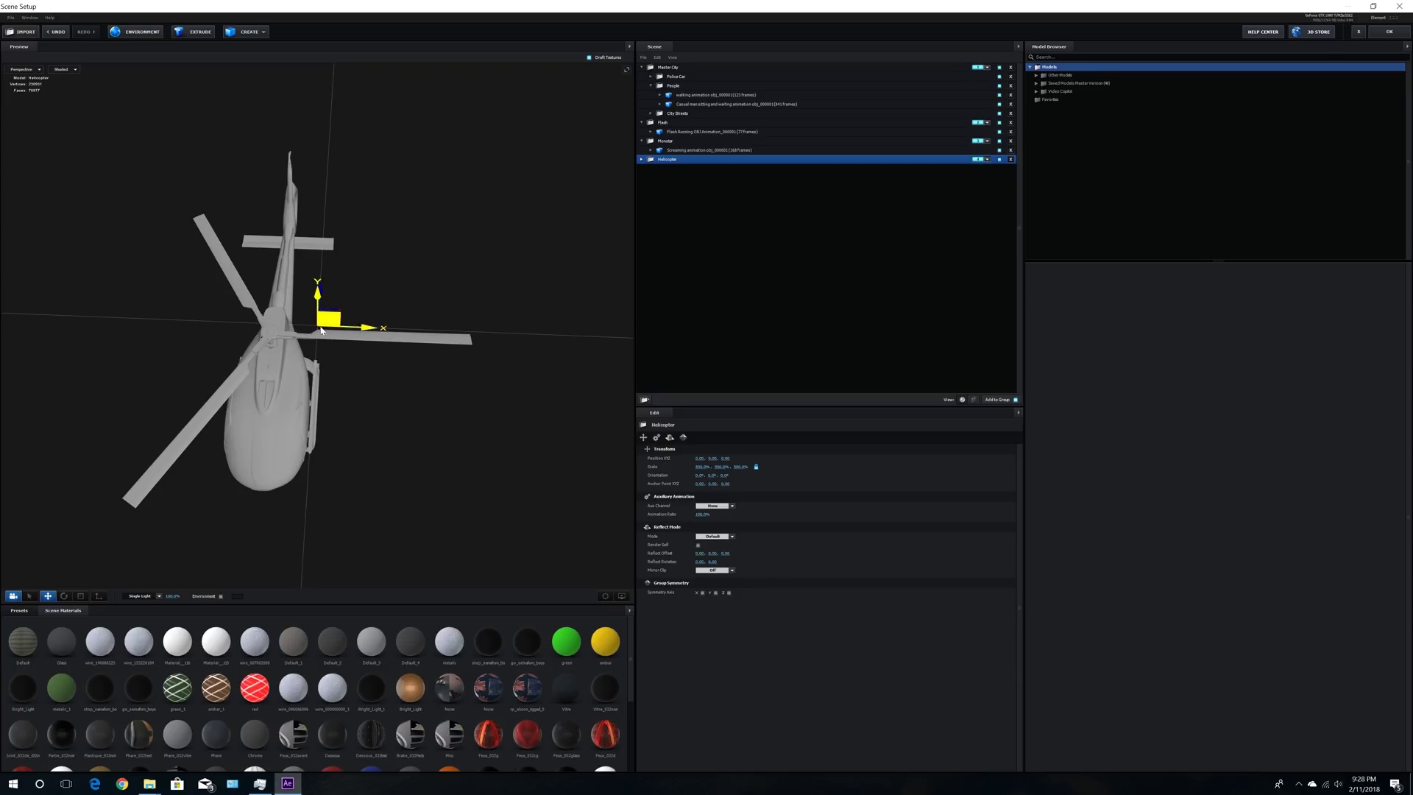
left_click(99, 596)
left_click_drag(370, 328, 385, 370)
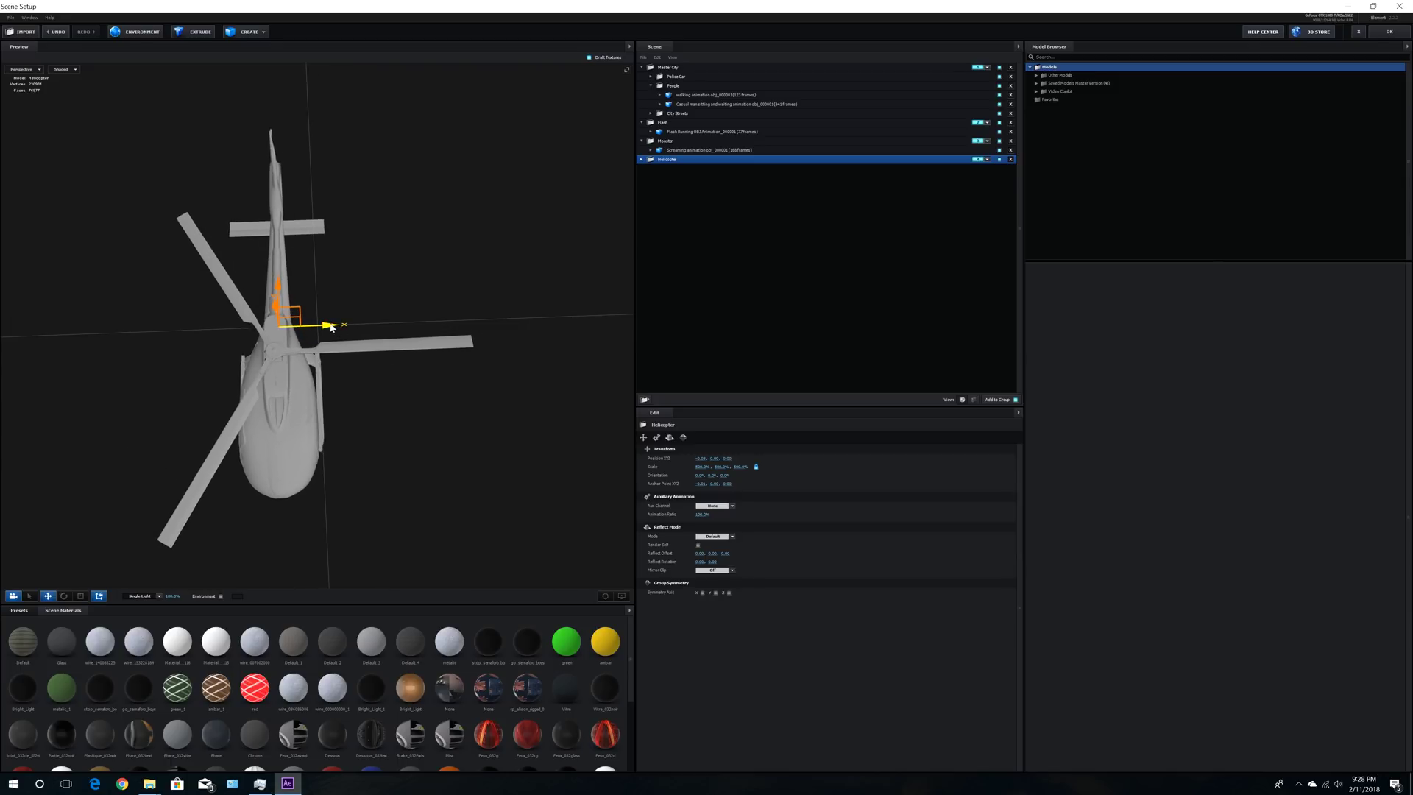
left_click_drag(283, 292, 284, 325)
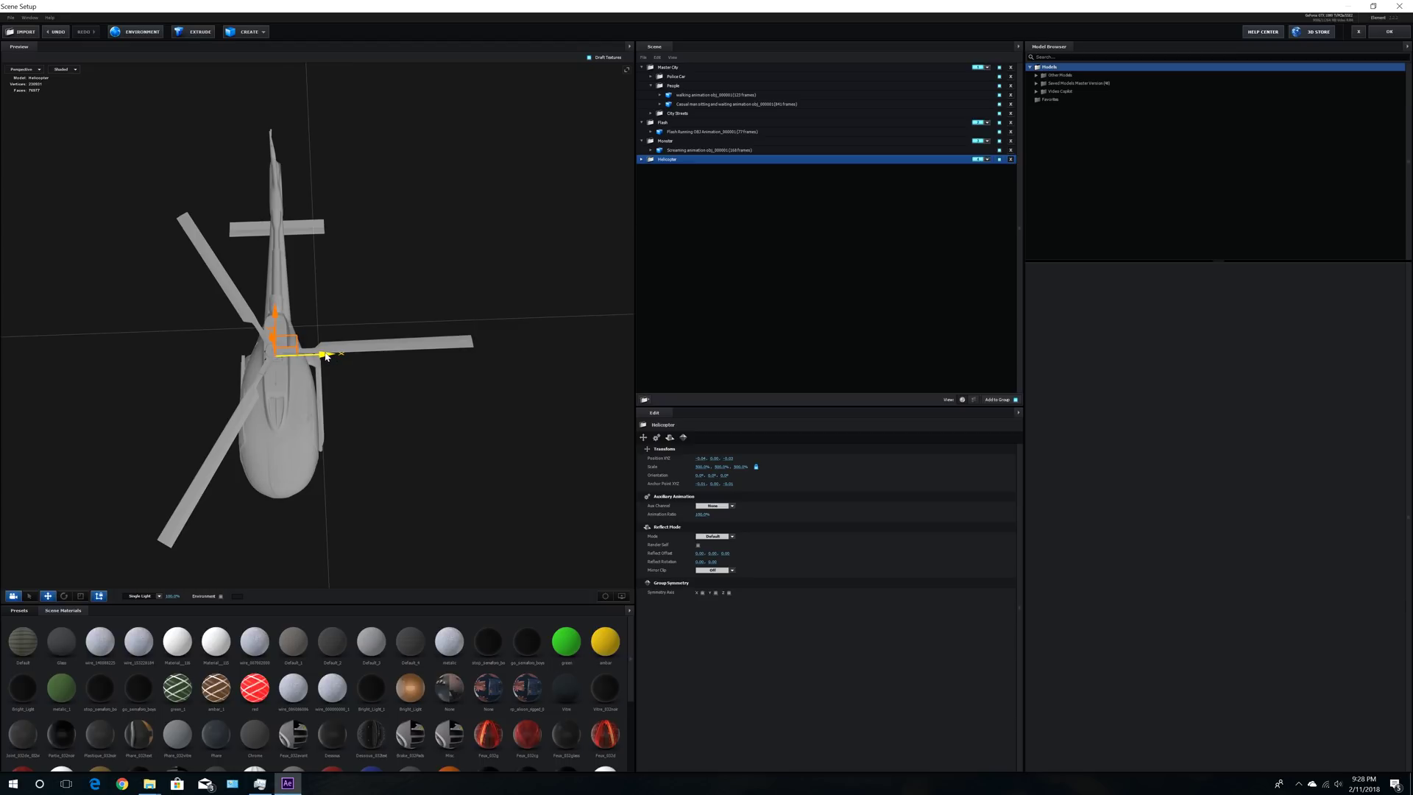
left_click_drag(325, 359, 372, 358)
left_click_drag(309, 442, 368, 363)
left_click_drag(312, 327, 242, 331)
left_click_drag(409, 365, 348, 391)
left_click_drag(353, 330, 356, 350)
left_click_drag(320, 250, 320, 283)
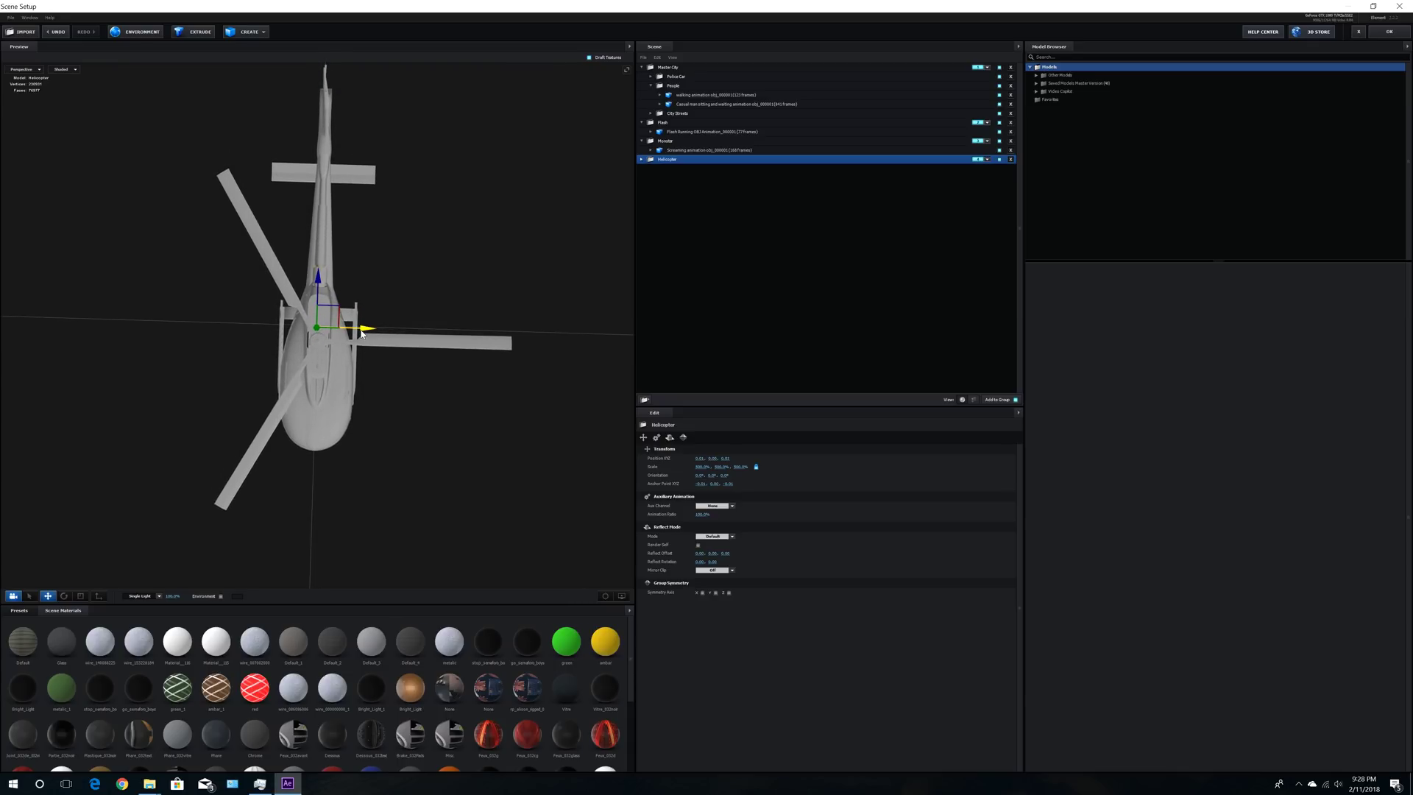
left_click_drag(362, 334, 364, 333)
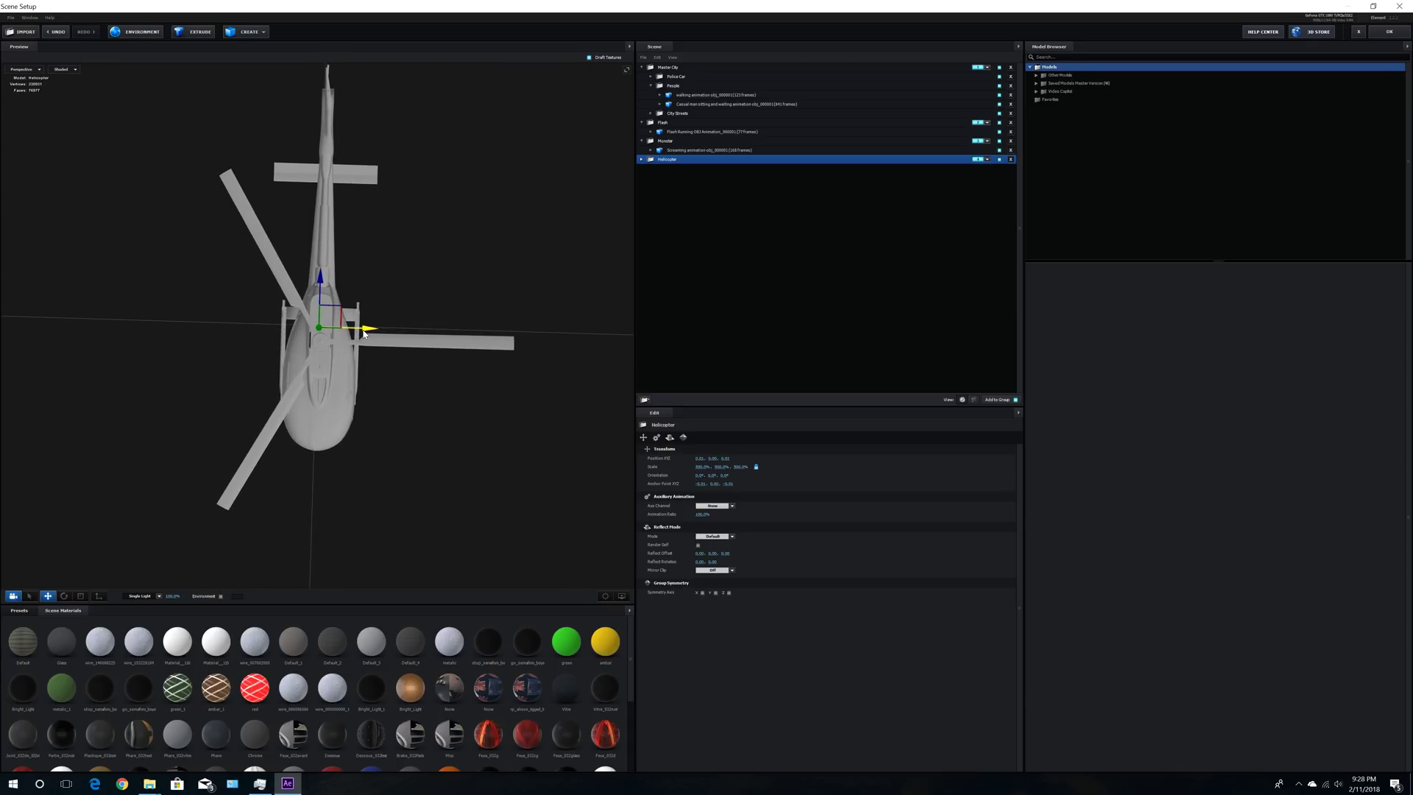
Step: Expand the HelicopterBlender model and align its anchor point with the main rotor hub, checking from above and from the side
left_click(642, 160)
left_click(651, 169)
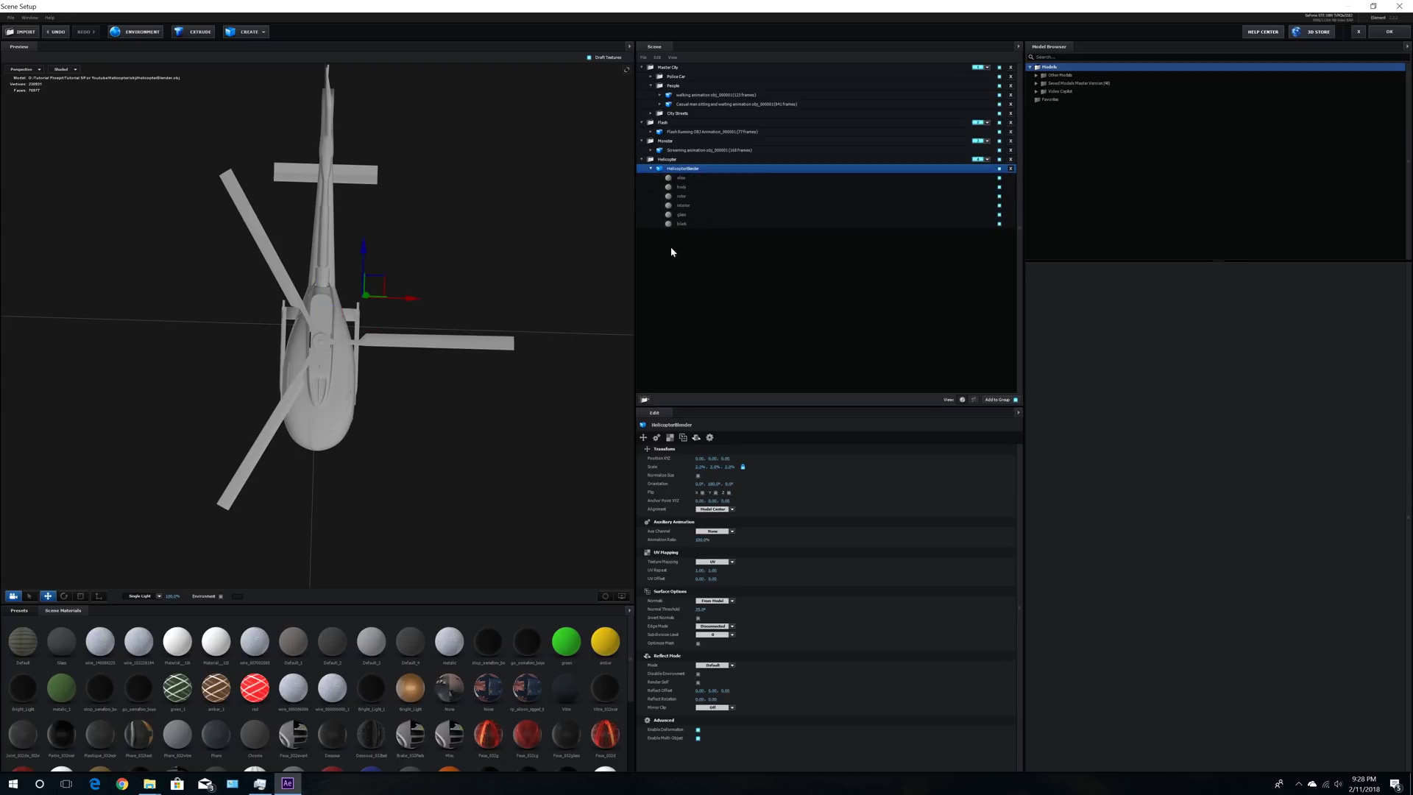
left_click(683, 179)
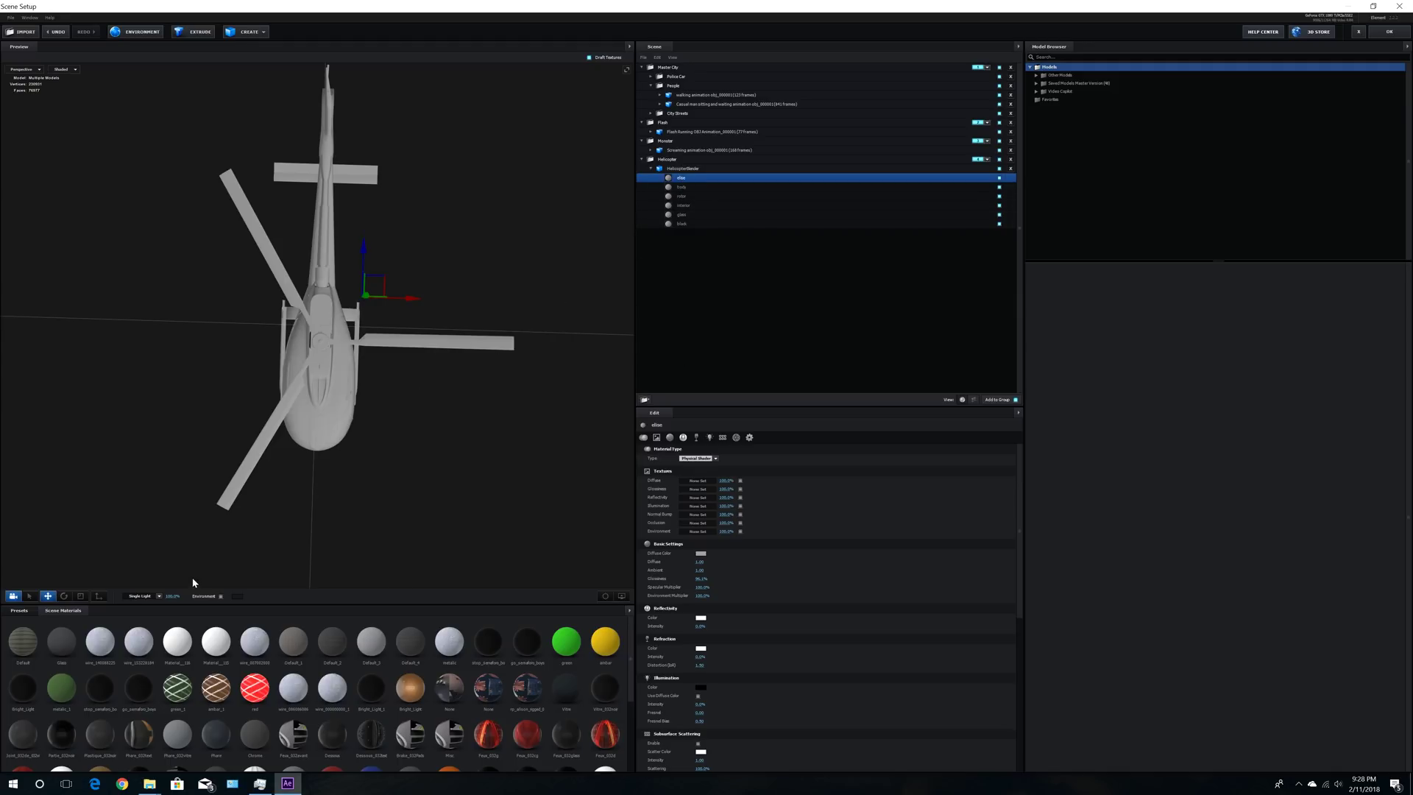
left_click(97, 598)
left_click_drag(418, 300, 375, 304)
left_click_drag(324, 249, 322, 293)
left_click_drag(382, 403, 397, 385)
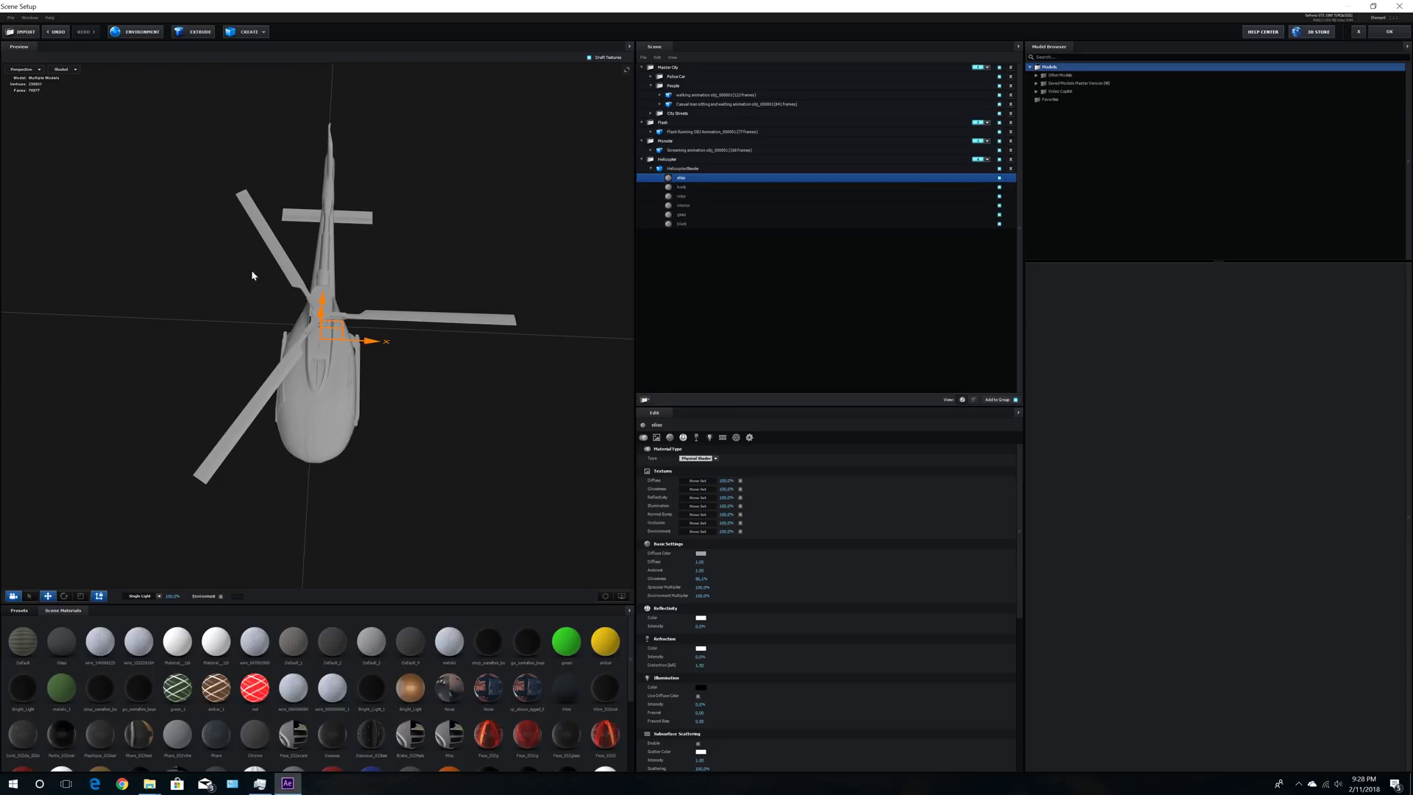
left_click_drag(340, 408, 365, 348)
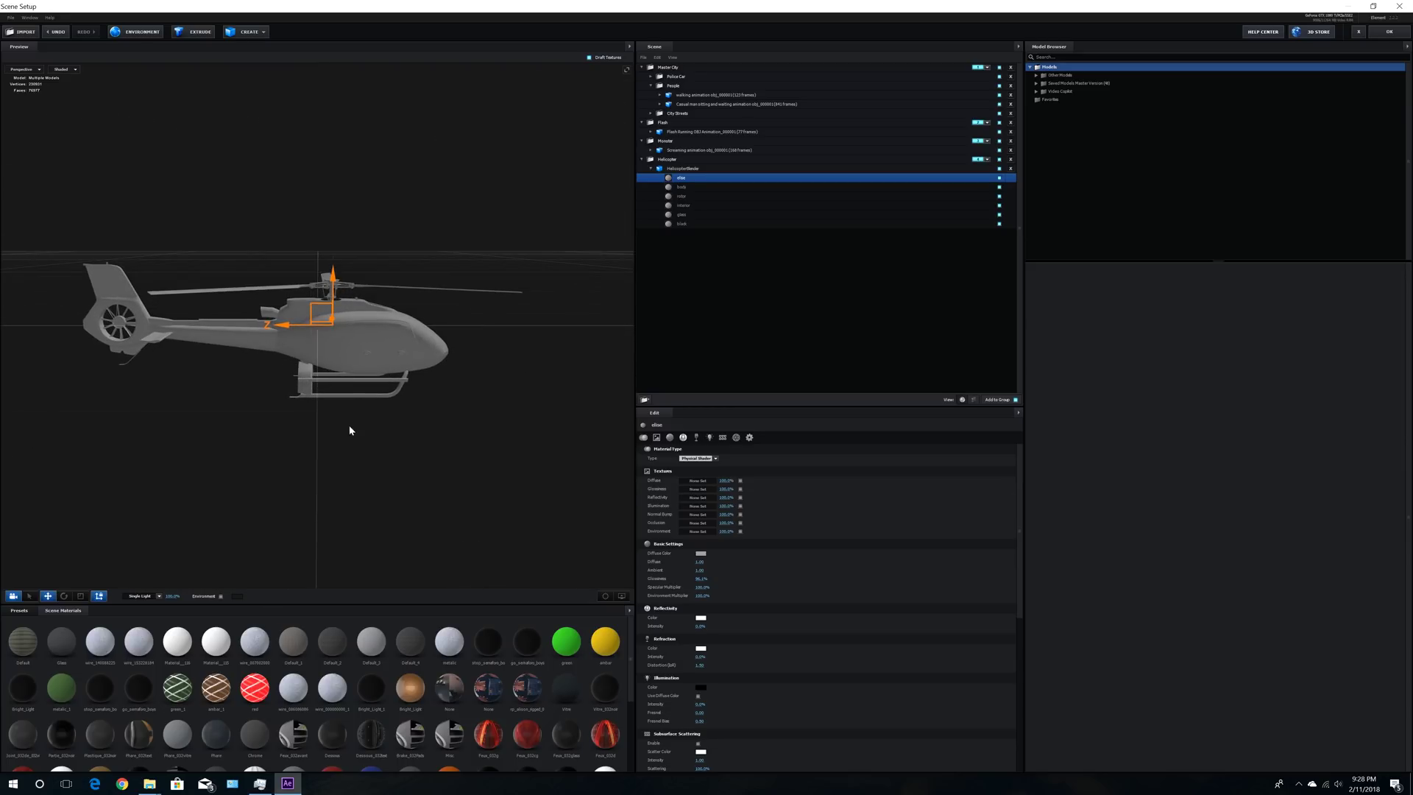
left_click_drag(369, 344, 316, 347)
left_click_drag(329, 281, 423, 391)
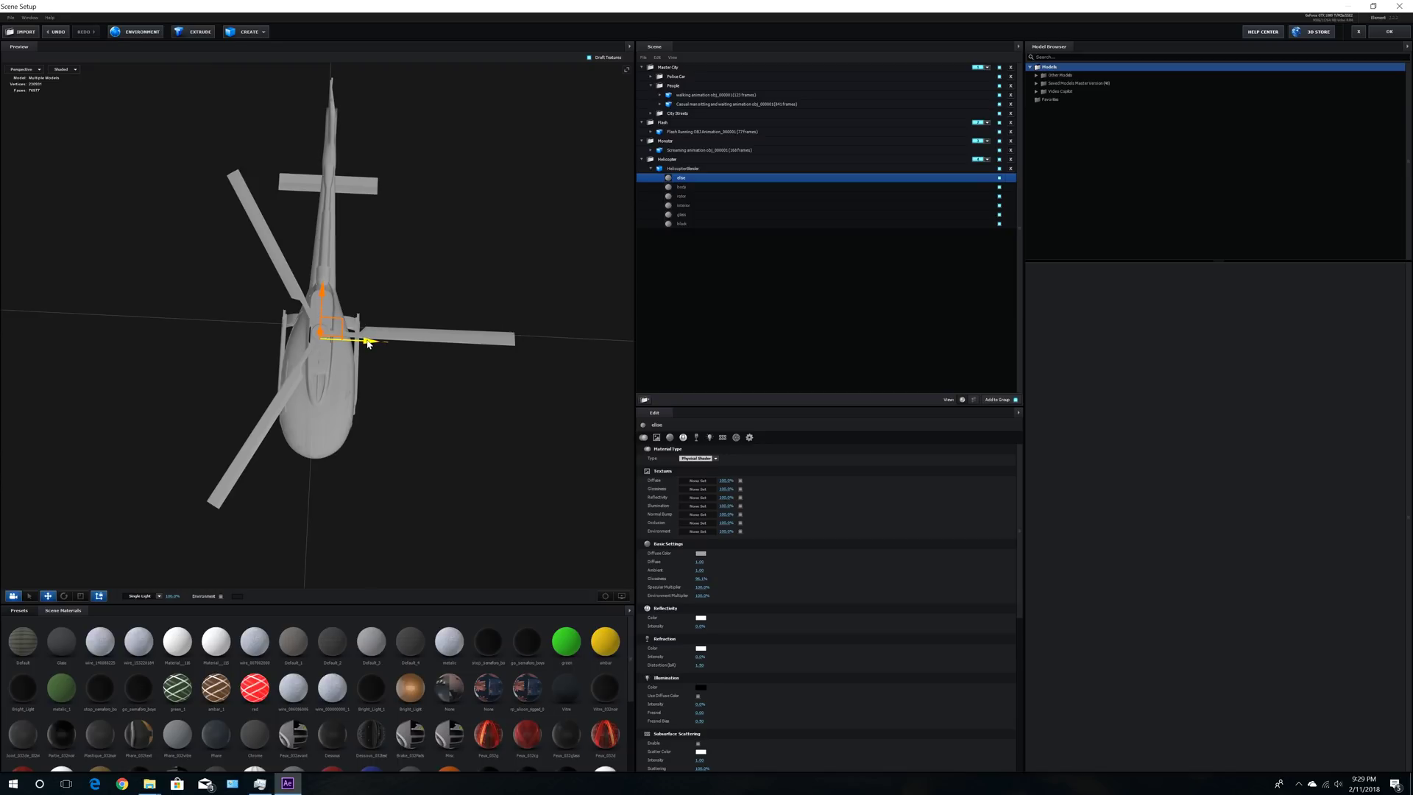
left_click(98, 598)
Step: Go through the helicopter's remaining materials one by one and examine how each relates to the model
left_click(689, 188)
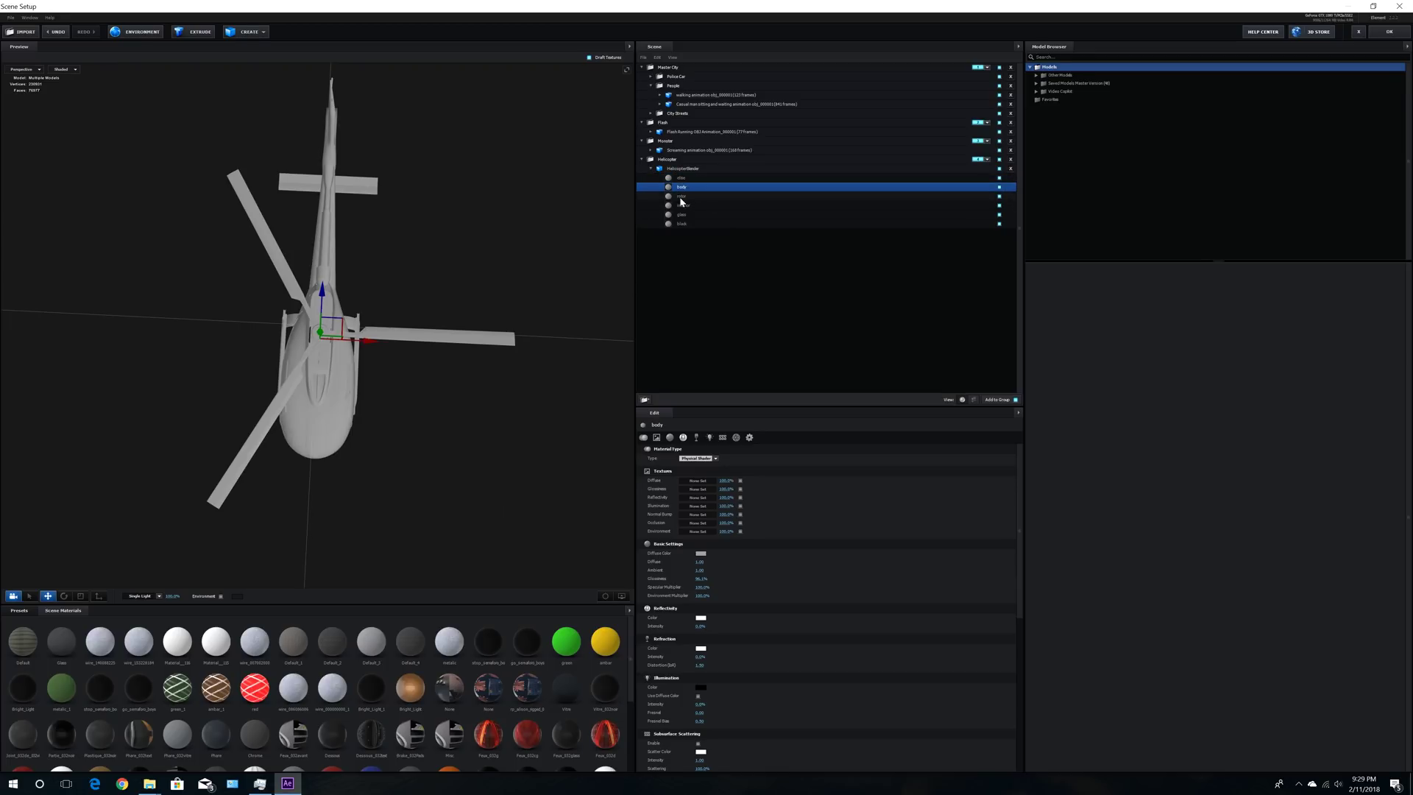
left_click(681, 197)
left_click(682, 208)
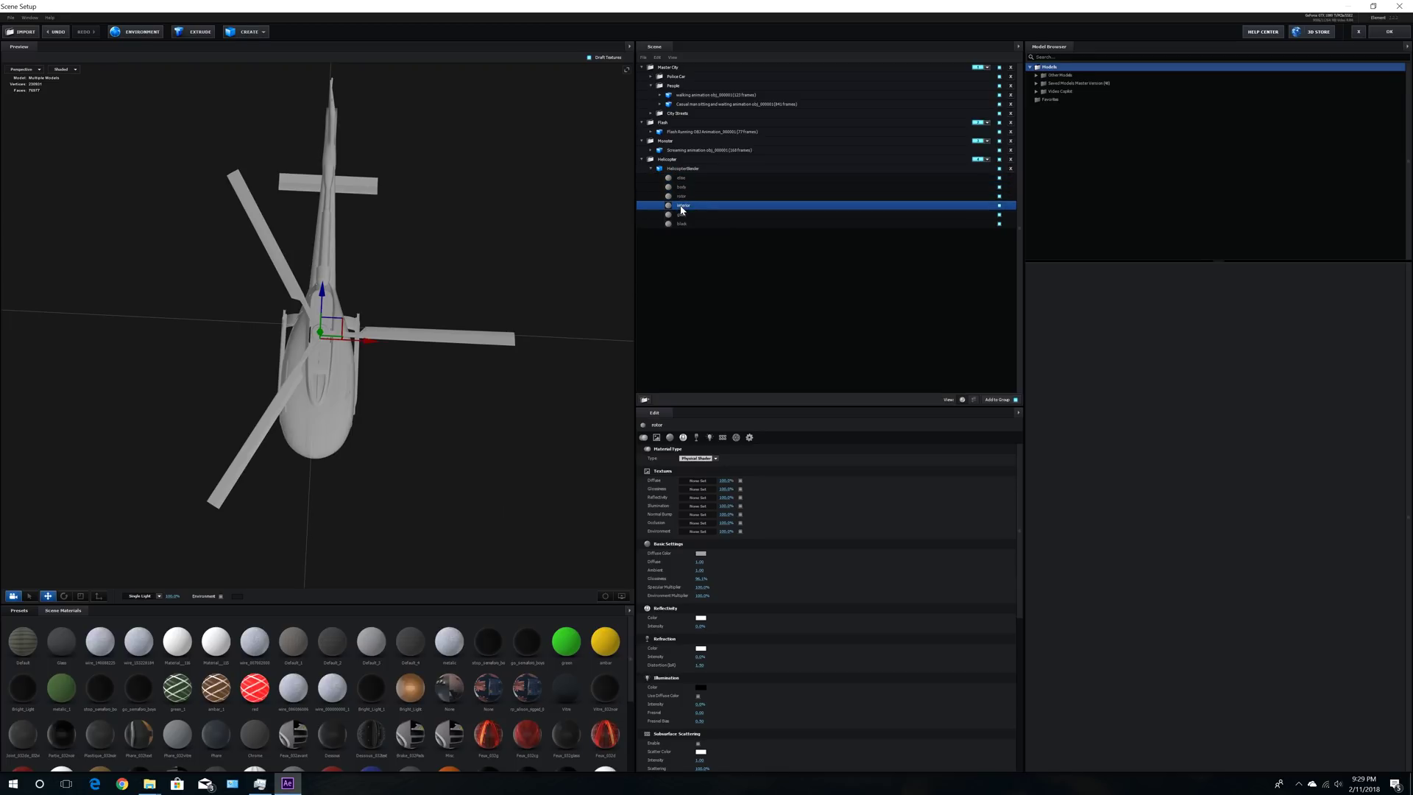
left_click(680, 215)
left_click(679, 224)
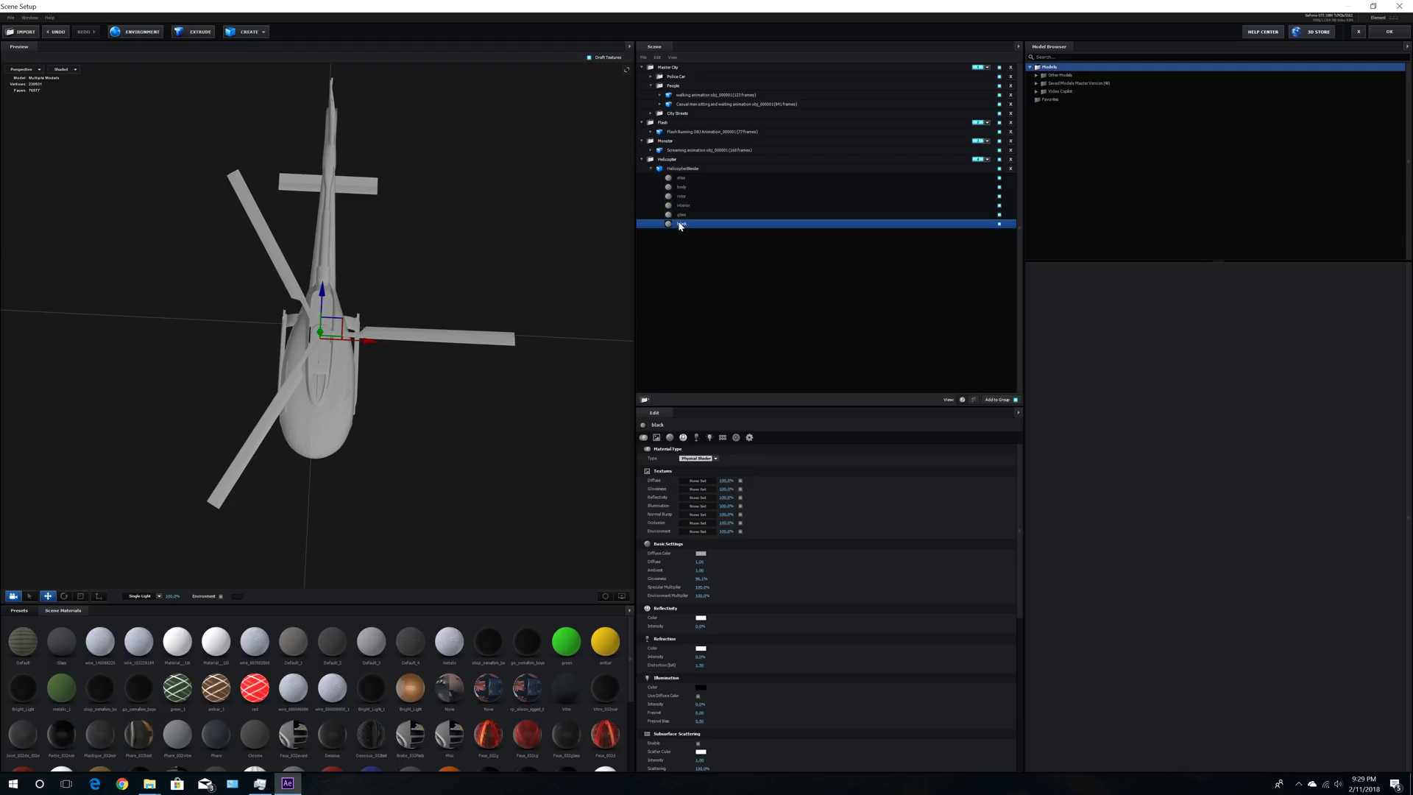
left_click_drag(612, 257, 497, 241)
left_click(689, 214)
left_click(691, 205)
left_click(692, 196)
Step: List the helicopter's submodels instead of its materials, examine which part each one covers, and return to the material list
left_click(974, 400)
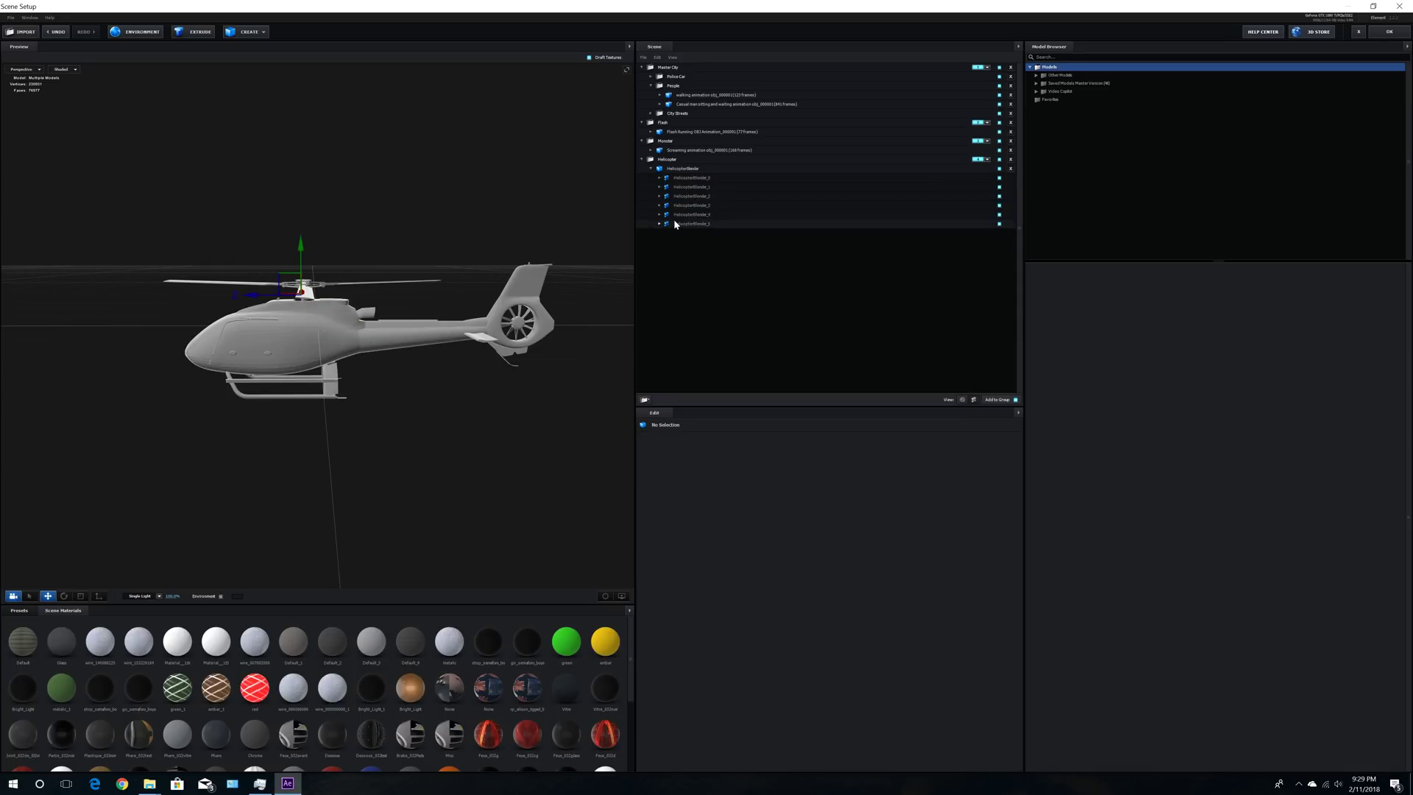
left_click(684, 224)
left_click(685, 216)
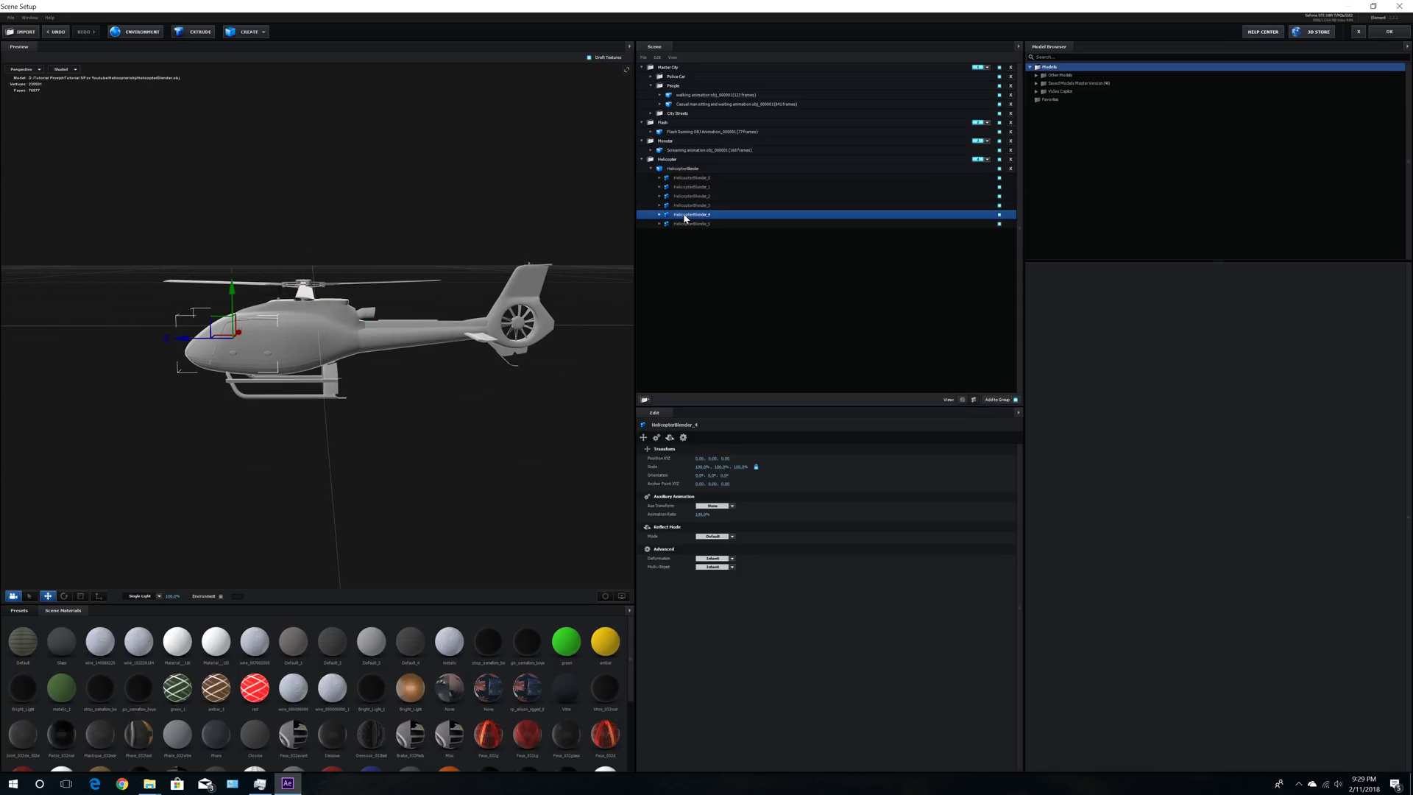
left_click(687, 205)
left_click(687, 196)
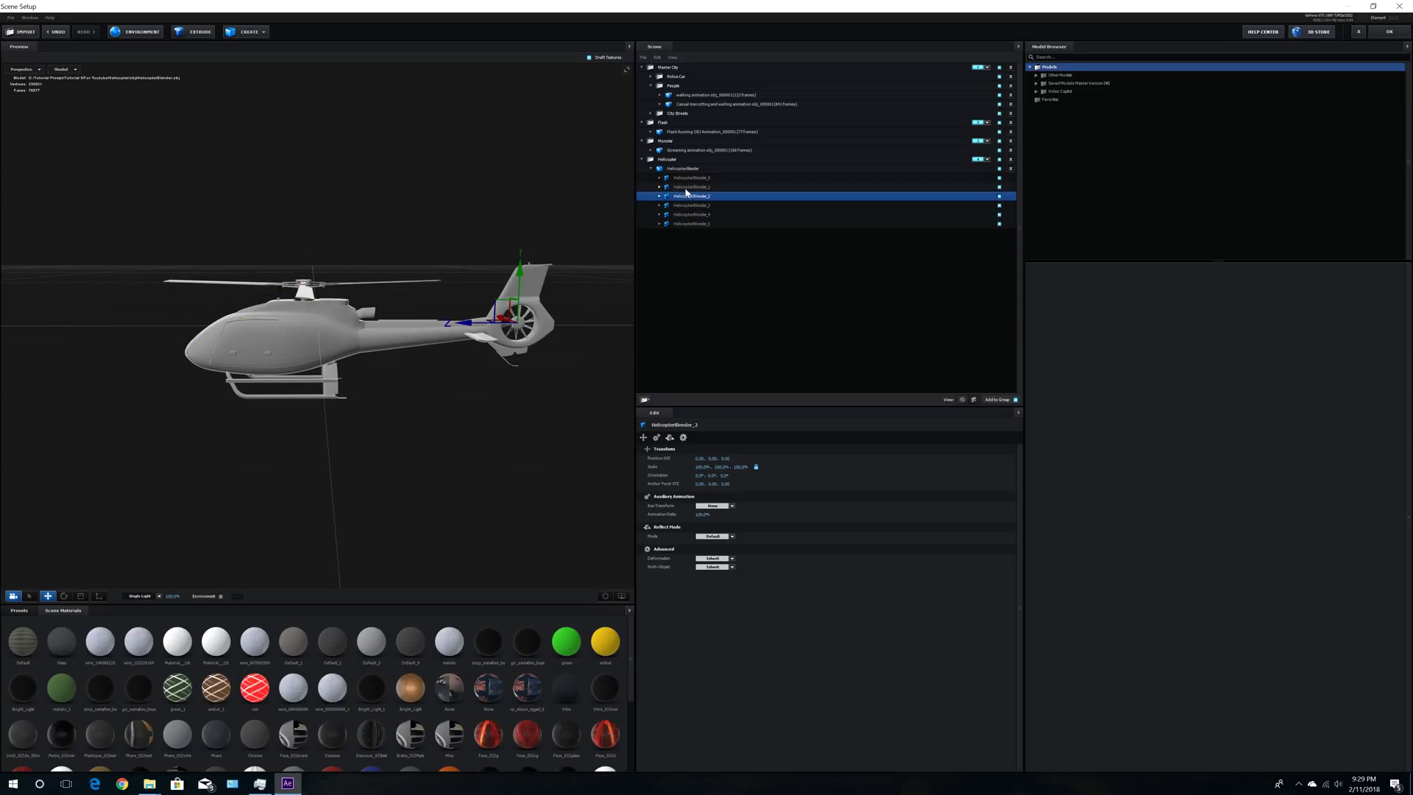
left_click_drag(589, 316, 621, 322)
left_click(690, 187)
left_click_drag(531, 352, 571, 365)
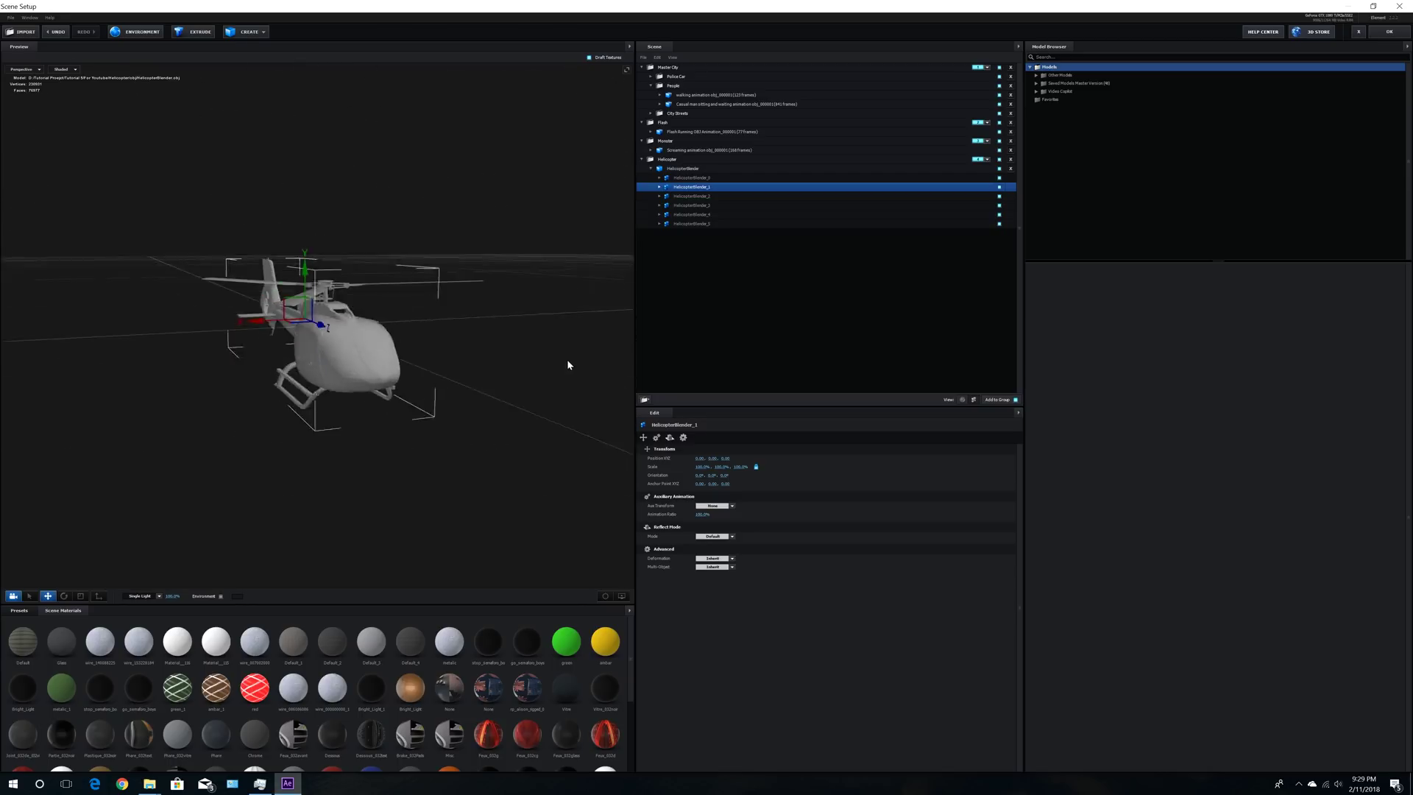
left_click(963, 400)
Step: Load bryn_metal_texture_4_by_enframed from the Helicopter texture folder in For Youtube as the first helicopter material's diffuse texture
left_click(686, 179)
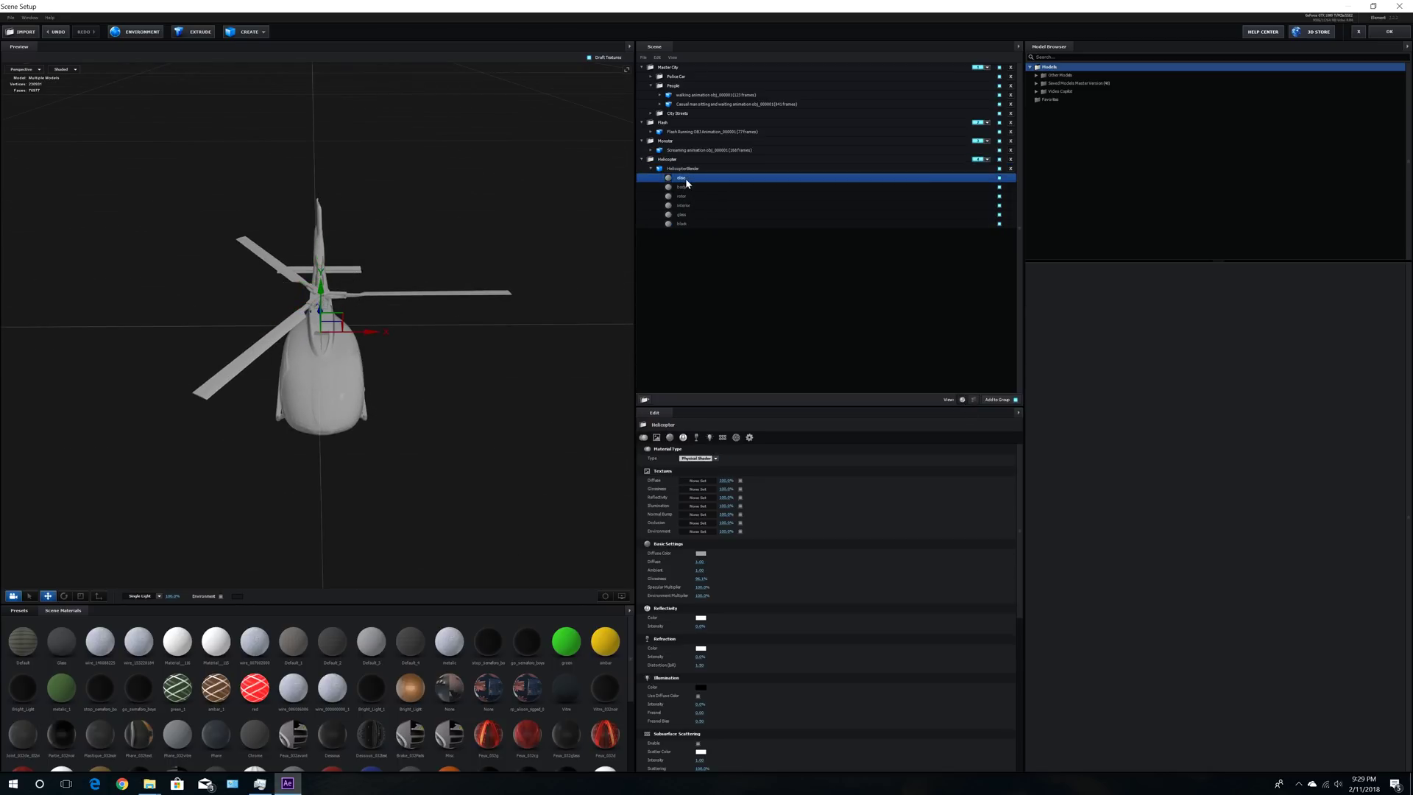
left_click_drag(585, 314, 576, 367)
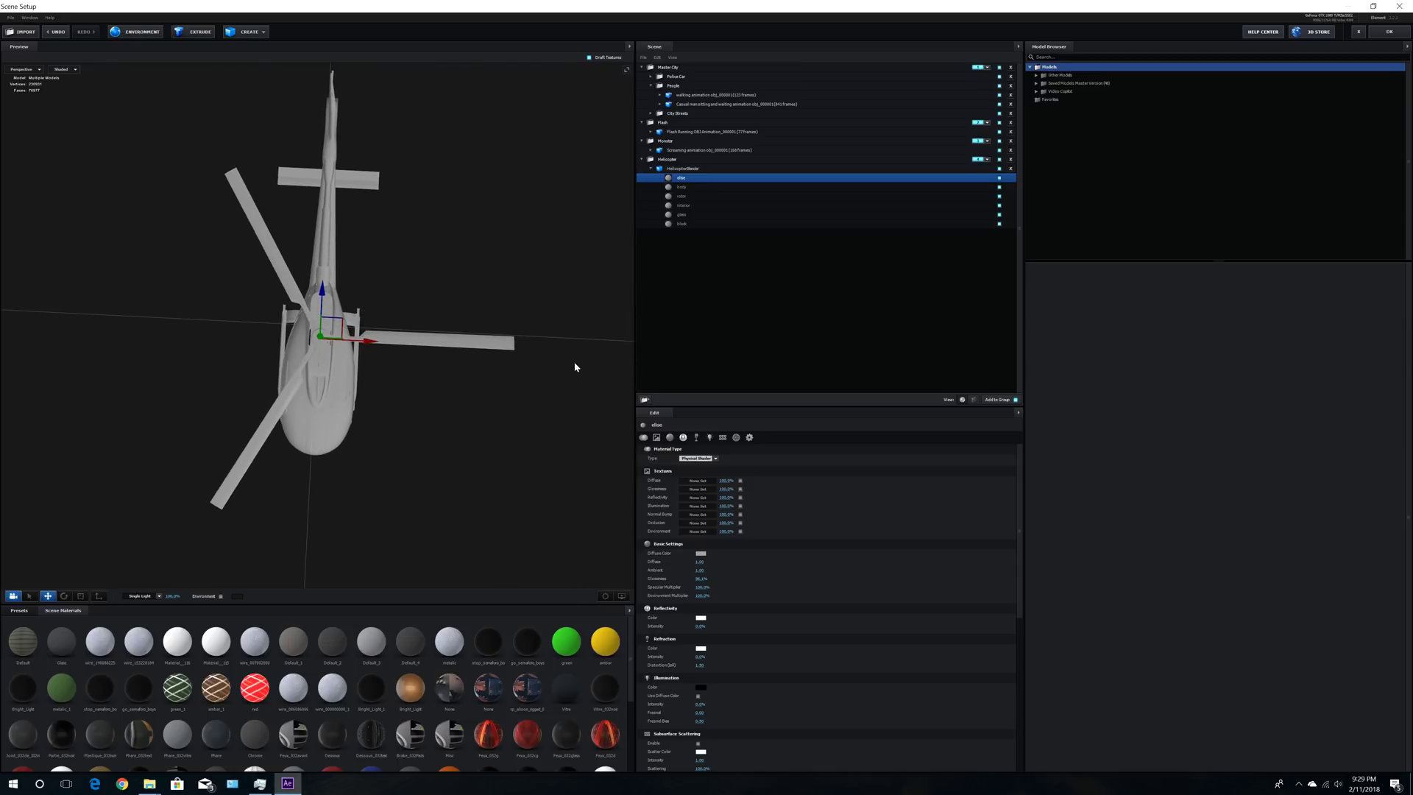
left_click_drag(467, 506, 423, 412)
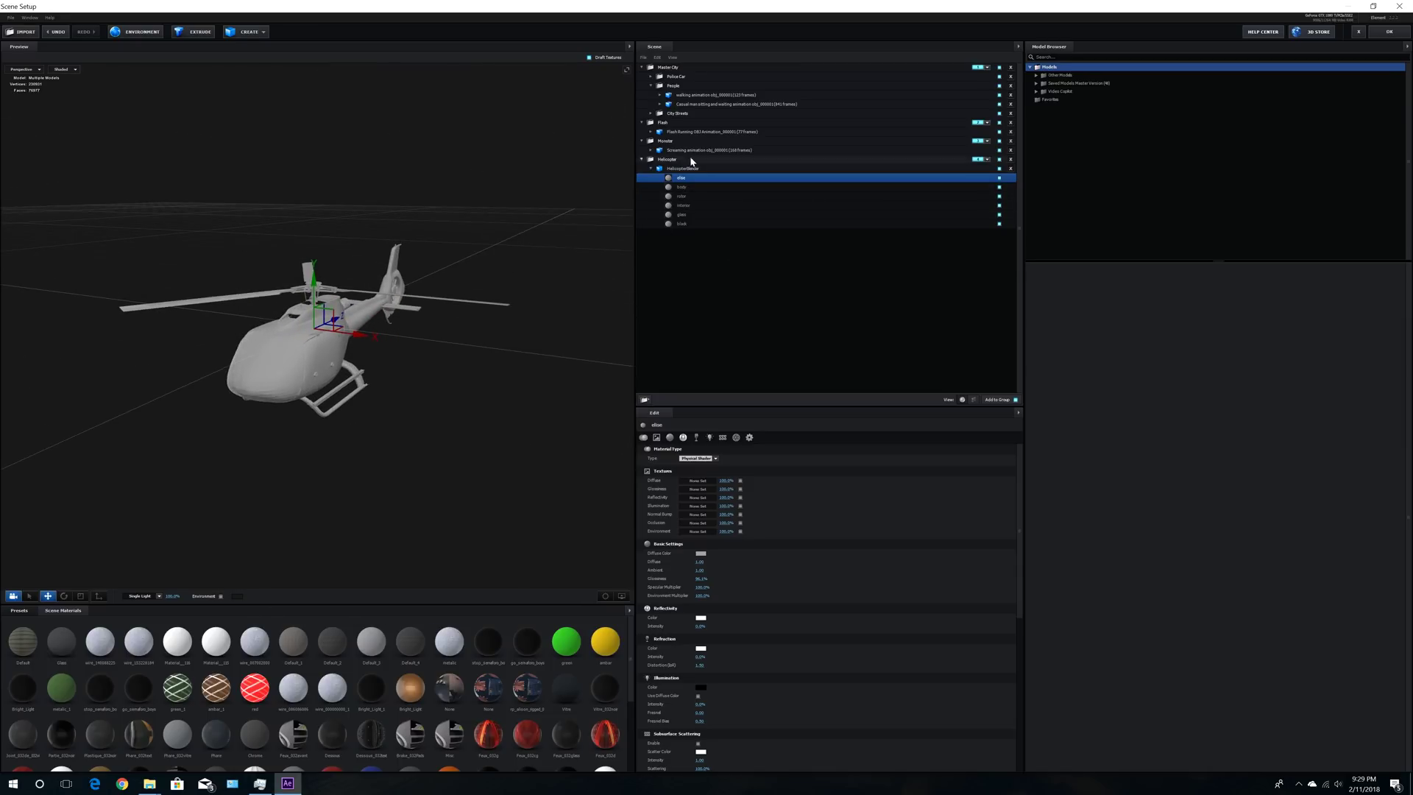
left_click(701, 481)
left_click(739, 441)
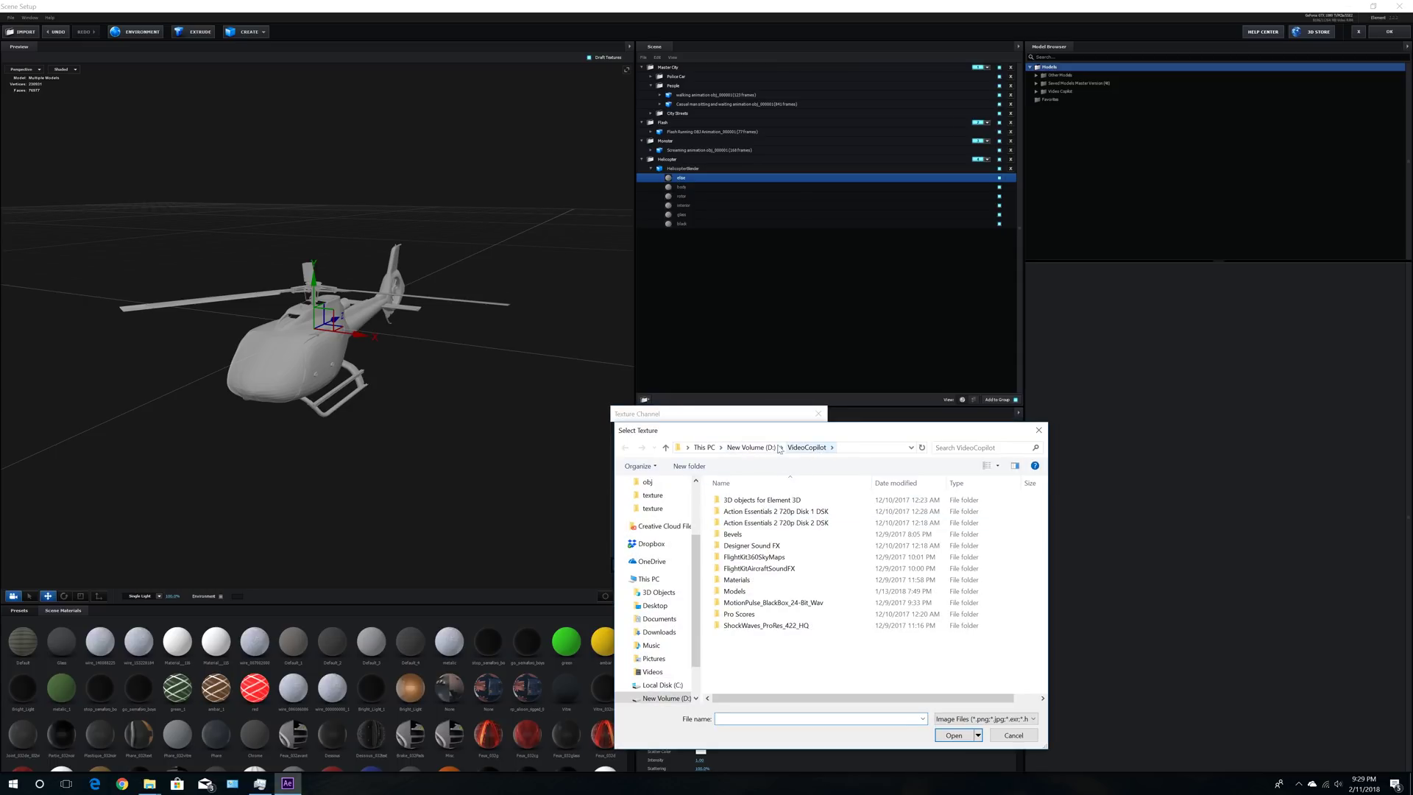
left_click(747, 448)
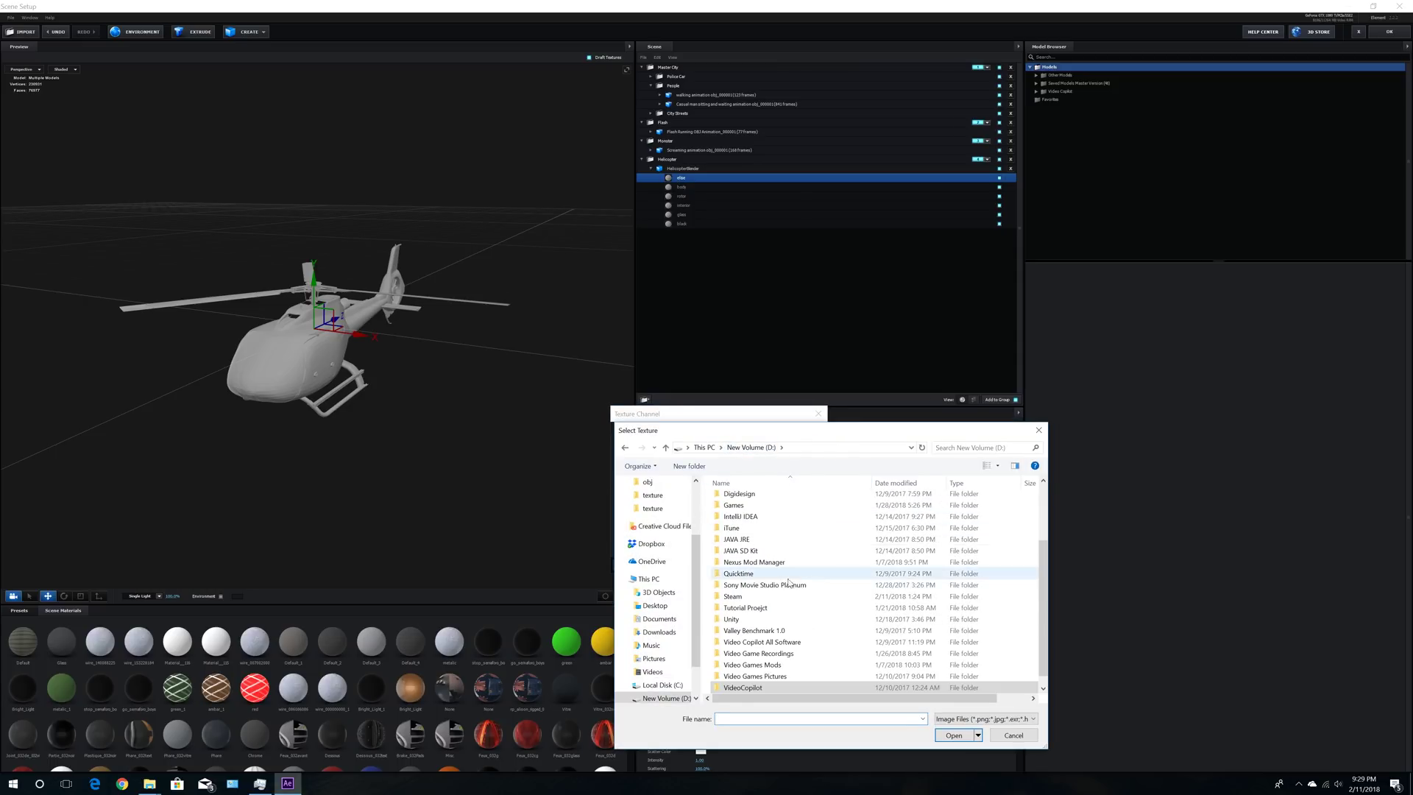
double_click(744, 608)
double_click(737, 500)
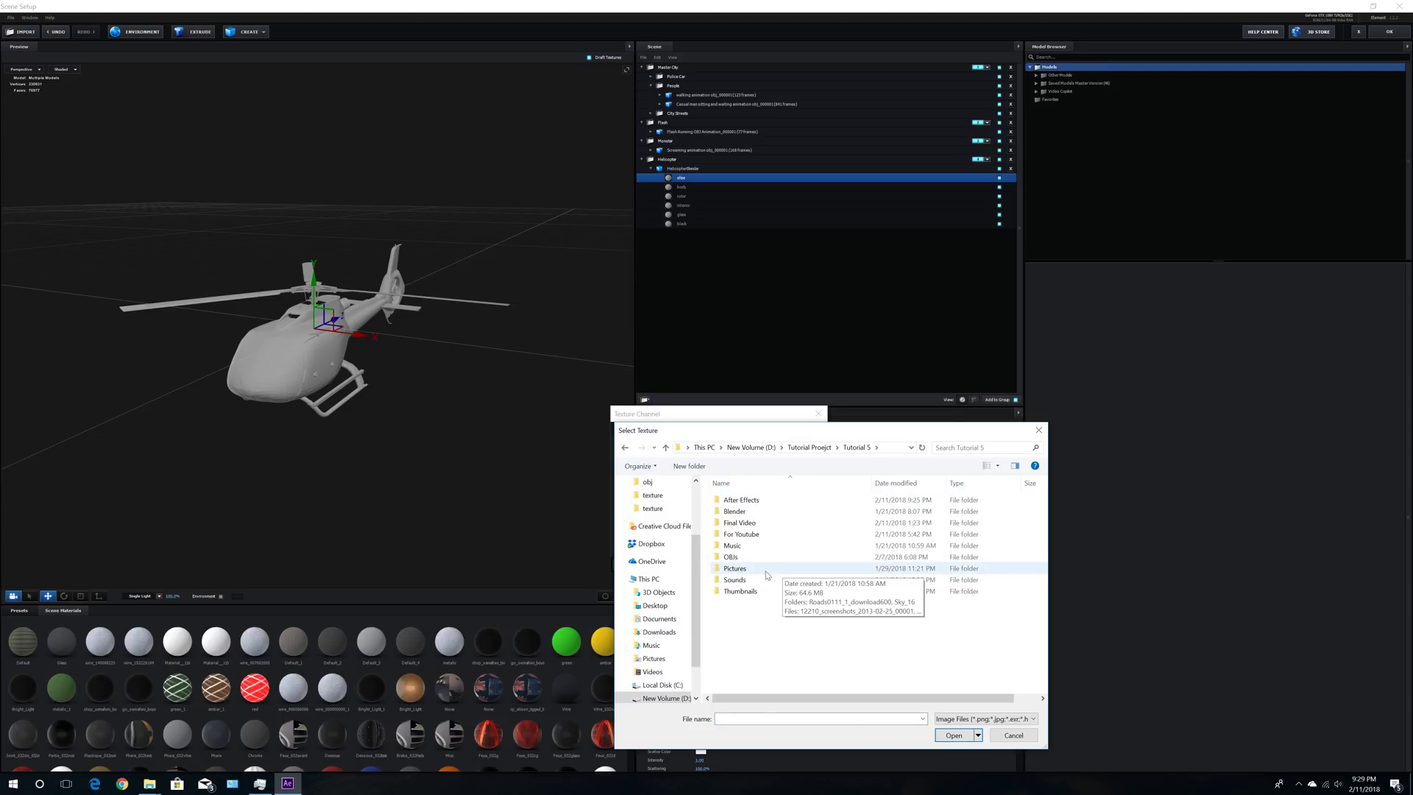
double_click(741, 534)
left_click(741, 538)
double_click(742, 537)
double_click(739, 512)
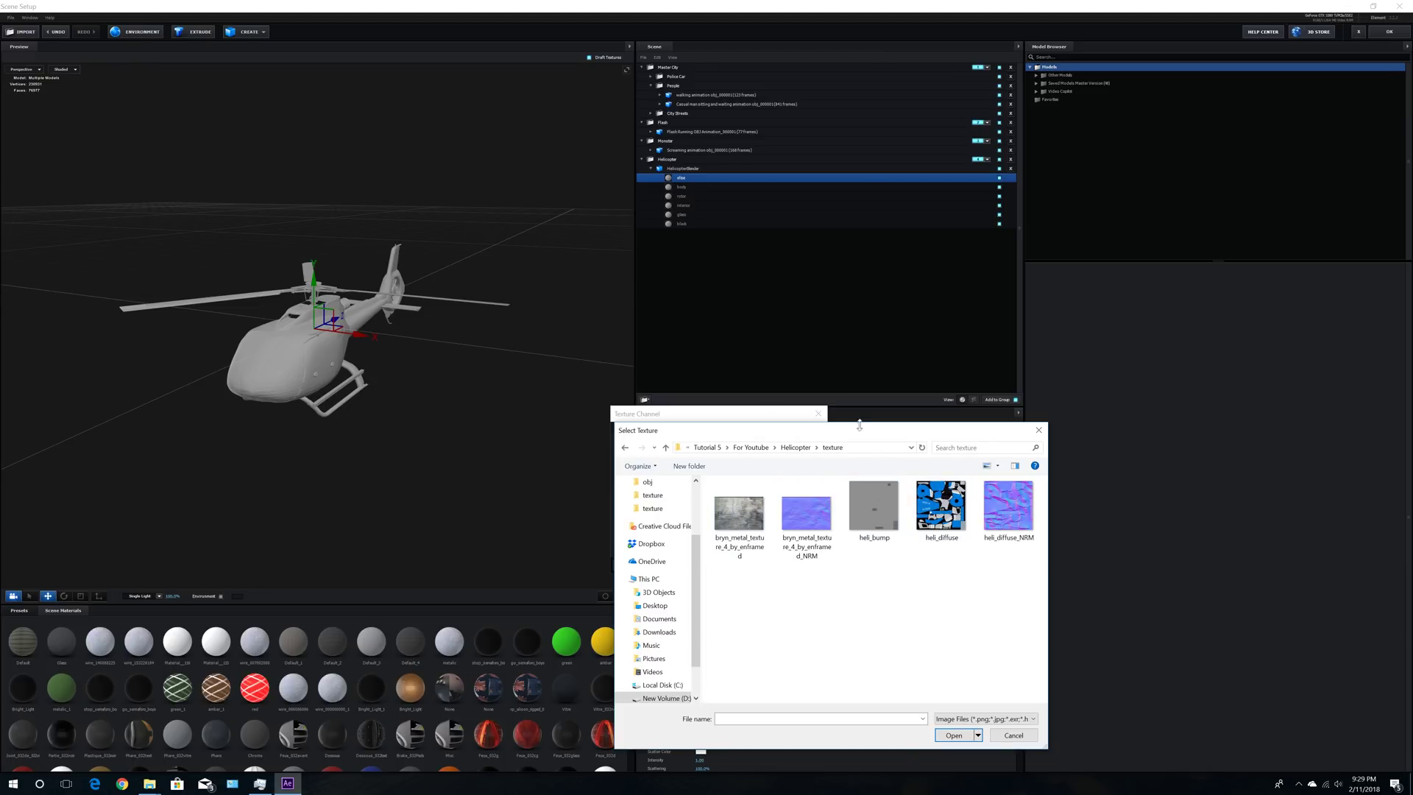
double_click(739, 514)
left_click(801, 564)
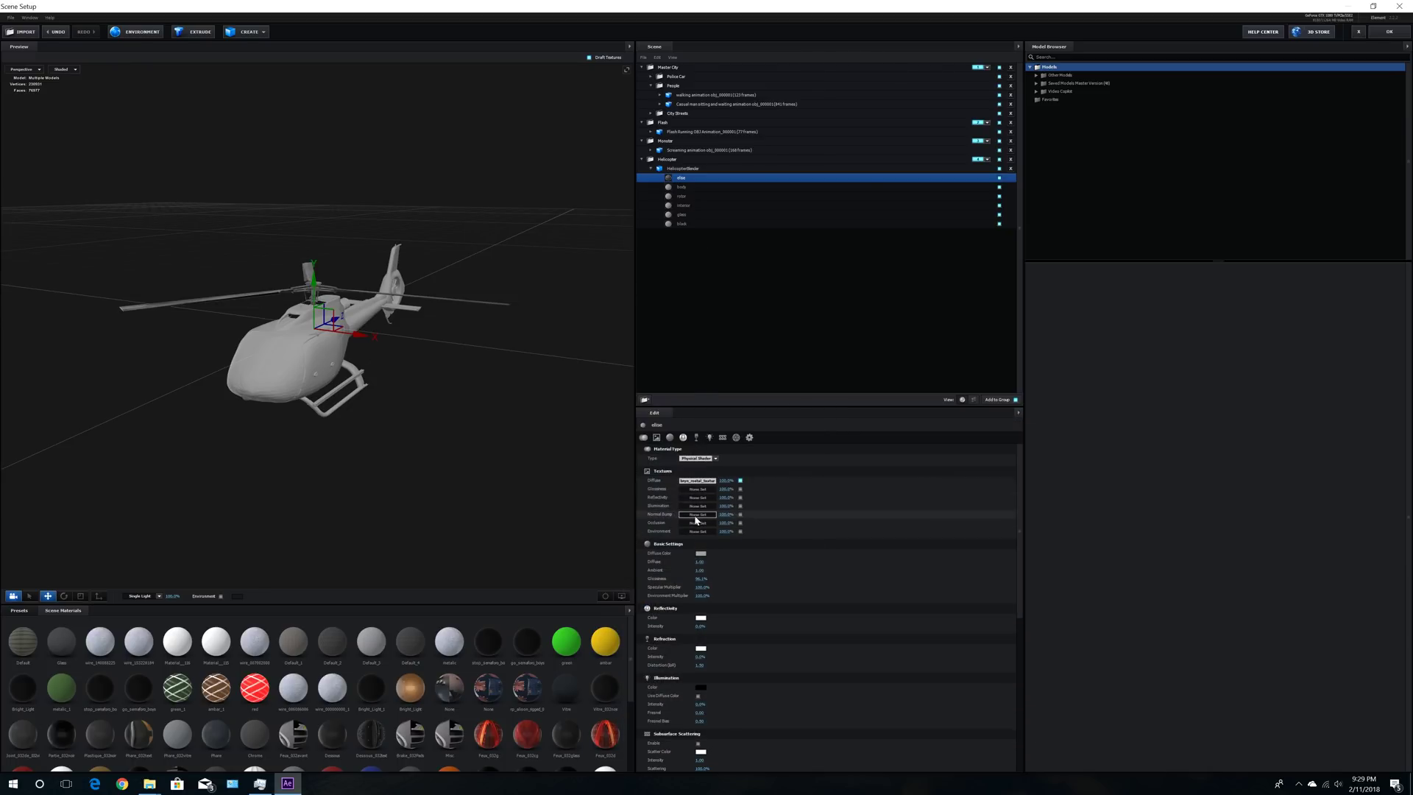
Step: Load bryn_metal_texture_4_by_enframed_NRM as the first helicopter material's normal bump texture
left_click(708, 507)
left_click(725, 475)
double_click(795, 530)
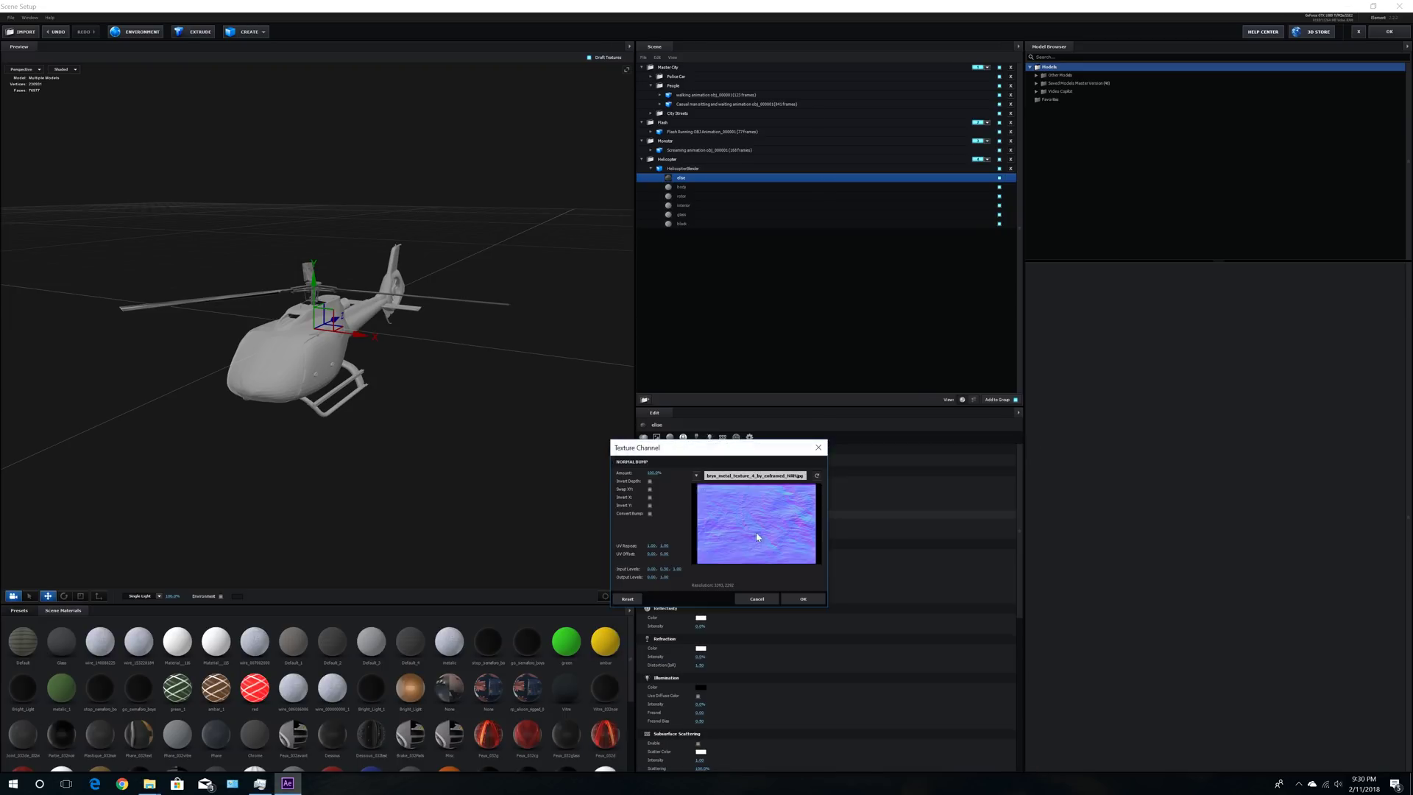
left_click(803, 602)
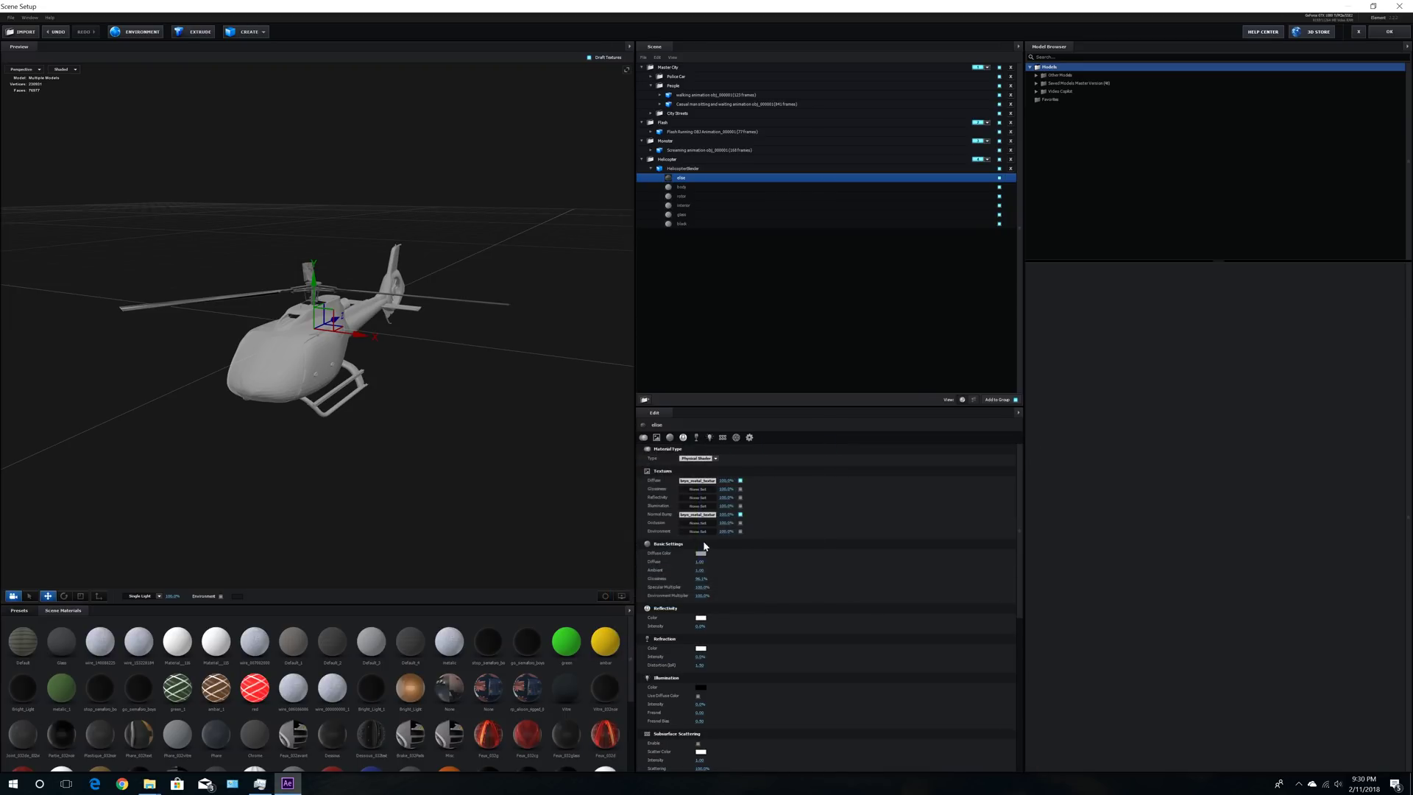
Step: Set the first helicopter material's glossiness to 15% and its environment multiplier to 50%
type("15")
left_click(703, 596)
type("50")
key("Return")
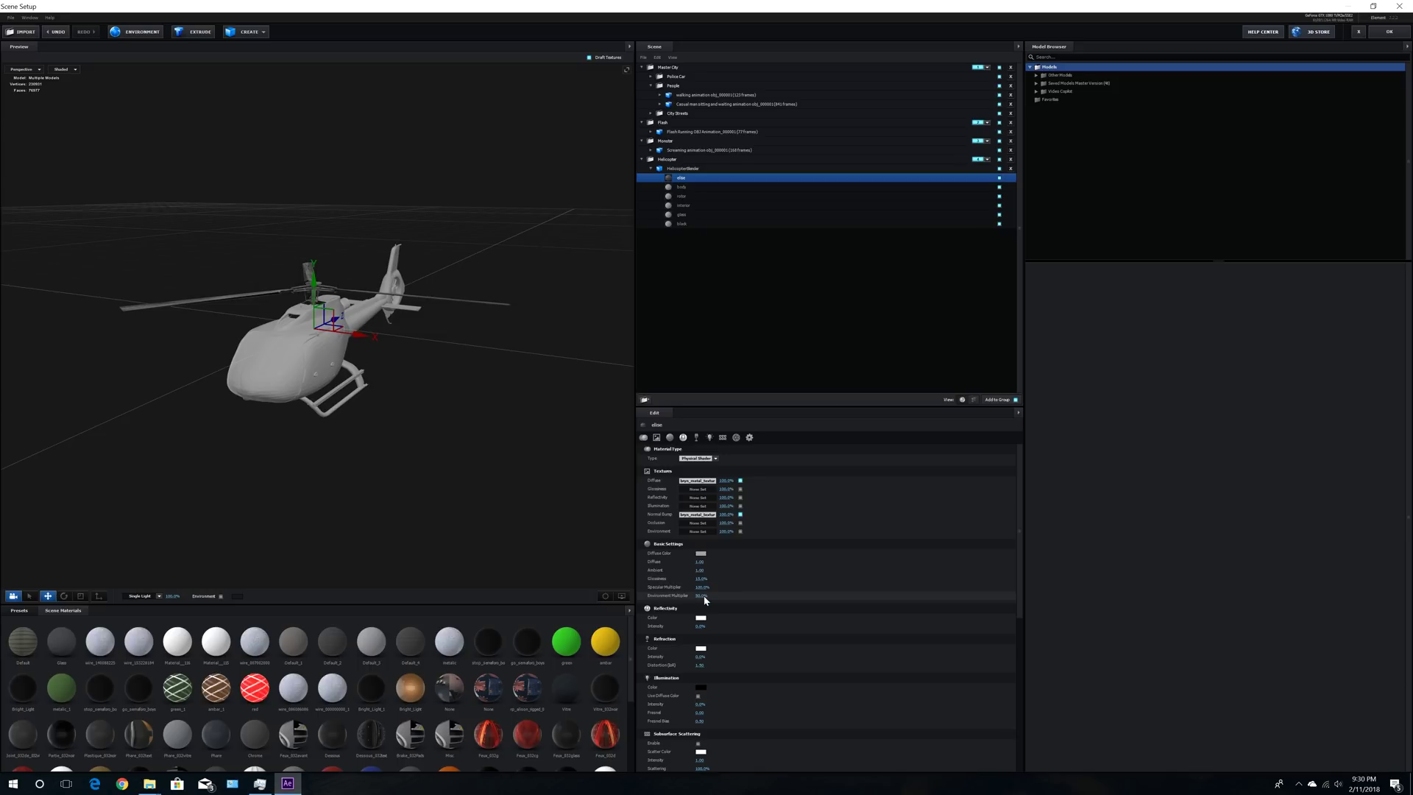
left_click_drag(410, 395, 539, 390)
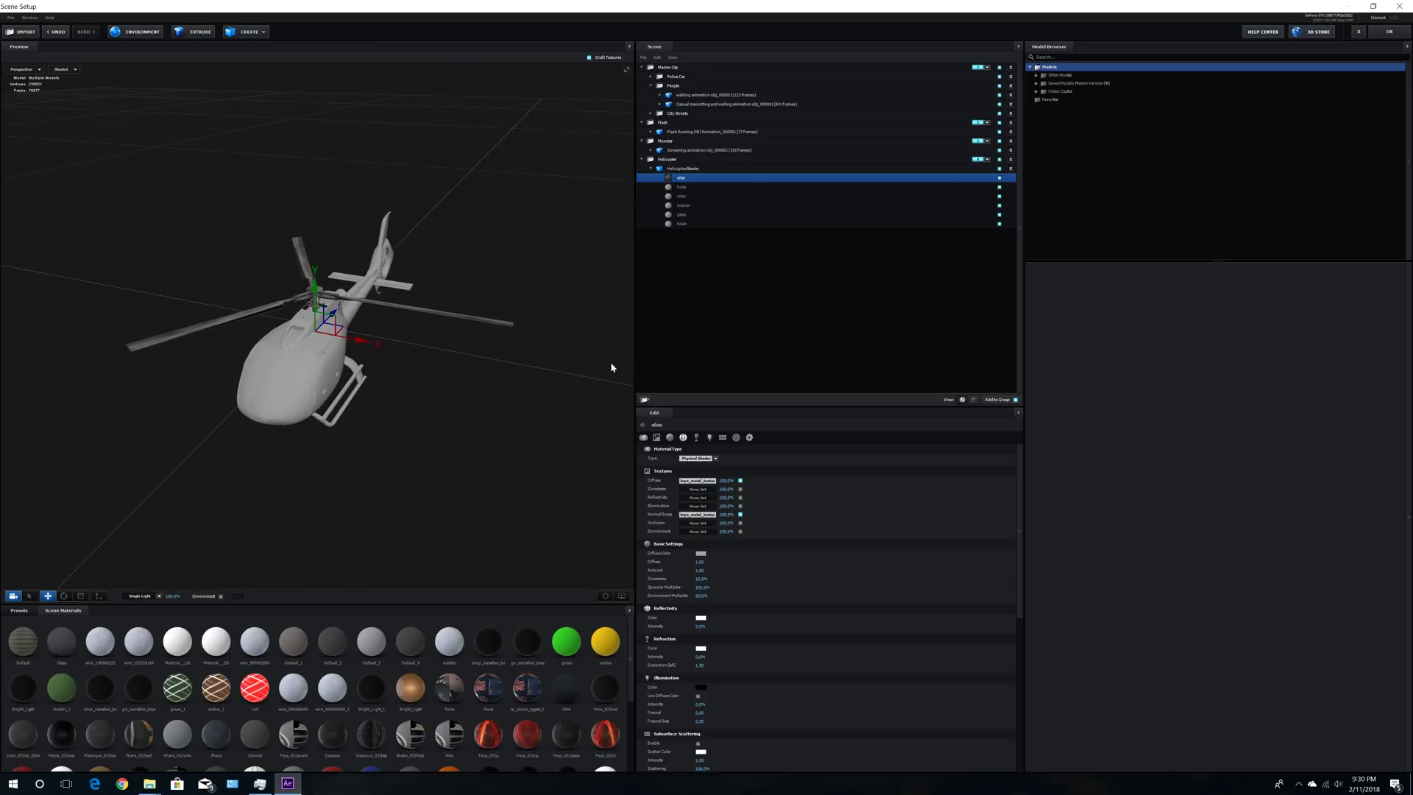
Step: Apply heli_diffuse as the diffuse texture of the helicopter's body material
left_click(688, 187)
left_click(733, 478)
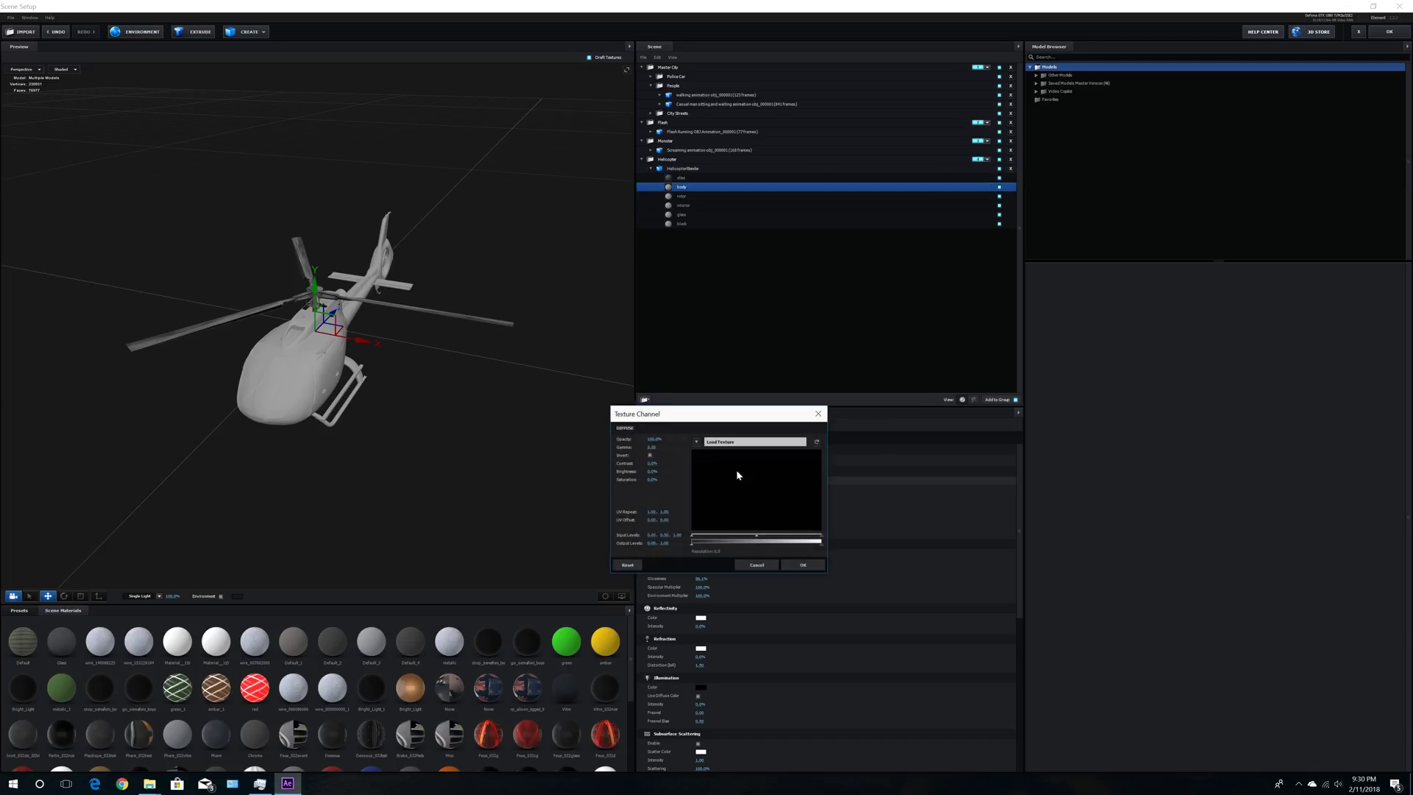
left_click(742, 444)
double_click(940, 505)
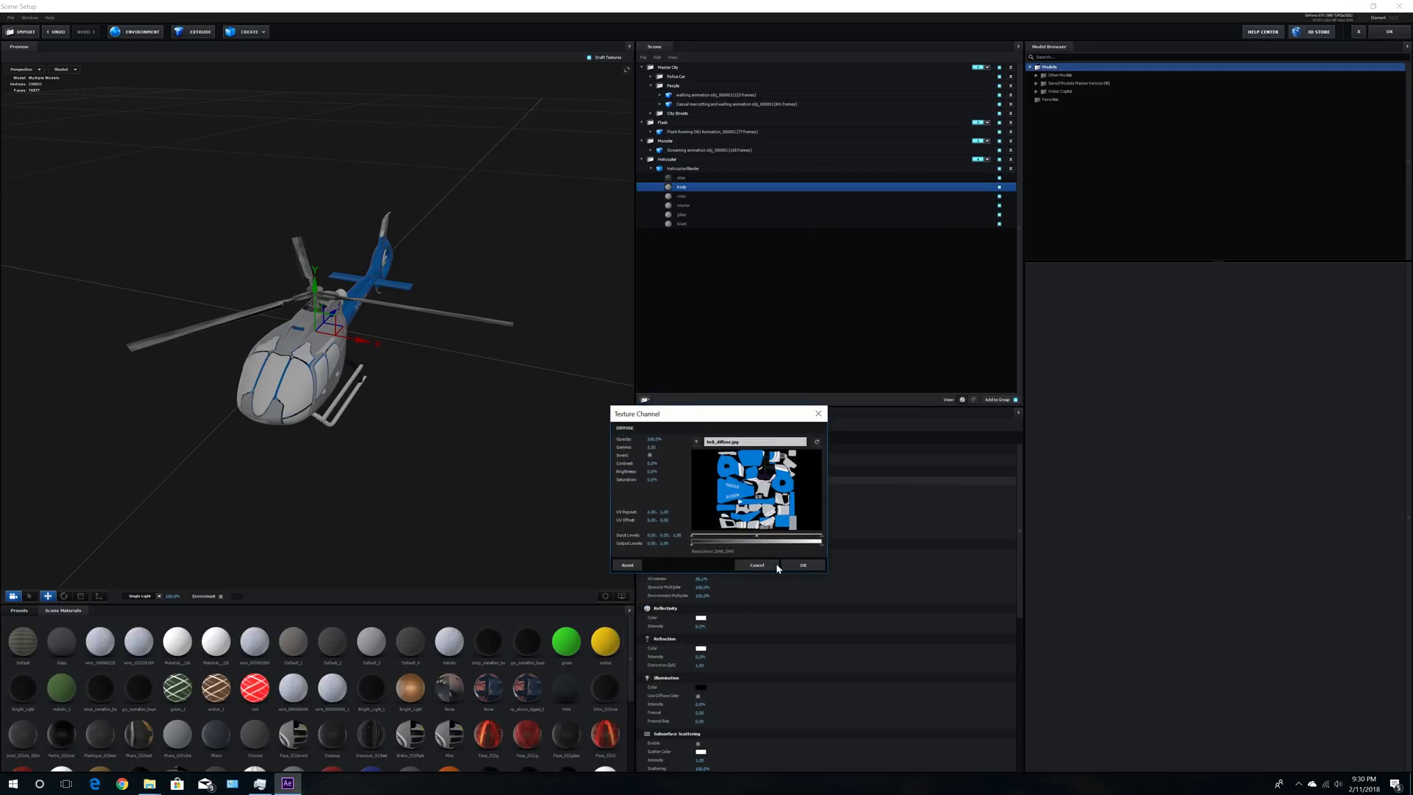
left_click(803, 565)
Step: Load heli_diffuse_NRM as the normal bump texture of the helicopter's body material
left_click(703, 512)
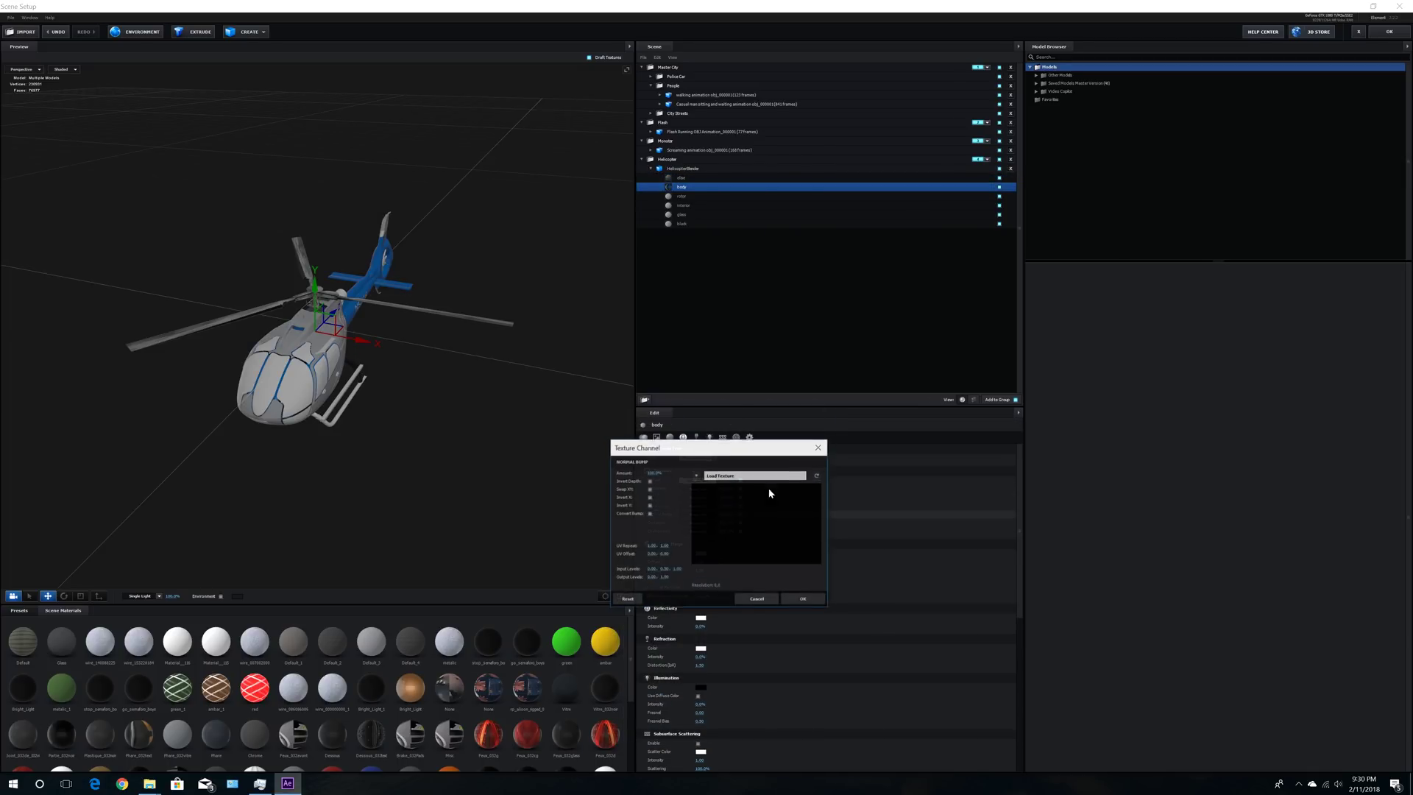
left_click(764, 475)
double_click(946, 517)
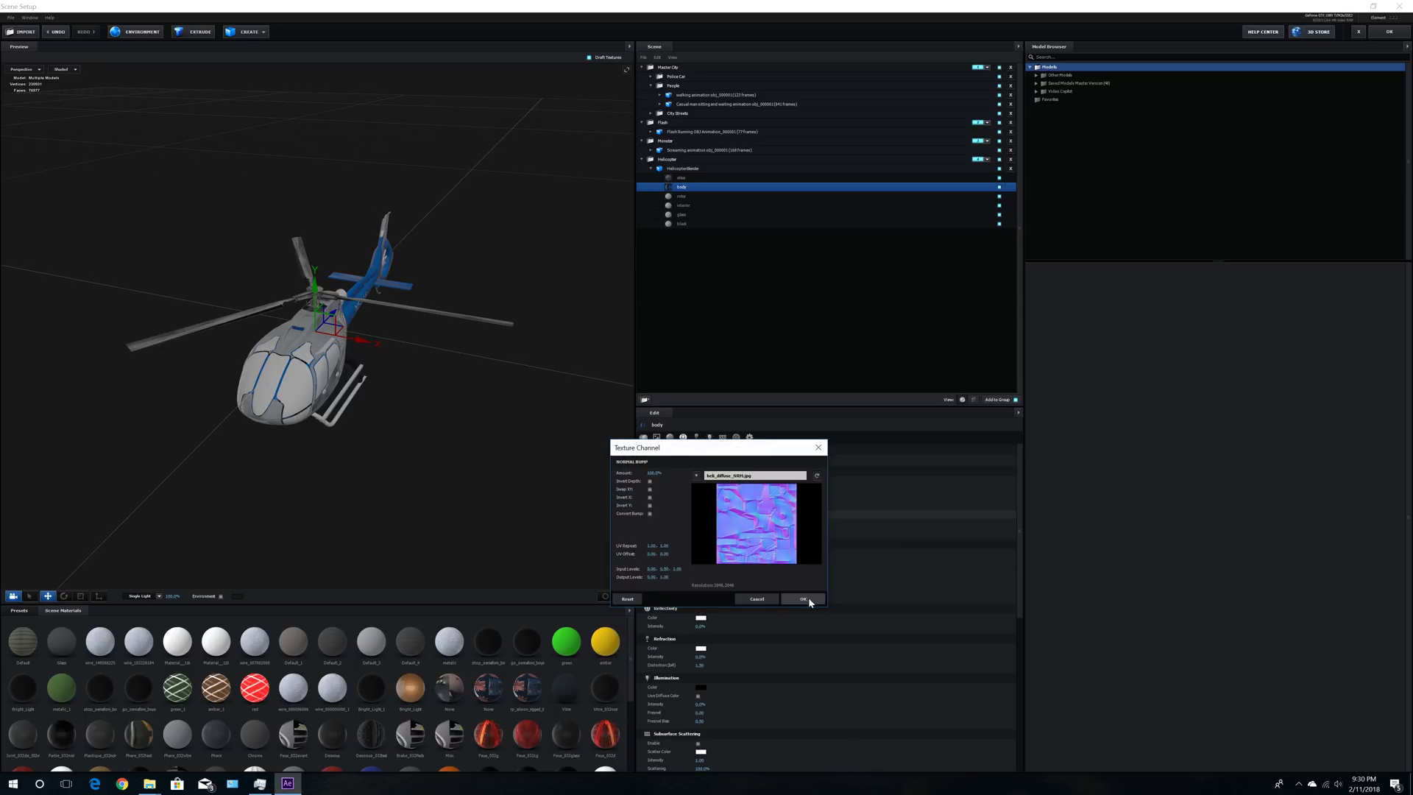
left_click(803, 599)
Step: Set the body material's normal bump strength to 70% and its environment multiplier to 50%
left_click(726, 514)
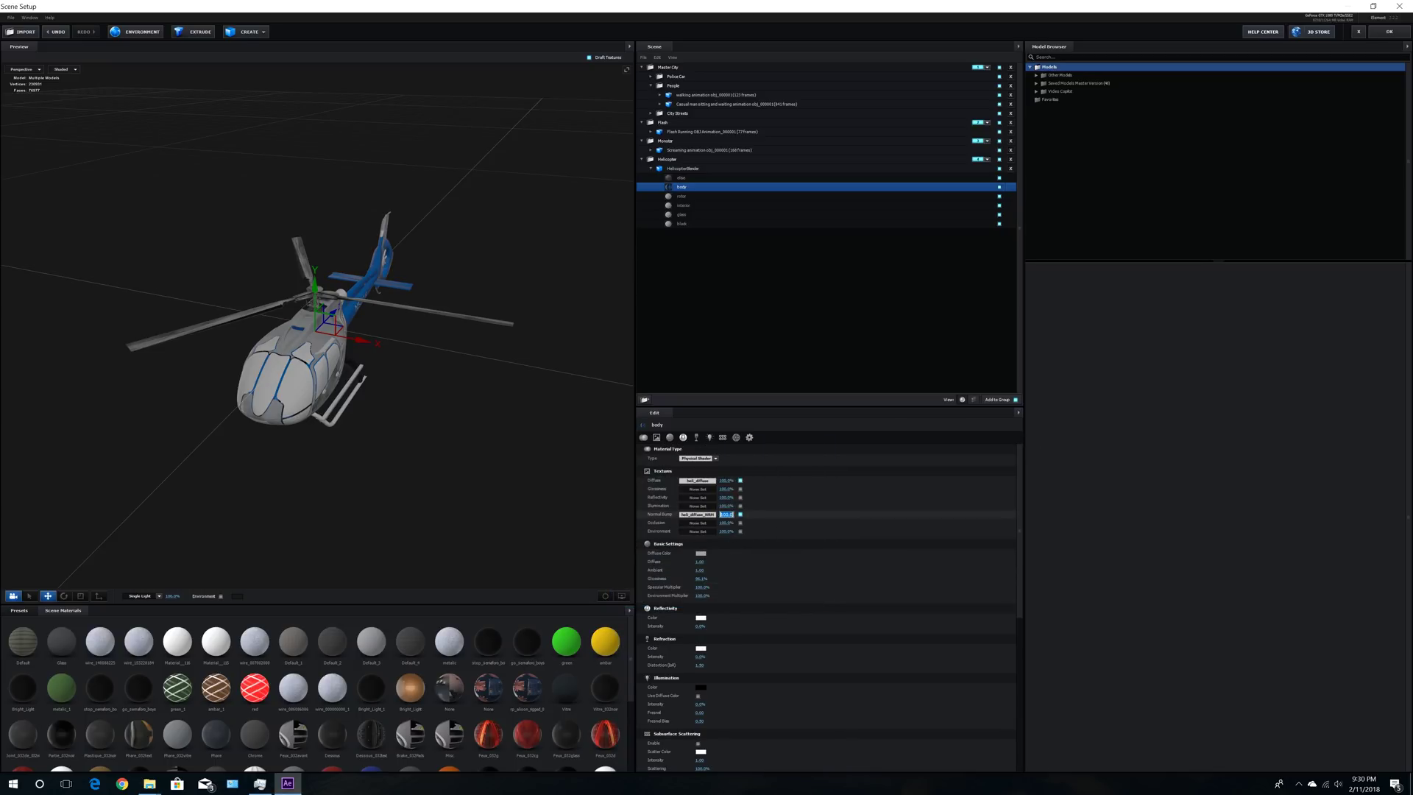
type("70")
key("Return")
left_click(704, 597)
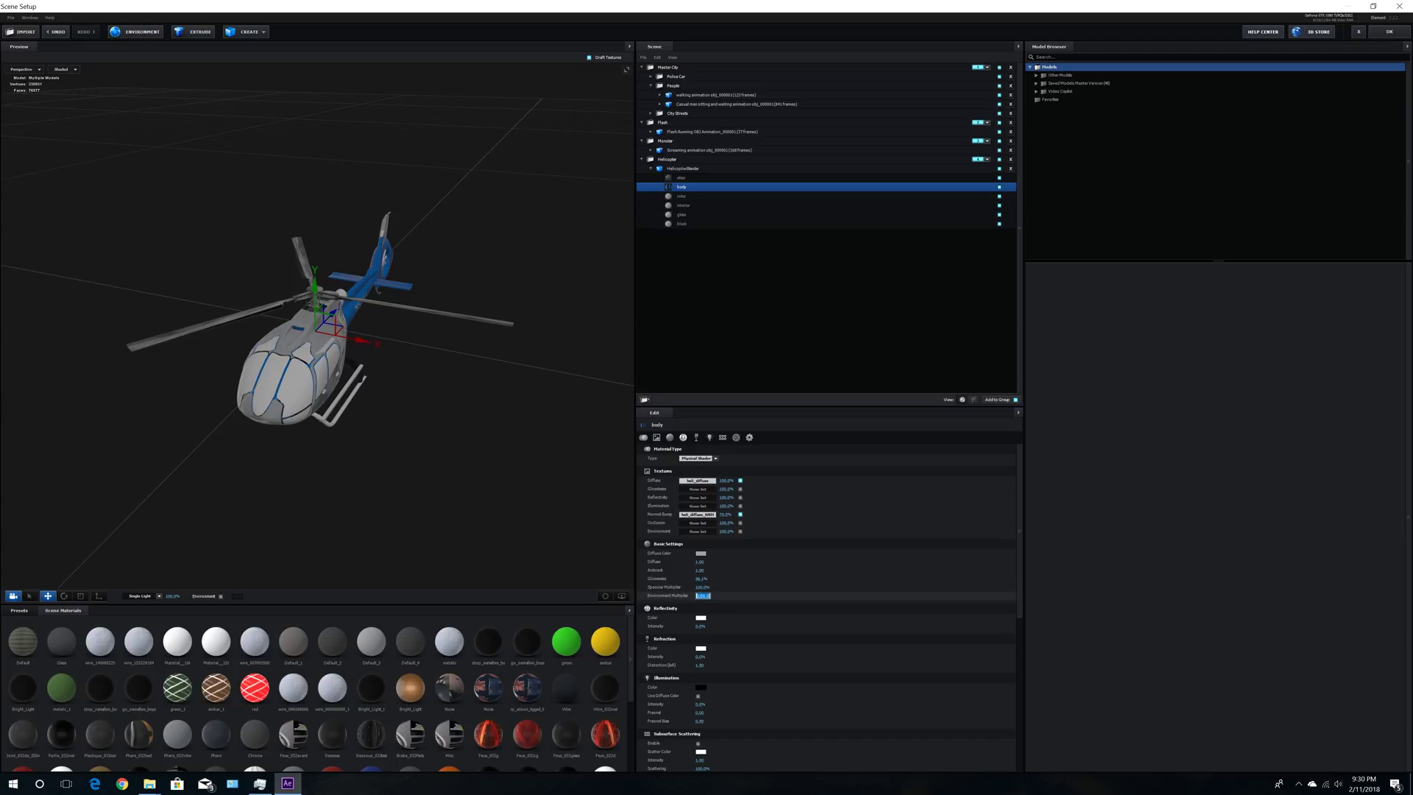
type("50")
key("Return")
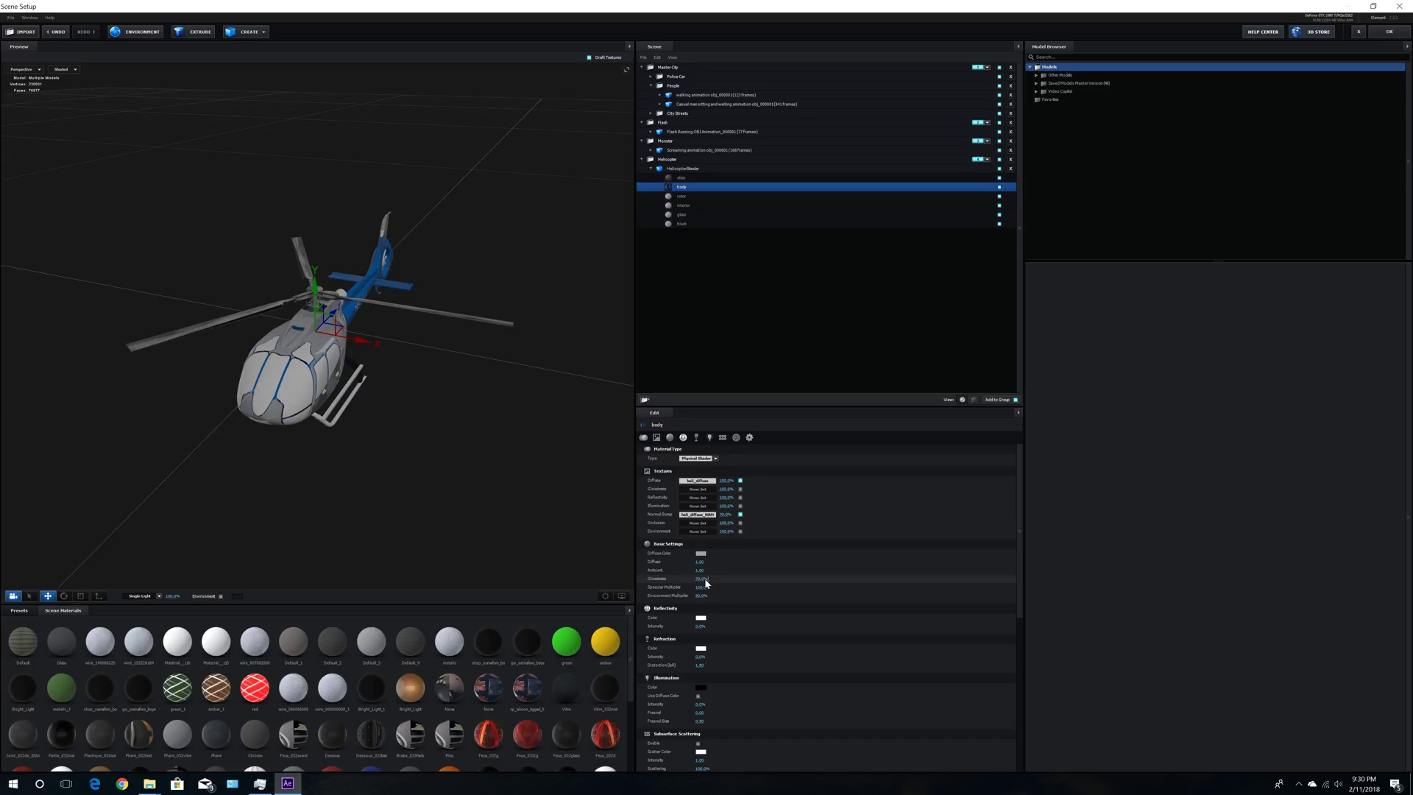
Step: Apply bryn_metal_texture_4_by_enframed as the diffuse texture of the helicopter's rotor material
mouse_move(520, 454)
left_mouse_down()
mouse_move(429, 445)
mouse_move(544, 457)
left_mouse_up()
left_click(691, 196)
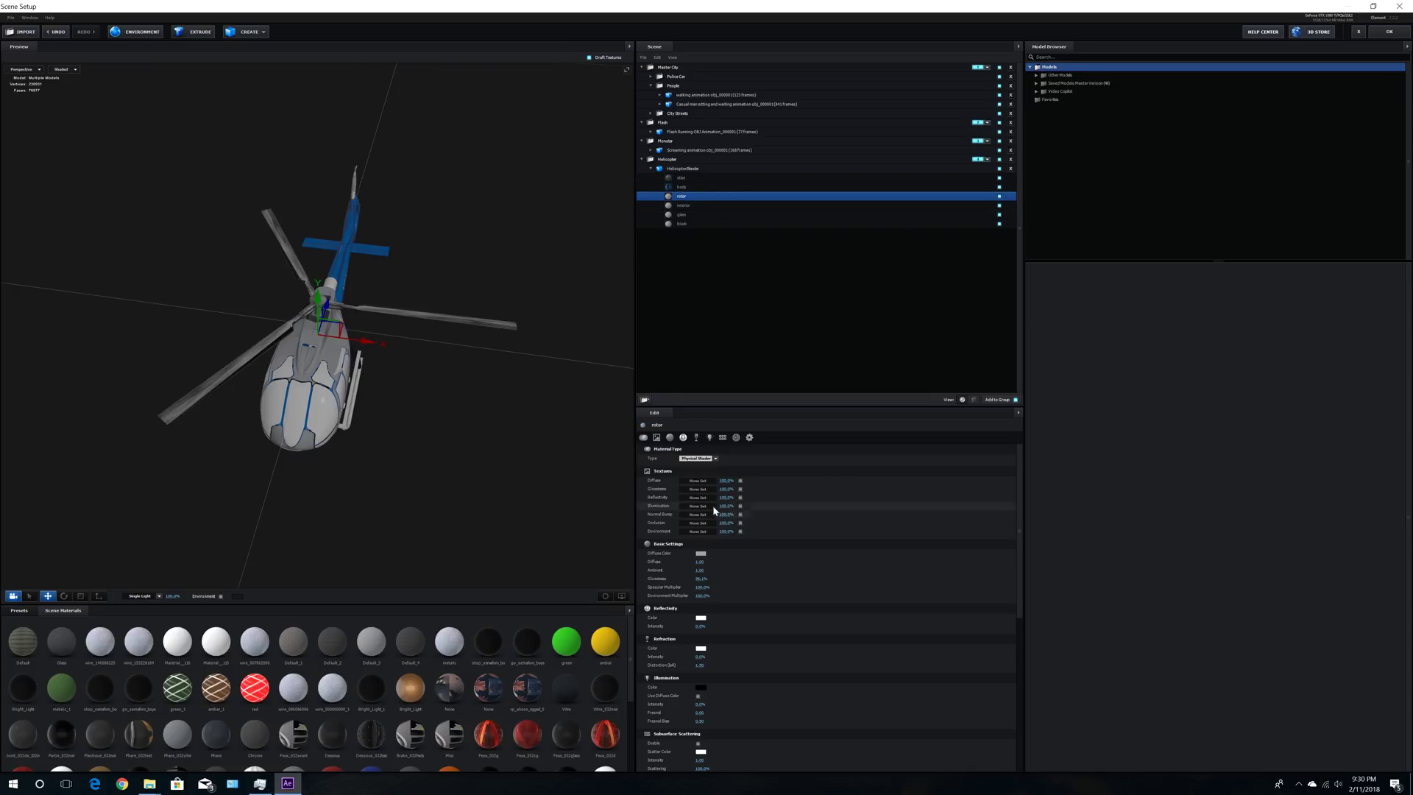
left_click(700, 480)
left_click(731, 441)
double_click(736, 507)
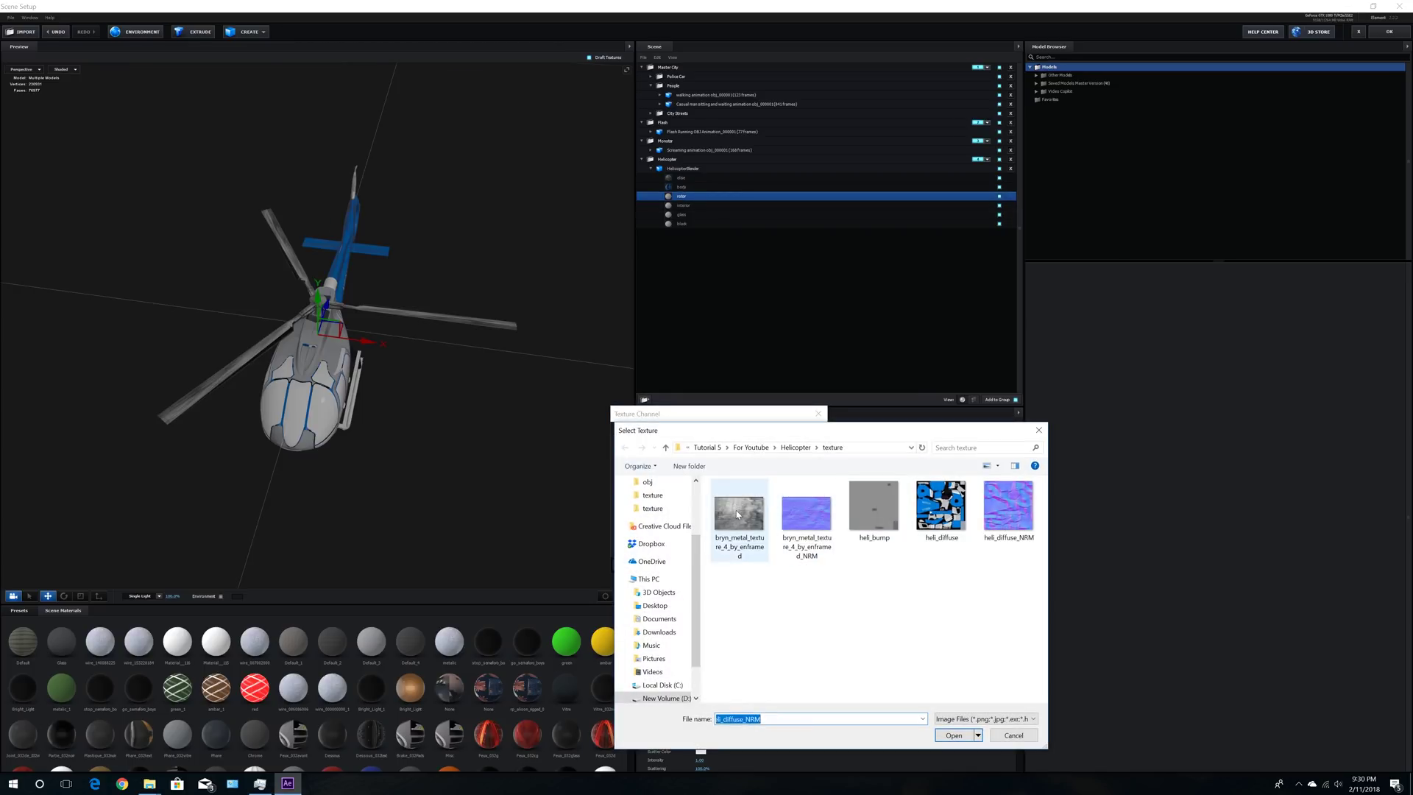
left_click(806, 568)
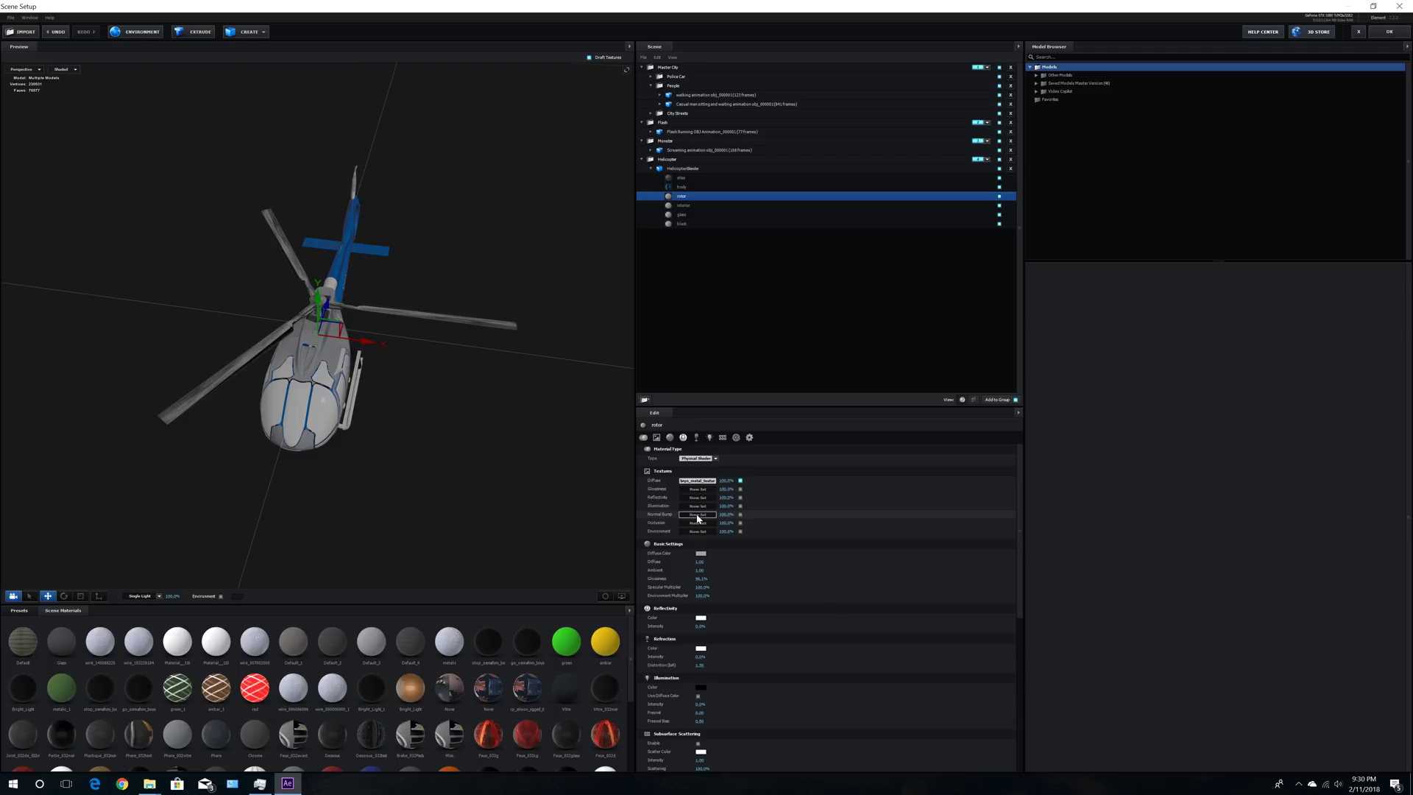
Step: Load bryn_metal_texture_4_by_enframed_NRM as the rotor material's normal bump texture
left_click(698, 514)
left_click(745, 476)
double_click(809, 515)
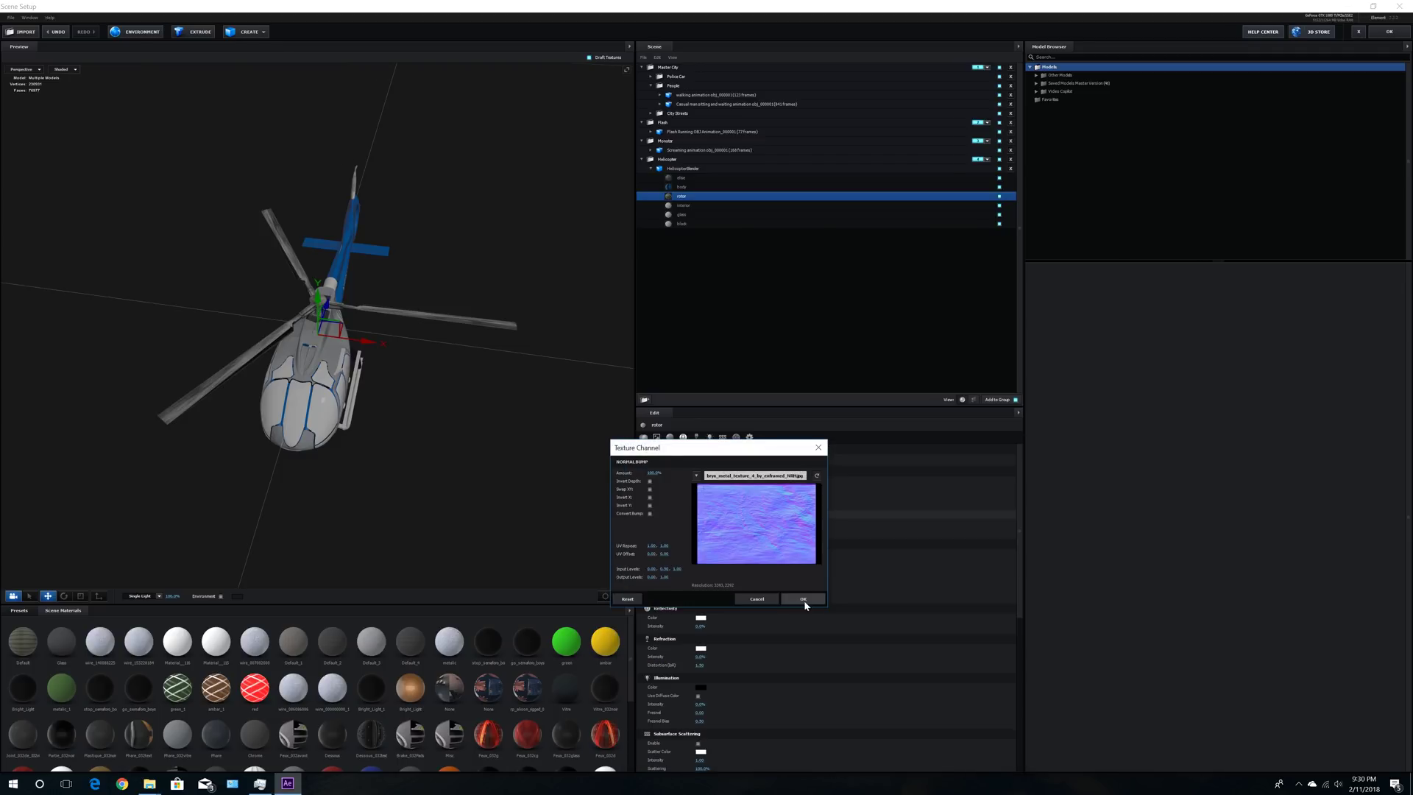
left_click(803, 598)
Step: Reduce the rotor material's normal bump strength and set its environment multiplier to 50%
left_click(727, 515)
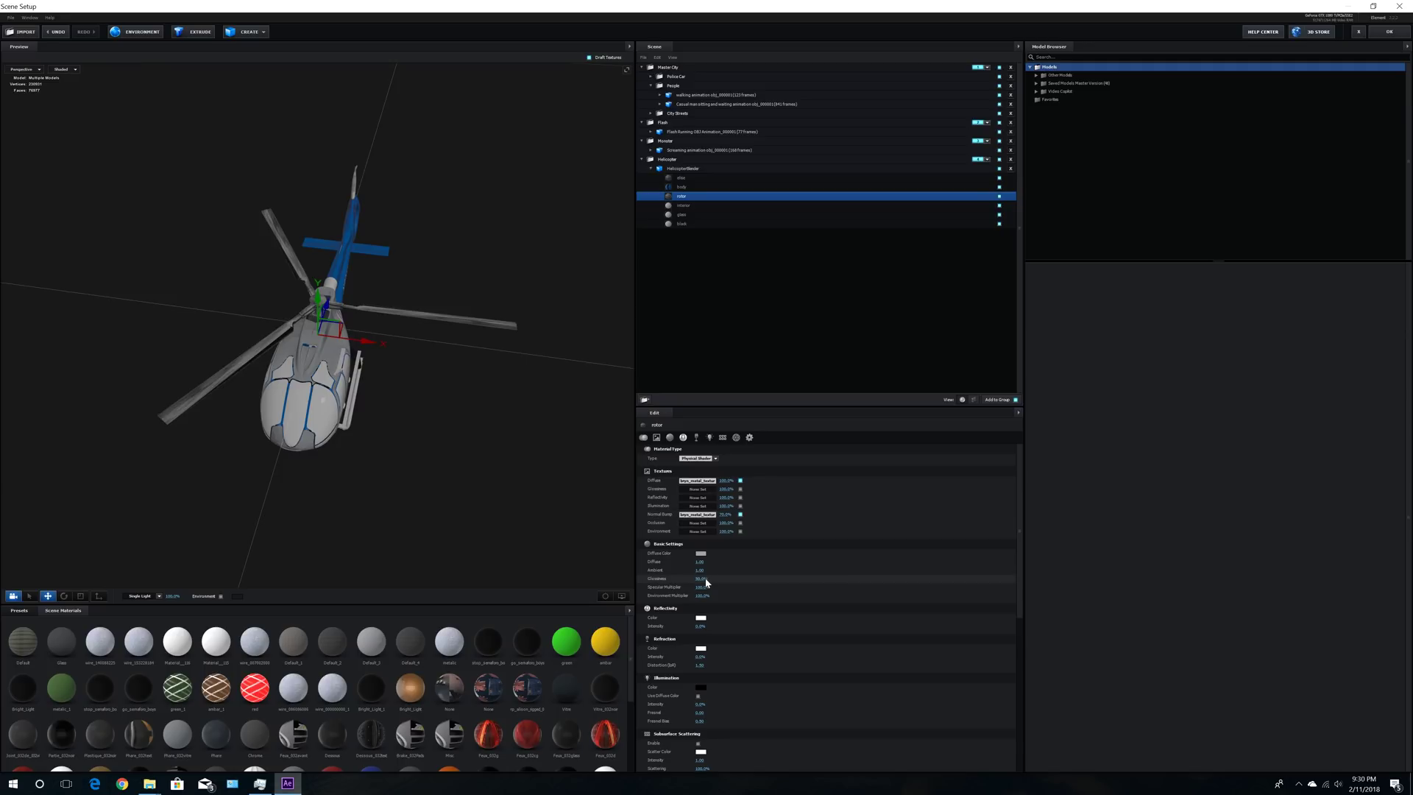
left_click(703, 596)
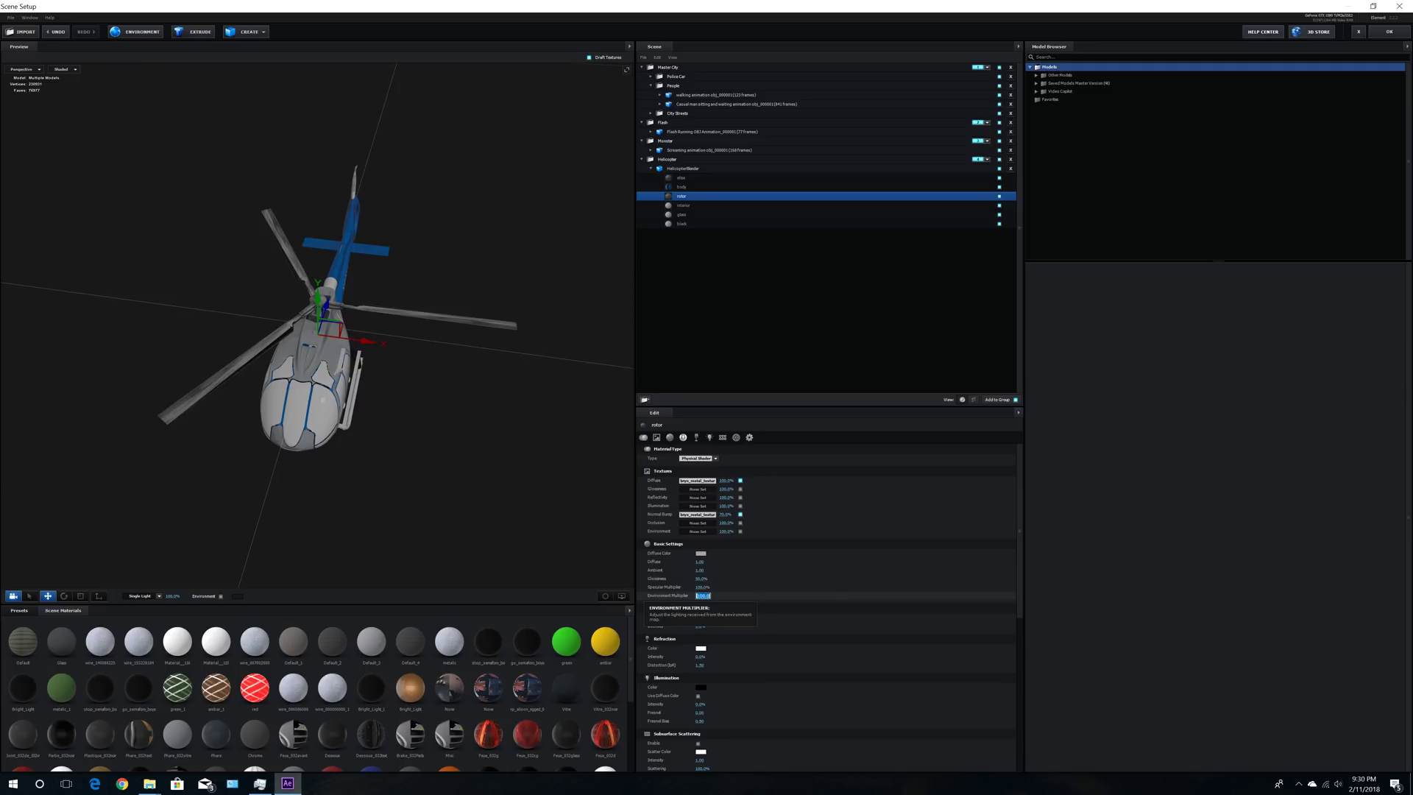
type("50")
key("Return")
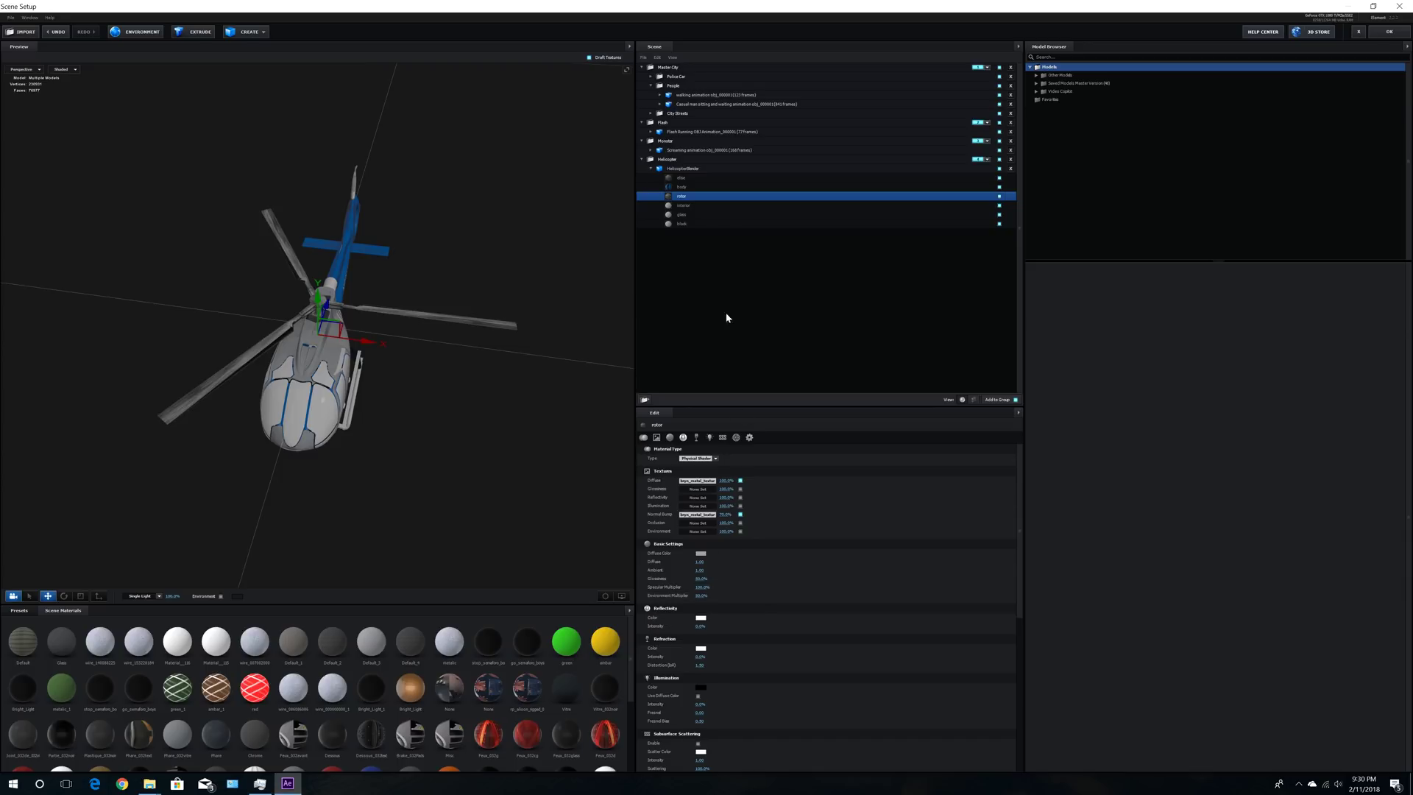
Step: Set the rotor material's glossiness to 15%, matching the first helicopter material
left_click(682, 178)
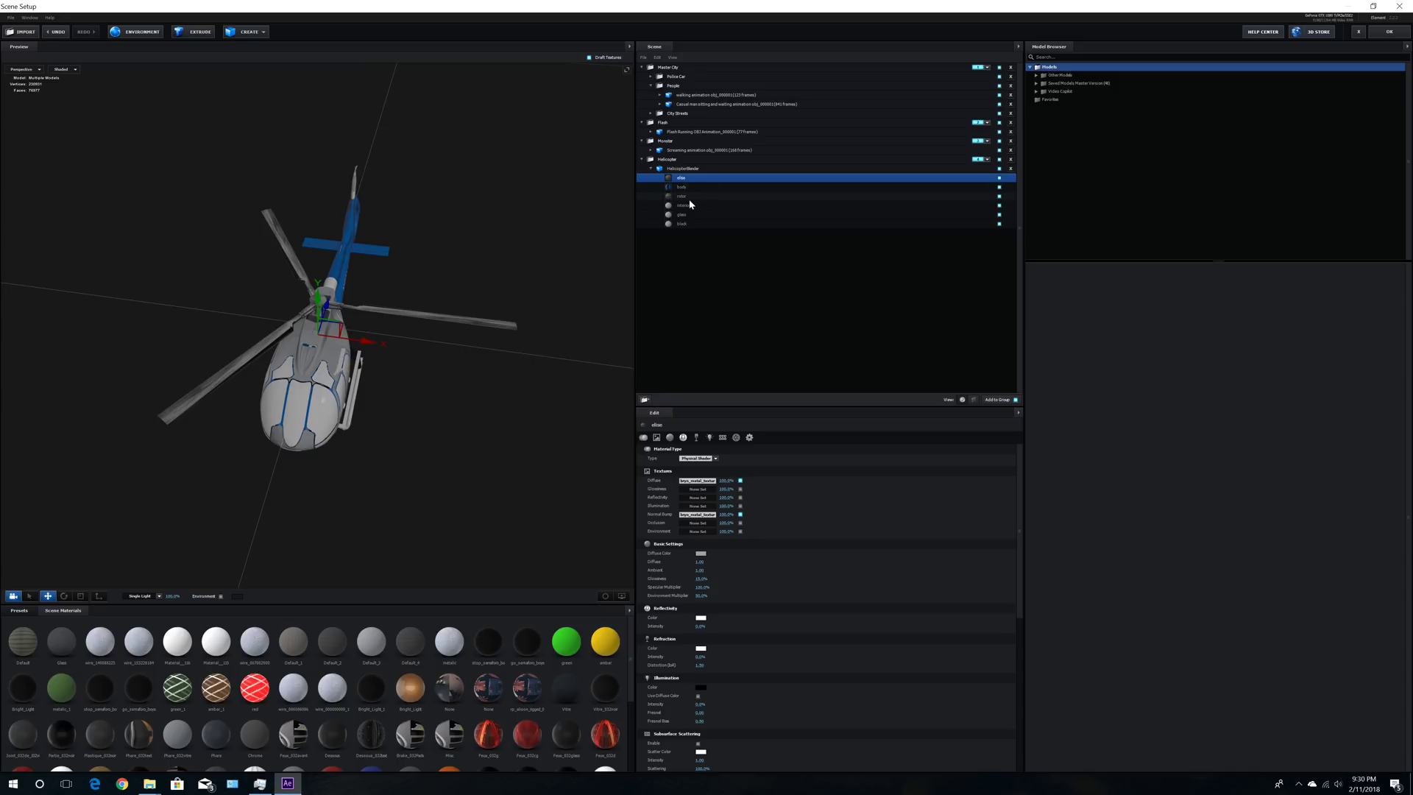
left_click(681, 196)
left_click(701, 579)
type("15")
key("Return")
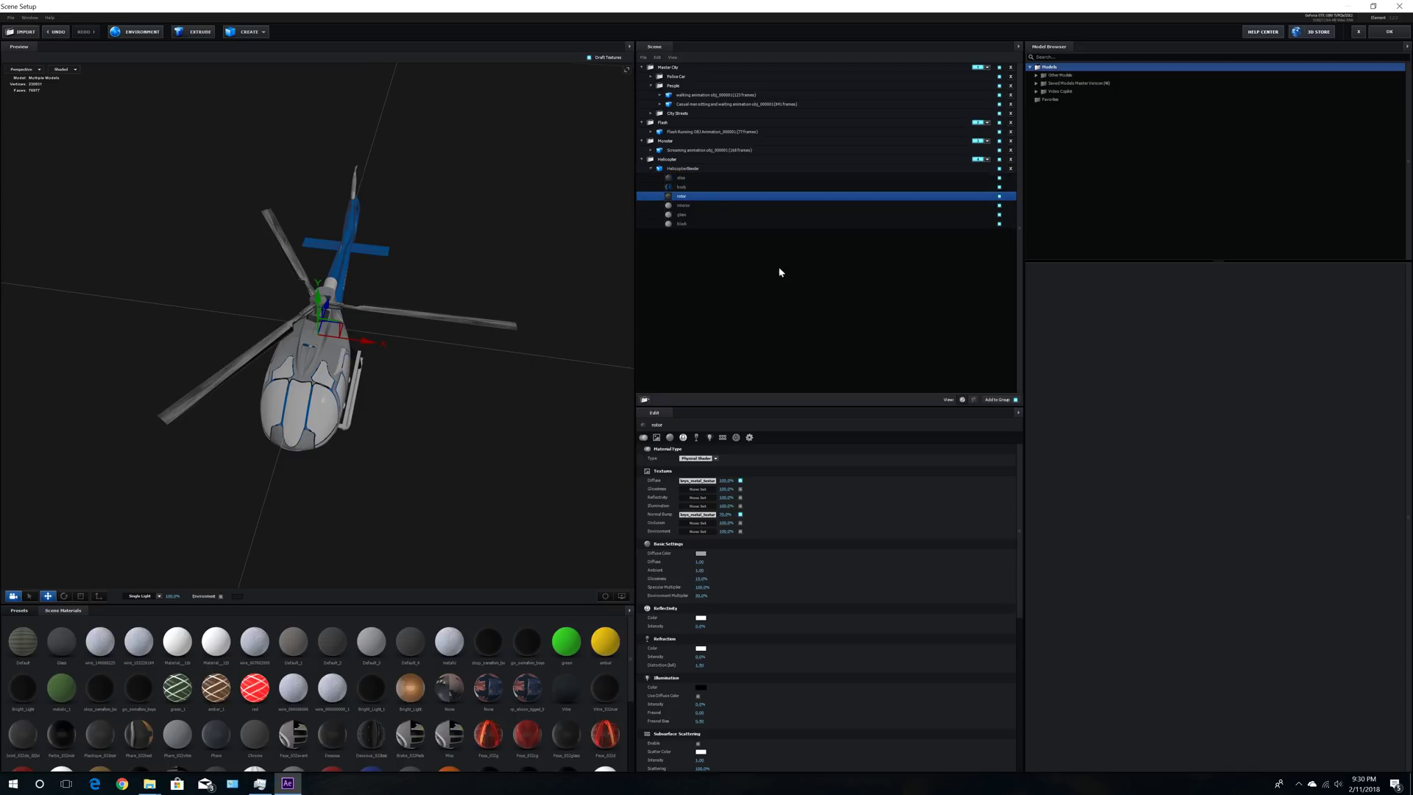
Step: Apply heli_diffuse as the diffuse texture of the helicopter's interior material
left_click(683, 205)
left_click(698, 480)
left_click(744, 440)
double_click(941, 508)
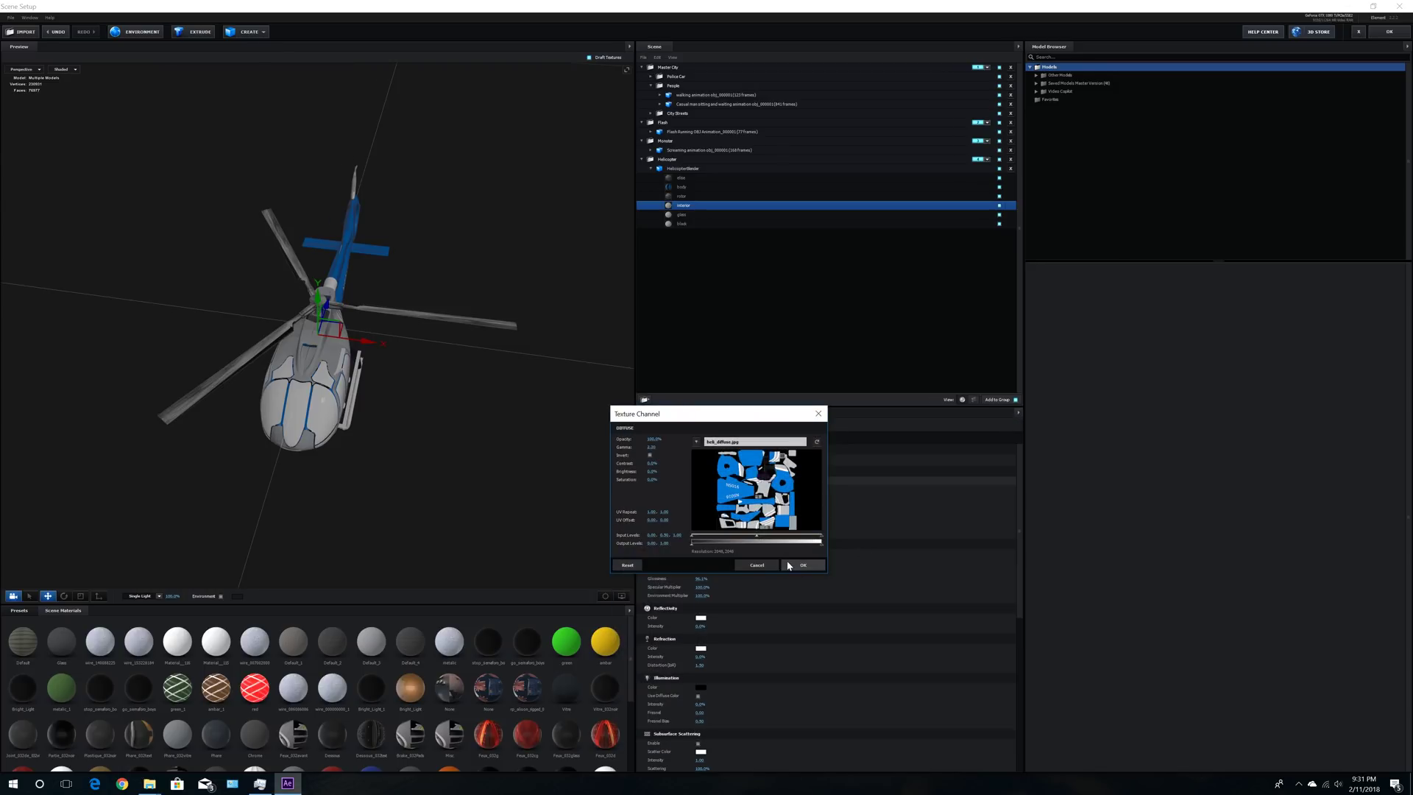
left_click(783, 565)
Step: Reload heli_diffuse in the interior material's diffuse texture channel
left_click(701, 484)
left_click(751, 456)
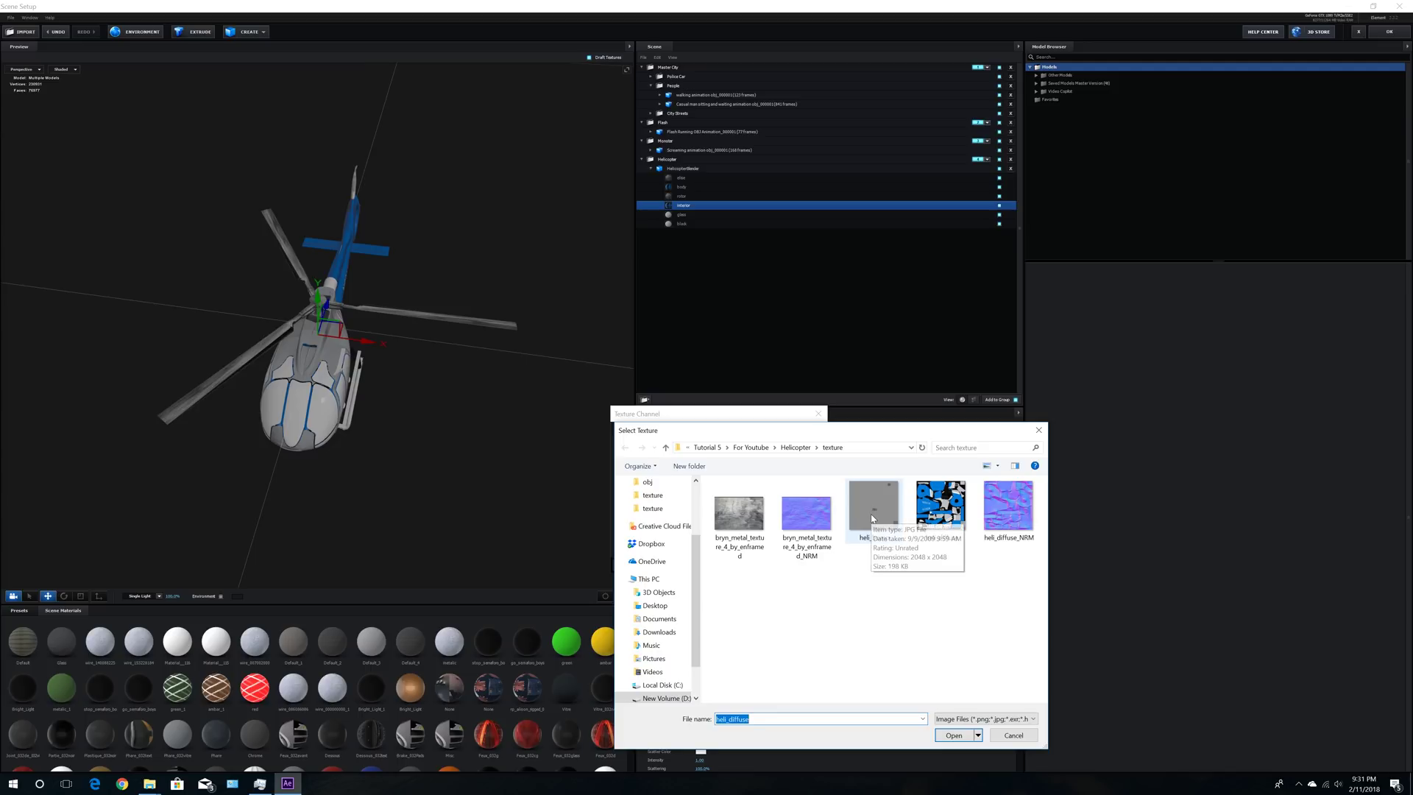
left_click(940, 526)
left_click(953, 736)
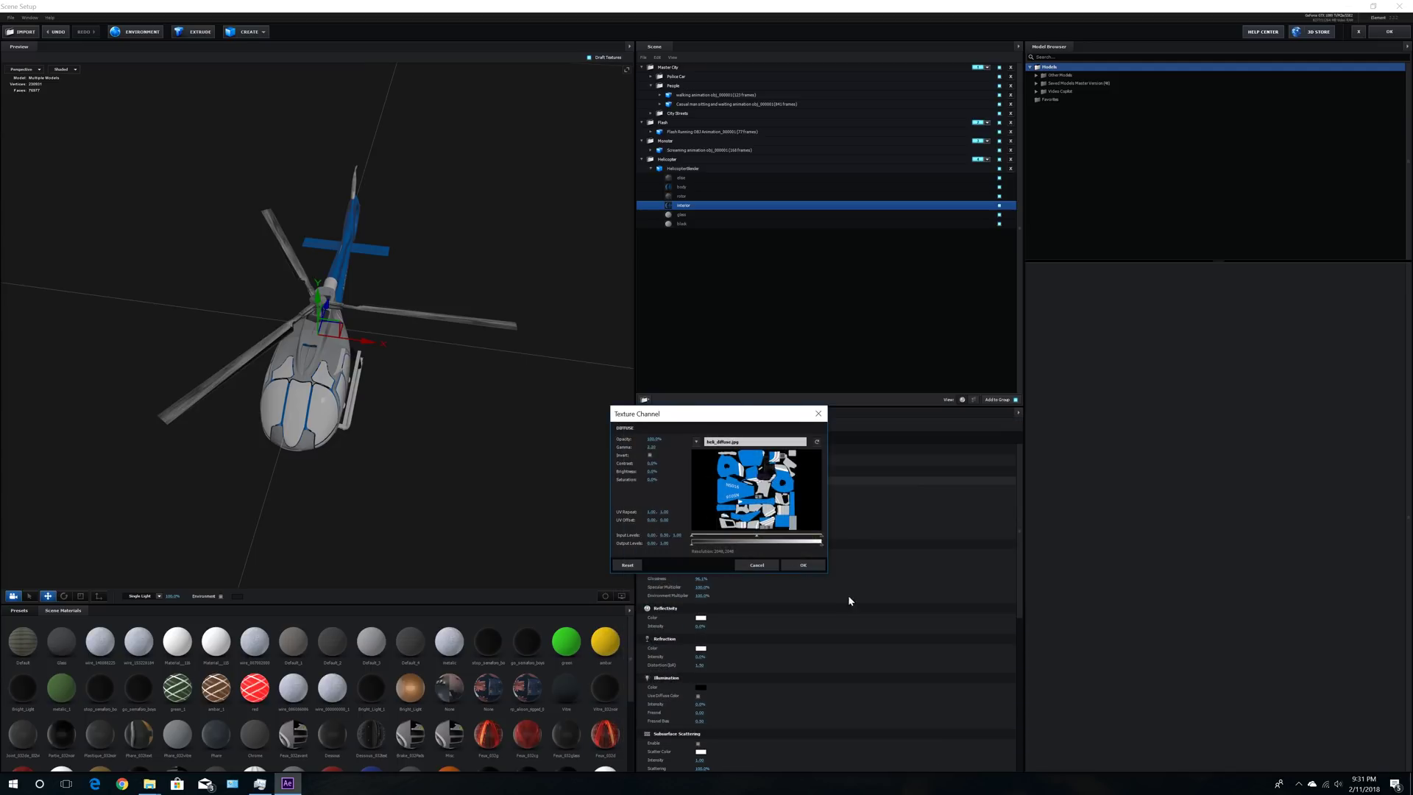
left_click(798, 566)
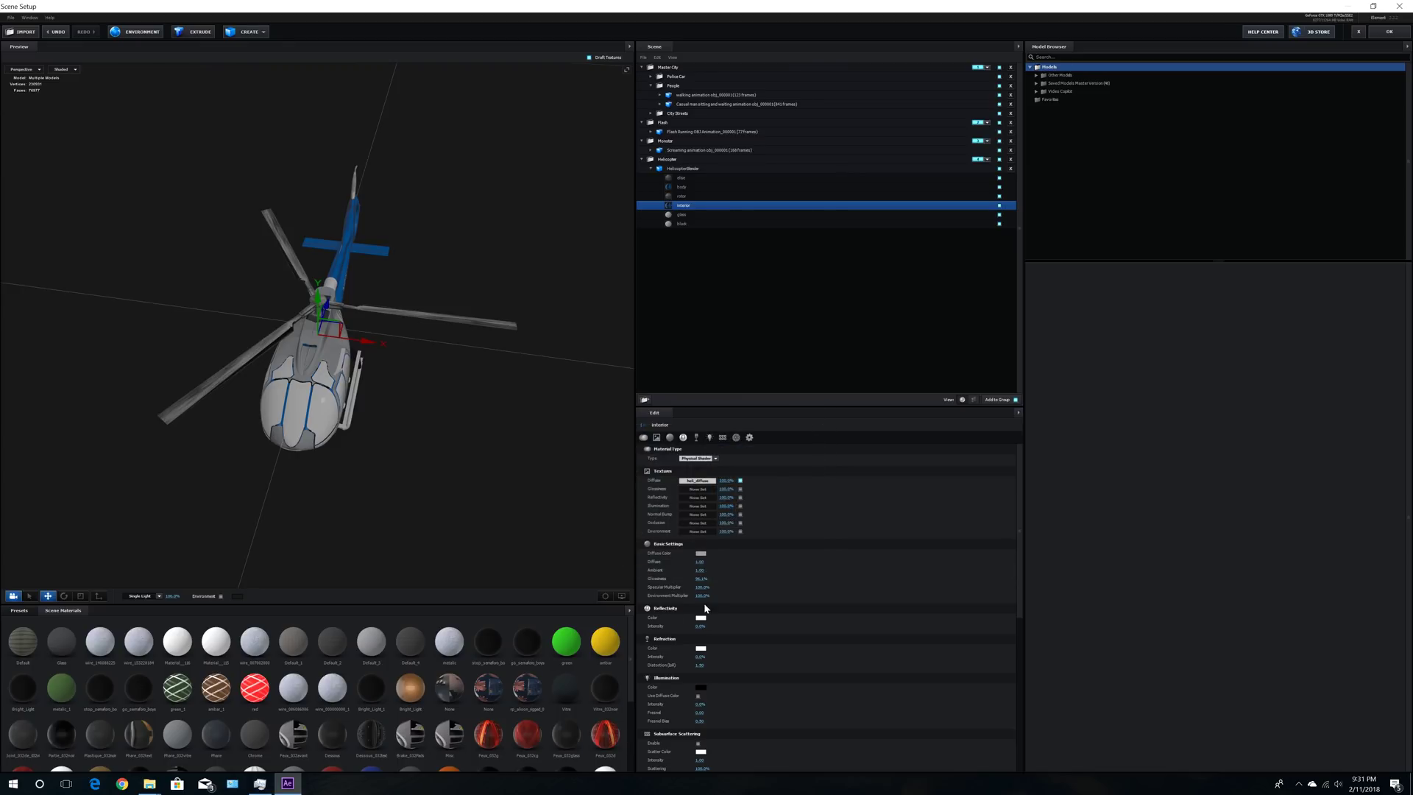
Step: Load heli_diffuse_NRM as the interior material's normal bump texture
left_click(694, 515)
left_click(730, 477)
double_click(1009, 531)
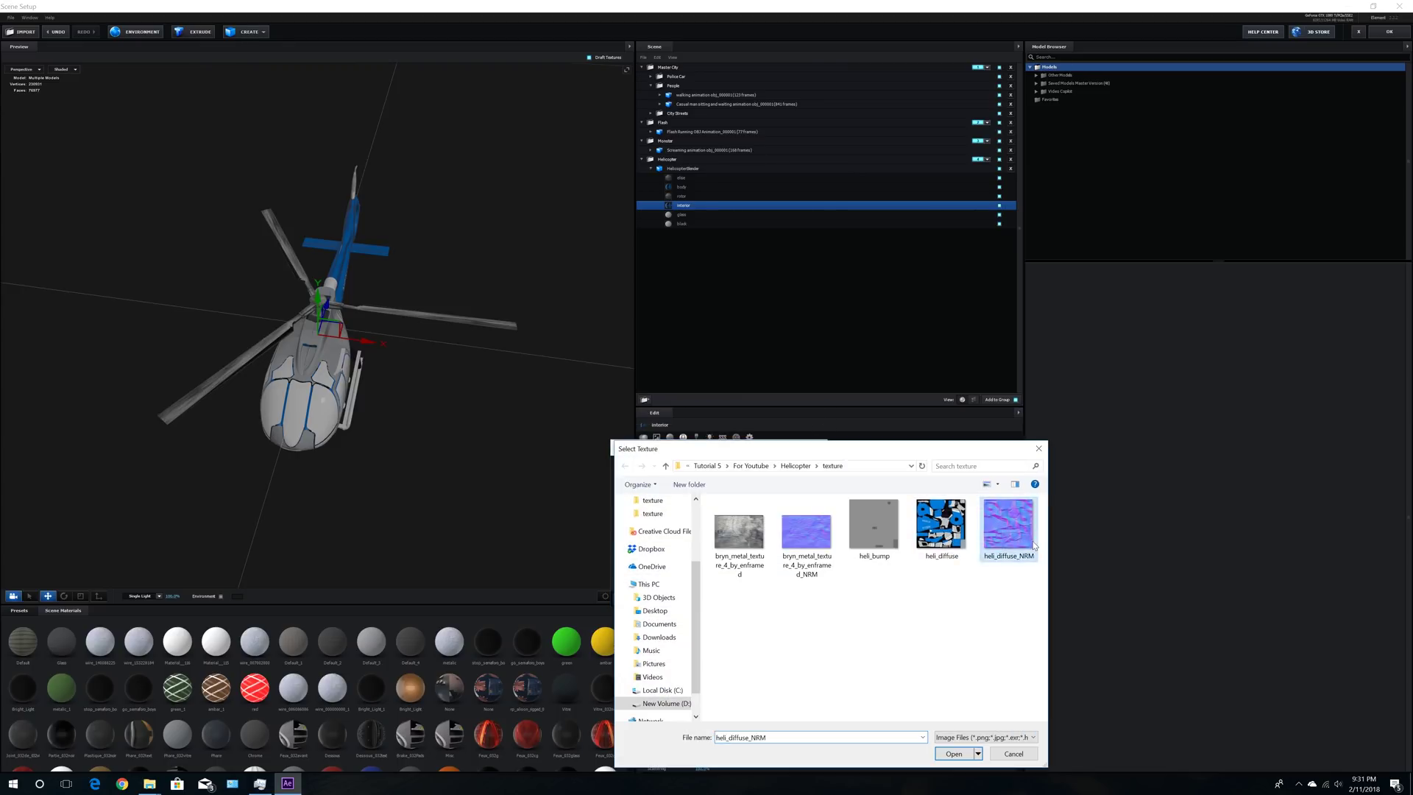
left_click(803, 599)
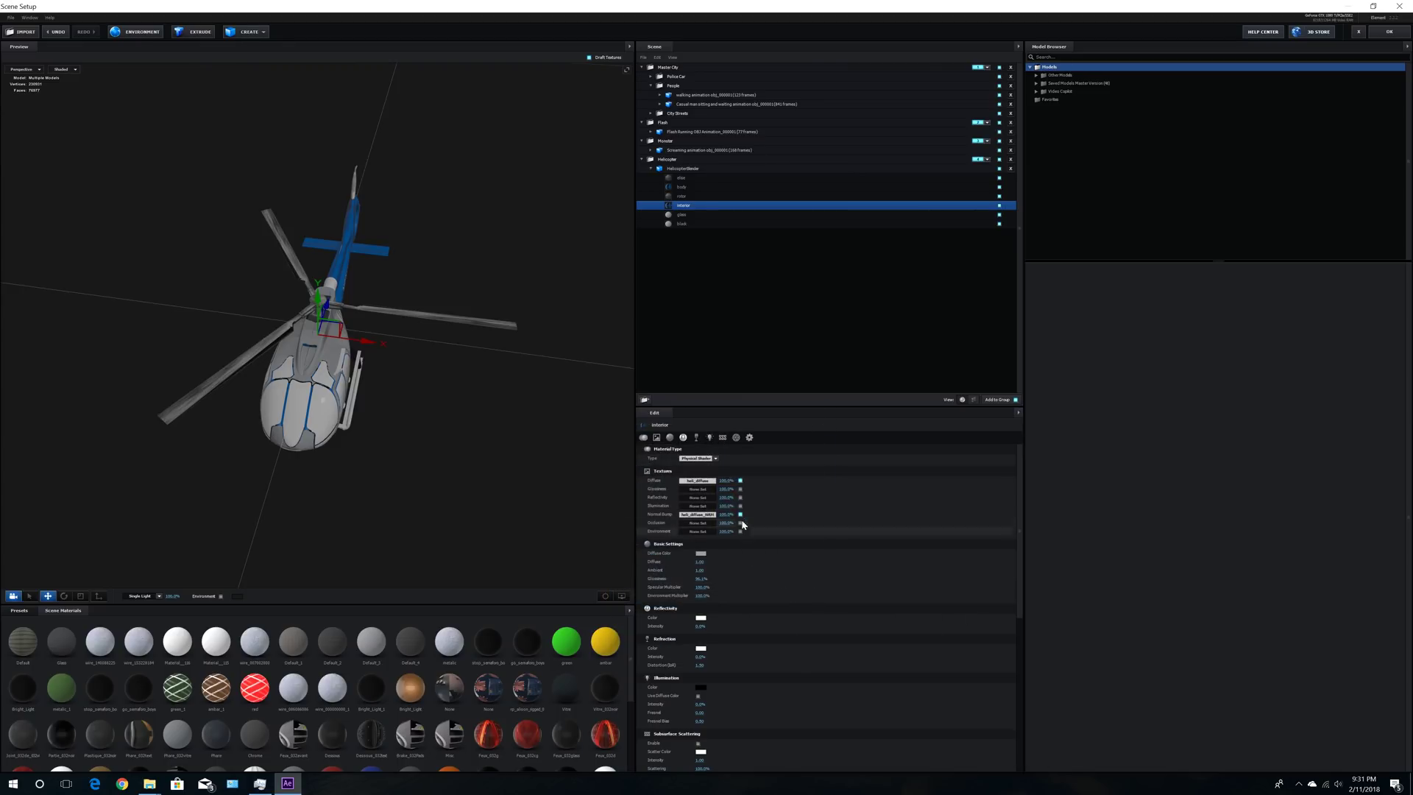
Step: Set the interior material's normal bump strength to 60% and reduce its environment multiplier
left_click(724, 516)
type("60")
key("Return")
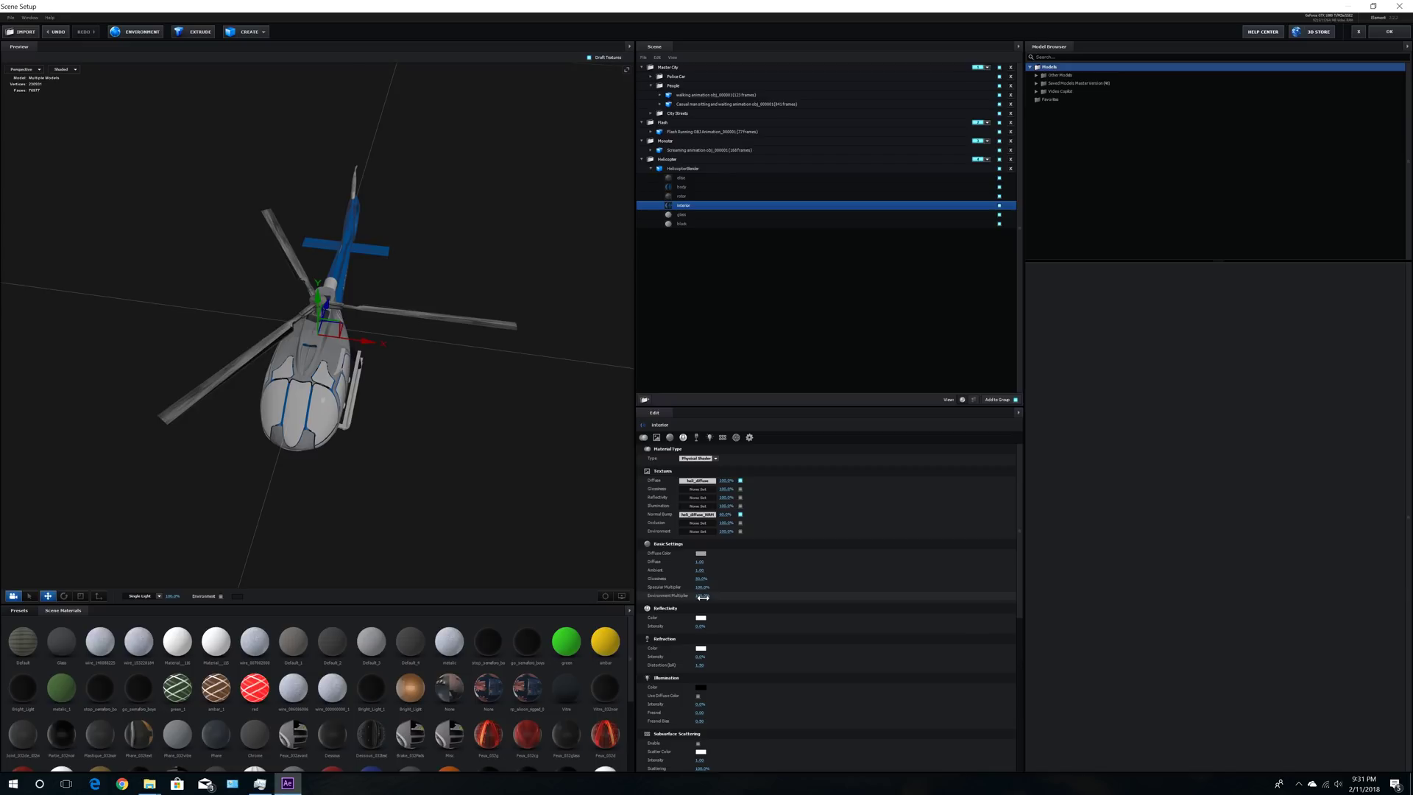
key("Return")
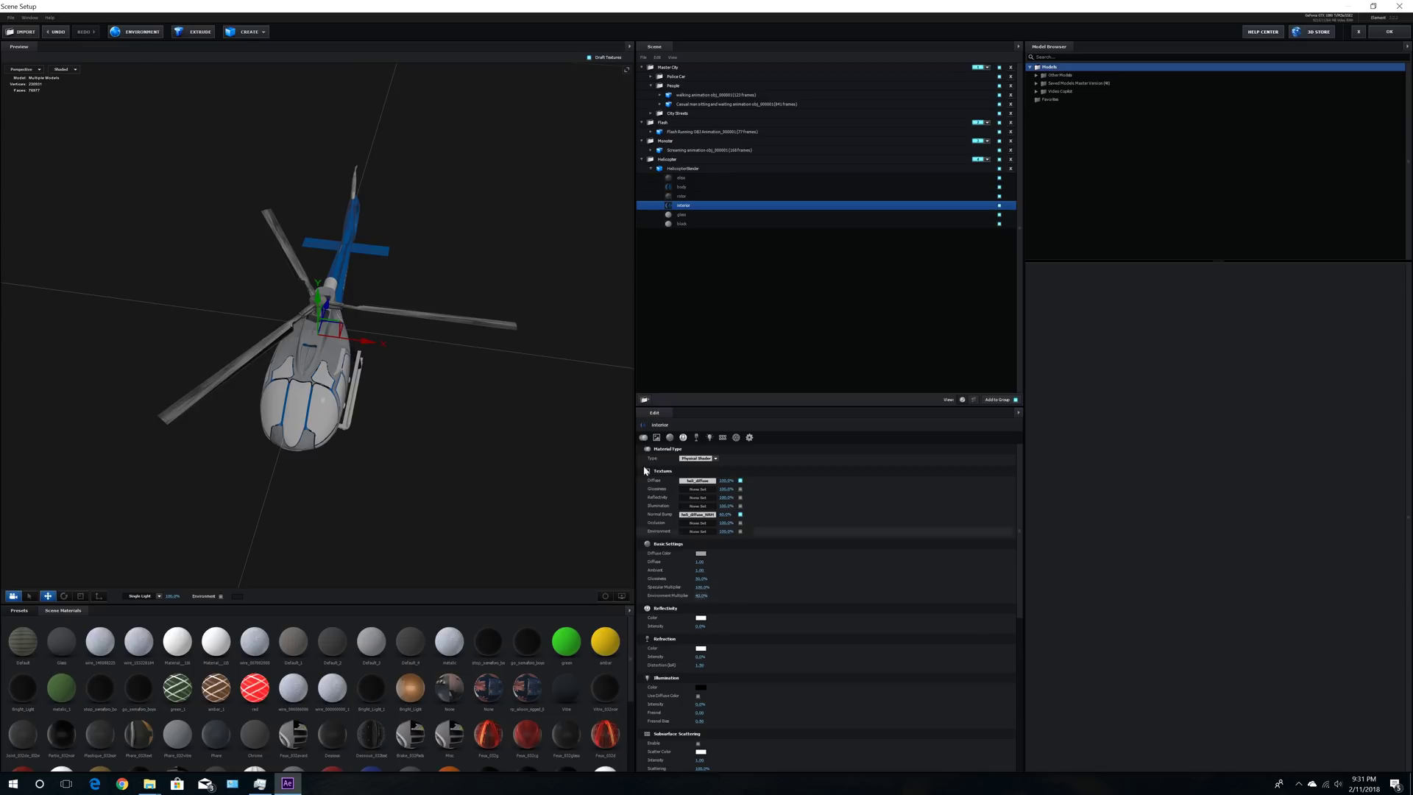
Step: Set the diffuse color of the helicopter's glass material to black
mouse_move(533, 385)
left_mouse_down()
mouse_move(479, 356)
mouse_move(535, 374)
left_mouse_up()
left_click(684, 214)
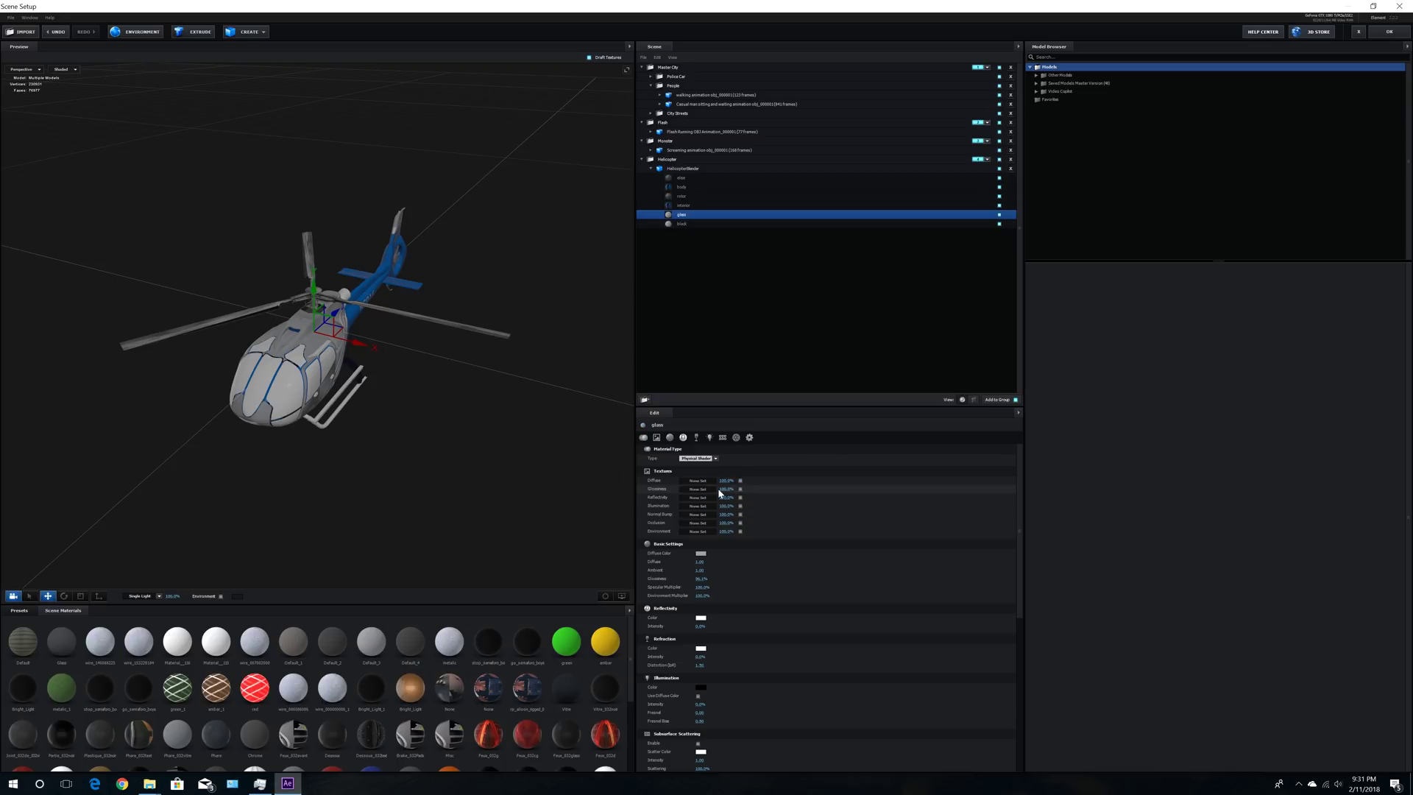
left_click(700, 553)
left_click_drag(672, 577, 607, 657)
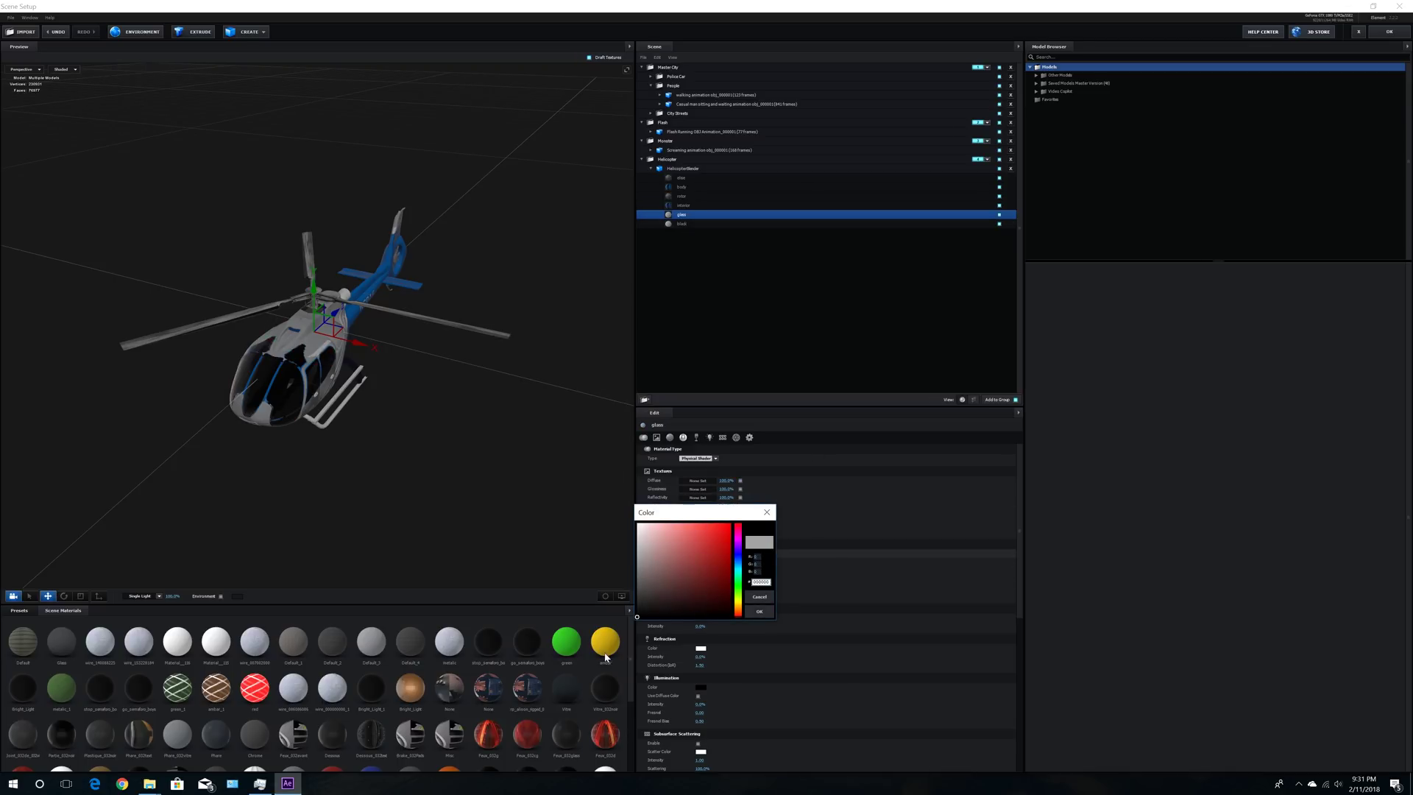
left_click(760, 611)
scroll(778, 647, "down", 5)
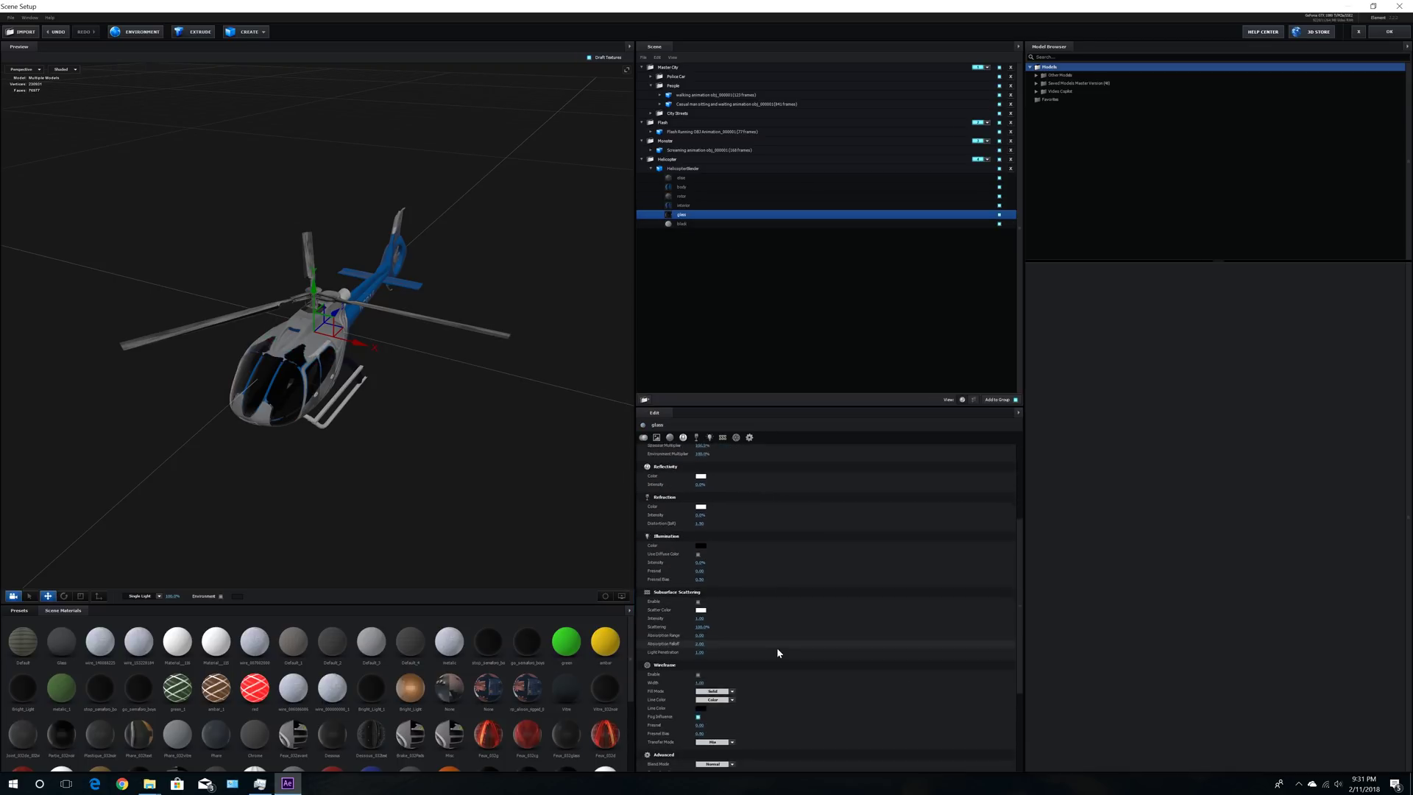
scroll(778, 652, "down", 2)
scroll(779, 651, "up", 3)
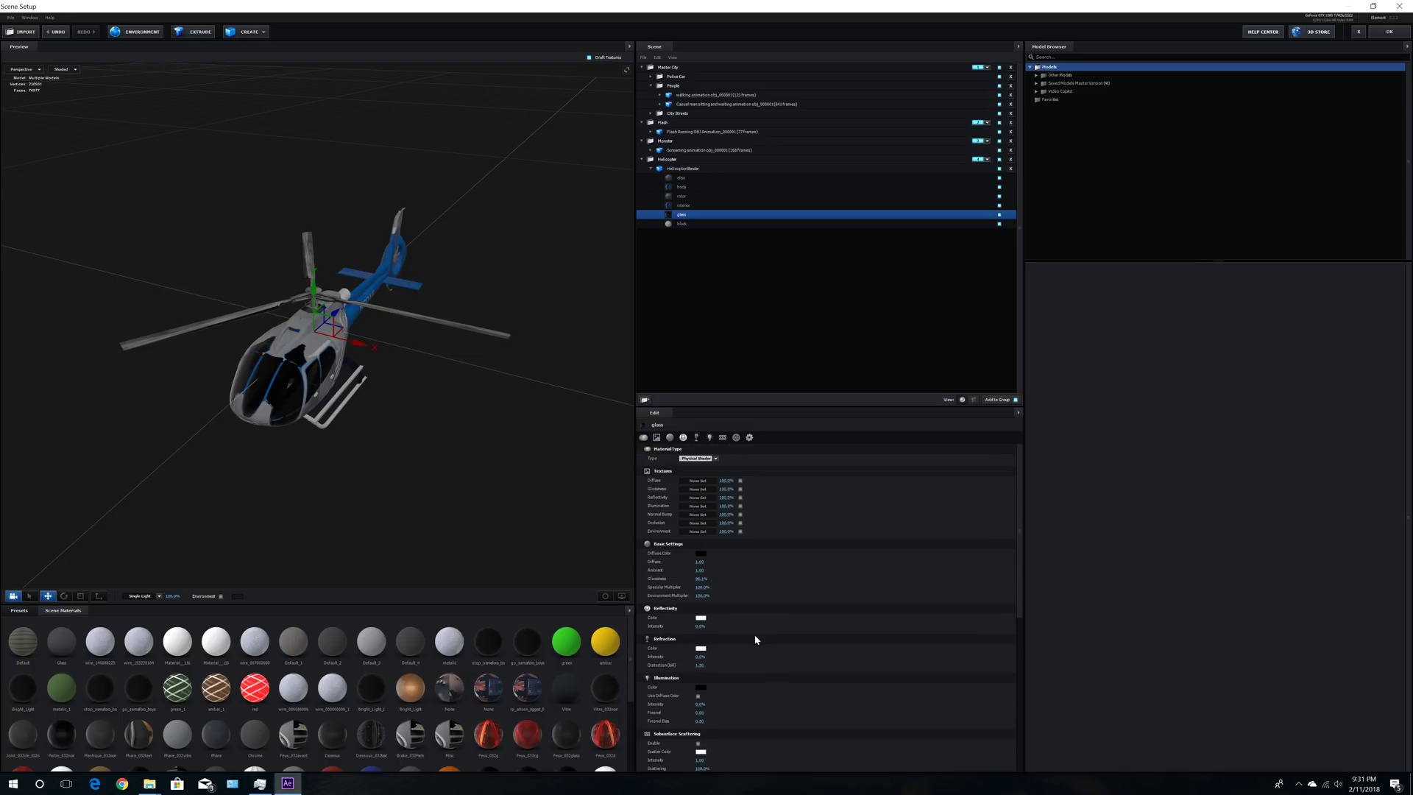
left_click(701, 553)
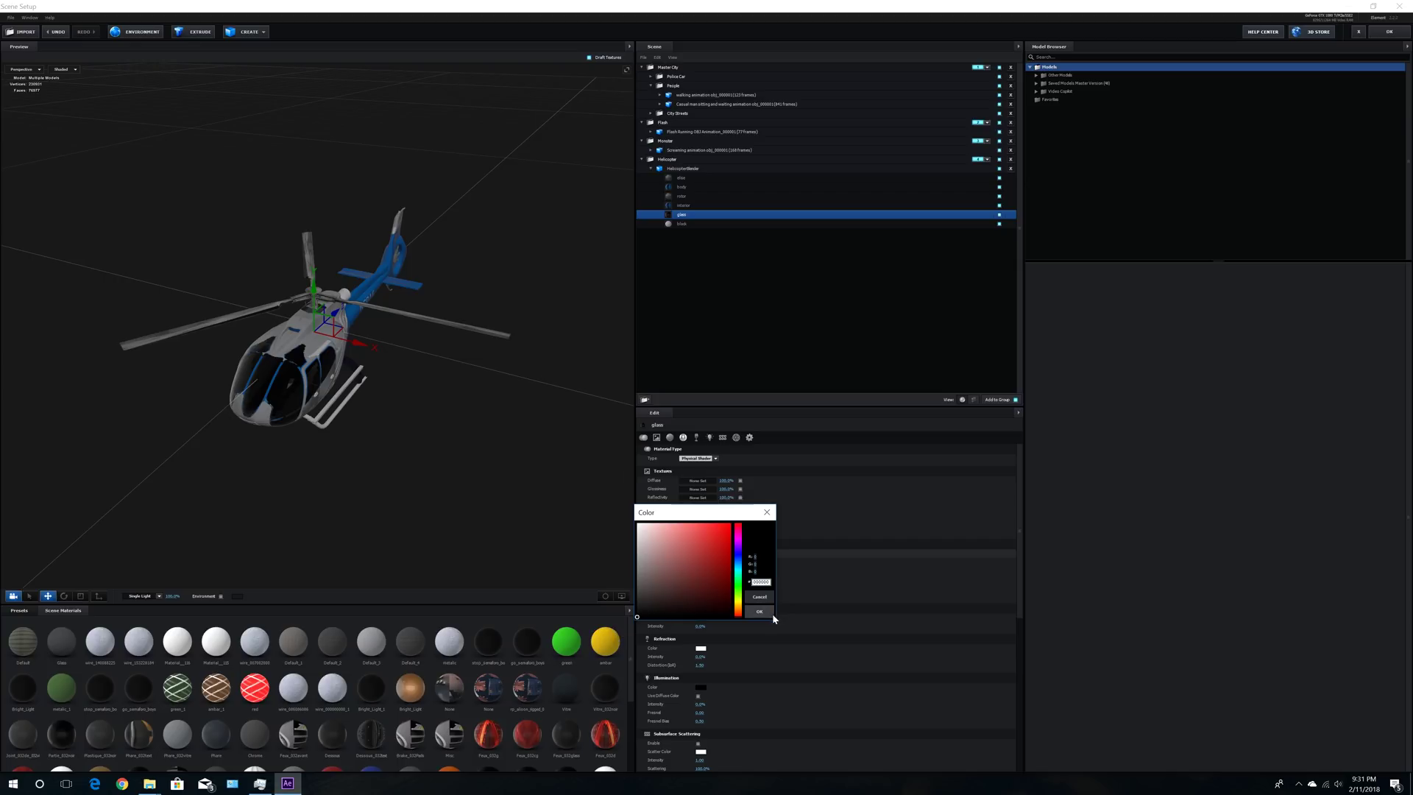
Step: Make the helicopter's glass slightly transparent by setting its force opacity to 90%
scroll(773, 654, "down", 2)
scroll(773, 653, "down", 7)
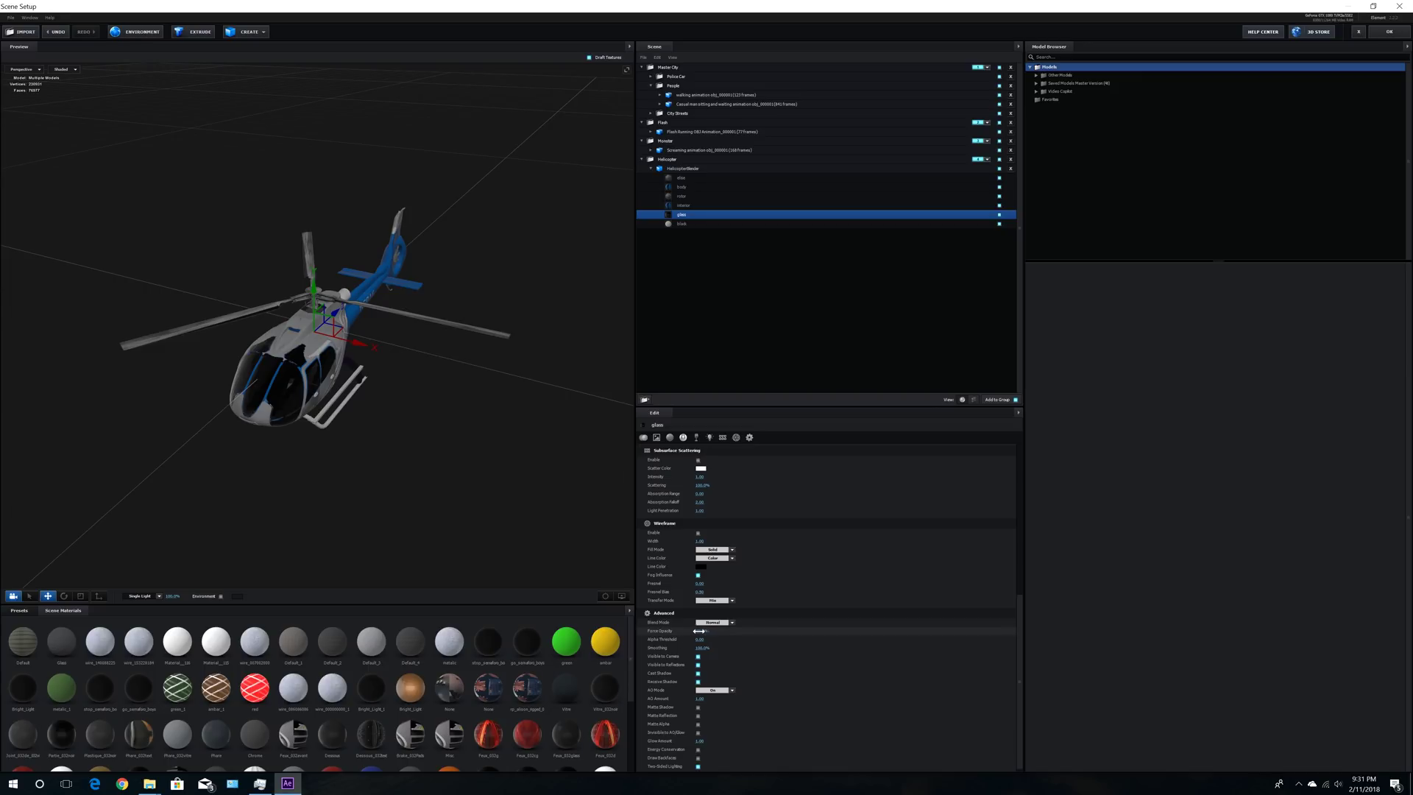
left_click_drag(699, 631, 694, 631)
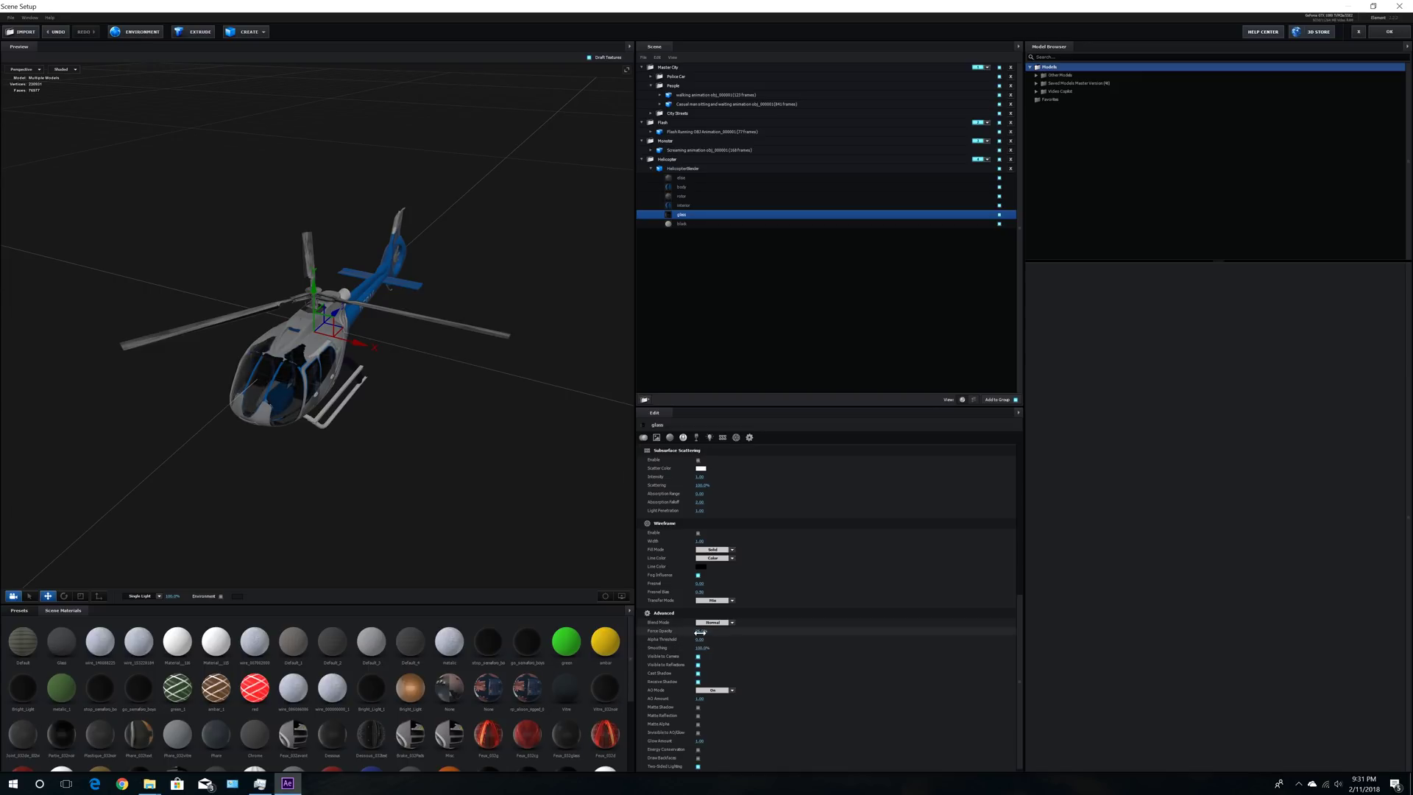
mouse_move(518, 509)
left_mouse_down()
mouse_move(523, 477)
mouse_move(498, 505)
mouse_move(550, 482)
mouse_move(511, 495)
left_mouse_up()
left_click_drag(294, 406, 463, 489)
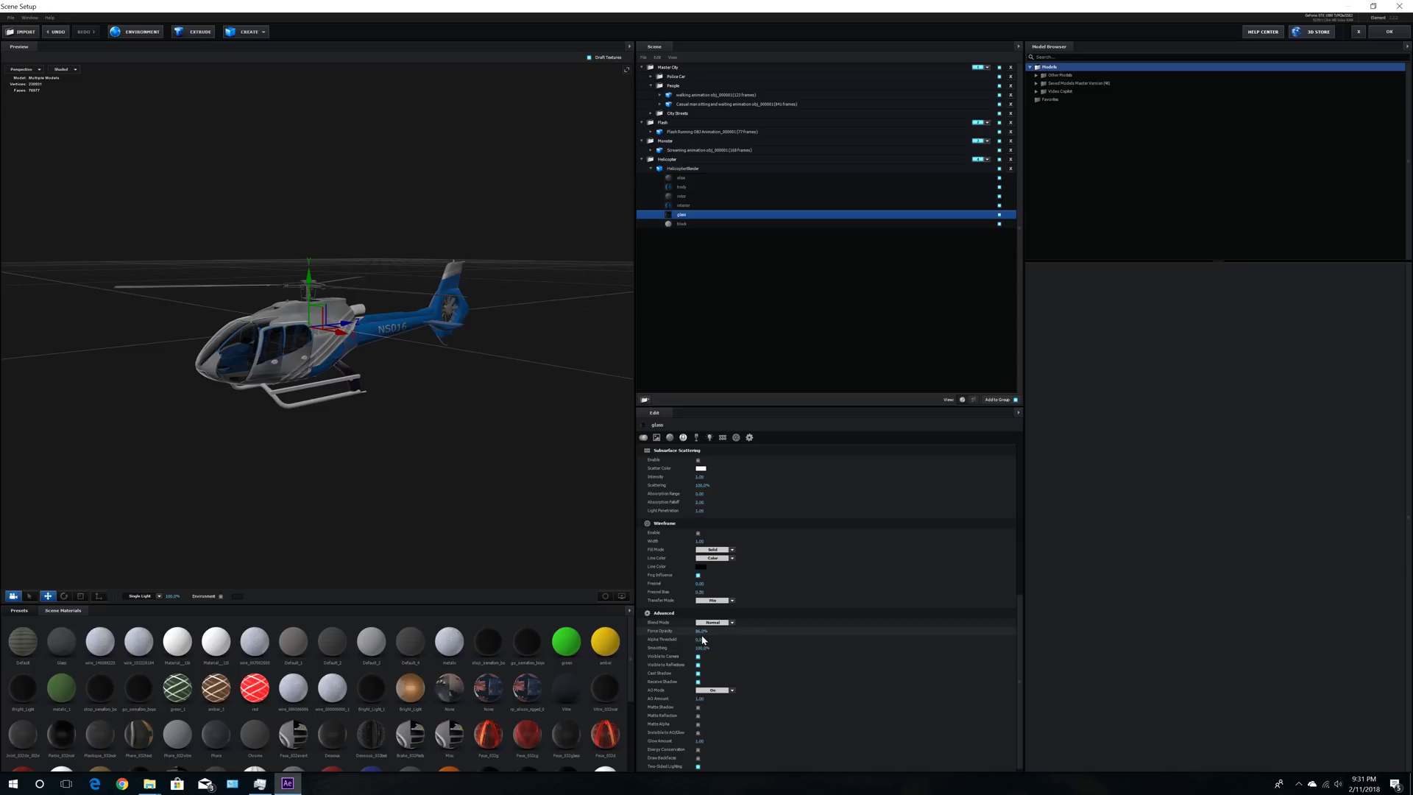
left_click_drag(703, 633, 706, 633)
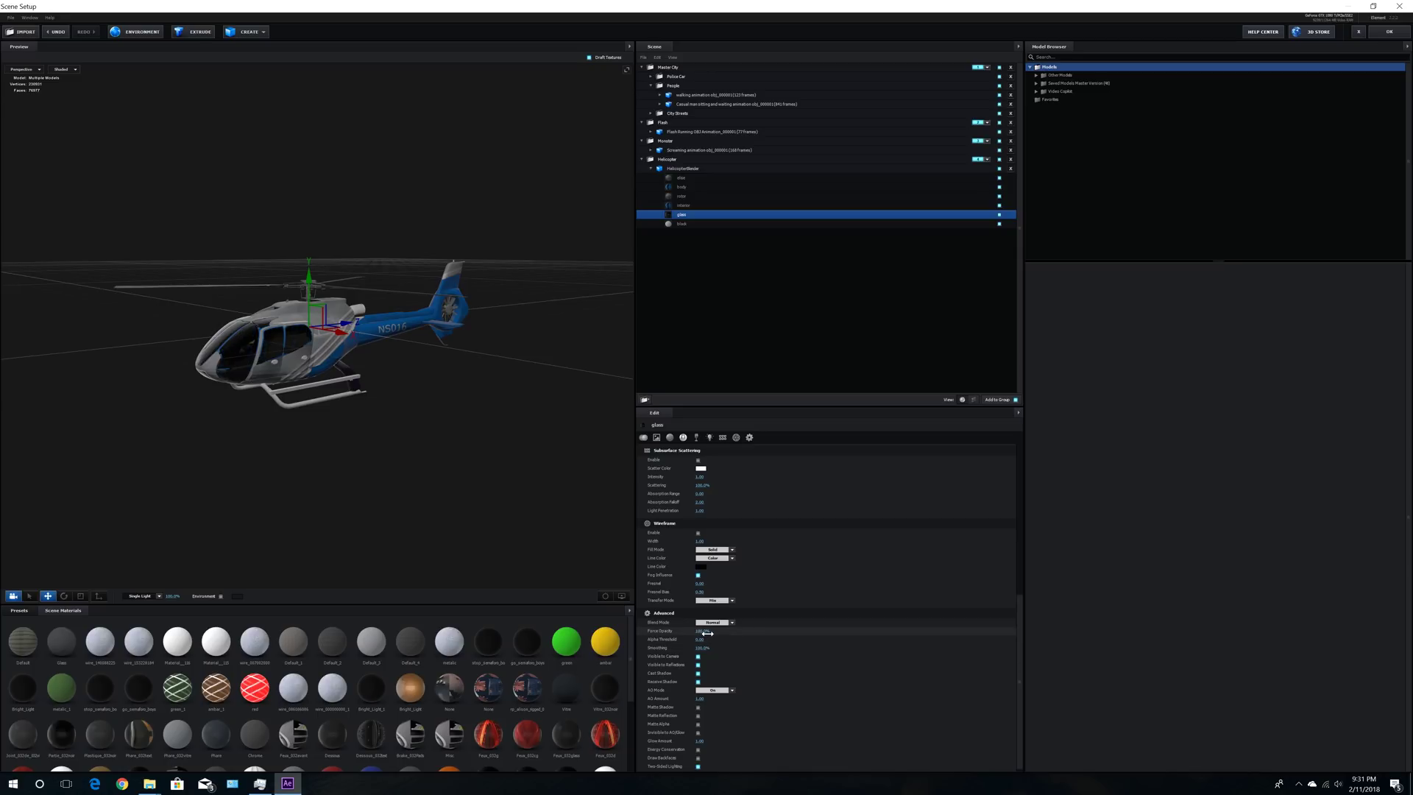
left_click(702, 632)
type("90")
key("Return")
left_click_drag(555, 511, 547, 460)
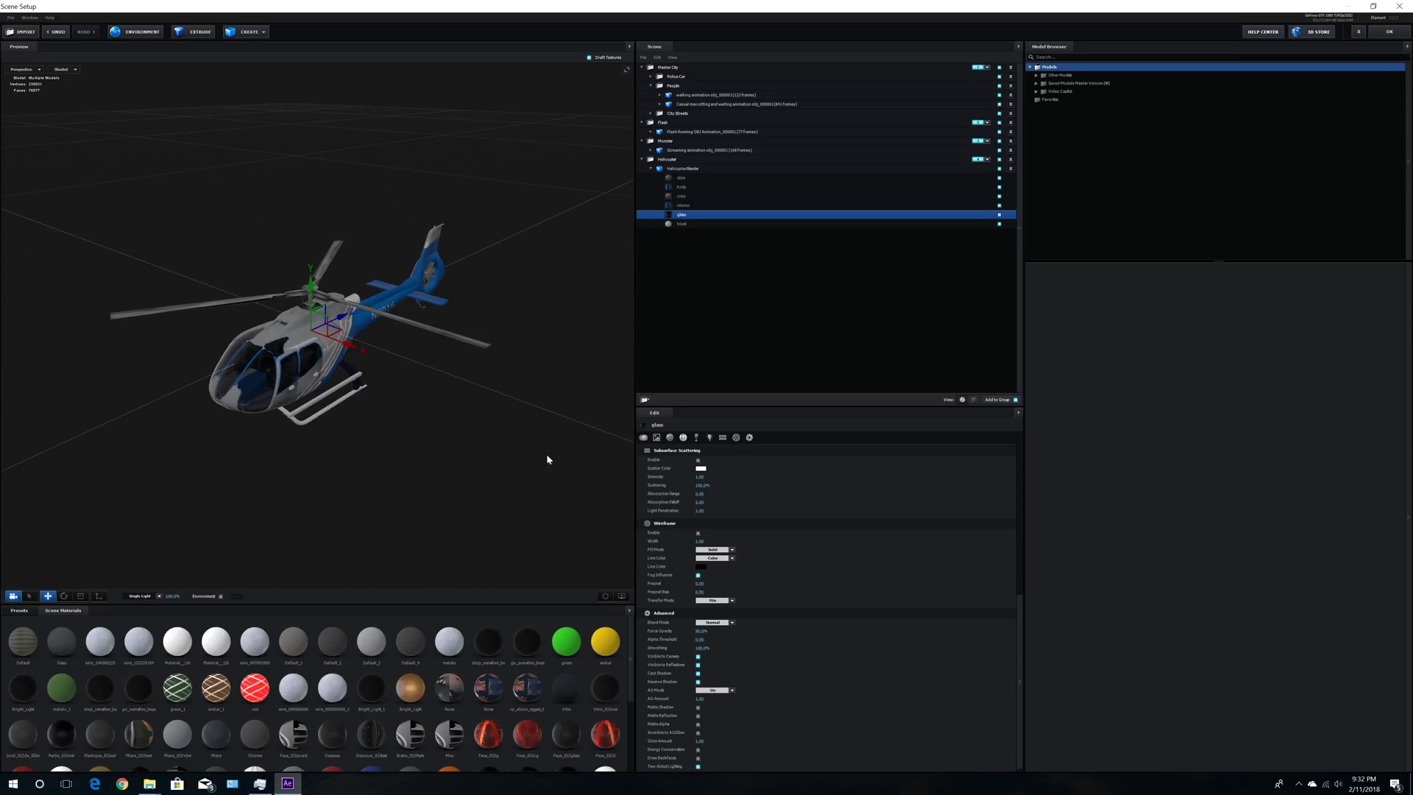
Step: Set the diffuse color of the helicopter's black material to pure black
left_click(673, 224)
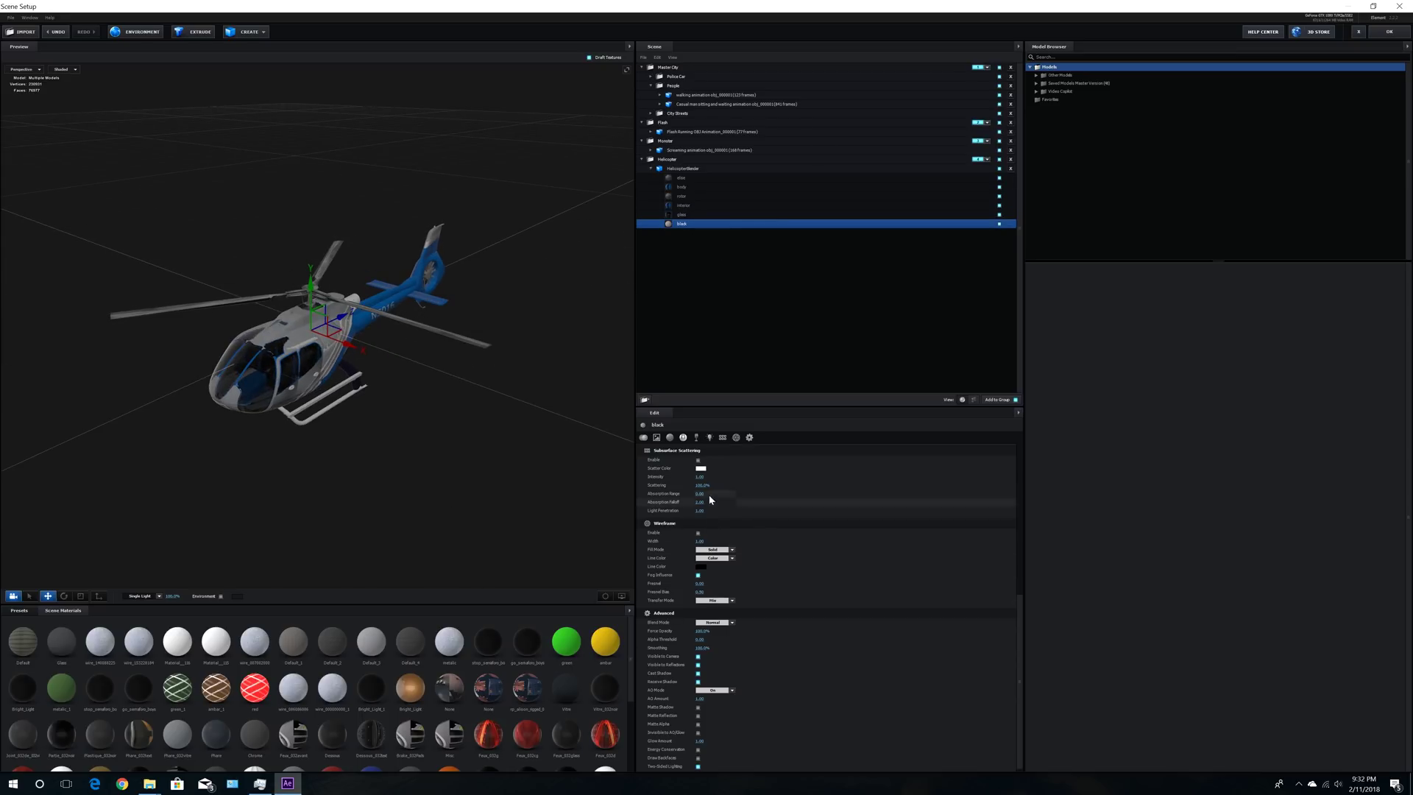
left_click_drag(542, 448, 567, 434)
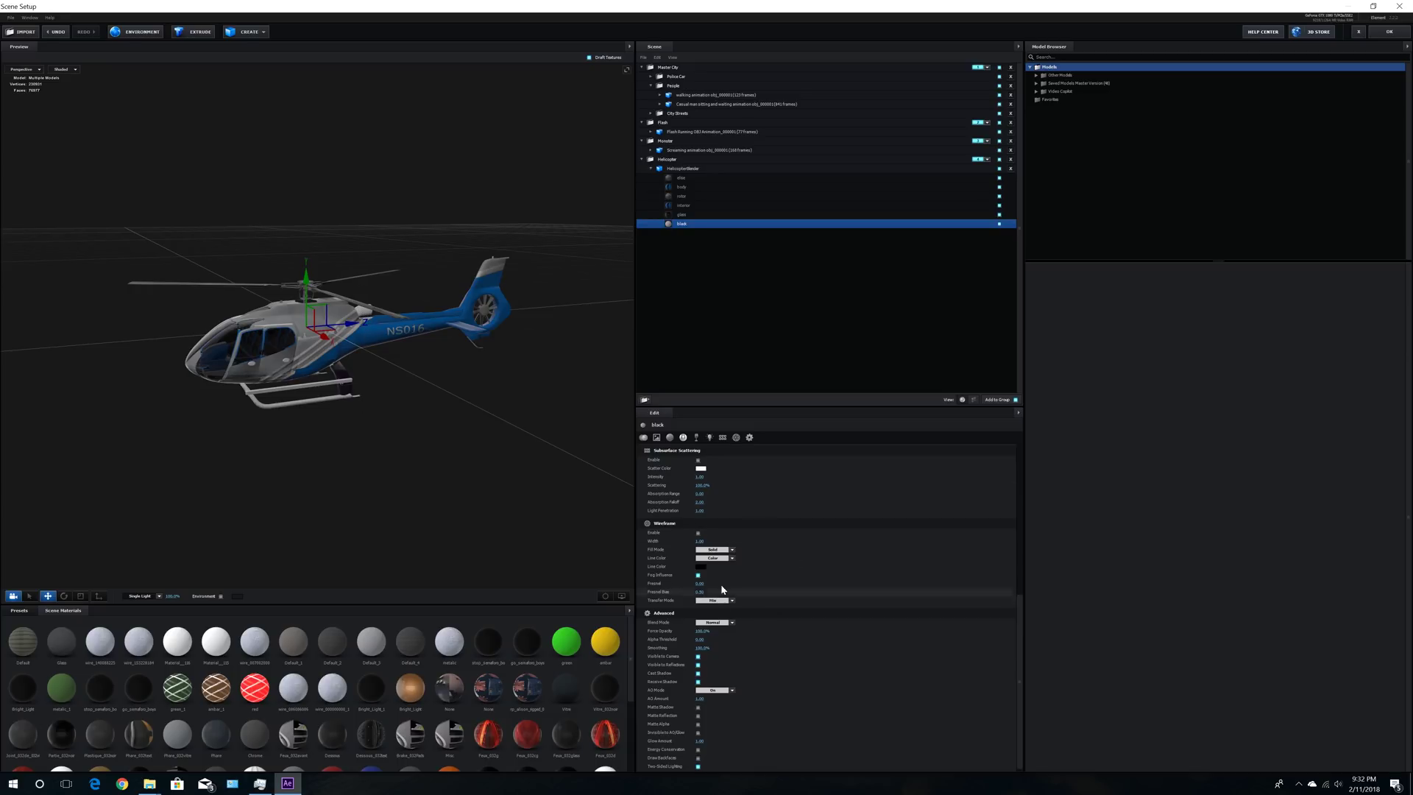
scroll(770, 546, "up", 3)
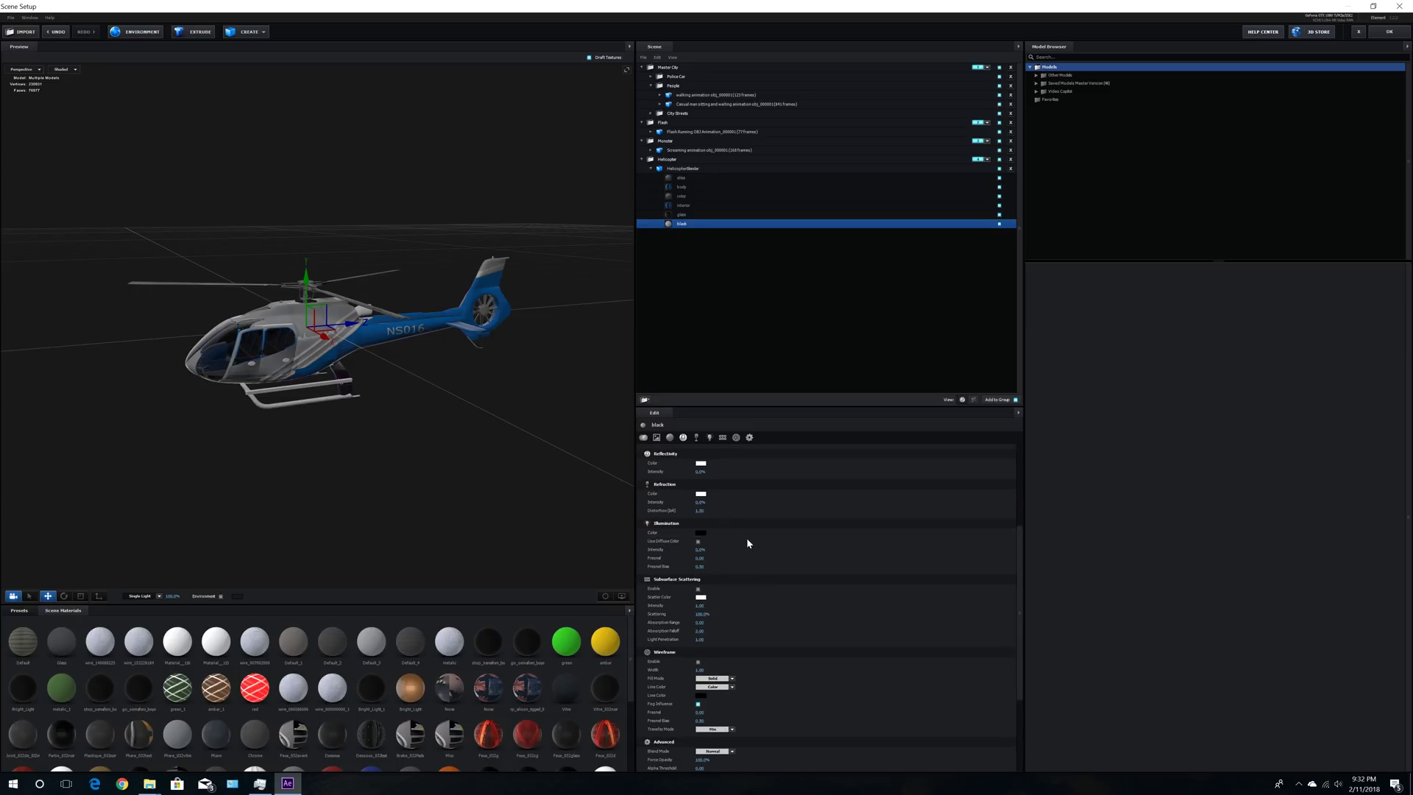
scroll(746, 537, "up", 2)
left_click(700, 505)
left_click_drag(699, 505, 611, 587)
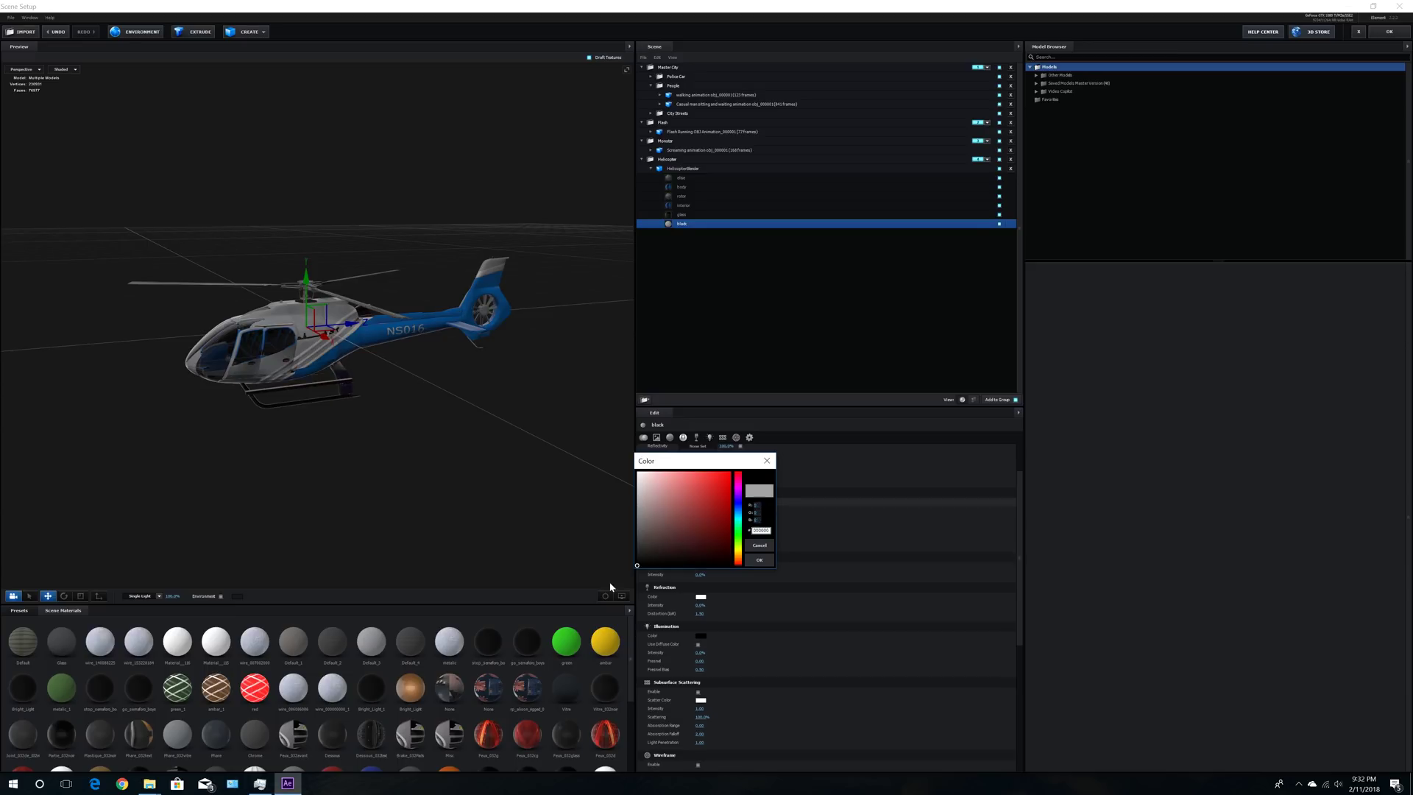
left_click(759, 560)
Step: Set the black material's glossiness to 25% and its environment multiplier to 30%
left_click(698, 528)
type("25")
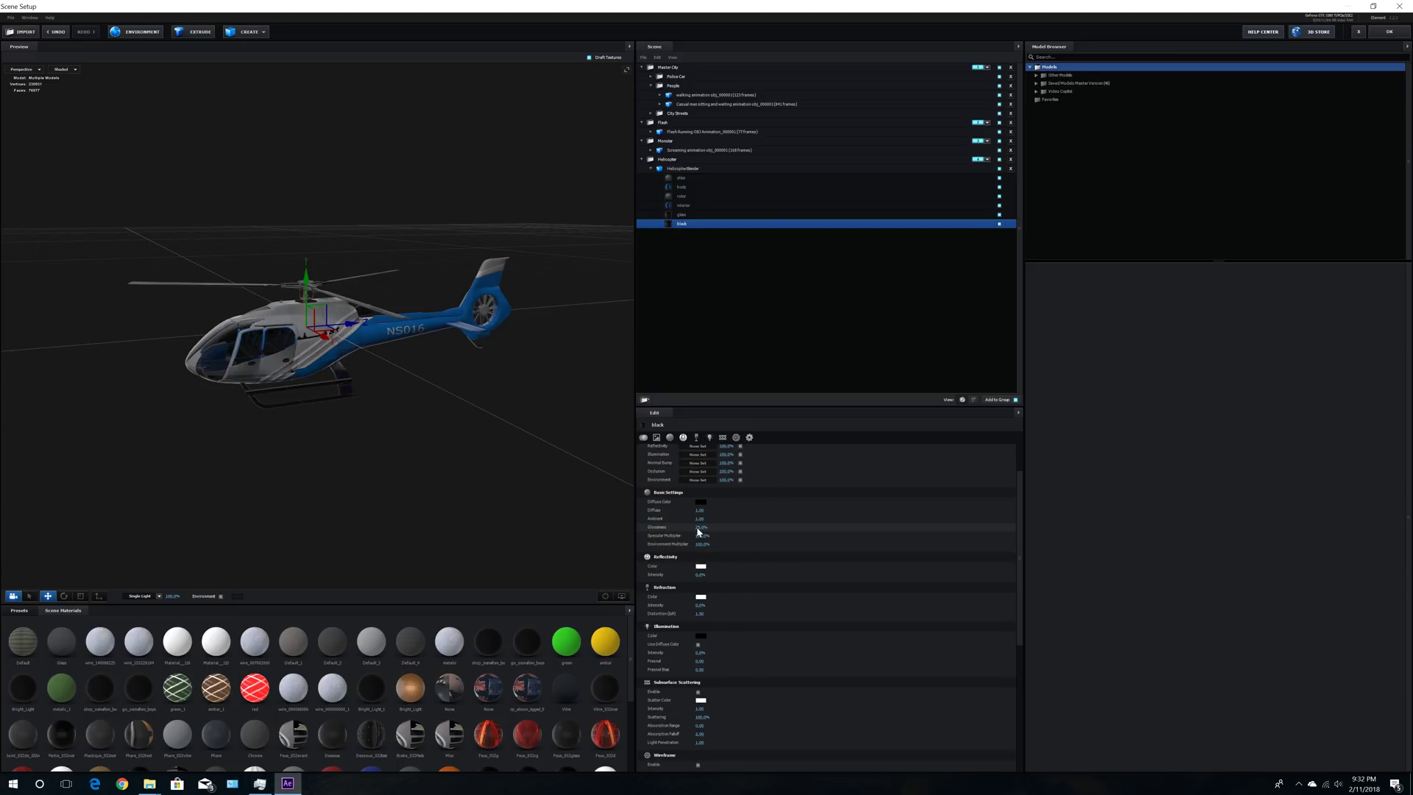
left_click(700, 544)
type("30")
key("Return")
left_click_drag(416, 482, 479, 473)
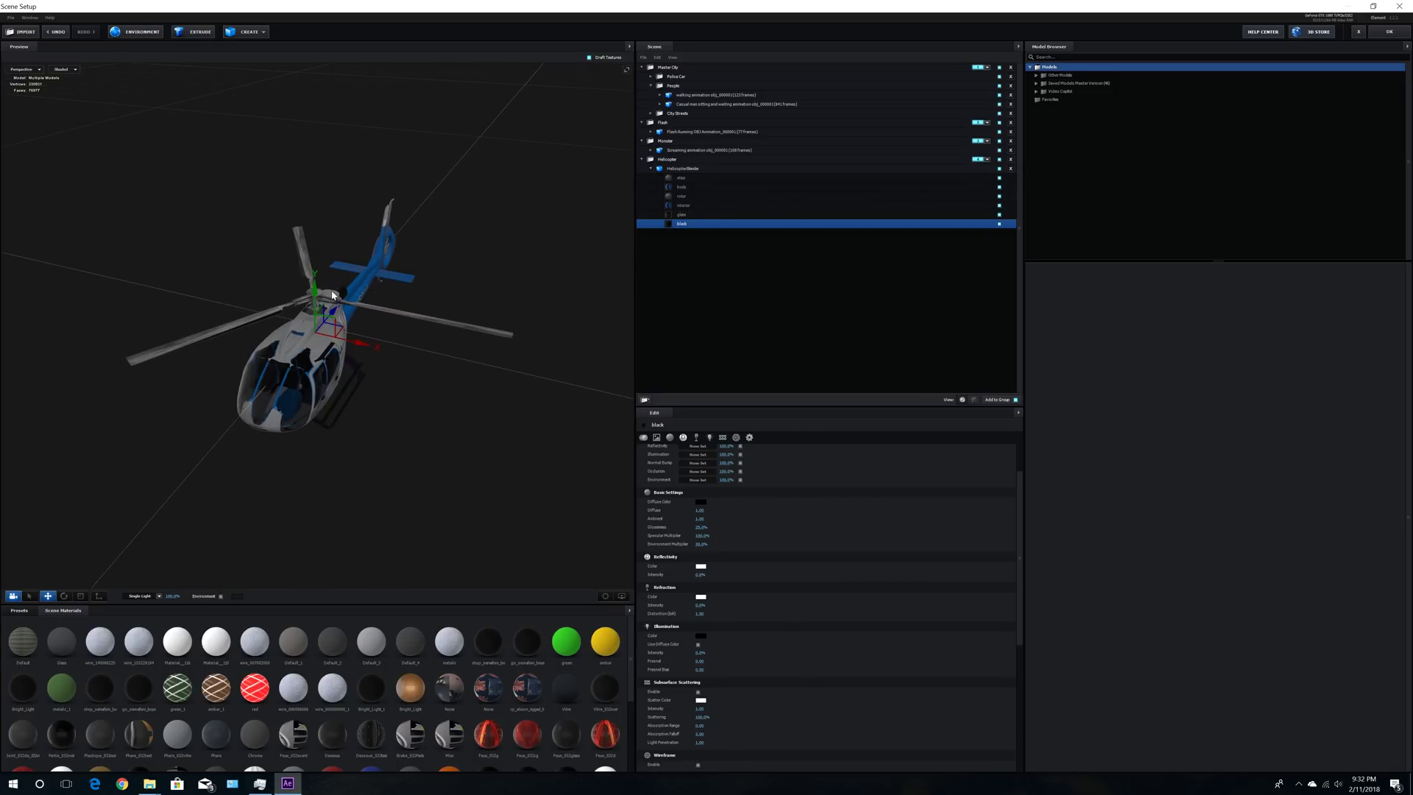
Step: Assign the helicopter's main rotor mesh to auxiliary transform Channel 1
left_click(682, 178)
left_click_drag(531, 448, 492, 435)
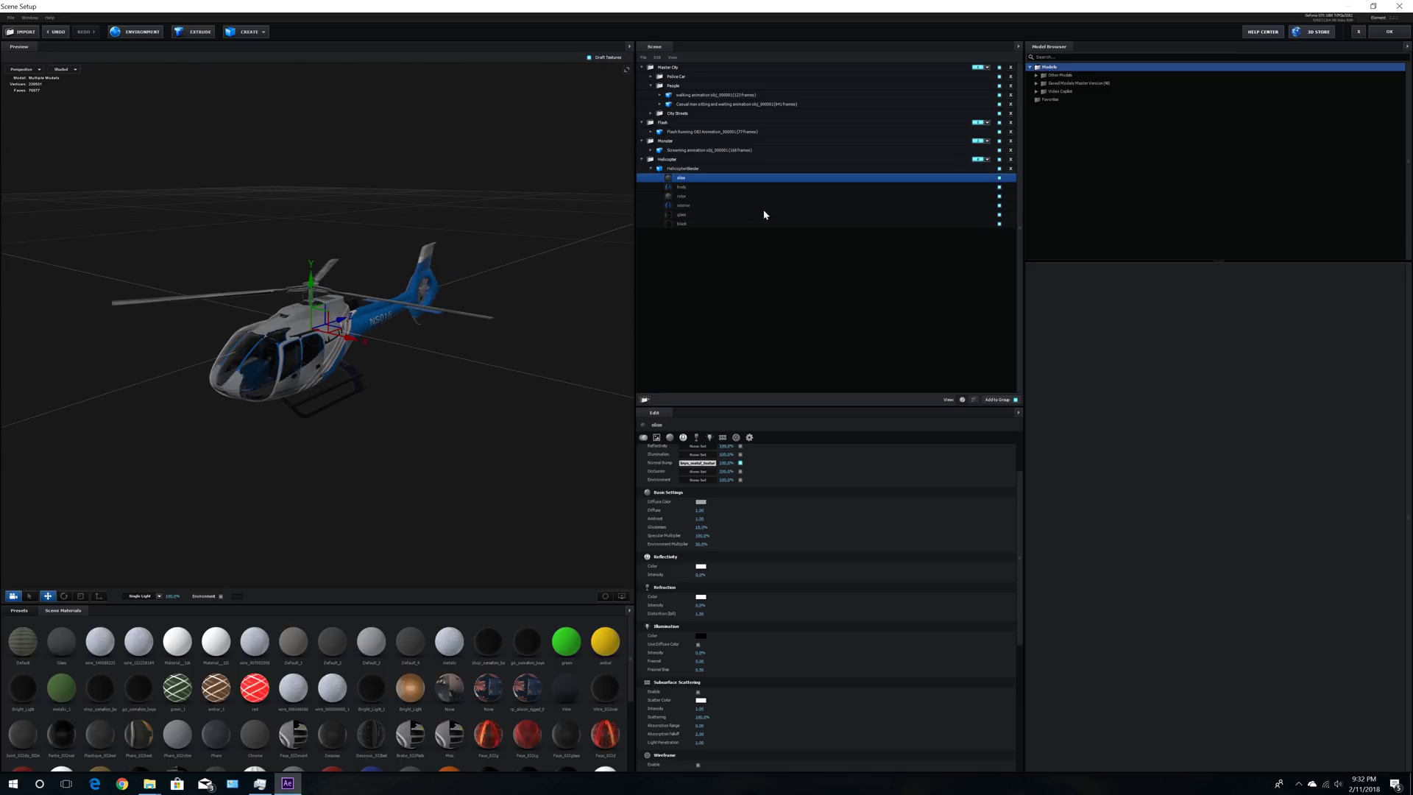
scroll(774, 482, "up", 3)
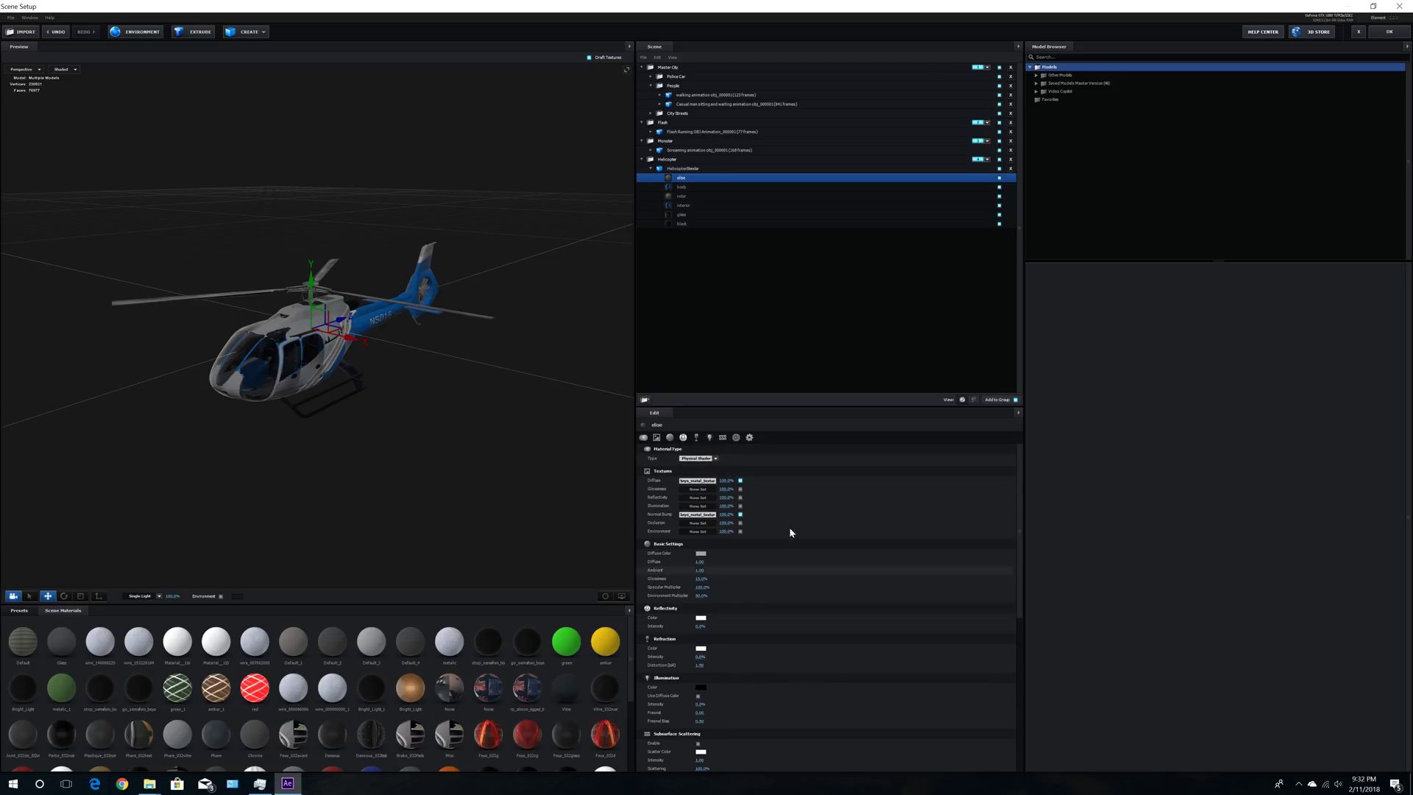
left_click(974, 400)
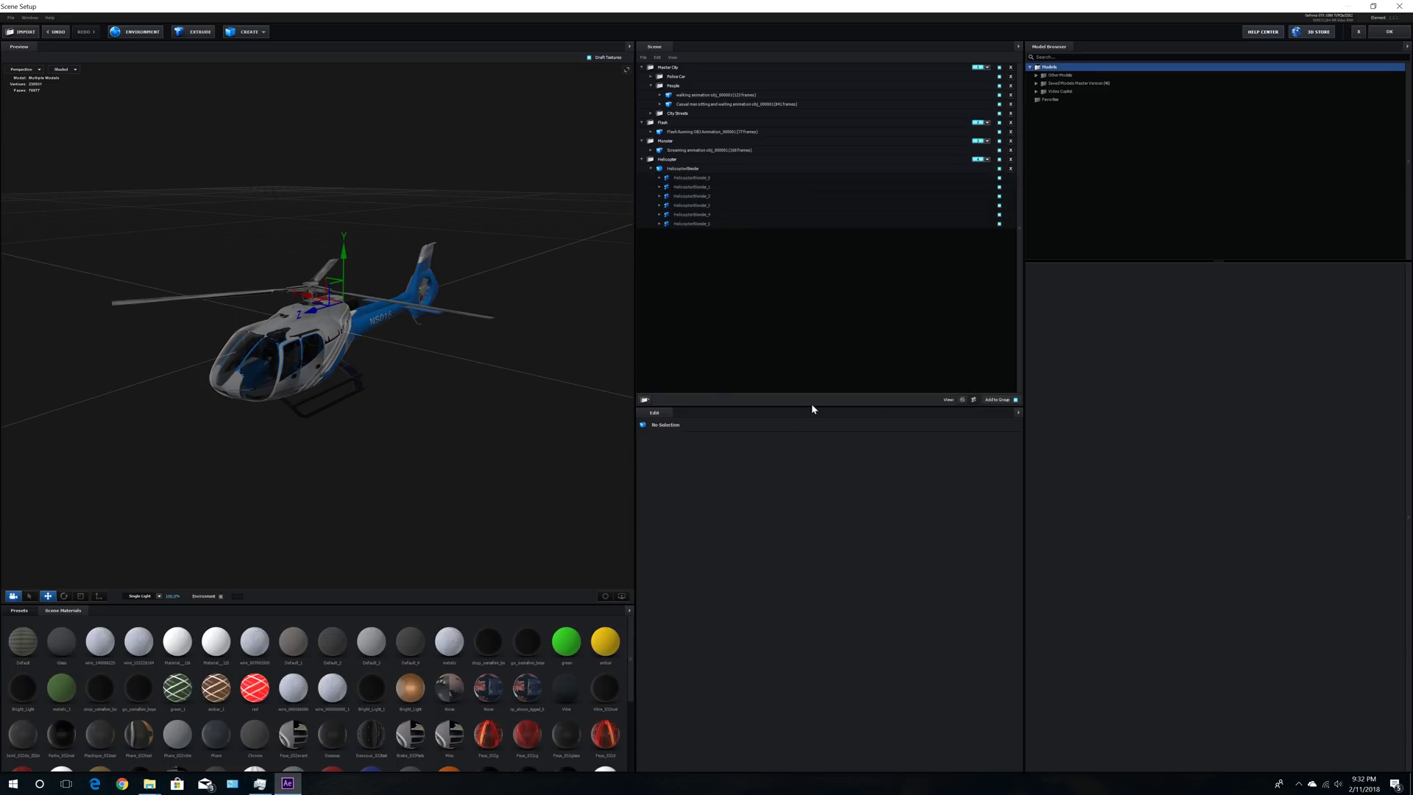
left_click(698, 178)
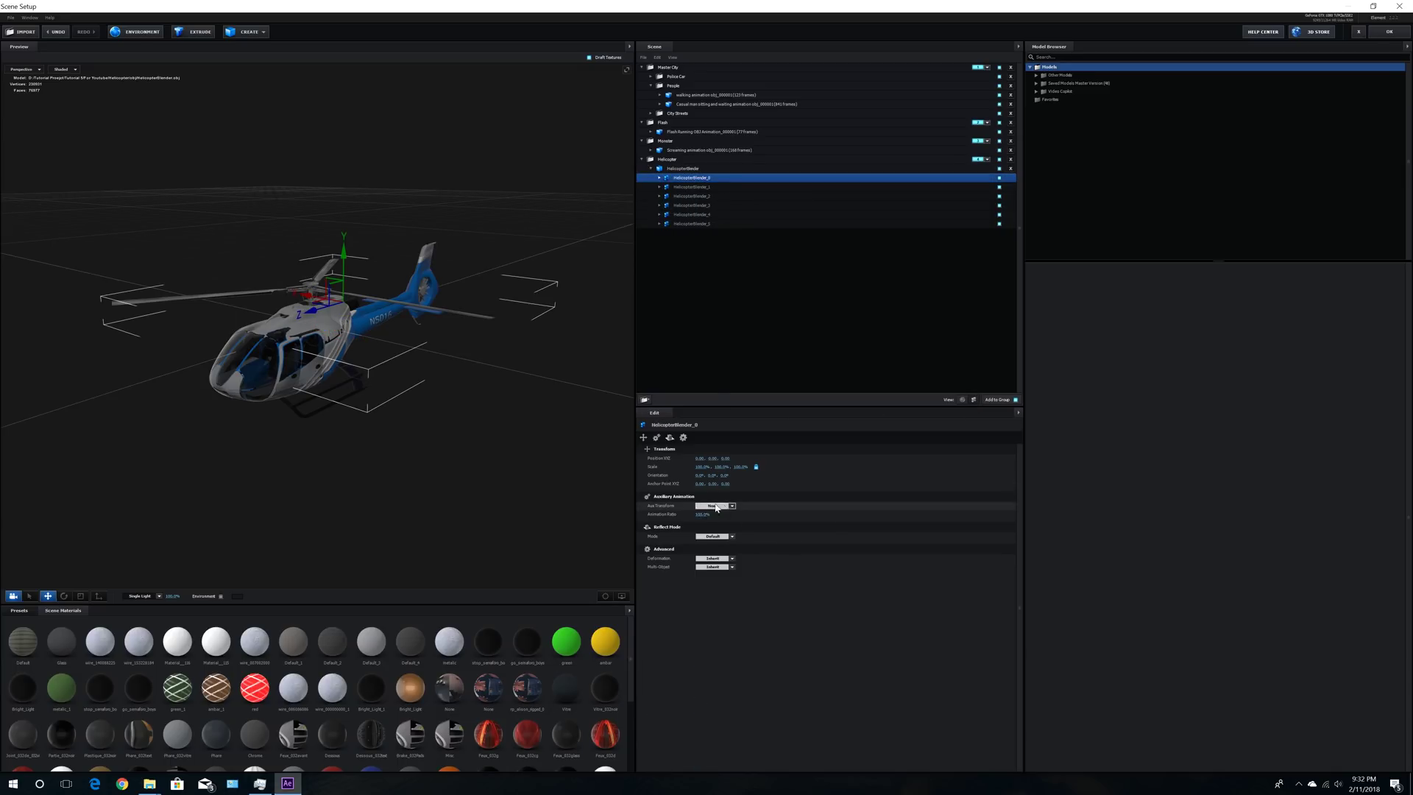
left_click(732, 506)
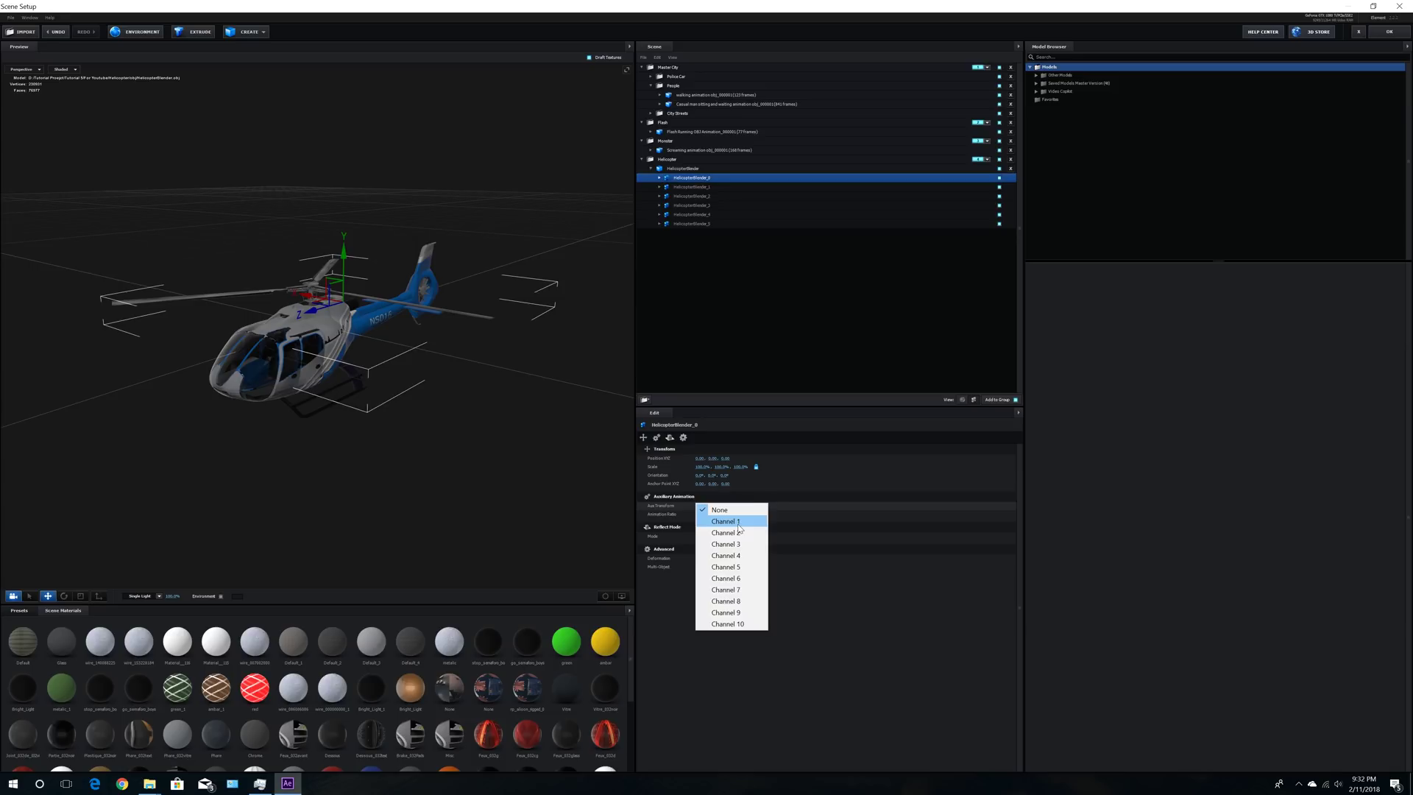
left_click(736, 522)
Step: Identify the tail rotor part of the helicopter and assign its mesh to auxiliary transform Channel 2
left_click(962, 400)
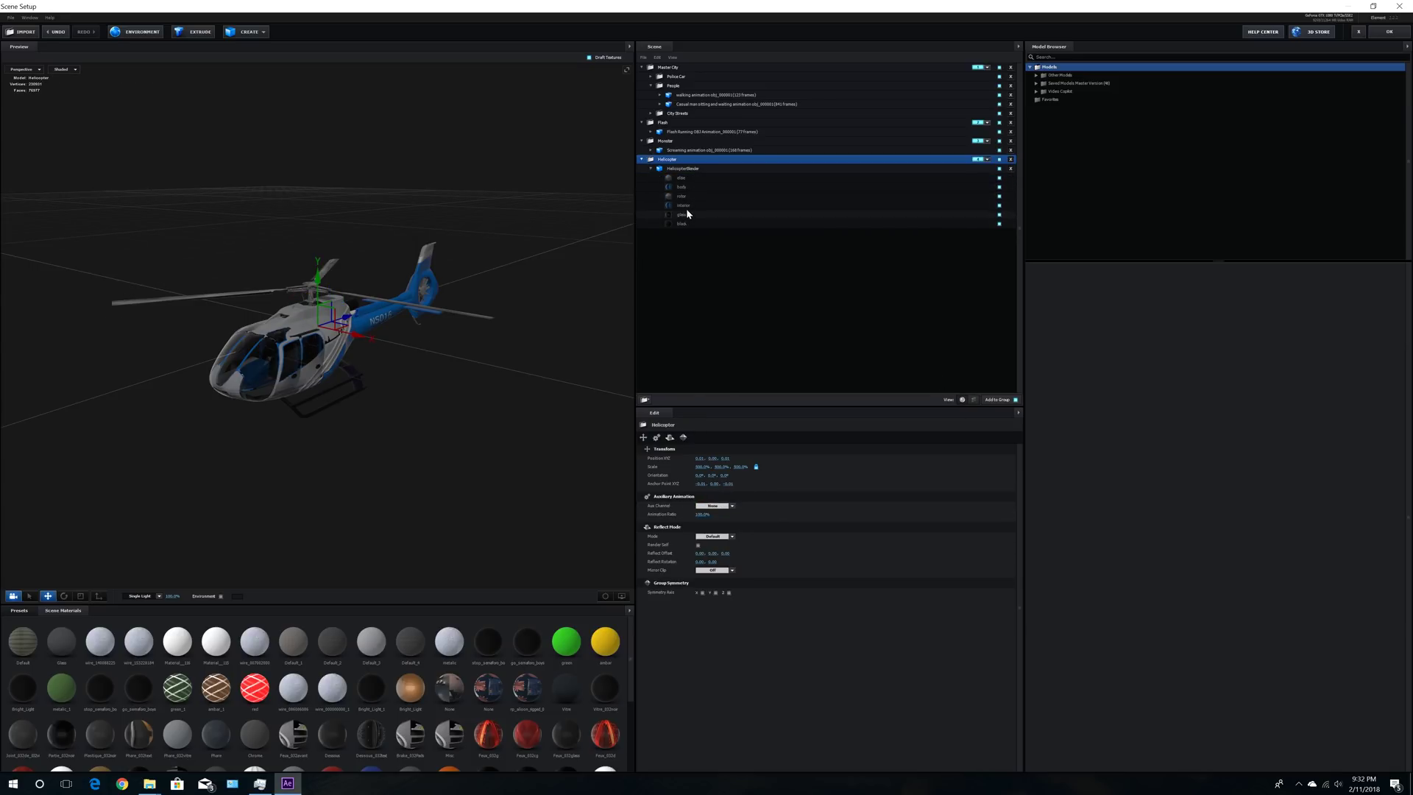
left_click(685, 196)
left_click_drag(553, 330, 527, 330)
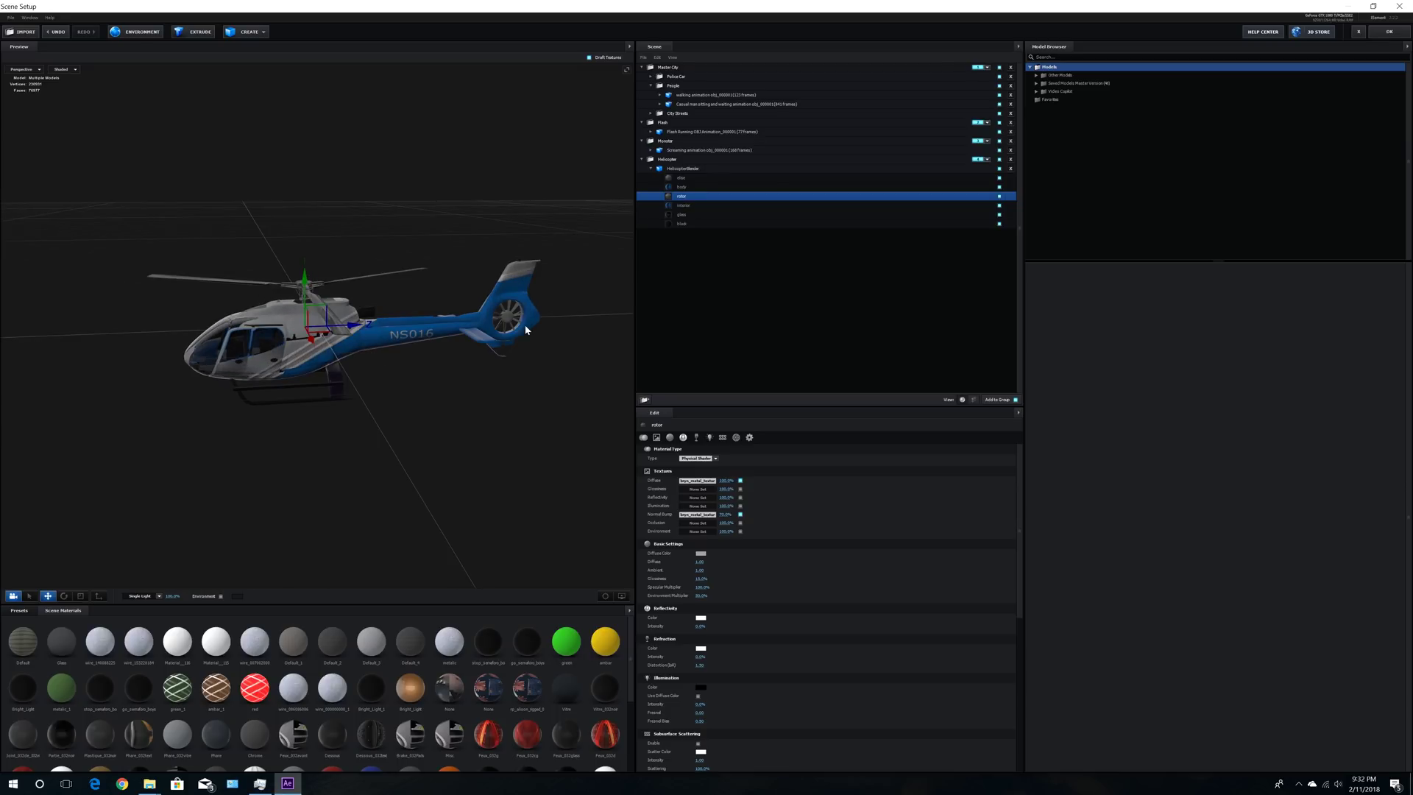
left_click(1000, 197)
left_click(1000, 197)
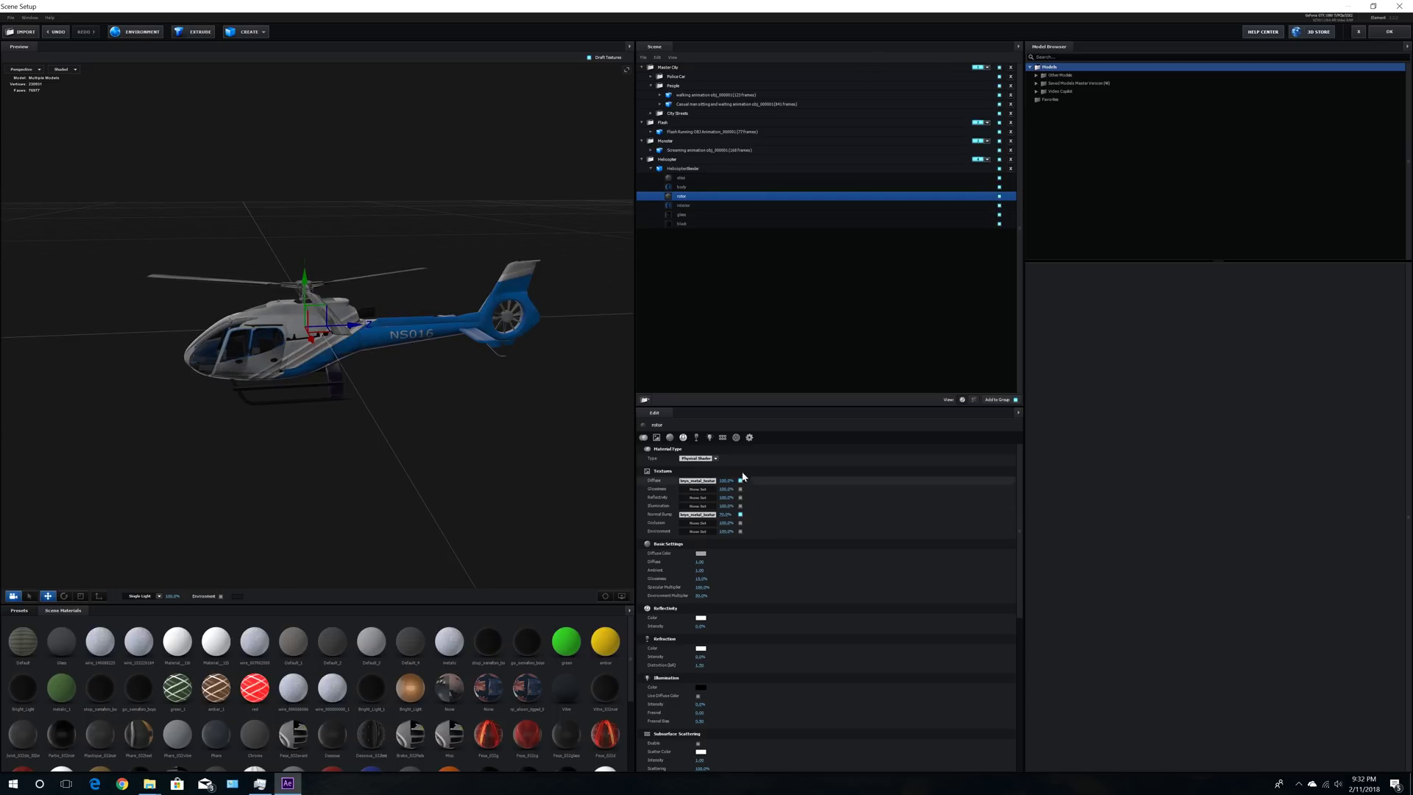
left_click(974, 399)
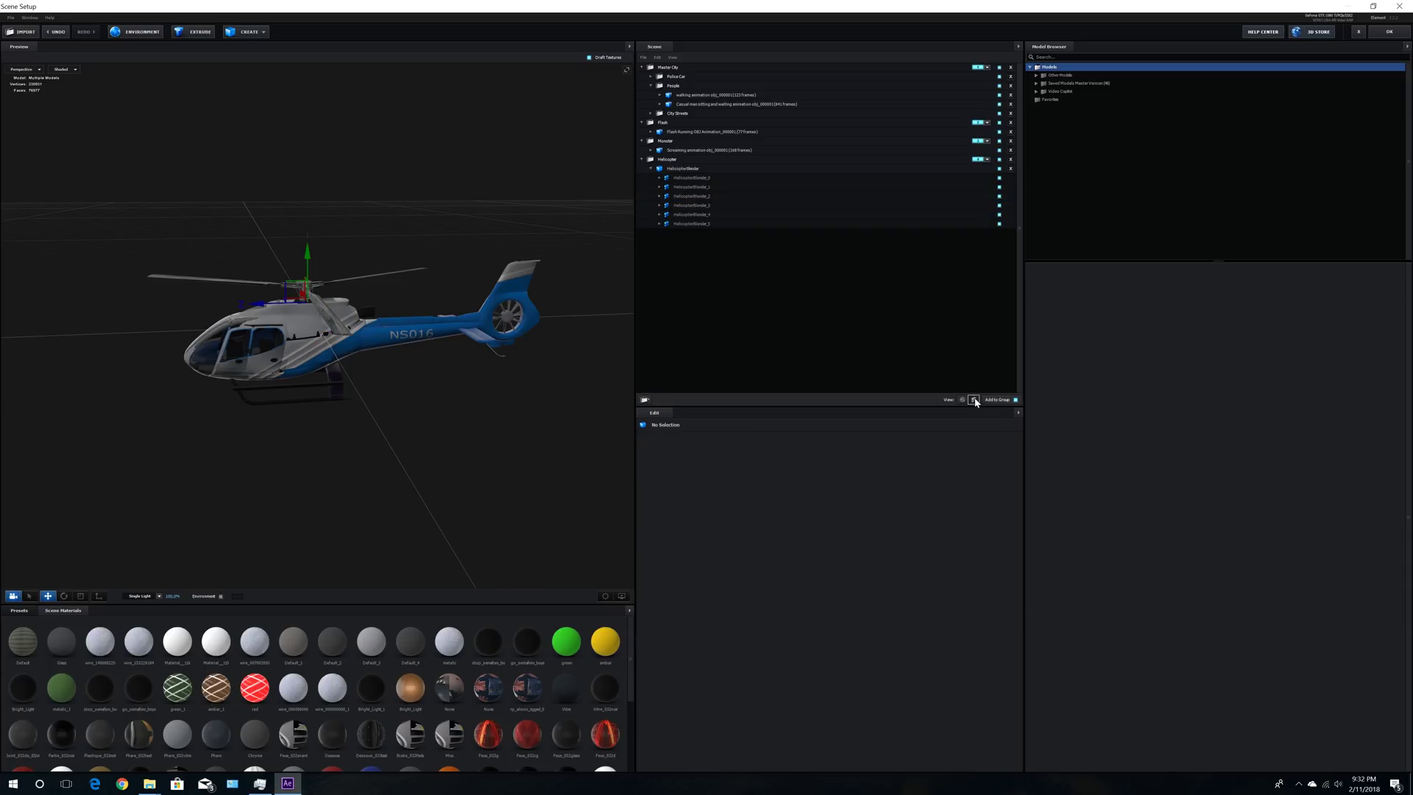
left_click(689, 196)
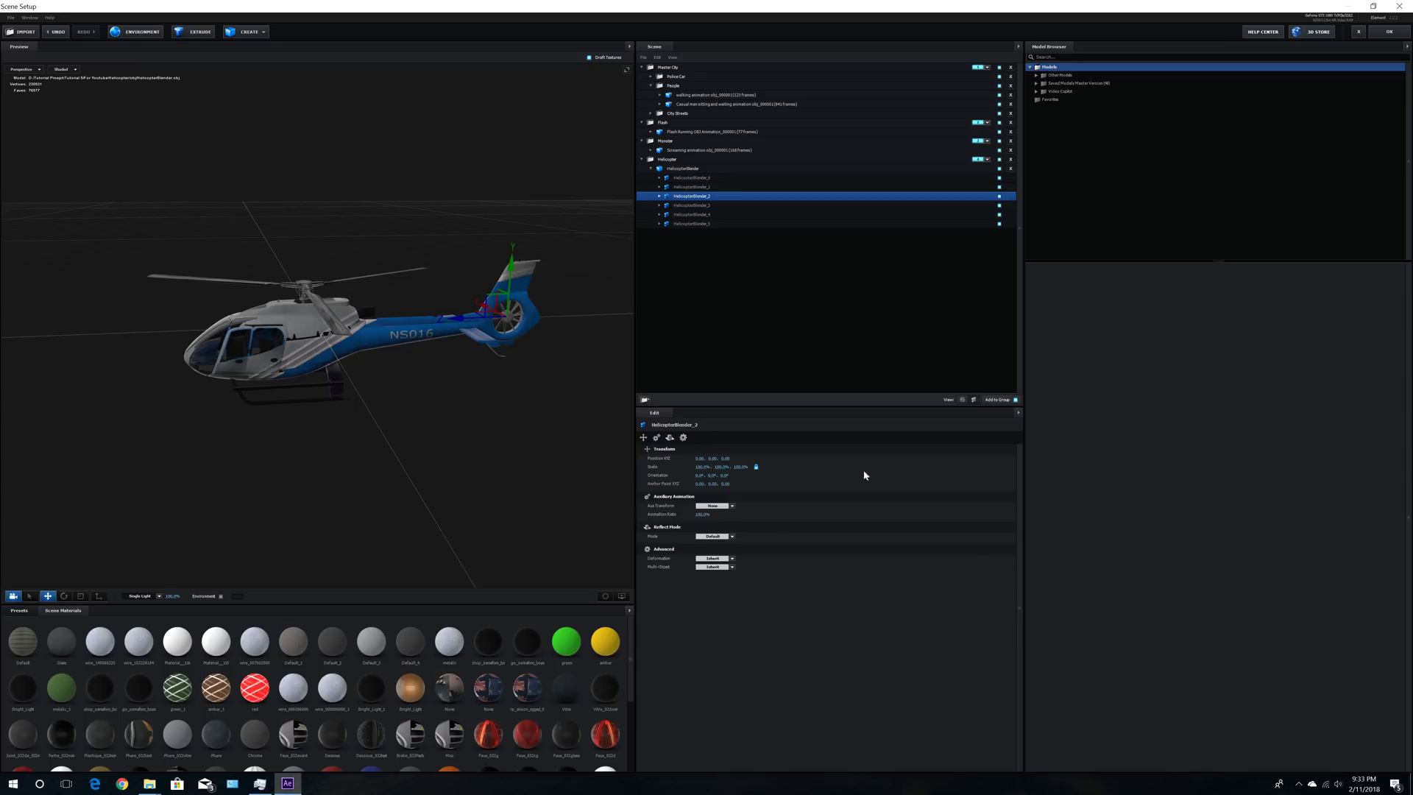
left_click(714, 506)
left_click(725, 531)
Step: Apply the scene setup with the helicopter model selected and expand the Group 4 settings of the Element effect
left_click(674, 168)
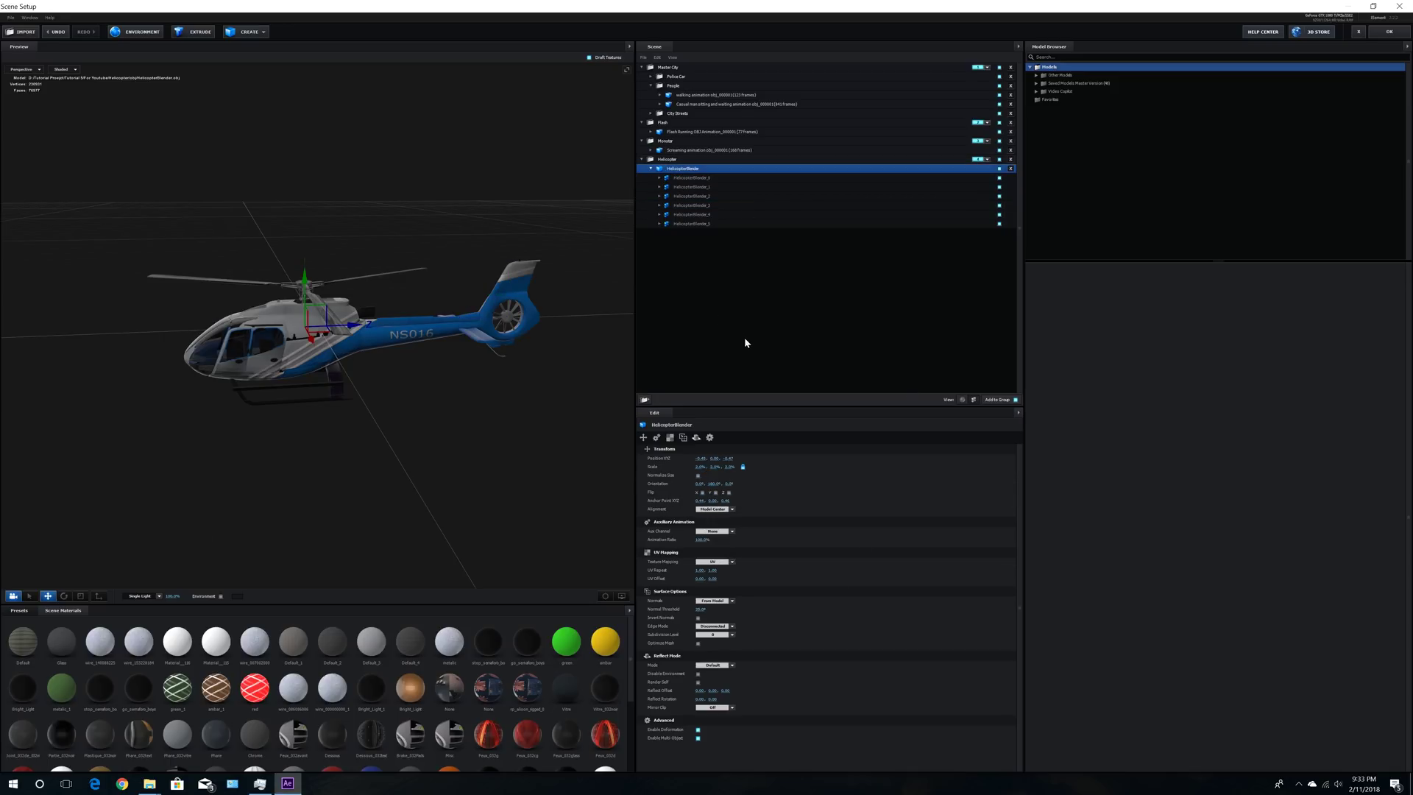
left_click(1389, 31)
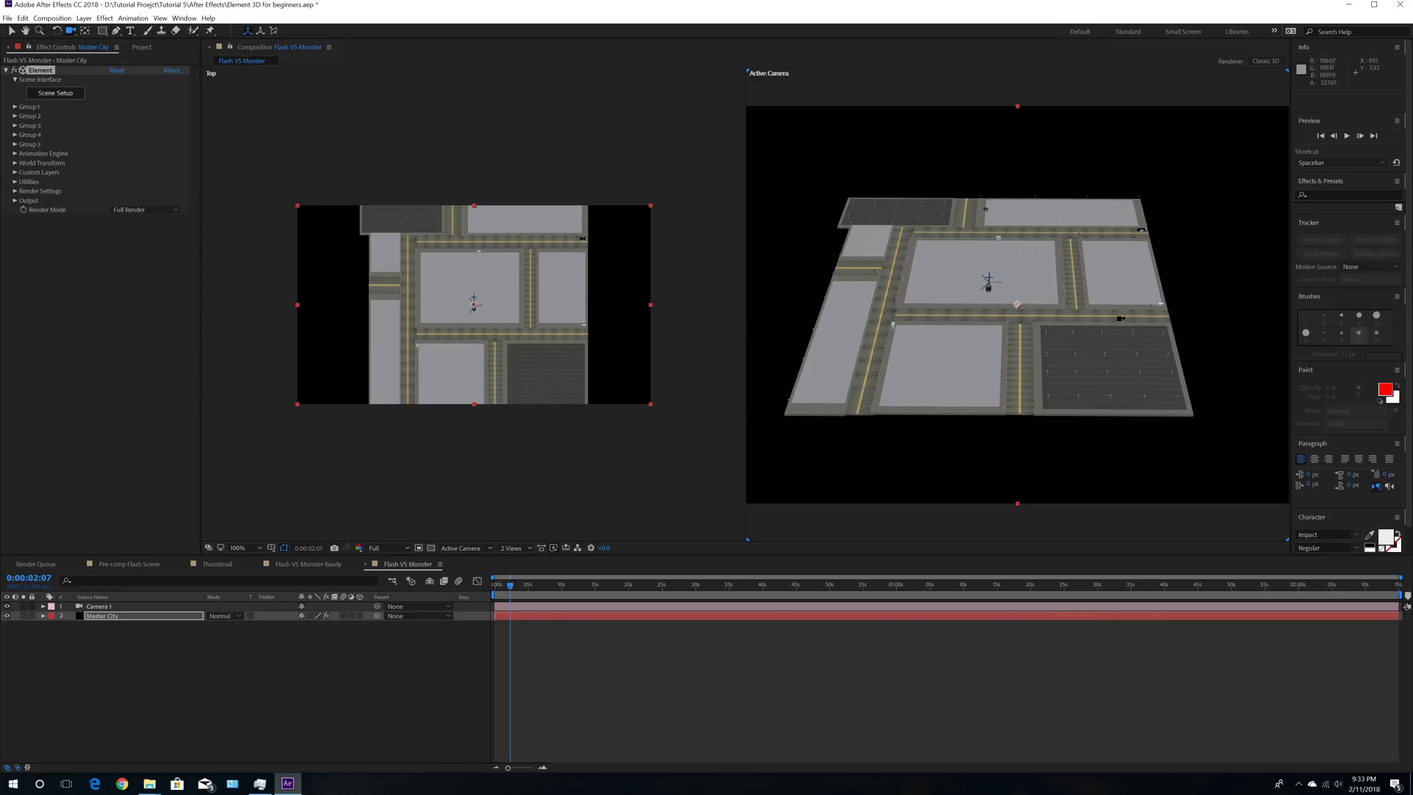
left_click(29, 136)
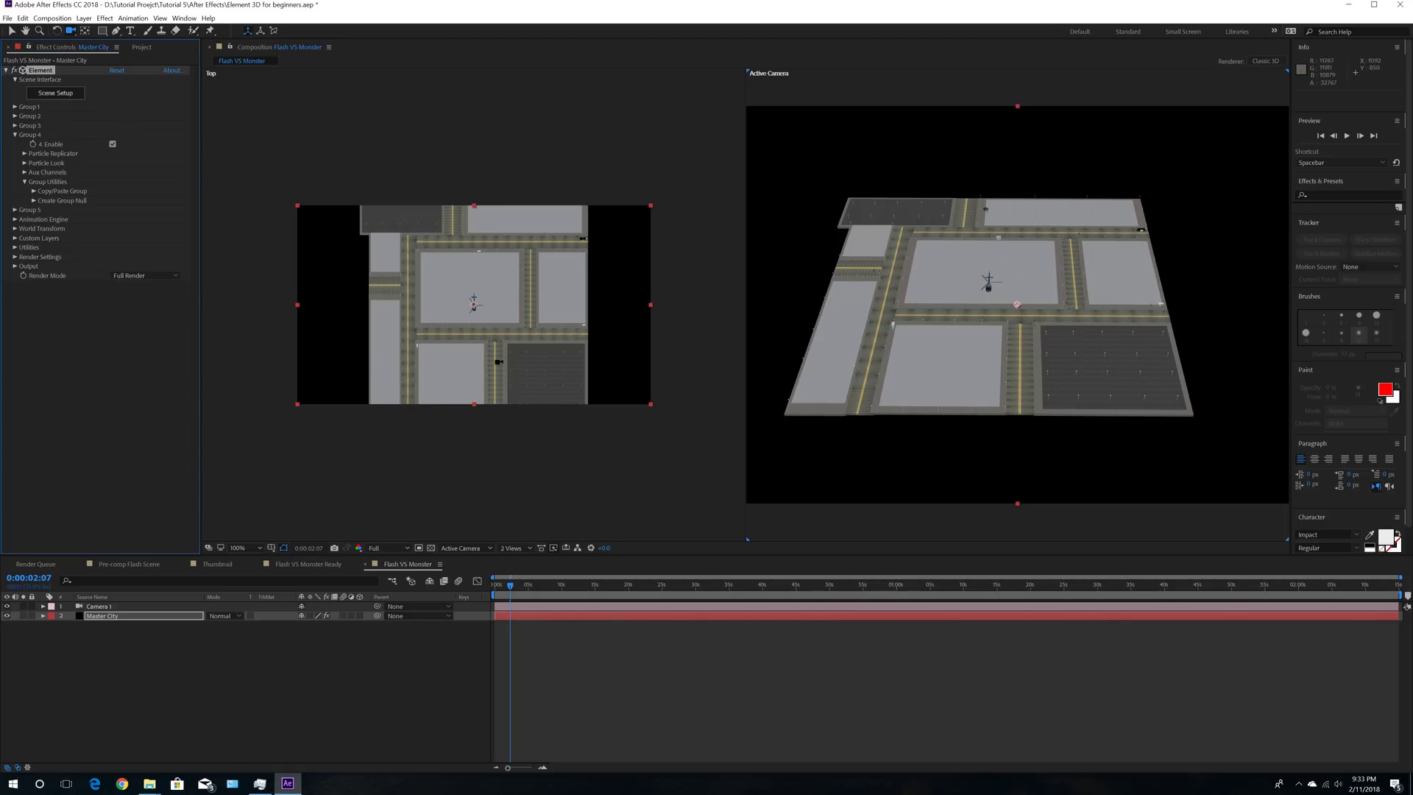
Step: Reopen the Element scene setup
left_click(54, 93)
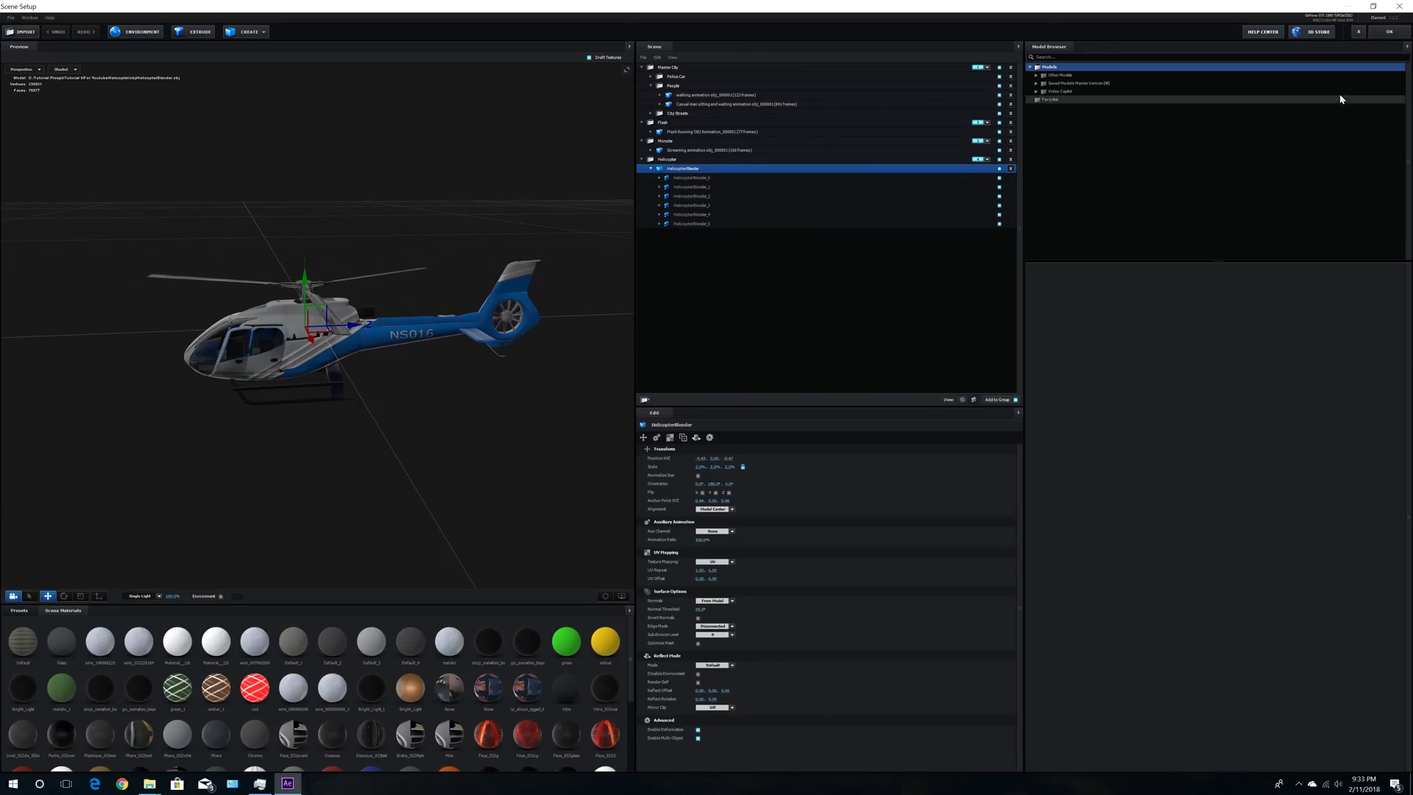
Step: Apply the scene setup and move the helicopter in Group 4 by adjusting its Particle Replicator Position Z and Position XY
left_click(1383, 34)
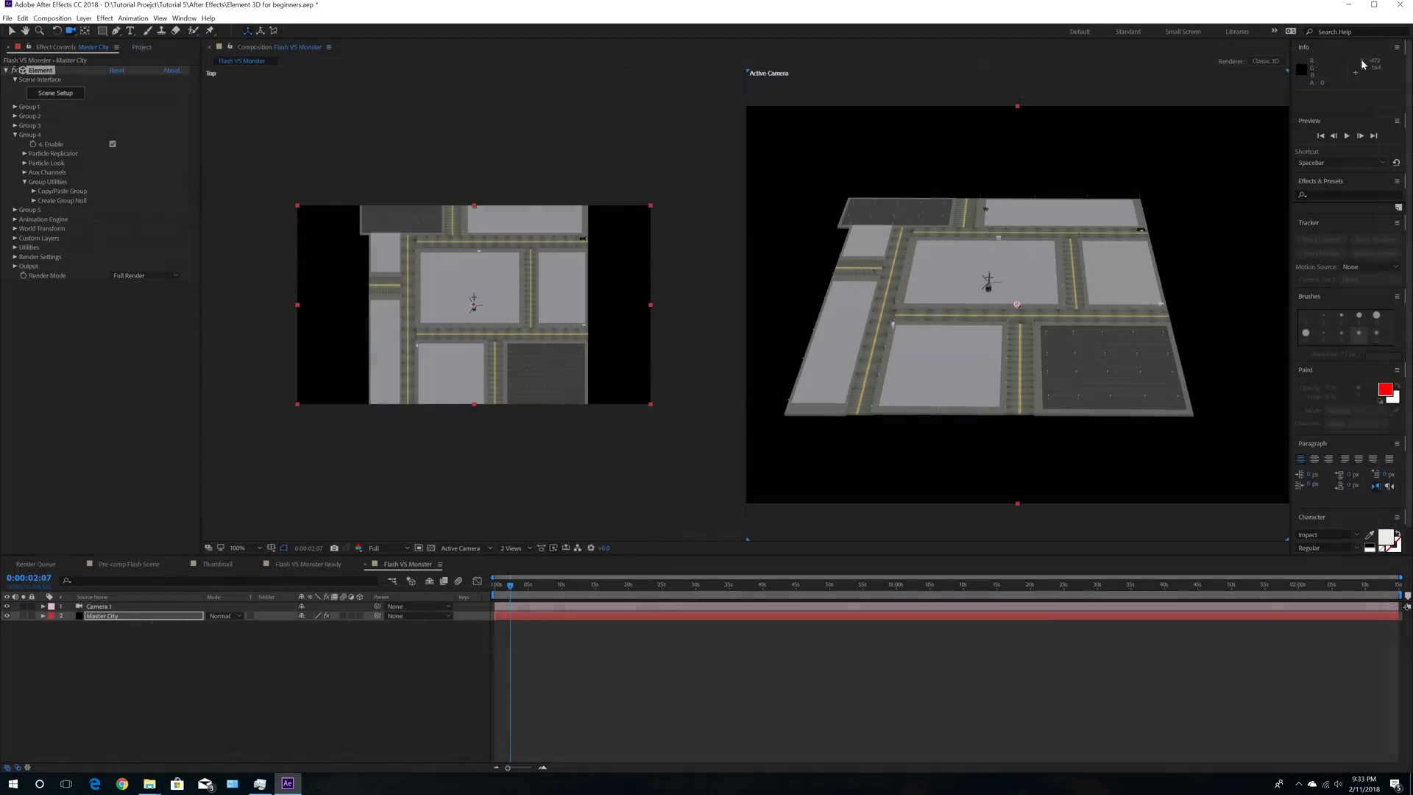
left_click(25, 173)
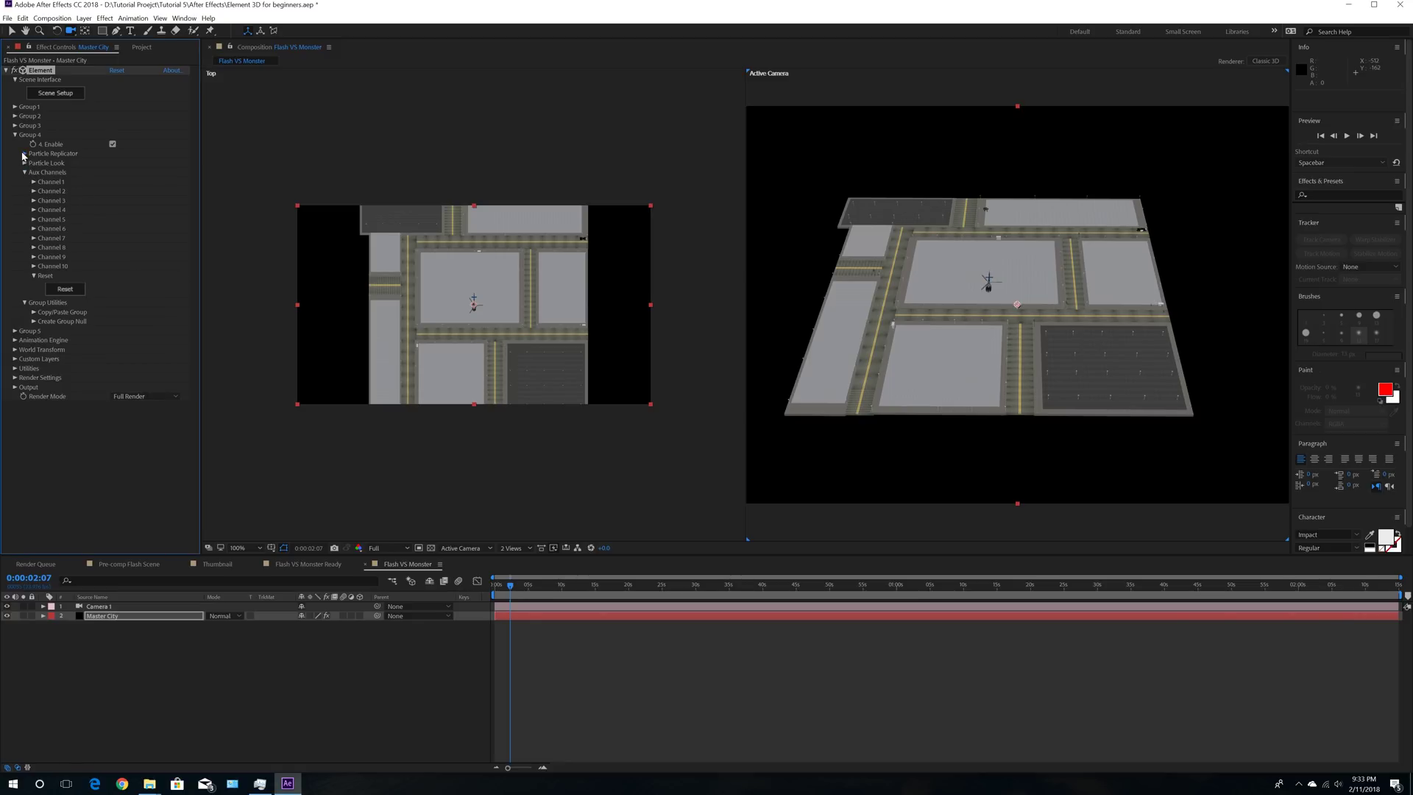
left_click(24, 154)
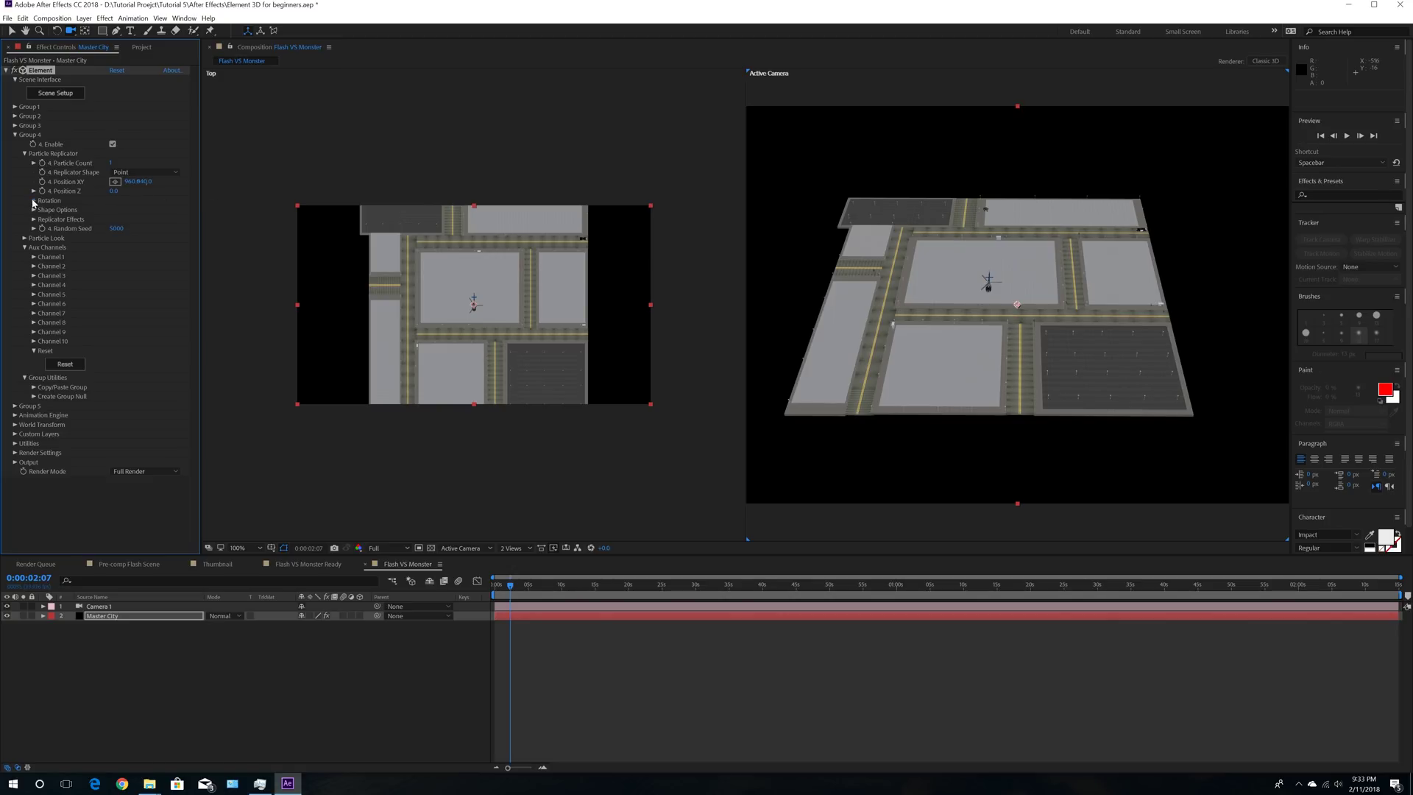
left_click(34, 202)
left_click_drag(122, 191, 57, 185)
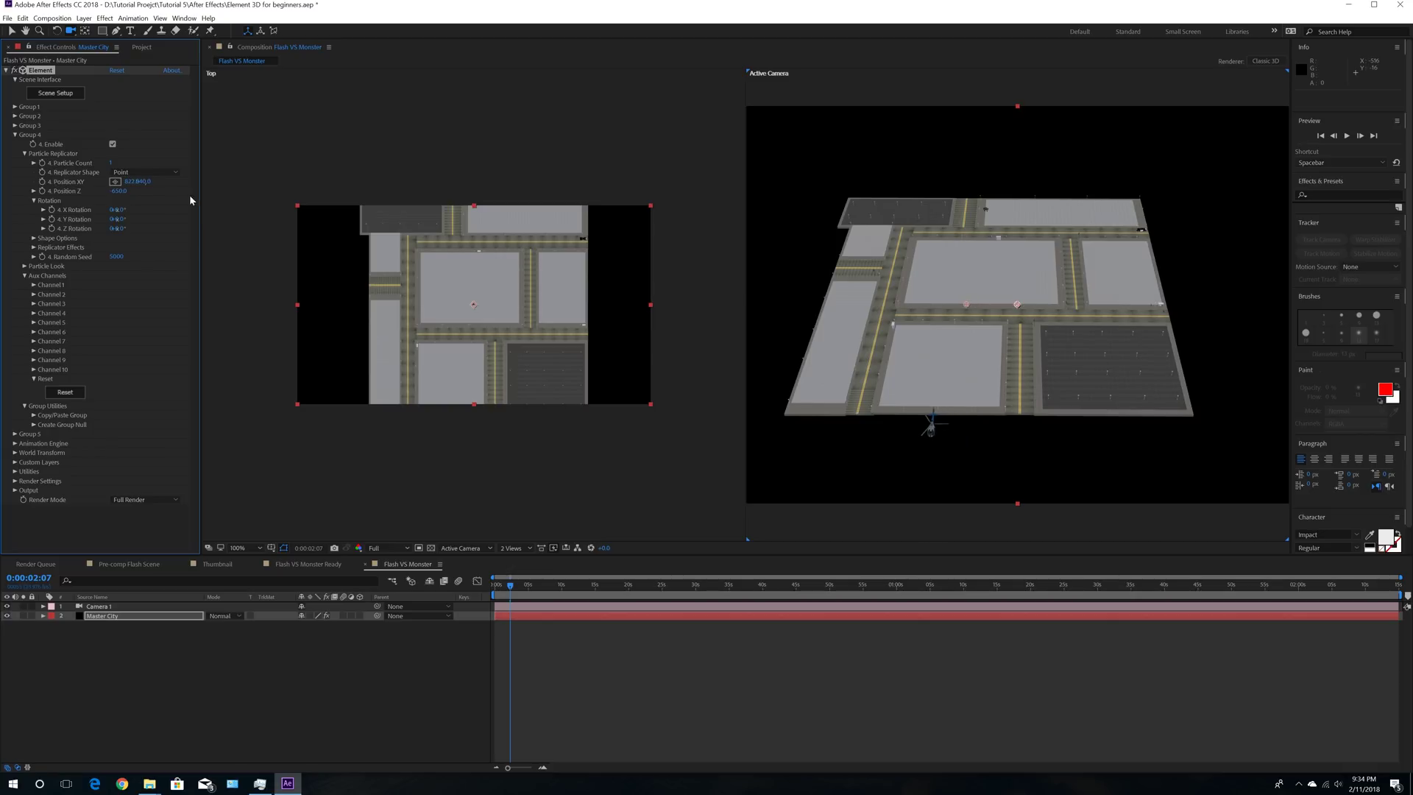
left_click_drag(144, 182, 21, 185)
Step: Rotate the Group 4 helicopter about its Y axis and frame it up close in the active camera
left_click_drag(146, 218, 236, 229)
left_click(230, 230)
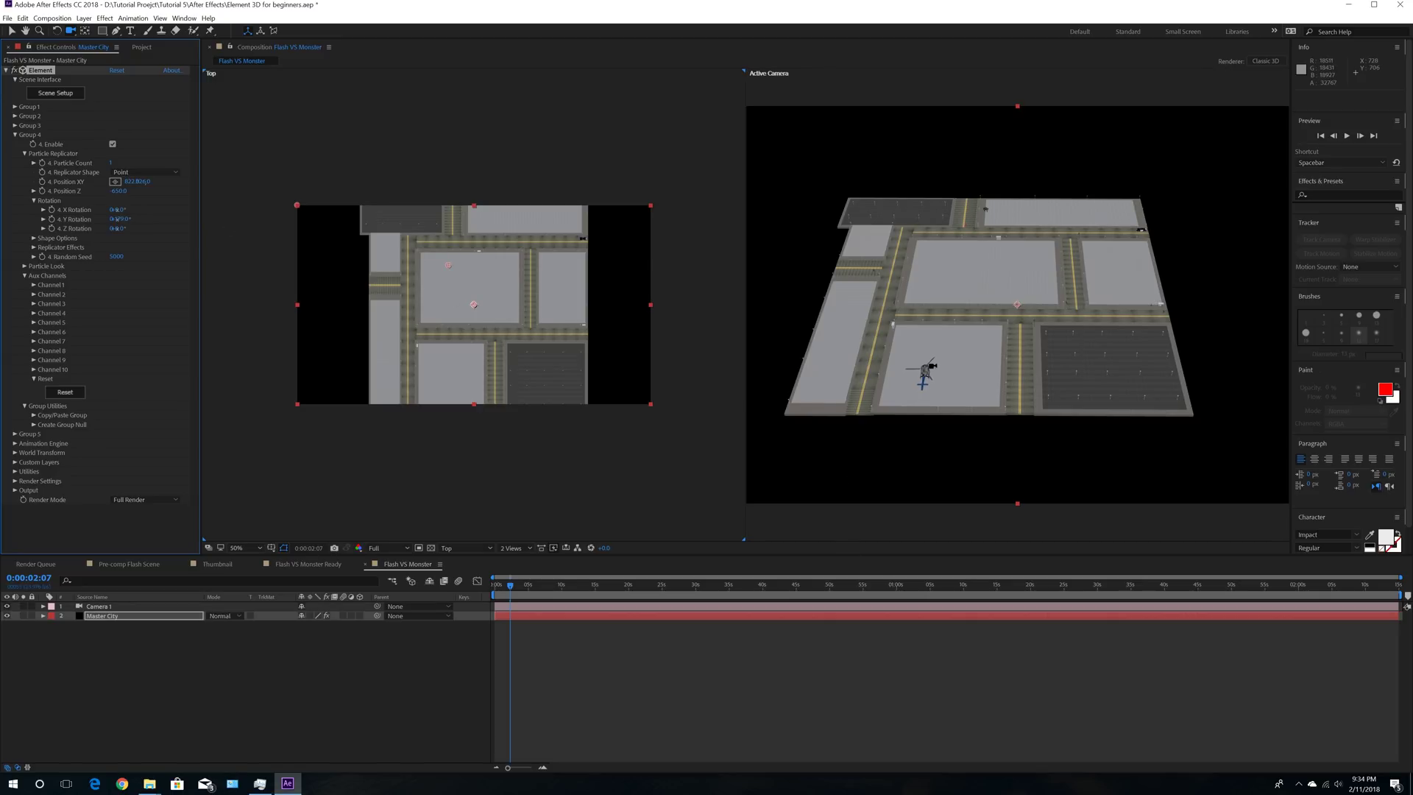
right_click_drag(898, 339, 863, 403)
middle_click_drag(862, 404, 899, 391)
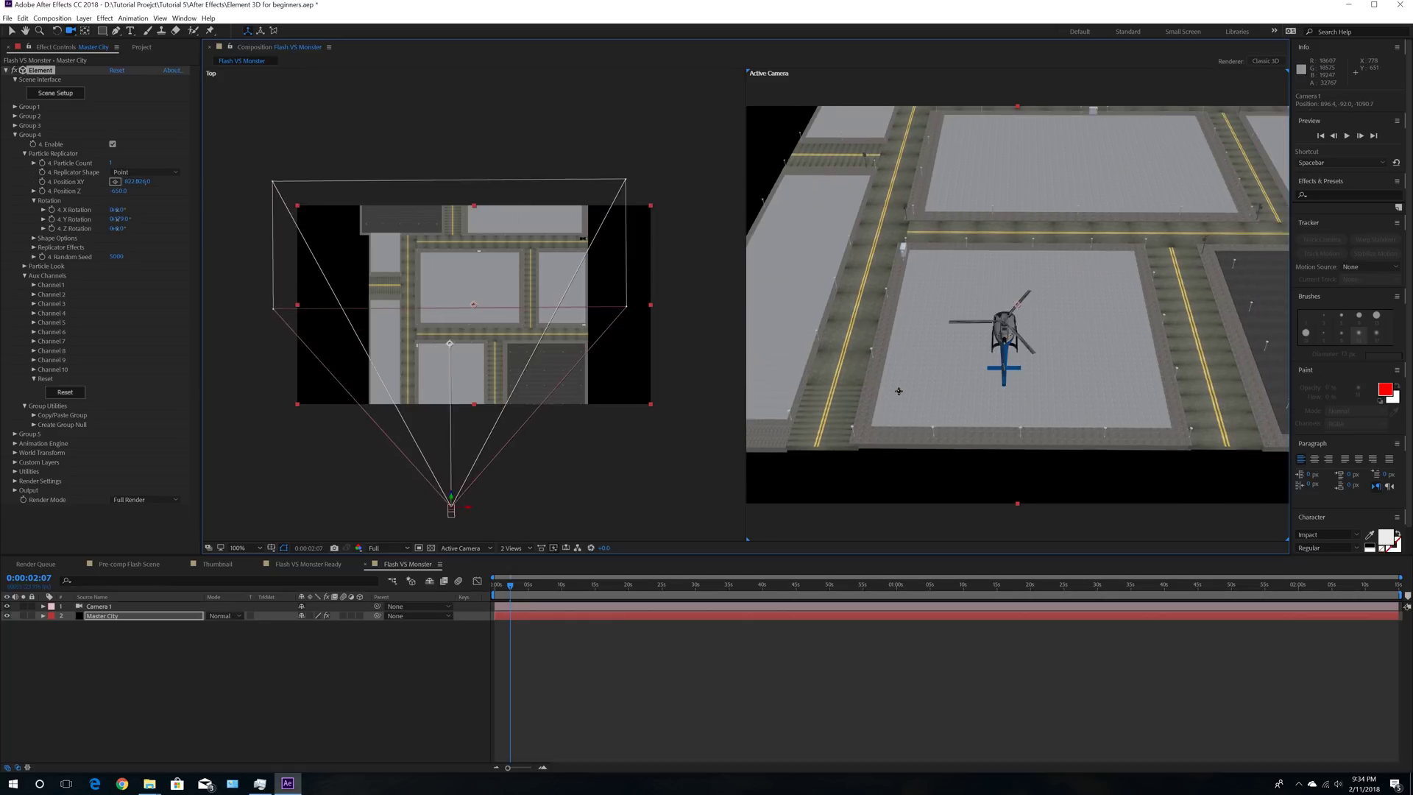
Step: Test the rotor blades' spin with Group 4's auxiliary Channel 1 Y rotation, and reset the rotation to 0
left_click(34, 285)
left_click(44, 342)
left_click_drag(117, 360, 205, 359)
left_click(126, 360)
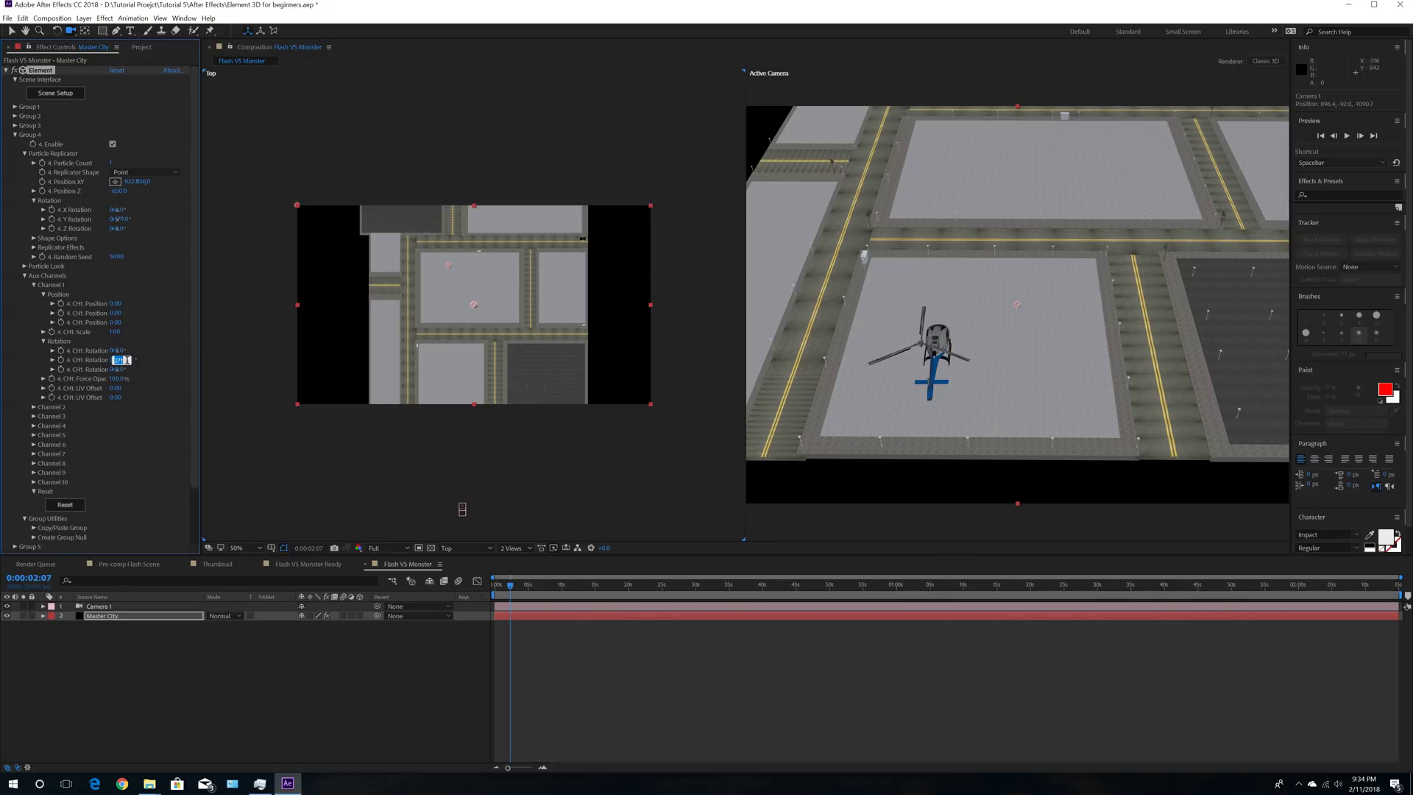
type("0")
key("Return")
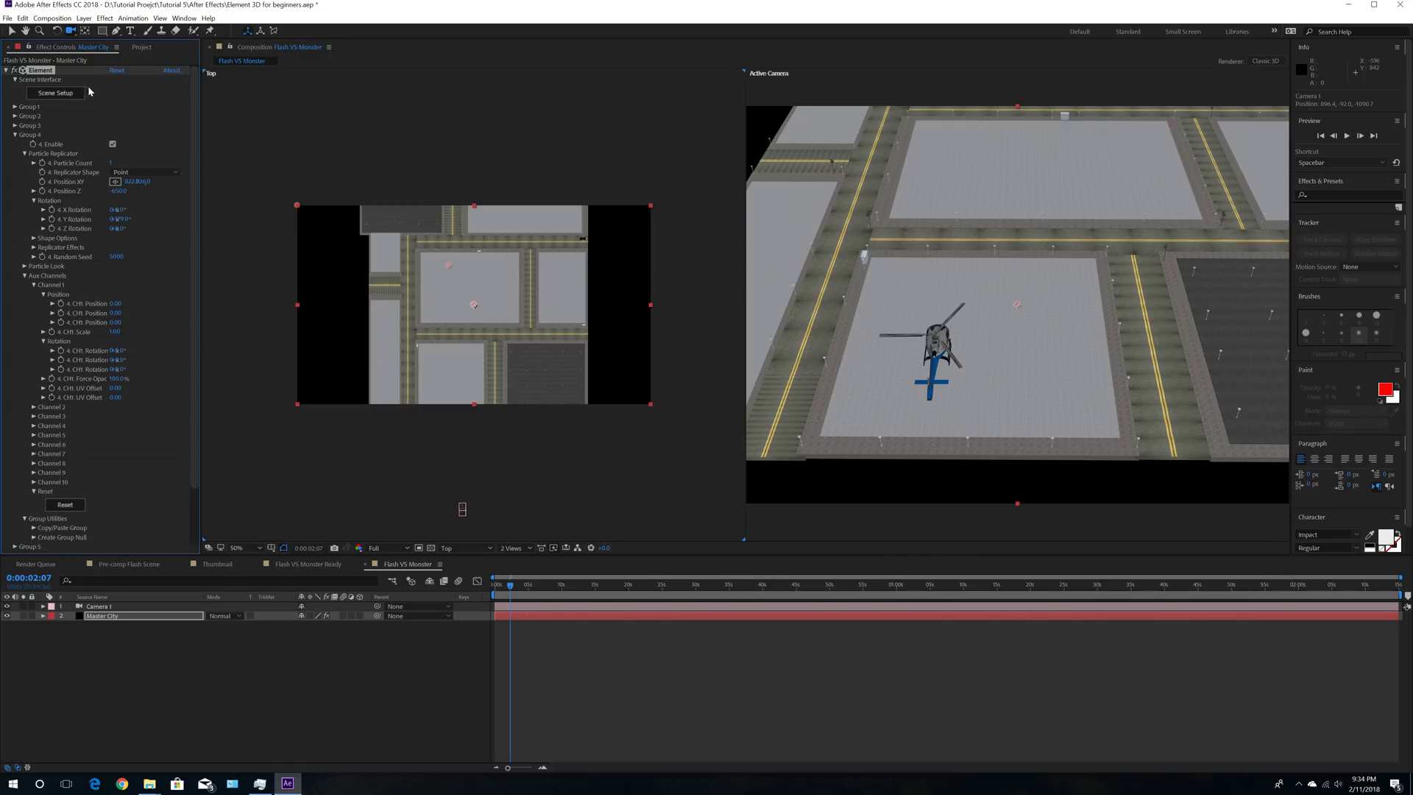
Step: In the scene setup, move the anchor point of the helicopter's main rotor part onto the centre of the blade hub
left_click(55, 94)
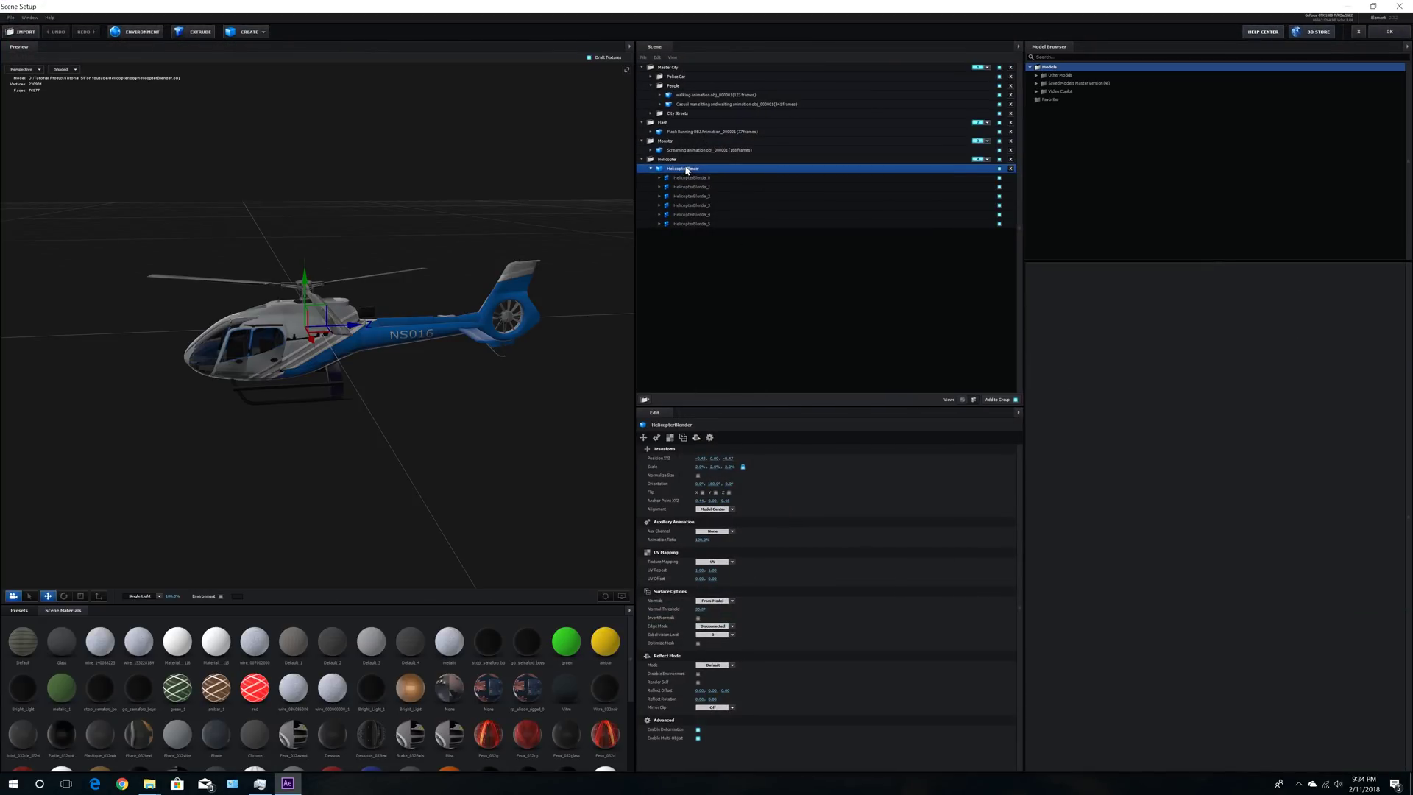
left_click(692, 177)
left_click_drag(435, 379, 505, 418)
left_click(99, 597)
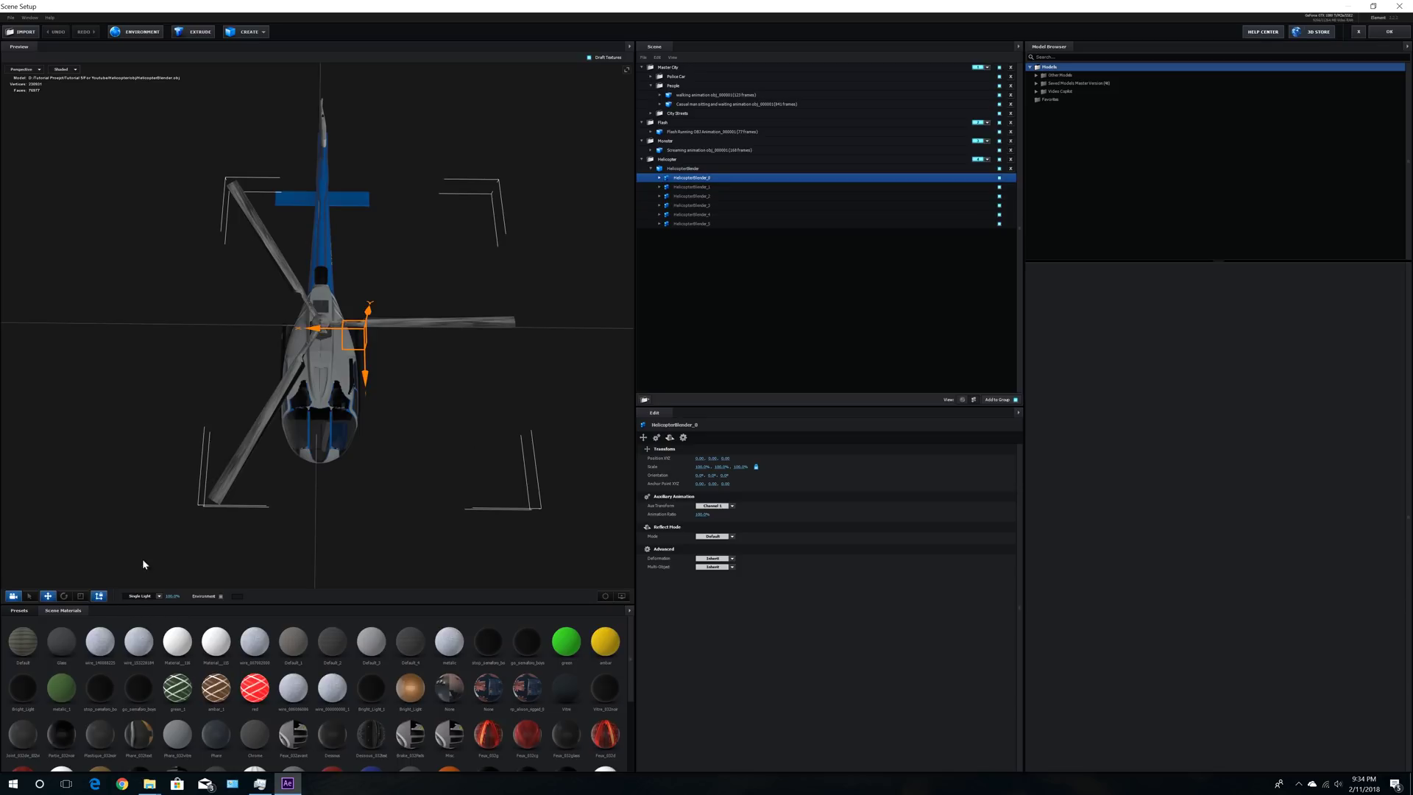
left_click_drag(324, 324, 347, 351)
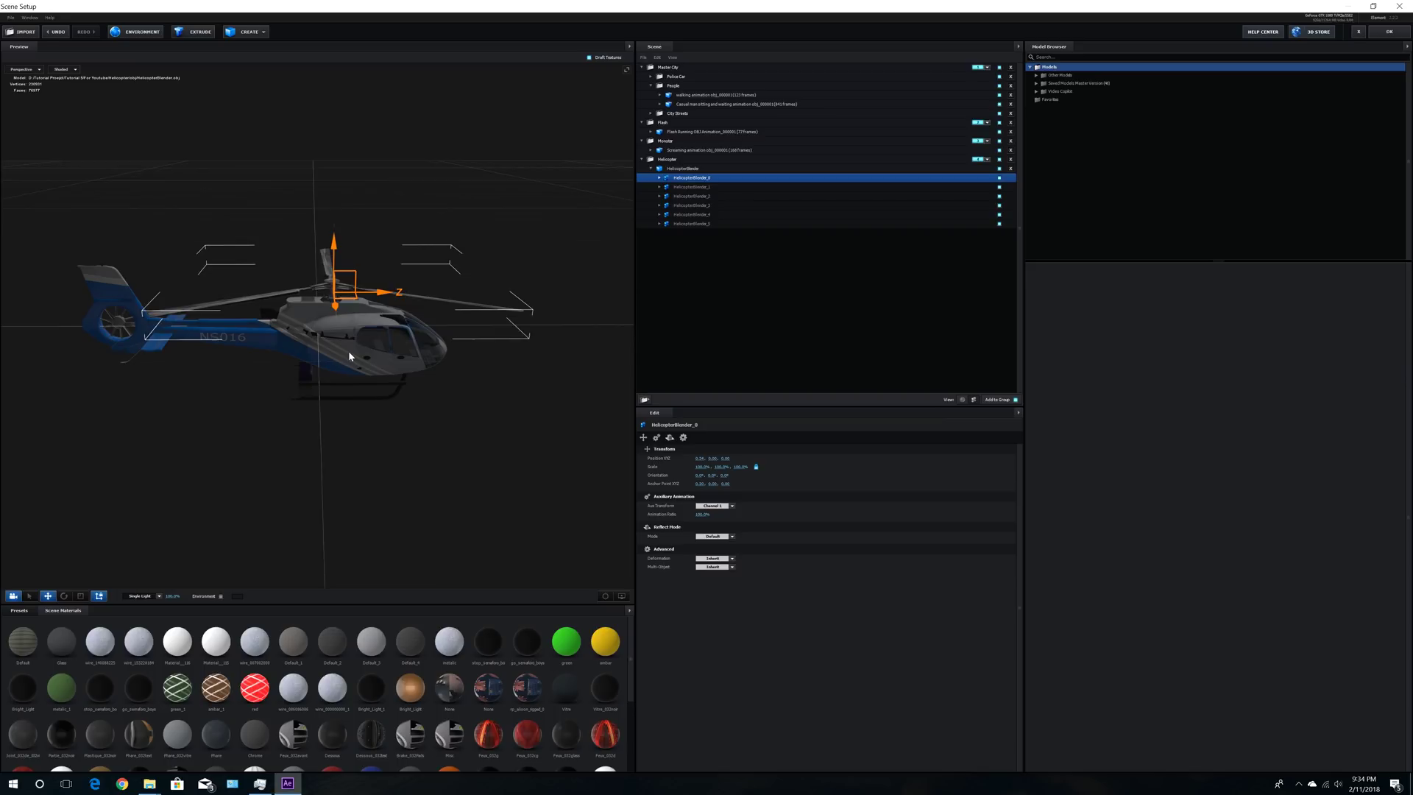
left_click_drag(386, 296, 262, 351)
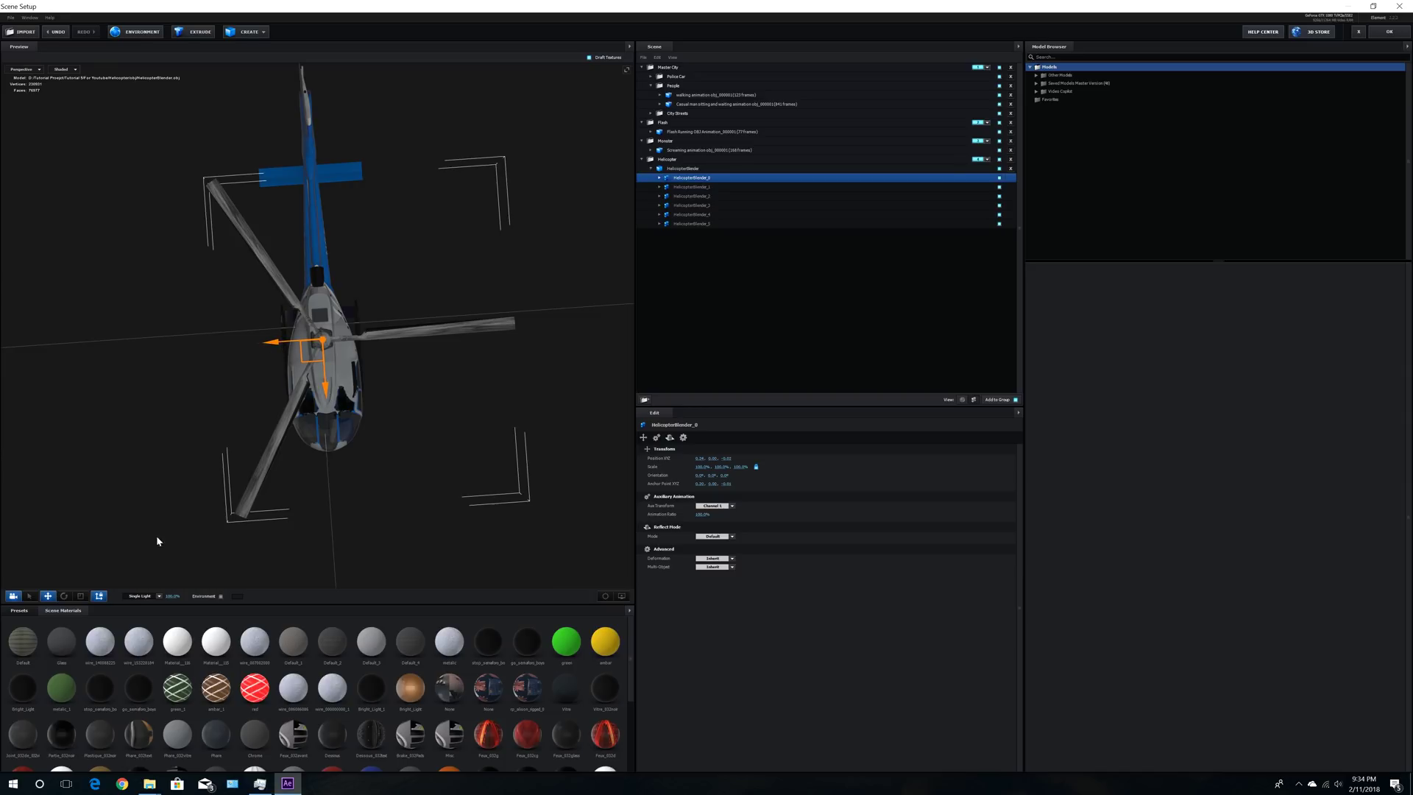
left_click(99, 596)
left_click_drag(537, 391, 528, 353)
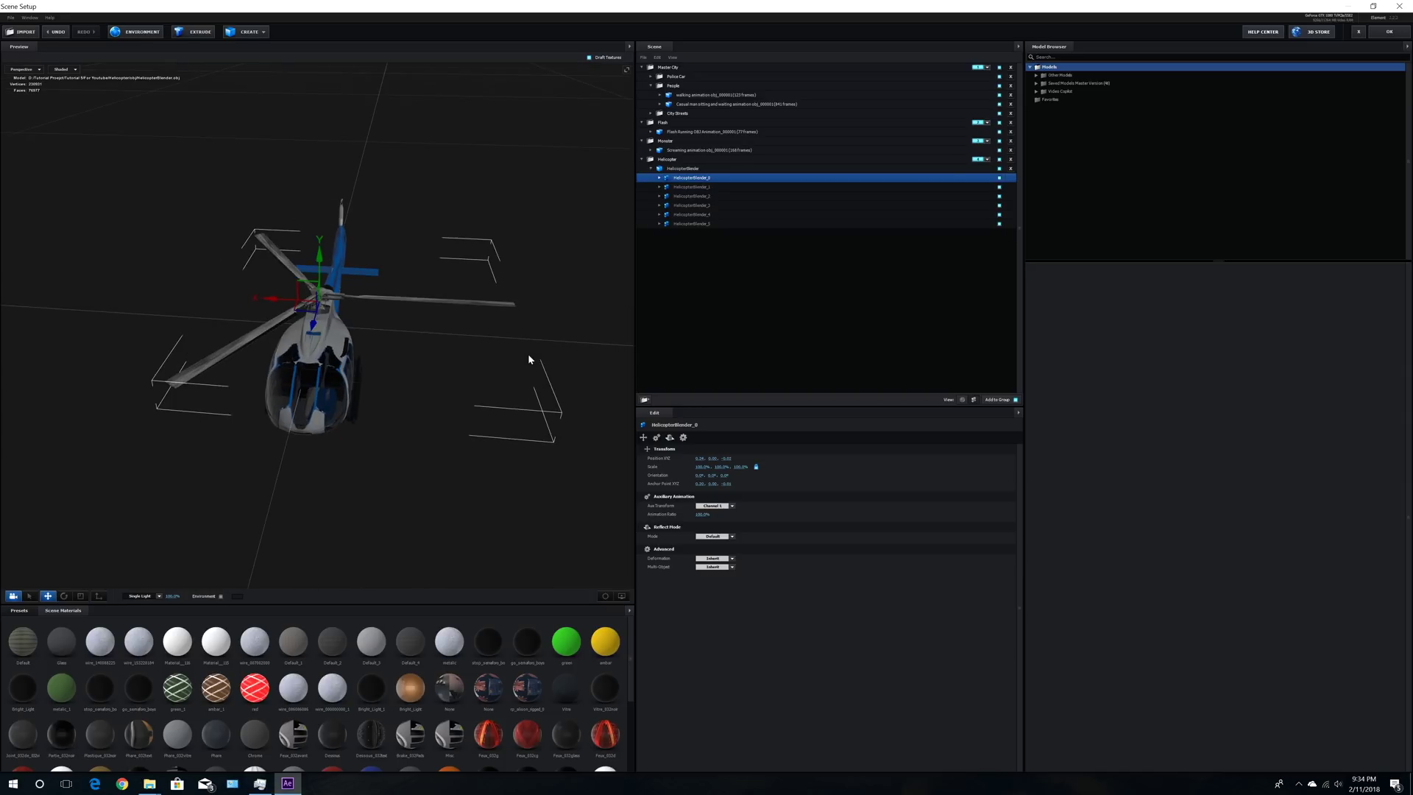
Step: Show the helicopter's materials in the scene list, inspect the first one, and return to the object view
left_click(962, 399)
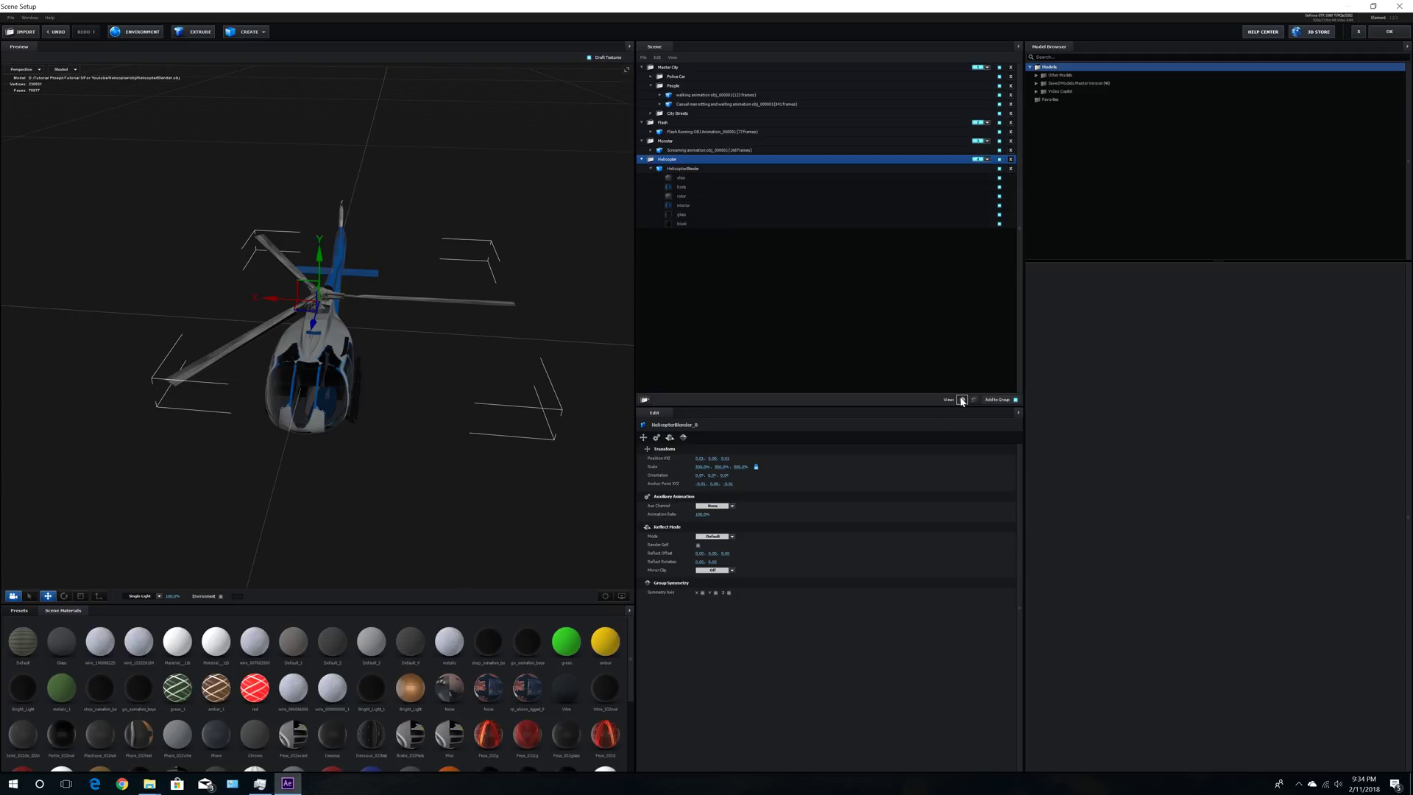
left_click(692, 179)
left_click_drag(479, 379, 479, 418)
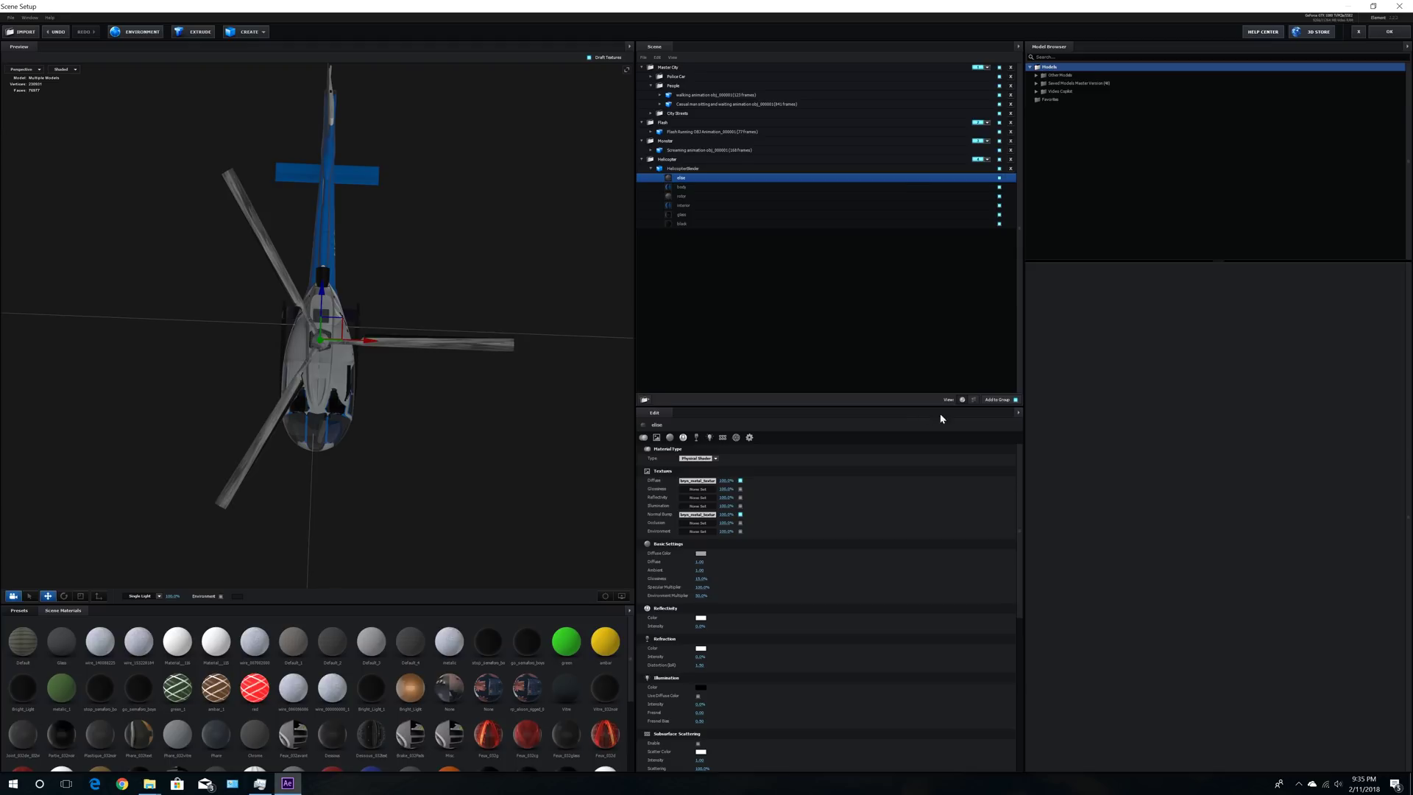
left_click(974, 400)
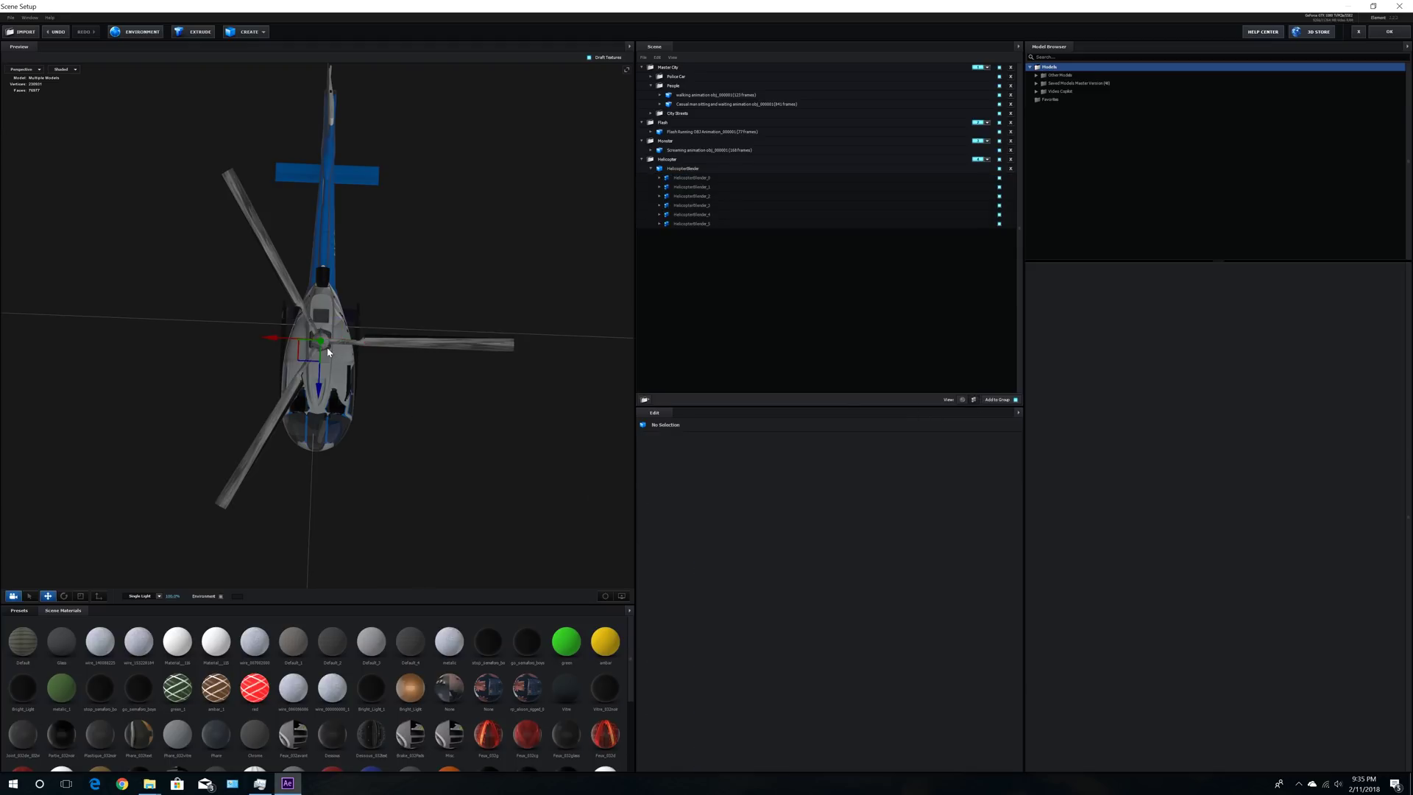
Step: Apply the scene setup, test Group 4's auxiliary Channel 1 and Channel 2 rotations, and return Channel 1's Y rotation to 0
left_click(1390, 32)
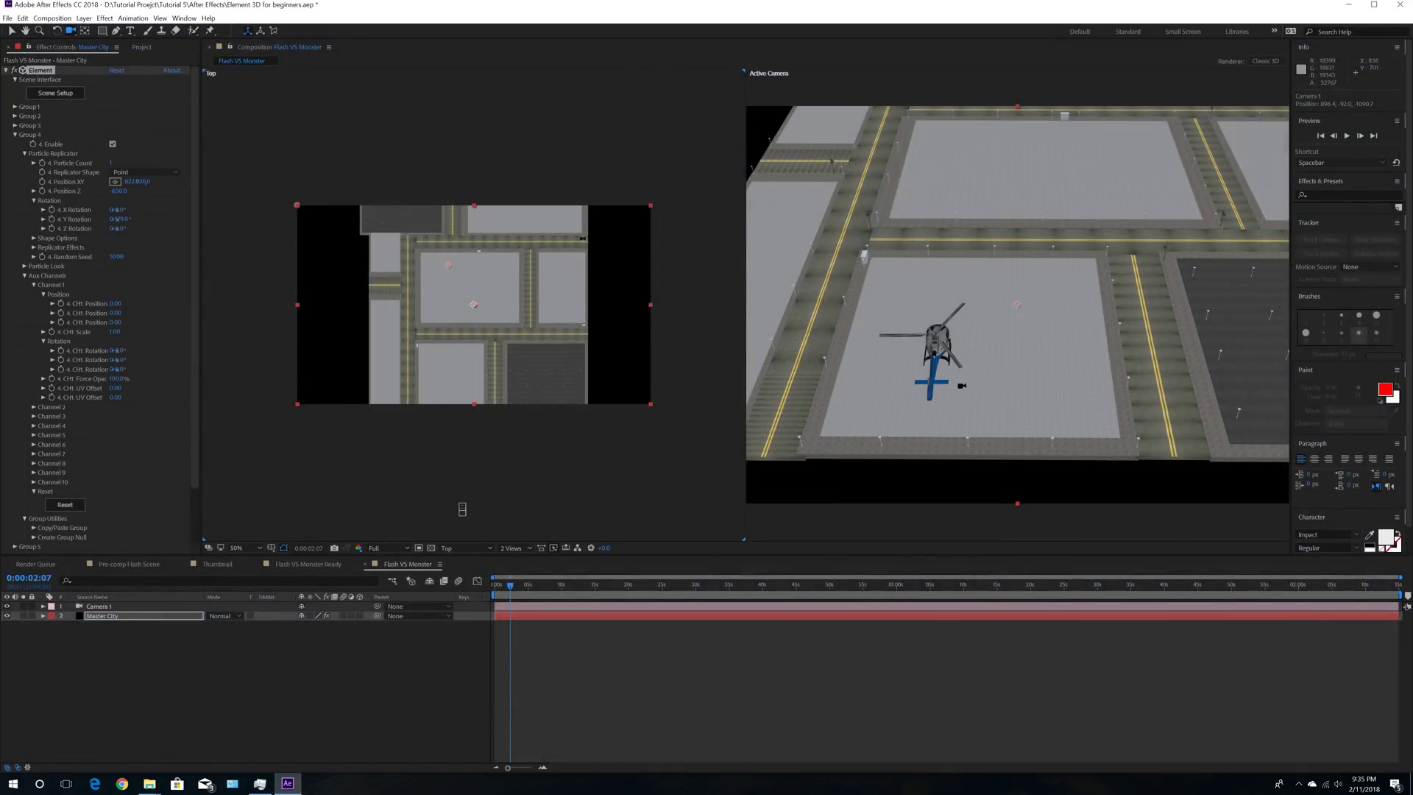
mouse_move(118, 360)
left_mouse_down()
mouse_move(363, 368)
mouse_move(113, 378)
left_mouse_up()
type("0")
key("Return")
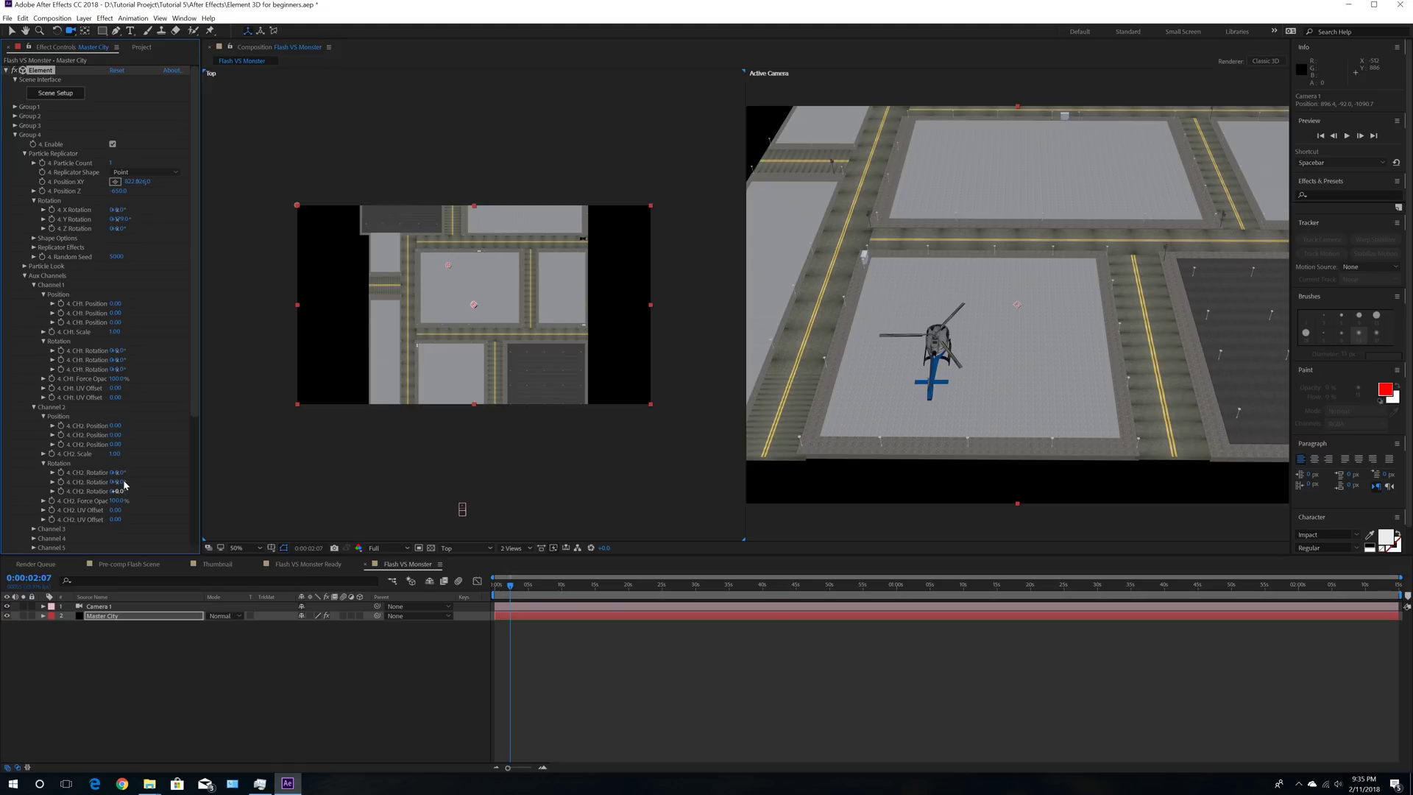
left_click_drag(148, 469, 248, 472)
Step: Frame the whole city with the helicopter in the active camera and save the project
right_click_drag(1003, 190, 965, 309)
middle_click_drag(953, 325, 916, 379)
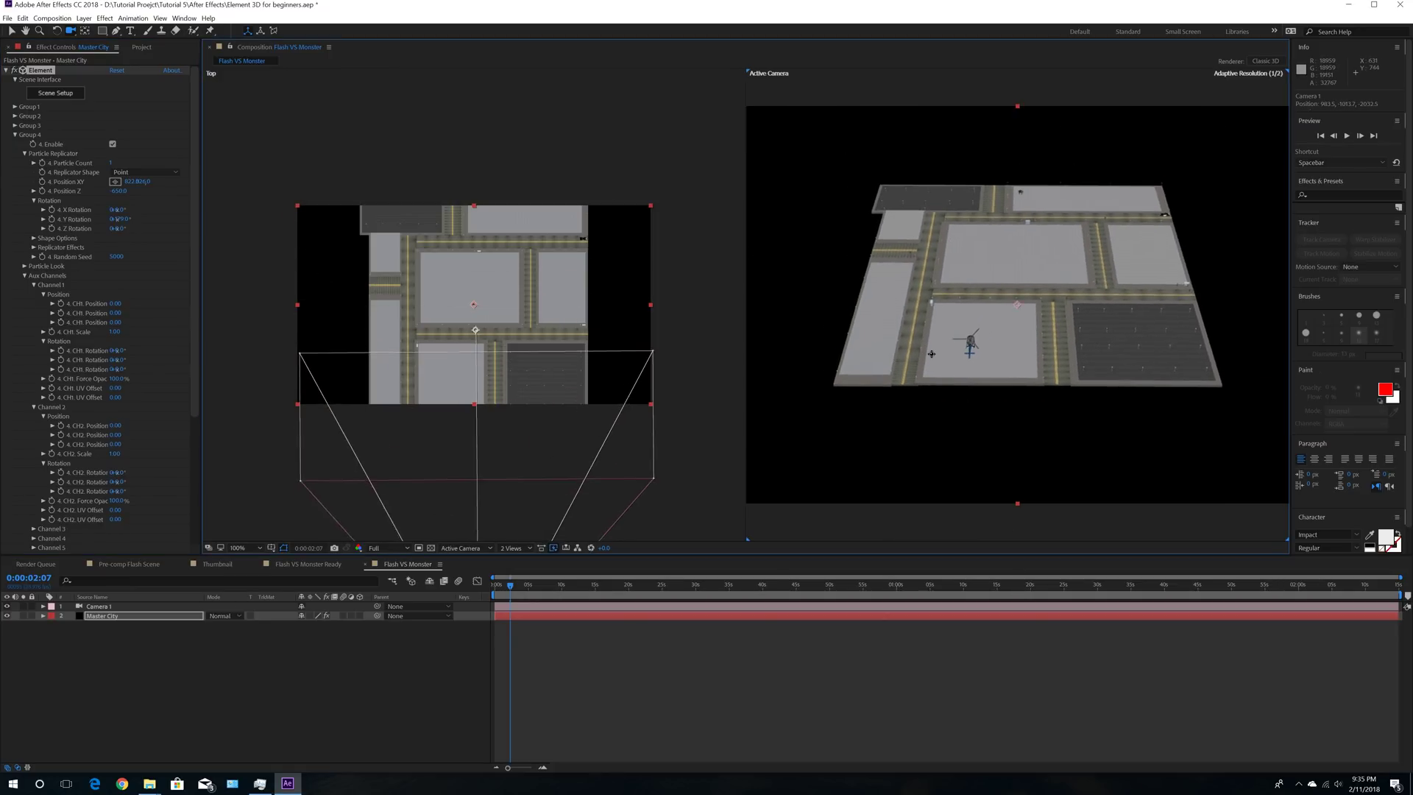
left_click_drag(953, 379, 967, 225)
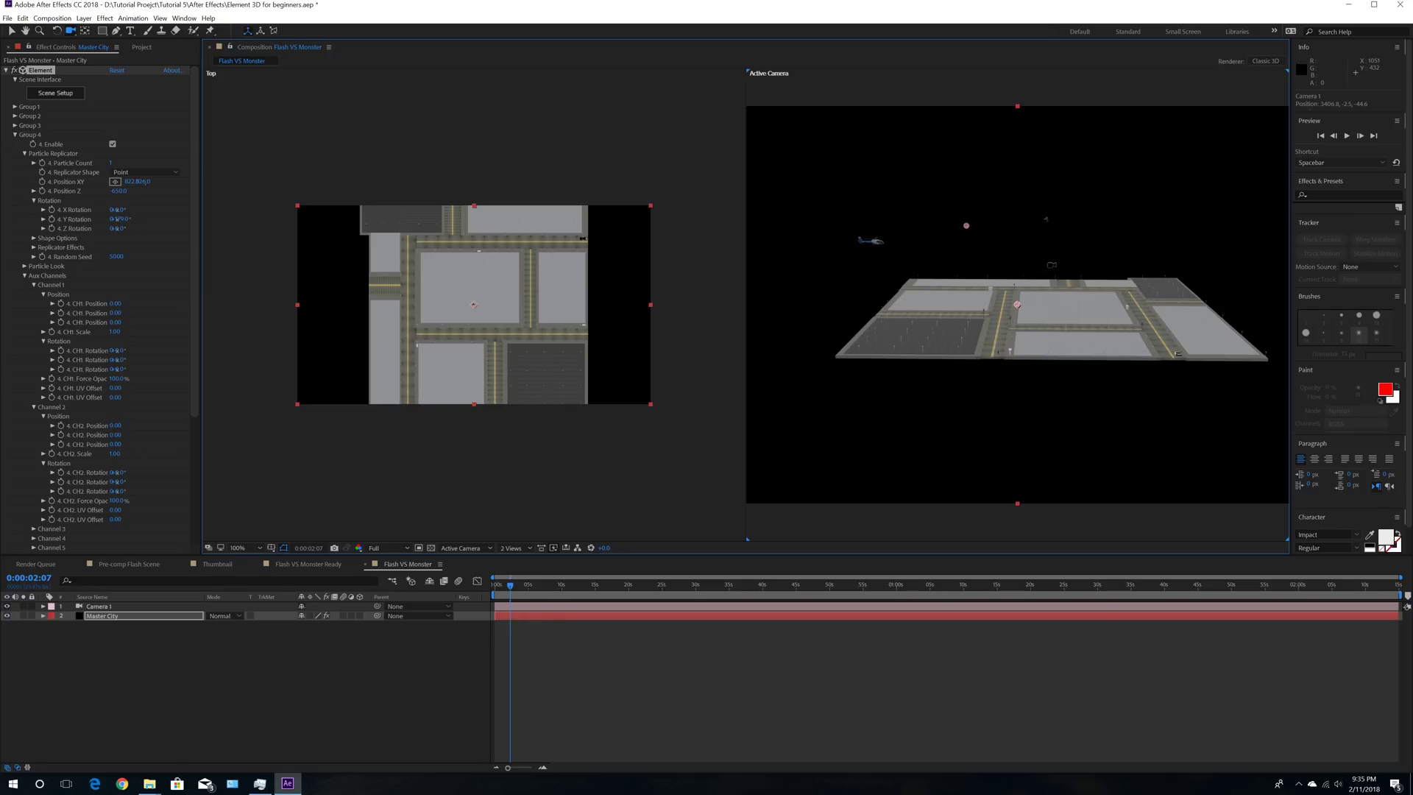
left_click_drag(1046, 219, 1122, 429)
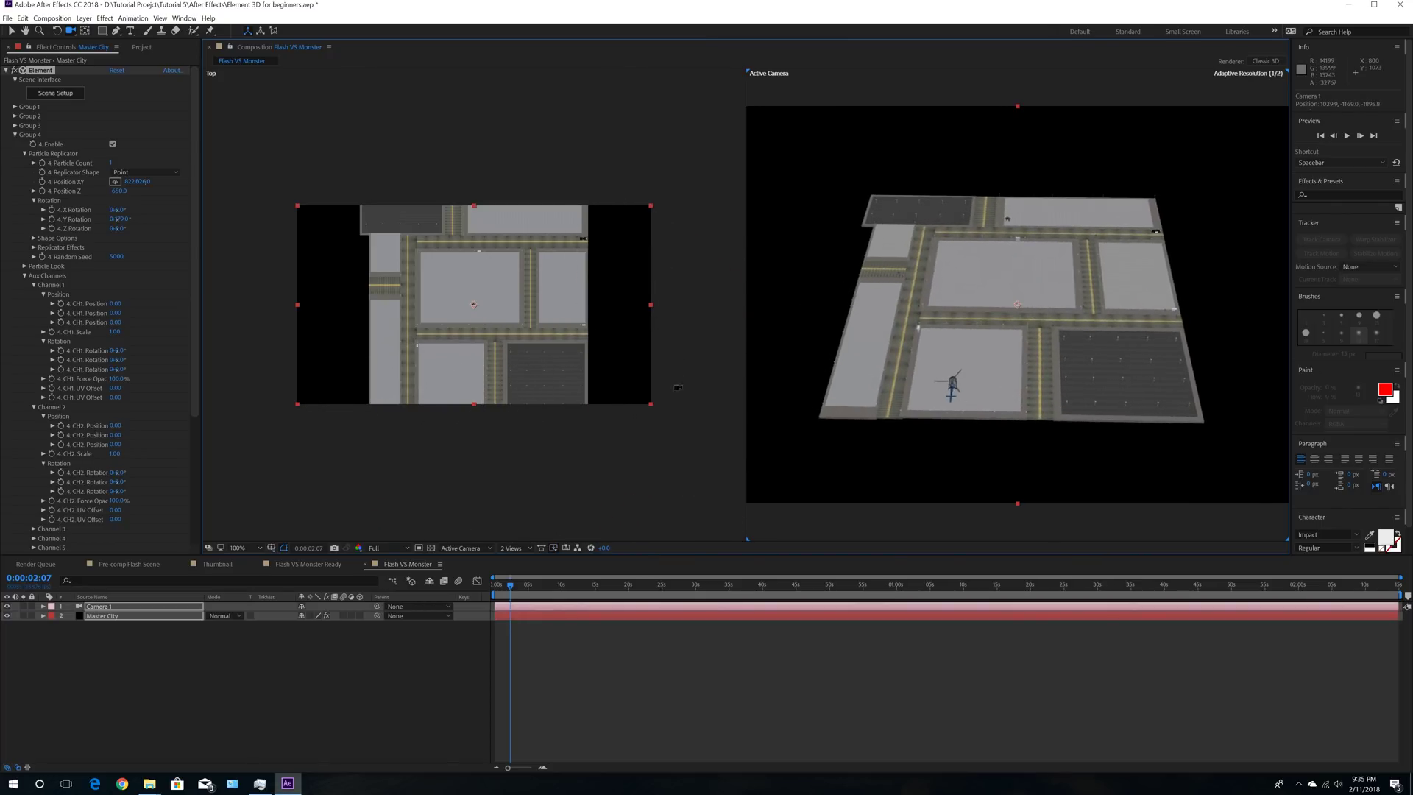
left_click(9, 18)
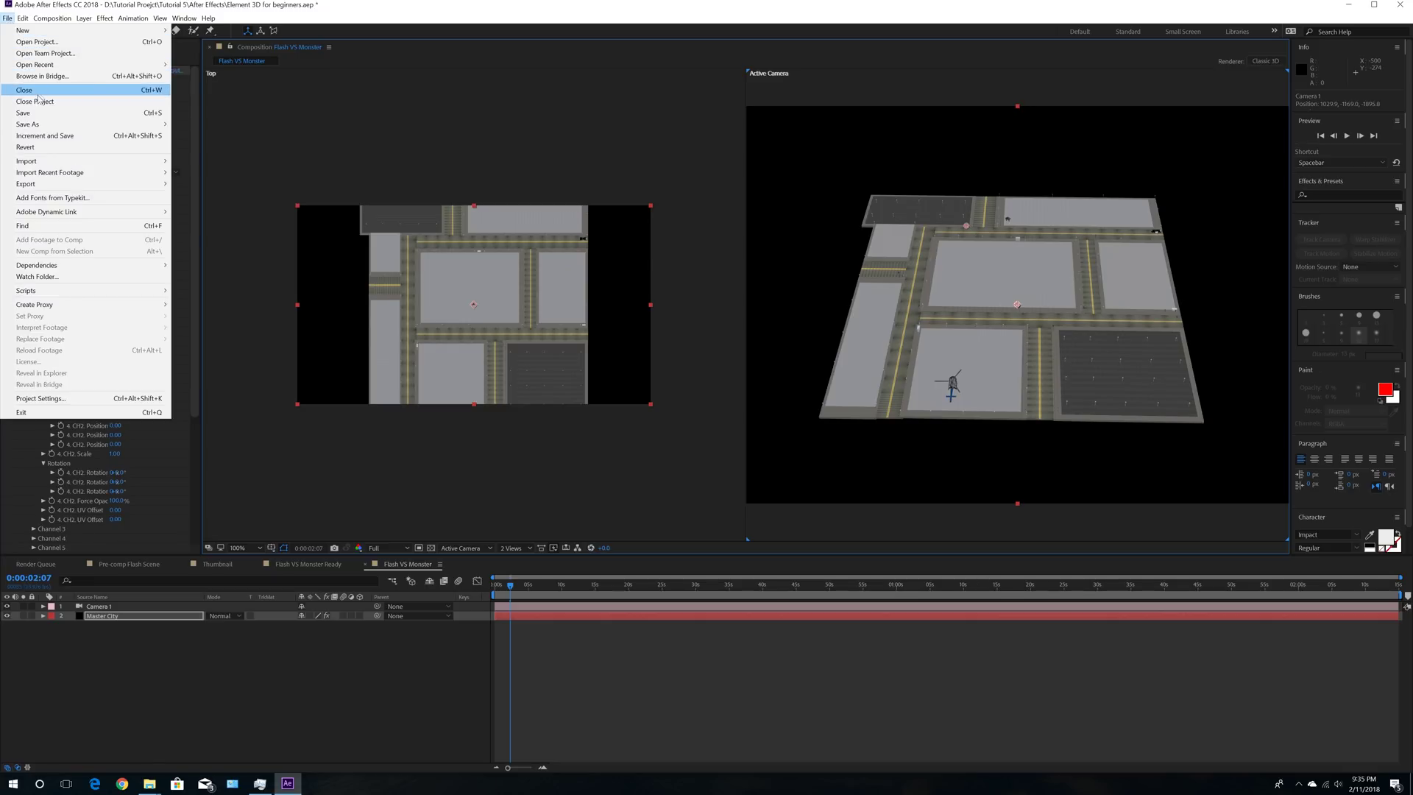
left_click(26, 93)
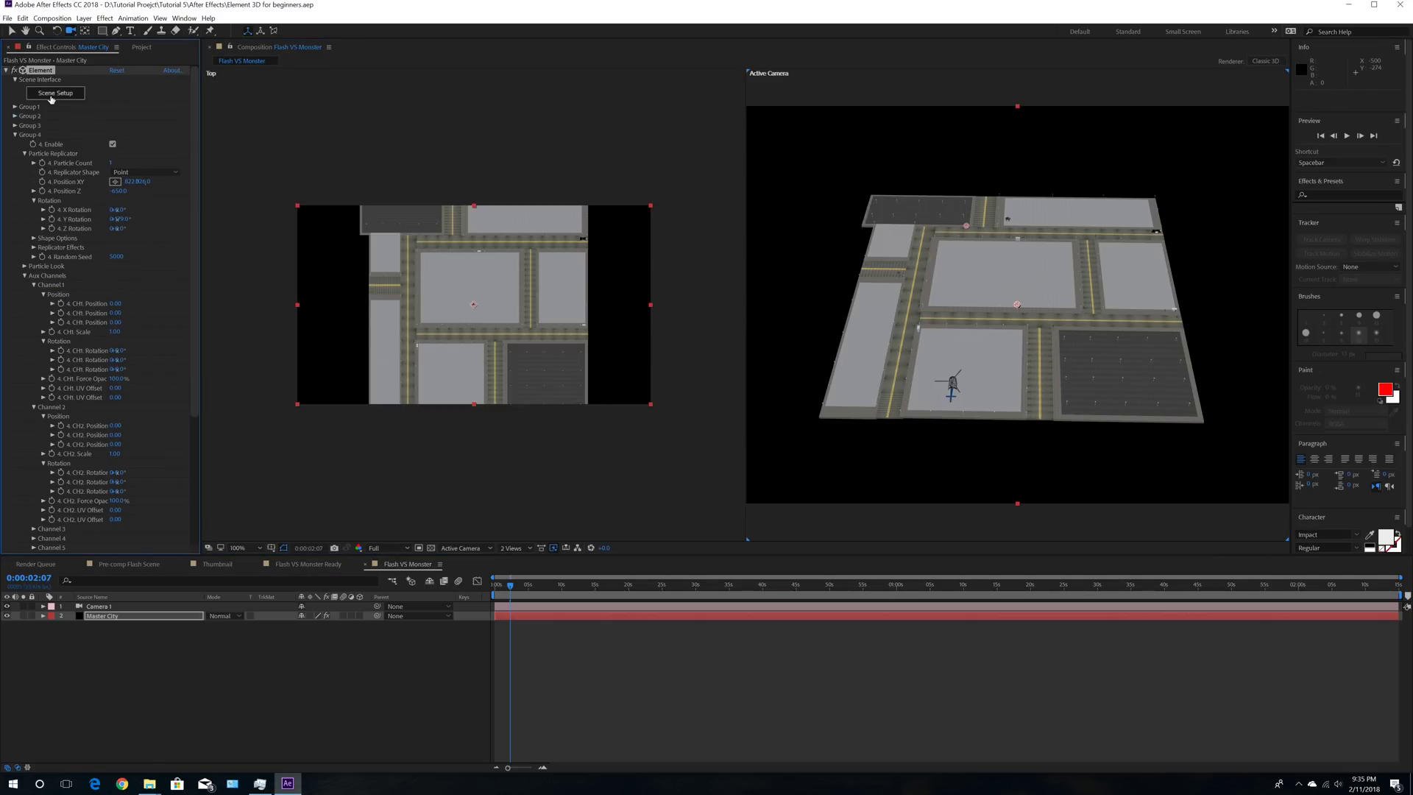
Step: Reopen the Element scene setup and collapse the Helicopter, Monster, Flash and People groups in the scene list
left_click(55, 93)
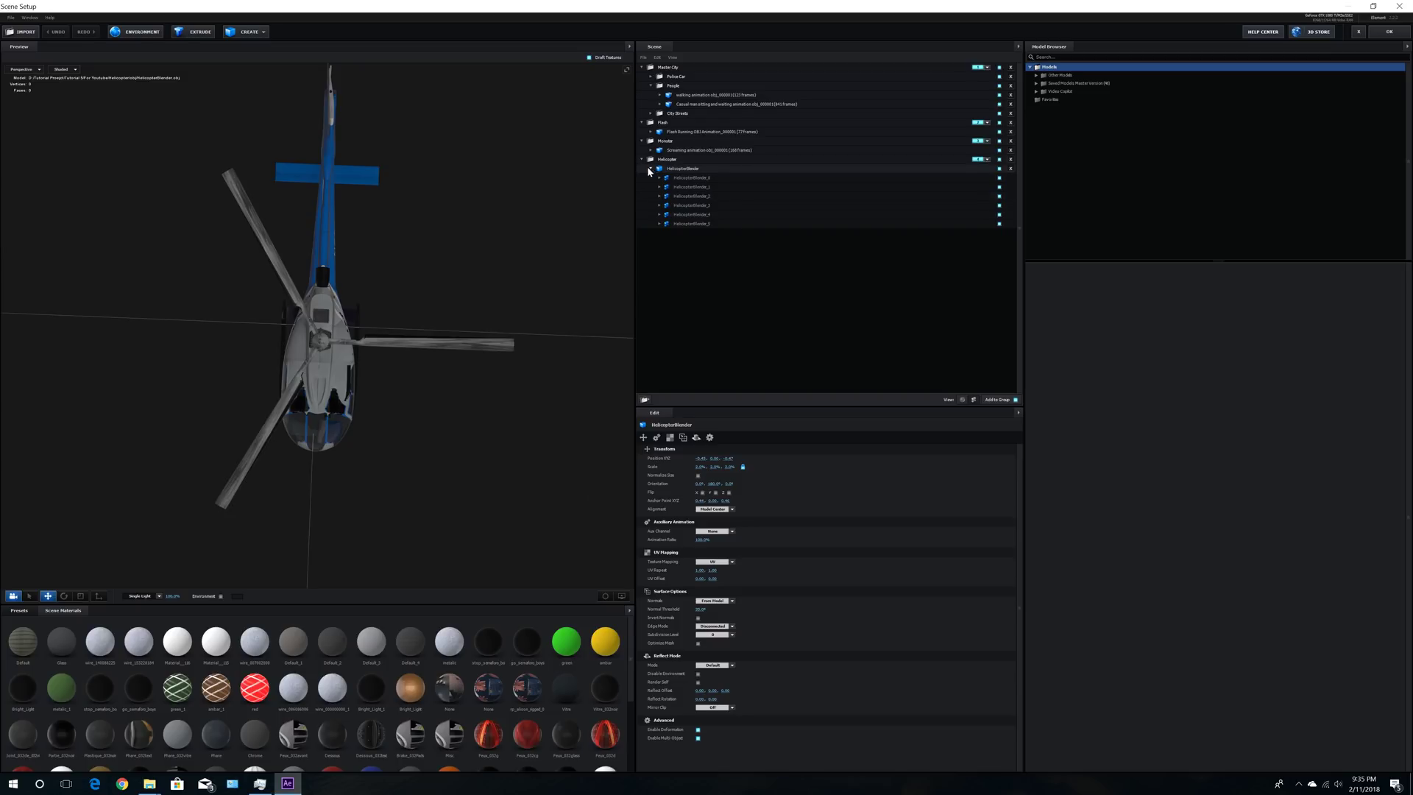
left_click_drag(537, 298, 530, 243)
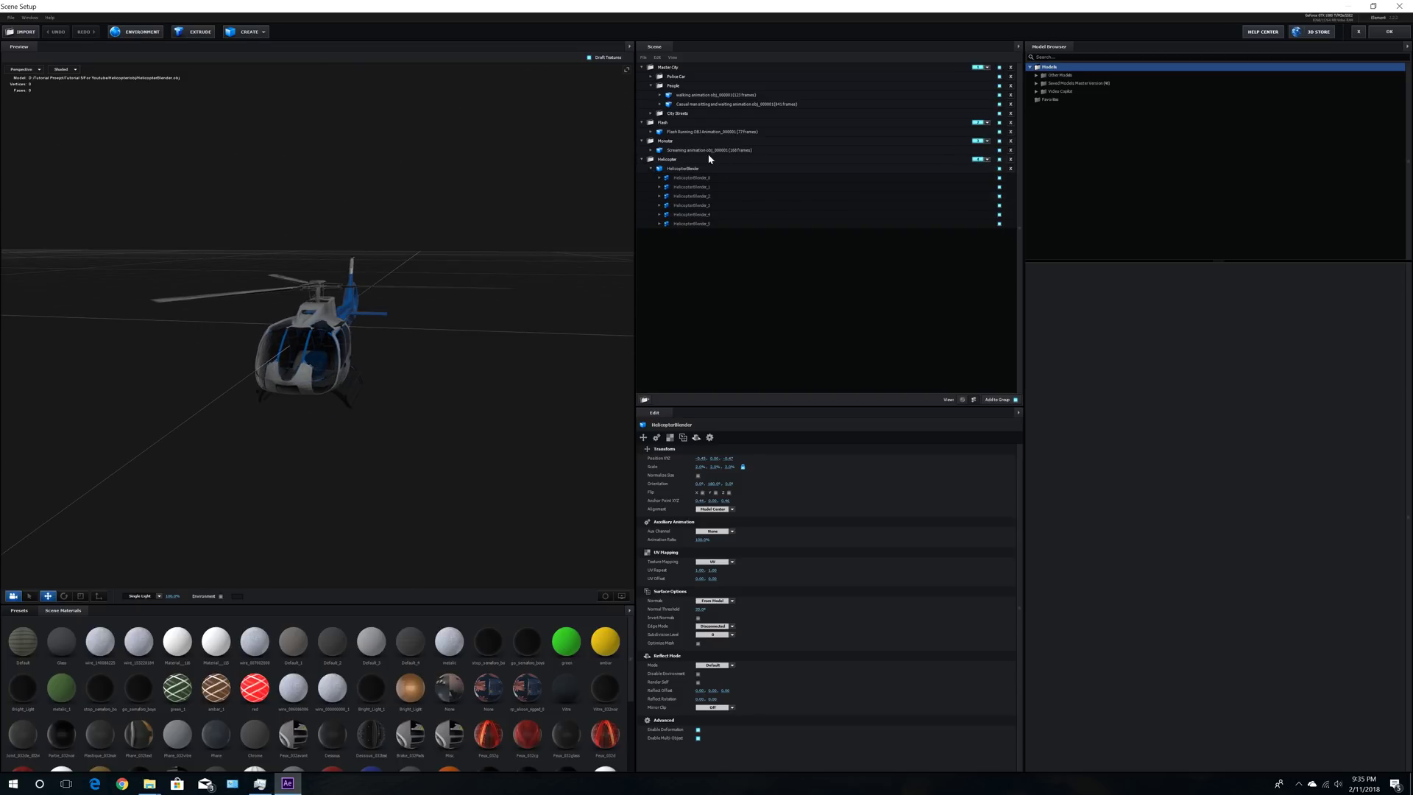
left_click(652, 171)
left_click(642, 159)
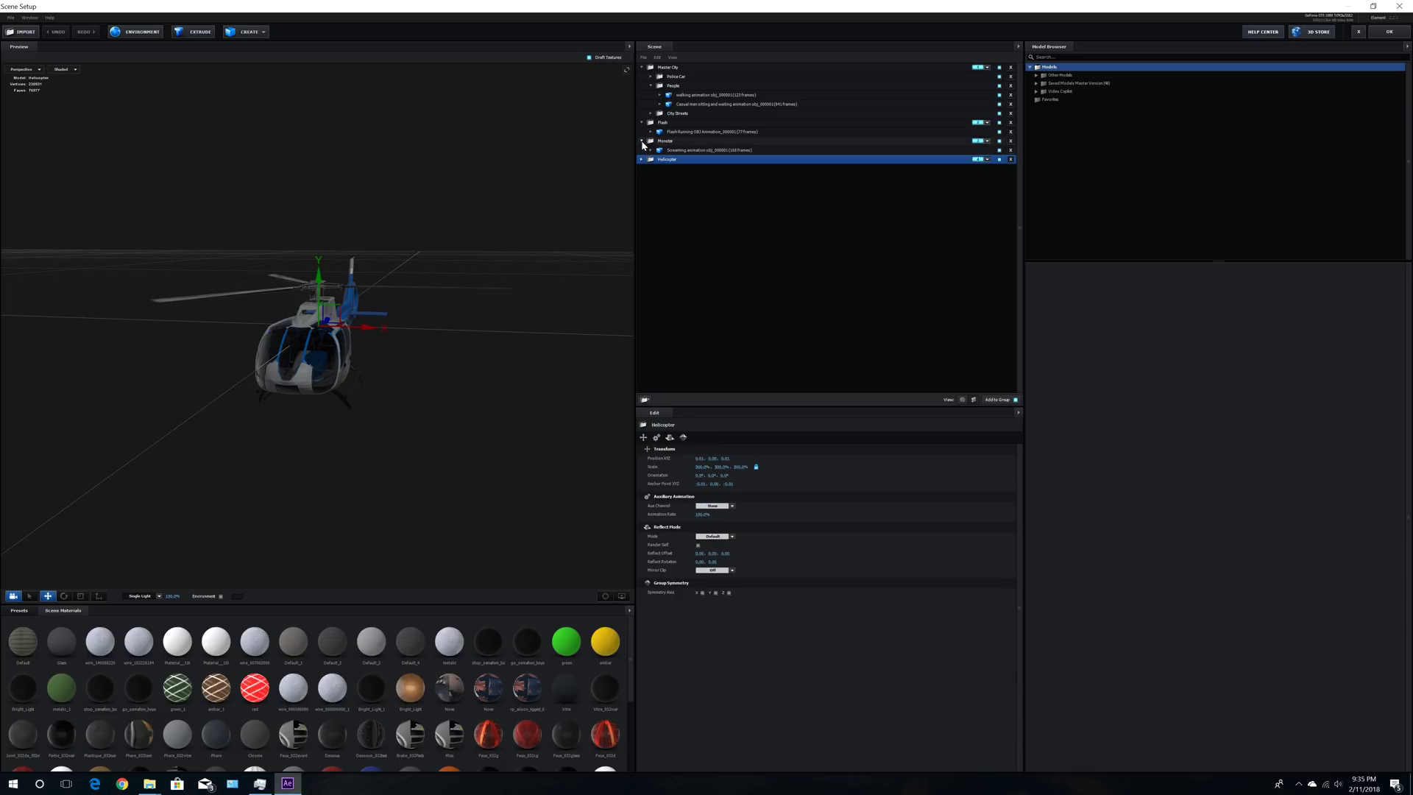
left_click(642, 141)
left_click(641, 123)
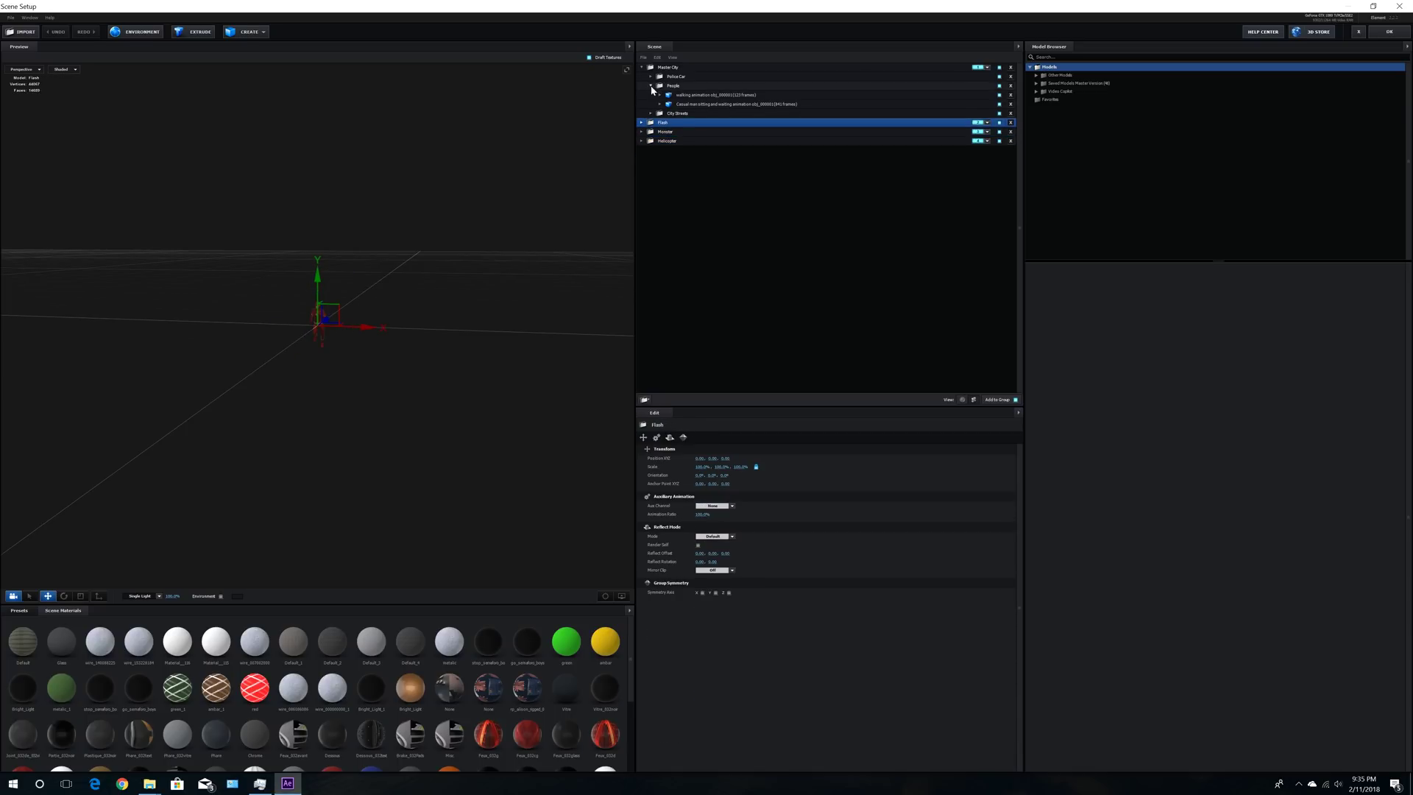
left_click(652, 86)
Step: Create a new group folder inside Master City and rename it Buildings
left_click(667, 68)
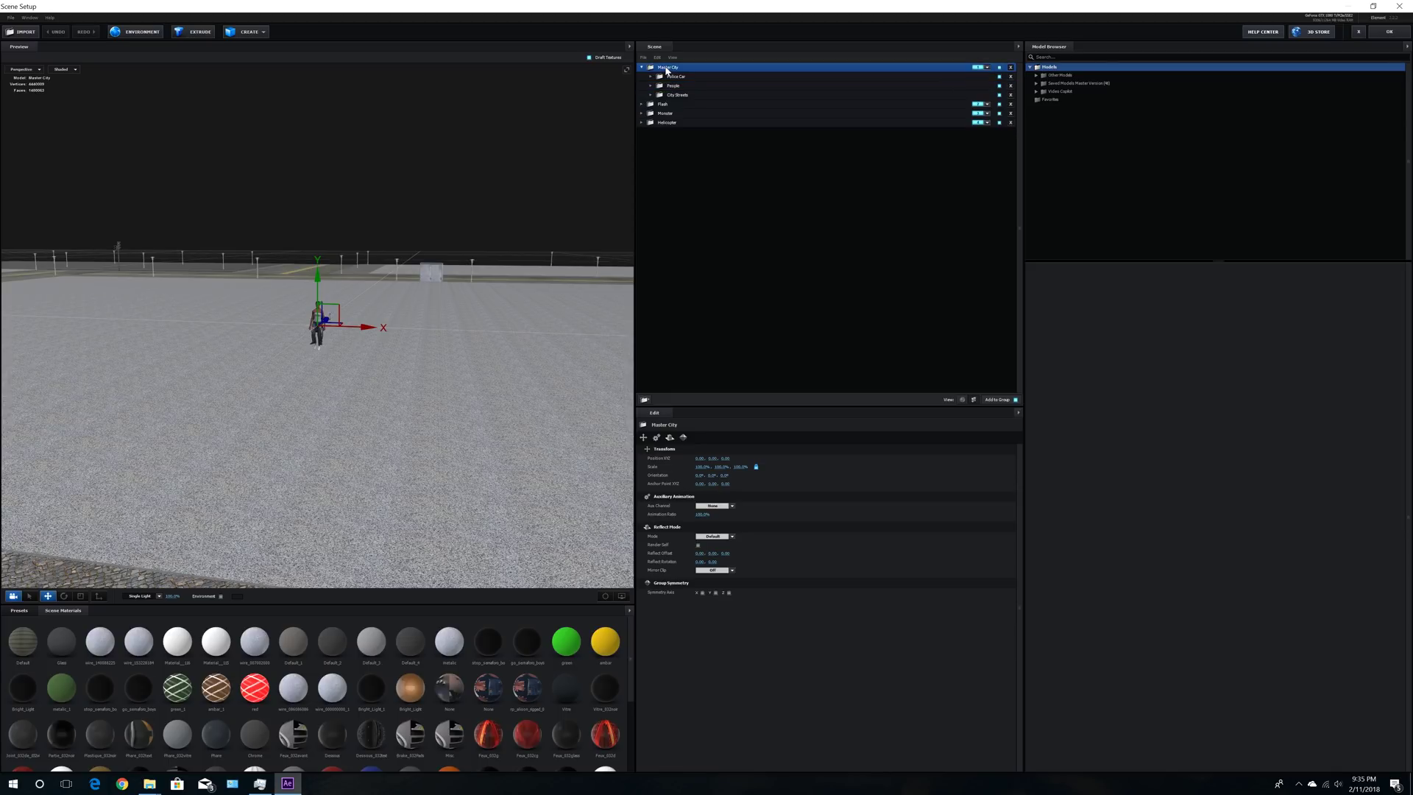
left_click(11, 17)
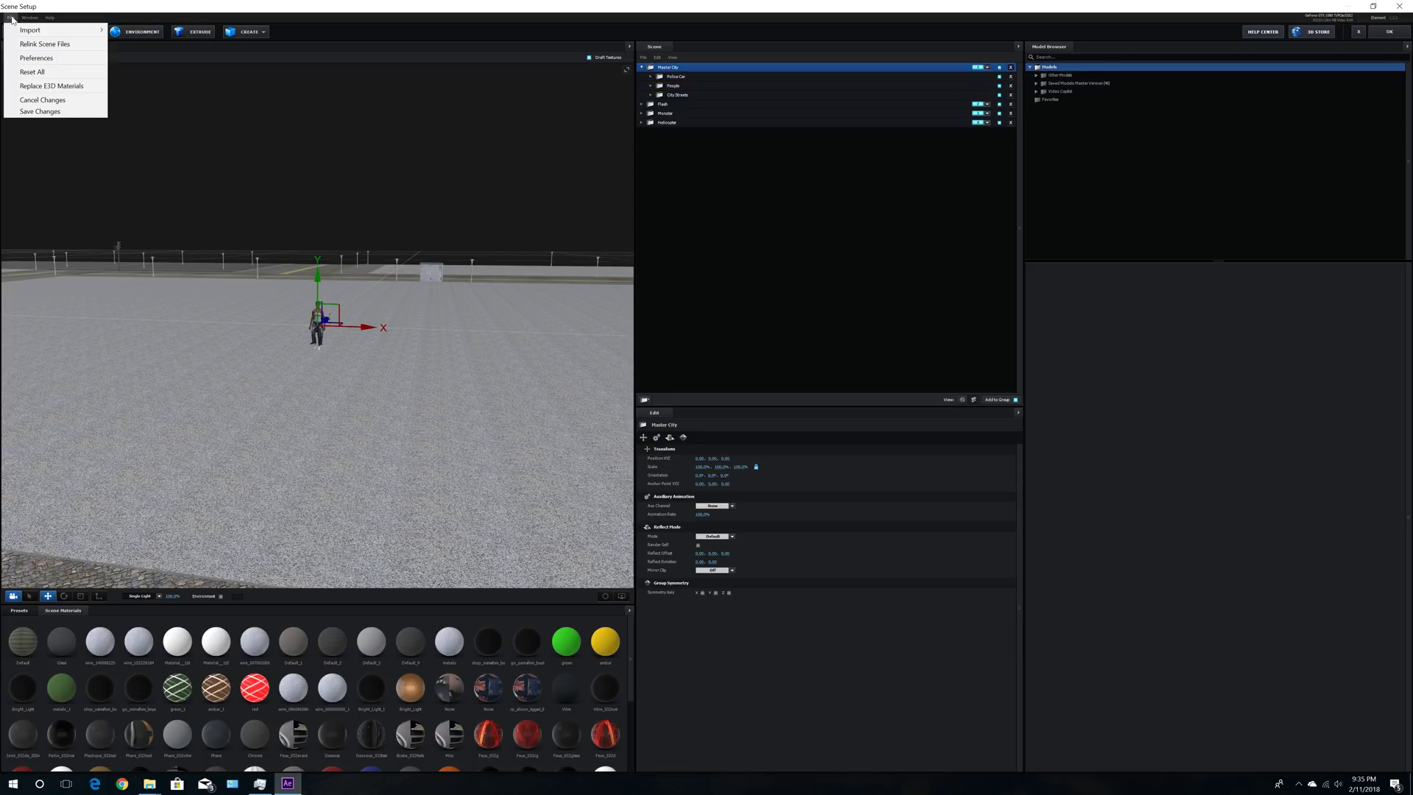
left_click(747, 163)
left_click(644, 399)
double_click(700, 77)
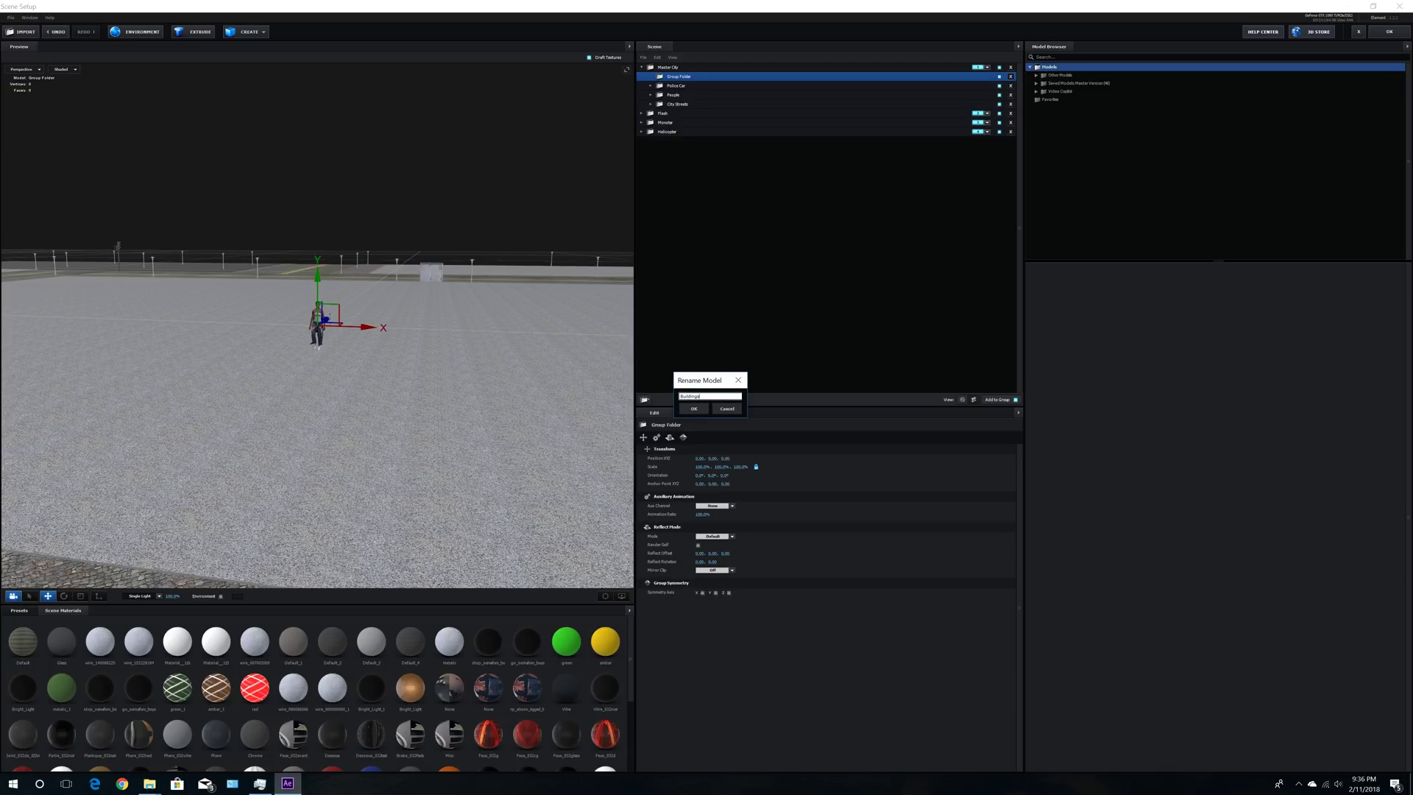
key("Return")
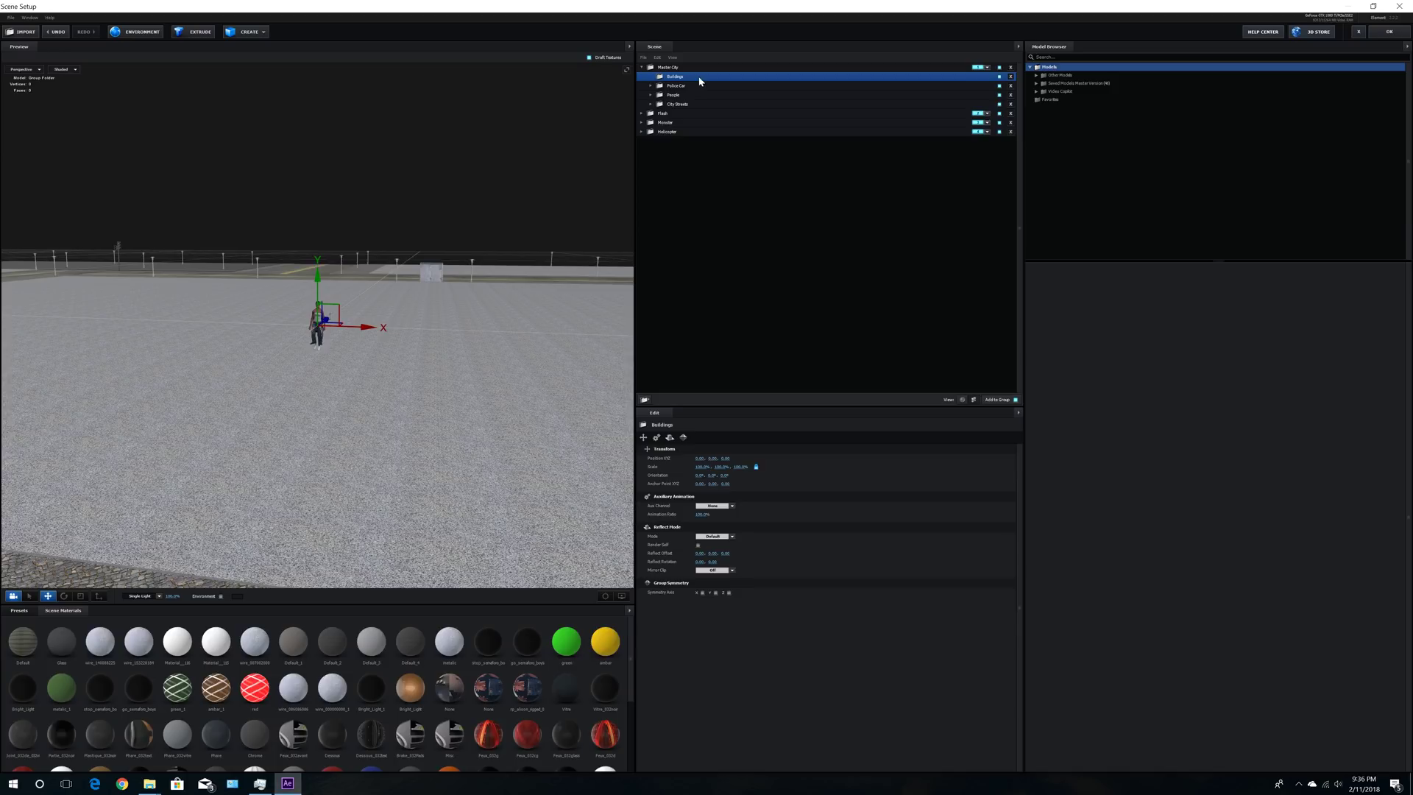
Step: Import Building_A01.obj from the Downtown buildings obj folder into the Buildings group with the default import preferences
left_click(10, 17)
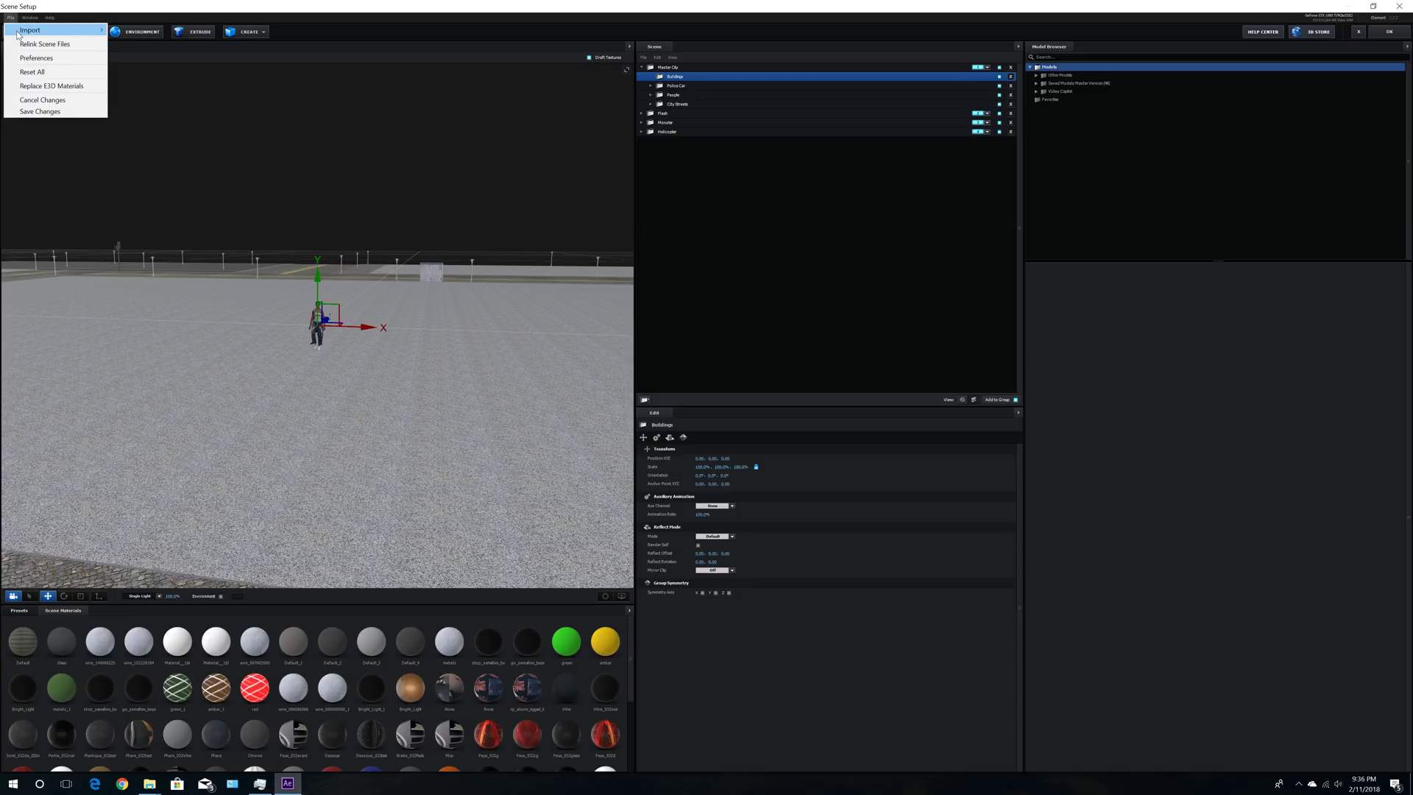
mouse_move(81, 30)
left_click(132, 32)
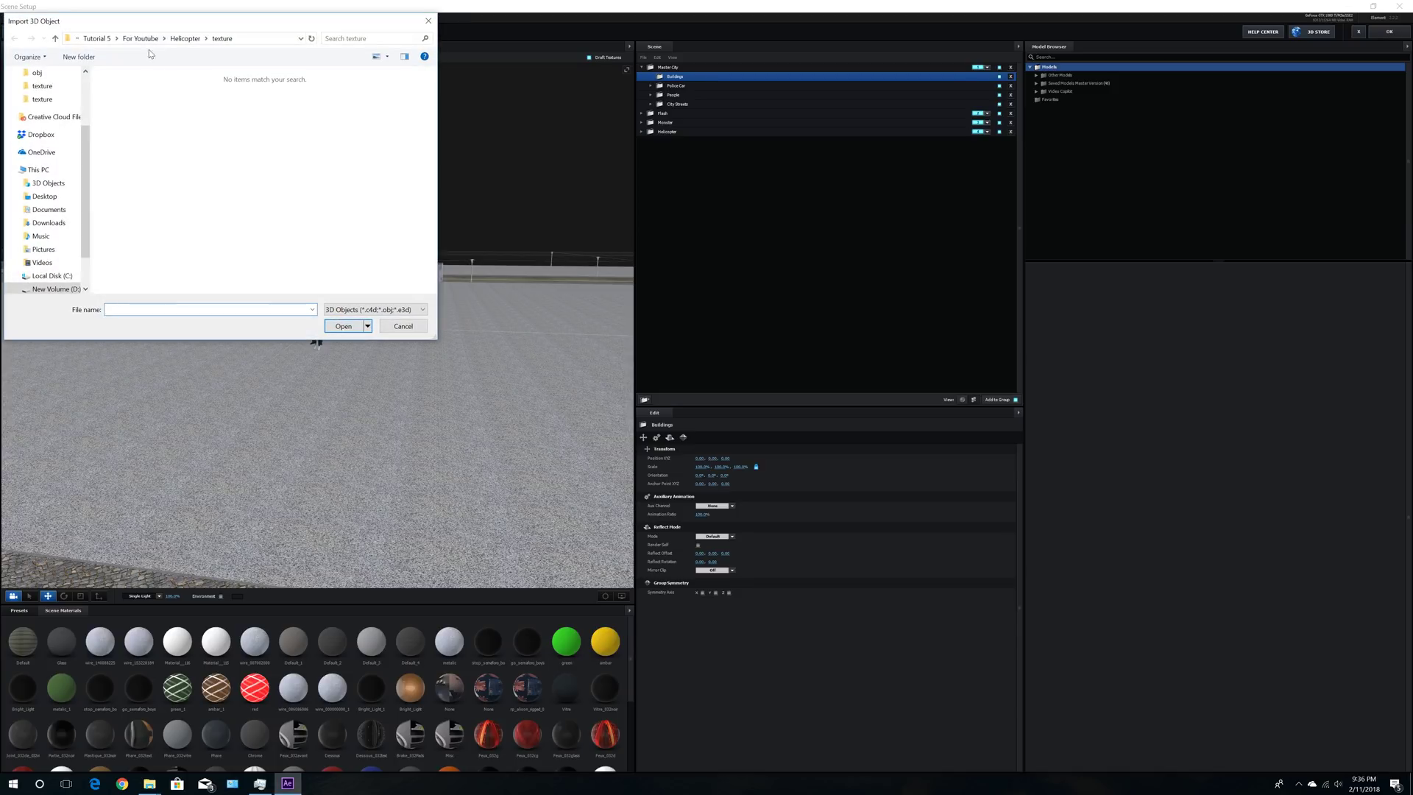
double_click(137, 125)
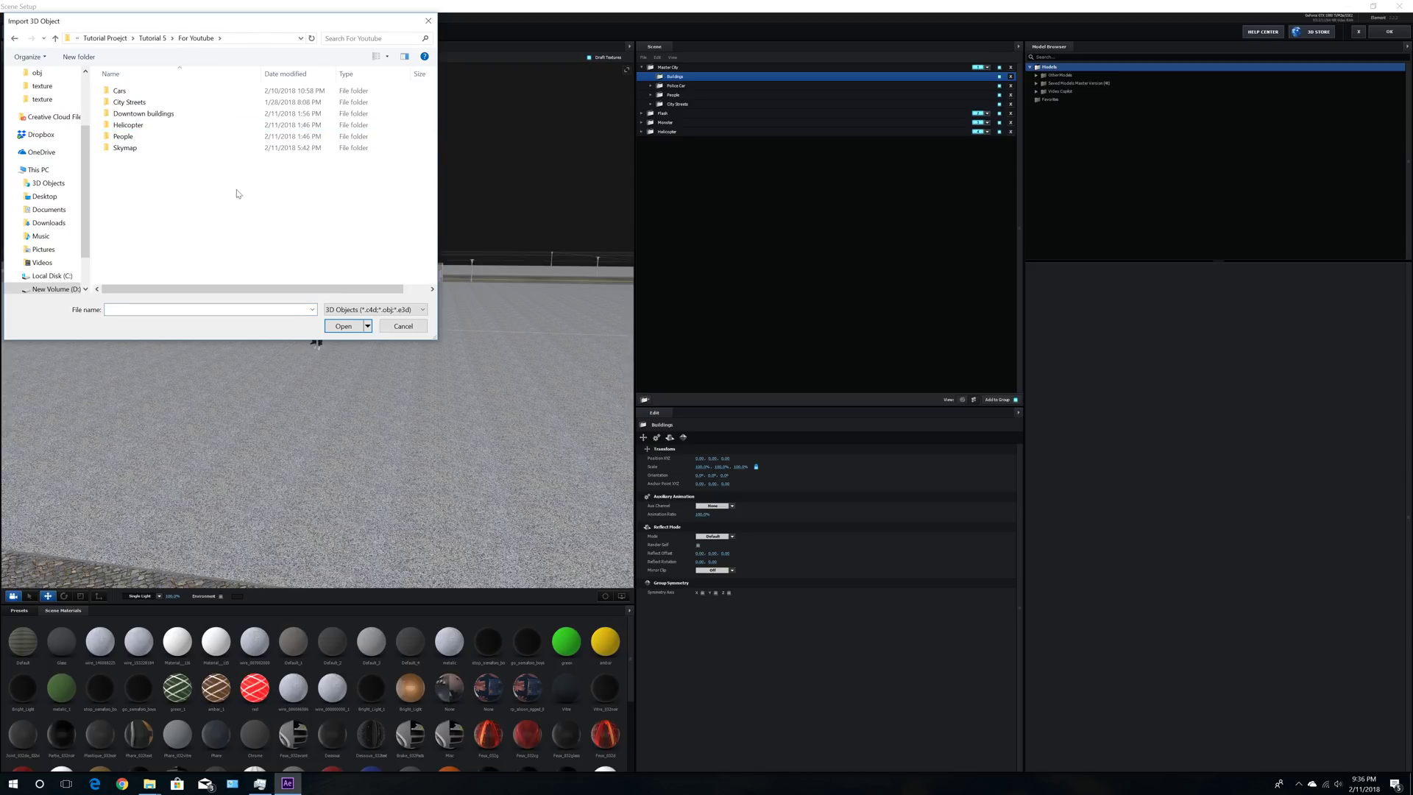
double_click(144, 115)
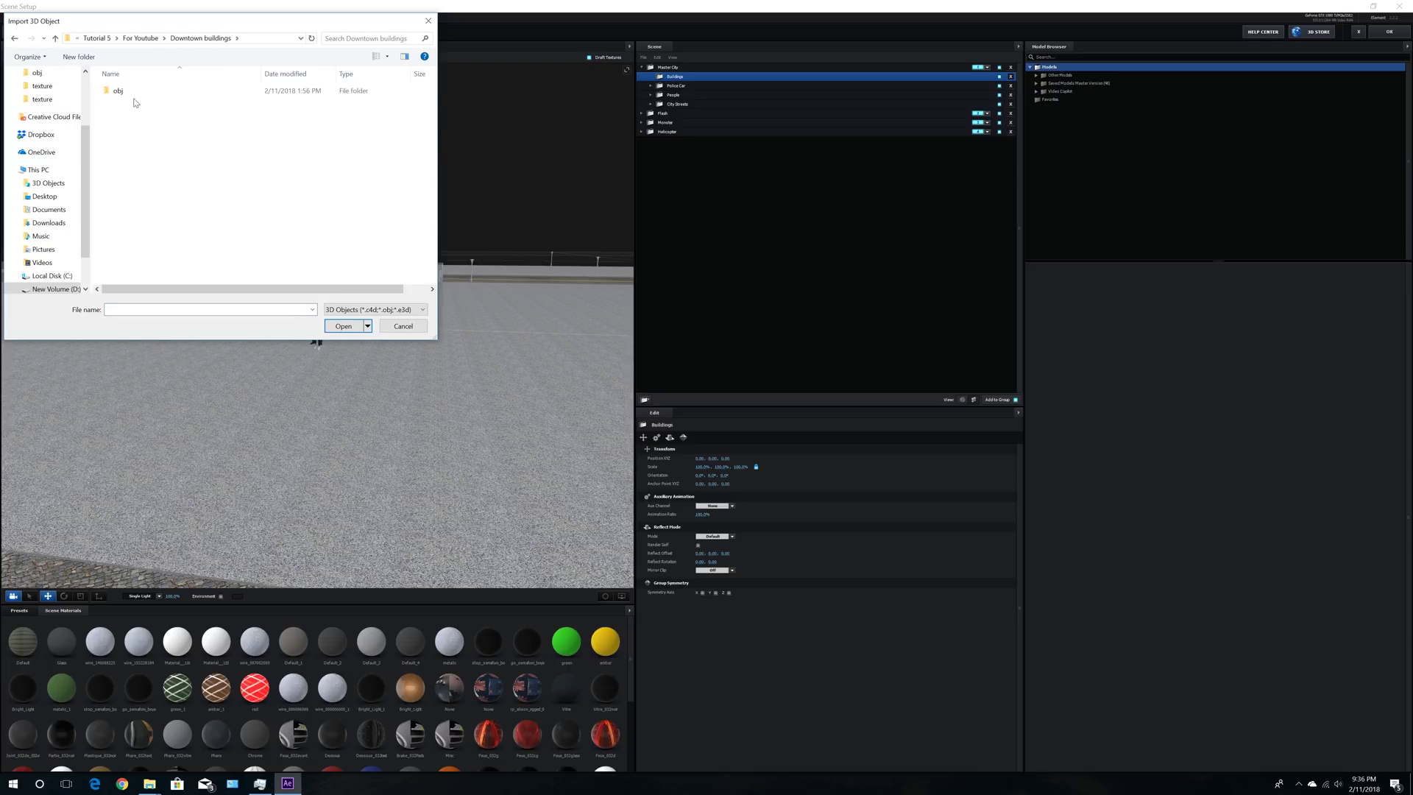
double_click(127, 91)
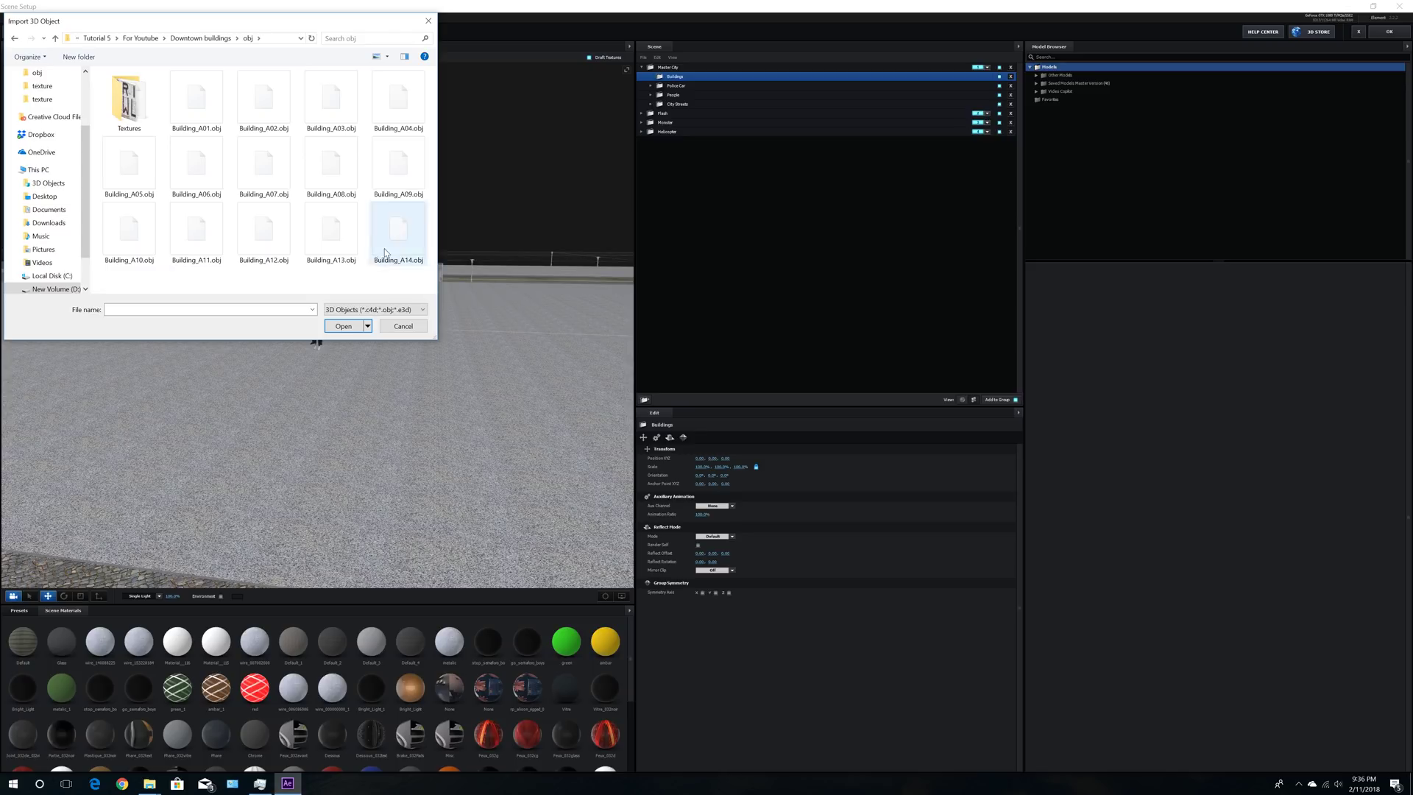
double_click(195, 100)
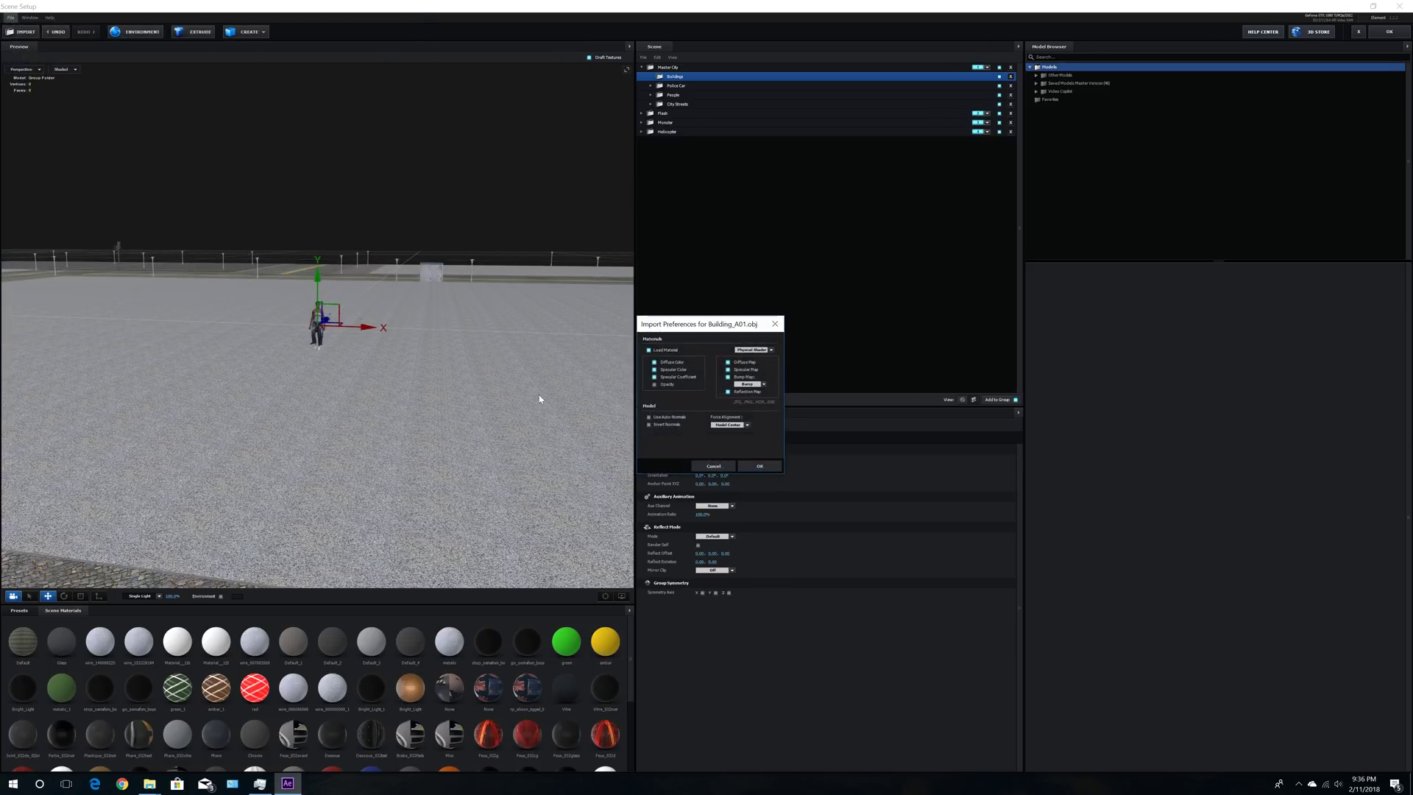
left_click(760, 468)
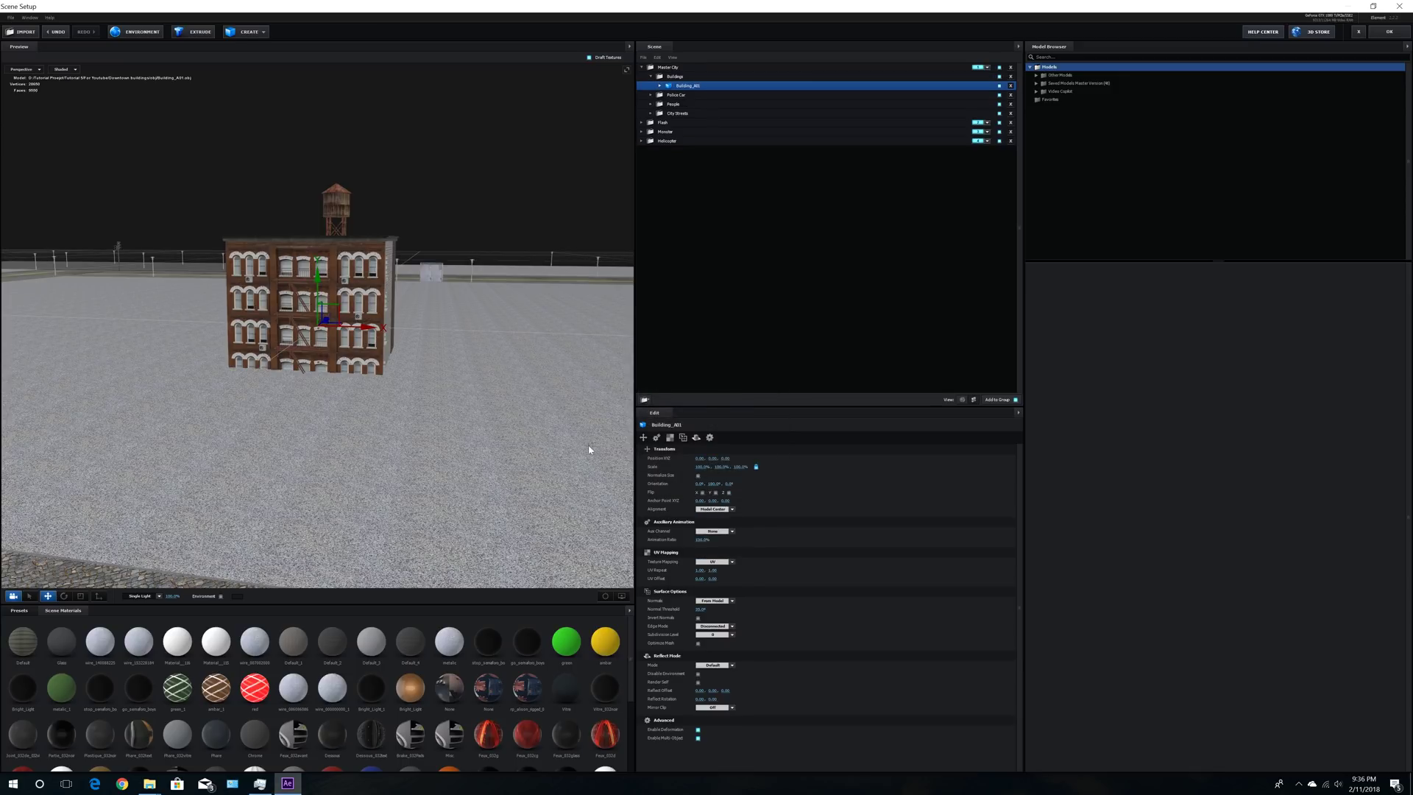
Step: Raise Building_A01 until its base rests on the ground and shift it sideways next to the standing person
left_click(605, 597)
left_click_drag(323, 245, 307, 114)
left_click_drag(365, 164, 538, 163)
mouse_move(419, 353)
left_mouse_down()
mouse_move(475, 354)
mouse_move(424, 351)
left_mouse_up()
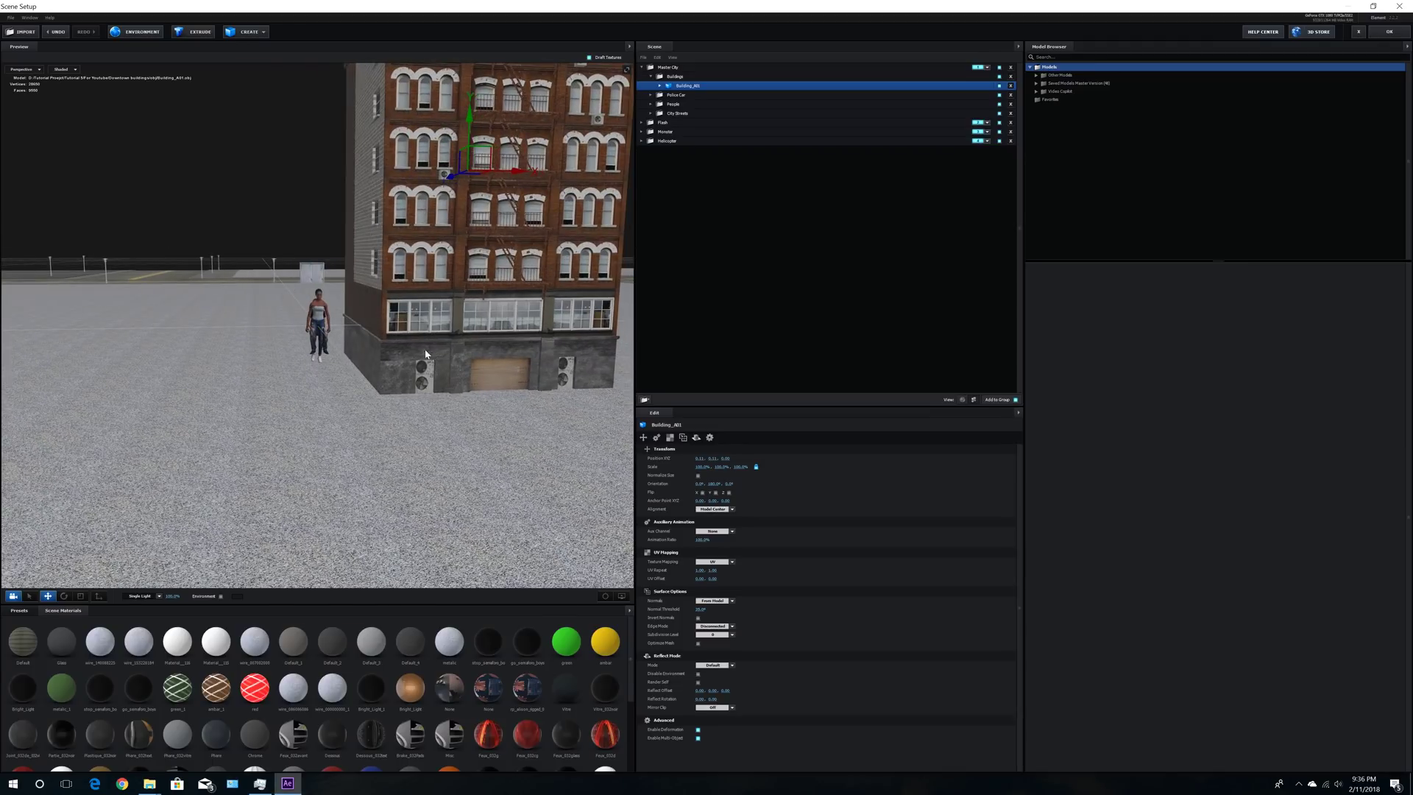
Step: Compare Building_A01 with the city block, scale it uniformly to about 267%, and raise it back above the ground
scroll(417, 339, "down", 10)
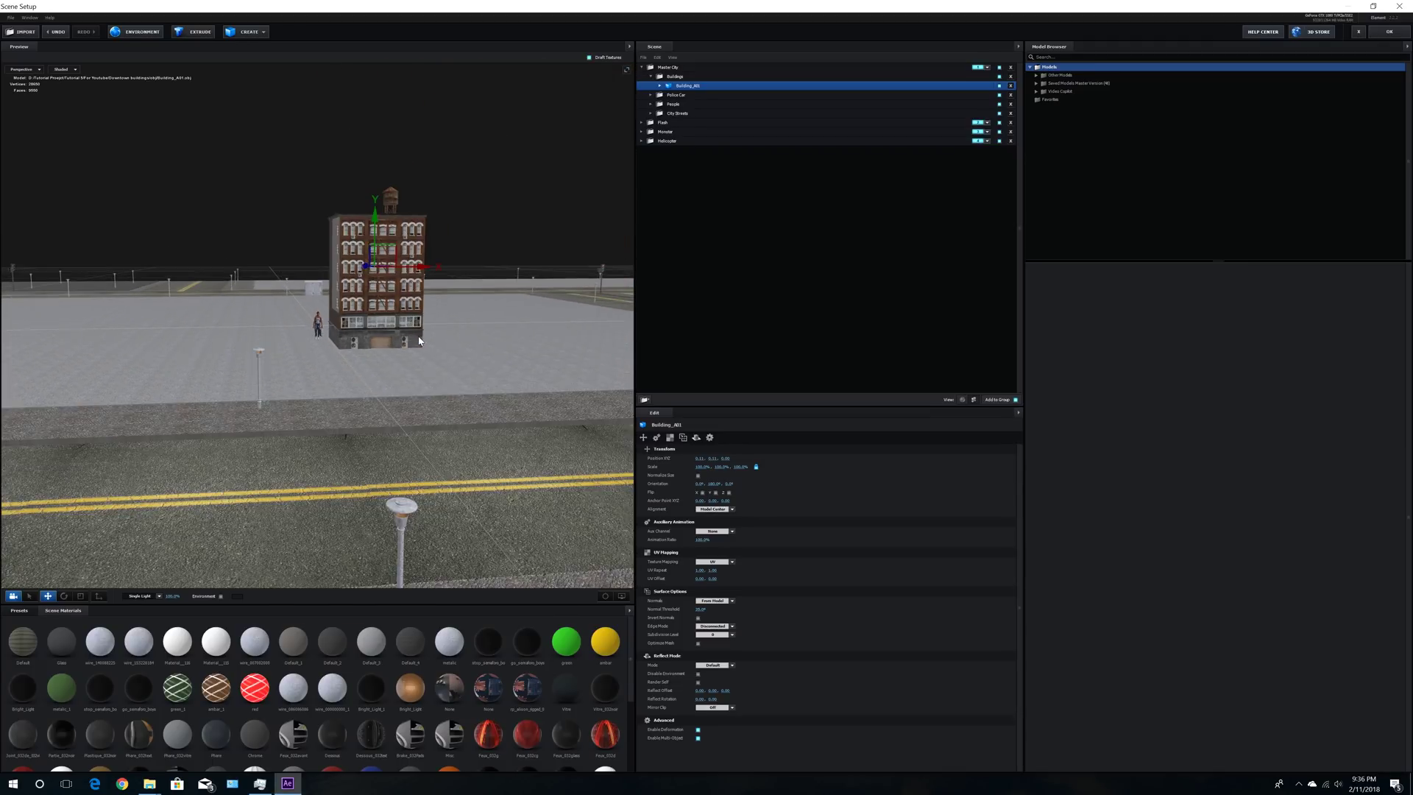
mouse_move(418, 341)
left_mouse_down()
mouse_move(416, 326)
mouse_move(413, 357)
left_mouse_up()
scroll(412, 358, "down", 8)
scroll(410, 356, "up", 8)
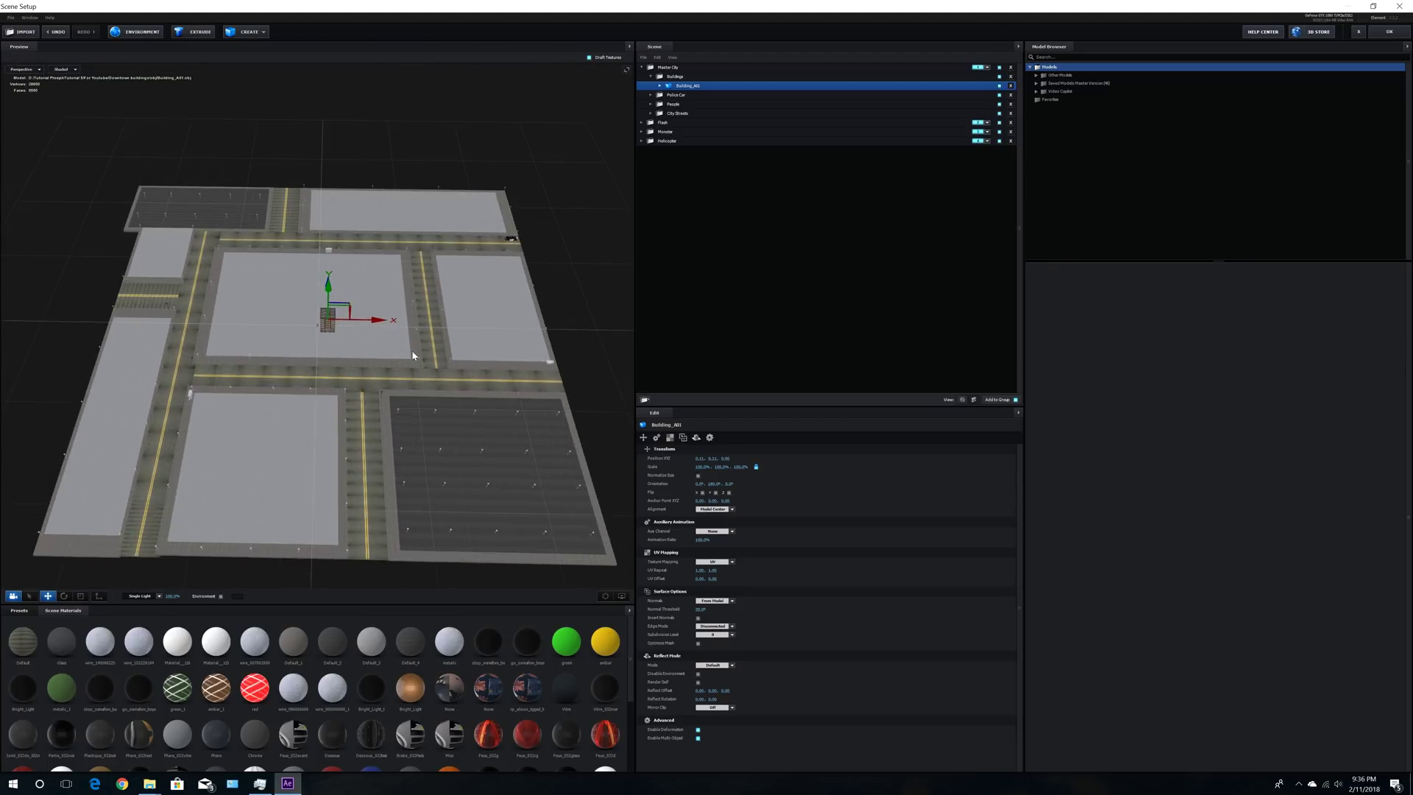
scroll(412, 349, "up", 10)
left_click_drag(427, 358, 574, 333)
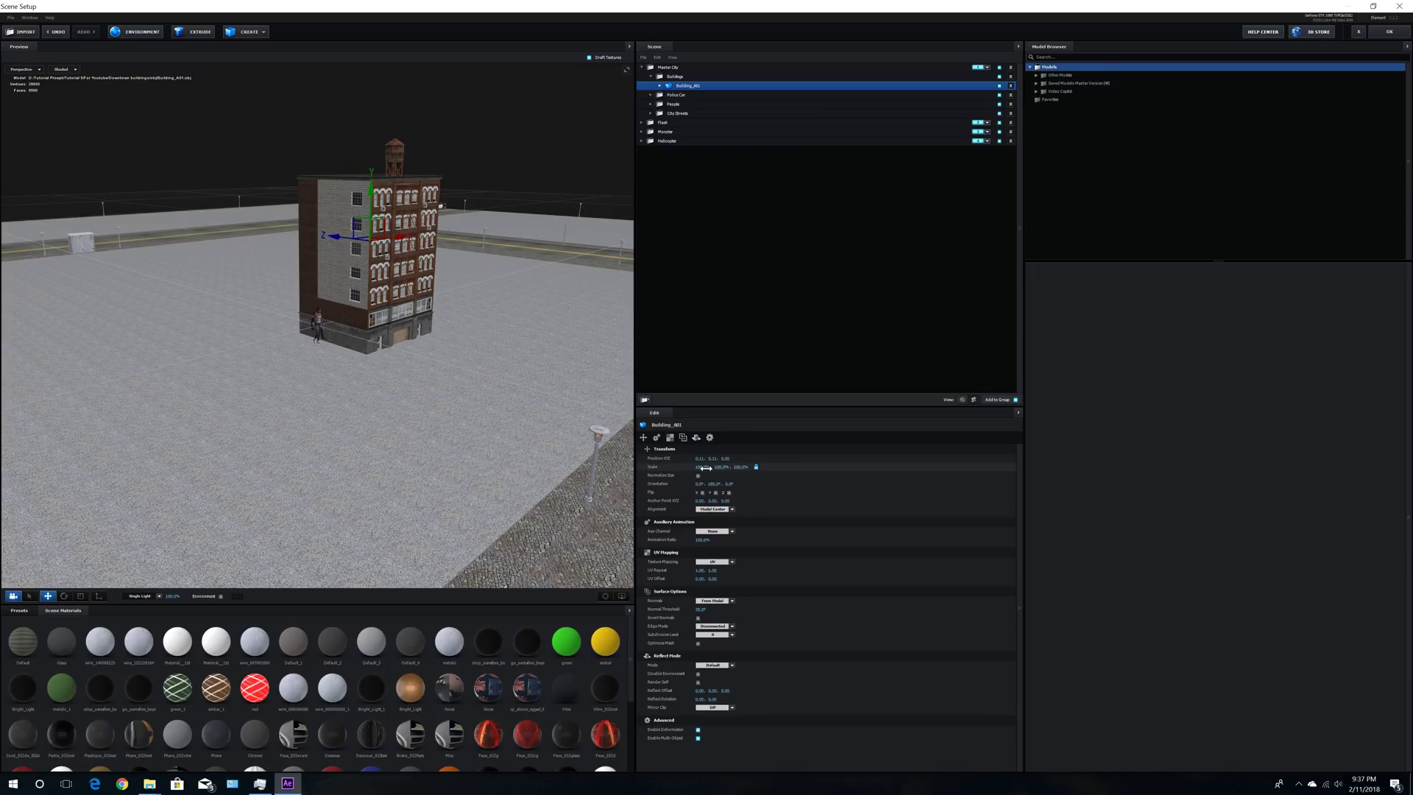
left_click_drag(702, 467, 825, 449)
left_click_drag(372, 190, 373, 29)
Step: Reposition the enlarged Building_A01 so its front entrance stands directly behind the standing person
left_click_drag(412, 81, 476, 94)
left_click_drag(541, 251, 520, 208)
mouse_move(489, 83)
left_mouse_down()
mouse_move(484, 51)
mouse_move(485, 70)
left_mouse_up()
left_click_drag(492, 146, 214, 113)
left_click_drag(384, 186, 342, 179)
left_click_drag(503, 101, 362, 121)
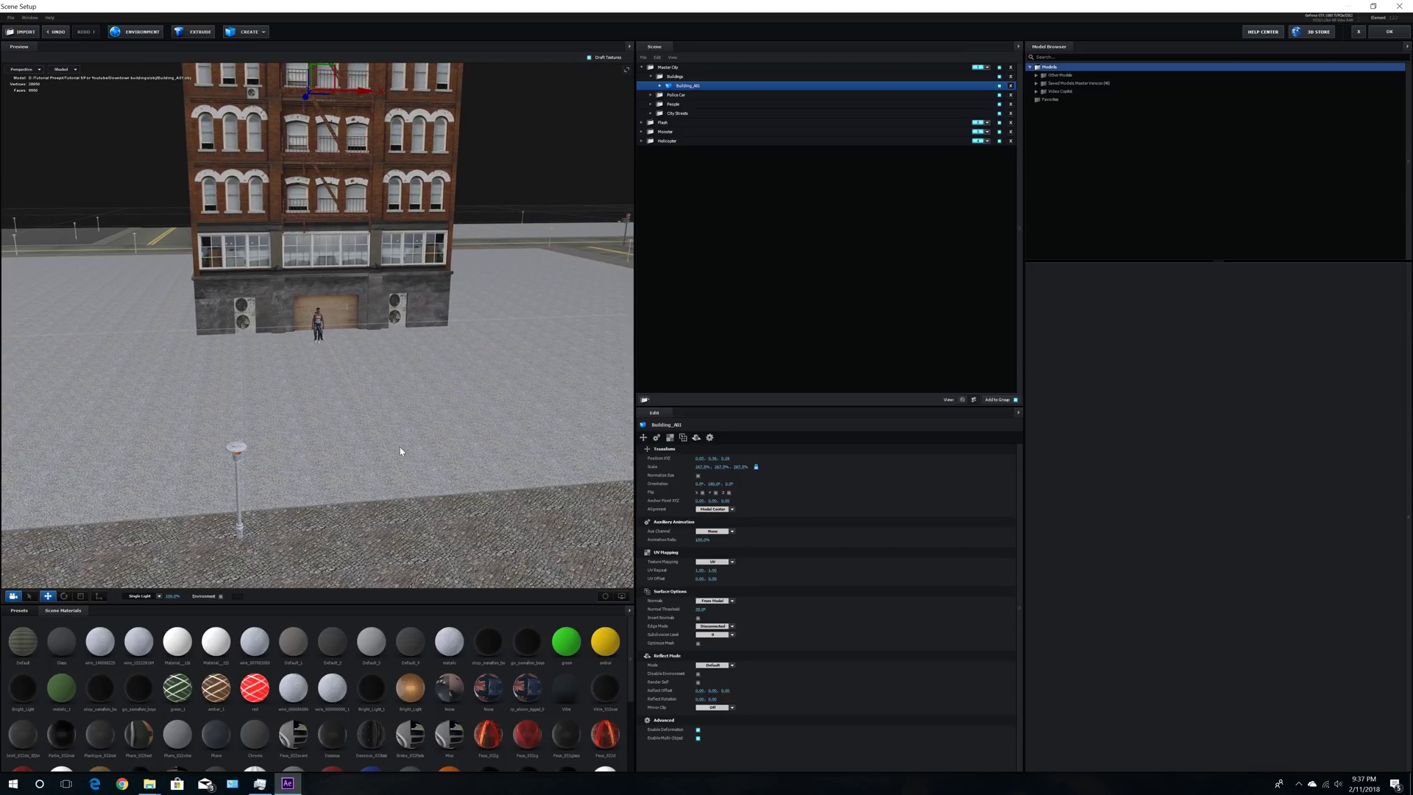
Step: Examine Building_A01's base up close at one corner and lower the building relative to the ground
left_click(602, 595)
left_click_drag(366, 452, 491, 551)
scroll(481, 509, "up", 7)
middle_click_drag(502, 506, 324, 103)
left_click_drag(418, 451, 385, 485)
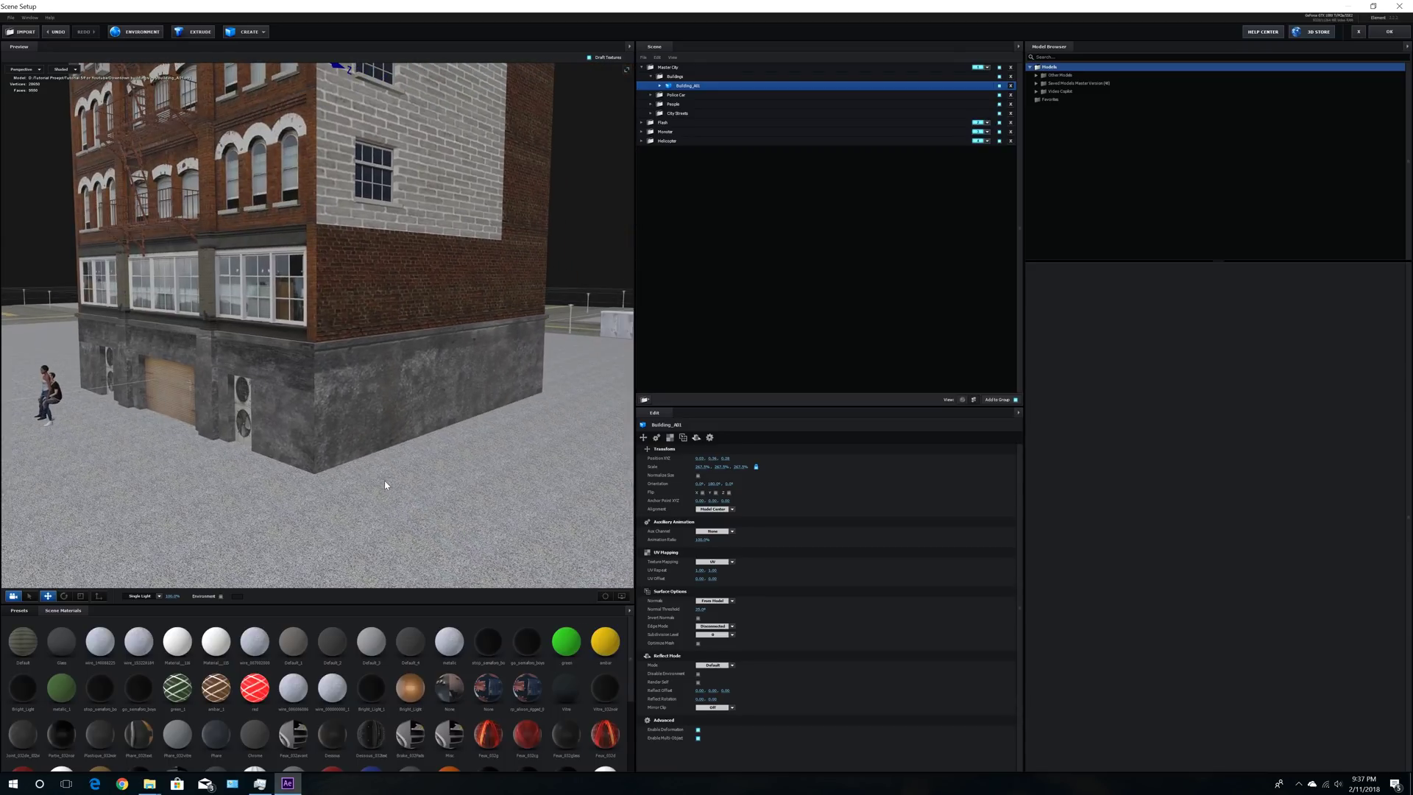
middle_click_drag(363, 140, 347, 173)
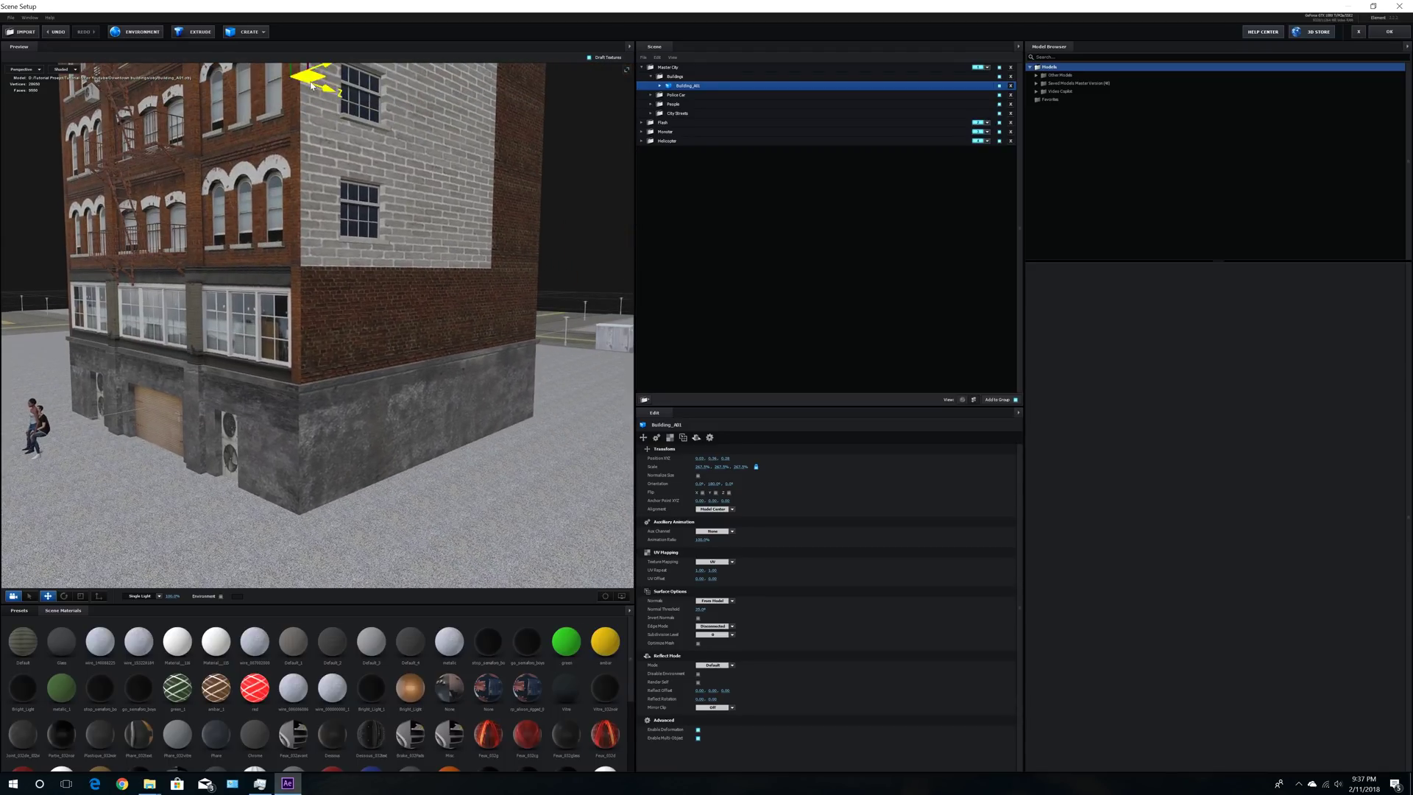
left_click_drag(291, 68, 278, 245)
mouse_move(319, 388)
left_mouse_down()
mouse_move(373, 383)
mouse_move(317, 394)
left_mouse_up()
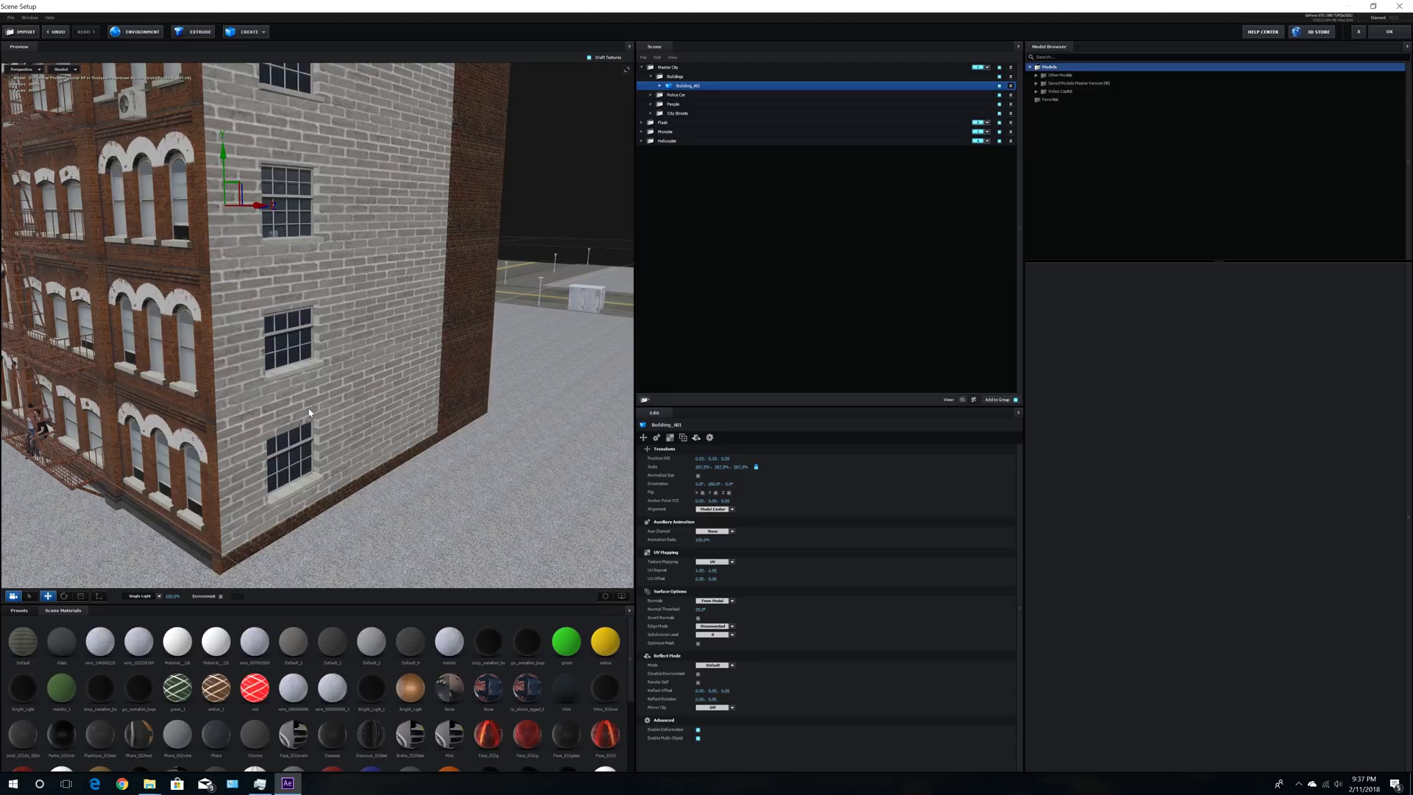
Step: Set Building_A01's uniform scale to 270% and raise it until its base sits on the ground
type("270")
key("Return")
scroll(269, 430, "down", 5)
left_click_drag(359, 369, 330, 435)
left_click_drag(263, 206, 255, 128)
scroll(310, 363, "down", 5)
mouse_move(316, 368)
left_mouse_down()
mouse_move(334, 394)
mouse_move(336, 348)
left_mouse_up()
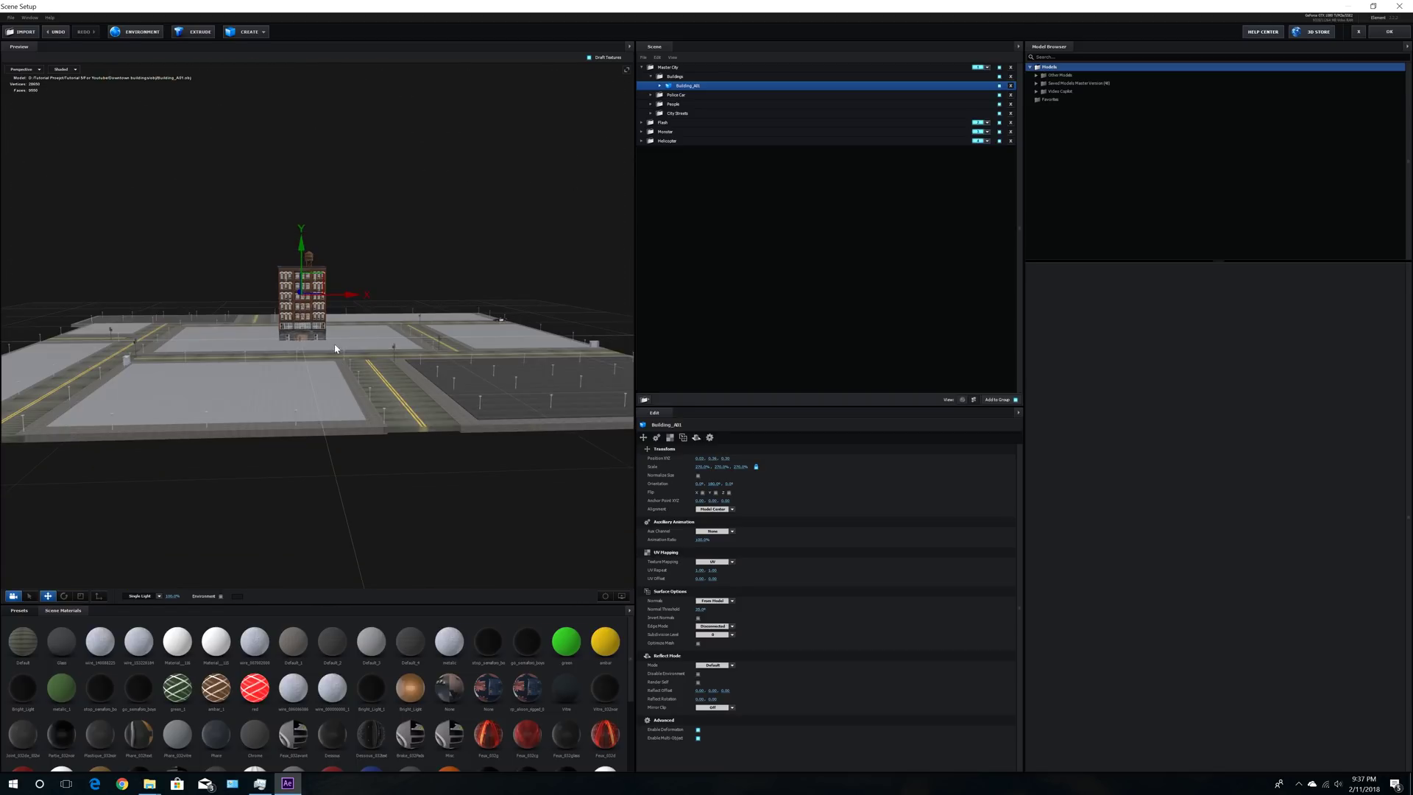
Step: Import Building_A02.obj into the Buildings group with default preferences and place it beside Building_A01
left_click(22, 33)
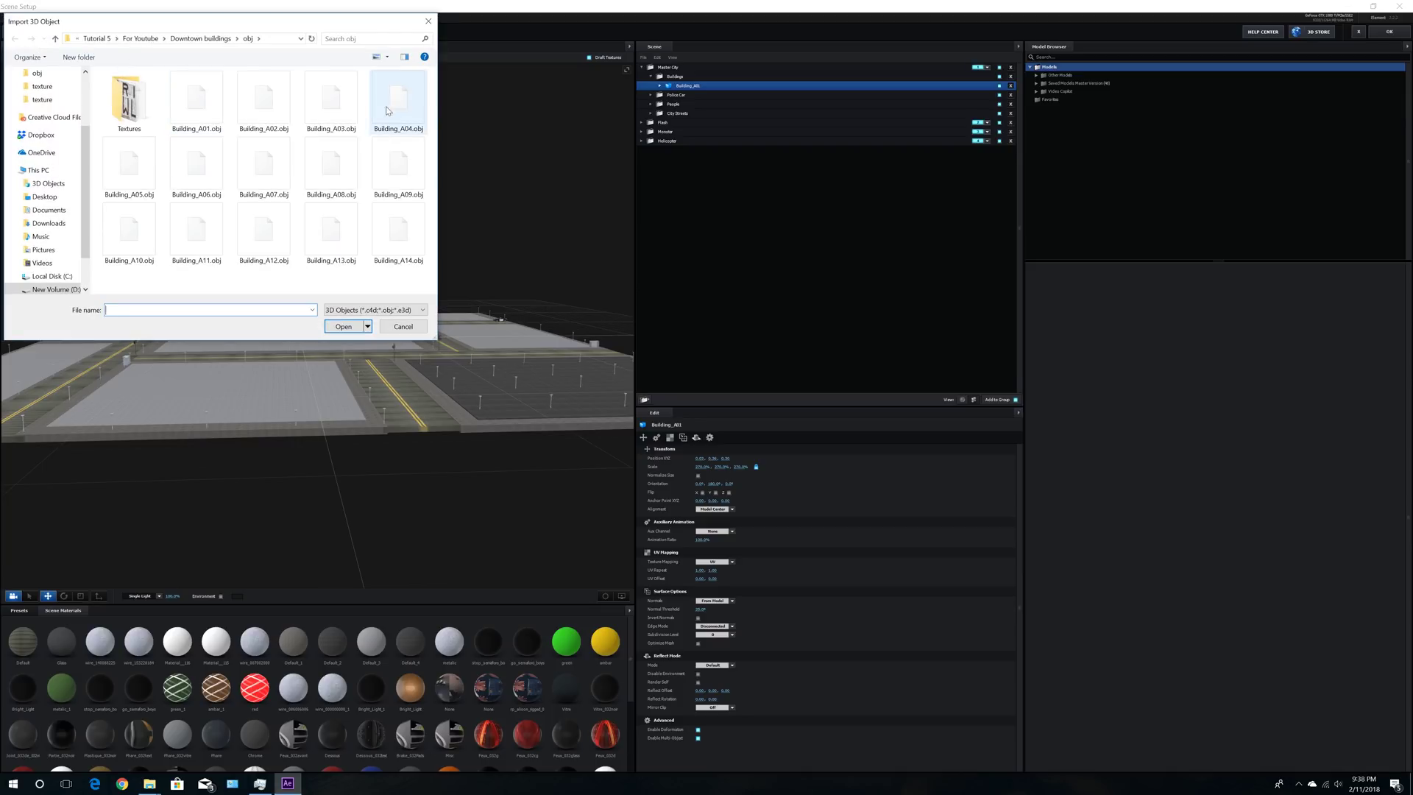
double_click(264, 99)
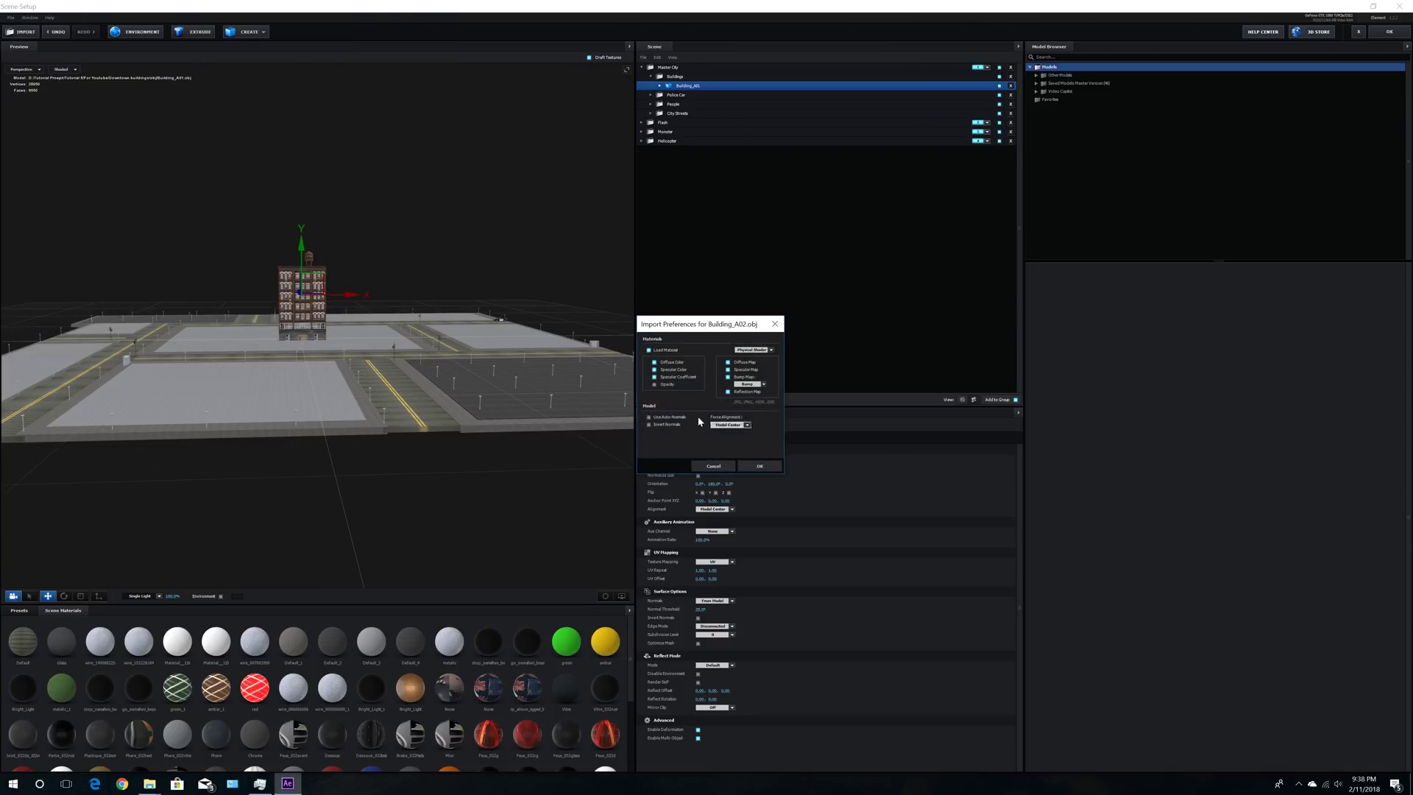
left_click(764, 468)
left_click_drag(505, 333, 444, 355)
left_click_drag(339, 349, 402, 361)
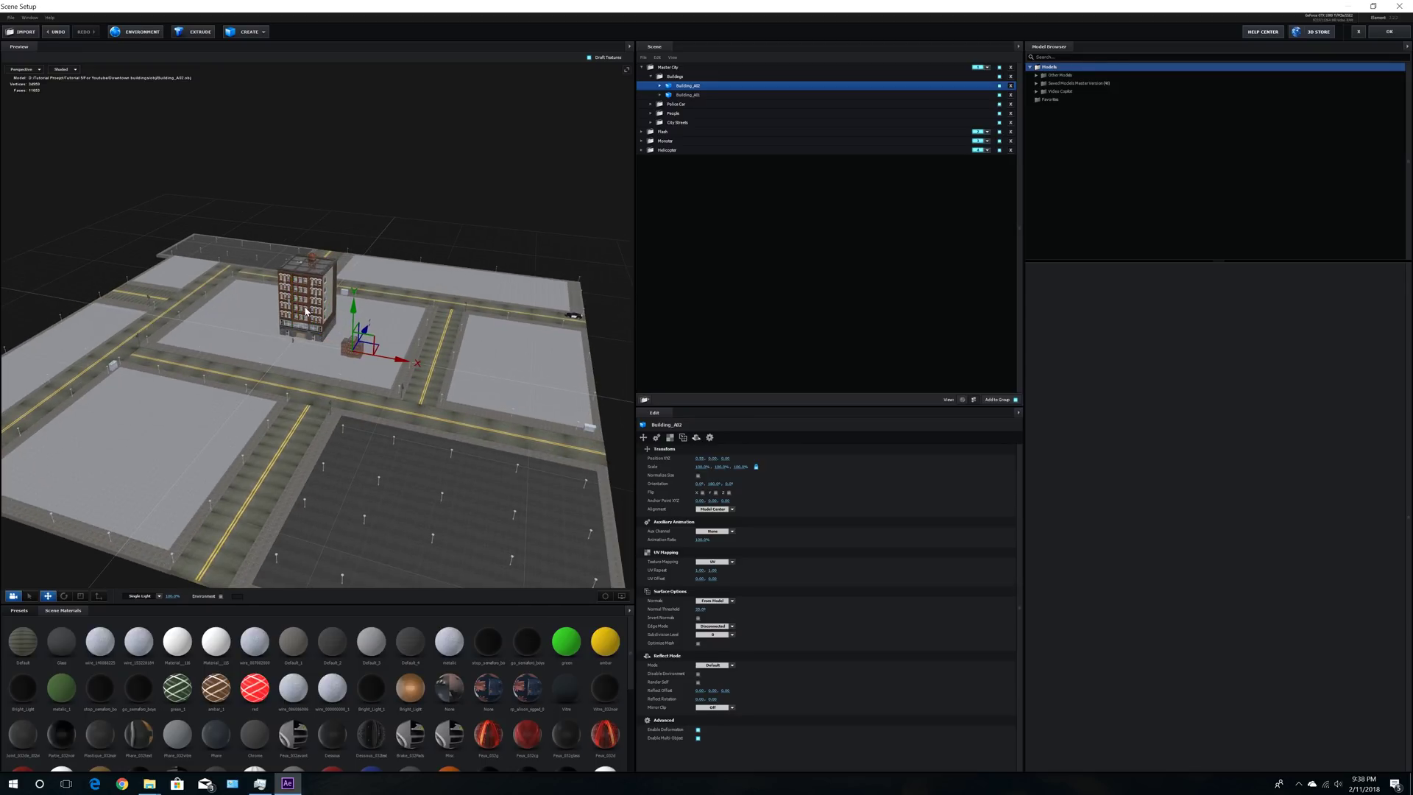
Step: Set Building_A02's uniform scale to 270% and raise it until its base sits on the city block
left_click(702, 467)
type("270")
key("Return")
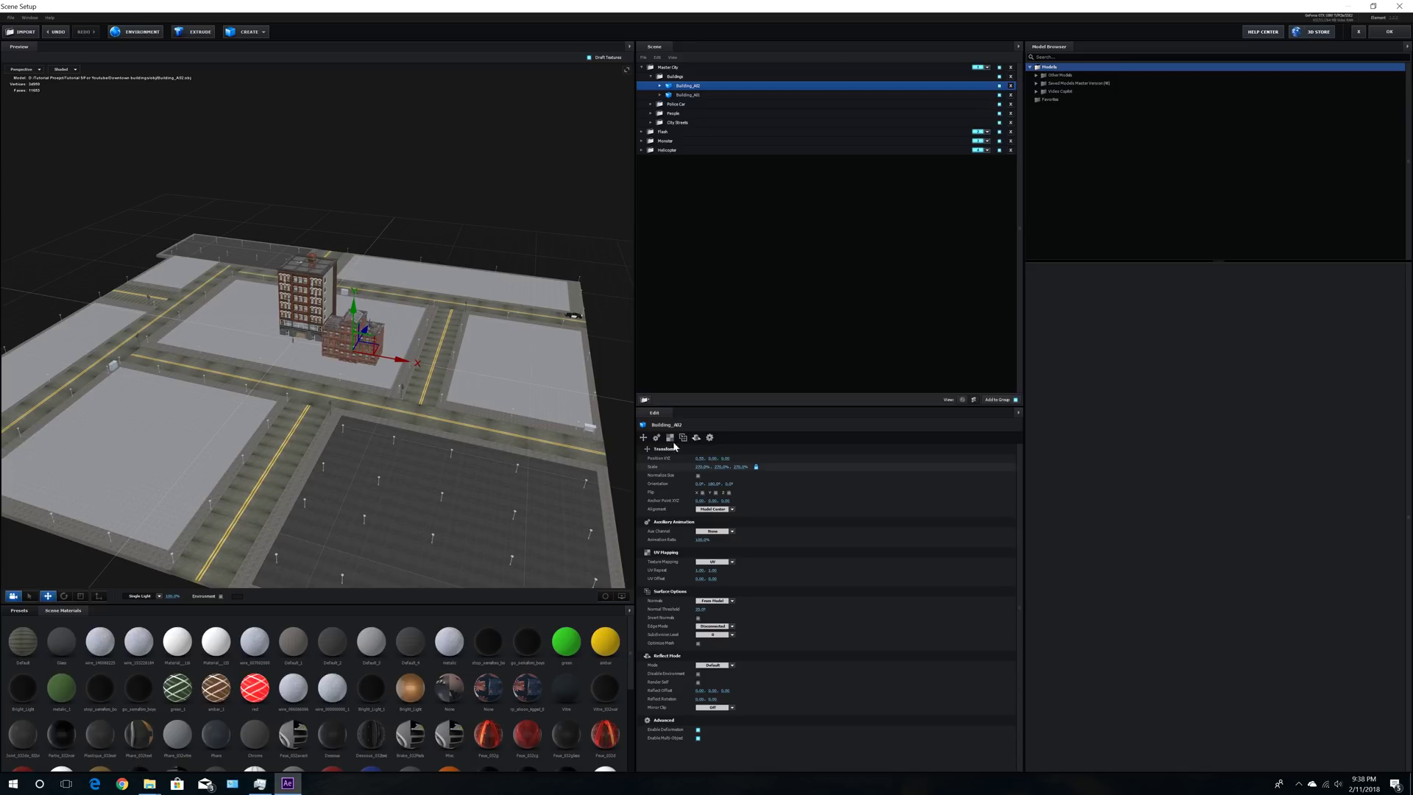
mouse_move(357, 302)
left_mouse_down()
mouse_move(359, 263)
mouse_move(362, 275)
left_mouse_up()
left_click_drag(363, 274, 363, 284)
left_click_drag(405, 370, 493, 376)
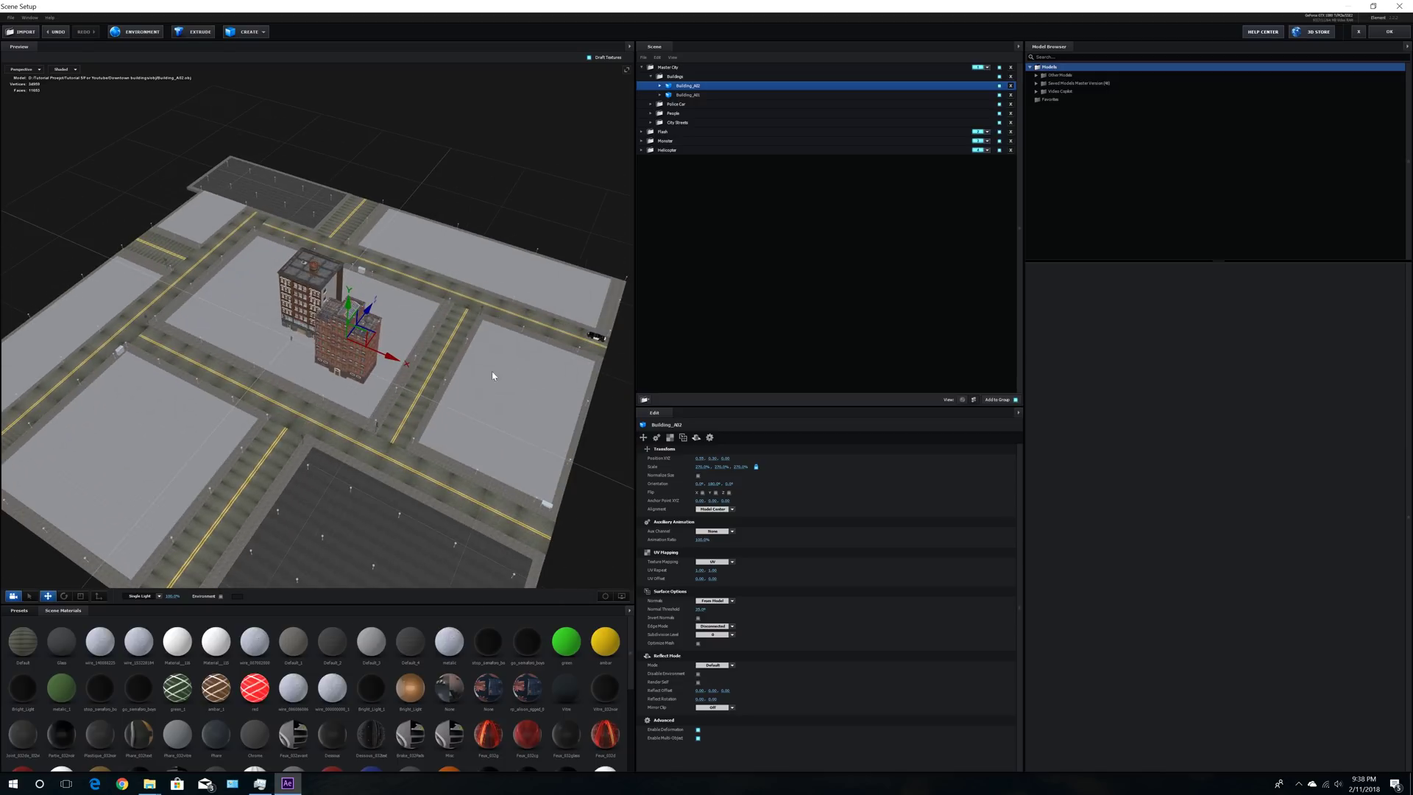
Step: List Building_A02's materials in the scene, frame both building fronts, and show the first material's settings
left_click(660, 87)
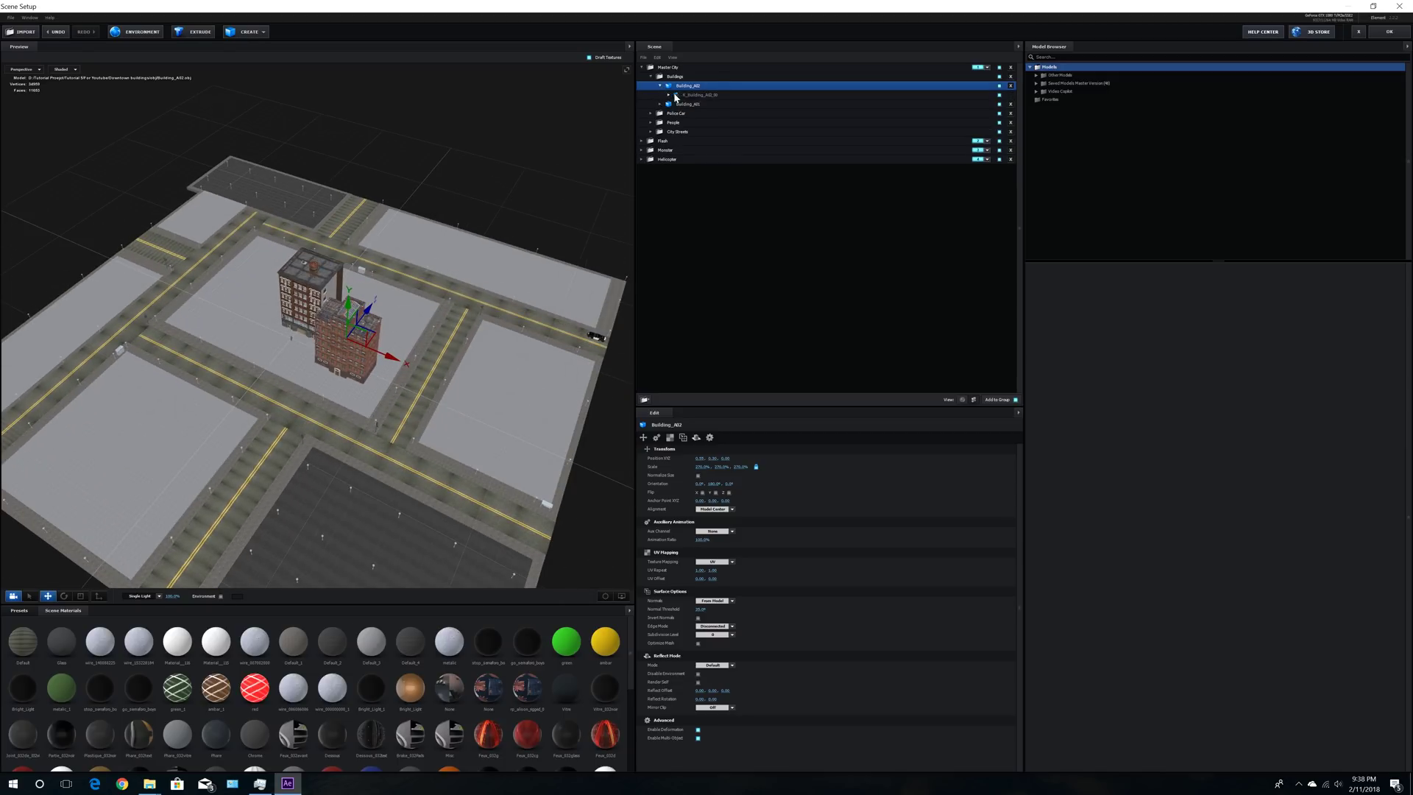
left_click(962, 400)
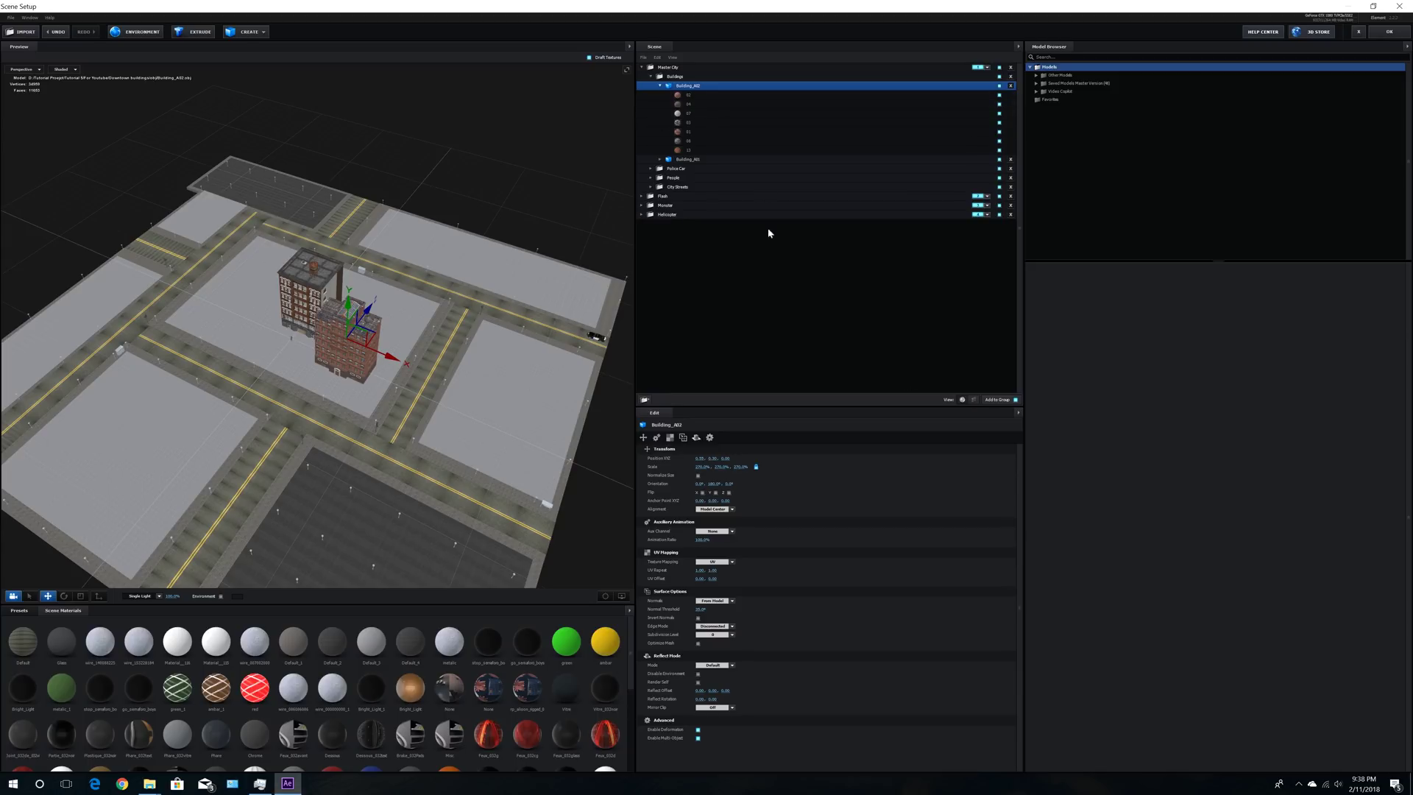
left_click_drag(382, 478, 393, 466)
scroll(393, 465, "up", 4)
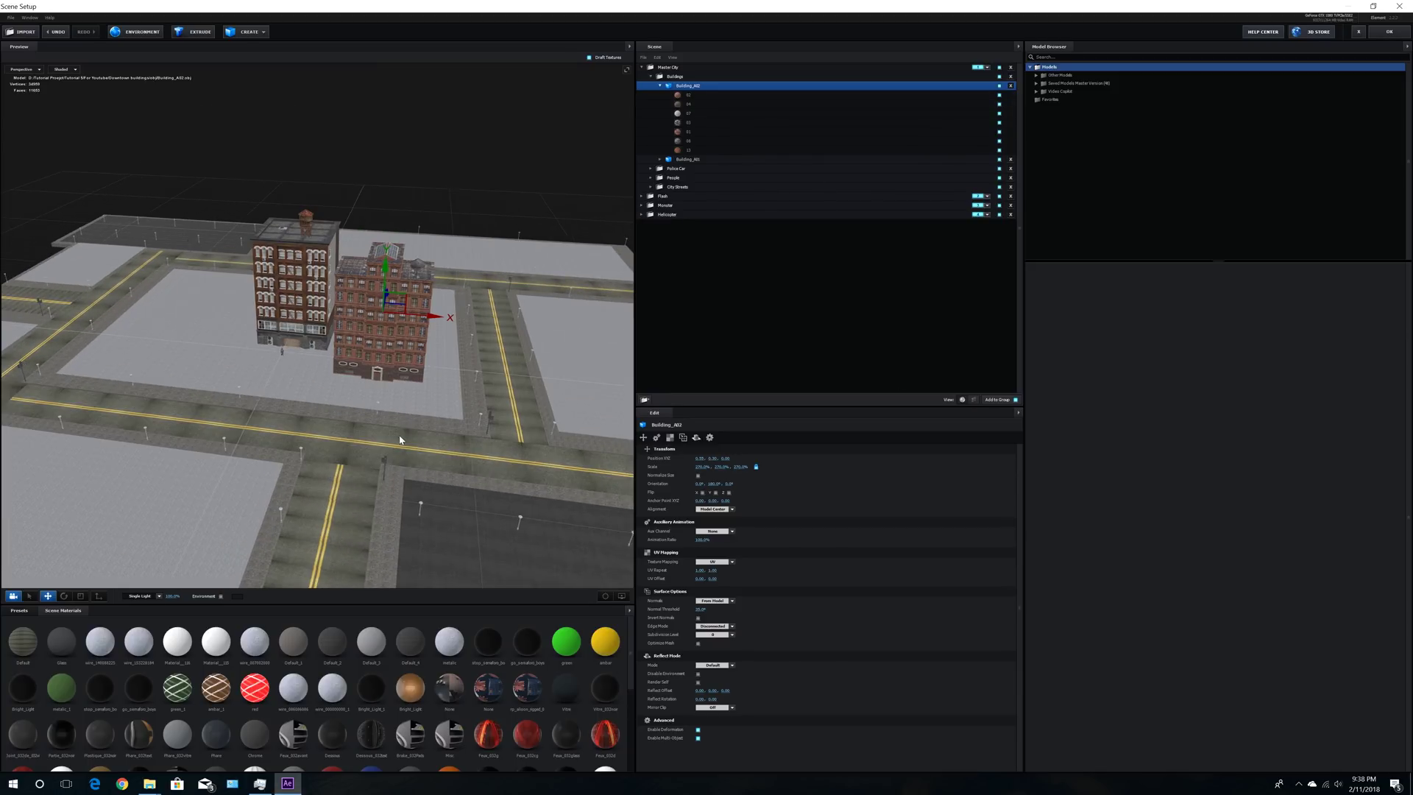
middle_click_drag(461, 427, 440, 471)
scroll(441, 475, "up", 5)
left_click_drag(441, 474, 447, 445)
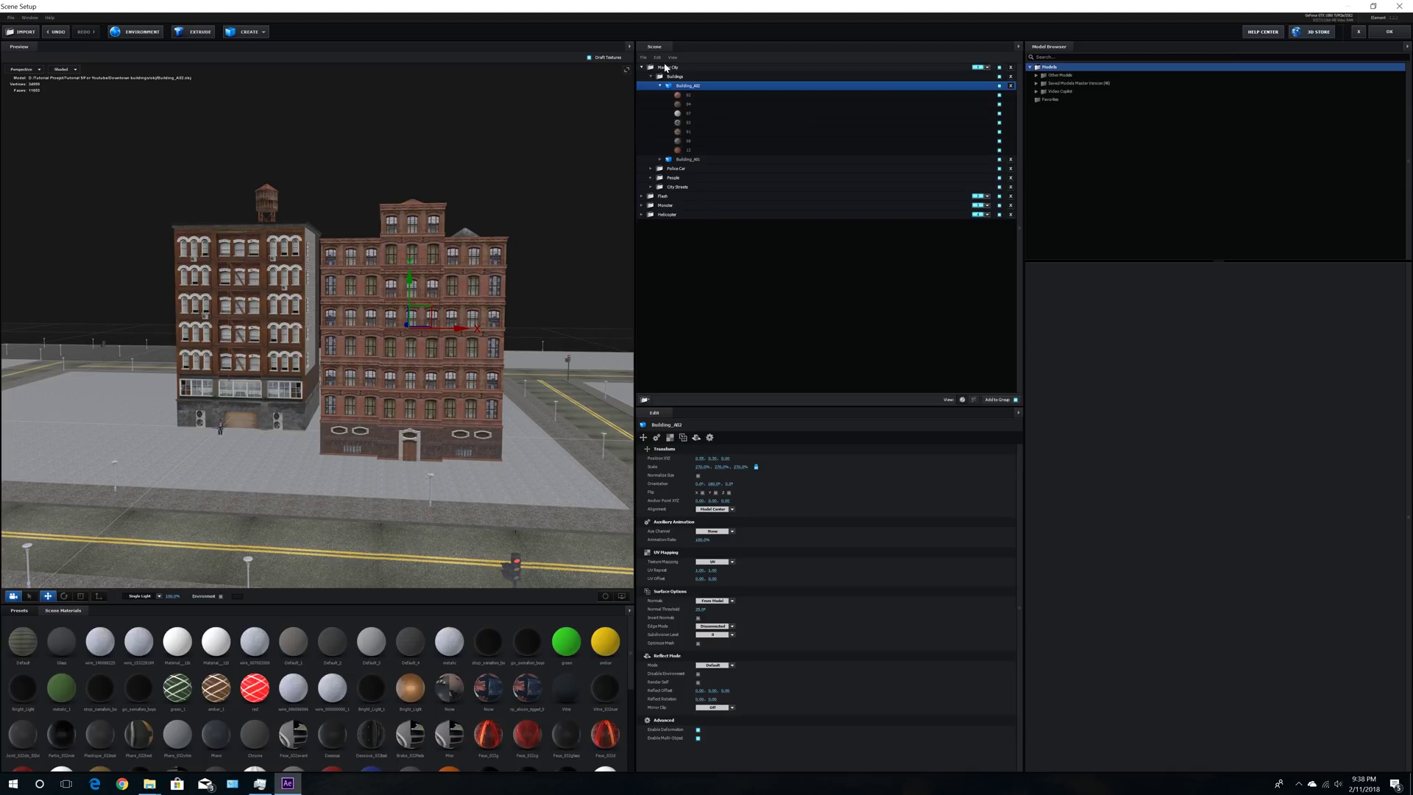
left_click(689, 96)
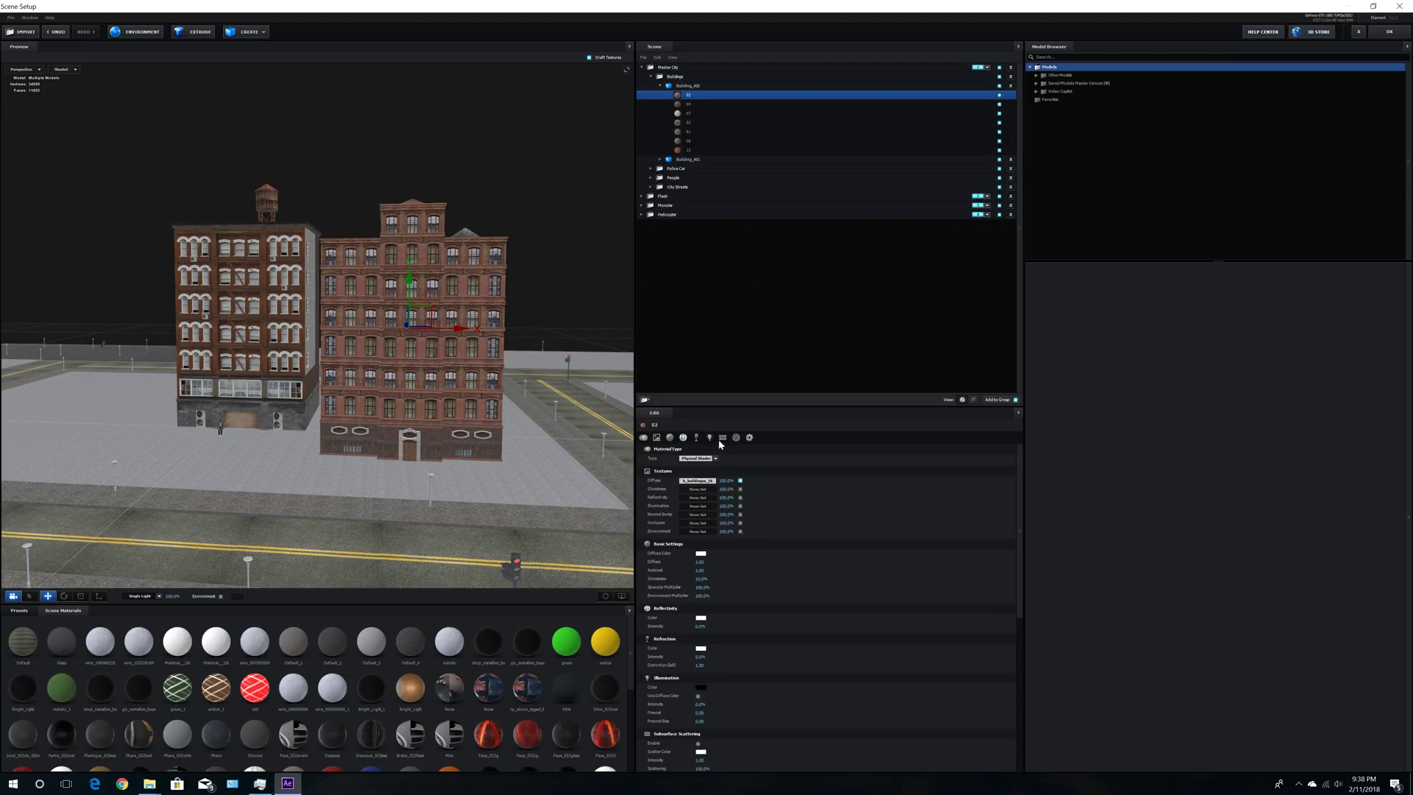
Step: Switch to File Explorer, look through the Textures folder inside Downtown buildings > obj, and minimize the window
mouse_move(156, 788)
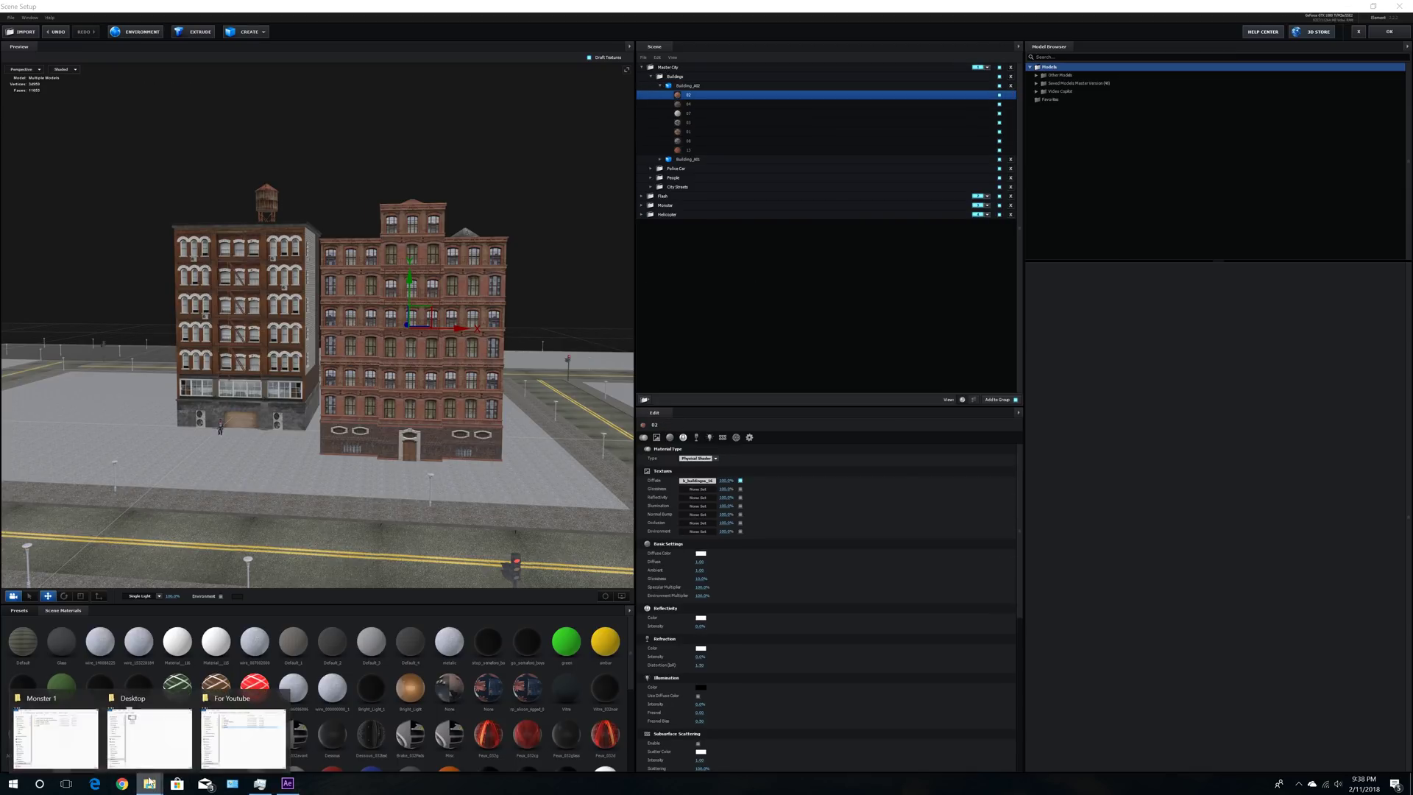
left_click(51, 732)
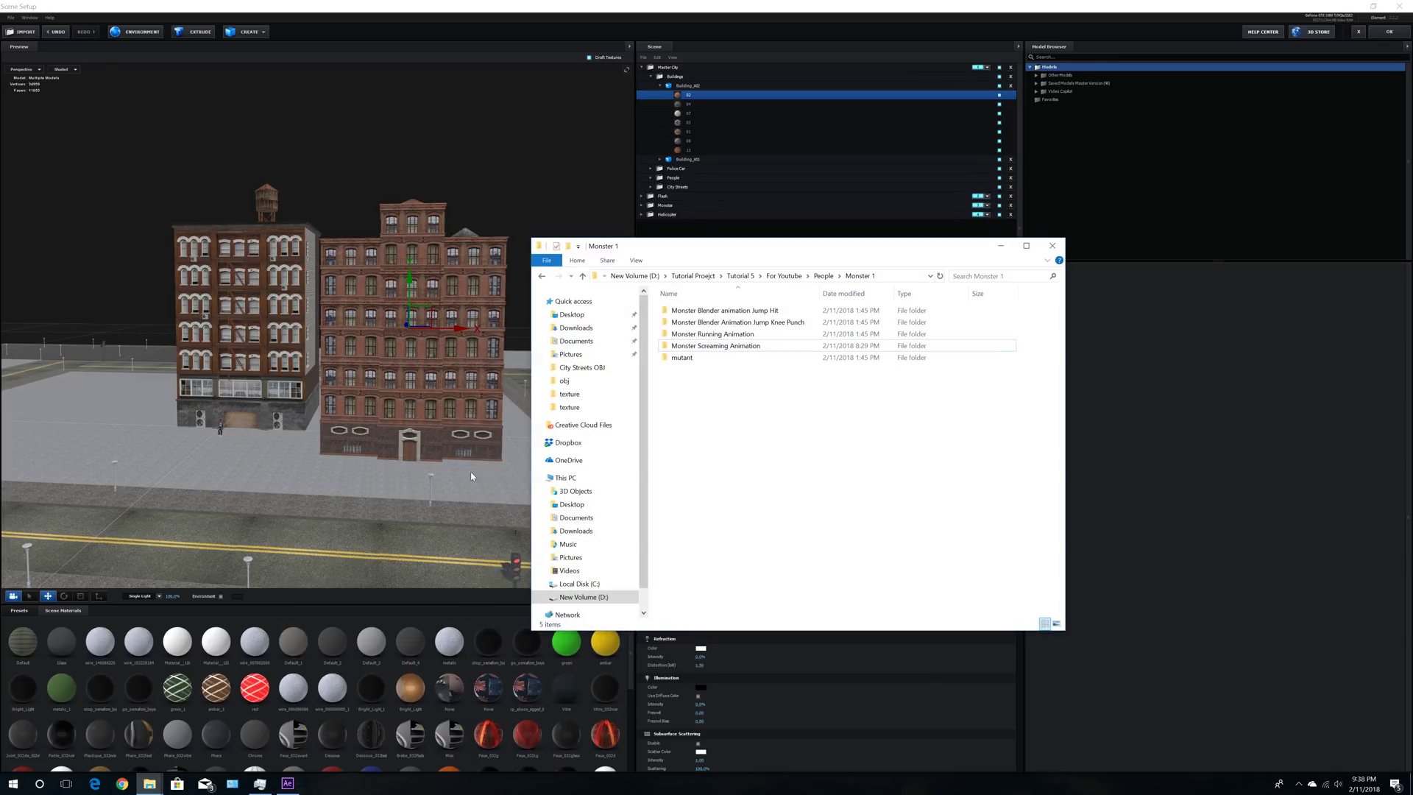
left_click(784, 276)
double_click(695, 334)
double_click(681, 310)
double_click(690, 322)
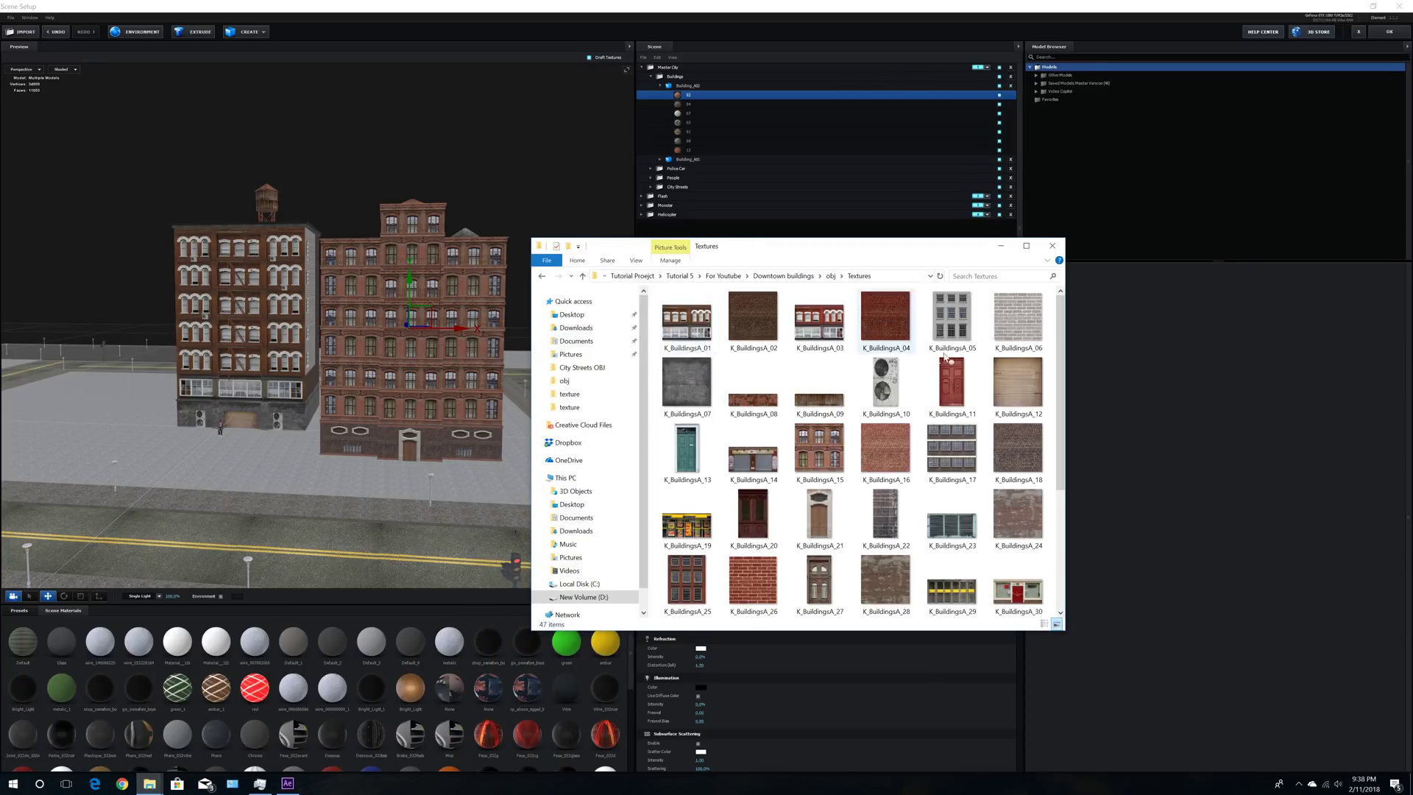
left_click_drag(840, 249, 847, 284)
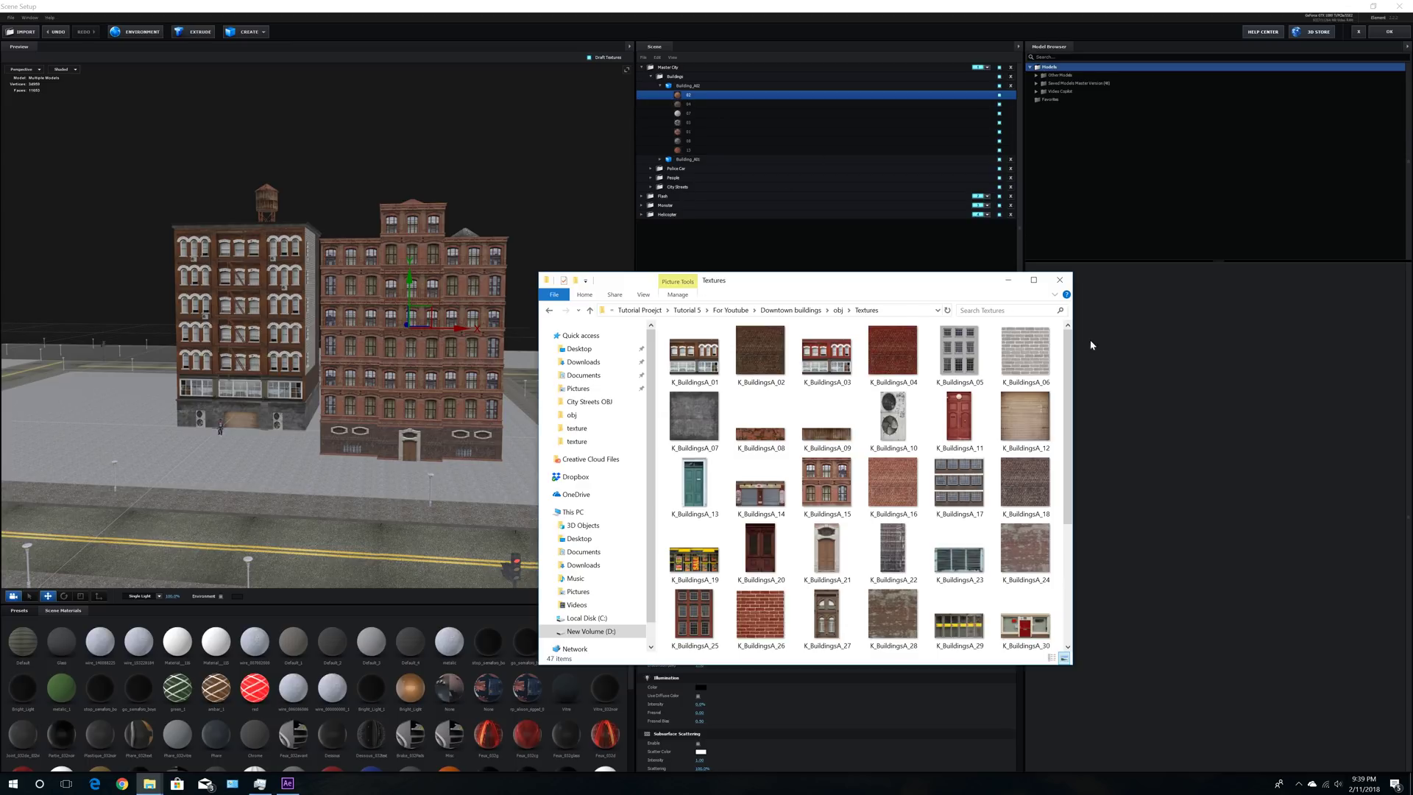
left_click(1008, 279)
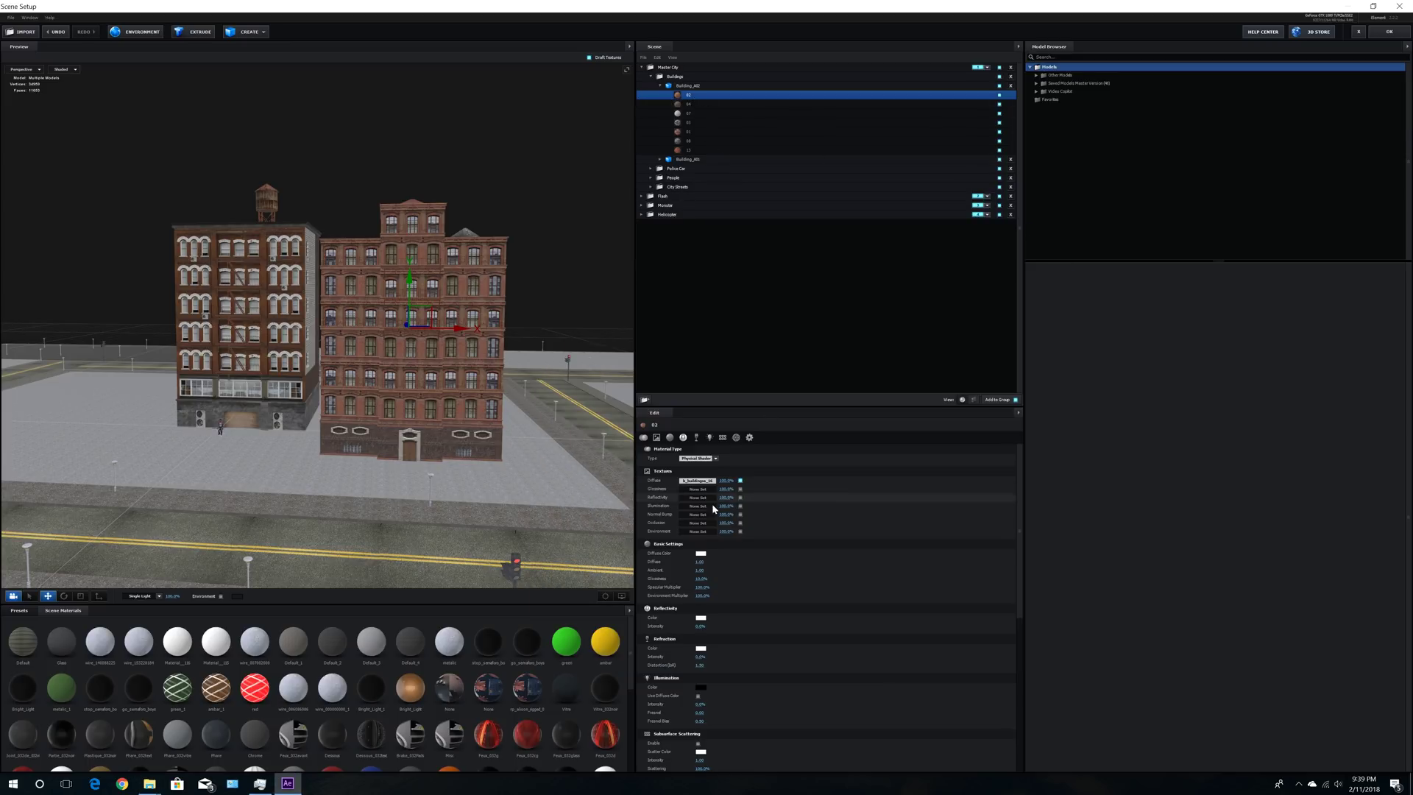
Step: Inspect the diffuse texture of Building_A02's first material, leave it unchanged, and view both buildings from the side
left_click(700, 480)
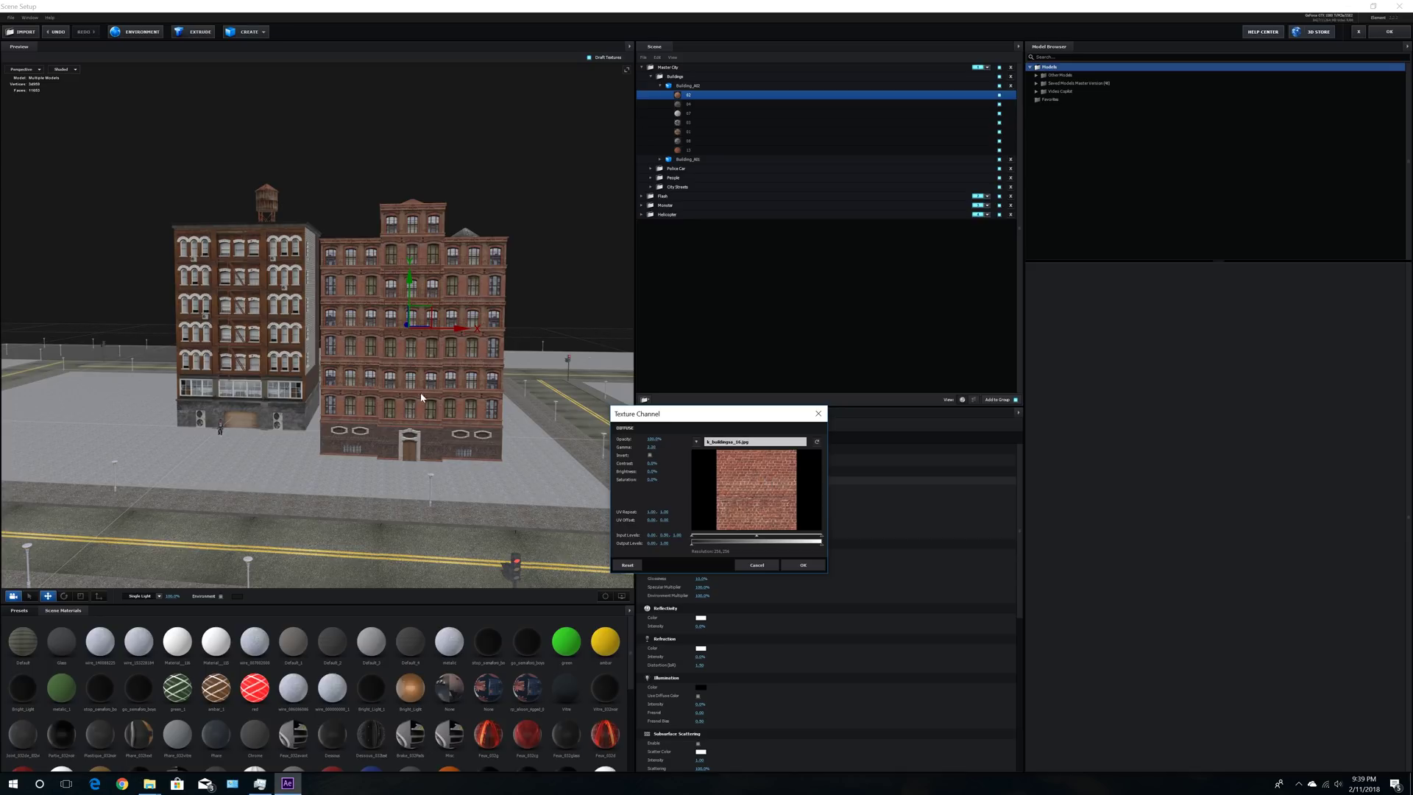
left_click(757, 565)
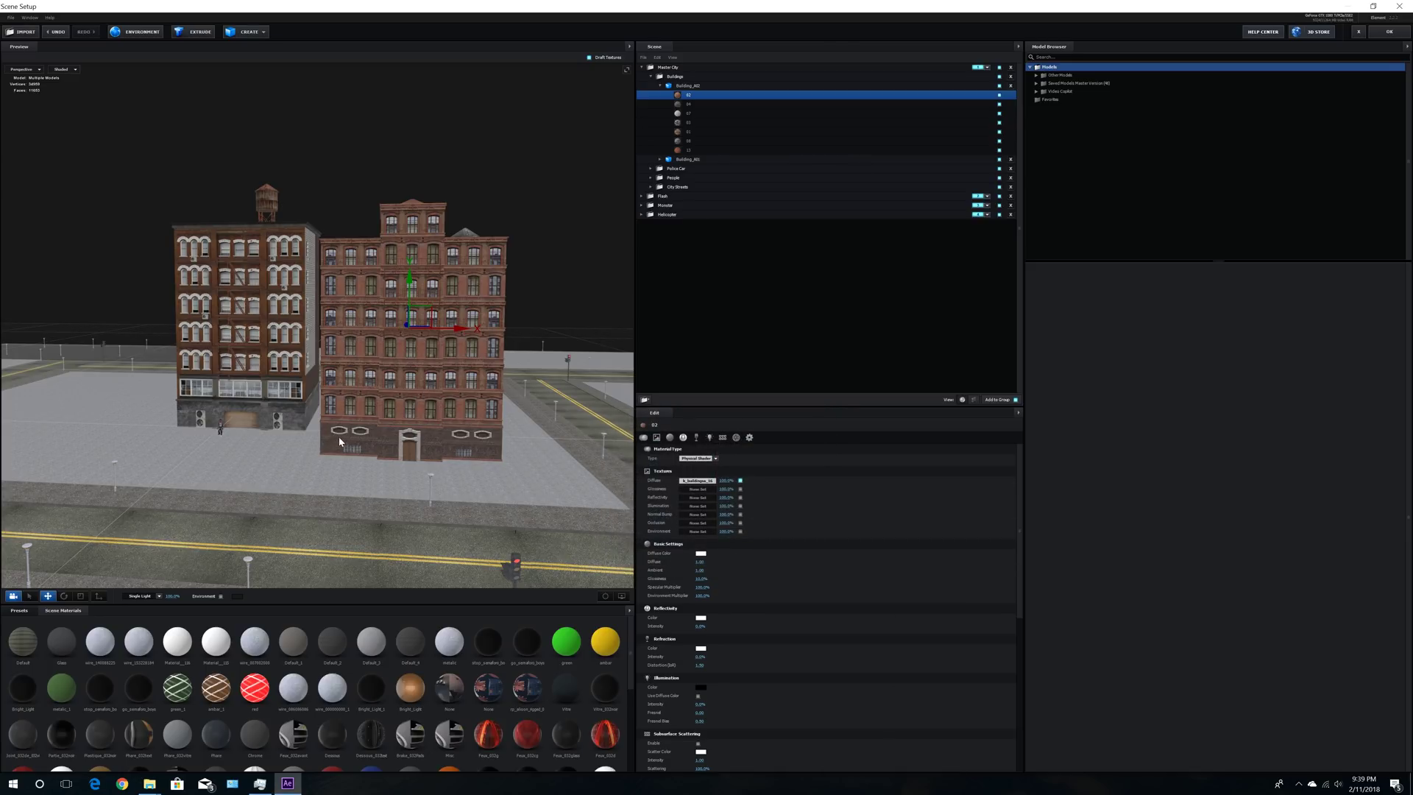
mouse_move(421, 439)
left_mouse_down()
mouse_move(349, 436)
mouse_move(479, 434)
mouse_move(413, 441)
left_mouse_up()
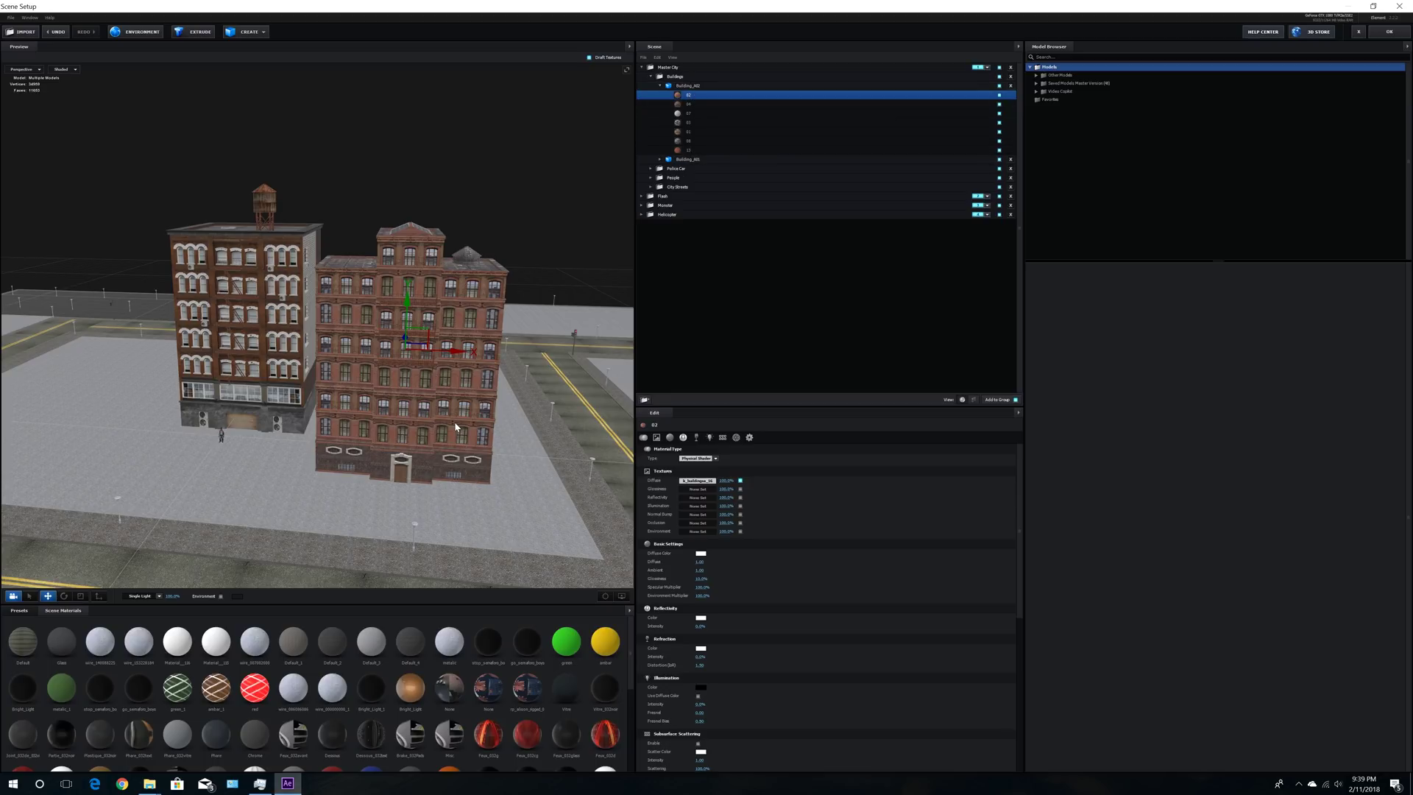
left_click_drag(457, 429, 427, 415)
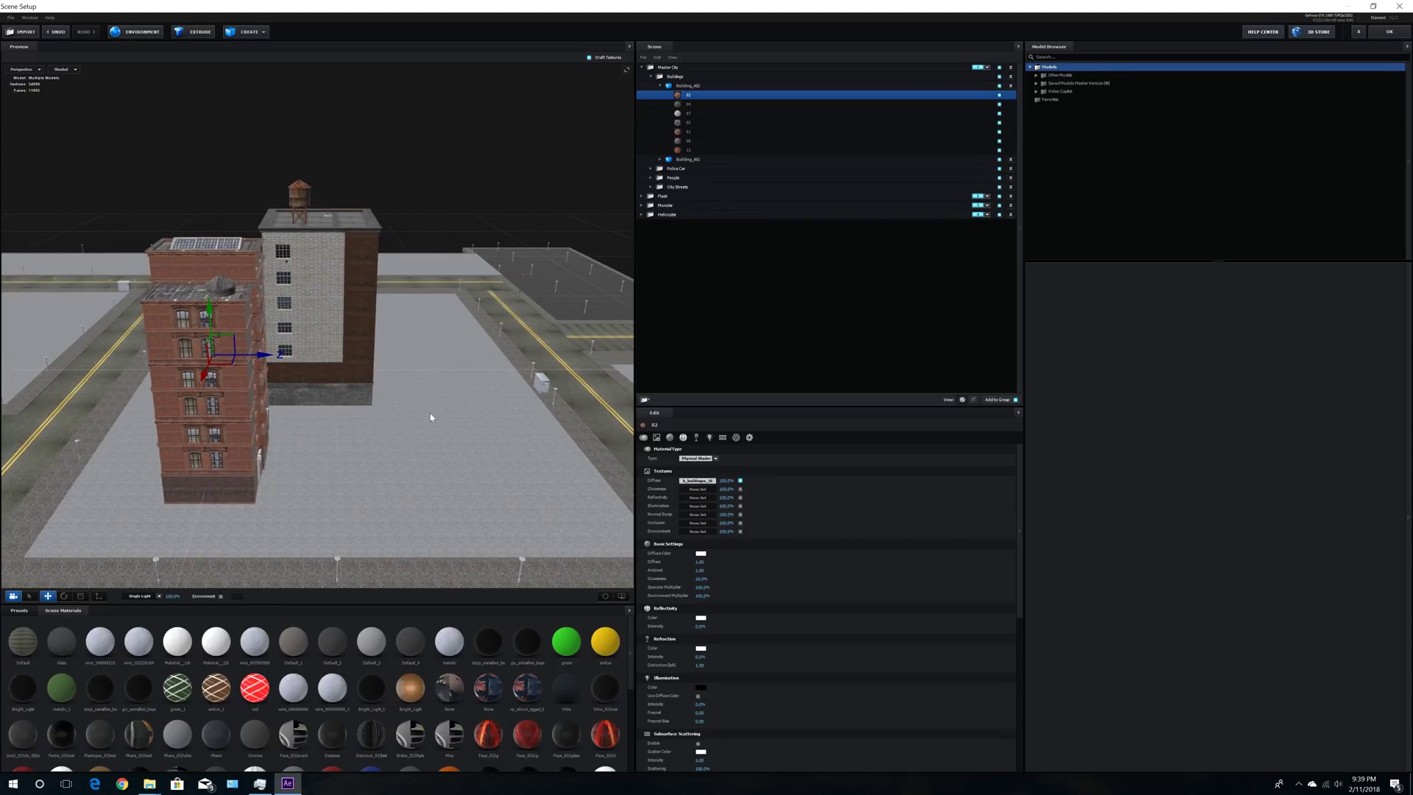
Step: Collapse Building_A02's materials, dismiss the 3D object import unused, and apply the scene setup to the composition
left_click_drag(320, 423, 391, 401)
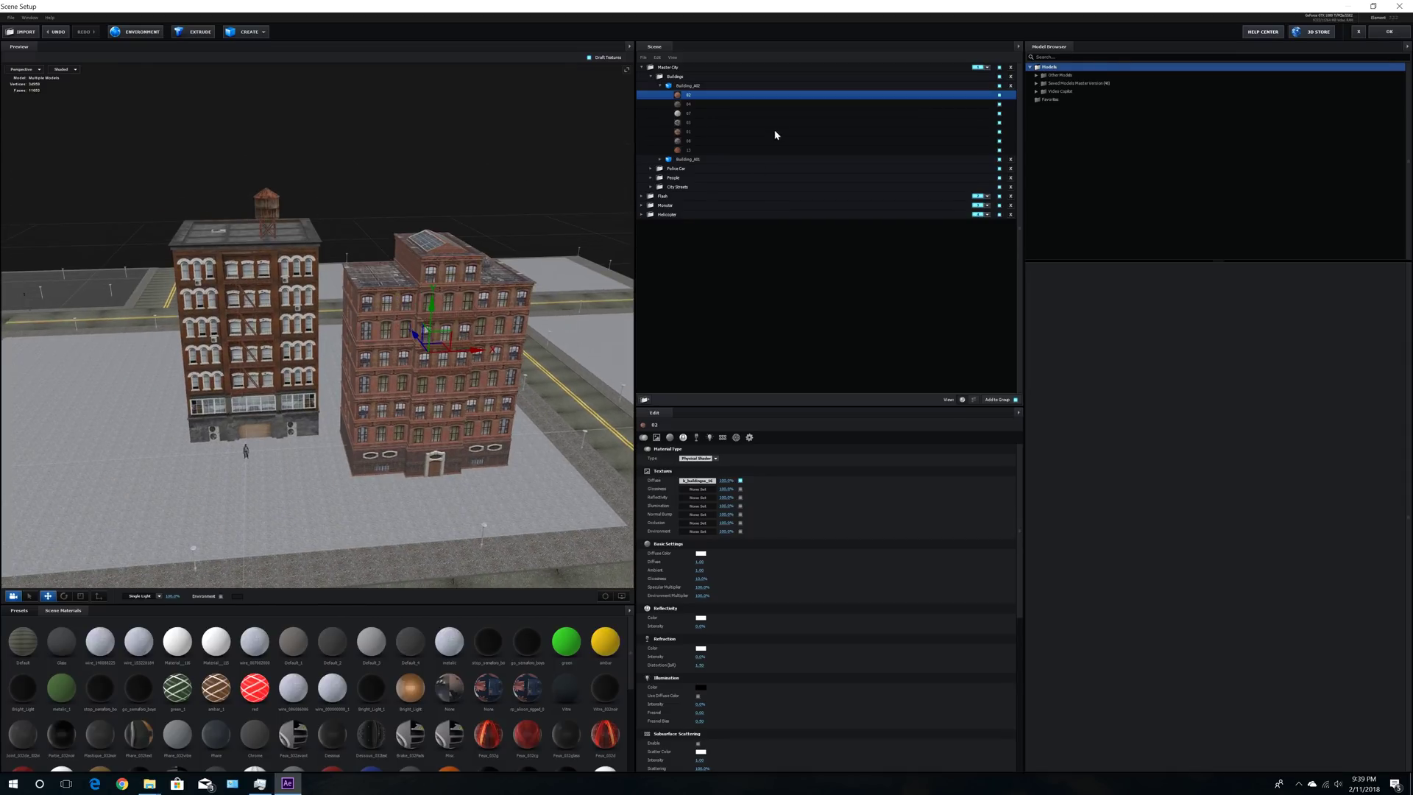
left_click(660, 86)
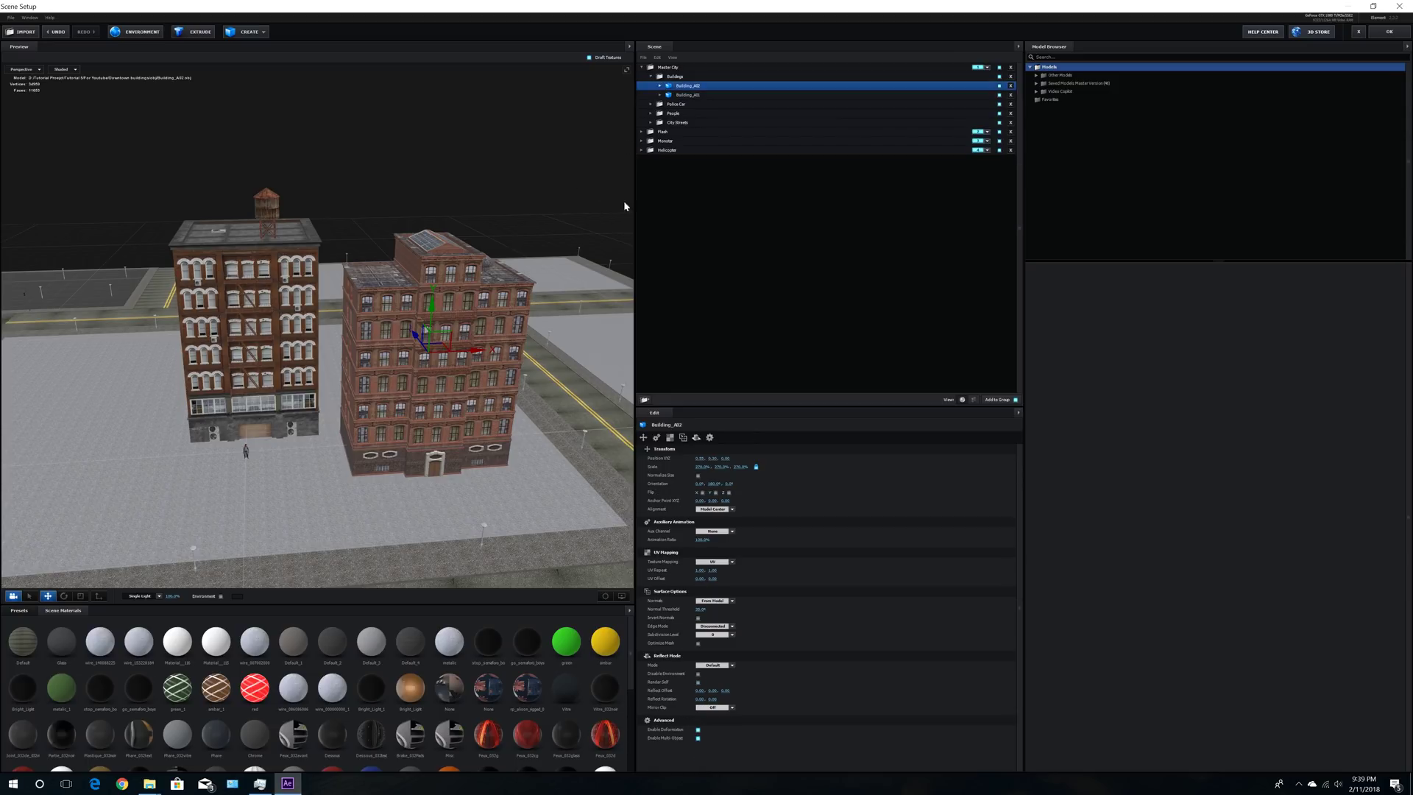
left_click(19, 32)
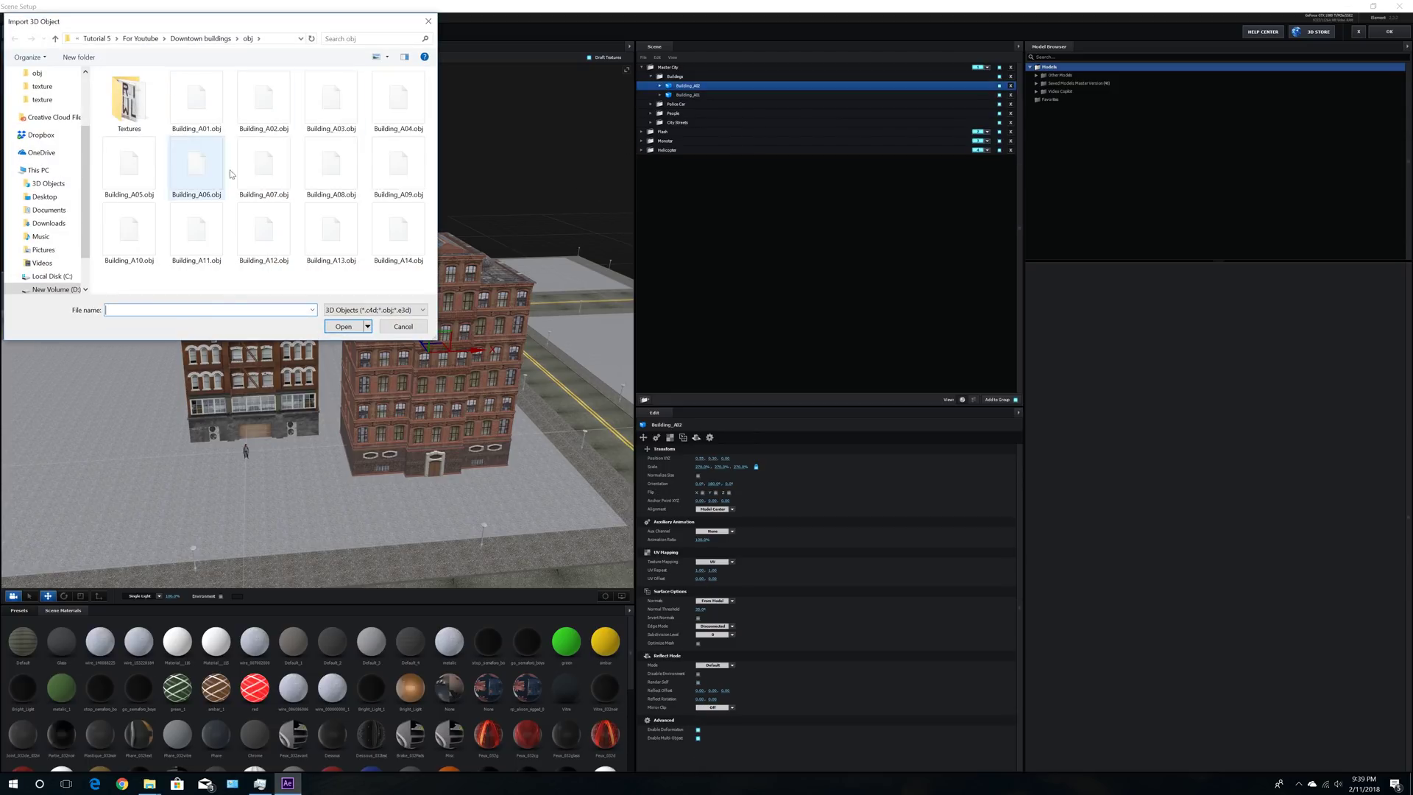
left_click(415, 329)
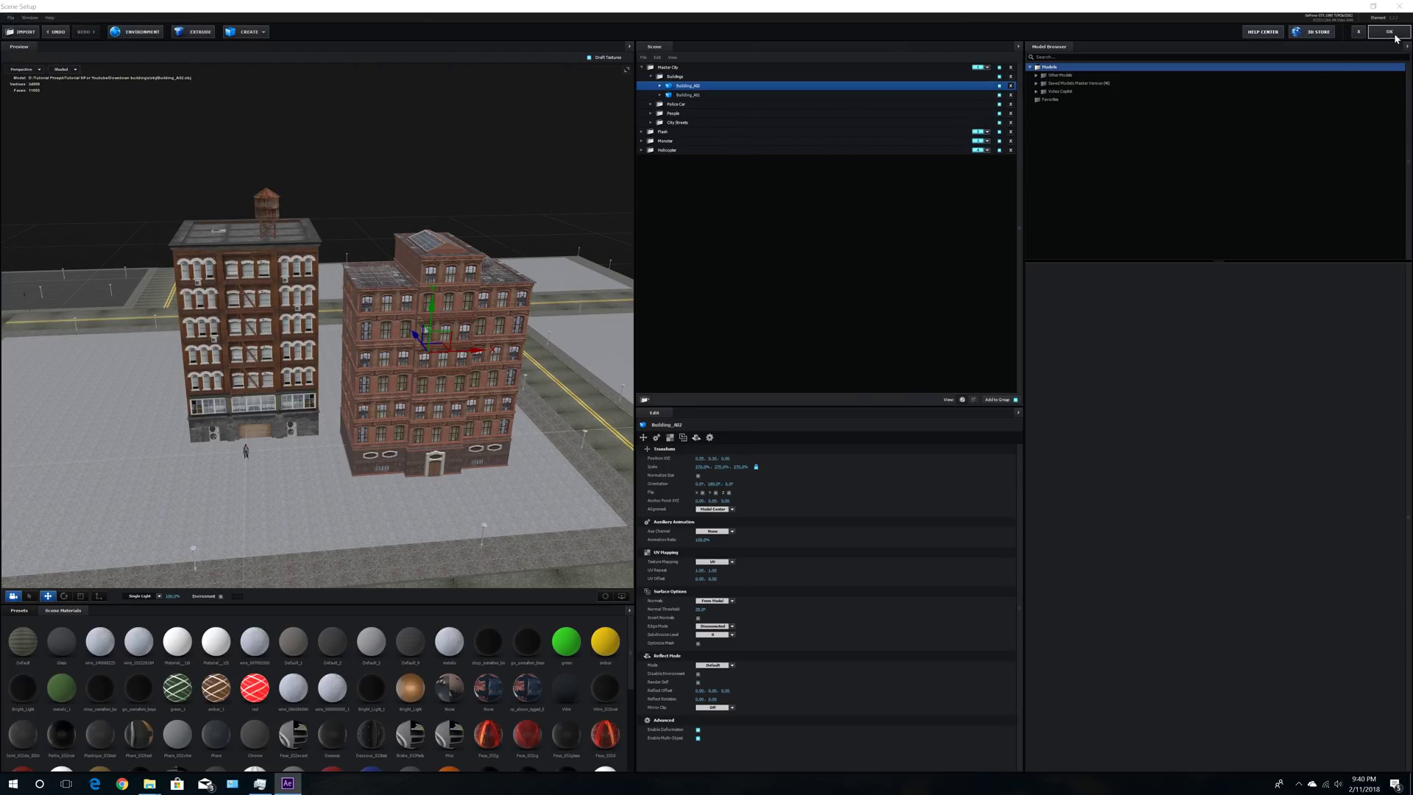
left_click(1390, 32)
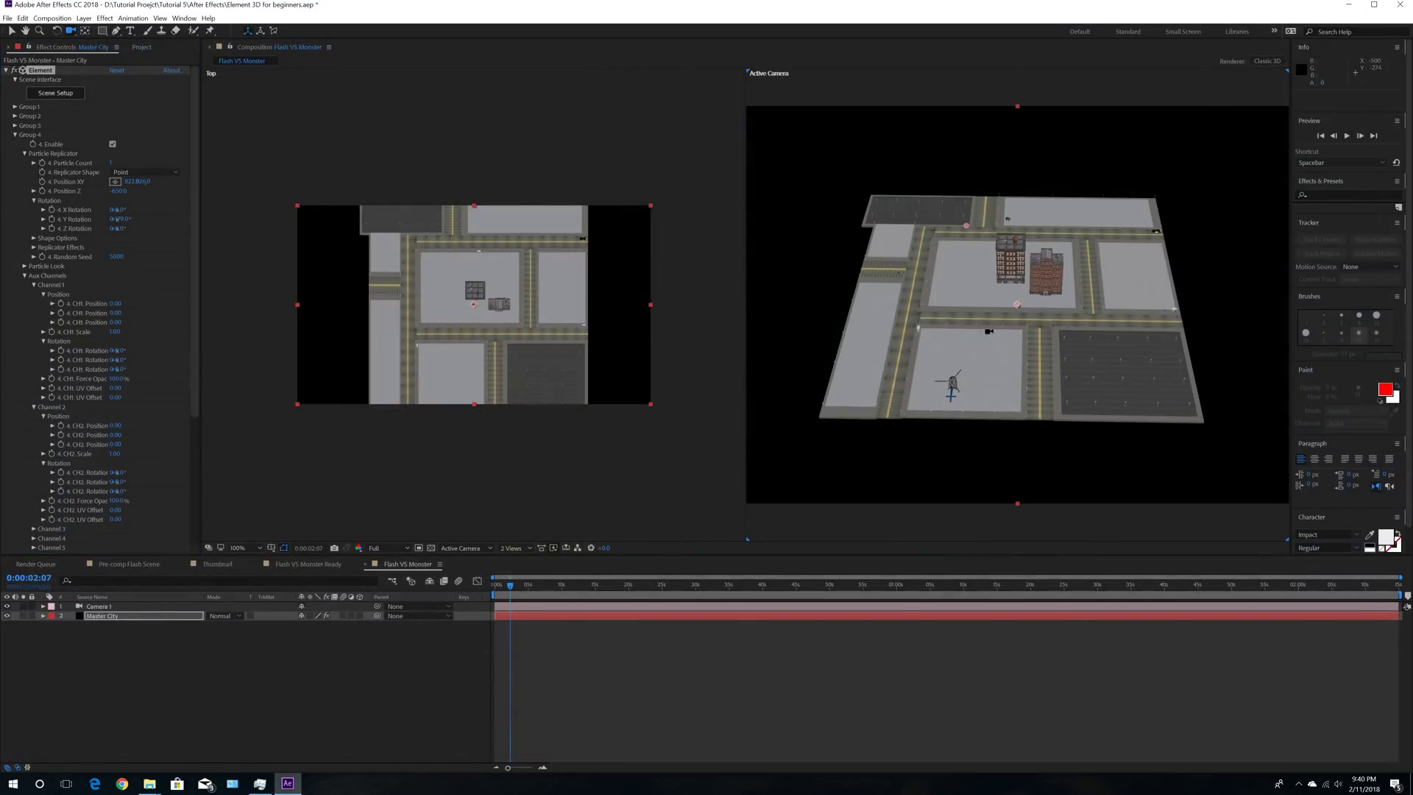
Step: Look over the finished city in the Flash VS Monster Ready composition, and return to the Flash VS Monster composition
left_click(89, 617)
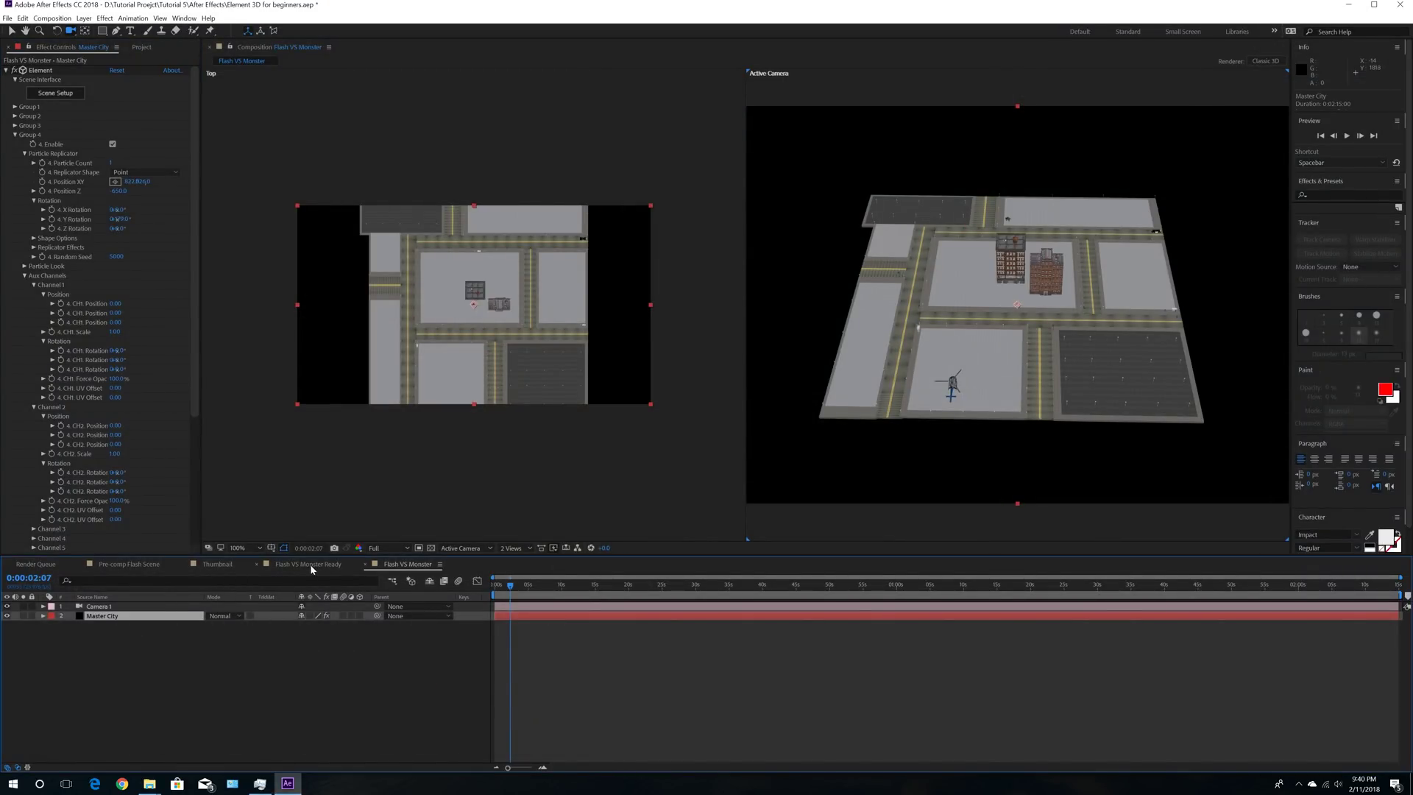
left_click(311, 564)
left_click_drag(661, 388, 692, 395)
right_click_drag(692, 395, 651, 383)
left_click_drag(651, 382, 683, 383)
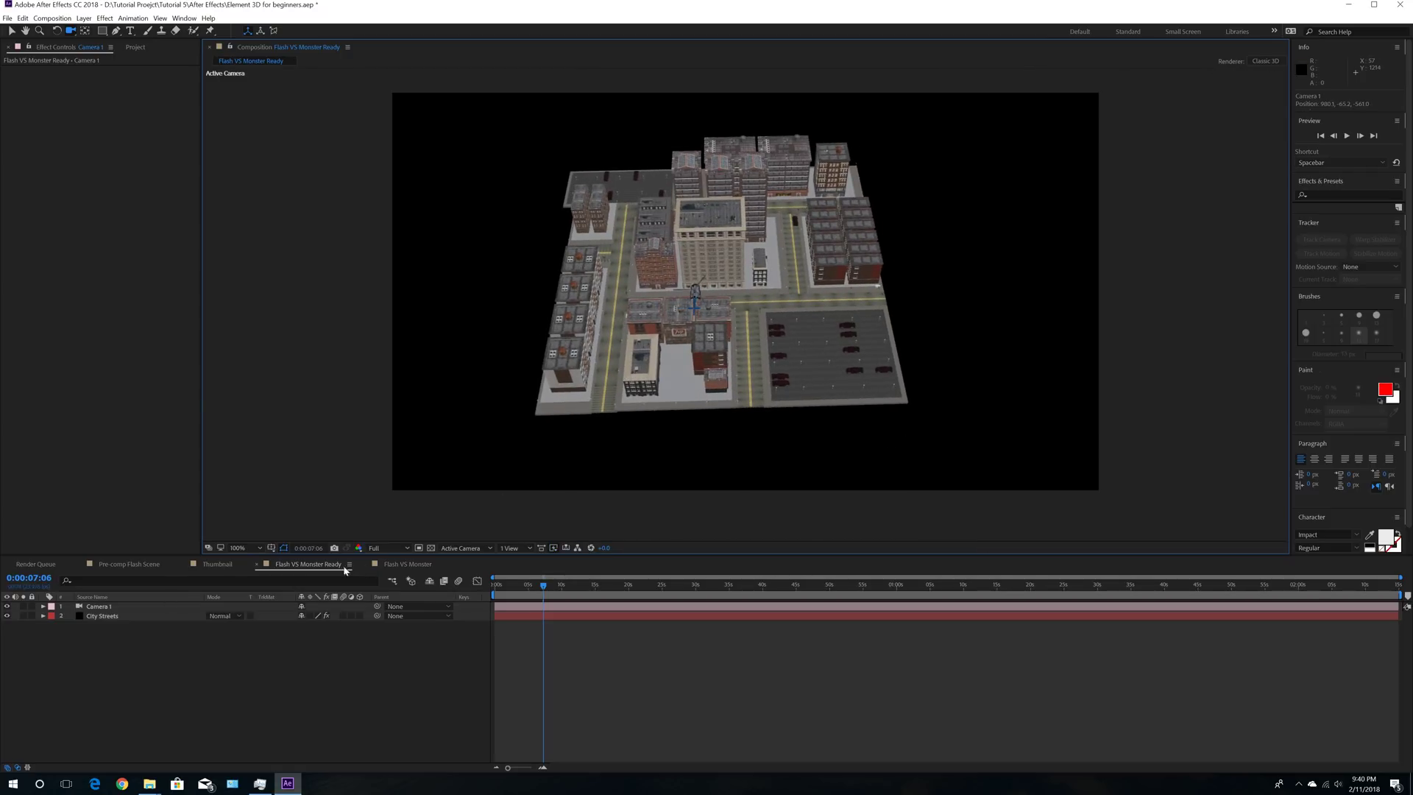
left_click(398, 564)
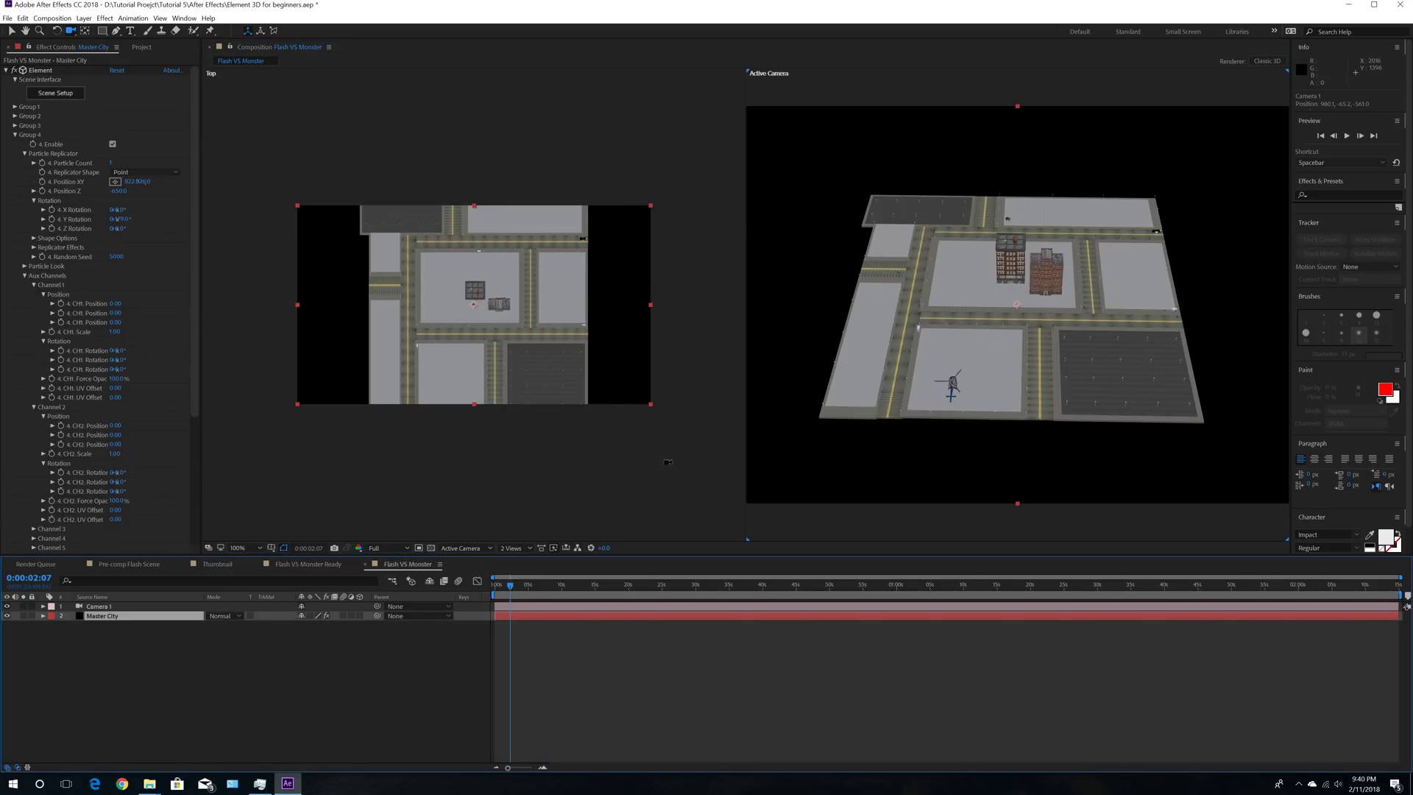
Step: Reopen the Element scene setup, collapse the Buildings folder, and create a group folder named Cars inside Master City
left_click(56, 94)
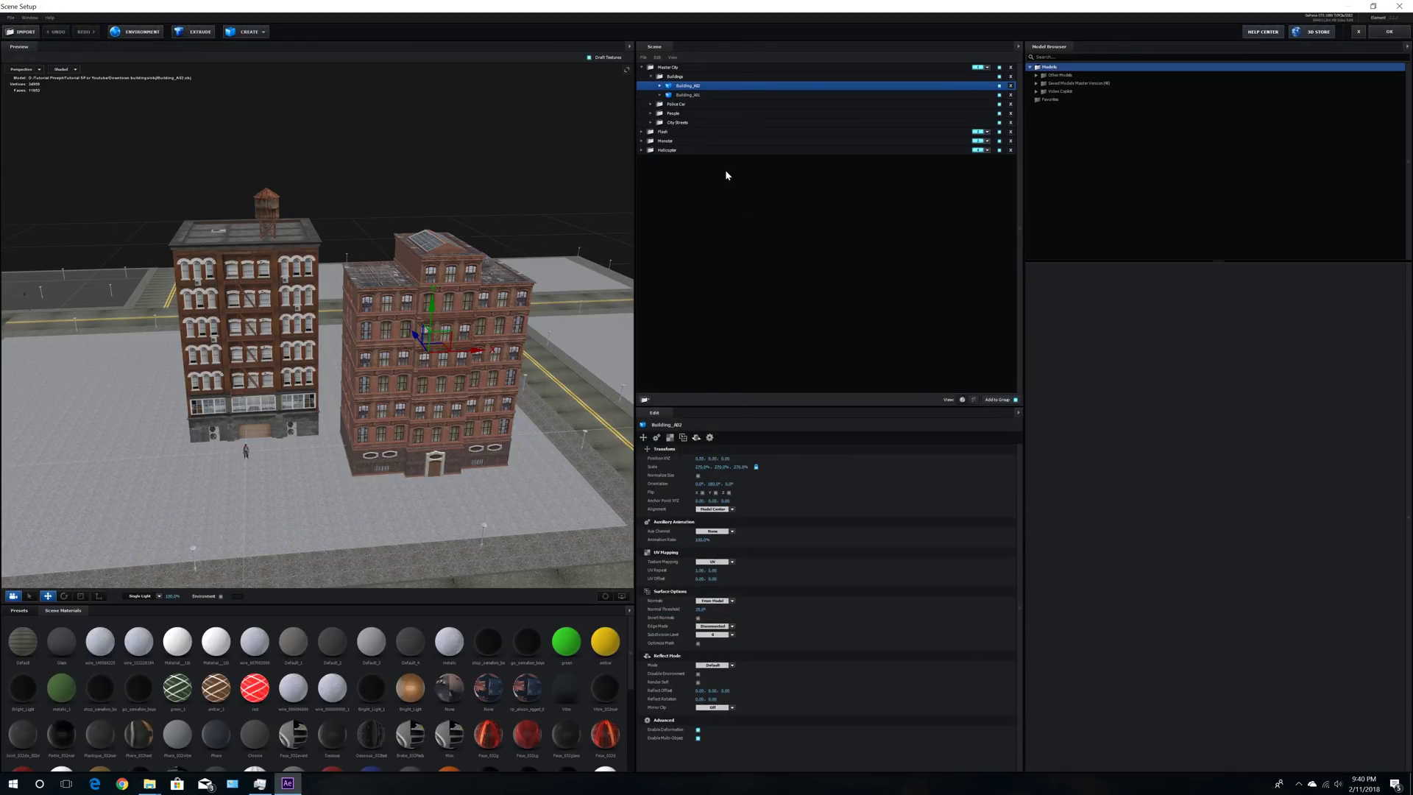
left_click(650, 76)
left_click(676, 76)
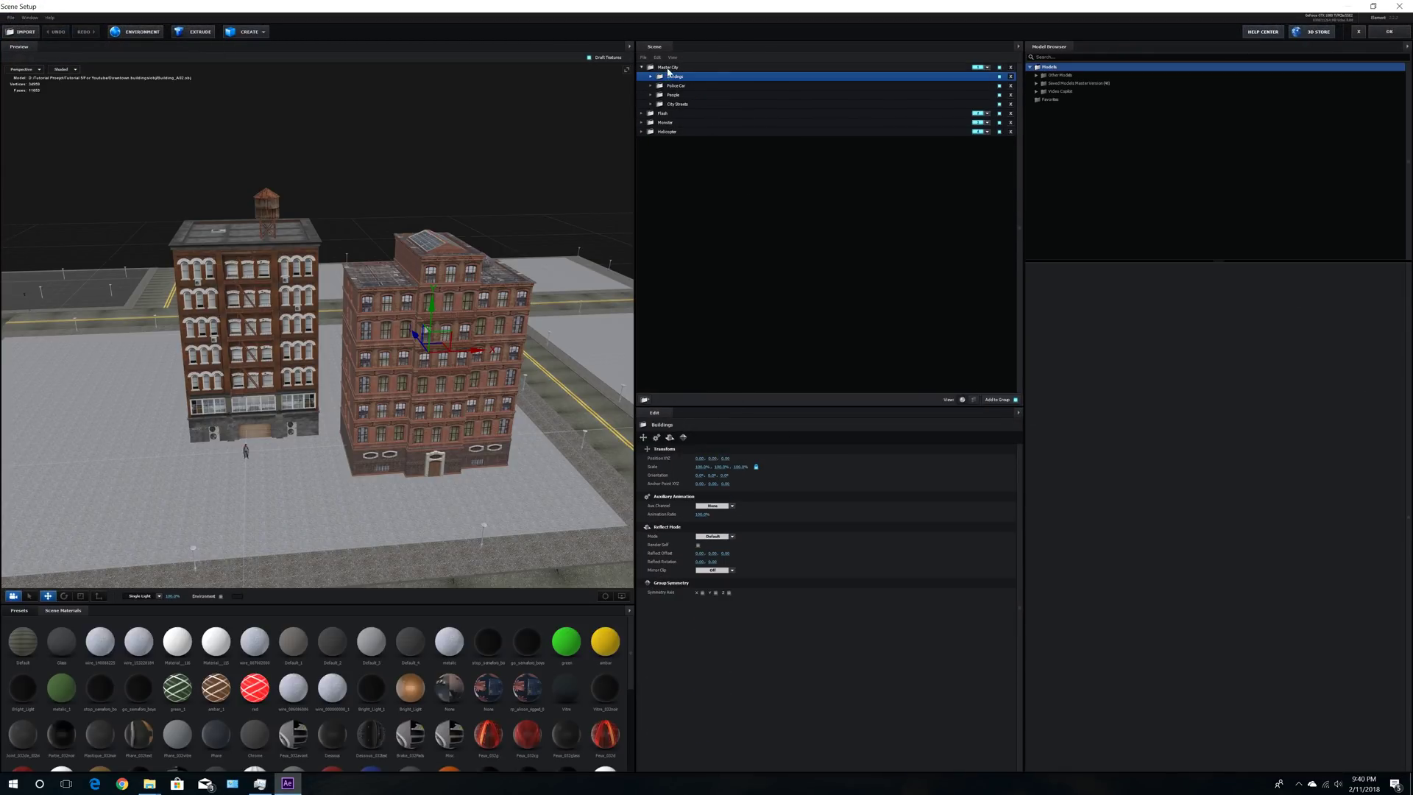
left_click(669, 67)
left_click(644, 400)
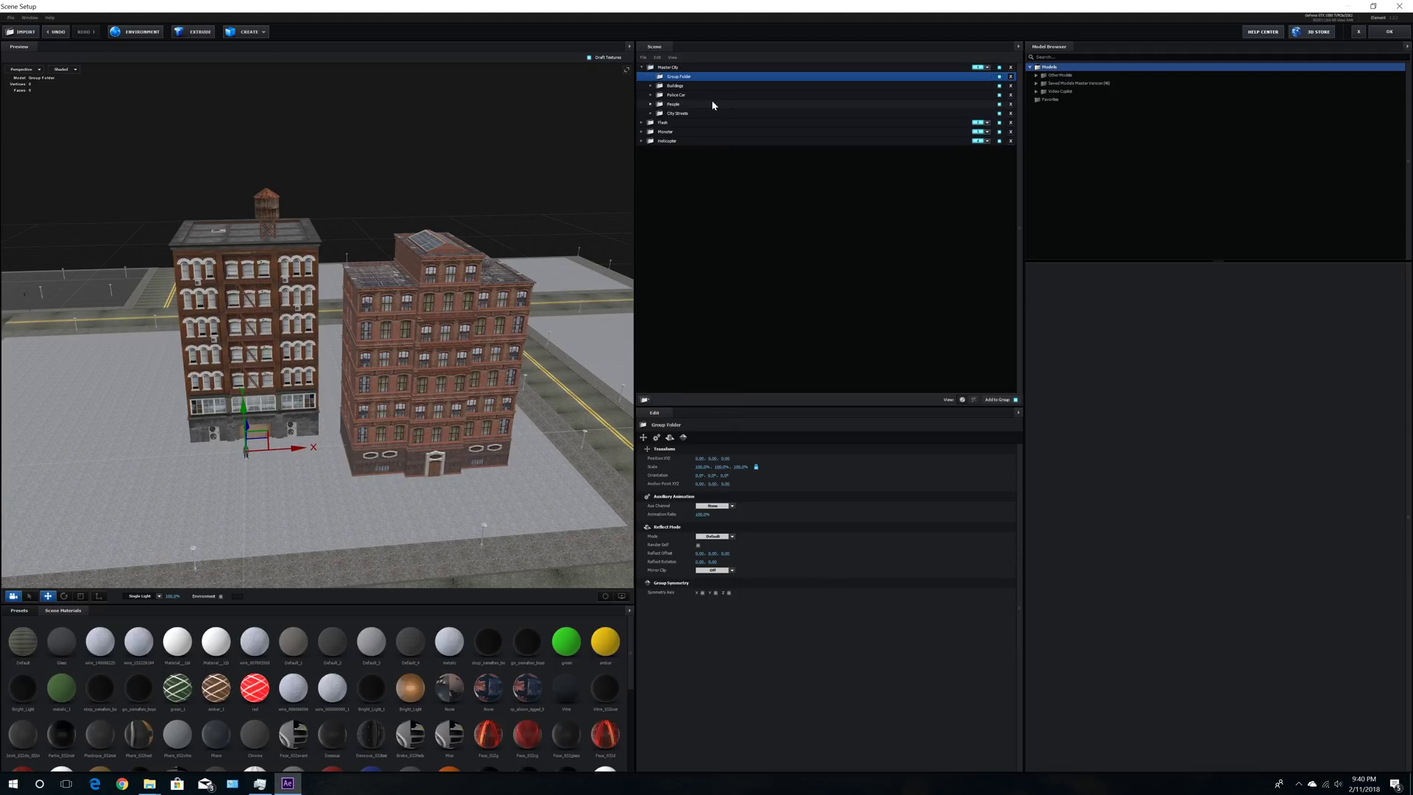
double_click(689, 78)
type("Car")
key("Return")
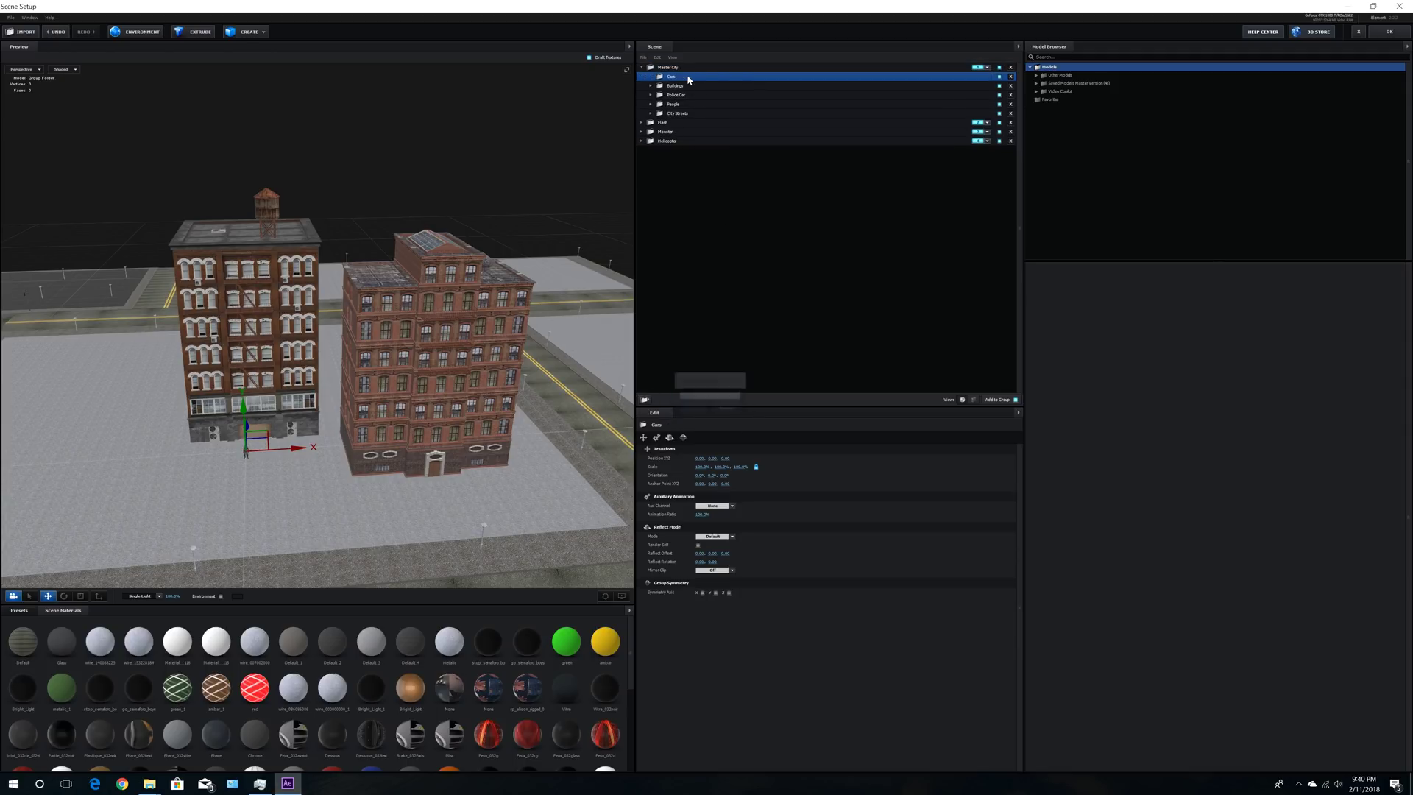
Step: Import Pick up truck.obj from For Youtube > Cars > Trucks > L200-FBX > L200-FBX into the Cars folder
left_click(25, 33)
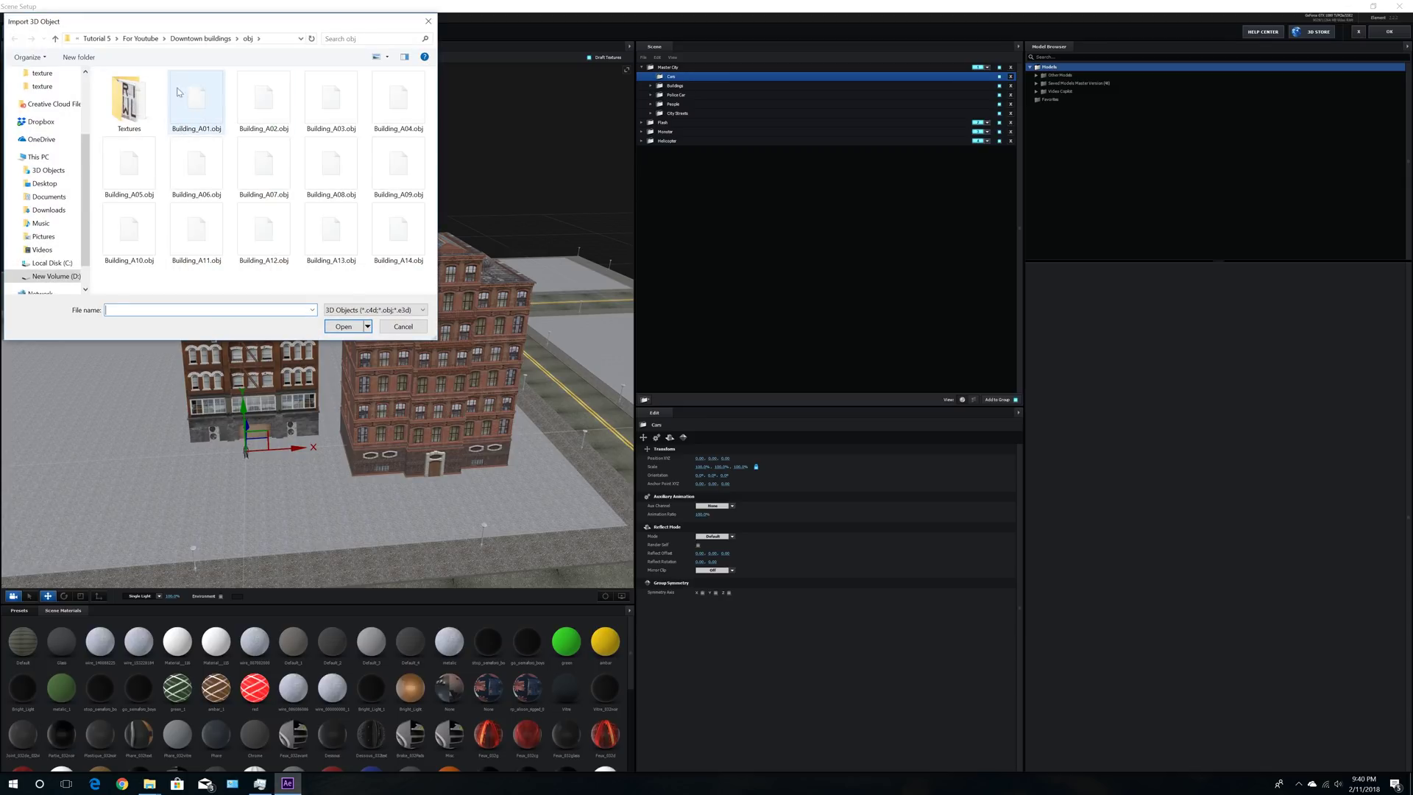
left_click(140, 39)
double_click(120, 91)
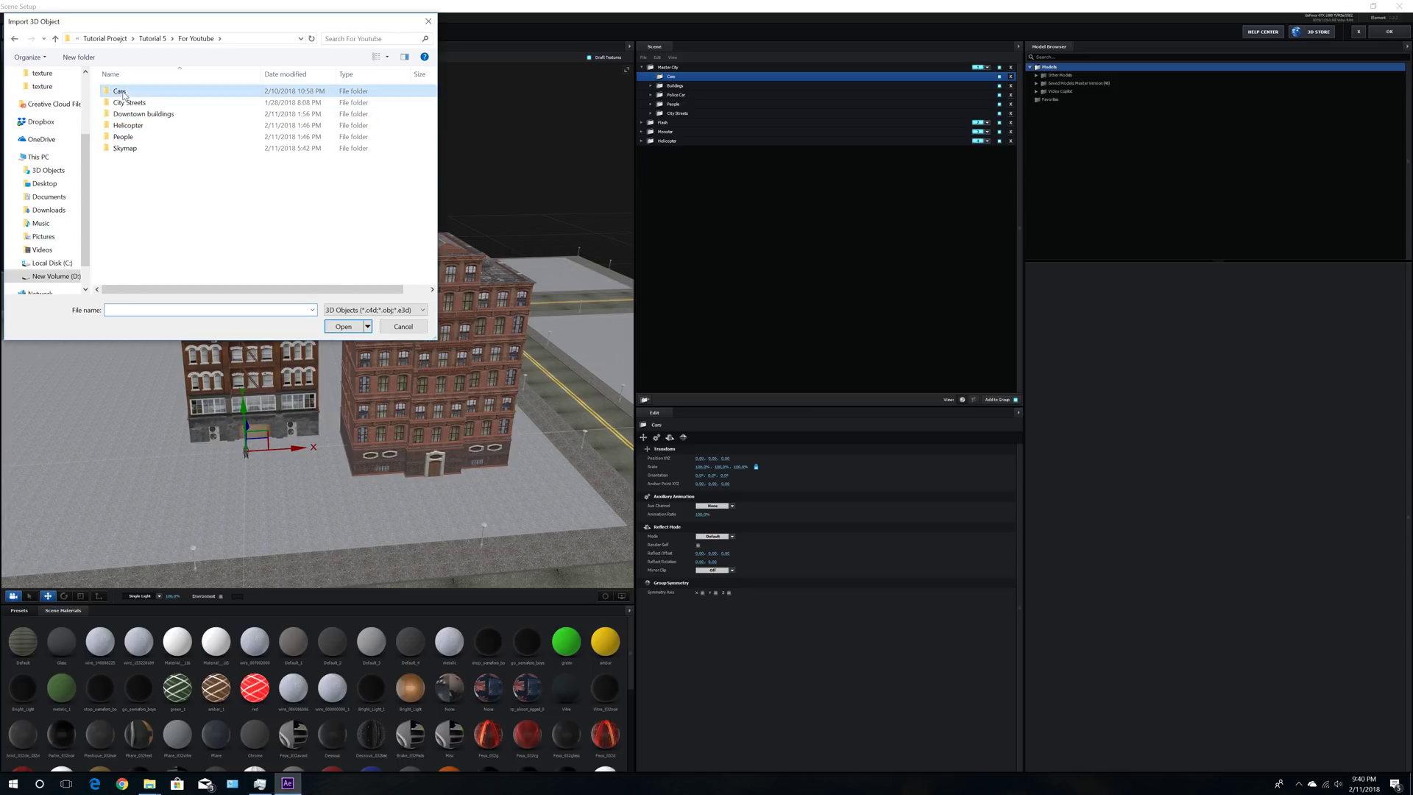
double_click(137, 103)
double_click(126, 90)
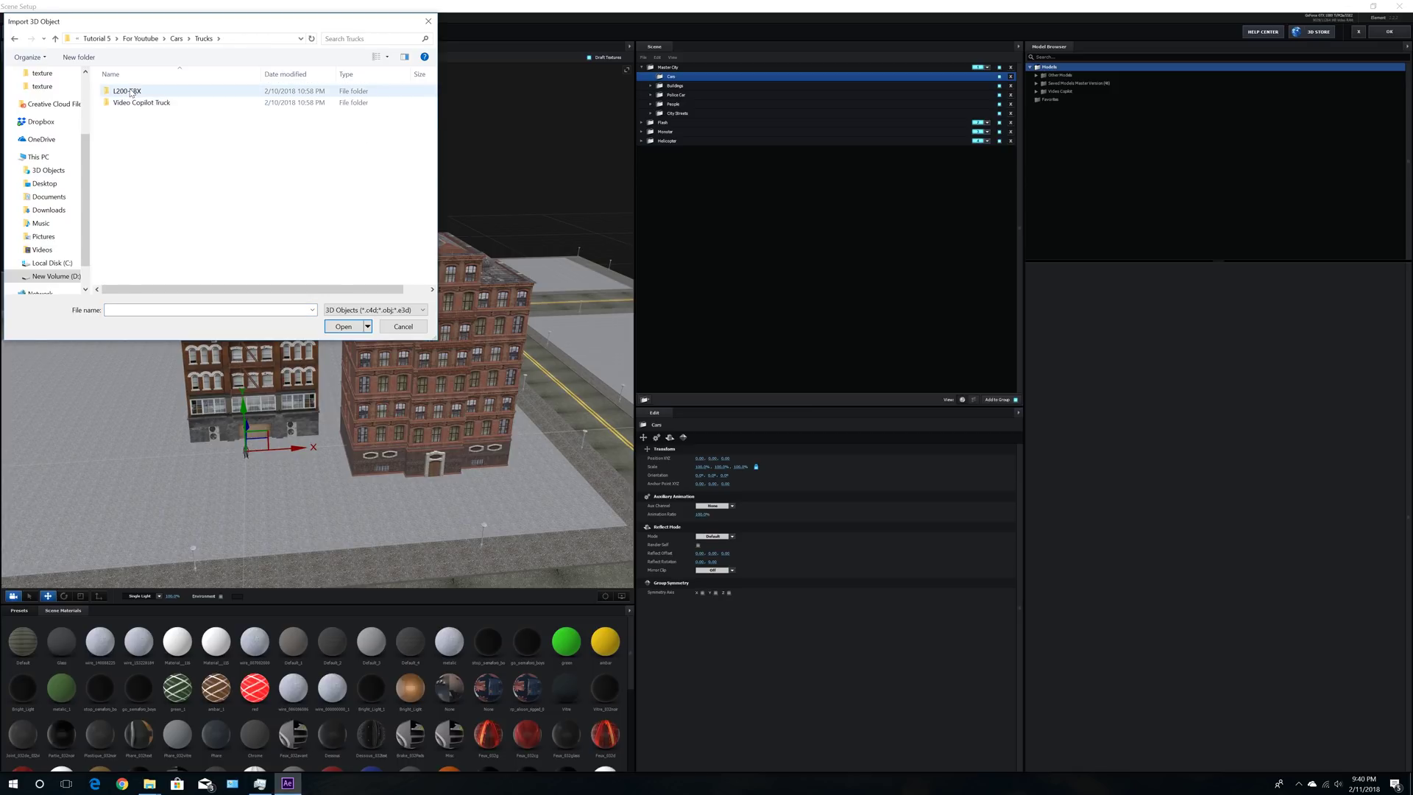
double_click(127, 91)
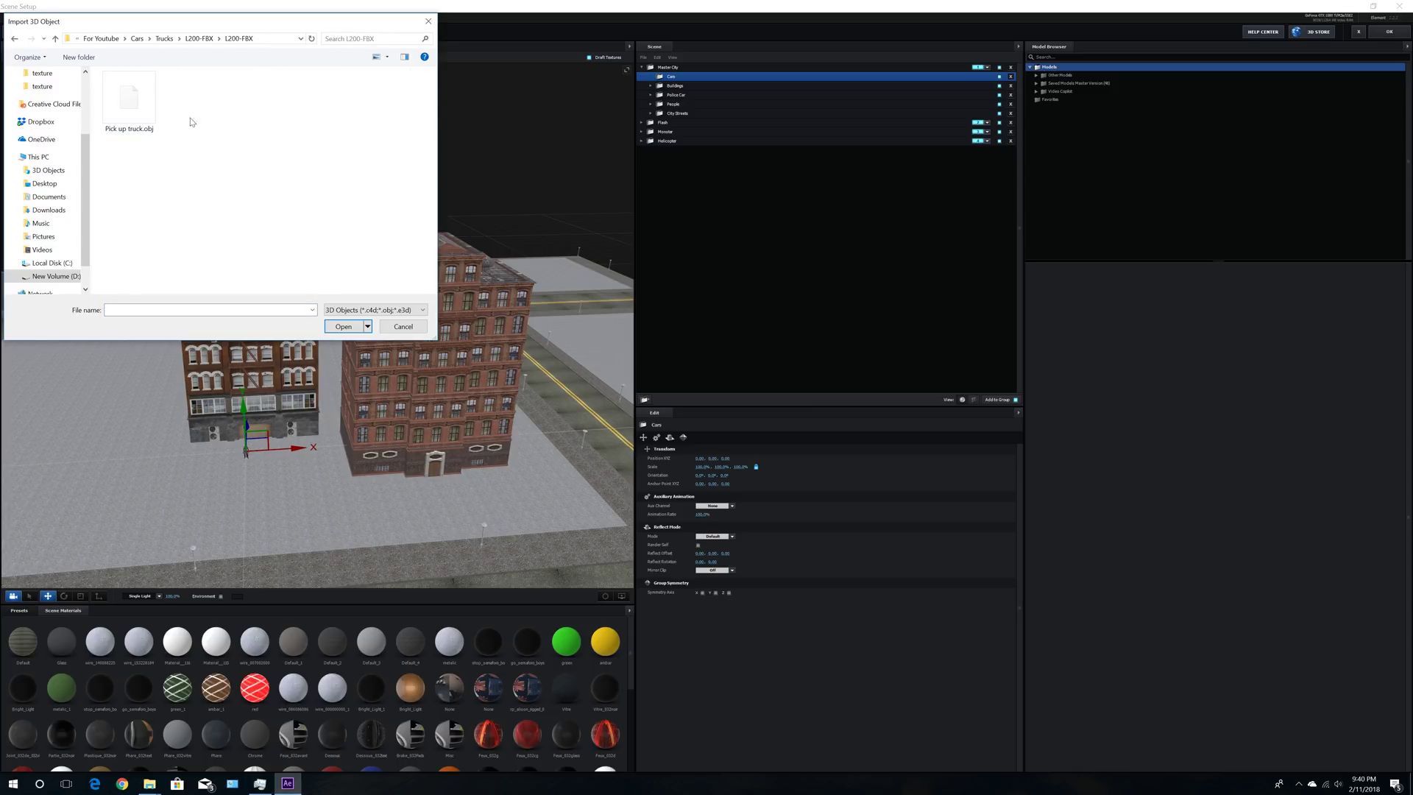
double_click(128, 99)
left_click(759, 466)
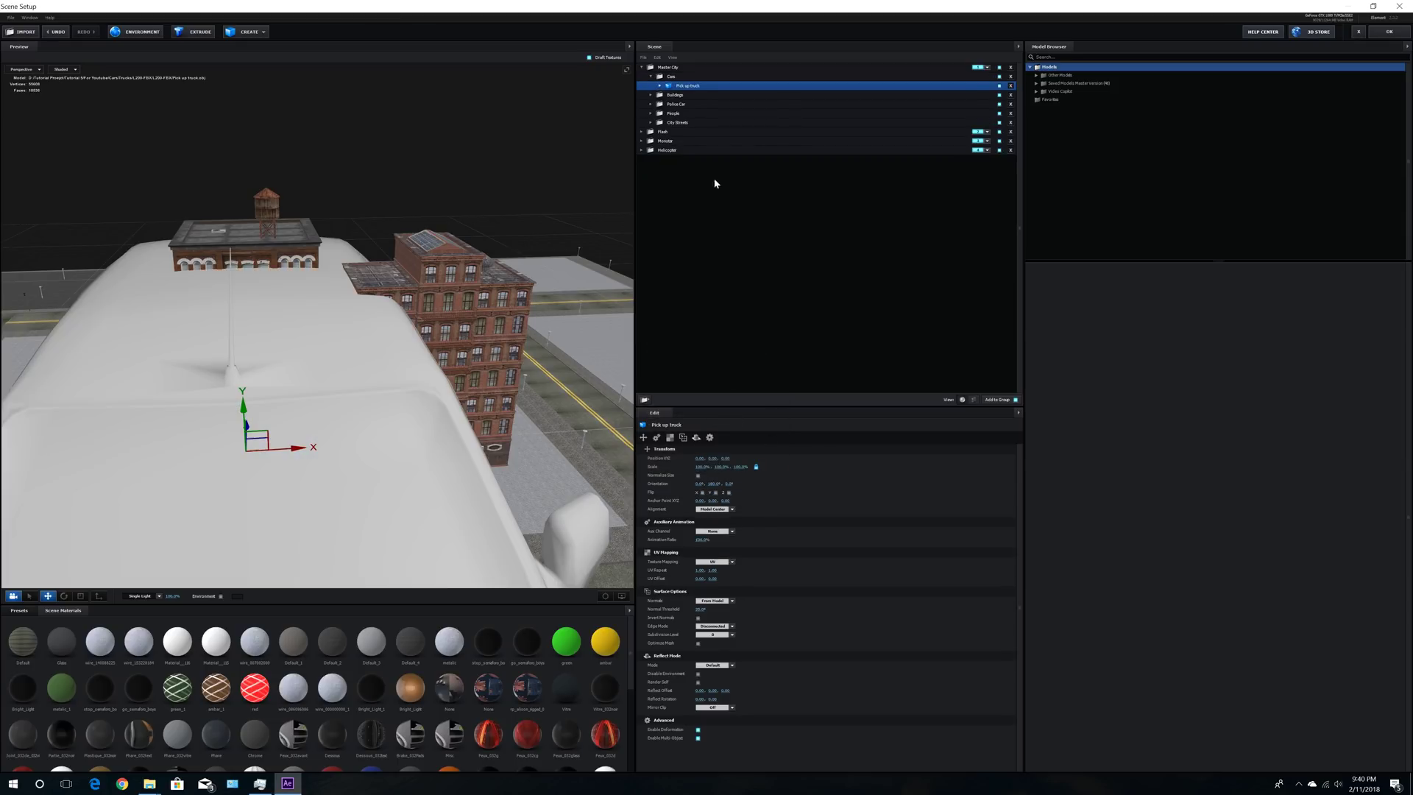
Step: Set the pickup truck's uniform scale to 5% so it suits the buildings and people
scroll(468, 489, "down", 10)
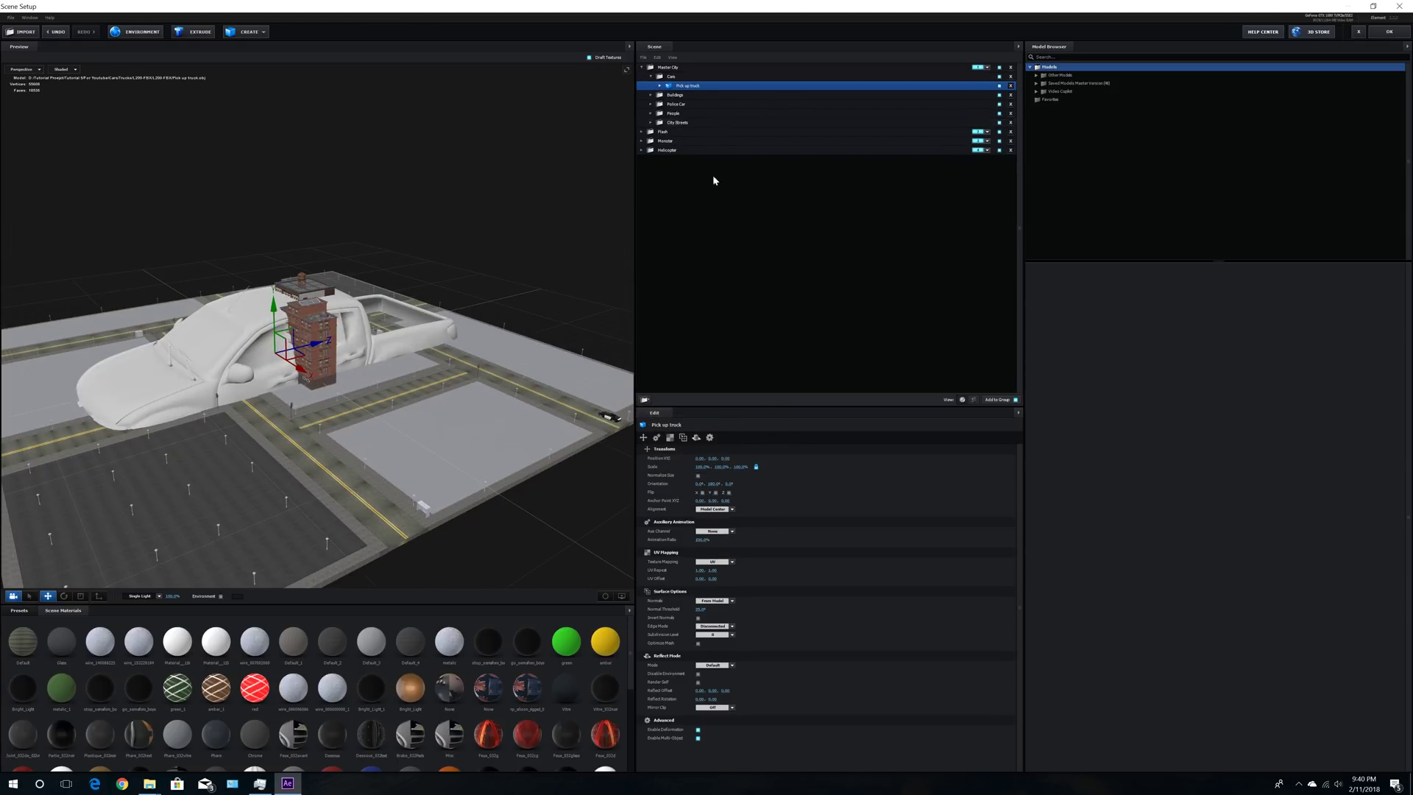
left_click_drag(703, 467, 641, 476)
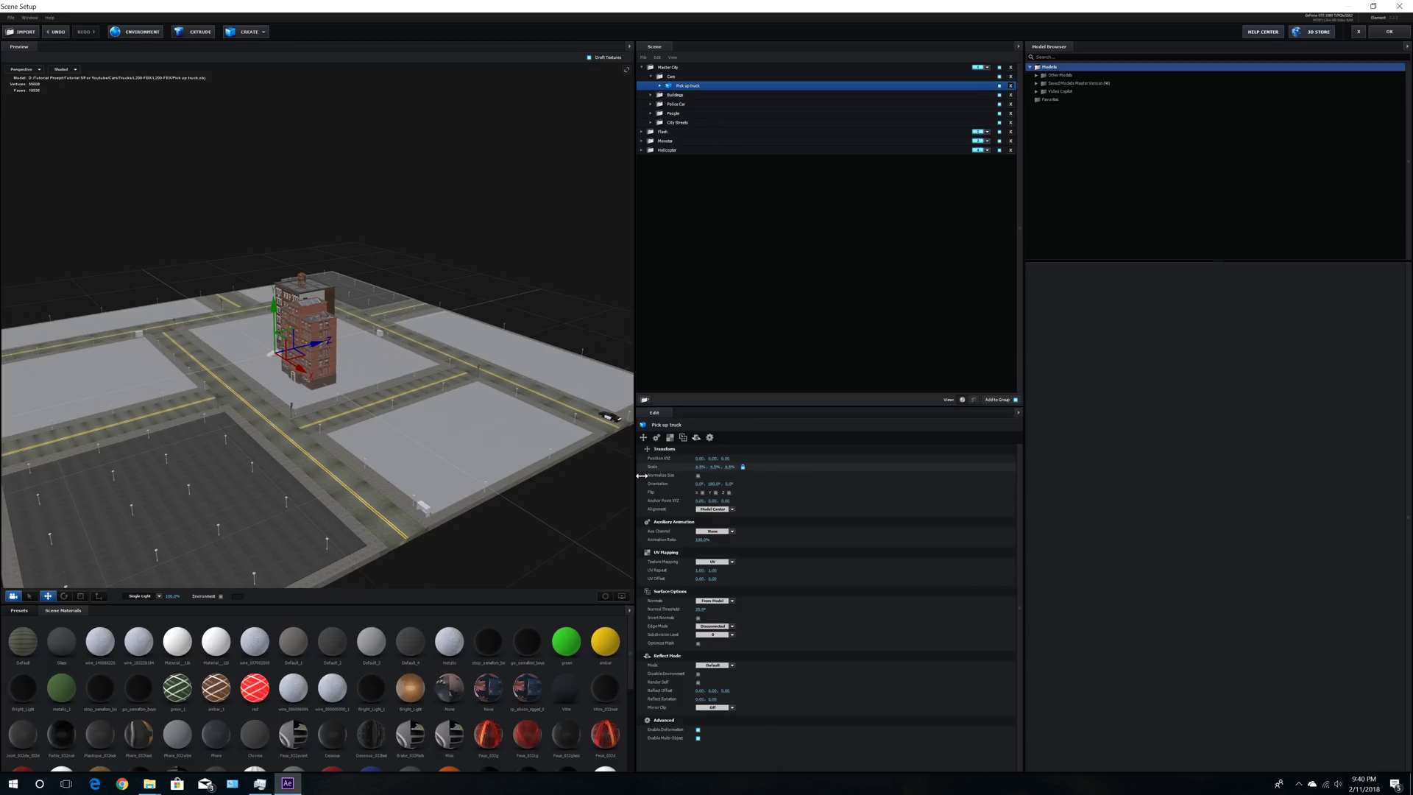
left_click(606, 595)
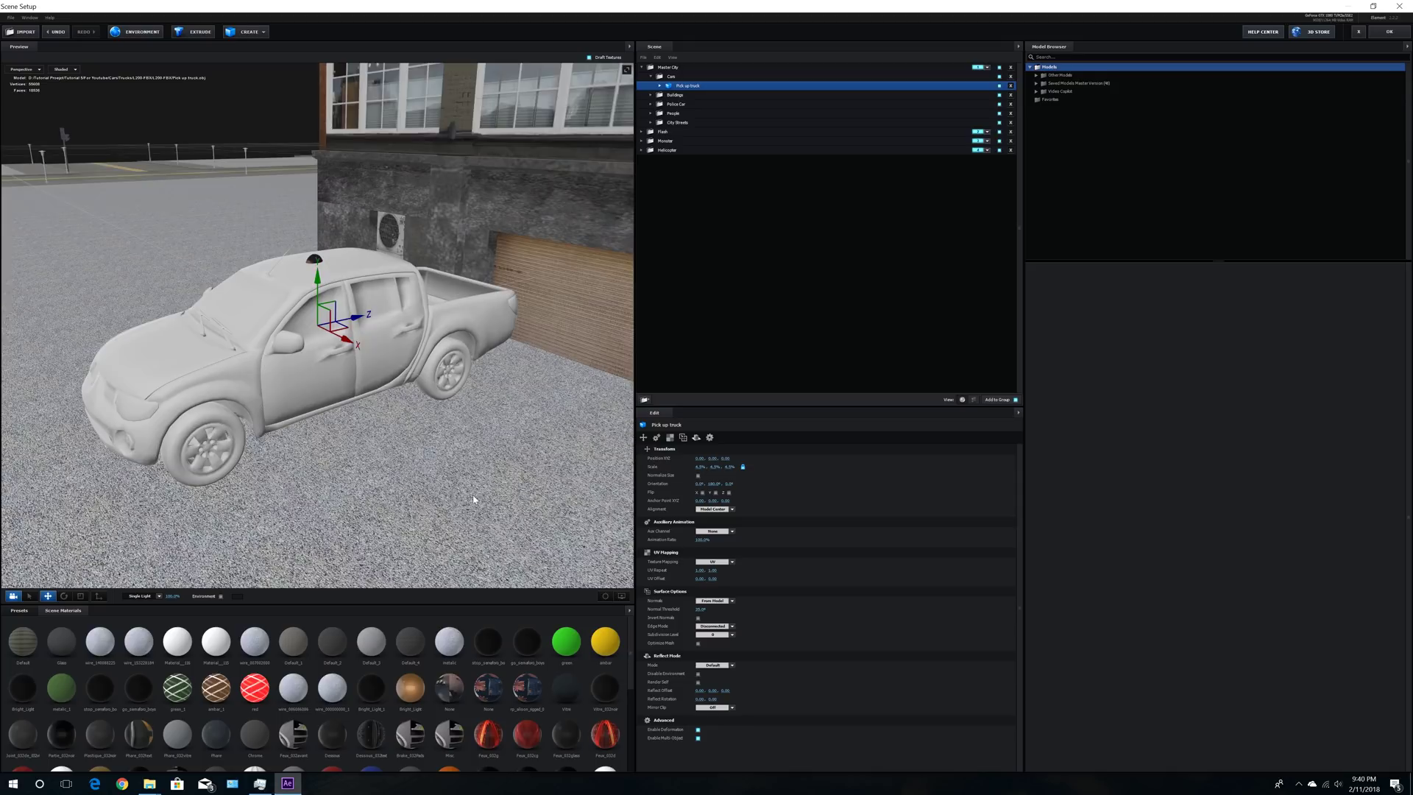
left_click_drag(595, 458, 340, 451)
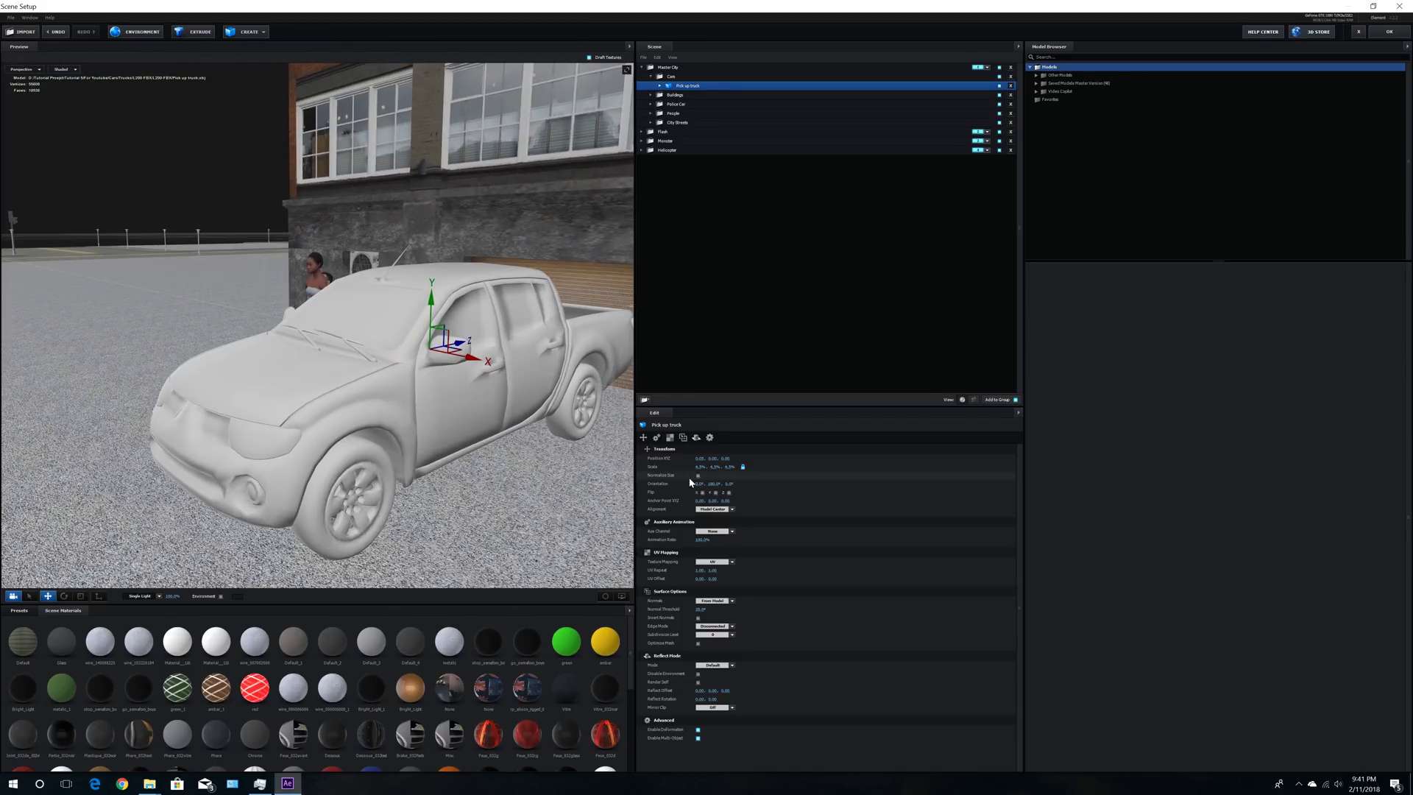
key("Return")
left_click_drag(213, 451, 317, 440)
Step: Load truck_color-red from the L200-FBX folder as the diffuse texture of the pickup truck's Pickup_Truck_Texture material
left_click(659, 86)
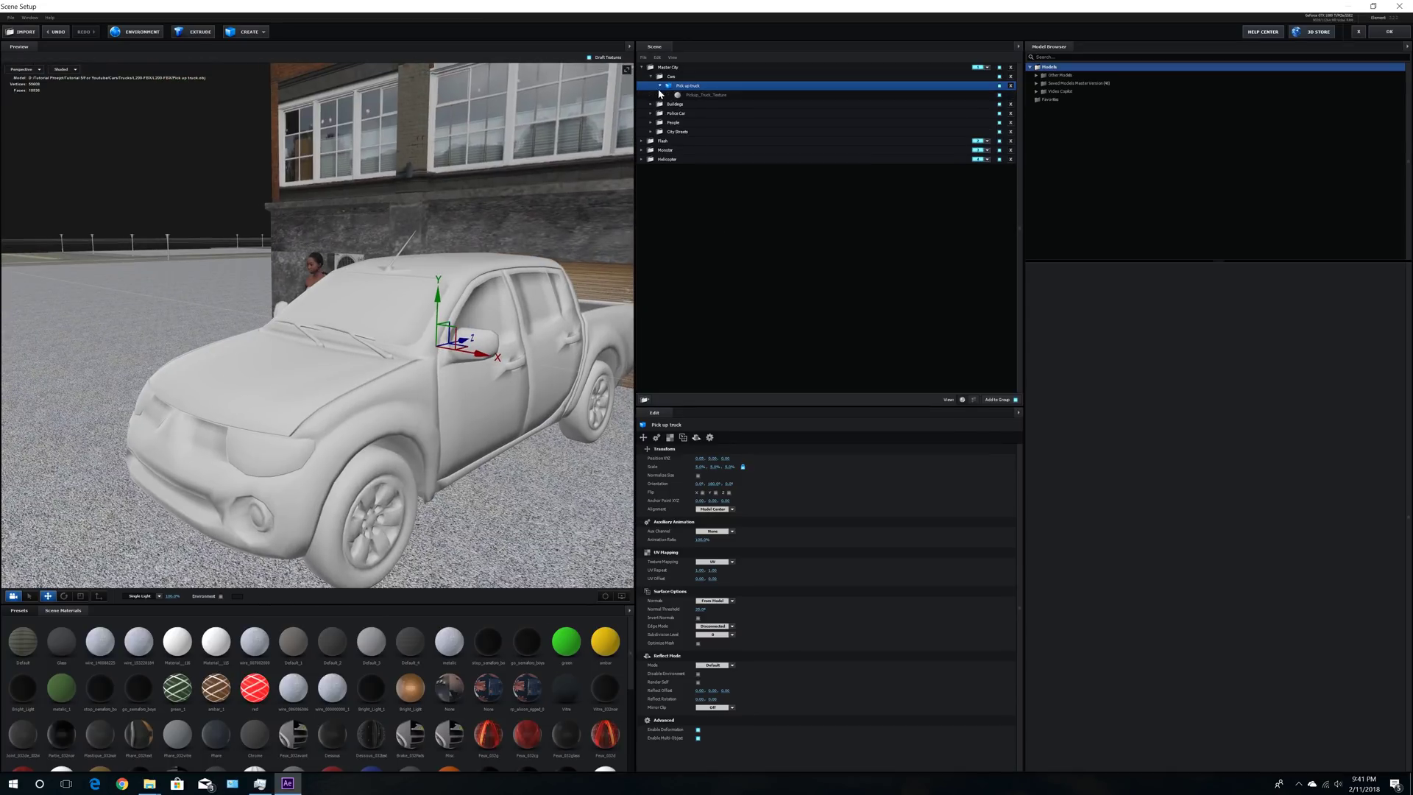
left_click(705, 95)
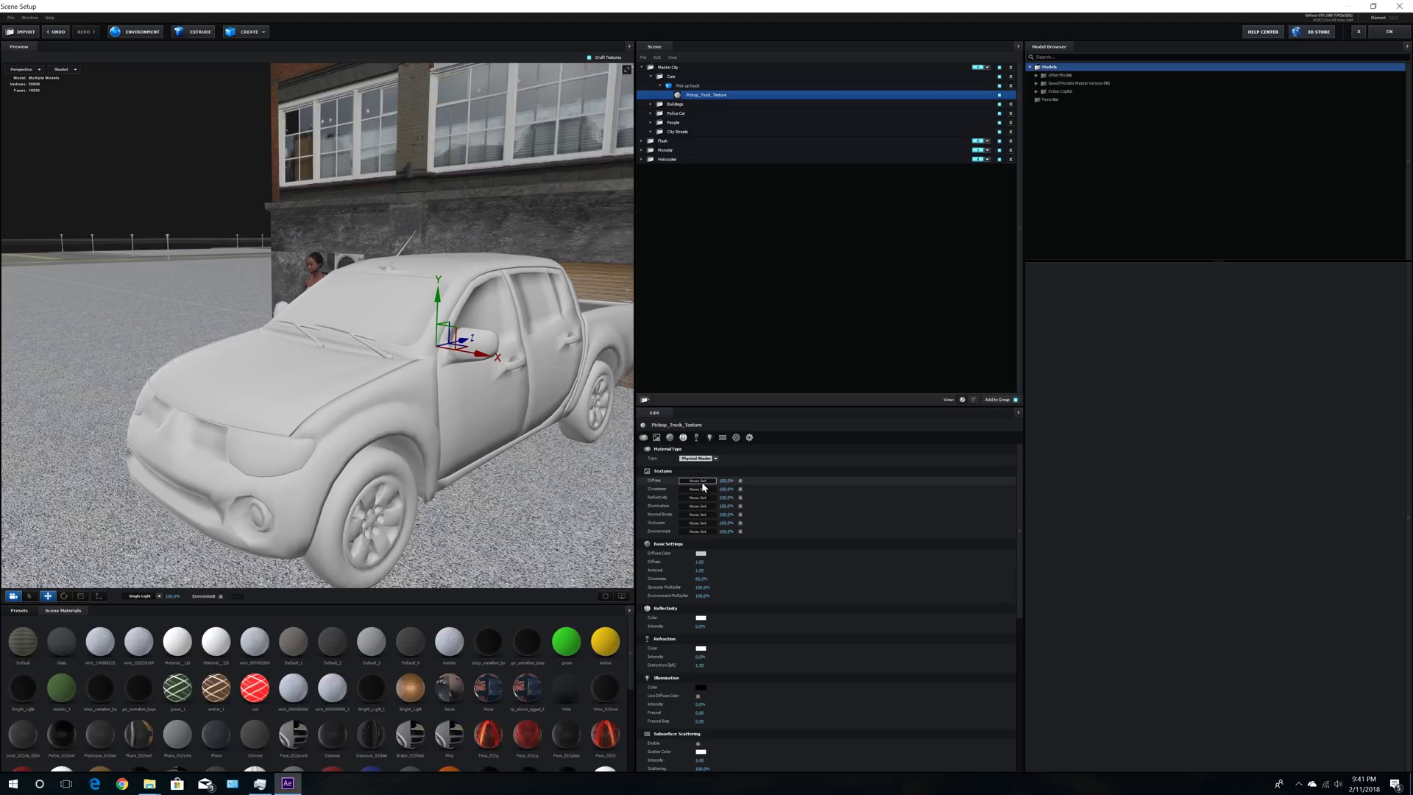
left_click(739, 480)
left_click(738, 442)
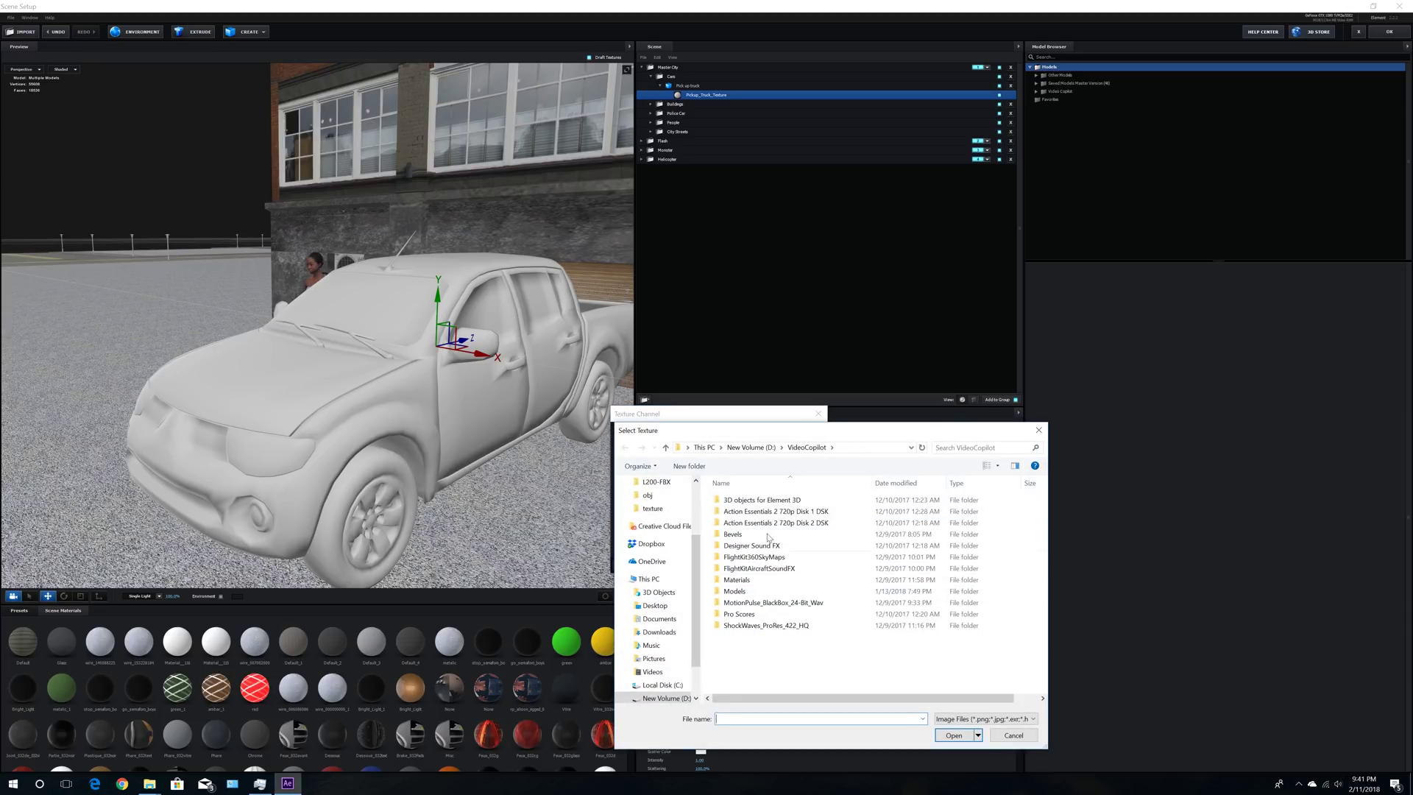
left_click(753, 448)
double_click(750, 608)
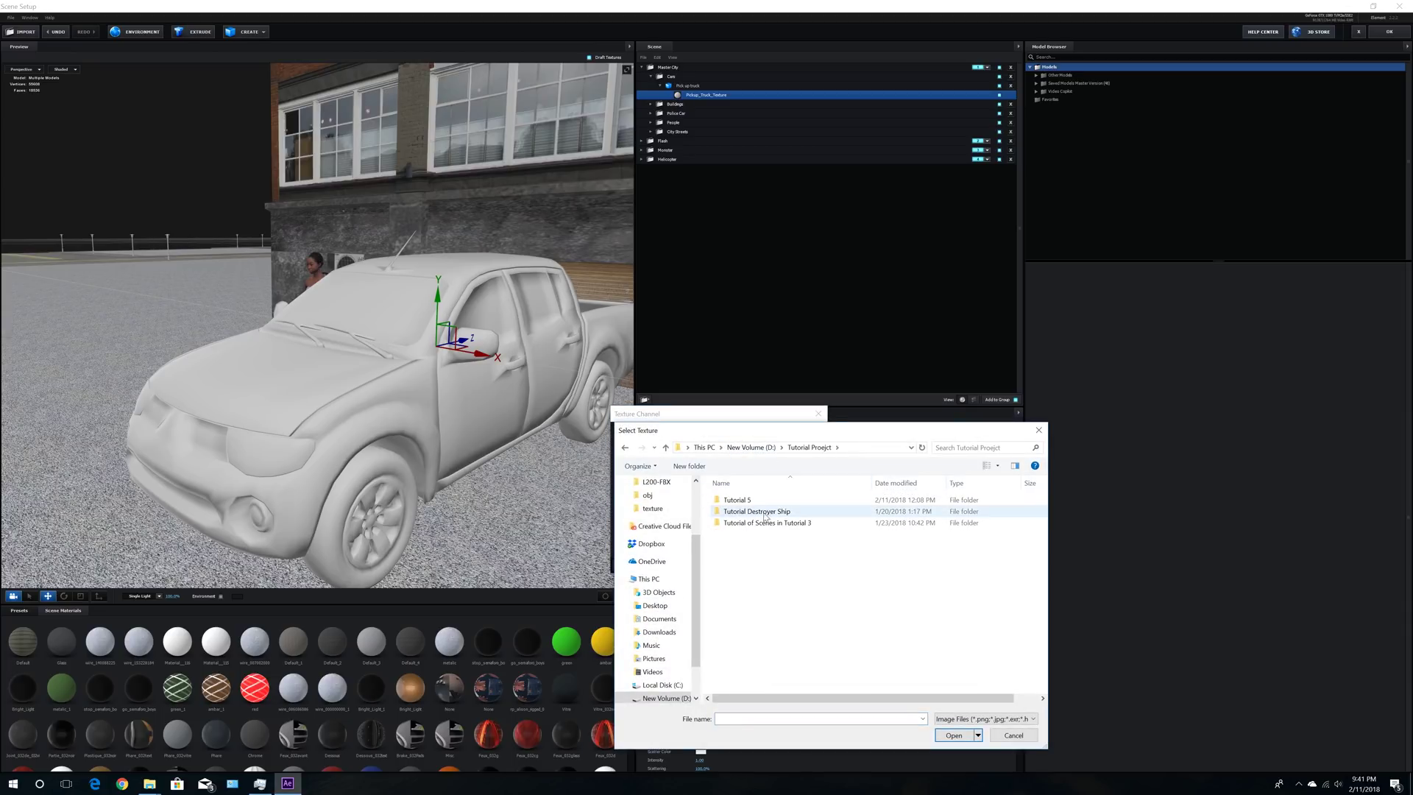
double_click(739, 500)
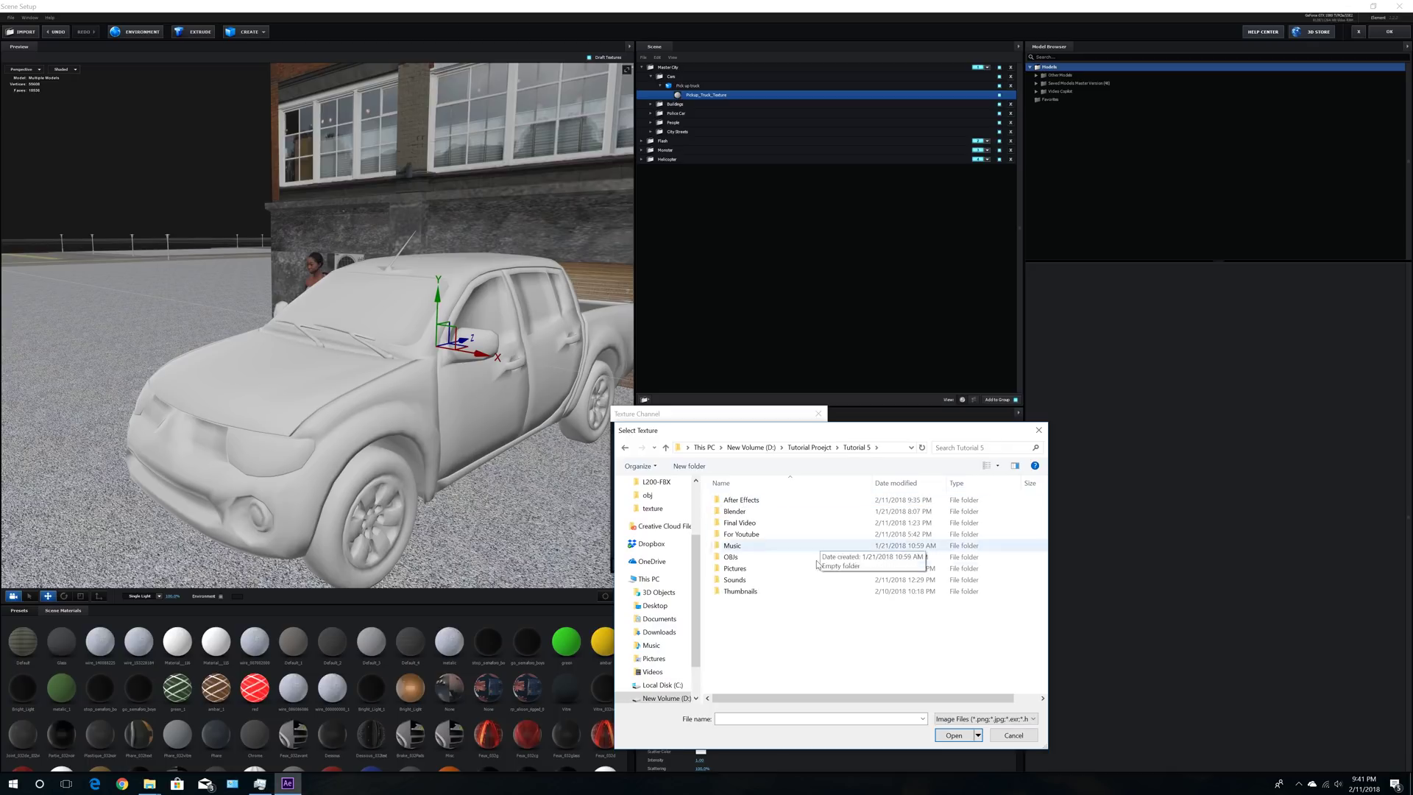
double_click(744, 545)
double_click(745, 502)
double_click(733, 511)
double_click(739, 501)
double_click(739, 502)
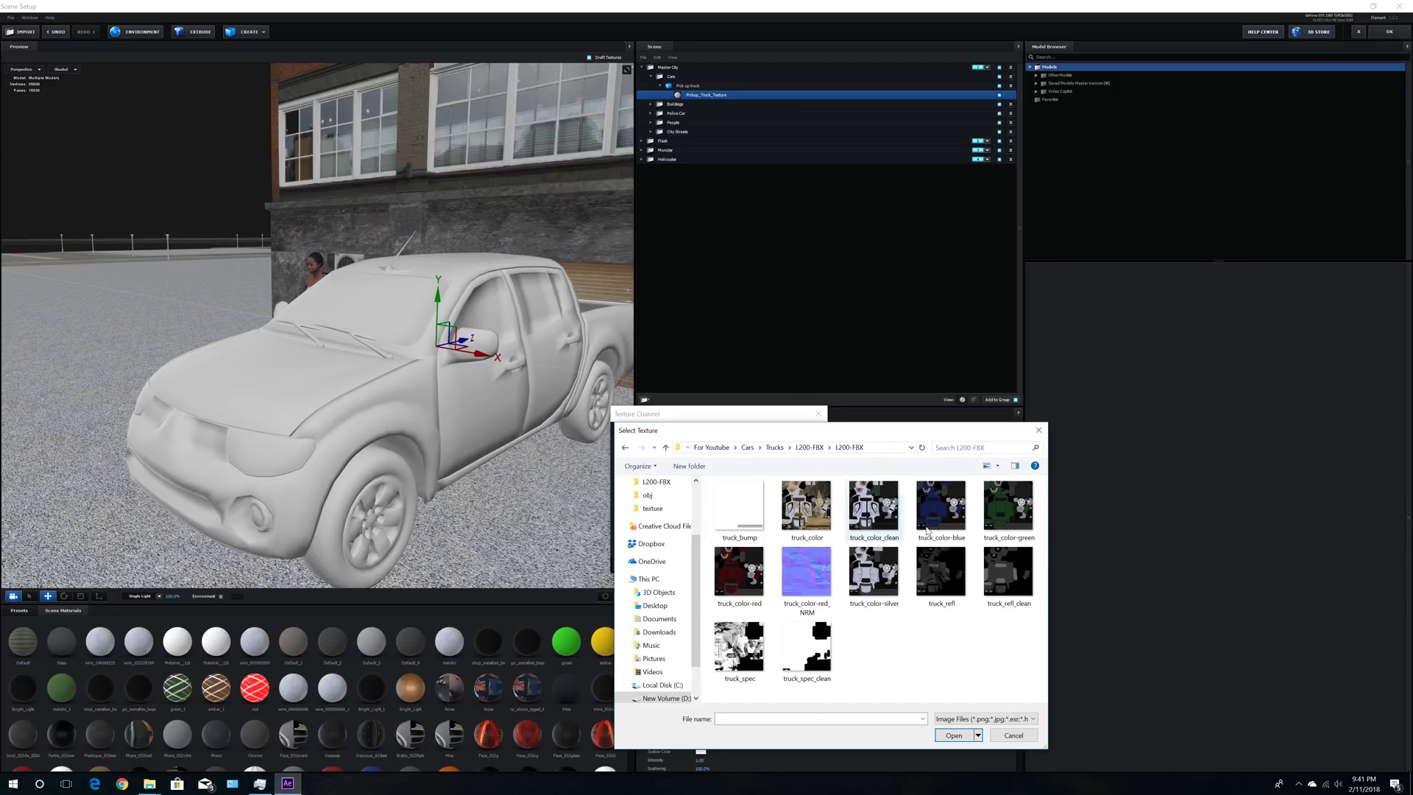
double_click(740, 568)
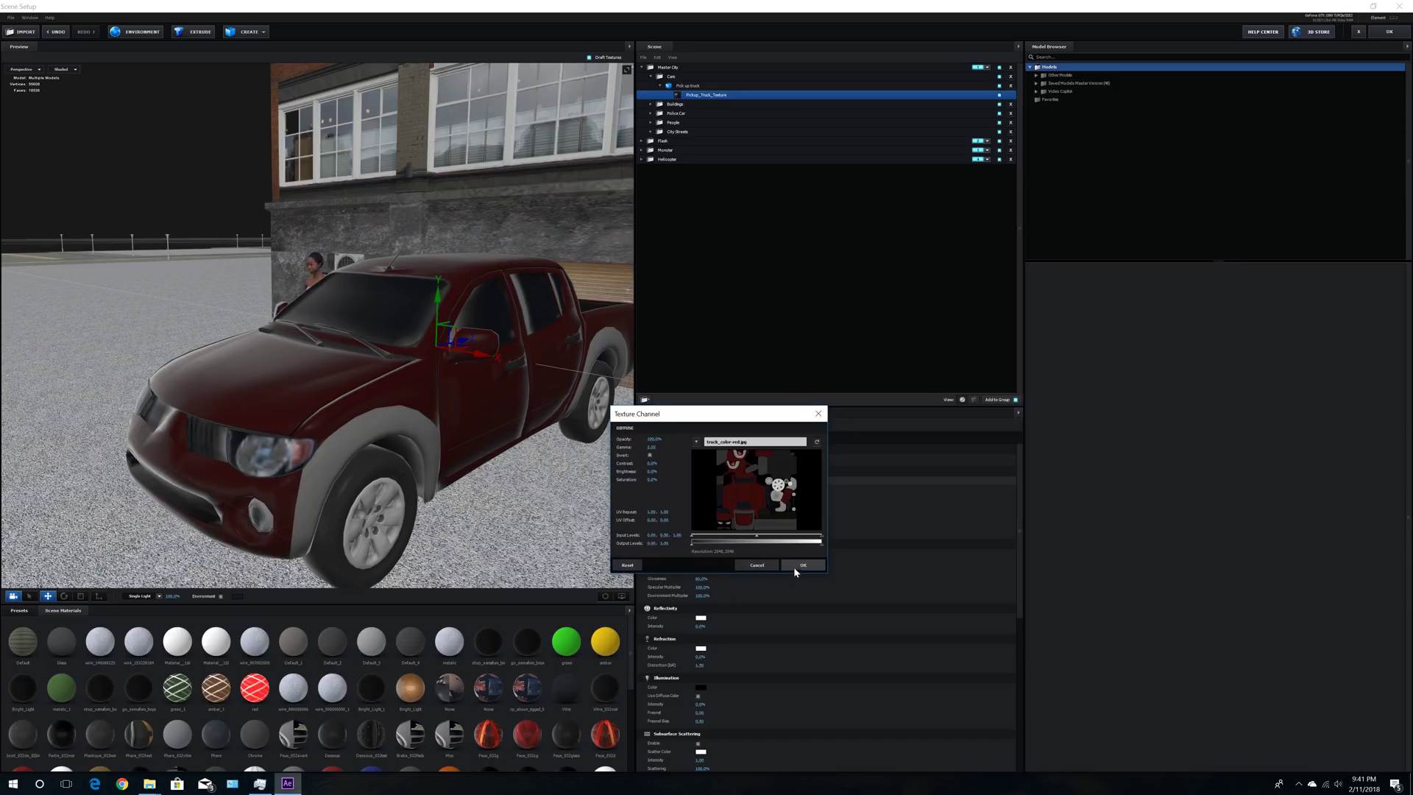
left_click(797, 563)
Step: Load truck_color-red_NRM as the normal bump texture of the pickup truck's material
left_click(704, 517)
left_click(728, 476)
double_click(806, 589)
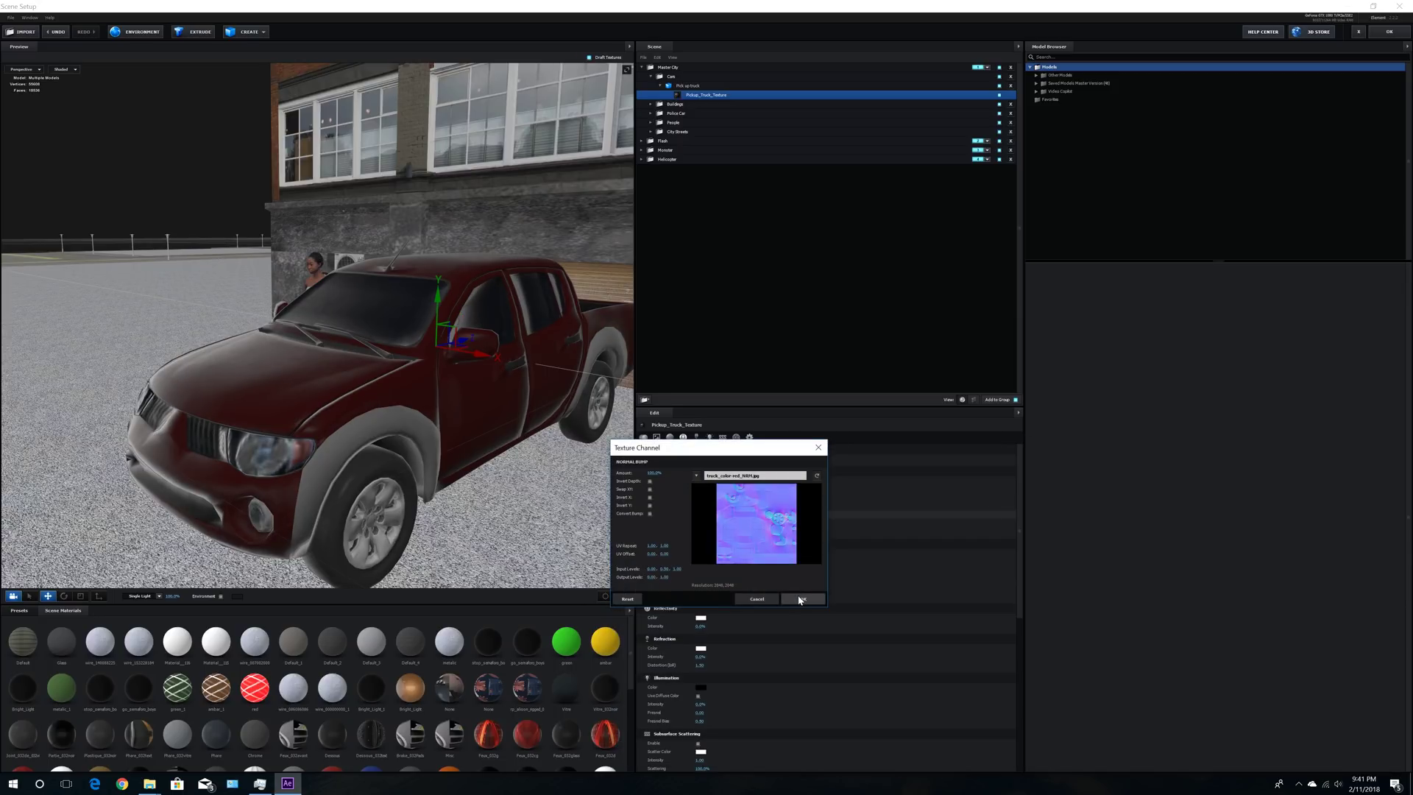
left_click(803, 598)
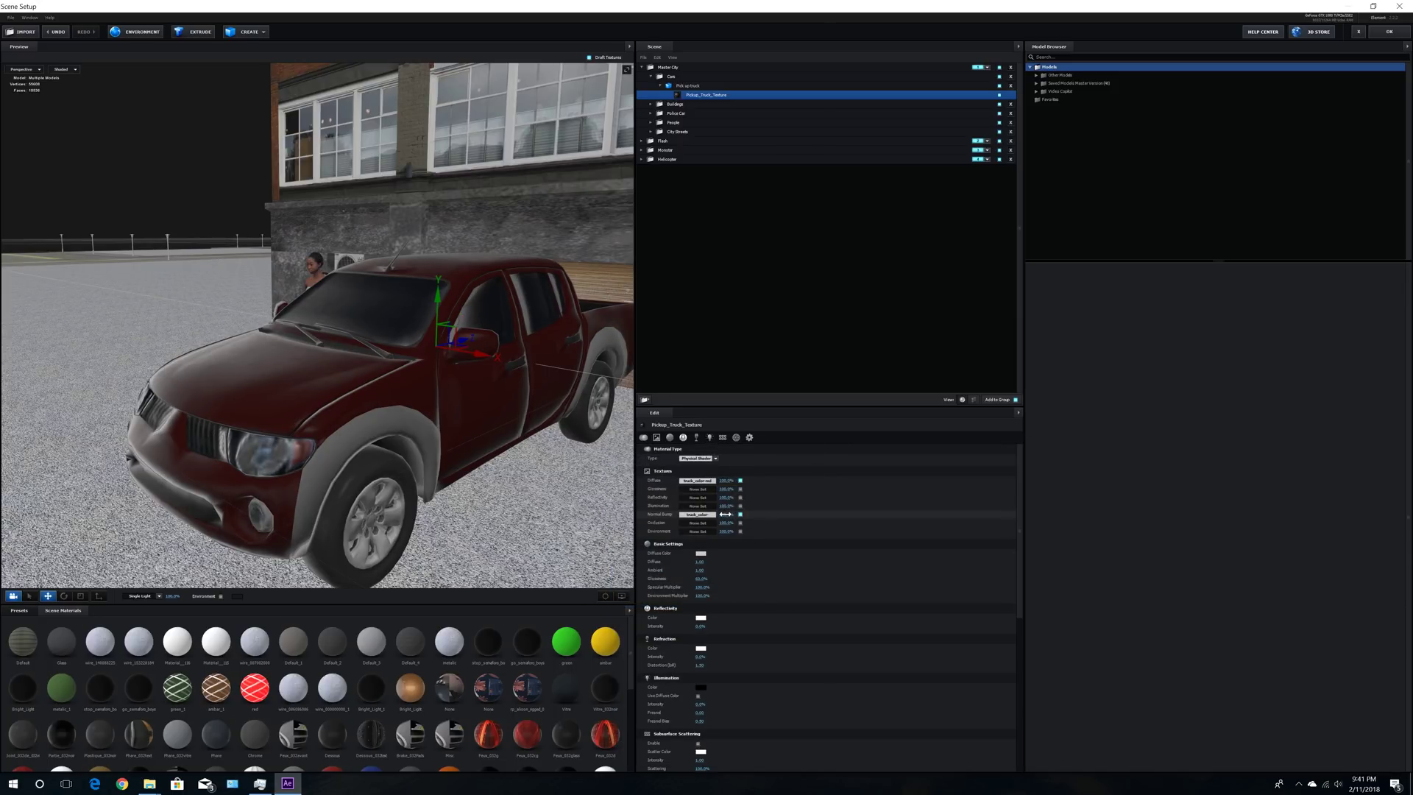
Step: Set the truck material's glossiness to 25% and reduce its environment multiplier
left_click(702, 579)
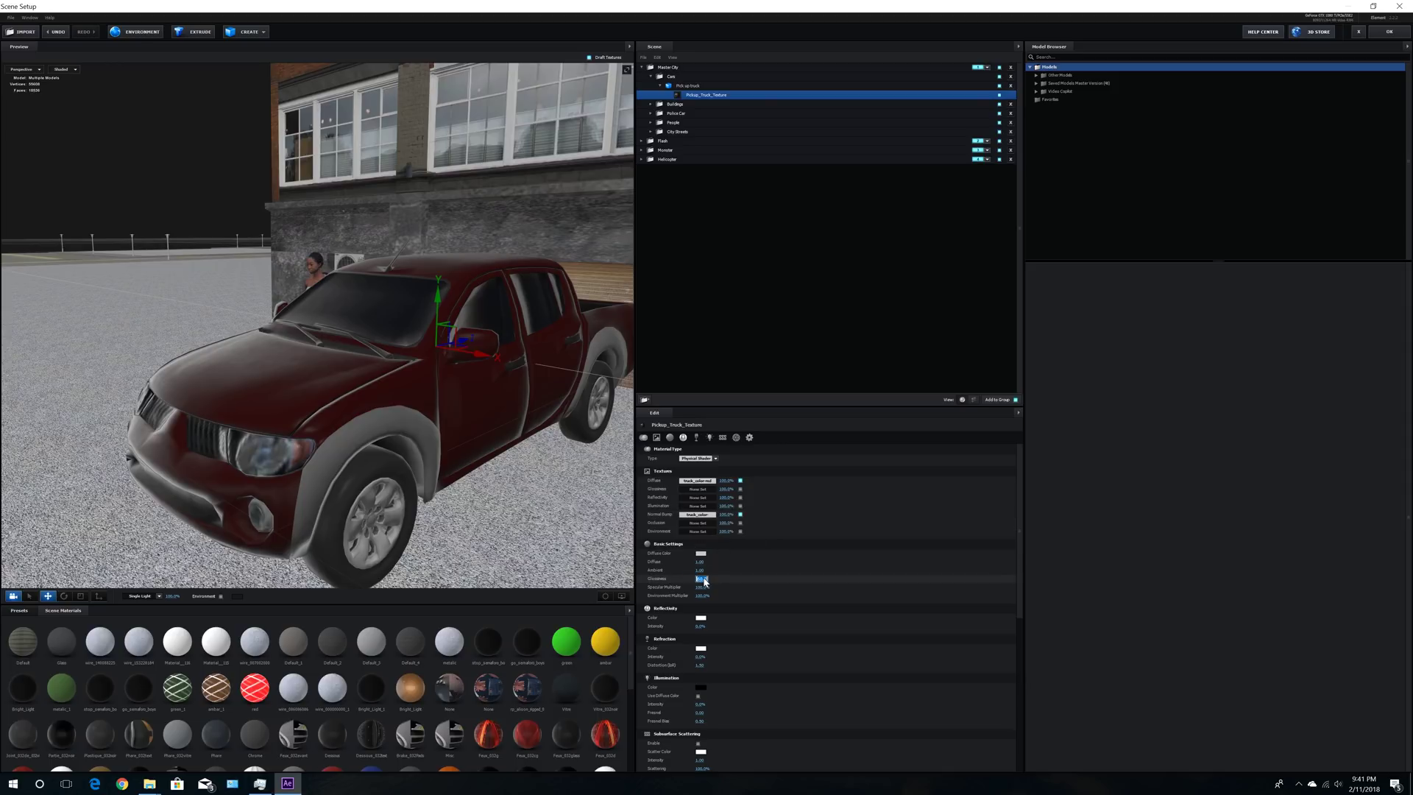
type("25")
key("Return")
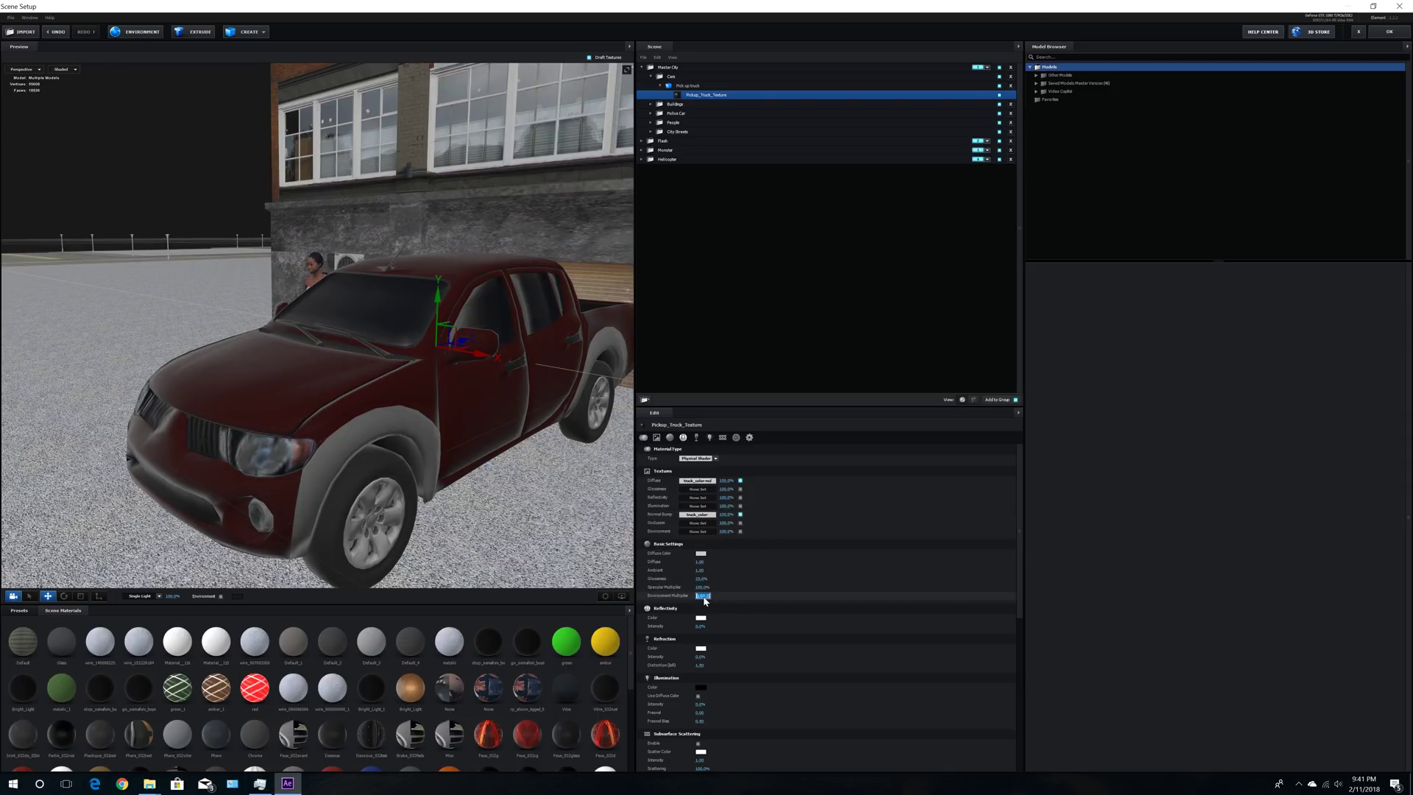
key("Return")
Step: Examine the textured pickup truck beside the people and building, and its size within the whole city layout
left_click_drag(536, 489, 588, 492)
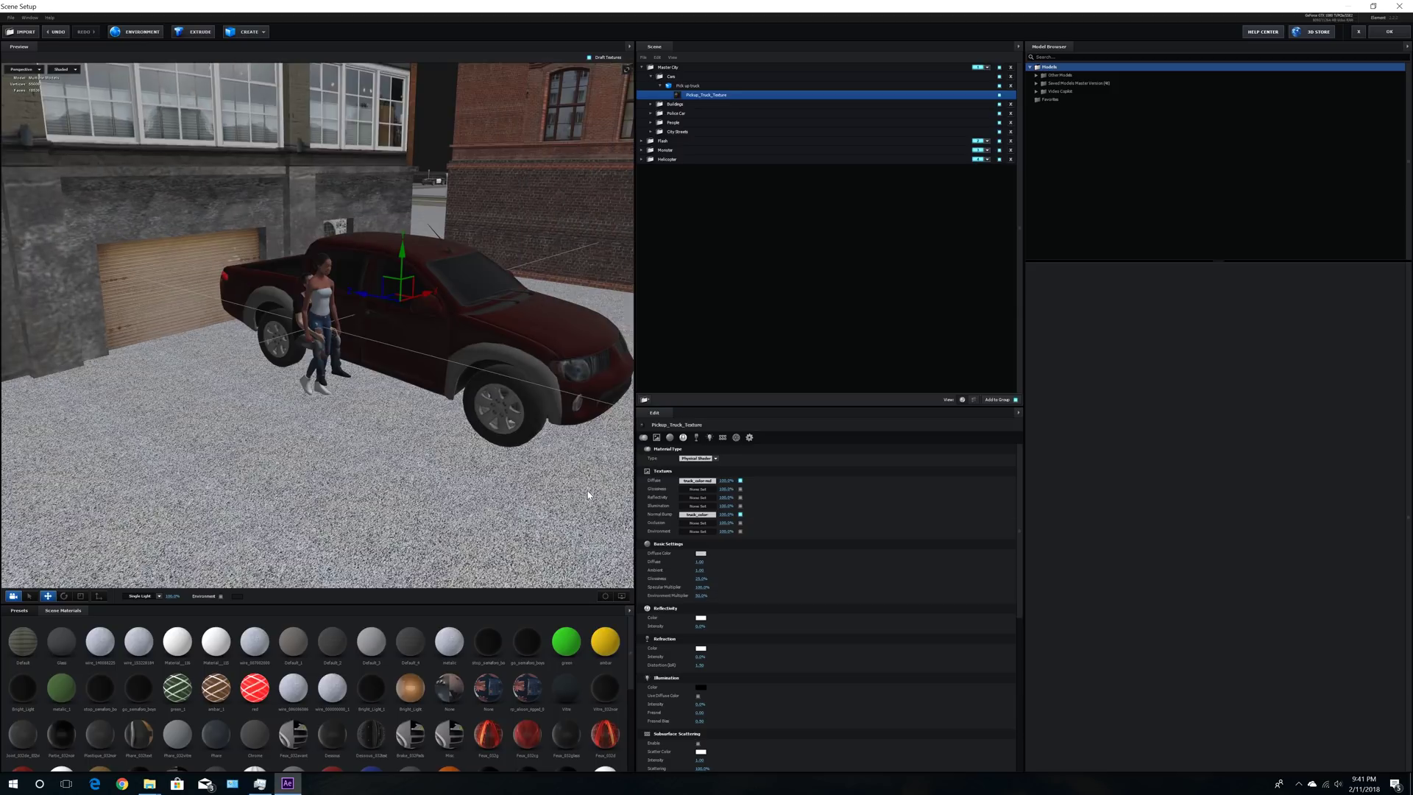
scroll(496, 432, "down", 5)
left_click_drag(578, 404, 513, 411)
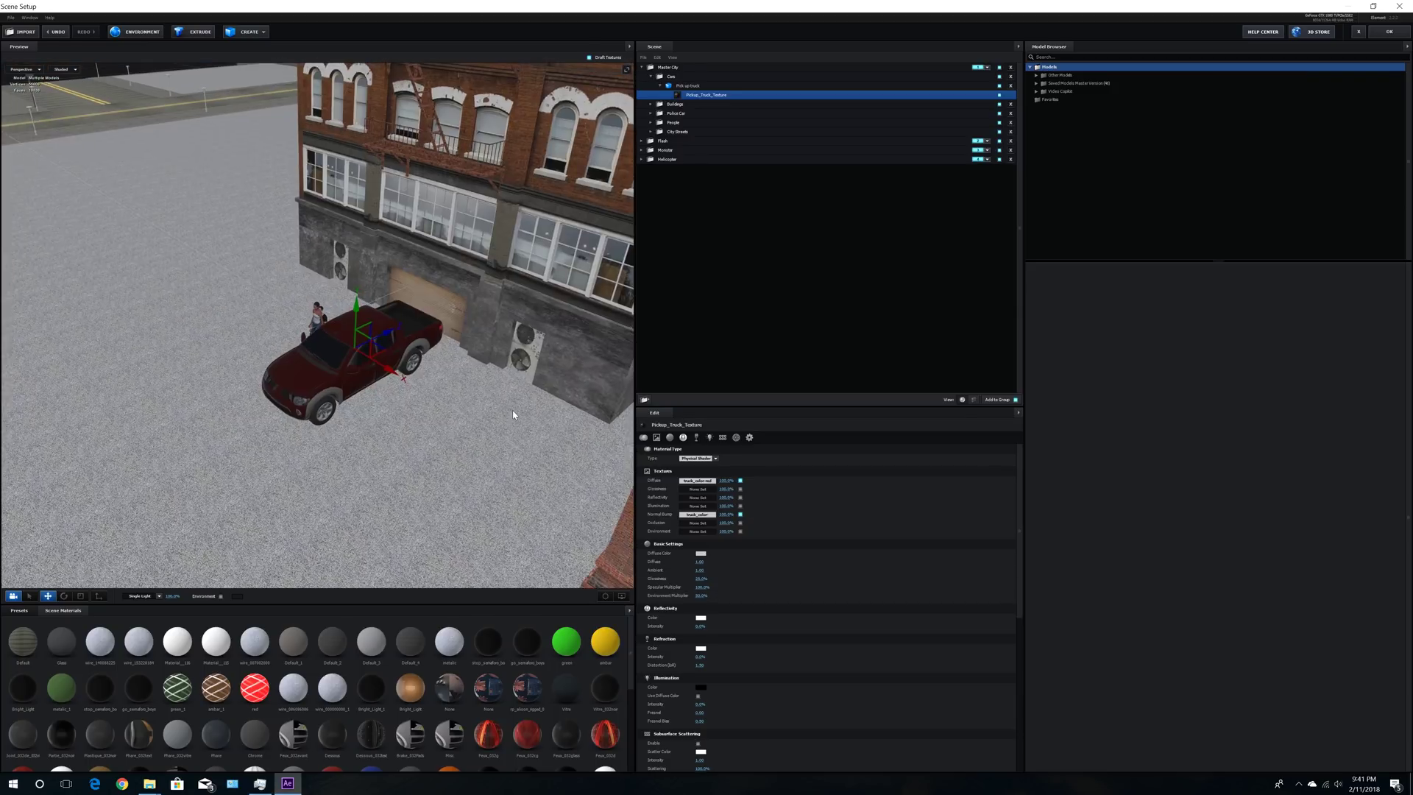
scroll(524, 412, "down", 4)
scroll(524, 411, "down", 10)
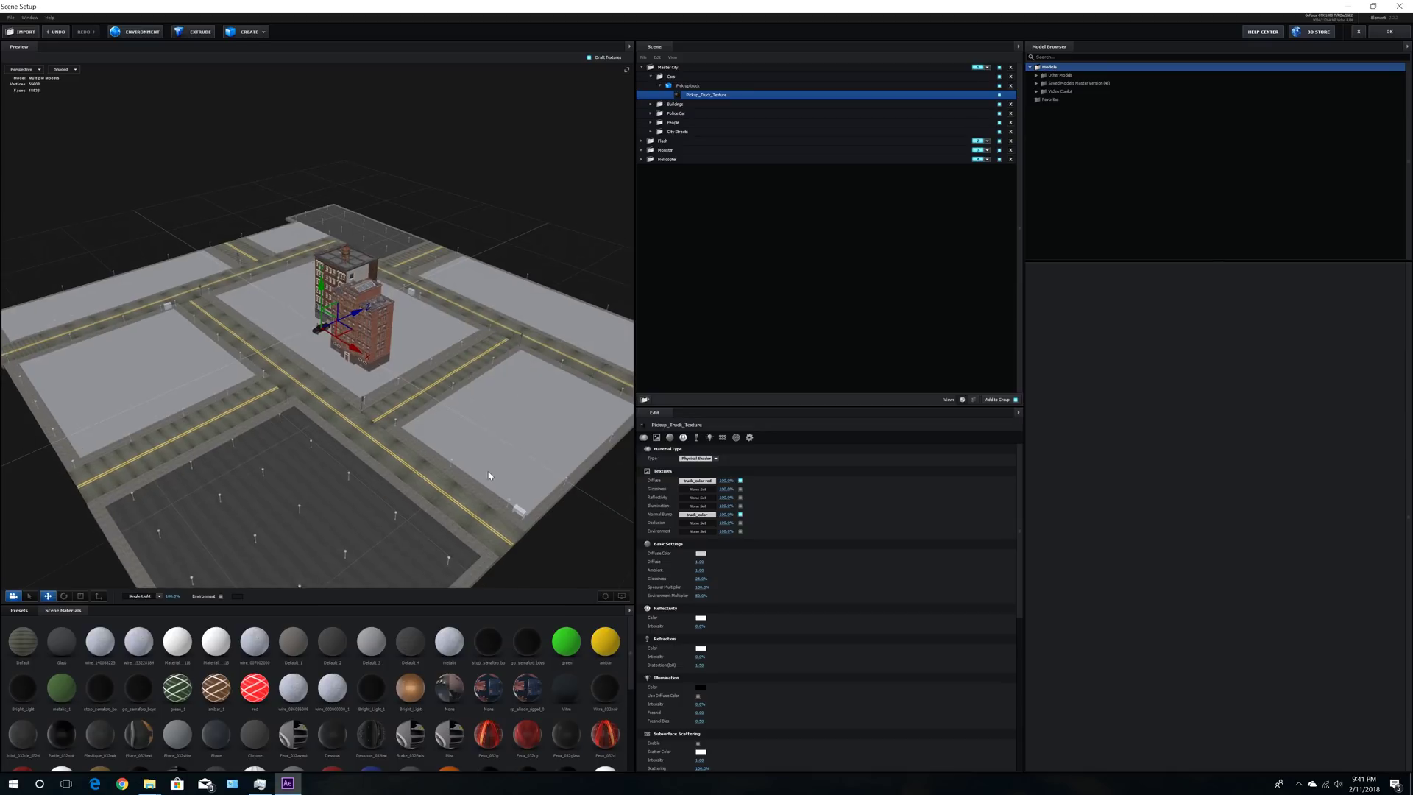
Step: Place the pickup truck in the corner of the dark parking lot, turned sideways to the road and level with the pavement
left_click_drag(338, 294, 431, 474)
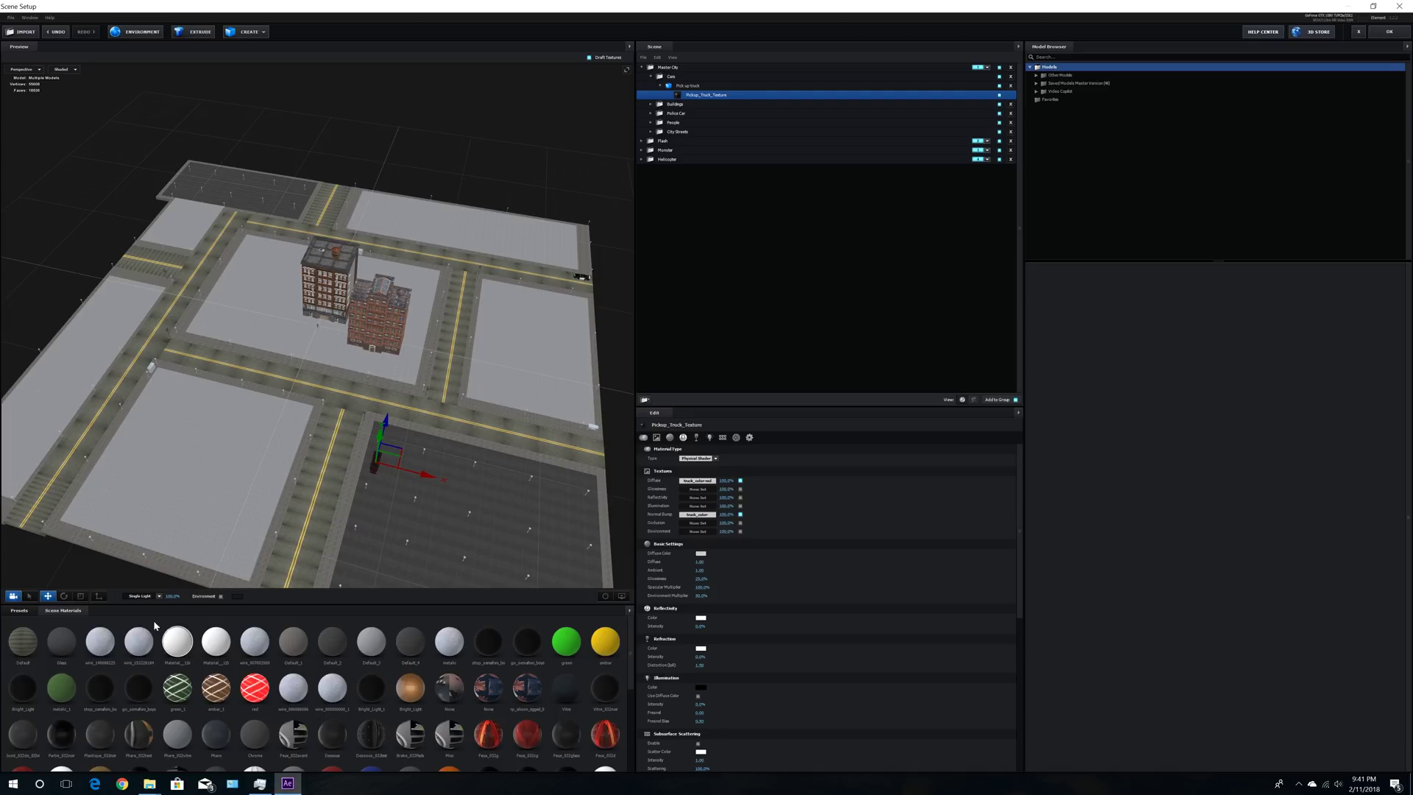
left_click(65, 596)
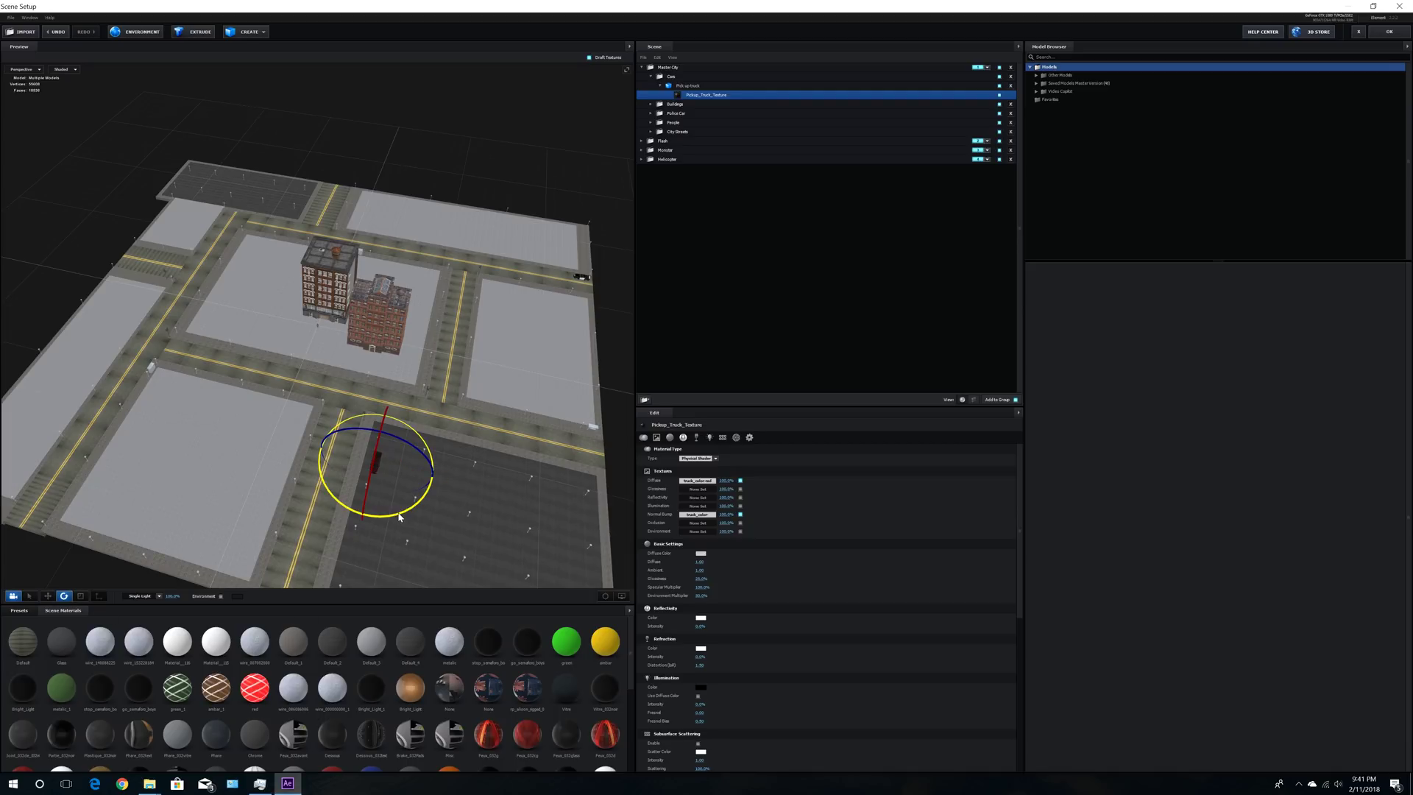
left_click(48, 596)
left_click_drag(383, 539, 433, 475)
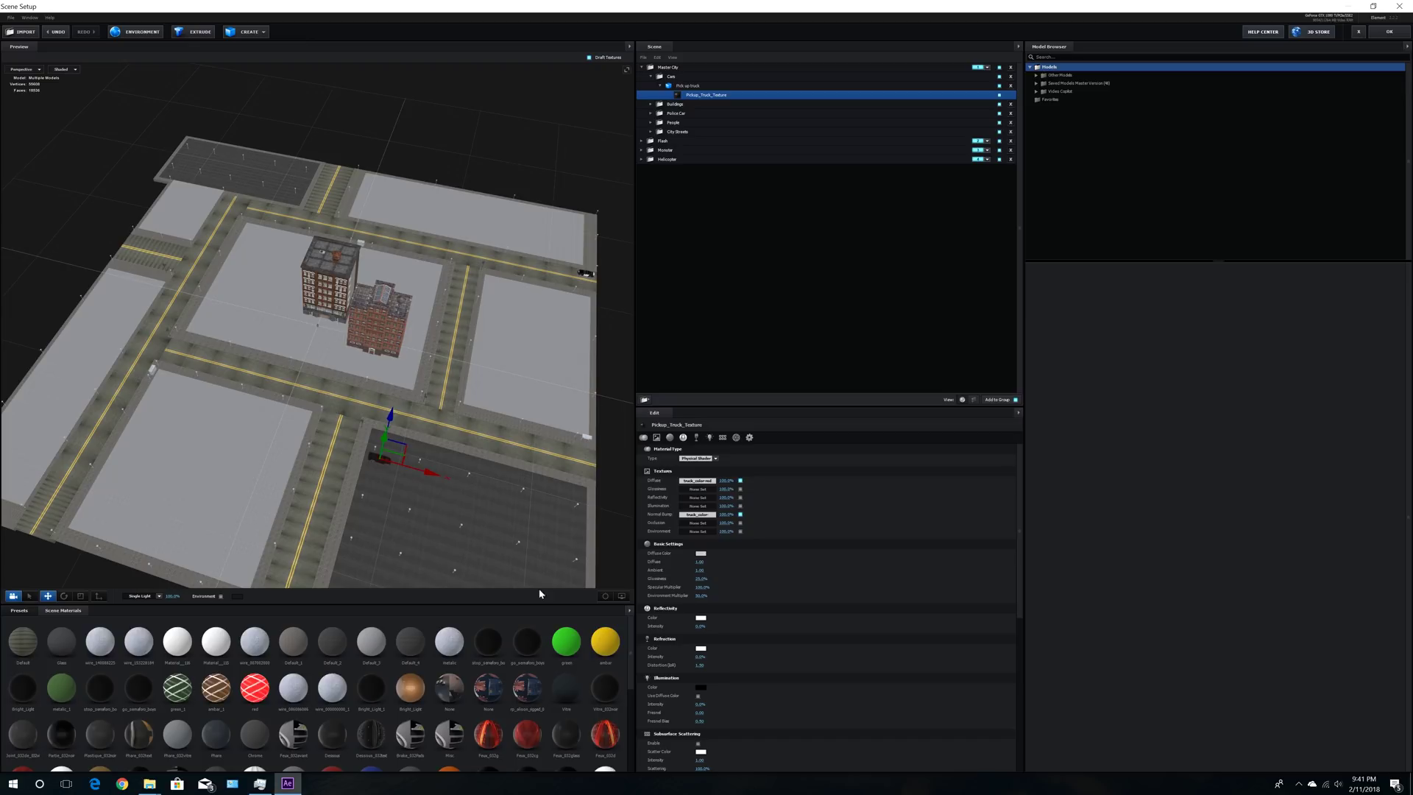
left_click(605, 597)
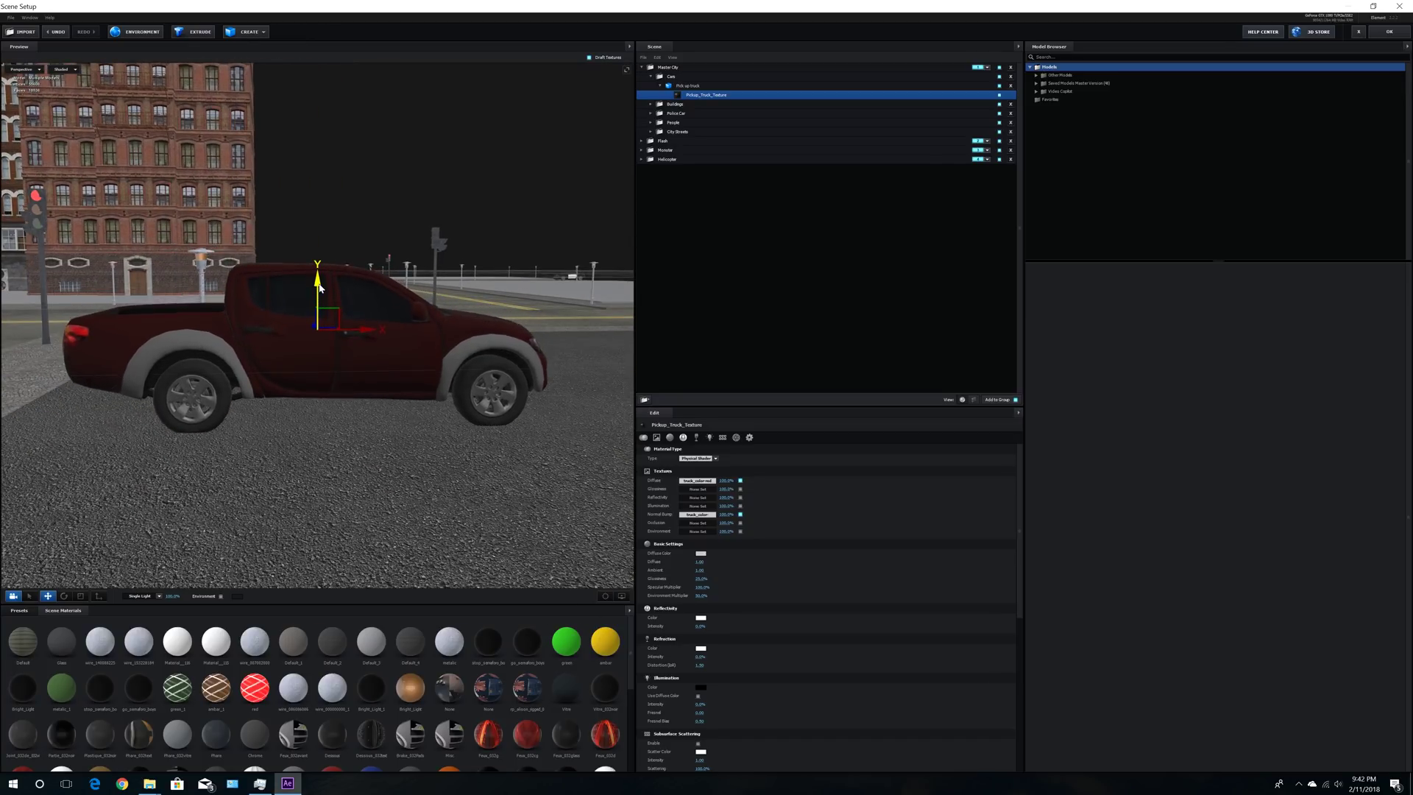
left_click_drag(319, 284, 319, 279)
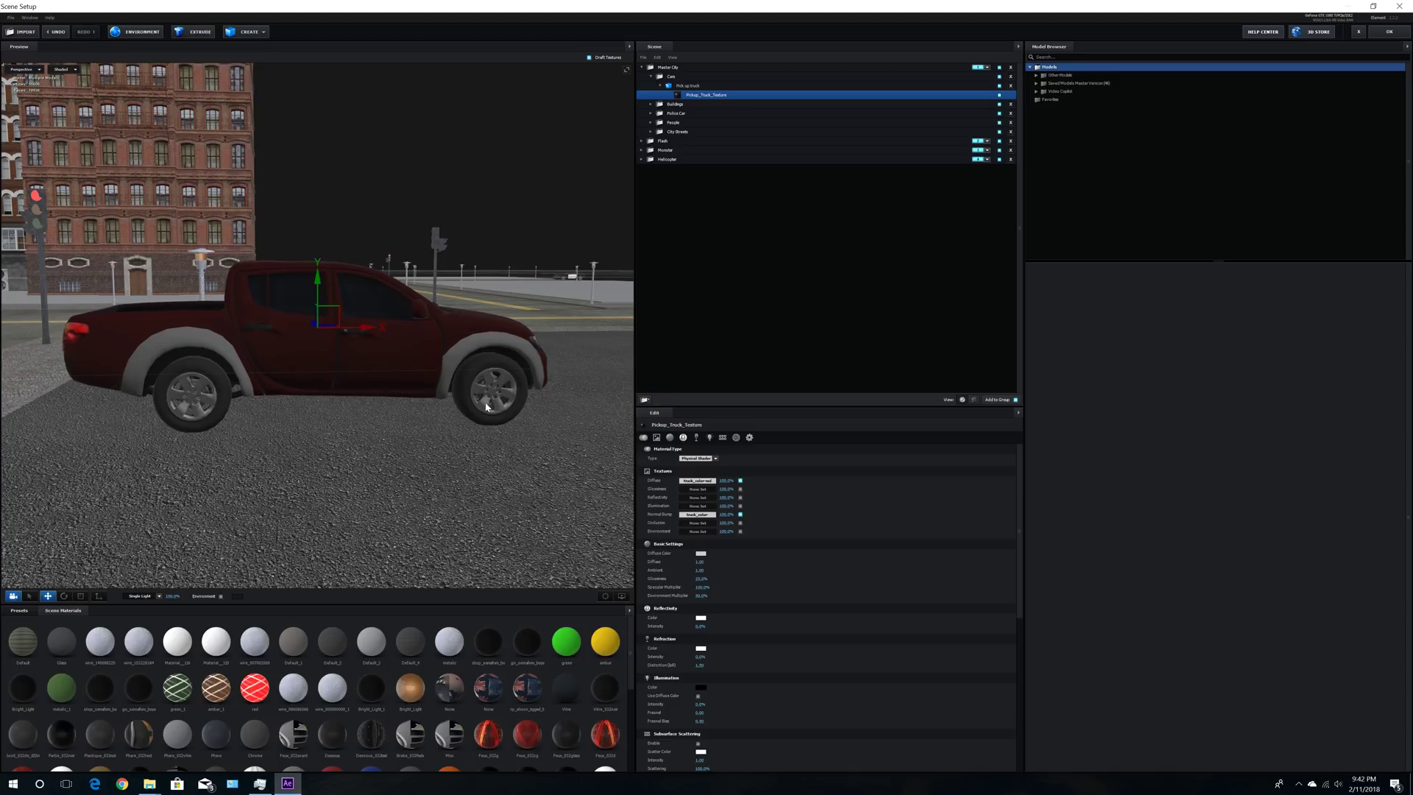
Step: Duplicate the pickup truck model and park the copy alongside the first truck in the parking lot
scroll(482, 396, "down", 4)
scroll(481, 396, "down", 3)
left_click_drag(493, 390, 492, 409)
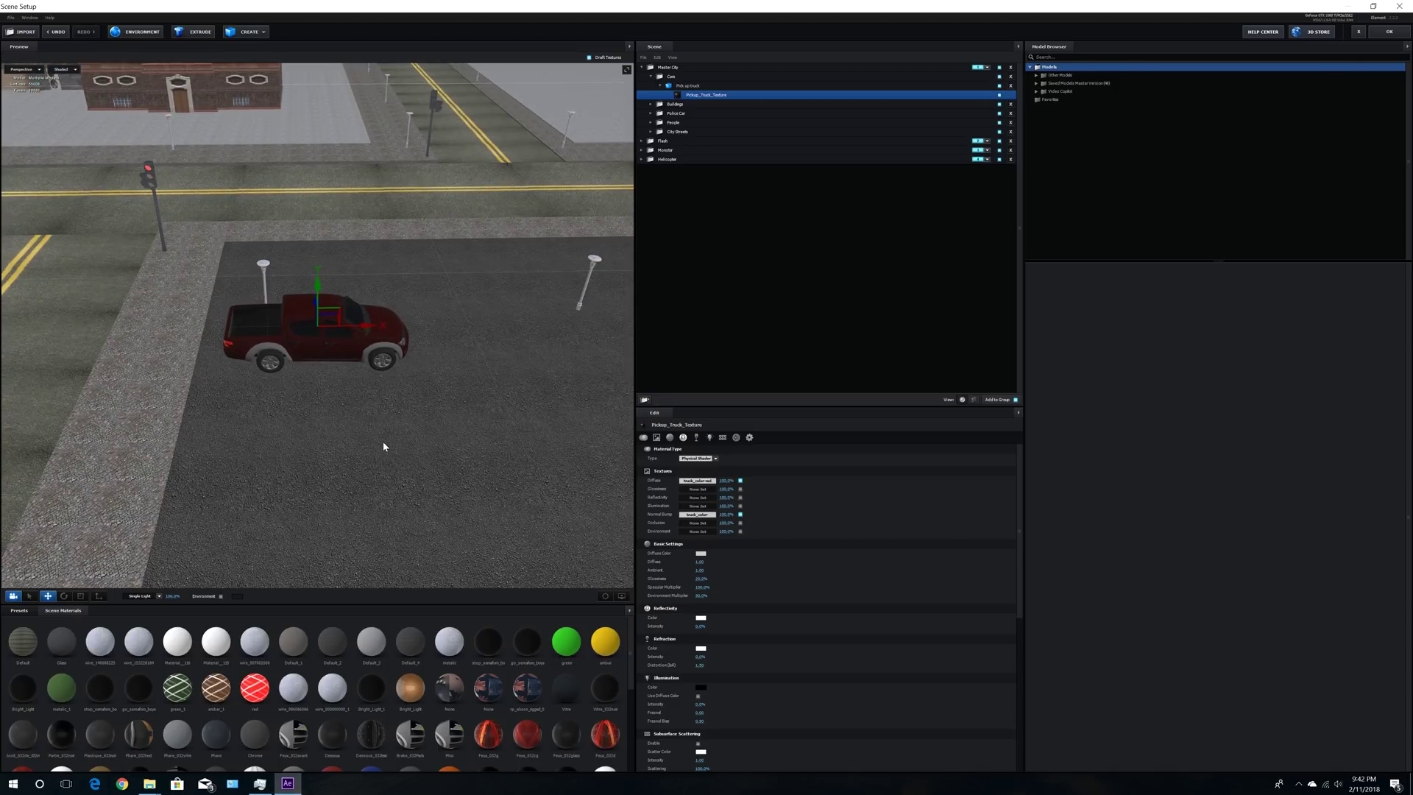
scroll(383, 441, "down", 4)
left_click(660, 86)
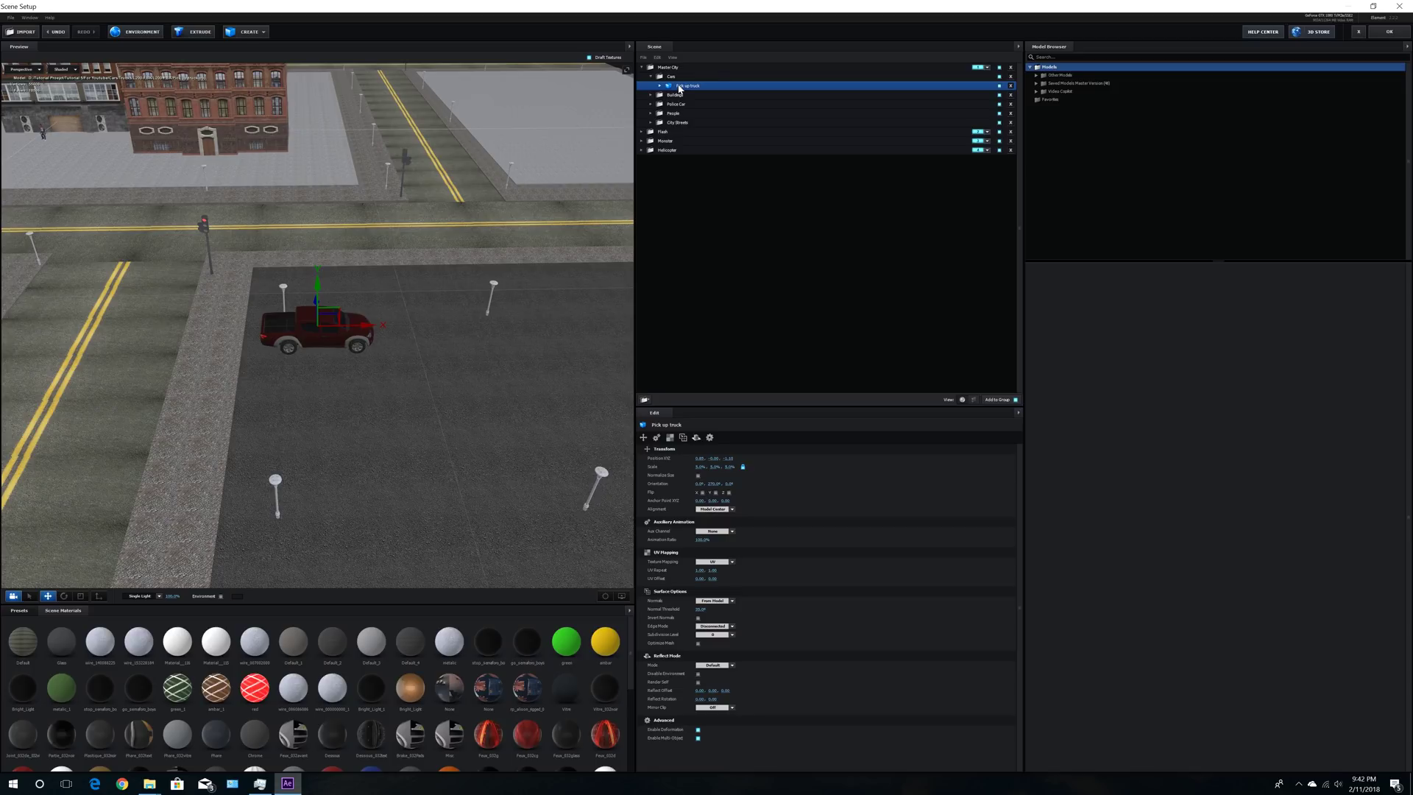
key("ctrl+d")
left_click_drag(475, 383, 403, 365)
left_click_drag(372, 321, 302, 331)
left_click_drag(342, 407, 397, 411)
Step: Check the two parked trucks against the whole city layout and apply the scene to return to the composition
scroll(397, 410, "down", 3)
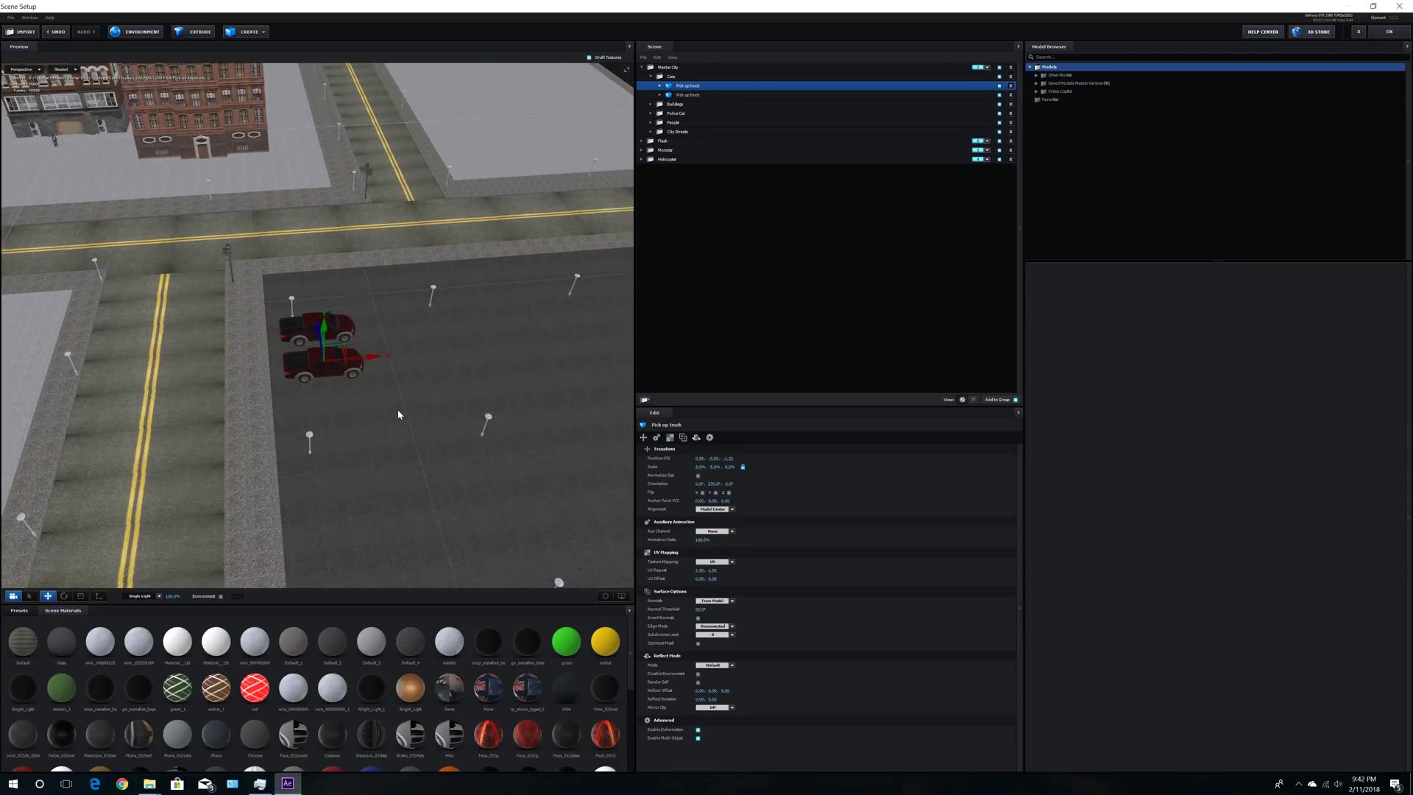
scroll(397, 415, "down", 5)
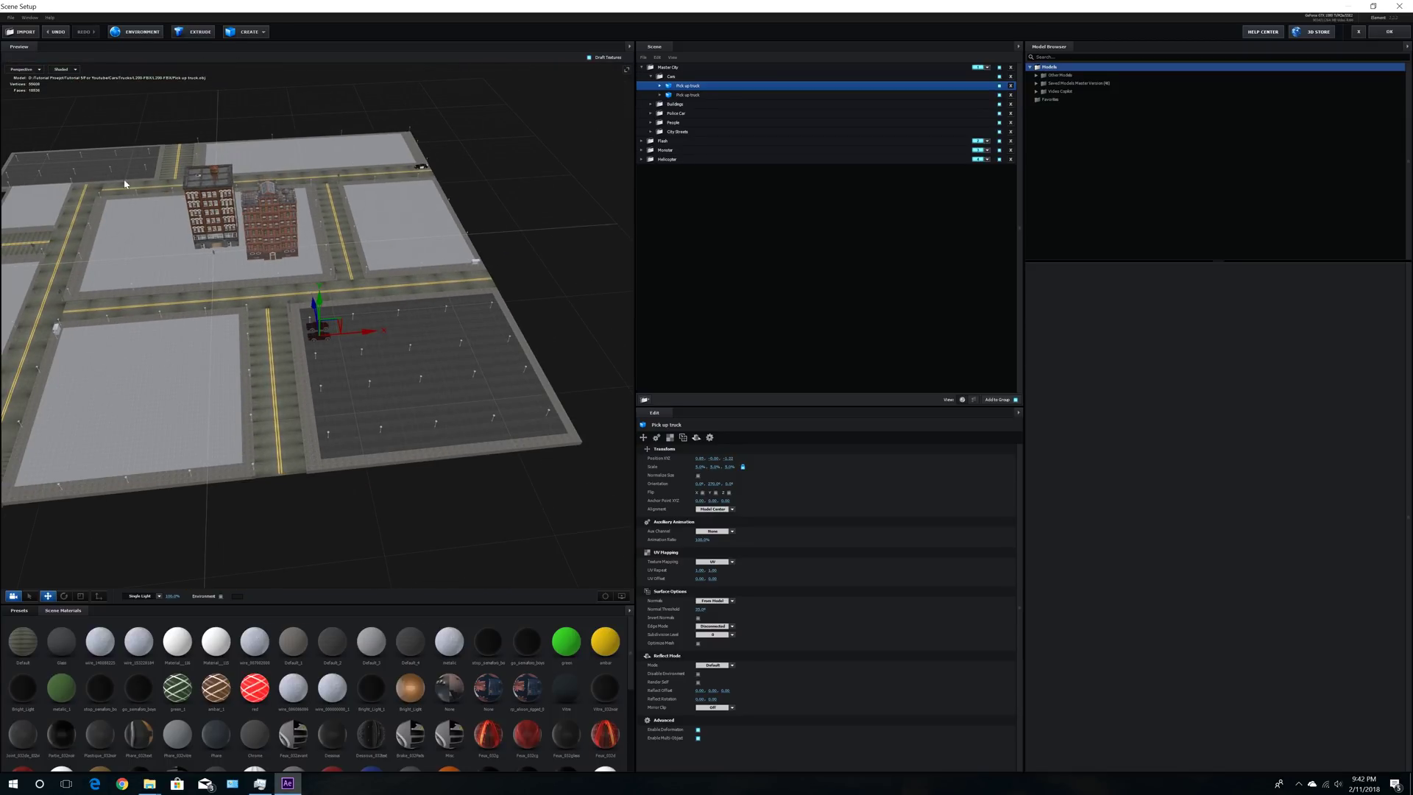
left_click_drag(463, 358, 461, 362)
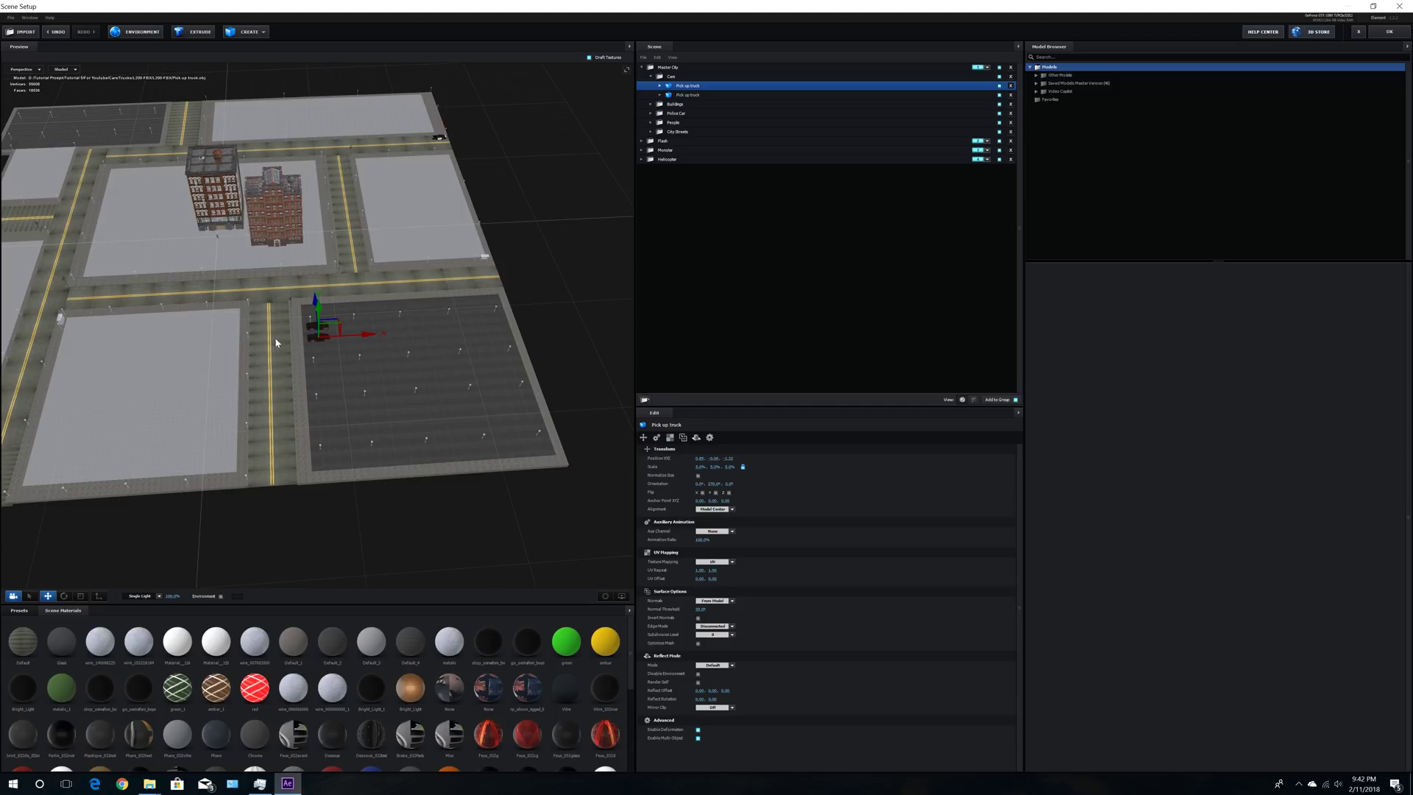
left_click_drag(280, 429, 239, 430)
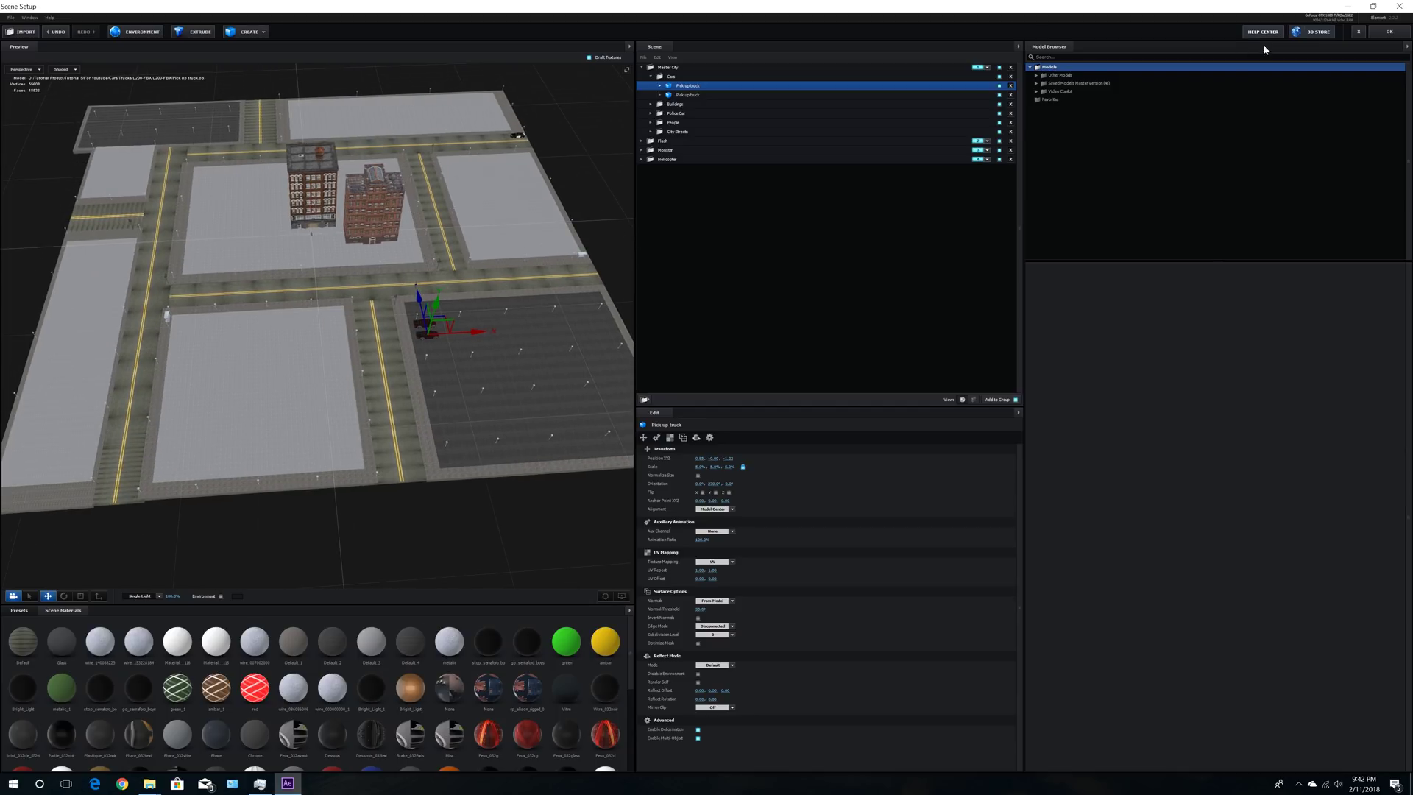
left_click(1390, 32)
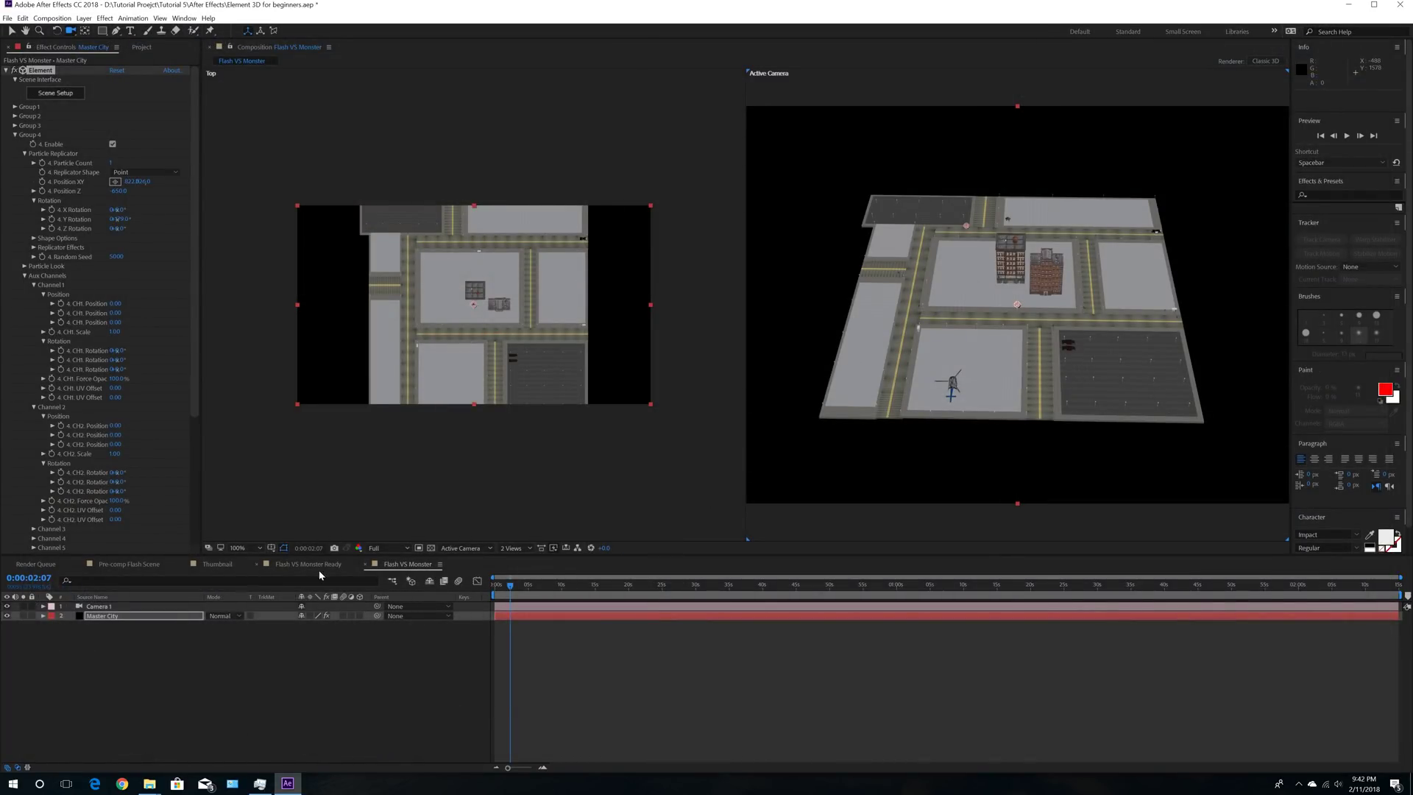
Step: Open the Flash VS Monster Ready composition and examine the finished city's buildings and parked trucks as a whole
left_click(309, 565)
left_click_drag(724, 375, 784, 190)
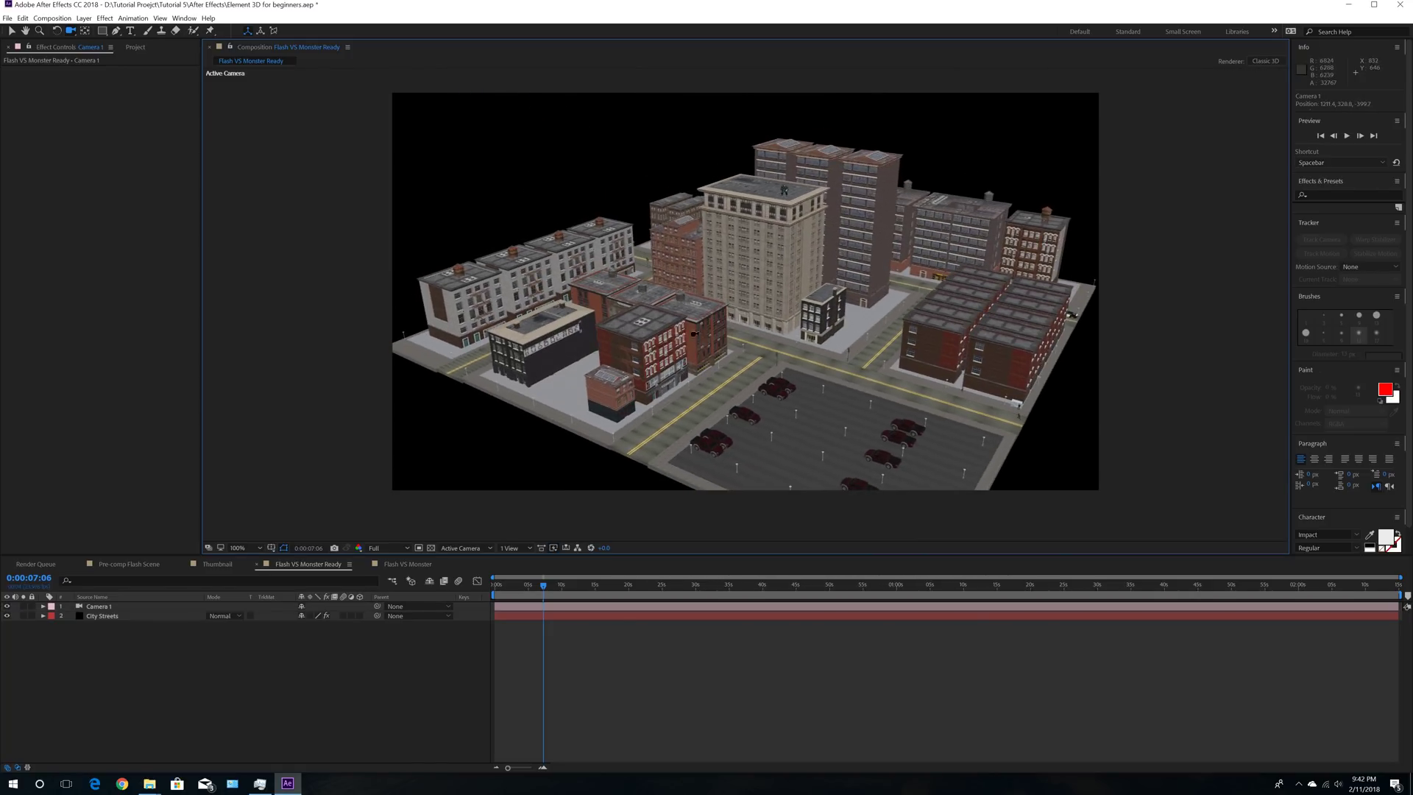
left_click_drag(646, 368, 713, 129)
left_click_drag(747, 436, 983, 414)
right_click_drag(913, 339, 888, 154)
right_click_drag(938, 368, 934, 317)
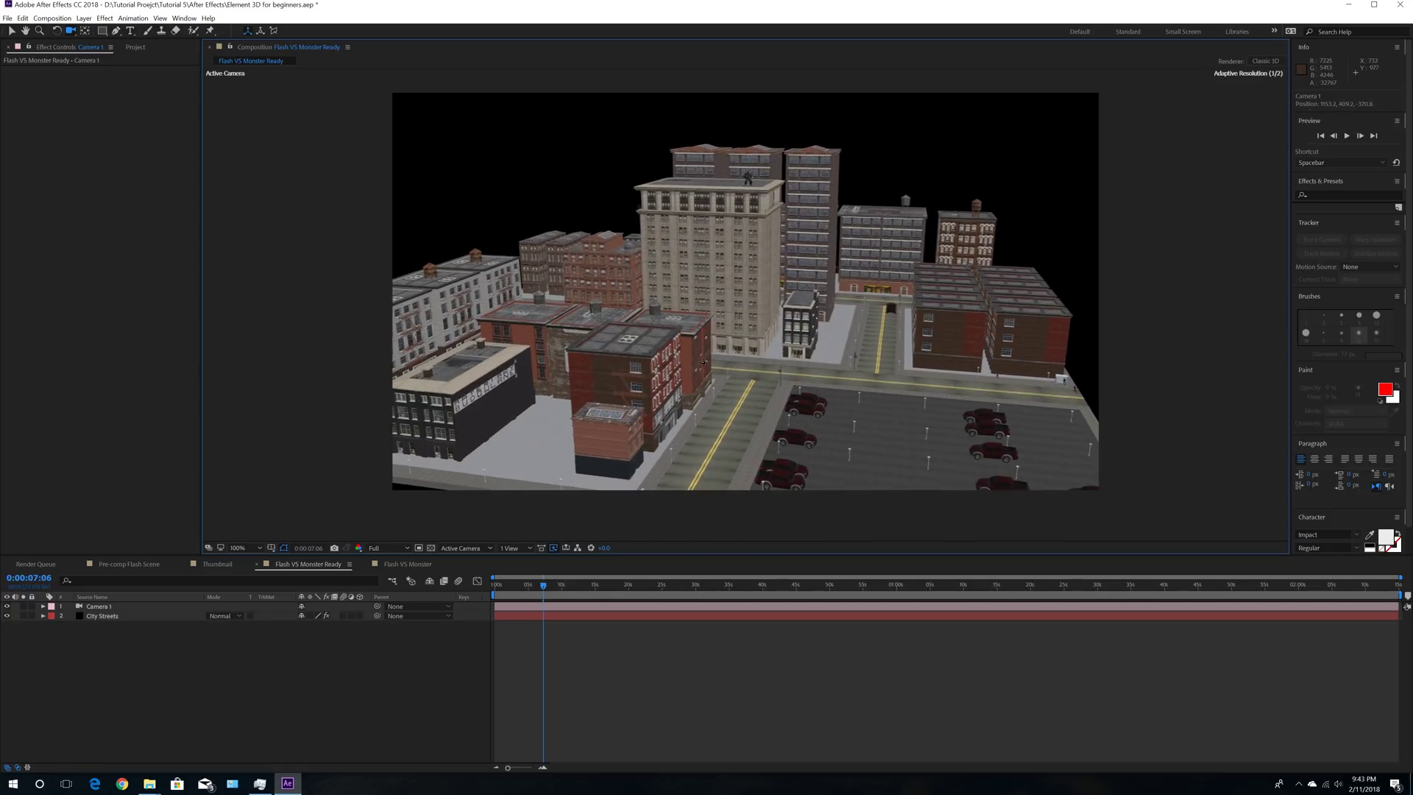
Step: Examine the rows of red-brick buildings, the adjoining street and the surrounding blocks of the finished city up close
middle_click_drag(979, 331, 758, 335)
right_click_drag(786, 441, 784, 316)
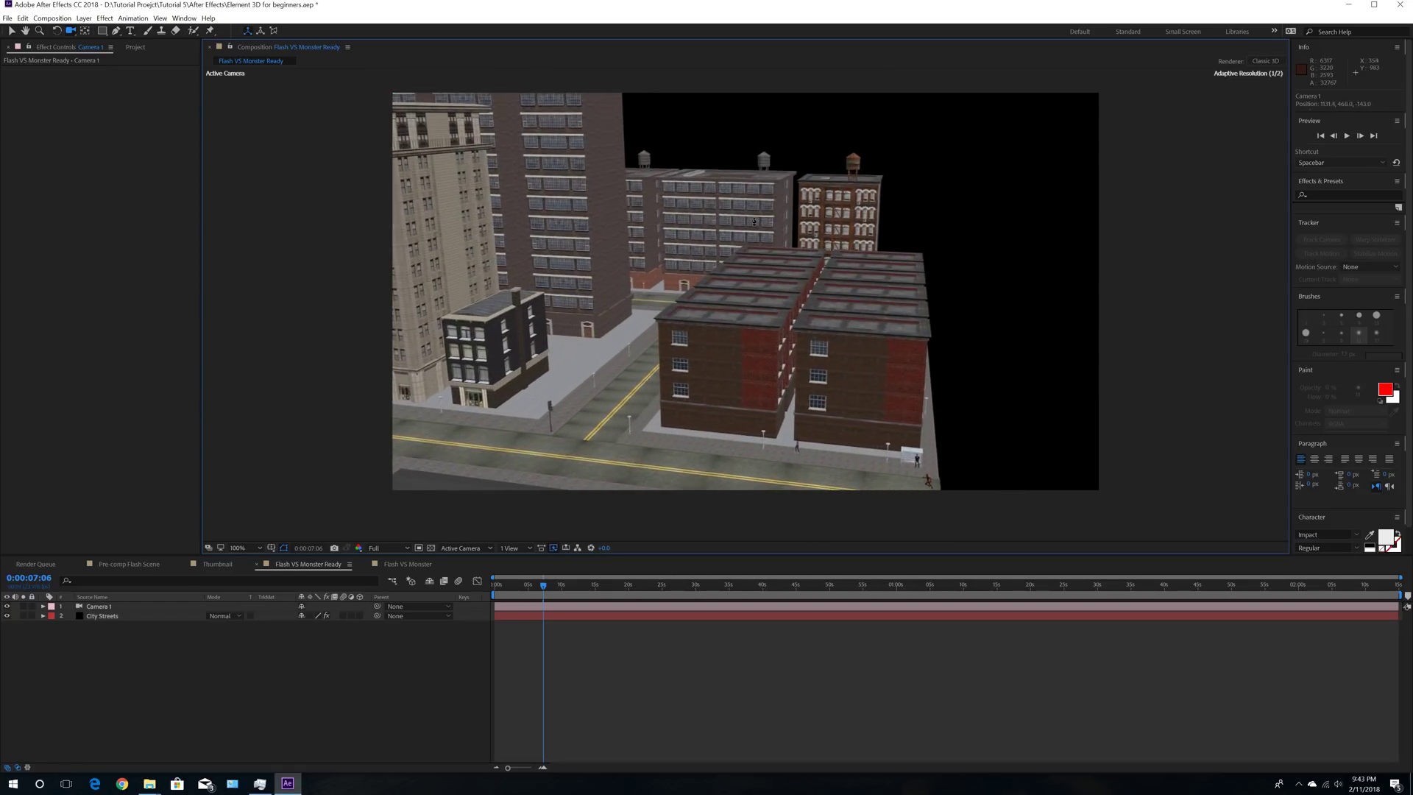
right_click_drag(786, 412, 784, 331)
left_click_drag(880, 402, 862, 268)
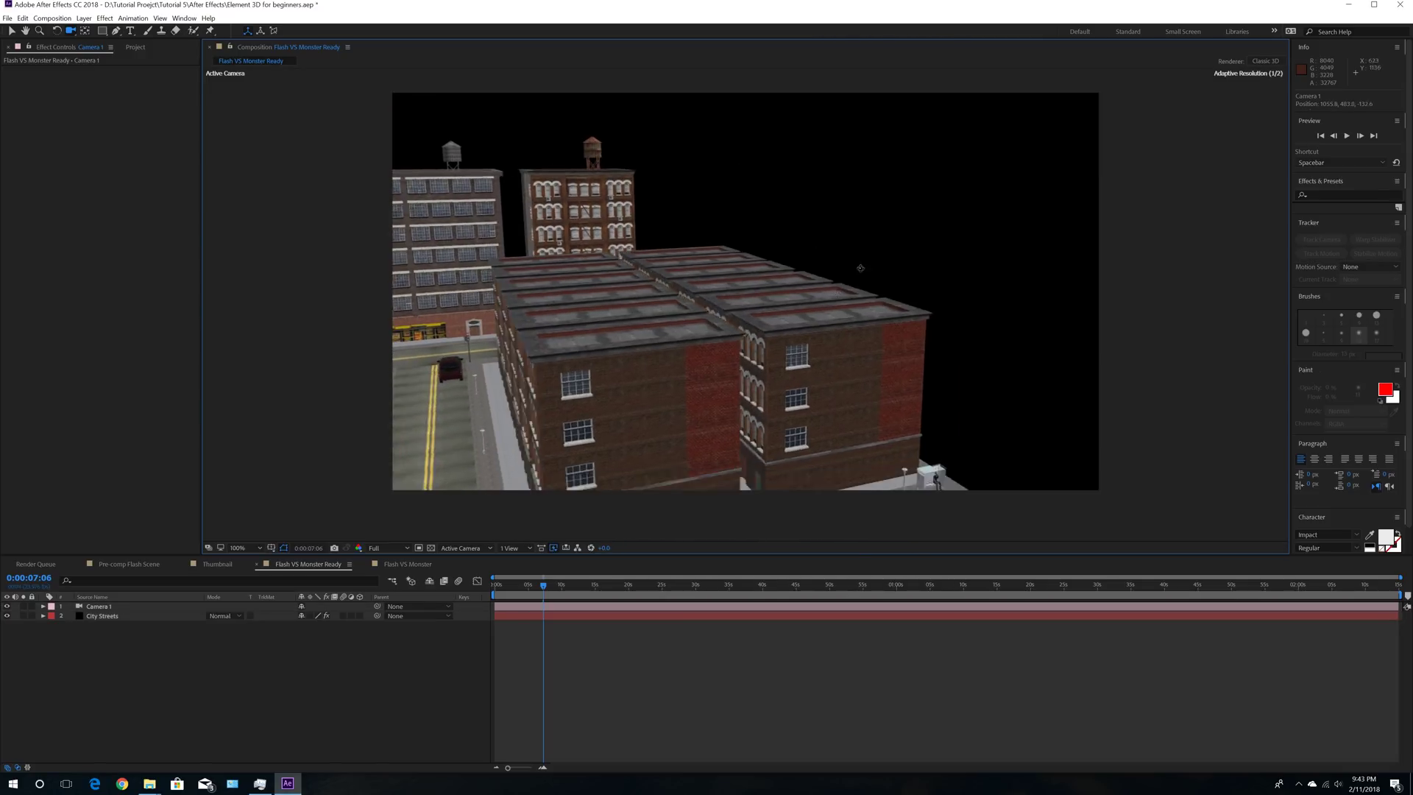
middle_click_drag(707, 397, 802, 324)
middle_click_drag(699, 383, 797, 338)
mouse_move(699, 368)
left_mouse_down()
mouse_move(794, 355)
mouse_move(713, 387)
left_mouse_up()
right_click_drag(879, 378, 665, 603)
left_click_drag(681, 338, 719, 220)
right_click_drag(718, 220, 660, 323)
left_click_drag(682, 329, 753, 224)
right_click_drag(755, 222, 746, 425)
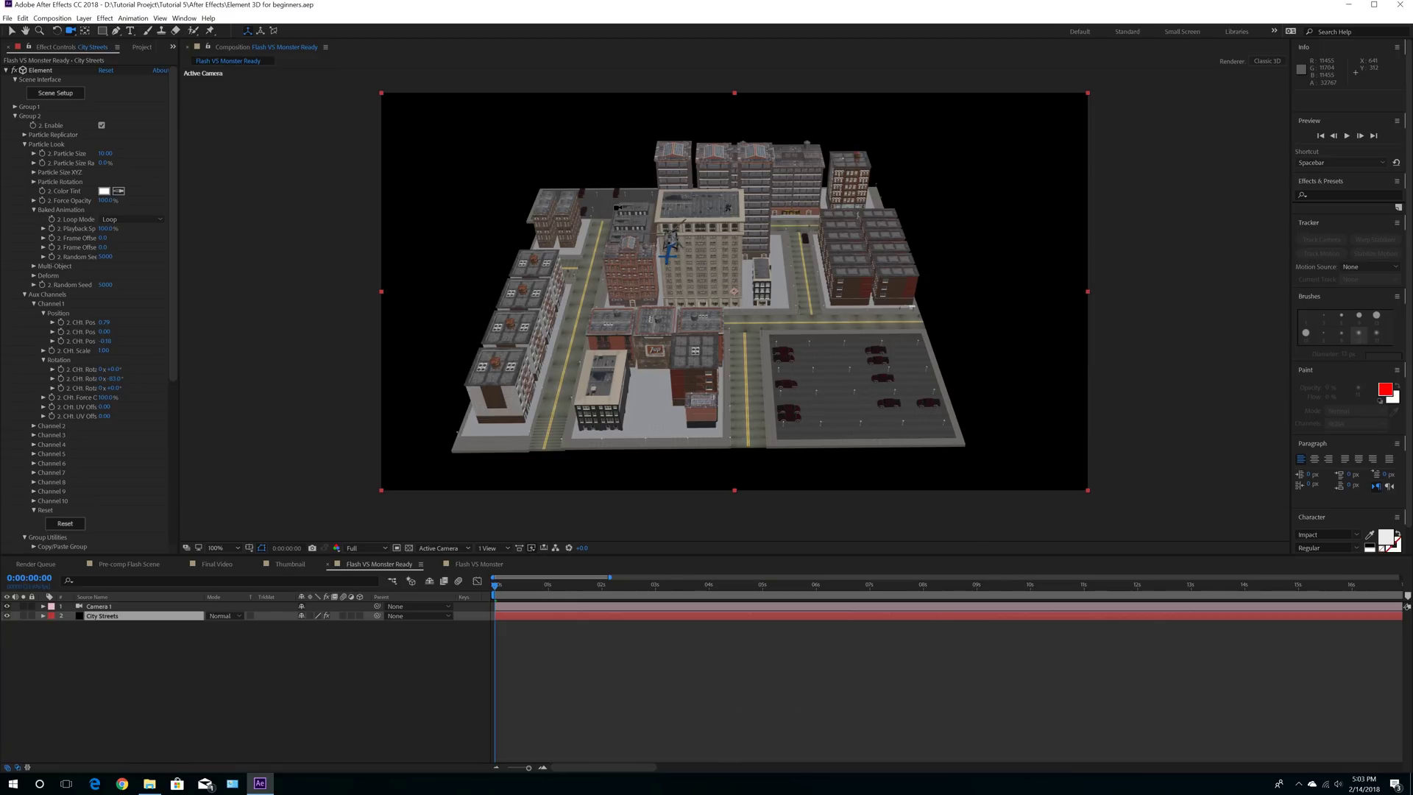
Step: Orbit the camera around the finished city to examine its blocks, parking lots and helicopter from several sides
left_click_drag(734, 294, 625, 172)
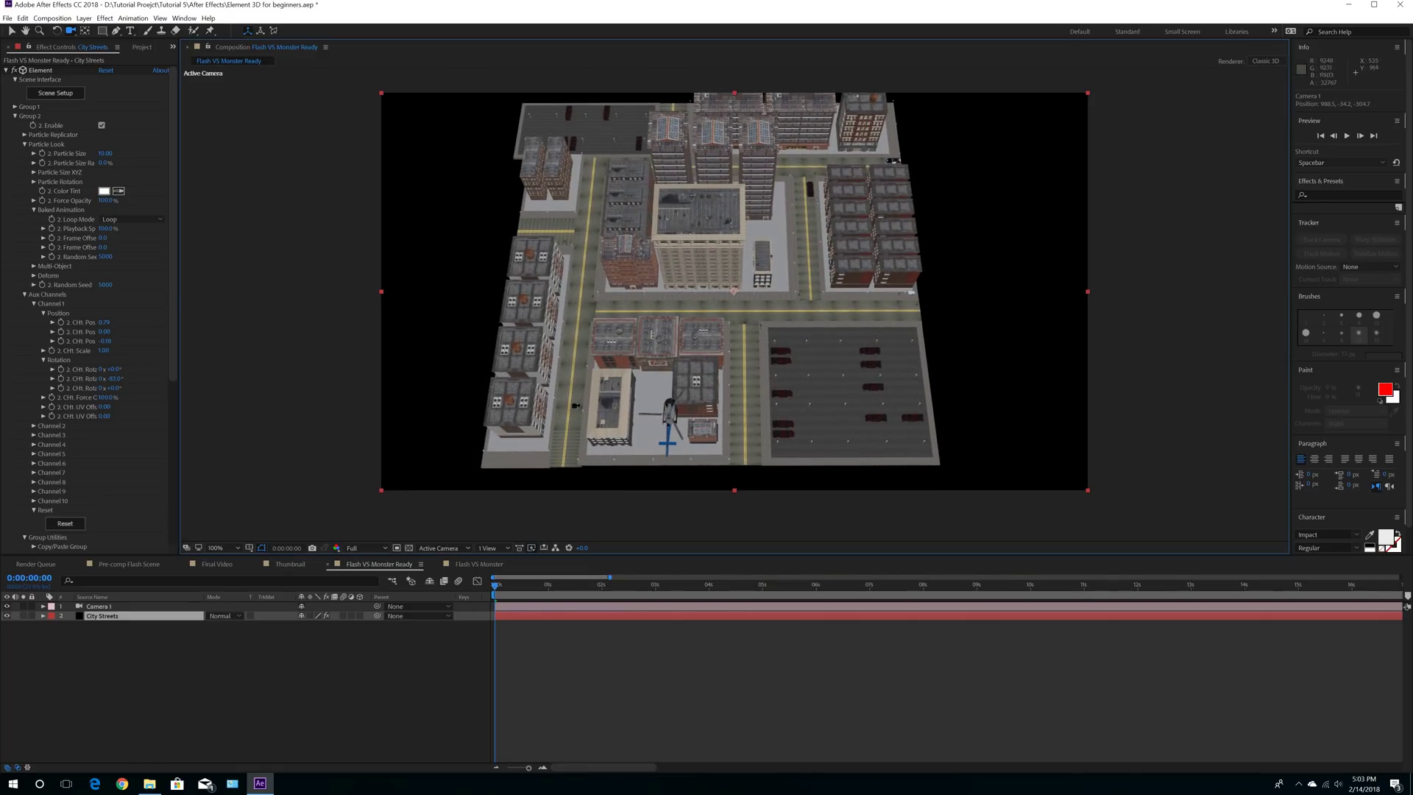
left_click_drag(869, 315, 783, 351)
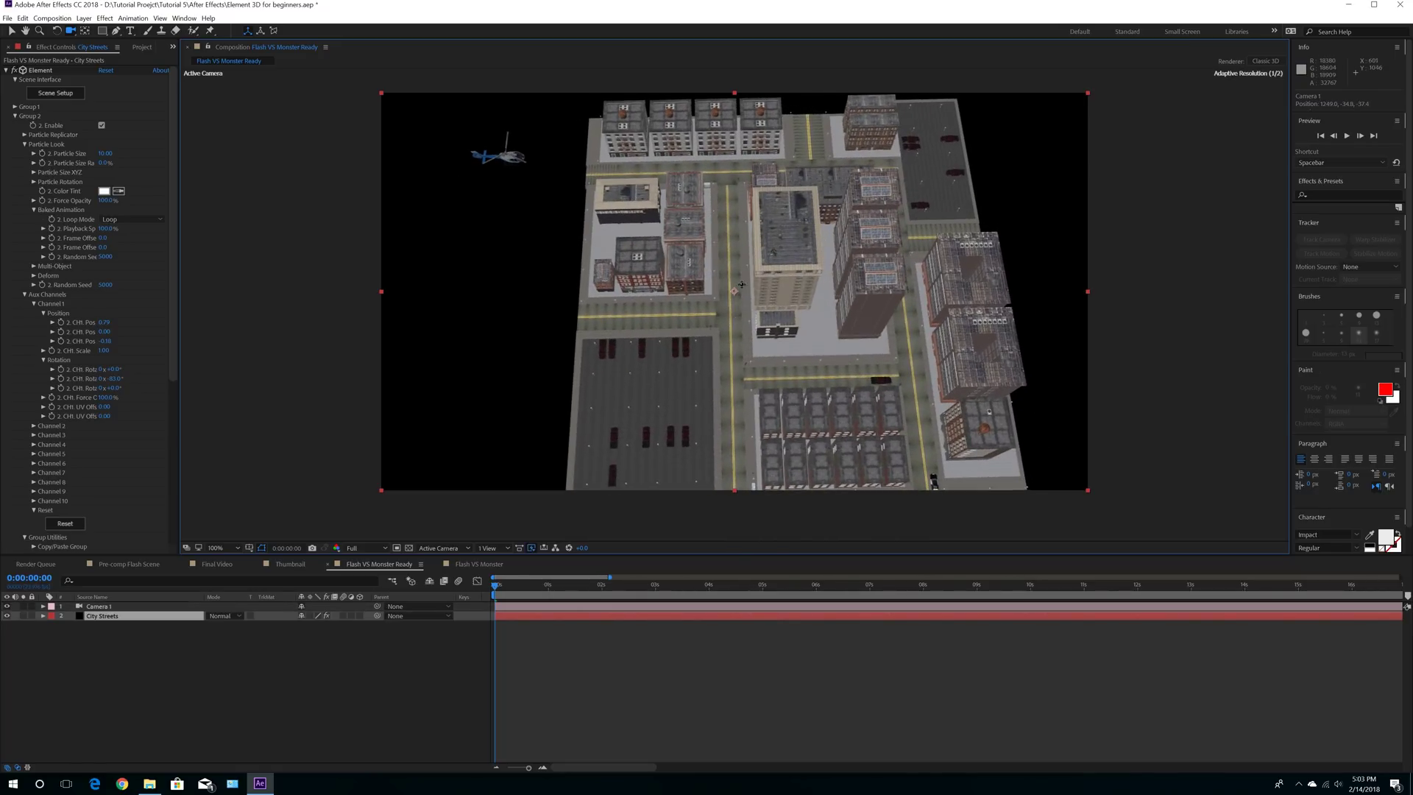
middle_click_drag(783, 351, 706, 277)
left_click_drag(799, 303, 831, 214)
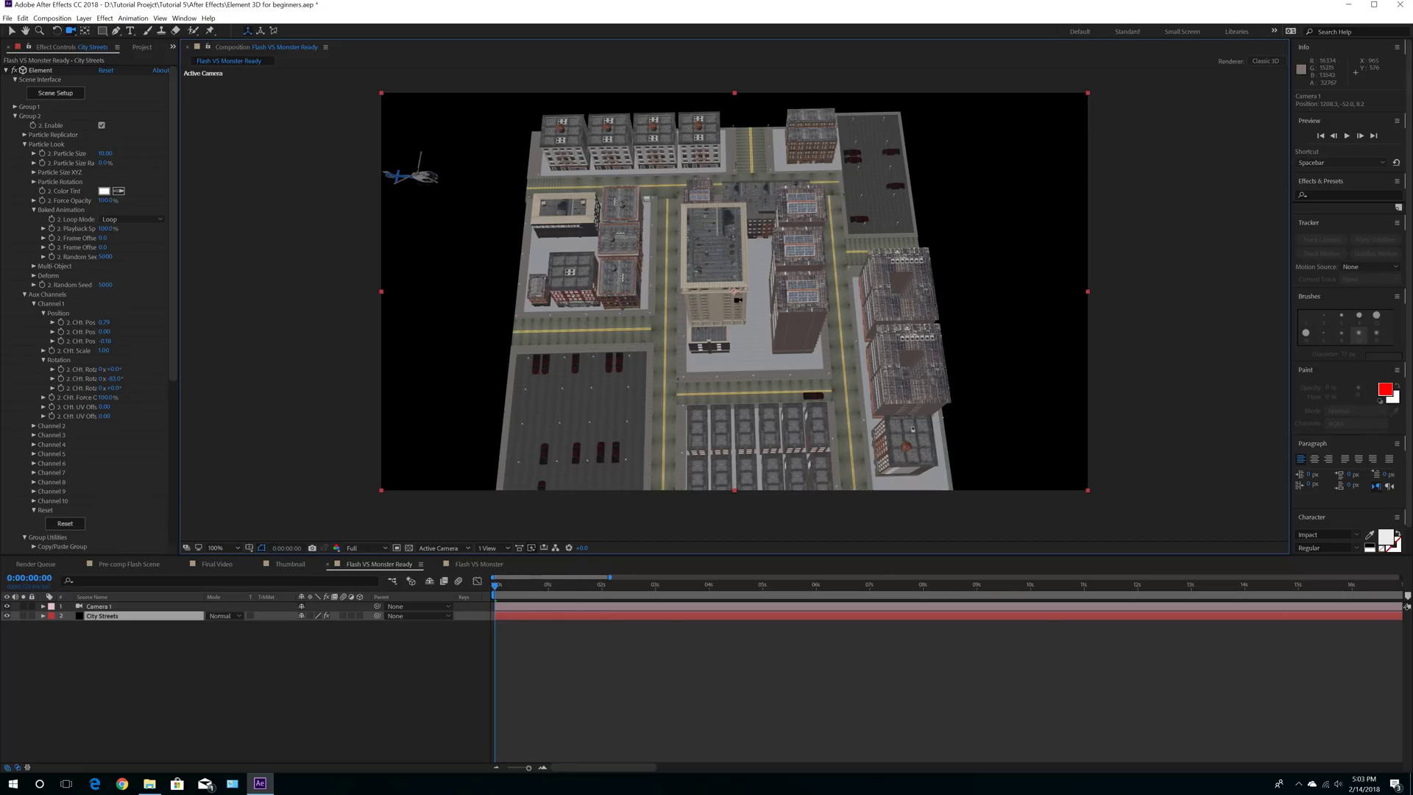
middle_click_drag(714, 330, 745, 204)
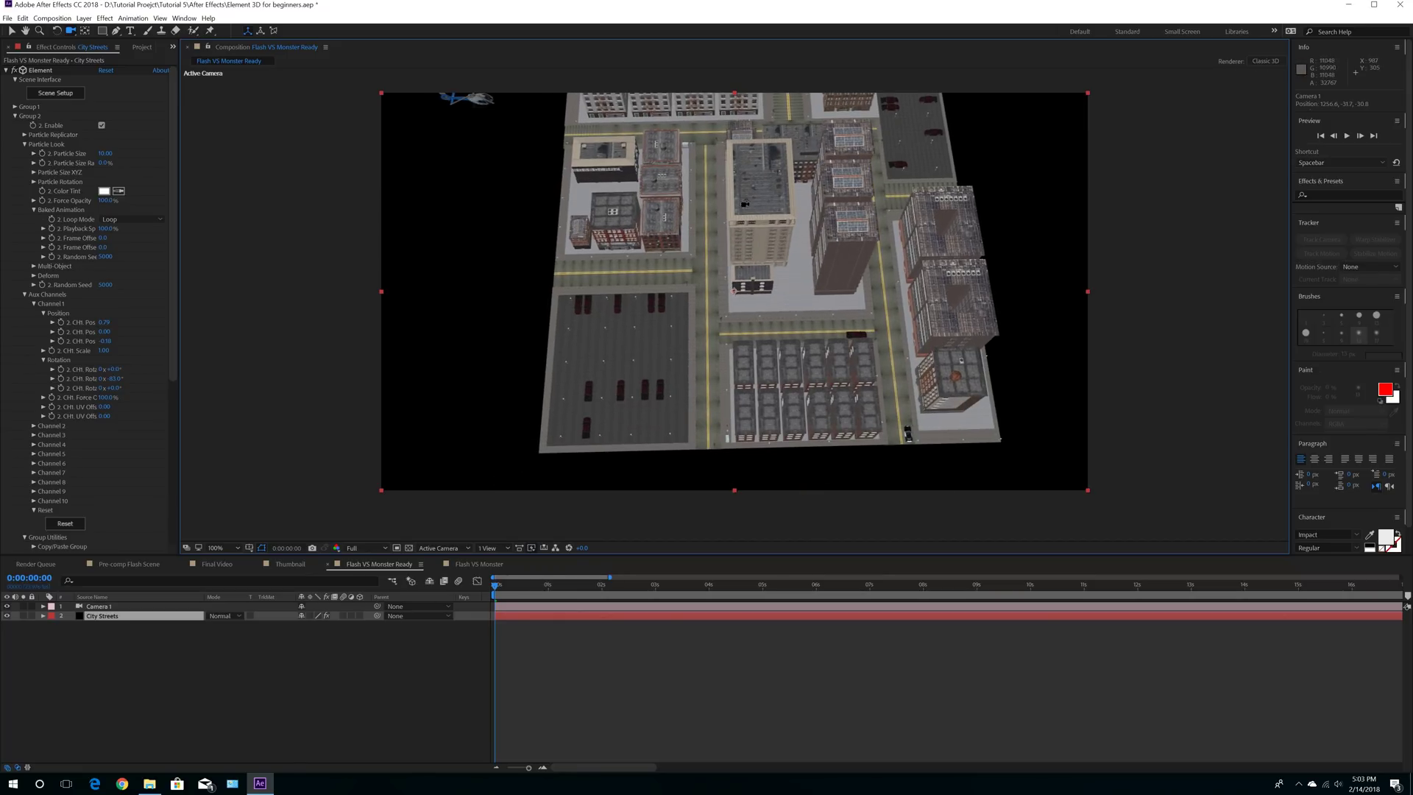
left_click_drag(632, 374, 869, 358)
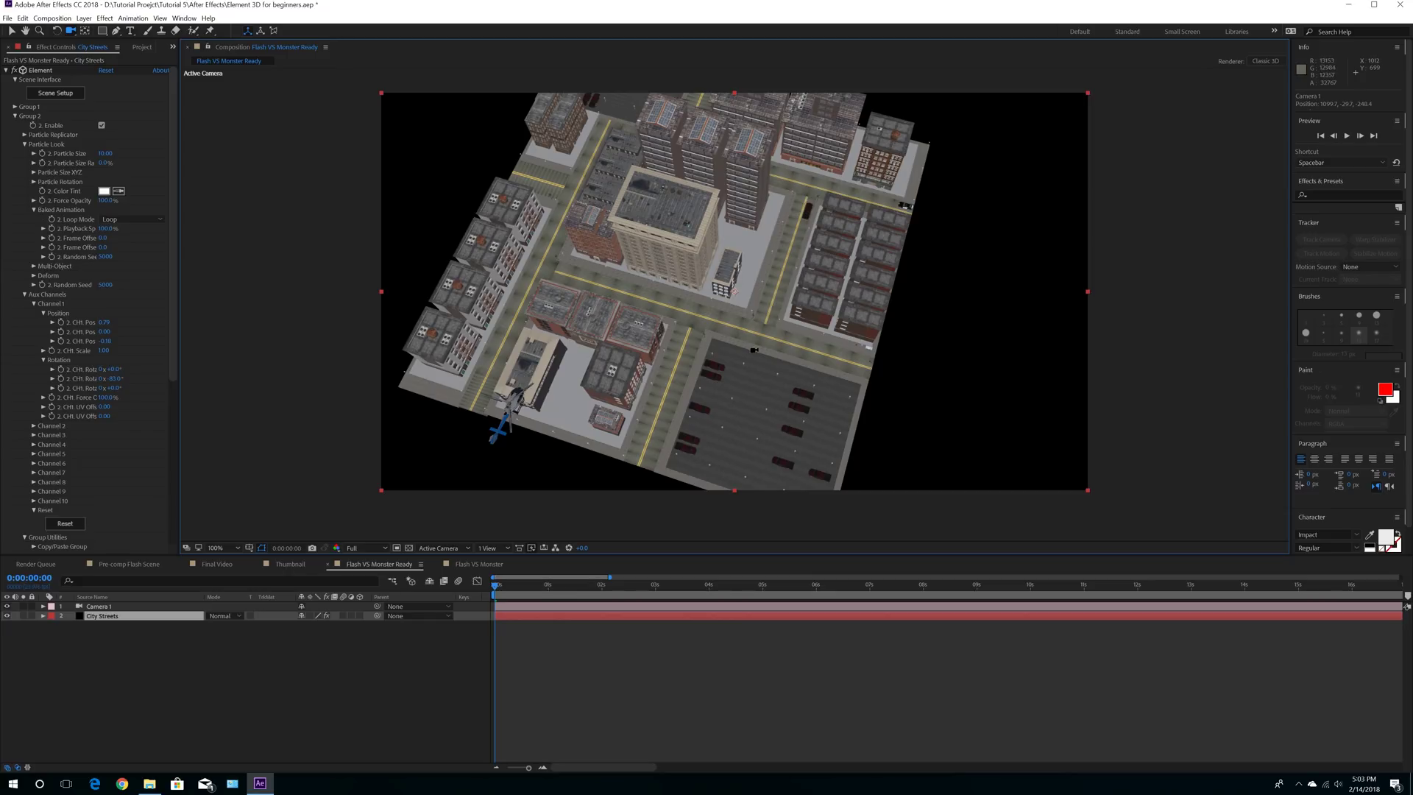
left_click_drag(730, 450, 500, 228)
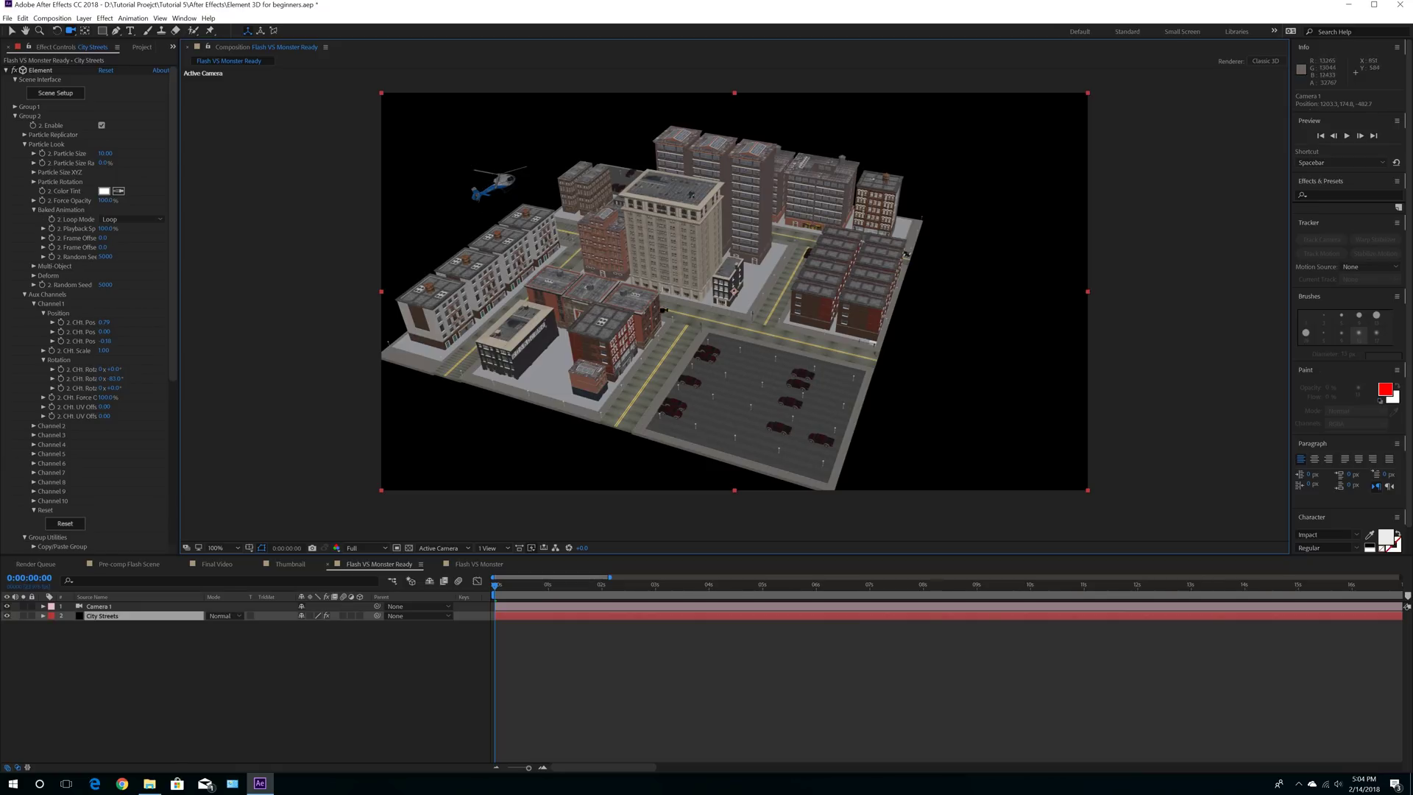
left_click_drag(778, 337, 493, 257)
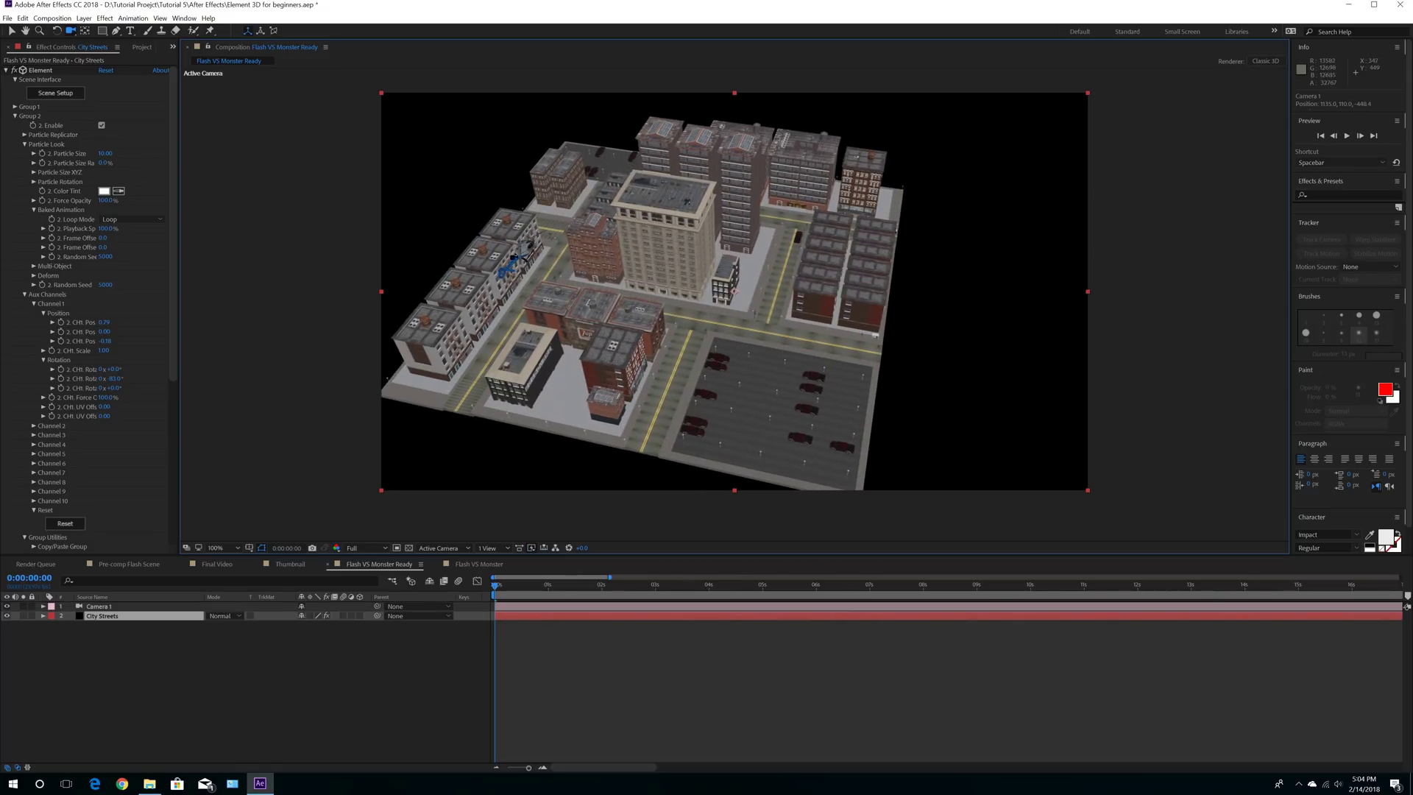
left_click_drag(805, 367, 766, 286)
left_click_drag(852, 337, 875, 376)
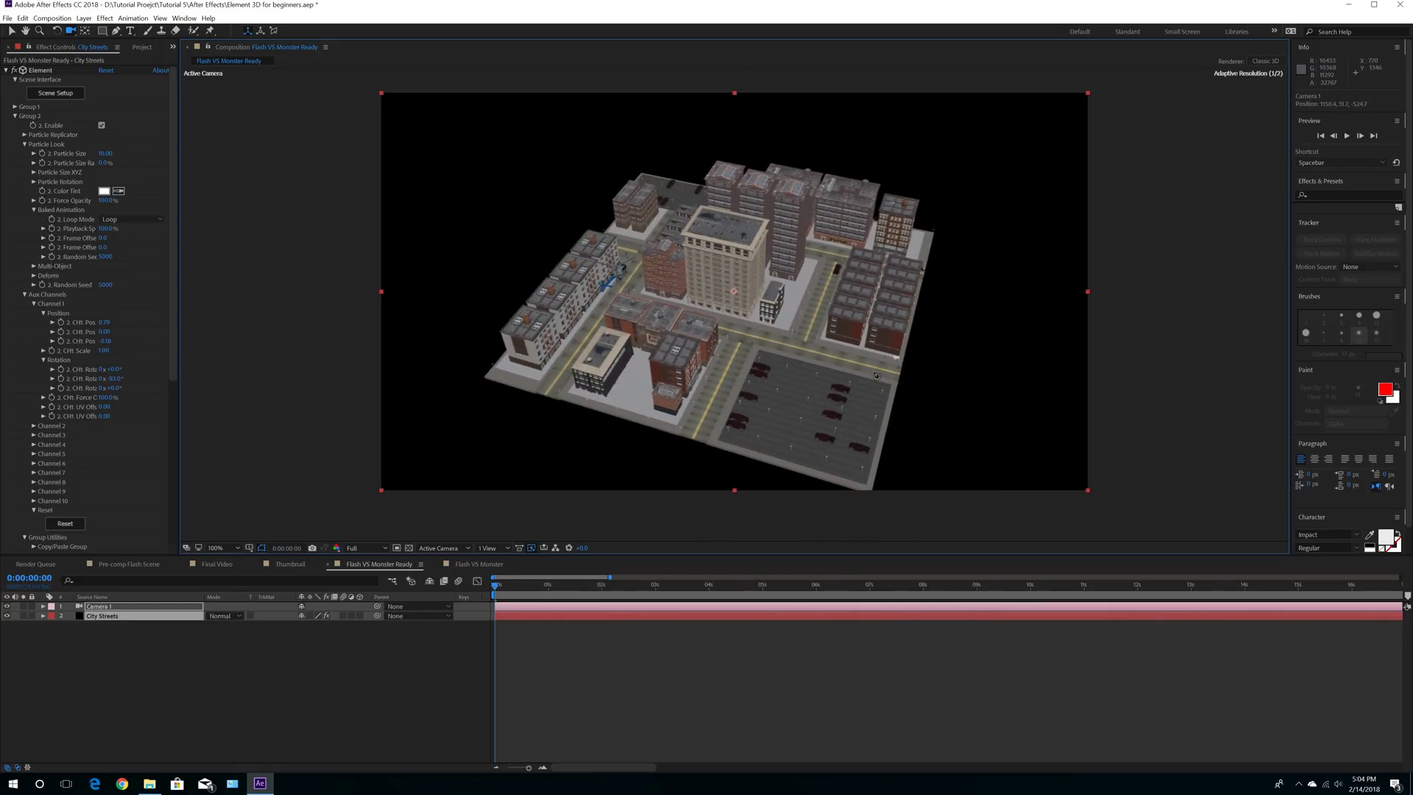
mouse_move(753, 326)
left_mouse_down()
mouse_move(722, 319)
mouse_move(754, 341)
left_mouse_up()
Step: Open the City Streets layer's Scene Setup, inspect the Flash folder and its running OBJ animation settings, and return to the composition
left_click(52, 19)
left_click(365, 5)
left_click(12, 32)
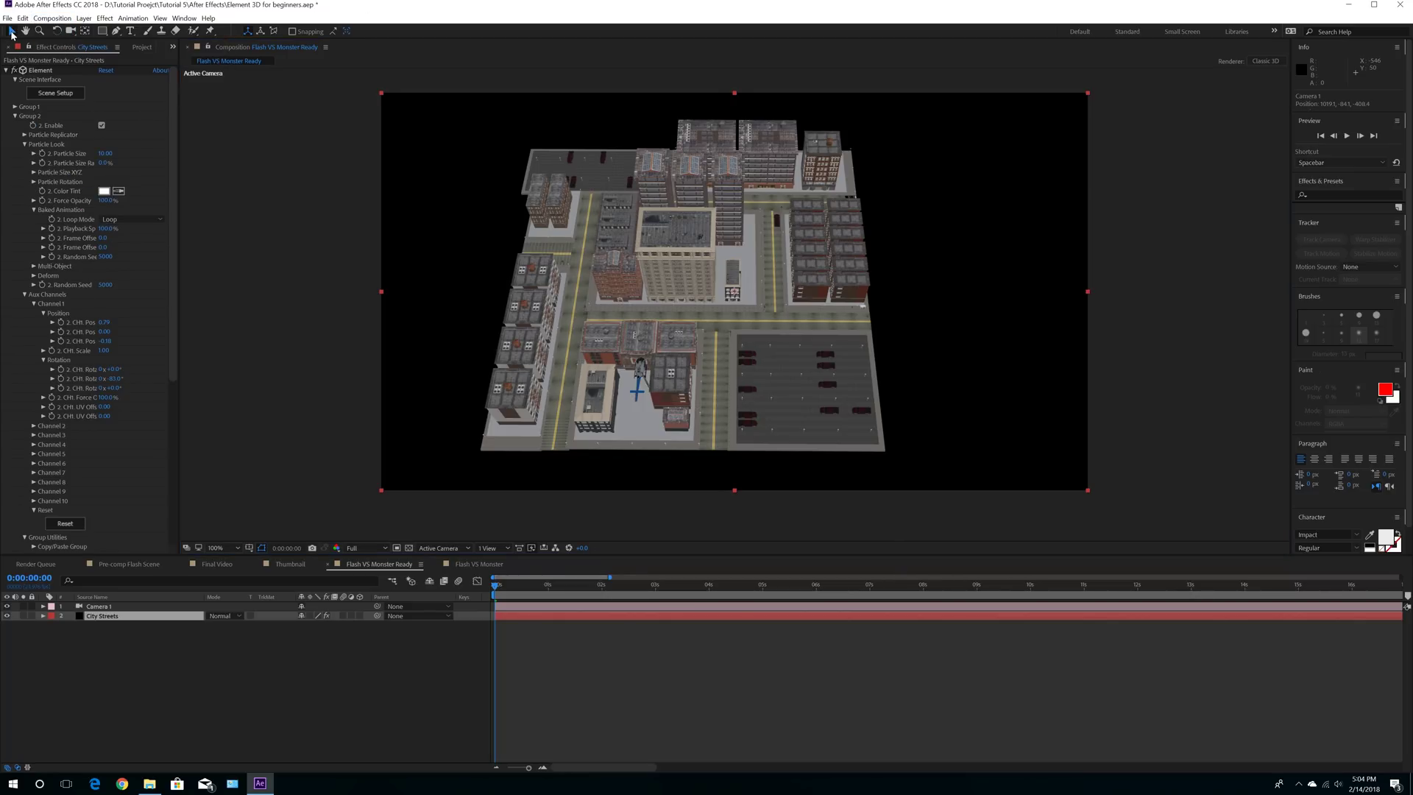
left_click(57, 95)
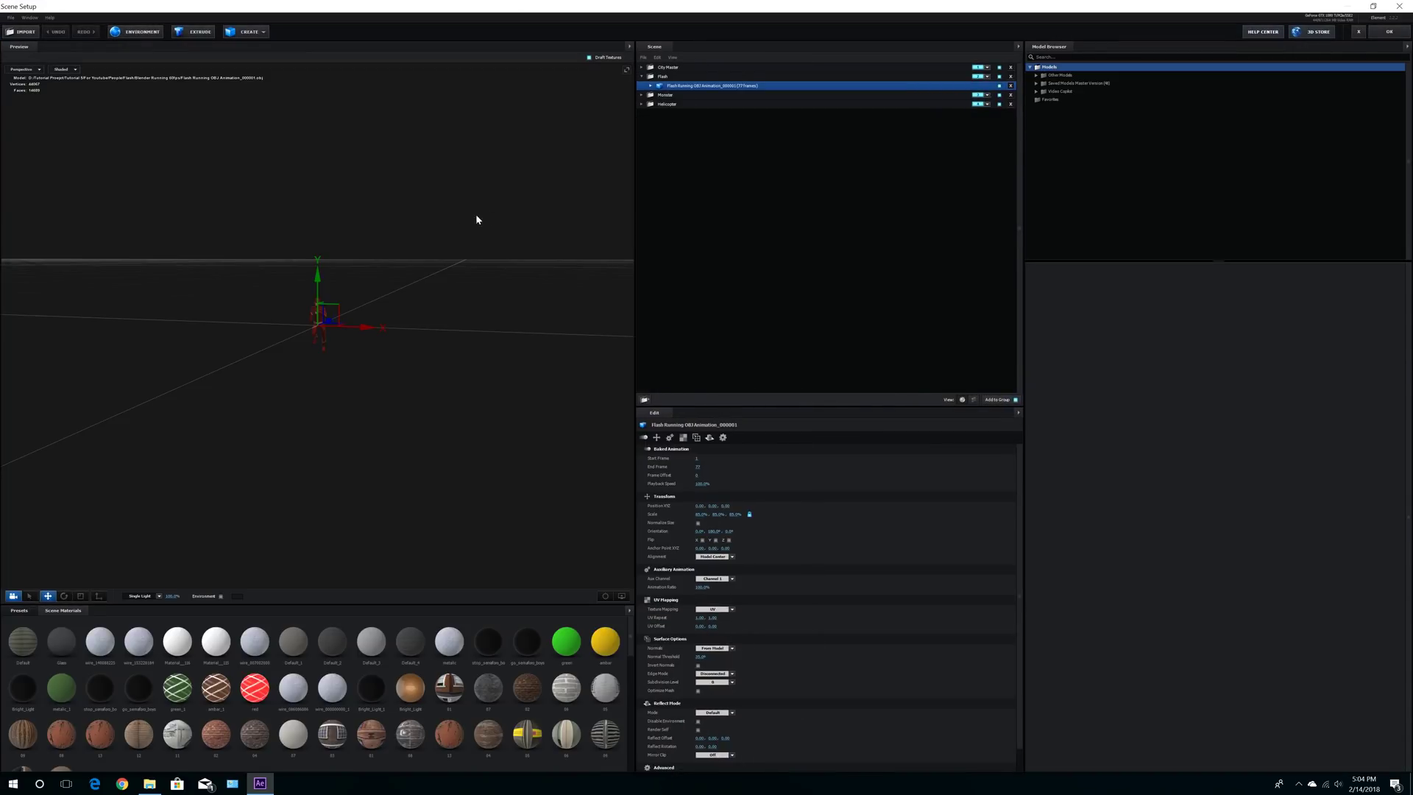
left_click(661, 78)
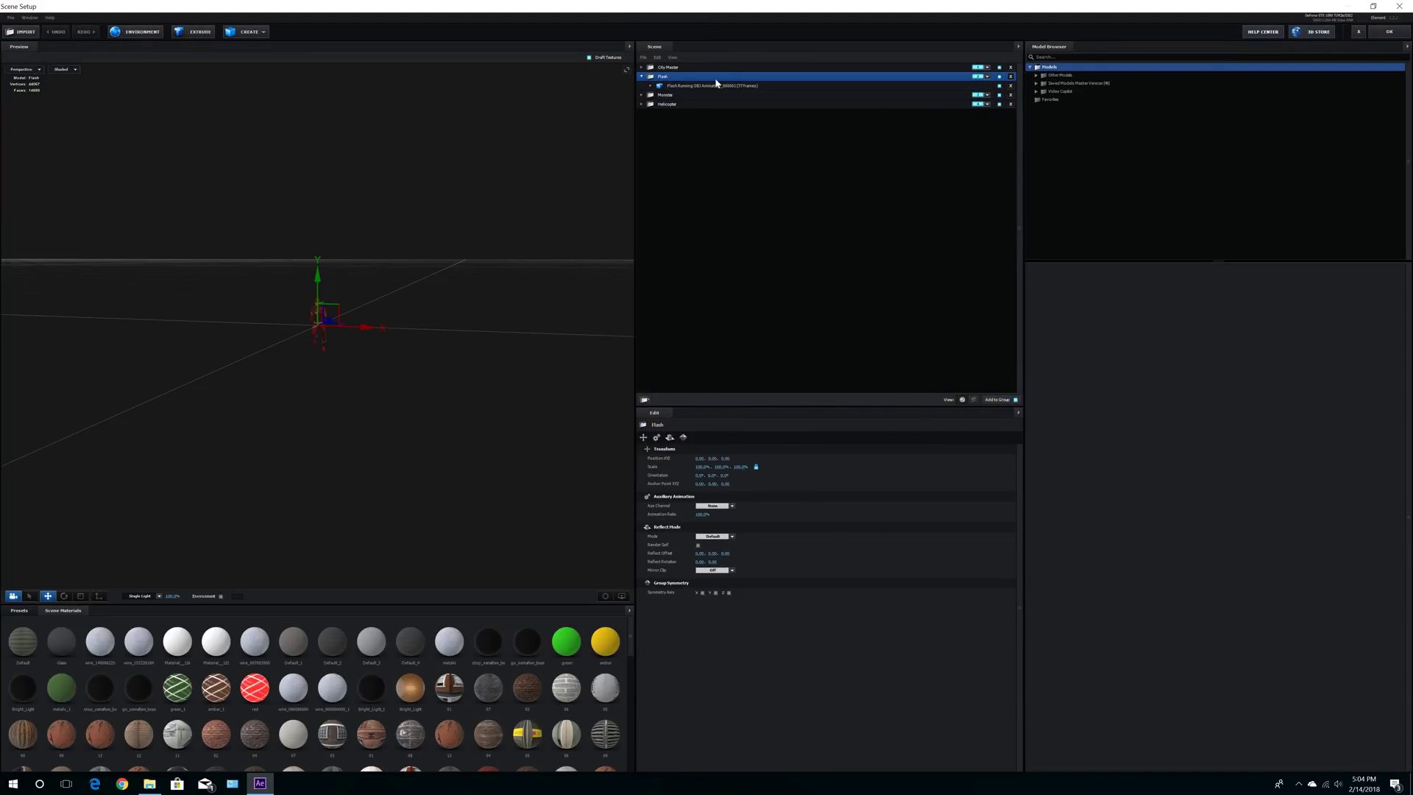
left_click(670, 86)
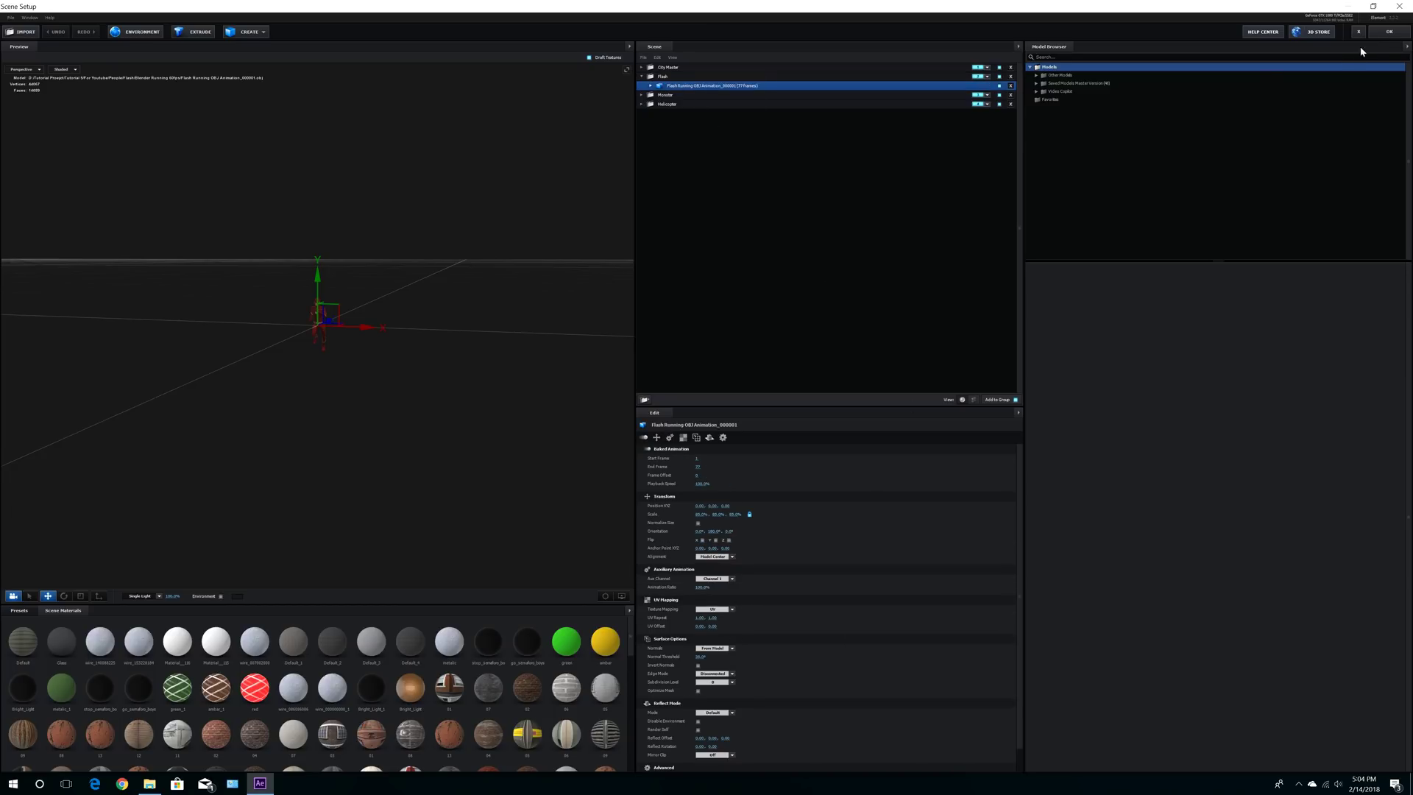
left_click(1388, 33)
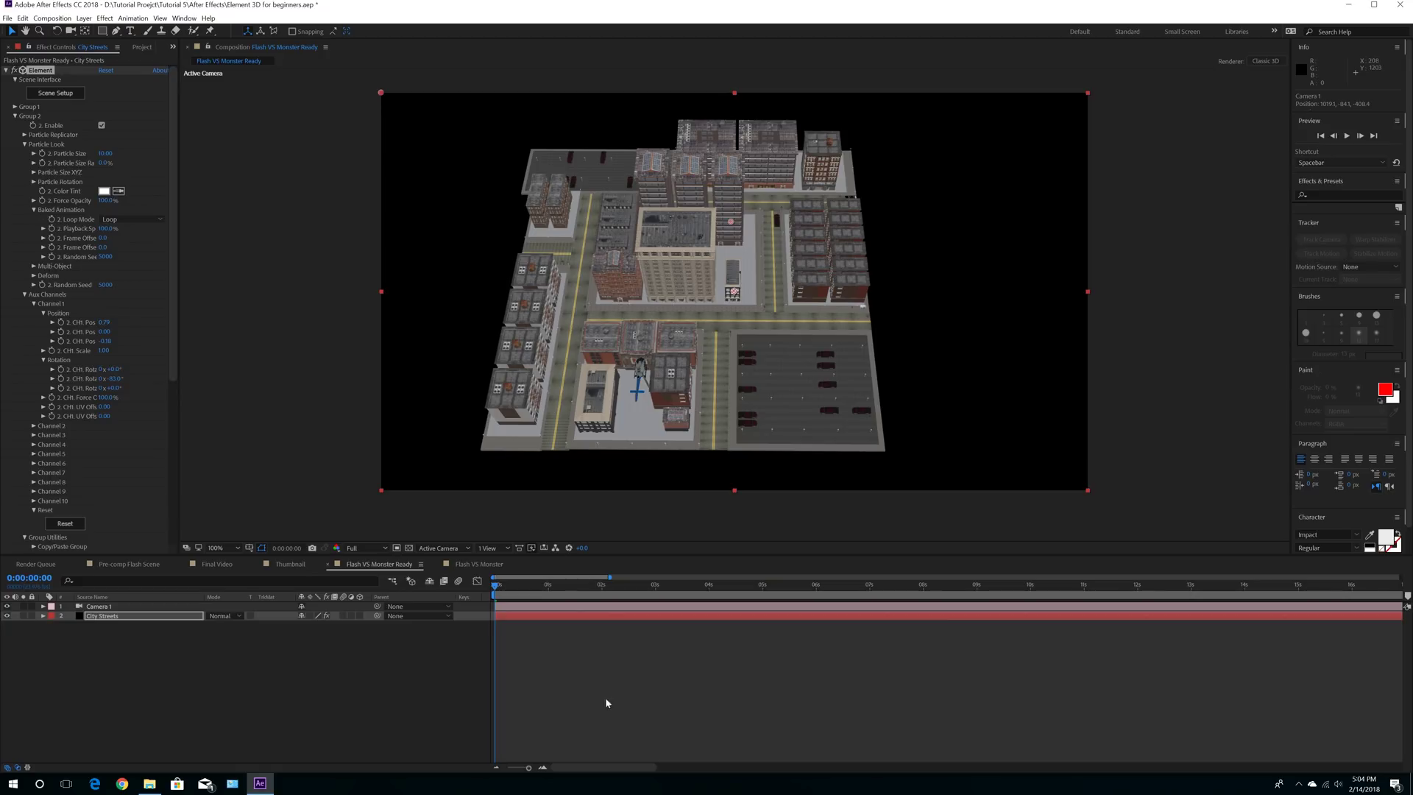
Step: Frame the camera at a low angle straight down the street beside the parking lot, with the Flash figure at the near end
left_click(70, 31)
right_click_drag(494, 281, 813, 362)
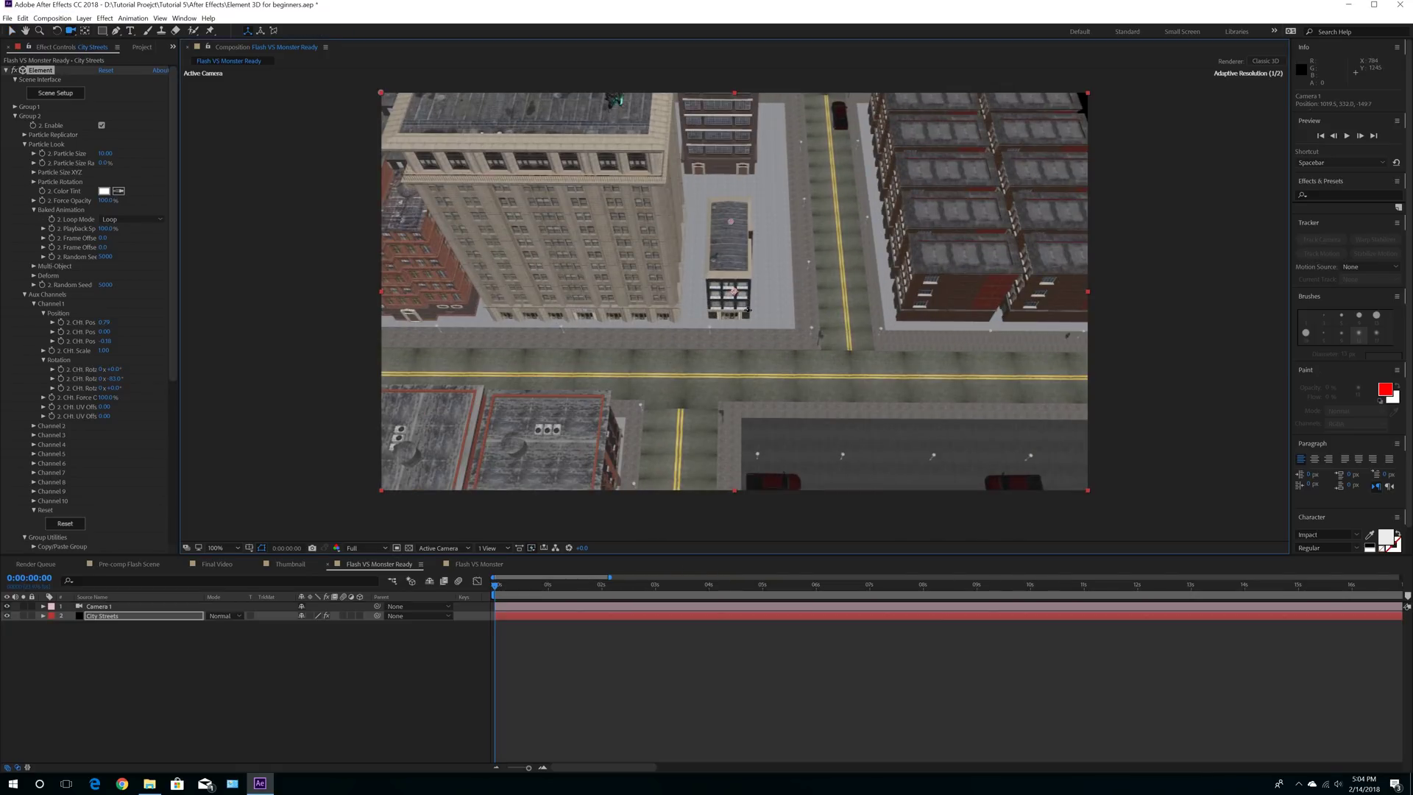
middle_click_drag(814, 362, 577, 219)
middle_click_drag(809, 347, 806, 344)
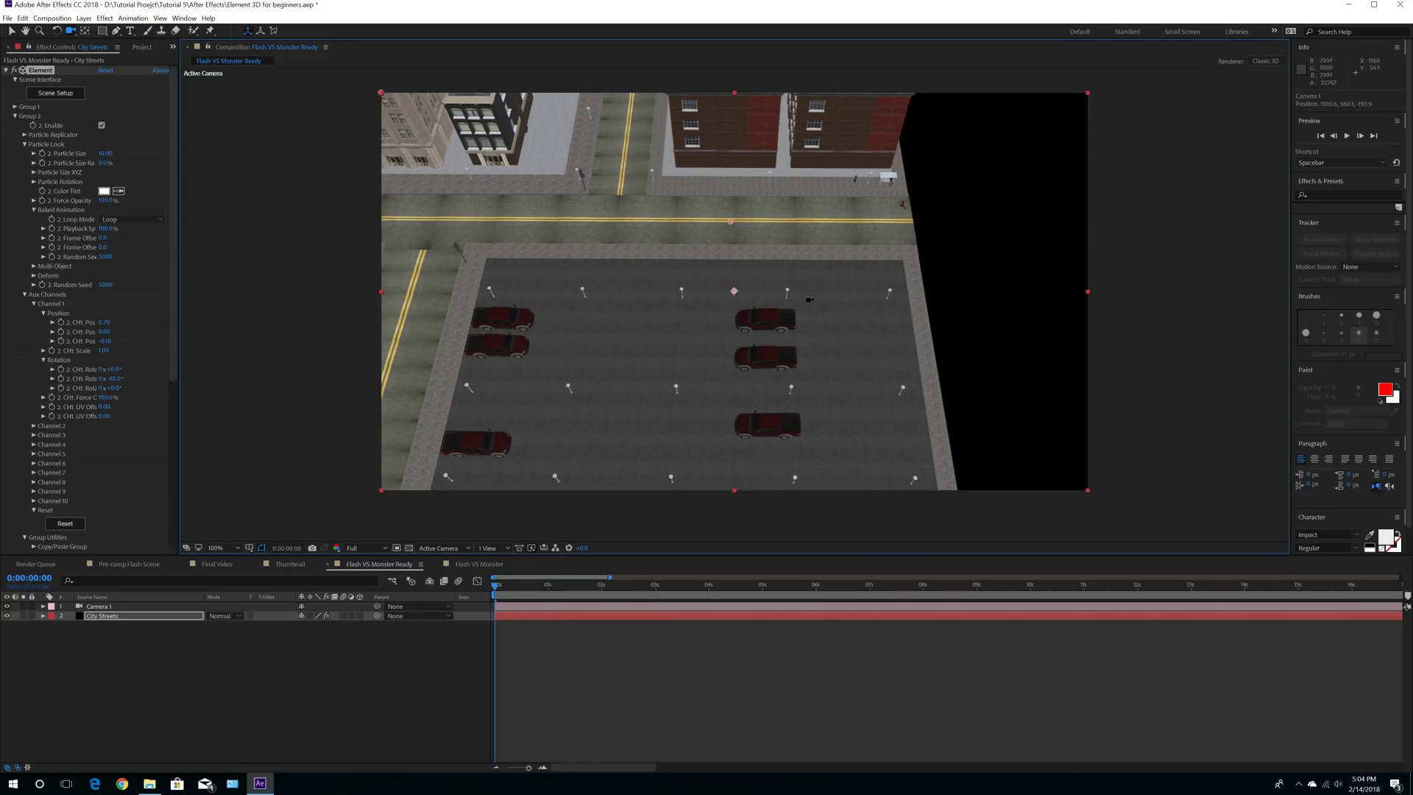
left_click_drag(785, 287, 664, 200)
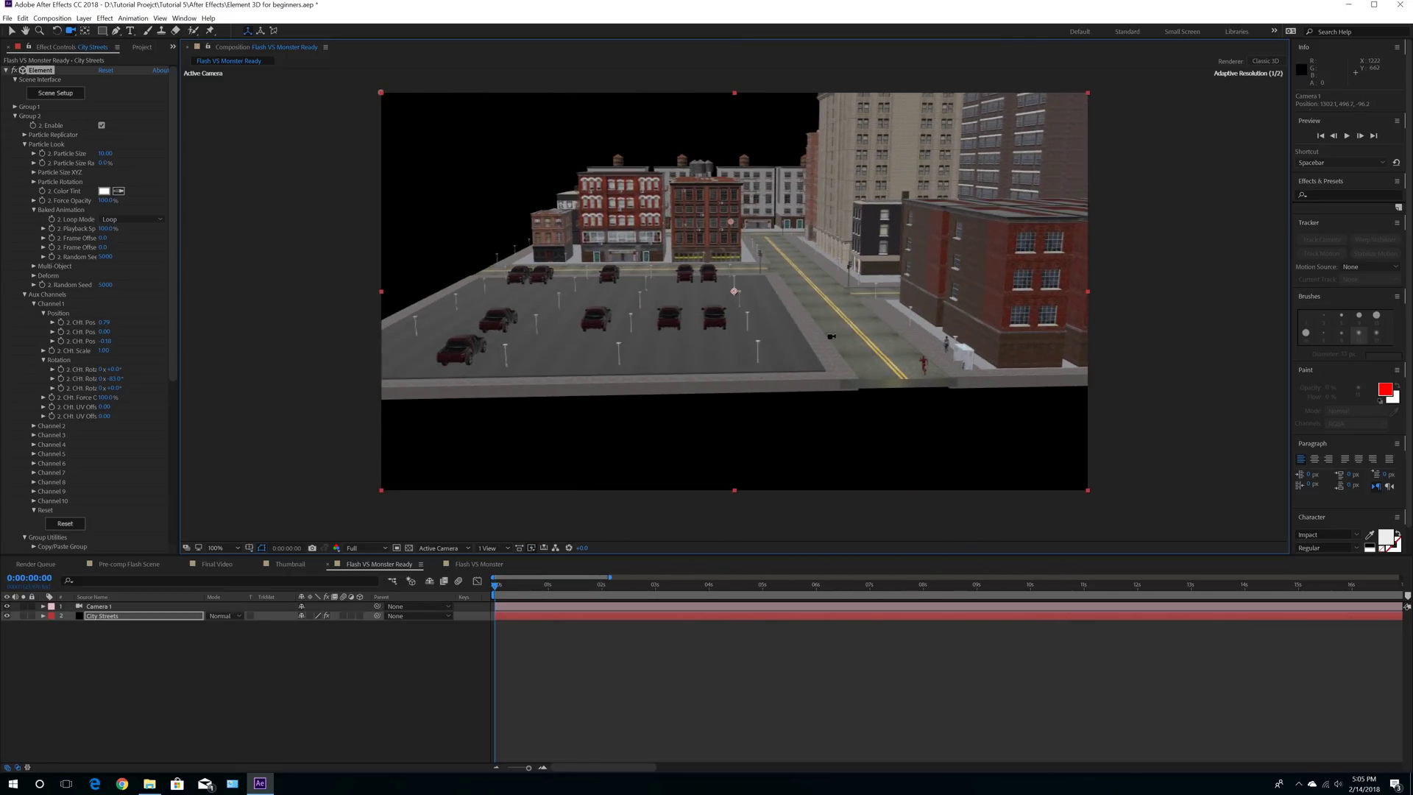
middle_click_drag(821, 341, 707, 343)
left_click_drag(730, 365, 754, 372)
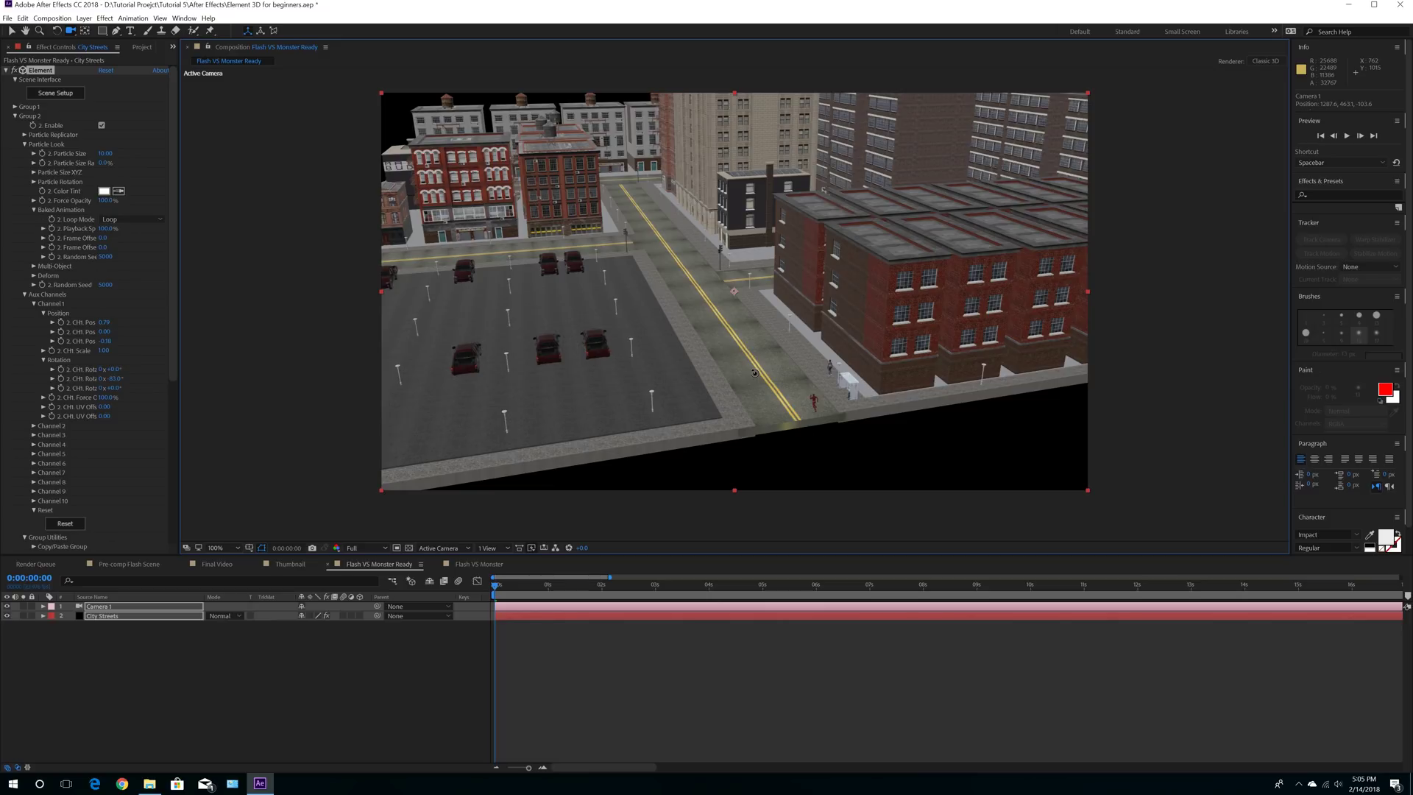
left_click_drag(755, 374, 731, 361)
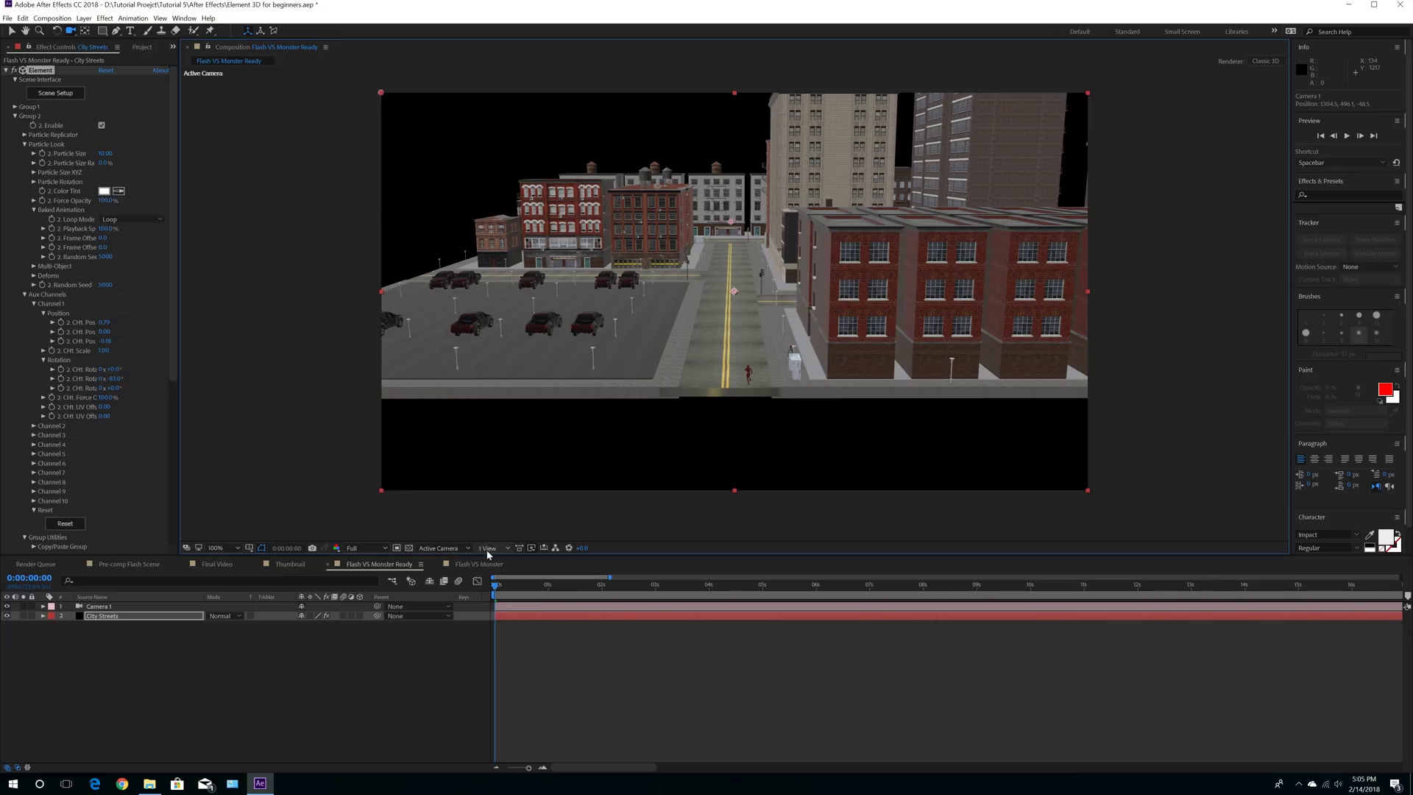
Step: Show the Top and Active Camera views side by side and move the camera low and close behind the Flash figure
left_click(488, 549)
left_click(497, 576)
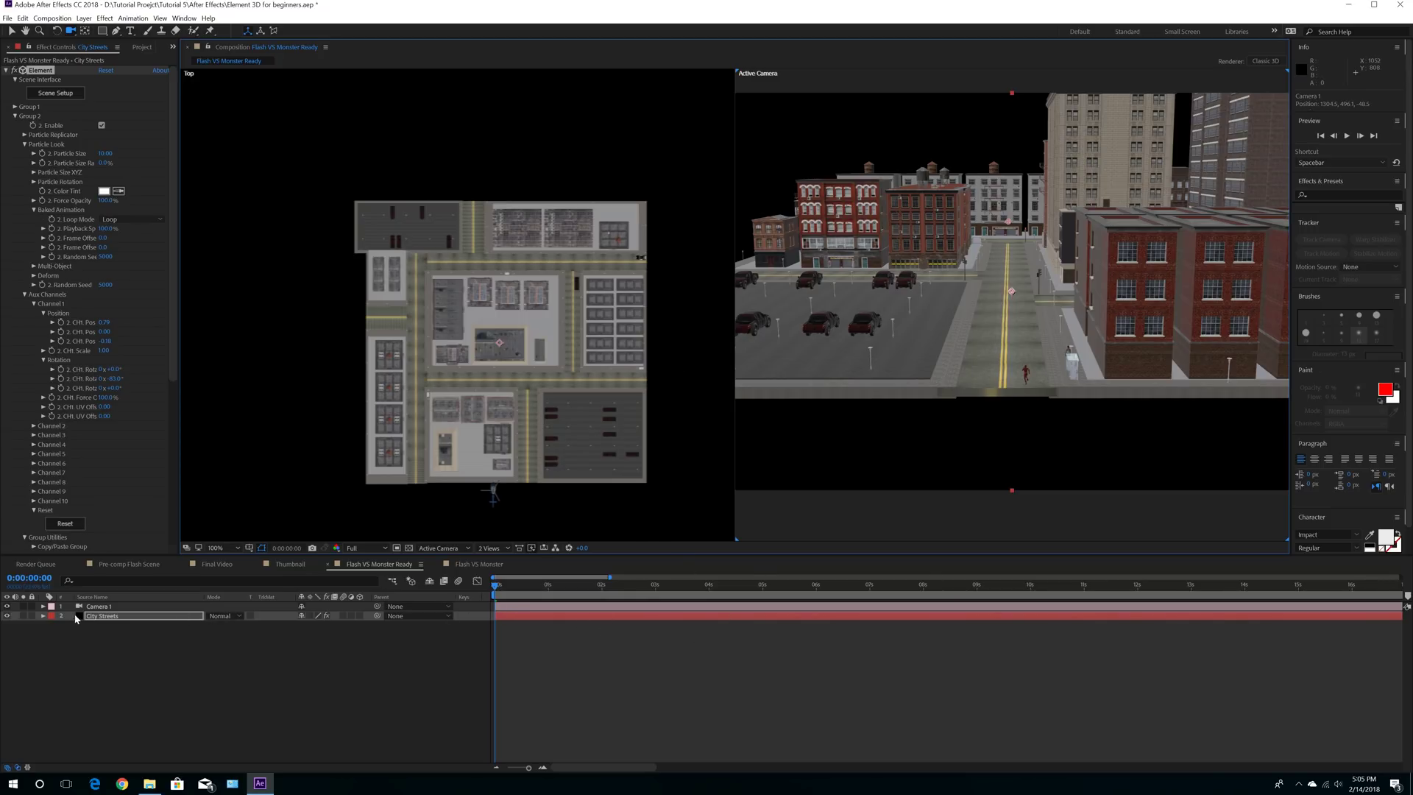
left_click_drag(1027, 437, 1042, 361)
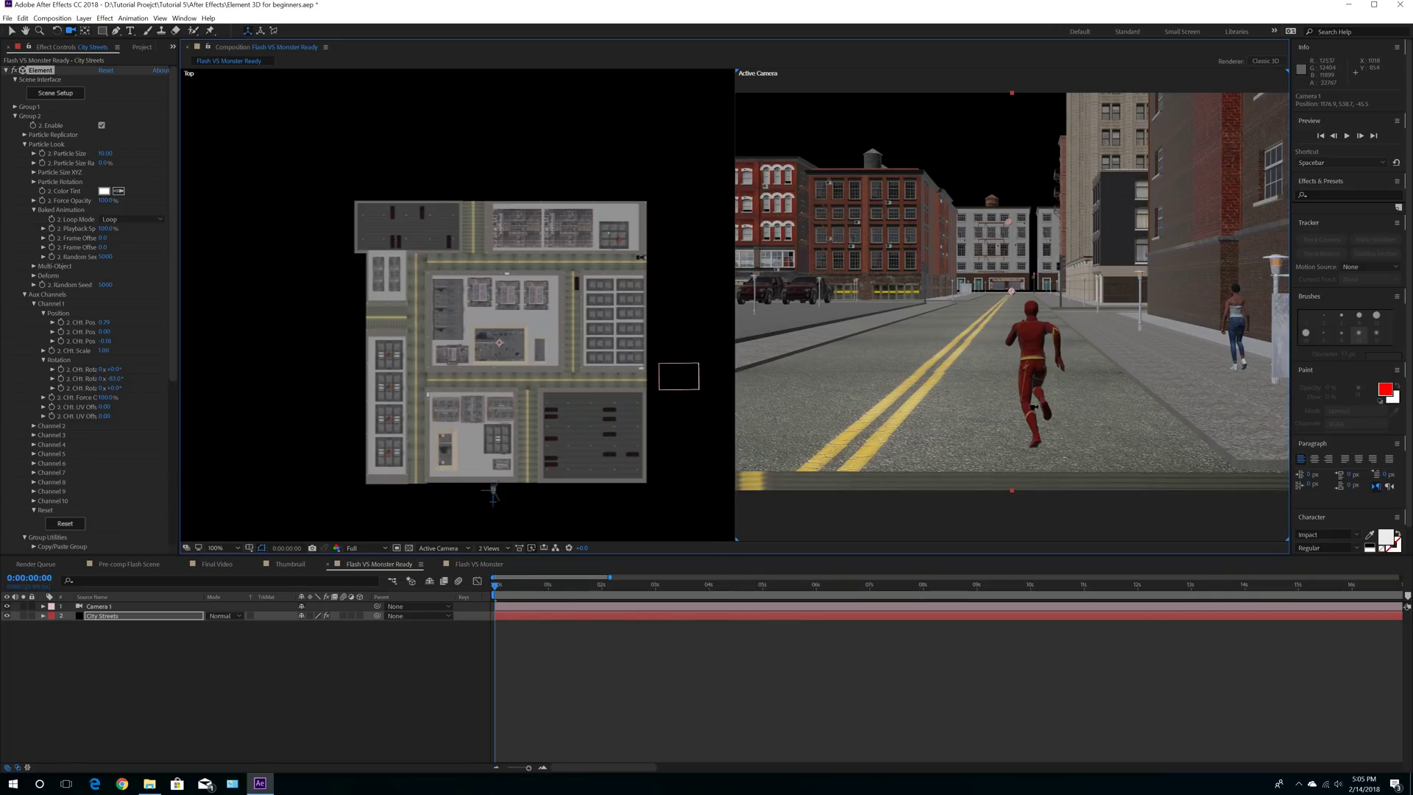
Step: Reveal Element's Group 2 Channel 1 position and rotation properties for the City Streets layer in the timeline
key("u")
key("u")
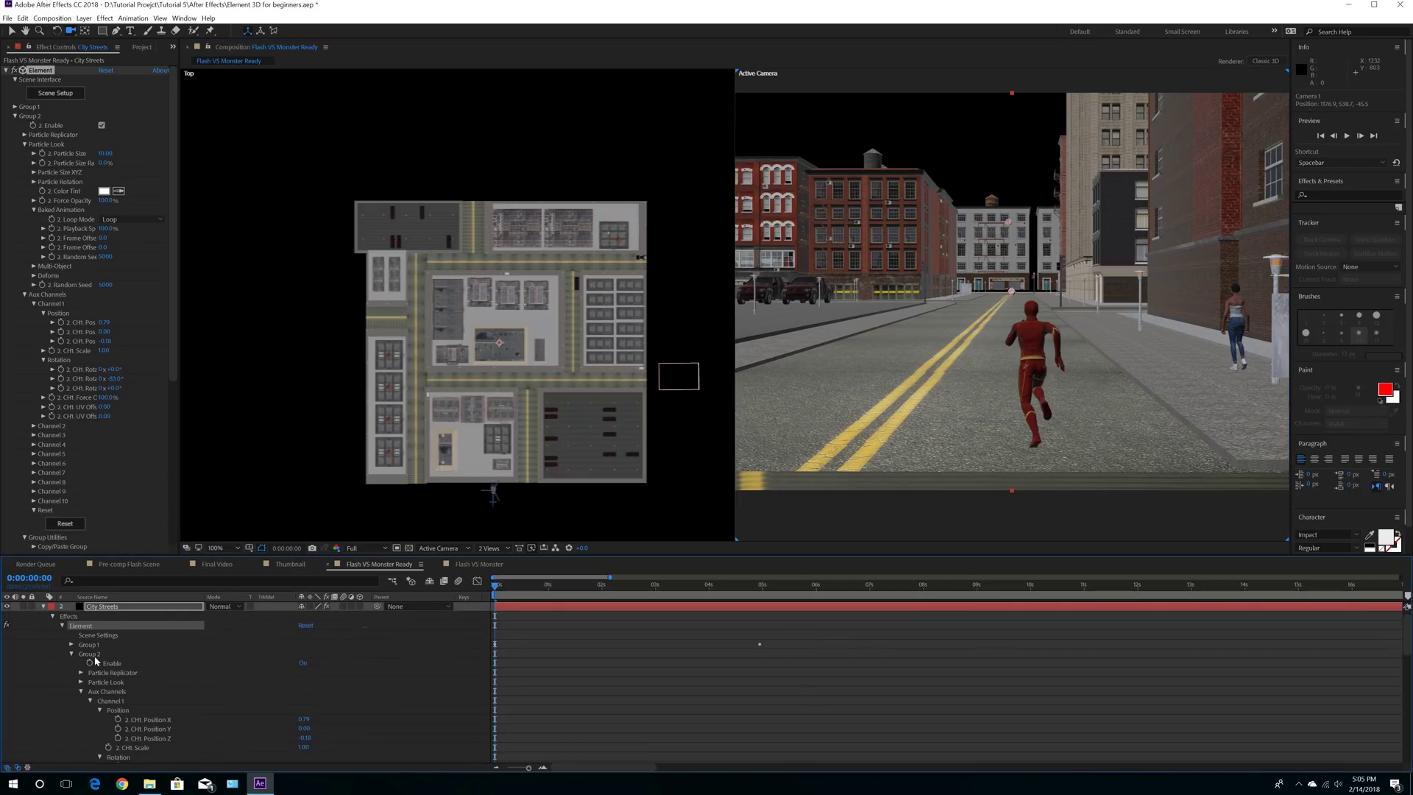
scroll(161, 696, "down", 2)
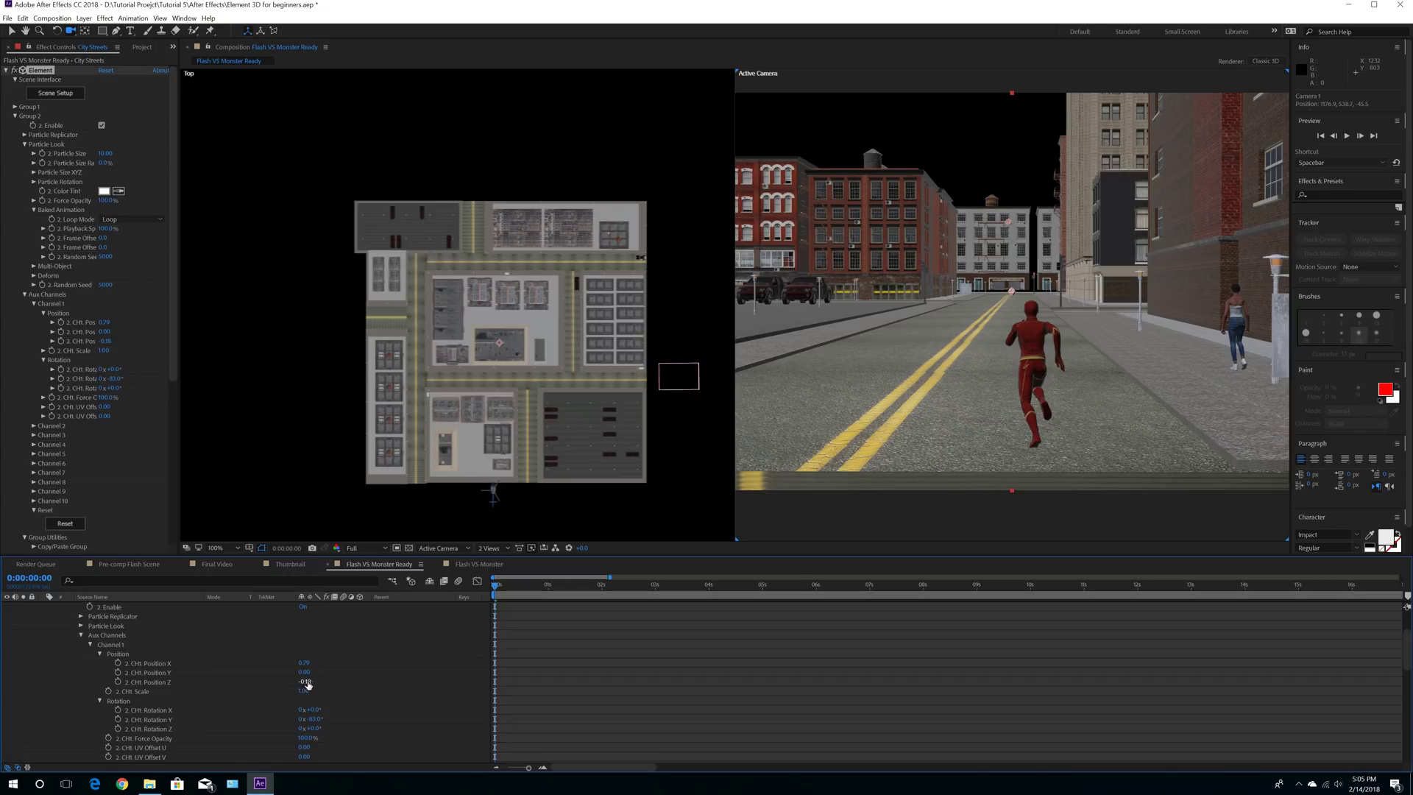
Step: Try moving the Flash figure with Channel 1 Position Z, and undo the change
left_click_drag(304, 681, 291, 682)
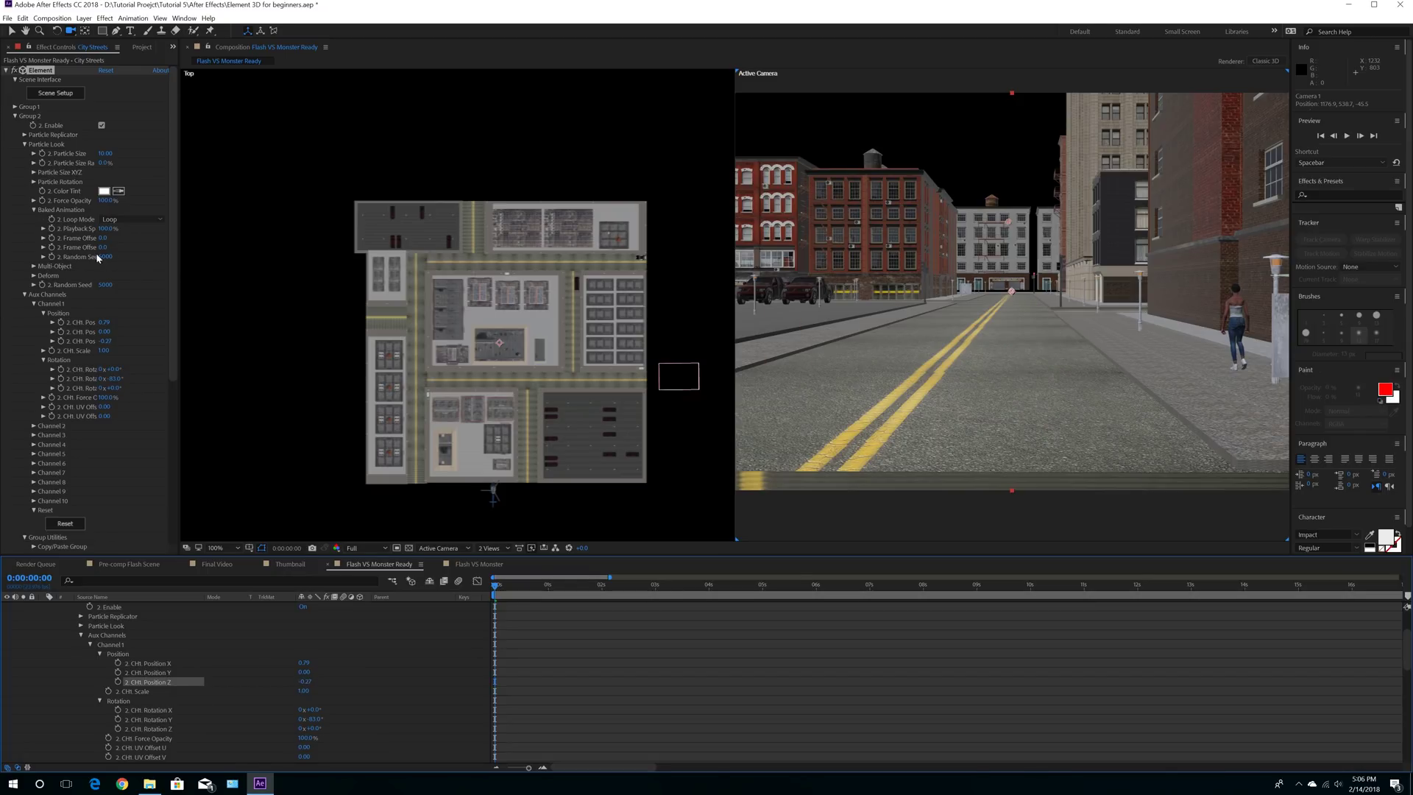
left_click(23, 18)
left_click(59, 30)
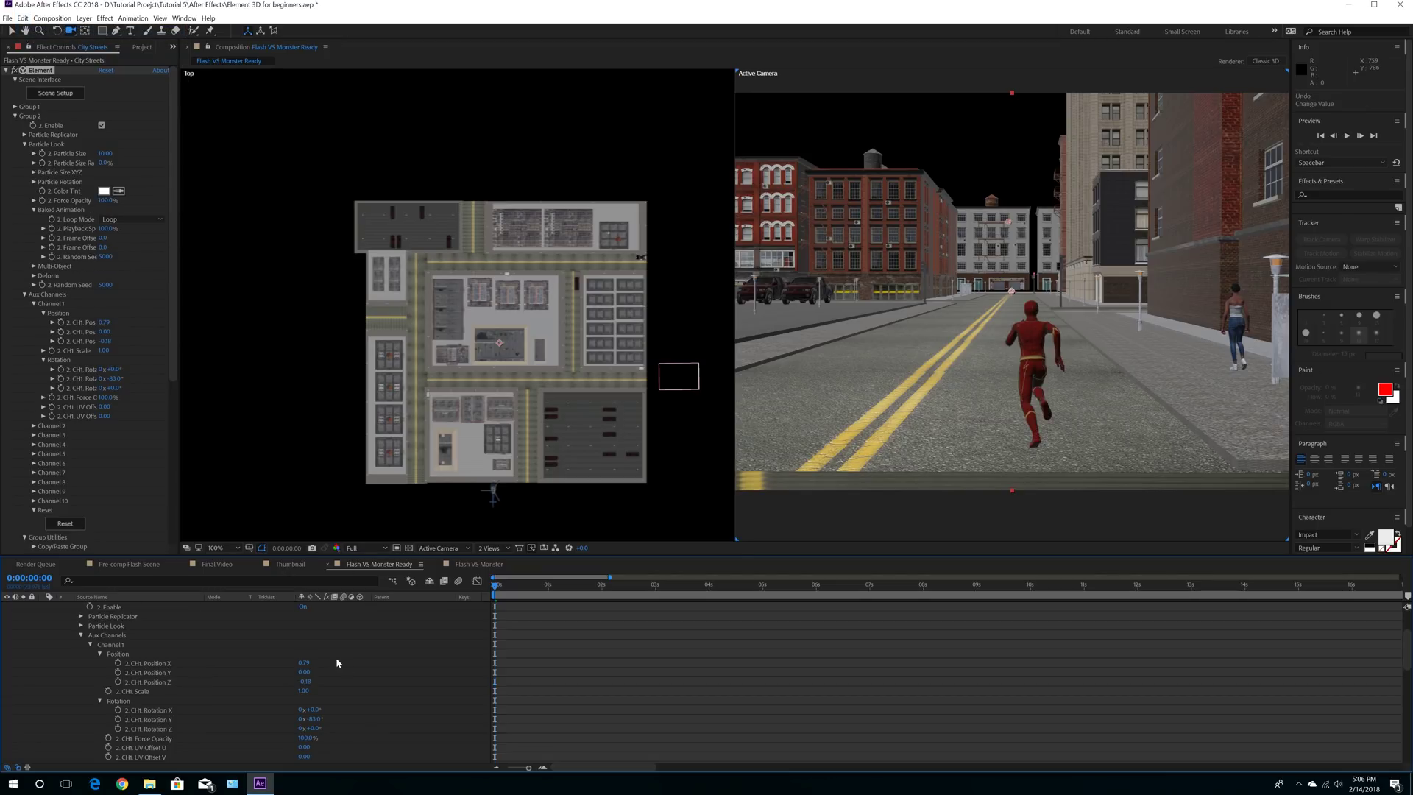
Step: Keyframe Group 2's Channel 1 Position X at 0 seconds and lower it at 1 second so Flash runs down the street
left_click(118, 664)
left_click(548, 589)
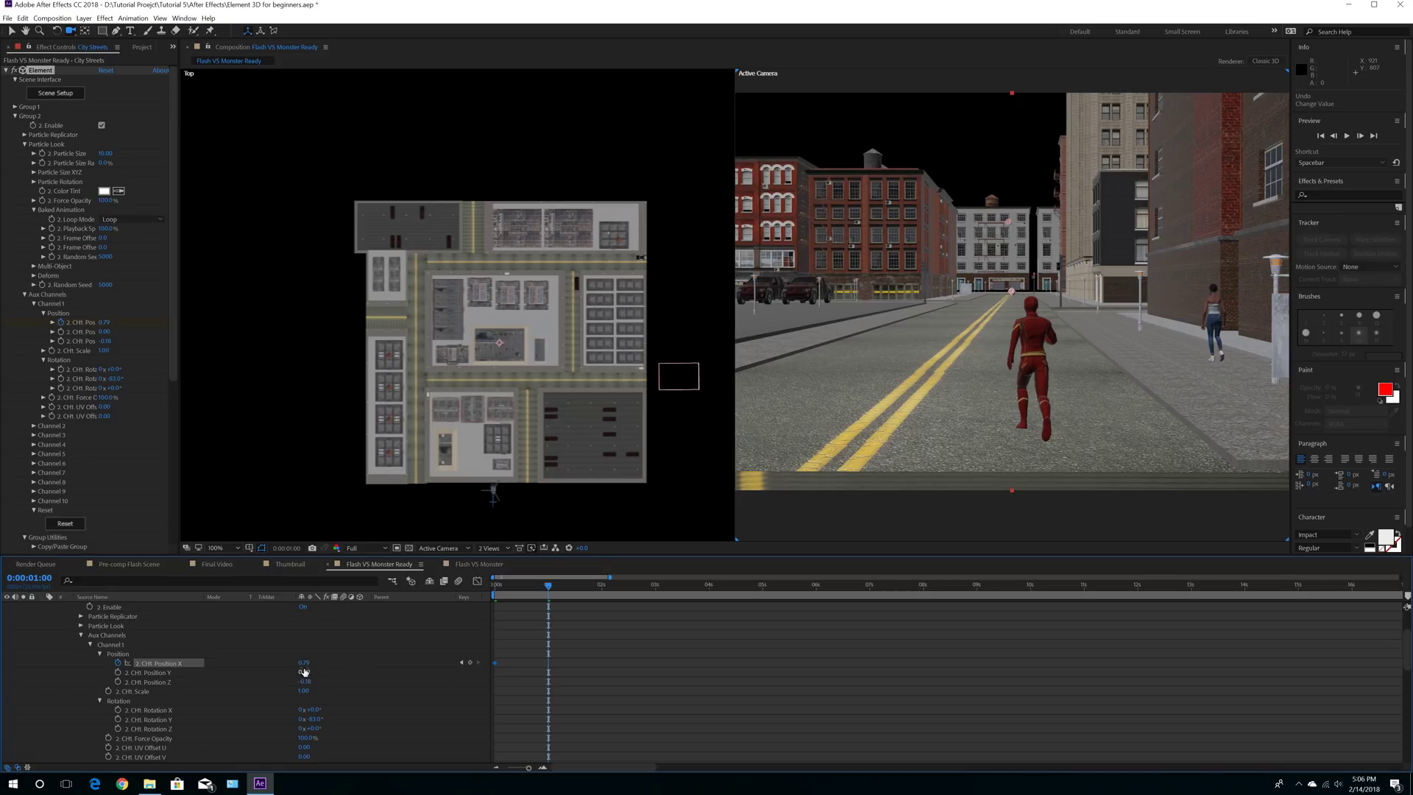
left_click_drag(305, 663, 254, 663)
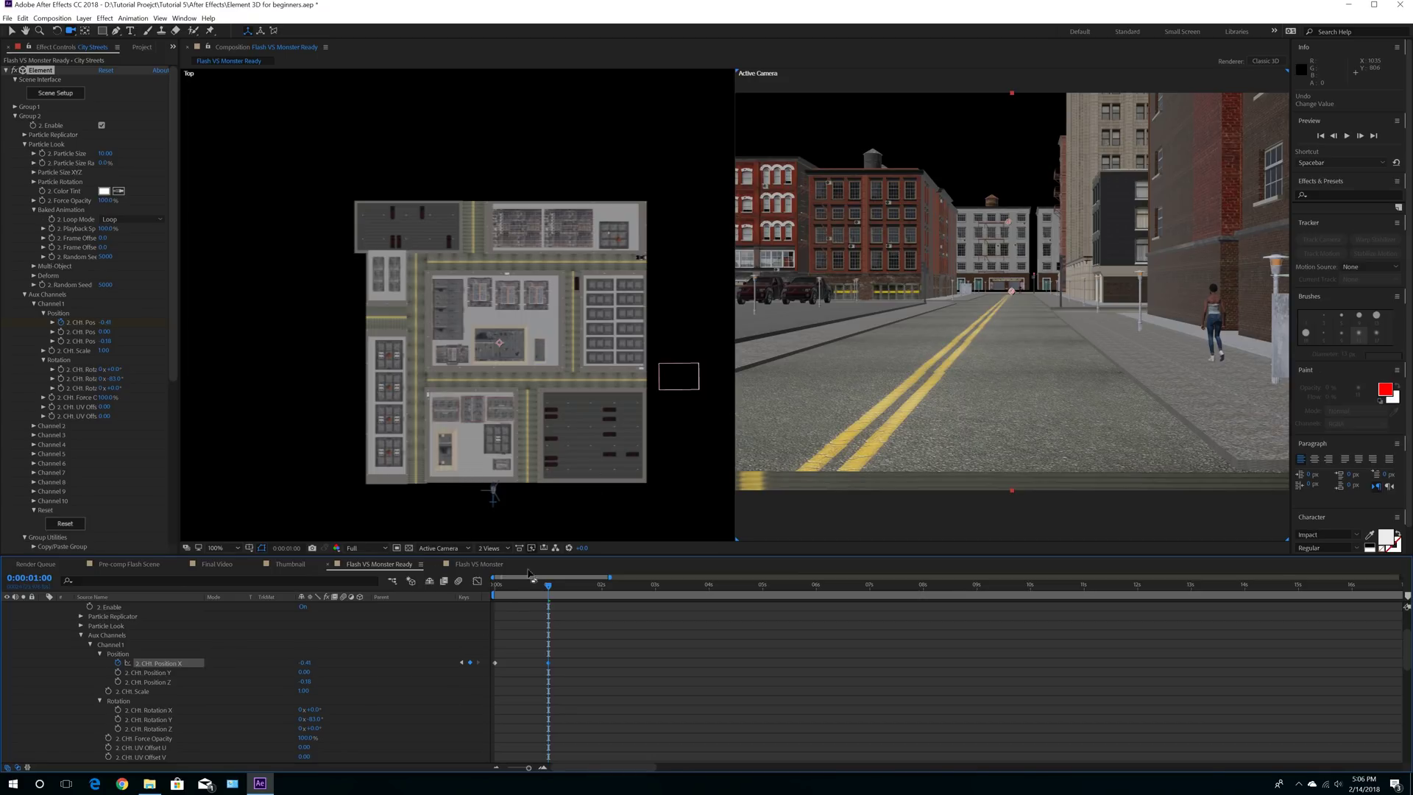
Step: Add keyframes for Camera 1's Point of Interest and Position at 0 seconds
left_click(498, 587)
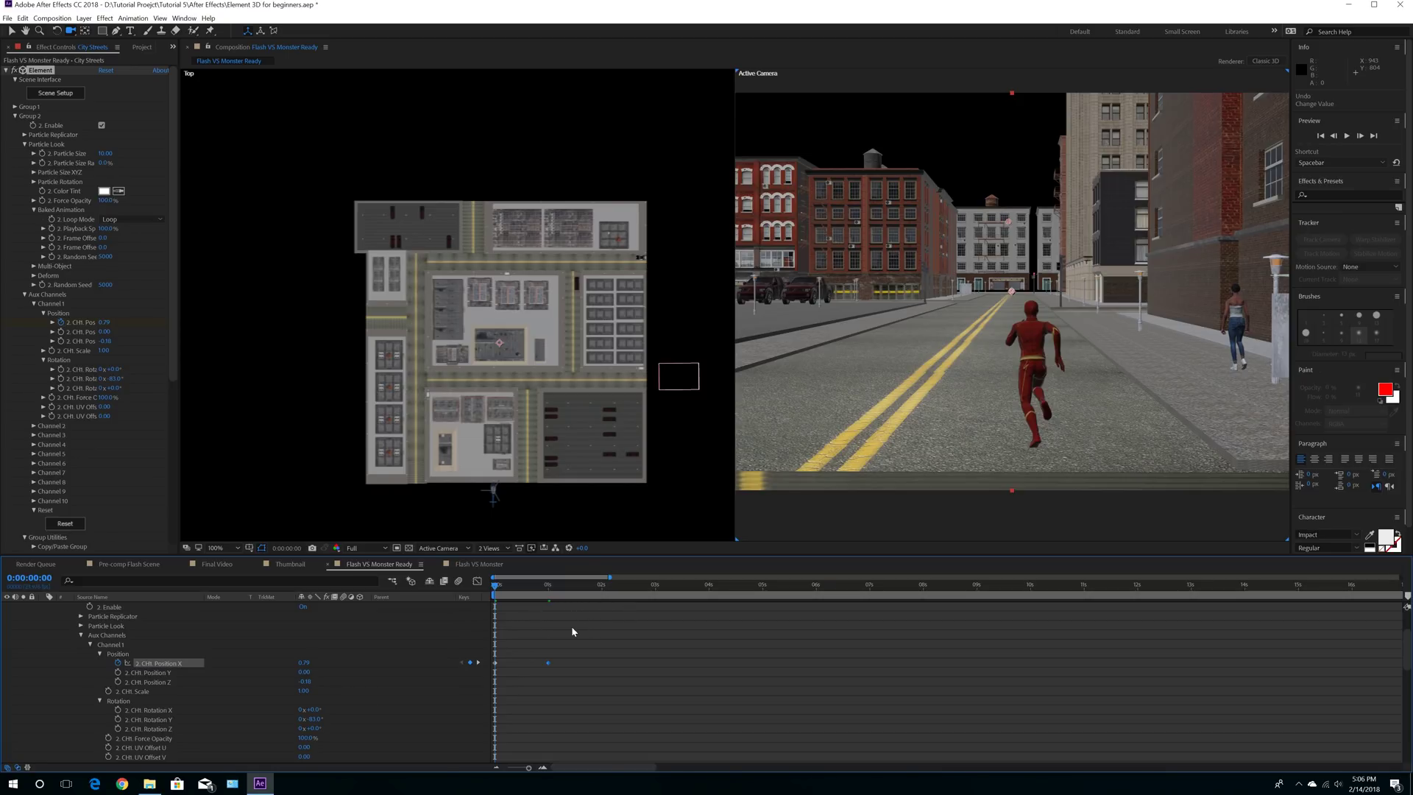
scroll(572, 627, "up", 3)
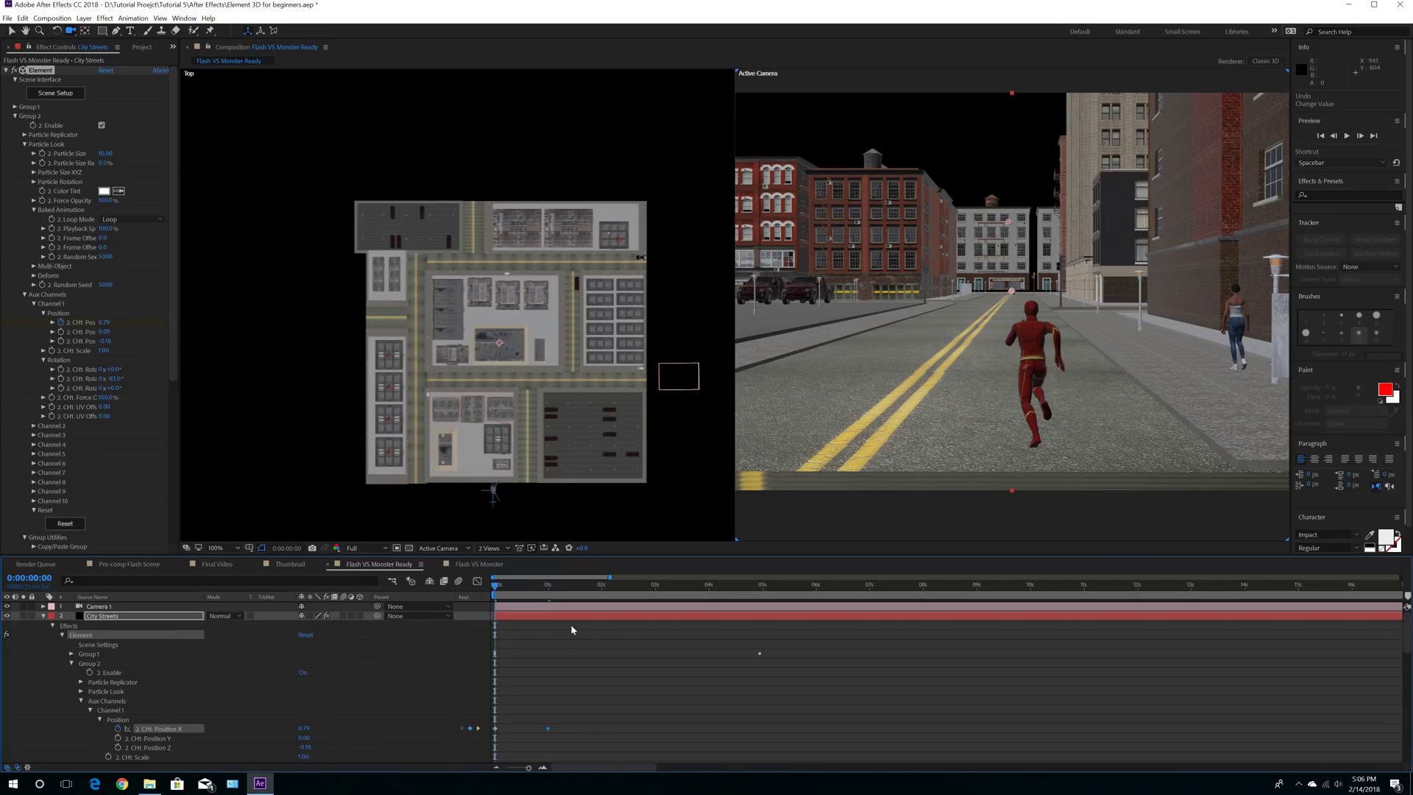
left_click(532, 608)
left_click(44, 605)
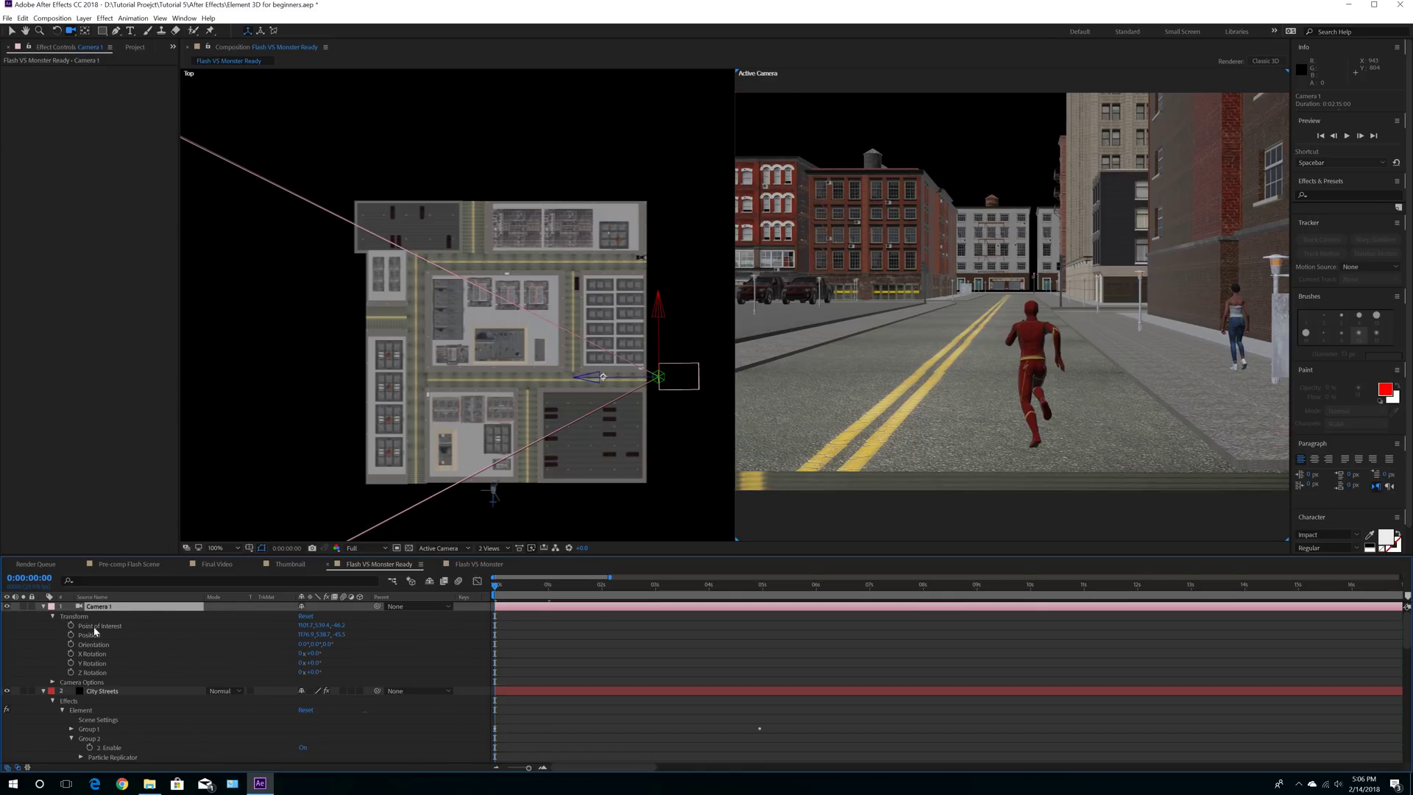
left_click(72, 626)
left_click(72, 634)
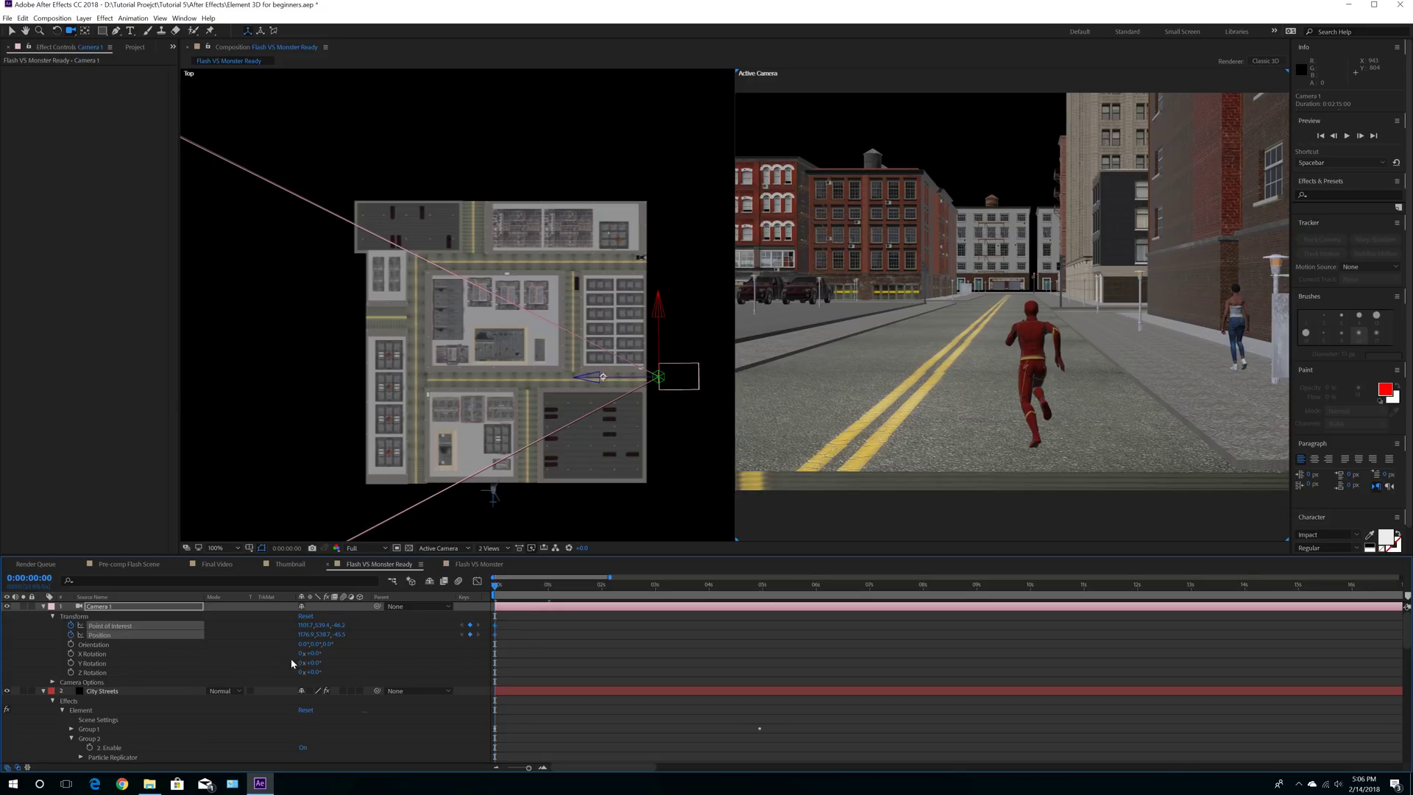
Step: At 1 second, move Camera 1 and its point of interest along the street in the Top view to frame Flash from behind
left_click(549, 593)
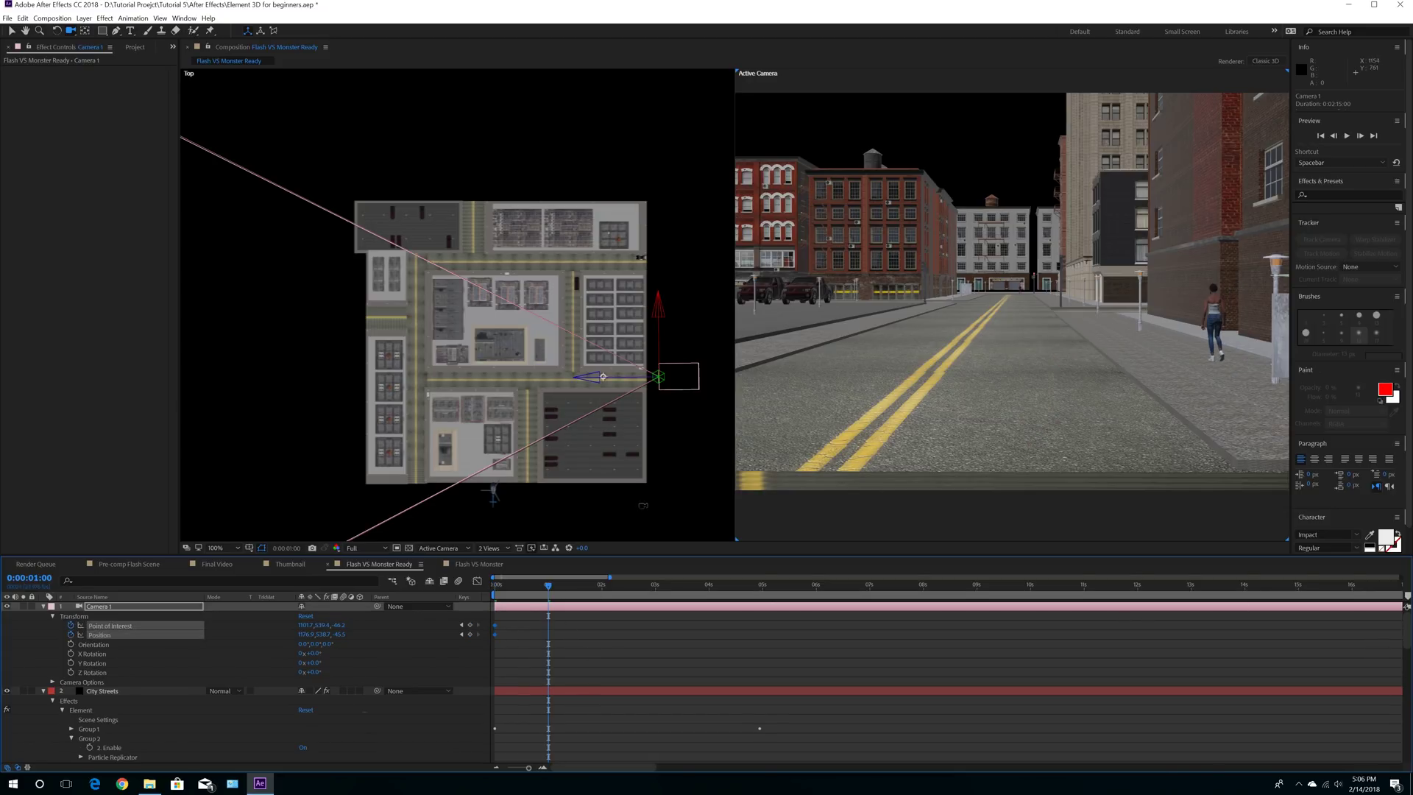
left_click(12, 31)
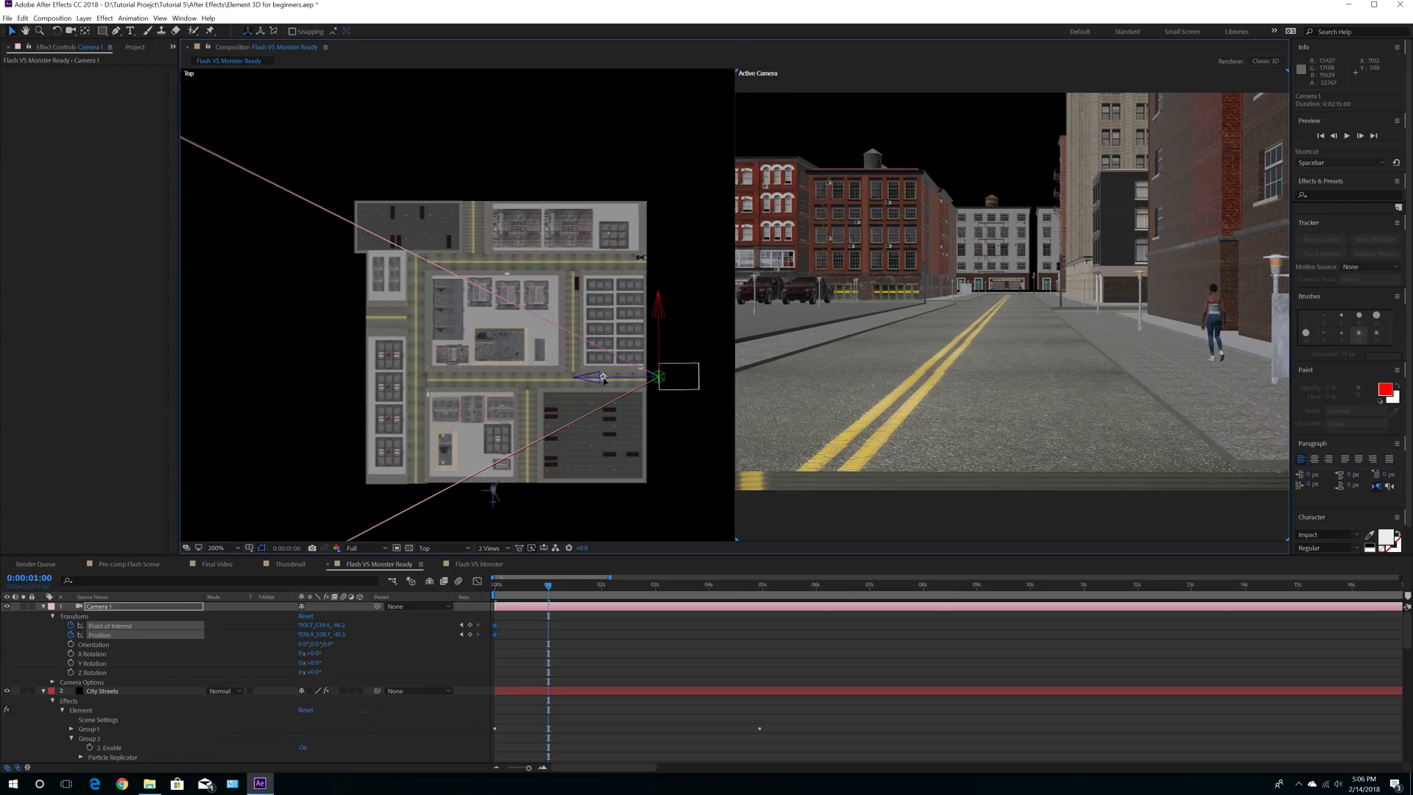
left_click_drag(603, 377, 421, 379)
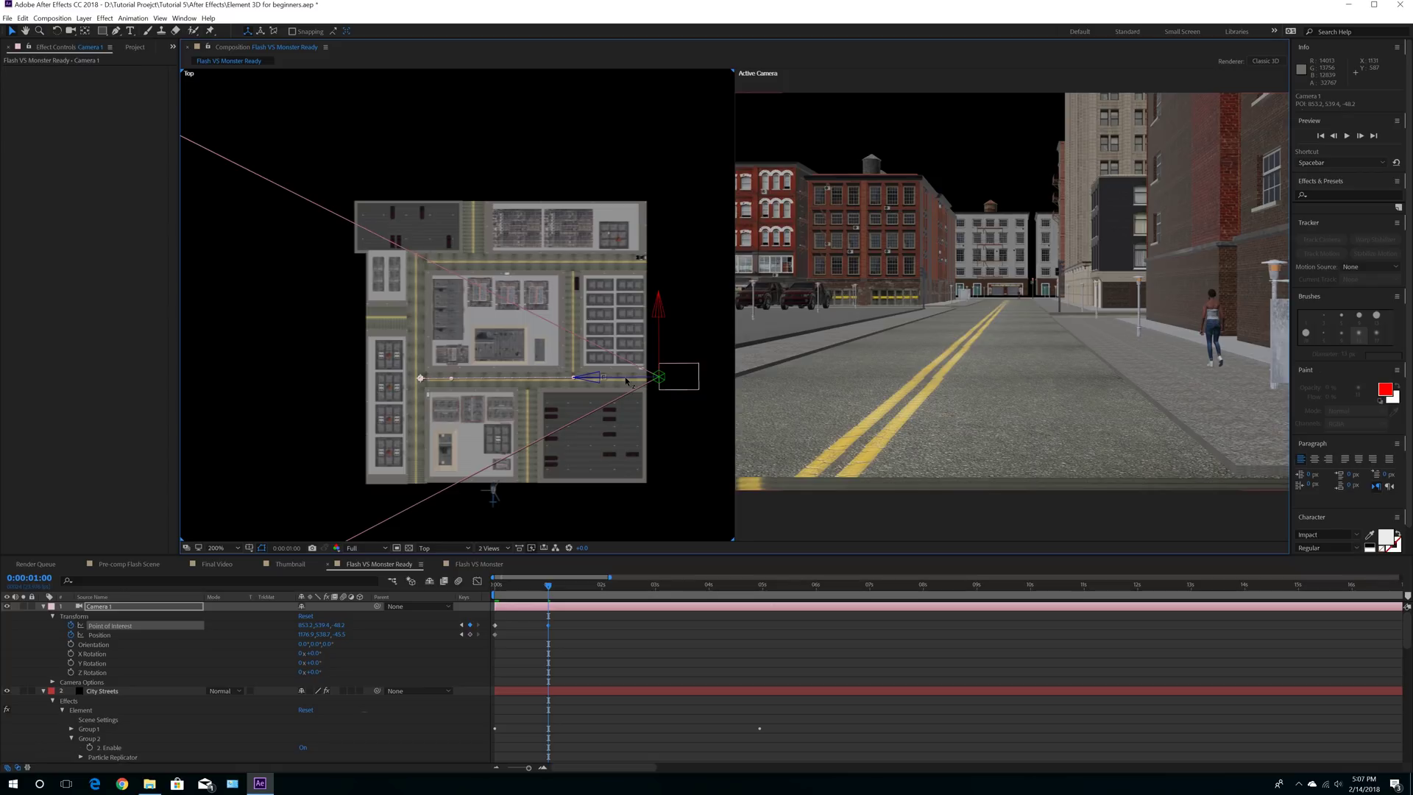
left_click_drag(625, 381, 407, 386)
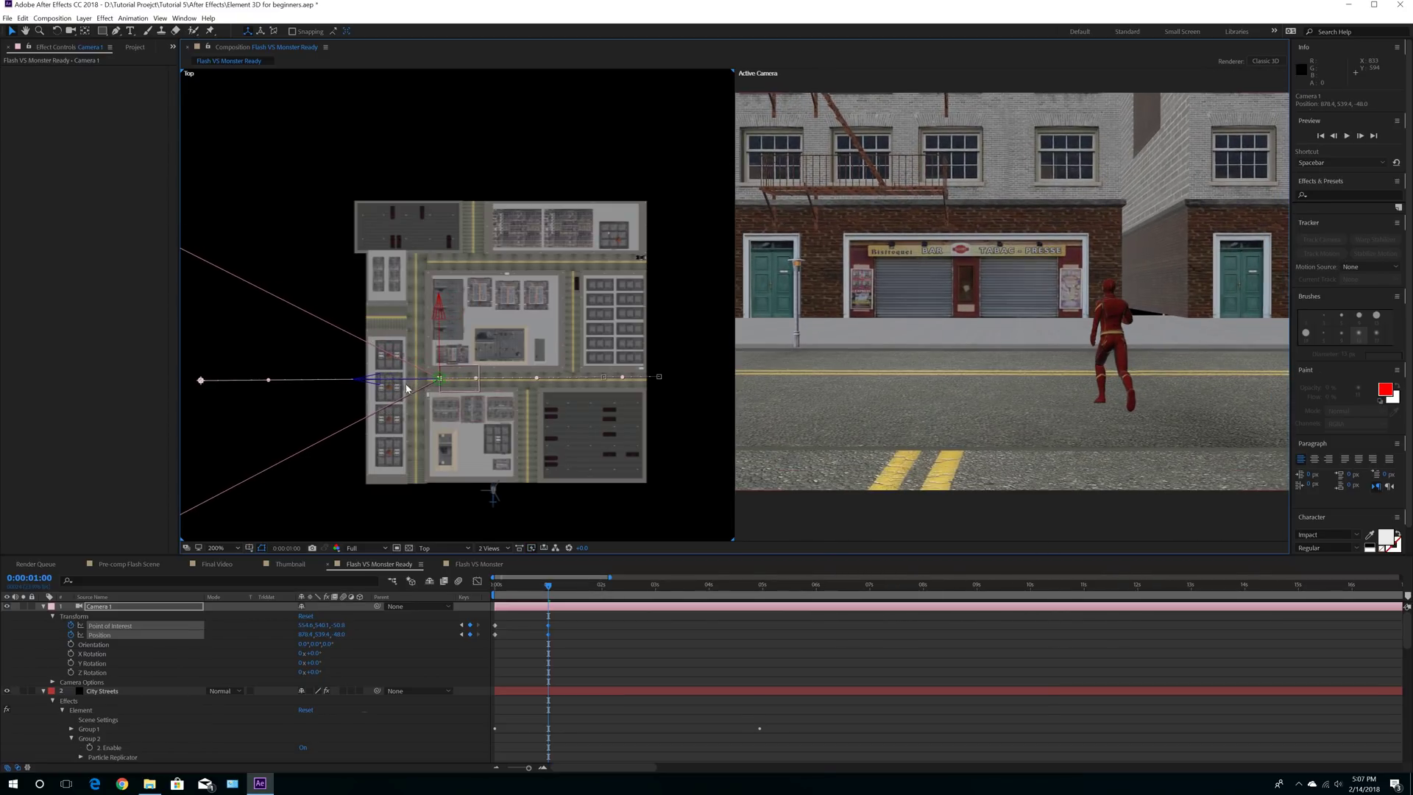
left_click_drag(202, 381, 422, 378)
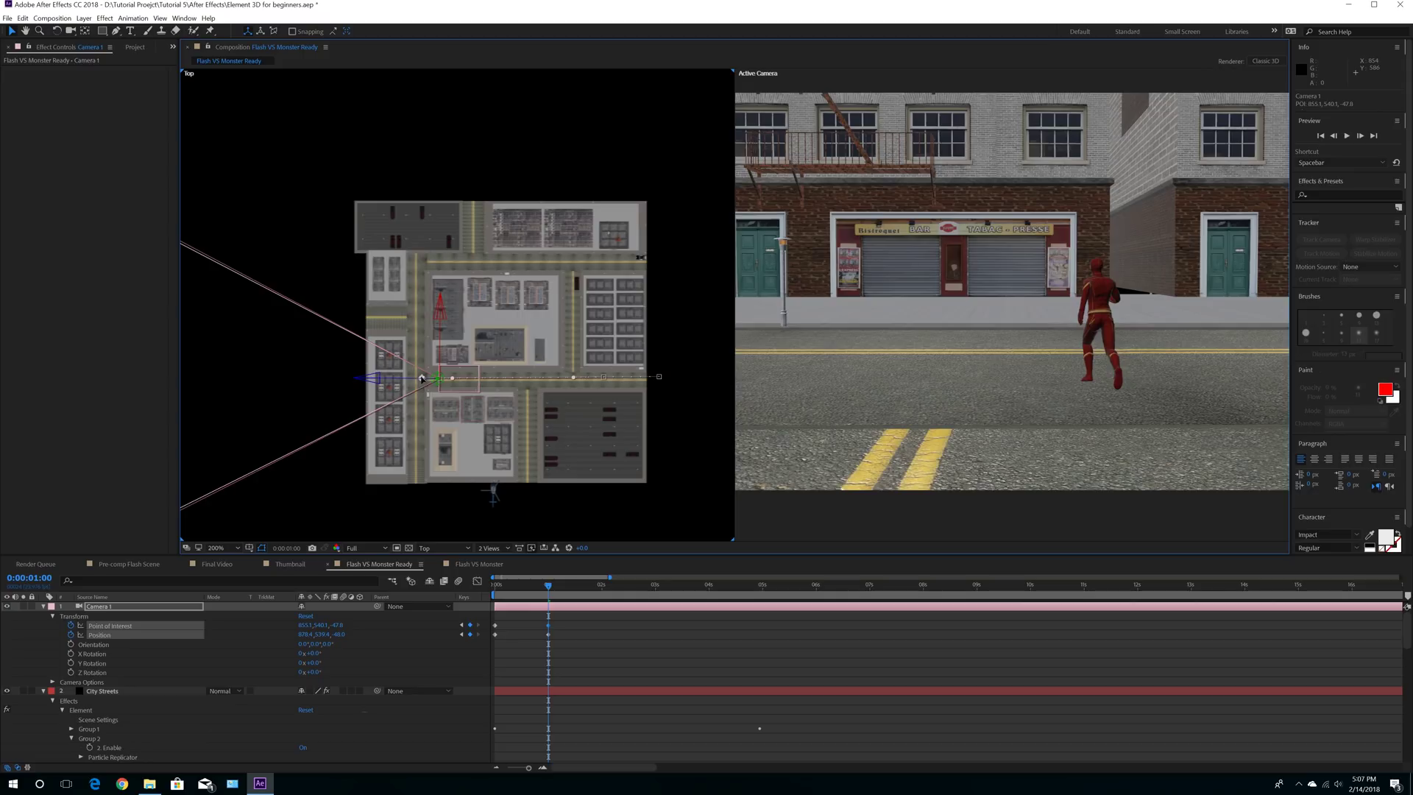
left_click_drag(440, 332, 440, 331)
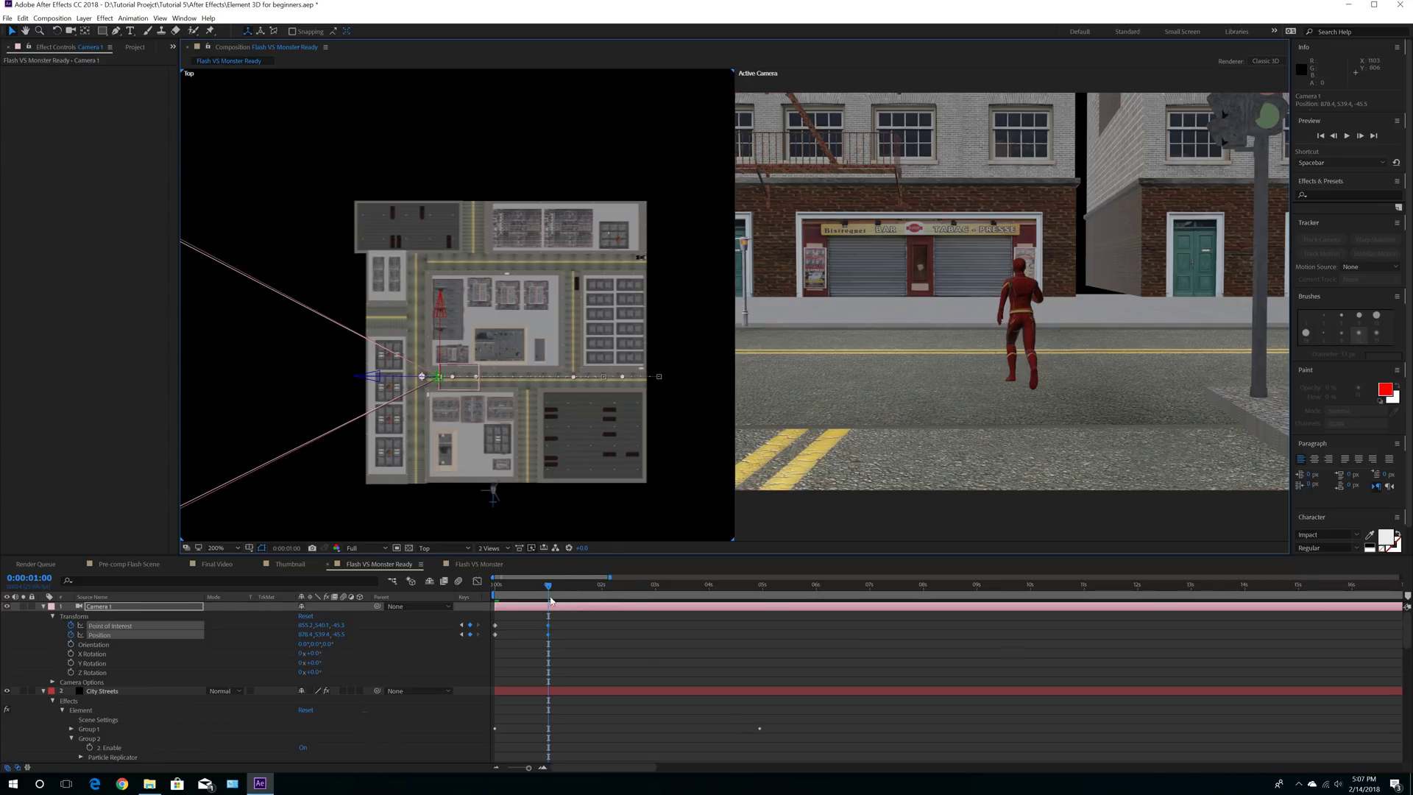
Step: Lower the preview resolution to Half and play the running animation from the start
left_click_drag(549, 587, 493, 589)
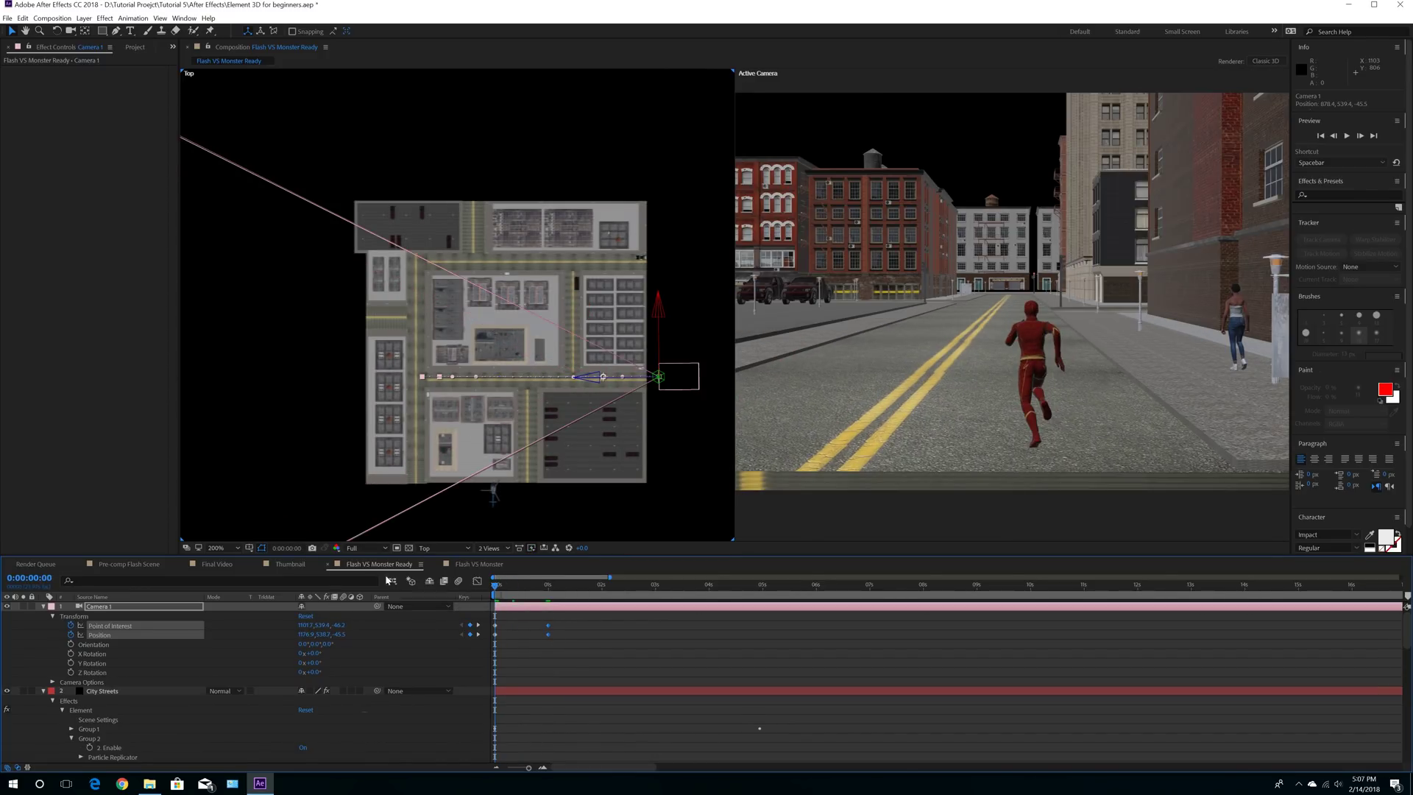
left_click(363, 548)
left_click(368, 587)
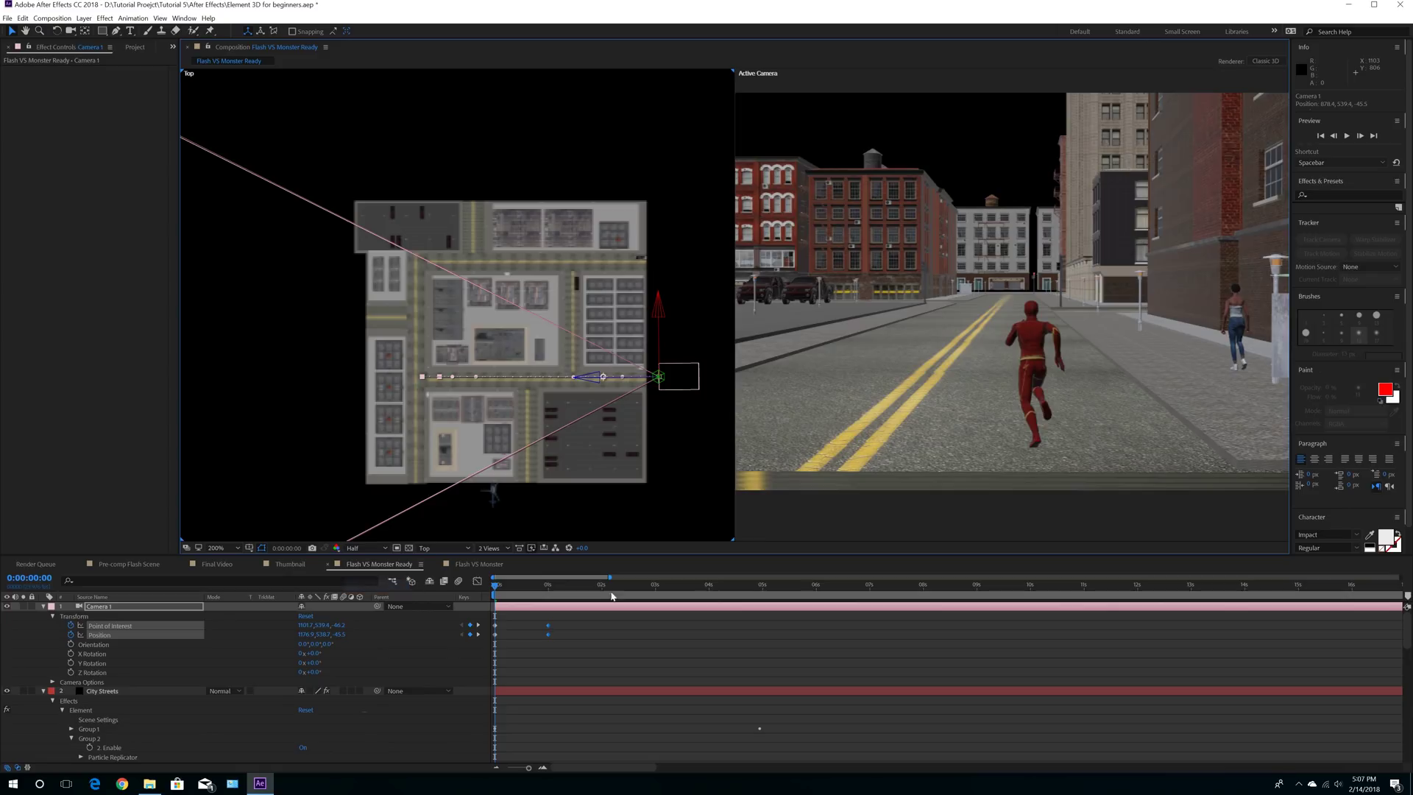
key("space")
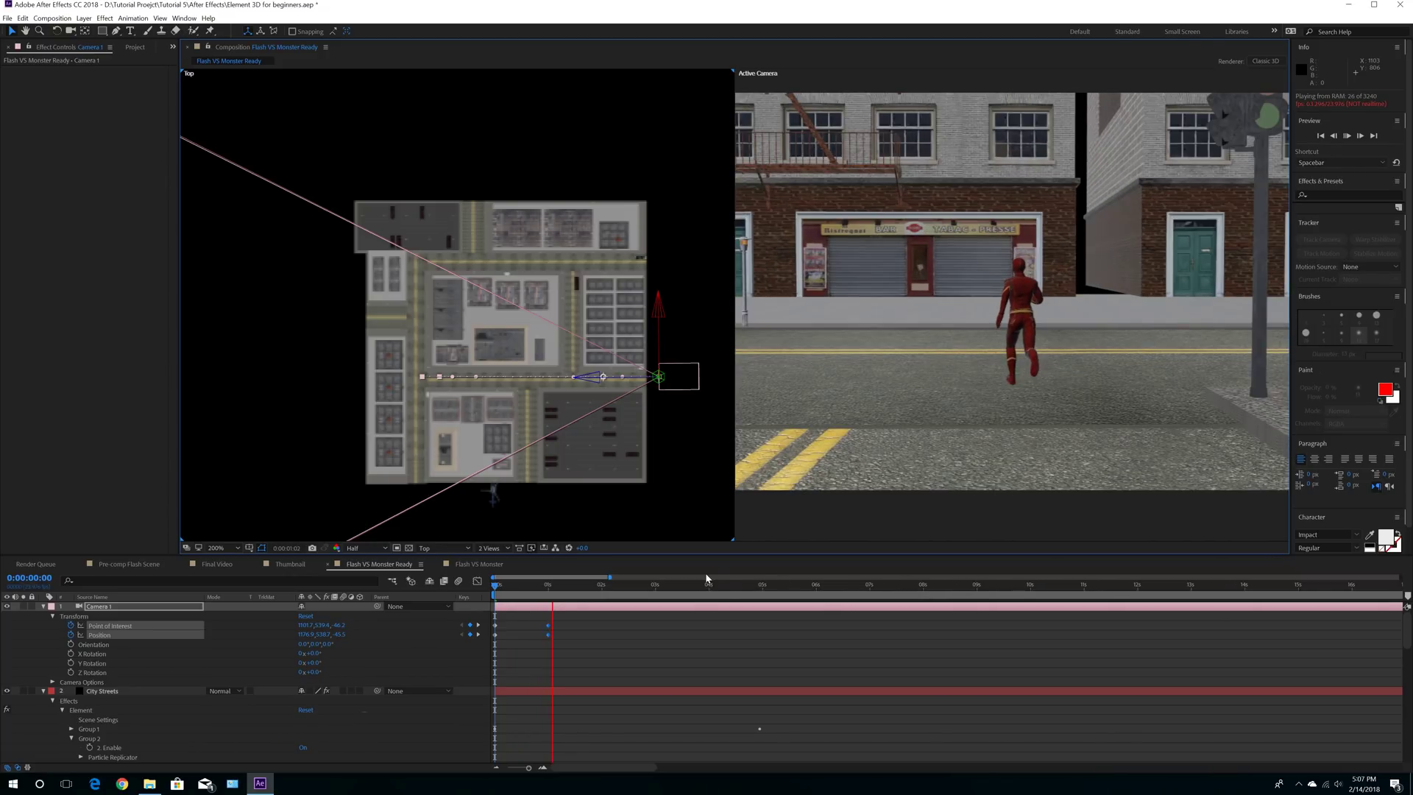
left_click(814, 521)
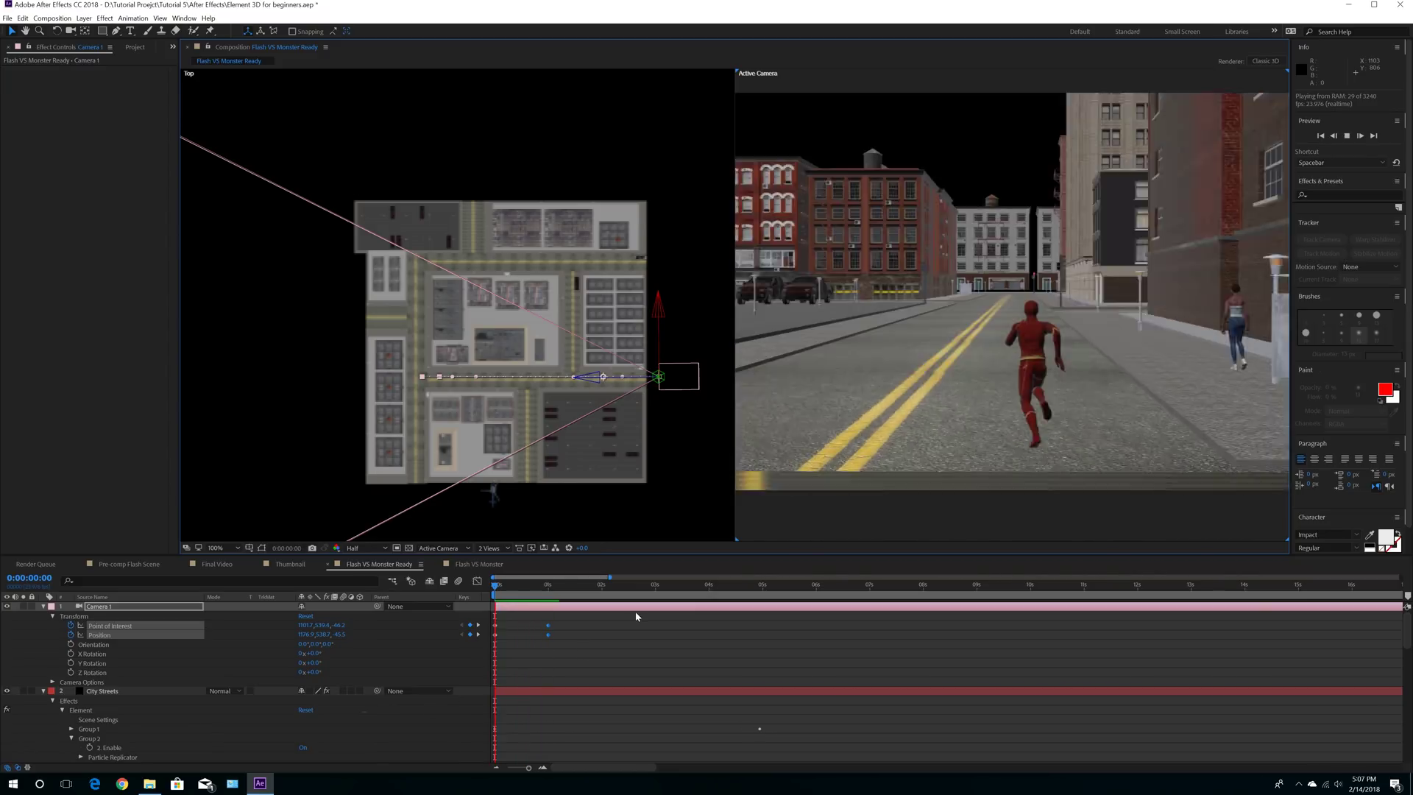
Step: Set Group 2's Baked Animation playback speed to 2000% on the City Streets layer and preview the faster run
left_click(492, 590)
left_click(107, 692)
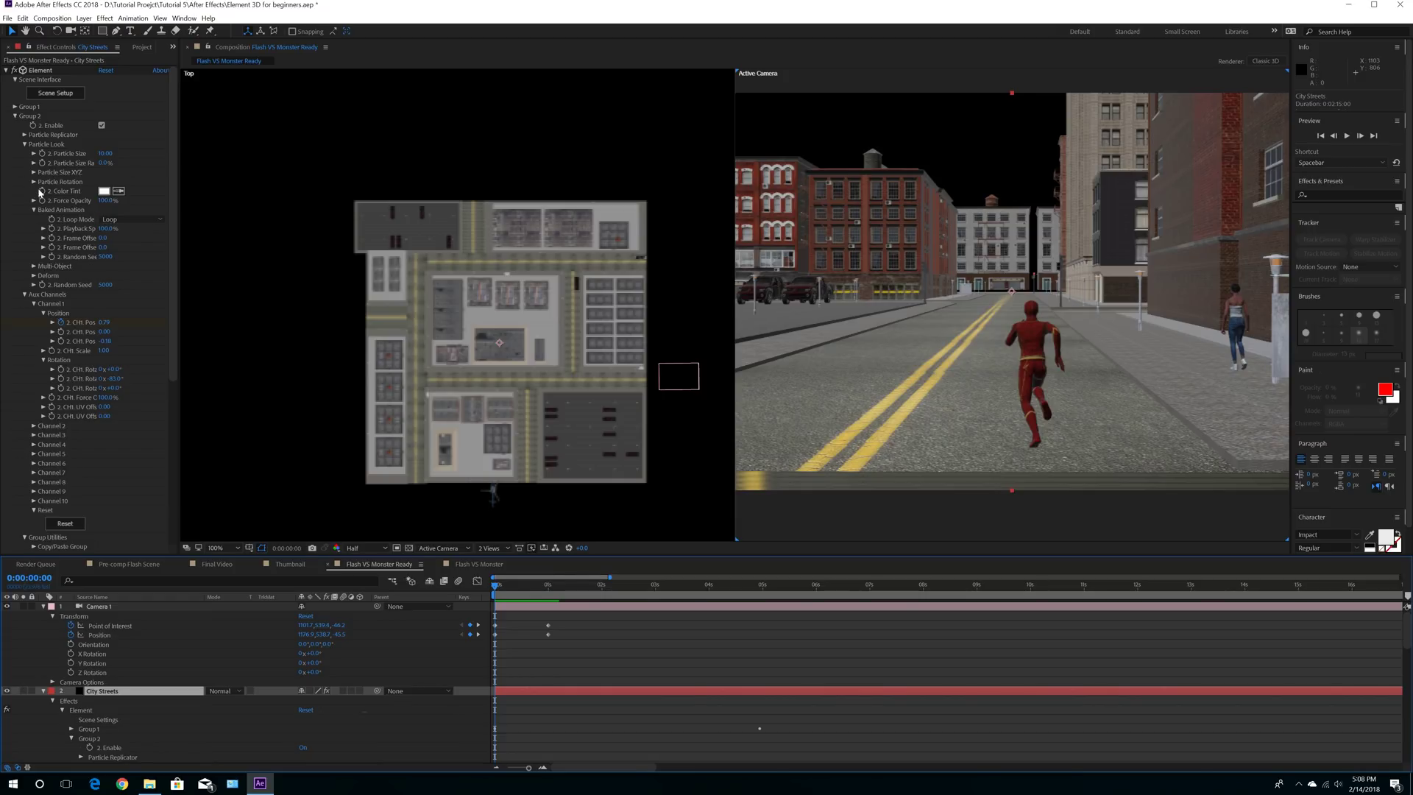
left_click(25, 144)
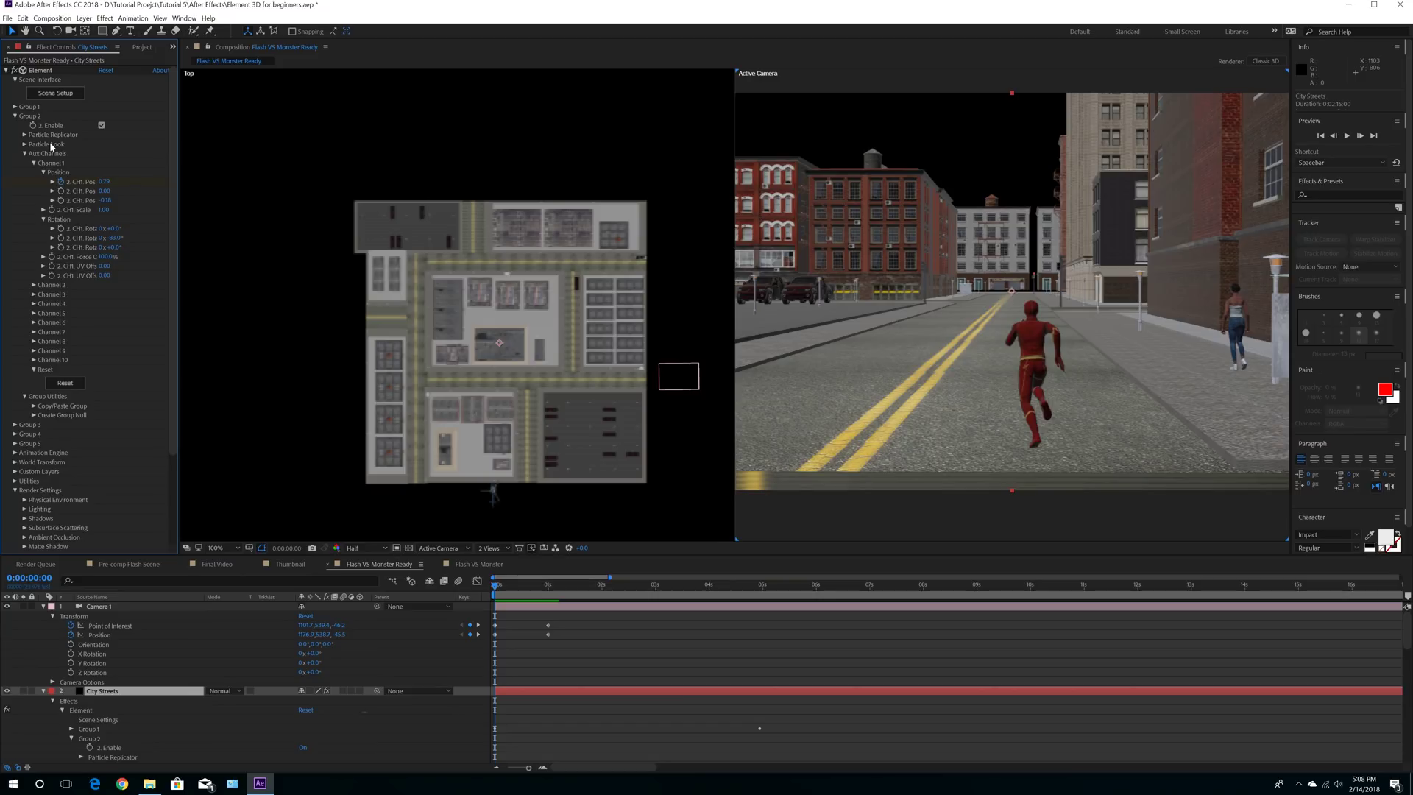
left_click(24, 144)
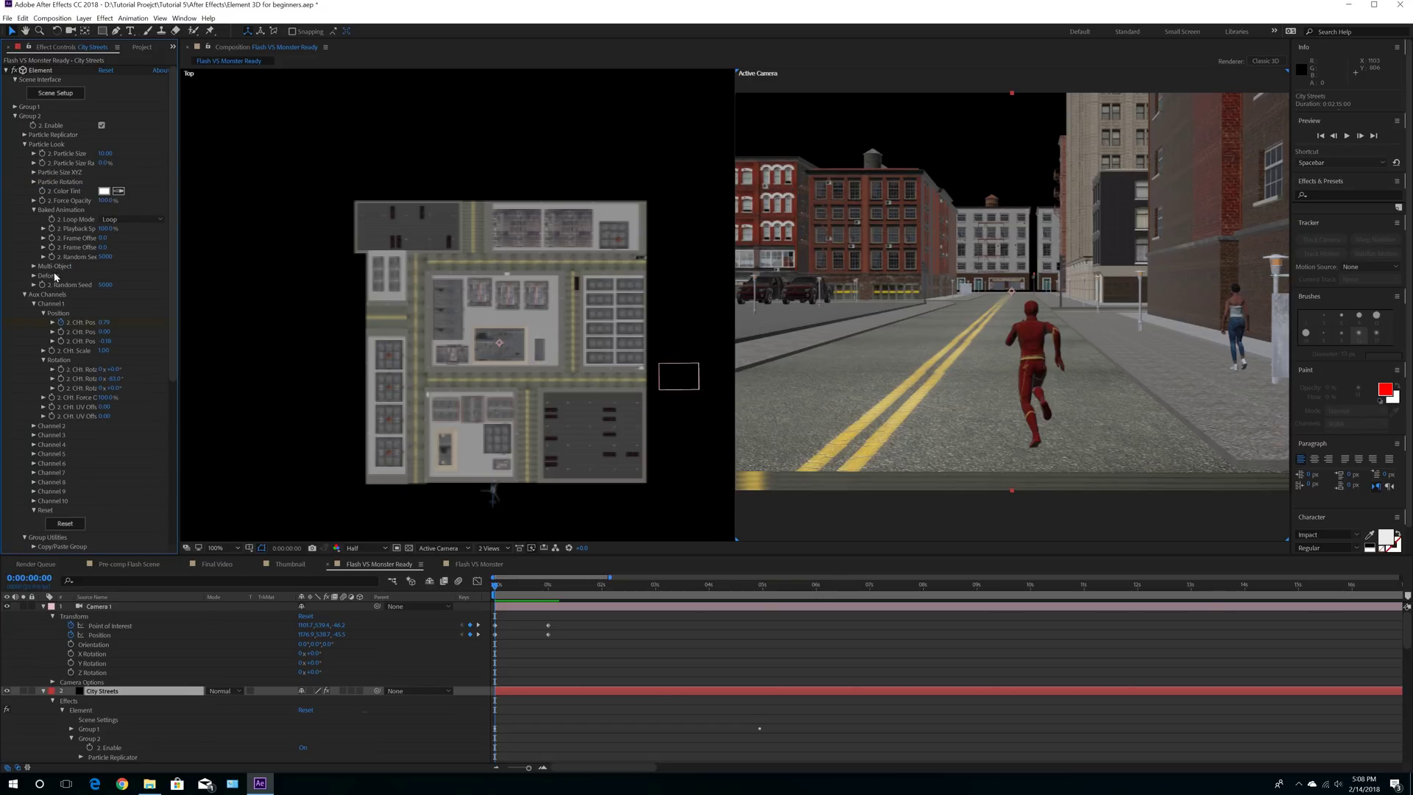
left_click(34, 211)
left_click(34, 210)
left_click(105, 229)
key("Return")
left_click(108, 233)
type("200")
key("Return")
key("space")
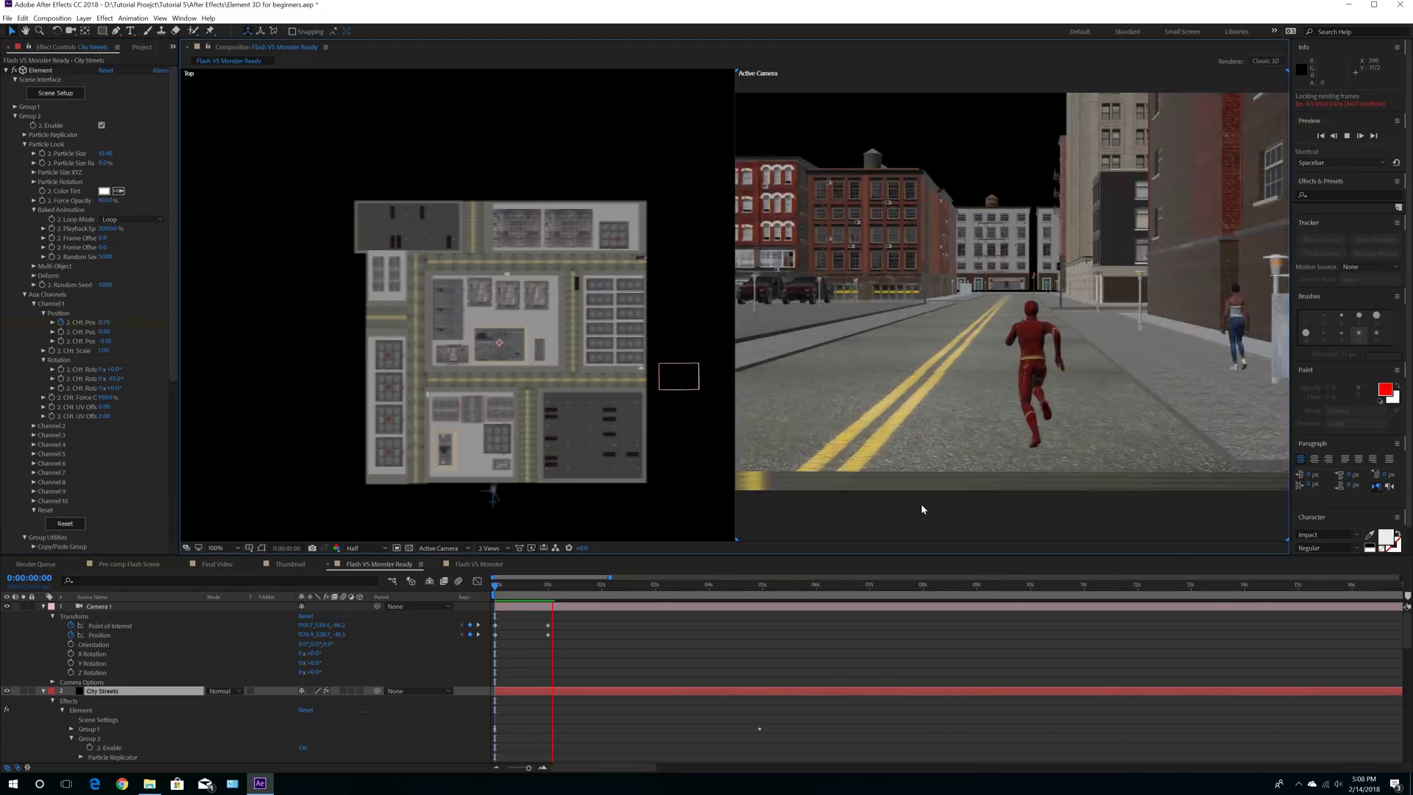
key("space")
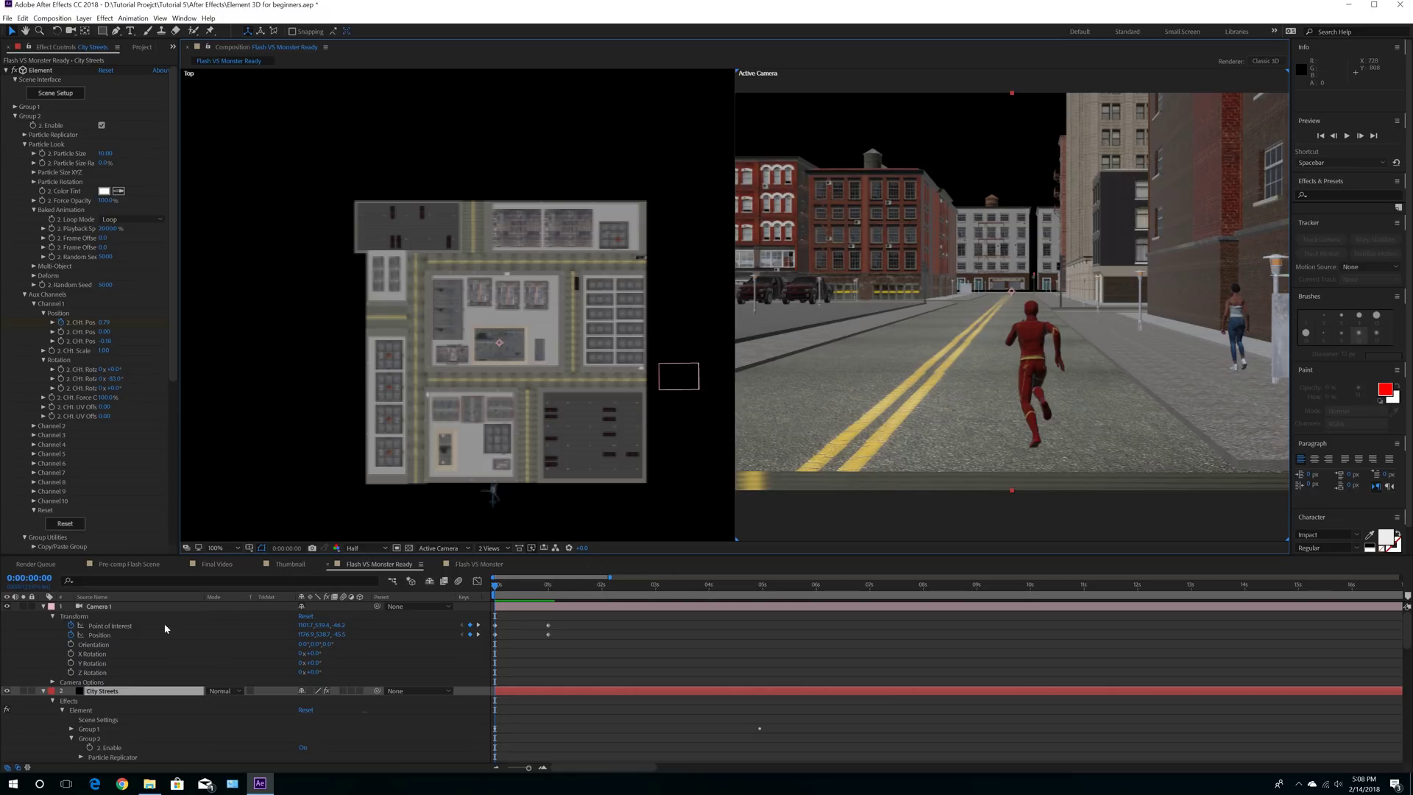
Step: Set Group 2's Channel 1 Rotation Y to -90° and preview Flash running along the street
scroll(223, 644, "down", 15)
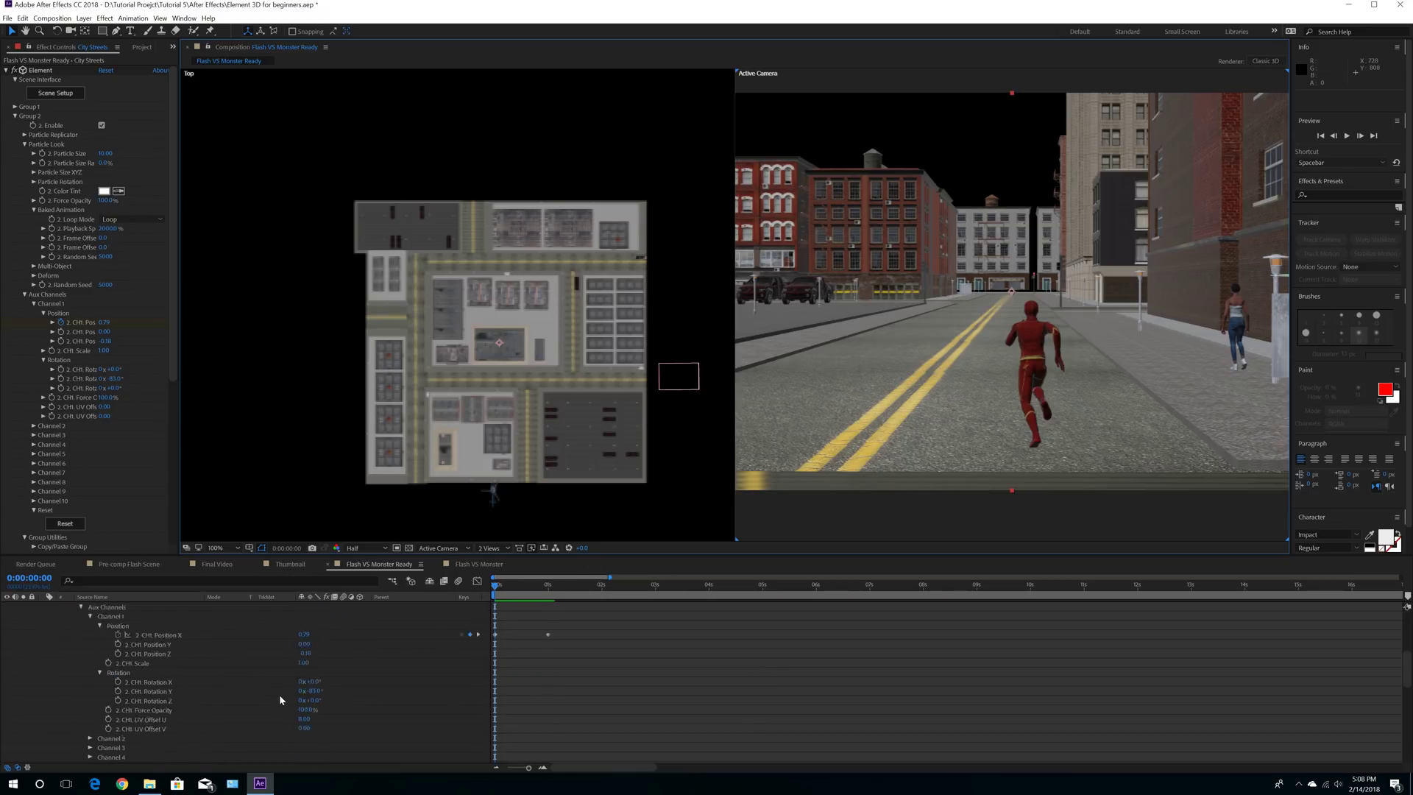
left_click(314, 662)
type("-")
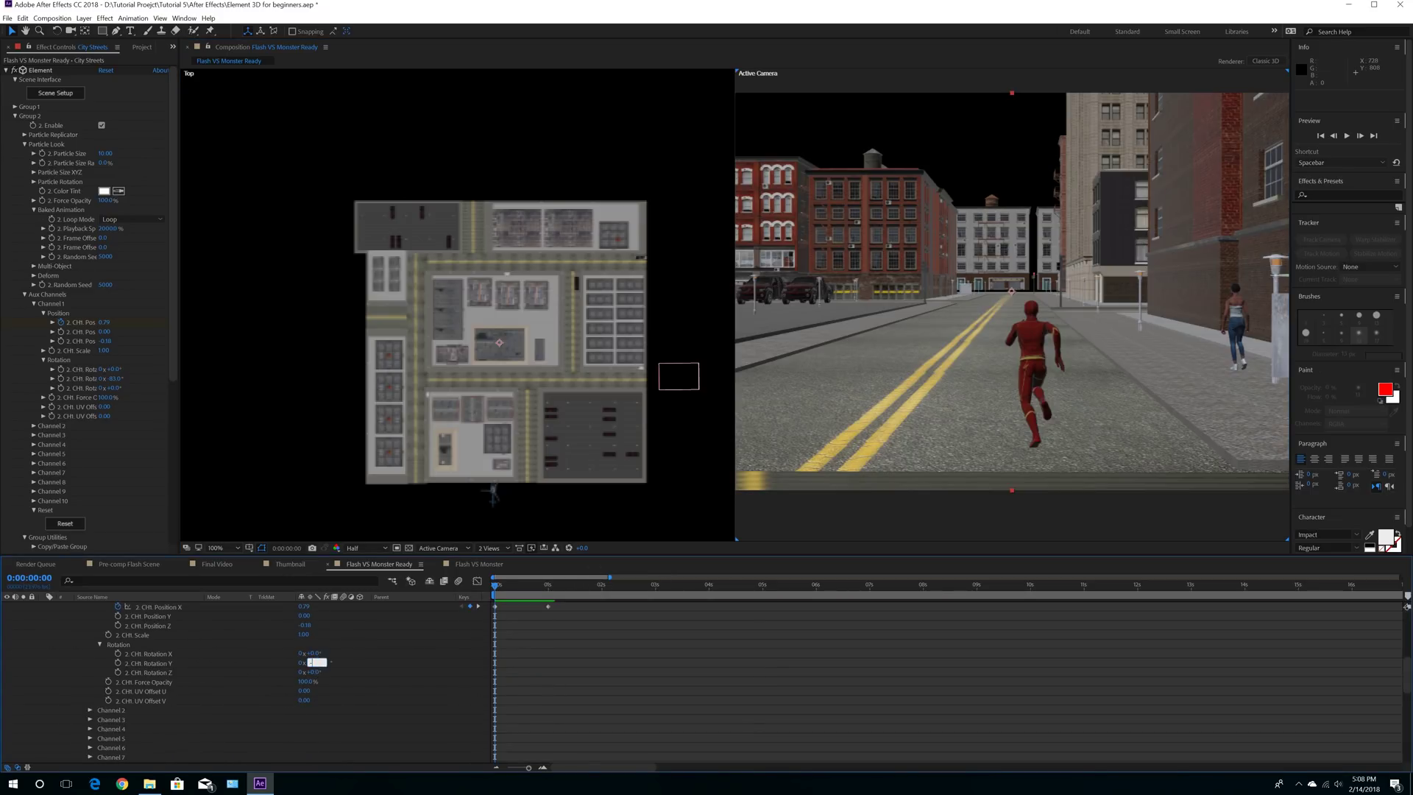
type("90")
key("Return")
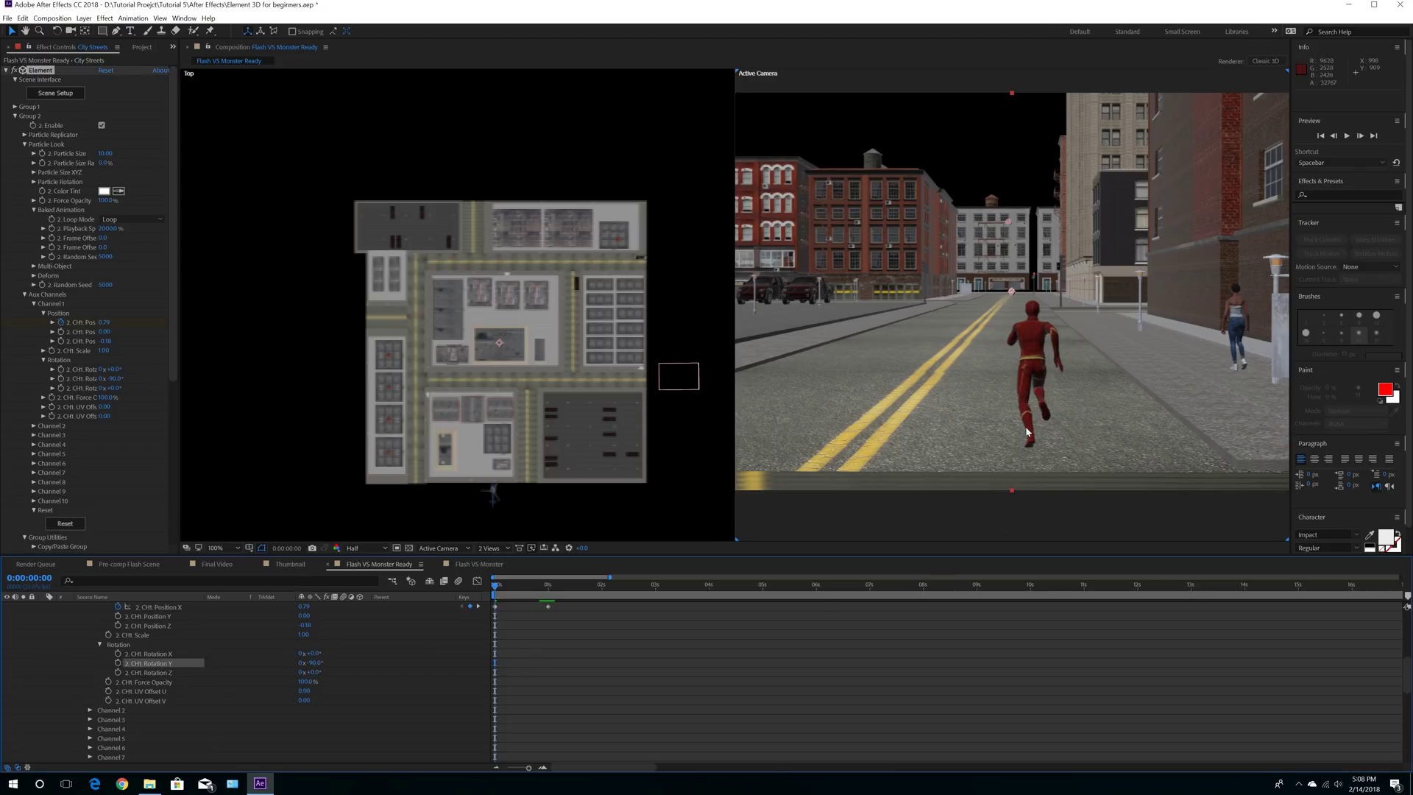
key("space")
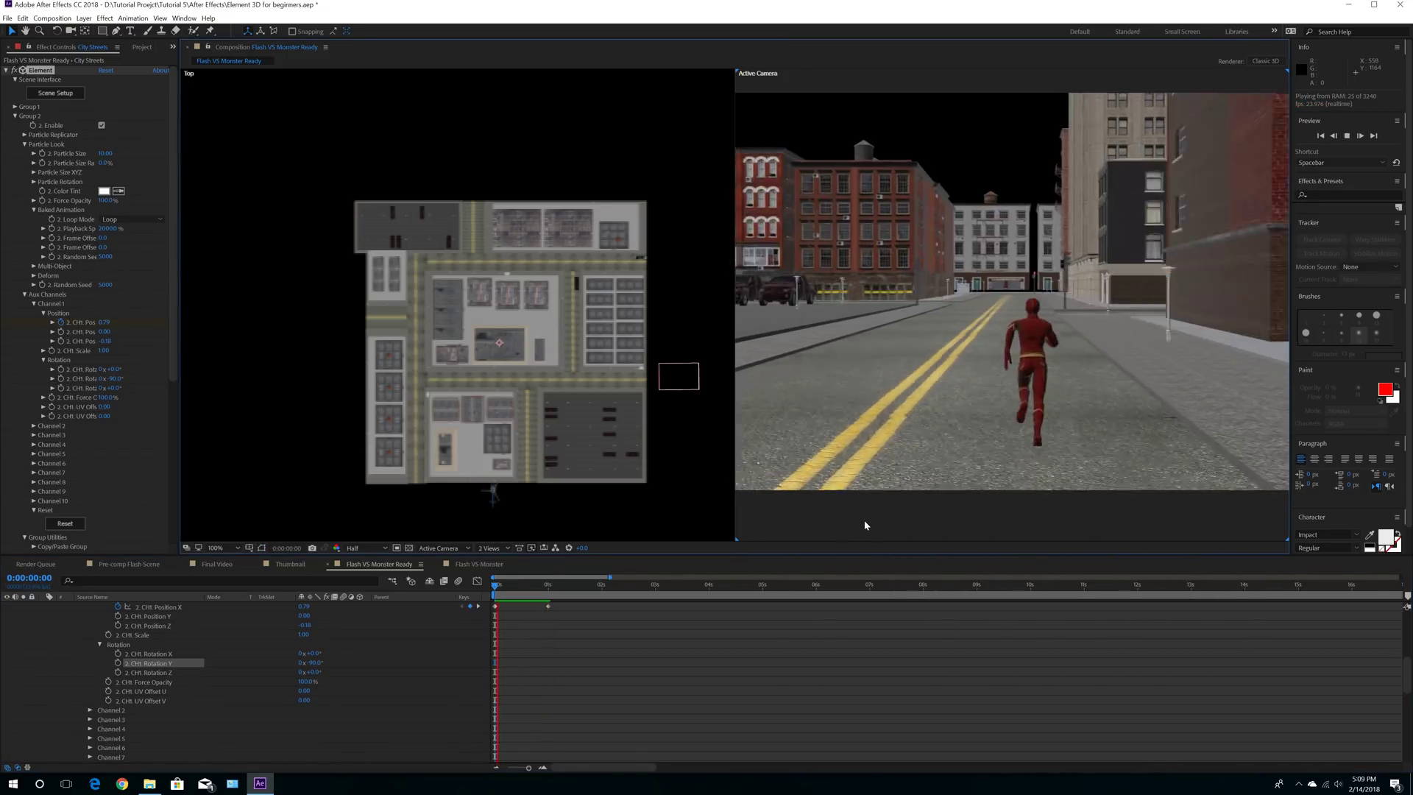
key("space")
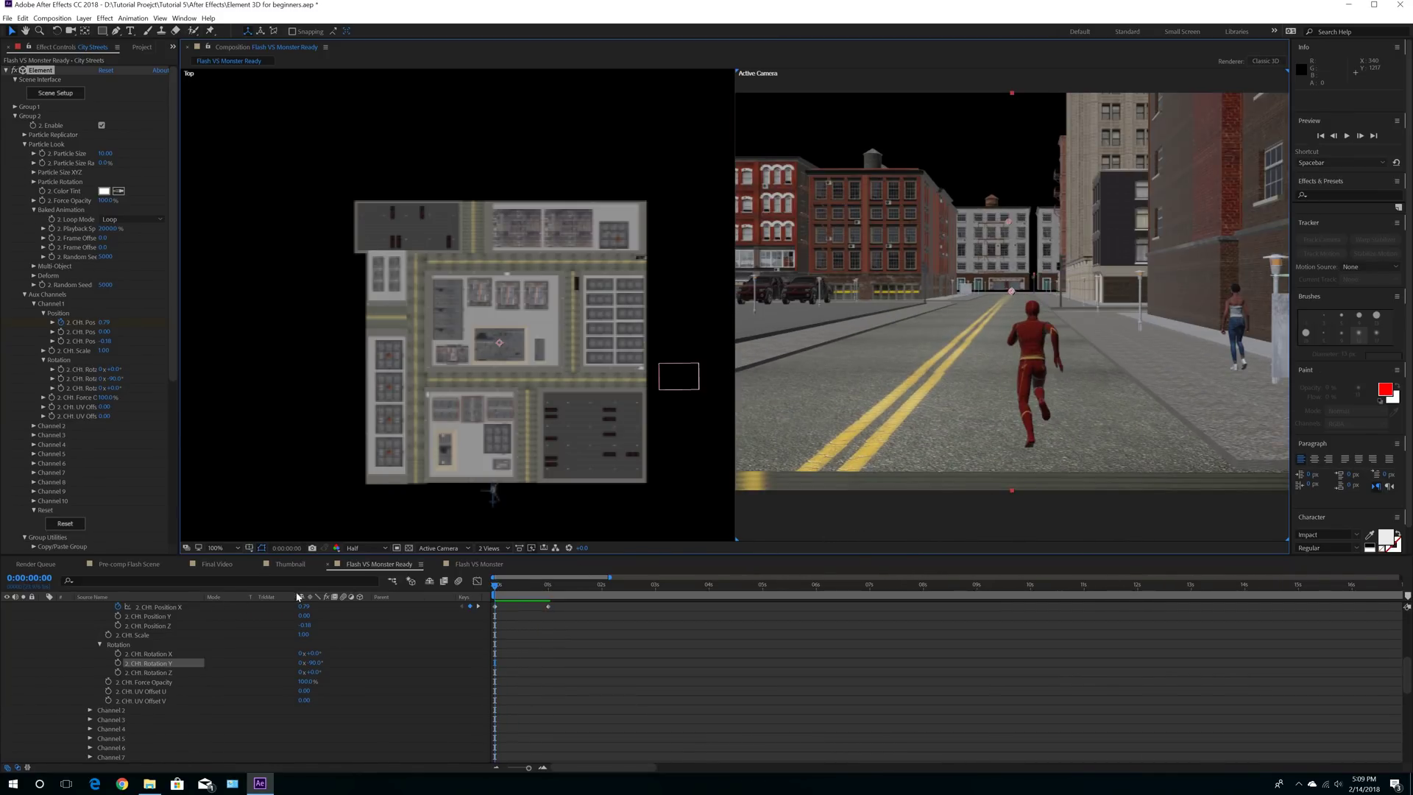
Step: Show the Motion Blur render settings of the Element effect on the City Streets layer and check the available Motion Blur options
scroll(218, 631, "up", 10)
left_click(139, 692)
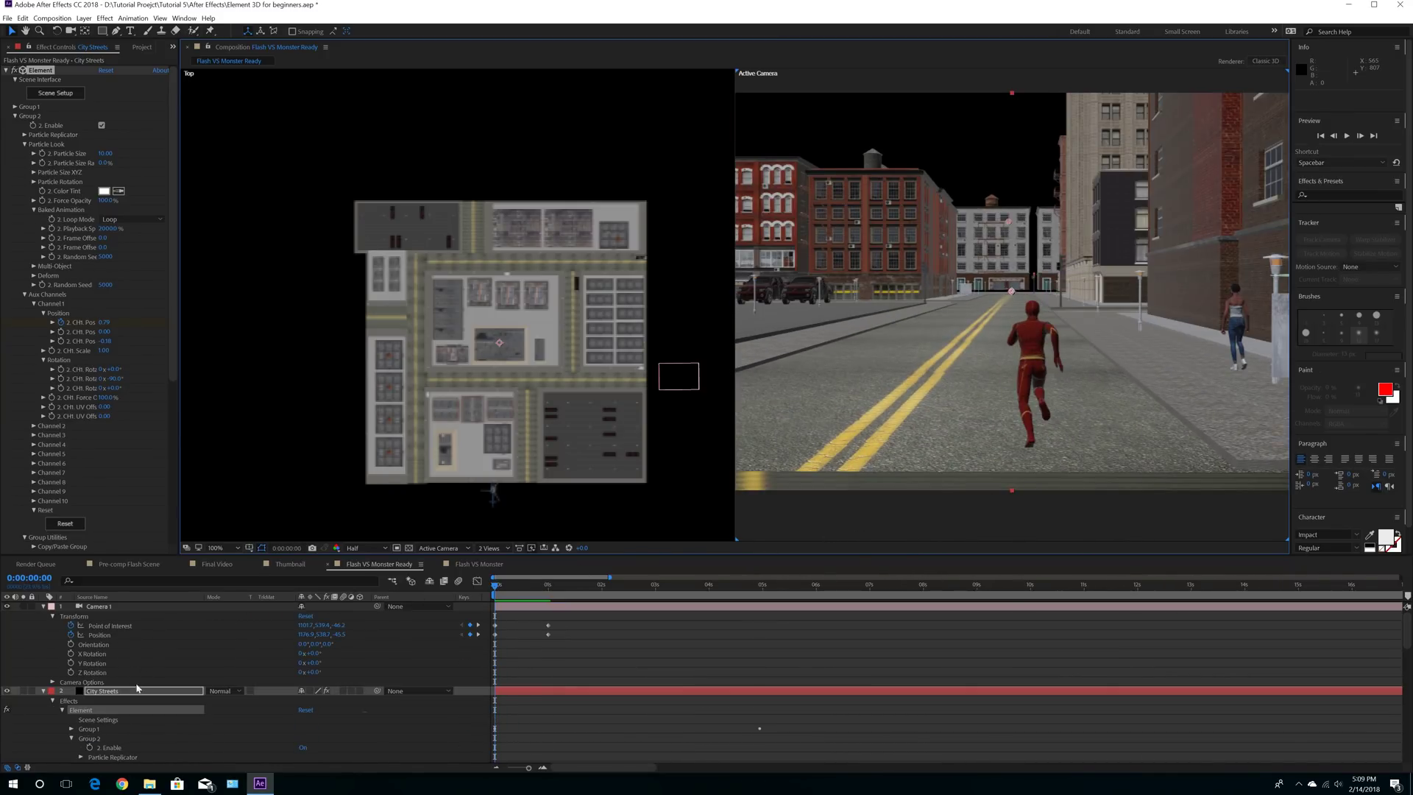
scroll(167, 341, "down", 7)
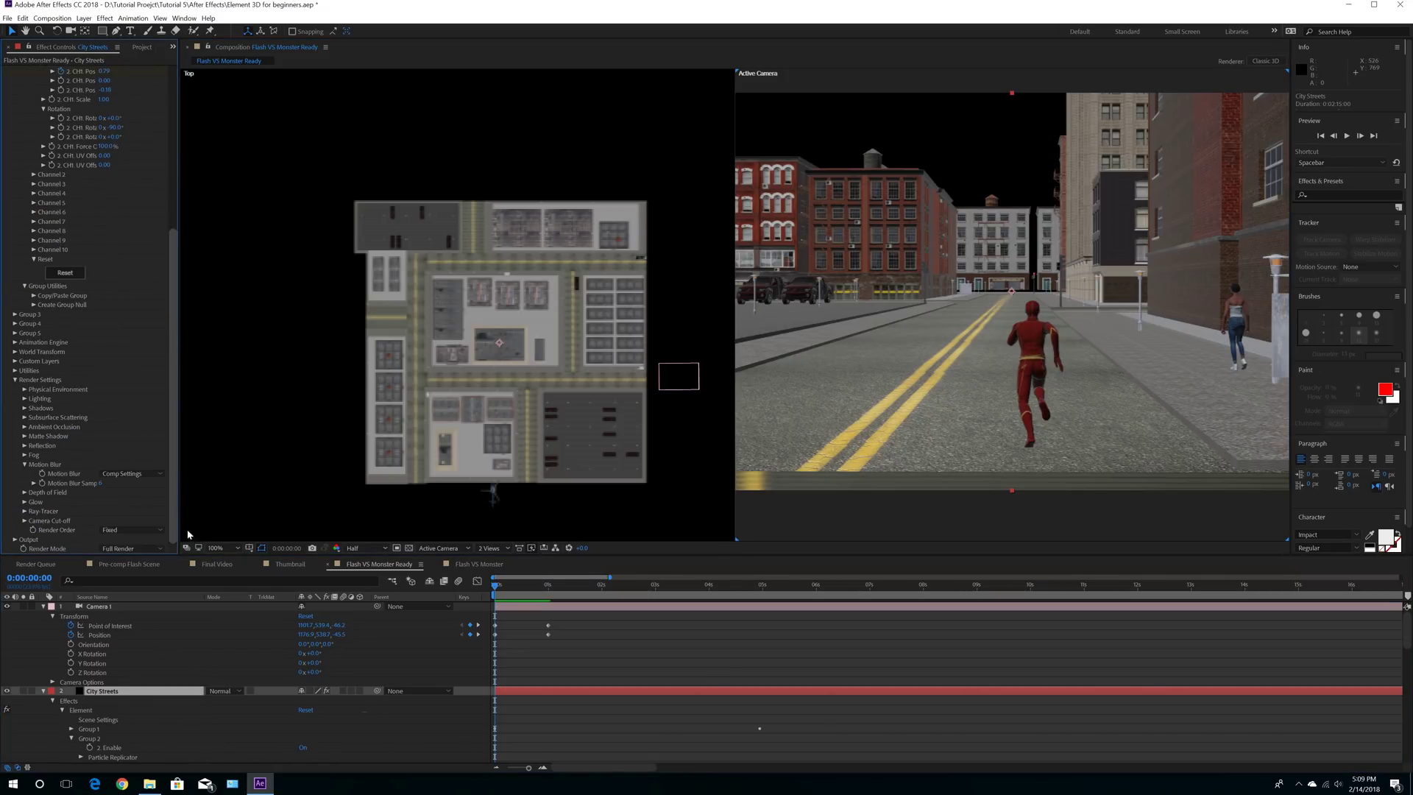
left_click(18, 381)
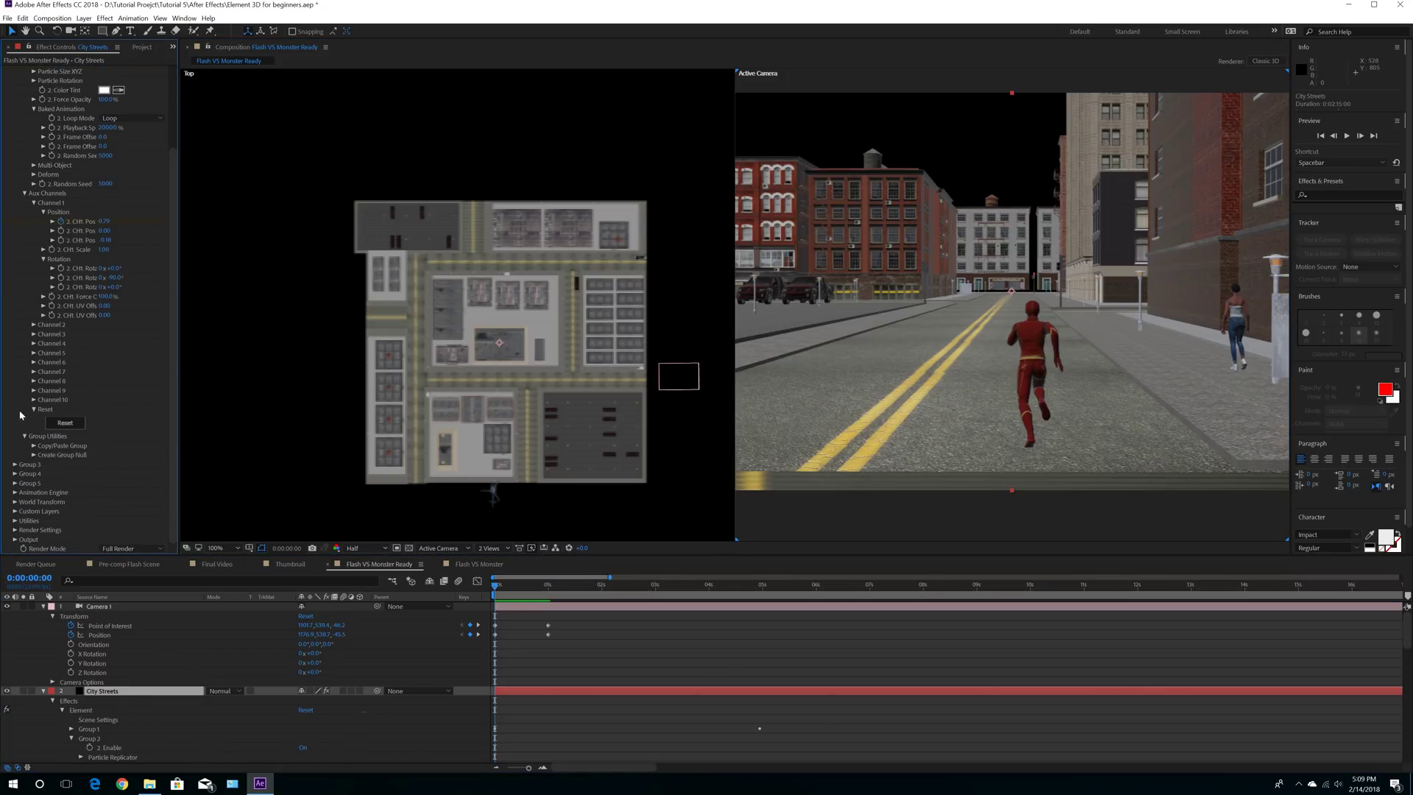
left_click(15, 530)
scroll(85, 499, "down", 3)
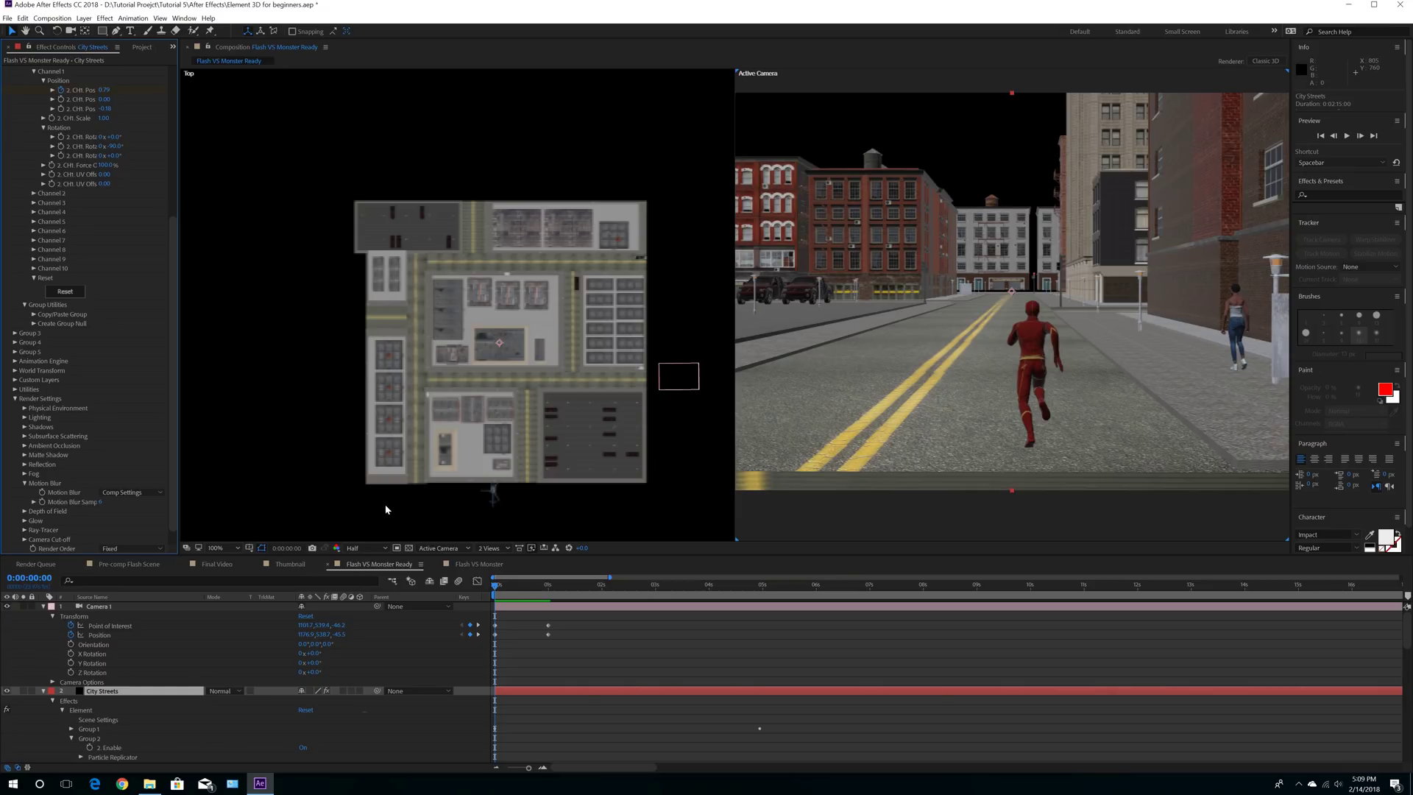
left_click(124, 491)
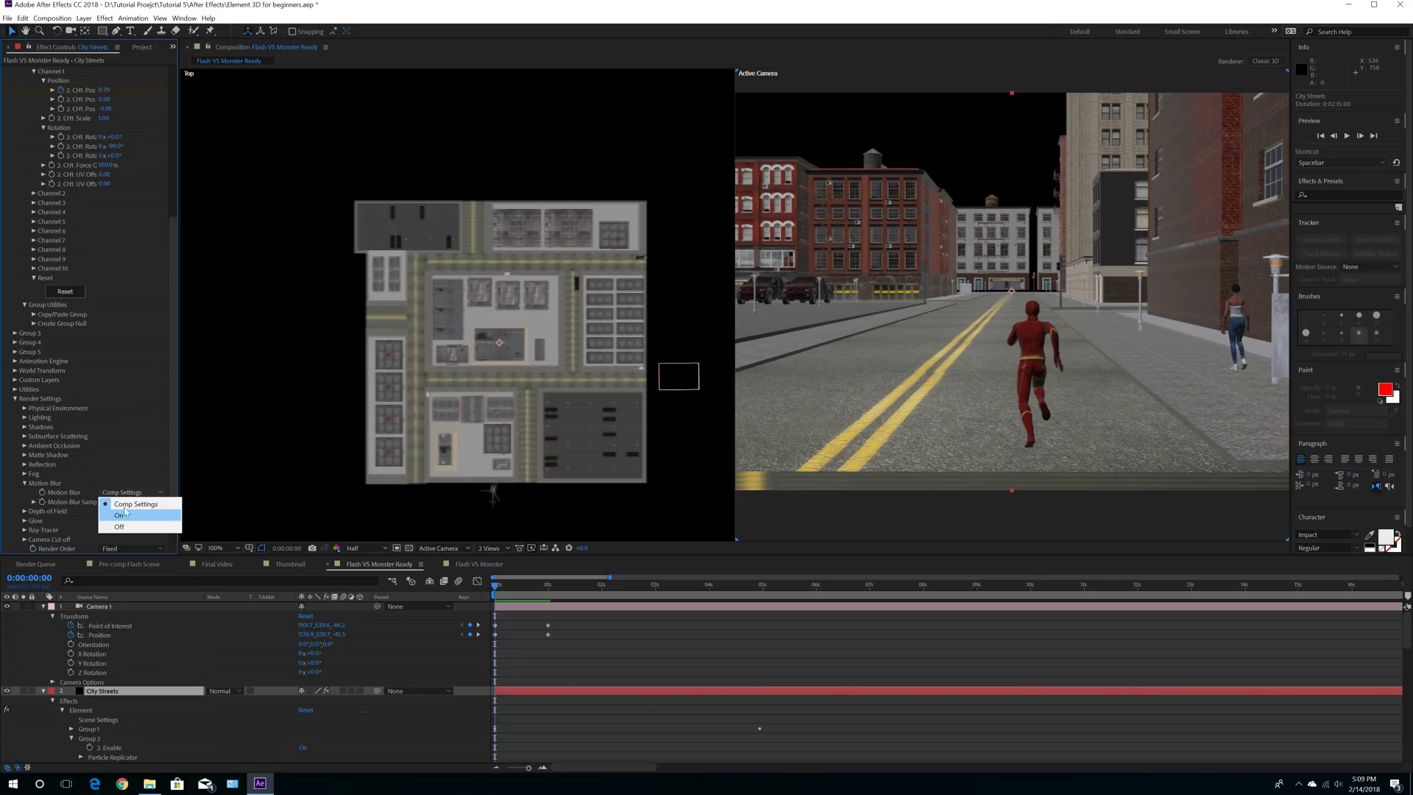
left_click(116, 449)
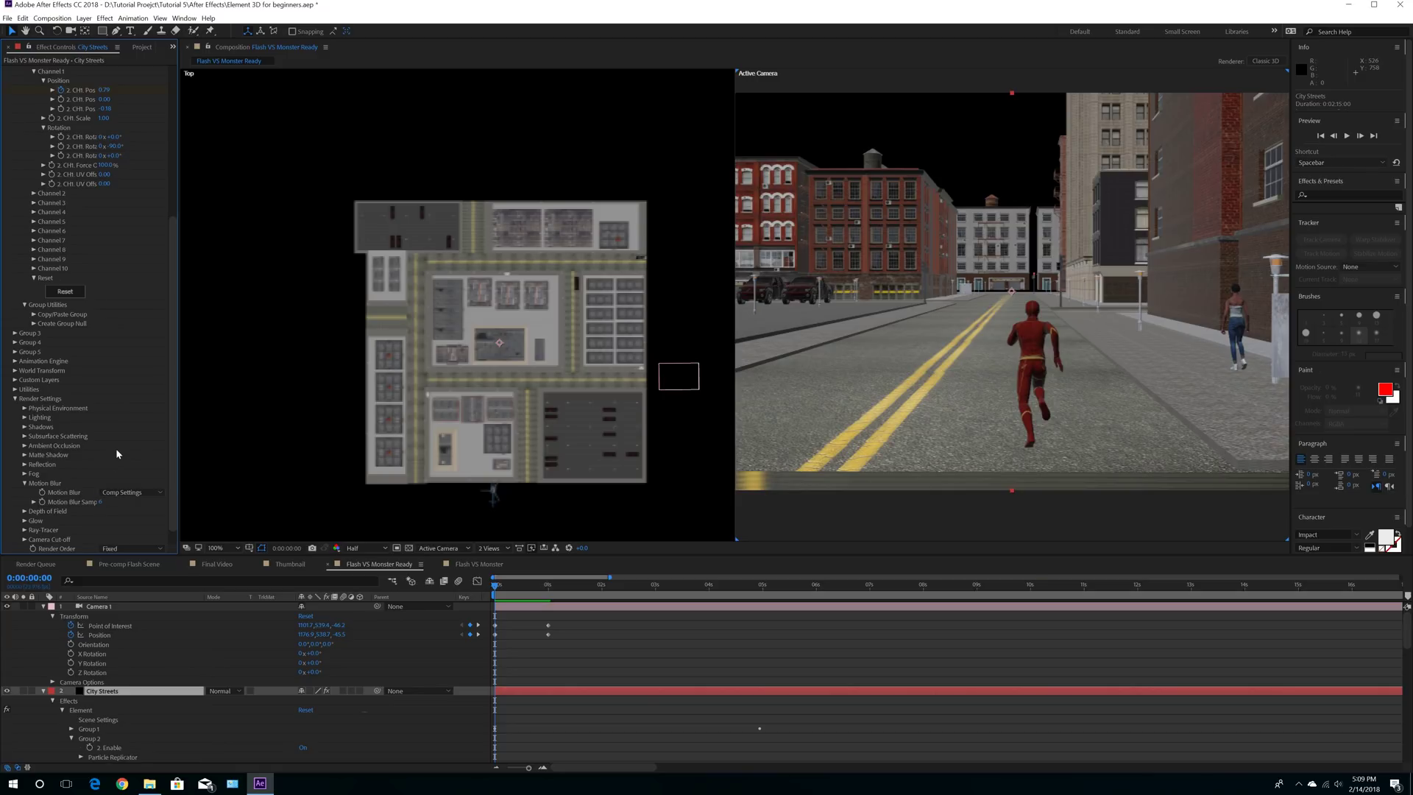
left_click(105, 18)
mouse_move(202, 251)
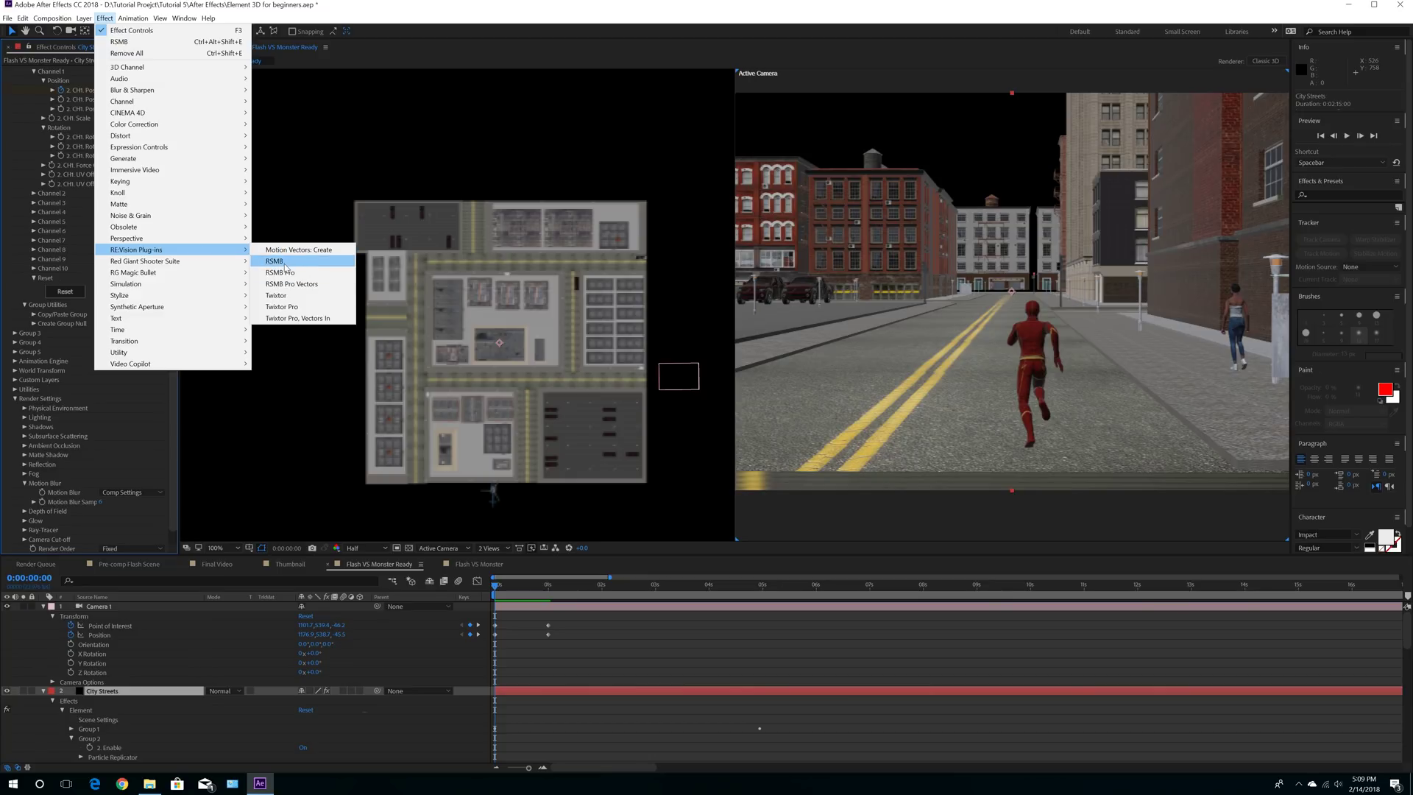
left_click(2, 110)
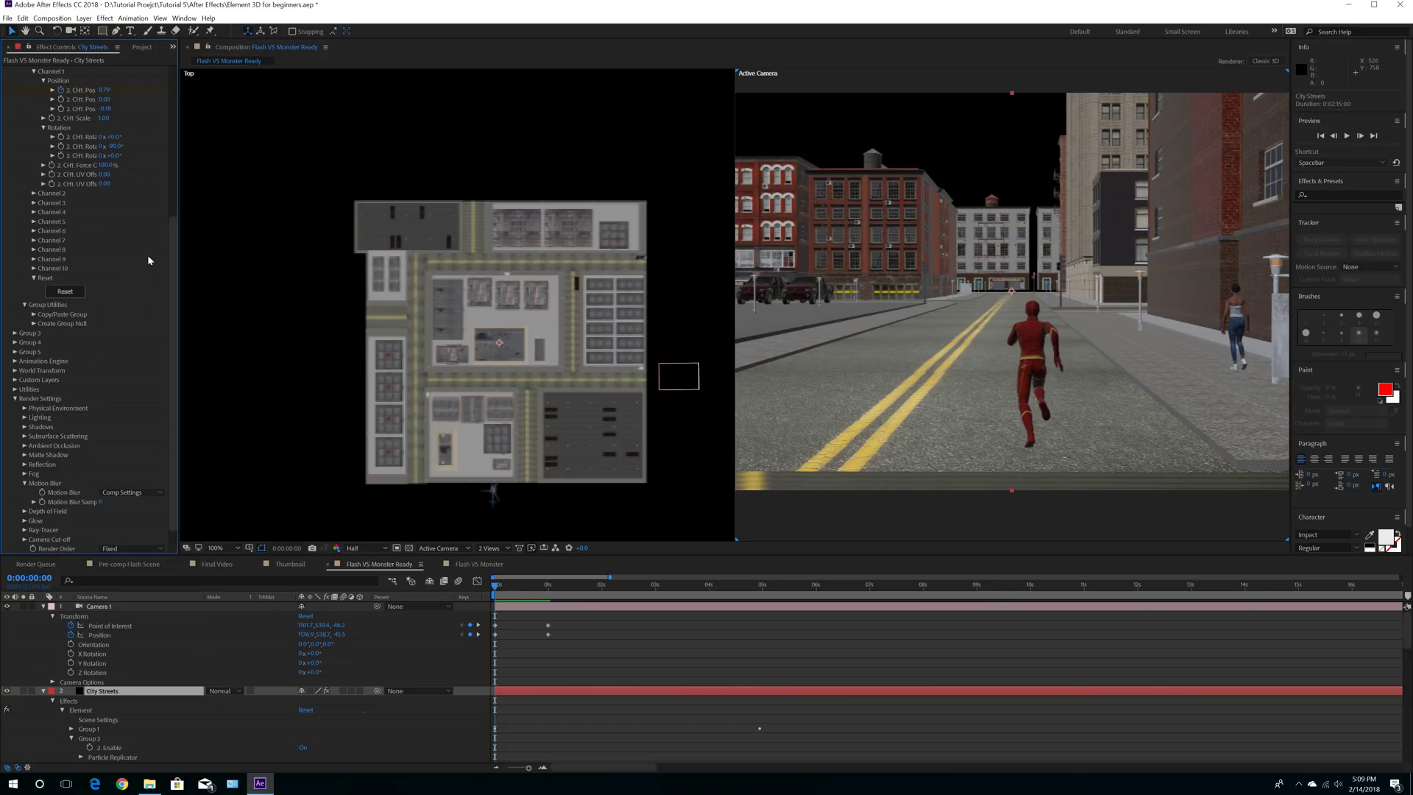
Step: Set the Element effect's Motion Blur to On and preview the blurred run at Quarter resolution
scroll(176, 341, "down", 1)
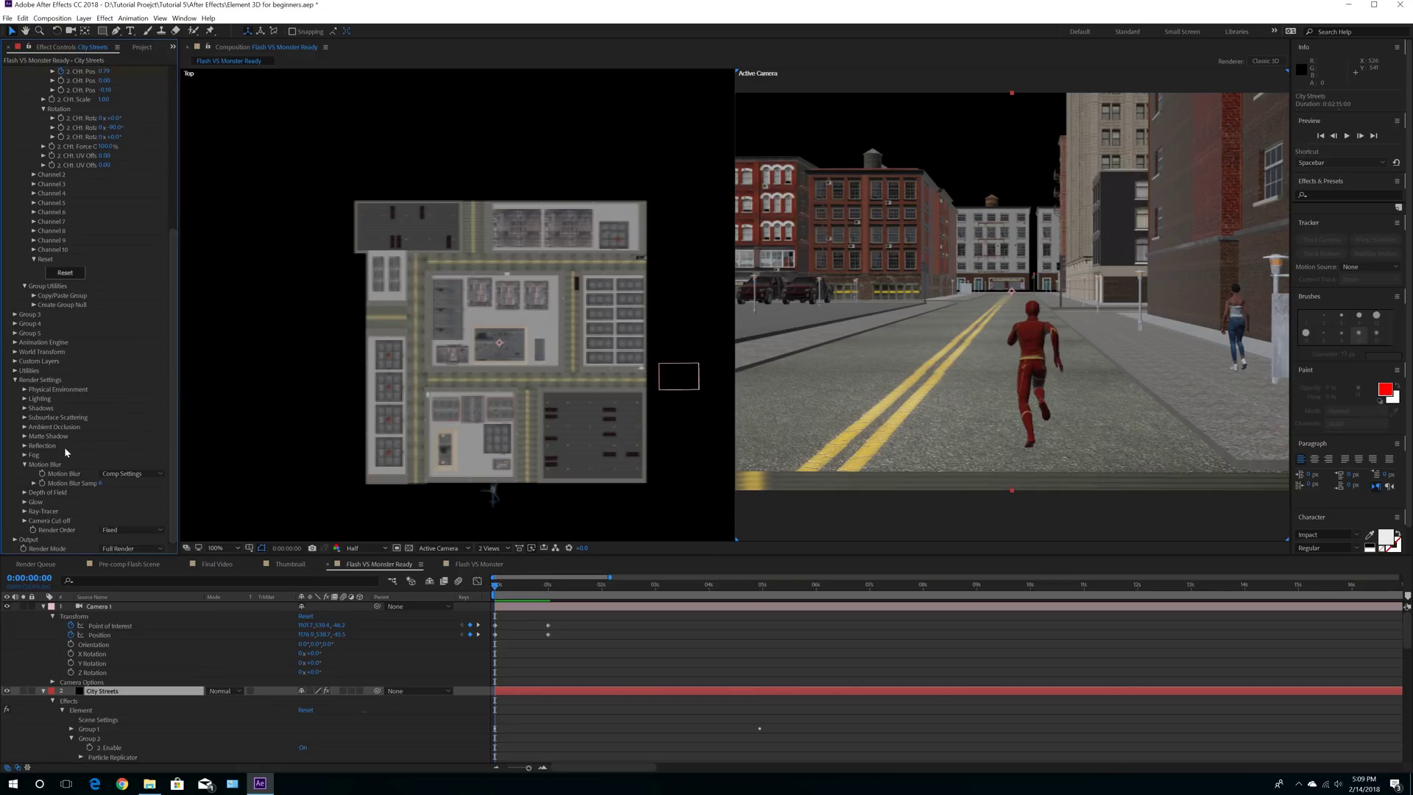
left_click(126, 474)
left_click(118, 493)
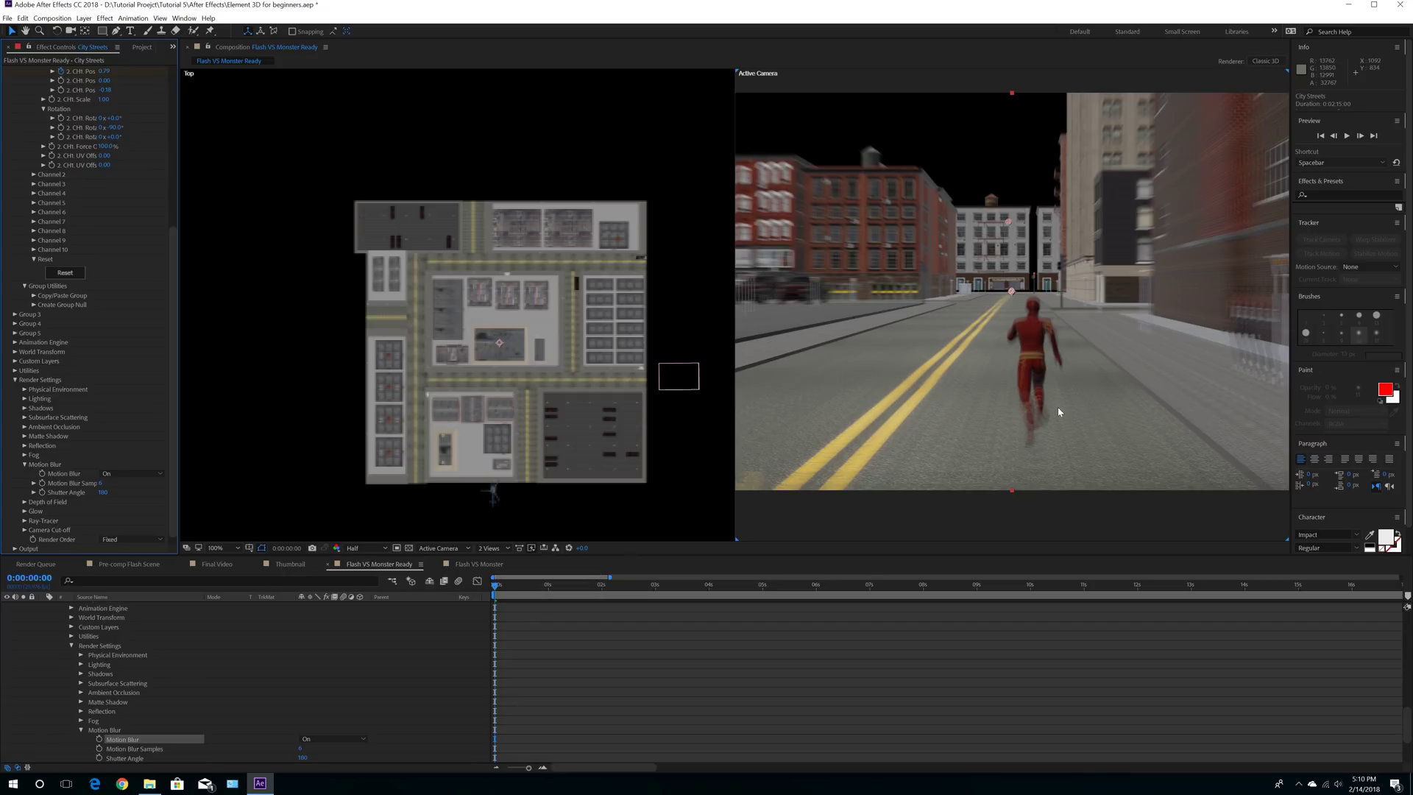
left_click(365, 548)
left_click(376, 610)
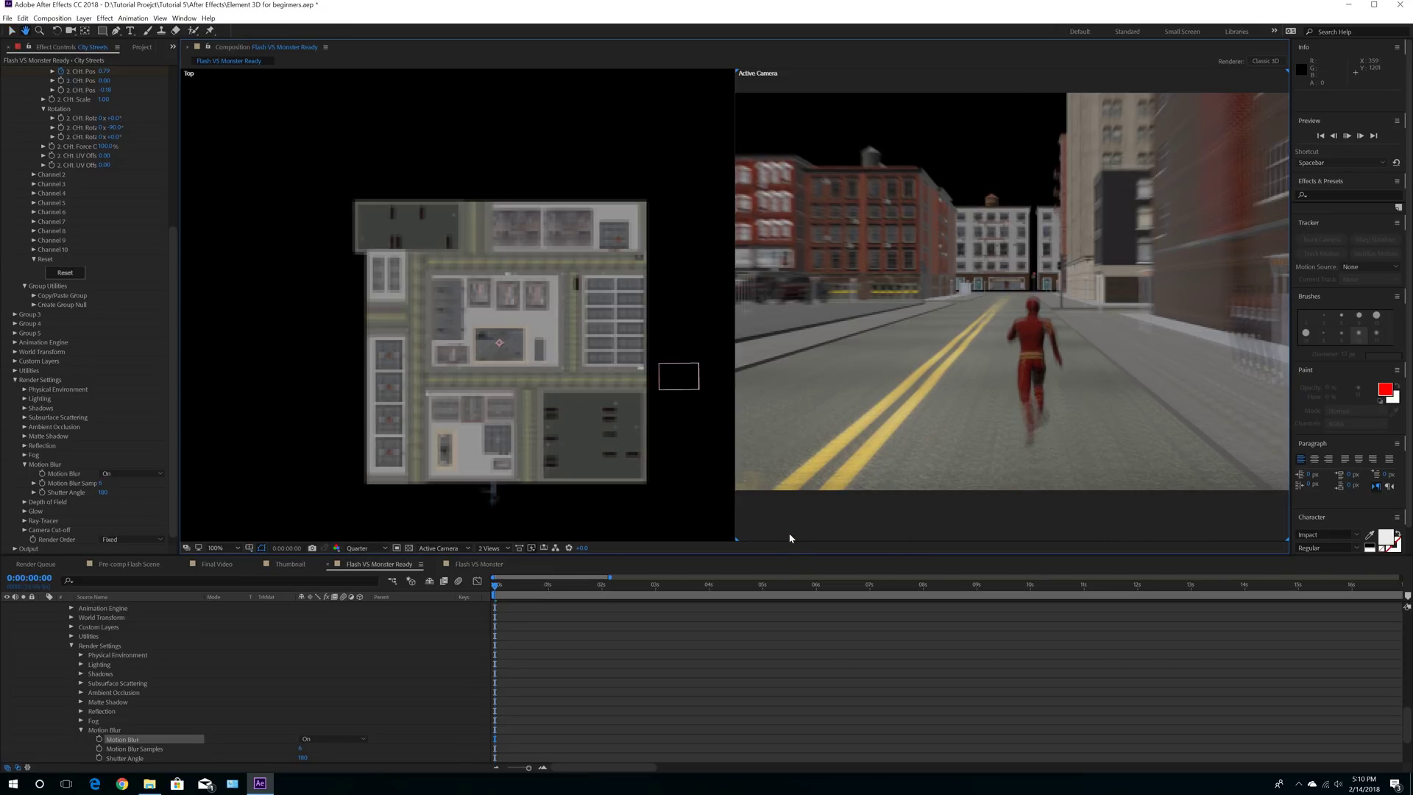
key("space")
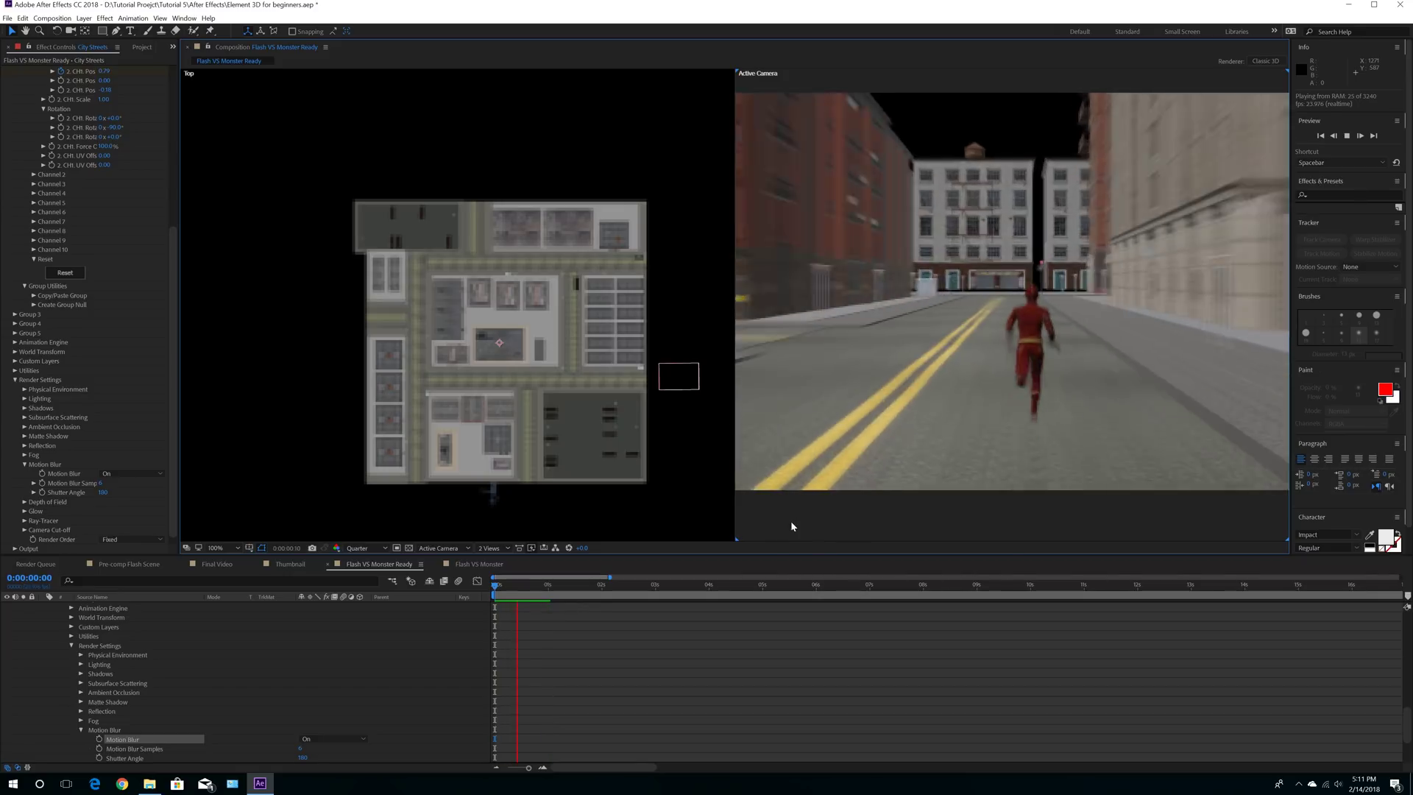
key("space")
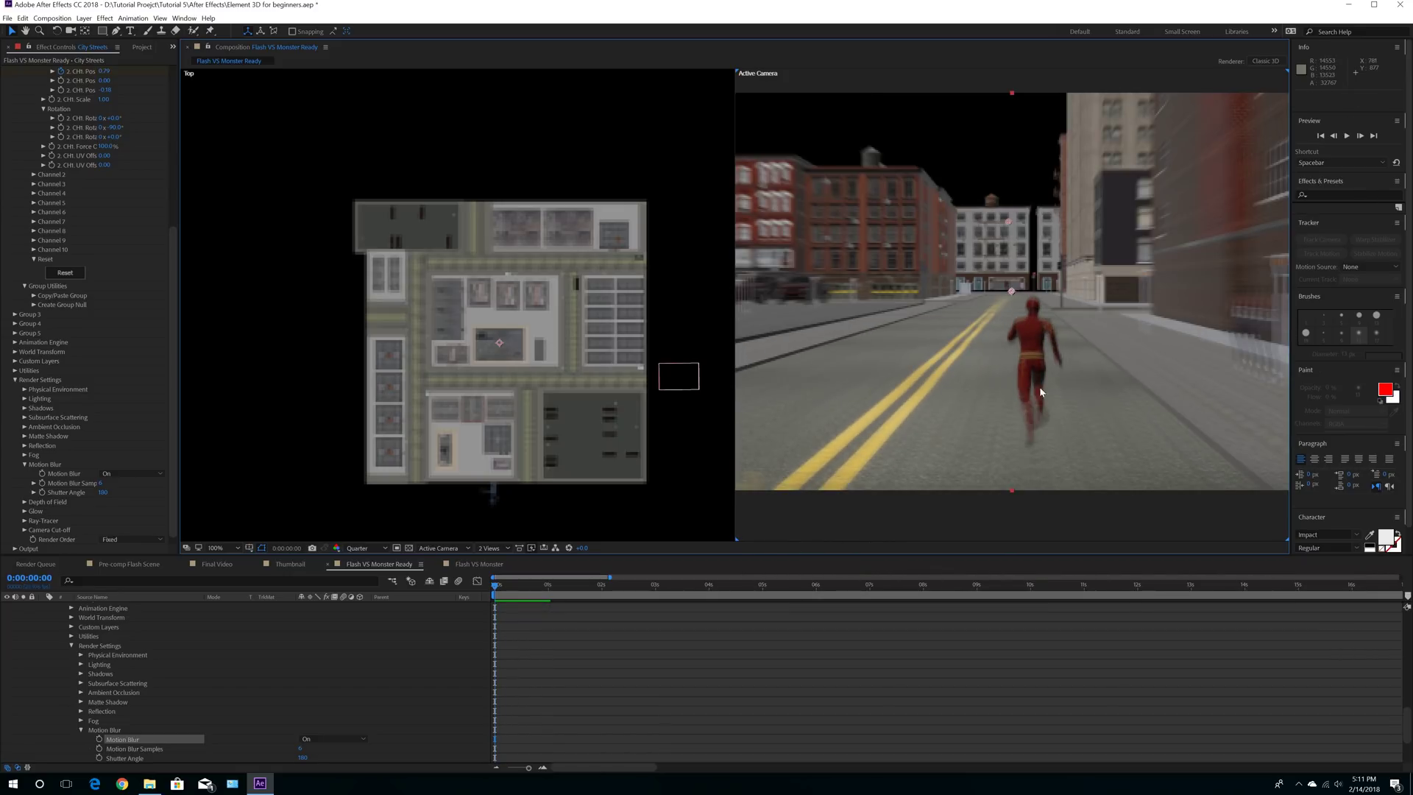
Step: Set the preview resolution to Full and the Element effect's Motion Blur to Off
left_click(366, 548)
left_click(365, 560)
left_click(133, 474)
left_click(127, 506)
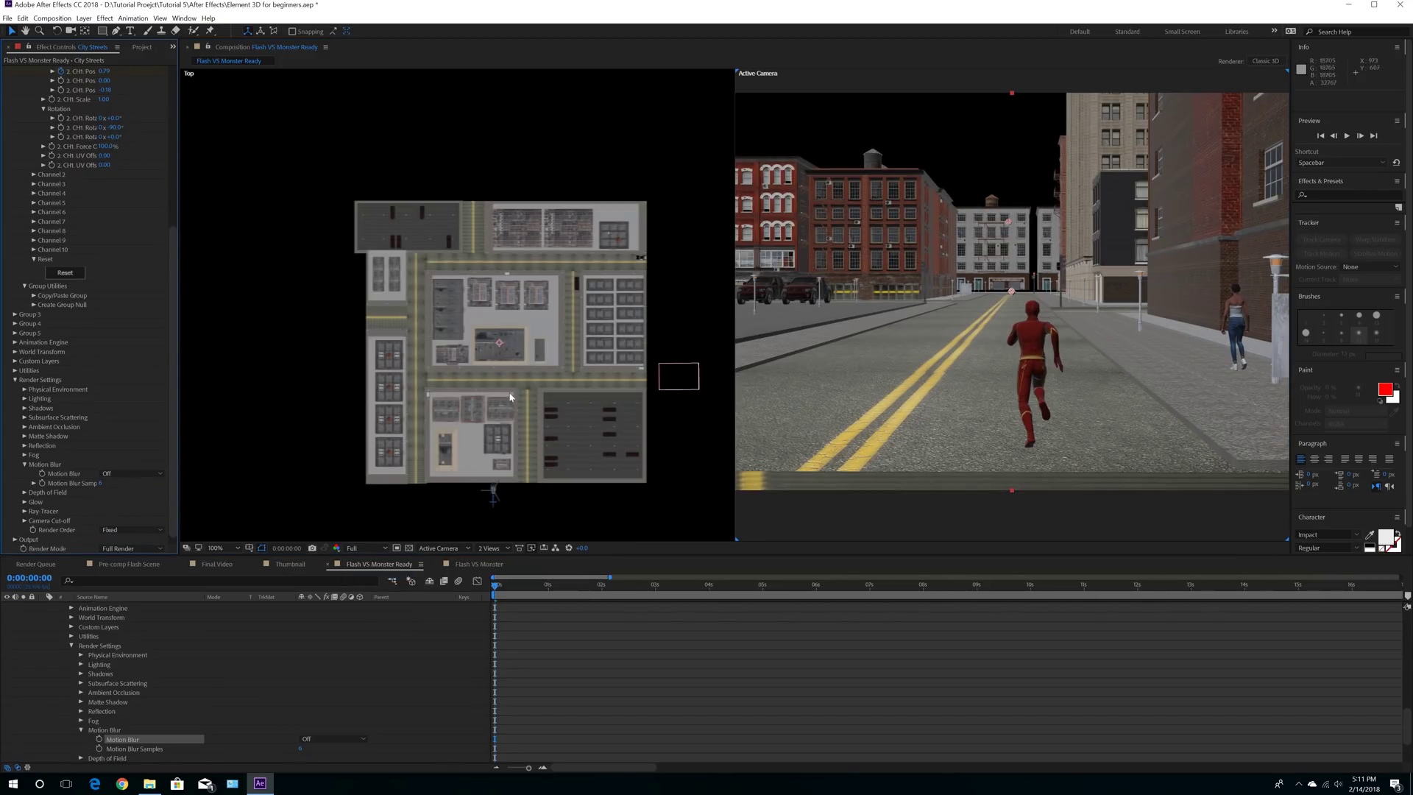
Step: At 0:00:01:11, start keyframing Group 2's Channel 1 Rotation Y and set it to -180° to turn Flash at the corner
left_click(551, 591)
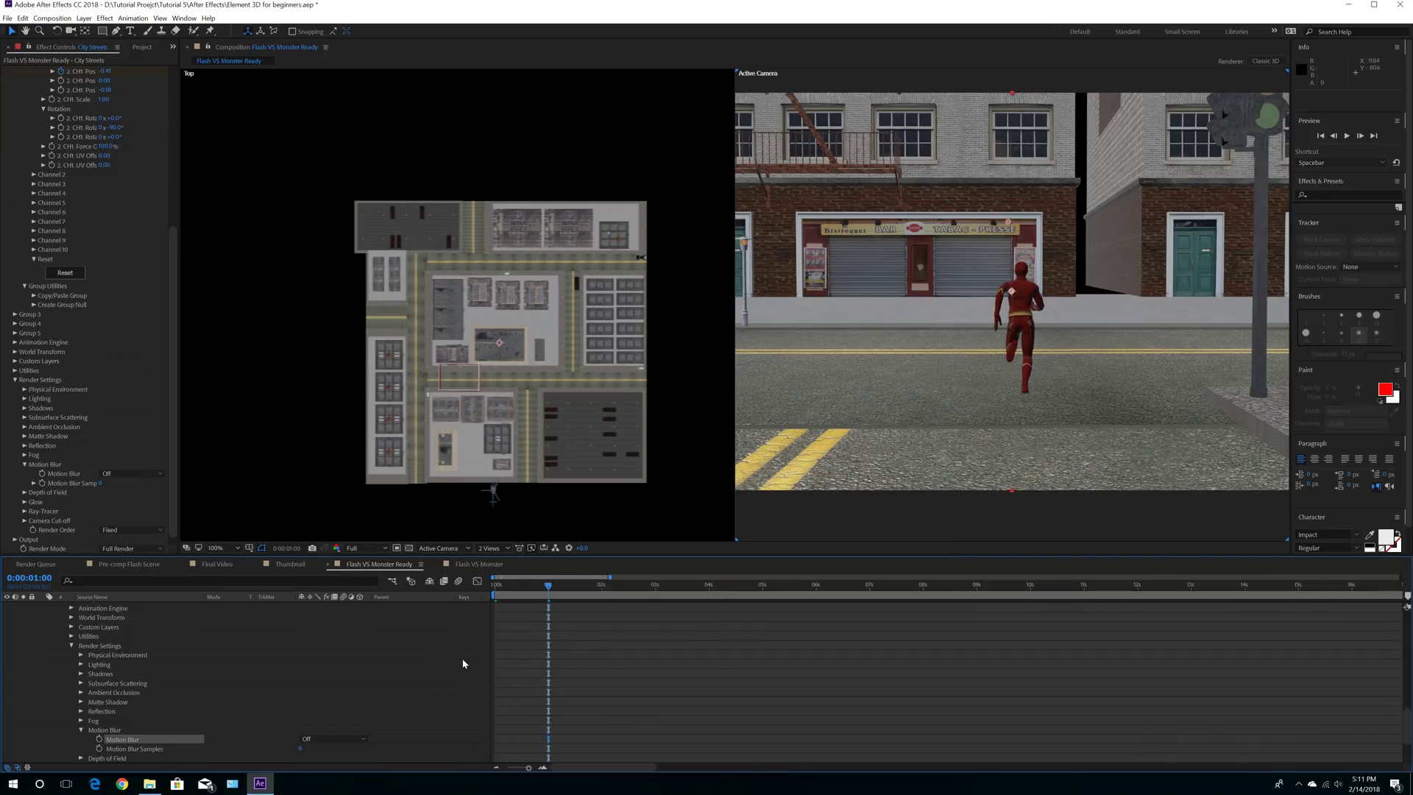
scroll(254, 682, "up", 10)
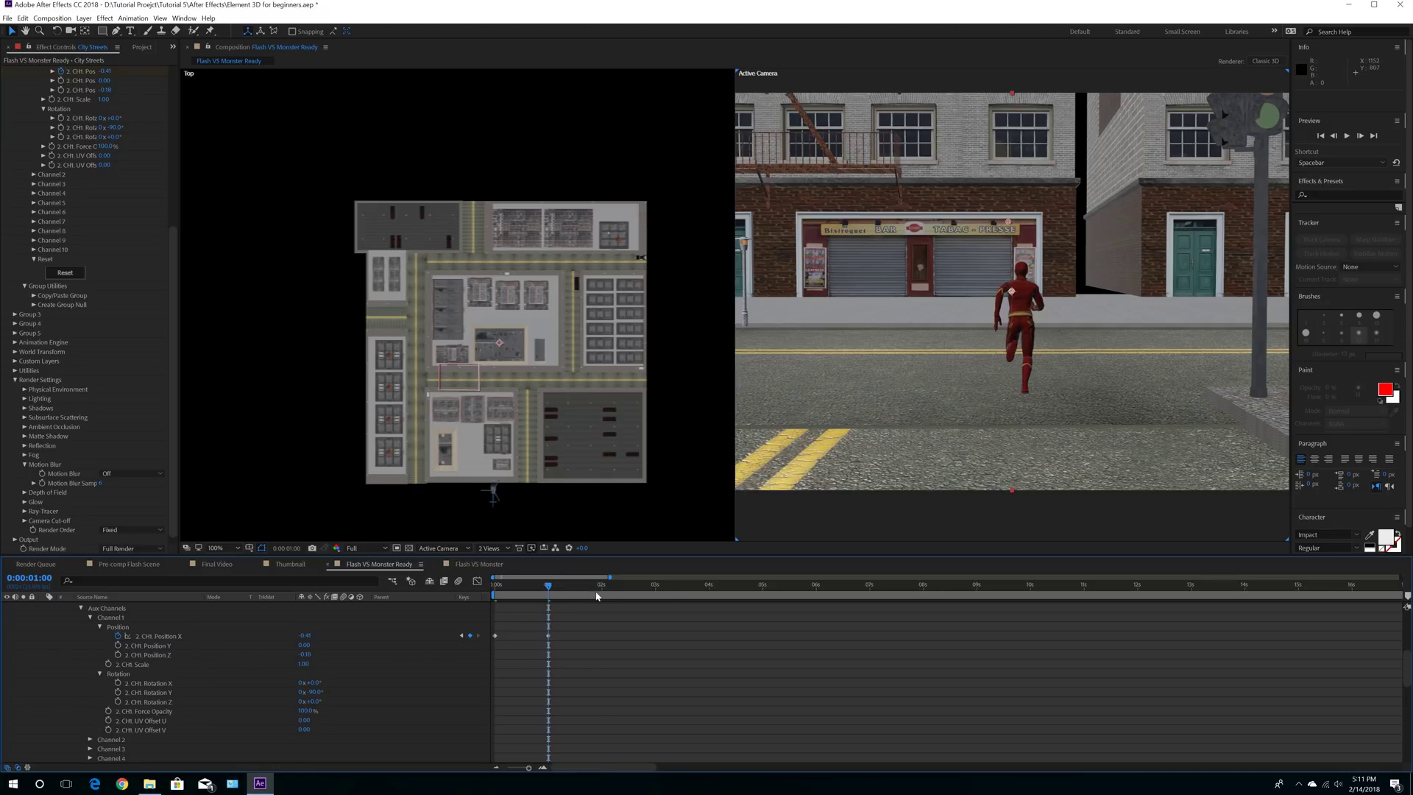
left_click(576, 586)
left_click_drag(576, 587, 574, 586)
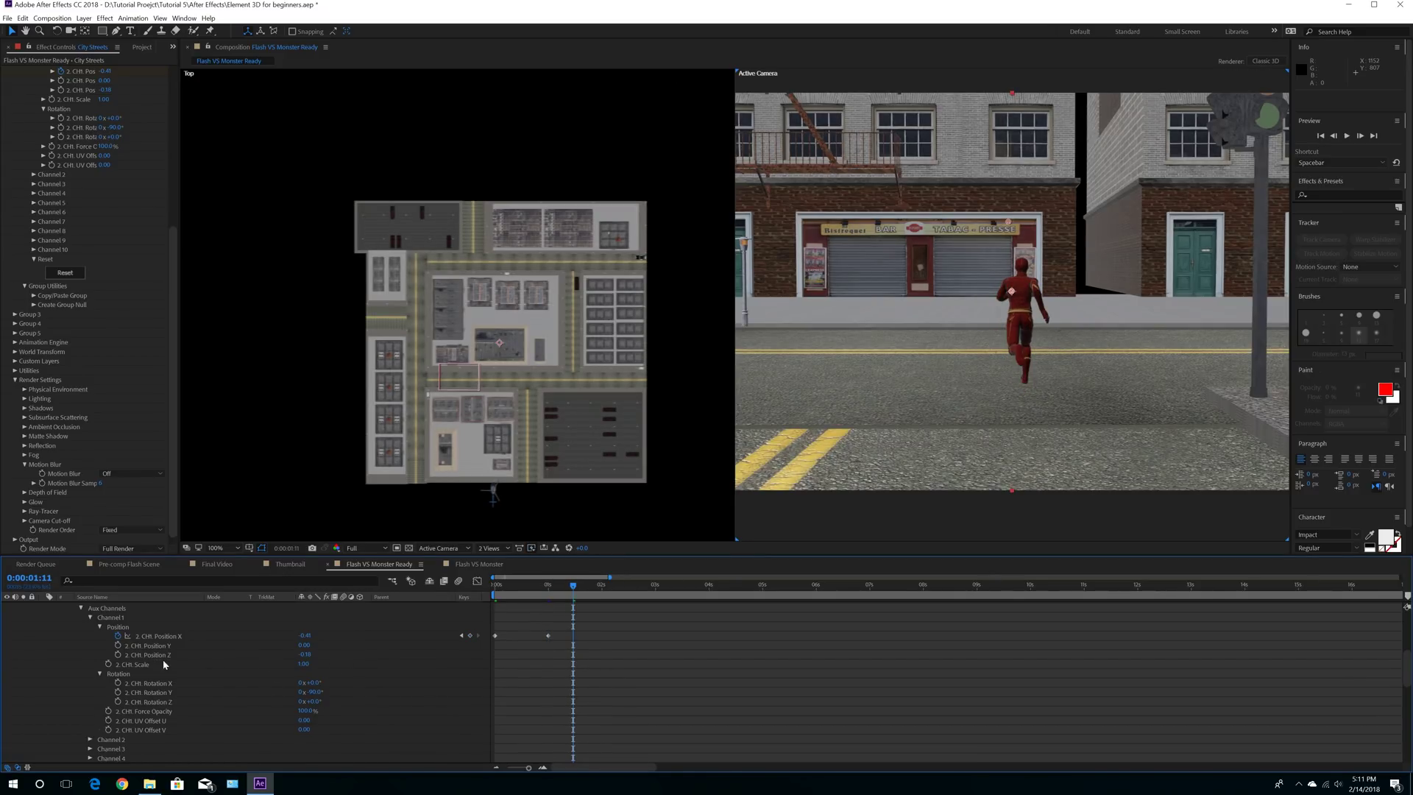
left_click(315, 693)
key("Return")
left_click(118, 693)
left_click_drag(312, 693, 264, 692)
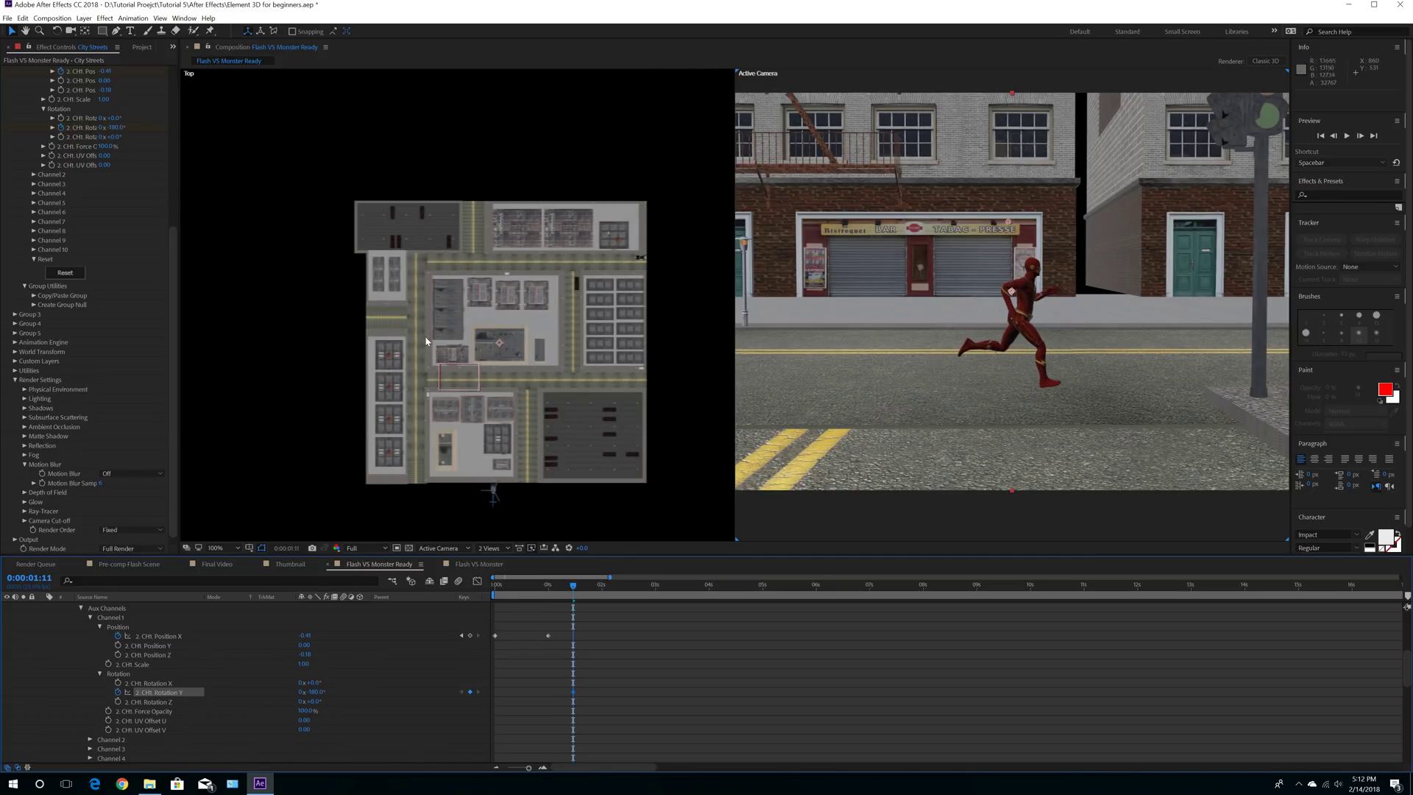
Step: At 1 second, keyframe Group 2's Channel 1 Rotation Y at -90° and add a starting keyframe for Position Z
left_click(548, 587)
left_click(314, 693)
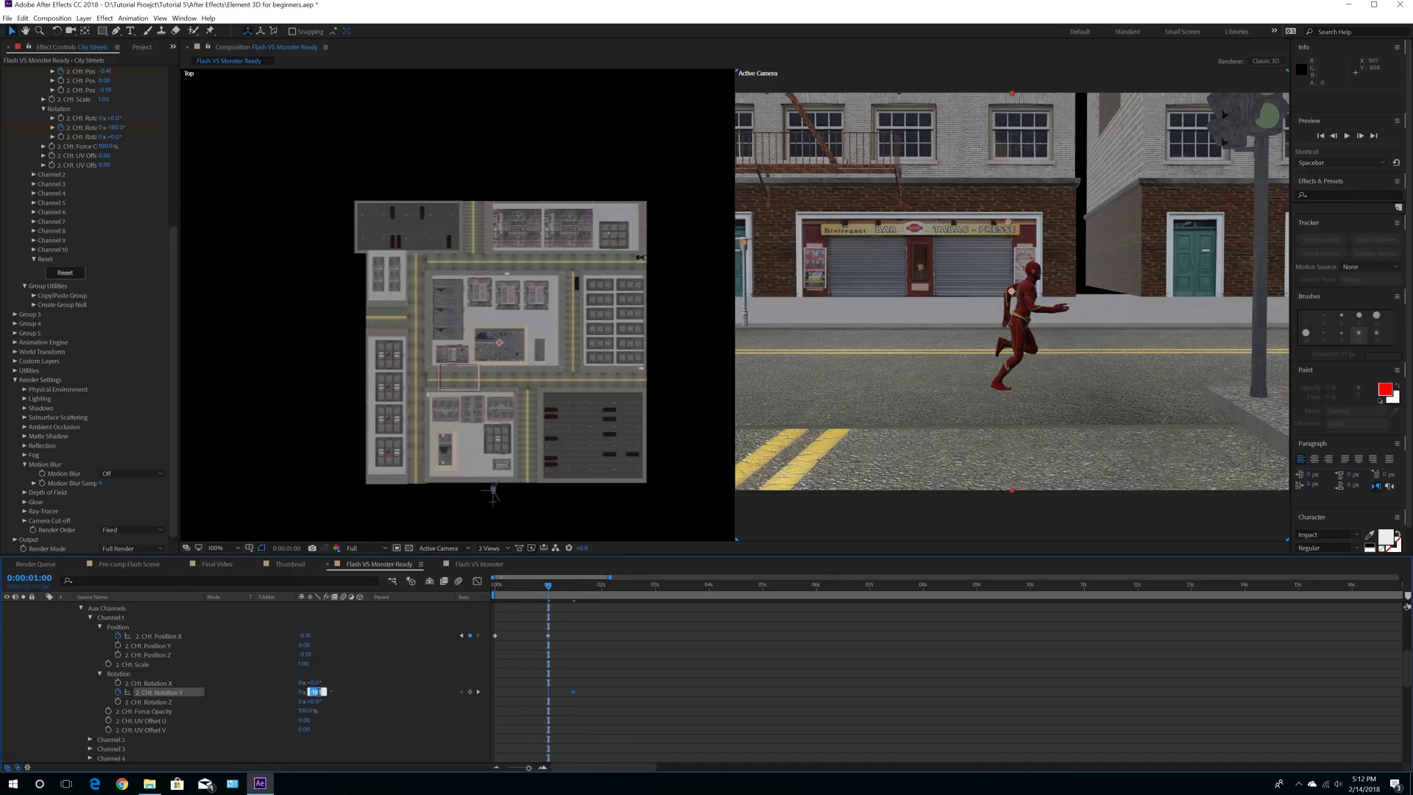
type("-90")
key("Return")
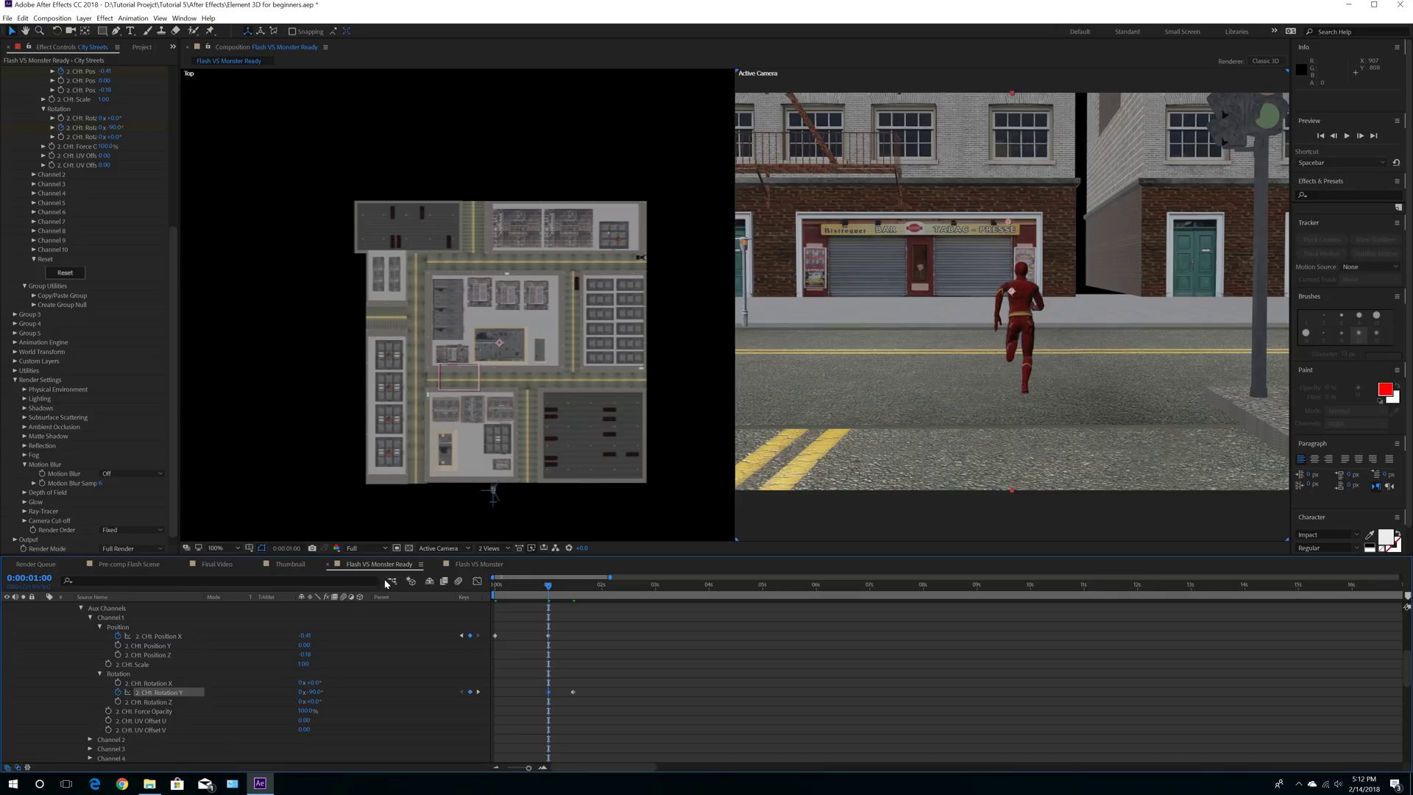
left_click(118, 654)
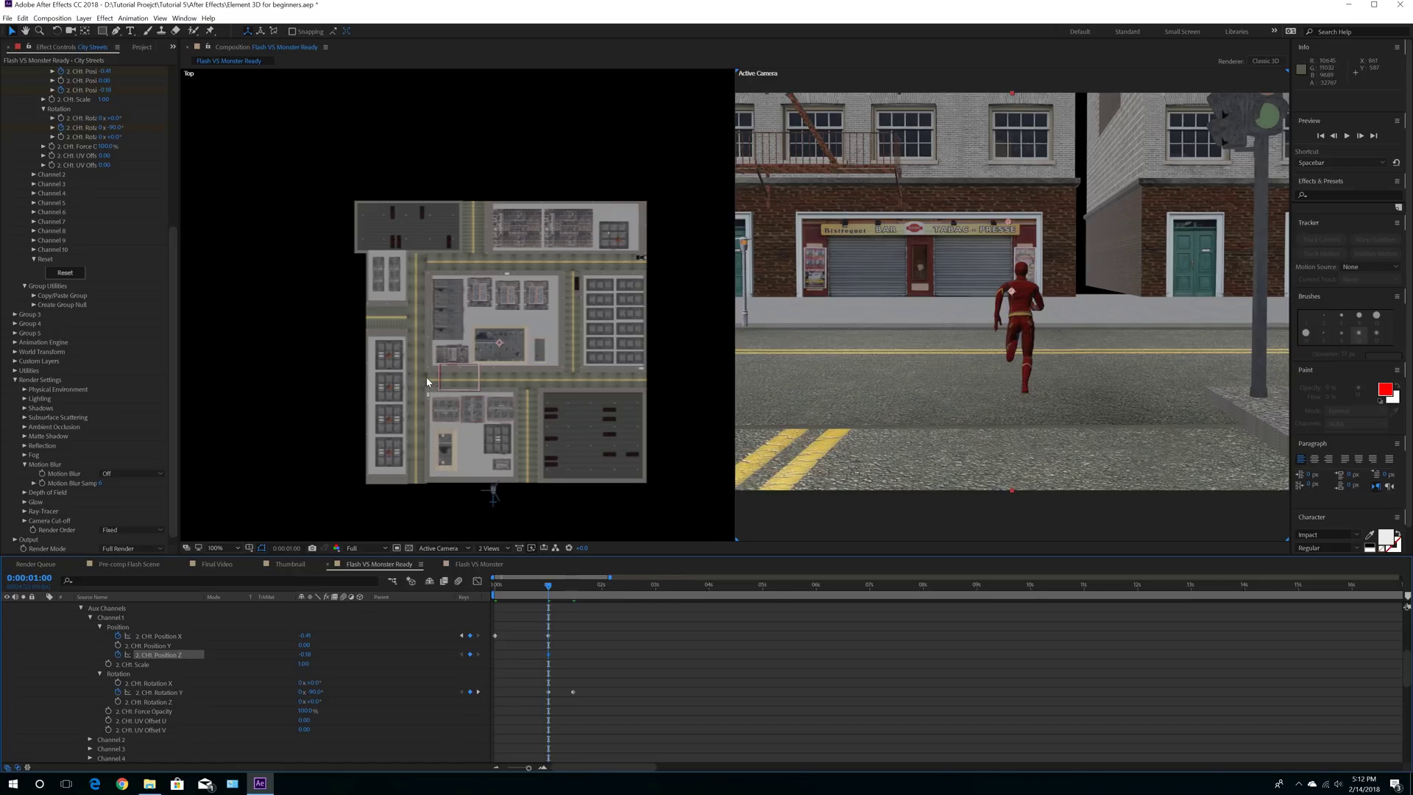
Step: At 0:00:01:11, set Group 2's Channel 1 Position X to -0.43 and Position Z to -0.15
left_click(572, 588)
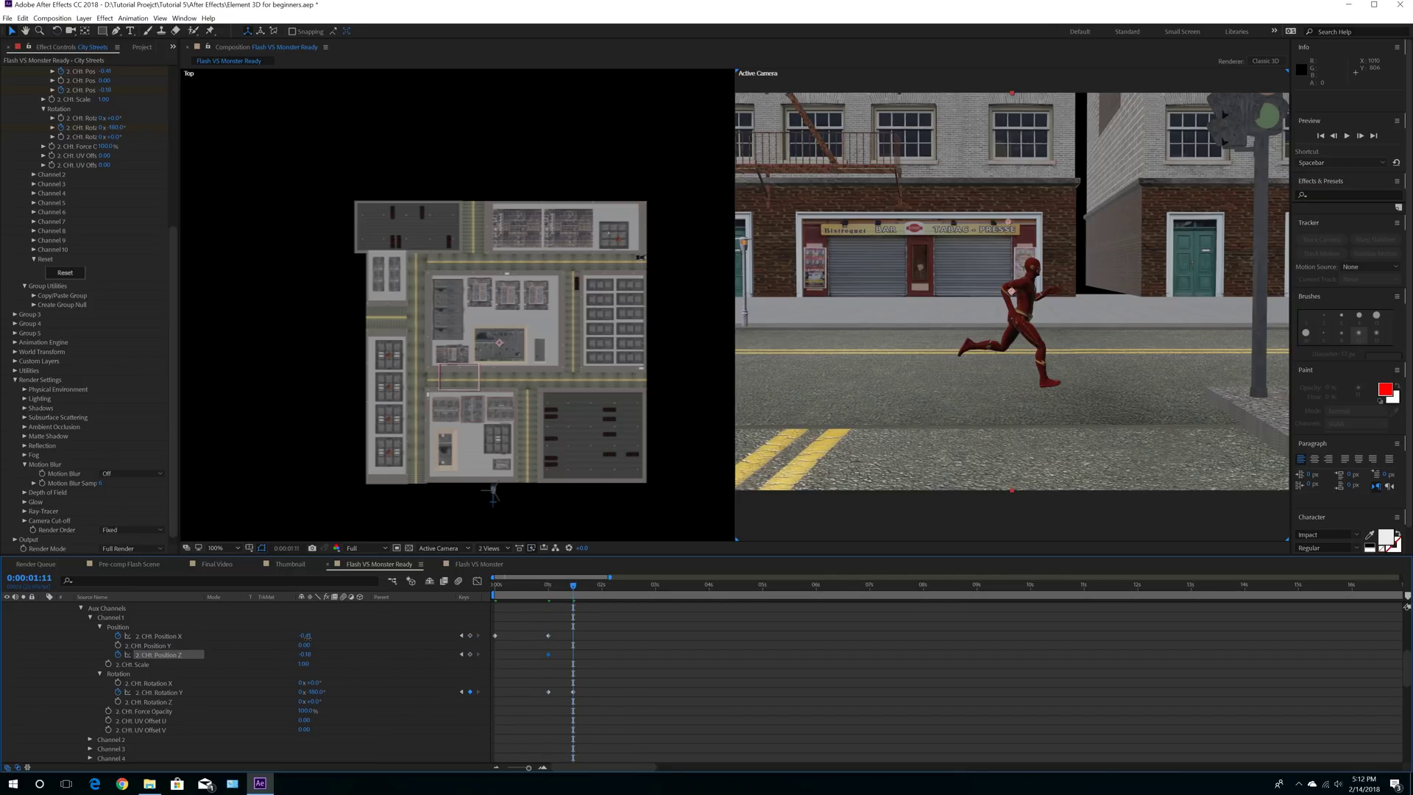
left_click_drag(306, 636, 307, 638)
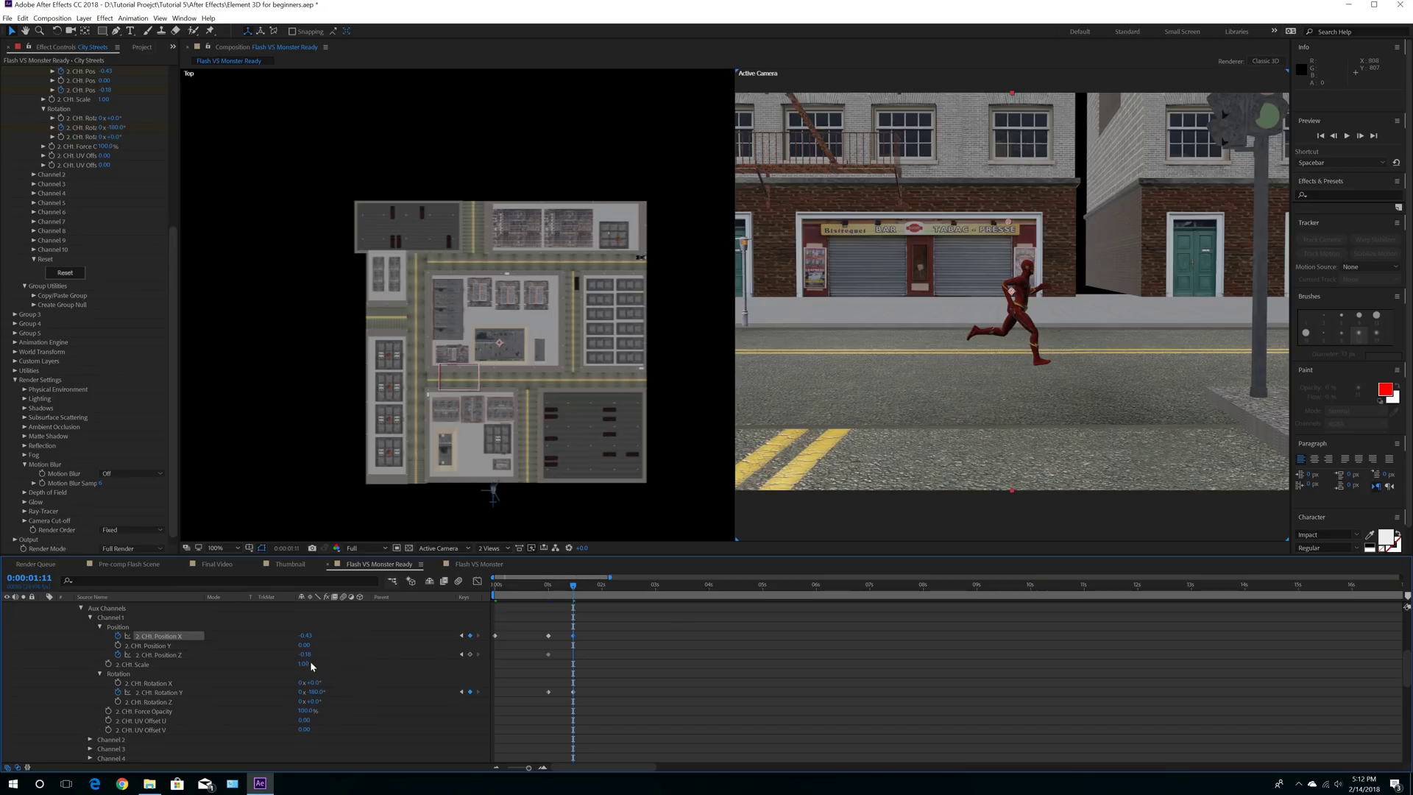
left_click_drag(306, 654, 308, 655)
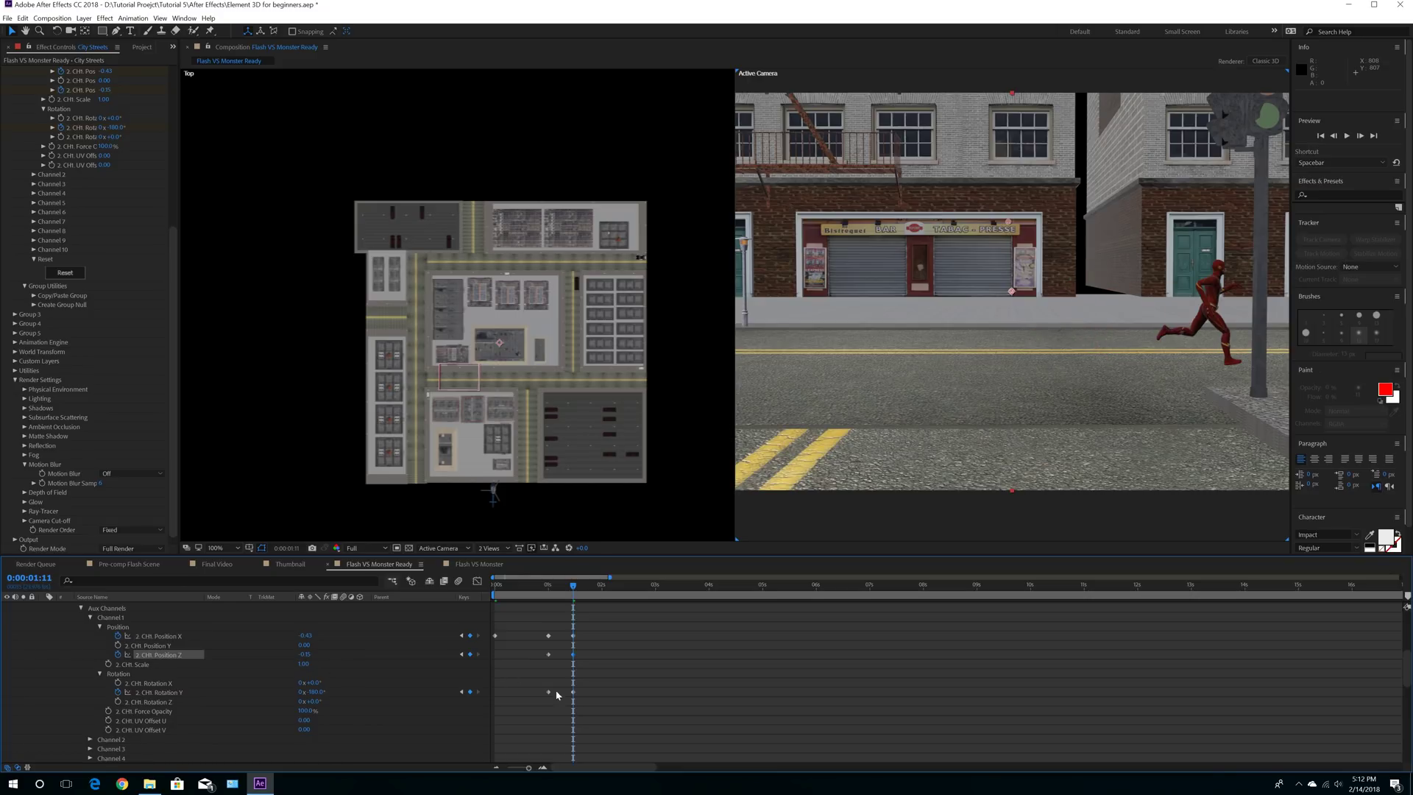
Step: Scrub through the frames between 0:00:01:05 and 0:00:01:11 to review Flash's turn at the corner
left_click(566, 590)
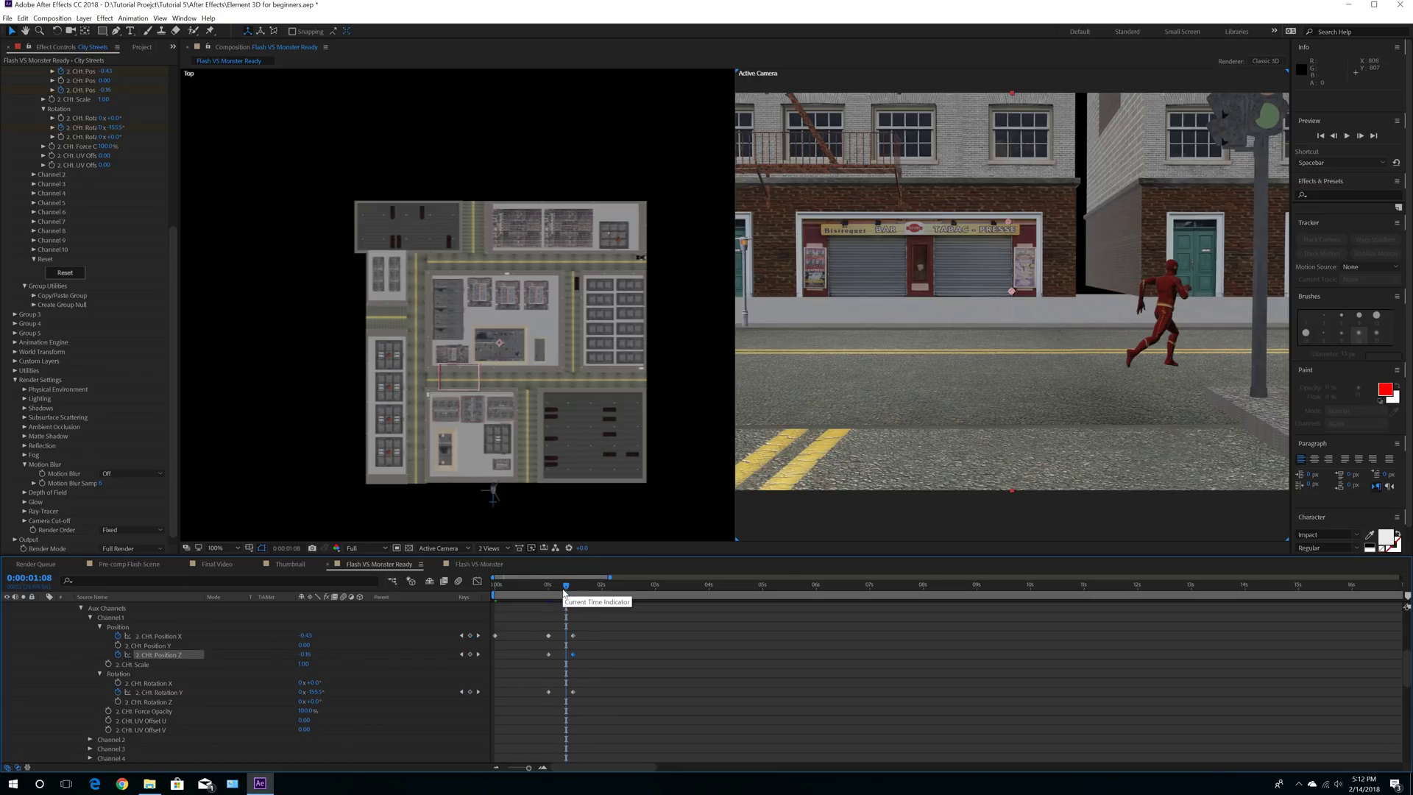
left_click(559, 589)
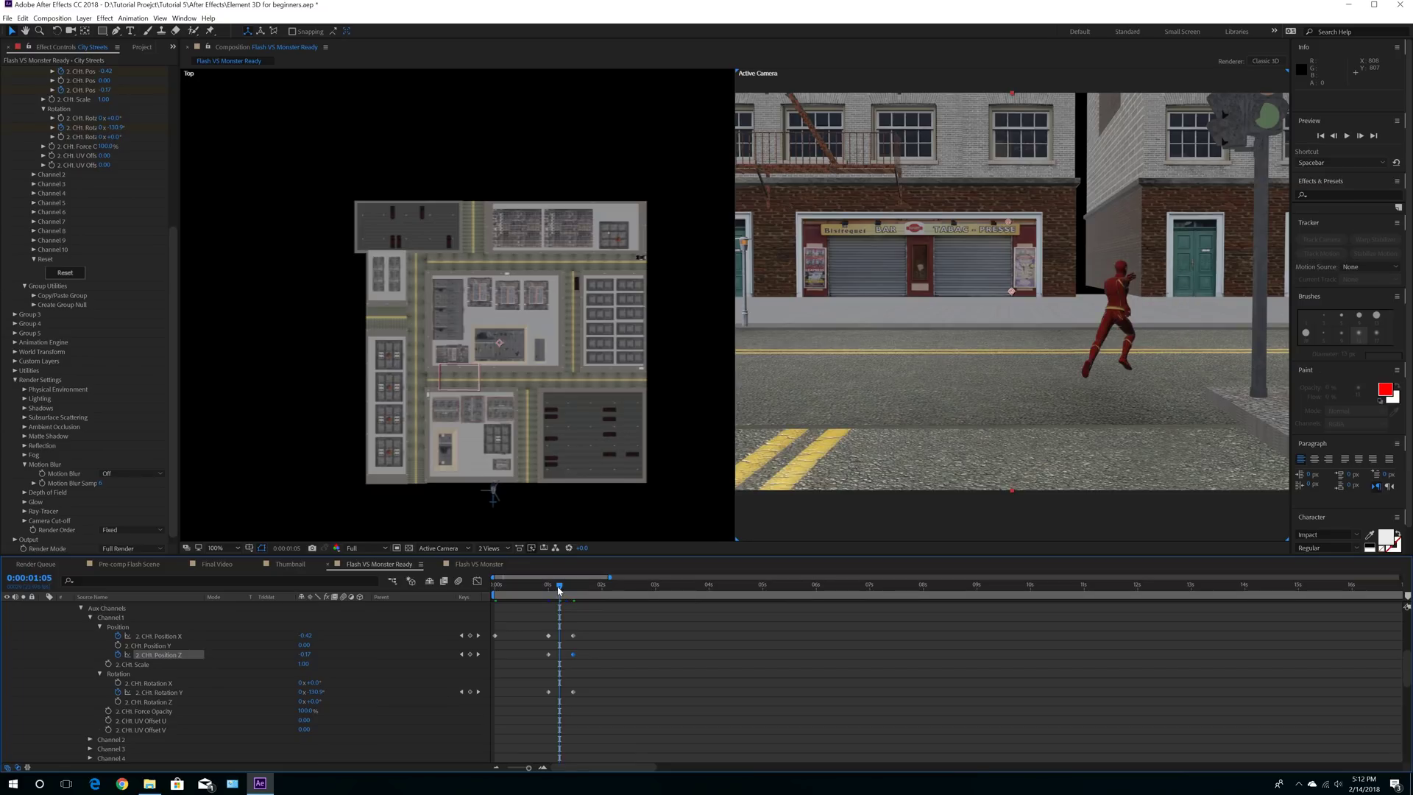
left_click_drag(559, 588, 566, 592)
left_click(573, 590)
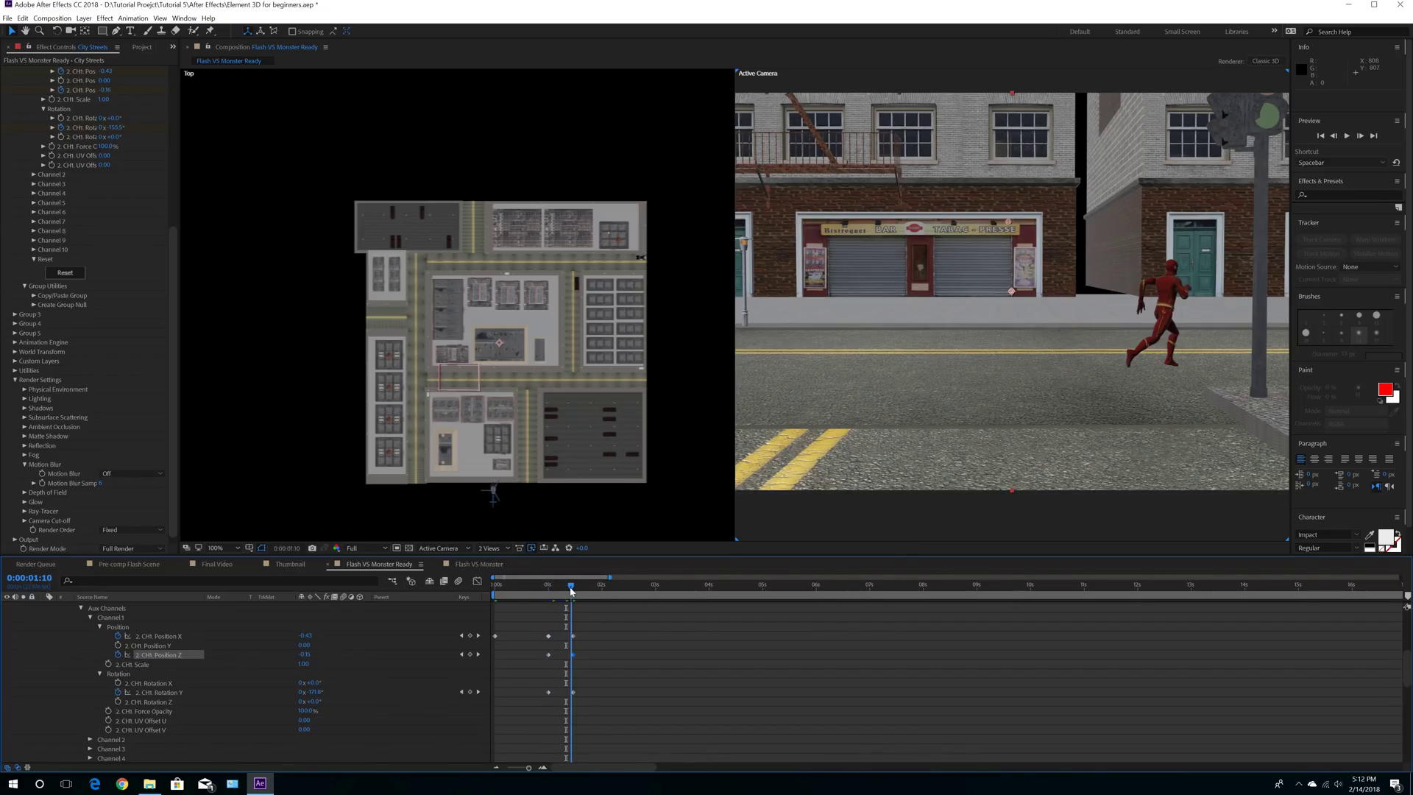
Step: At 0:00:02:11, increase Group 2's Channel 1 Position Z so that Flash runs far down the cross street
left_click_drag(572, 590, 627, 595)
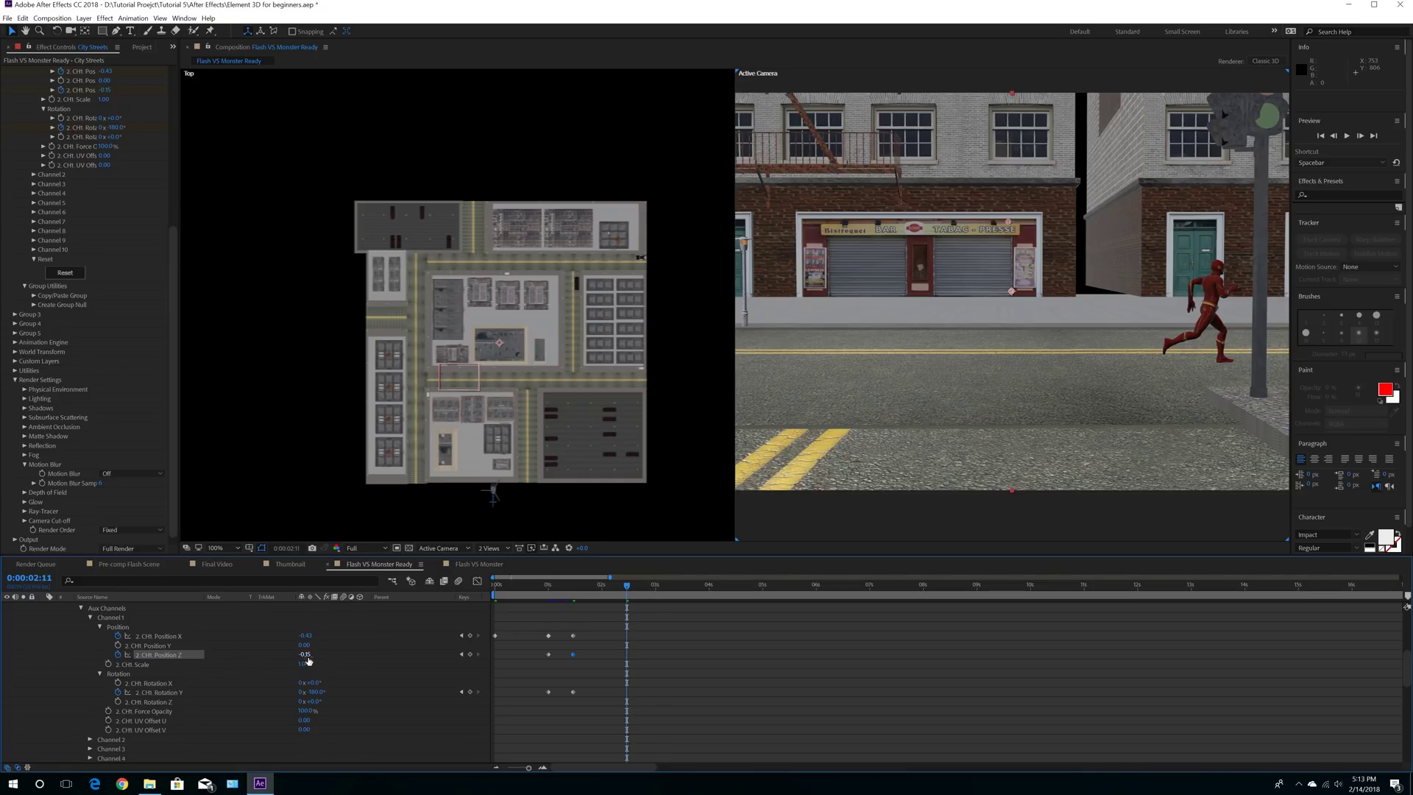
left_click_drag(306, 655, 314, 654)
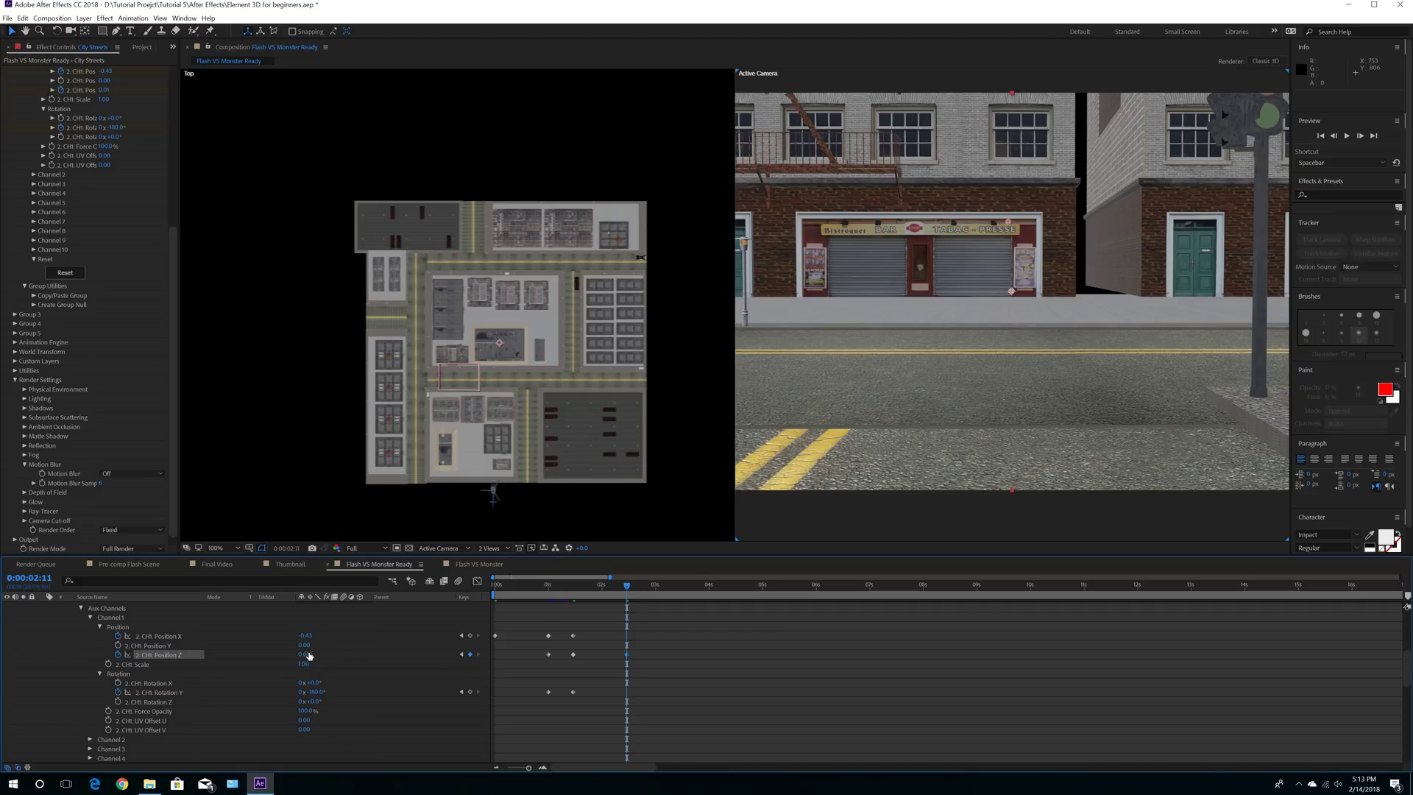
left_click_drag(308, 654, 302, 655)
Step: At 0:00:01:11, move and turn Camera 1 and its point of interest in the Top view to frame Flash from behind on the cross street
left_click(549, 589)
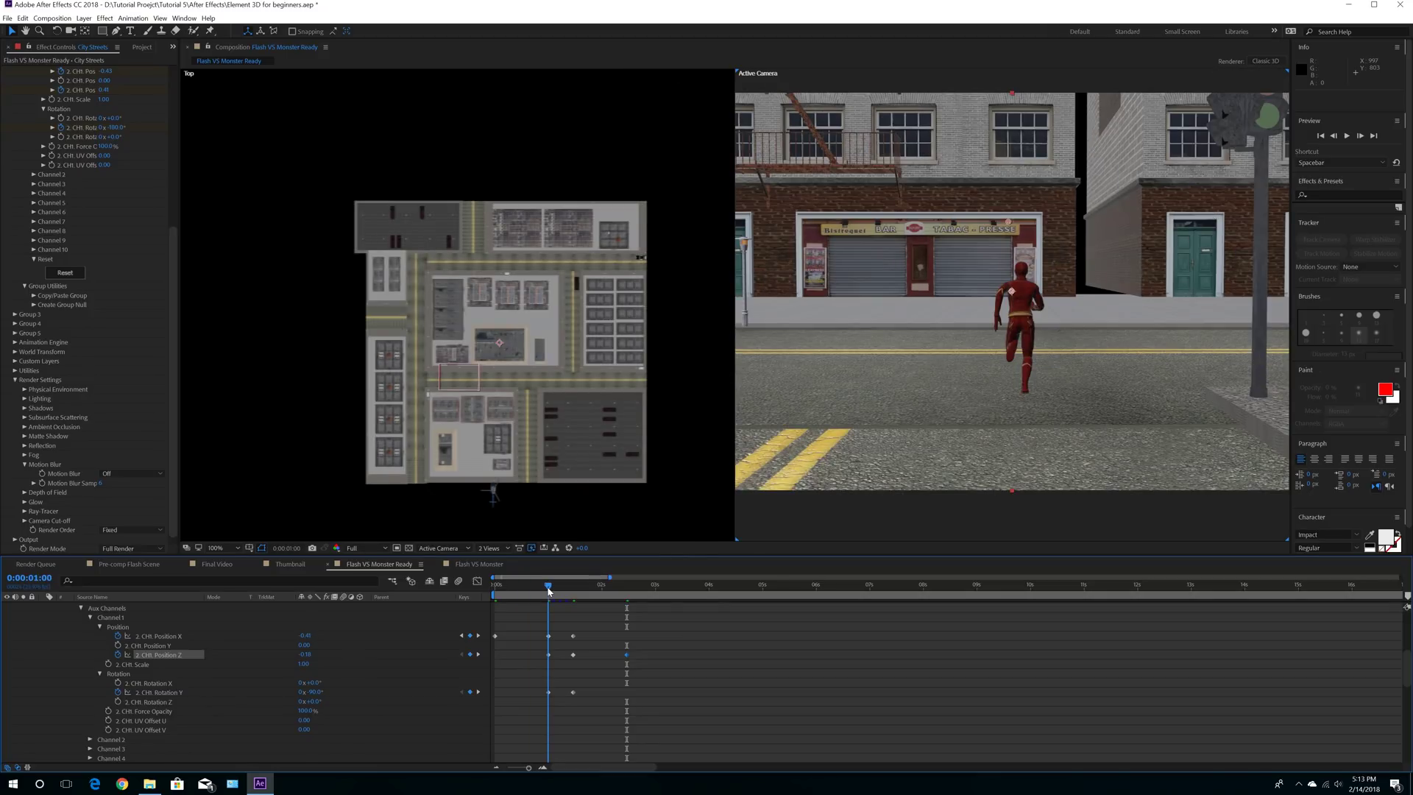
scroll(566, 670, "up", 1)
scroll(565, 670, "up", 5)
left_click(543, 612)
scroll(561, 667, "down", 5)
scroll(559, 664, "up", 5)
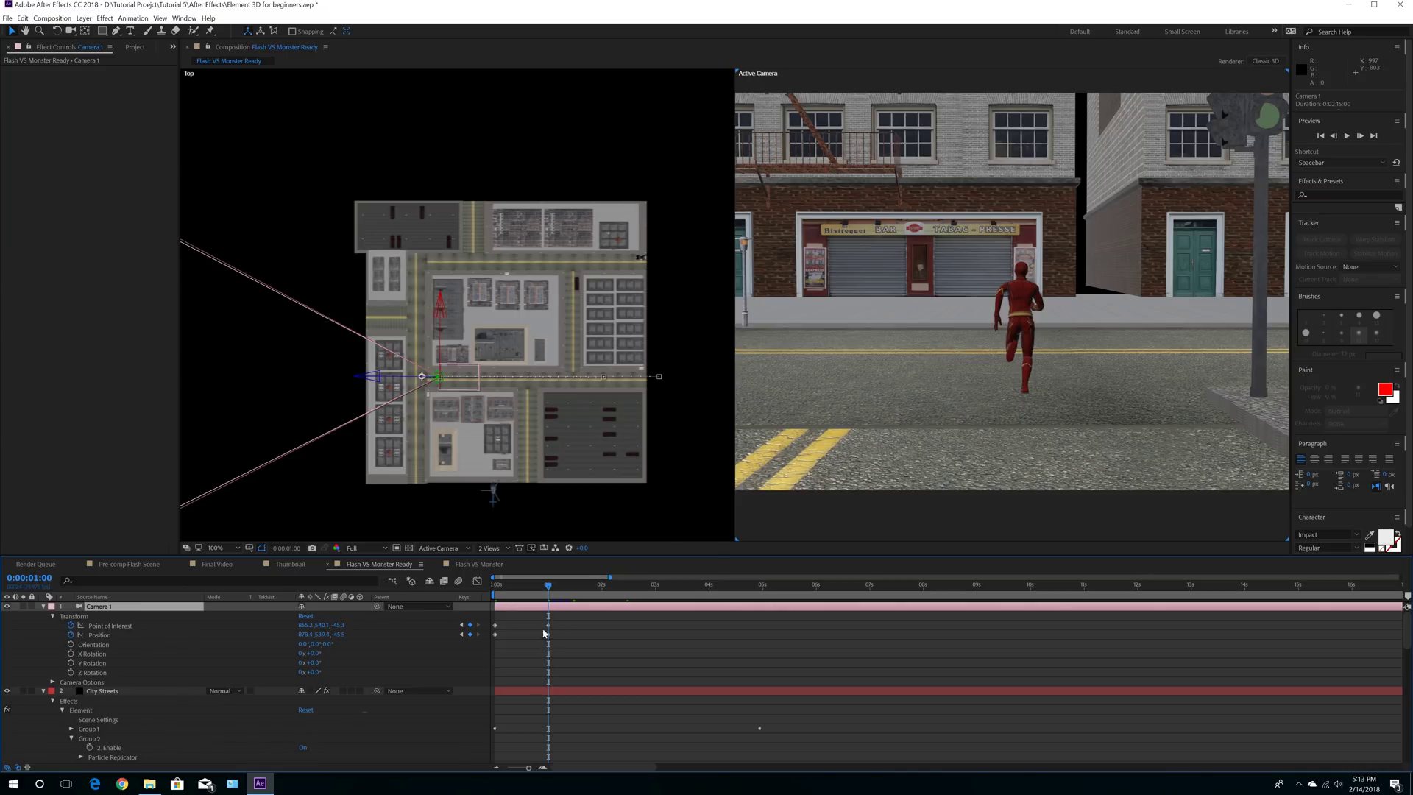
left_click_drag(578, 587, 572, 589)
scroll(572, 673, "down", 4)
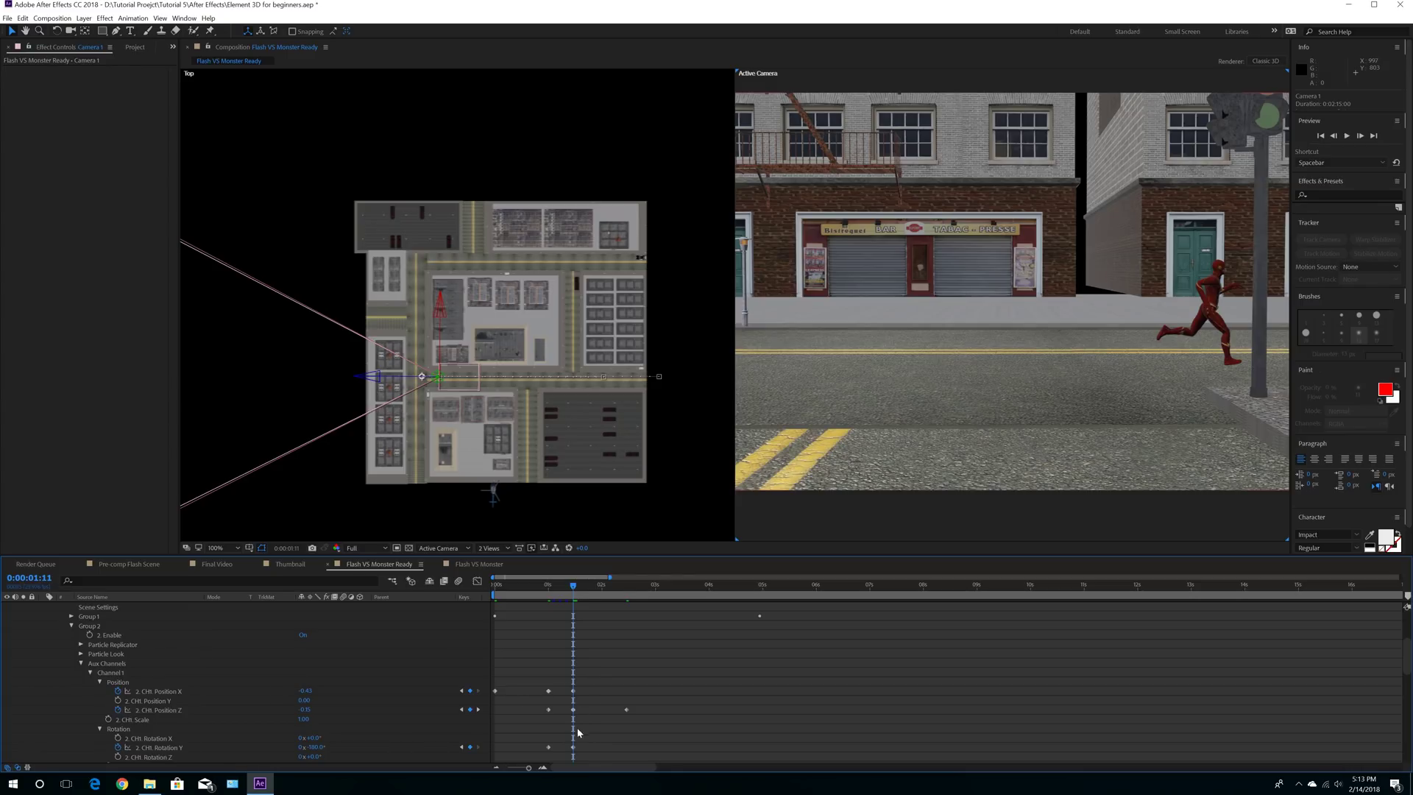
scroll(602, 689, "up", 4)
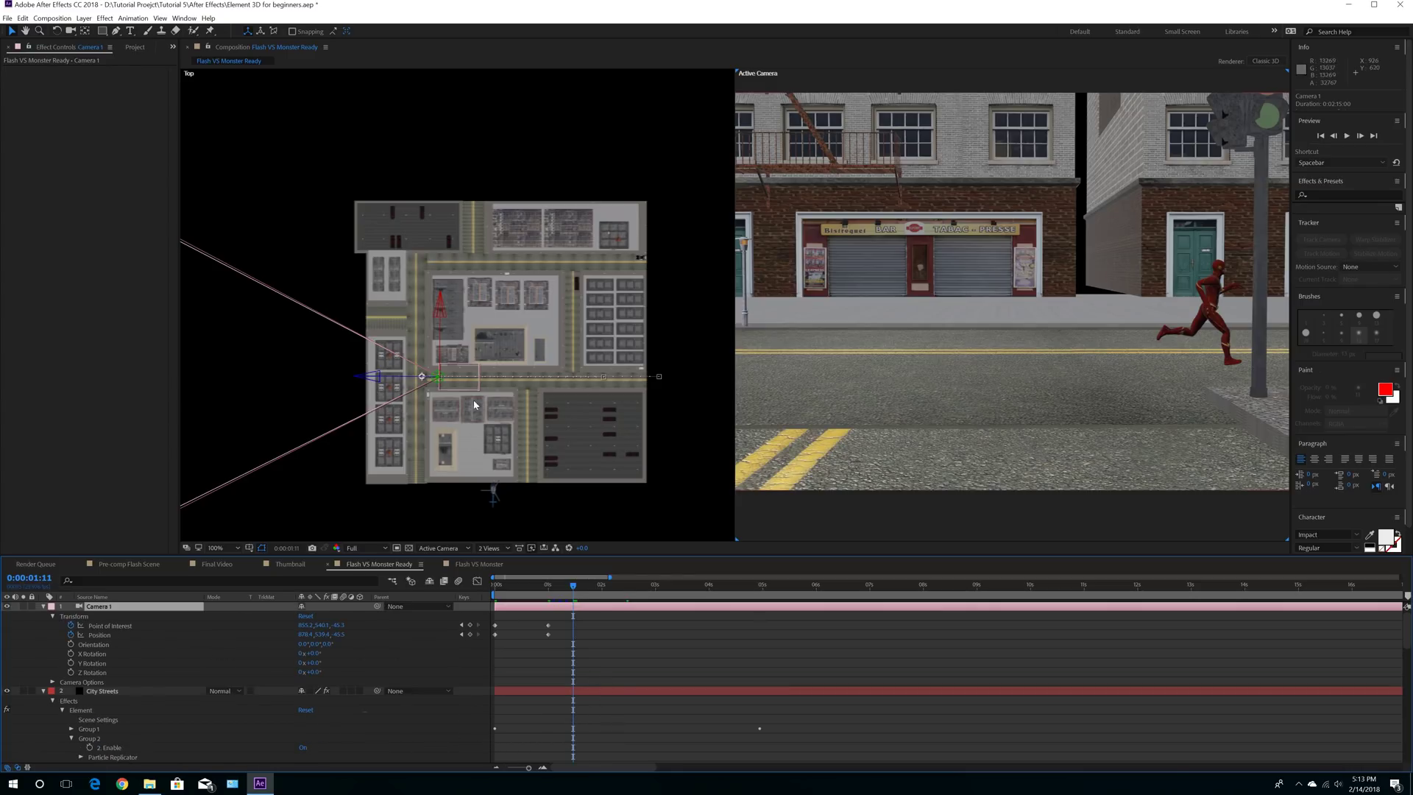
mouse_move(472, 388)
left_mouse_down()
mouse_move(452, 403)
mouse_move(470, 395)
left_mouse_up()
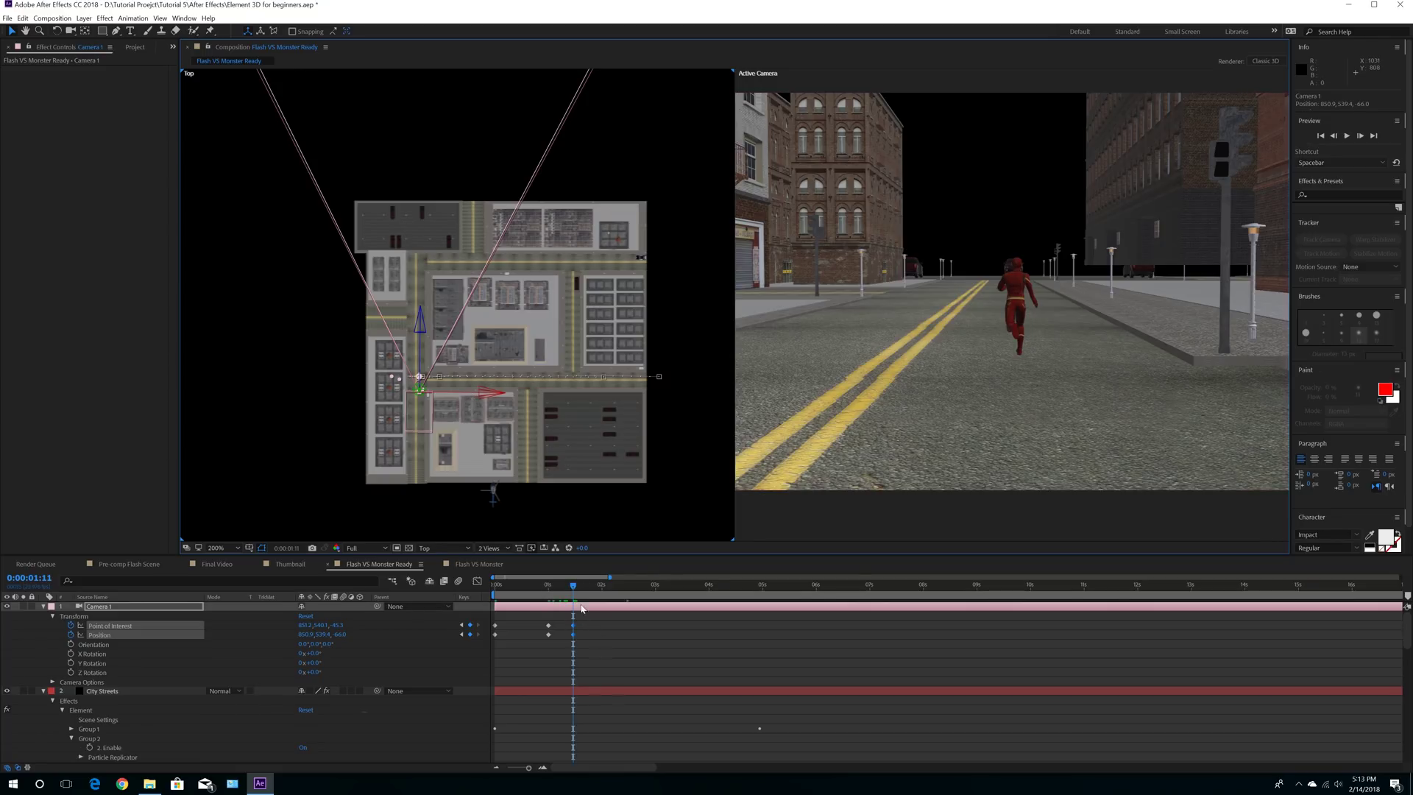
Step: At 0:00:02:11, move Camera 1 far up the cross street and align it behind the running Flash
left_click(627, 587)
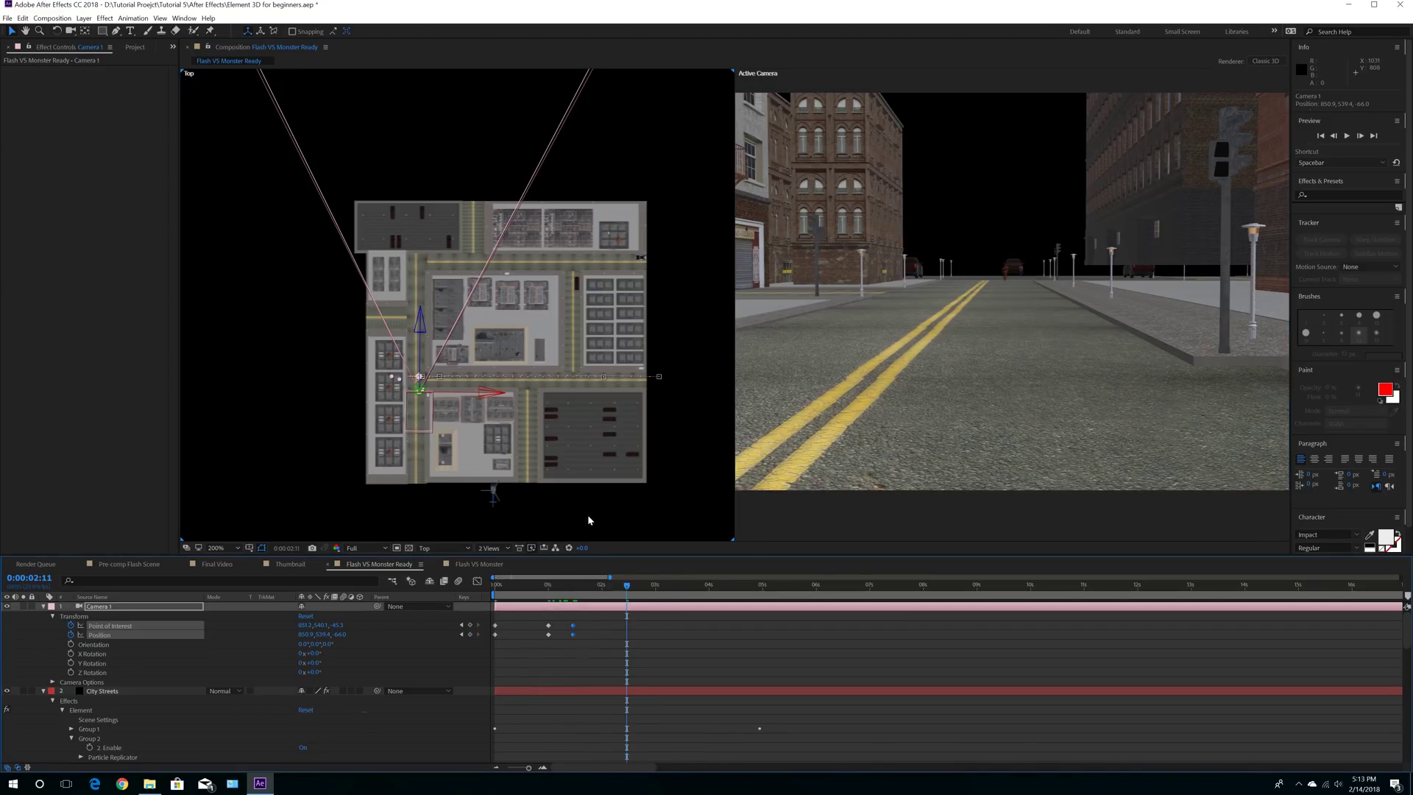
left_click_drag(420, 343, 424, 233)
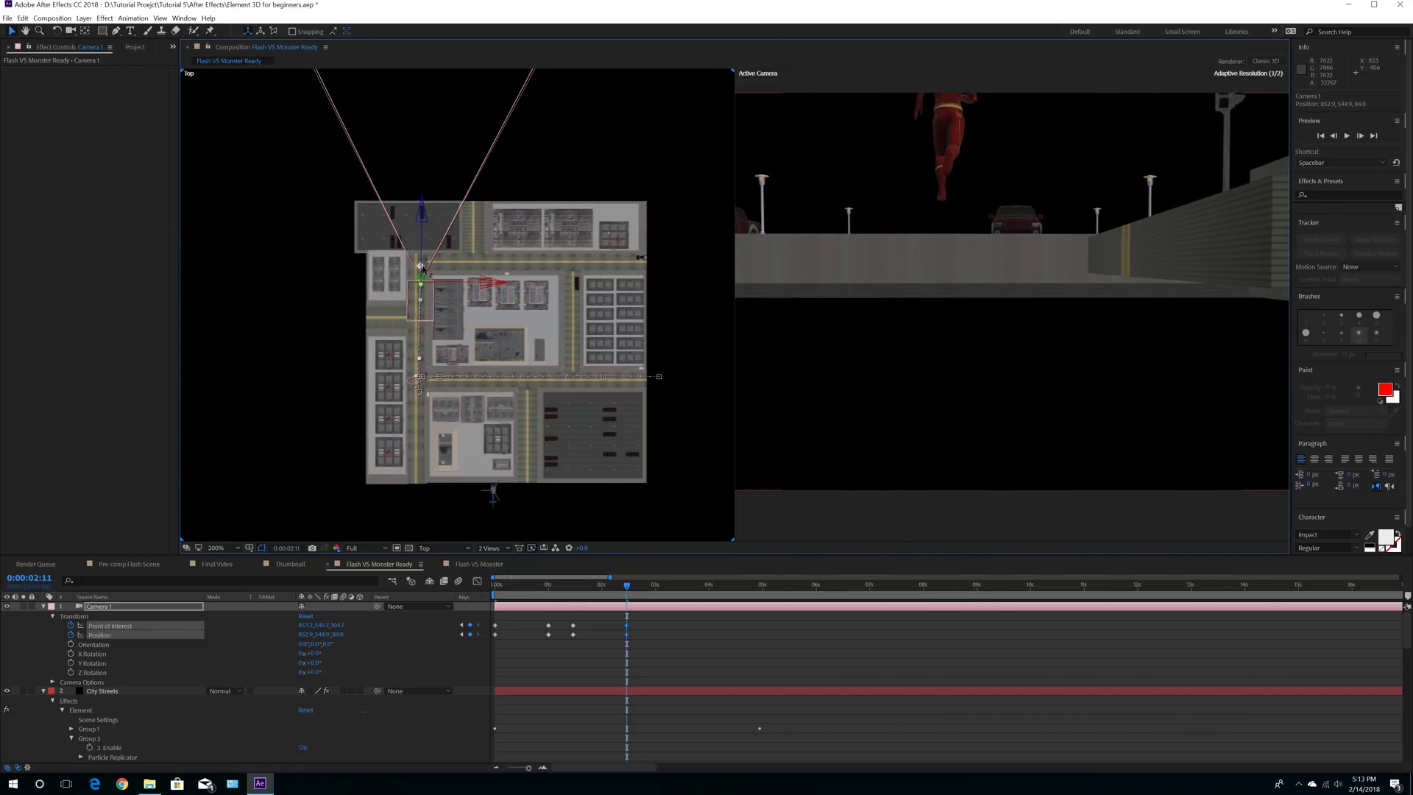
mouse_move(417, 286)
left_mouse_down()
mouse_move(443, 291)
mouse_move(332, 284)
mouse_move(392, 281)
left_mouse_up()
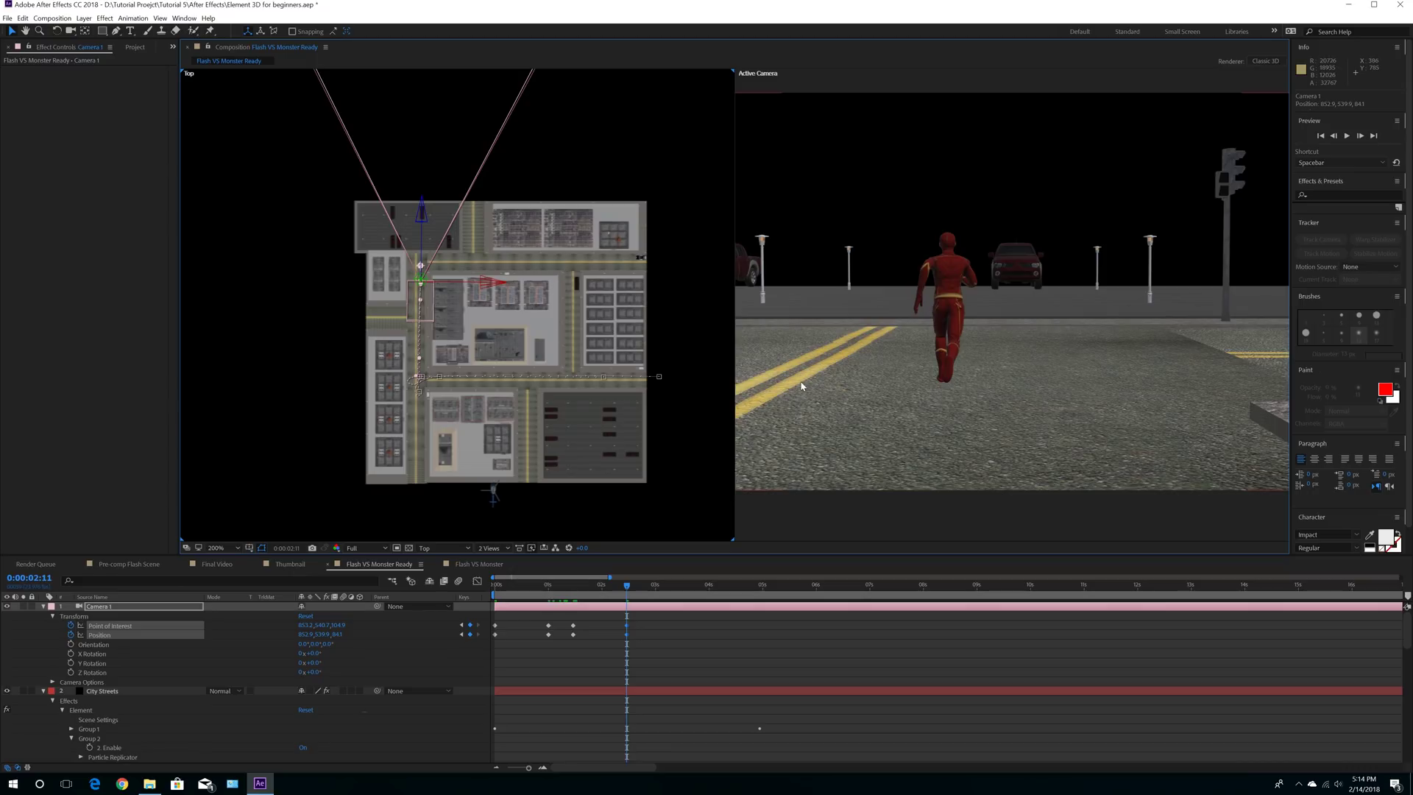
scroll(802, 385, "down", 2)
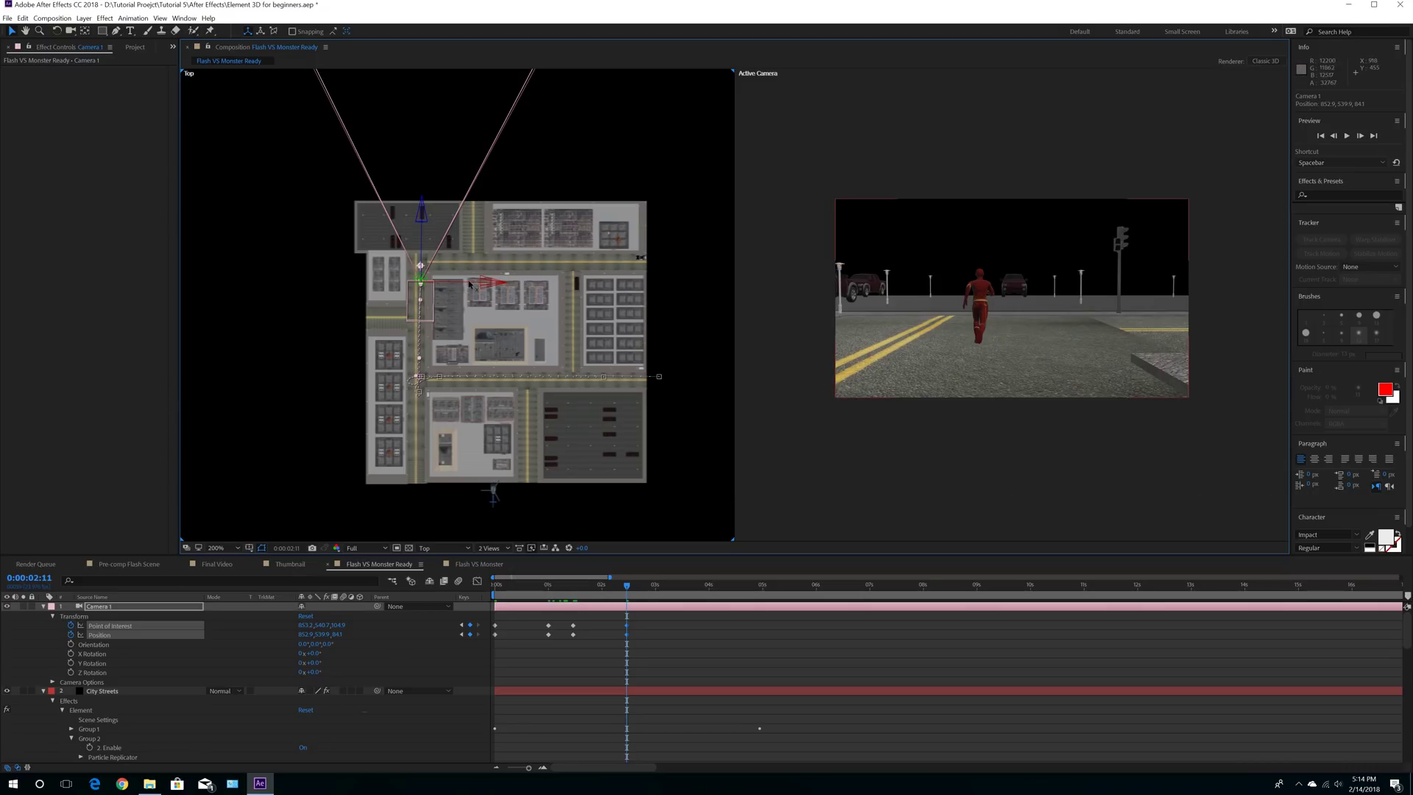
left_click_drag(471, 284, 467, 286)
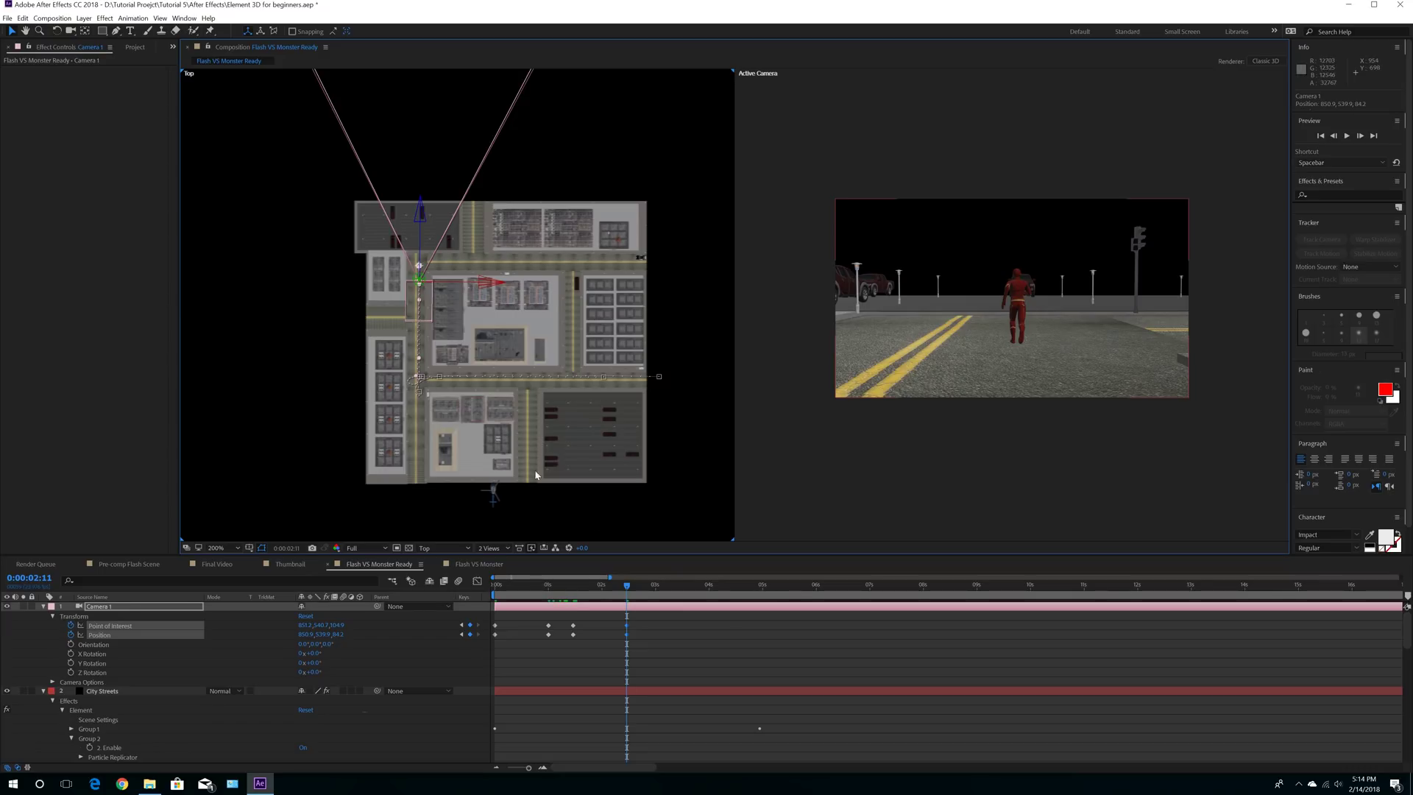
Step: Try shifting Camera 1's keyframes from 0:00:01:11 to 0:00:01:08, then undo the keyframe movement
left_click(551, 589)
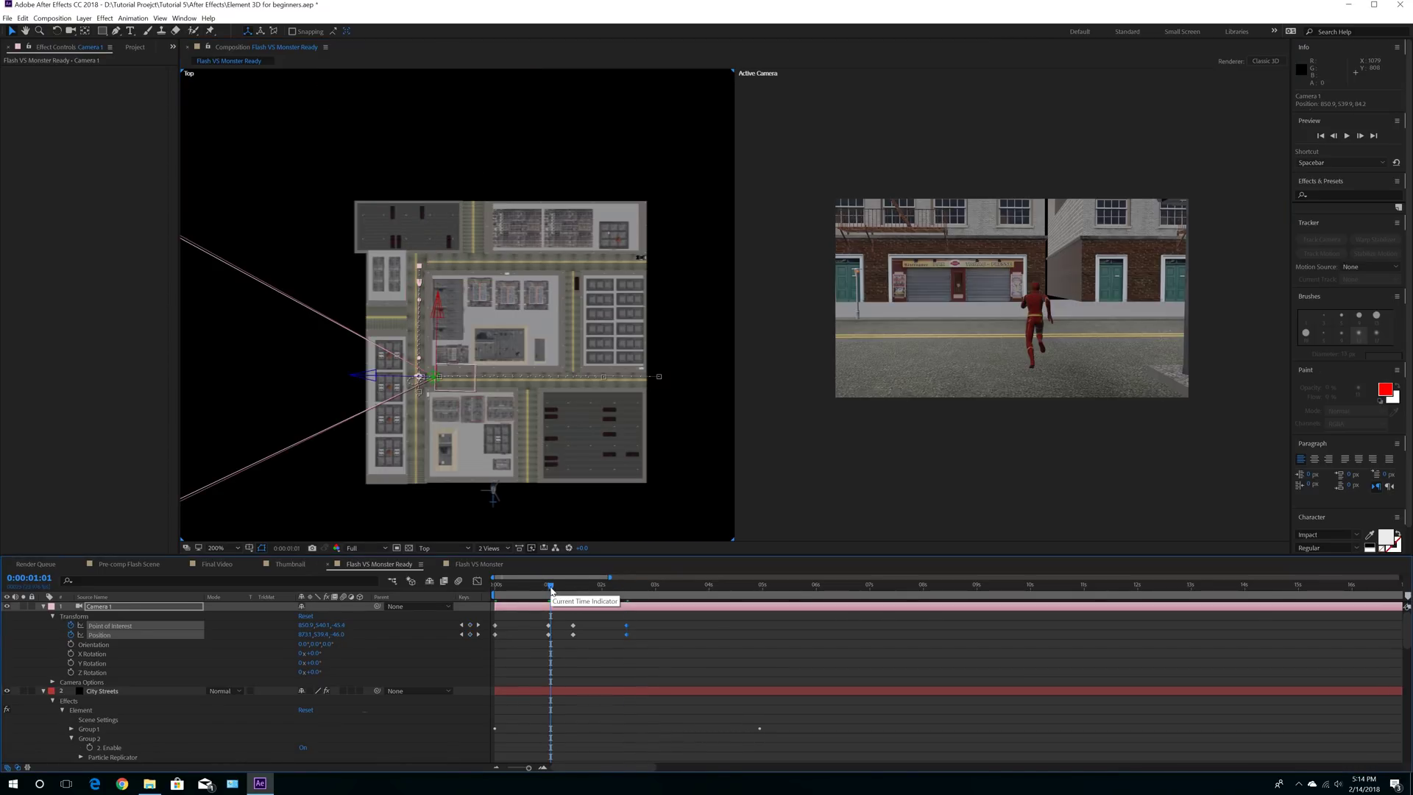
left_click(557, 589)
left_click_drag(557, 589, 560, 591)
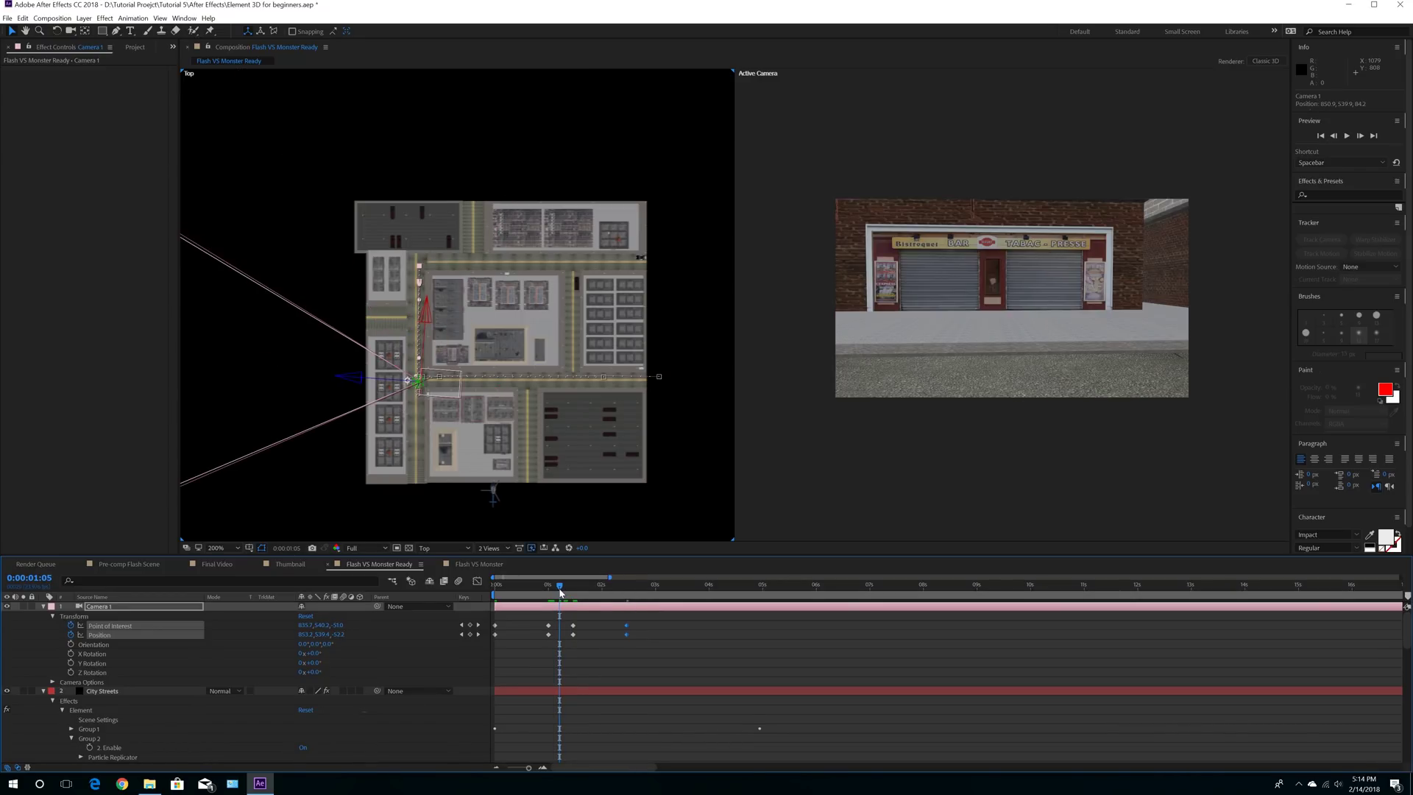
mouse_move(560, 591)
left_mouse_down()
mouse_move(570, 644)
mouse_move(566, 589)
mouse_move(590, 595)
mouse_move(568, 598)
left_mouse_up()
left_click(565, 589)
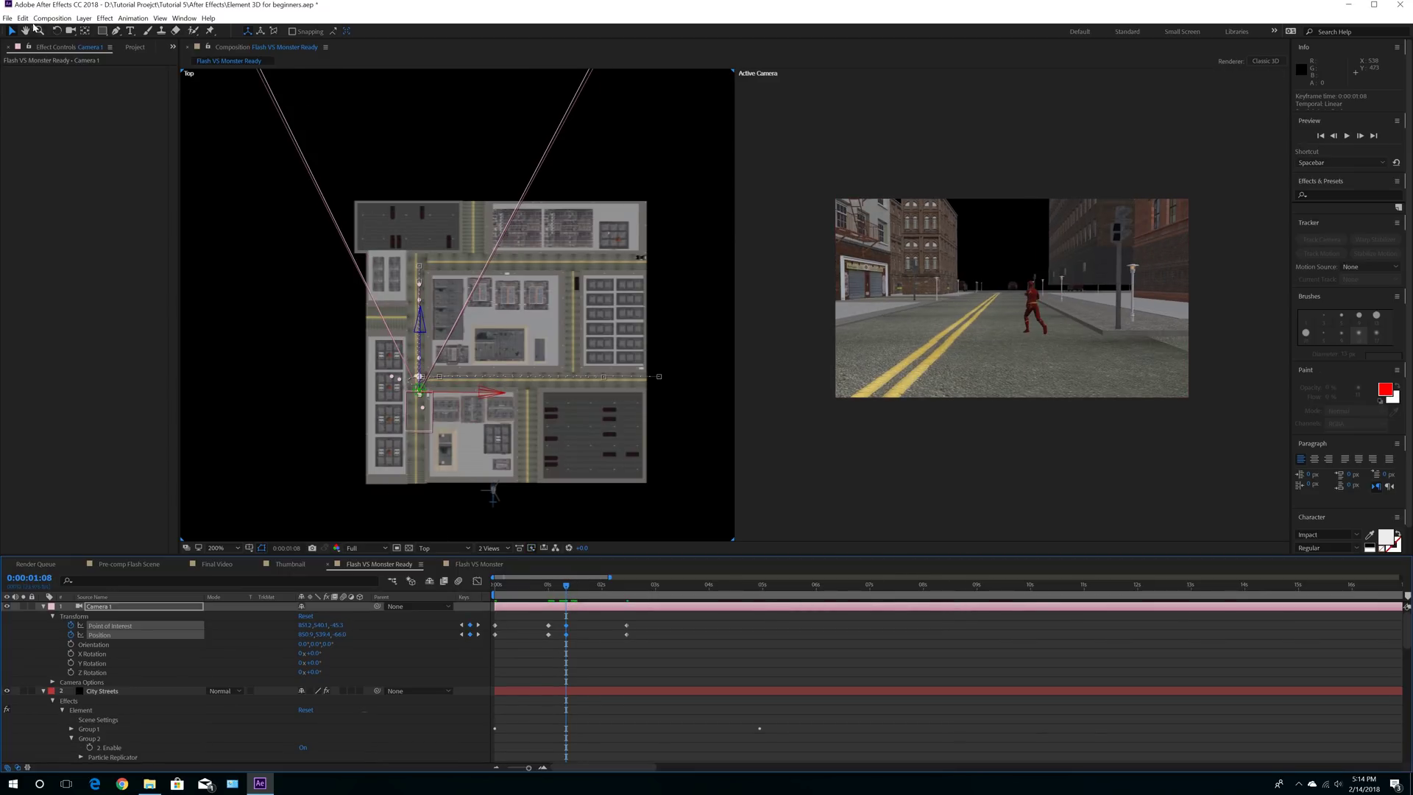
left_click(22, 18)
left_click(31, 31)
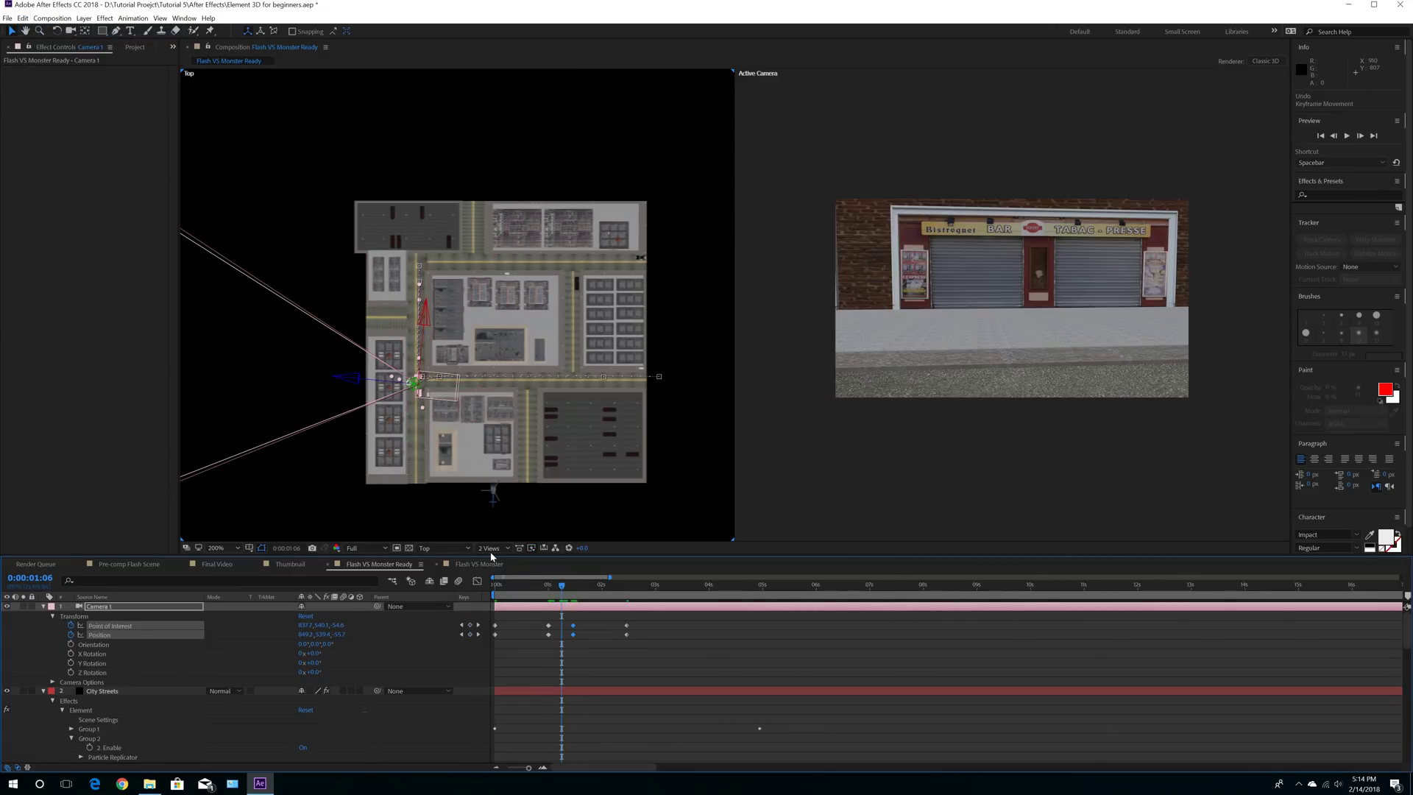
Step: At 0:00:01:06, turn Camera 1 to face up the cross street and shift the new keyframes to 0:00:01:04
mouse_move(456, 393)
left_mouse_down()
mouse_move(444, 406)
mouse_move(458, 399)
left_mouse_up()
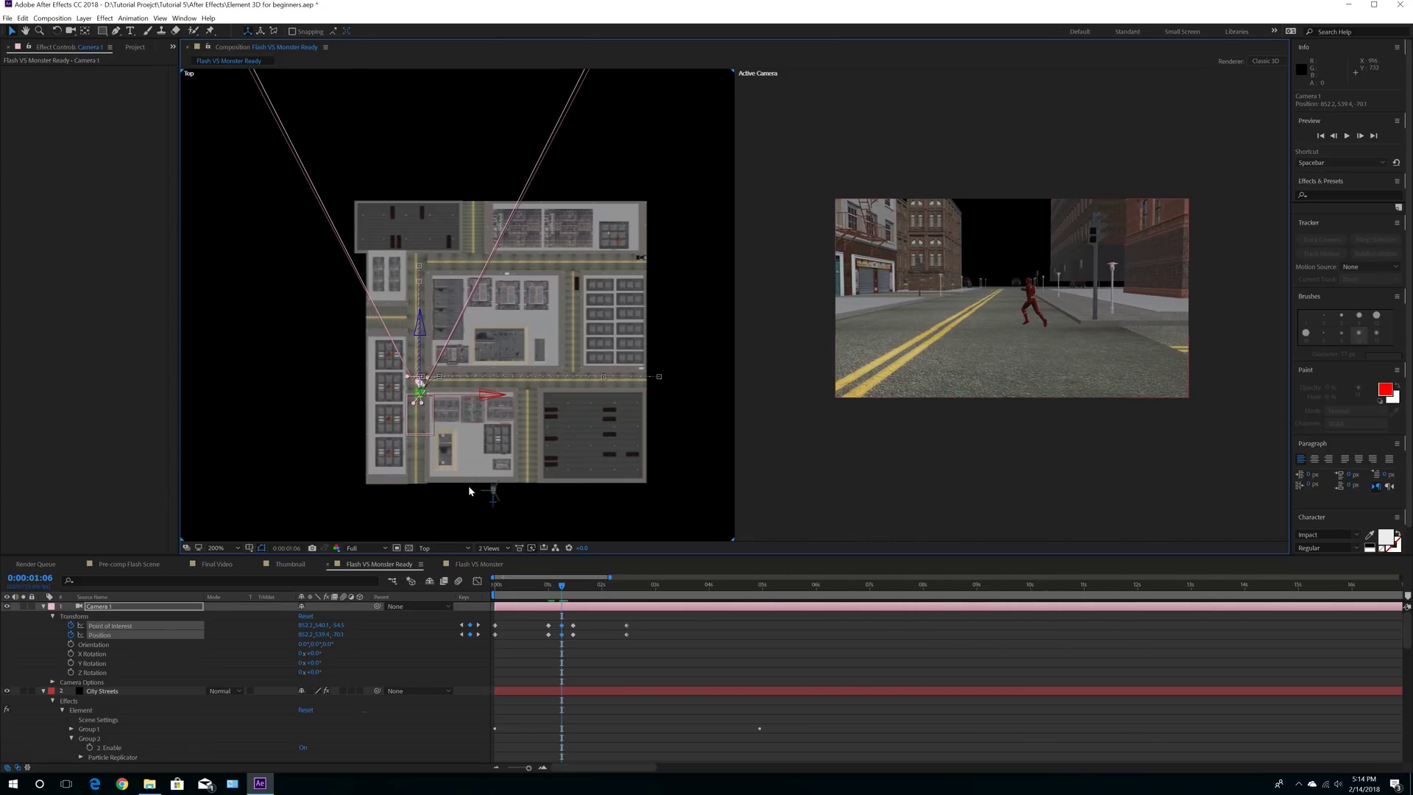
left_click_drag(562, 586, 564, 591)
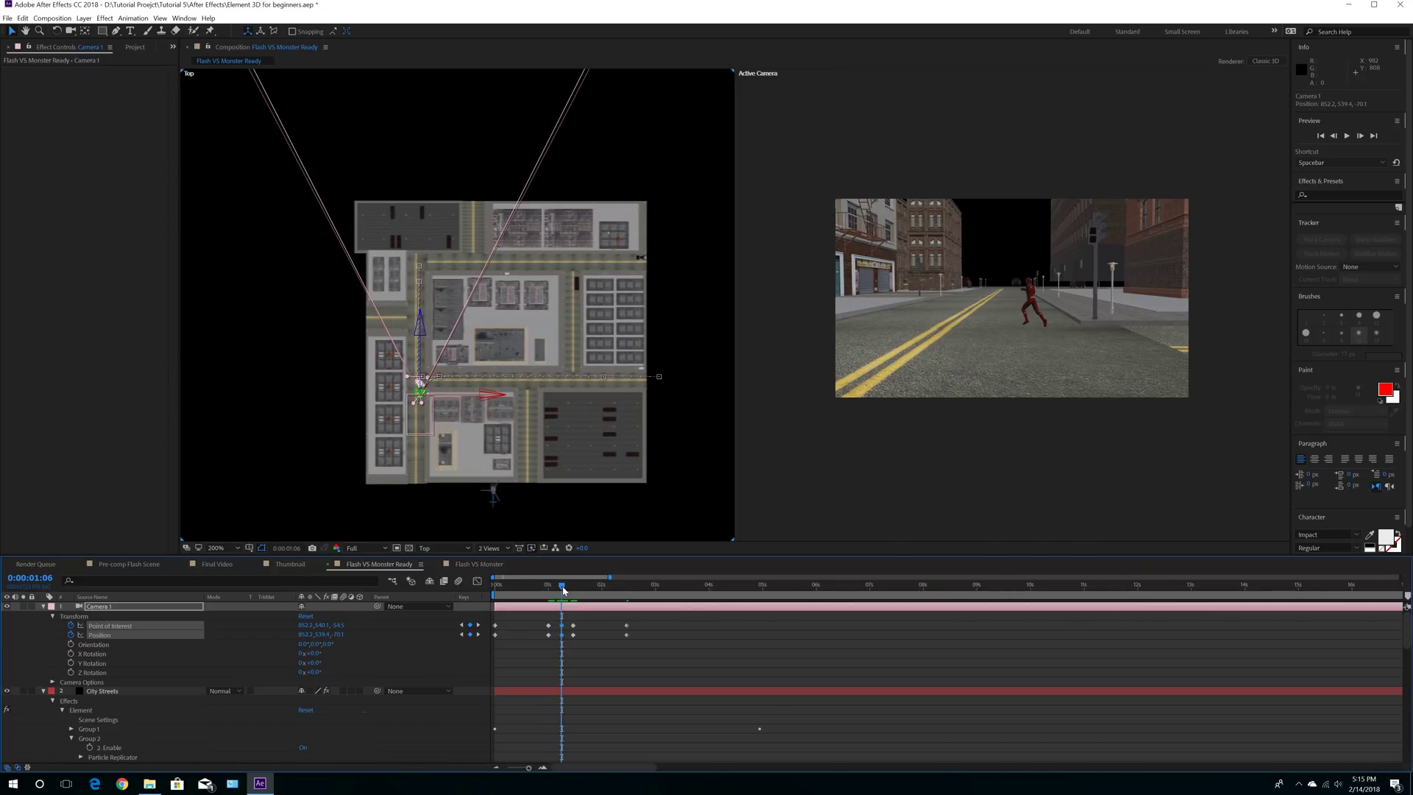
left_click_drag(563, 629, 558, 588)
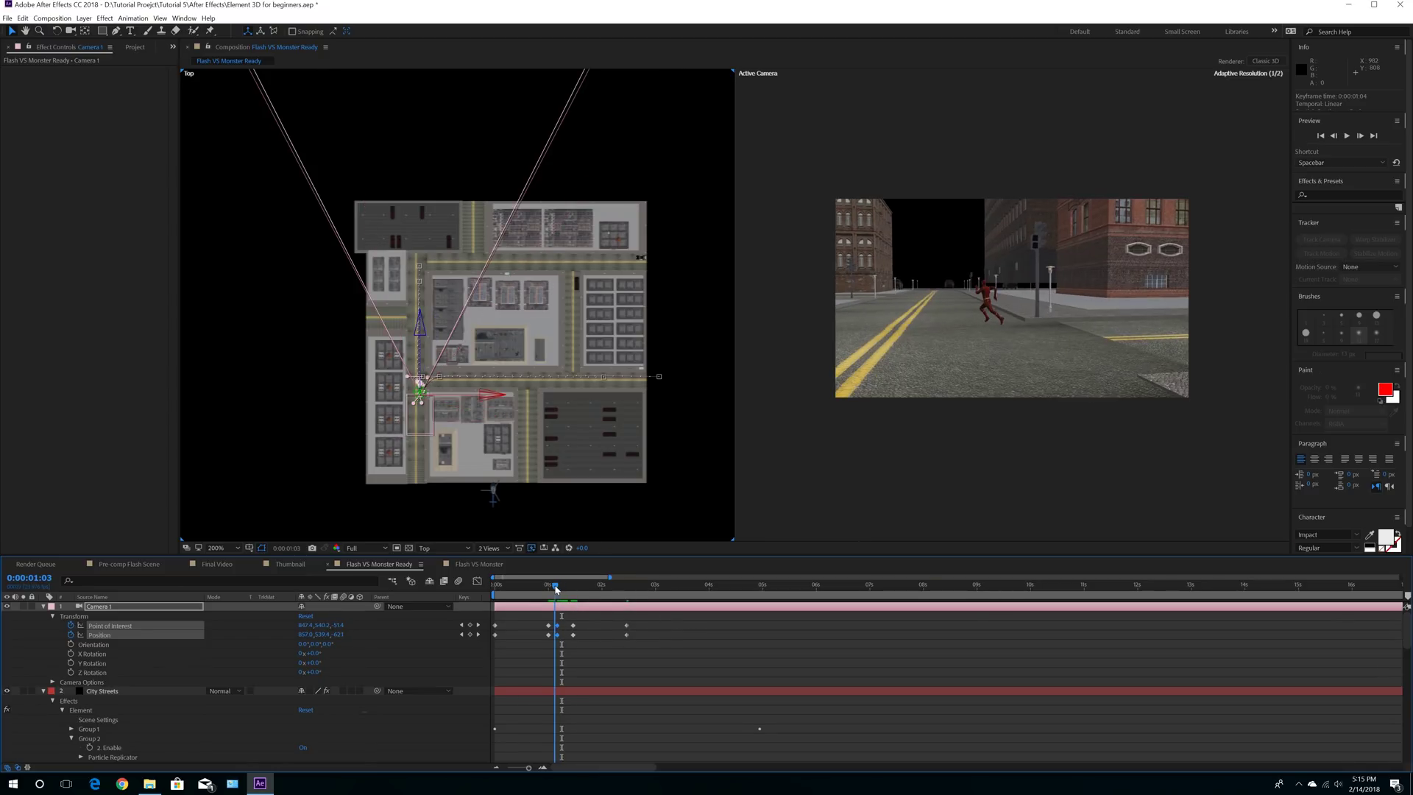
Step: Check the camera turn up to 0:00:01:11 and preview the whole run from 0:00:00:00
left_click(559, 588)
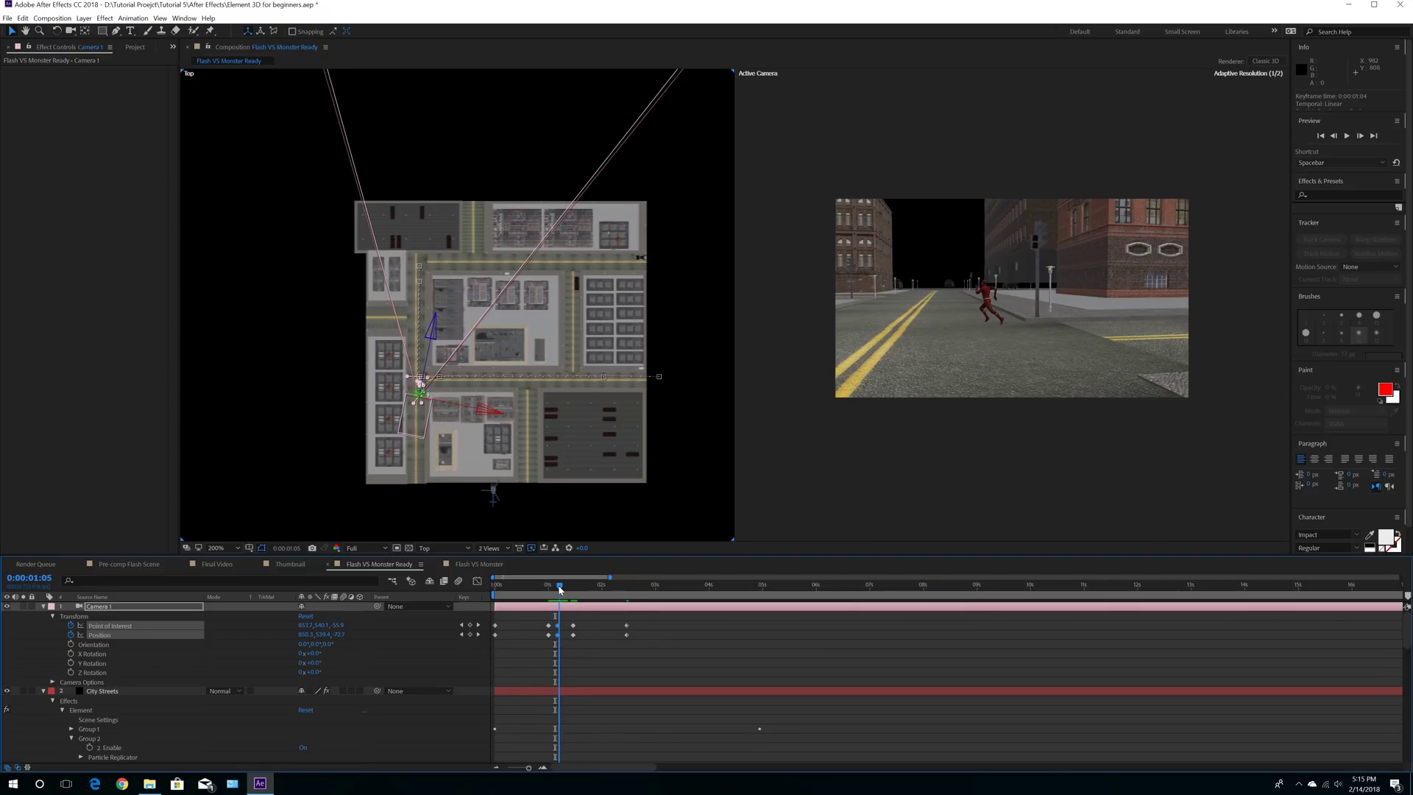
left_click_drag(567, 589, 575, 591)
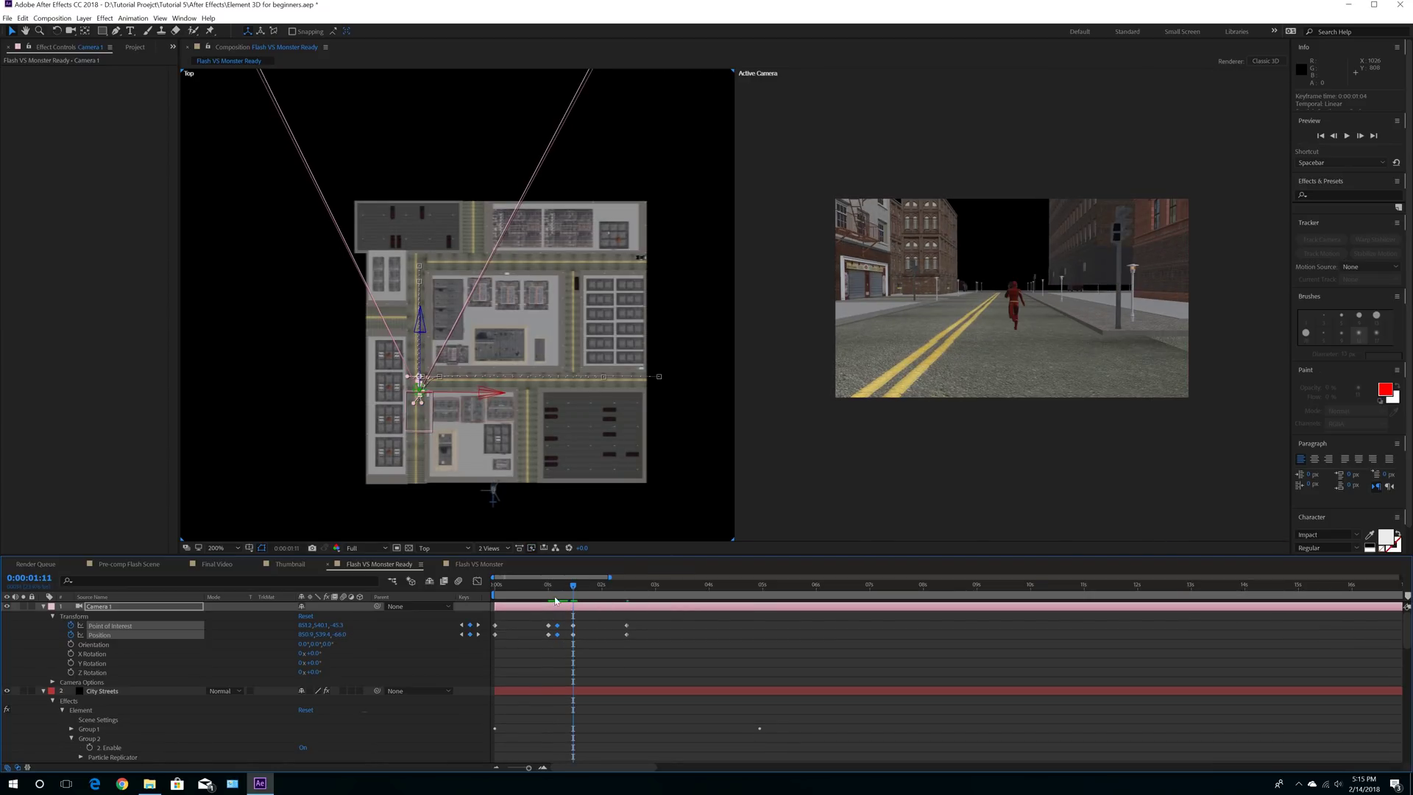
left_click_drag(550, 589, 490, 591)
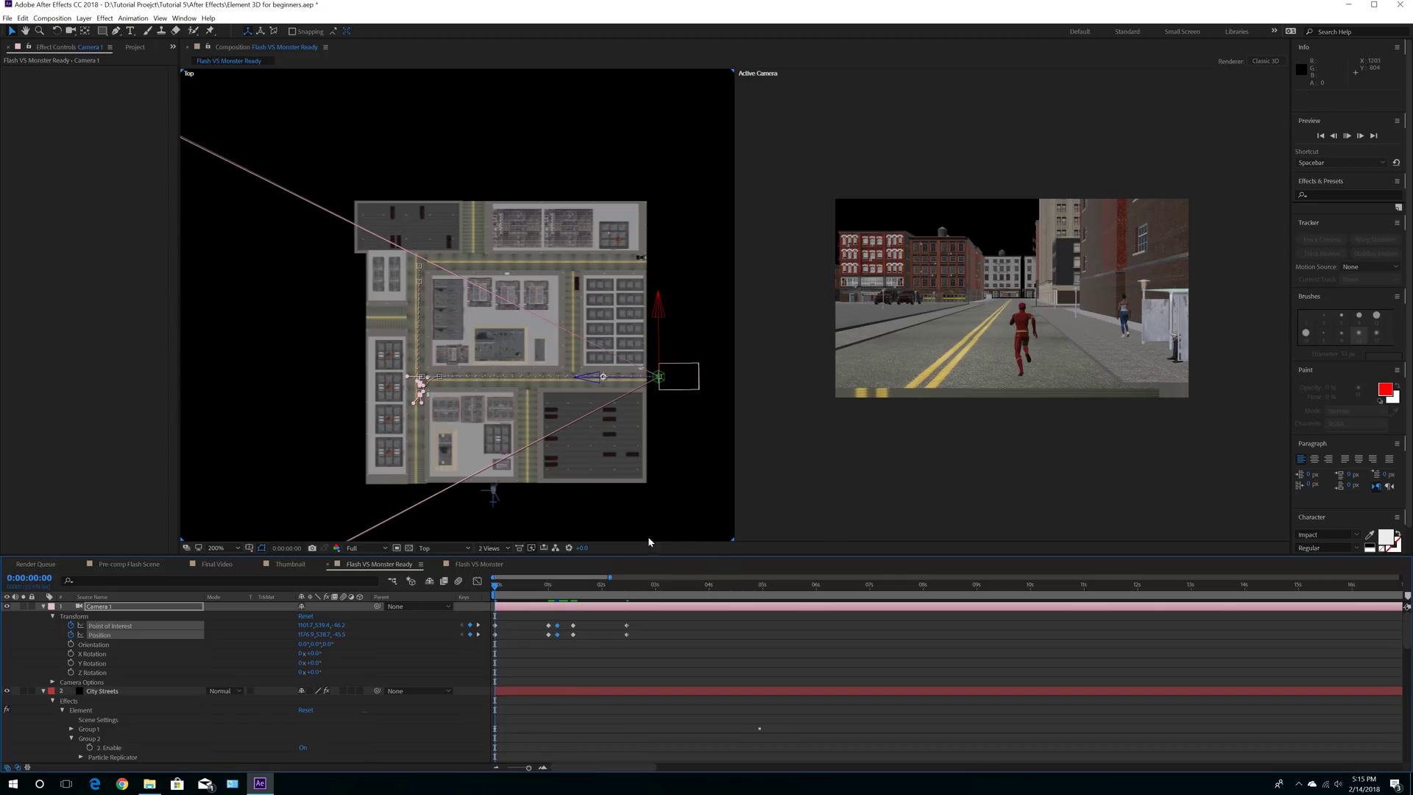
key("space")
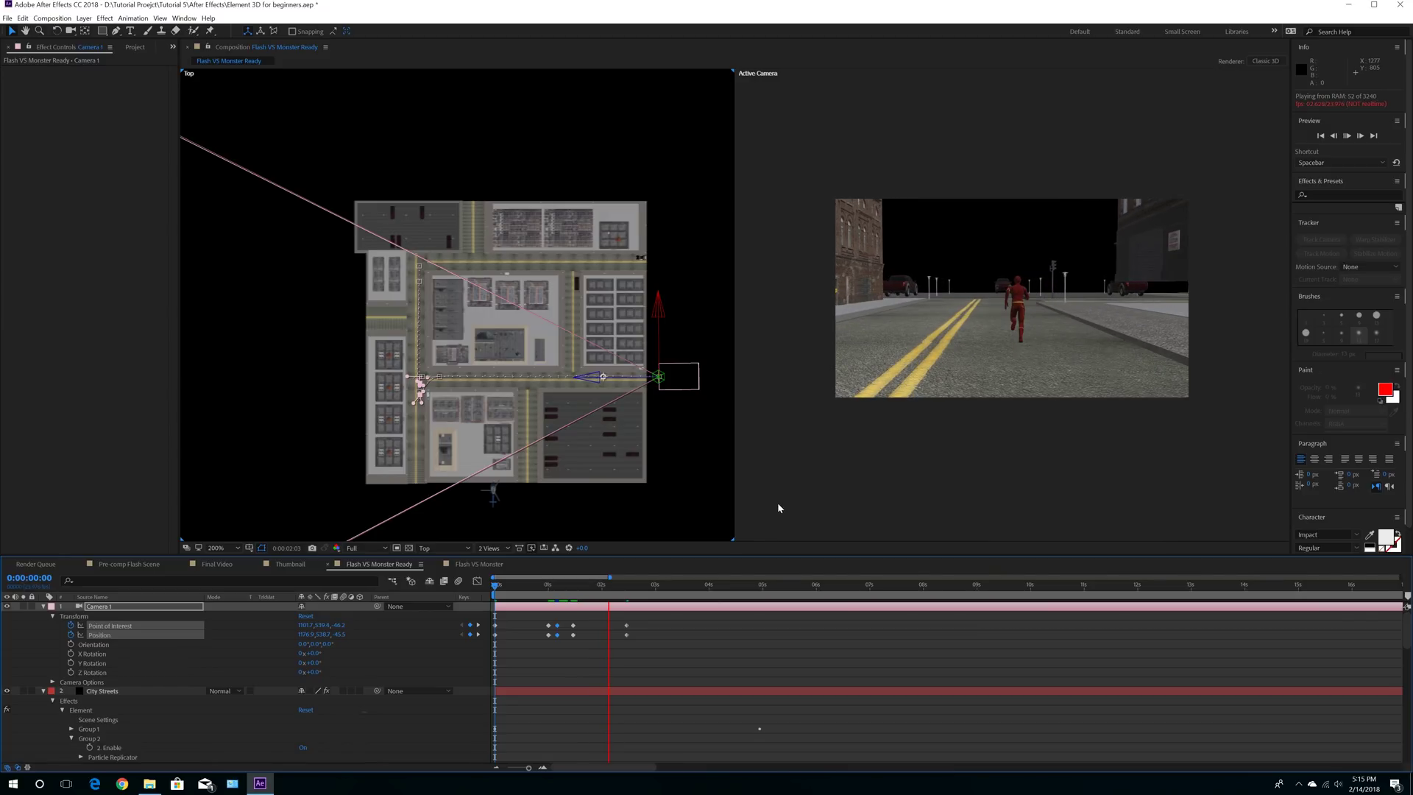
key("space")
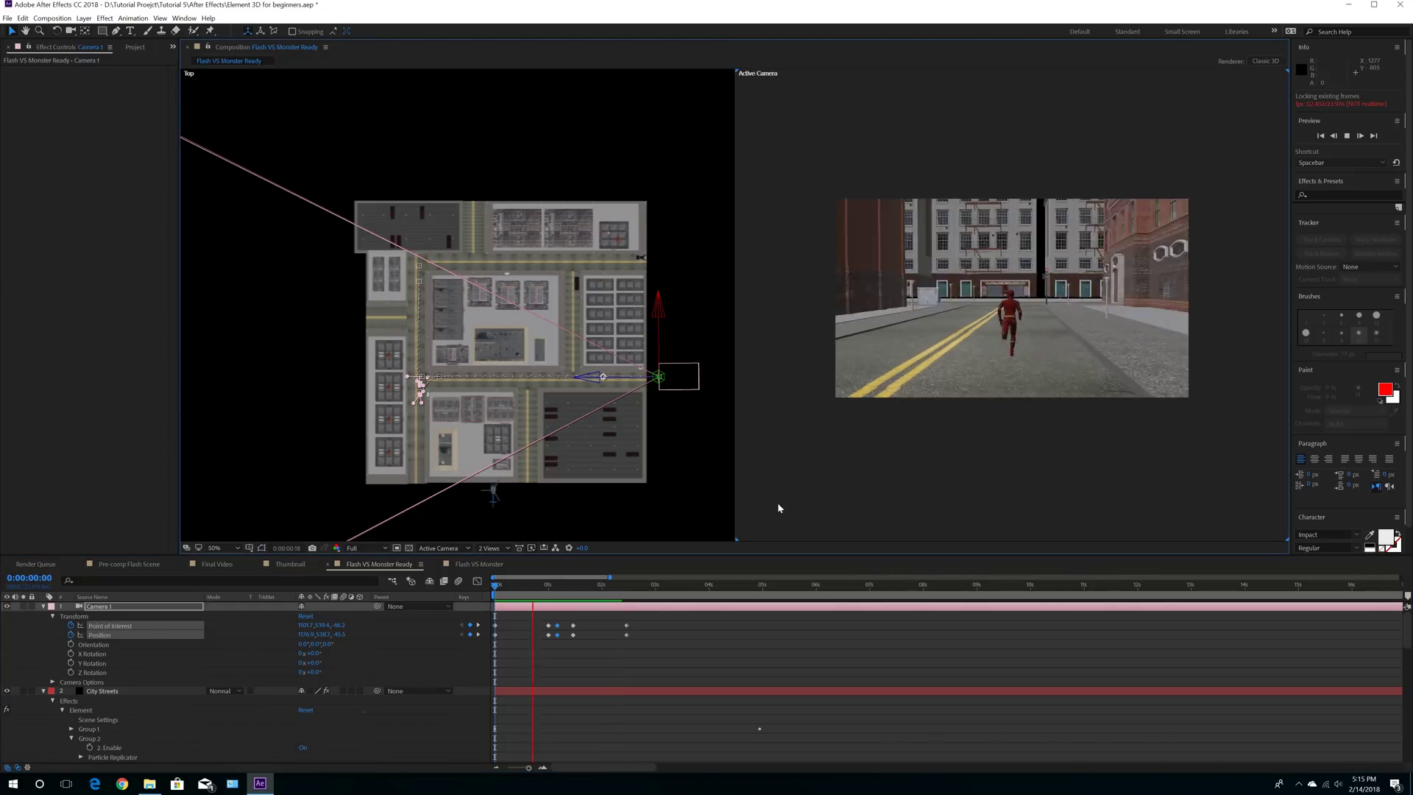
key("space")
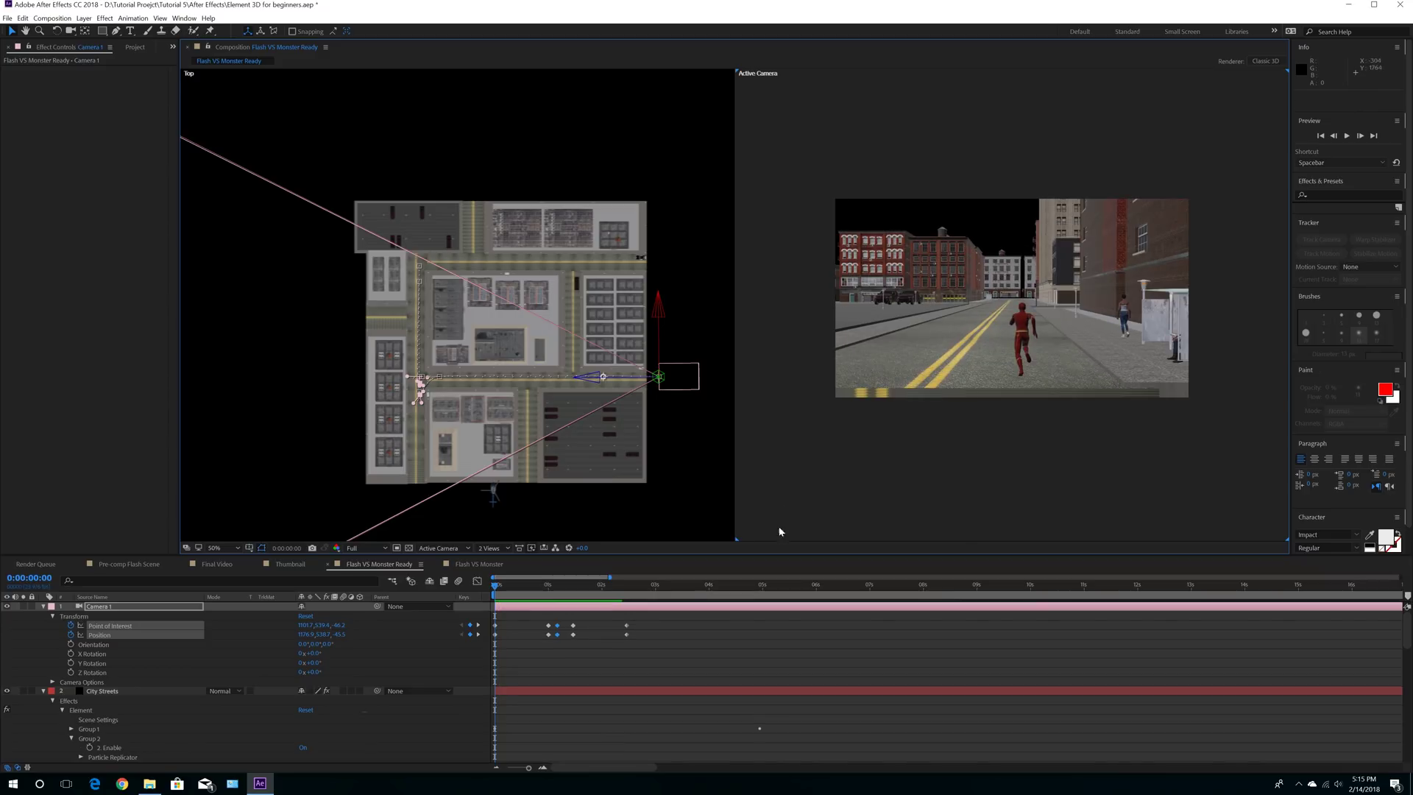
Step: At 0:00:01:02, turn and position Camera 1 to face up the cross street, and delete its keyframes at 0:00:01:04
left_click_drag(549, 594, 553, 591)
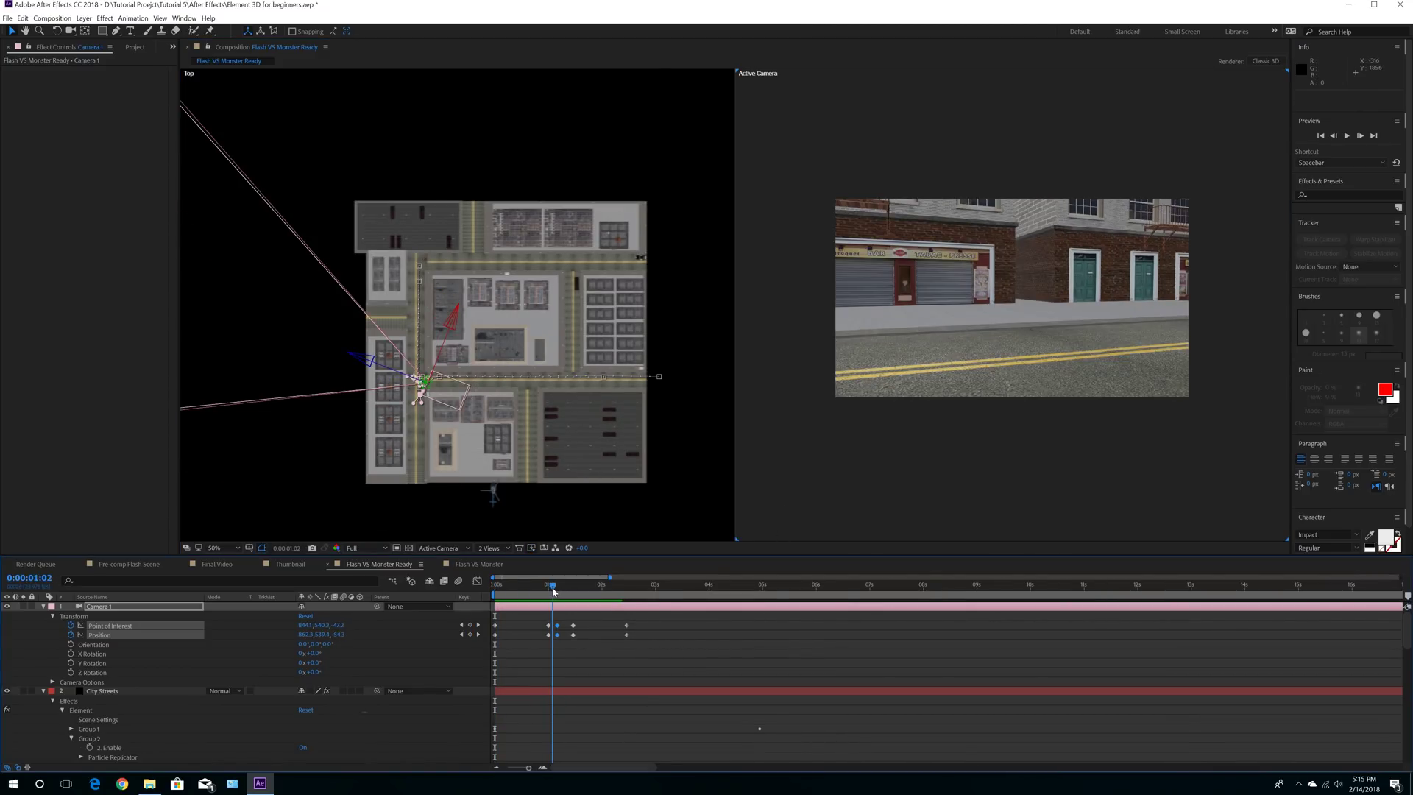
mouse_move(456, 404)
left_mouse_down()
mouse_move(442, 414)
mouse_move(459, 398)
left_mouse_up()
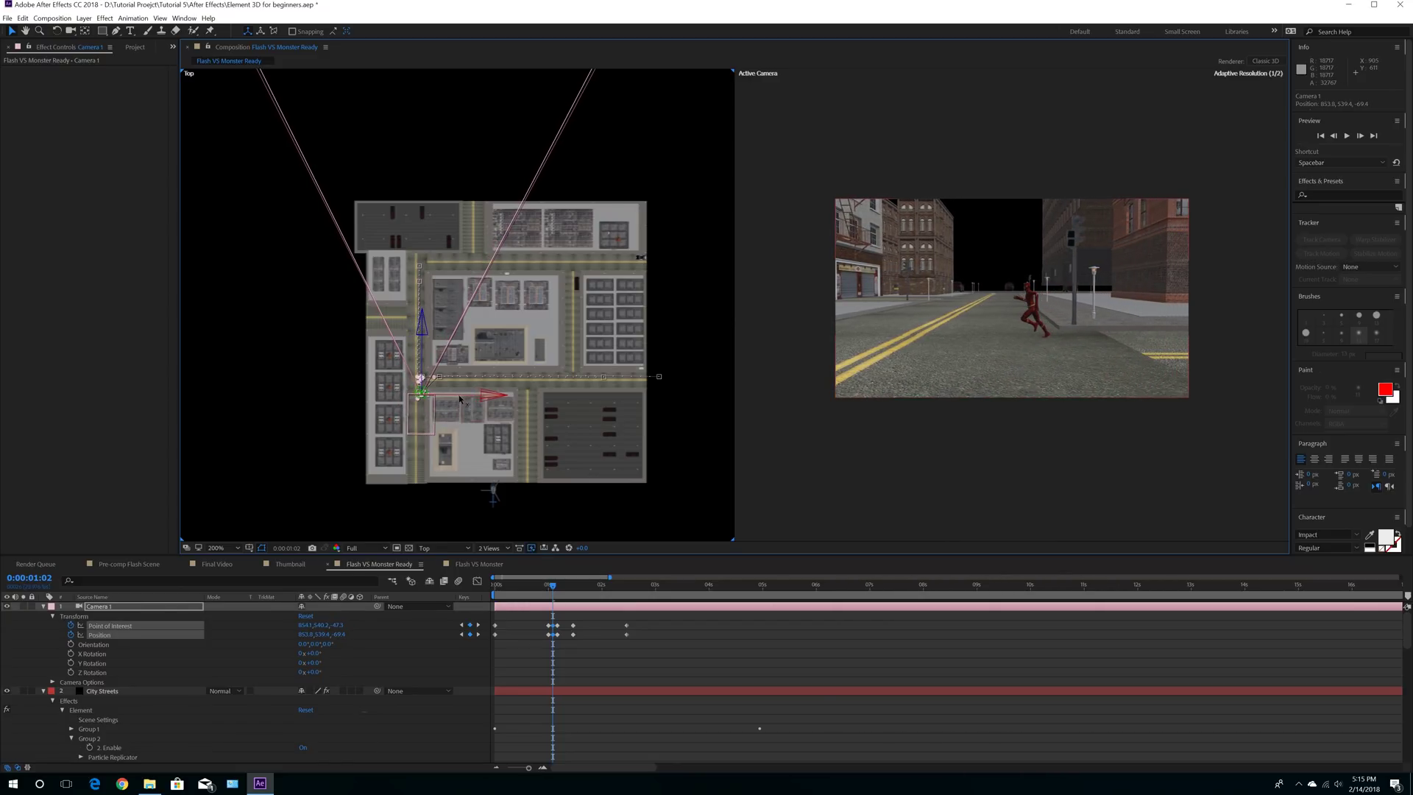
left_click_drag(565, 627, 556, 645)
left_click(555, 648)
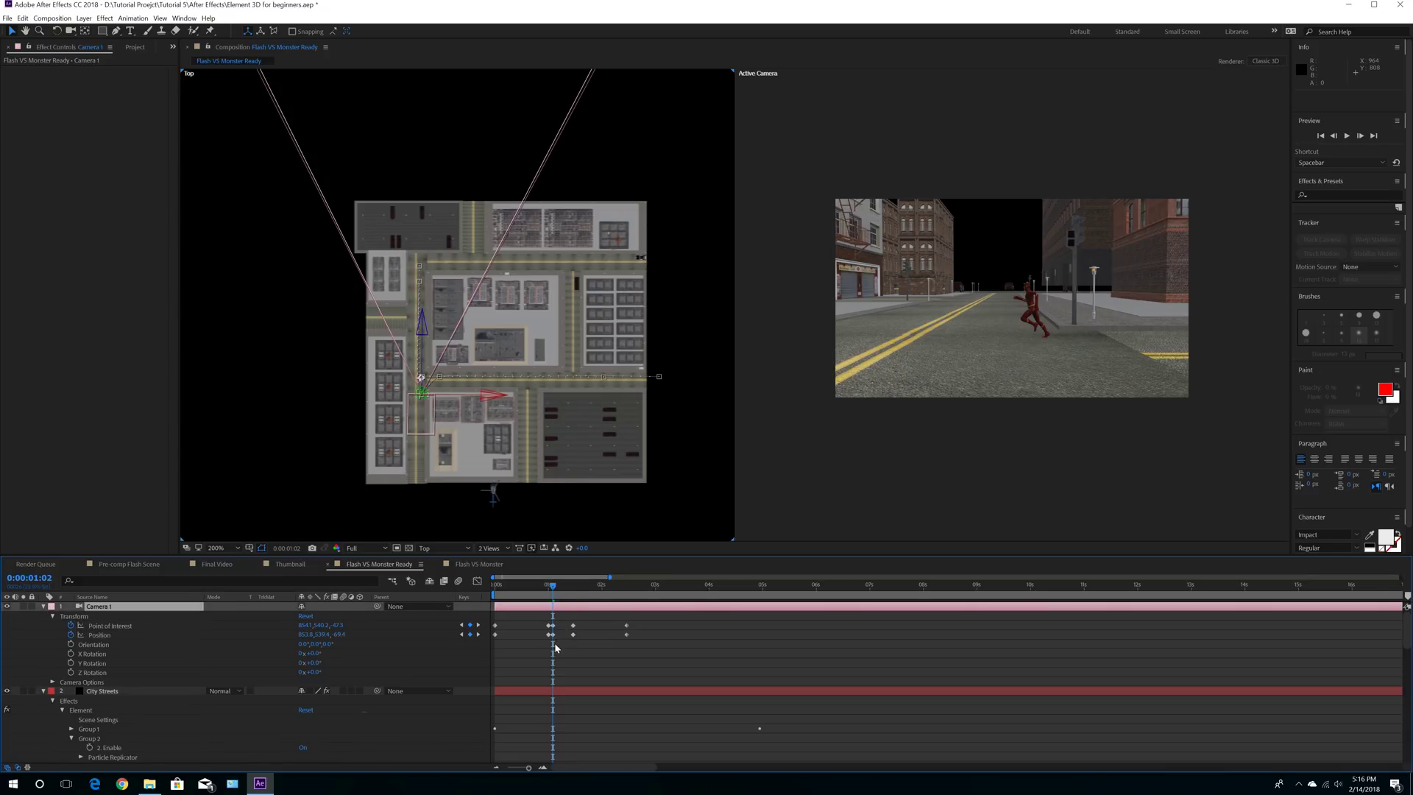
Step: Preview the corner turn from 0:00:01:00
left_click(549, 586)
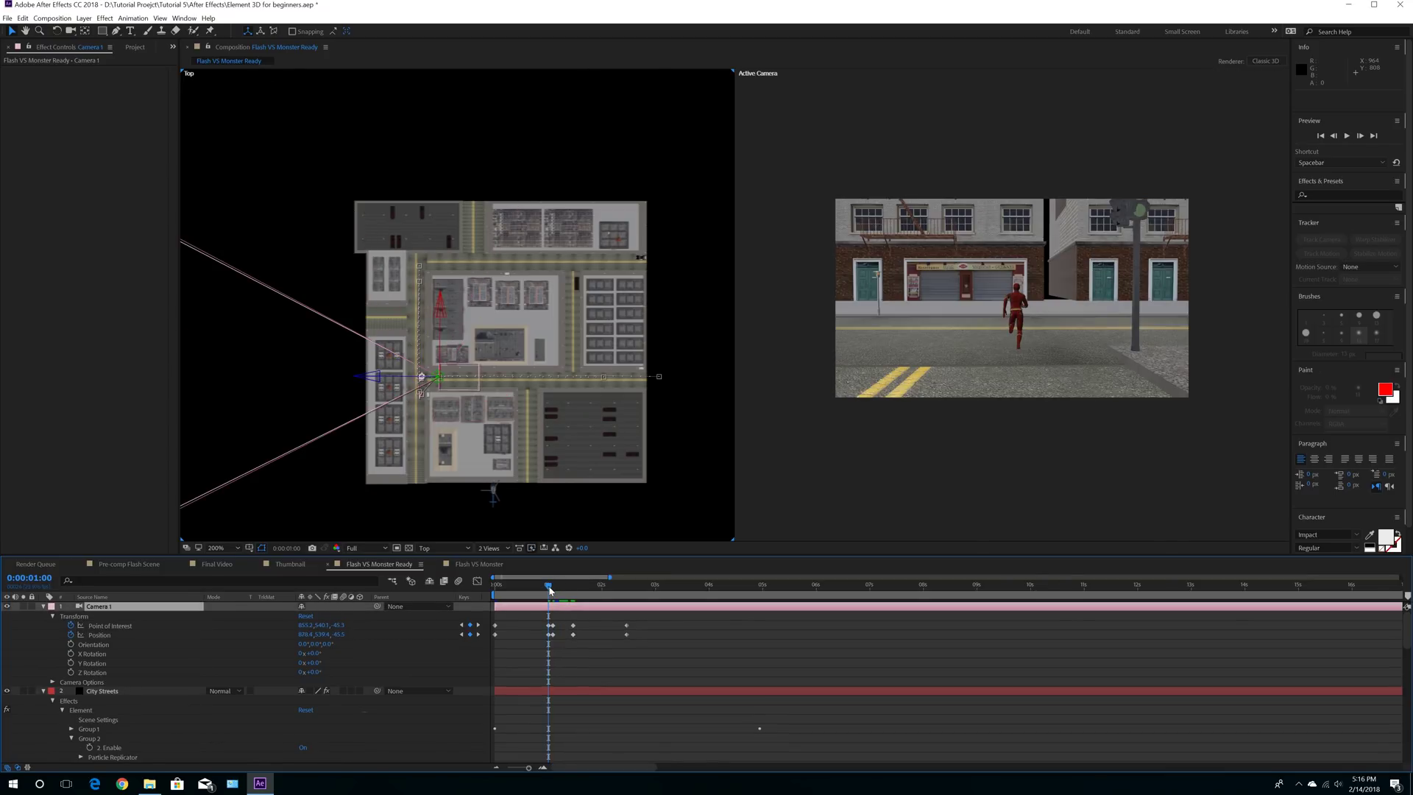
key("space")
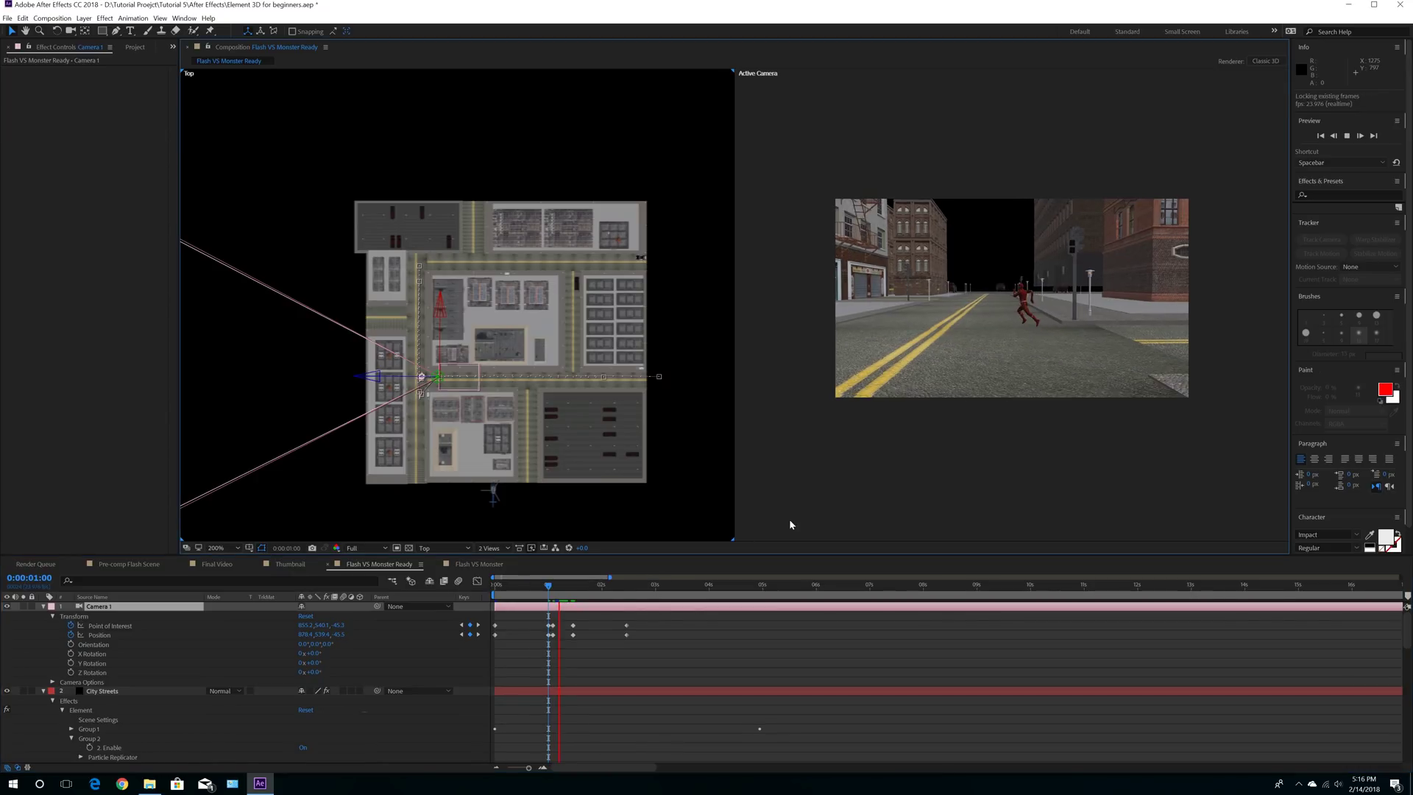
key("space")
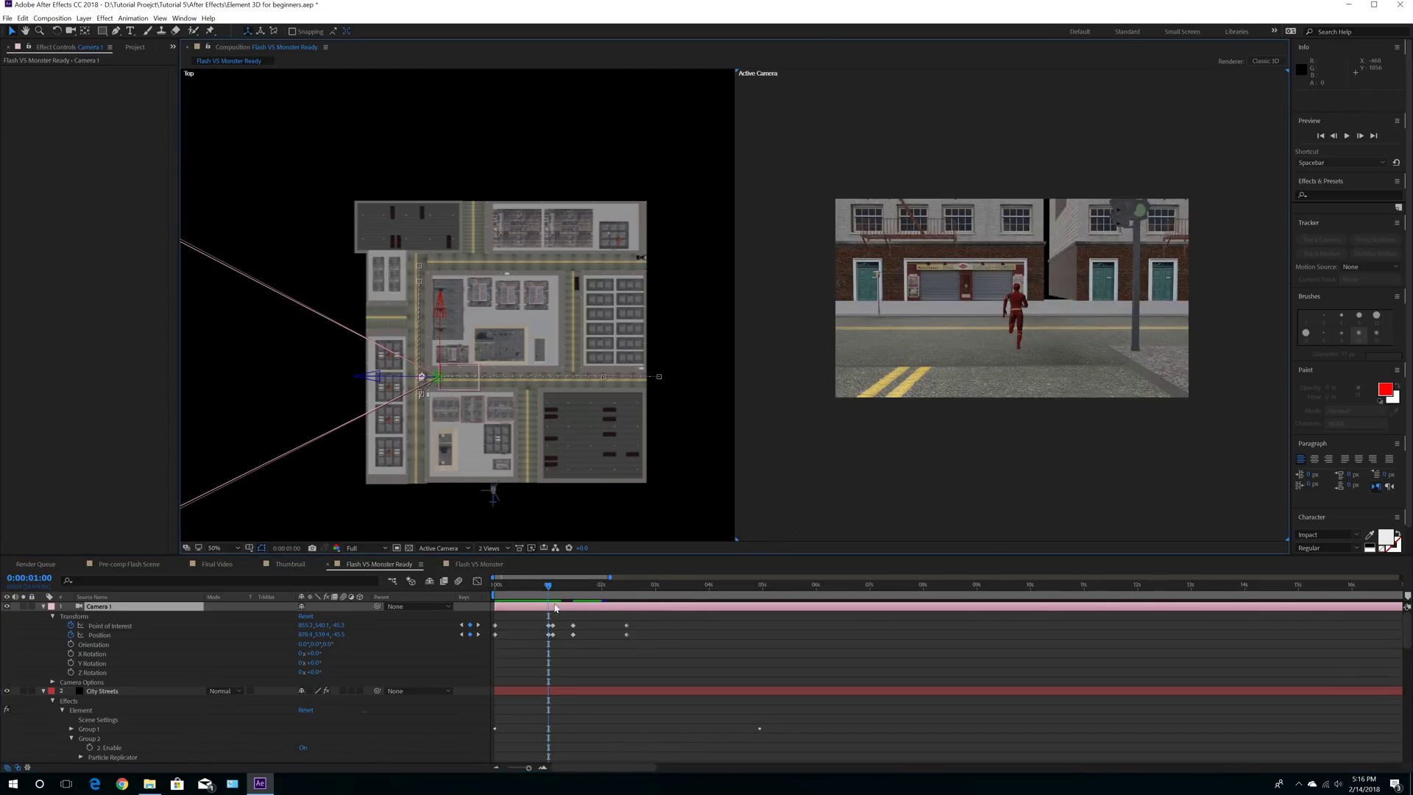
Step: Cut Camera 1's Point of Interest and Position keyframes at 0:00:01:11
left_click_drag(548, 589, 549, 622)
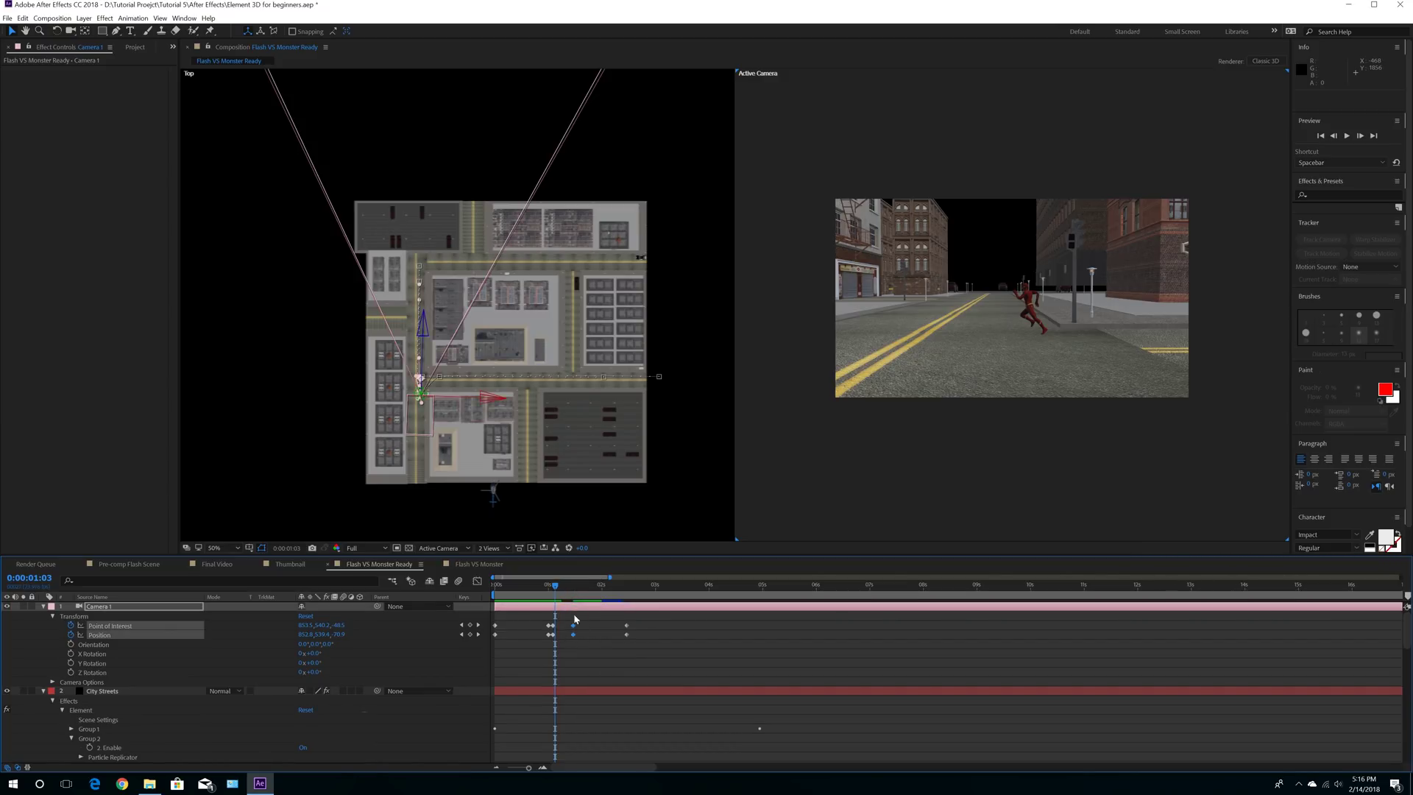
left_click(23, 18)
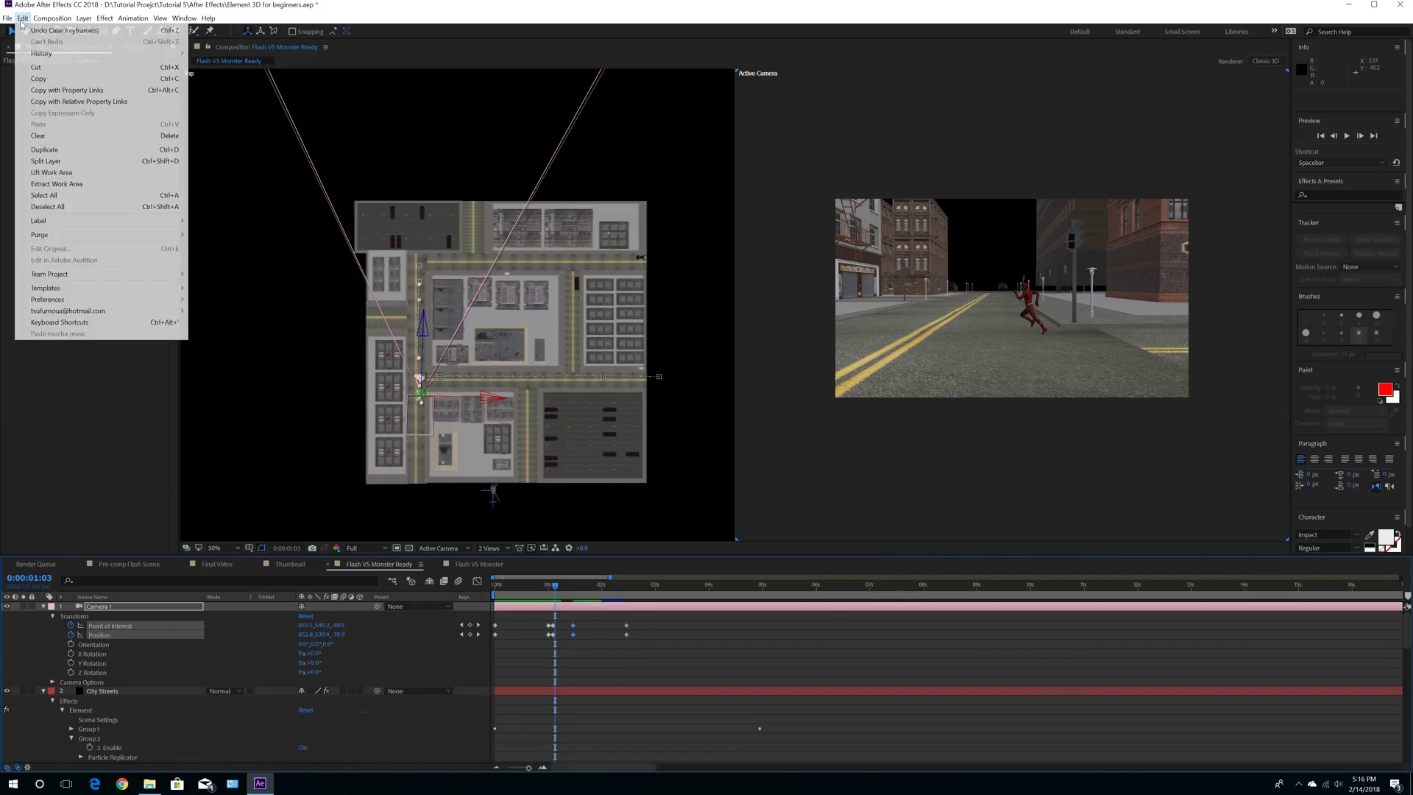
left_click(33, 65)
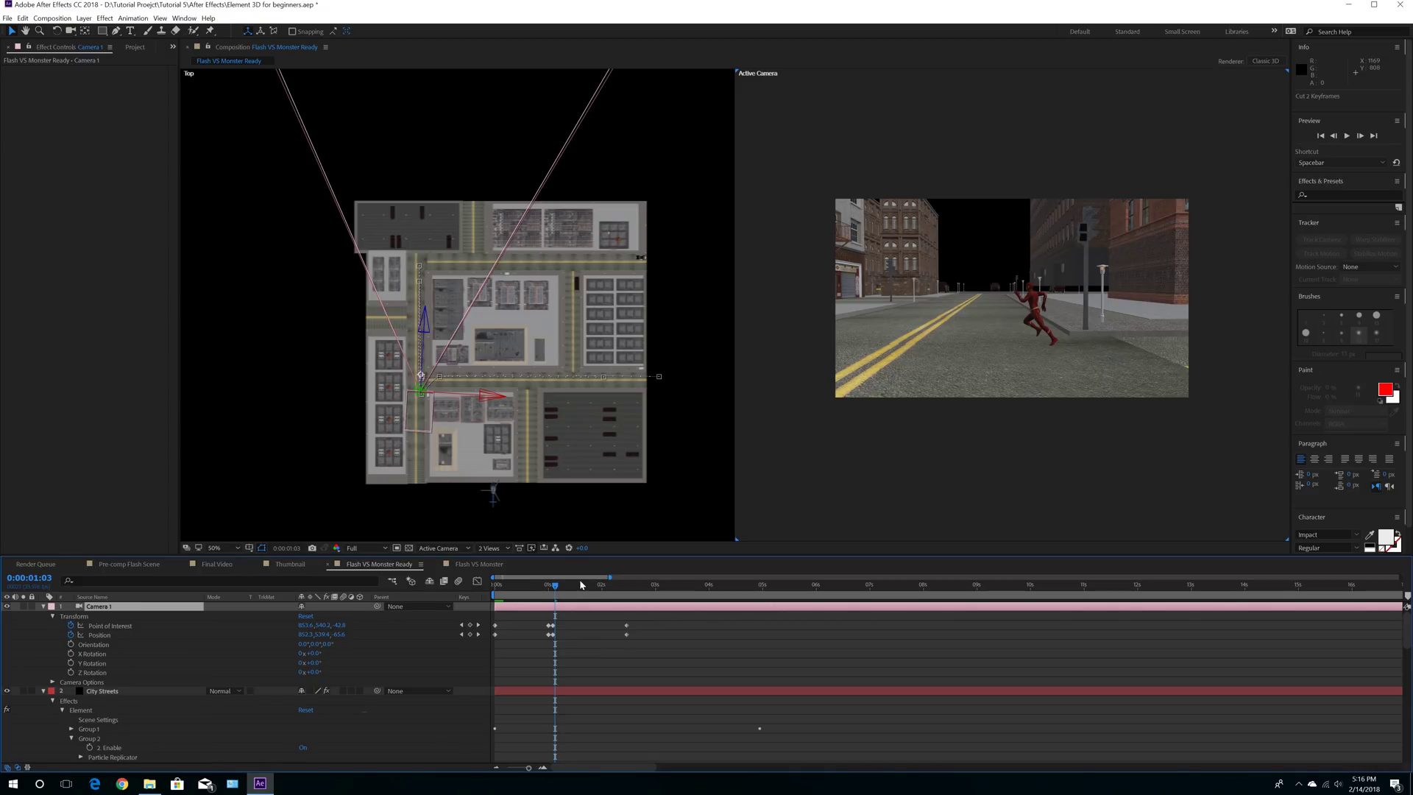
Step: At 0:00:01:05, move Camera 1 back along the cross street to keep Flash in frame after the turn
left_click_drag(557, 590, 552, 590)
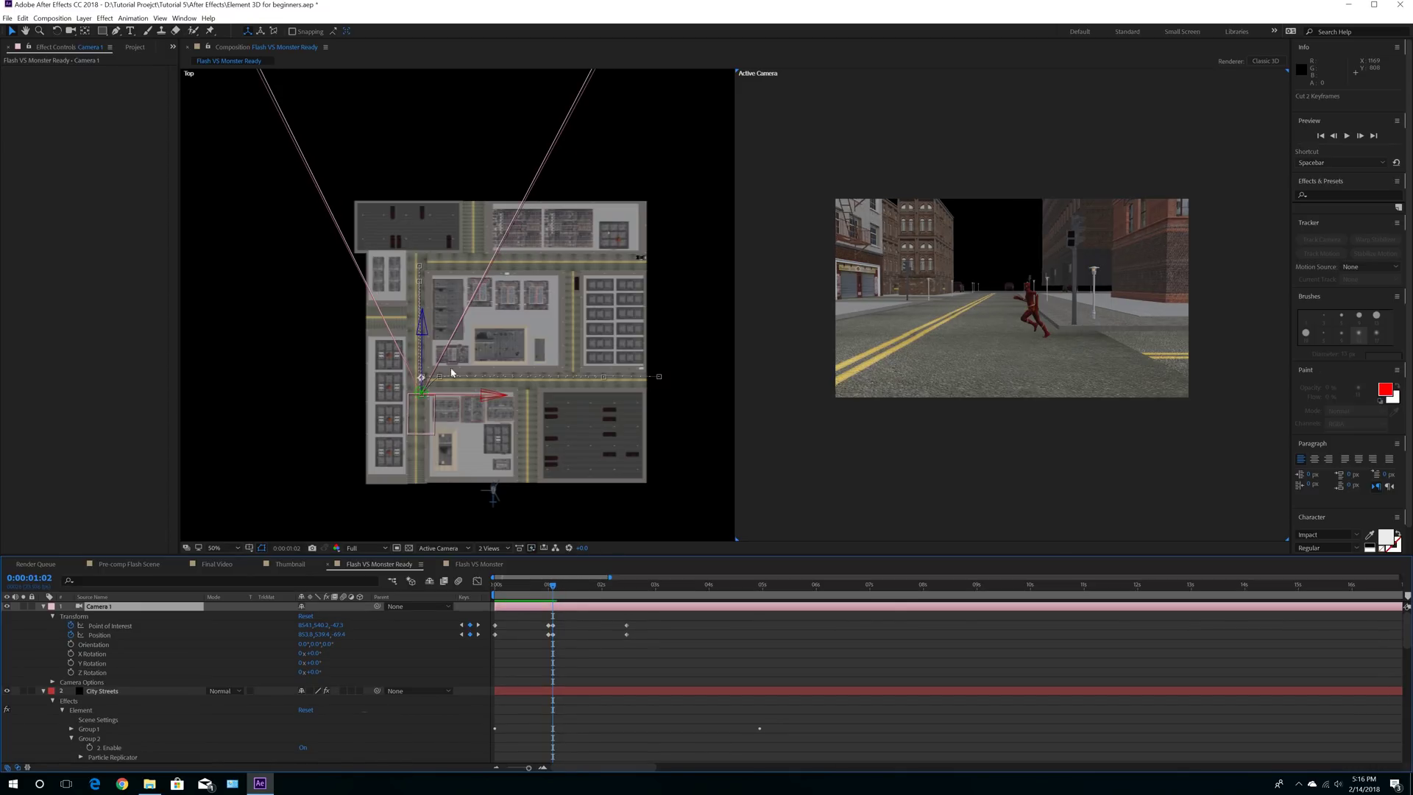
left_click(422, 351)
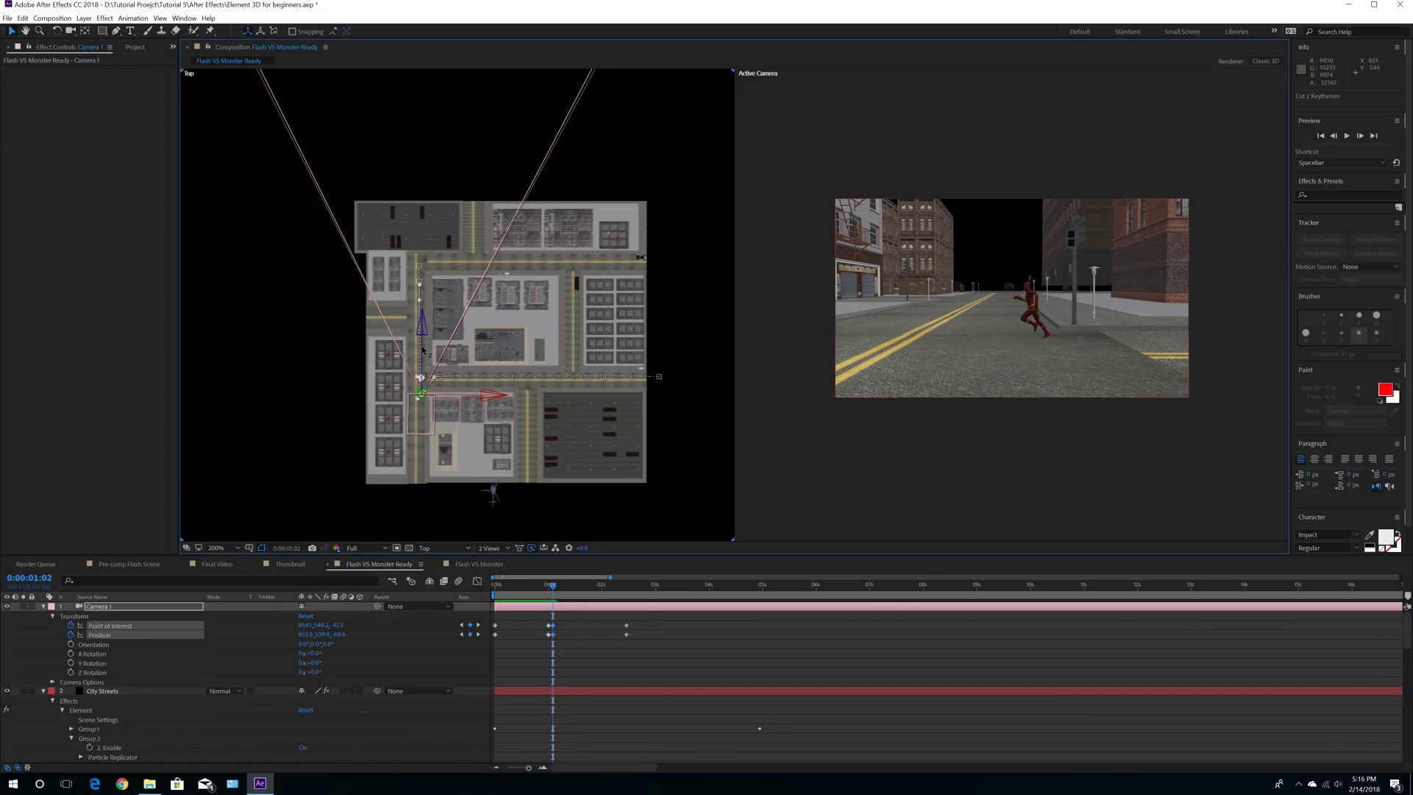
left_click(625, 590)
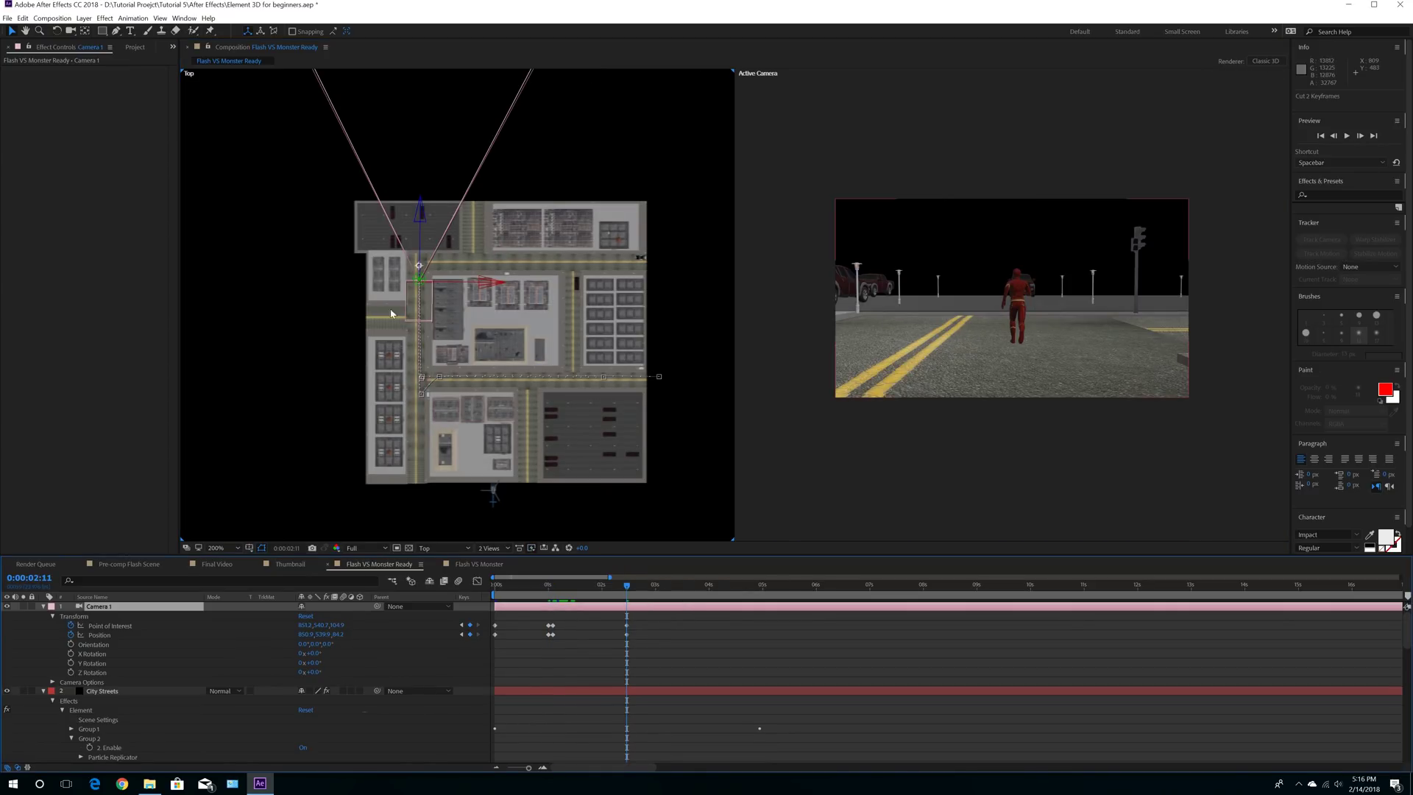
left_click(556, 587)
mouse_move(556, 588)
left_mouse_down()
mouse_move(593, 590)
mouse_move(561, 596)
left_mouse_up()
left_click_drag(424, 335, 425, 346)
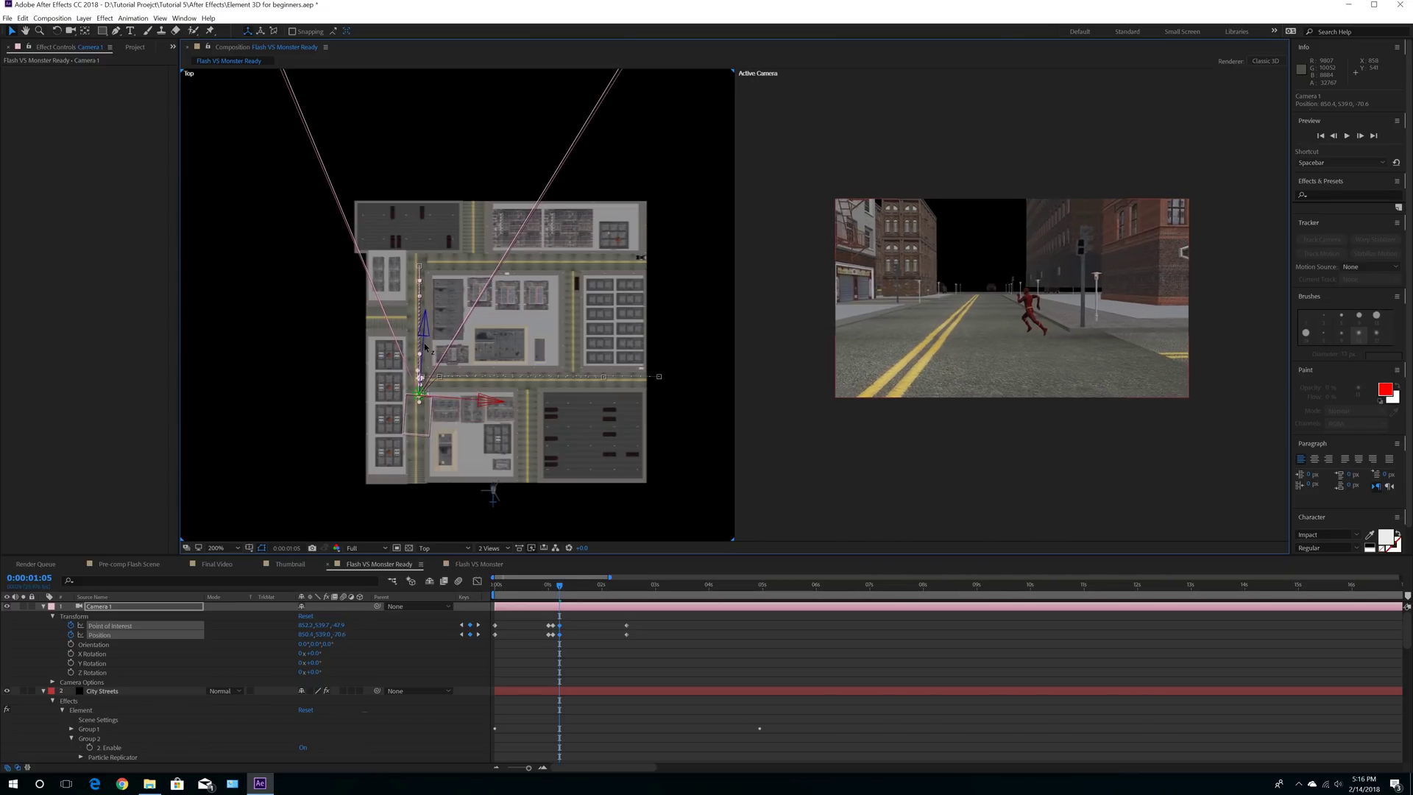
Step: Delete Camera 1's Point of Interest and Position keyframes at 0:00:02:11 and 0:00:01:05
left_click(571, 587)
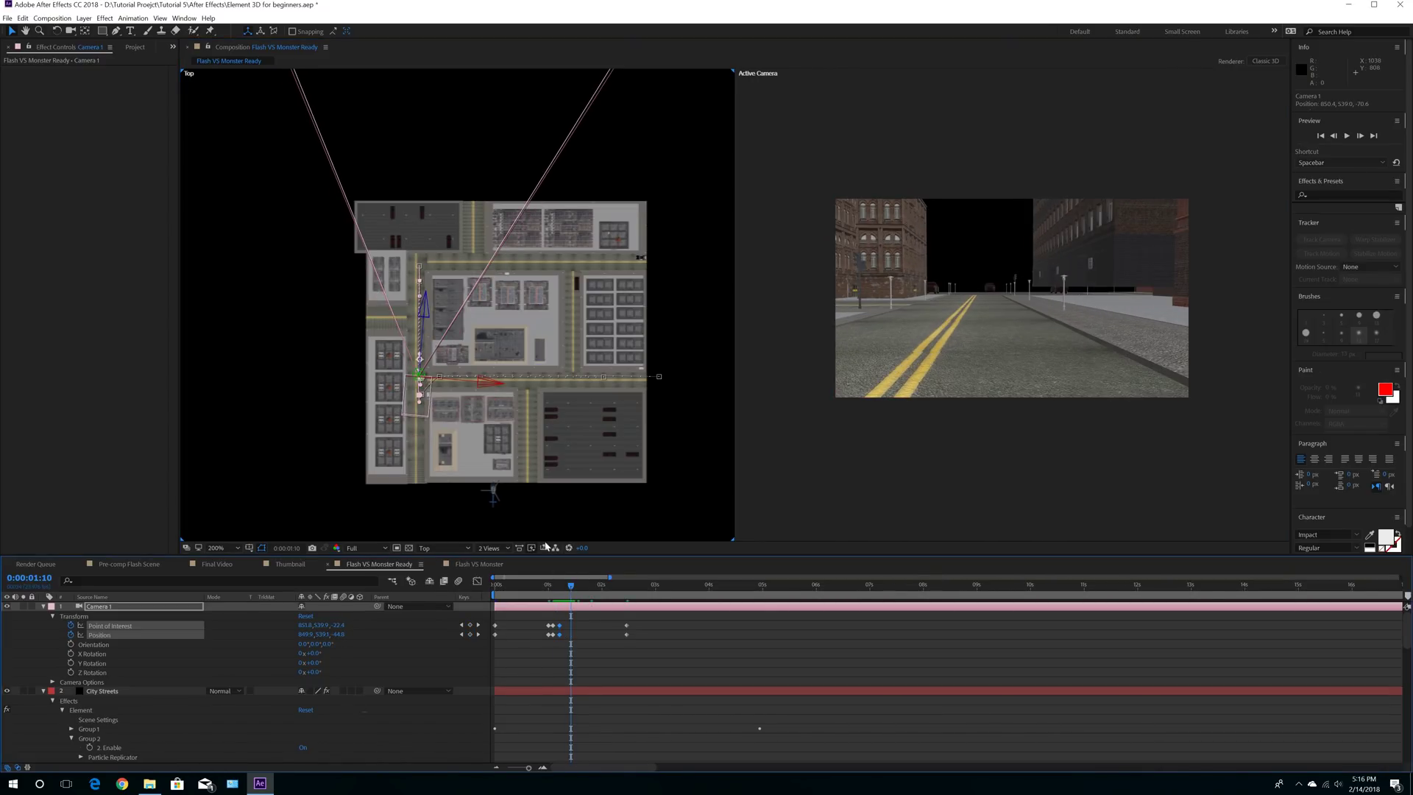
left_click_drag(643, 622, 612, 642)
key("Delete")
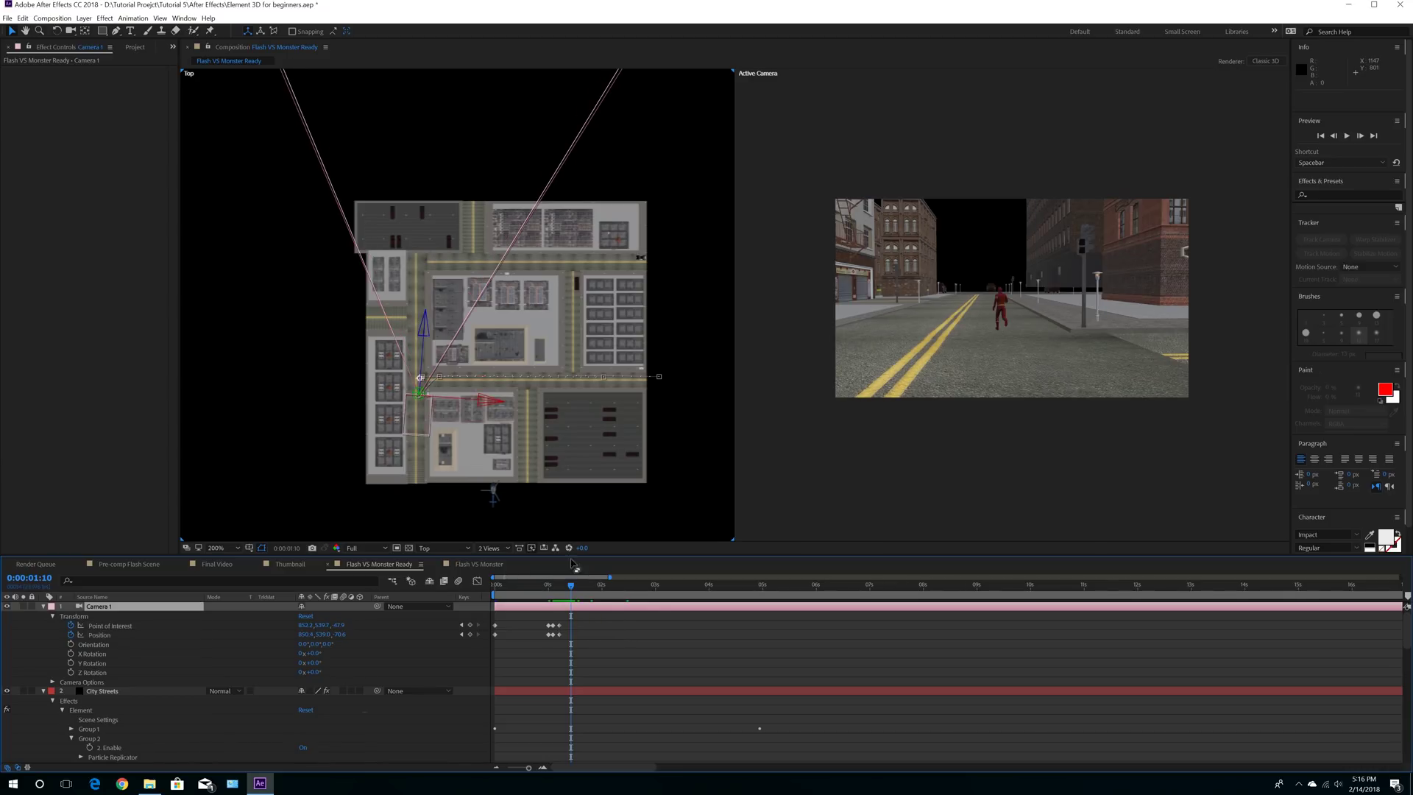
left_click_drag(612, 596, 555, 644)
left_click(560, 645)
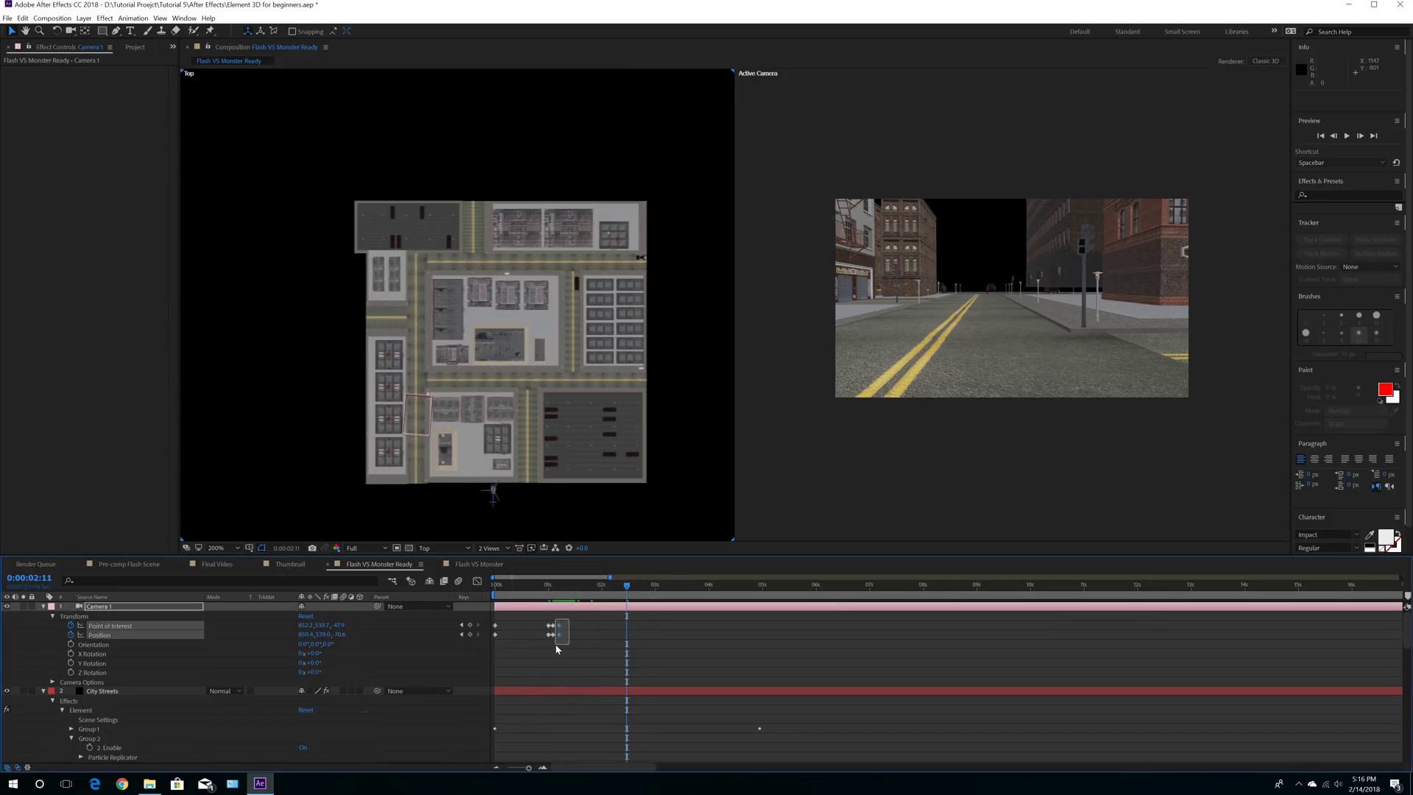
key("Delete")
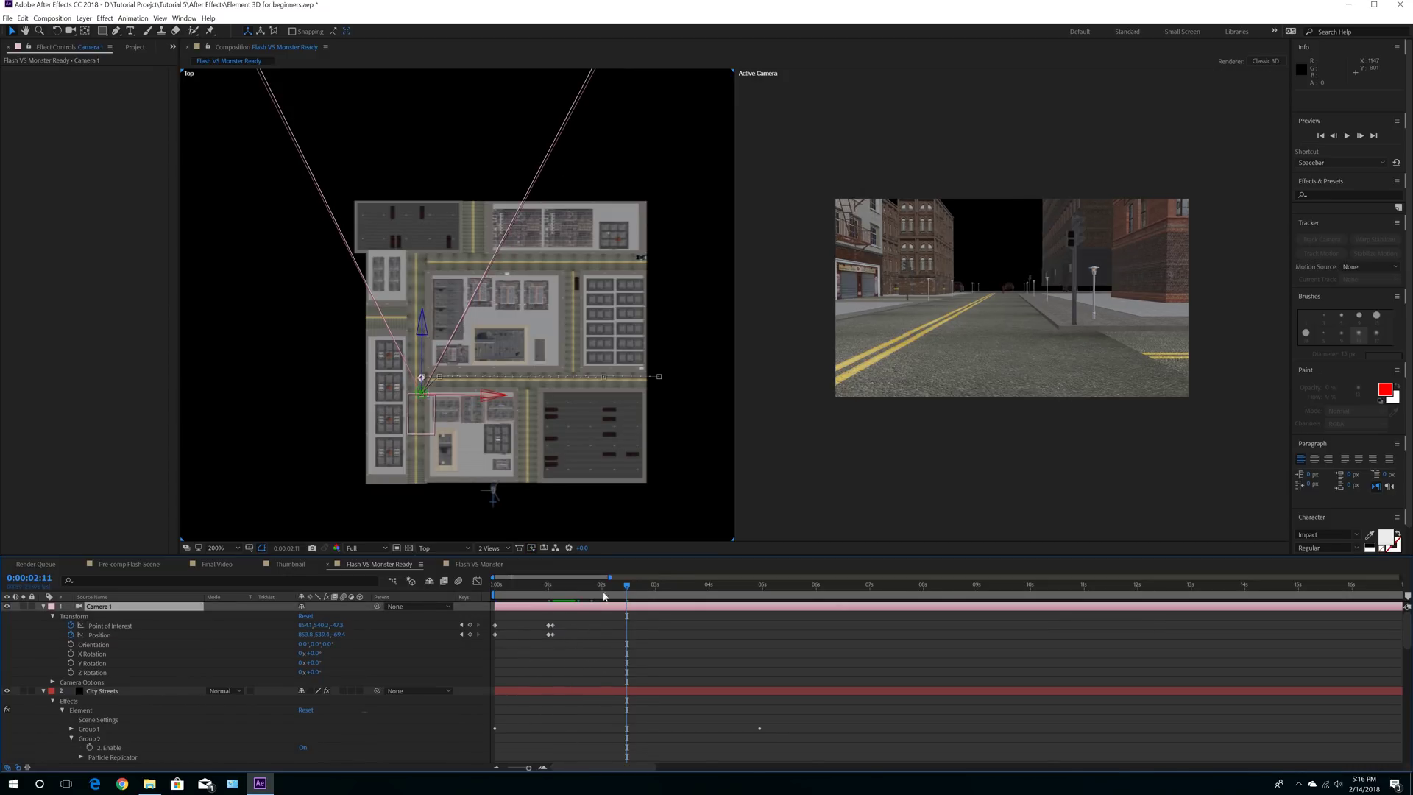
Step: At 0:00:02:11, move Camera 1 forward along the cross street so that it follows behind Flash
left_click_drag(423, 354, 427, 235)
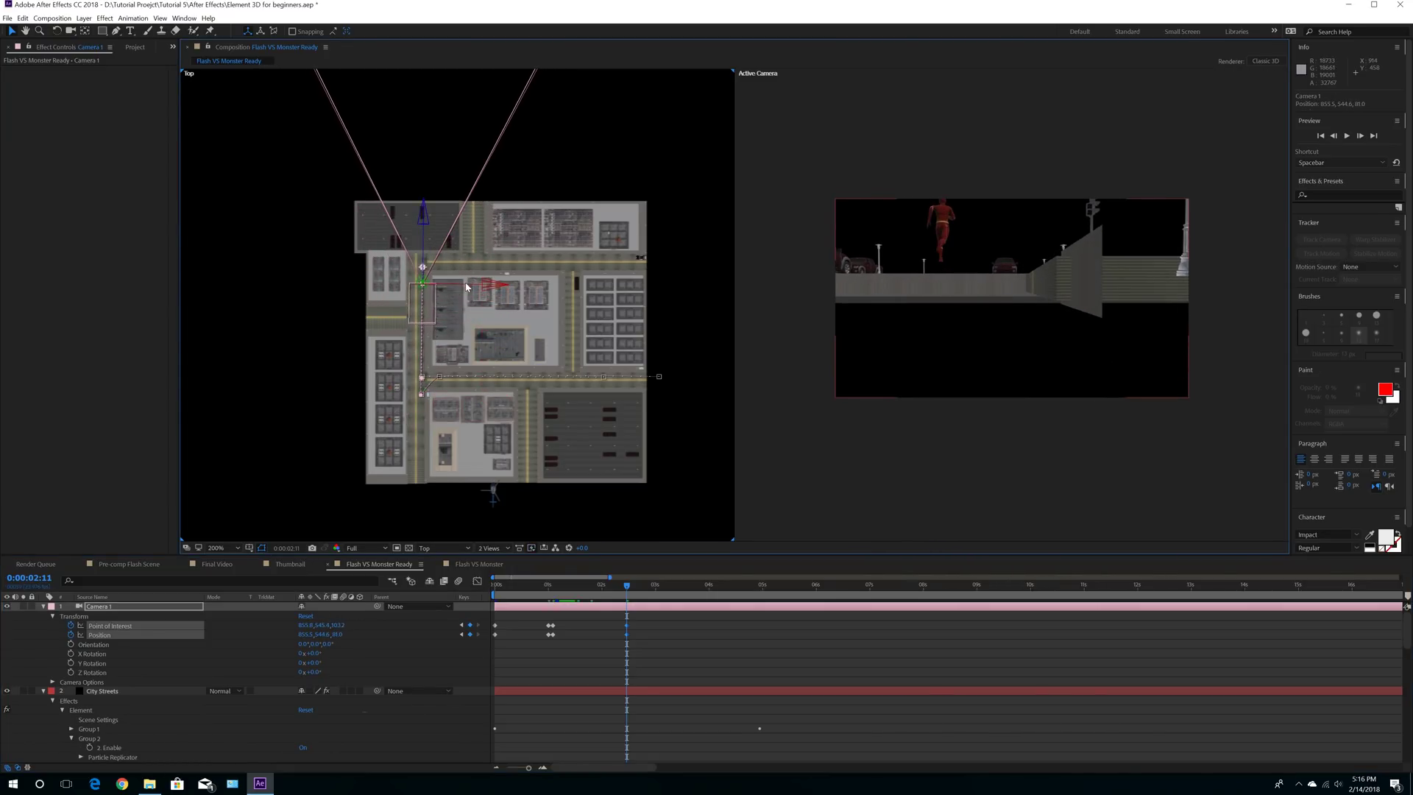
left_click(466, 286)
left_click(427, 307)
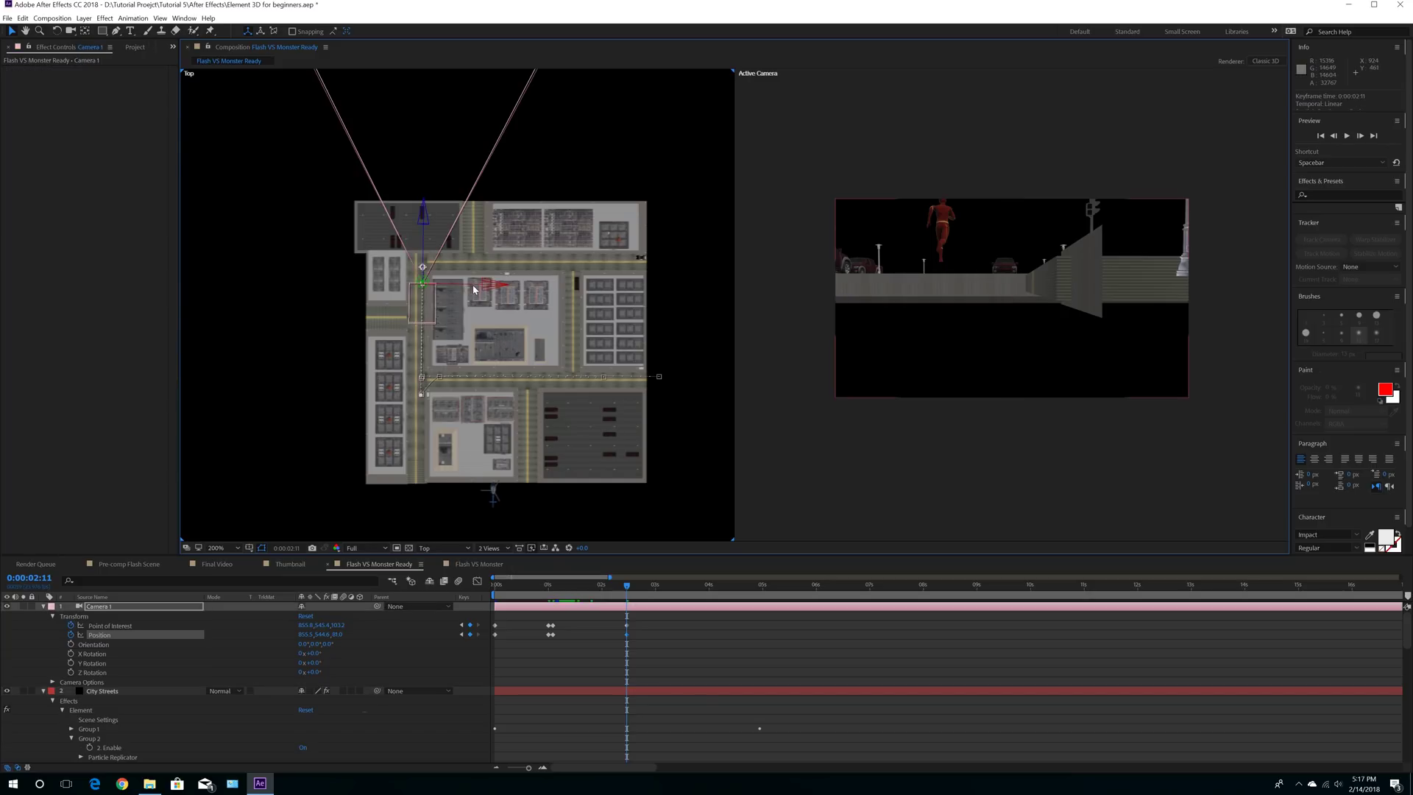
left_click_drag(475, 288, 421, 282)
Step: Pull Camera 1 back along the cross street at 0:00:01:18 and 0:00:01:10 to keep Flash fully in frame
left_click_drag(630, 583, 588, 594)
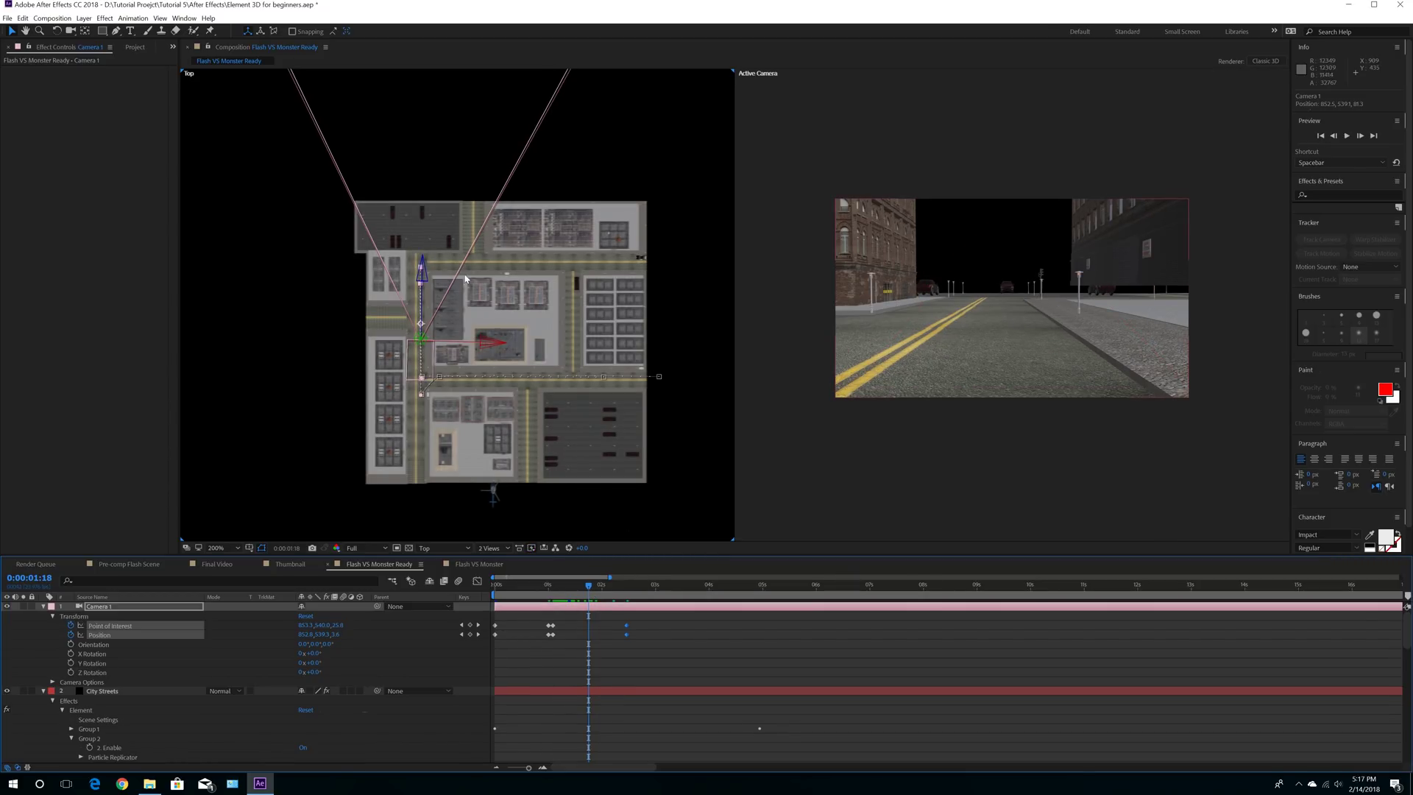
left_click_drag(422, 299, 421, 314)
left_click_drag(604, 591, 566, 589)
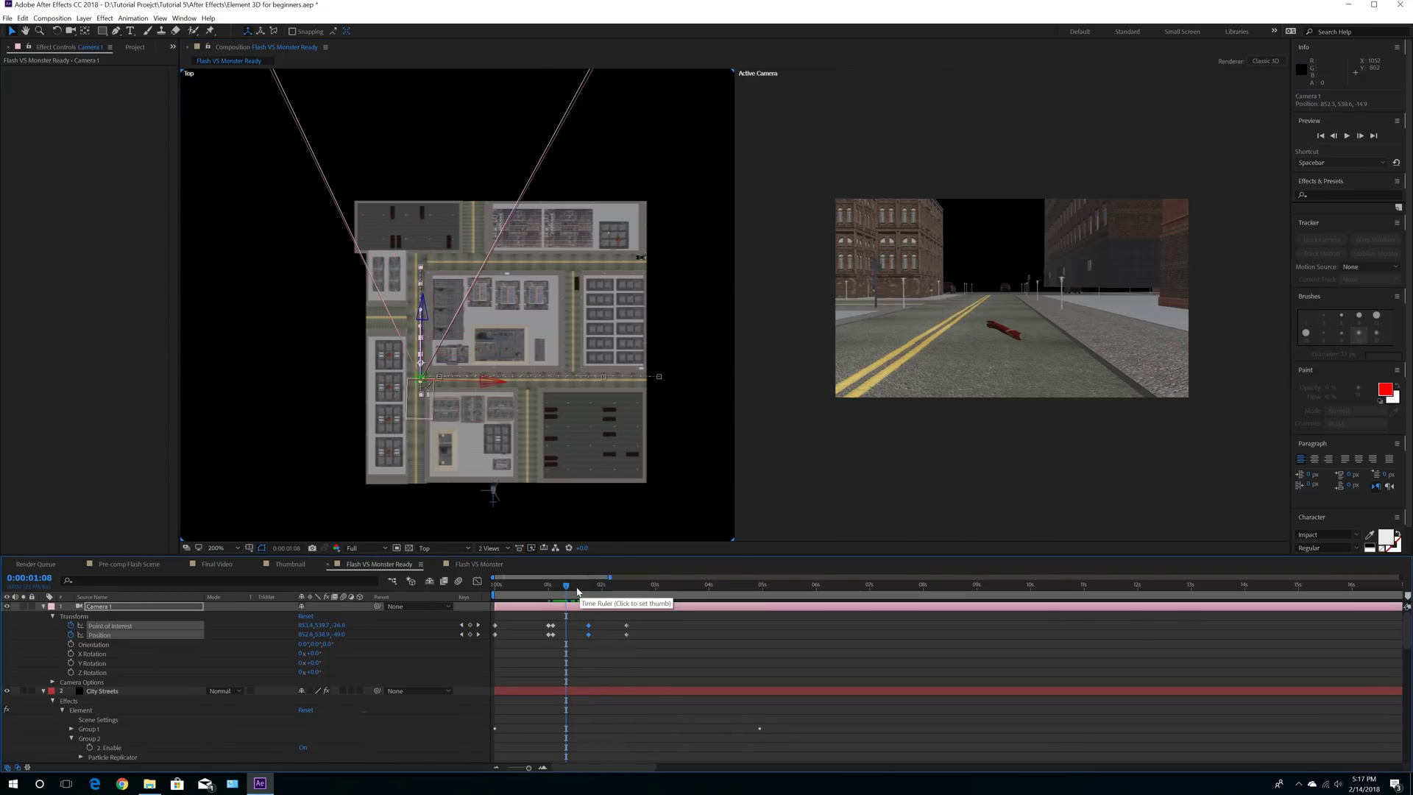
left_click_drag(581, 592, 571, 593)
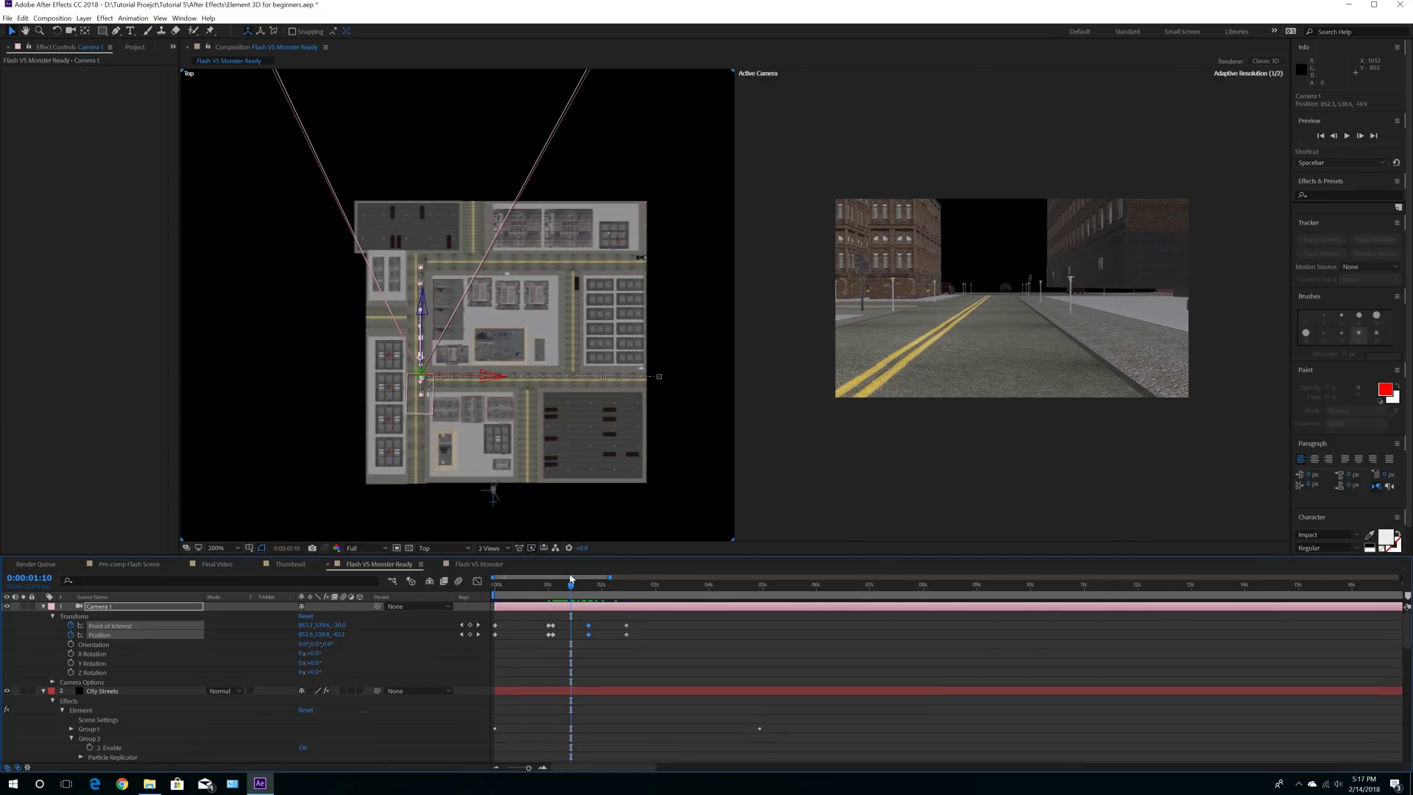
left_click_drag(423, 326, 424, 335)
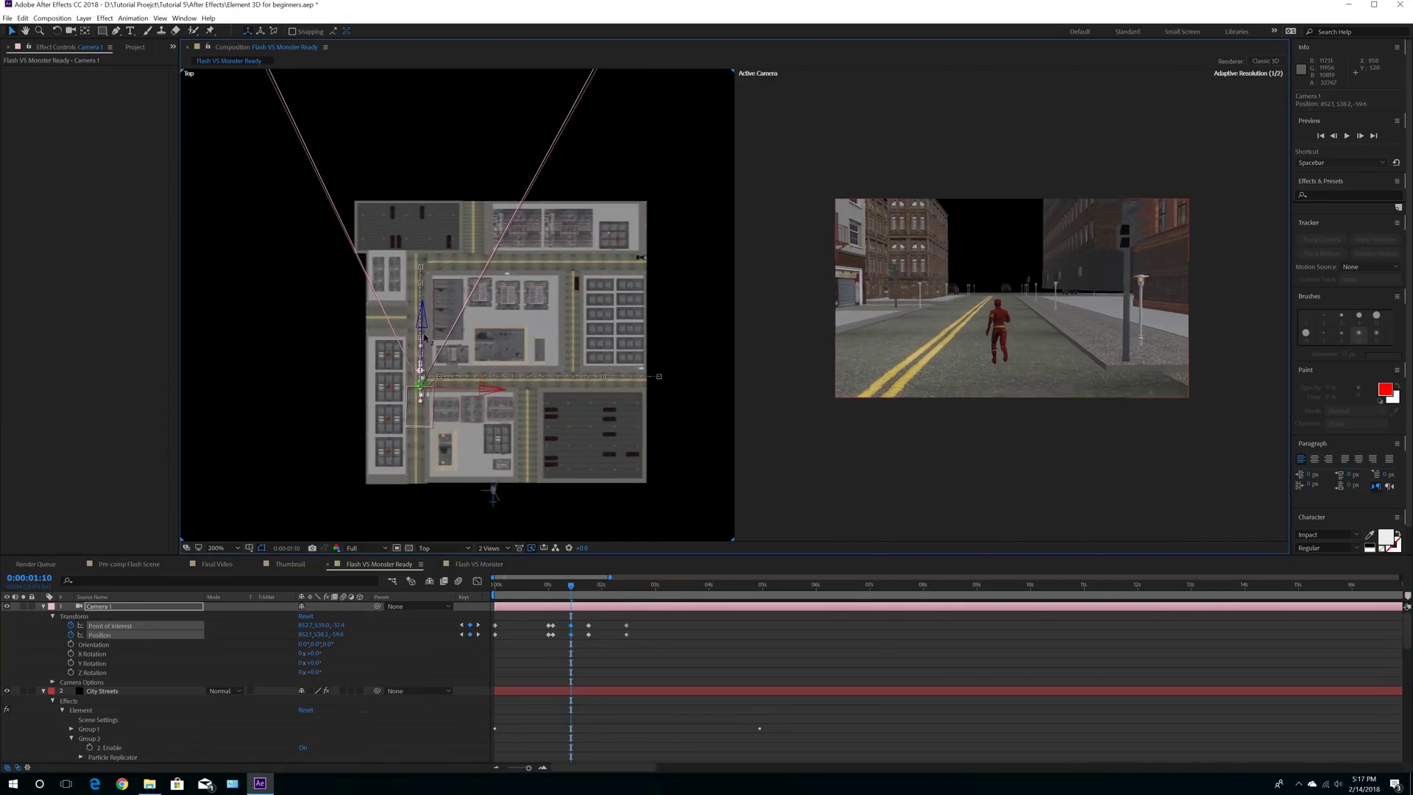
Step: Check the camera's framing of Flash up to 0:00:02:07, then set the resolution to Quarter and preview the run from the start
left_click(577, 587)
left_click(591, 587)
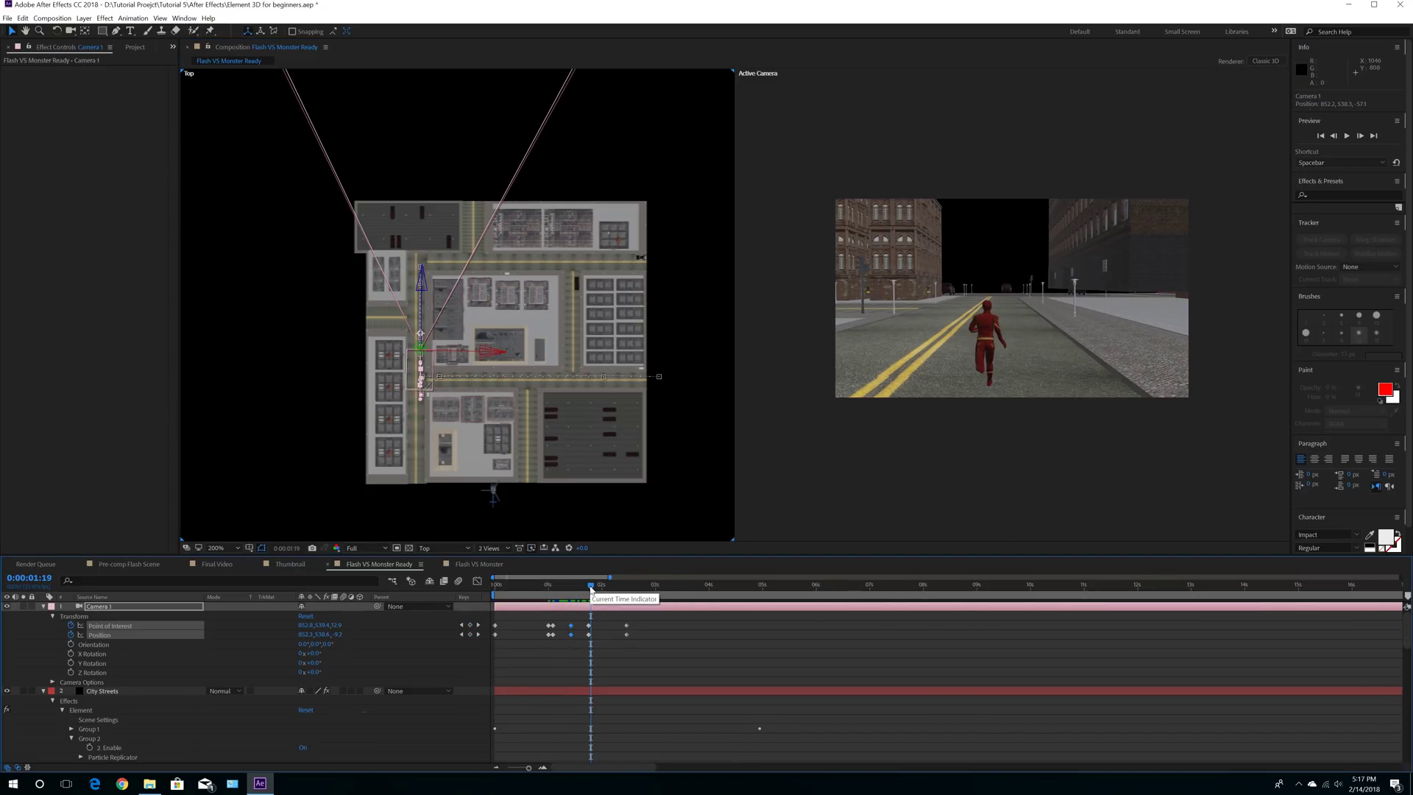
left_click(599, 586)
left_click(608, 587)
left_click(619, 586)
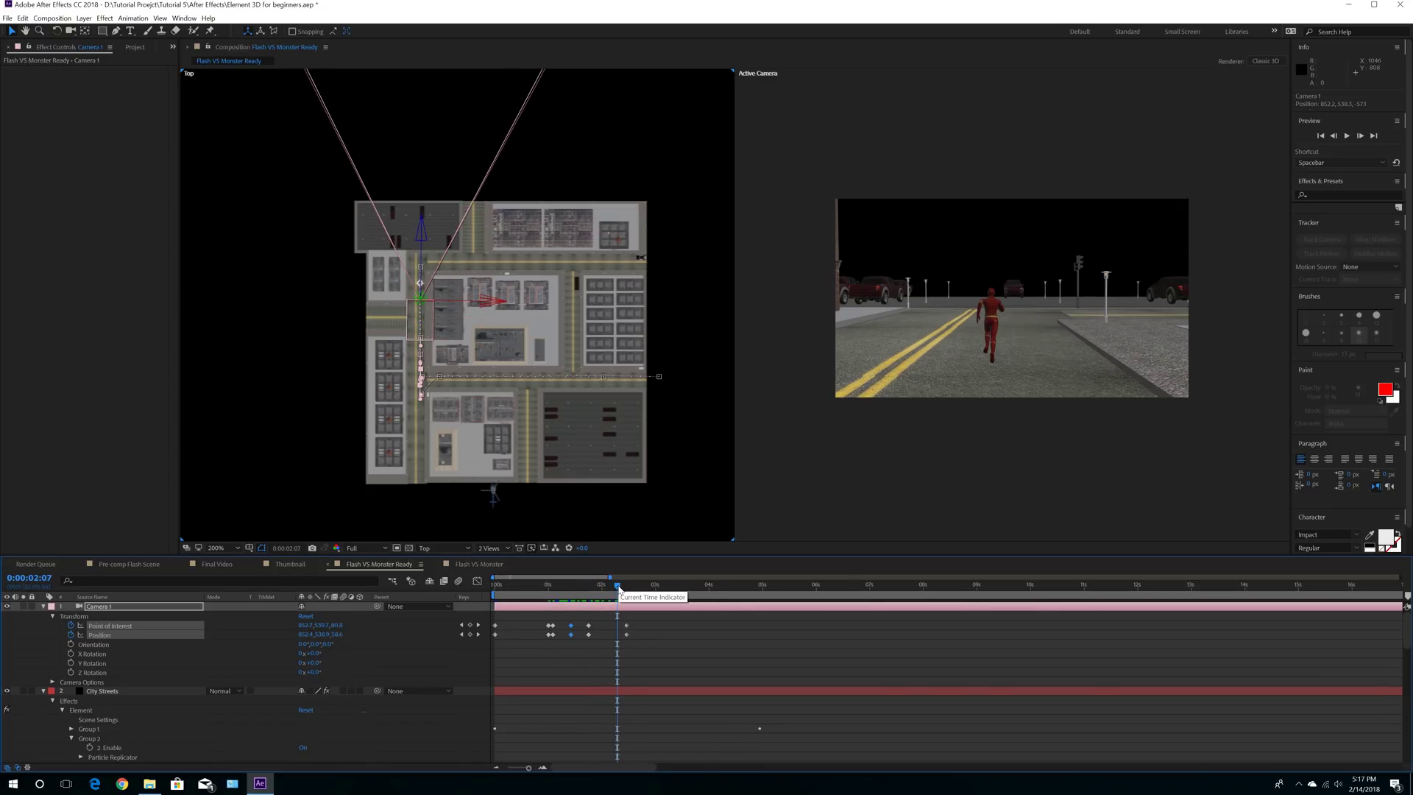
left_click_drag(617, 587, 478, 593)
left_click(372, 548)
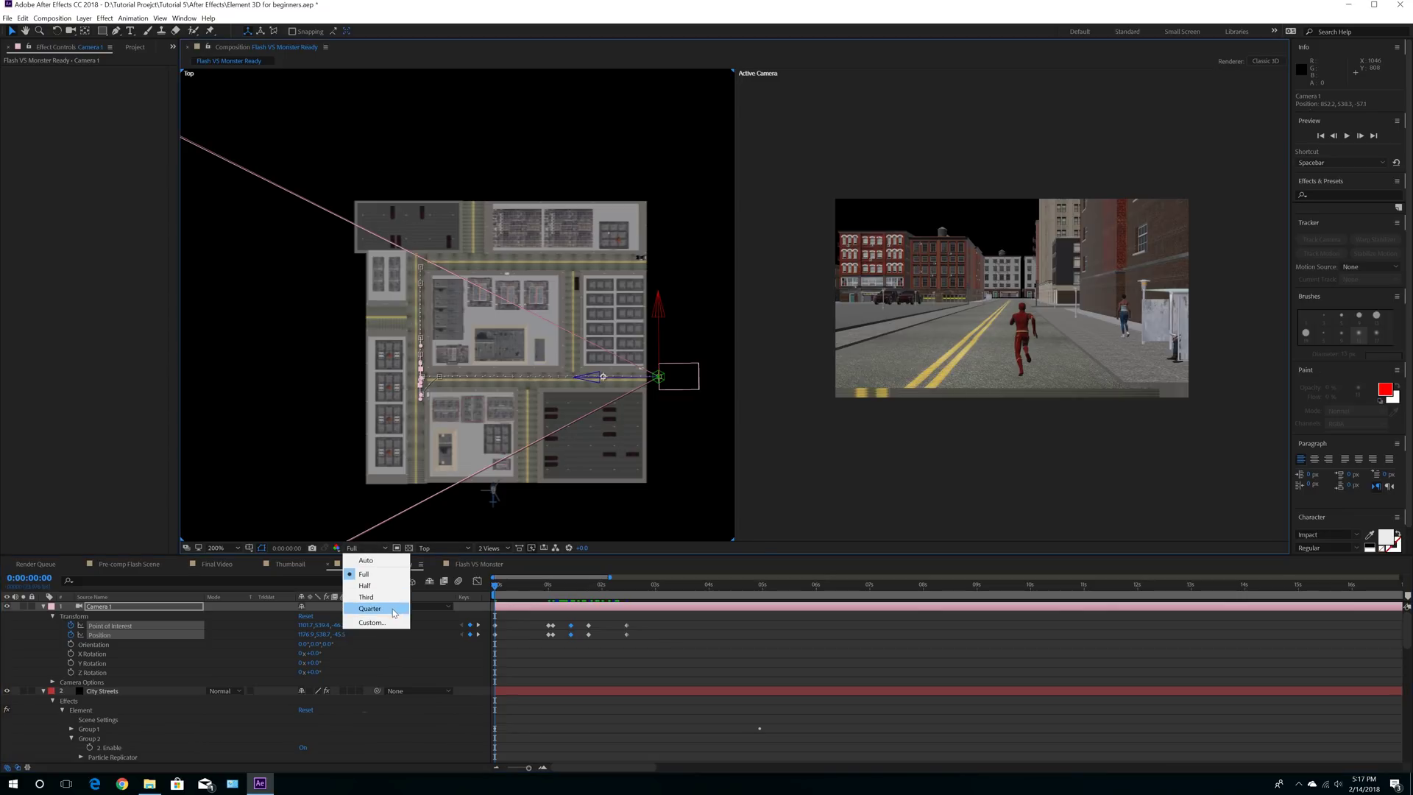
left_click(375, 608)
key("space")
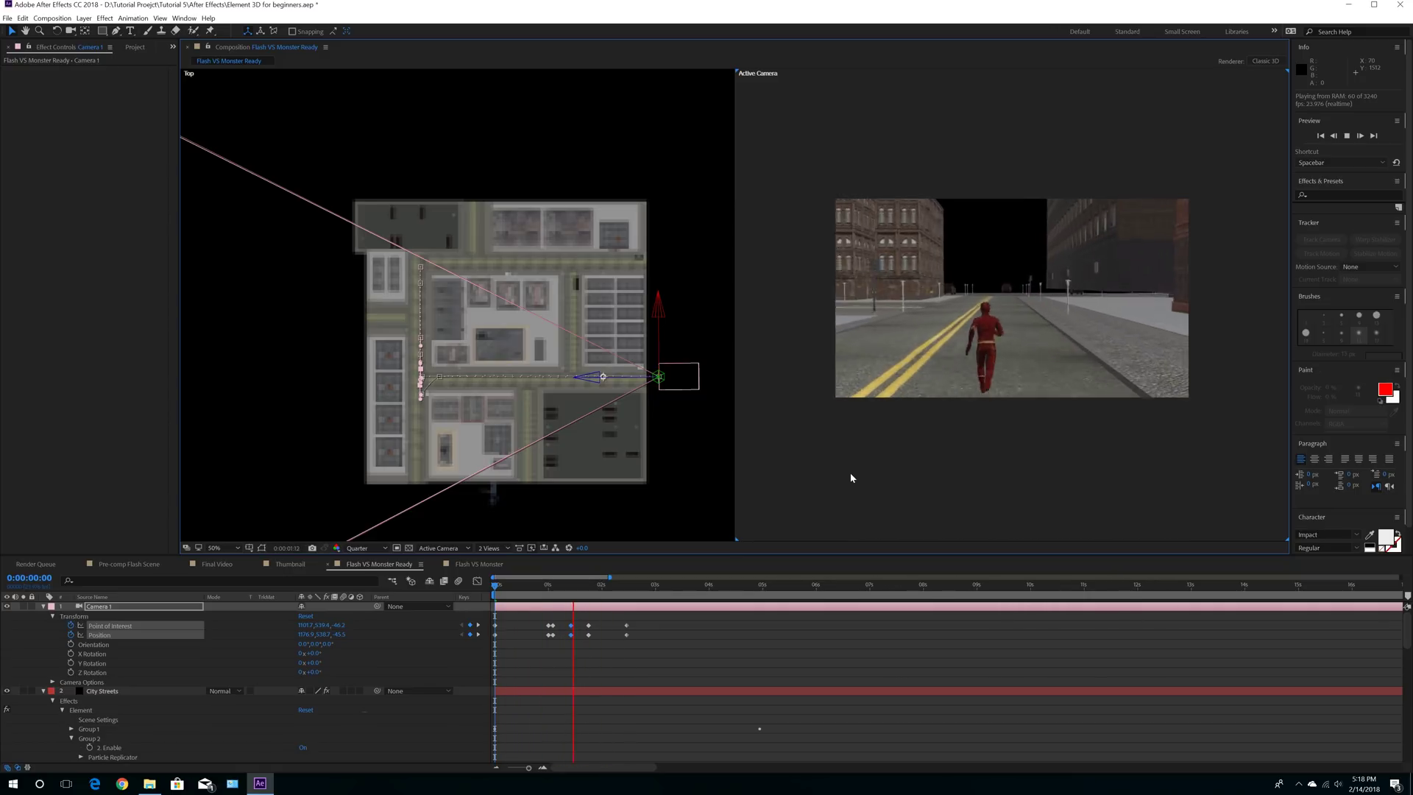
key("space")
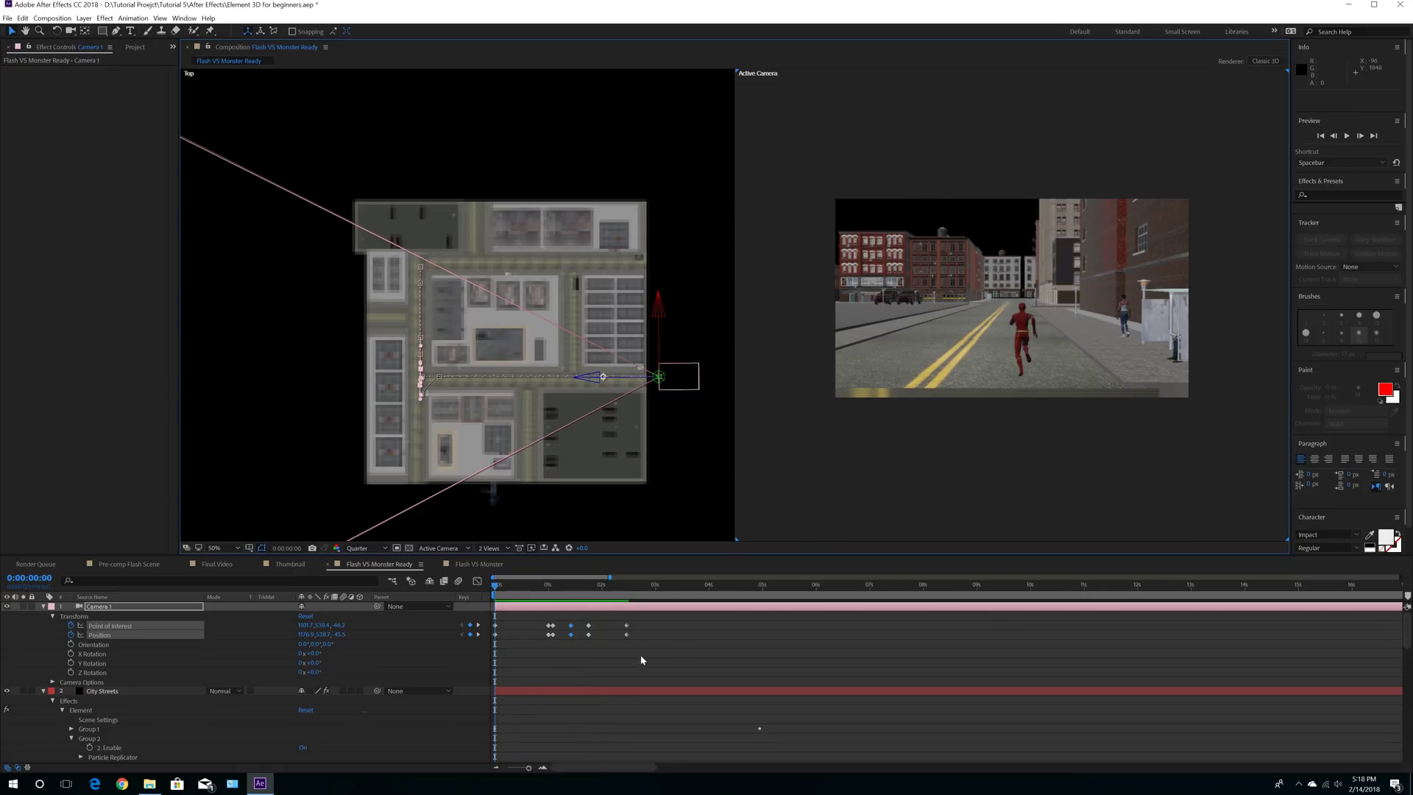
Step: Move the Group 2 Channel 1 Position X, Position Z and Rotation Y keyframes that end Flash's turn to 0:00:01:04
left_click(552, 593)
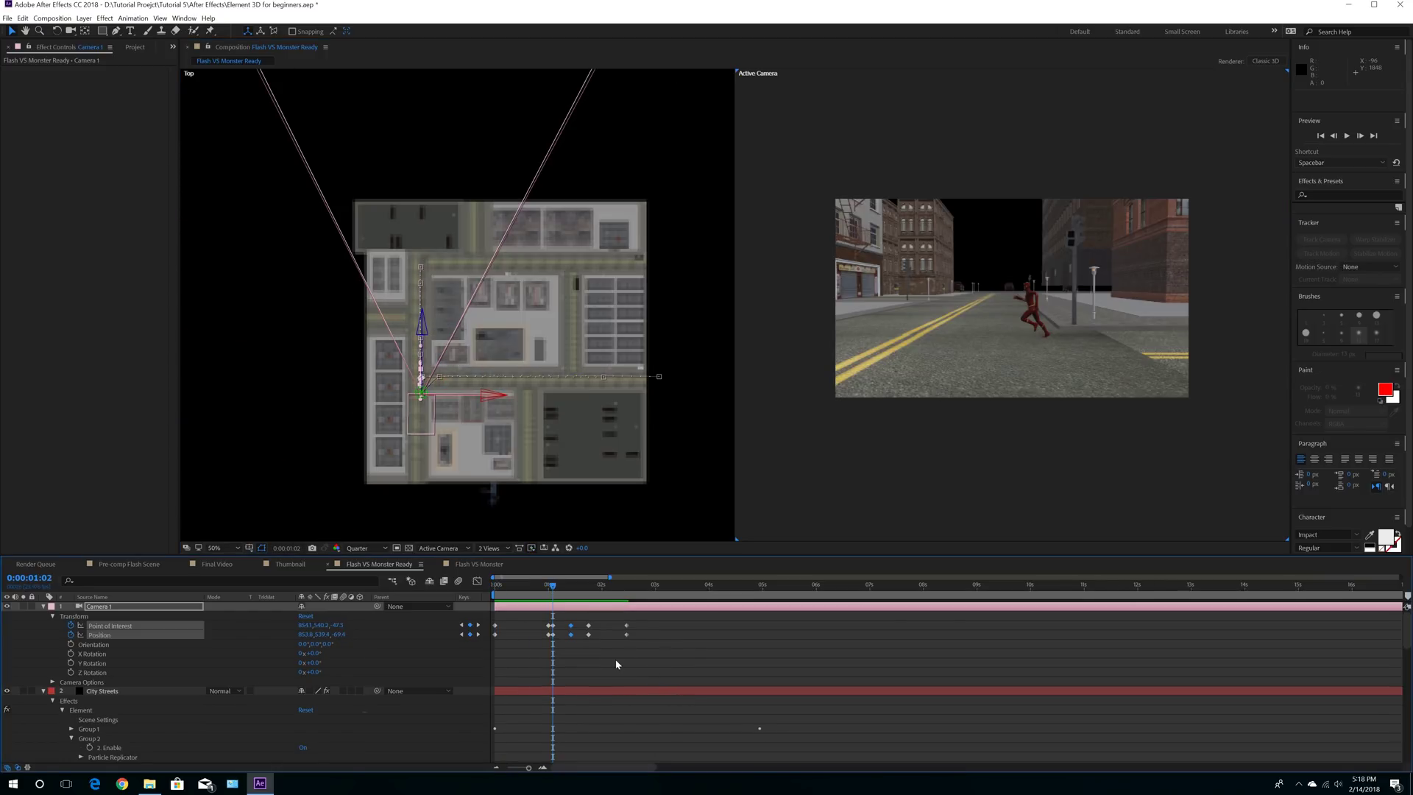
scroll(616, 664, "down", 4)
scroll(611, 654, "up", 3)
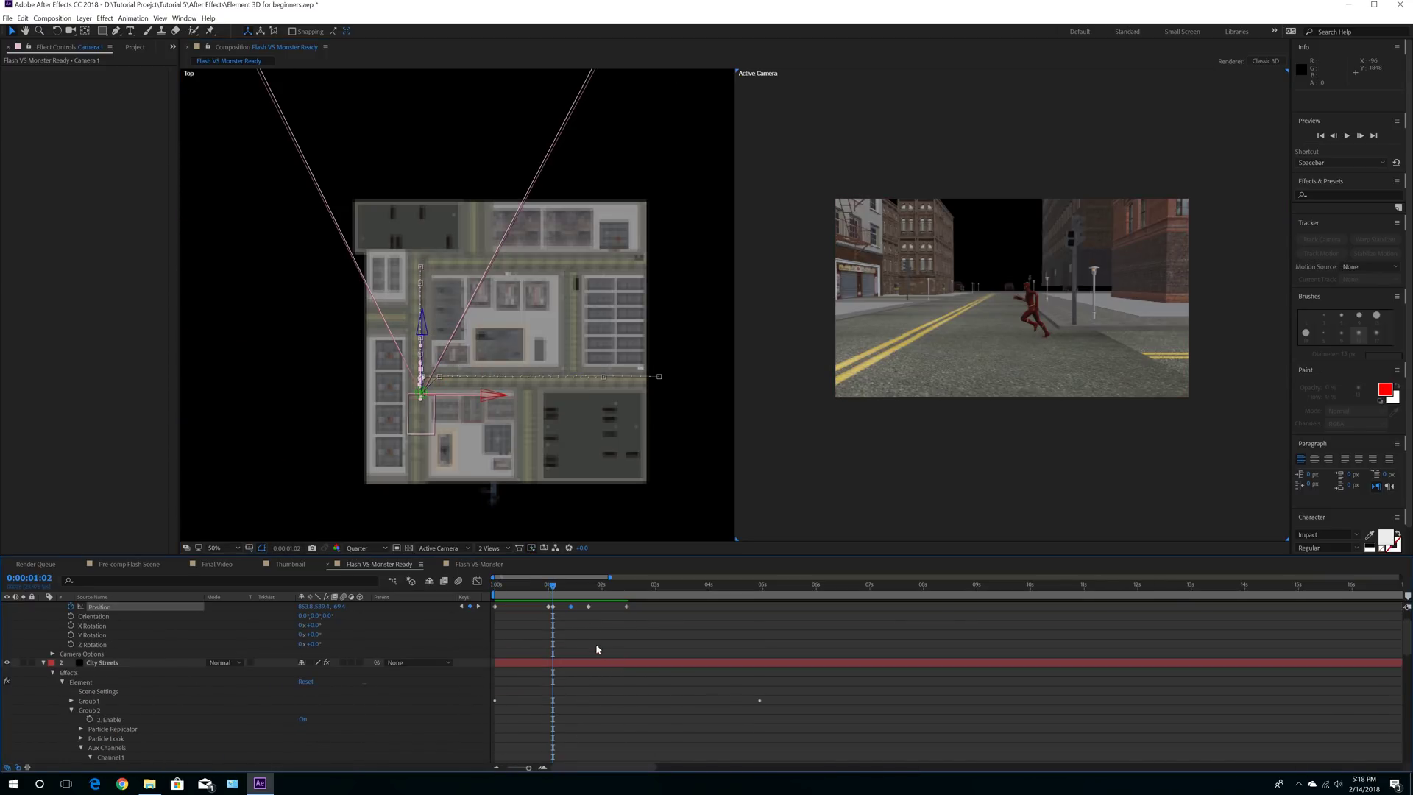
left_click(572, 587)
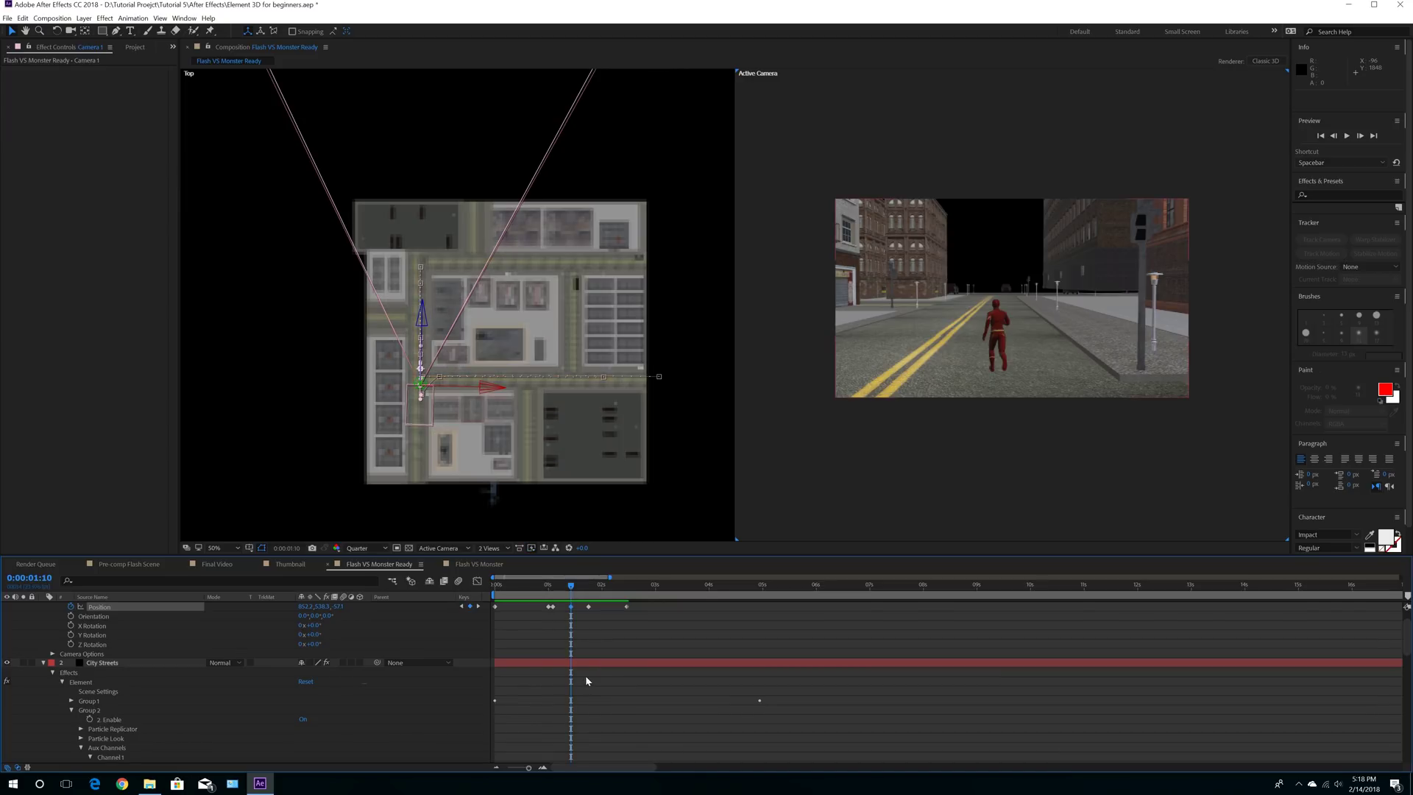
scroll(586, 681, "down", 4)
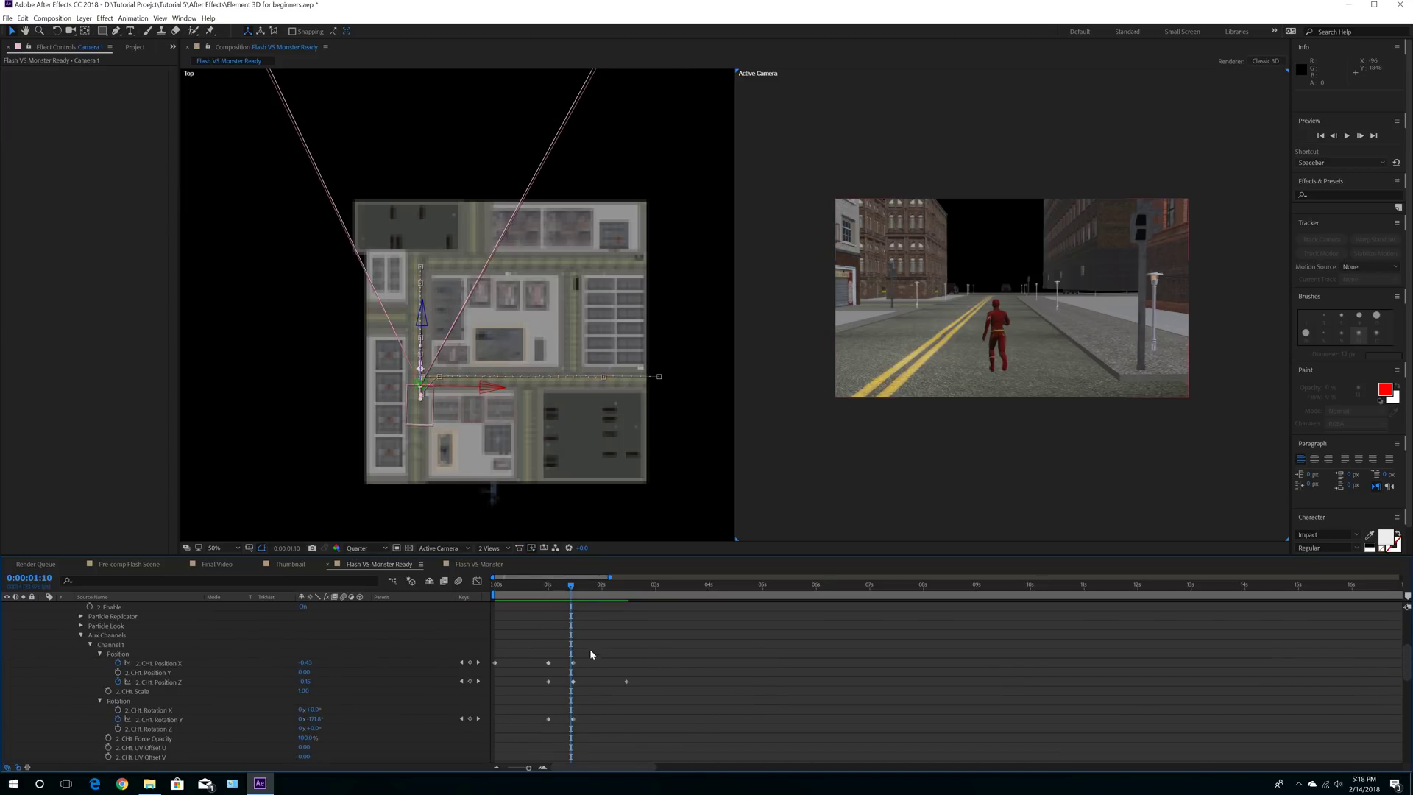
left_click_drag(572, 586, 553, 586)
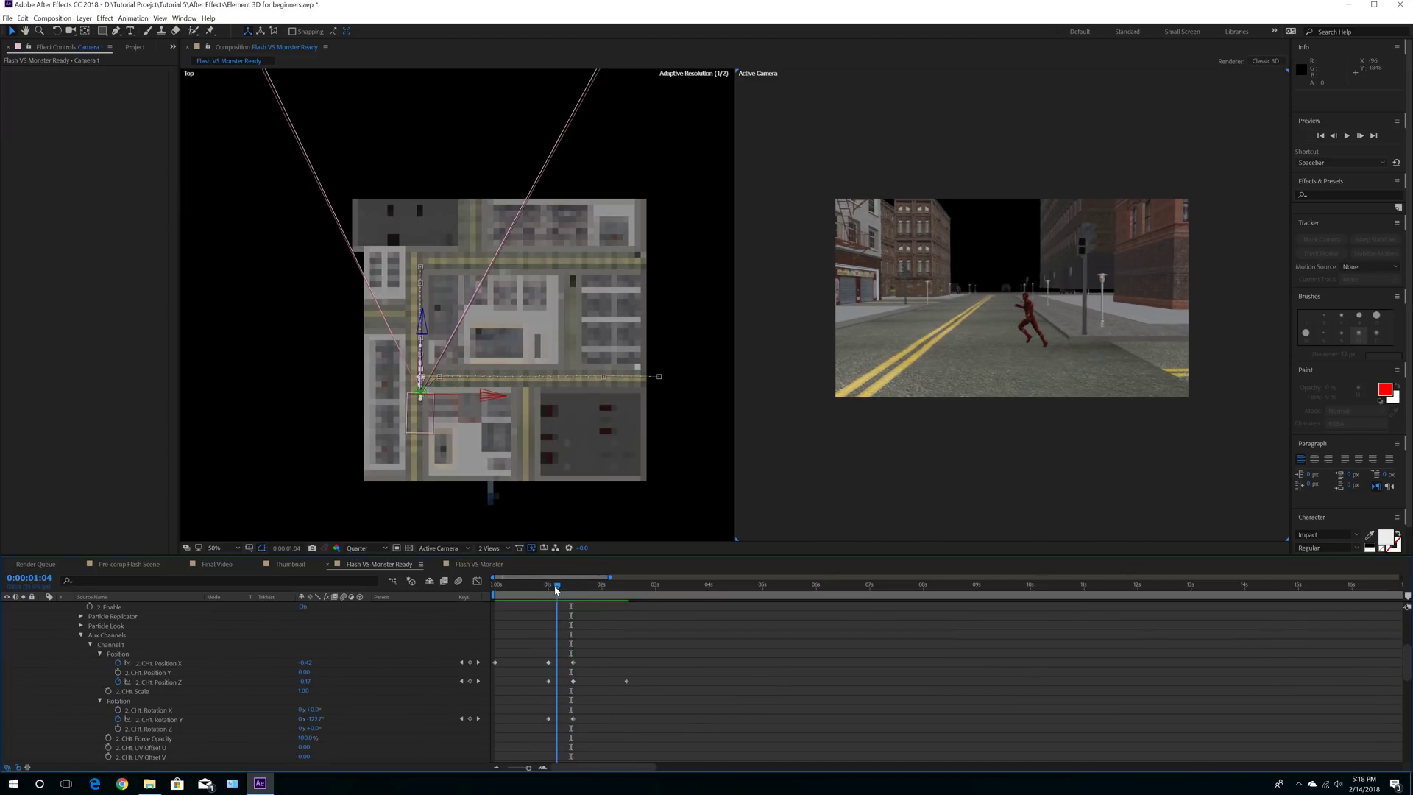
left_click_drag(598, 647, 561, 736)
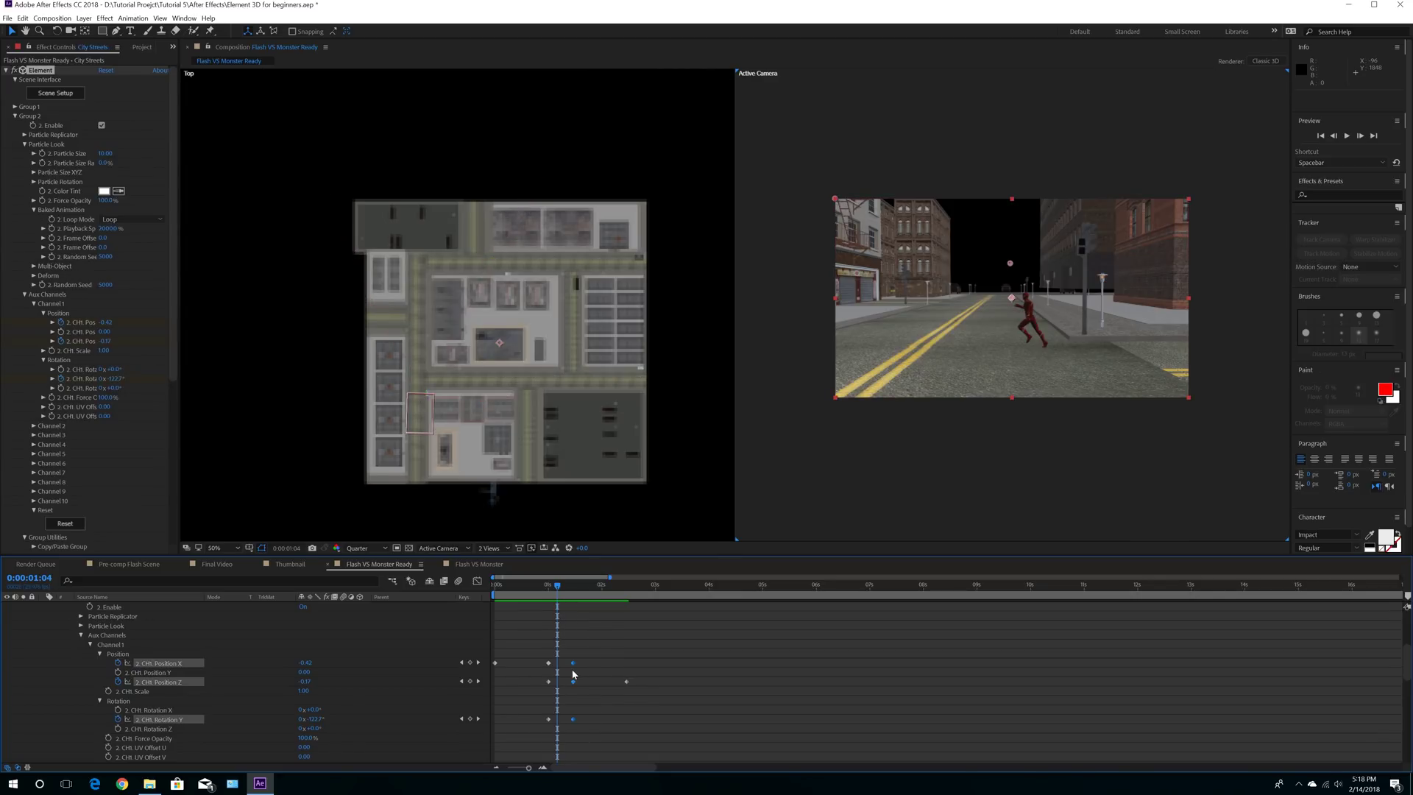
left_click_drag(573, 663, 557, 664)
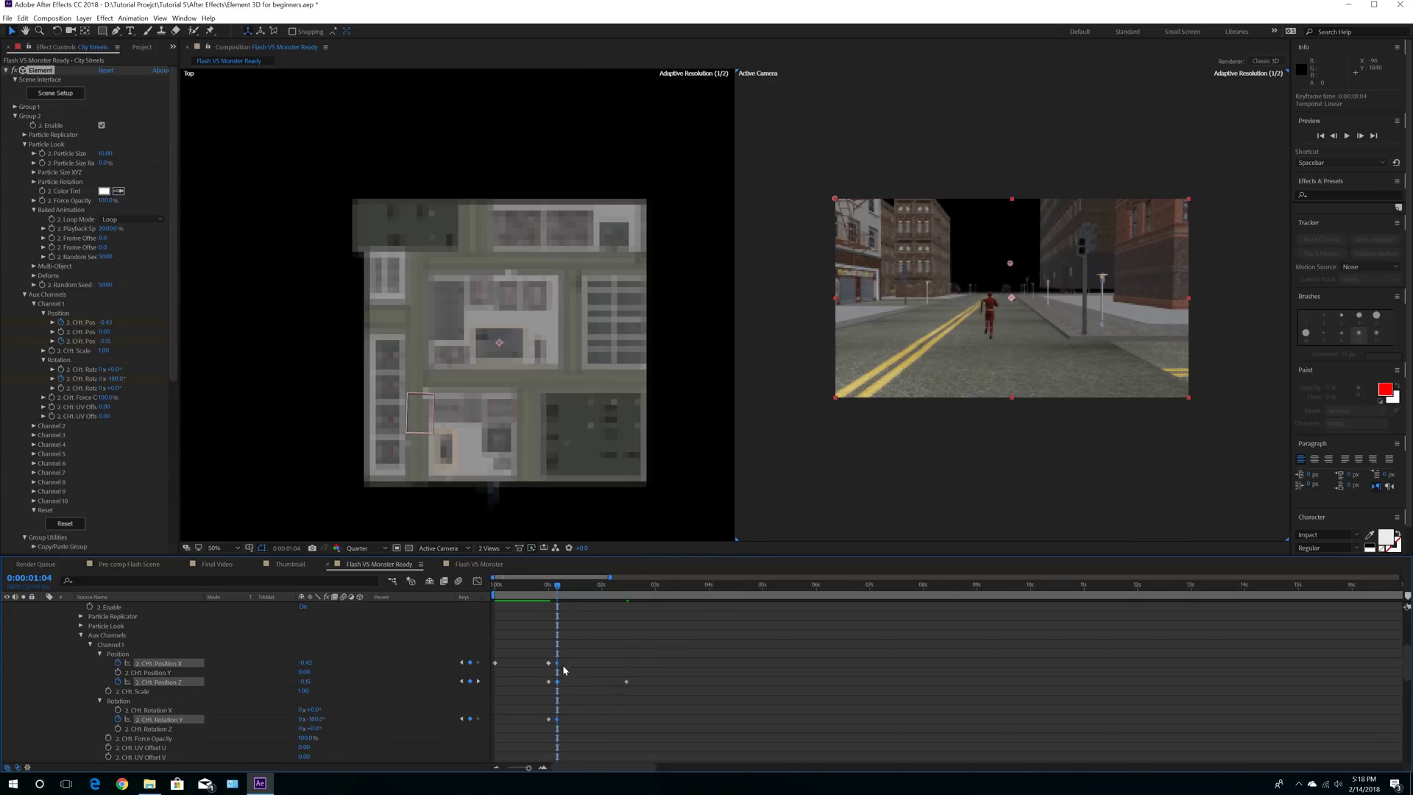
Step: Preview Flash's quicker corner turn from 0:00:00:16
left_click(530, 587)
key("space")
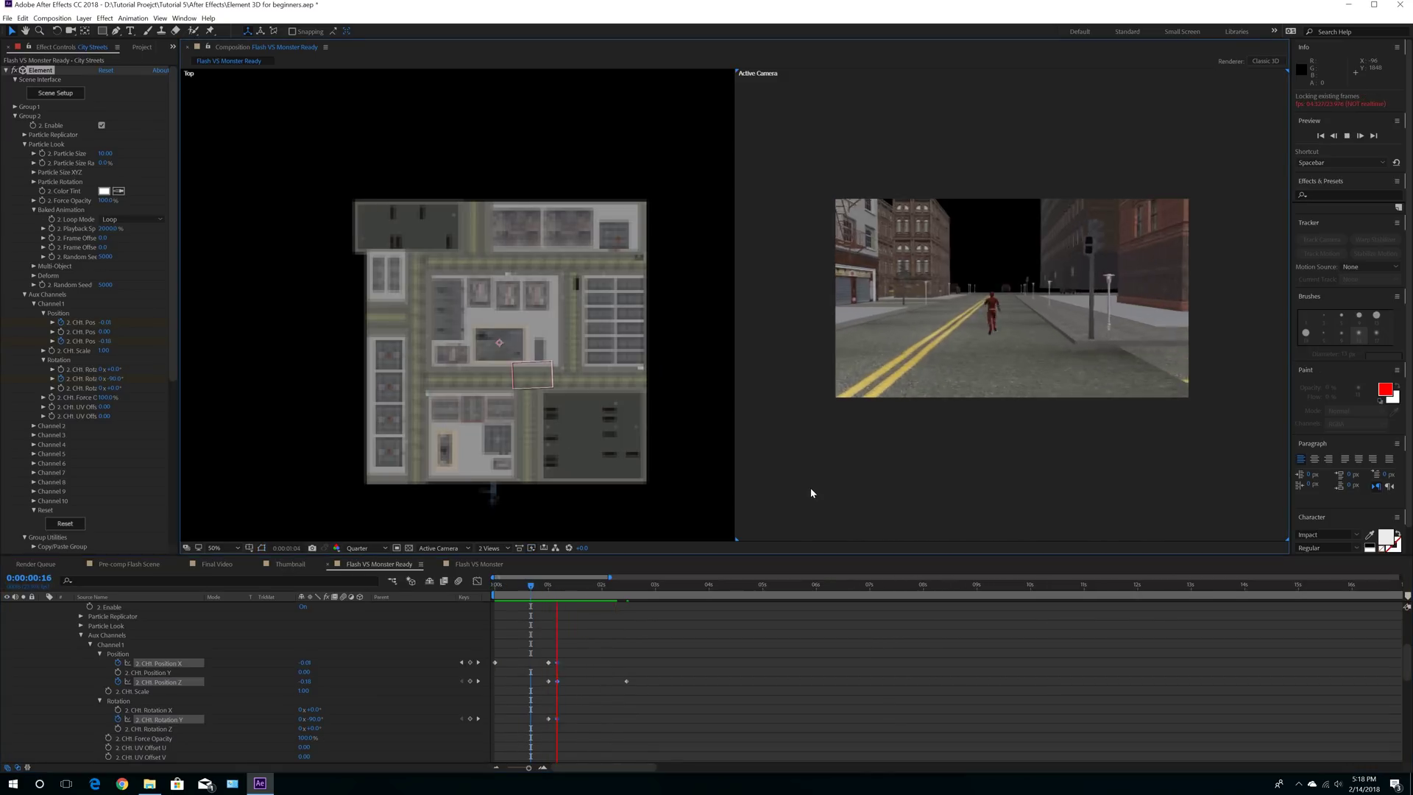
key("space")
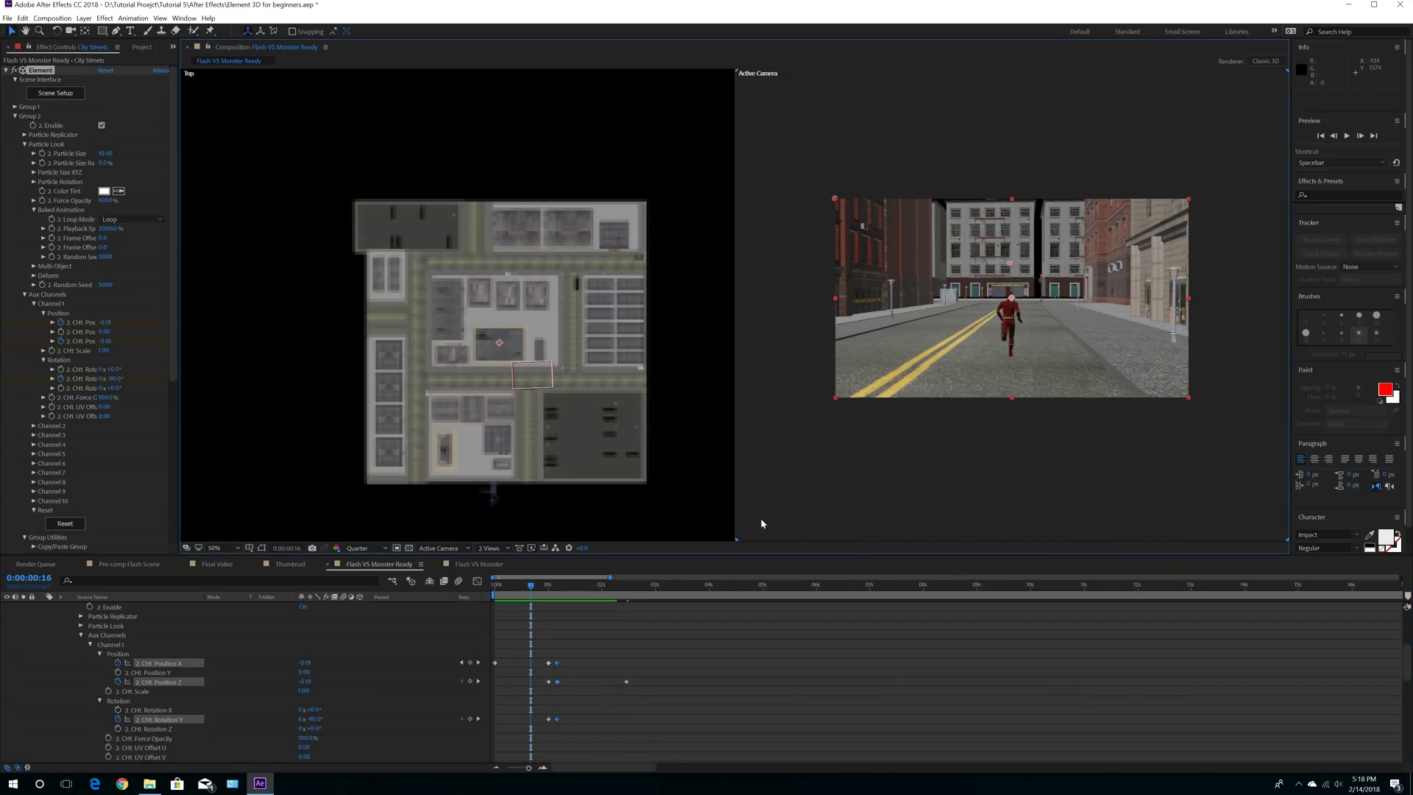
Step: Move Camera 1's Point of Interest and Position keyframes at 0:00:01:10 to 0:00:01:04 and those at 0:00:01:18 to 0:00:01:12
left_click(556, 585)
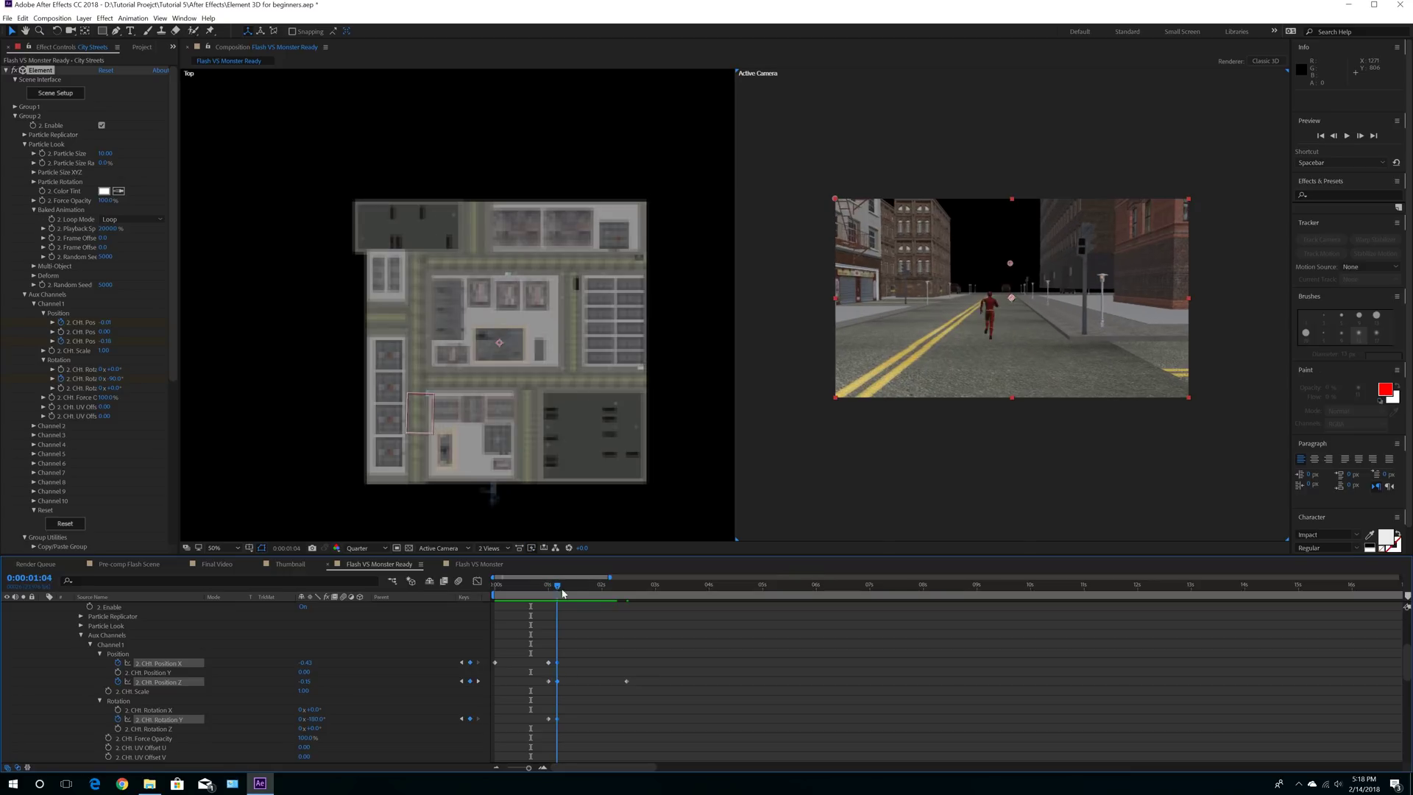
scroll(611, 637, "up", 4)
scroll(608, 634, "up", 1)
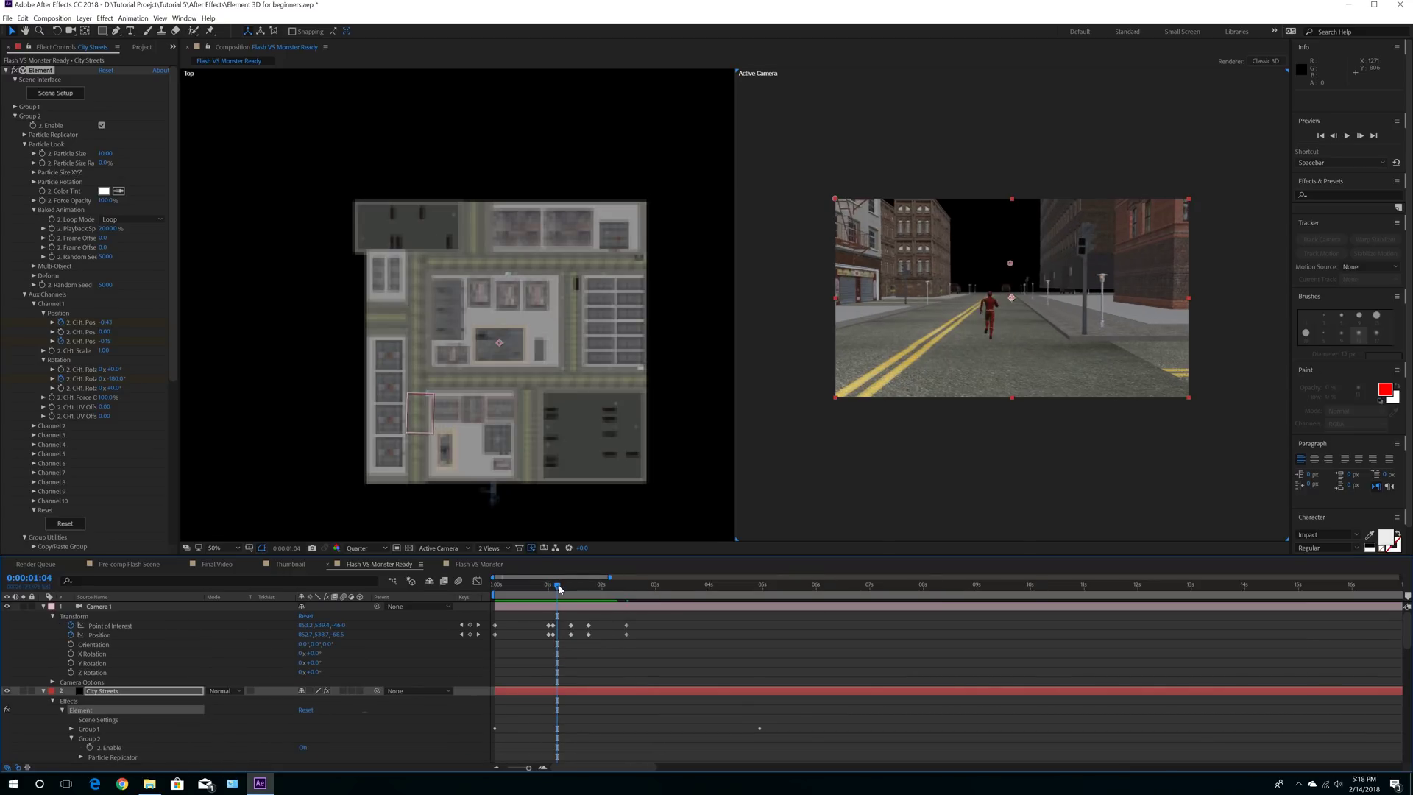
mouse_move(579, 620)
left_mouse_down()
mouse_move(567, 638)
mouse_move(557, 628)
mouse_move(560, 587)
mouse_move(580, 653)
mouse_move(563, 636)
mouse_move(577, 632)
left_mouse_up()
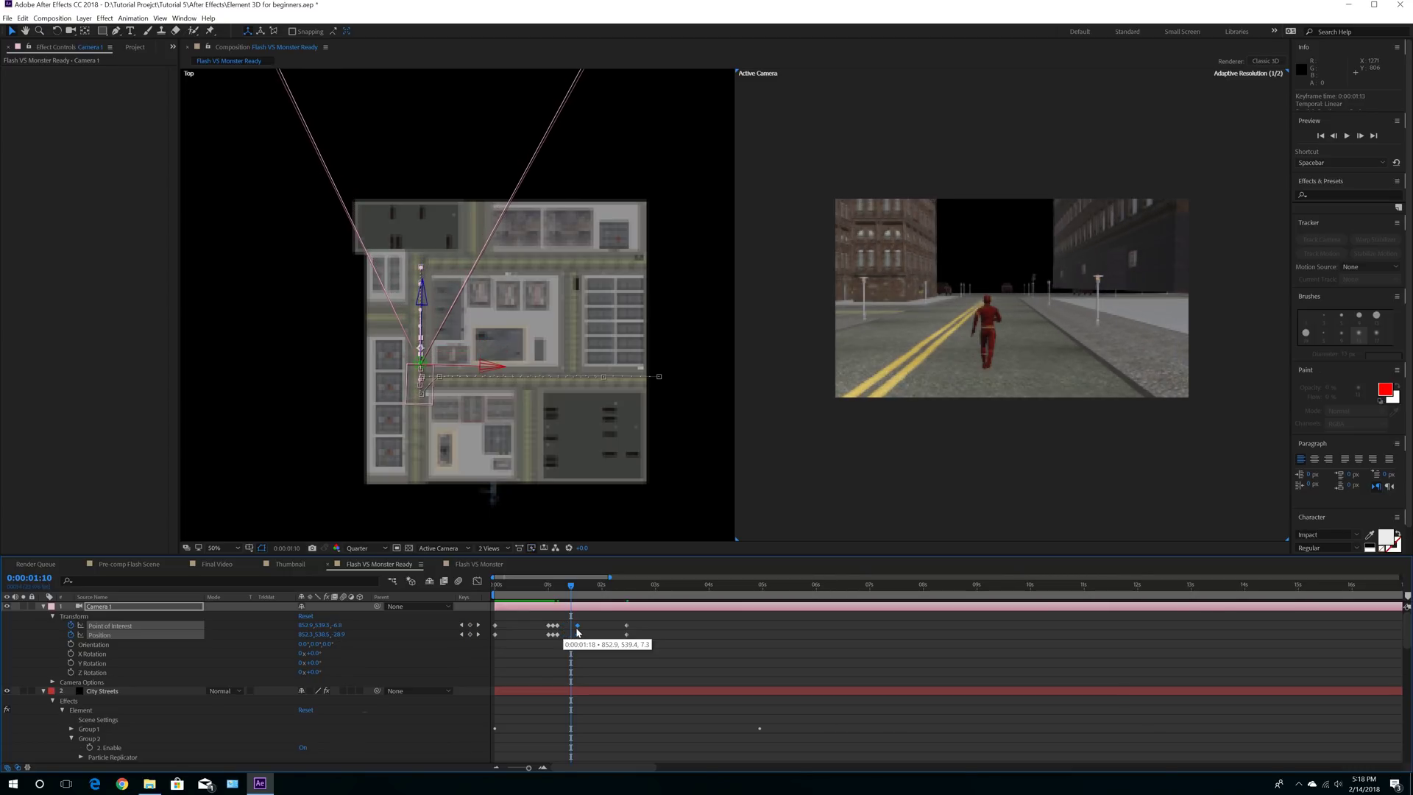
left_click_drag(578, 633, 547, 592)
Step: Preview the turn from 0:00:00:23 and shift Camera 1's keyframes at 0:00:01:12 to 0:00:01:14
key("space")
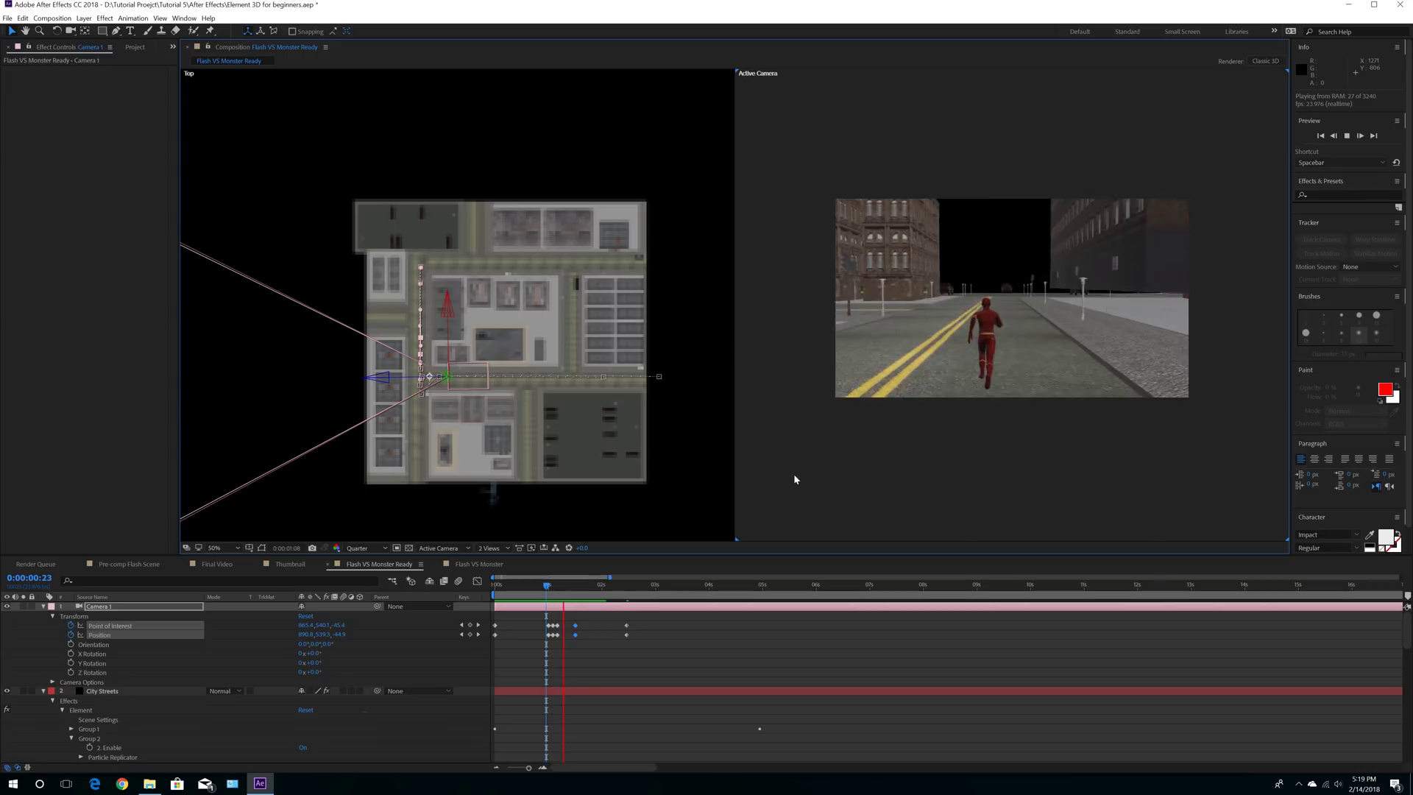
key("space")
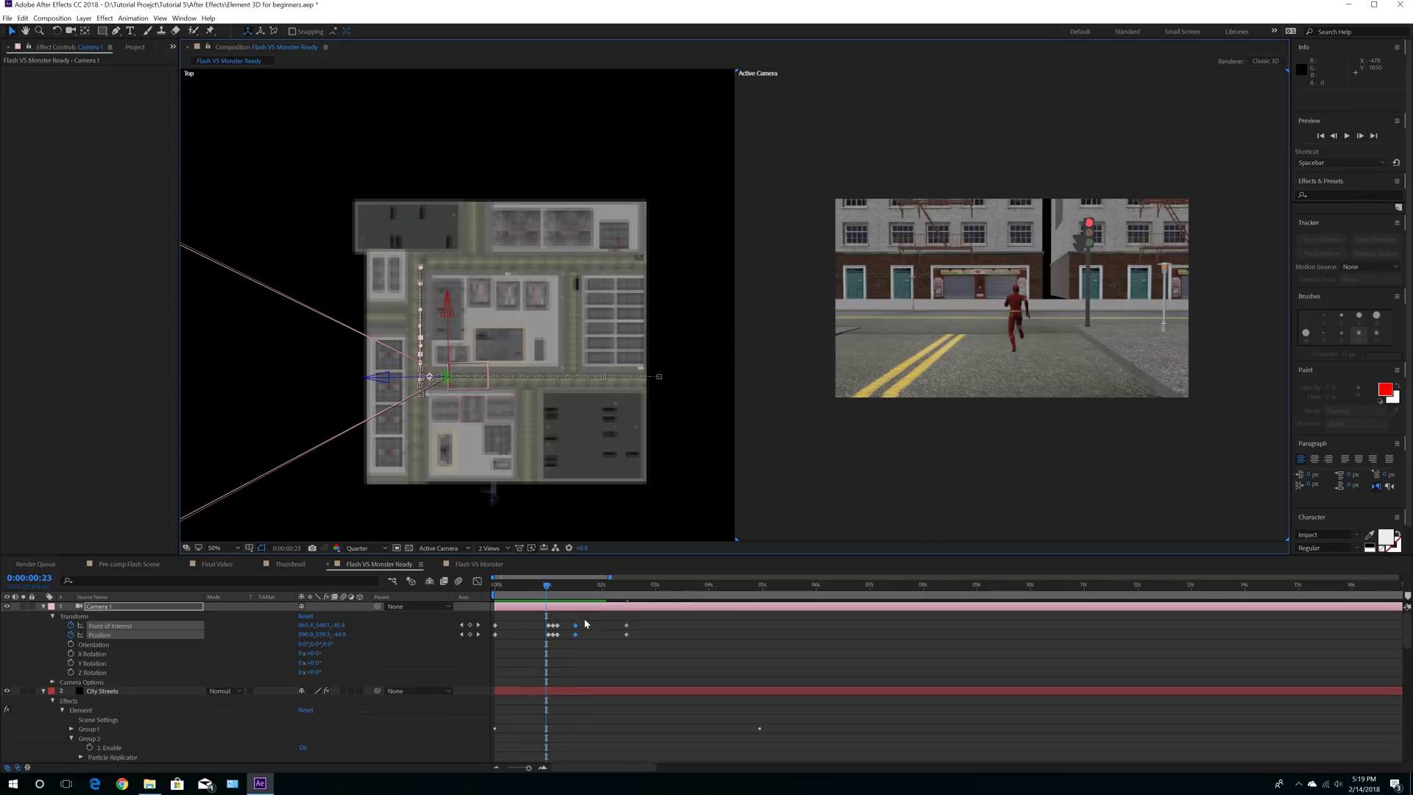
left_click_drag(572, 587, 581, 631)
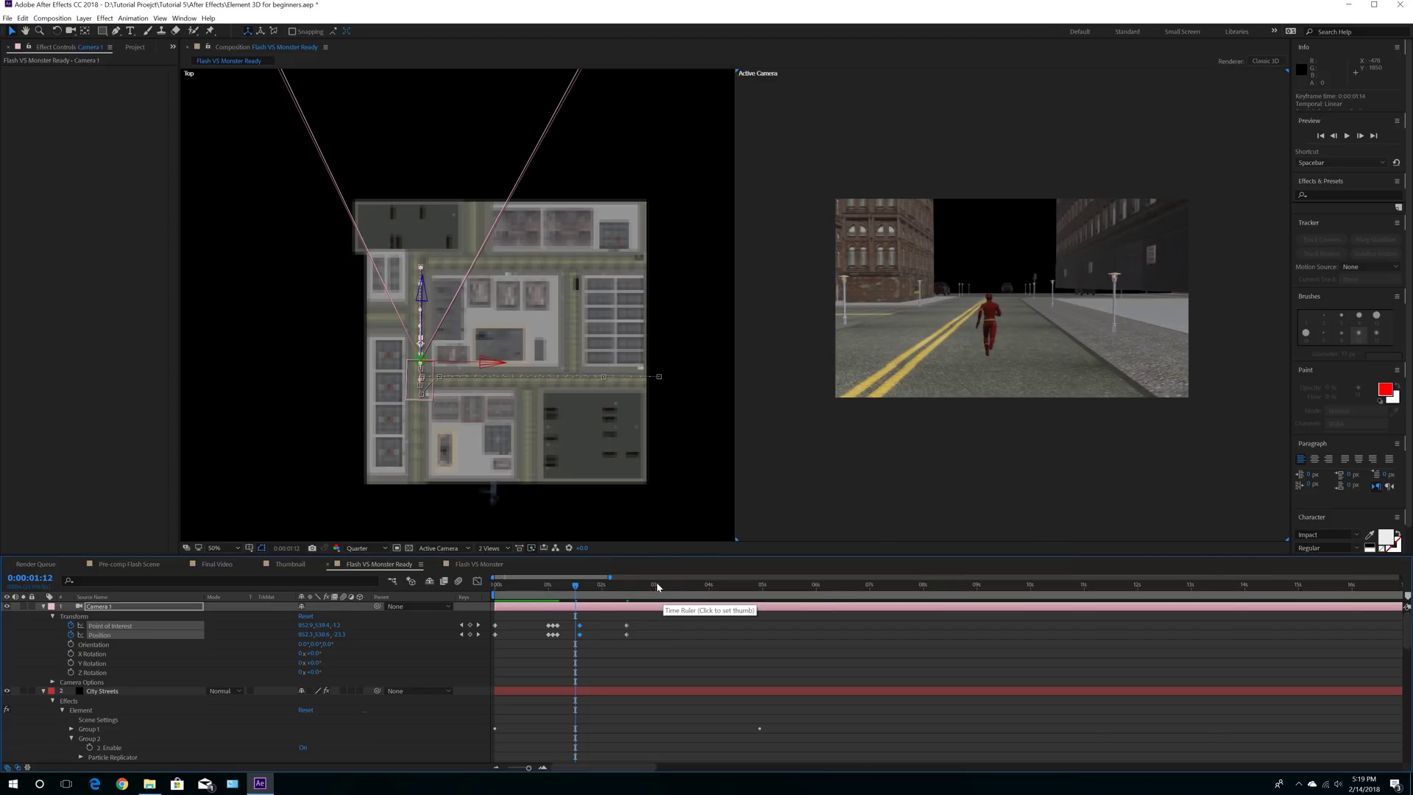
Step: Preview Flash's complete run through the streets from the start and look over the Element effect's settings
key("space")
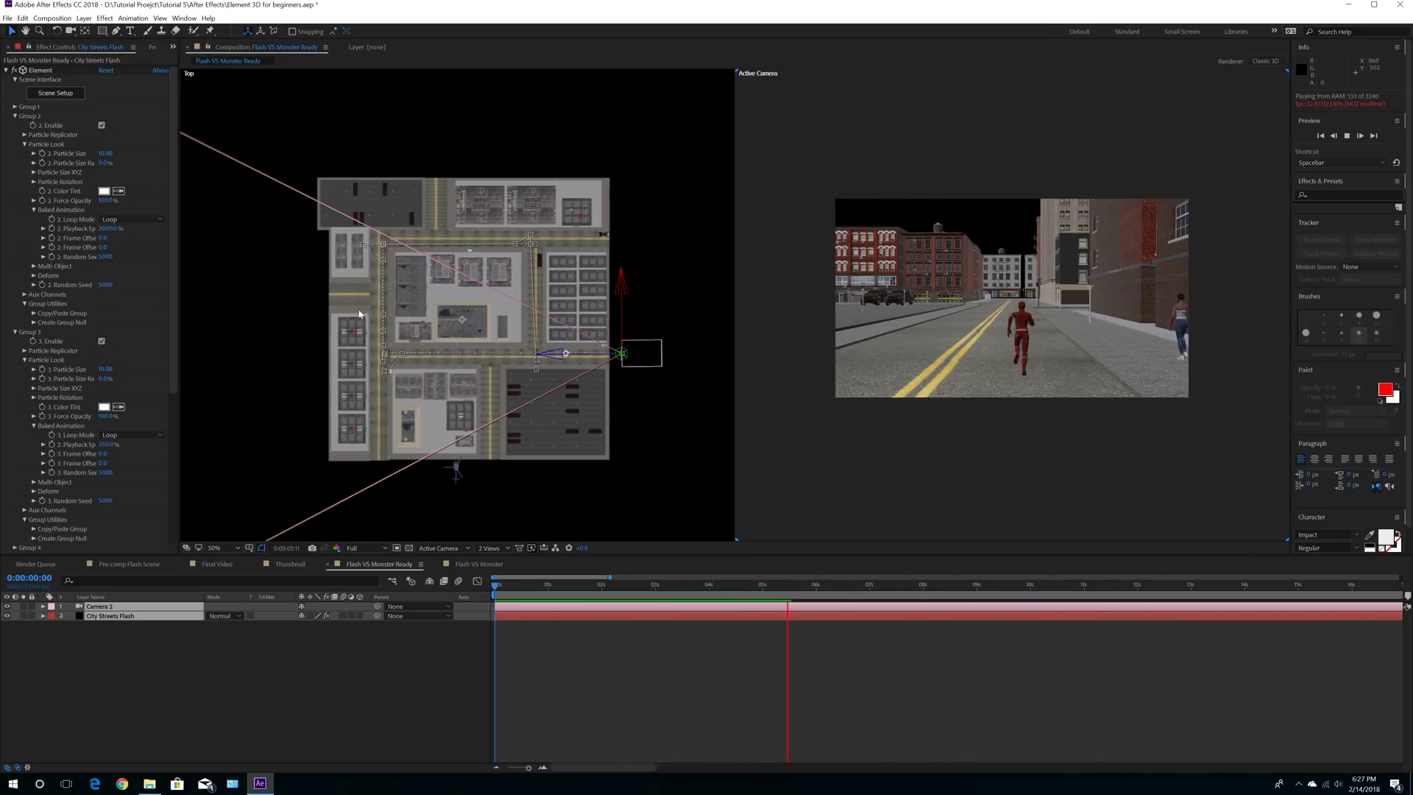
scroll(147, 382, "down", 5)
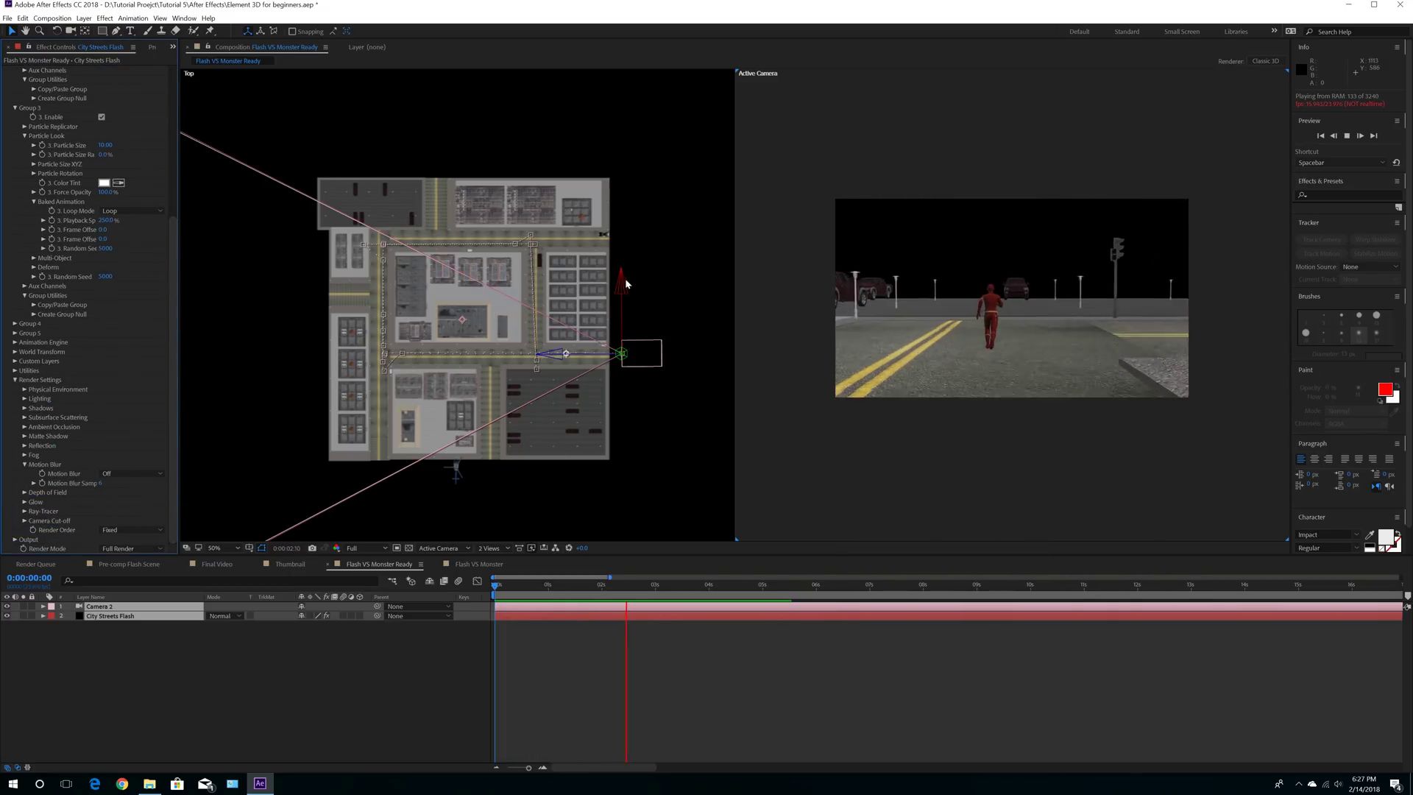
left_click(841, 471)
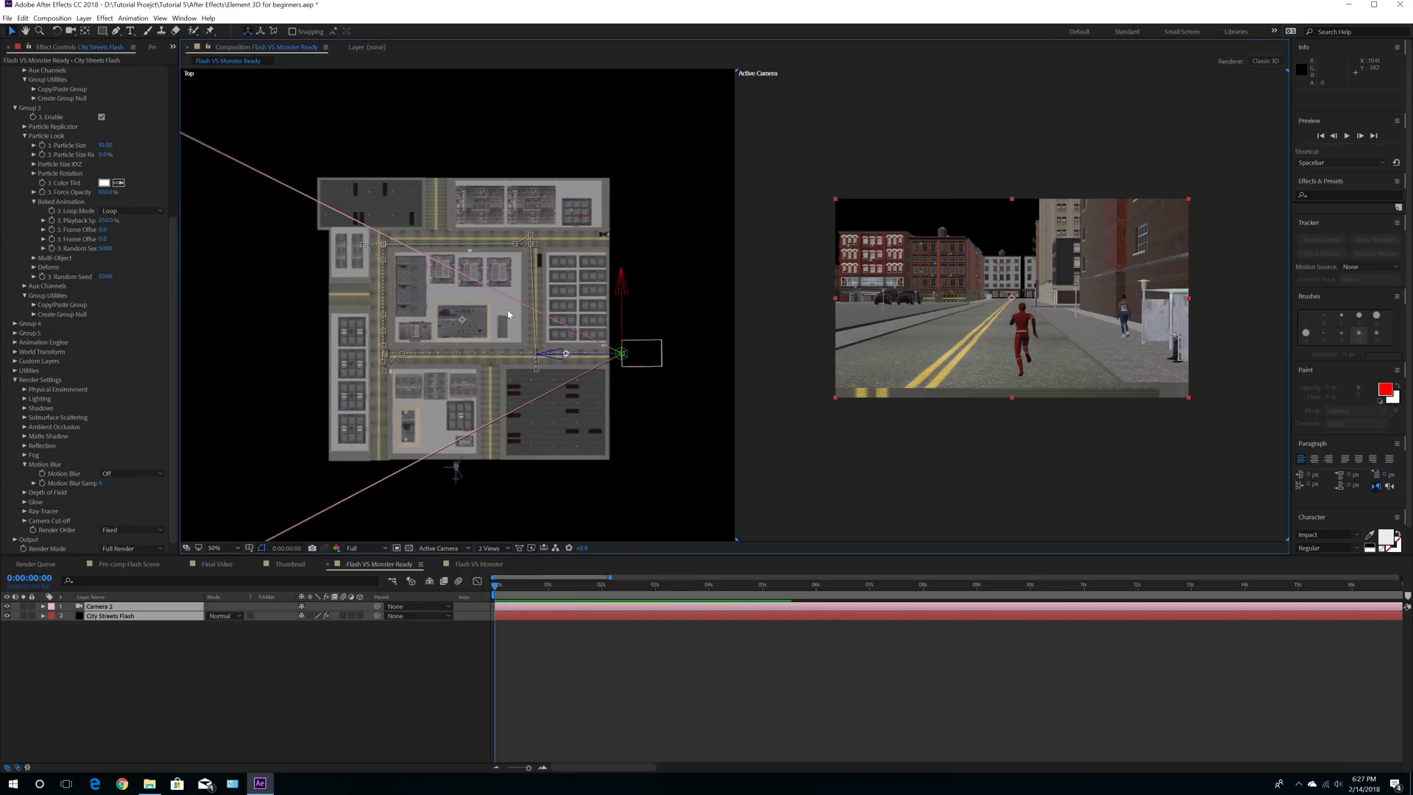
Step: Duplicate the City Streets Flash layer and rename the copy City Streets Monster
left_click(124, 625)
left_click(128, 618)
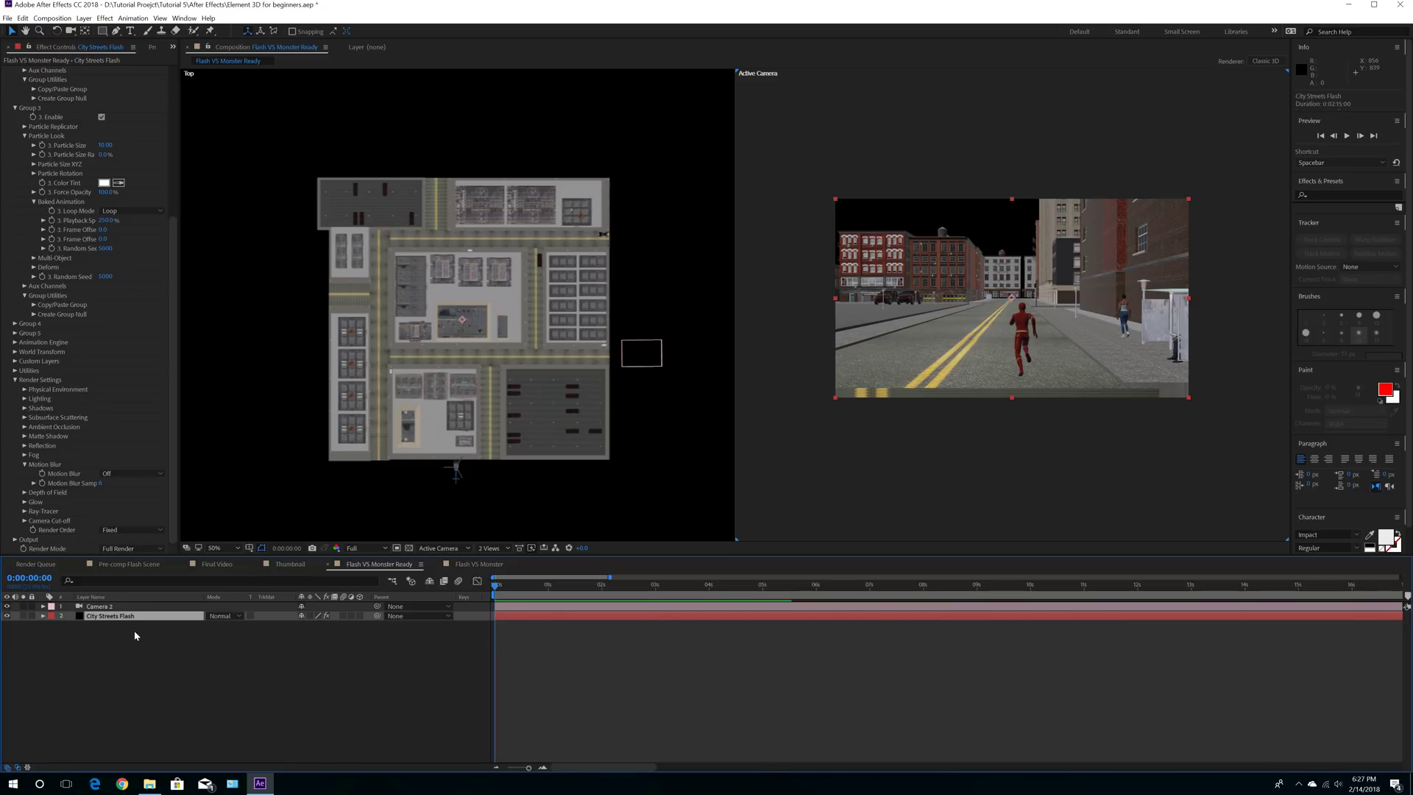
key("Return")
left_click(127, 638)
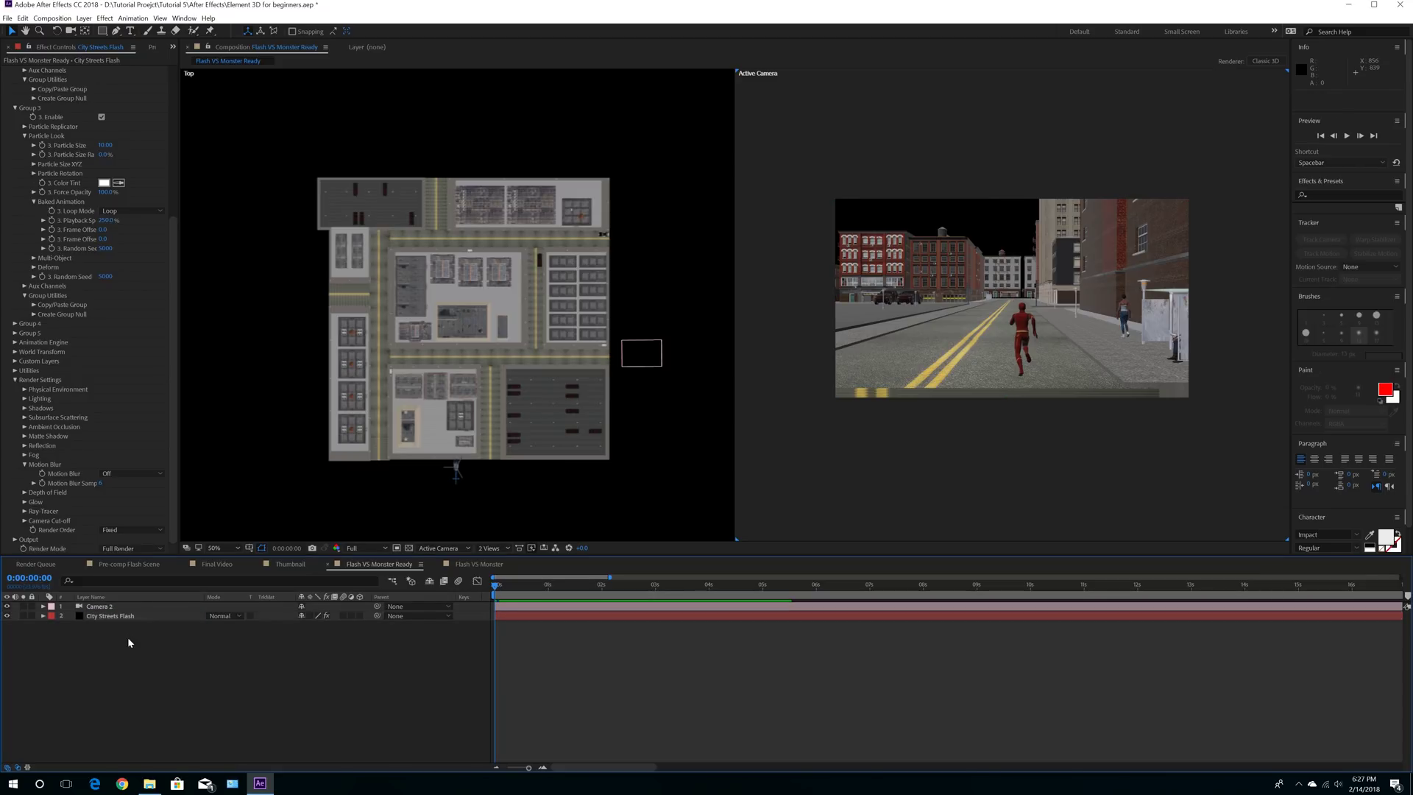
left_click(130, 619)
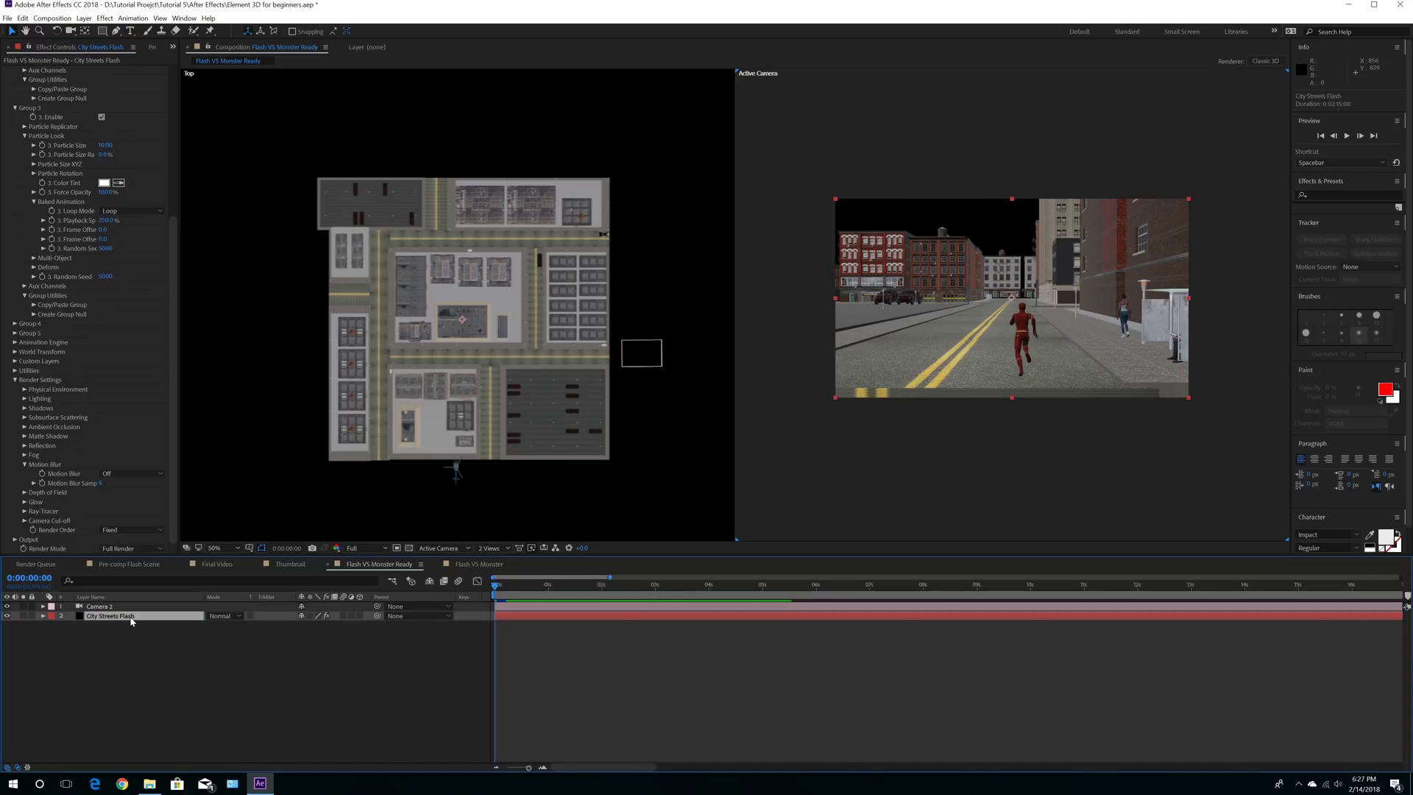
key("ctrl+d")
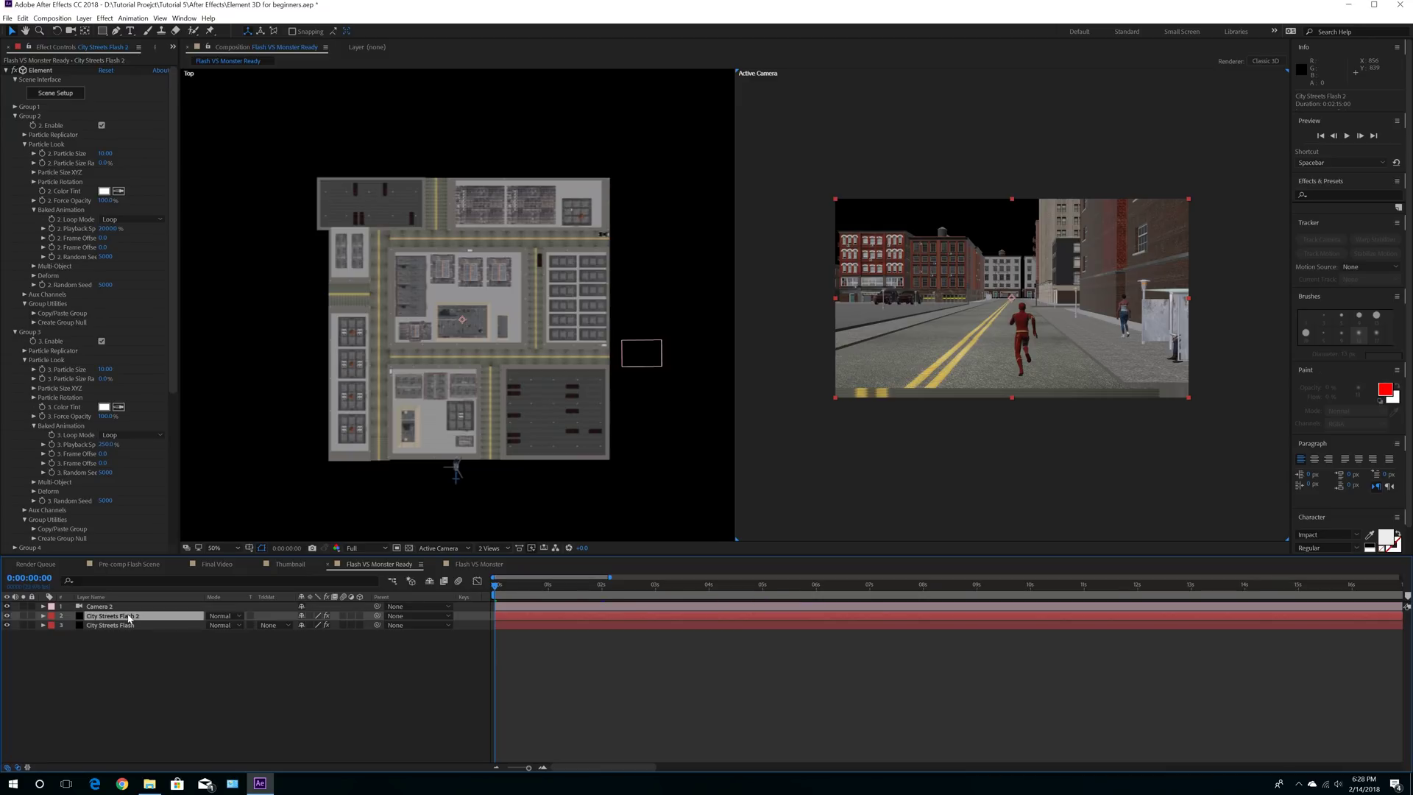
key("Return")
left_click(128, 616)
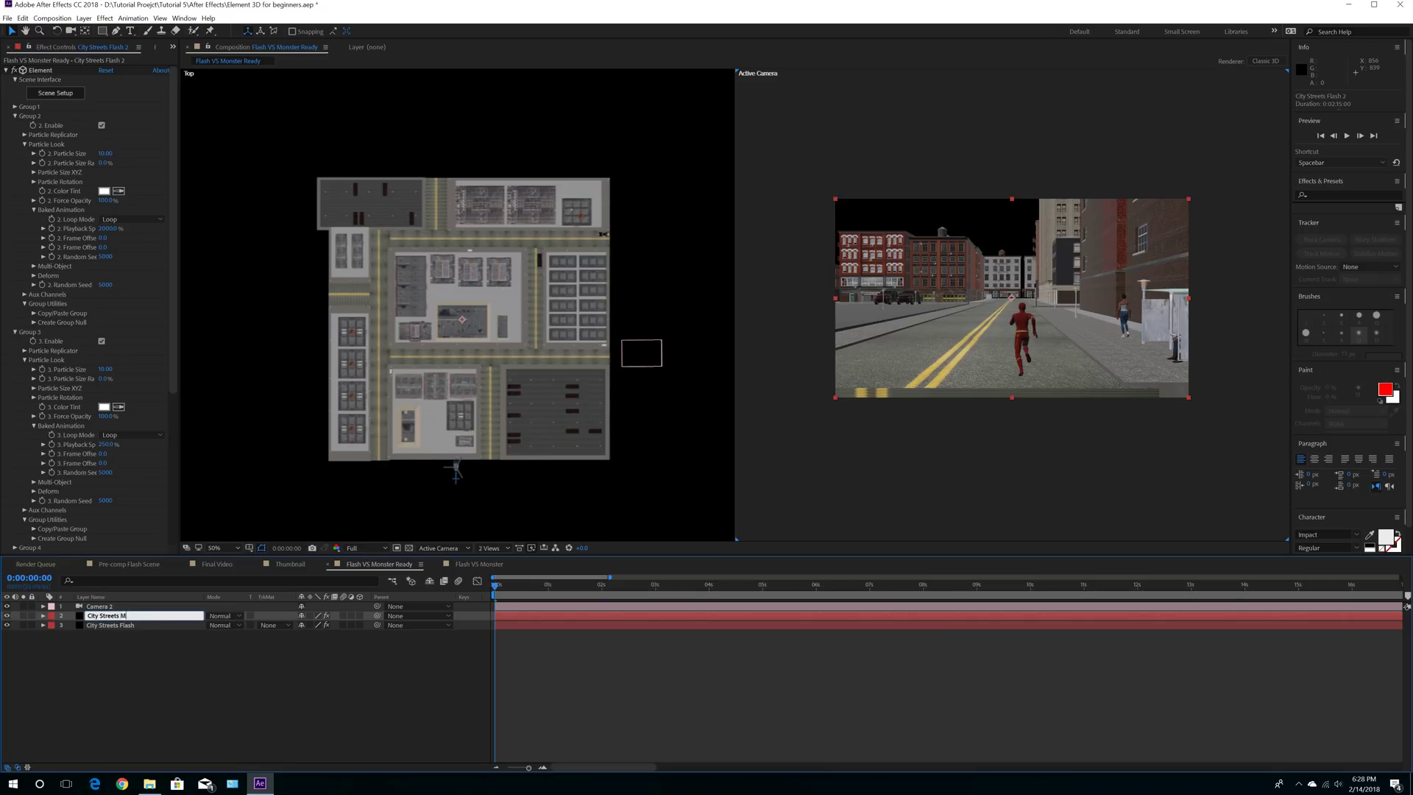
left_click(126, 657)
Step: Move the City Streets Flash layer above City Streets Monster and select the Camera 2 layer
left_click(128, 627)
left_click_drag(127, 627, 124, 614)
left_click(105, 608)
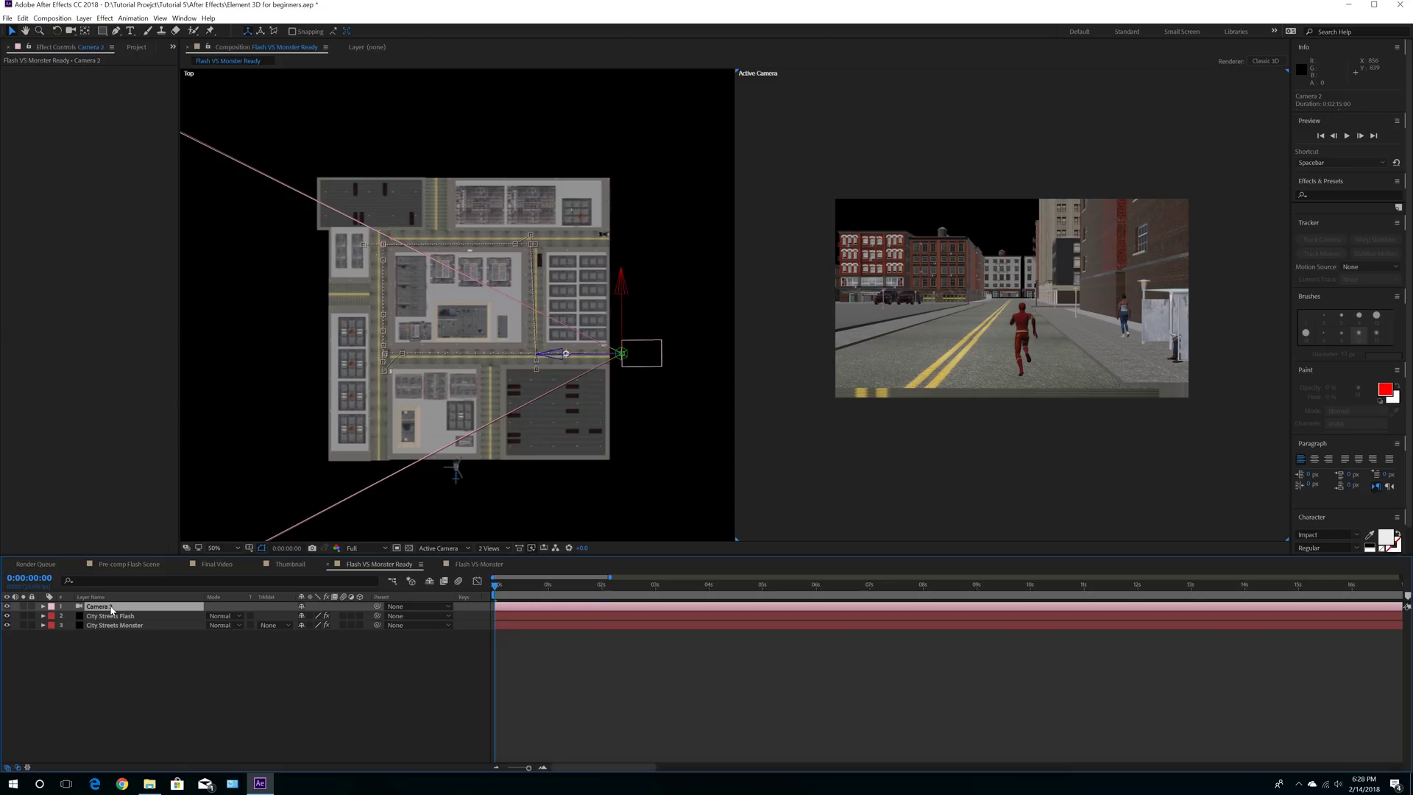
Step: Shift the Camera 2 and City Streets Flash layers together in time so both start at 0:00:02:00
left_click(121, 633)
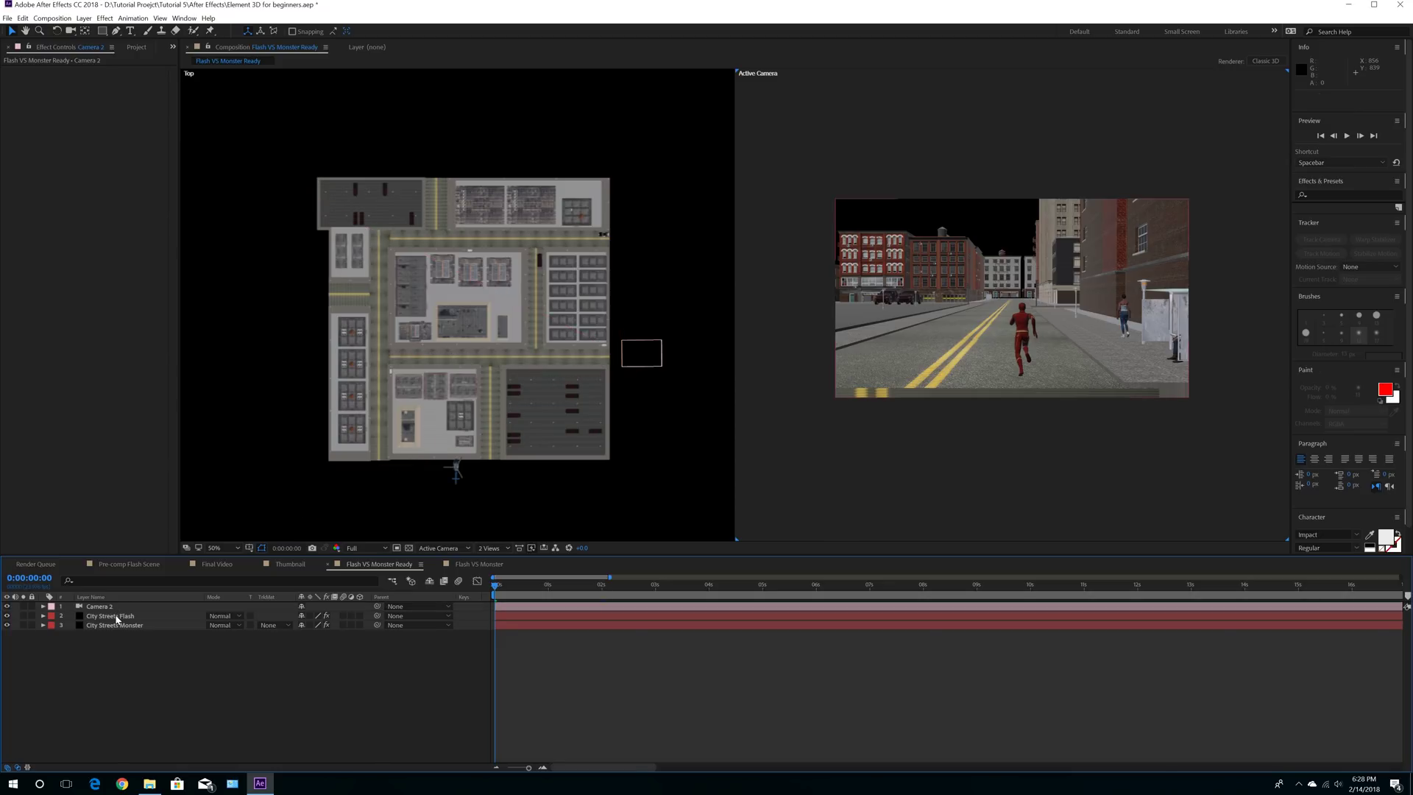
left_click(121, 617)
left_click(103, 607, "shift")
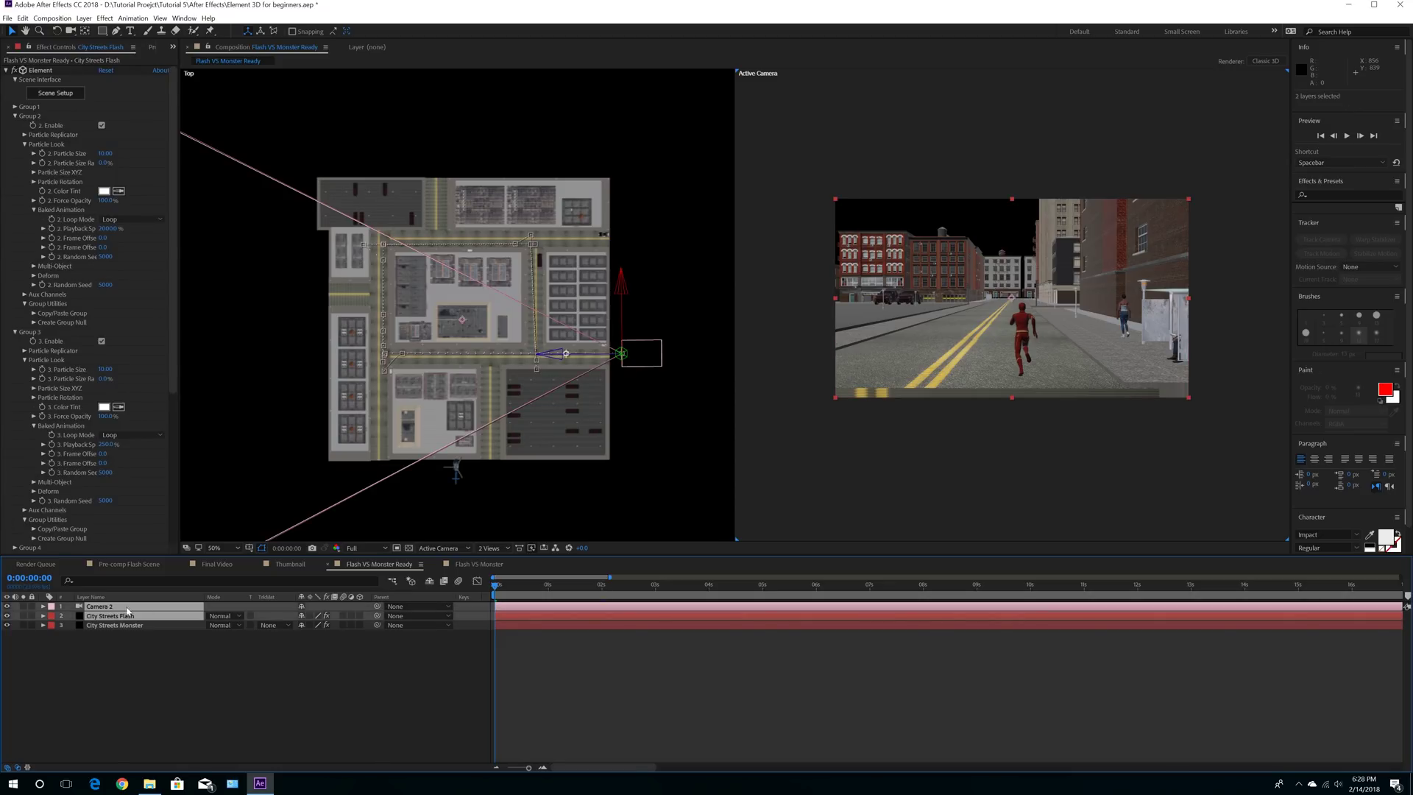
left_click_drag(506, 611, 605, 611)
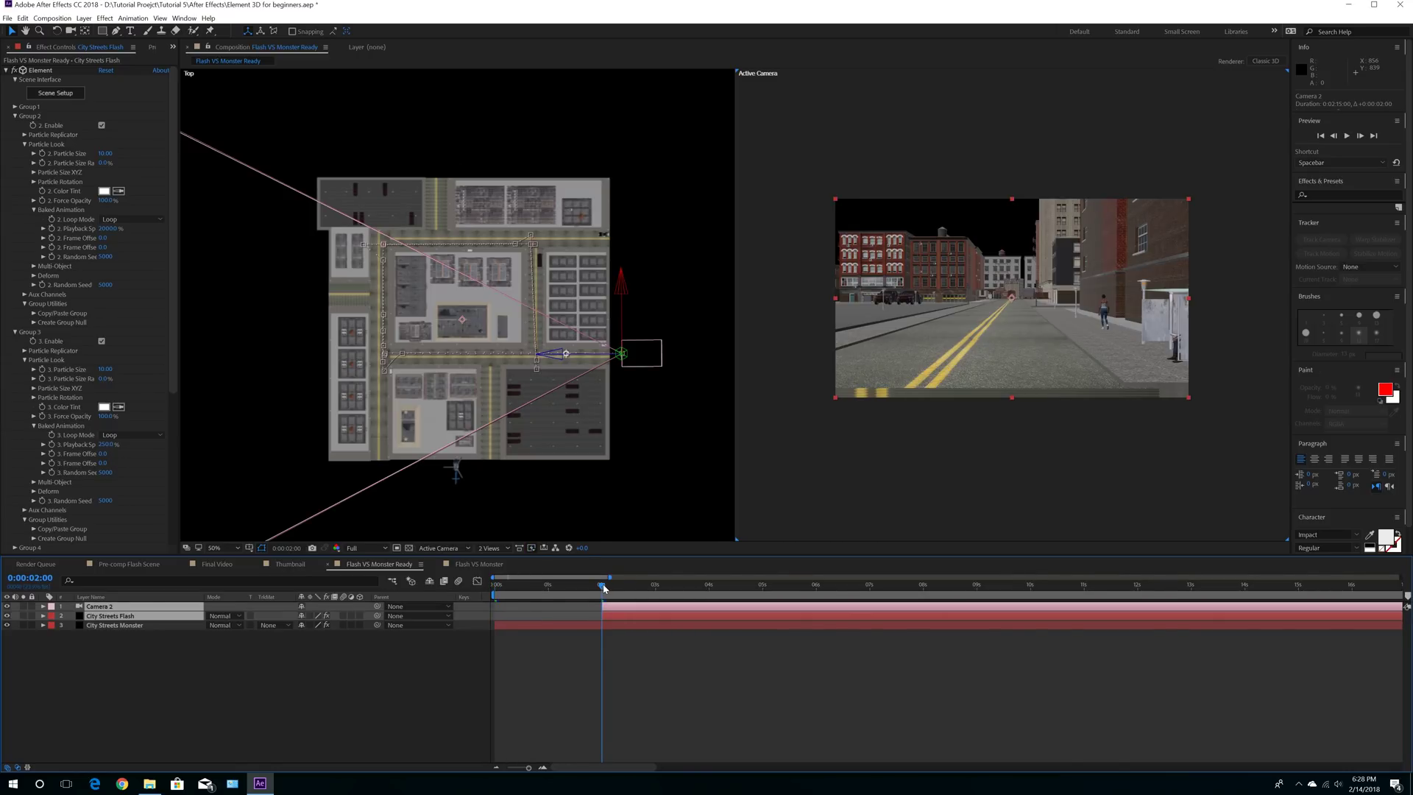
left_click_drag(605, 588, 607, 589)
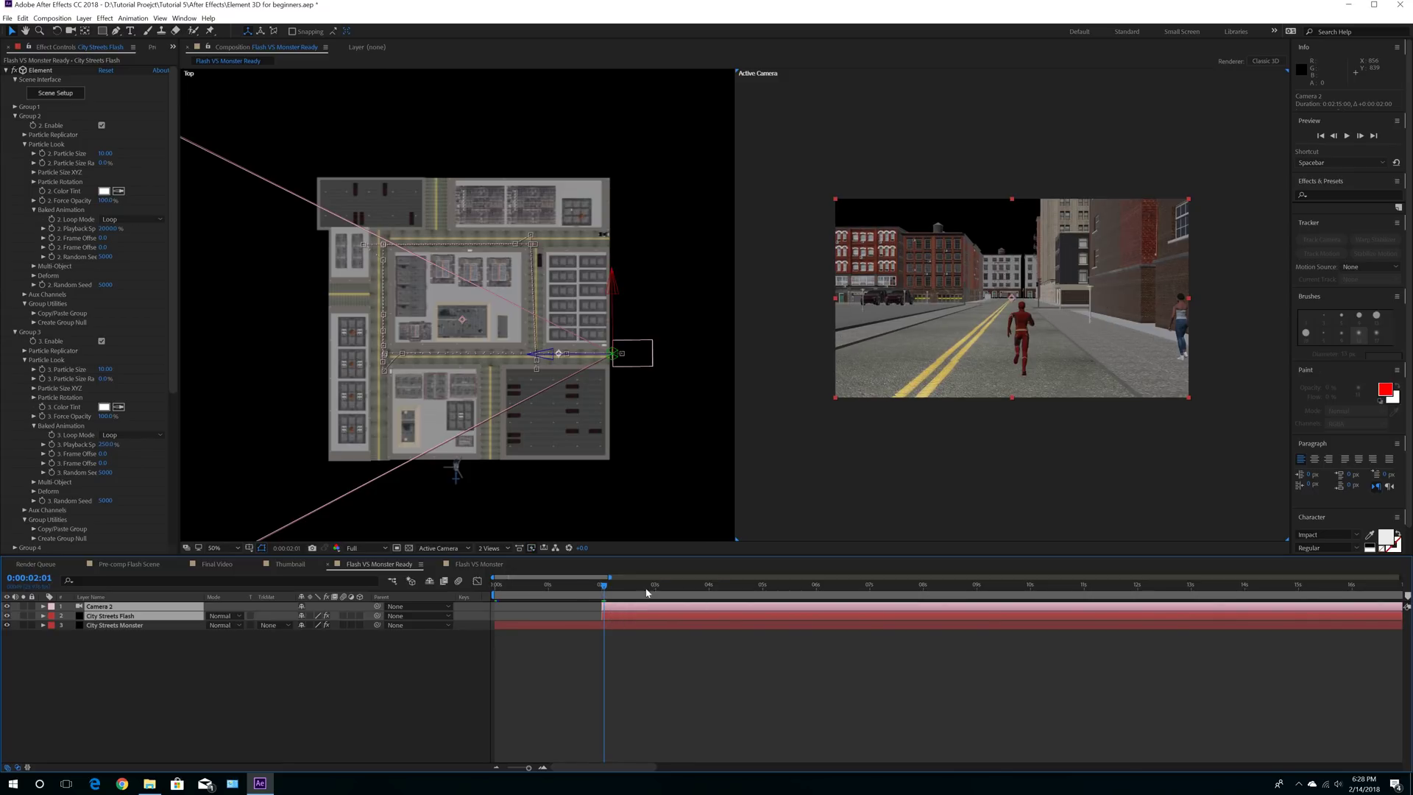
Step: Create a two-node camera named Camera 1 starting at 0:00:00:00 and place its layer directly below Camera 2
left_click(491, 586)
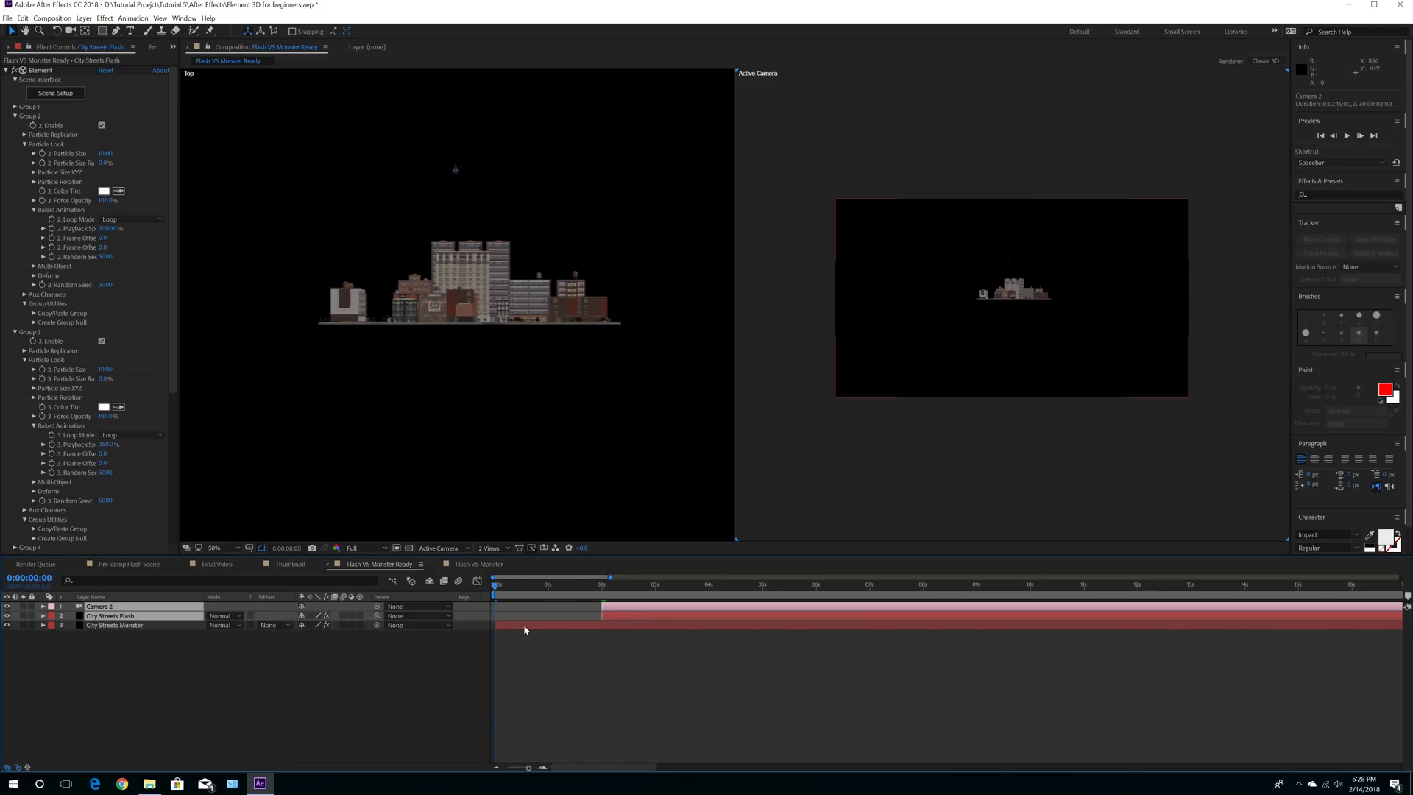
left_click(524, 625)
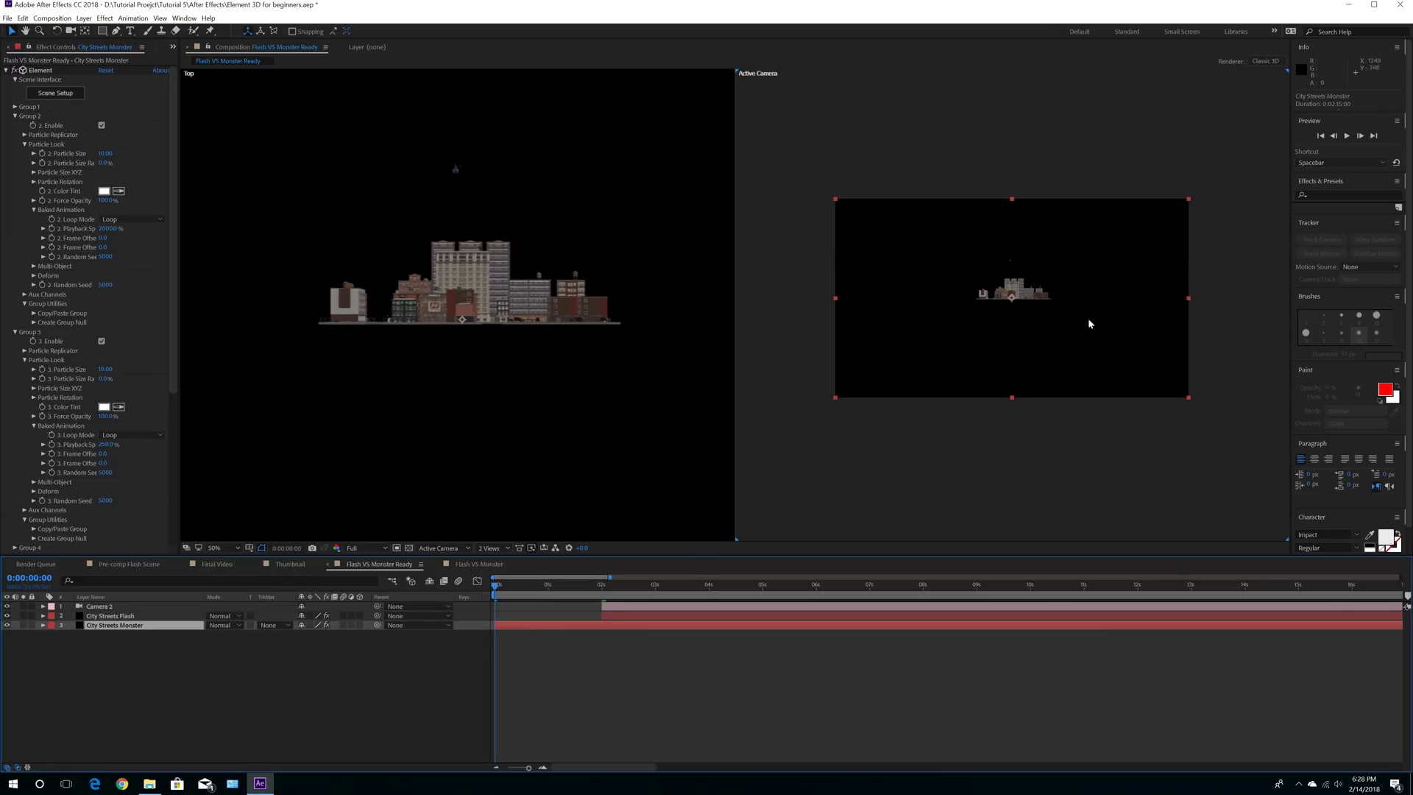
left_click(84, 19)
left_click(84, 18)
left_click(84, 18)
mouse_move(98, 31)
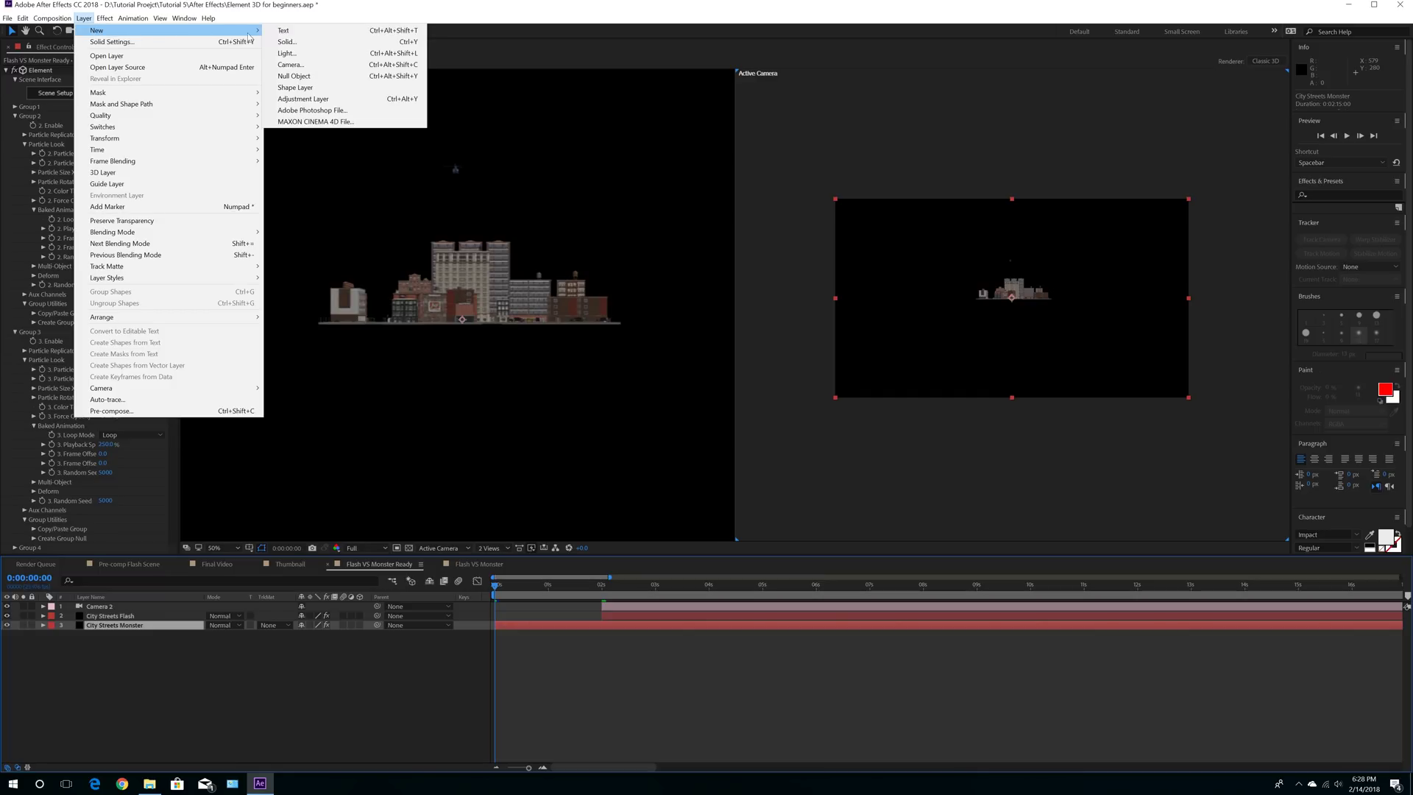
left_click(302, 65)
left_click(648, 328)
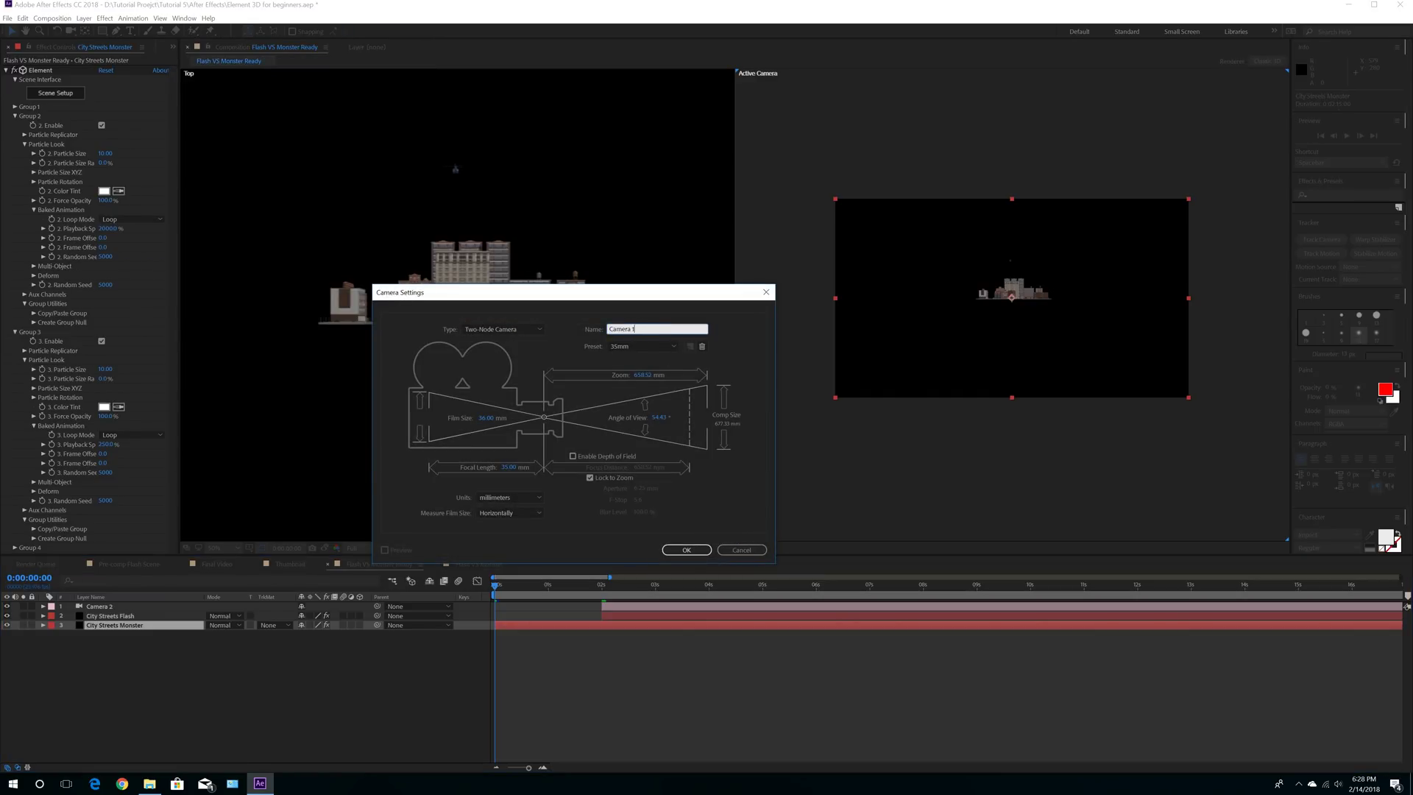
left_click(685, 550)
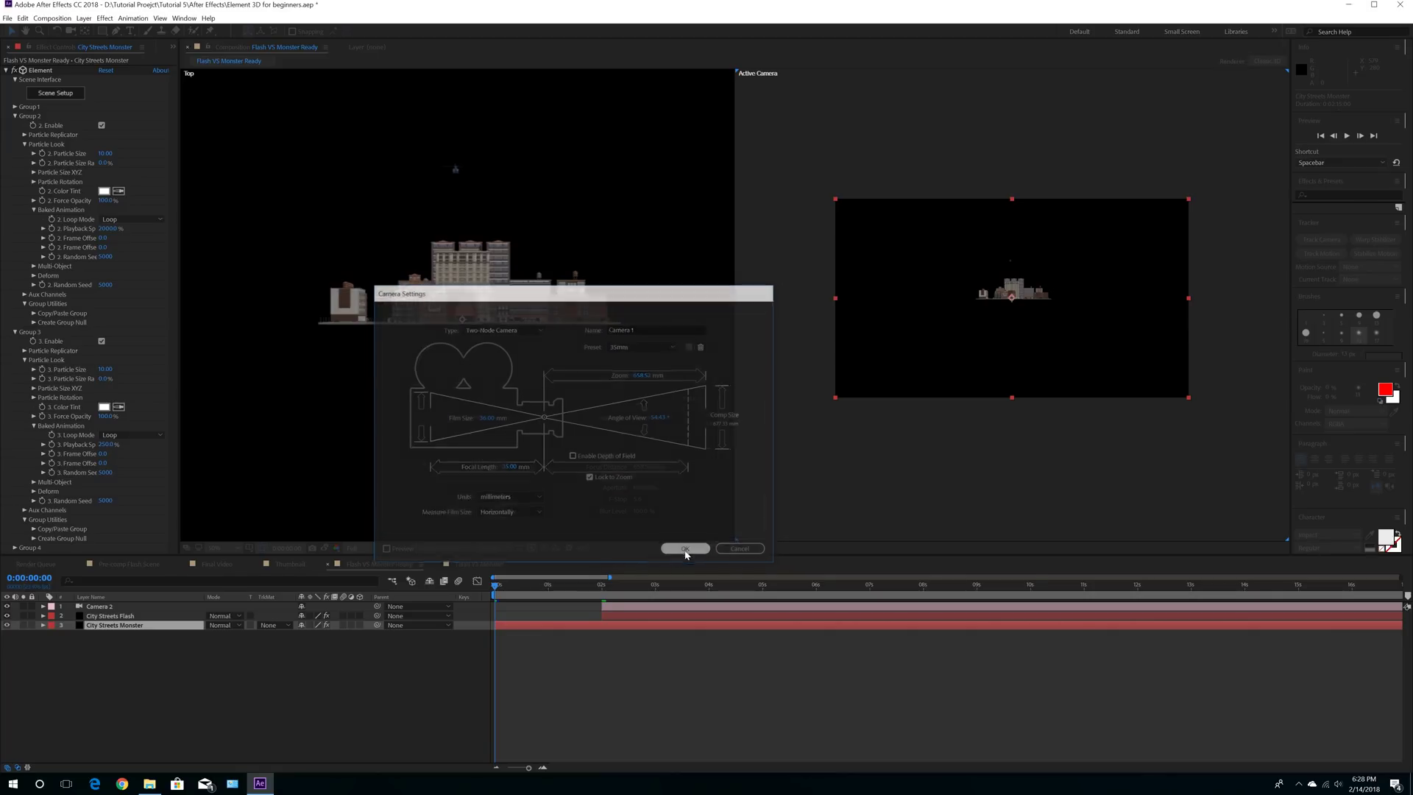
left_click_drag(155, 625, 153, 614)
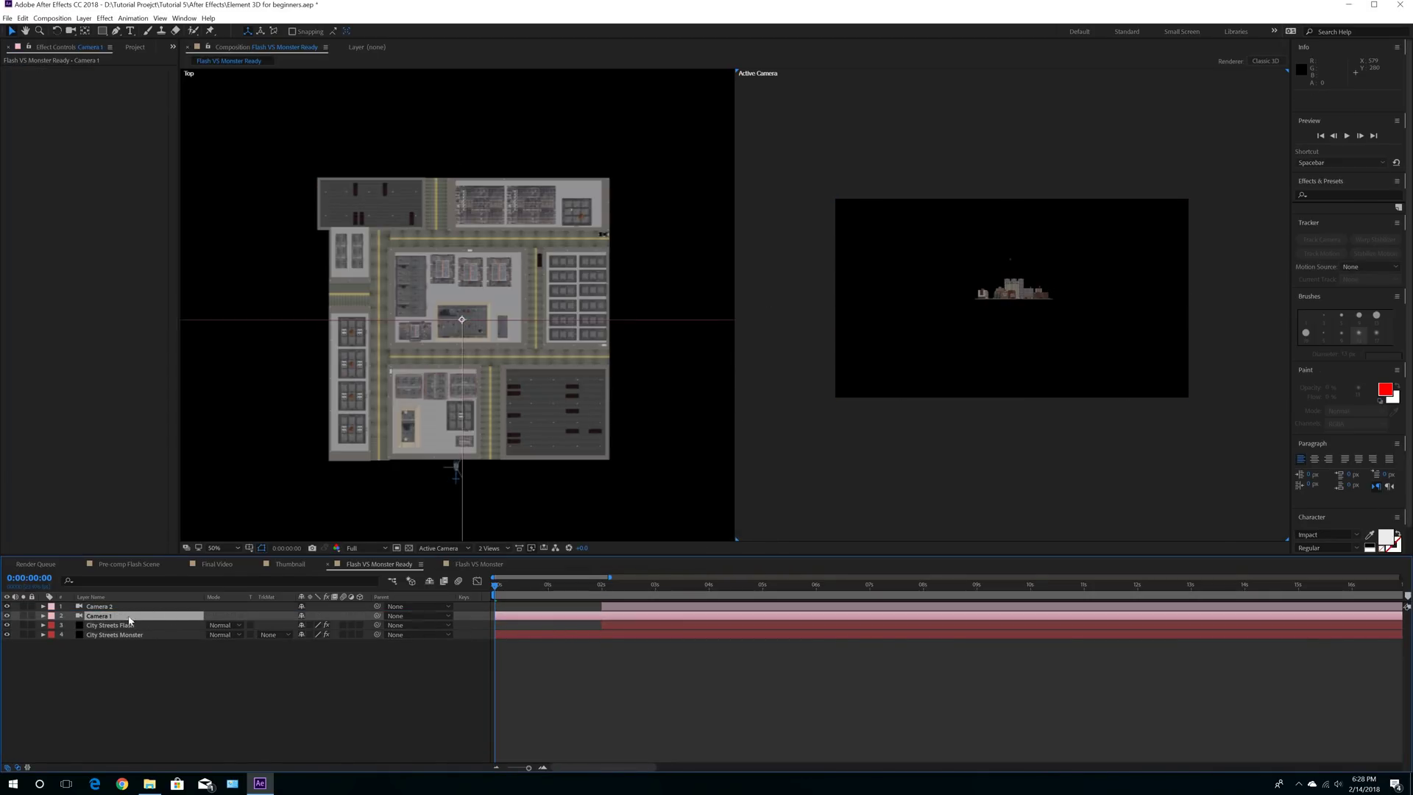
Step: Orbit, pan and dolly Camera 1 with the camera tool to frame the Monster close up on the rooftop
left_click(71, 31)
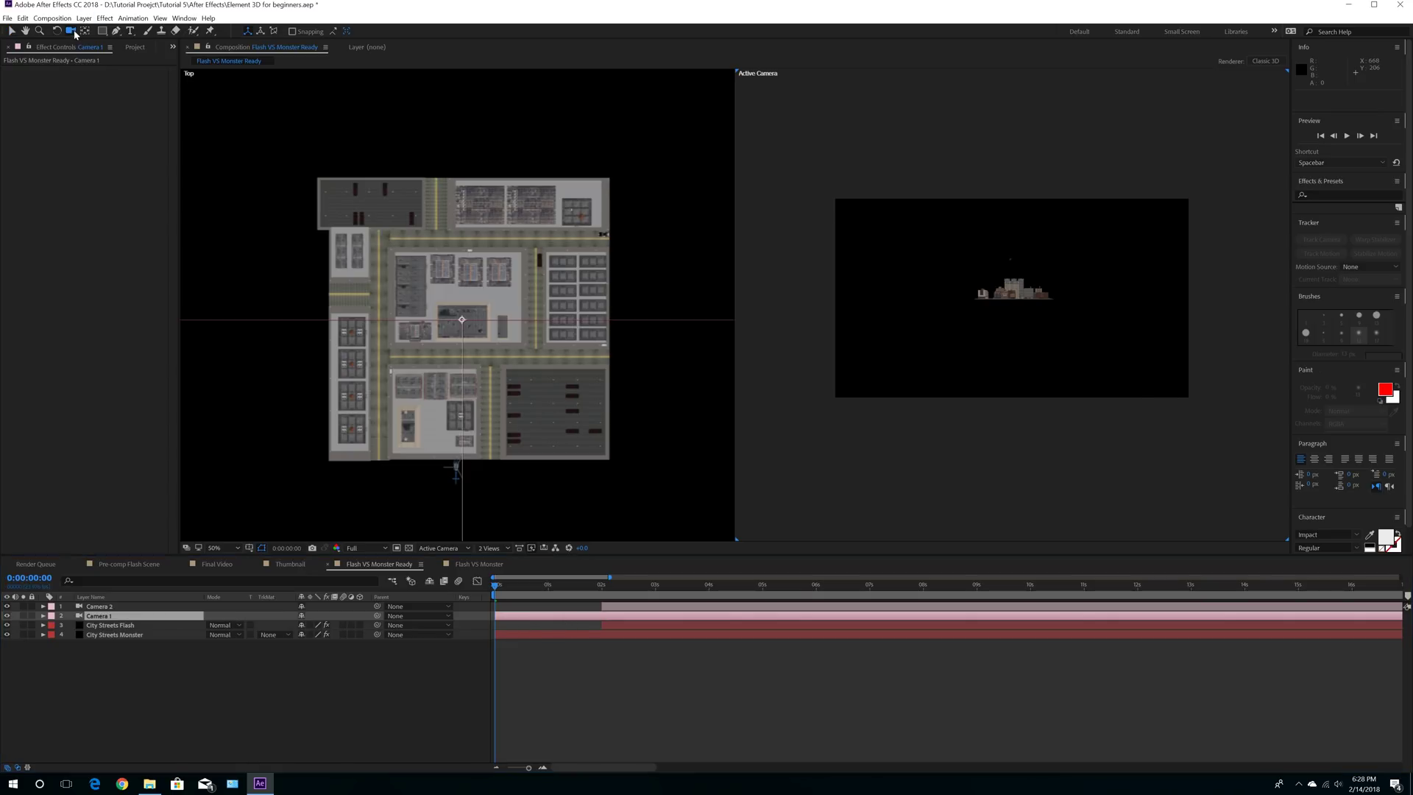
right_click_drag(1013, 271, 1035, 167)
left_click_drag(1049, 263, 1023, 259)
middle_click_drag(1024, 260, 1029, 283)
right_click_drag(1030, 283, 1040, 256)
left_click_drag(1040, 256, 1026, 371)
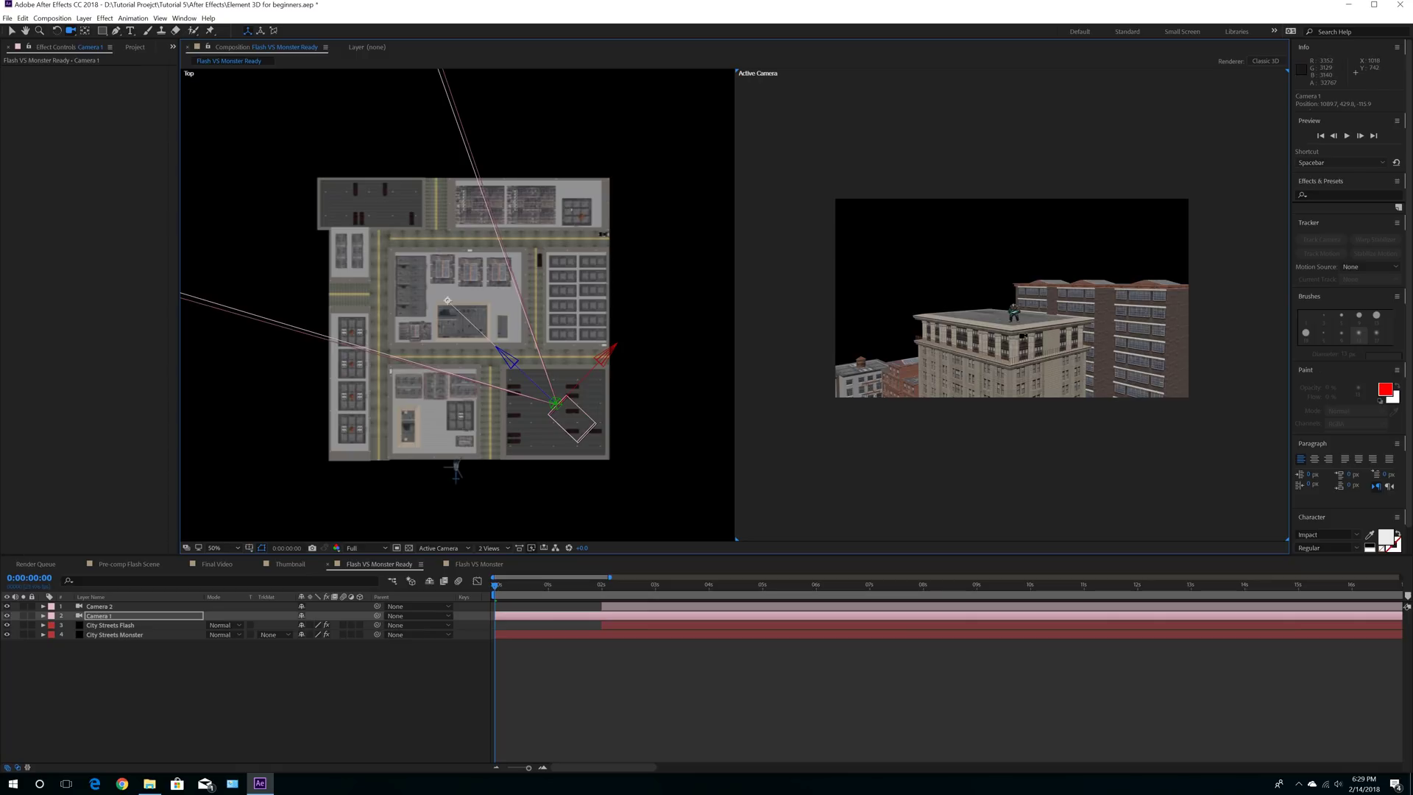
right_click_drag(1025, 342, 1026, 262)
middle_click_drag(1031, 352, 1040, 324)
right_click_drag(1040, 321, 1035, 308)
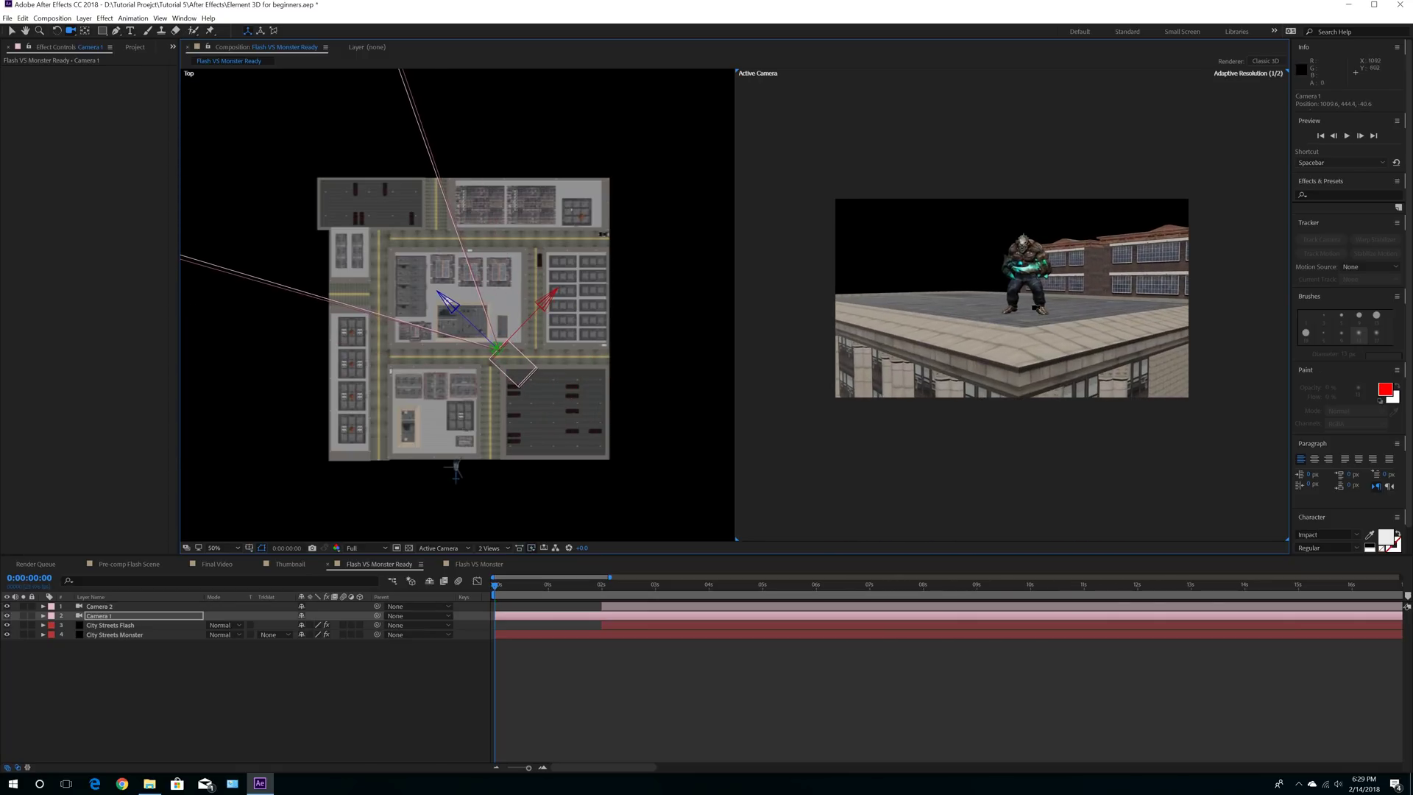
left_click_drag(1035, 310, 1037, 309)
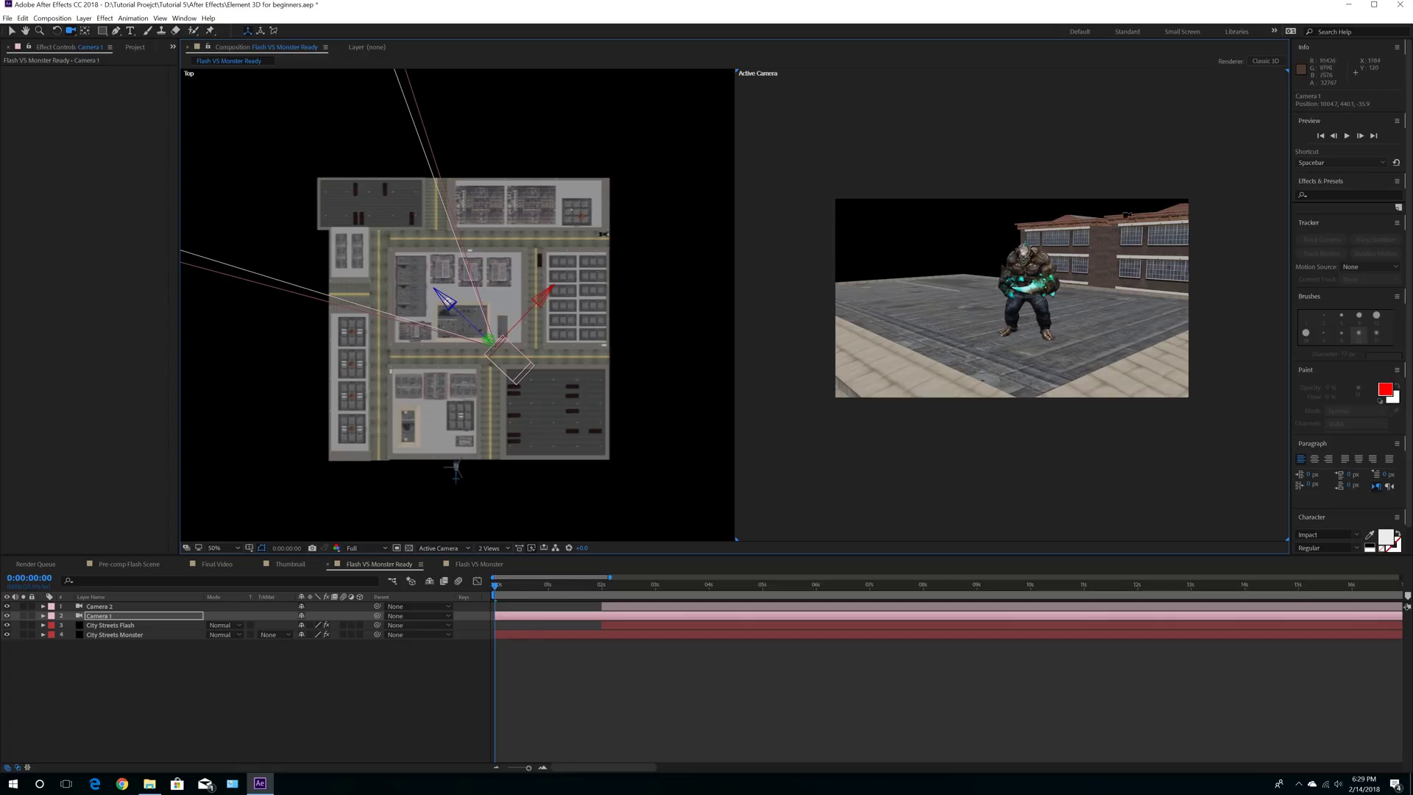
Step: Set the preview resolution to Quarter and play back the Monster's rooftop shot from the start
left_click(118, 635)
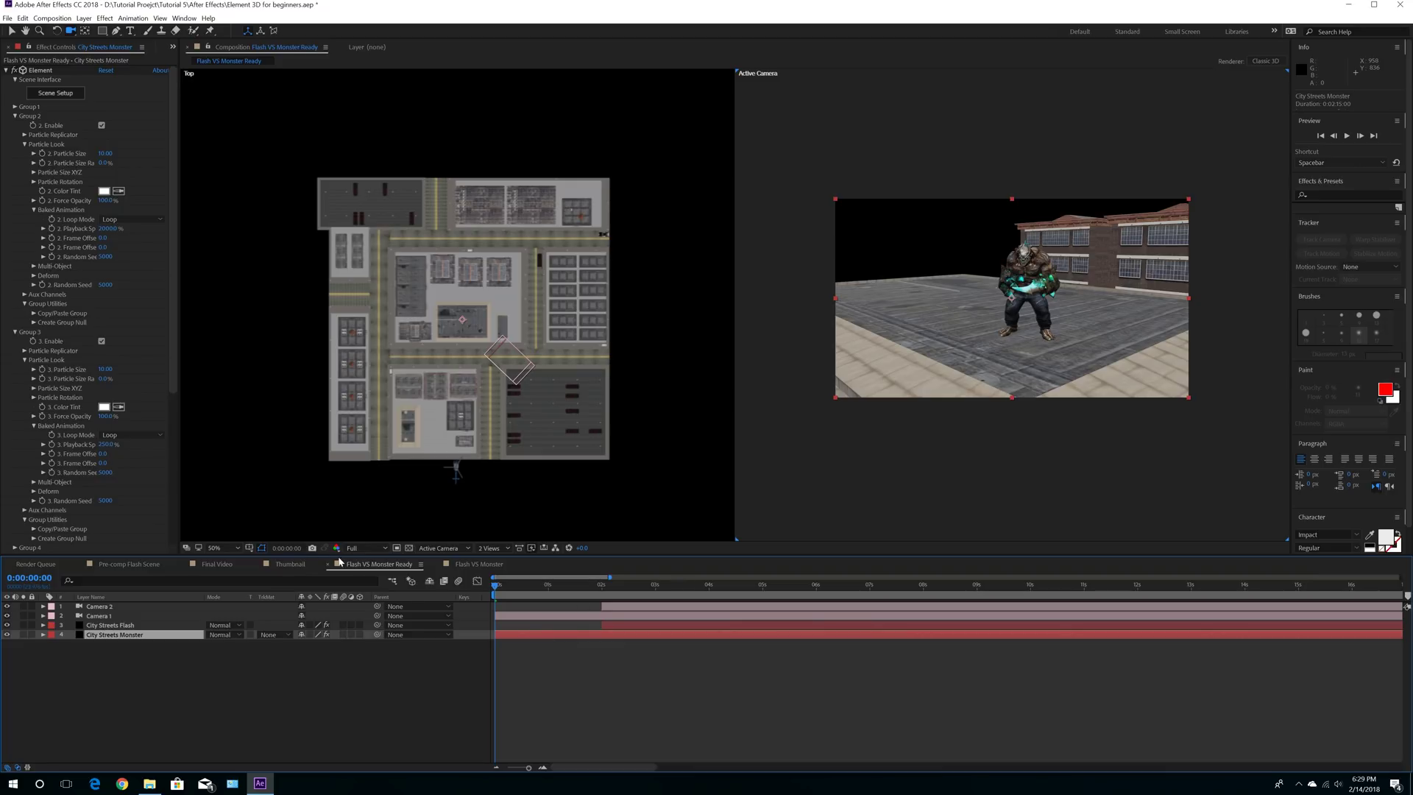
left_click(357, 548)
left_click(360, 603)
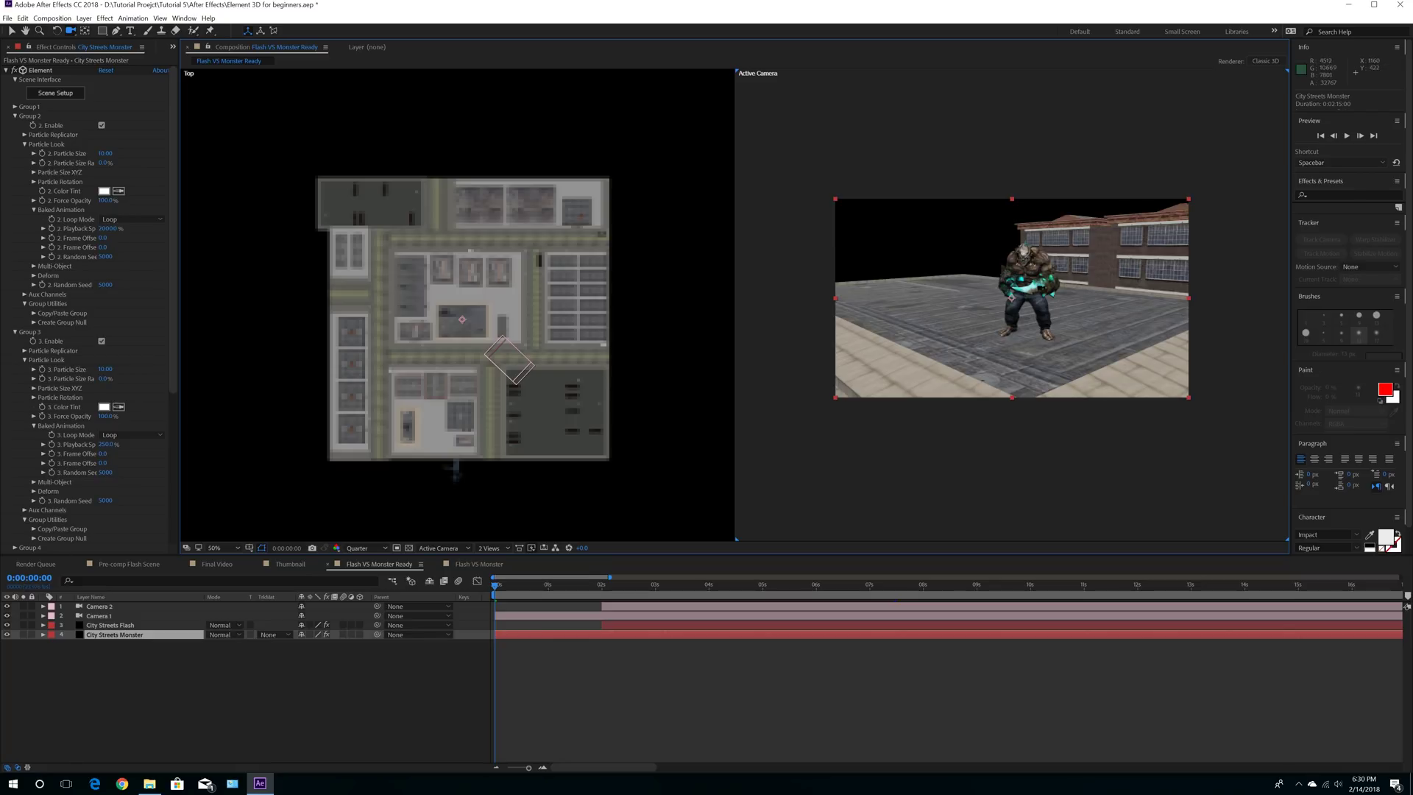
key("space")
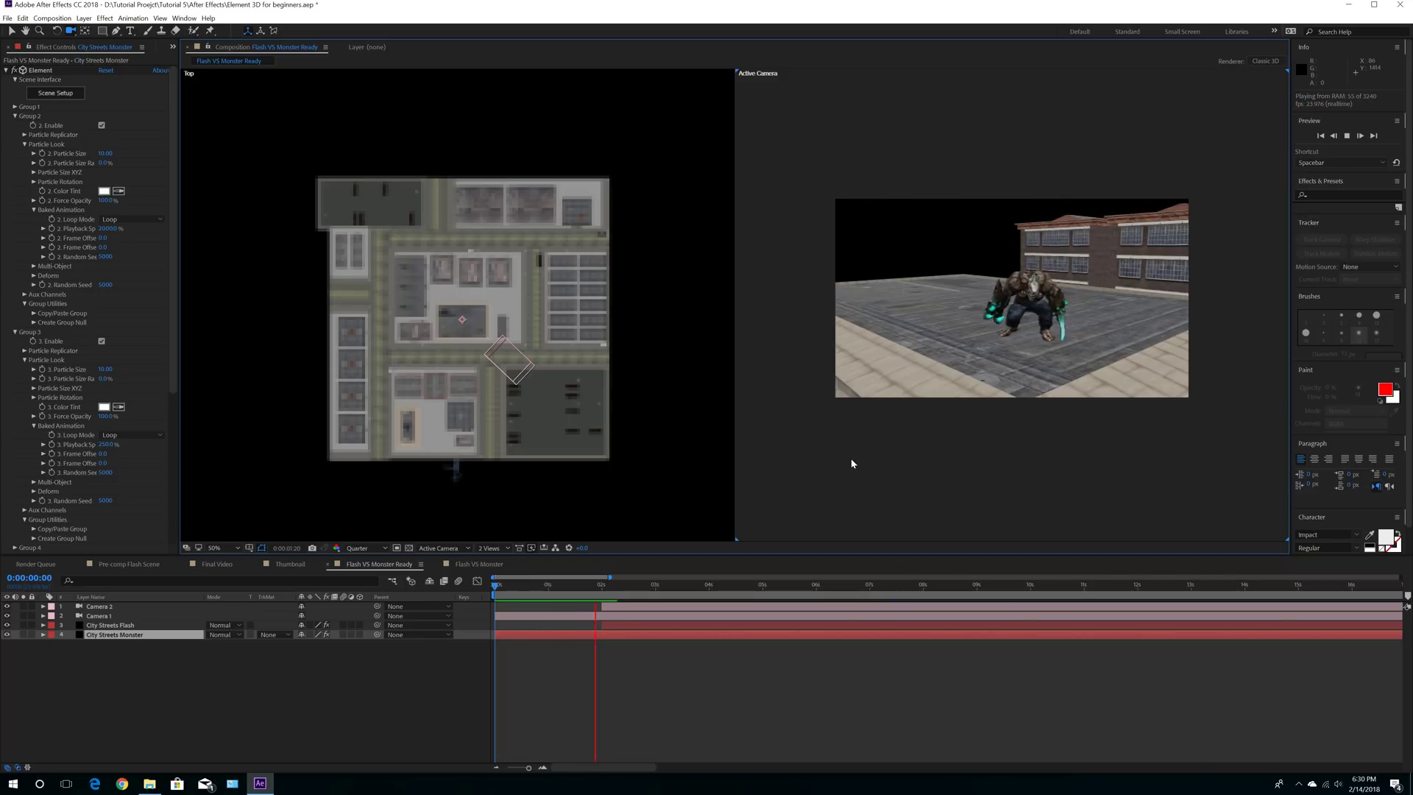
key("space")
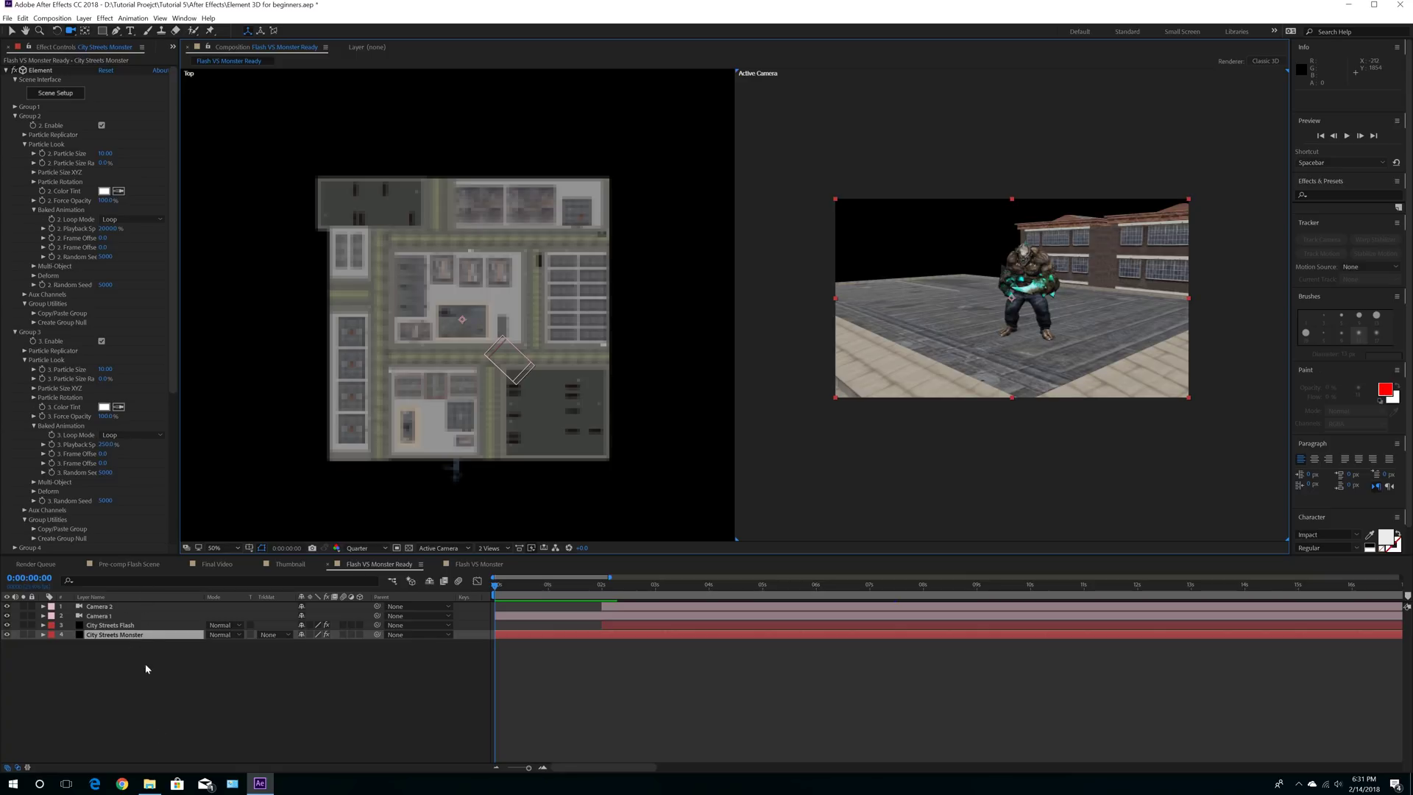
Step: Save the project and collapse the Group 2 and Group 3 settings in City Streets Monster's Element effect
left_click(83, 18)
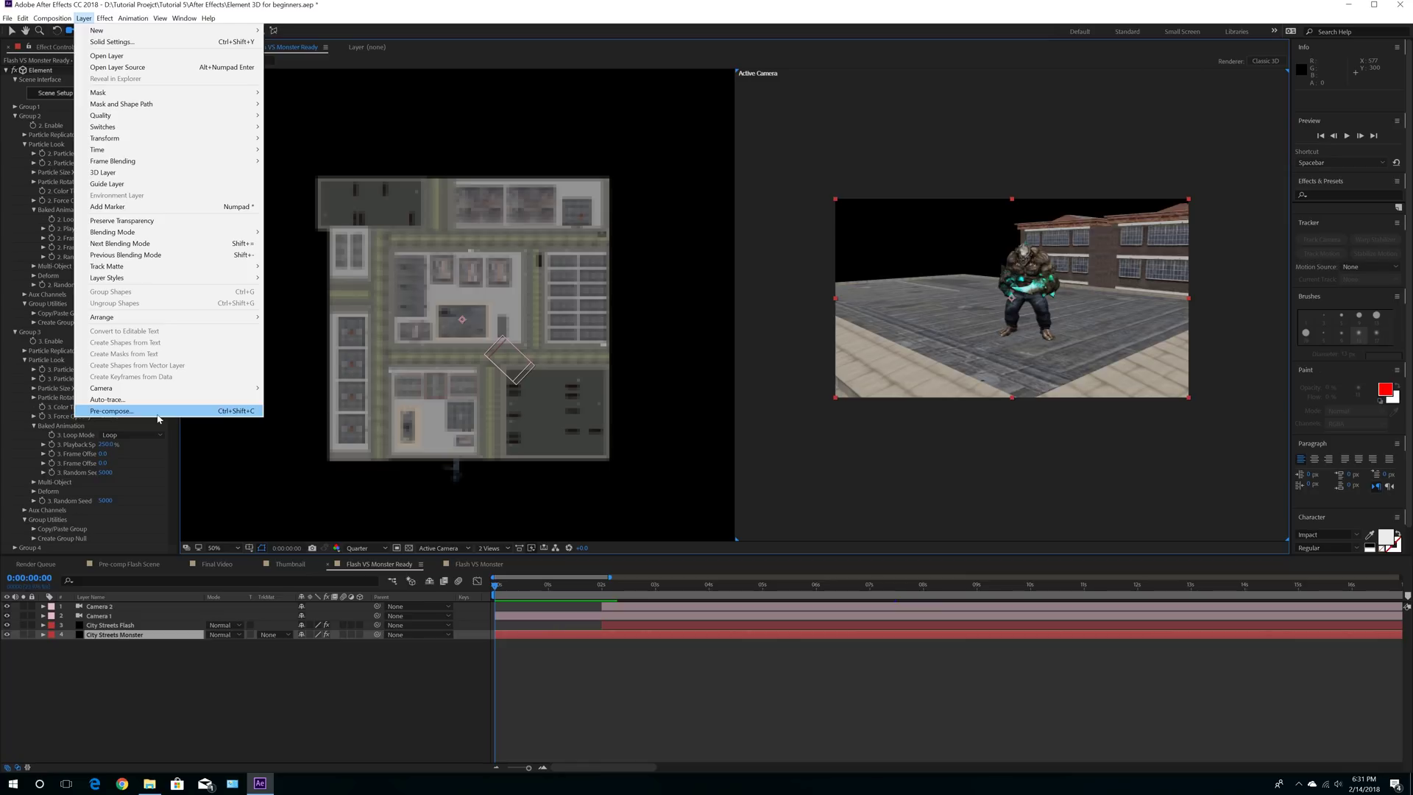
left_click(153, 668)
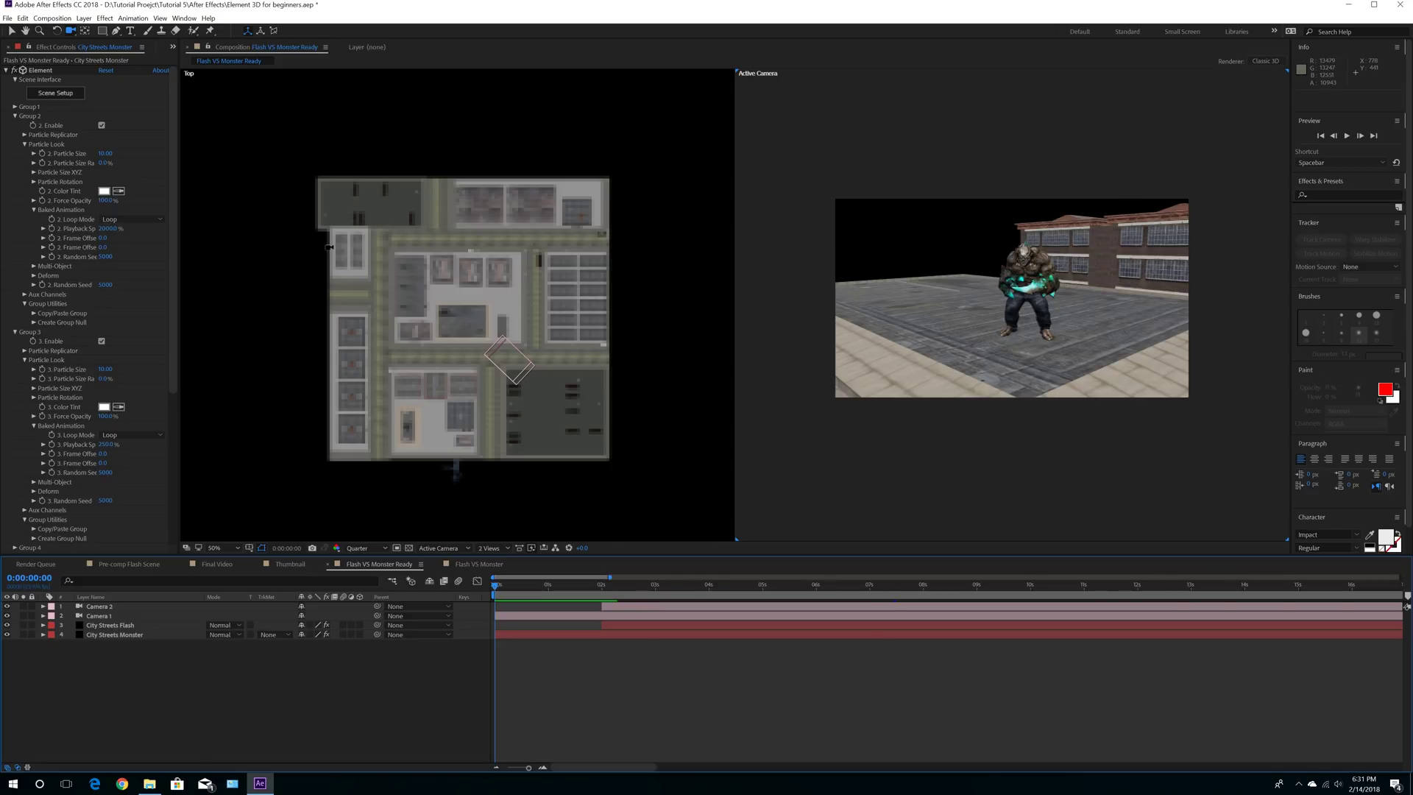
left_click(7, 17)
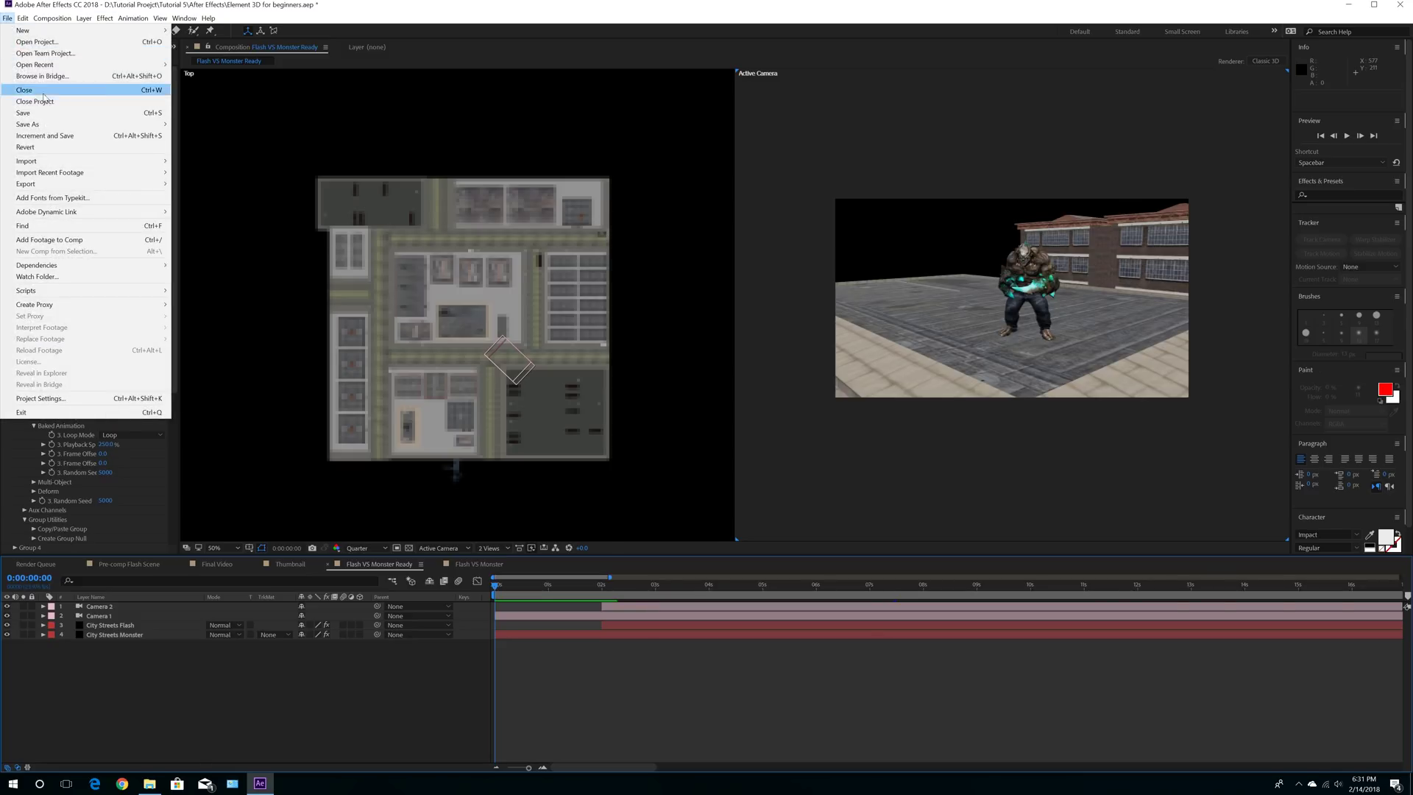
left_click(25, 112)
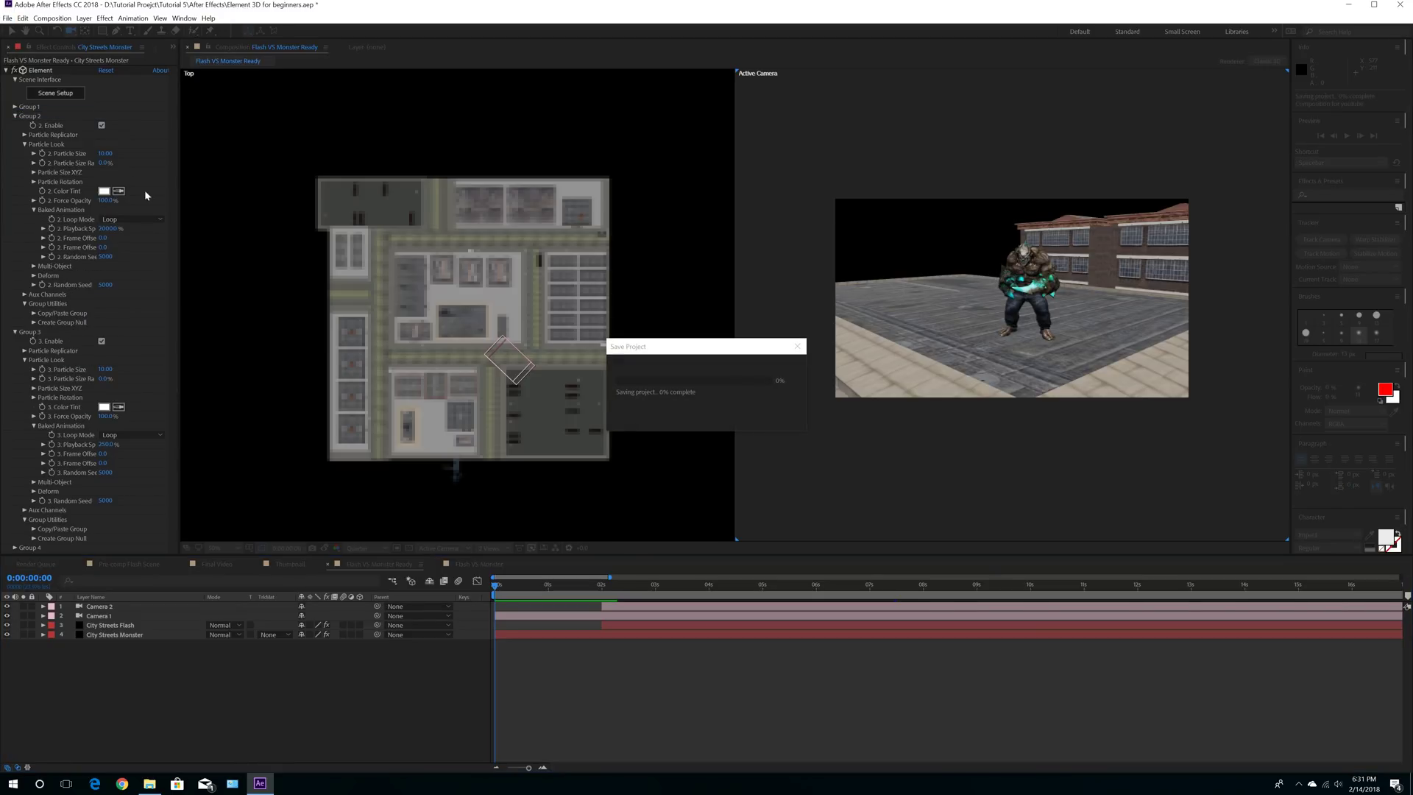
left_click(14, 116)
left_click(14, 125)
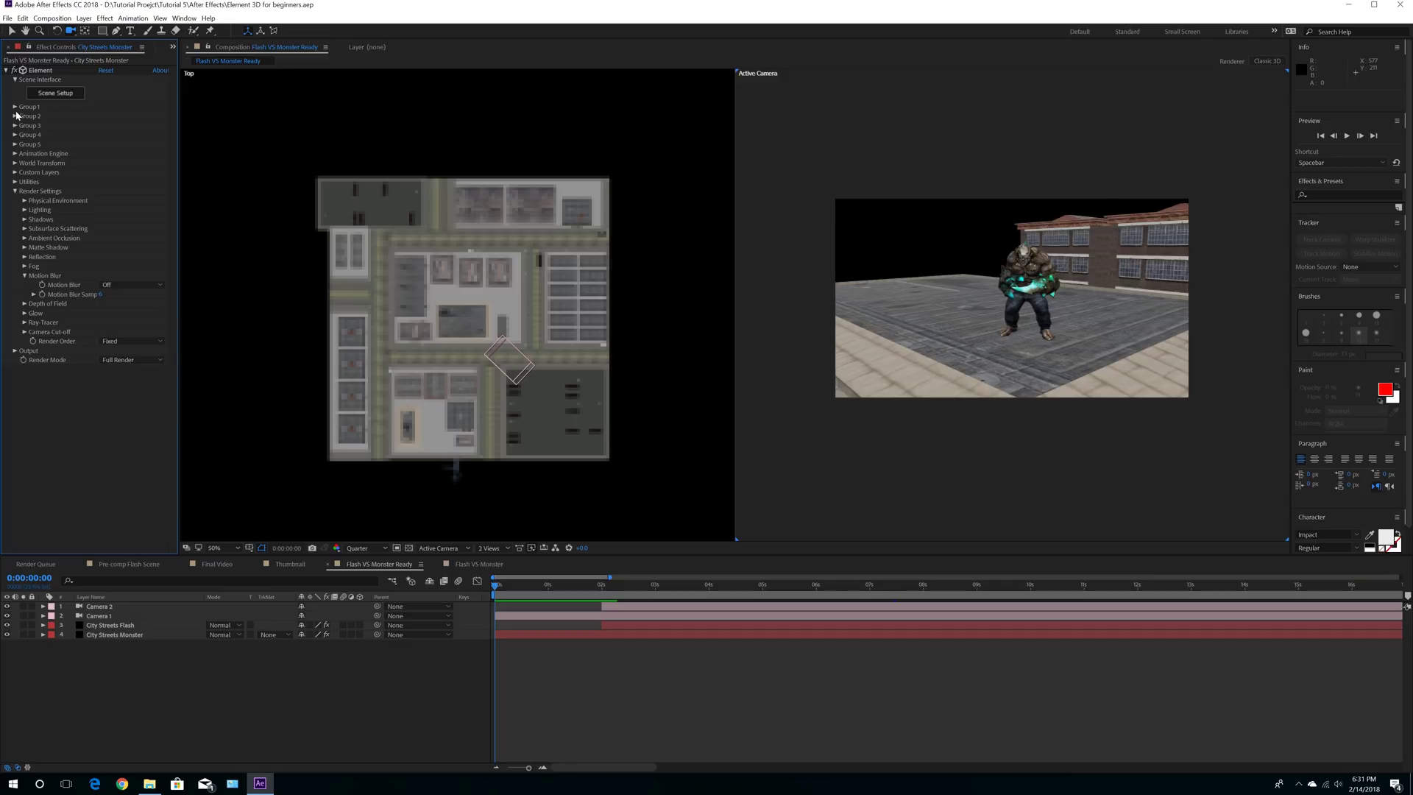
Step: Duplicate the City Streets Monster layer and move the copy directly above City Streets Flash
left_click(118, 636)
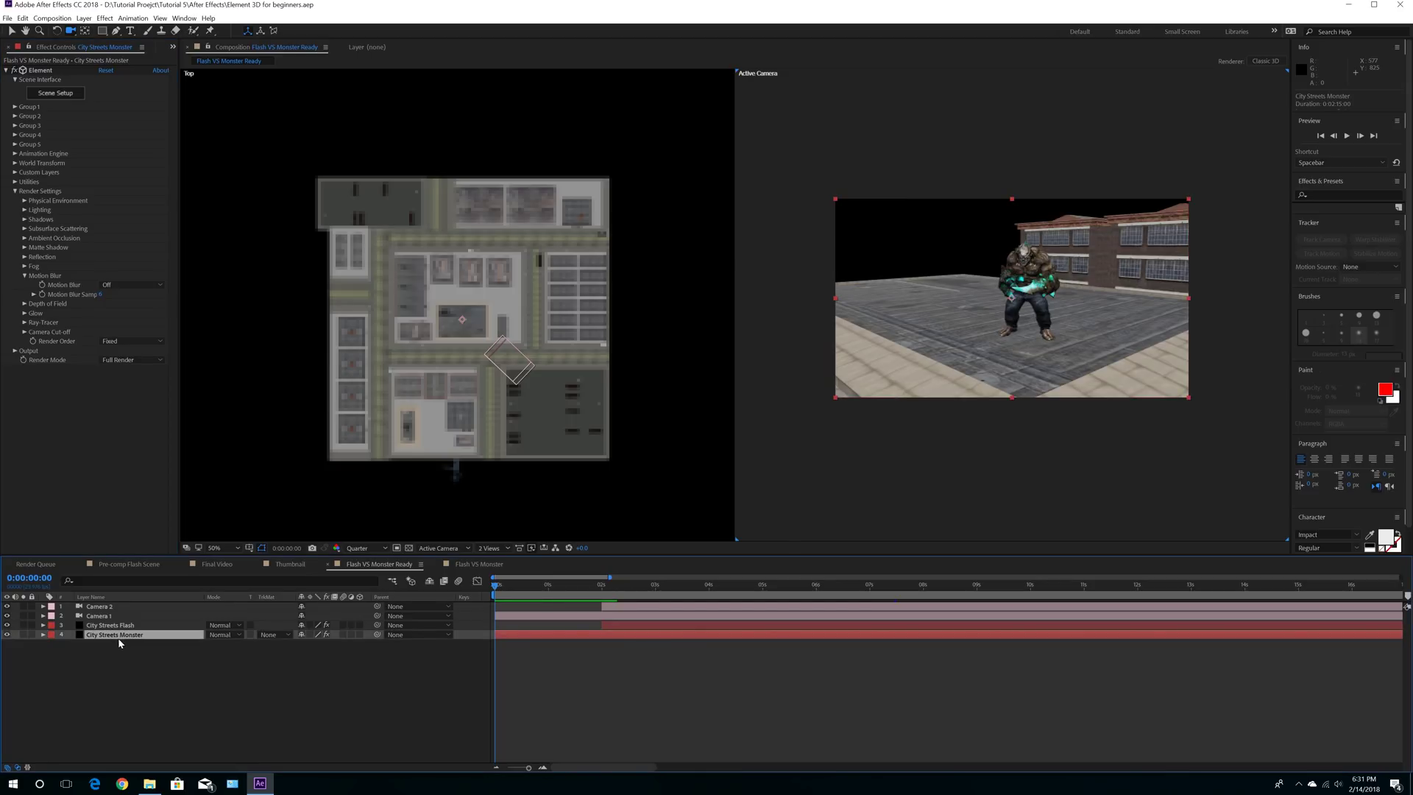
left_click(163, 626)
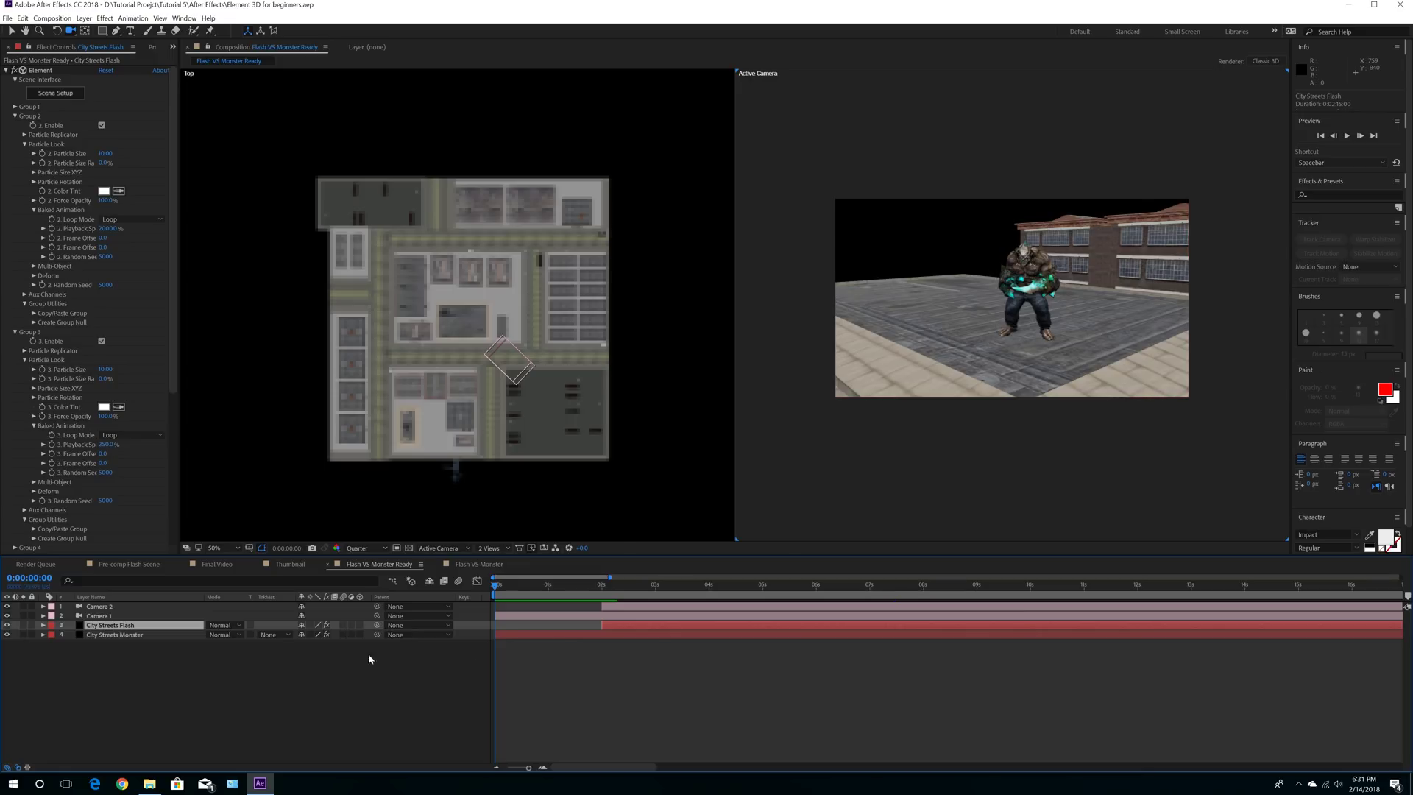
left_click(144, 635)
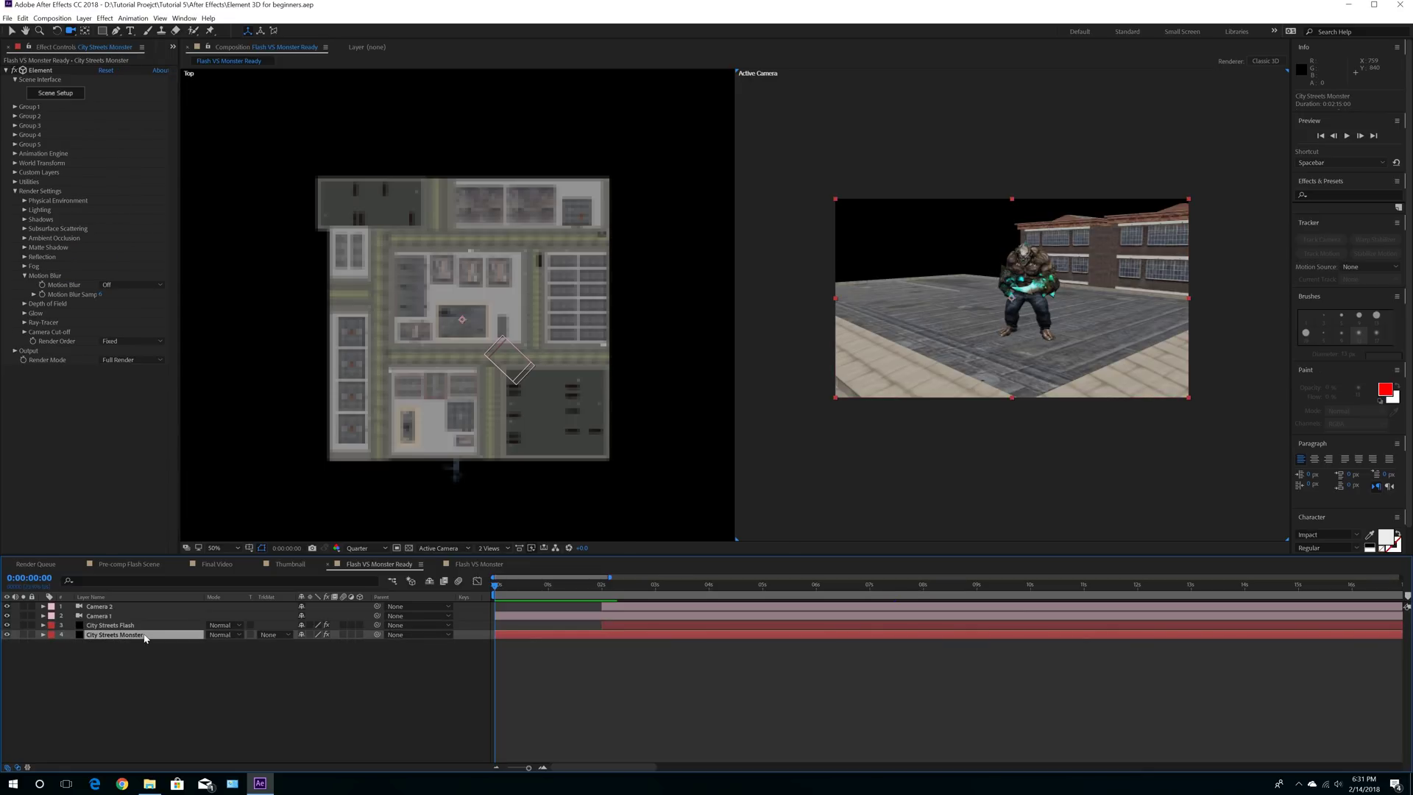
key("ctrl+d")
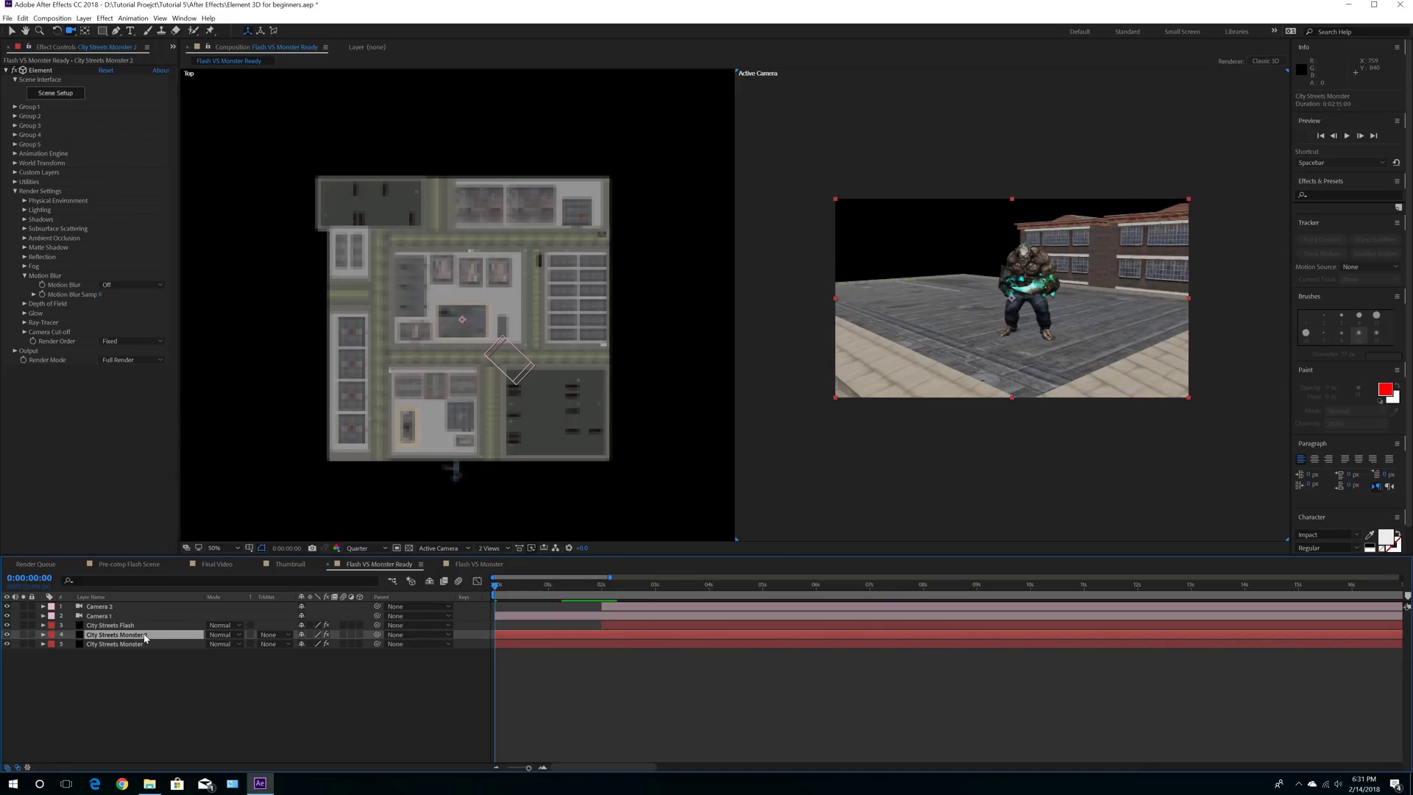
left_click_drag(145, 636, 136, 625)
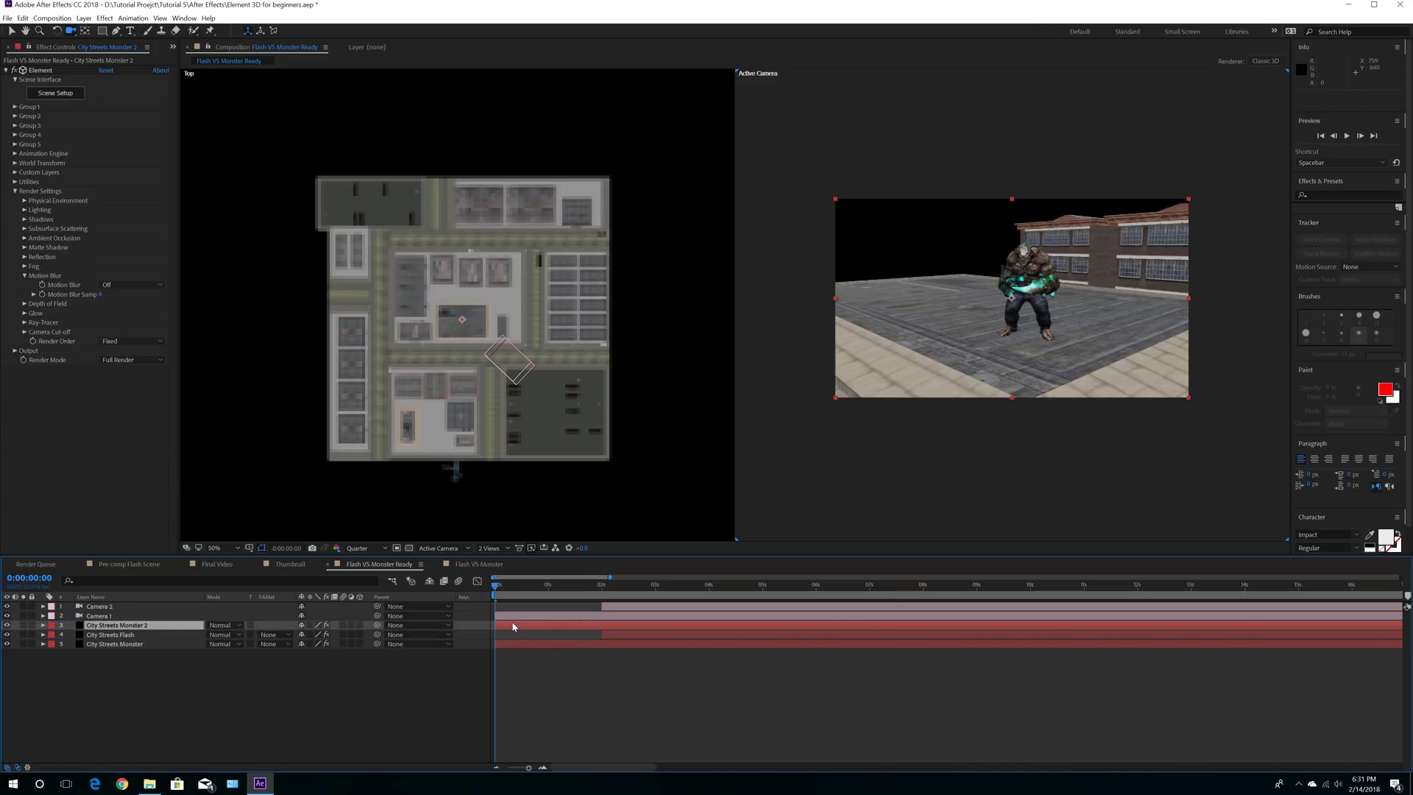
Step: Shift the City Streets Monster 2 layer to start at City Streets Flash's last keyframe, 0:00:07:12
left_click(99, 636)
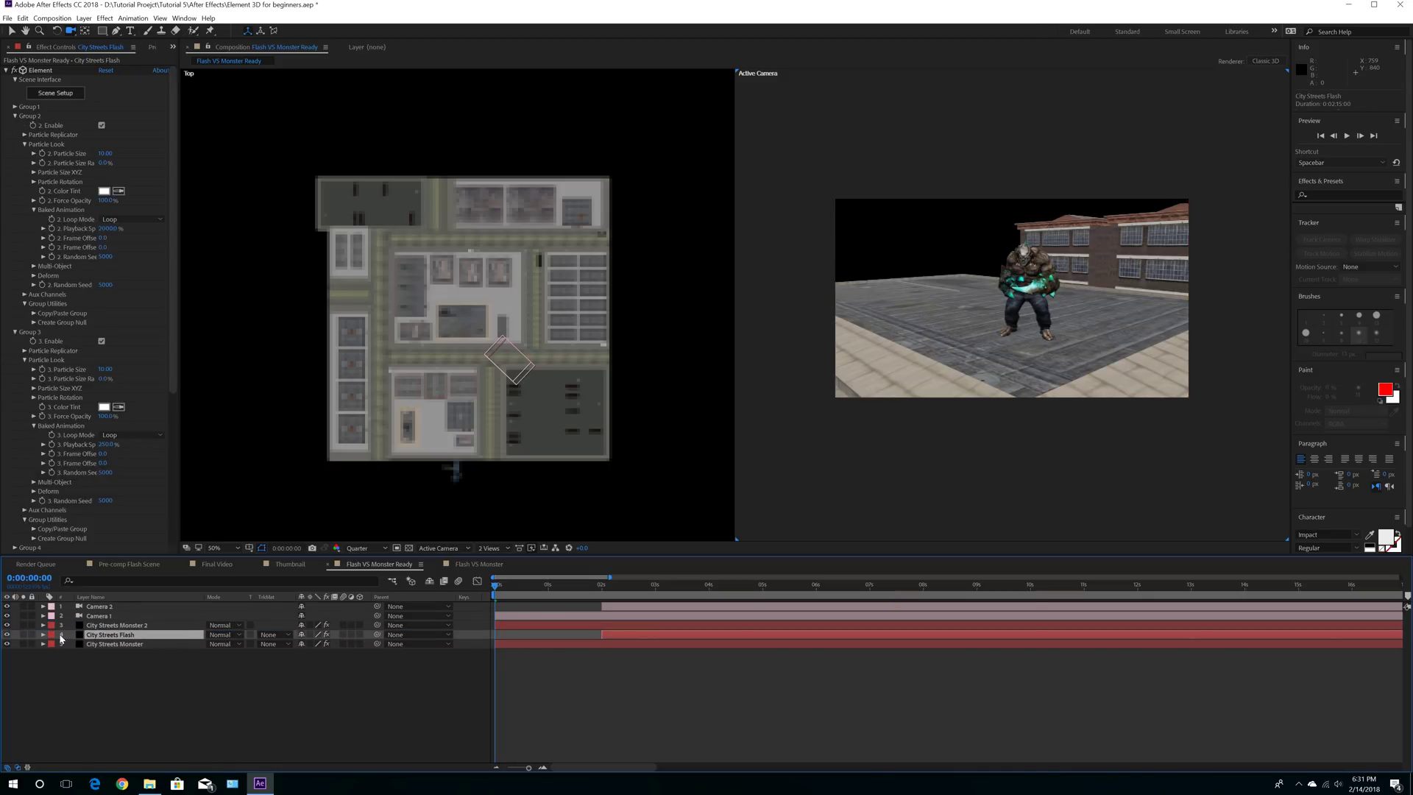
left_click(43, 636)
left_click(897, 597)
left_click_drag(509, 623, 904, 631)
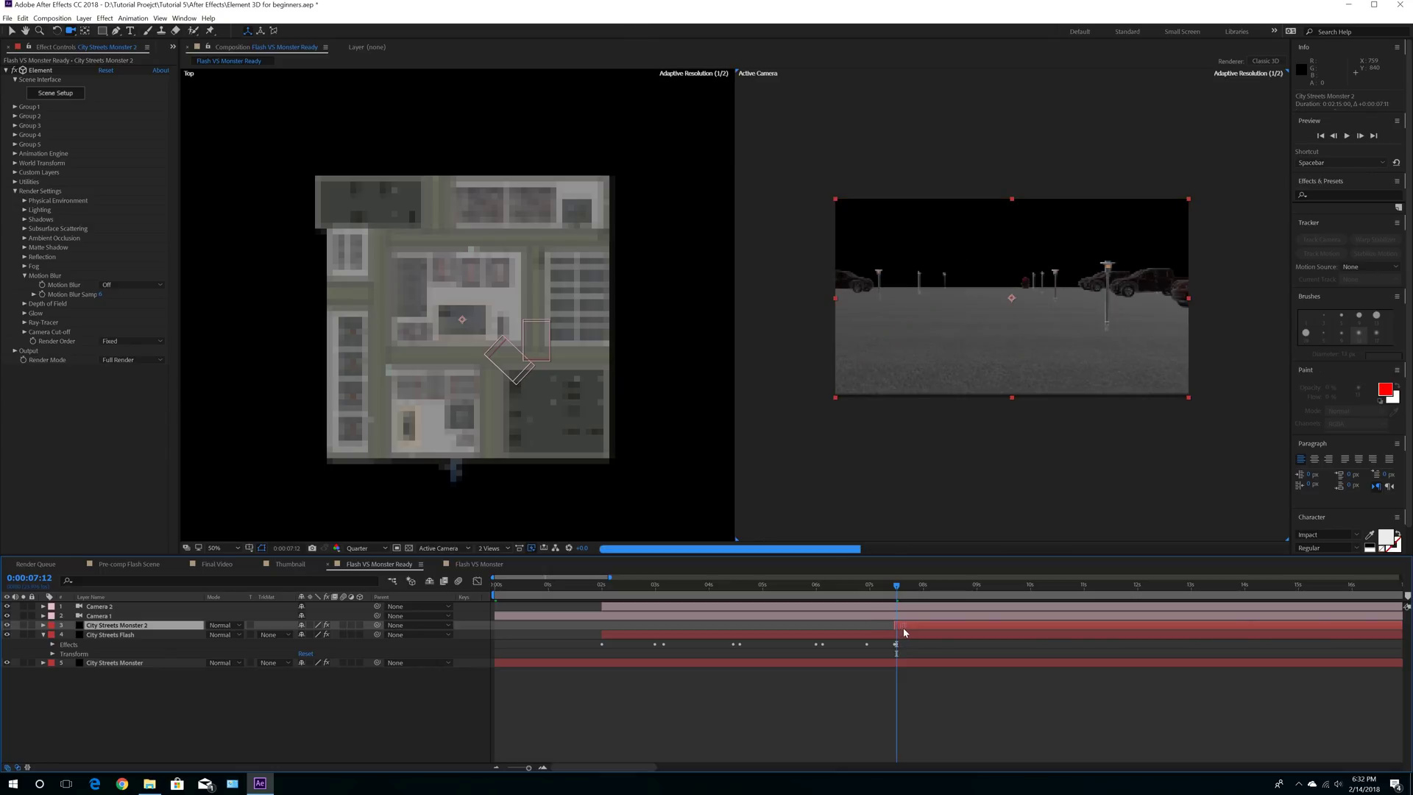
left_click(43, 634)
Step: Create a two-node camera named Camera 3 as the topmost layer and shift it to start at 0:00:07:12
left_click(84, 18)
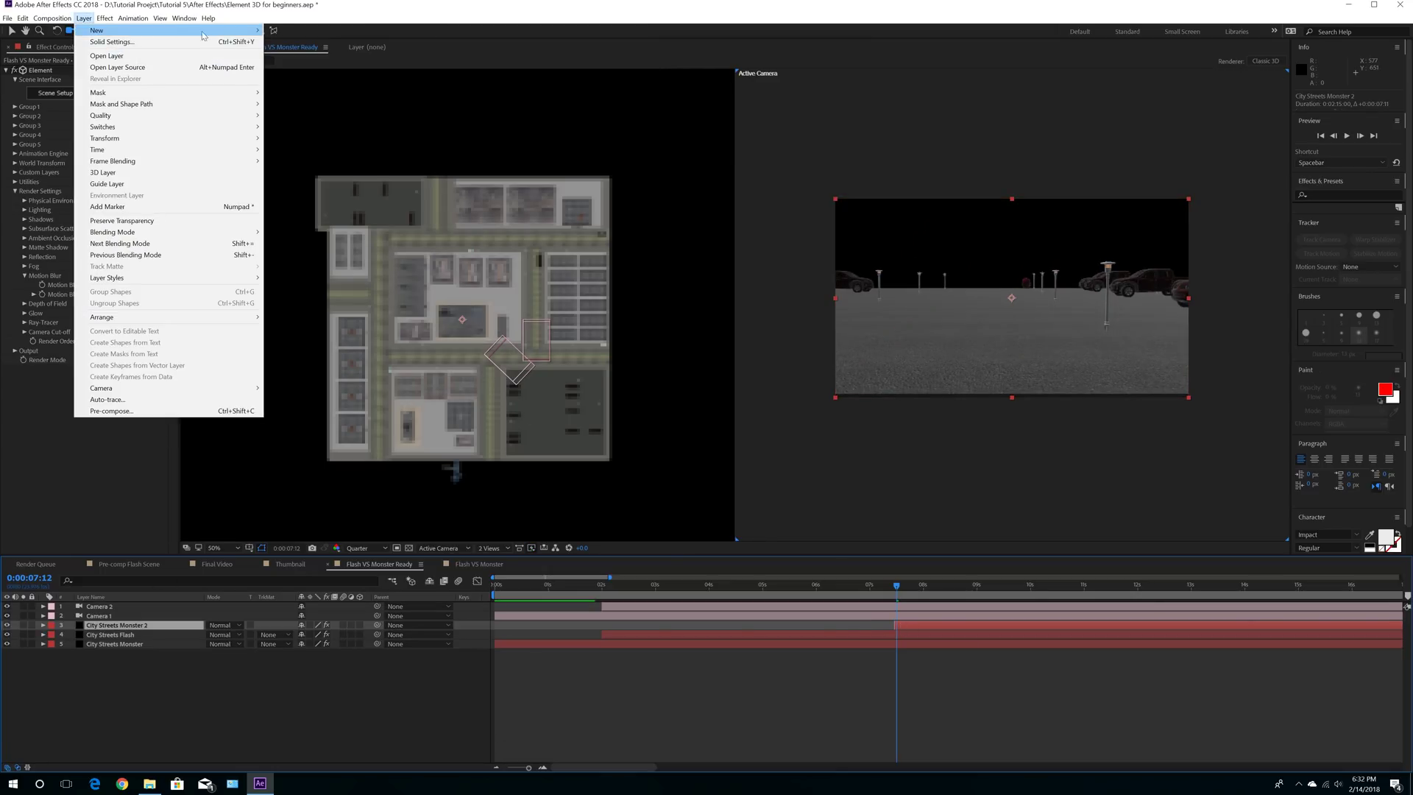
mouse_move(144, 31)
left_click(308, 71)
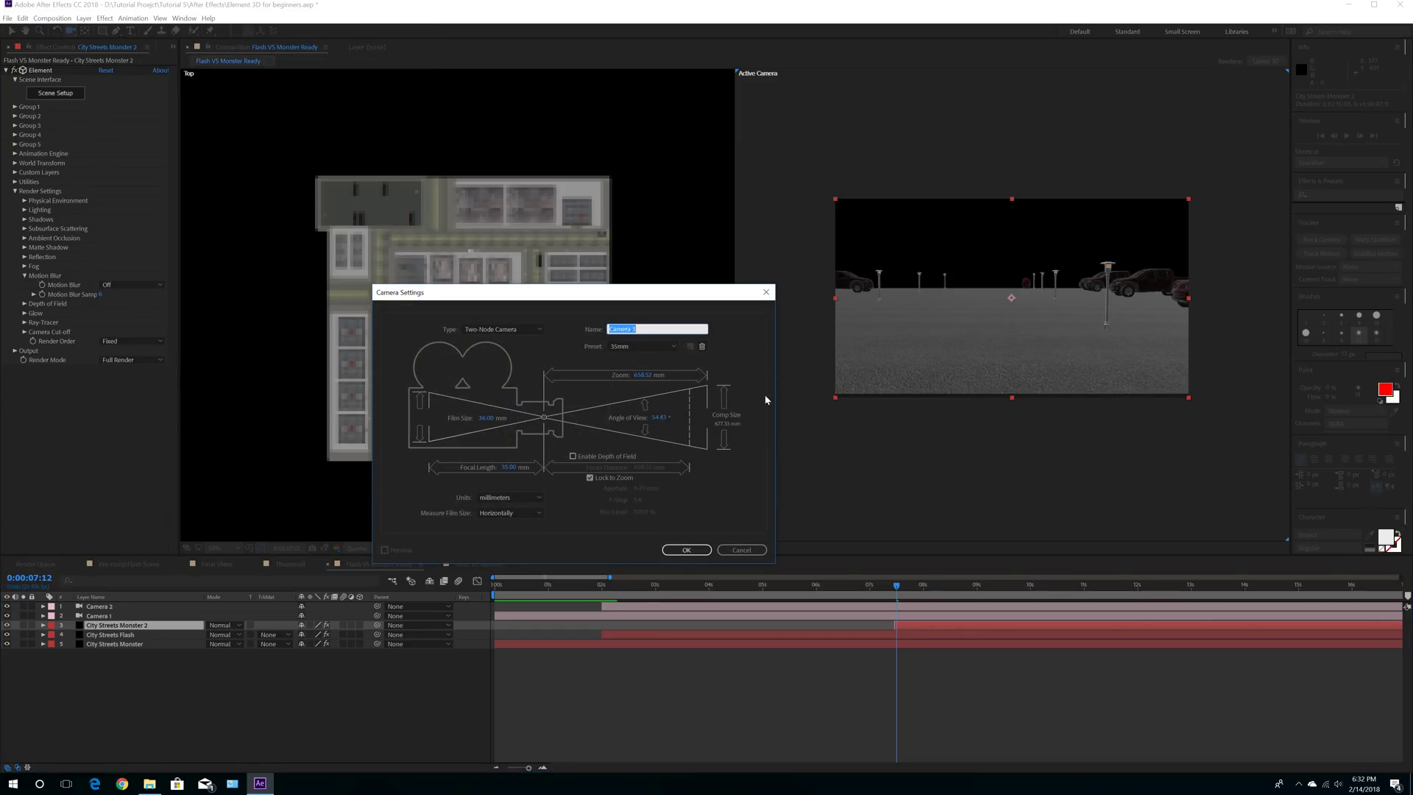
left_click(686, 550)
left_click_drag(103, 625, 109, 606)
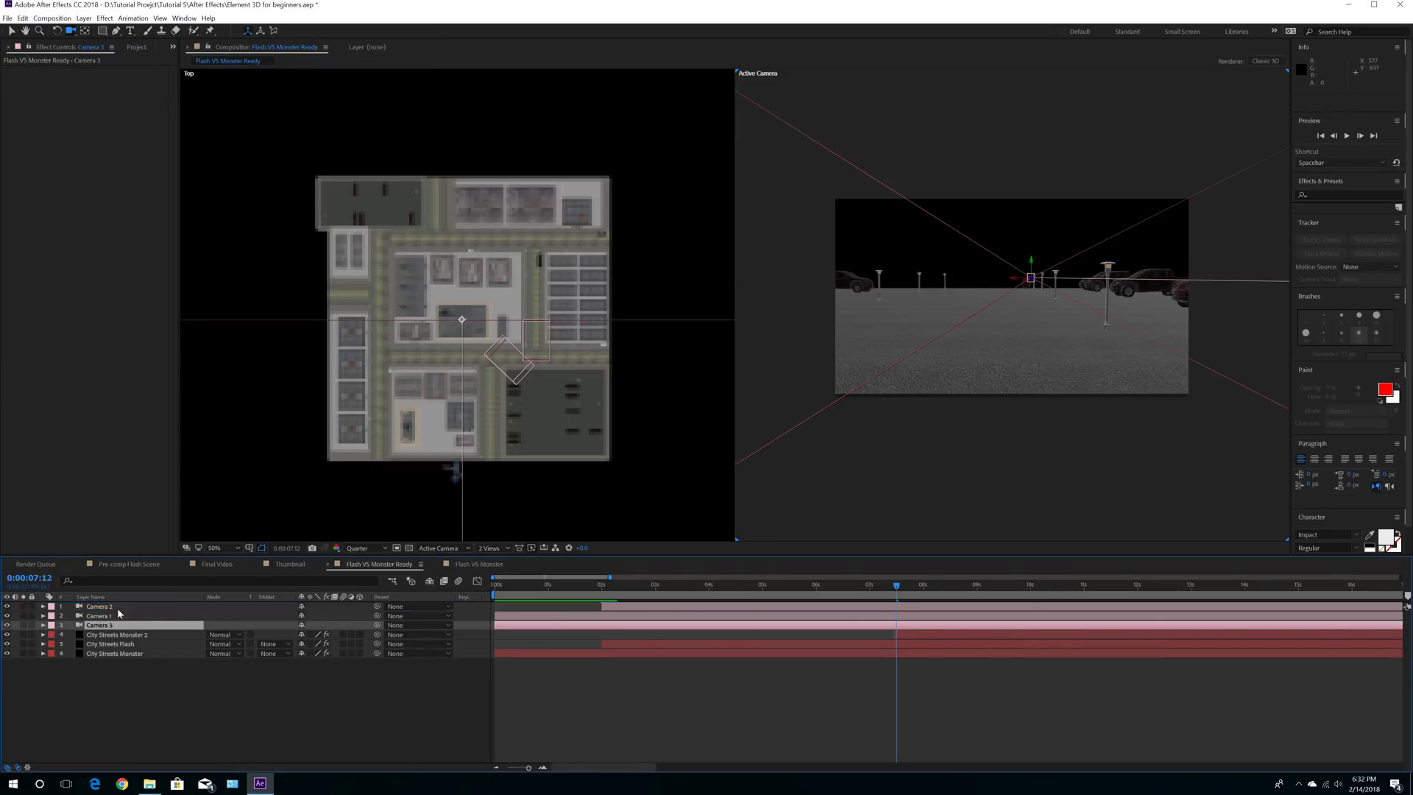
left_click_drag(553, 608, 912, 626)
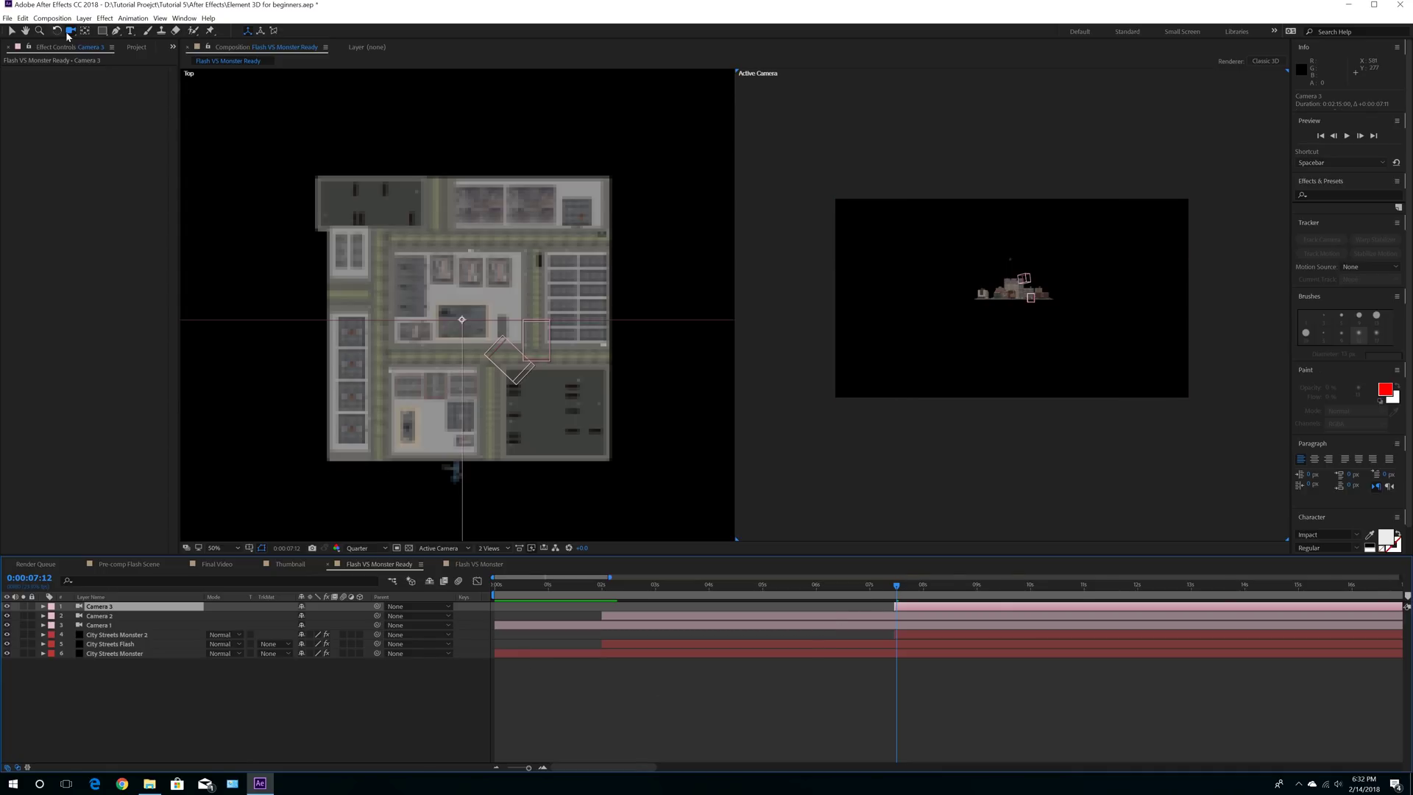
Step: Dolly and orbit Camera 3 to look down on the street beside the corner building, with the car in frame
right_click_drag(1006, 313, 1093, 308)
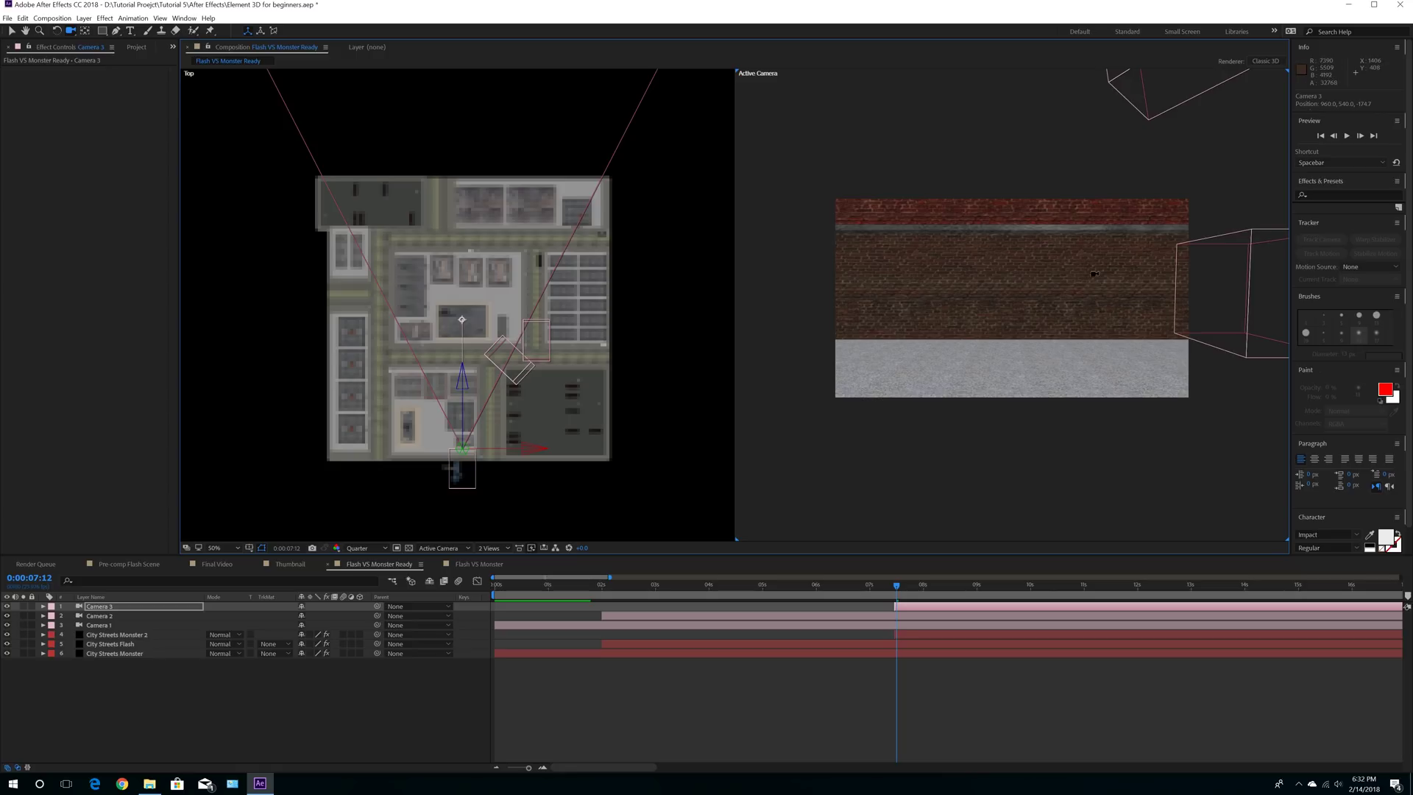
left_click_drag(1093, 273, 1073, 278)
left_click_drag(1053, 288, 966, 381)
right_click_drag(967, 380, 970, 377)
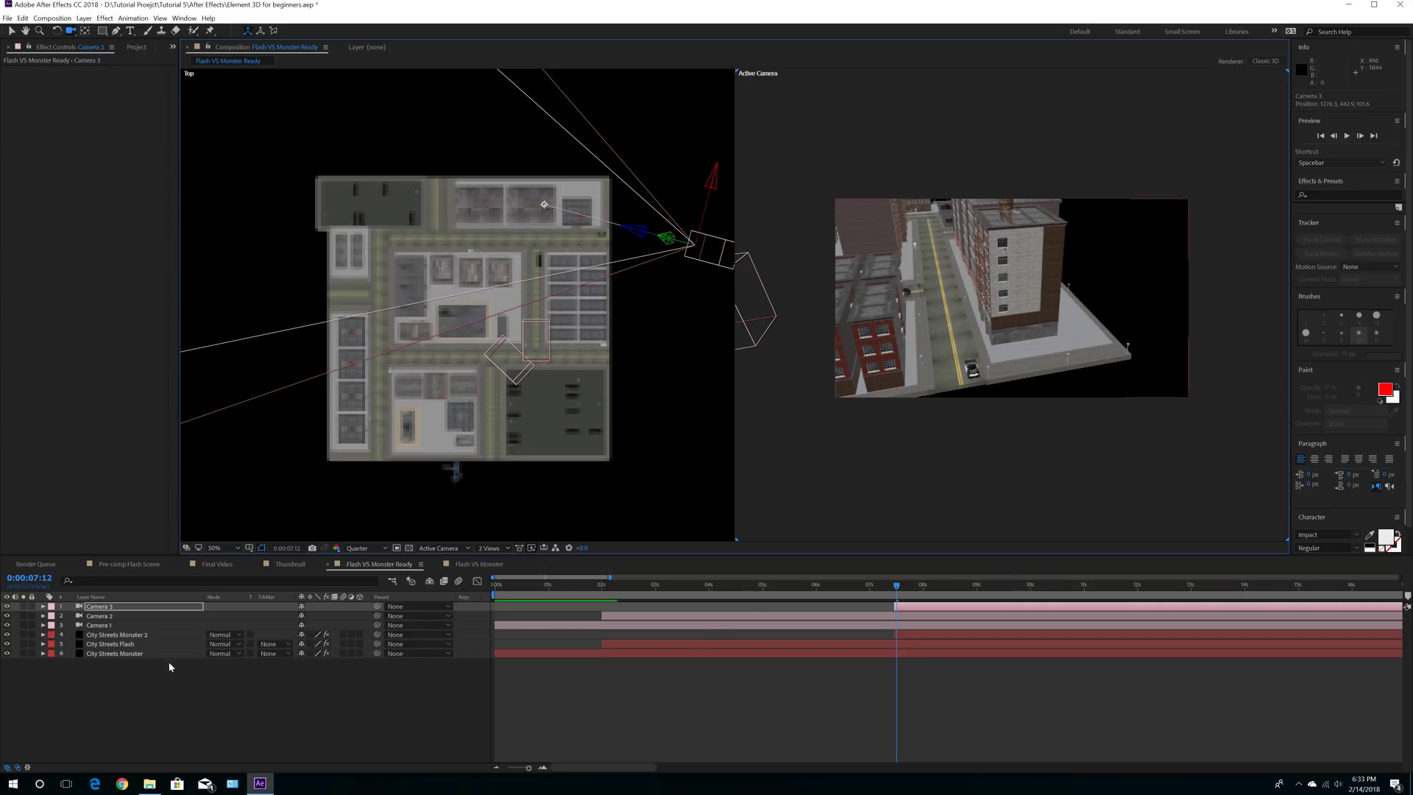
Step: Rename the City Streets Monster 2 layer as City Streets Cop Car
left_click(130, 636)
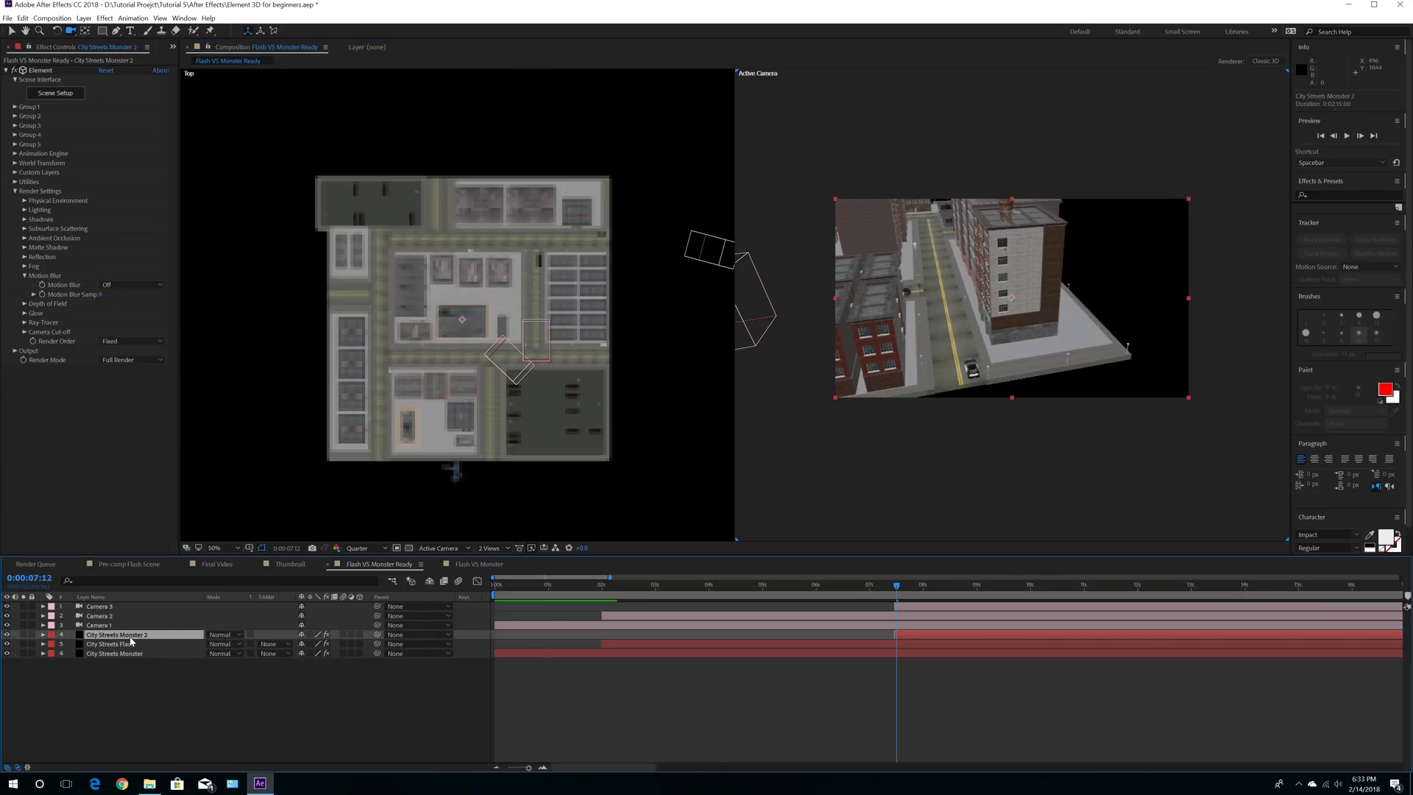
key("Return")
left_click(129, 635)
key("Return")
Step: At 0:00:07:11, expand Channel 3 and Channel 4 in Group 1's Aux Channels and save the project
left_click(896, 587)
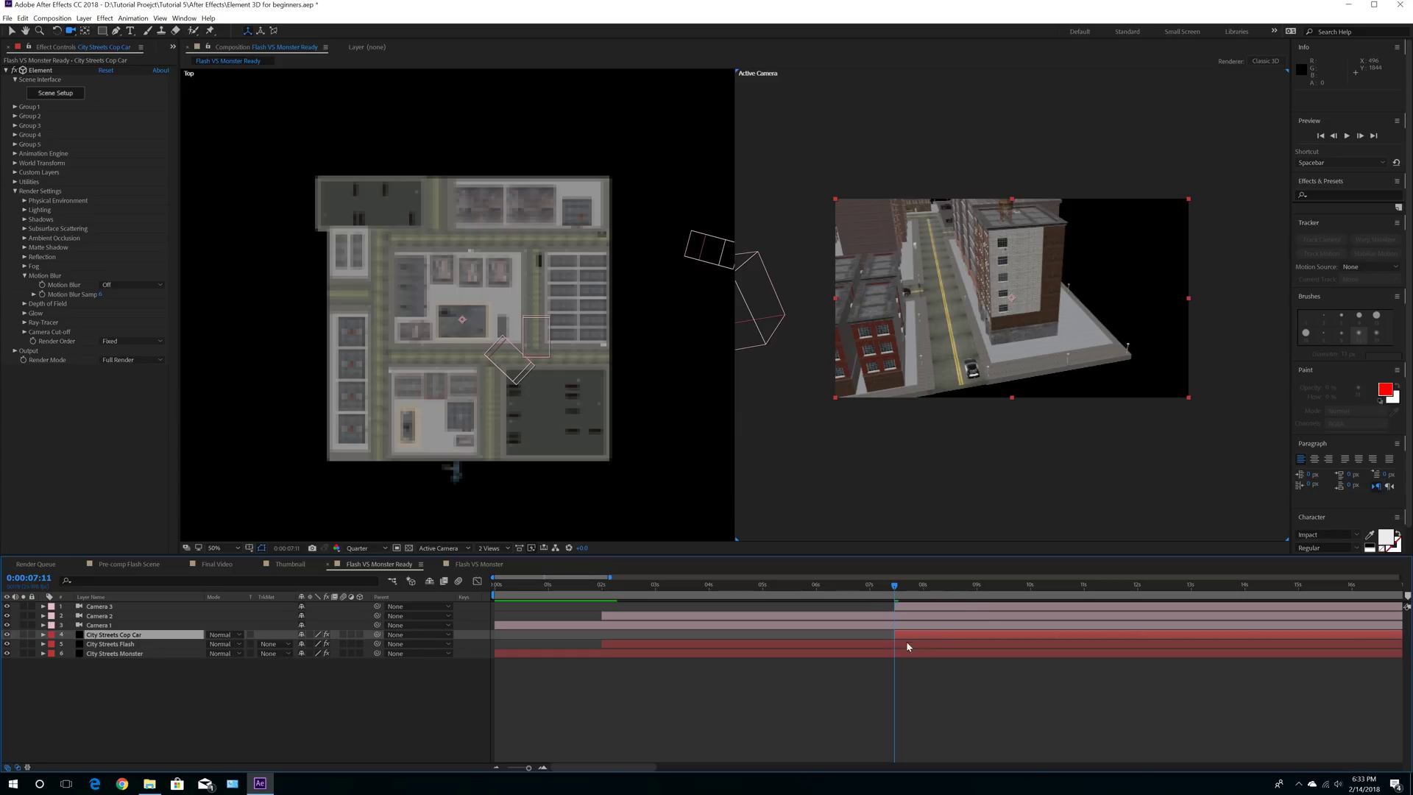
left_click(15, 107)
left_click(24, 144)
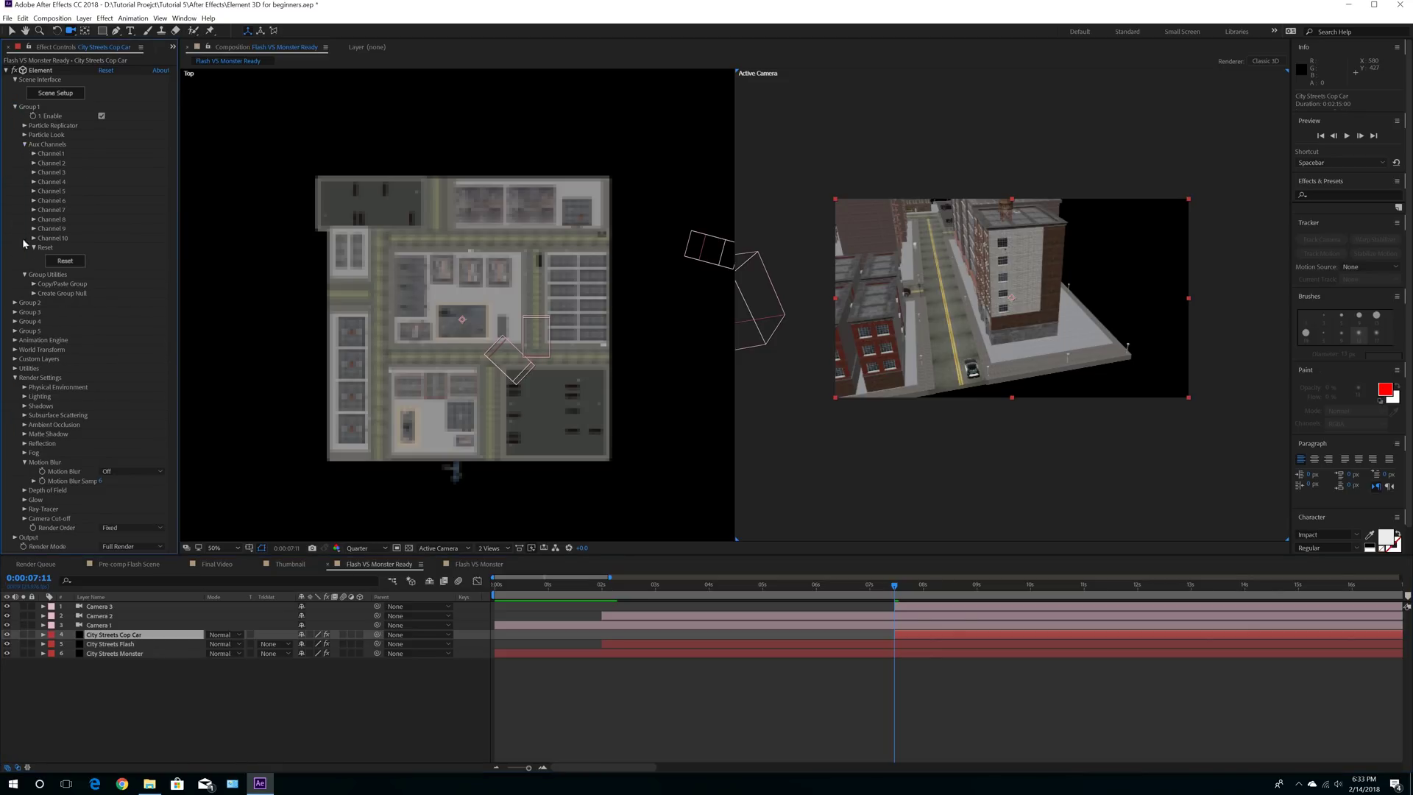
left_click(34, 172)
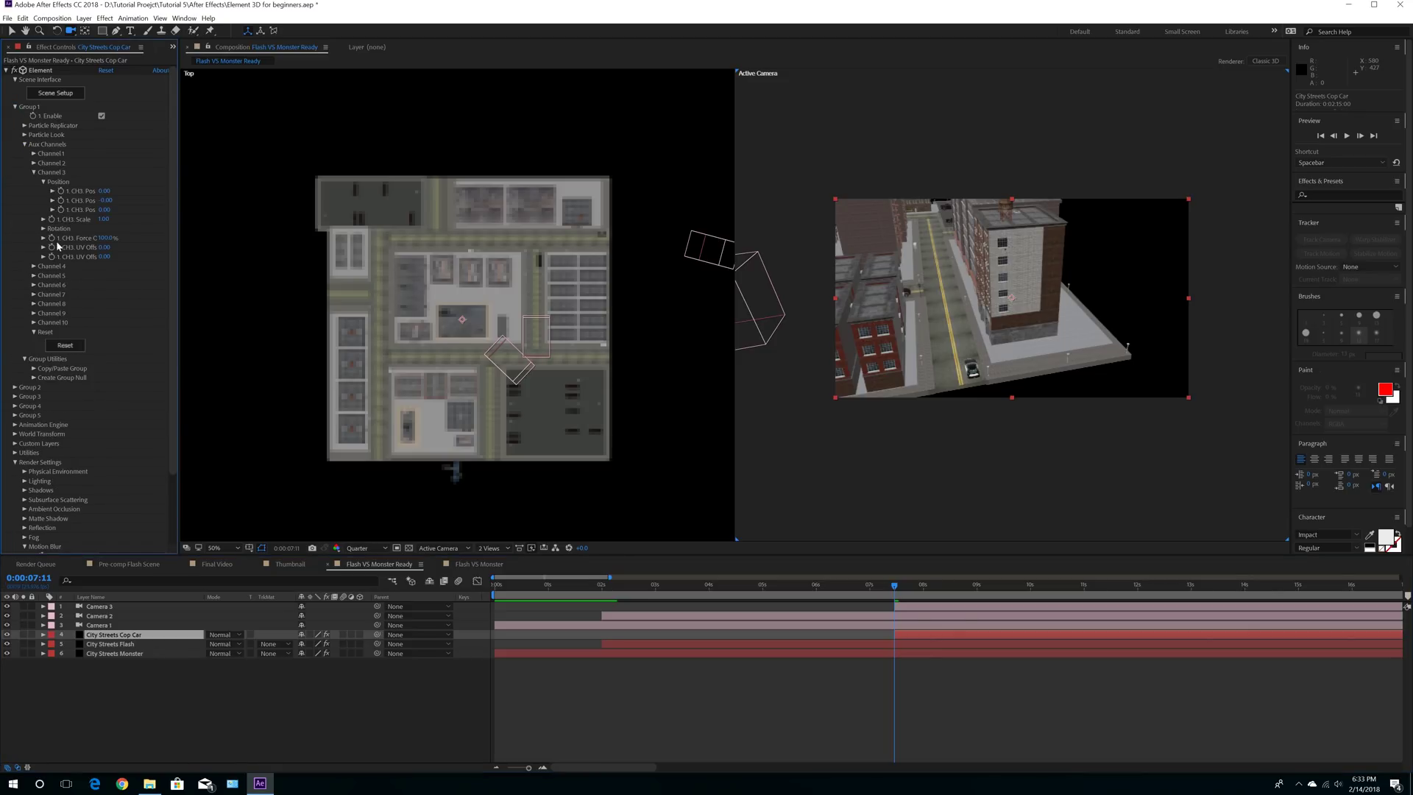
left_click(34, 266)
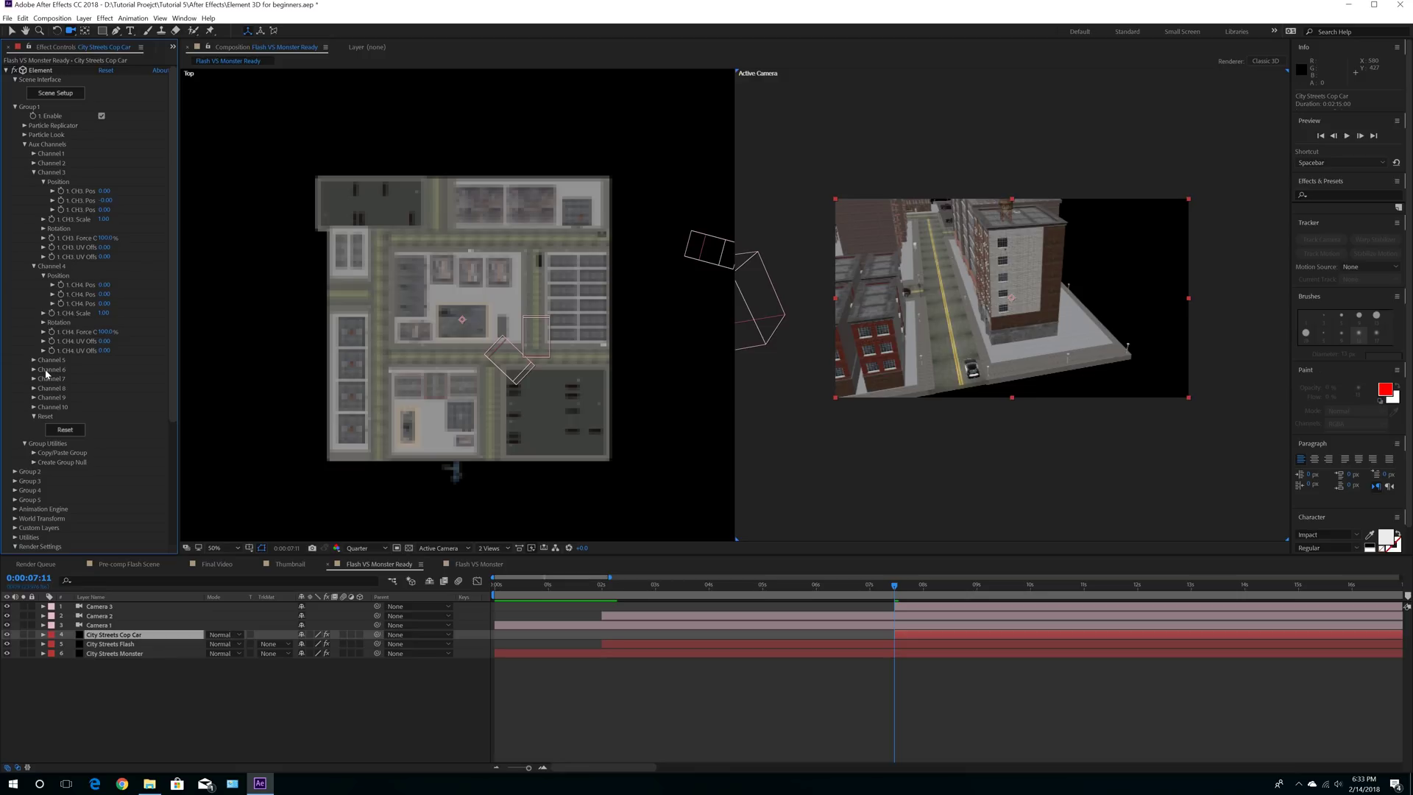
left_click(7, 17)
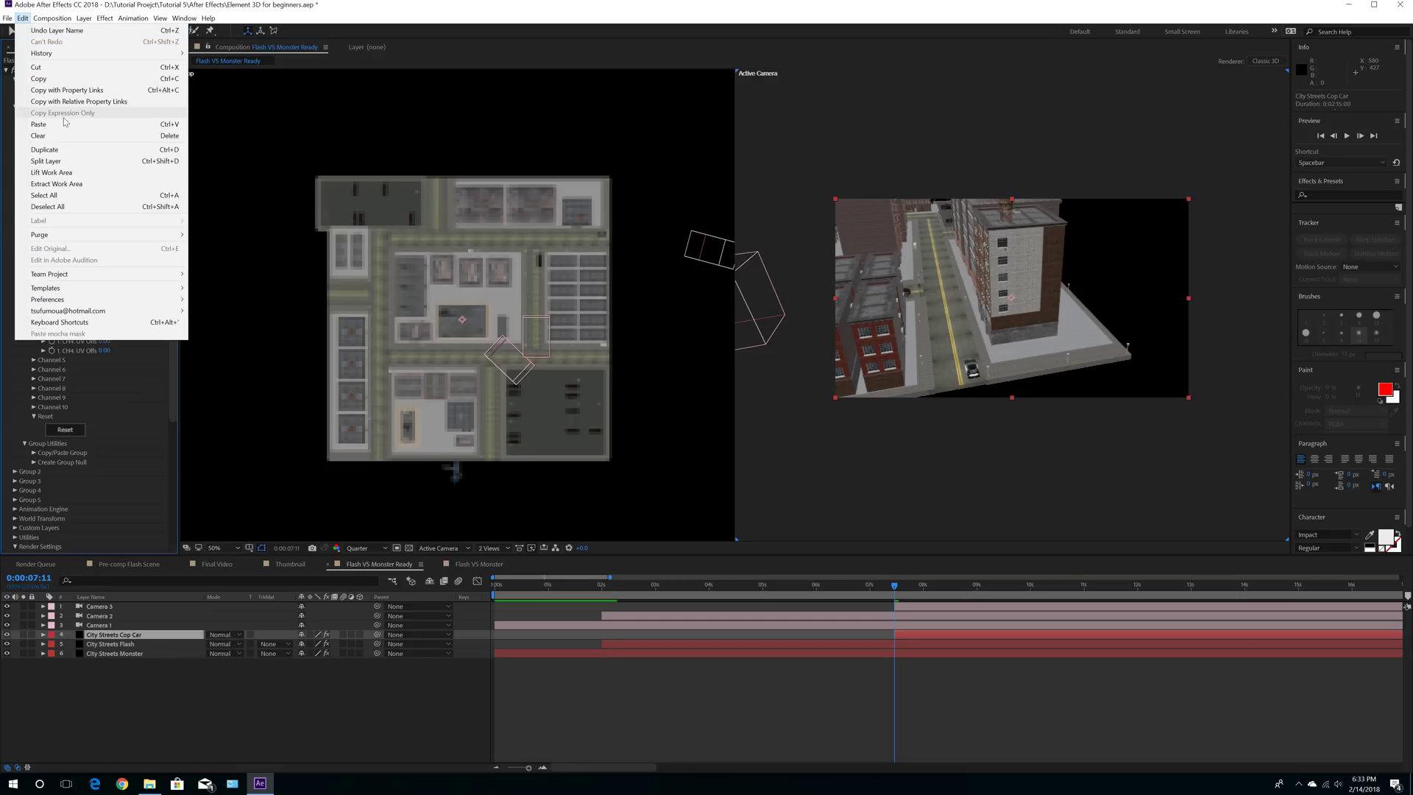
left_click(25, 113)
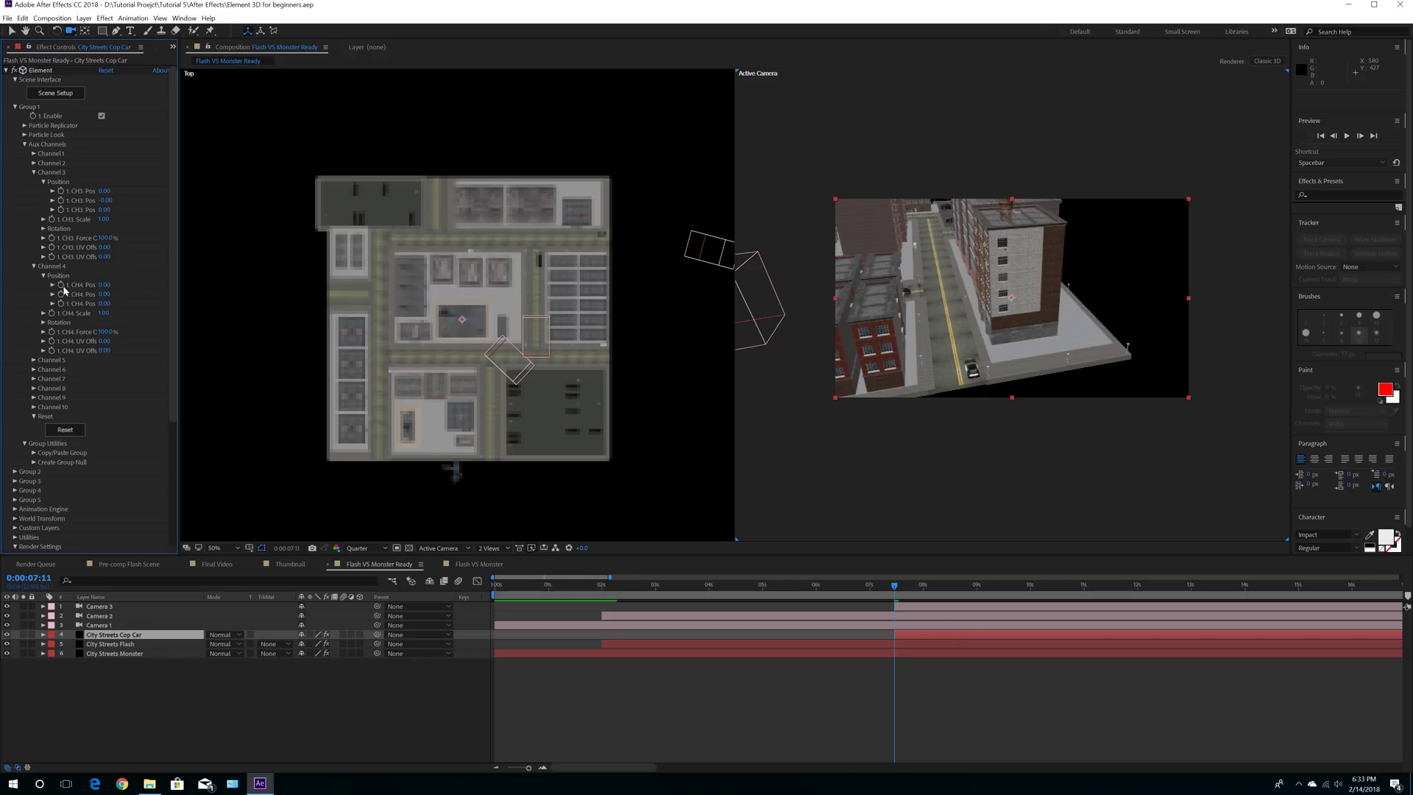
Step: Try shifting Channel 3's X position in Group 1 and undo the changes
left_click(103, 192)
left_click_drag(103, 191, 118, 193)
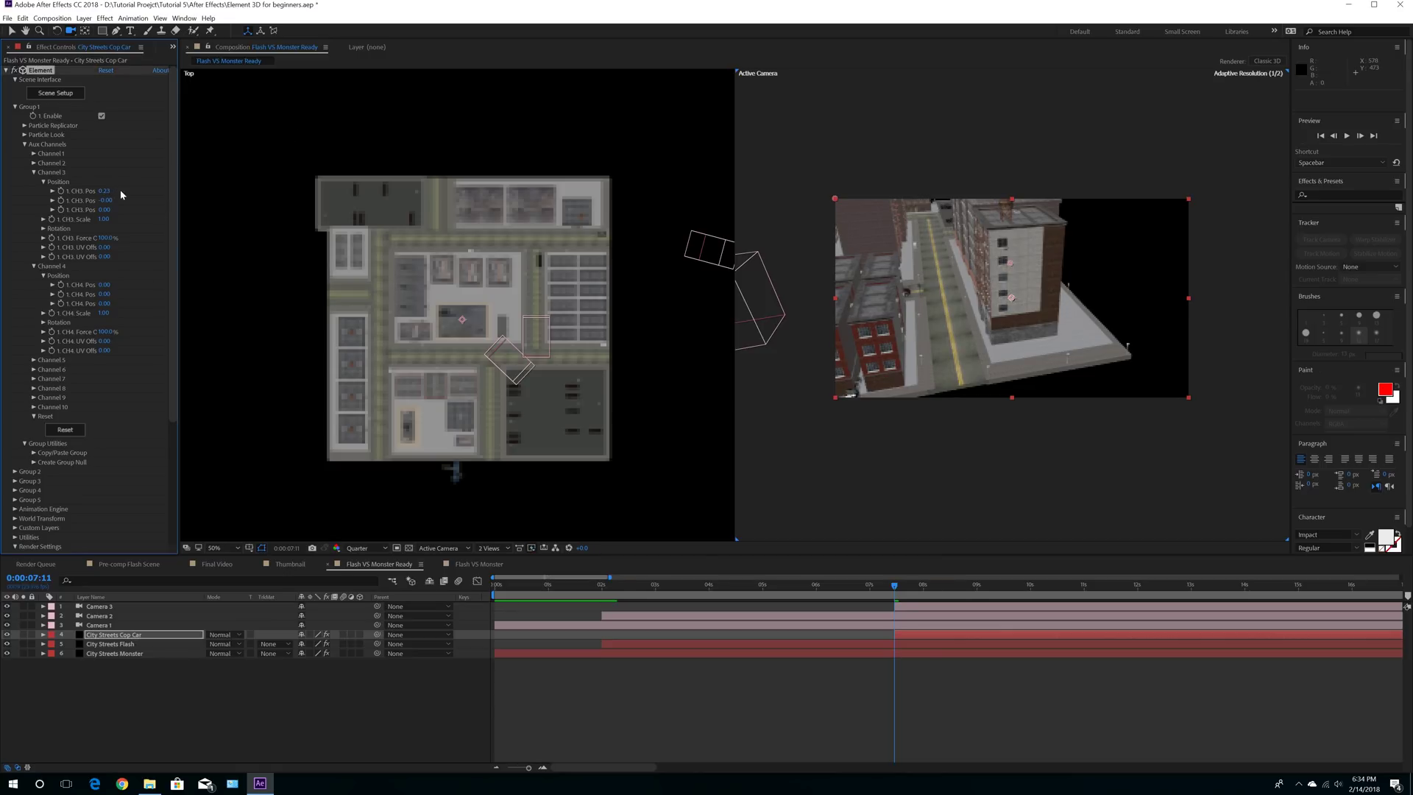
left_click_drag(104, 191, 92, 190)
left_click(23, 20)
left_click(30, 31)
left_click(23, 19)
left_click(30, 30)
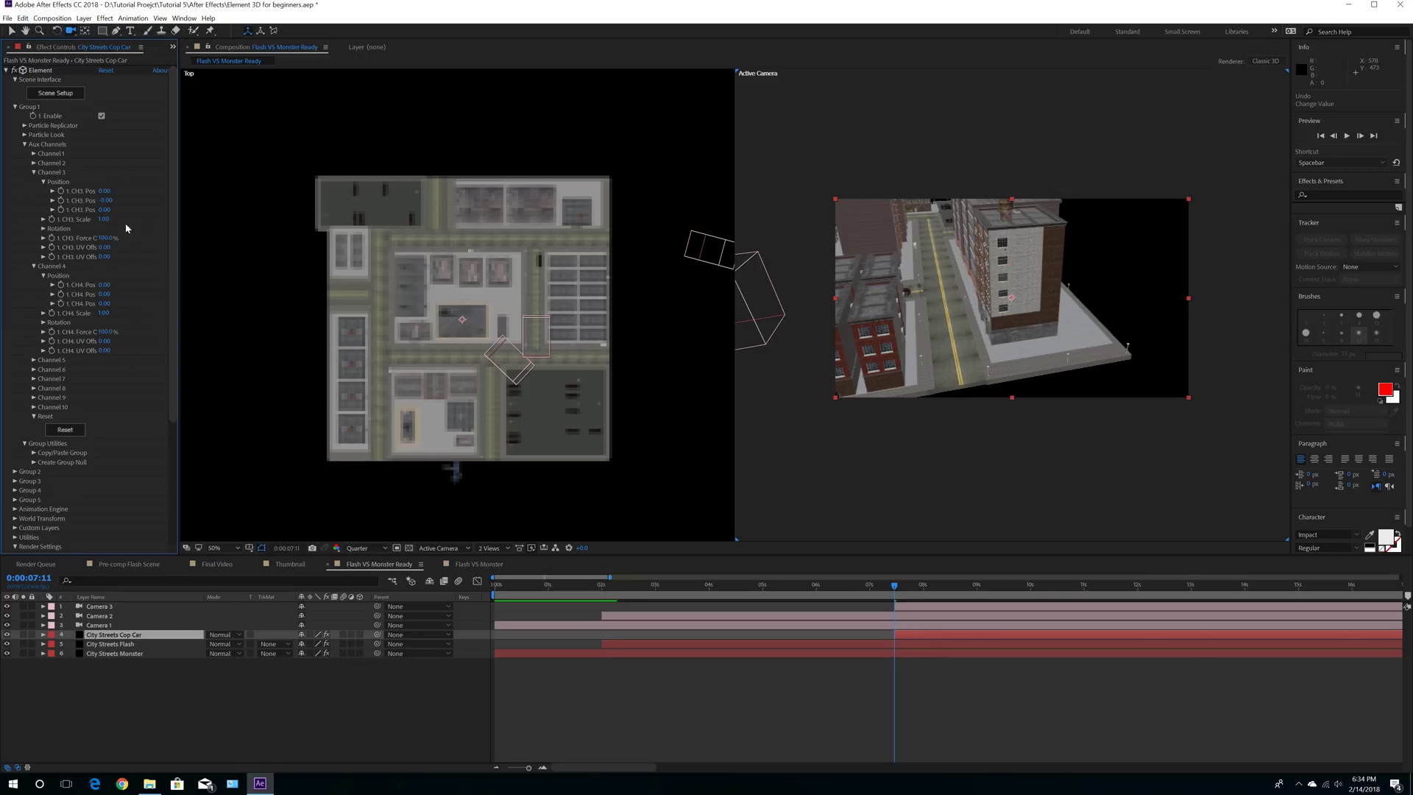
Step: Start keyframing Channel 3's Z position at 0:00:07:11 and move the current time to 0:00:10:00
left_click(60, 210)
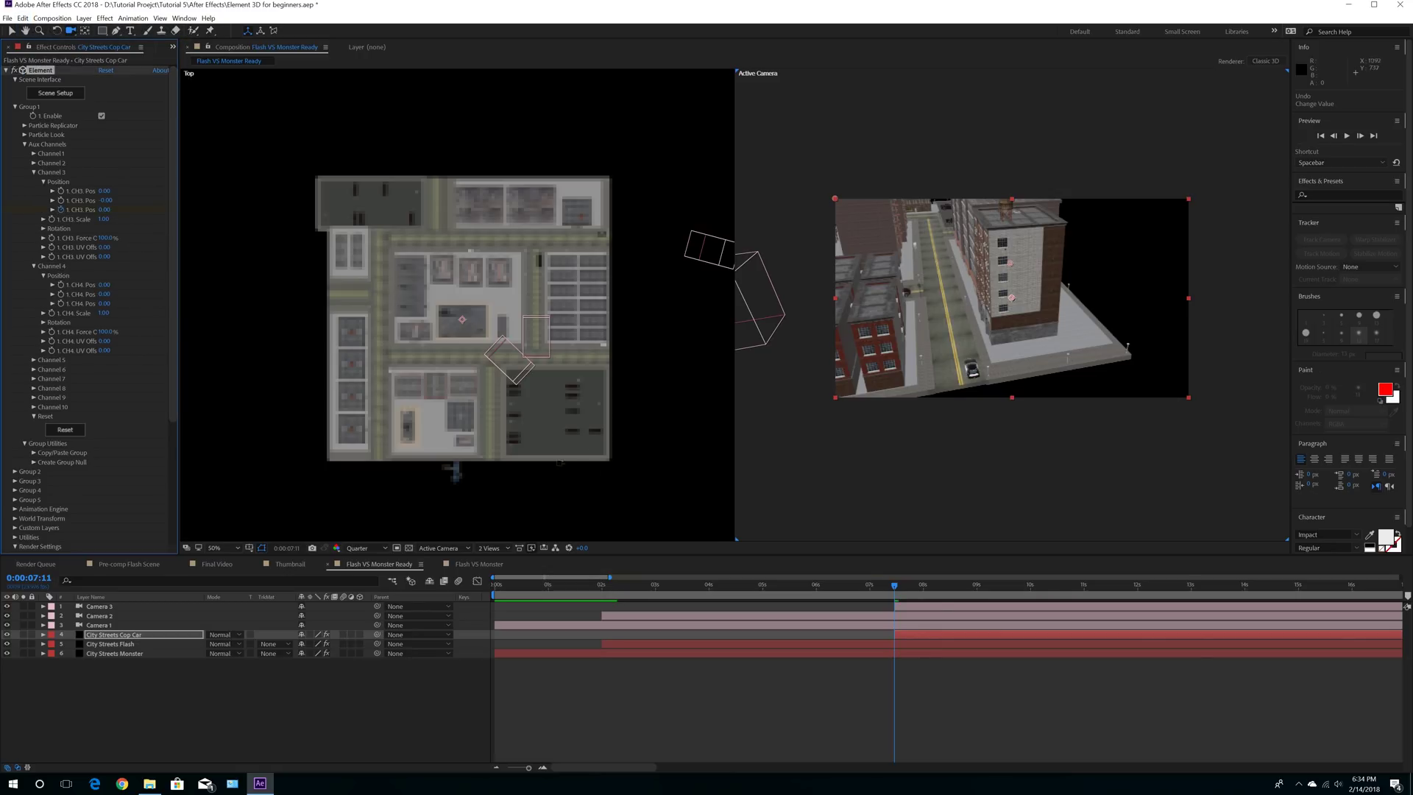
left_click(1031, 595)
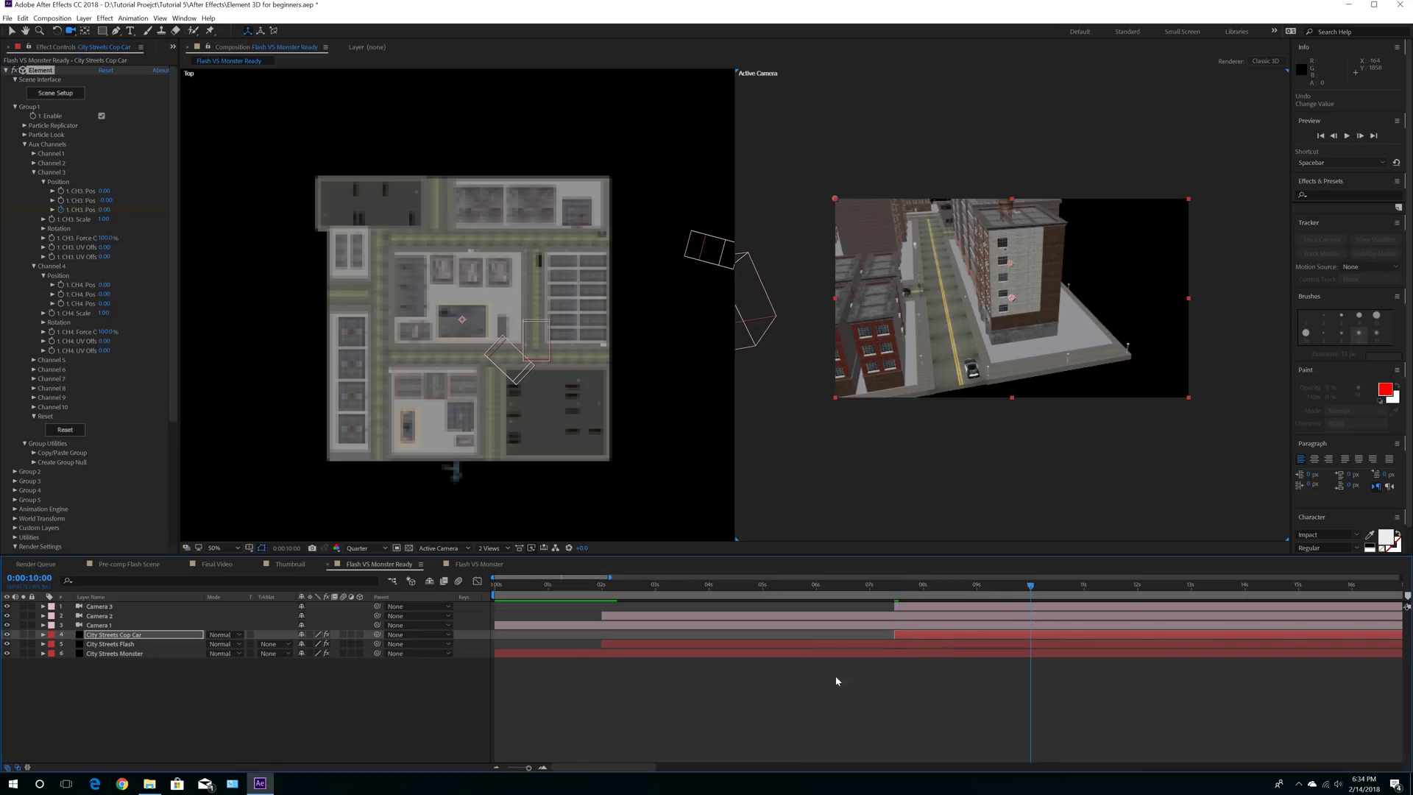
Step: Lower the cop car's Channel 3 Z position at 0:00:10:00 so the car drives along the street
left_click_drag(103, 210, 39, 211)
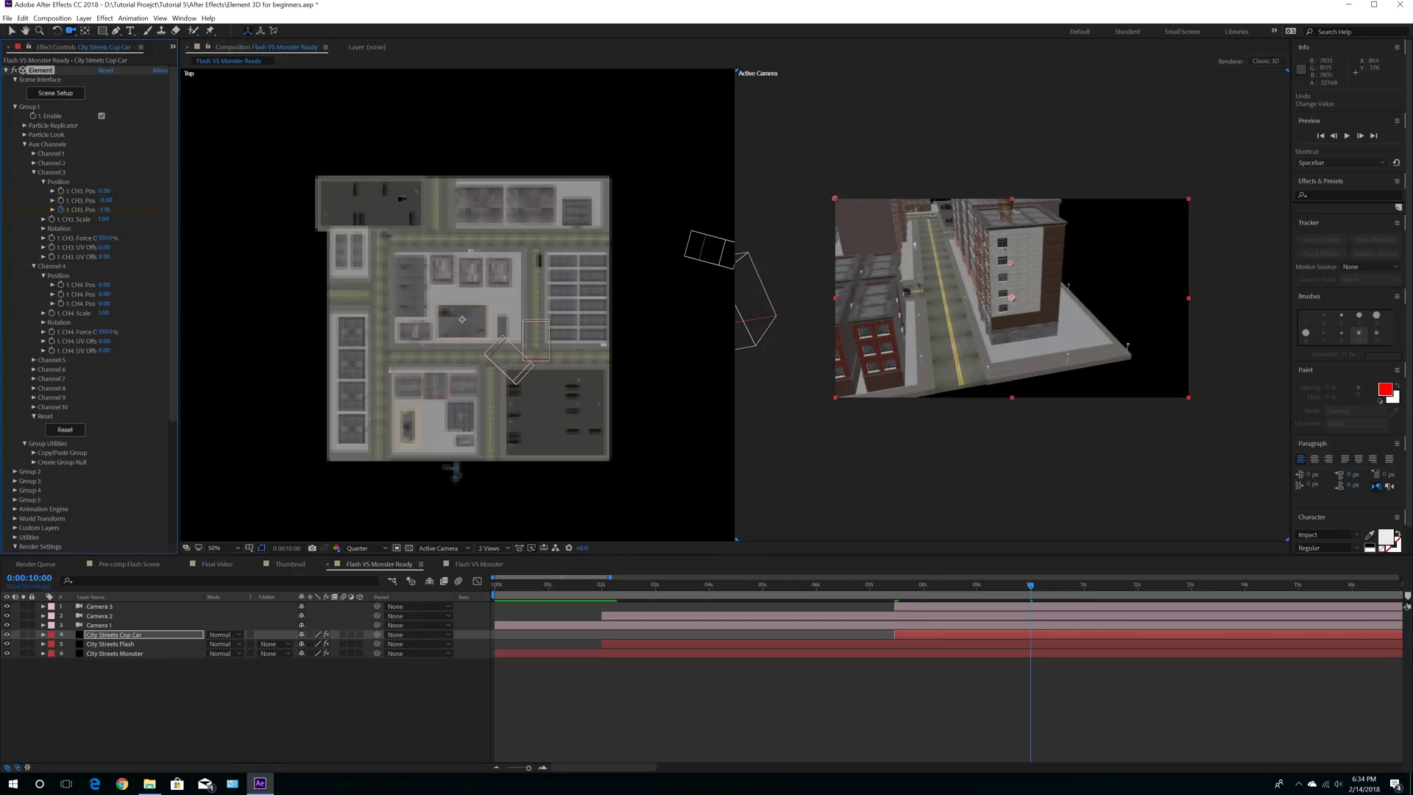
Step: Set the composition's preview resolution to Full and save the project
left_click(372, 549)
left_click(360, 574)
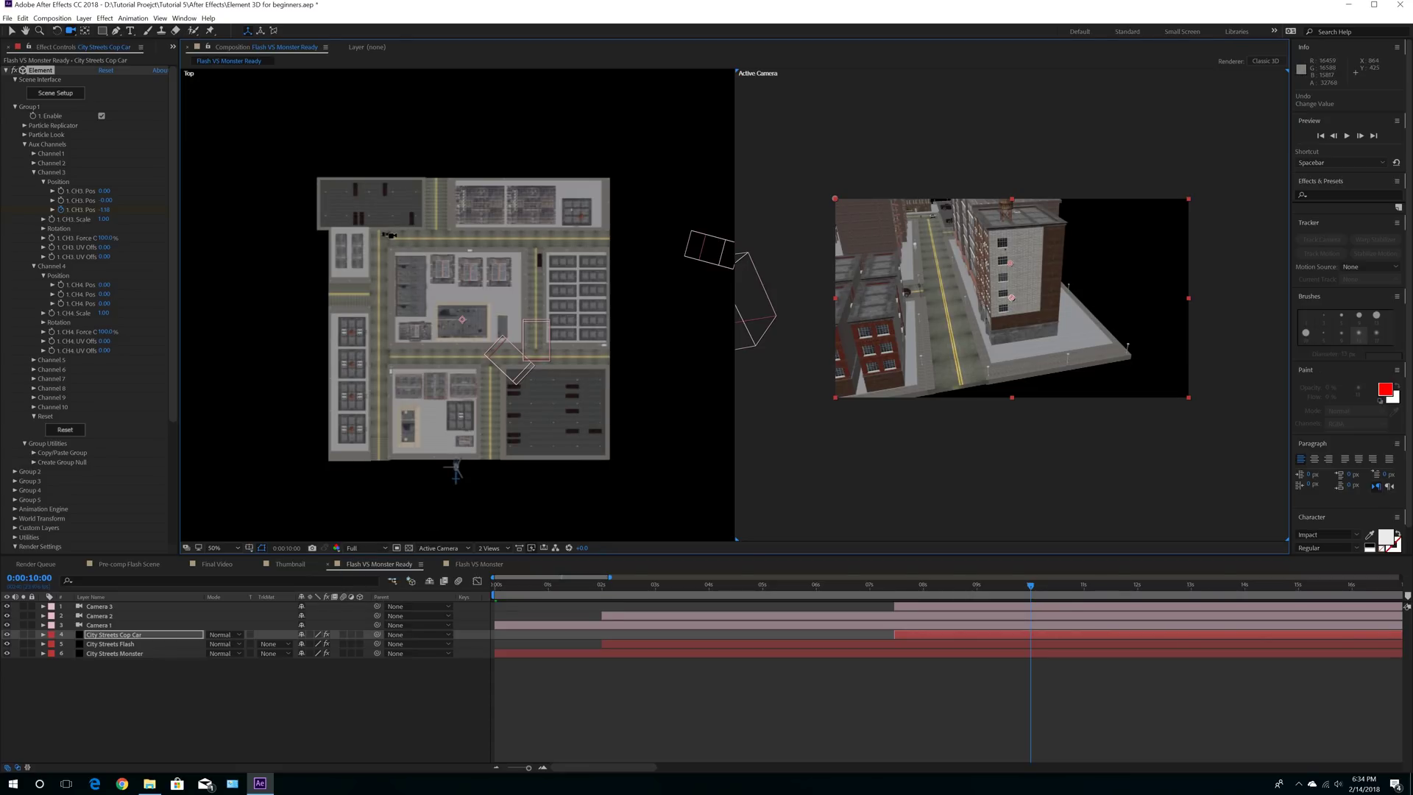
left_click(7, 18)
left_click(52, 116)
Step: Reveal Channel 3 of the Element effect's Group 1 aux channels under the City Streets Cop Car layer in the timeline
left_click(43, 634)
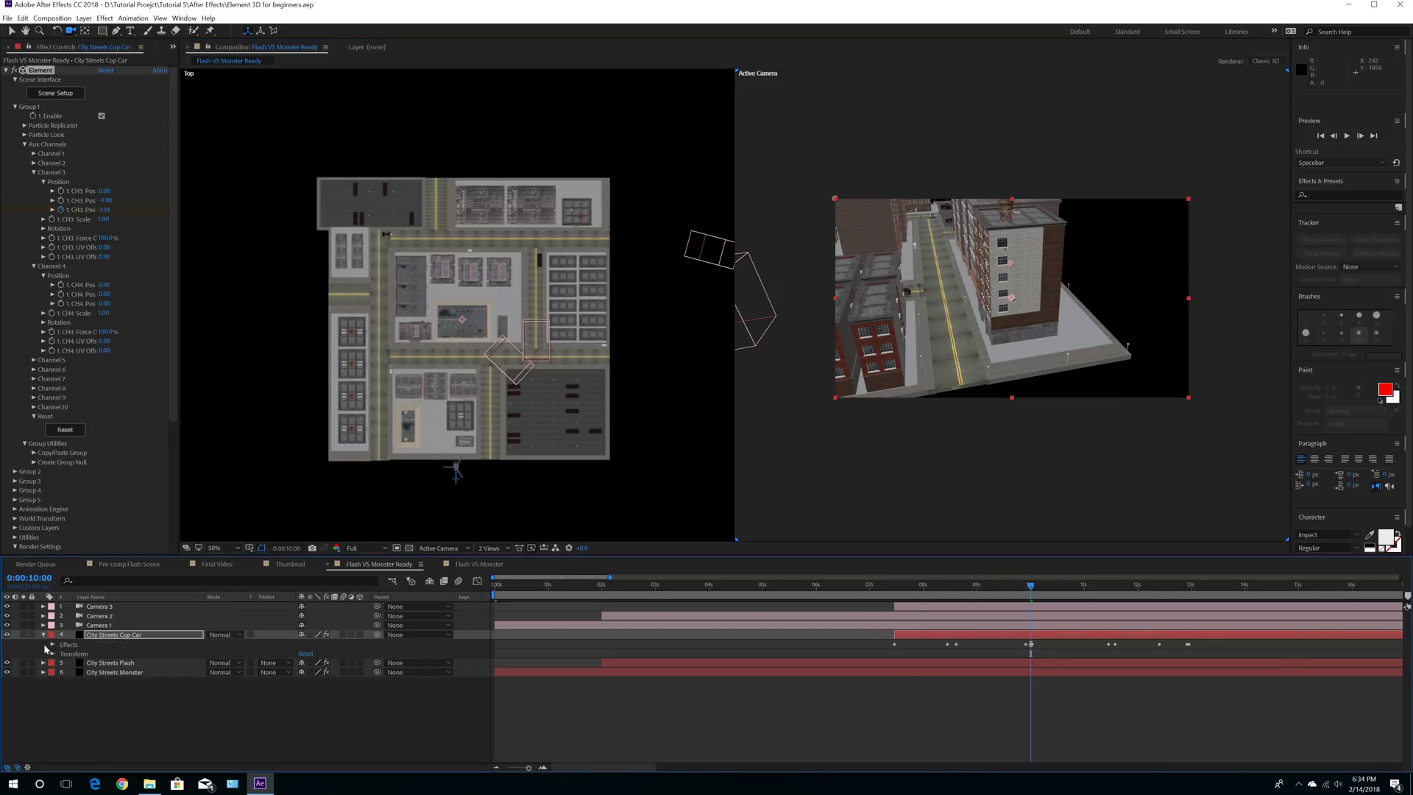
left_click(52, 644)
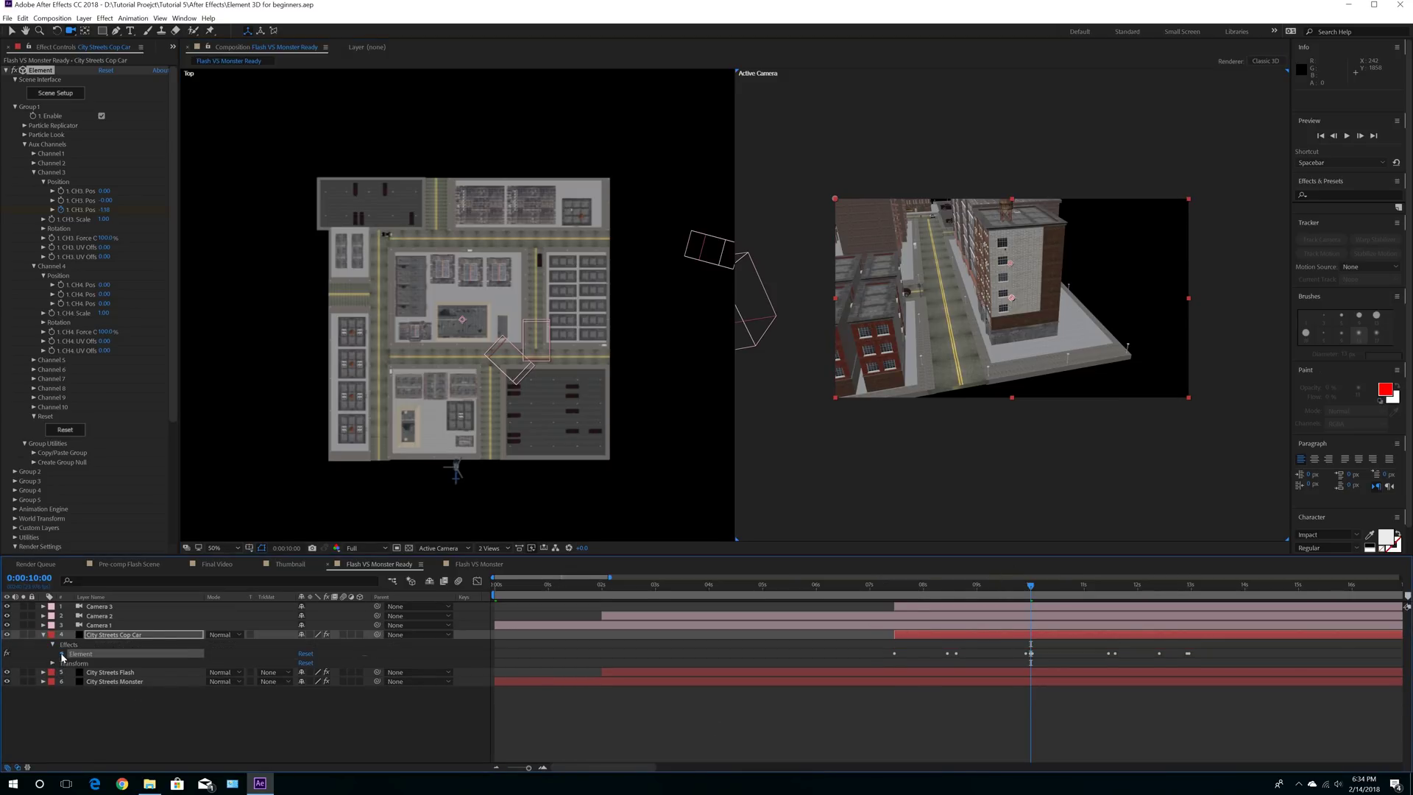
left_click(61, 654)
left_click(72, 645)
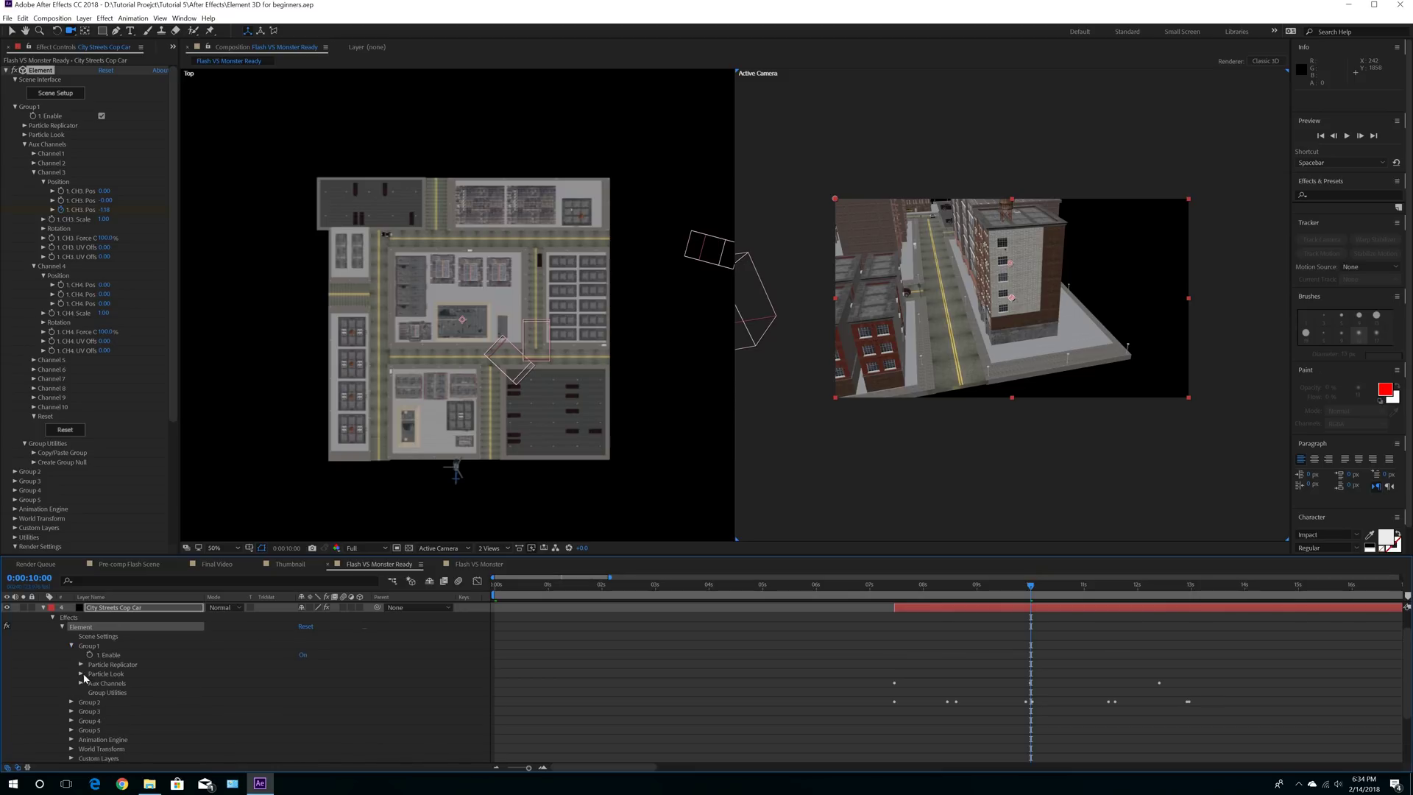
left_click(81, 683)
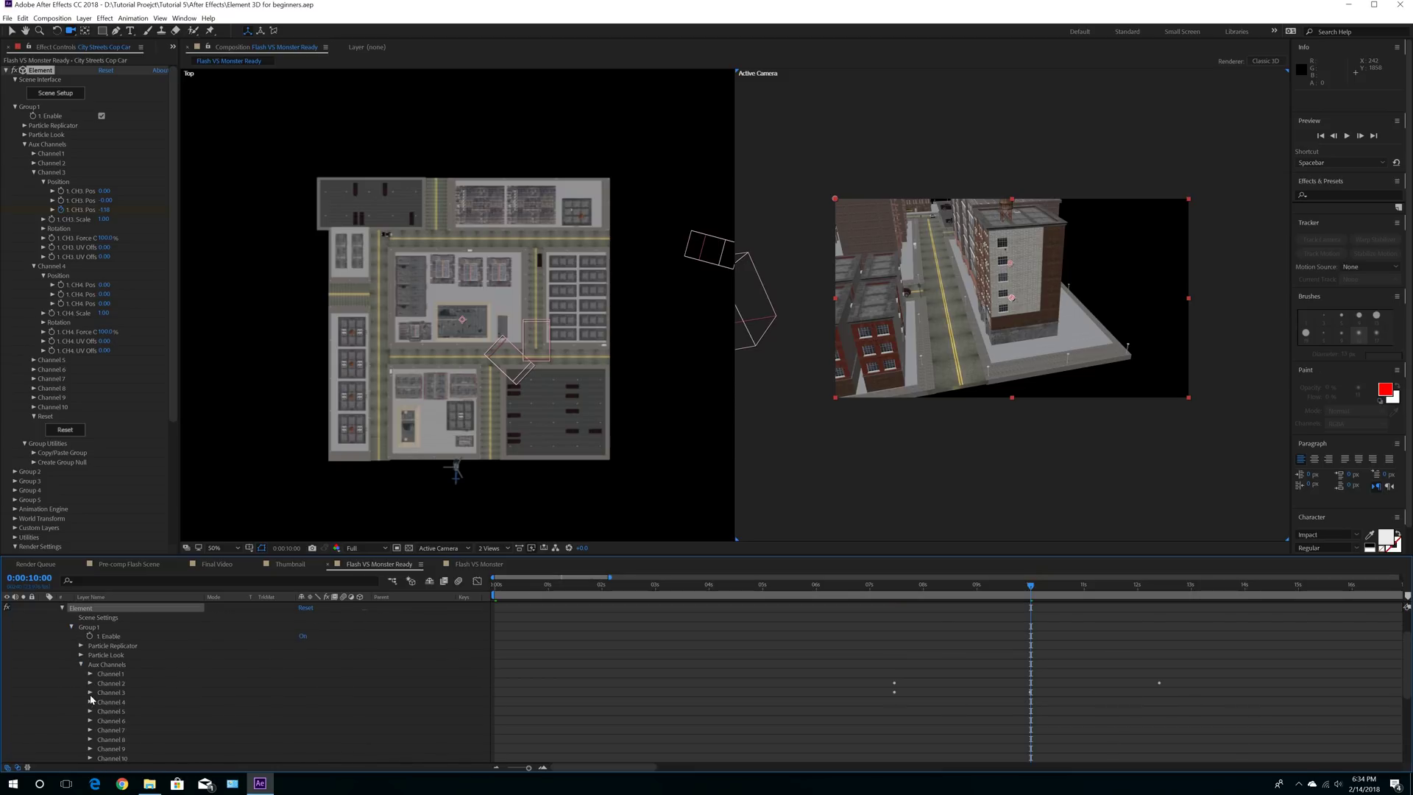
left_click(90, 693)
scroll(83, 706, "down", 2)
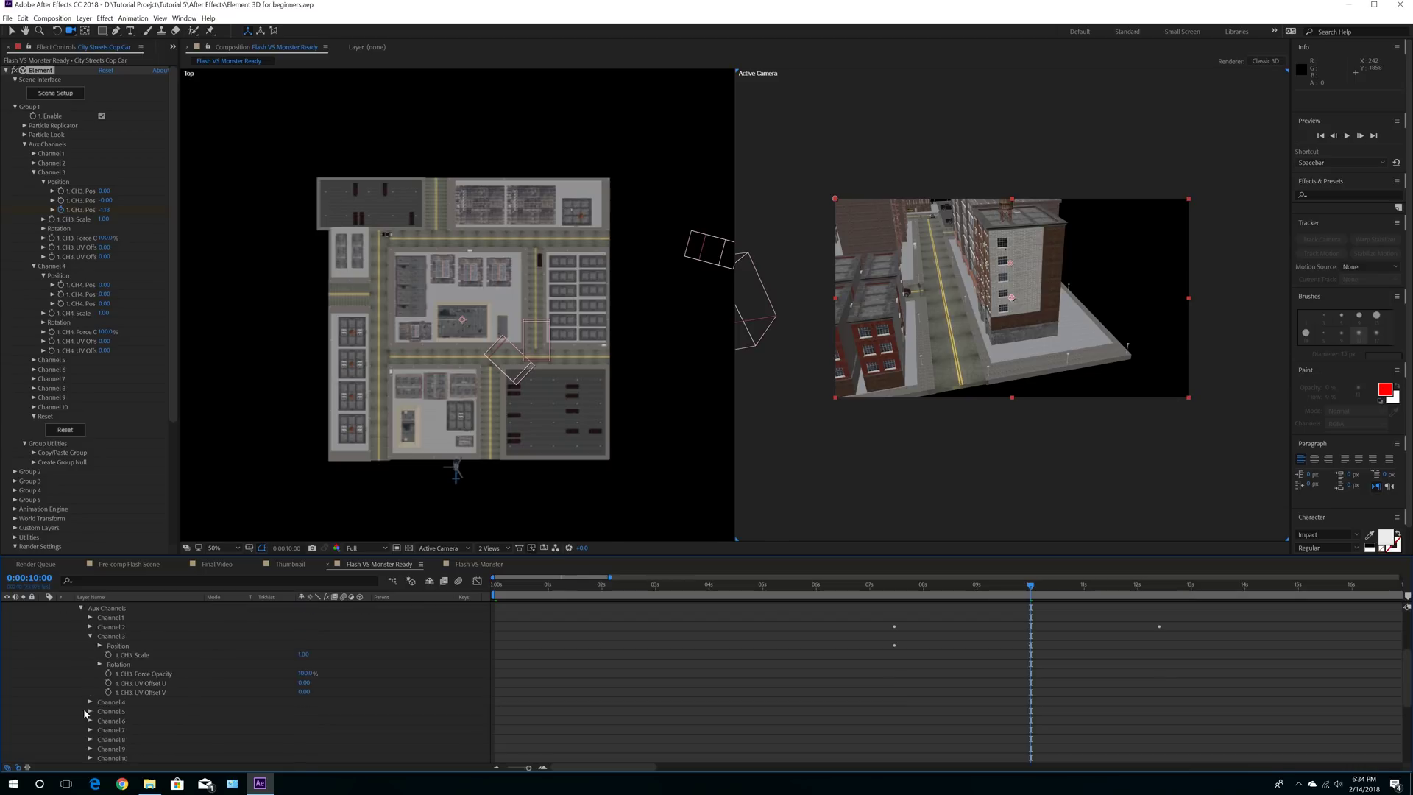
Step: Expand the Position and Rotation properties of Channel 3 and Channel 4 in the timeline
left_click(91, 702)
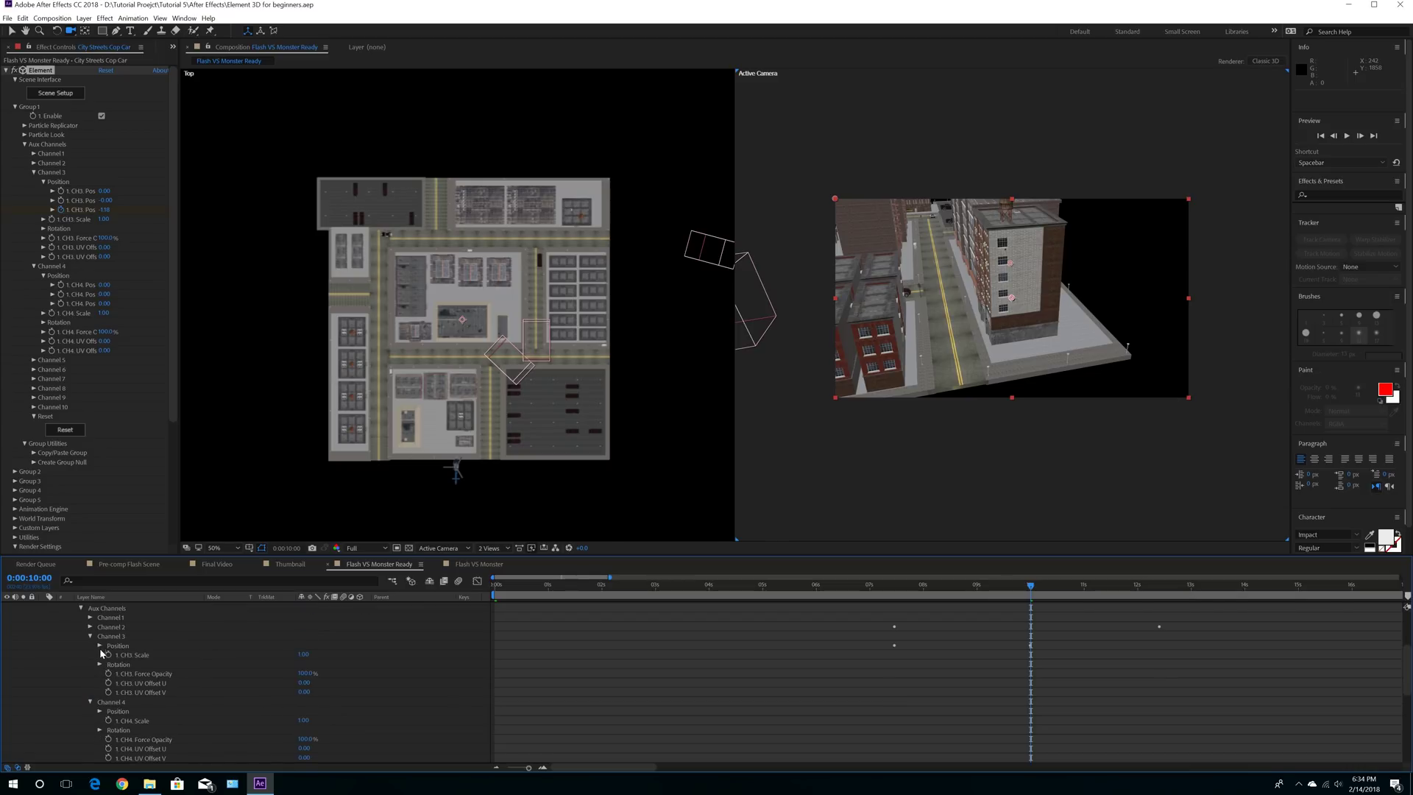
left_click(101, 647)
left_click(100, 692)
scroll(100, 696, "down", 2)
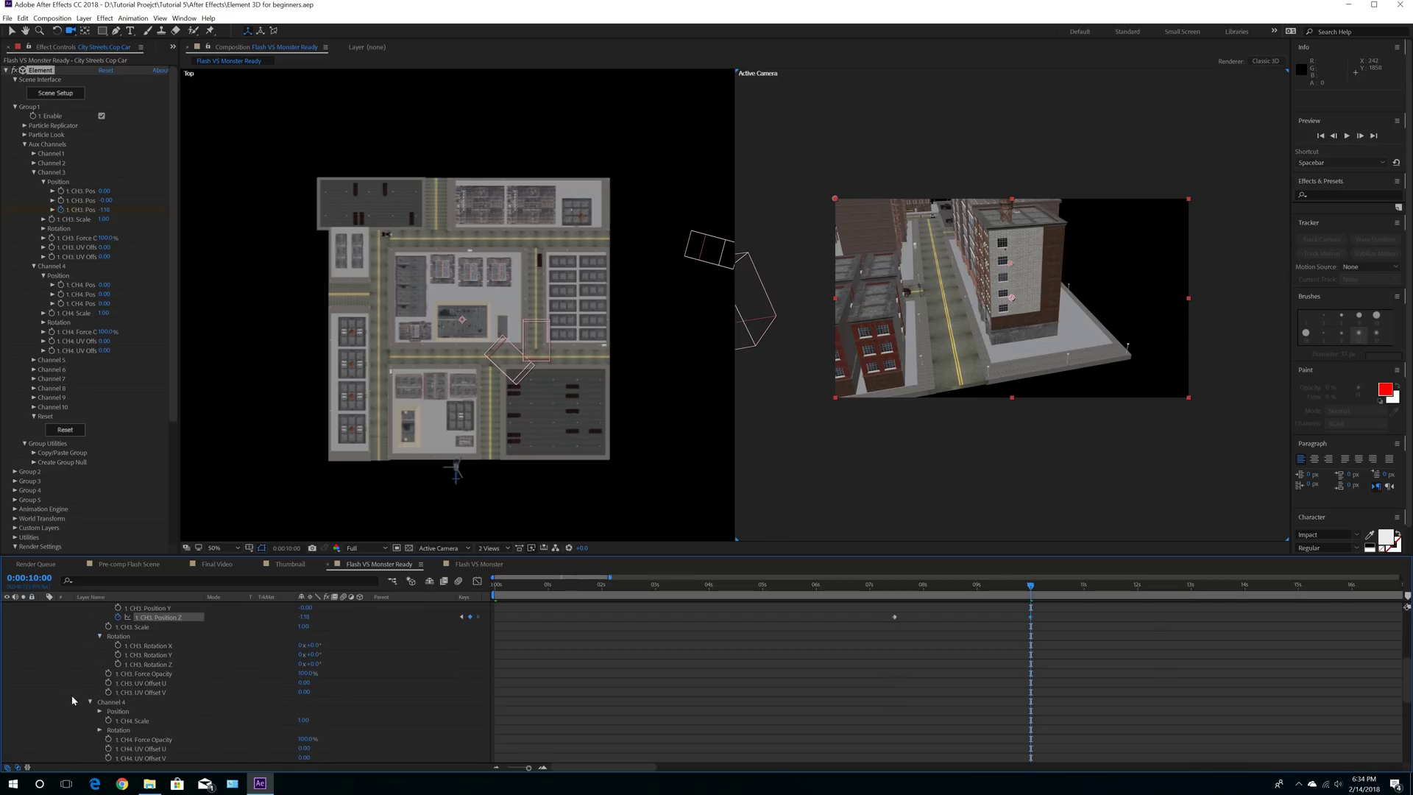
left_click(100, 712)
scroll(100, 713, "down", 1)
left_click(97, 731)
scroll(917, 668, "up", 3)
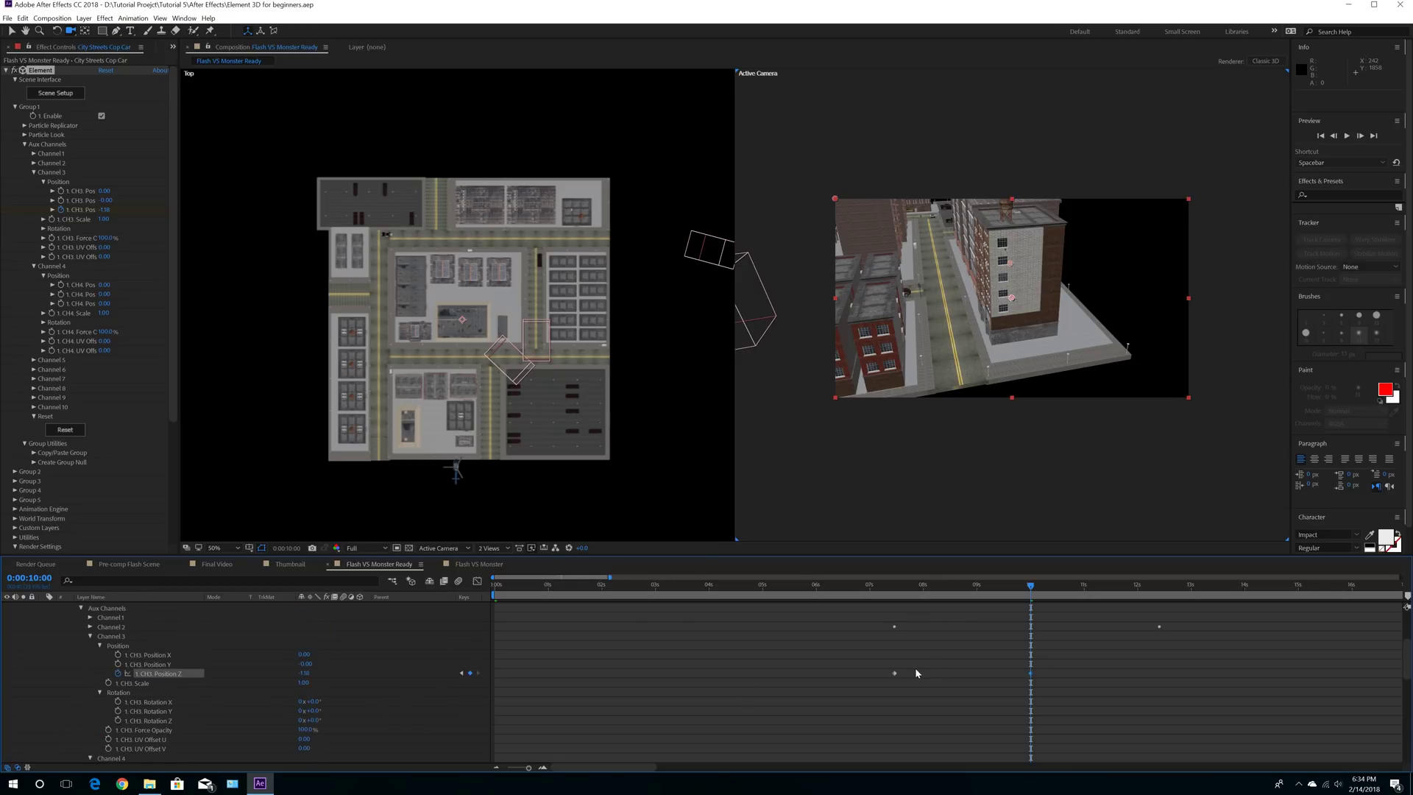
Step: At 0:00:07:11, dolly and orbit Camera 3 in to a close view of the cop car on the street
left_click(897, 589)
left_click_drag(897, 592, 895, 592)
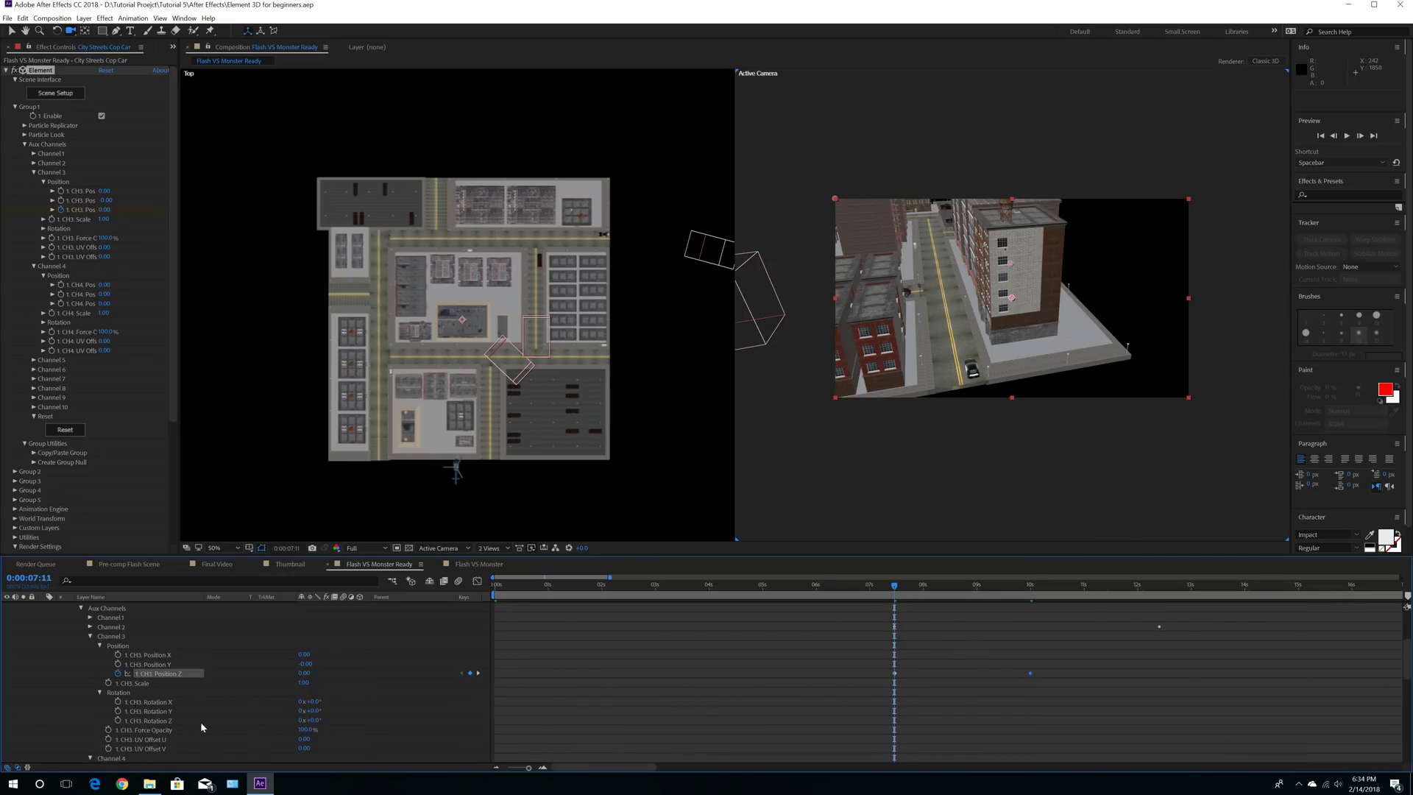
scroll(262, 708, "down", 4)
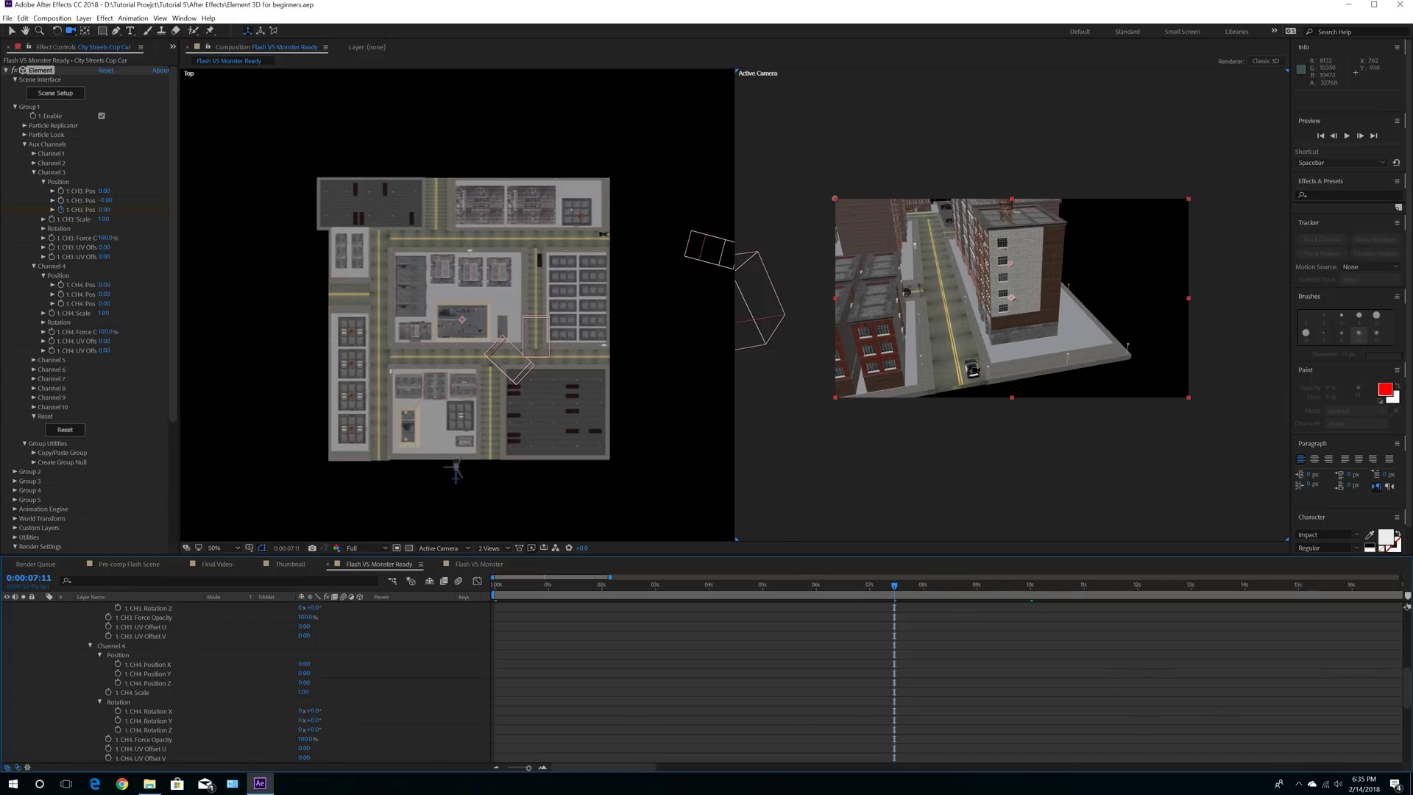
right_click_drag(926, 333, 994, 376)
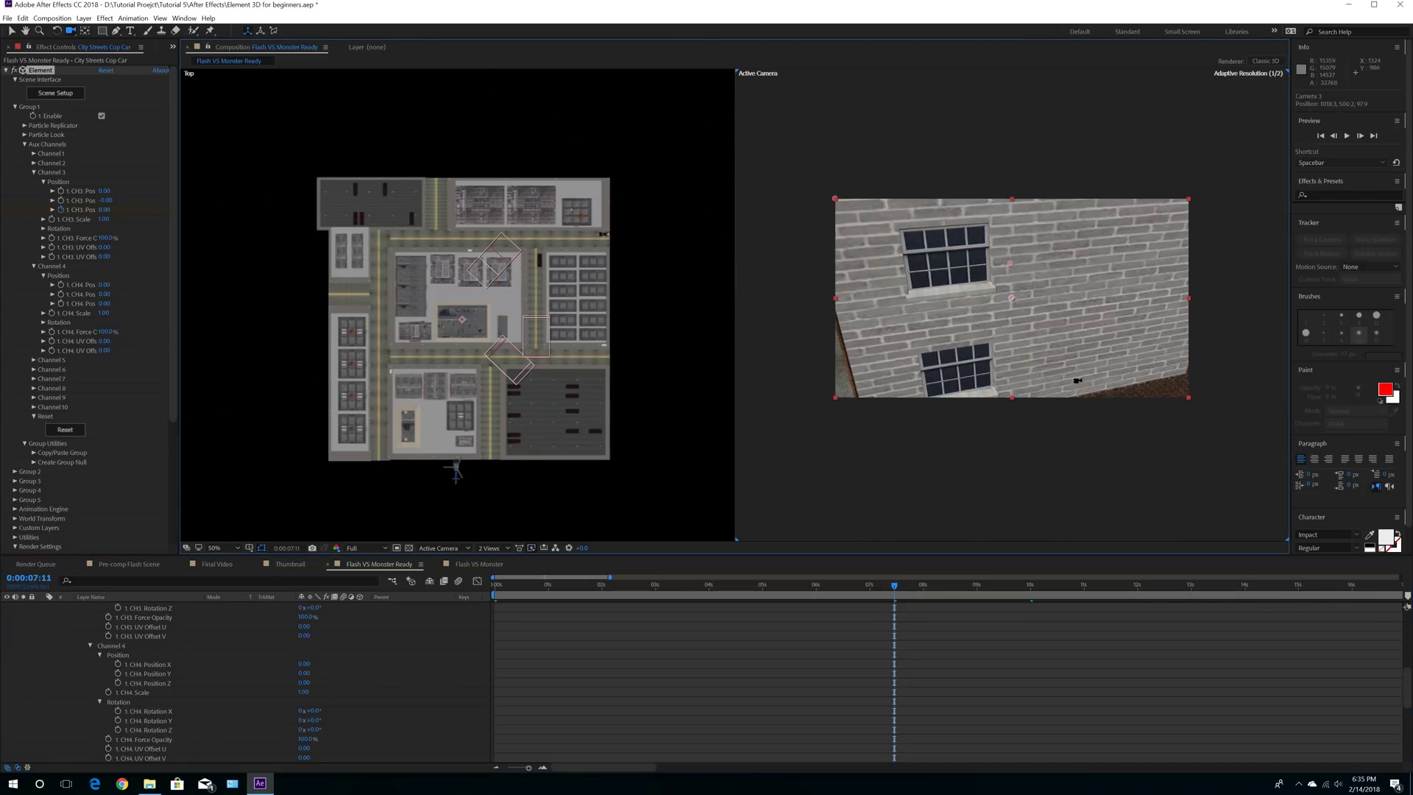
left_click_drag(1062, 357, 1022, 335)
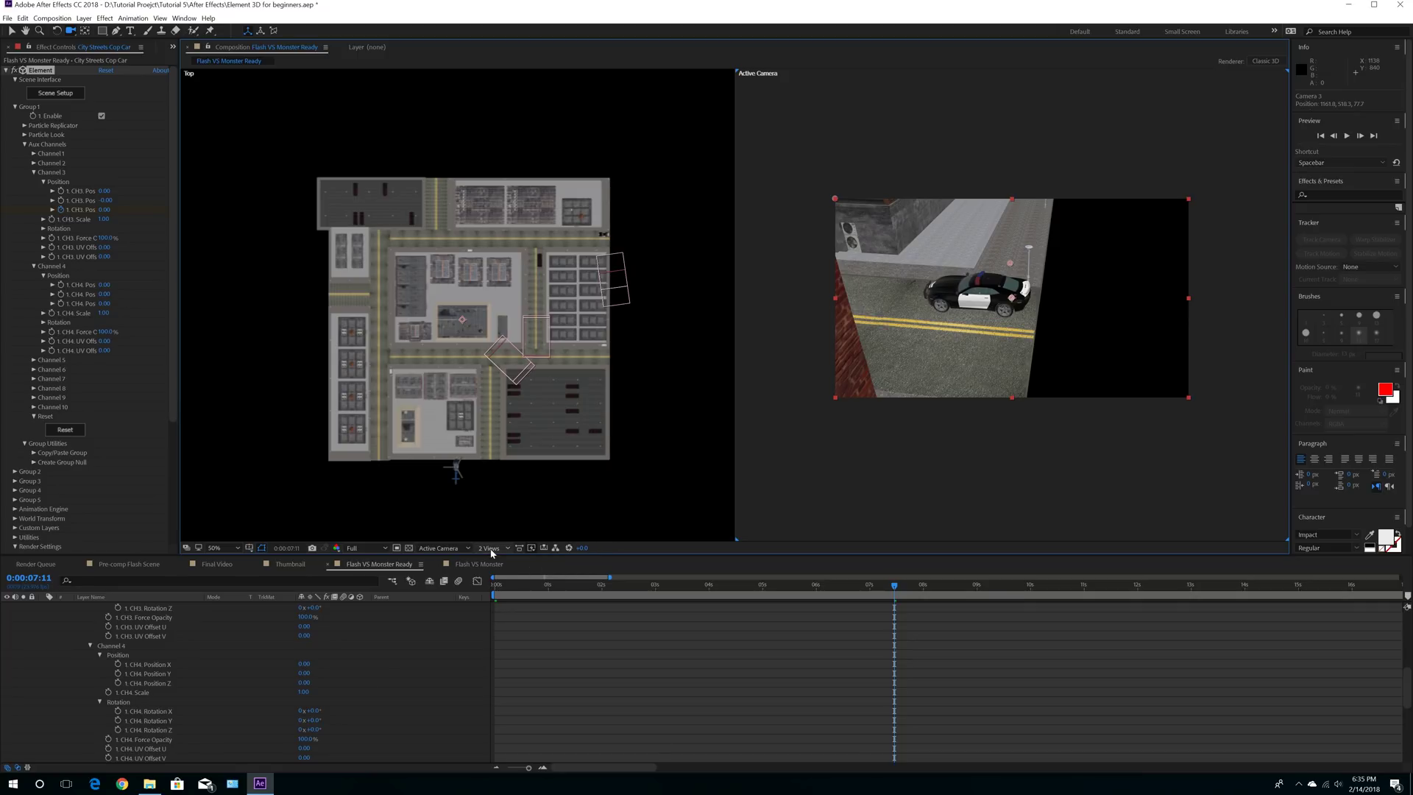
Step: Select Camera 3 and move its point of interest onto the cop car in the Top view
left_click(11, 31)
left_click(611, 266)
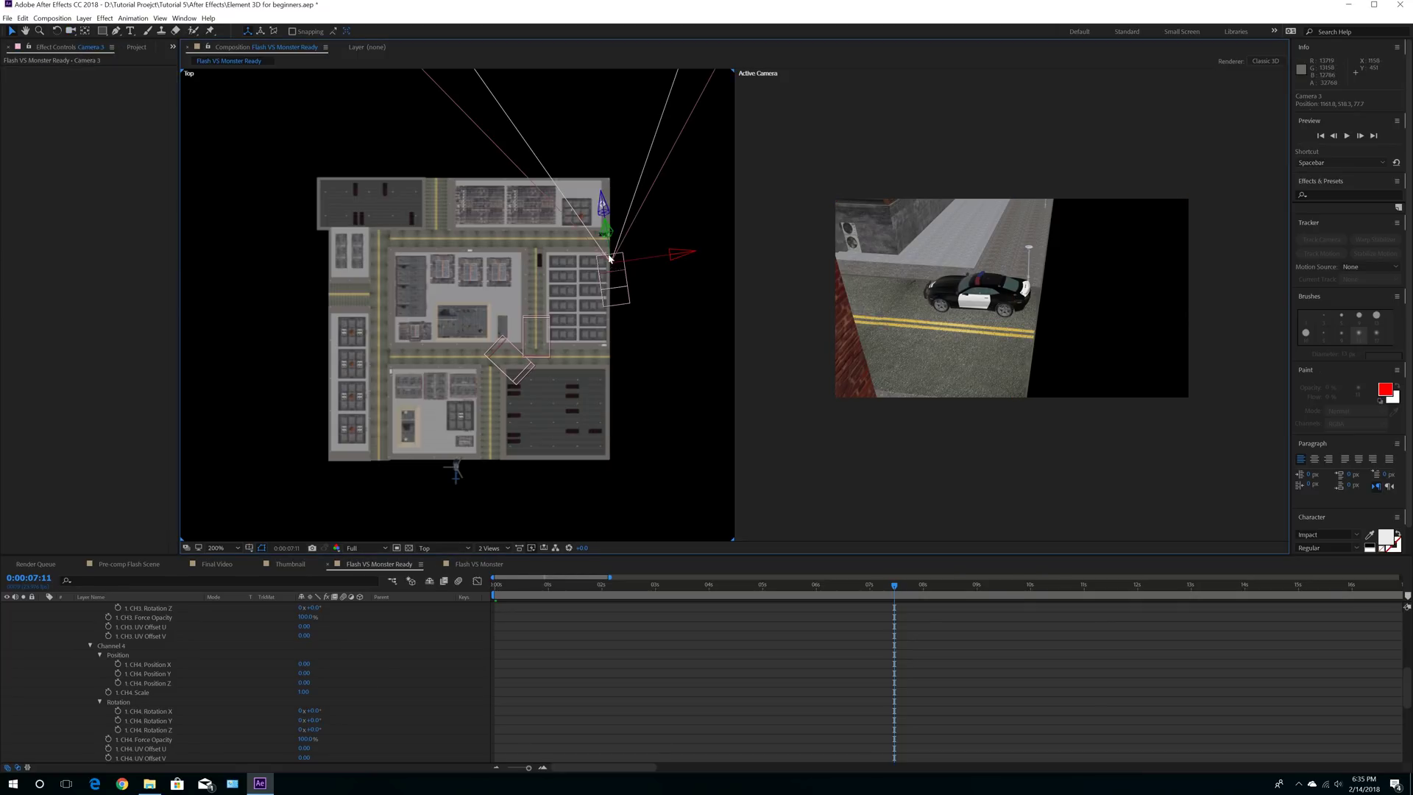
scroll(624, 272, "up", 6)
middle_click_drag(634, 268, 457, 315)
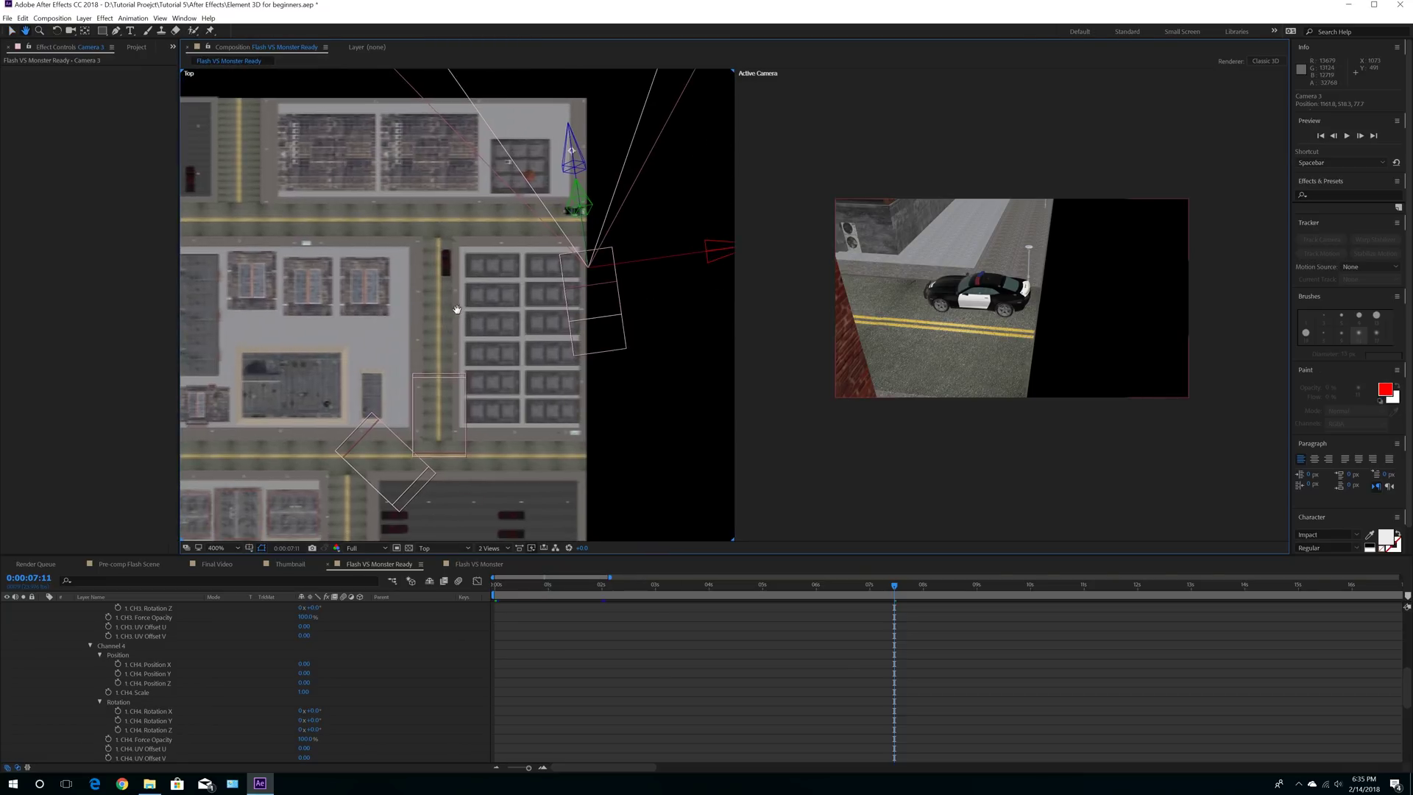
left_click_drag(570, 173, 573, 210)
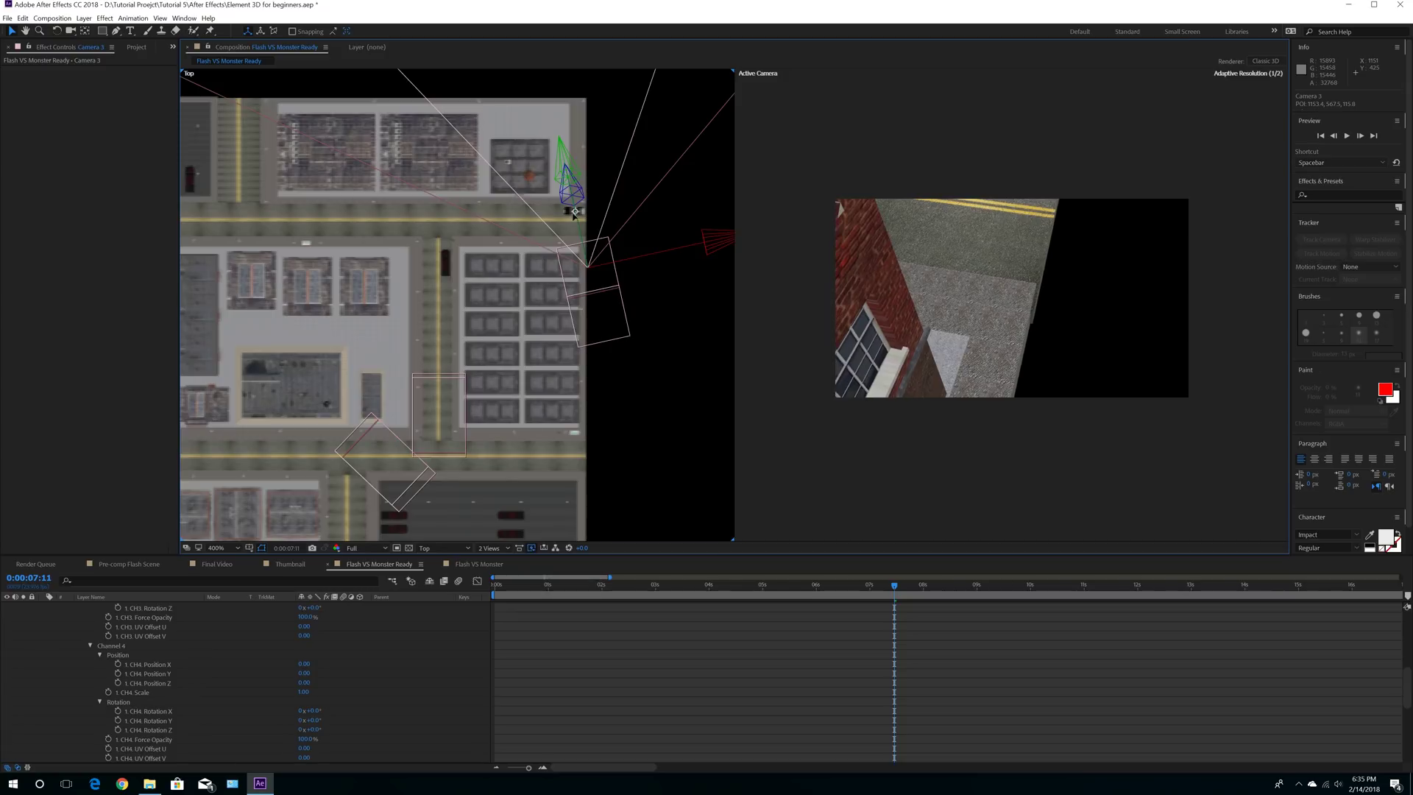
Step: Orbit and track Camera 3 to frame the cop car from the side at street level
left_click(73, 31)
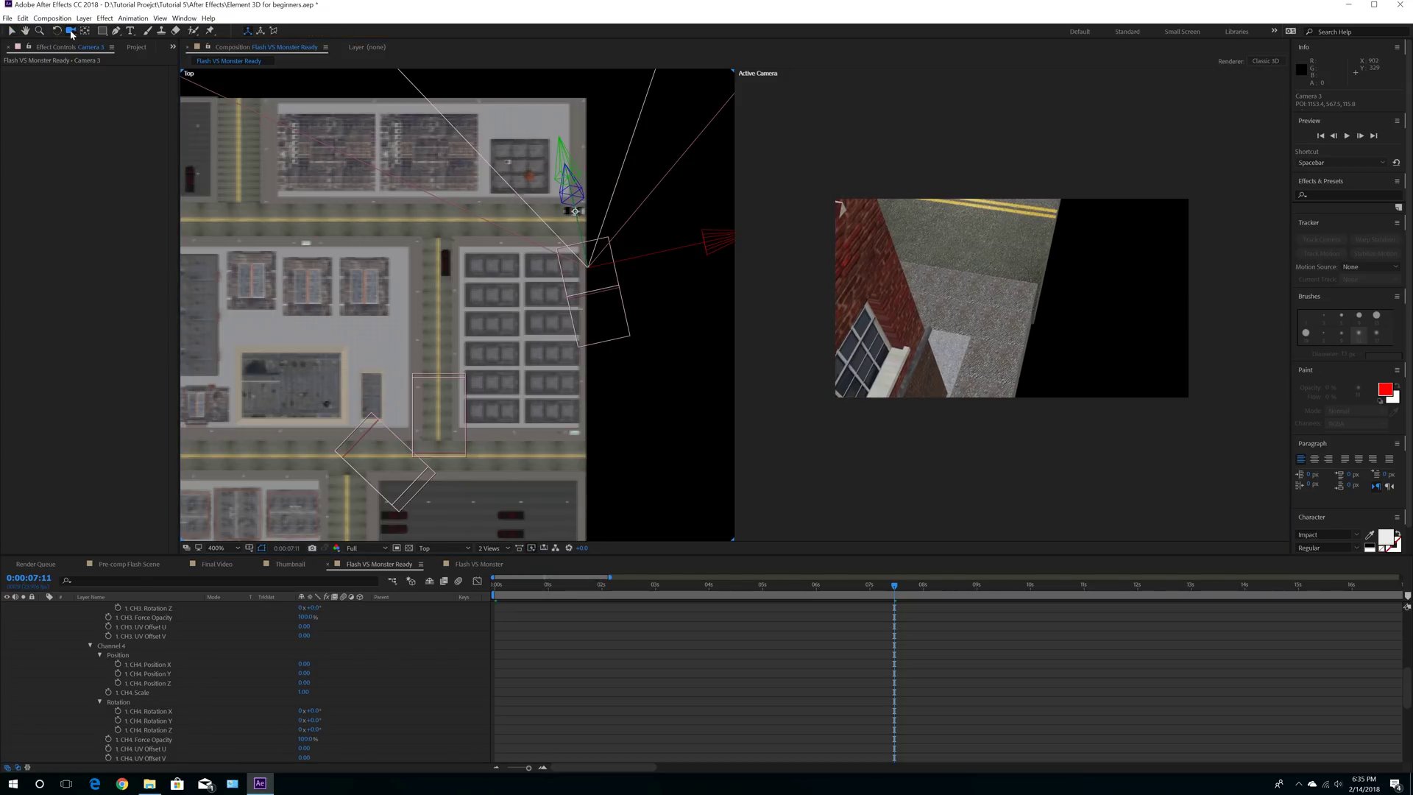
left_click_drag(1047, 311, 1031, 384)
middle_click_drag(1031, 384, 1034, 392)
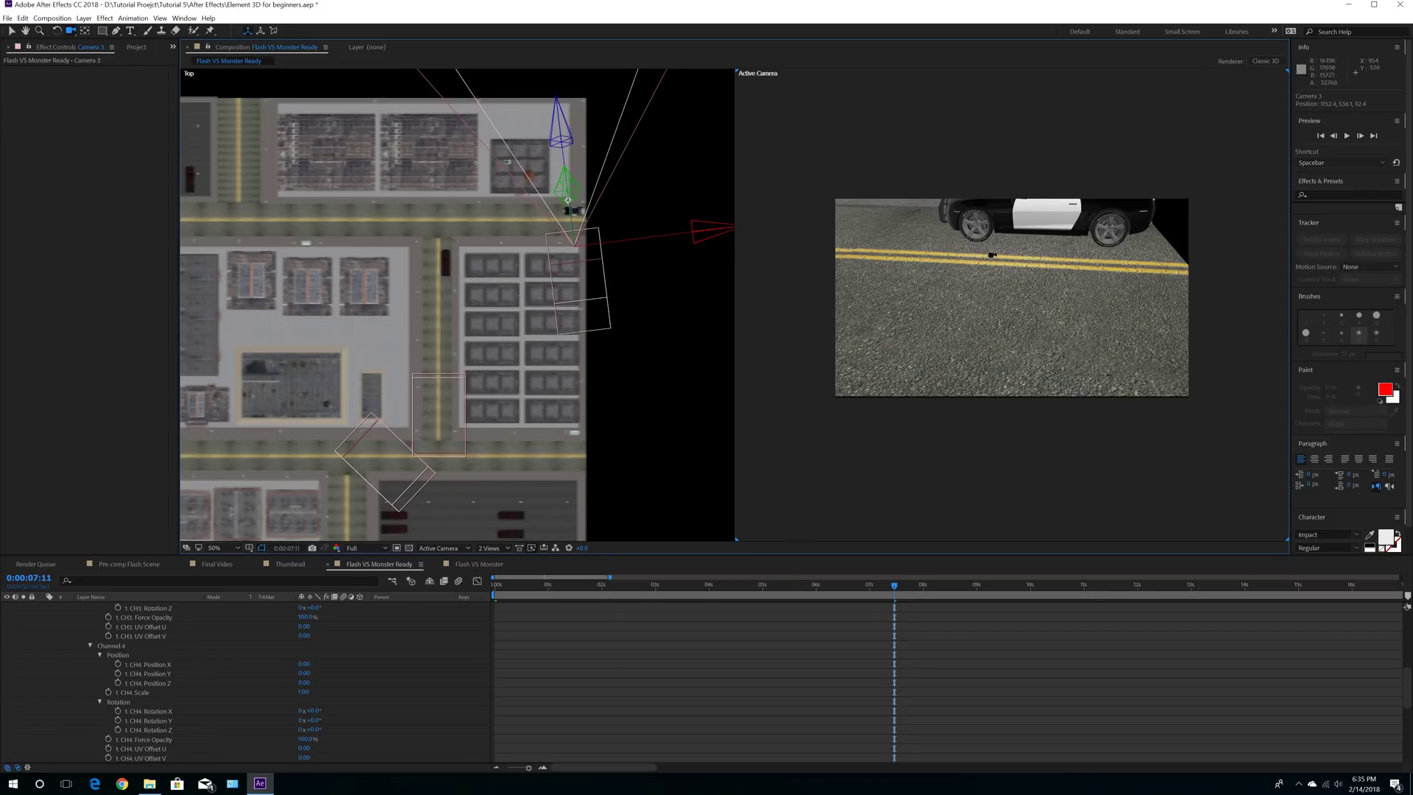
middle_click_drag(1031, 250, 1034, 285)
left_click_drag(1057, 372, 1085, 299)
left_click_drag(1040, 250, 1028, 315)
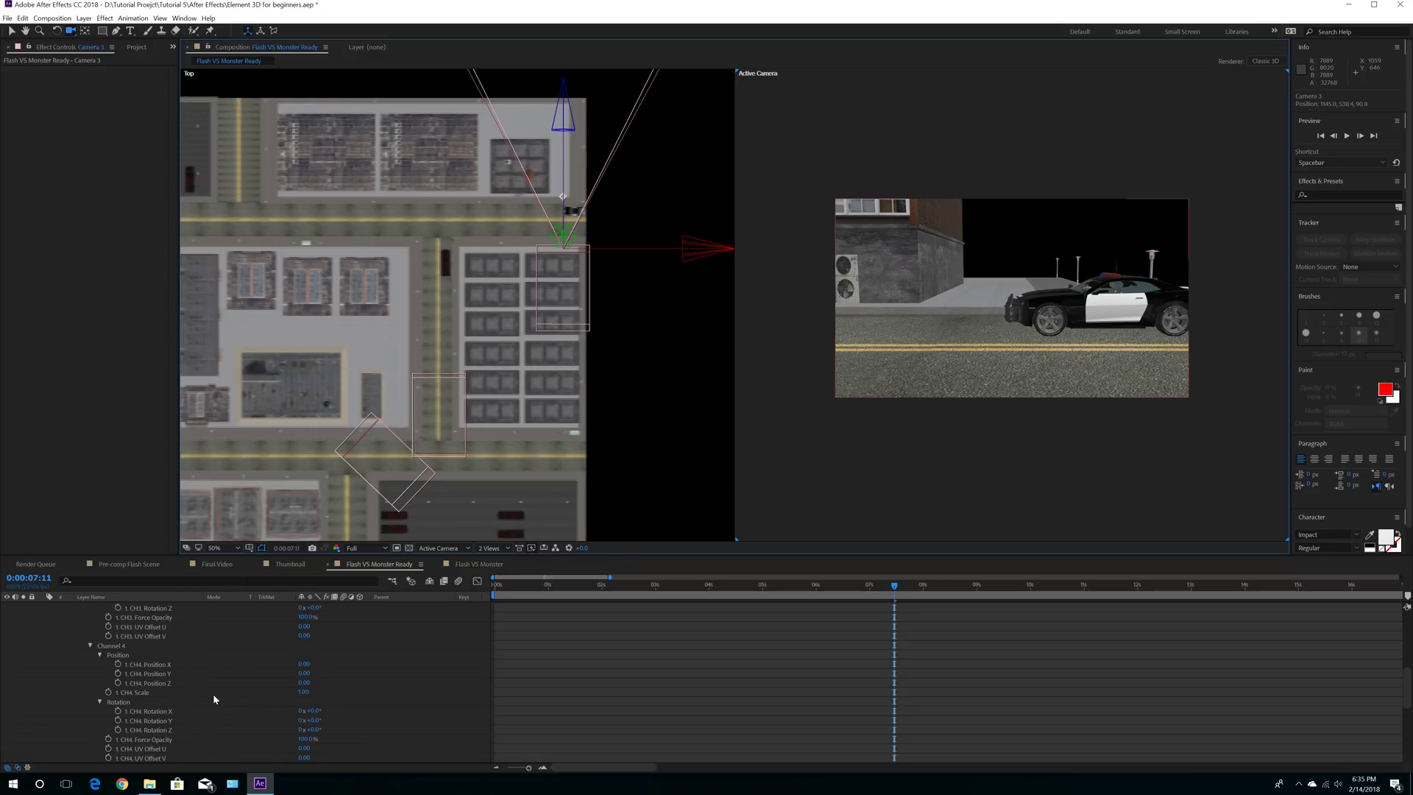
Step: Try changing Channel 4's X rotation and set it back to 0
scroll(213, 695, "down", 1)
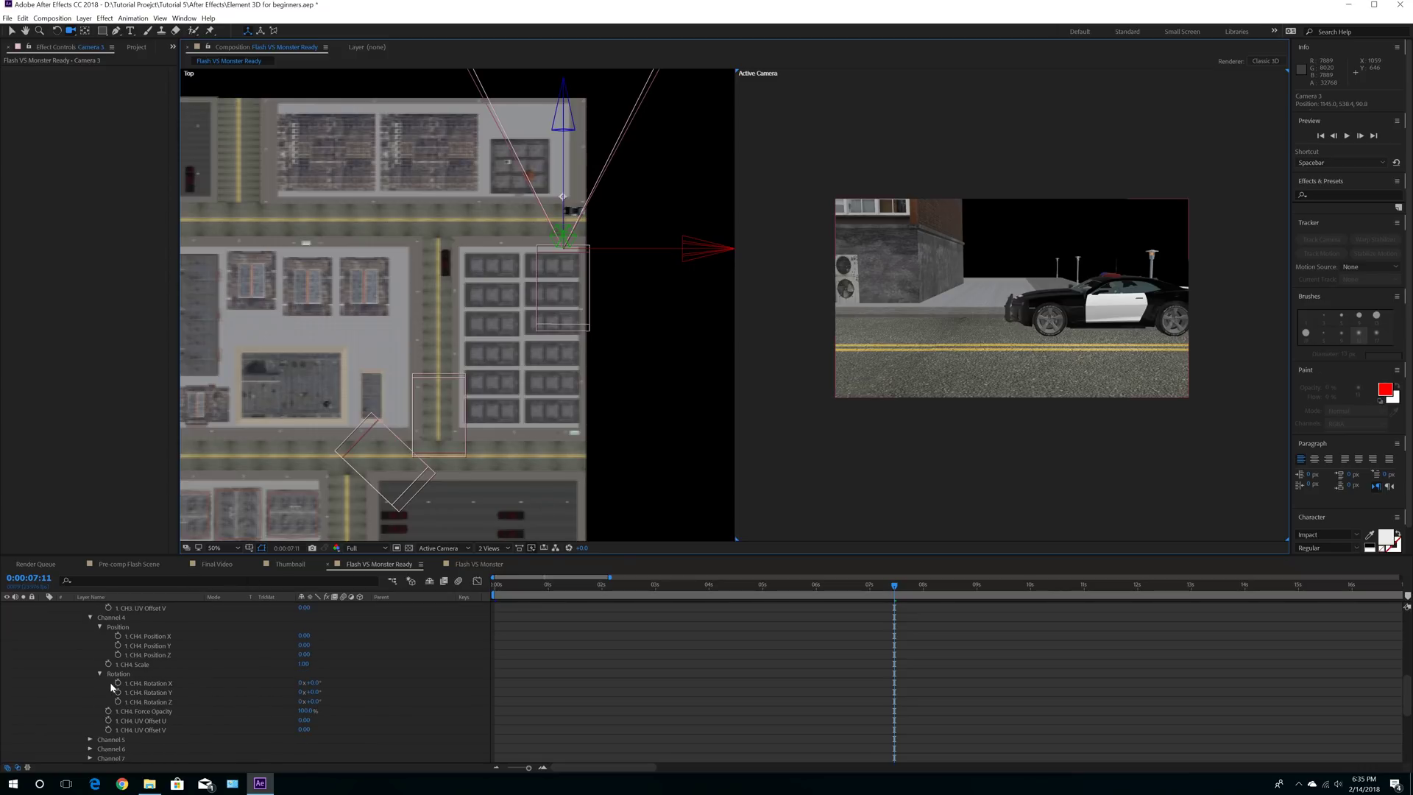
mouse_move(314, 683)
left_mouse_down()
mouse_move(386, 689)
mouse_move(321, 686)
left_mouse_up()
left_click(321, 686)
type("0")
key("Return")
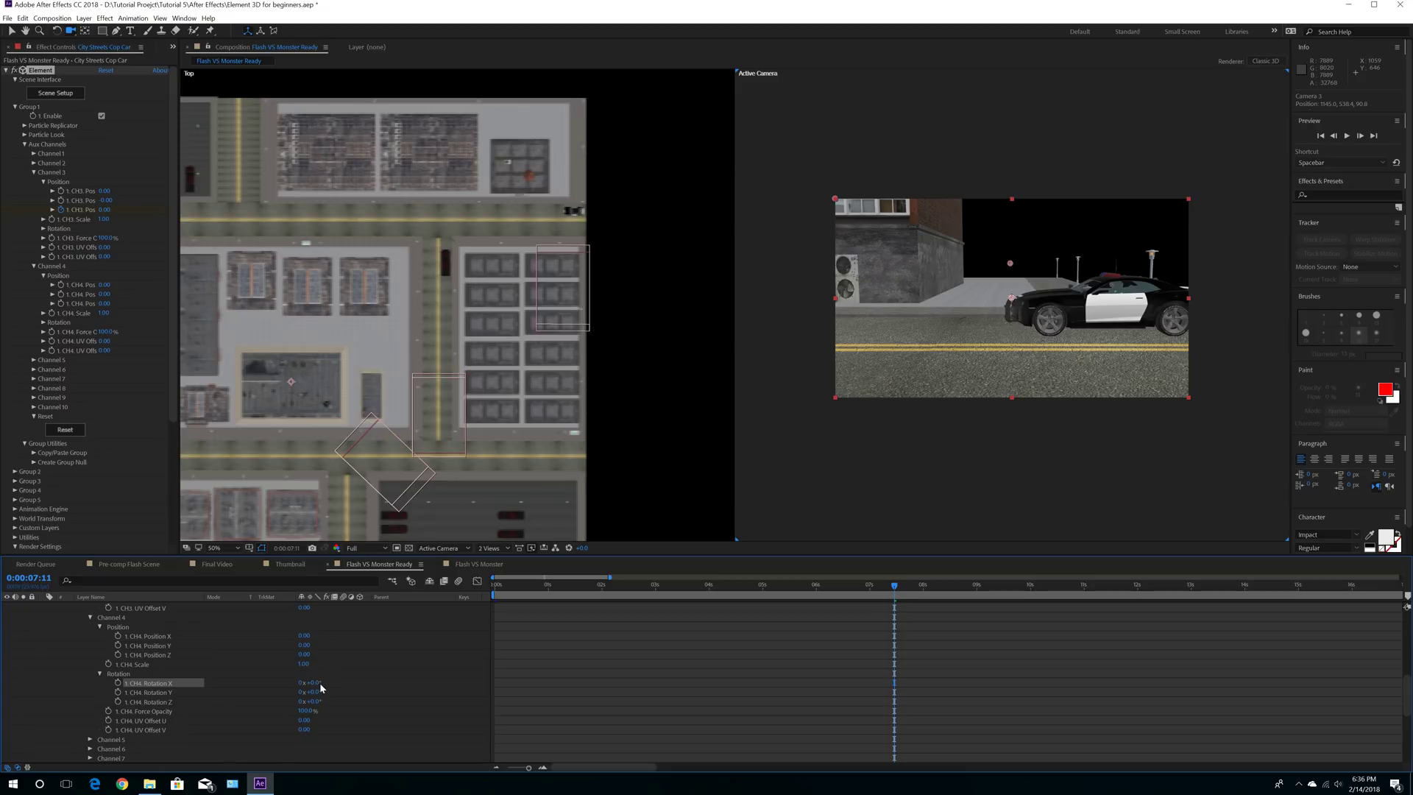
Step: Start keyframing Channel 4's X rotation at 0:00:07:11
scroll(900, 685, "up", 3)
scroll(898, 683, "down", 3)
left_click(118, 672)
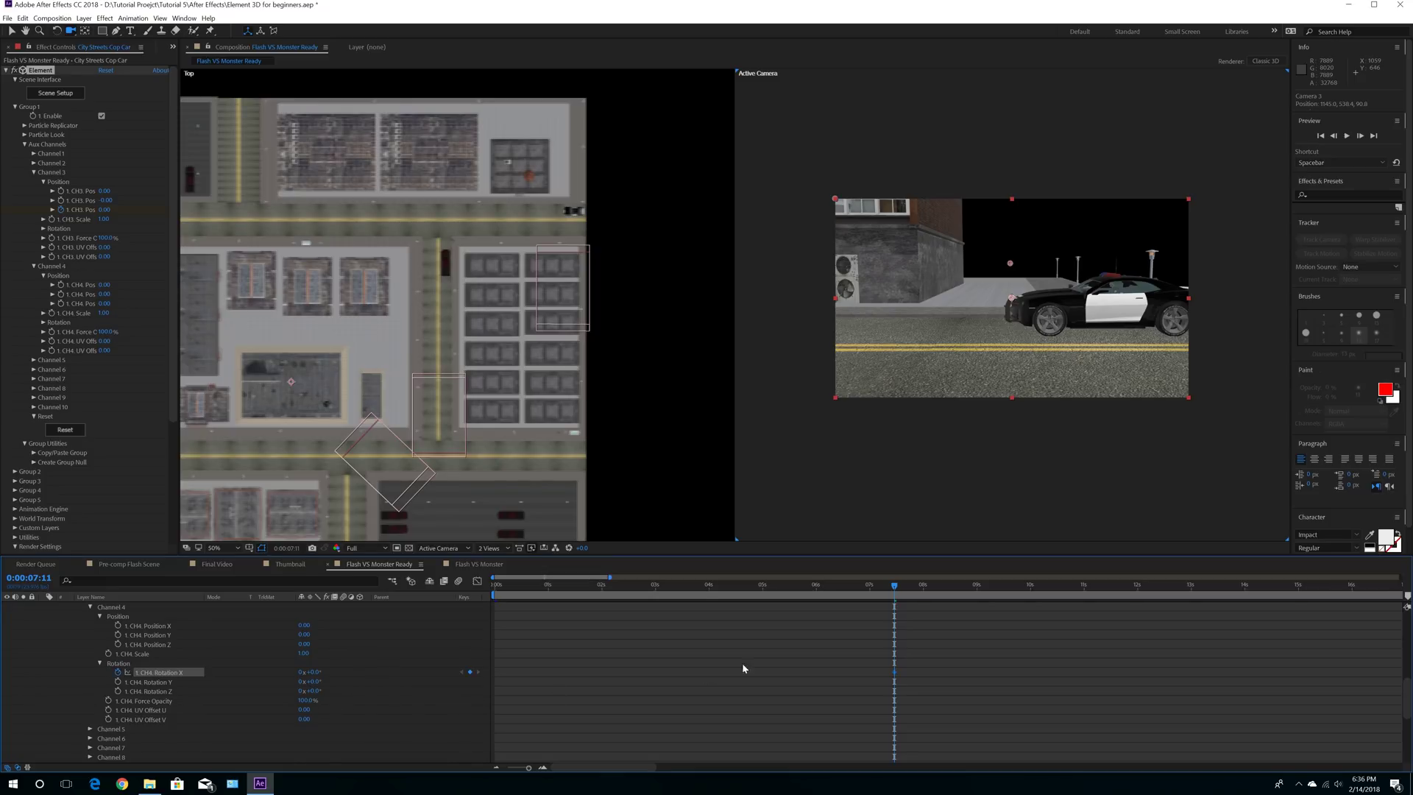
Step: Set Channel 4's X rotation to -2000 revolutions at 0:00:07:12
scroll(1052, 681, "up", 3)
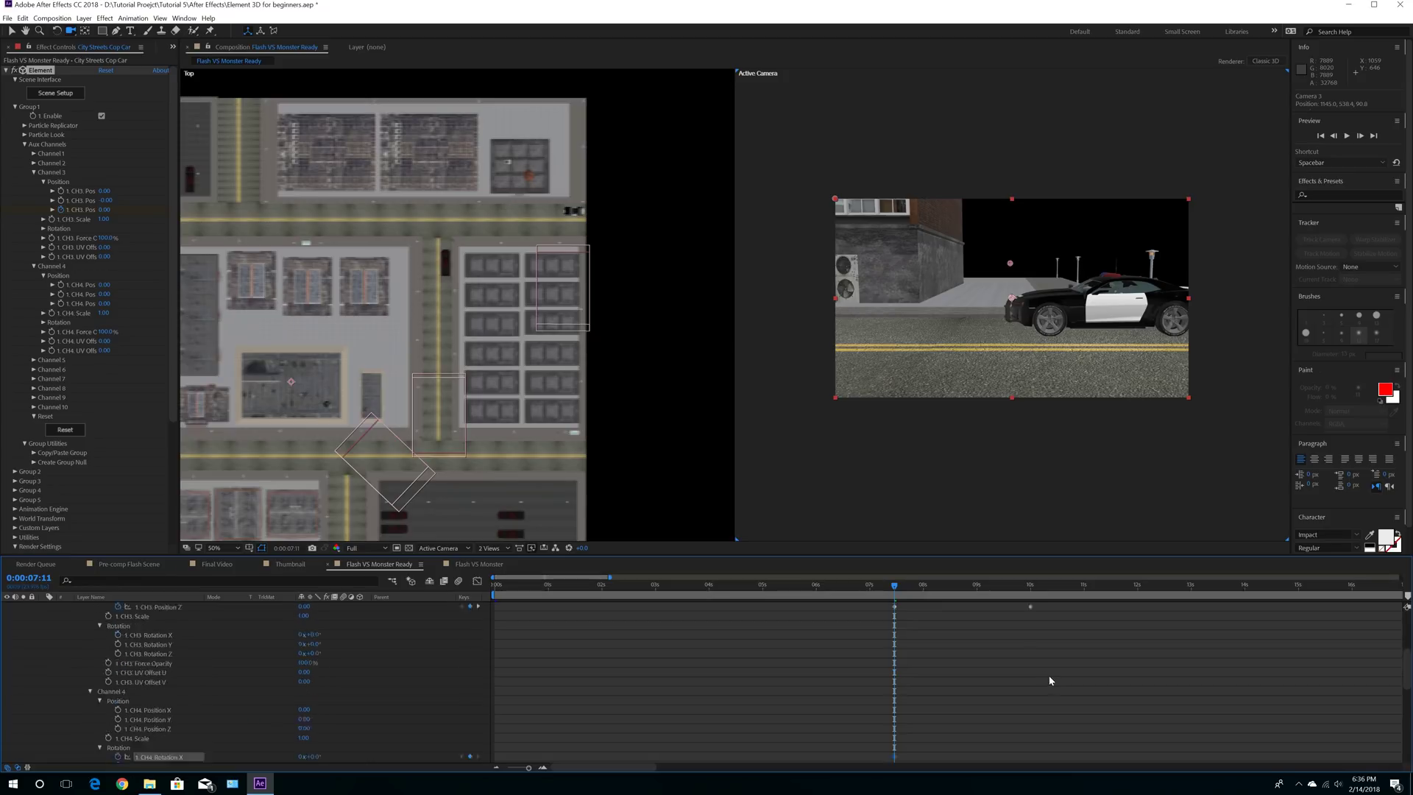
left_click(1030, 589)
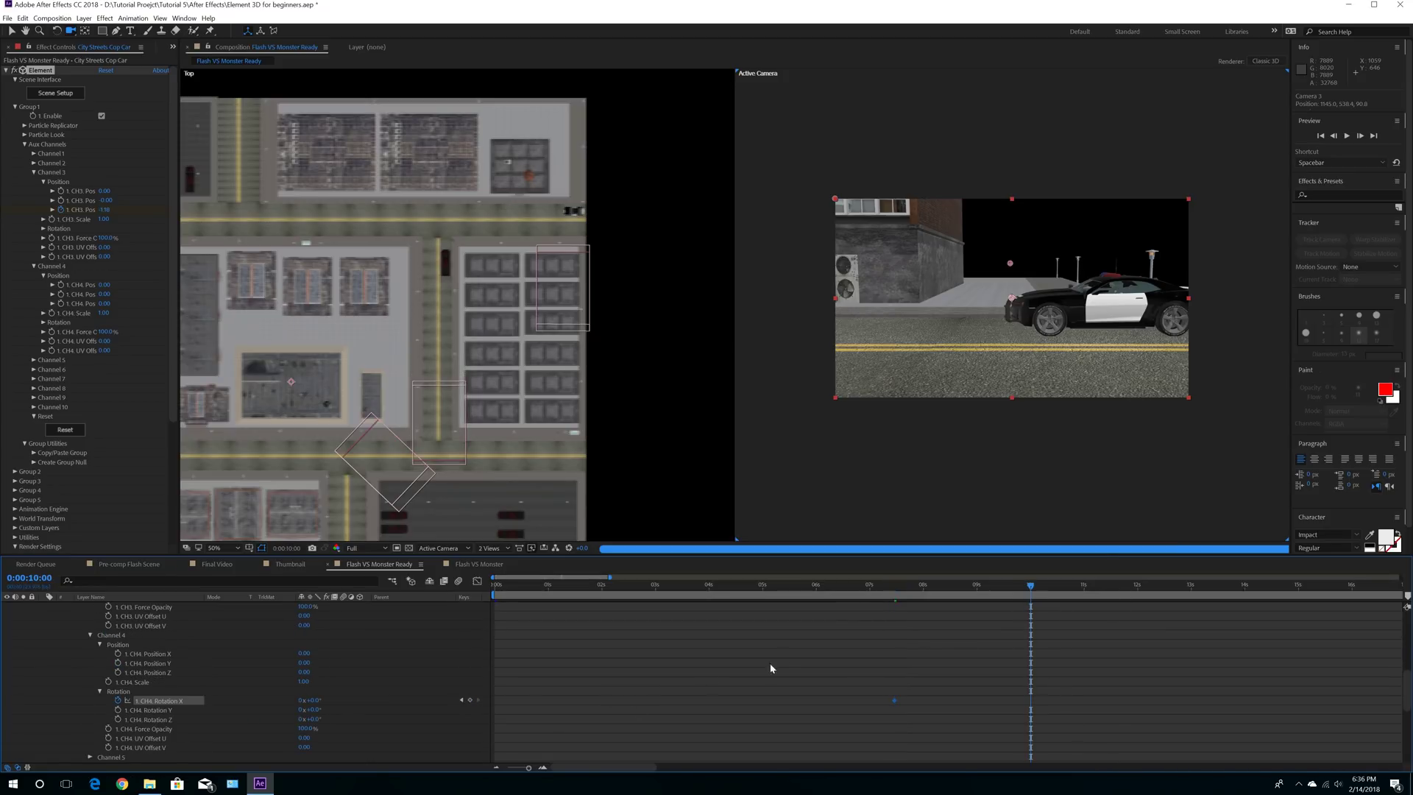
left_click(897, 589)
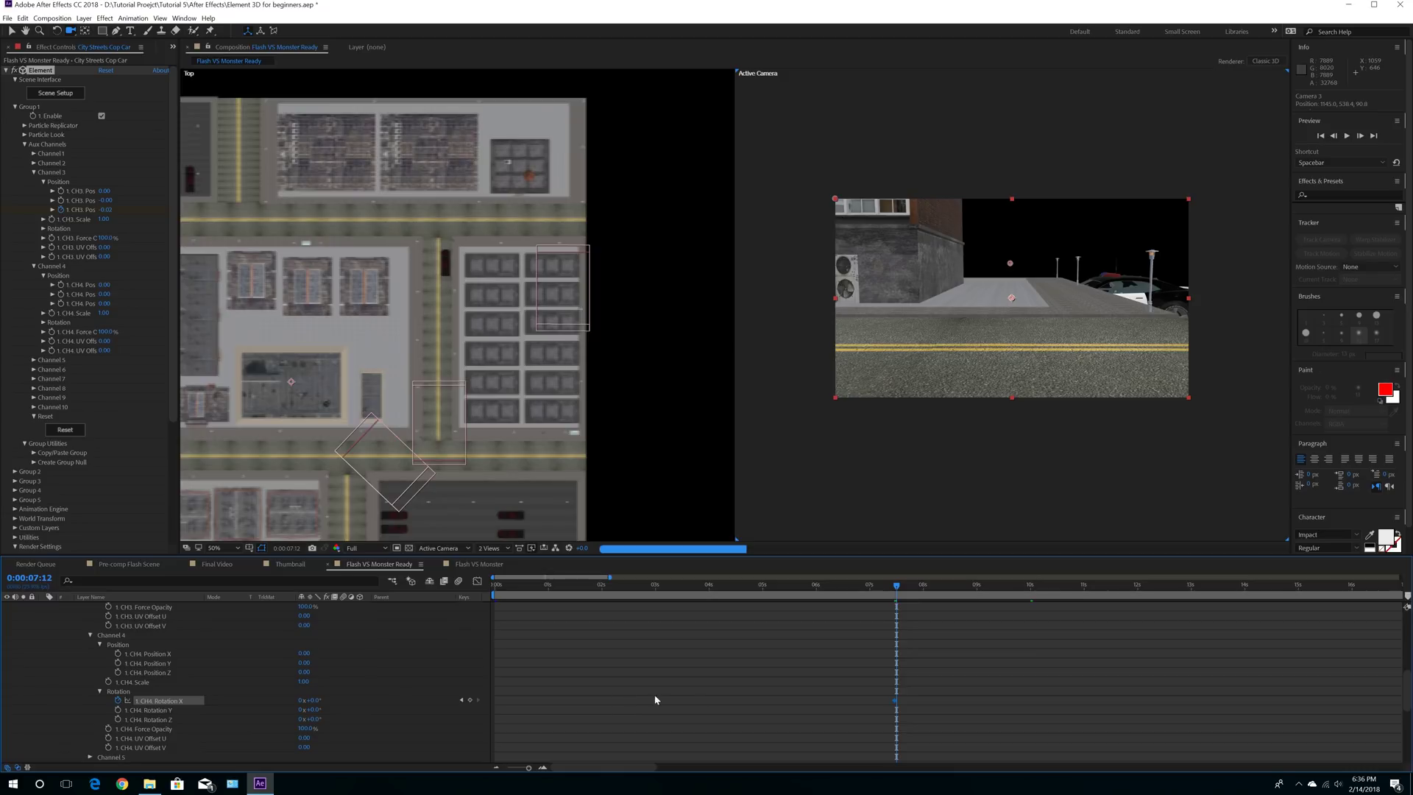
left_click(301, 700)
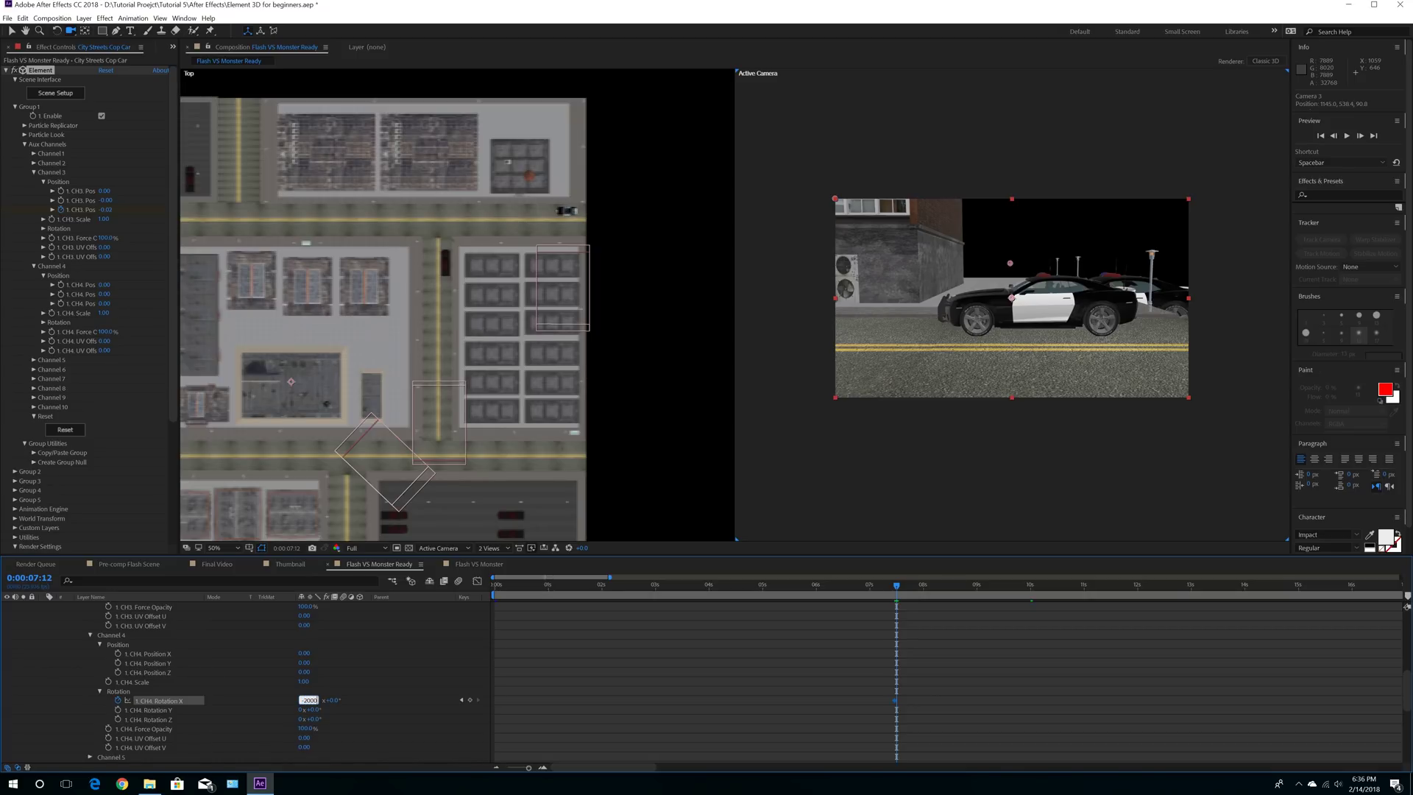
left_click(398, 675)
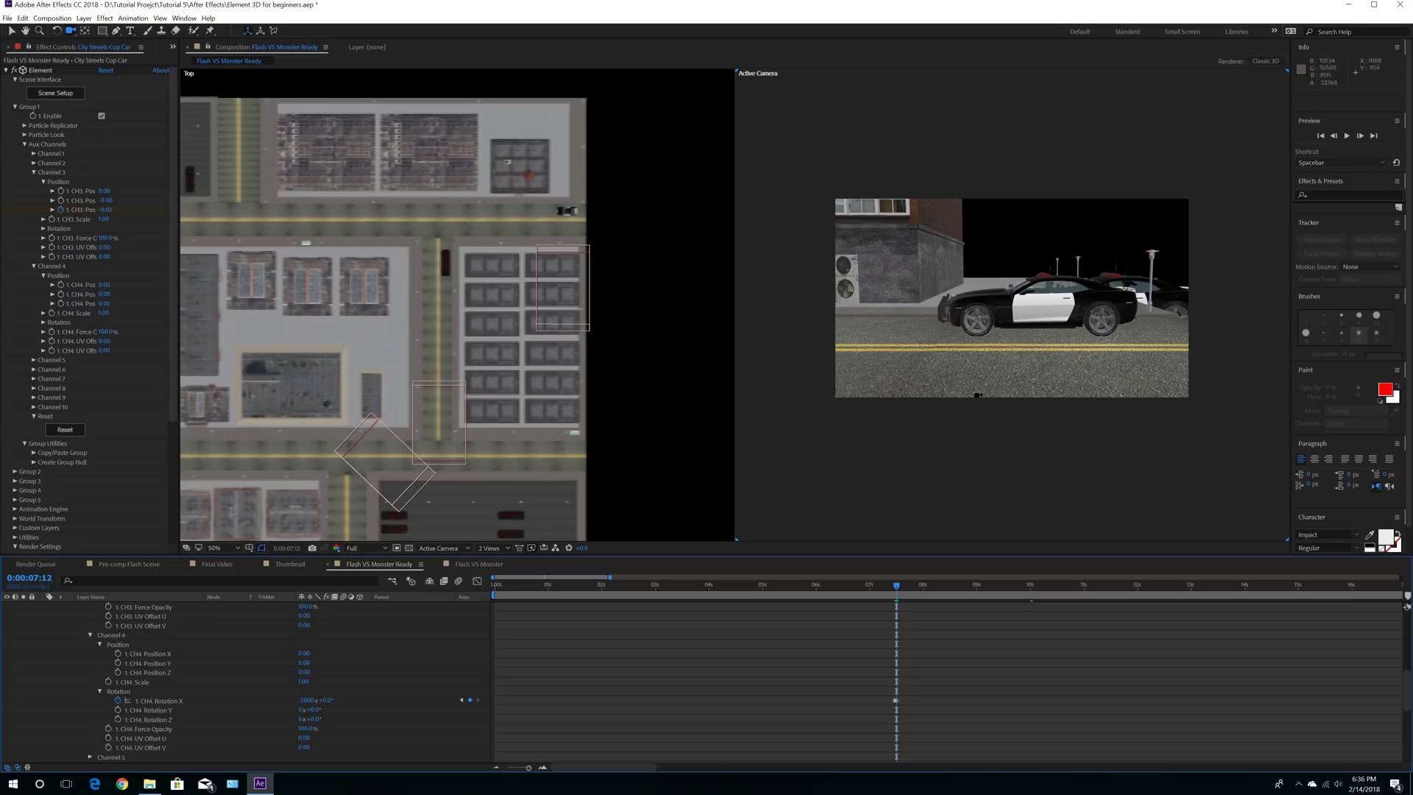
Step: Start keyframing Camera 3's Point of Interest and Position at 0:00:07:11
left_click_drag(896, 588, 894, 589)
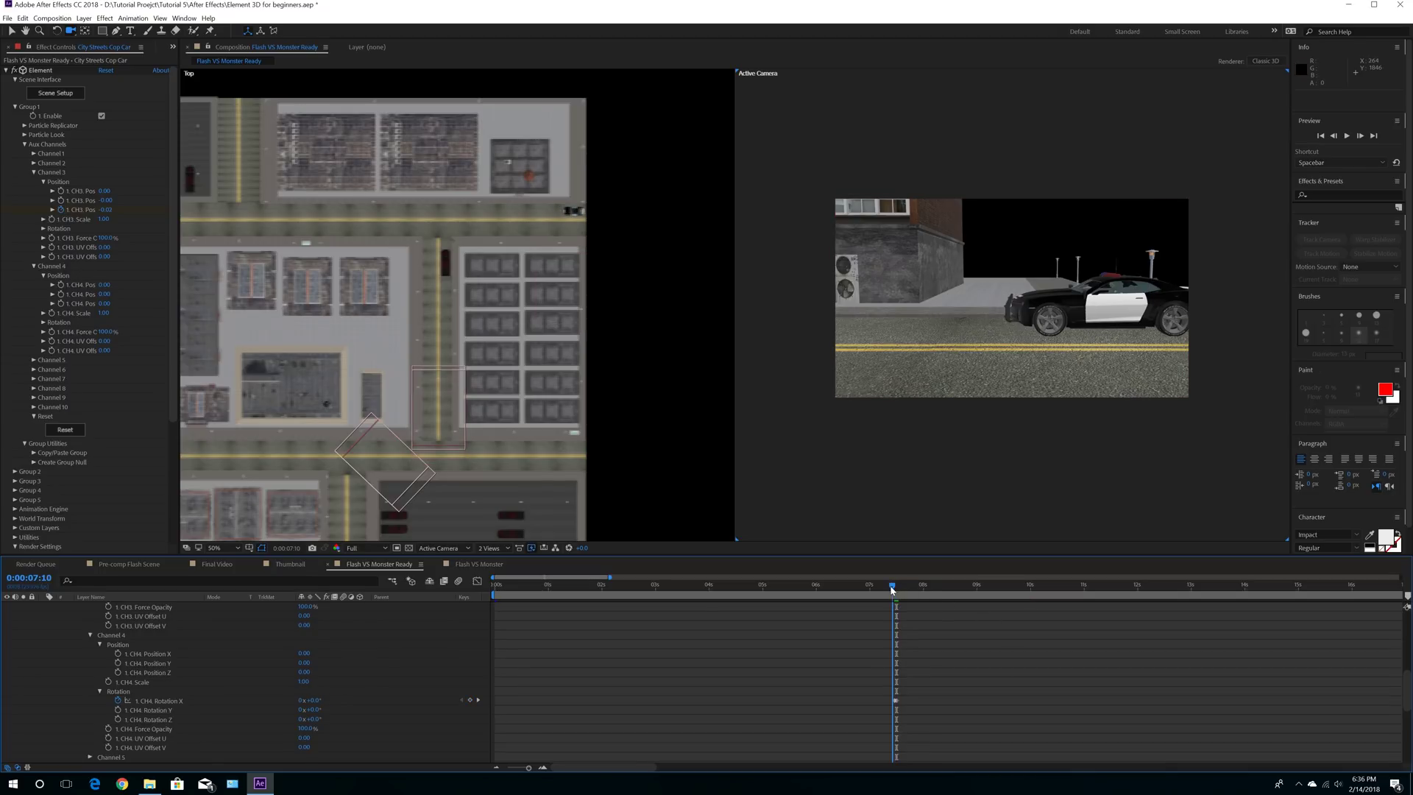
left_click(363, 549)
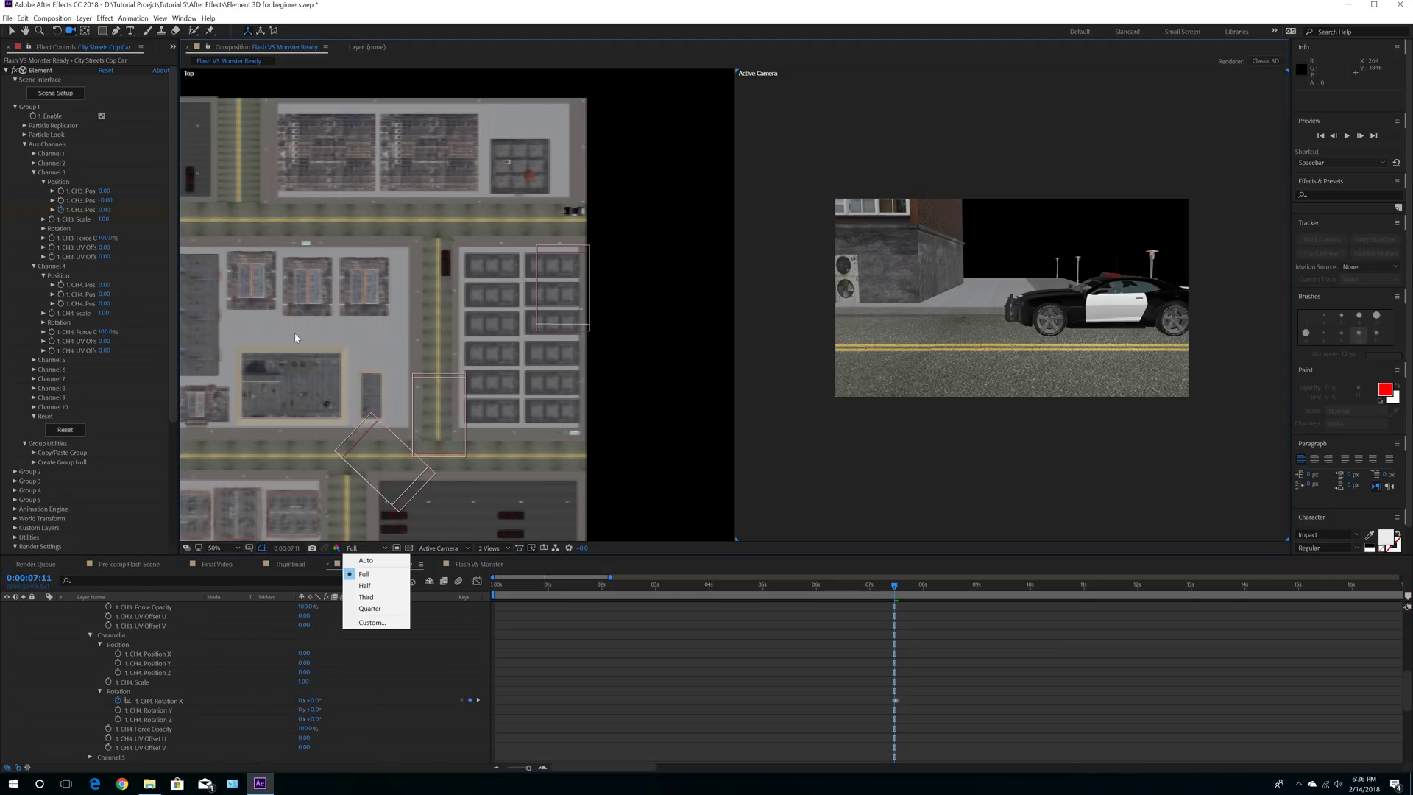
left_click(12, 31)
left_click(71, 33)
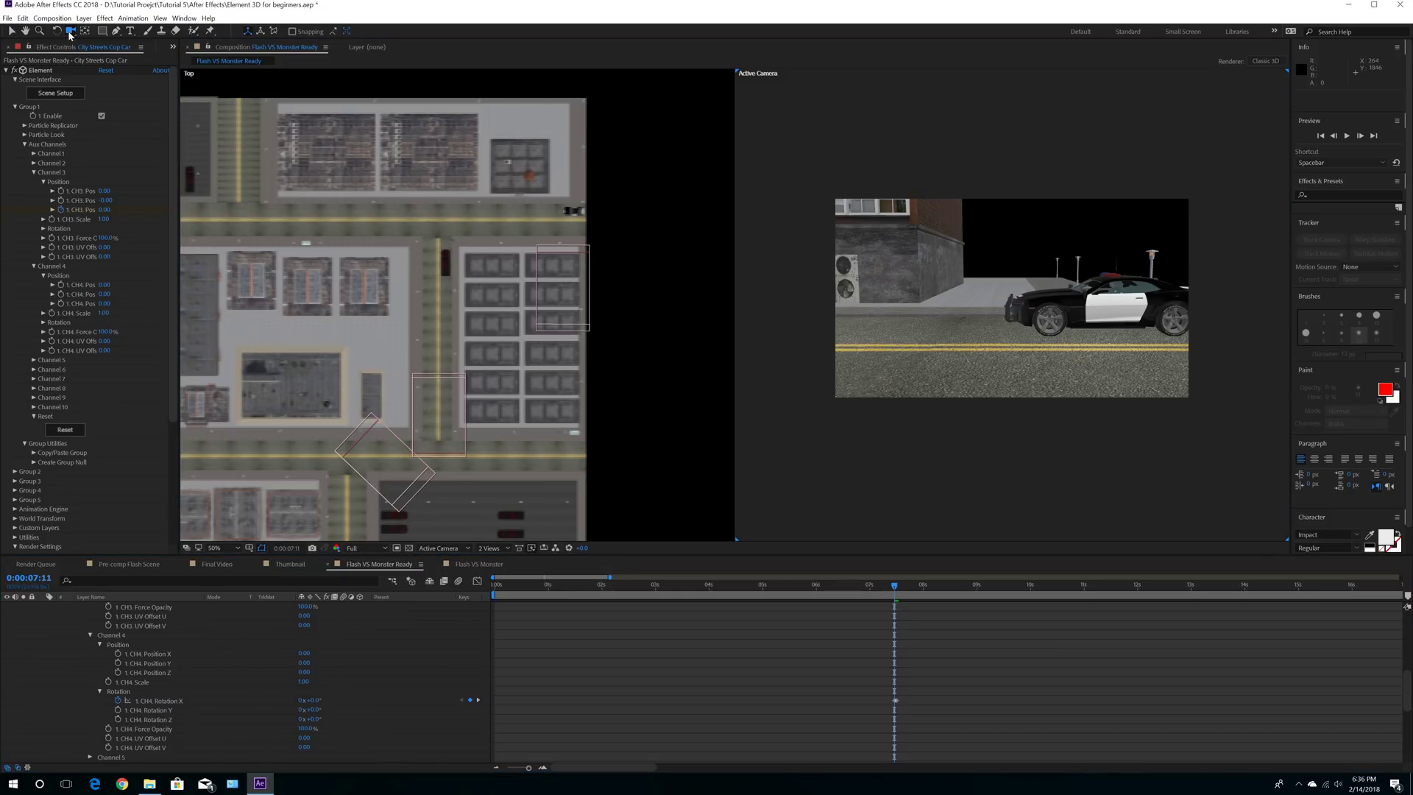
scroll(957, 663, "up", 3)
scroll(958, 685, "up", 4)
left_click(929, 607)
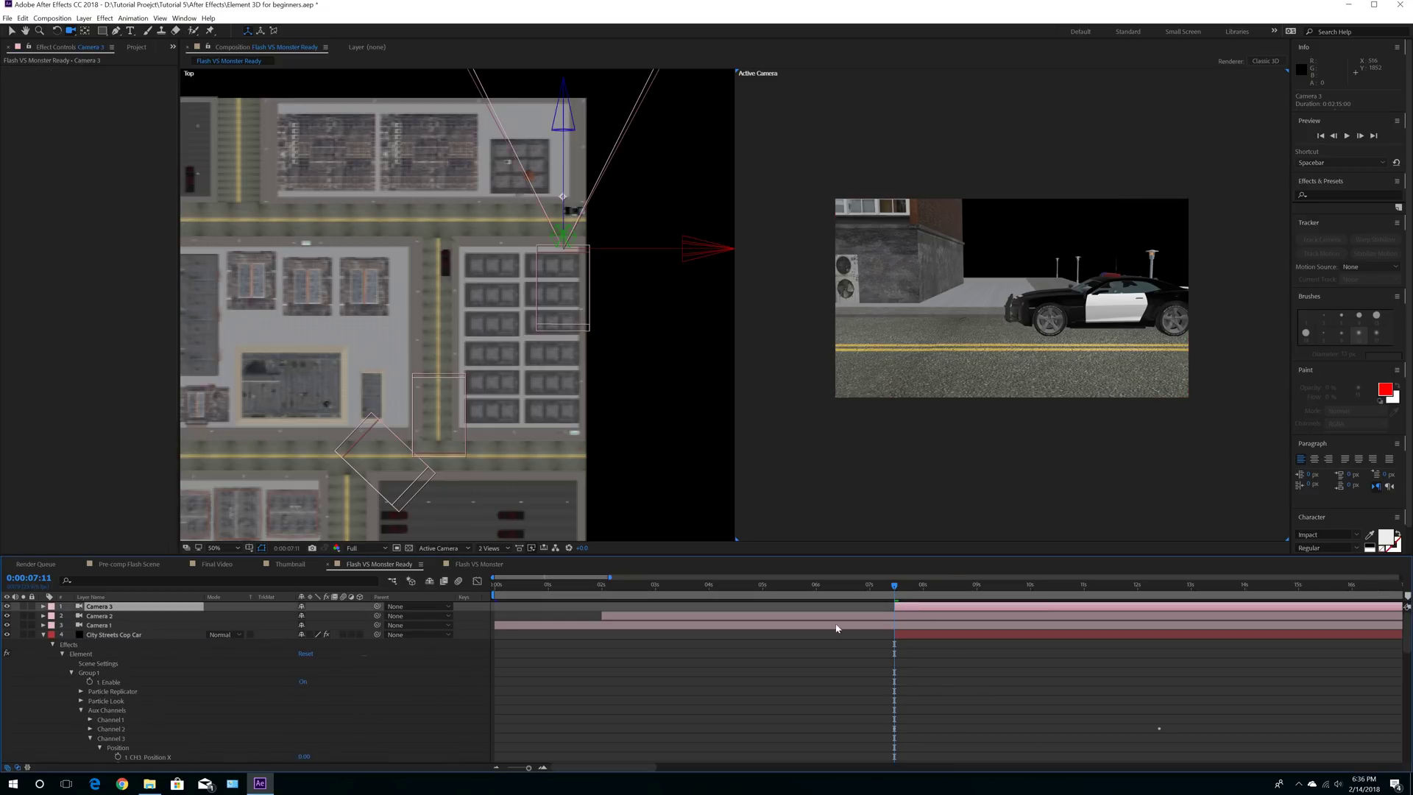
left_click(43, 607)
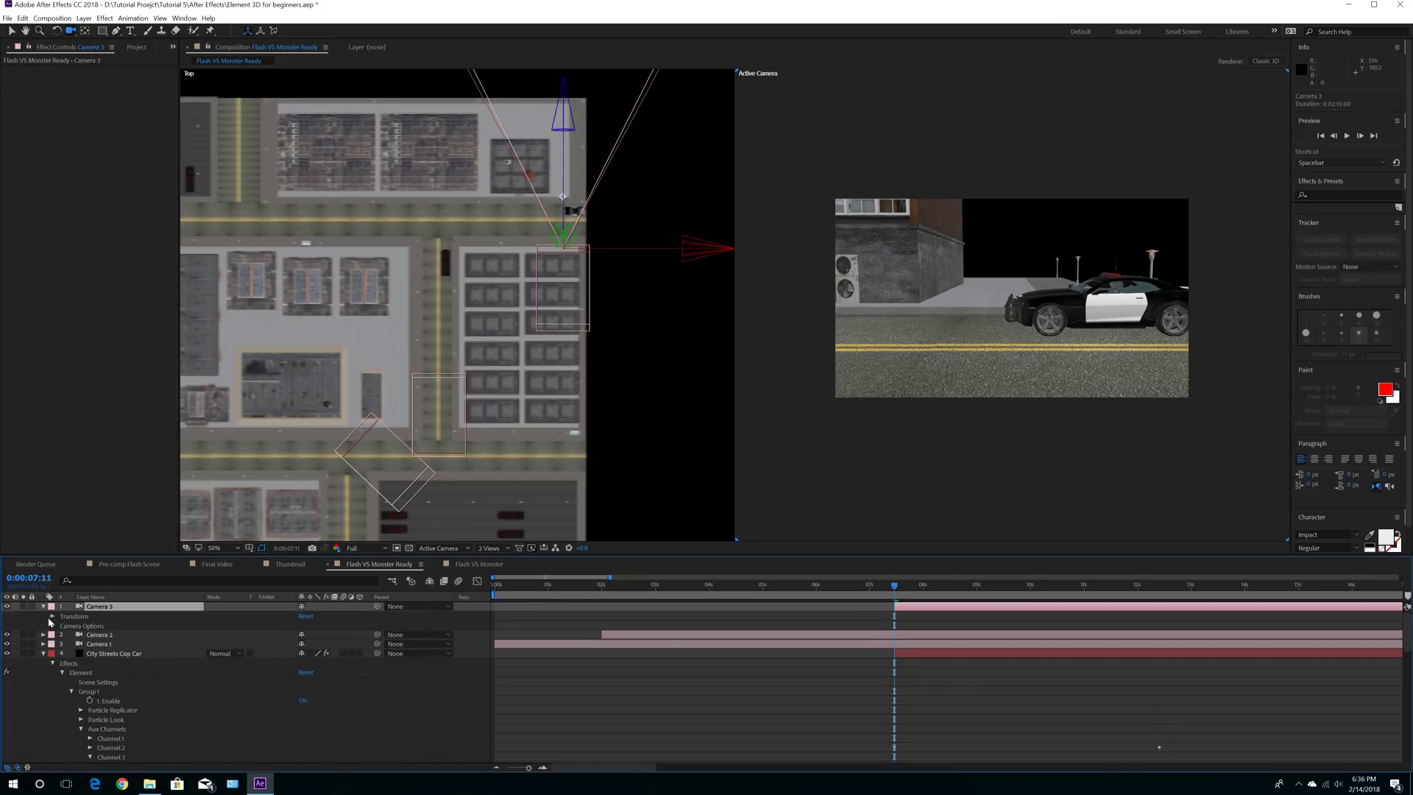
left_click(53, 617)
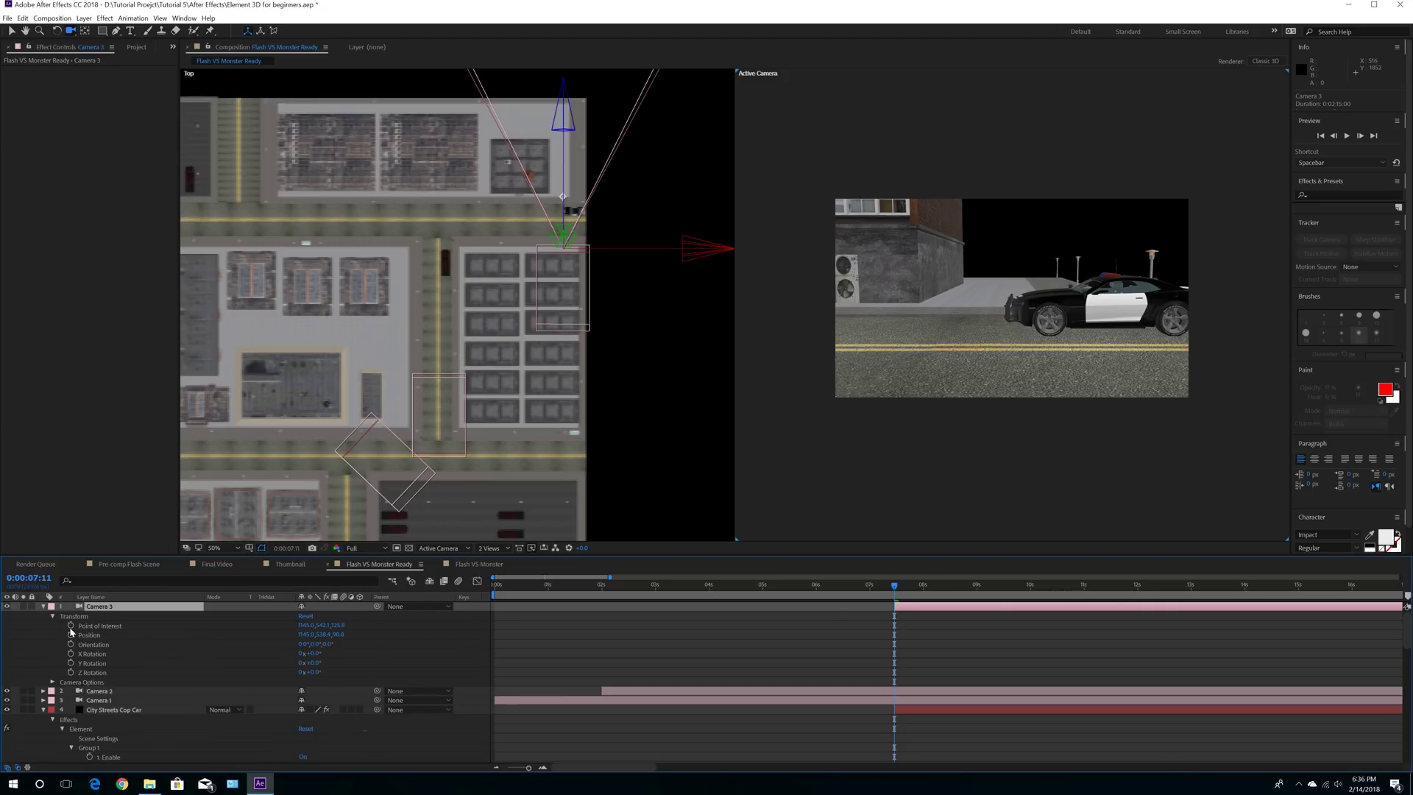
left_click_drag(70, 626, 71, 636)
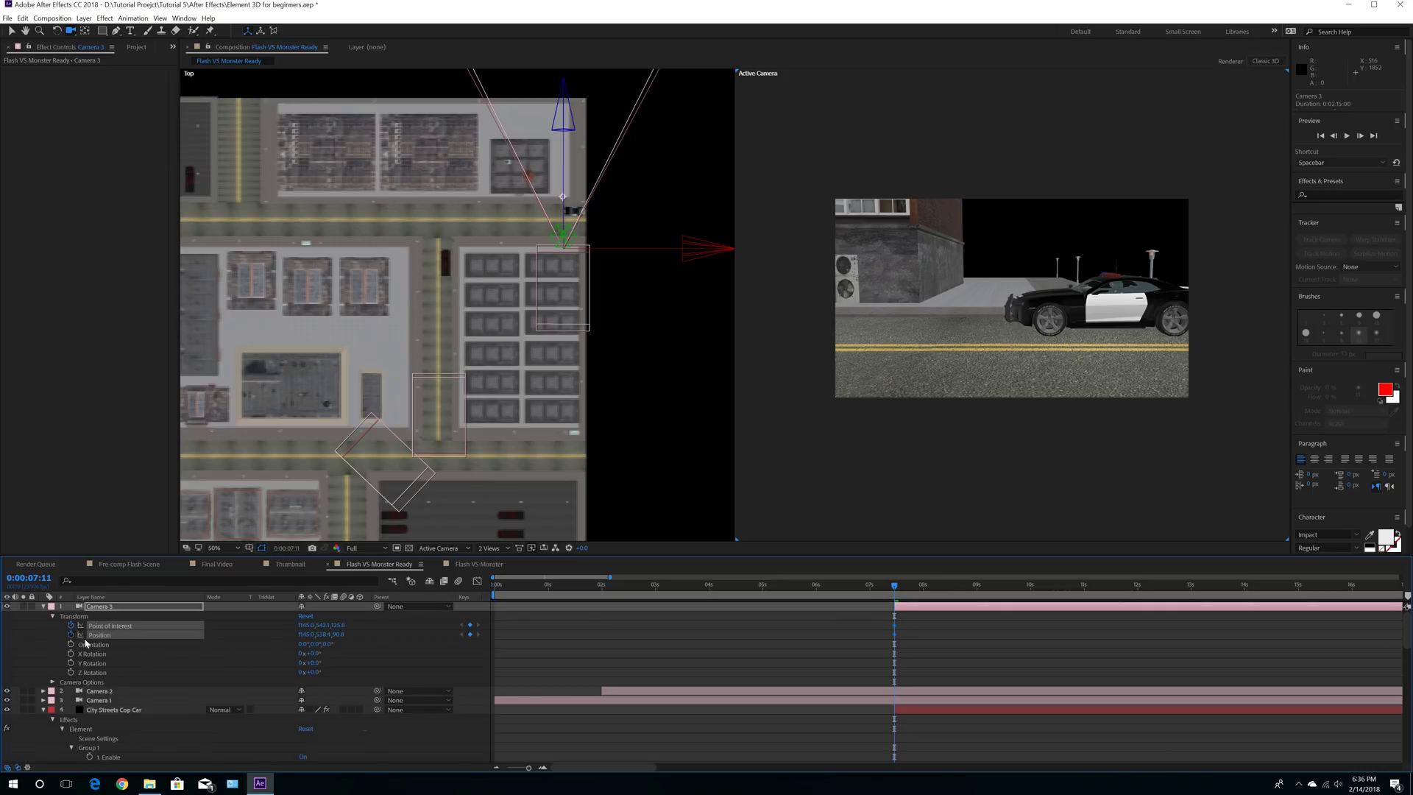
Step: Keyframe Camera 3 at 0:00:10:00 by moving it along the street in the Top view until it frames the cop car again
left_click(1031, 589)
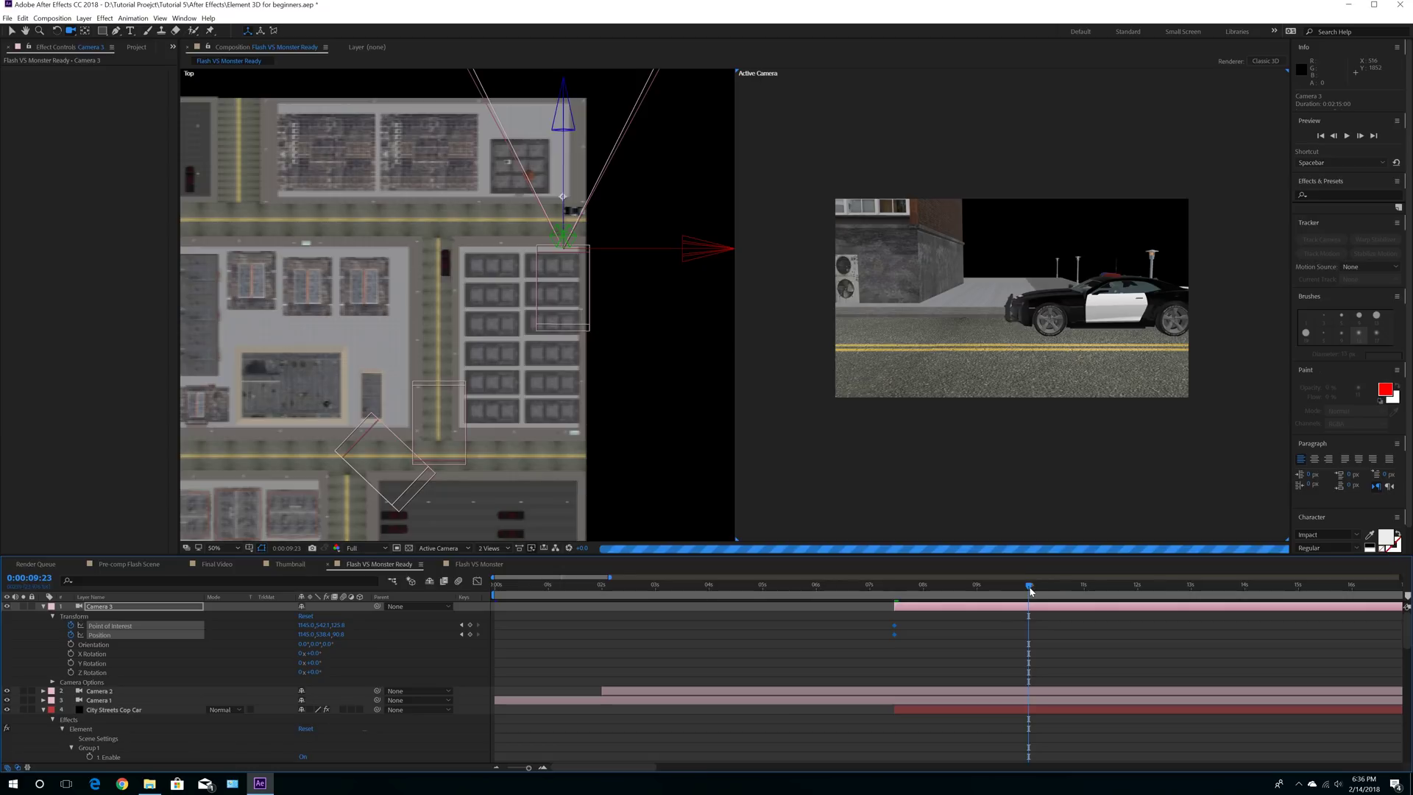
left_click_drag(1029, 589, 1032, 589)
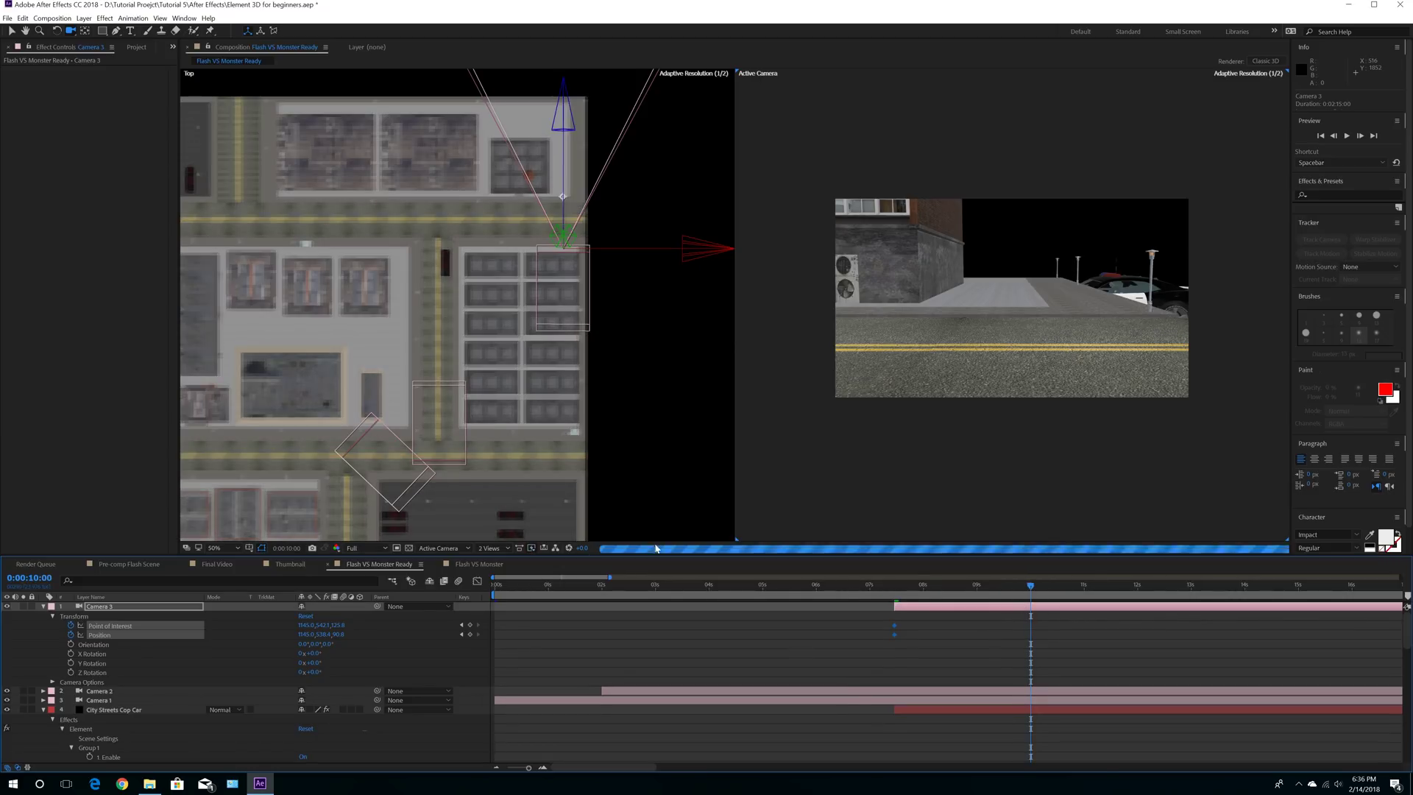
scroll(412, 294, "down", 1)
left_click(12, 32)
left_click_drag(545, 273, 334, 279)
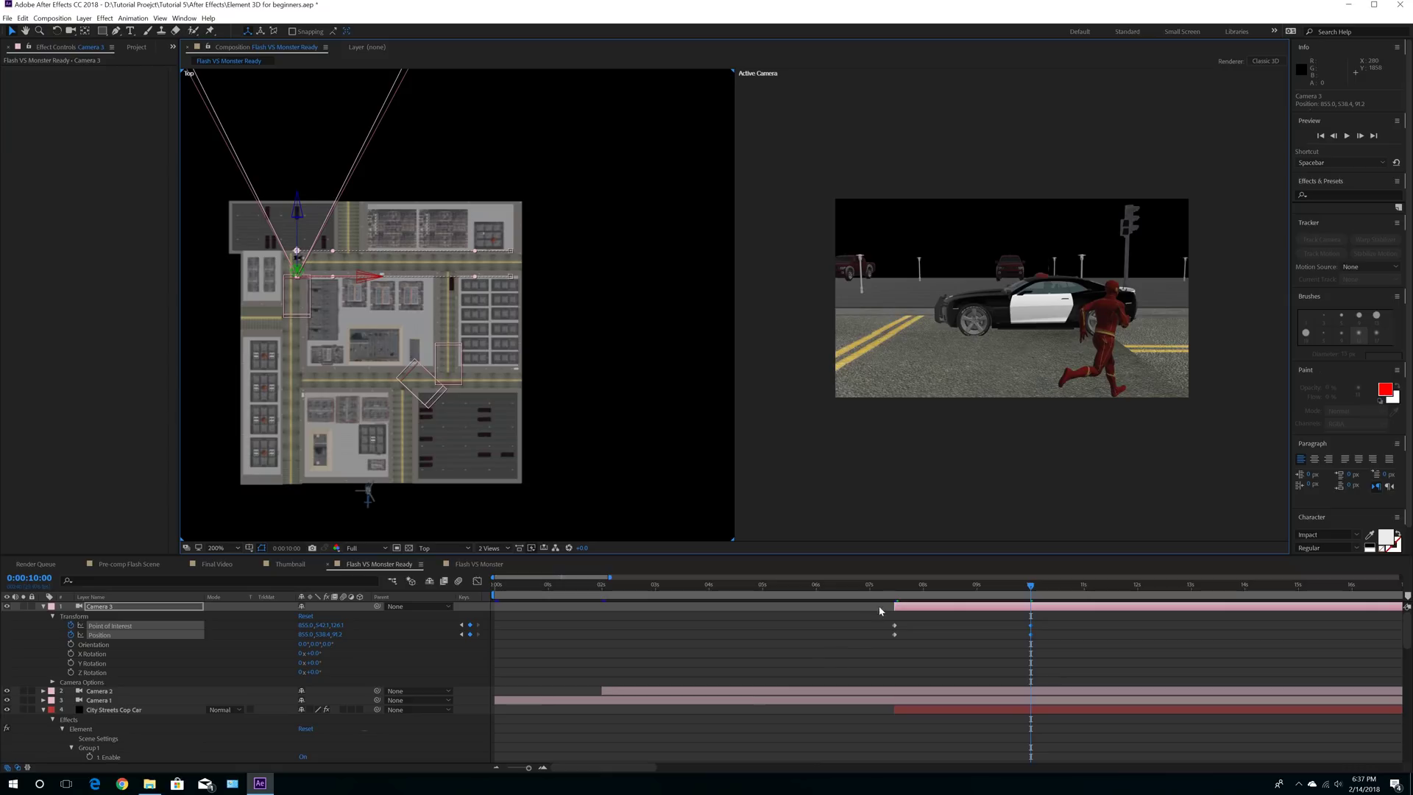
Step: Disable Element Group 2 on the City Streets Cop Car layer to hide the running Flash figure
left_click(80, 711)
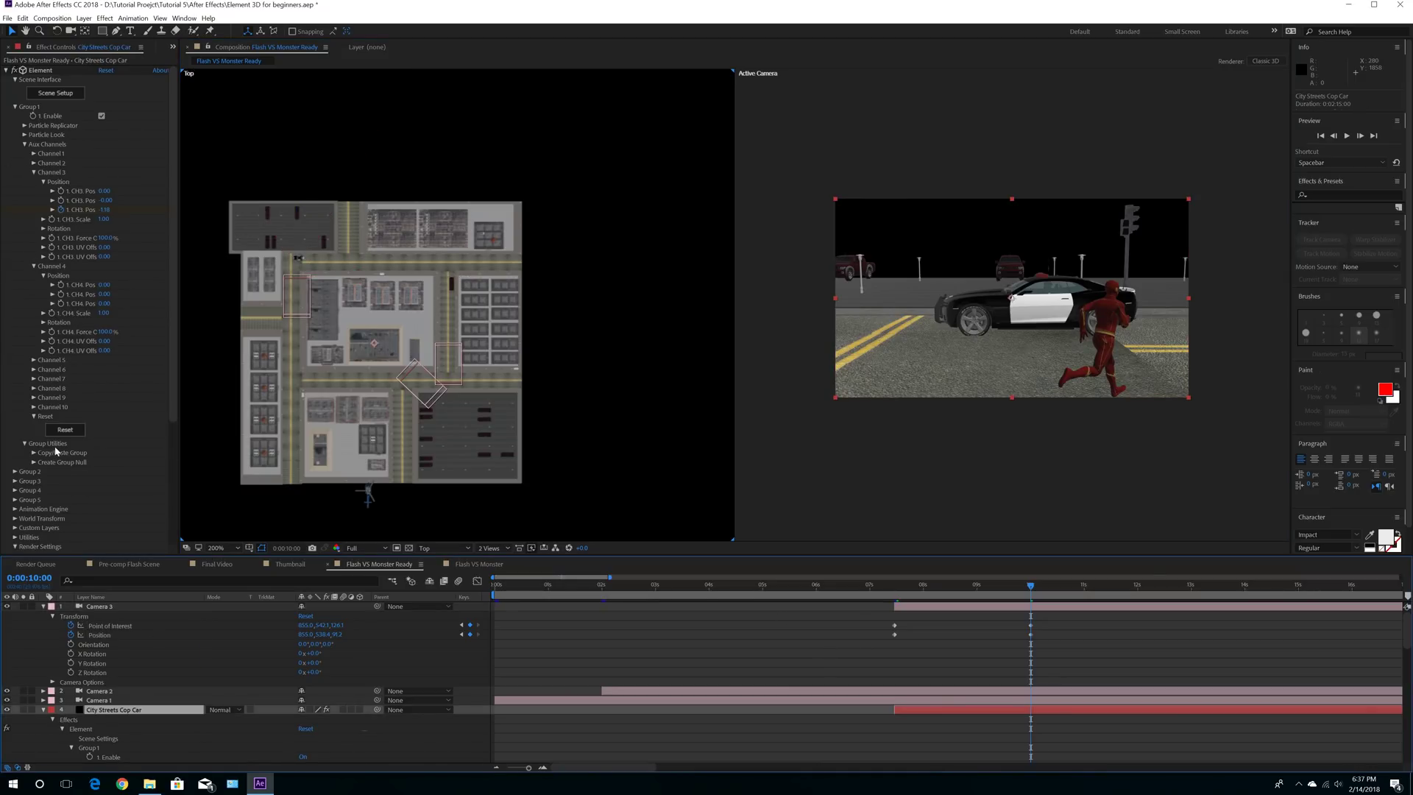
left_click(15, 472)
scroll(79, 477, "down", 3)
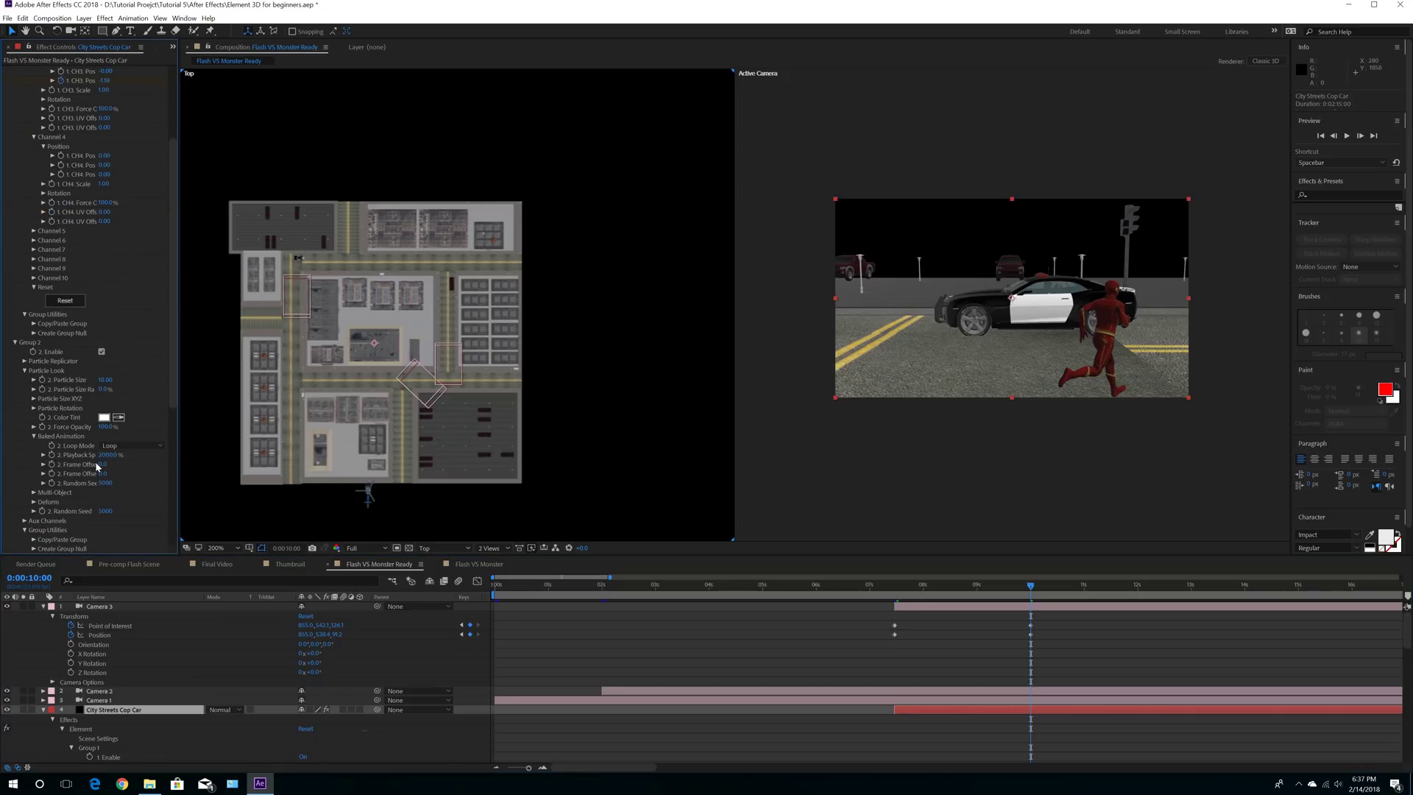
left_click(102, 352)
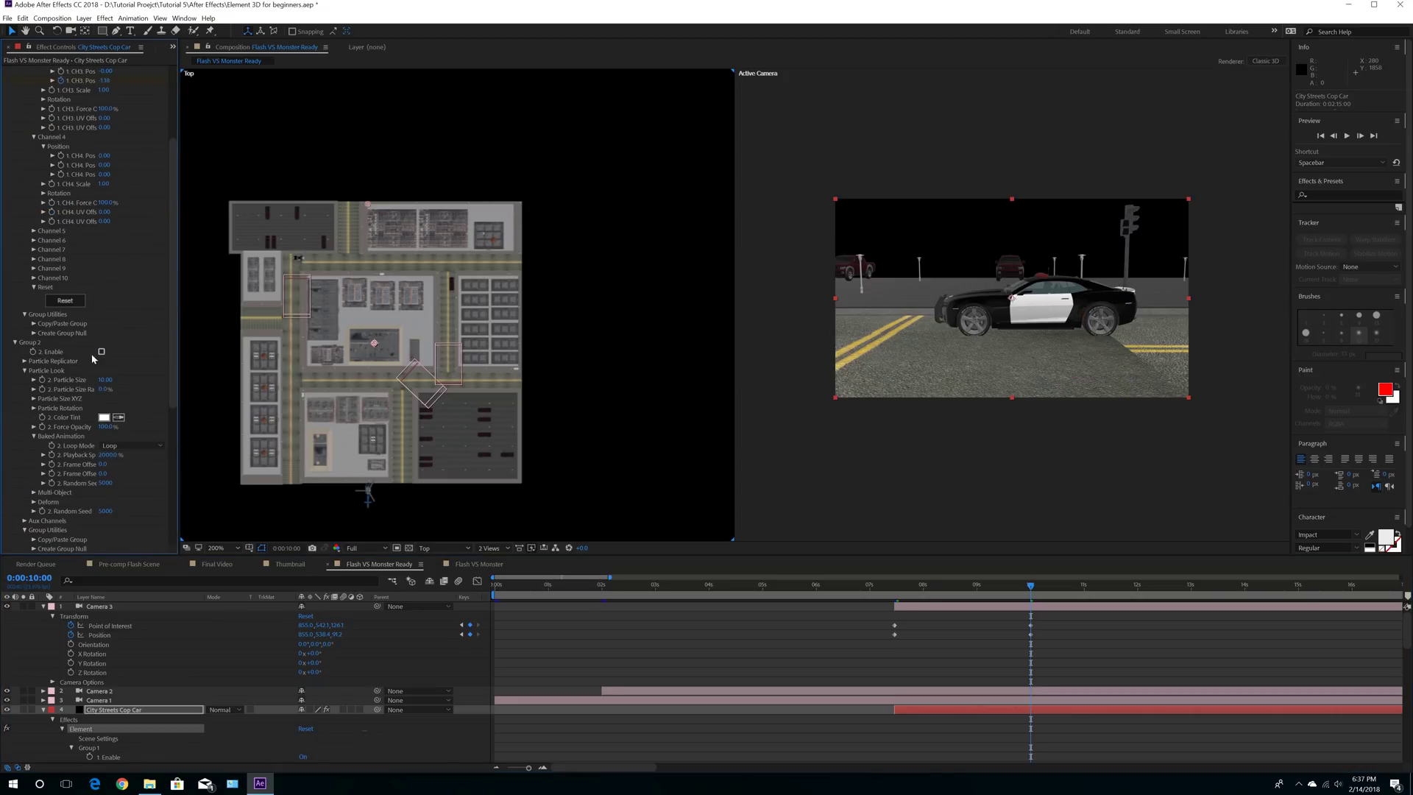
left_click(14, 343)
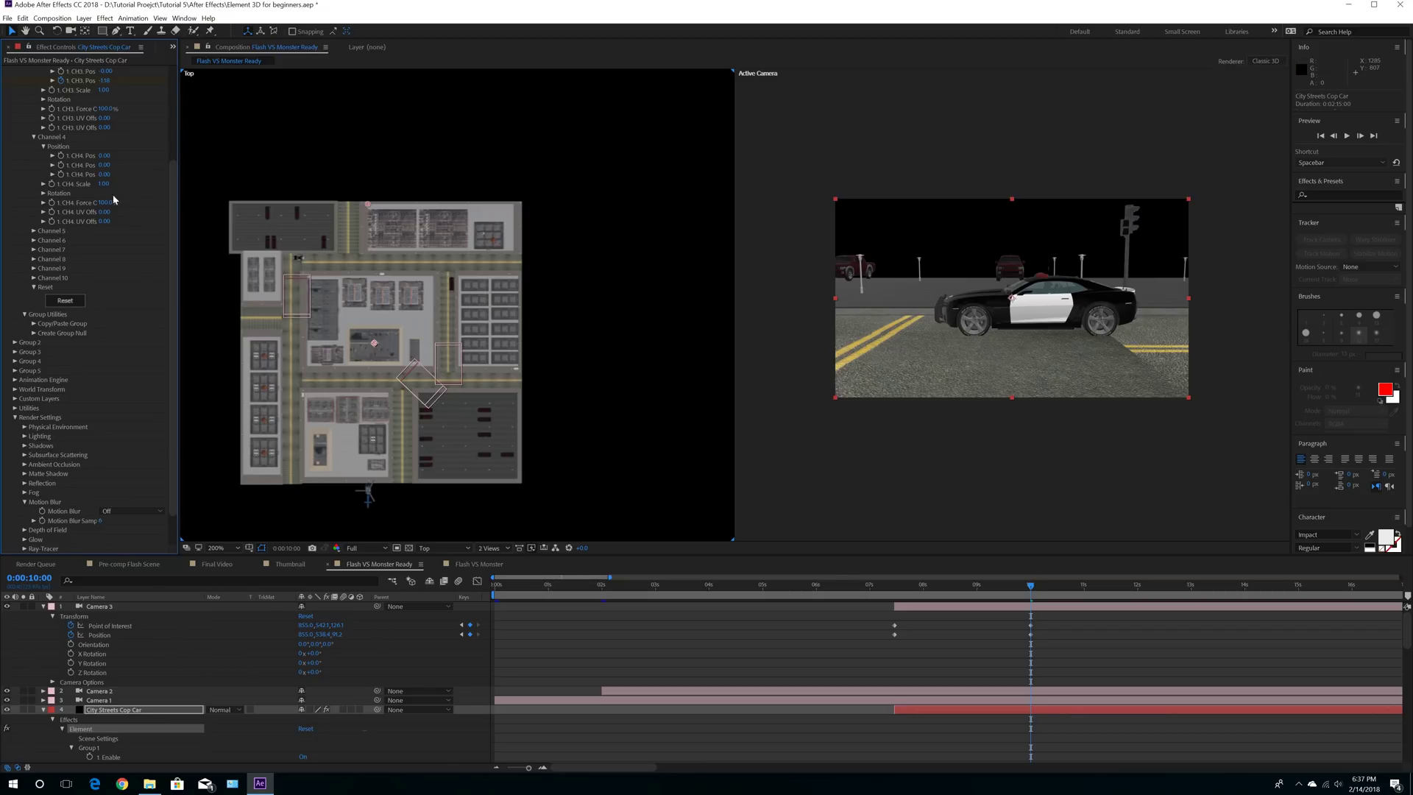
Step: Lower the preview resolution to Quarter and play back the car and camera animation from 0:00:07:11
left_click_drag(171, 200, 166, 96)
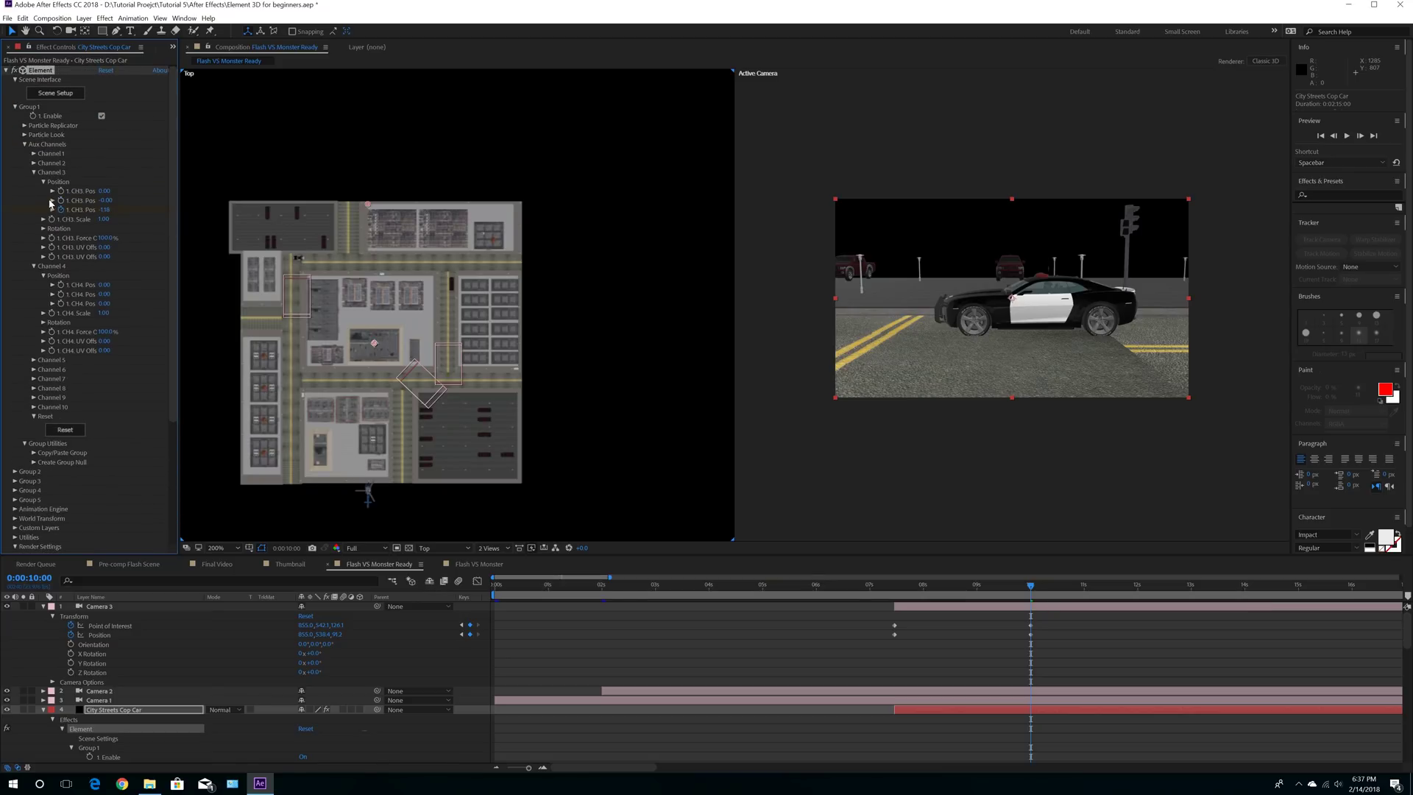
left_click_drag(101, 204, 108, 202)
left_click(896, 587)
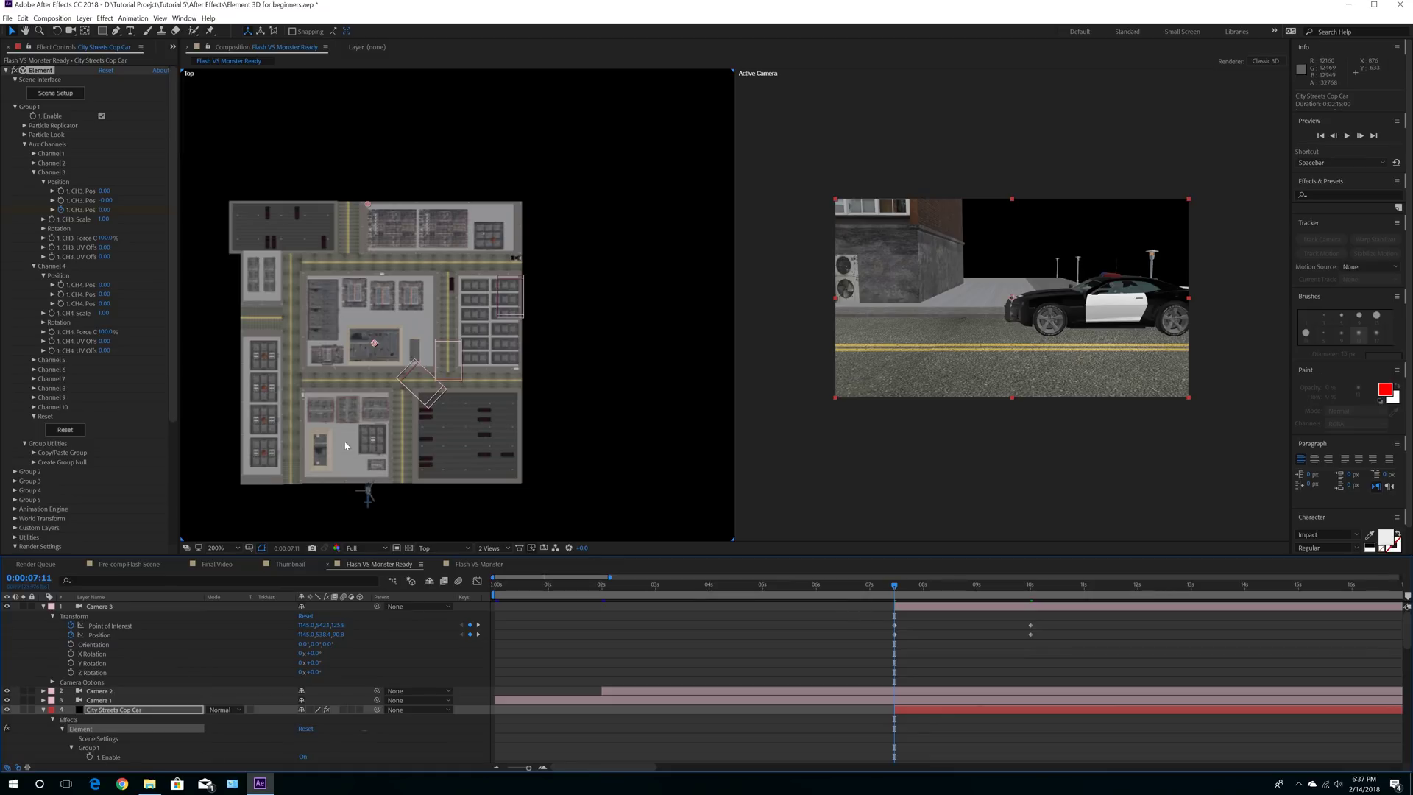
left_click(365, 549)
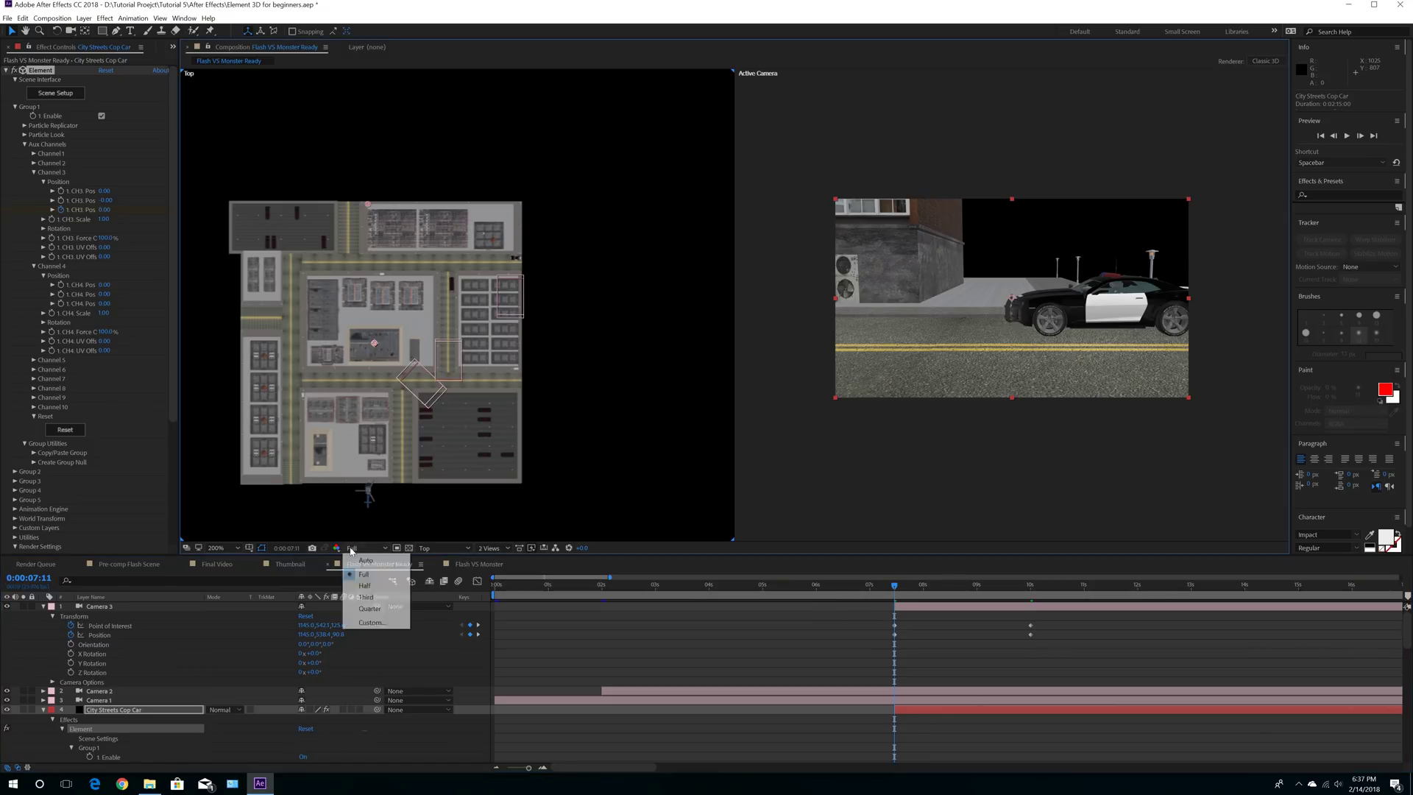
left_click(368, 608)
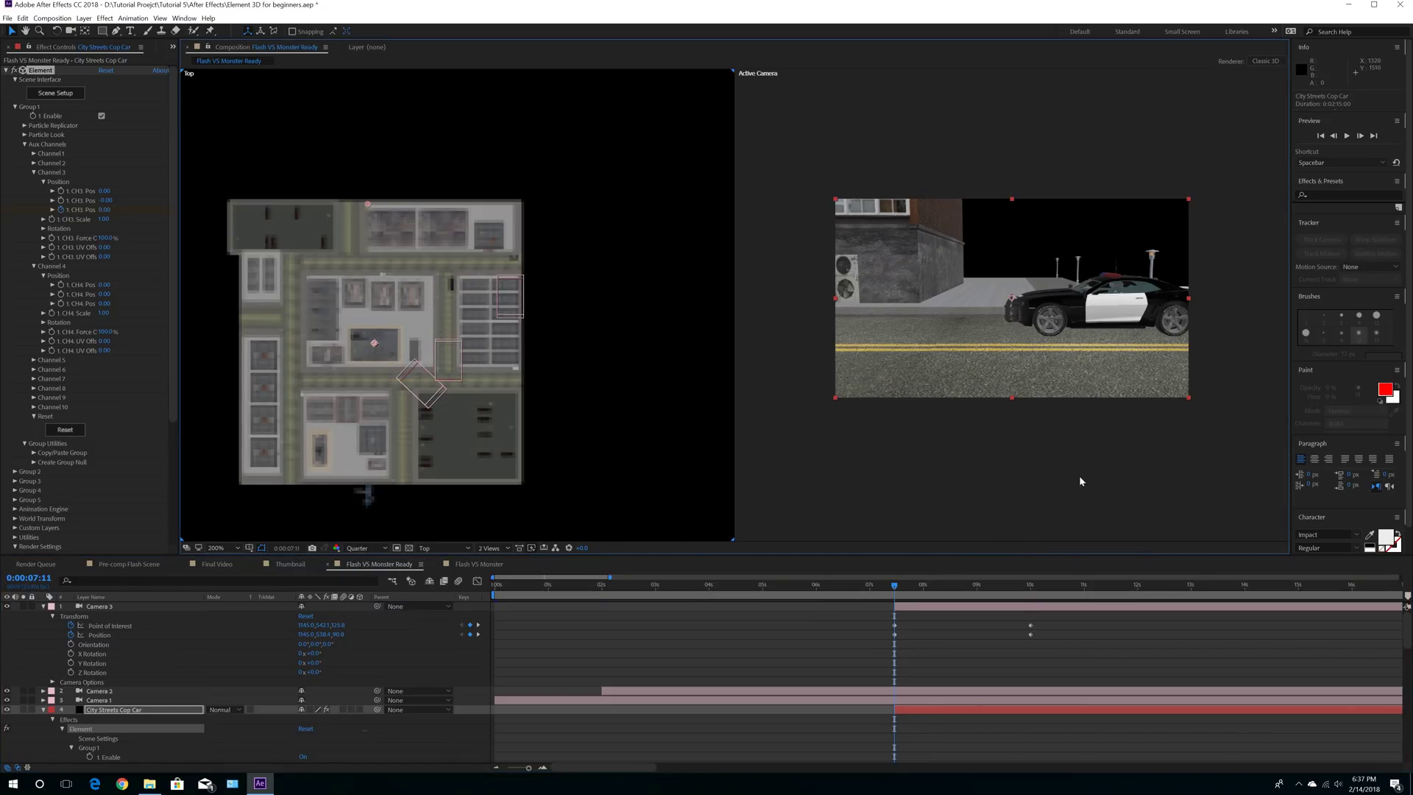
key("space")
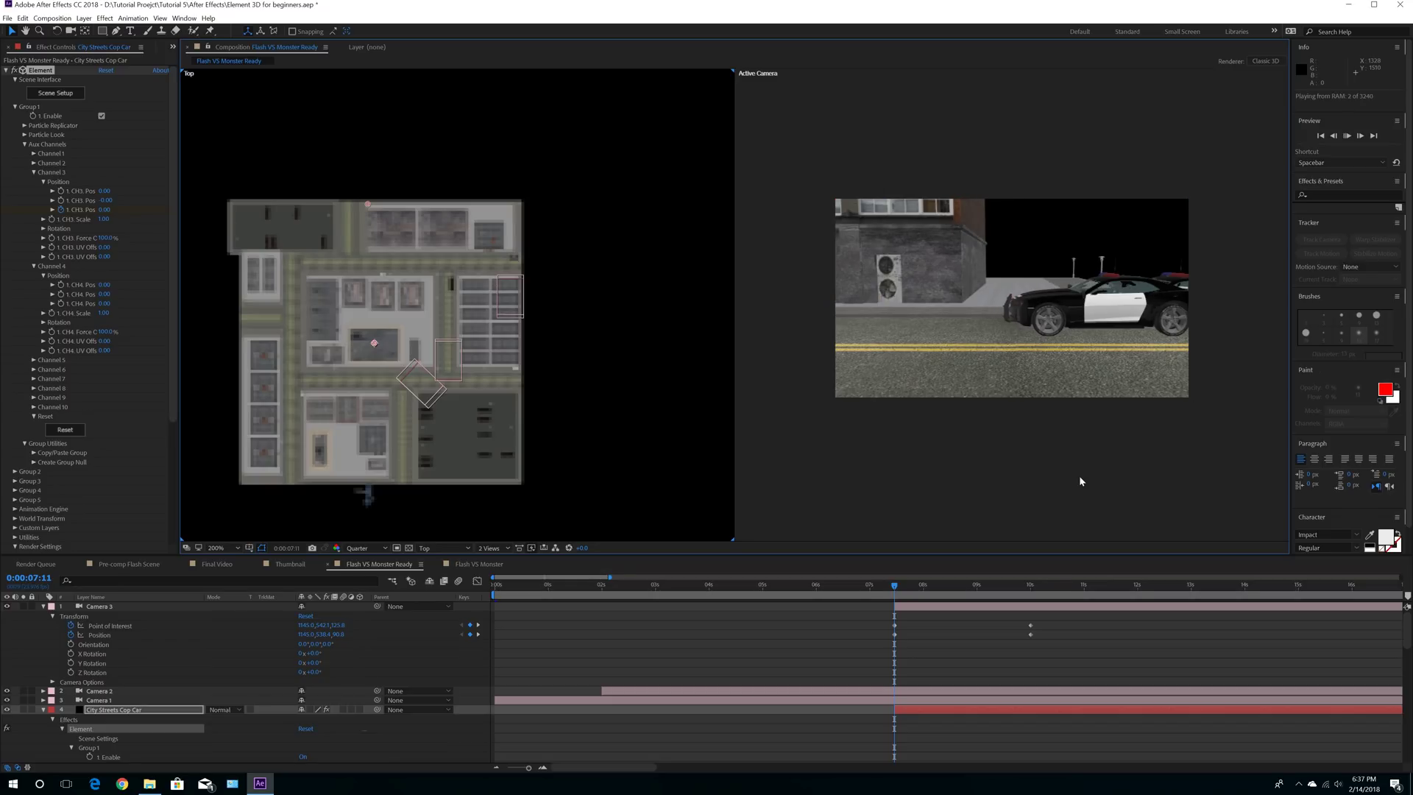
left_click(1053, 494)
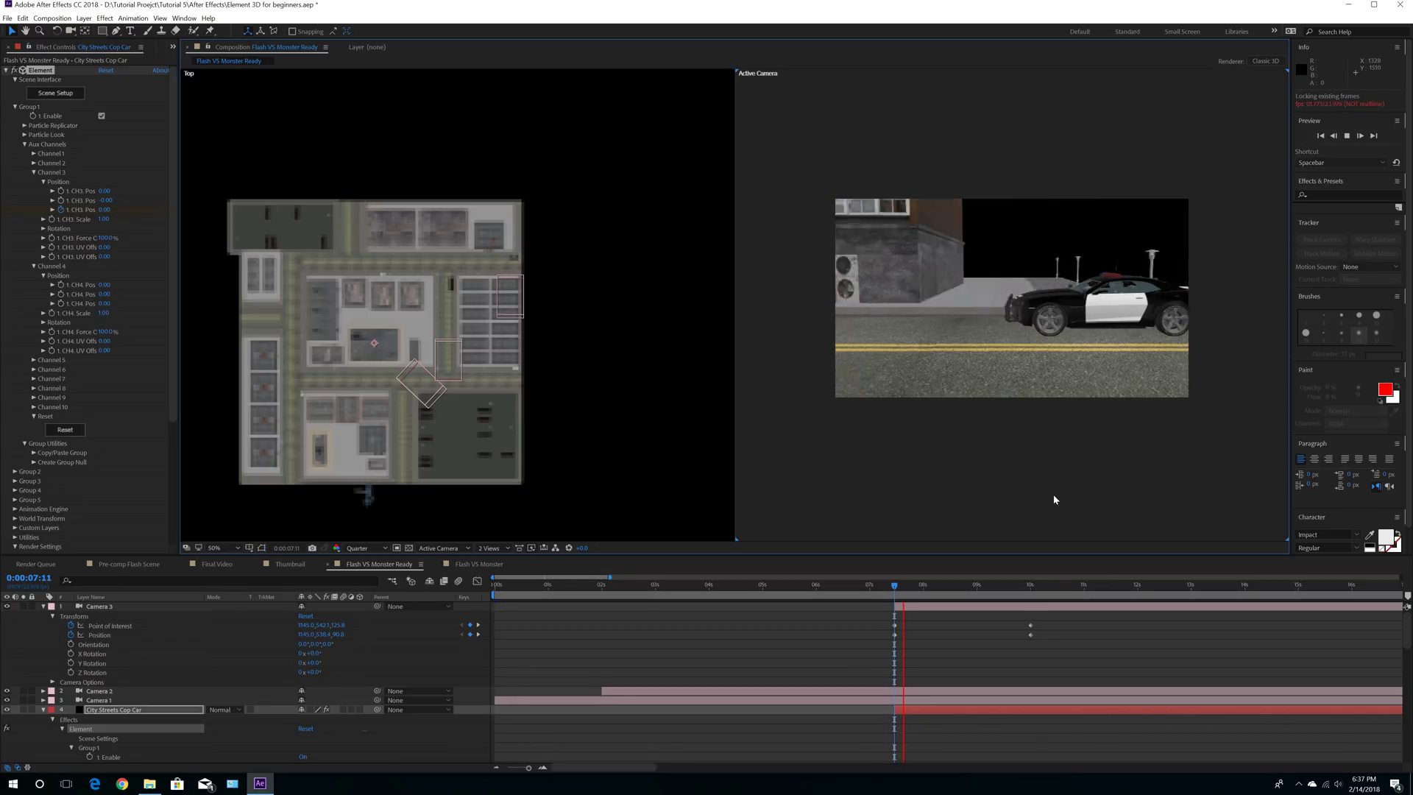
key("space")
Step: Move Channel 4's second X Rotation keyframe to 0:00:10:00 and preview the wheel spin from 0:00:07:11
scroll(983, 662, "down", 1)
scroll(983, 661, "down", 6)
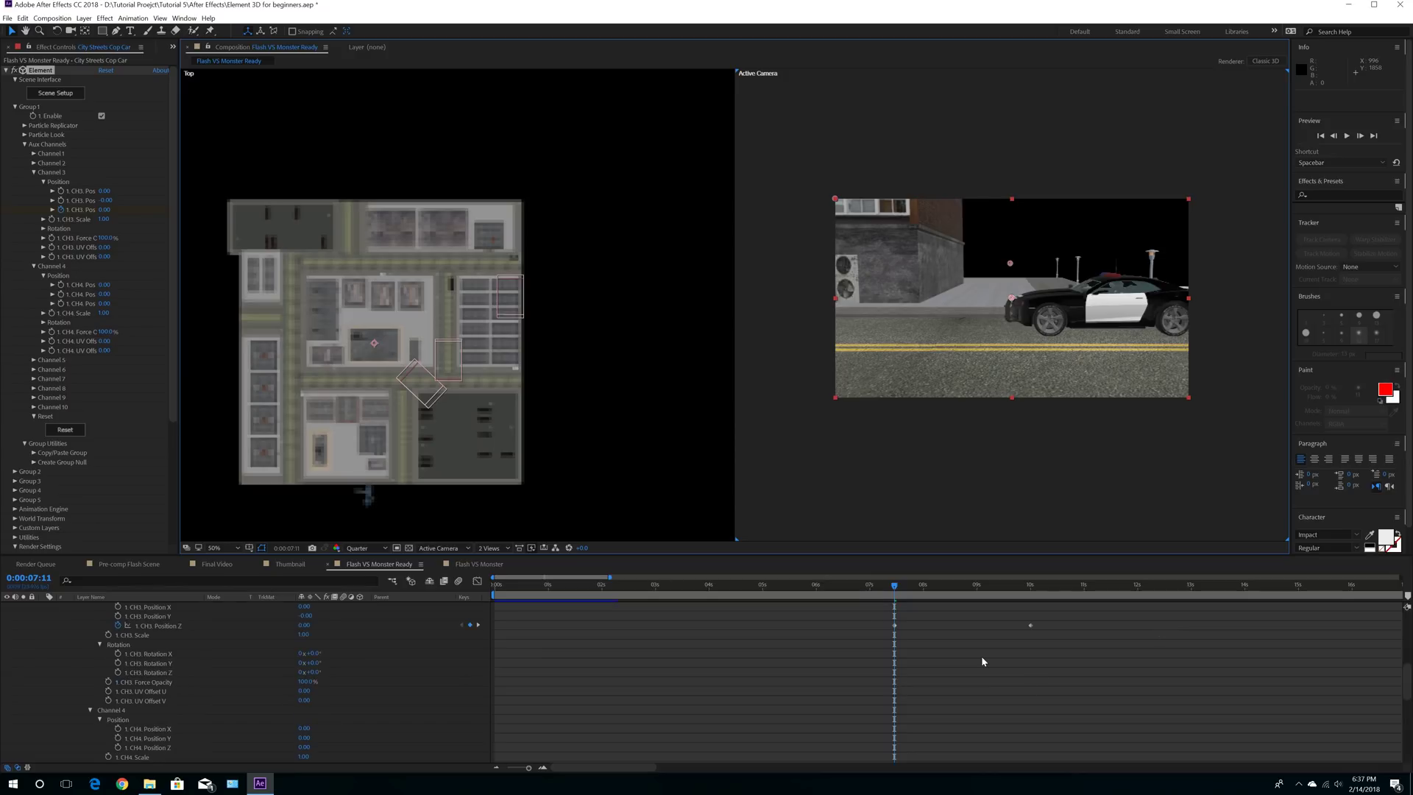
scroll(981, 661, "down", 3)
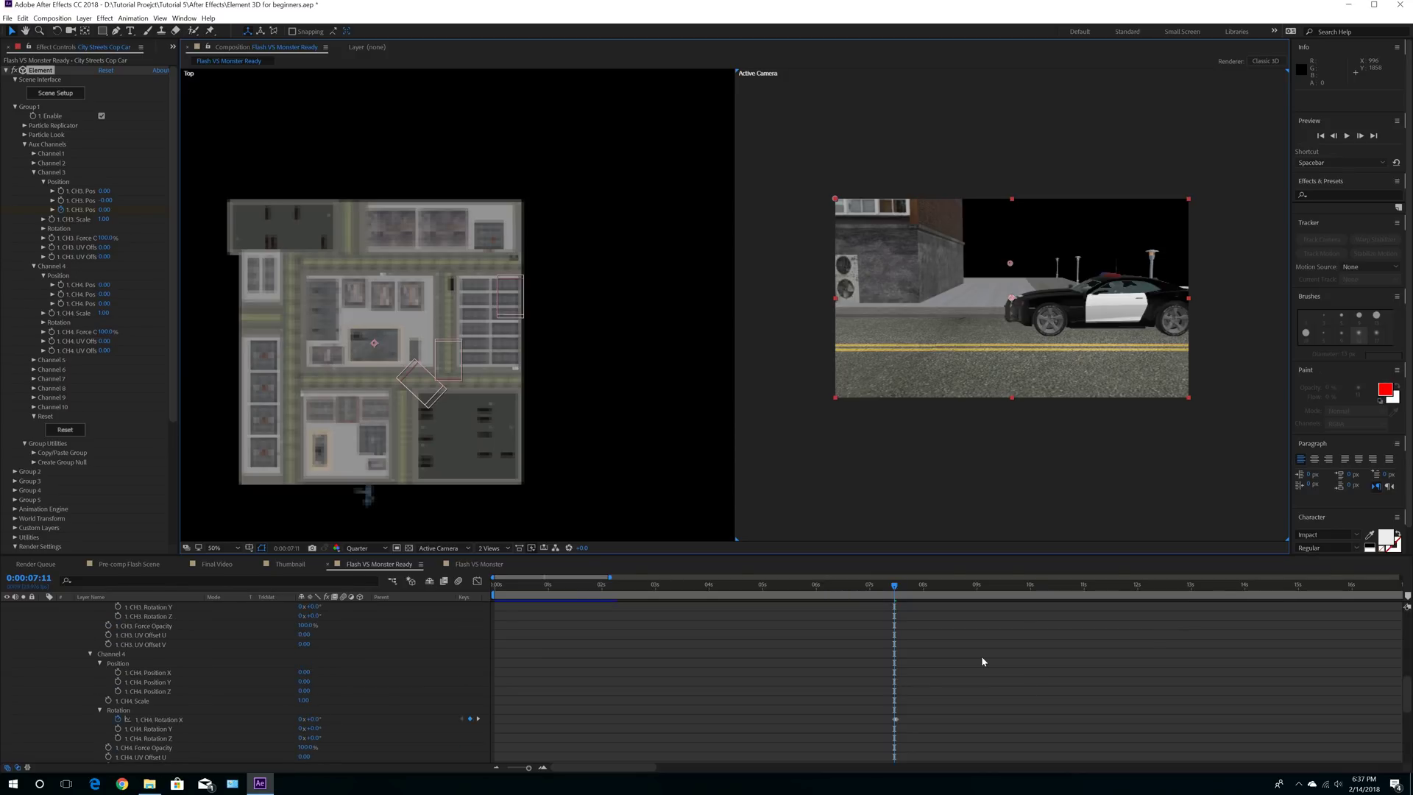
left_click(543, 768)
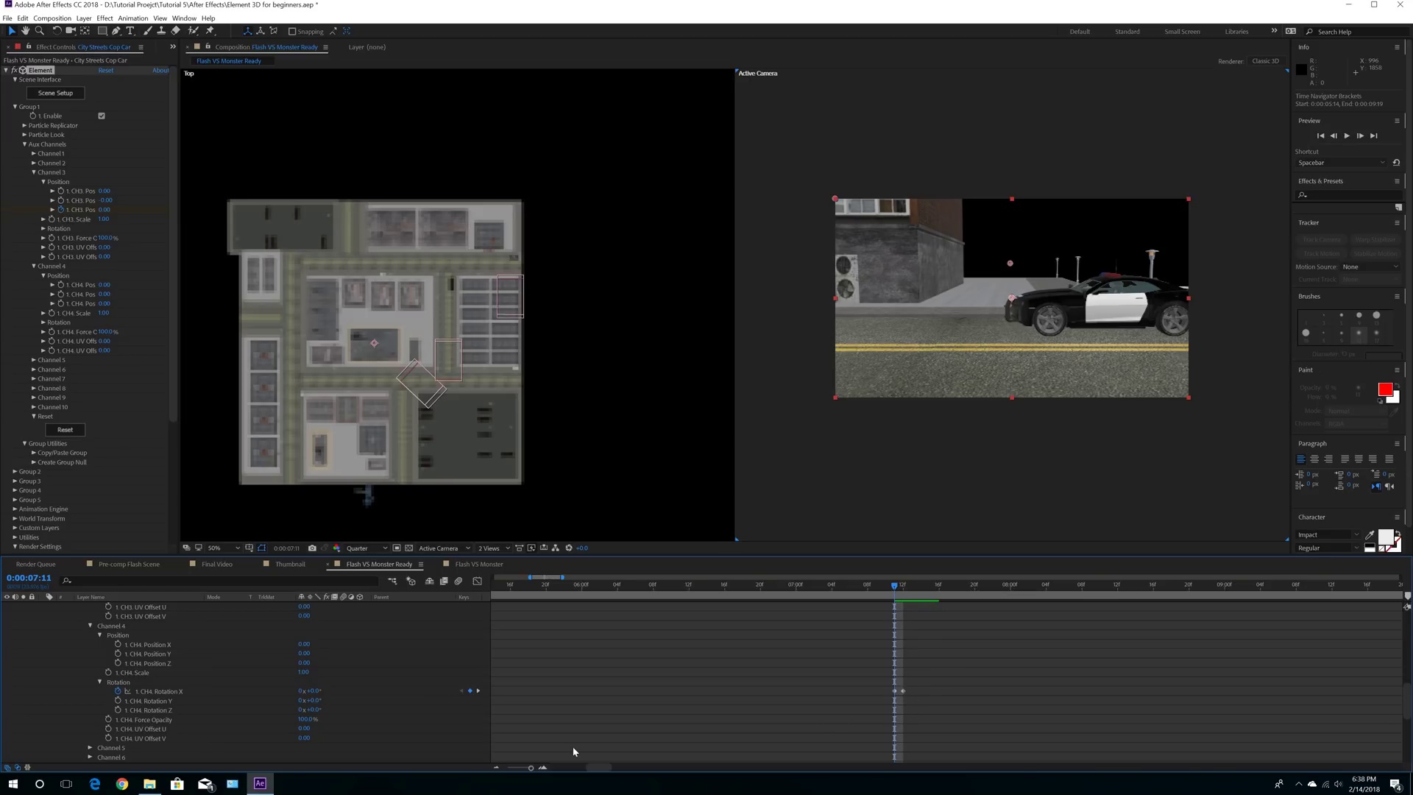
left_click(495, 769)
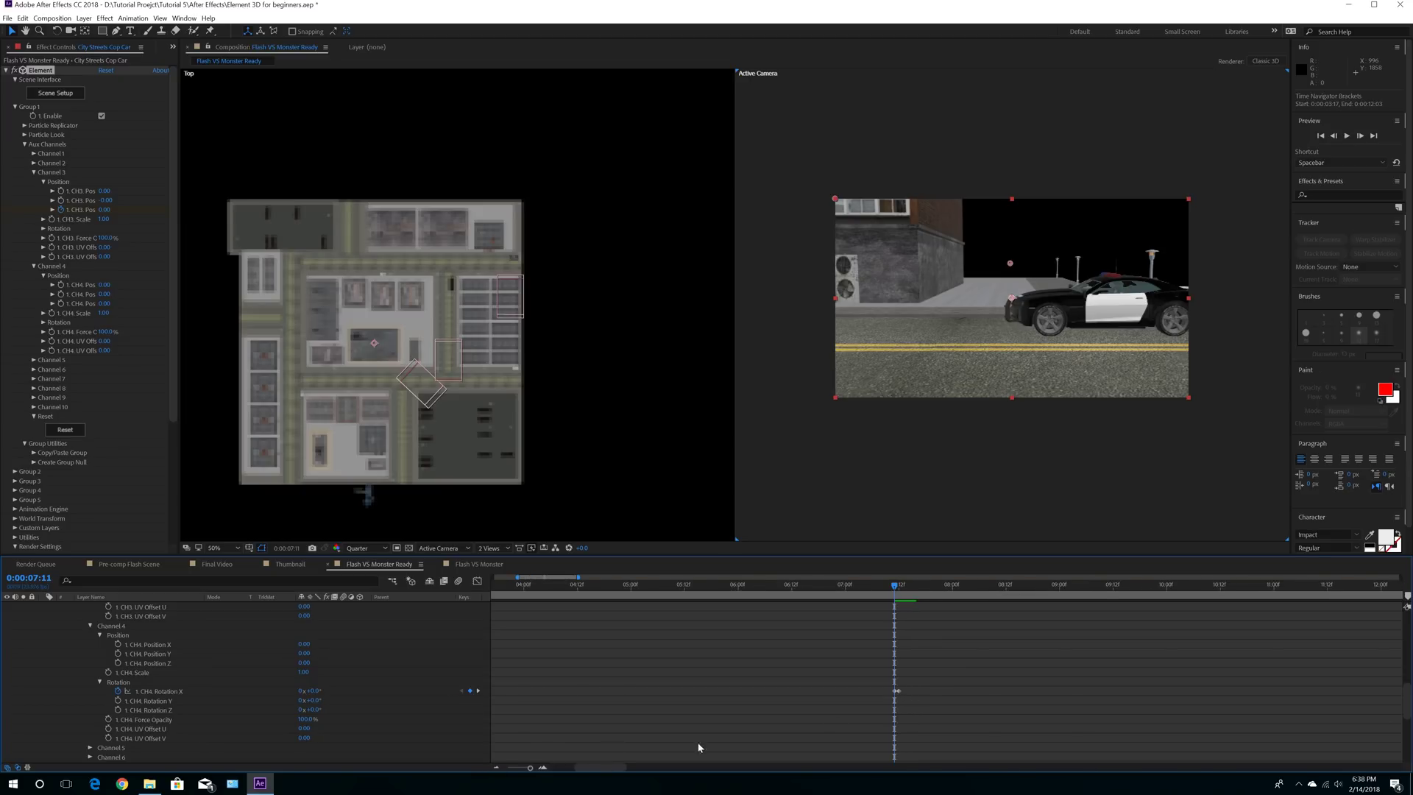
left_click(1166, 591)
left_click_drag(899, 691, 1167, 700)
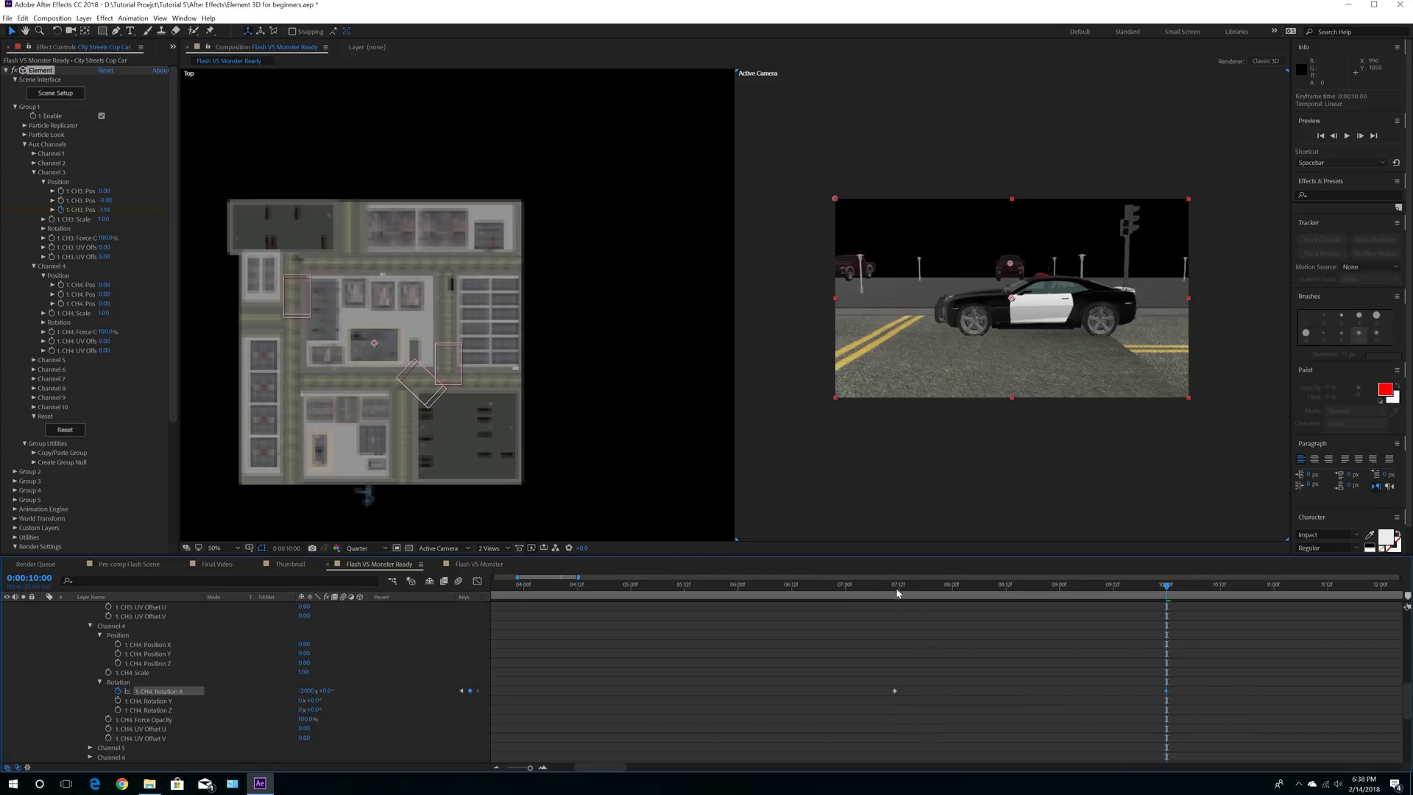
left_click(896, 589)
key("space")
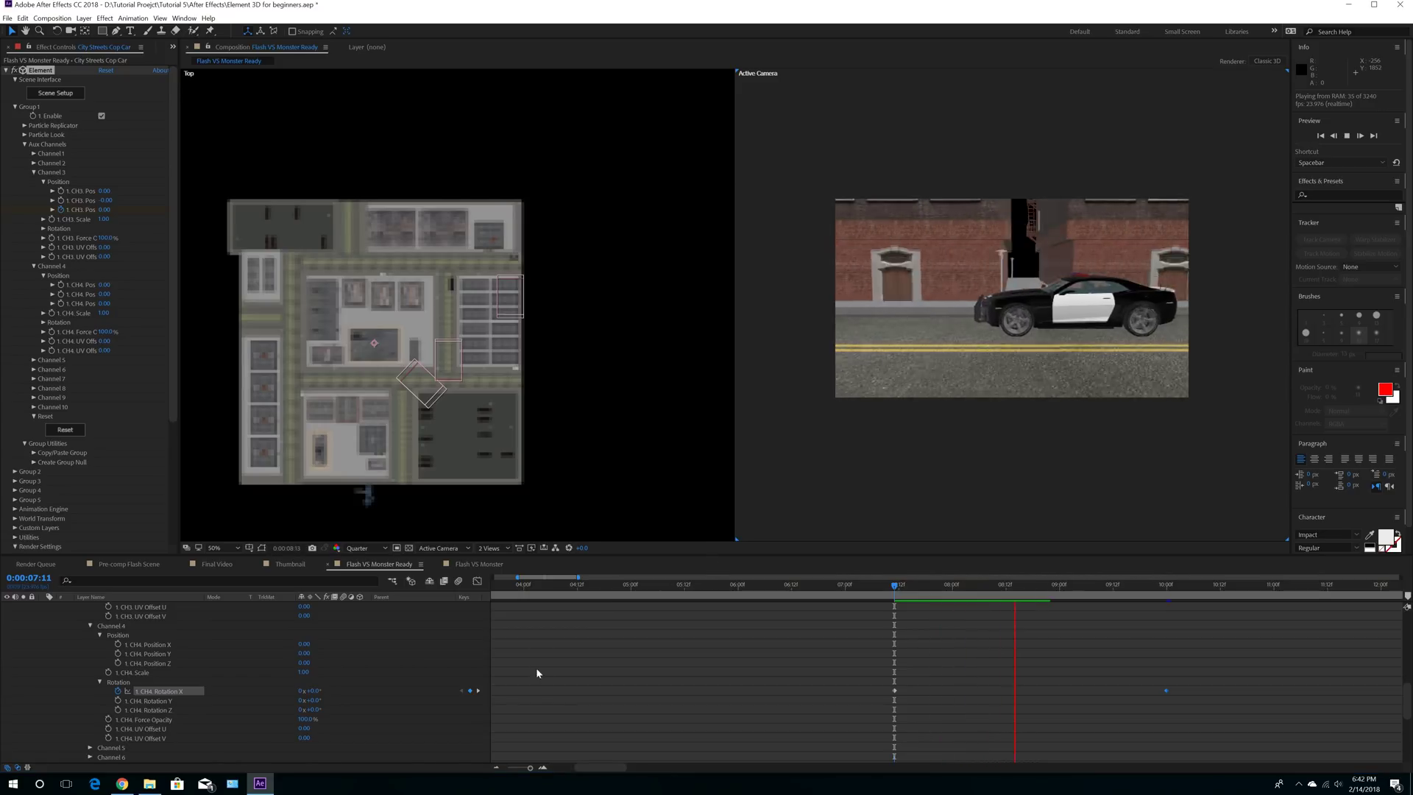
Step: Remove Channel 4's X Rotation keyframes, drive the property with the expression time*2000 instead, and preview the result
left_click(119, 691)
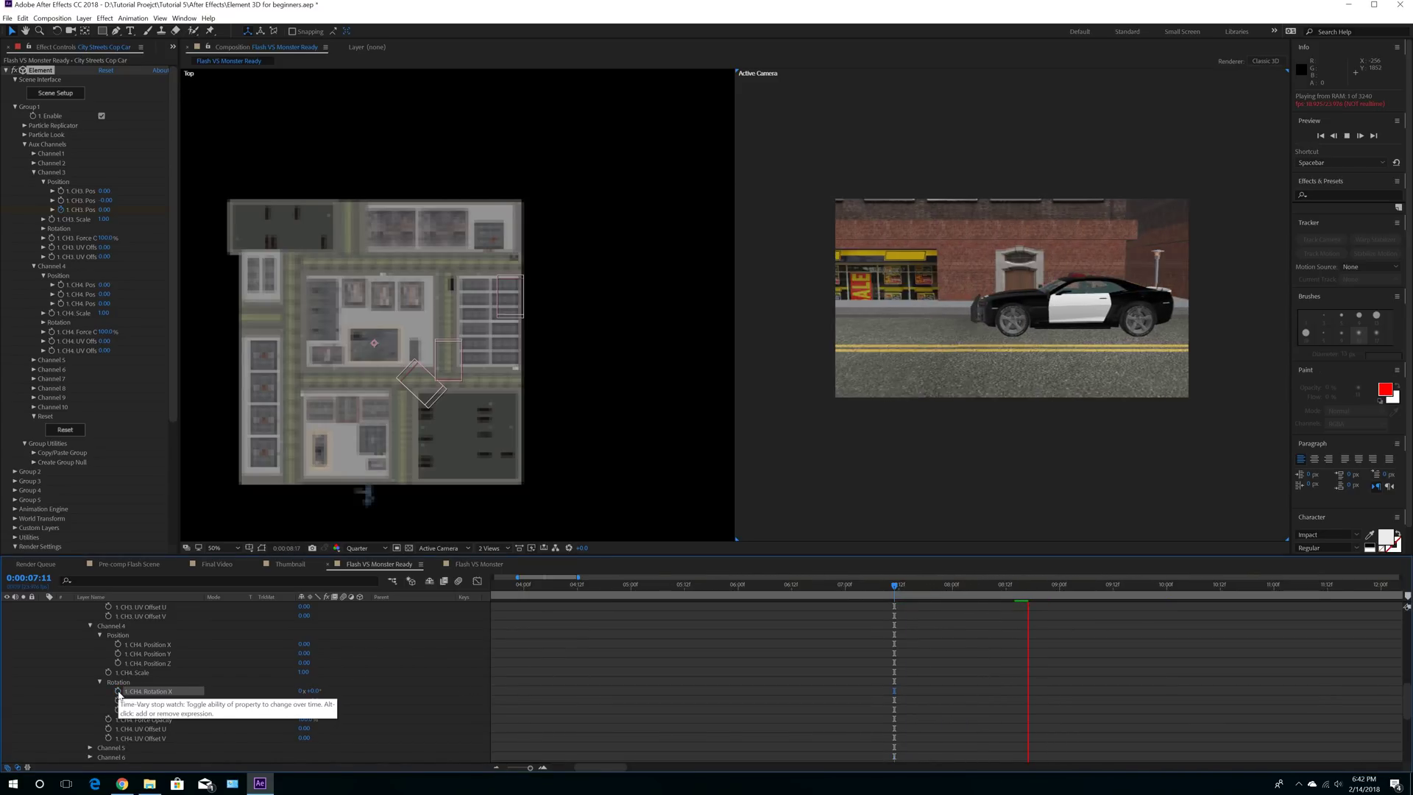
left_click(845, 508)
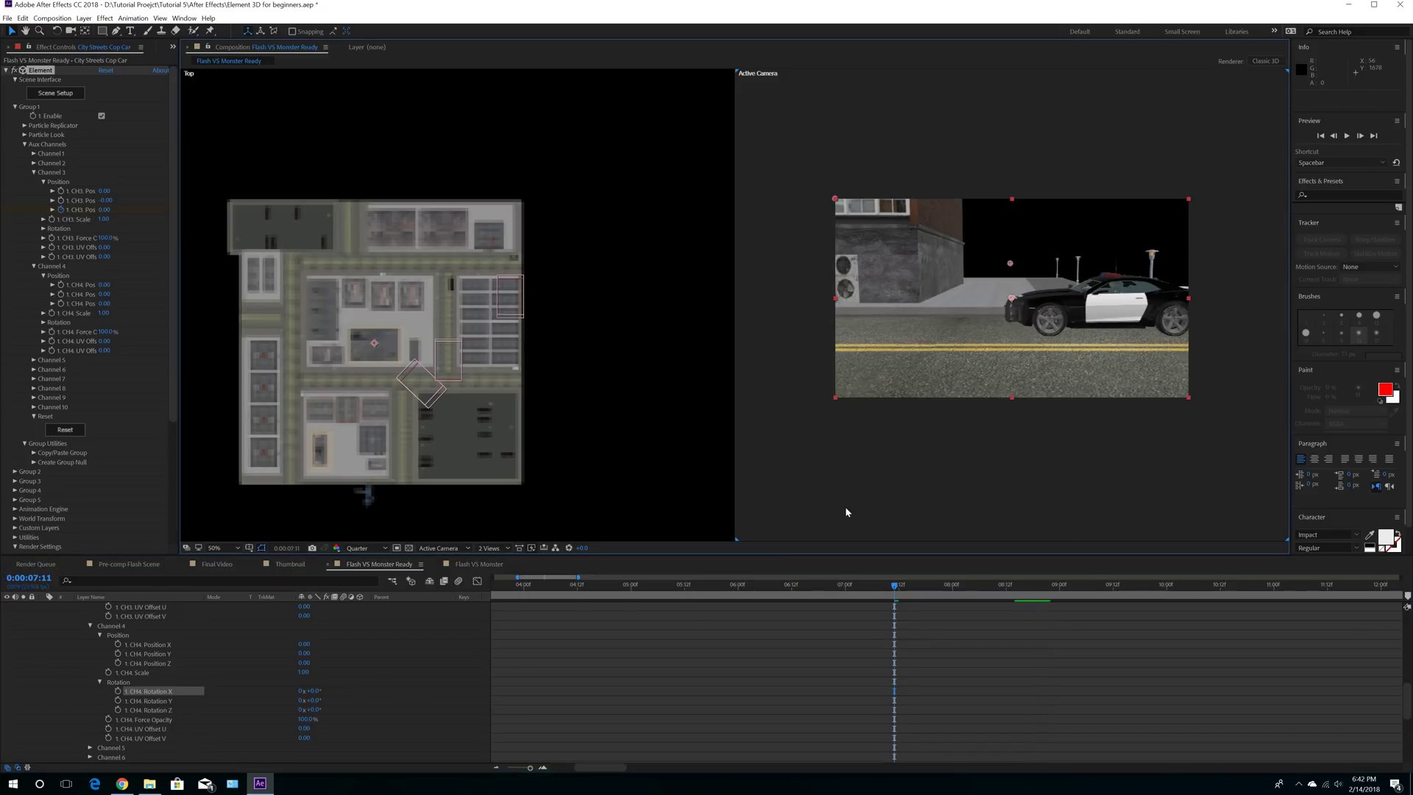
left_click(118, 692, "alt")
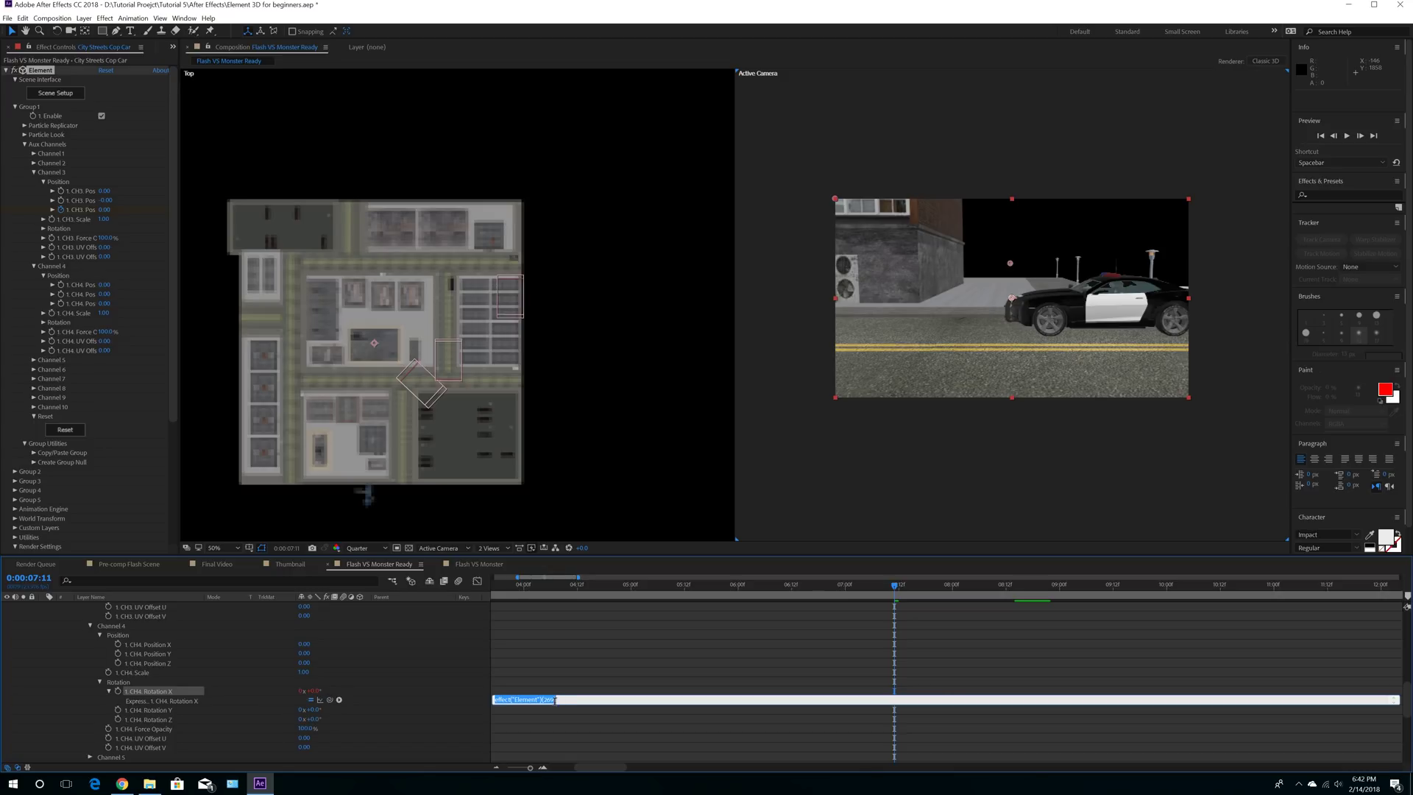
type("time*2000")
left_click(453, 663)
key("space")
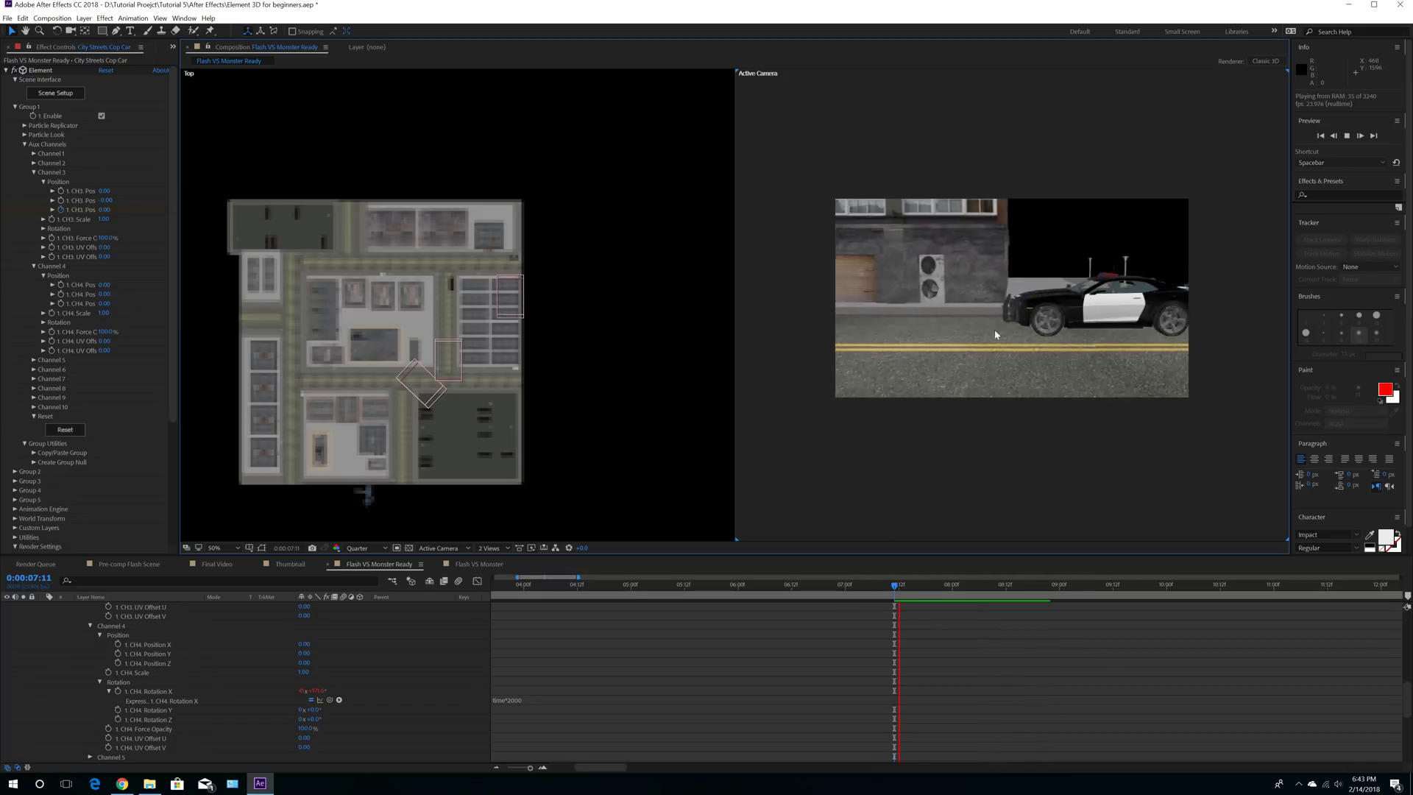
Step: Adjust the multiplier in Channel 4's X Rotation time expression and play back the spinning wheels again
left_click(514, 701)
left_click(556, 656)
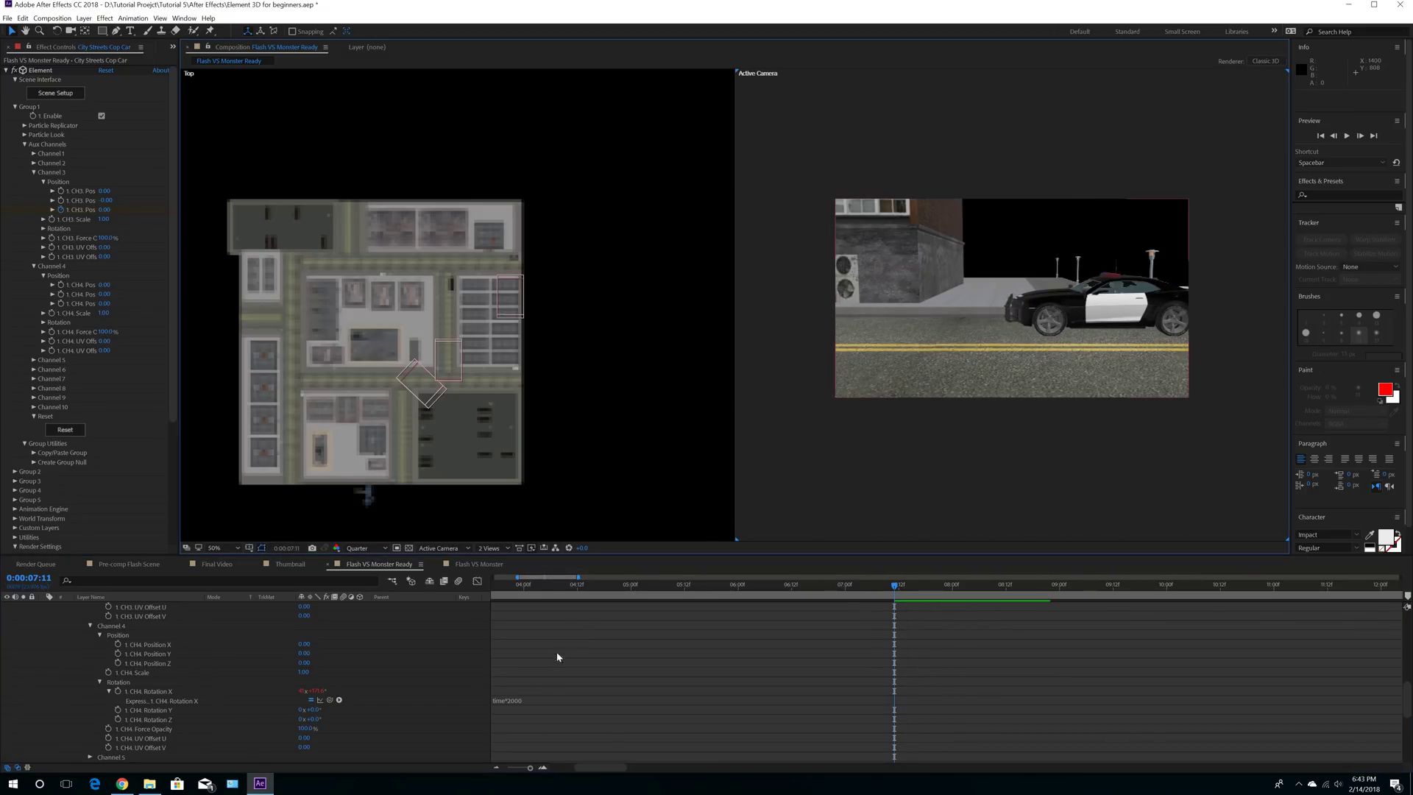
left_click(513, 702)
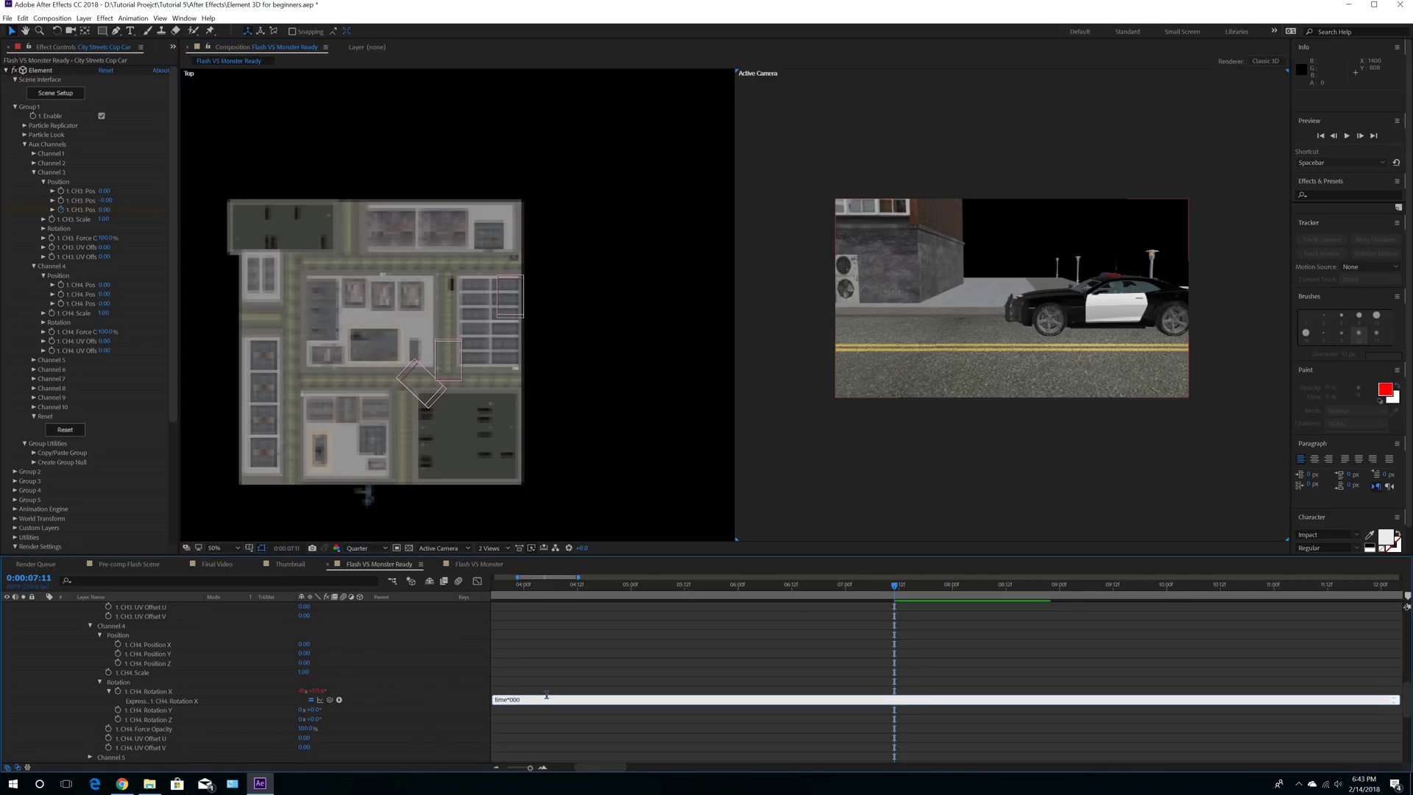
left_click(615, 637)
key("space")
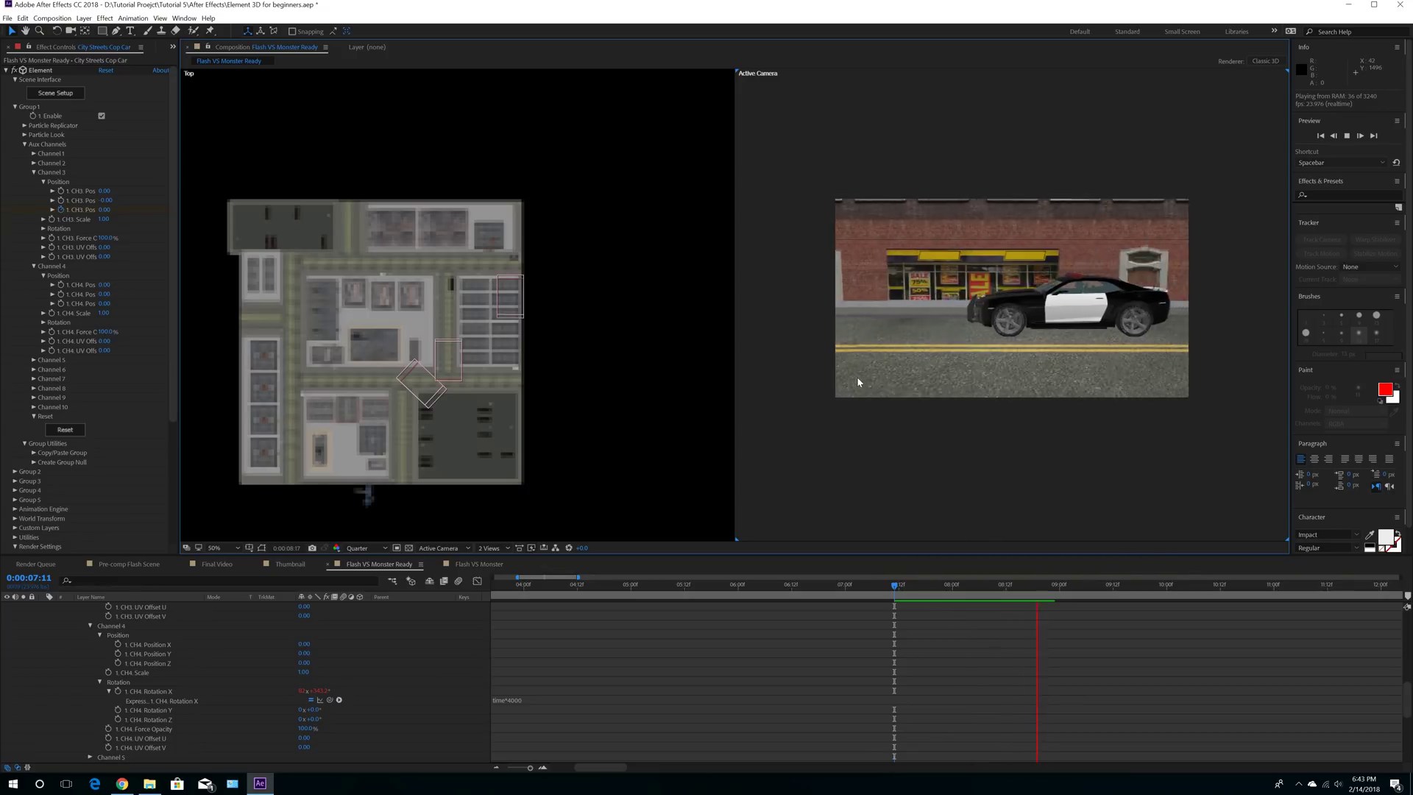
key("space")
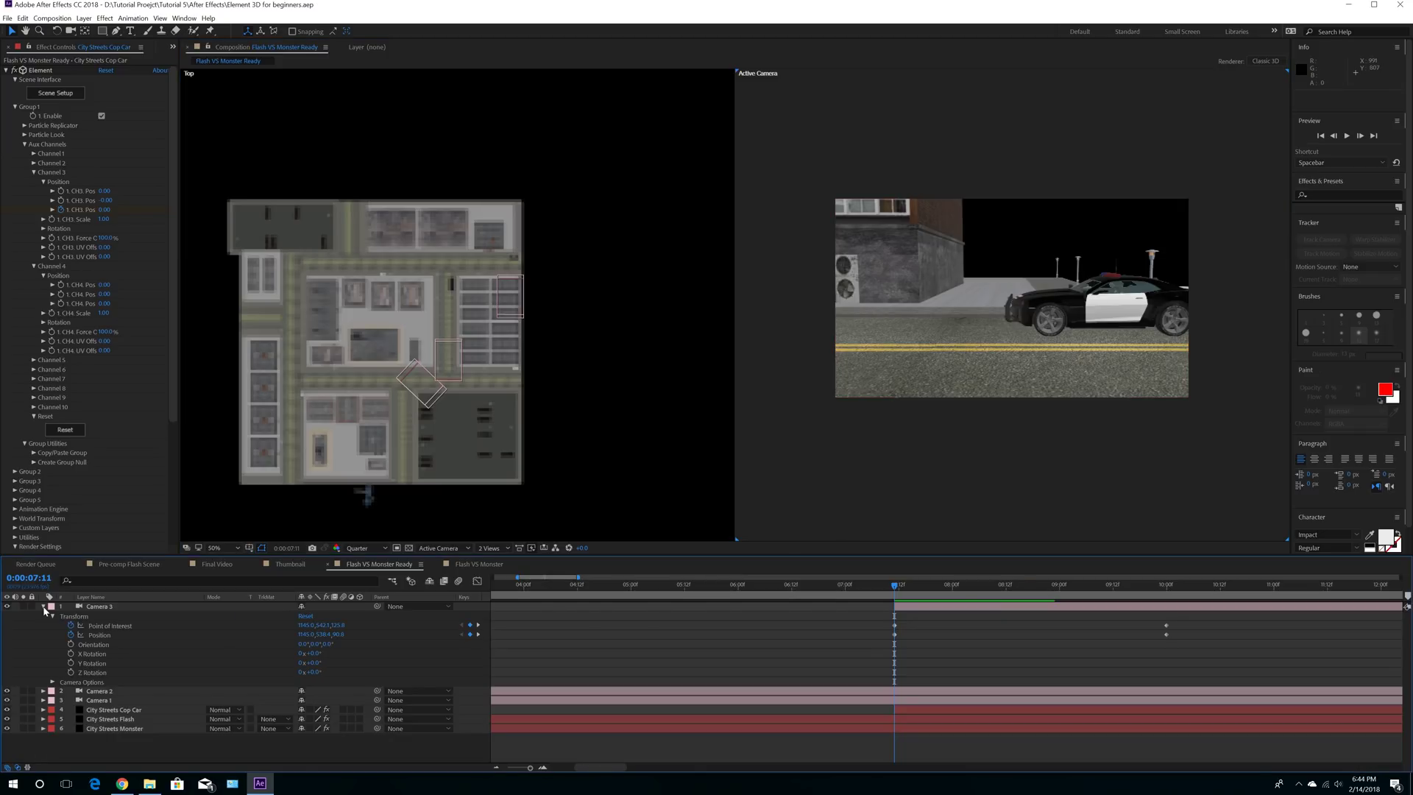
Step: Collapse Camera 3's properties, set the preview resolution to Full and recentre the city in the Top view
left_click(43, 607)
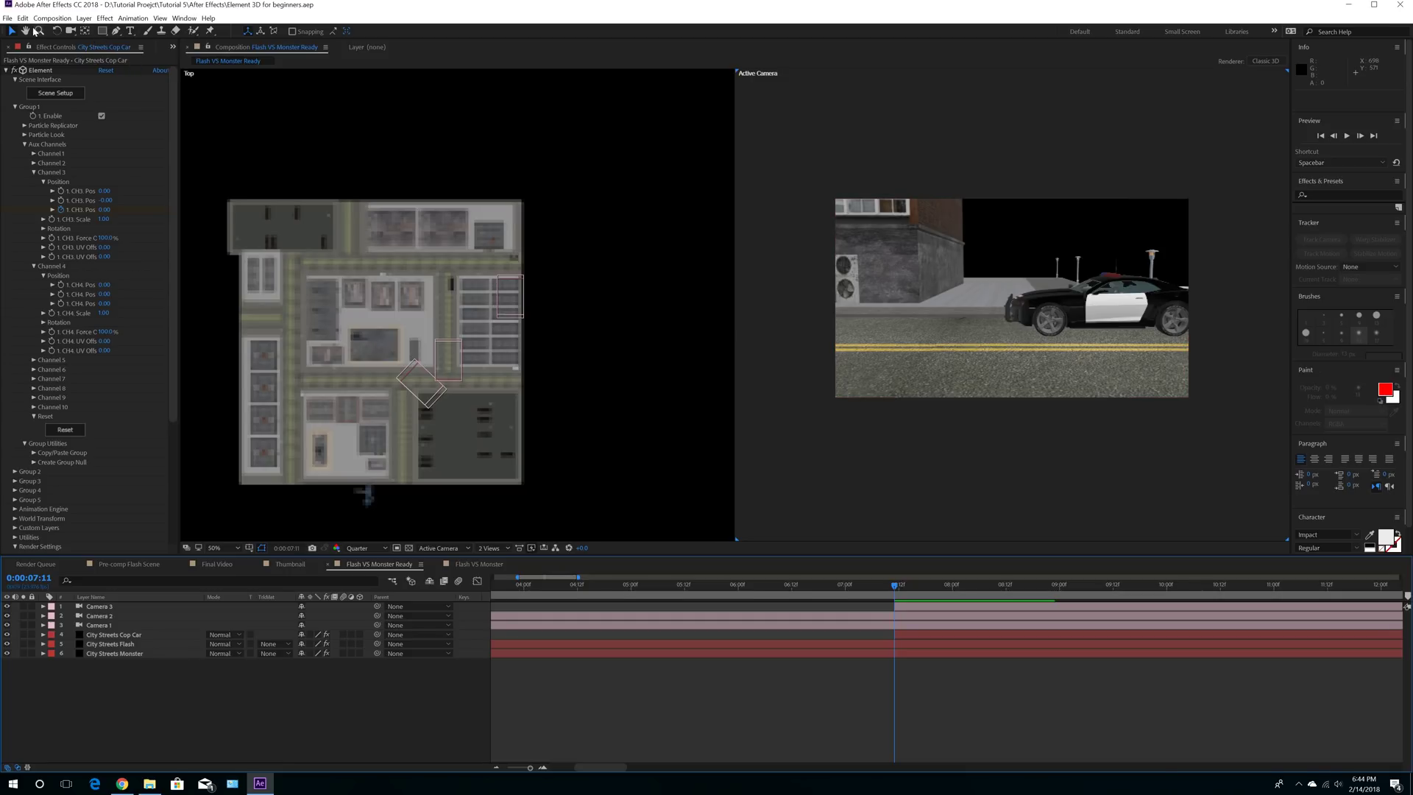
left_click(7, 18)
left_click(253, 12)
left_click(359, 548)
left_click(372, 573)
left_click(25, 31)
left_click_drag(382, 335, 443, 293)
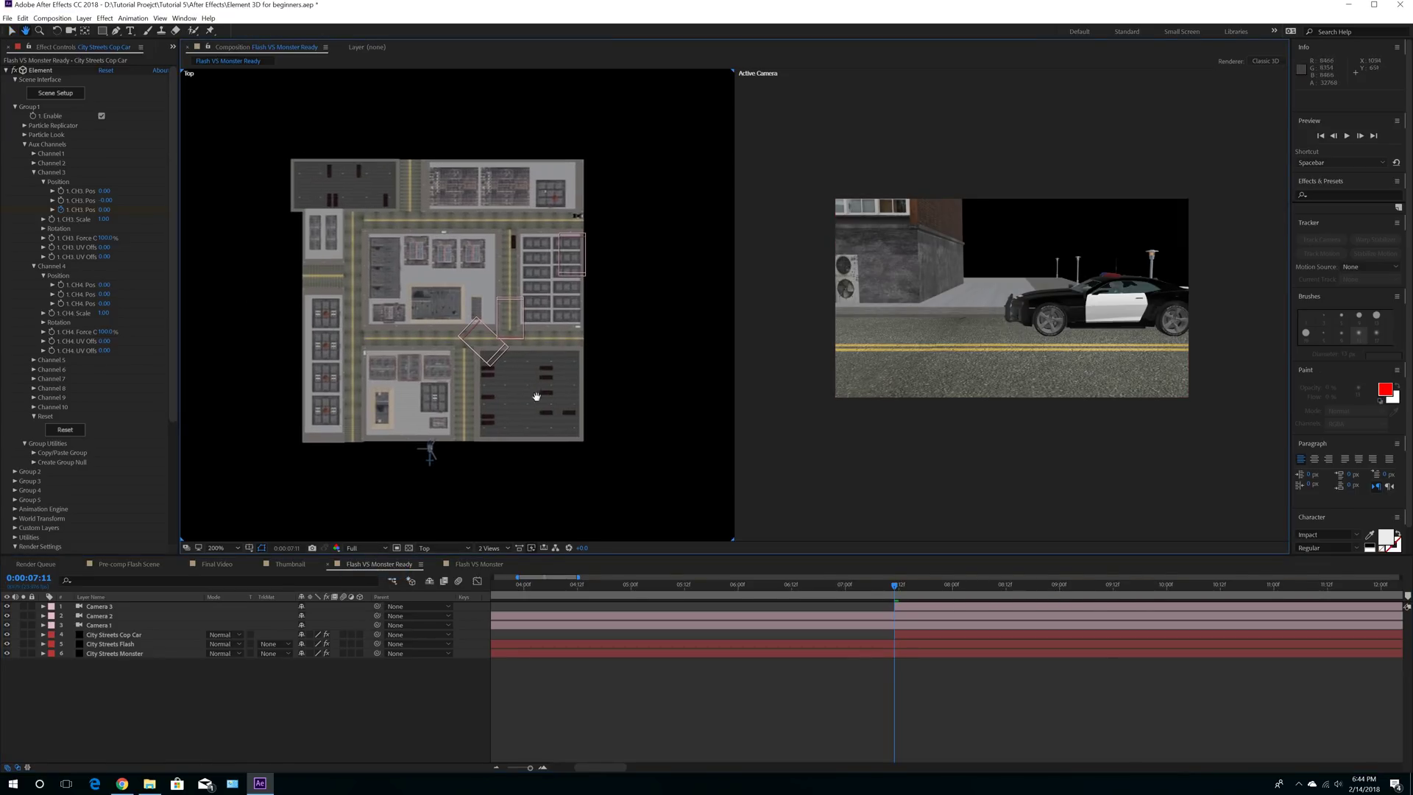
left_click(11, 31)
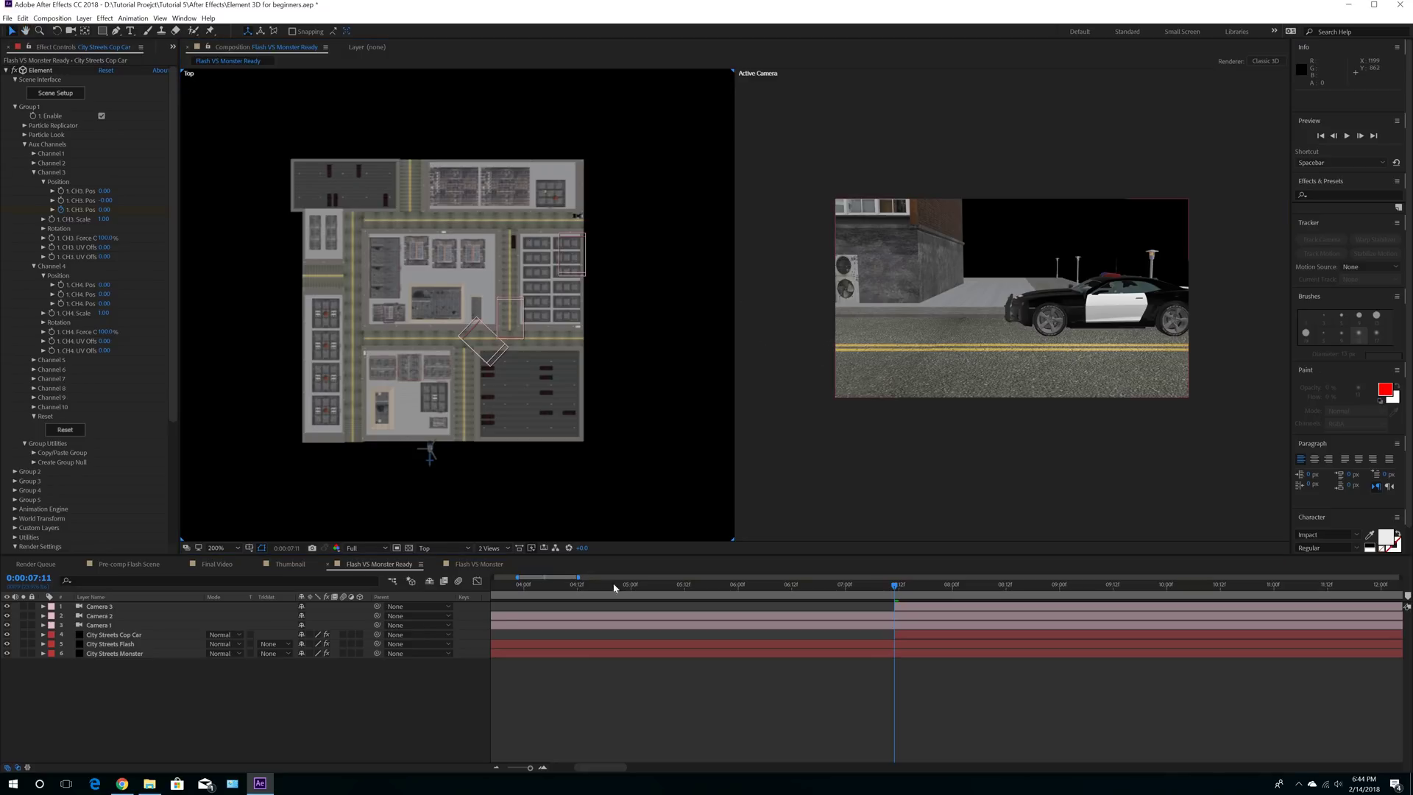
Step: Duplicate the City Streets Monster layer and place the copy directly above City Streets Cop Car
left_click(111, 655)
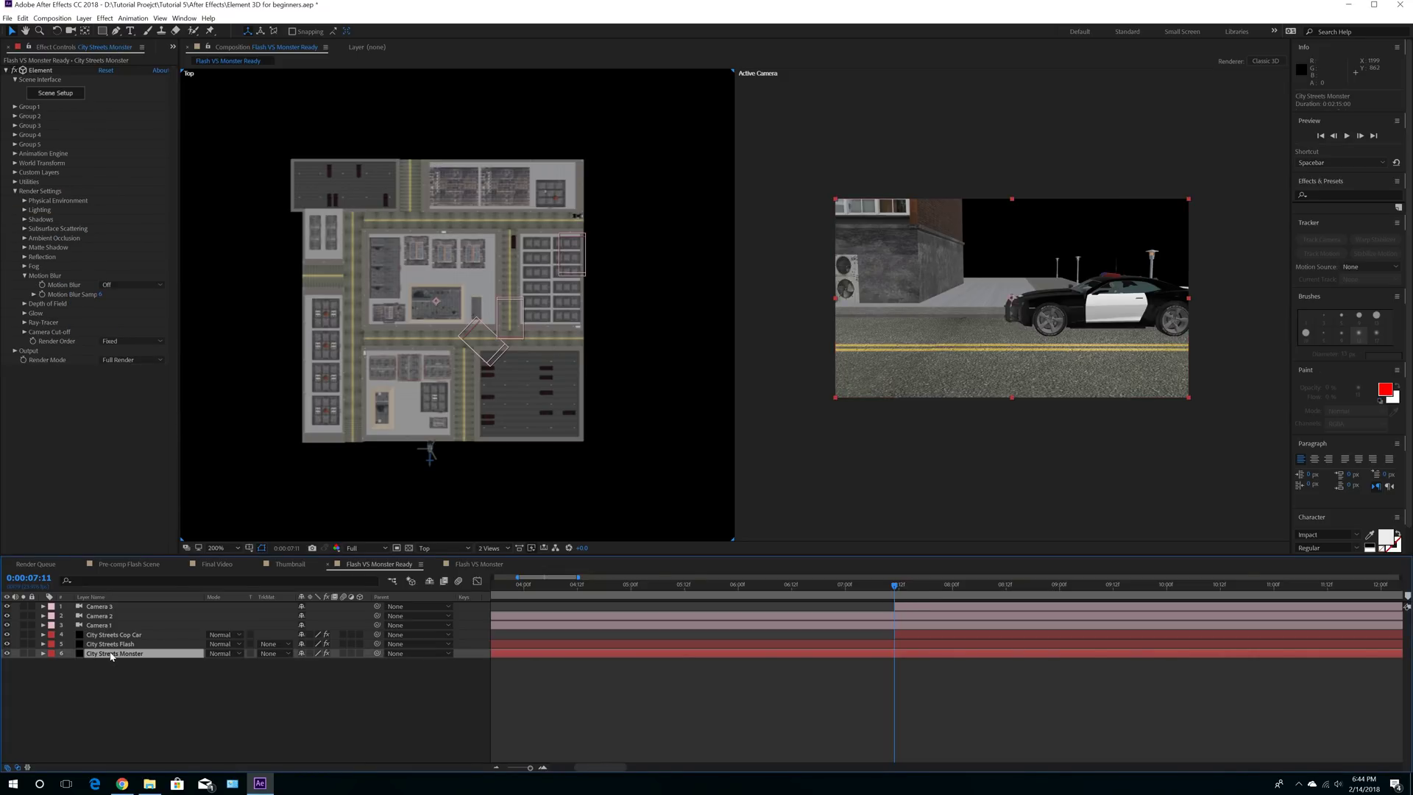
key("ctrl+d")
left_click_drag(111, 654, 138, 638)
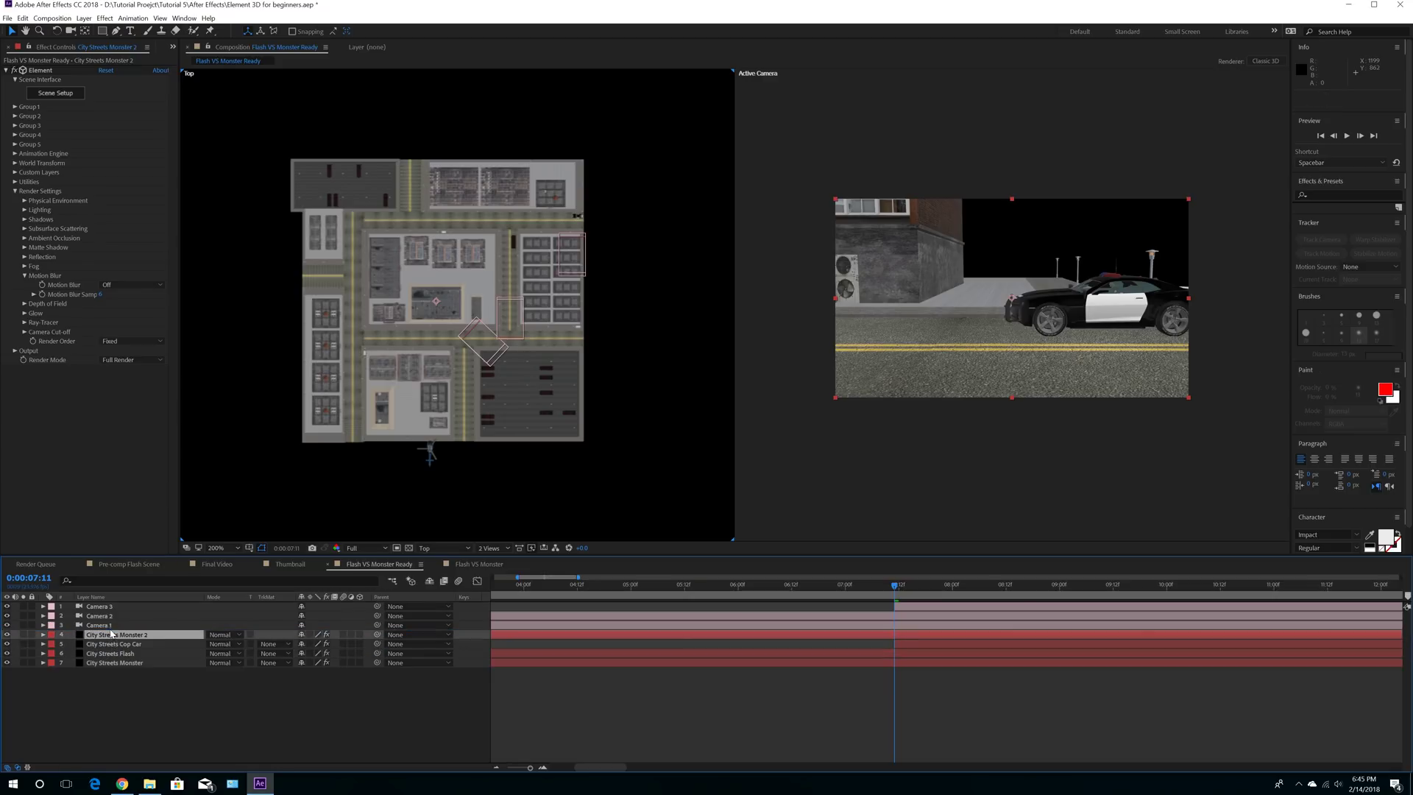
Step: Rename the duplicated monster layer as City Streets Monster Jump and select it
key("Return")
type("0")
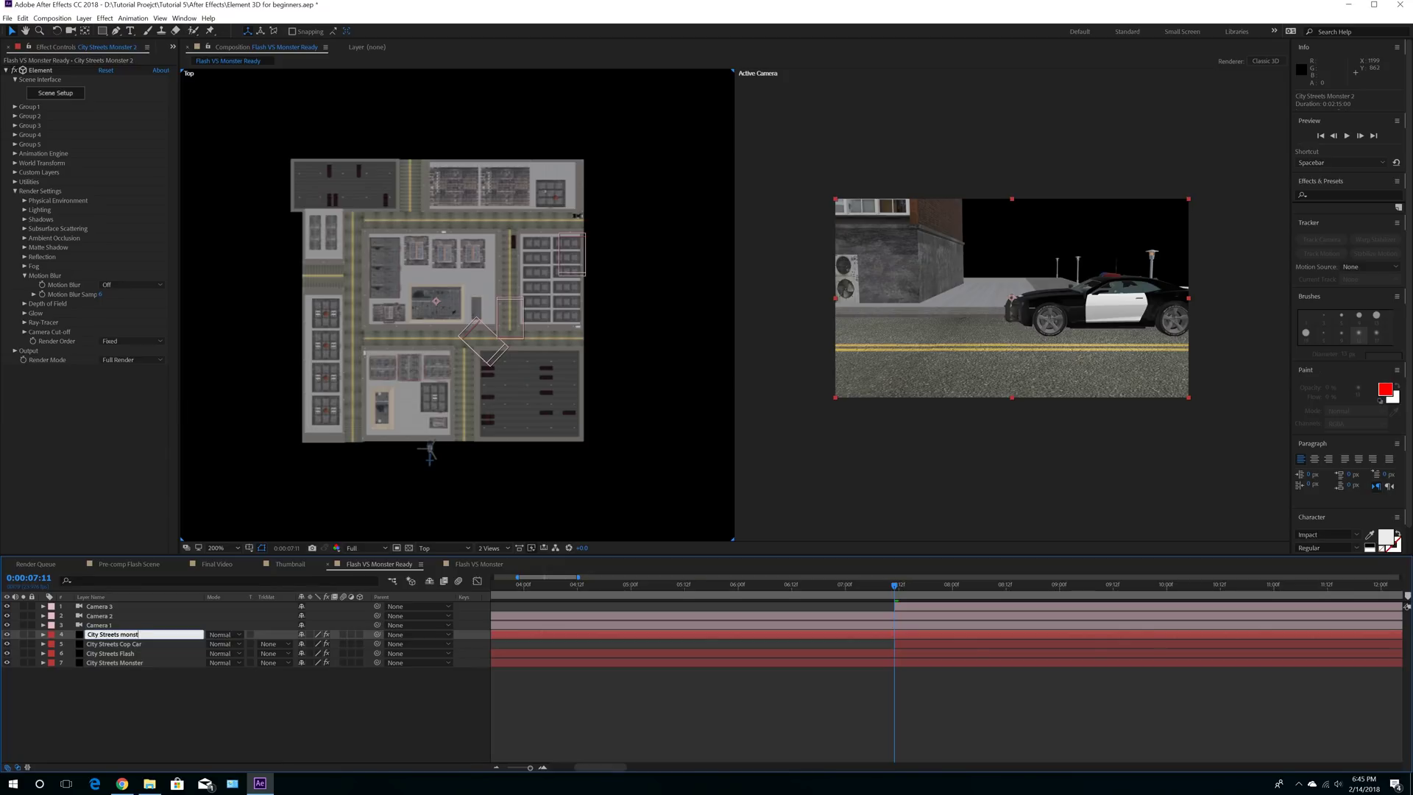
type("Mo")
left_click(134, 706)
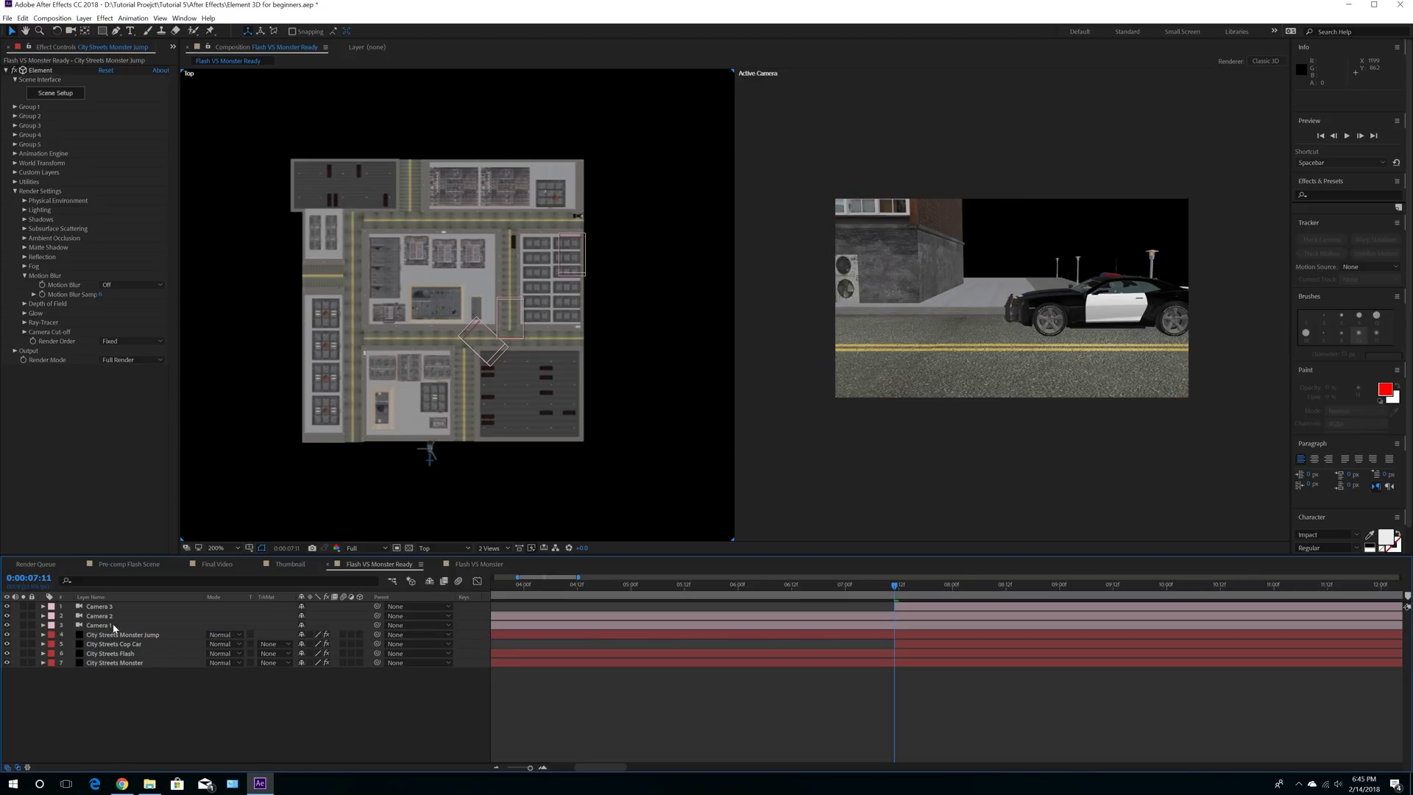
left_click(127, 636)
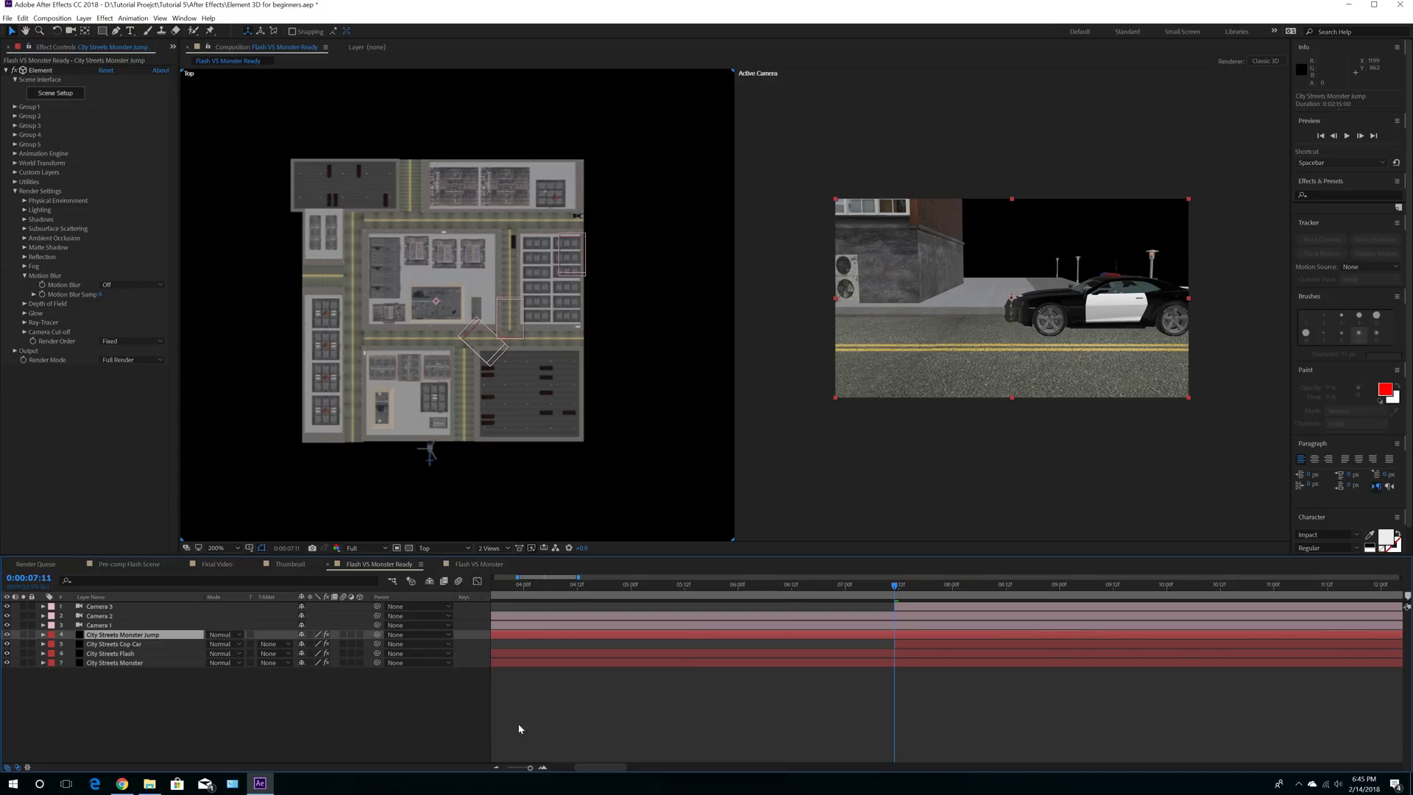
Step: Shift the City Streets Monster Jump layer so it starts at 0:00:10:00
left_click(493, 767)
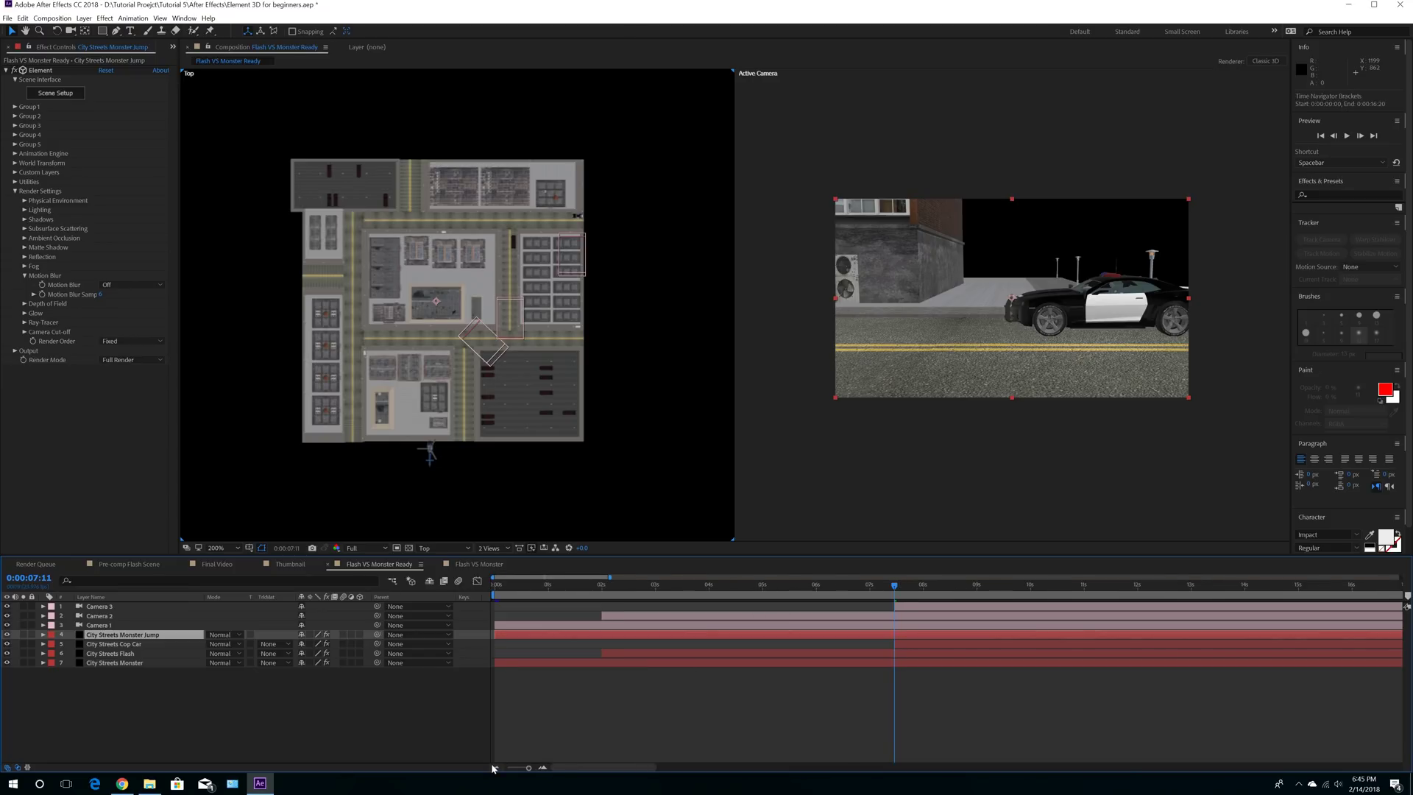
left_click(1030, 593)
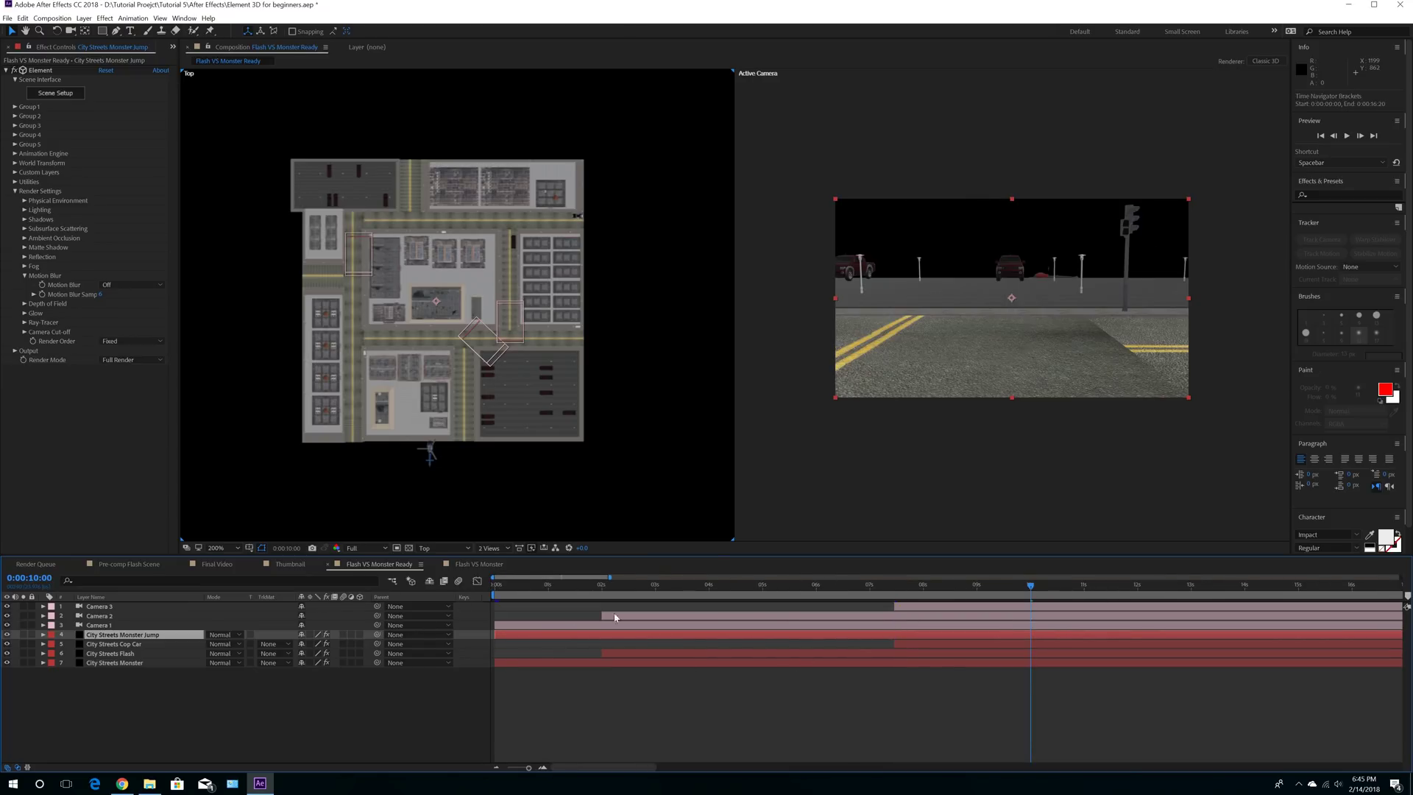
left_click_drag(524, 633, 1060, 639)
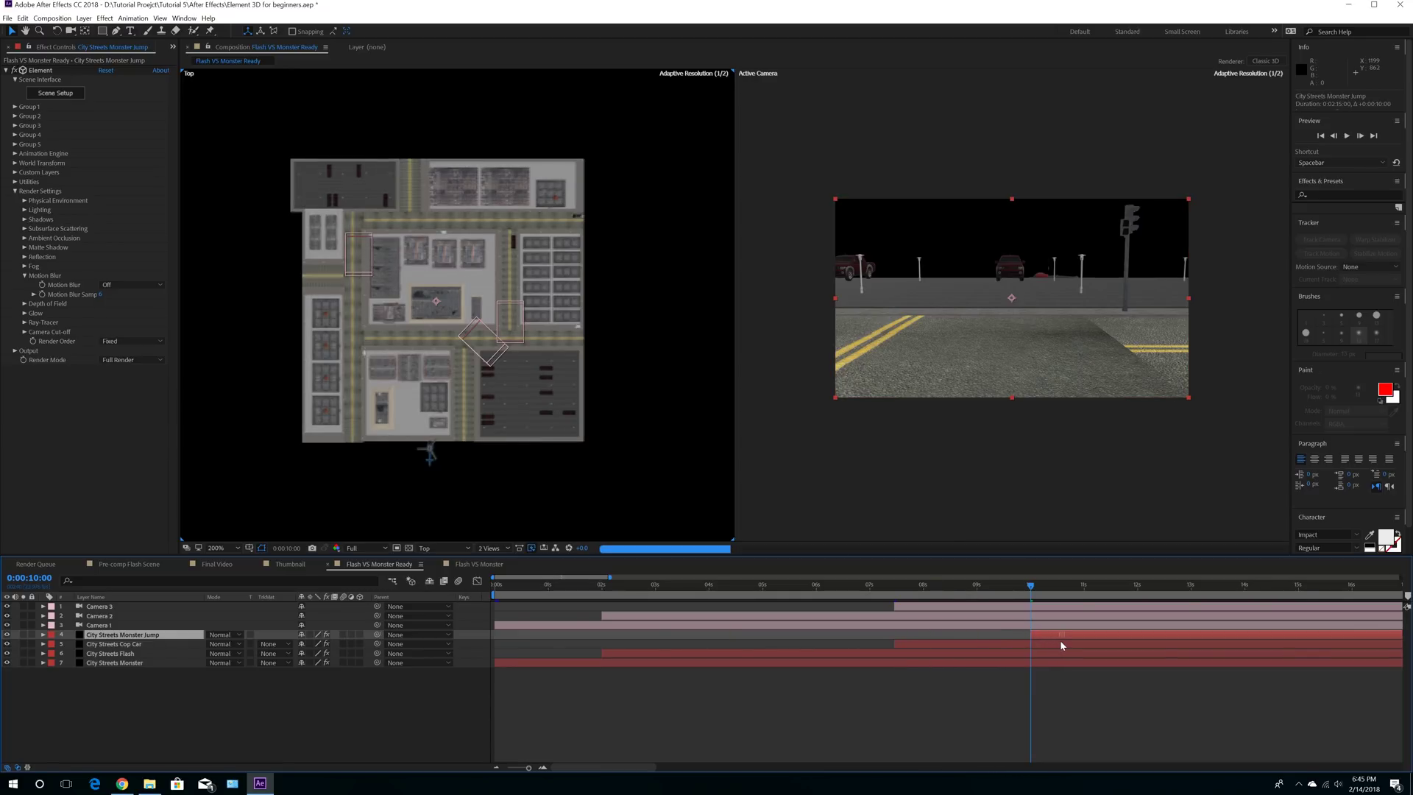
Step: Create Camera 4 with the default settings, place it above the other layers and start it at 0:00:10:00
left_click(84, 18)
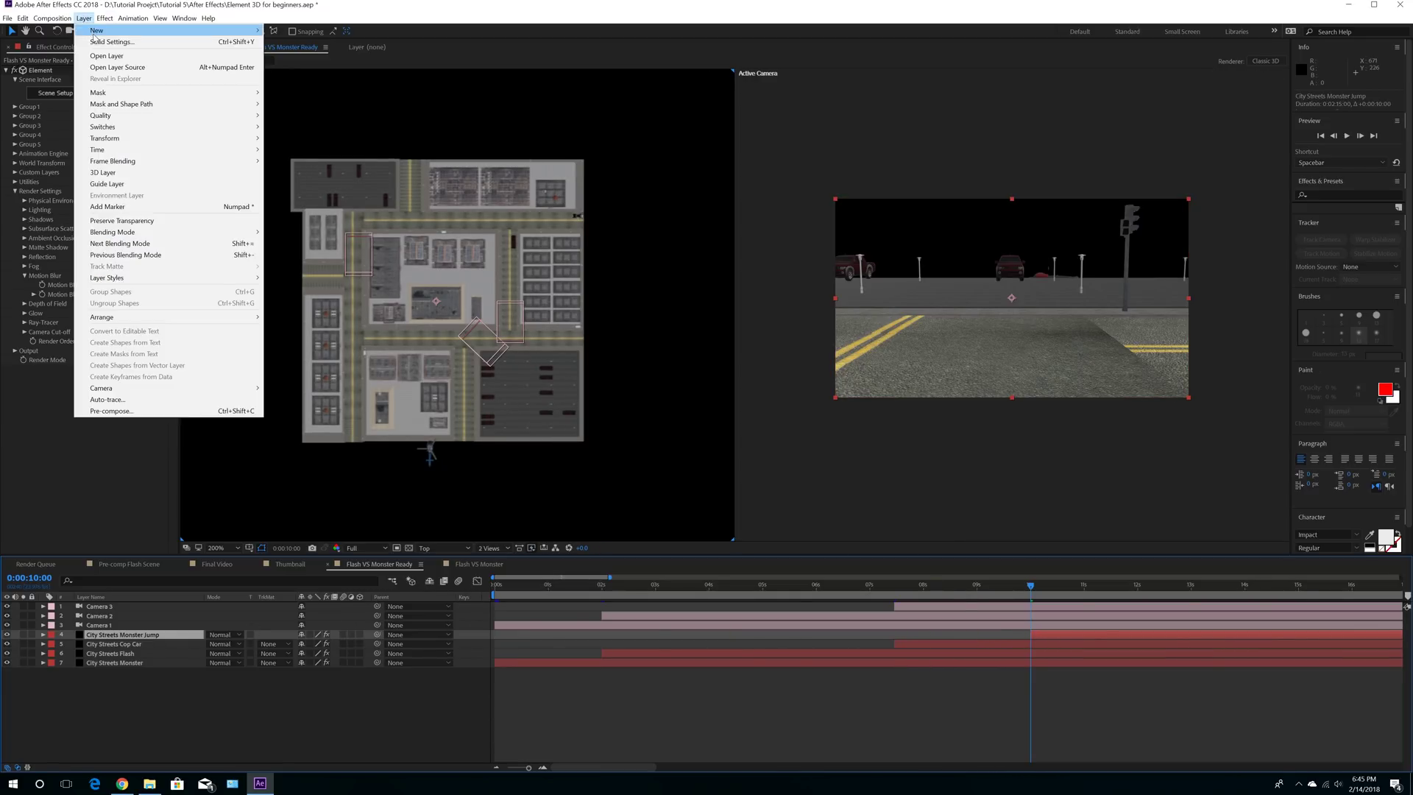
mouse_move(243, 30)
left_click(324, 65)
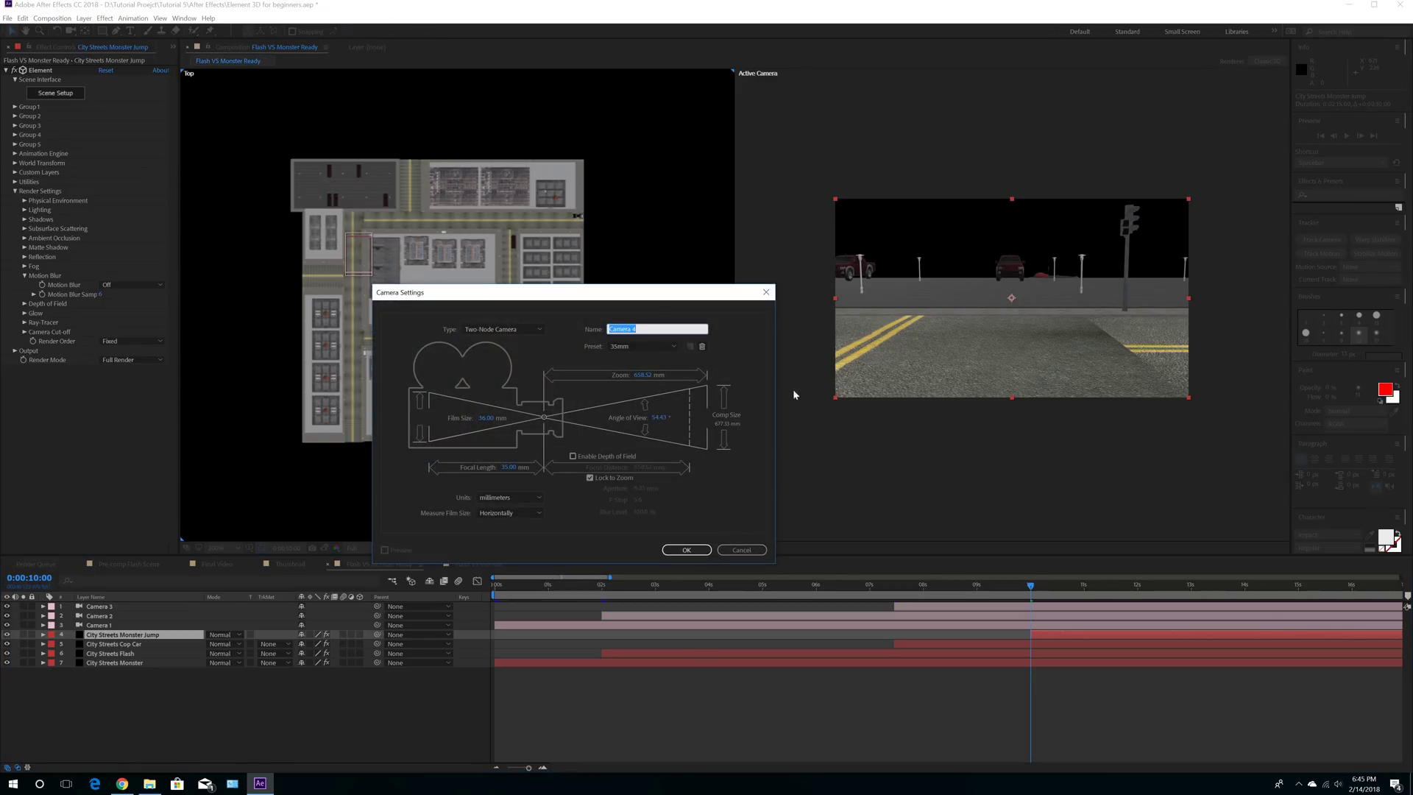
left_click(686, 551)
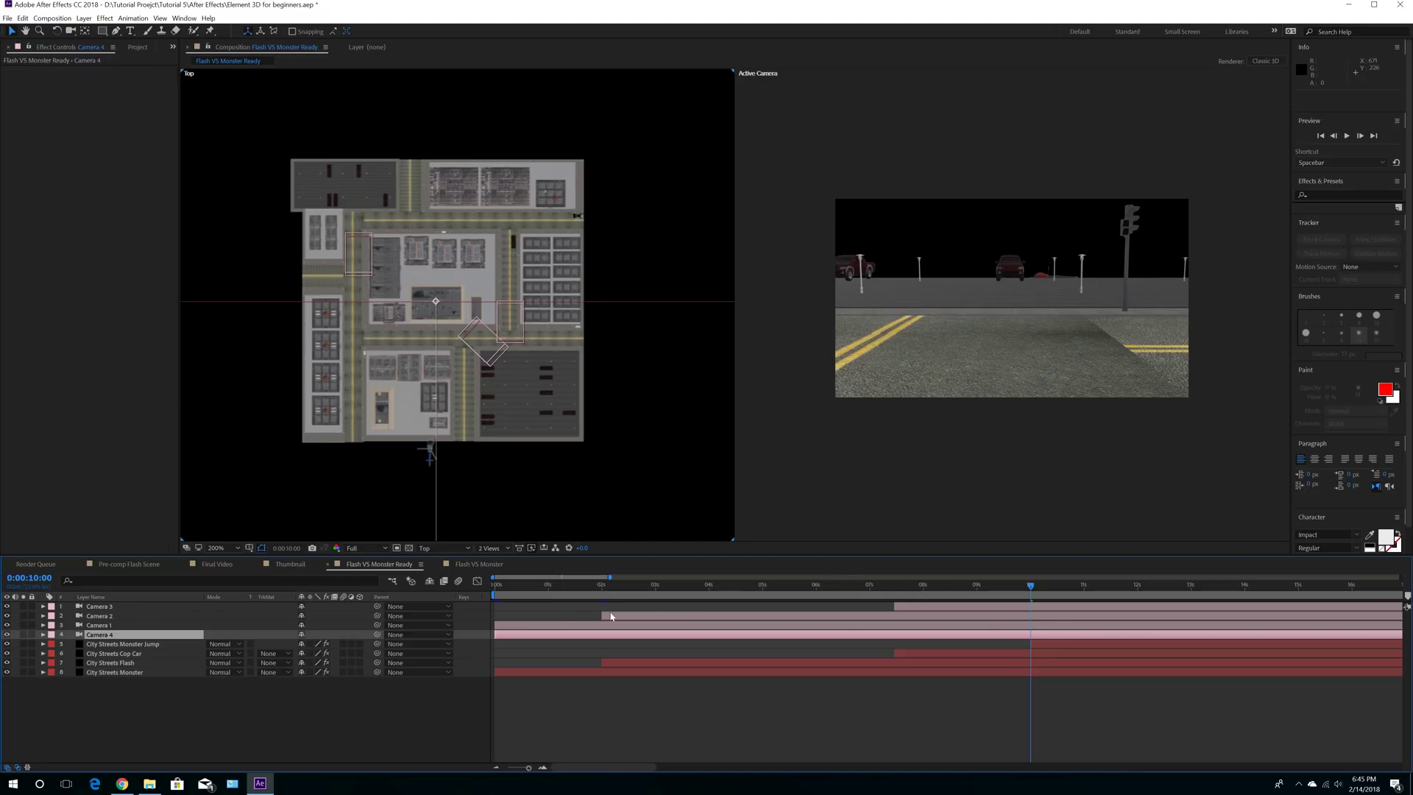
left_click_drag(110, 634, 119, 607)
left_click_drag(494, 607, 1045, 620)
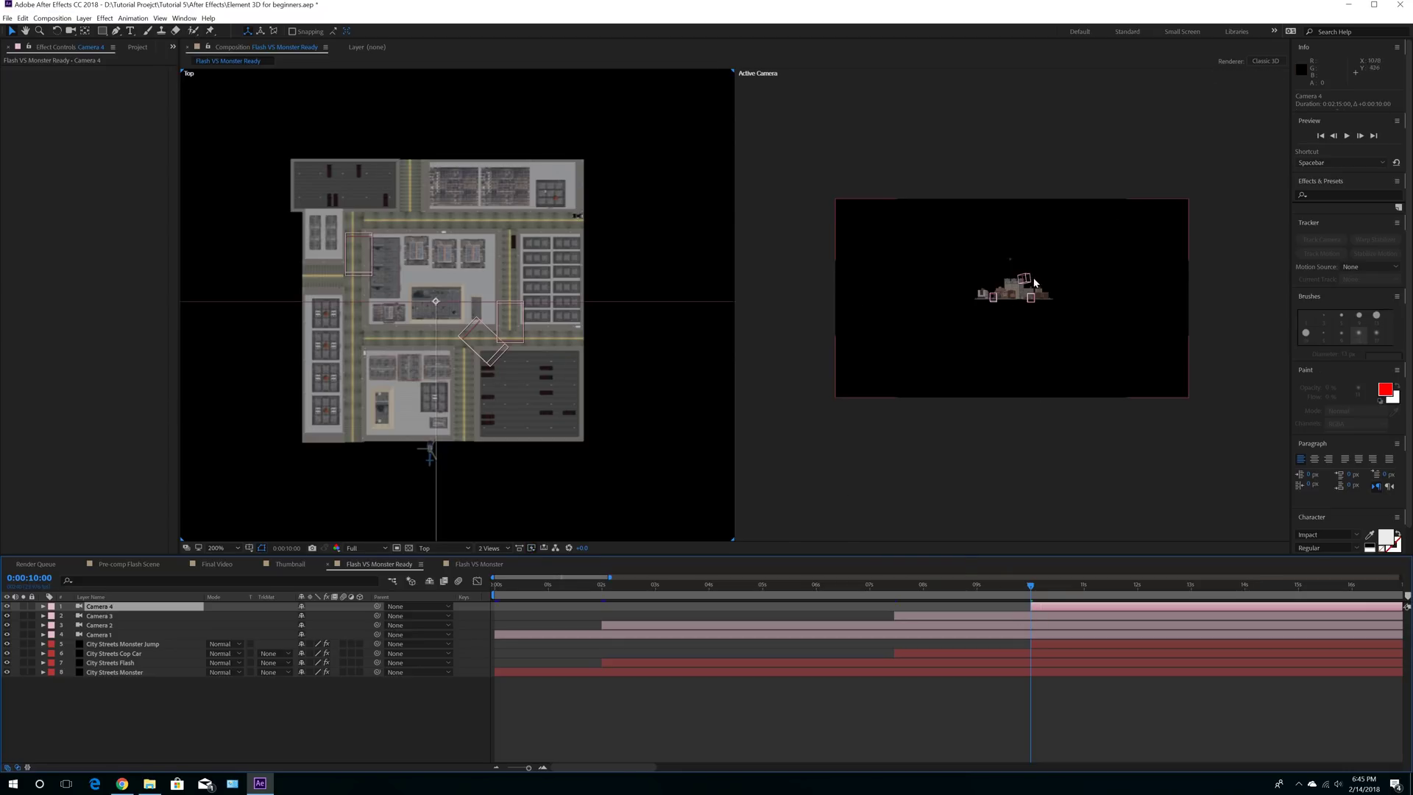
Step: Fly Camera 4 in from far outside the city until it looks down over the parking lot with the red trucks
left_click(71, 31)
right_click_drag(1015, 319, 1023, 250)
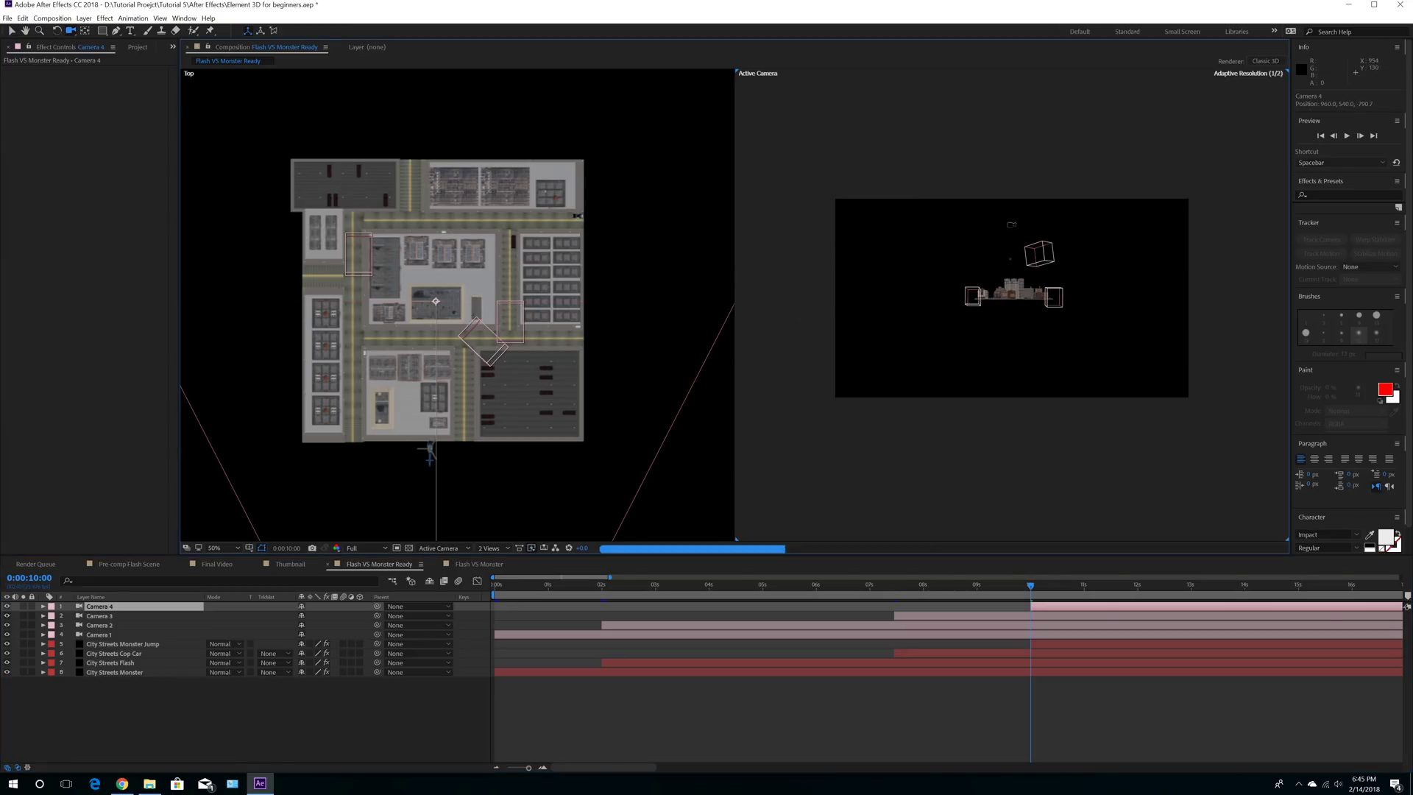
right_click_drag(1041, 328, 1041, 295)
mouse_move(1041, 295)
left_mouse_down()
mouse_move(1026, 313)
mouse_move(1038, 318)
left_mouse_up()
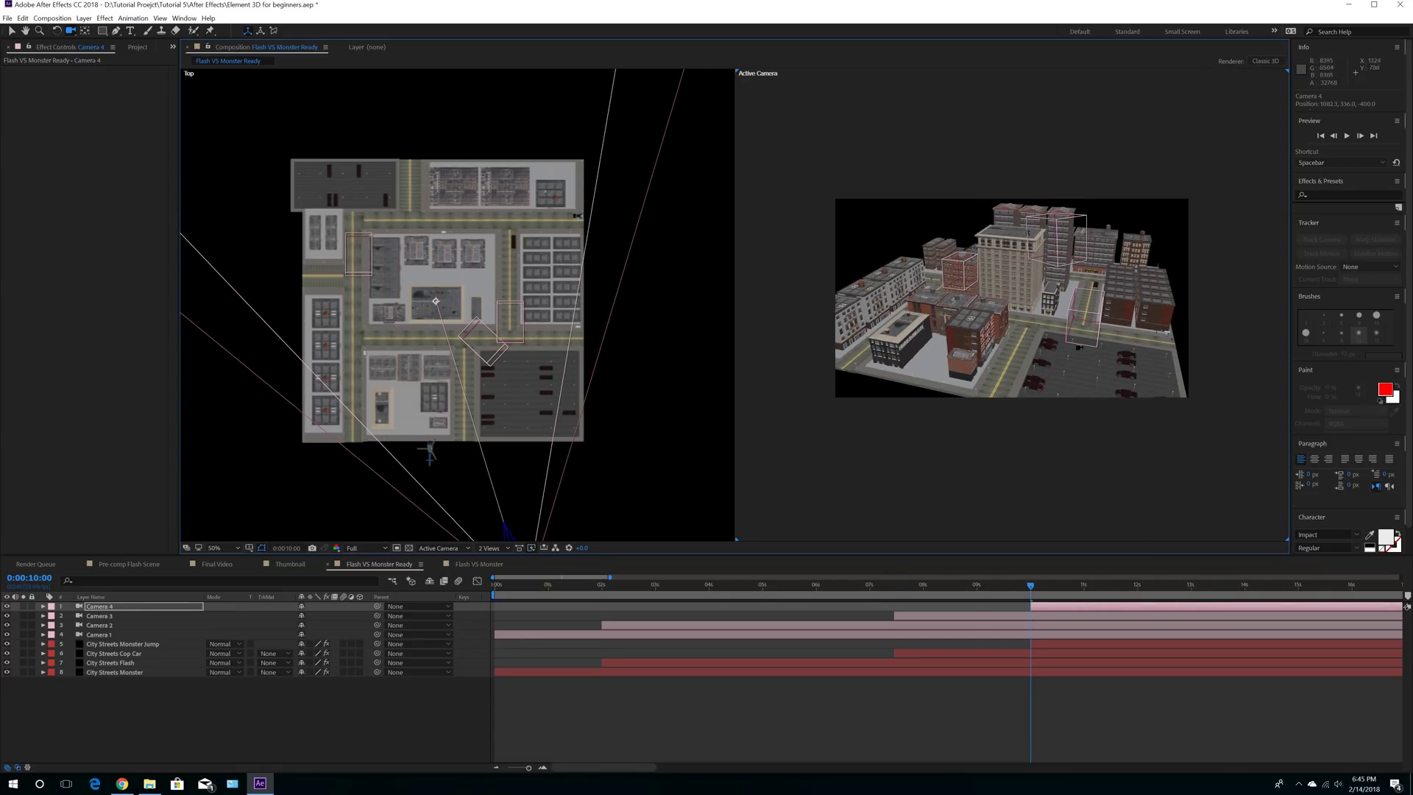
left_click_drag(1028, 231, 1006, 293)
scroll(1090, 302, "down", 2)
middle_click_drag(1121, 305, 1045, 325)
right_click_drag(974, 327, 1127, 283)
mouse_move(1060, 312)
middle_mouse_down()
mouse_move(1104, 298)
mouse_move(1047, 301)
middle_mouse_up()
scroll(1020, 320, "up", 2)
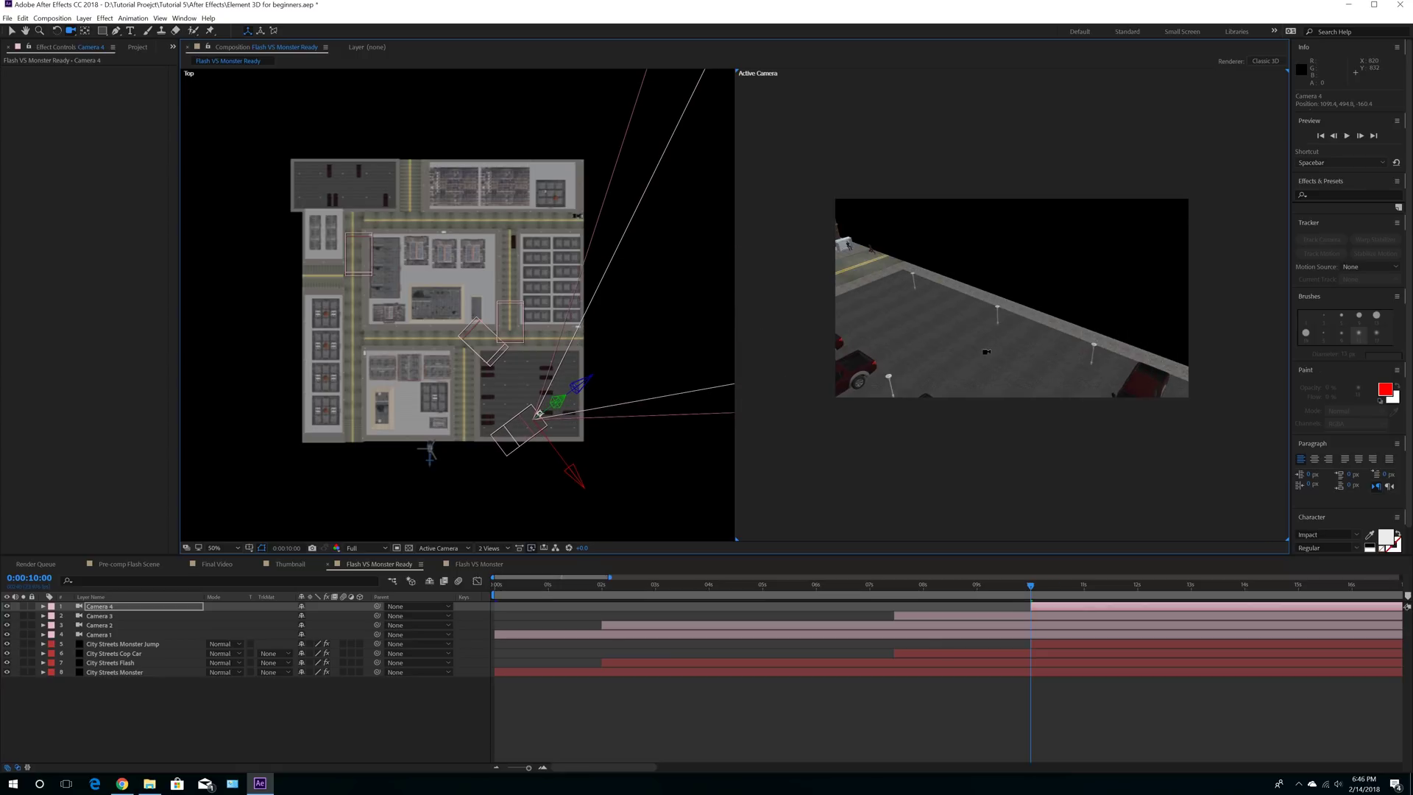
middle_click_drag(861, 398, 906, 371)
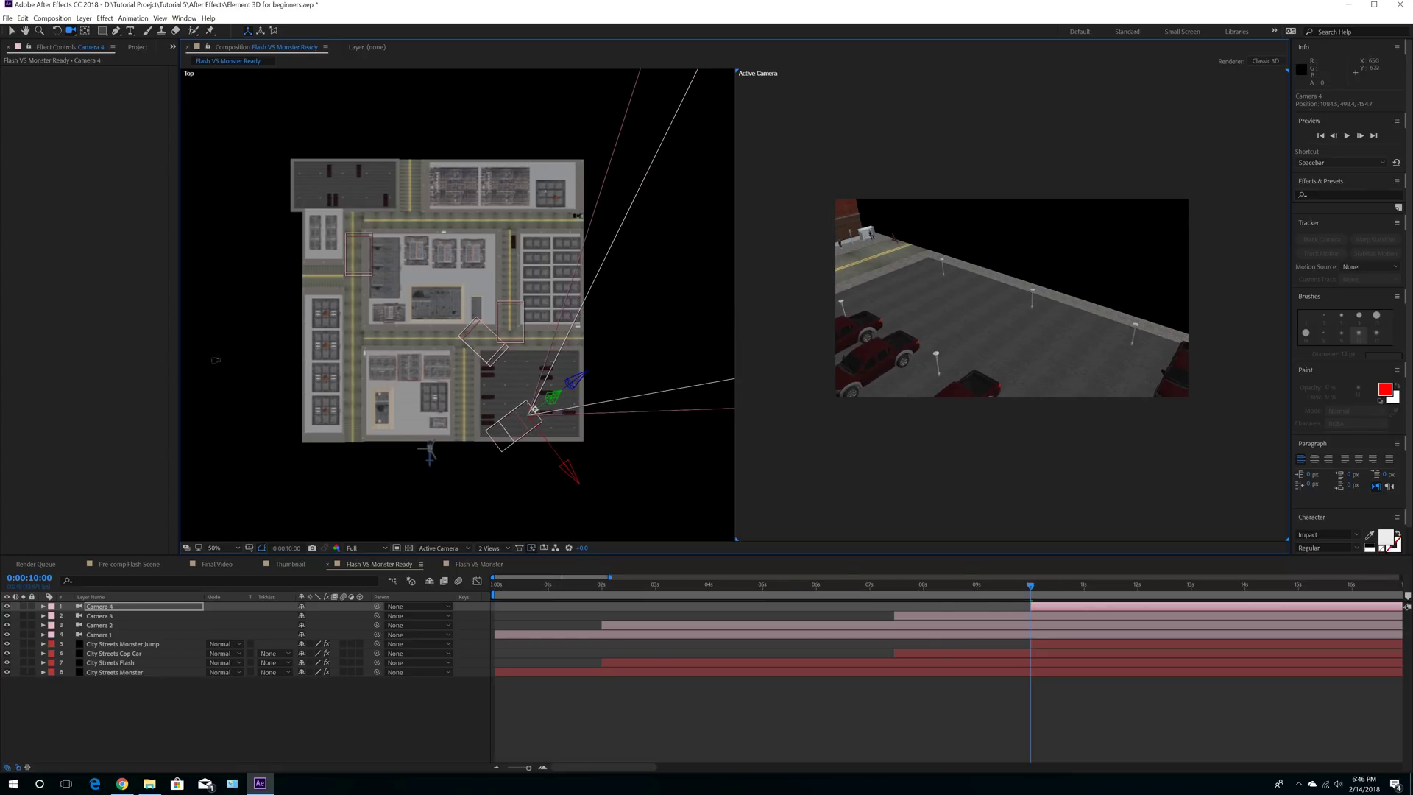
Step: Move Camera 4's point of interest to the middle of the city in the Top view and orbit the camera around the buildings
left_click(12, 32)
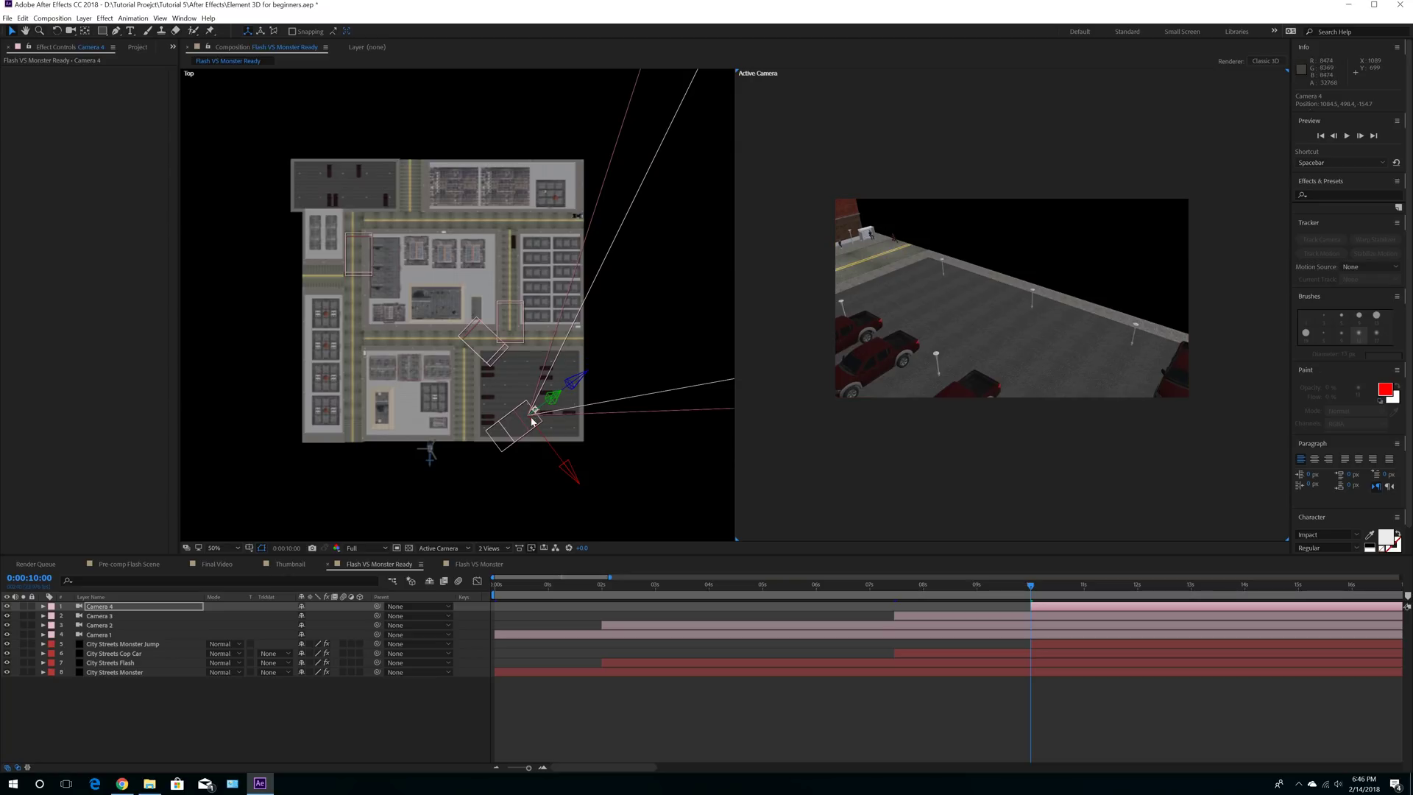
left_click_drag(536, 411, 453, 315)
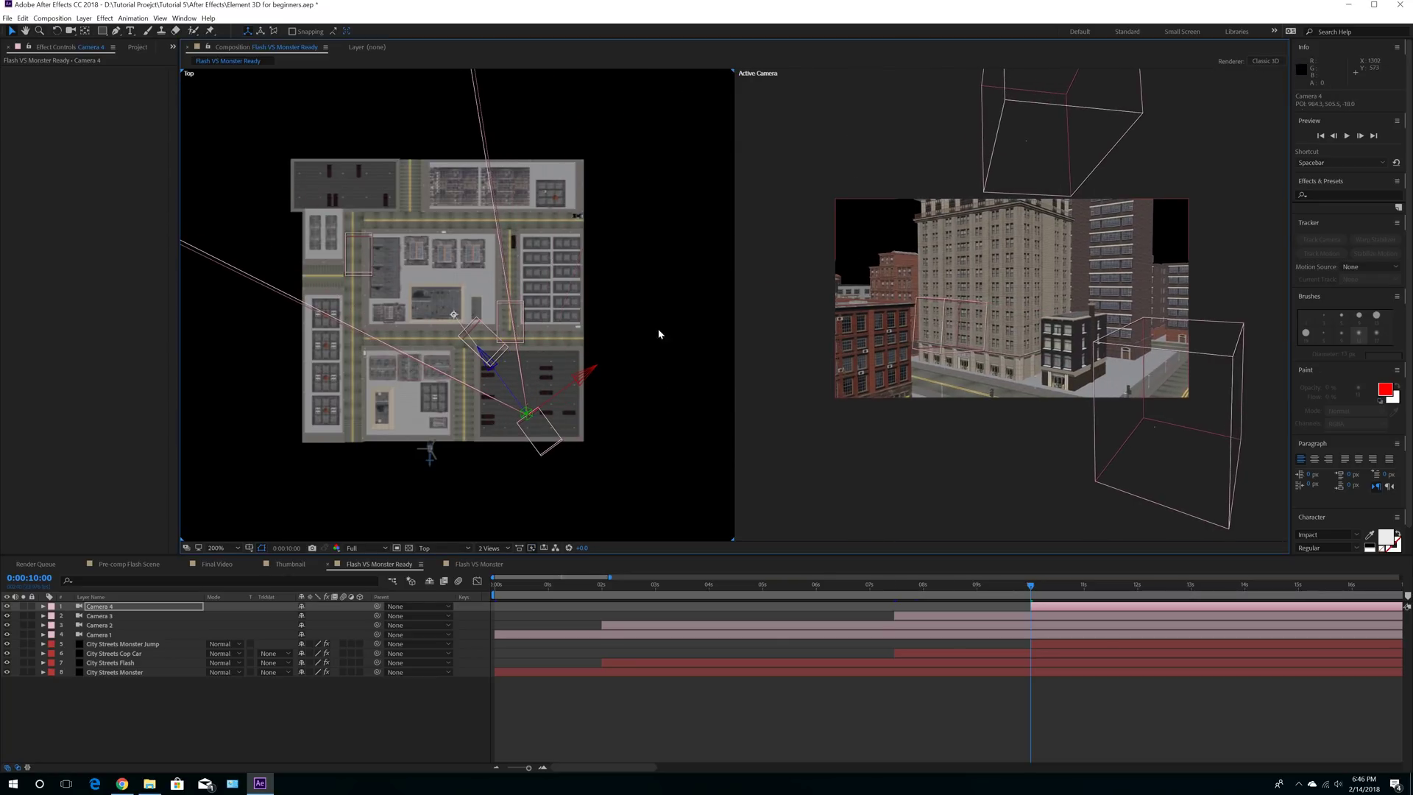
left_click(71, 31)
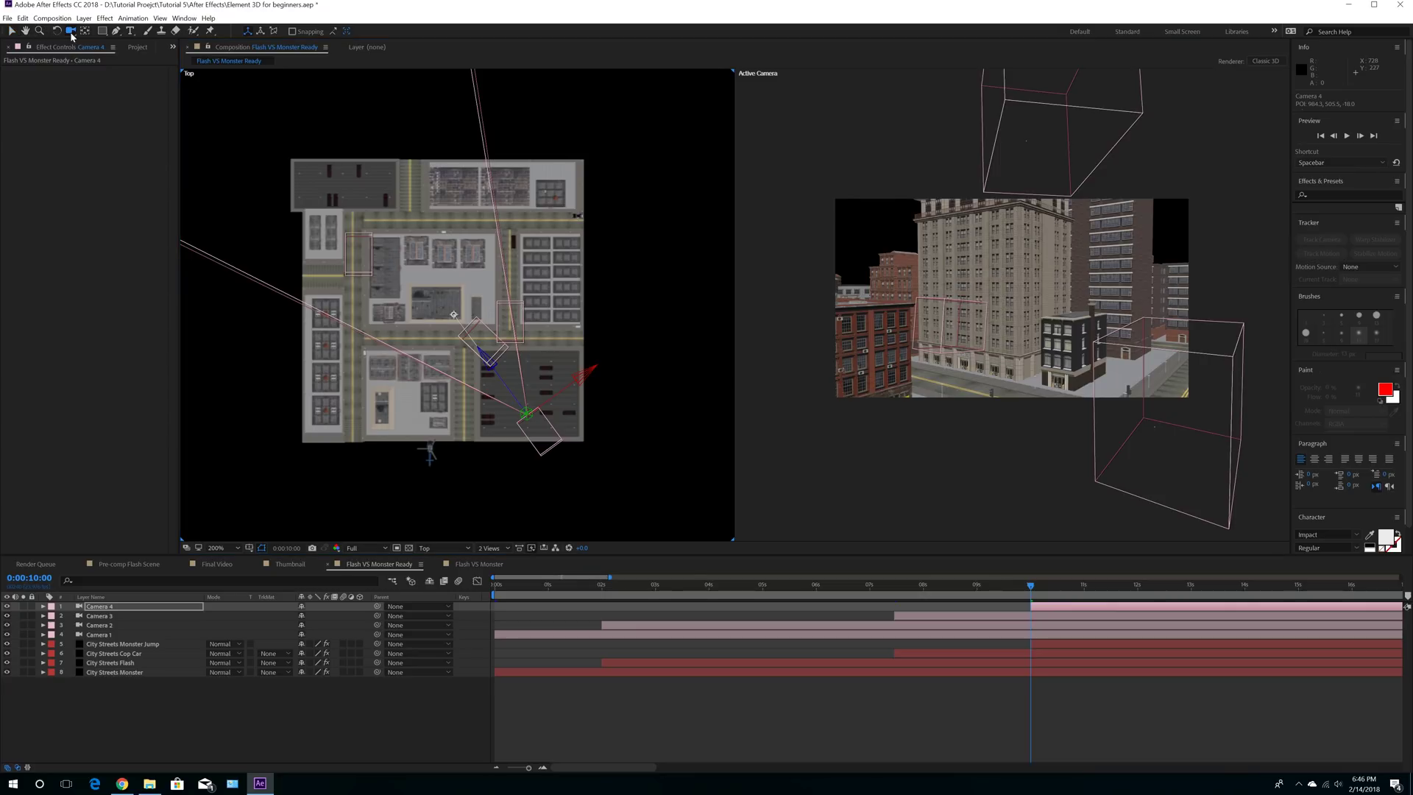
left_click_drag(823, 386, 1071, 362)
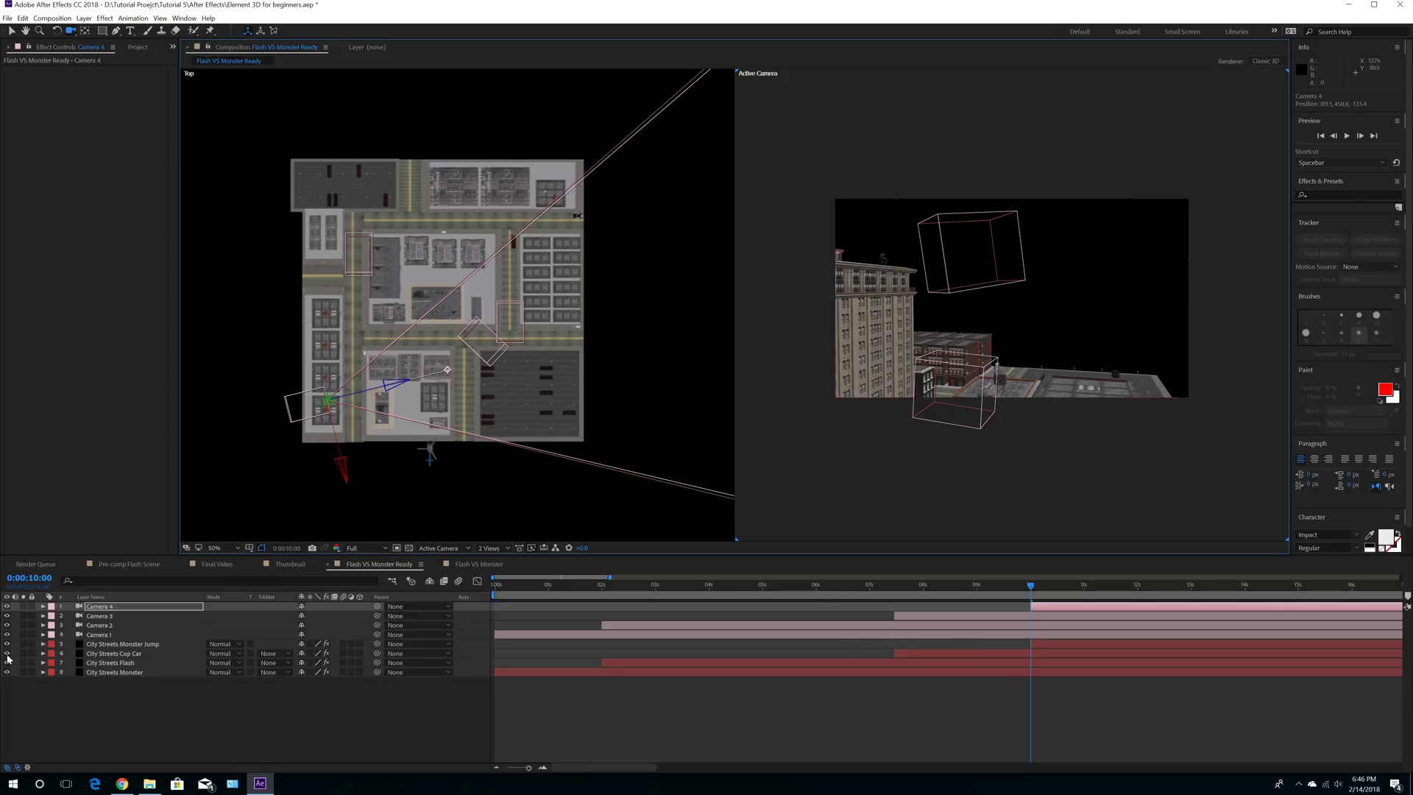
Step: Open the Element Scene Setup of City Streets Monster Jump and expand the Monster group
left_click(110, 645)
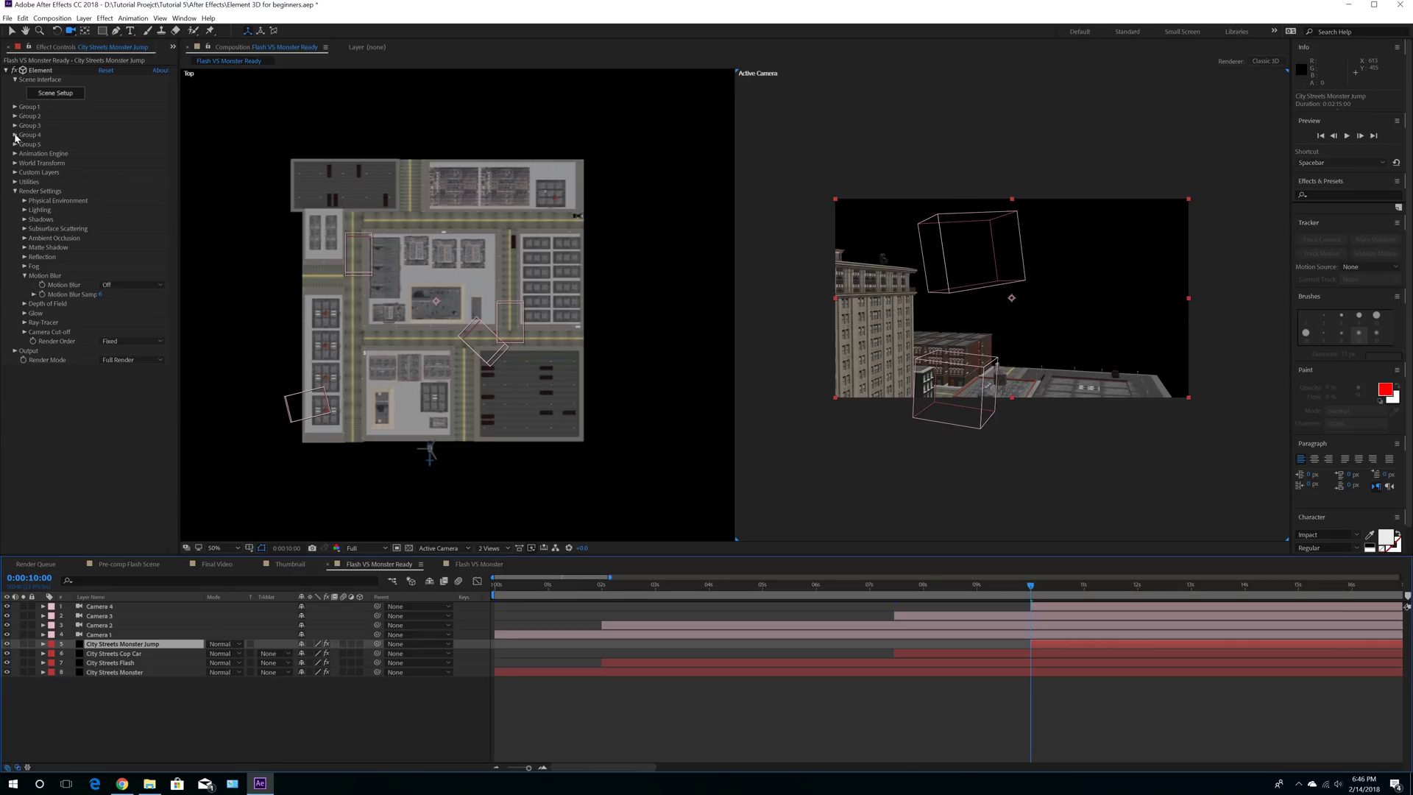
left_click(51, 94)
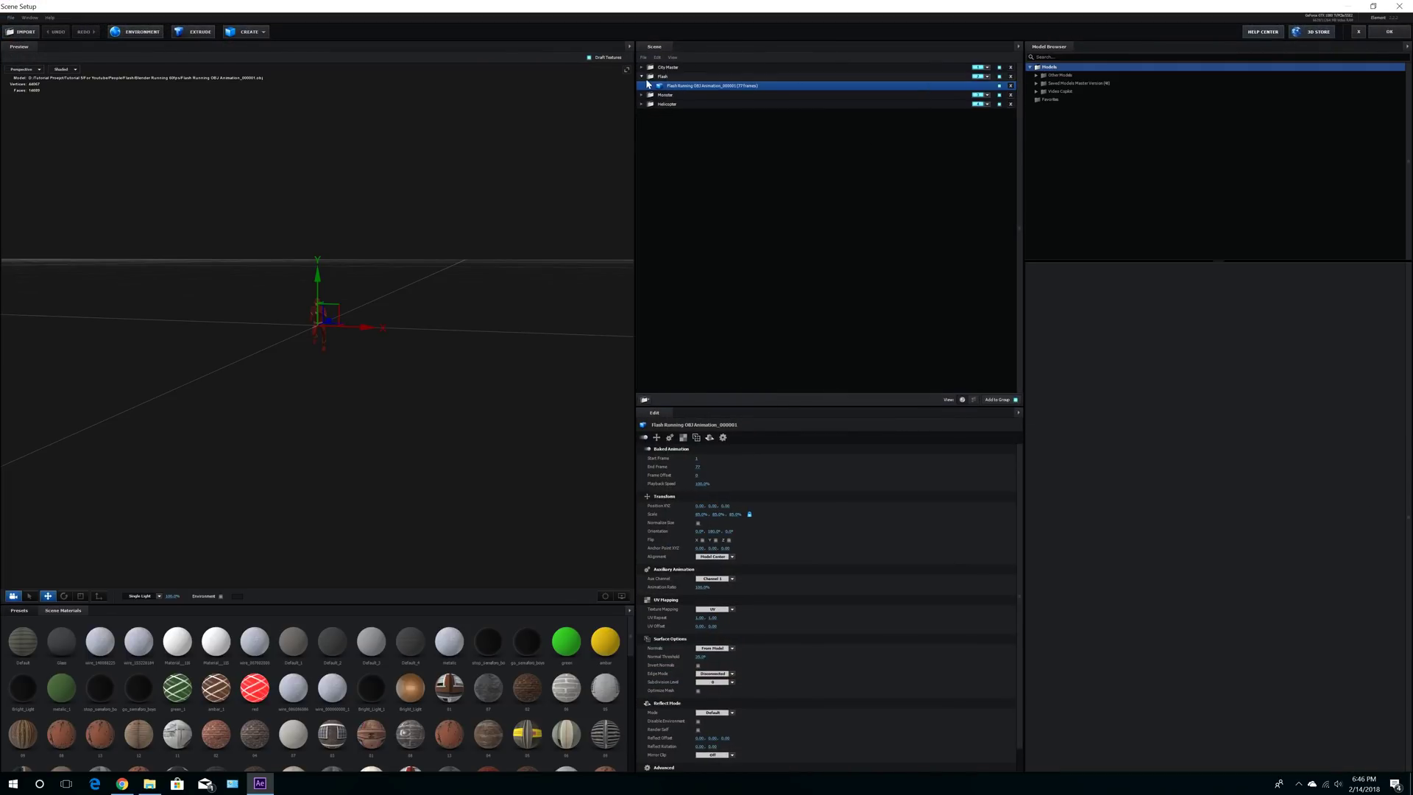
left_click(643, 77)
left_click(644, 86)
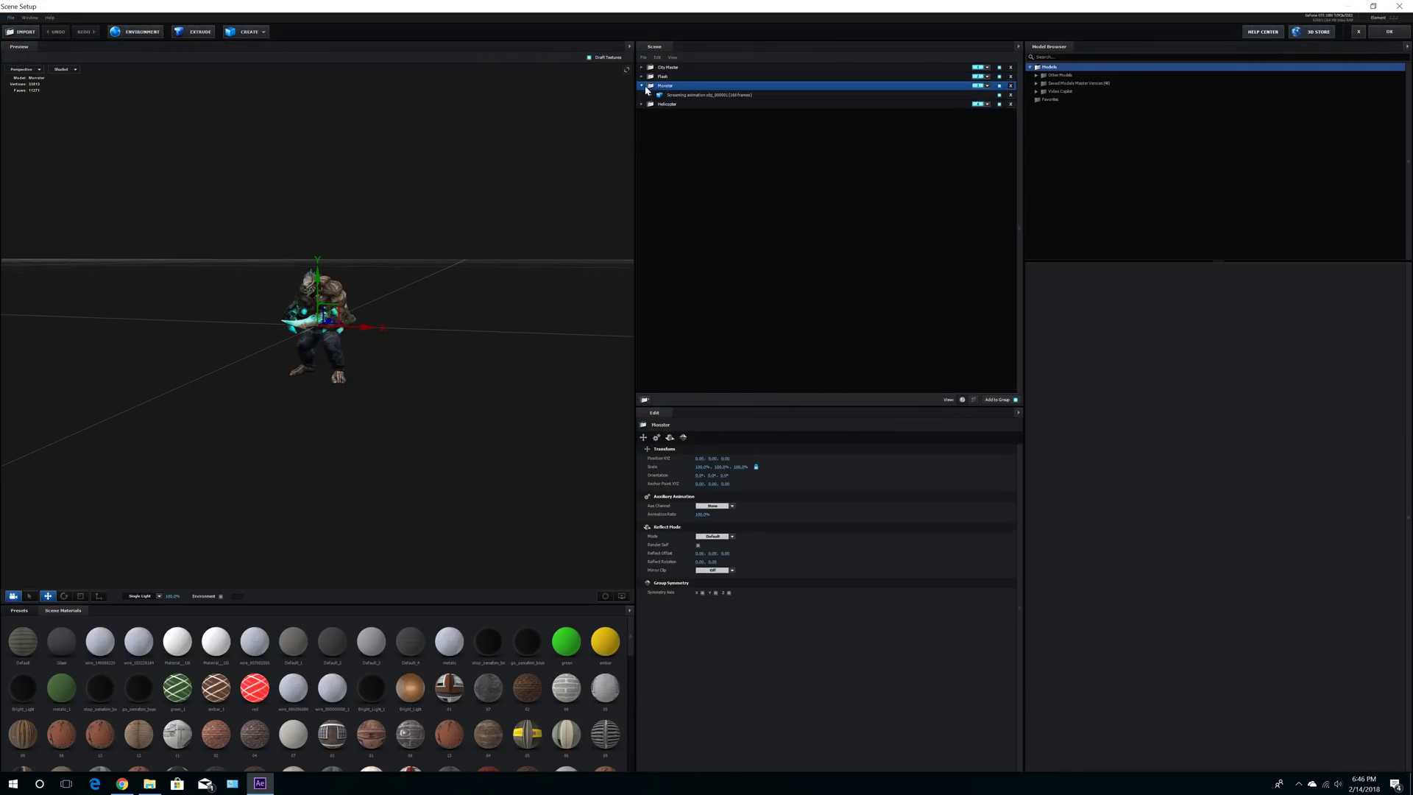
Step: Import the jump and hit animation OBJ sequence from Monster 1's Monster Blender animation Jump Hit folder as a 3D sequence into the Monster group
left_click(11, 17)
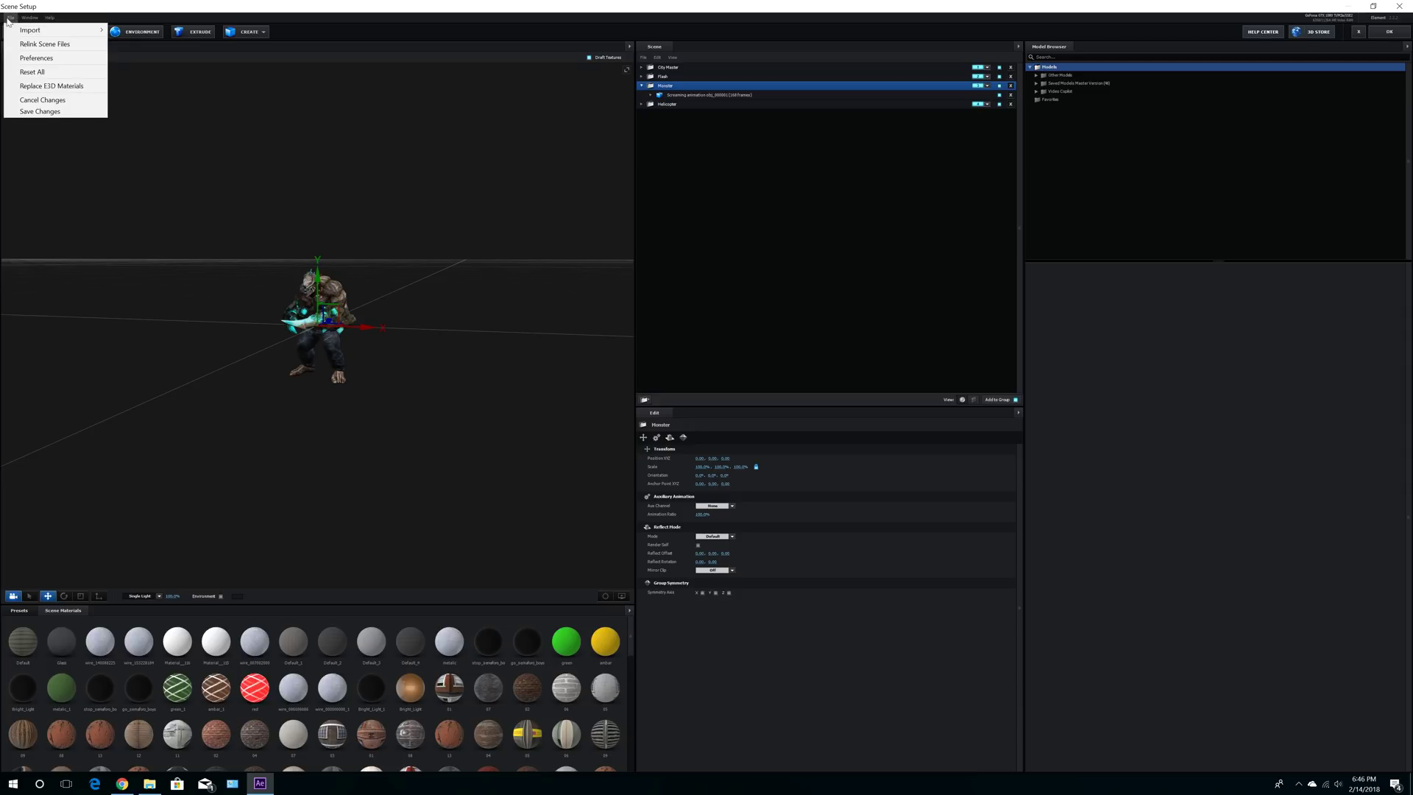
mouse_move(54, 33)
left_click(141, 42)
left_click(101, 37)
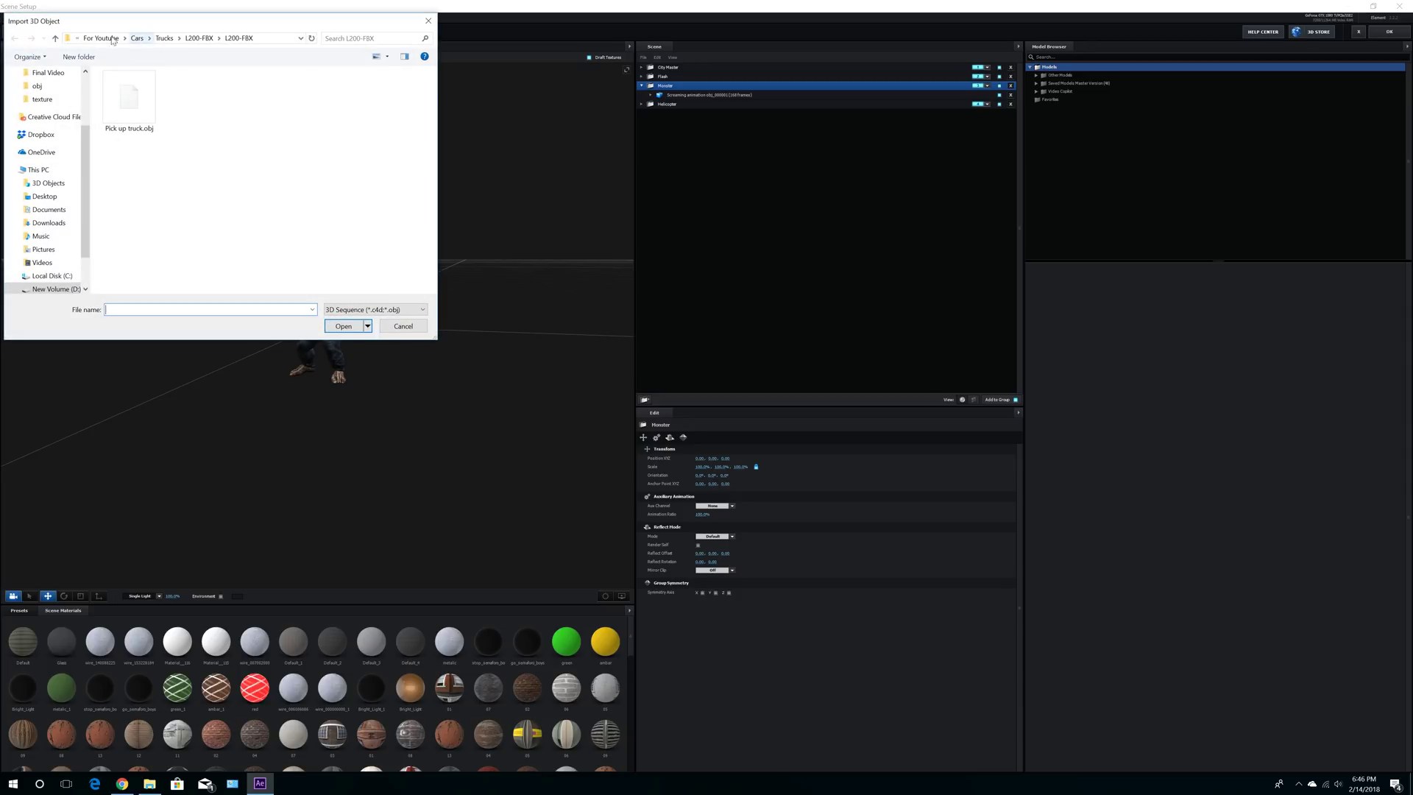
double_click(138, 140)
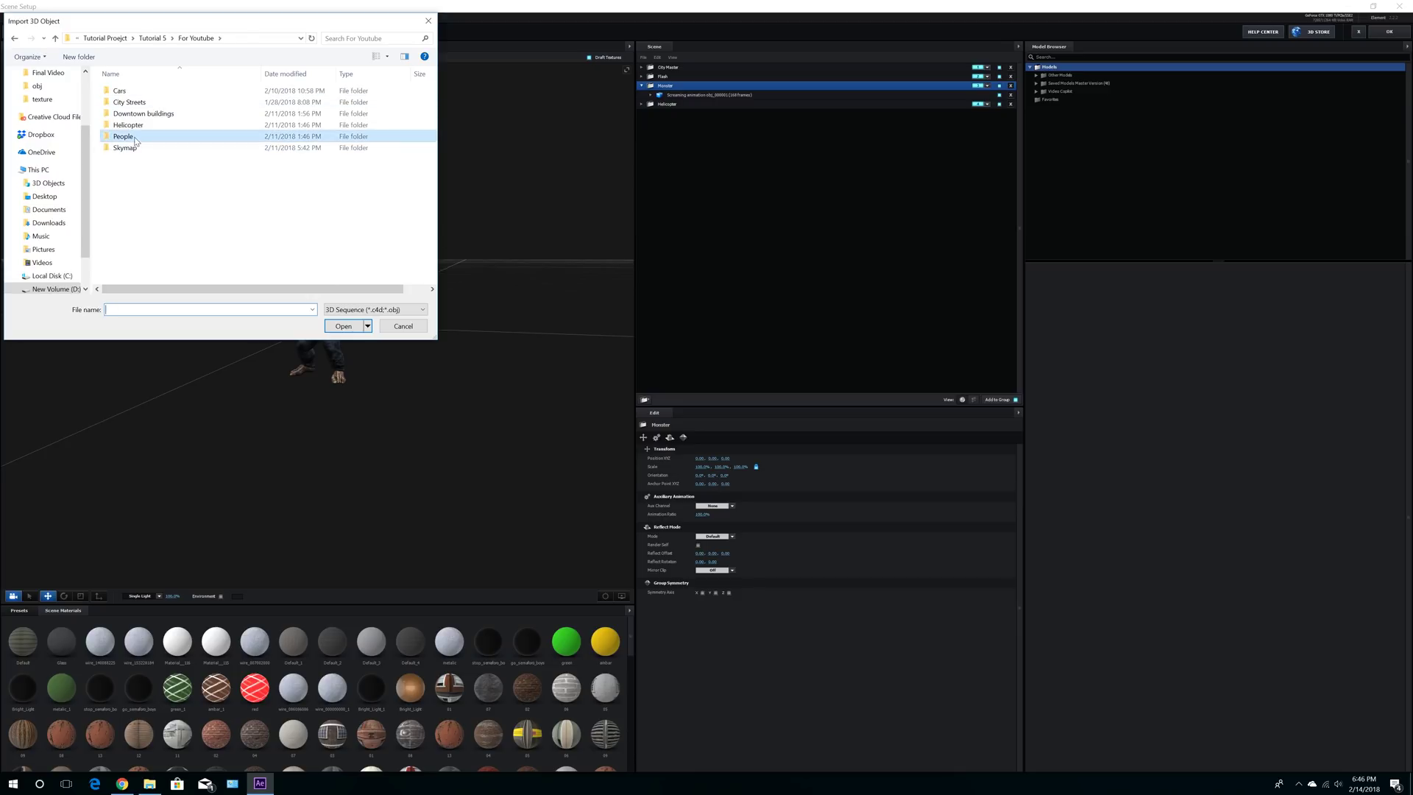
left_click(140, 140)
double_click(139, 140)
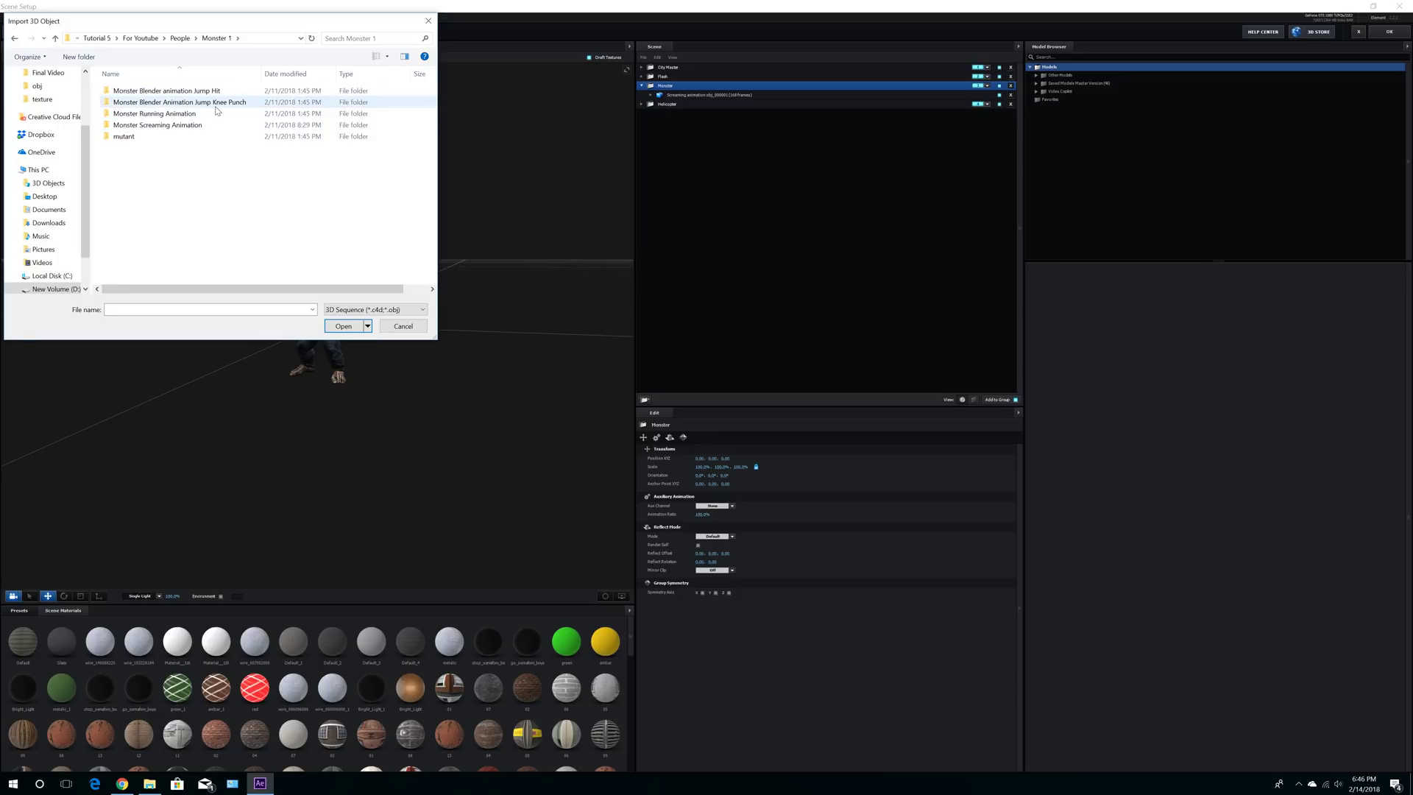
left_click(189, 94)
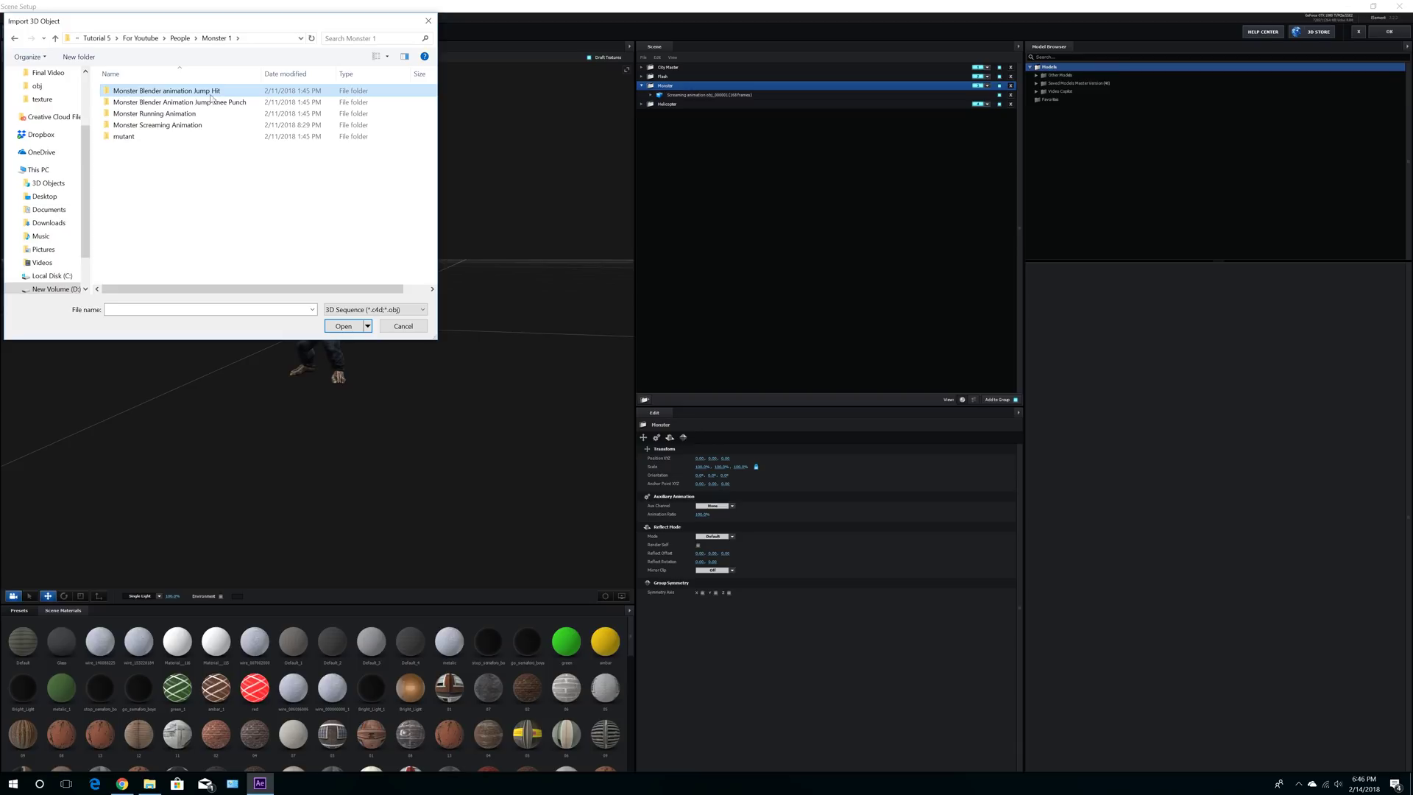
double_click(173, 96)
double_click(135, 99)
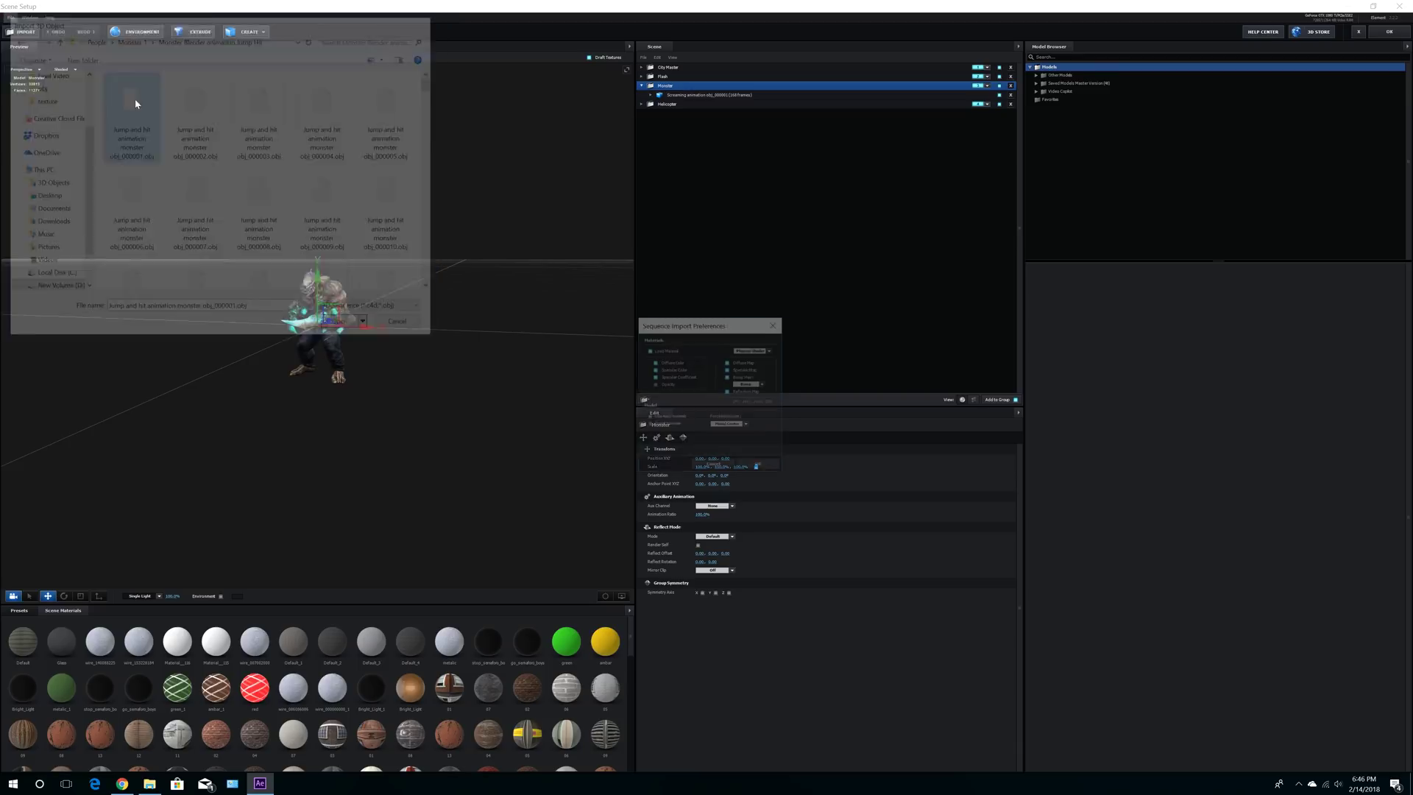
left_click(757, 466)
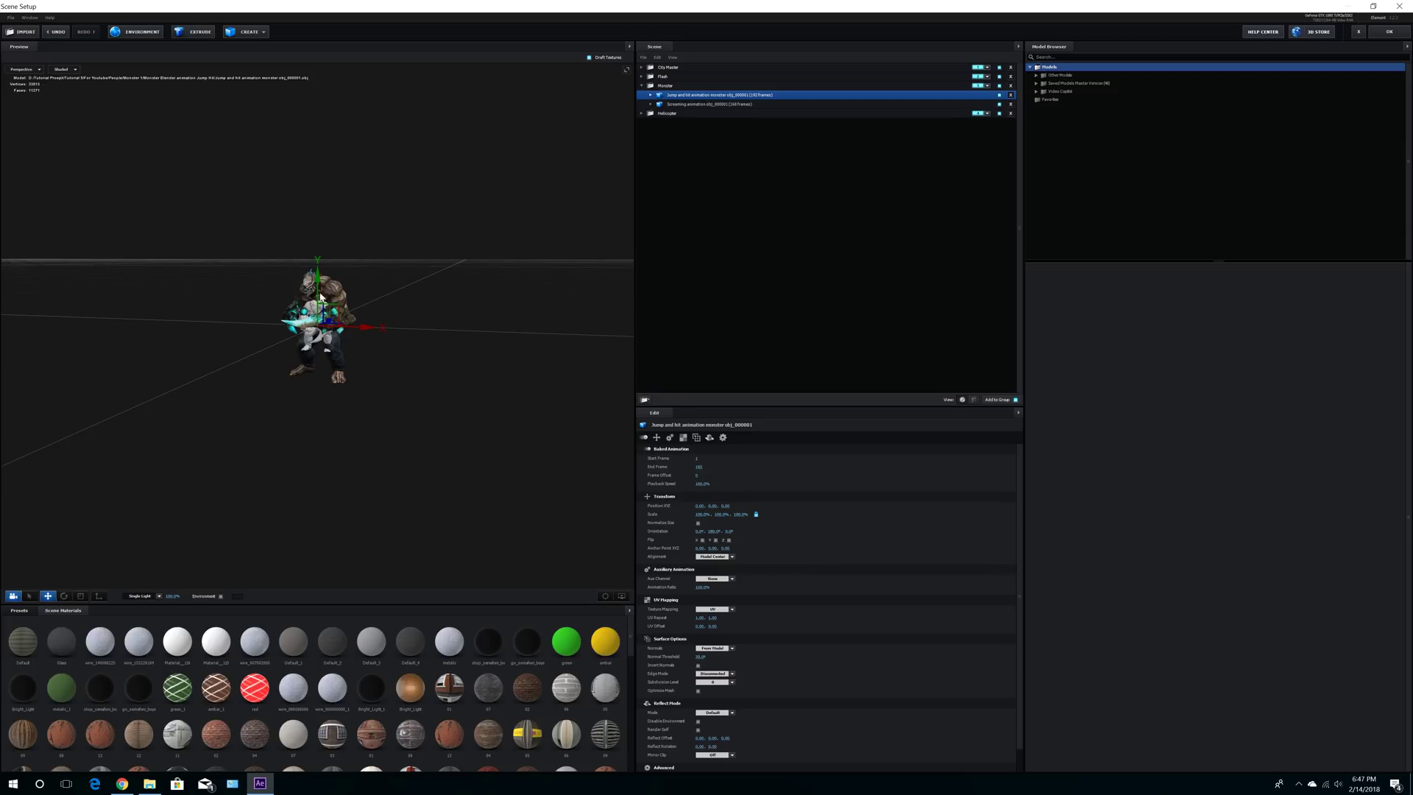
Step: Set the scale of the imported jump and hit monster sequence to 200%
left_click(677, 106)
left_click(696, 95)
left_click(700, 515)
type("200")
key("Return")
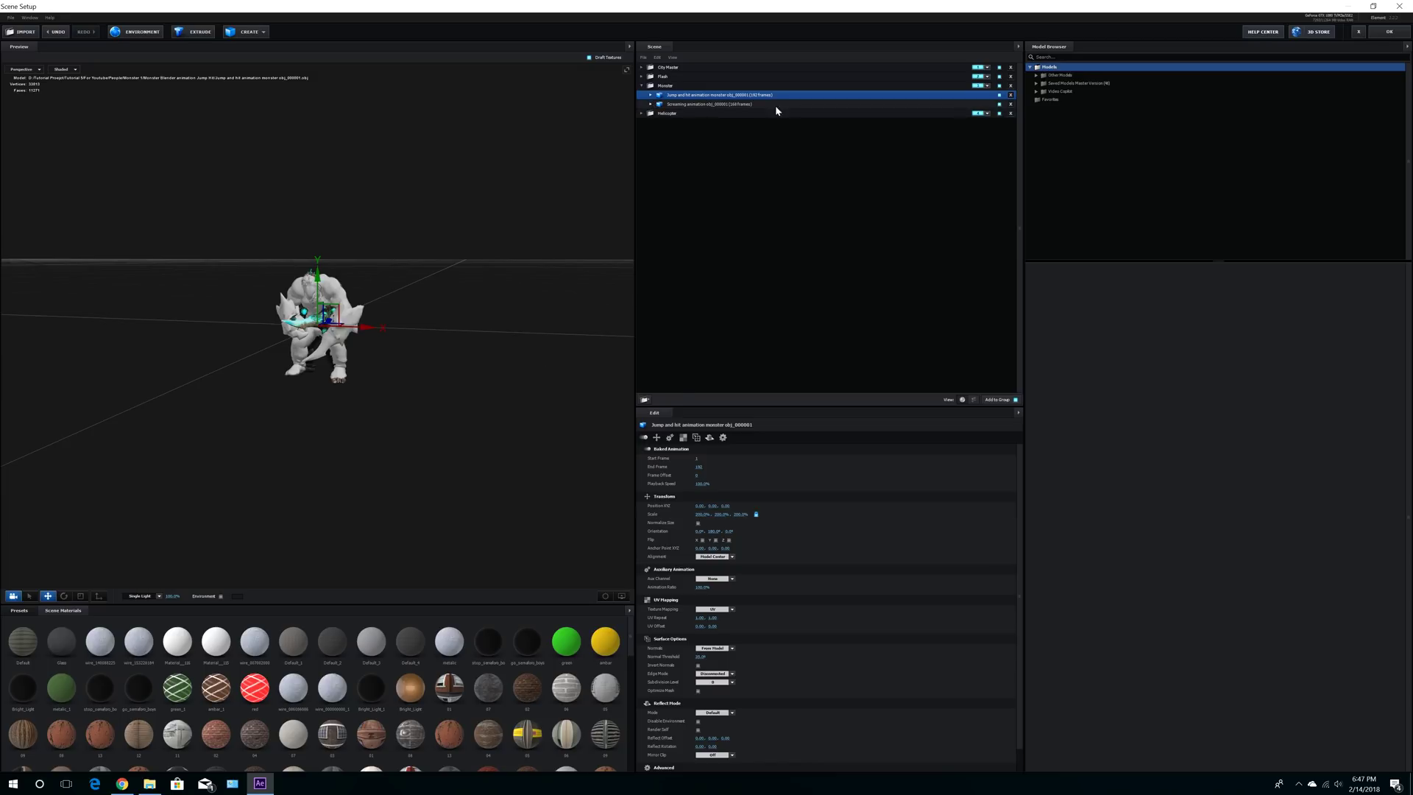
Step: Give the jump and hit sequence the screaming animation's auxiliary channel and delete the screaming animation from the Monster group
left_click(711, 106)
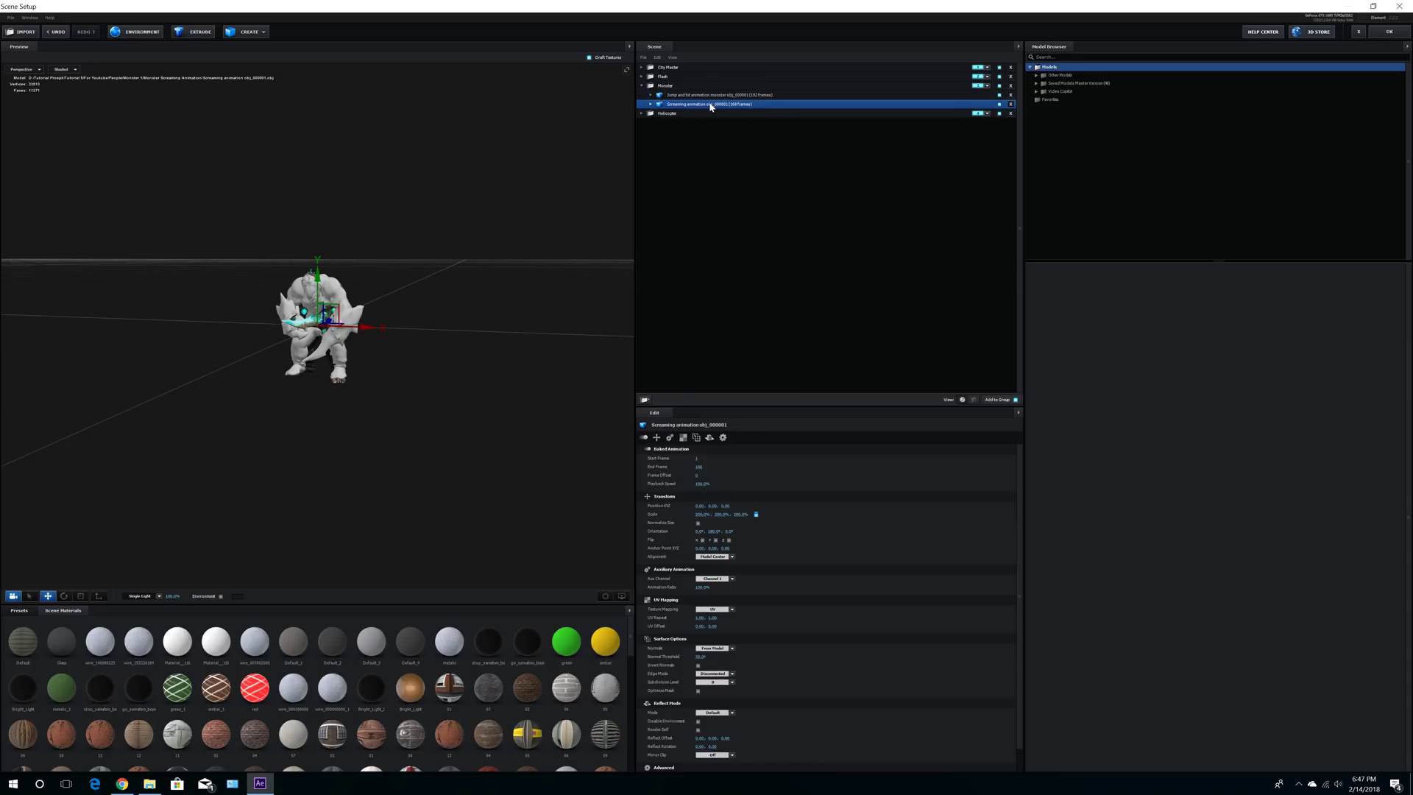
left_click(700, 96)
left_click(722, 580)
left_click(726, 594)
left_click(663, 105)
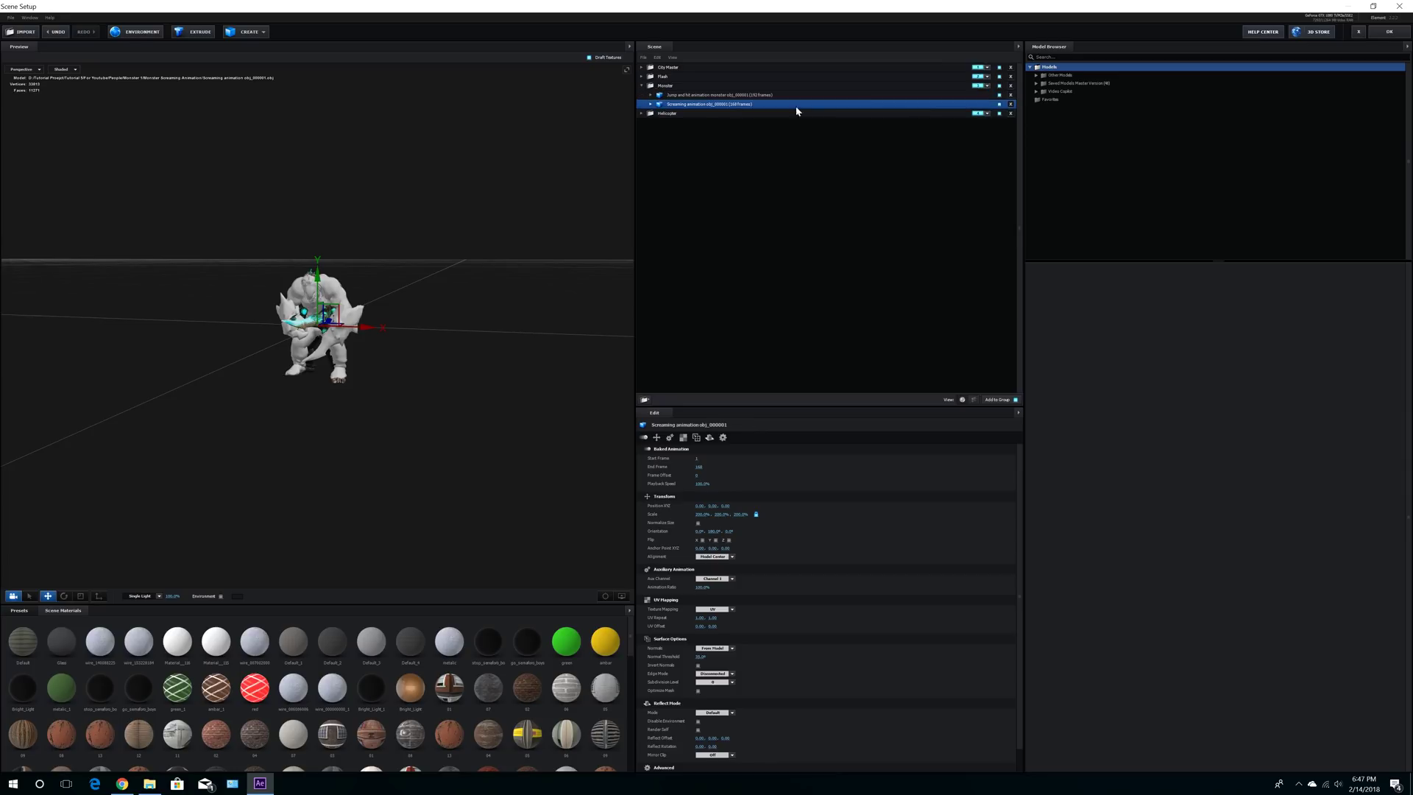
left_click(1010, 105)
Step: Load the mutant diffuse image from the mutant textures folder as the diffuse texture of the jump monster's material
left_click(652, 97)
left_click(670, 104)
left_click(773, 483)
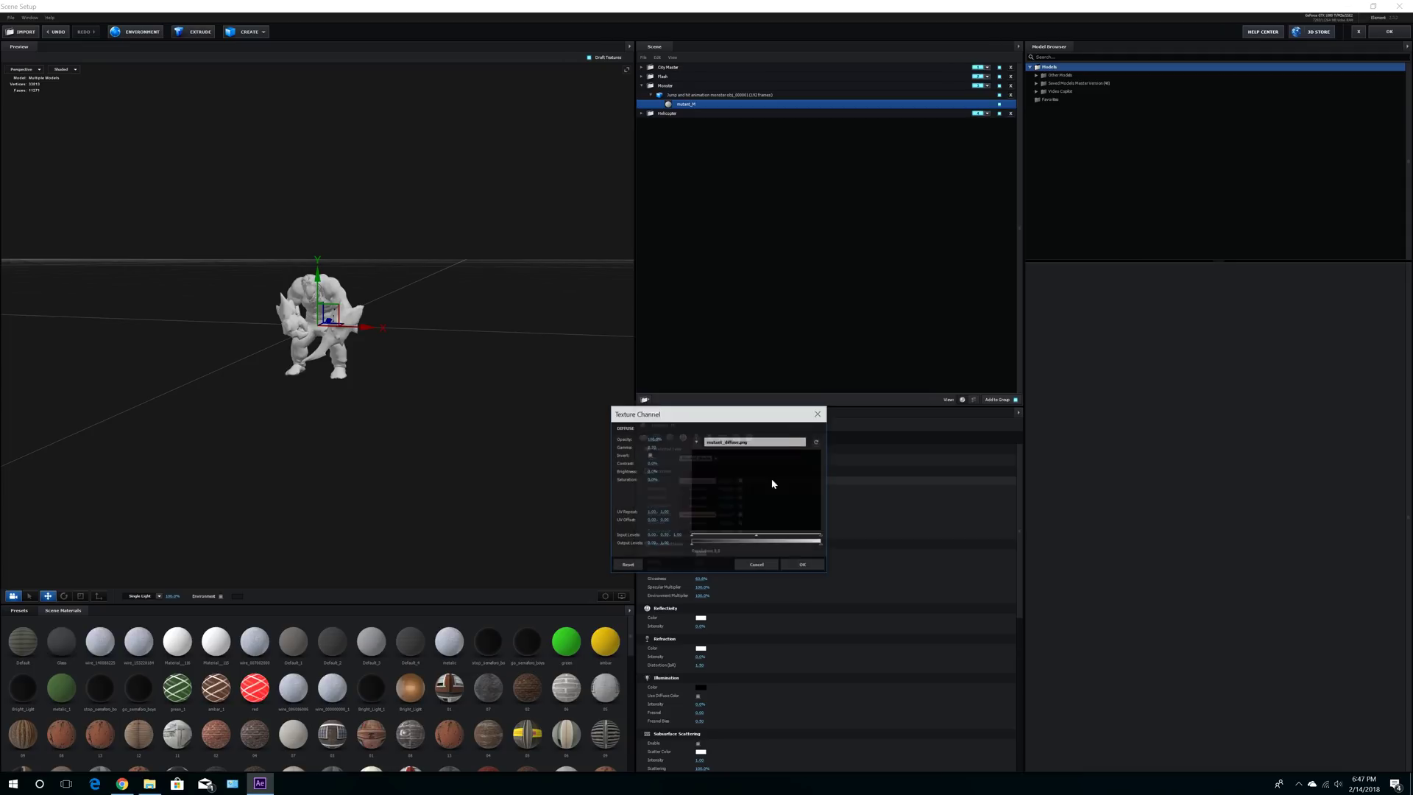
left_click(773, 483)
left_click(740, 447)
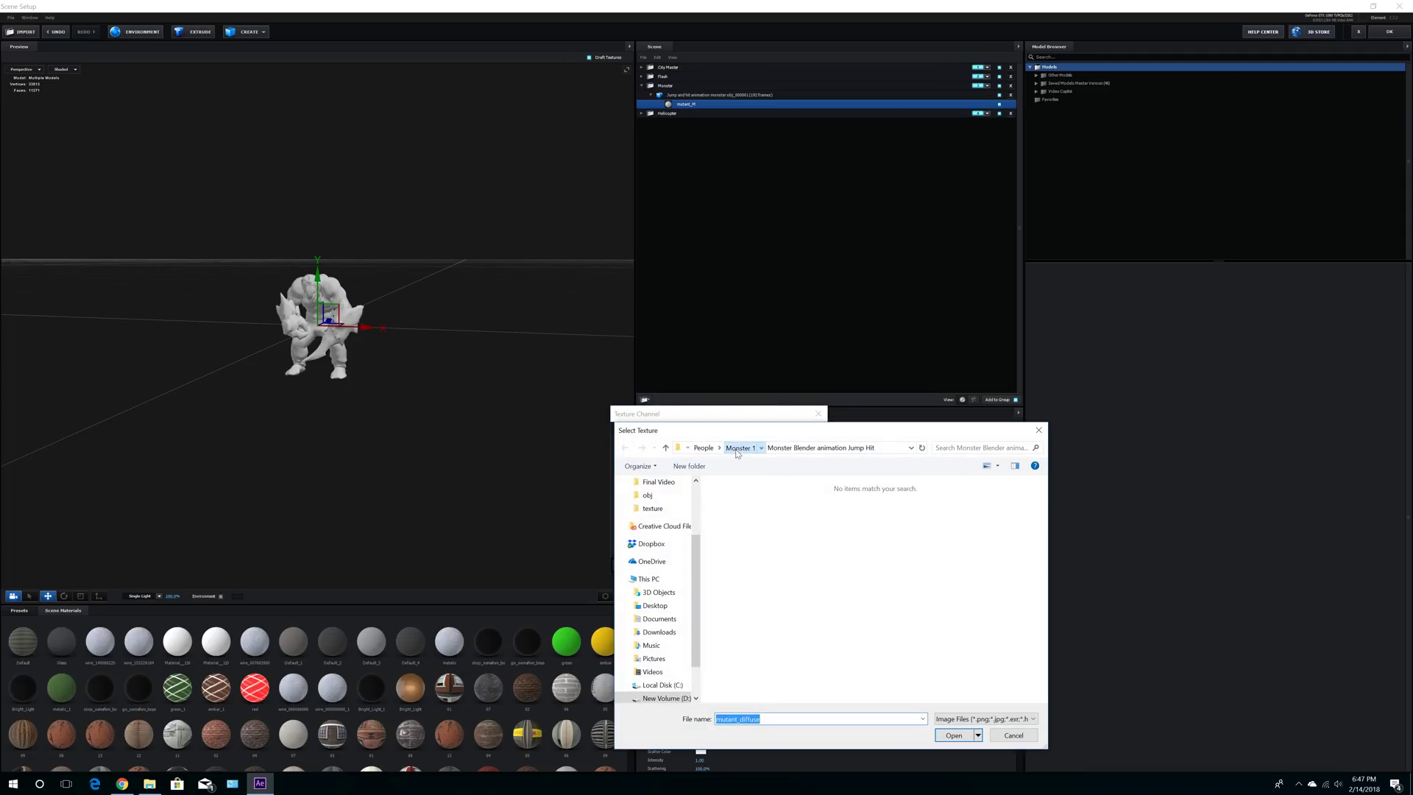
double_click(752, 545)
double_click(734, 500)
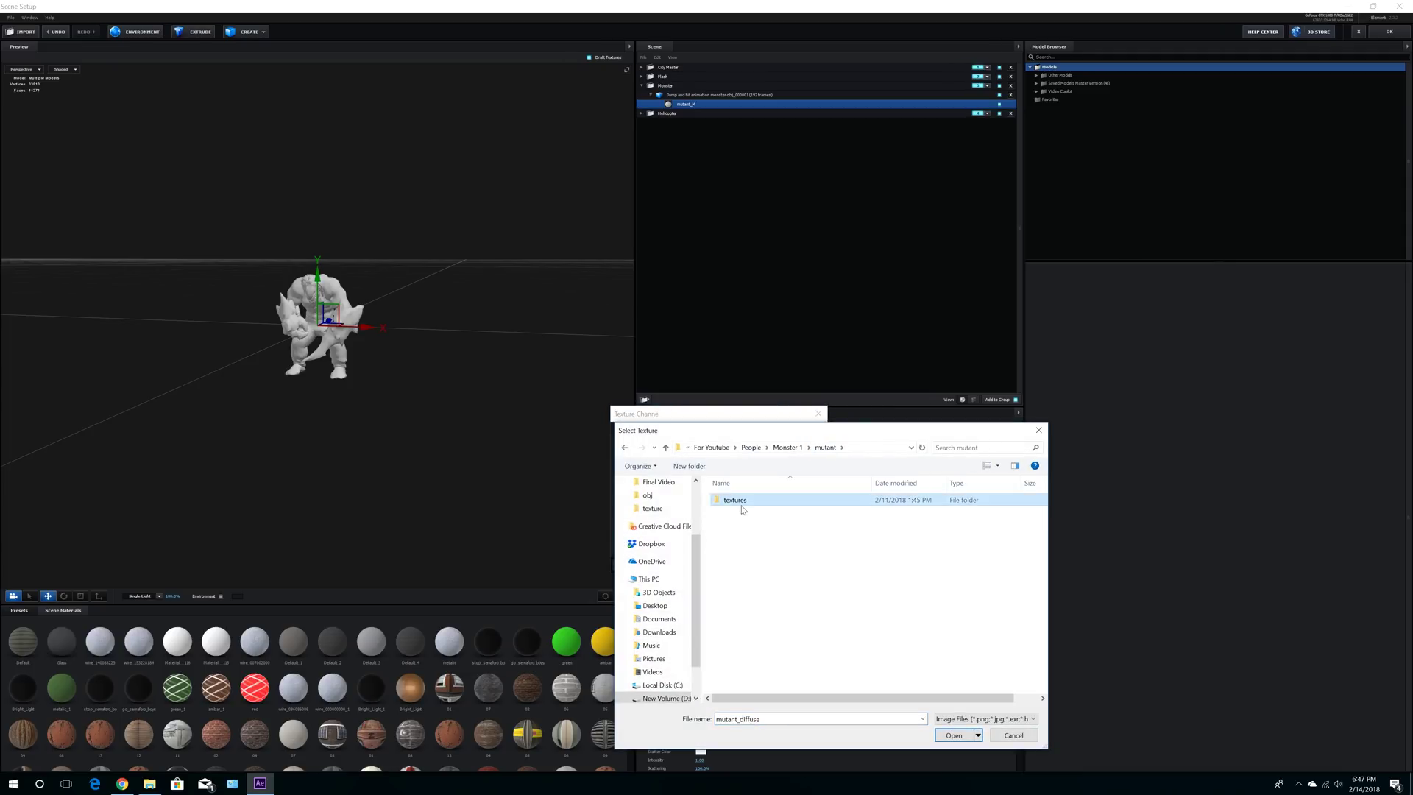
double_click(744, 508)
left_click(802, 564)
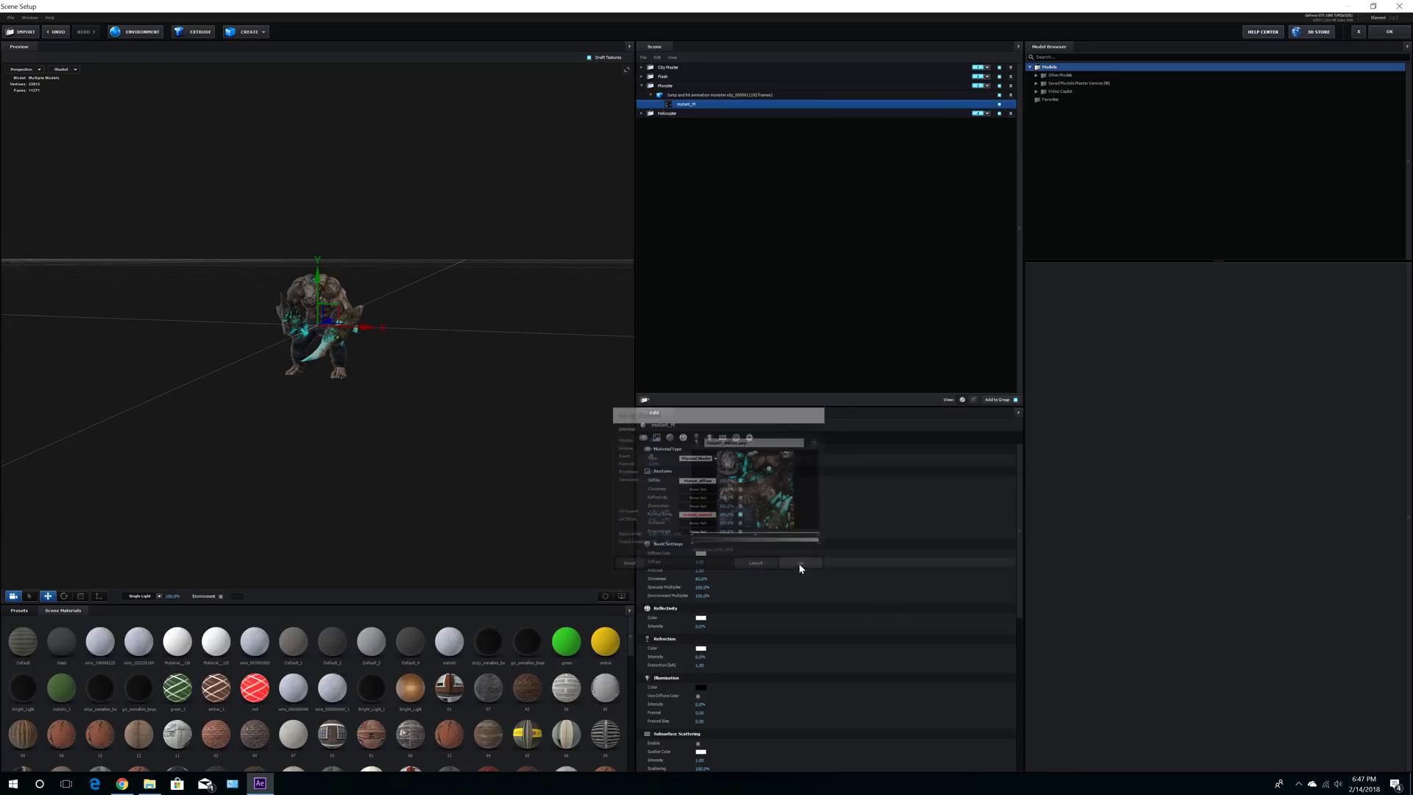
Step: Load the mutant normal image as the material's normal bump texture and set its strength to 60%
left_click(697, 515)
left_click(751, 476)
double_click(807, 524)
left_click(803, 598)
left_click(725, 514)
type("60")
key("Return")
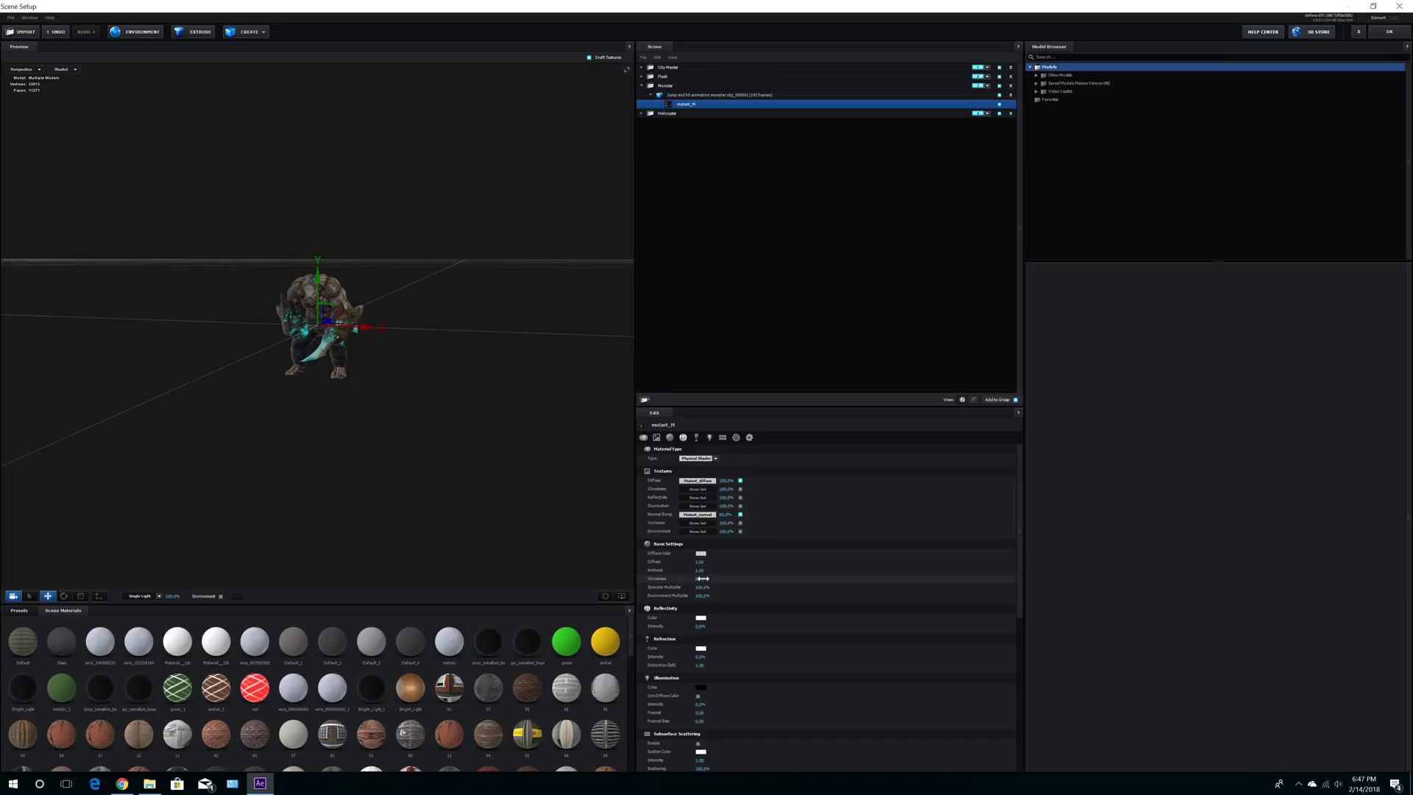
Step: Set the mutant material's environment multiplier to 20%
left_click(702, 595)
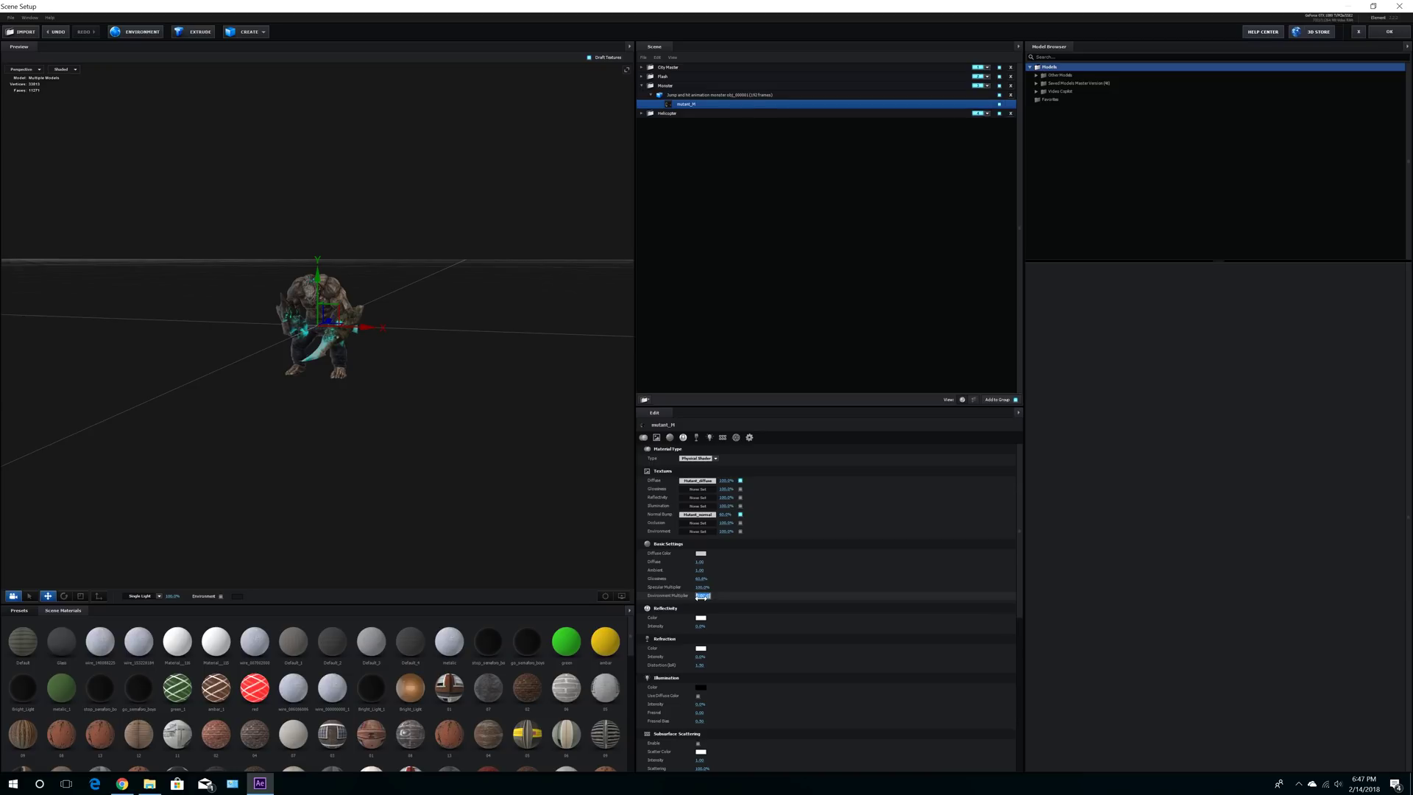
type("20")
key("Return")
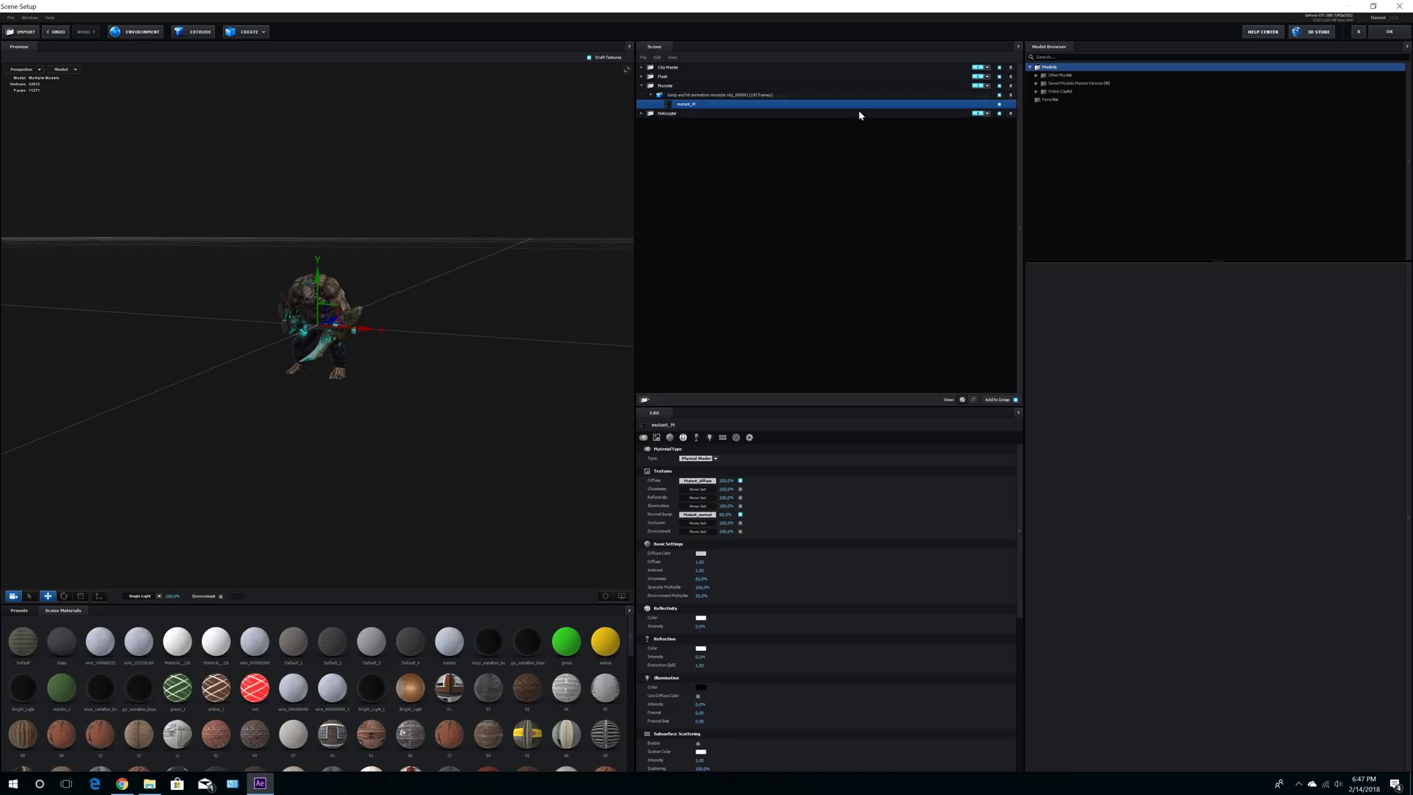
Step: Accept the Element scene setup and align the start of the City Streets Monster Jump layer with 10 seconds
left_click(1387, 33)
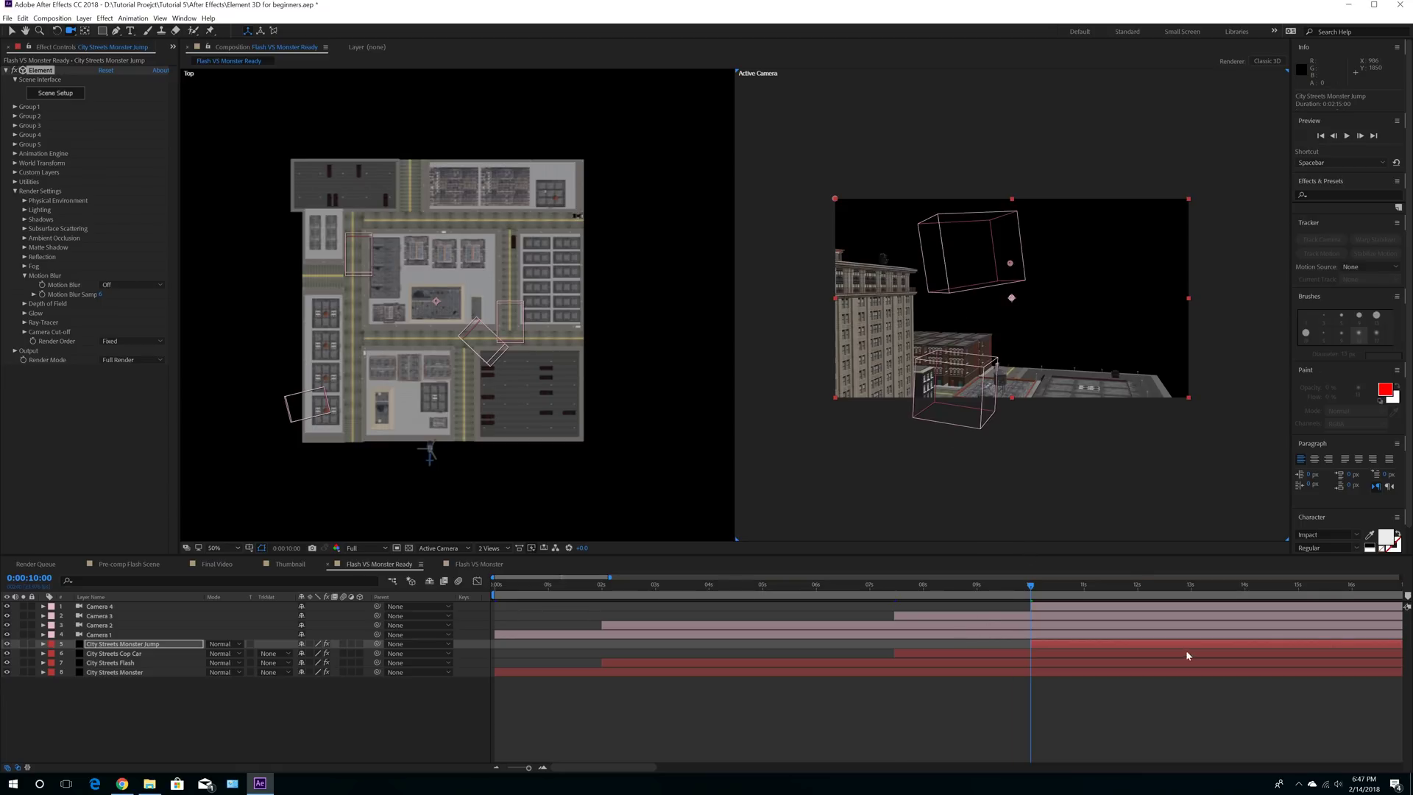
left_click(1044, 645)
left_click_drag(996, 647, 1029, 650)
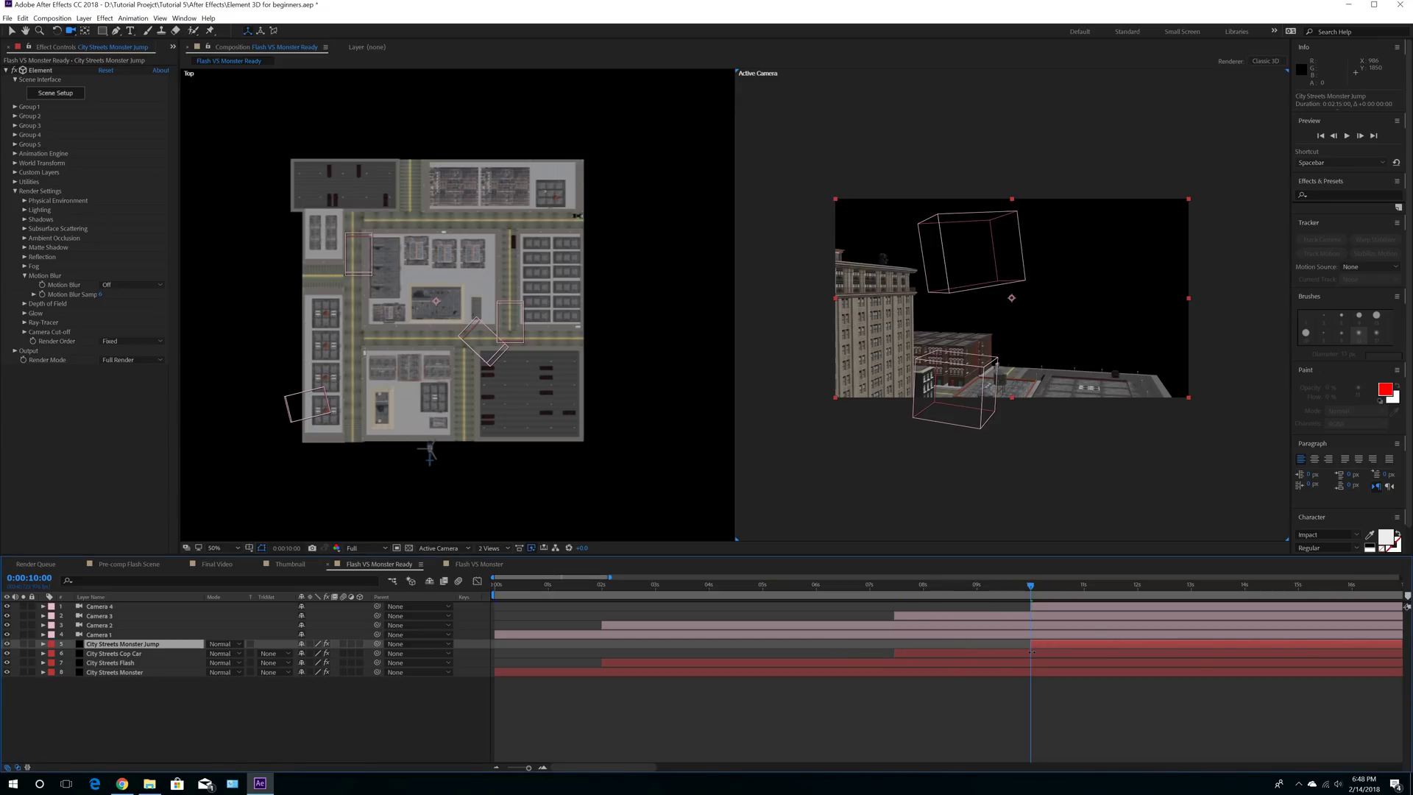
left_click(1042, 647)
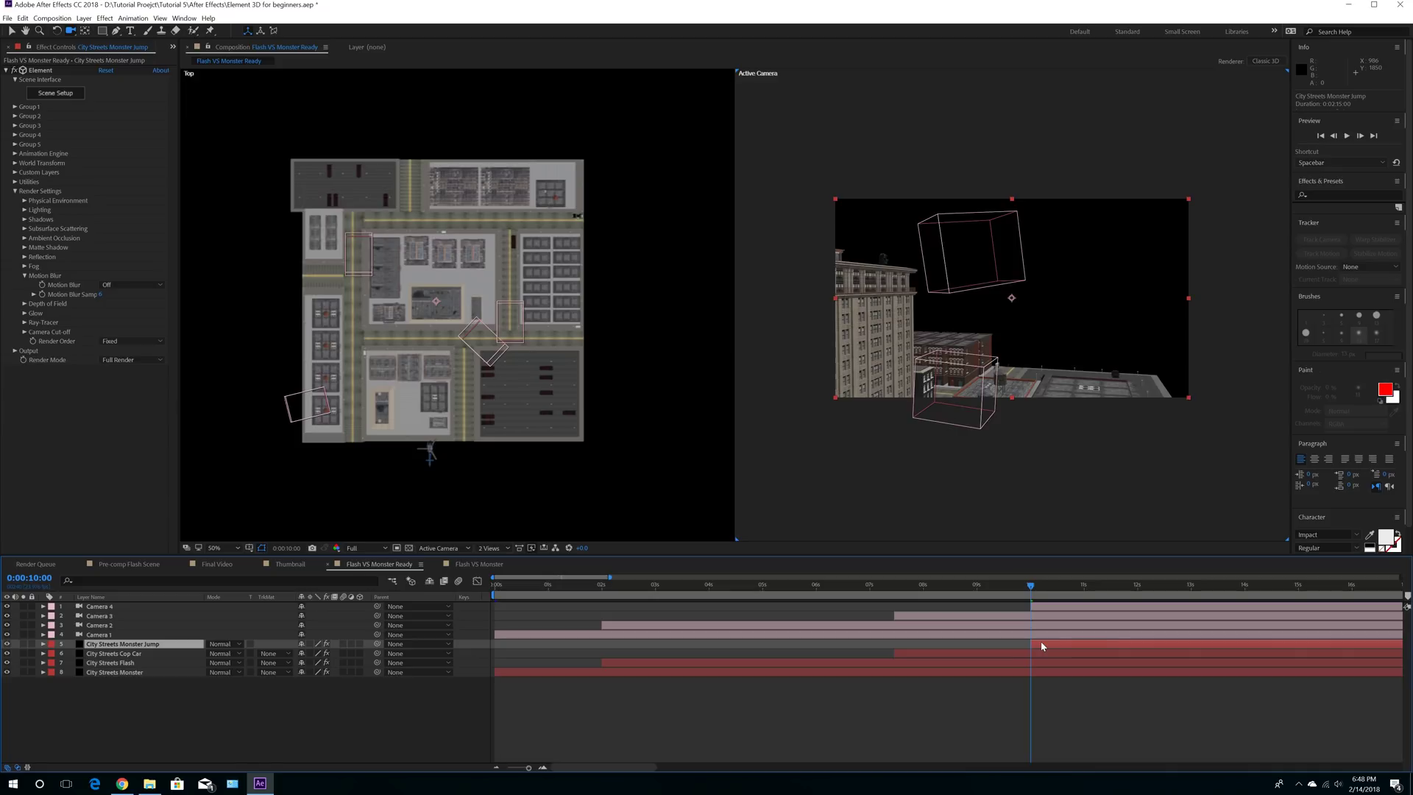
Step: Examine the Group 3 settings of the City Streets Cop Car and City Streets Flash layers at 11 seconds
left_click(1085, 590)
left_click(101, 654)
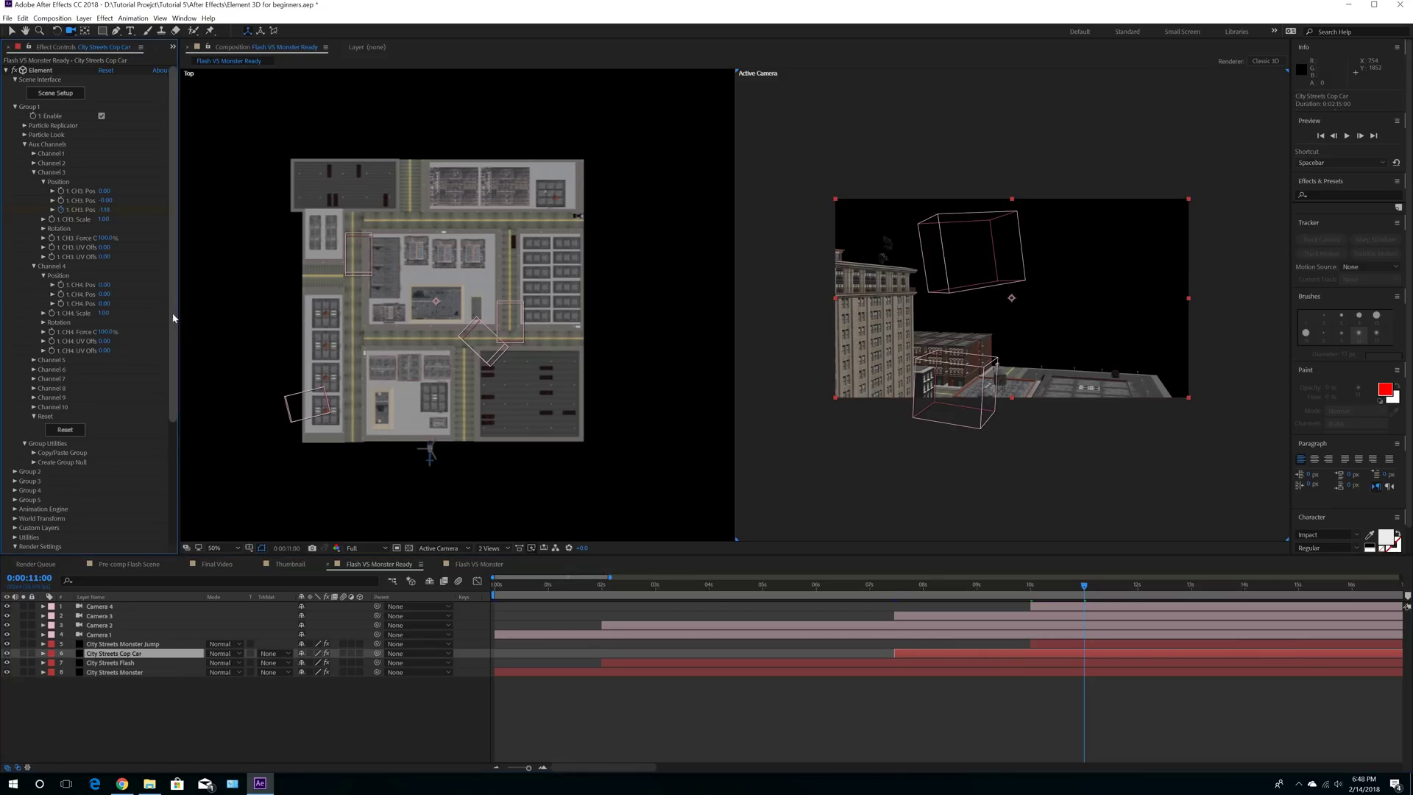
scroll(110, 361, "down", 5)
left_click(15, 321)
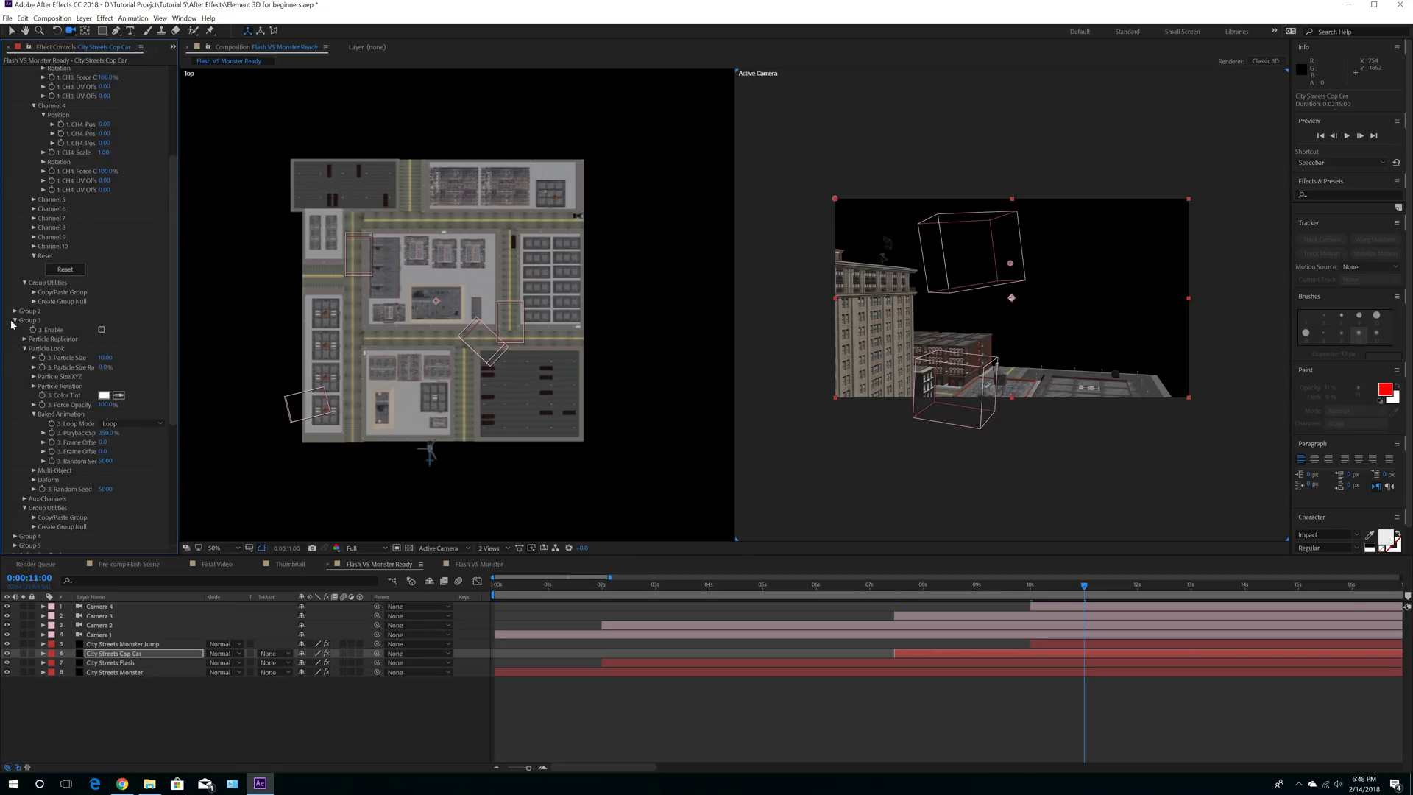
left_click(15, 320)
left_click(110, 663)
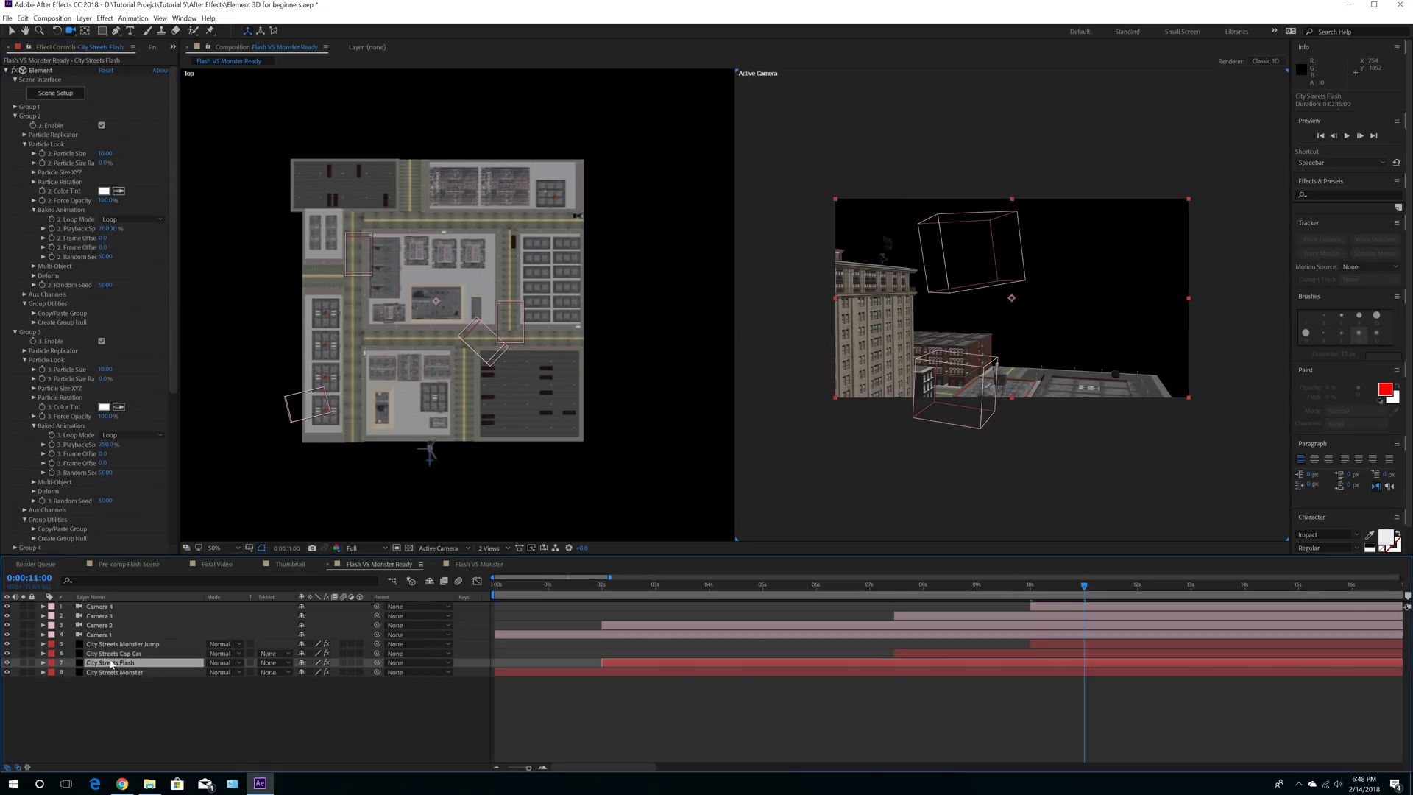
left_click(101, 342)
Step: Trim the whole composition to its work area
left_click(497, 768)
left_click(496, 768)
left_click(496, 768)
left_click(496, 768)
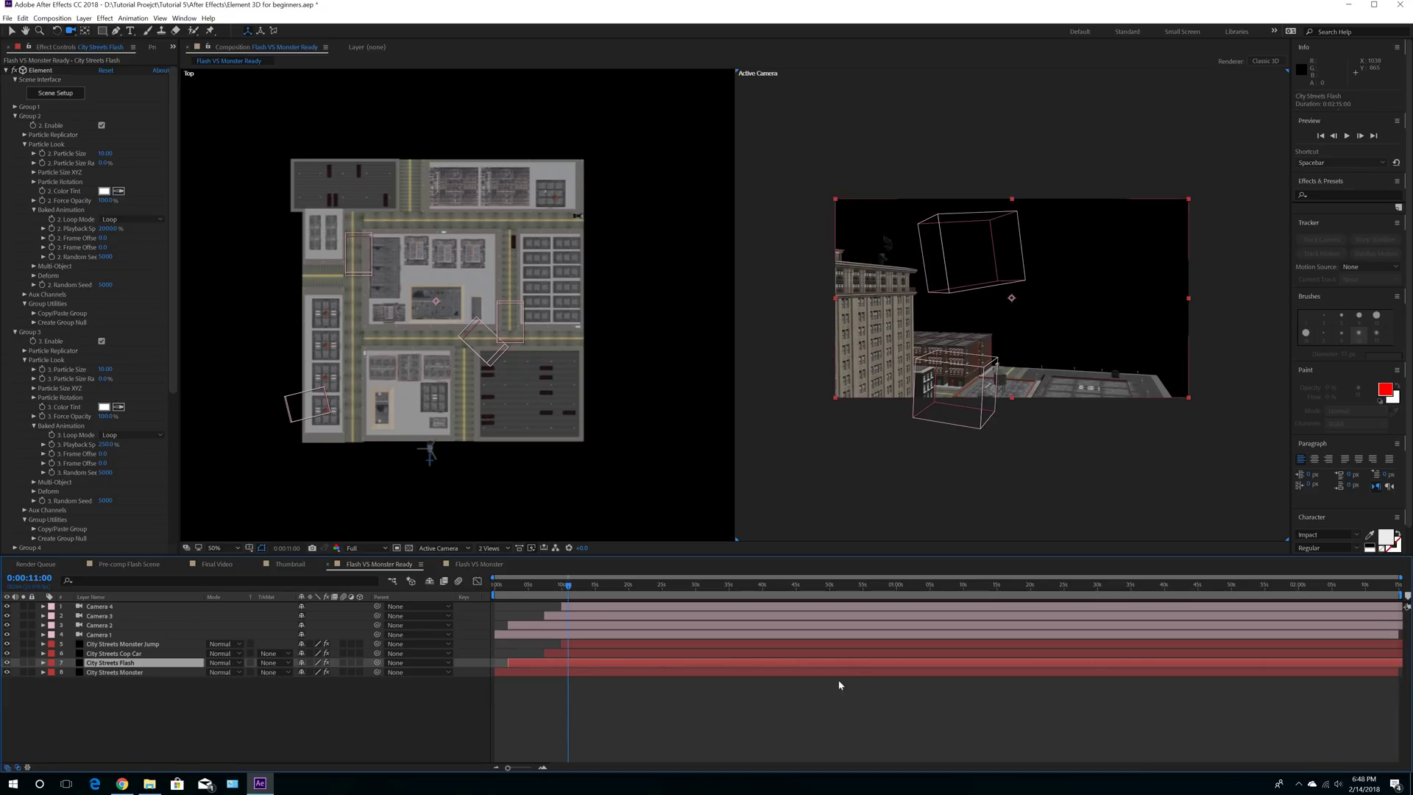
left_click(56, 19)
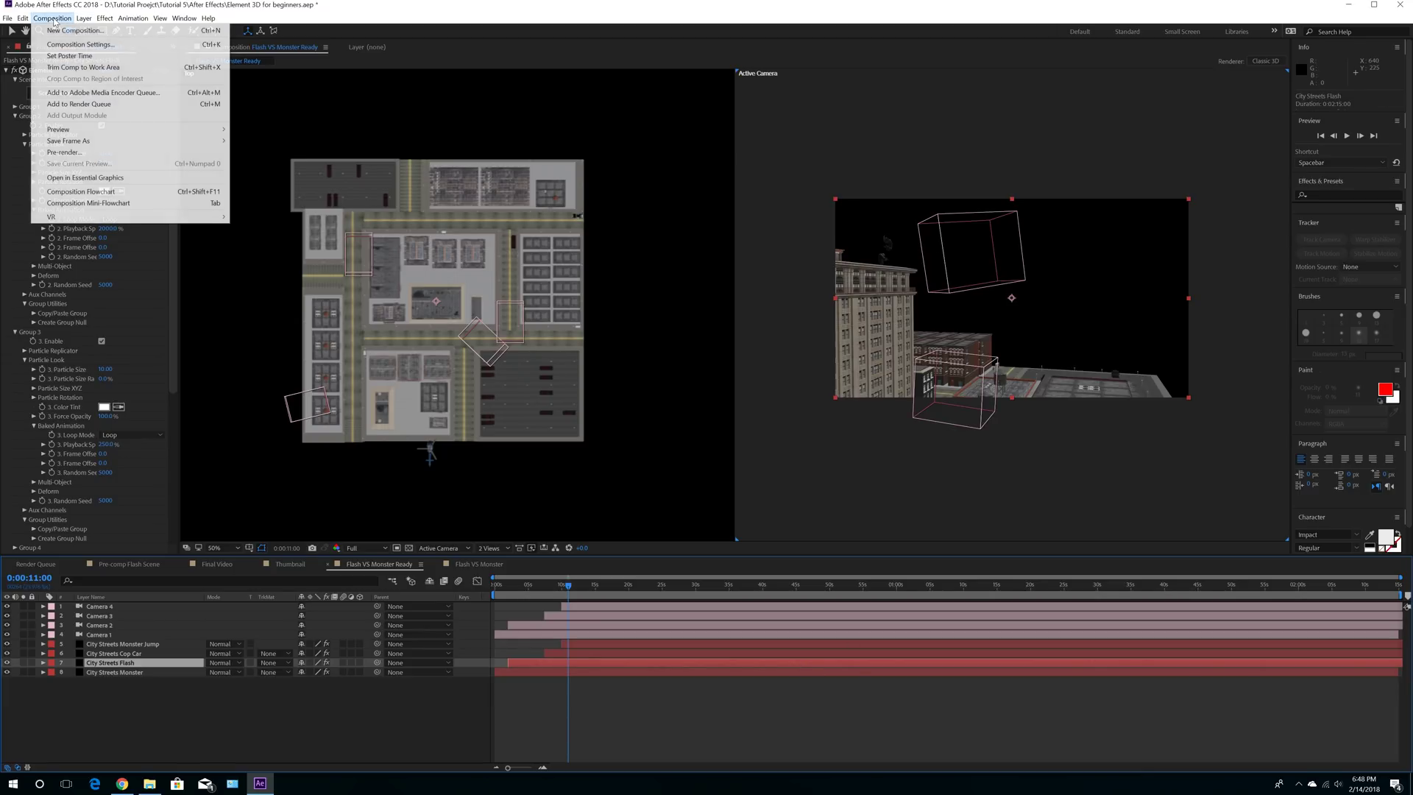
left_click(72, 68)
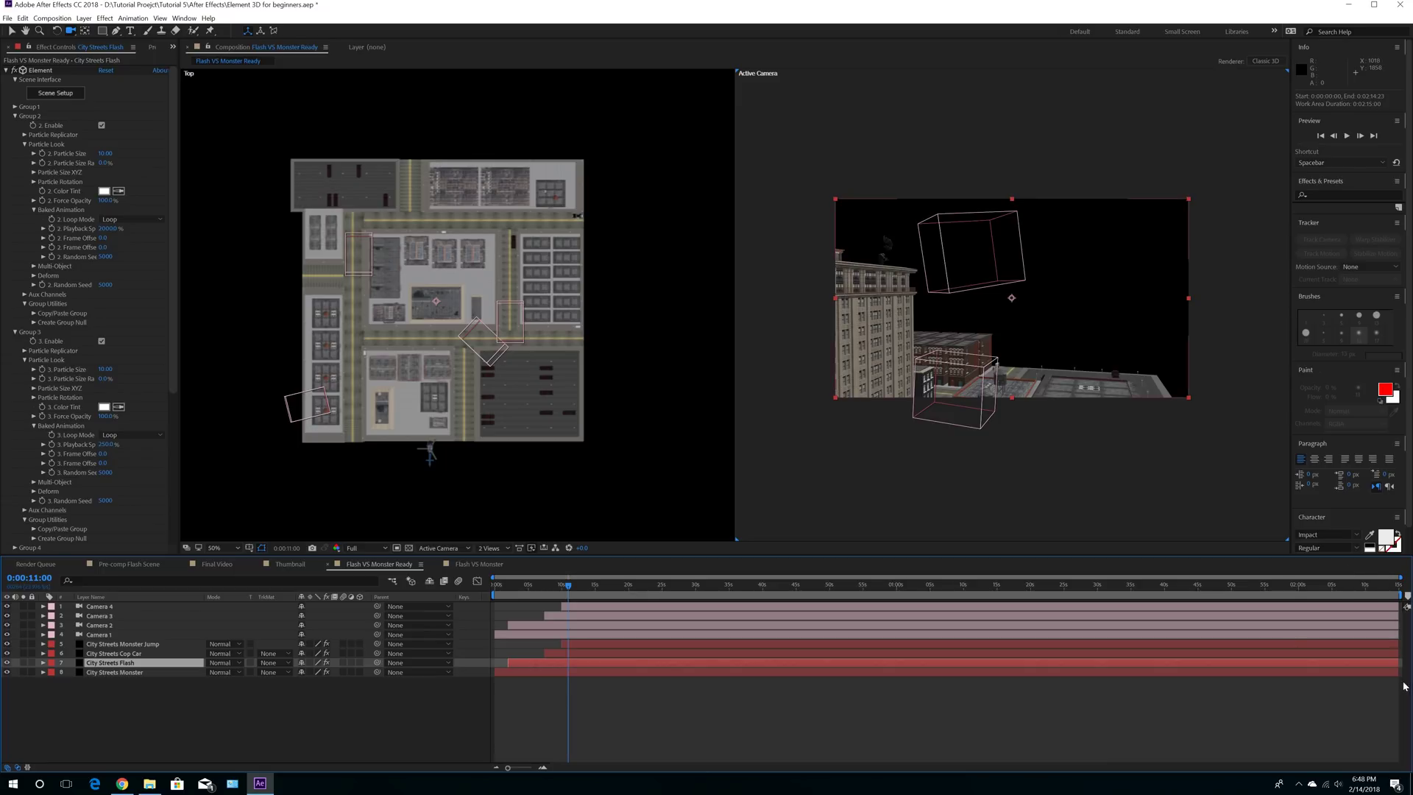
Step: Shorten the City Streets Flash, Cop Car and Monster layers so each ends about where the next shot's camera begins
left_click_drag(1399, 663, 553, 662)
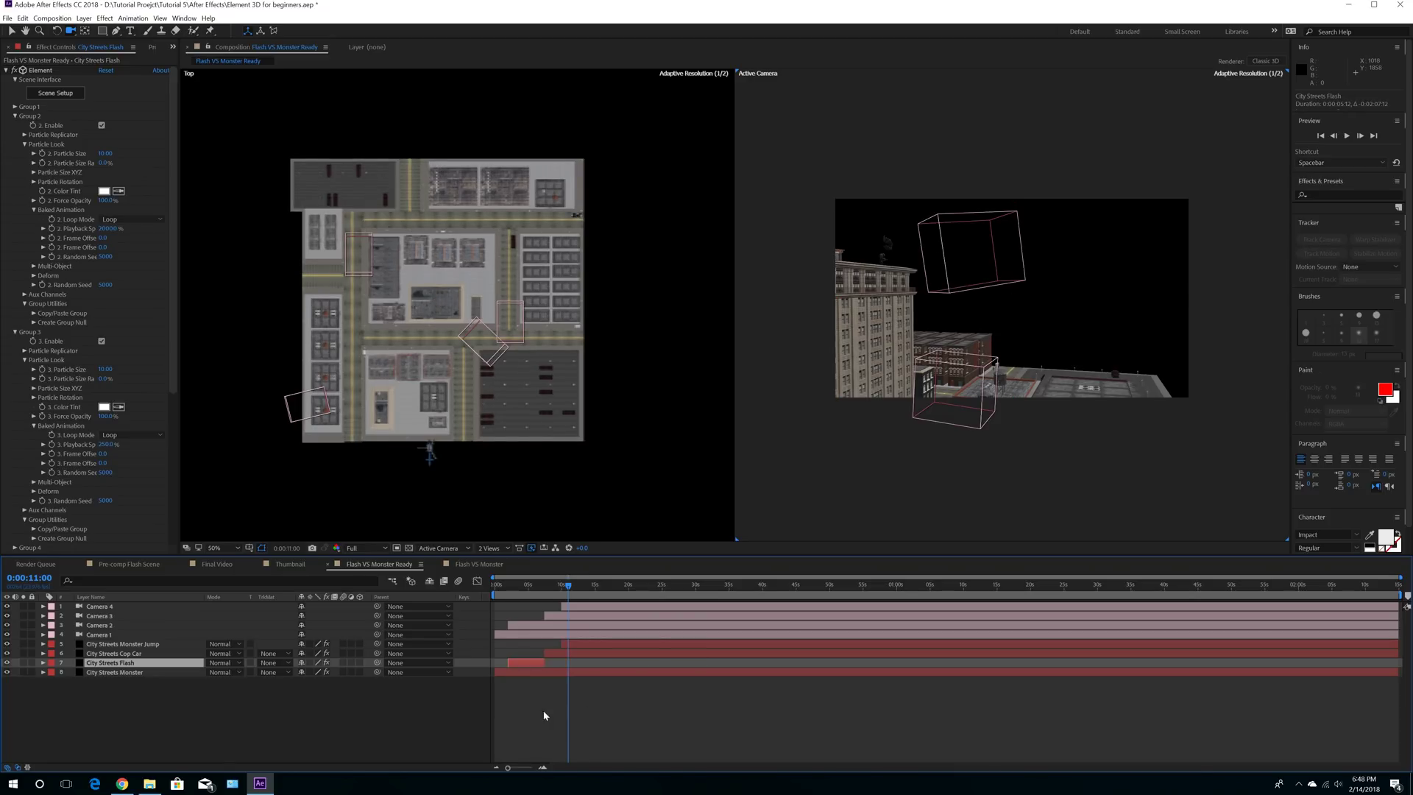
left_click_drag(1396, 653, 558, 662)
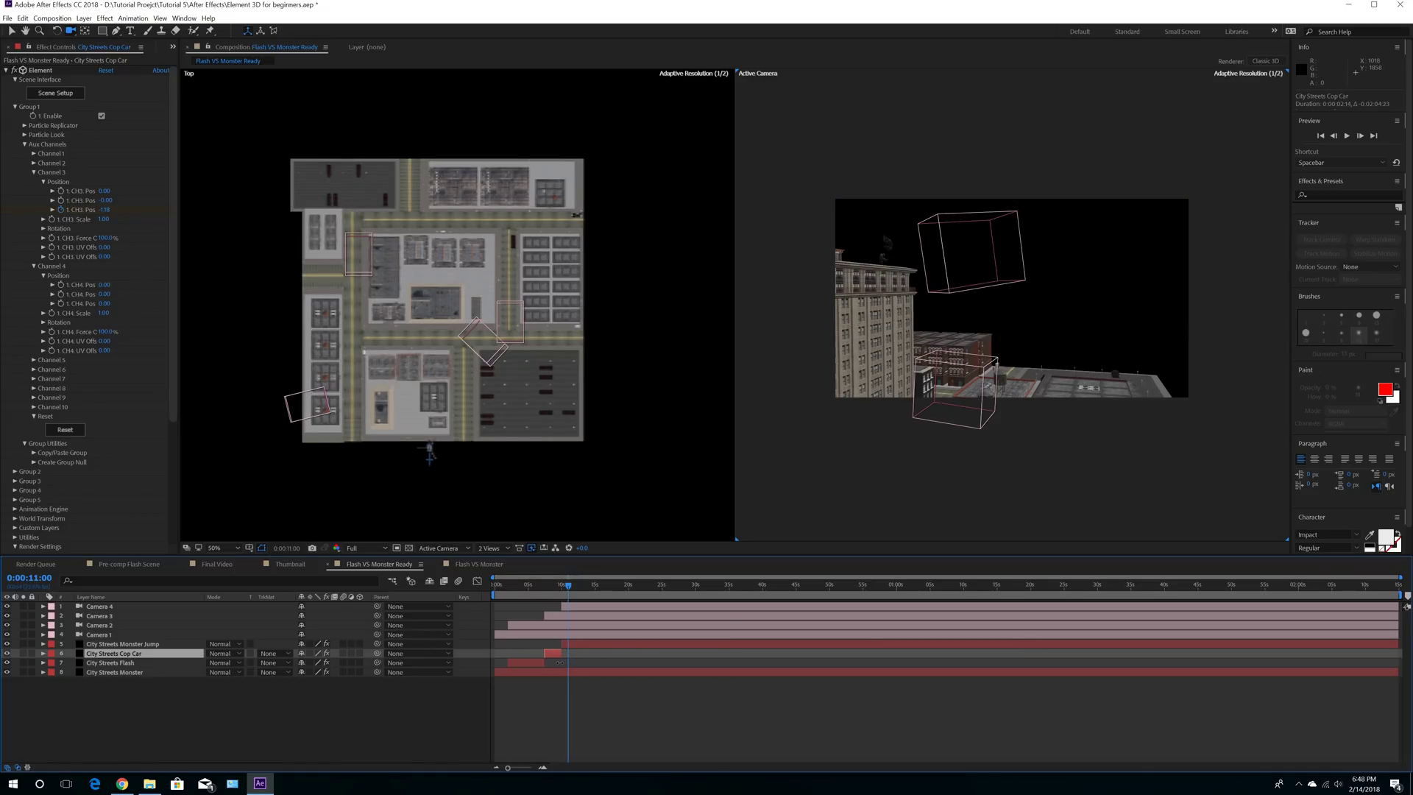
left_click_drag(560, 662, 559, 662)
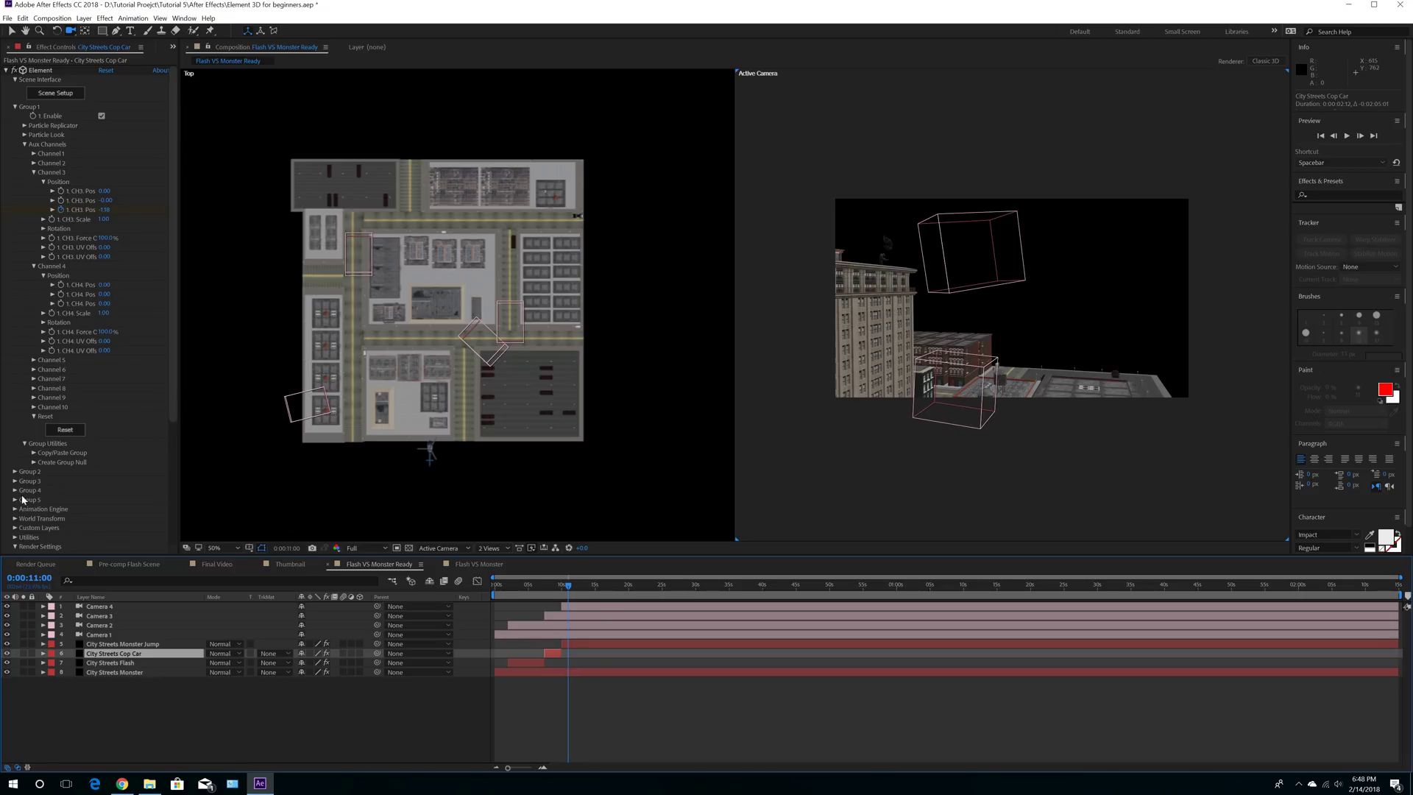
left_click_drag(1399, 673, 506, 673)
Step: Align the end of the City Streets Cop Car layer exactly with the start of Camera 4 at 10 seconds
left_click(542, 767)
left_click(541, 767)
left_click(541, 767)
left_click(645, 763)
left_click_drag(645, 767, 625, 767)
left_click(682, 654)
left_click_drag(682, 654, 683, 654)
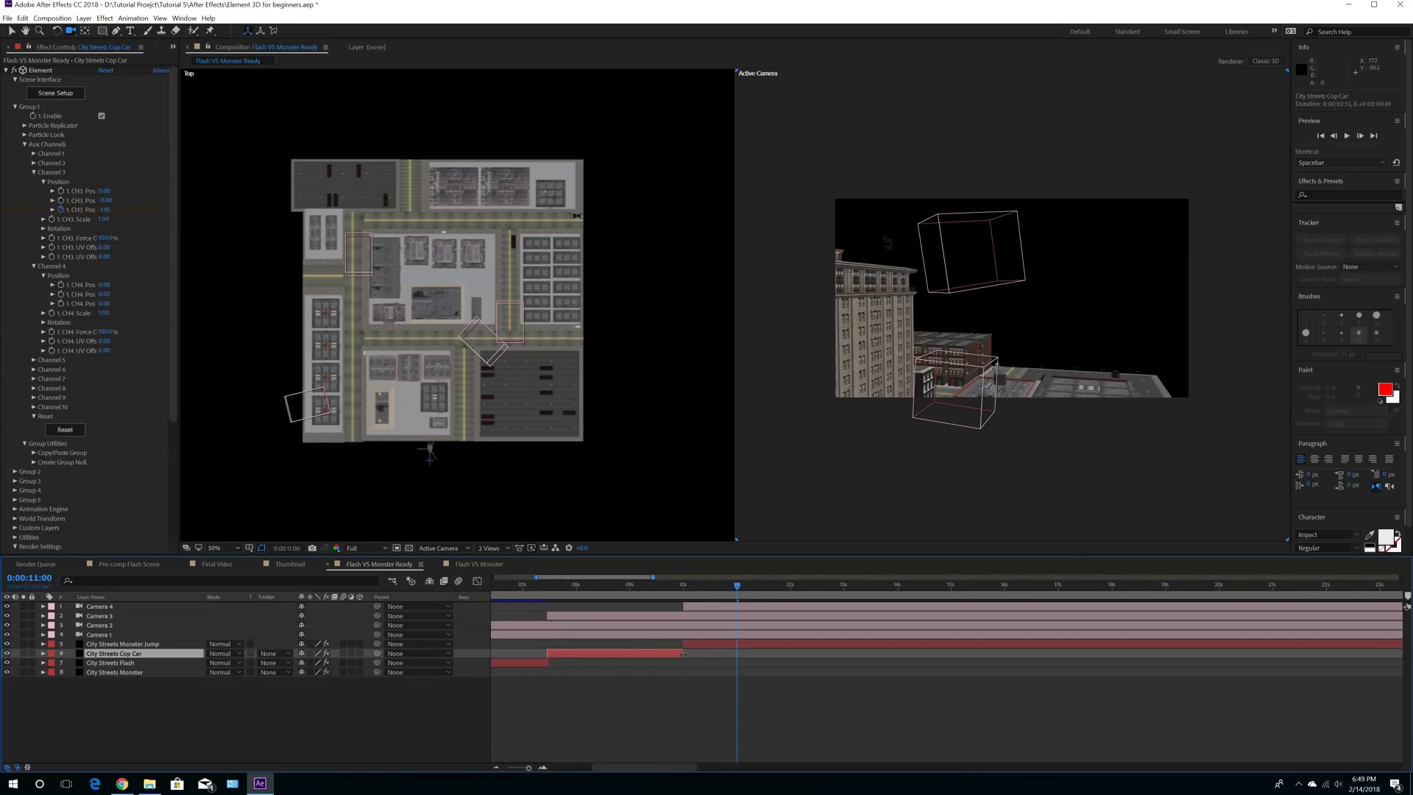
Step: Align the City Streets Flash layer's end with the start of Camera 3 and the City Streets Monster layer's end with Camera 2's start
left_click_drag(549, 663, 547, 664)
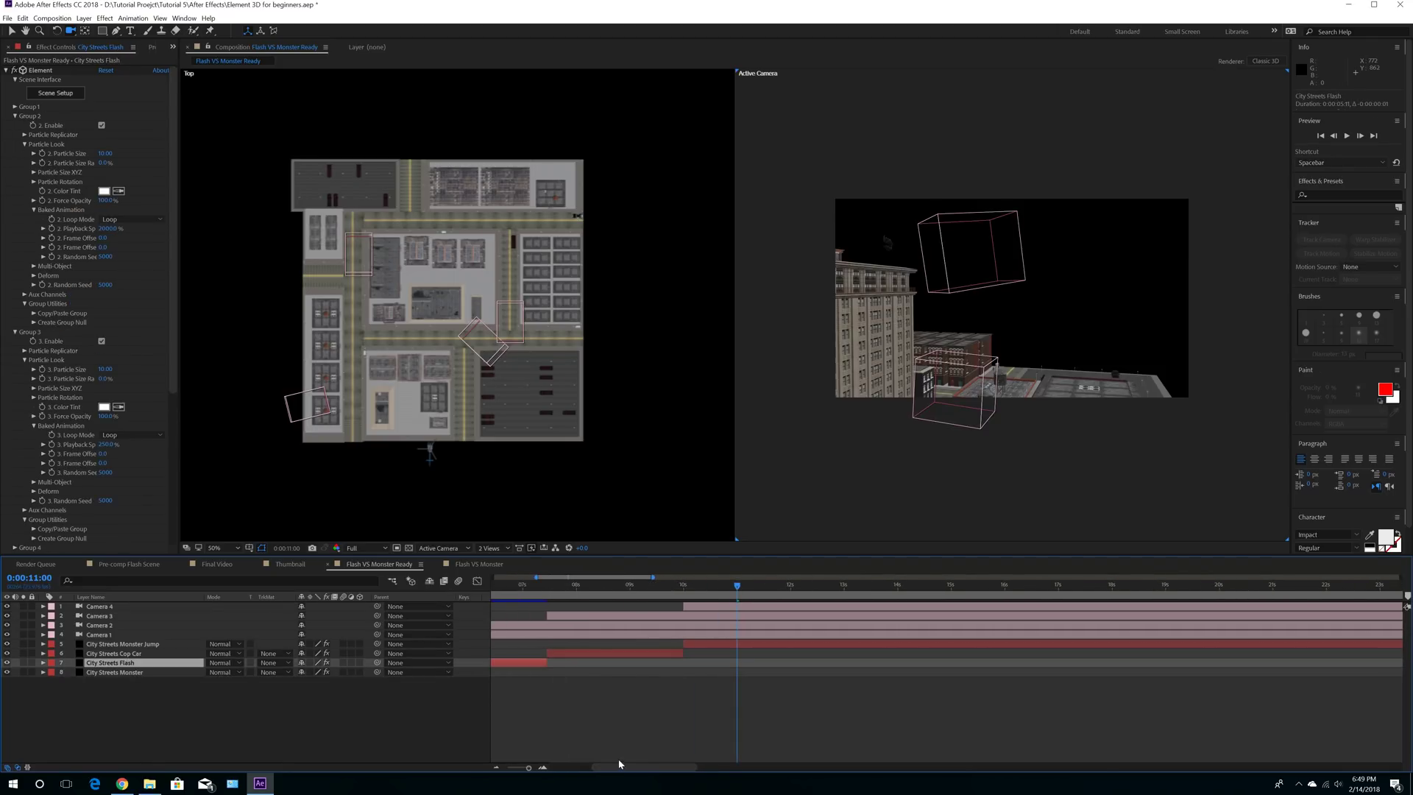
left_click_drag(619, 764, 579, 765)
left_click(603, 672)
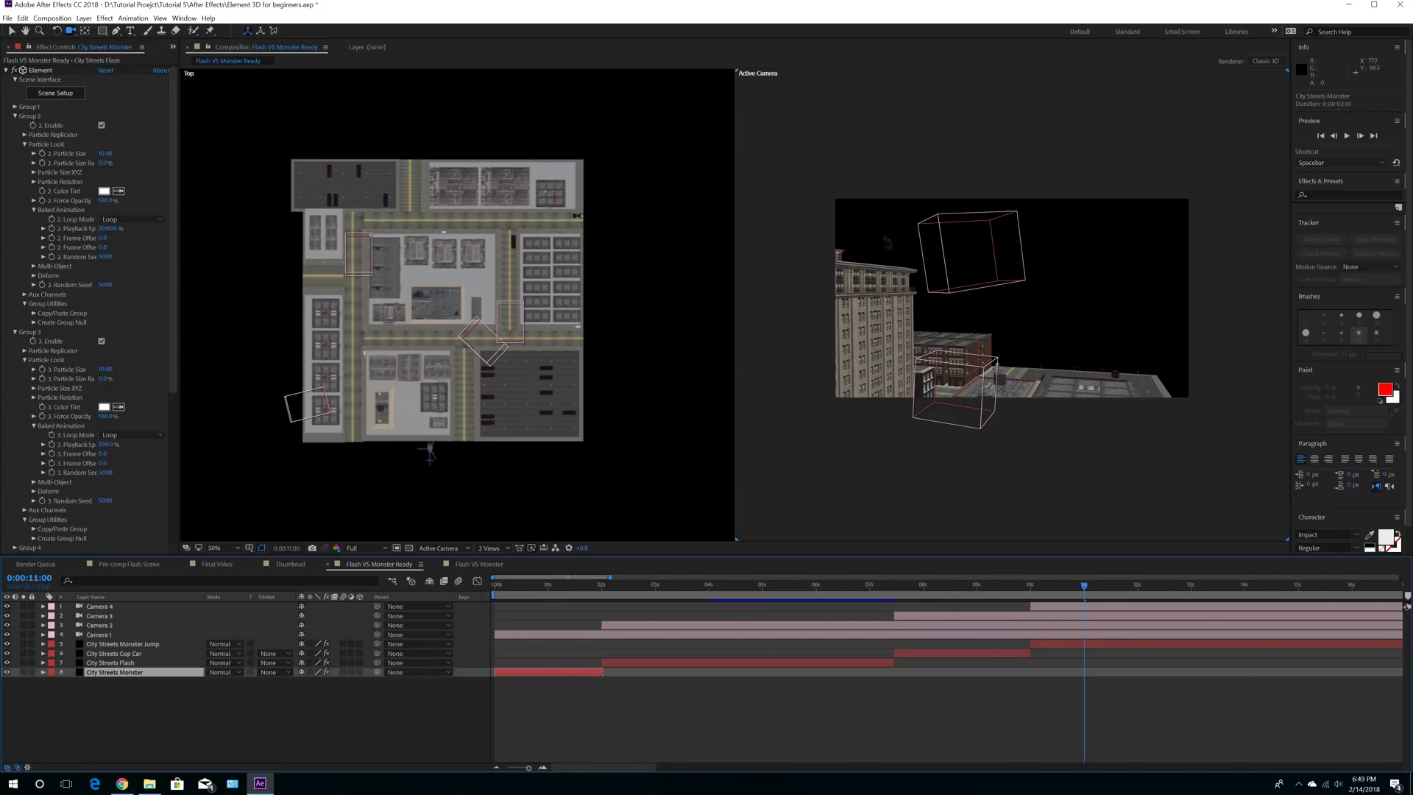
left_click_drag(602, 672, 601, 672)
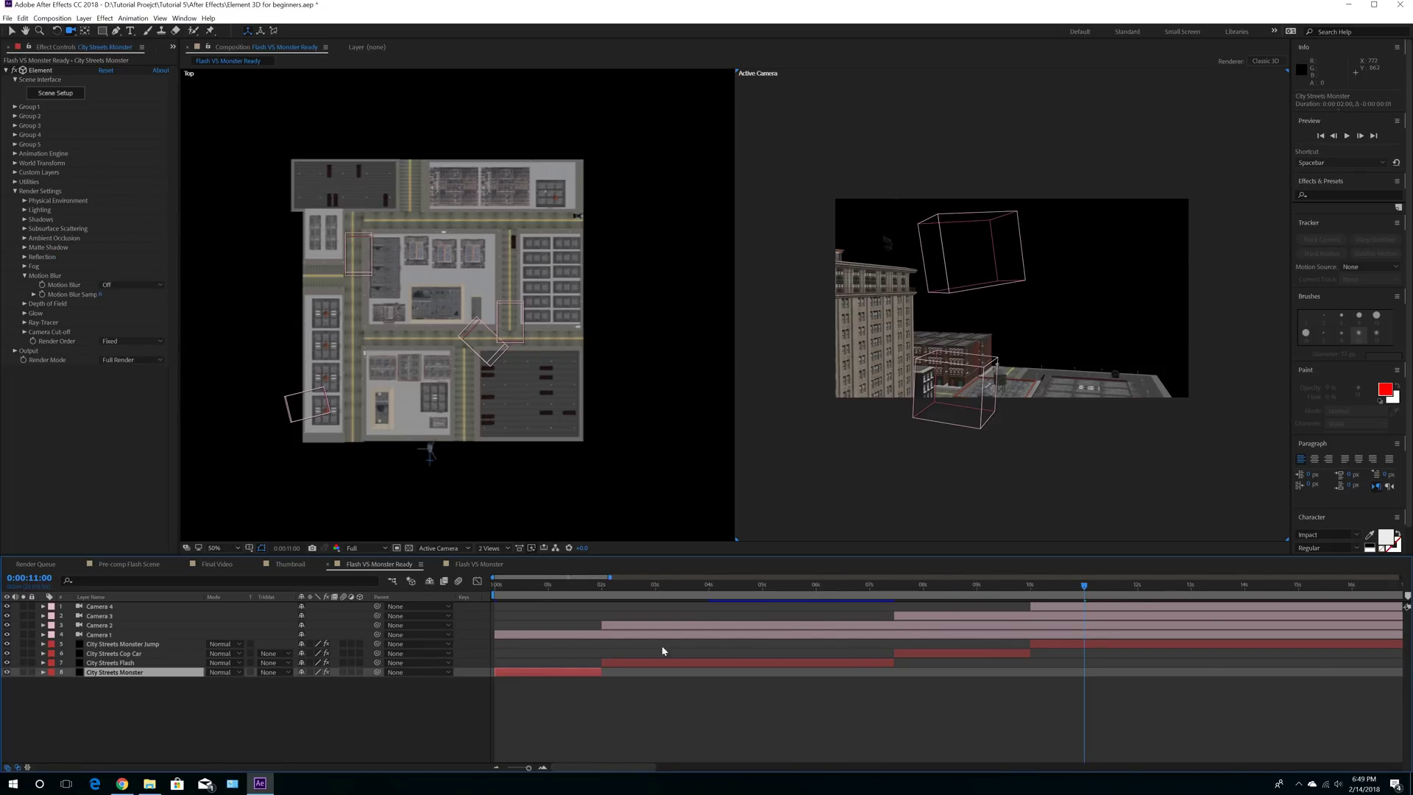
Step: Start keyframing the Playback Speed of Group 3's baked animation on the City Streets Monster Jump layer at 0:00:10:17
left_click_drag(630, 767, 689, 767)
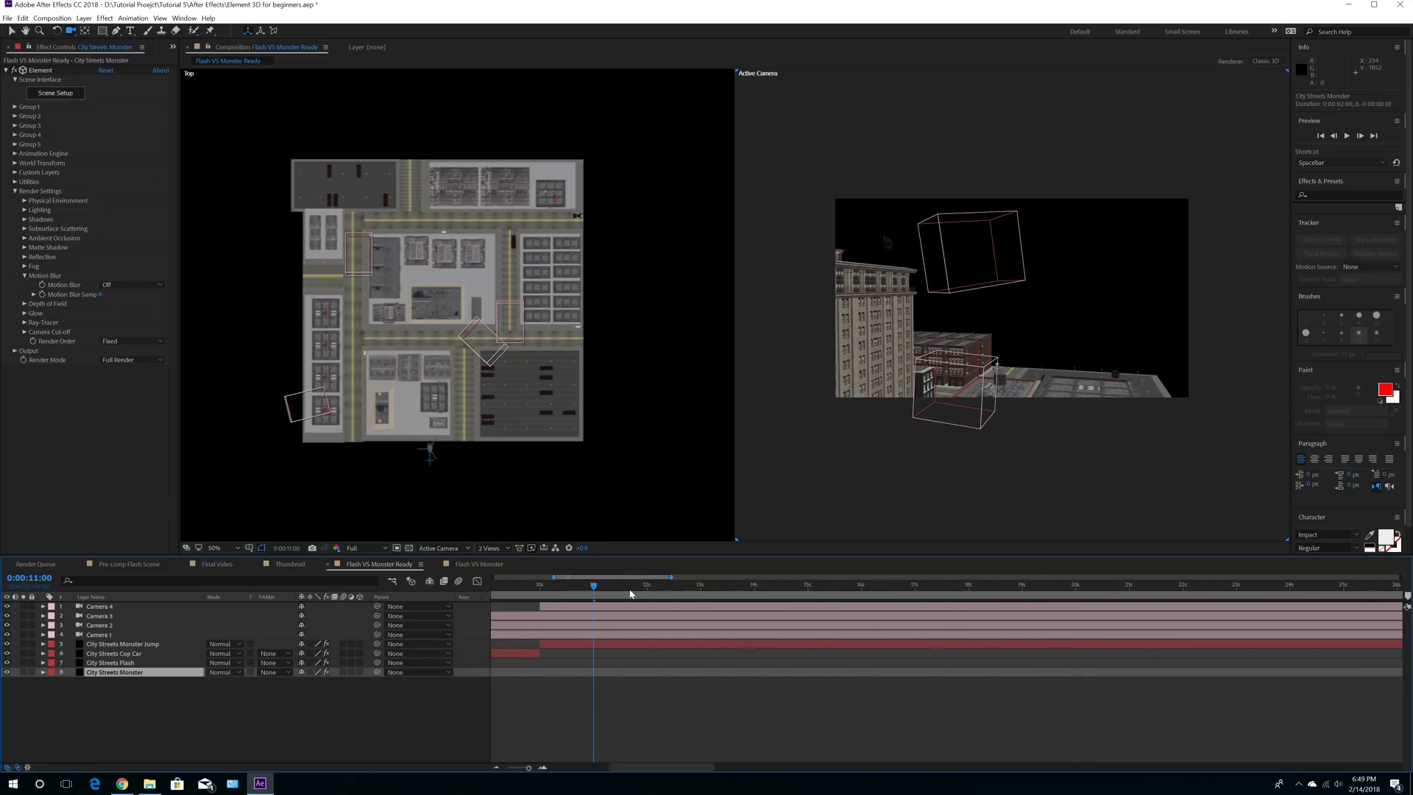
left_click(578, 644)
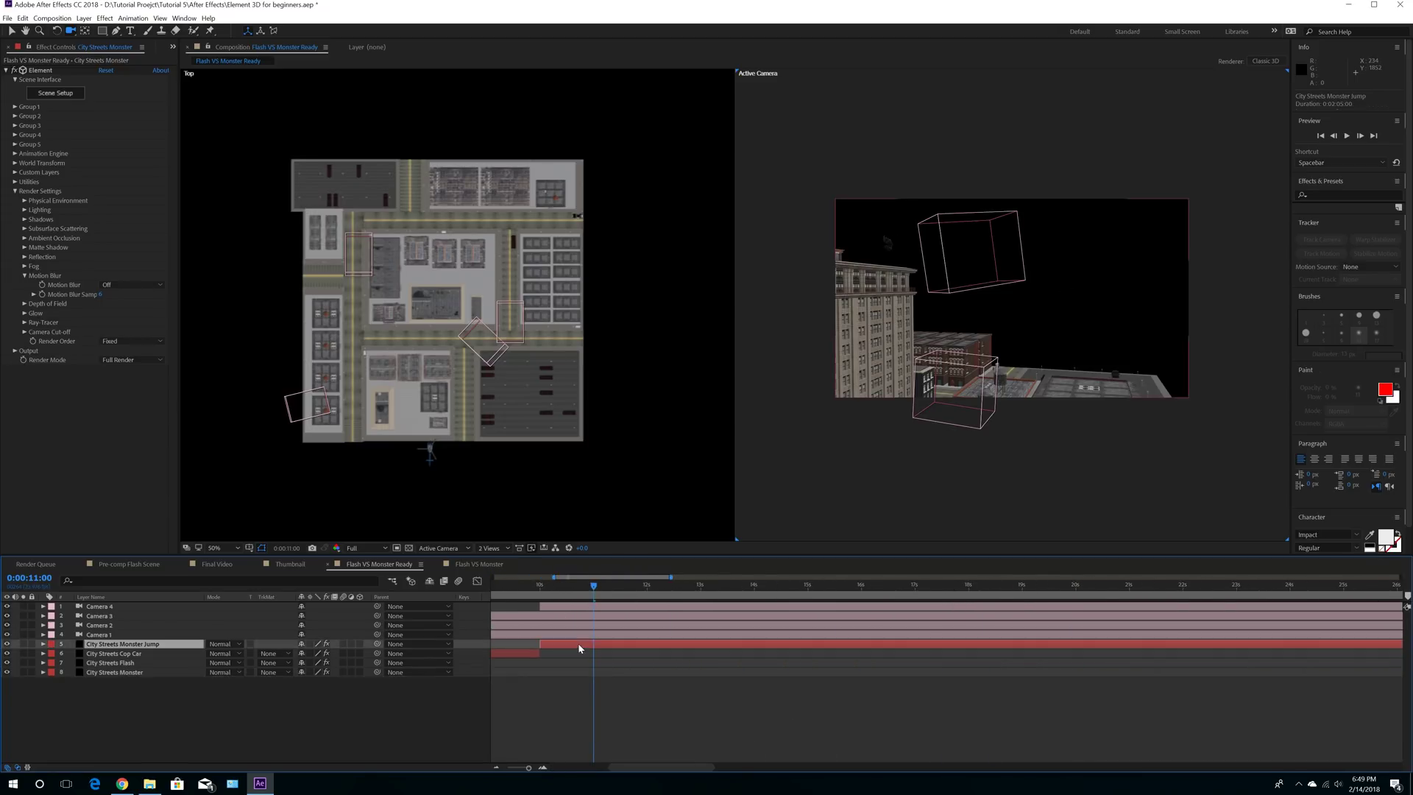
left_click(15, 125)
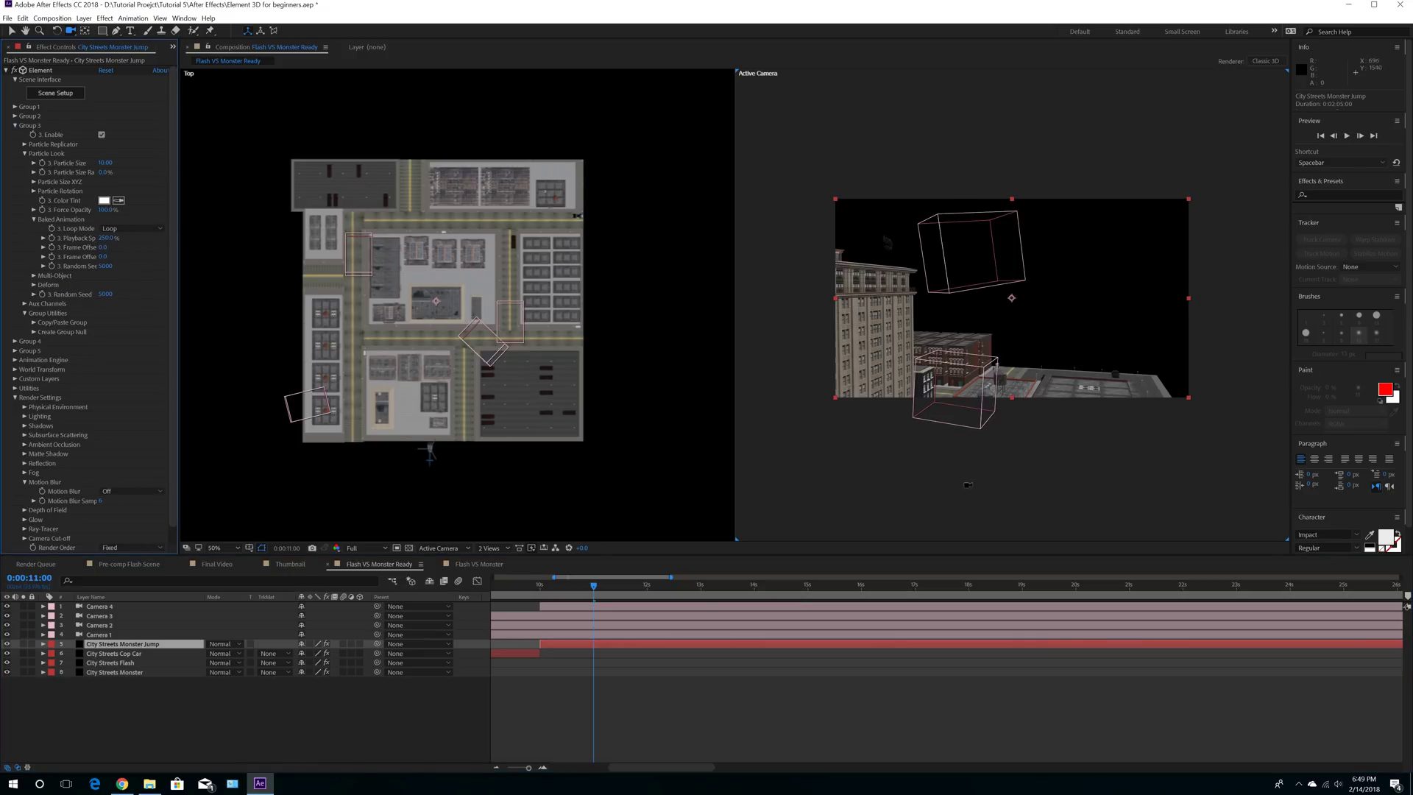
left_click(574, 592)
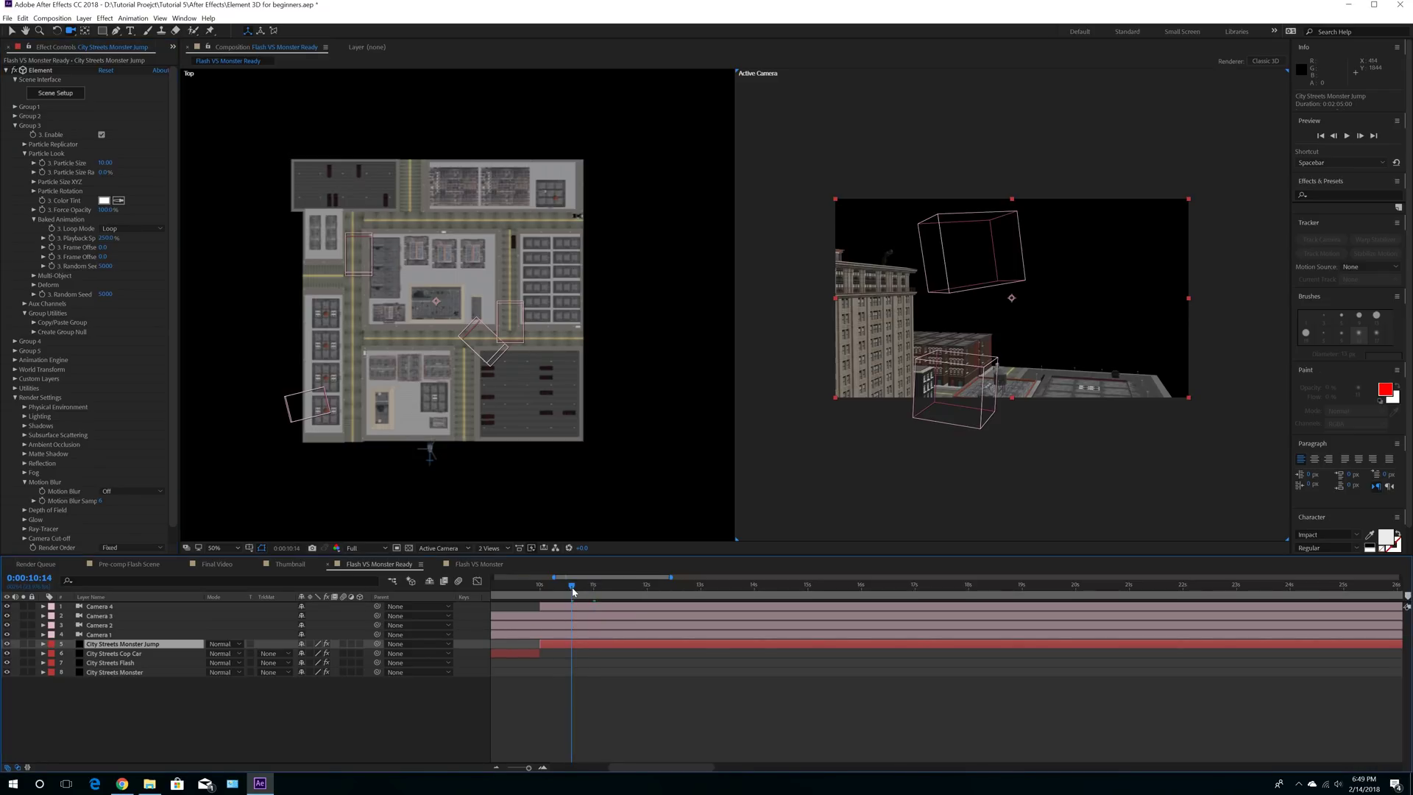
left_click(583, 592)
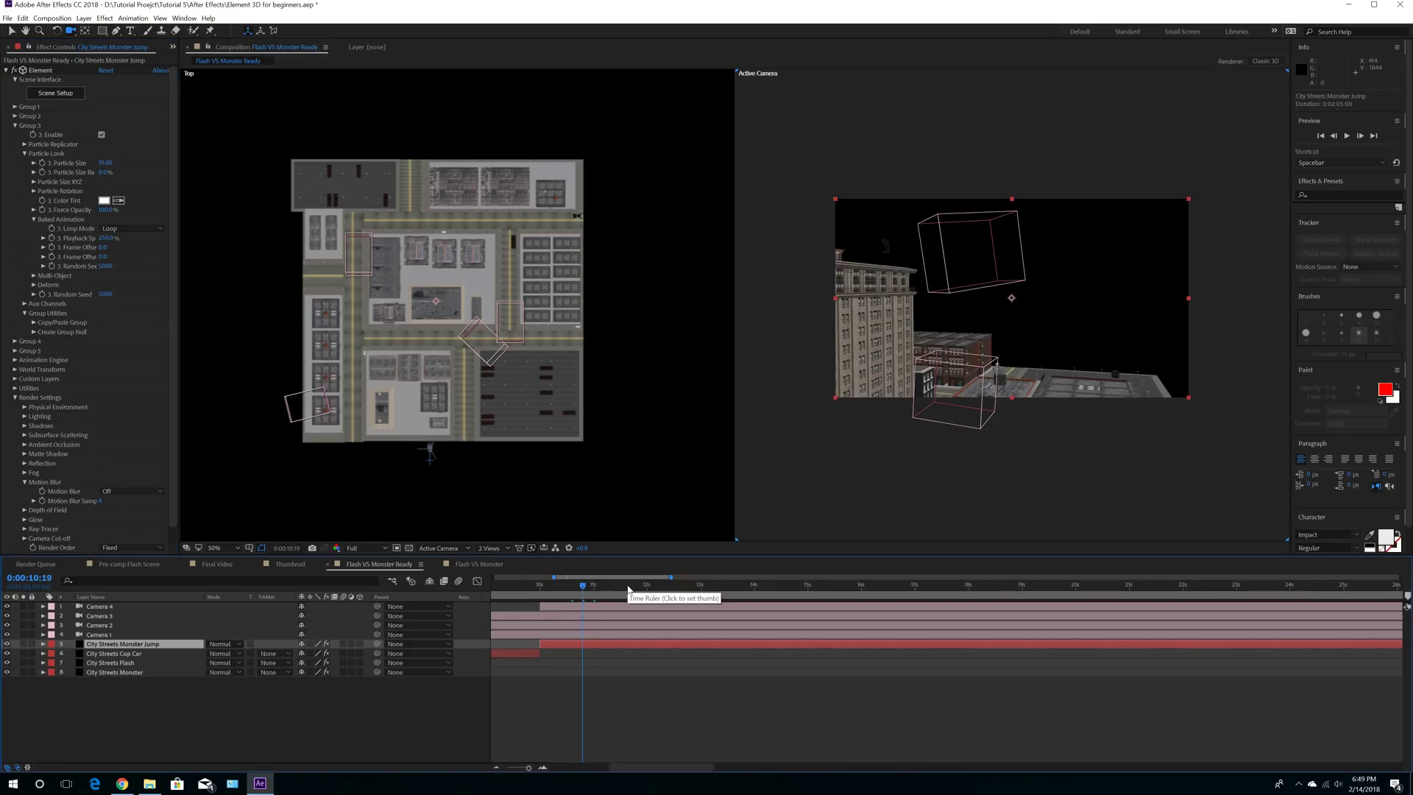
left_click_drag(585, 590, 580, 590)
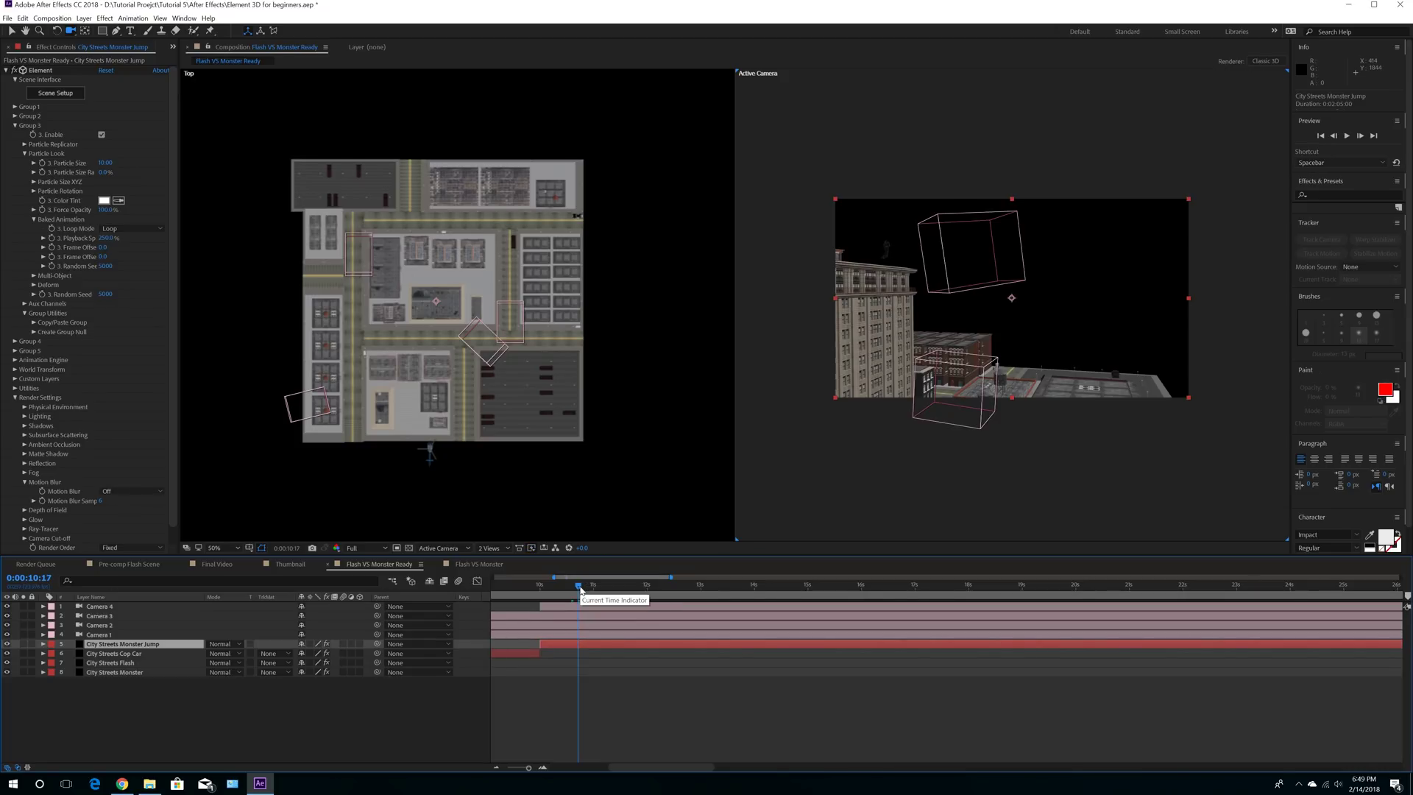
left_click(52, 240)
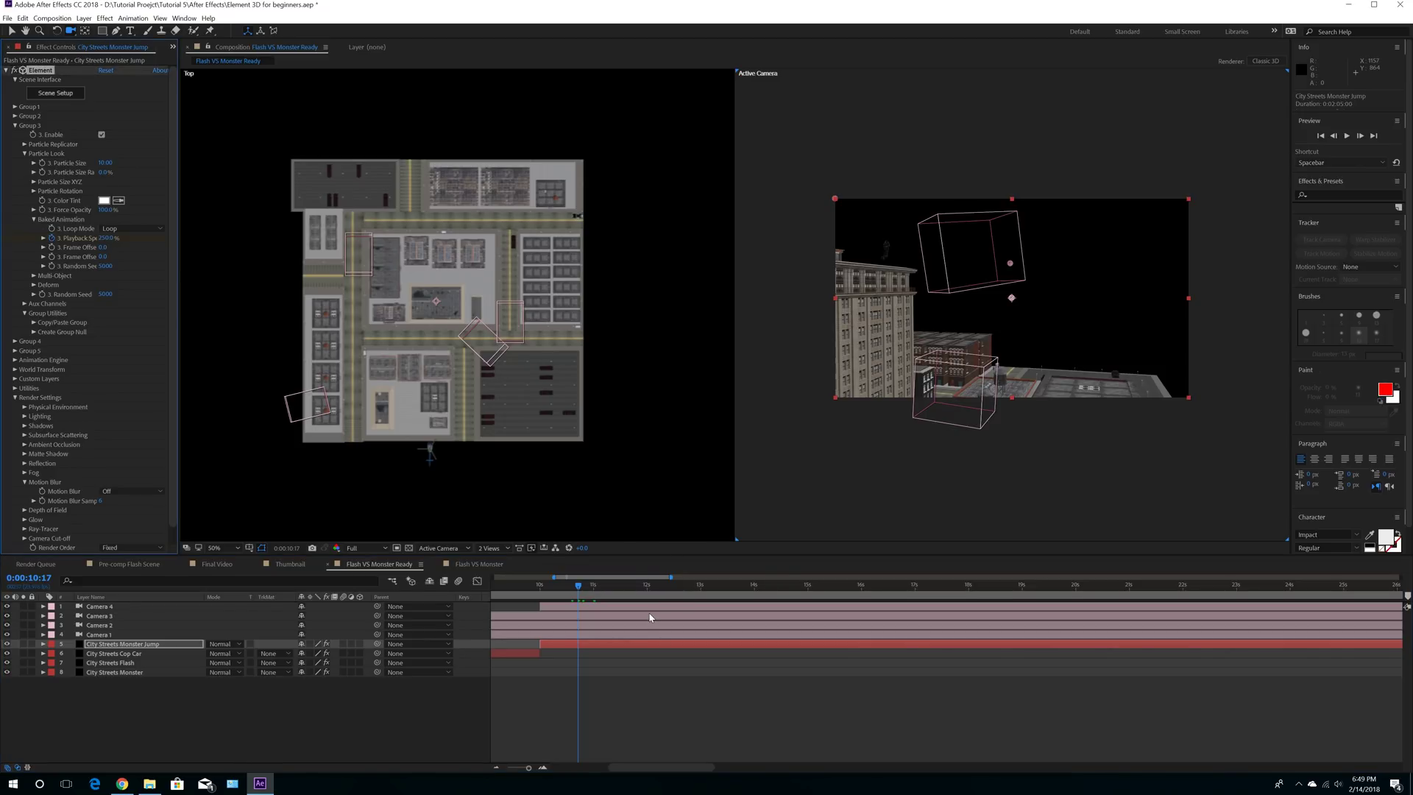
Step: Set Group 3's Playback Speed to 25% one frame further on, at 0:00:10:18, and check the frames that follow
key("Page_Down")
left_click(109, 239)
type("25")
key("Return")
left_click(614, 589)
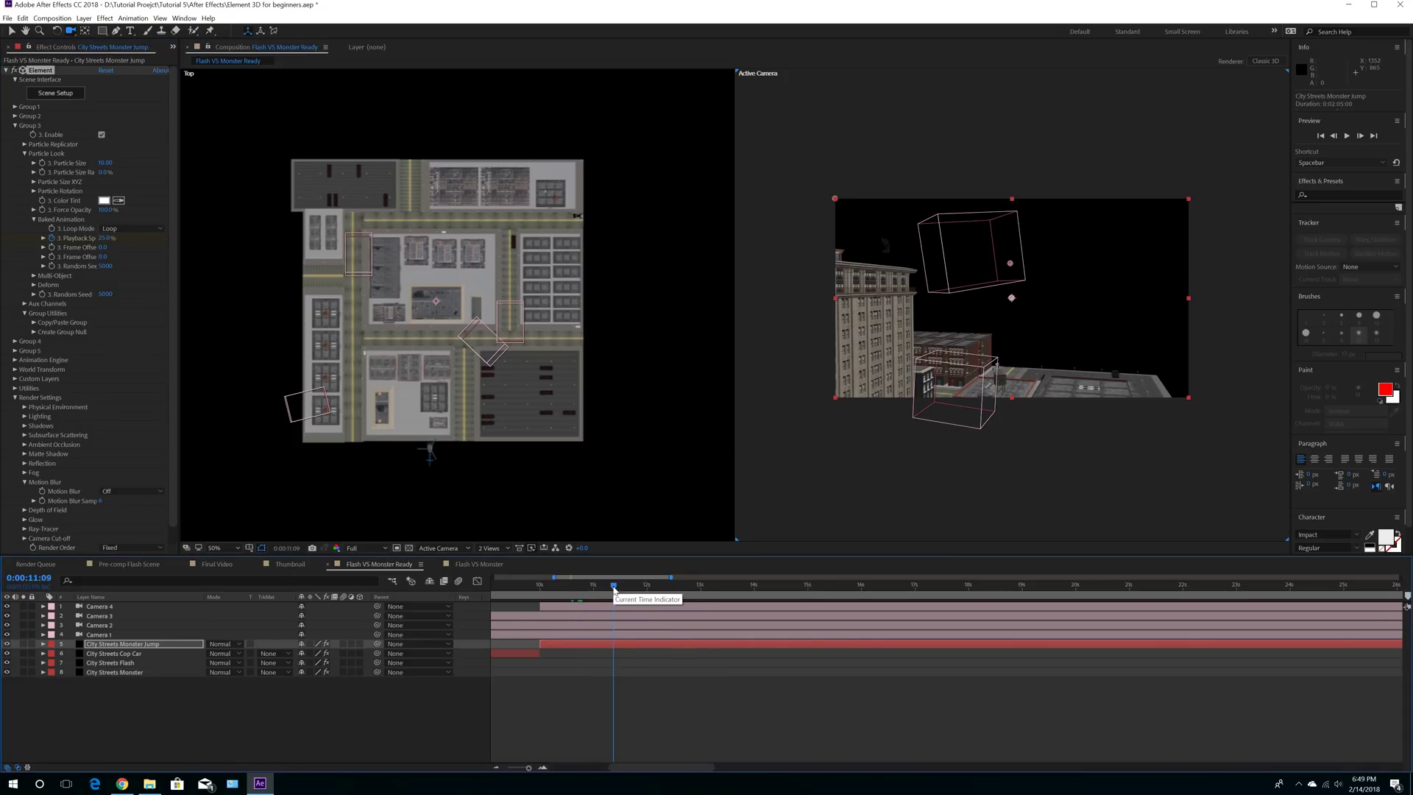
left_click(581, 589)
Step: Reveal the Element effect's groups and their keyframes for the City Streets Monster Jump layer in the timeline
left_click(42, 644)
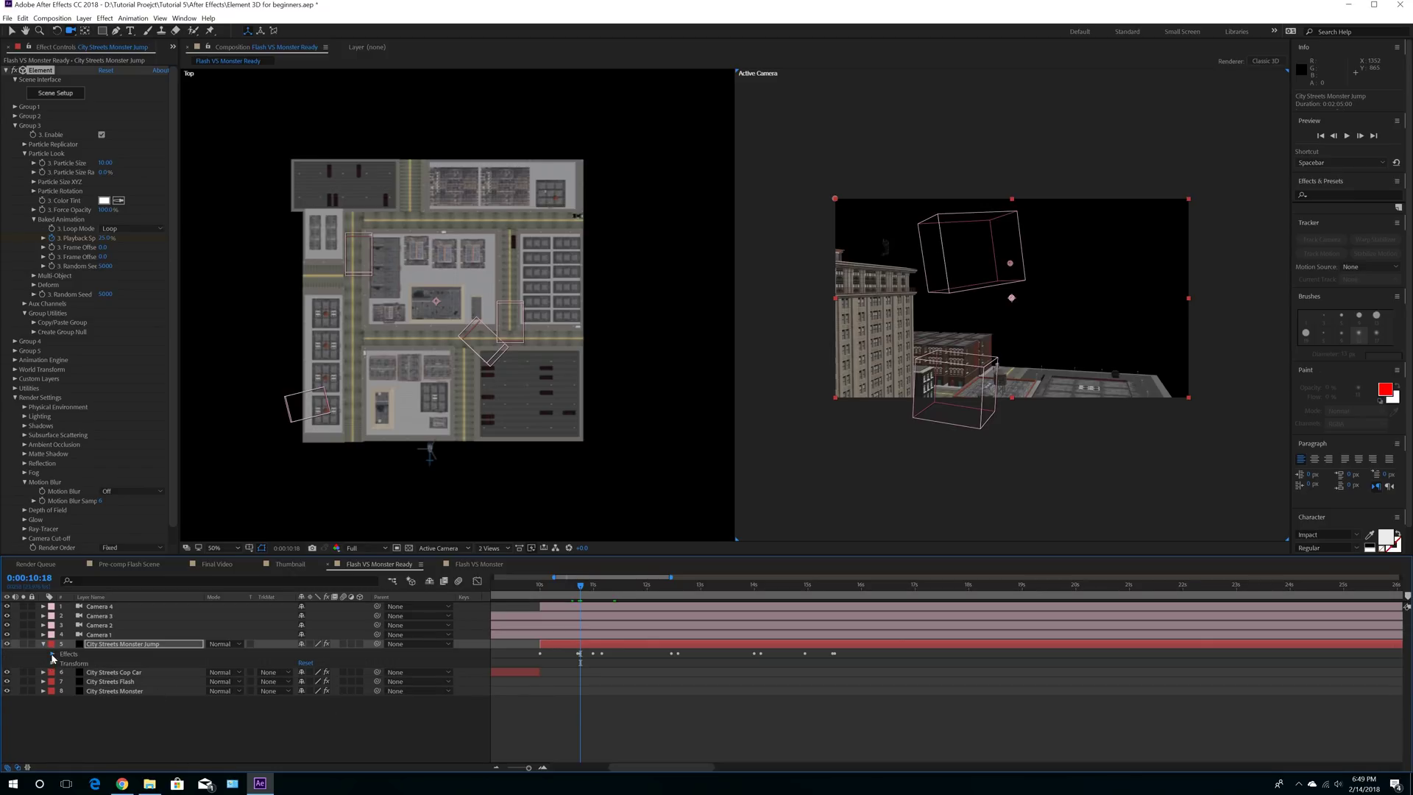
left_click(52, 654)
left_click(63, 664)
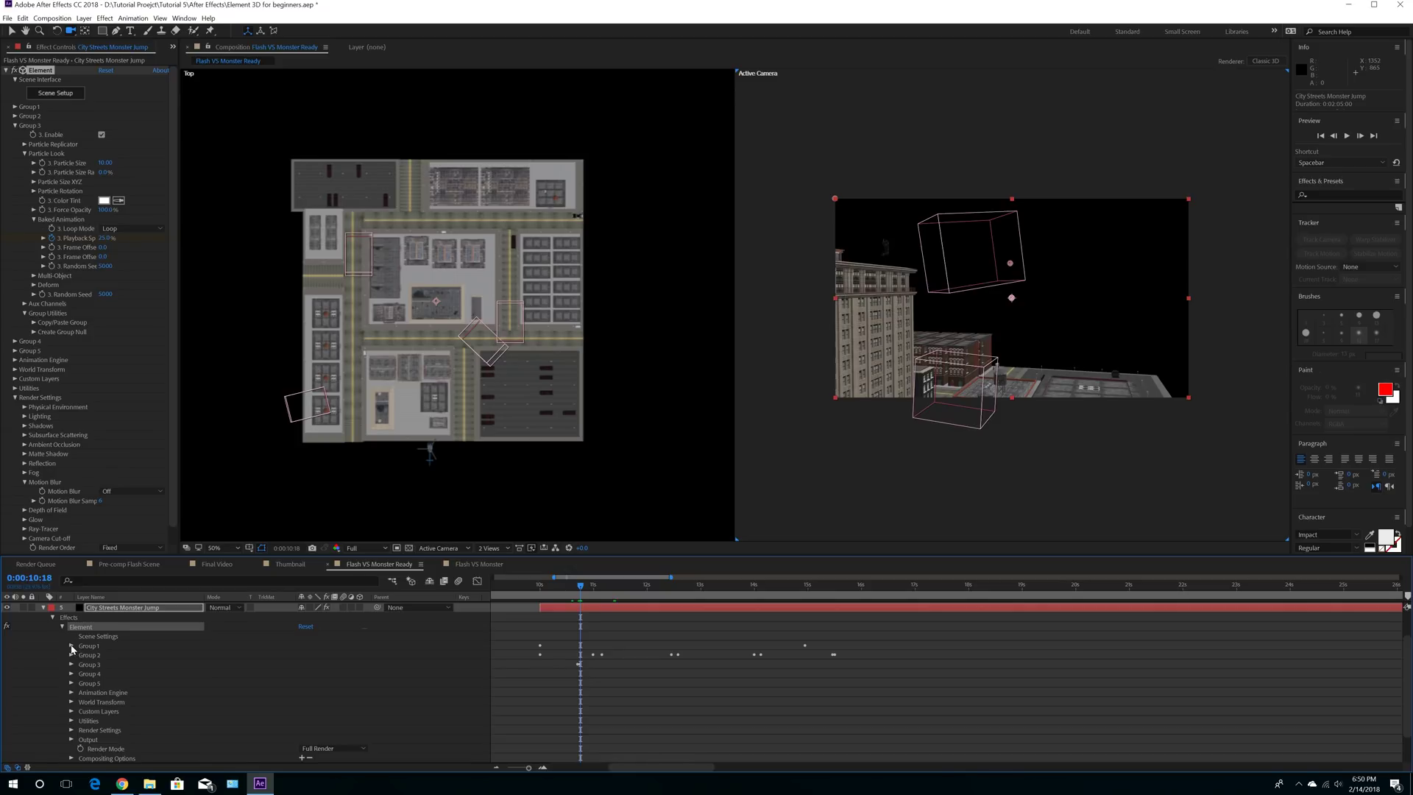
left_click(72, 645)
left_click(71, 646)
Step: Disable Group 1 on the City Streets Monster Jump layer and enable it again
left_click(14, 106)
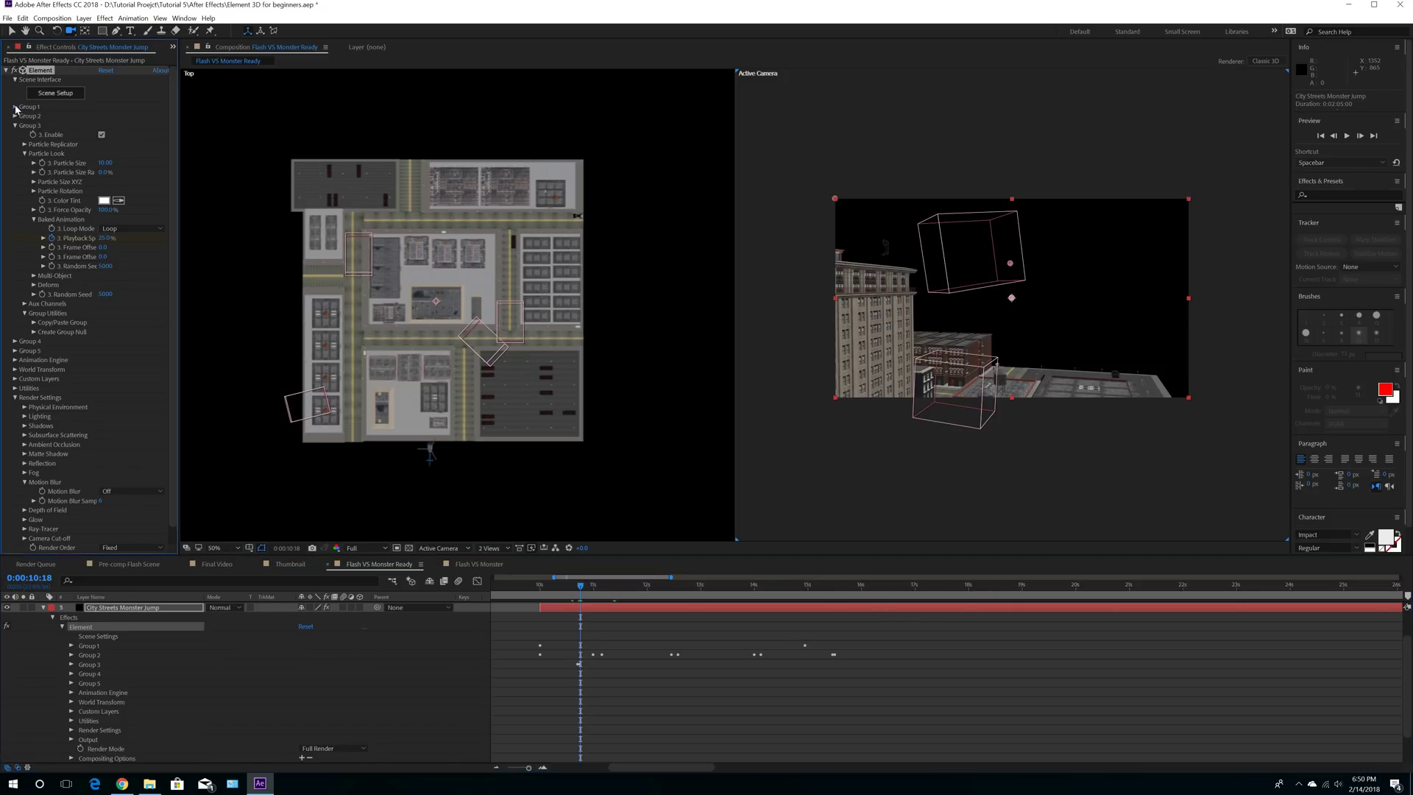
left_click(102, 116)
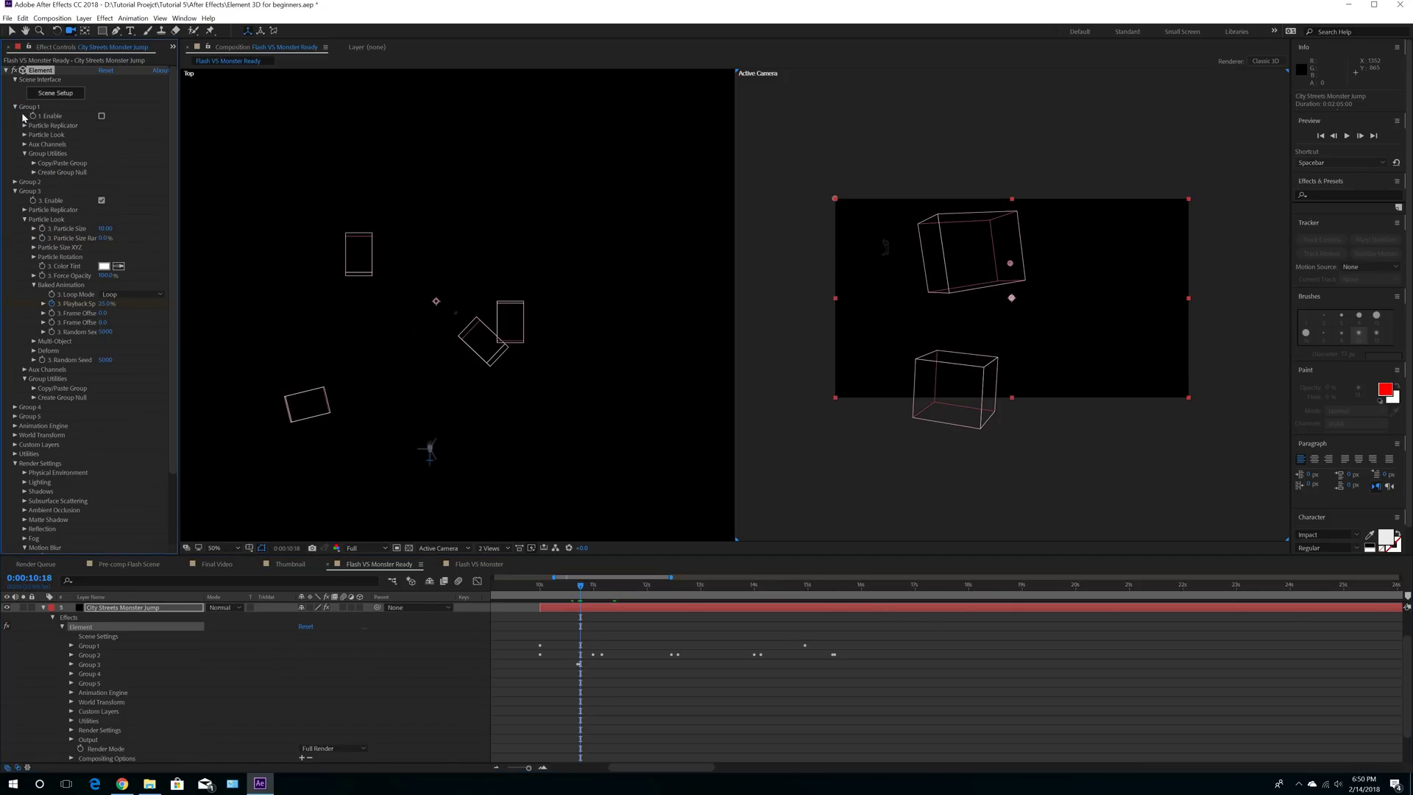
left_click(101, 116)
left_click(14, 107)
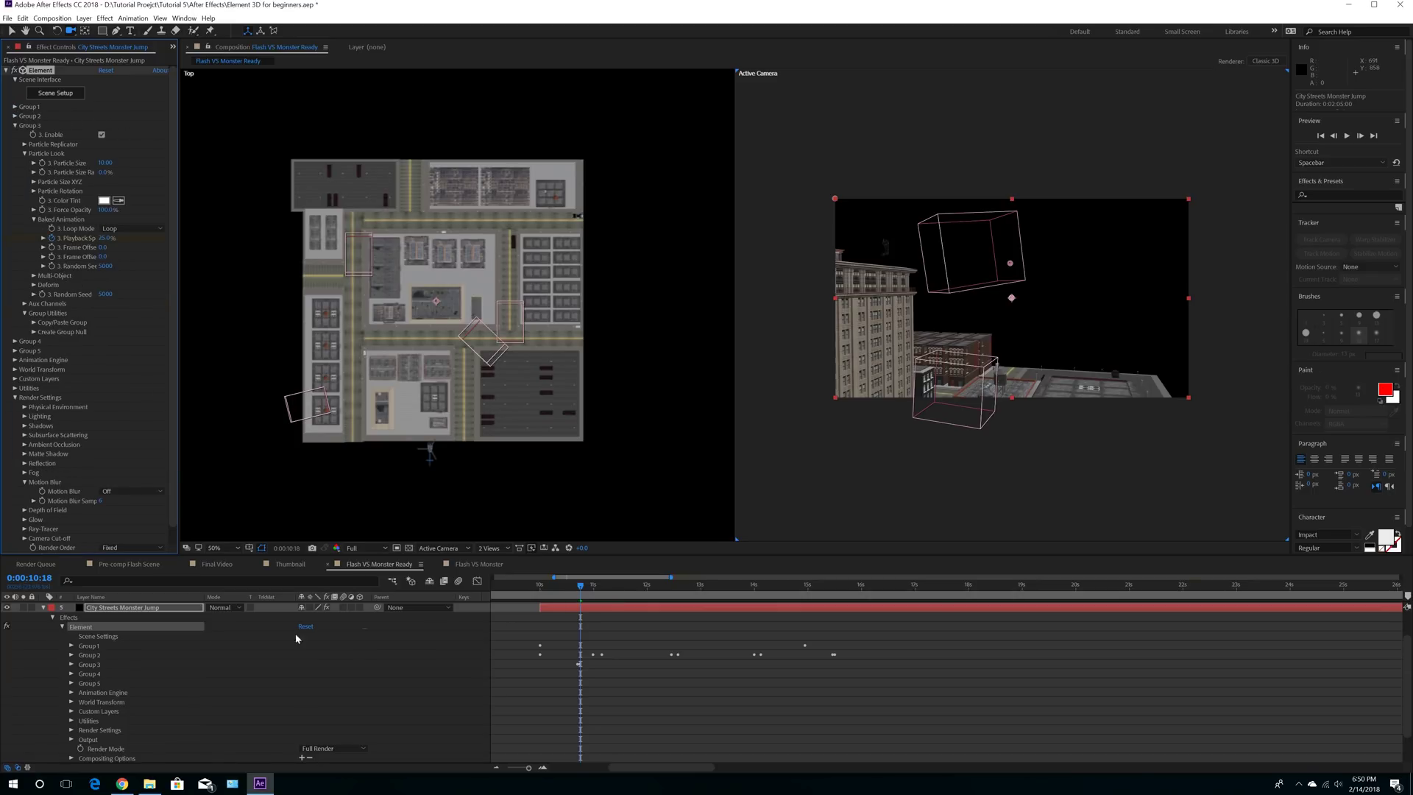
Step: Set Group 3's baked animation Playback Speed keyframe at 0:00:10:18 to 5% and check the monster at 12 seconds
left_click(71, 665)
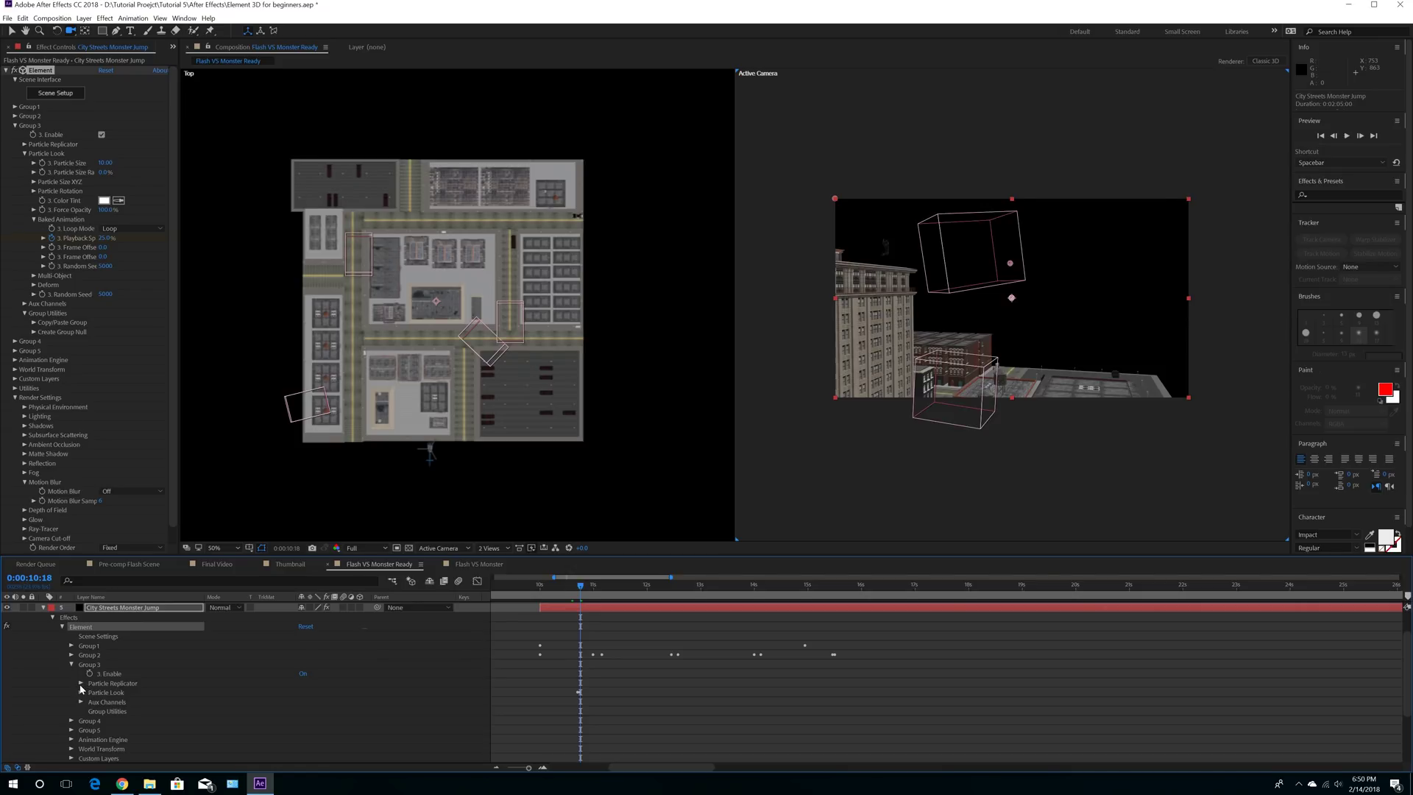
left_click(81, 693)
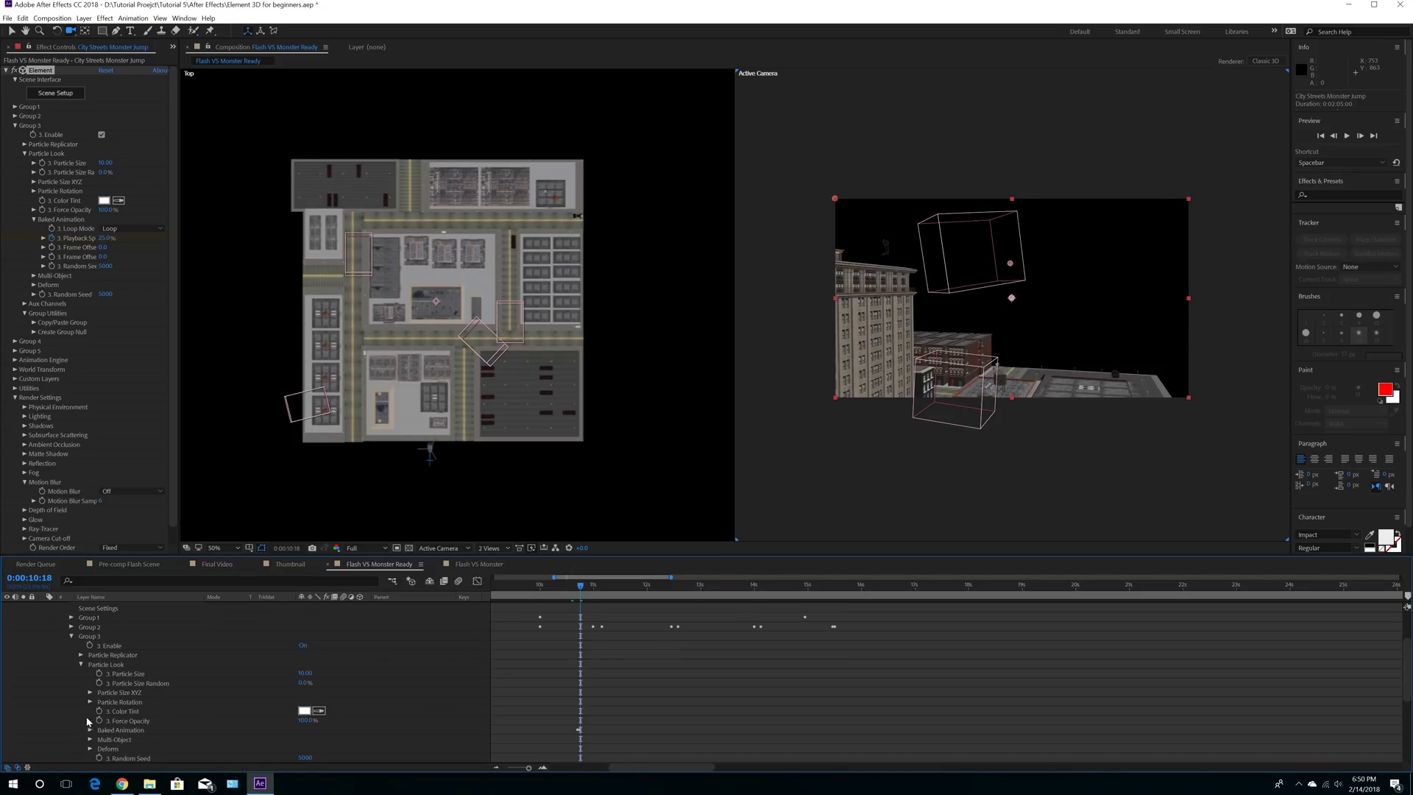
left_click(89, 730)
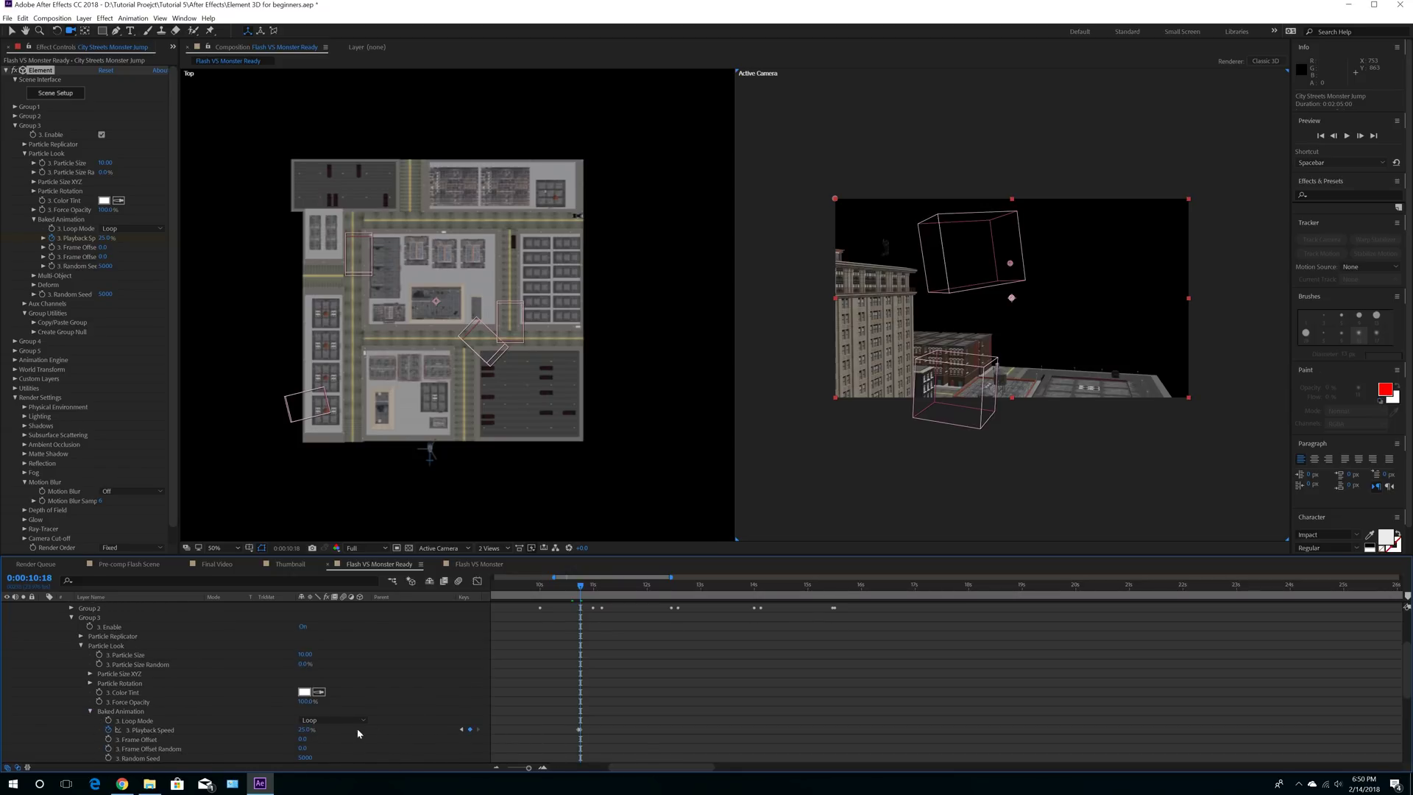
left_click(305, 730)
type("5")
key("Return")
left_click(646, 589)
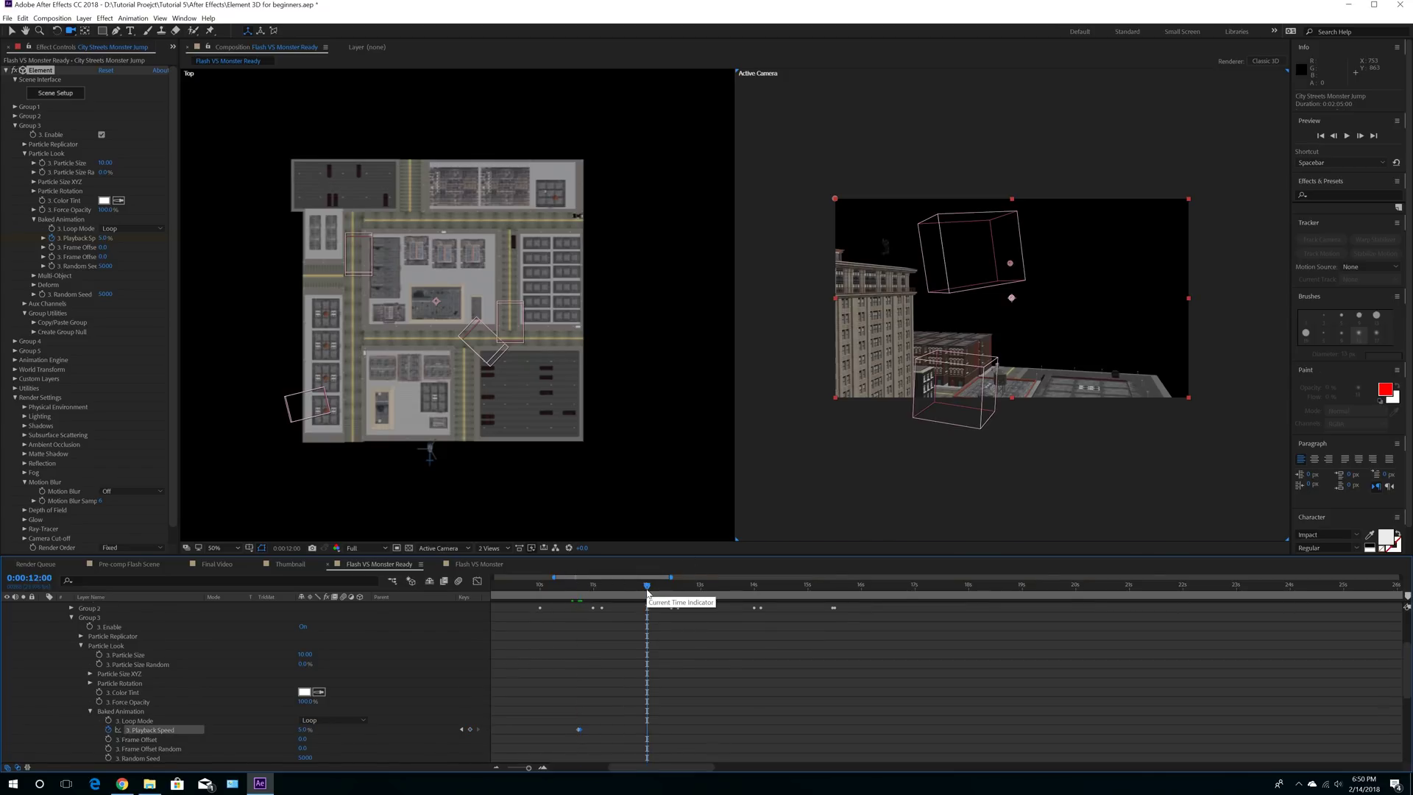
Step: At 0:00:10:18, expand Group 3's Aux Channels to show Channel 1's Position and Rotation values in the Element effect
left_click_drag(588, 592, 581, 593)
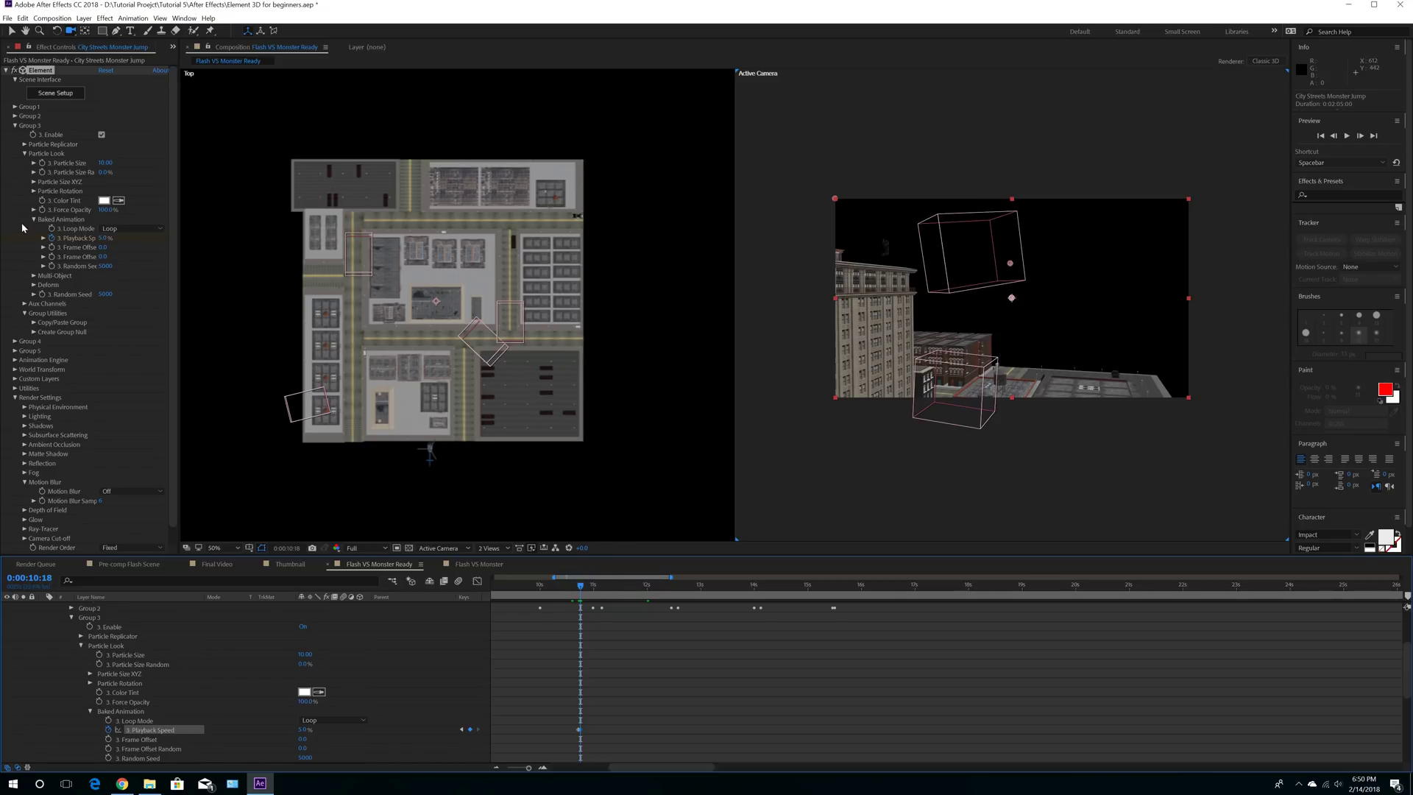
left_click(24, 303)
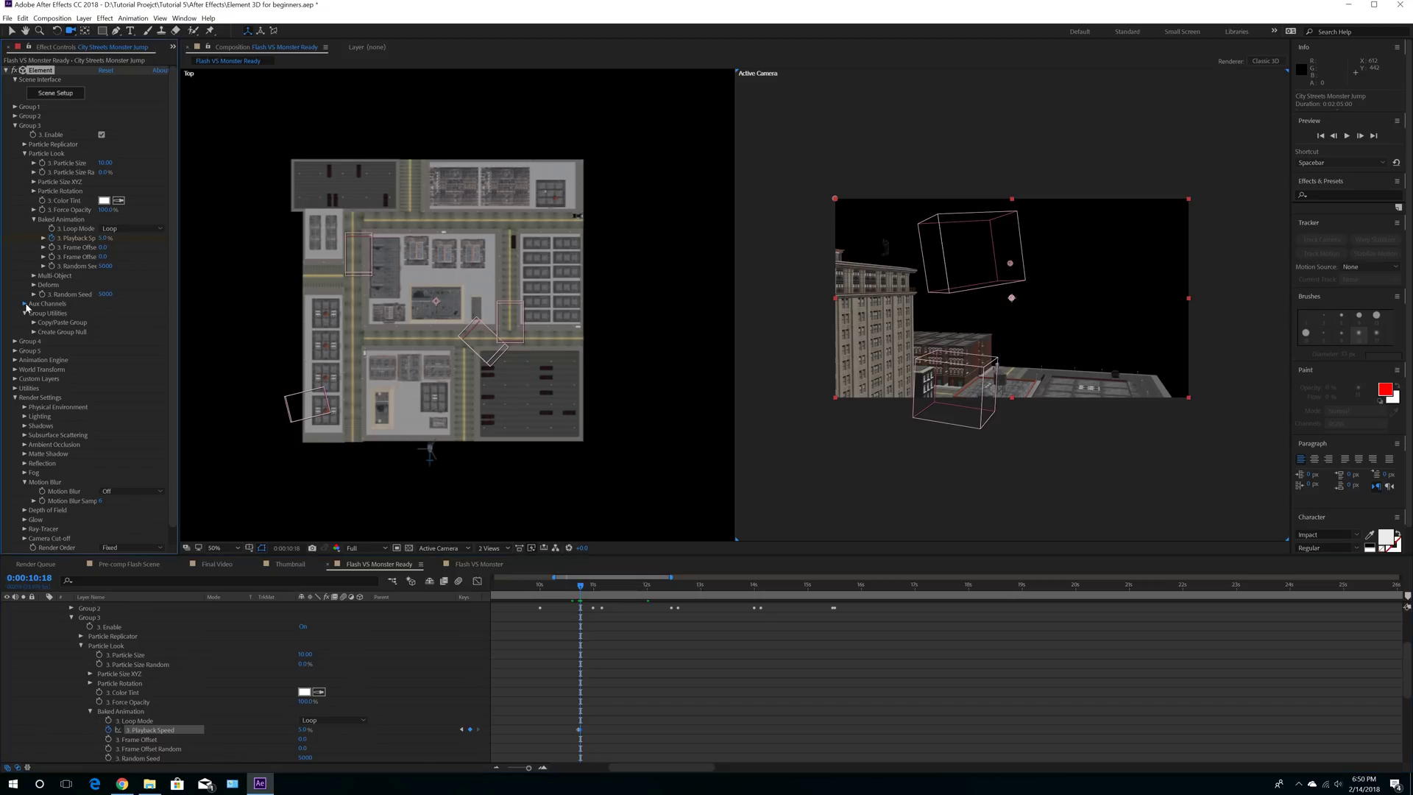
left_click(33, 313)
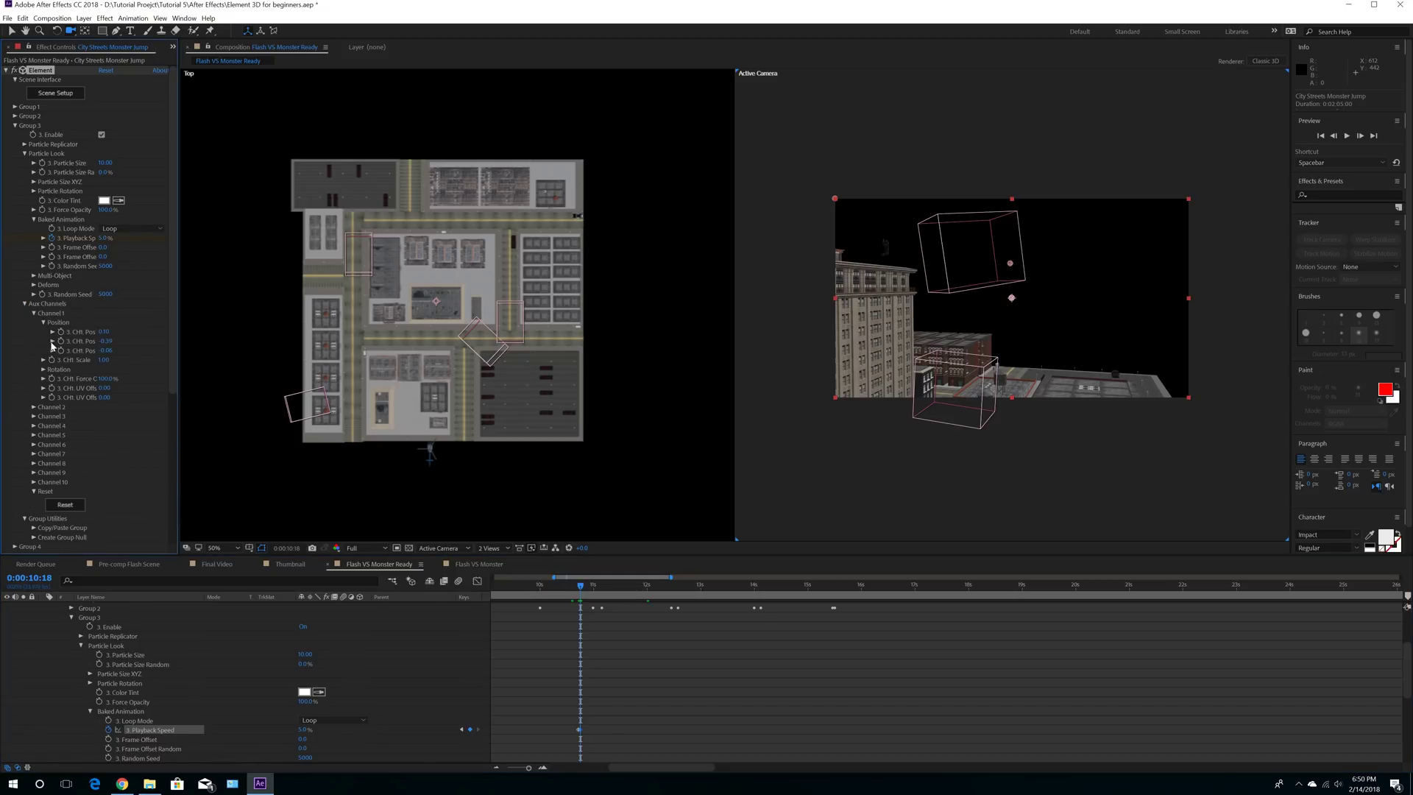
left_click(44, 369)
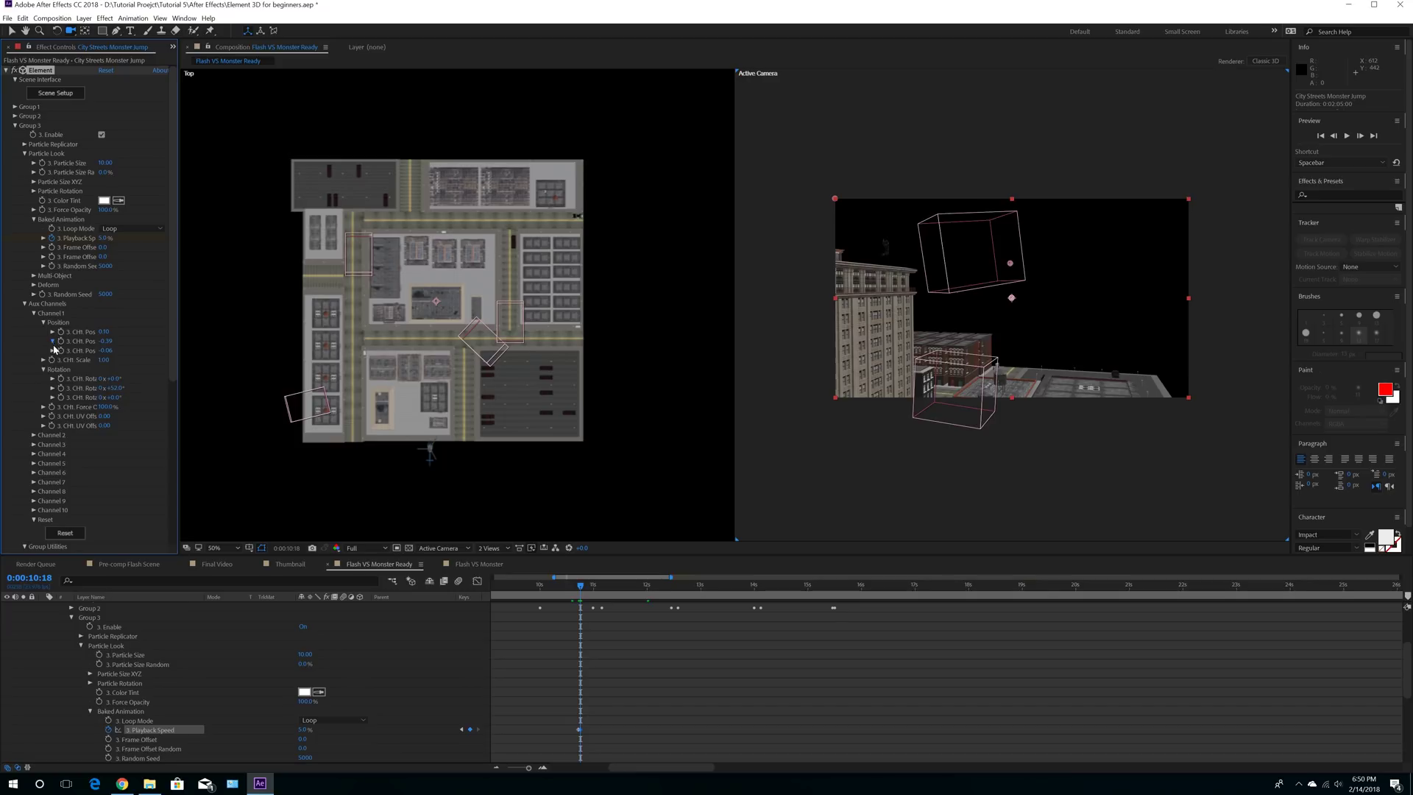
left_click(53, 341)
left_click(53, 403)
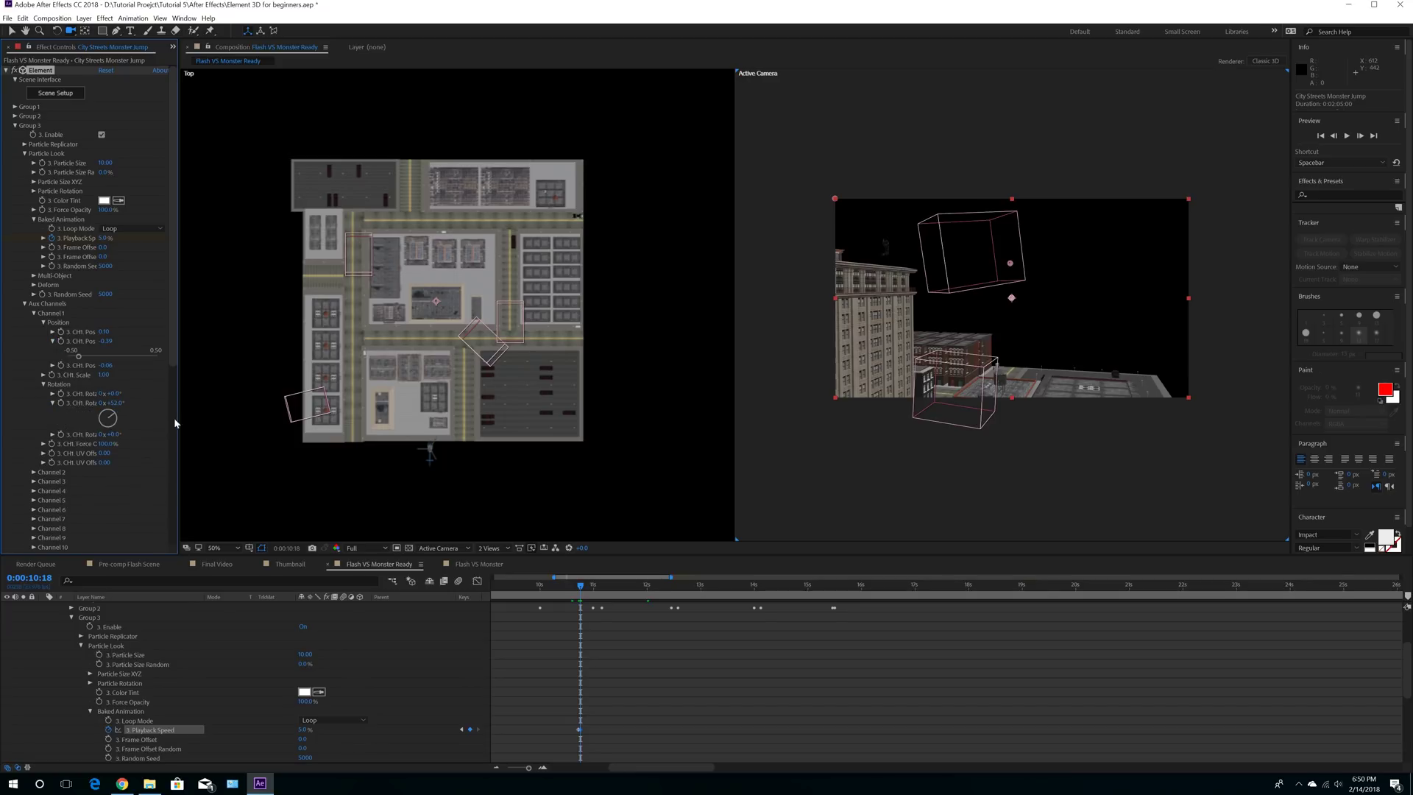
left_click(53, 340)
left_click(53, 389)
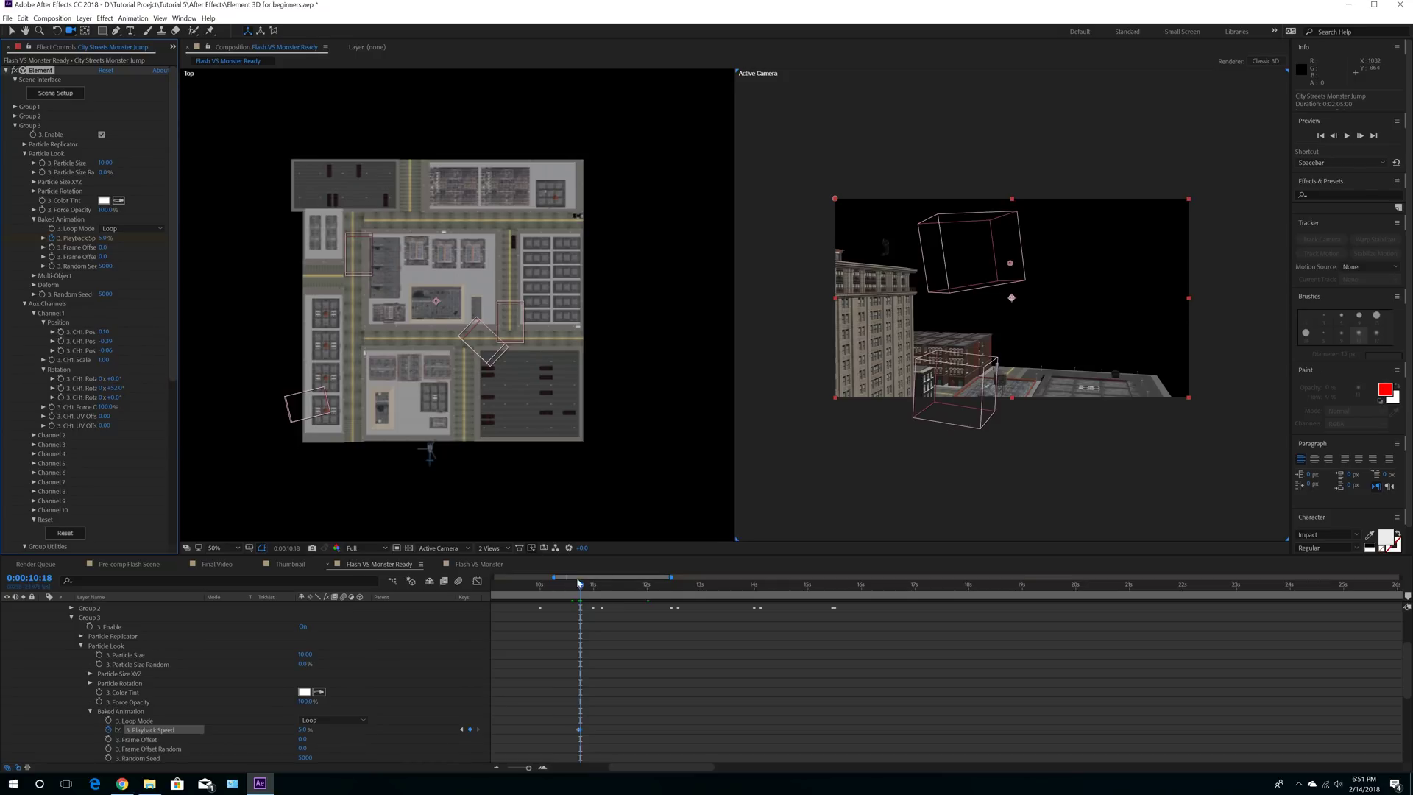
Step: Try keyframing Group 3 Channel 1's Position Y at 0:00:10:18 with a value of -0.41
left_click(61, 342)
left_click_drag(109, 344, 97, 343)
Step: Reveal Group 3's Channel 1 Position and Rotation properties under Aux Channels in the layer's timeline
scroll(553, 709, "down", 4)
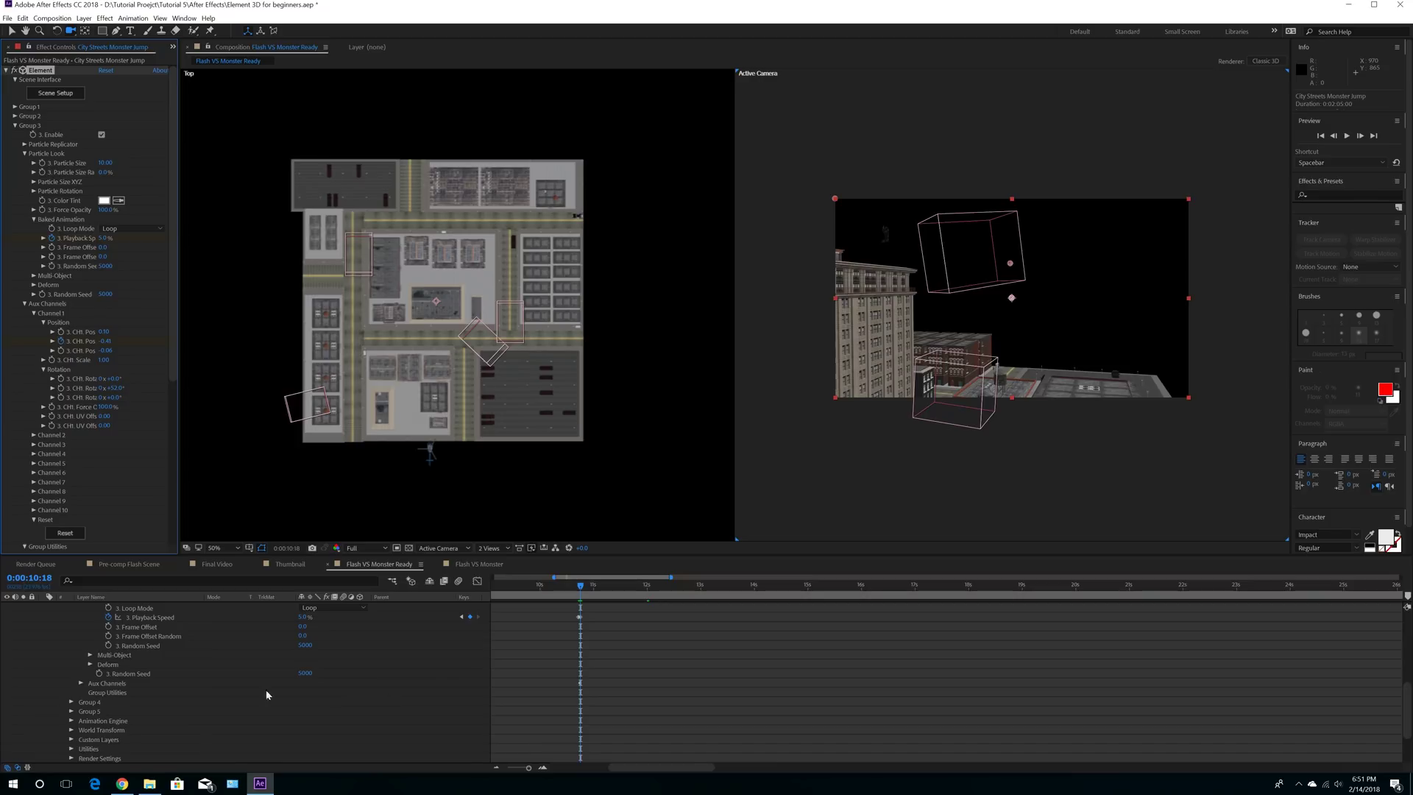
left_click(81, 684)
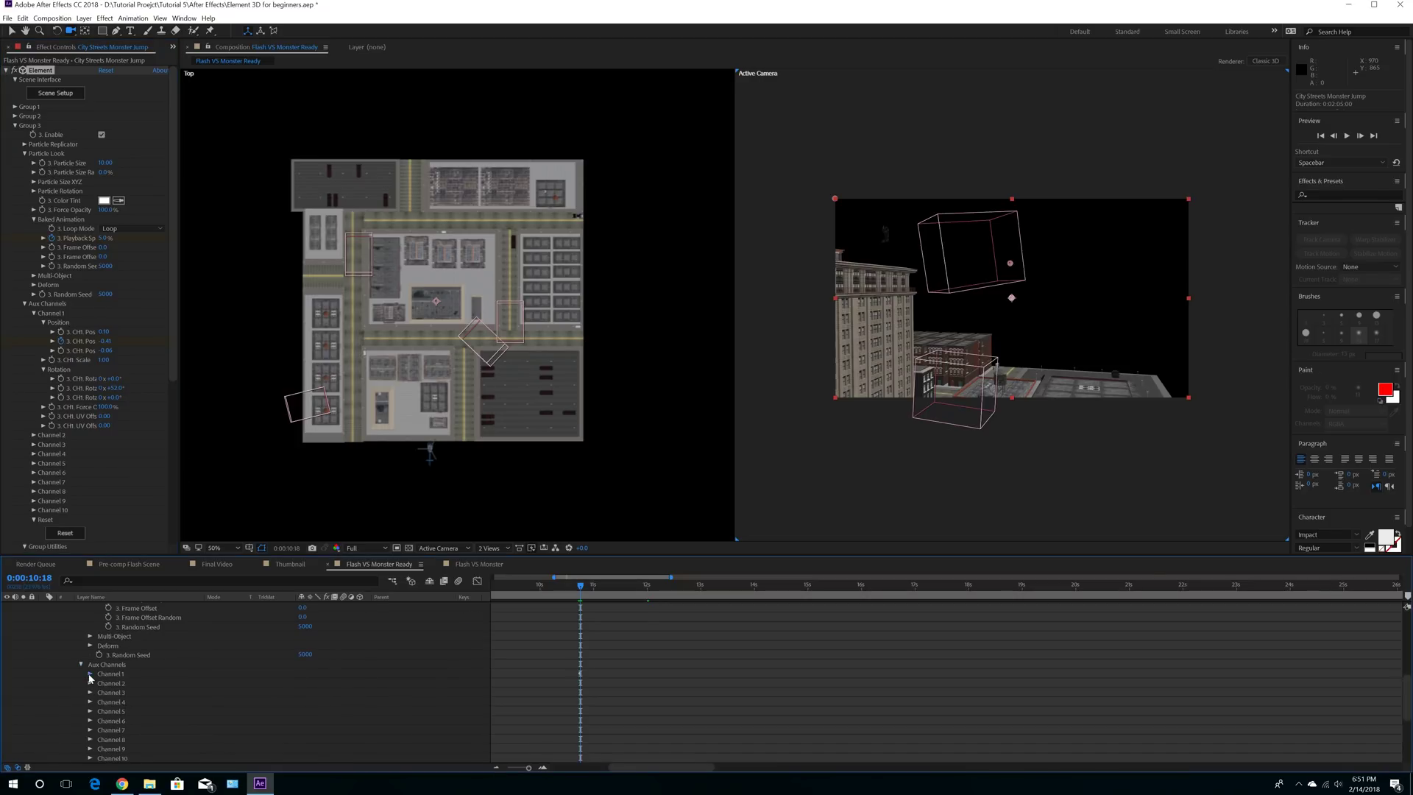
left_click(100, 684)
left_click(100, 730)
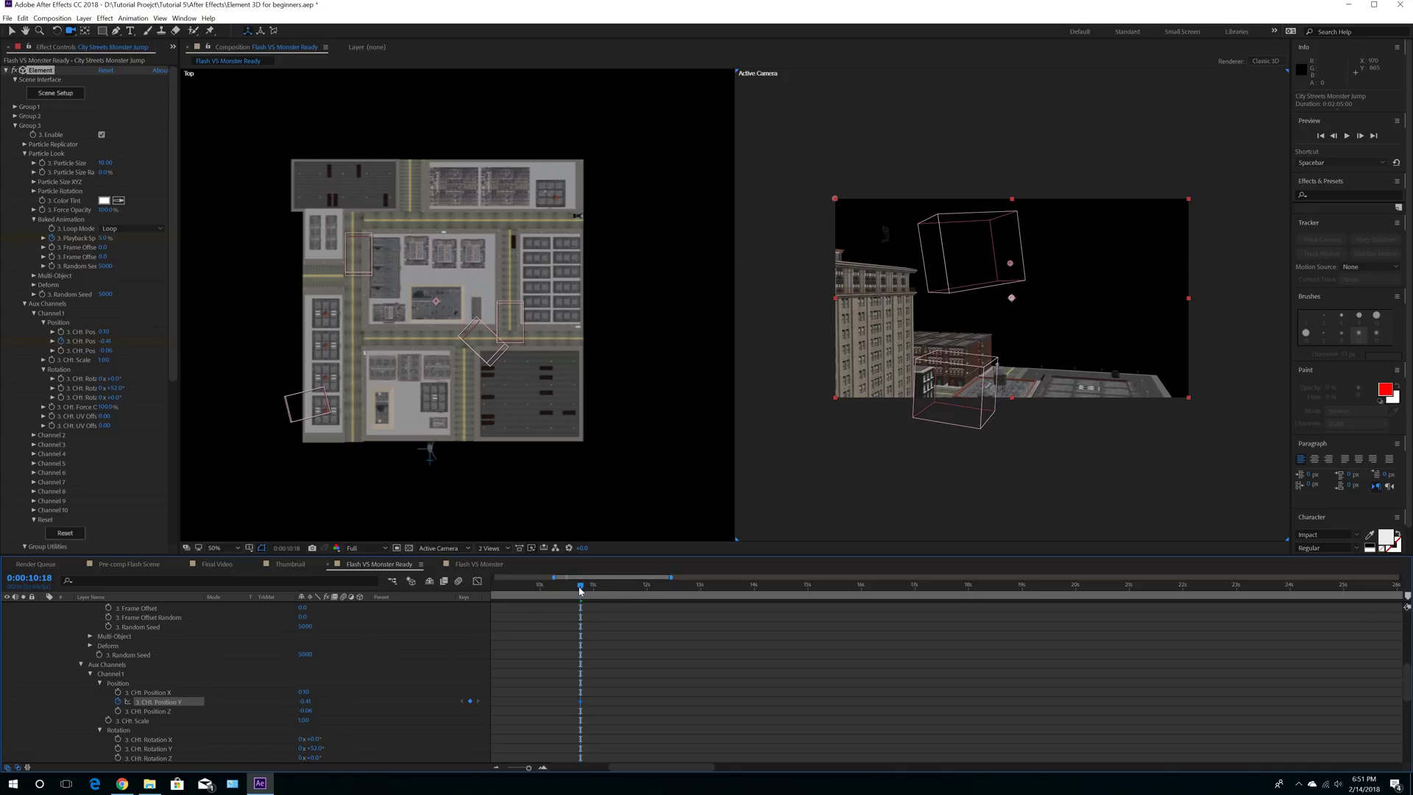
Step: Undo the Position Y keyframing and the last Playback Speed change on Group 3
left_click_drag(579, 590, 580, 587)
left_click(23, 17)
left_click(45, 30)
left_click(23, 18)
left_click(45, 30)
left_click(23, 17)
left_click(44, 30)
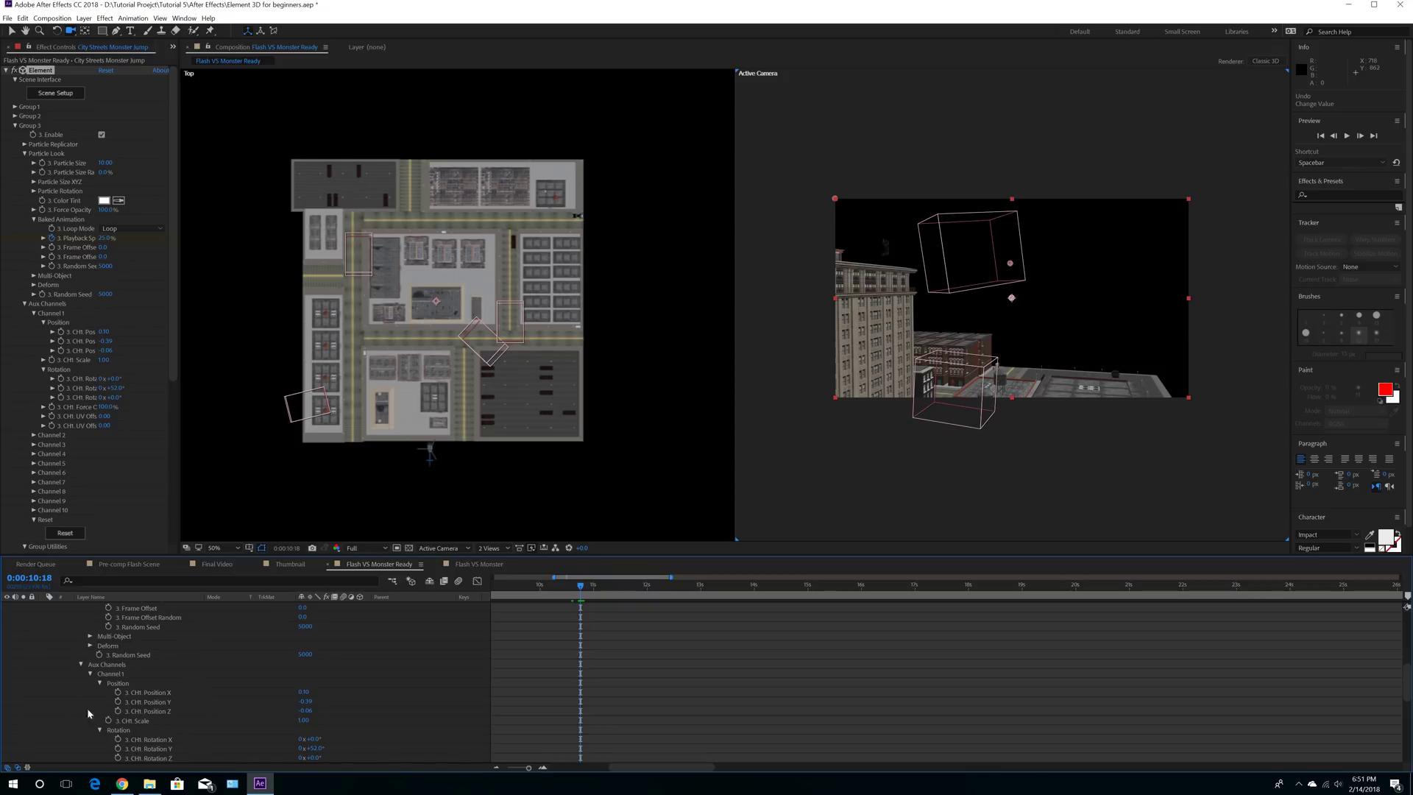
Step: Add keyframes at 0:00:10:18 for Channel 1's Position X, Y, Z and Rotation X, Y, Z
left_click(117, 702)
left_click(118, 692)
left_click(118, 711)
scroll(128, 705, "down", 3)
left_click(118, 683)
left_click(118, 692)
left_click(118, 701)
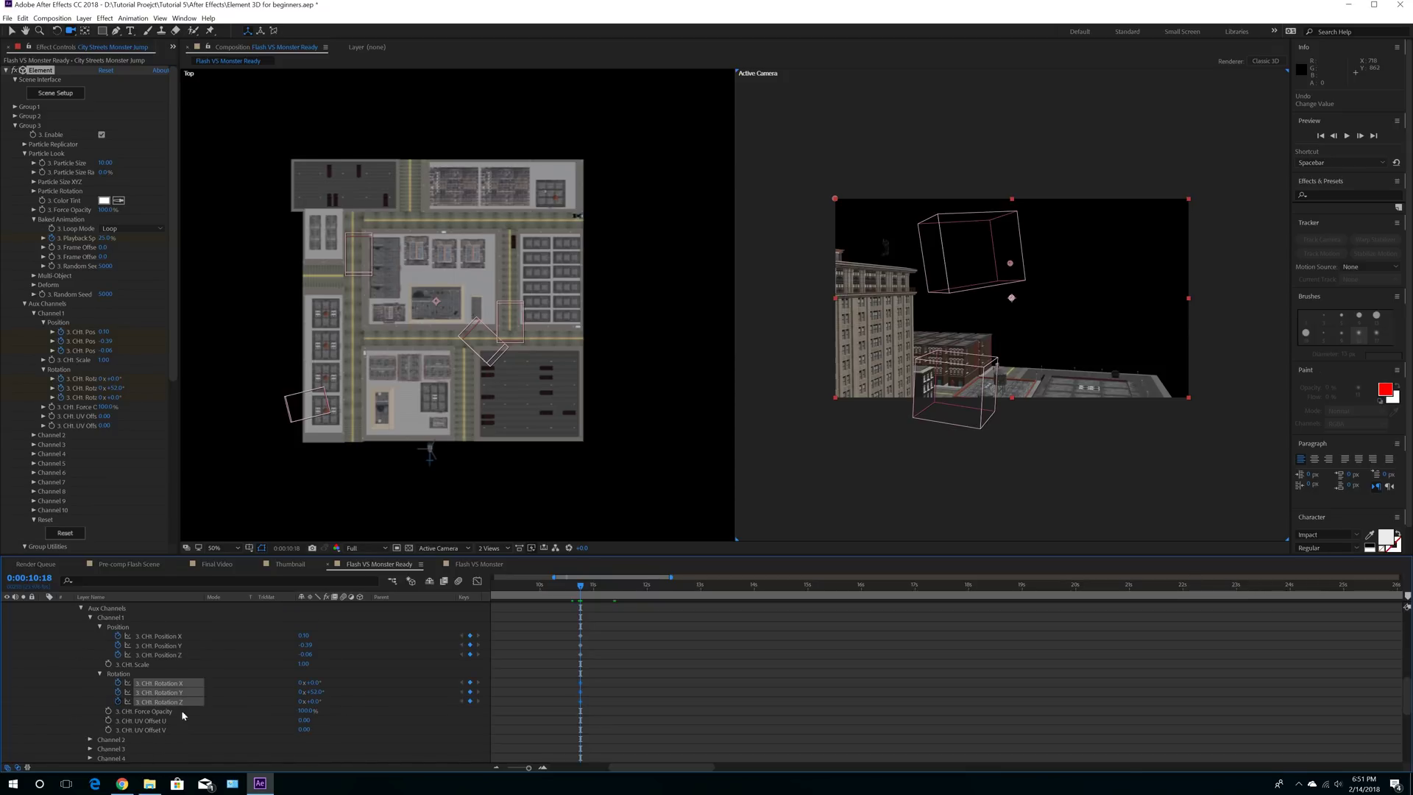
Step: Set Channel 1's Position Y to -0.41 one frame further on, at 0:00:10:19
scroll(260, 710, "up", 2)
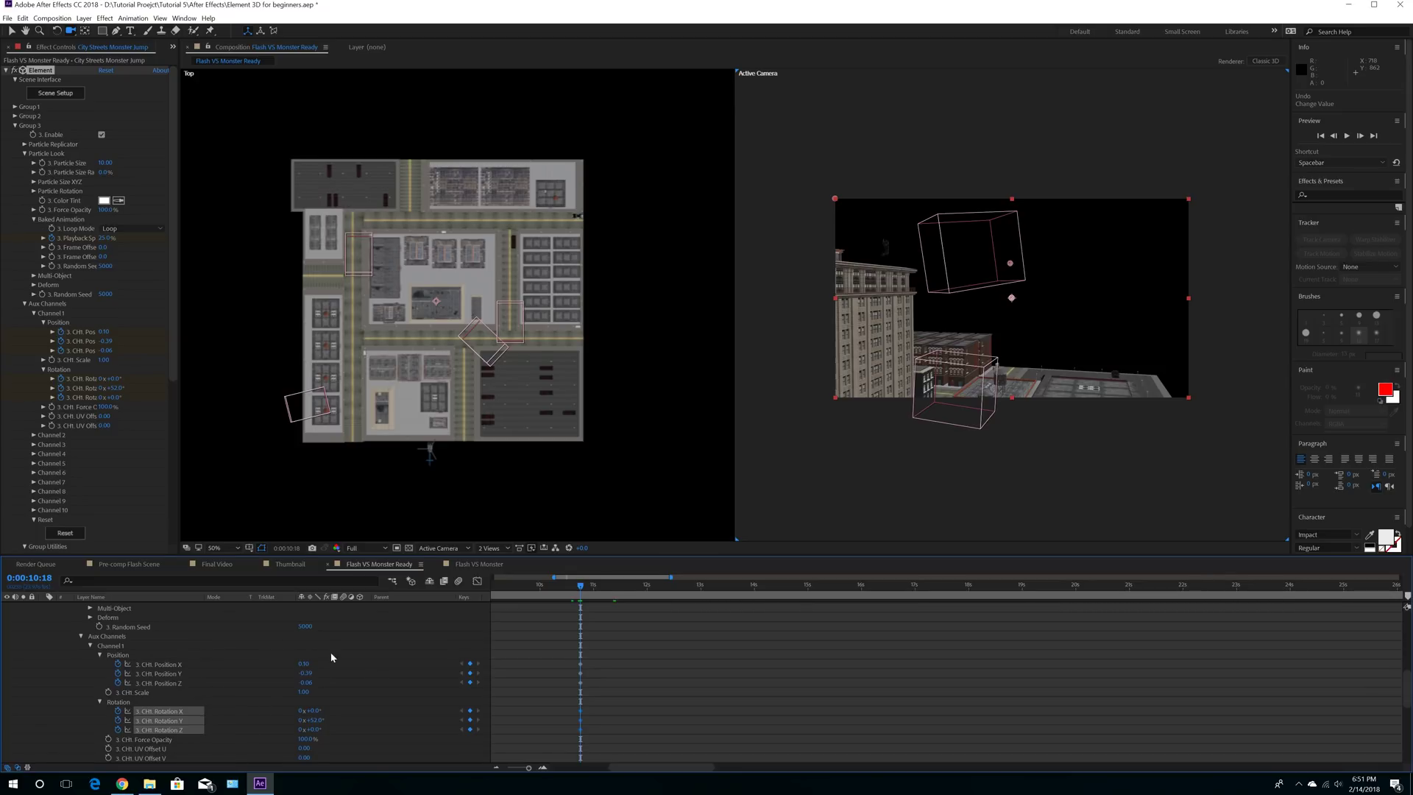
left_click(585, 586)
left_click(583, 587)
left_click_drag(308, 673, 313, 677)
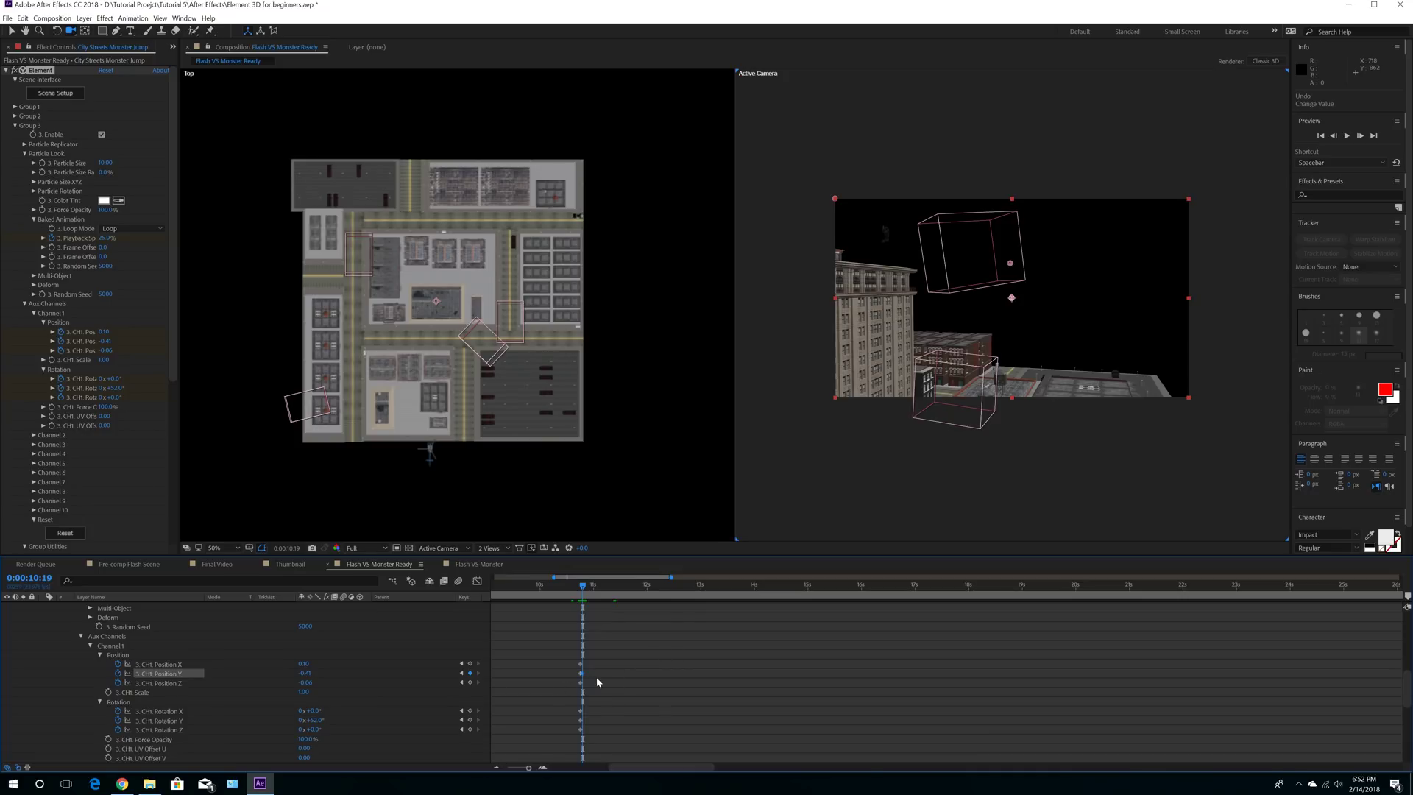
Step: At 12 seconds, set Channel 1's Position X to 0.42 and adjust its Position Z to carry the monster across the view
left_click(648, 589)
left_click_drag(304, 664, 315, 667)
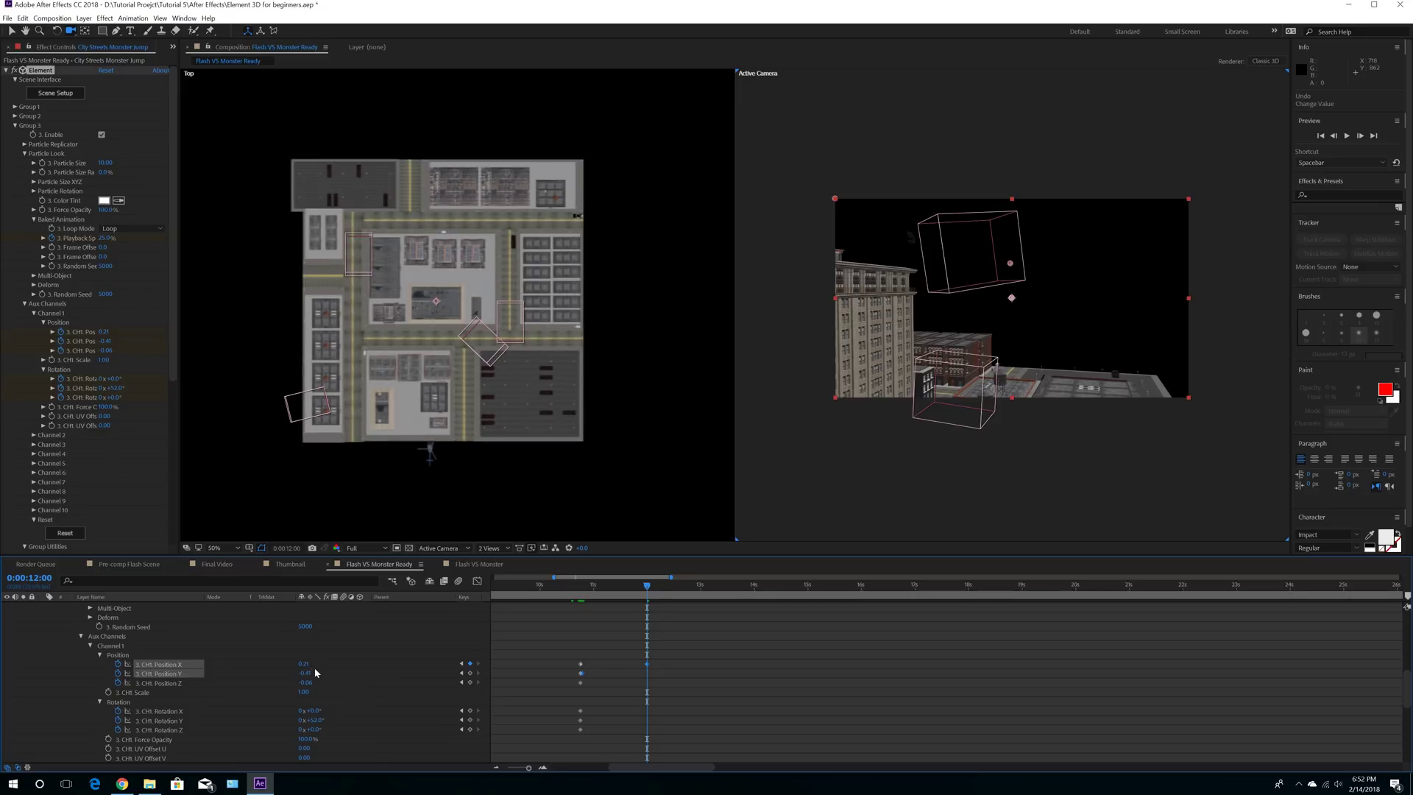
left_click(23, 18)
left_click(44, 28)
left_click_drag(304, 665, 315, 664)
left_click_drag(319, 665, 325, 667)
left_click_drag(309, 683, 317, 685)
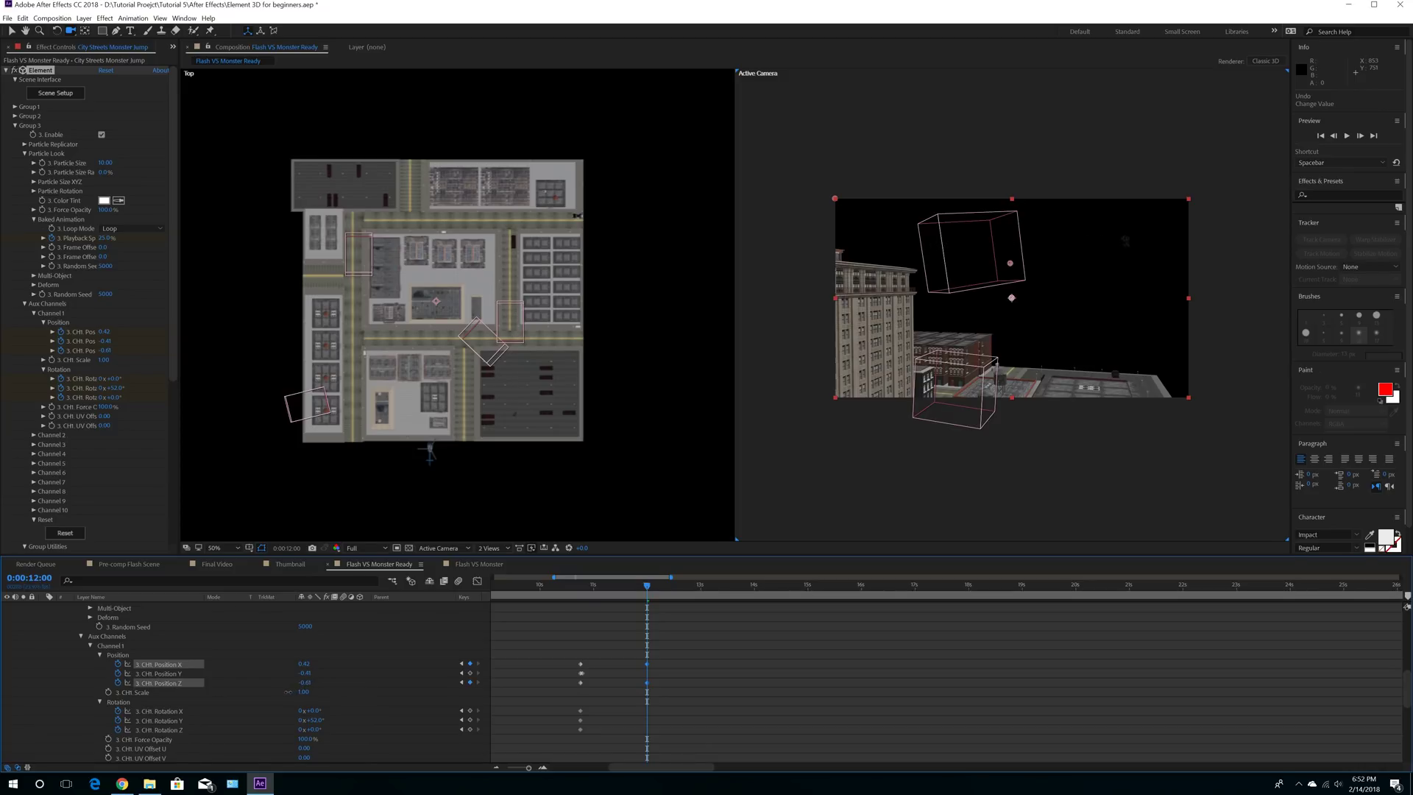
key("ctrl+z")
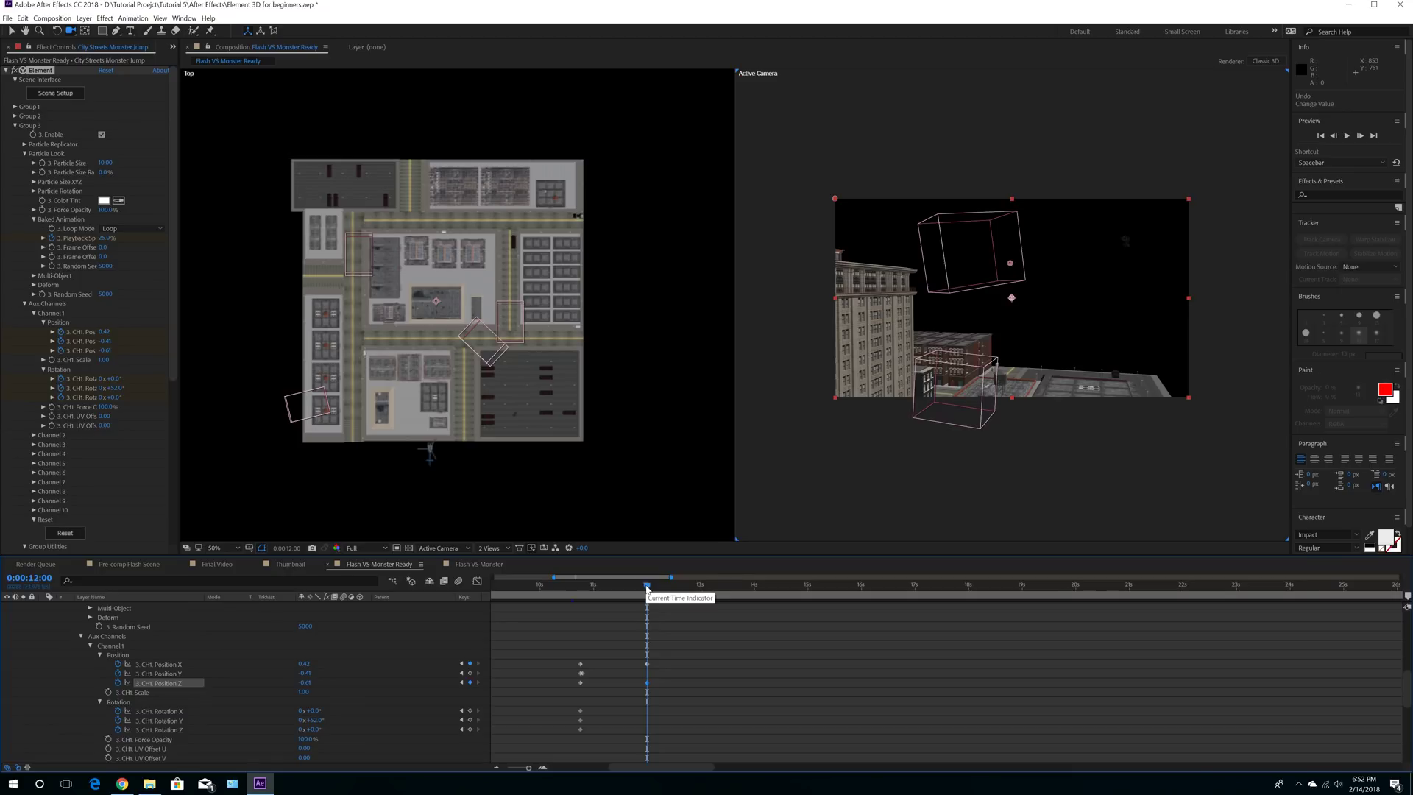
Step: At 13 seconds, reframe the camera over the parking lot, keyframe Channel 1's Position Z and set Position Y to 0.04
left_click_drag(647, 586, 701, 595)
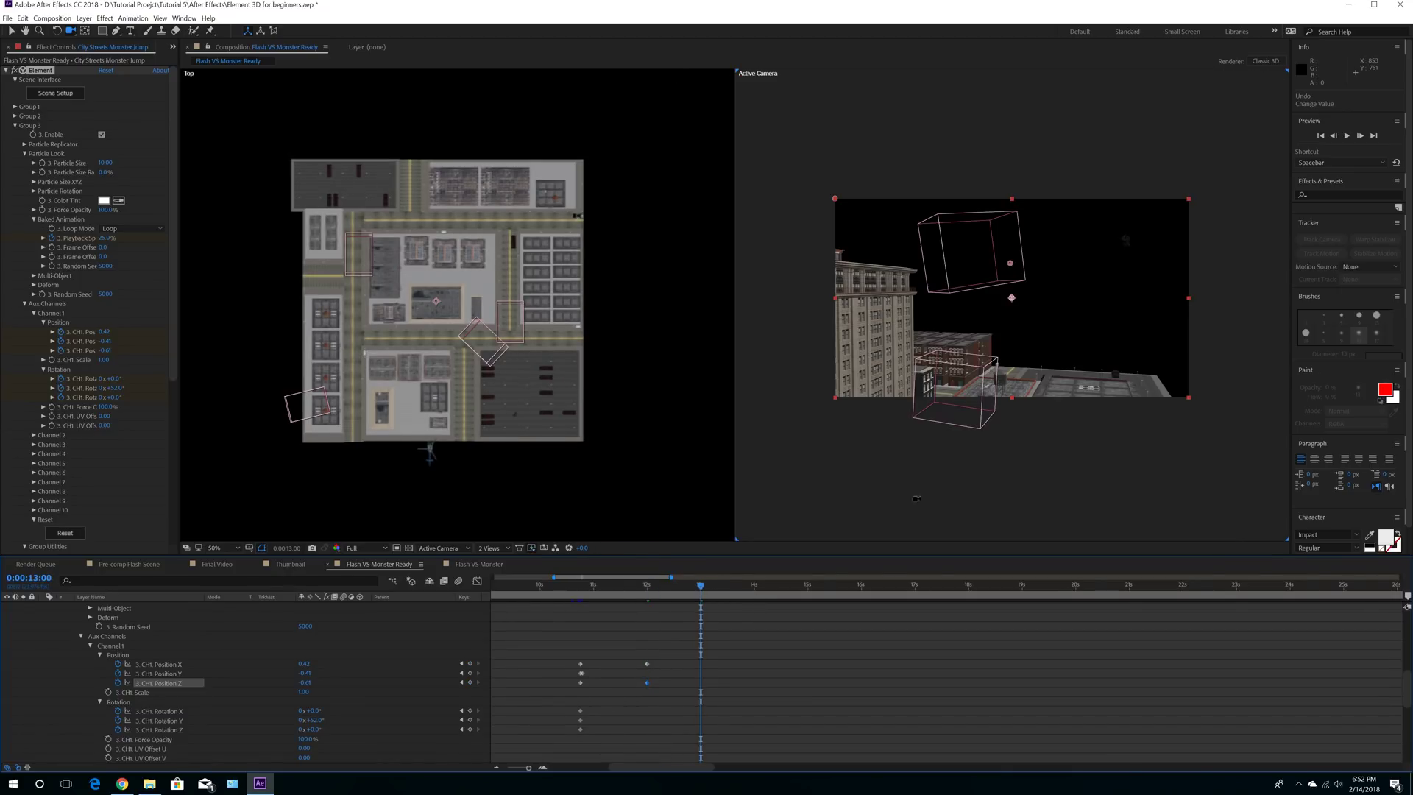
left_click_drag(1112, 300, 1076, 368)
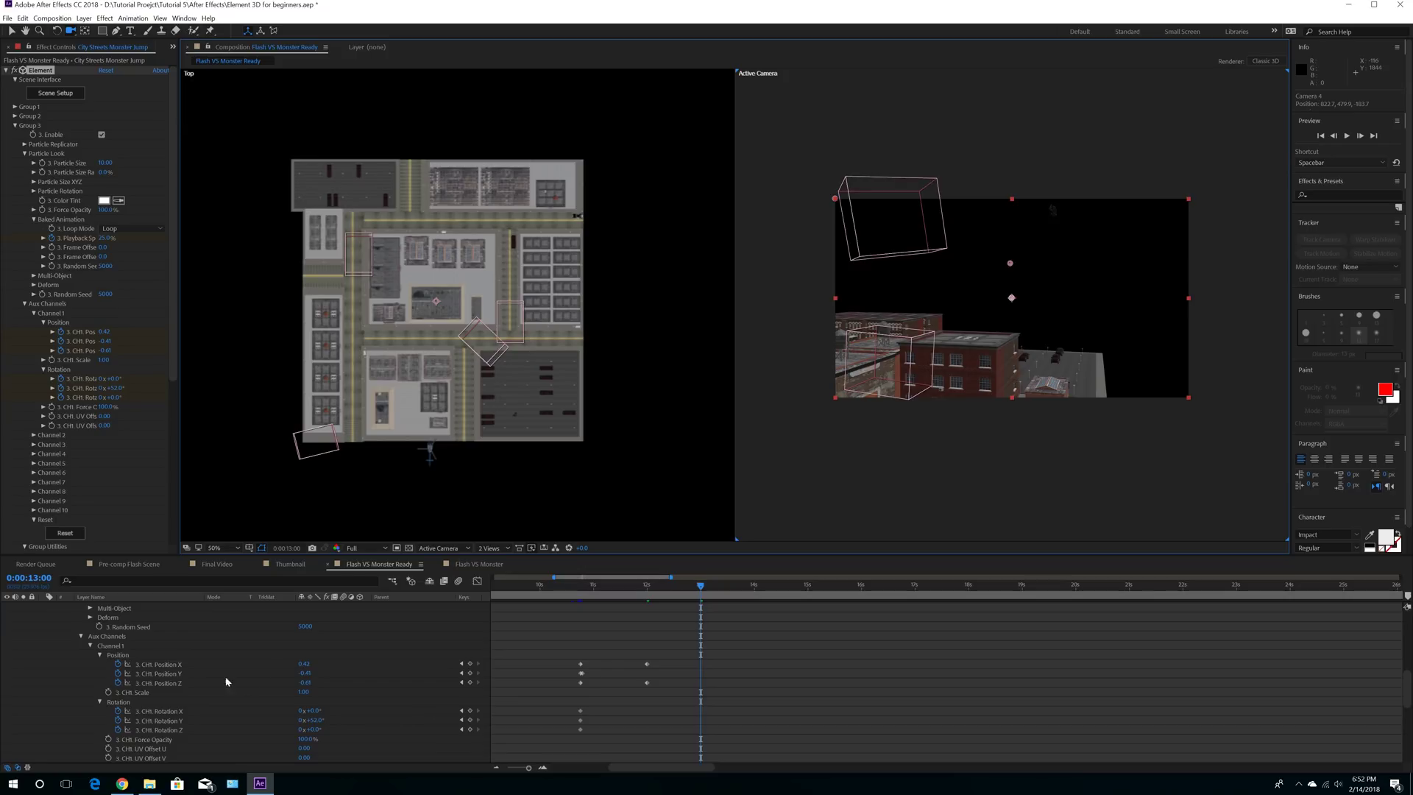
left_click_drag(305, 673, 305, 673)
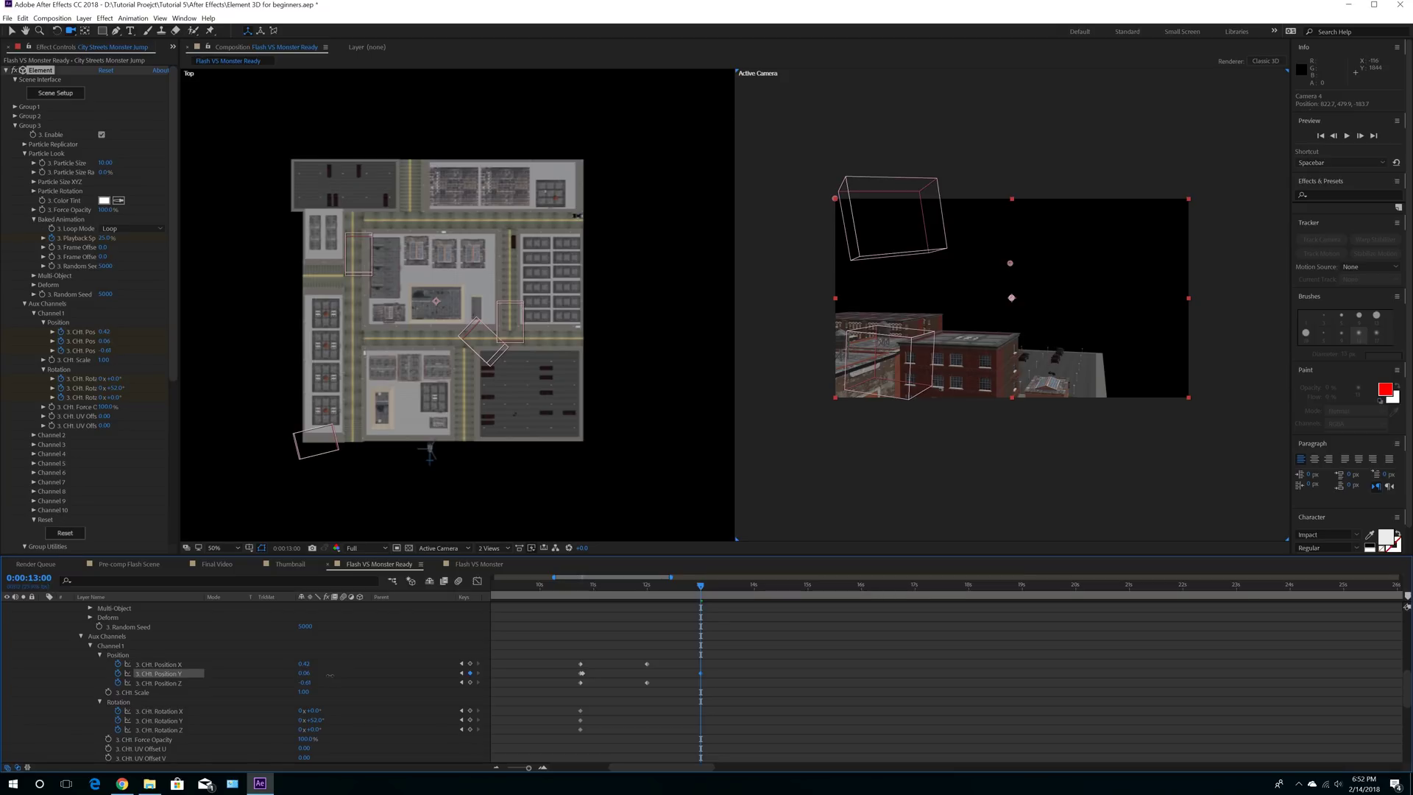
left_click_drag(1025, 421, 999, 435)
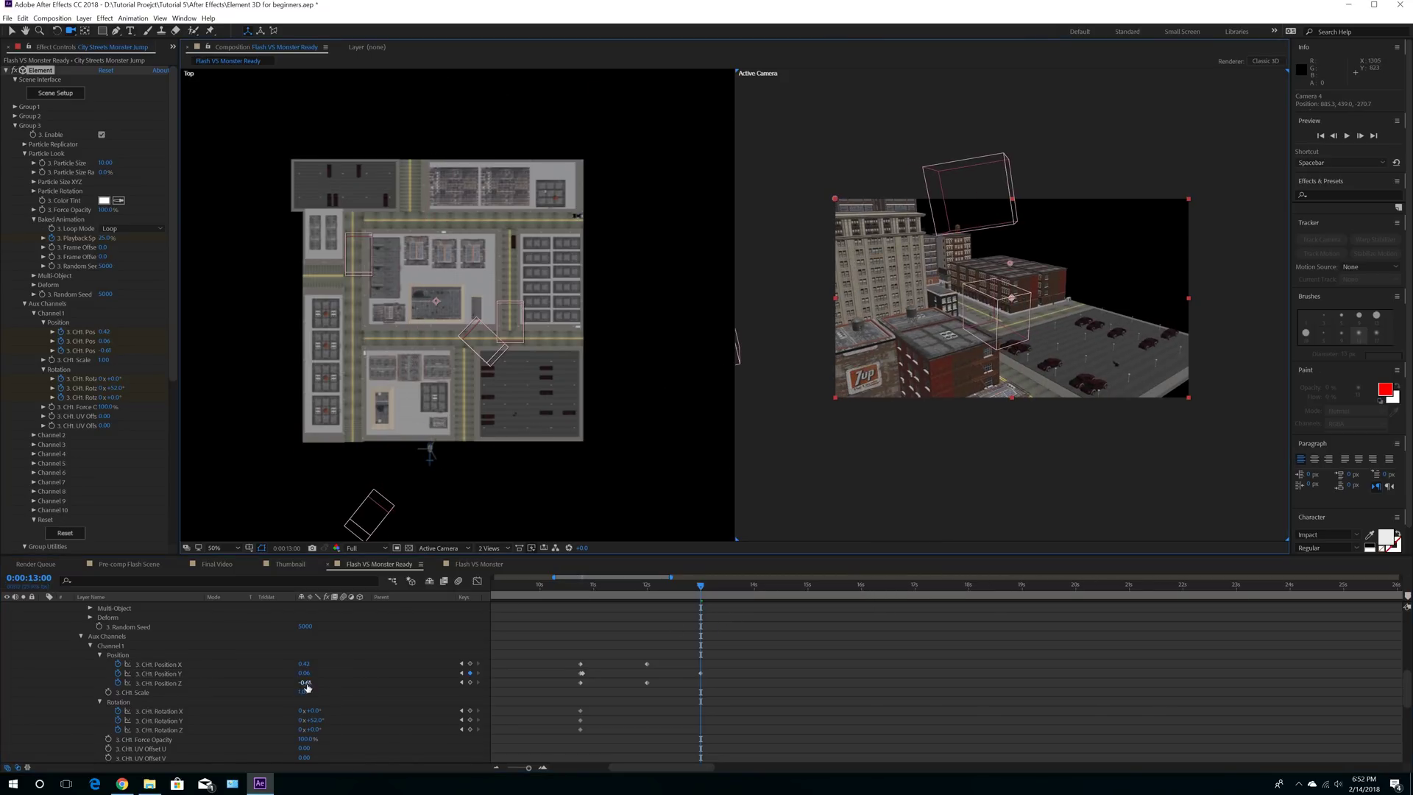
left_click_drag(304, 683, 302, 683)
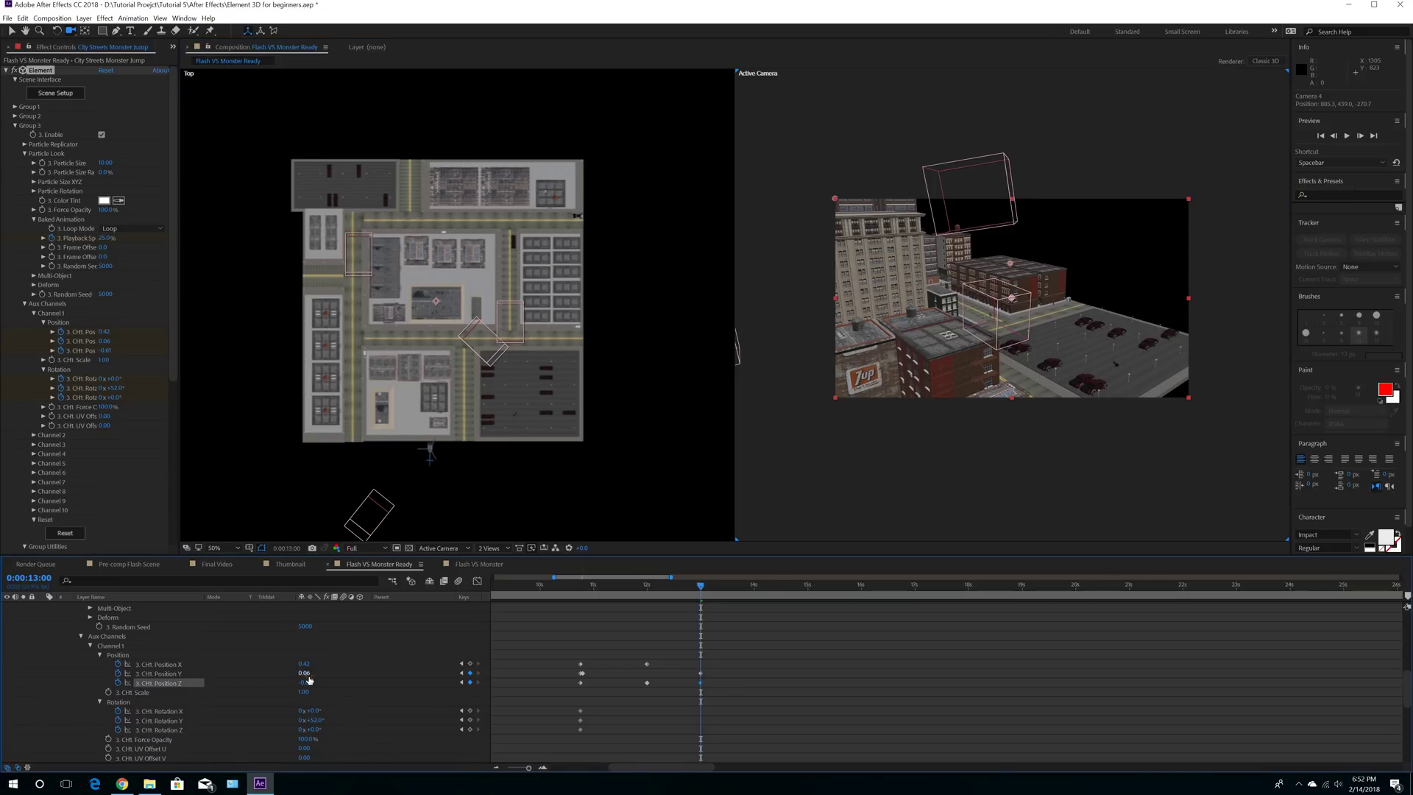
left_click_drag(304, 673, 307, 673)
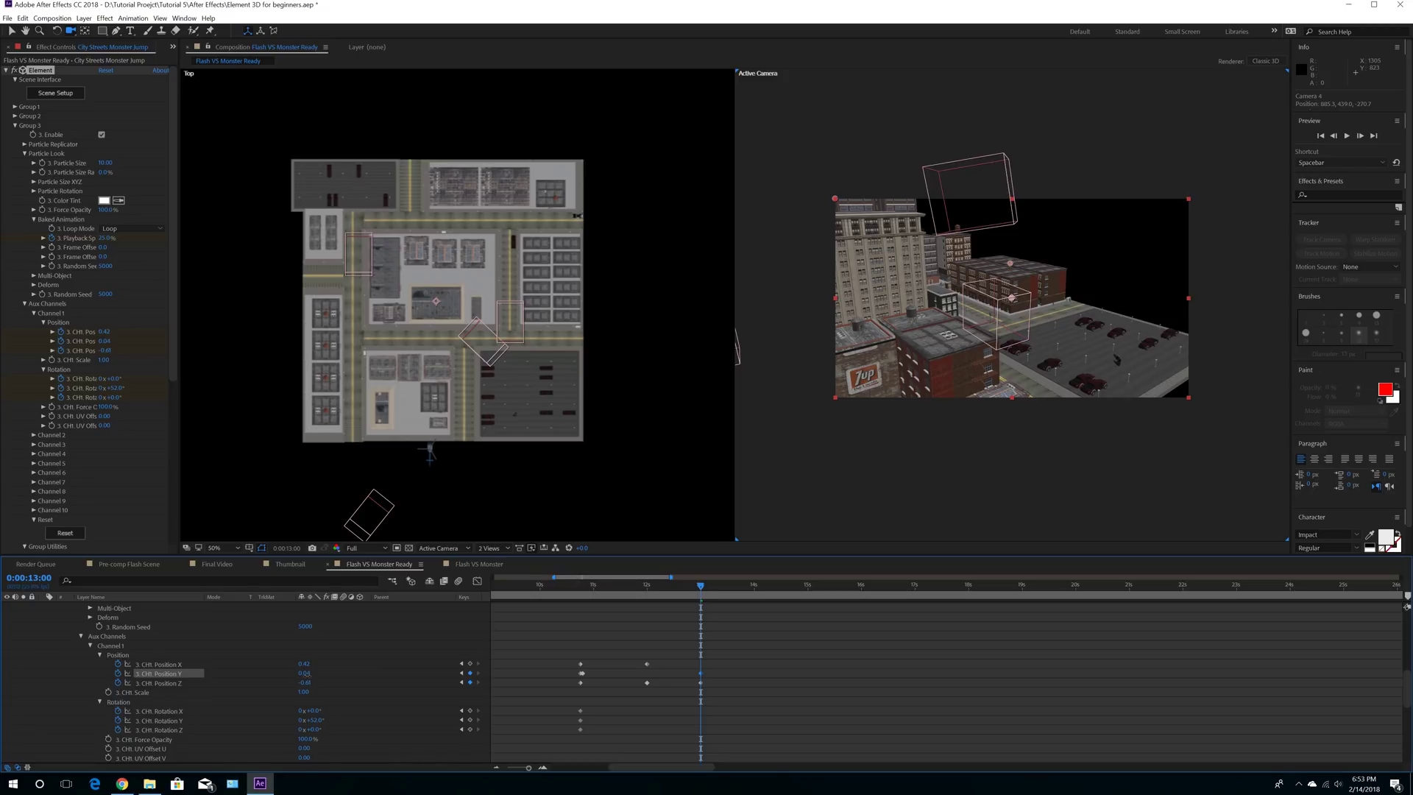
Step: Hold Group 3's Playback Speed with a keyframe at 12 seconds and set it to 250% at 13 seconds
left_click_drag(704, 591, 648, 596)
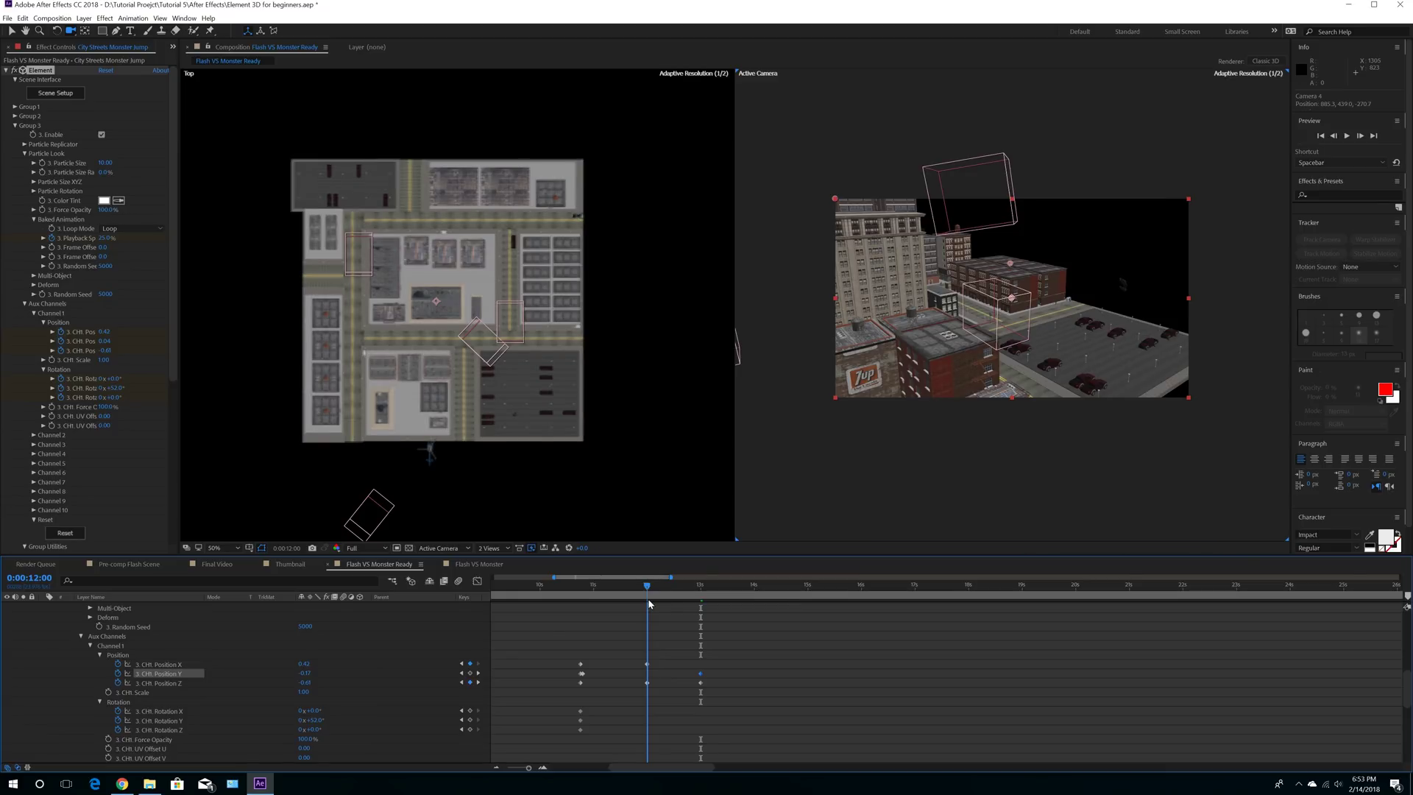
scroll(402, 681, "up", 3)
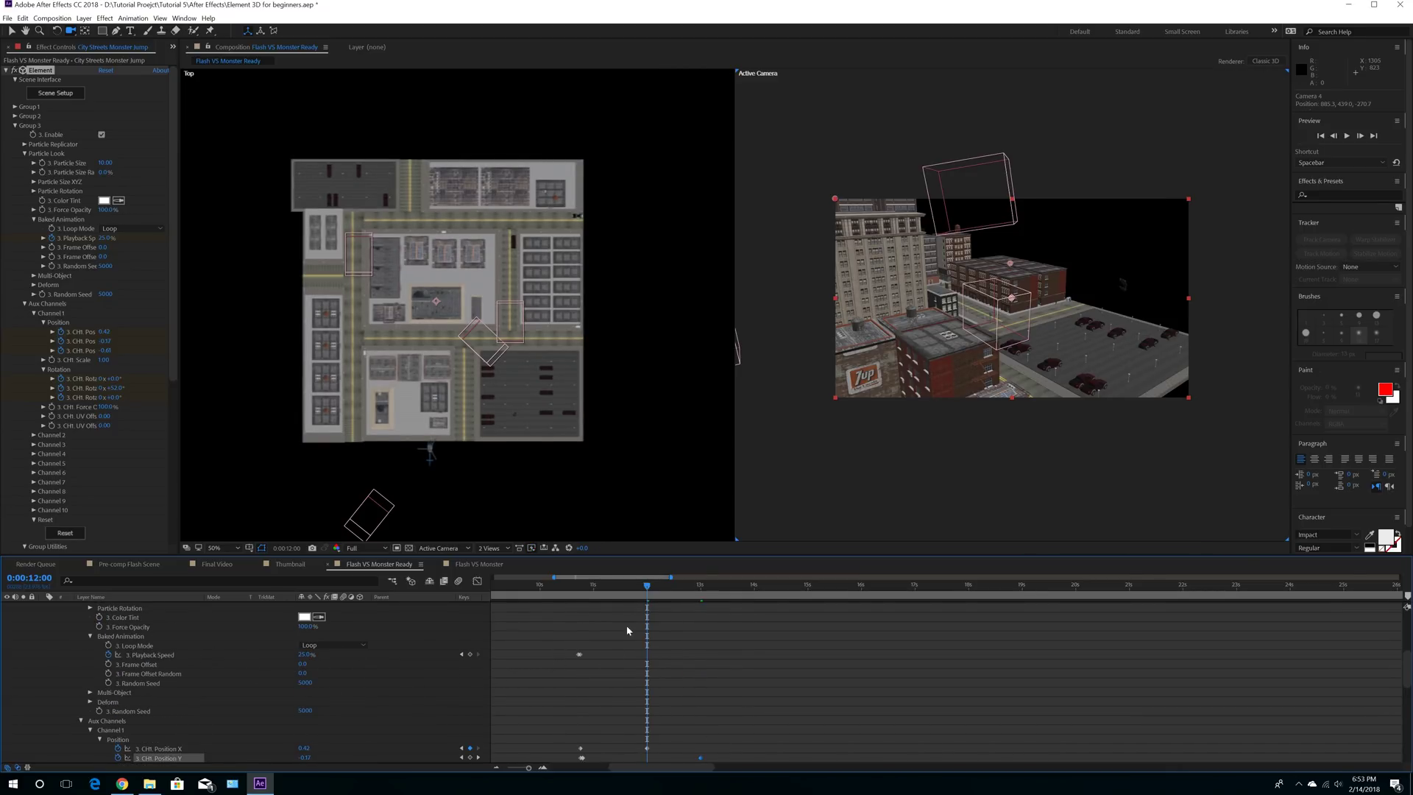
left_click(472, 654)
left_click_drag(654, 591, 700, 590)
left_click(305, 654)
type("250")
key("Return")
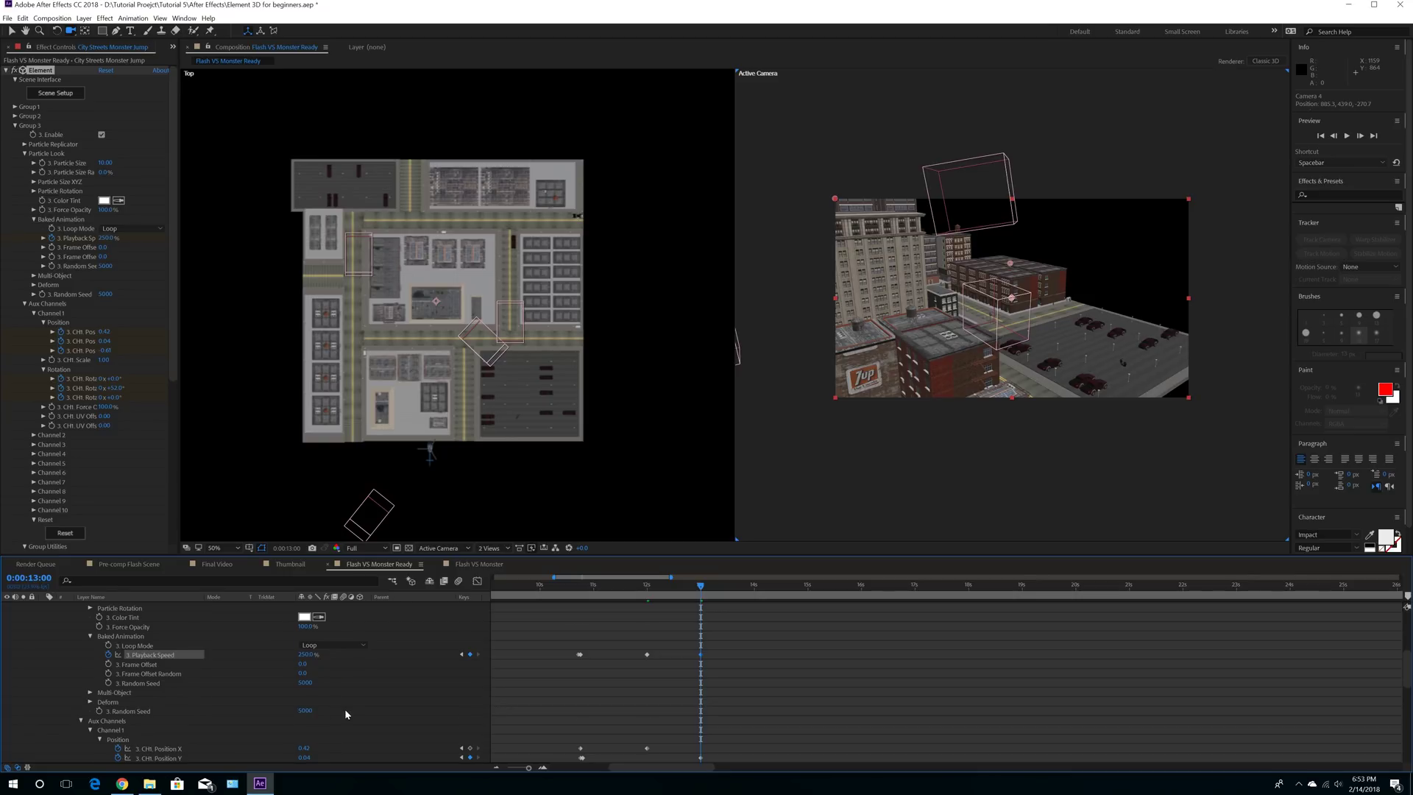
Step: Set Channel 1's Position Y to 0 at 13 seconds and check the monster at 0:00:13:07
scroll(344, 709, "down", 2)
left_click_drag(304, 702, 305, 703)
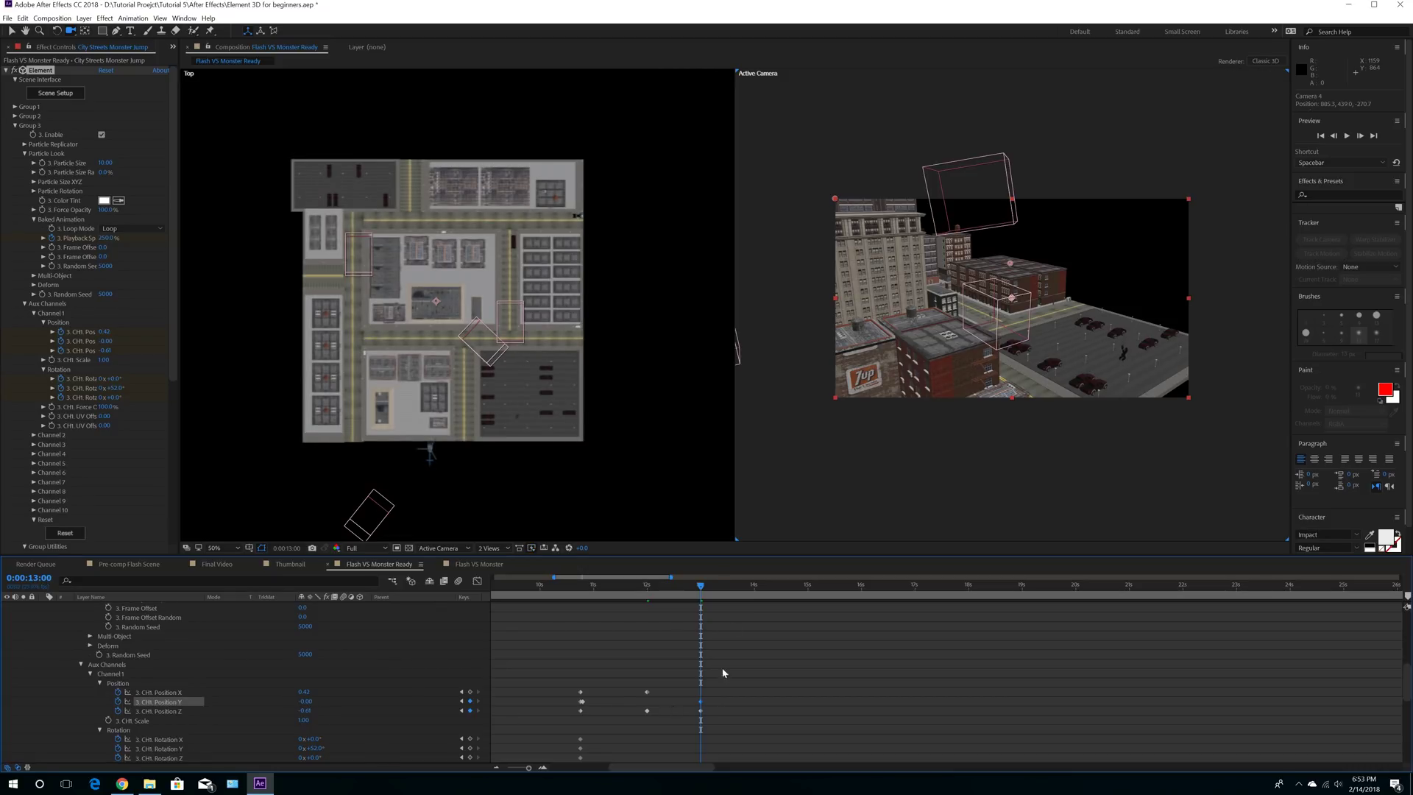
left_click(716, 589)
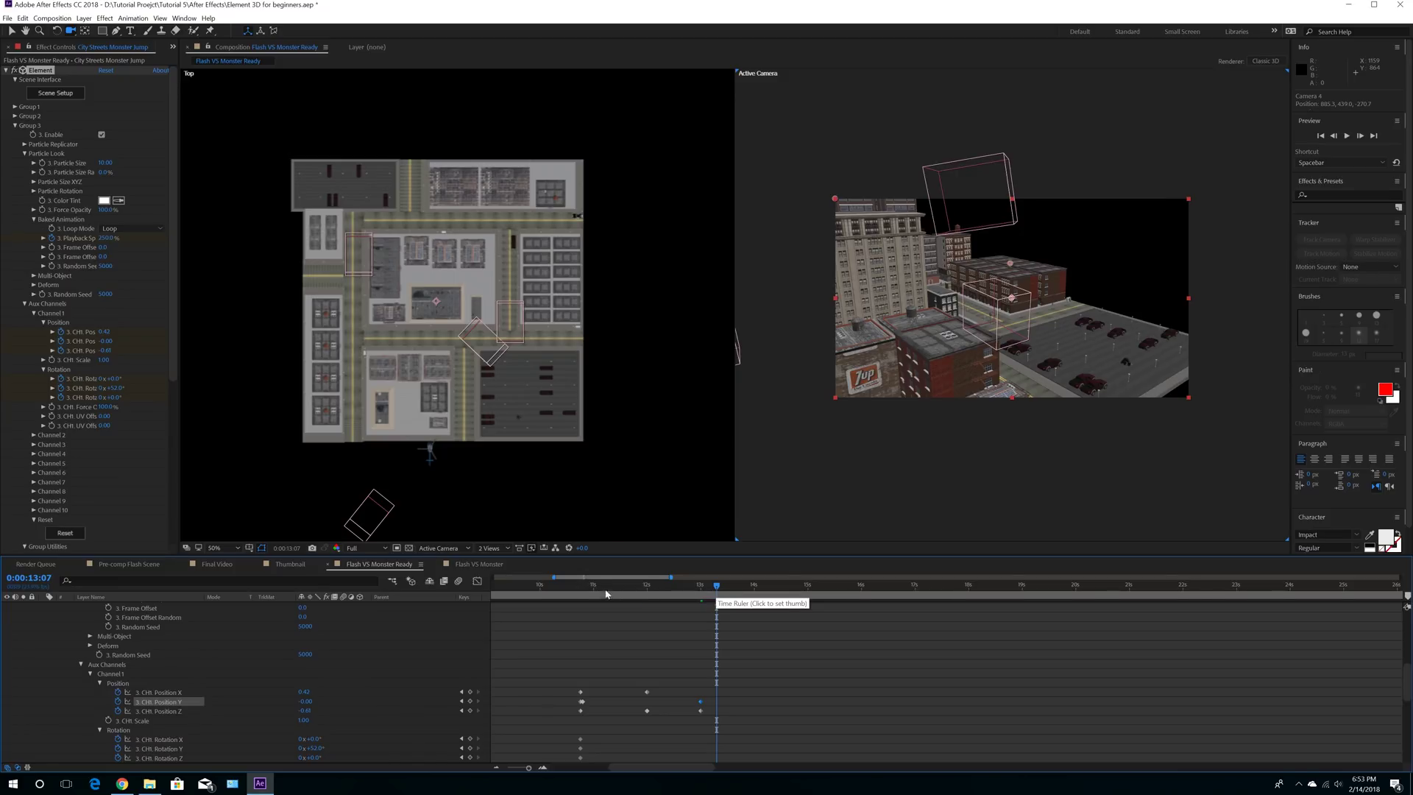
Step: At 0:00:10:18, reframe Camera 4 to look down over the rooftops and the parking lot
left_click(582, 589)
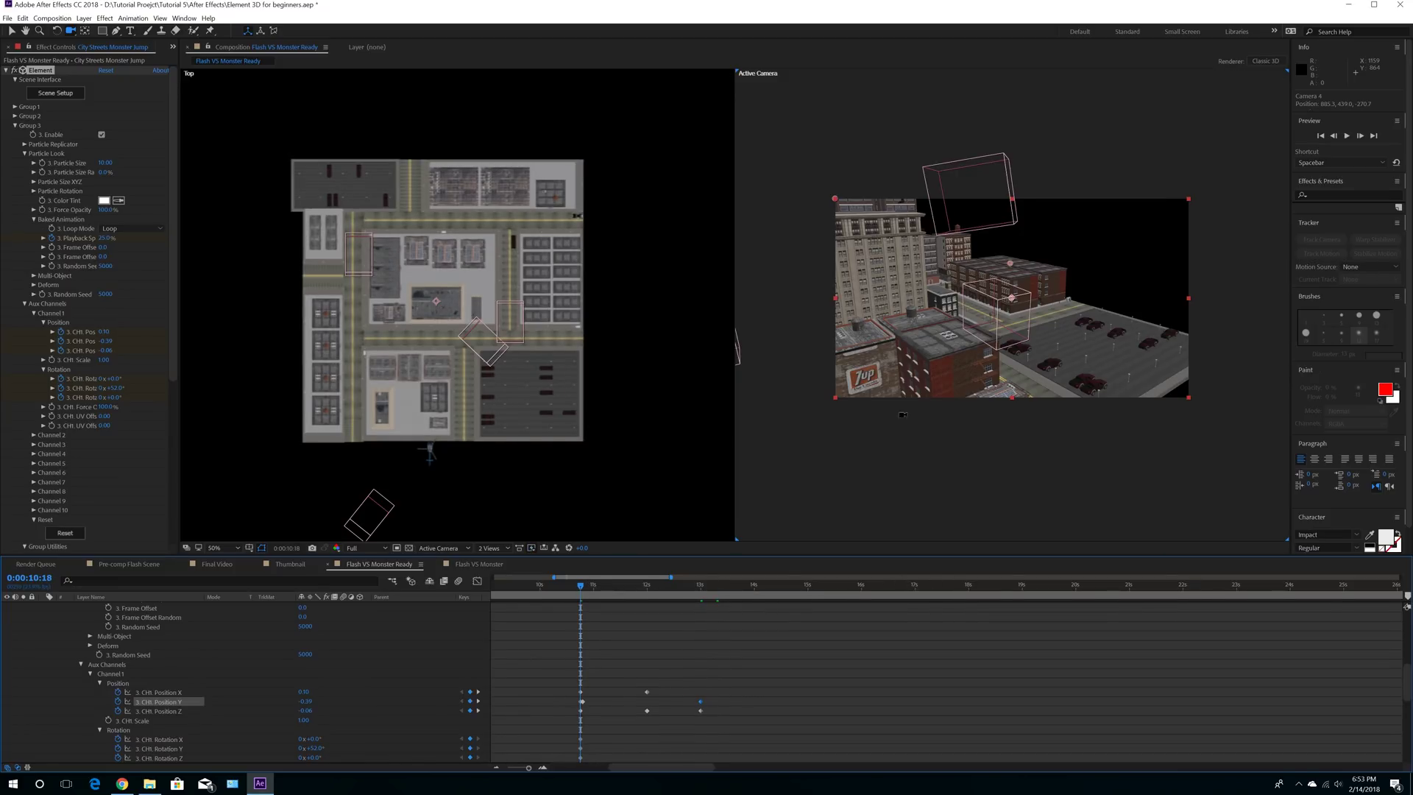
left_click_drag(886, 411, 901, 393)
middle_click_drag(902, 394, 900, 378)
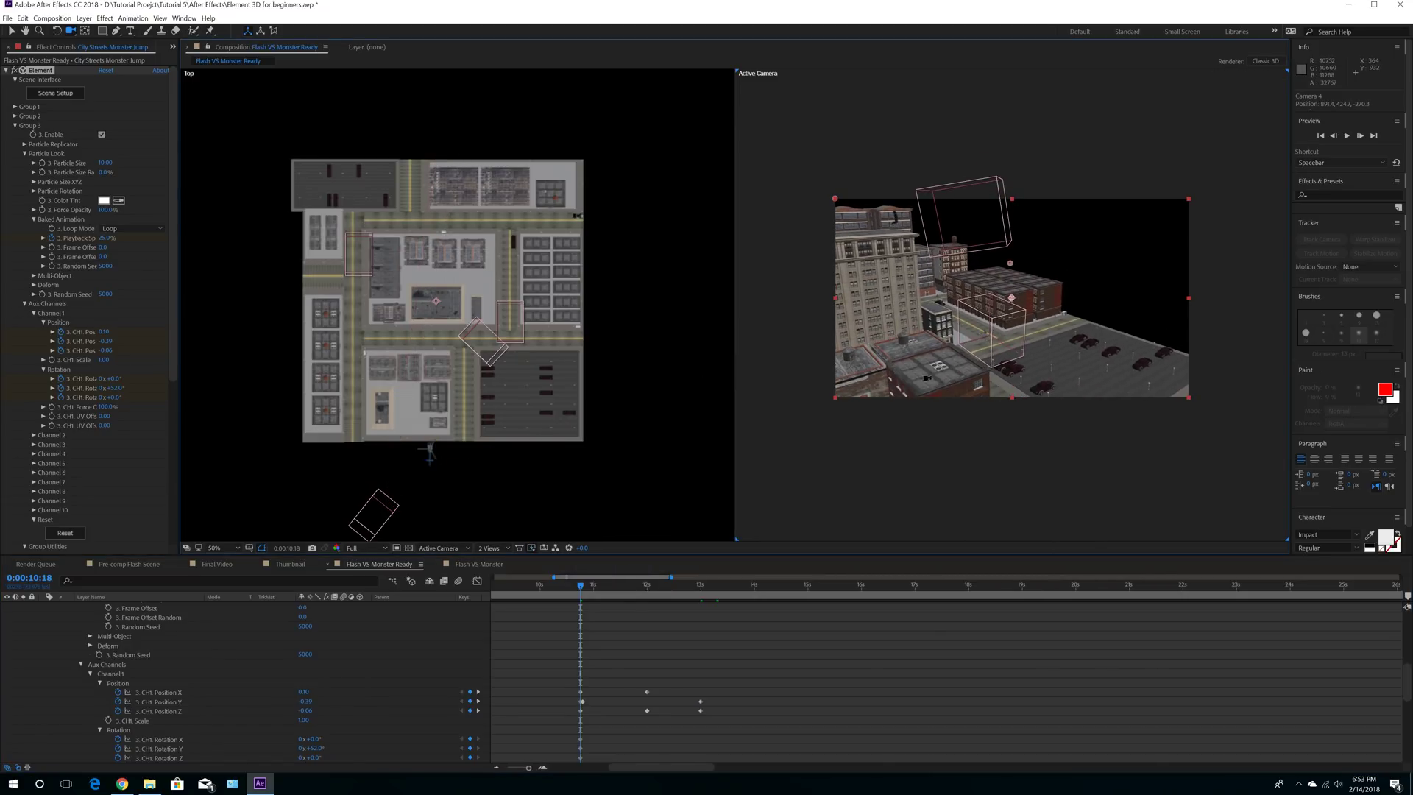
Step: Set the preview resolution to Quarter and play the monster's jump from 0:00:10:18
left_click(364, 548)
left_click(370, 608)
key("space")
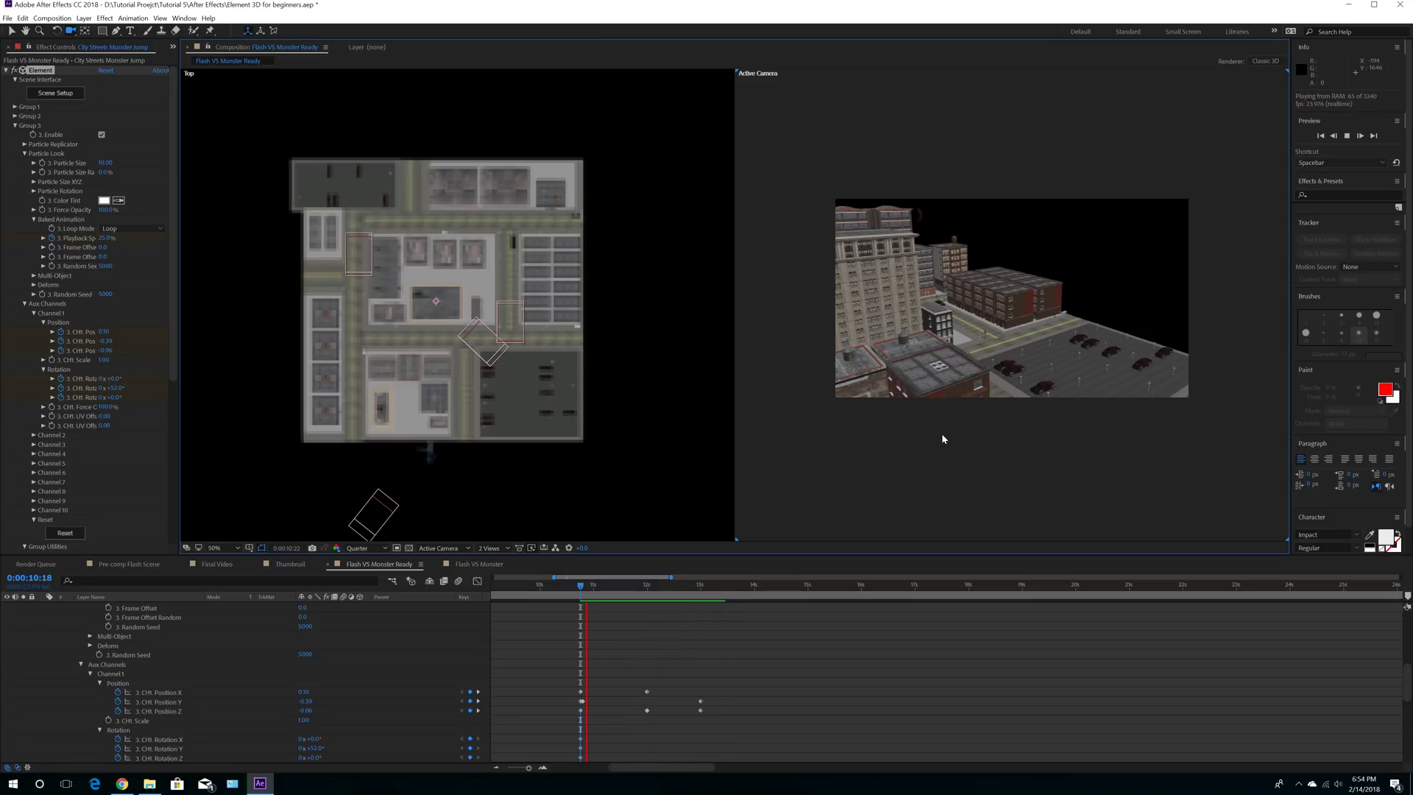
key("space")
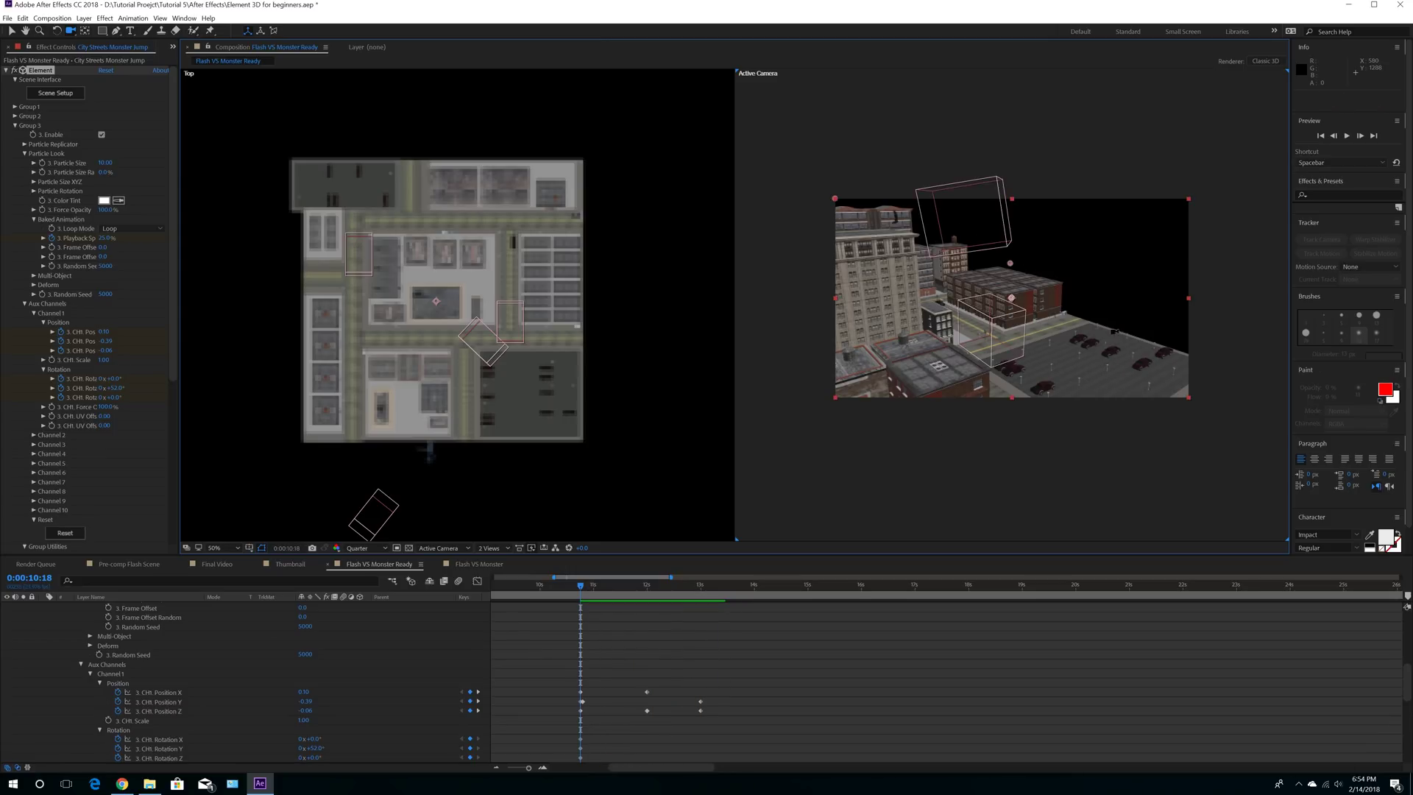
Step: Move Channel 1's last Position Z keyframe from 13 seconds to 0:00:12:08 and check the frame at 0:00:12:02
left_click(633, 586)
mouse_move(634, 588)
left_mouse_down()
mouse_move(663, 589)
mouse_move(647, 589)
left_mouse_up()
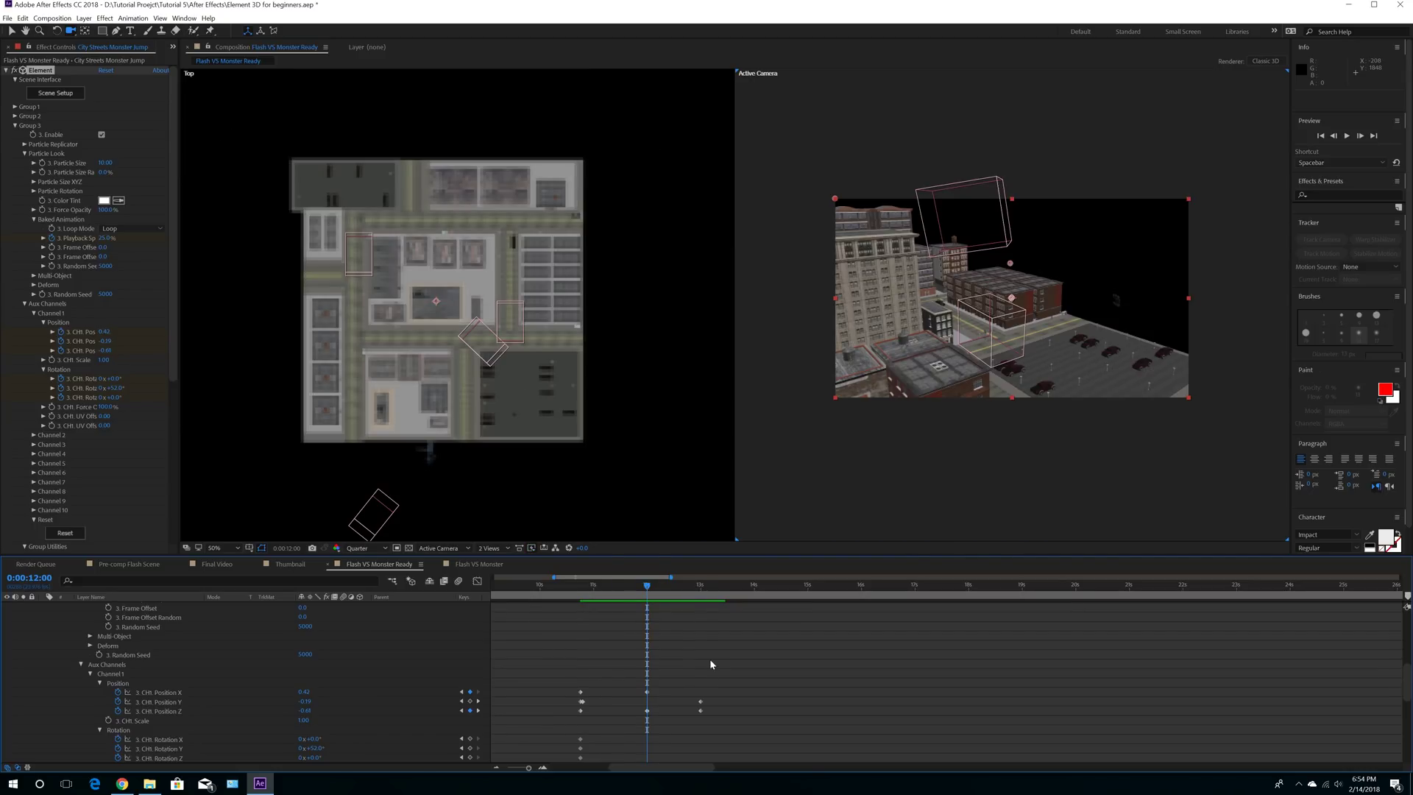
scroll(714, 671, "down", 1)
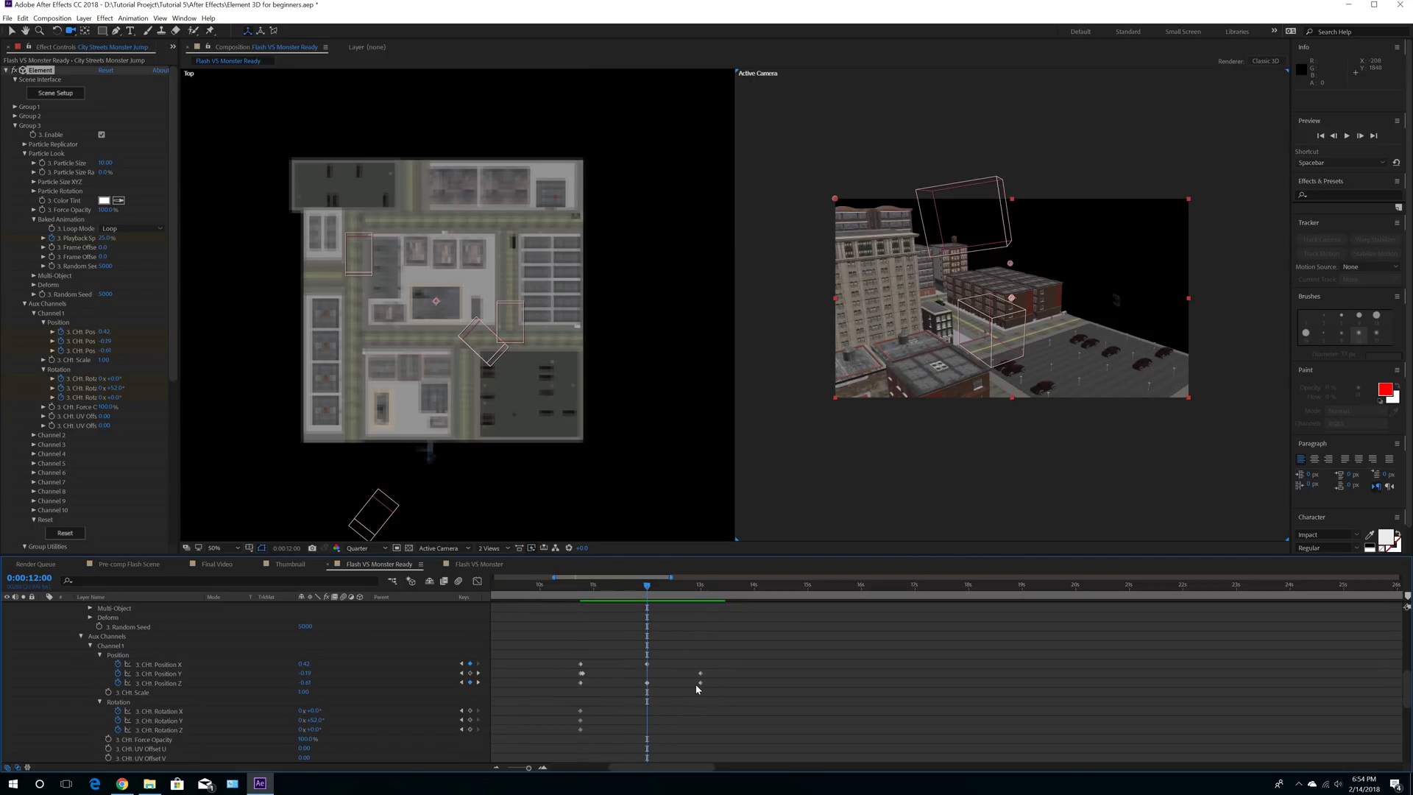
left_click_drag(701, 684, 665, 690)
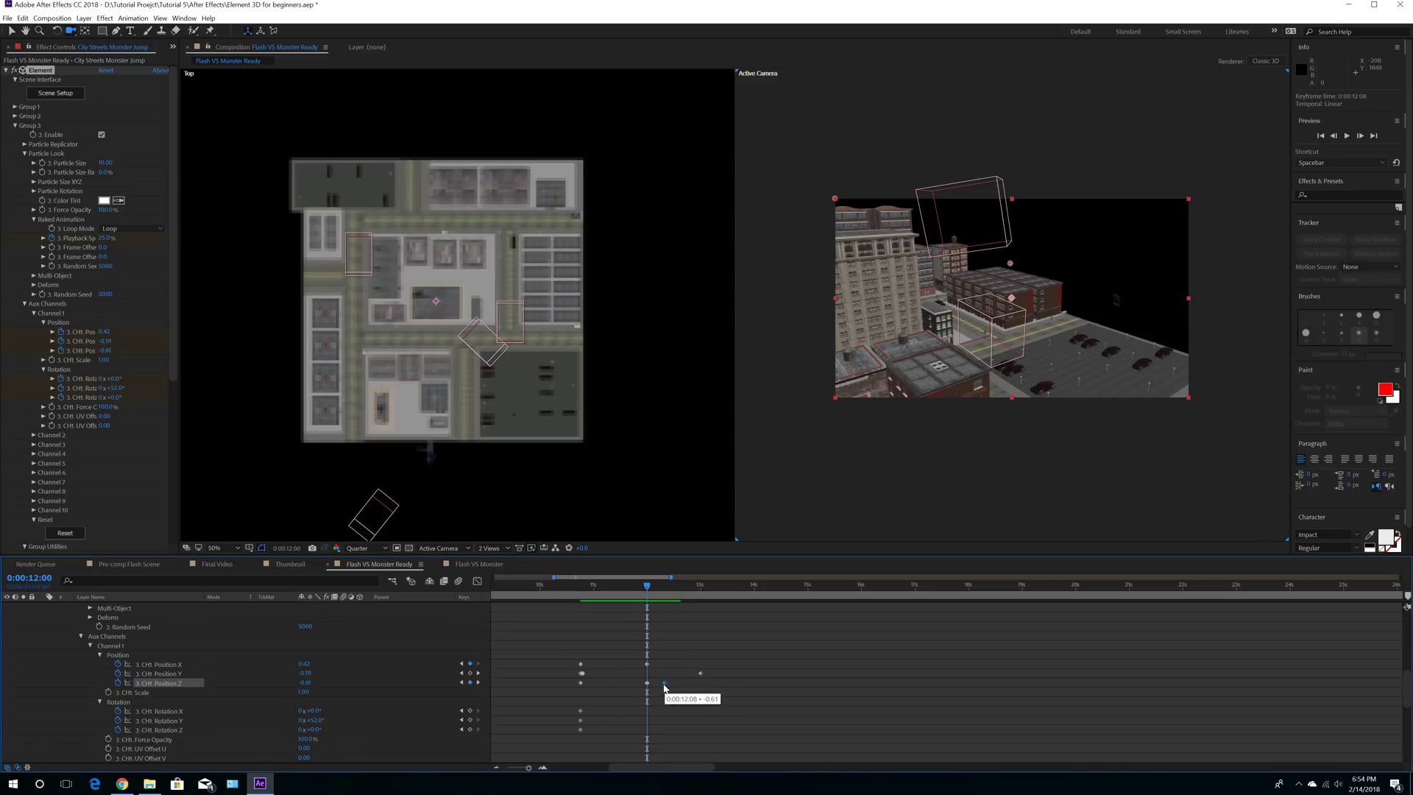
left_click(652, 588)
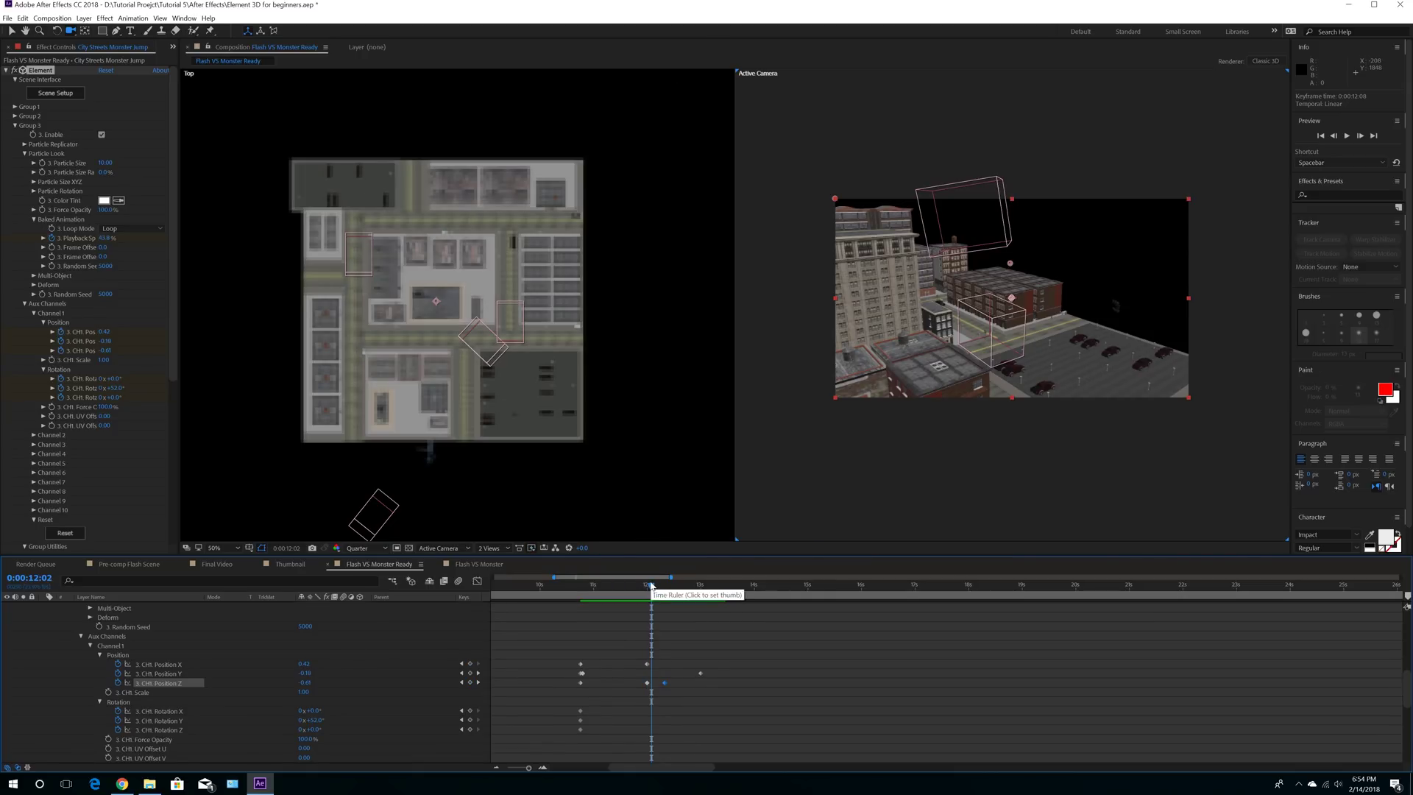
Step: Move Channel 1's last Position Z keyframe to 13 seconds and last Position Y keyframe to 0:00:12:11, and play the jump
left_click_drag(665, 683, 699, 690)
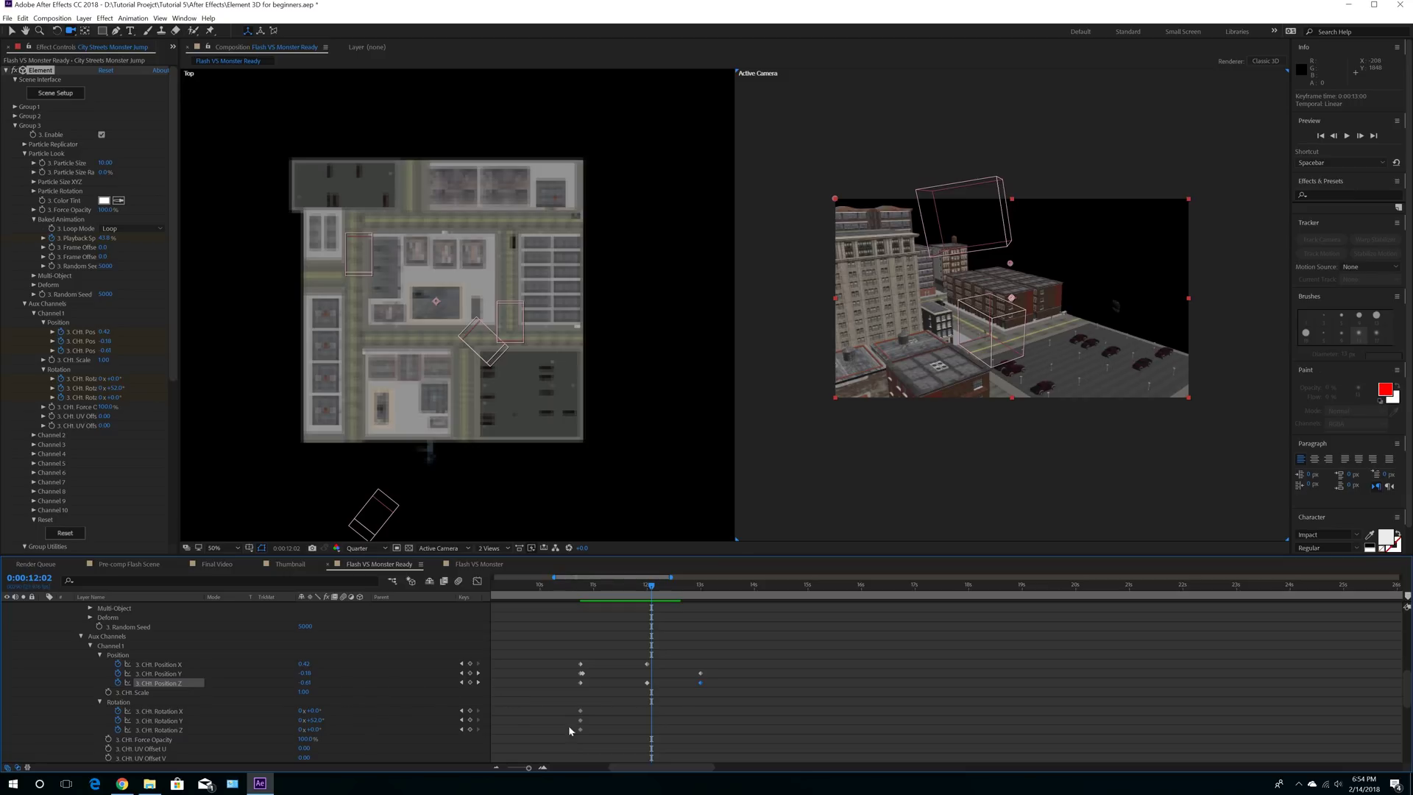
left_click(700, 675)
left_click_drag(700, 675, 663, 678)
mouse_move(656, 591)
left_mouse_down()
mouse_move(638, 592)
mouse_move(658, 594)
left_mouse_up()
left_click_drag(669, 673, 671, 673)
left_click(580, 594)
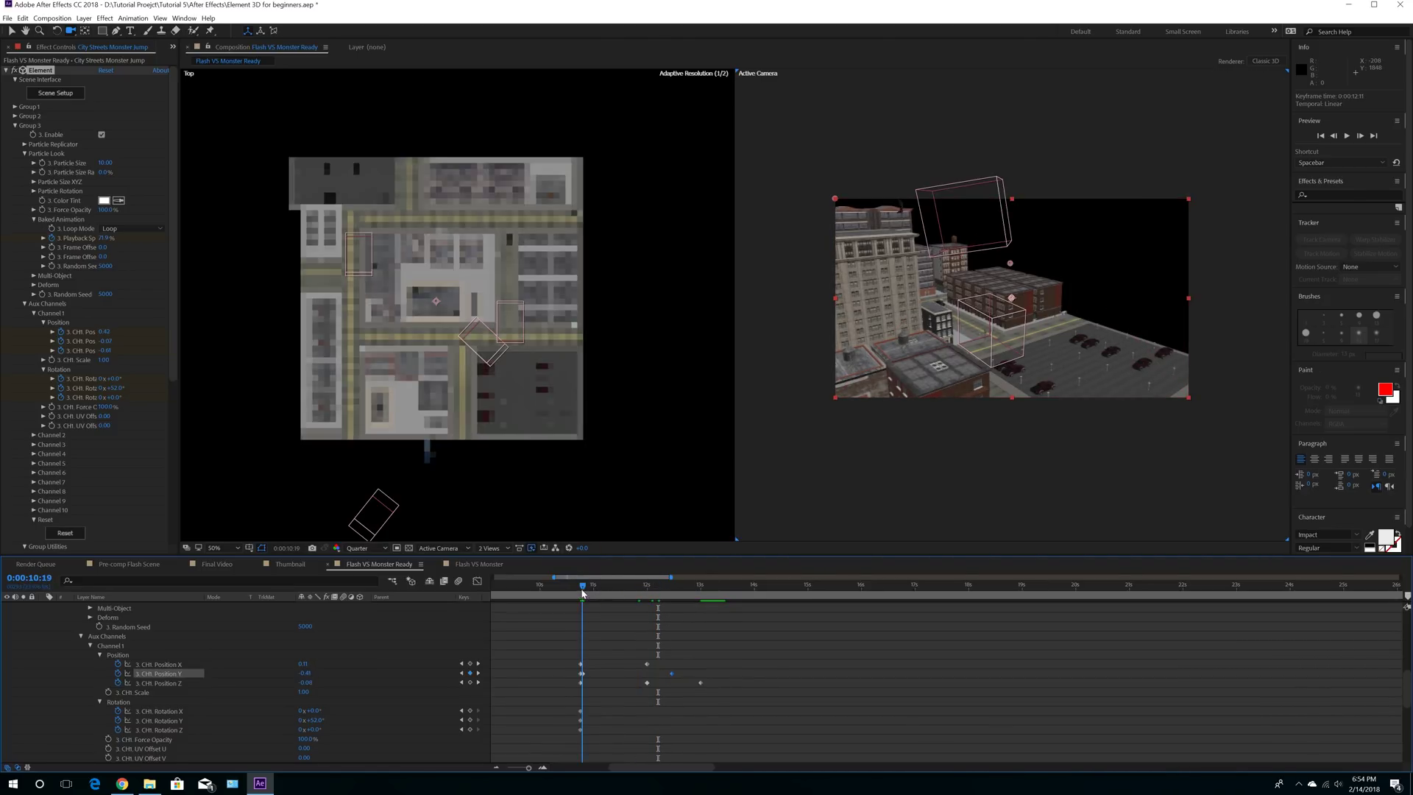
key("space")
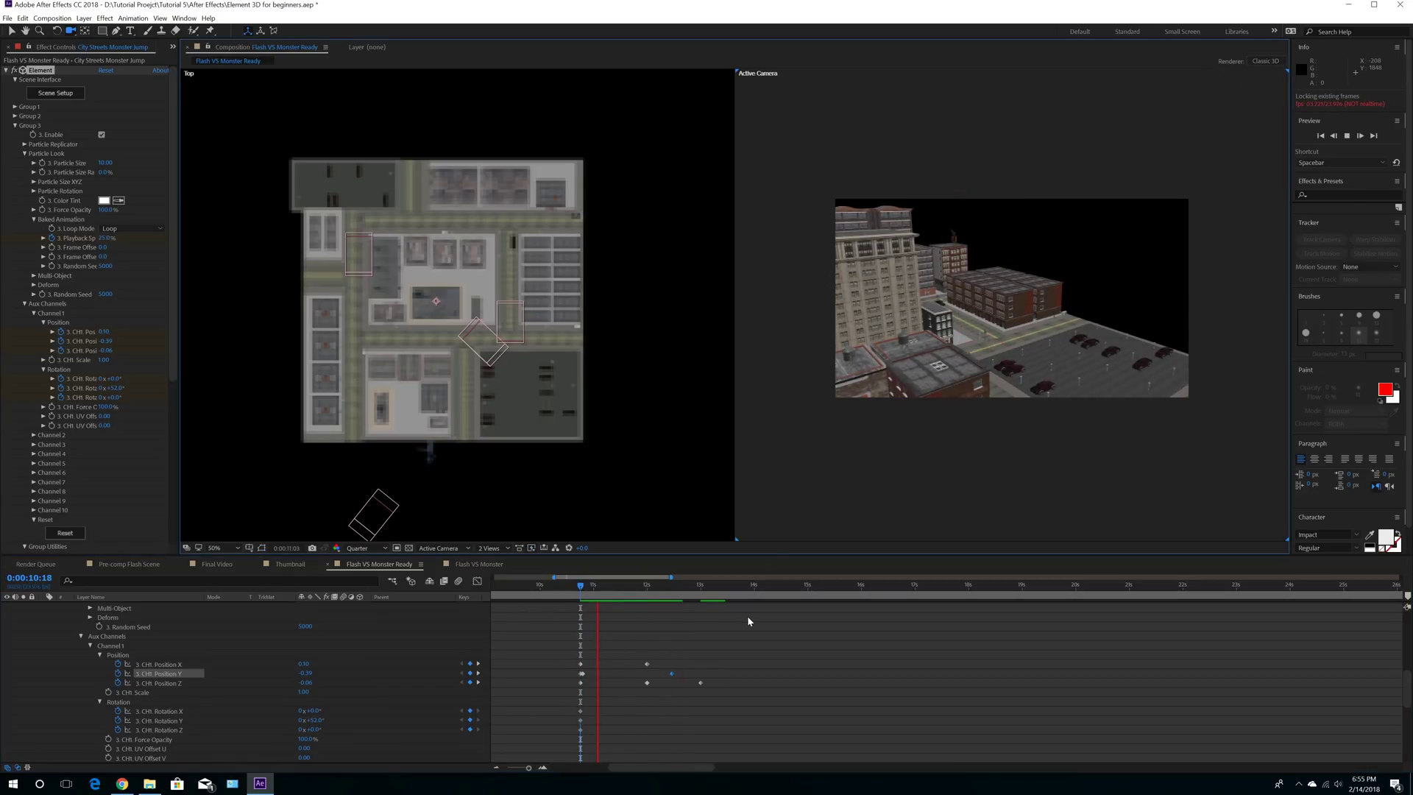
key("space")
Step: Move Channel 1's last Position Y keyframe to 13 seconds and the Position X and Z keyframes at 12 seconds to 0:00:12:21
left_click_drag(672, 674, 701, 678)
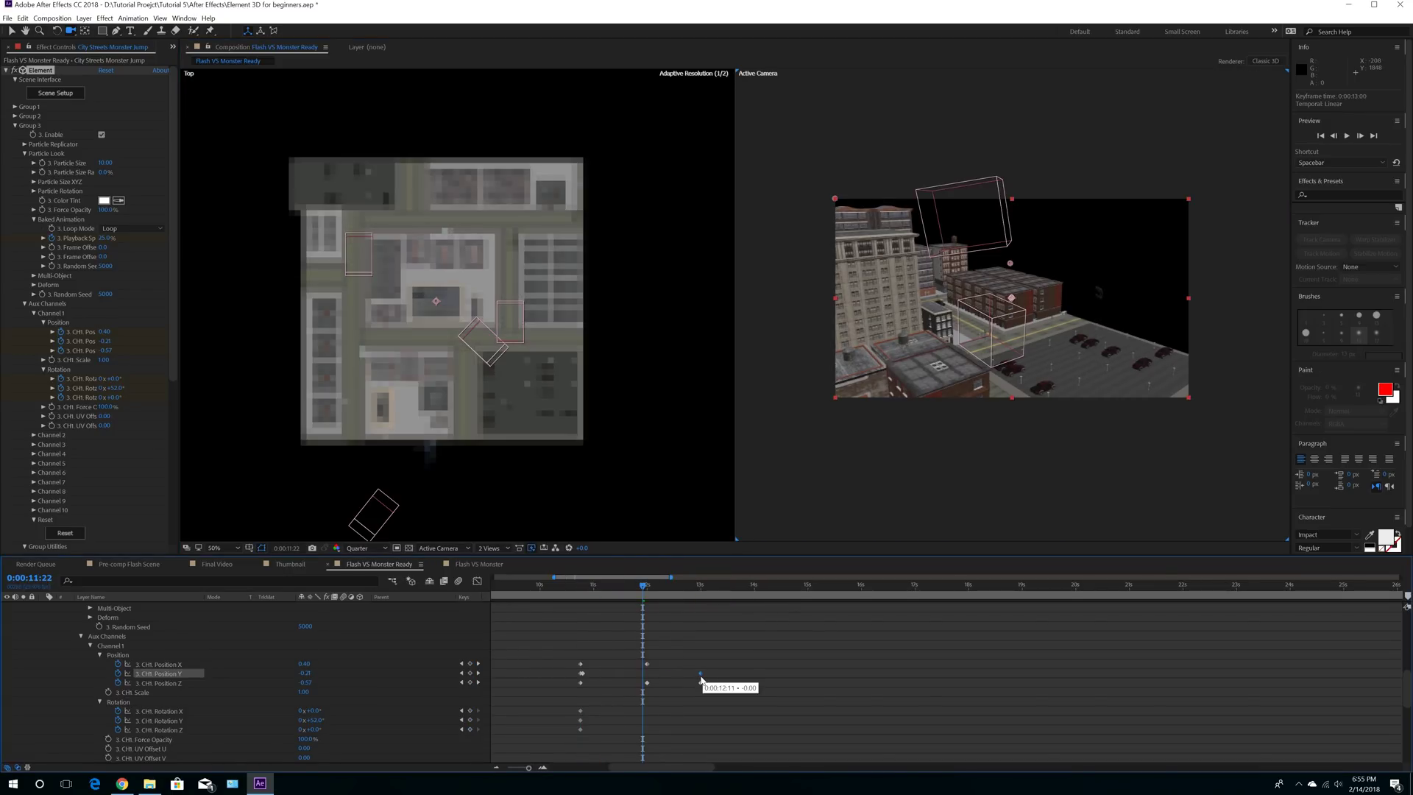
left_click(646, 587)
left_click_drag(635, 653, 700, 673)
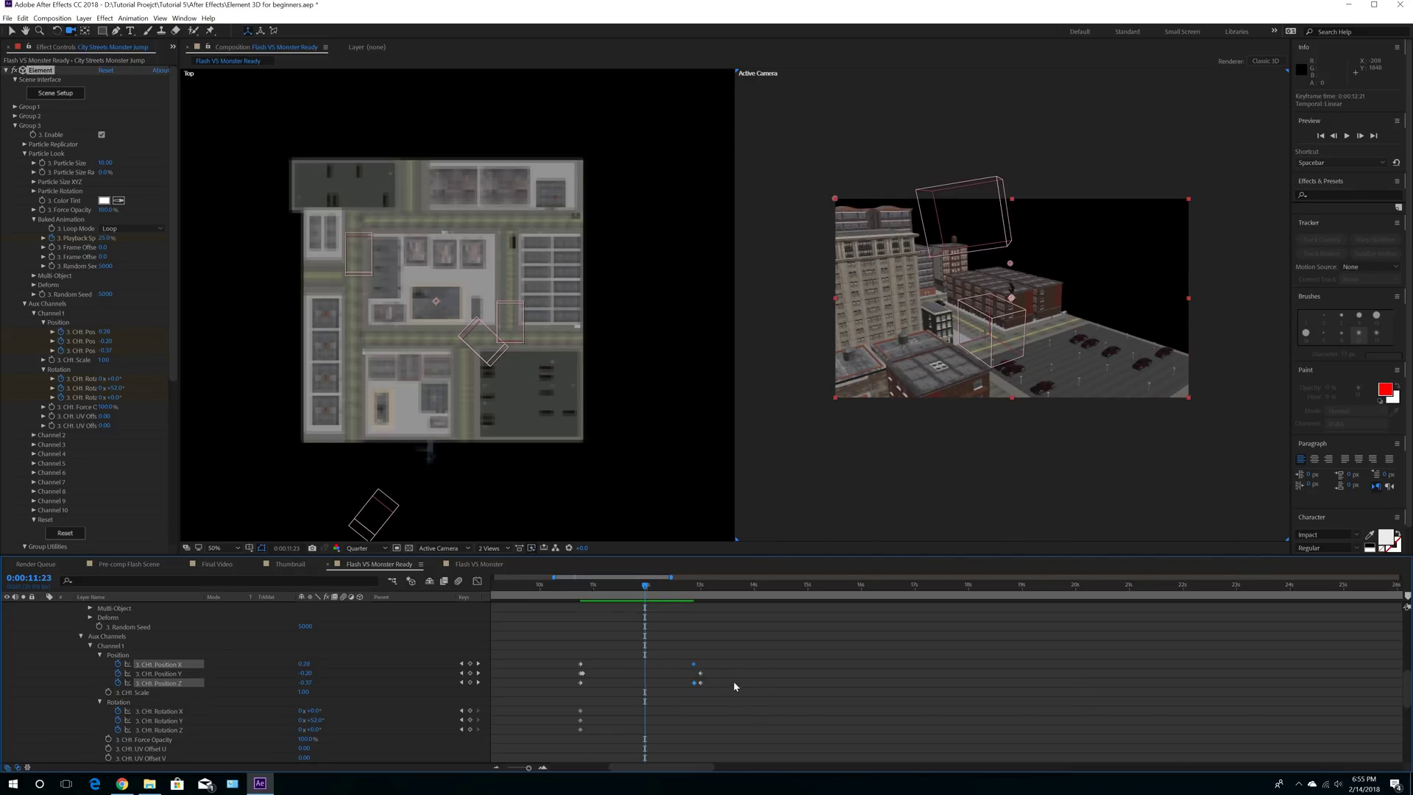
left_click_drag(646, 587, 697, 595)
Step: Play the monster's jump from 0:00:10:18 to check the retimed flight
left_click(583, 589)
key("space")
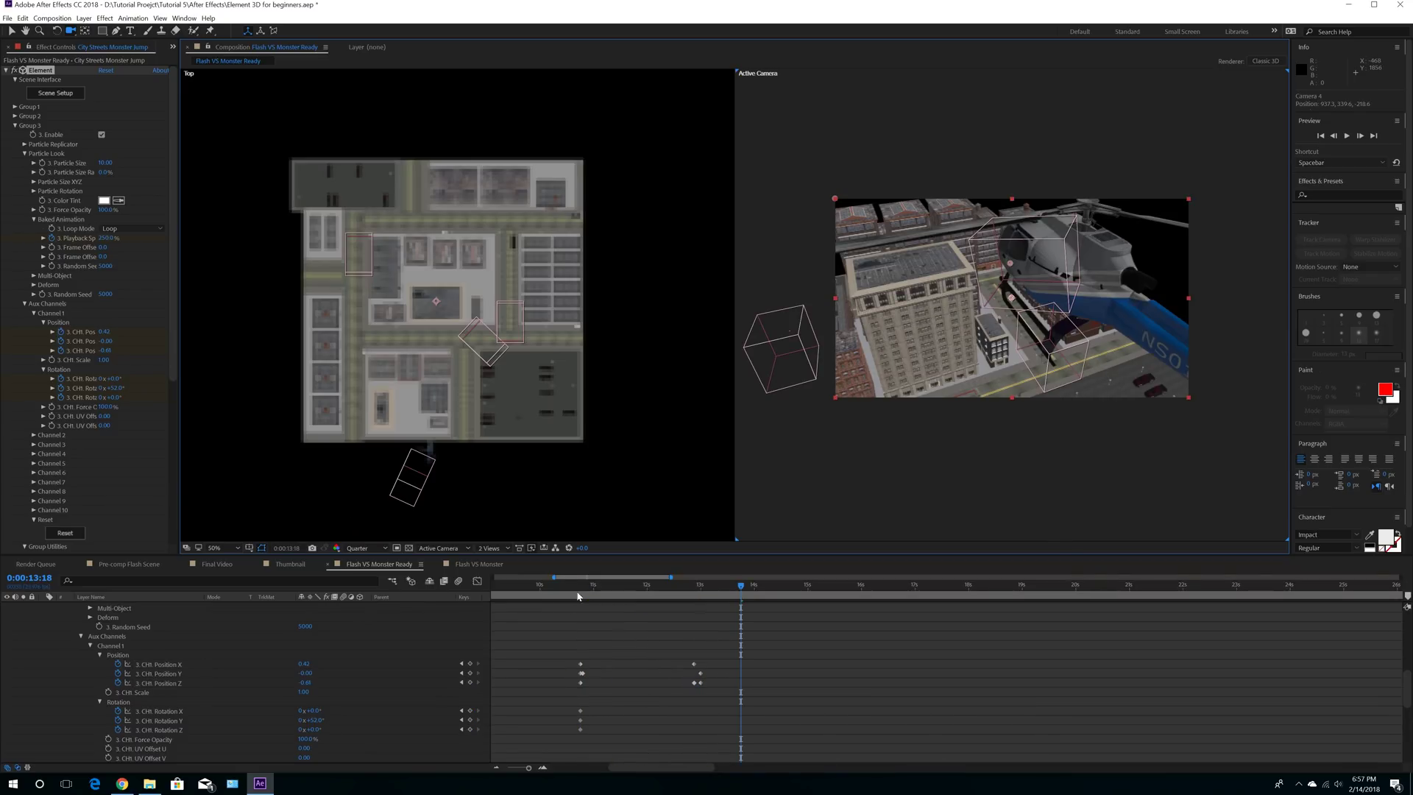
left_click(581, 589)
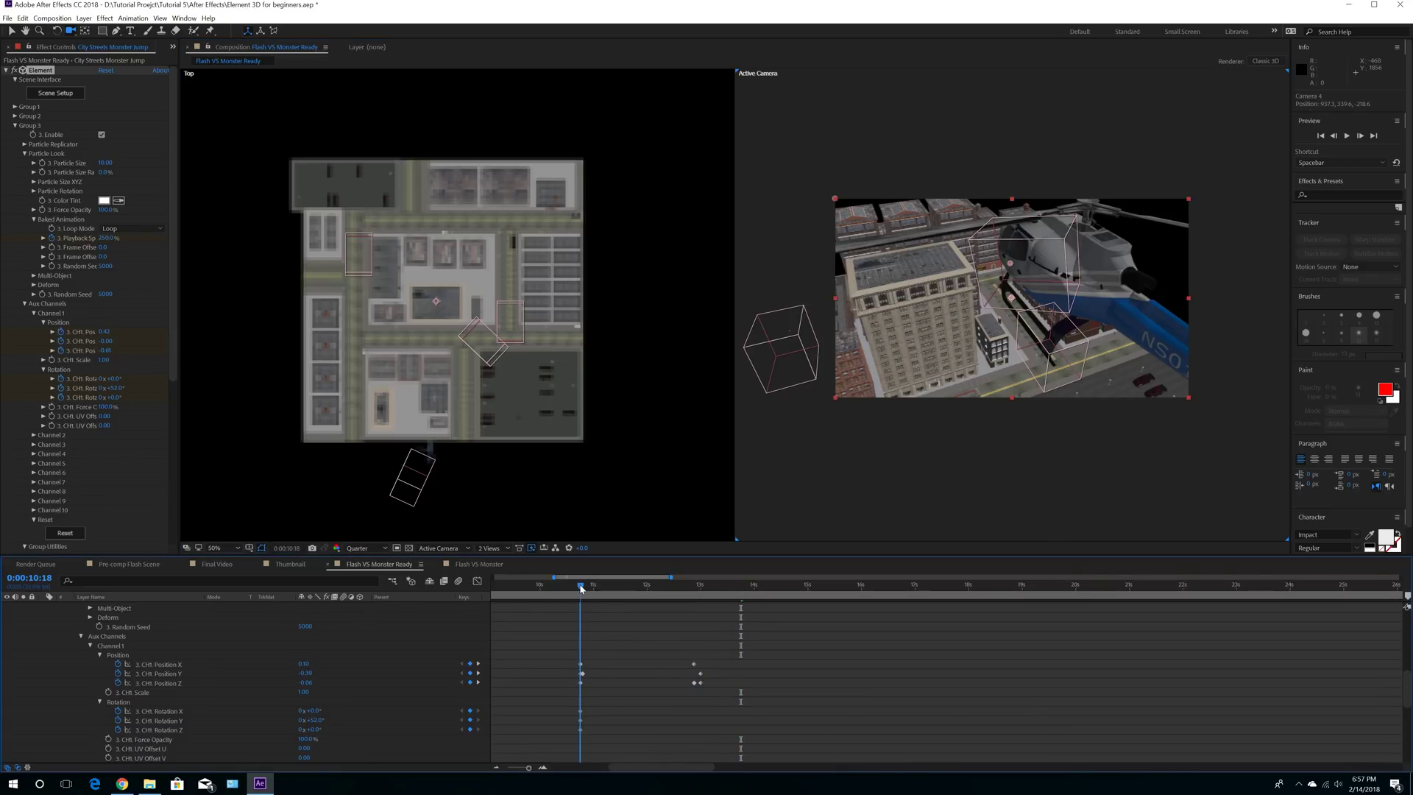
key("space")
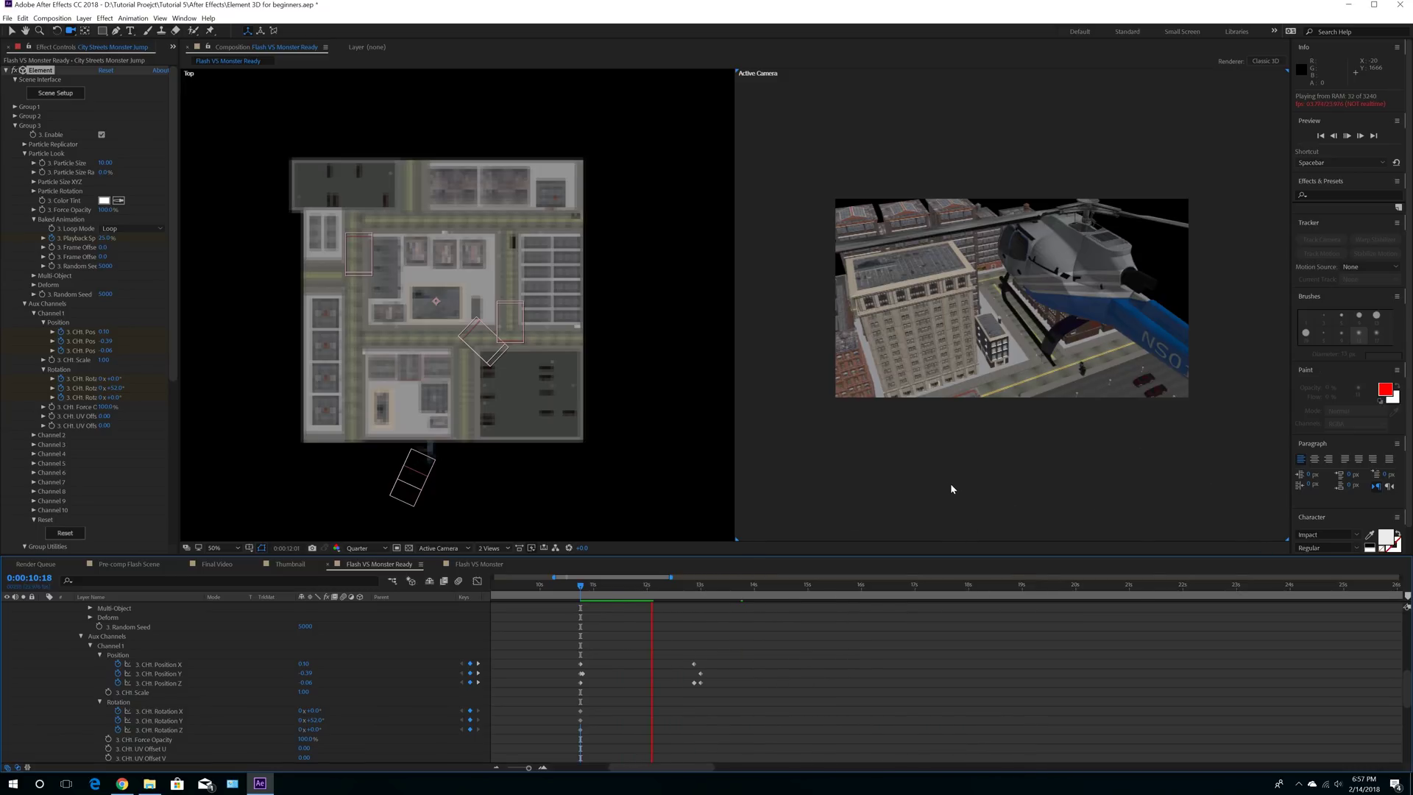
Step: Duplicate Camera 4 and shift the copy to start at 12 seconds
left_click(647, 589)
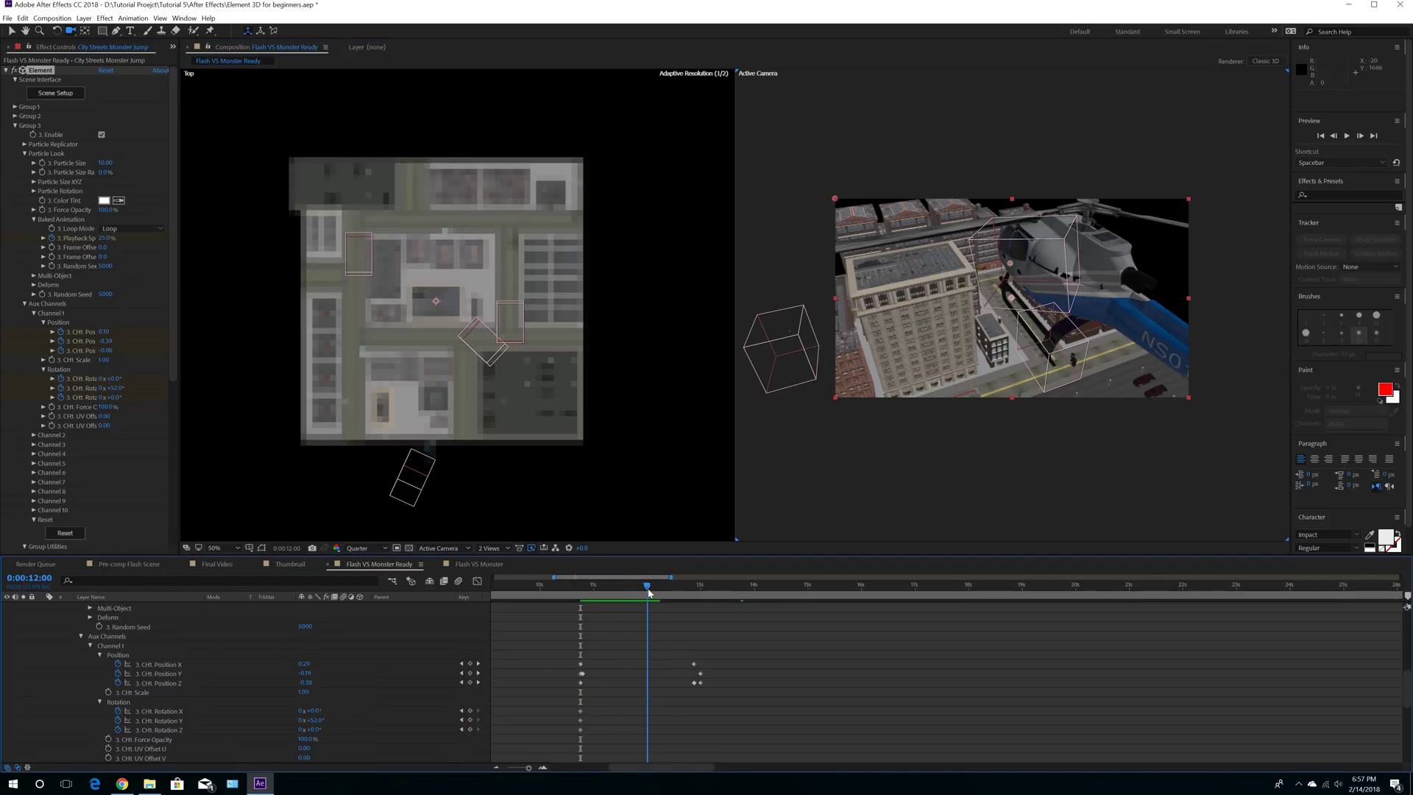
scroll(505, 676, "up", 10)
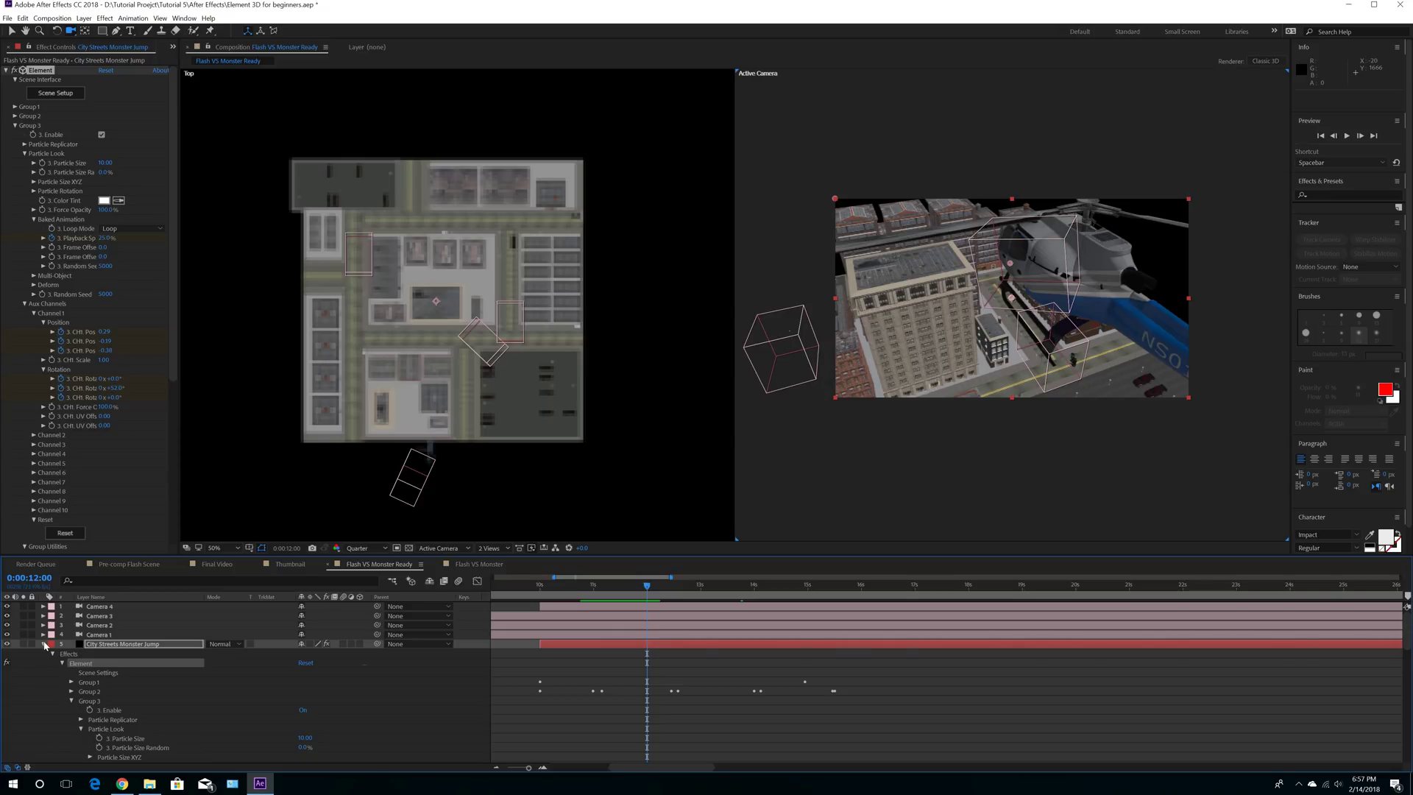
left_click(43, 644)
left_click(94, 607)
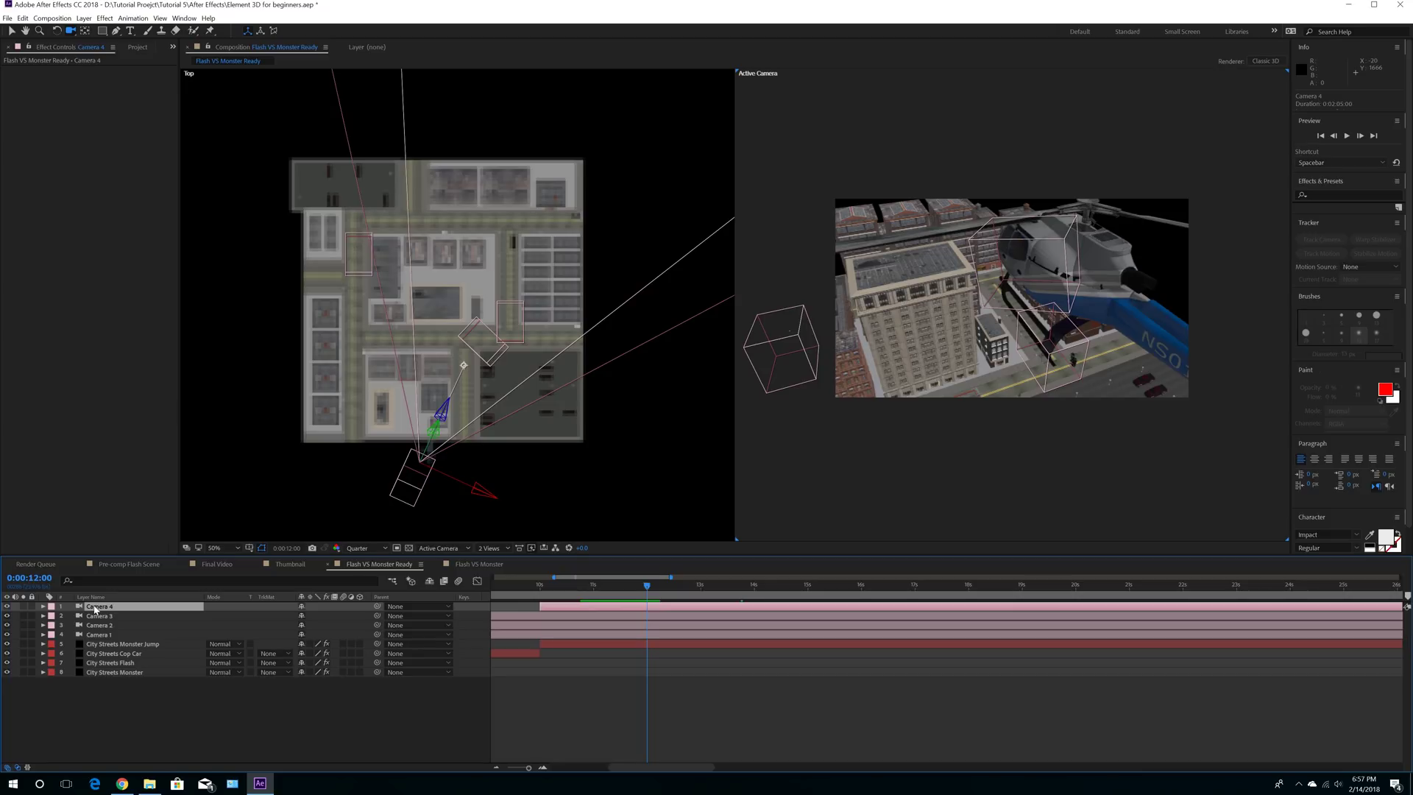
key("ctrl+d")
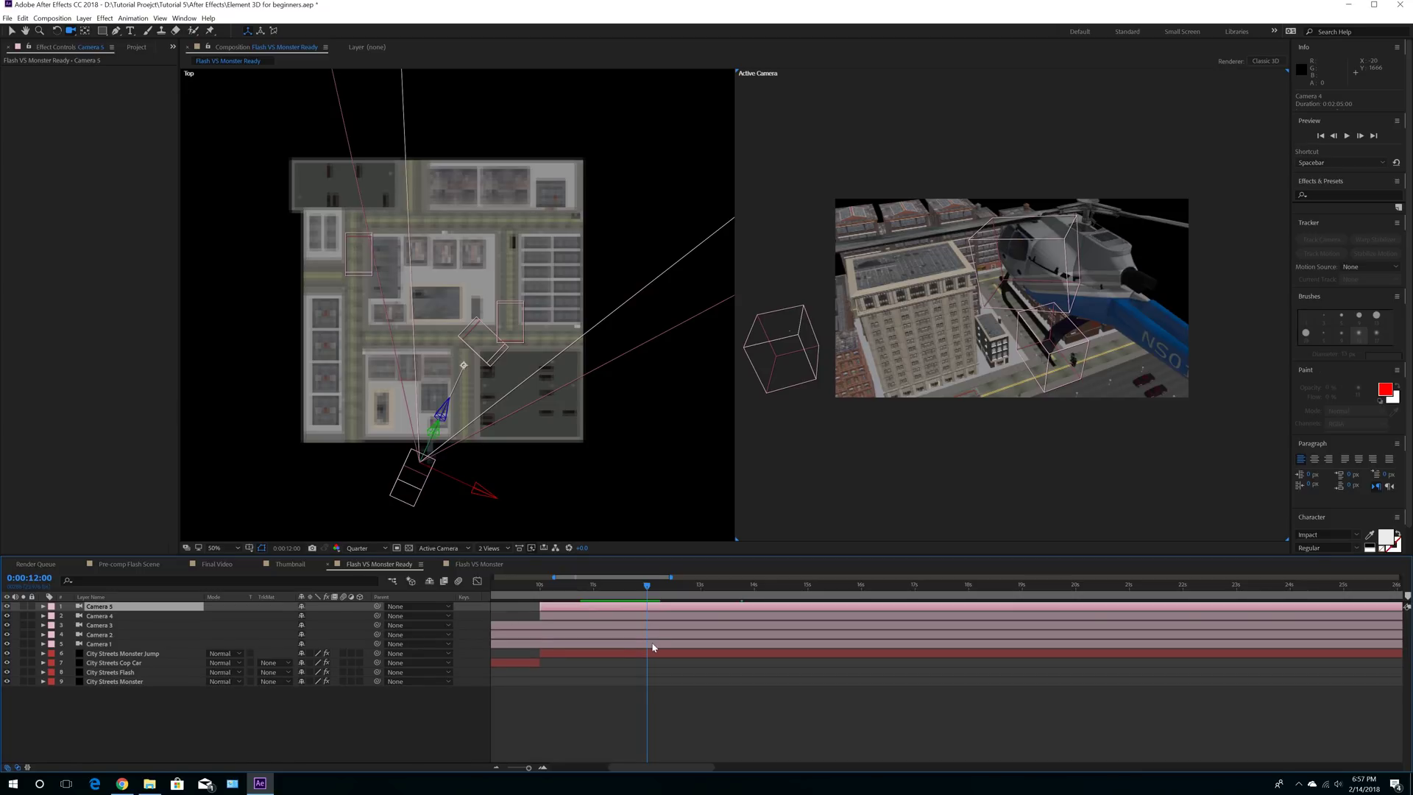
left_click_drag(556, 609, 664, 609)
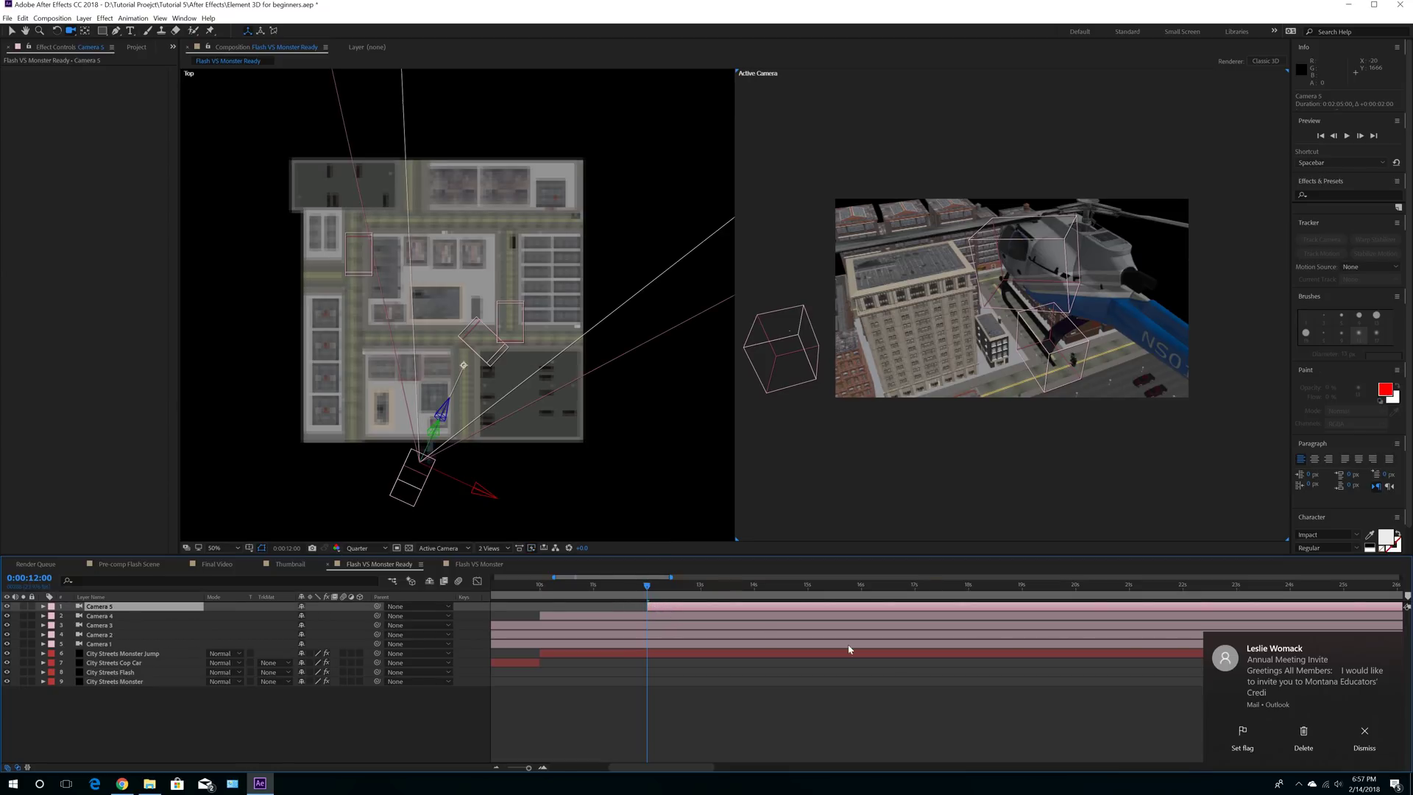
left_click(1395, 645)
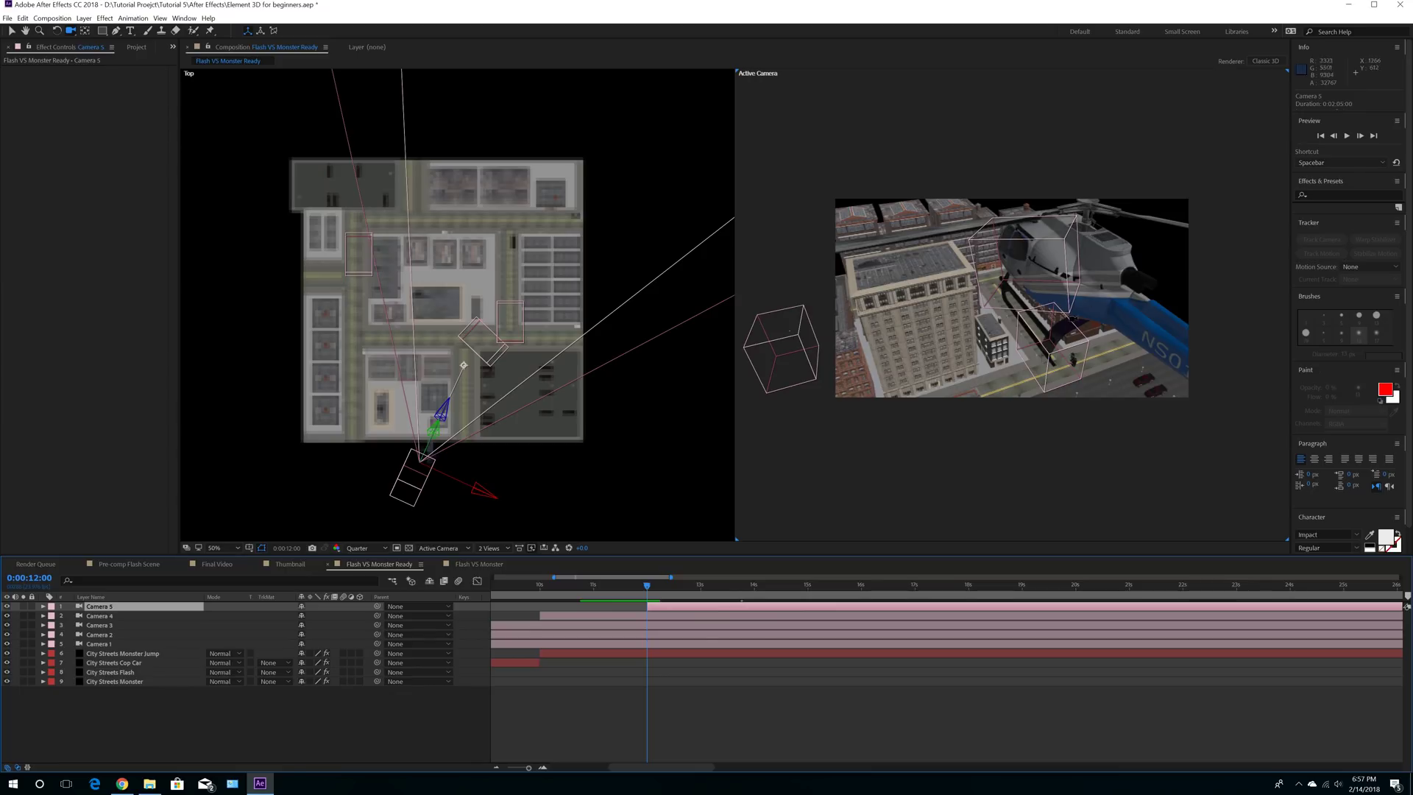
Step: Reframe Camera 5 to look down across the parking lot, and play the shot from 10 seconds
left_click_drag(1045, 324, 1133, 390)
left_click_drag(1095, 309, 1004, 336)
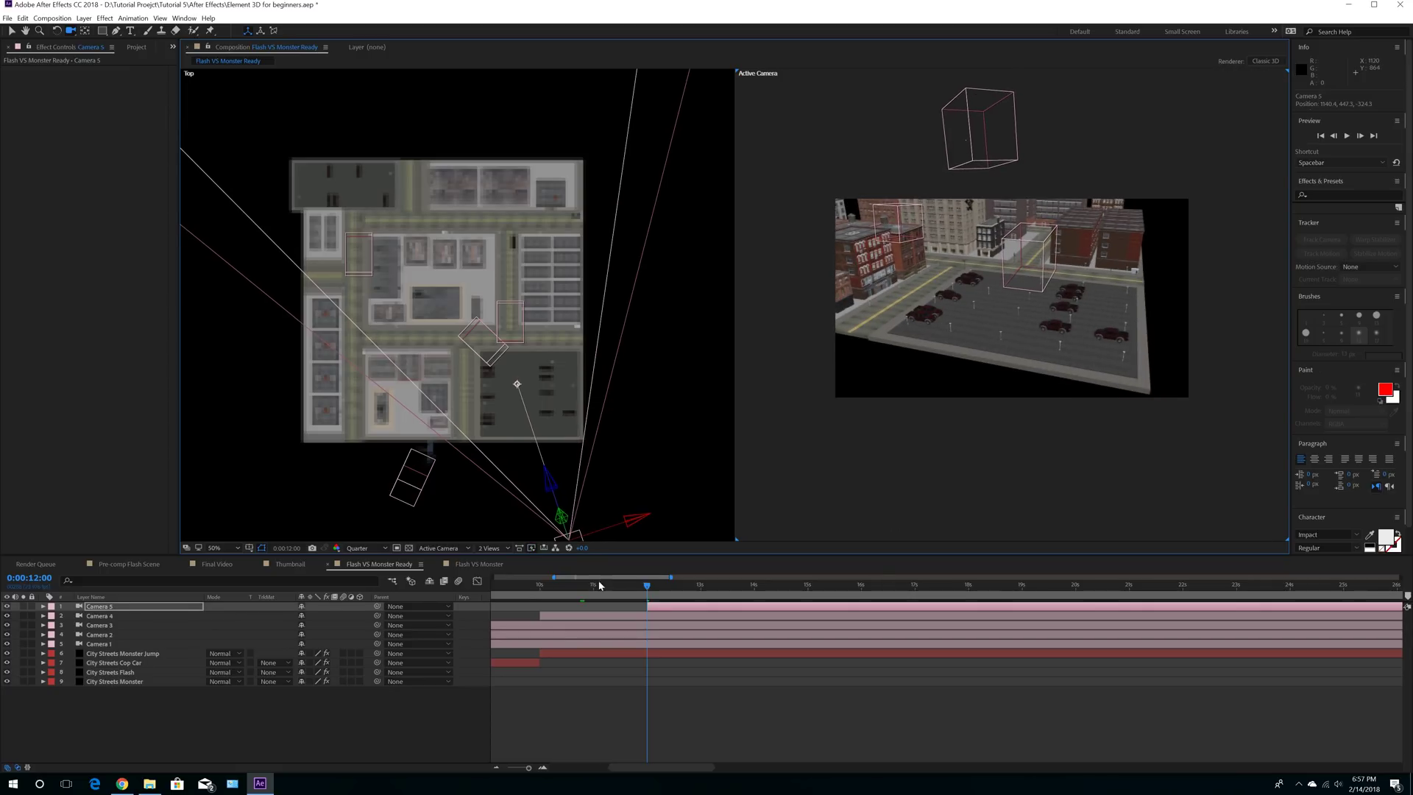
left_click(539, 589)
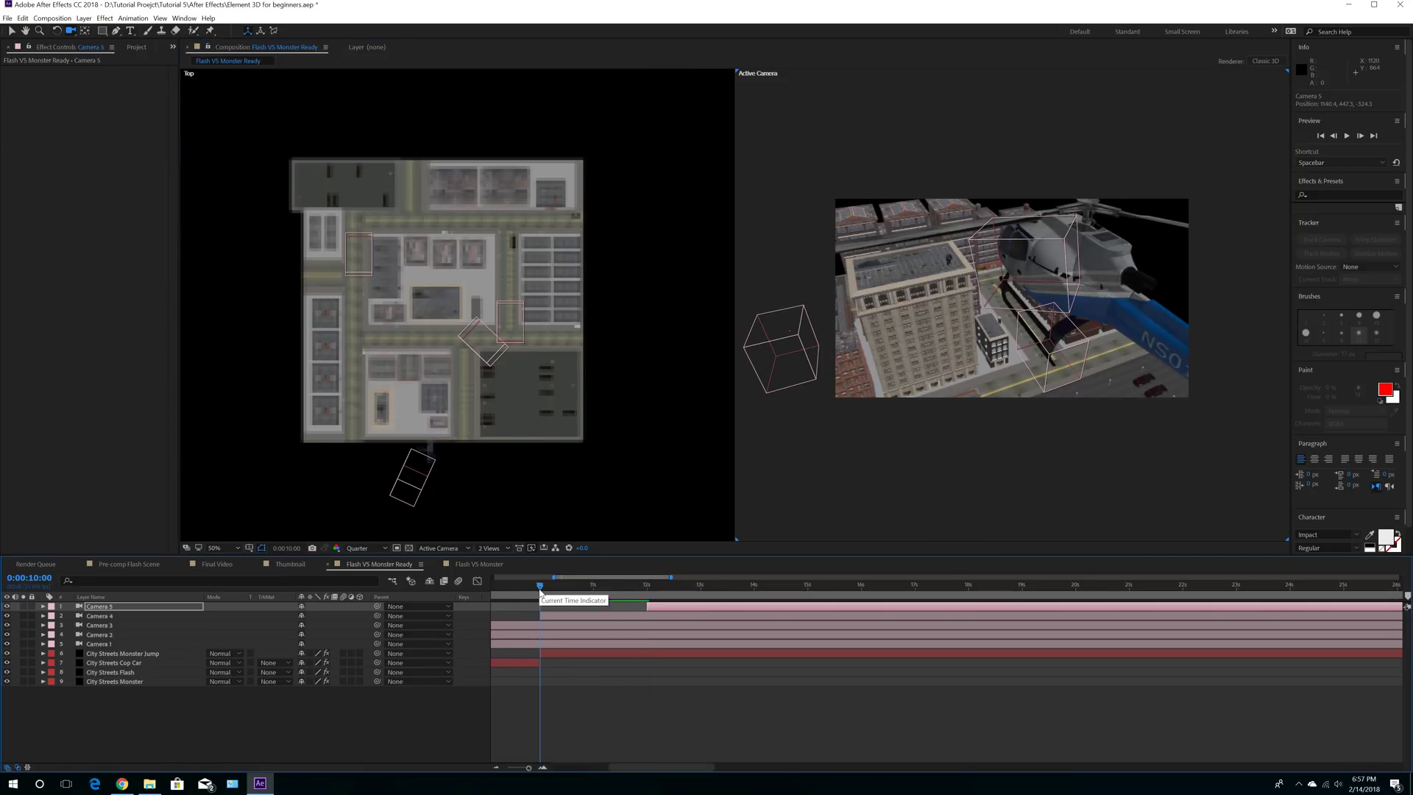
key("space")
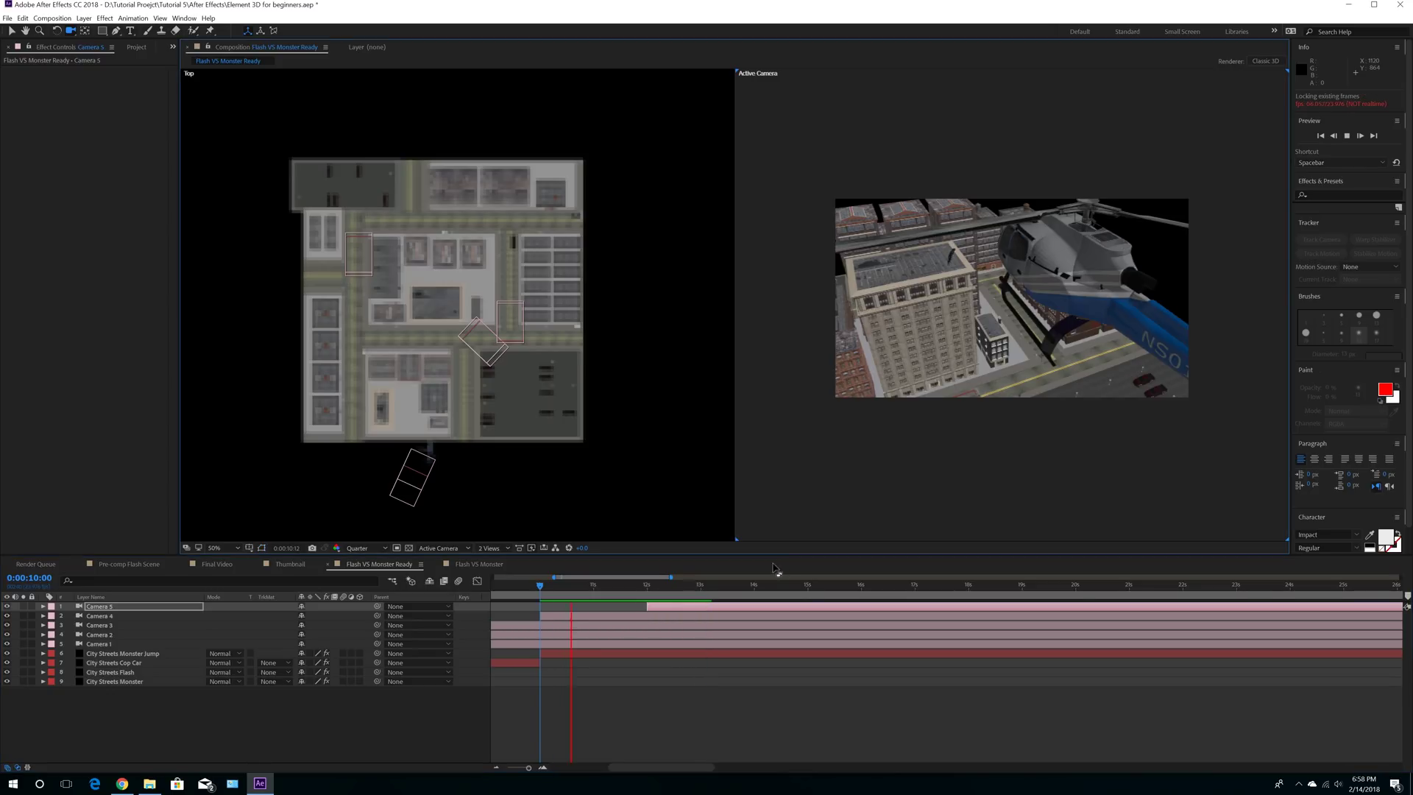
Step: Duplicate Camera 5 and shift the copy to start at 13 seconds
left_click(695, 587)
left_click_drag(695, 587, 701, 589)
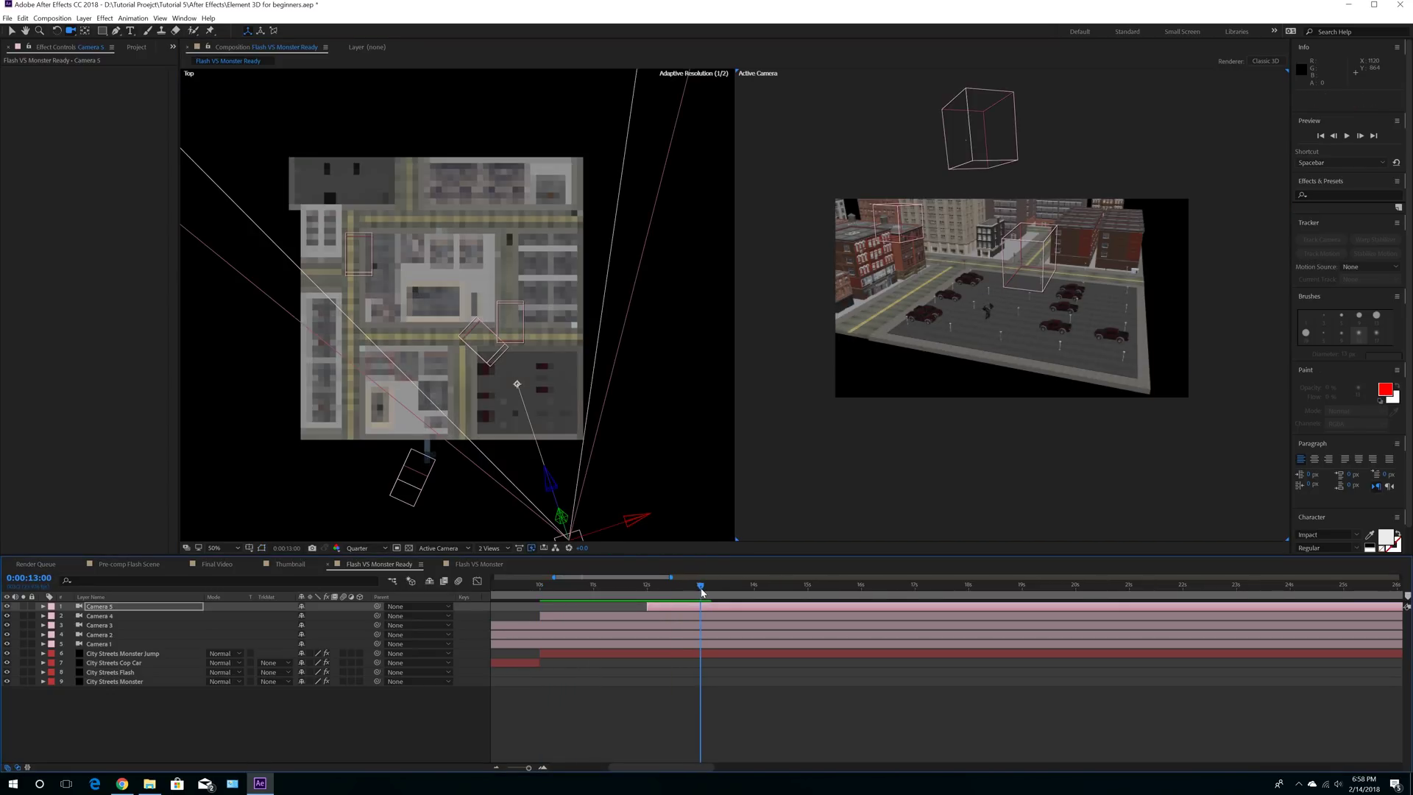
left_click(131, 610)
key("ctrl+d")
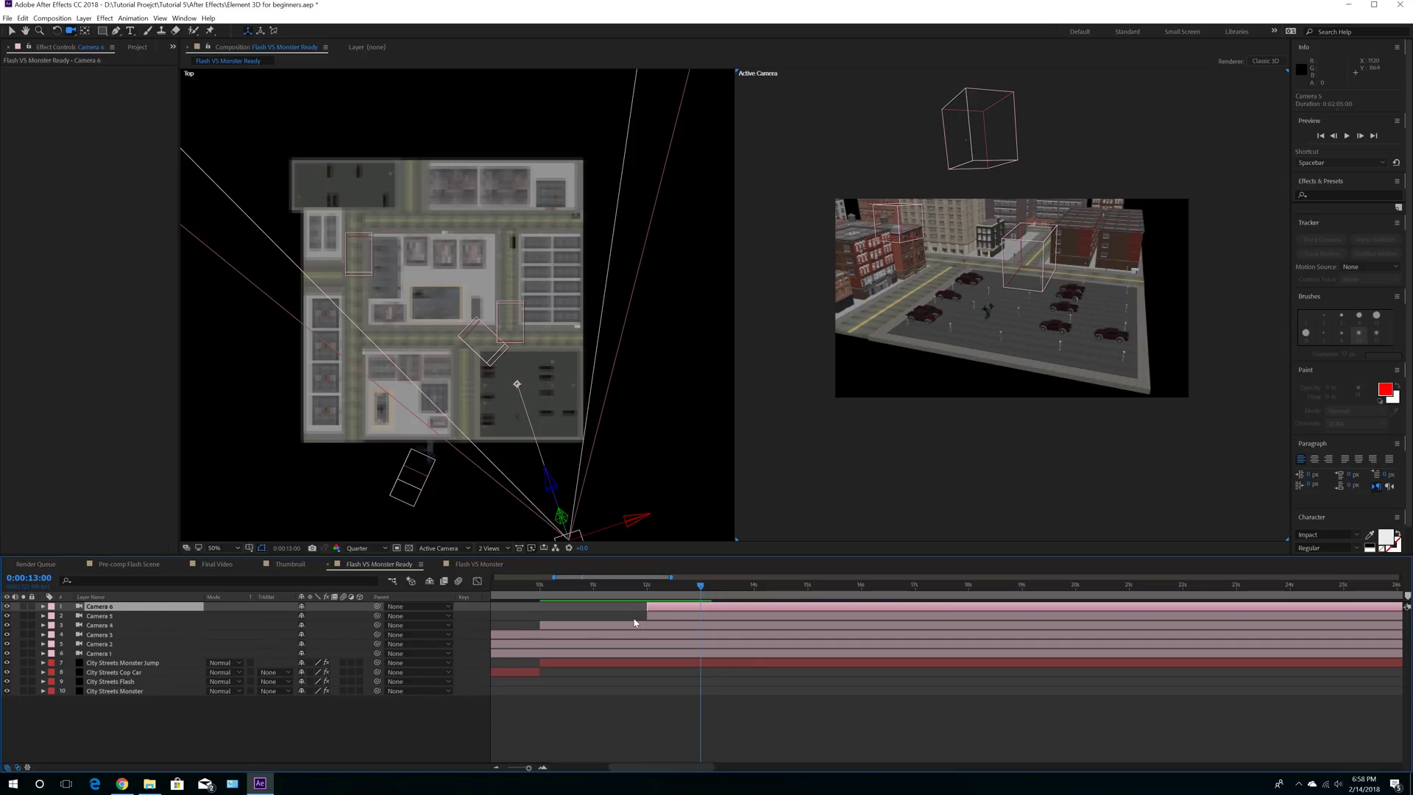
left_click_drag(659, 608, 709, 610)
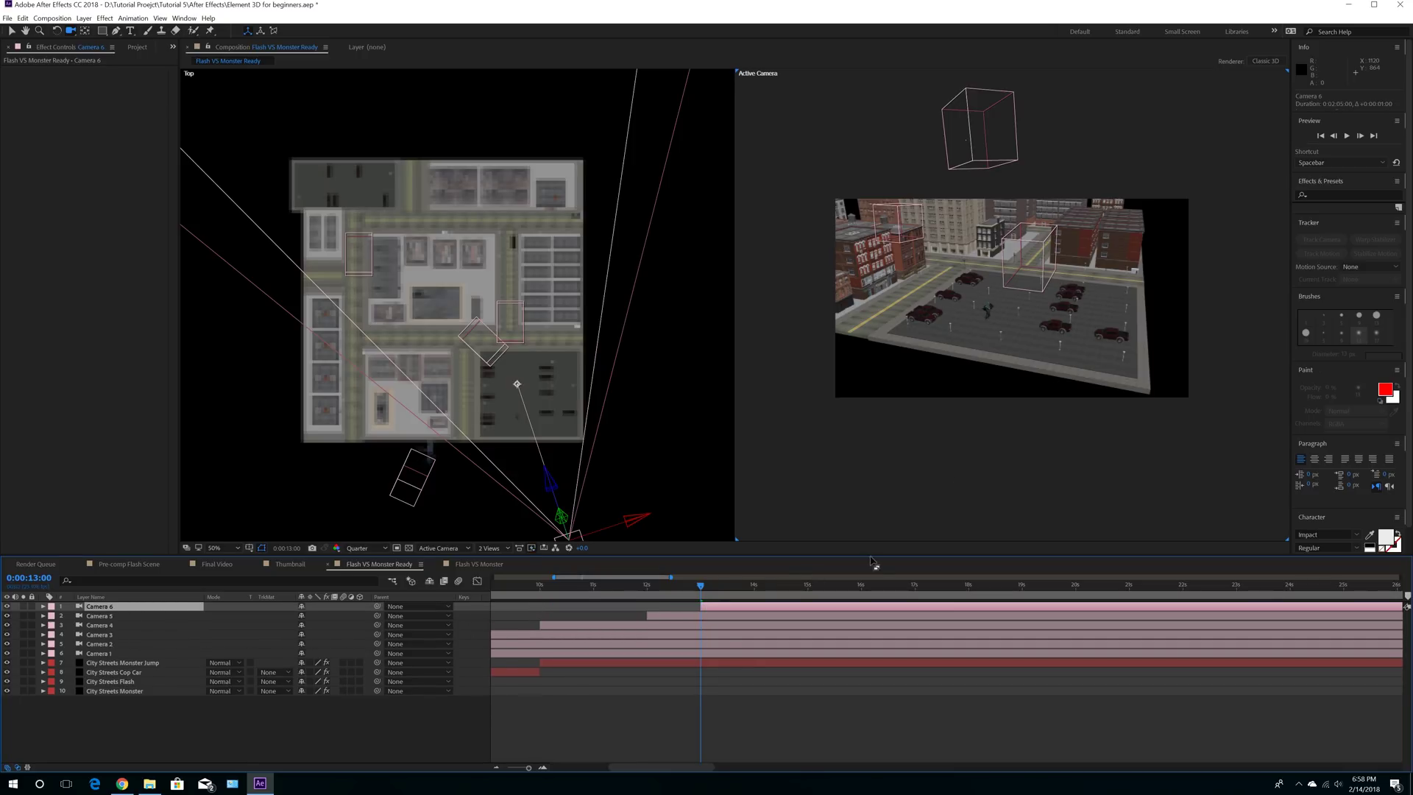
Step: Reframe Camera 6 at ground level in the parking lot facing the monster, and play the shot from 10 seconds
right_click_drag(983, 431, 1010, 362)
left_click_drag(959, 285, 936, 320)
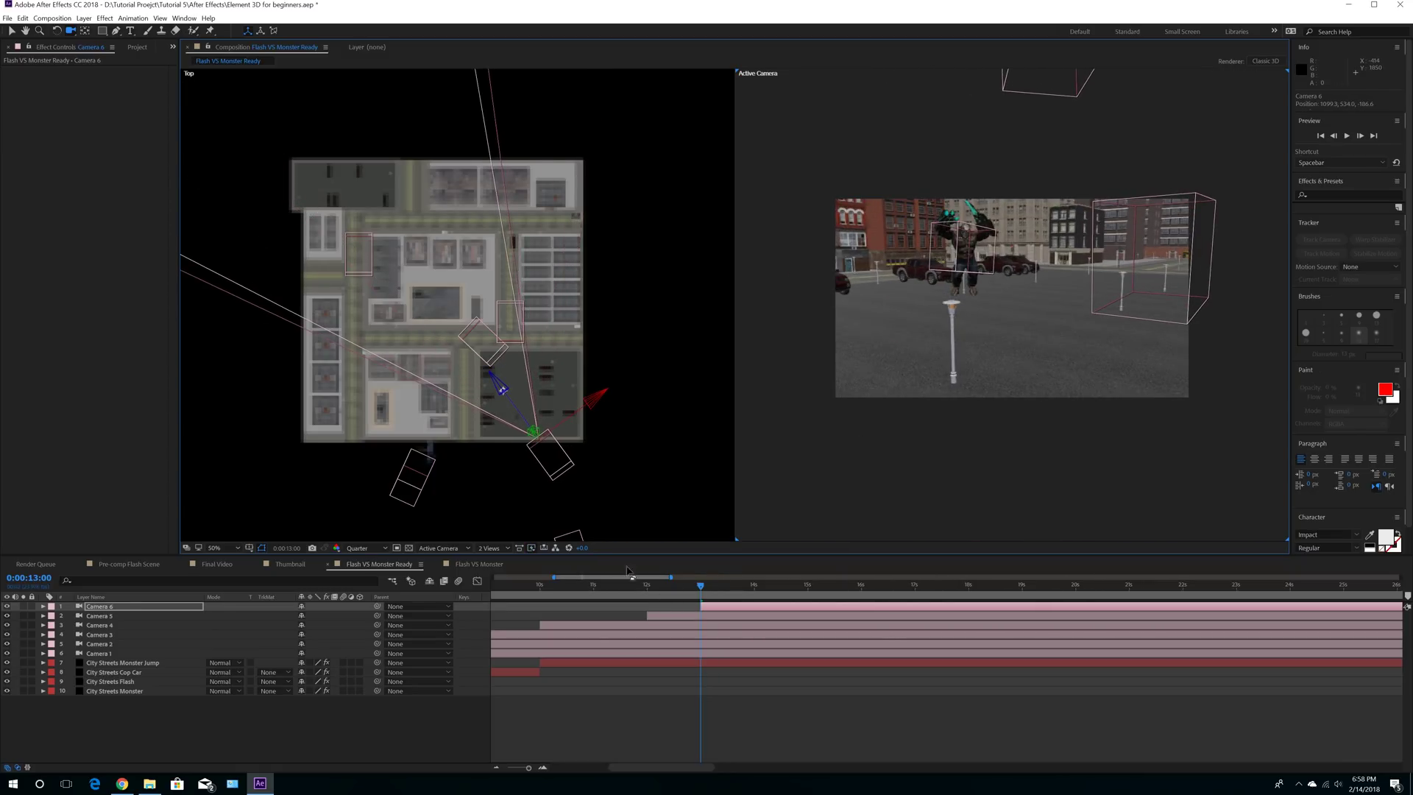
left_click(542, 595)
key("space")
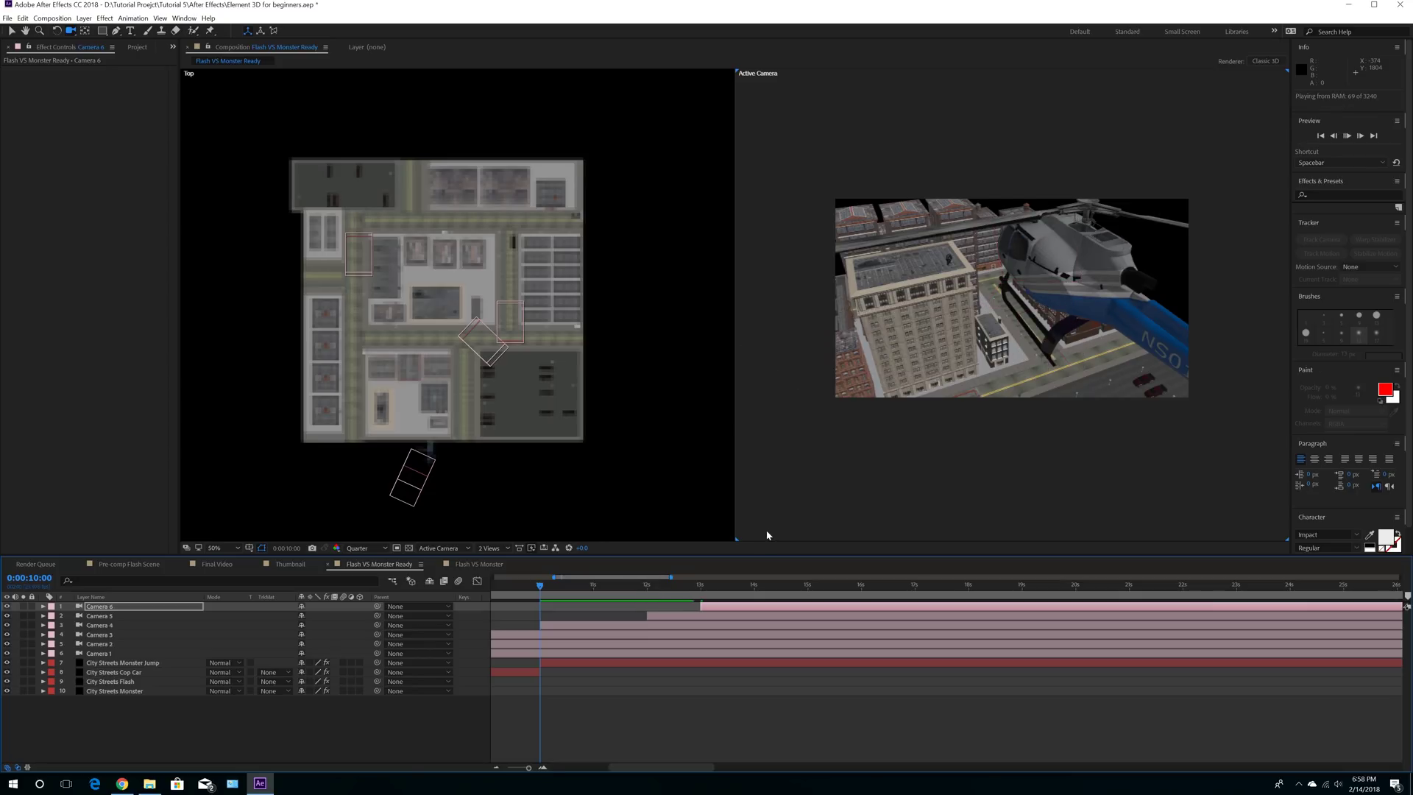
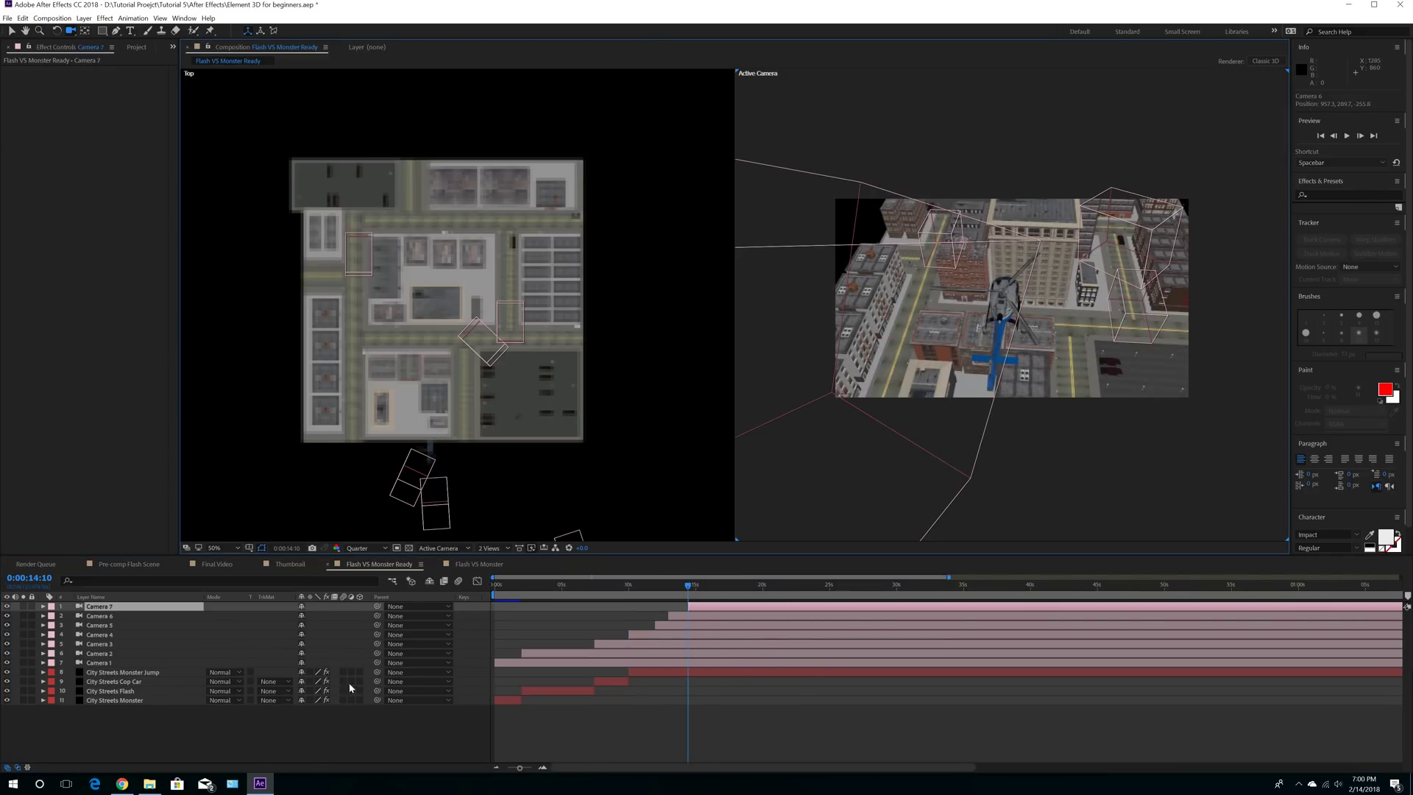
Step: Select the City Streets Monster Jump layer and save the project
left_click(123, 673)
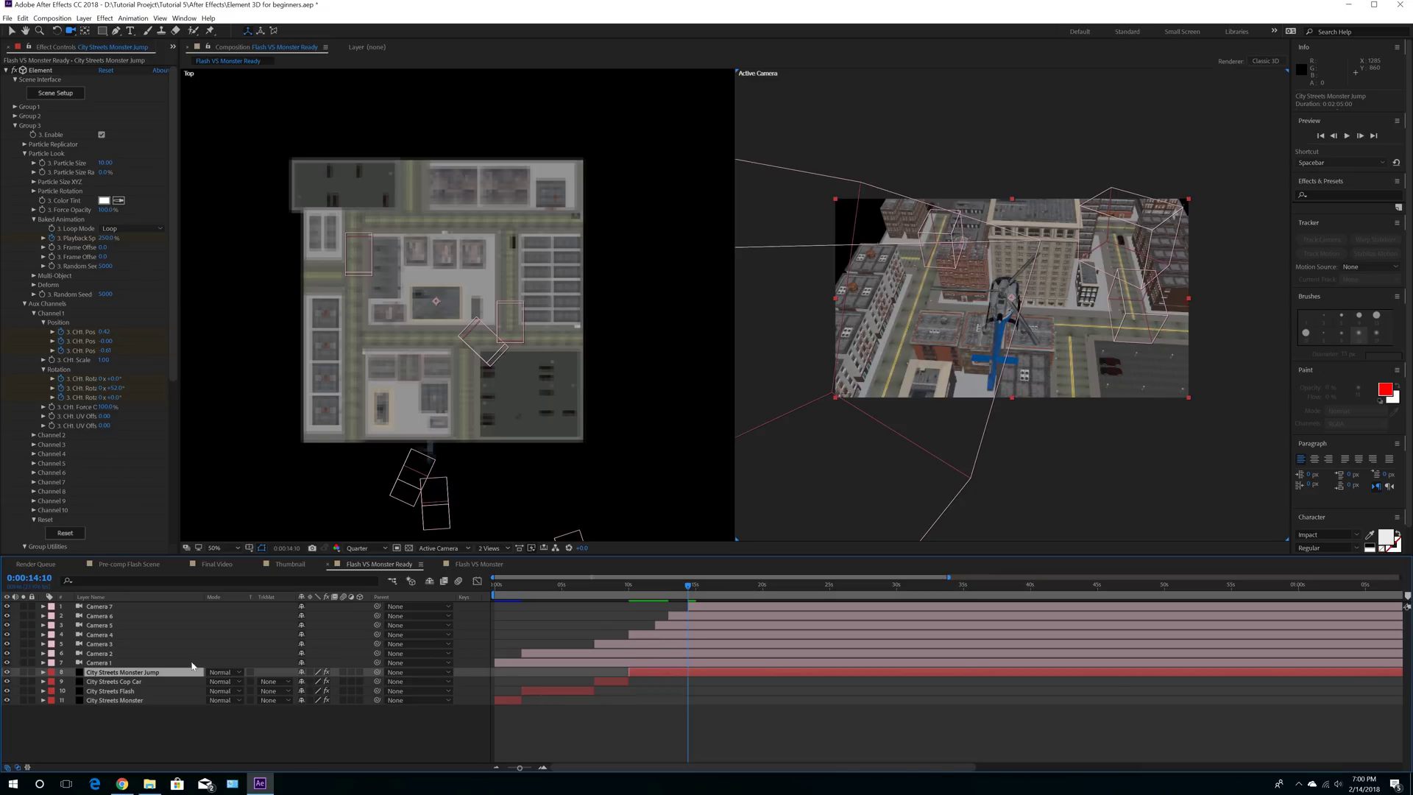
left_click(9, 18)
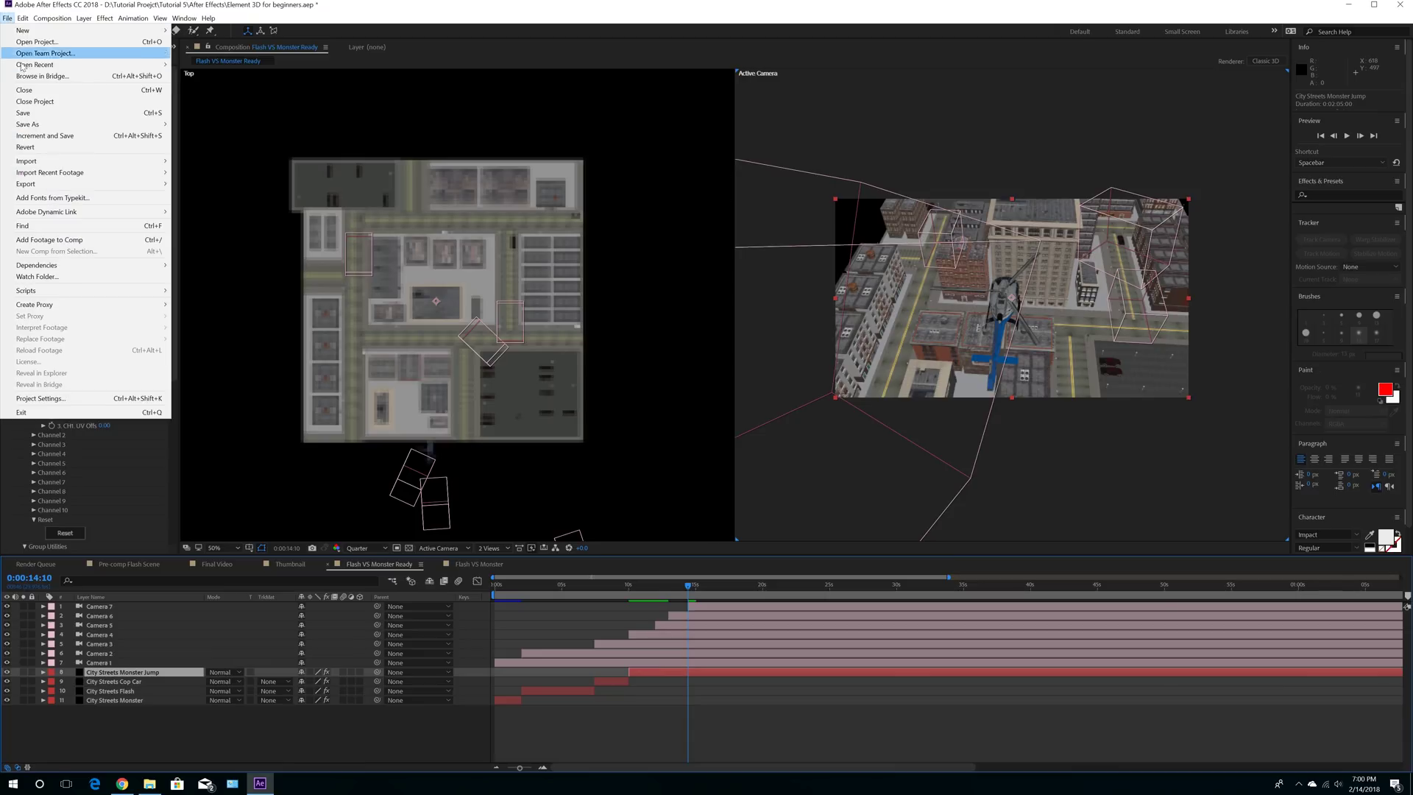
left_click(57, 114)
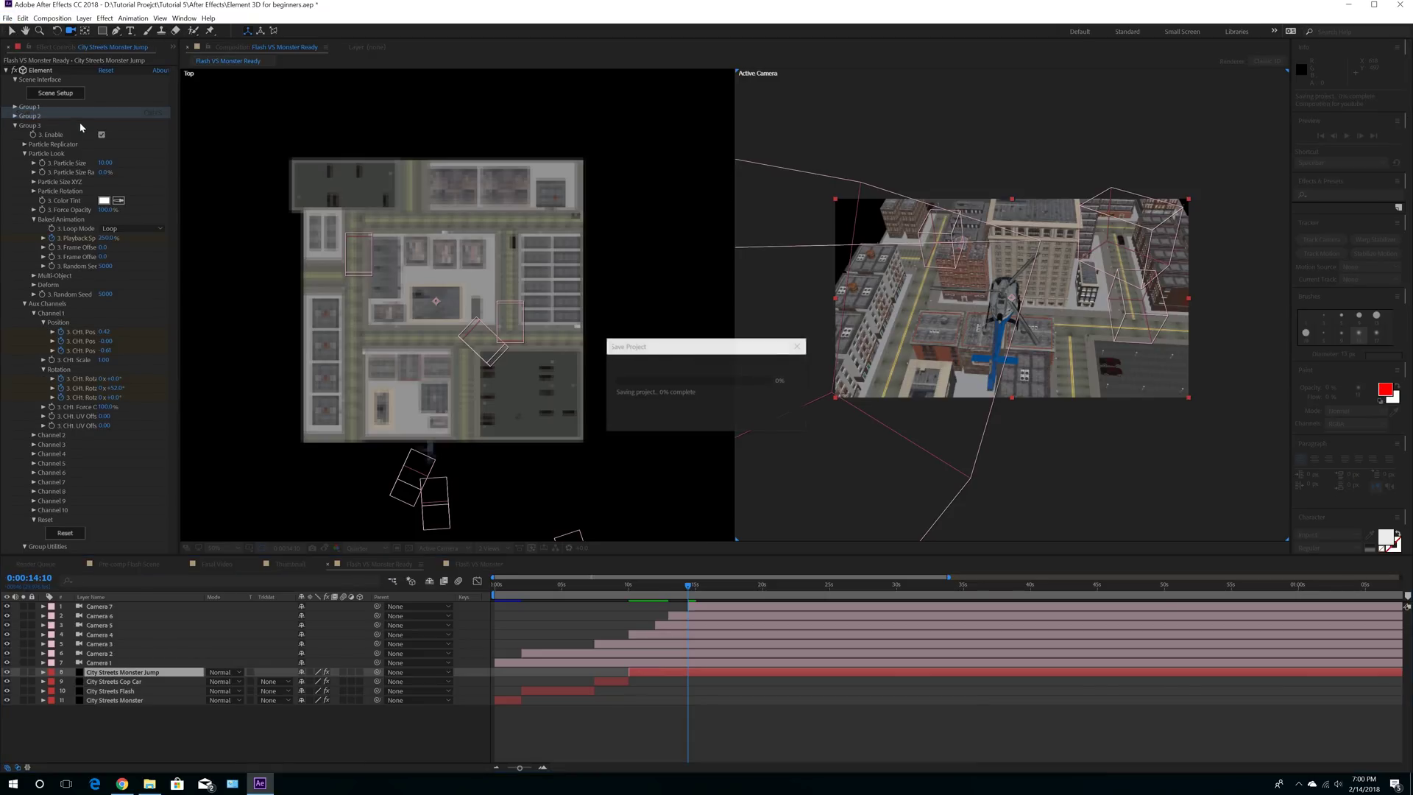
Step: Examine the Monster and Helicopter groups in Element's Scene Setup, including the helicopter model's settings and materials
left_click(46, 95)
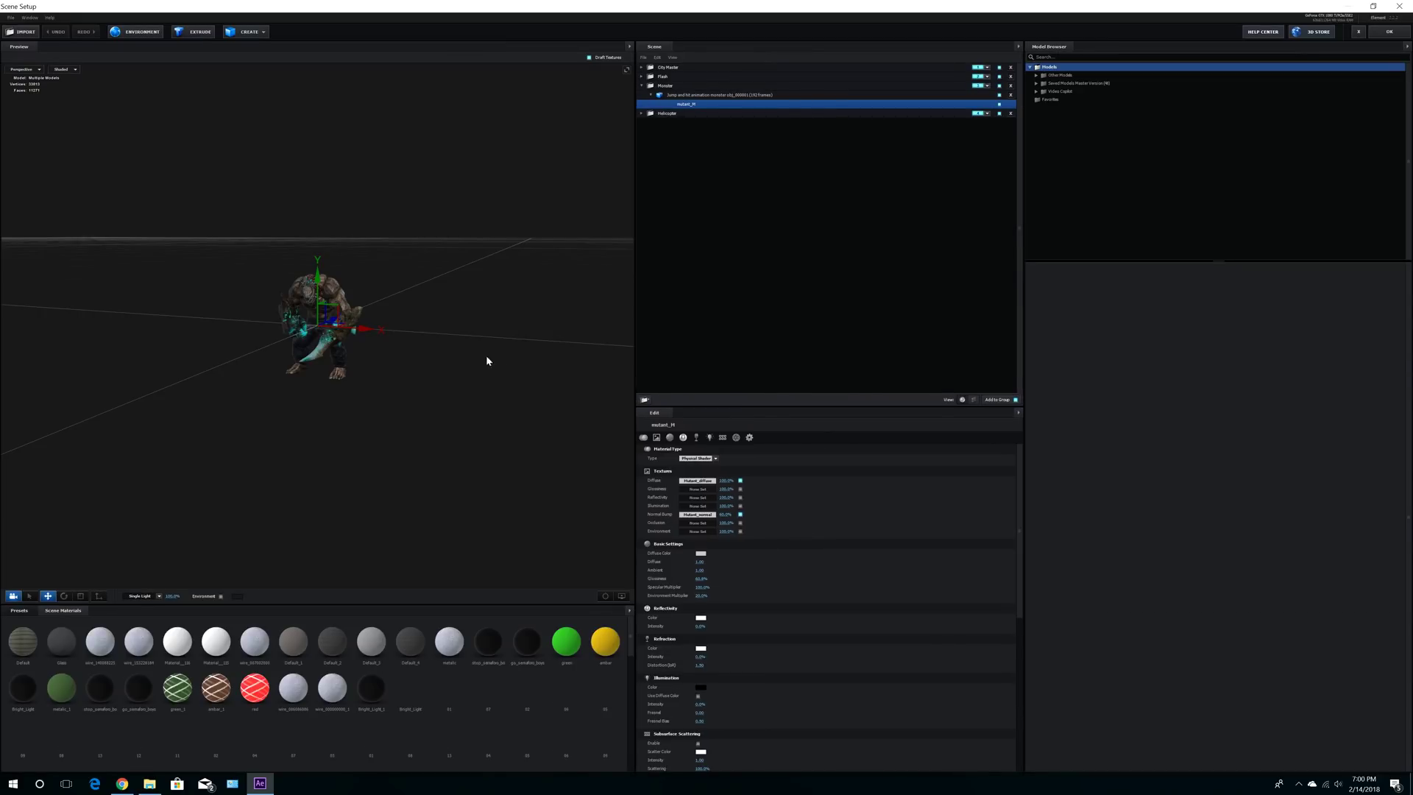
left_click(651, 95)
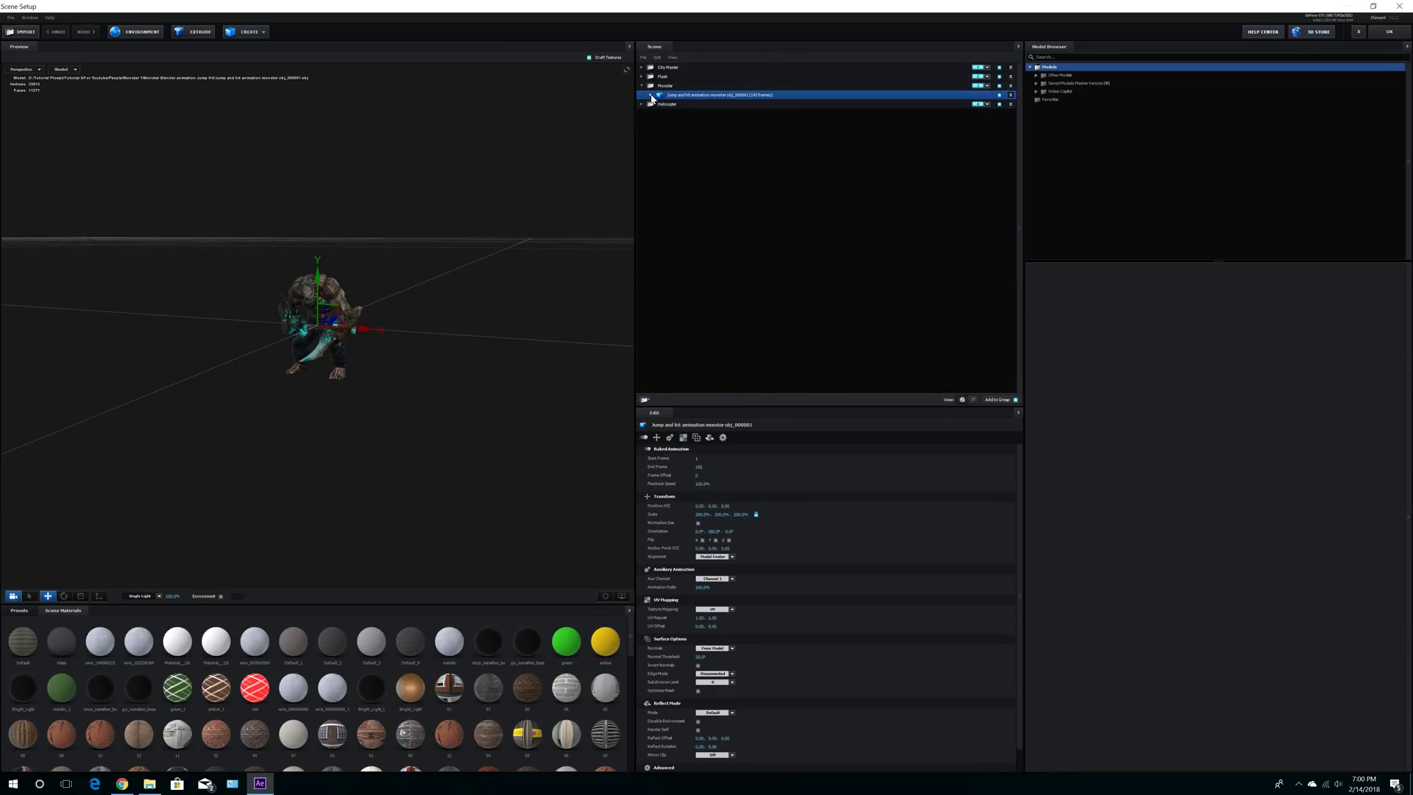
left_click(642, 86)
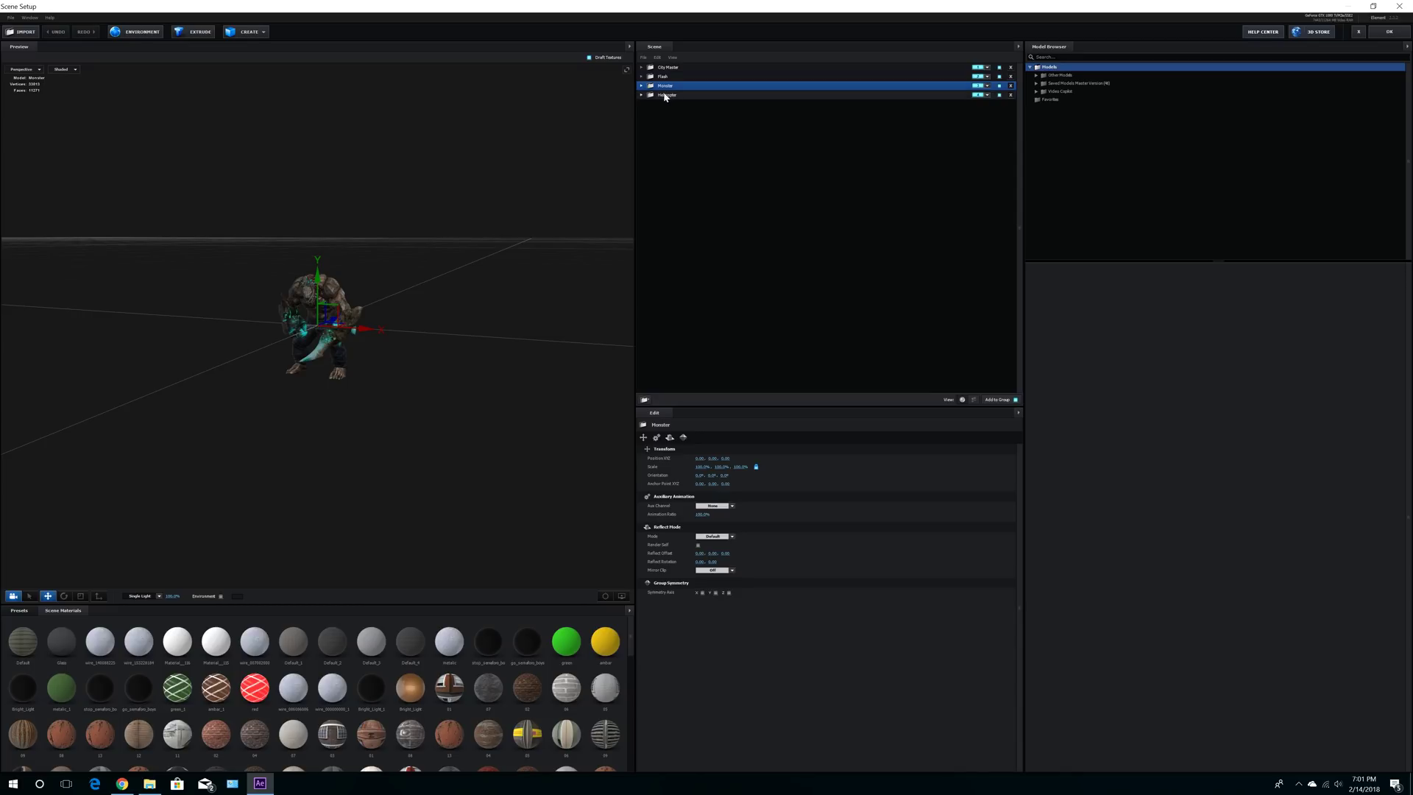
left_click(664, 94)
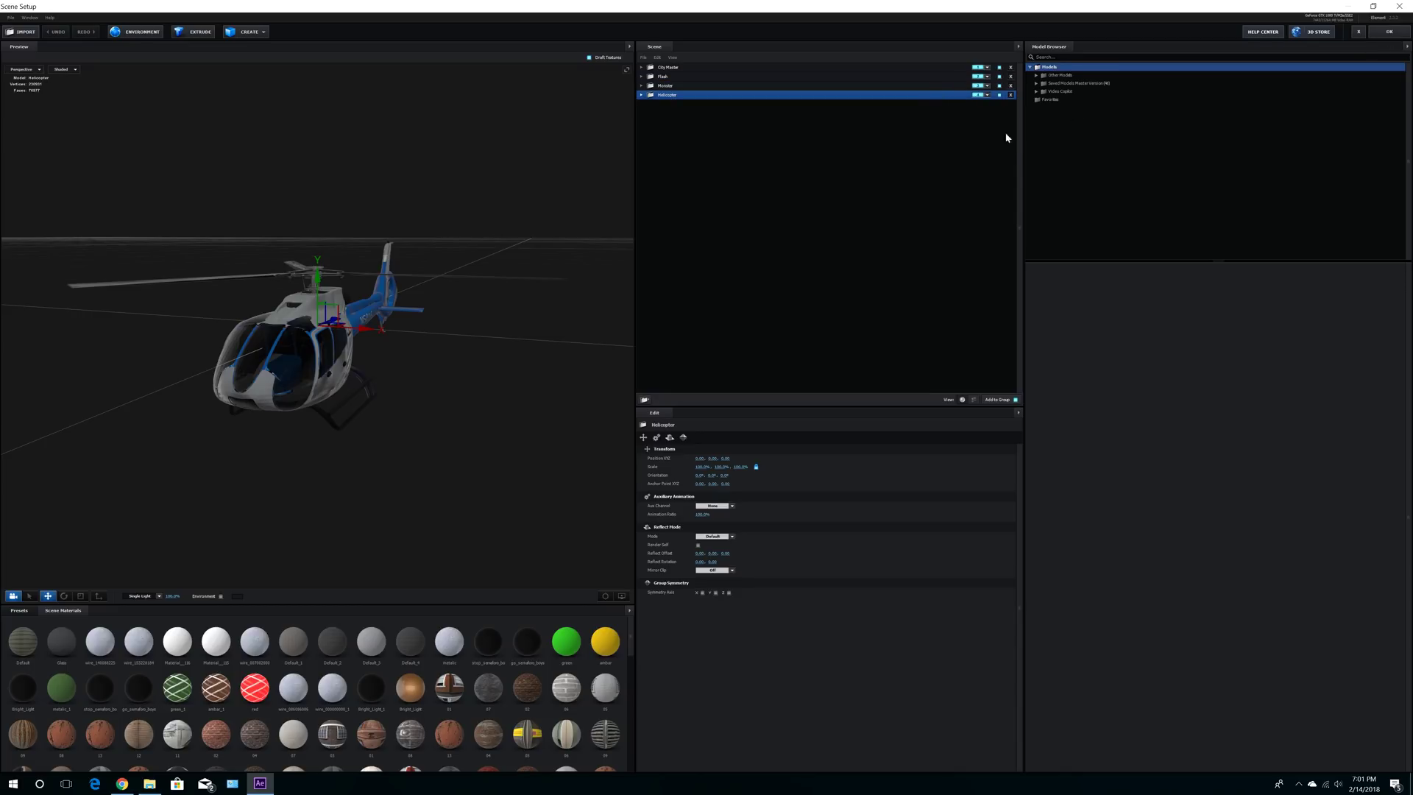
left_click(642, 96)
left_click(650, 104)
left_click(690, 105)
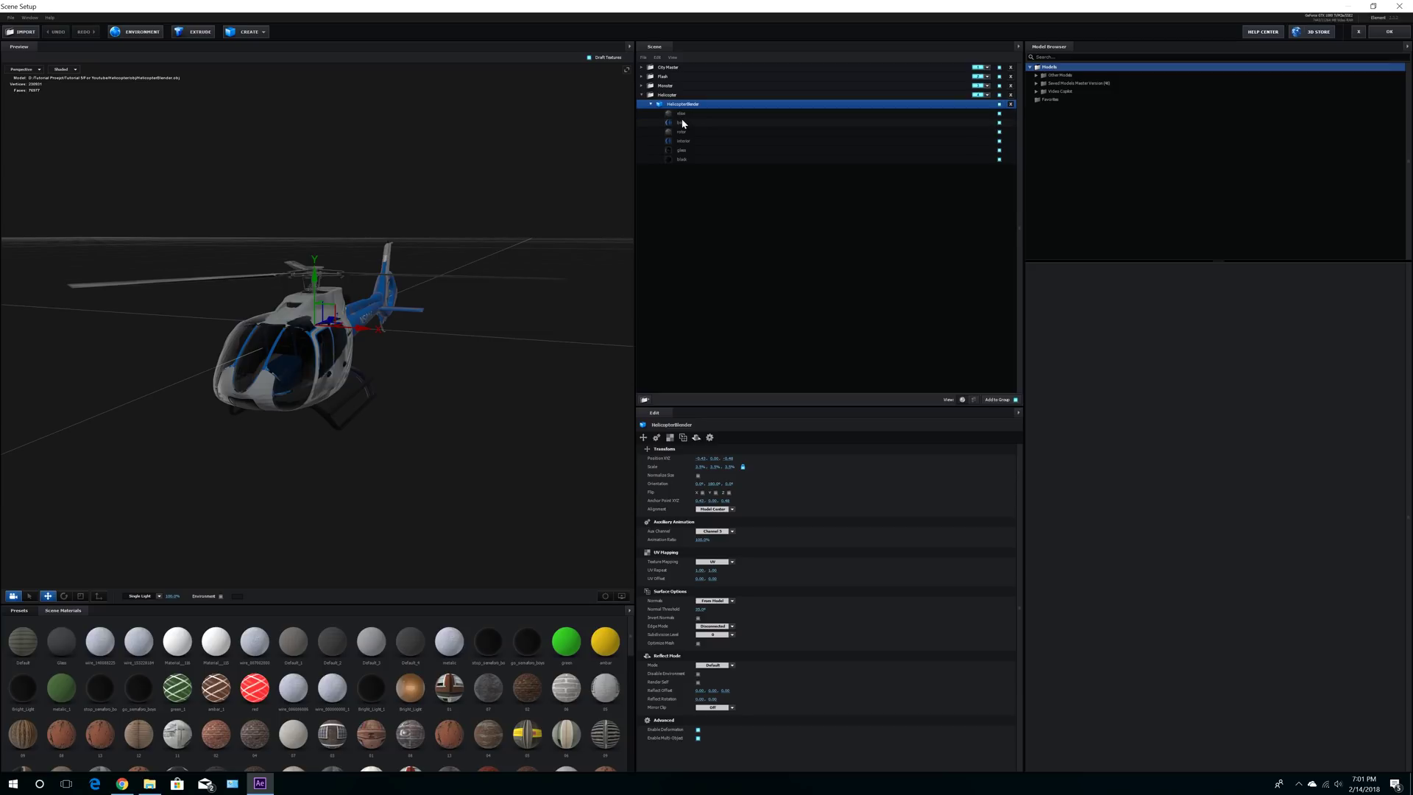
left_click(681, 114)
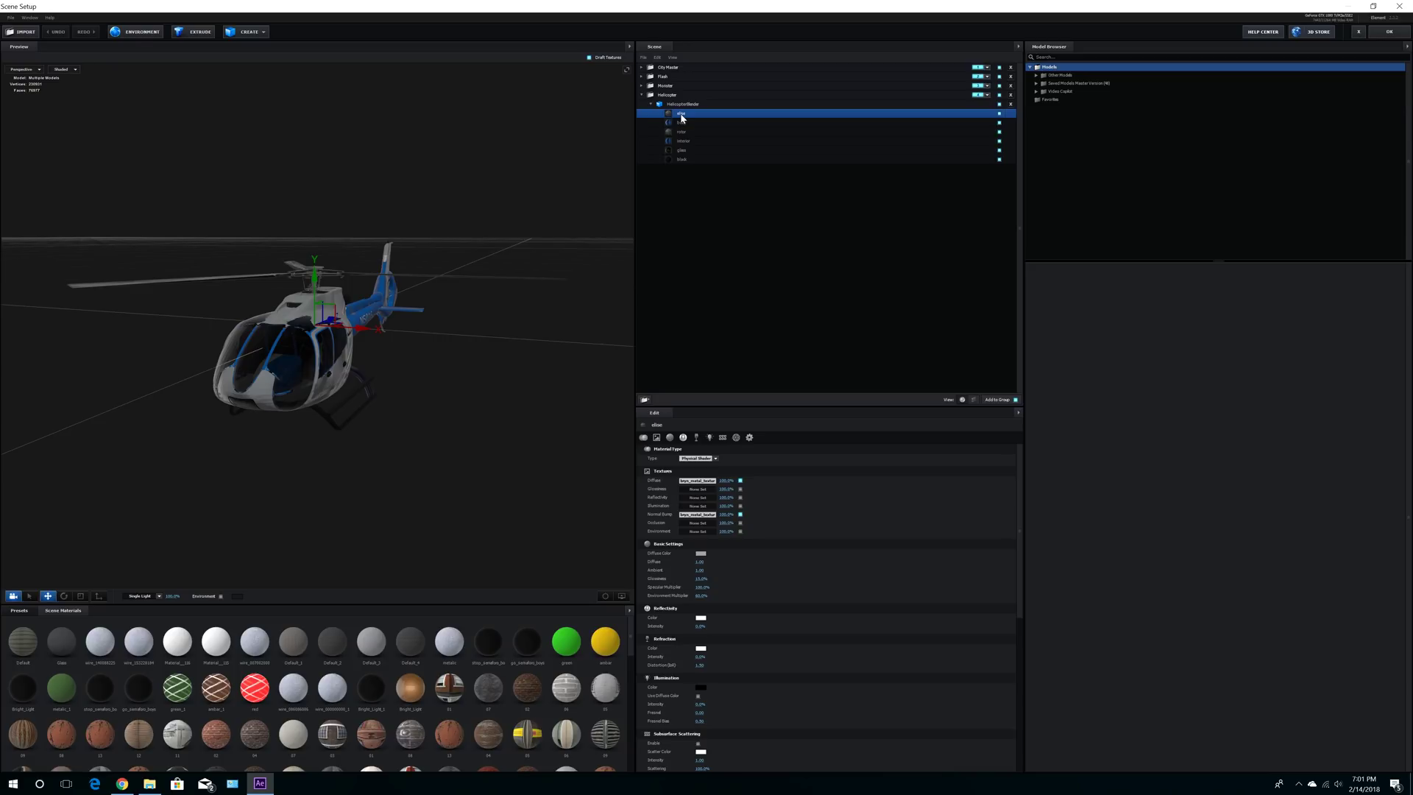
left_click(1389, 33)
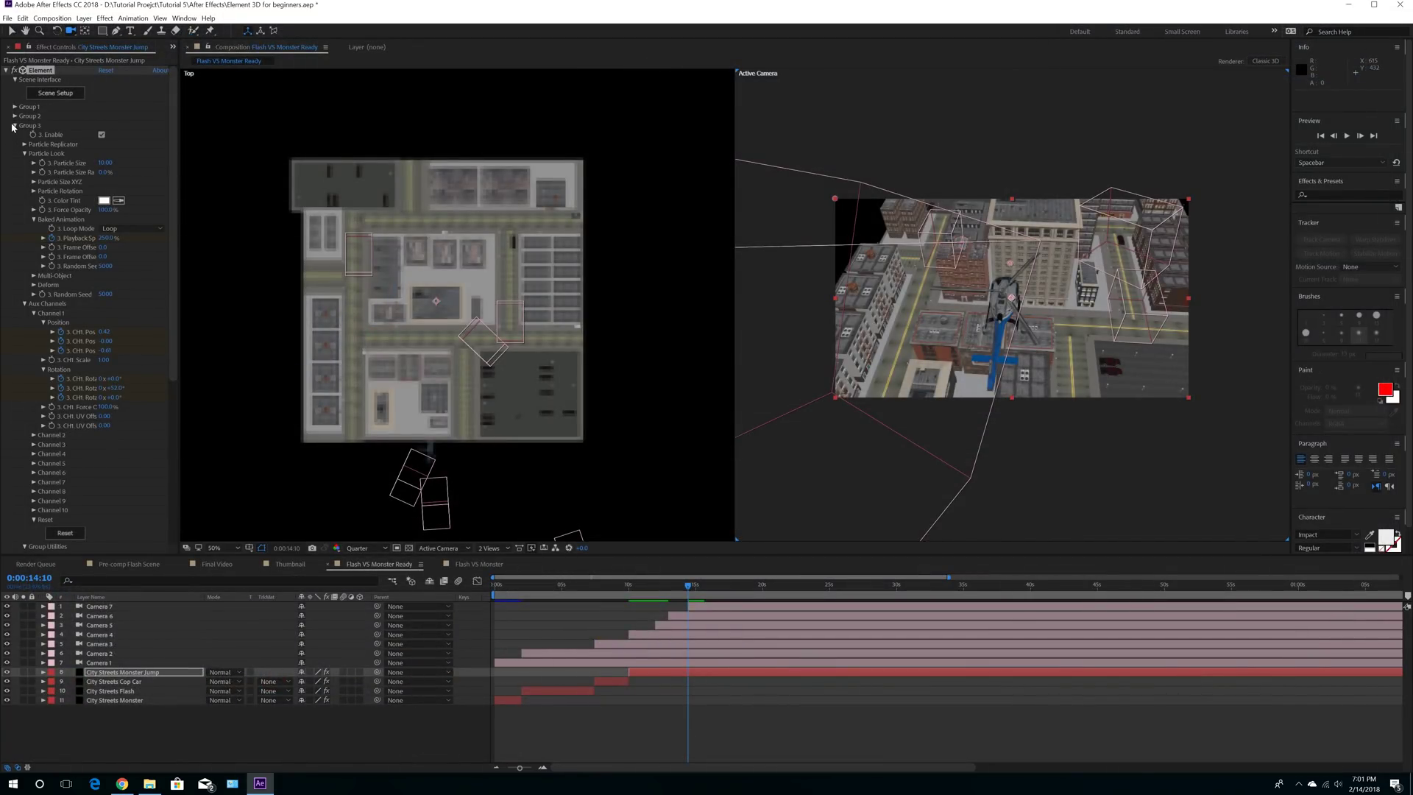
Step: Expand the Particle Replicator rotation and the Aux Channels of the helicopter's Group 4 in Element
left_click(13, 126)
left_click(15, 136)
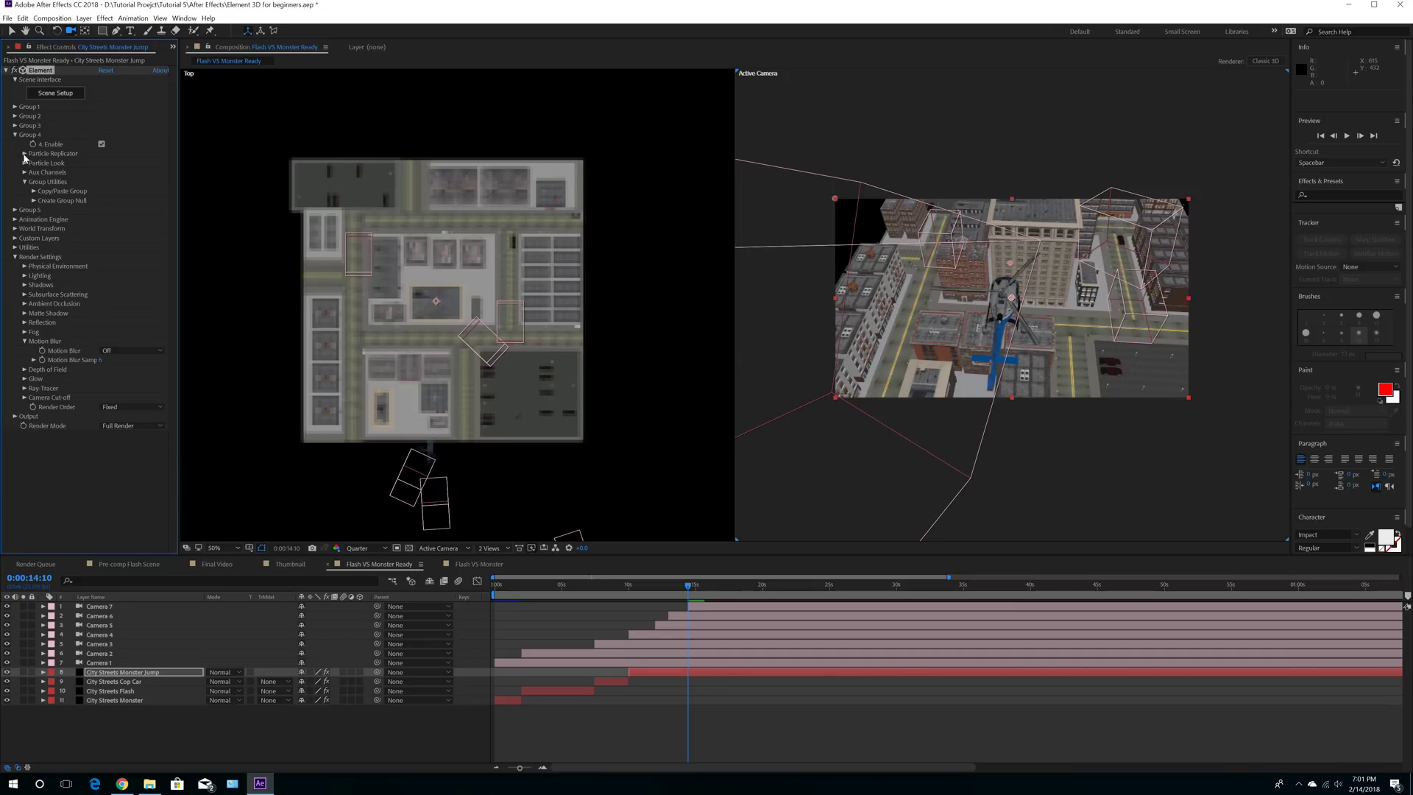
left_click(25, 154)
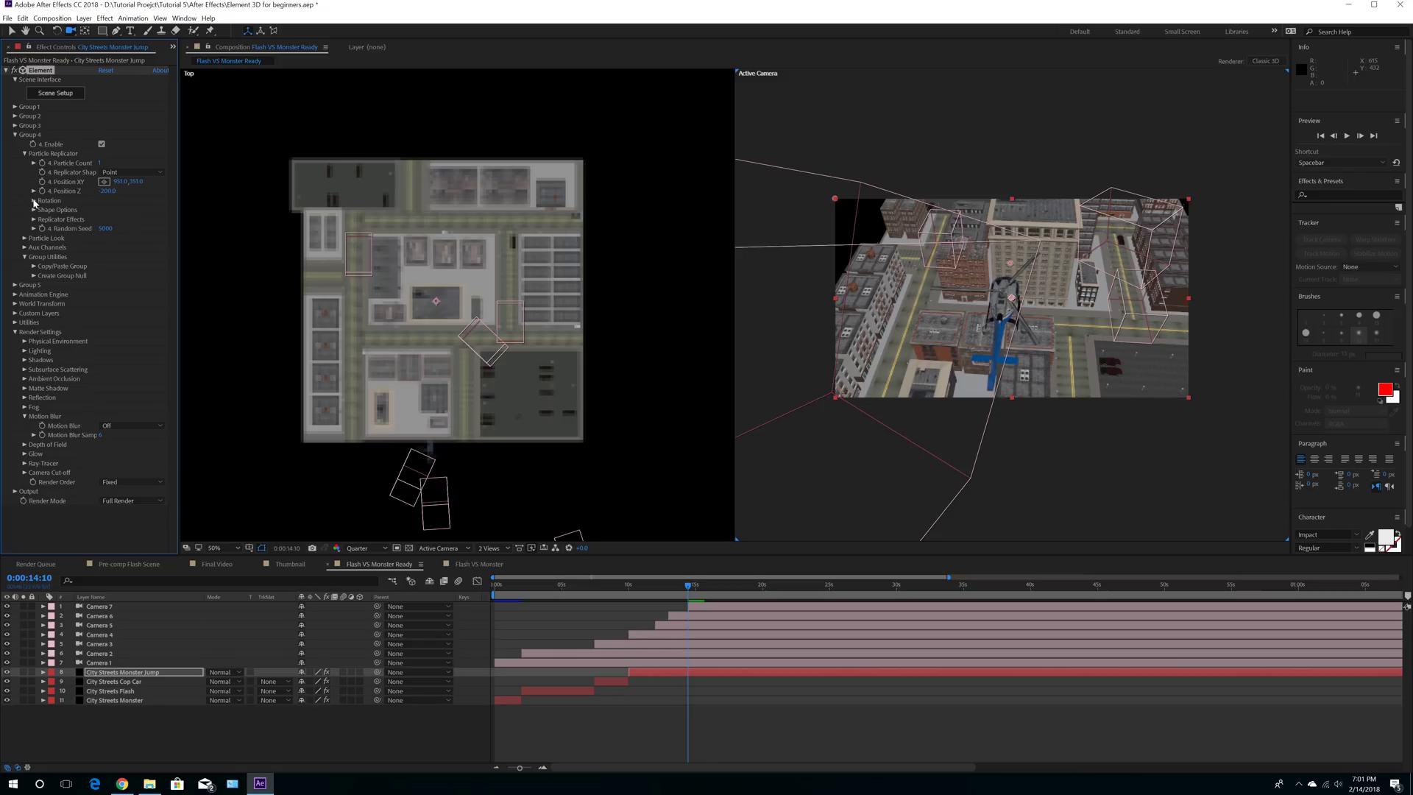
left_click(34, 201)
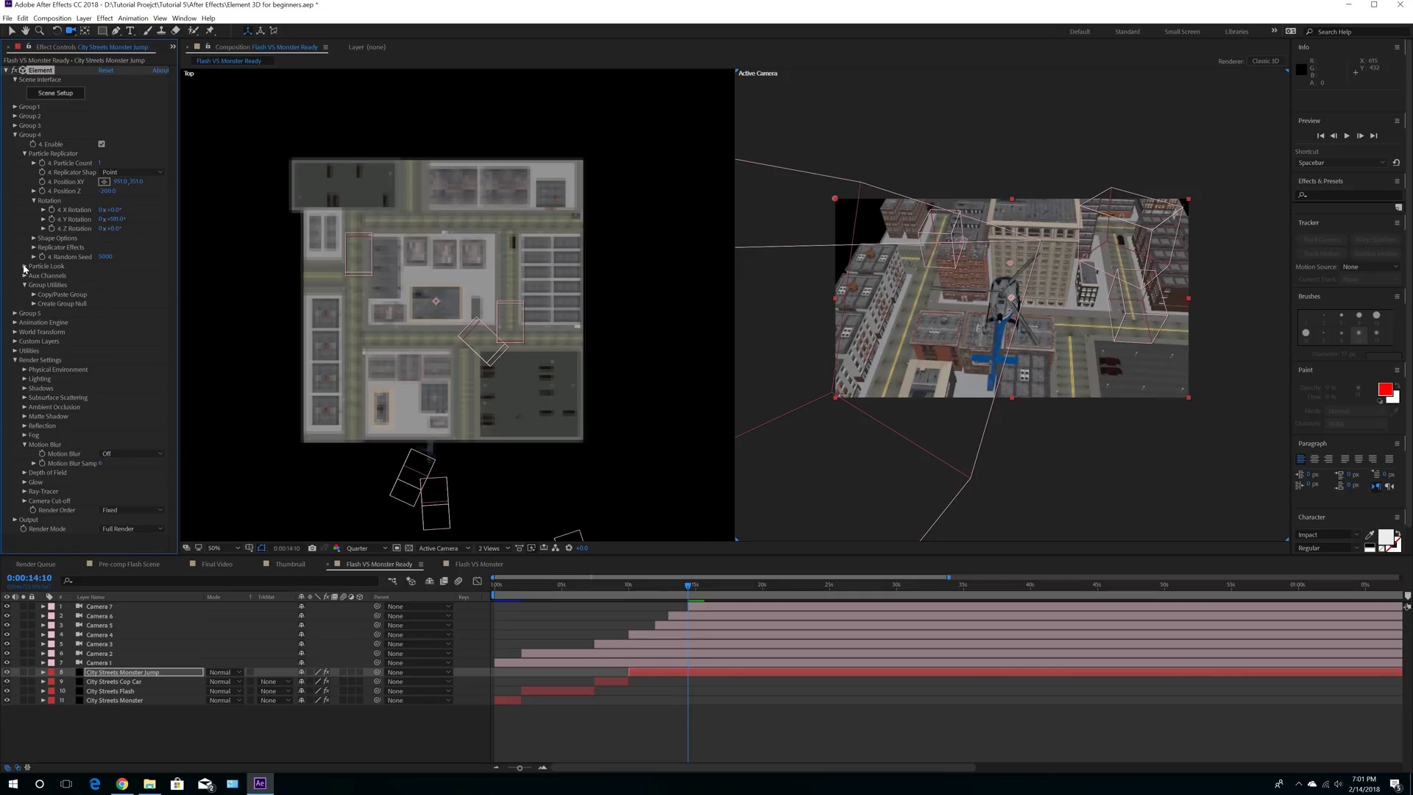
left_click(24, 276)
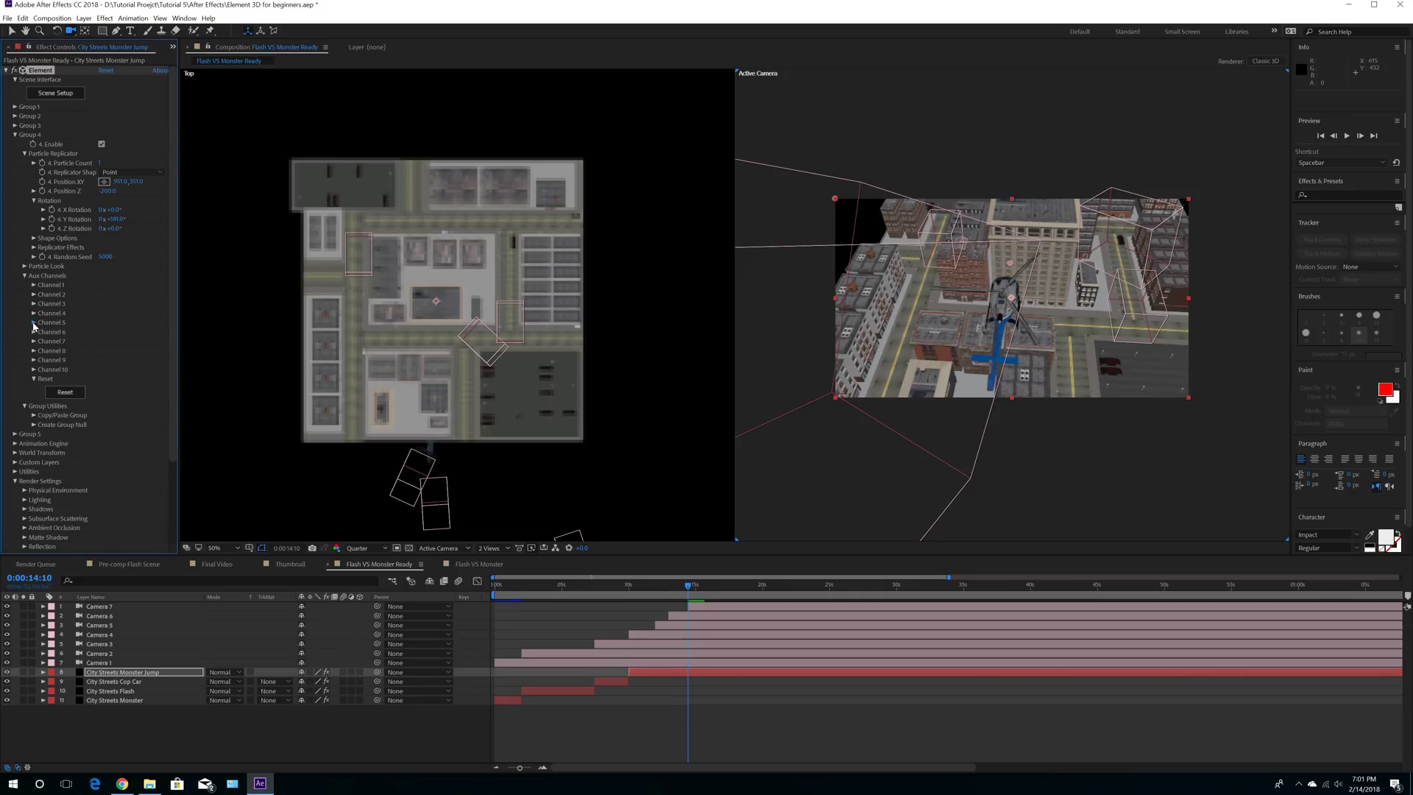
Step: Try a Y rotation on Group 4's aux Channel 5 and return the value to 0
left_click(34, 323)
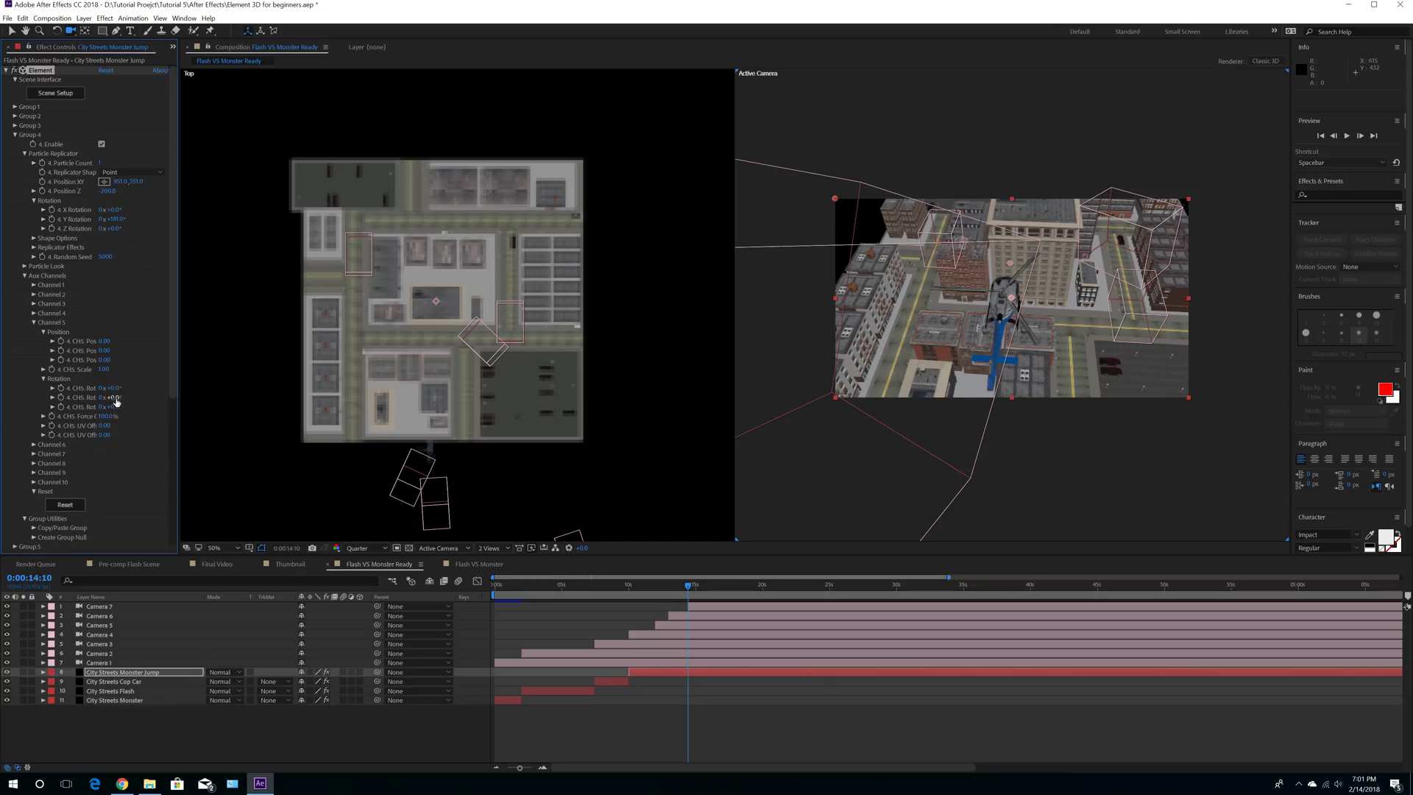
left_click_drag(116, 401, 169, 401)
left_click(115, 400)
type("0")
key("Return")
Step: Examine the helicopter's sub-models in Scene Setup, checking which aux channel the first and third parts are assigned to
left_click(55, 93)
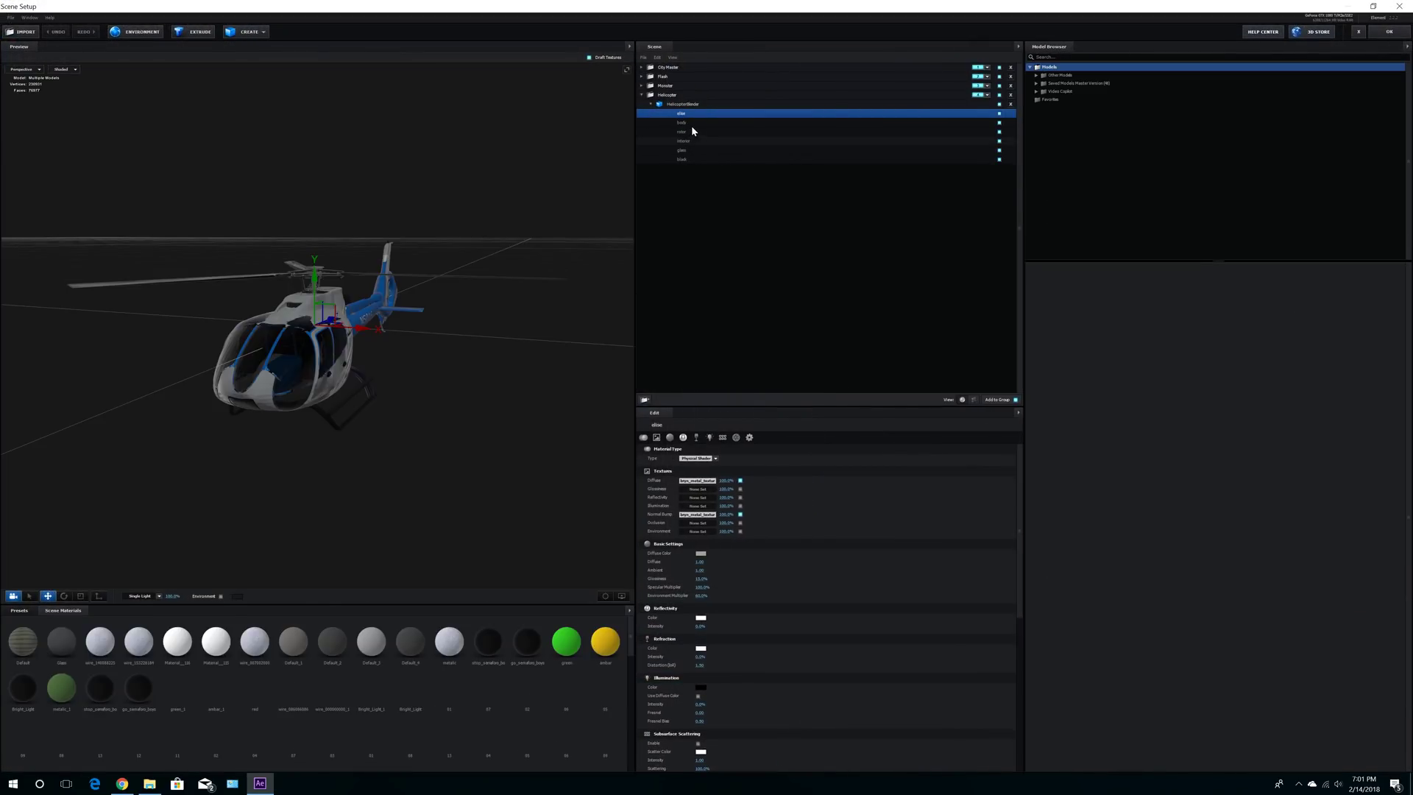
left_click(974, 400)
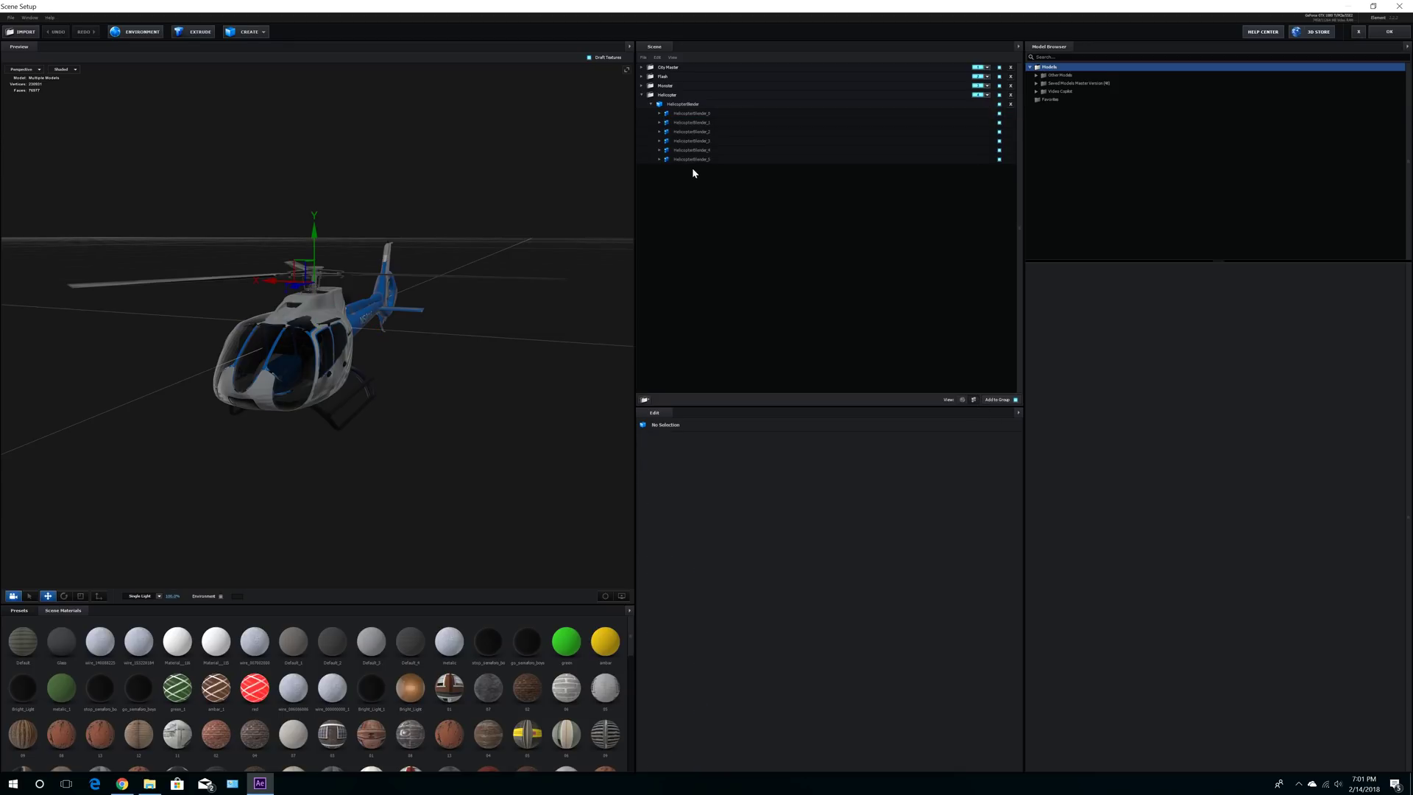
left_click(696, 114)
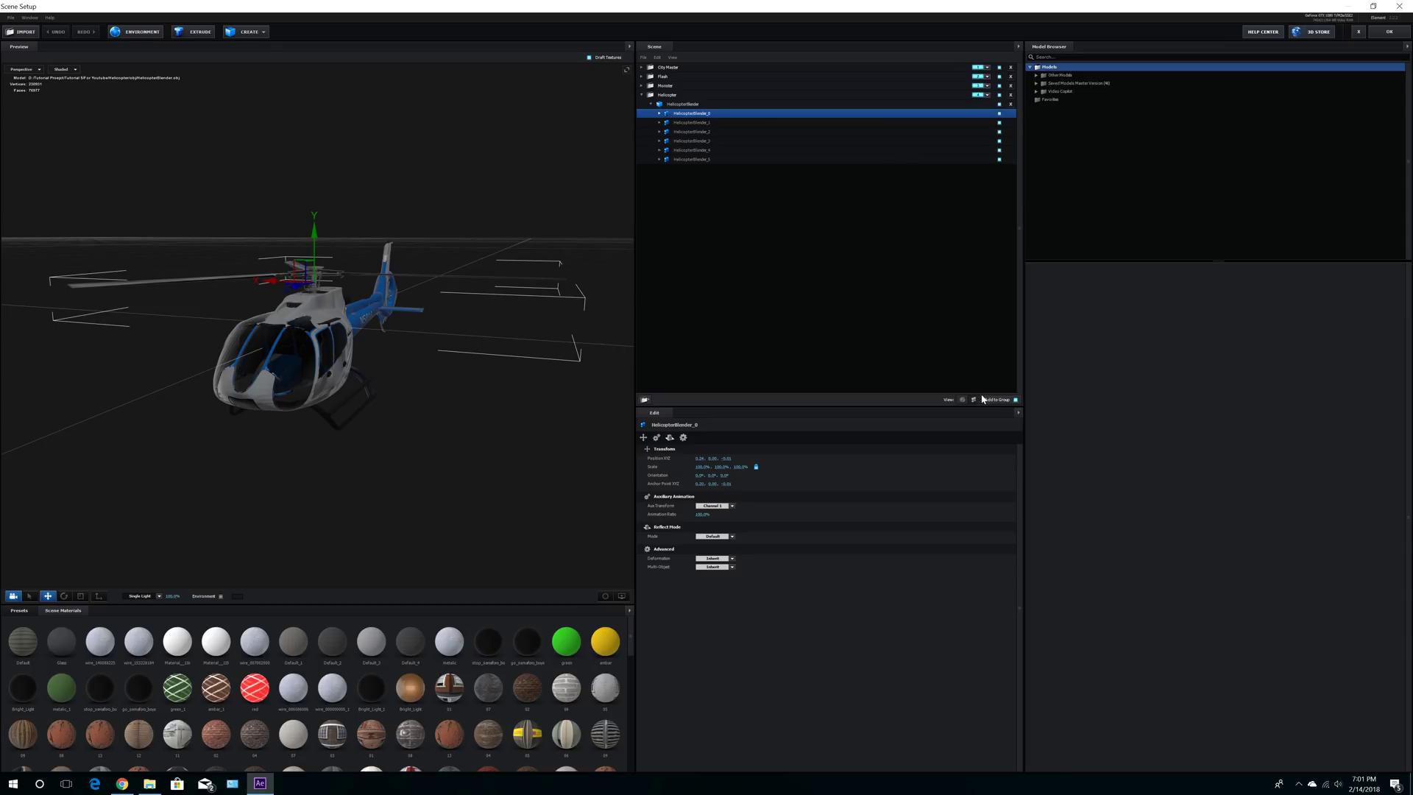
left_click(962, 399)
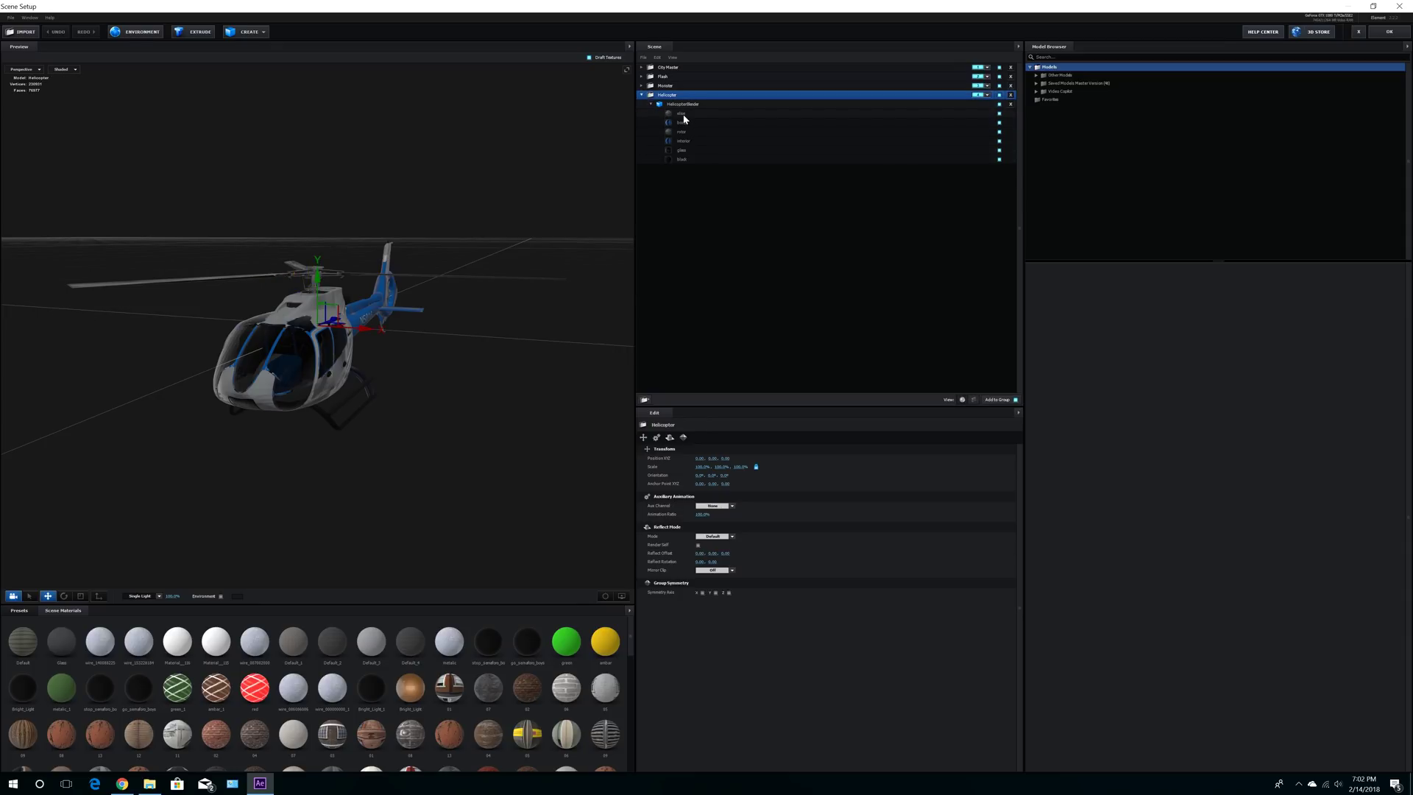
left_click(974, 399)
left_click(680, 115)
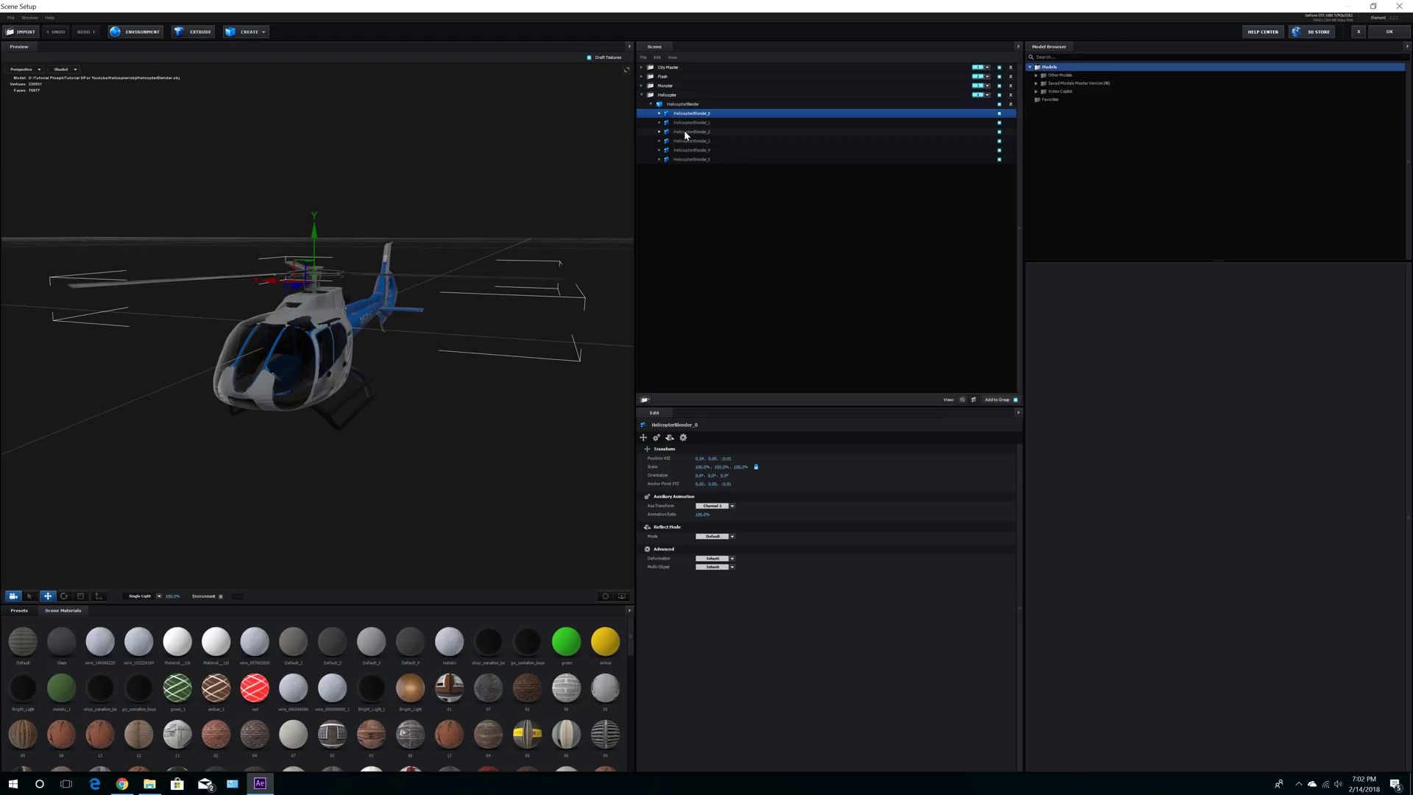
left_click(686, 132)
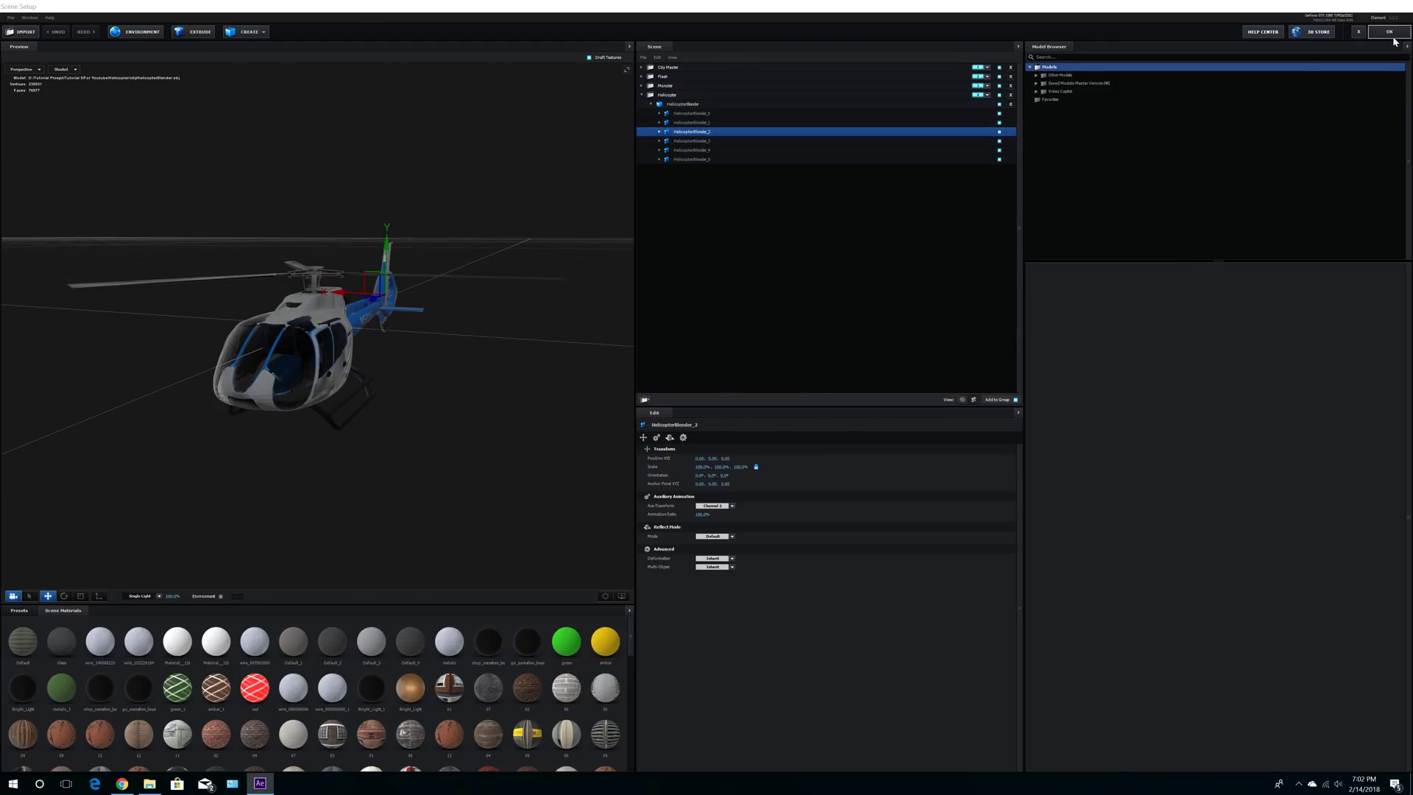
left_click(1390, 32)
Step: Try shifting Group 4's aux Channel 1 in Y position and return the value to 0
left_click(34, 322)
left_click(34, 285)
left_click(34, 378)
left_click(44, 435)
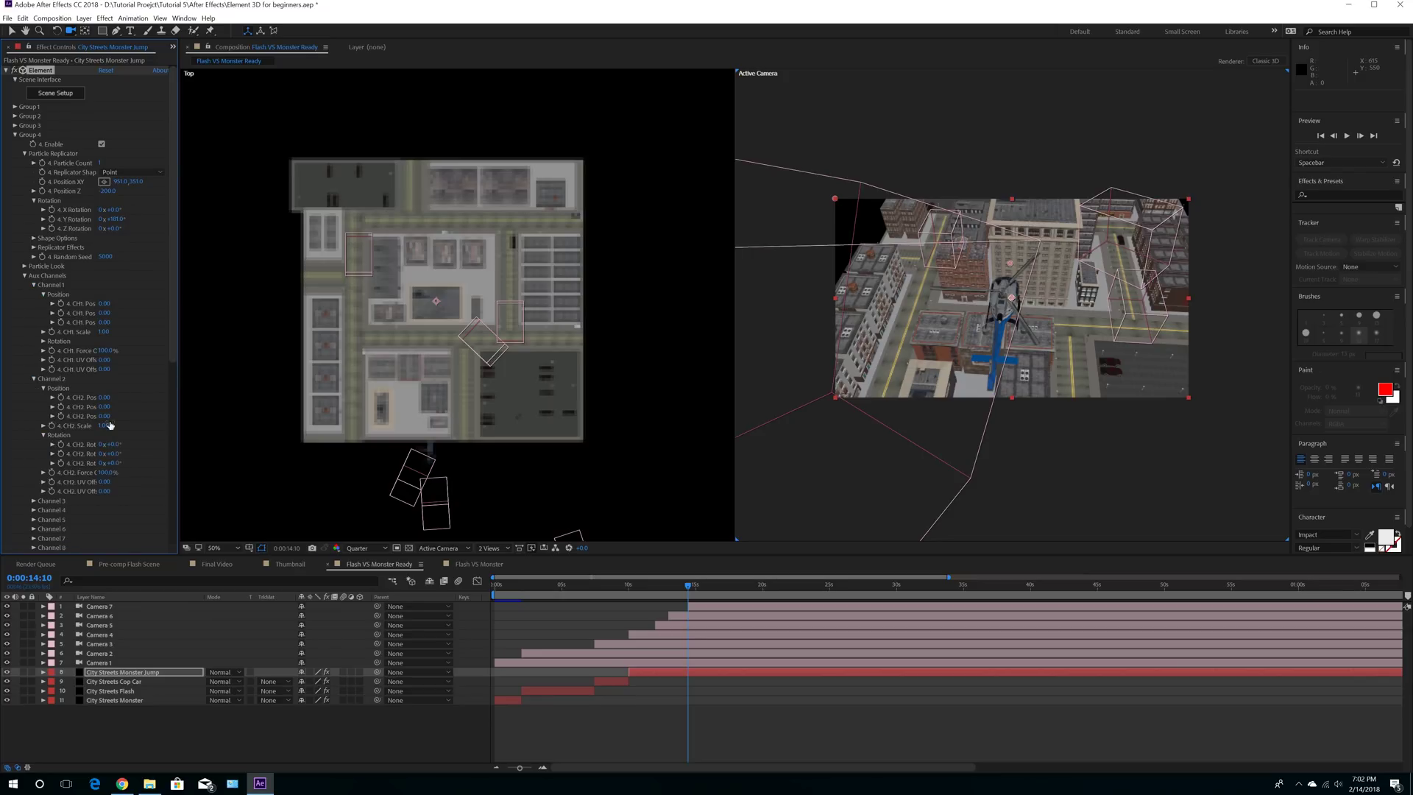
left_click(44, 341)
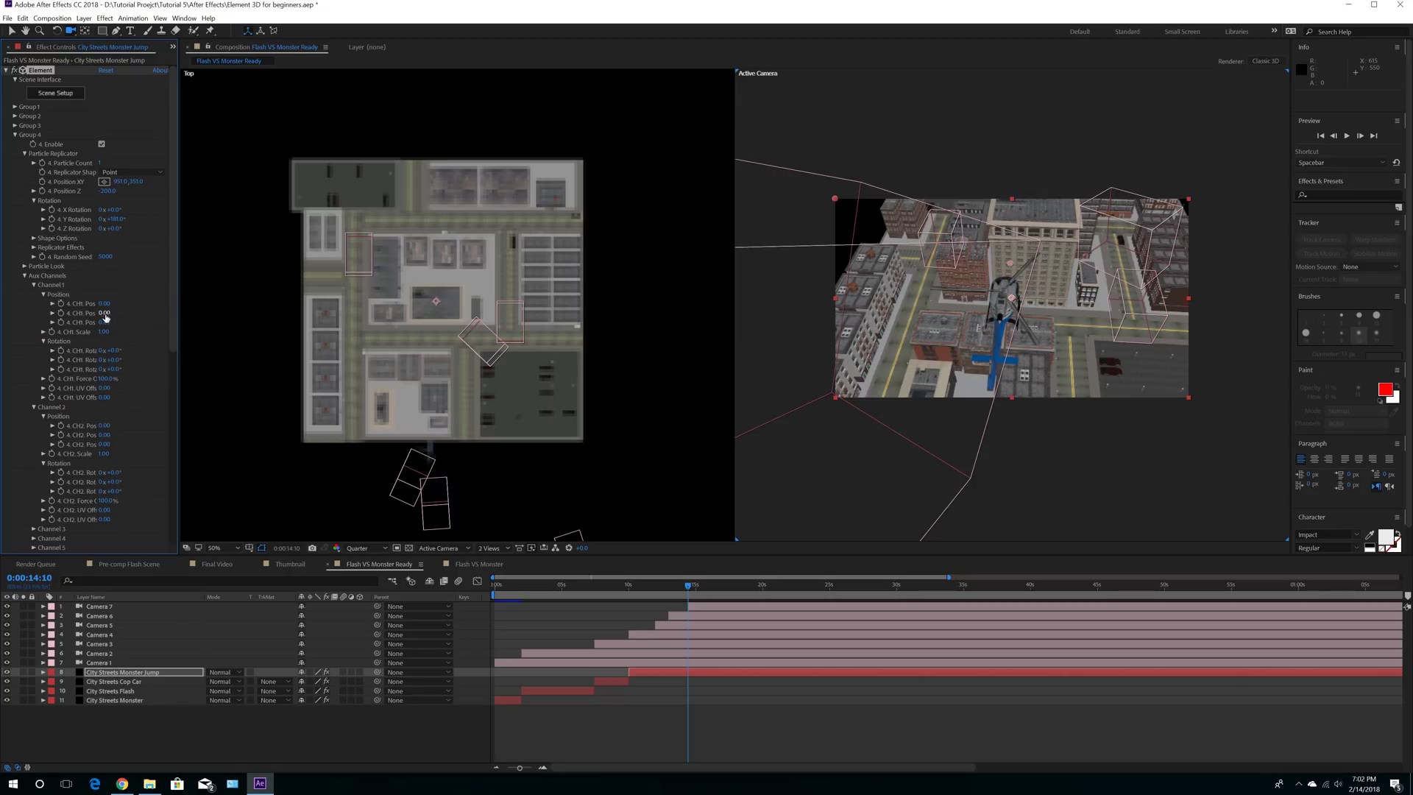
left_click_drag(104, 313, 161, 321)
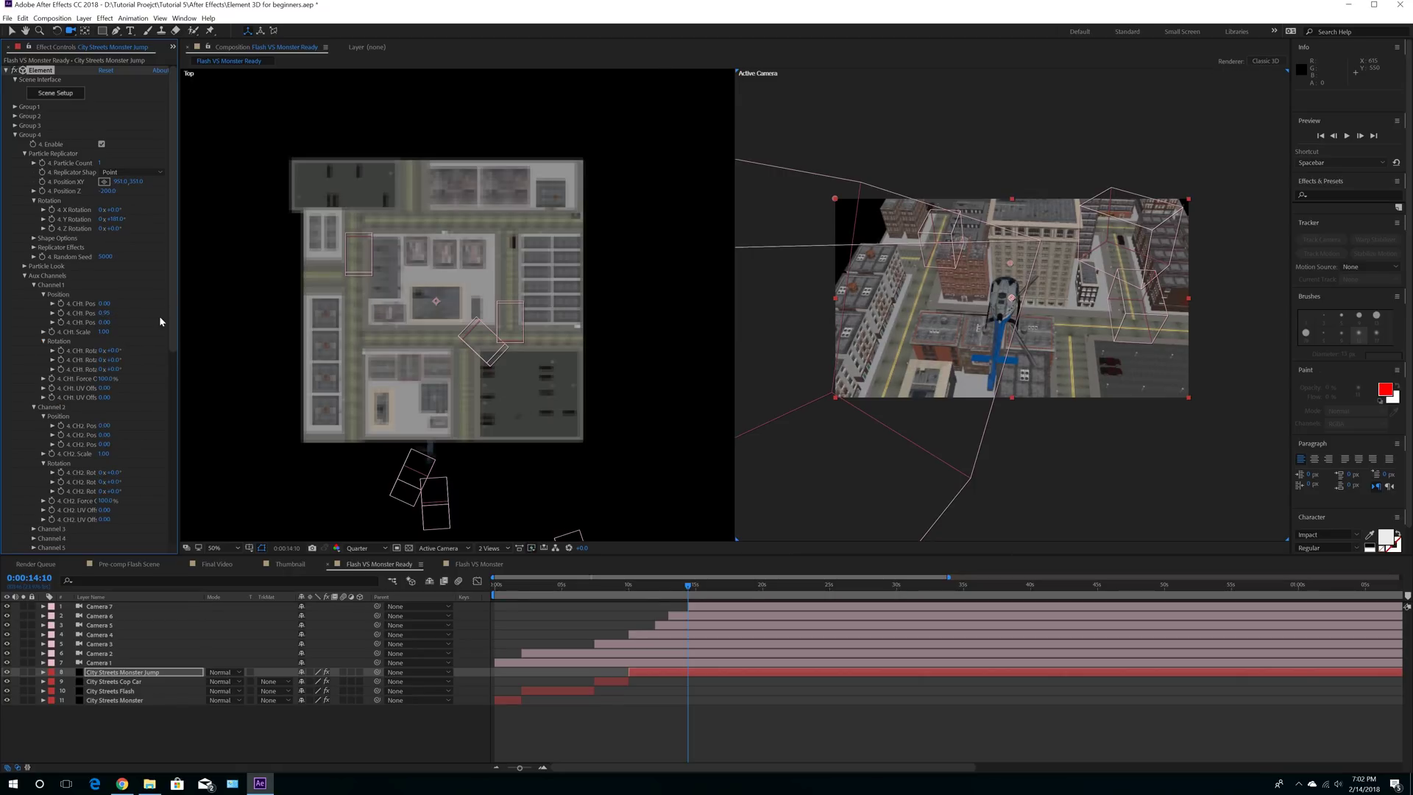
left_click(103, 312)
type("0")
key("Return")
Step: Try a Y rotation on Group 4's aux Channel 1 and return the value to 0
left_click_drag(111, 360, 204, 359)
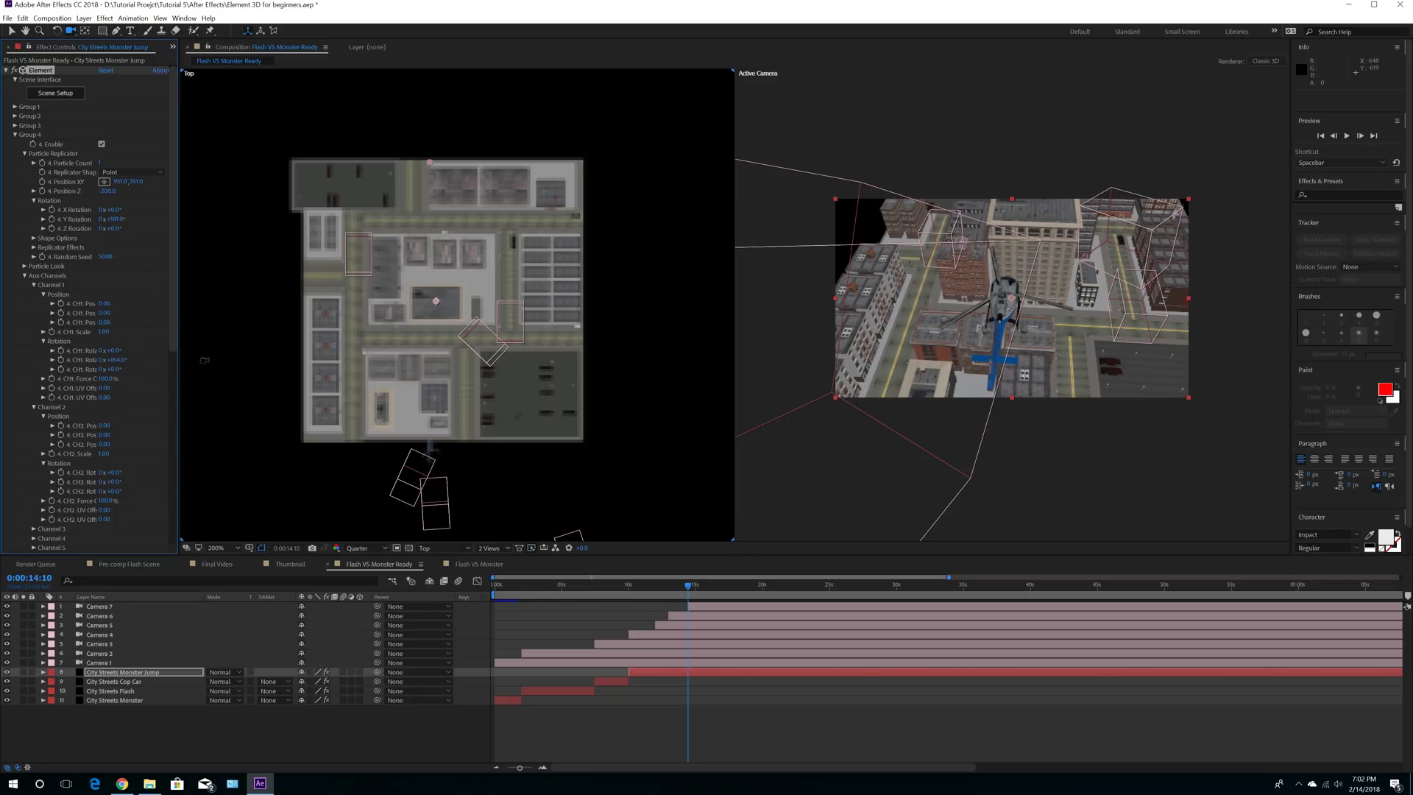
left_click(115, 360)
type("0")
key("Return")
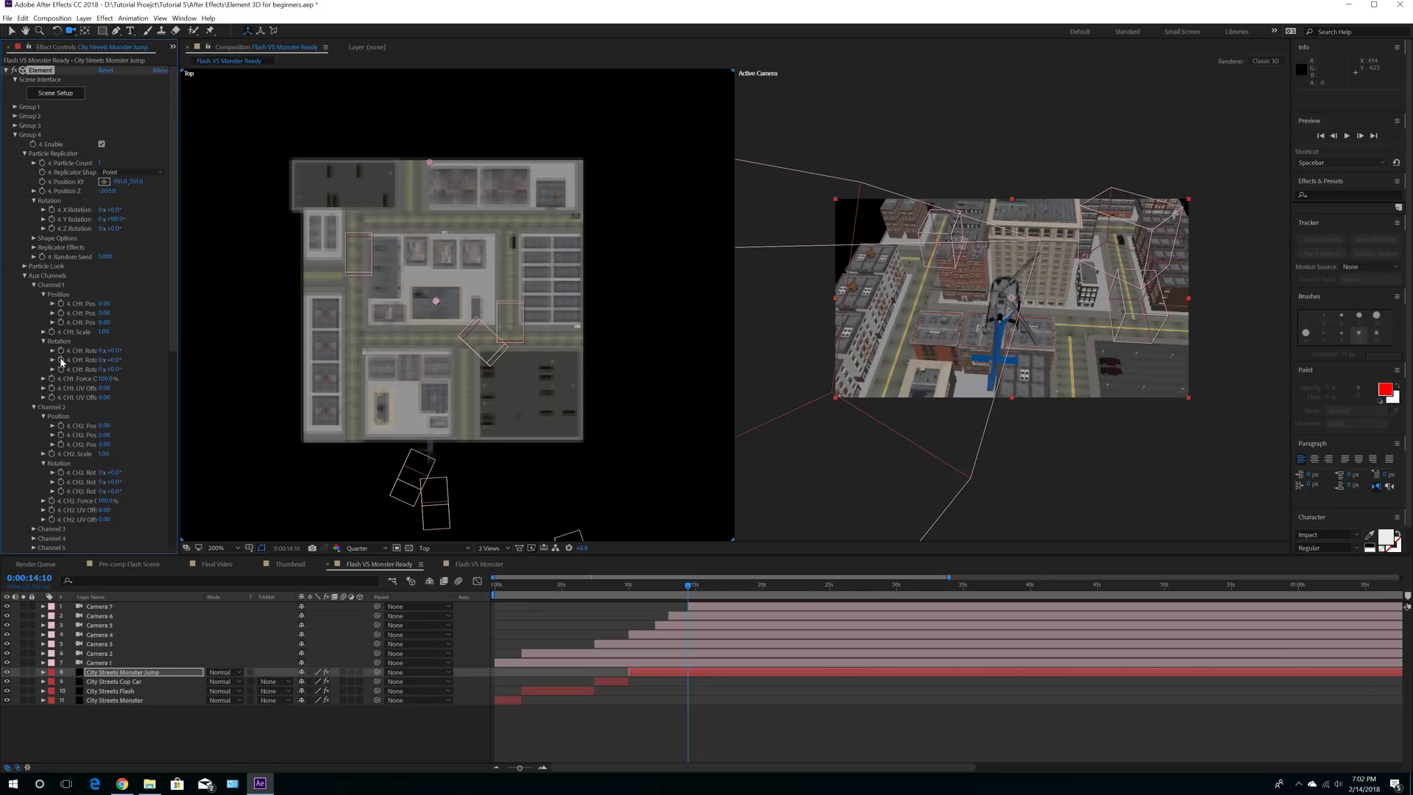
Step: Expand the City Streets Monster Jump layer in the timeline down to Group 4's Channel 1 rotation properties
left_click(44, 673)
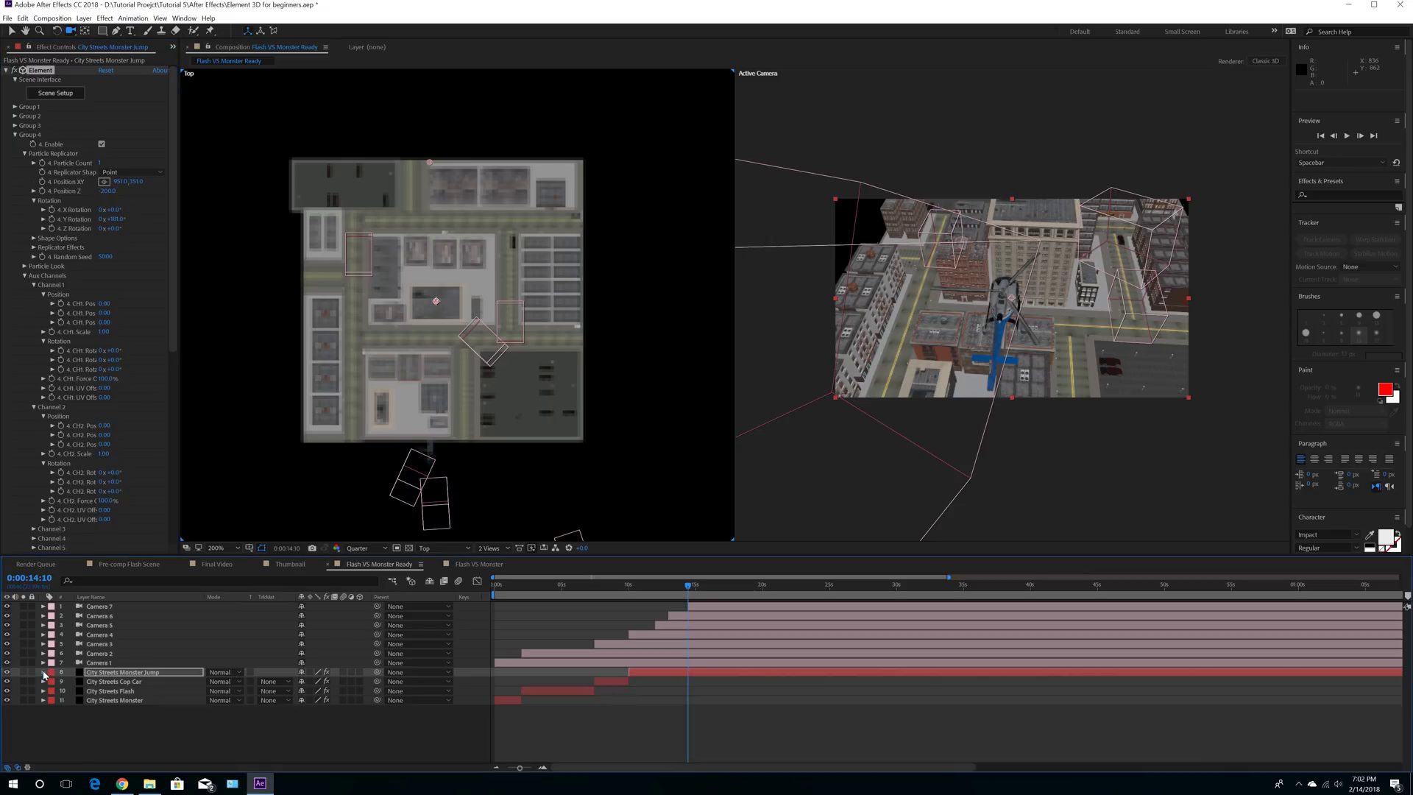
left_click(44, 672)
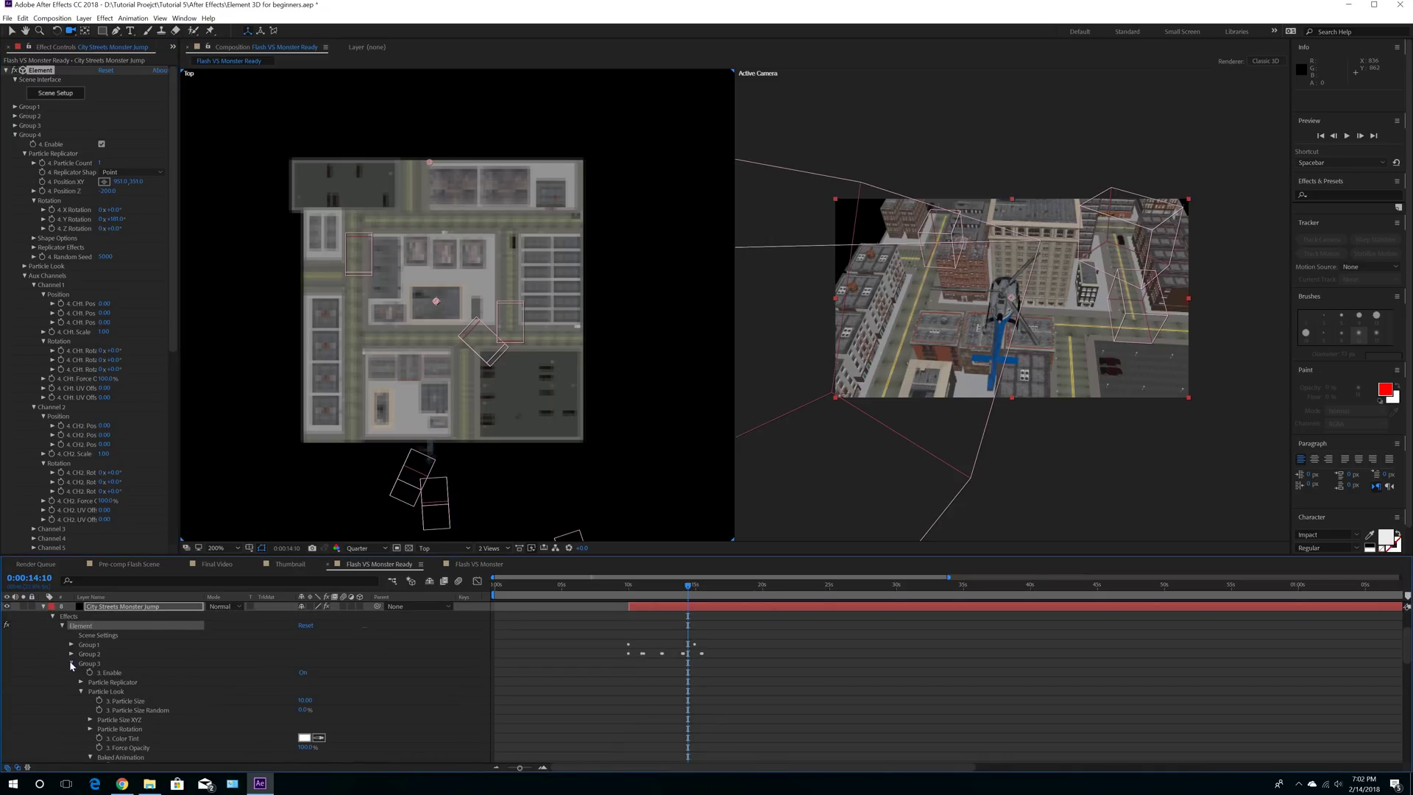
left_click(71, 663)
left_click(71, 673)
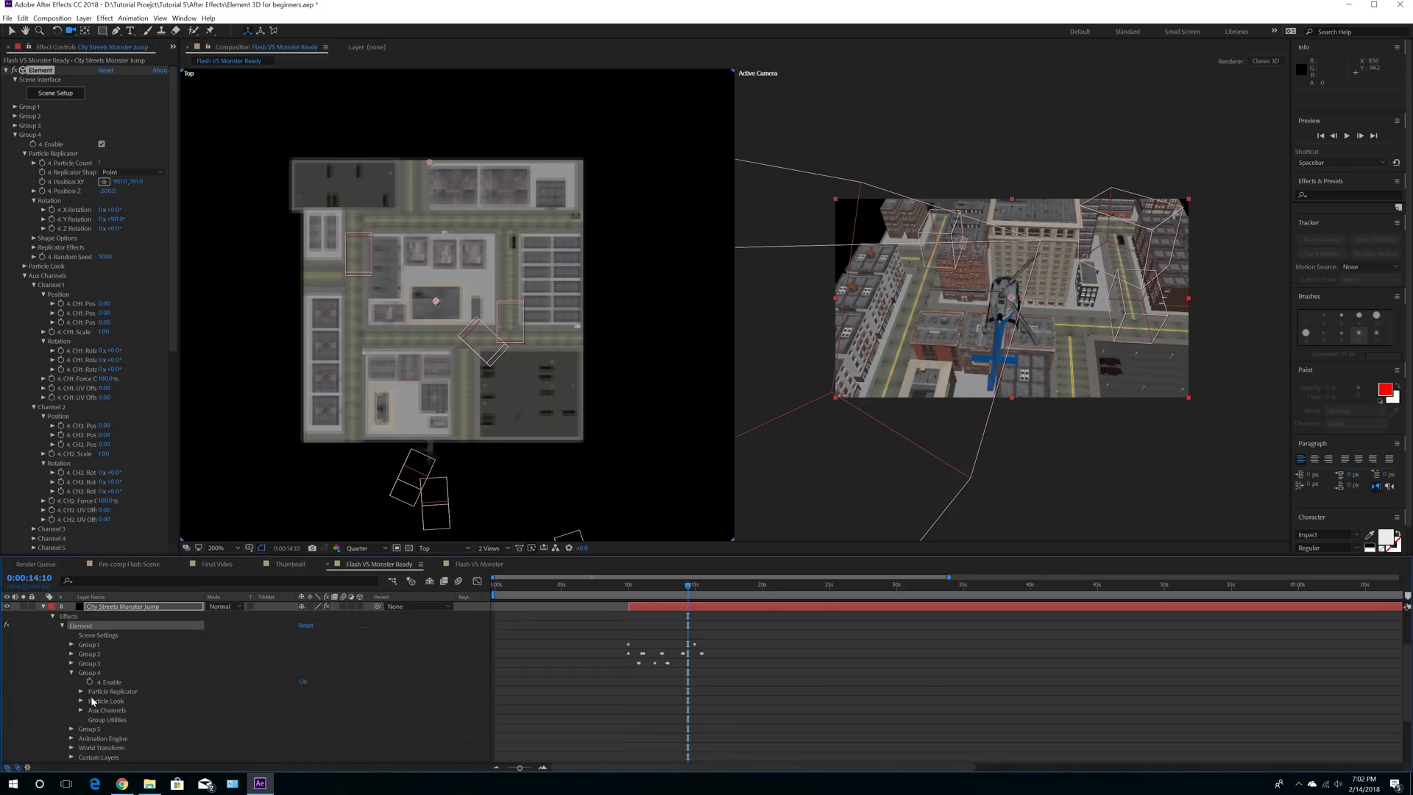
left_click(81, 710)
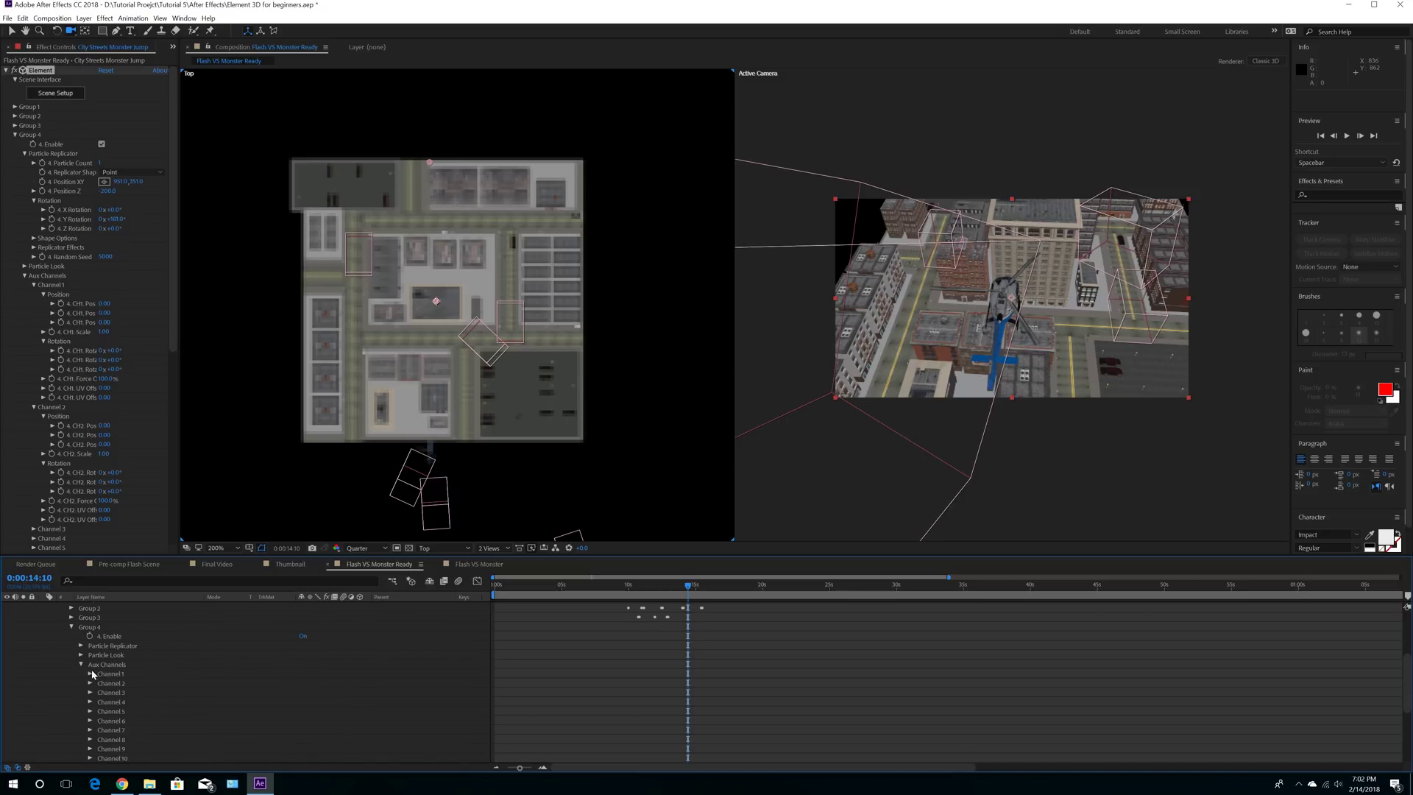
left_click(90, 673)
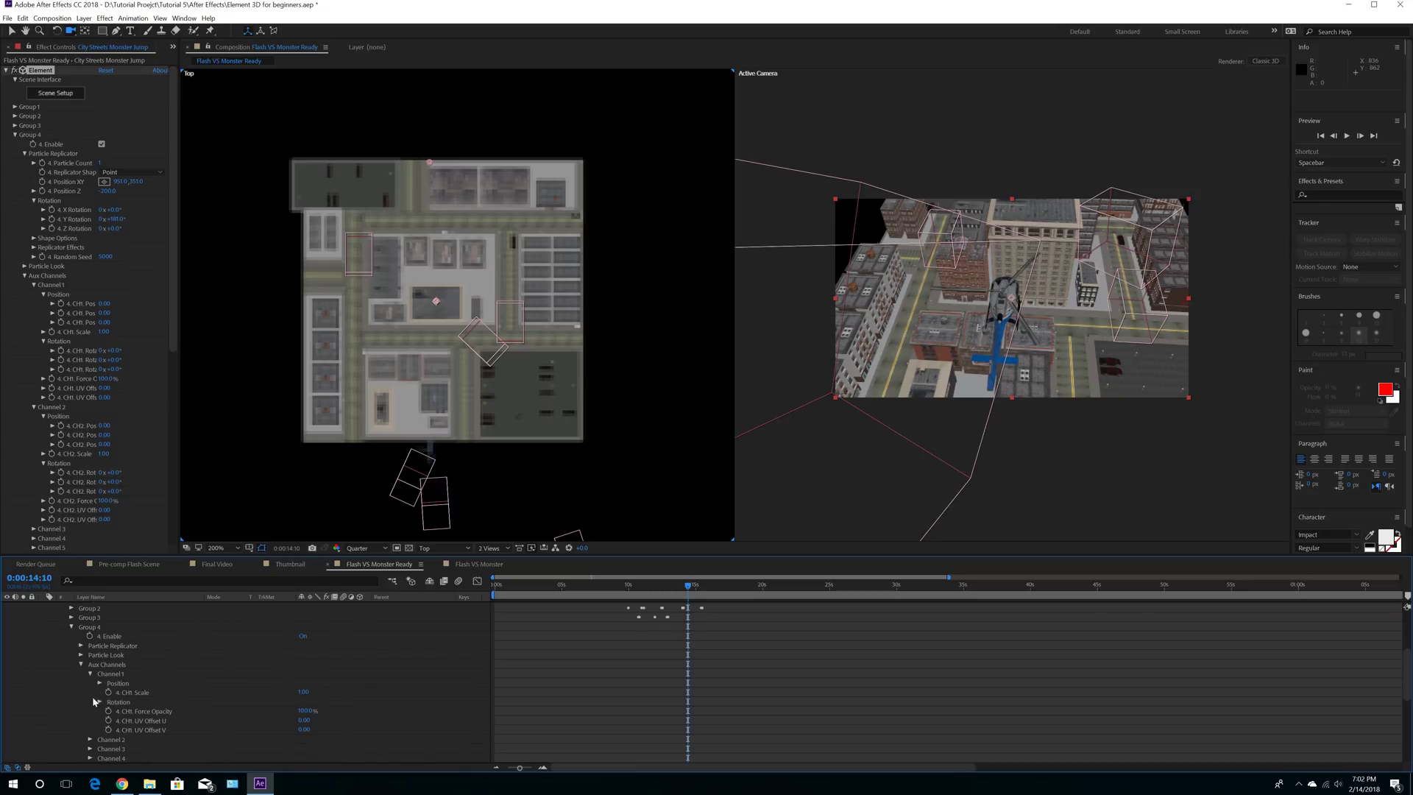
left_click(89, 740)
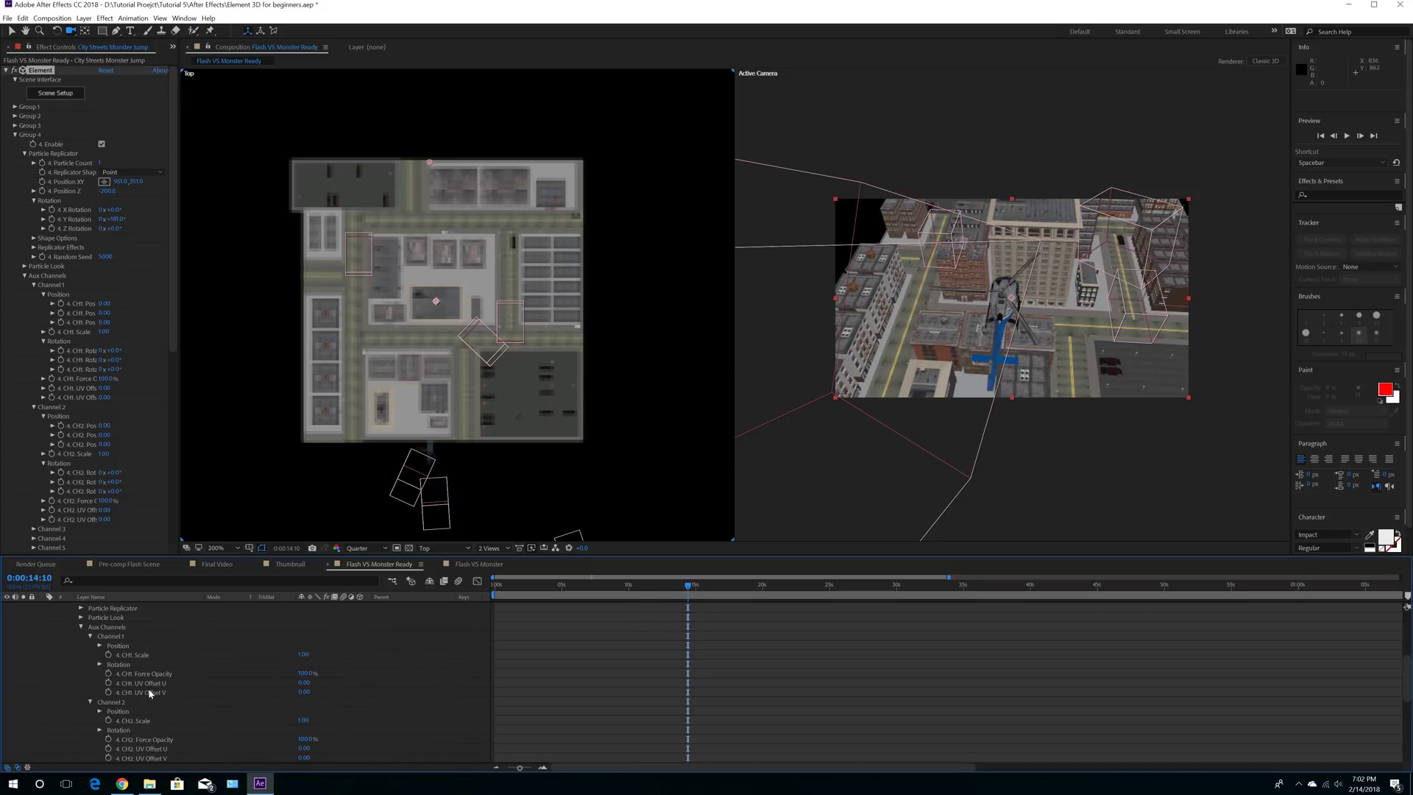
left_click(100, 664)
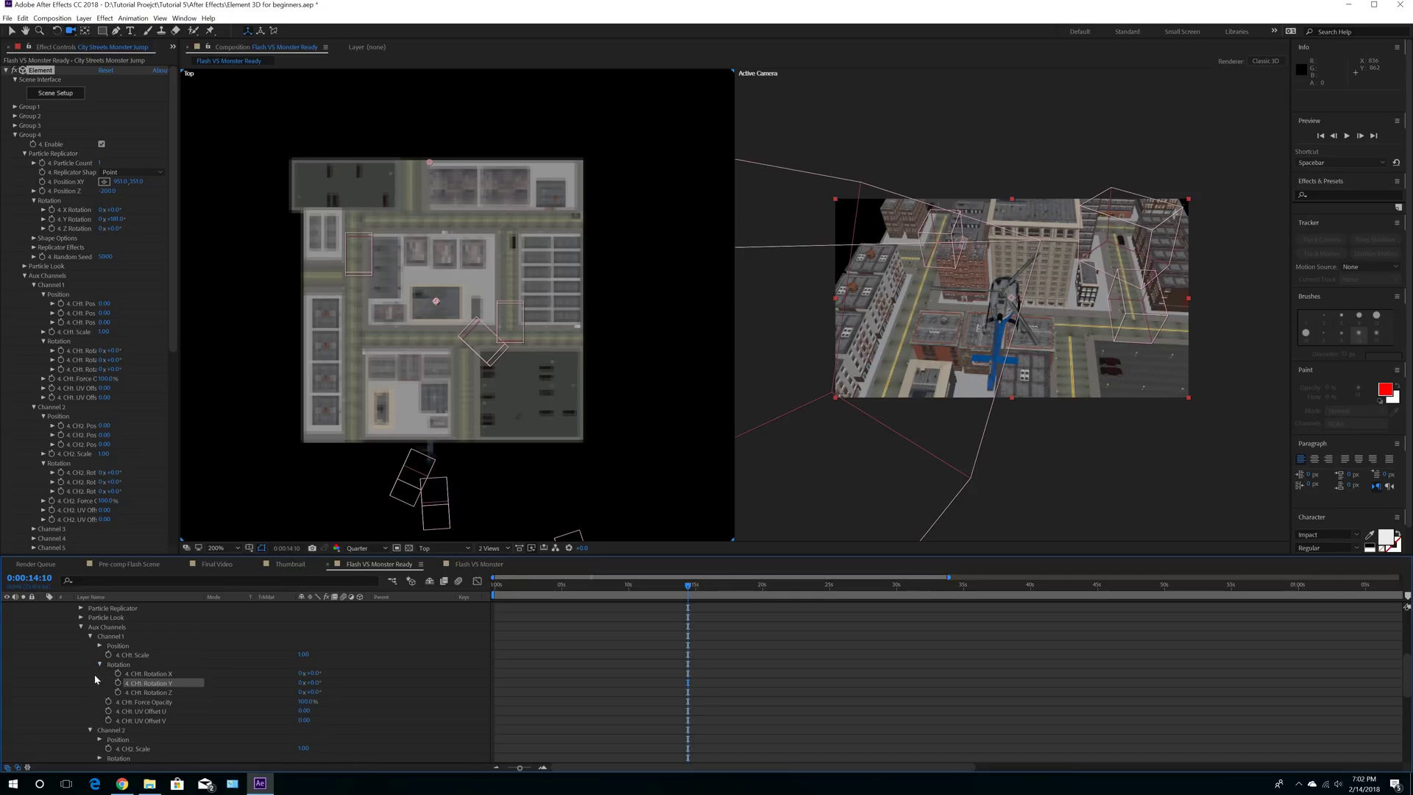
Step: Test the Channel 1 Y rotation value from the timeline and set it back to 0
left_click_drag(311, 683, 364, 686)
left_click(313, 683)
type("0")
key("Return")
Step: Add the expression time*2000 to Group 4's Channel 1 Y rotation and preview the spinning rotor
left_click(118, 685, "alt")
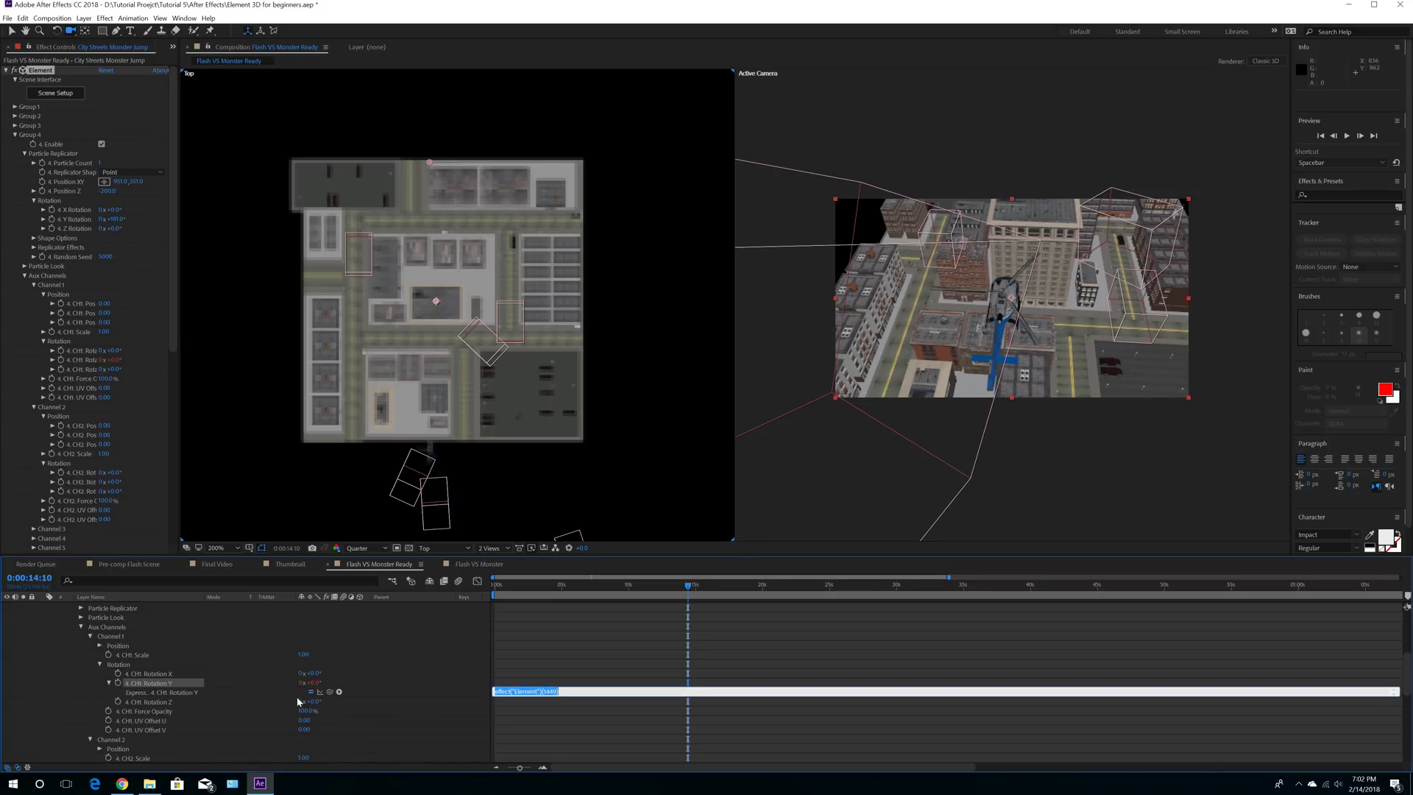
type("time*2000")
key("KP_Enter")
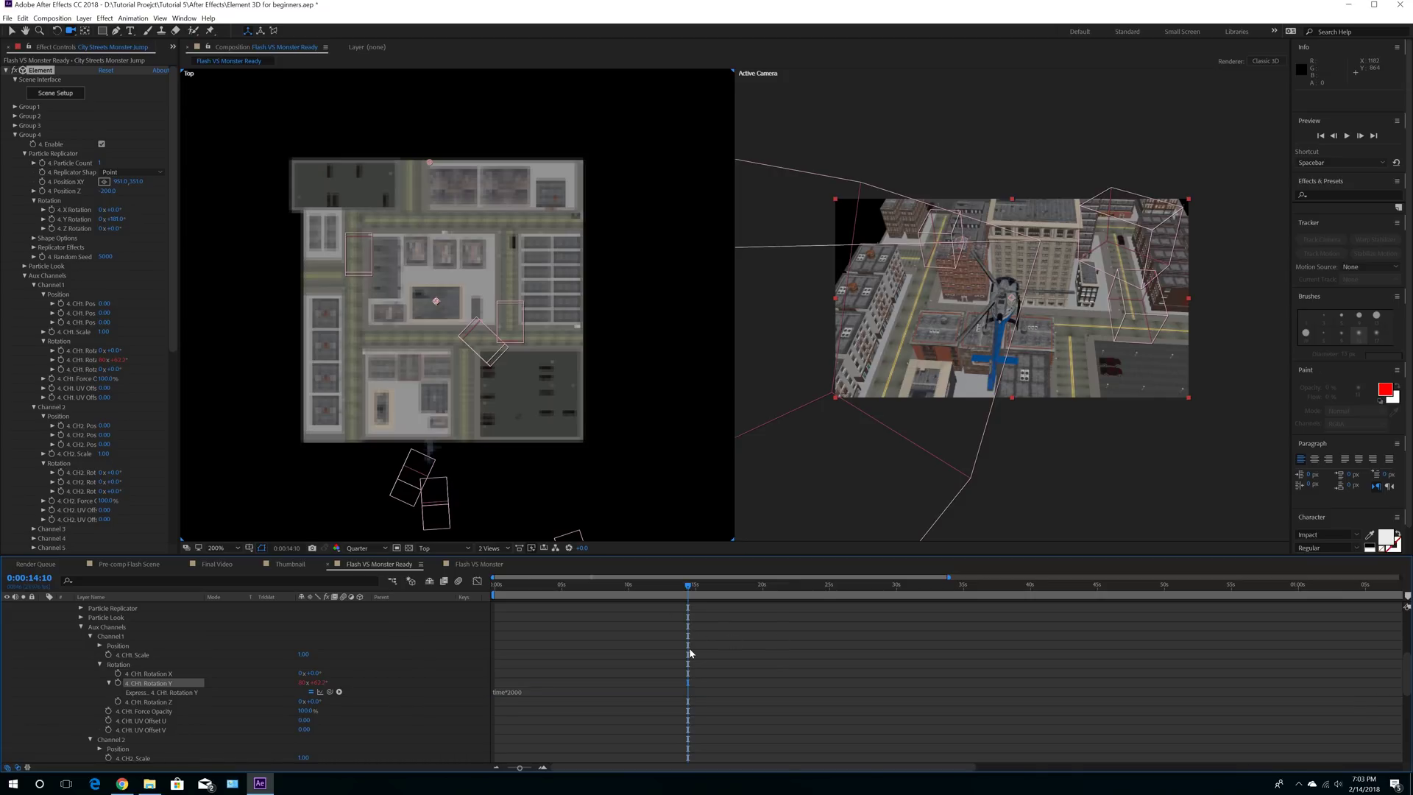
scroll(689, 653, "up", 5)
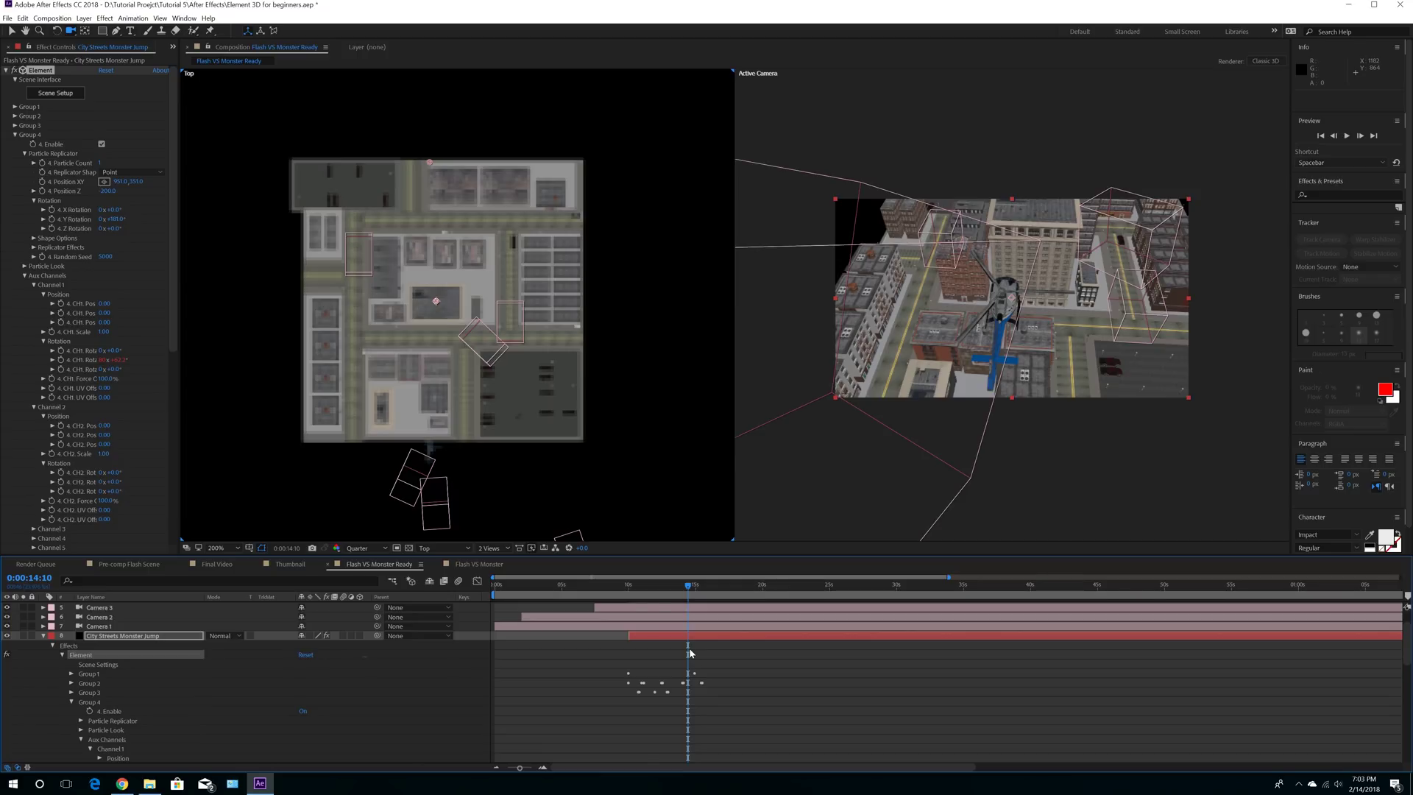
left_click(859, 493)
key("space")
key("space")
Step: Edit the multiplier in the Channel 1 Y rotation's time expression and play back the helicopter shot
scroll(630, 674, "down", 5)
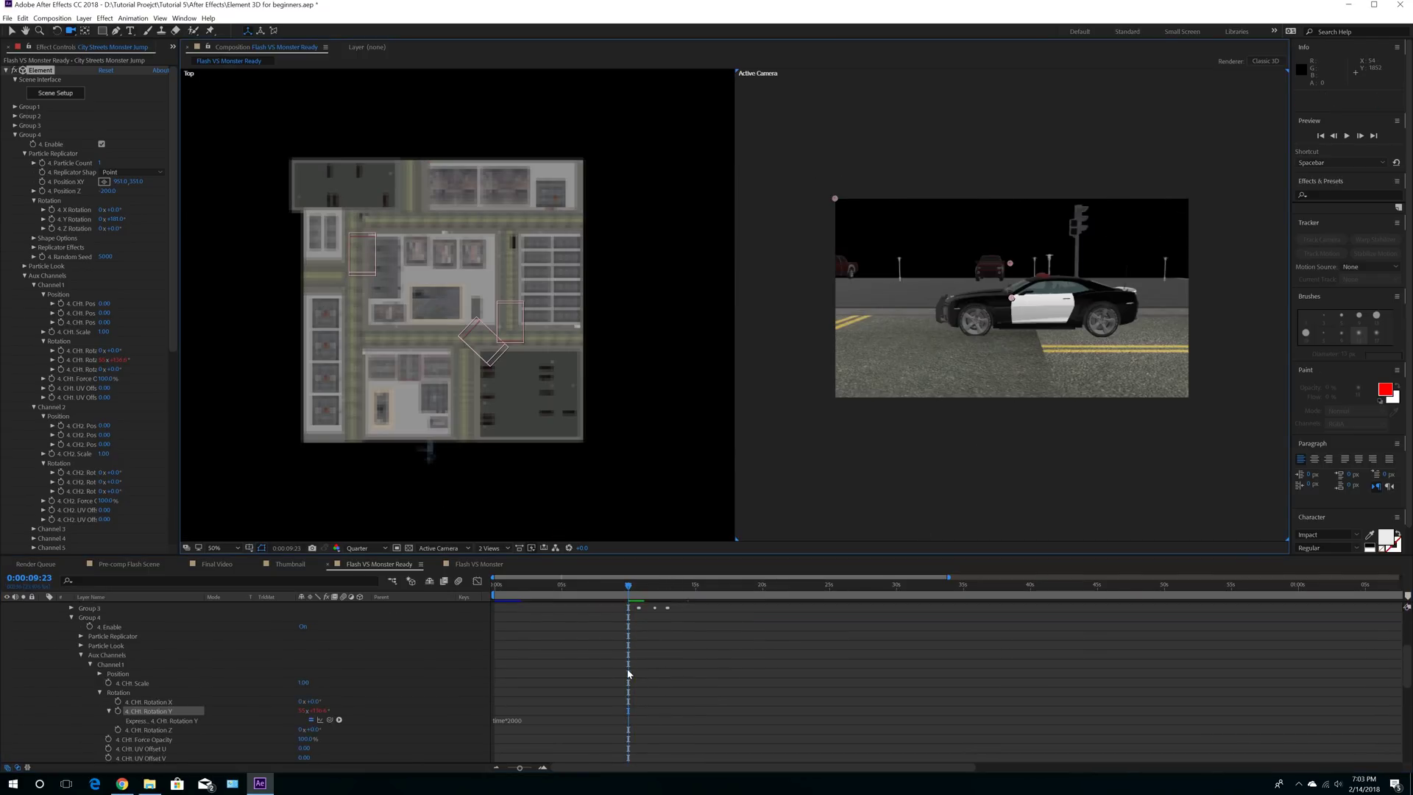
left_click(514, 663)
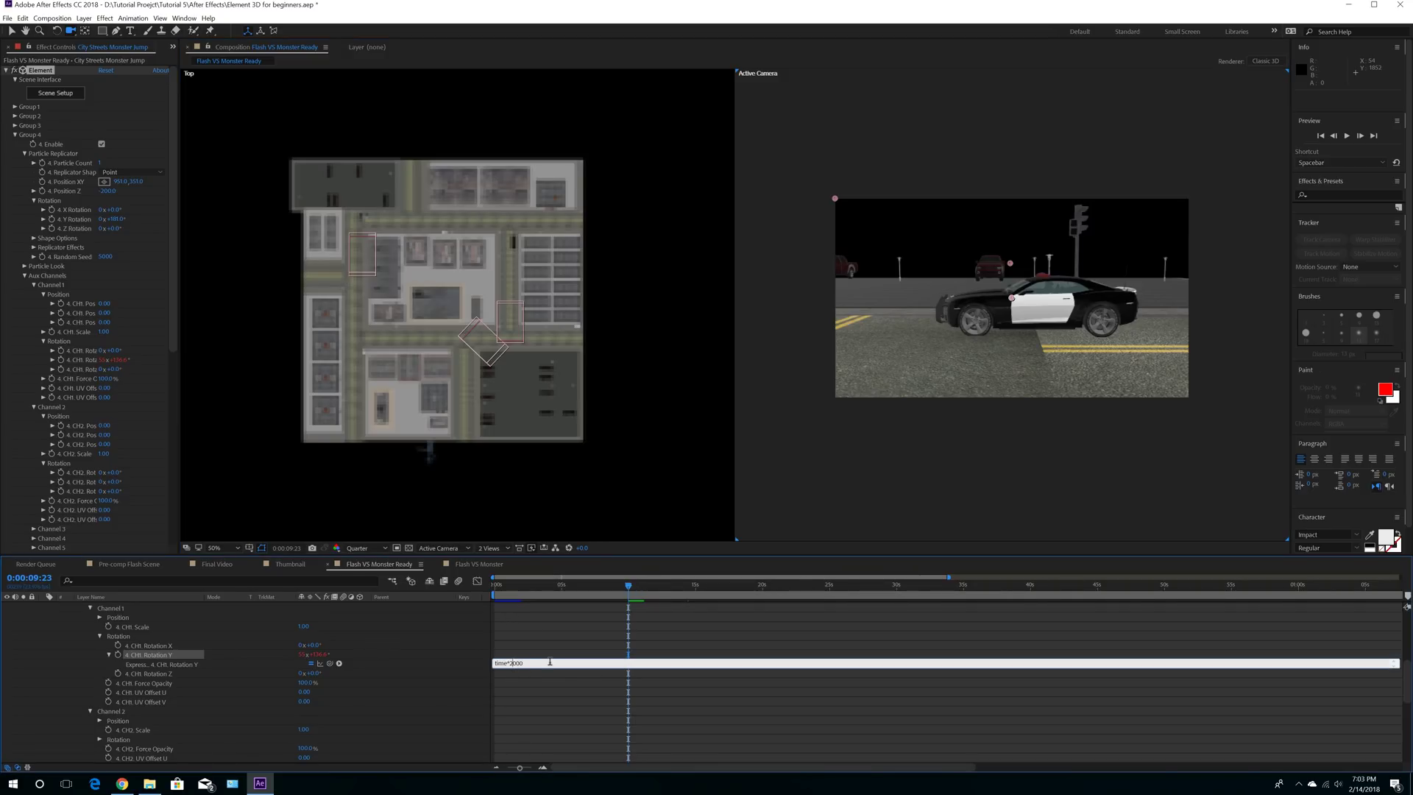
key("KP_Enter")
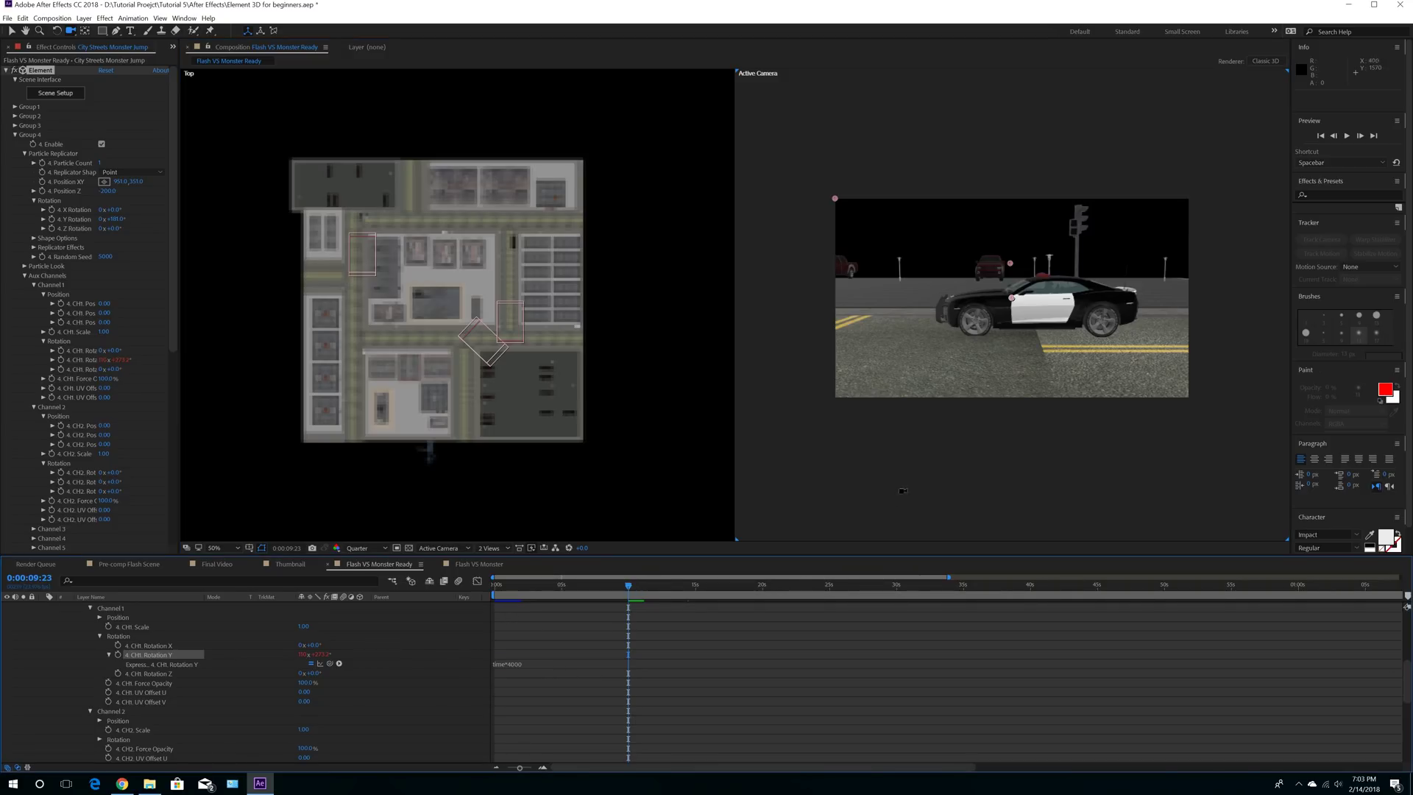
scroll(792, 648, "up", 5)
key("space")
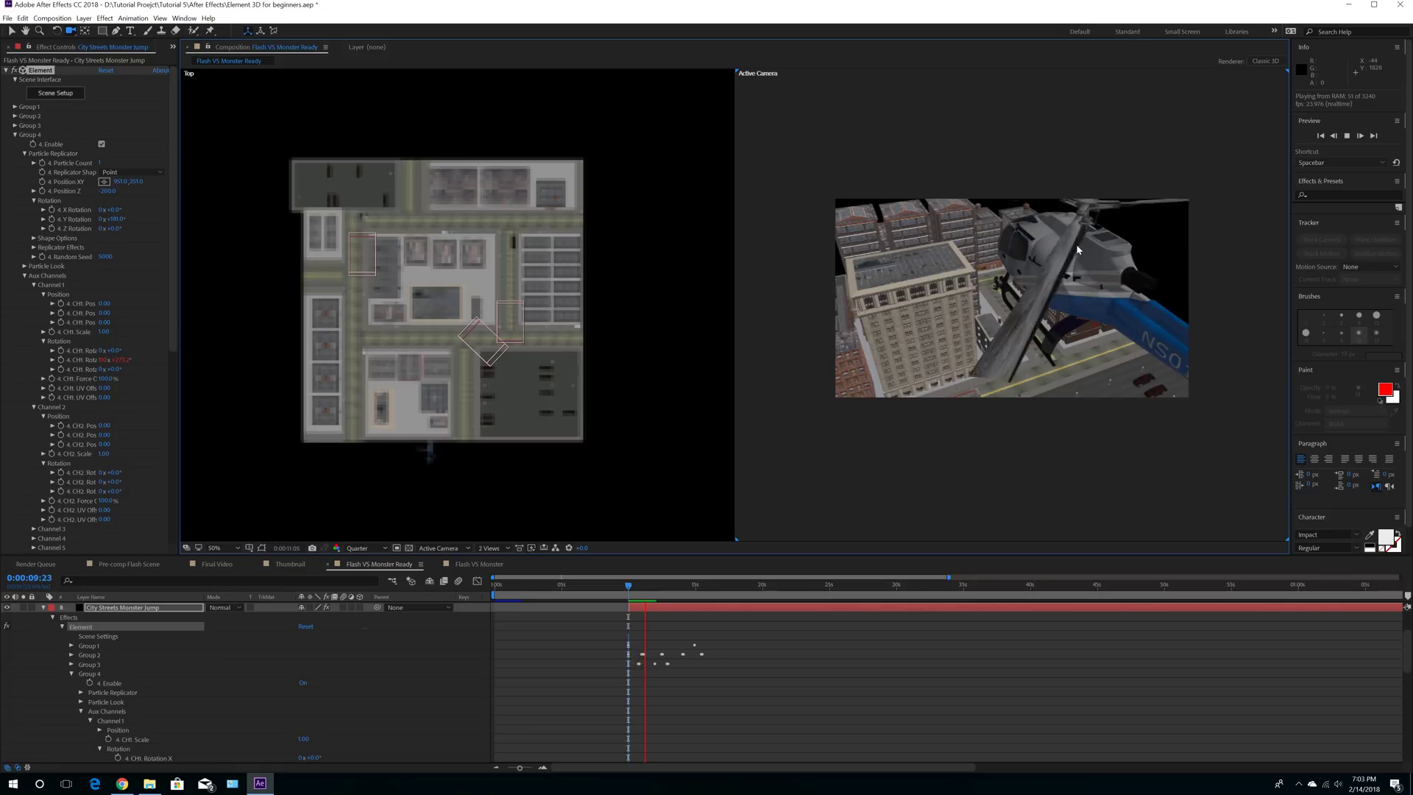
key("space")
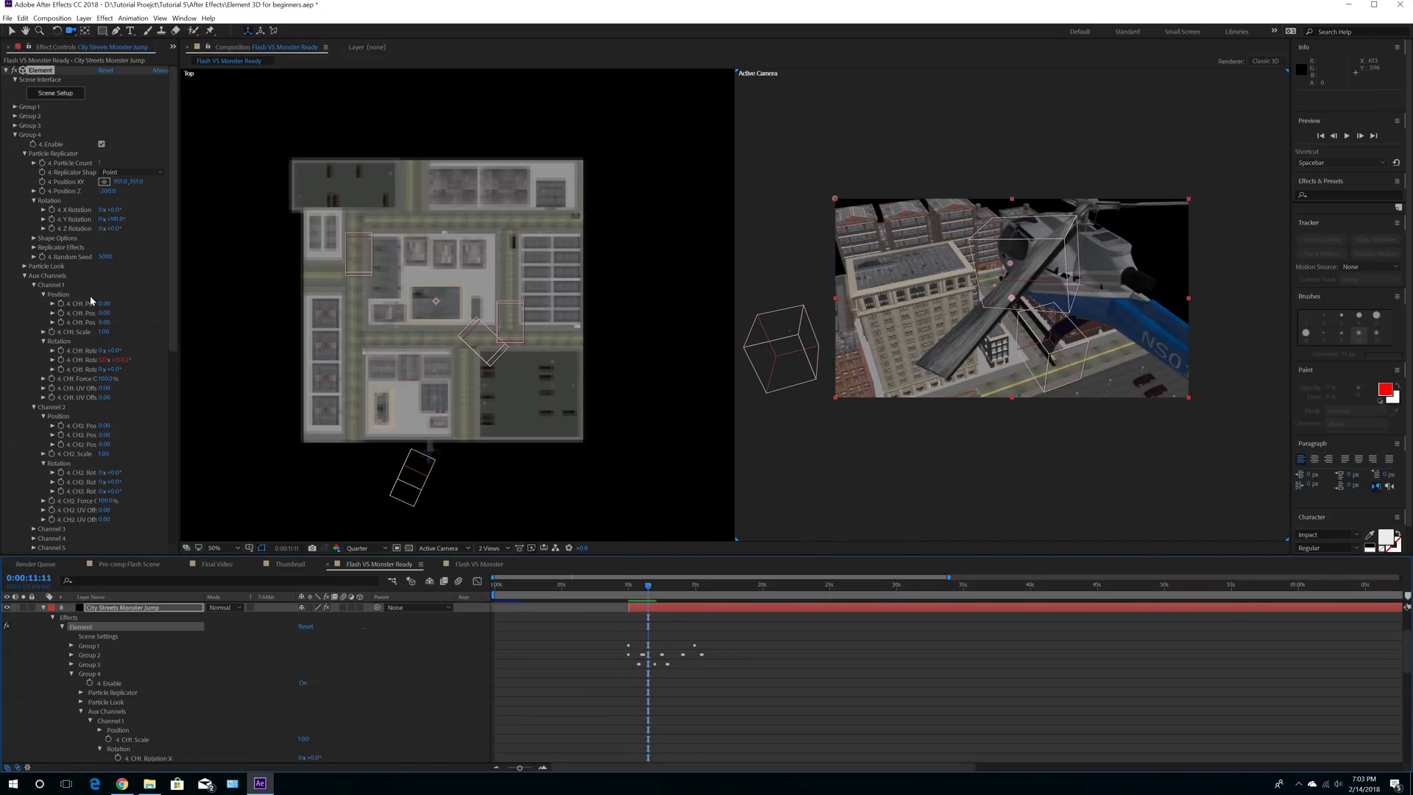
Step: Set Element's motion blur samples to 12 and turn its motion blur on in the render settings
left_click_drag(170, 284, 182, 486)
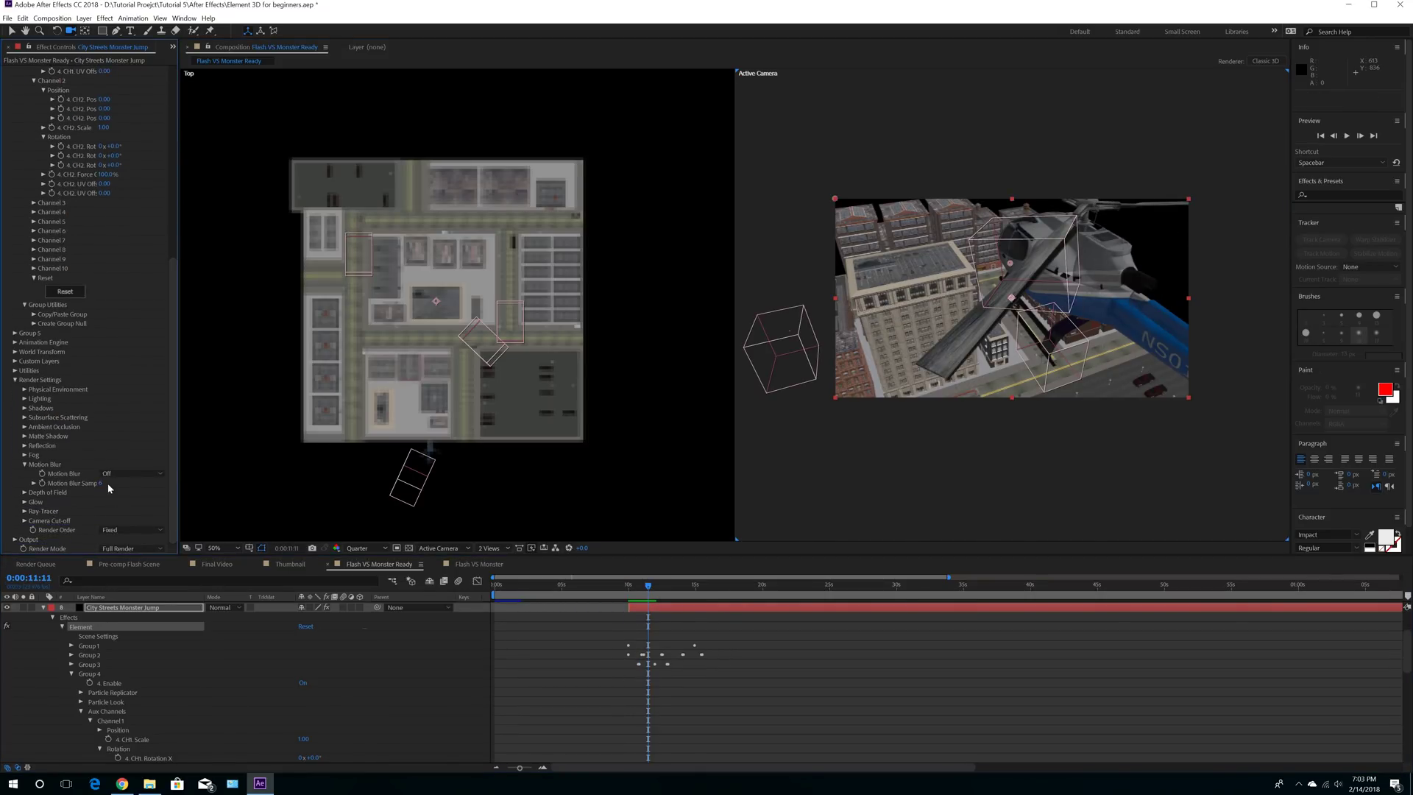
left_click(101, 482)
key("Return")
left_click(102, 484)
type("12")
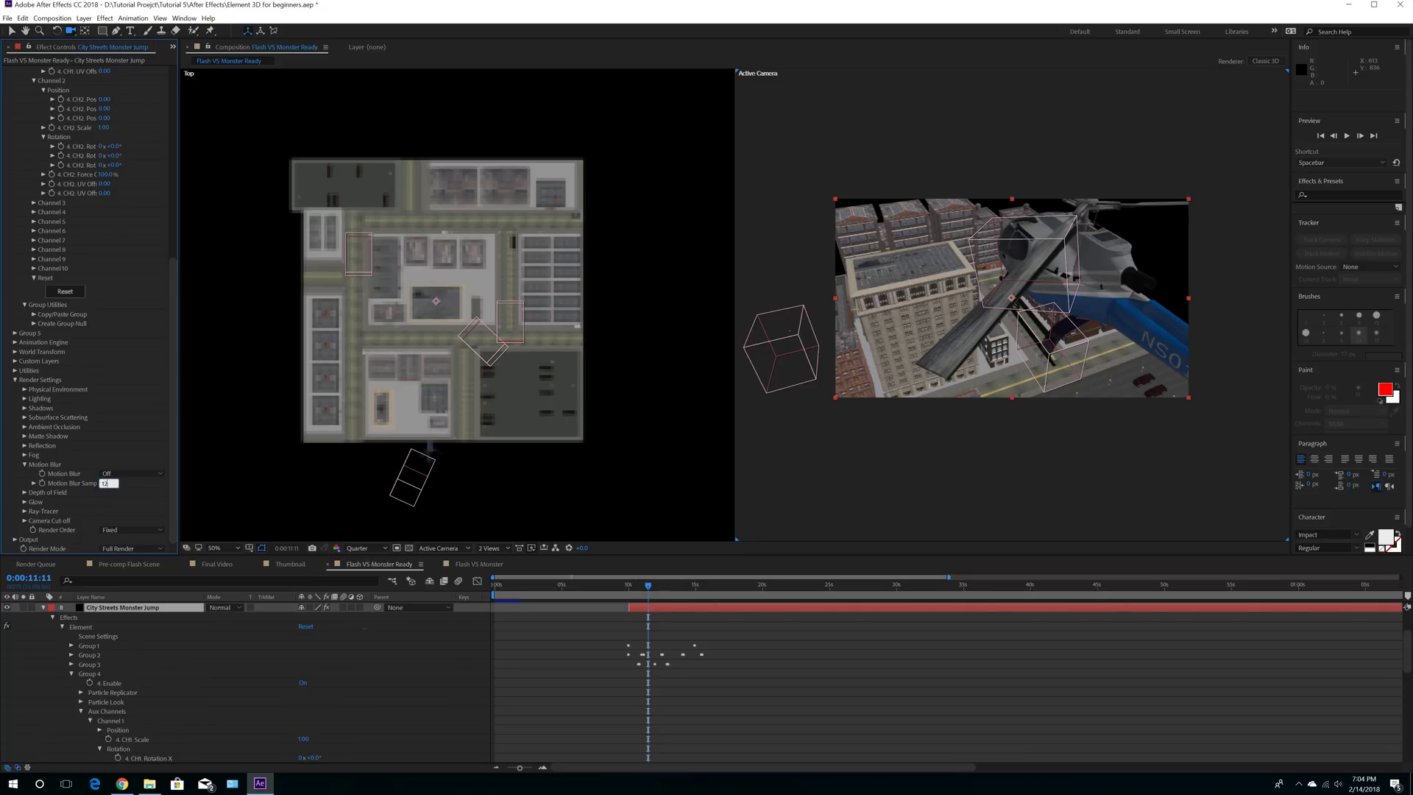
key("Return")
left_click(119, 473)
left_click(121, 502)
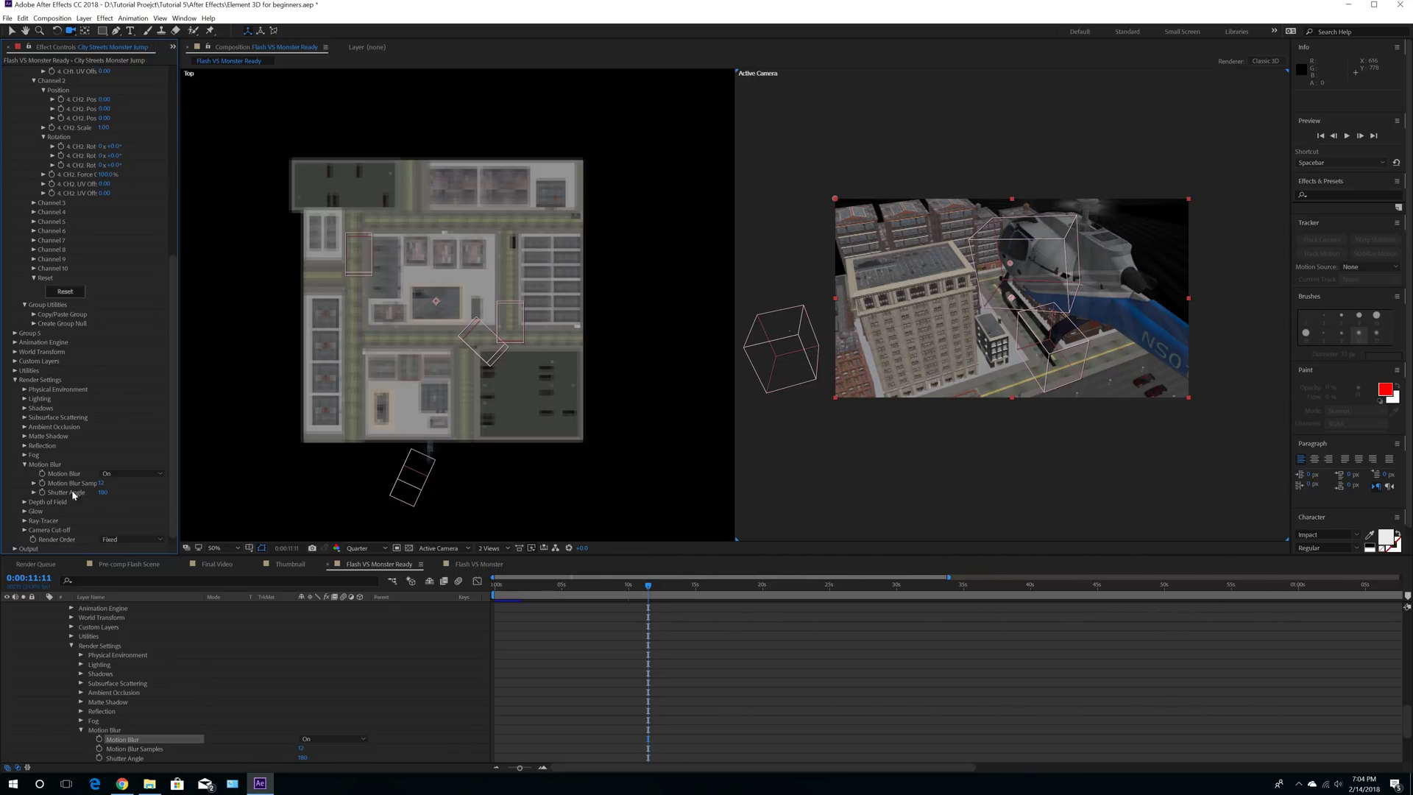
Step: Raise Element's motion blur samples to 24
left_click(102, 483)
type("24")
key("Return")
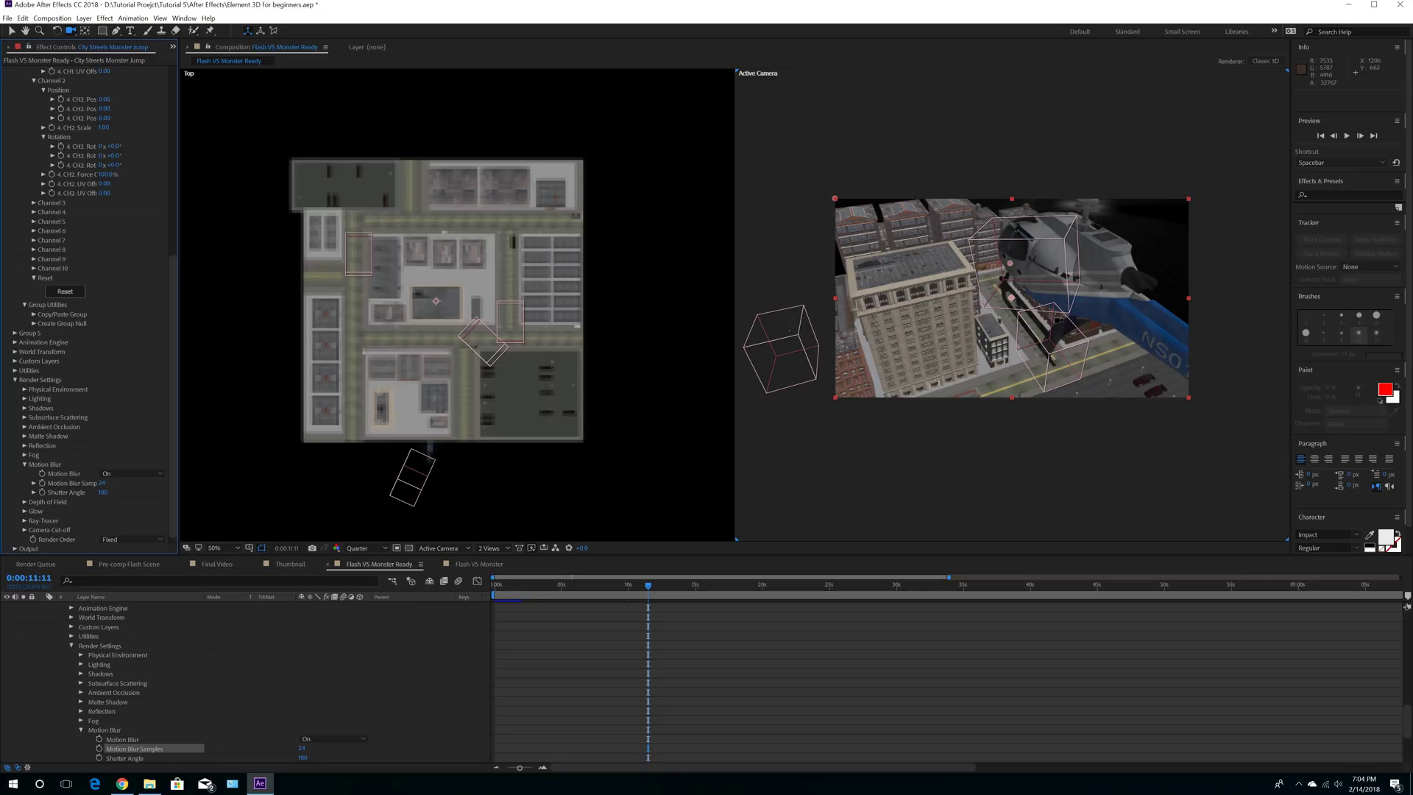
Step: Turn Element's motion blur off in the render settings
left_click(152, 474)
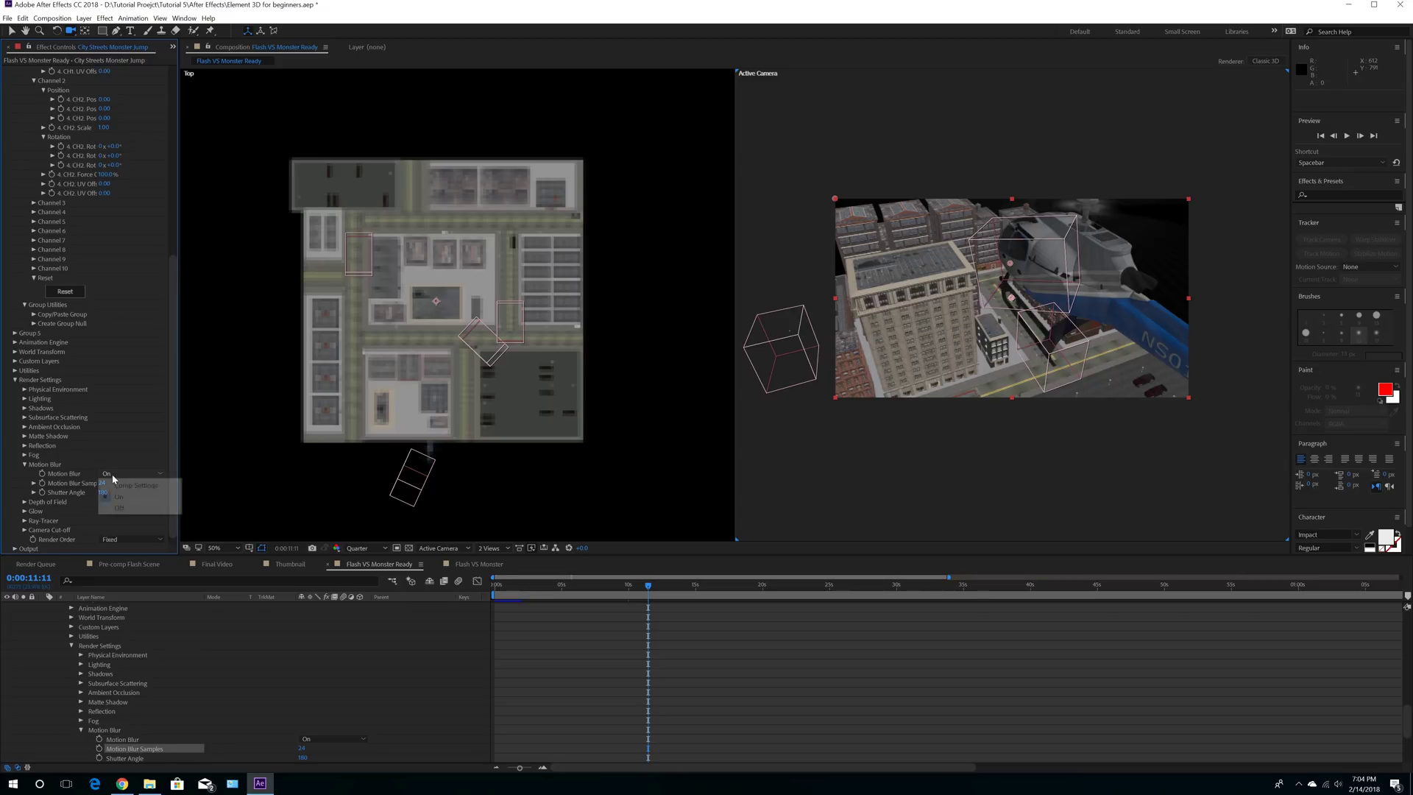
left_click(123, 507)
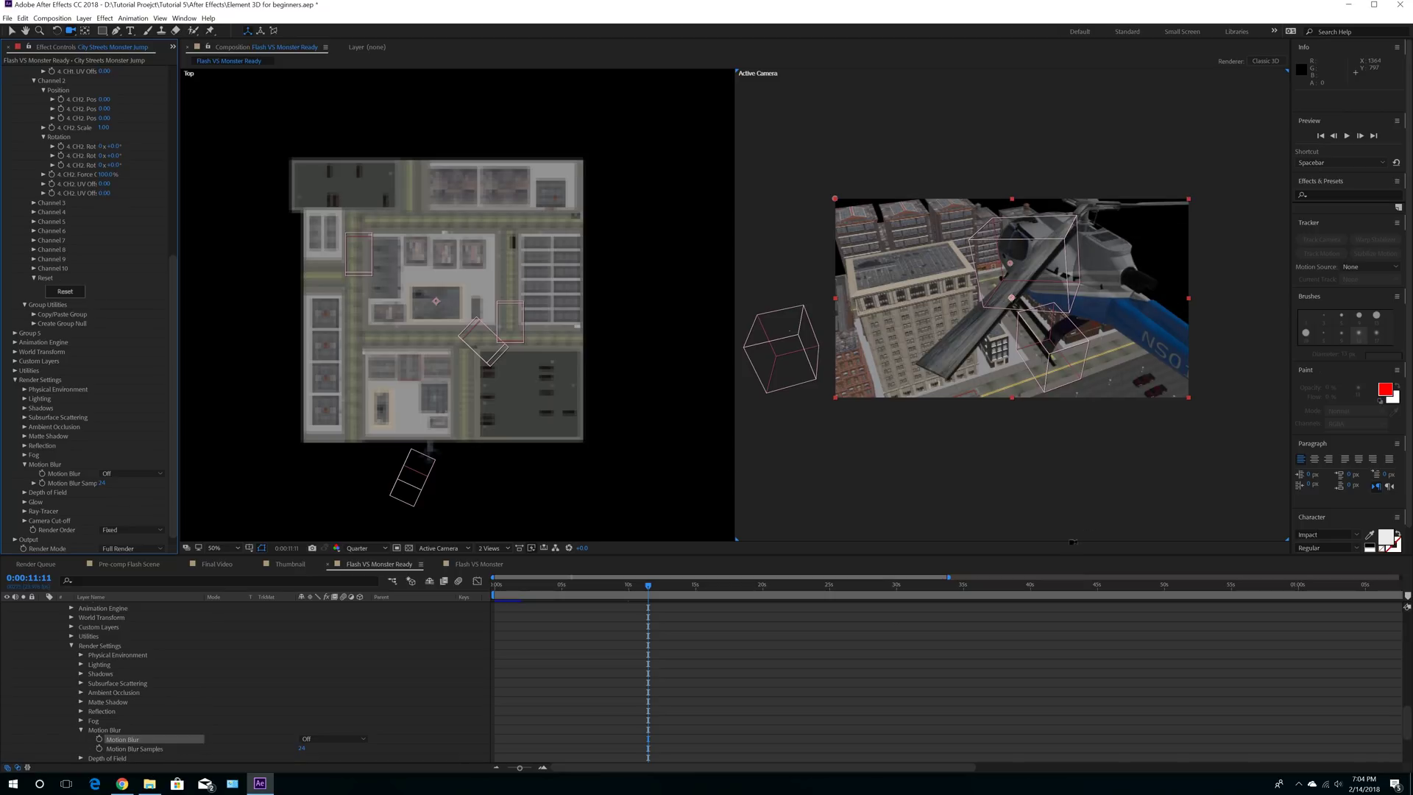
scroll(583, 690, "up", 20)
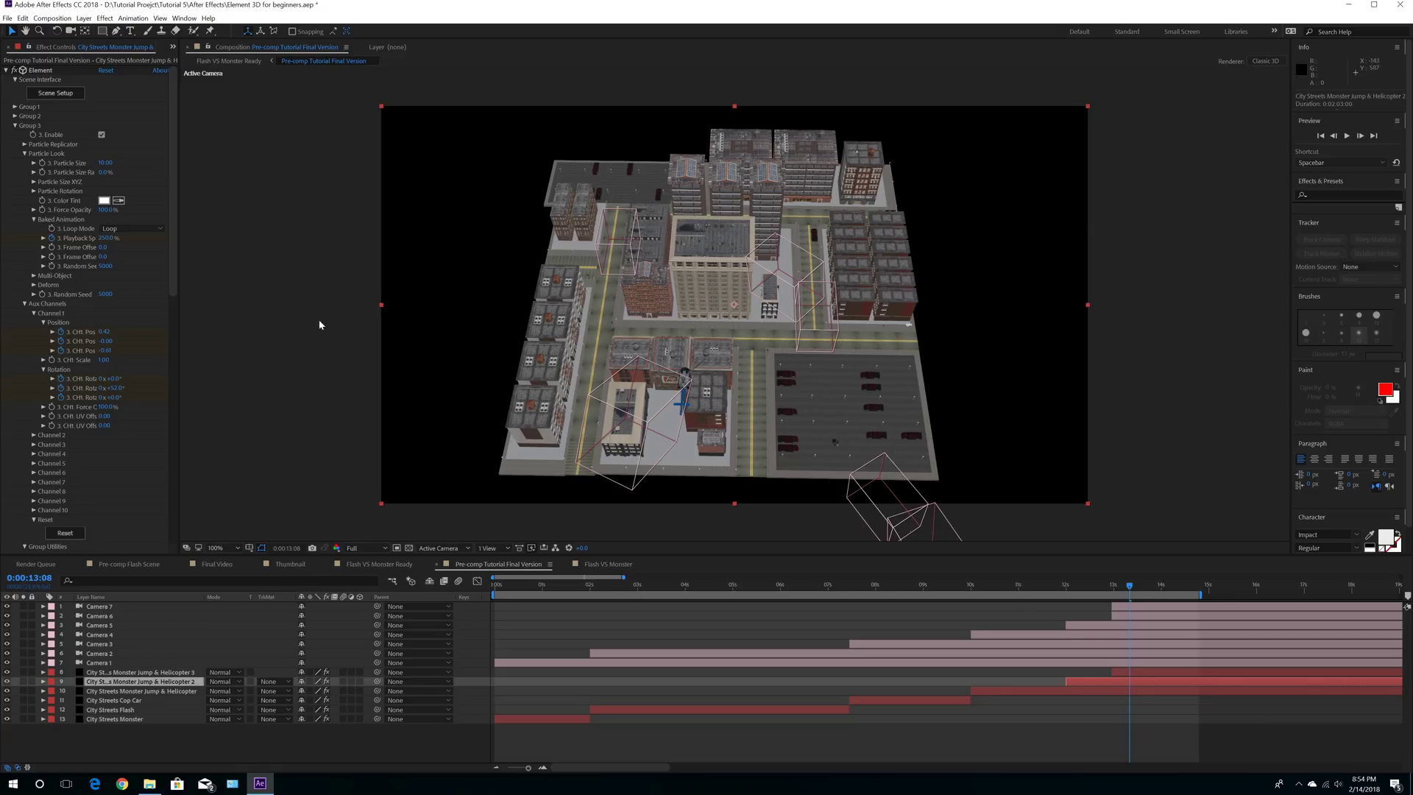
Step: Create a new solid named 360 Skybox and move it below all other layers in the composition
left_click(84, 19)
mouse_move(97, 30)
left_click(278, 42)
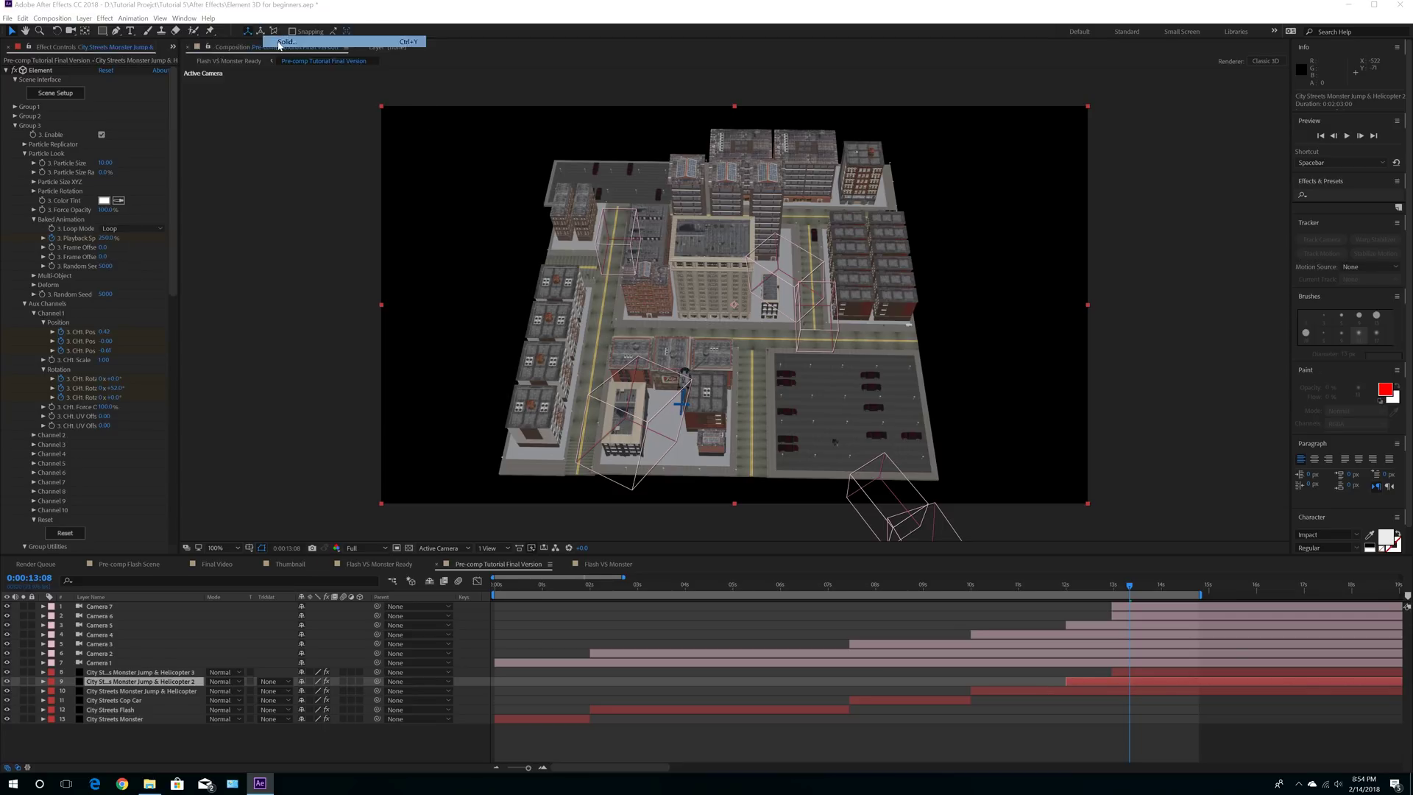
type("360")
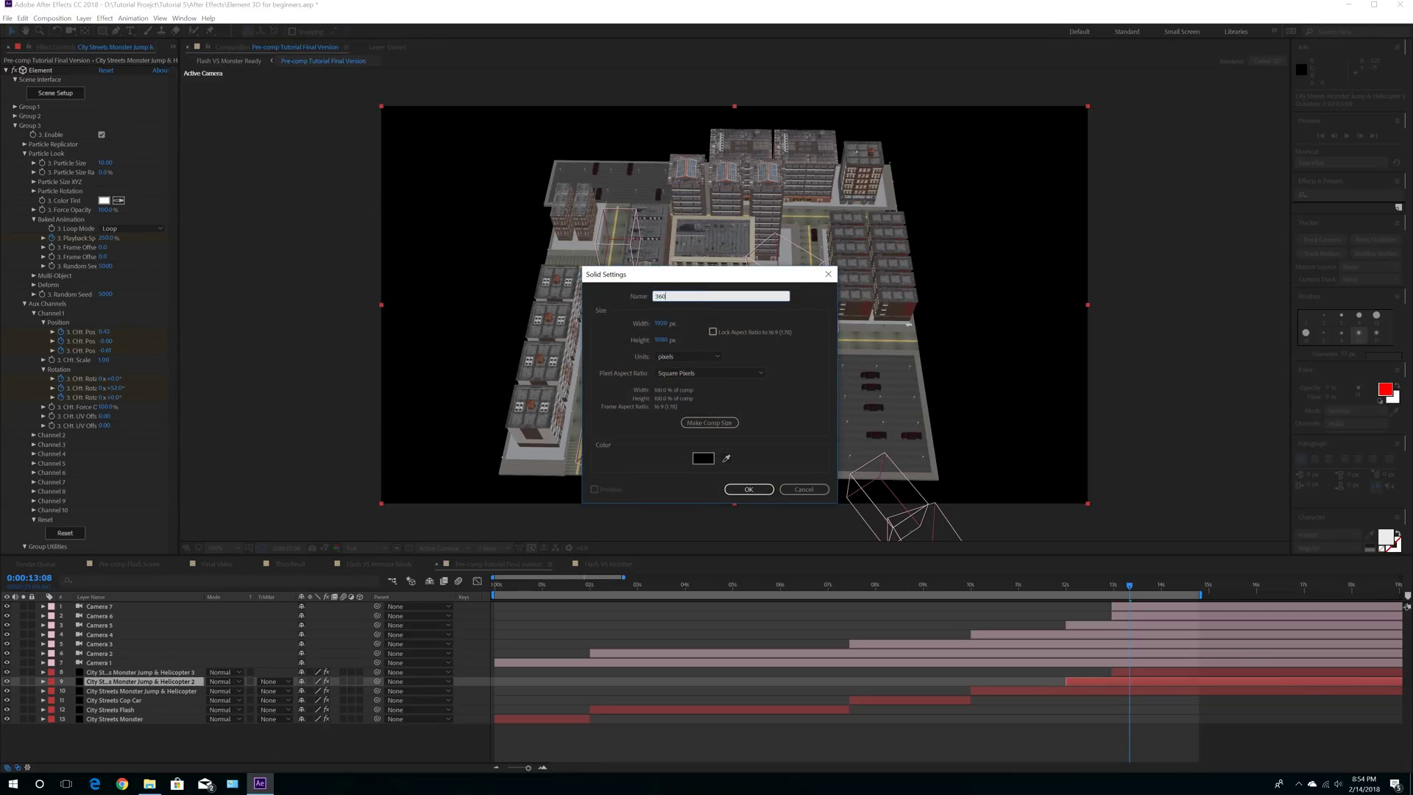
type(" Skybox")
key("Return")
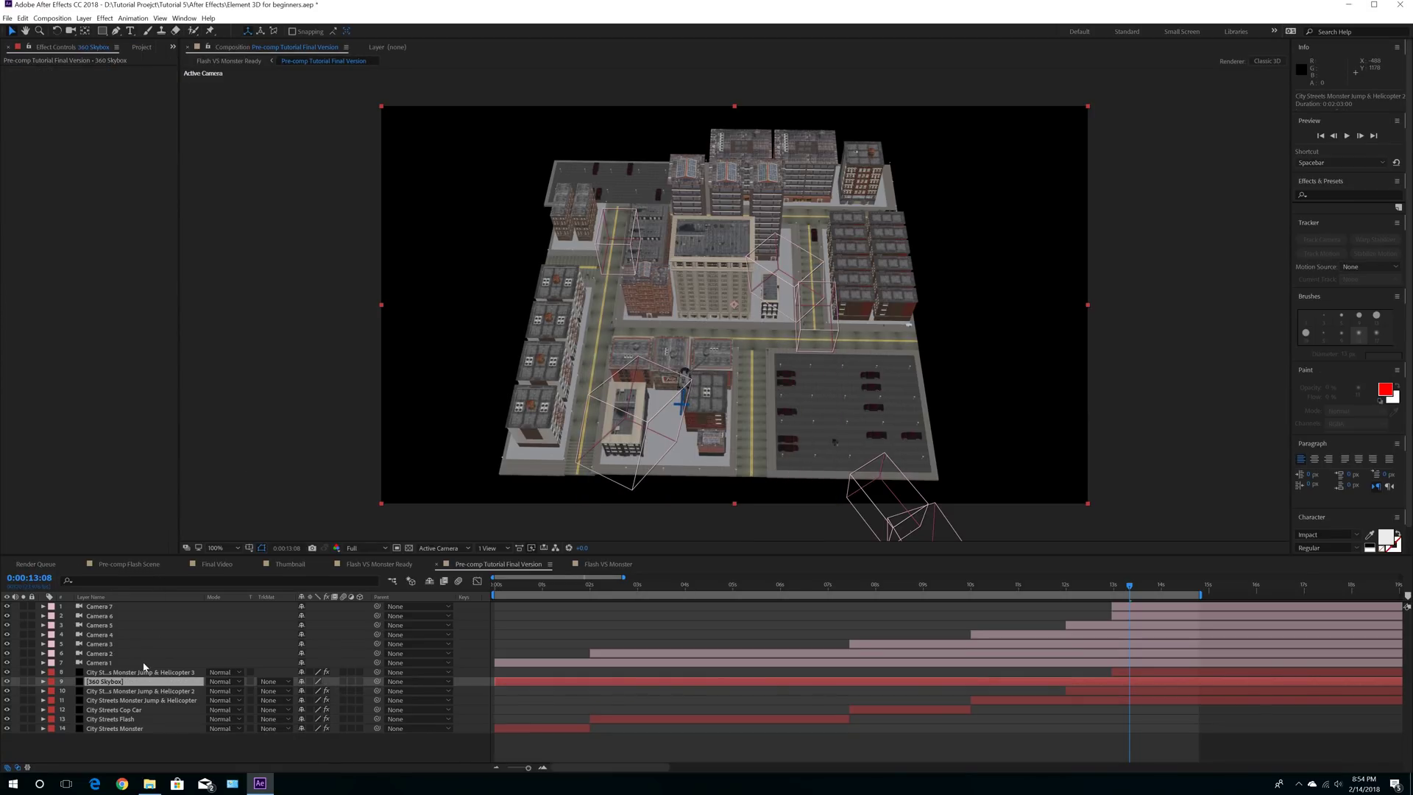
left_click_drag(116, 683, 110, 736)
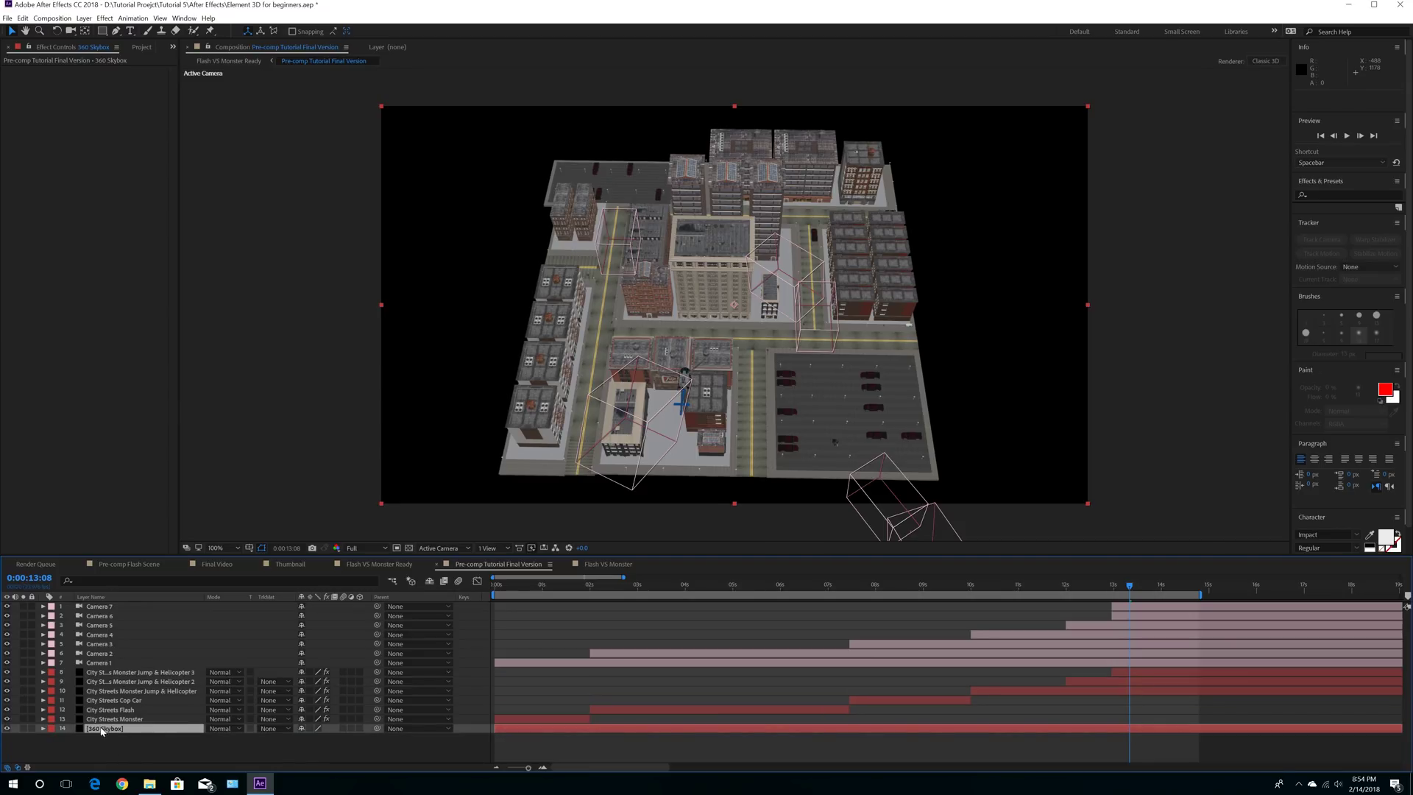
Step: Apply Element to the 360 Skybox solid and create a sphere model in its scene setup
left_click(105, 18)
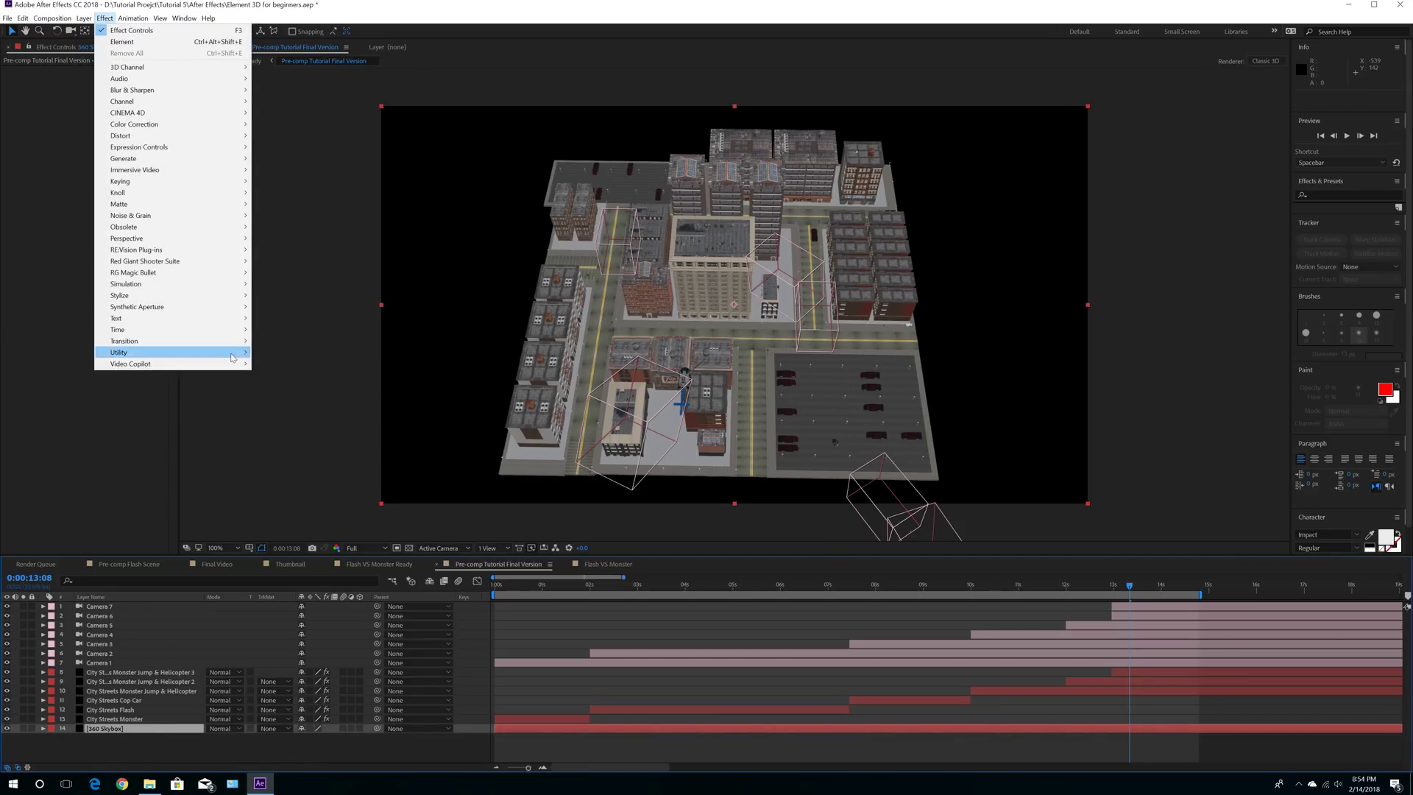
mouse_move(233, 365)
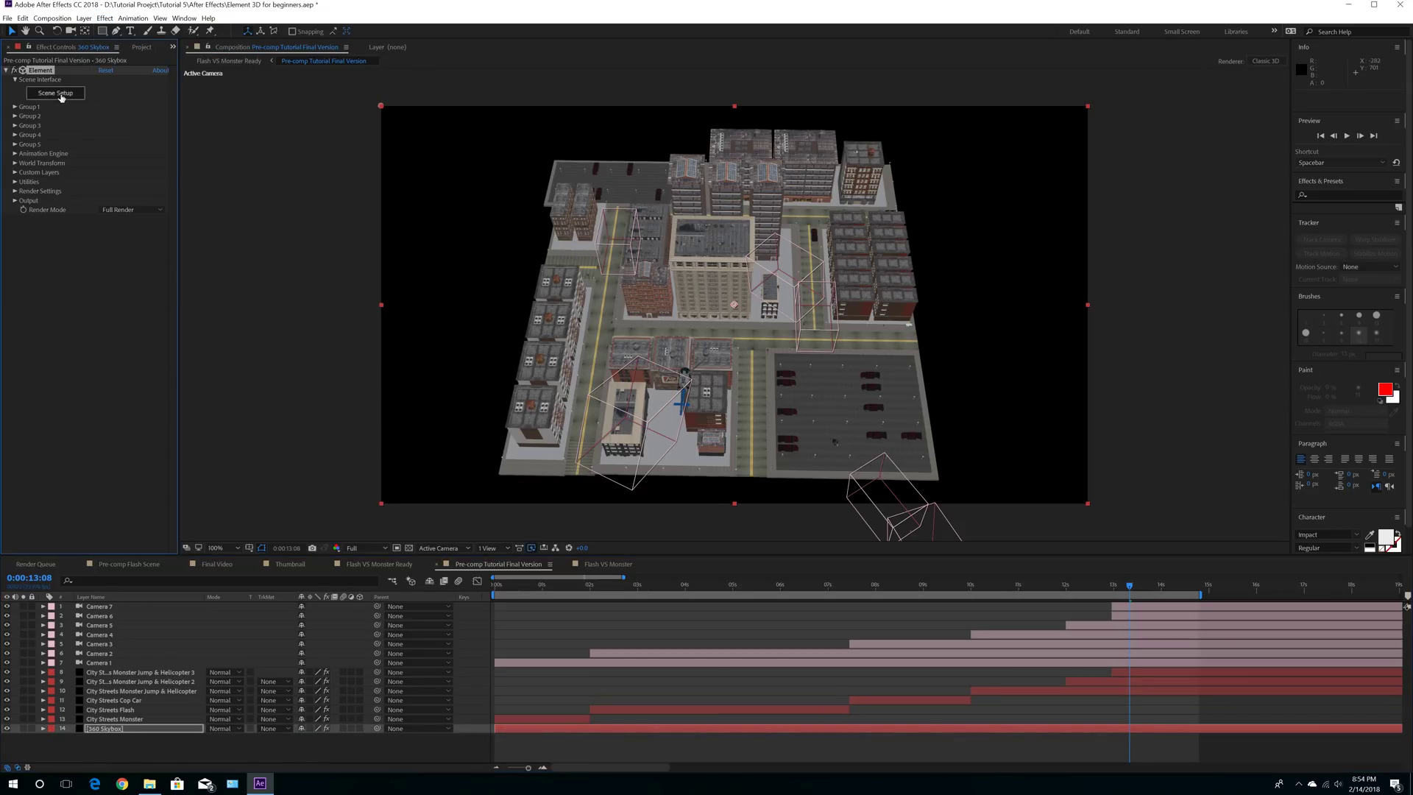
left_click(55, 93)
left_click(246, 31)
left_click(252, 49)
scroll(361, 391, "up", 6)
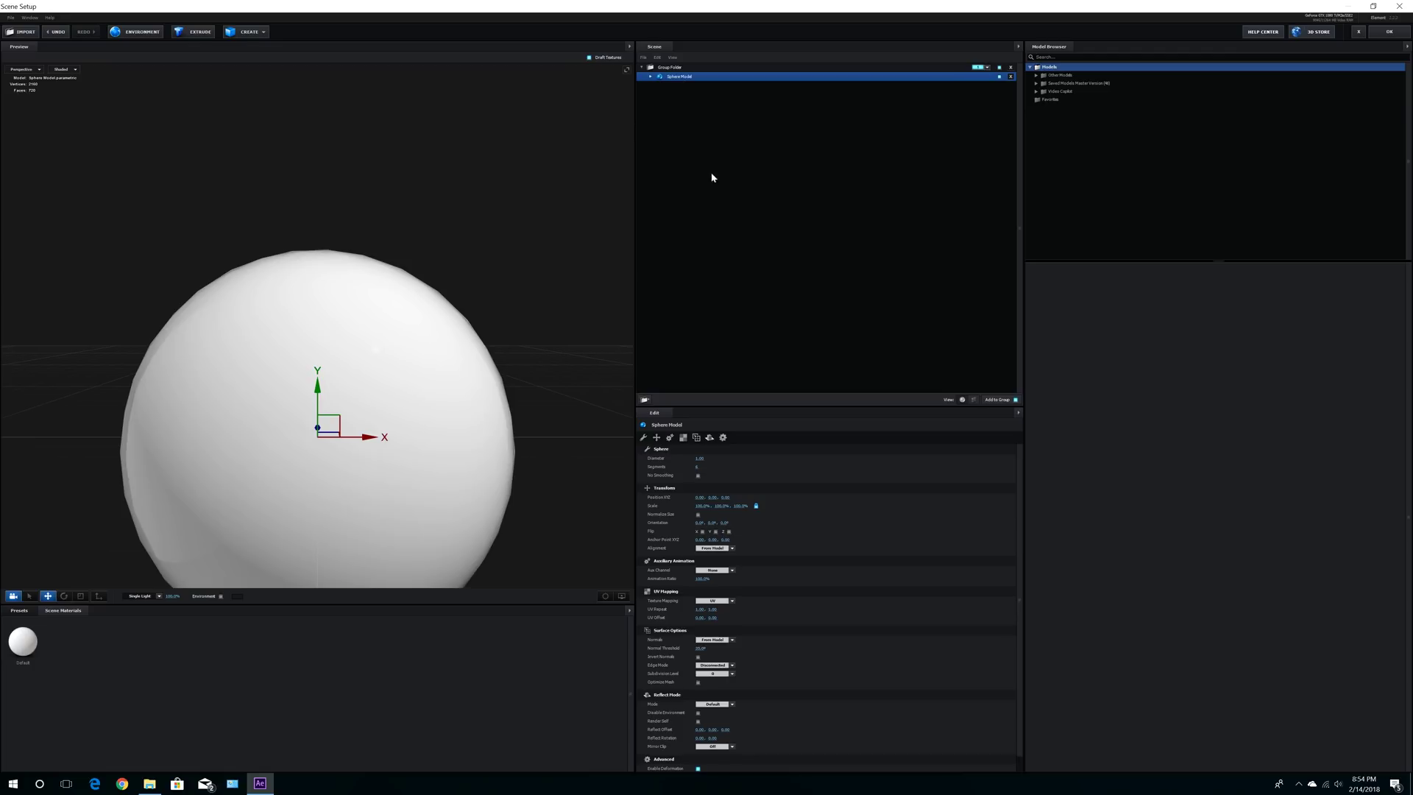
Step: Set the sphere model's segments to 20
left_click(697, 467)
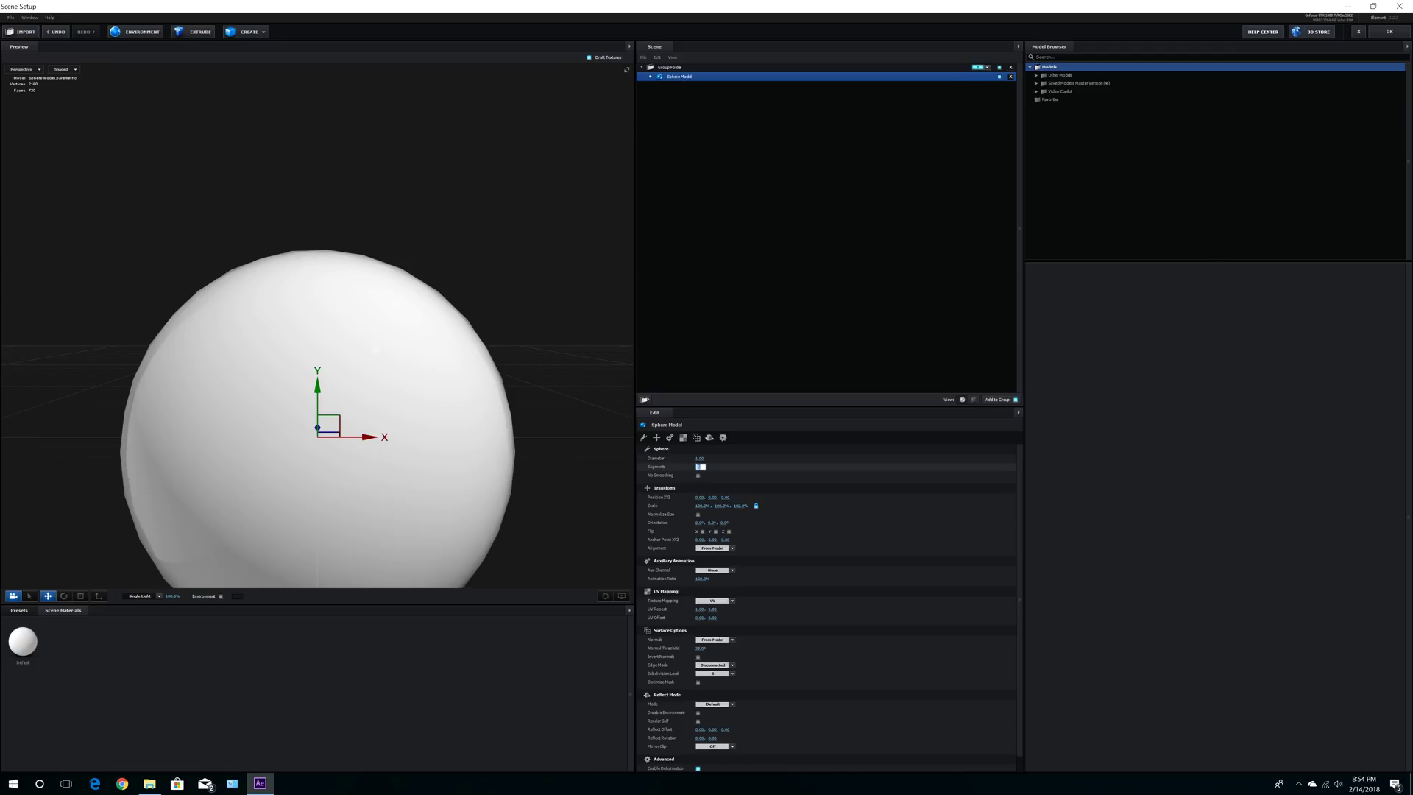
type("20")
key("Return")
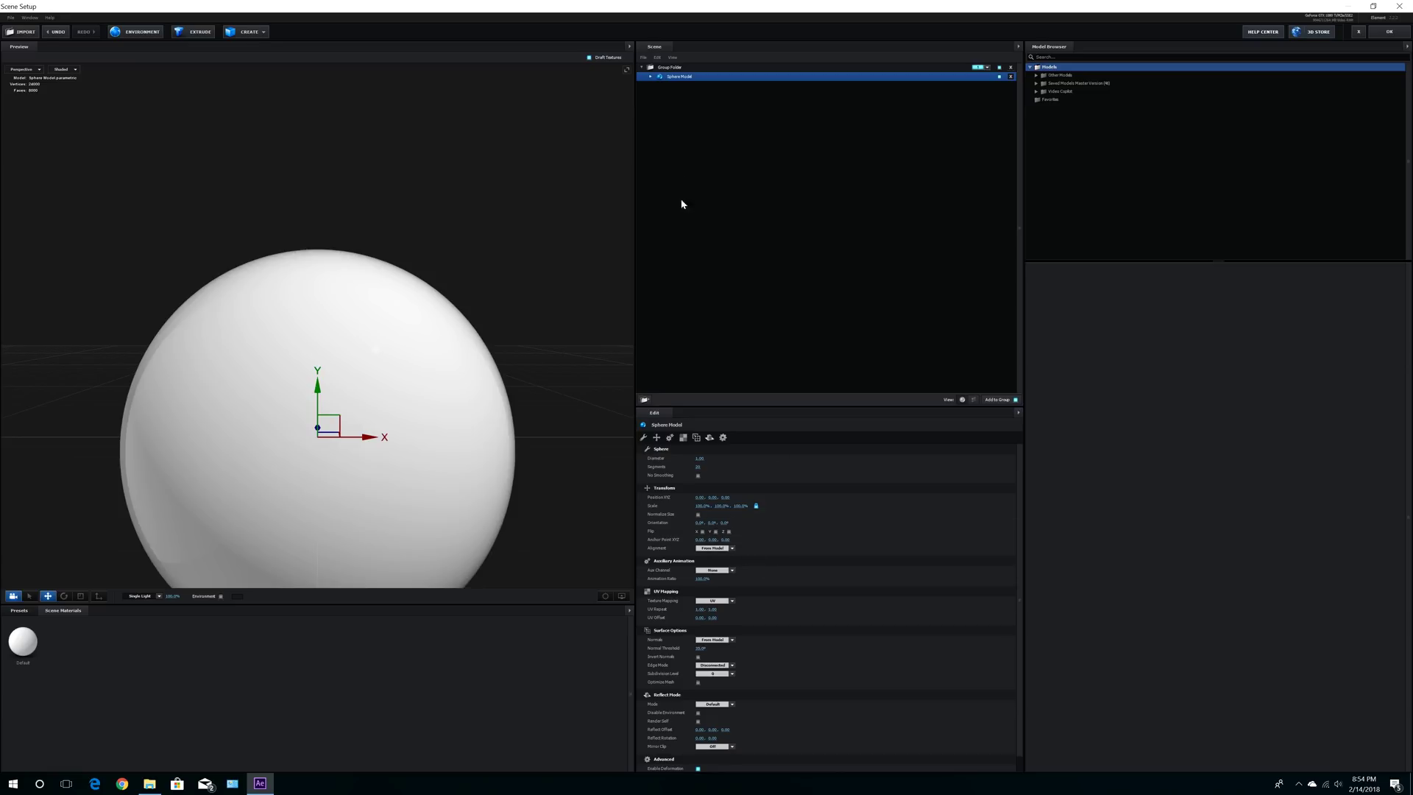
Step: Load Sky_16 from the Tutorial 5 Skymap folder as the sphere material's diffuse texture and lower the material's glossiness to about zero
left_click(650, 76)
left_click(671, 87)
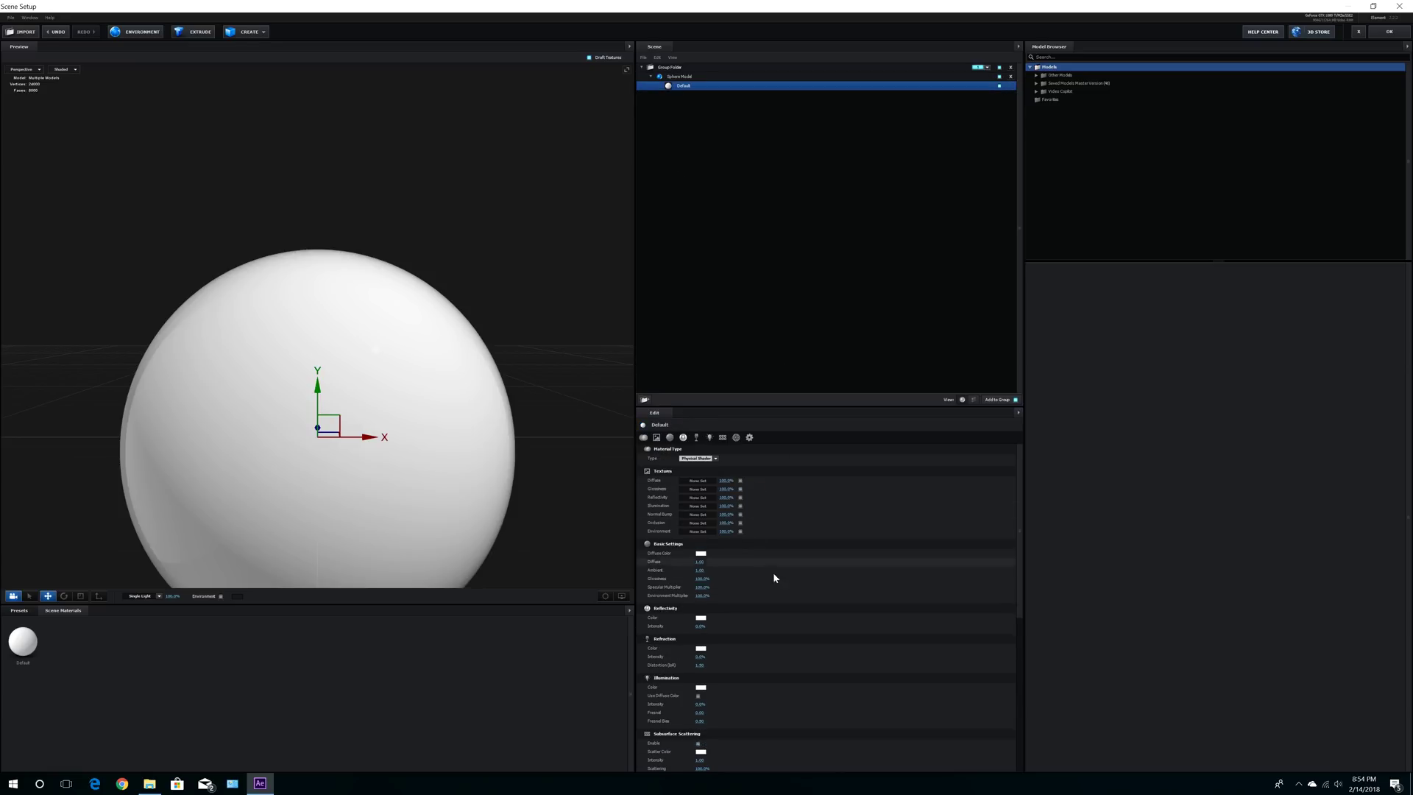
left_click(697, 480)
left_click(750, 445)
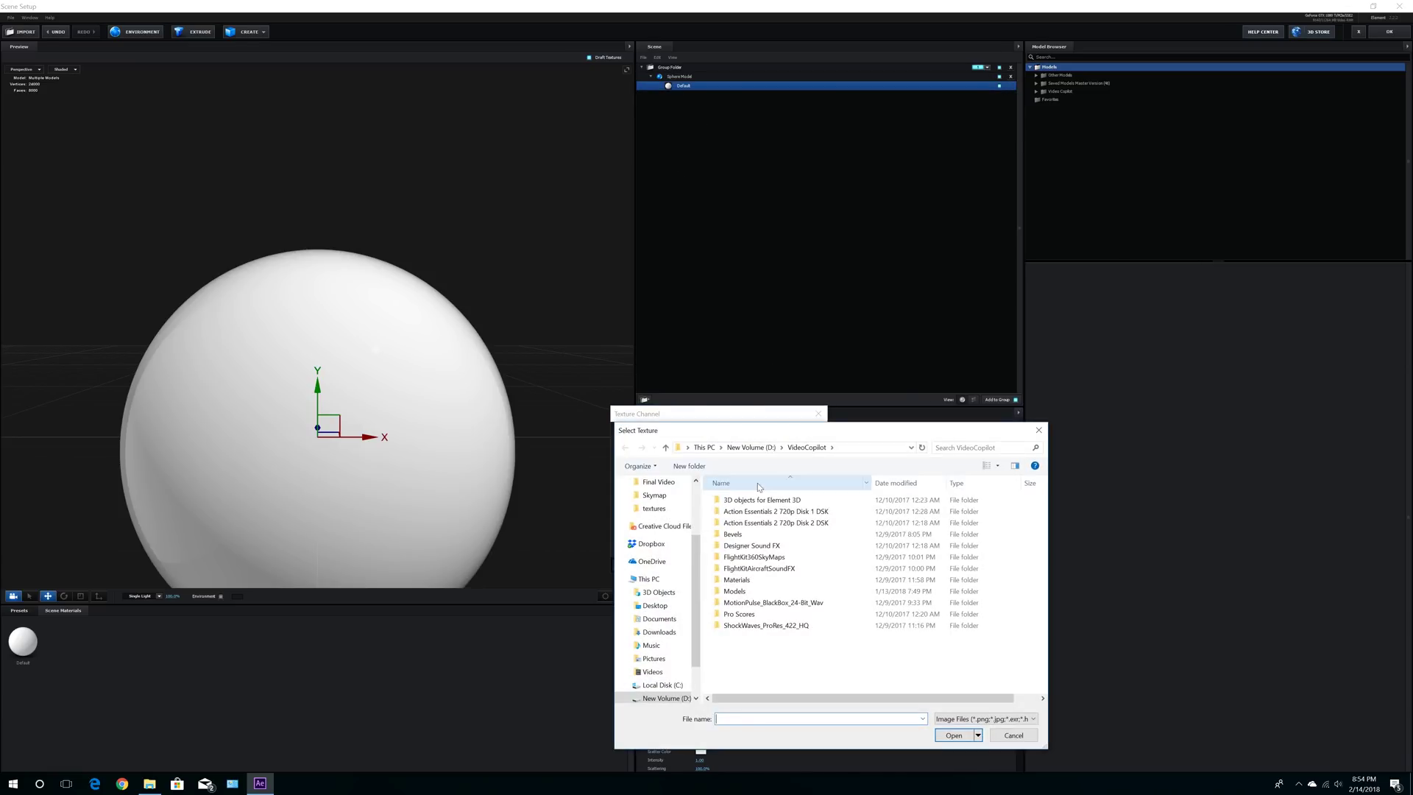
left_click(751, 447)
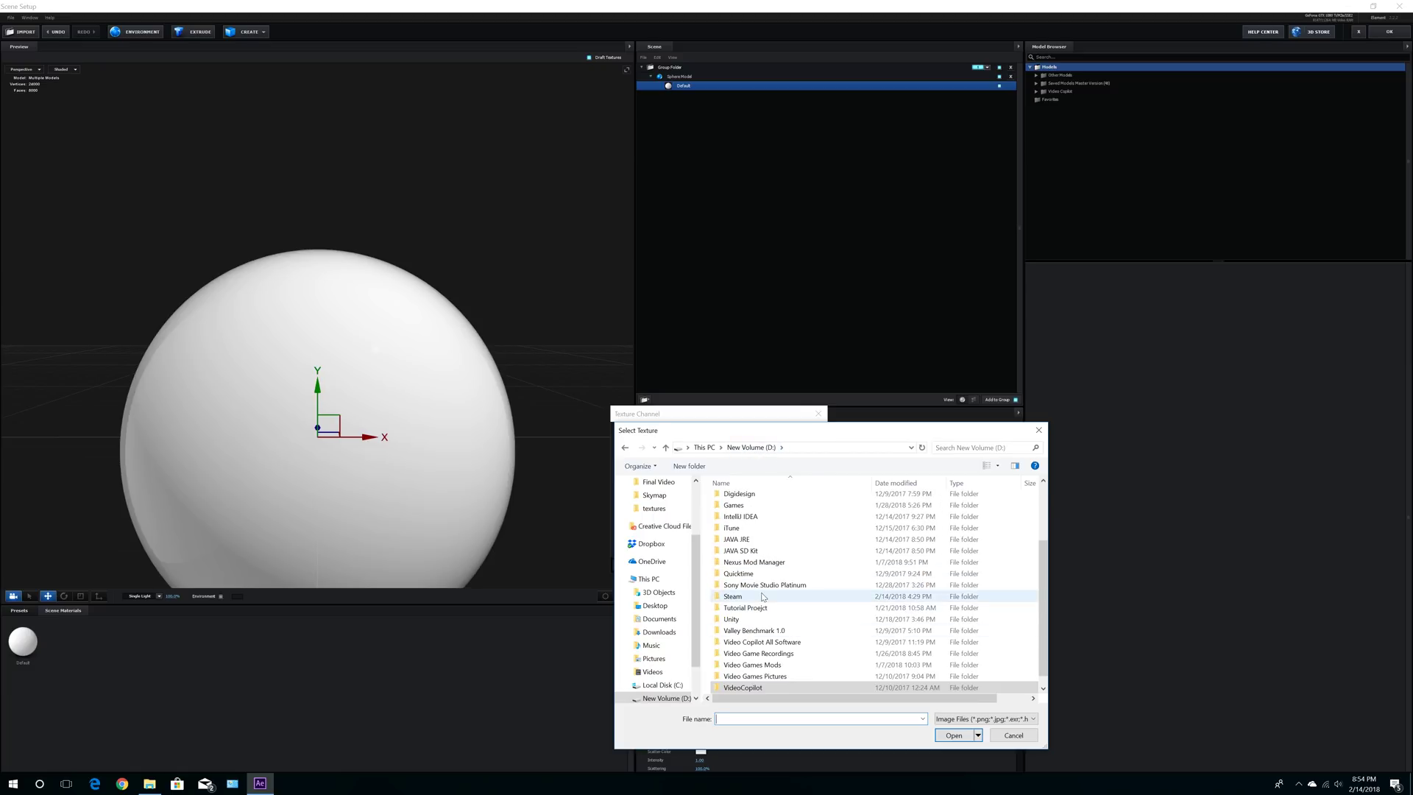
double_click(745, 608)
double_click(749, 503)
double_click(743, 545)
double_click(742, 558)
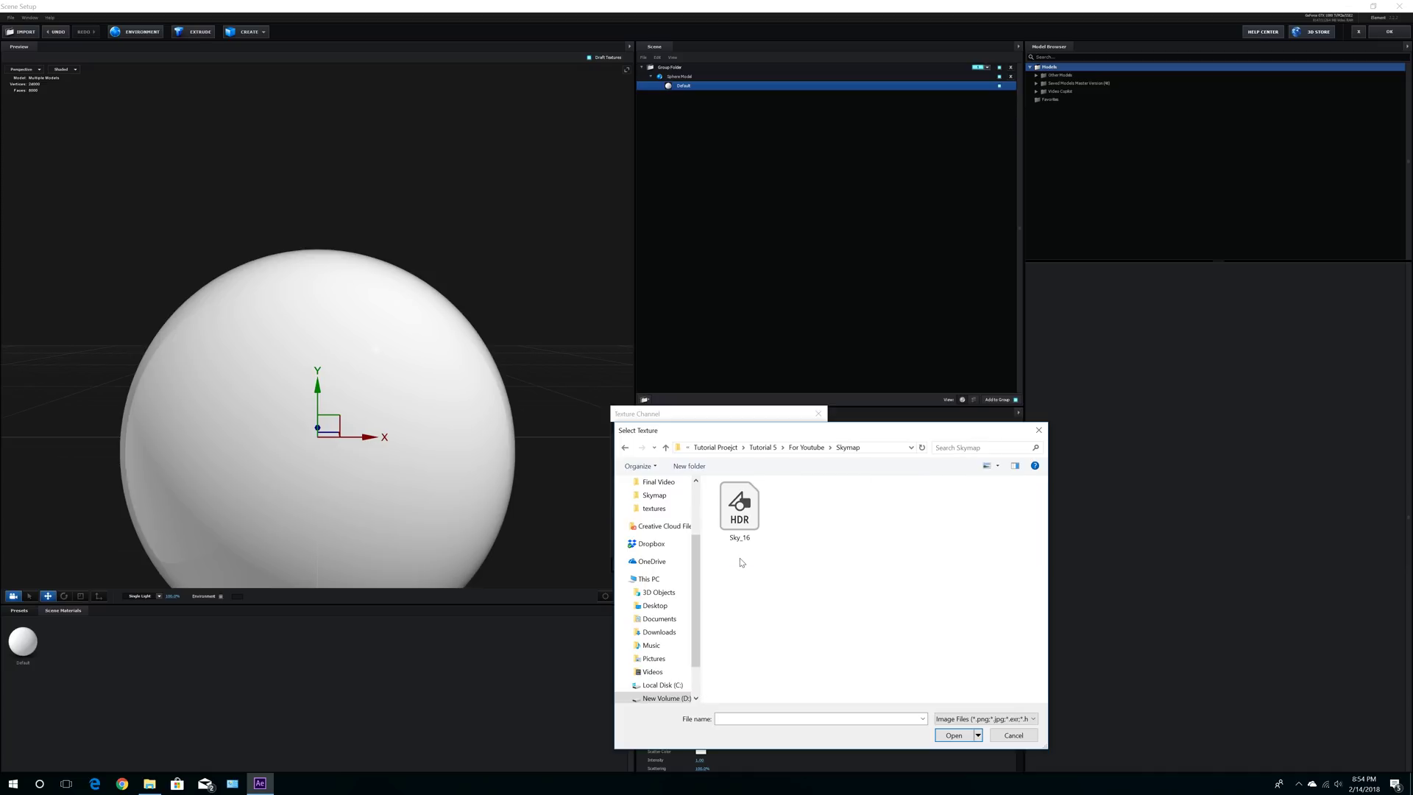
double_click(740, 546)
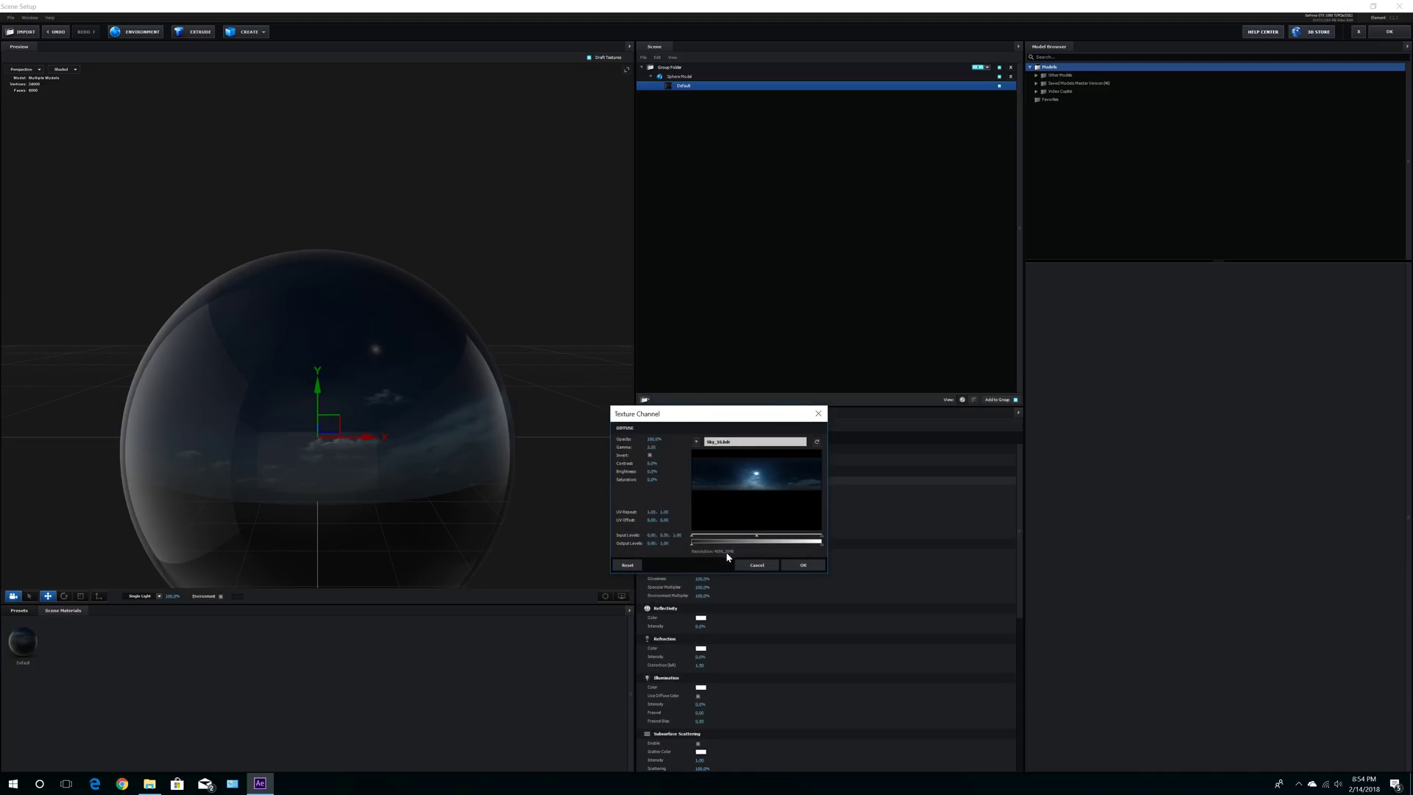
left_click(803, 564)
left_click_drag(449, 509, 508, 511)
left_click_drag(701, 579, 426, 566)
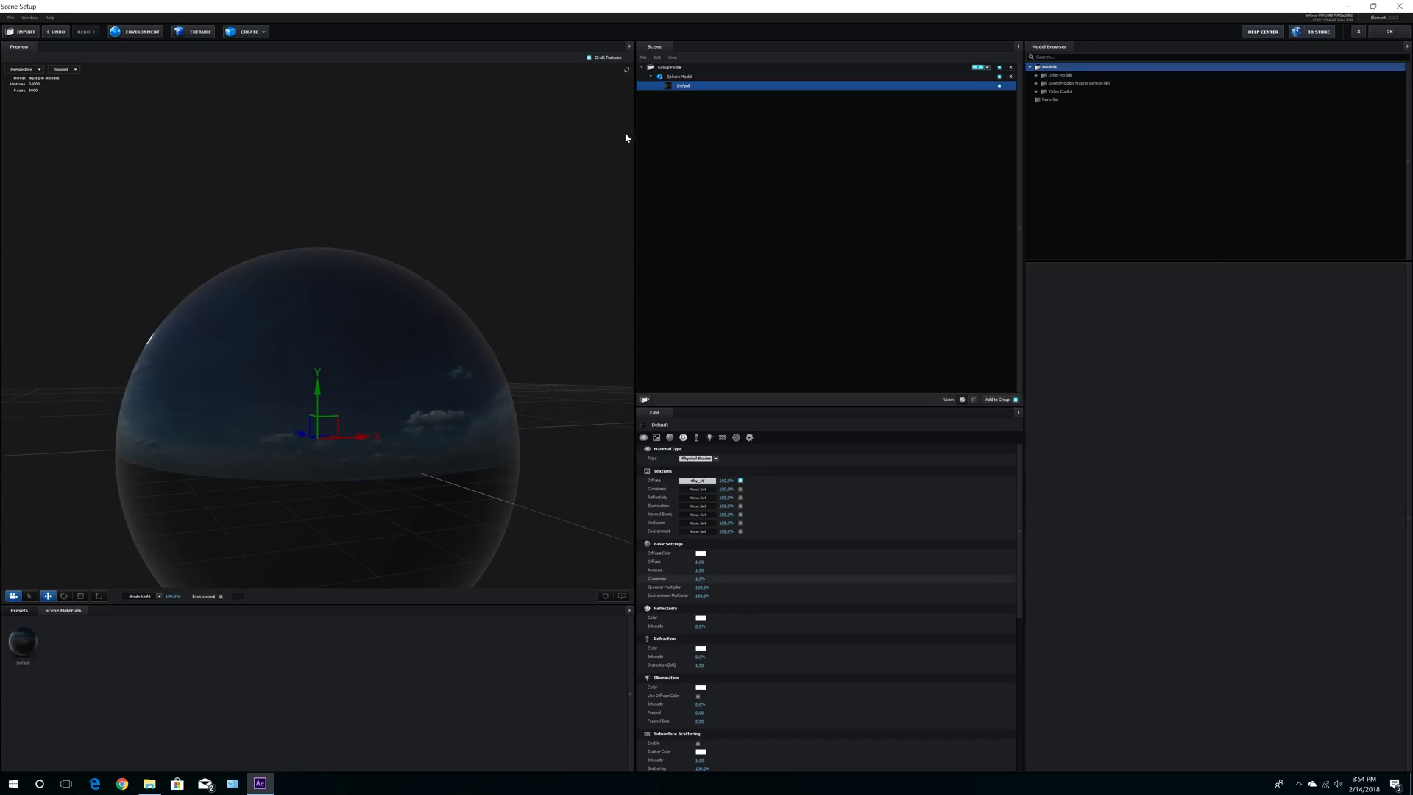
Step: Scale the sphere model uniformly to 400% and check it in the preview
left_click(674, 77)
left_click(704, 505)
type("400")
key("Return")
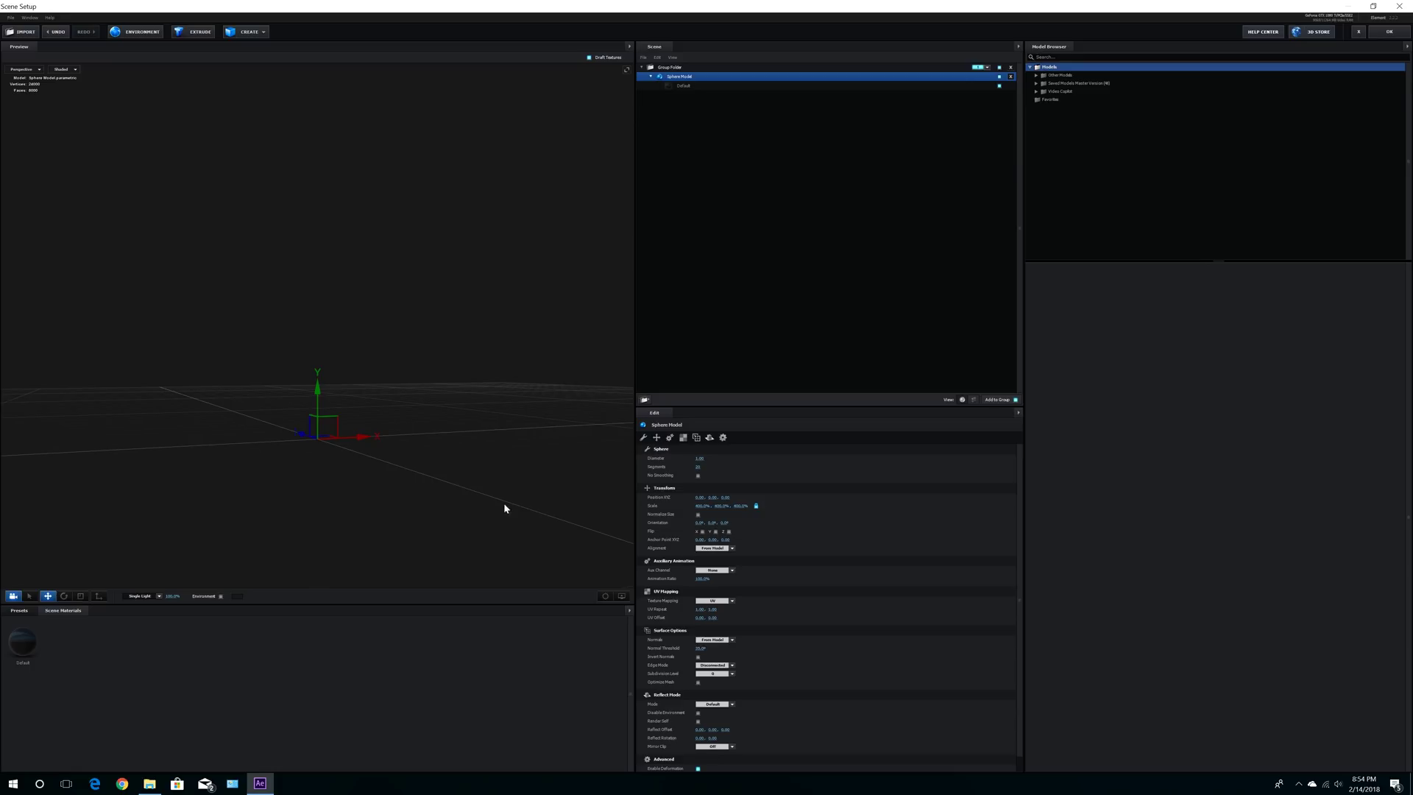
left_click_drag(449, 475, 448, 468)
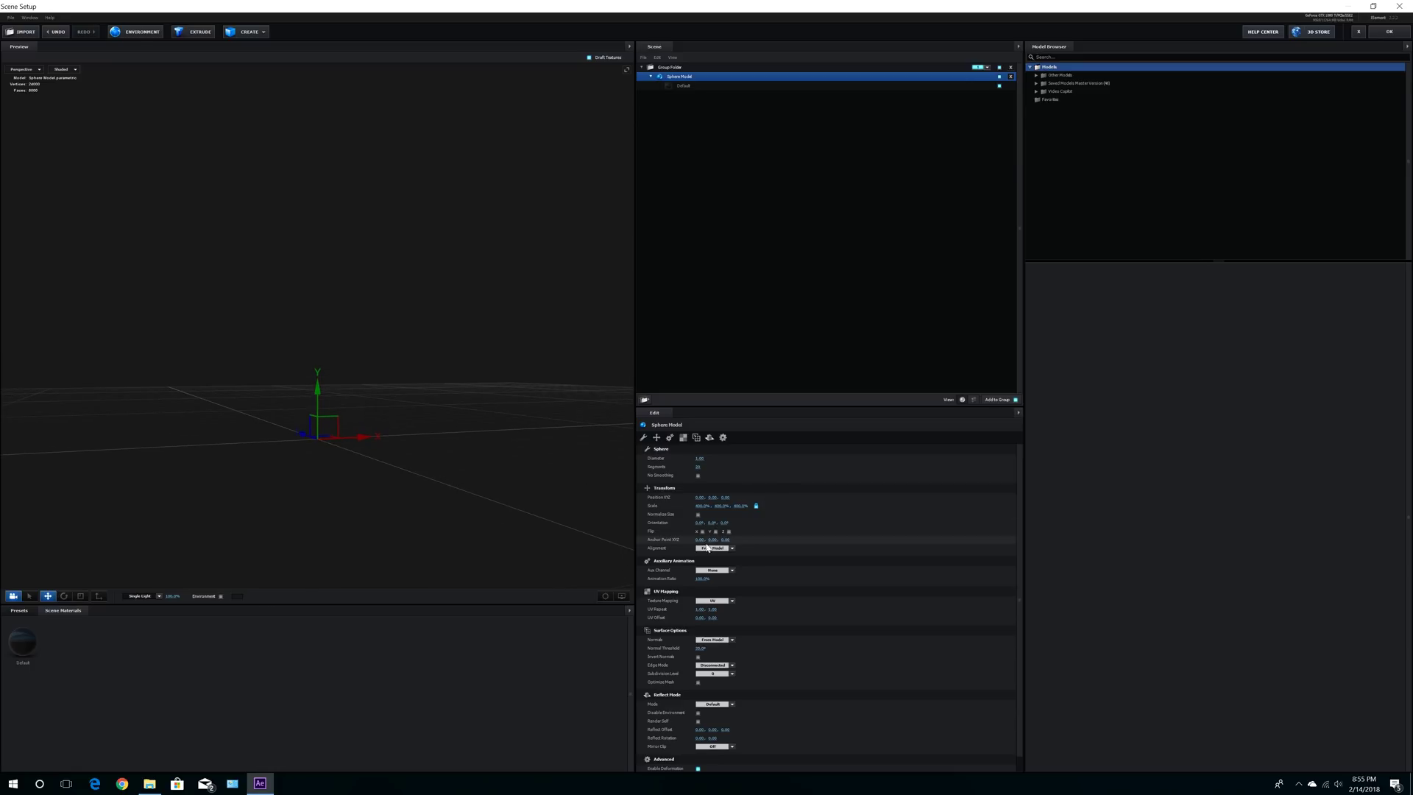
Step: Set the environment multiplier of the sphere's sky material to 700%
left_click(684, 86)
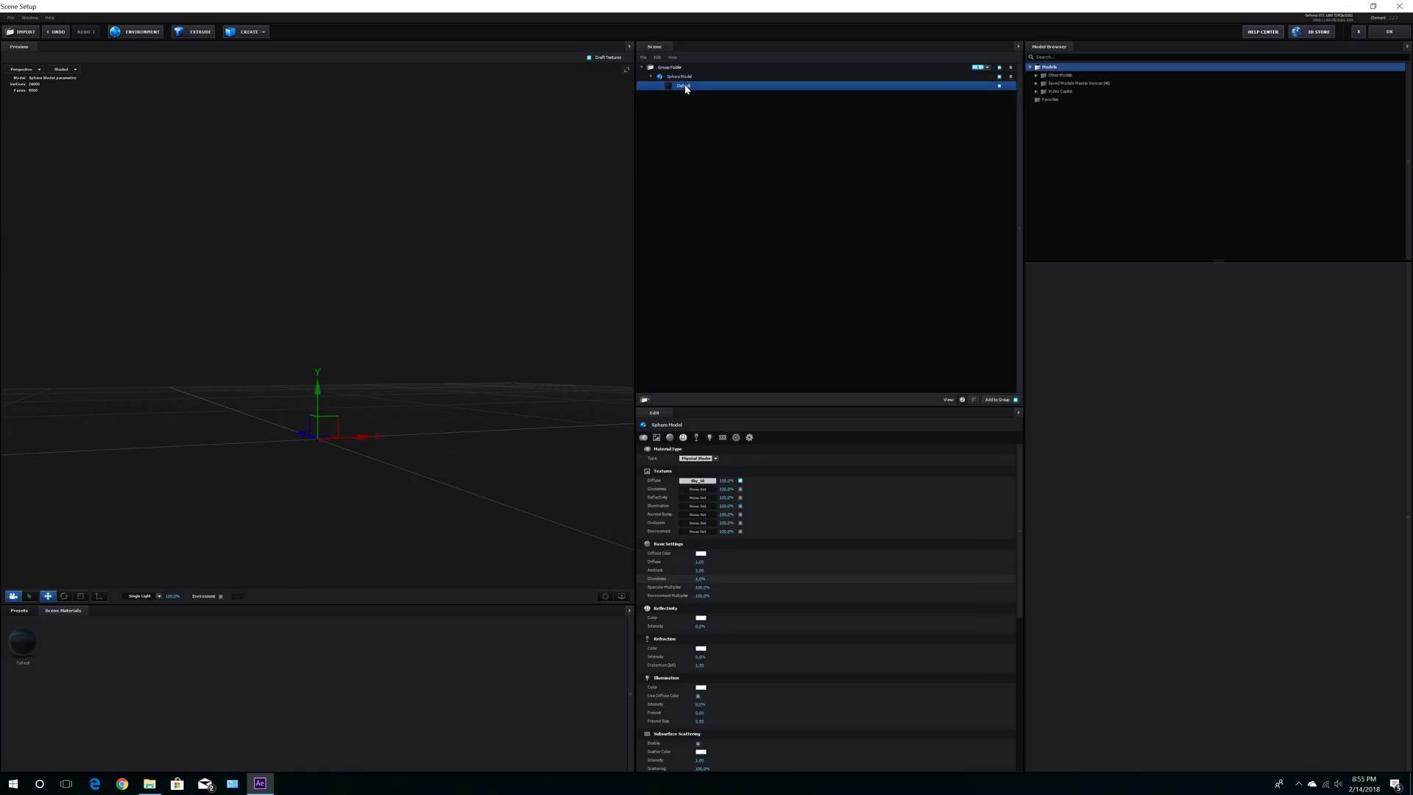
left_click(702, 597)
type("700")
key("Return")
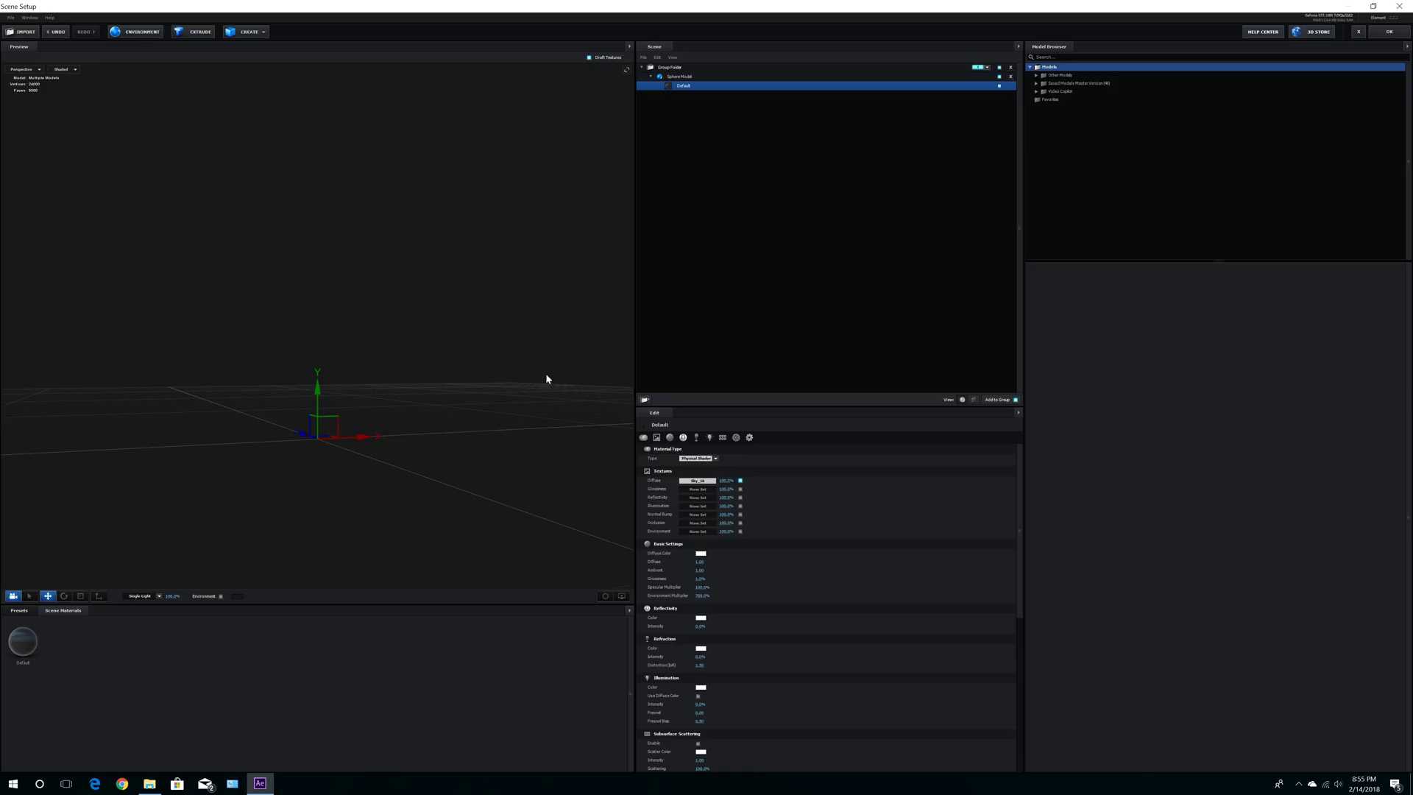
Step: Turn on Invert Normals for the sphere model, check its inside in the preview and apply the scene setup
left_click(684, 77)
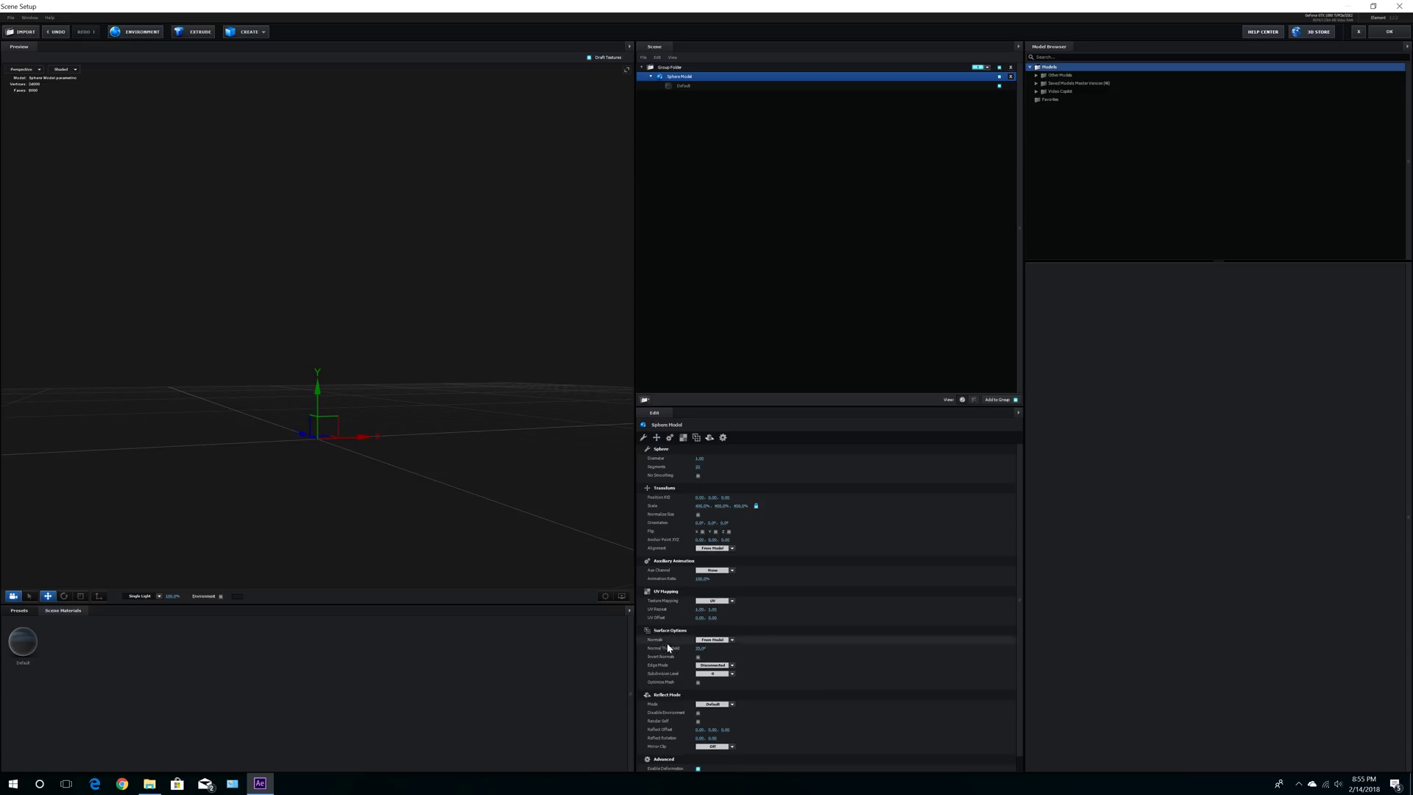
left_click(697, 657)
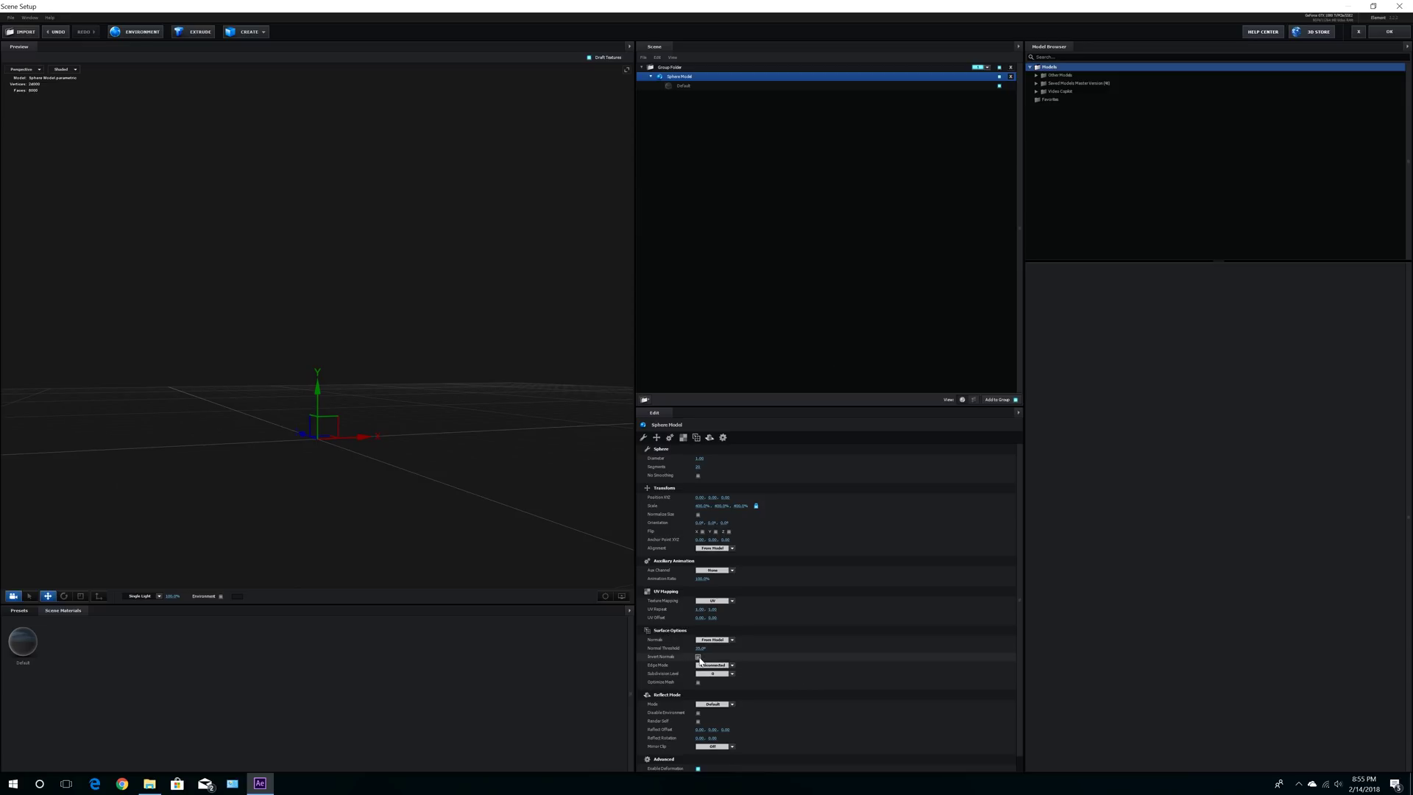
mouse_move(471, 437)
left_mouse_down()
mouse_move(552, 439)
mouse_move(455, 434)
mouse_move(490, 436)
left_mouse_up()
mouse_move(411, 458)
left_mouse_down()
mouse_move(422, 460)
mouse_move(341, 448)
mouse_move(537, 463)
mouse_move(395, 450)
mouse_move(407, 456)
left_mouse_up()
left_click(1389, 33)
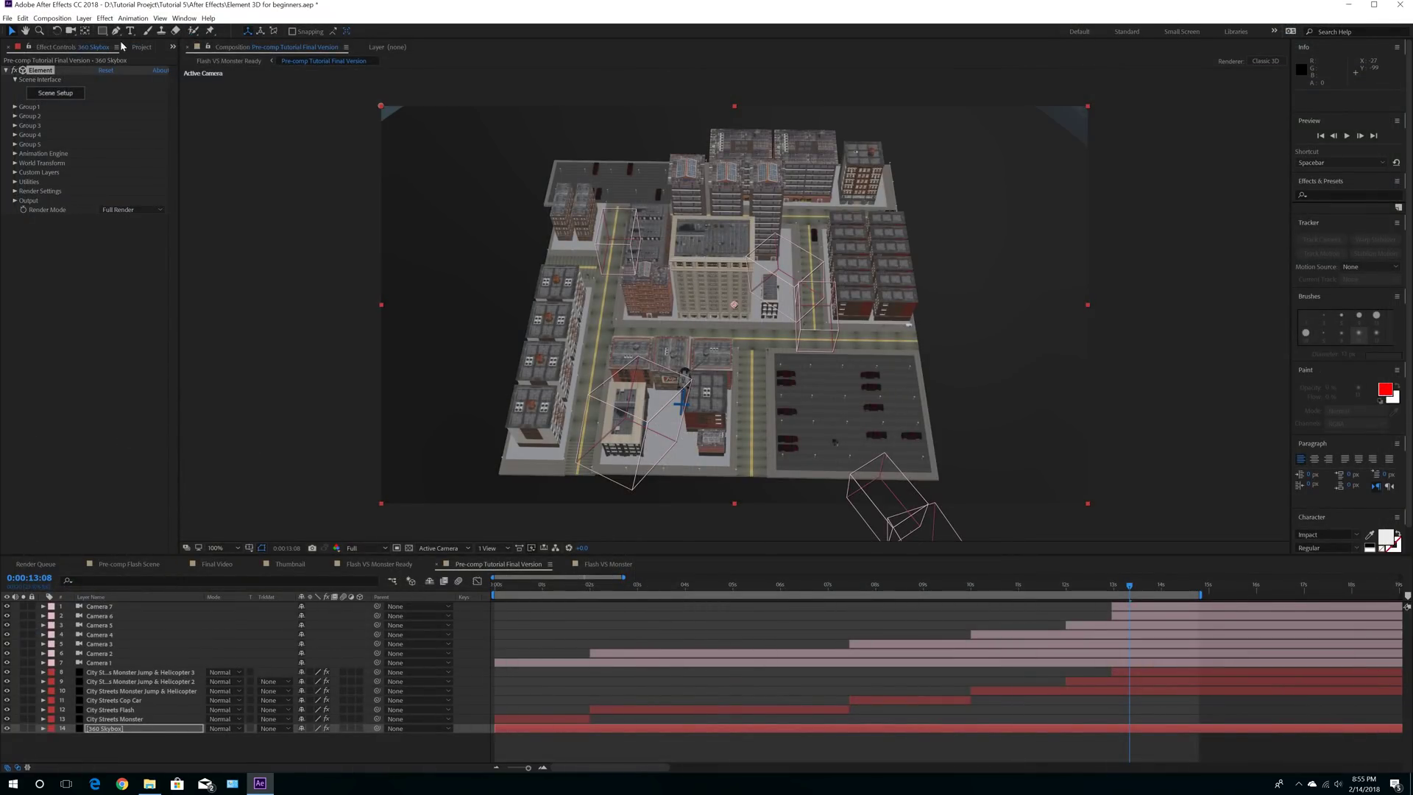
Step: Orbit and move Camera 7 around the city to examine the skybox from several angles
left_click(71, 31)
left_click_drag(752, 448, 725, 192)
right_click_drag(725, 193, 724, 189)
left_click_drag(816, 364, 712, 319)
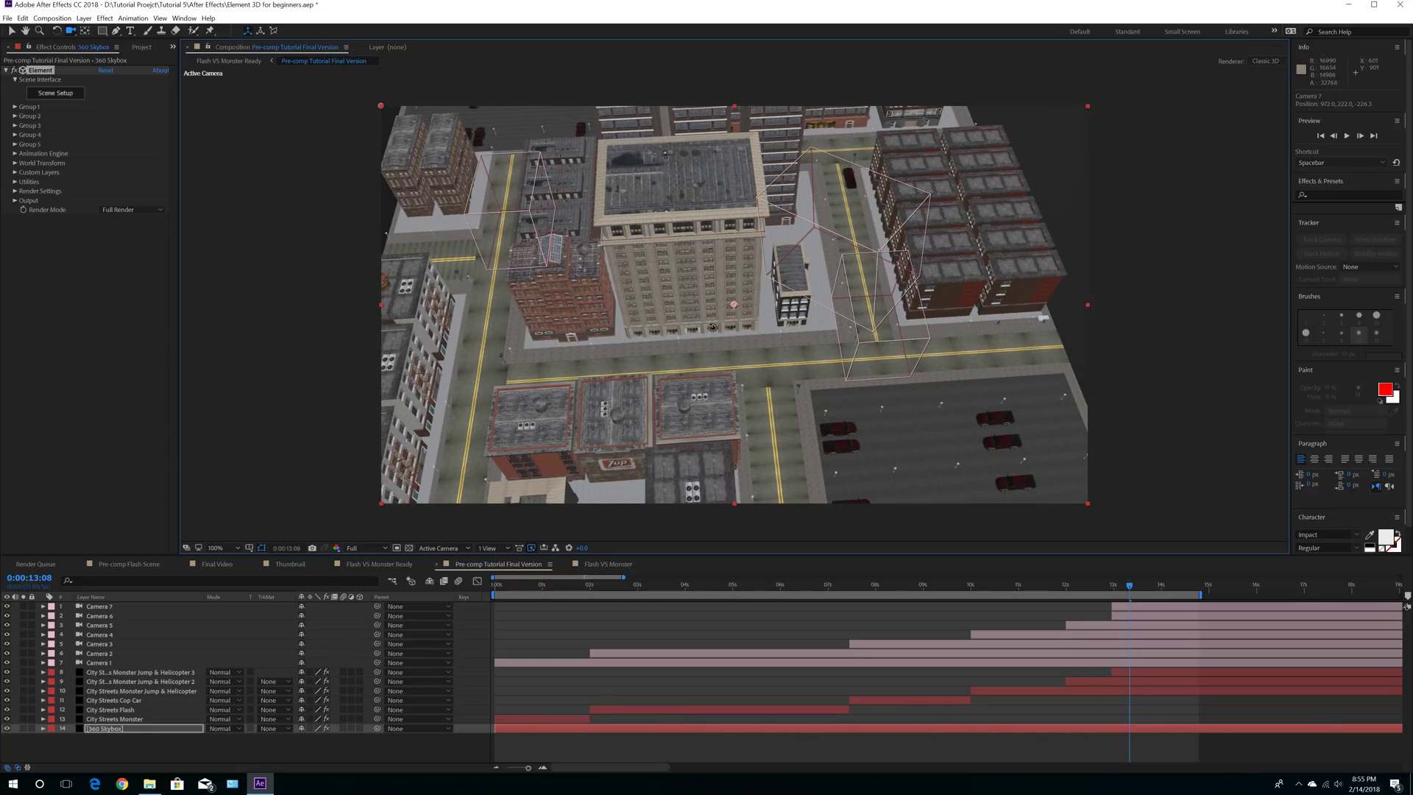
left_click_drag(712, 319, 732, 434)
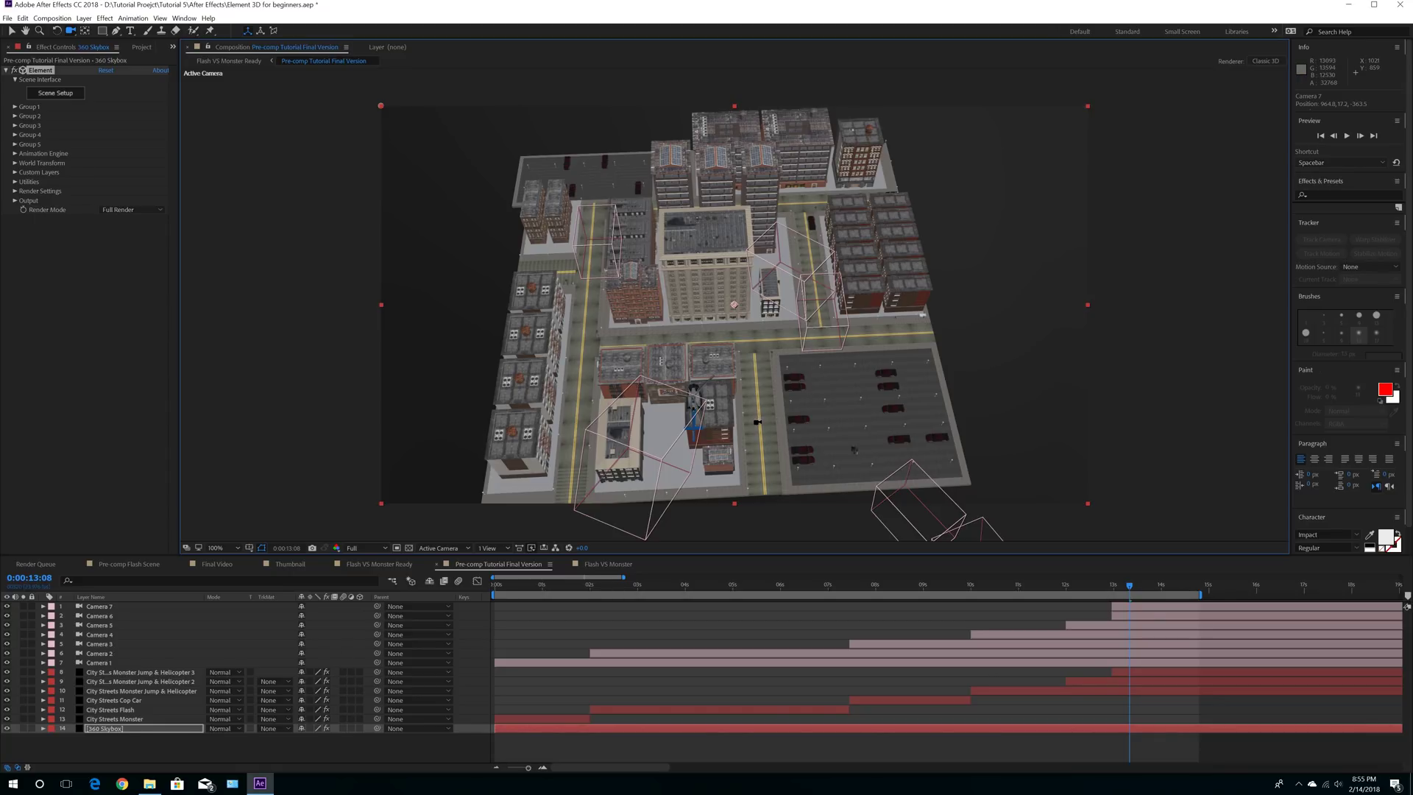
left_click_drag(755, 423, 753, 423)
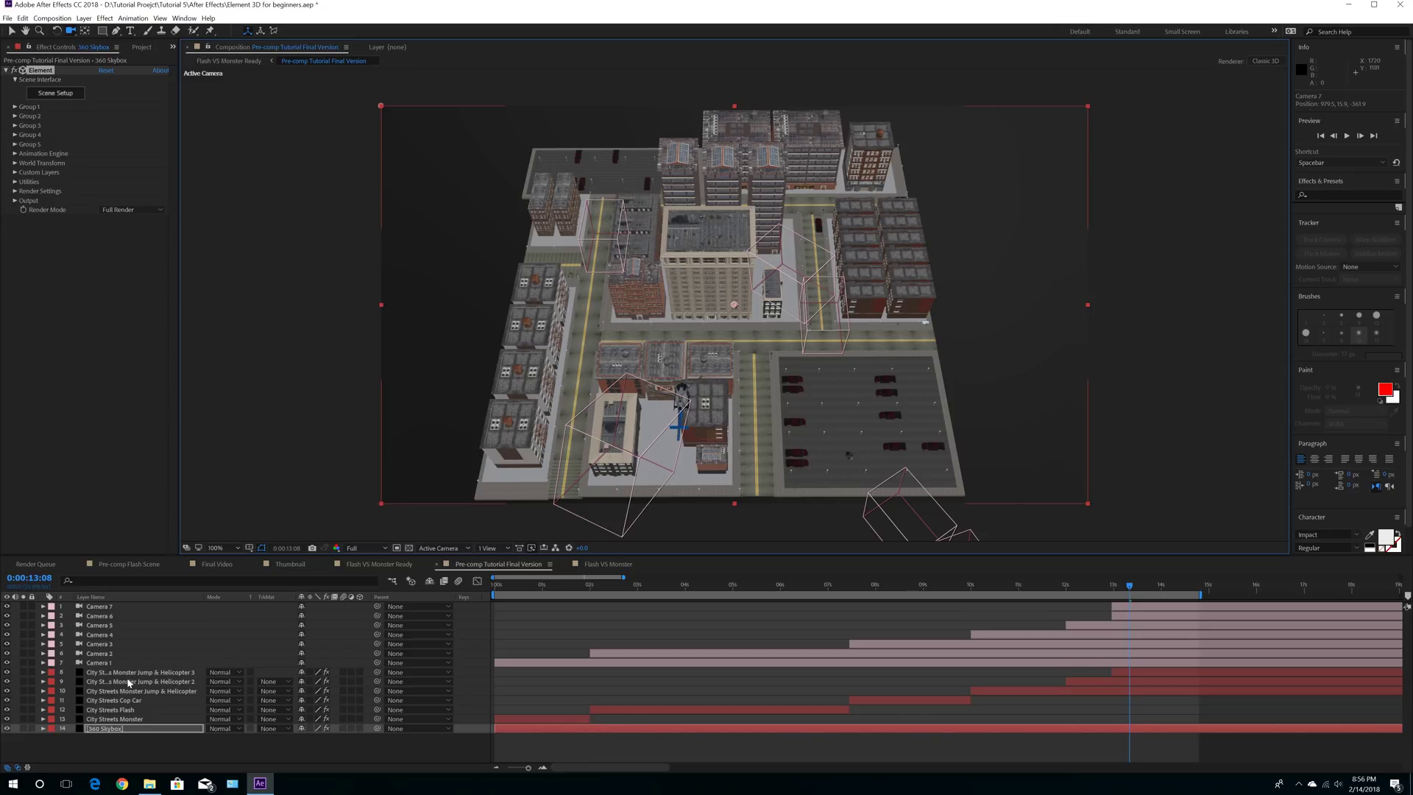
Step: Enable shadows in Element's render settings on the City Streets Monster Jump & Helicopter 3 layer, keeping the shadow map size at 2048
left_click(1156, 670)
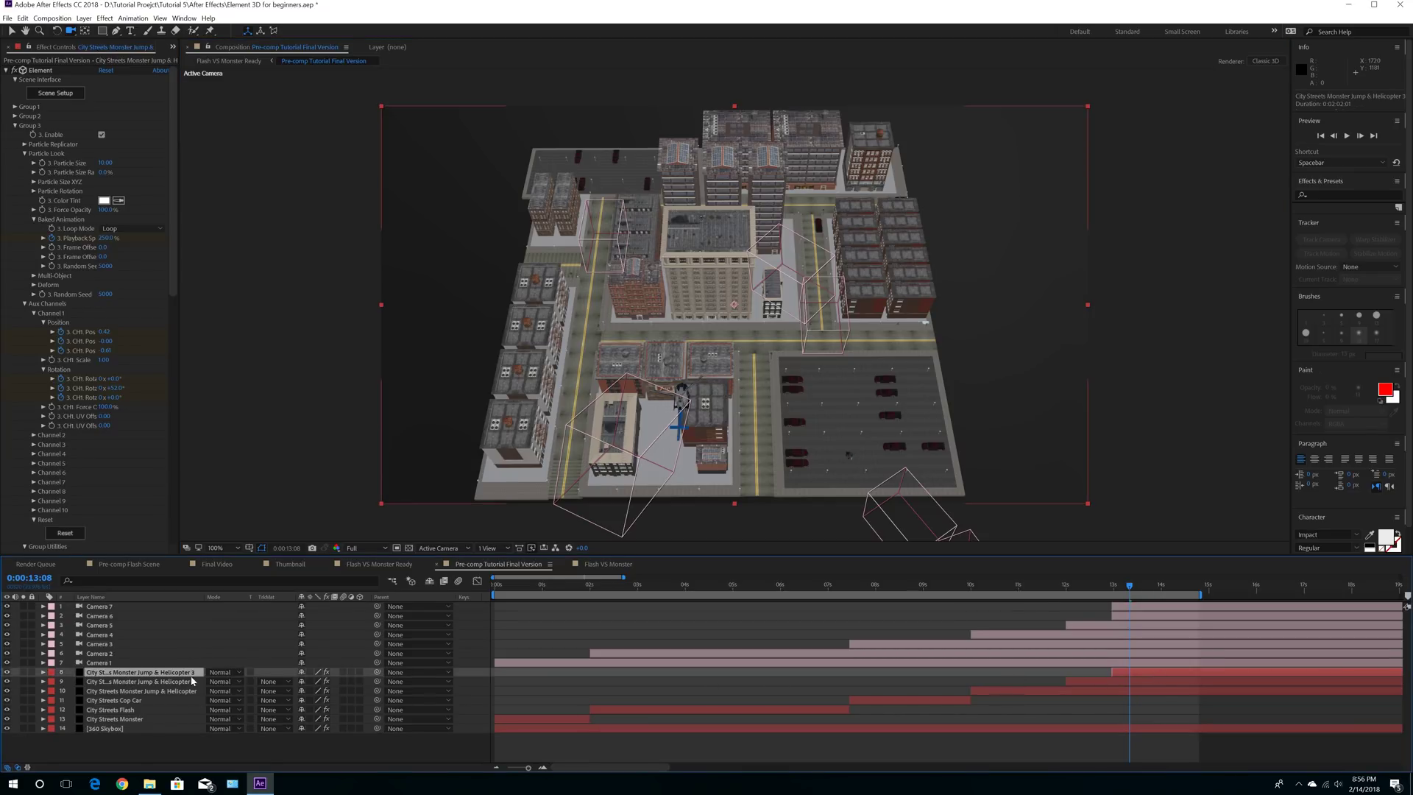
left_click_drag(176, 258, 176, 500)
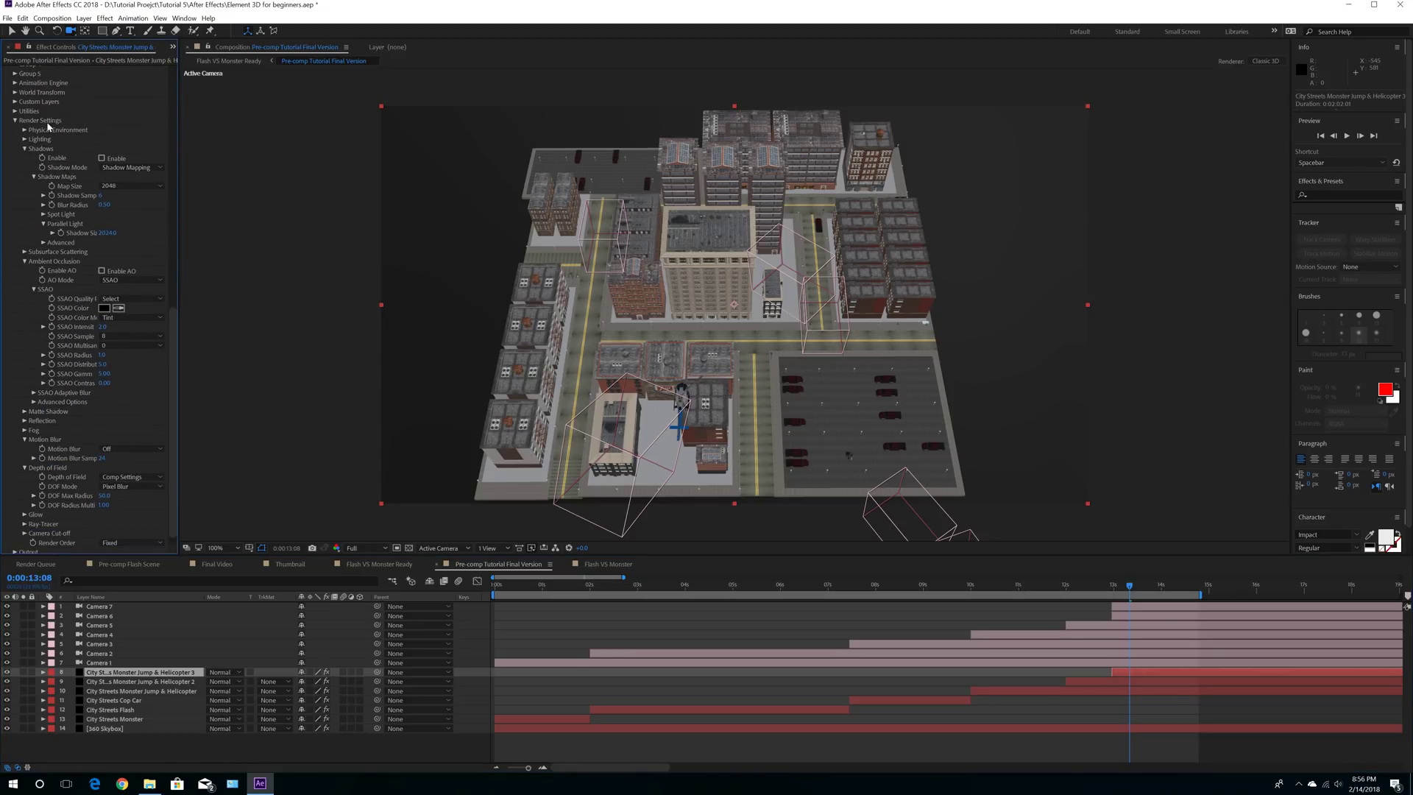
left_click(101, 158)
left_click(118, 186)
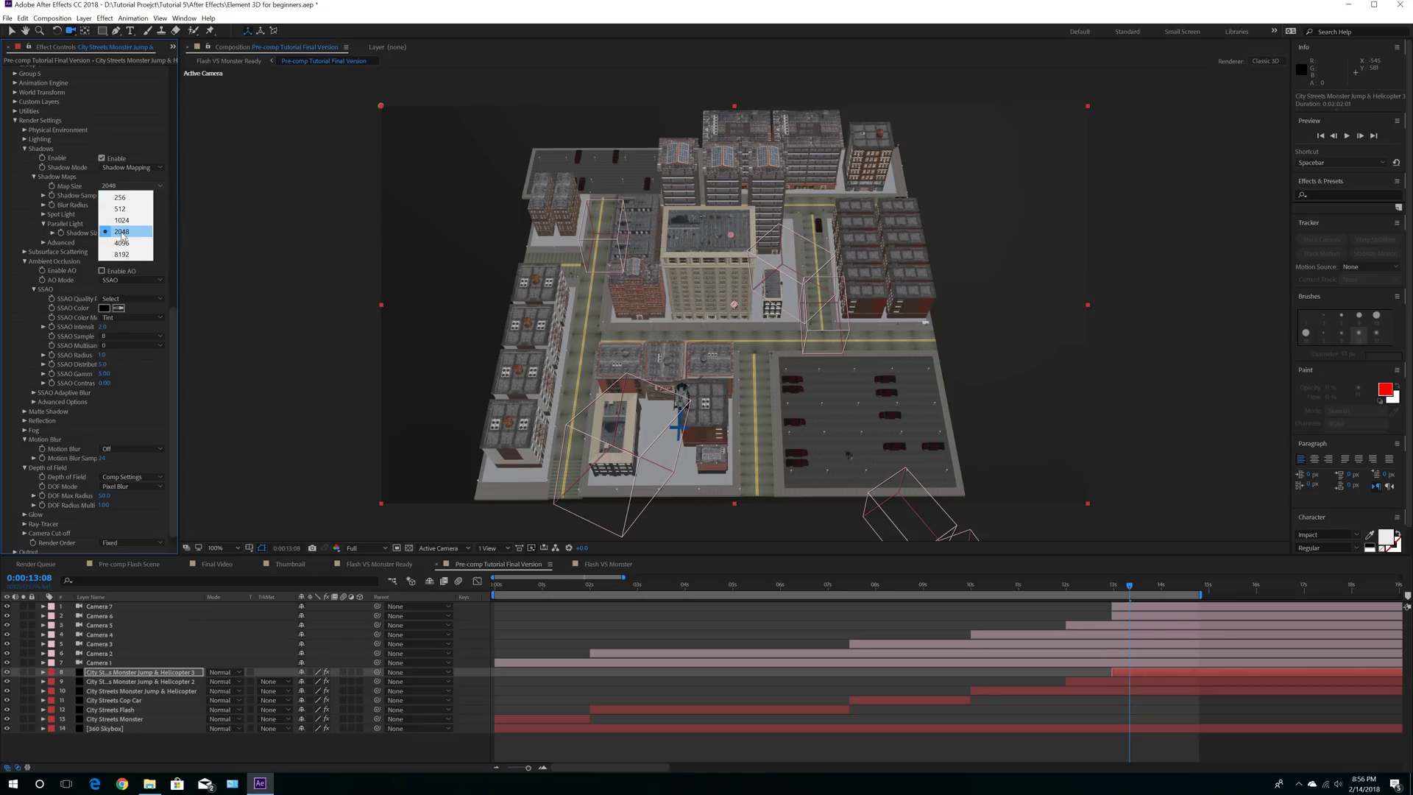
left_click(85, 181)
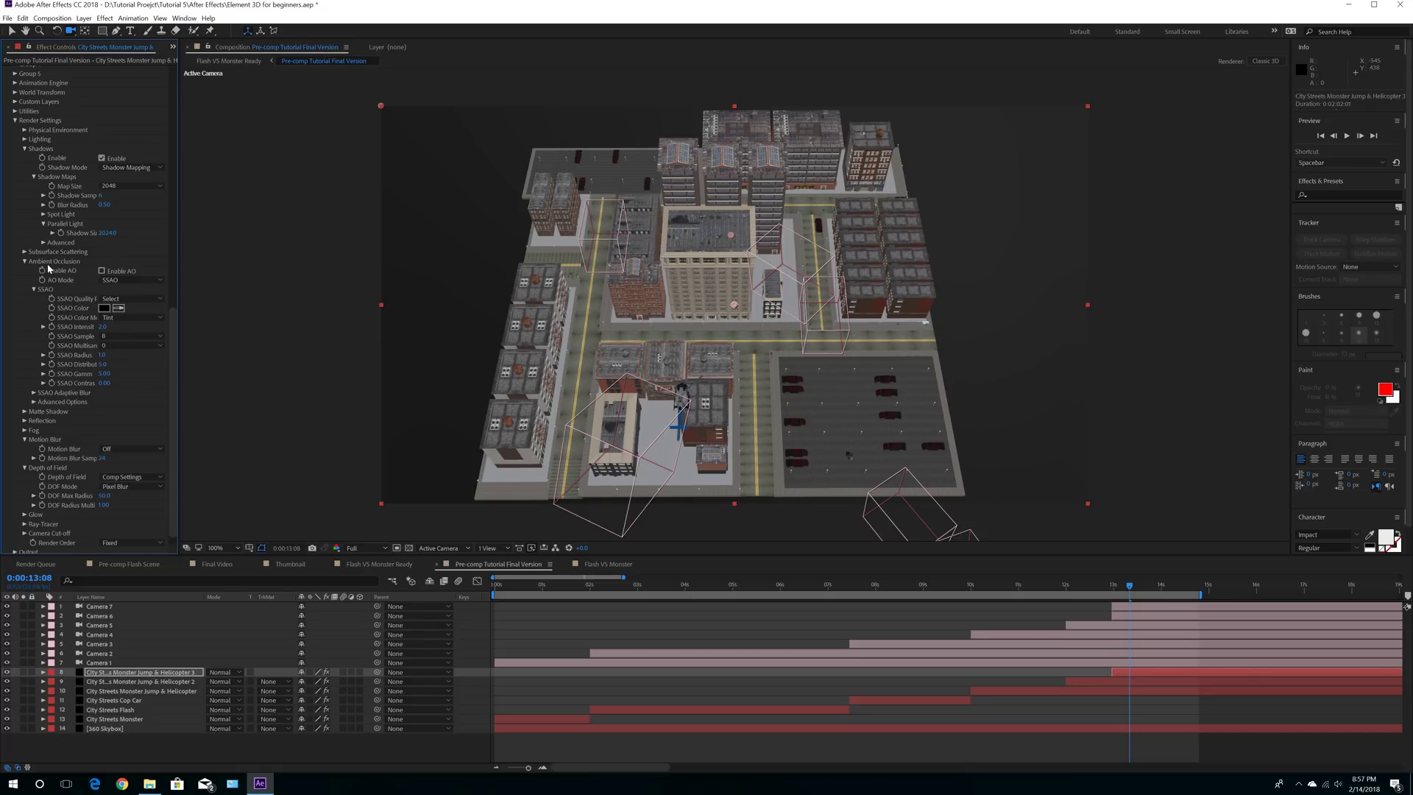
Step: Enable ambient occlusion on the same layer, switching it off and on again to compare the city's shading
left_click(103, 271)
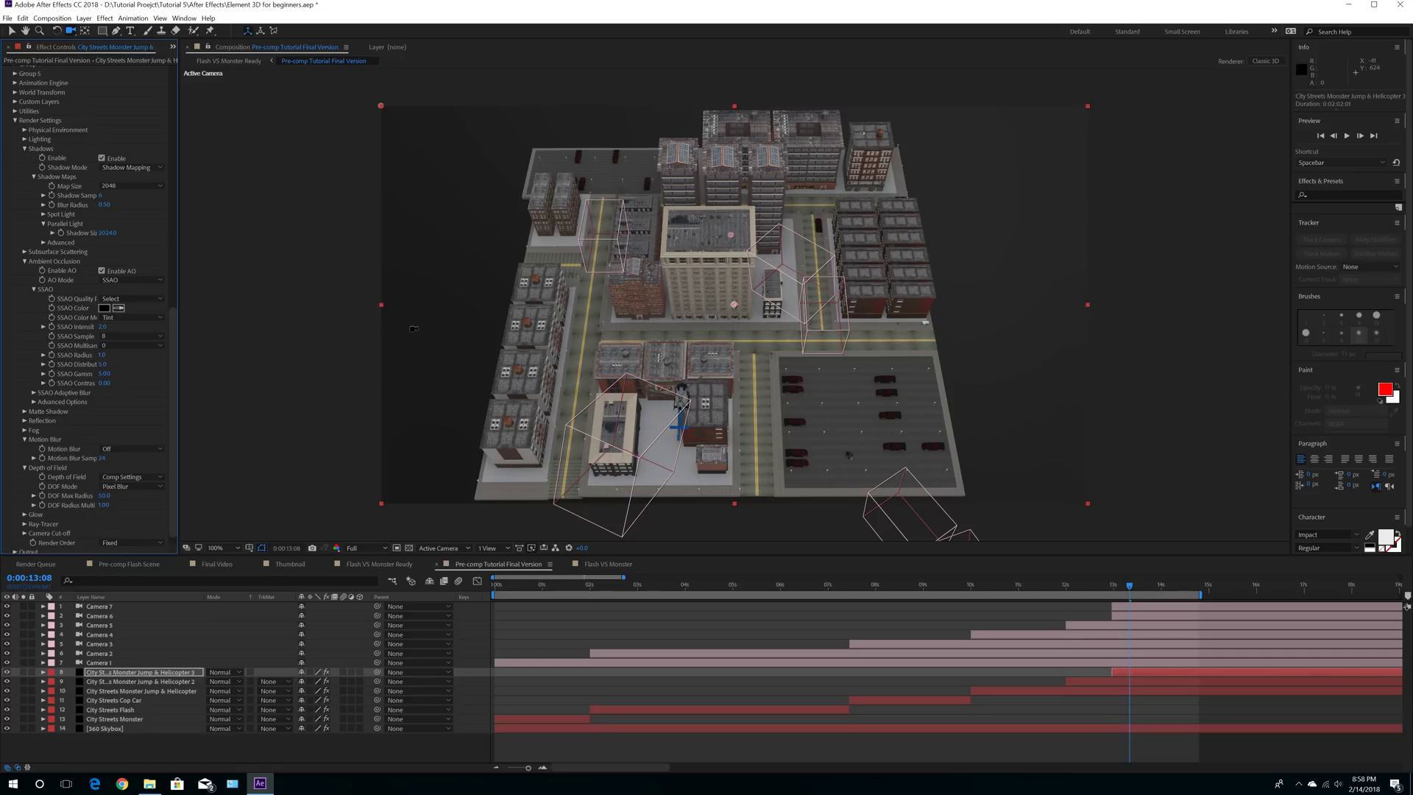
left_click(101, 270)
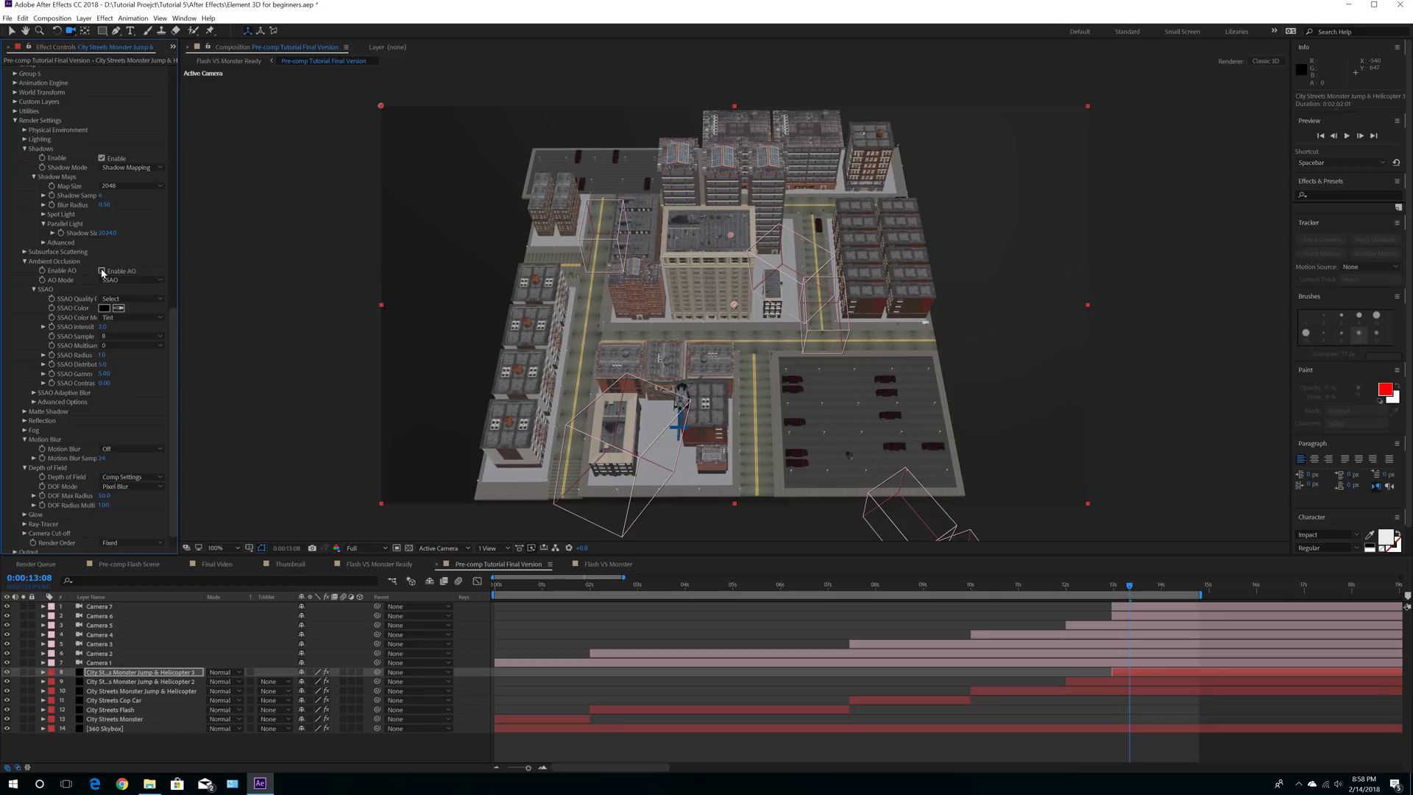
left_click(101, 271)
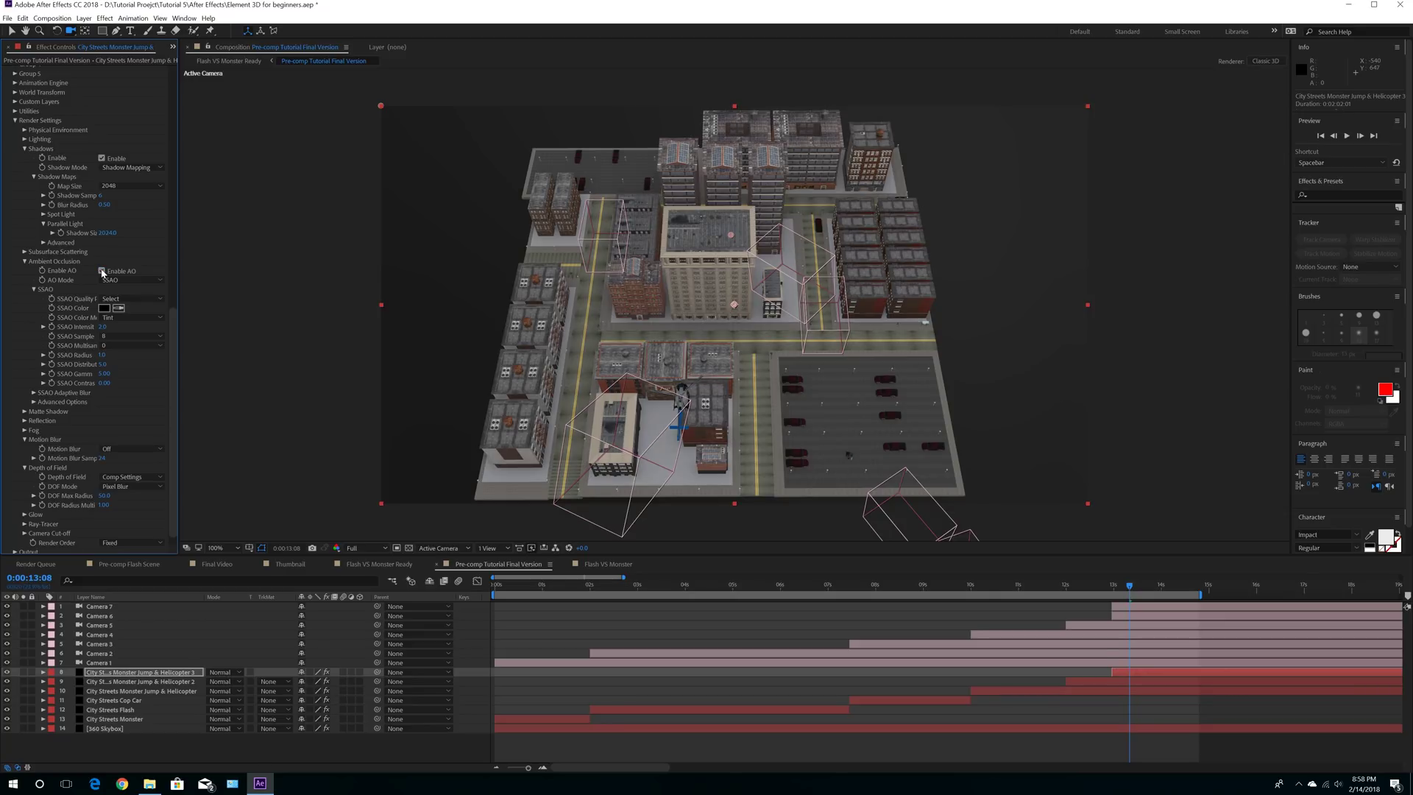
Step: Set the SSAO Intensity on the City Streets Monster Jump & Helicopter 3 layer to 2
left_click_drag(103, 327, 127, 328)
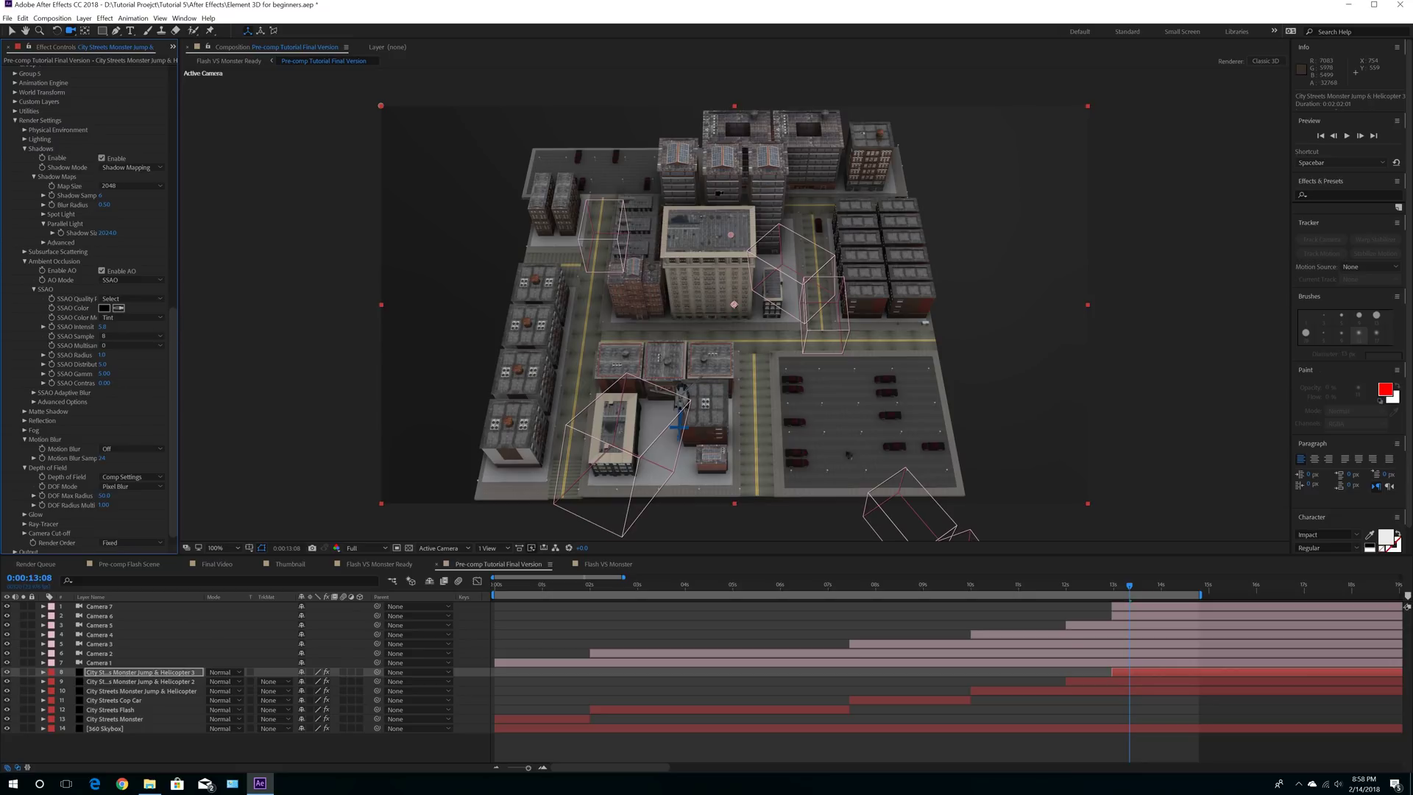
left_click(103, 327)
type("2")
key("Return")
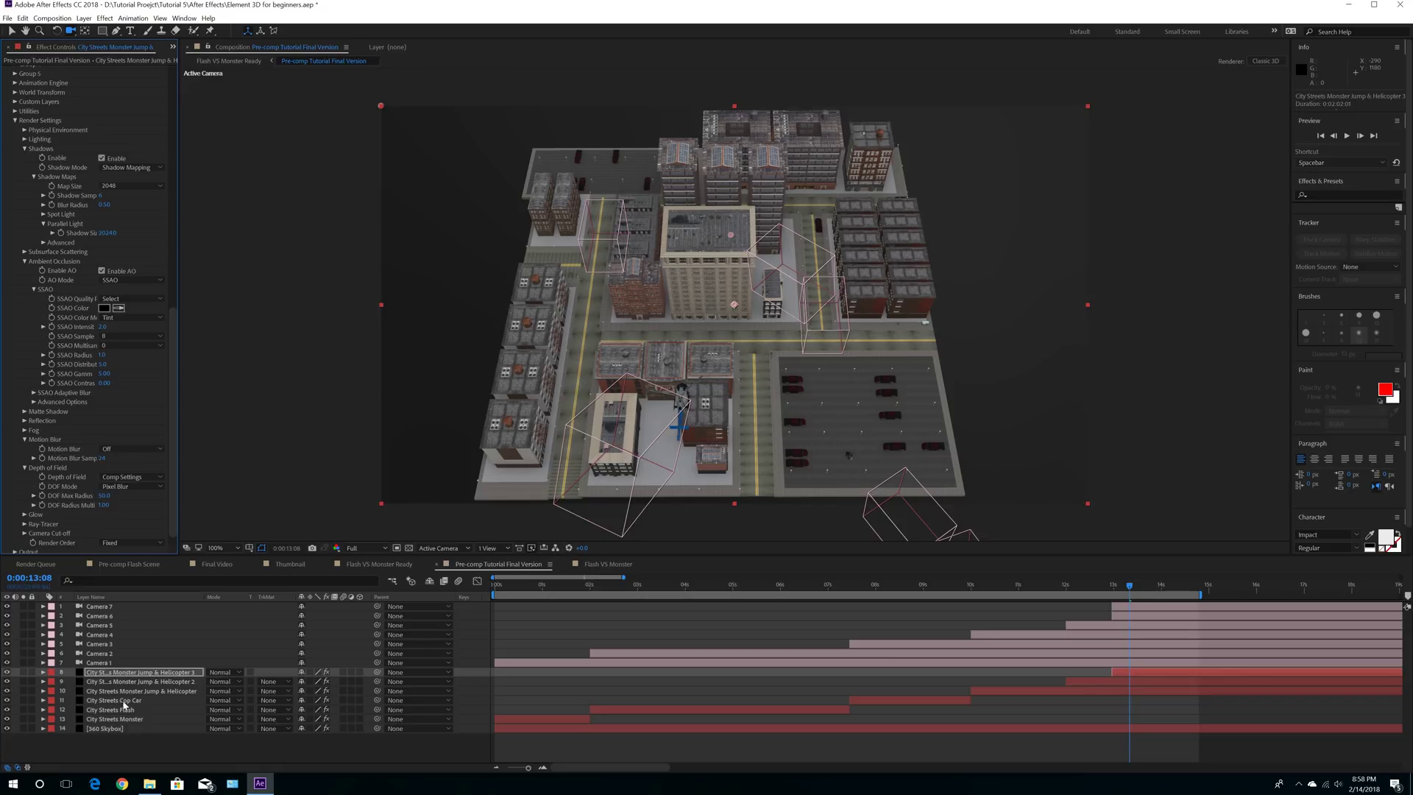
Step: Add a parallel light with Casts Shadows enabled and place it at the top of the layer stack
left_click(83, 20)
mouse_move(147, 30)
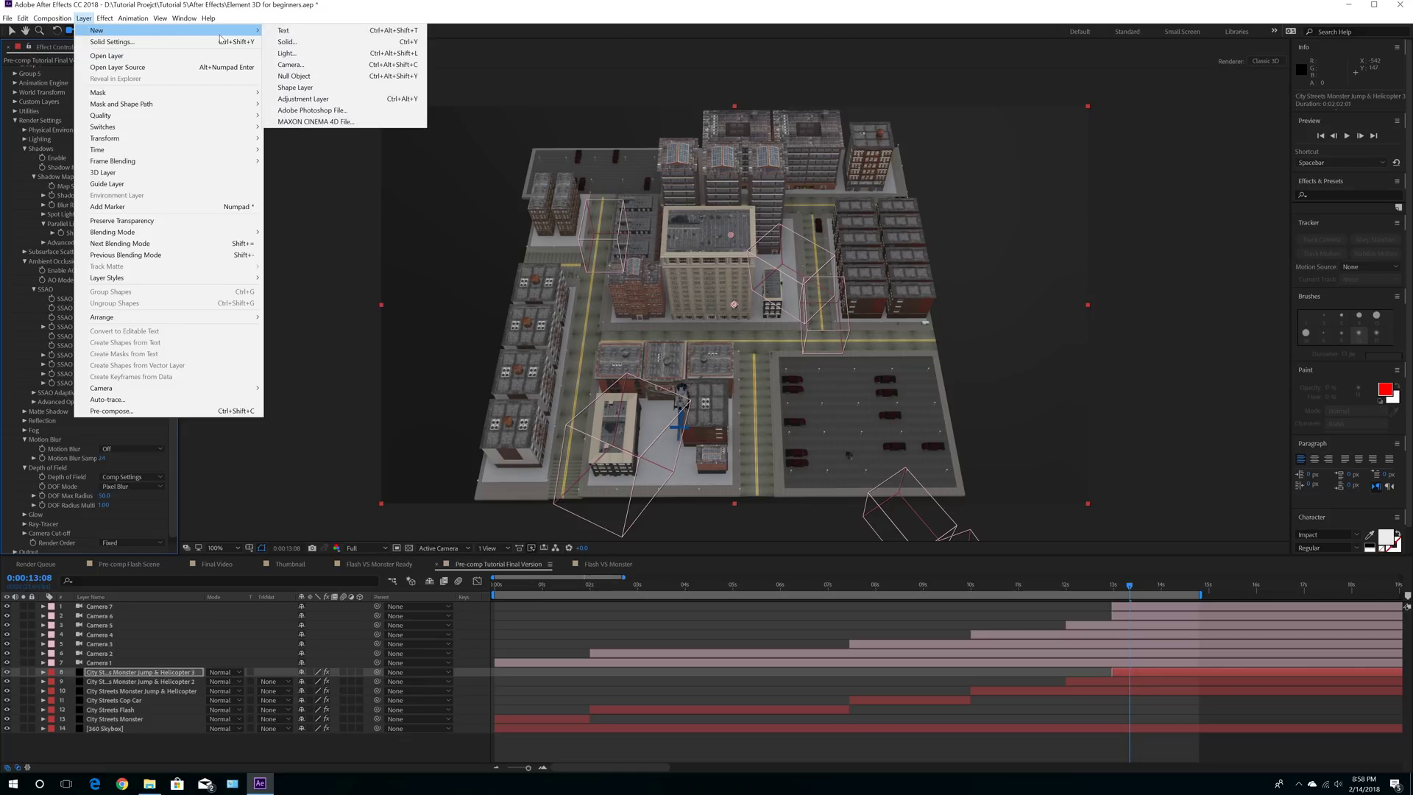
left_click(293, 53)
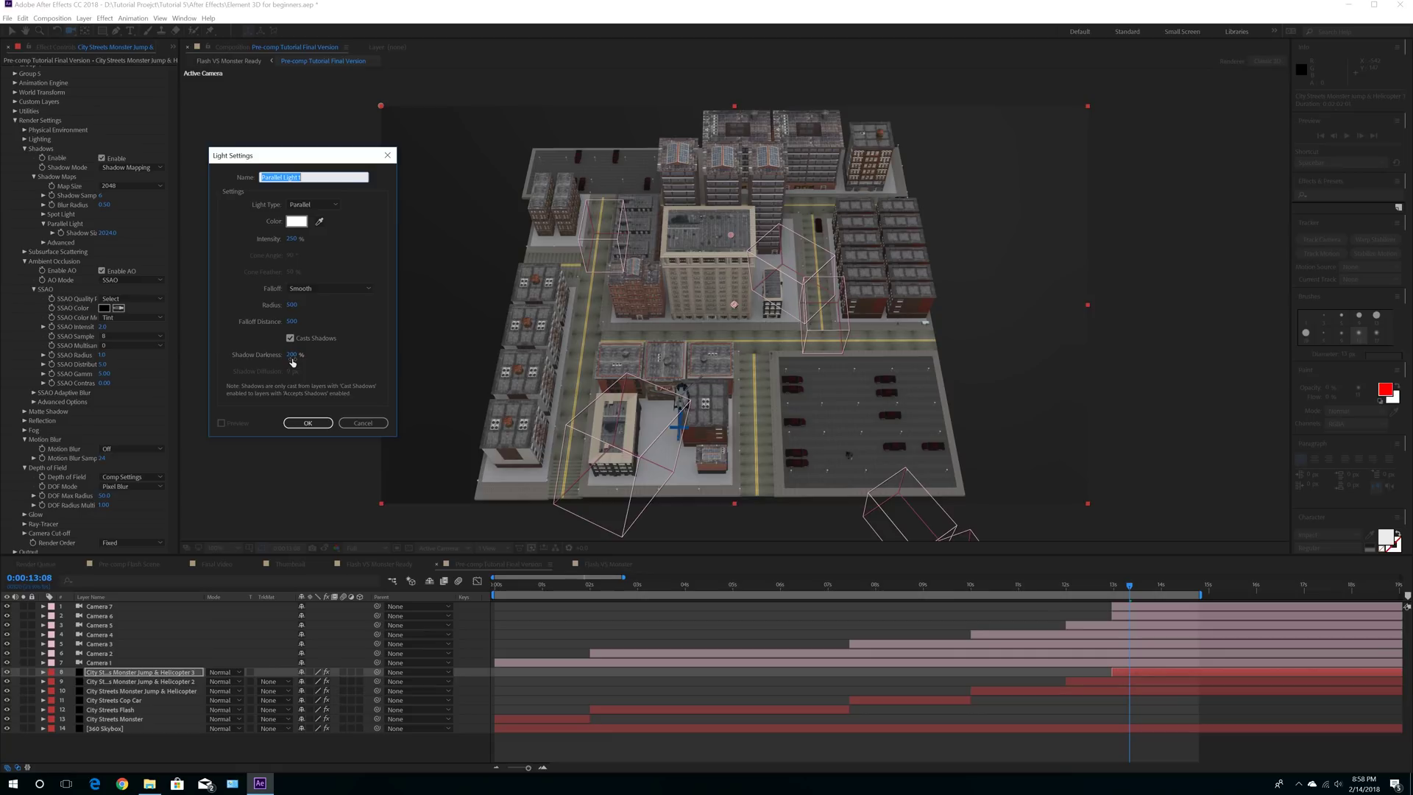
left_click(309, 424)
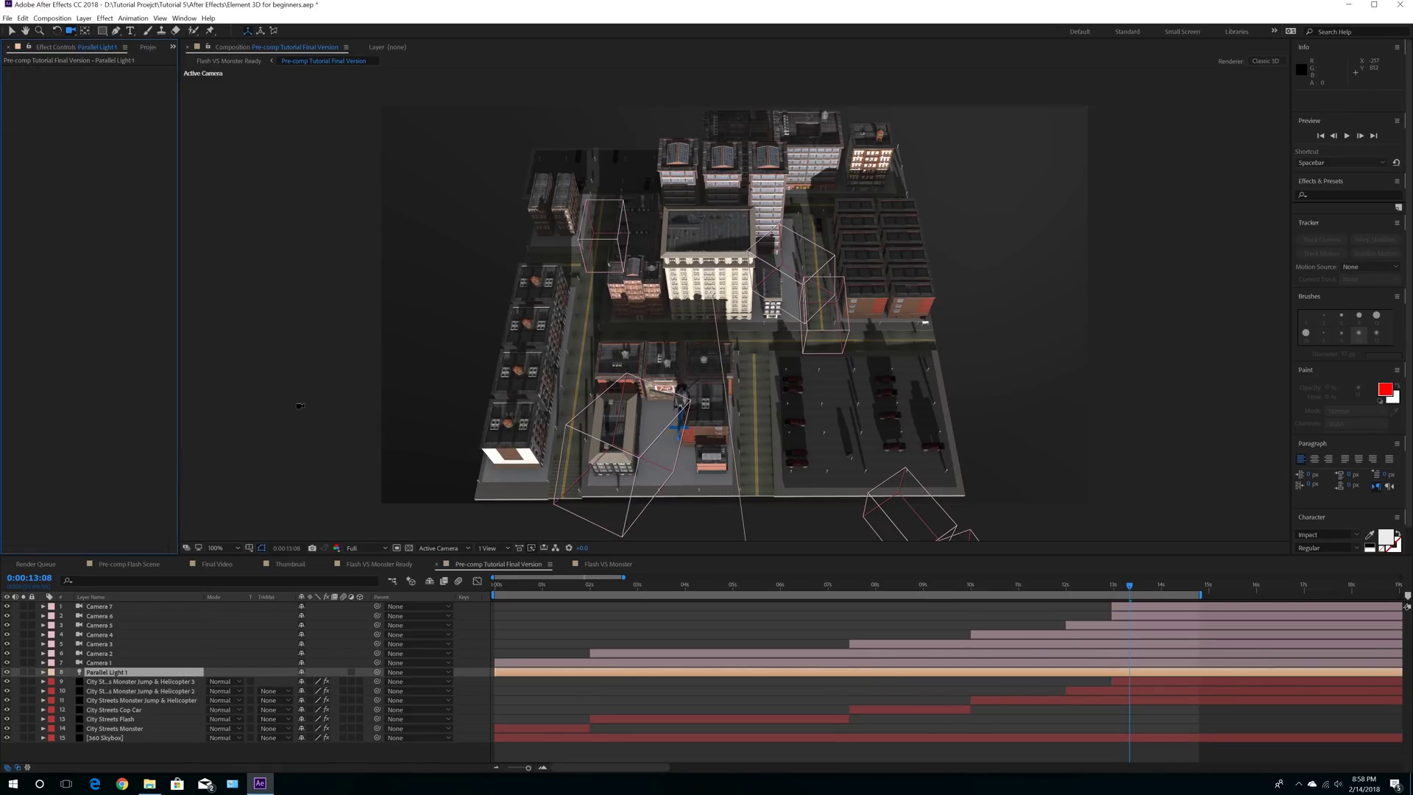
left_click_drag(118, 672, 124, 608)
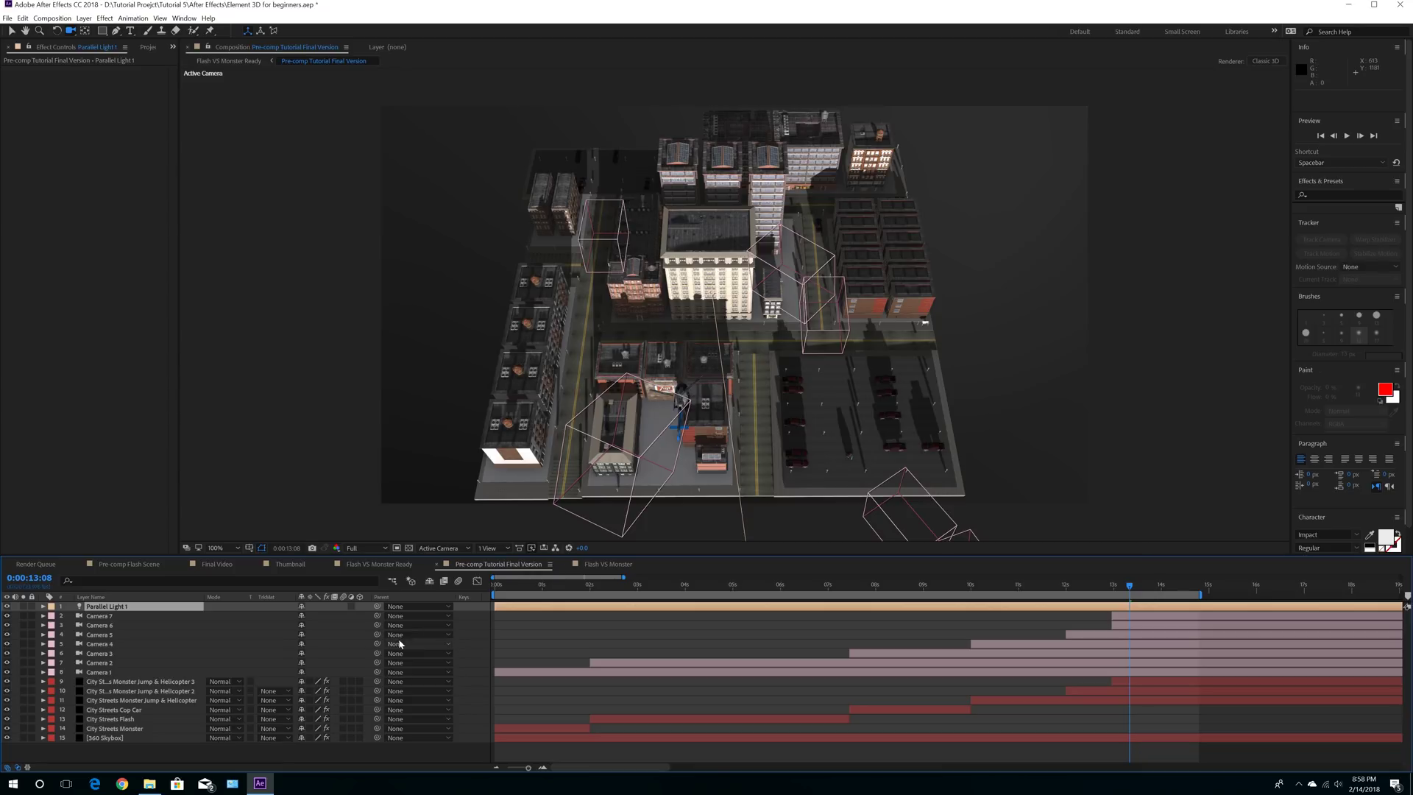
Step: Show two horizontal views and reposition Parallel Light 1 to the western edge of the city in the Top view
left_click(489, 548)
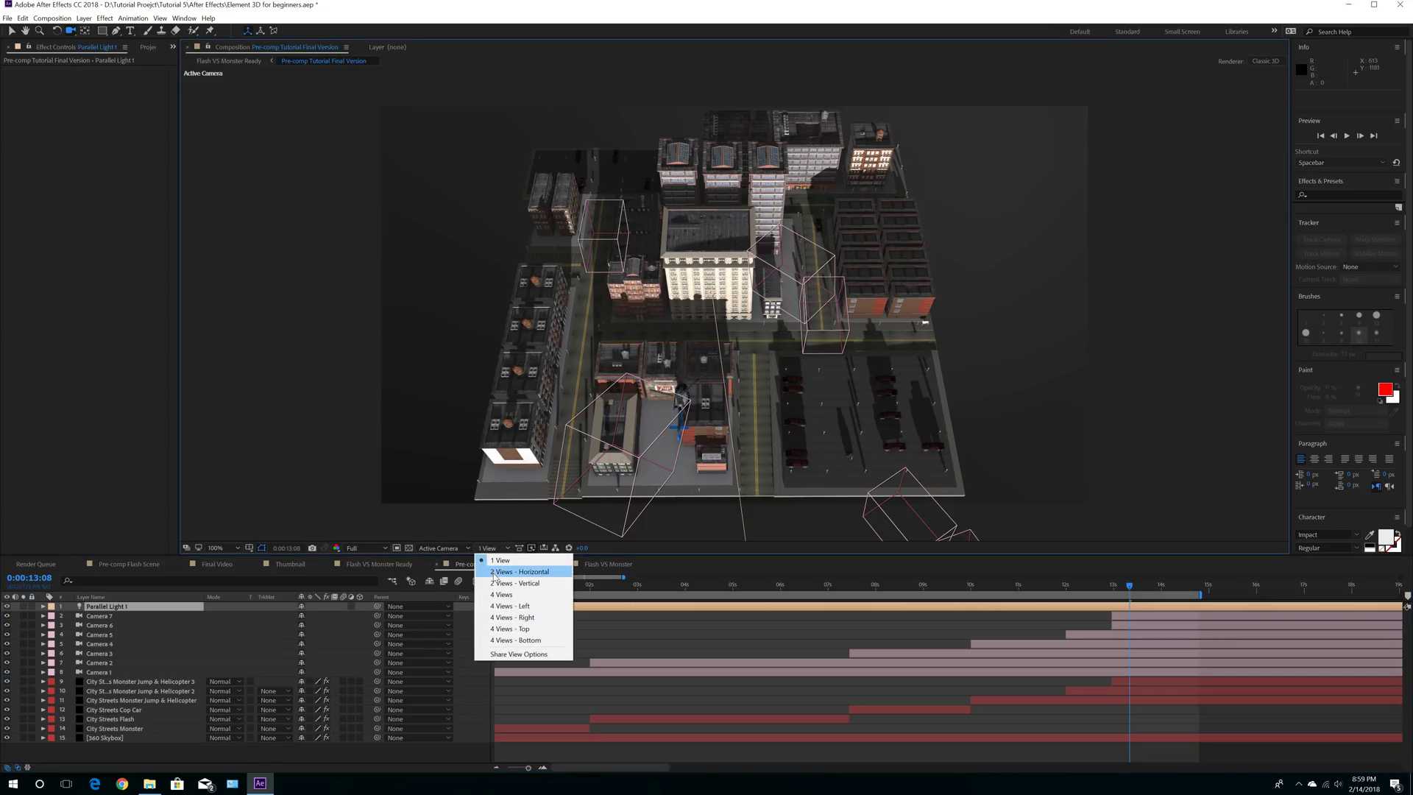
left_click(496, 574)
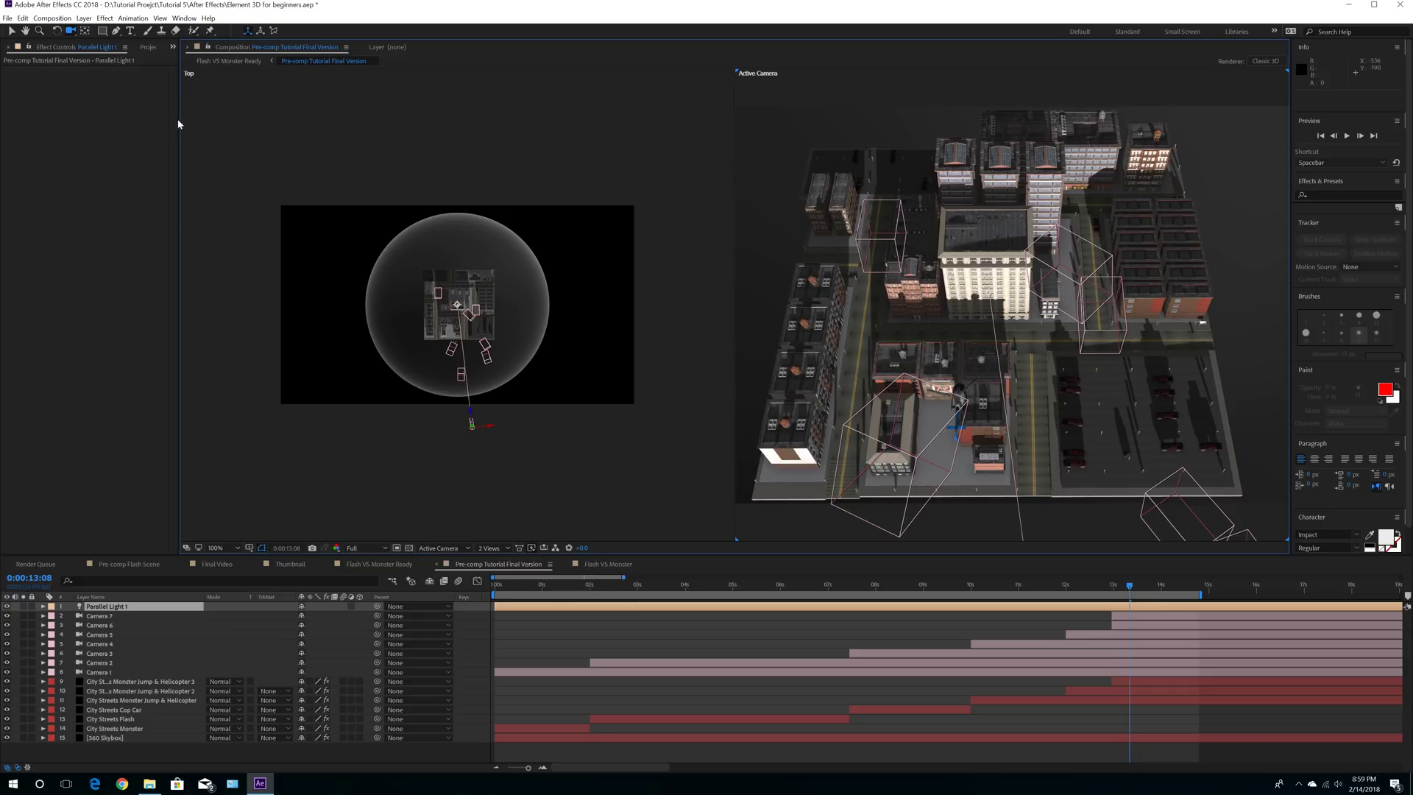
left_click(11, 30)
left_click(585, 373)
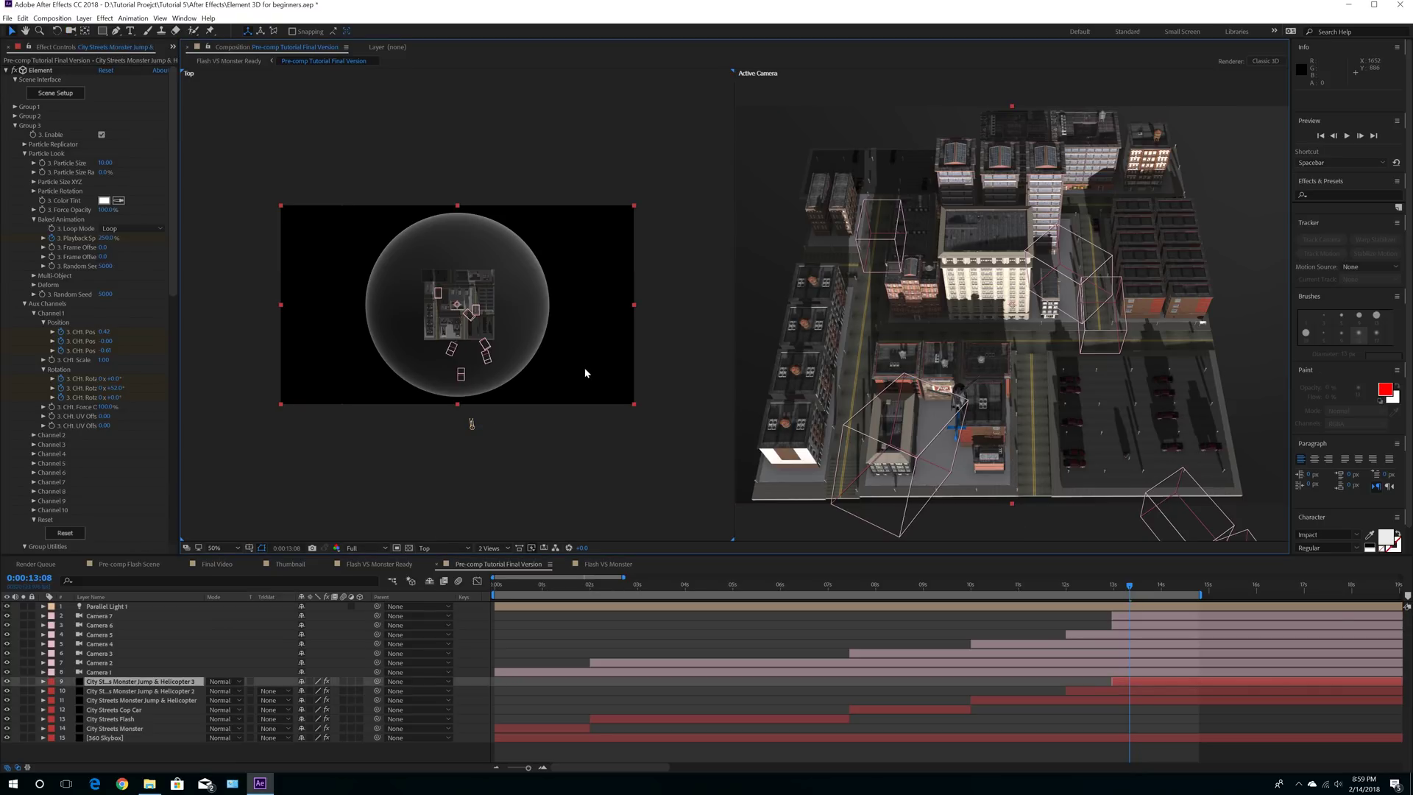
left_click(472, 425)
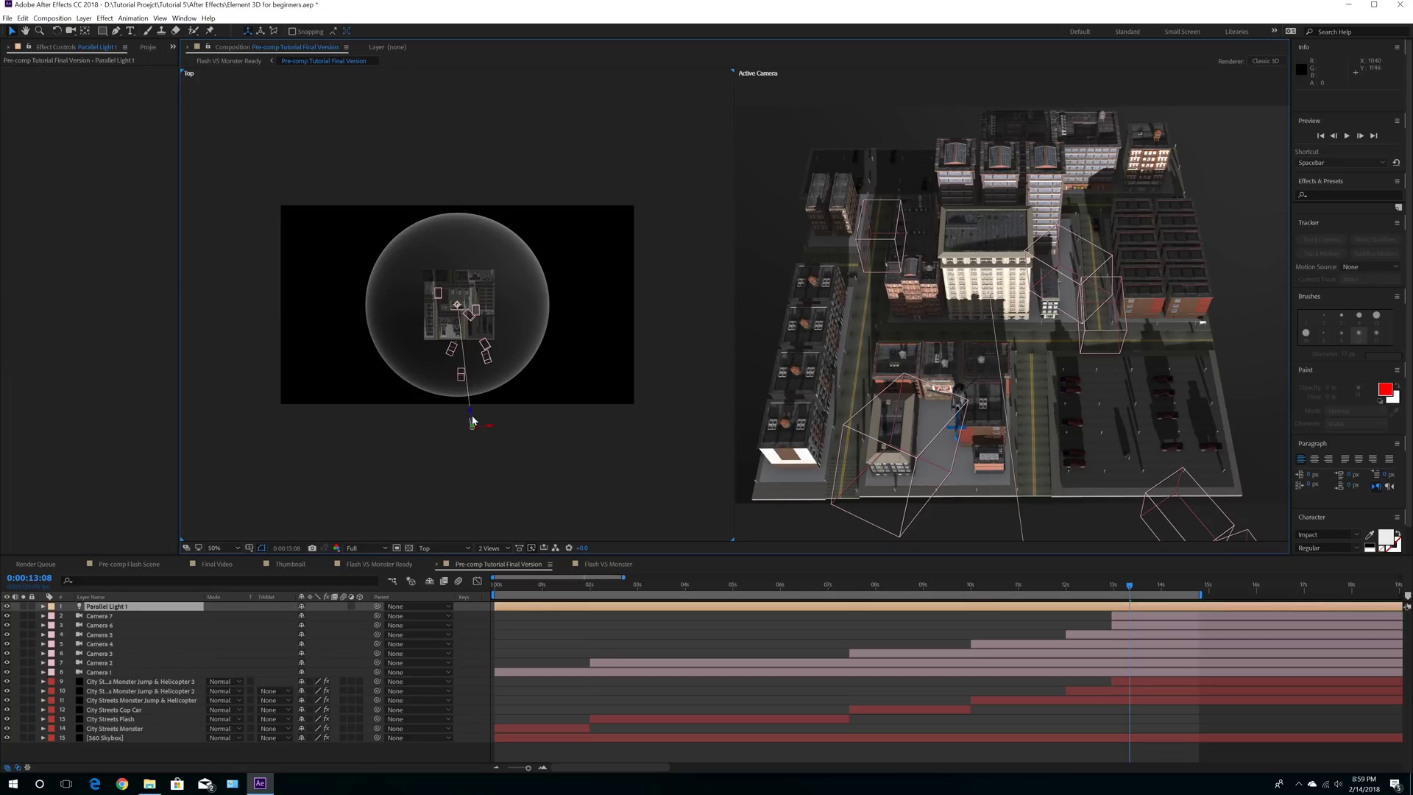
left_click_drag(475, 434, 420, 308)
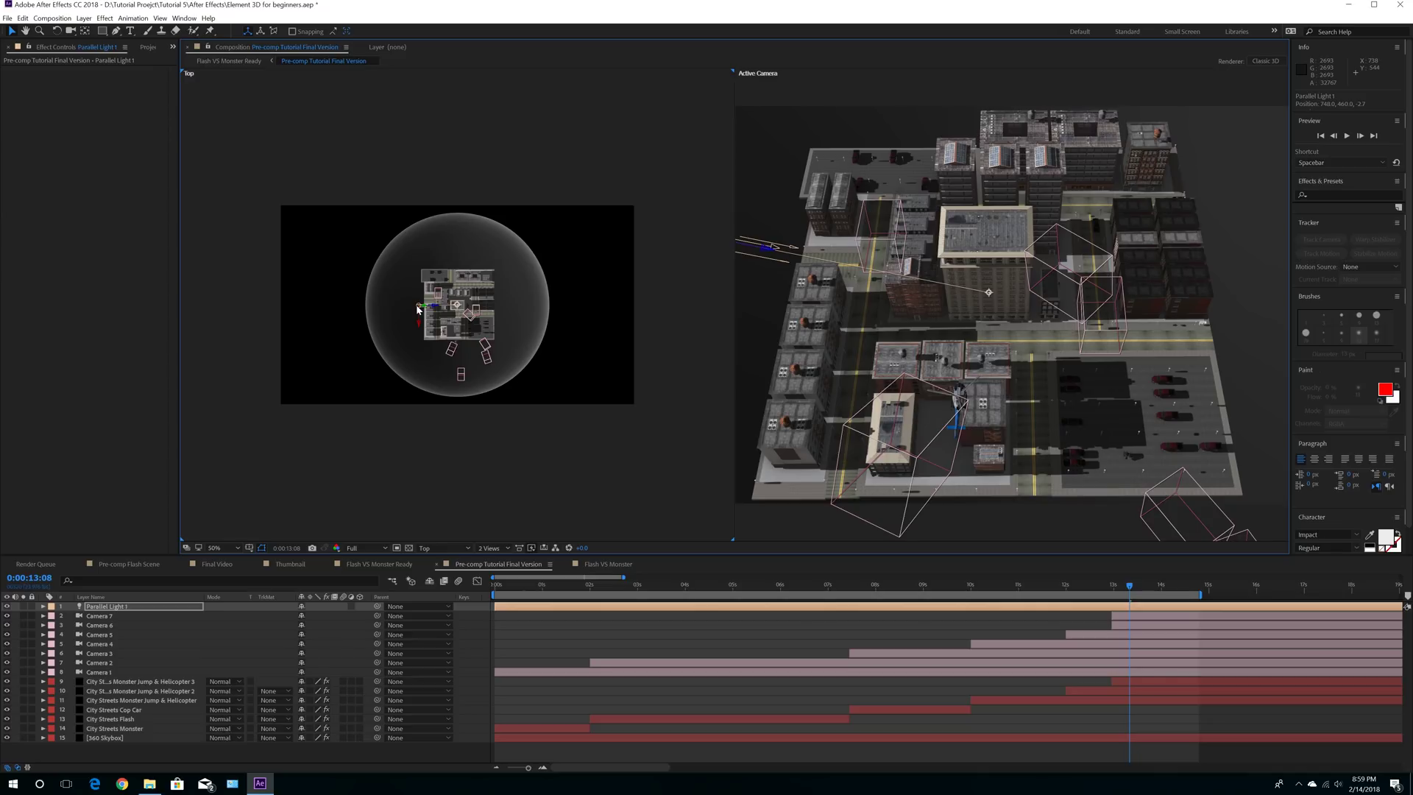
mouse_move(418, 306)
left_mouse_down()
mouse_move(402, 306)
mouse_move(467, 360)
mouse_move(465, 293)
mouse_move(419, 308)
left_mouse_up()
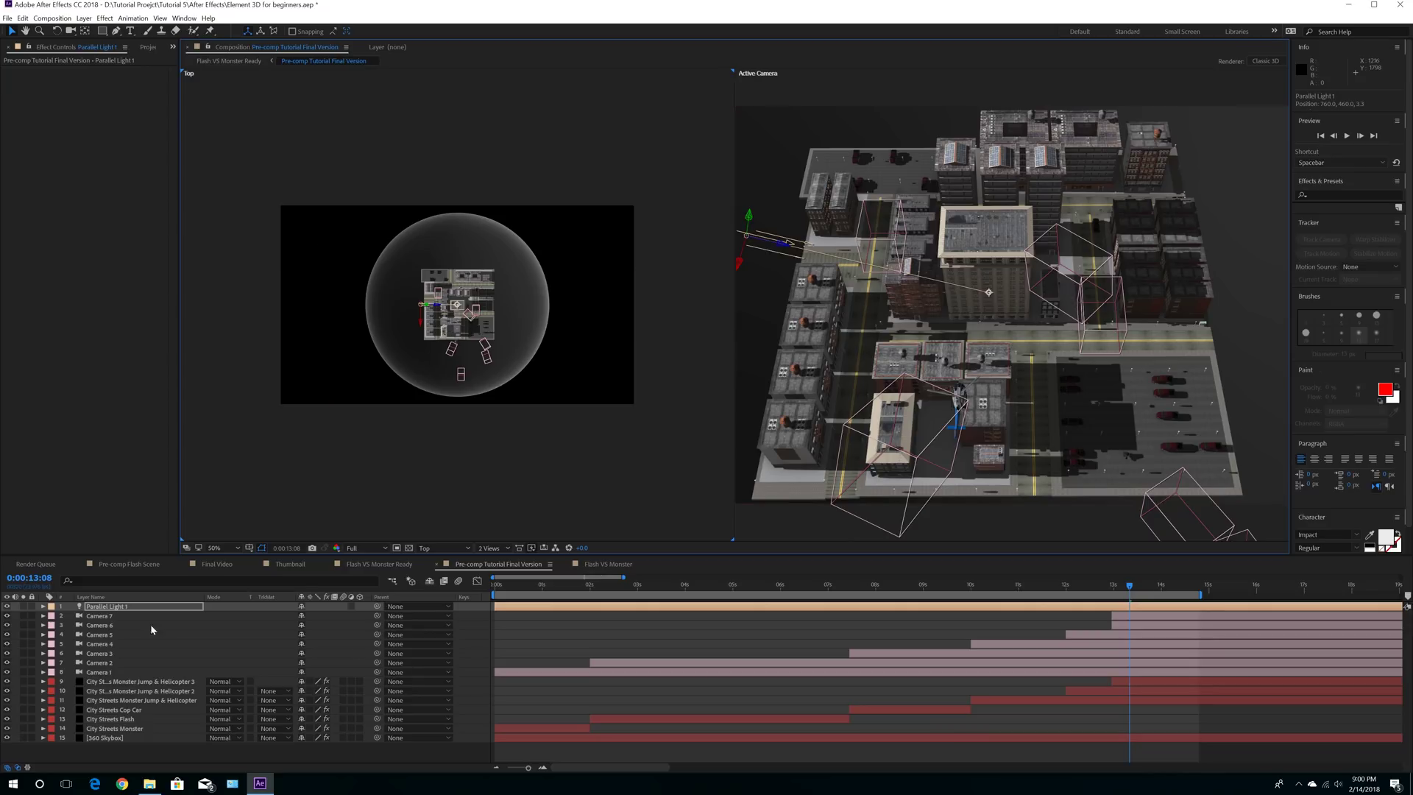
Step: Go through the light and city layers and review the shadow and ambient occlusion settings of City Streets Monster Jump & Helicopter 3
left_click(117, 610)
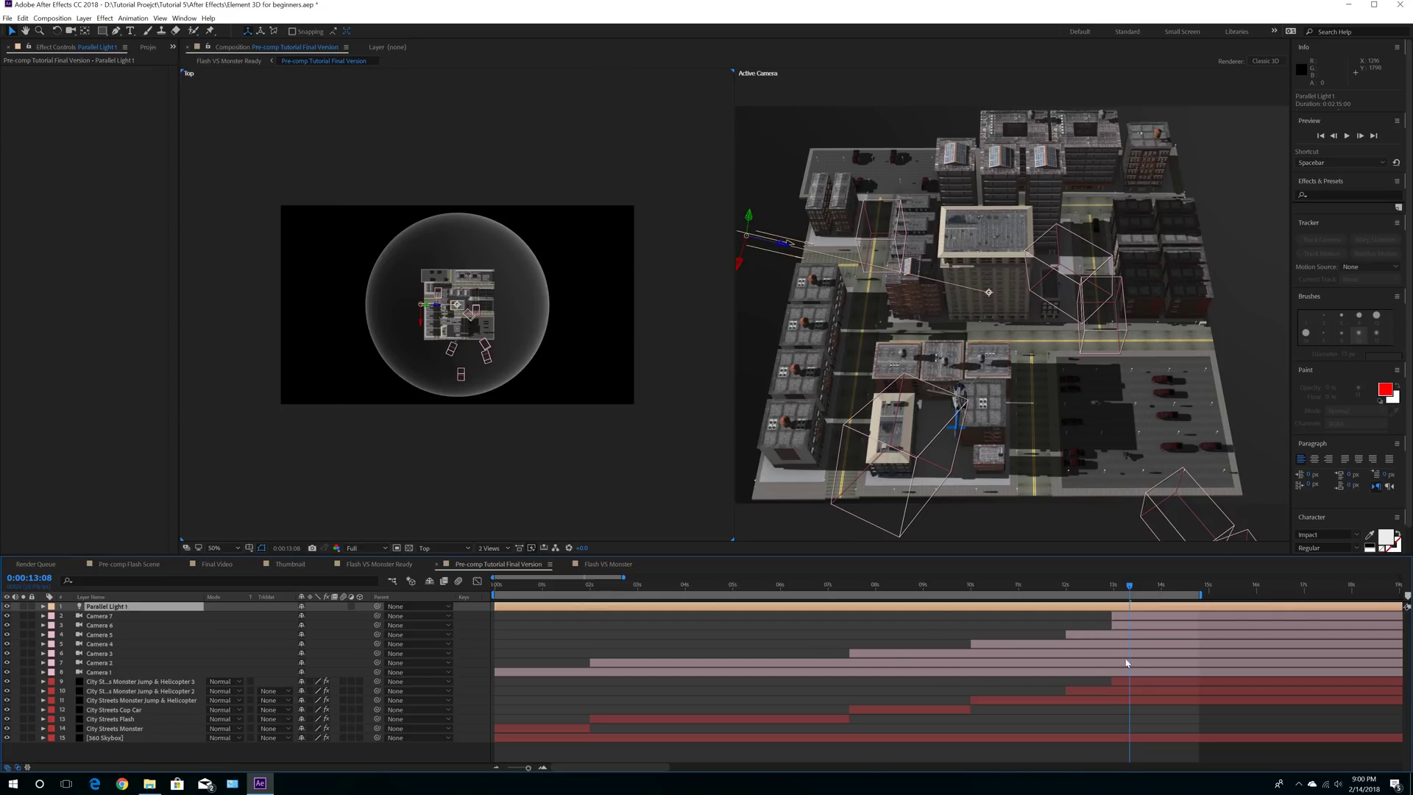
left_click(126, 692)
left_click(122, 700)
left_click(119, 710)
left_click(114, 720)
left_click(113, 729)
left_click(147, 682)
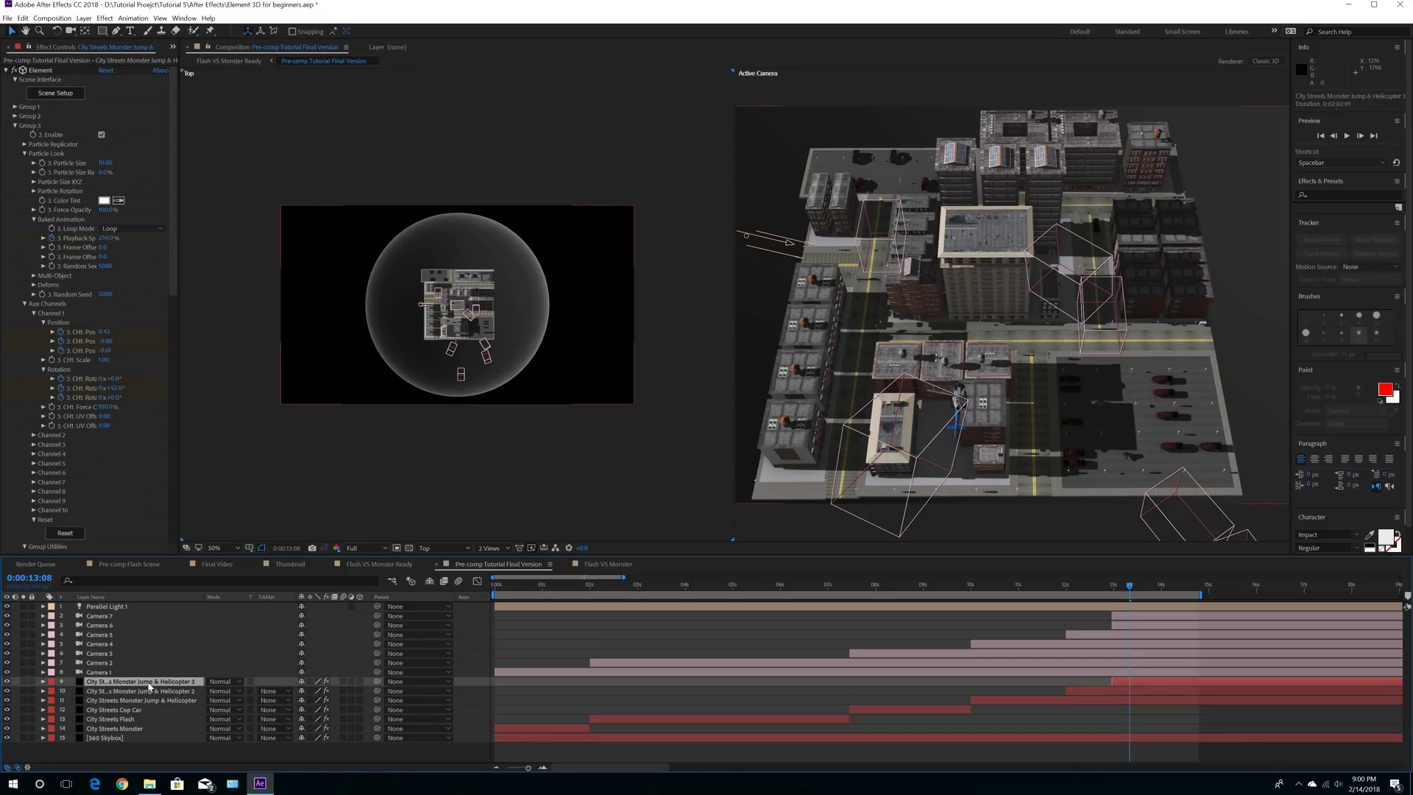
left_click_drag(175, 258, 201, 469)
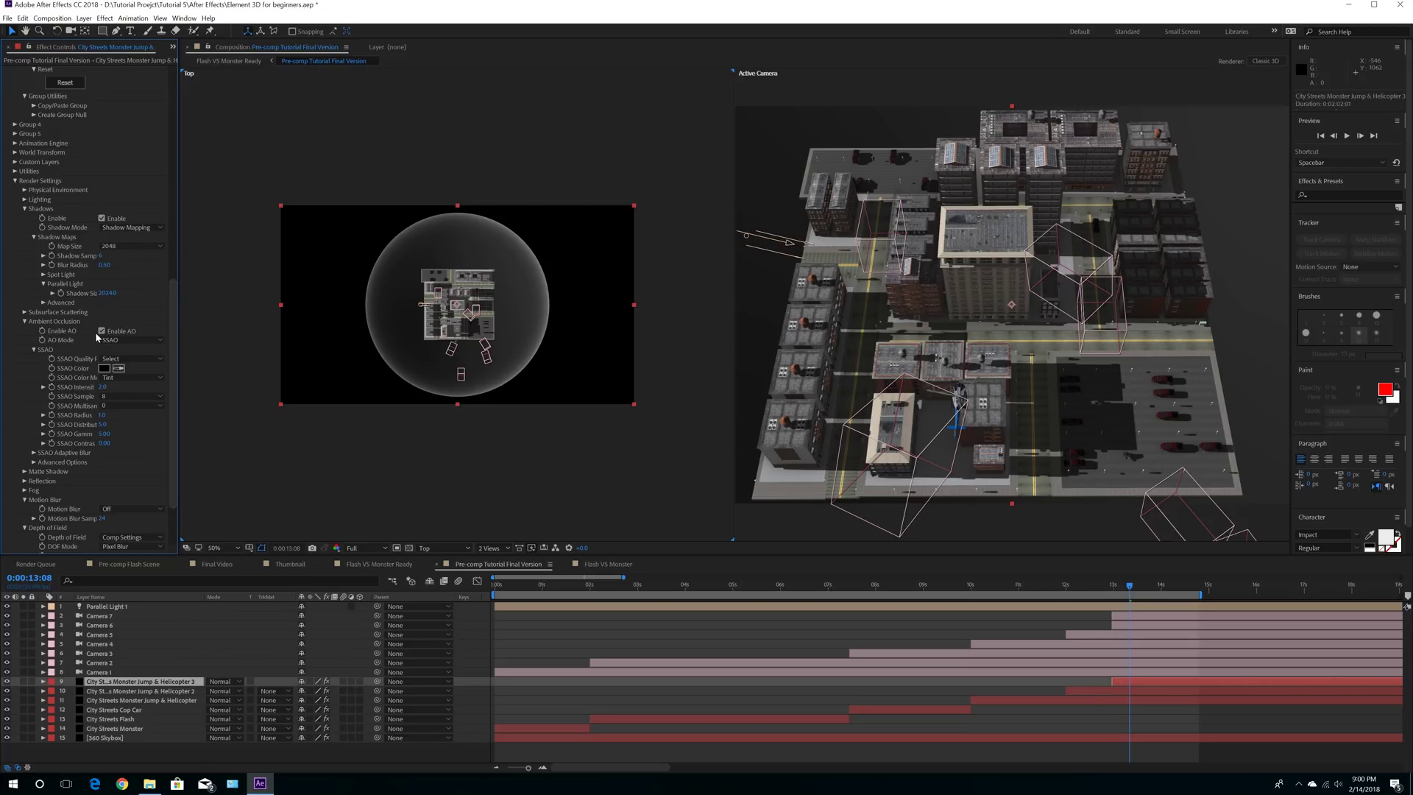
Step: Hide Parallel Light 1 and move to 0:00:10:01, where the City Streets Monster Jump & Helicopter layer starts
left_click(118, 608)
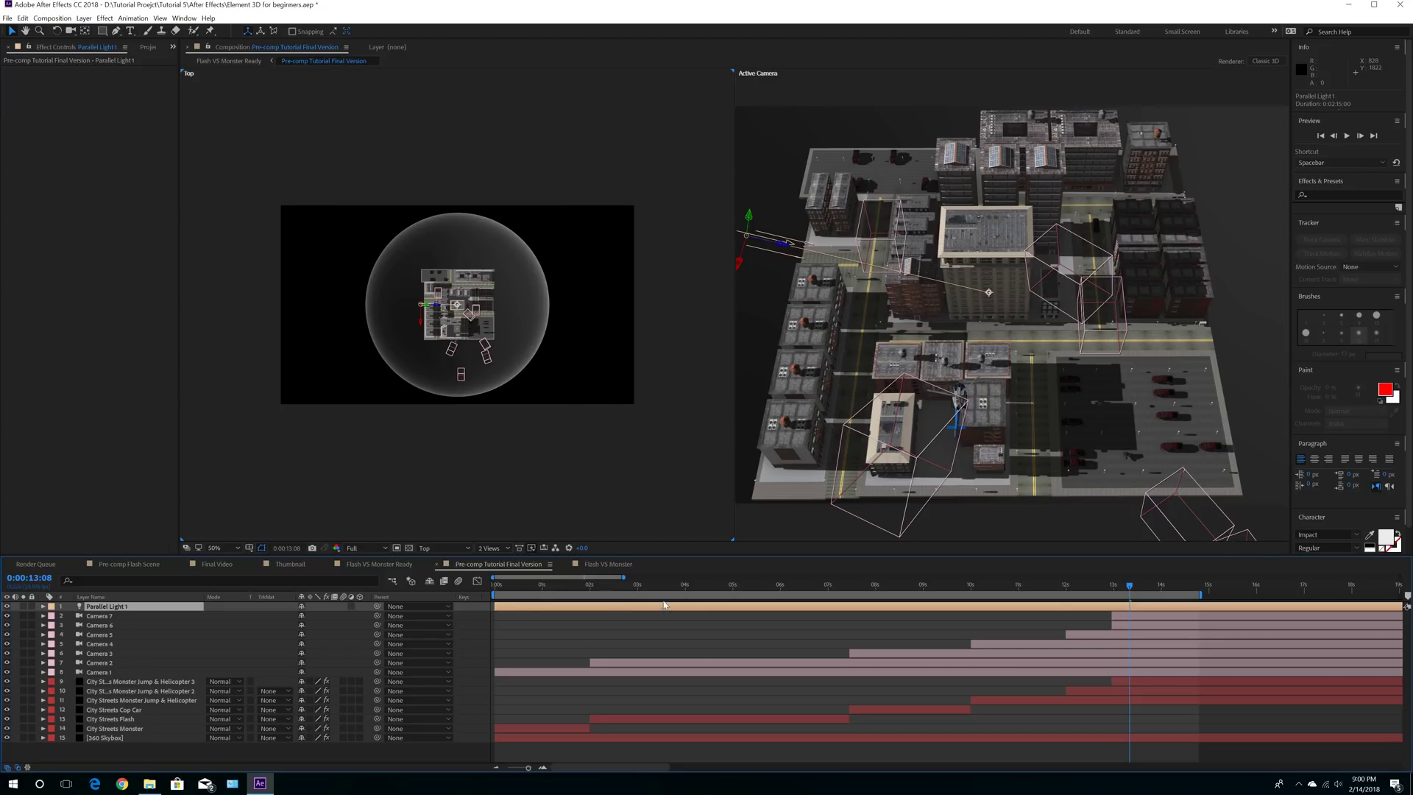
left_click(7, 606)
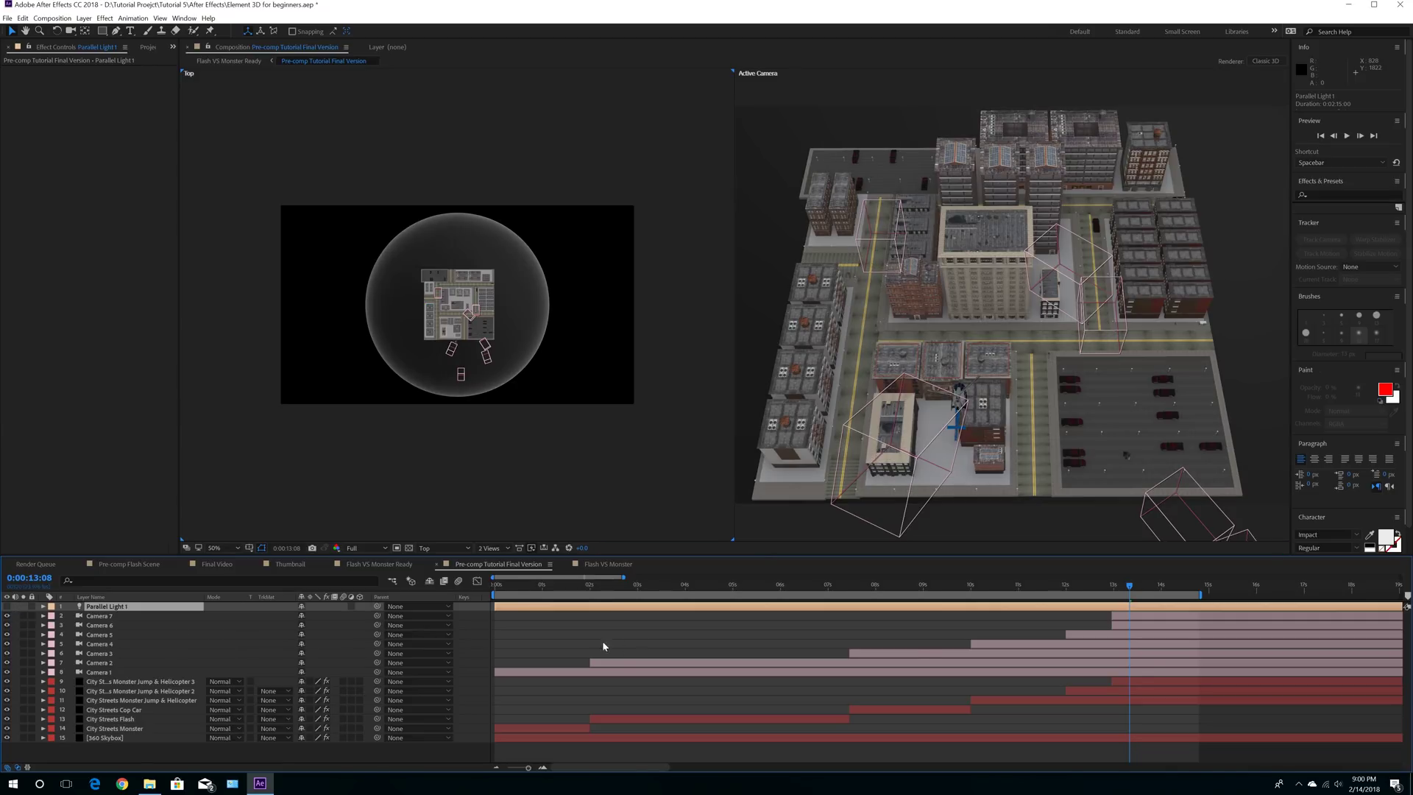
left_click(972, 586)
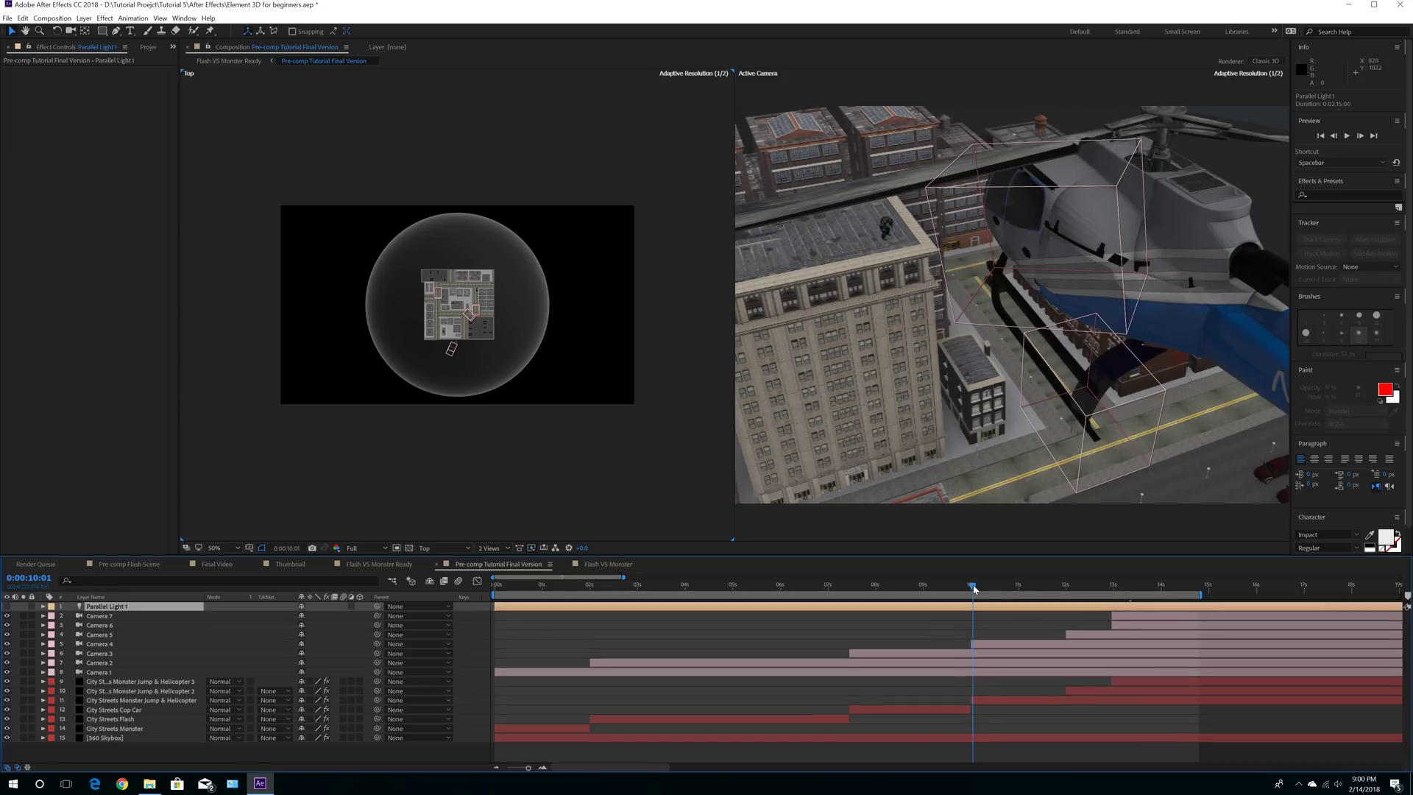
left_click(997, 701)
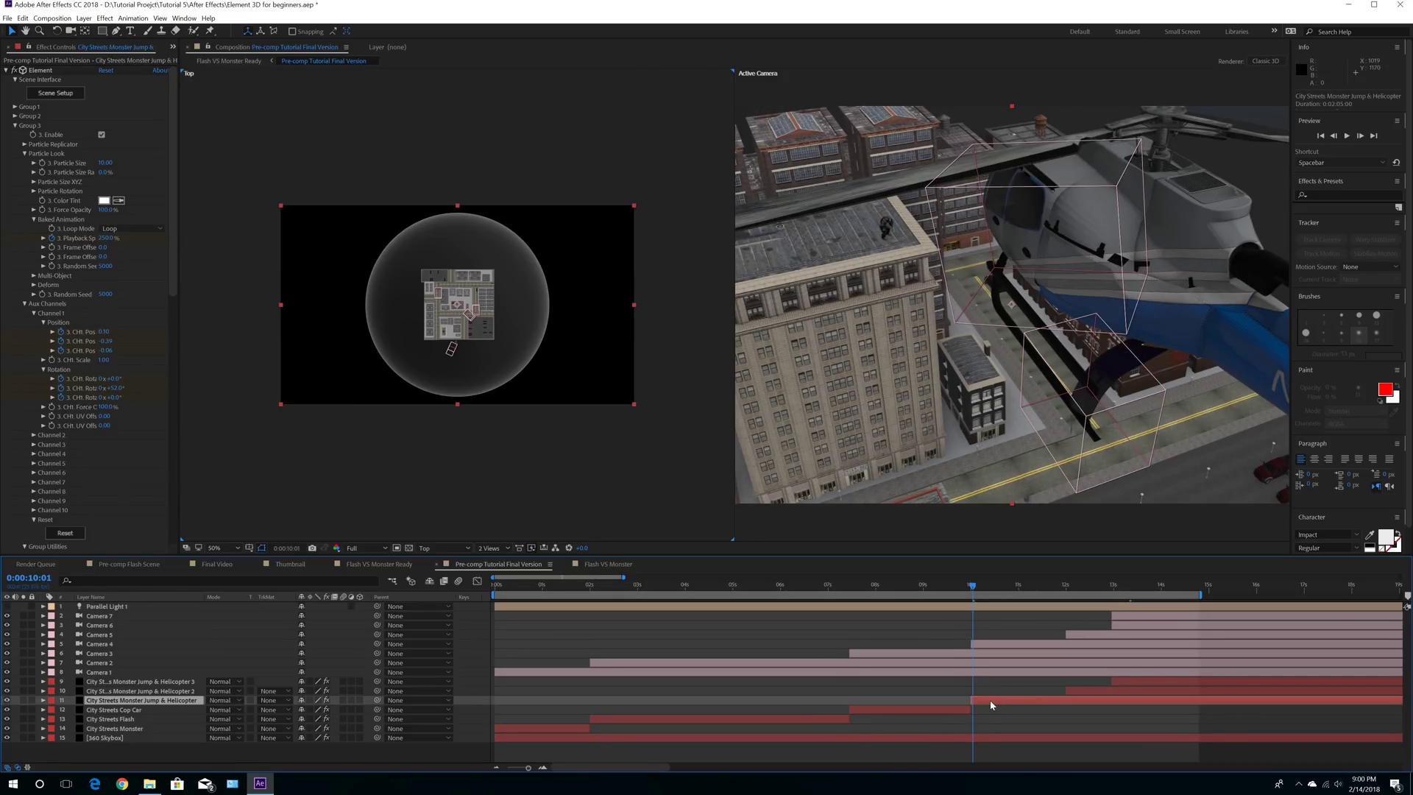
Step: Set Camera 4's focus distance to 20 pixels and turn on its depth of field
left_click(989, 648)
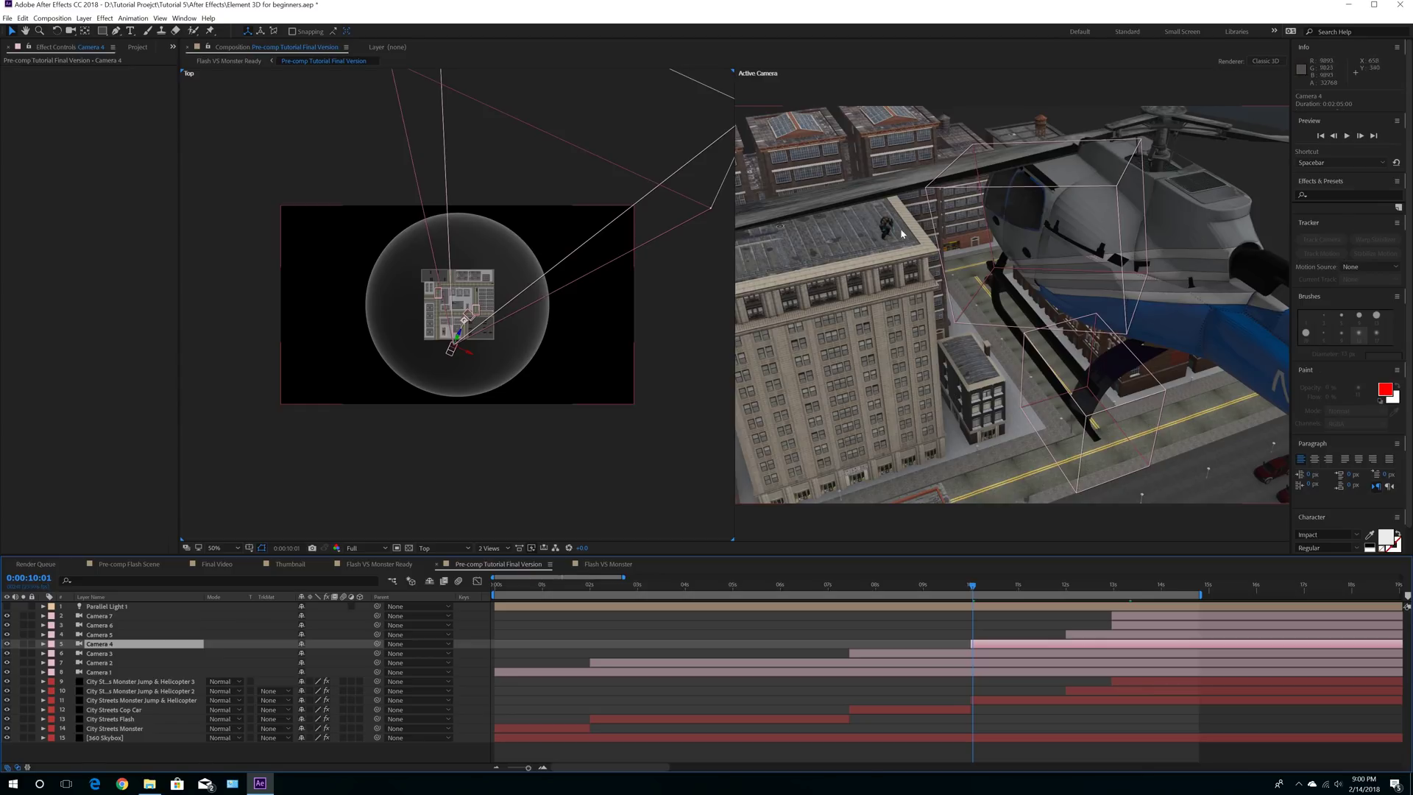
left_click(42, 645)
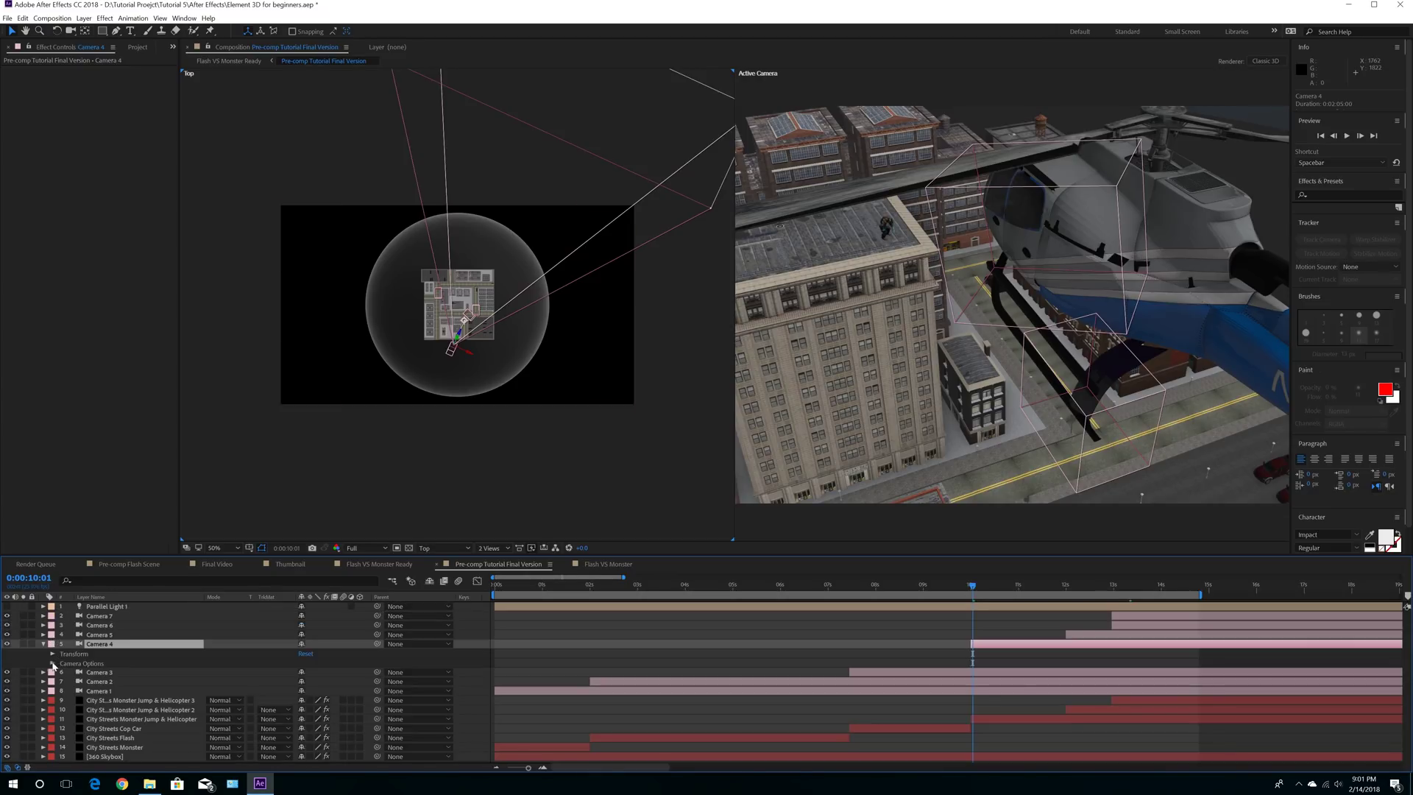
left_click(53, 664)
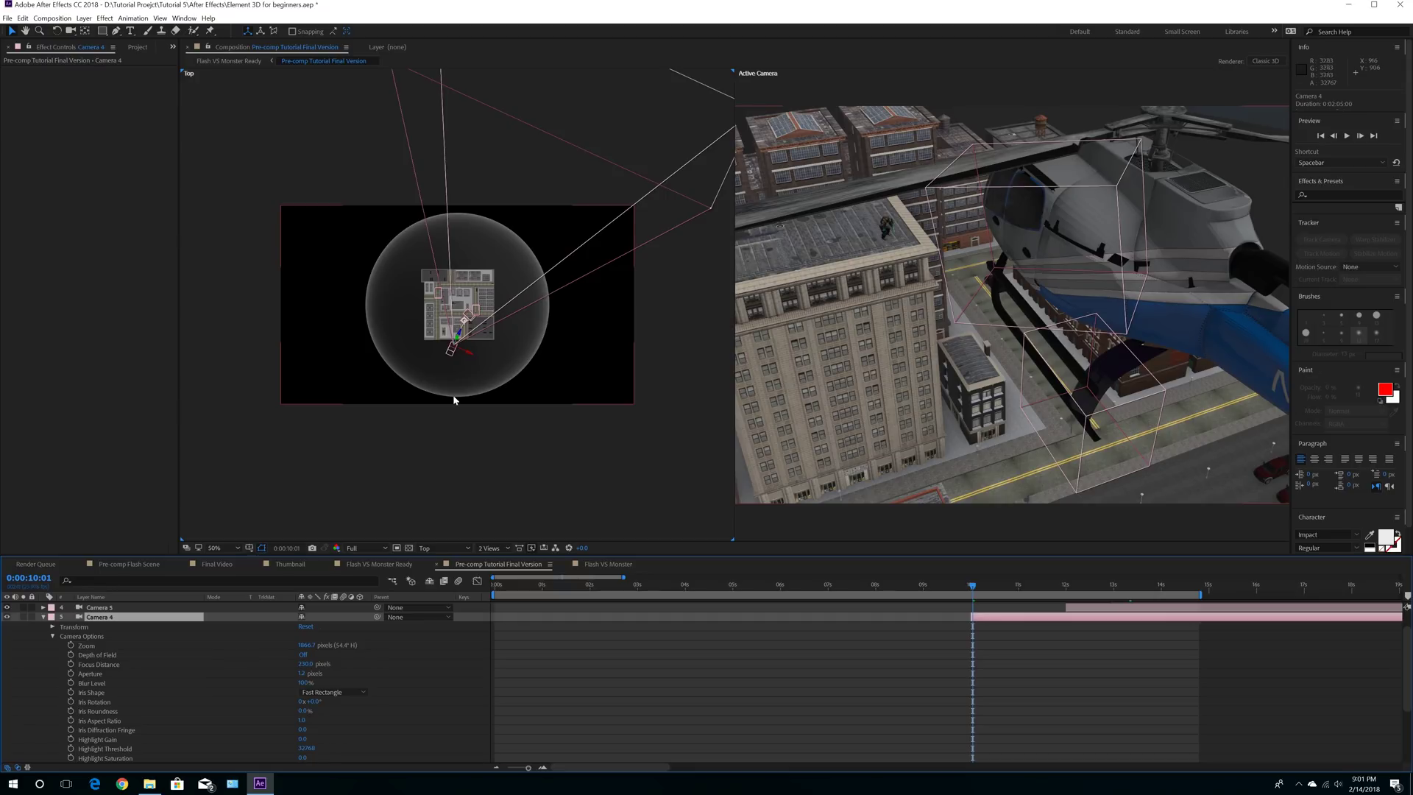
scroll(454, 340, "up", 4)
left_click(305, 663)
type("20")
key("Return")
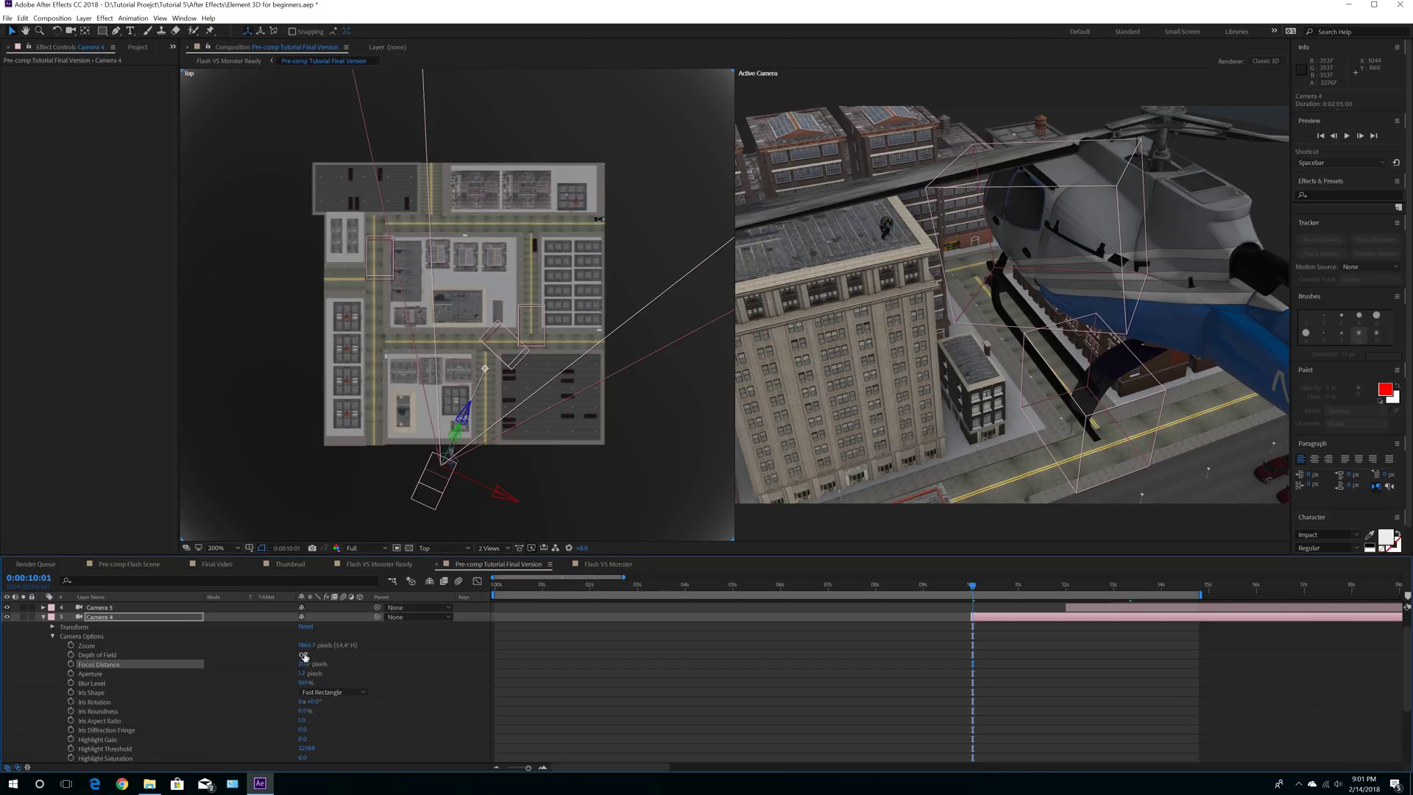
left_click(305, 655)
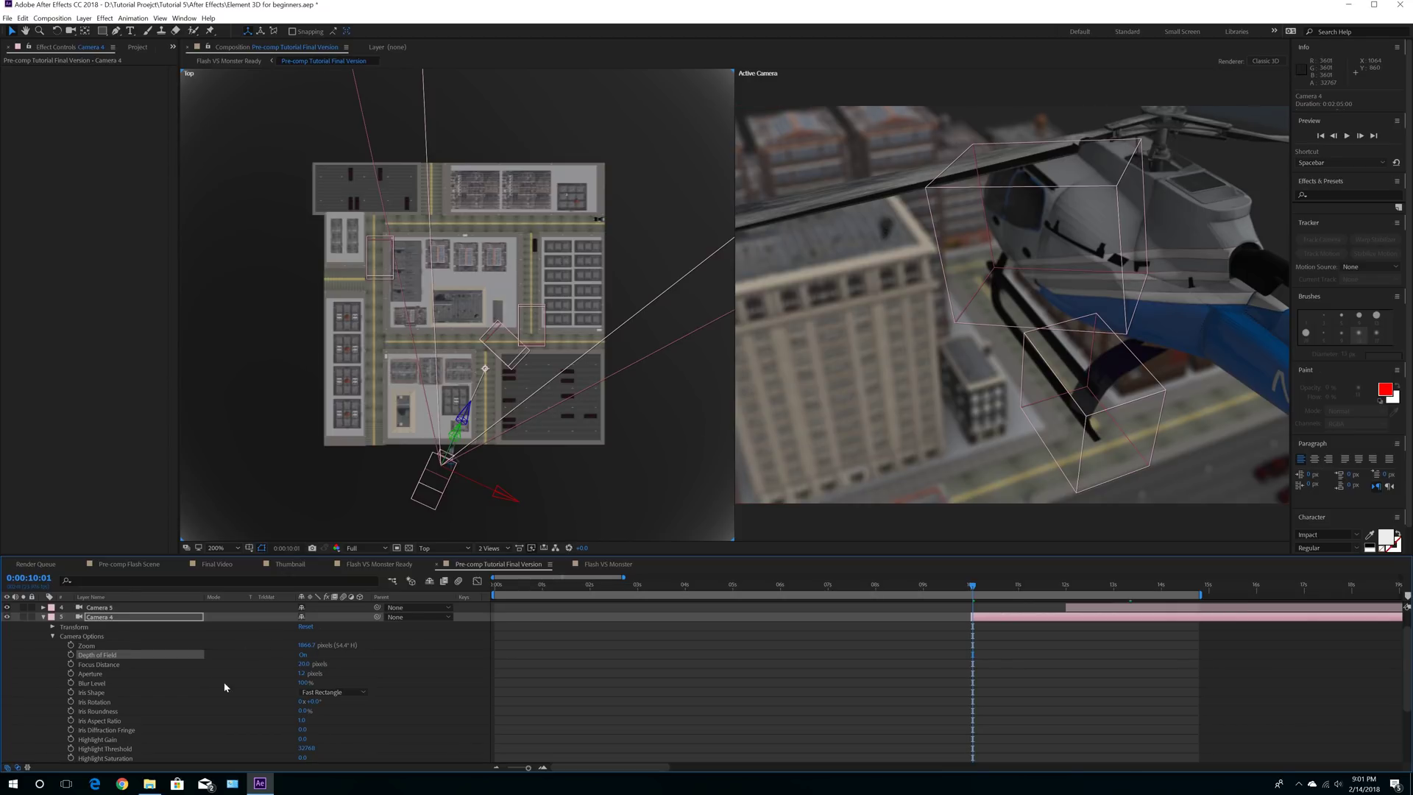
Step: Switch the DOF Mode of the City Streets Monster Jump & Helicopter layer to Focus Indicator
scroll(225, 687, "down", 4)
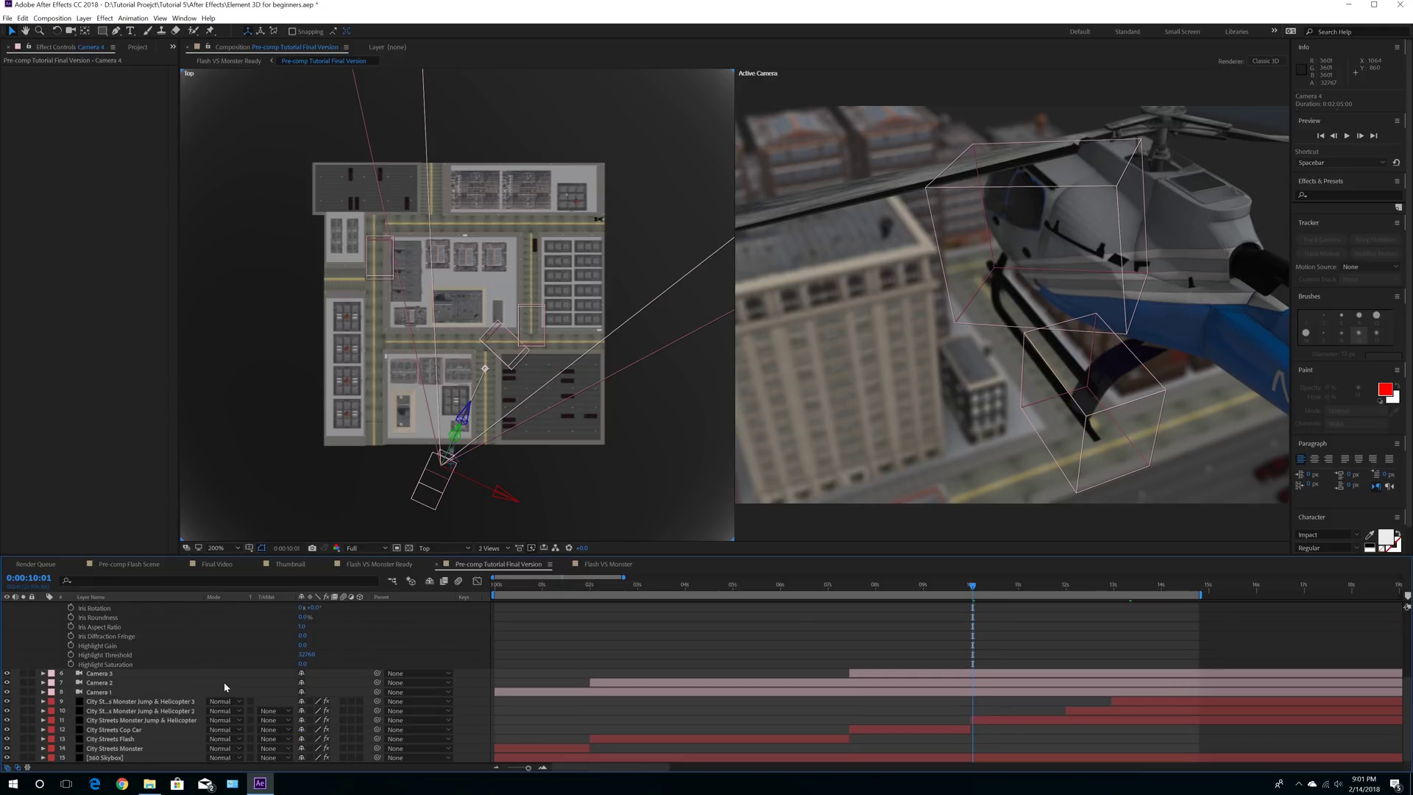
left_click(155, 721)
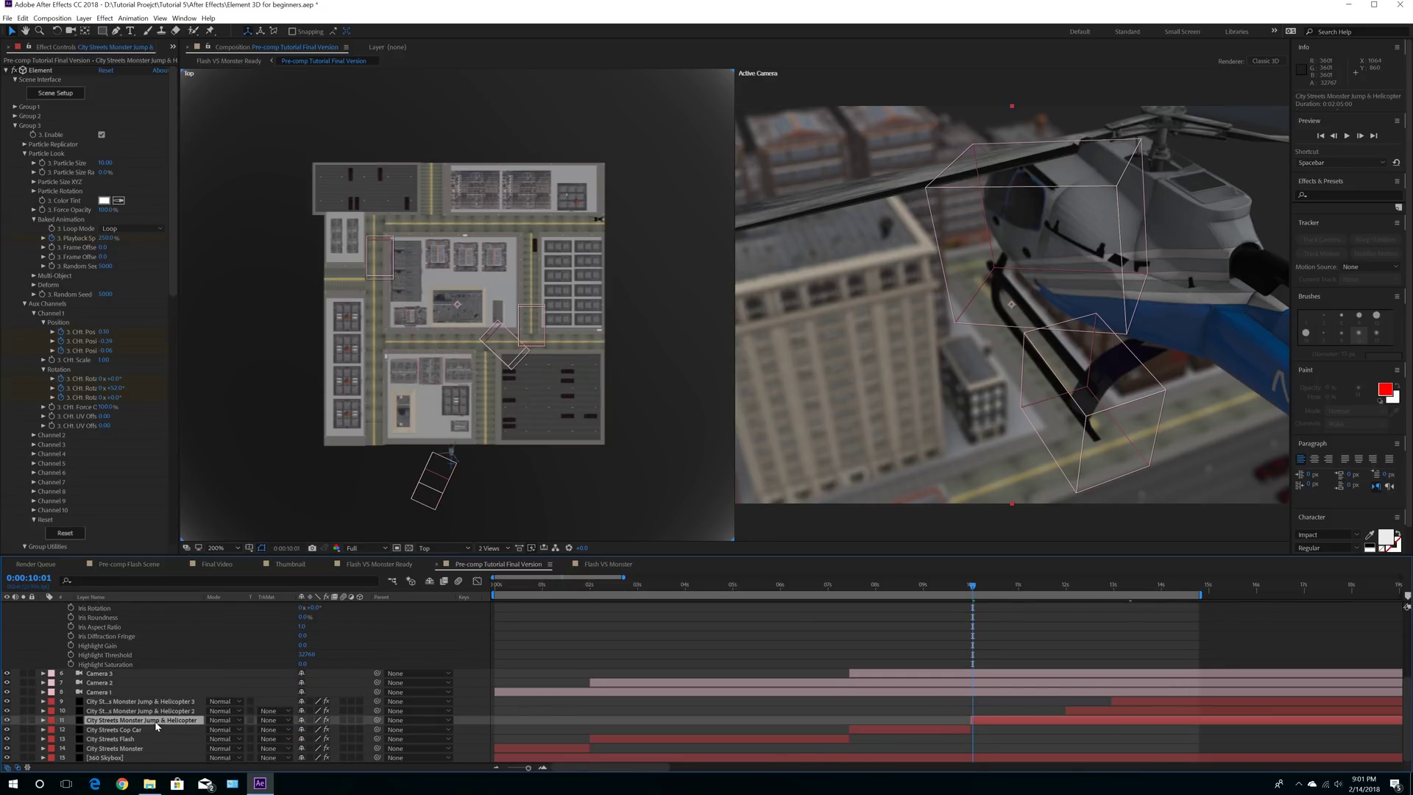
left_click_drag(170, 250, 181, 544)
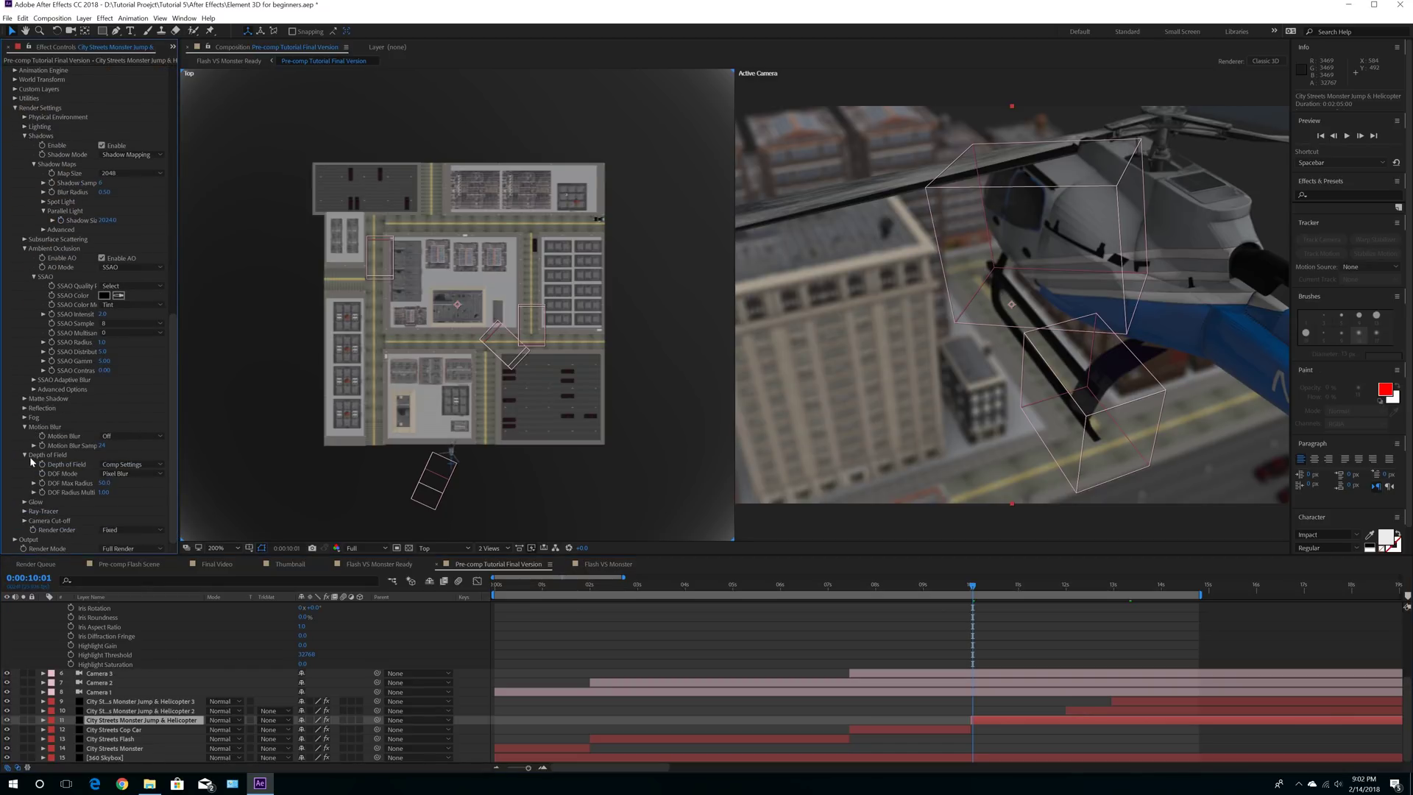
left_click(125, 476)
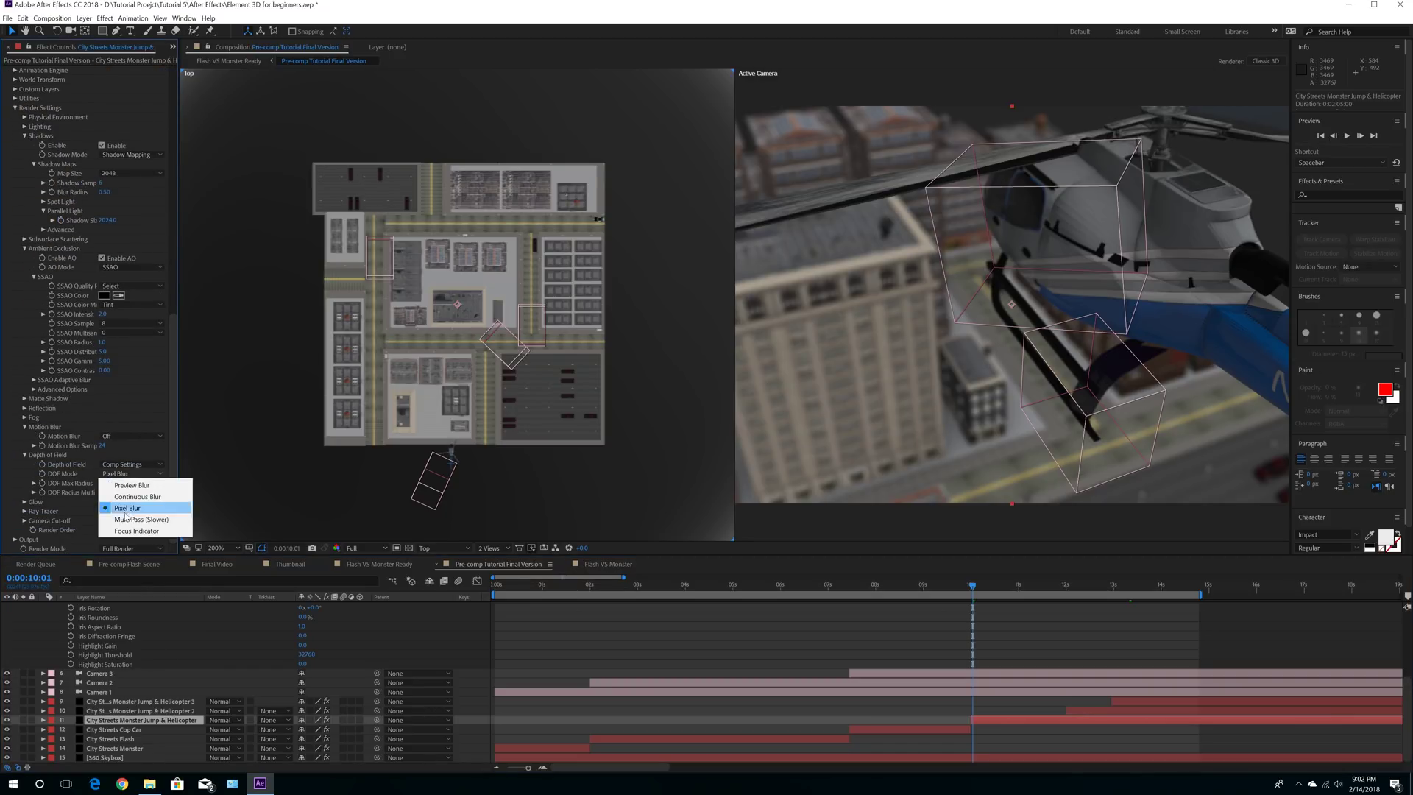
left_click(129, 531)
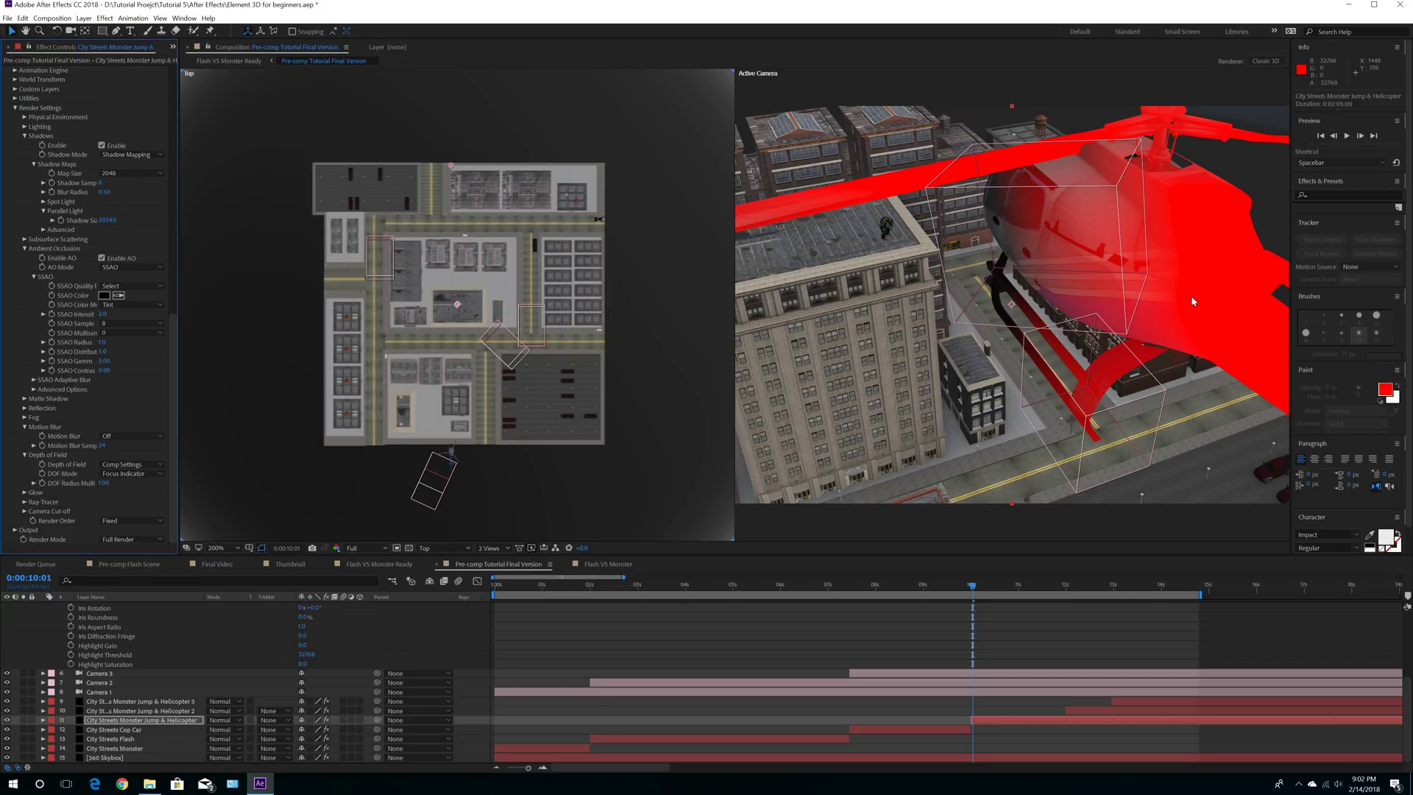
Step: Increase Camera 4's focus distance to shift the focus from the helicopter to the city buildings
scroll(1236, 305, "down", 3)
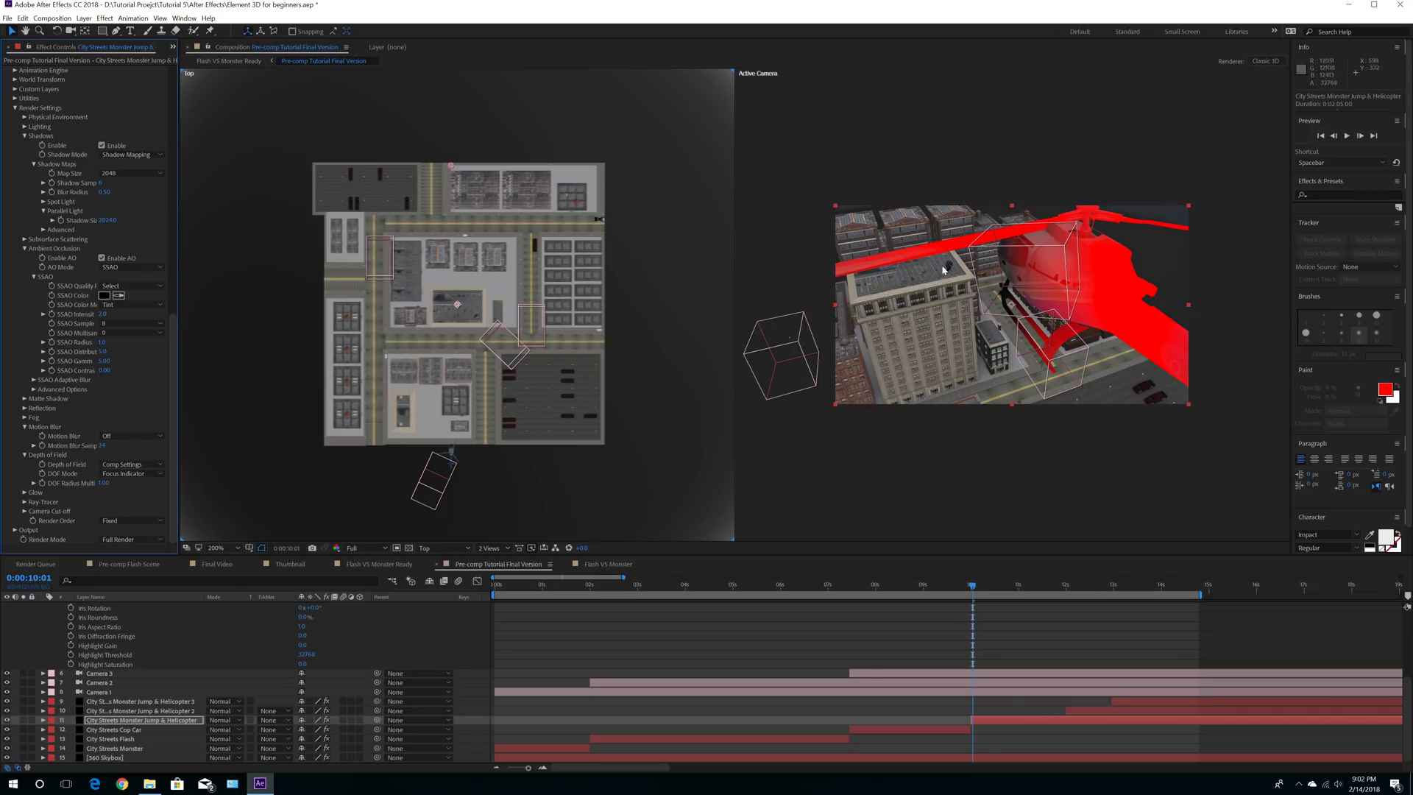
scroll(237, 670, "up", 3)
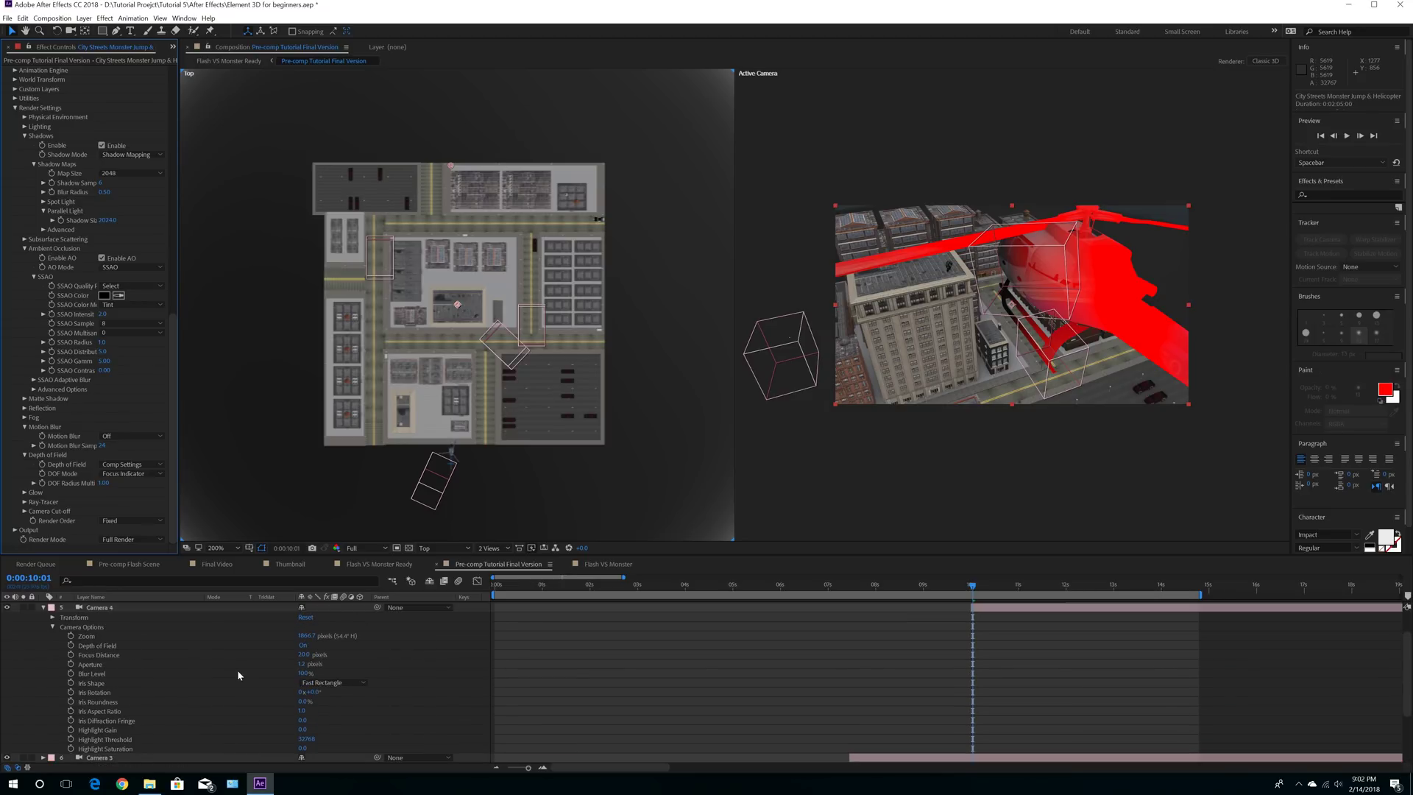
left_click(302, 655)
type("320")
key("Return")
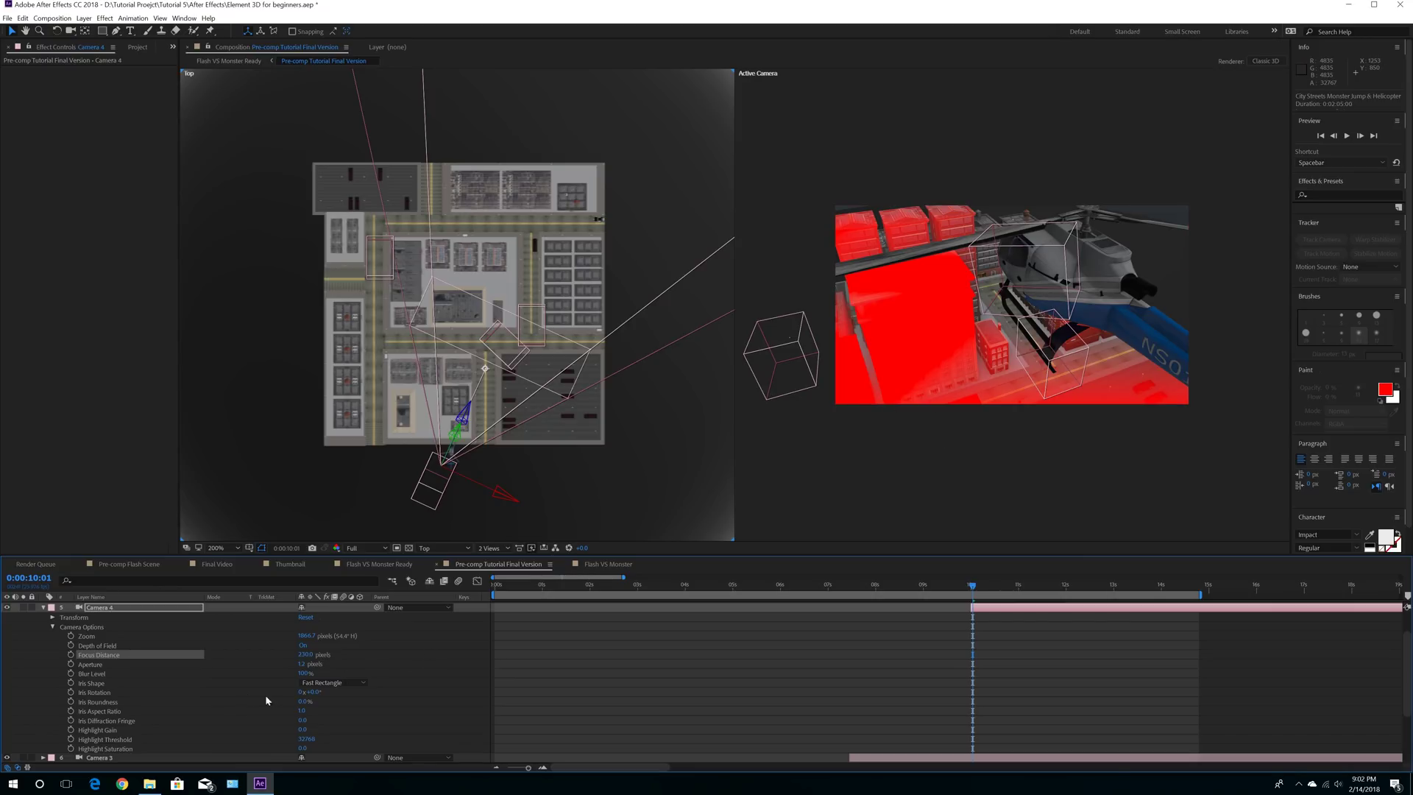
Step: Set the DOF Mode of the City Streets Monster Jump & Helicopter layer back to Pixel Blur
scroll(239, 686, "down", 3)
left_click(170, 720)
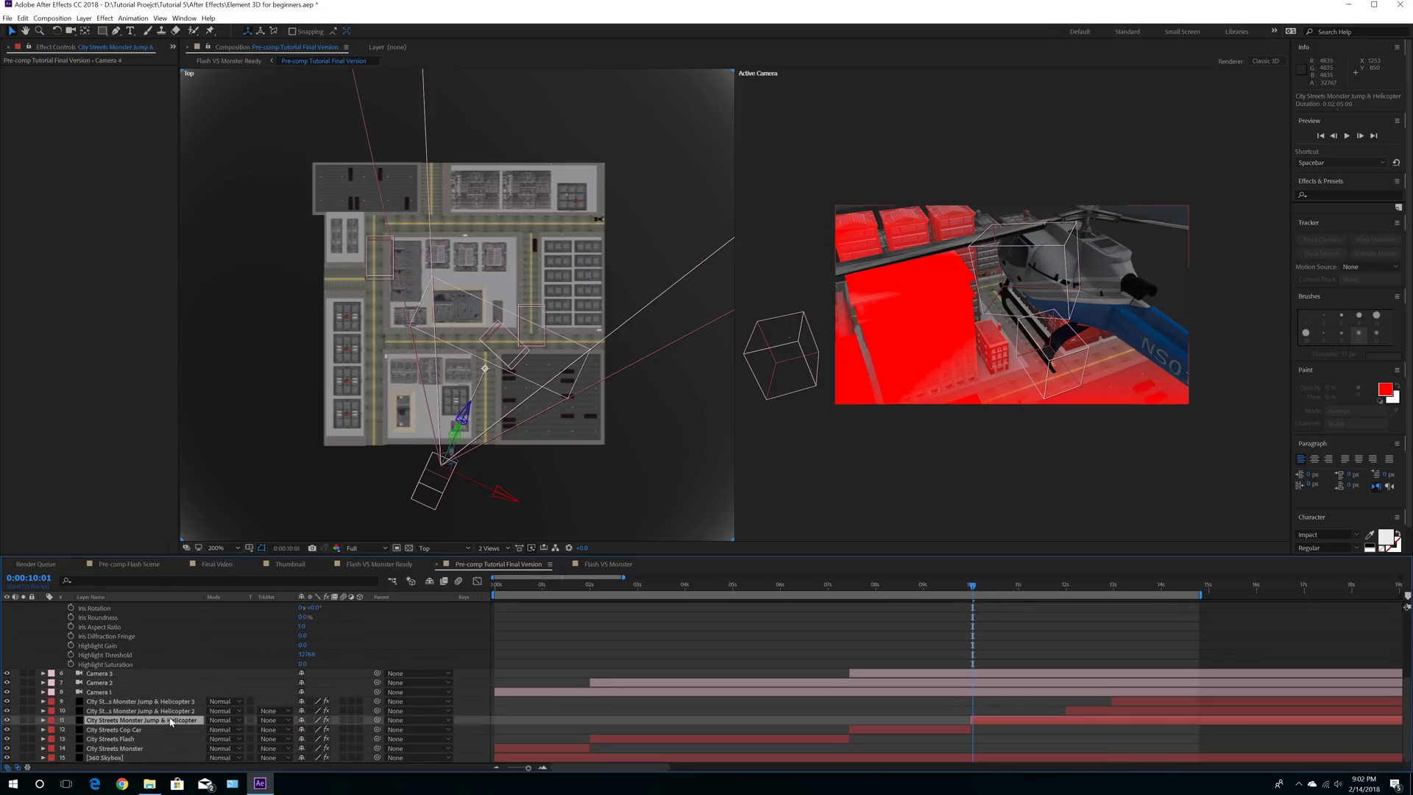
left_click_drag(172, 266, 172, 500)
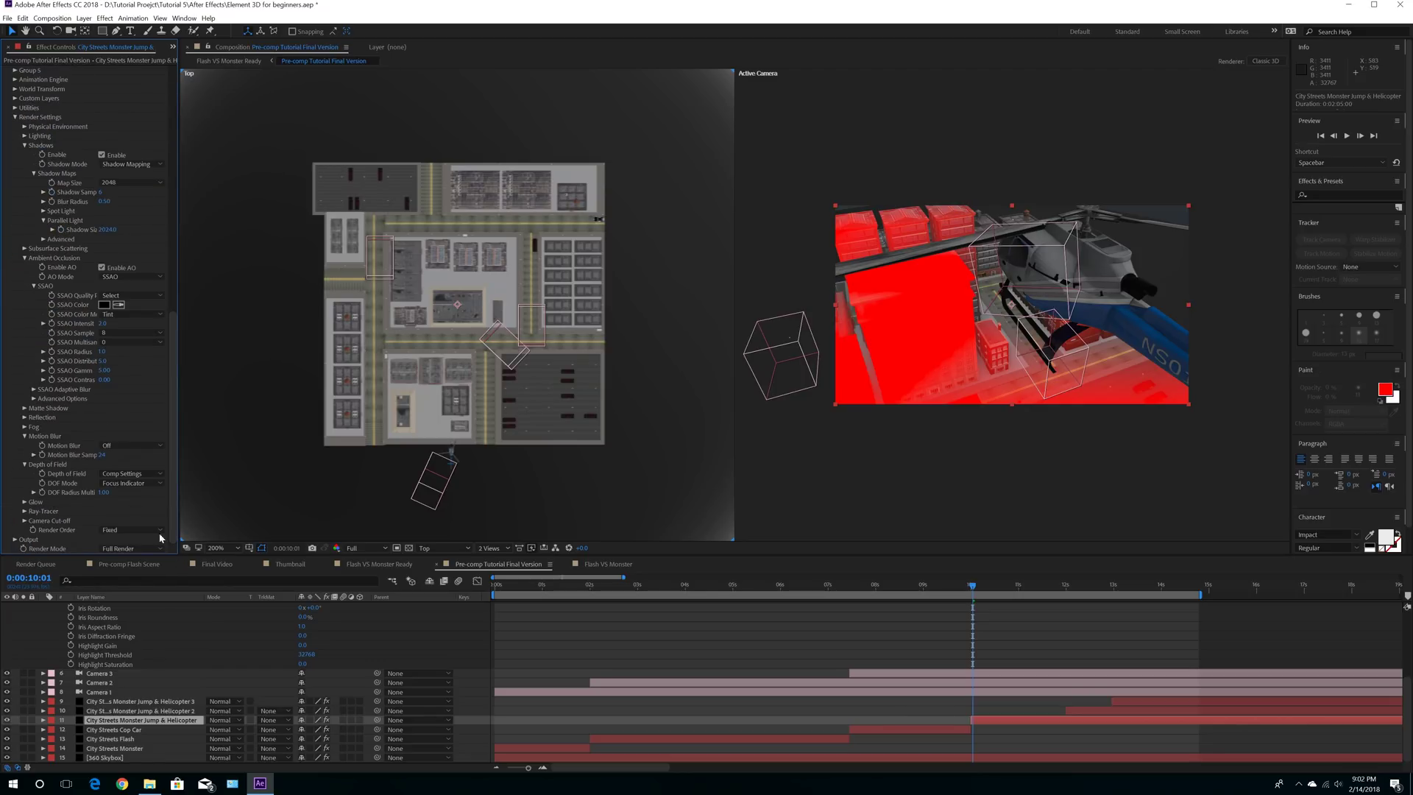
left_click(124, 485)
left_click(127, 516)
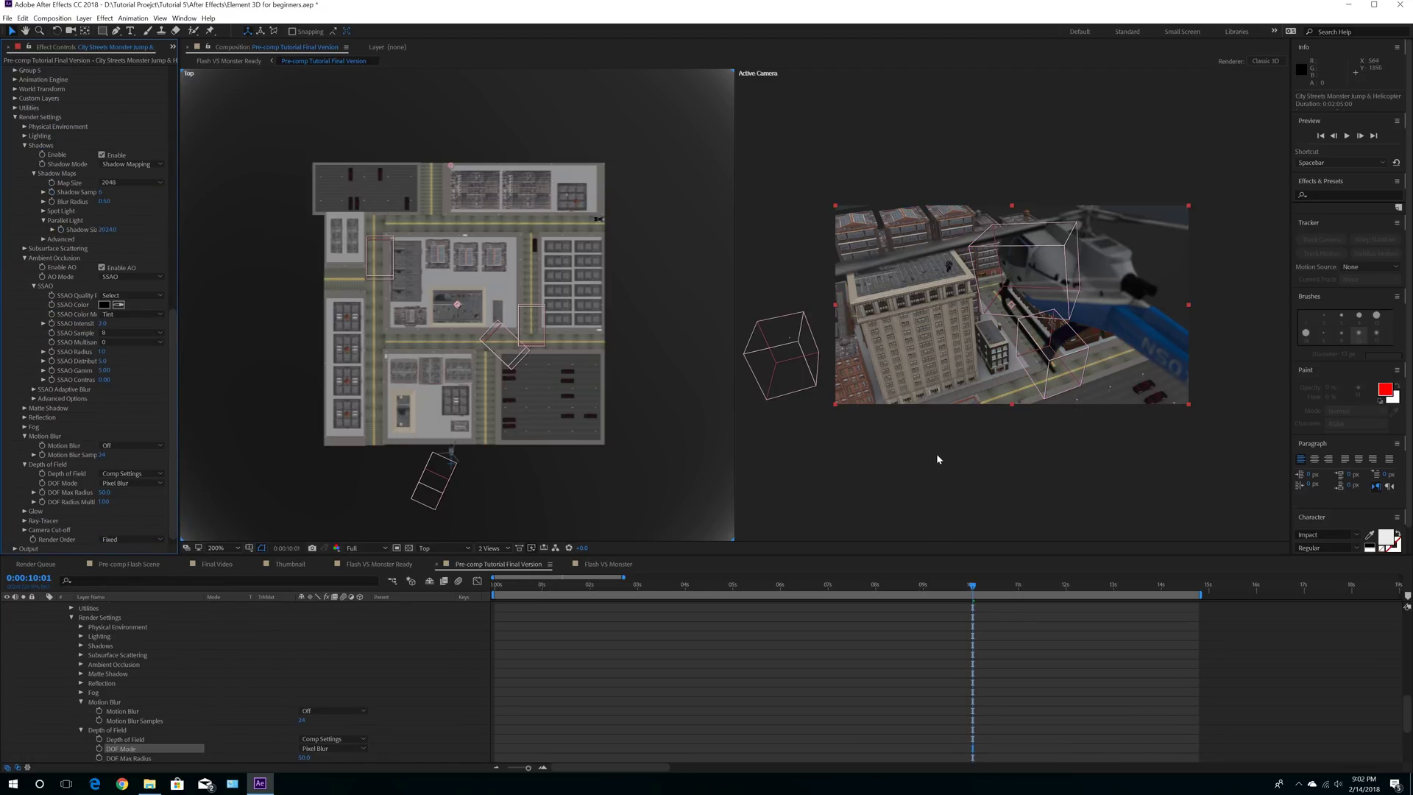
Step: Switch the composition viewer to a single Active Camera view and enlarge it to 100%
left_click(489, 547)
left_click(493, 554)
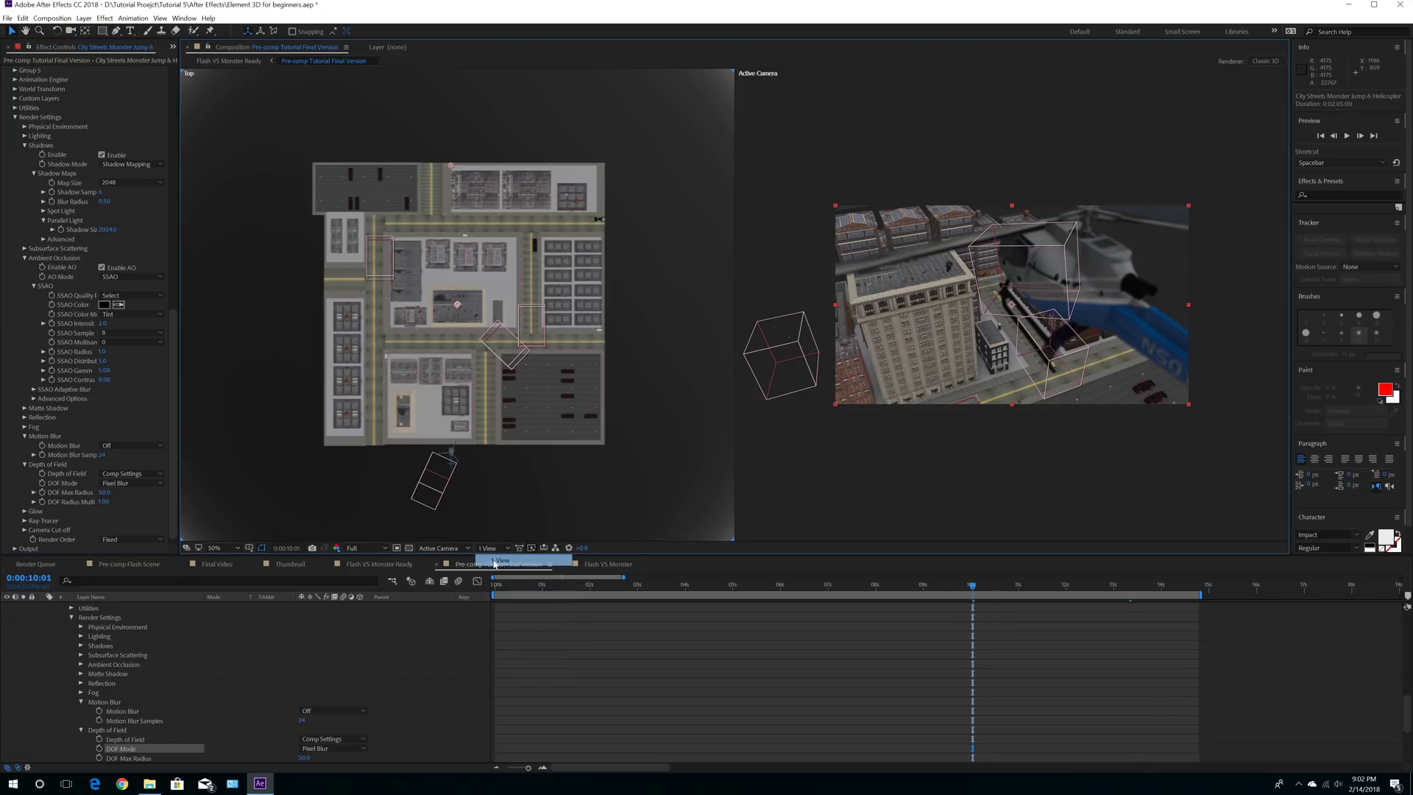
scroll(631, 420, "up", 1)
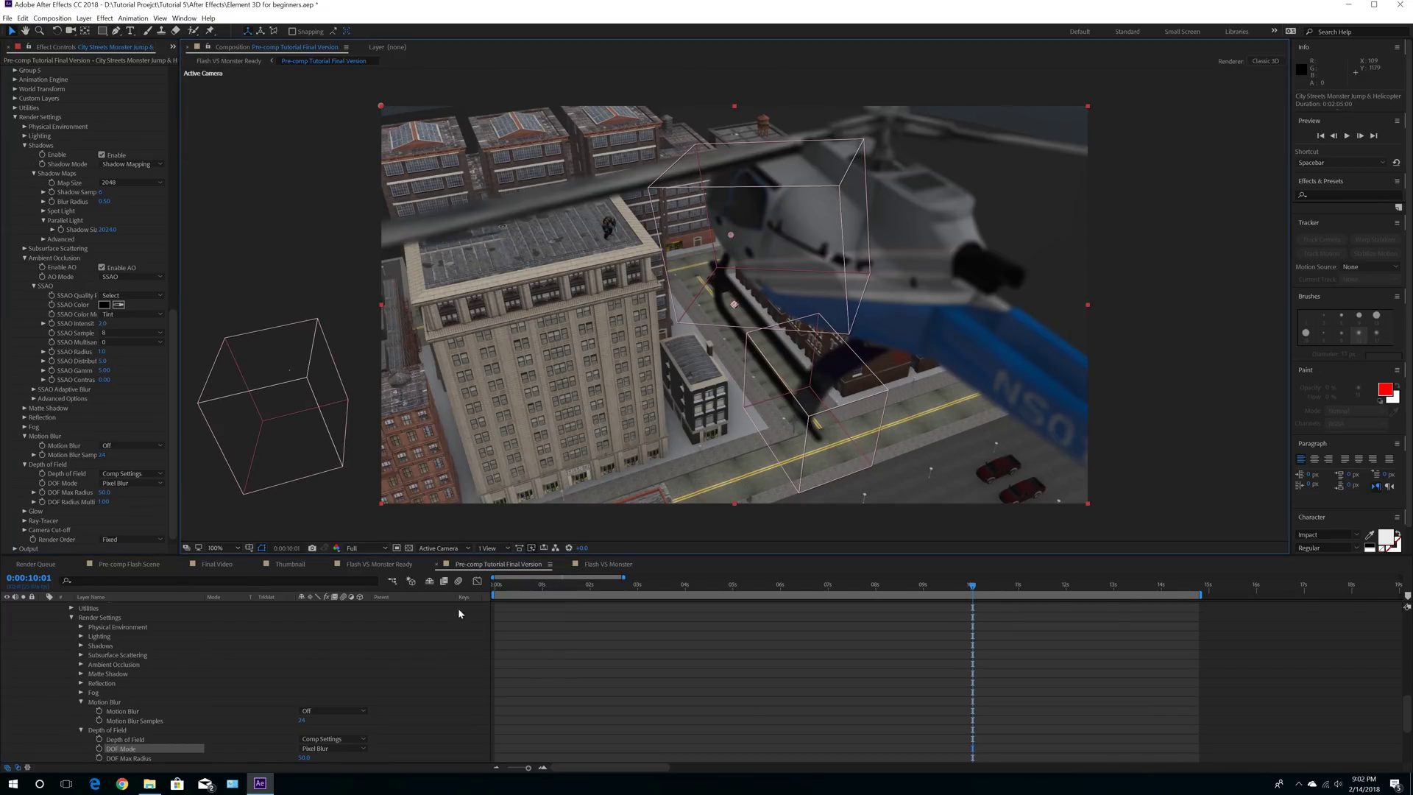
Step: Increase Camera 4's aperture to strengthen the depth-of-field blur on the helicopter
scroll(165, 699, "down", 10)
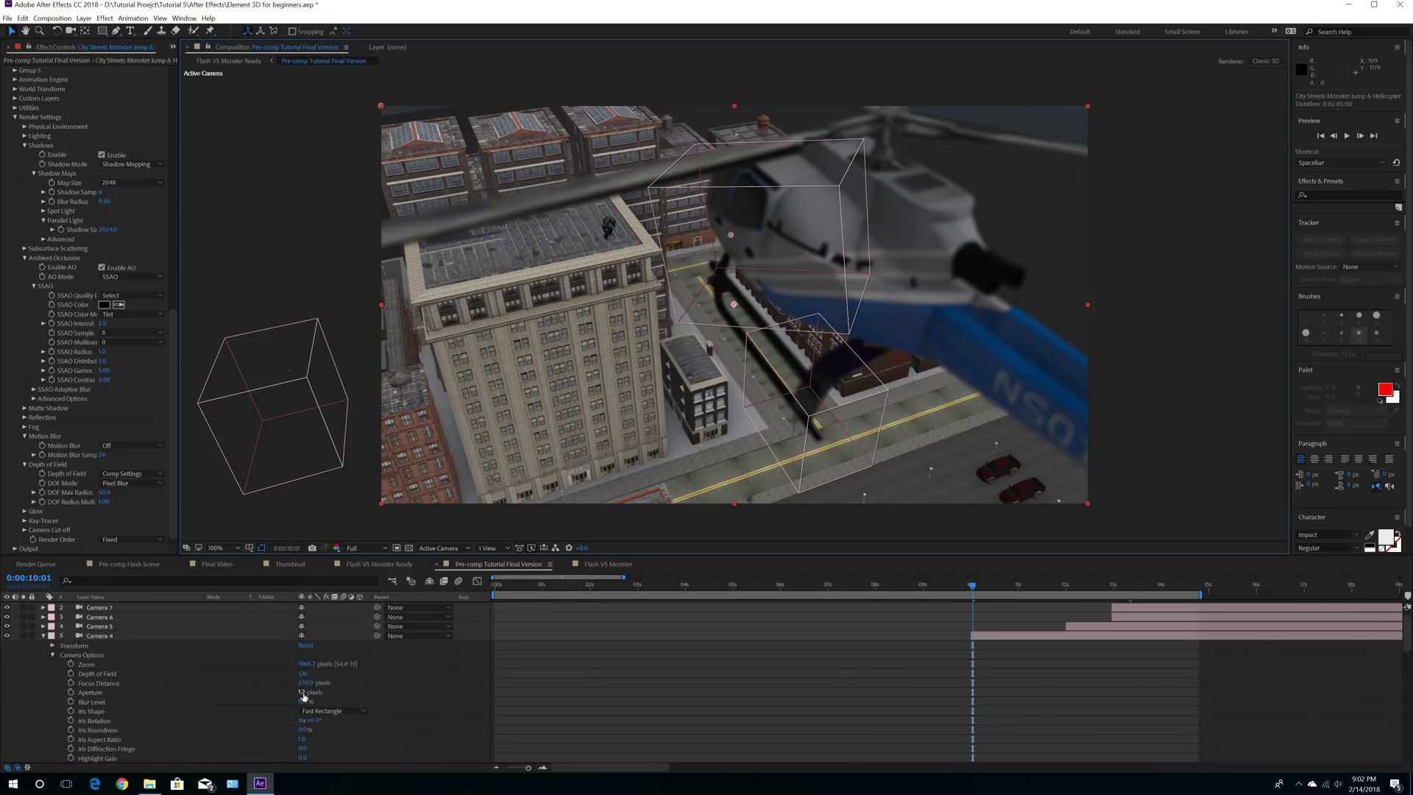
left_click(302, 693)
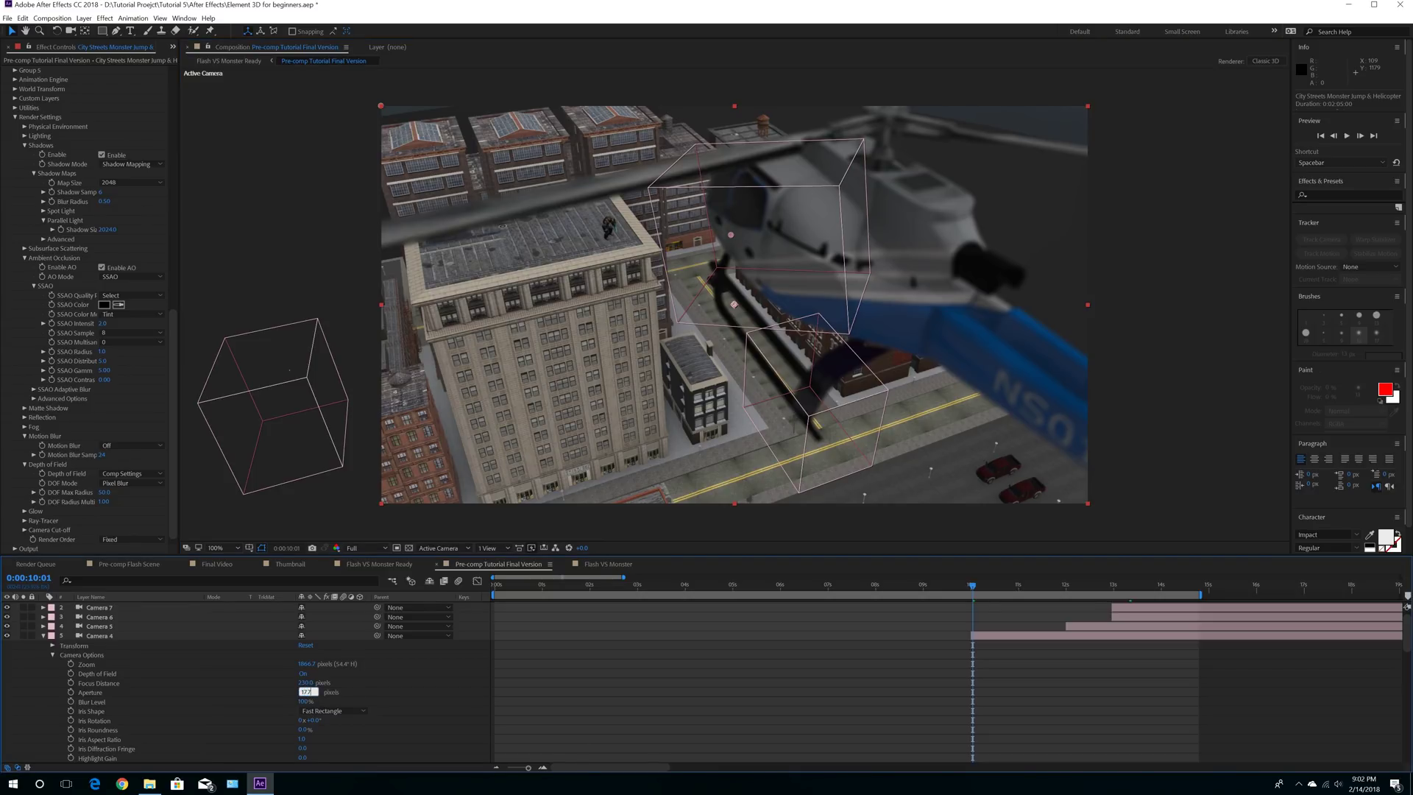
key("Return")
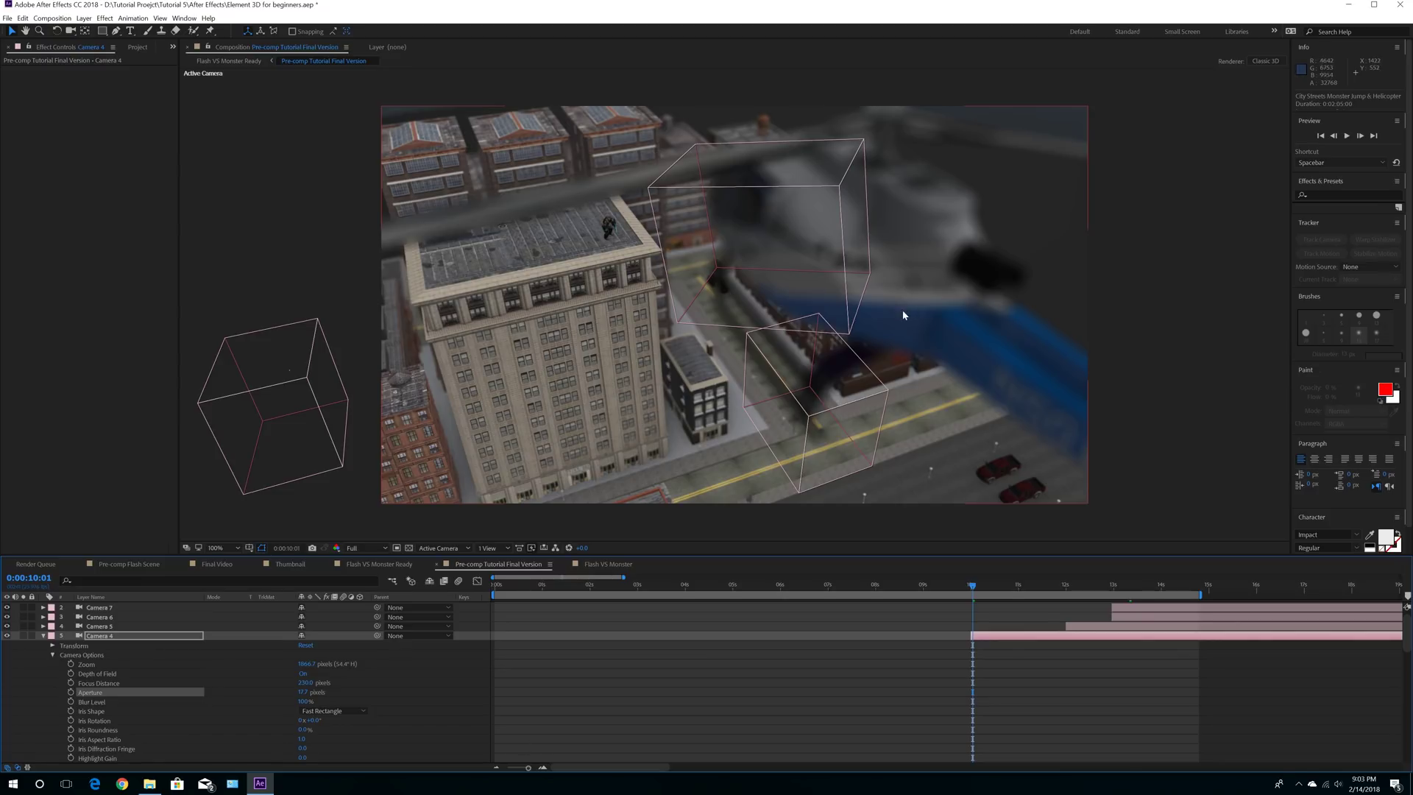
Step: Lower Camera 4's aperture to reduce the helicopter's blur, and collapse the camera's properties
left_click(301, 693)
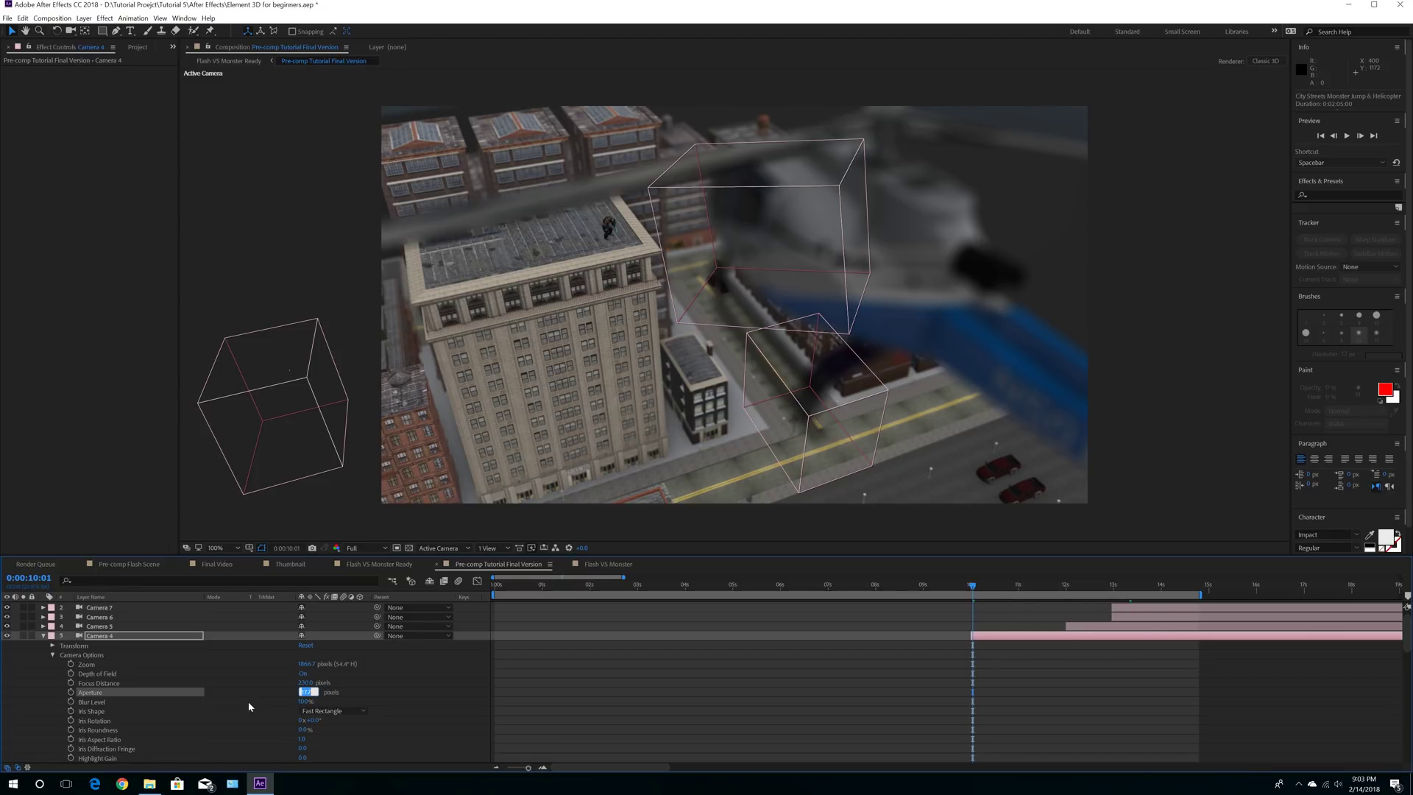
type("1.2")
key("Return")
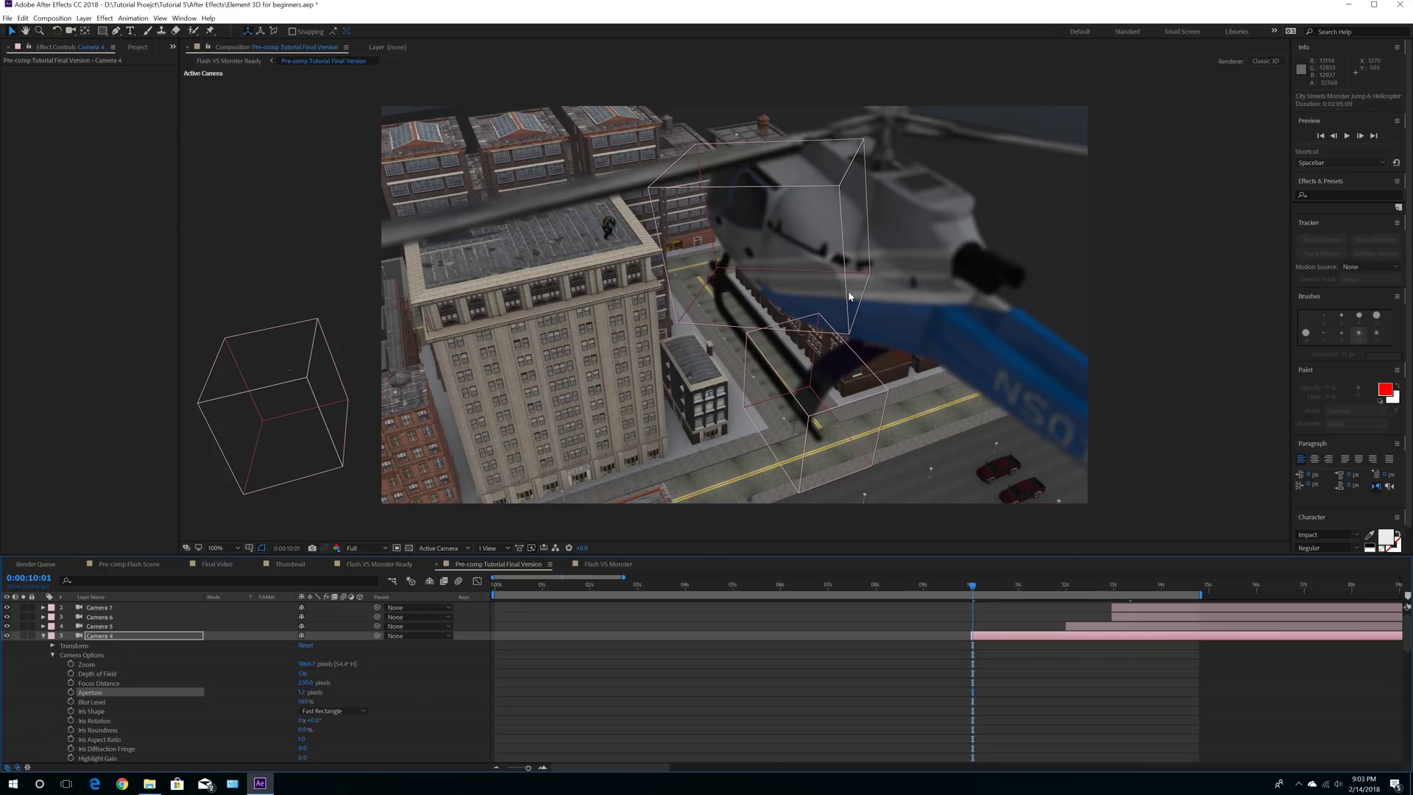
left_click(45, 636)
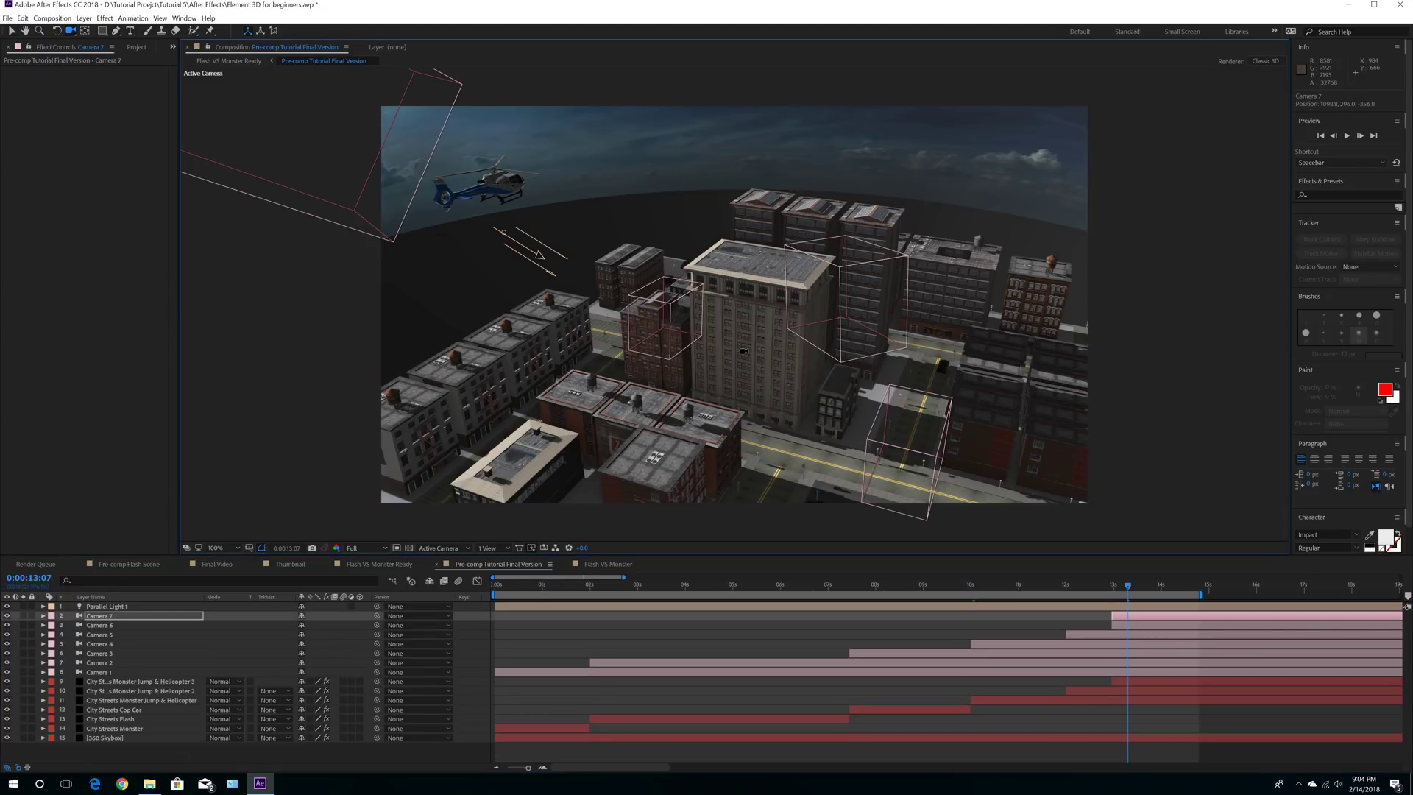
Step: Pull Camera 7 back at 0:00:13:07 to frame the whole city with the helicopter
left_click_drag(744, 351, 733, 400)
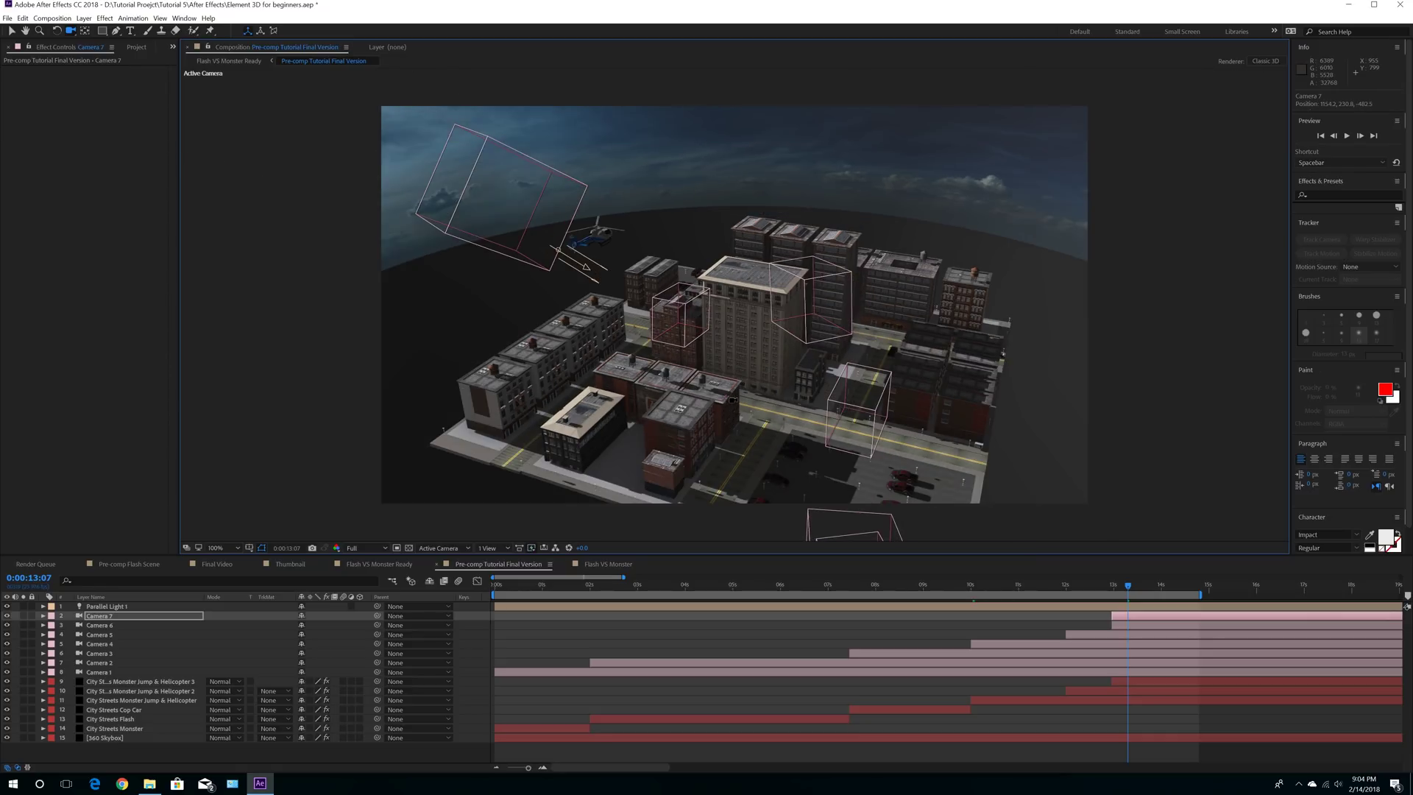